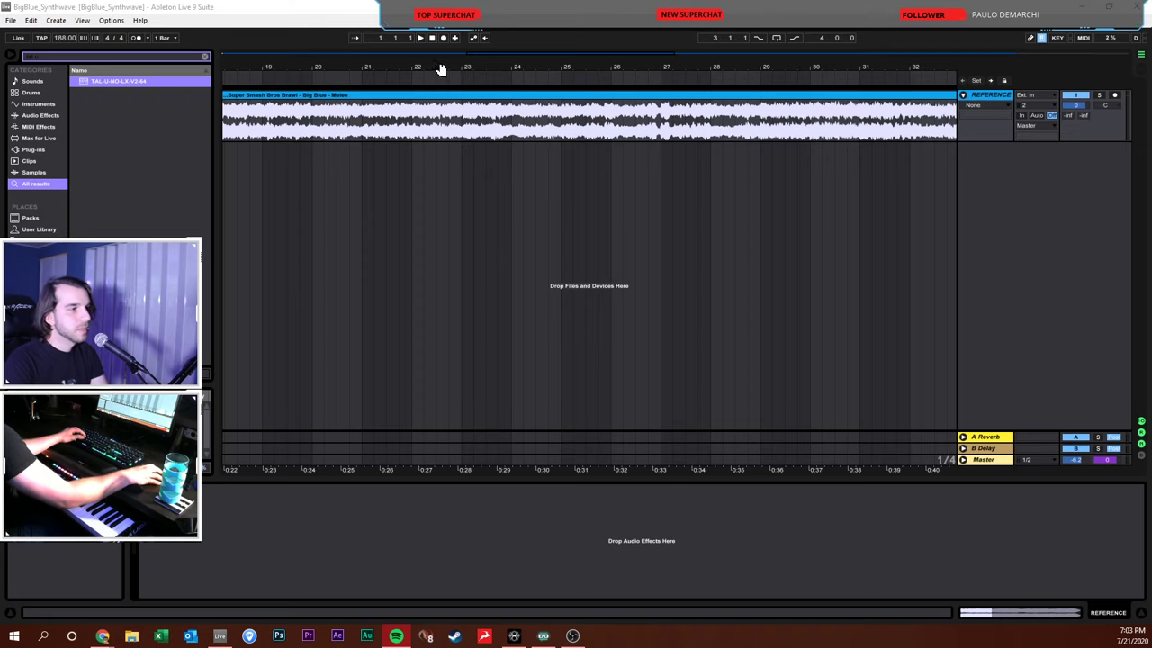
pyautogui.click(437, 39)
pyautogui.hscroll(-2, 590, 270)
pyautogui.moveTo(608, 71); pyautogui.dragTo(608, 56)
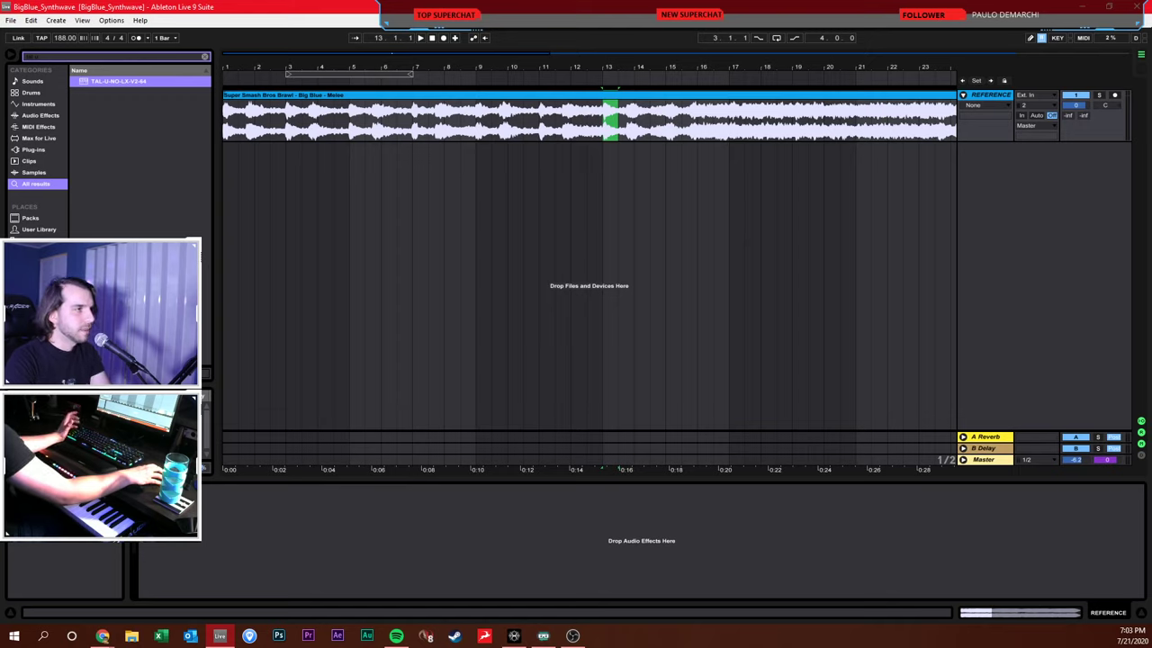
pyautogui.hotkey('alt', 'Tab')
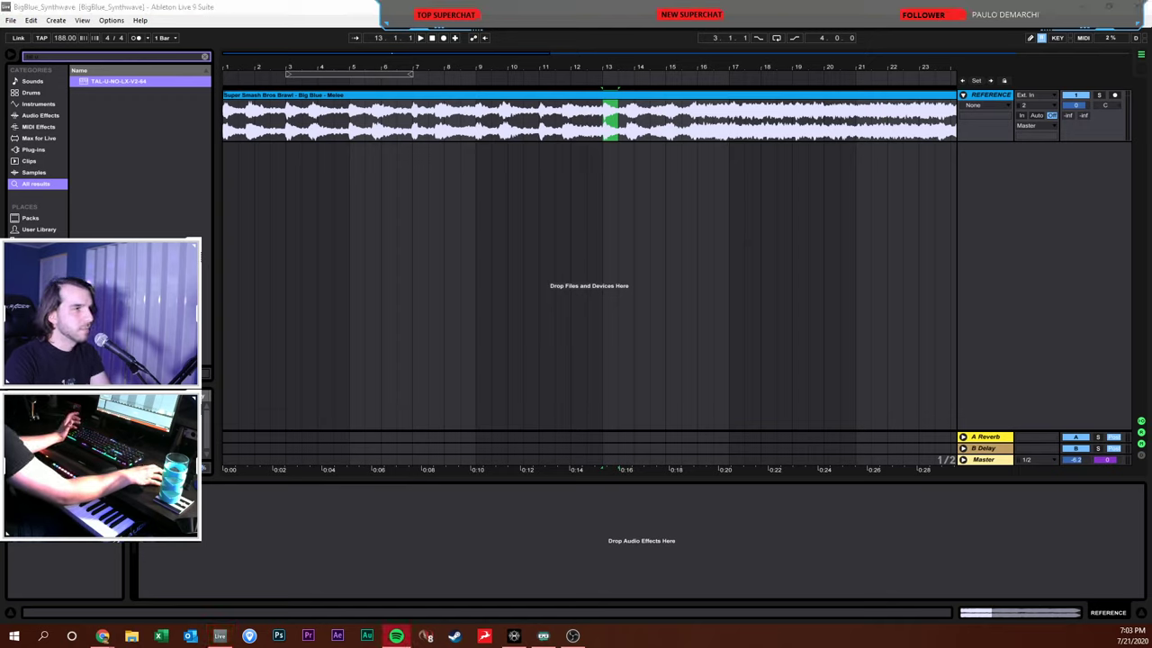
pyautogui.hotkey('alt', 'Tab')
pyautogui.hotkey('alt', 'Tab')
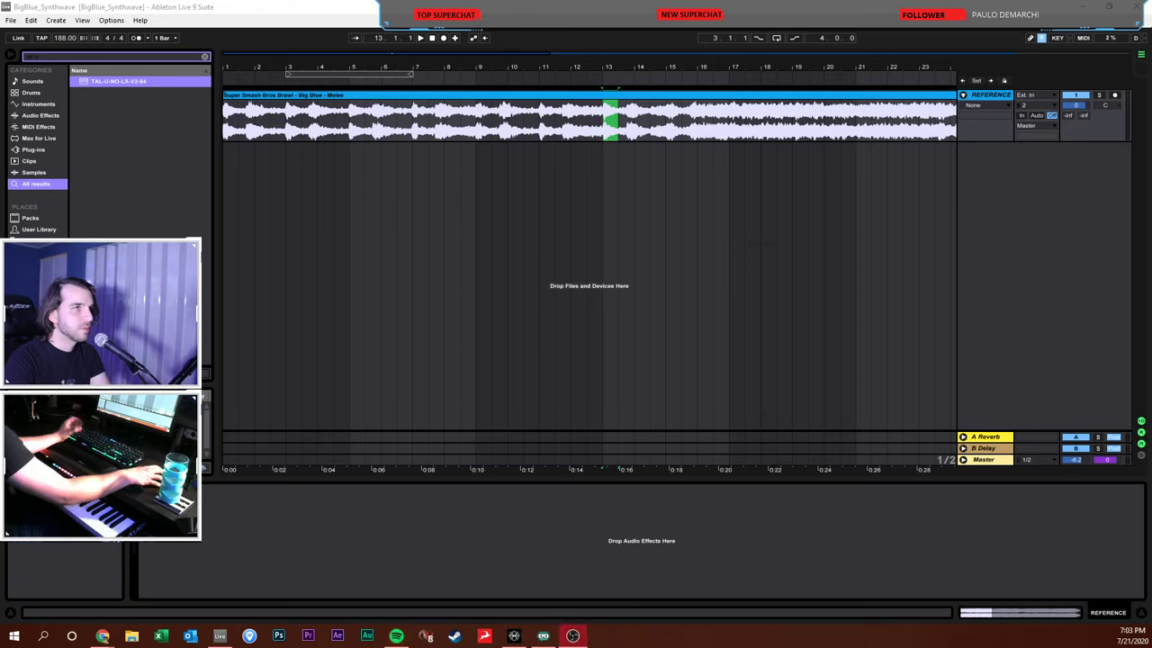
pyautogui.click(730, 135)
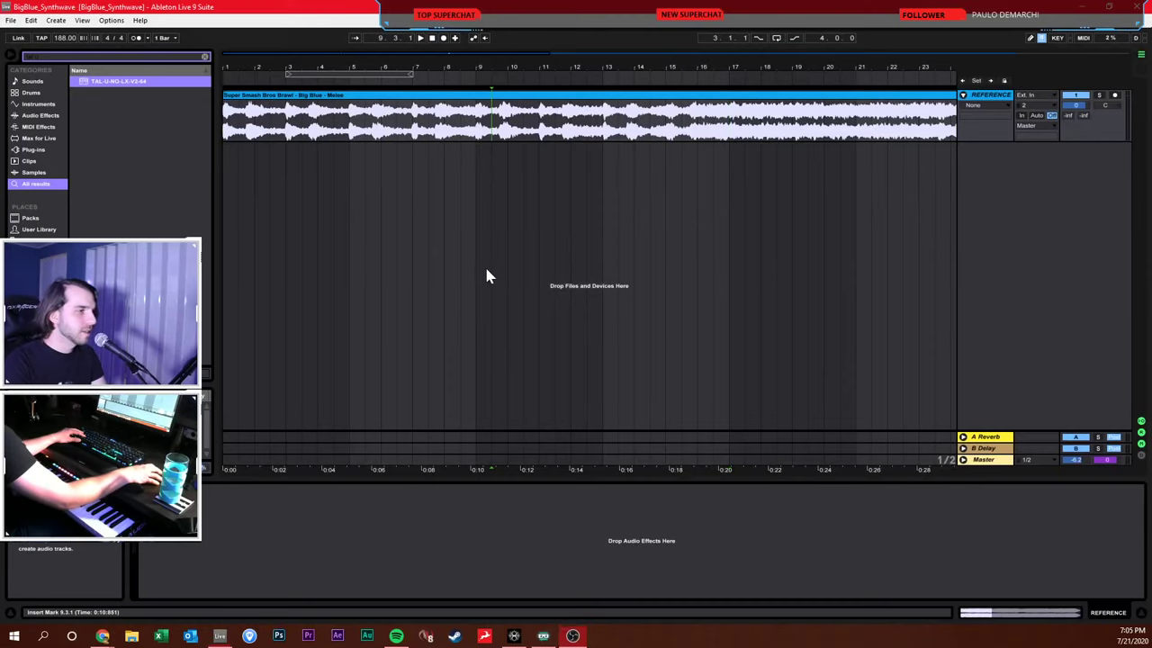
pyautogui.click(487, 264)
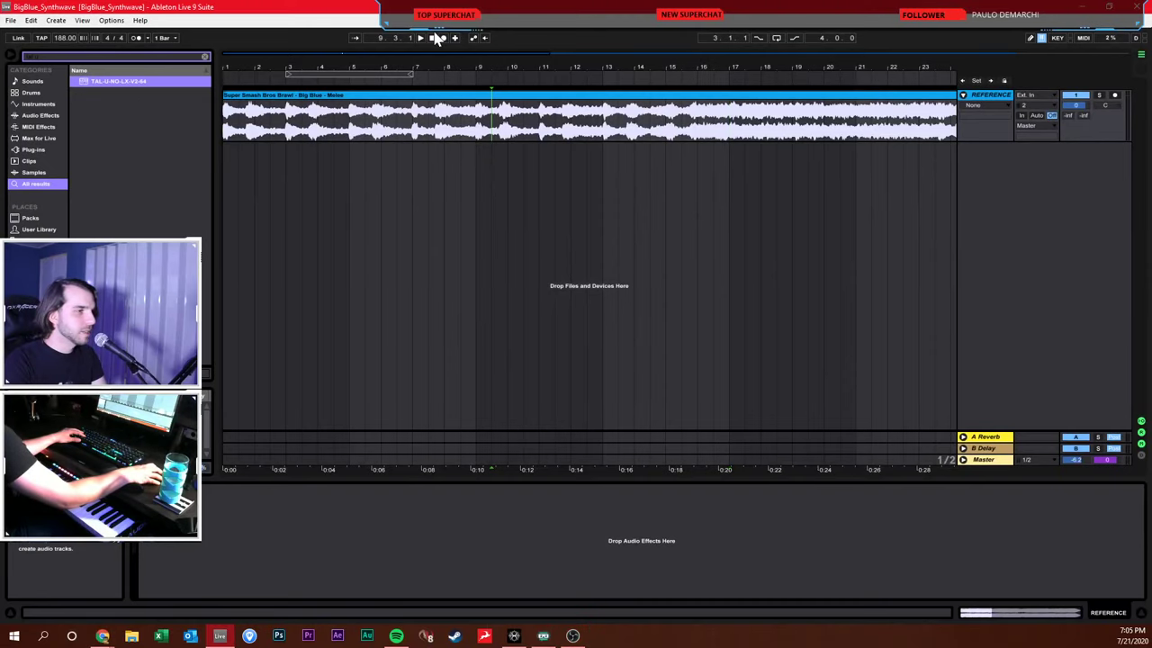
pyautogui.click(379, 220)
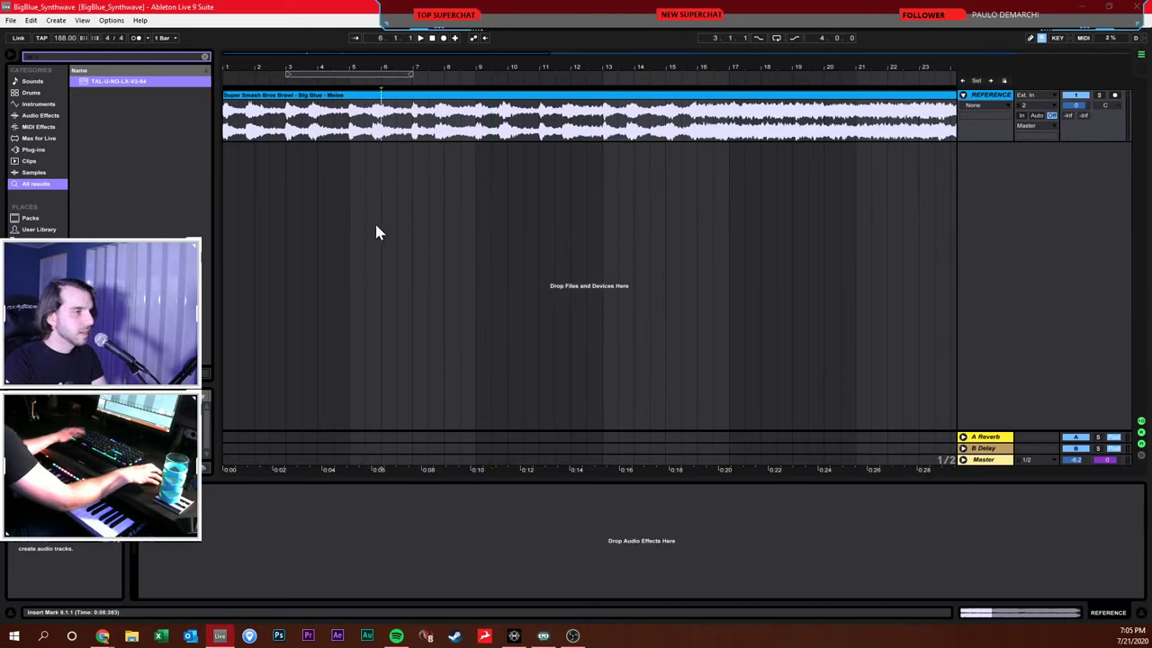
# Set the song tempo to 195 BPM, and move the reference clip so it starts at bar 2
pyautogui.click(428, 39)
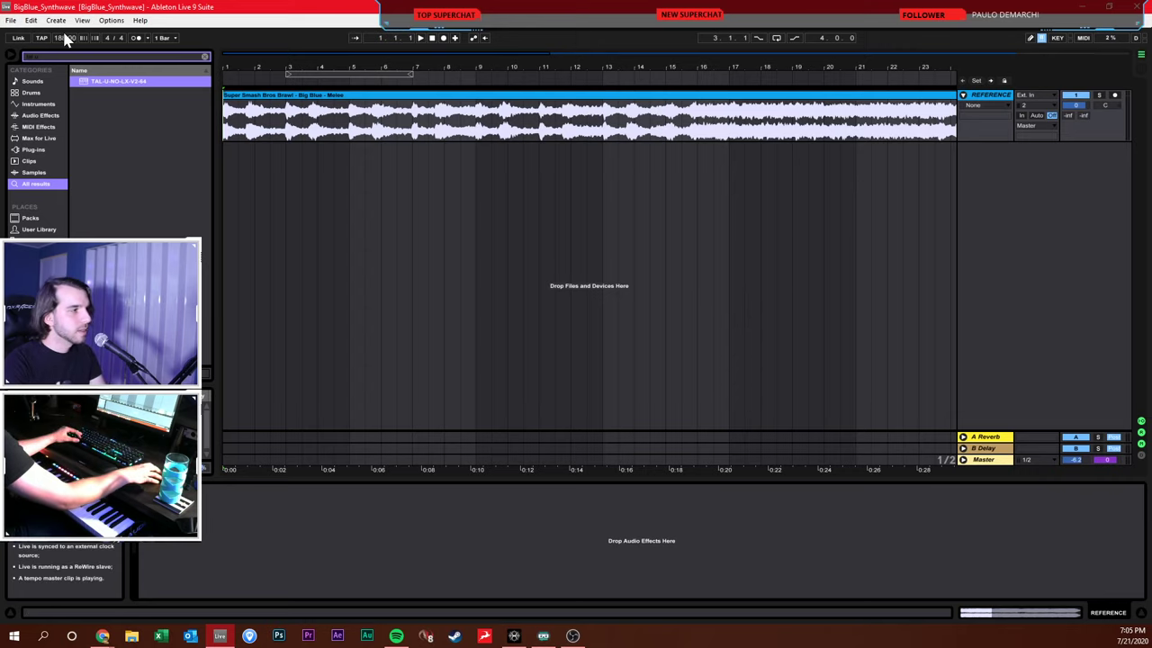
pyautogui.scroll(7, 77, 38)
pyautogui.press('space')
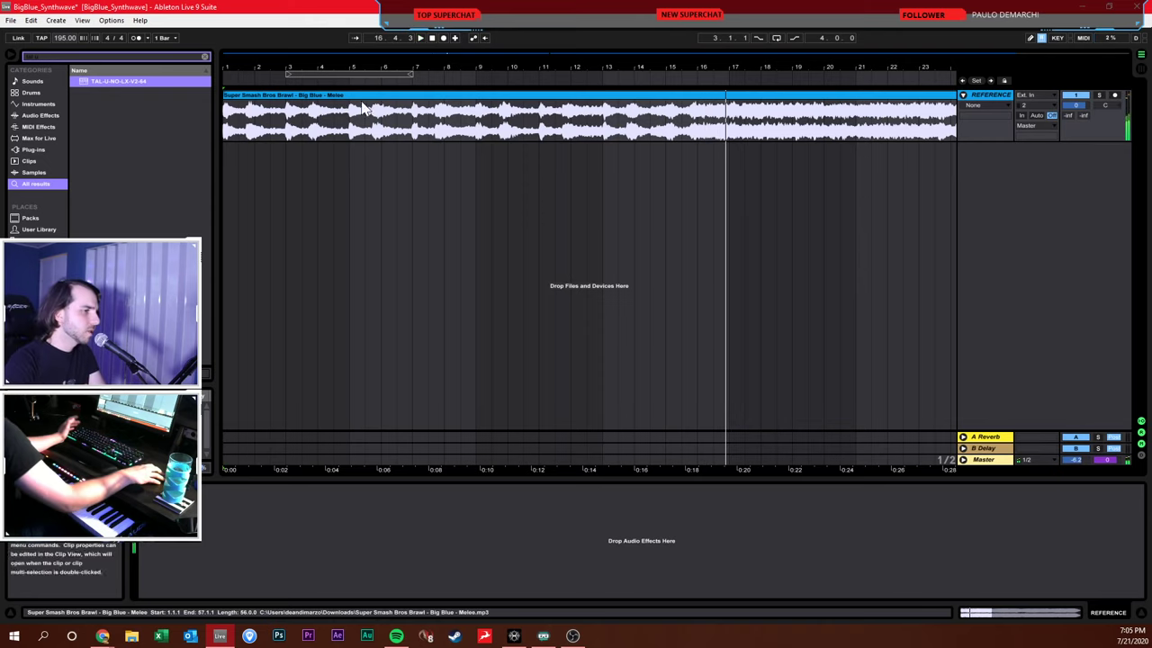
pyautogui.moveTo(335, 97)
pyautogui.mouseDown()
pyautogui.moveTo(419, 99)
pyautogui.moveTo(367, 99)
pyautogui.mouseUp()
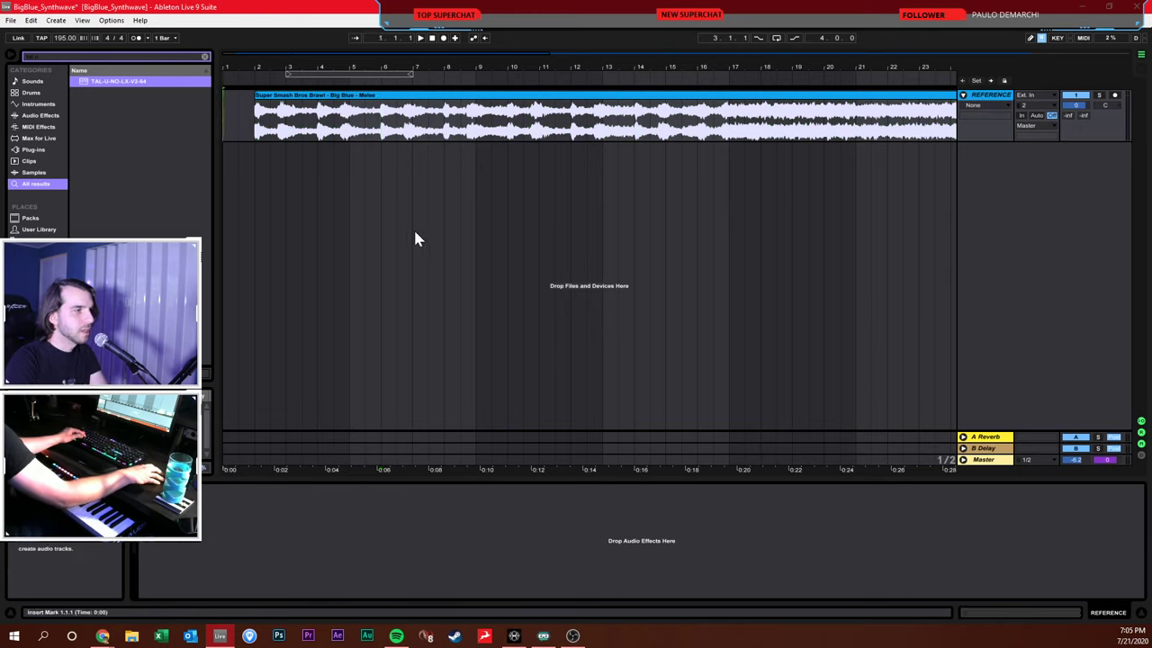
# Load the TAL-U-NO-LX-V2-64 synth onto a new track below the reference track and unfold that track
pyautogui.click(147, 137)
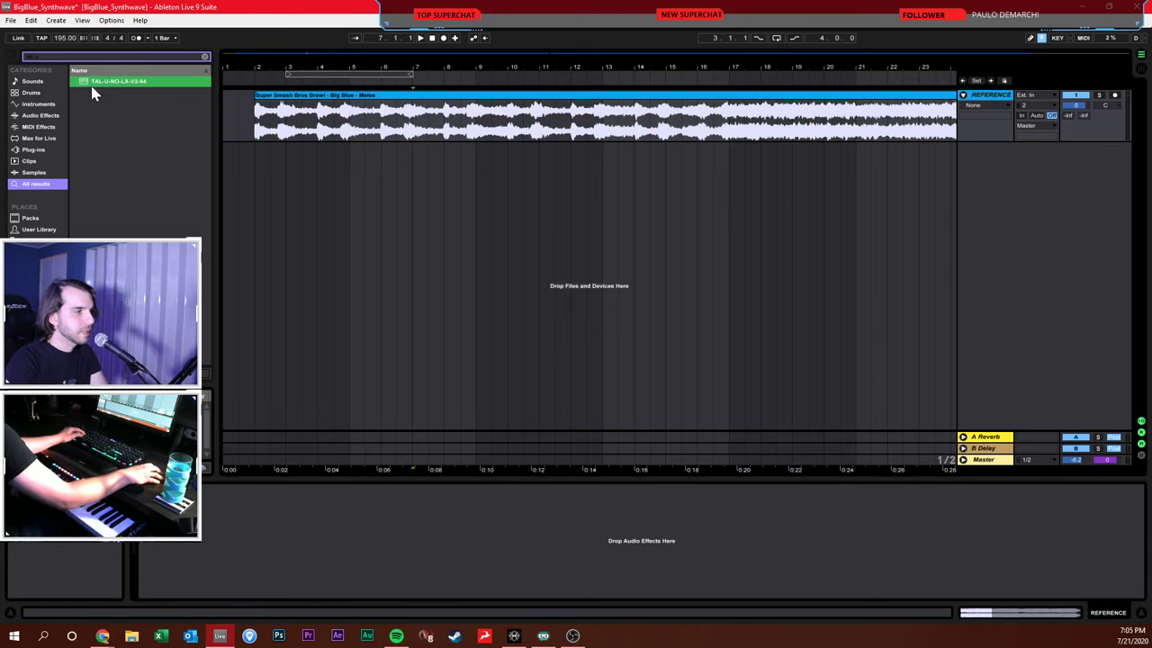
pyautogui.moveTo(115, 88); pyautogui.dragTo(248, 173)
pyautogui.moveTo(641, 220); pyautogui.dragTo(378, 136)
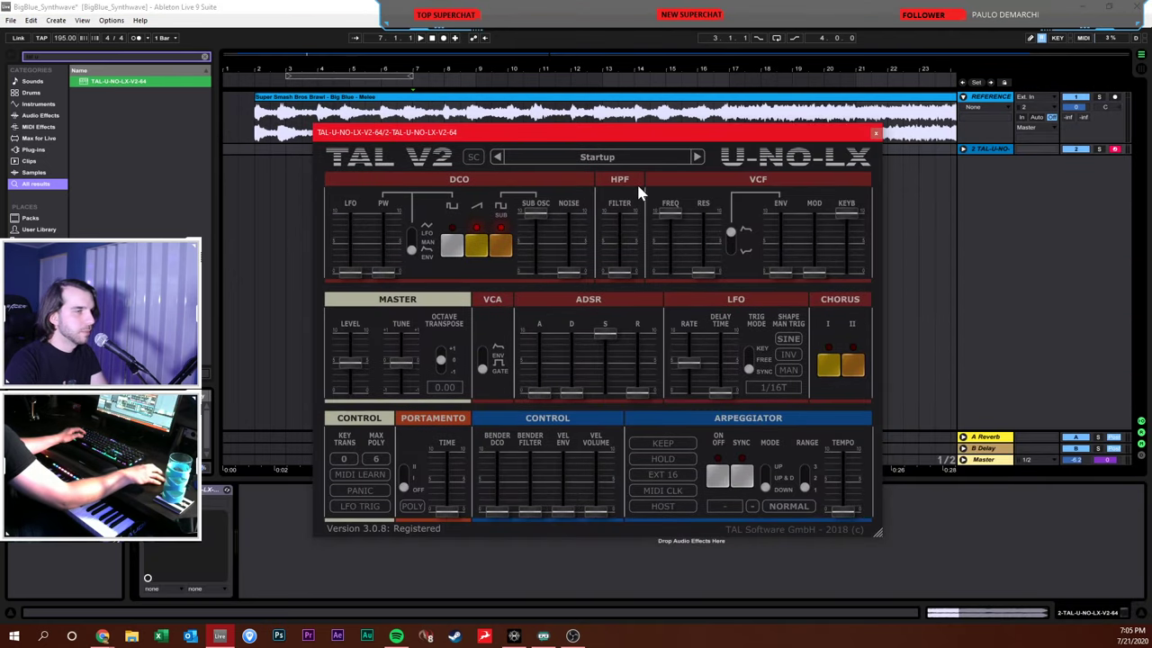
pyautogui.click(1061, 162)
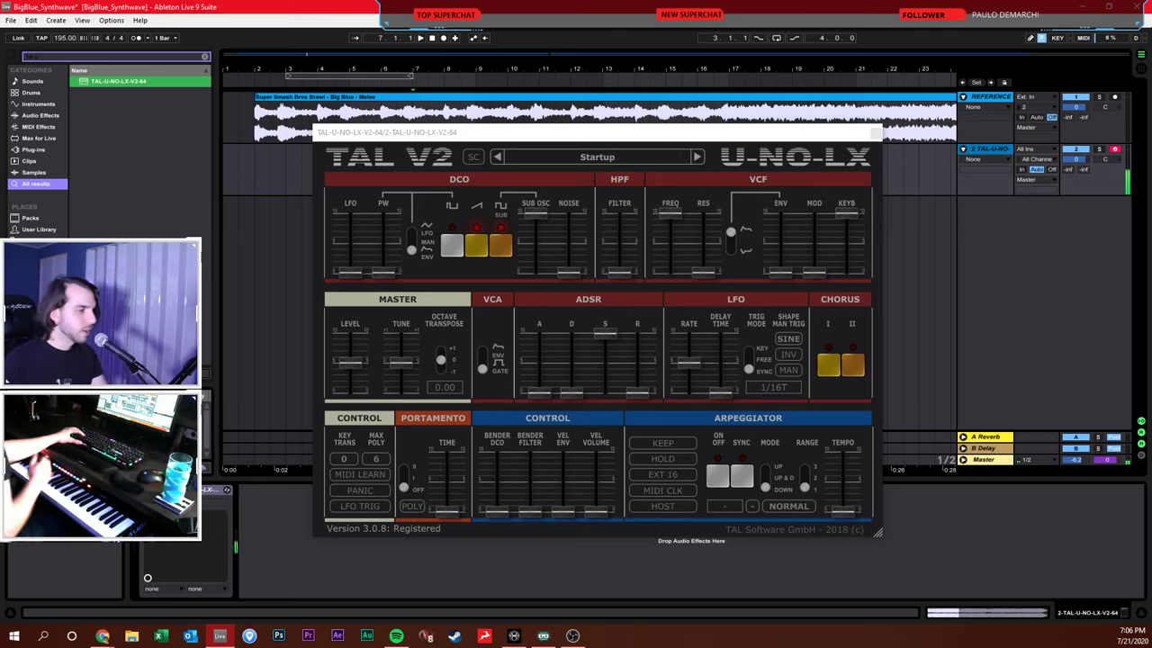
# Turn on both chorus I and chorus II in the synth
pyautogui.click(827, 365)
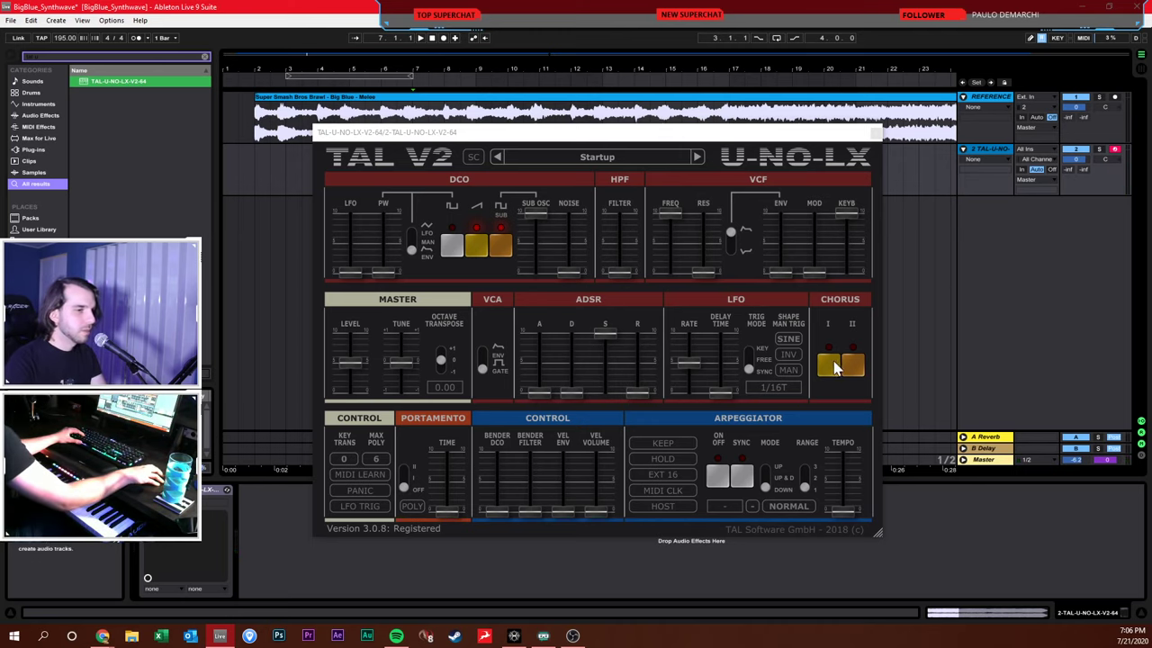
pyautogui.click(852, 364)
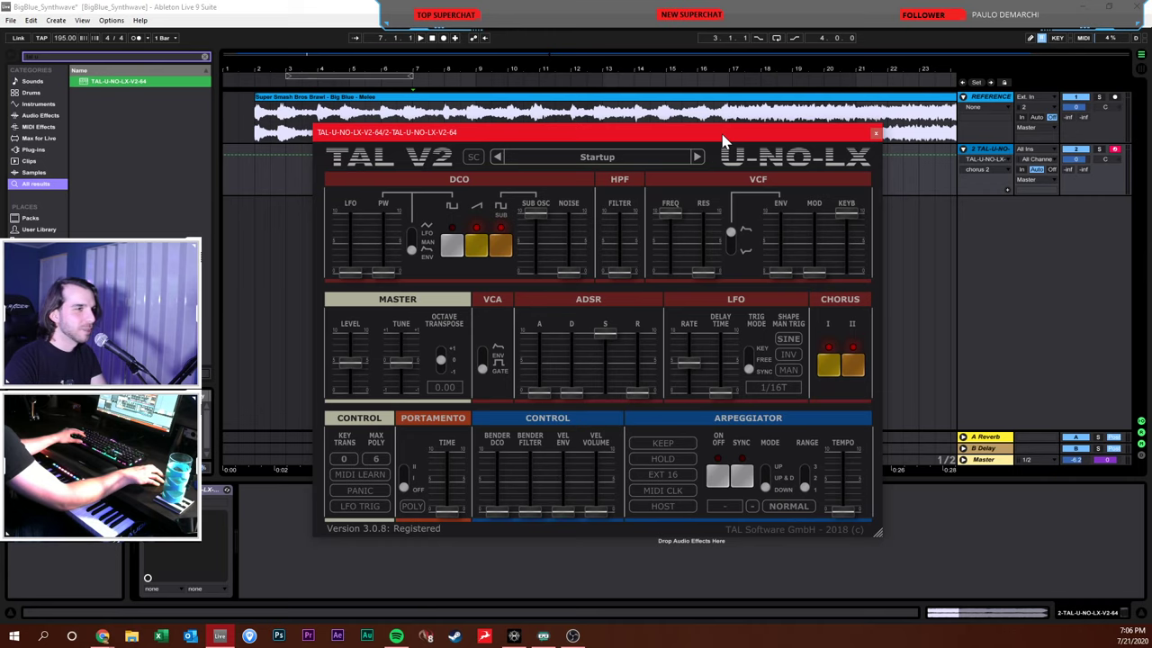
pyautogui.moveTo(723, 141); pyautogui.dragTo(693, 126)
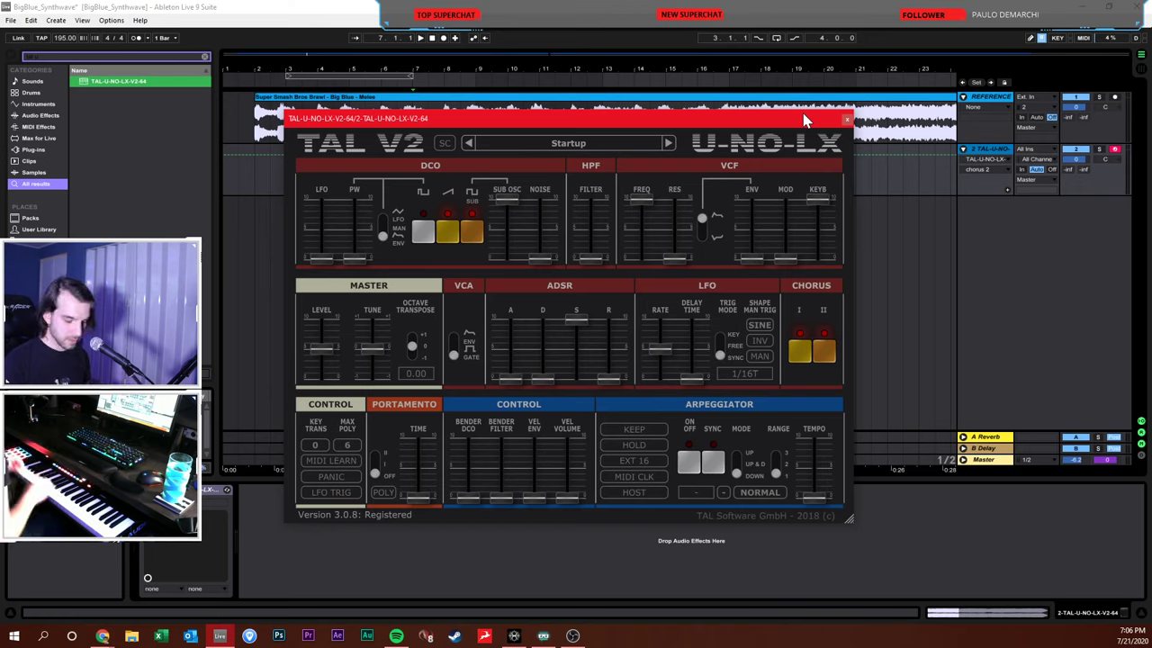
pyautogui.click(799, 353)
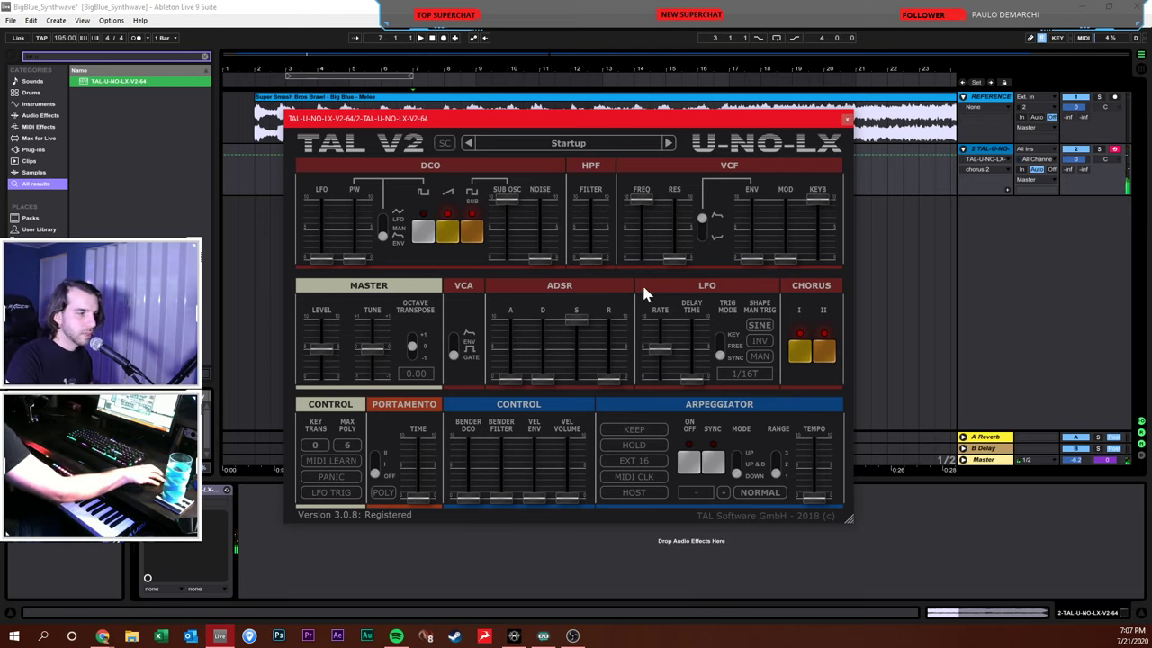
# Switch the synth's VCA to envelope mode and raise the ADSR release slightly above its minimum
pyautogui.moveTo(617, 378); pyautogui.dragTo(618, 370)
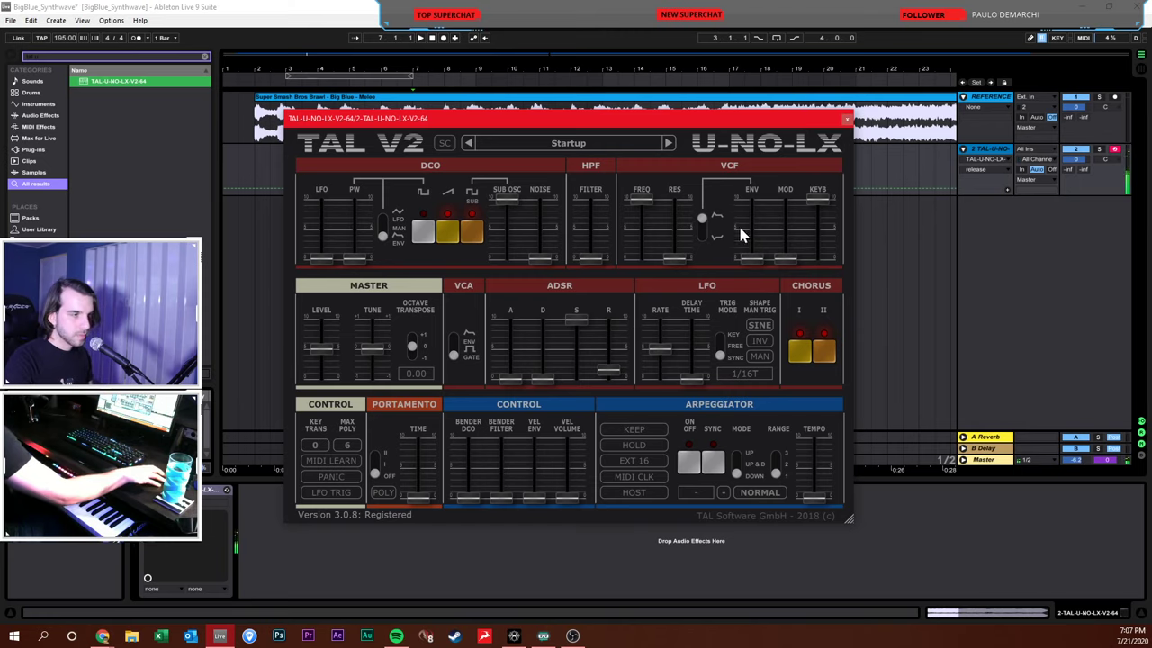
pyautogui.moveTo(456, 356); pyautogui.dragTo(457, 333)
pyautogui.moveTo(609, 374); pyautogui.dragTo(609, 361)
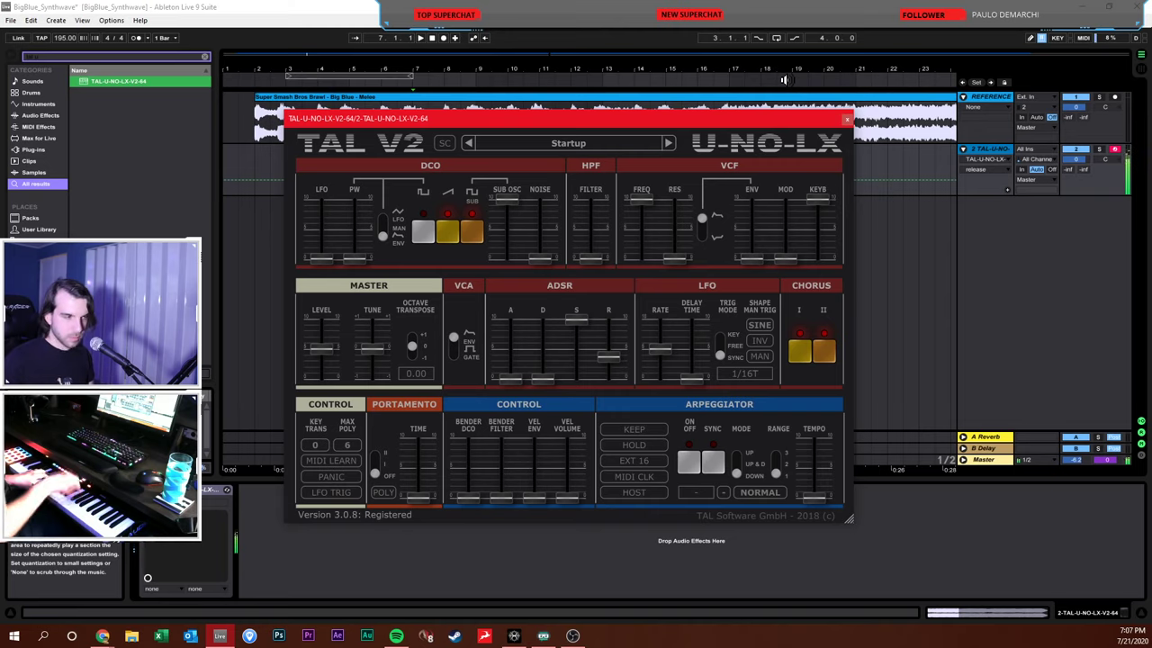
pyautogui.moveTo(610, 357); pyautogui.dragTo(610, 368)
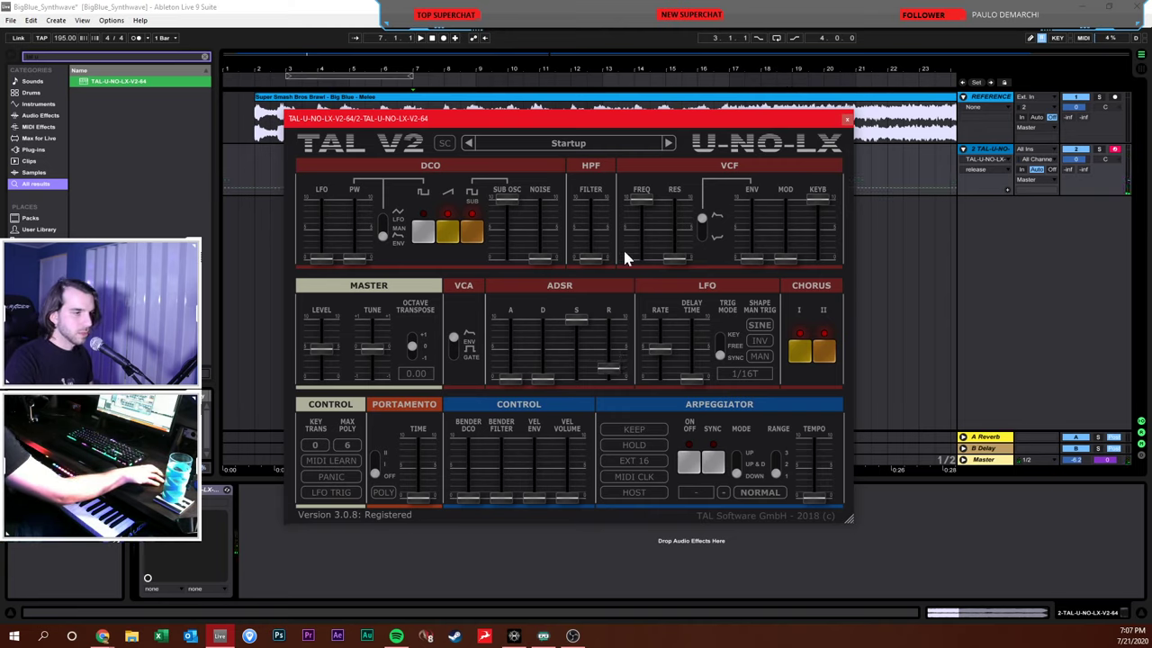
# Search the browser for valhalla and load ValhallaVintageVerb_x64 onto a new audio track
pyautogui.click(207, 57)
pyautogui.press('BackSpace')
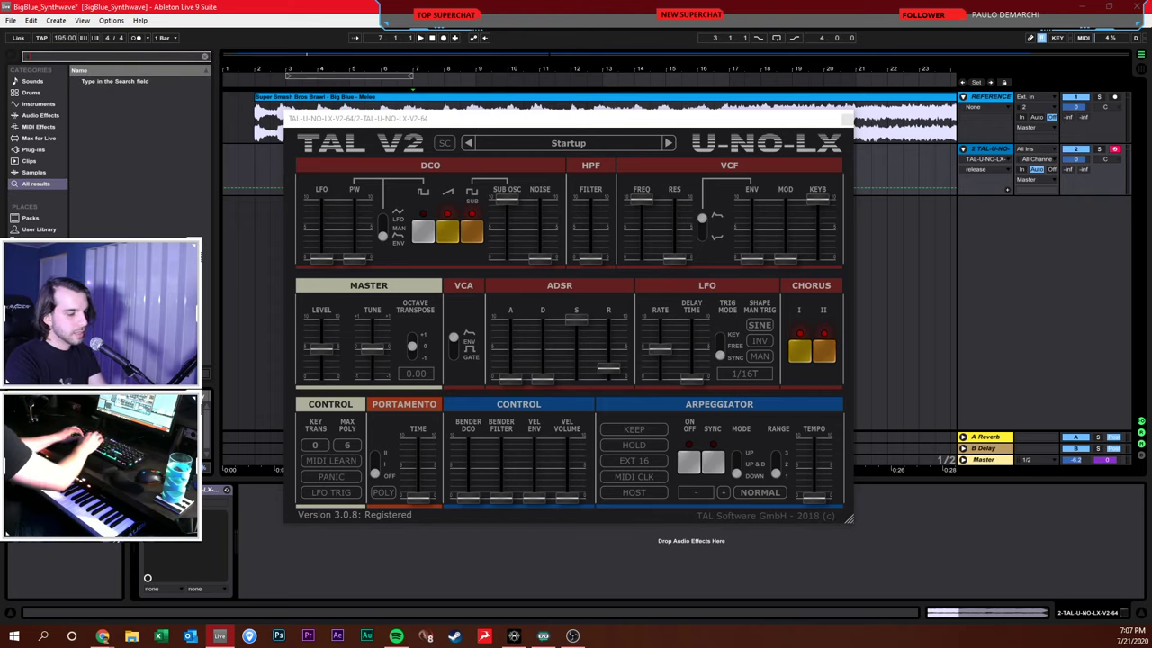
pyautogui.write('valhalla')
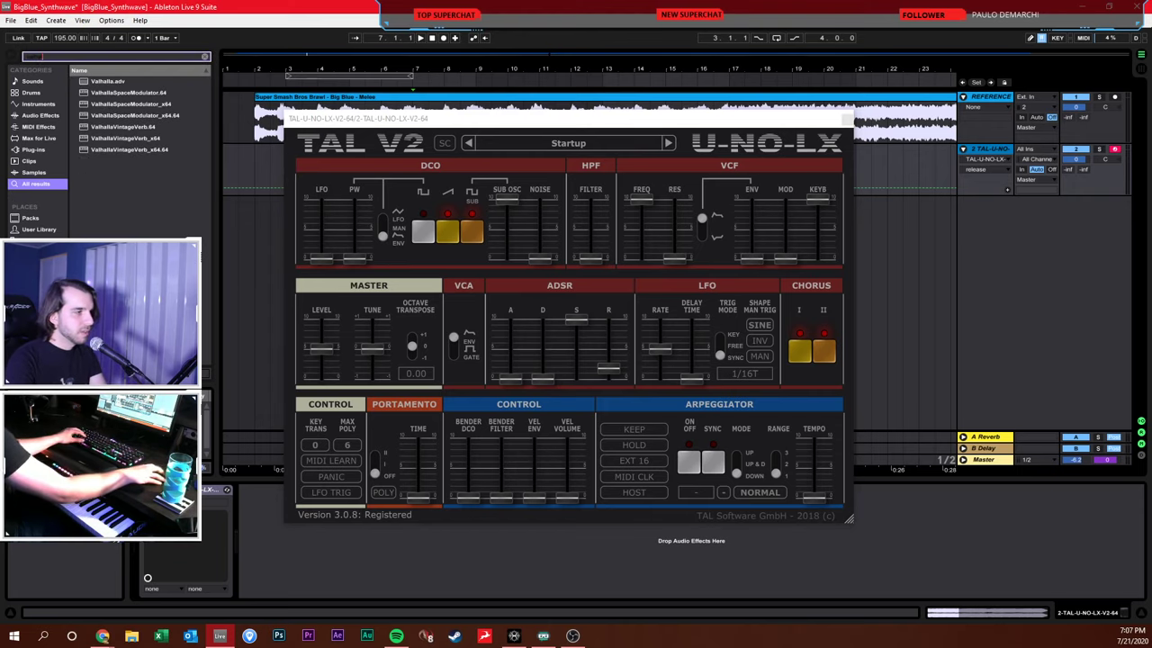
pyautogui.moveTo(107, 140); pyautogui.dragTo(1053, 269)
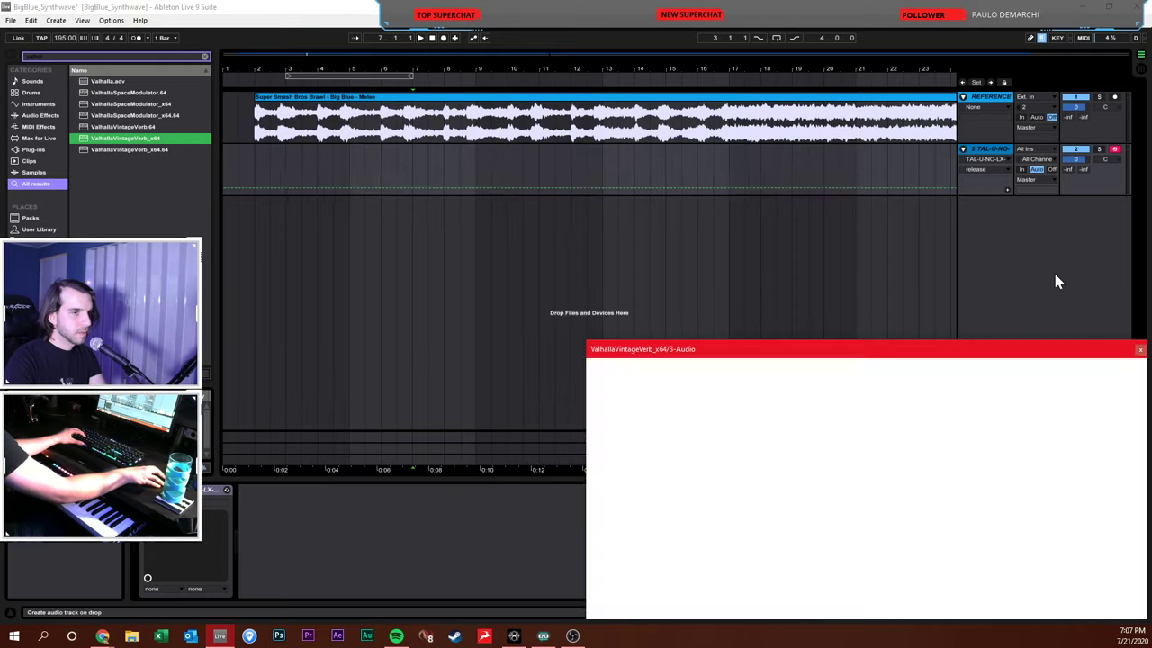
pyautogui.moveTo(943, 351); pyautogui.dragTo(591, 234)
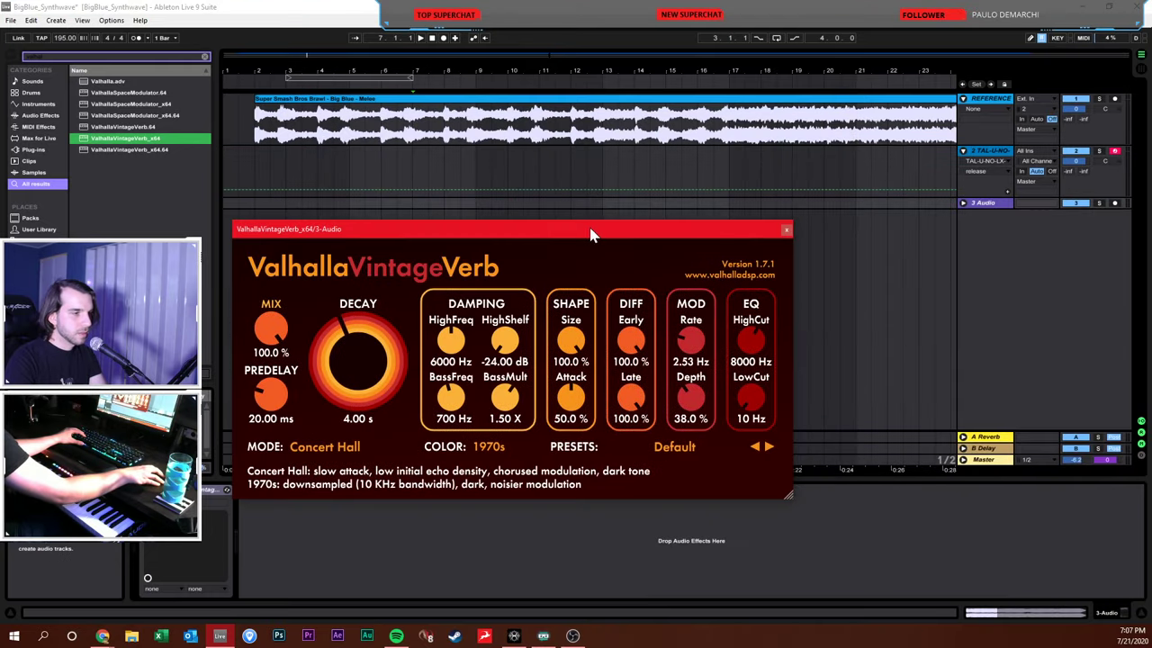
# Set the reverb's color mode to 1980s and its decay to about 1.12 s
pyautogui.click(493, 447)
pyautogui.click(553, 477)
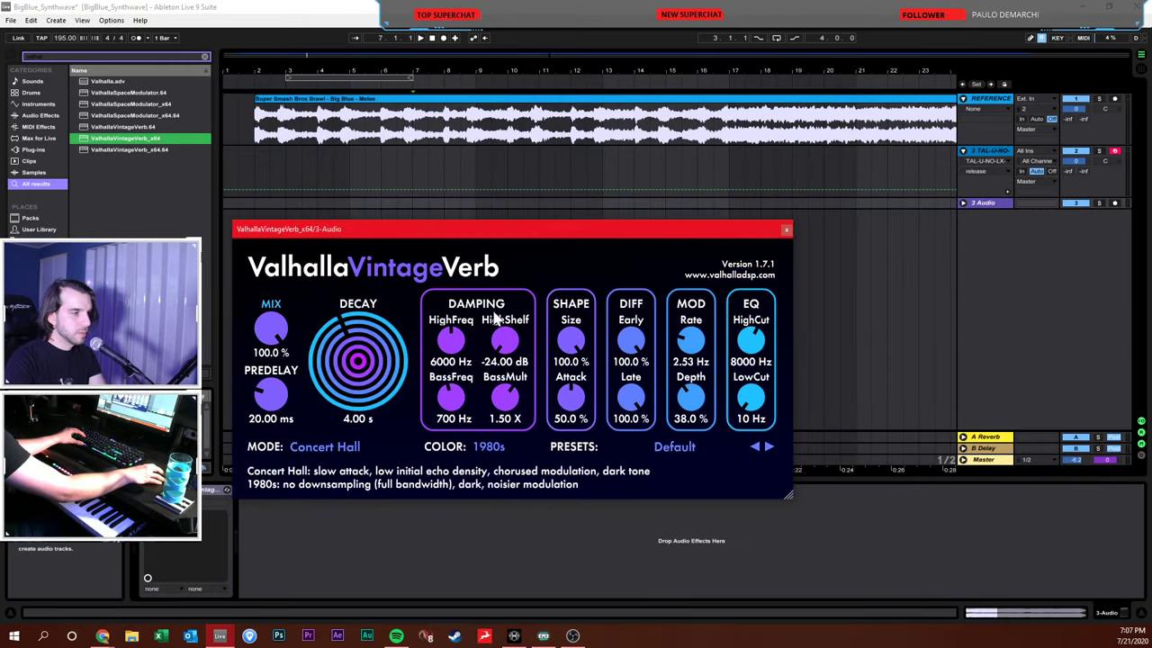
pyautogui.moveTo(338, 367)
pyautogui.mouseDown()
pyautogui.moveTo(340, 403)
pyautogui.moveTo(343, 387)
pyautogui.mouseUp()
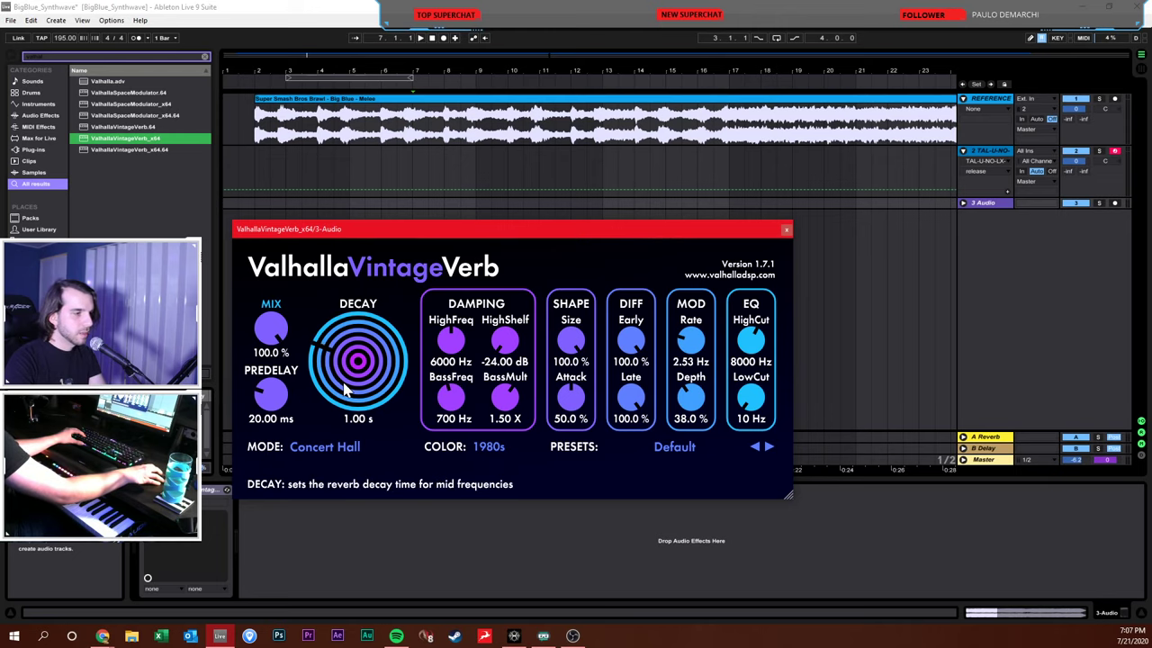
# Move ValhallaVintageVerb from the audio track to return track A and delete that return's old Reverb device
pyautogui.click(971, 437)
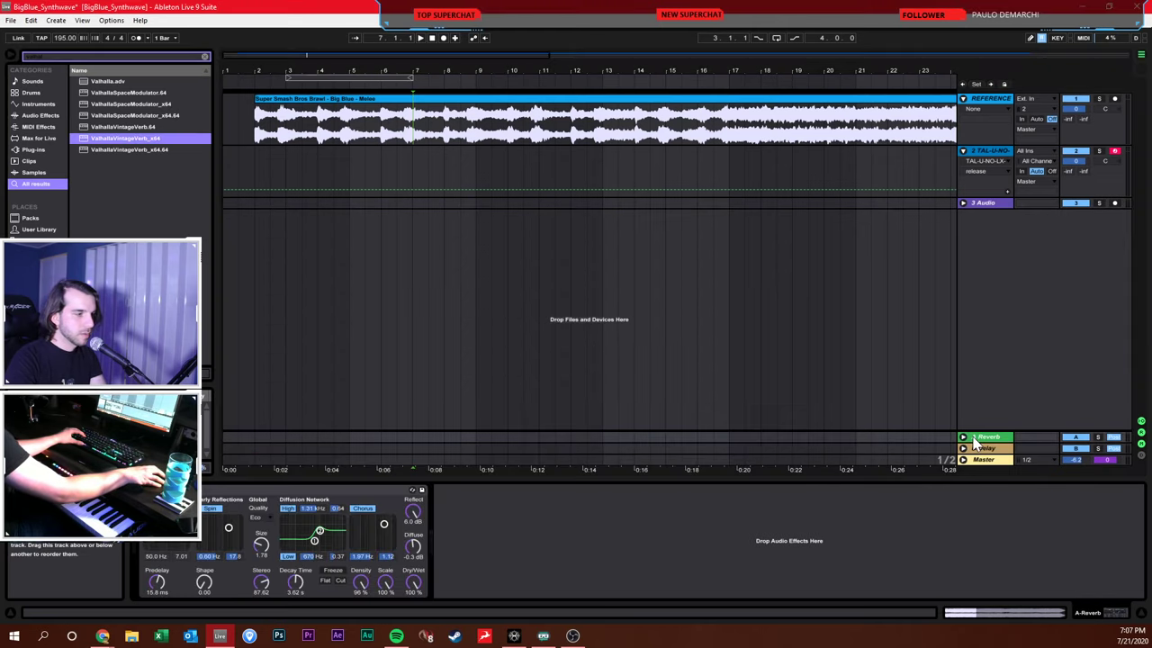
pyautogui.click(983, 202)
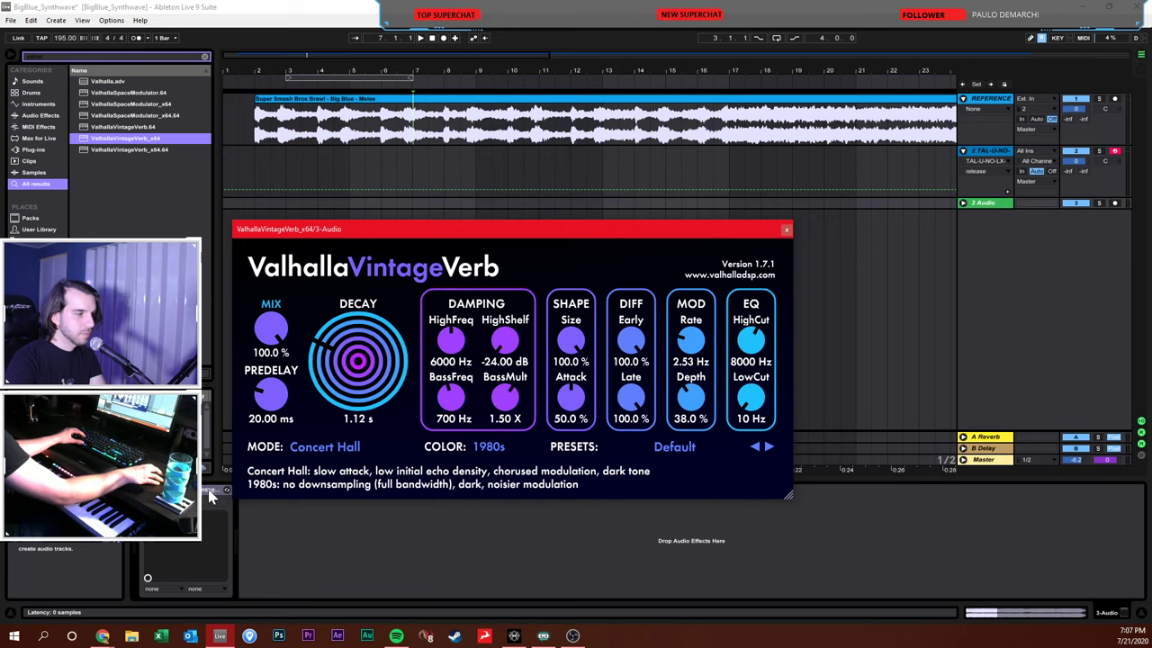
pyautogui.click(985, 438)
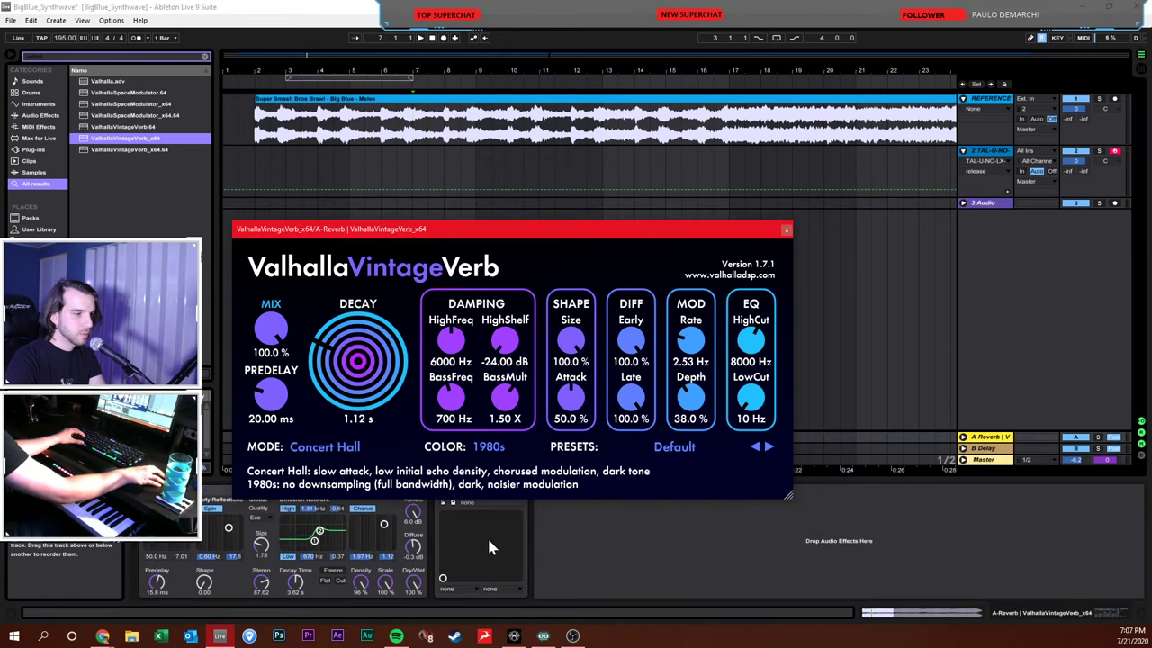
pyautogui.click(205, 500)
pyautogui.press('Delete')
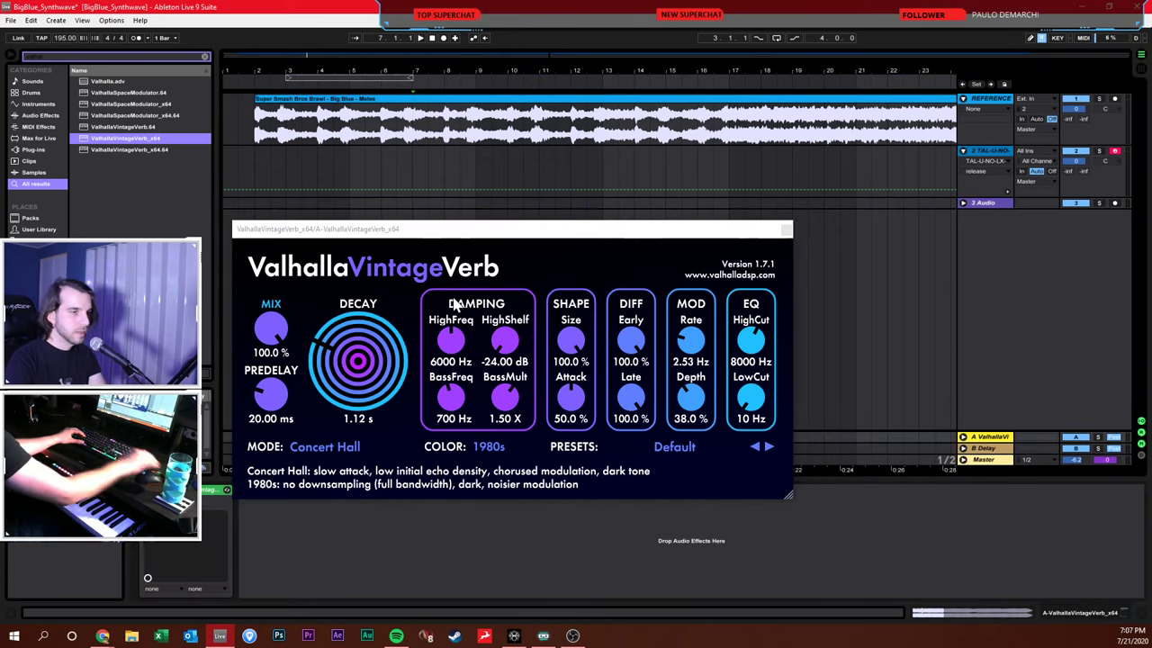
# Set the synth track's send A to 0 and close the reverb's plug-in window
pyautogui.moveTo(1066, 176); pyautogui.dragTo(1066, 162)
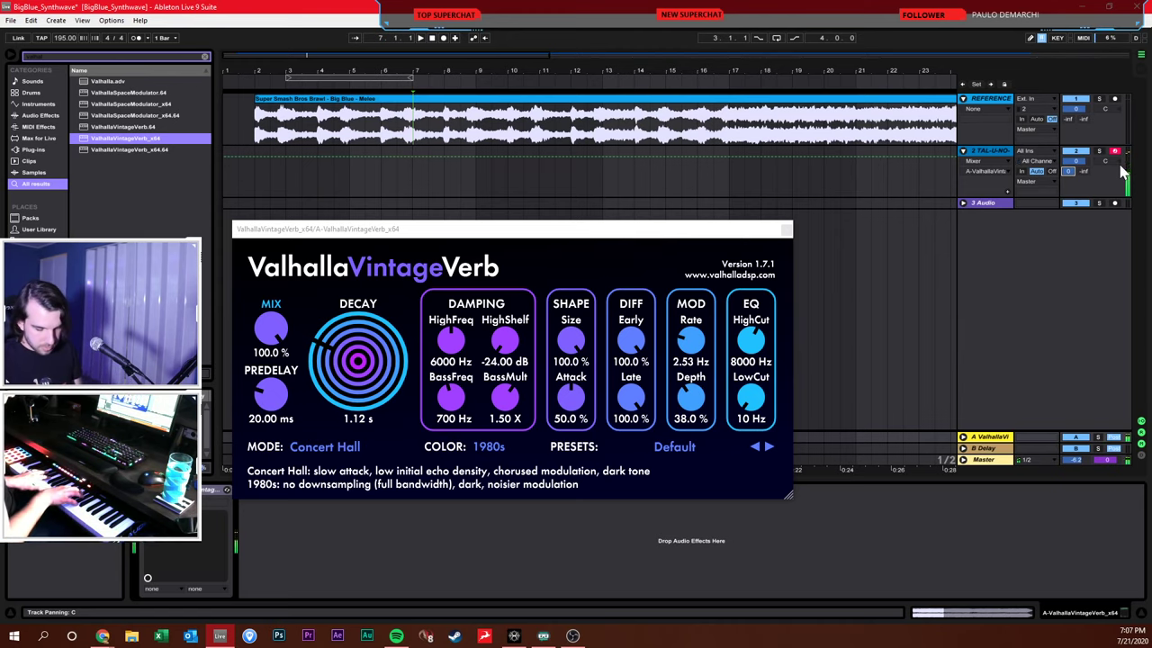
pyautogui.click(785, 229)
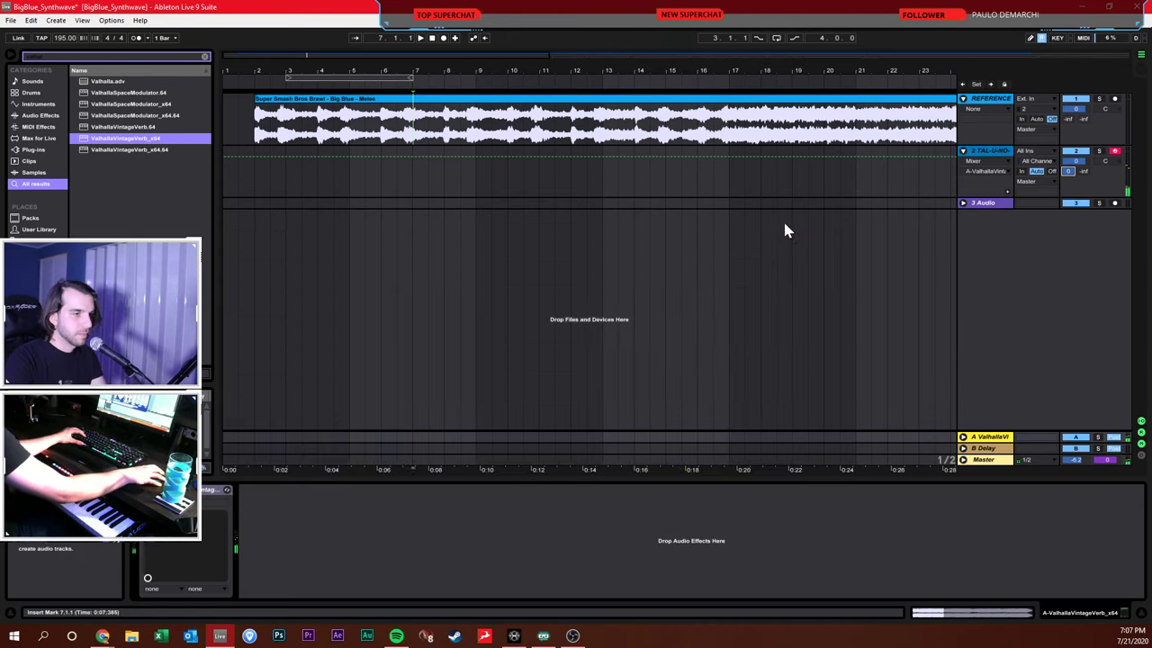
# Set the song tempo to 169 BPM and return the playhead to the start of the song
pyautogui.click(681, 204)
pyautogui.moveTo(77, 42); pyautogui.dragTo(76, 66)
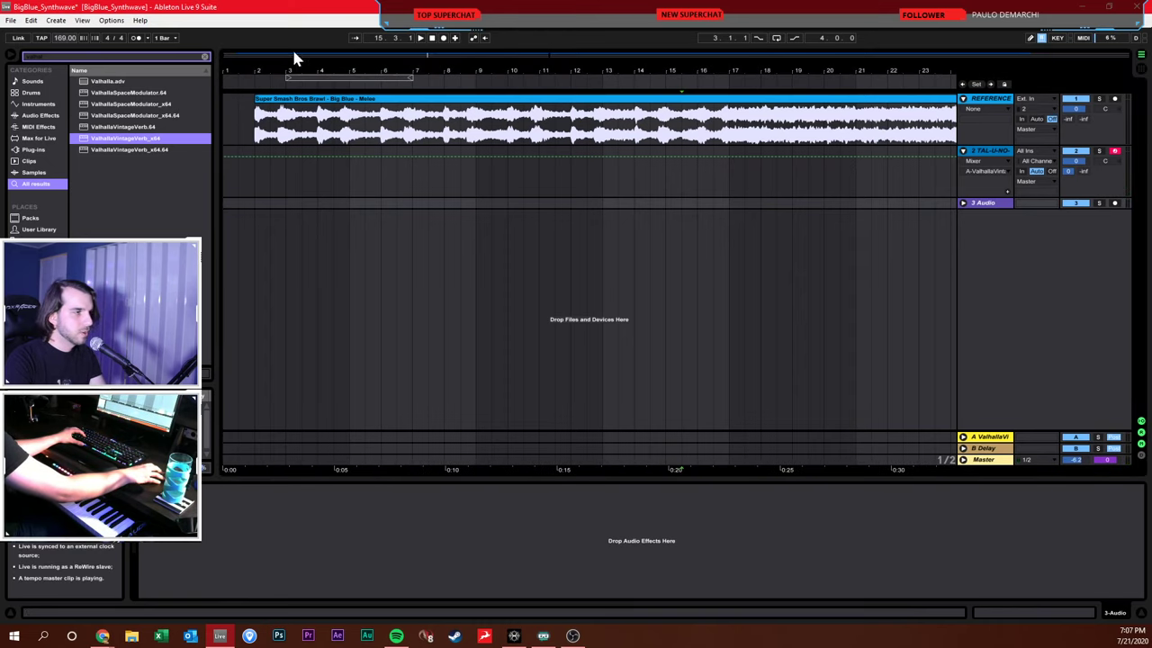
pyautogui.click(432, 38)
# Start recording the armed synth track into the arrangement from bar 1
pyautogui.moveTo(279, 73); pyautogui.dragTo(344, 72)
pyautogui.click(253, 194)
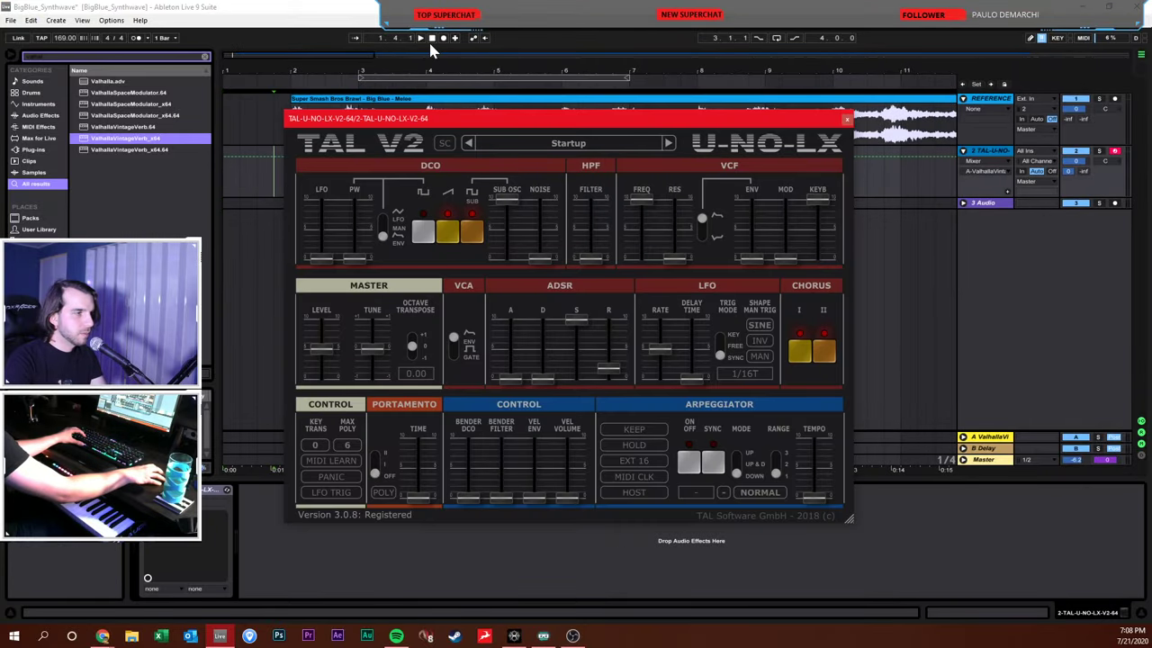
pyautogui.click(847, 119)
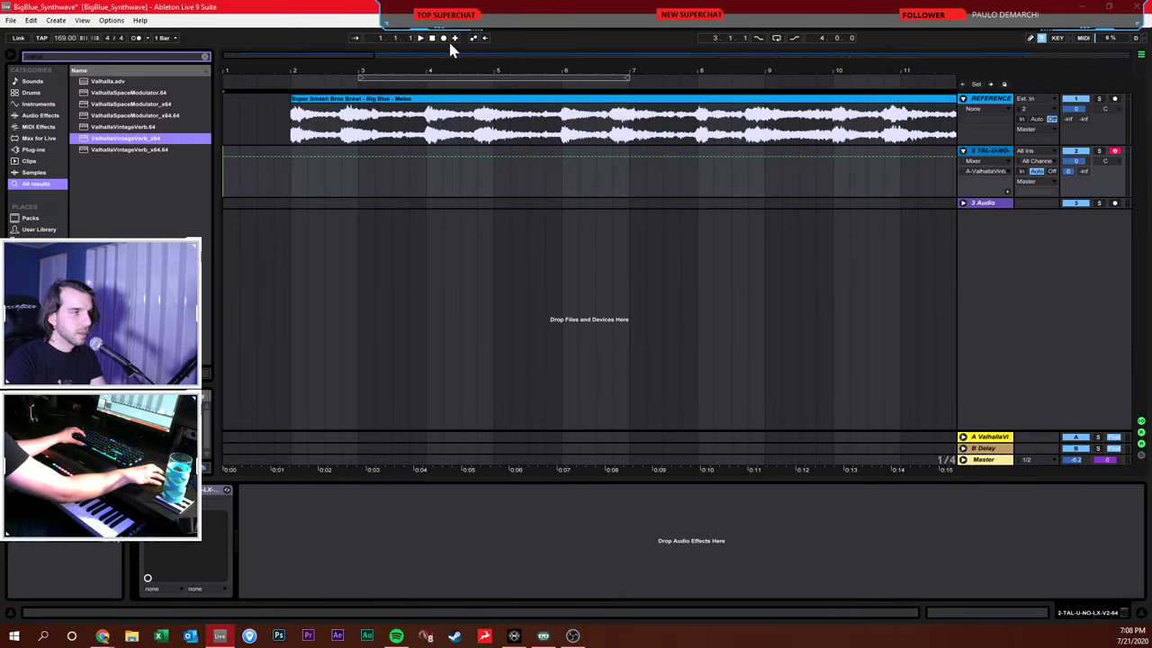
pyautogui.click(445, 39)
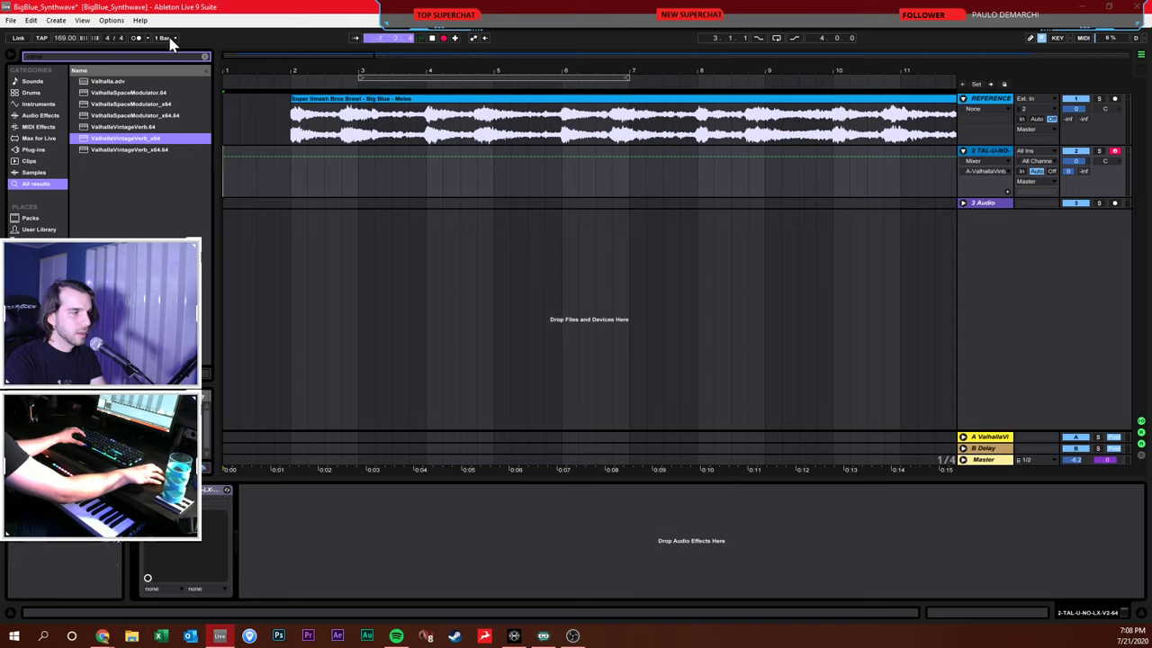
# Discard the current take and re-record the synth chords from bar 1 with the metronome on
pyautogui.press('space')
pyautogui.hotkey('ctrl', 'z')
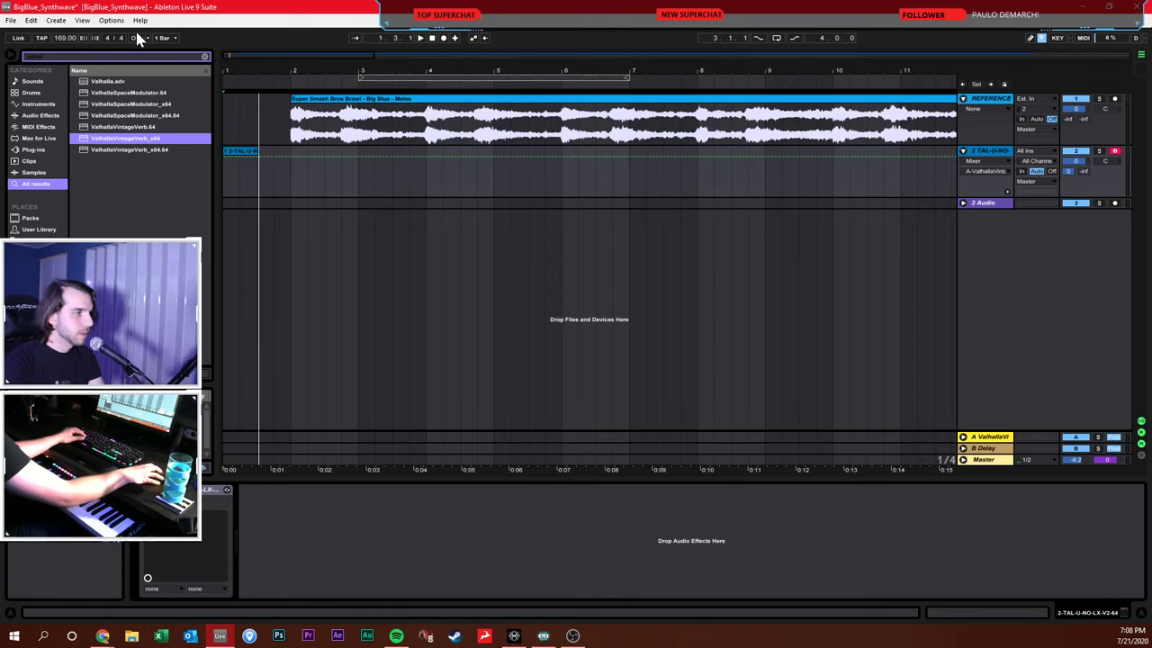
pyautogui.click(136, 38)
pyautogui.click(444, 38)
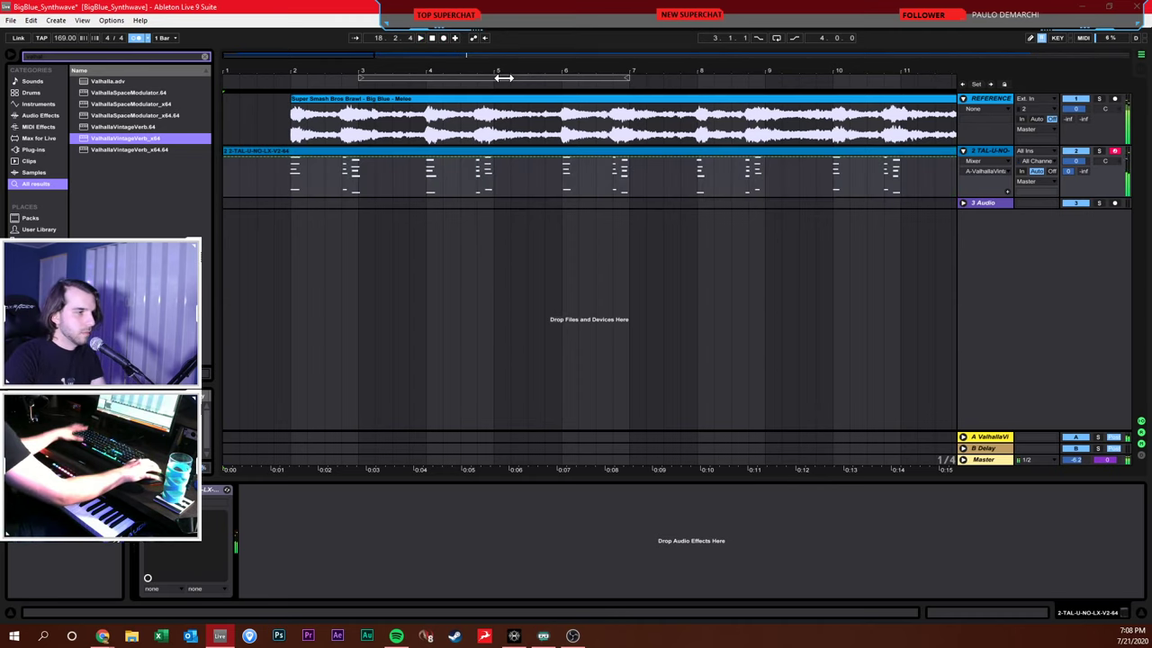
# Open the recorded synth clip, set its note grid to 1/8 and quantize all its notes
pyautogui.click(503, 78)
pyautogui.doubleClick(450, 149)
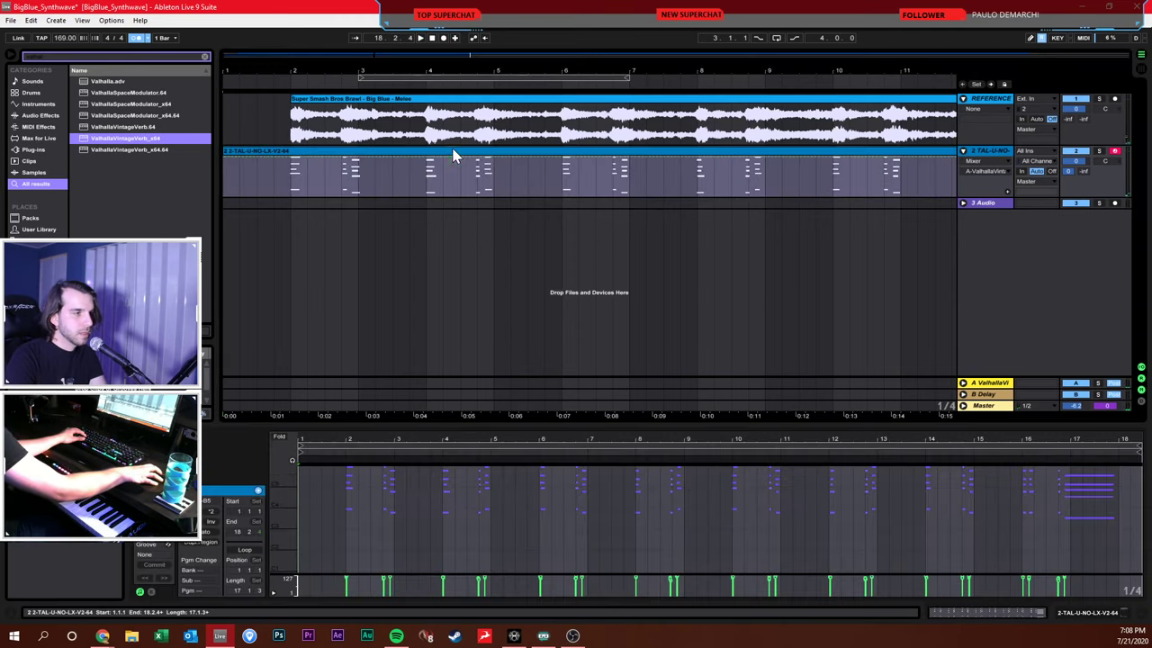
pyautogui.rightClick(506, 525)
pyautogui.click(553, 481)
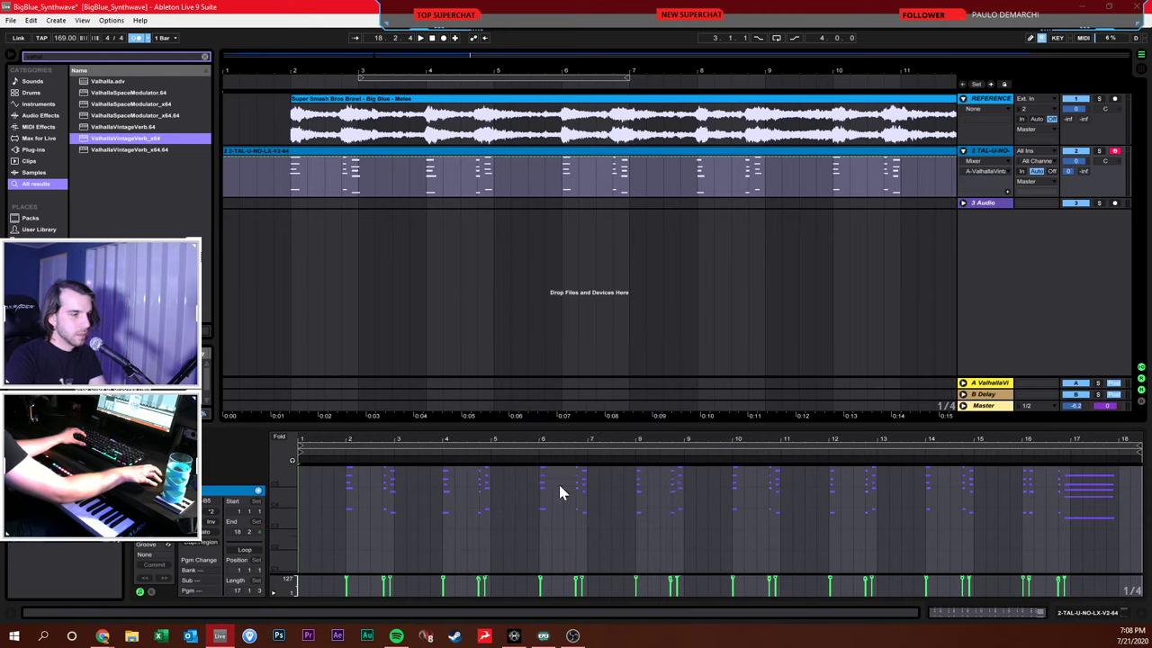
pyautogui.hotkey('ctrl', 'a')
pyautogui.click(529, 532)
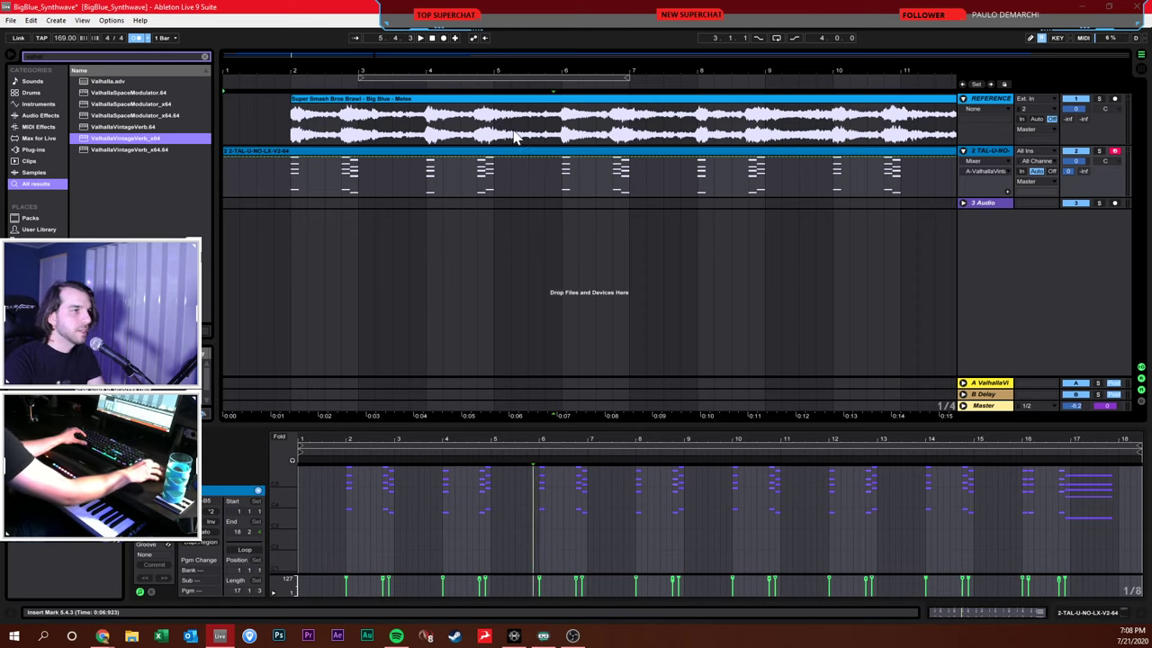
# Play back the quantized synth part against the reference and inspect its notes in the clip editor
pyautogui.click(377, 170)
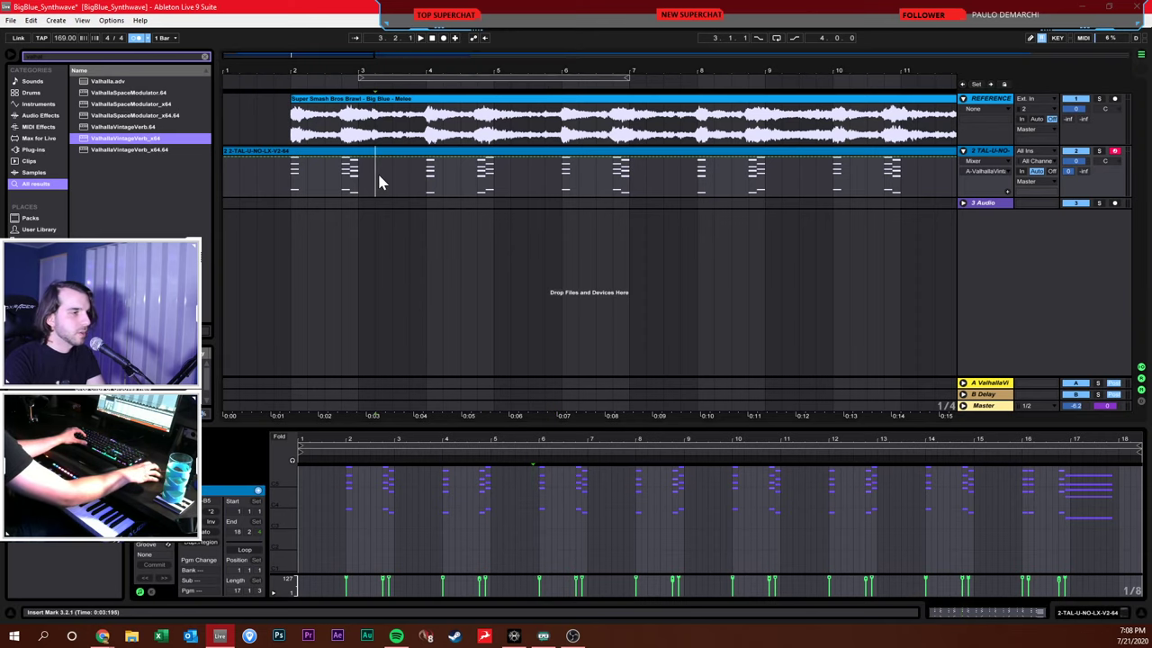
pyautogui.click(431, 38)
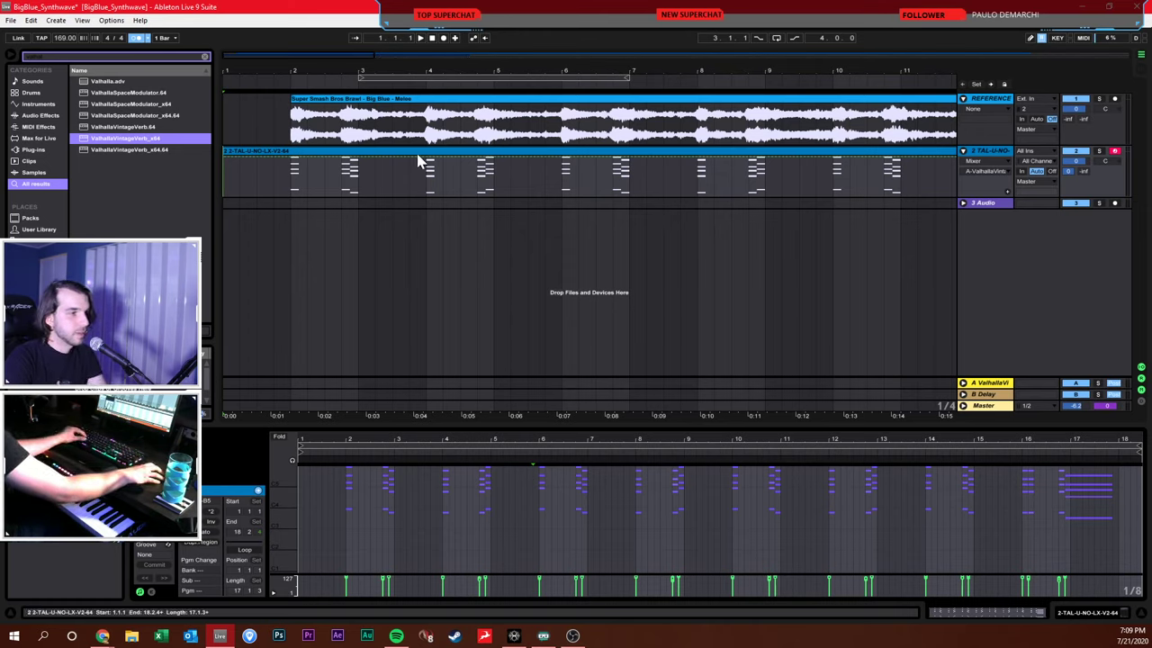
pyautogui.moveTo(529, 438); pyautogui.dragTo(531, 454)
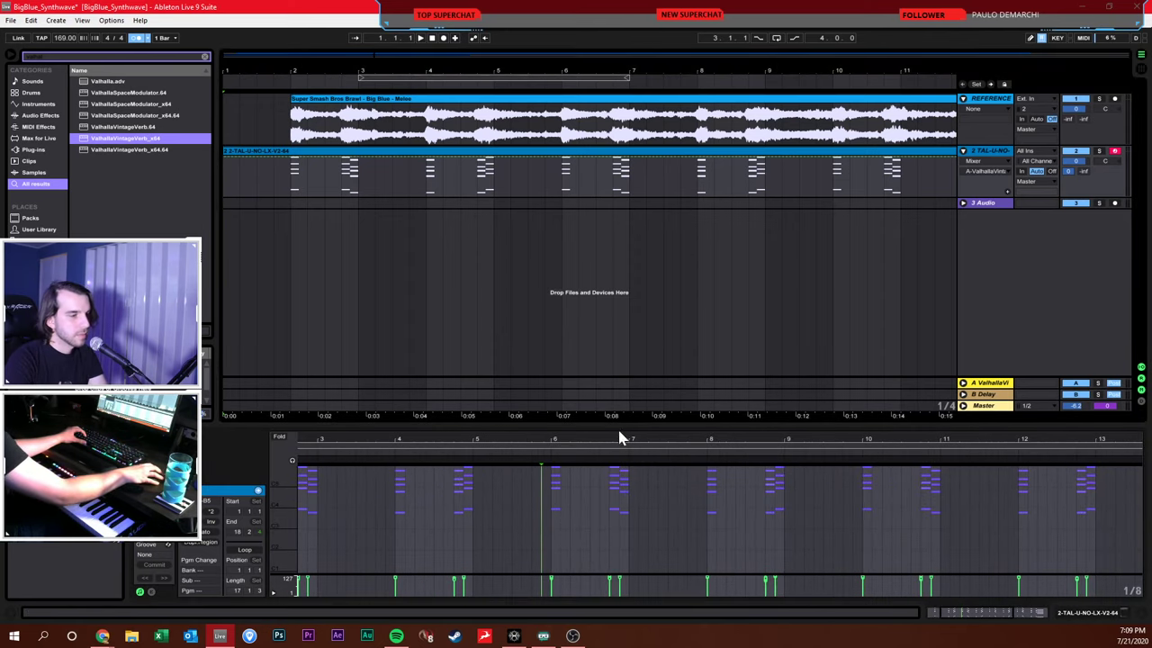
pyautogui.moveTo(620, 438); pyautogui.dragTo(739, 432)
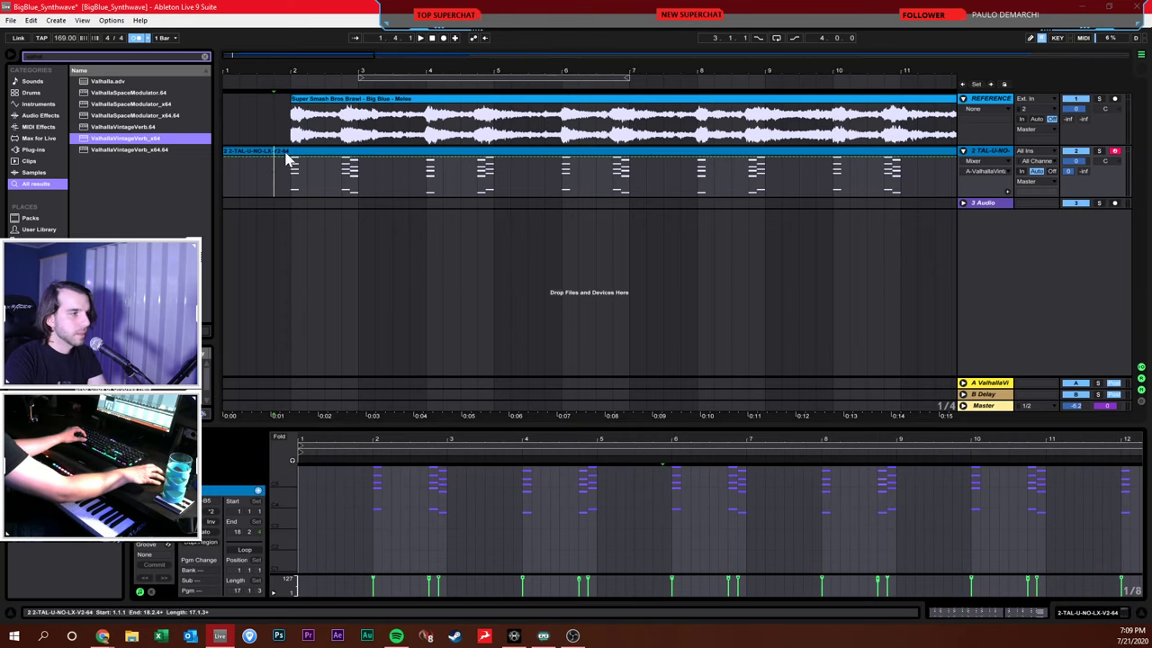
# Open the Kick folder in the drum sample library and filter the samples by "linn"
pyautogui.click(205, 56)
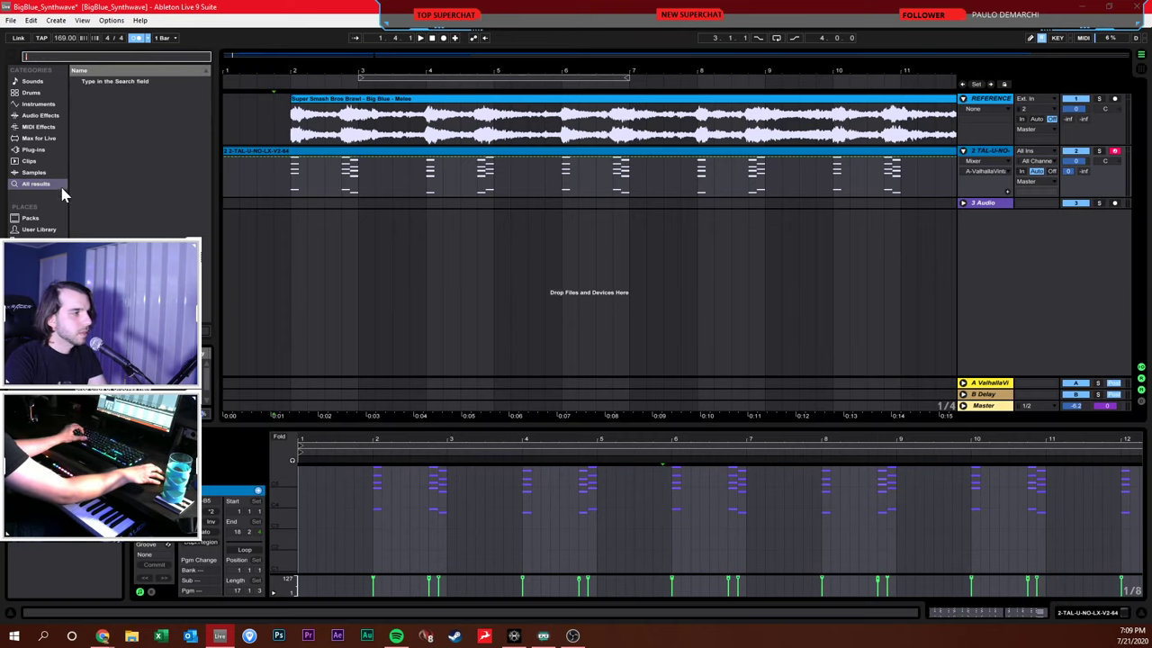
pyautogui.press('Escape')
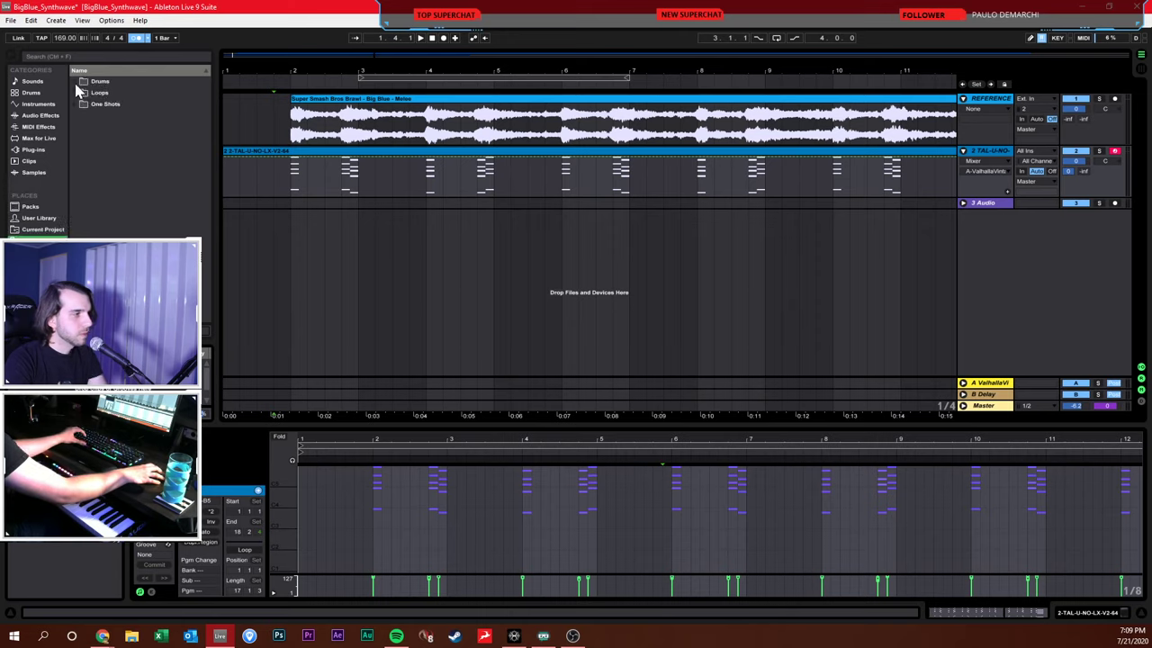
pyautogui.click(76, 82)
pyautogui.click(79, 151)
pyautogui.scroll(-3, 144, 126)
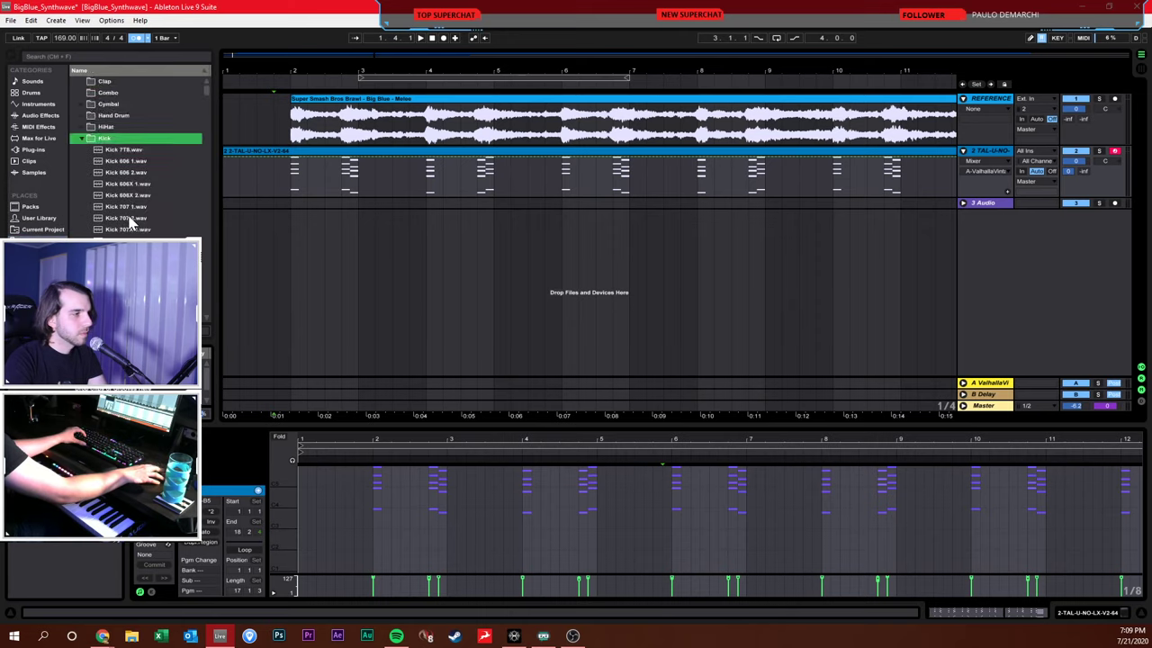
pyautogui.click(145, 60)
pyautogui.write('linn')
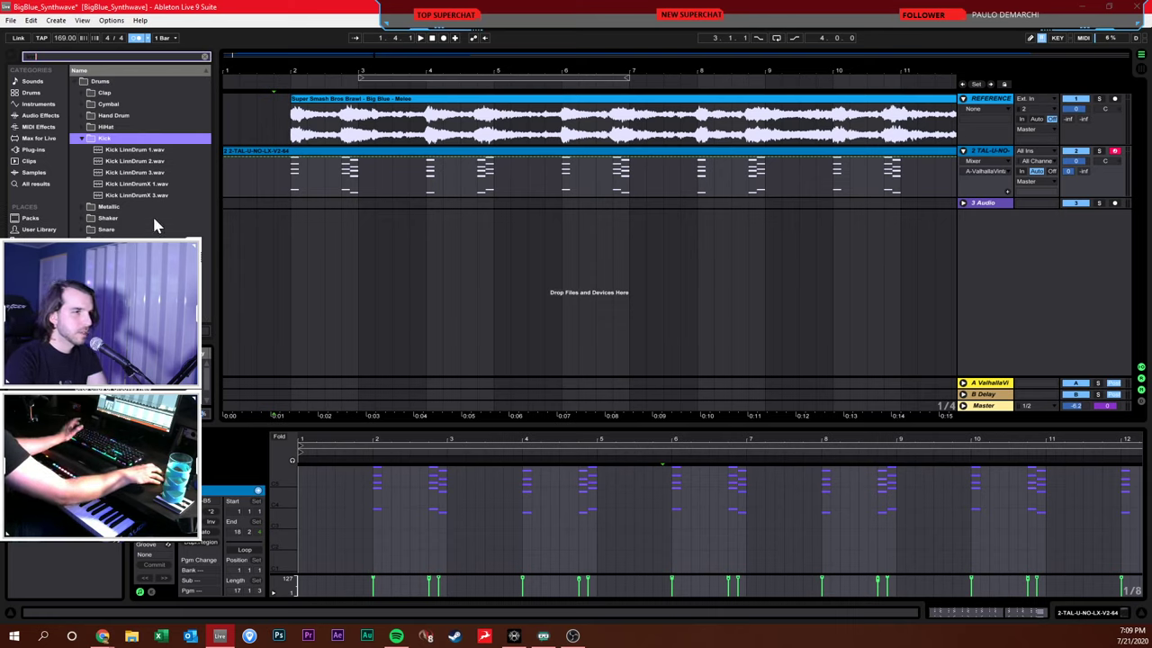
# Audition the Kick LinnDrum 1, 2 and 3 samples
pyautogui.click(117, 150)
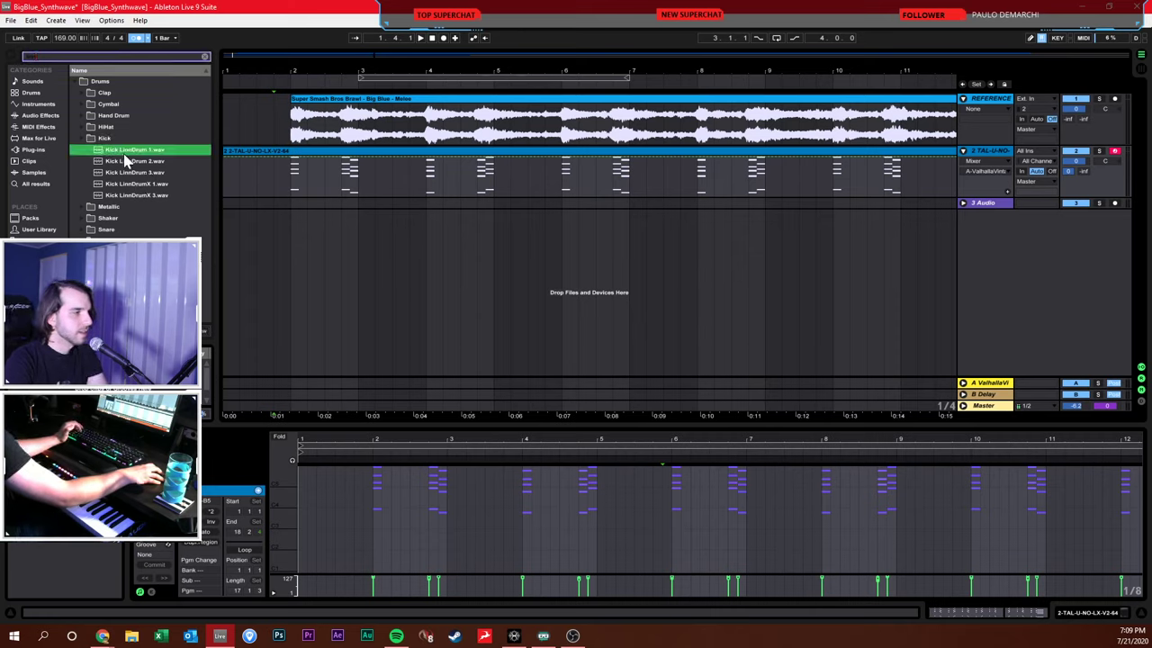
pyautogui.press('Down')
pyautogui.press('Down')
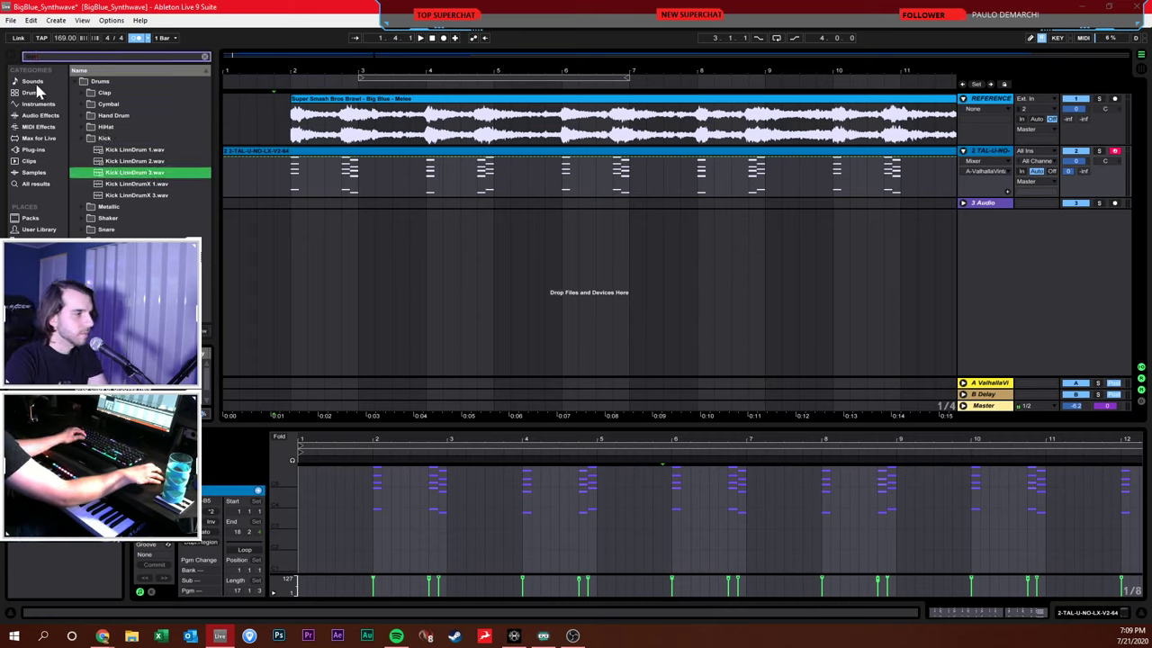
# Clear the sample search and add an empty Drum Rack on a new track below the audio track
pyautogui.click(35, 93)
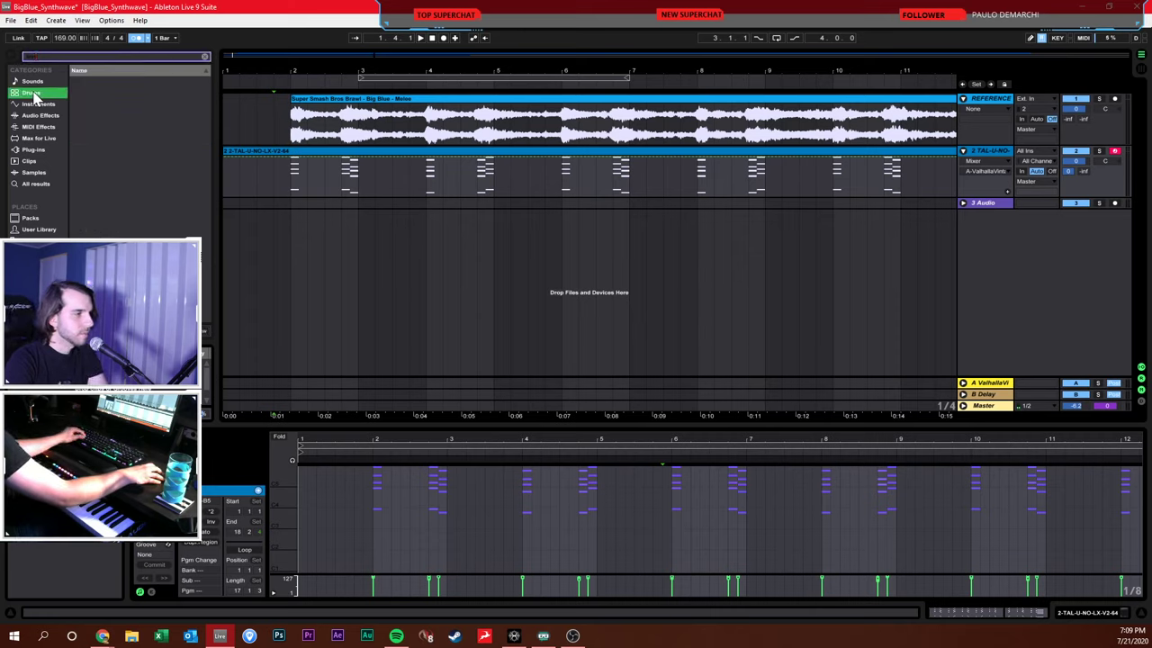
pyautogui.click(206, 58)
pyautogui.moveTo(206, 120); pyautogui.dragTo(326, 252)
pyautogui.click(79, 84)
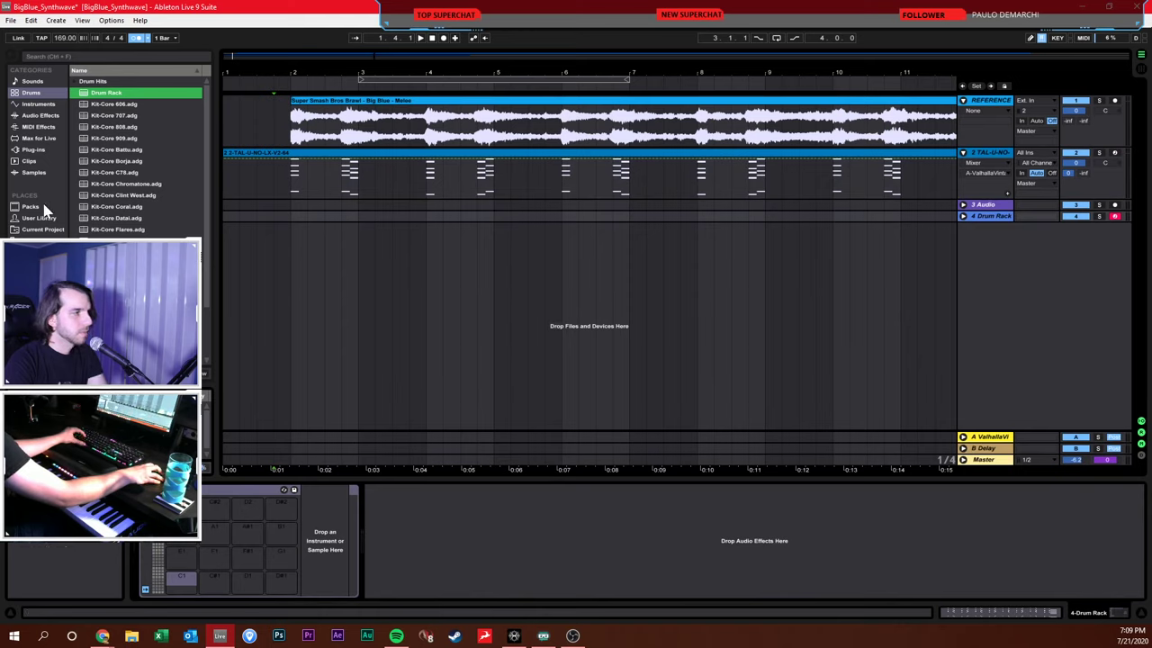
# Filter the drum samples by "linn" again and select Kick LinnDrum 3
pyautogui.click(195, 59)
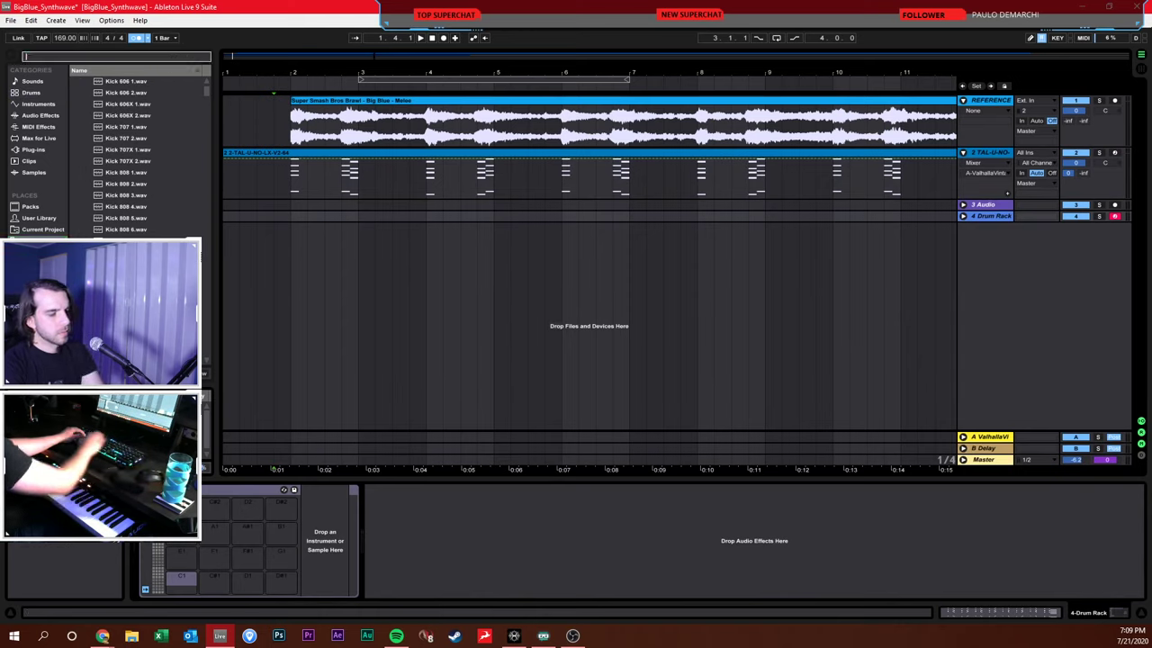
pyautogui.write('linn')
pyautogui.click(198, 171)
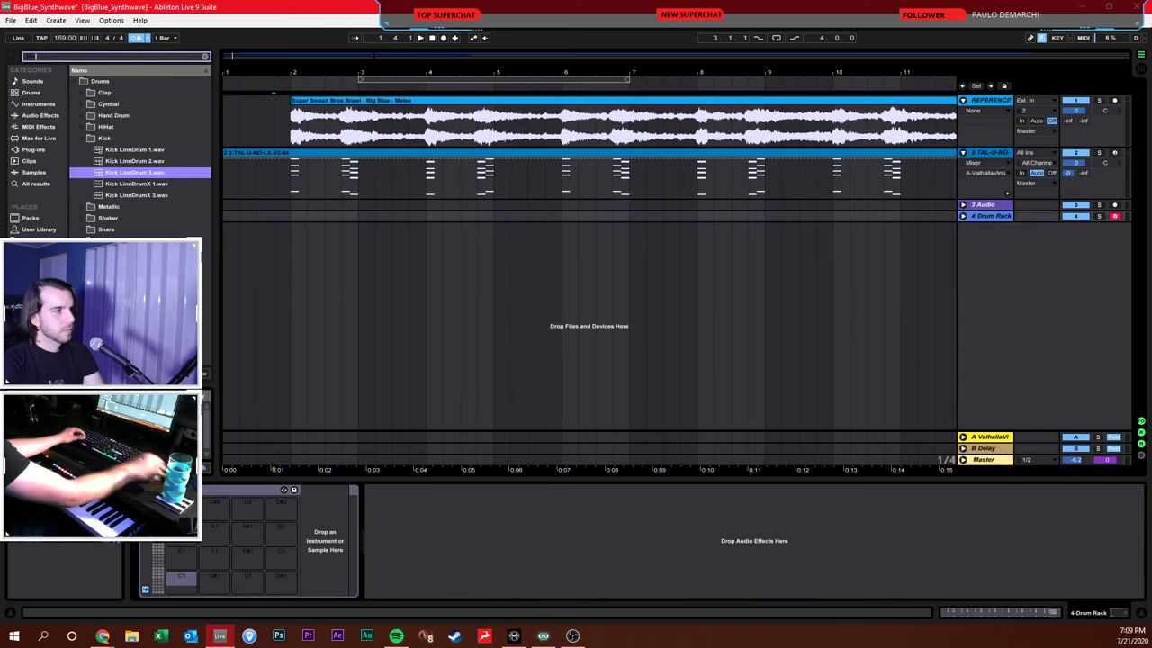
pyautogui.click(155, 172)
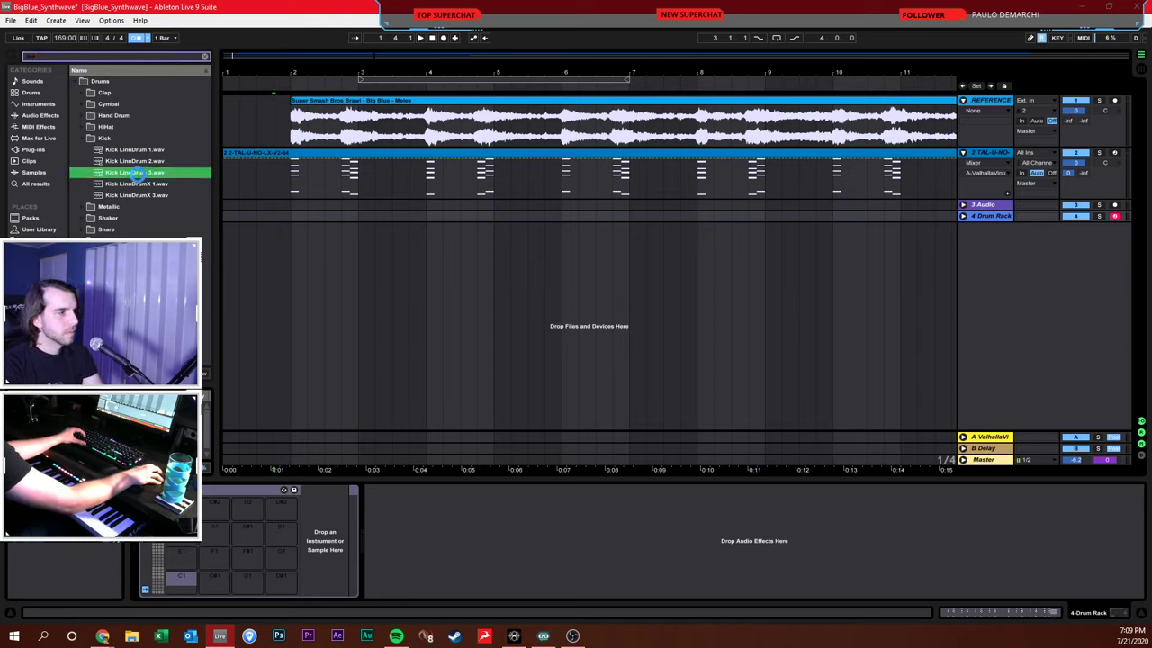
# Try loading Kick LinnDrum 3 directly onto the Drum Rack track and undo it
pyautogui.doubleClick(135, 172)
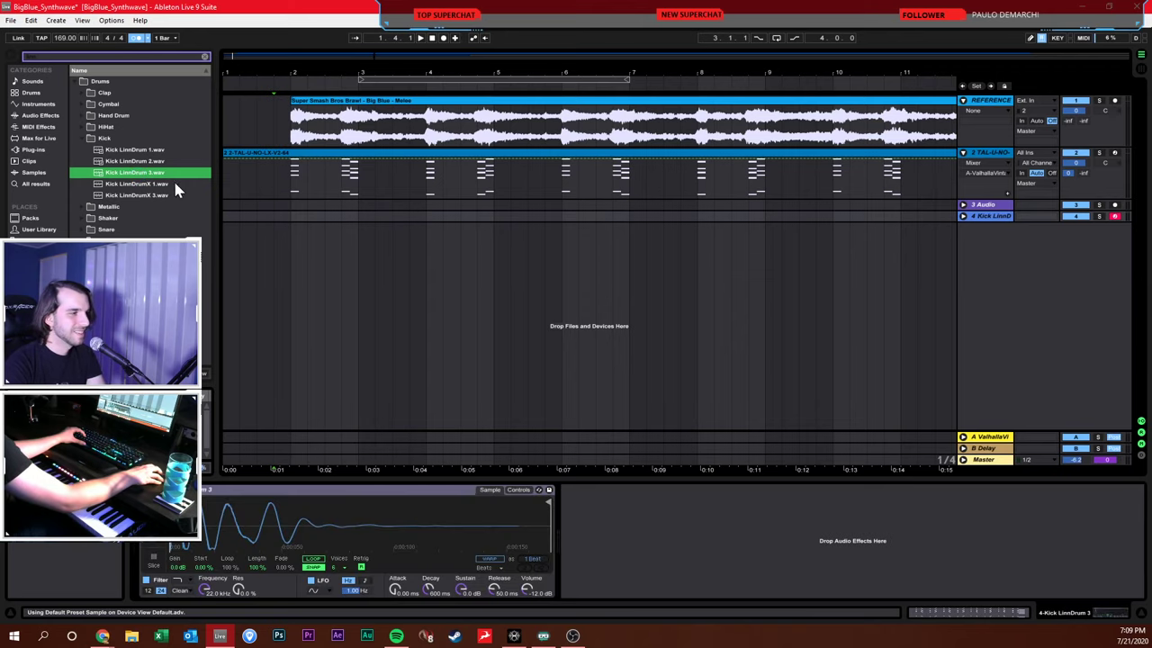
pyautogui.moveTo(127, 177); pyautogui.dragTo(576, 231)
pyautogui.click(546, 298)
pyautogui.hotkey('ctrl', 'z')
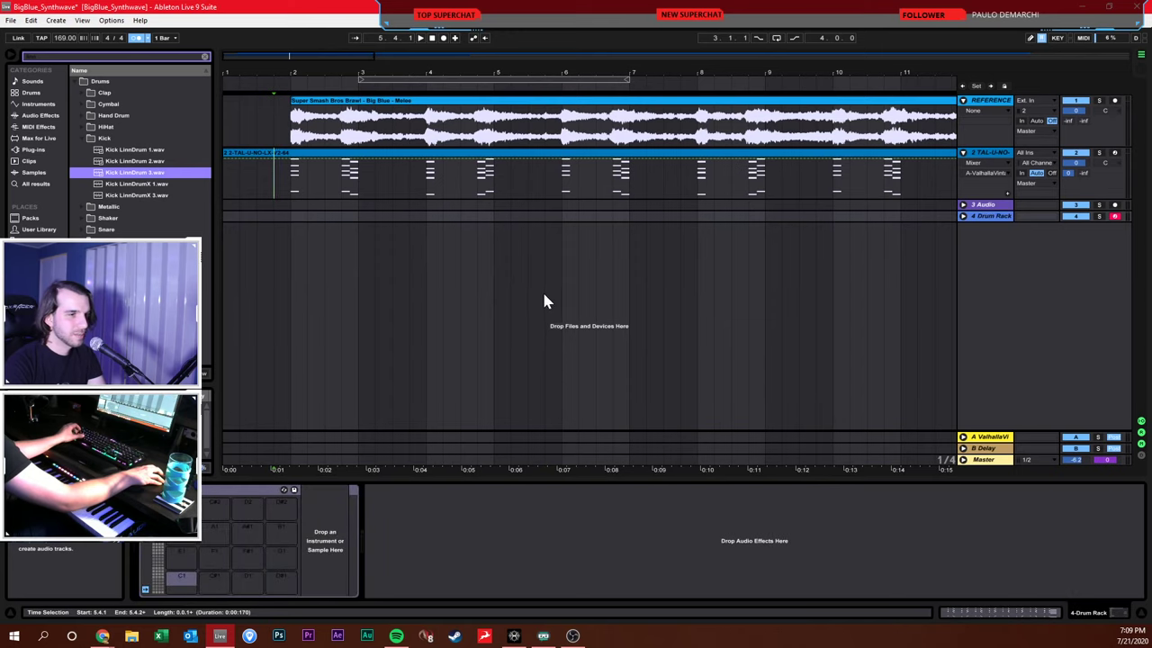
# Load Kick LinnDrum 3 onto the Drum Rack's C1 pad and play-test it with the computer keyboard lowered to the C1 octave
pyautogui.moveTo(180, 577); pyautogui.dragTo(180, 577)
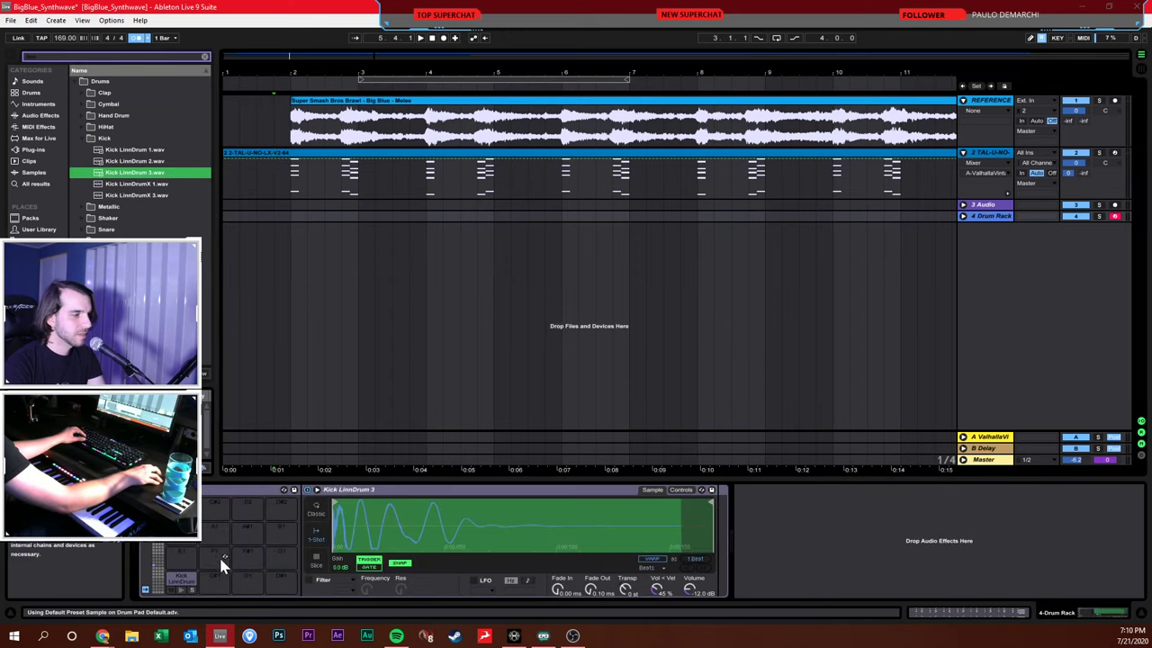
pyautogui.click(206, 557)
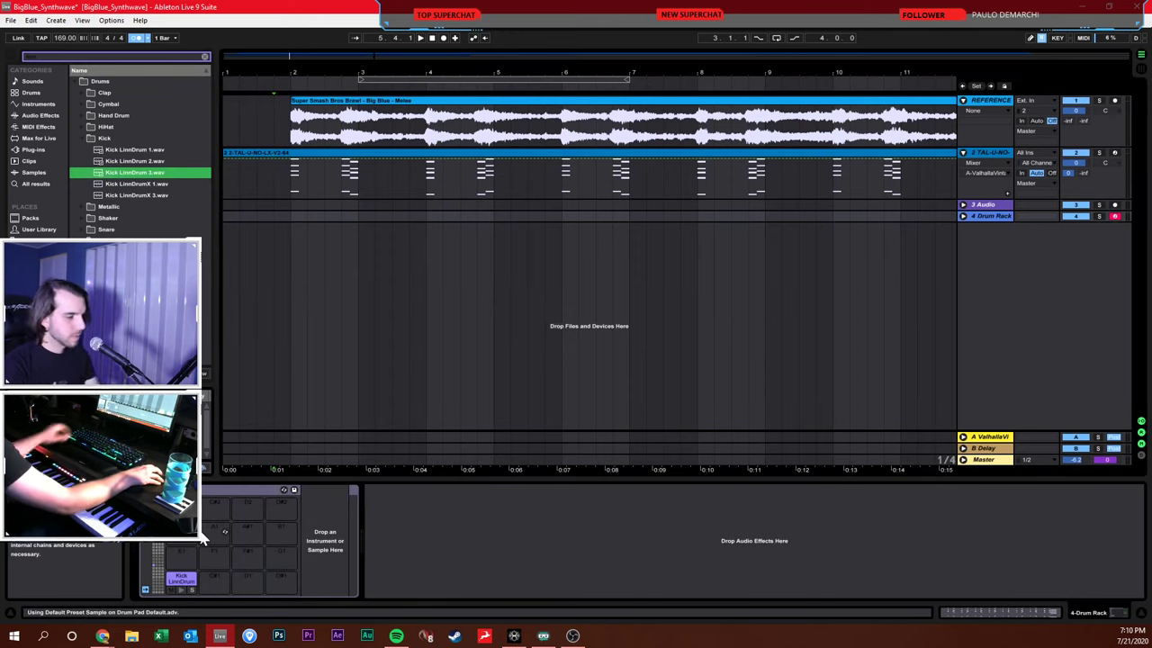
pyautogui.press('z')
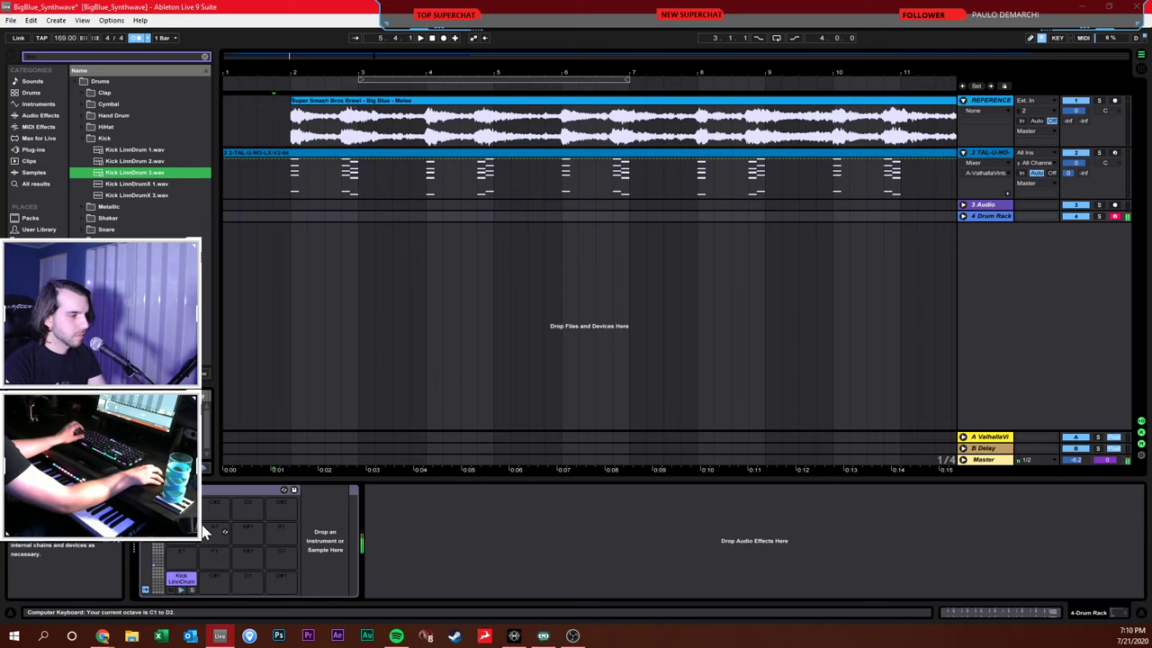
pyautogui.press('z')
pyautogui.press('a')
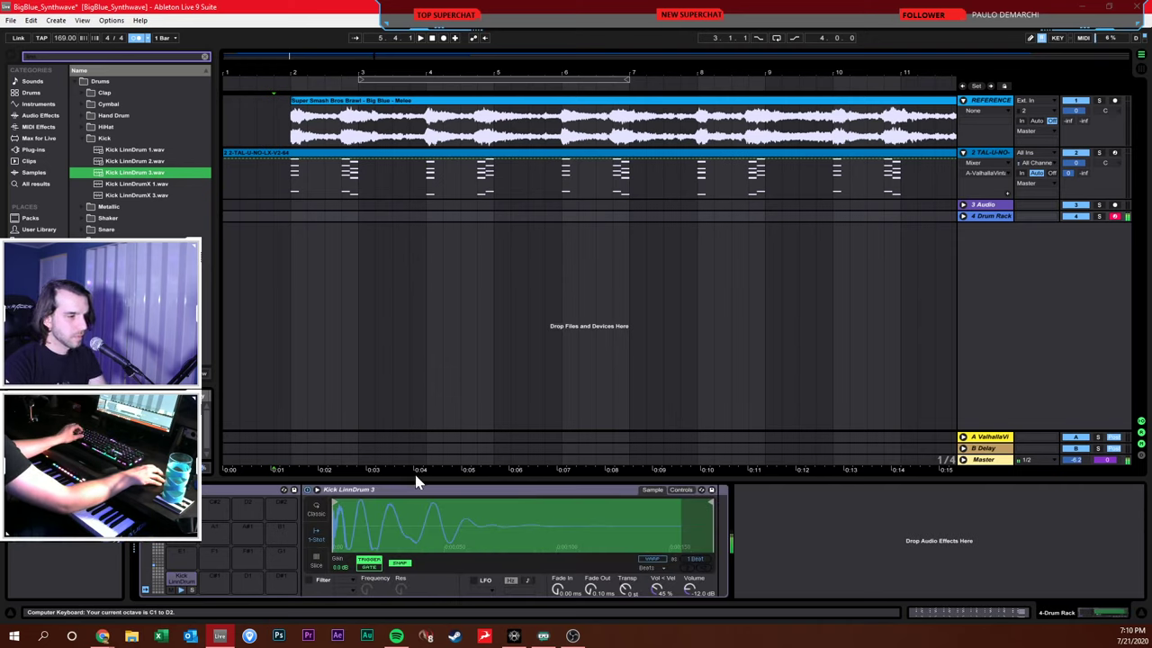
# Set the kick sample's volume to 0 dB
pyautogui.moveTo(689, 590); pyautogui.dragTo(689, 583)
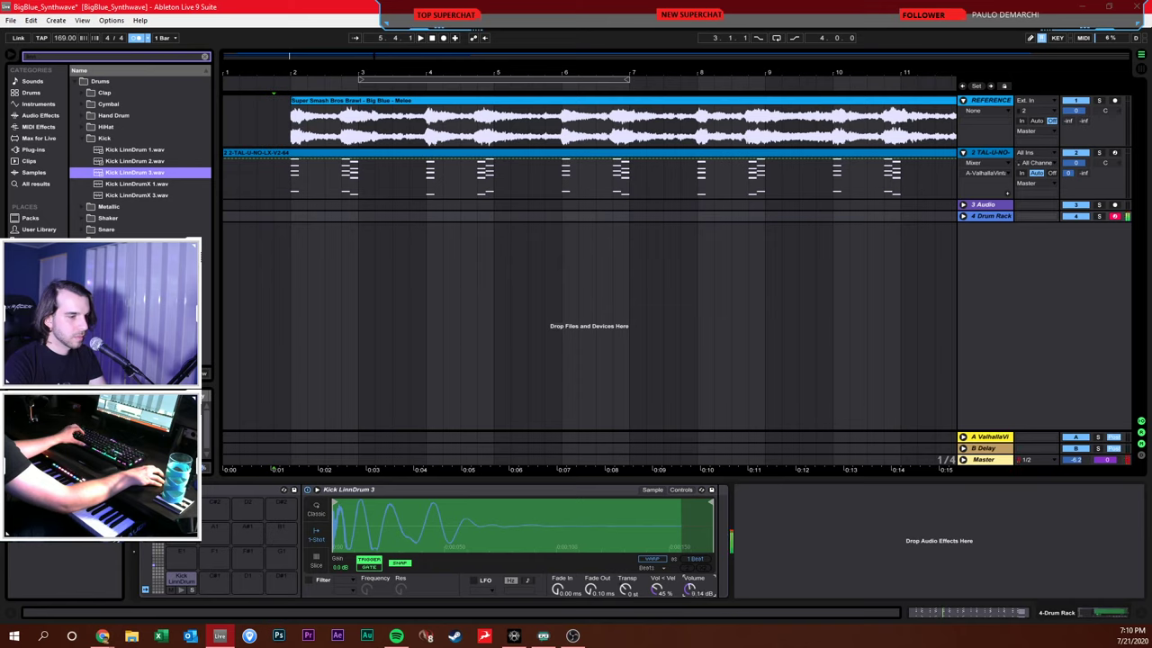
pyautogui.moveTo(690, 590); pyautogui.dragTo(689, 585)
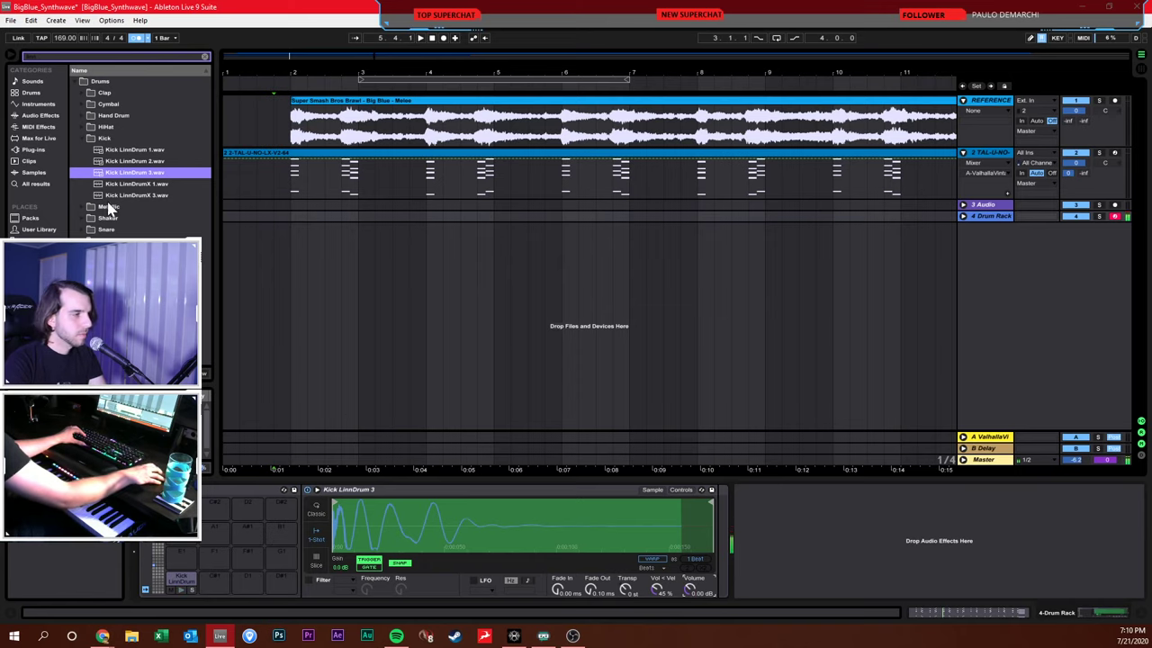
# Audition the LinnDrum and LinnDrumX snare samples in the Snare folder to choose one
pyautogui.click(84, 141)
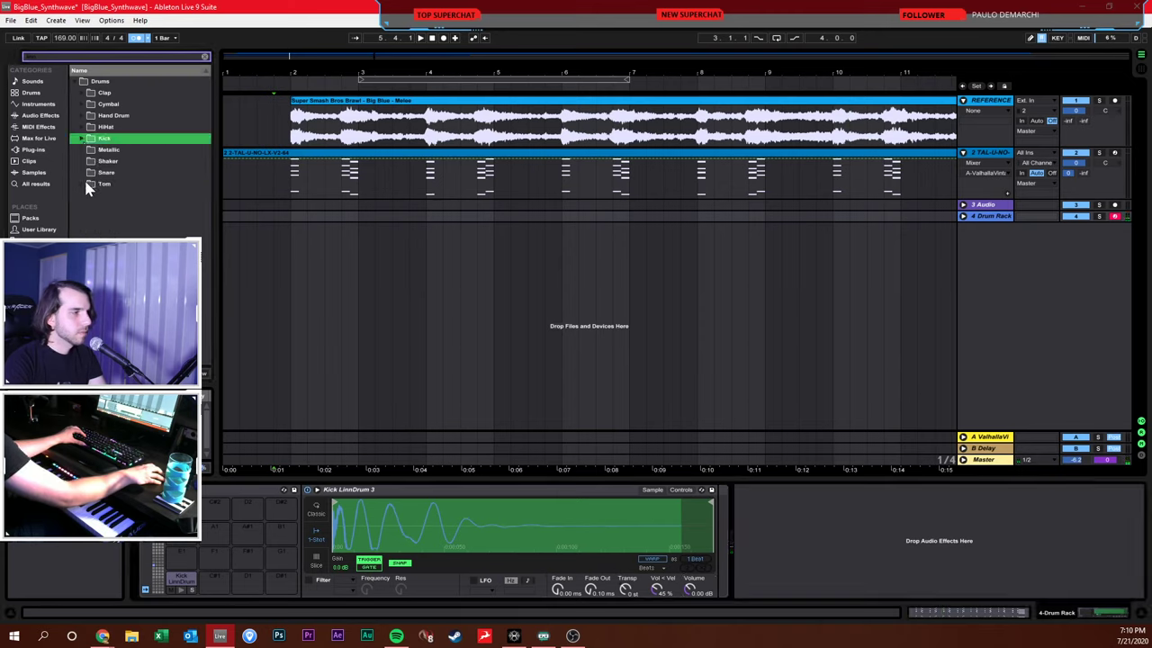
pyautogui.click(82, 172)
pyautogui.click(116, 208)
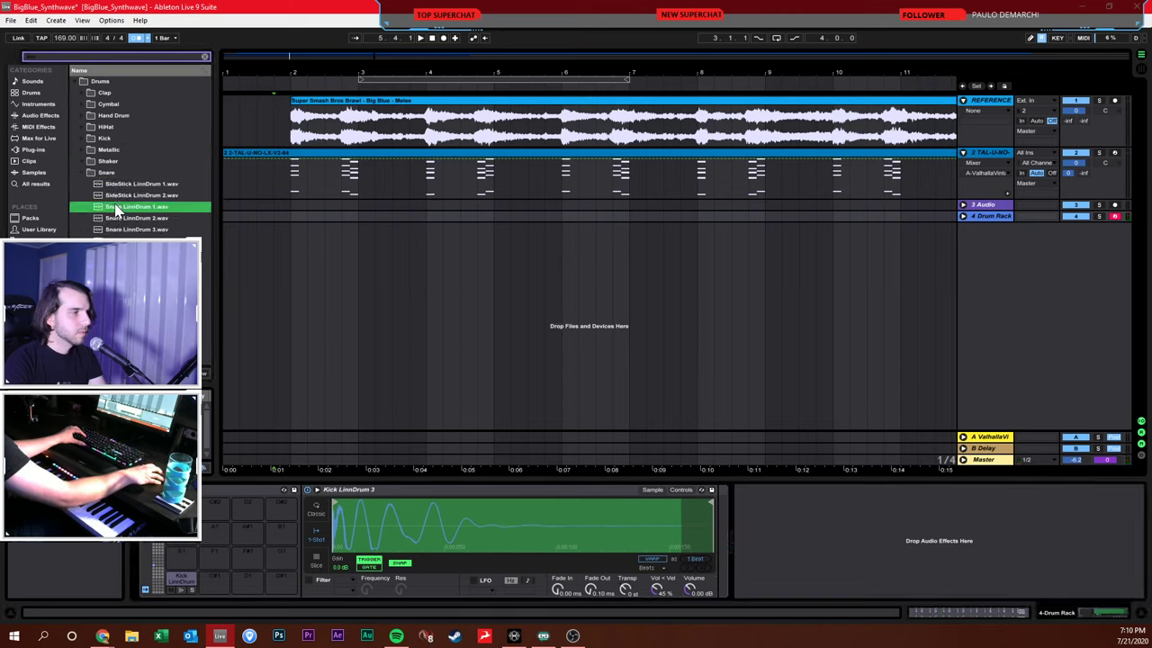
pyautogui.click(116, 219)
pyautogui.click(119, 230)
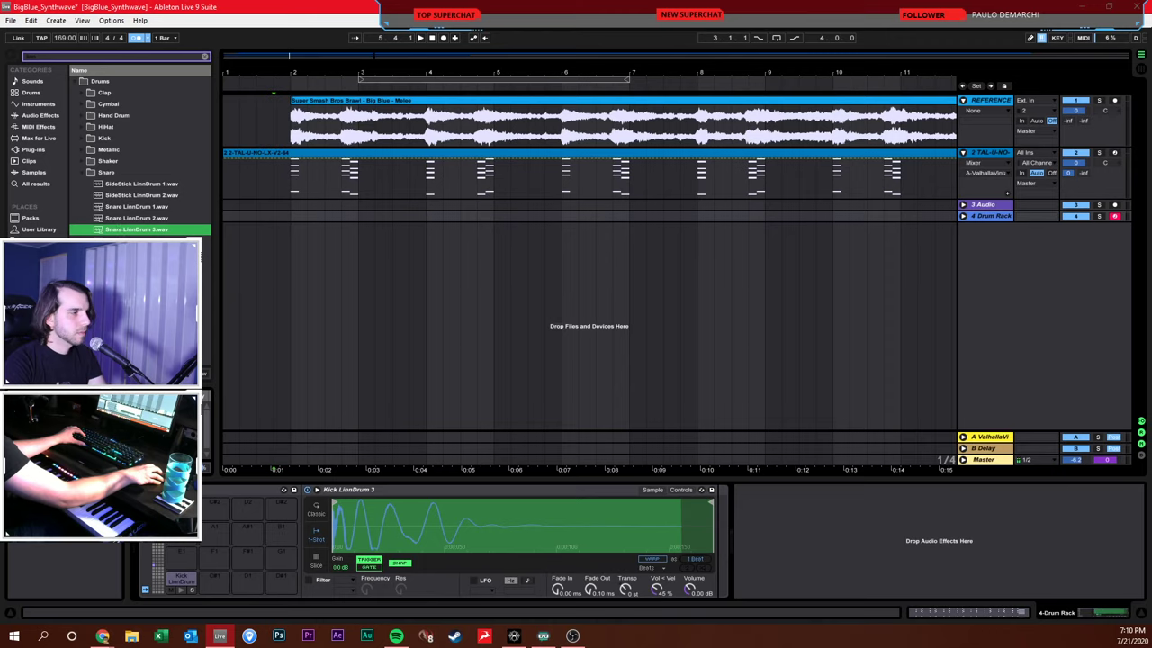
pyautogui.click(117, 241)
pyautogui.click(117, 253)
pyautogui.click(117, 263)
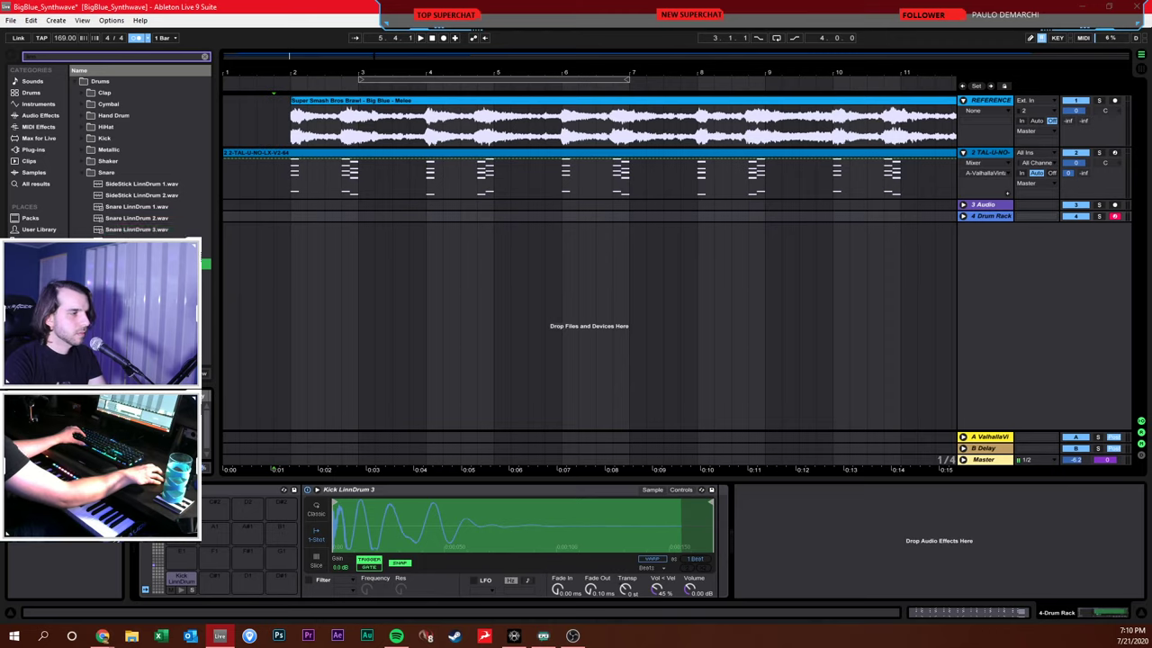
pyautogui.click(117, 253)
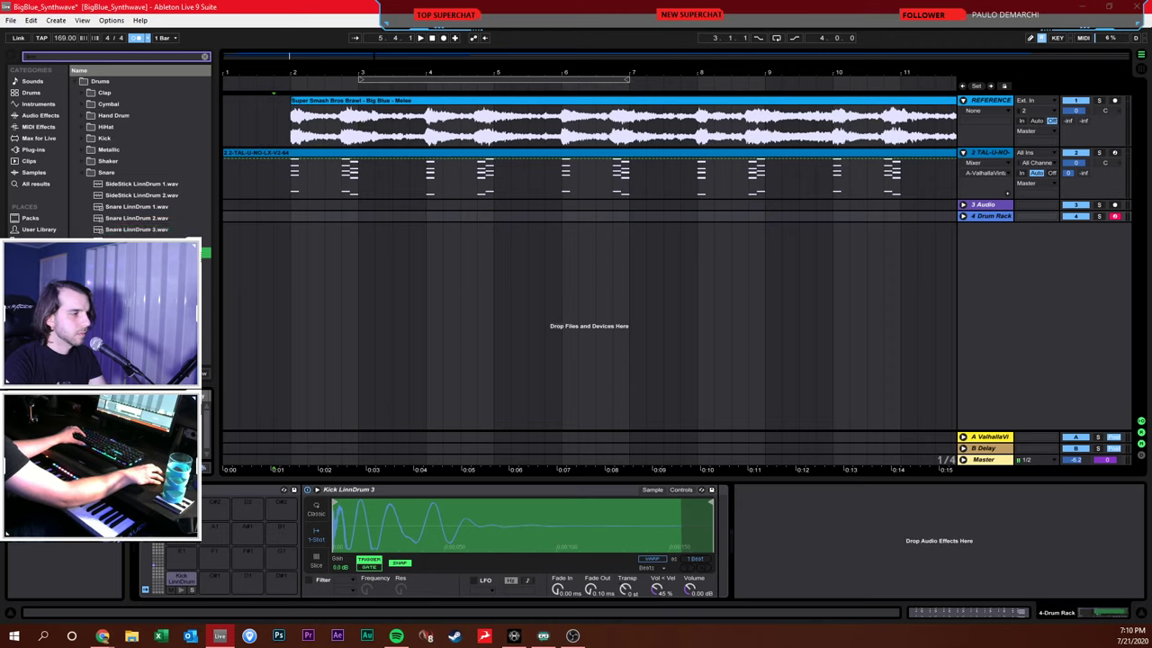
# Load Snare LinnDrumX 1 onto the Drum Rack's D1 pad and set its volume to 0 dB
pyautogui.moveTo(117, 253); pyautogui.dragTo(245, 586)
pyautogui.click(247, 586)
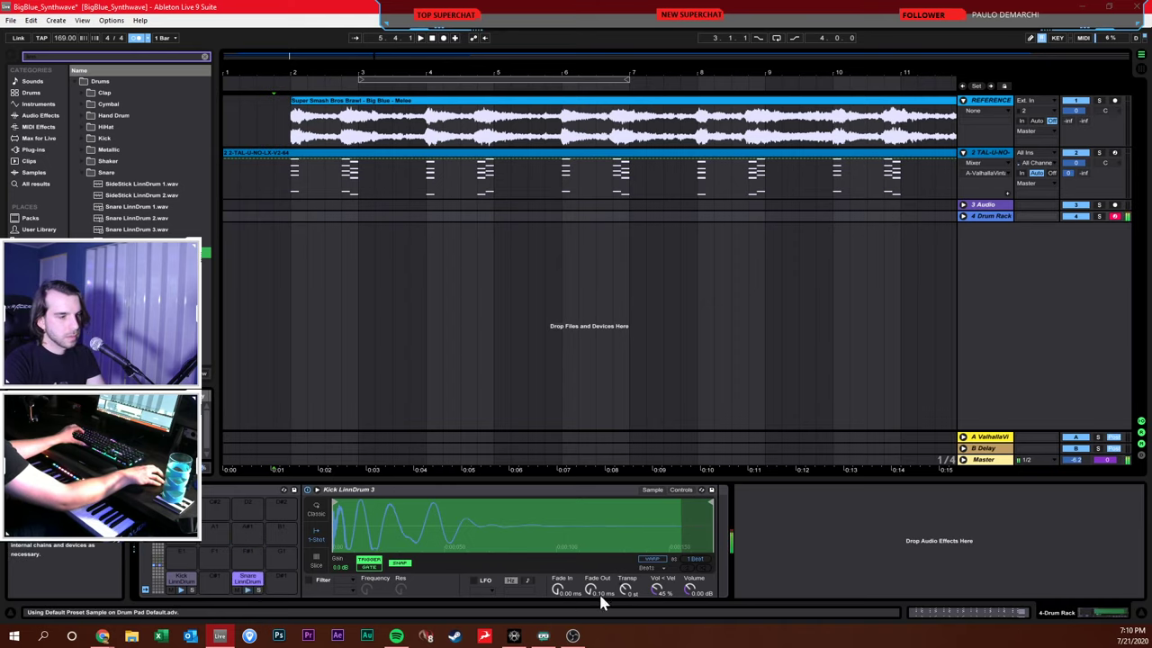
pyautogui.moveTo(687, 588); pyautogui.dragTo(688, 620)
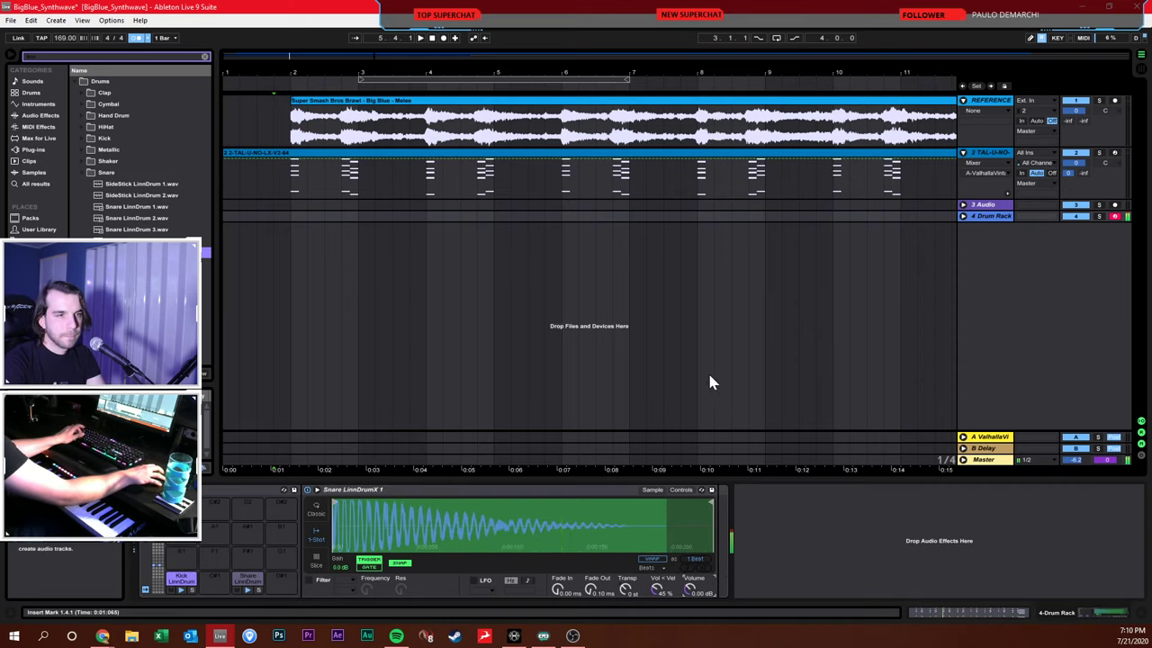
# Delete the empty audio track between the synth and drum tracks, and rename the TAL-U-NO-LX track IntroChords
pyautogui.click(997, 207)
pyautogui.press('Delete')
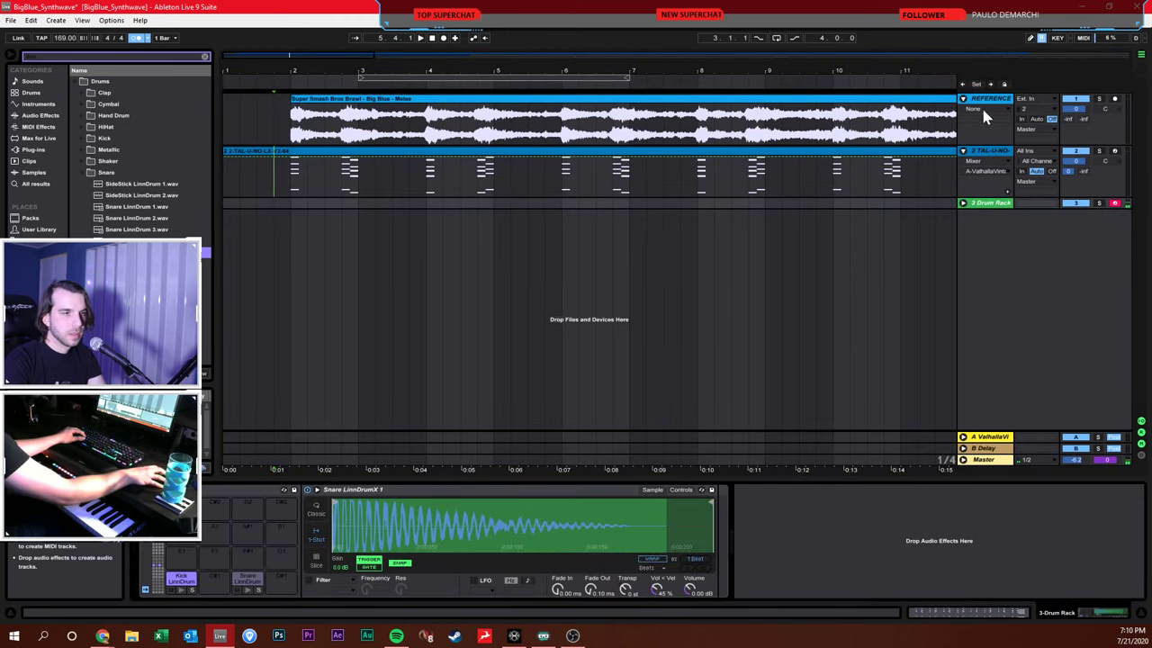
pyautogui.click(1002, 160)
pyautogui.hotkey('ctrl', 'r')
pyautogui.write('Intro')
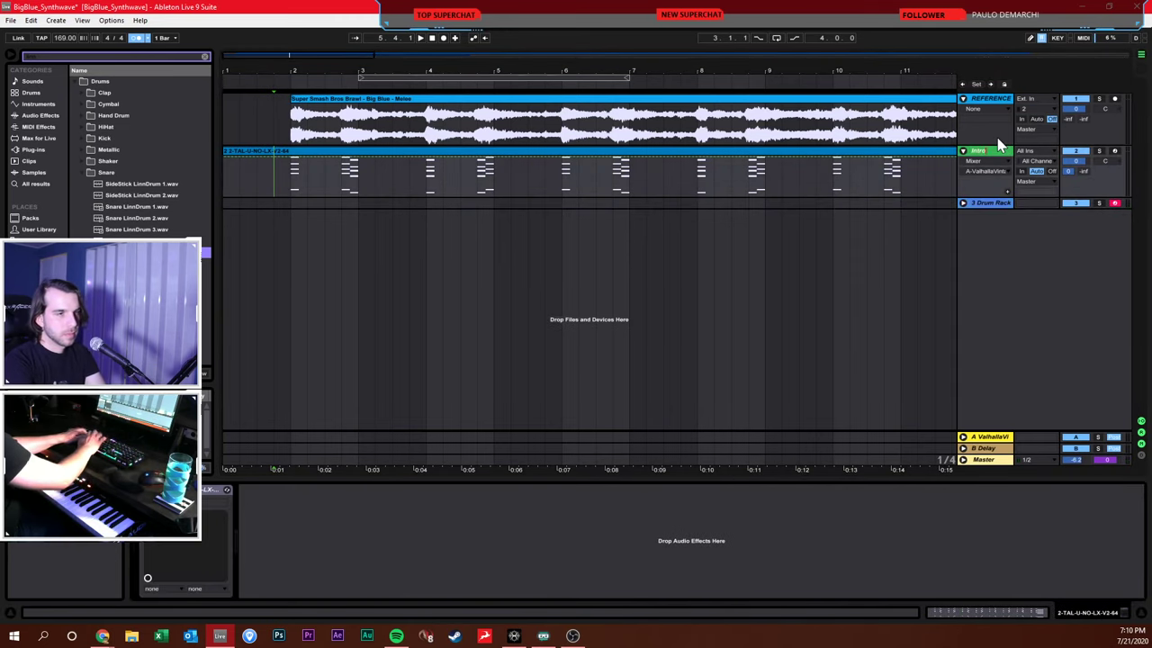
pyautogui.write('Chords')
pyautogui.press('Return')
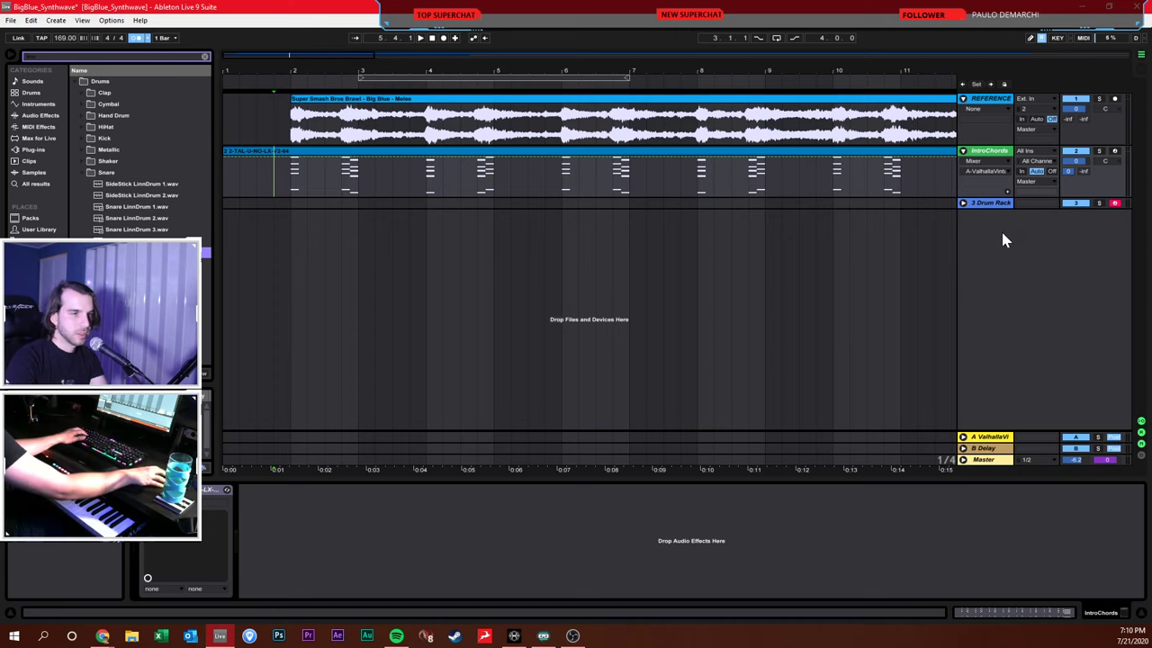
# Rename the Drum Rack track as DRUMS
pyautogui.click(989, 202)
pyautogui.hotkey('ctrl', 'r')
pyautogui.write('DRU')
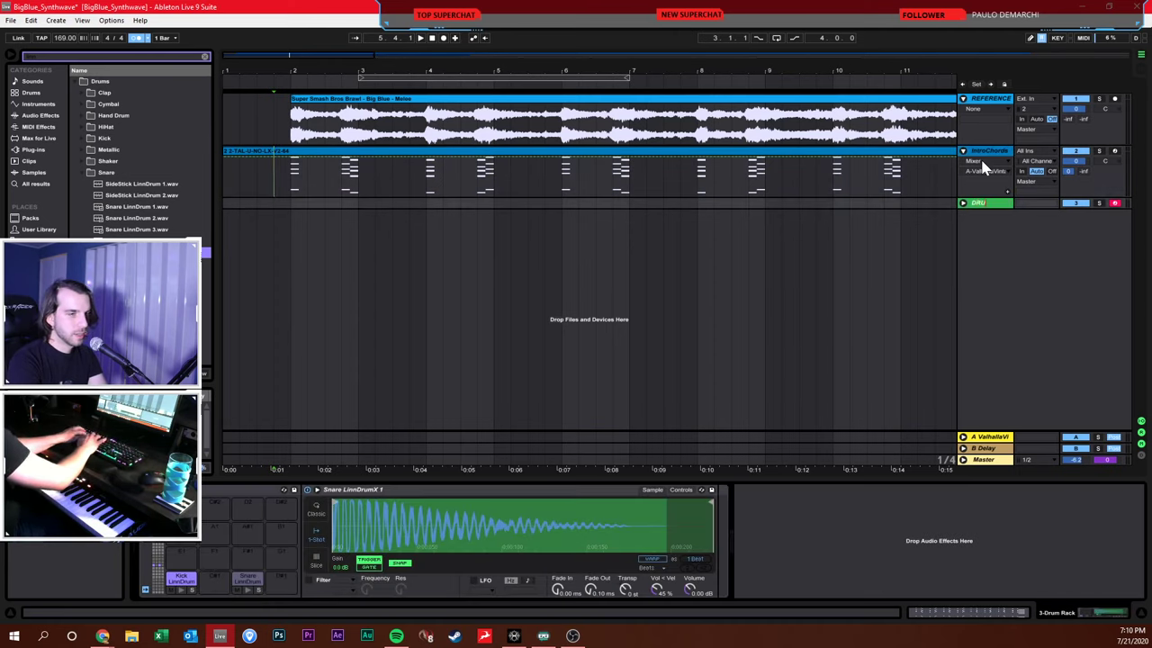
pyautogui.write('MS')
pyautogui.press('Return')
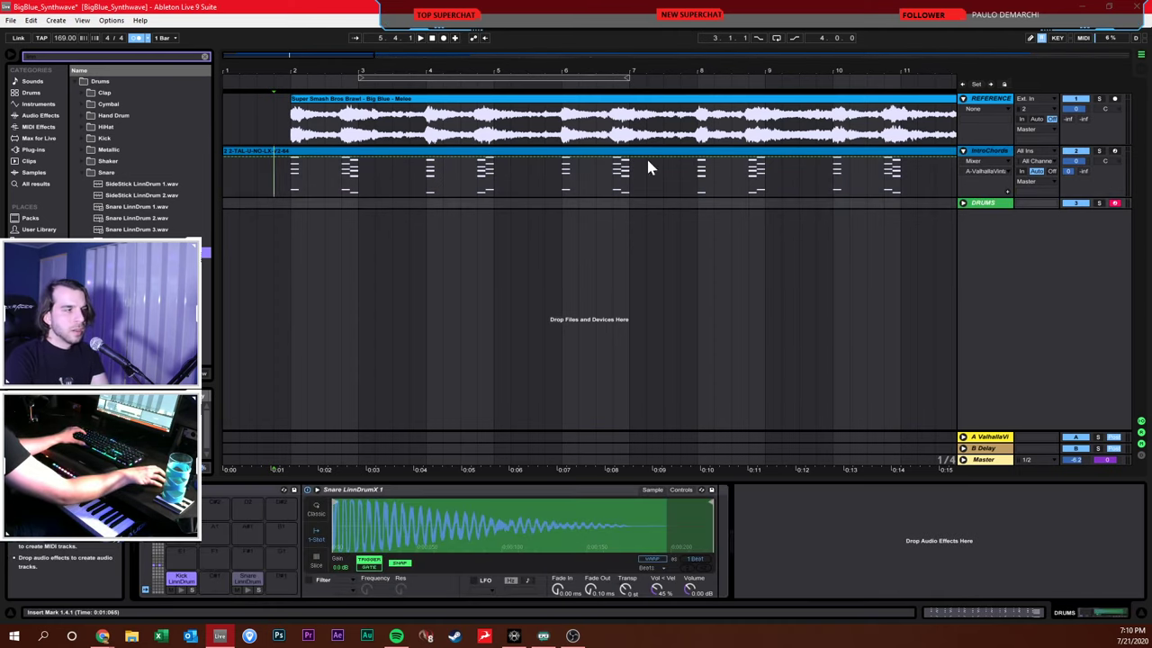
# Clear the browser search and record a kick and snare pattern on the DRUMS track from bar 1 to about bar 18
pyautogui.click(88, 173)
pyautogui.click(202, 57)
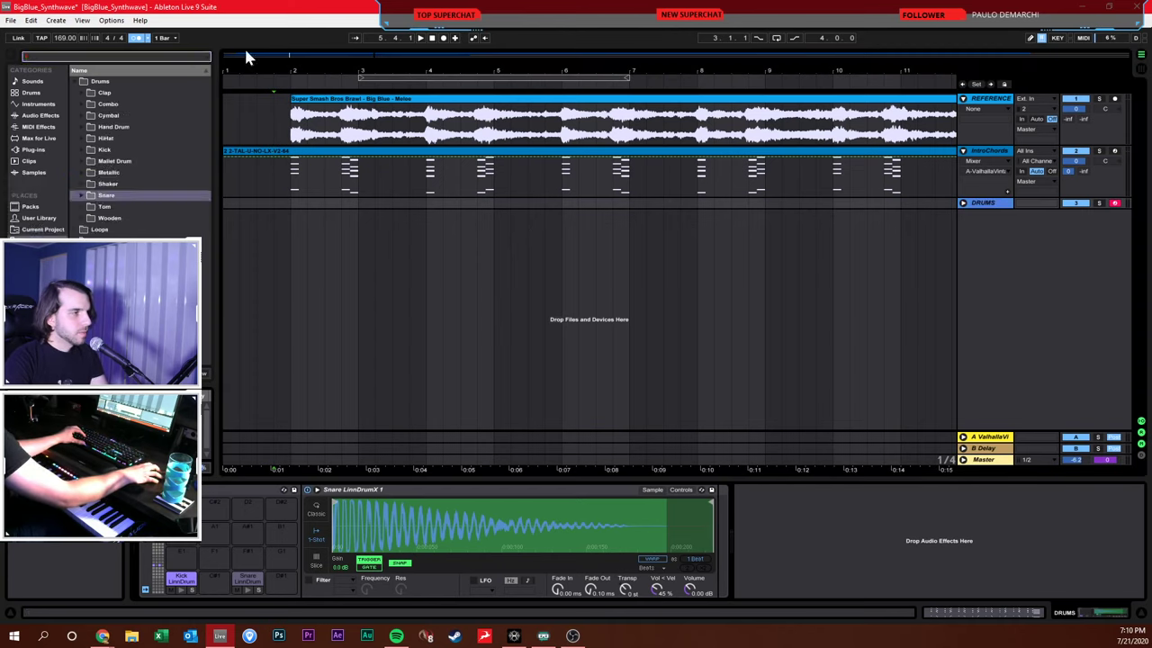
pyautogui.click(442, 38)
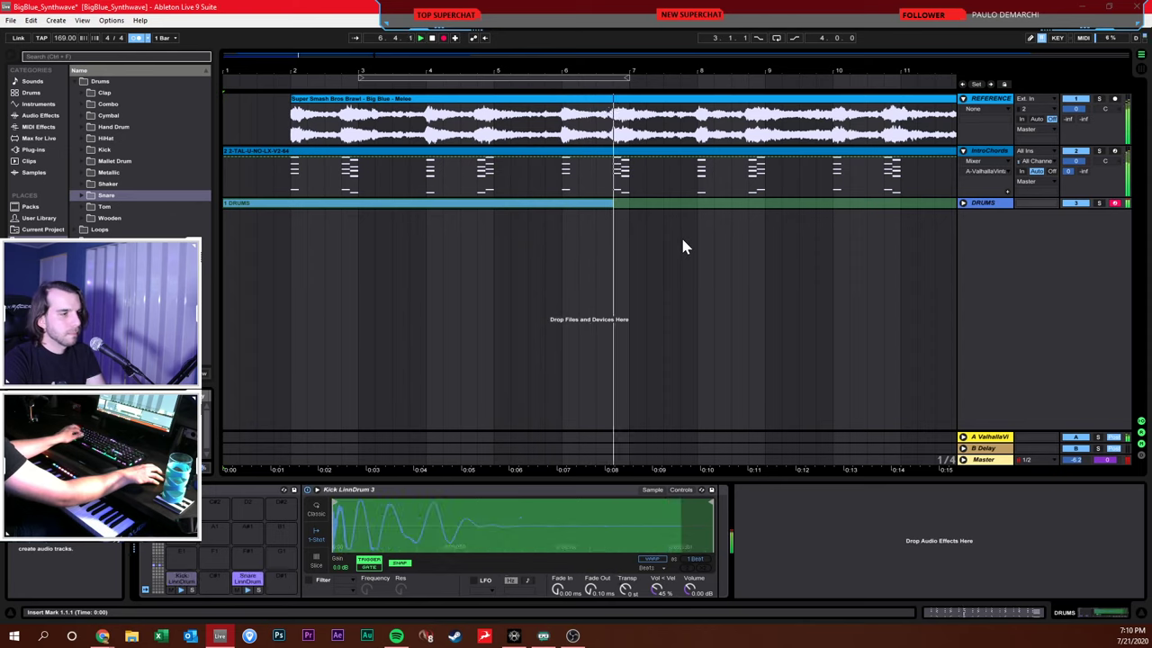
pyautogui.click(963, 205)
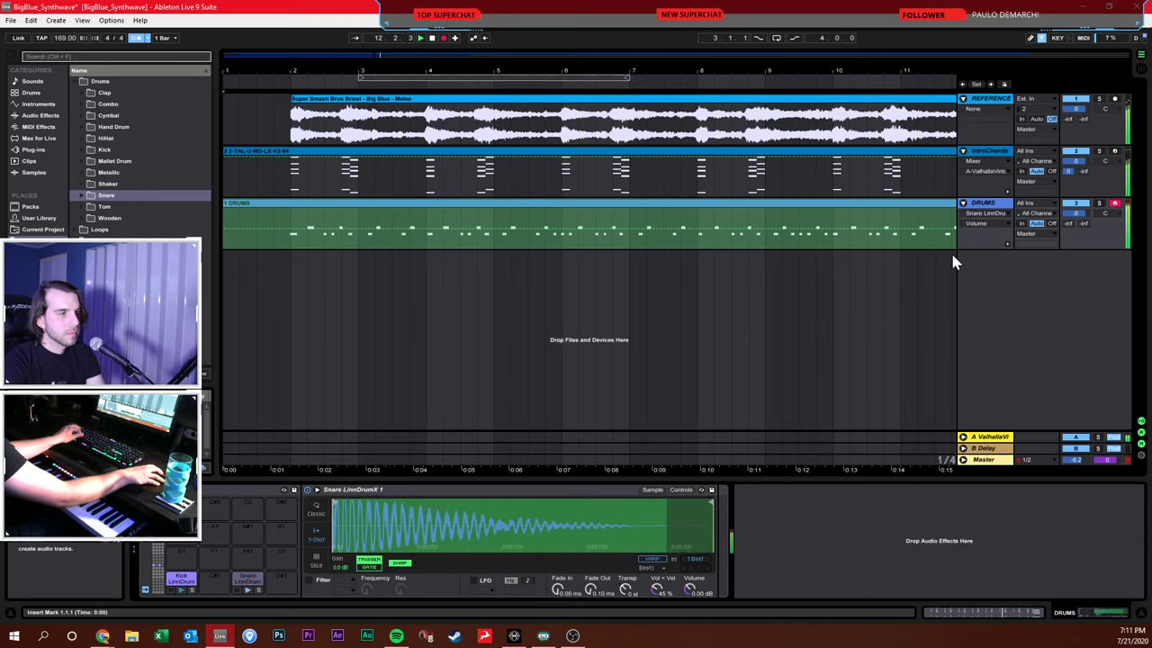
pyautogui.moveTo(455, 74); pyautogui.dragTo(455, 54)
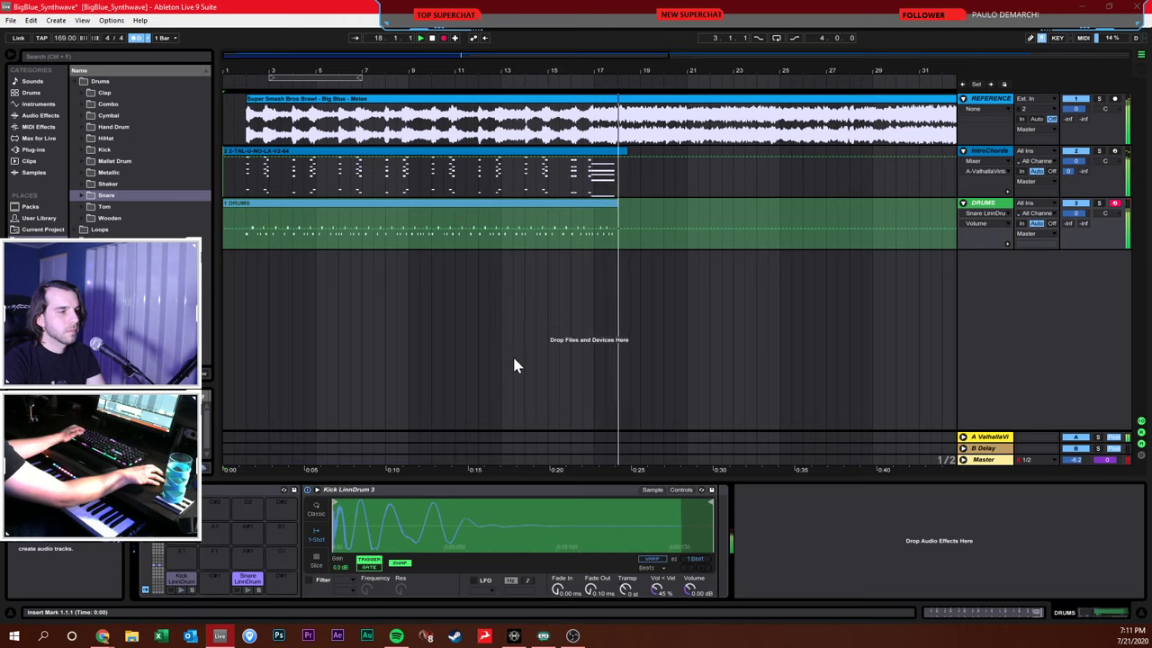
pyautogui.press('space')
# Quantize all notes in the recorded DRUMS clip to a fixed 1/8 grid
pyautogui.doubleClick(545, 216)
pyautogui.rightClick(612, 518)
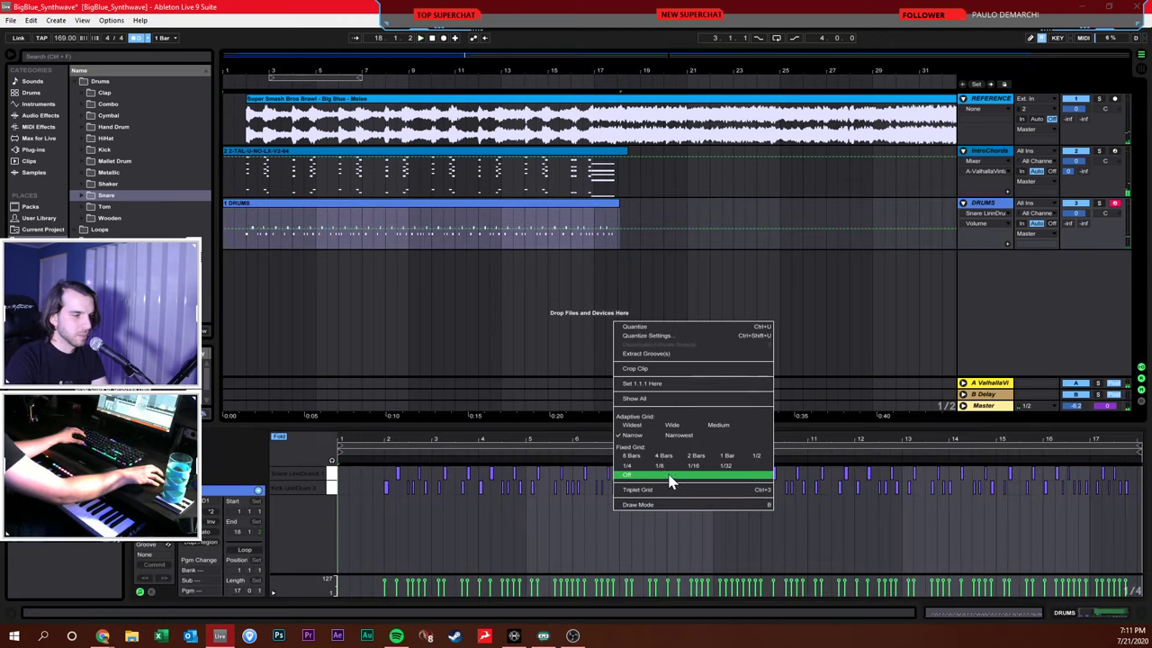
pyautogui.click(666, 465)
pyautogui.rightClick(618, 541)
pyautogui.click(578, 545)
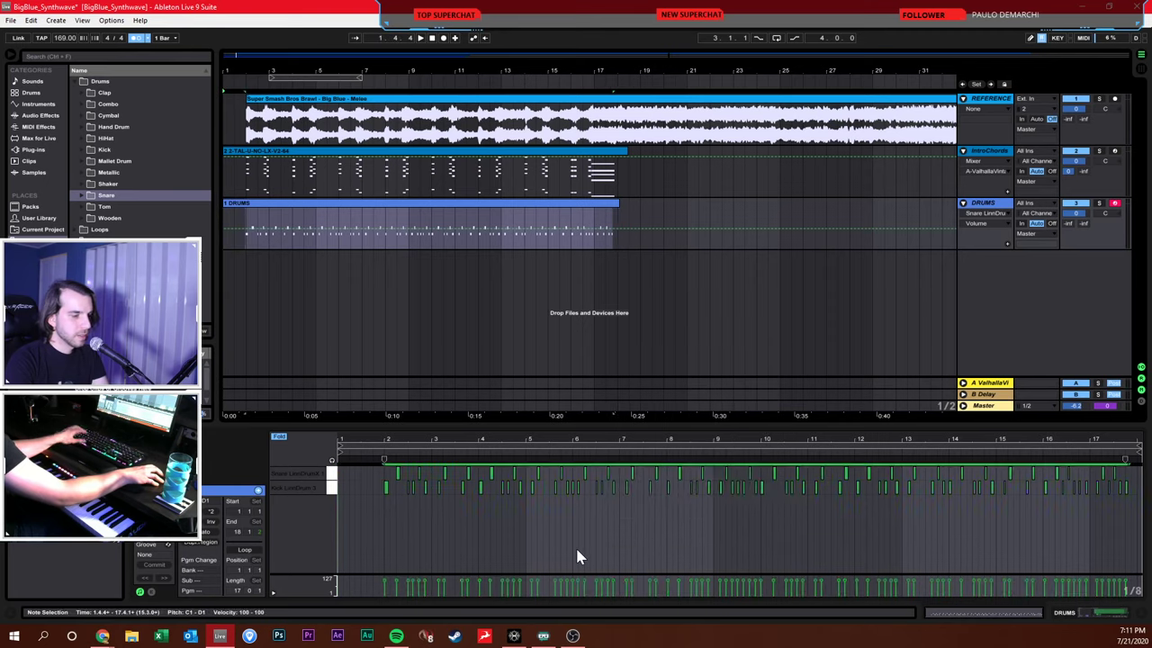
pyautogui.hotkey('ctrl', 'u')
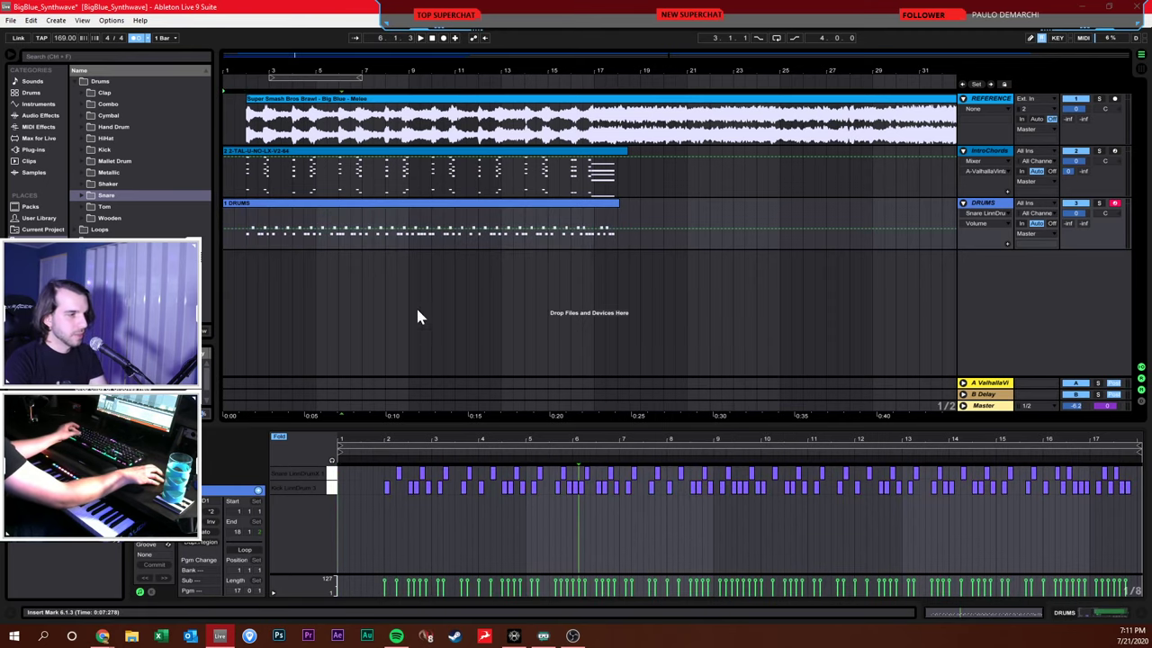
# Show the DRUMS track's devices, mute the REFERENCE track and return the playback position to the start
pyautogui.click(466, 205)
pyautogui.click(467, 223)
pyautogui.click(981, 203)
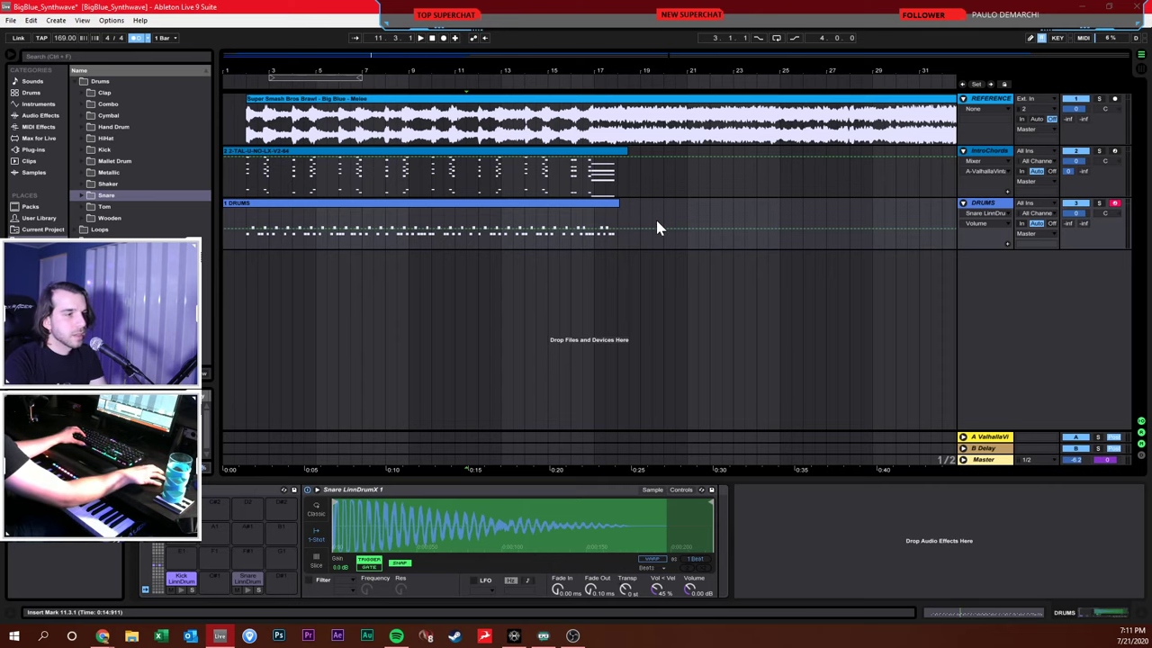
pyautogui.click(432, 38)
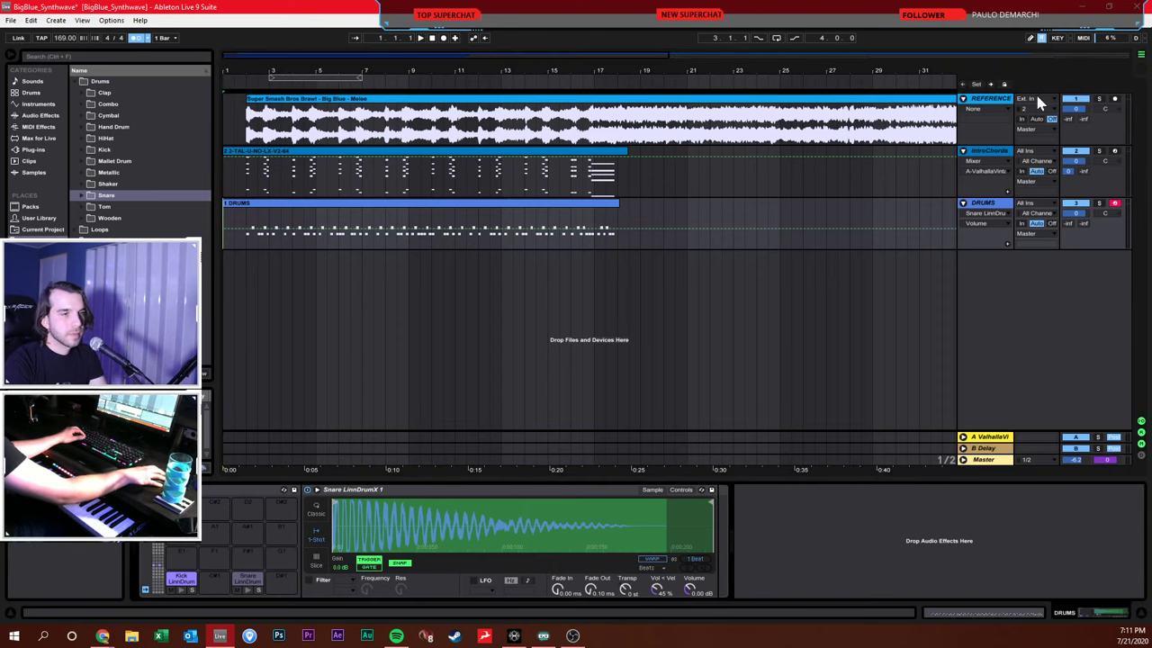
pyautogui.click(1012, 106)
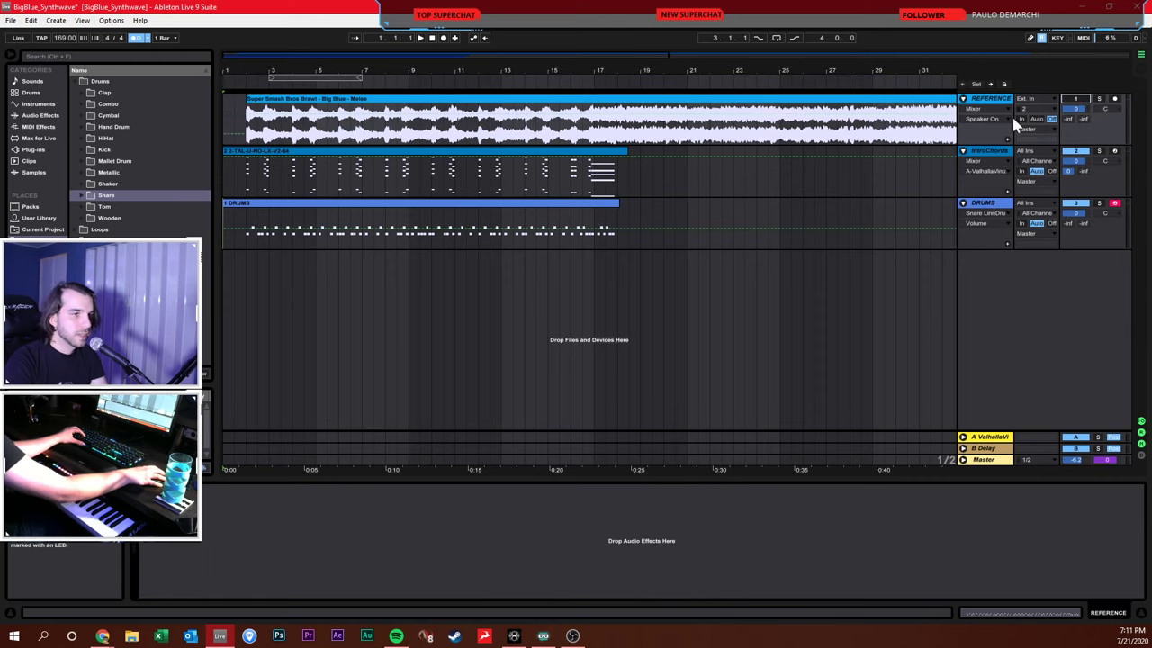
pyautogui.click(268, 223)
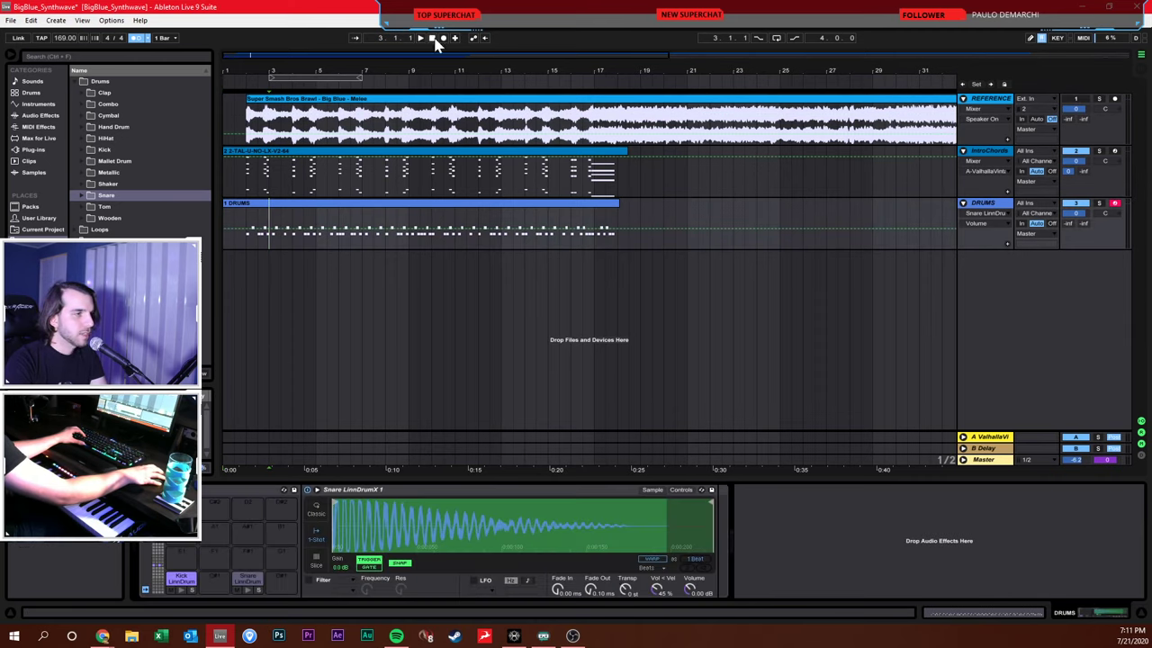
pyautogui.click(432, 38)
pyautogui.click(97, 81)
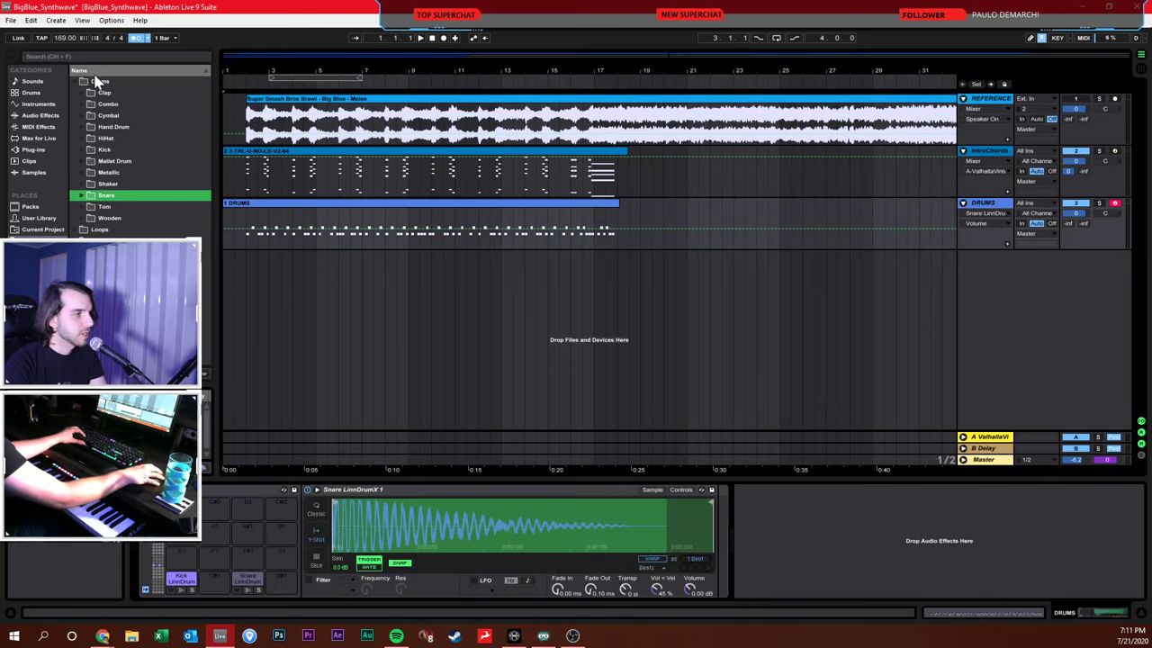
# During playback without the metronome, set the DRUMS volume to -4.8 dB and its ValhallaVintageVerb send to about -7 dB
pyautogui.click(288, 270)
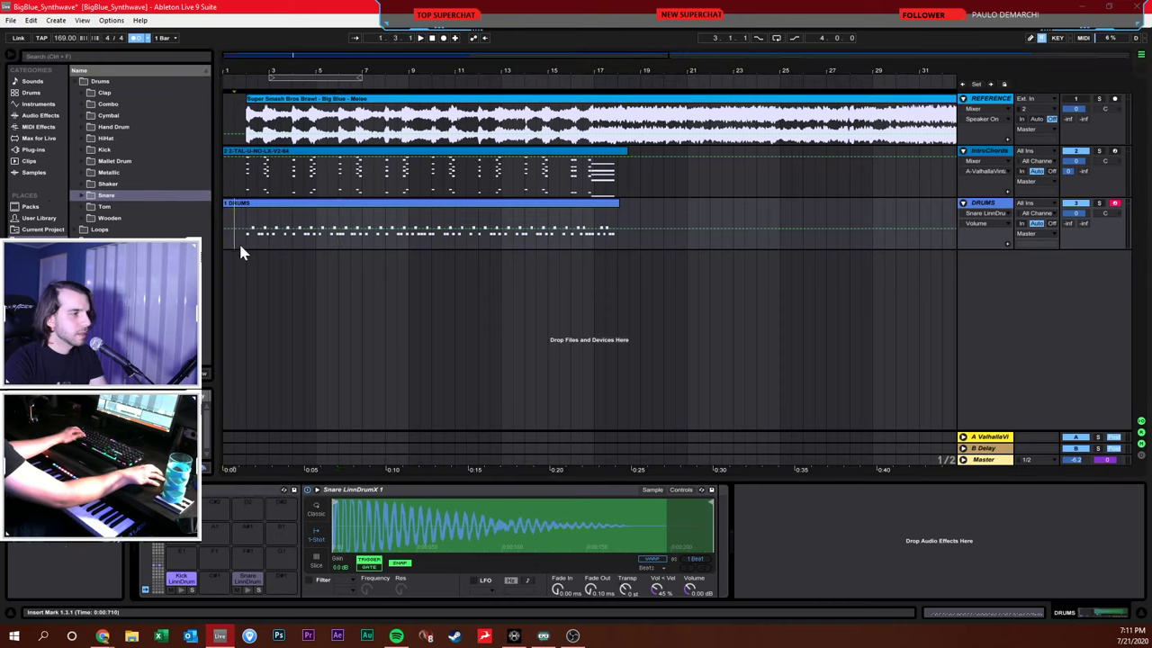
pyautogui.click(239, 241)
pyautogui.press('space')
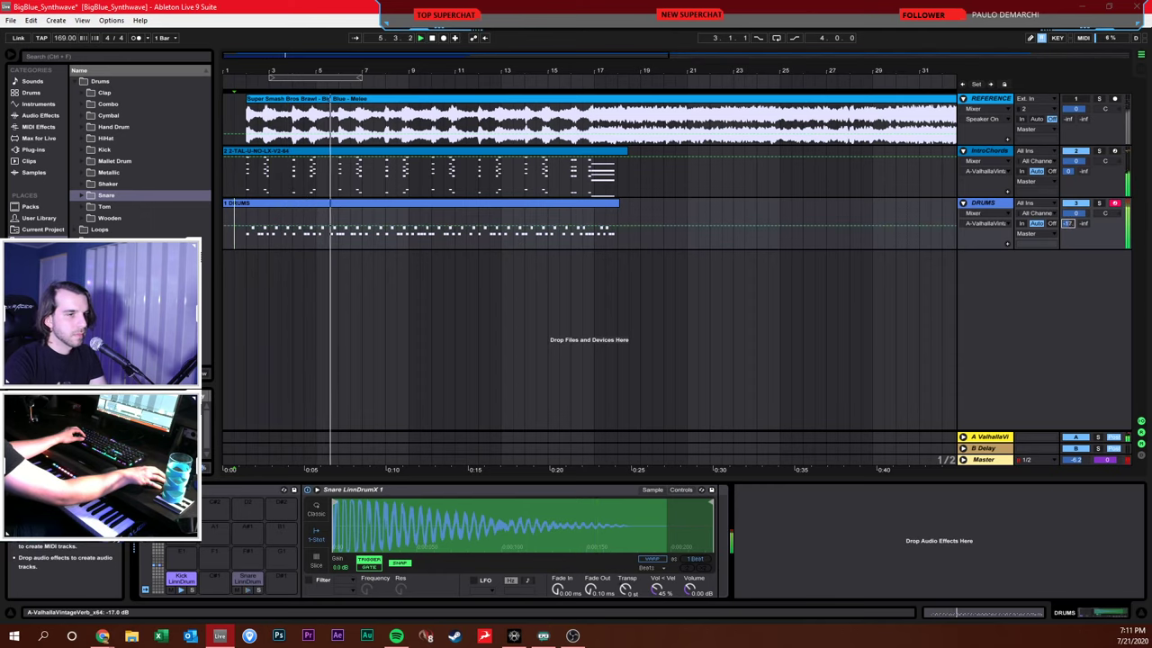
pyautogui.moveTo(1076, 213); pyautogui.dragTo(1076, 227)
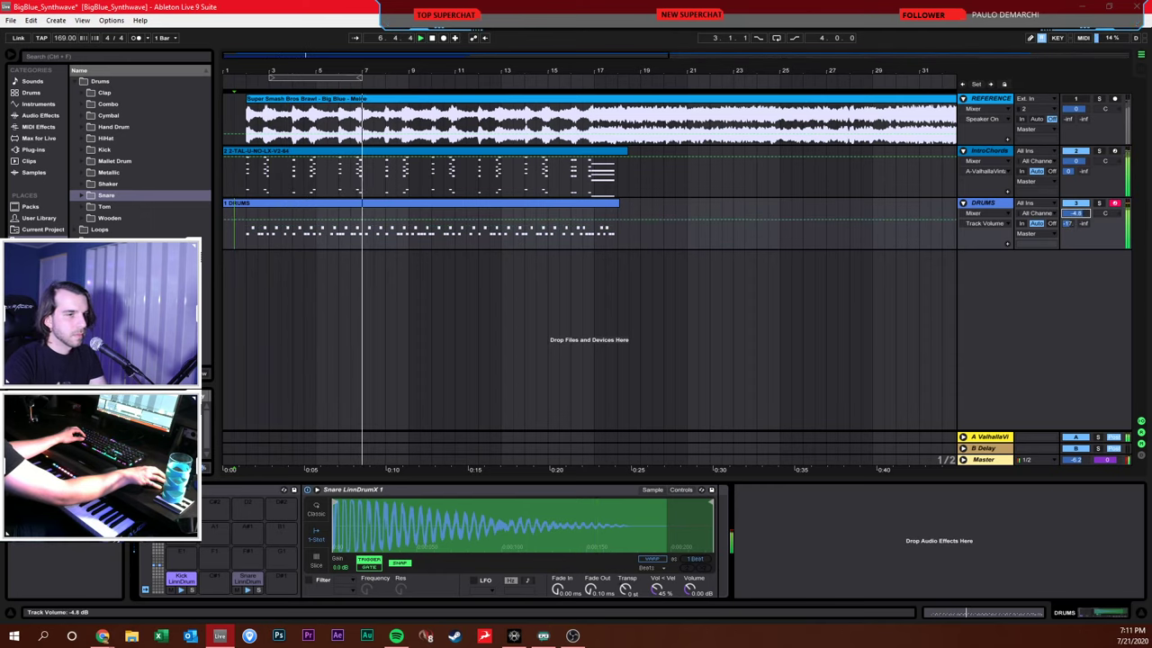
pyautogui.click(1076, 223)
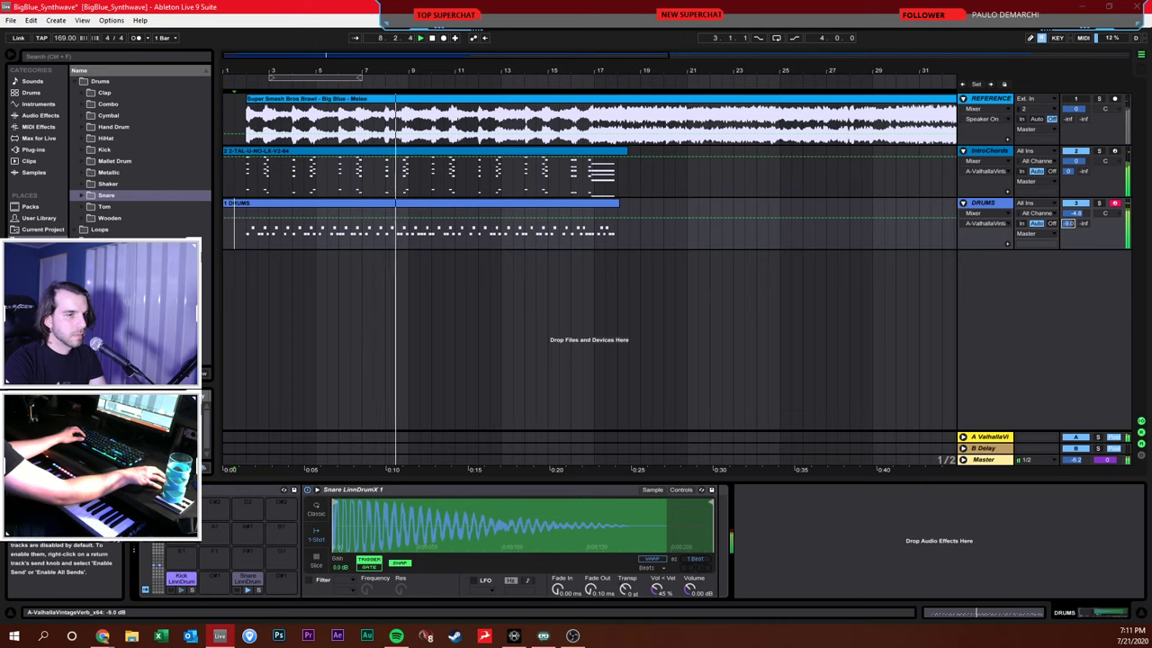
pyautogui.press('space')
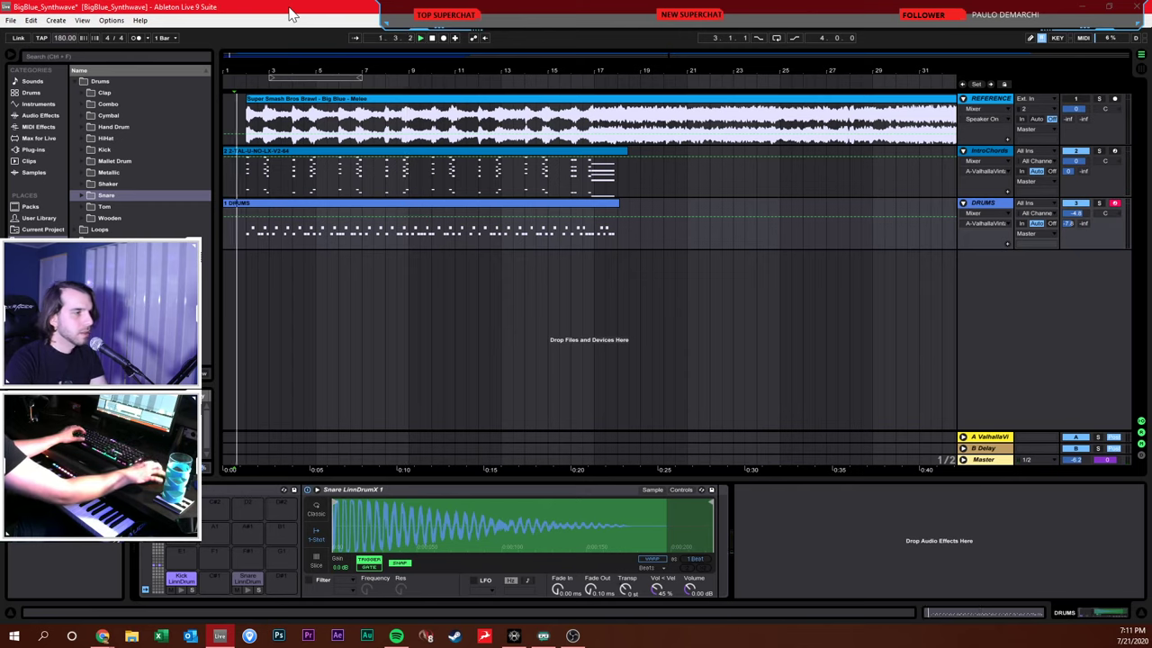
# Try the arrangement from bar 2 at 180 BPM, and set the project tempo to 178 BPM
pyautogui.click(245, 237)
pyautogui.press('space')
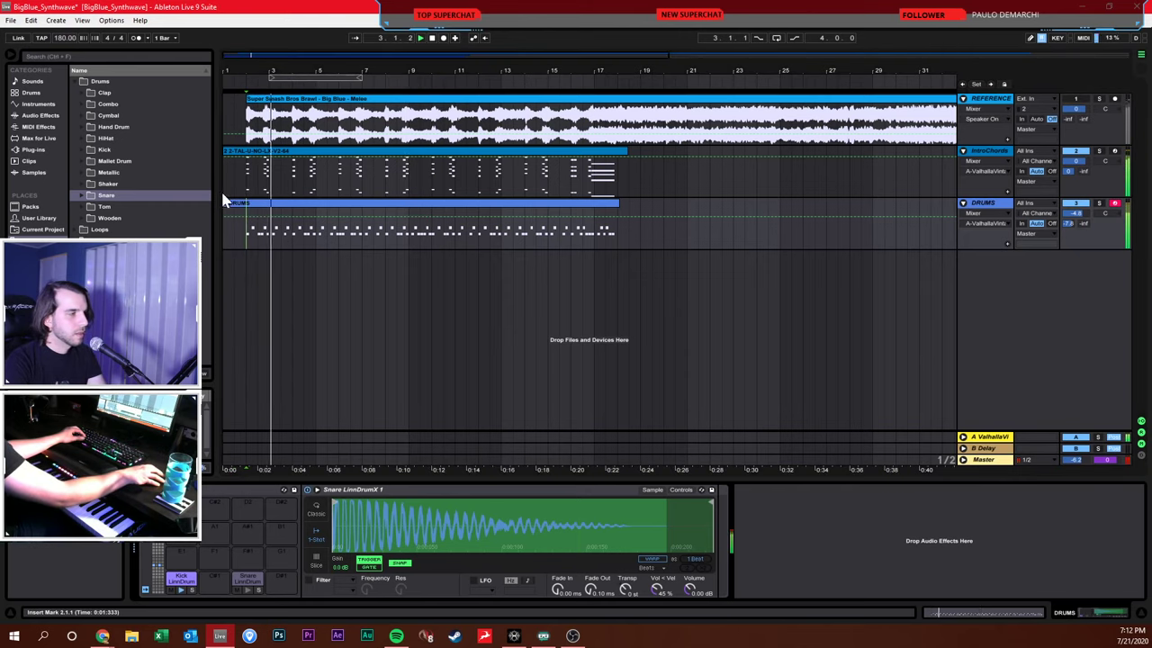
pyautogui.moveTo(73, 37); pyautogui.dragTo(73, 43)
pyautogui.press('space')
pyautogui.press('space')
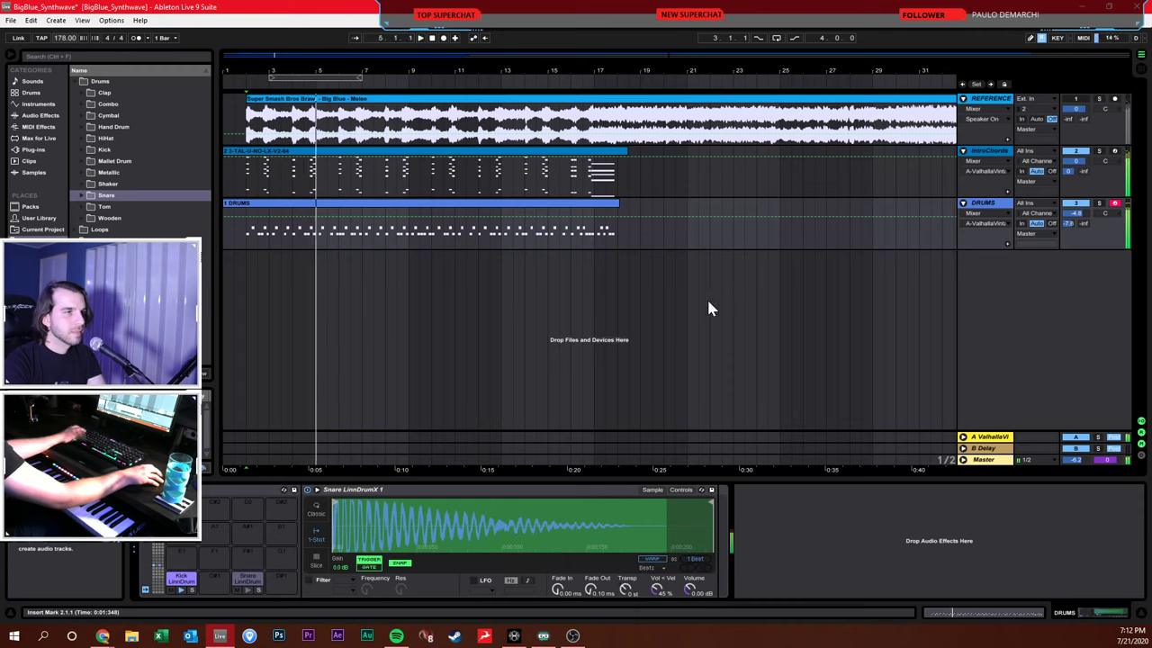
pyautogui.press('space')
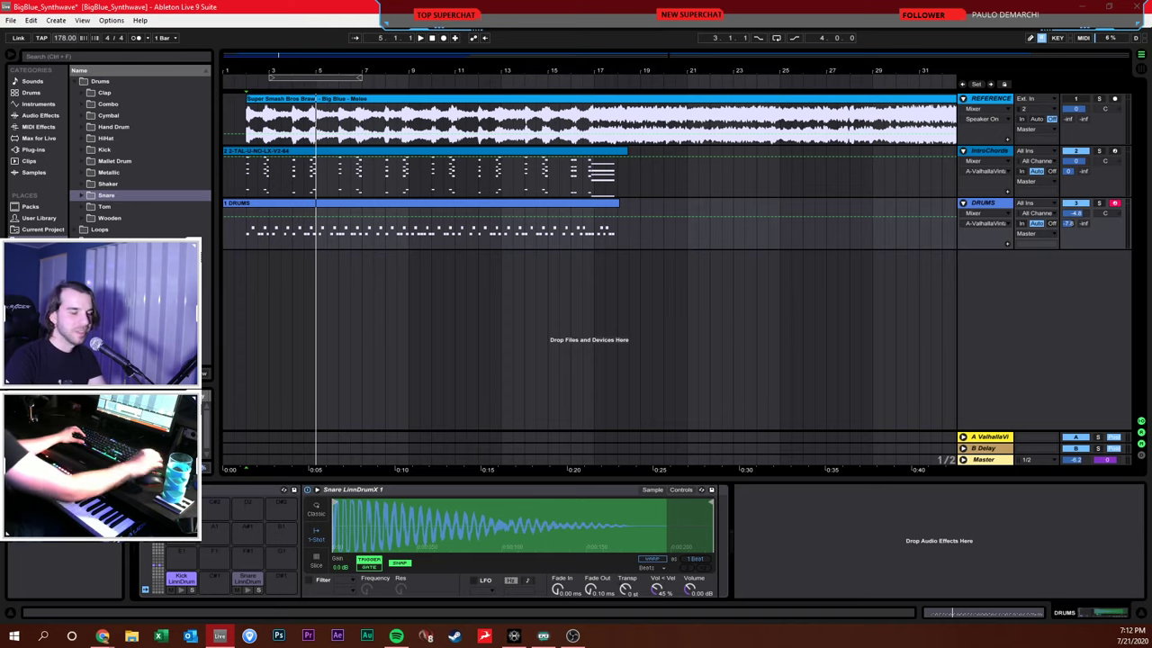
# Save the project and play the chords and drums together from the intro to check them
pyautogui.click(380, 301)
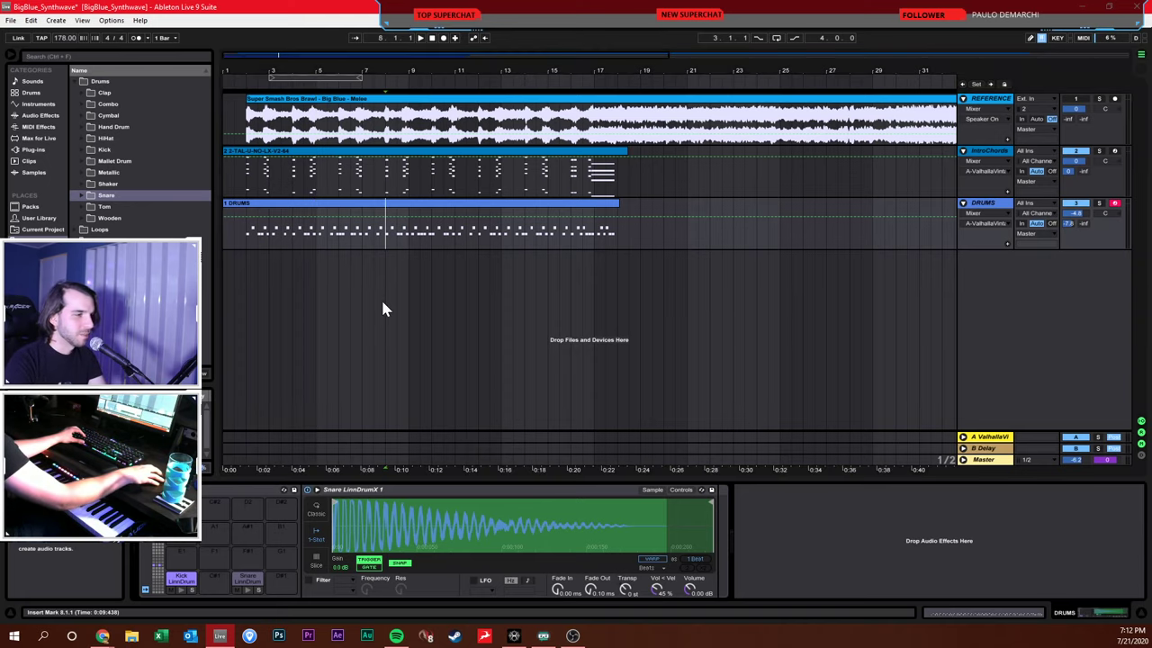
pyautogui.click(431, 39)
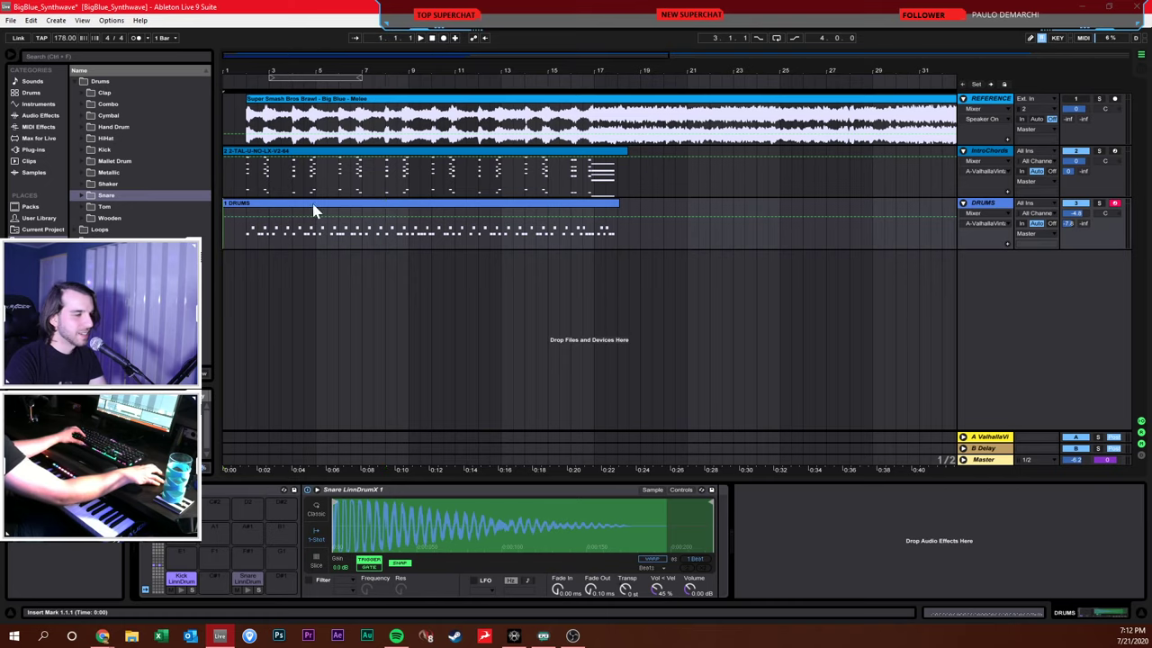
pyautogui.click(239, 243)
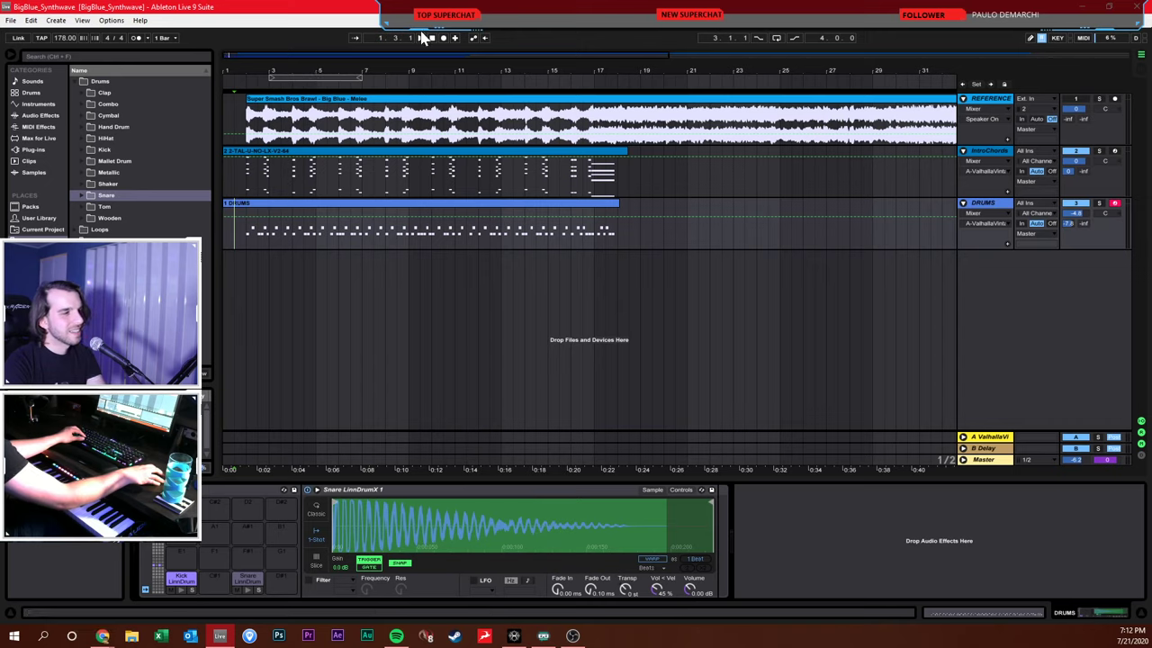
pyautogui.click(432, 39)
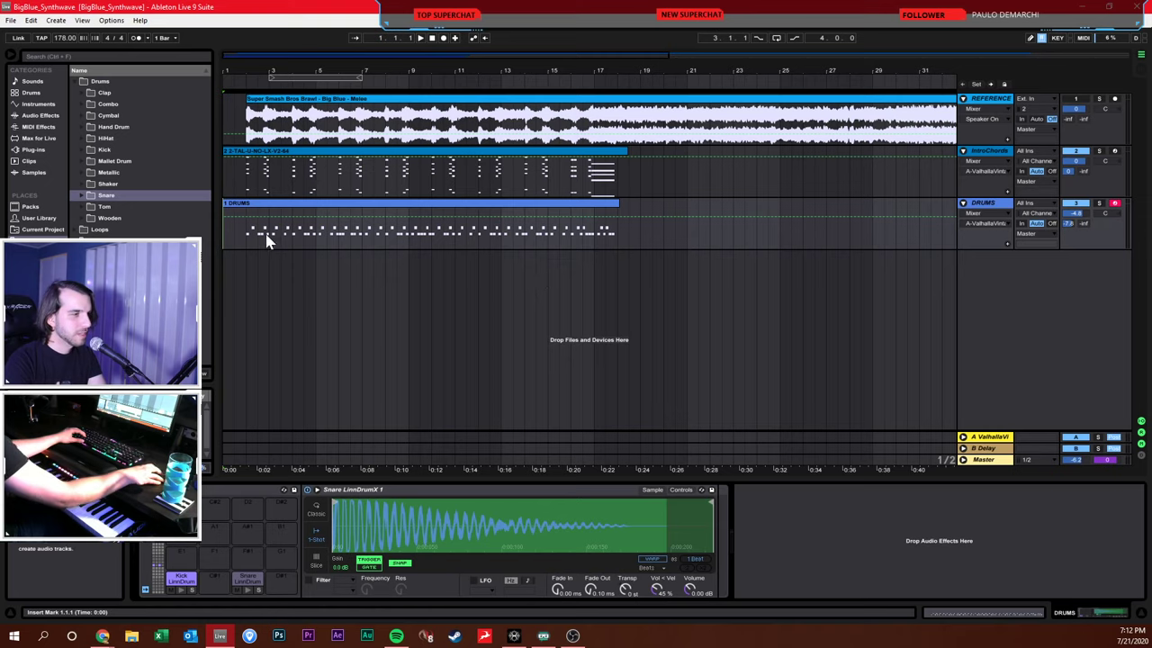
pyautogui.press('space')
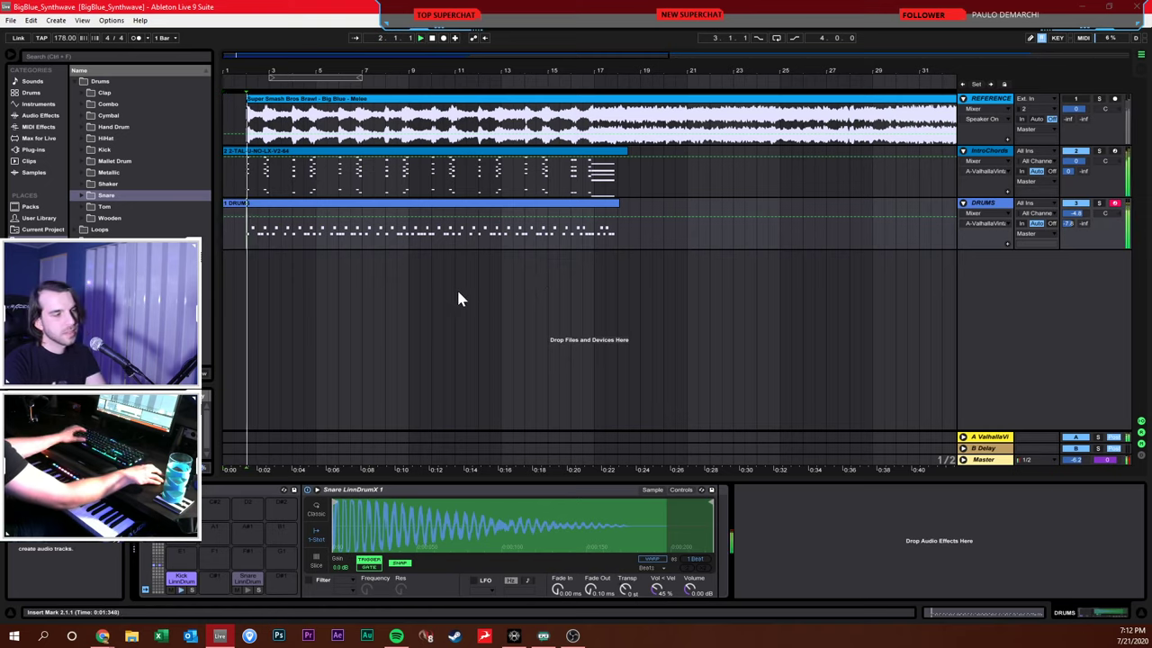
pyautogui.click(607, 232)
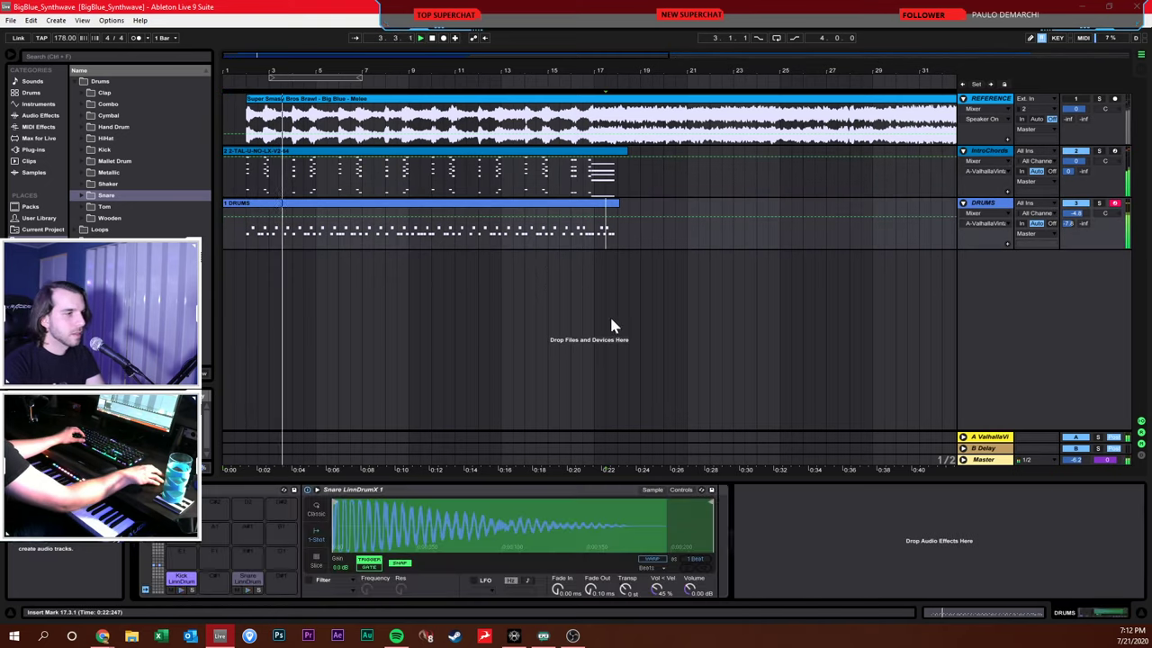
# Search the browser for tal, load TAL-U-NO-LX-V2-64 onto a new MIDI track, and set the computer keyboard octave to C2
pyautogui.click(981, 159)
pyautogui.hotkey('ctrl', 'f')
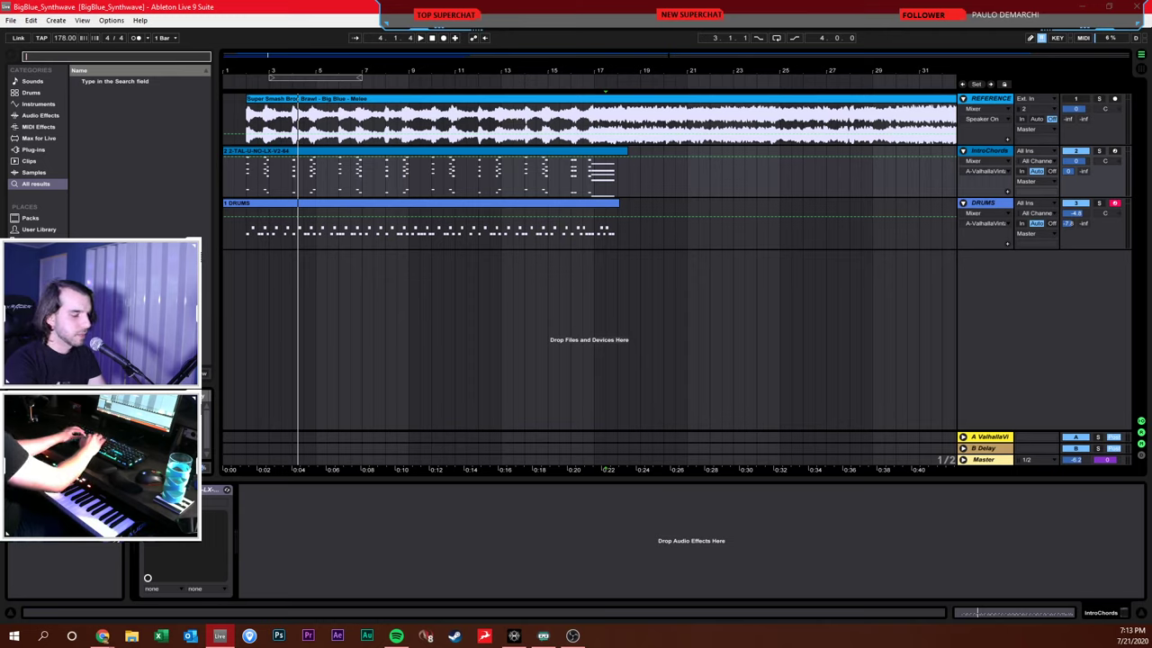
pyautogui.write('tal')
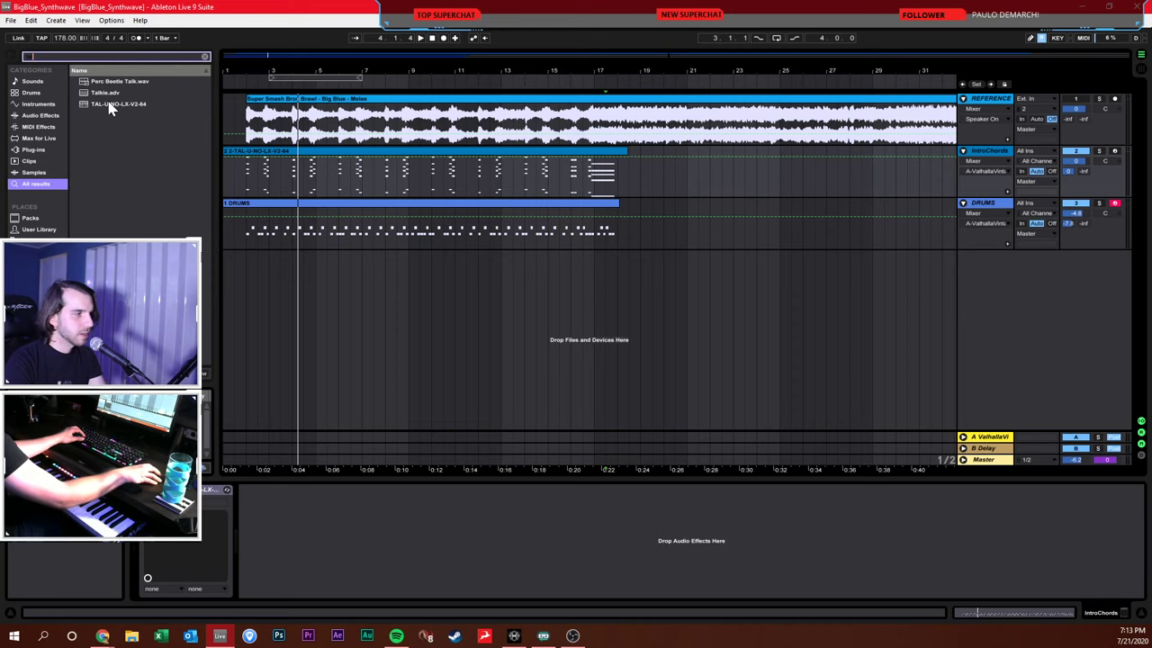
pyautogui.moveTo(109, 106); pyautogui.dragTo(346, 316)
pyautogui.moveTo(673, 213); pyautogui.dragTo(402, 127)
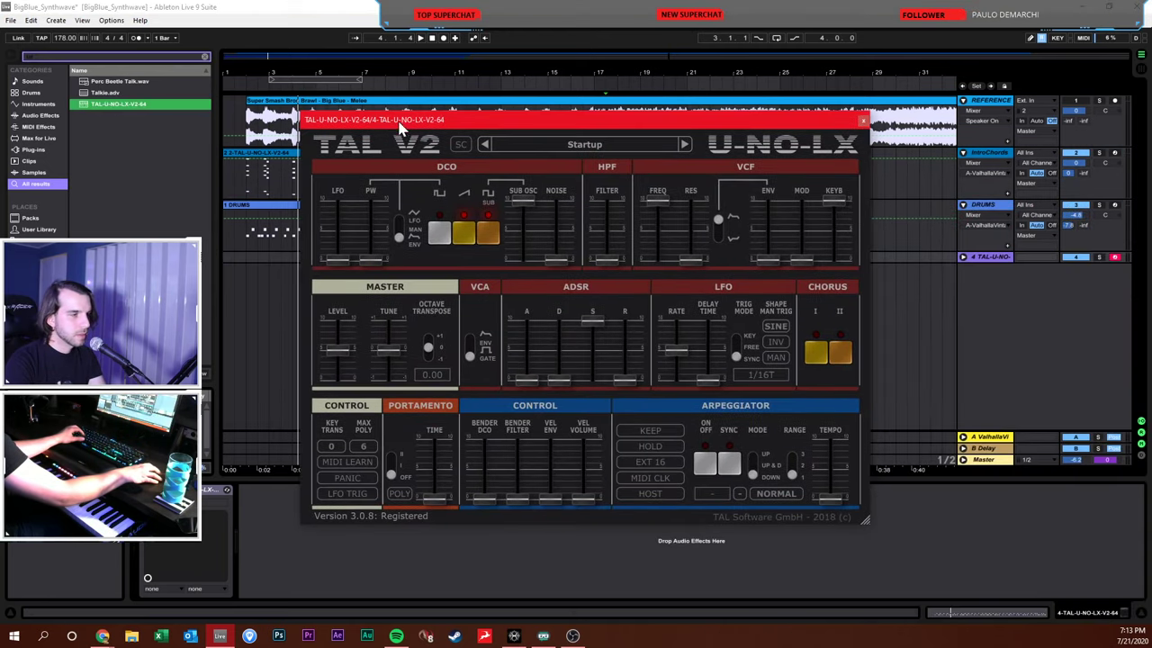
pyautogui.press('z')
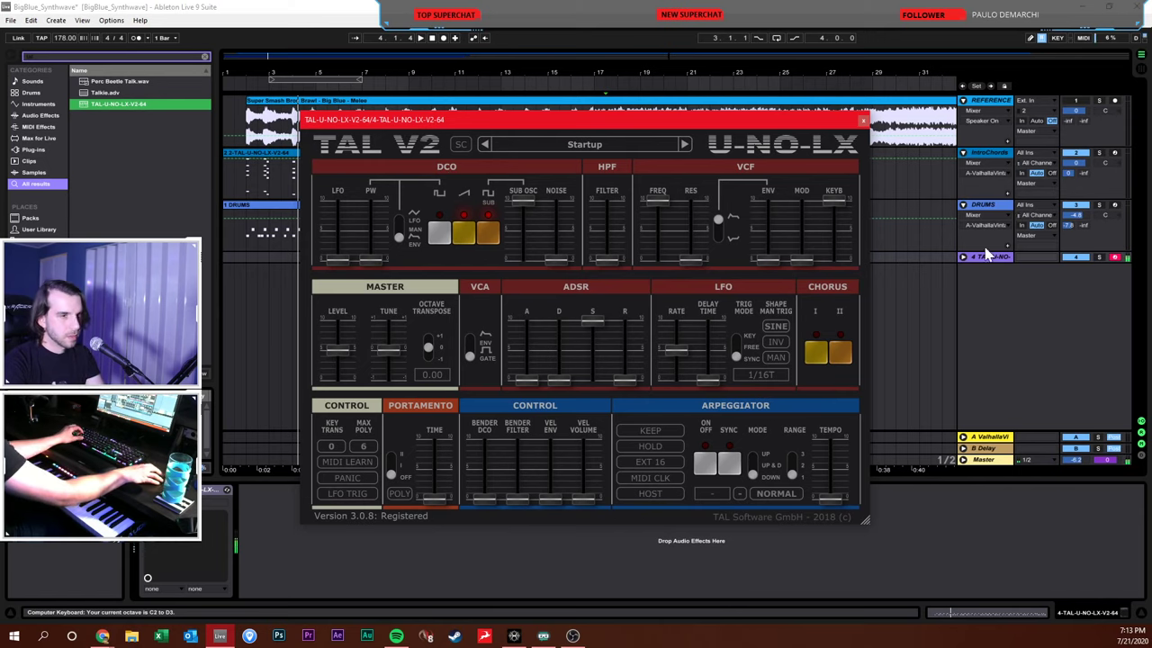
# Unfold the new TAL-U-NO-LX track, and lower the DRUMS volume to about -8 dB and the IntroChords volume to -4.5 dB
pyautogui.click(963, 257)
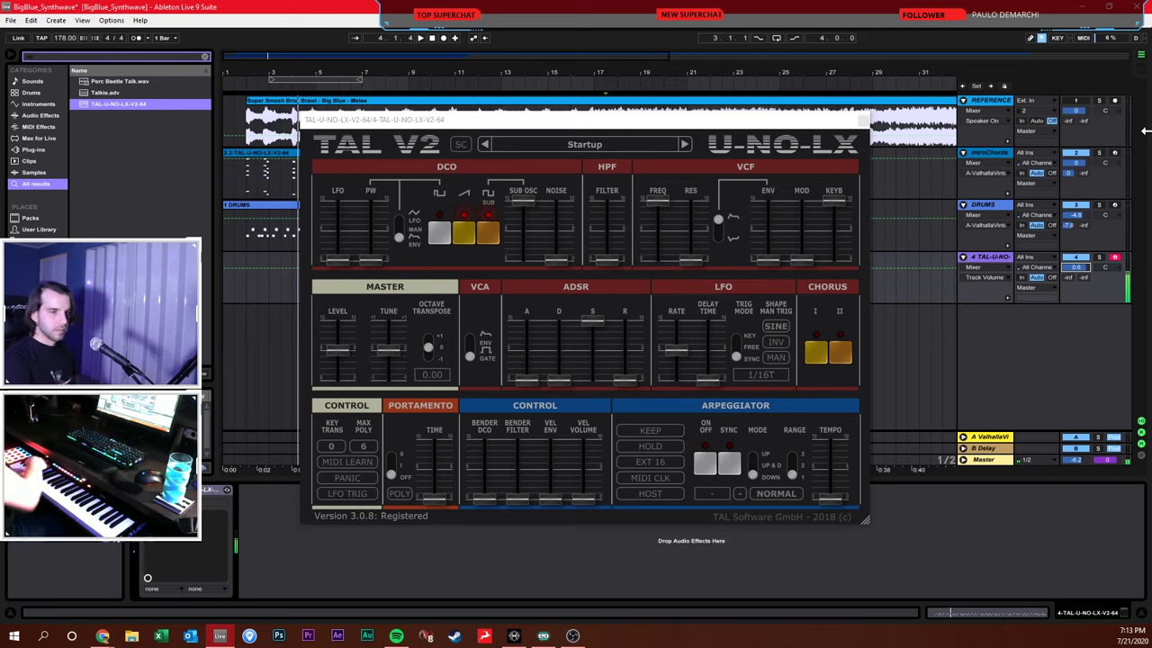
pyautogui.moveTo(1076, 214); pyautogui.dragTo(1076, 232)
pyautogui.moveTo(1076, 163); pyautogui.dragTo(1076, 180)
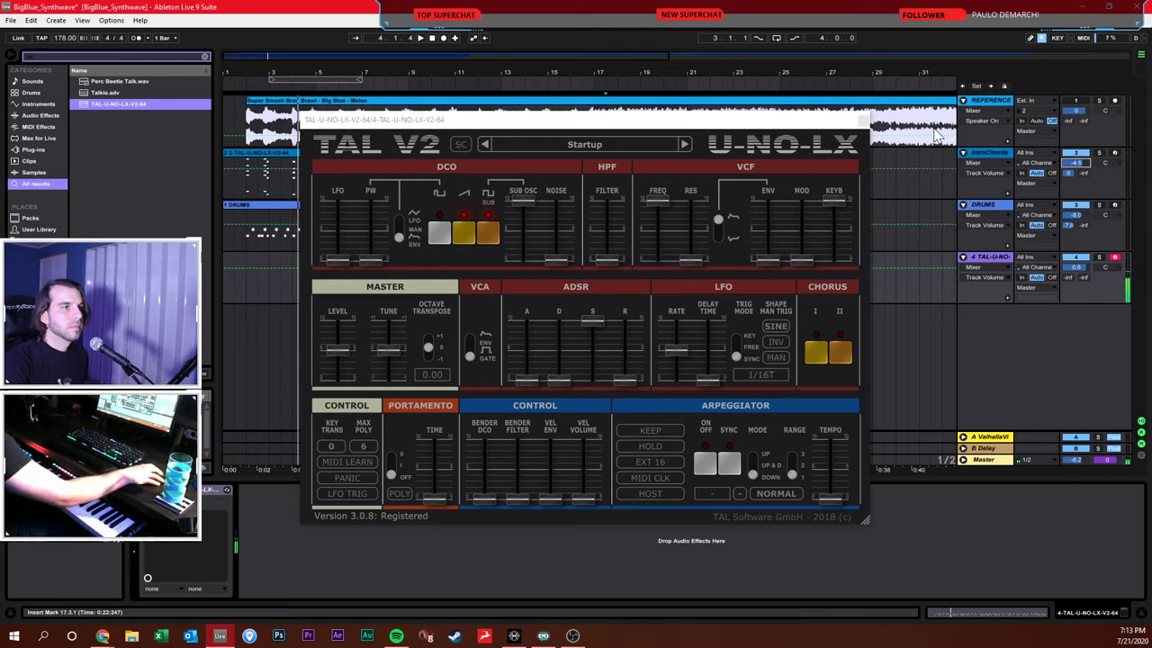
# Shape a plucky TAL-U-NO-LX patch with chorus on, medium decay, no sustain, filter frequency at minimum and full envelope amount on the filter
pyautogui.click(816, 356)
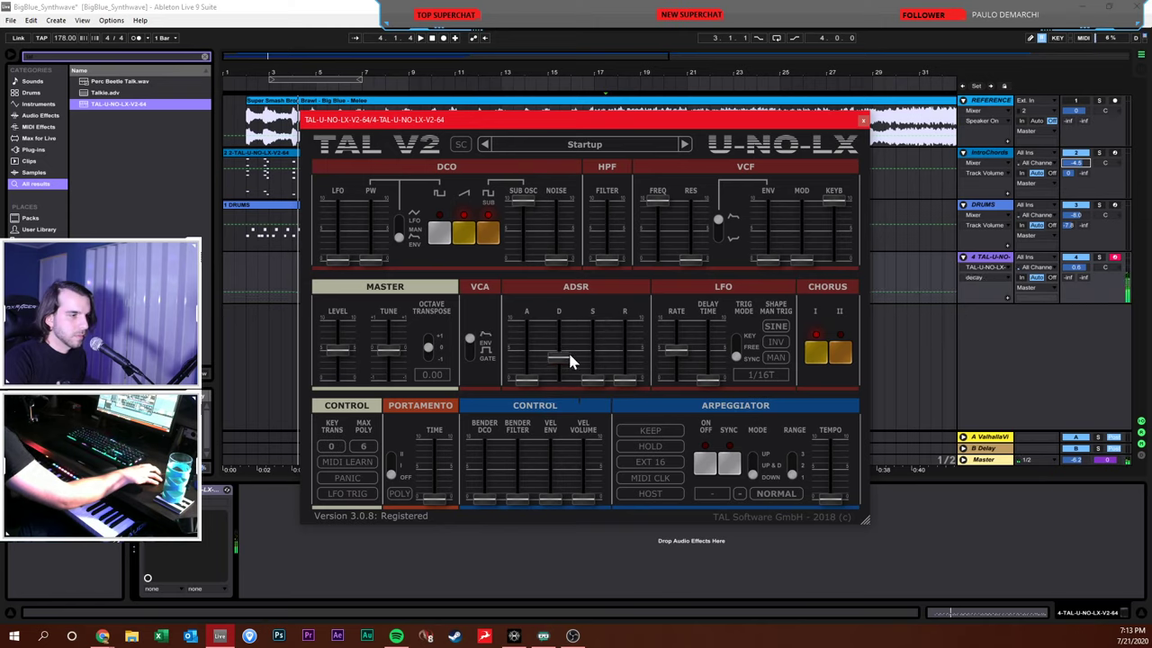
pyautogui.moveTo(568, 359); pyautogui.dragTo(571, 354)
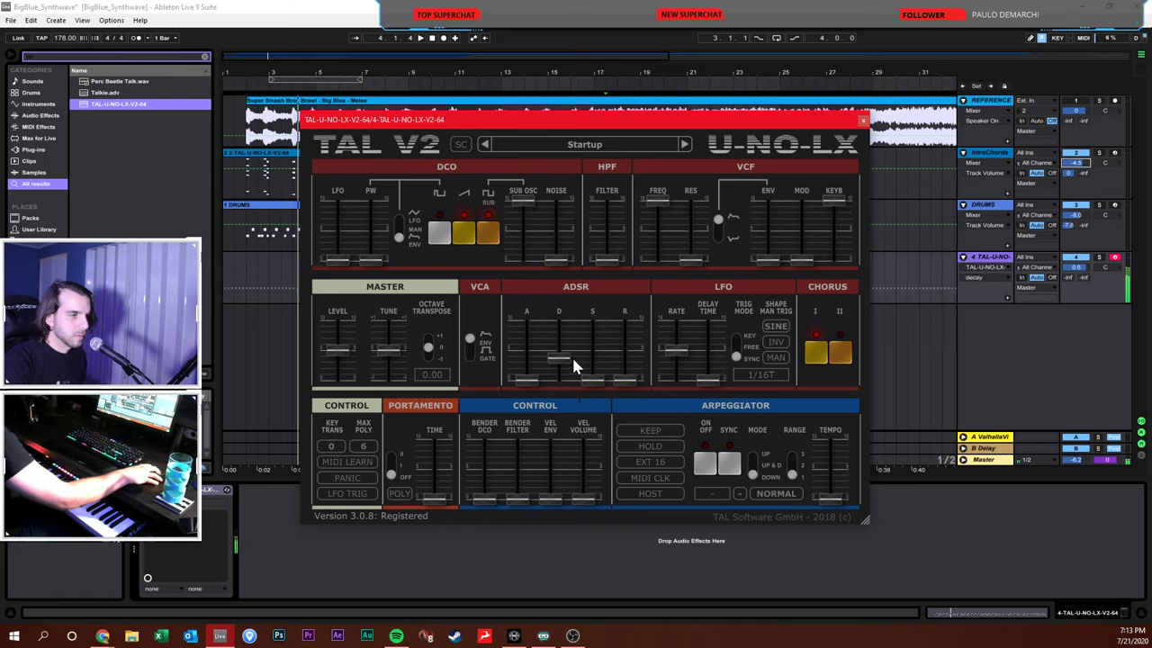
pyautogui.moveTo(752, 263); pyautogui.dragTo(779, 176)
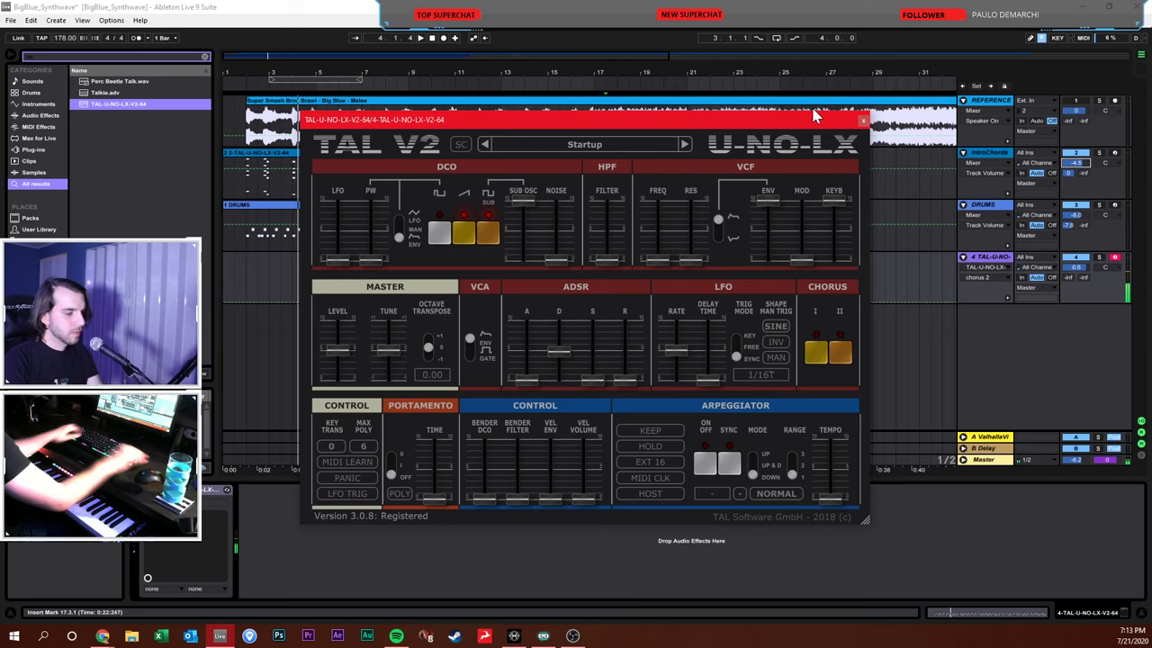
# Search the browser for micro and load MicroShift onto the new TAL-U-NO-LX track
pyautogui.hotkey('ctrl', 'f')
pyautogui.write('micro')
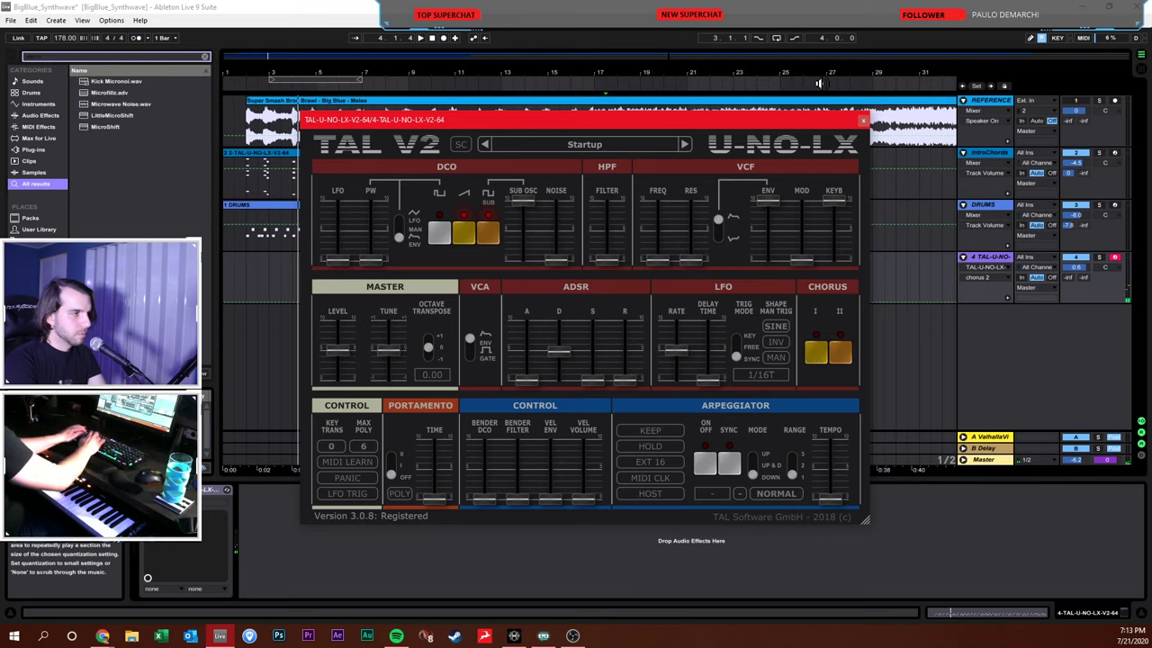
pyautogui.click(105, 116)
pyautogui.click(94, 127)
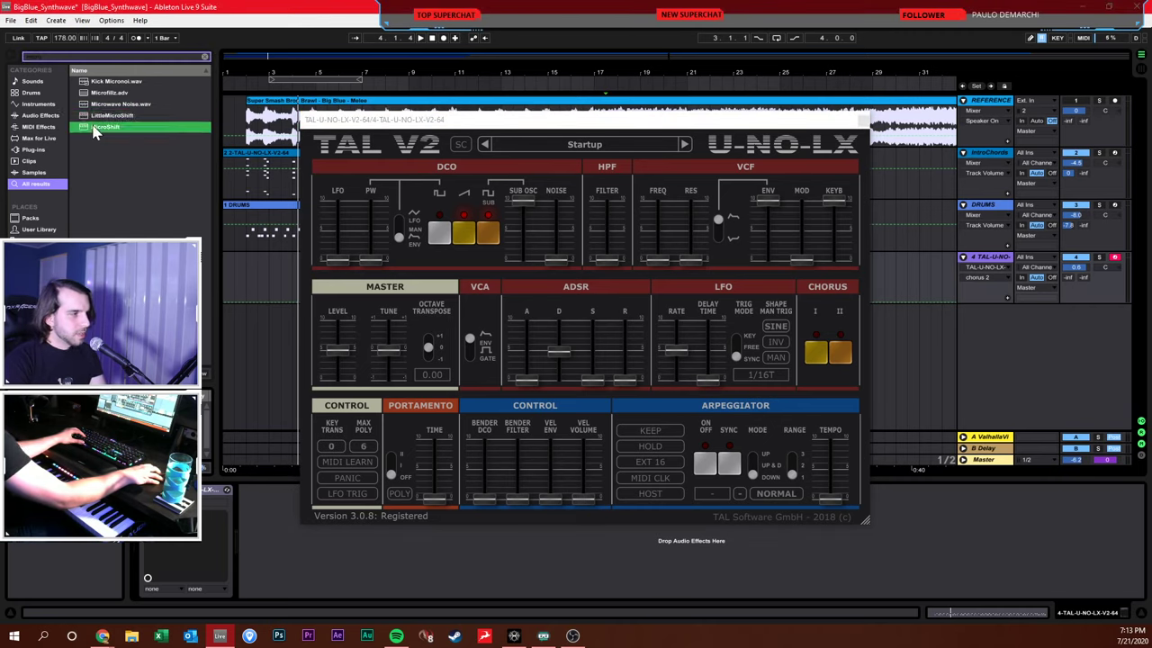
pyautogui.press('Return')
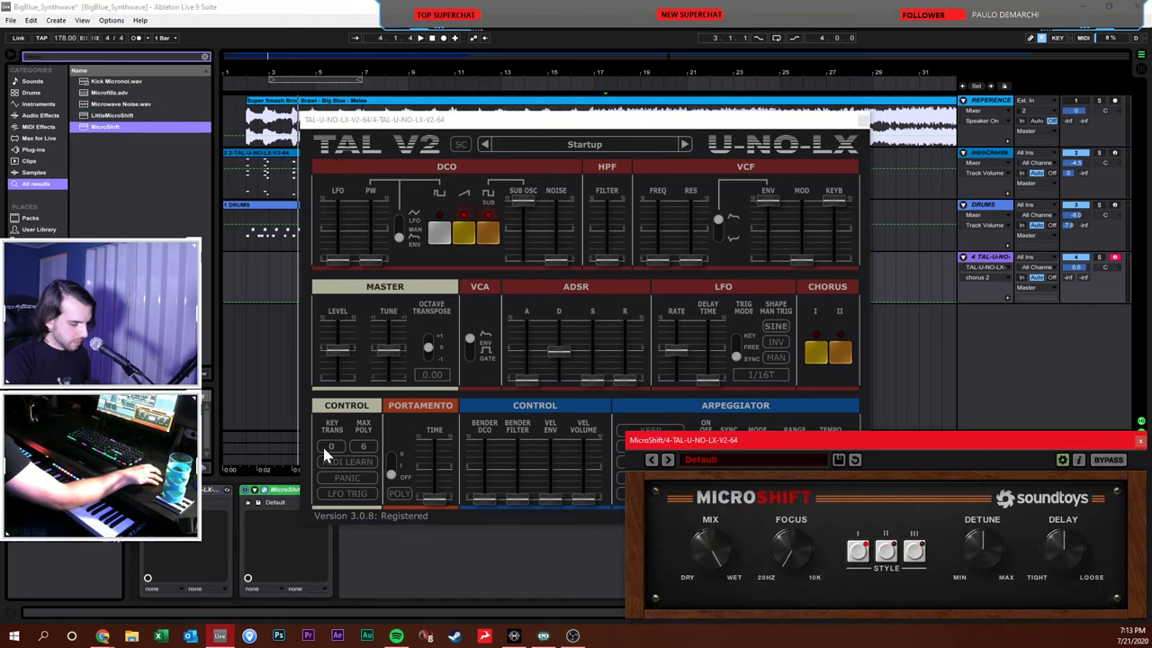
# Lower MicroShift's Mix, Detune and Delay, and close both plug-in windows
pyautogui.moveTo(743, 436); pyautogui.dragTo(631, 252)
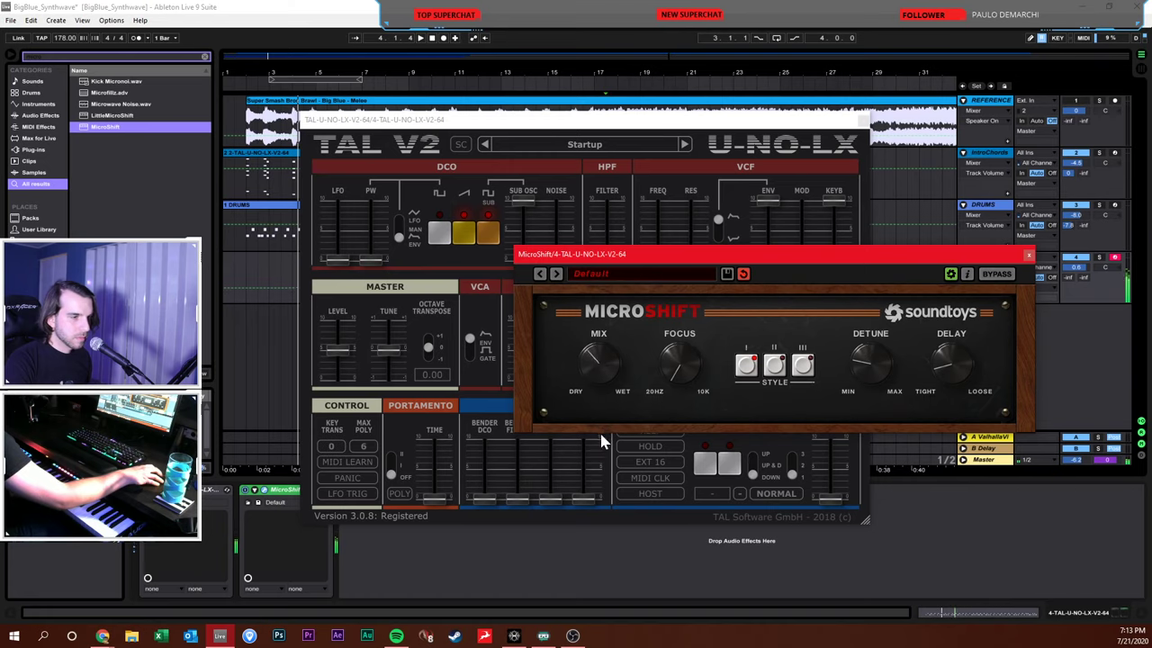
pyautogui.click(1030, 257)
pyautogui.click(861, 120)
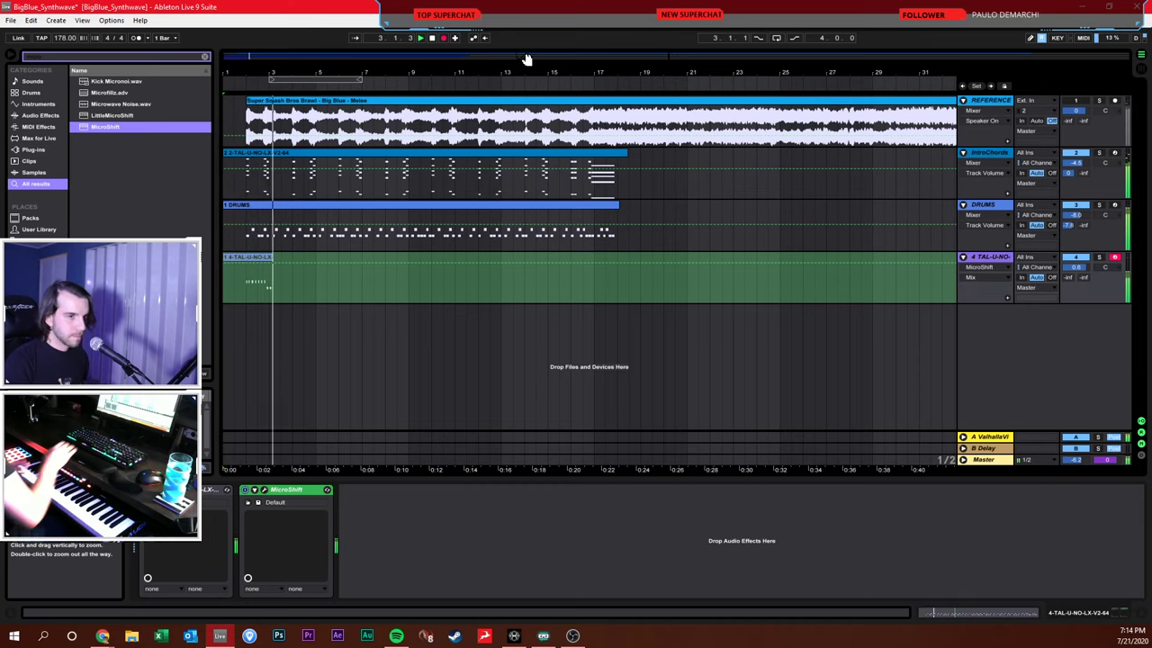
# Record a short take of the repeated-note part on the fourth track, briefly arm IntroChords, and arm the fourth track again
pyautogui.press('F9')
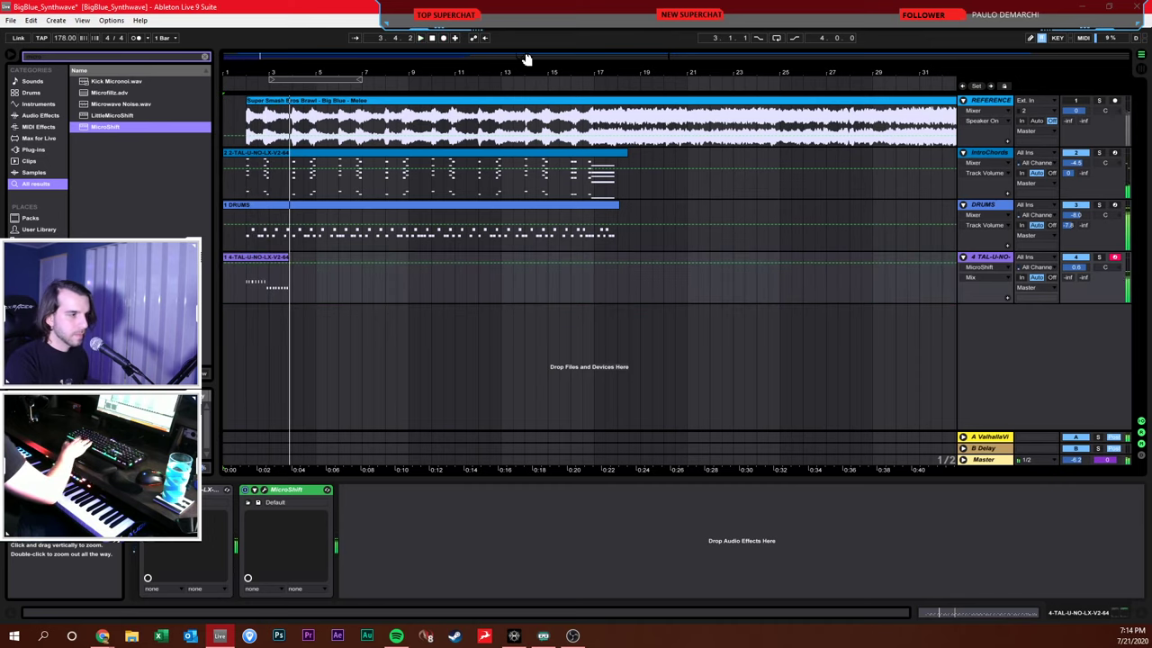
pyautogui.click(993, 261)
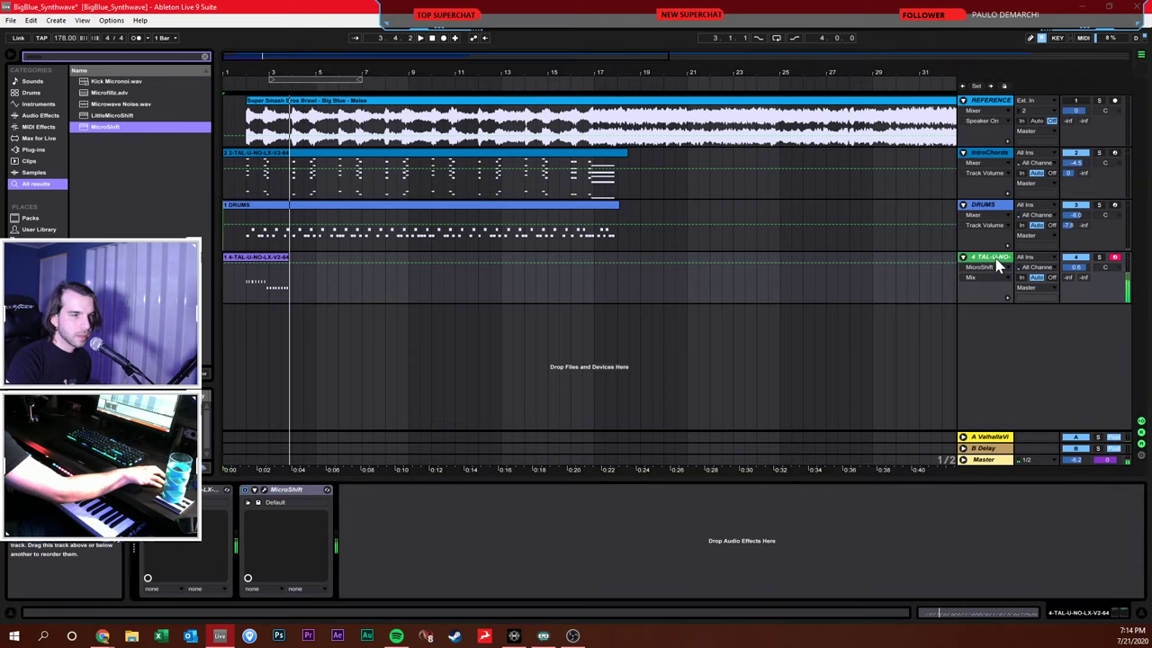
pyautogui.click(1113, 153)
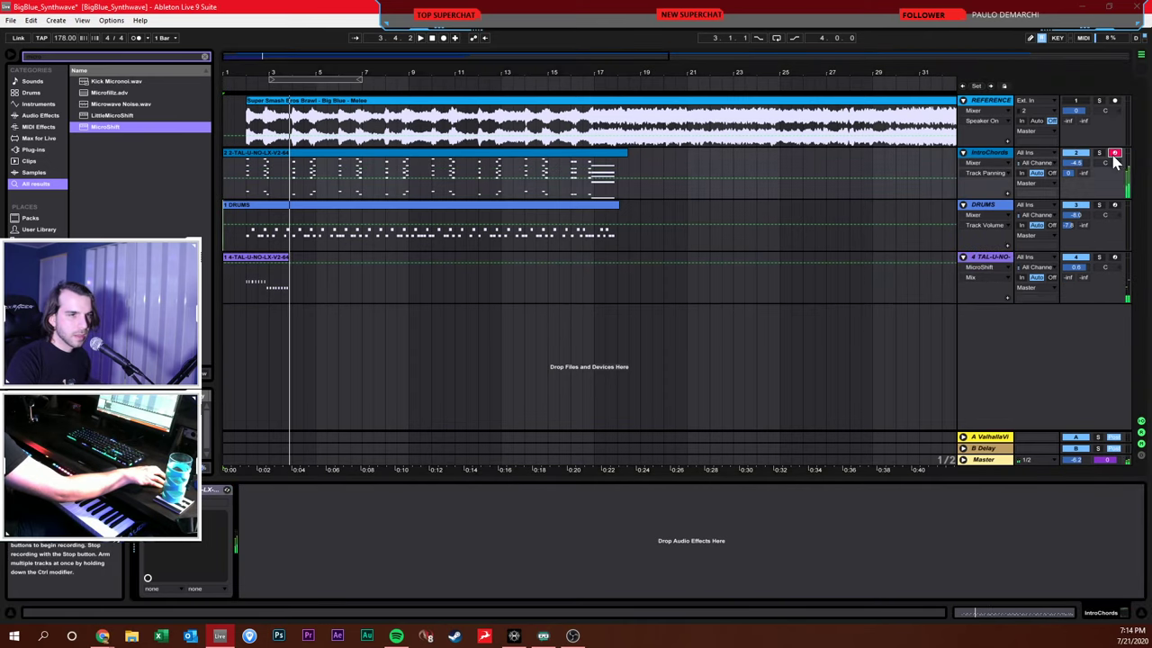
pyautogui.click(1114, 259)
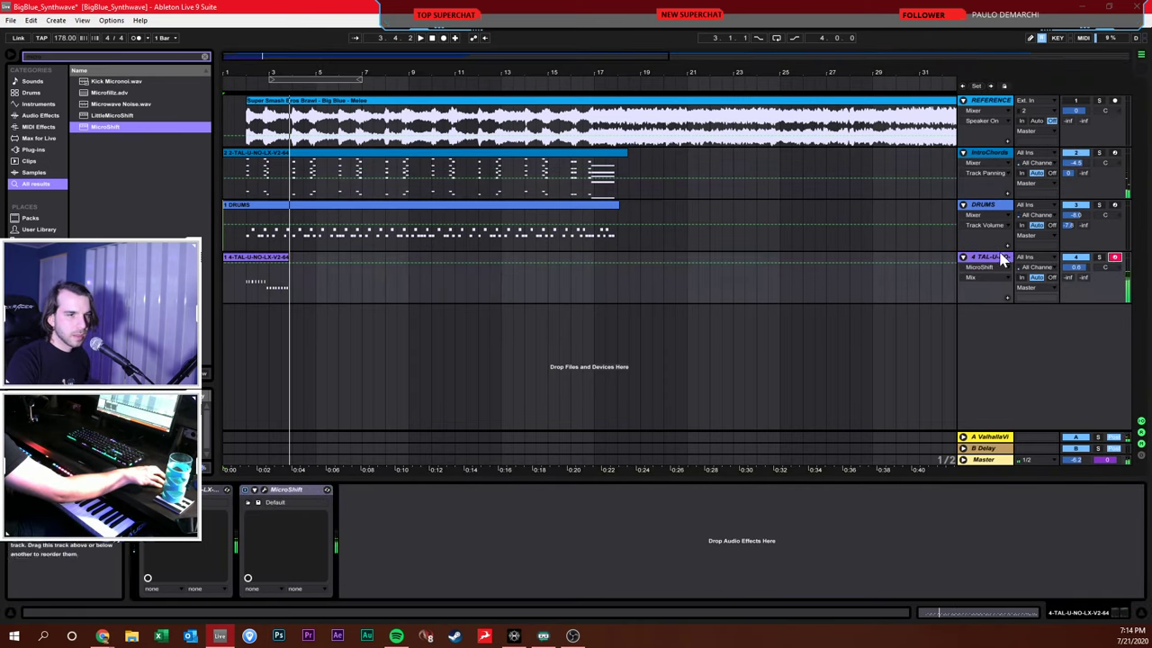
# Set the Master volume to 0 dB and, checking from bar 2, lower DRUMS to -19.4 dB and IntroChords to about -15.7 dB
pyautogui.click(1085, 220)
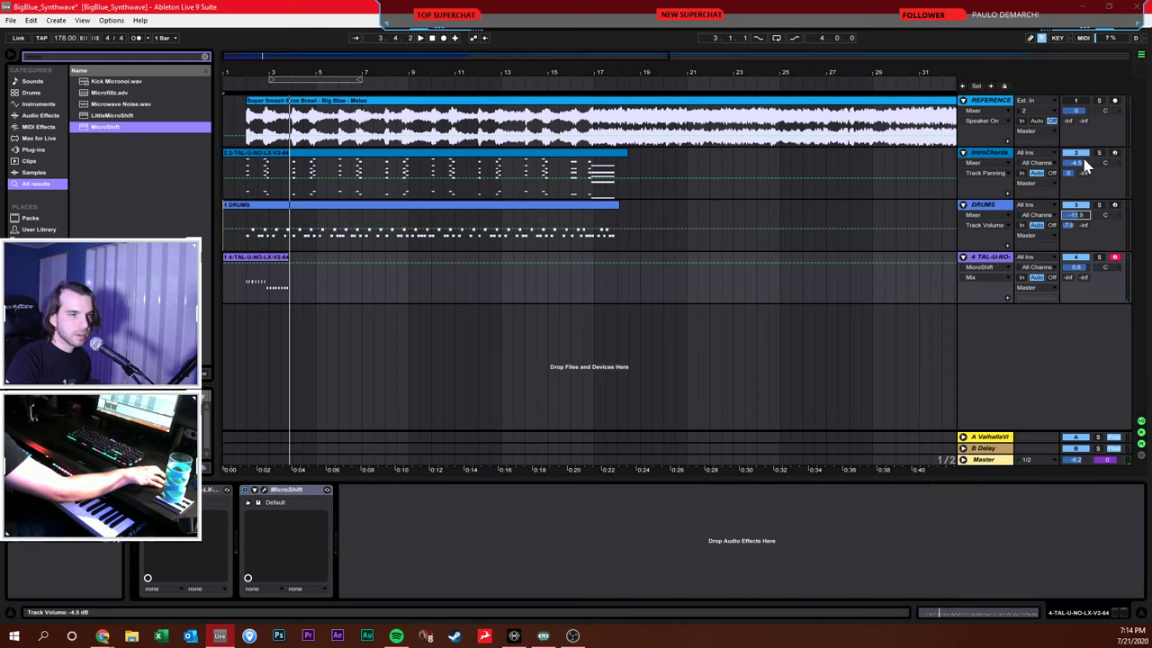
pyautogui.moveTo(1086, 165); pyautogui.dragTo(1086, 180)
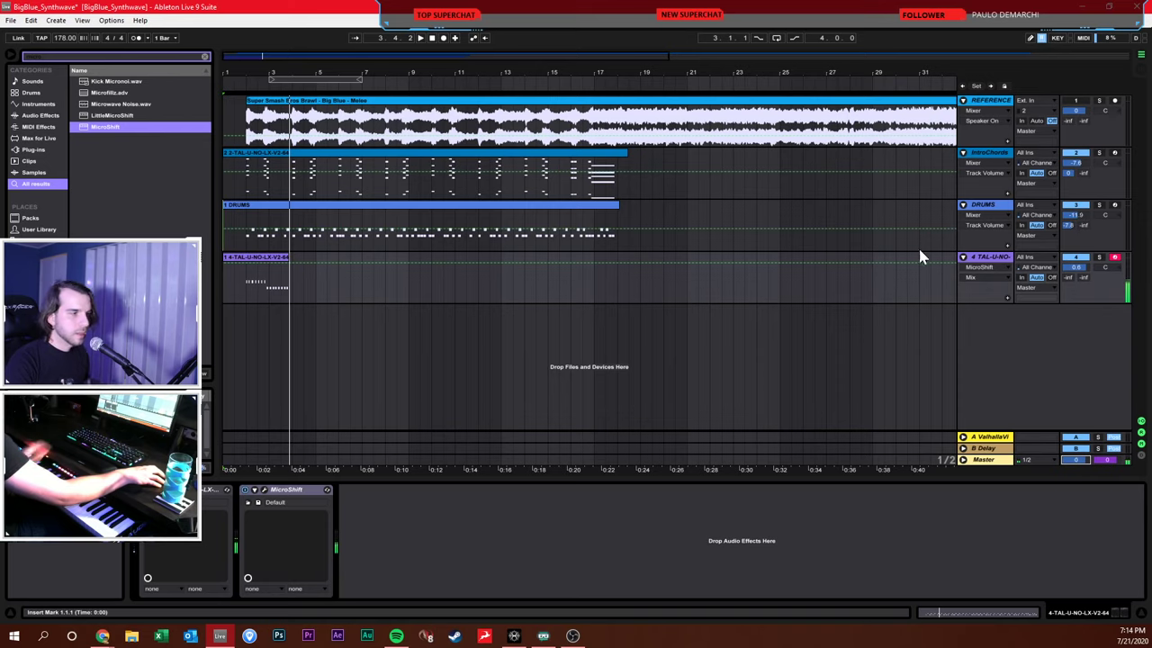
pyautogui.press('space')
pyautogui.press('space')
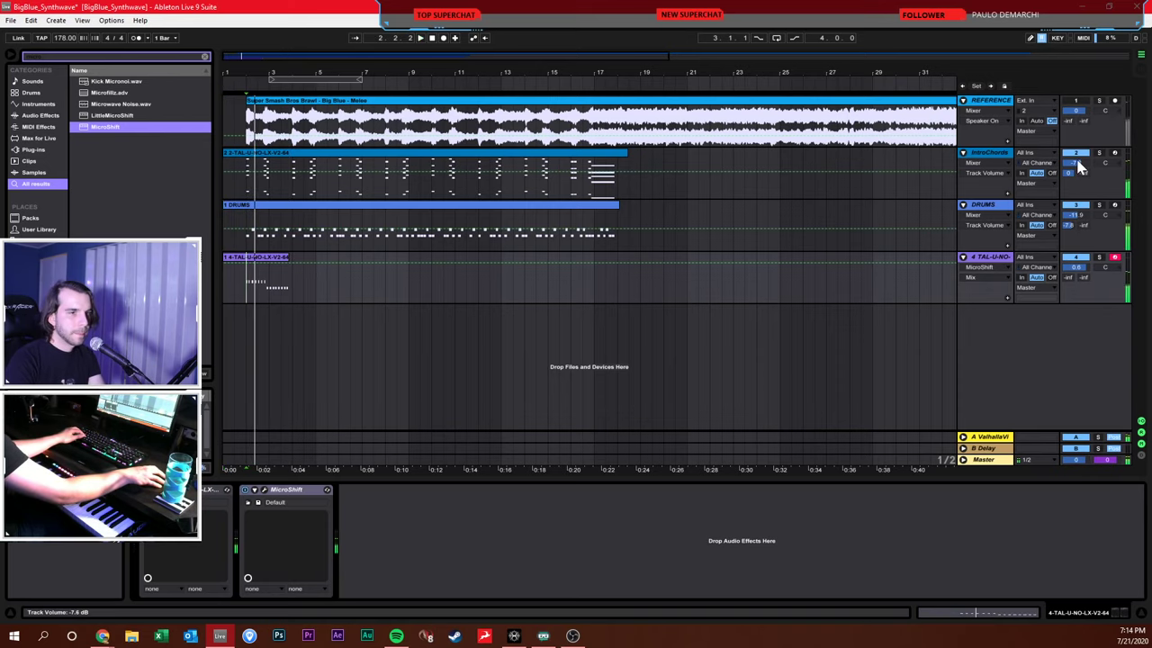
pyautogui.moveTo(1075, 214); pyautogui.dragTo(1075, 235)
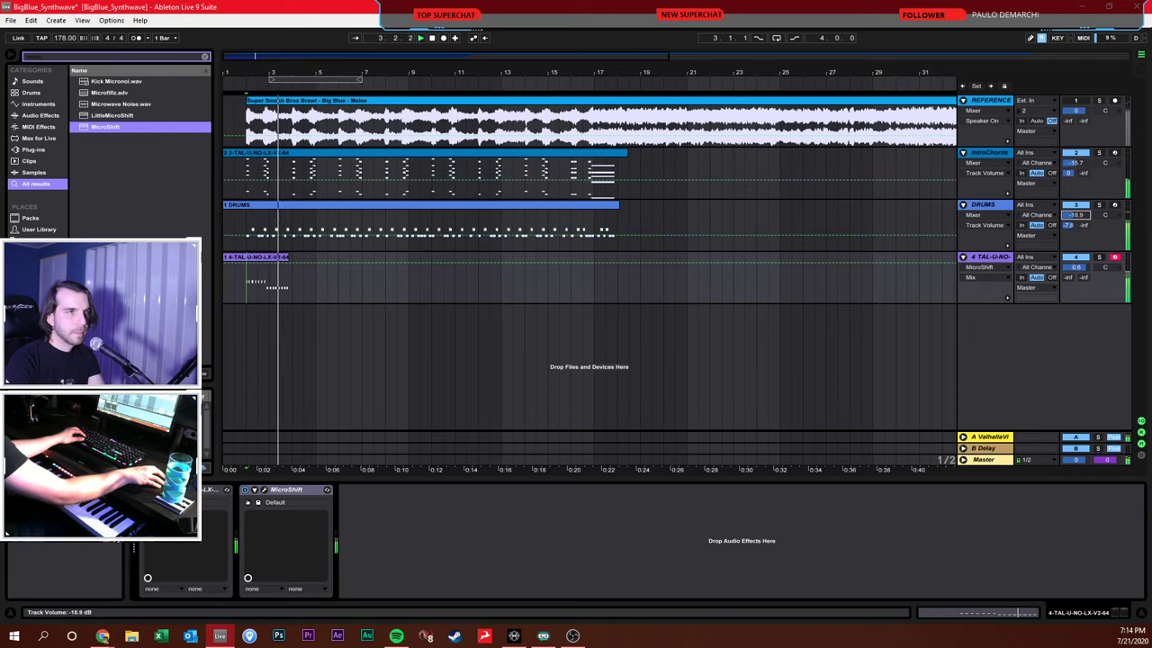
# Delete the short take on the fourth track and record the repeated-note part from the start up to bar 18
pyautogui.click(274, 260)
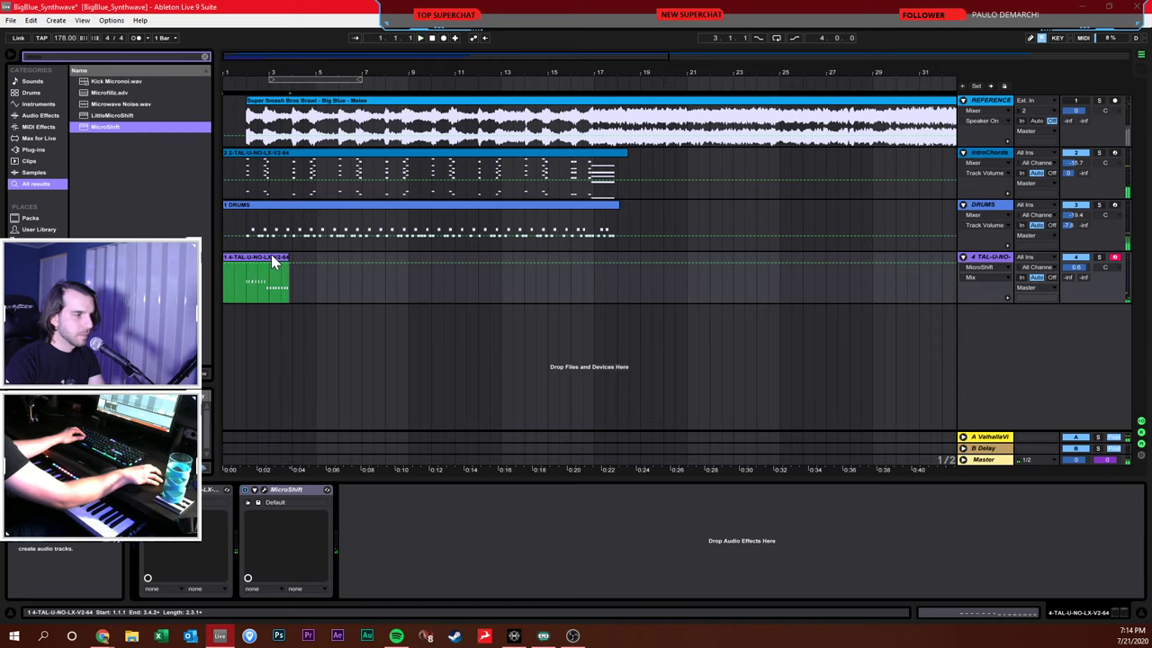
pyautogui.press('Delete')
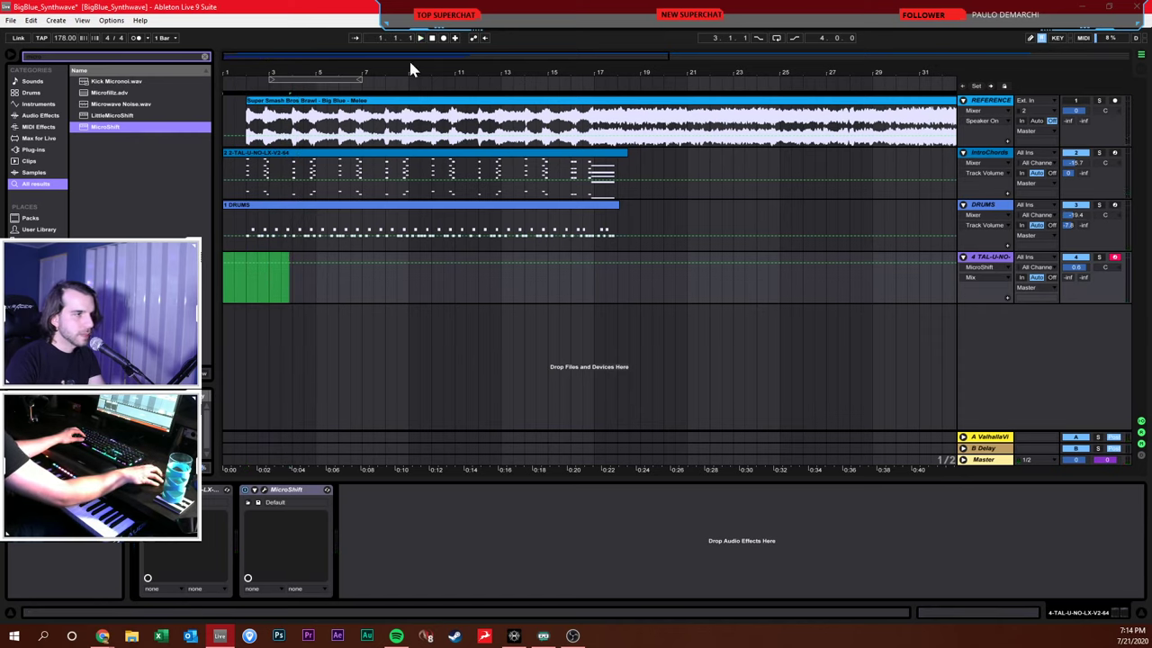
pyautogui.click(442, 38)
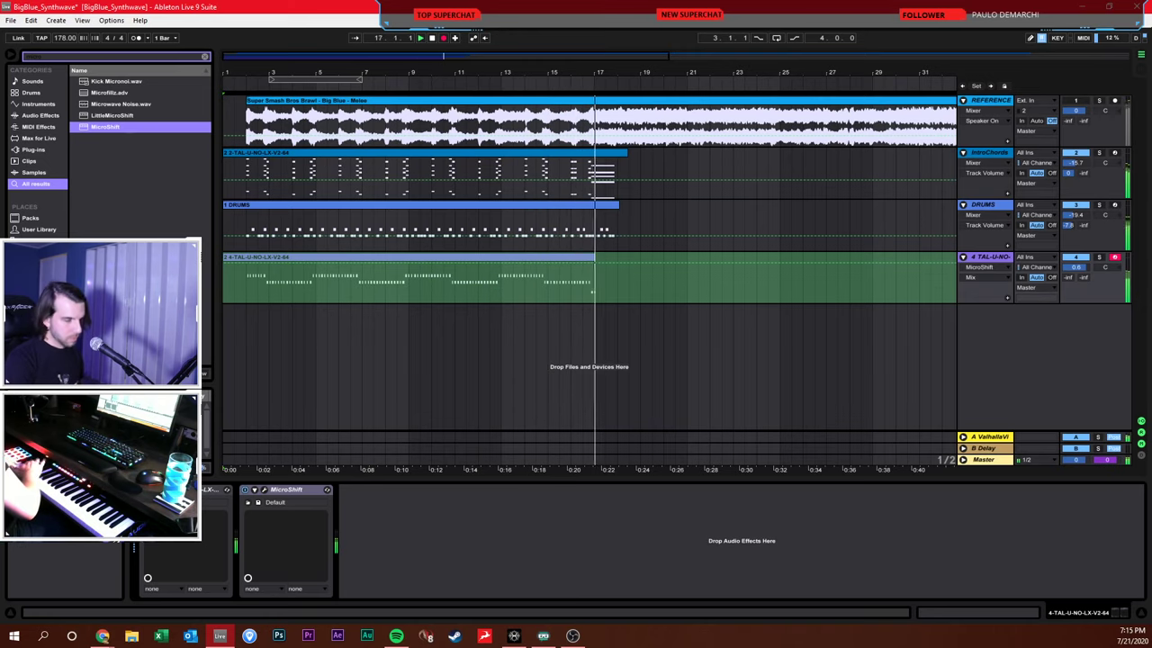
pyautogui.press('F9')
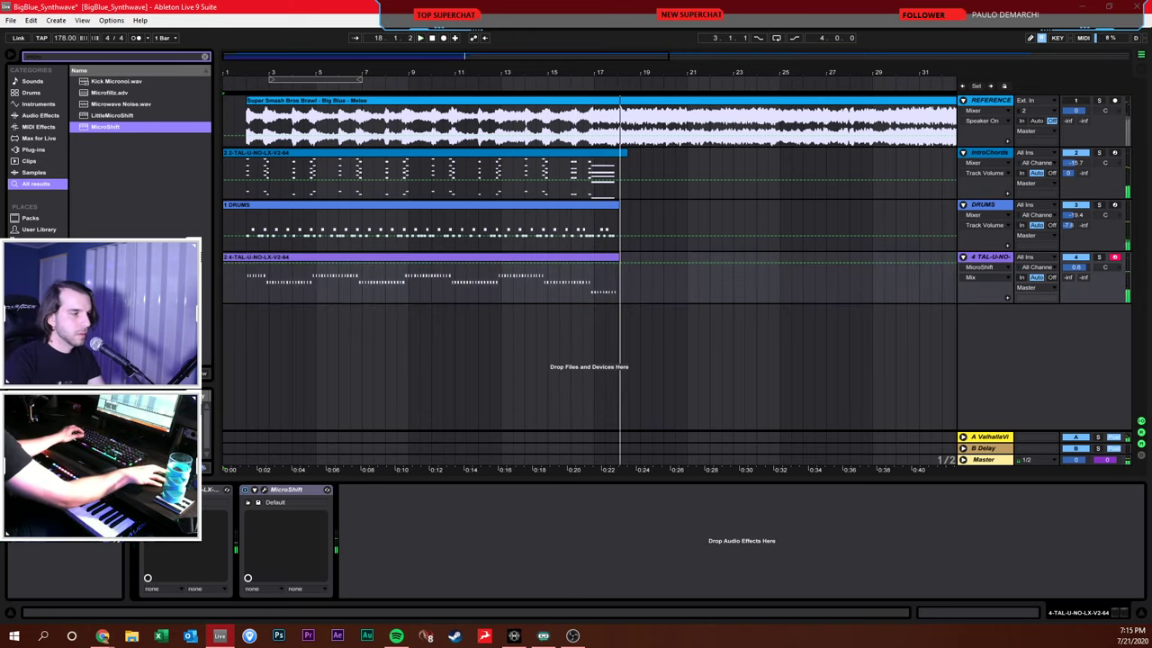
# Quantize all notes of the newly recorded clip to a 1/8 grid and make them legato
pyautogui.doubleClick(466, 260)
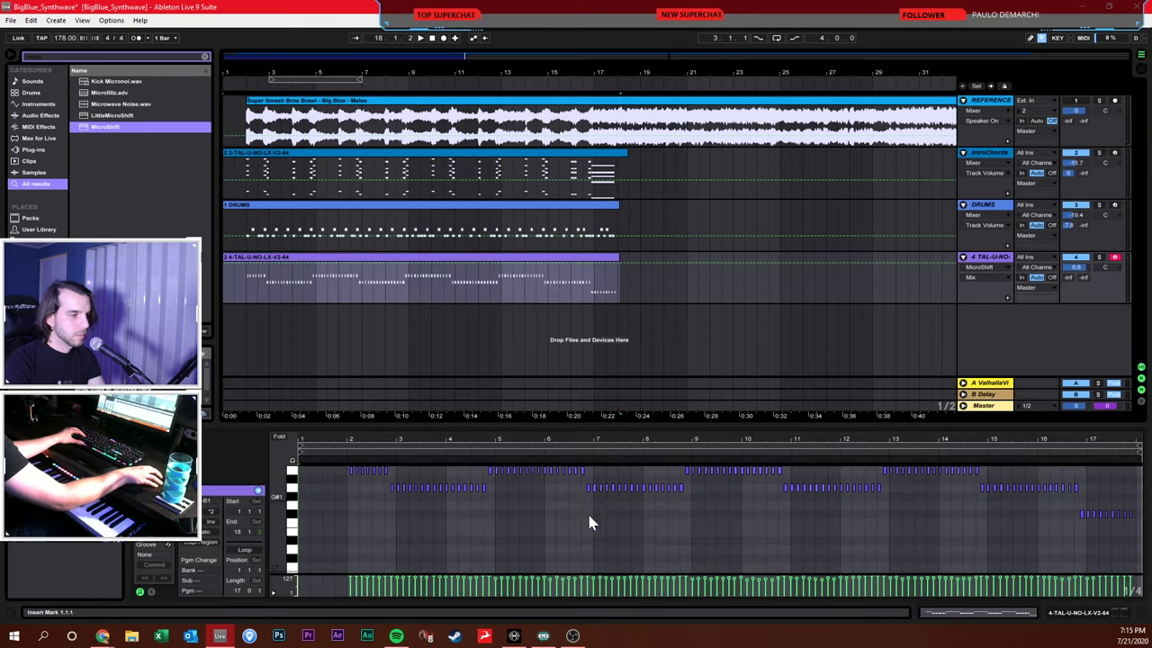
pyautogui.rightClick(585, 522)
pyautogui.click(631, 487)
pyautogui.hotkey('ctrl', 'a')
pyautogui.hotkey('ctrl', 'l')
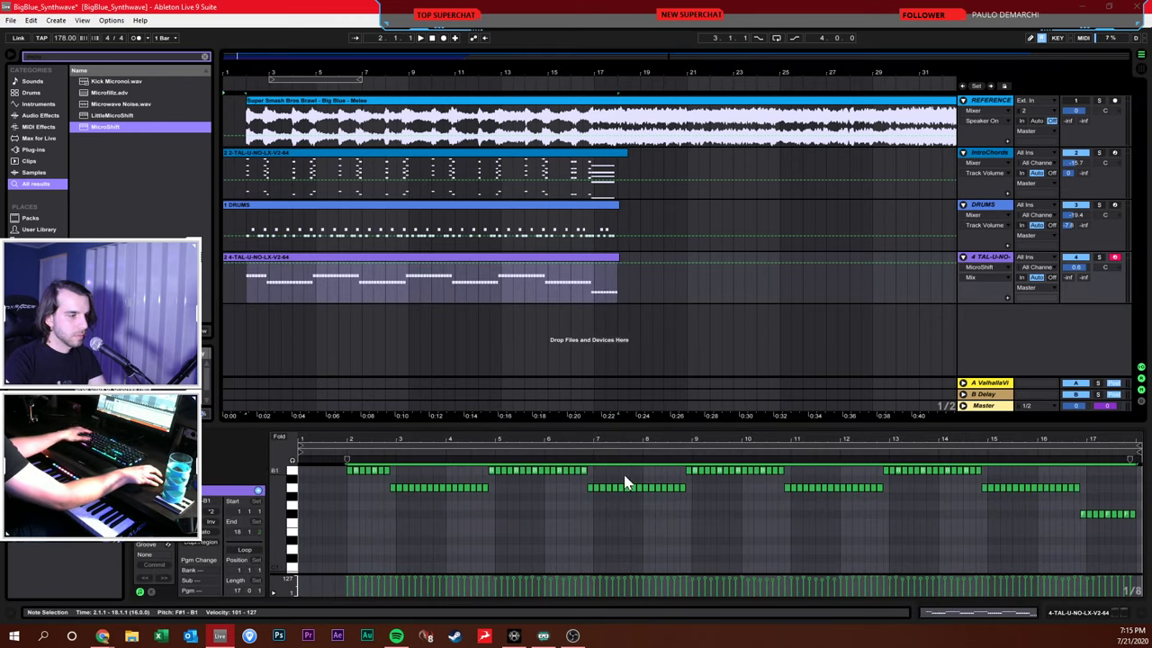
pyautogui.click(531, 521)
pyautogui.click(989, 268)
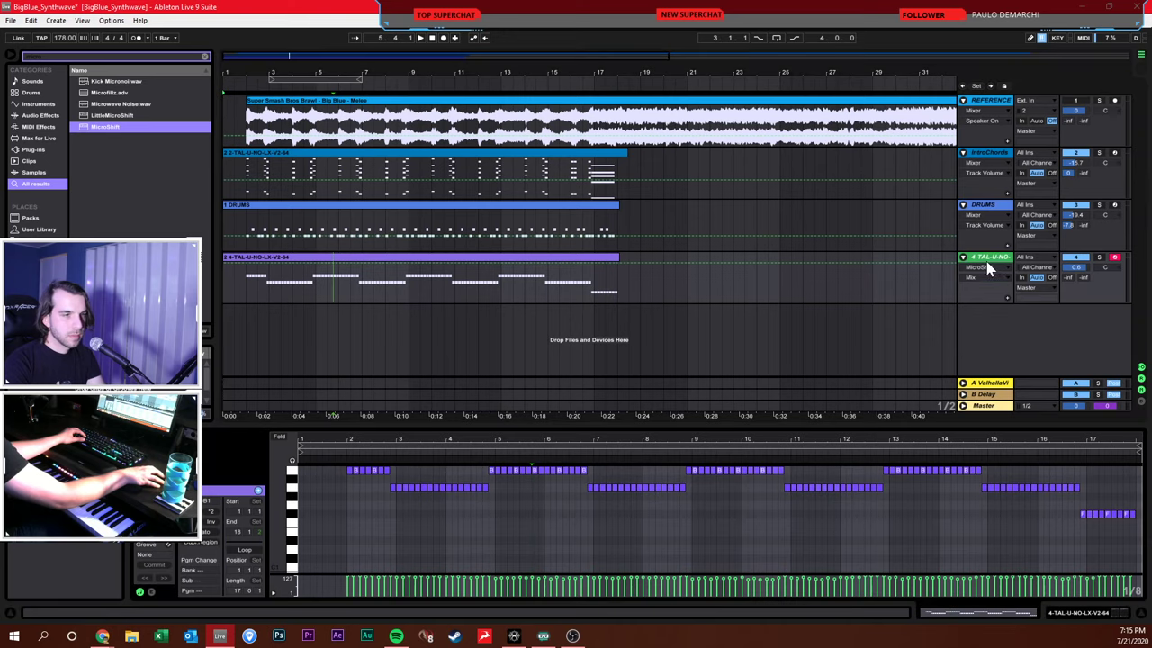
# Loop the fourth track's part from bar 2 to bar 5, start playback and solo the track
pyautogui.moveTo(244, 284); pyautogui.dragTo(342, 292)
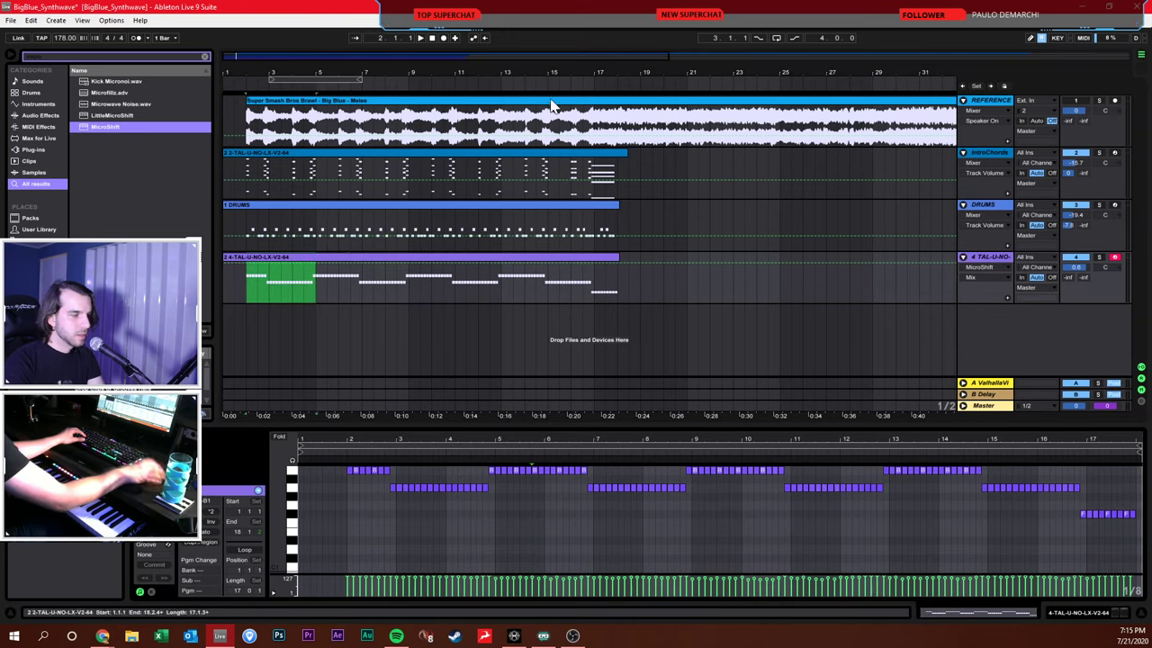
pyautogui.hotkey('ctrl', 'l')
pyautogui.press('space')
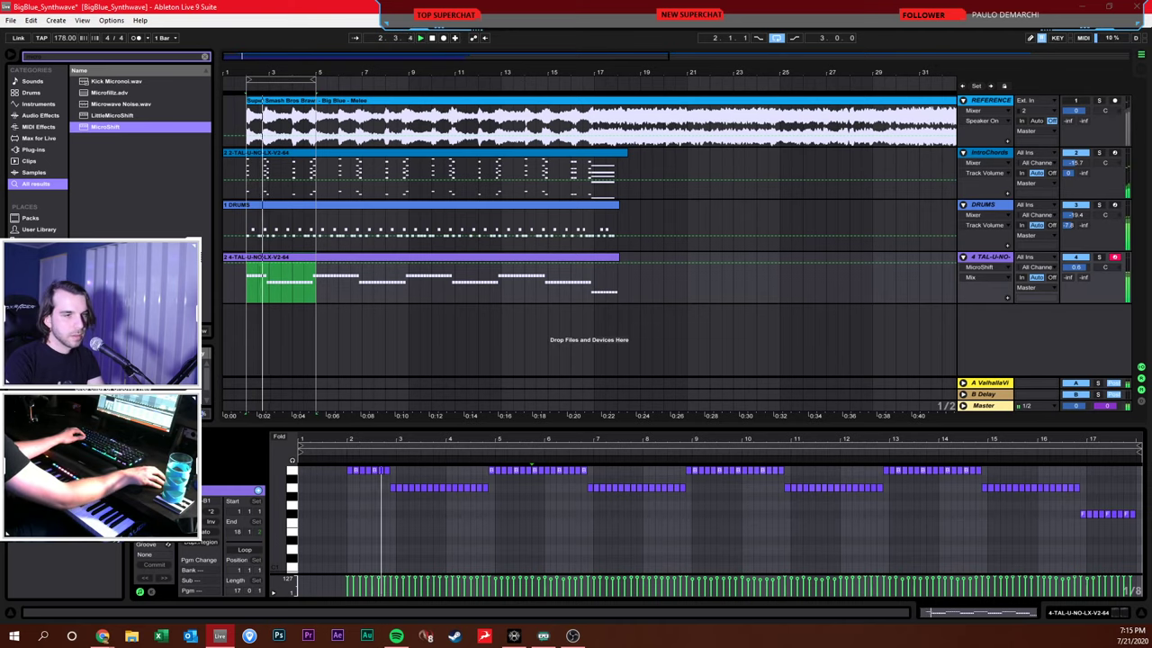
pyautogui.click(1098, 257)
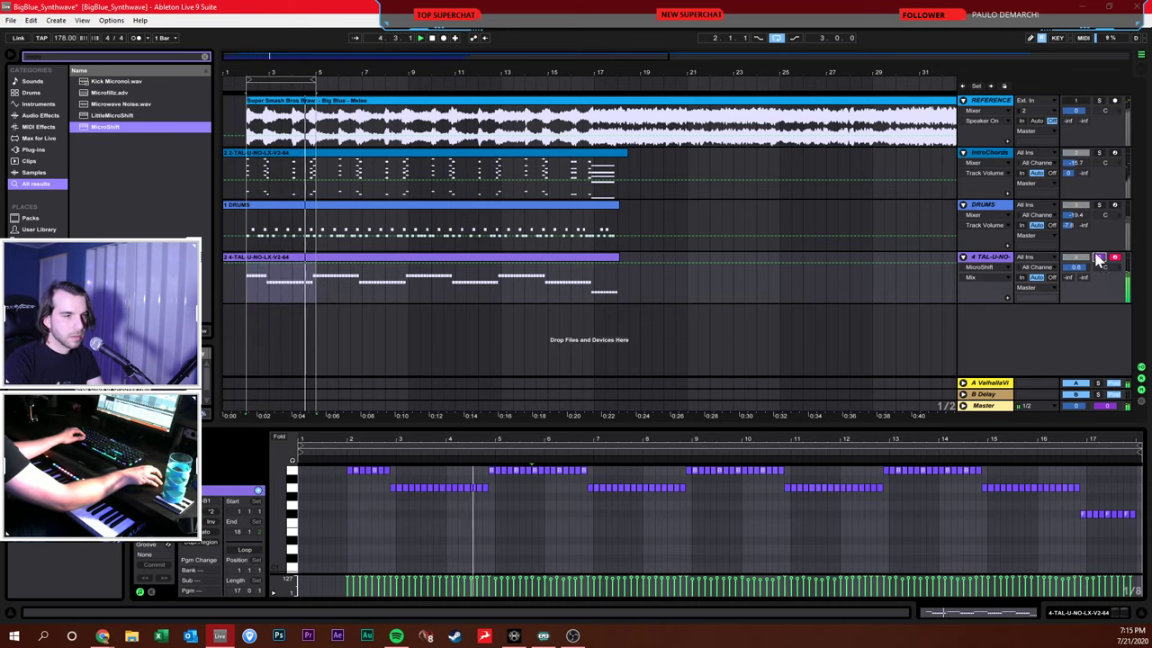
# Find Serum_x64 in the browser and replace the TAL-U-NO-LX instrument on the fourth track with it
pyautogui.click(205, 58)
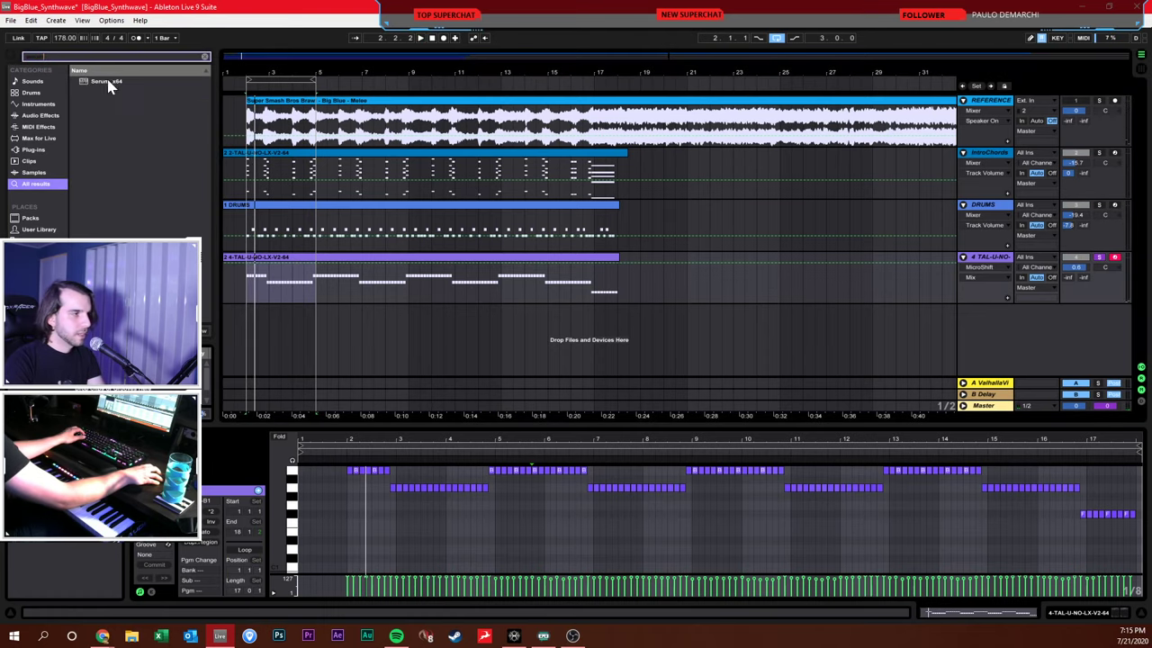
pyautogui.moveTo(108, 86); pyautogui.dragTo(303, 284)
pyautogui.moveTo(318, 226); pyautogui.dragTo(321, 232)
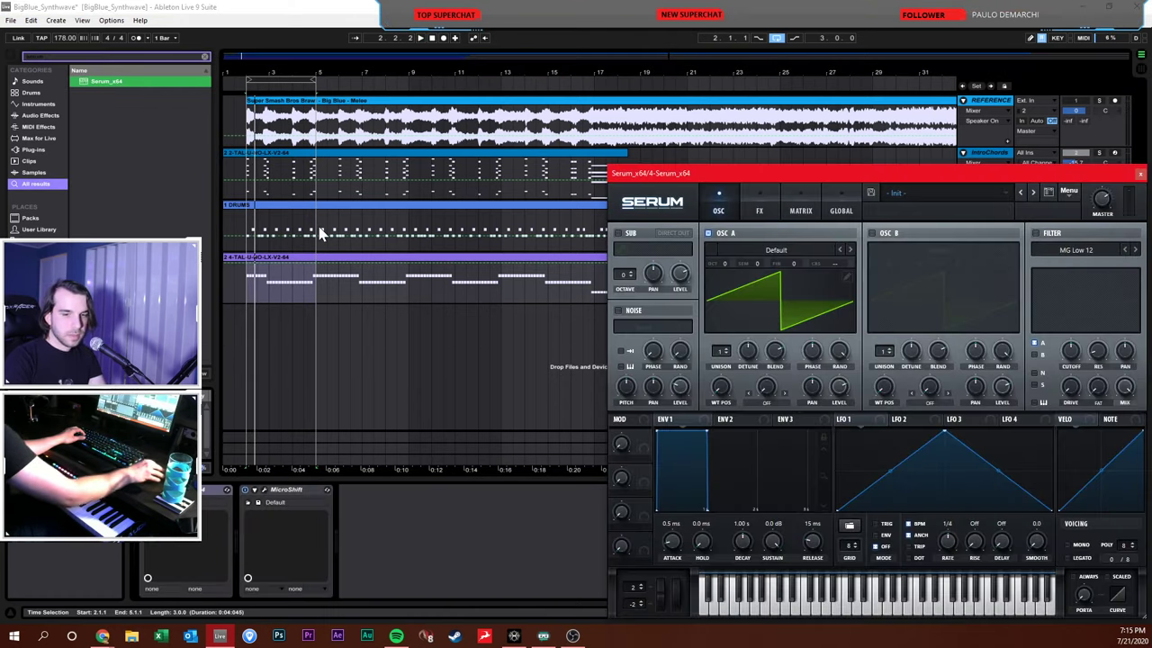
pyautogui.moveTo(652, 180); pyautogui.dragTo(391, 87)
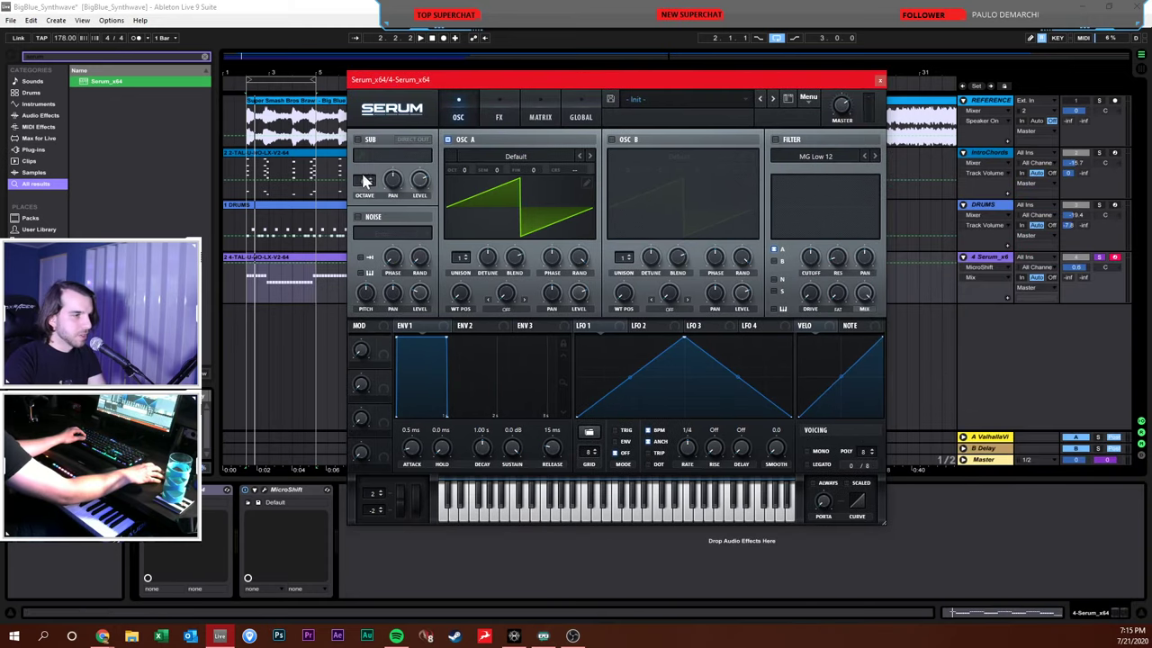
# In Serum, set OSC A to 9 unison voices and octave -1, lower Env 1 sustain to -oo dB, and set the track volume to -5.3 dB
pyautogui.moveTo(461, 261); pyautogui.dragTo(472, 190)
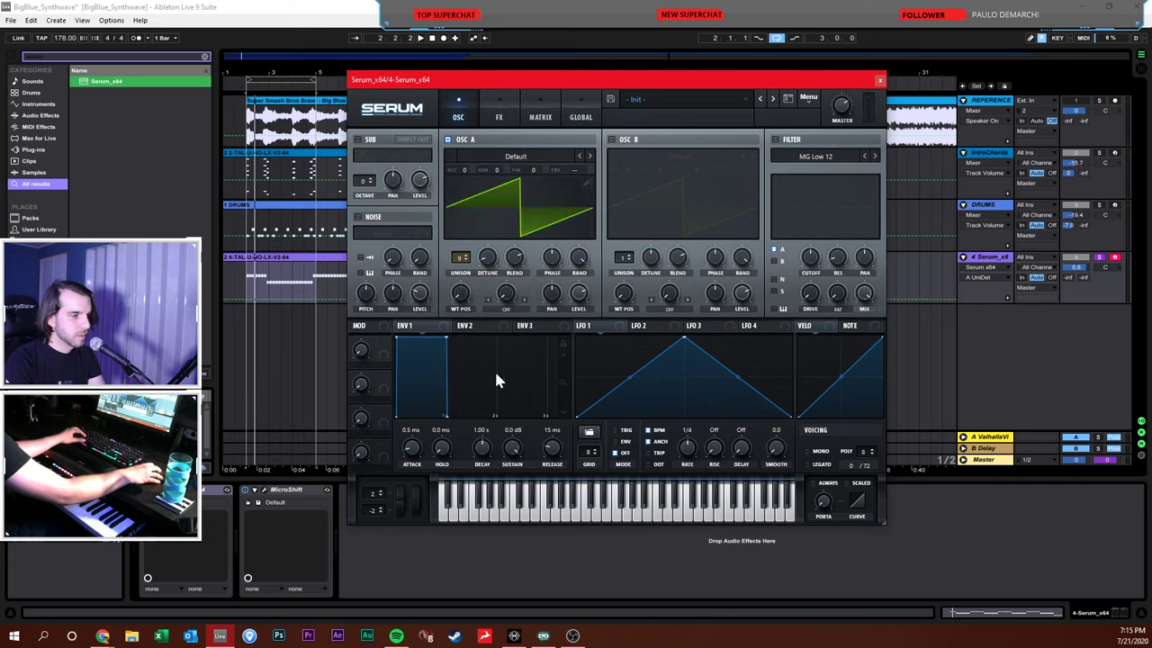
pyautogui.moveTo(518, 453); pyautogui.dragTo(518, 517)
pyautogui.press('space')
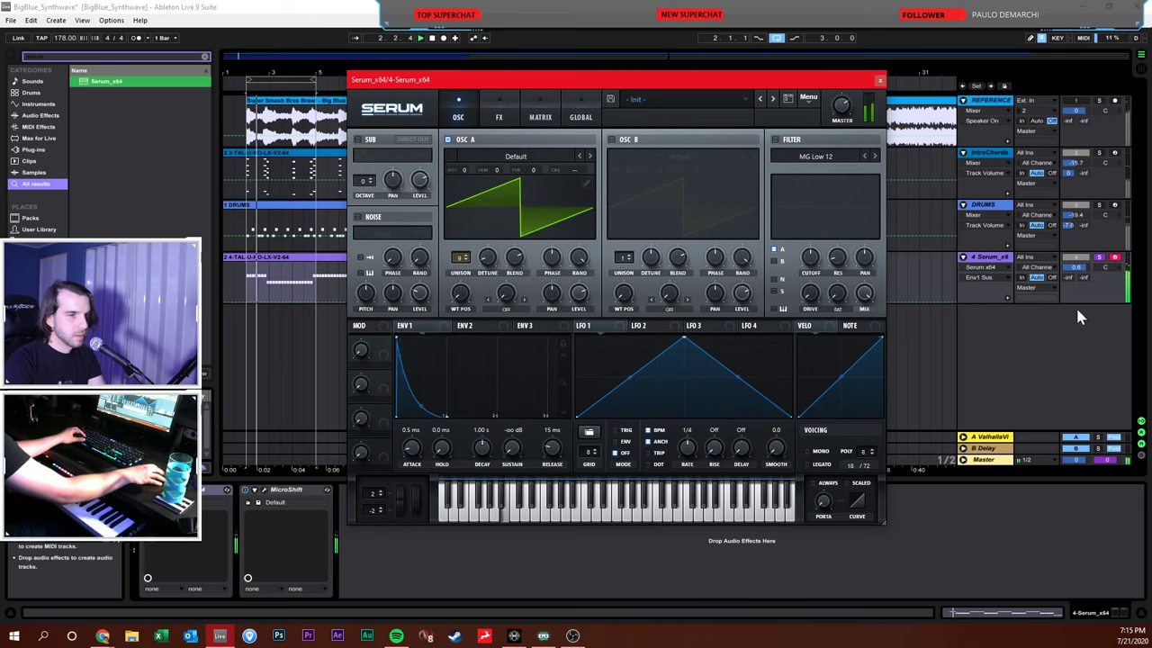
pyautogui.moveTo(1087, 271); pyautogui.dragTo(1087, 299)
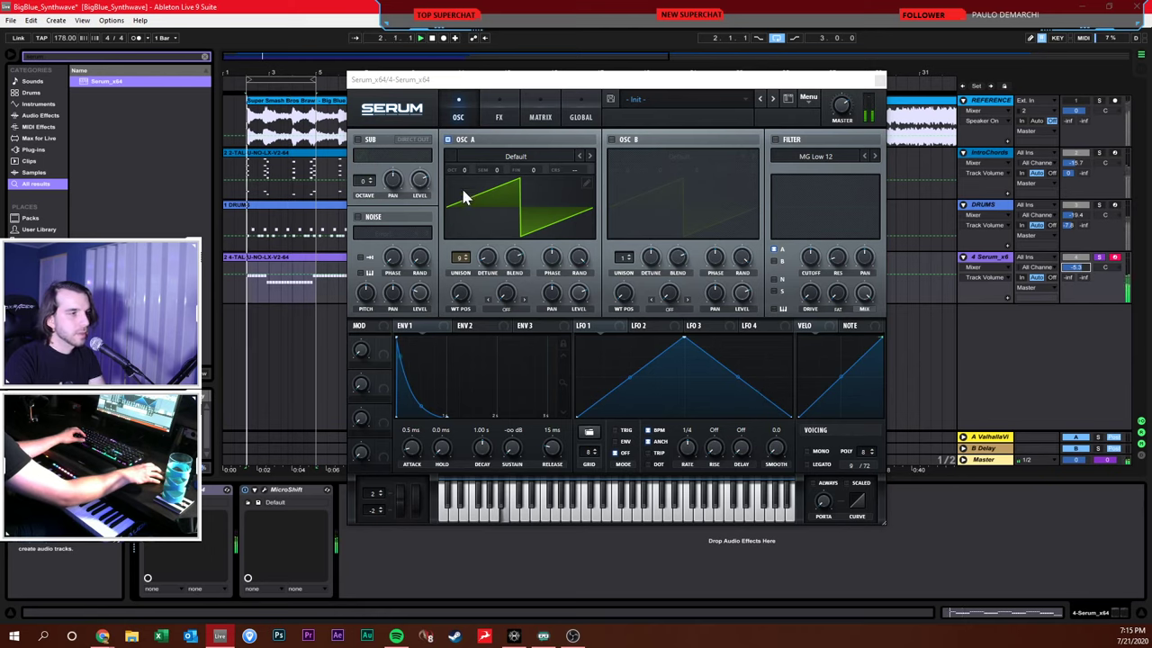
pyautogui.moveTo(463, 164); pyautogui.dragTo(464, 182)
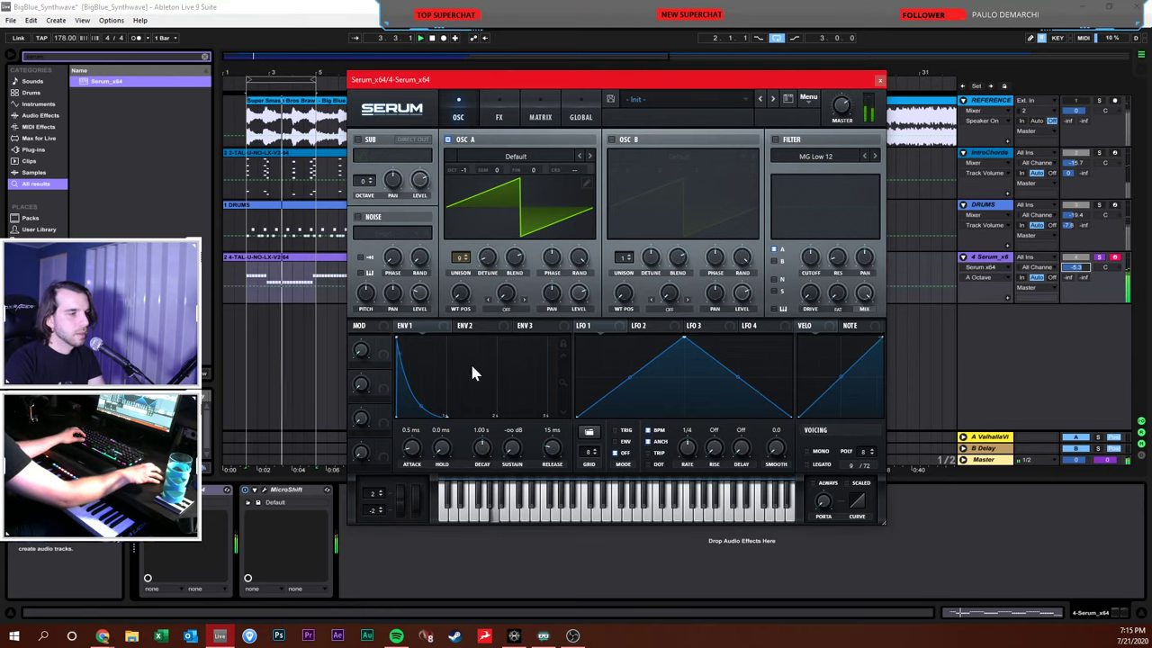
# Enable Serum's filter on OSC A and set the fourth track's volume to -5.8 dB
pyautogui.click(782, 139)
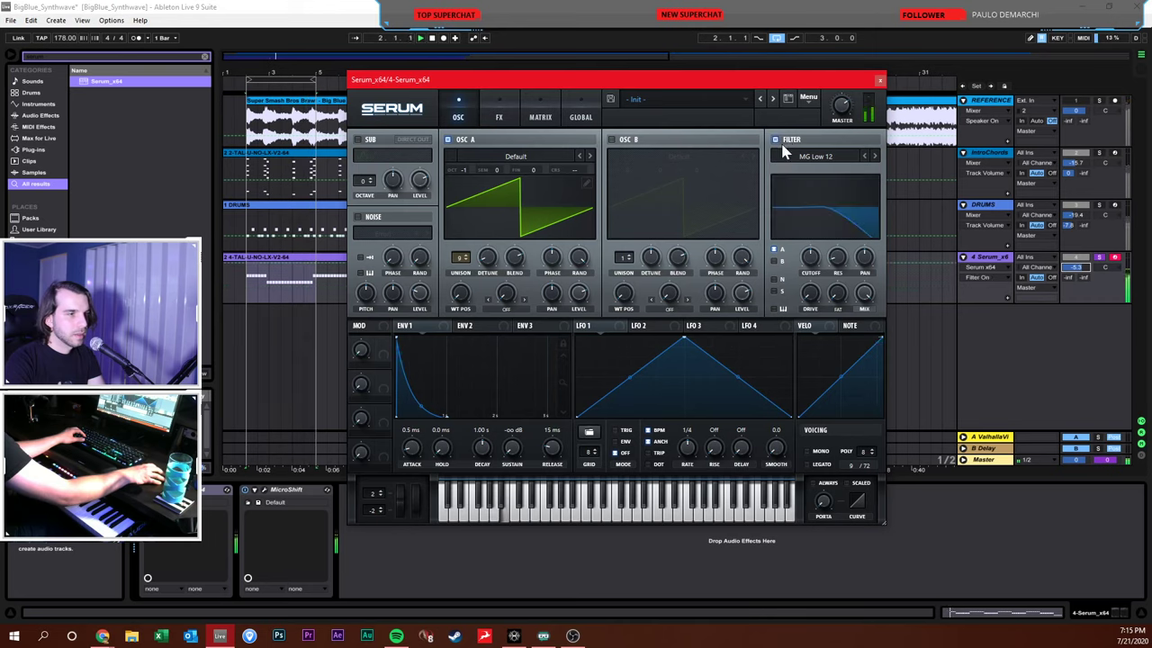
pyautogui.moveTo(1076, 266); pyautogui.dragTo(1080, 270)
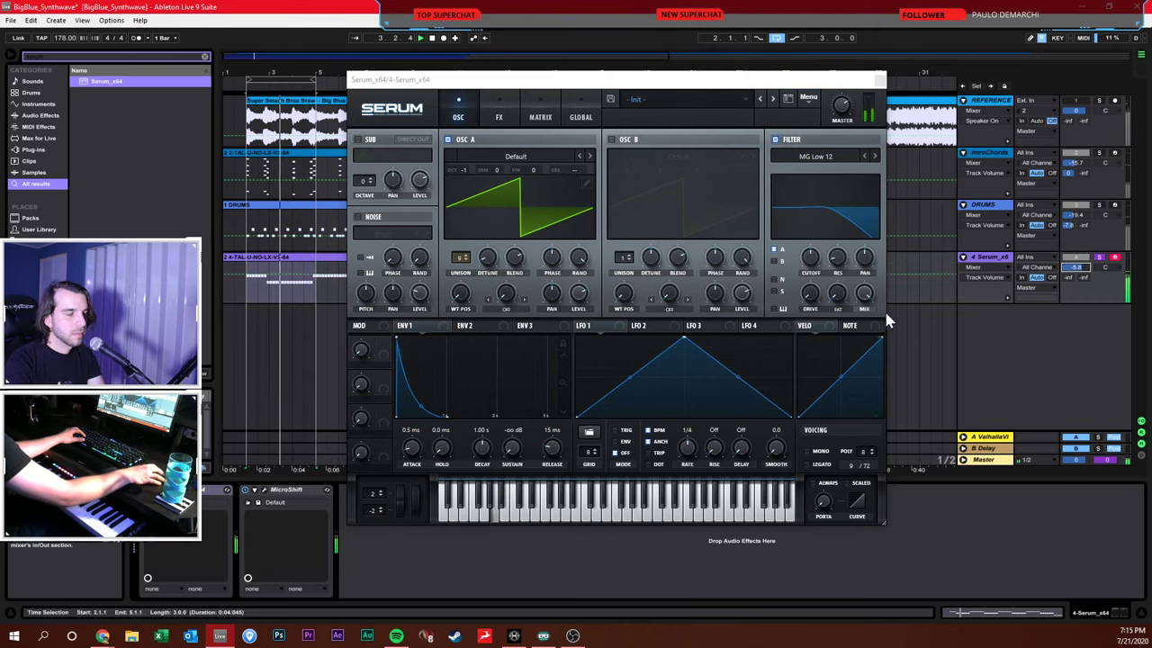
# Extend the loop that starts at bar 2 to a length of four bars
pyautogui.moveTo(429, 78); pyautogui.dragTo(637, 153)
pyautogui.moveTo(312, 79); pyautogui.dragTo(338, 80)
pyautogui.moveTo(630, 154); pyautogui.dragTo(466, 88)
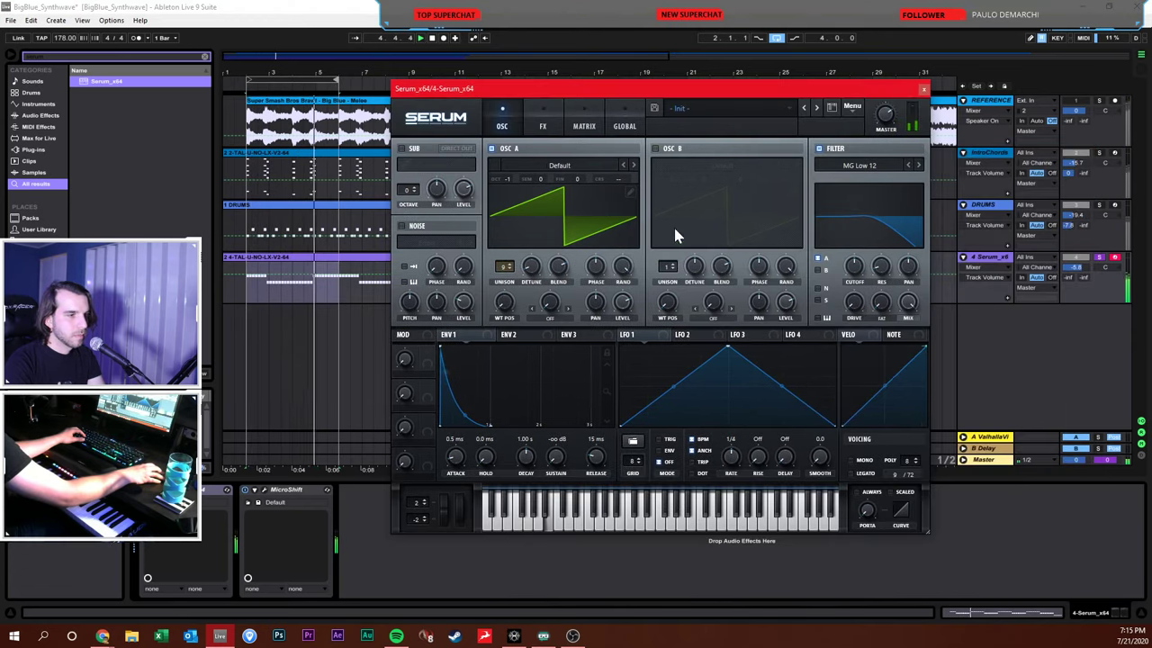
# Assign Env 2 to the filter cutoff, set its sustain to 0% and adjust the cutoff
pyautogui.click(509, 334)
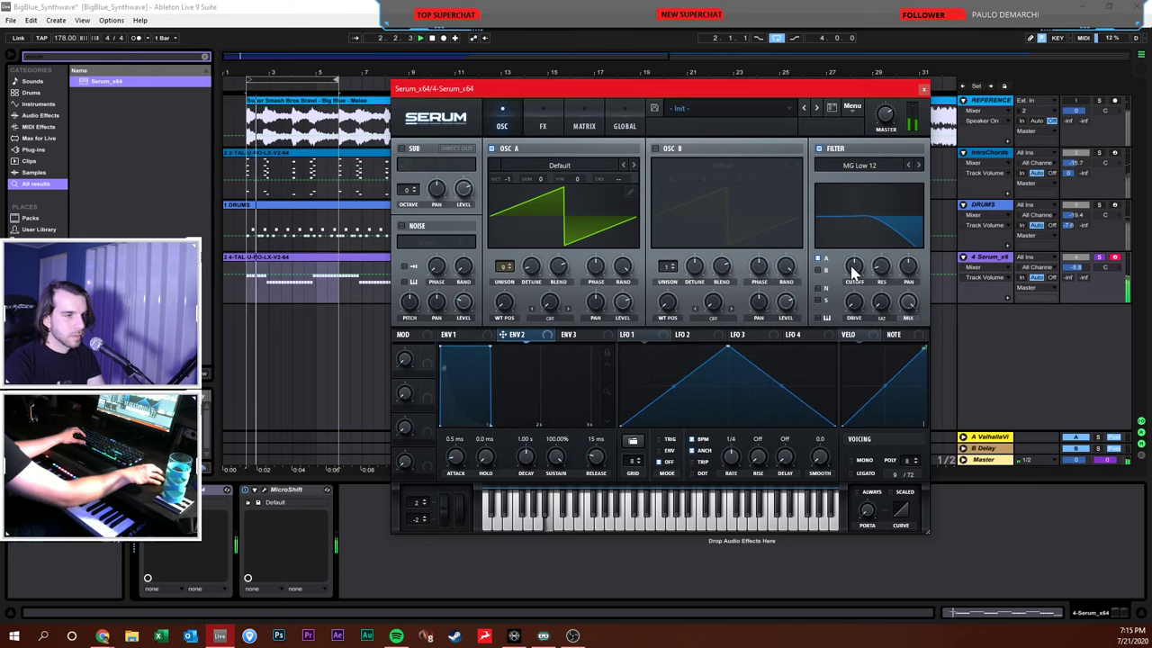
pyautogui.moveTo(855, 268); pyautogui.dragTo(850, 319)
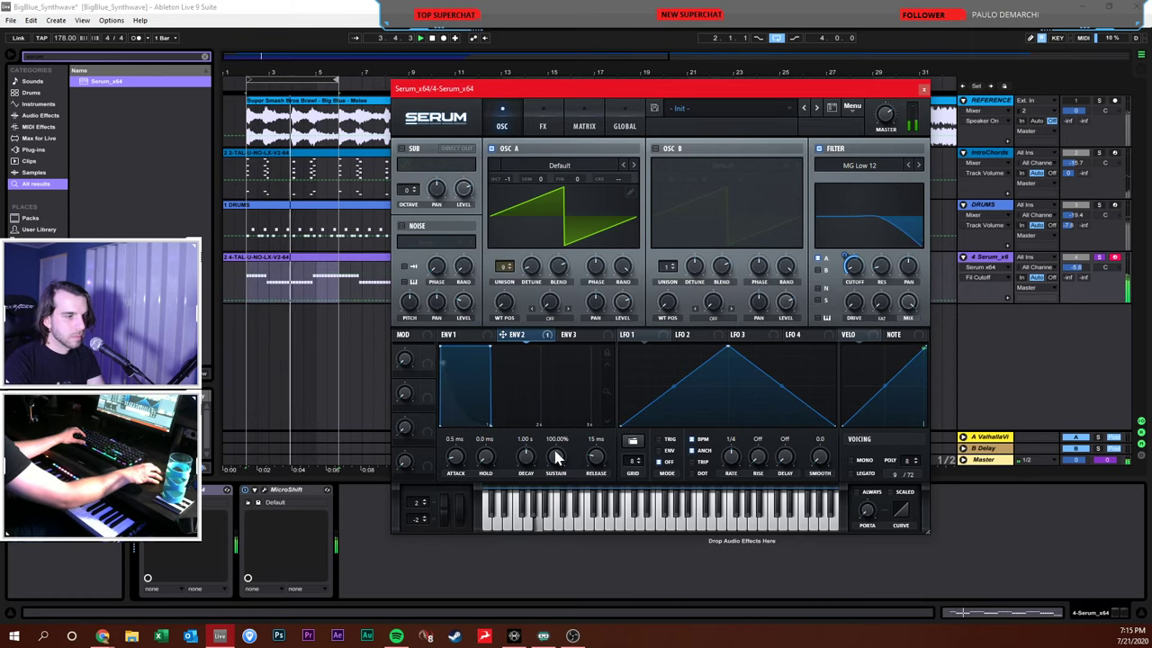
pyautogui.moveTo(557, 457); pyautogui.dragTo(555, 621)
pyautogui.moveTo(853, 267); pyautogui.dragTo(820, 283)
# Enable OSC B with 8 unison voices, route it through the filter and adjust its level
pyautogui.click(820, 270)
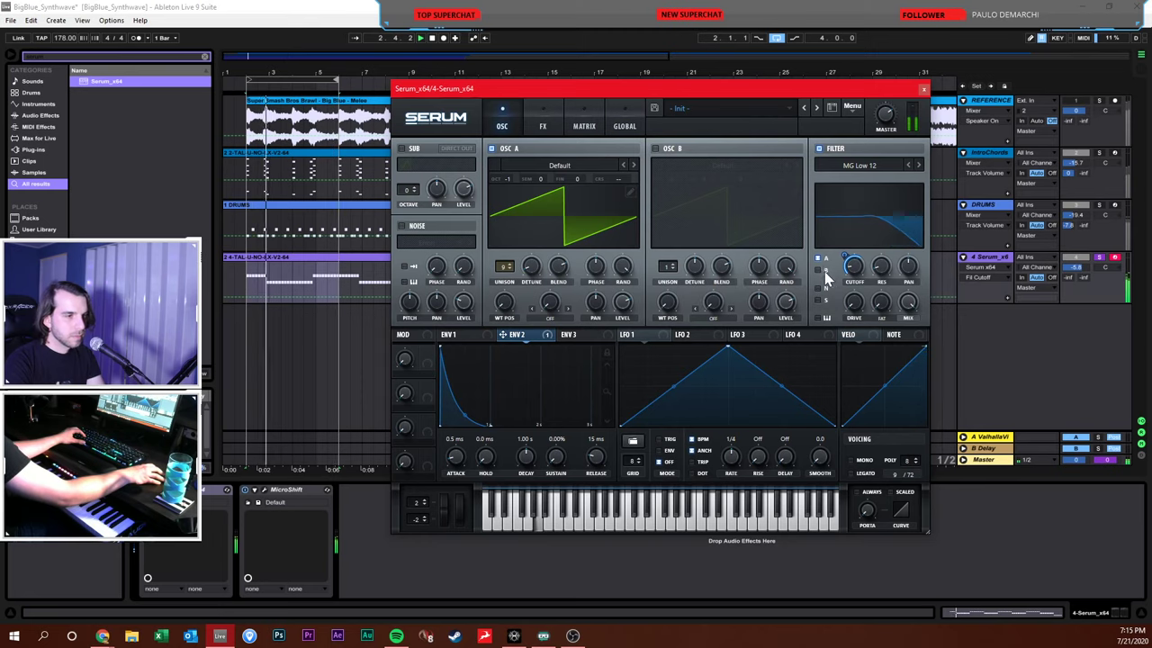
pyautogui.click(656, 147)
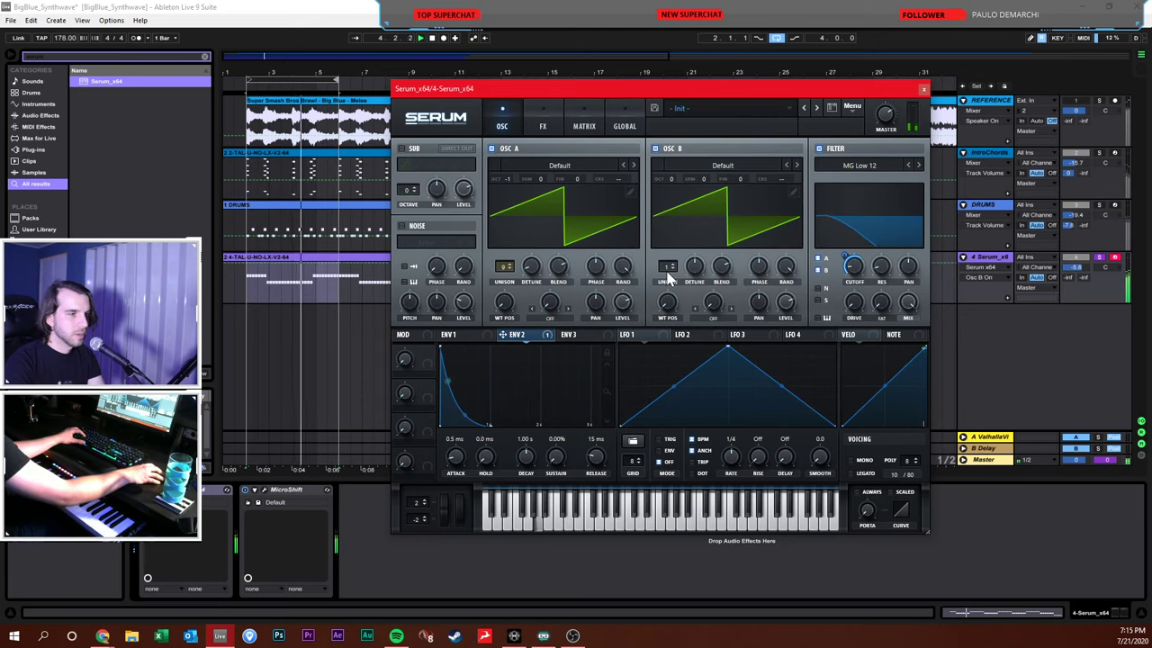
pyautogui.moveTo(667, 264); pyautogui.dragTo(680, 201)
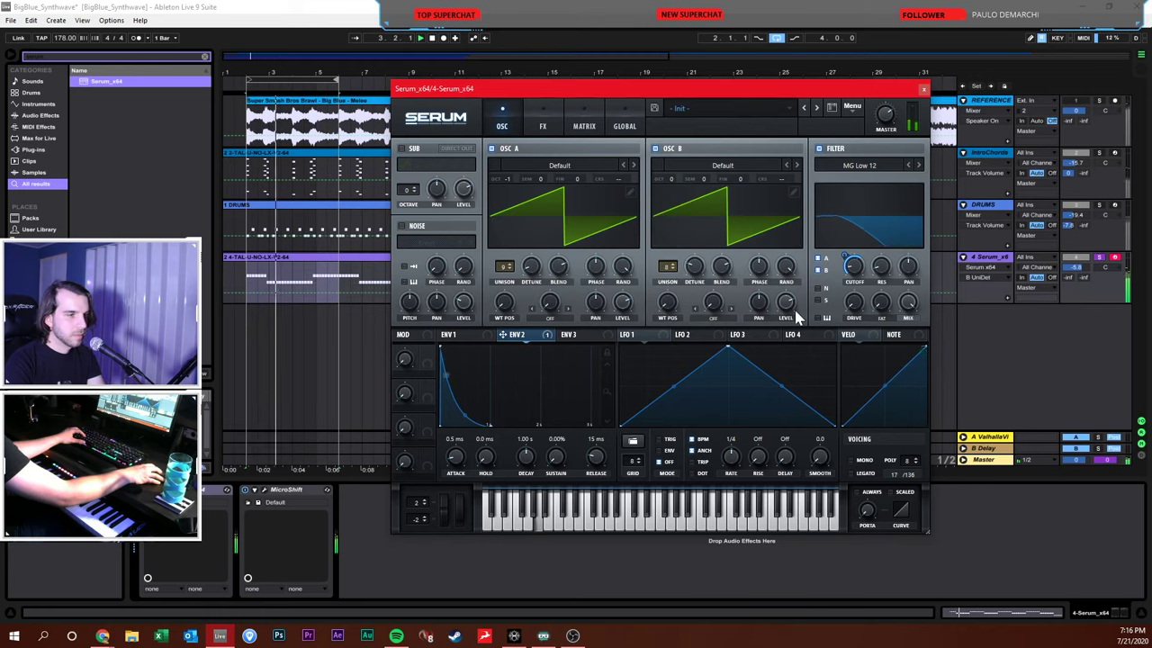
pyautogui.moveTo(786, 303); pyautogui.dragTo(792, 322)
# Fine-tune the filter cutoff and set the filter resonance to 10%
pyautogui.click(853, 265)
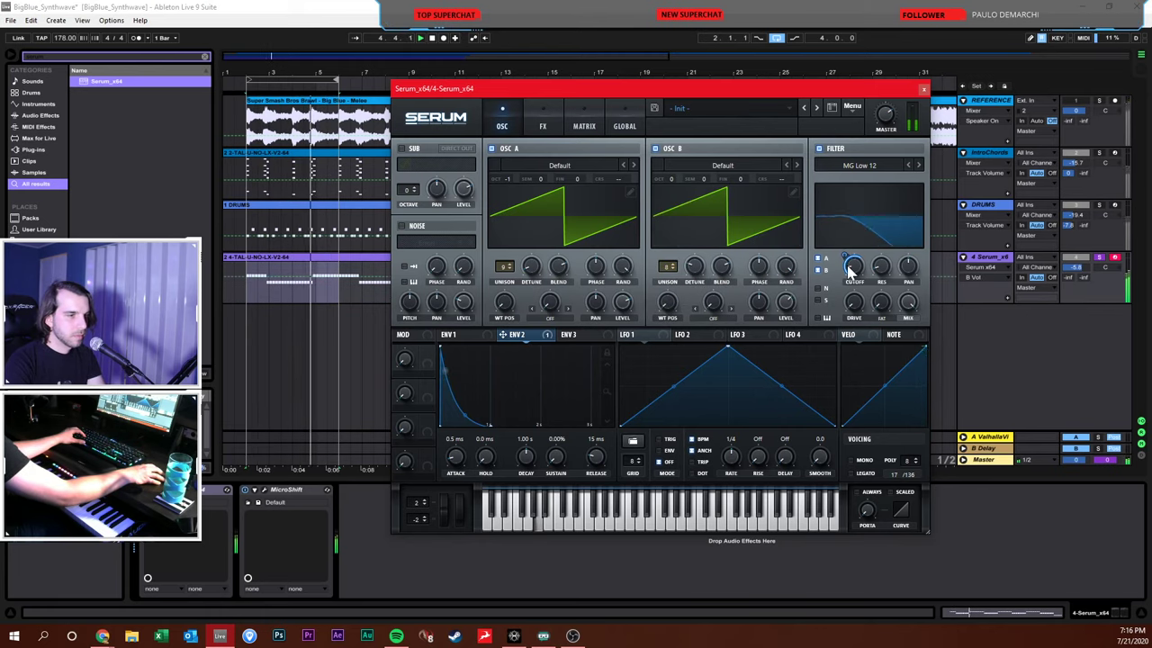
pyautogui.click(881, 266)
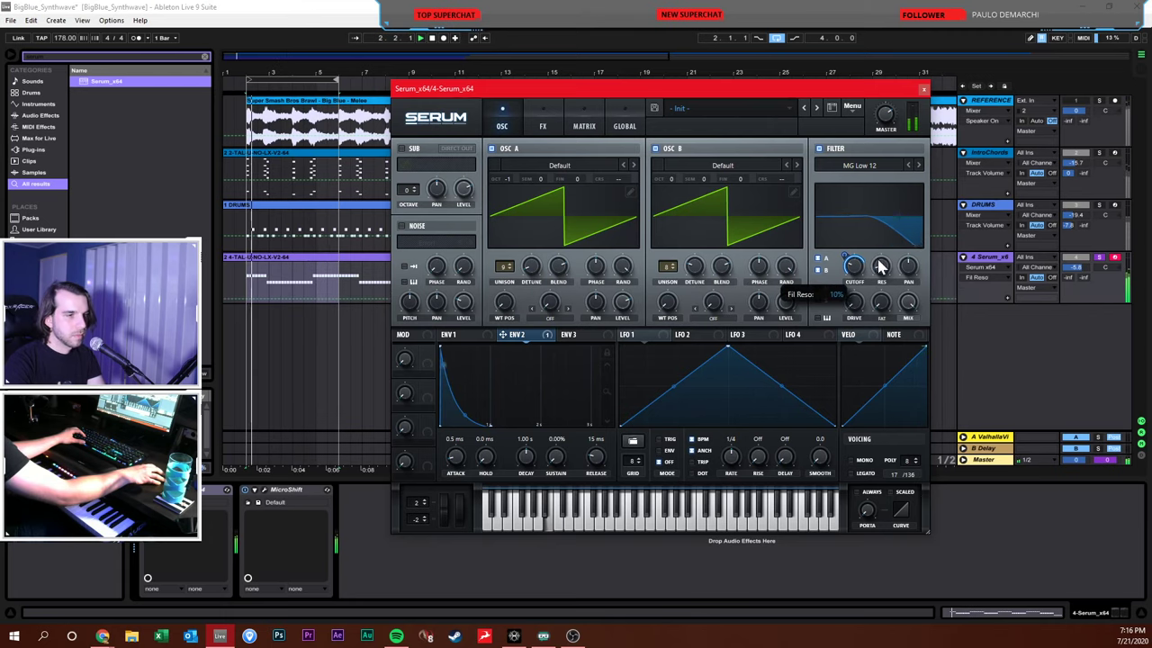
# Set OSC A's warp mode to FM (from B) and adjust the warp amount along with OSC B's level
pyautogui.click(550, 317)
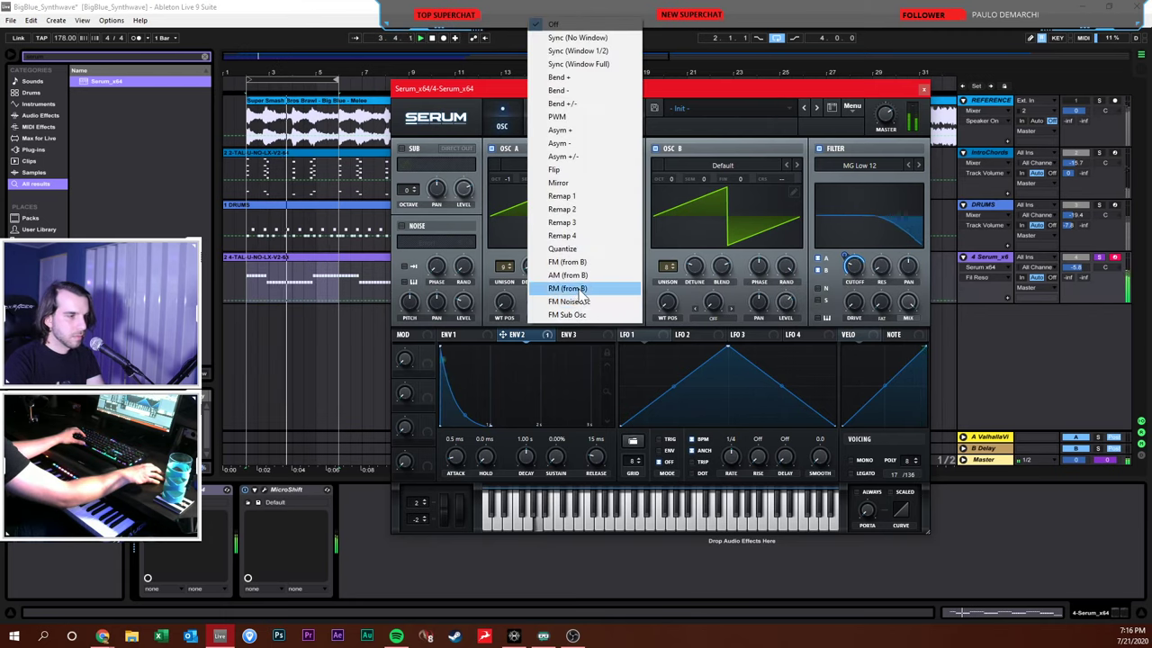
pyautogui.click(567, 262)
pyautogui.moveTo(549, 302); pyautogui.dragTo(551, 227)
pyautogui.moveTo(791, 303); pyautogui.dragTo(787, 301)
pyautogui.moveTo(550, 303); pyautogui.dragTo(547, 333)
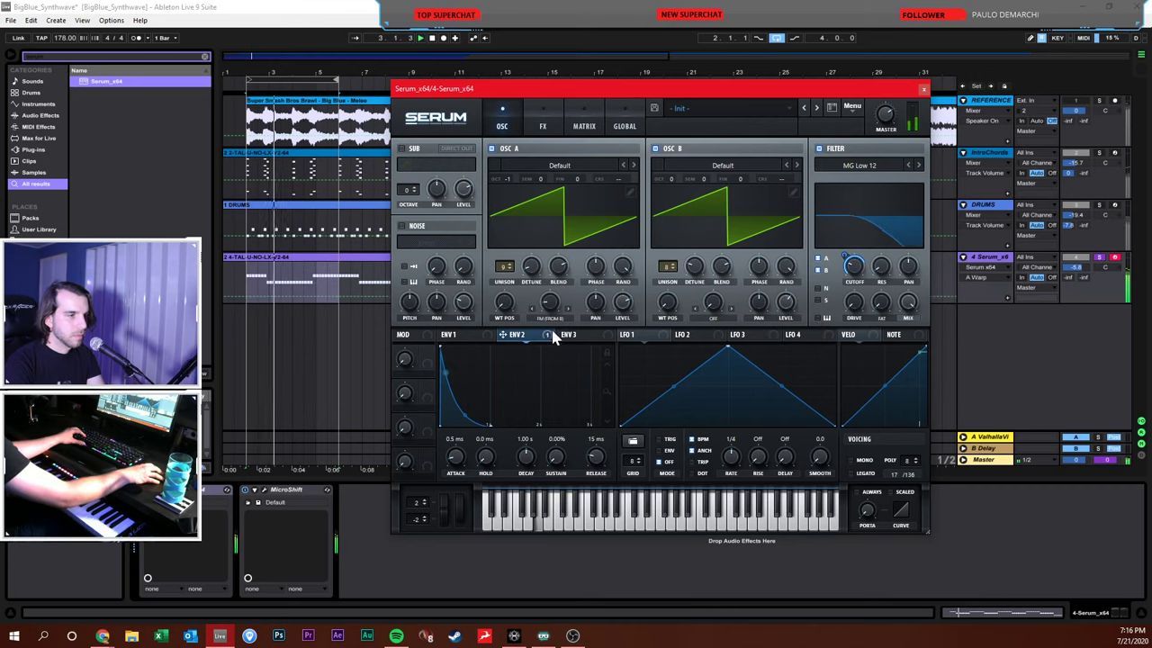
pyautogui.click(555, 321)
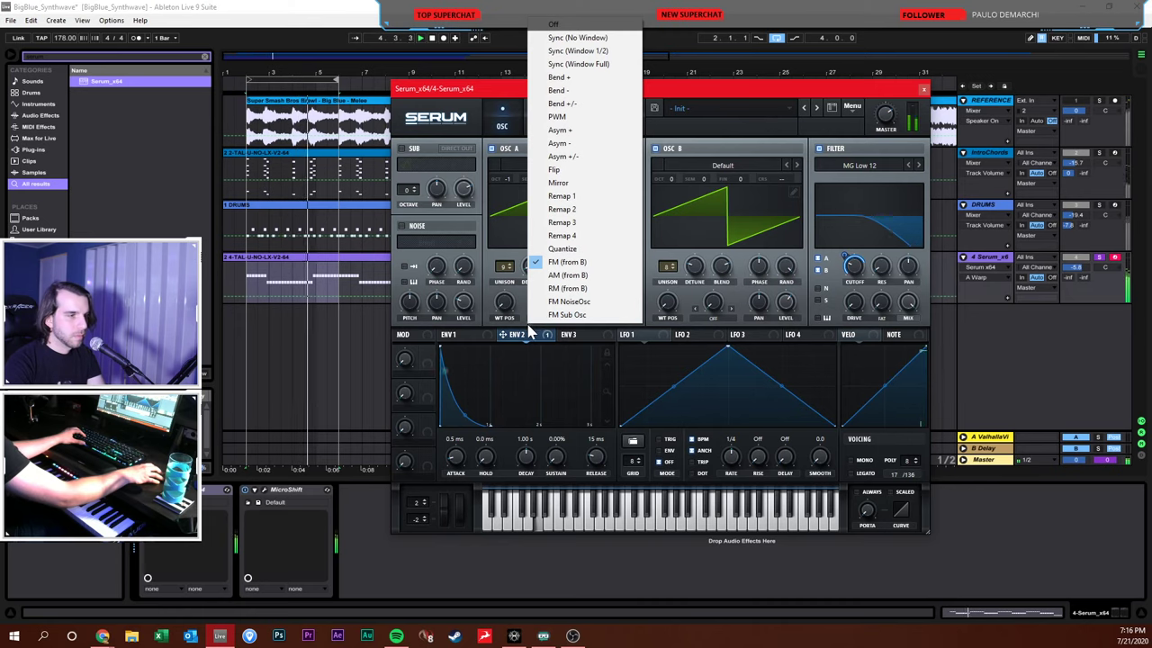
pyautogui.click(531, 333)
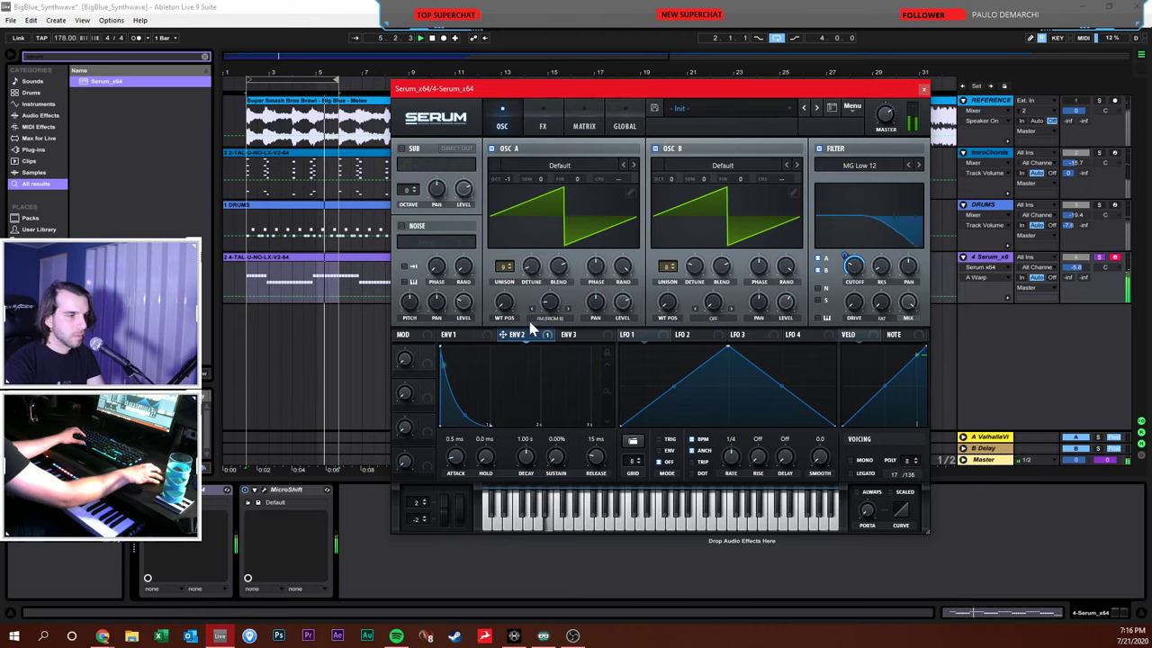
# Enable Serum's sub oscillator, set it to octave -1 and adjust its level
pyautogui.click(402, 147)
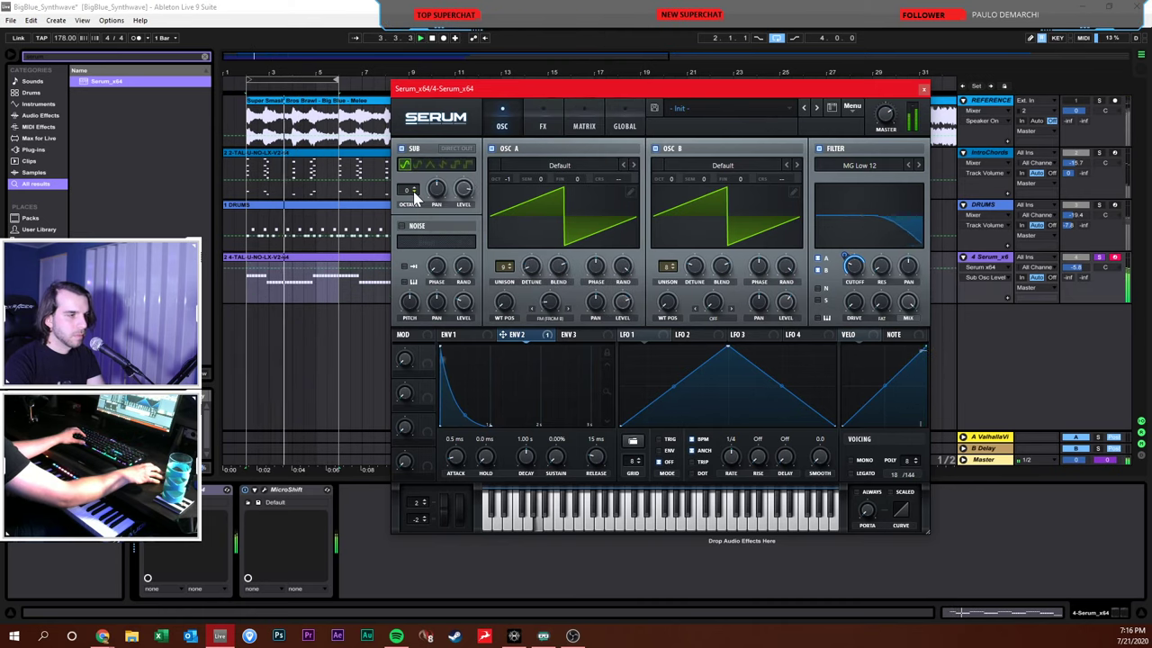
pyautogui.moveTo(411, 190); pyautogui.dragTo(413, 198)
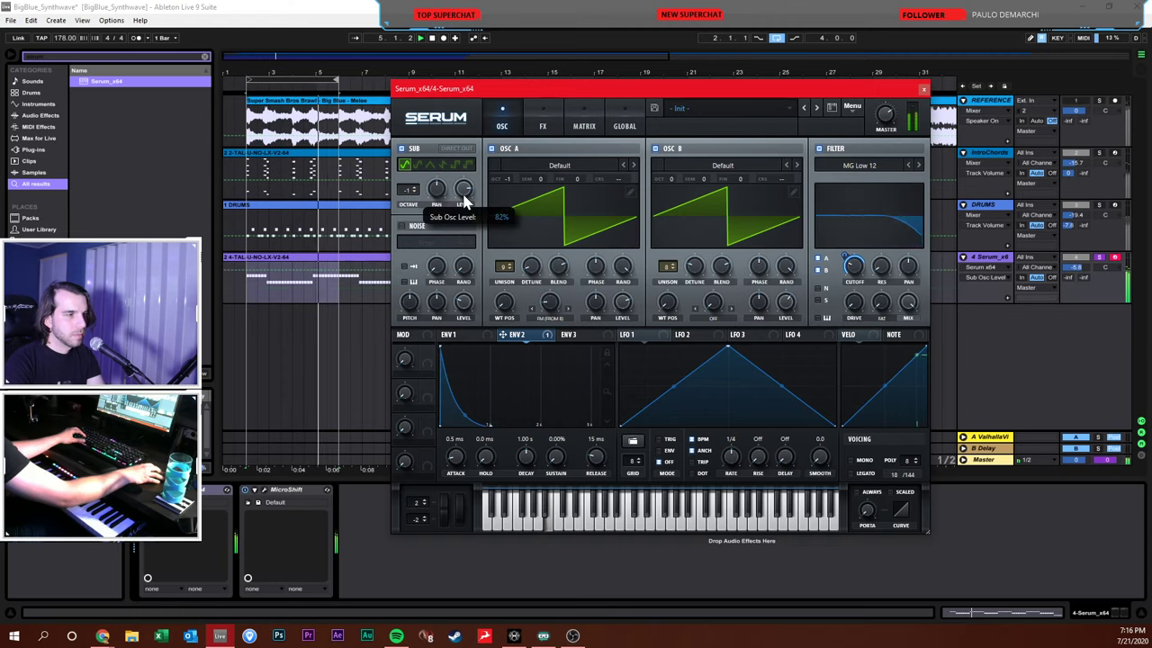
# Unsolo the fourth track, then set its volume to -3.4 dB and its Valhalla reverb send to -14 dB
pyautogui.click(1098, 258)
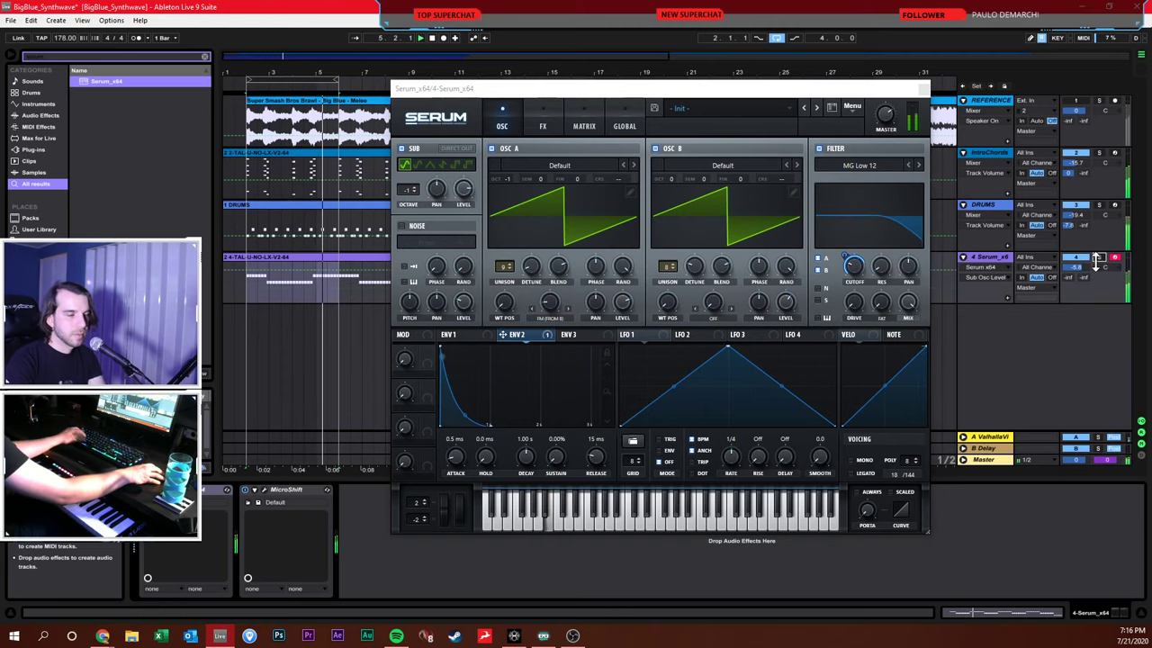
pyautogui.click(923, 89)
pyautogui.moveTo(1089, 271); pyautogui.dragTo(1082, 263)
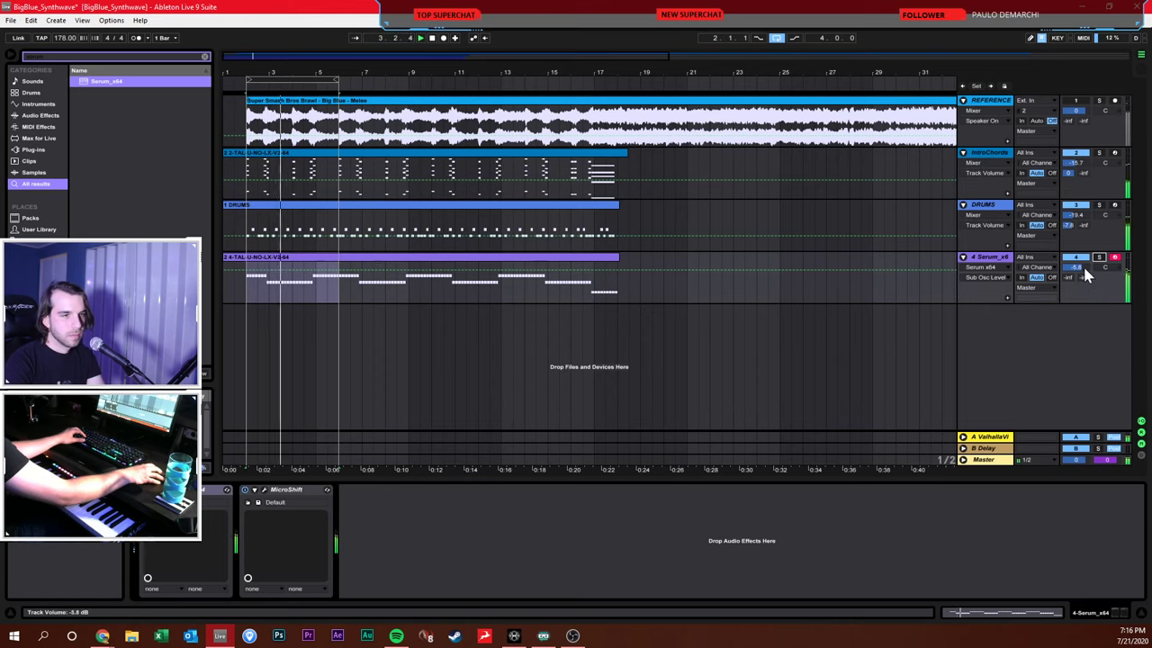
pyautogui.click(1068, 277)
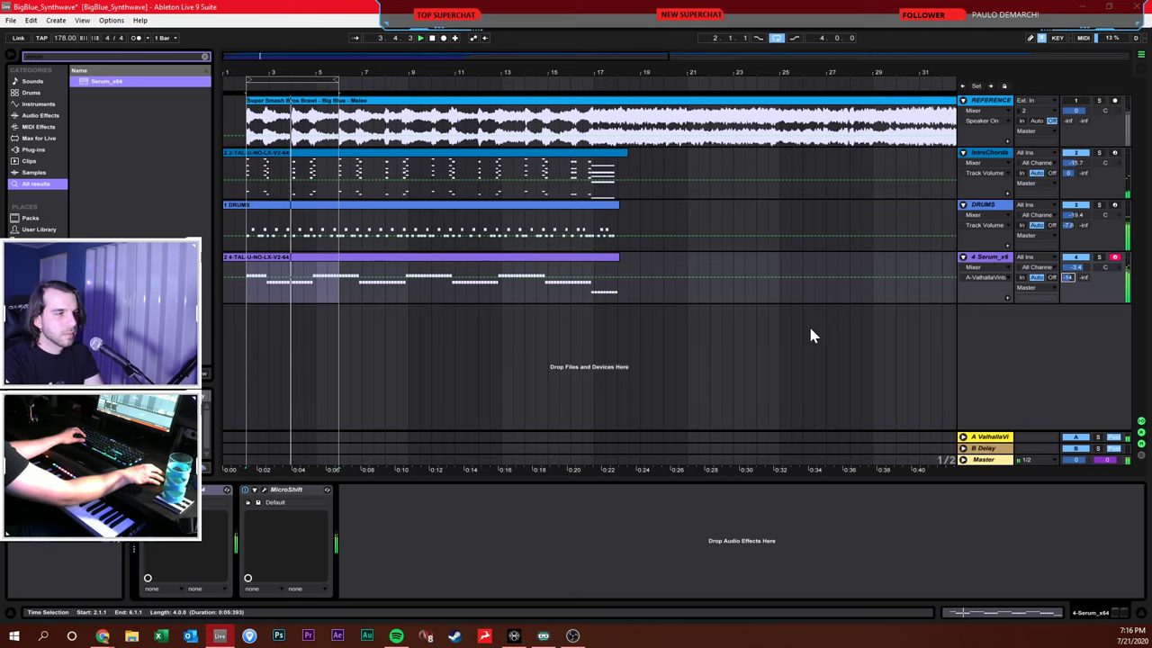
# Turn off arrangement looping and stop playback
pyautogui.click(813, 293)
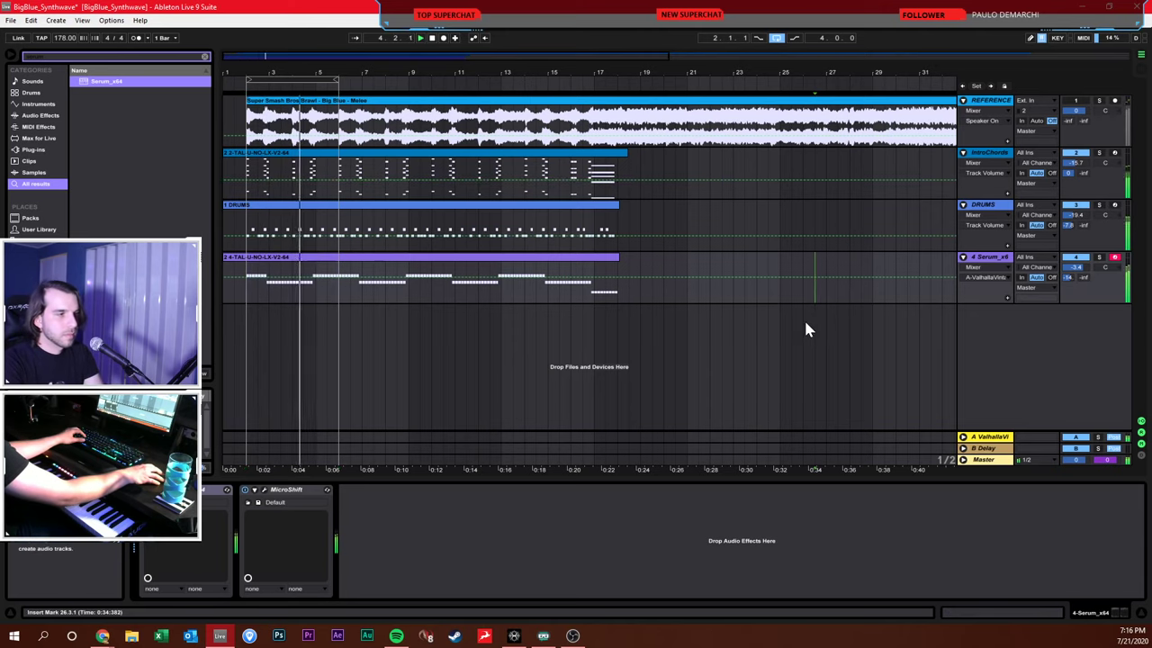
pyautogui.click(777, 39)
pyautogui.click(431, 39)
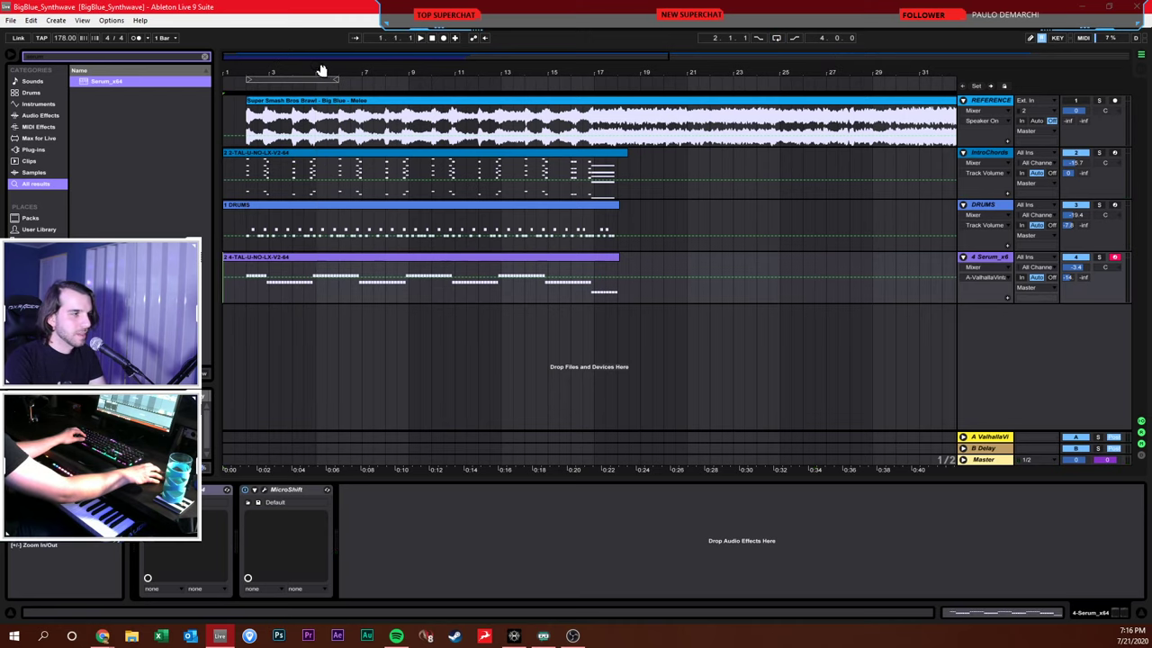
# Add a fifth track by placing Serum_x64 from the browser below the existing tracks
pyautogui.moveTo(322, 70); pyautogui.dragTo(333, 120)
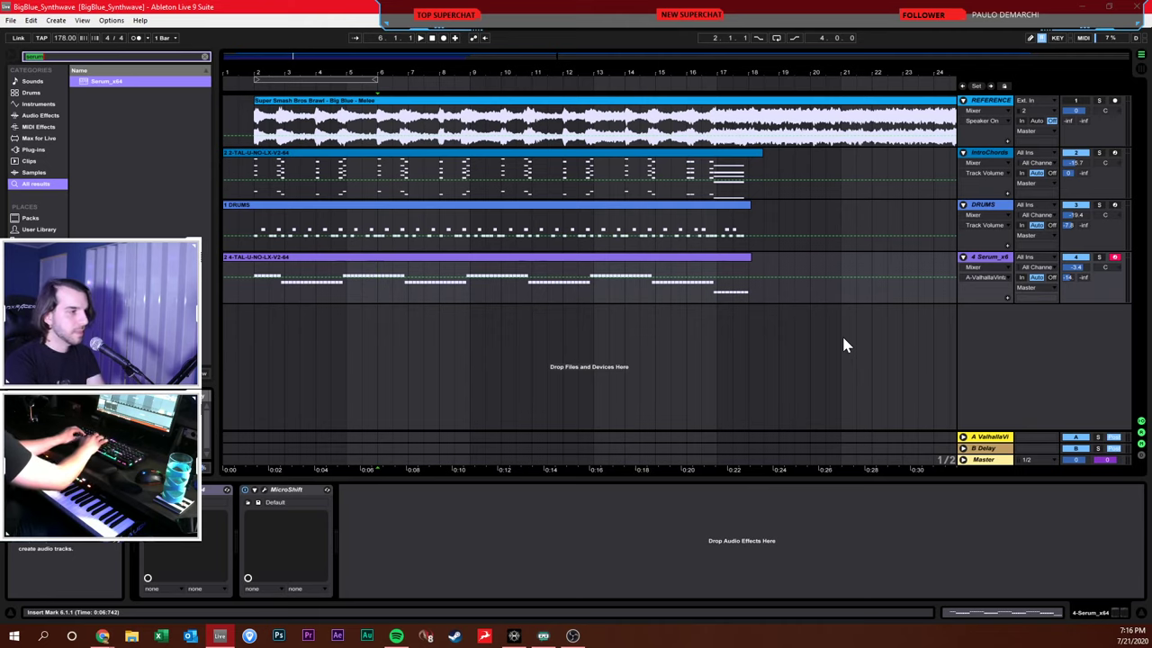
pyautogui.press('BackSpace')
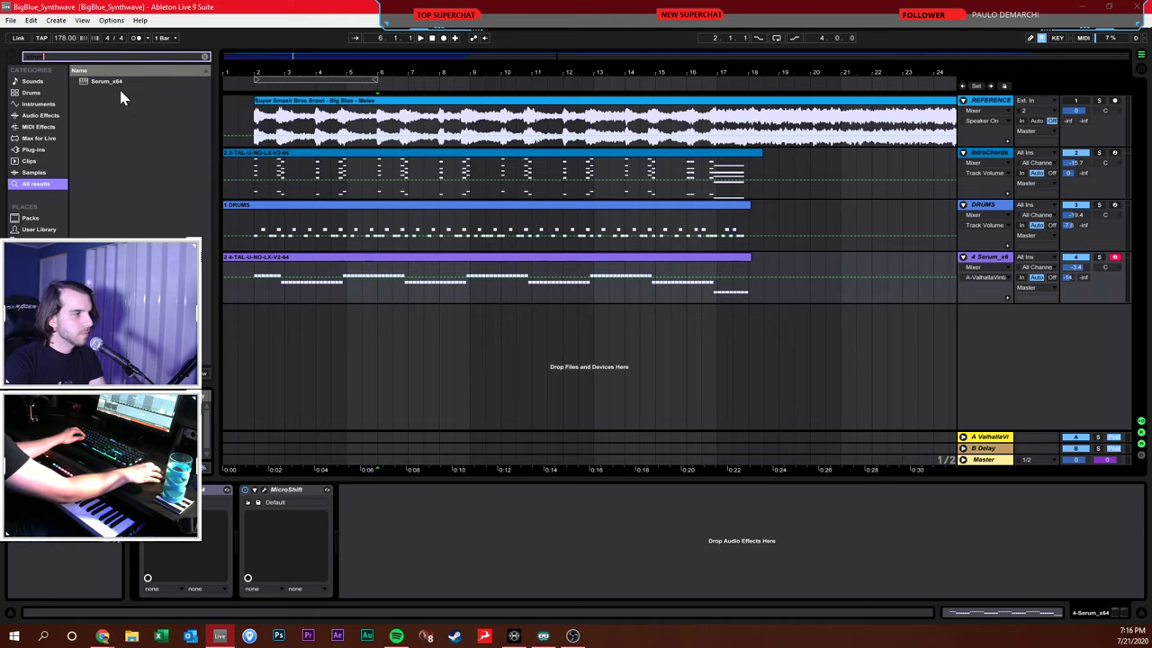
pyautogui.moveTo(115, 82); pyautogui.dragTo(316, 357)
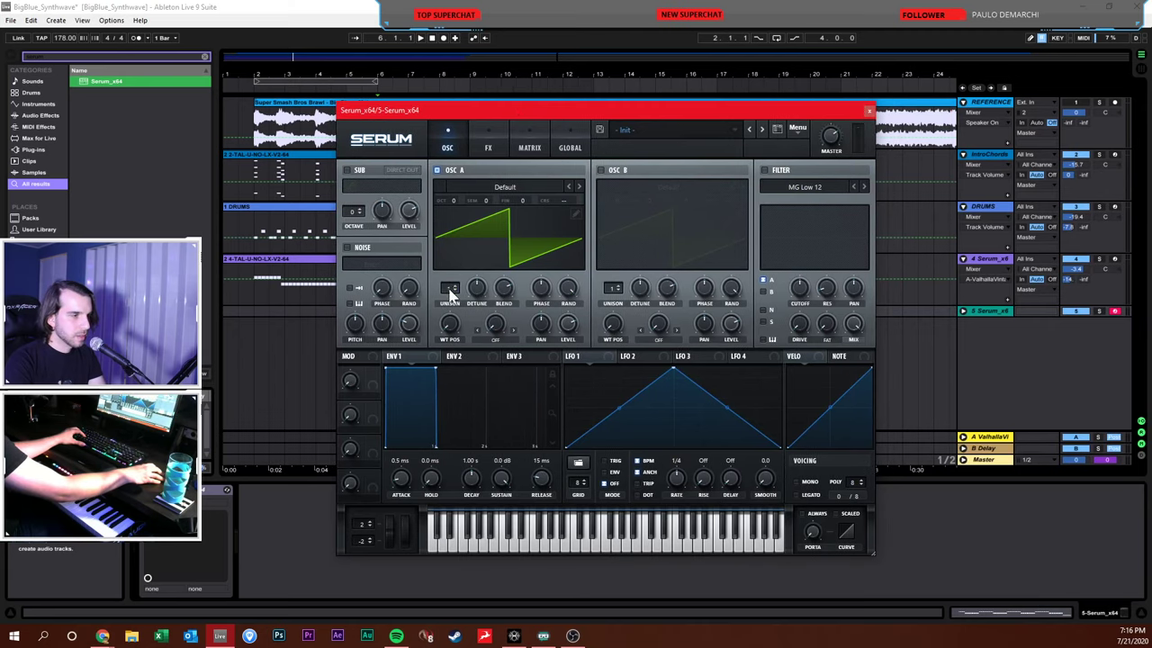
# In the new Serum, set OSC A to 7 unison voices and enable Mono and Legato voicing
pyautogui.moveTo(450, 293)
pyautogui.mouseDown()
pyautogui.moveTo(459, 260)
pyautogui.moveTo(460, 274)
pyautogui.mouseUp()
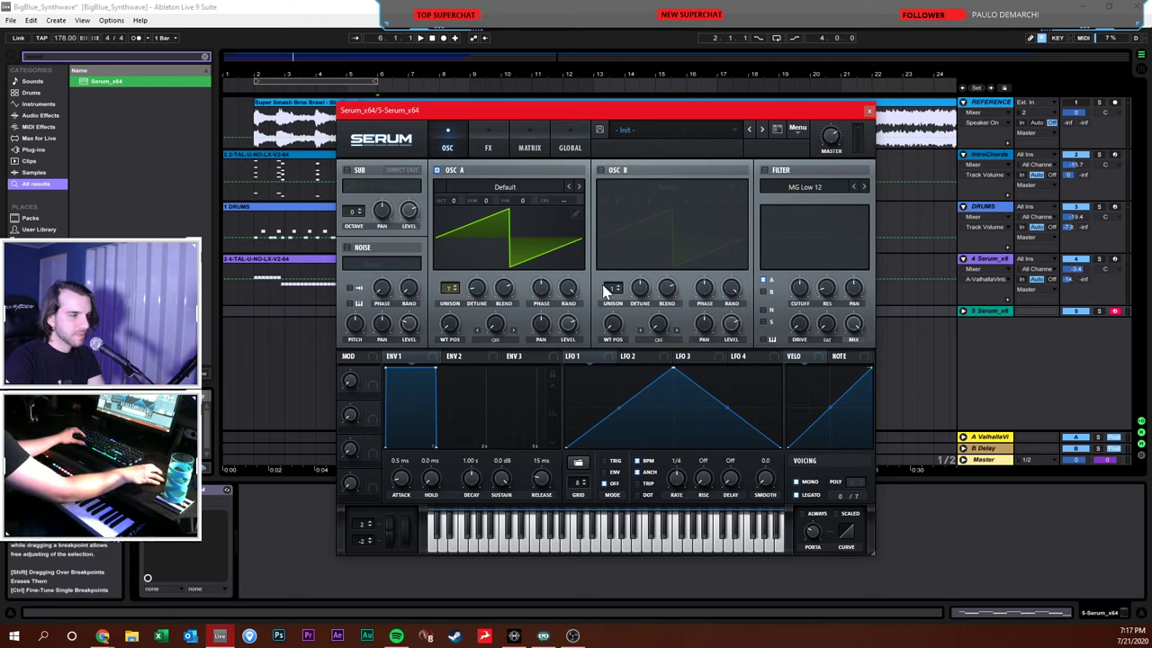
pyautogui.moveTo(628, 116); pyautogui.dragTo(709, 325)
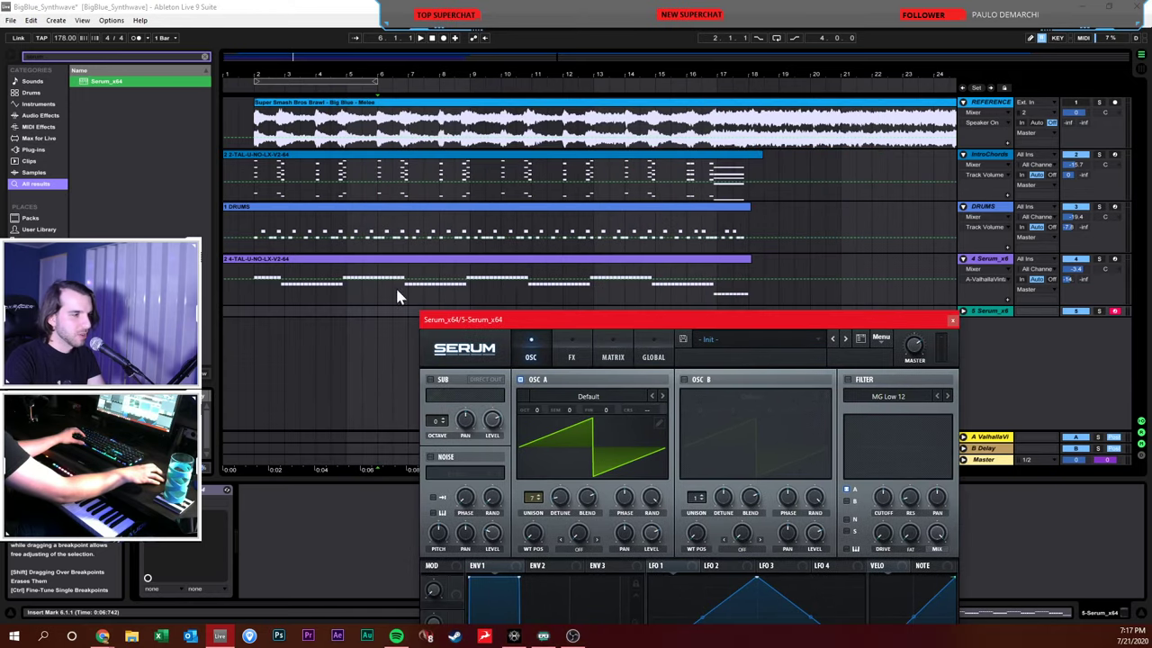
pyautogui.moveTo(502, 320); pyautogui.dragTo(381, 75)
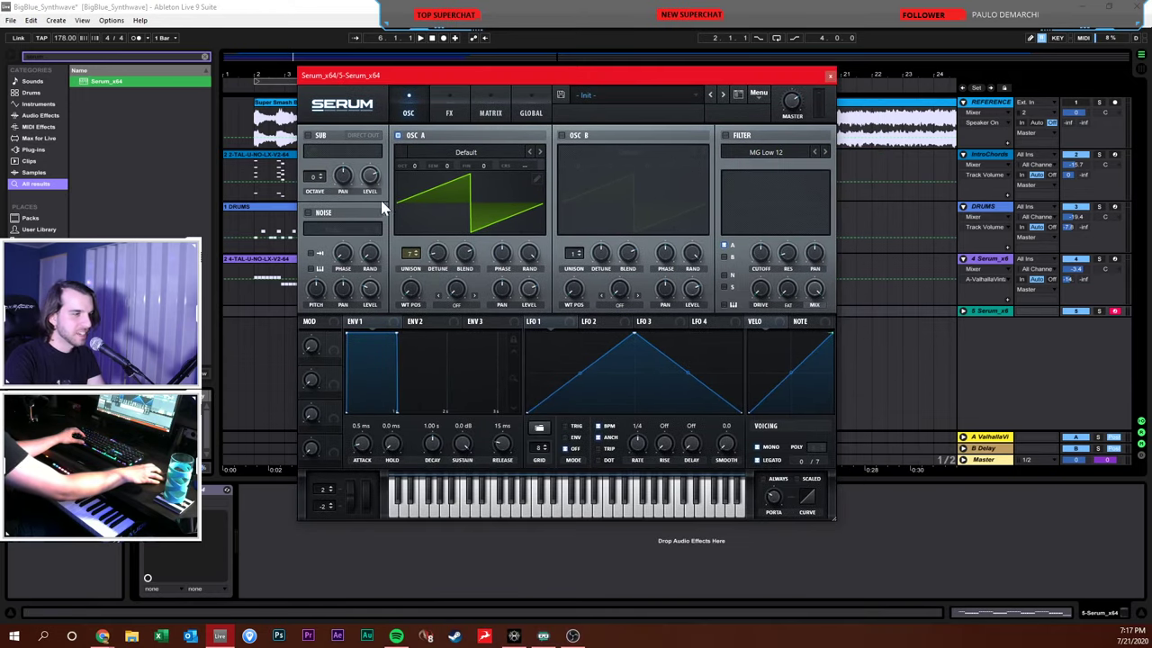
# Enable OSC B in the new Serum at octave 0 and adjust OSC A's unison detune
pyautogui.click(561, 136)
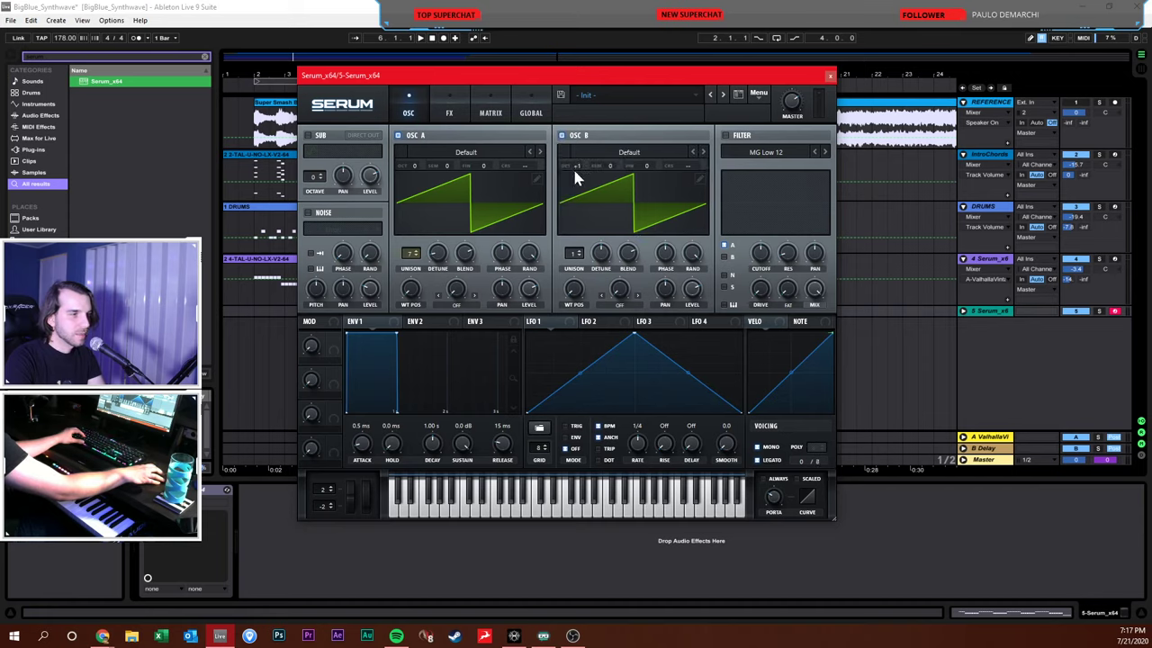
pyautogui.moveTo(573, 162); pyautogui.dragTo(573, 171)
pyautogui.moveTo(438, 254); pyautogui.dragTo(438, 258)
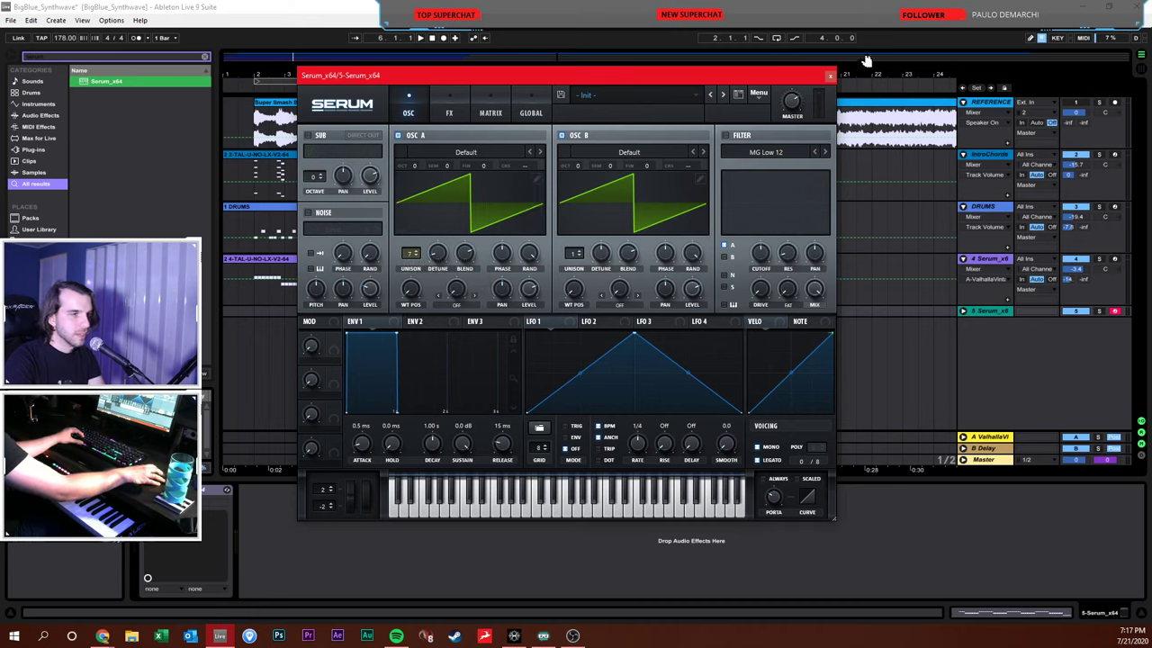
# Unfold the fifth track and set its Valhalla reverb send to -11 dB and its volume to -5.0 dB
pyautogui.click(963, 311)
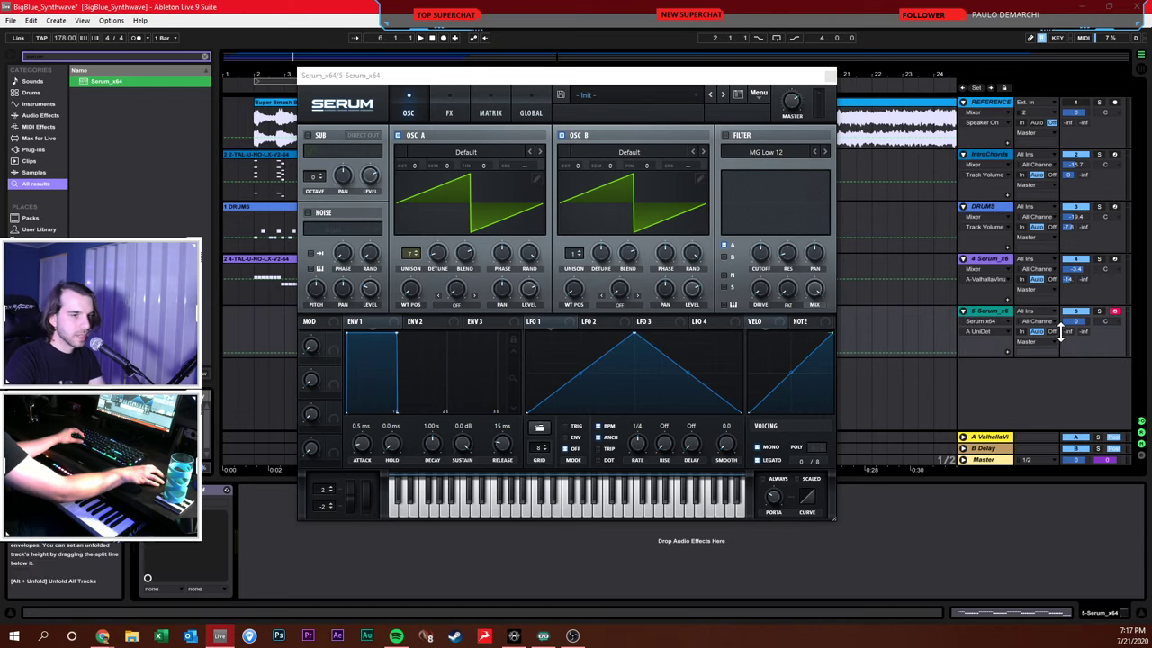
pyautogui.moveTo(1060, 333); pyautogui.dragTo(1060, 310)
pyautogui.click(829, 77)
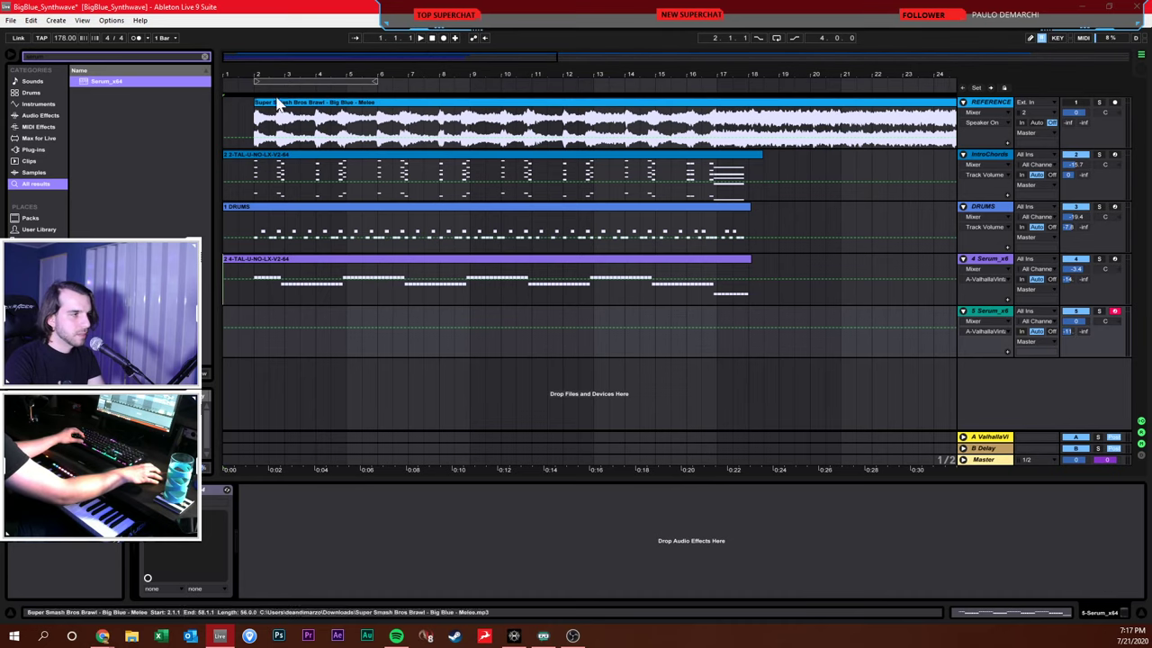
pyautogui.moveTo(273, 78); pyautogui.dragTo(273, 104)
pyautogui.moveTo(1075, 321); pyautogui.dragTo(1074, 322)
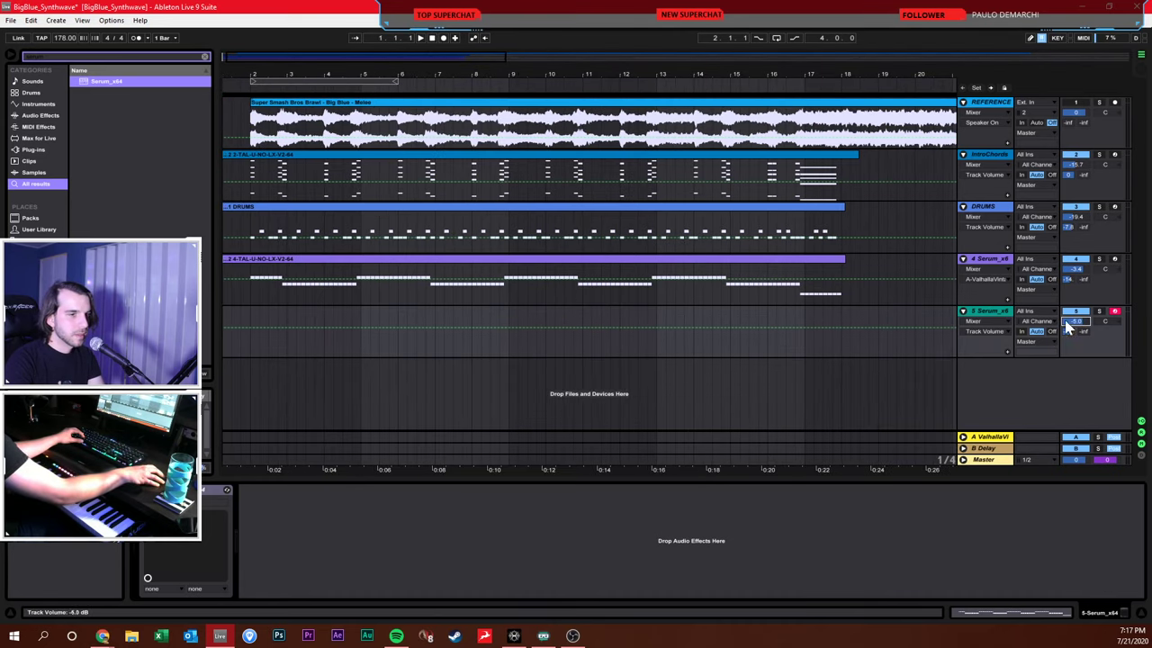
# Try recording the lead melody on the fifth track starting at bar 2
pyautogui.moveTo(496, 77); pyautogui.dragTo(496, 54)
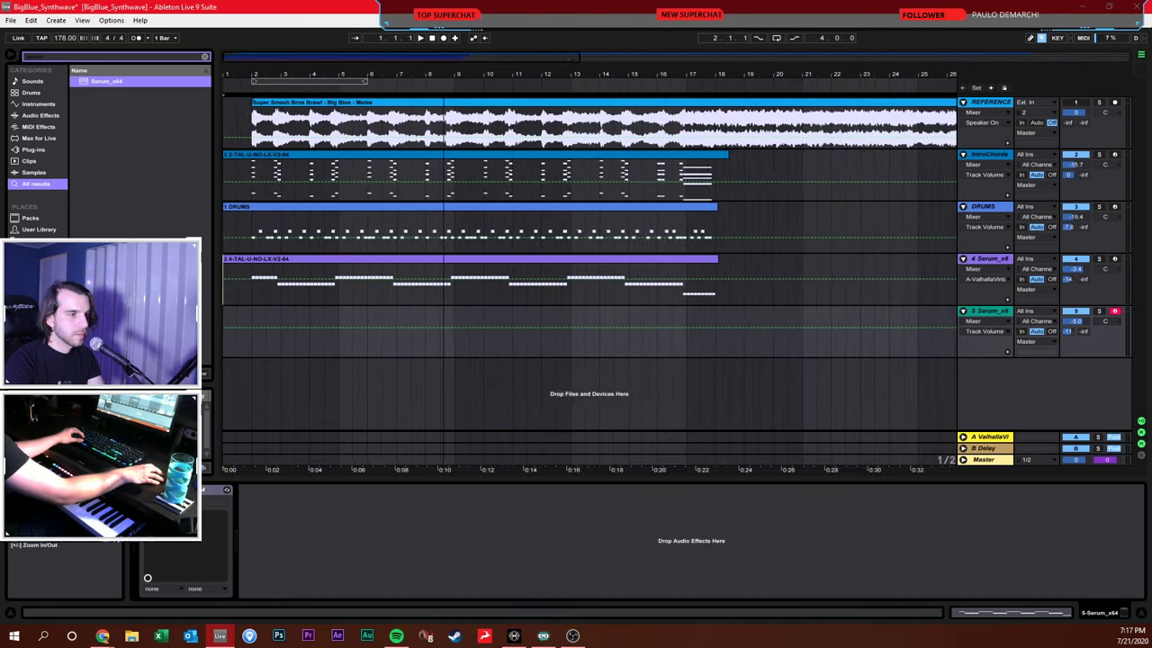
pyautogui.click(329, 308)
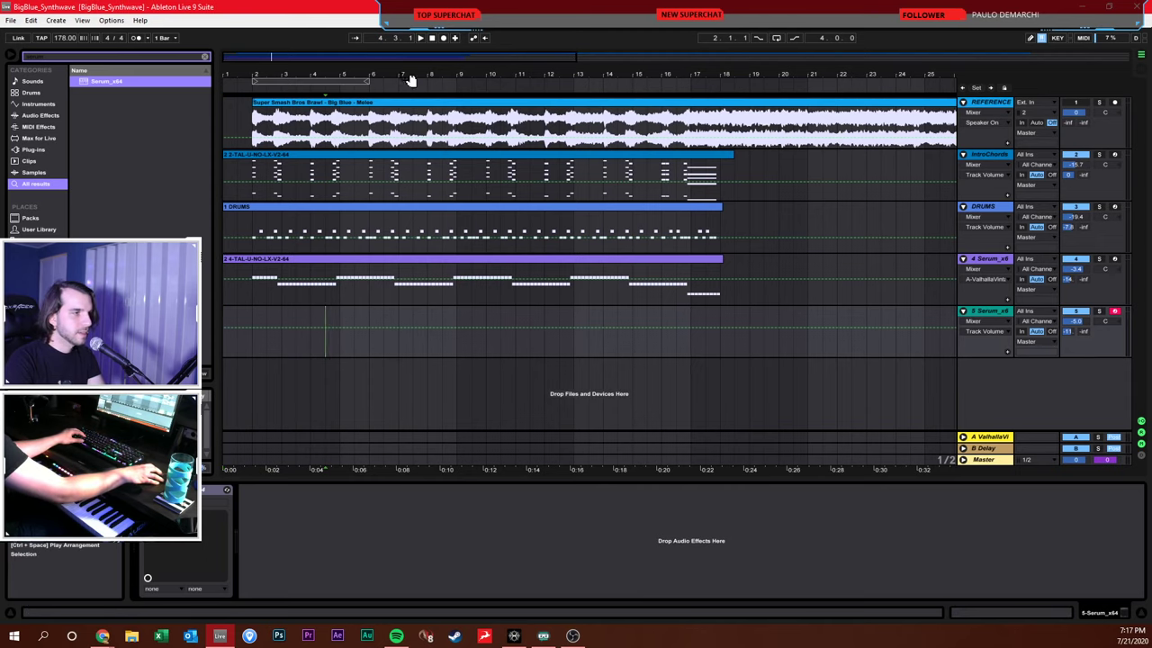
pyautogui.click(443, 37)
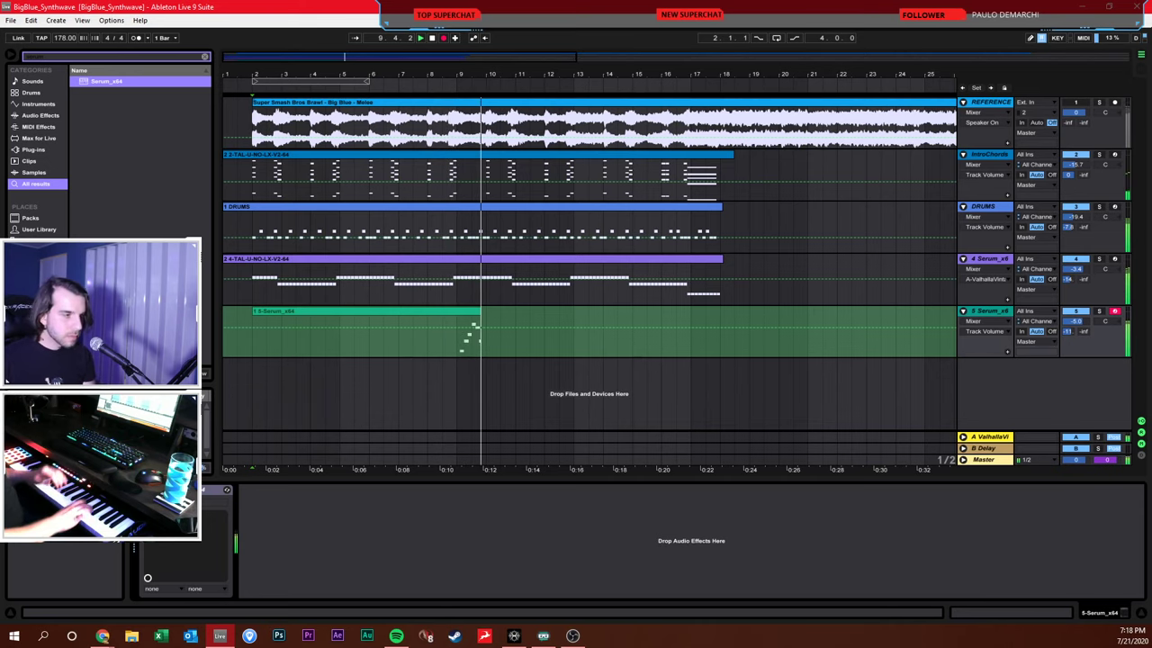
pyautogui.press('F9')
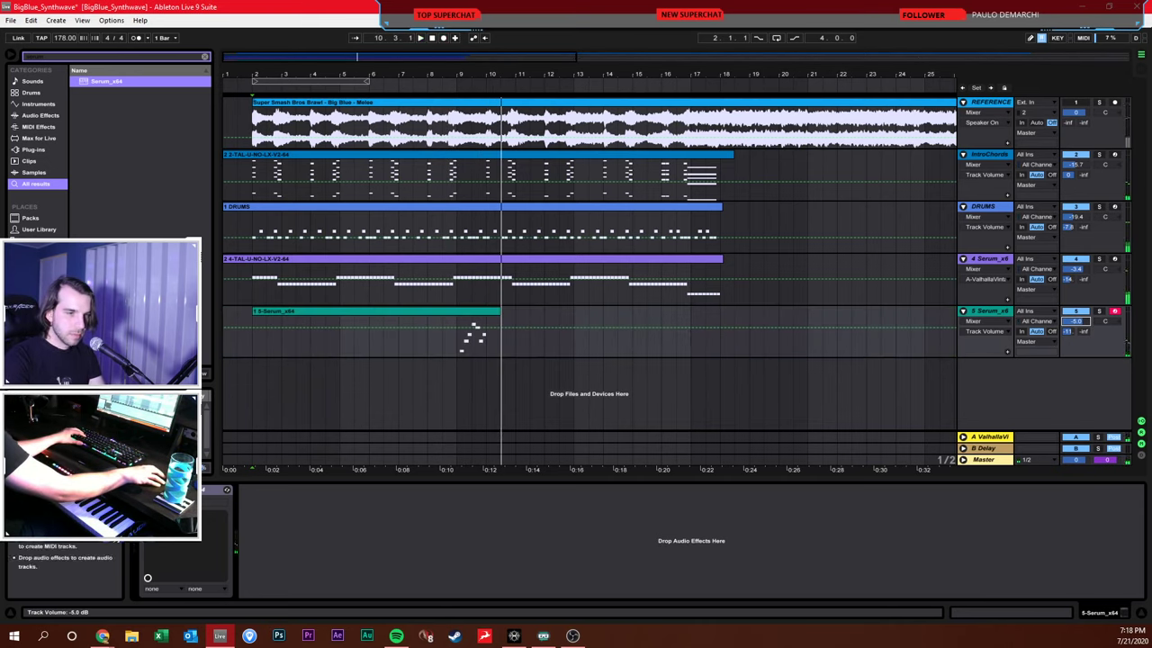
# Lower the fifth track's volume to -15.9 dB and delete its recorded take
pyautogui.moveTo(1075, 321); pyautogui.dragTo(1075, 338)
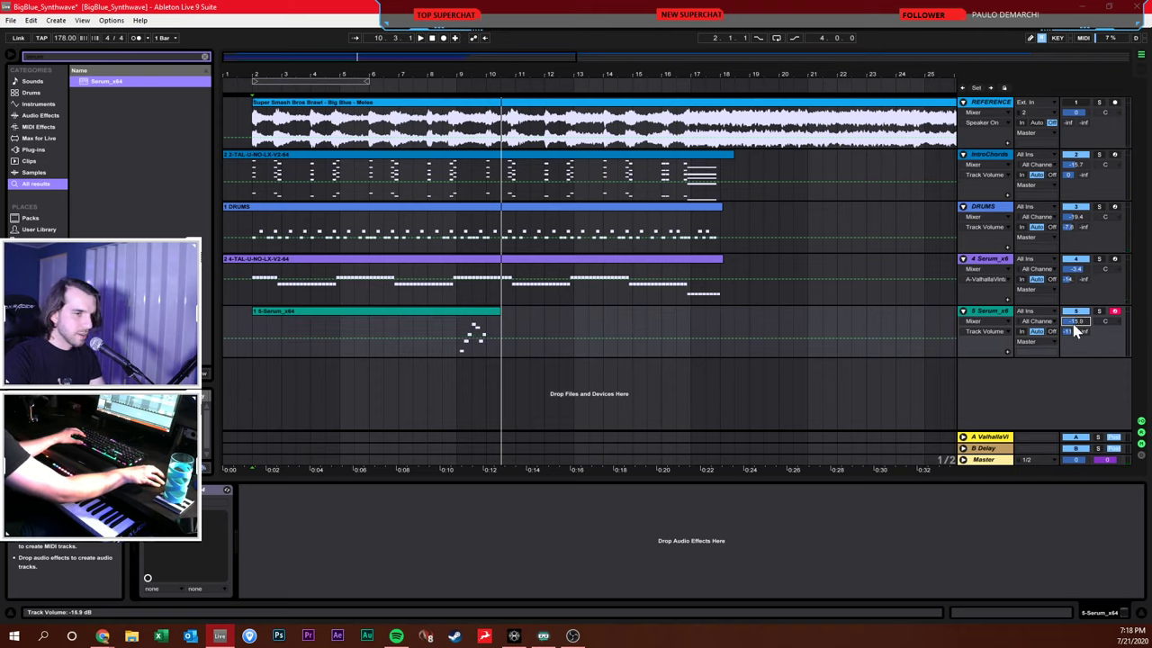
pyautogui.click(475, 329)
pyautogui.click(466, 305)
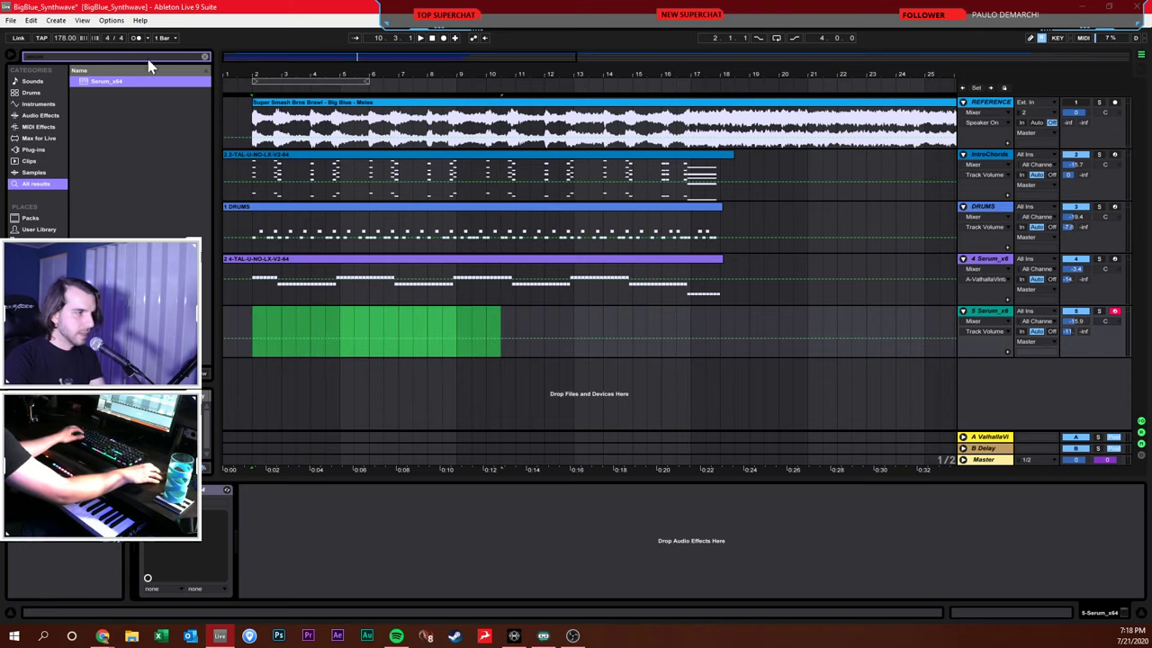
pyautogui.press('Delete')
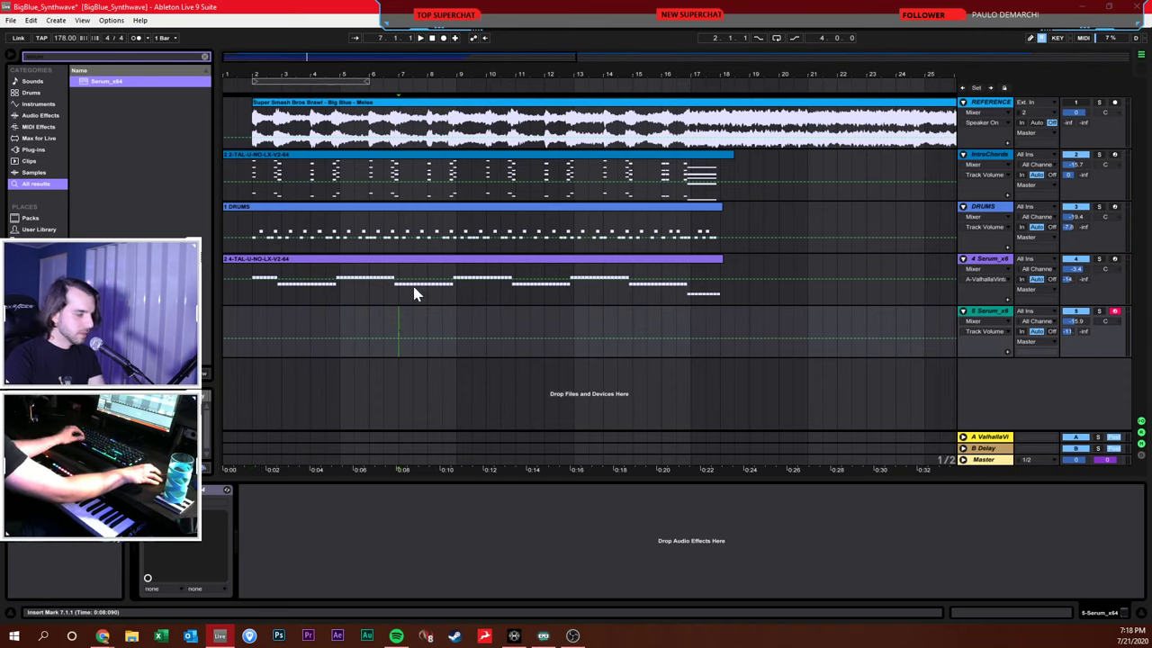
# Try recording the lead on the fifth track from bar 7, and undo that take
pyautogui.click(399, 331)
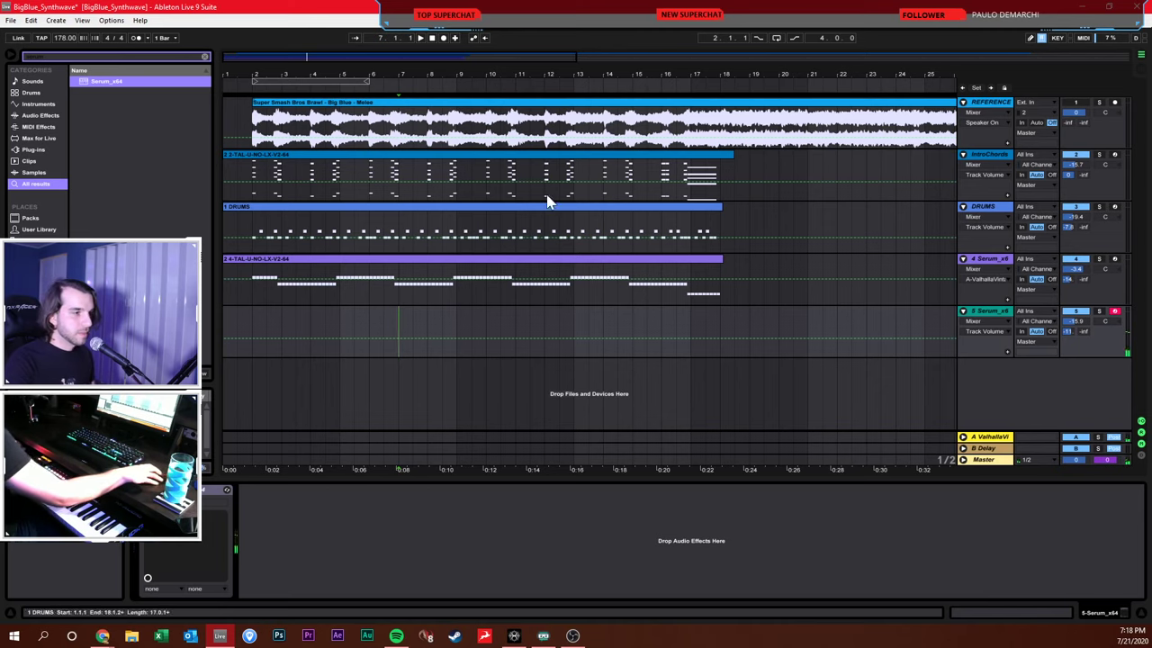
pyautogui.click(443, 38)
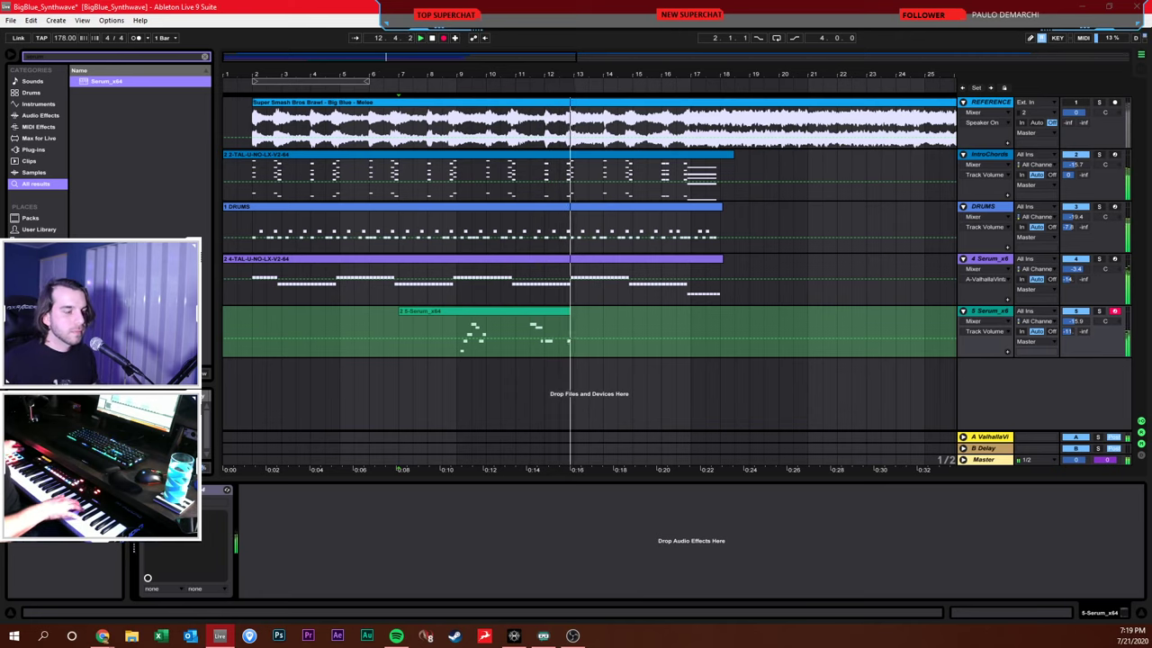
pyautogui.press('space')
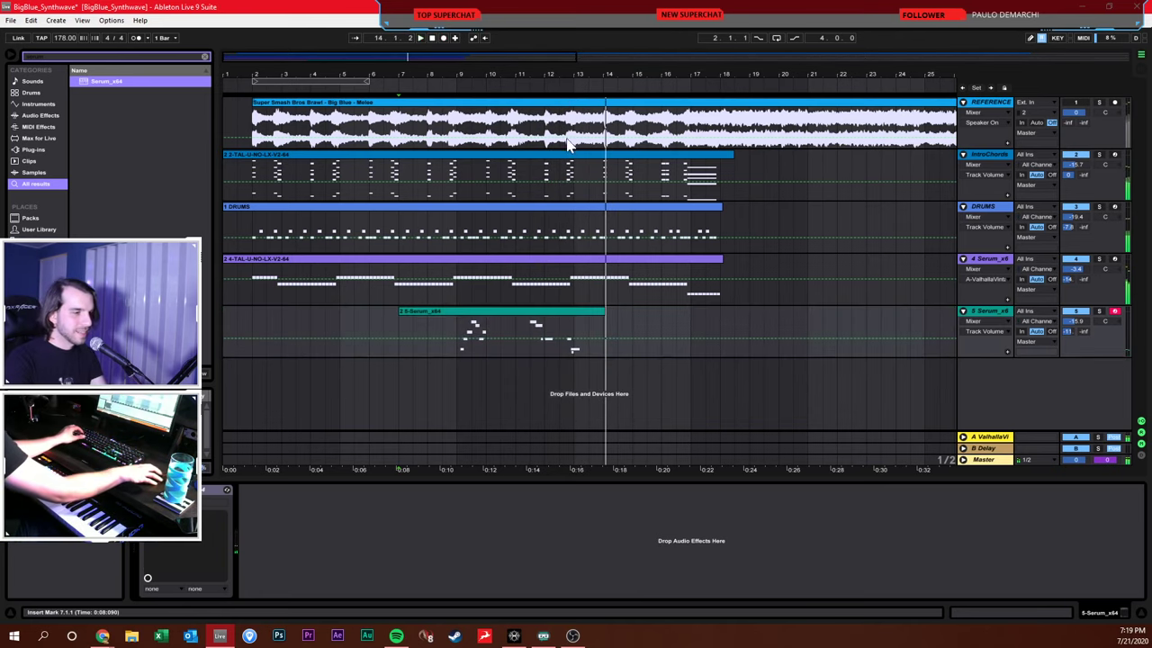
pyautogui.hotkey('ctrl', 'z')
pyautogui.click(398, 325)
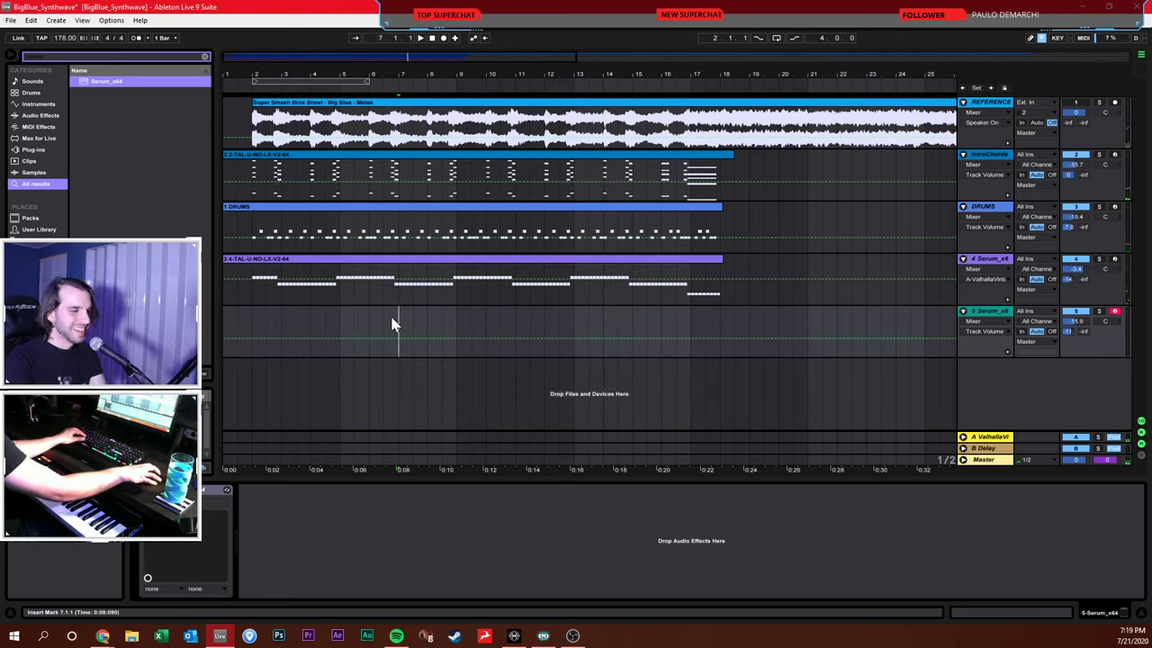
# Record the full lead melody on the fifth track from bar 2 to just past bar 18
pyautogui.click(247, 327)
pyautogui.click(443, 37)
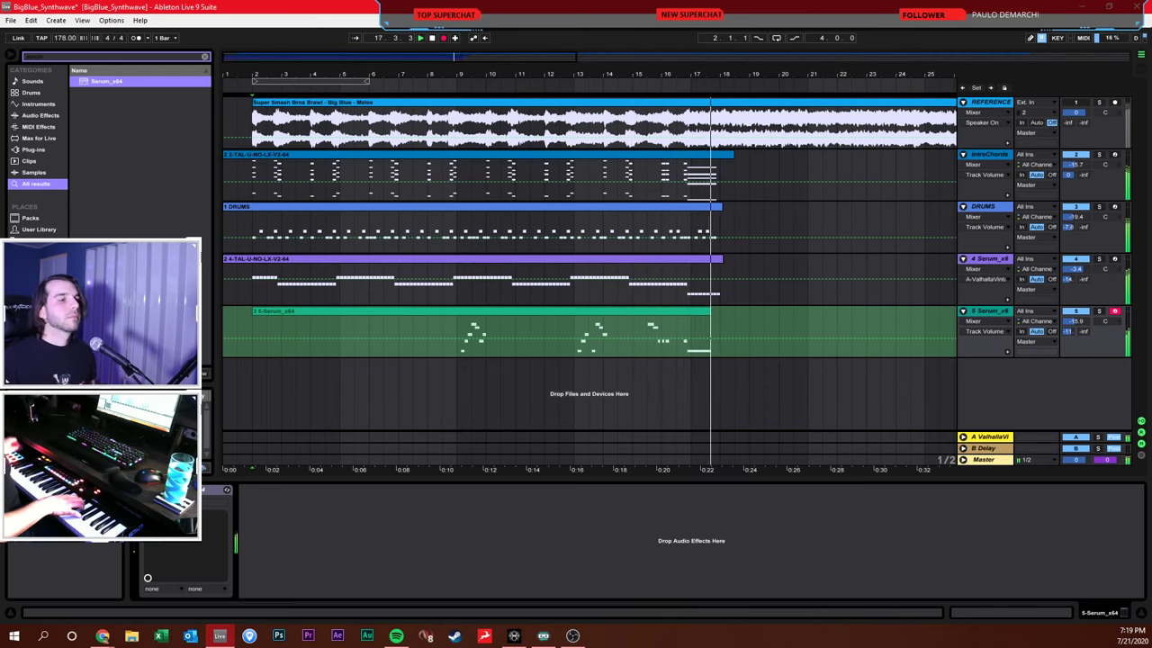
pyautogui.press('space')
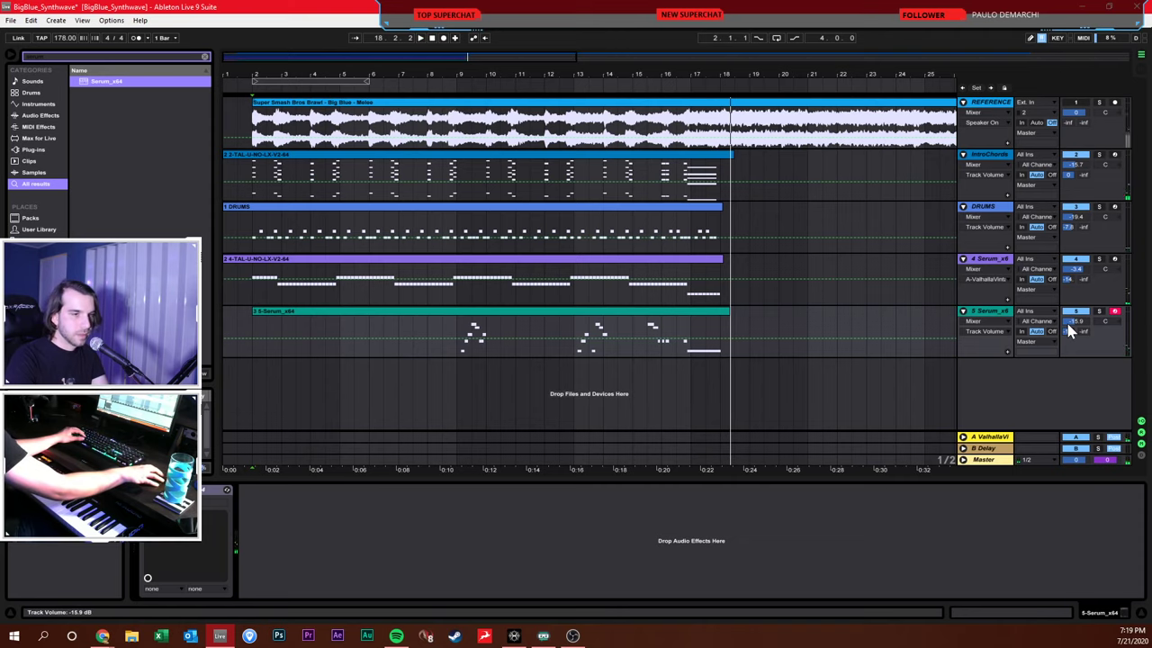
# Show the fifth track's Serum window and set the recorded lead clip's note grid to a fixed 1/8
pyautogui.click(981, 313)
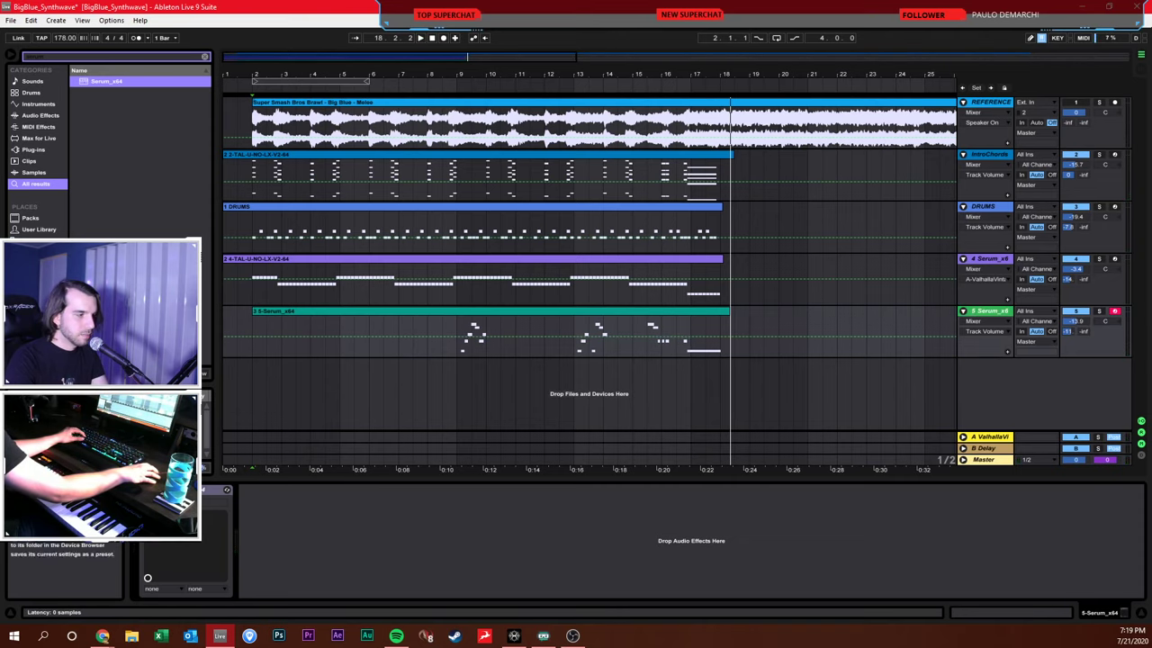
pyautogui.click(204, 459)
pyautogui.moveTo(546, 76); pyautogui.dragTo(854, 339)
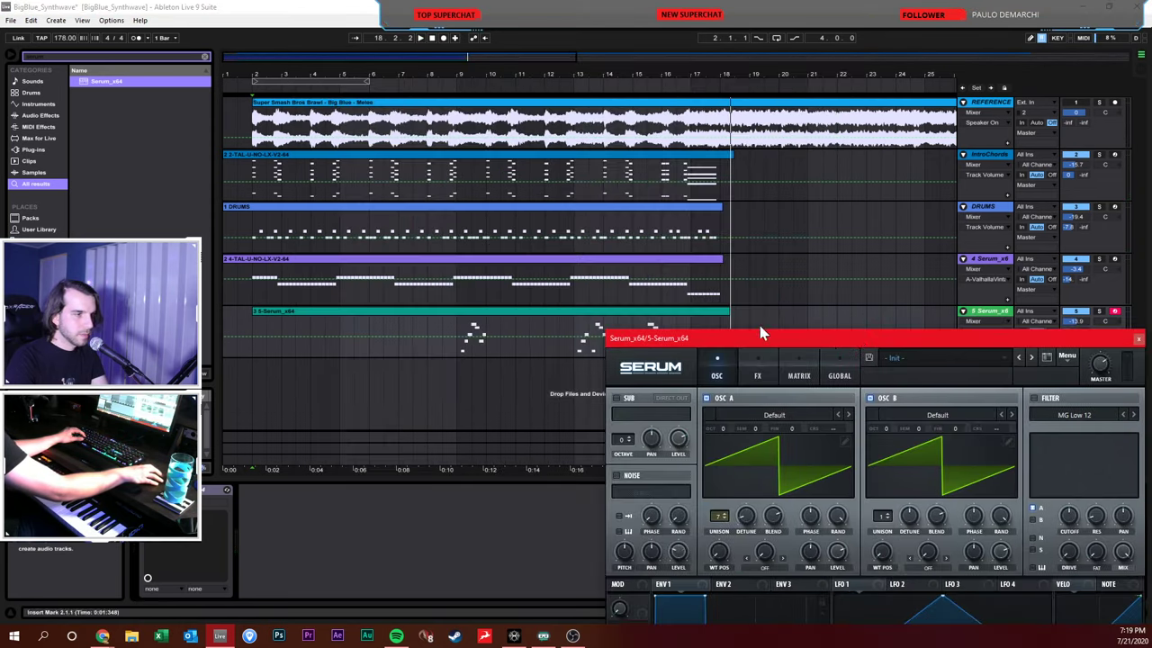
pyautogui.click(551, 315)
pyautogui.rightClick(534, 480)
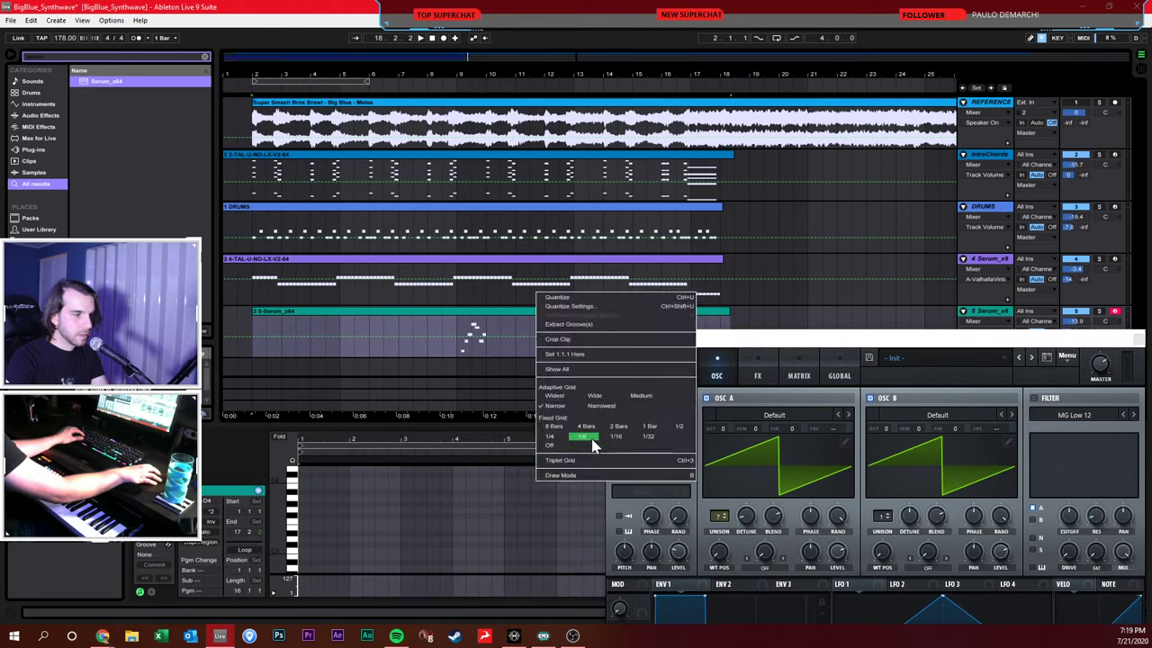
pyautogui.click(563, 490)
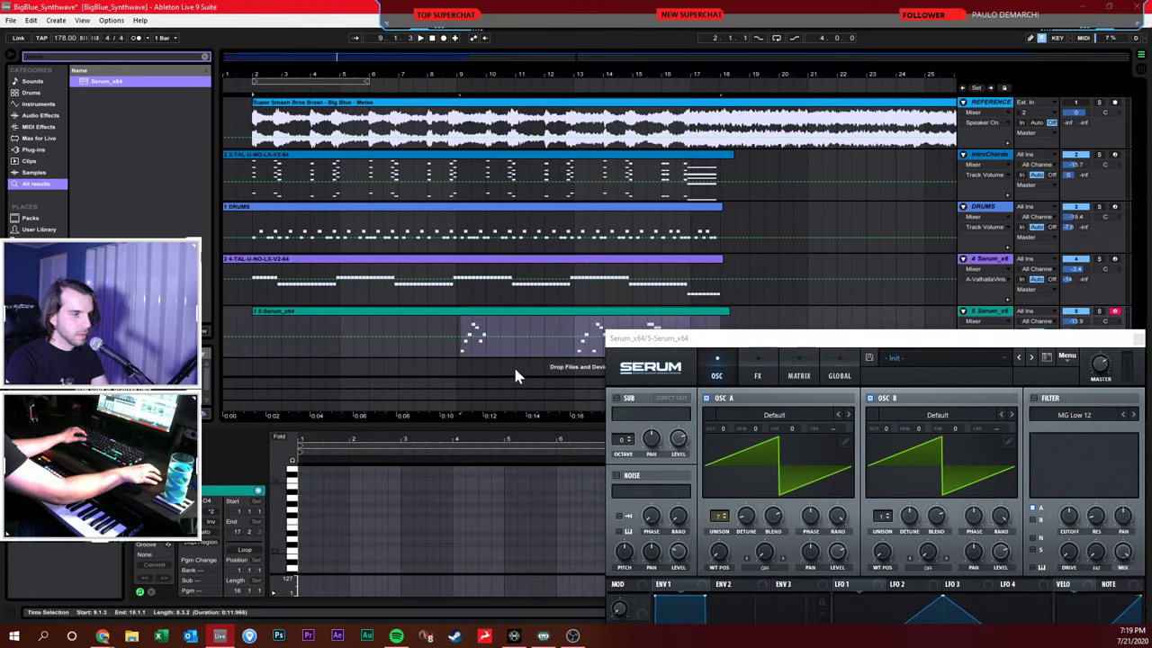
# Loop two bars of the lead from bar 9 and play them with the fifth track soloed
pyautogui.moveTo(450, 349); pyautogui.dragTo(508, 357)
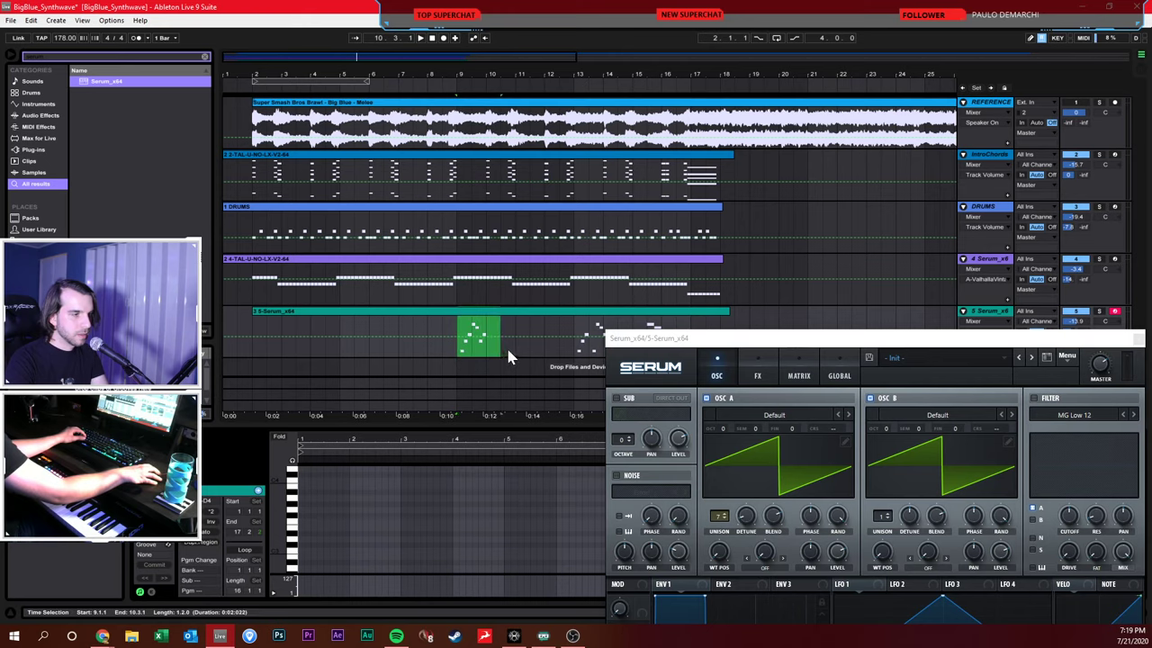
pyautogui.hotkey('ctrl', 'l')
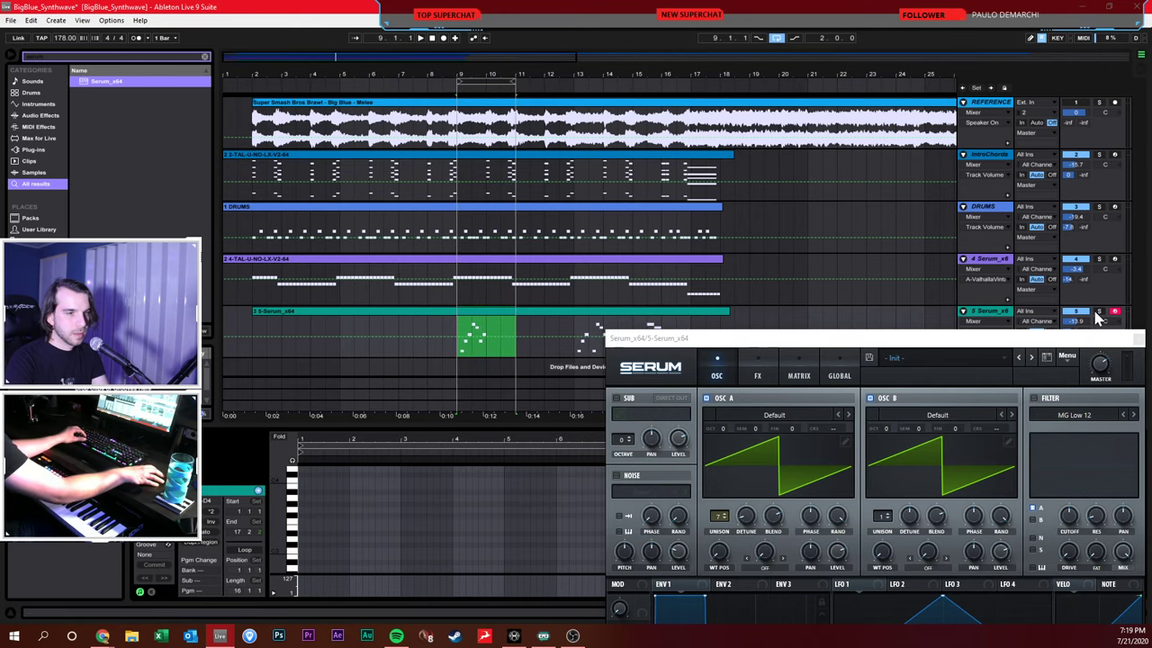
pyautogui.press('space')
pyautogui.moveTo(962, 342); pyautogui.dragTo(652, 102)
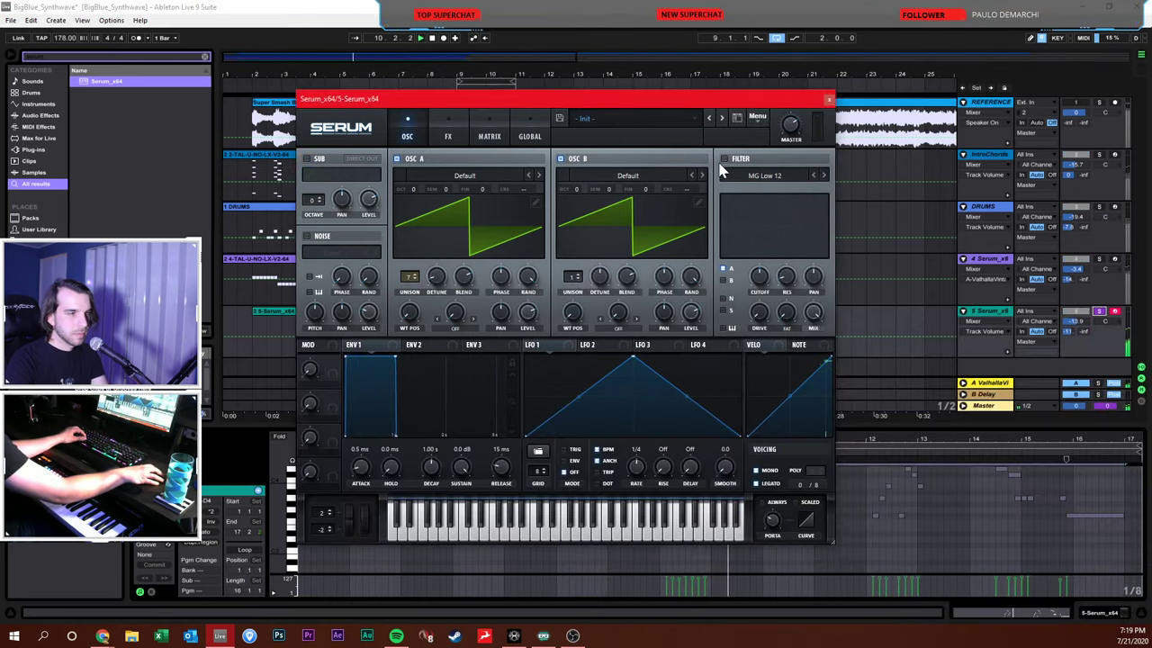
# Enable Serum's filter and give OSC B 8 unison voices at octave +1, with adjusted detune and level
pyautogui.click(724, 160)
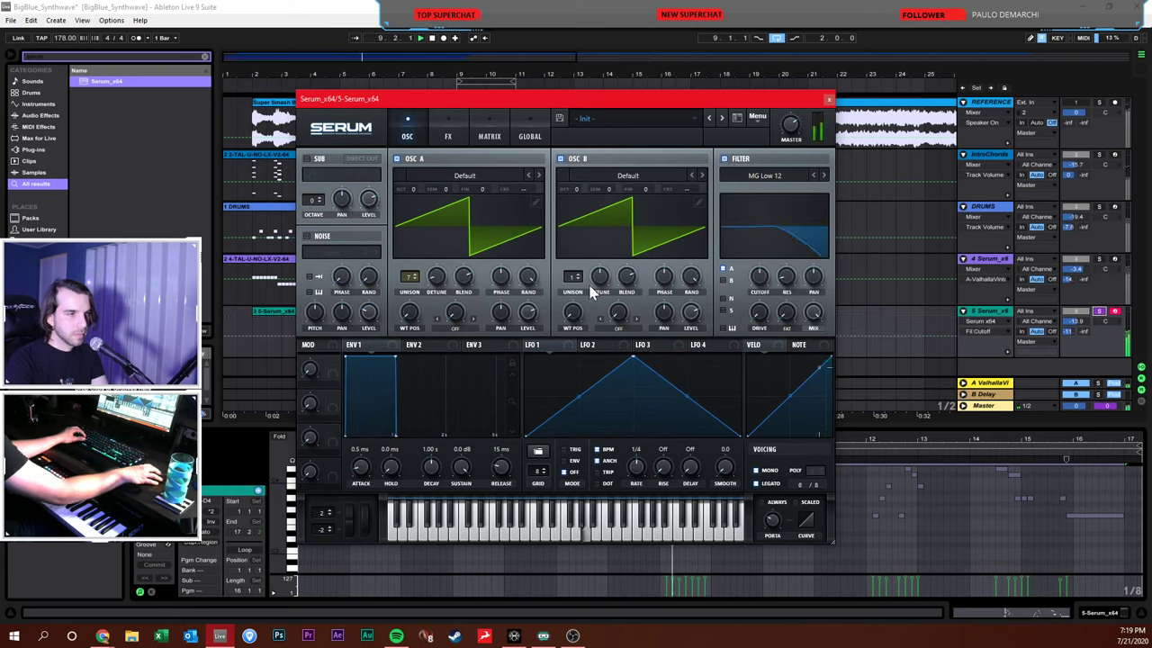
pyautogui.moveTo(573, 276); pyautogui.dragTo(577, 215)
pyautogui.moveTo(599, 277); pyautogui.dragTo(603, 320)
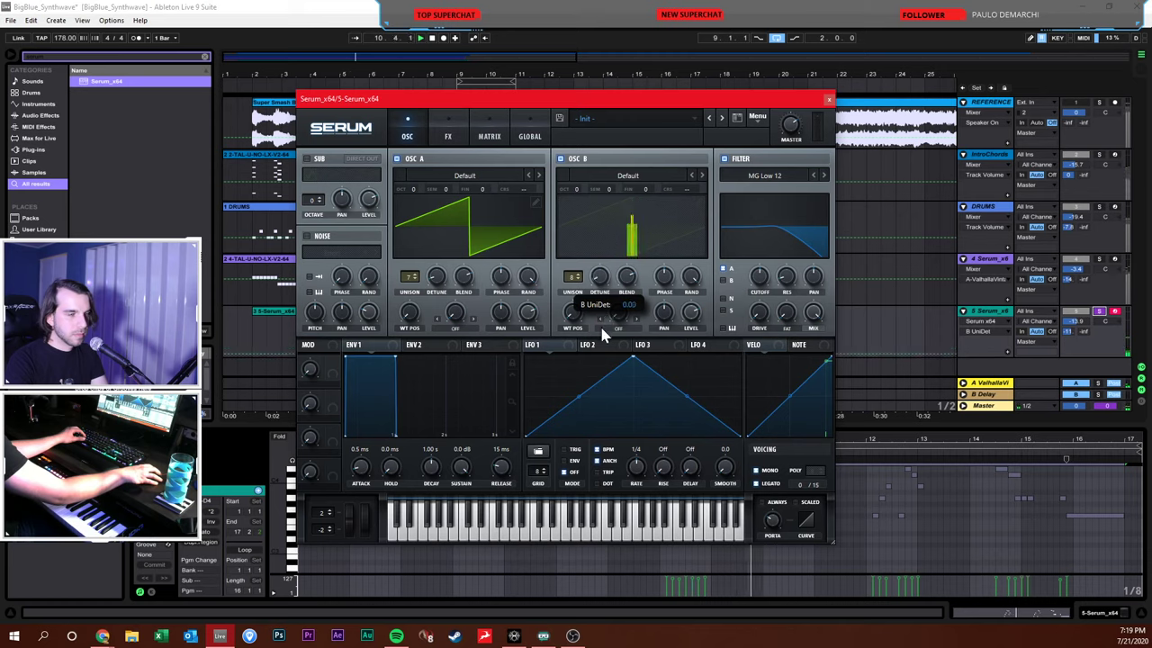
pyautogui.moveTo(574, 189); pyautogui.dragTo(580, 171)
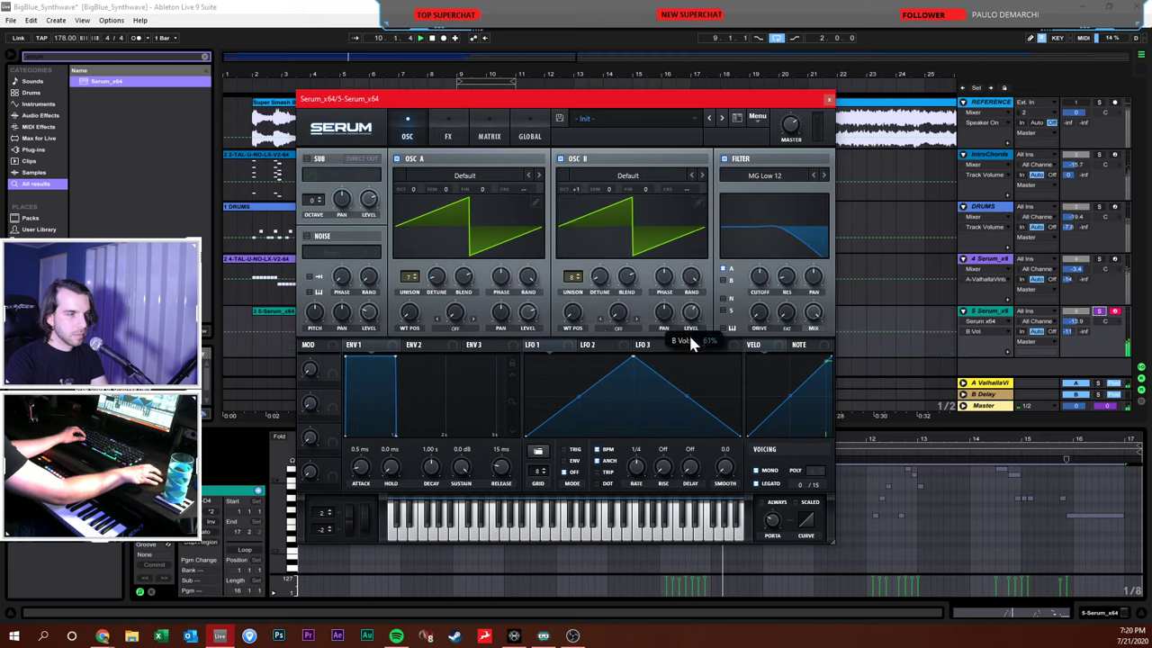
pyautogui.moveTo(599, 277); pyautogui.dragTo(599, 304)
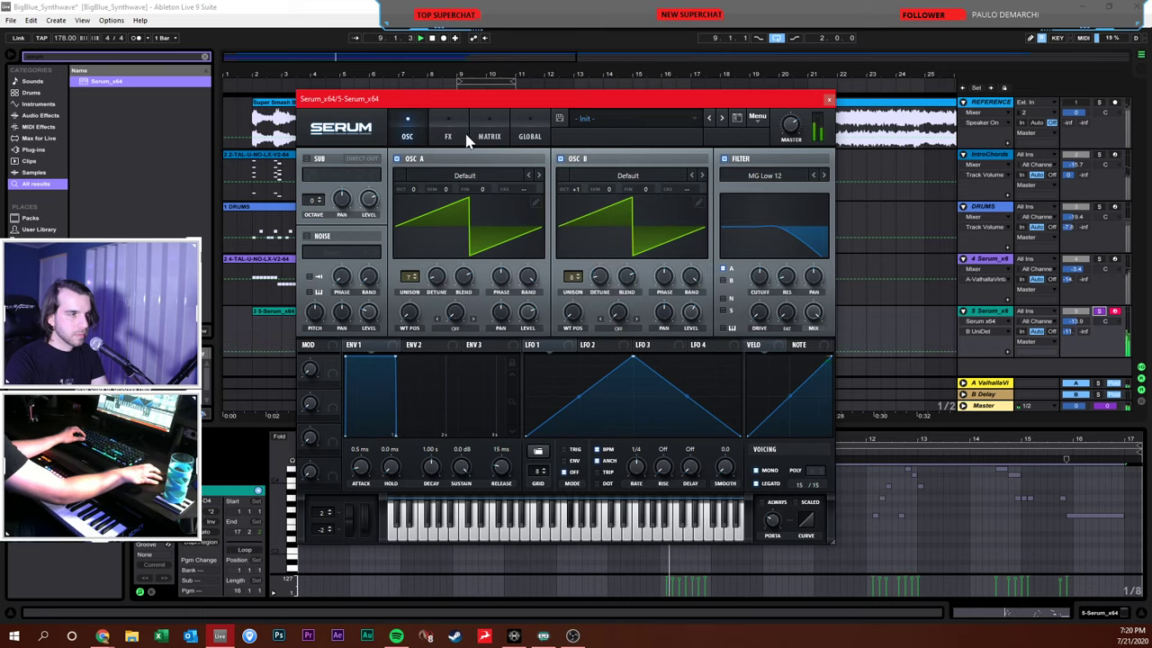
# Take OSC A out of the filter routing and enable the Tube distortion effect in Serum
pyautogui.click(585, 118)
pyautogui.click(420, 120)
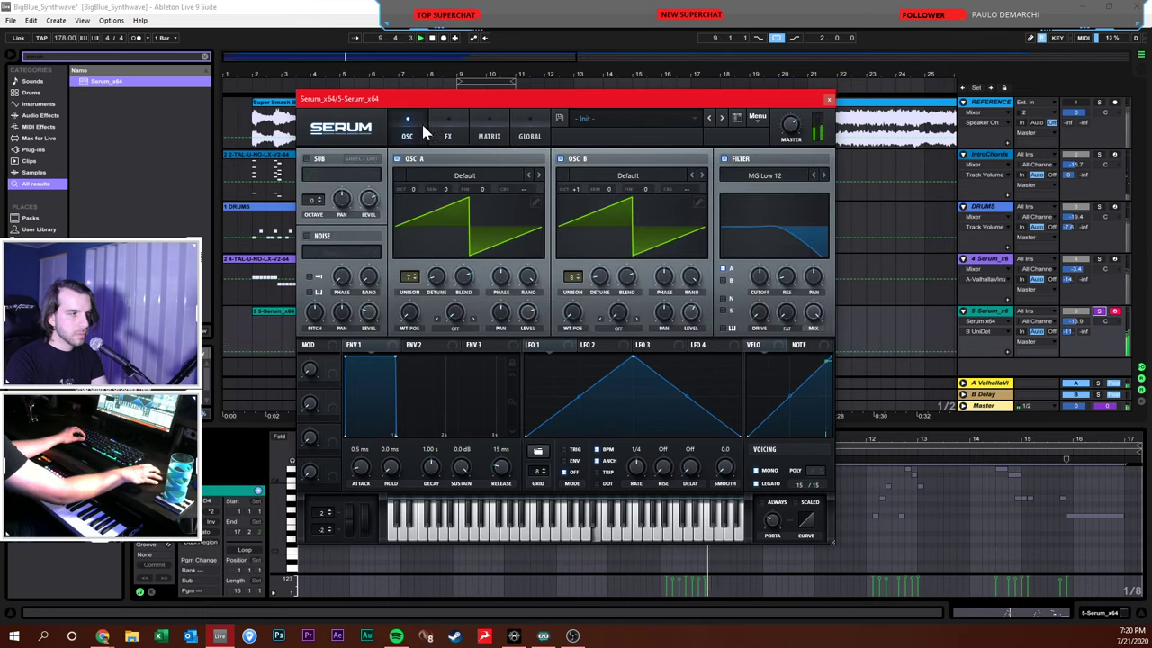
pyautogui.click(722, 268)
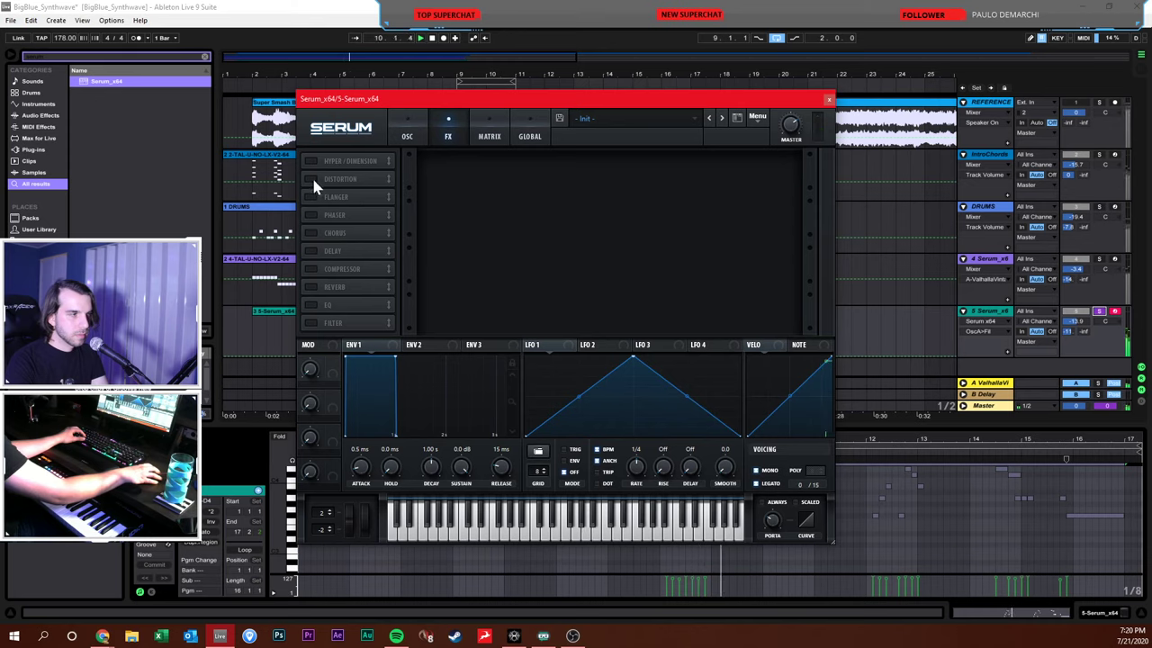
pyautogui.click(312, 179)
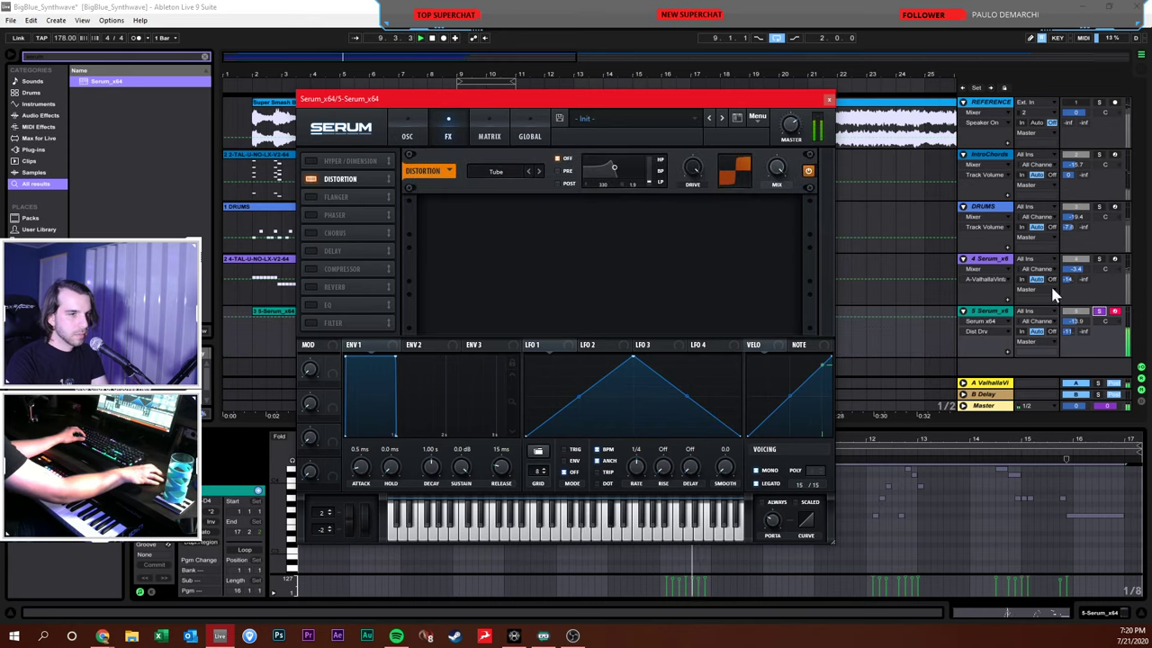
# Set the fifth track's volume to -24.2 dB and its Valhalla reverb send to 0 dB
pyautogui.moveTo(1075, 320); pyautogui.dragTo(1076, 325)
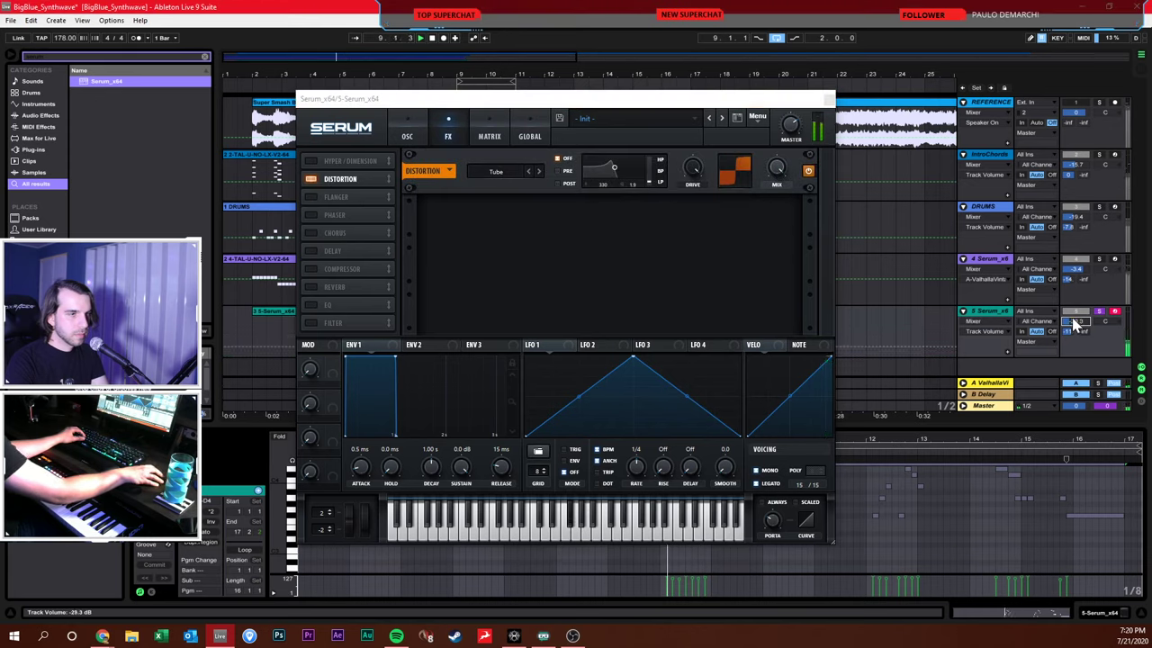
pyautogui.click(1068, 333)
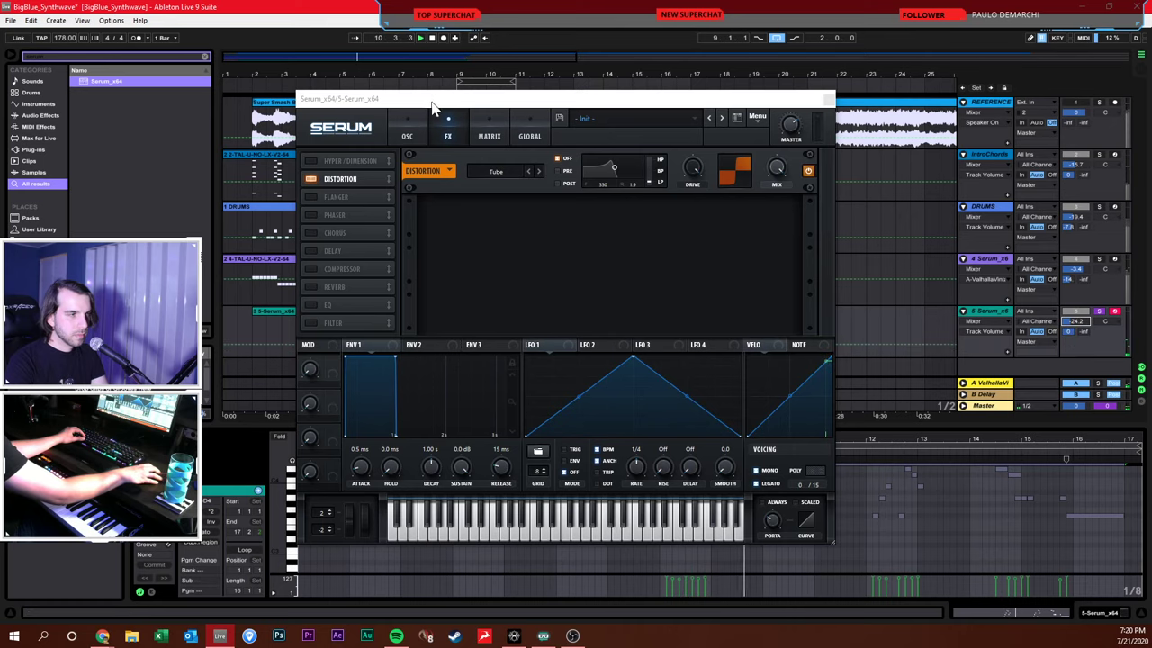
# Adjust the oscillators' unison detune in Serum, close its window and duplicate the fifth track with its lead clip
pyautogui.click(407, 135)
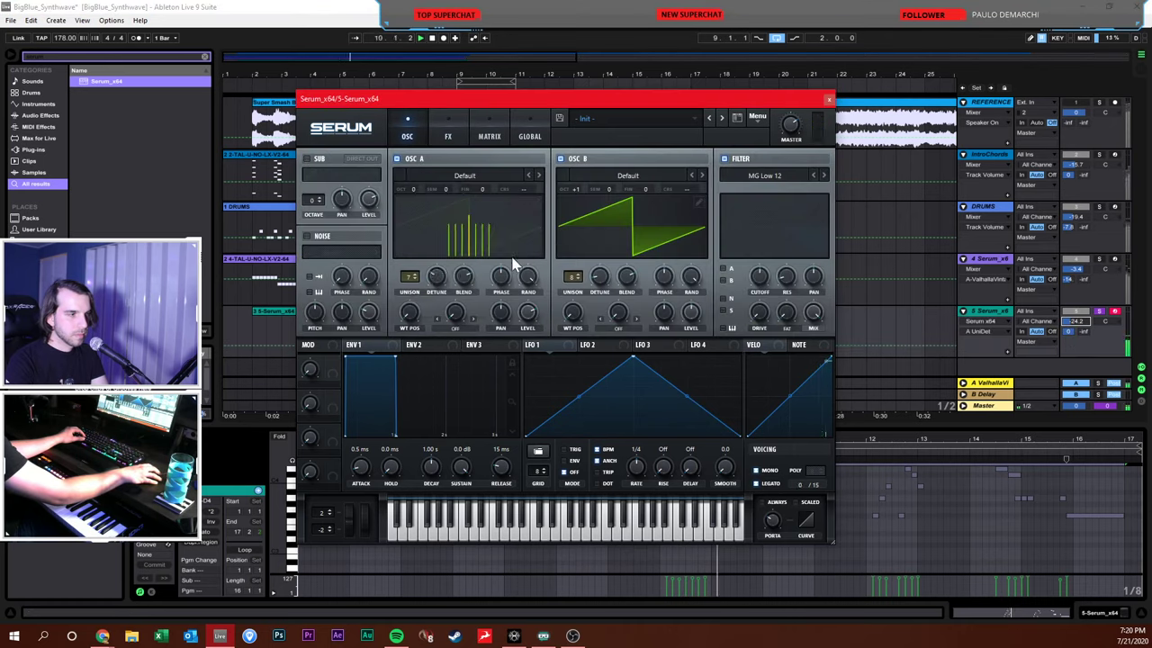
pyautogui.click(830, 99)
pyautogui.hotkey('ctrl', 'd')
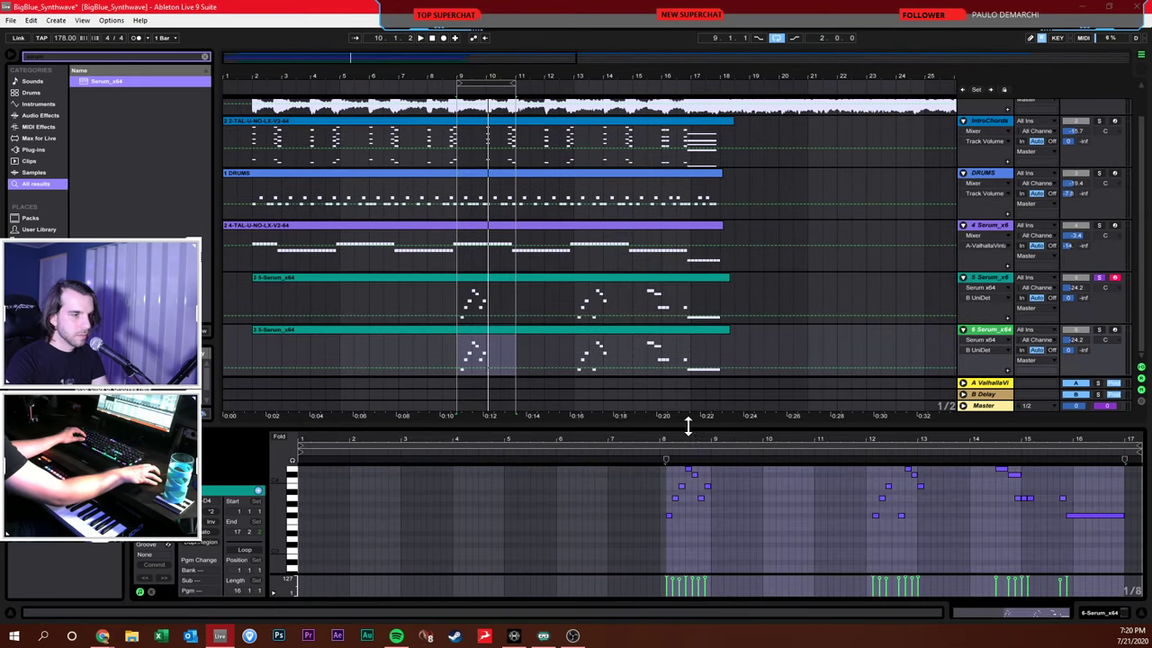
# In the duplicated lead clip's first phrase, raise the last four notes to F#4, E4, C#4 and C#4
pyautogui.moveTo(688, 425); pyautogui.dragTo(706, 349)
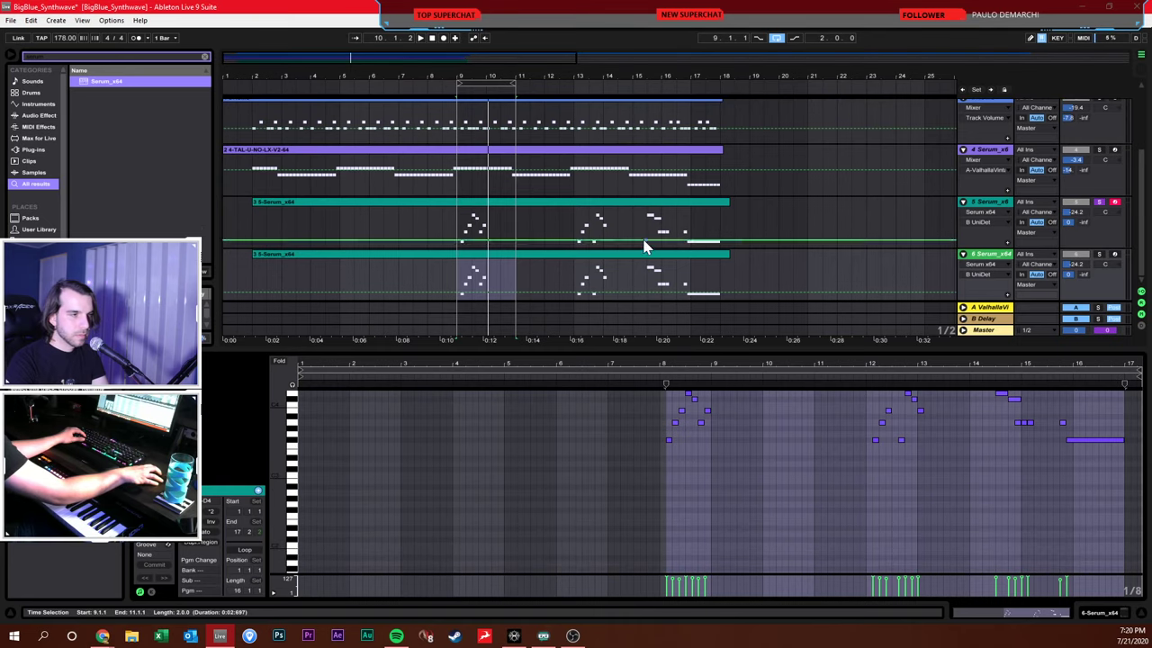
pyautogui.moveTo(678, 362); pyautogui.dragTo(694, 244)
pyautogui.click(727, 176)
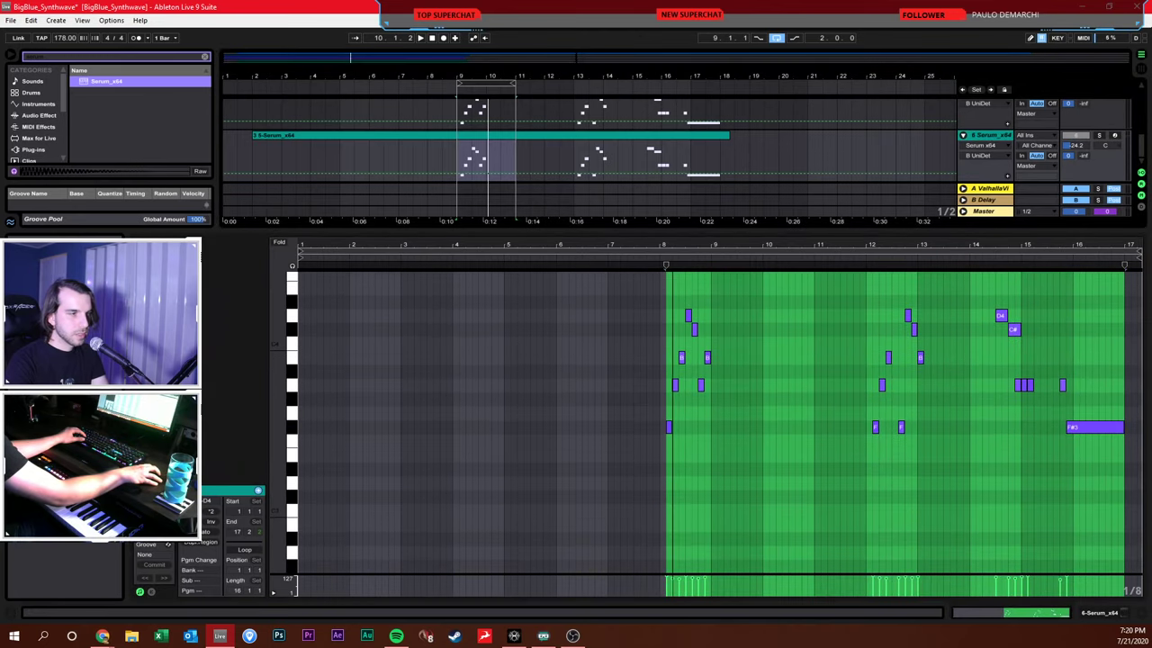
pyautogui.click(606, 346)
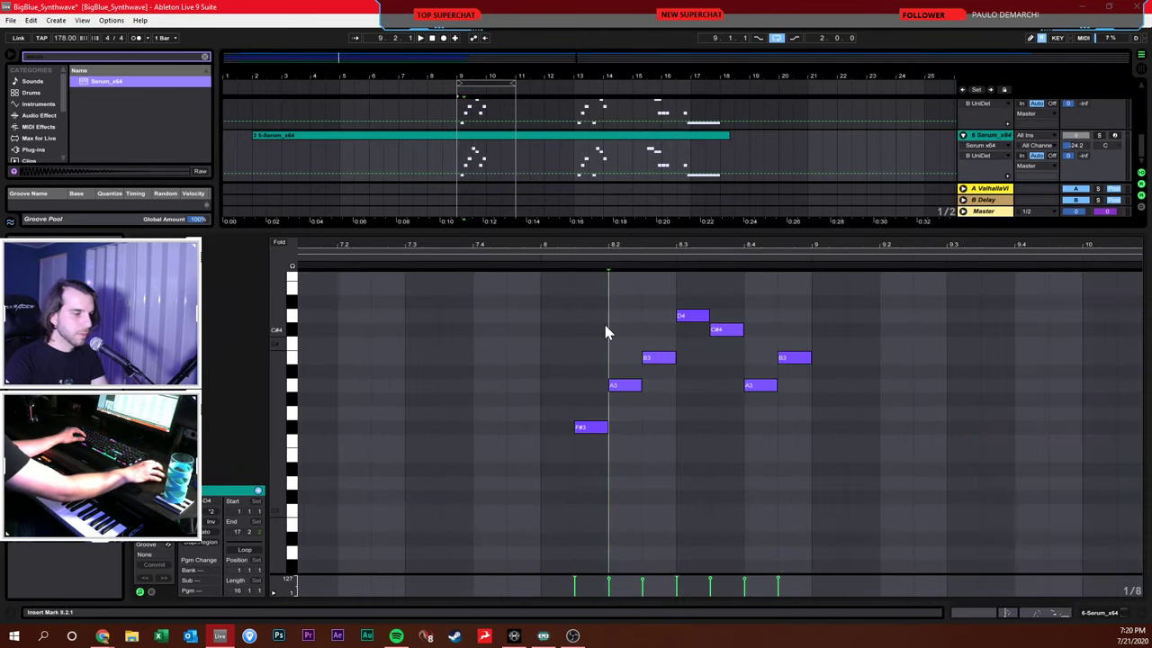
pyautogui.click(589, 428)
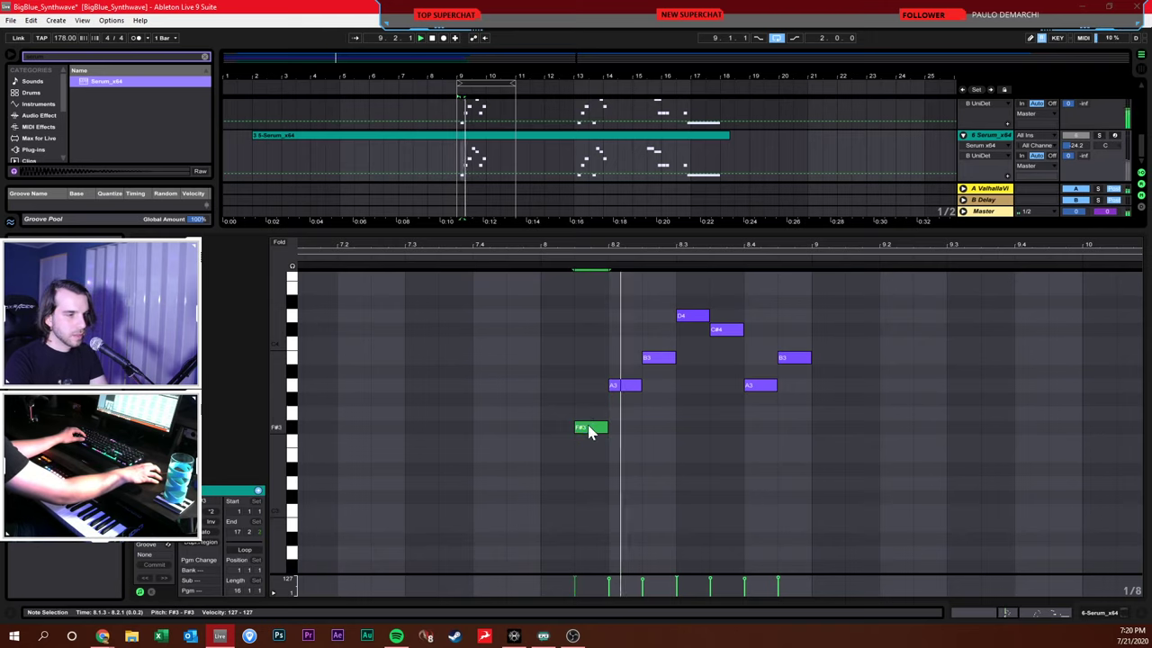
pyautogui.click(580, 407)
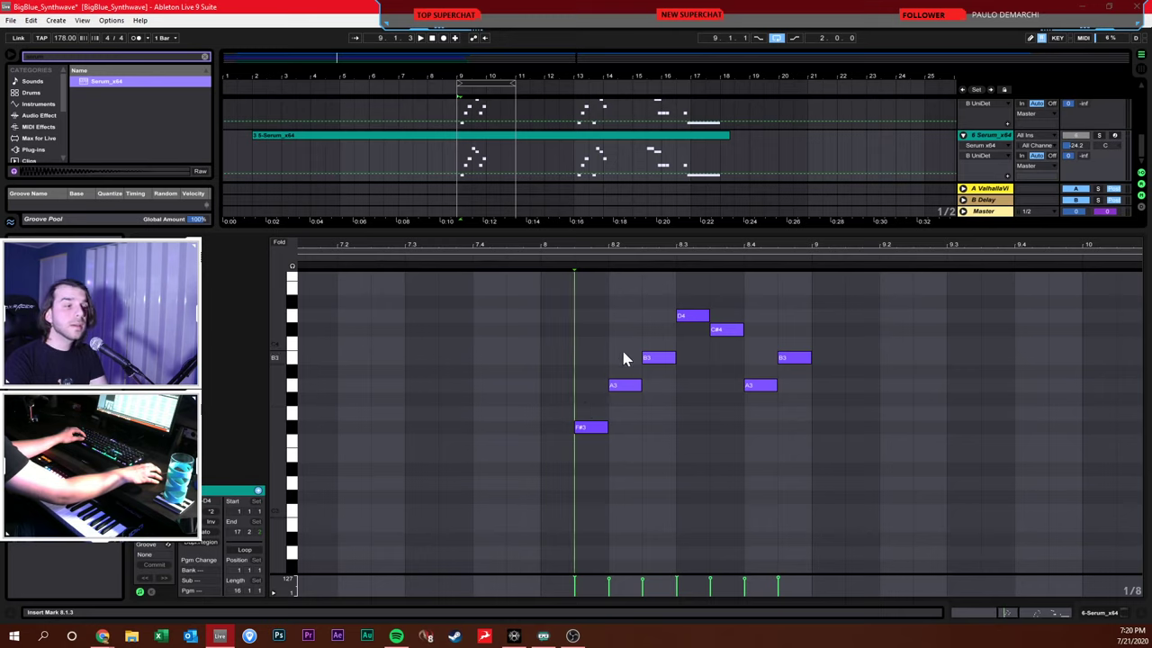
pyautogui.click(619, 406)
pyautogui.scroll(4, 702, 321)
pyautogui.moveTo(681, 376); pyautogui.dragTo(691, 322)
pyautogui.moveTo(711, 393); pyautogui.dragTo(720, 357)
pyautogui.moveTo(754, 447); pyautogui.dragTo(791, 395)
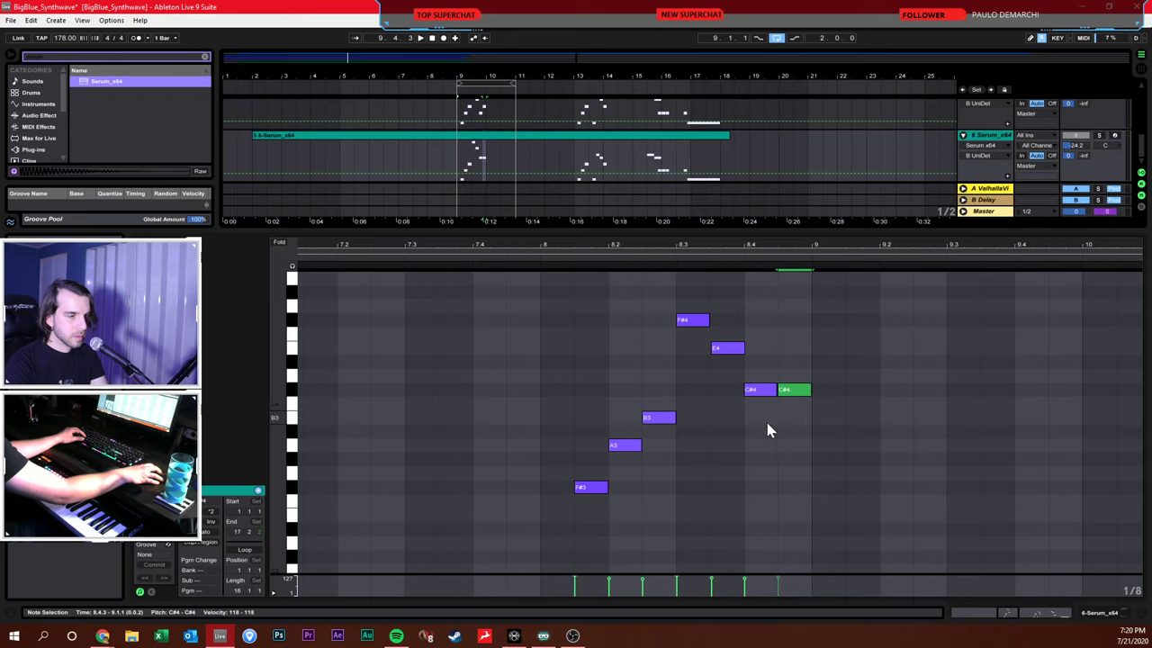
# Raise the first three notes of the same phrase to A3, C#4 and D4
pyautogui.click(766, 419)
pyautogui.moveTo(670, 415); pyautogui.dragTo(664, 379)
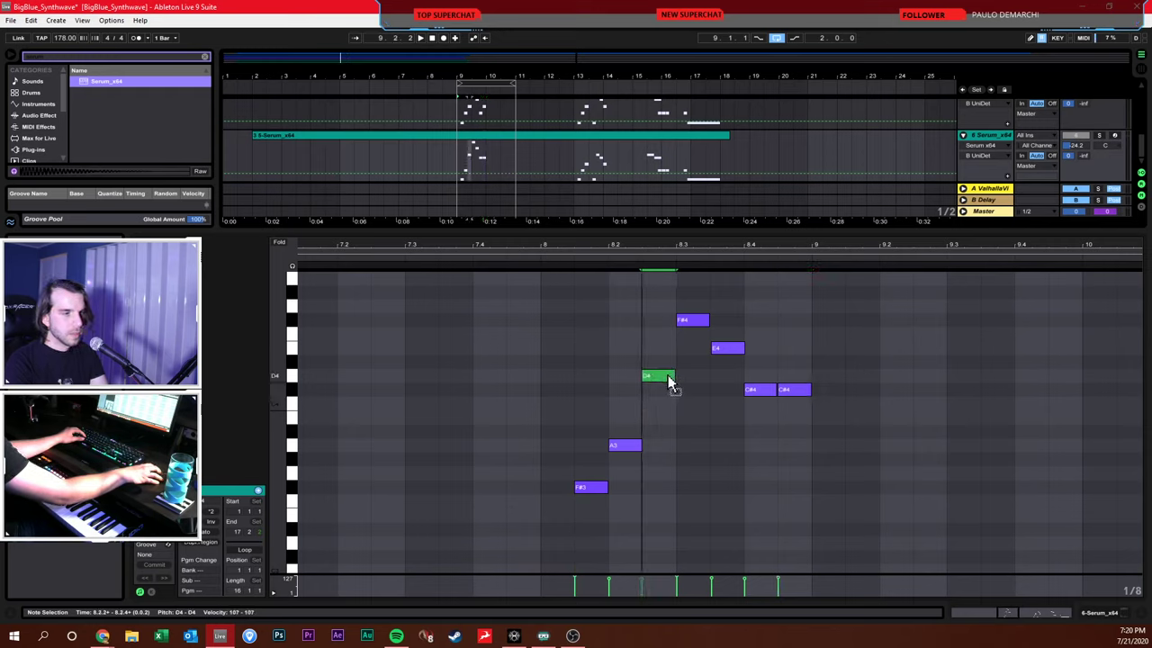
pyautogui.moveTo(621, 441); pyautogui.dragTo(628, 396)
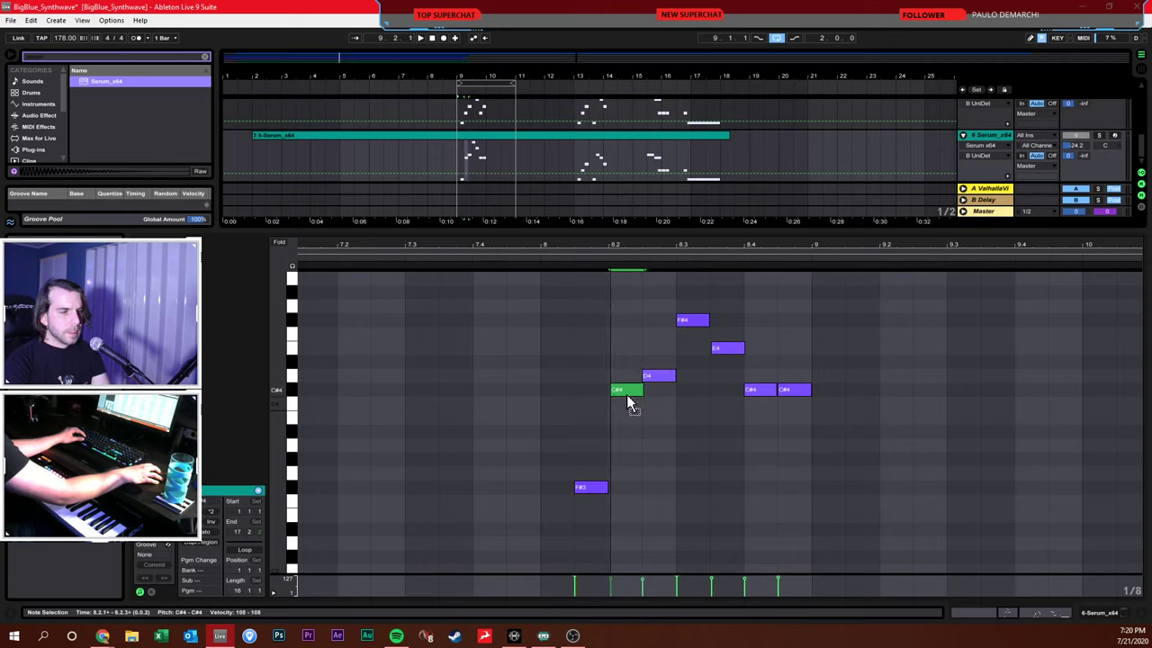
pyautogui.click(589, 490)
pyautogui.moveTo(593, 498); pyautogui.dragTo(595, 456)
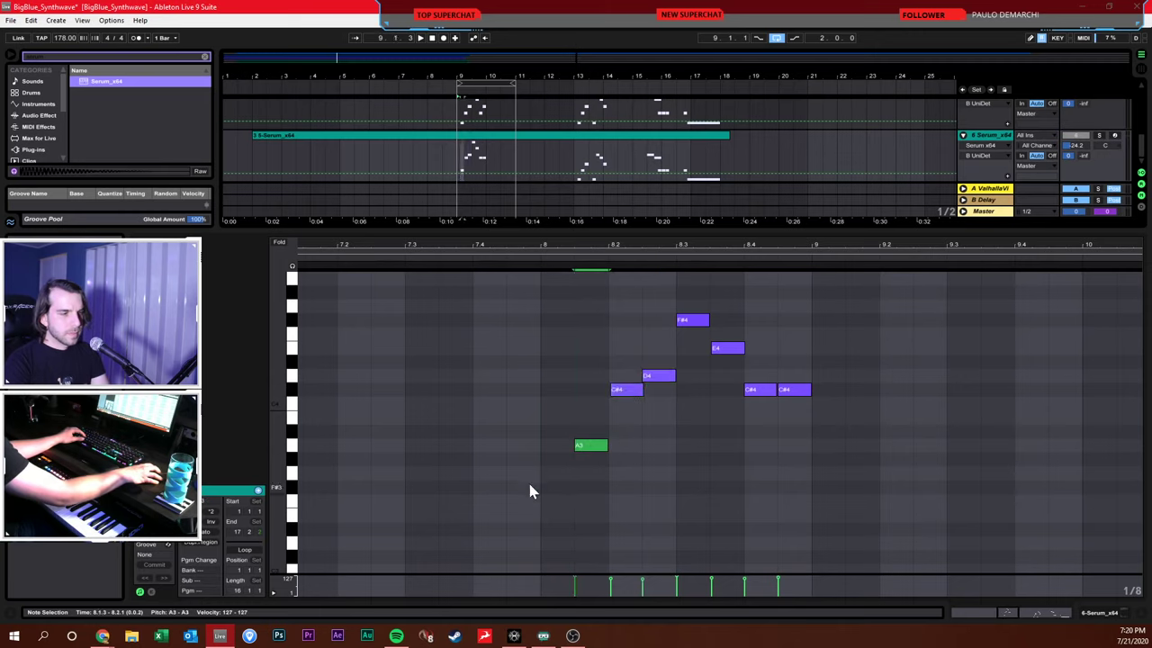
# Quantize all seven notes of the phrase and play it back with the sixth track soloed
pyautogui.moveTo(530, 486); pyautogui.dragTo(868, 309)
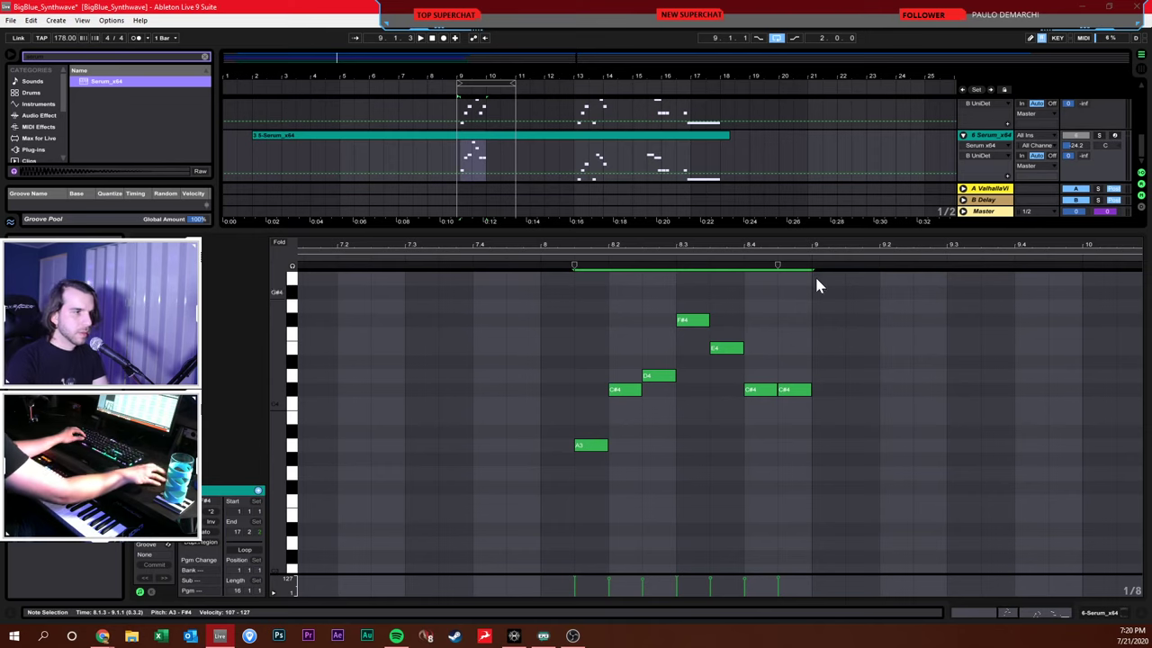
pyautogui.click(431, 158)
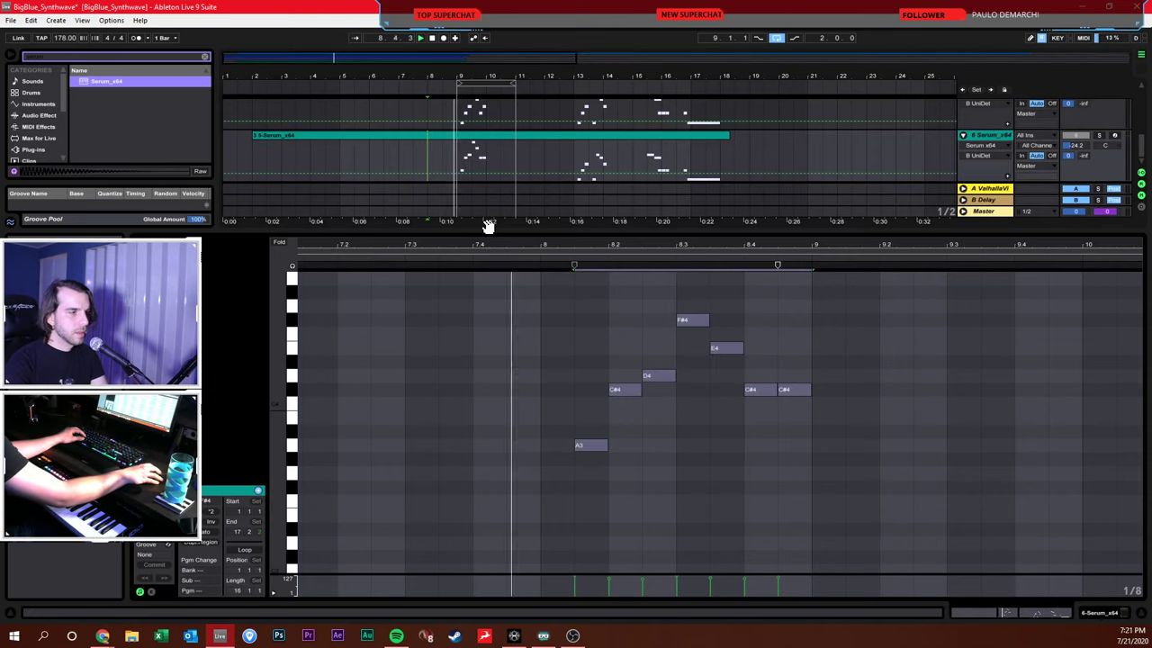
pyautogui.click(1097, 135)
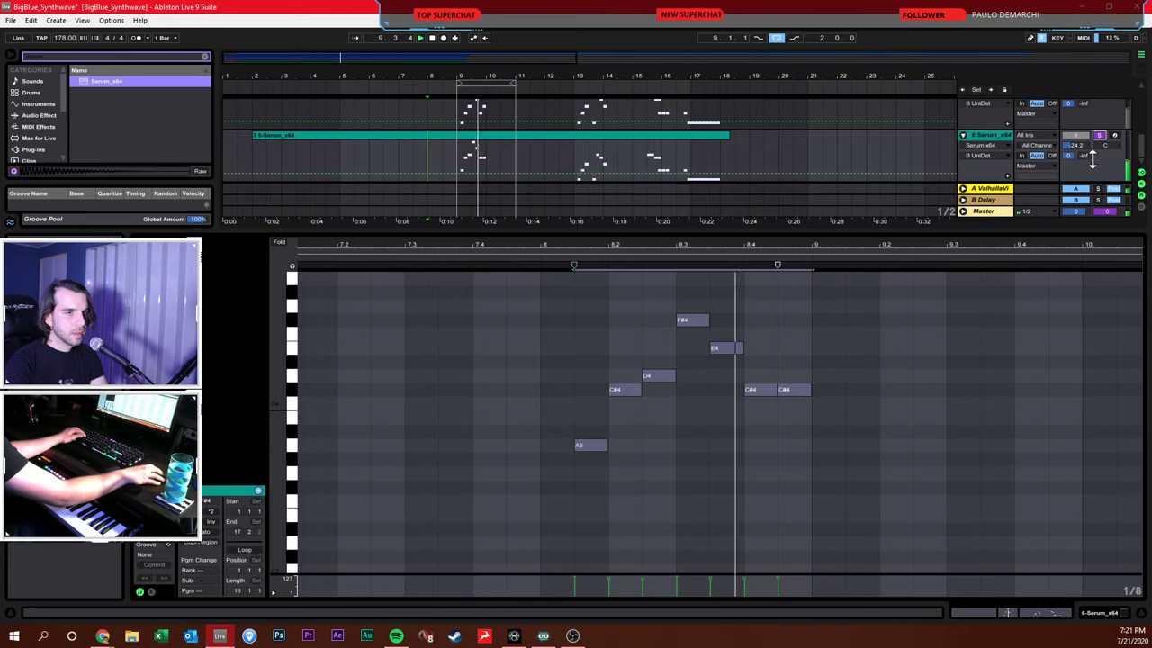
# Raise the last note of the harmony's first phrase to D4
pyautogui.scroll(2, 1102, 144)
pyautogui.click(835, 376)
pyautogui.hotkey('ctrl', 'a')
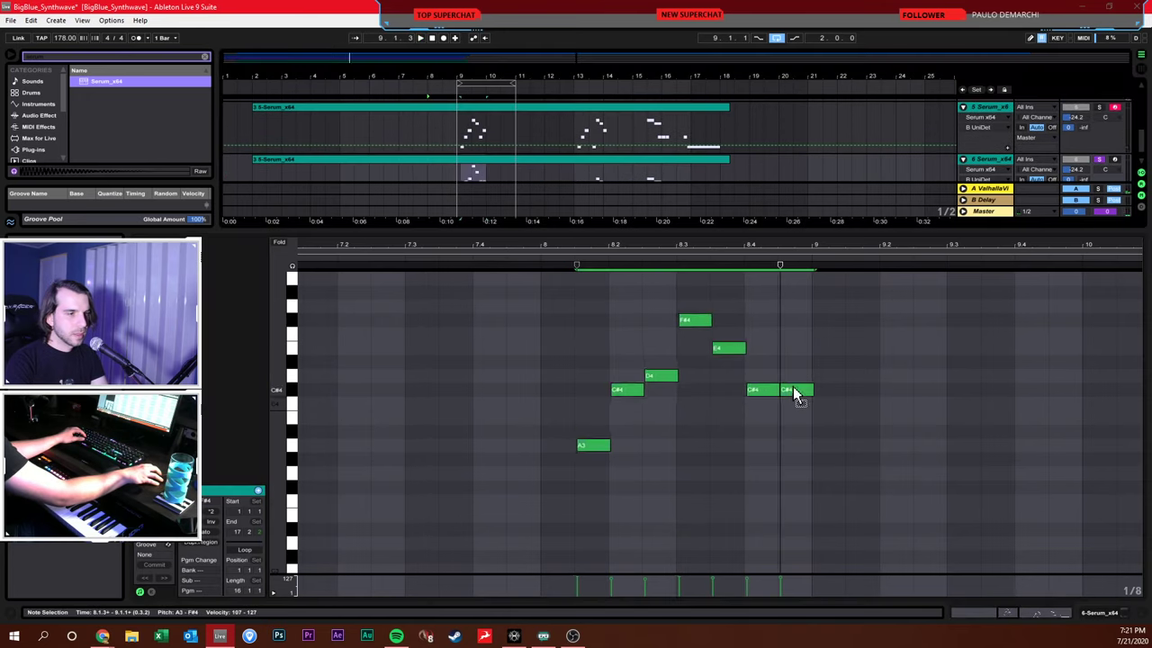
pyautogui.click(799, 388)
pyautogui.press('Up')
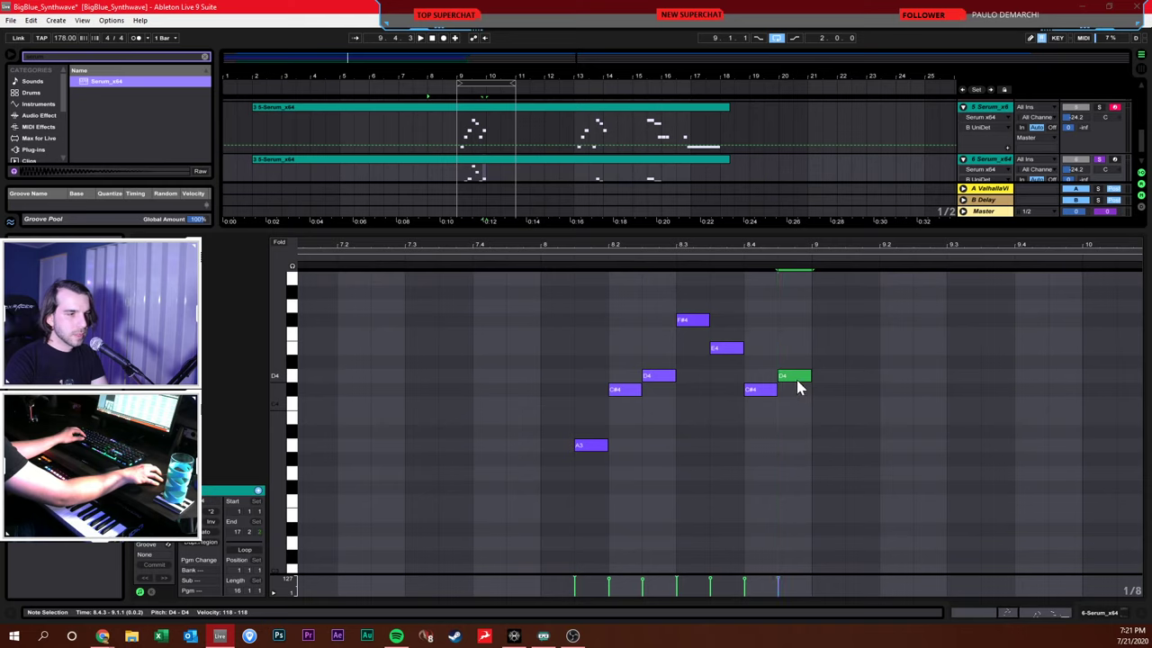
pyautogui.click(841, 414)
# Solo and play both lead tracks together, panning the fifth track to 30L and the sixth to 30R
pyautogui.click(1099, 118)
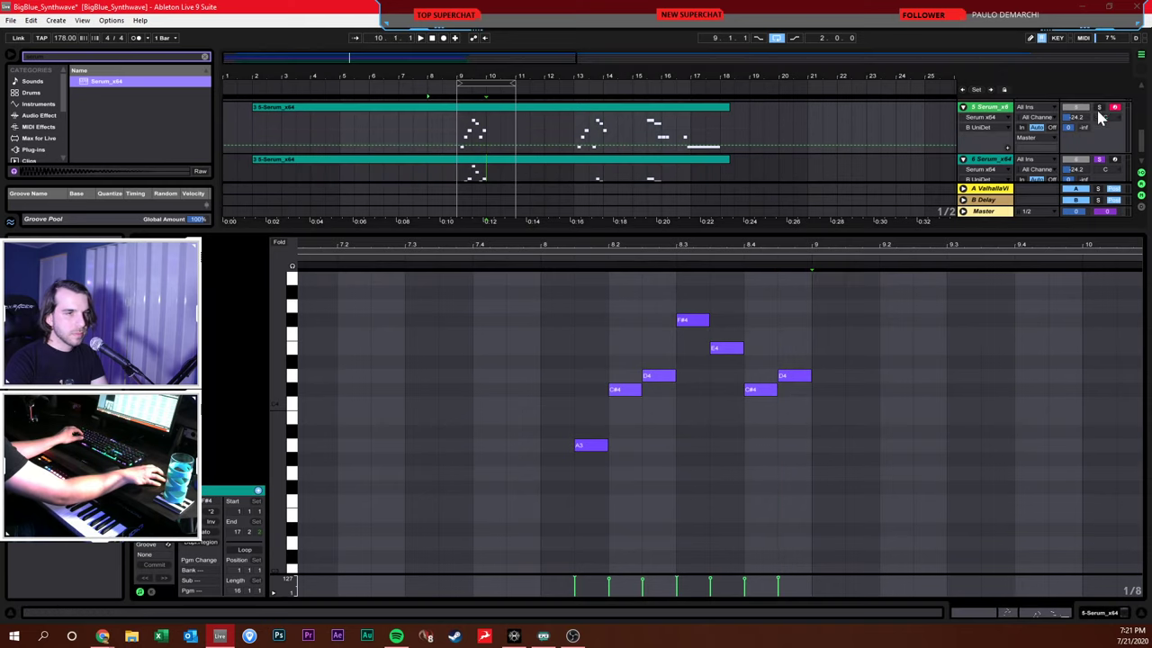
pyautogui.press('space')
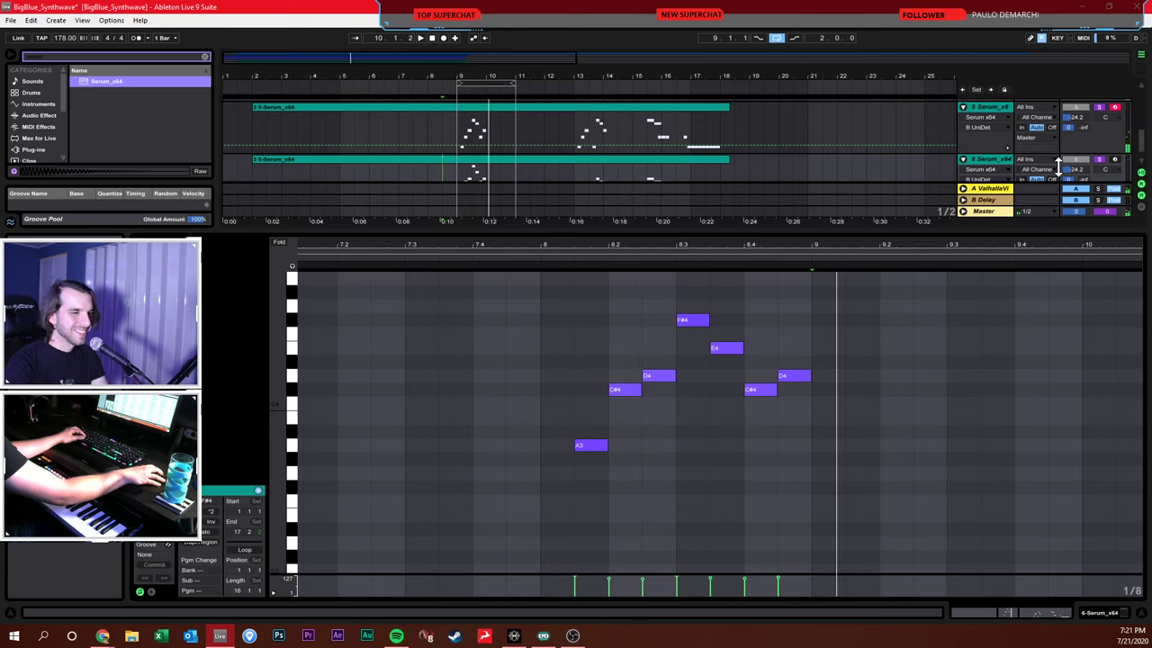
pyautogui.moveTo(1104, 122); pyautogui.dragTo(1105, 150)
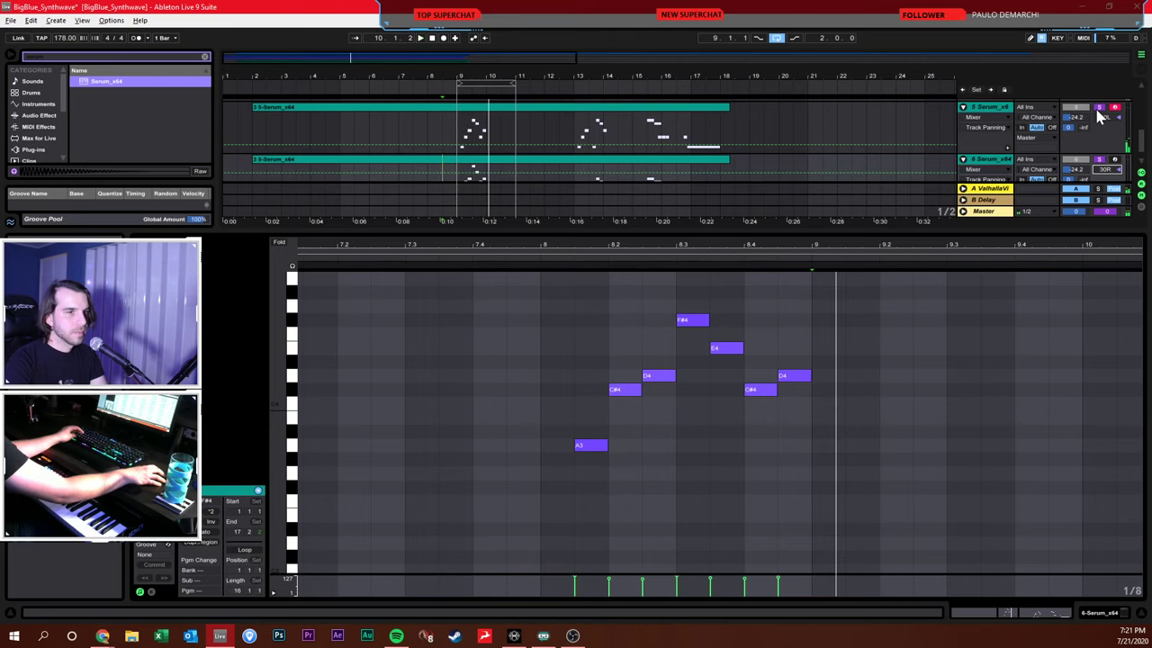
# Unsolo both lead tracks, play them with the full mix and turn off arrangement looping
pyautogui.click(441, 123)
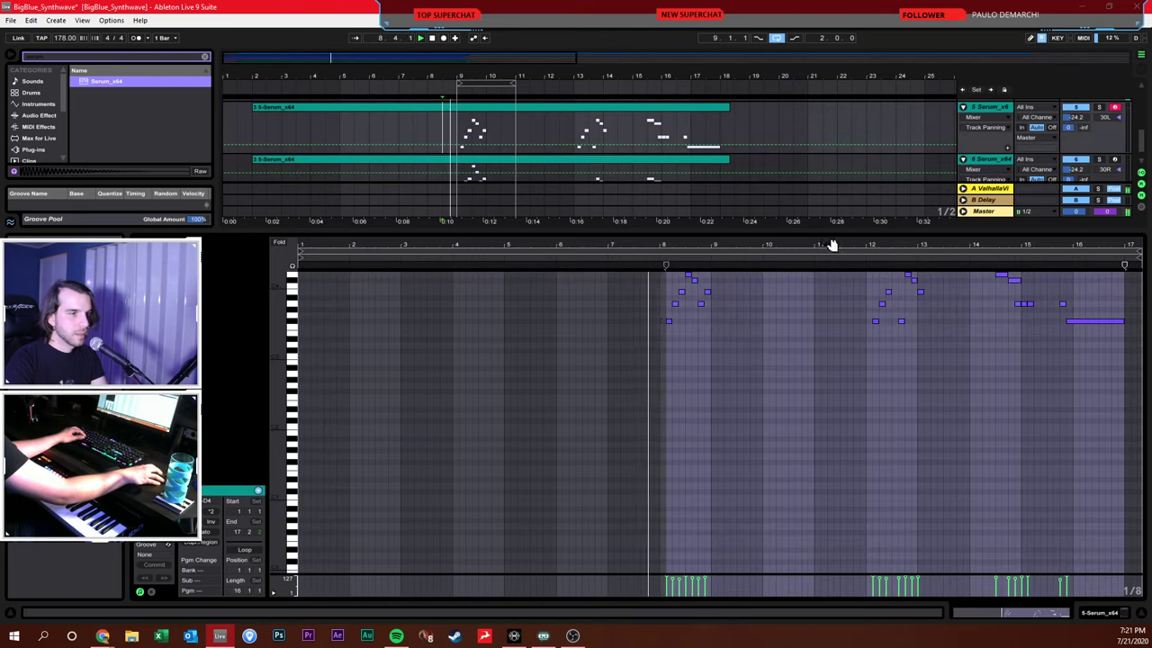
pyautogui.moveTo(826, 229); pyautogui.dragTo(826, 479)
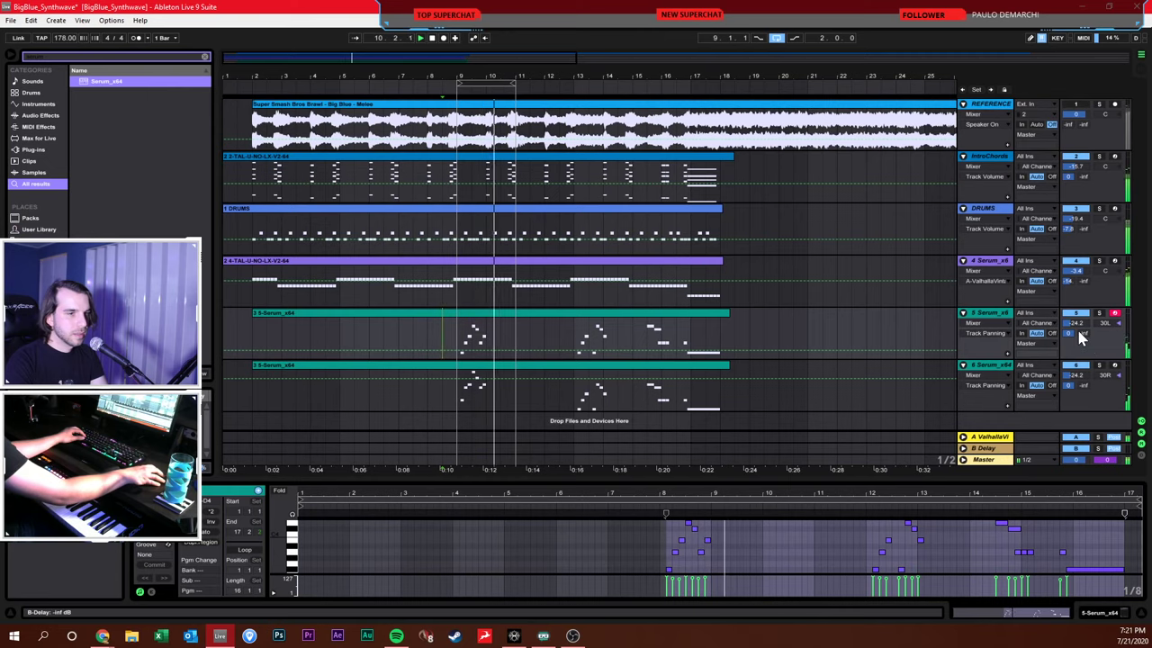
pyautogui.click(776, 38)
# Raise the second phrase of the sixth track's clip to A3, C#4, D4, A3, F#4, E4 and D4, then play it
pyautogui.click(594, 382)
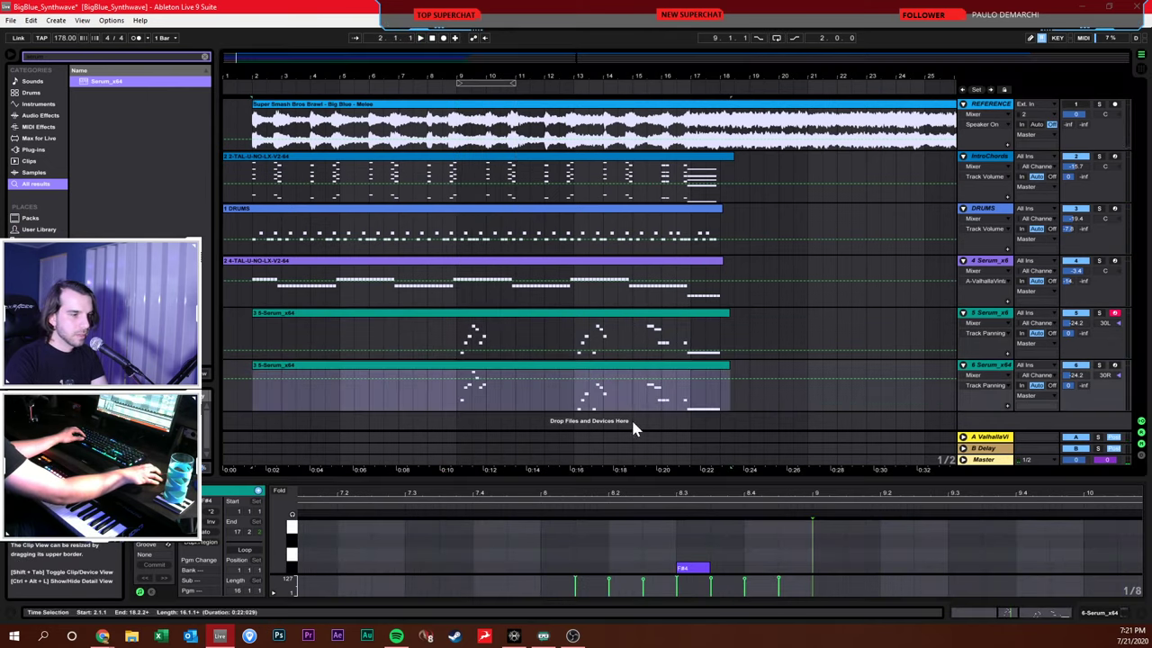
pyautogui.moveTo(750, 465)
pyautogui.mouseDown()
pyautogui.moveTo(711, 176)
pyautogui.moveTo(629, 198)
pyautogui.moveTo(578, 188)
pyautogui.moveTo(589, 297)
pyautogui.mouseUp()
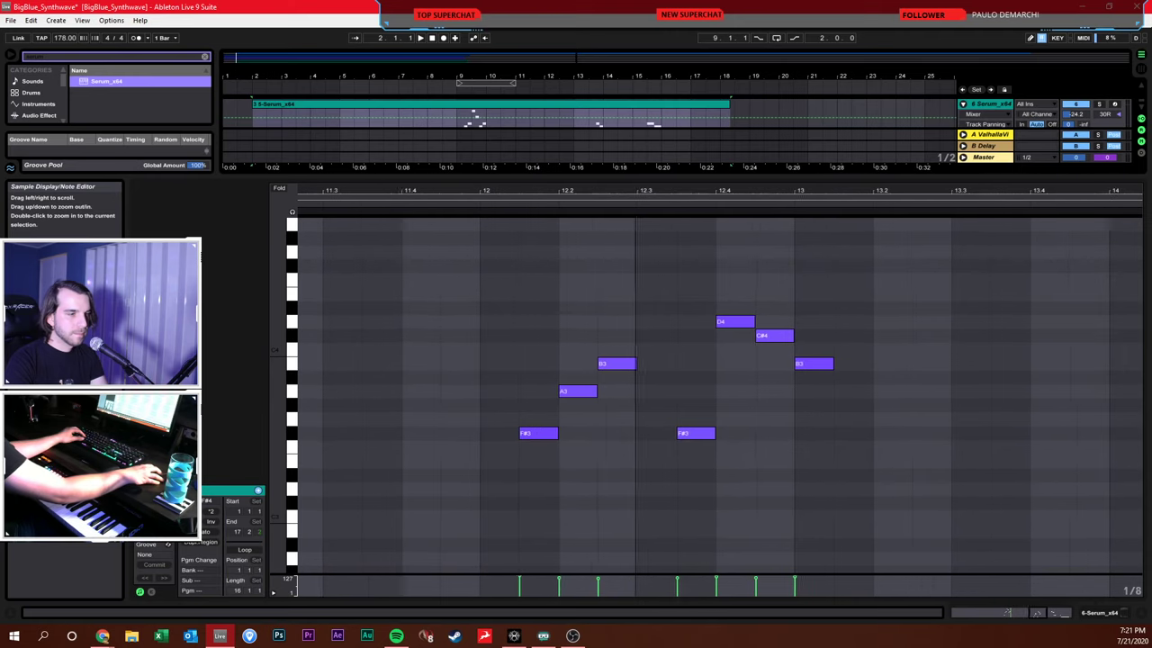
pyautogui.click(601, 341)
pyautogui.moveTo(483, 270); pyautogui.dragTo(912, 483)
pyautogui.moveTo(545, 437); pyautogui.dragTo(570, 339)
pyautogui.click(553, 369)
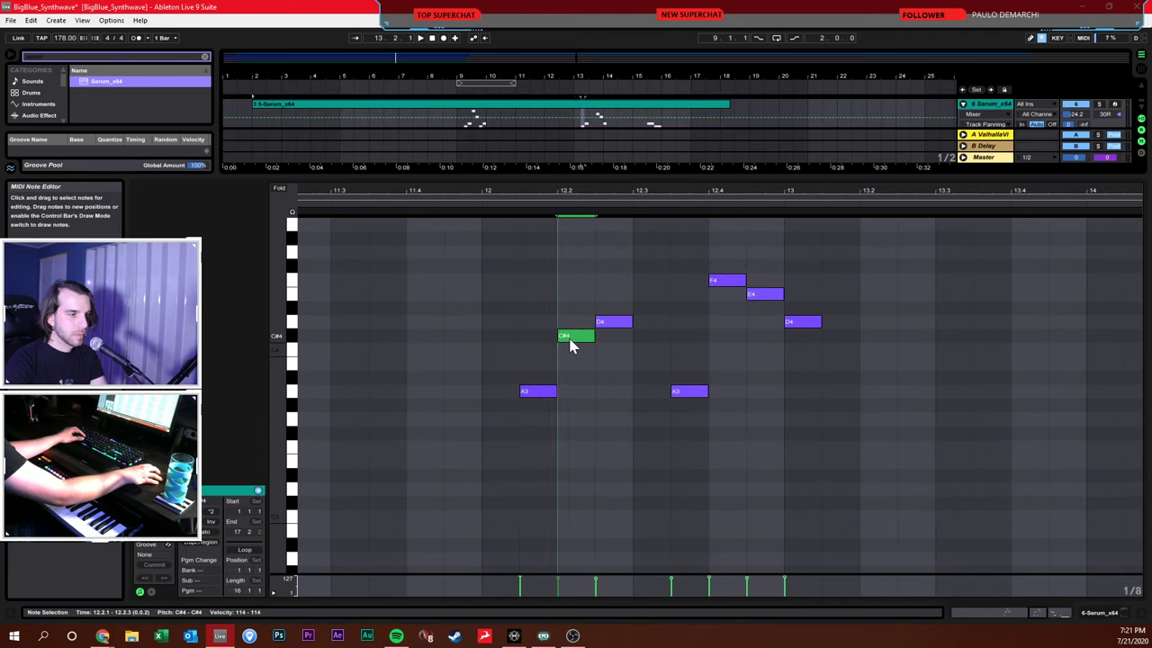
pyautogui.click(670, 314)
pyautogui.moveTo(717, 284); pyautogui.dragTo(719, 273)
pyautogui.click(632, 257)
pyautogui.click(527, 177)
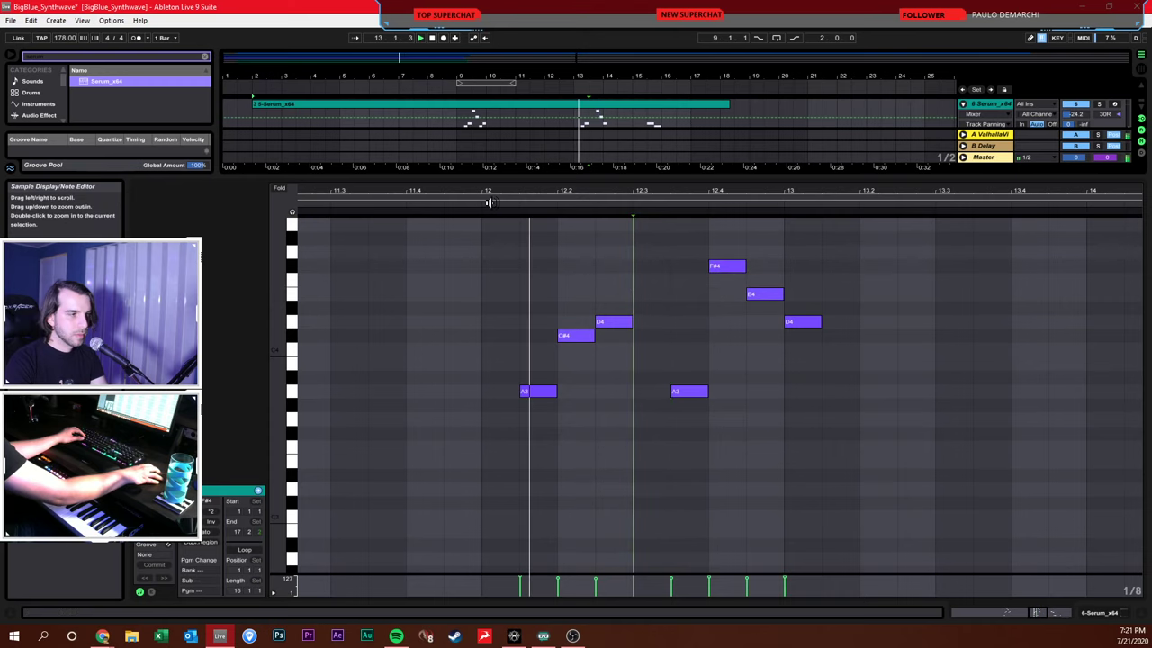
# Raise the sixth track's third phrase to F#4, E4, four C#4 notes and a long A#3, and play it back
pyautogui.moveTo(617, 177); pyautogui.dragTo(663, 445)
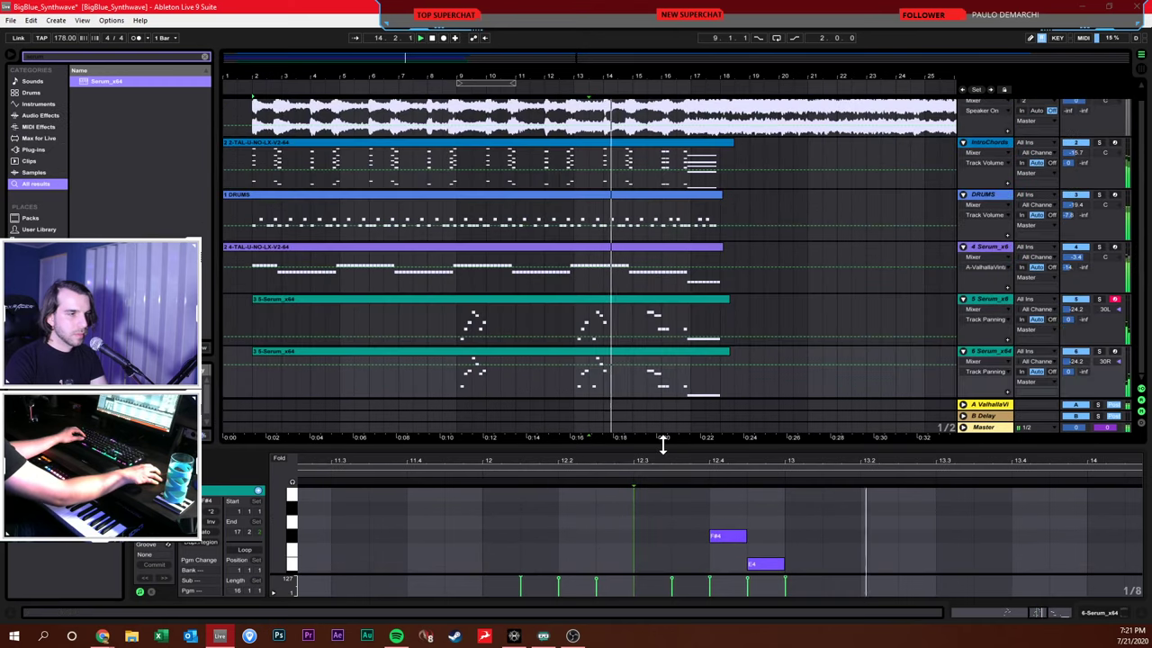
pyautogui.click(662, 360)
pyautogui.click(646, 387)
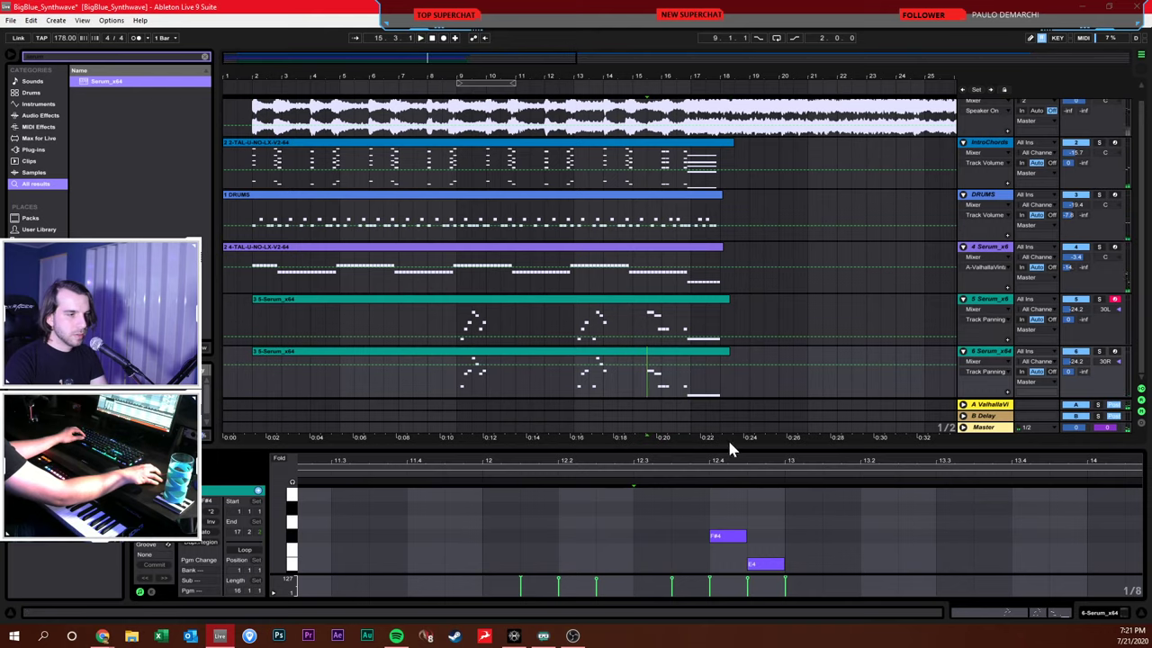
pyautogui.moveTo(729, 443); pyautogui.dragTo(741, 160)
pyautogui.moveTo(893, 179); pyautogui.dragTo(705, 186)
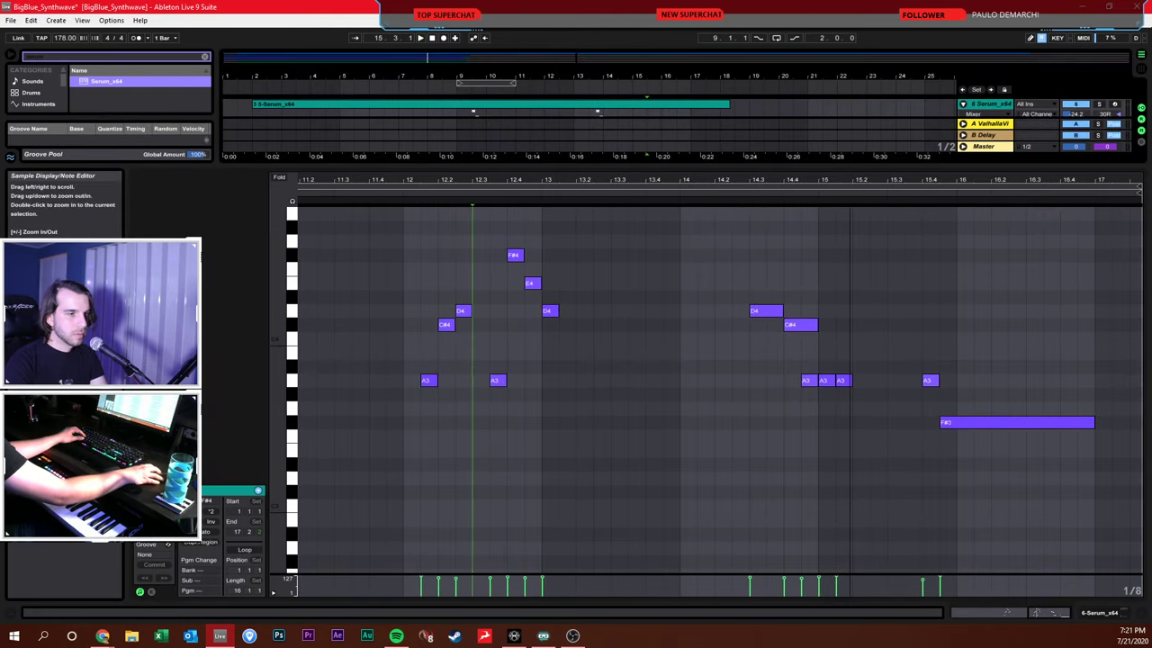
pyautogui.moveTo(753, 269); pyautogui.dragTo(1008, 433)
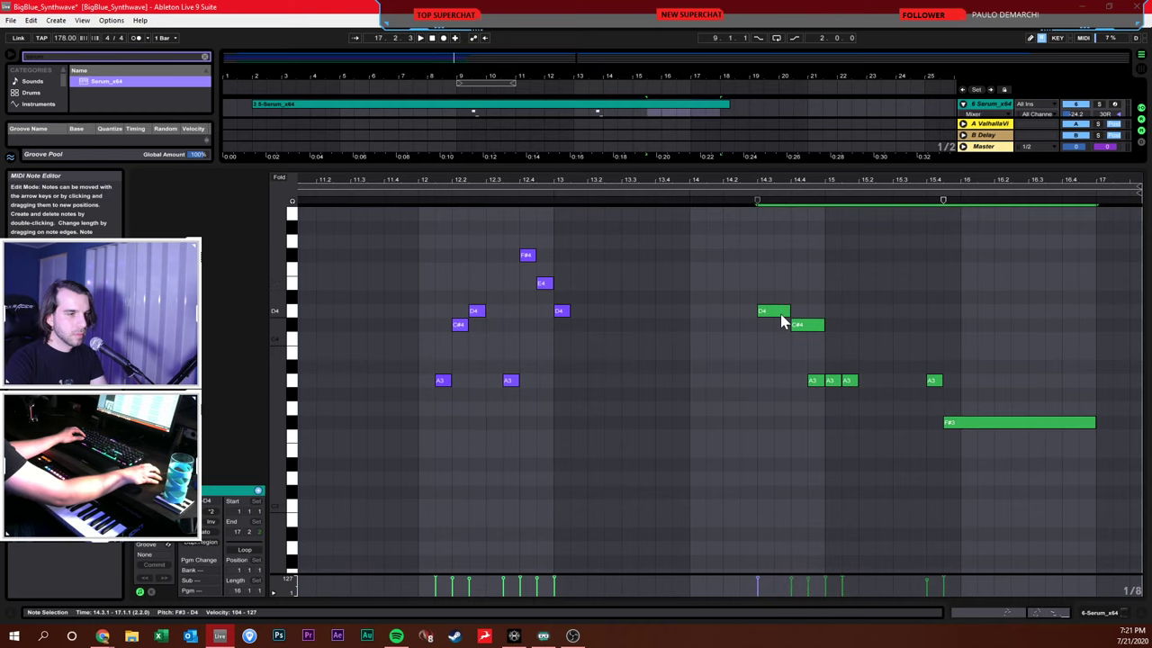
pyautogui.moveTo(781, 321)
pyautogui.mouseDown()
pyautogui.moveTo(773, 270)
pyautogui.moveTo(802, 283)
pyautogui.mouseUp()
pyautogui.click(773, 276)
pyautogui.click(807, 304)
pyautogui.click(908, 319)
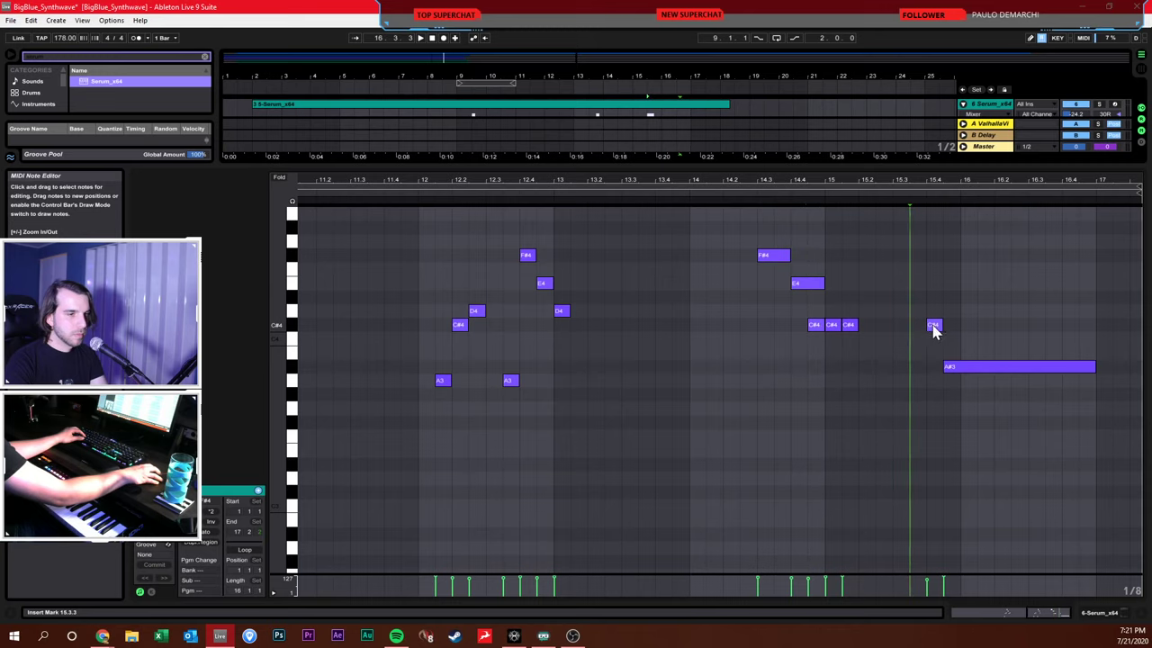
pyautogui.click(713, 193)
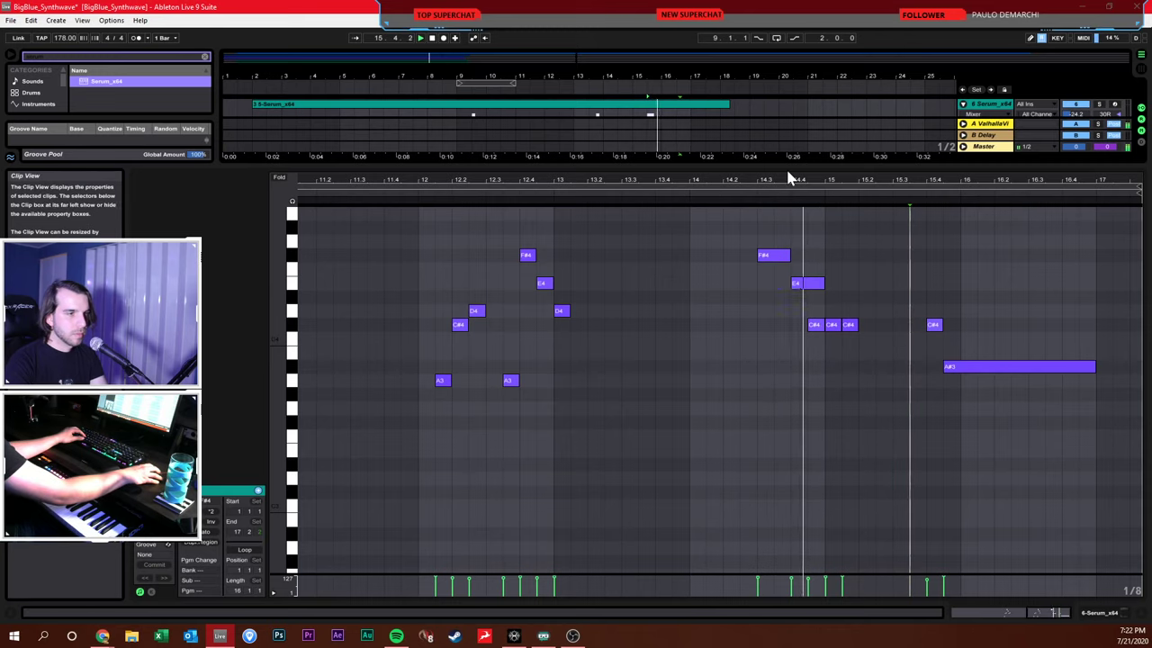
pyautogui.moveTo(794, 165); pyautogui.dragTo(797, 185)
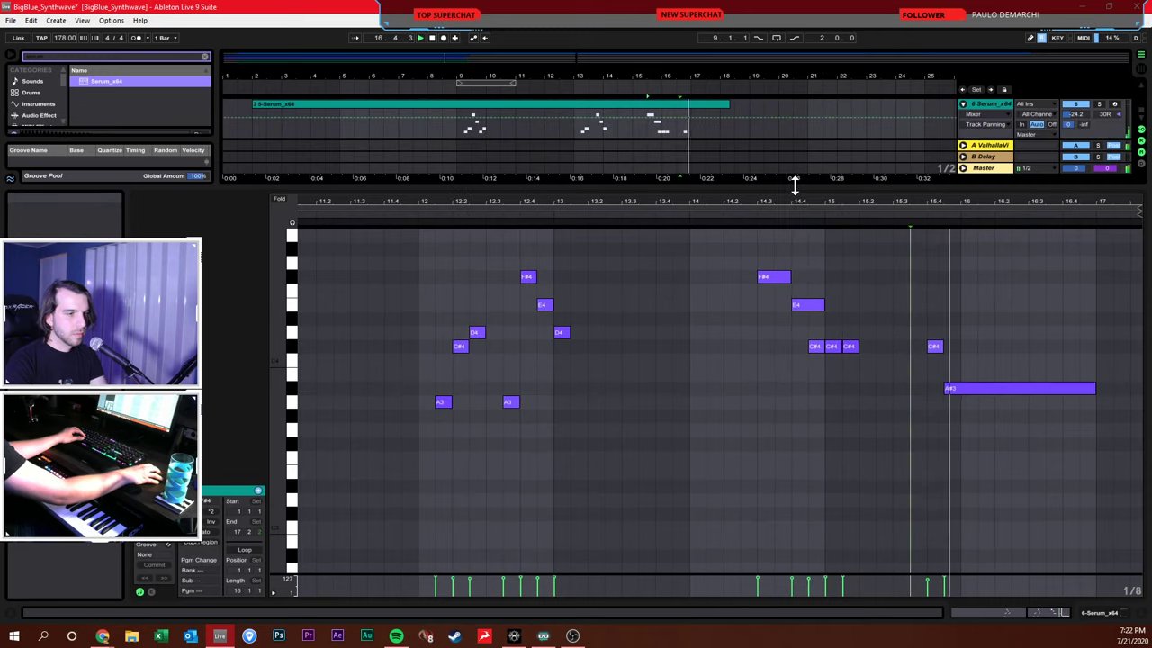
# Switch the note grid to 1/8 triplets, shorten the third phrase's F#4, move its E4 earlier to follow it, and audition the track soloed
pyautogui.rightClick(818, 286)
pyautogui.click(891, 449)
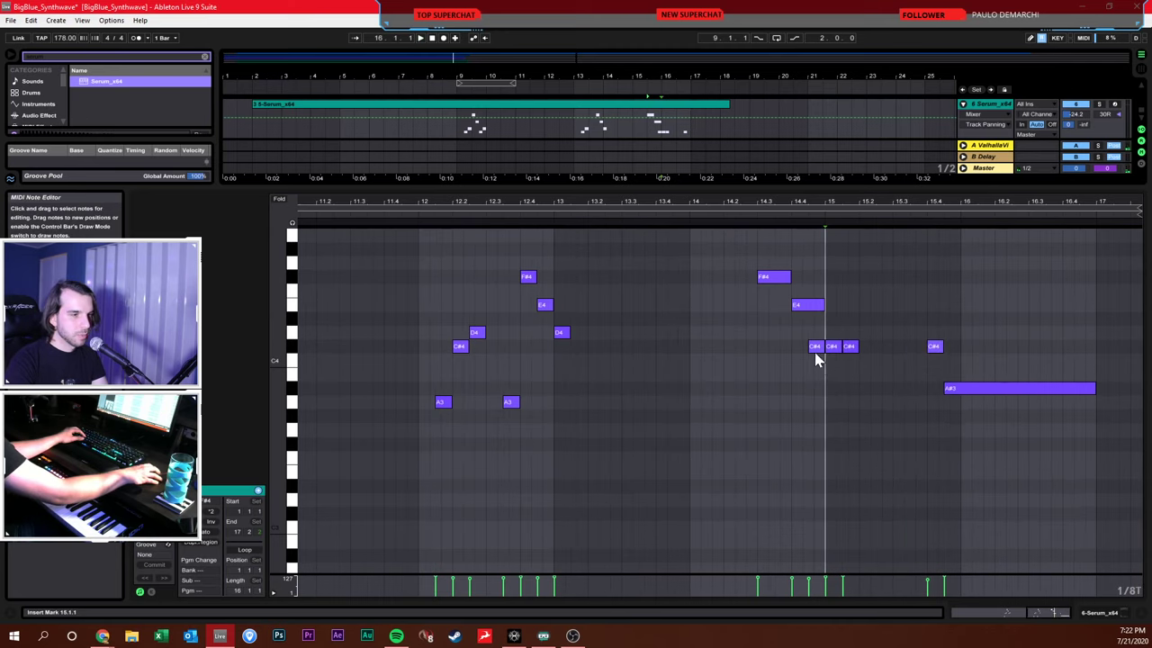
pyautogui.moveTo(790, 277); pyautogui.dragTo(780, 309)
pyautogui.click(795, 308)
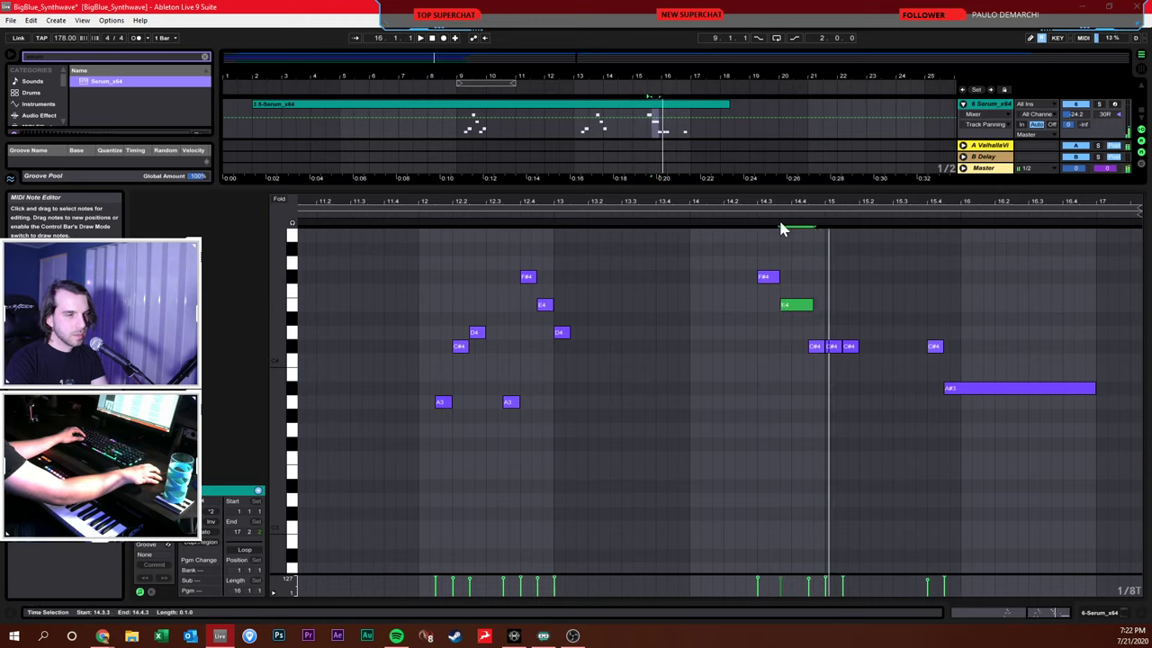
pyautogui.click(1097, 106)
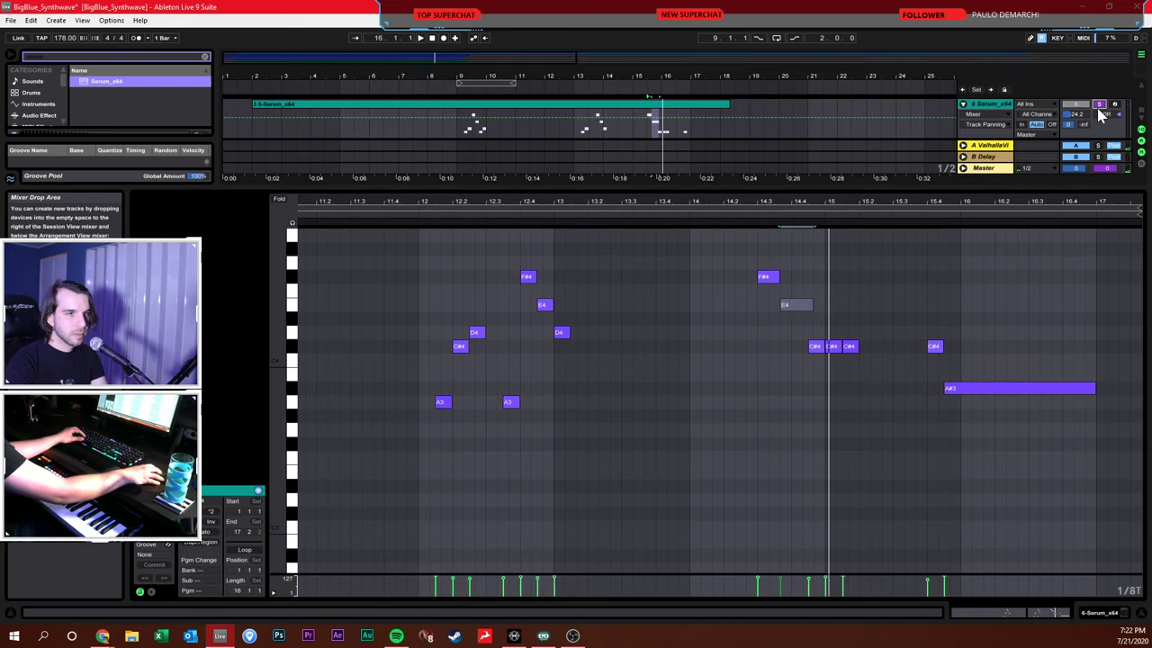
pyautogui.click(950, 204)
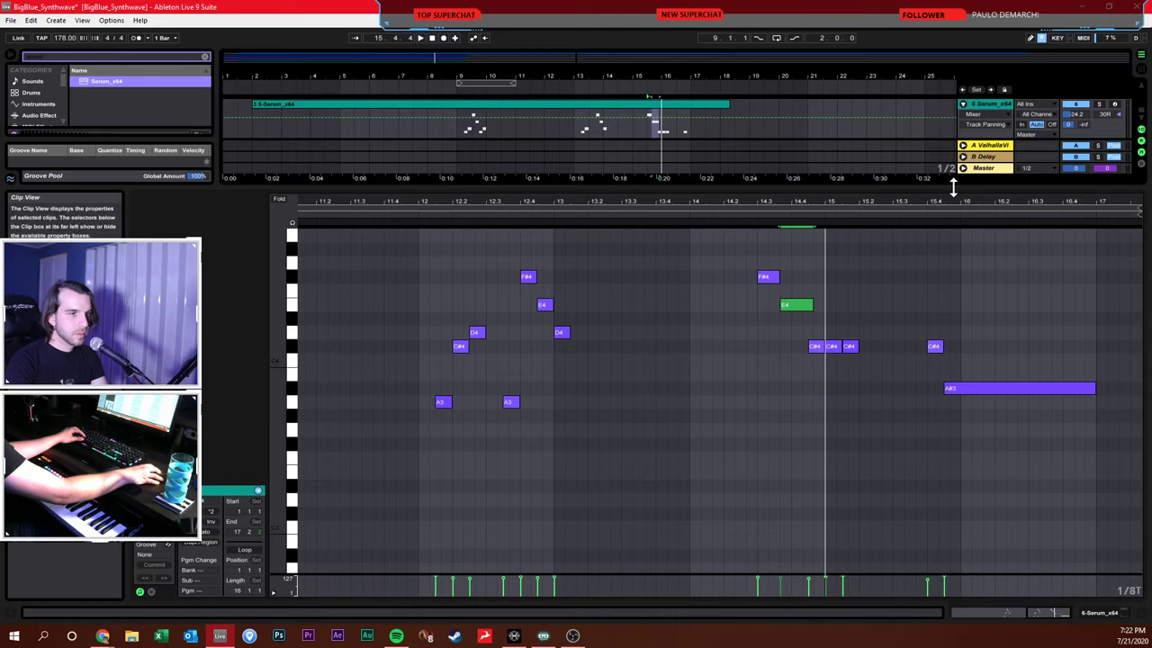
# Open the fifth track's clip at its third phrase and switch the note grid to 1/8 triplets
pyautogui.moveTo(952, 190); pyautogui.dragTo(701, 305)
pyautogui.click(646, 268)
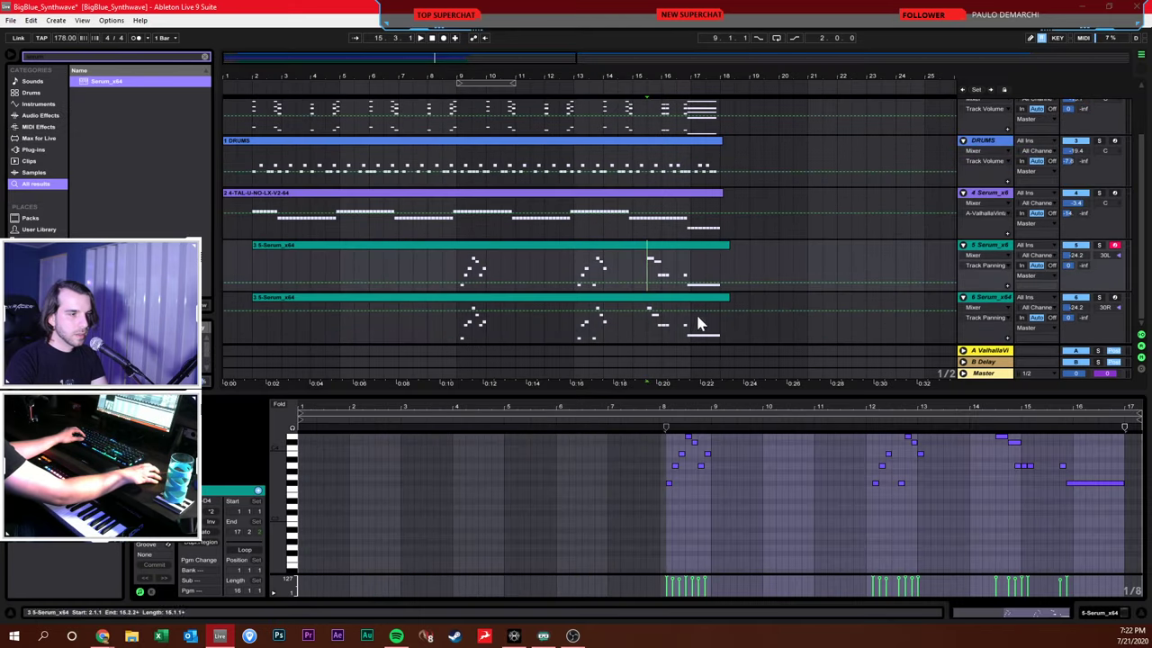
pyautogui.moveTo(1058, 411); pyautogui.dragTo(830, 451)
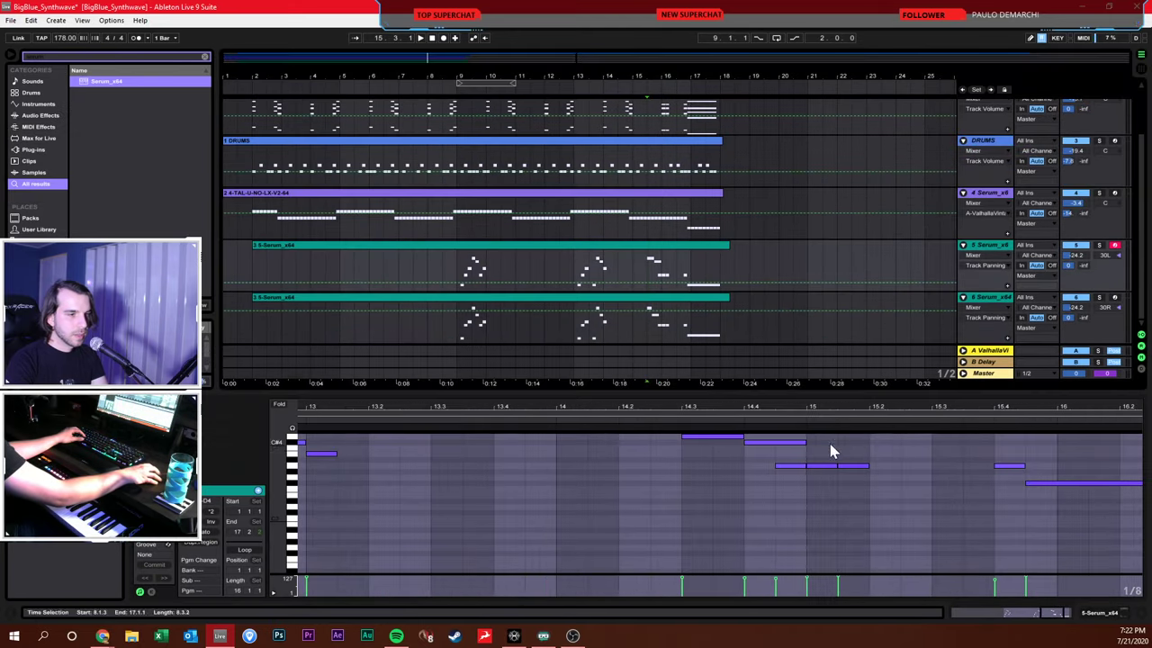
pyautogui.moveTo(783, 401); pyautogui.dragTo(431, 236)
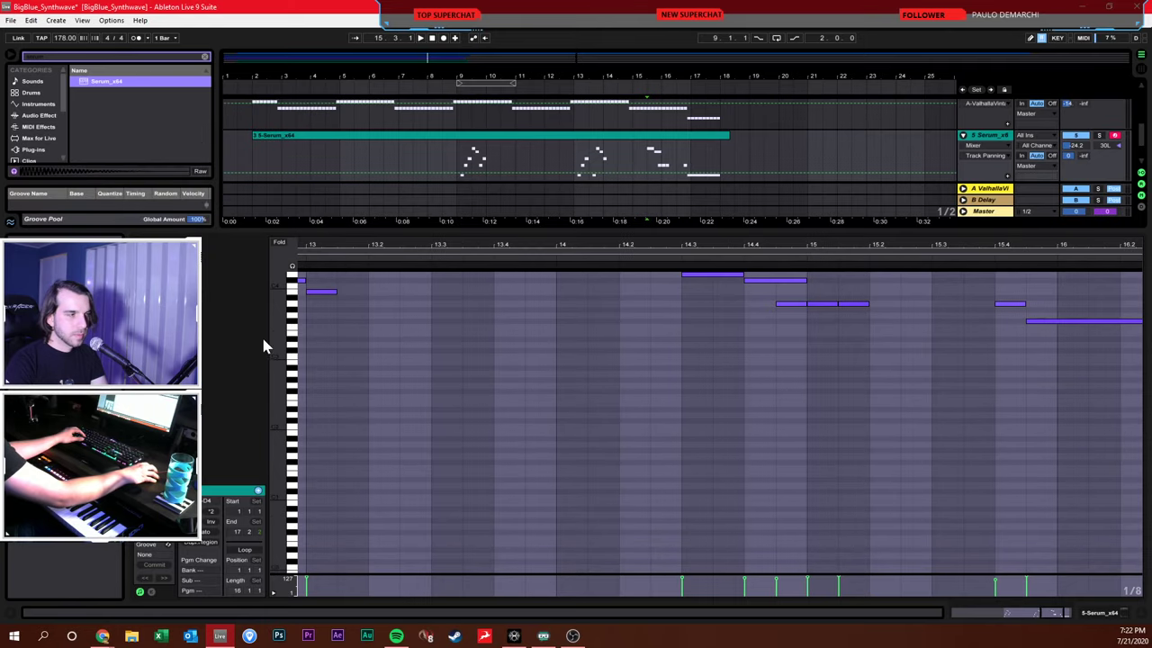
pyautogui.moveTo(291, 297); pyautogui.dragTo(292, 369)
pyautogui.click(541, 311)
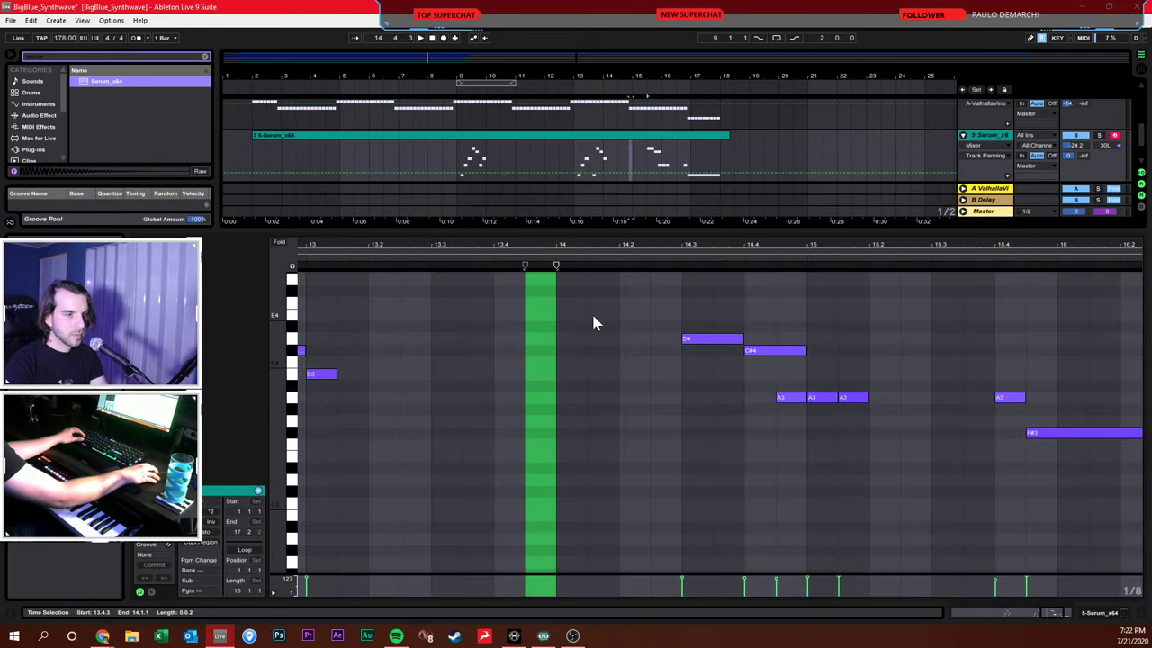
pyautogui.rightClick(803, 355)
pyautogui.click(885, 518)
pyautogui.rightClick(891, 517)
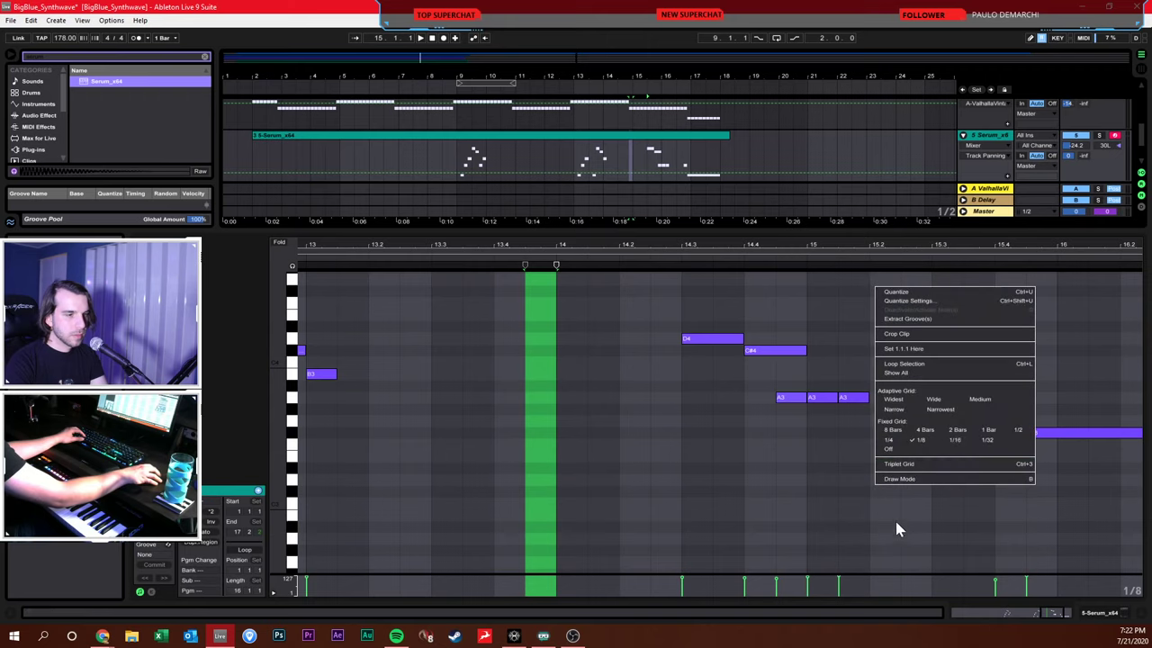
pyautogui.click(935, 466)
pyautogui.click(849, 458)
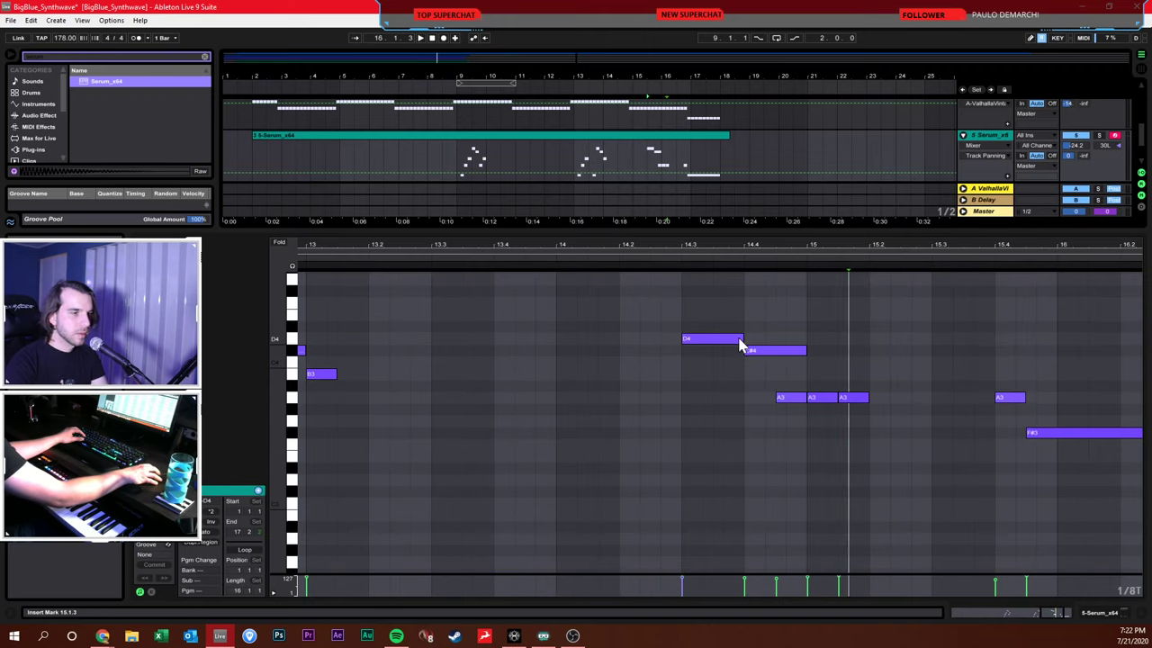
# Shorten the third phrase's D4, move C#4 earlier to follow it, extend the first A3's start back to meet C#4, and audition
pyautogui.moveTo(742, 337); pyautogui.dragTo(768, 399)
pyautogui.click(749, 409)
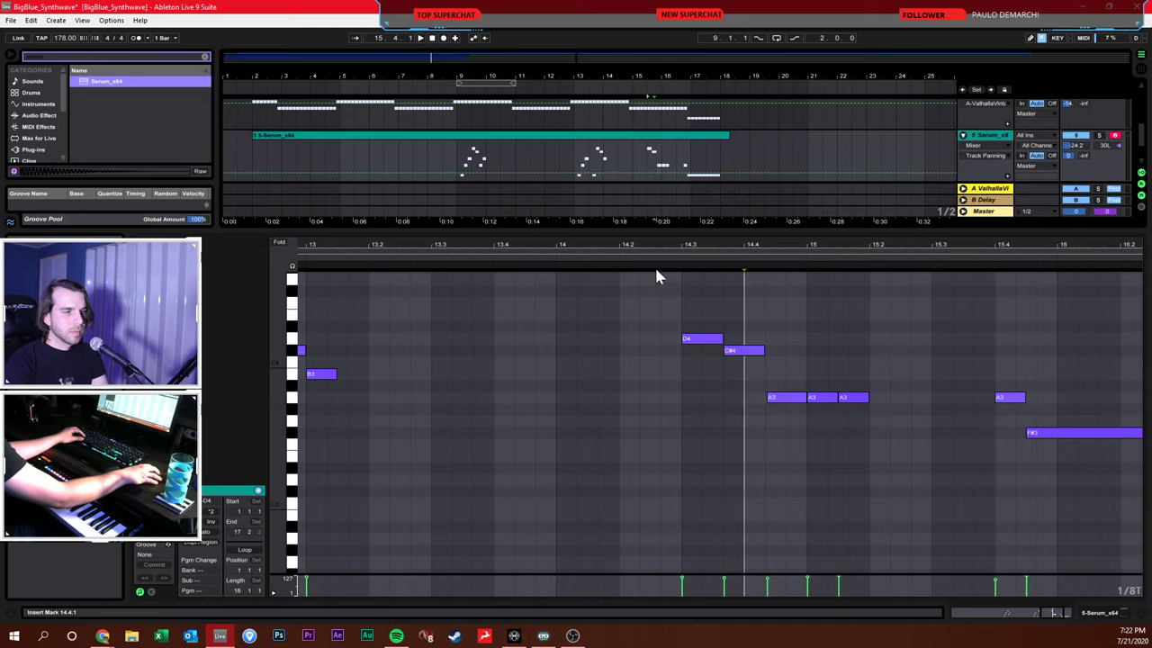
pyautogui.click(656, 268)
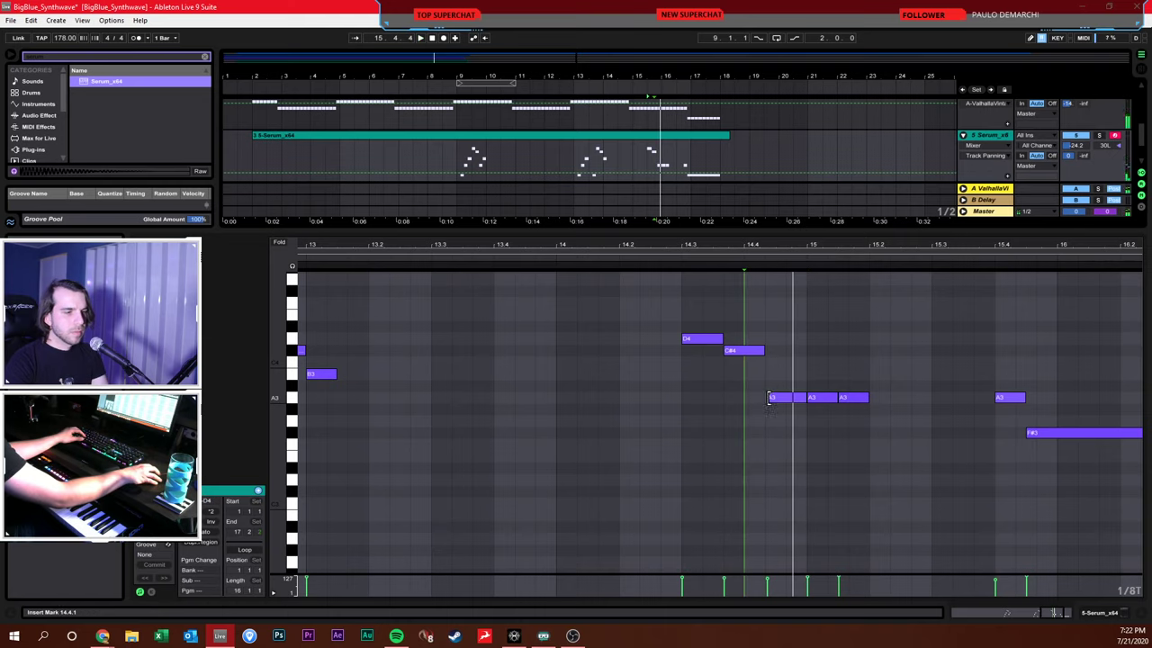
pyautogui.moveTo(768, 399); pyautogui.dragTo(763, 399)
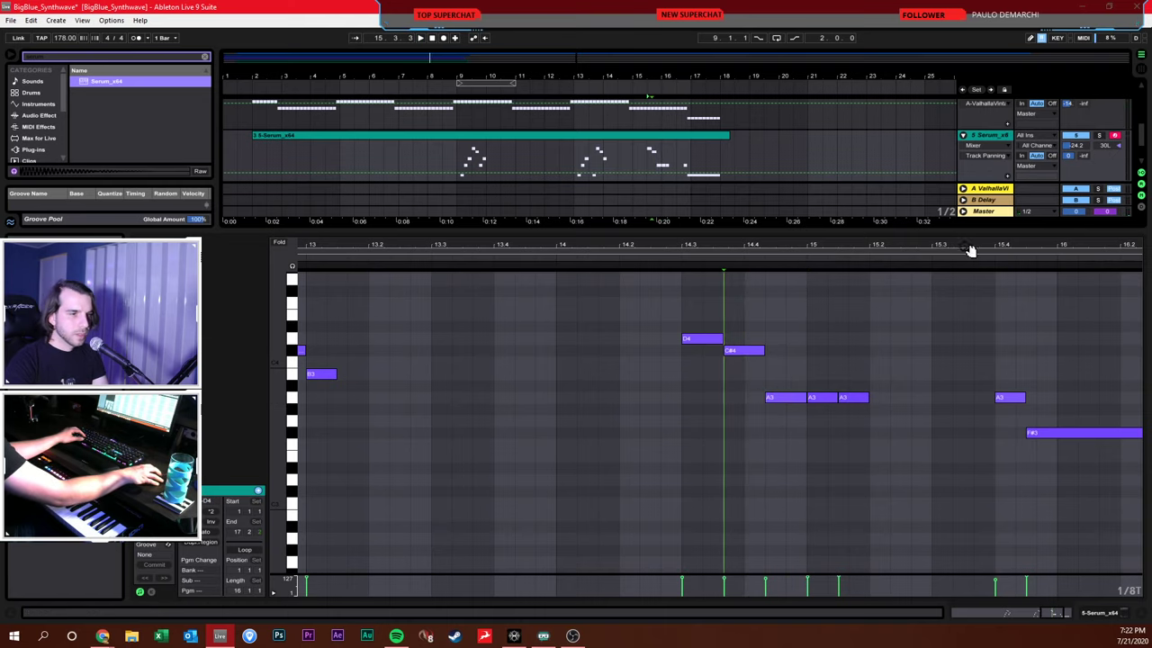
# Play the whole arrangement from bar 1 with both lead tracks in the mix
pyautogui.moveTo(966, 235); pyautogui.dragTo(990, 532)
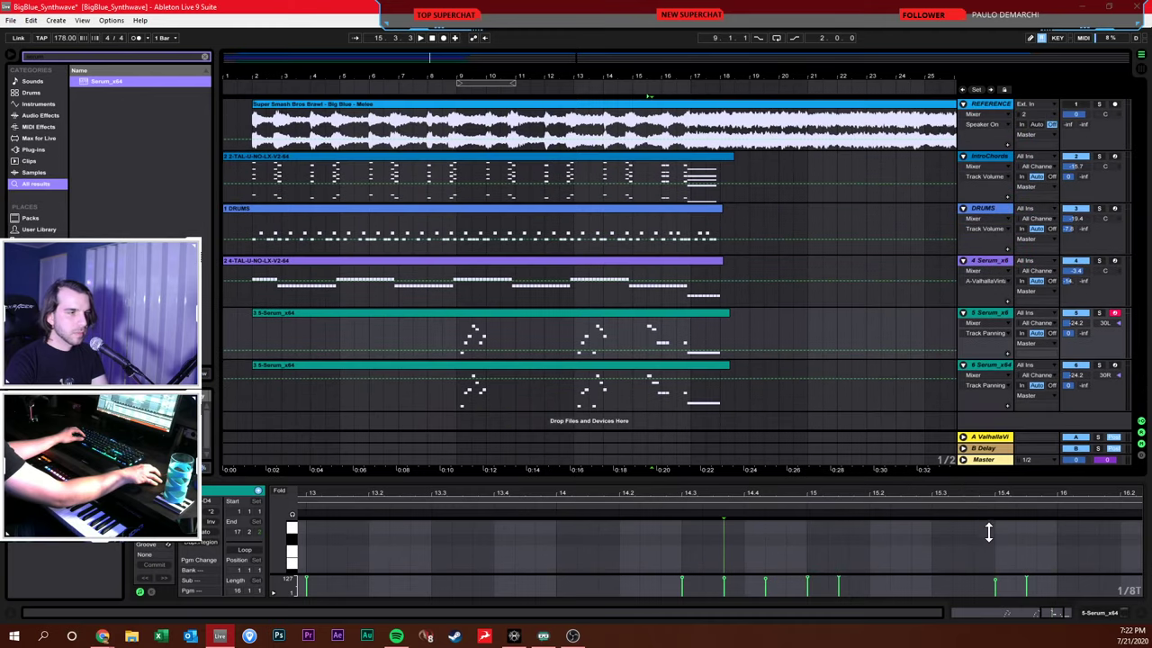
pyautogui.click(254, 327)
pyautogui.click(432, 39)
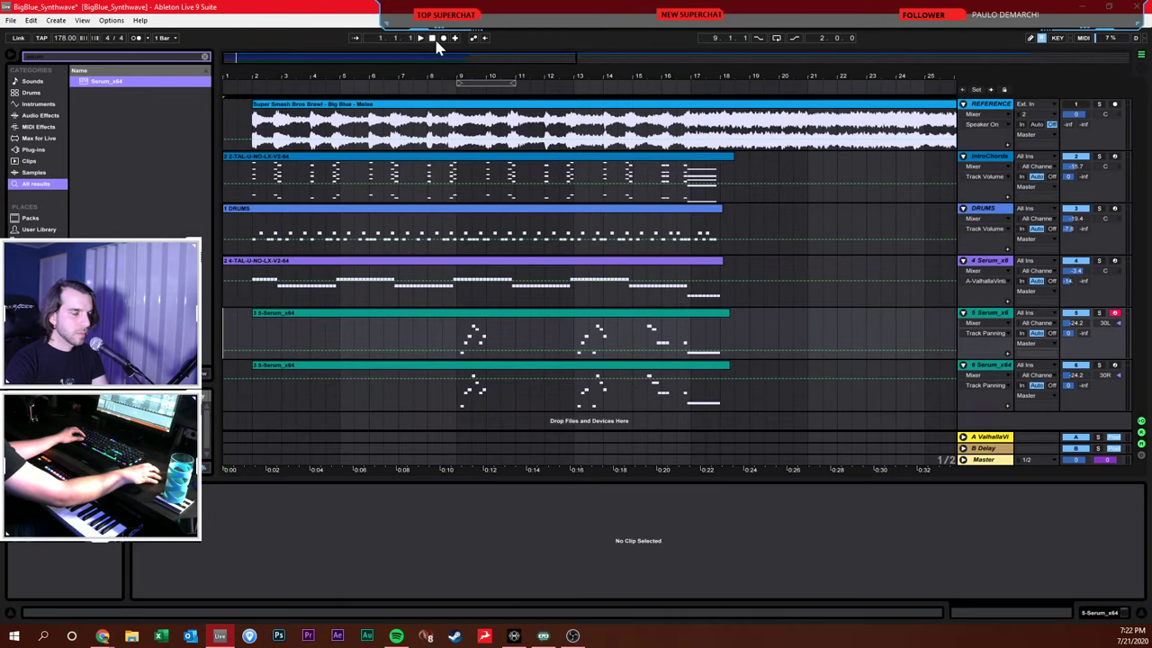
pyautogui.press('space')
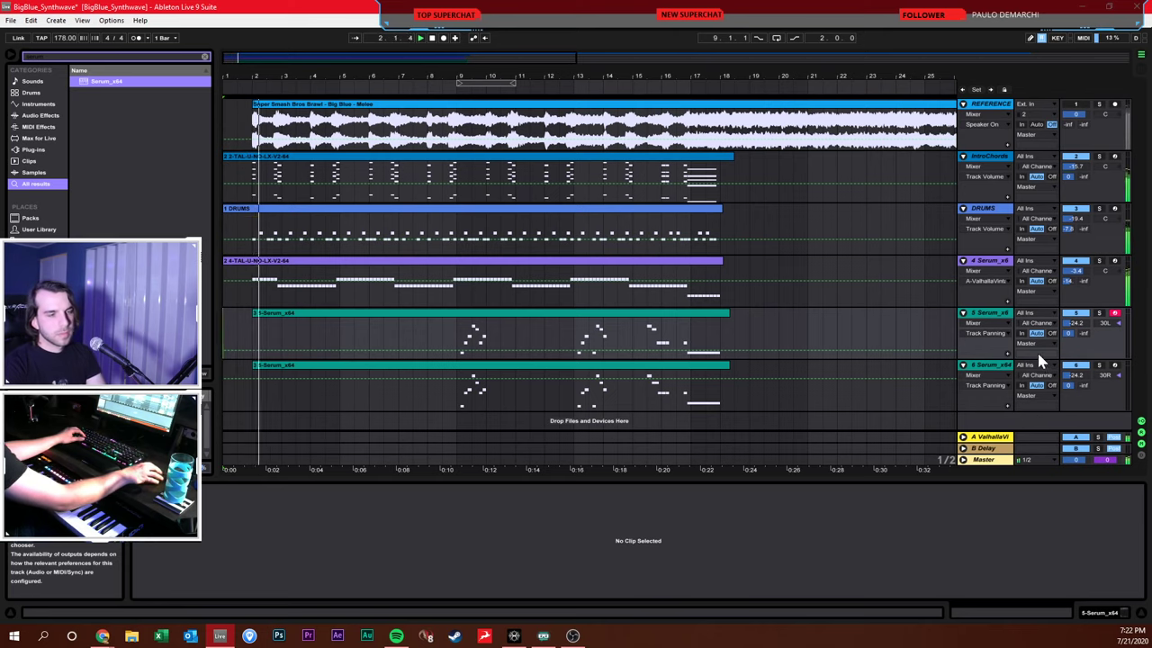
# Try to duplicate the IntroChords track
pyautogui.click(989, 159)
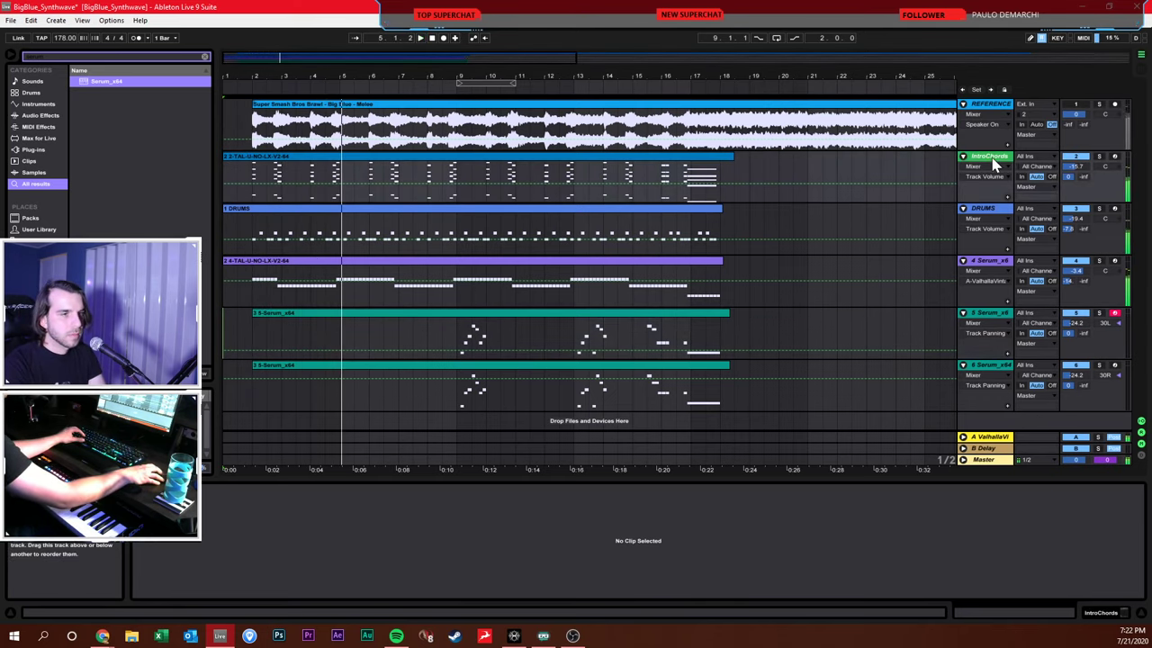
pyautogui.hotkey('ctrl', 'd')
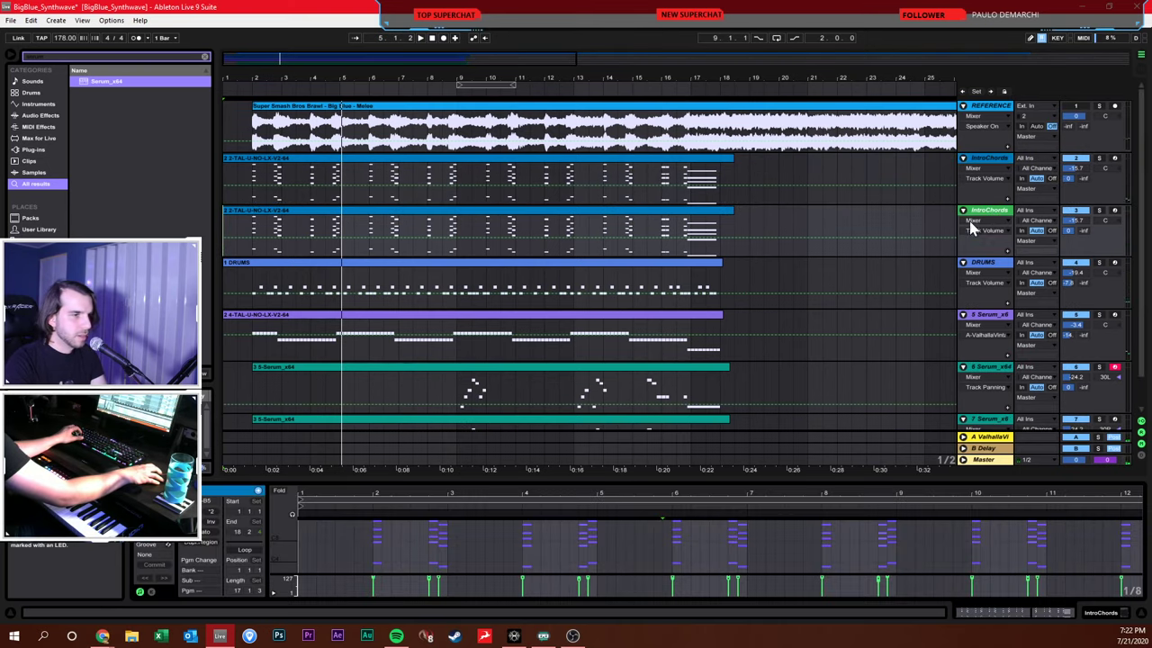
pyautogui.hotkey('ctrl', 'z')
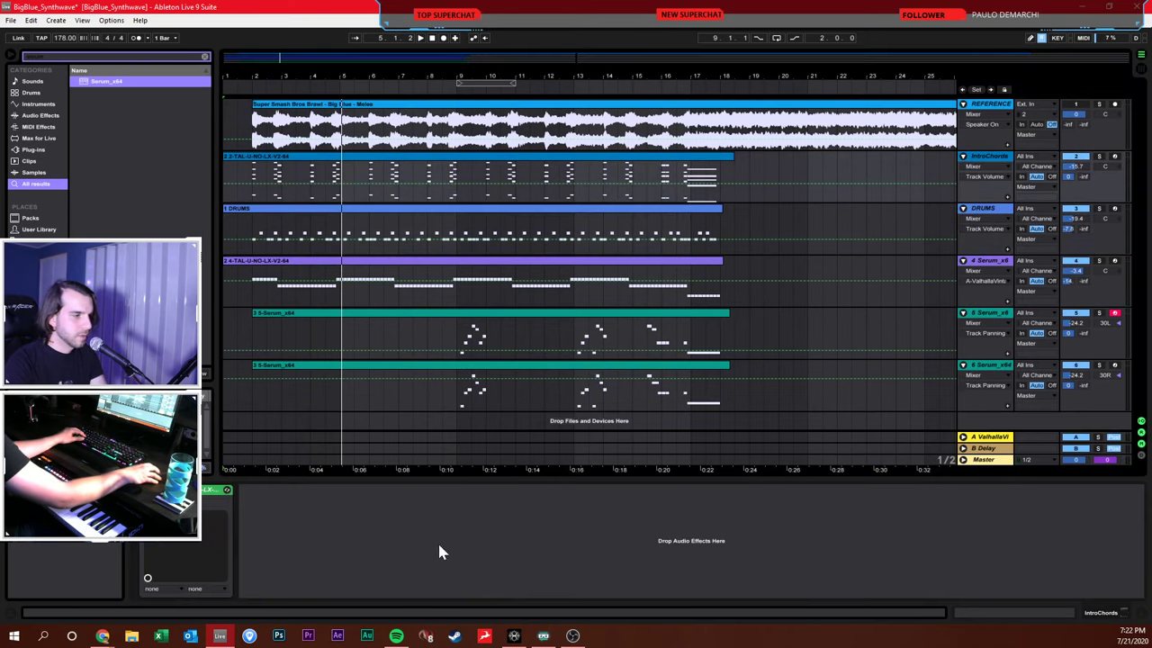
# Group the IntroChords track's TAL-U-NO-LX synth into an instrument rack and show the rack's chain list
pyautogui.rightClick(192, 489)
pyautogui.click(249, 558)
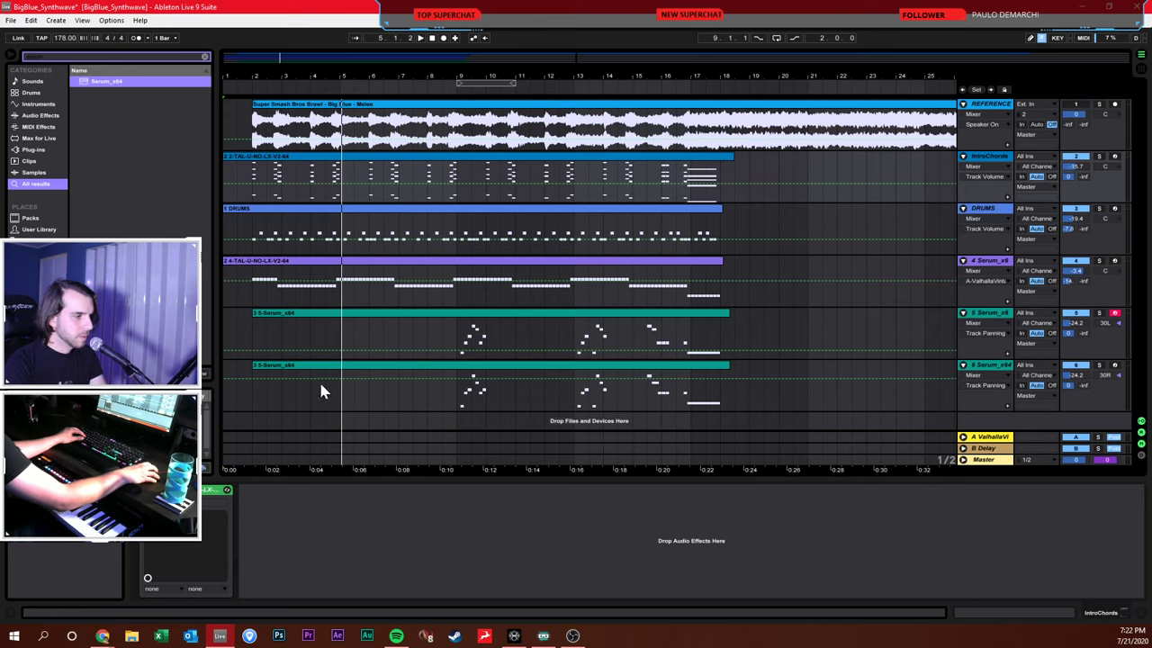
pyautogui.hotkey('ctrl', 'g')
pyautogui.click(145, 508)
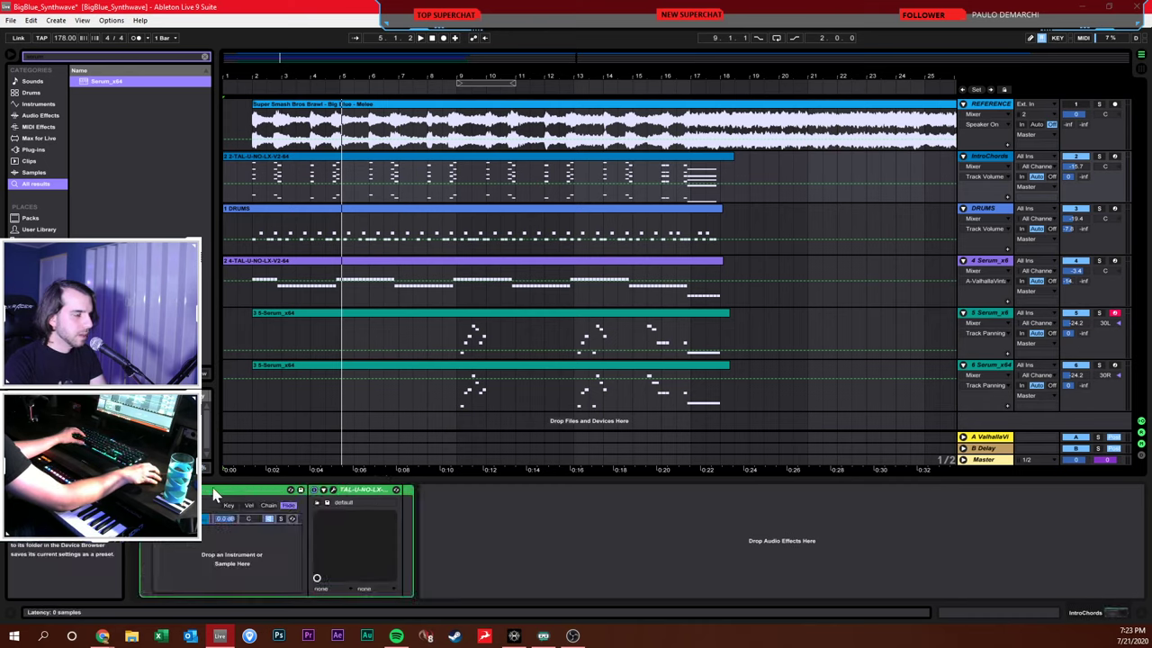
# Search the browser for Serum and add Serum_x64 as a second chain in the IntroChords rack
pyautogui.click(206, 58)
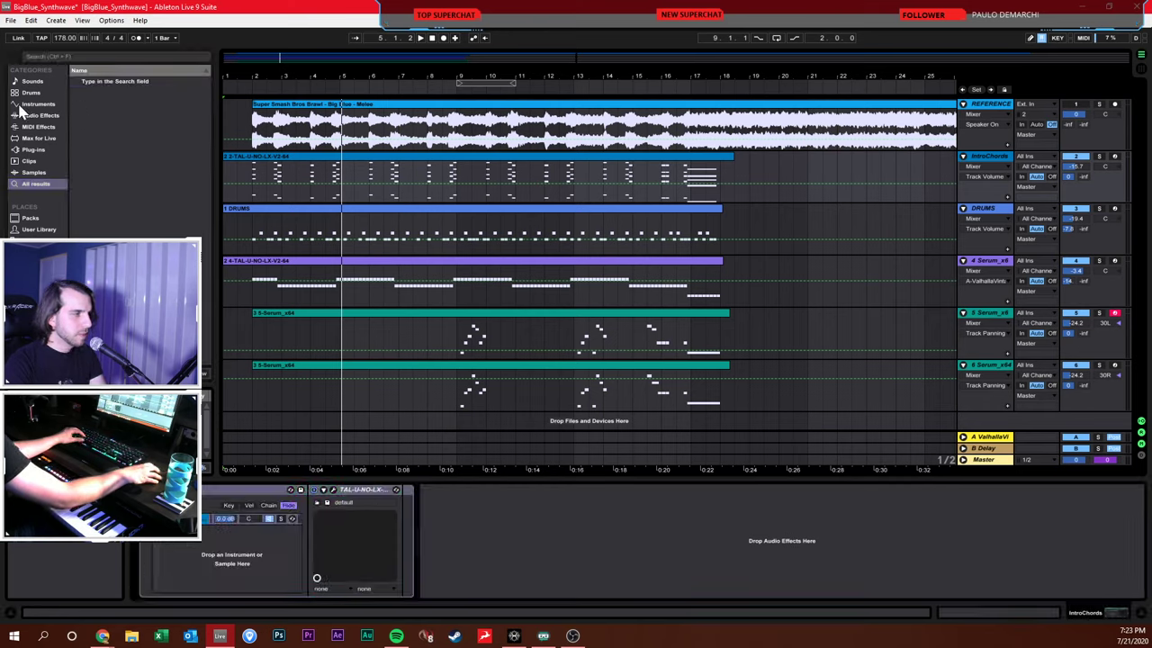
pyautogui.moveTo(223, 519); pyautogui.dragTo(230, 534)
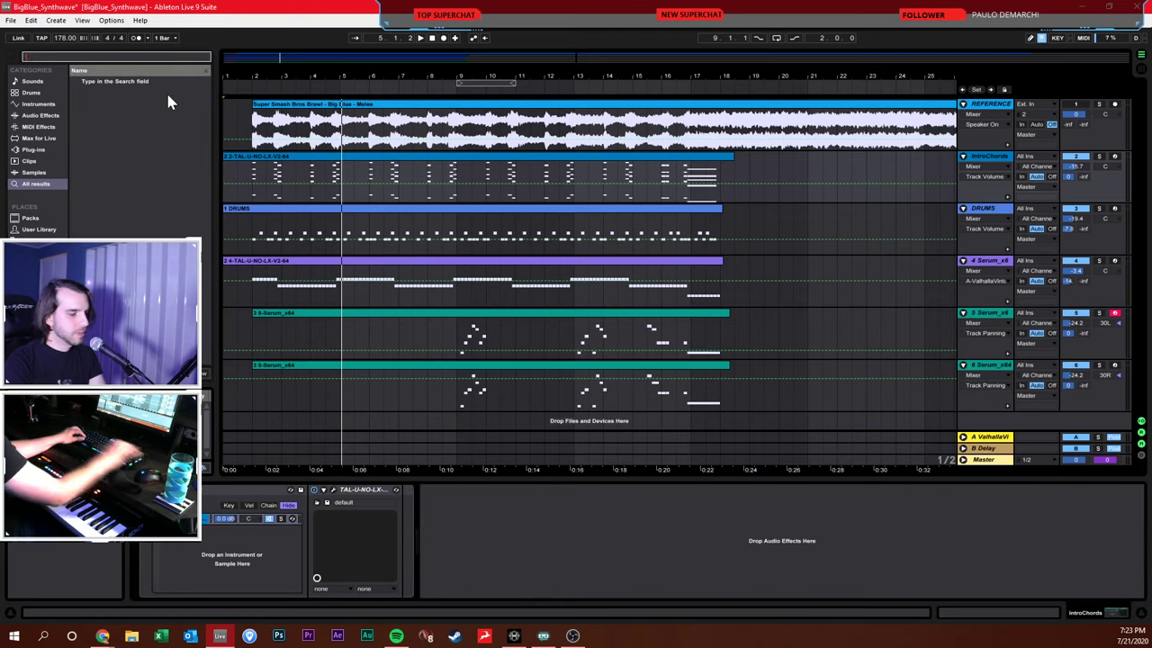
pyautogui.hotkey('ctrl', 'f')
pyautogui.write('serum')
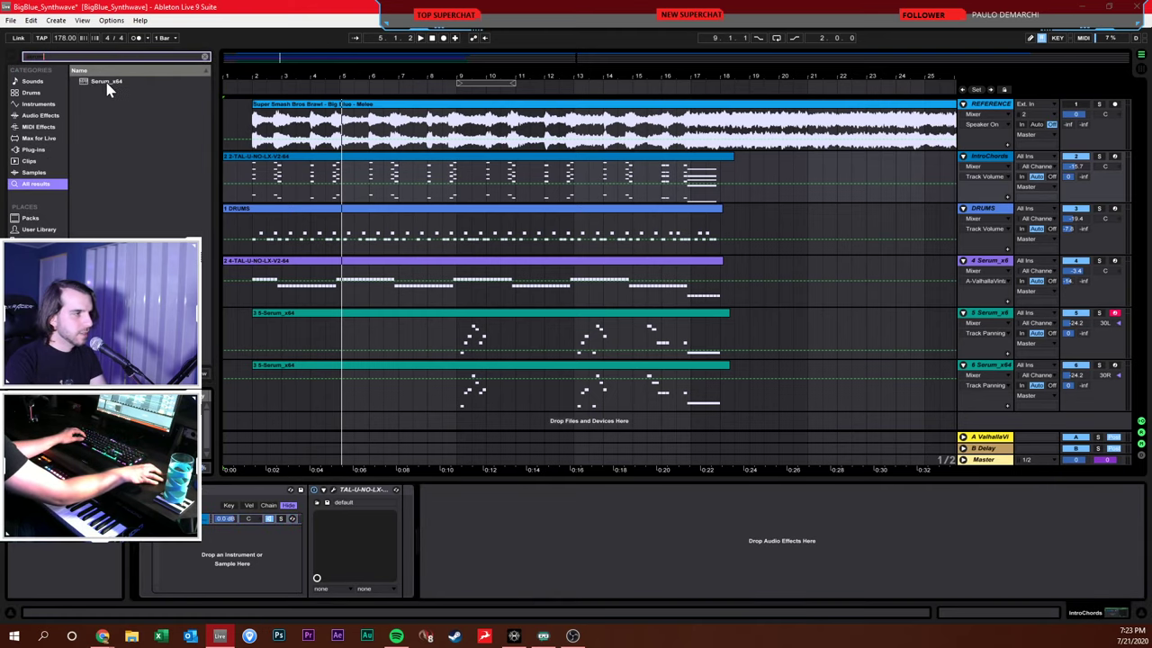
pyautogui.moveTo(107, 82); pyautogui.dragTo(232, 547)
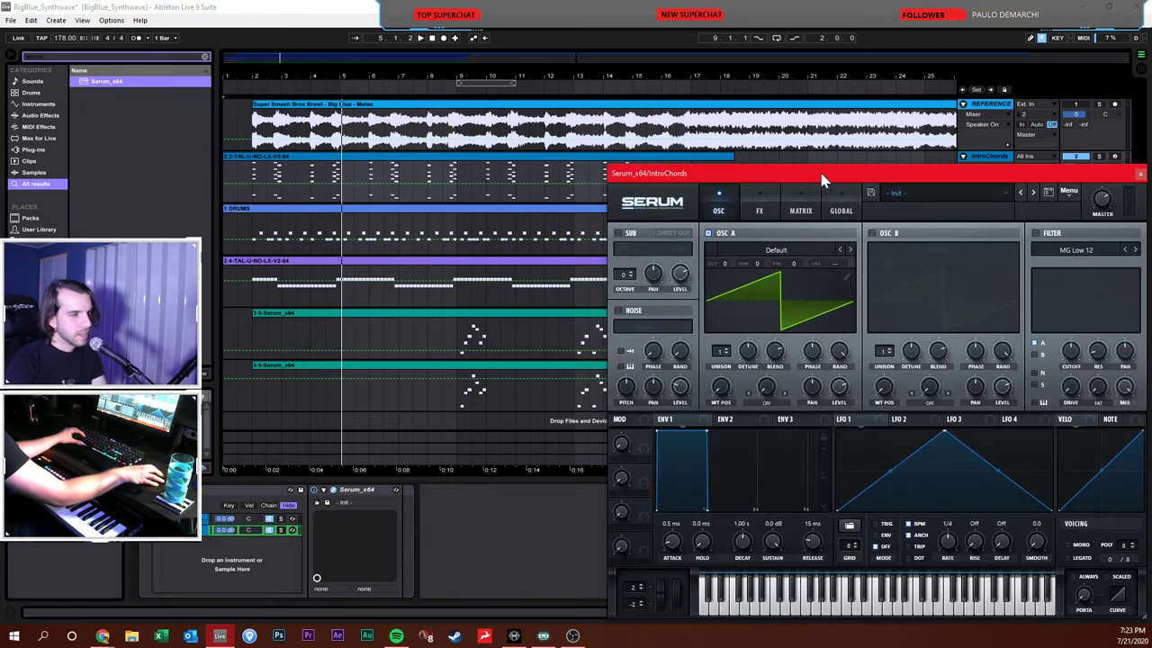
pyautogui.moveTo(822, 178); pyautogui.dragTo(525, 115)
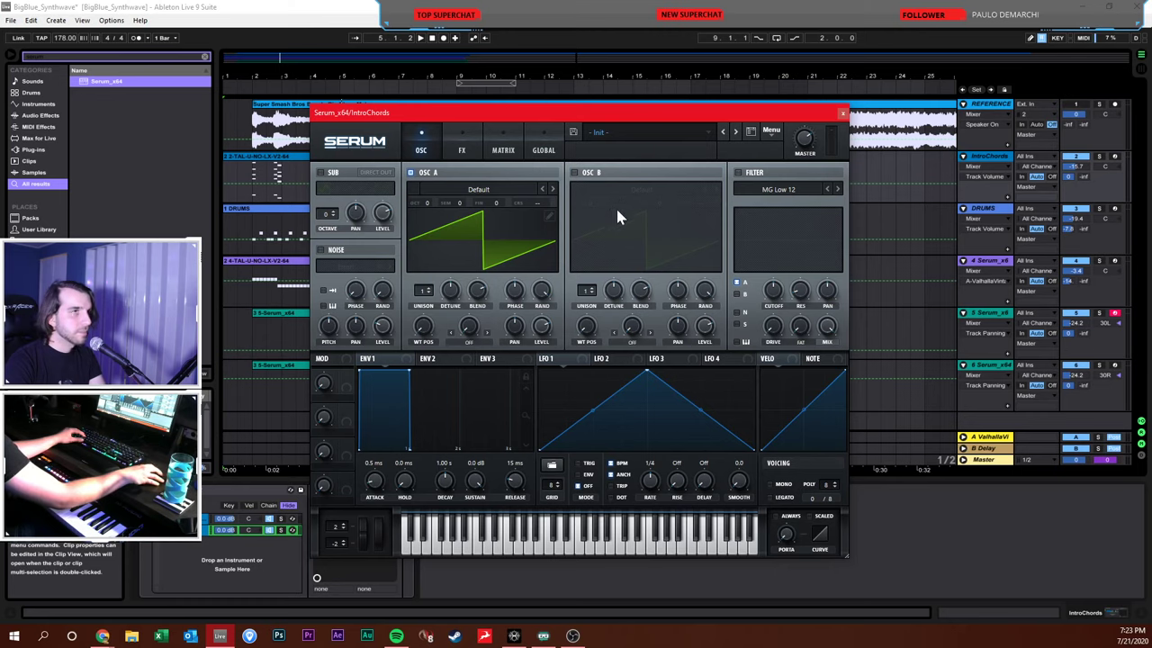
# Set the new Serum's oscillator A unison to 13 and solo the IntroChords track during playback
pyautogui.moveTo(421, 301); pyautogui.dragTo(436, 226)
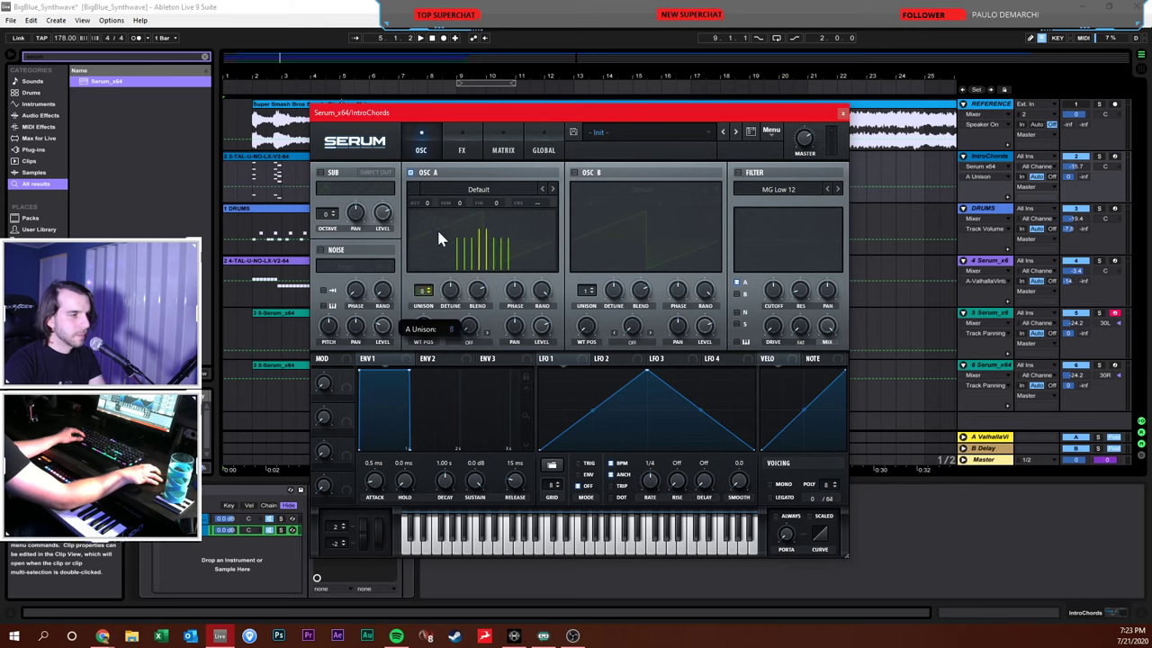
pyautogui.press('space')
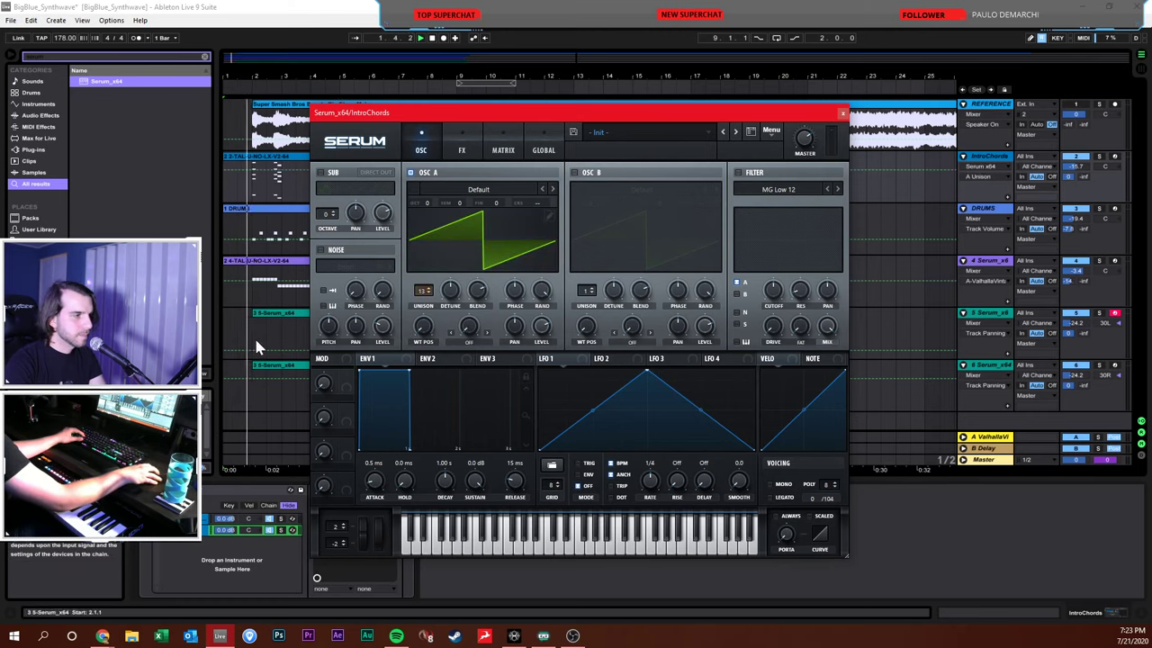
pyautogui.click(1097, 157)
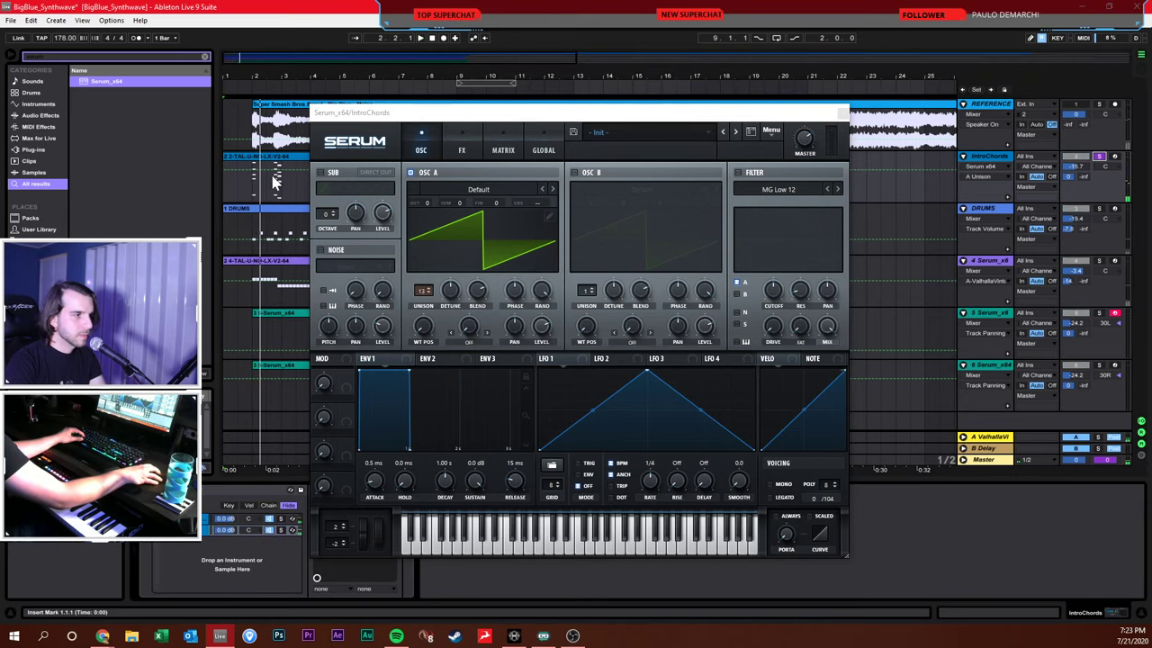
# Loop four bars of the IntroChords track starting at bar 2 and play the layered chords
pyautogui.moveTo(386, 113); pyautogui.dragTo(601, 202)
pyautogui.moveTo(253, 184); pyautogui.dragTo(357, 198)
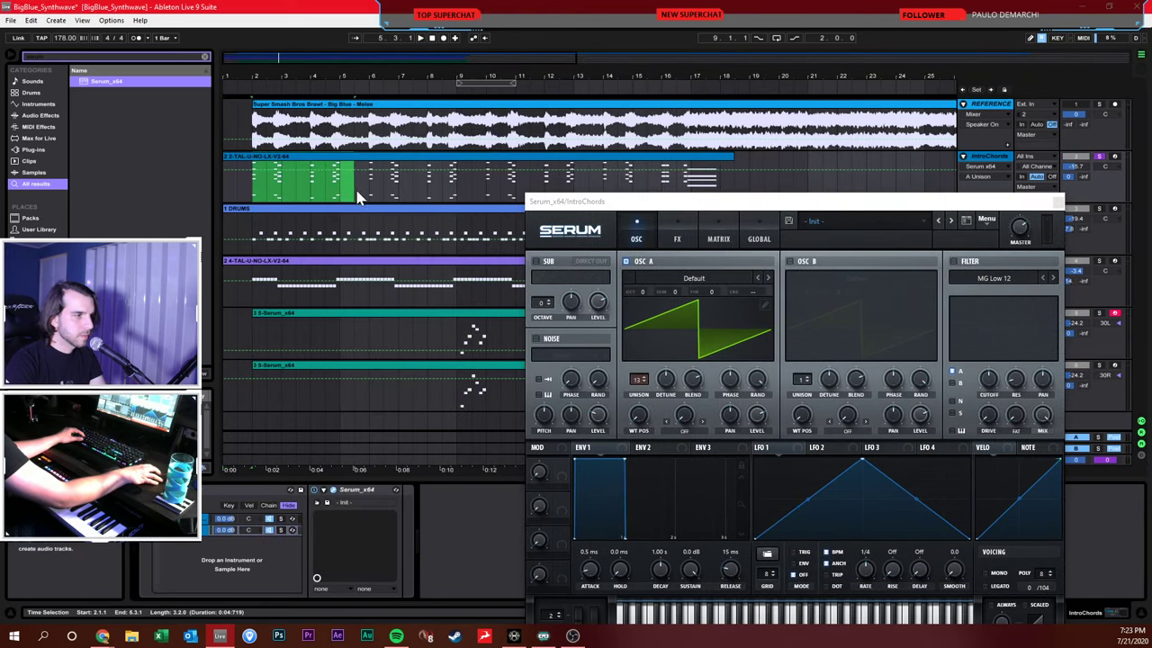
pyautogui.hotkey('ctrl', 'l')
pyautogui.press('space')
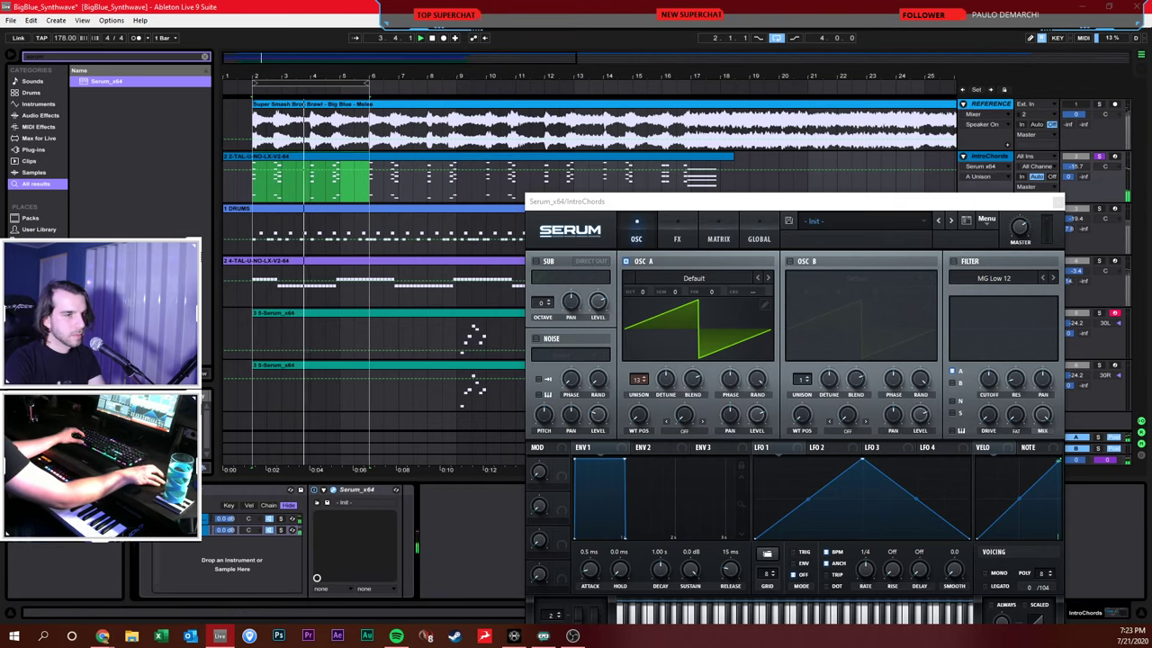
# Close the Serum window and record an eight-bar bass part of B1 and A1 notes on the fourth track from bar 18
pyautogui.click(946, 201)
pyautogui.click(1059, 202)
pyautogui.click(442, 39)
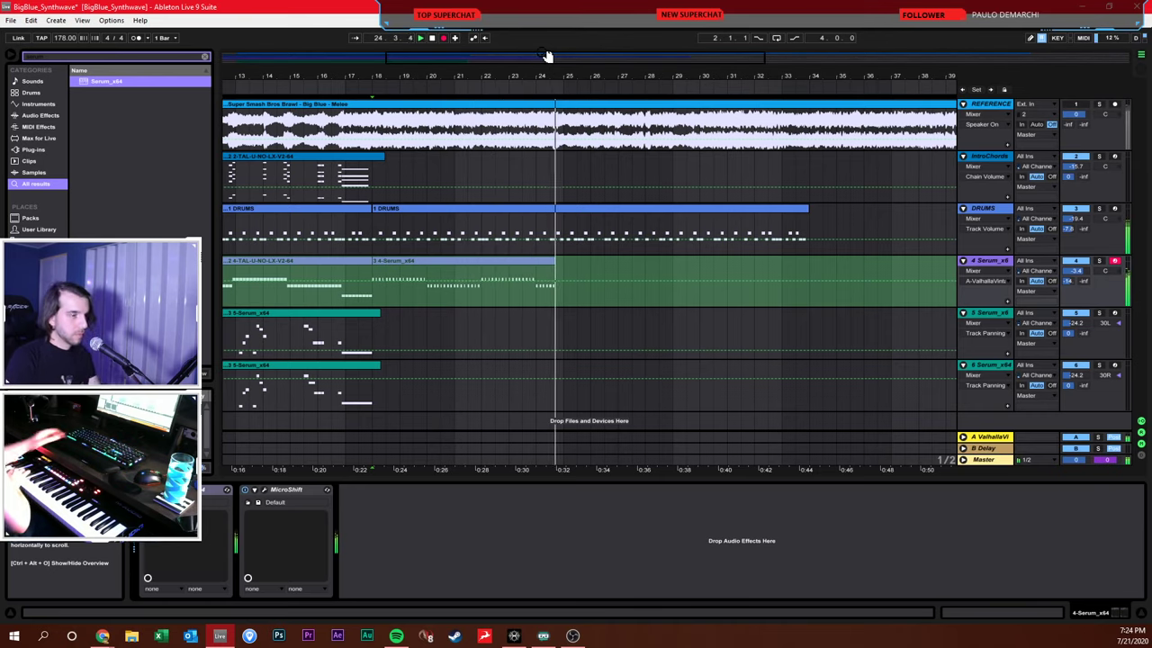
pyautogui.press('space')
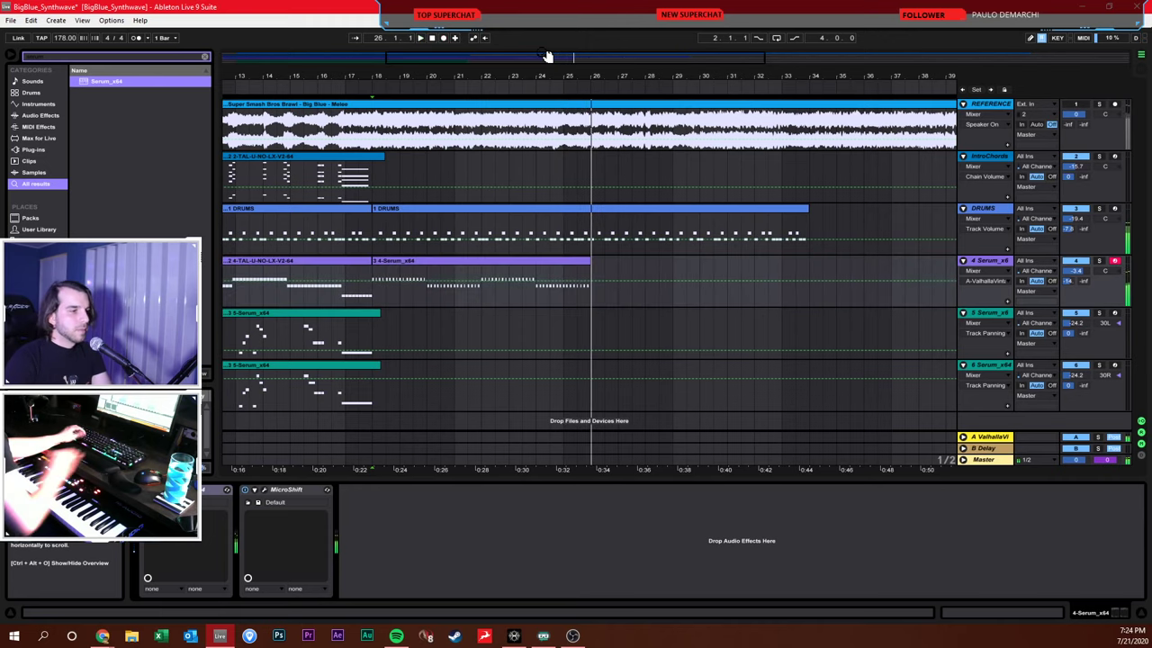
# Select all notes in the recorded bass clip, set the grid to 1/8, and quantize them to full eighth-note lengths
pyautogui.click(432, 270)
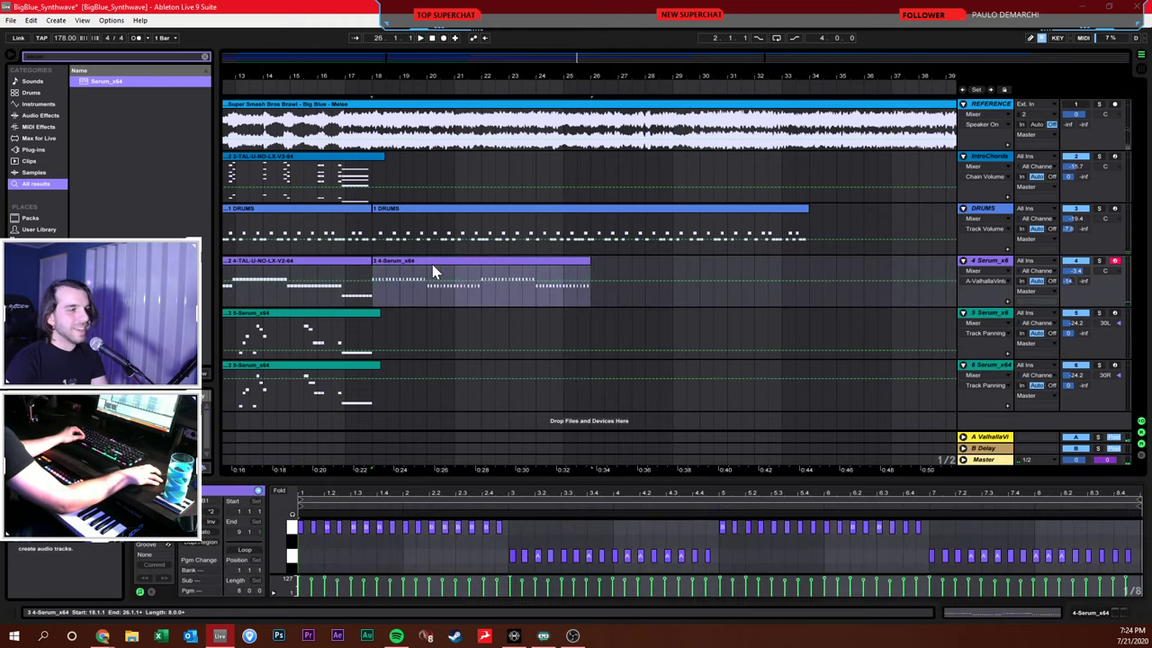
pyautogui.click(566, 477)
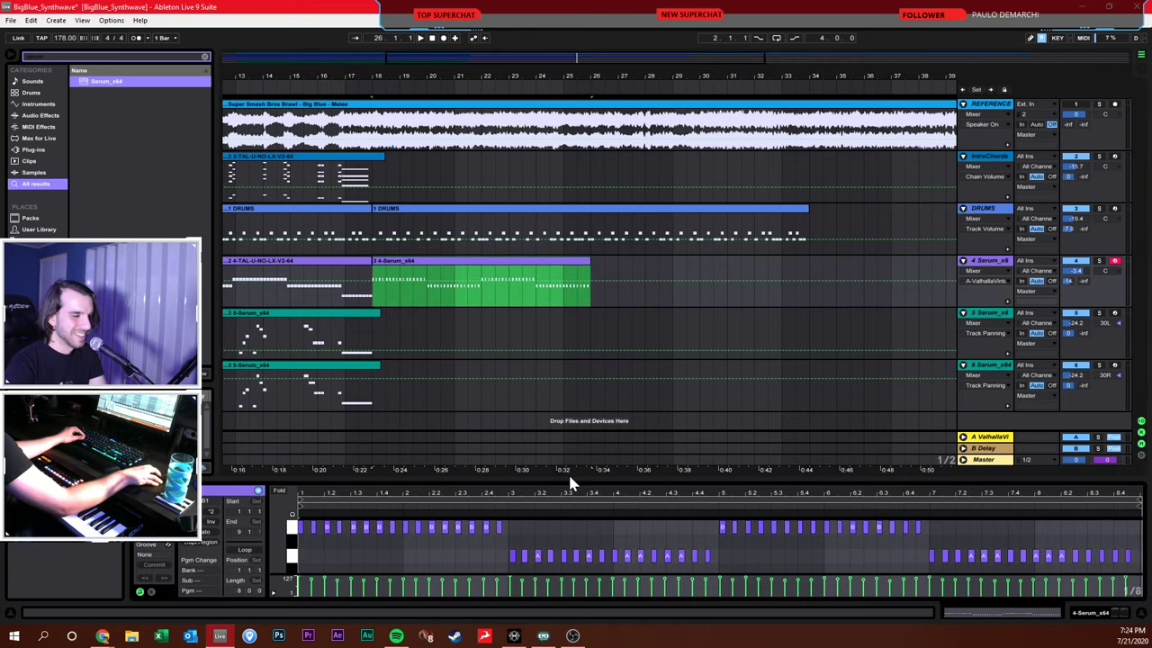
pyautogui.moveTo(567, 478); pyautogui.dragTo(585, 252)
pyautogui.hotkey('ctrl', 'a')
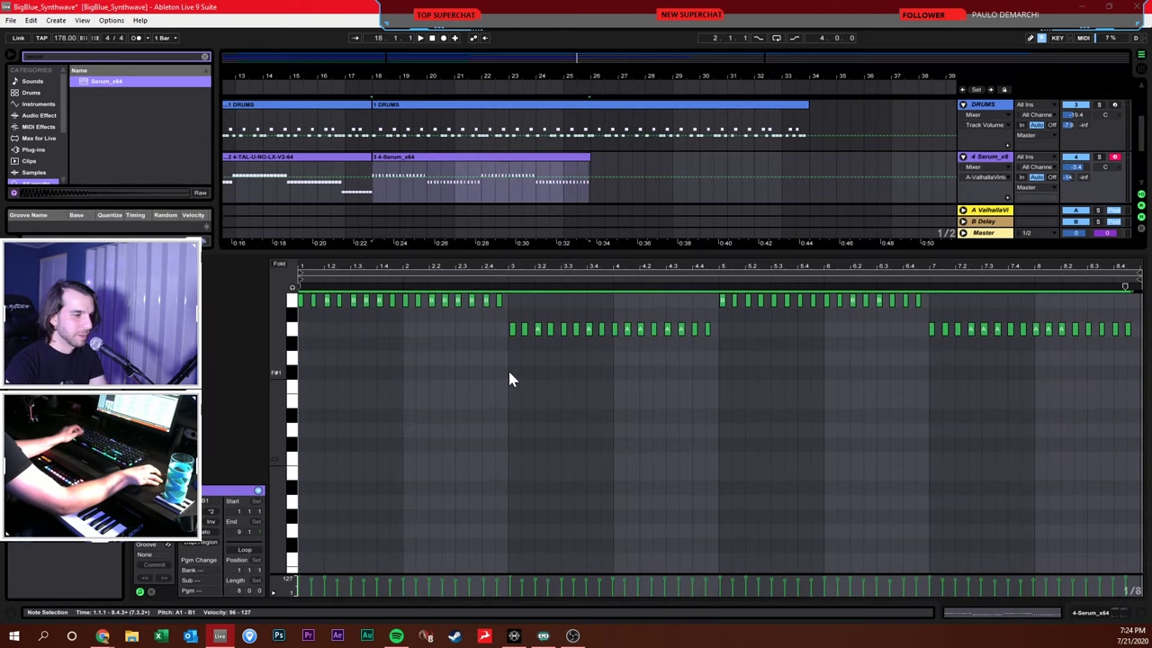
pyautogui.rightClick(507, 368)
pyautogui.click(558, 551)
pyautogui.rightClick(558, 553)
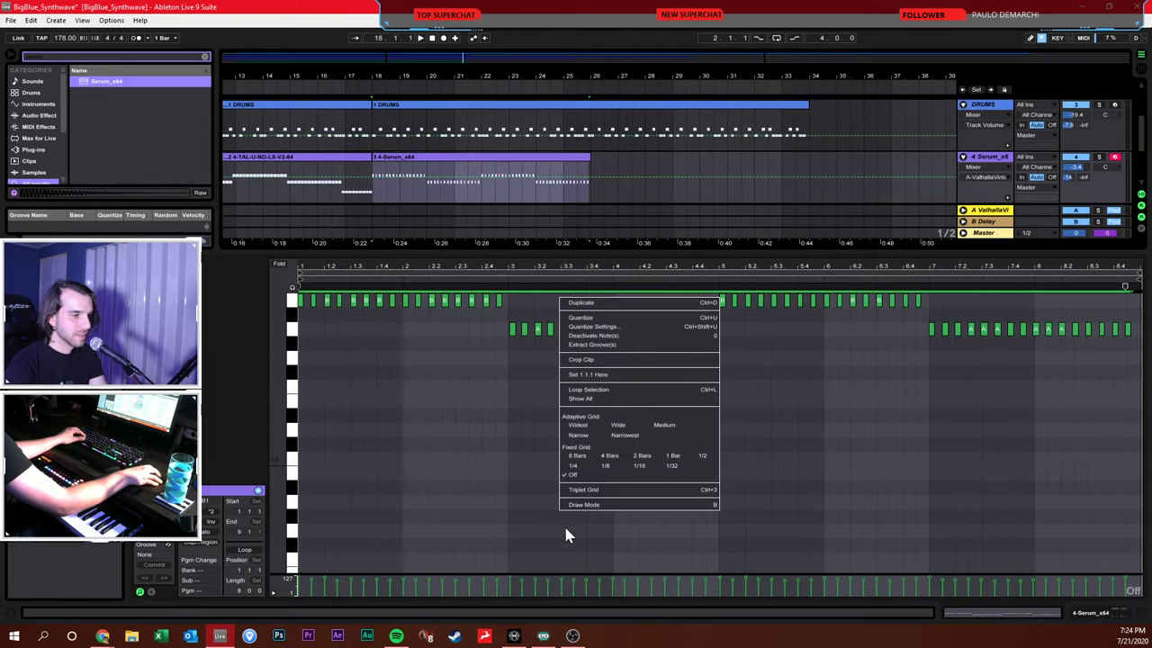
pyautogui.click(584, 469)
pyautogui.click(574, 396)
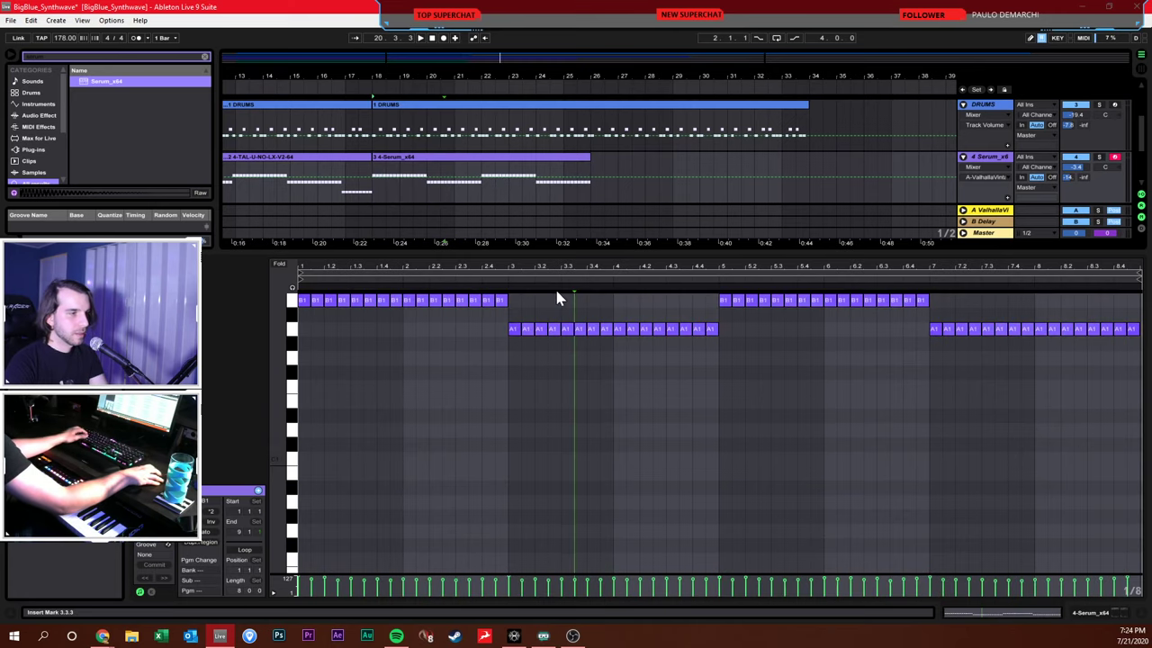
pyautogui.moveTo(566, 253); pyautogui.dragTo(504, 475)
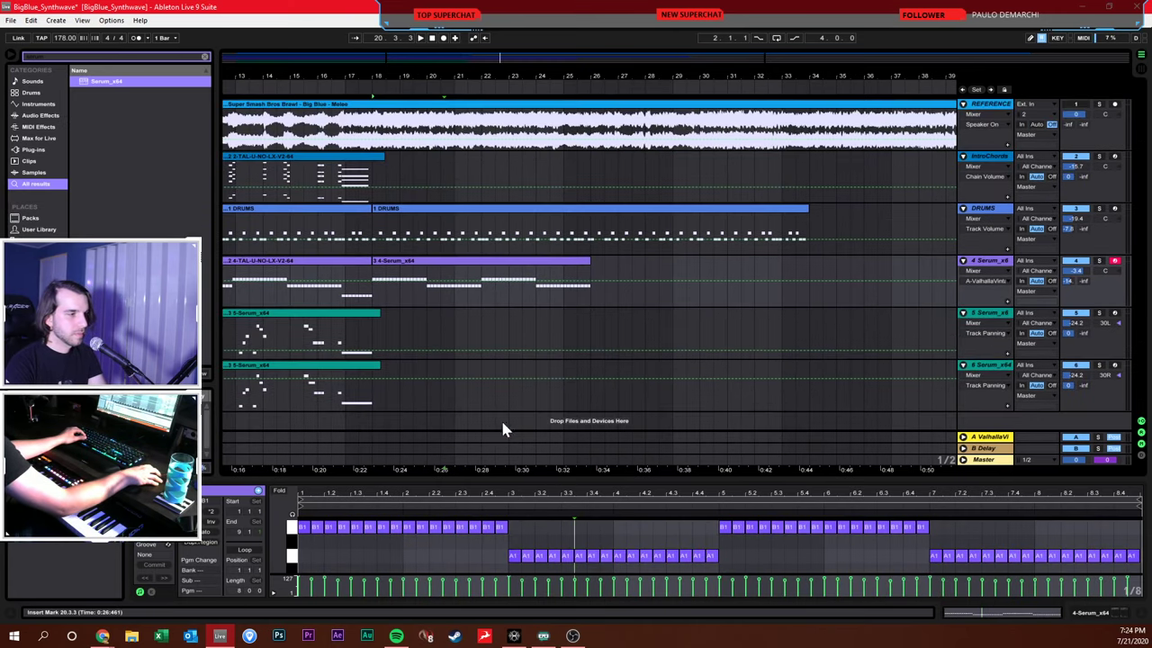
# Insert a new MIDI track below the fourth track and load Serum_x64 on it
pyautogui.click(441, 333)
pyautogui.click(996, 270)
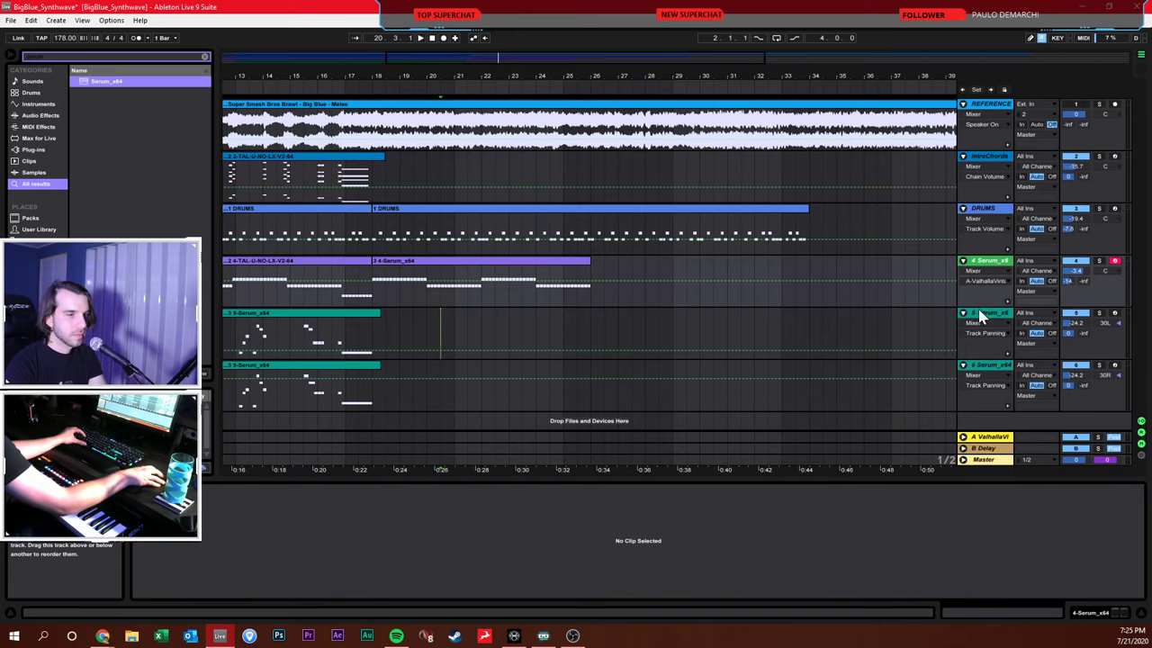
pyautogui.click(981, 313)
pyautogui.click(985, 275)
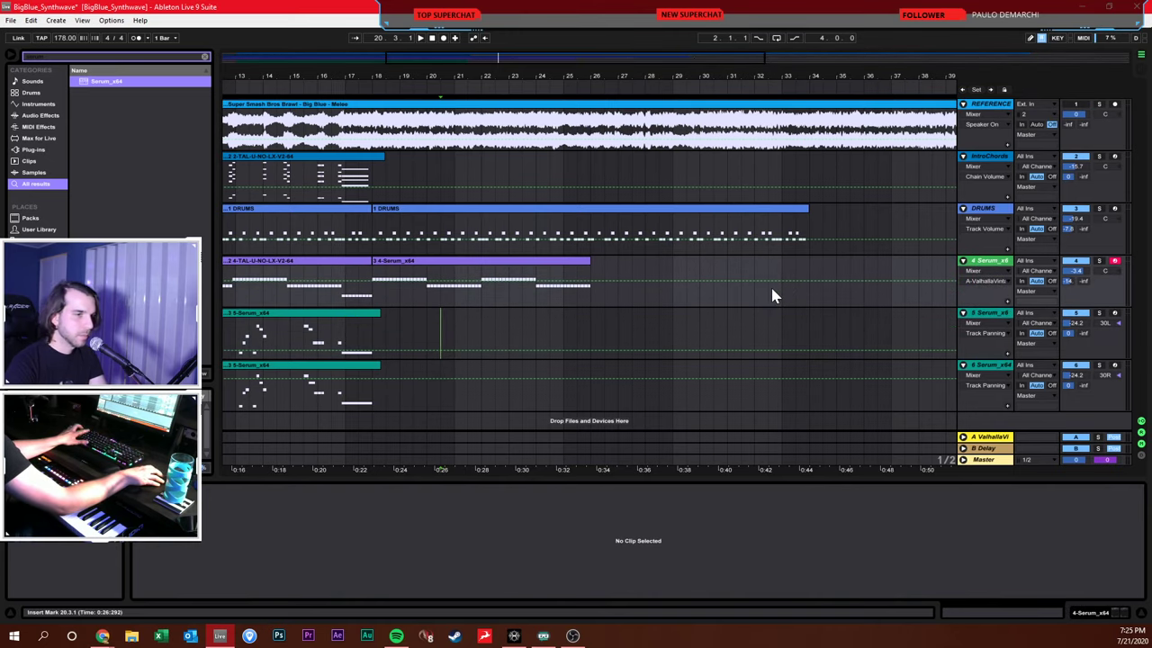
pyautogui.hotkey('ctrl', 'shift', 't')
pyautogui.moveTo(106, 81); pyautogui.dragTo(177, 156)
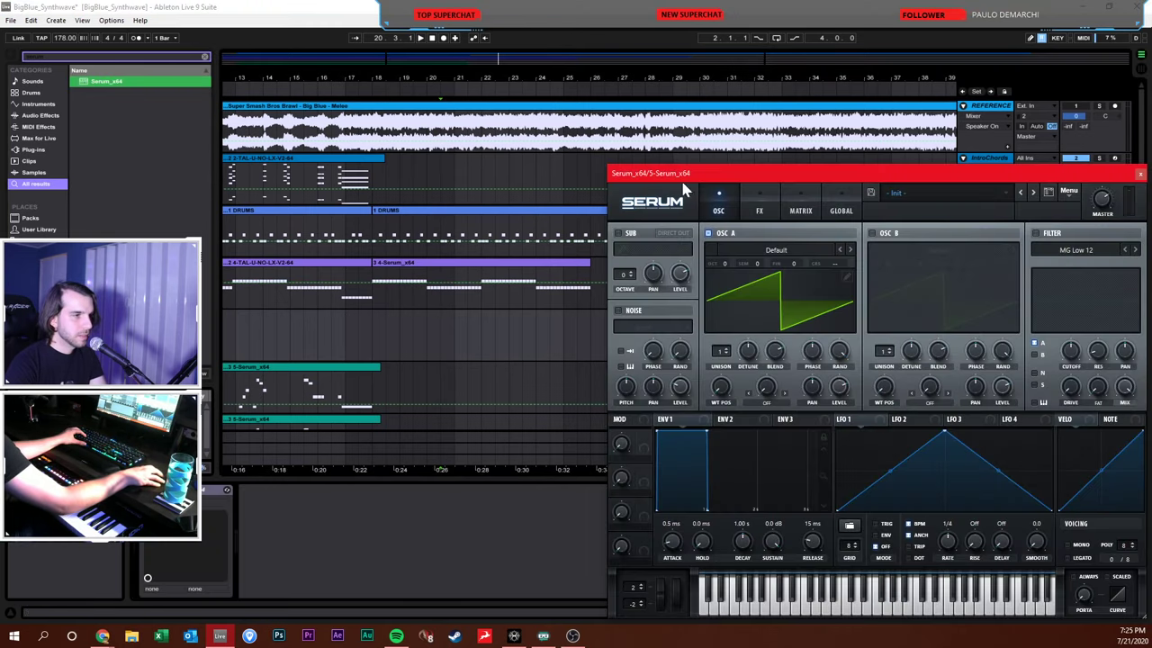
pyautogui.moveTo(687, 176); pyautogui.dragTo(356, 93)
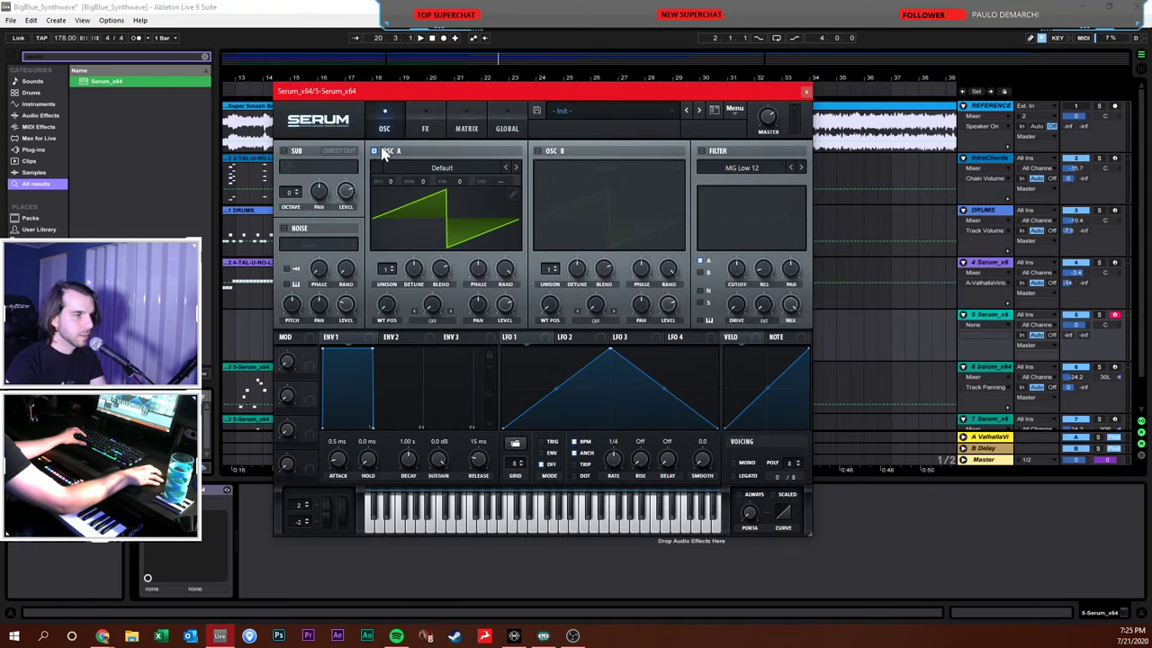
# Set oscillator A of the new Serum to 11 unison voices and lower its detune to about 0.12
pyautogui.moveTo(387, 269); pyautogui.dragTo(385, 179)
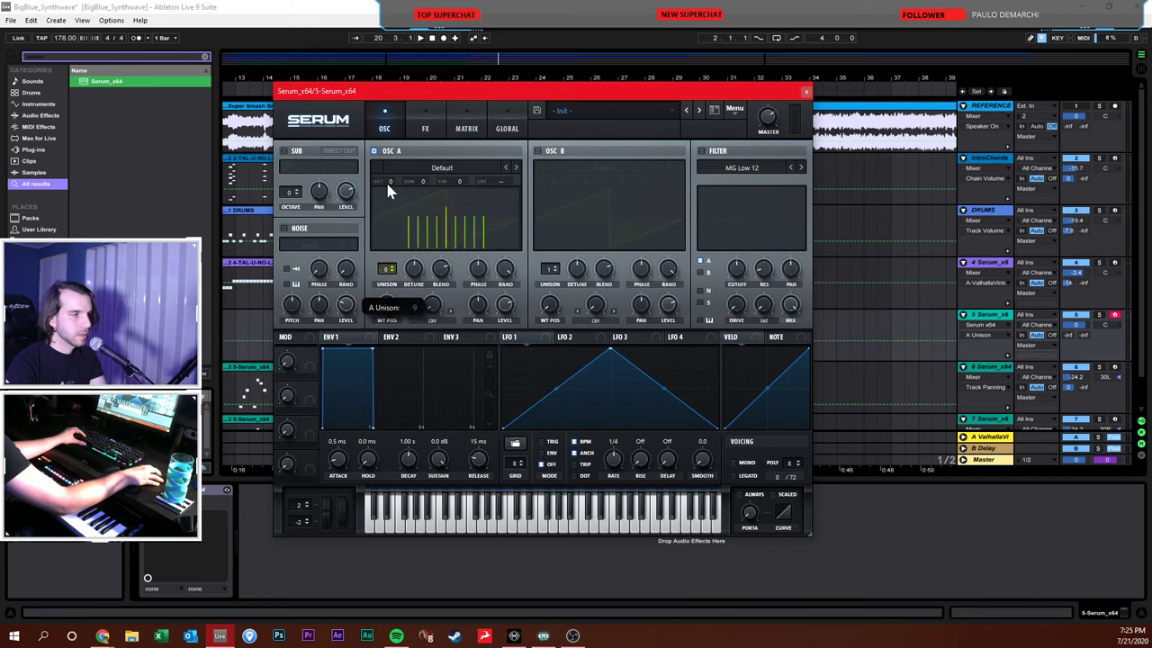
pyautogui.rightClick(385, 179)
pyautogui.click(428, 246)
pyautogui.moveTo(413, 268); pyautogui.dragTo(405, 281)
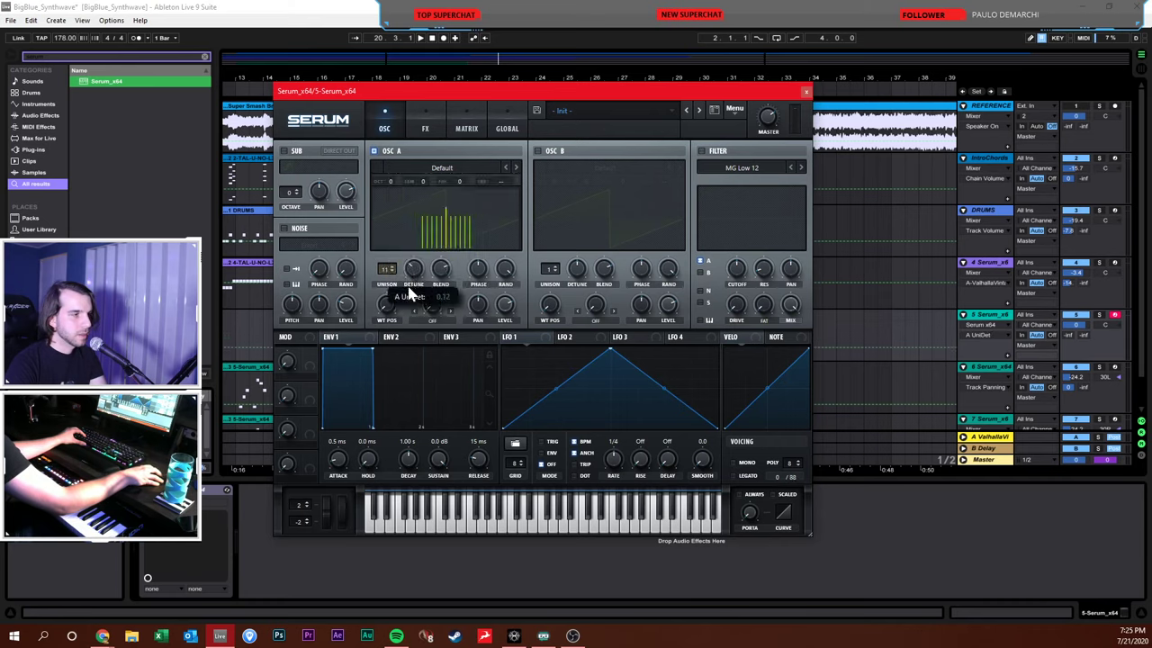
# Enable the MG Low 12 filter and adjust its cutoff, and set envelope 1 to a 383 ms attack and 663 ms release
pyautogui.click(701, 150)
pyautogui.moveTo(736, 268); pyautogui.dragTo(736, 276)
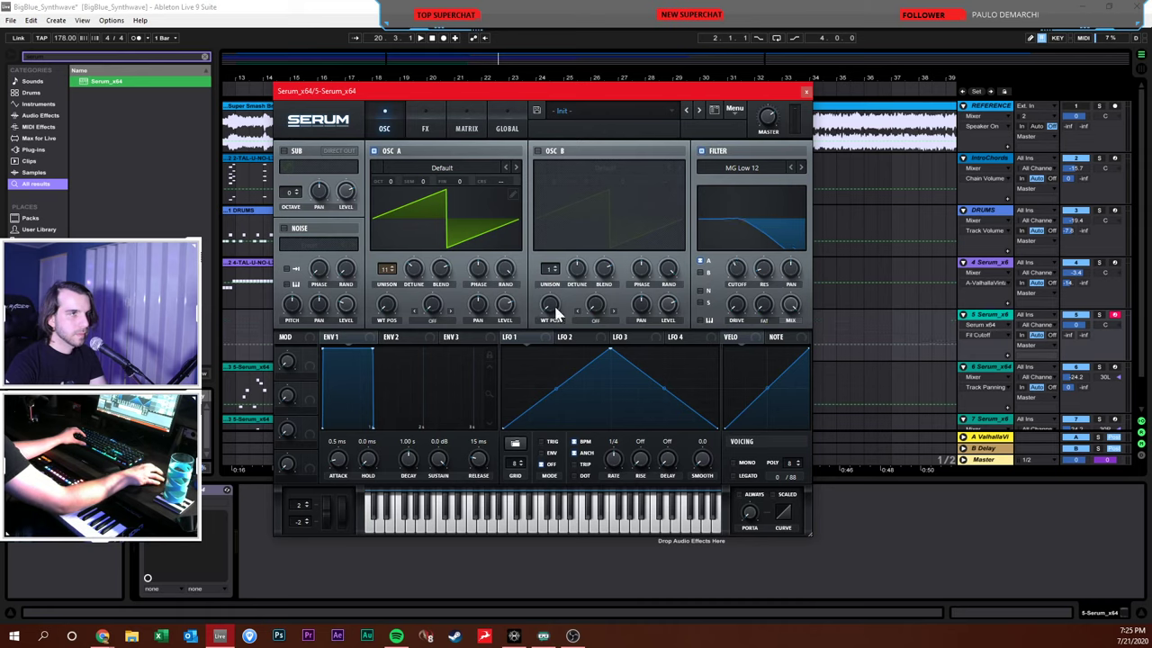
pyautogui.moveTo(347, 450); pyautogui.dragTo(349, 415)
pyautogui.moveTo(477, 457); pyautogui.dragTo(478, 412)
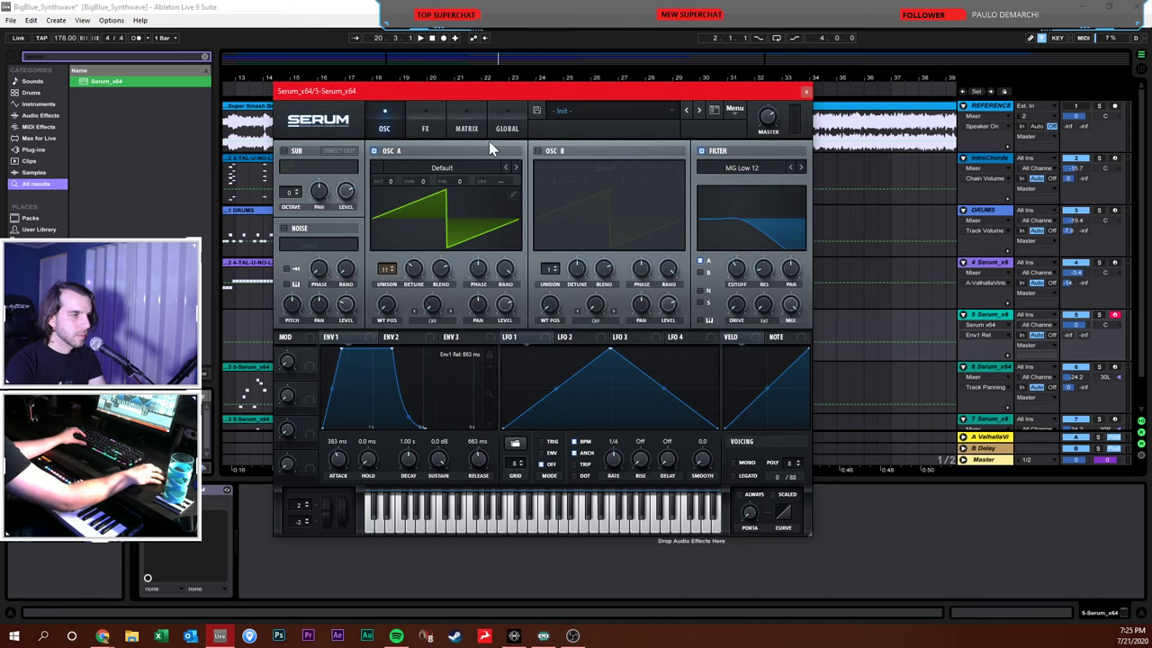
# Enable Serum's reverb effect with a mix of about 31% and return to the oscillator page
pyautogui.click(466, 128)
pyautogui.click(425, 128)
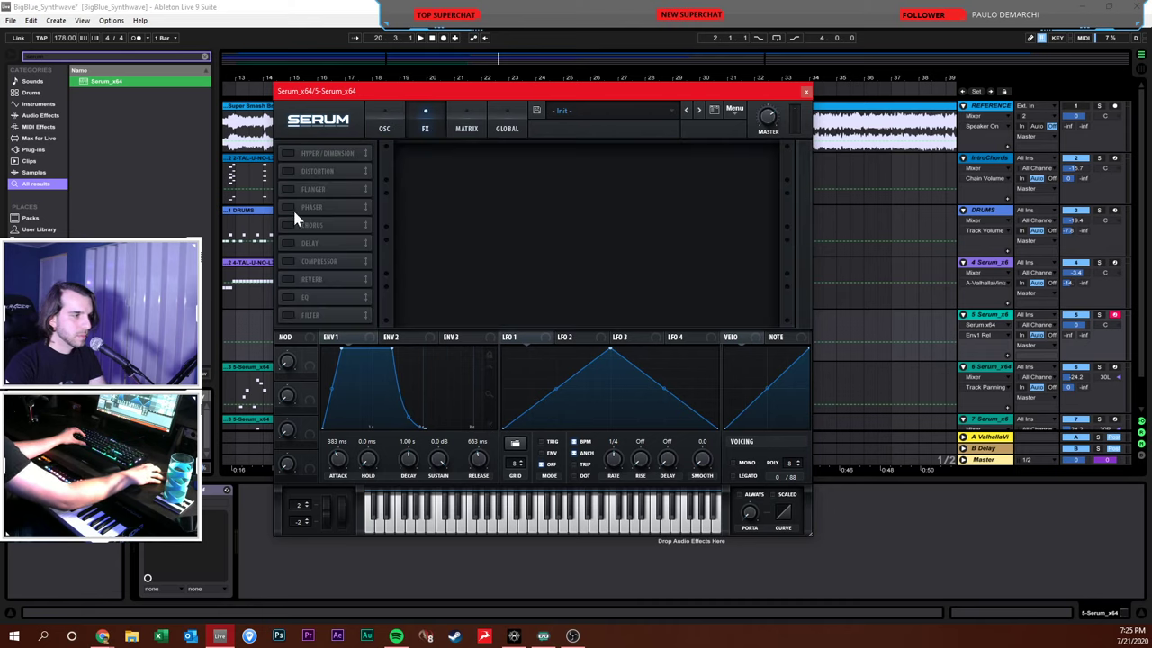
pyautogui.click(289, 281)
pyautogui.click(753, 160)
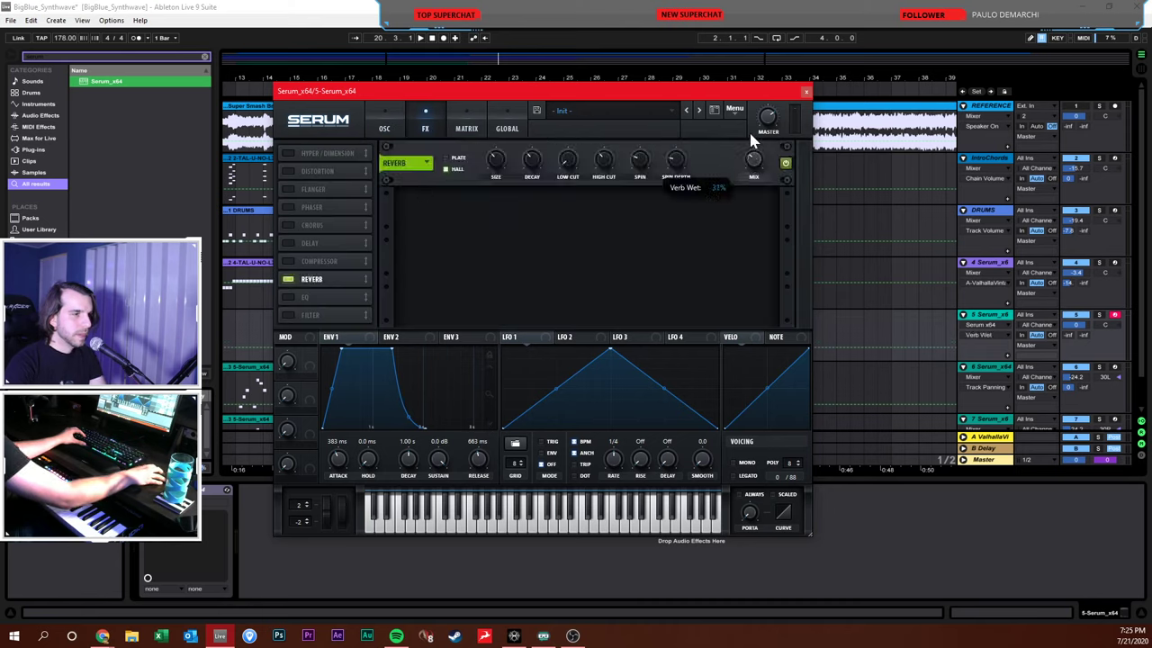
pyautogui.click(384, 126)
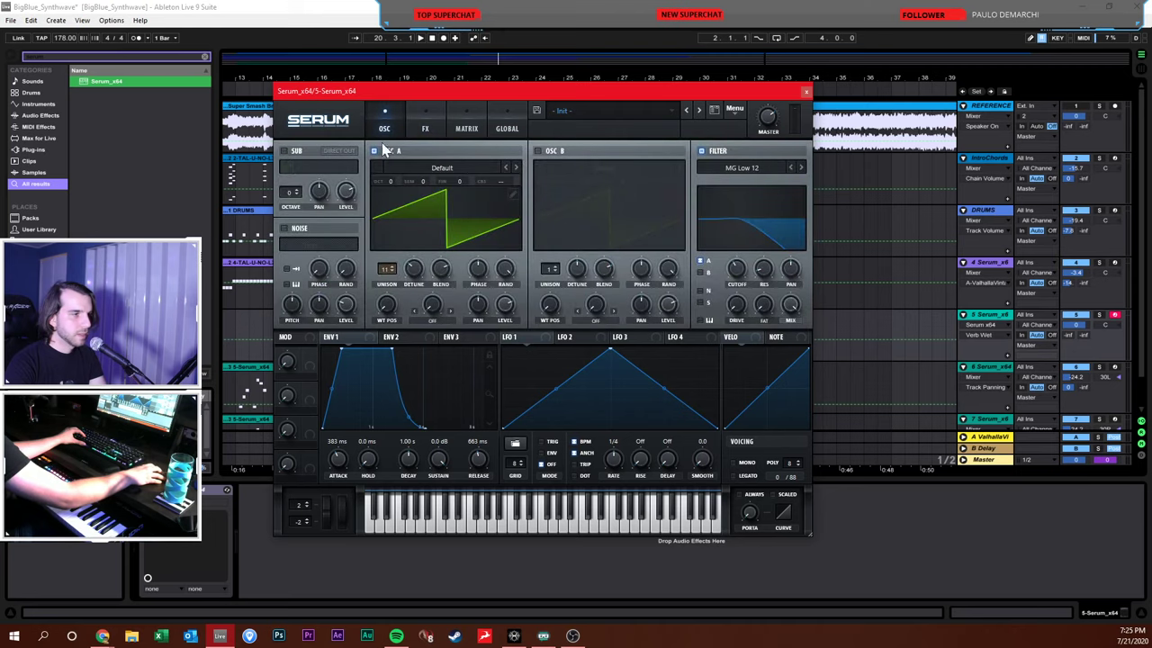
# Fine-tune the filter cutoff and oscillator A detune, and lengthen envelope 1 to a 496 ms attack and 1.00 s release
pyautogui.click(738, 267)
pyautogui.click(414, 269)
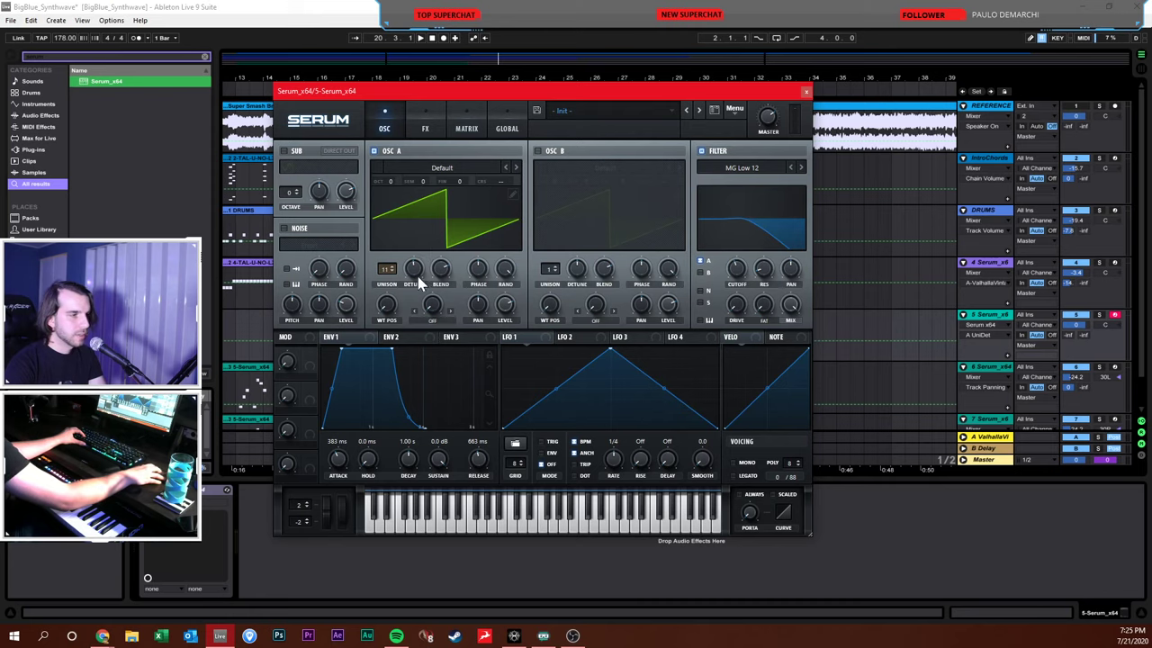
pyautogui.click(412, 268)
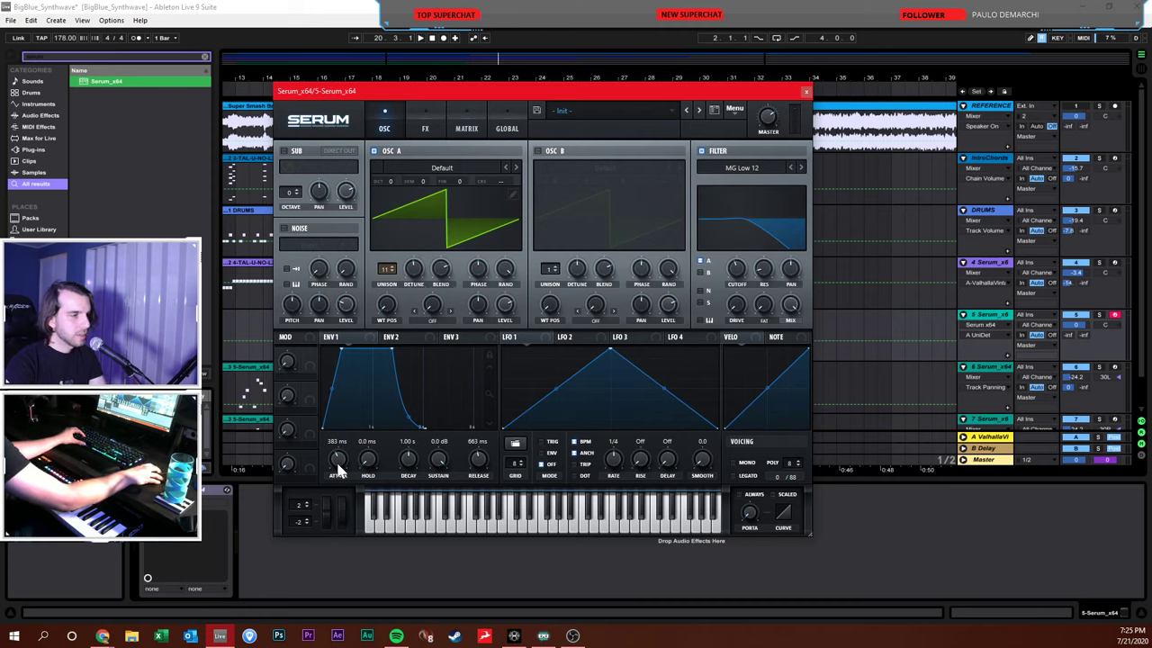
pyautogui.moveTo(338, 468); pyautogui.dragTo(338, 459)
pyautogui.moveTo(478, 466); pyautogui.dragTo(477, 455)
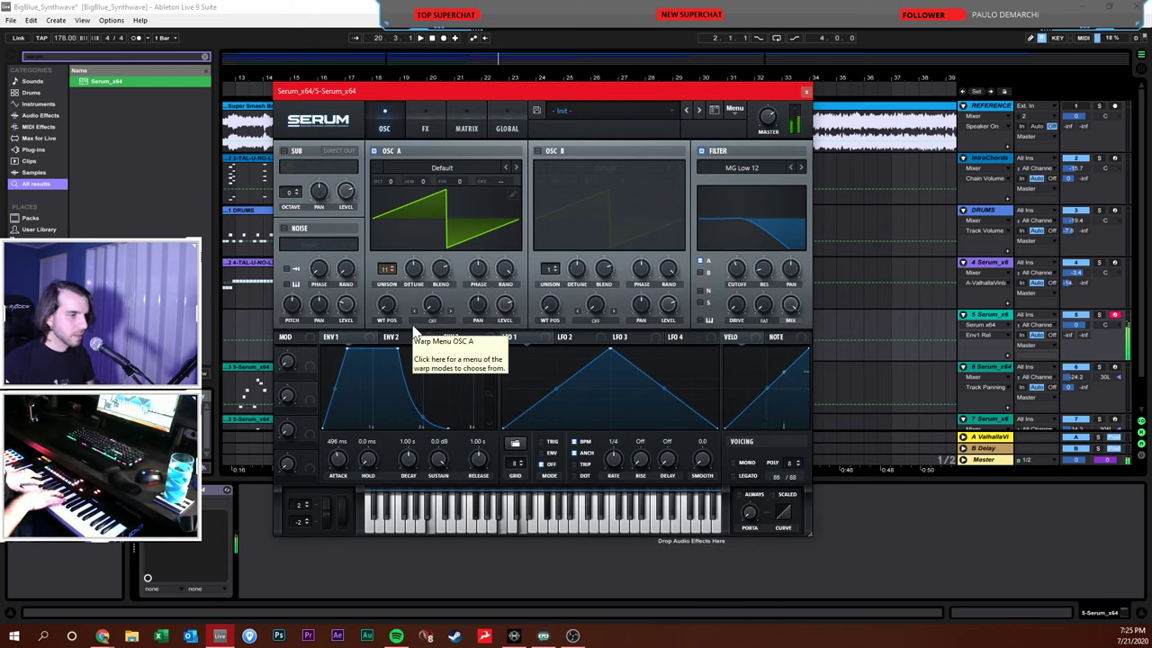
# Raise the new Serum track's send to the Valhalla reverb return to -10 and close the Serum window
pyautogui.click(425, 122)
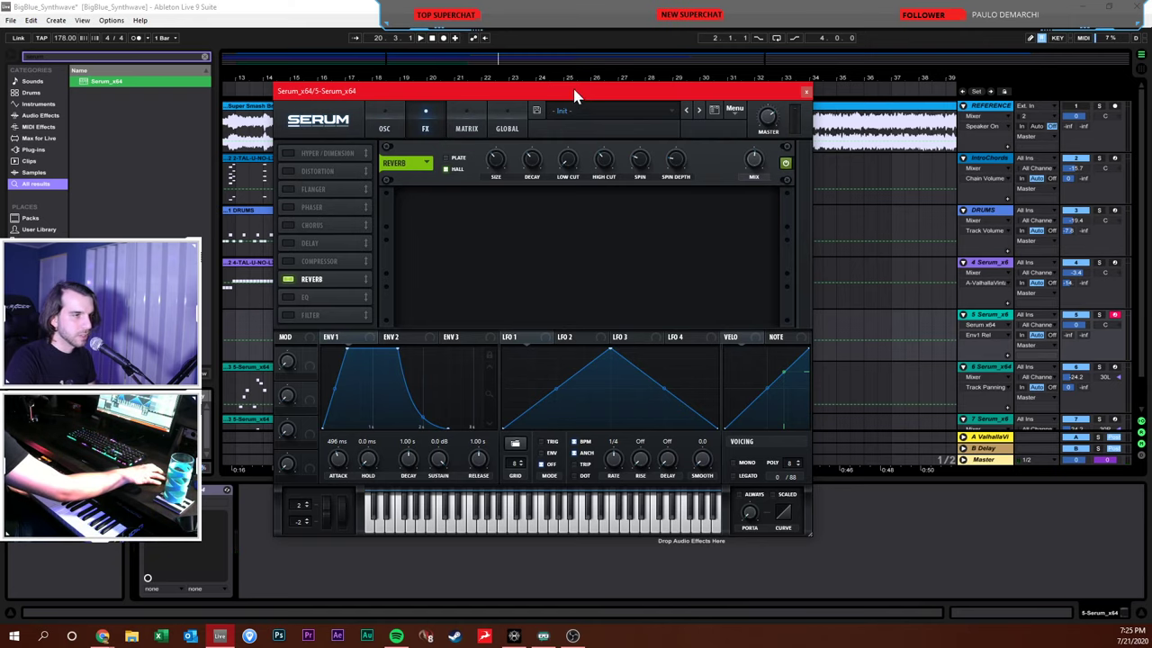
pyautogui.moveTo(576, 96); pyautogui.dragTo(504, 85)
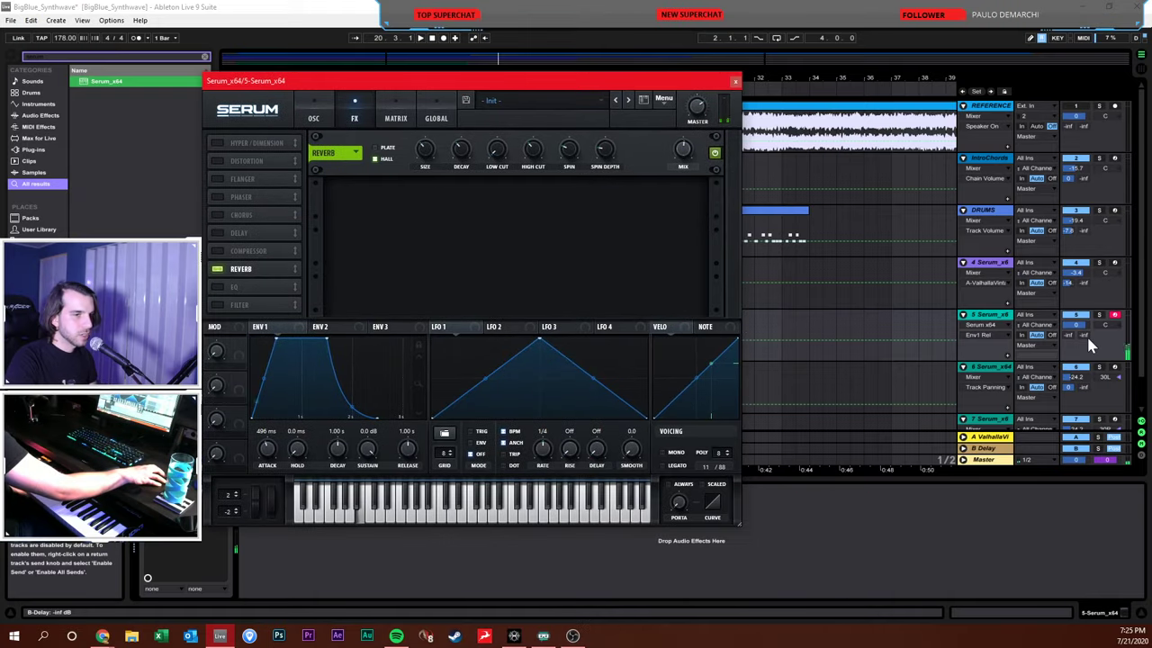
pyautogui.moveTo(1067, 335); pyautogui.dragTo(1068, 322)
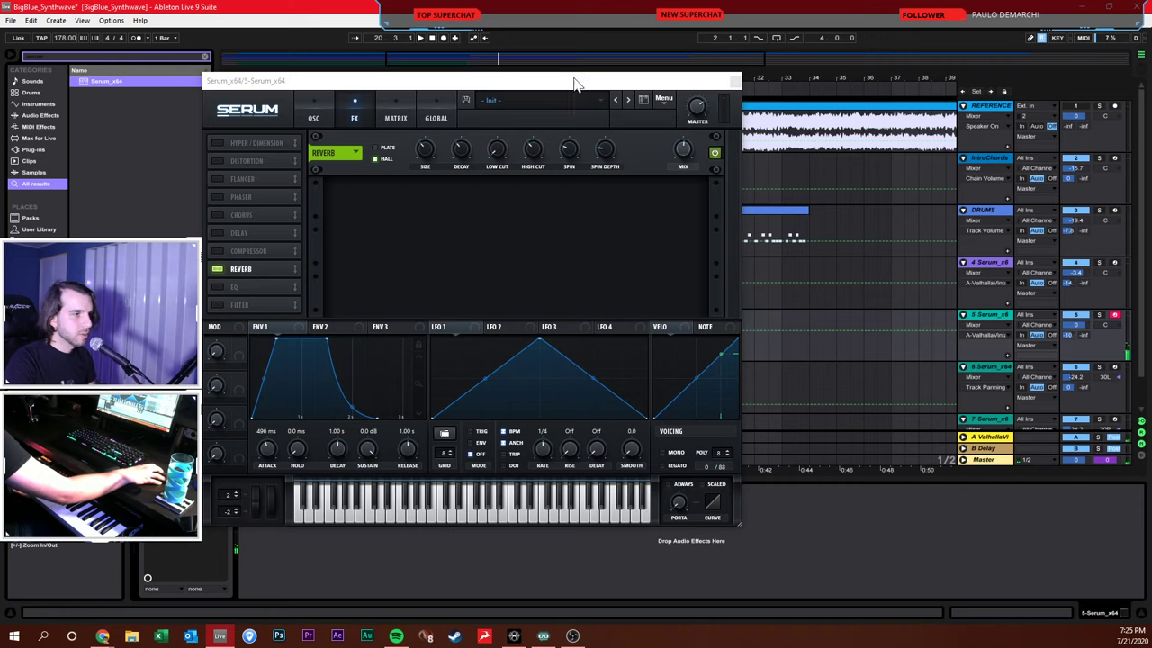
pyautogui.moveTo(575, 84); pyautogui.dragTo(617, 111)
pyautogui.click(777, 110)
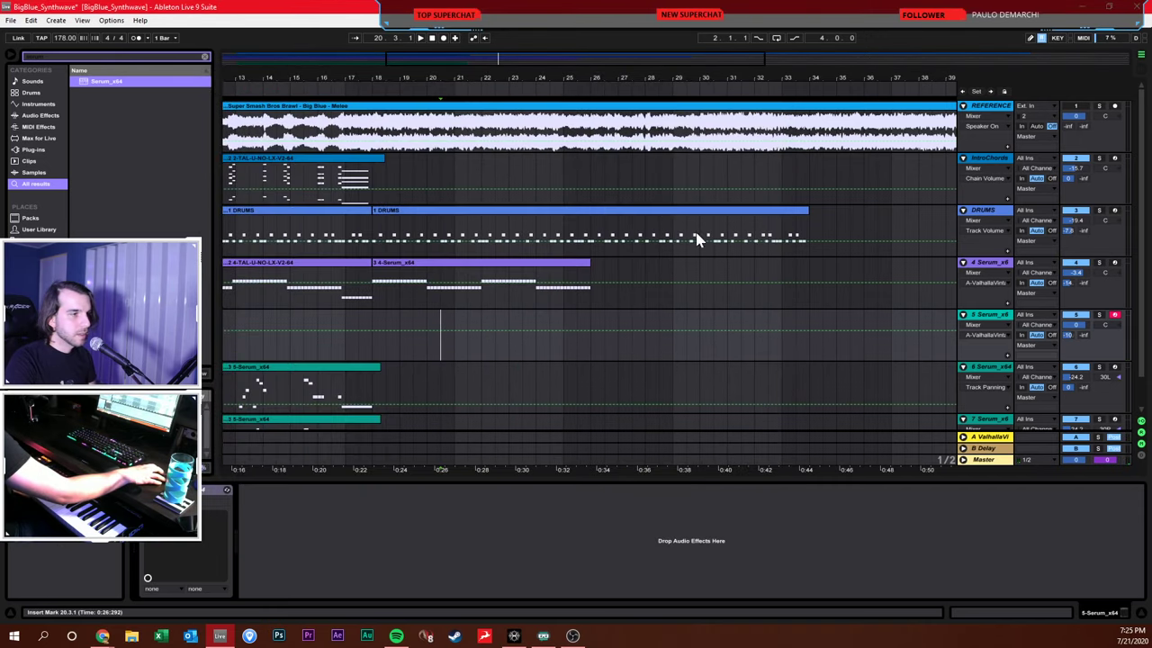
# Add EQ Eight to the new Serum track and make band 1 a low cut at 237 Hz
pyautogui.hotkey('ctrl', 'f')
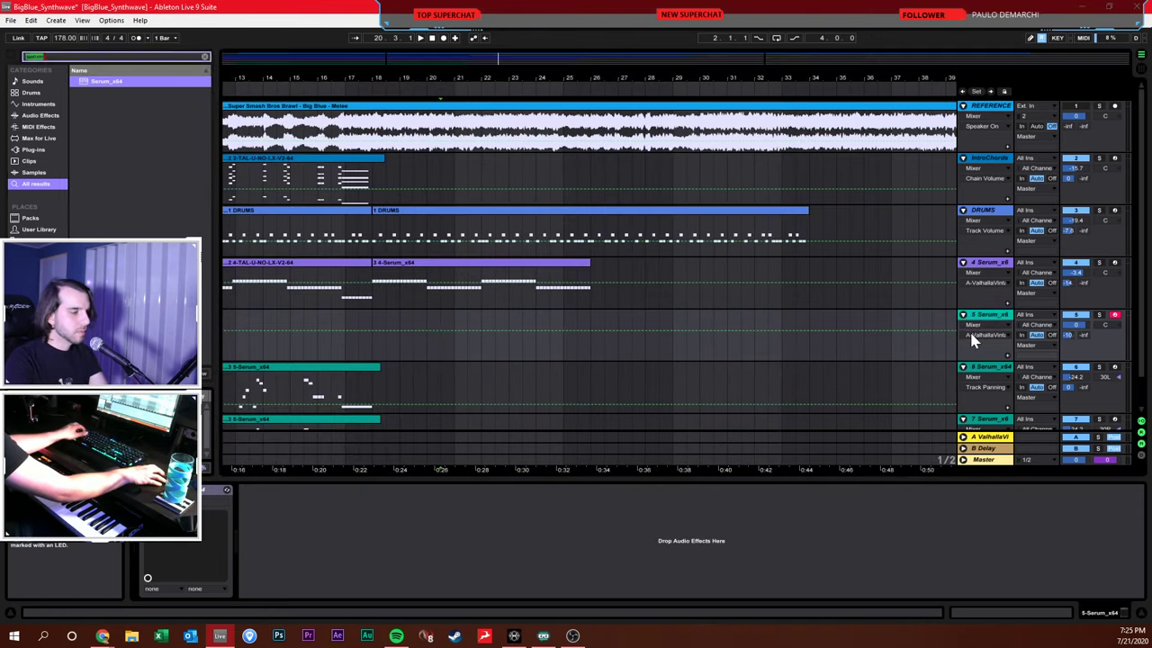
pyautogui.press('BackSpace')
pyautogui.moveTo(102, 83); pyautogui.dragTo(387, 279)
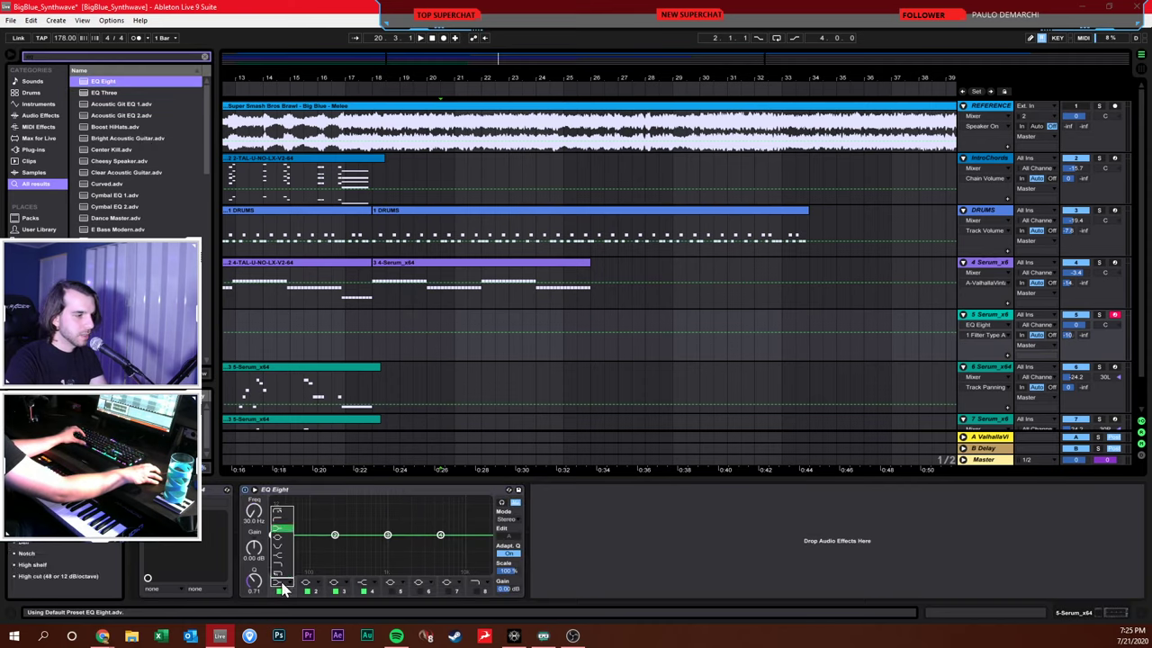
pyautogui.click(276, 551)
pyautogui.click(273, 536)
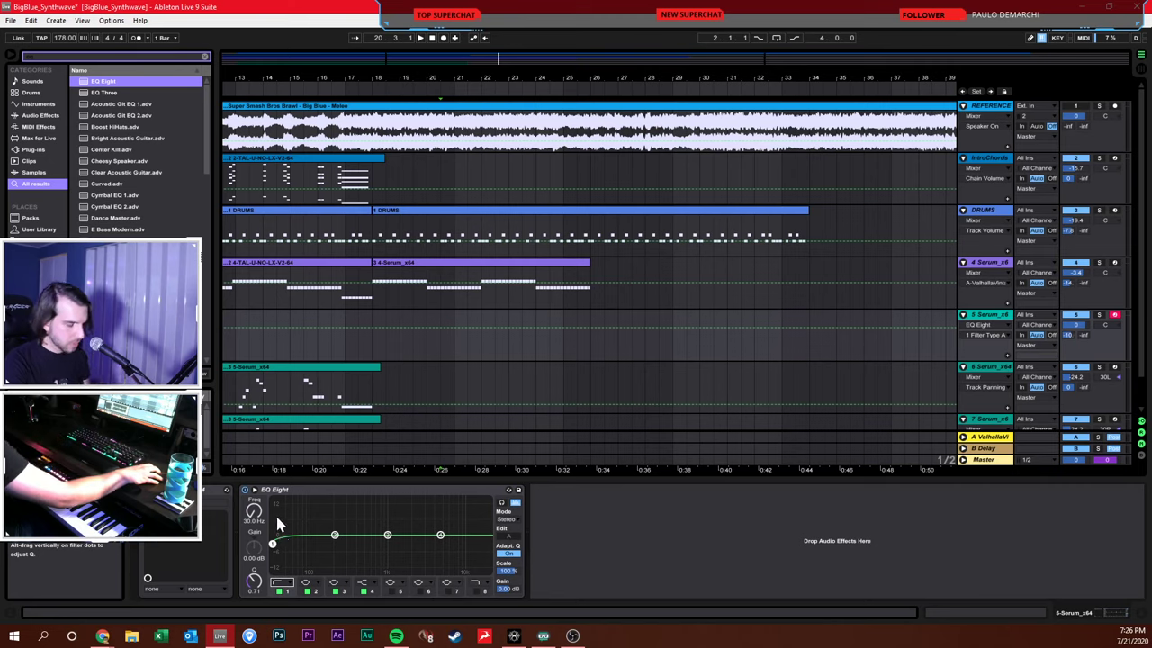
pyautogui.moveTo(272, 544); pyautogui.dragTo(340, 541)
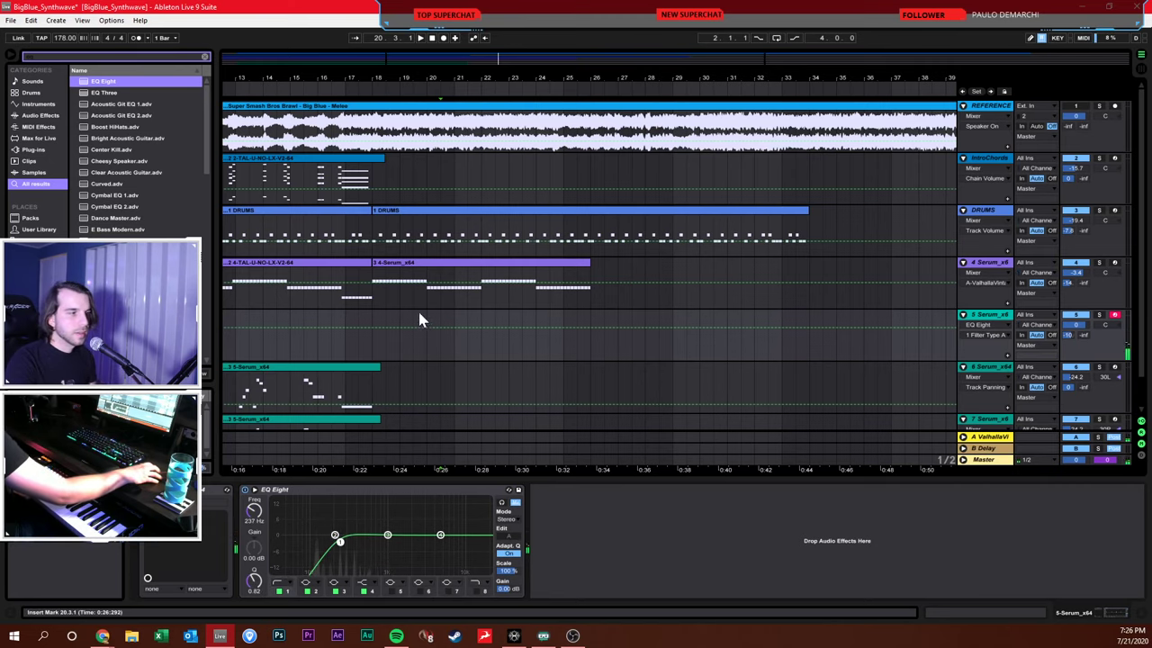
# Record a pad part on the new Serum track from 16.3, holding four two-bar chords from bar 18 to bar 26
pyautogui.click(344, 350)
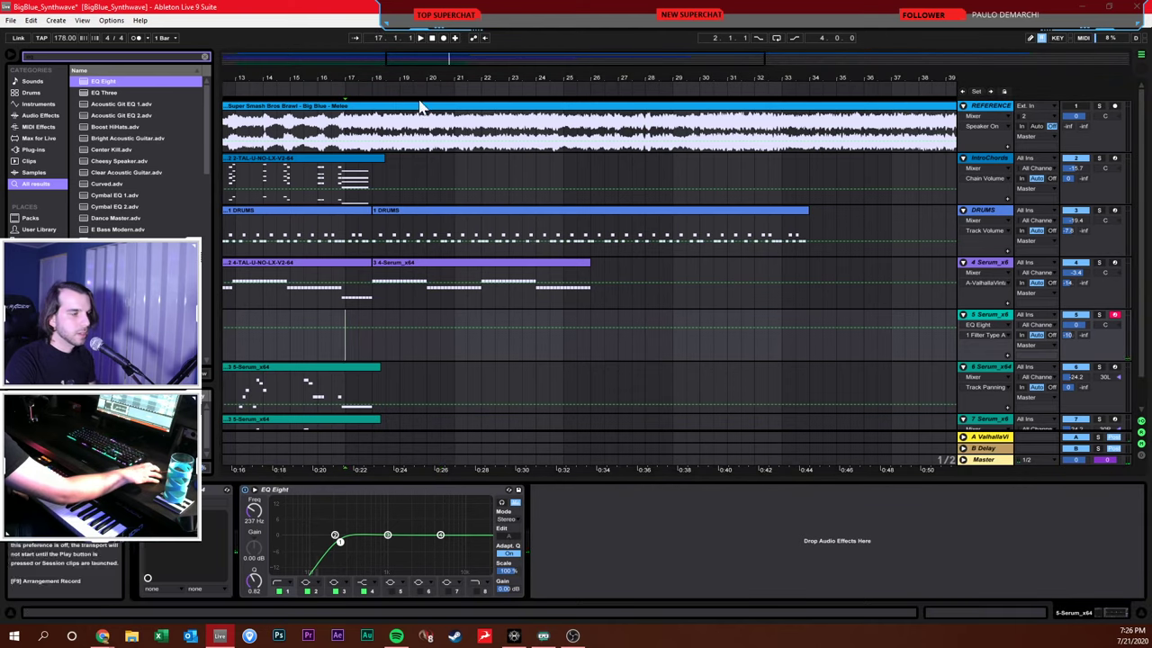
pyautogui.press('Left')
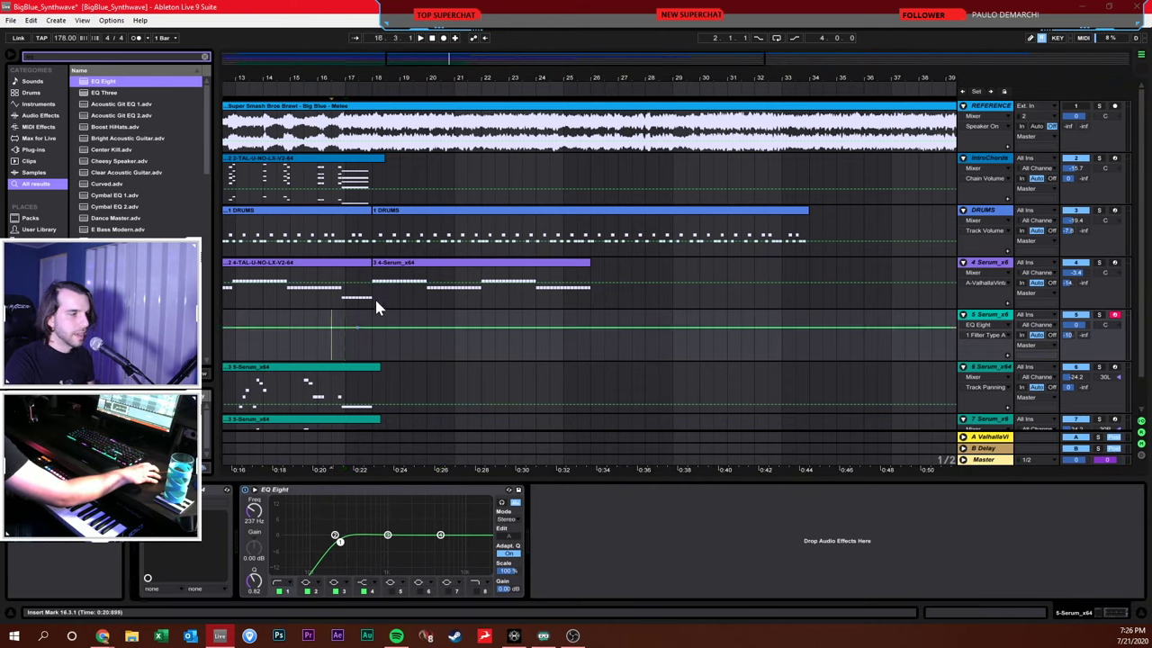
pyautogui.rightClick(441, 45)
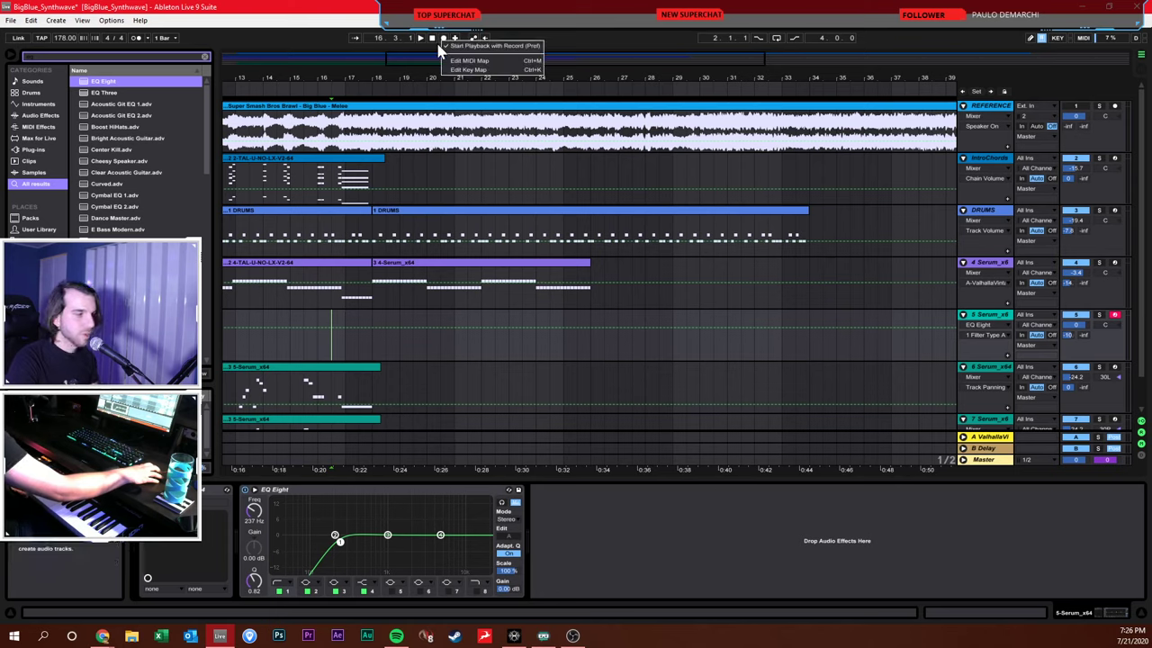
pyautogui.click(445, 45)
pyautogui.click(442, 39)
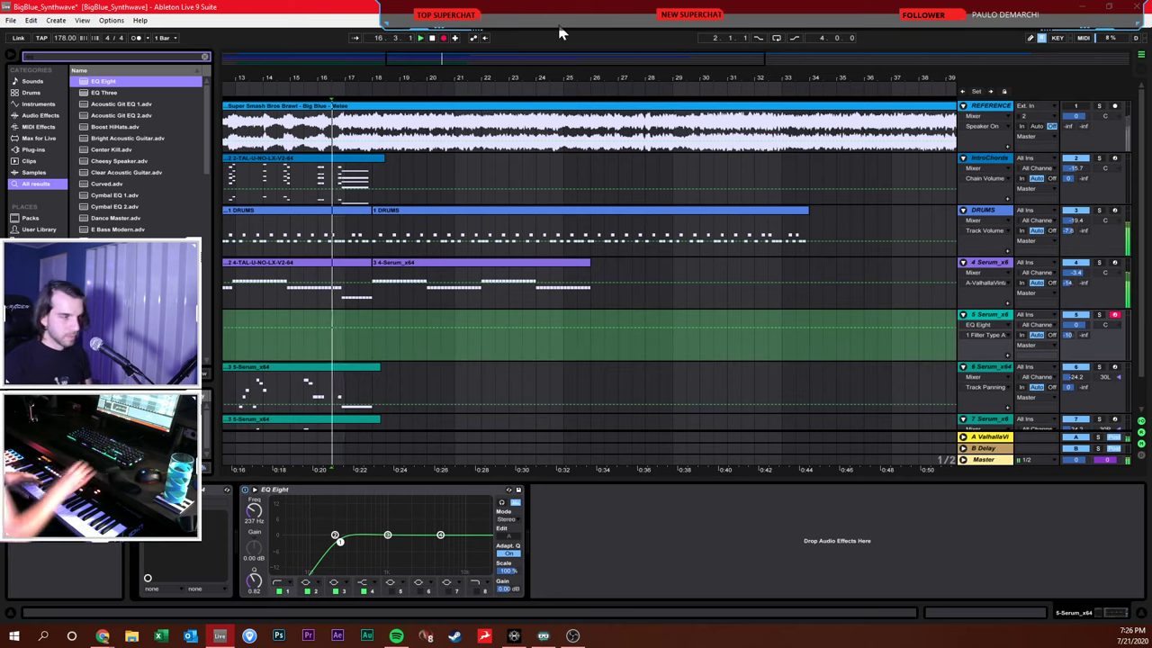
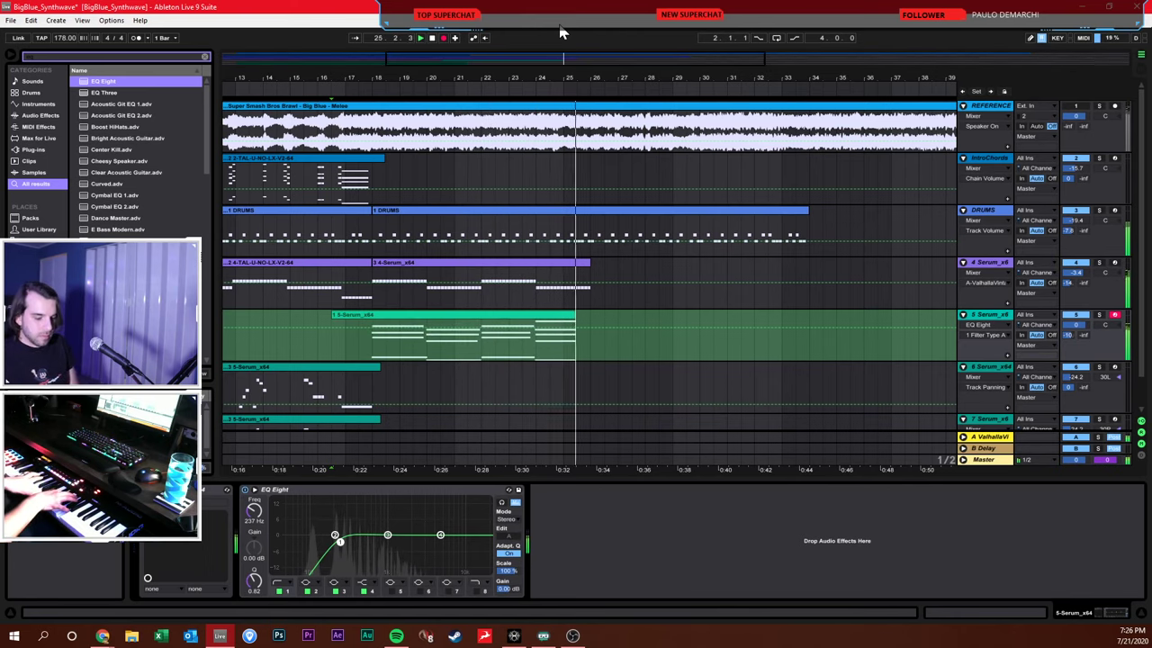
pyautogui.press('space')
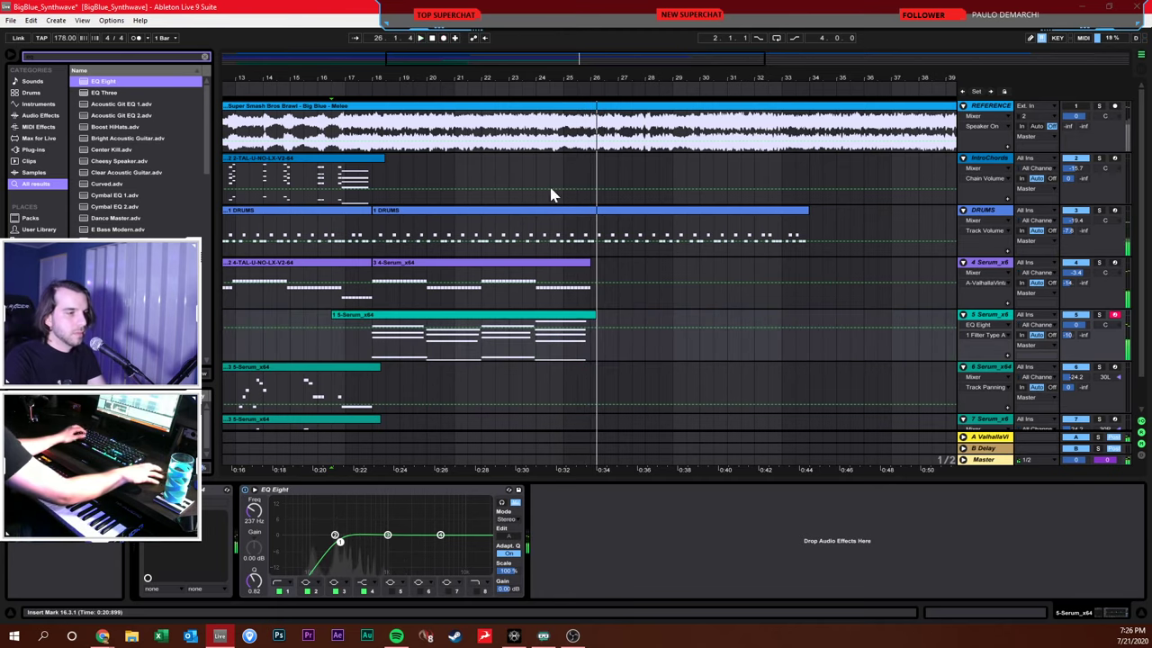
# Set the recorded pad clip's grid to 1 bar and quantize all its chord notes to full length
pyautogui.doubleClick(571, 327)
pyautogui.rightClick(625, 558)
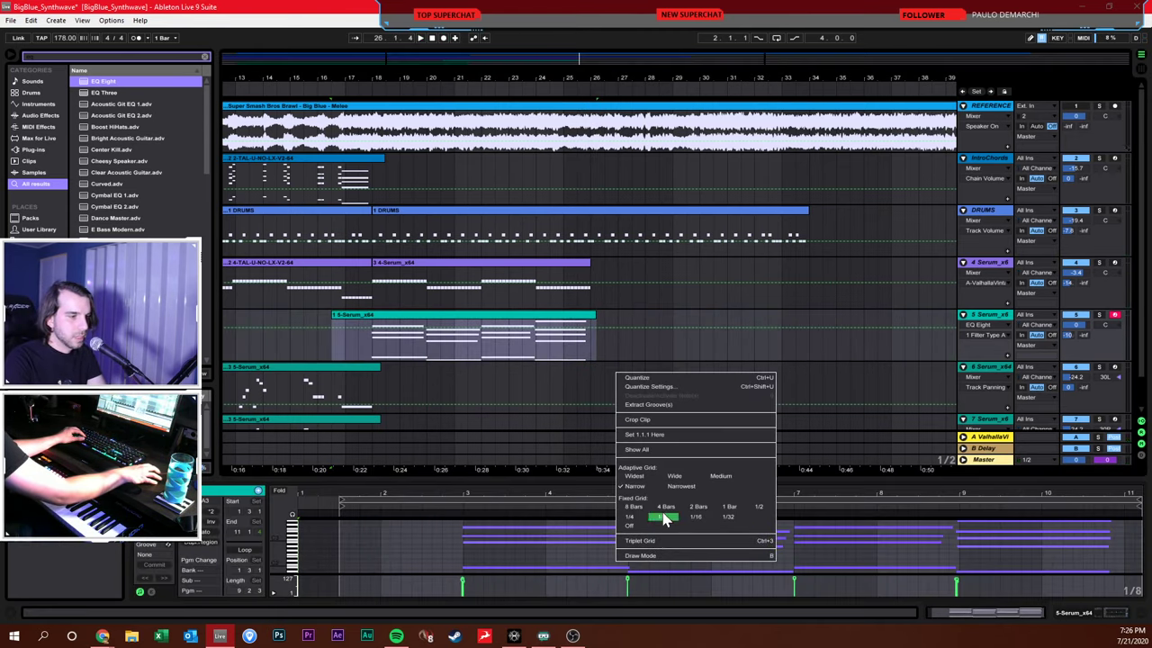
pyautogui.click(729, 506)
pyautogui.click(591, 564)
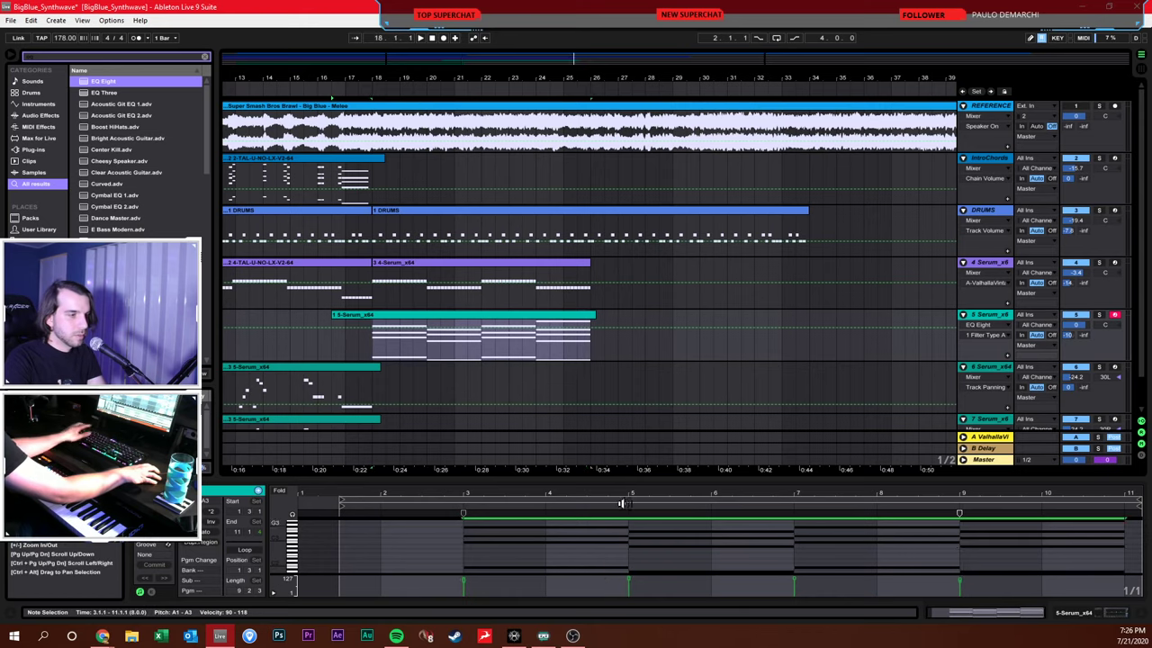
pyautogui.click(632, 335)
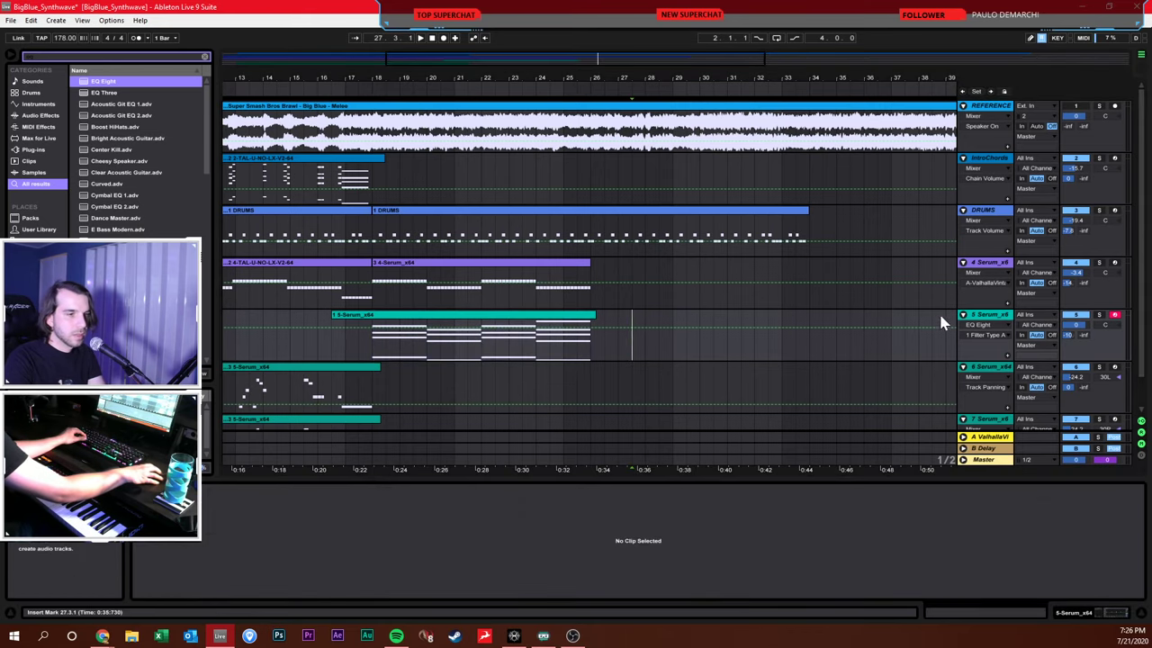
# Rename the four Serum tracks, in order, as Bass, Pad, IntroLead1 and IntroLead2
pyautogui.click(988, 264)
pyautogui.hotkey('ctrl', 'r')
pyautogui.write('Bass')
pyautogui.press('Return')
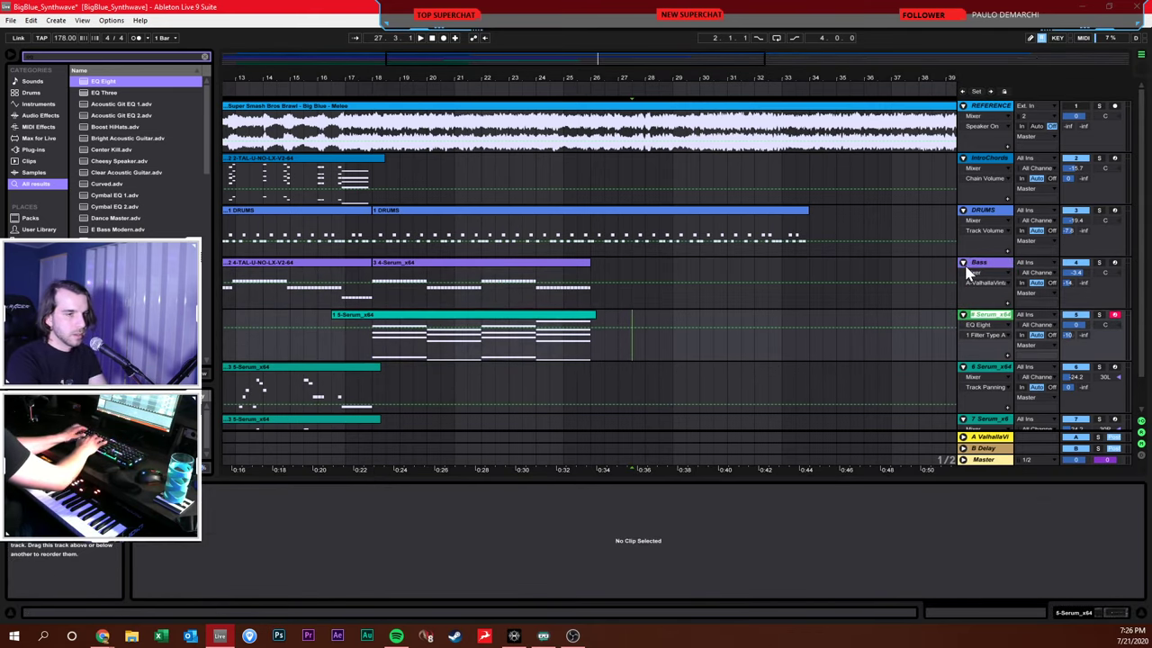
pyautogui.press('Down')
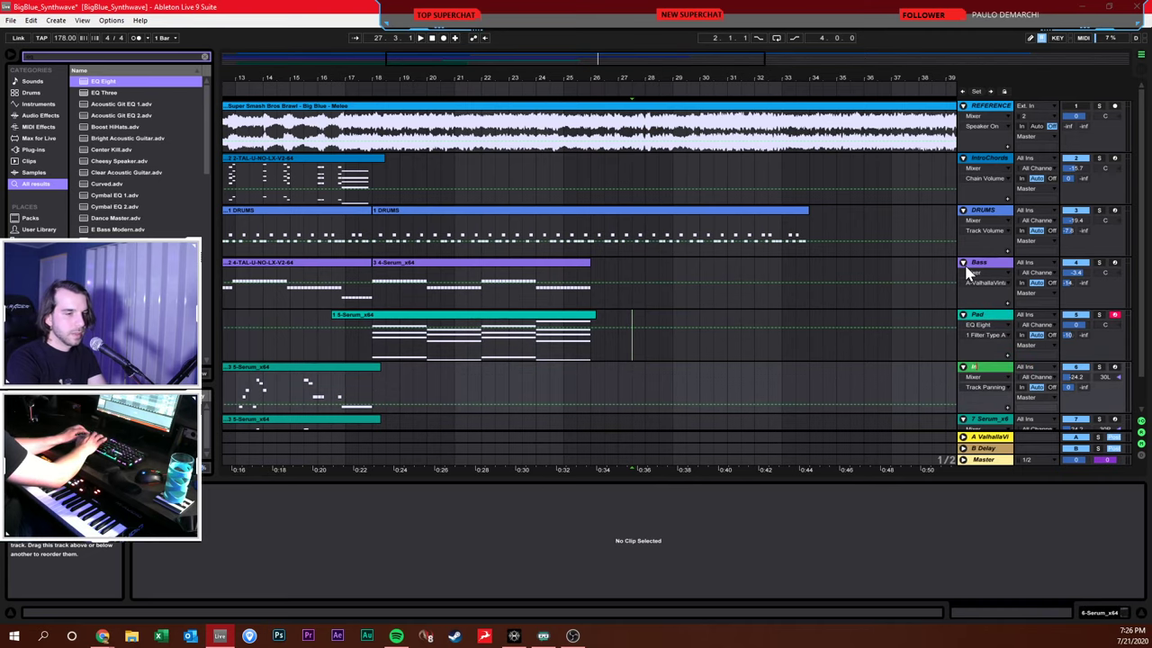
pyautogui.press('Down')
pyautogui.hotkey('ctrl', 'r')
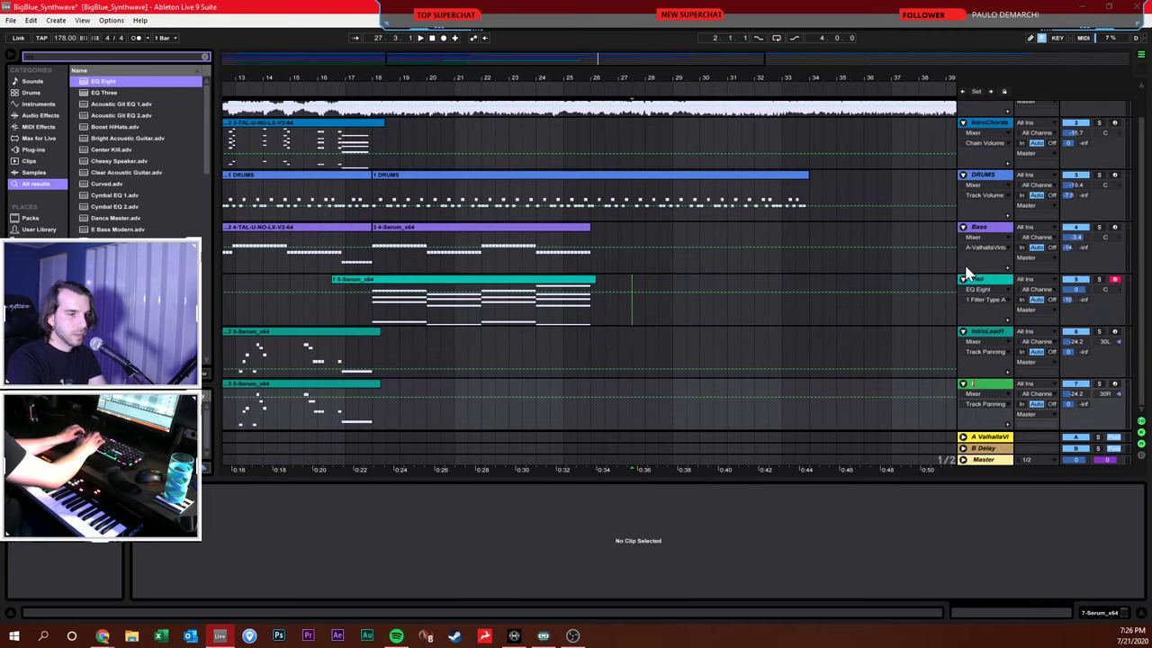
pyautogui.click(987, 335)
pyautogui.scroll(1, 909, 279)
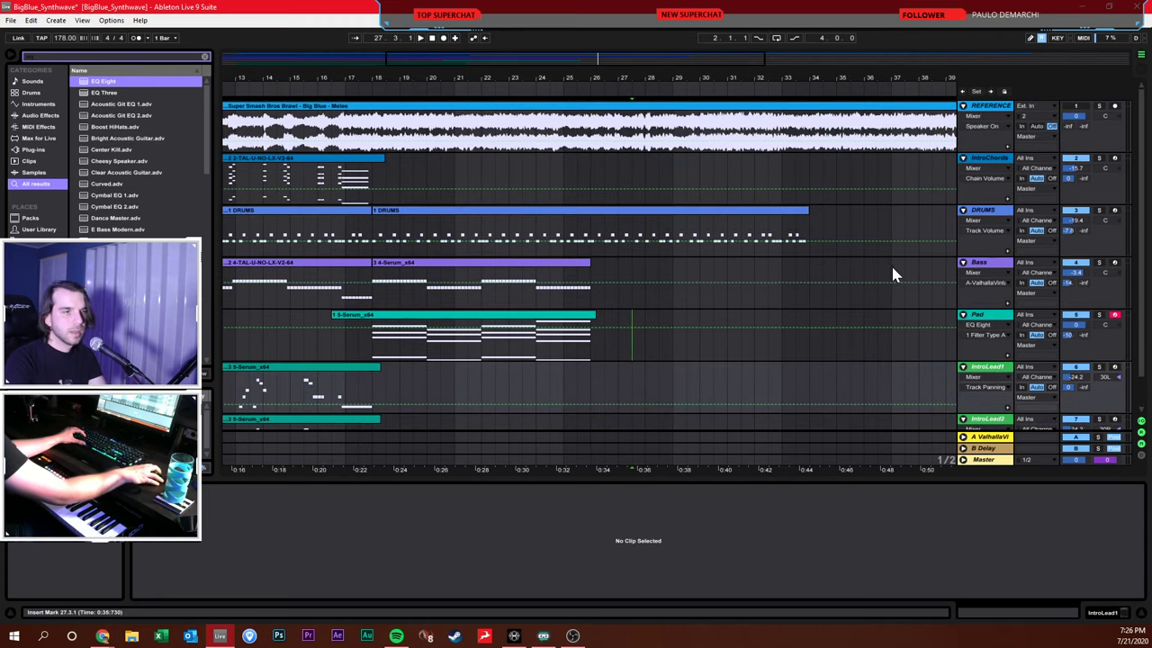
# Move the IntroChords track below Pad so that it sits directly above IntroLead1
pyautogui.click(975, 161)
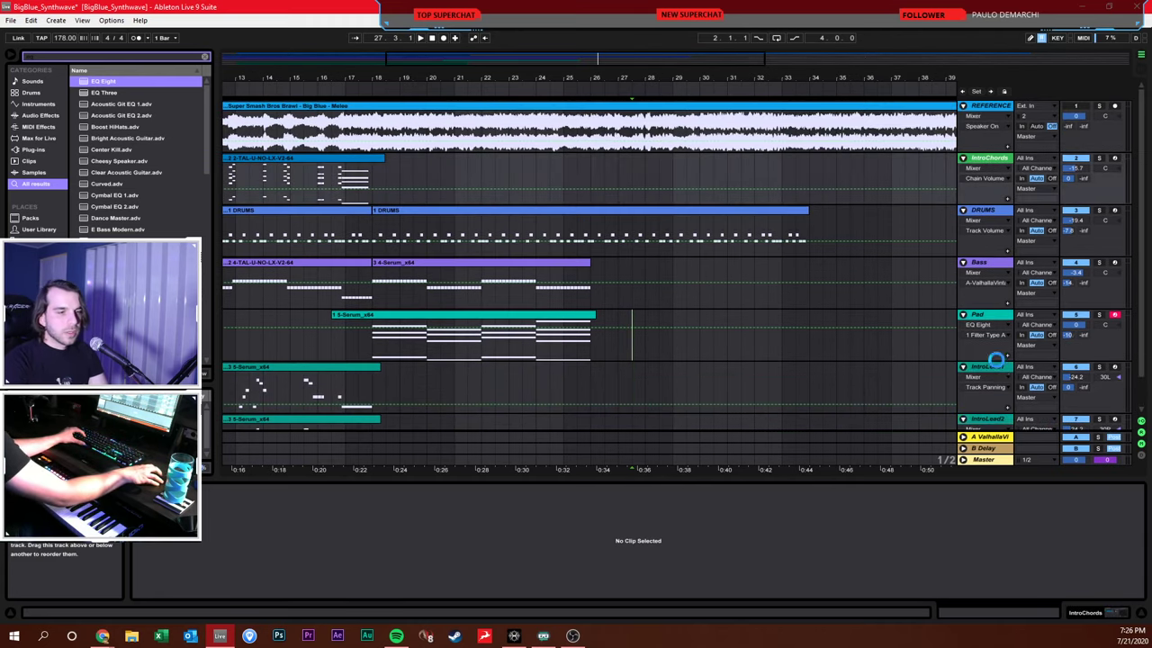
pyautogui.moveTo(996, 360); pyautogui.dragTo(996, 357)
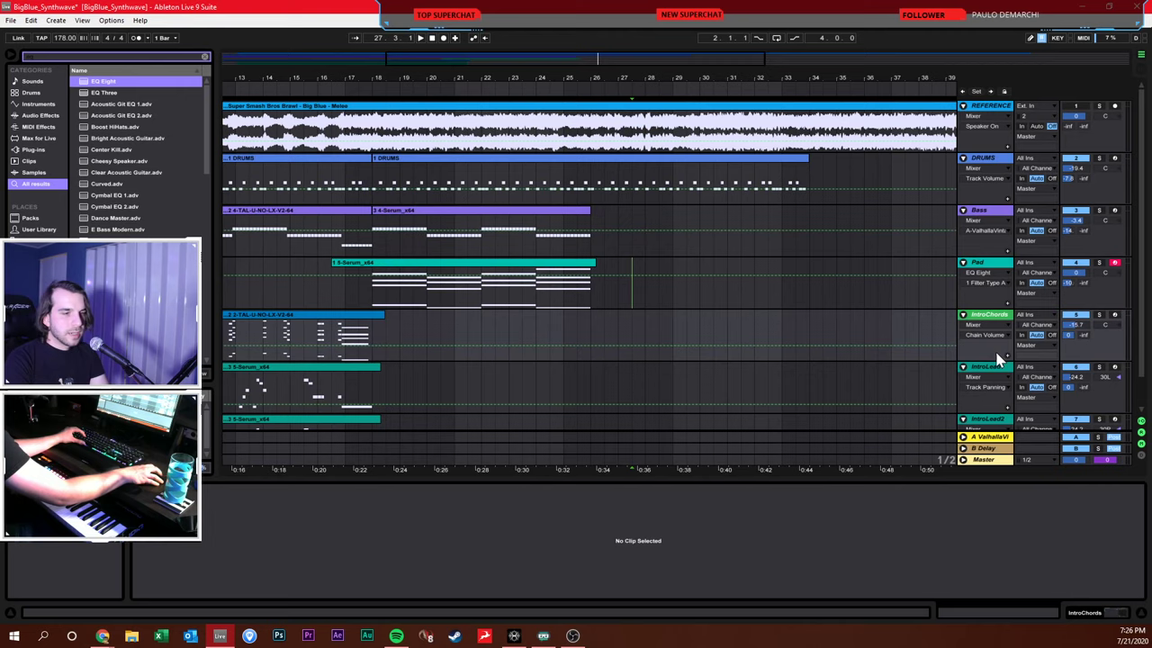
pyautogui.click(987, 214)
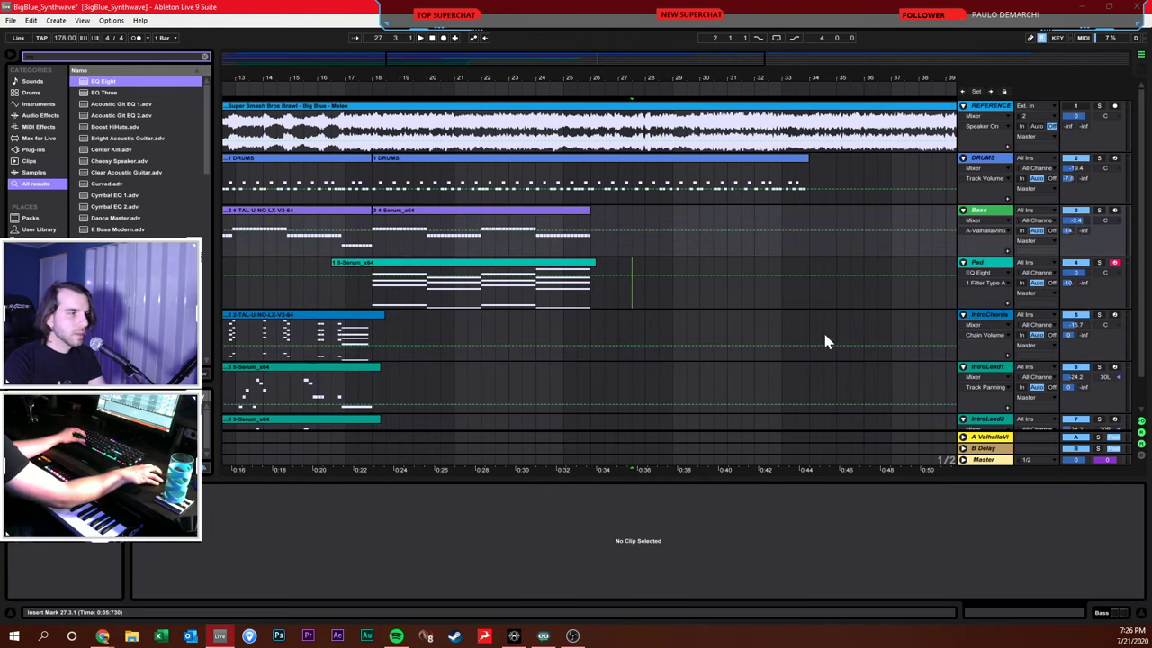
# Trim the empty start of the Pad clip so that it begins at bar 18
pyautogui.click(529, 64)
pyautogui.press('-')
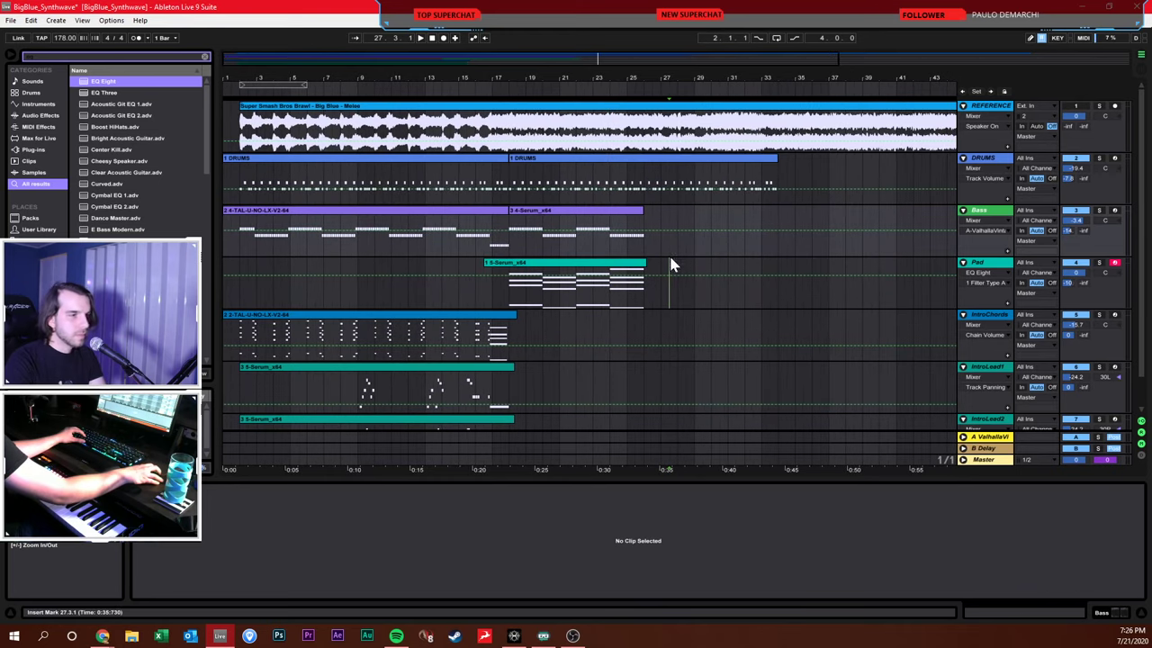
pyautogui.click(683, 265)
pyautogui.moveTo(491, 284); pyautogui.dragTo(436, 267)
pyautogui.click(440, 309)
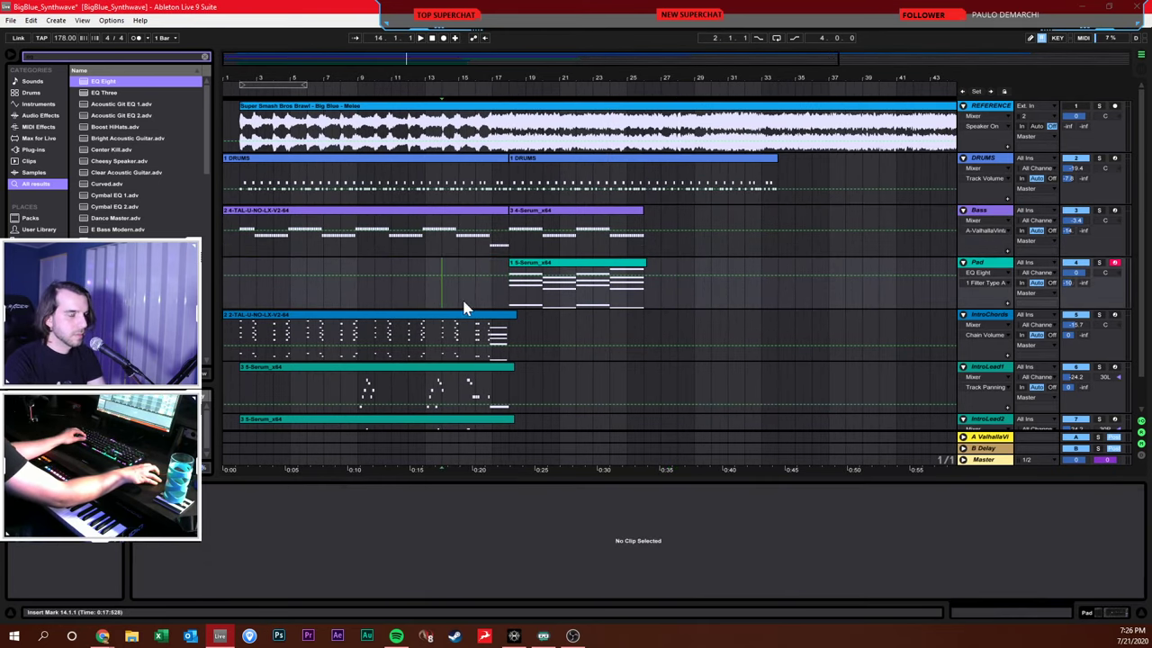
# Delete the IntroChords, IntroLead1 and IntroLead2 clip tails after bar 18 and the DRUMS clip section after bar 26
pyautogui.moveTo(516, 334); pyautogui.dragTo(580, 416)
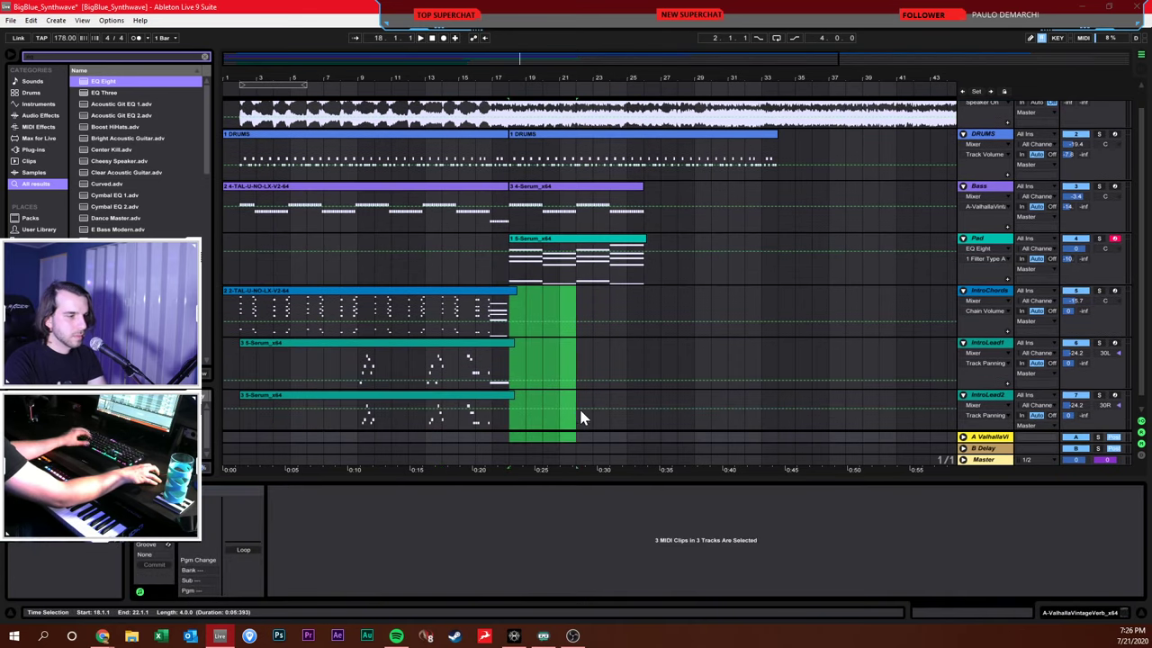
pyautogui.click(575, 357)
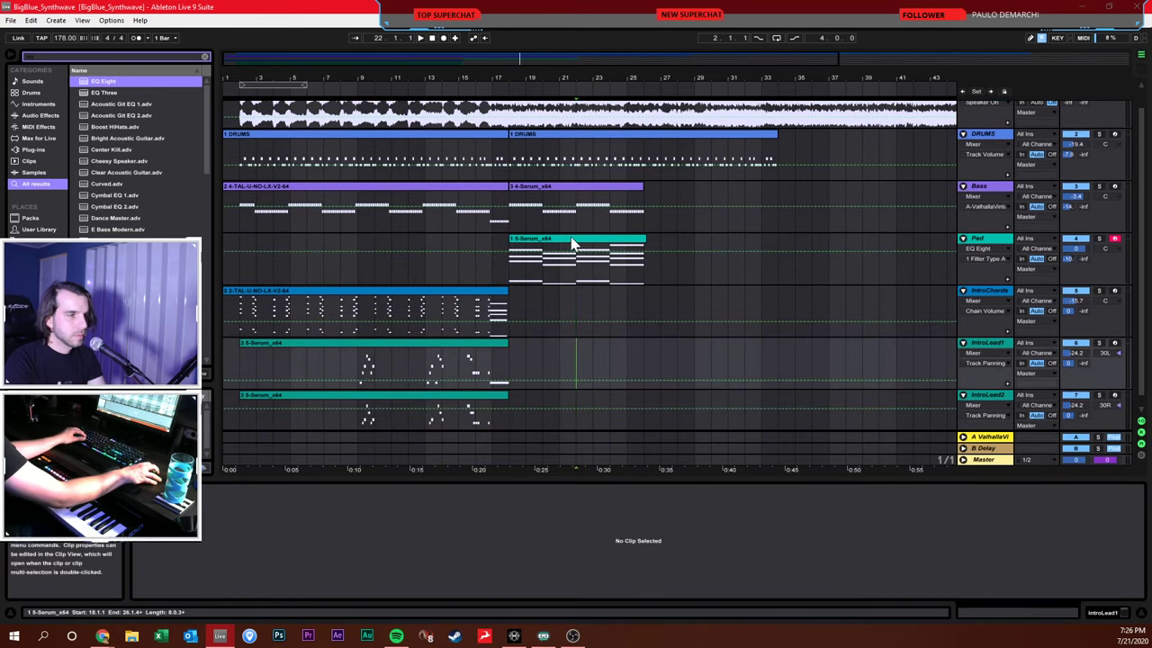
pyautogui.moveTo(596, 75); pyautogui.dragTo(595, 81)
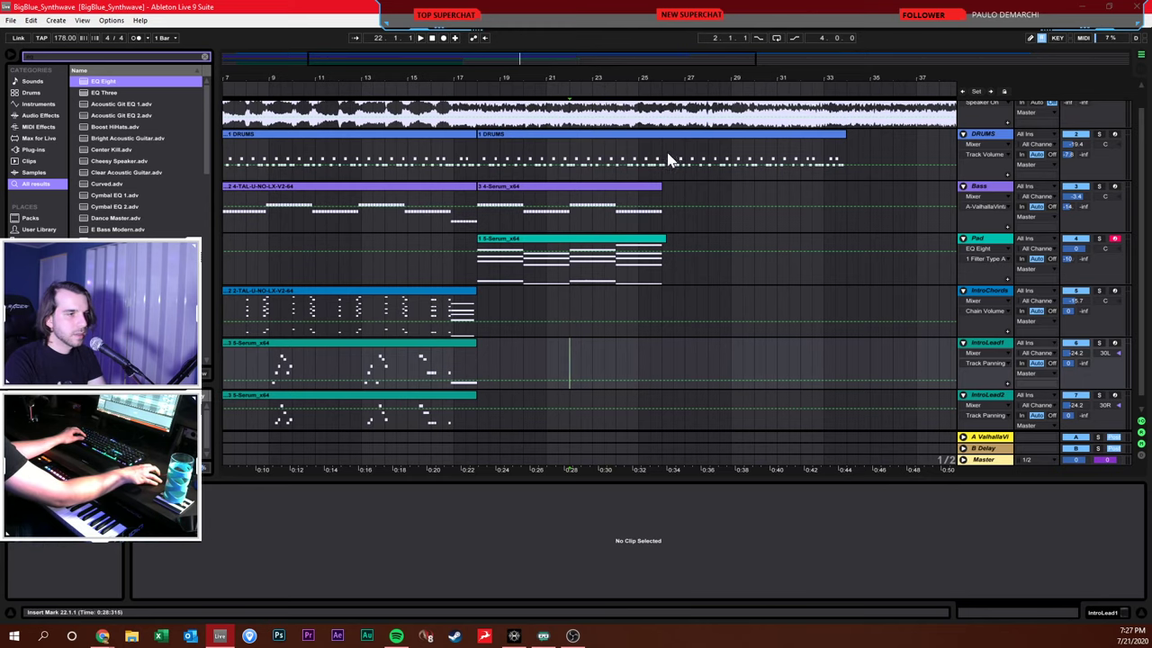
pyautogui.moveTo(665, 158); pyautogui.dragTo(891, 172)
pyautogui.press('Delete')
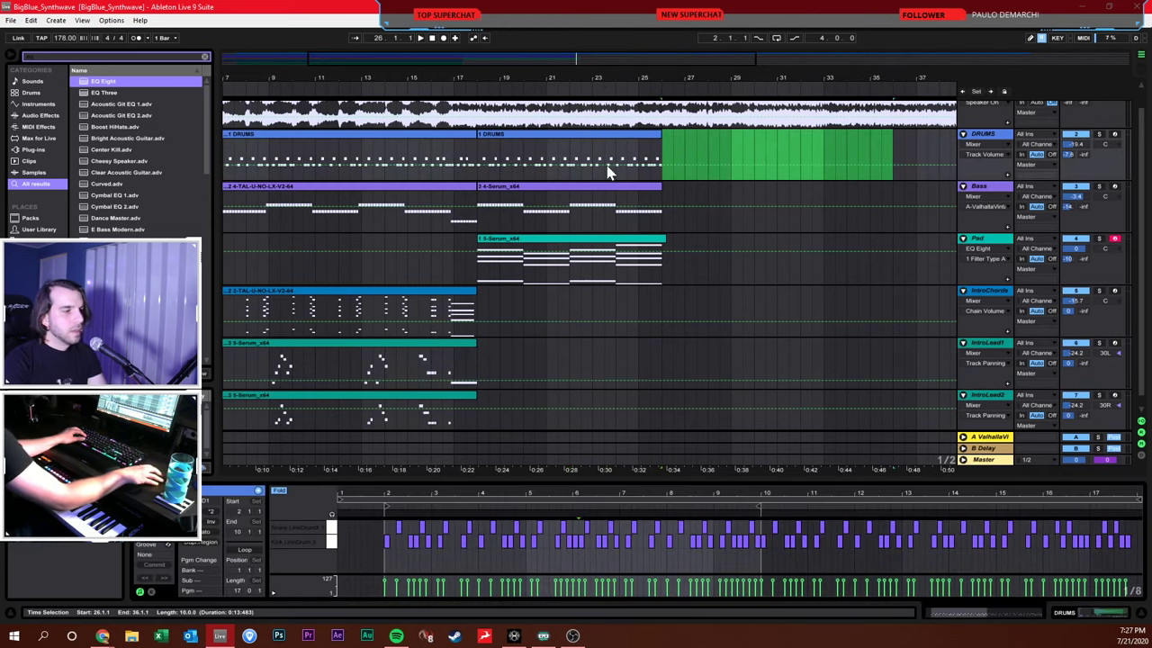
# Insert a MIDI track below IntroChords and copy the Serum instrument from IntroLead1 onto it, dismissing the missing-noise message
pyautogui.click(521, 315)
pyautogui.click(985, 351)
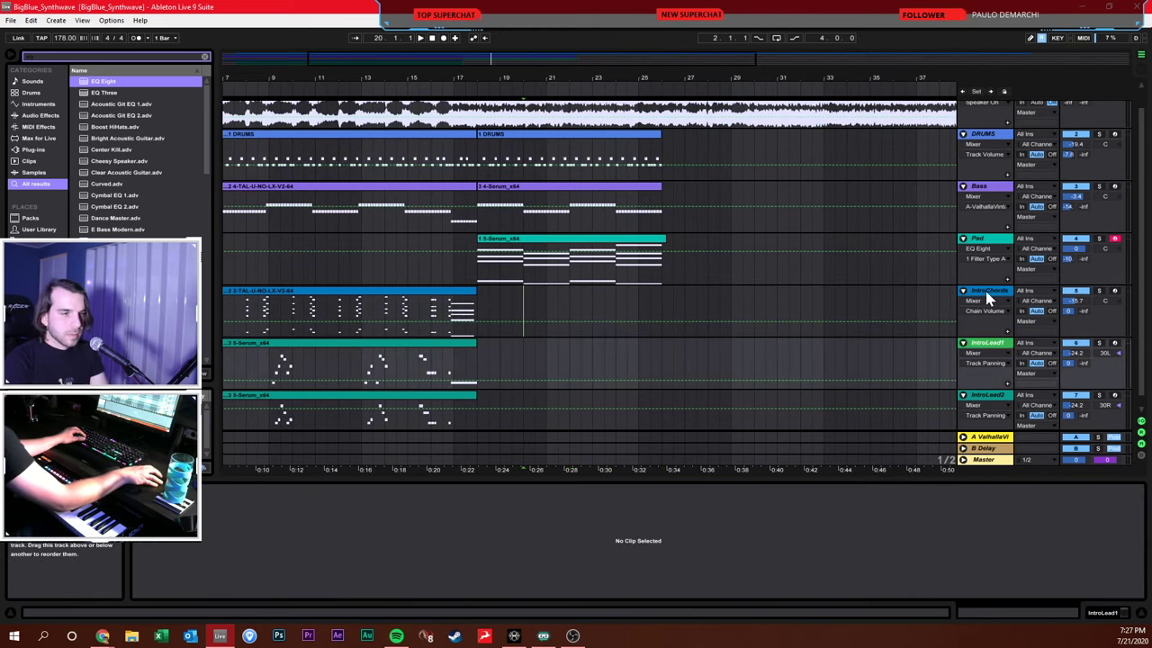
pyautogui.click(987, 301)
pyautogui.hotkey('ctrl', 'shift', 't')
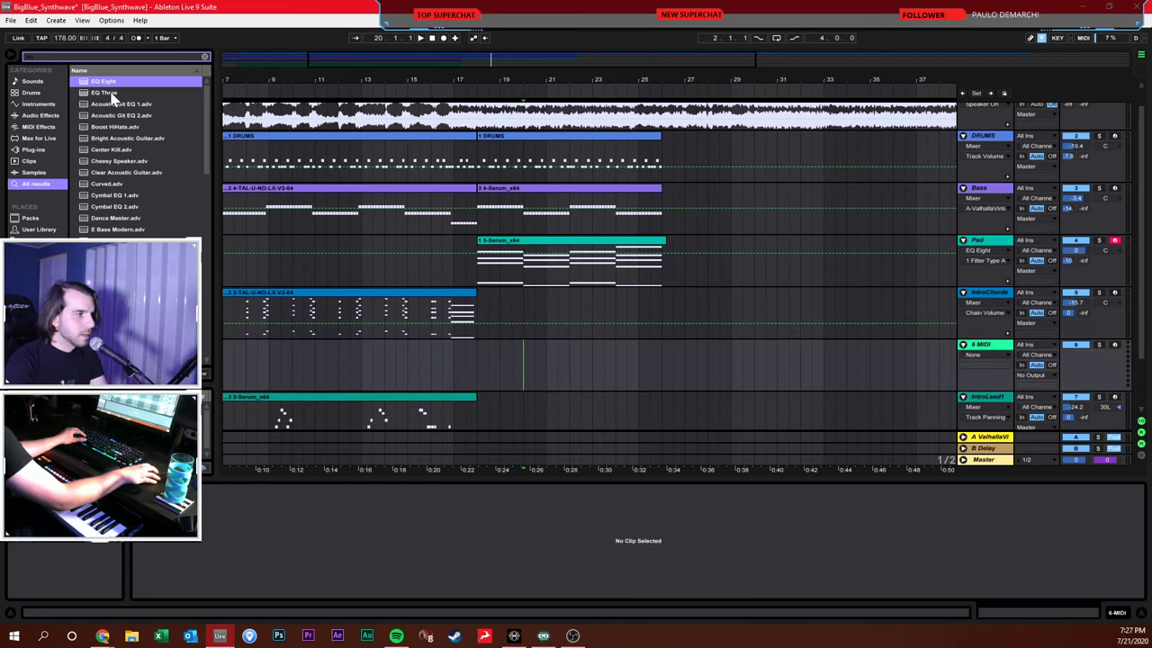
pyautogui.click(533, 405)
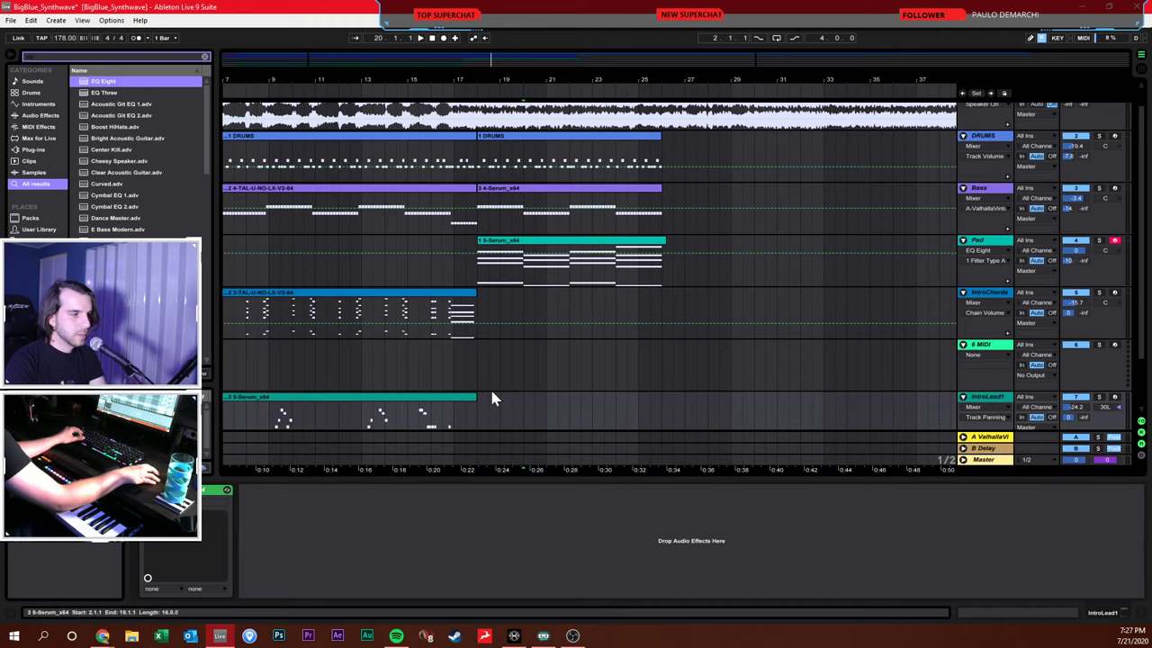
pyautogui.click(512, 364)
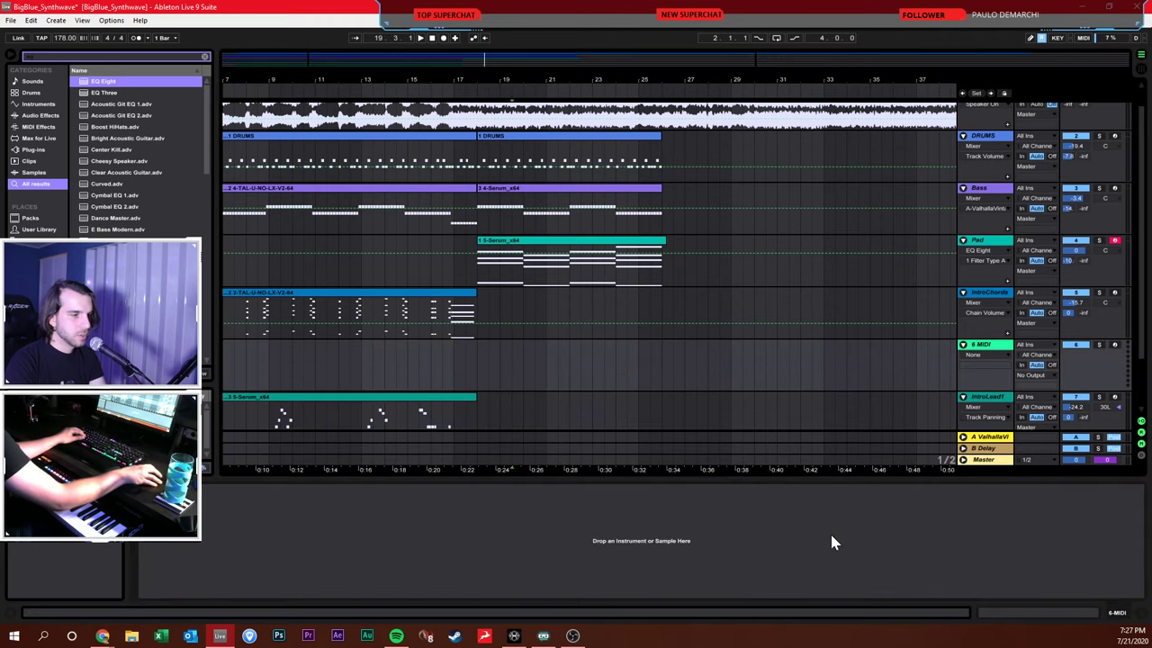
pyautogui.hotkey('ctrl', 'v')
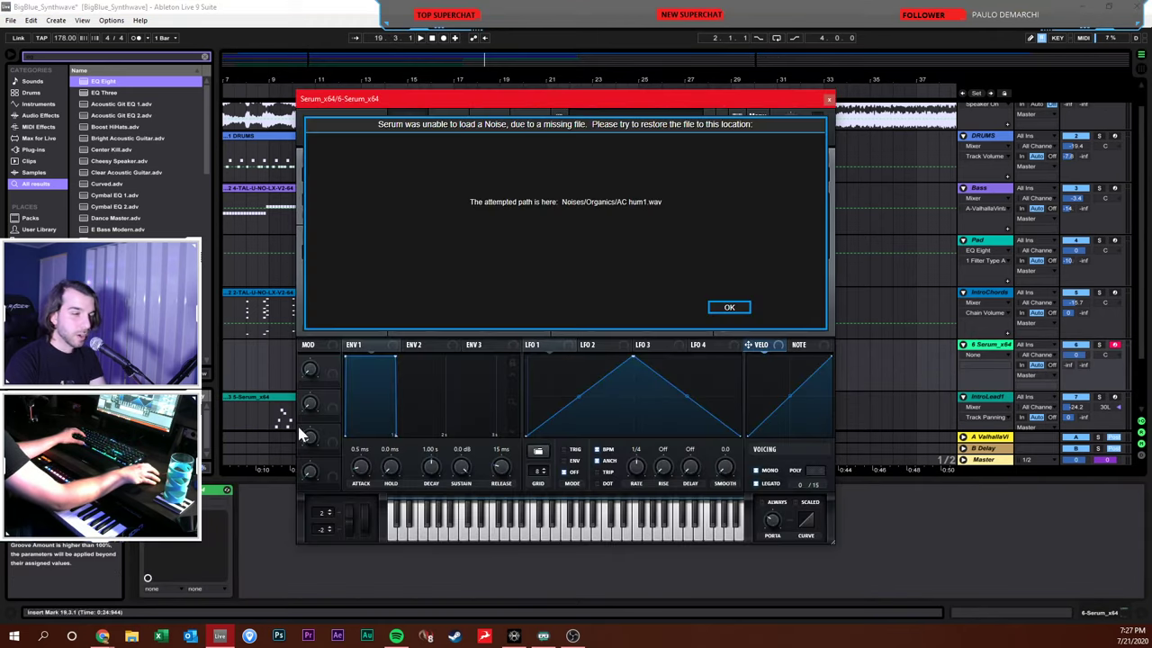
pyautogui.click(727, 307)
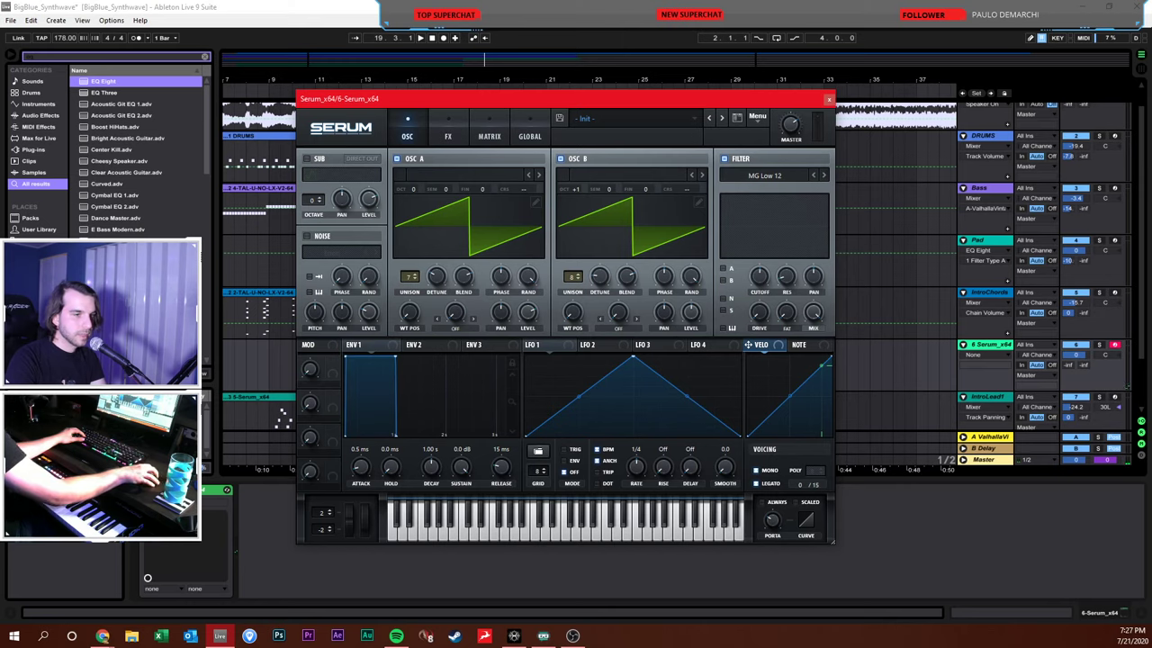
# Send the new Serum track to the ValhallaVintageVerb return, set its volume to -8.0 dB and close the Serum editor
pyautogui.click(1075, 354)
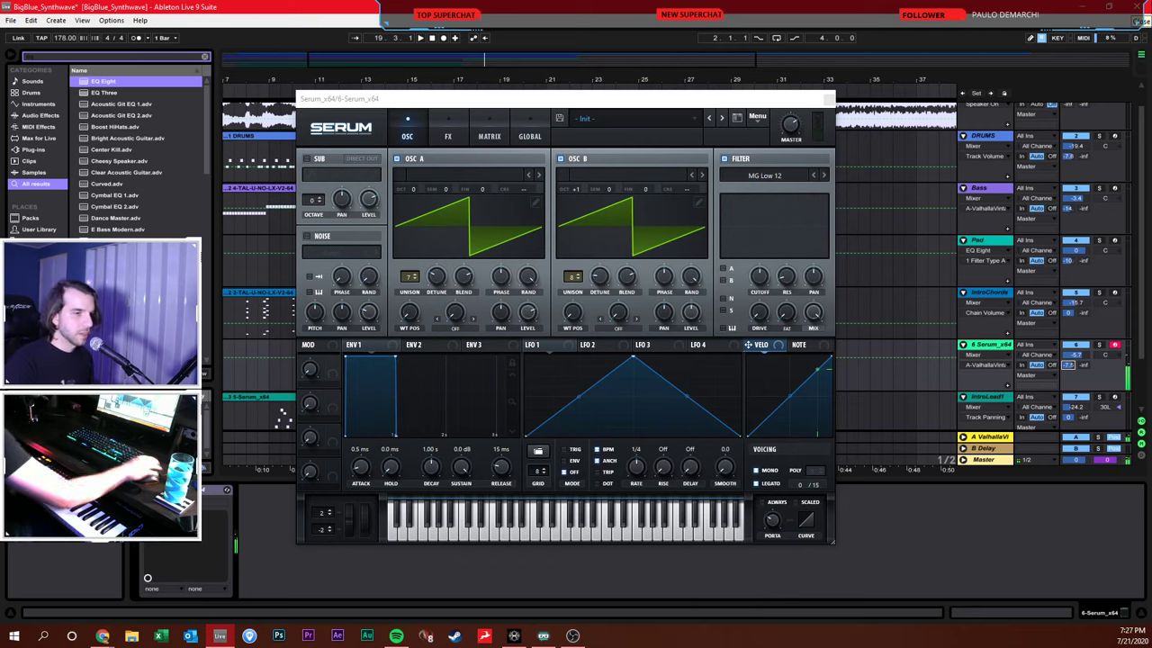
pyautogui.moveTo(1078, 353); pyautogui.dragTo(1078, 347)
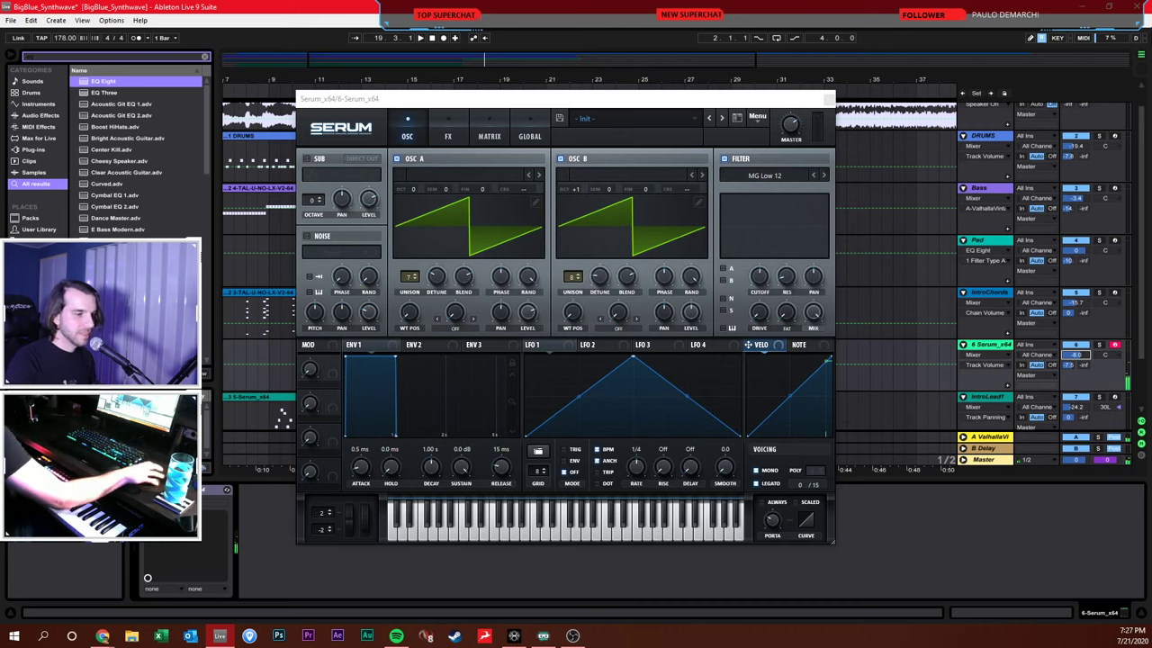
pyautogui.click(829, 101)
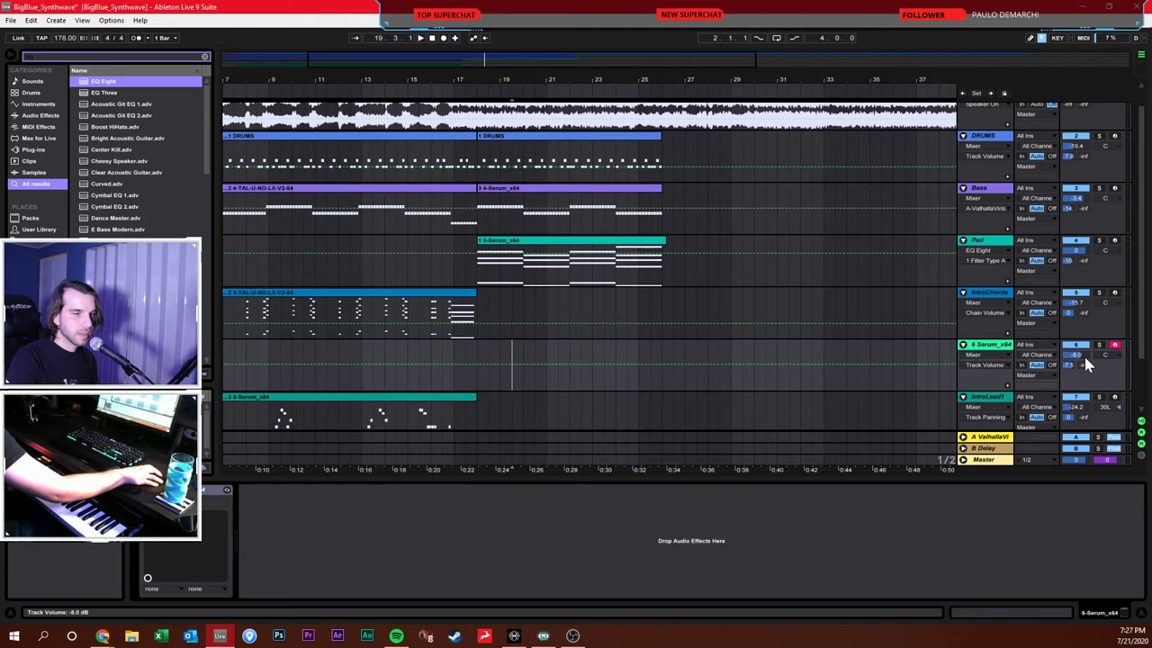
# Lower the new Serum track's volume to -11.5 dB and record a lead melody on it from bar 17 to bar 26
pyautogui.moveTo(1084, 356); pyautogui.dragTo(1084, 353)
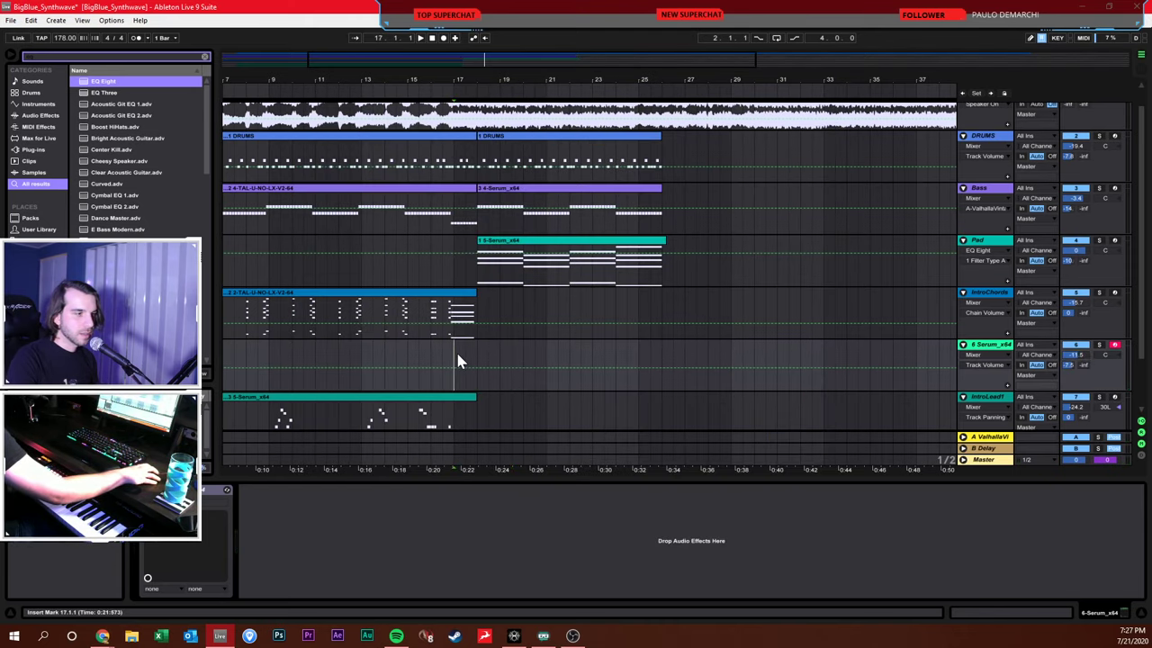
pyautogui.click(443, 38)
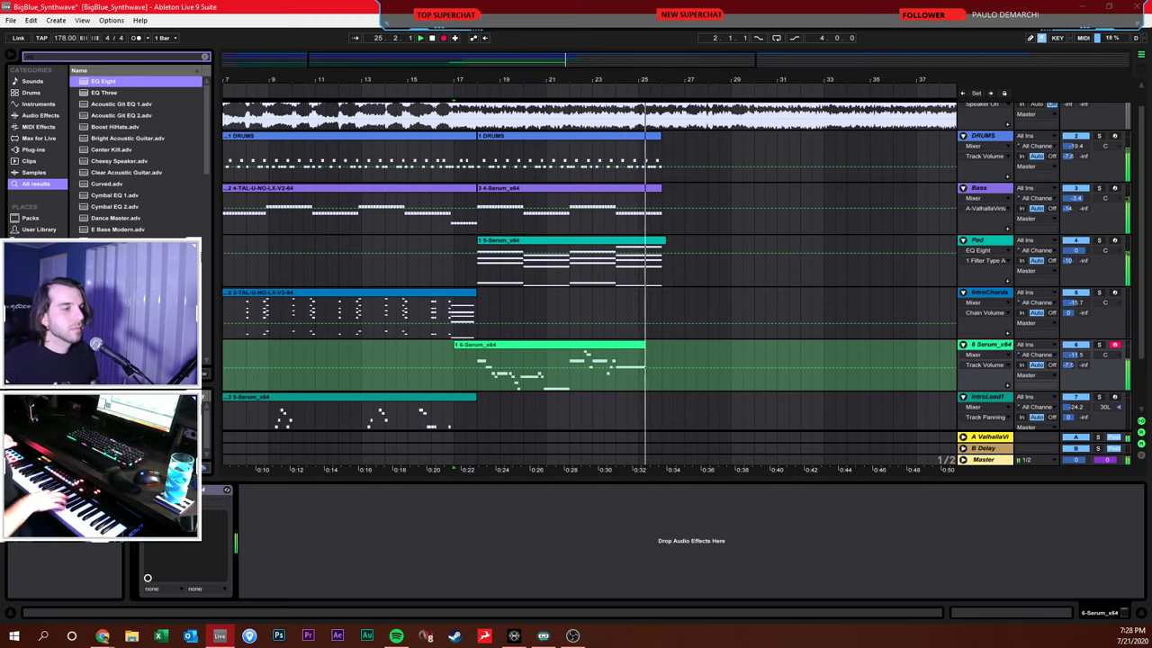
pyautogui.press('space')
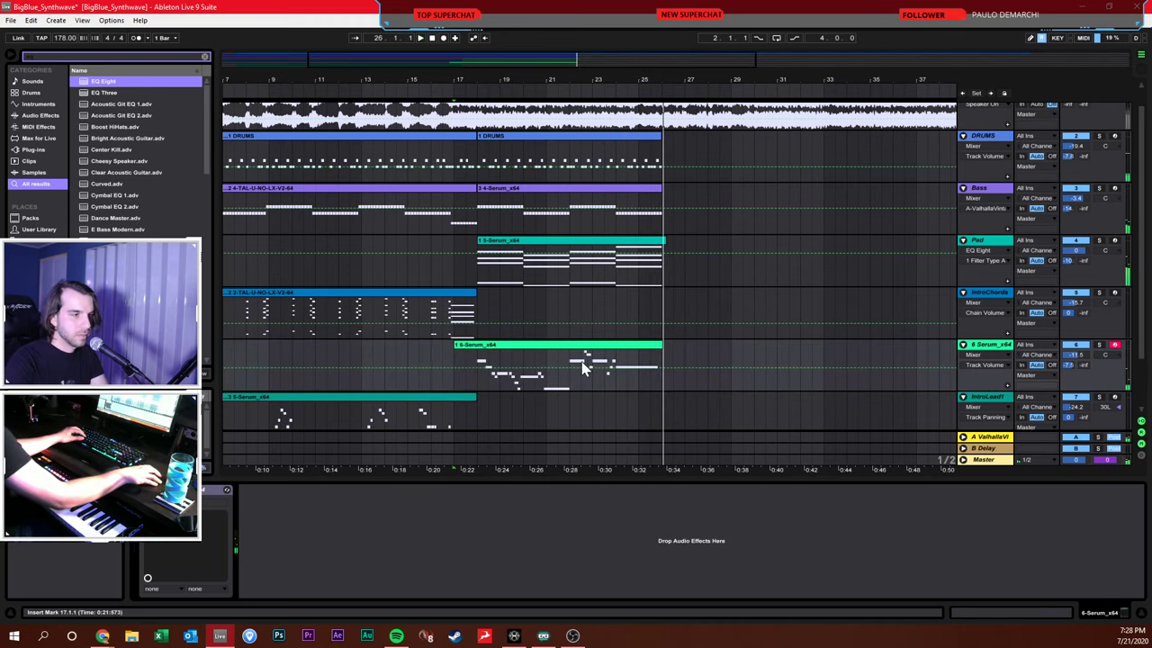
# Partially quantize the starts and ends of all notes in the recorded lead clip to 1/8
pyautogui.doubleClick(517, 352)
pyautogui.rightClick(699, 529)
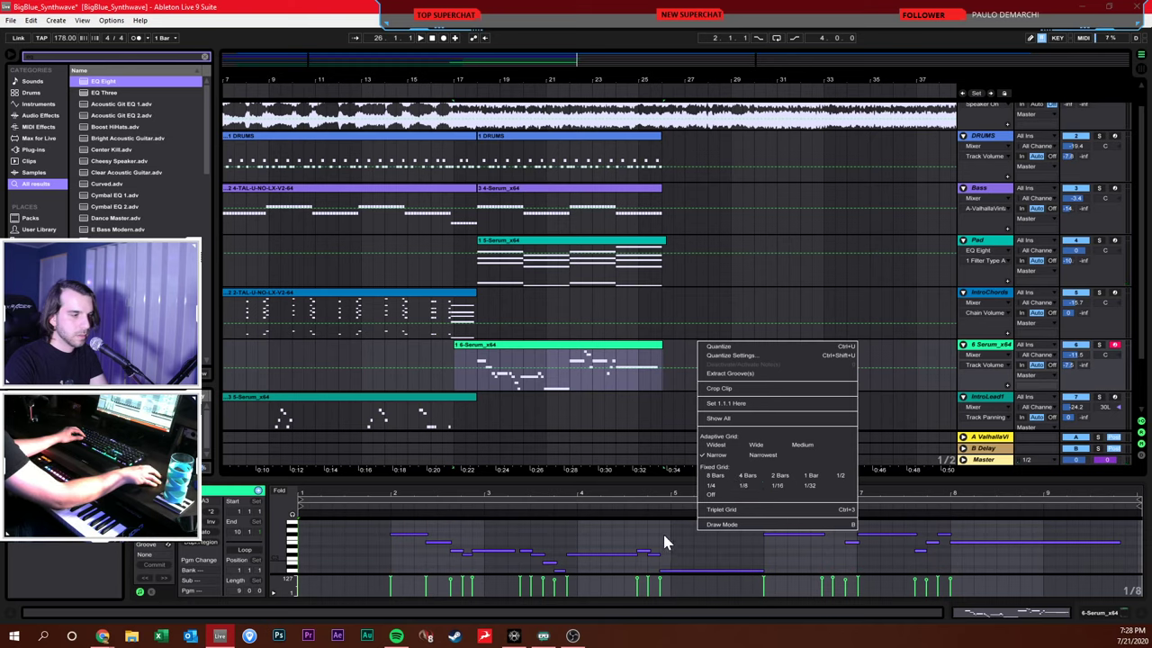
pyautogui.click(727, 354)
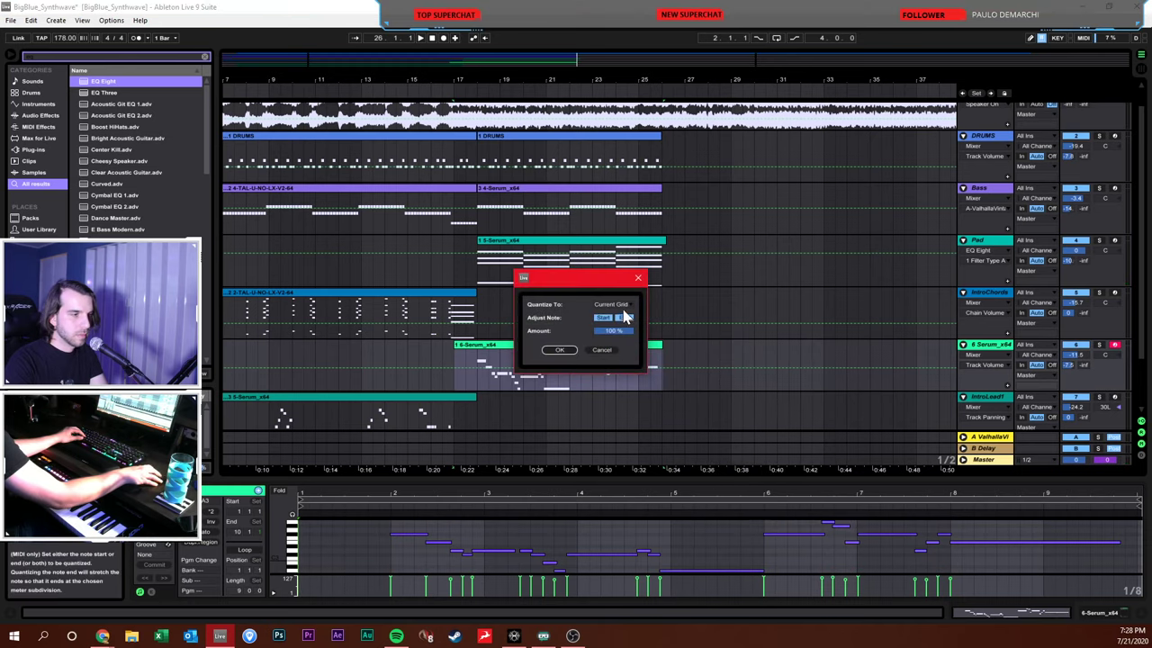
pyautogui.click(612, 304)
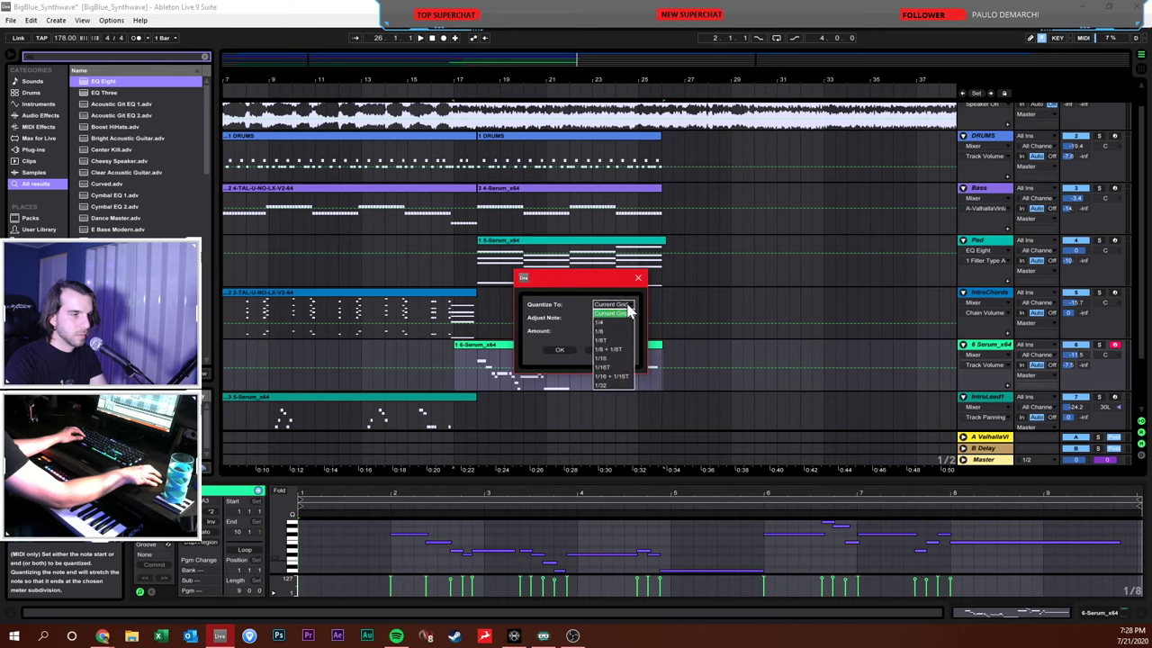
pyautogui.click(618, 344)
pyautogui.click(559, 349)
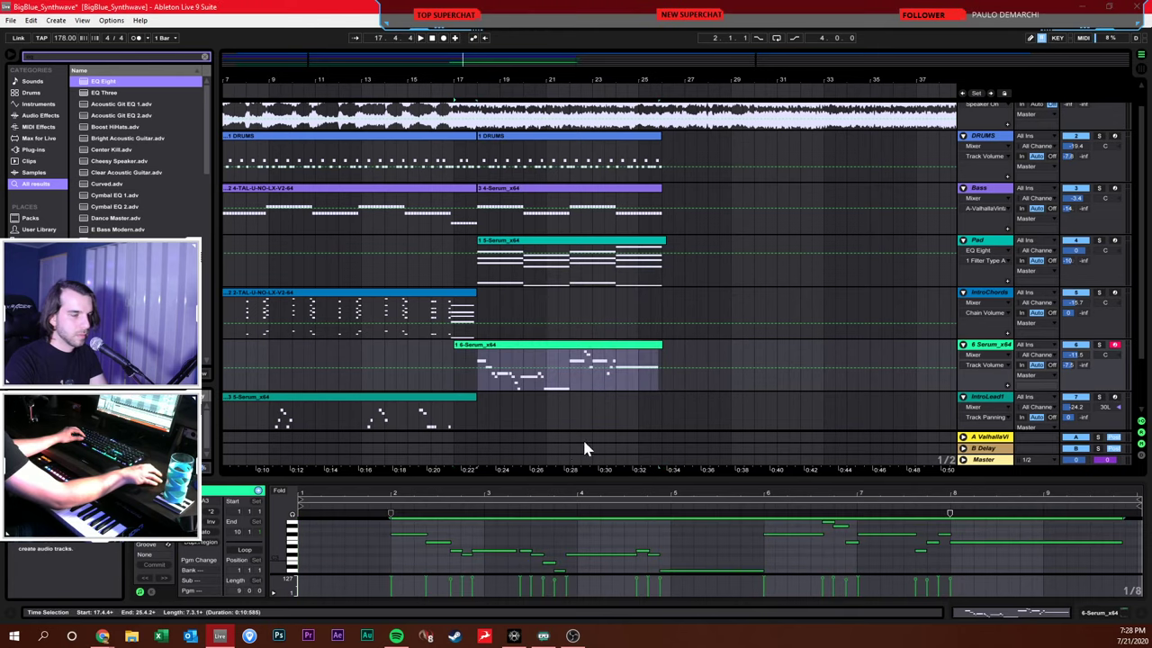
# Lower the lead track's volume further and loop playback over its melody from bar 18 to bar 26
pyautogui.click(455, 389)
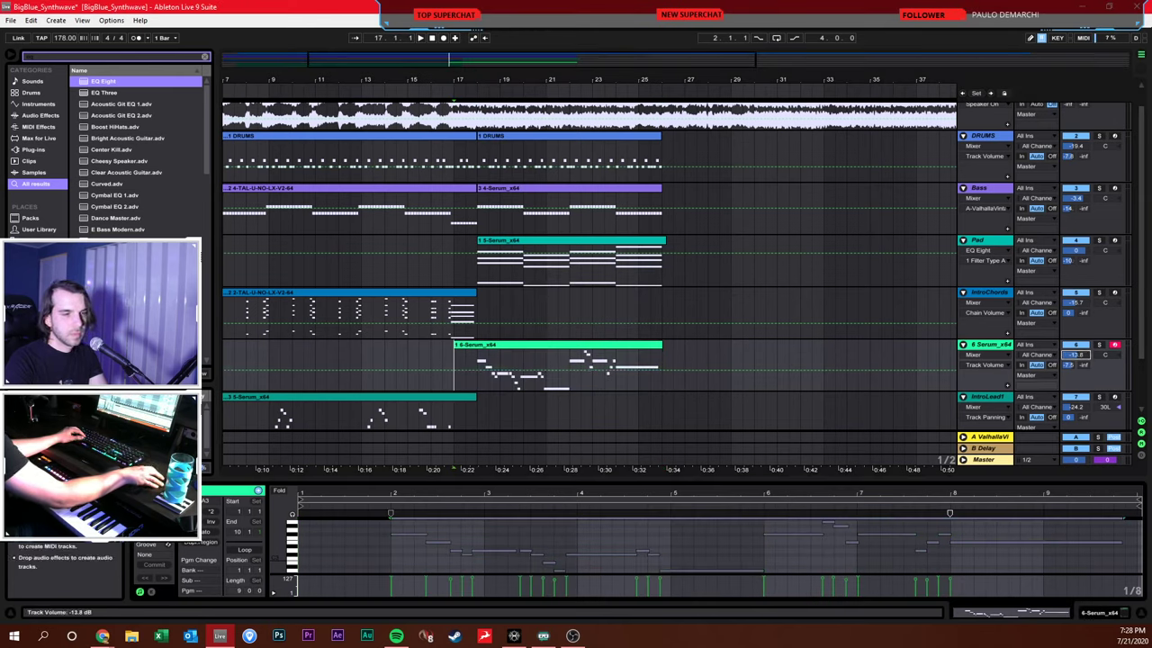
pyautogui.click(997, 349)
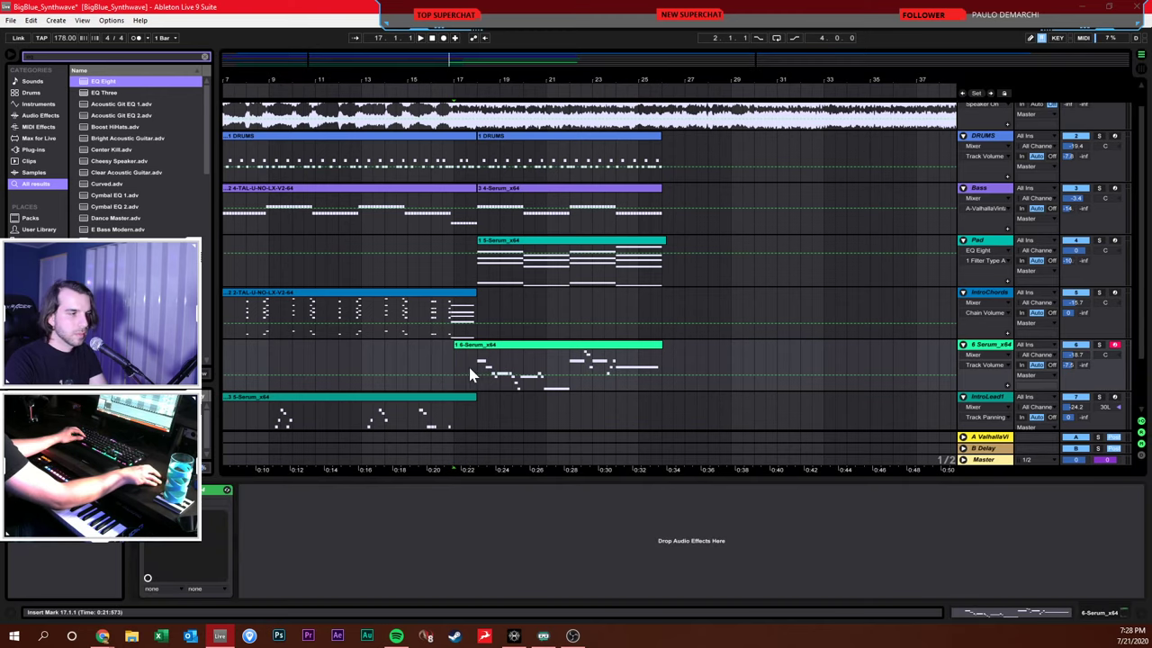
pyautogui.moveTo(477, 364); pyautogui.dragTo(675, 368)
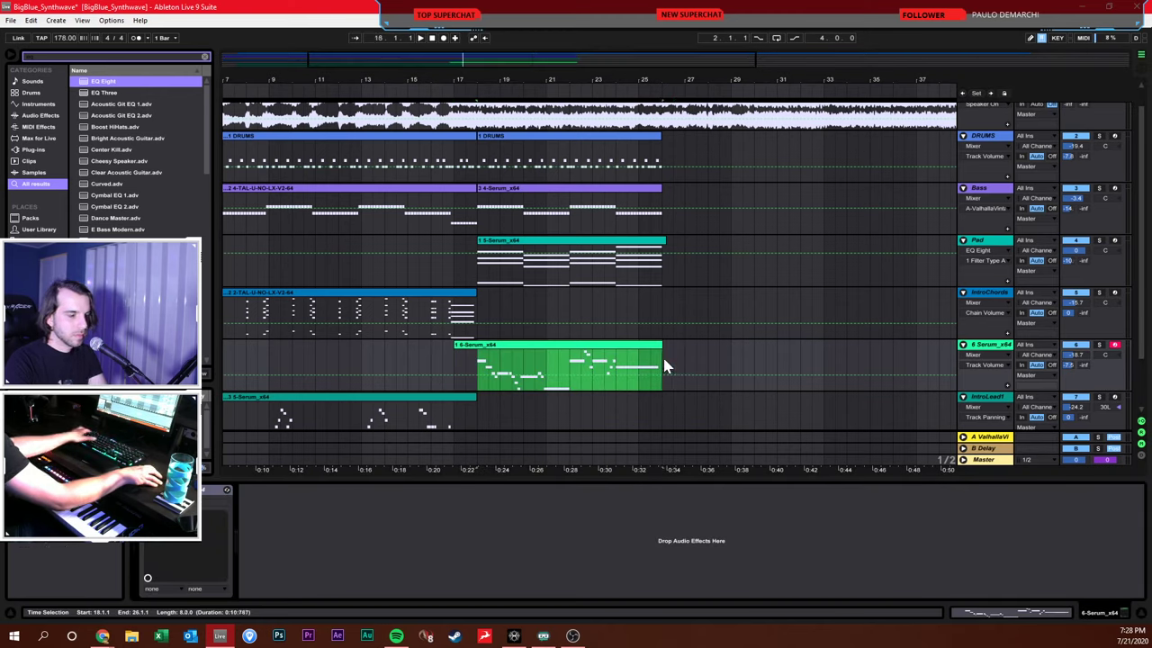
pyautogui.hotkey('ctrl', 'l')
pyautogui.press('space')
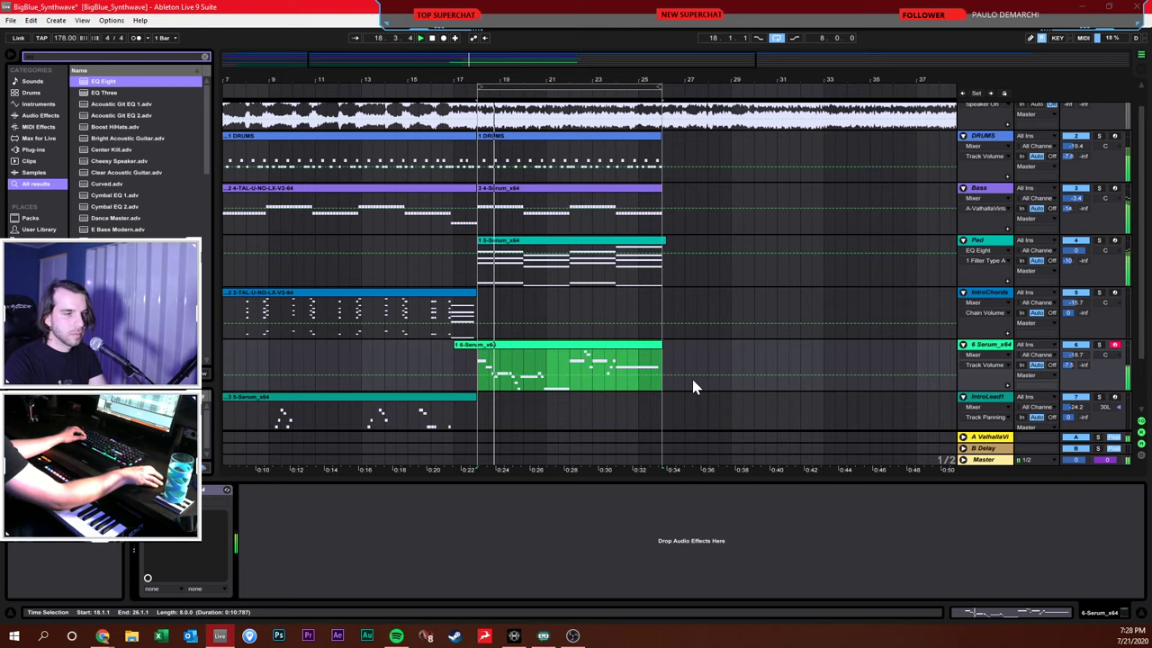
# Quantize the start and end of the lead clip's first note to 1/8
pyautogui.doubleClick(486, 345)
pyautogui.hotkey('ctrl', 'a')
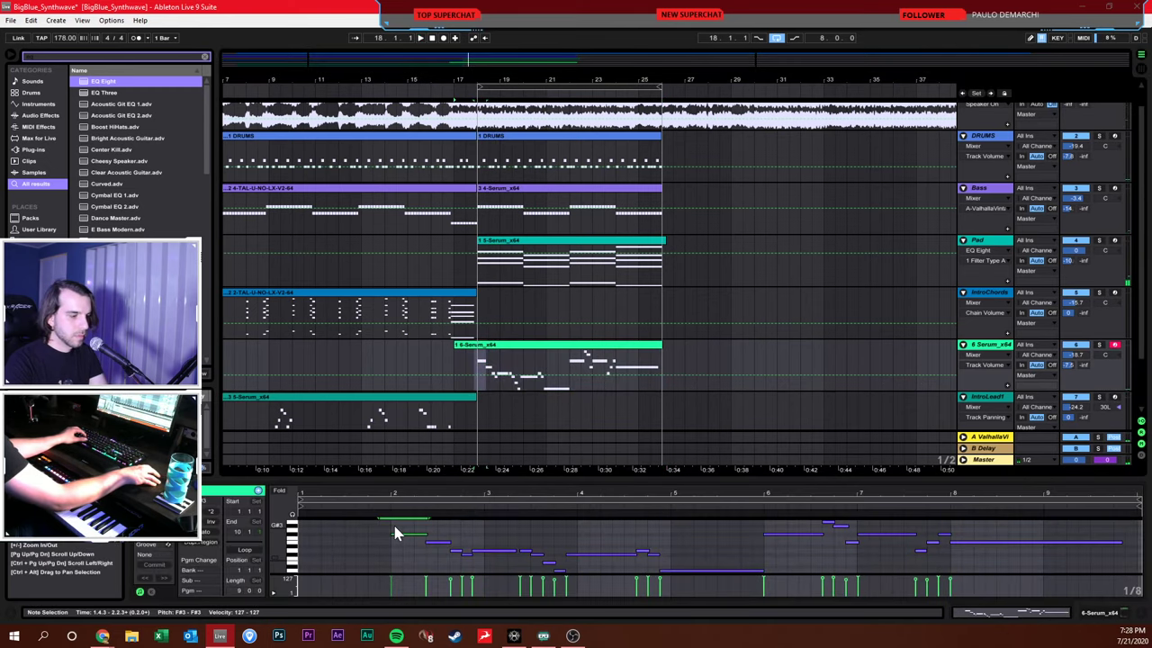
pyautogui.rightClick(373, 542)
pyautogui.click(441, 363)
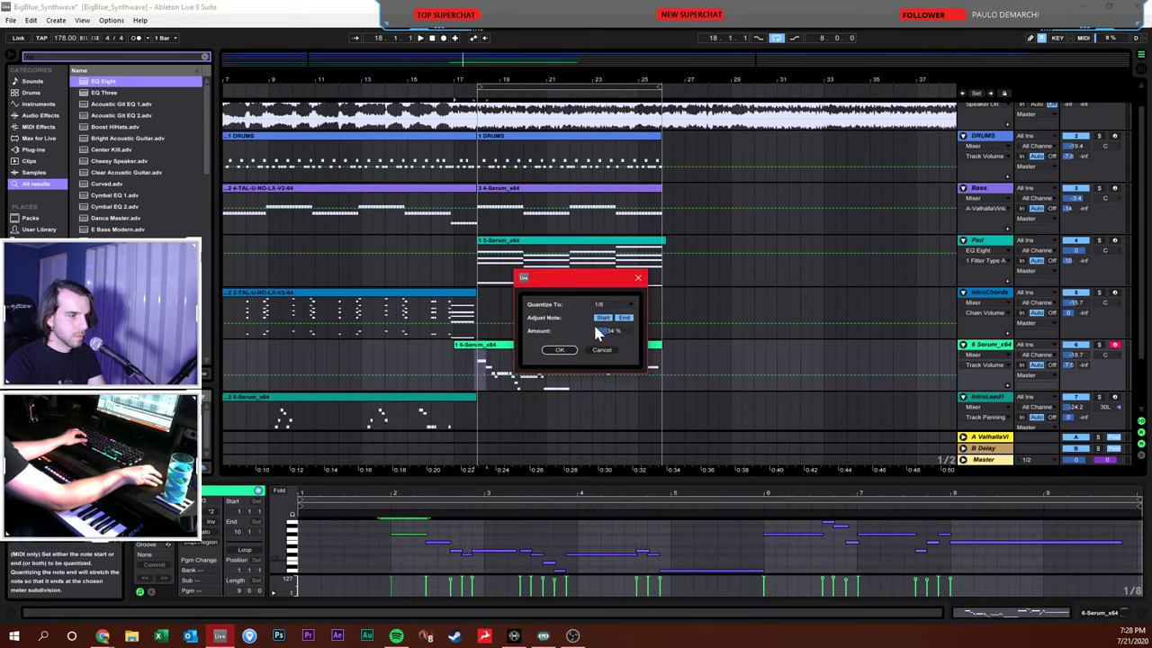
pyautogui.click(559, 349)
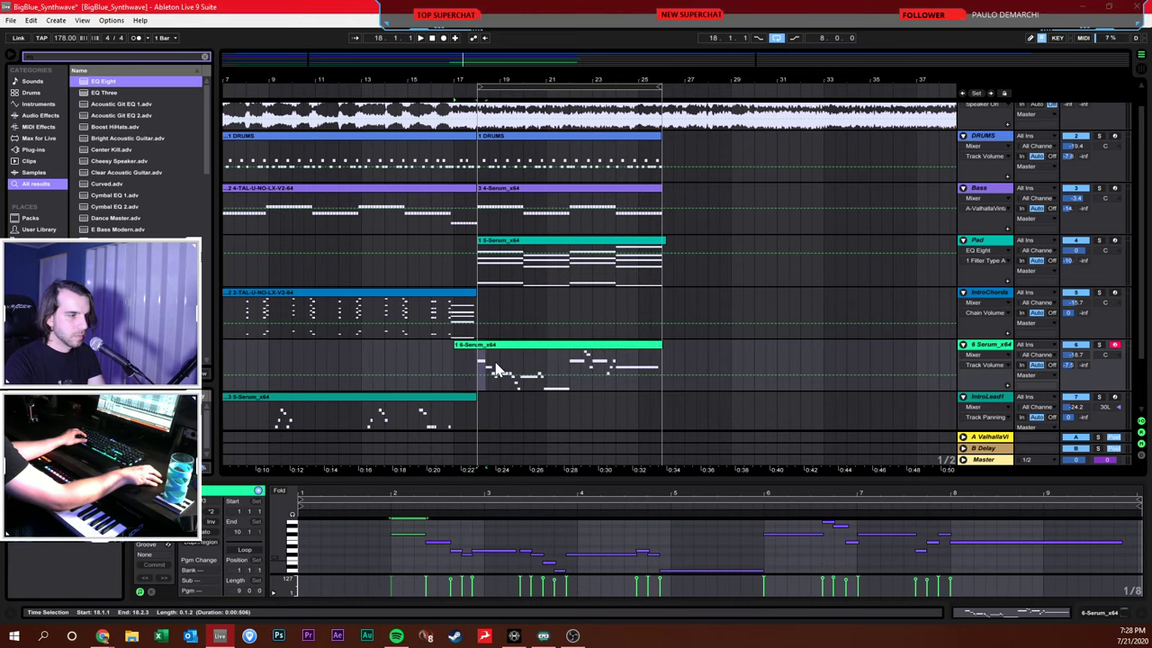
# Solo the lead track during looped playback and adjust the unison detune of both oscillators in its Serum instrument
pyautogui.press('space')
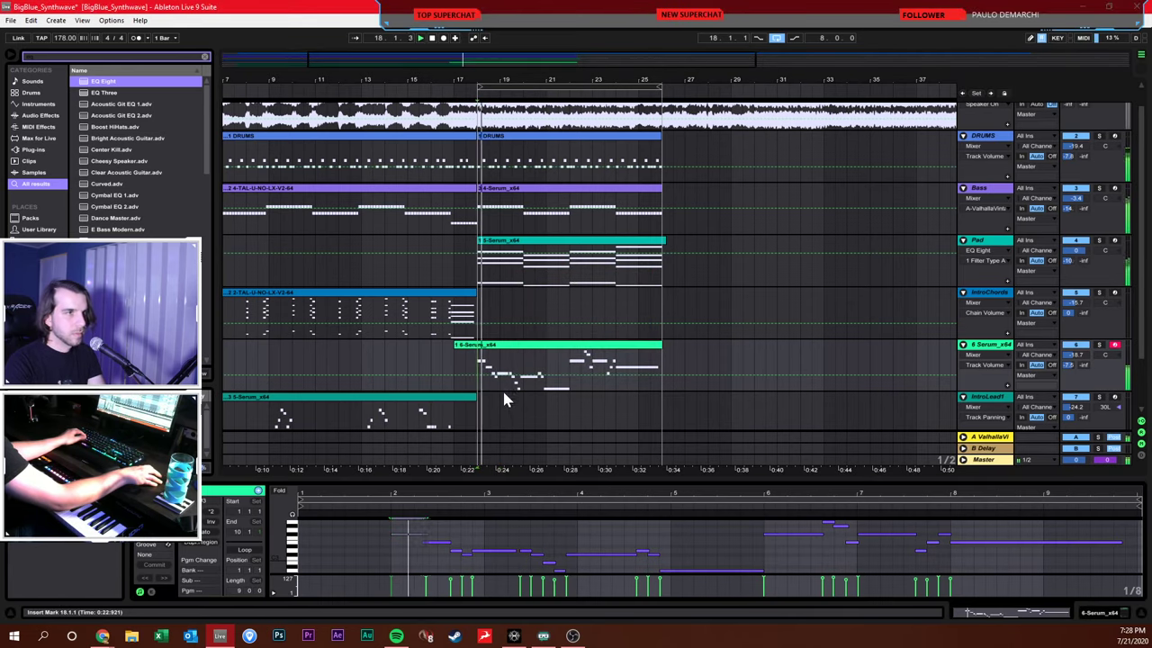
pyautogui.click(988, 345)
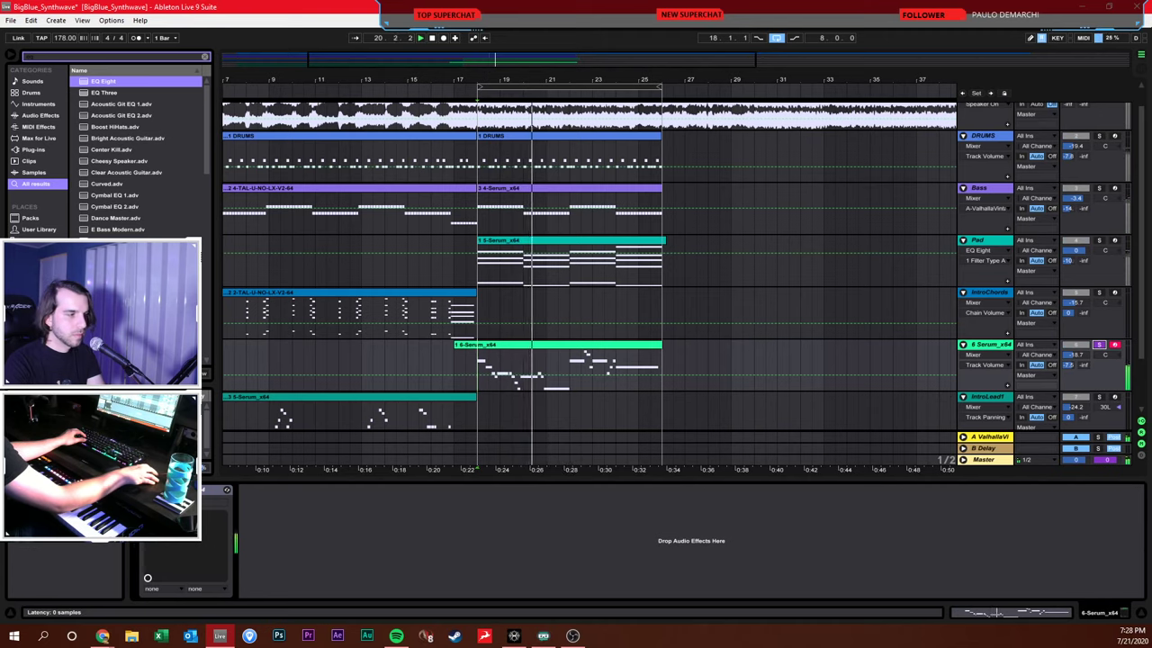
pyautogui.click(227, 489)
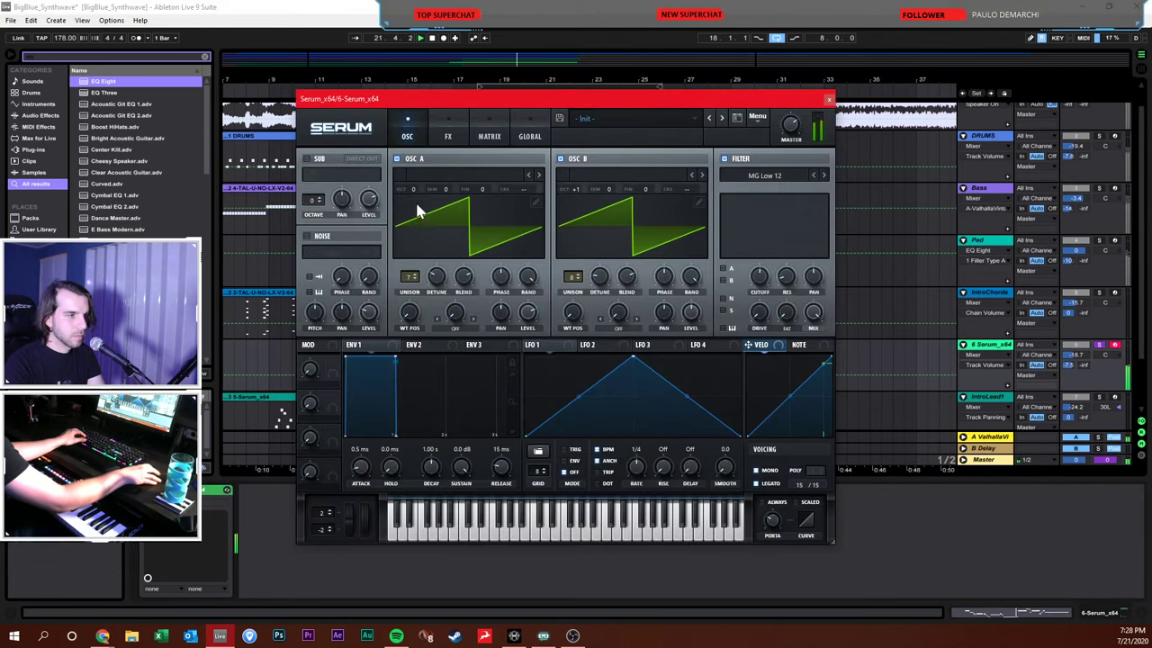
pyautogui.moveTo(445, 286); pyautogui.dragTo(445, 290)
pyautogui.moveTo(596, 277); pyautogui.dragTo(599, 279)
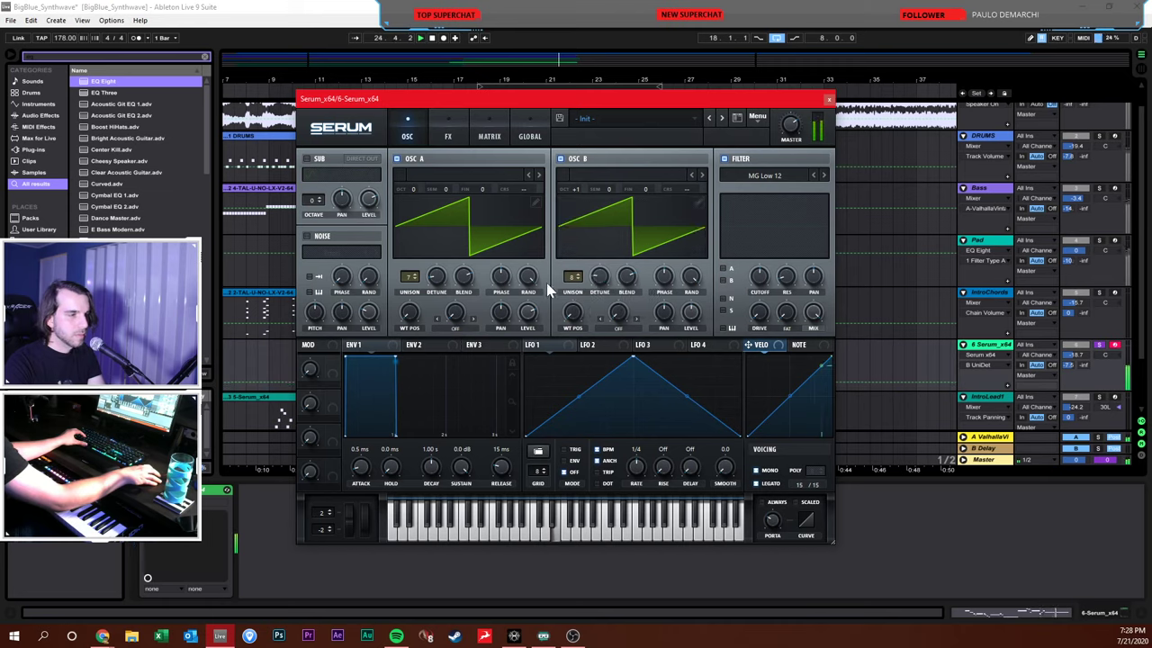
# Set Serum's distortion drive to 100% and oscillator B's level to 56%, and readjust oscillator B's detune
pyautogui.click(449, 136)
pyautogui.moveTo(694, 173); pyautogui.dragTo(695, 177)
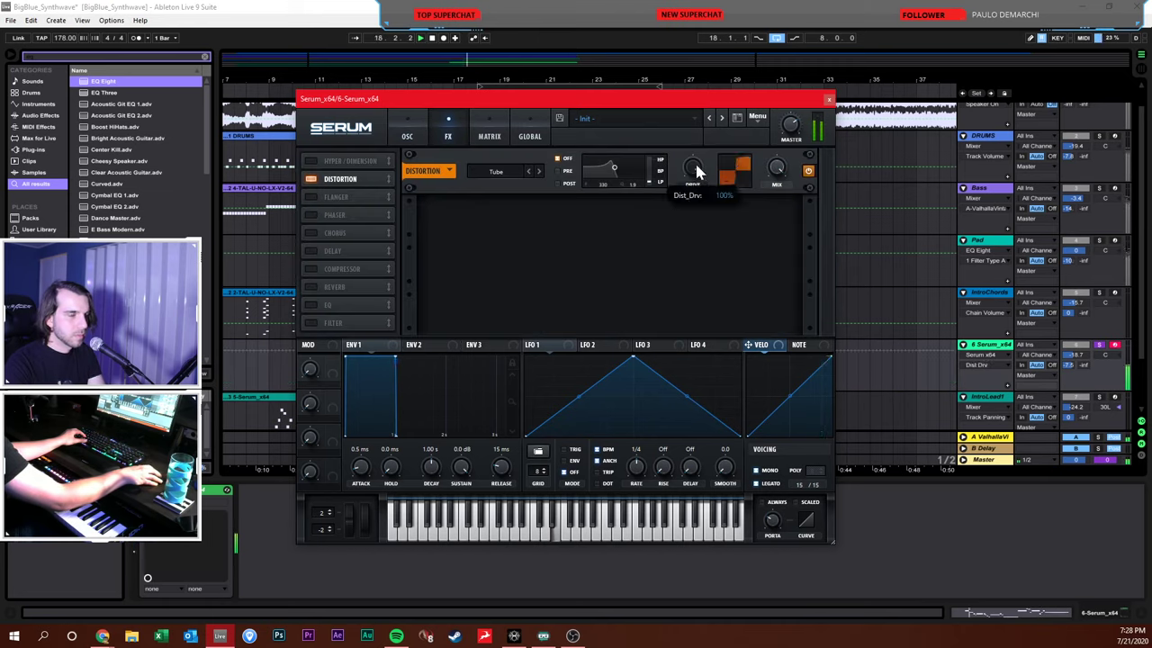
pyautogui.click(407, 128)
pyautogui.moveTo(690, 311); pyautogui.dragTo(692, 286)
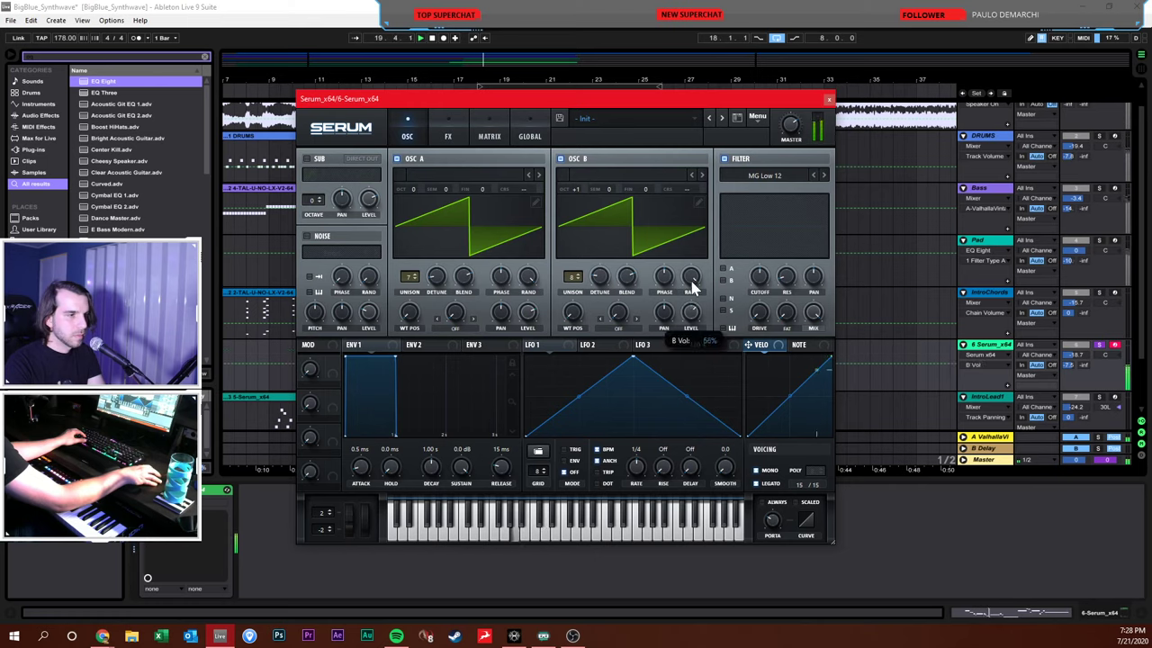
pyautogui.moveTo(601, 275)
pyautogui.mouseDown()
pyautogui.moveTo(610, 260)
pyautogui.moveTo(605, 274)
pyautogui.mouseUp()
# Load the analog BSOD_Square wavetable into oscillator B and adjust its wavetable position during playback
pyautogui.click(617, 327)
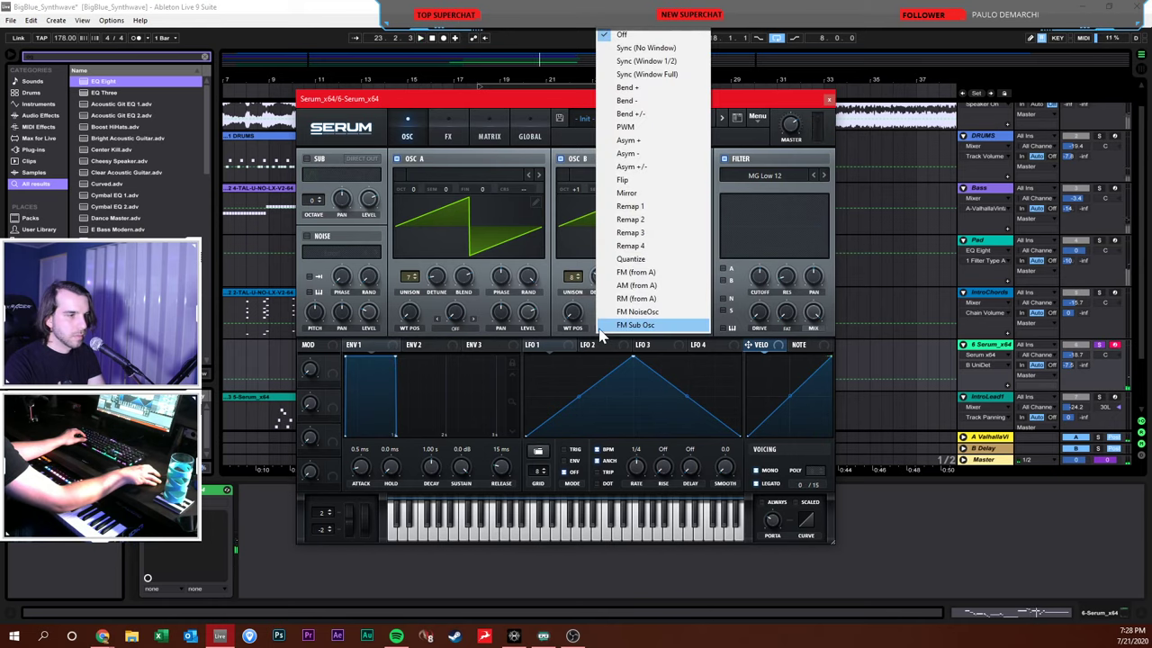
pyautogui.click(594, 337)
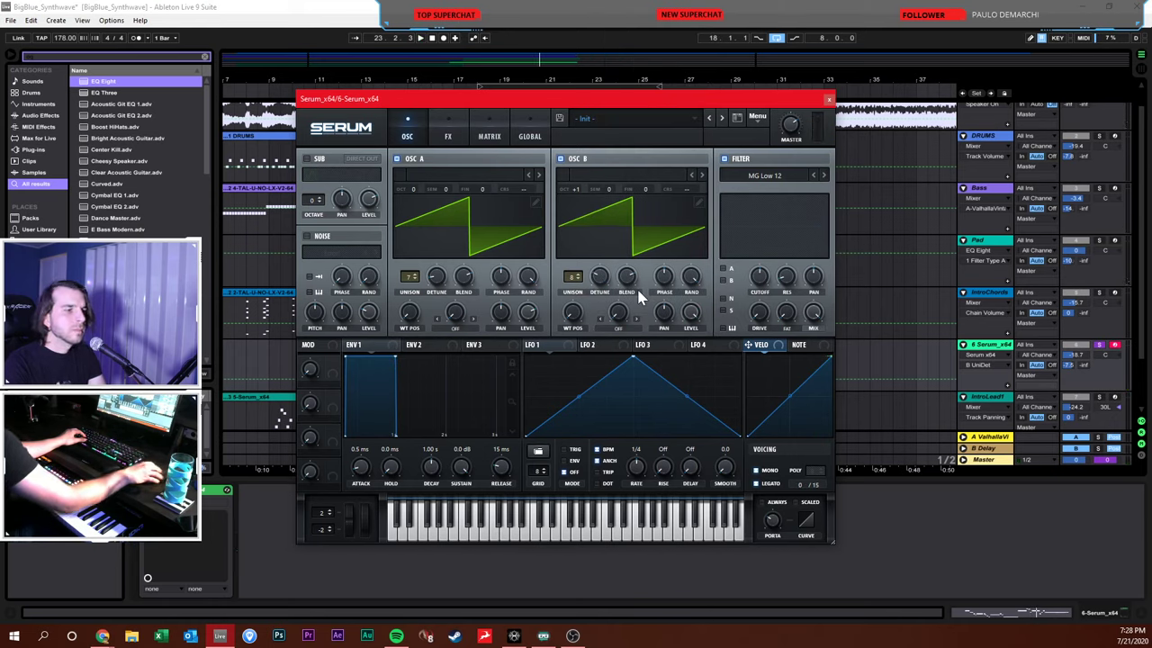
pyautogui.click(592, 173)
pyautogui.moveTo(601, 191)
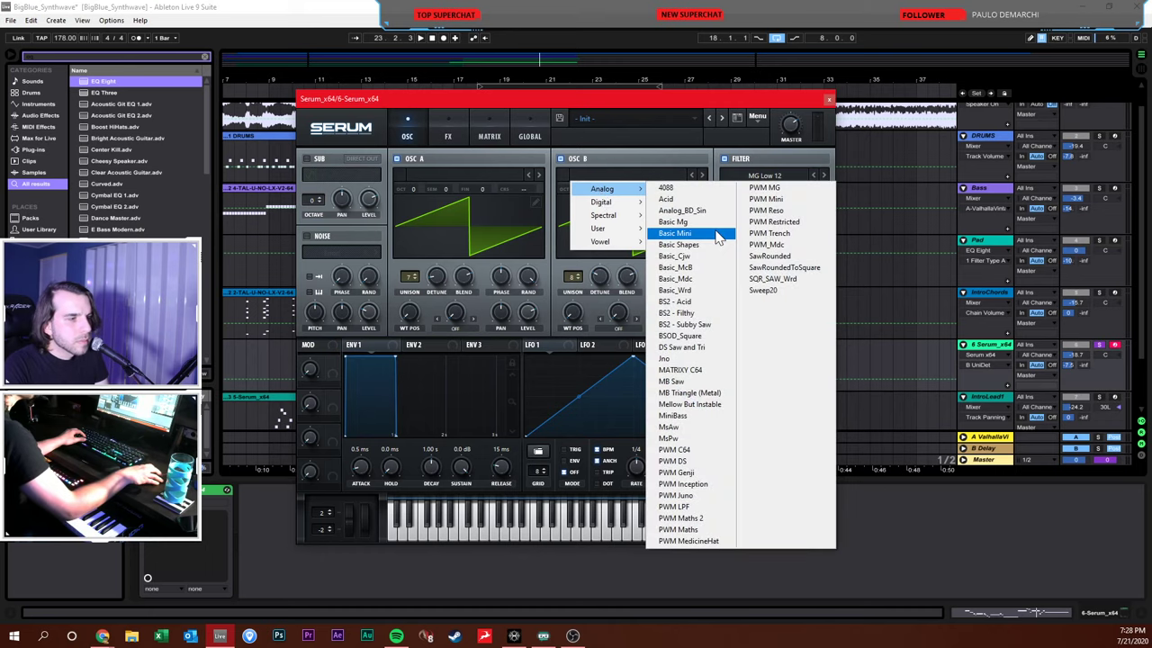
pyautogui.click(718, 338)
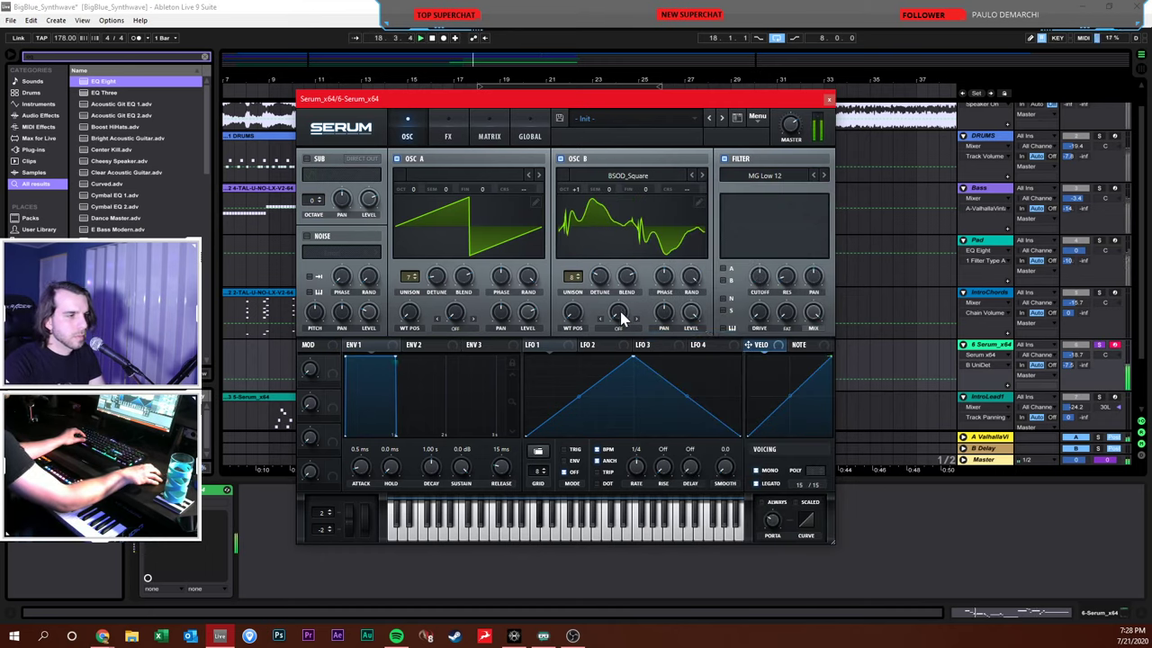
pyautogui.moveTo(578, 319); pyautogui.dragTo(587, 221)
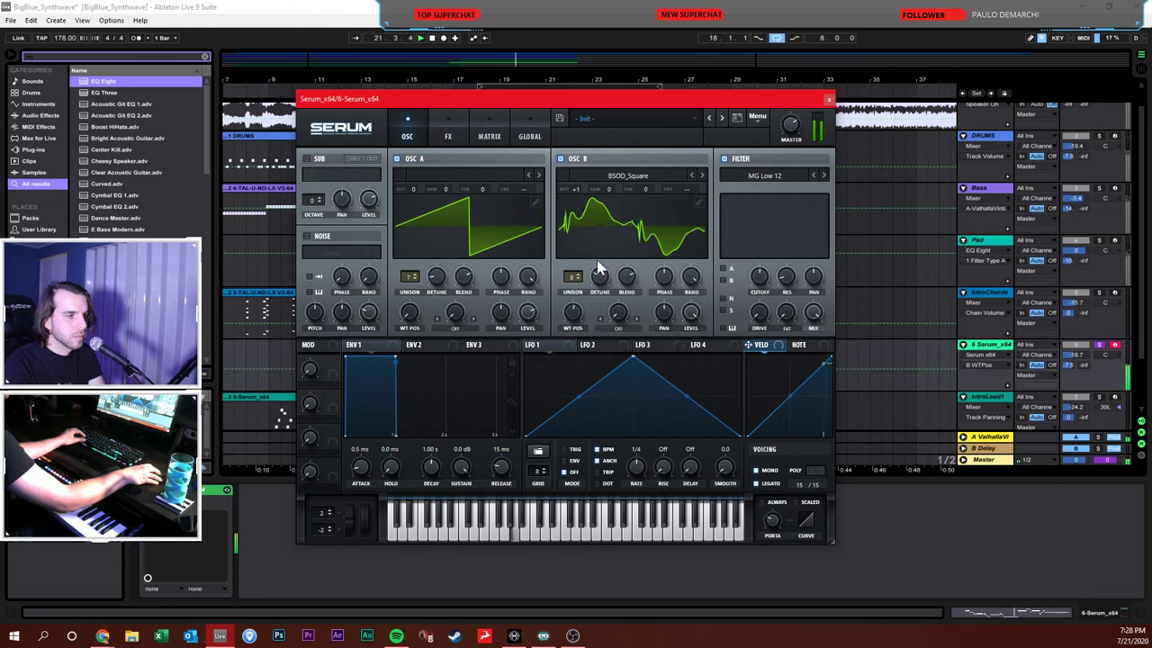
pyautogui.moveTo(572, 311); pyautogui.dragTo(567, 367)
# Set oscillator A's level to 80%, hide the Serum window and stop playback
pyautogui.moveTo(693, 319)
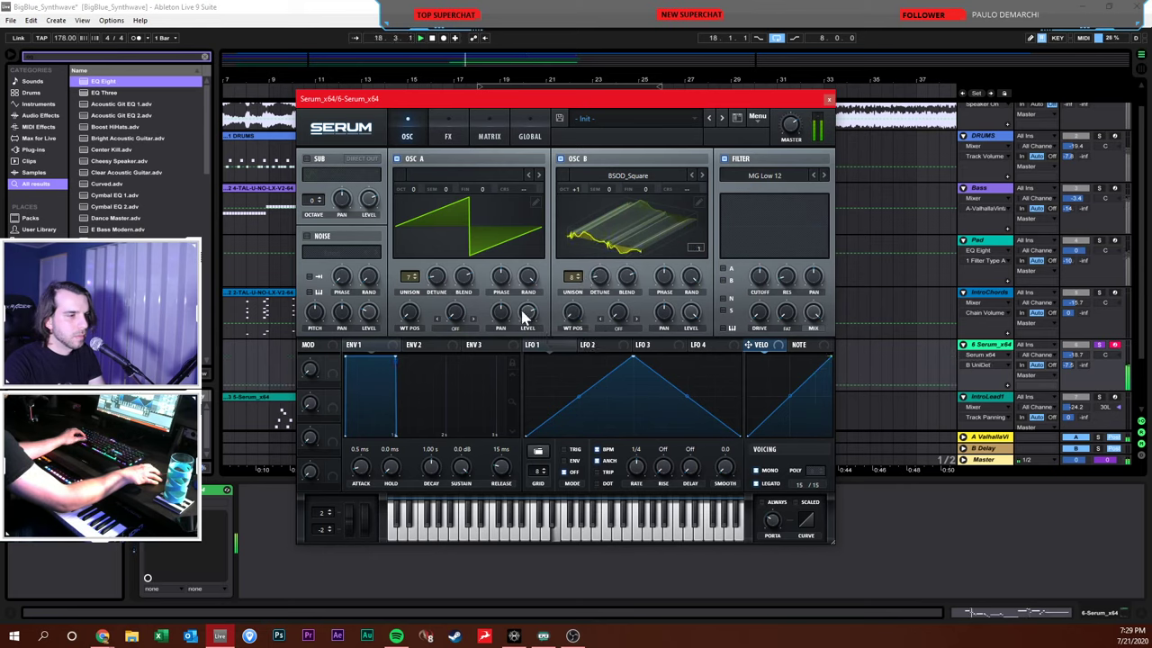
pyautogui.moveTo(524, 316)
pyautogui.mouseDown()
pyautogui.moveTo(522, 341)
pyautogui.moveTo(527, 329)
pyautogui.mouseUp()
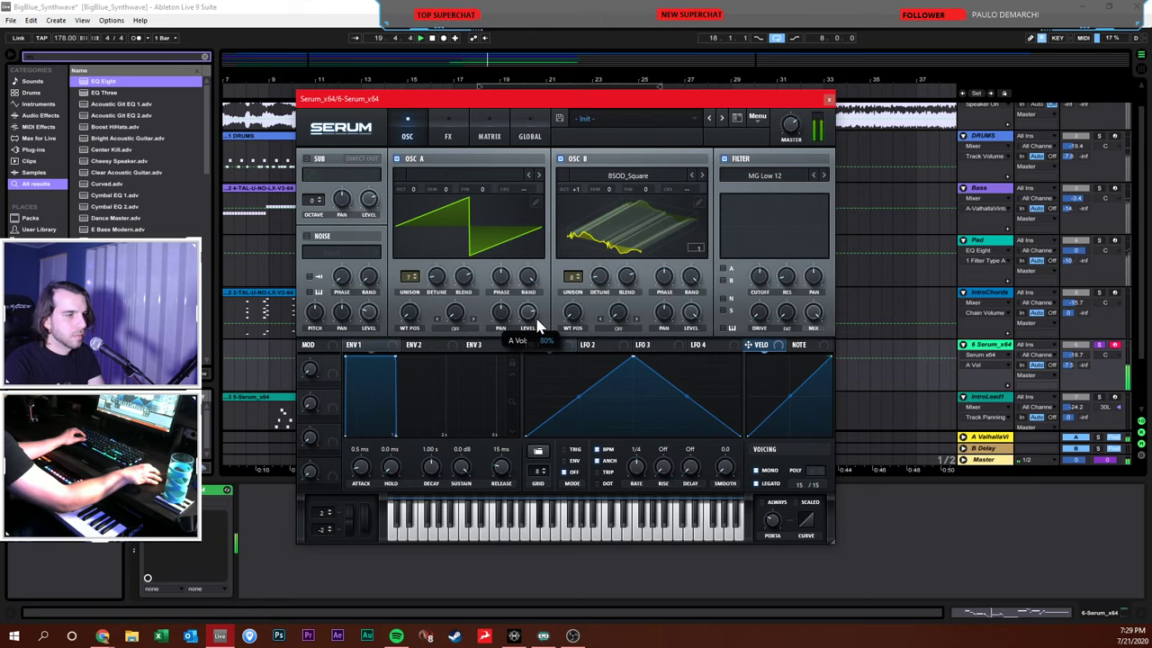
pyautogui.hotkey('ctrl', 'alt', 'p')
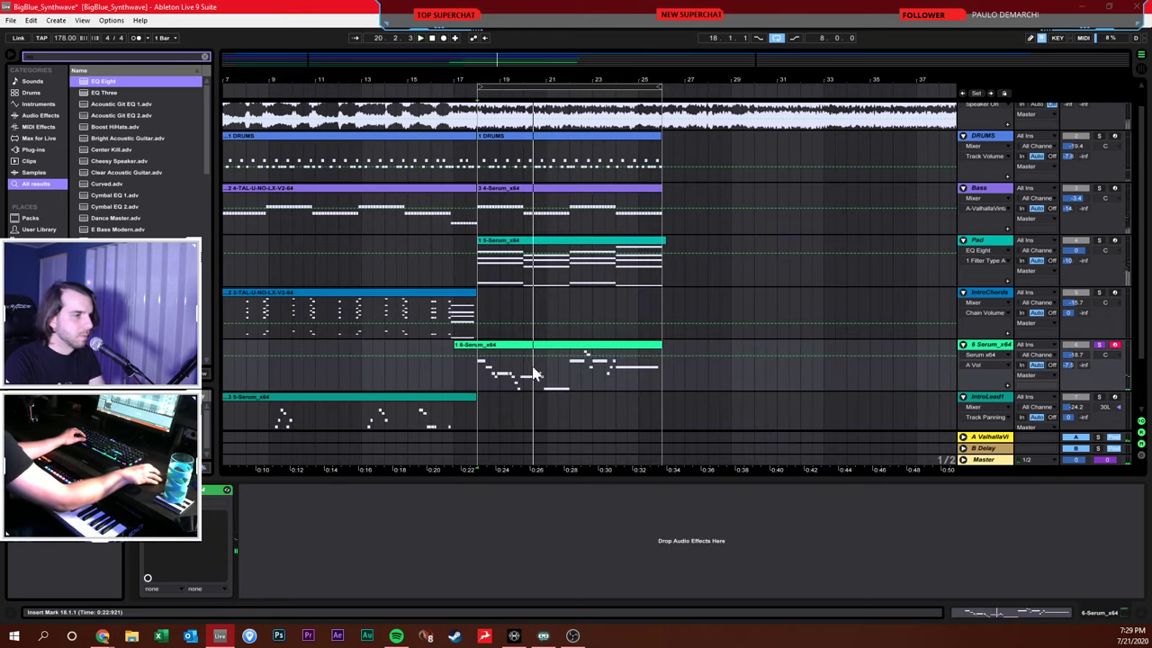
pyautogui.press('space')
# Set the lead track's volume to -24.6 dB, play from bar 16 and unsolo the track to hear the full mix
pyautogui.click(465, 385)
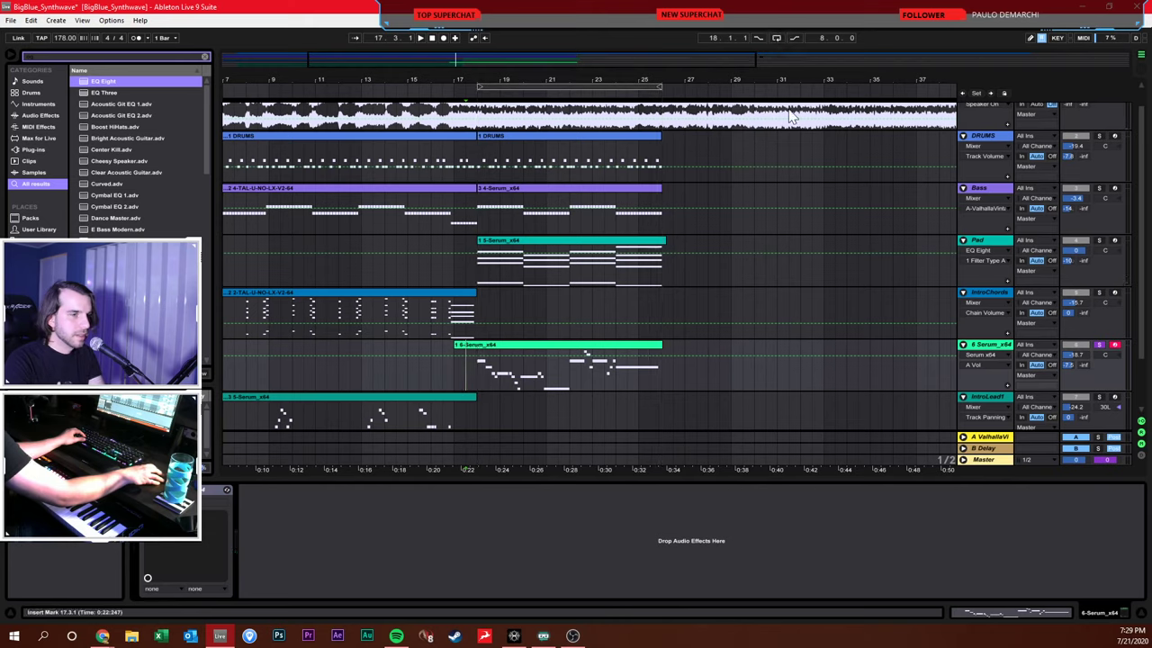
pyautogui.moveTo(1067, 360); pyautogui.dragTo(1067, 387)
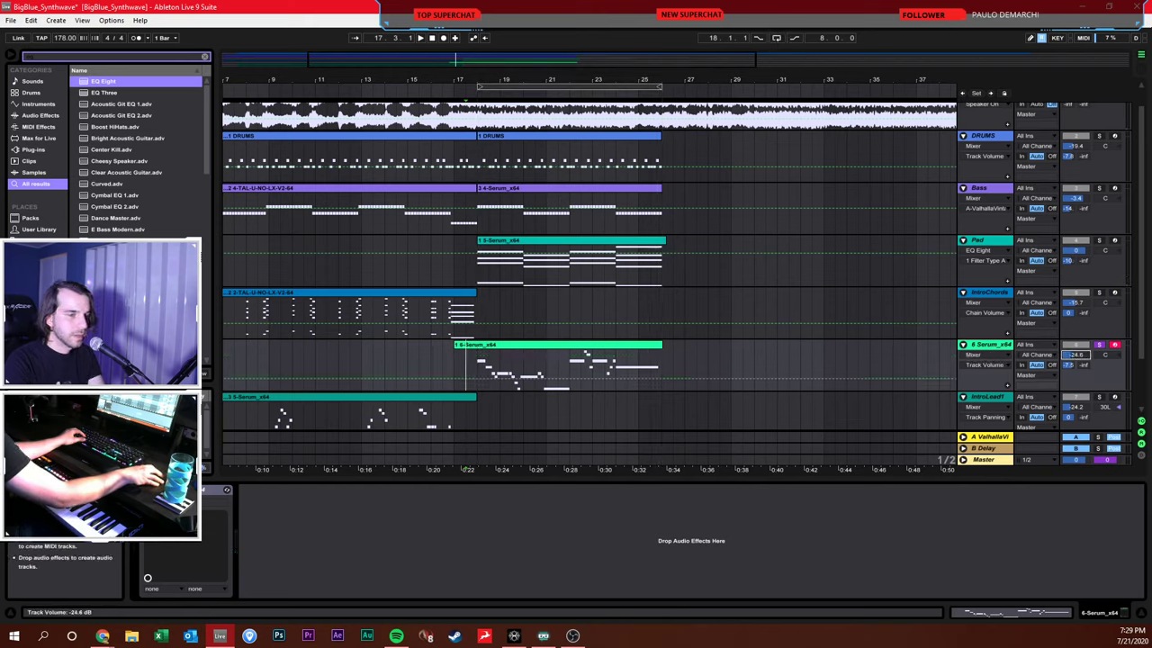
pyautogui.press('space')
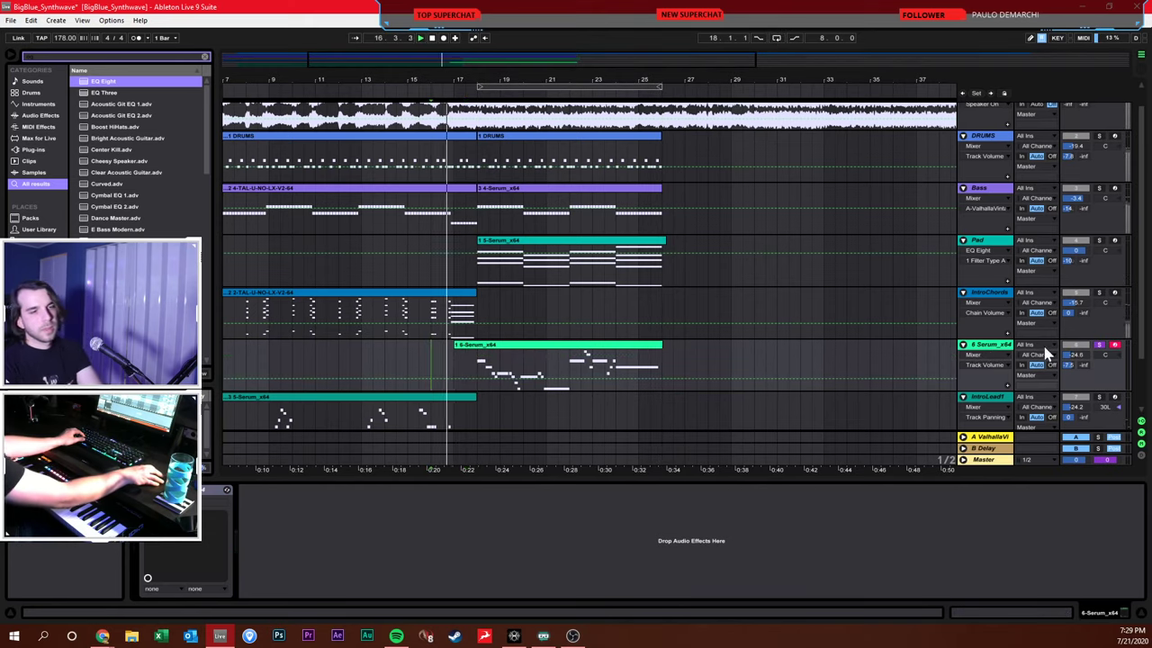
pyautogui.click(1098, 346)
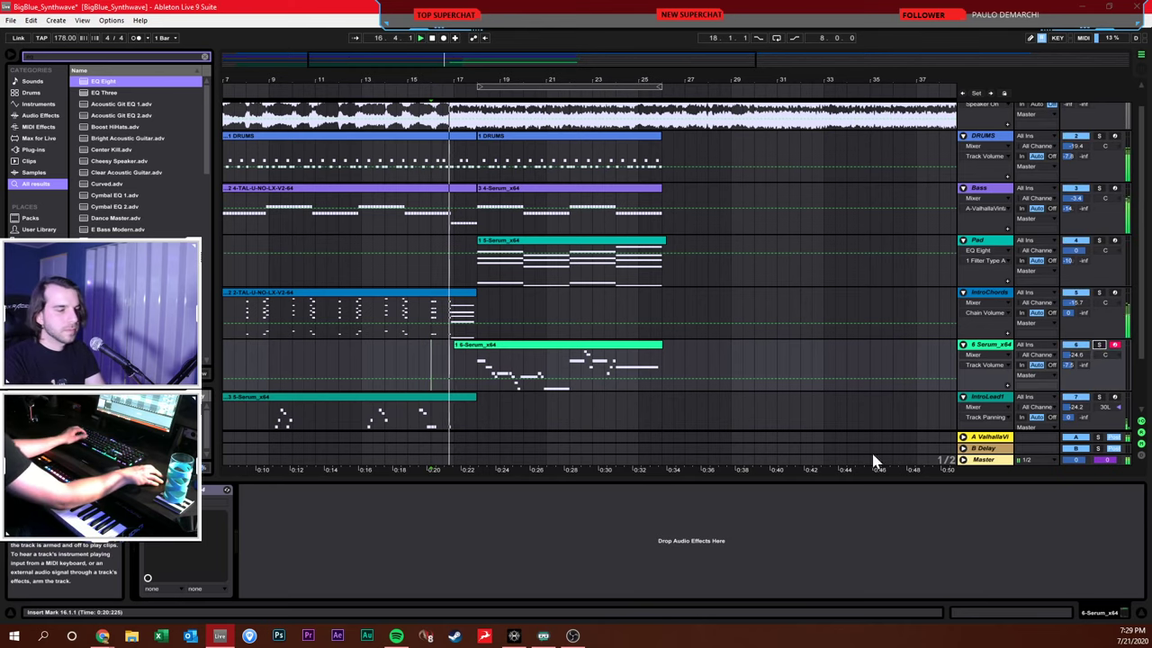
pyautogui.click(683, 366)
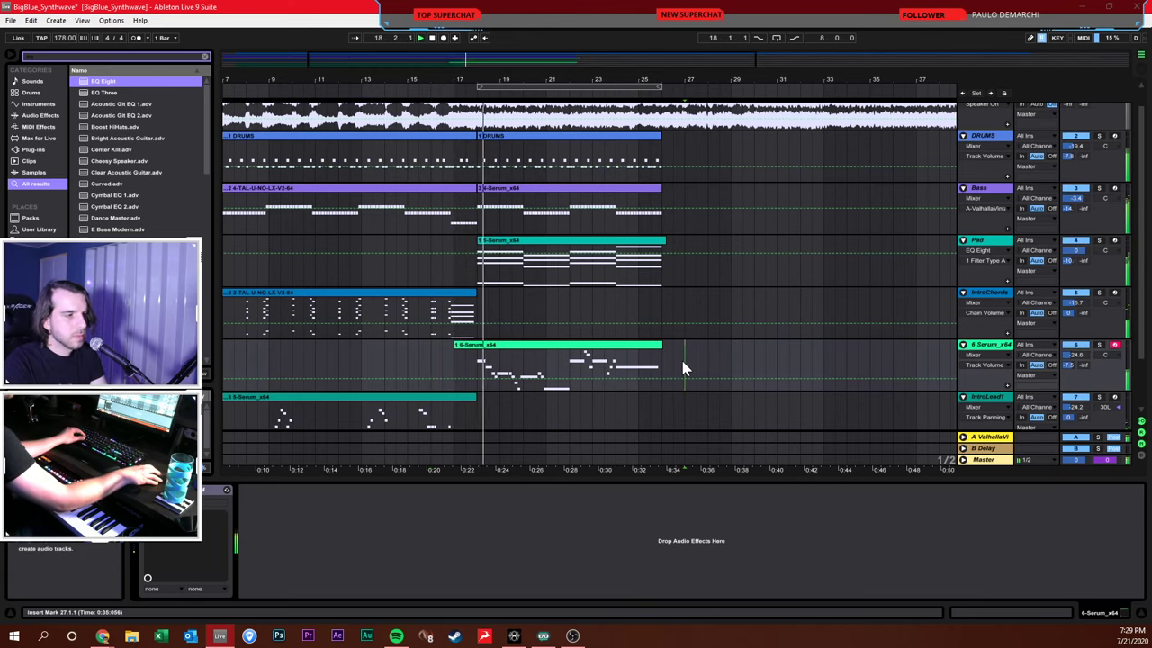
# Raise the lead track's volume to -18.4 dB and lower the Pad track's volume while the mix plays
pyautogui.moveTo(1080, 355); pyautogui.dragTo(1080, 329)
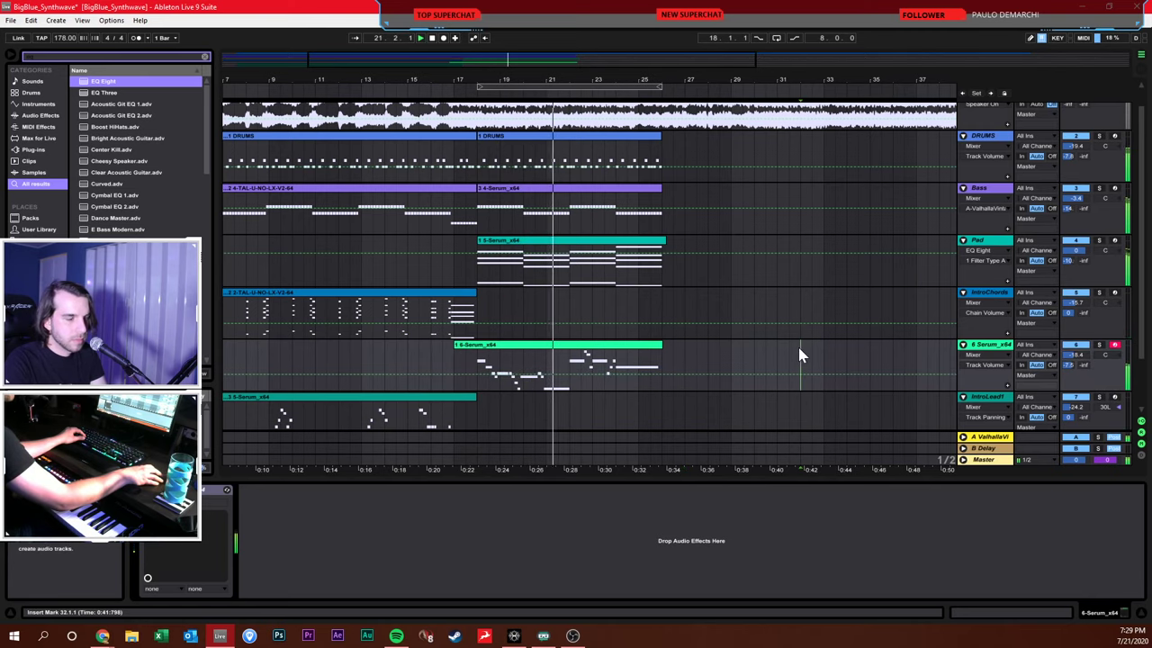
pyautogui.click(767, 363)
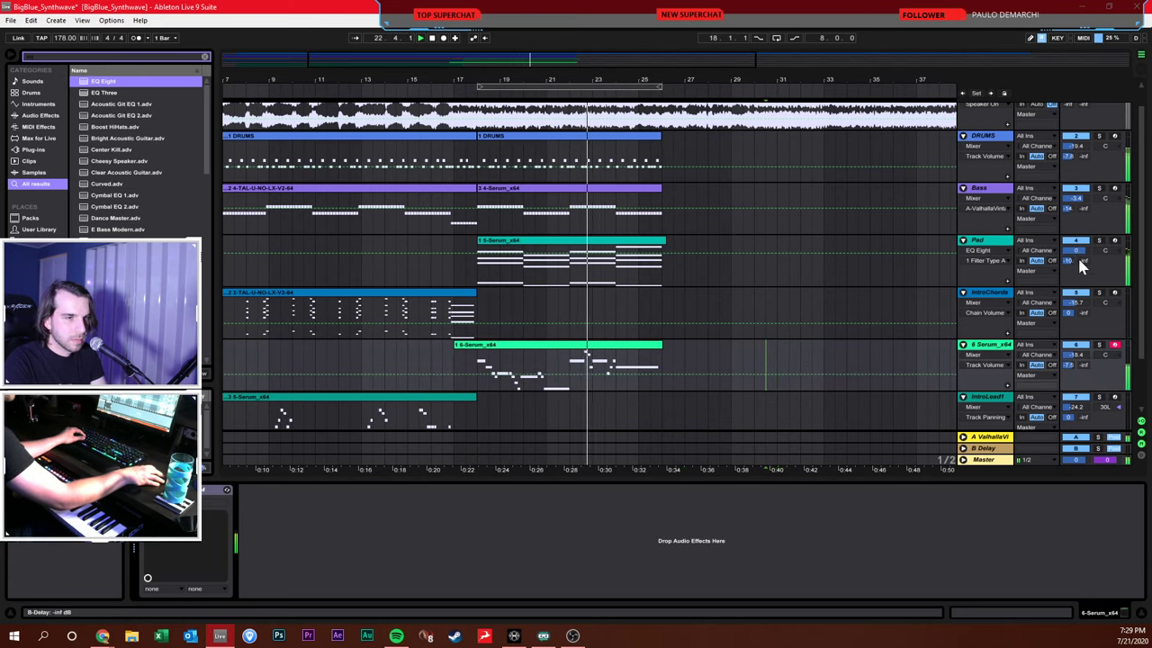
pyautogui.moveTo(1077, 256); pyautogui.dragTo(1080, 249)
pyautogui.click(799, 244)
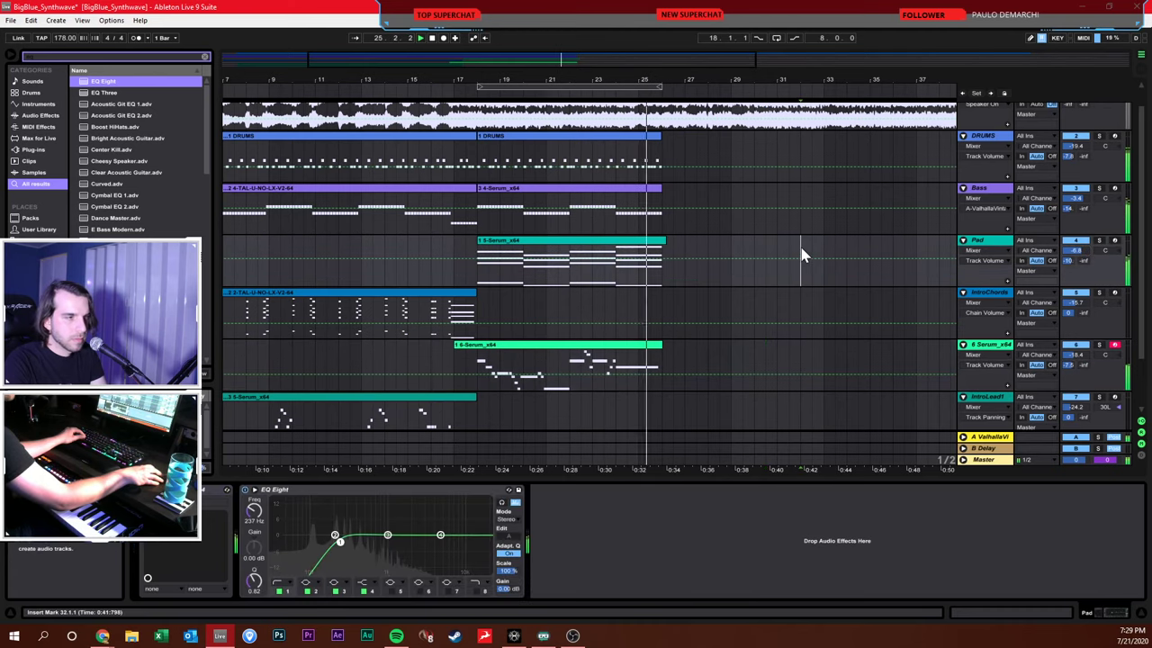
# Arm the DRUMS track and record a kick and snare part with the metronome on from bar 26 to about bar 34
pyautogui.click(669, 160)
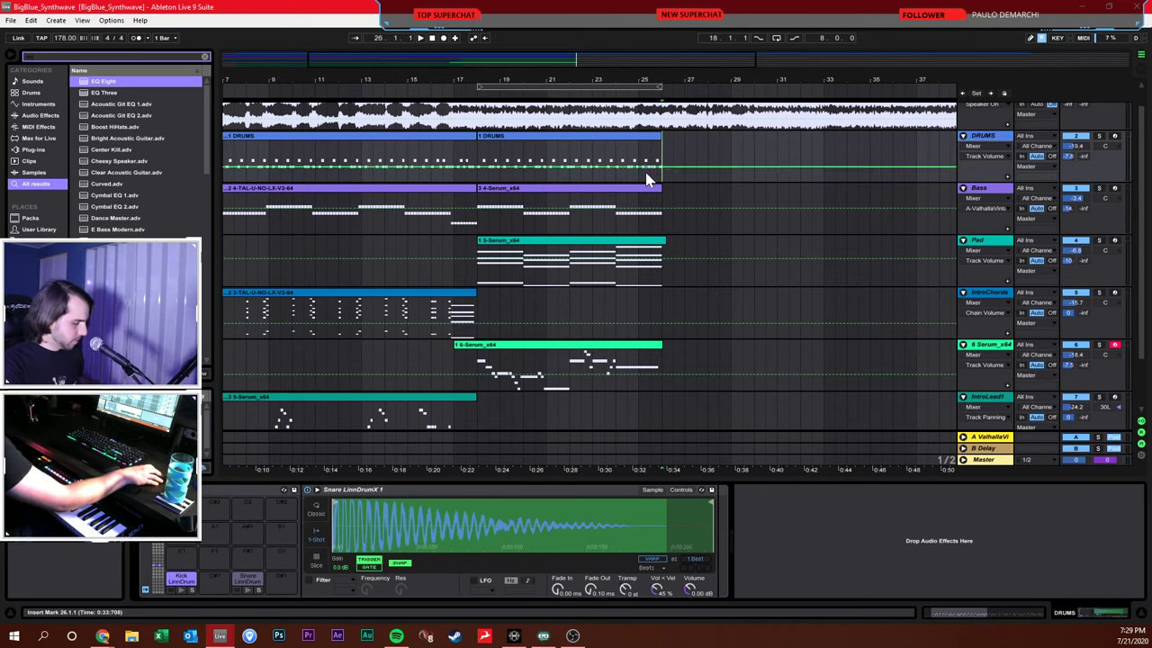
pyautogui.click(1114, 136)
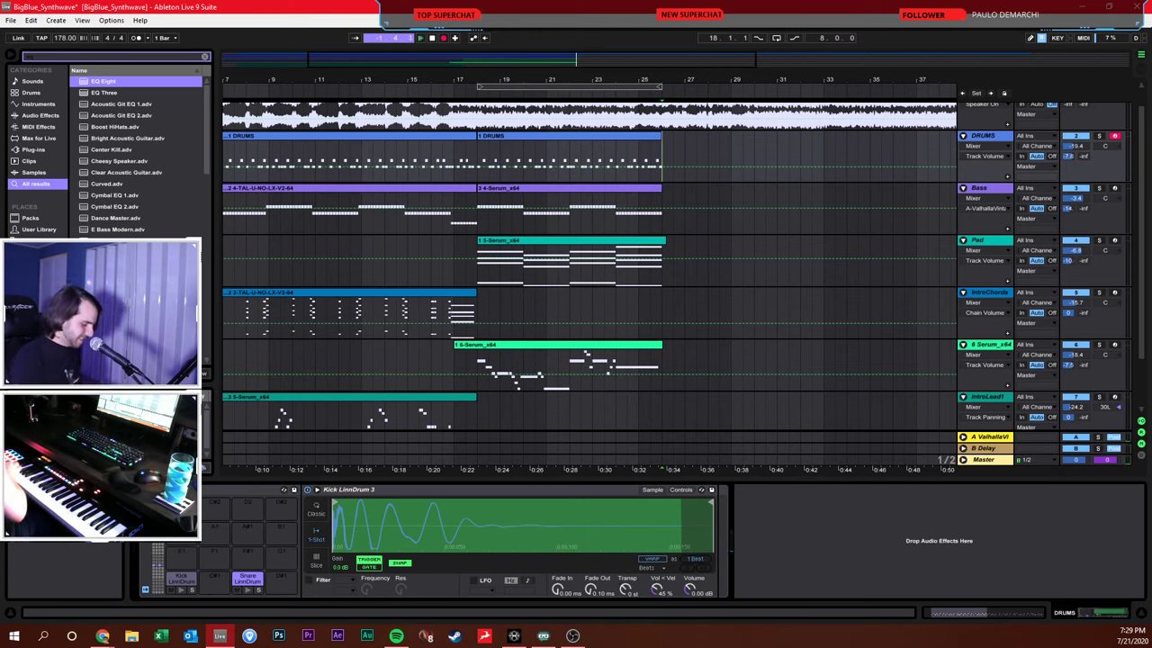
pyautogui.click(442, 37)
pyautogui.press('F9')
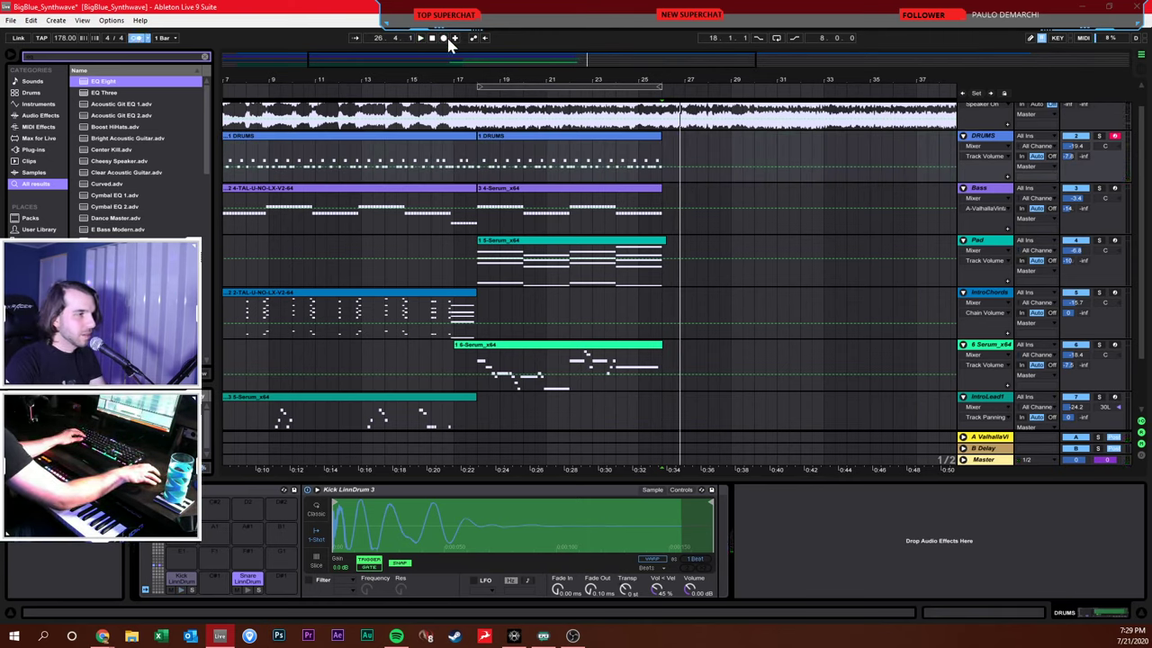
pyautogui.click(444, 40)
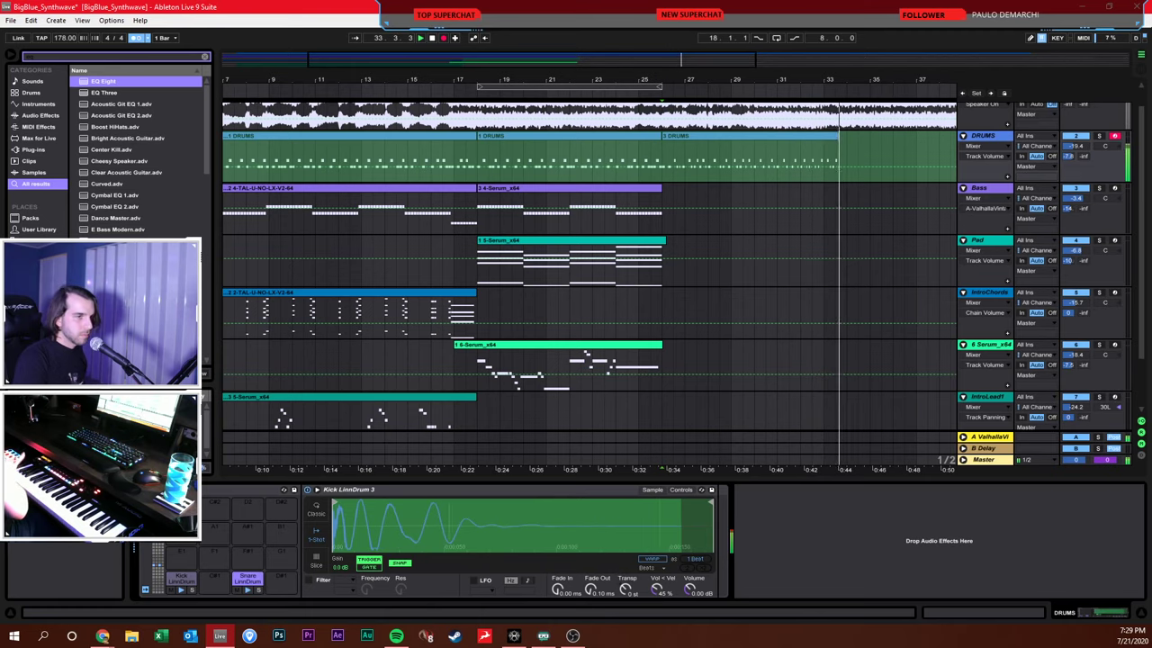
pyautogui.press('F9')
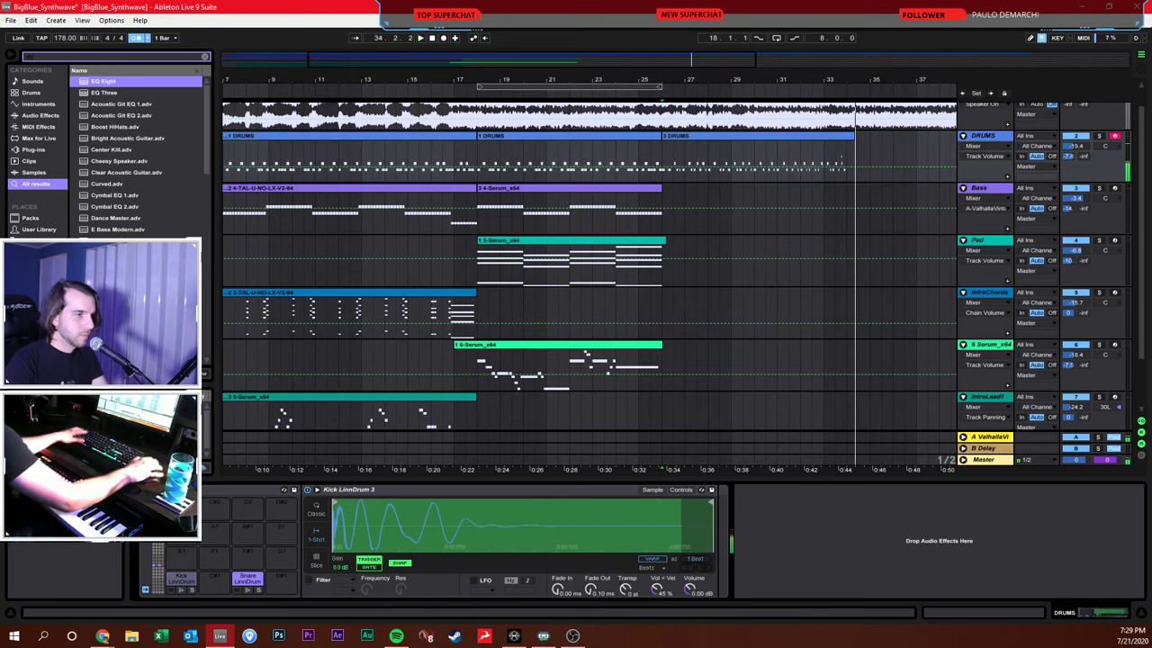
# Open the newly recorded drum clip and quantize its notes on a fixed 1/8 grid
pyautogui.doubleClick(776, 178)
pyautogui.rightClick(799, 514)
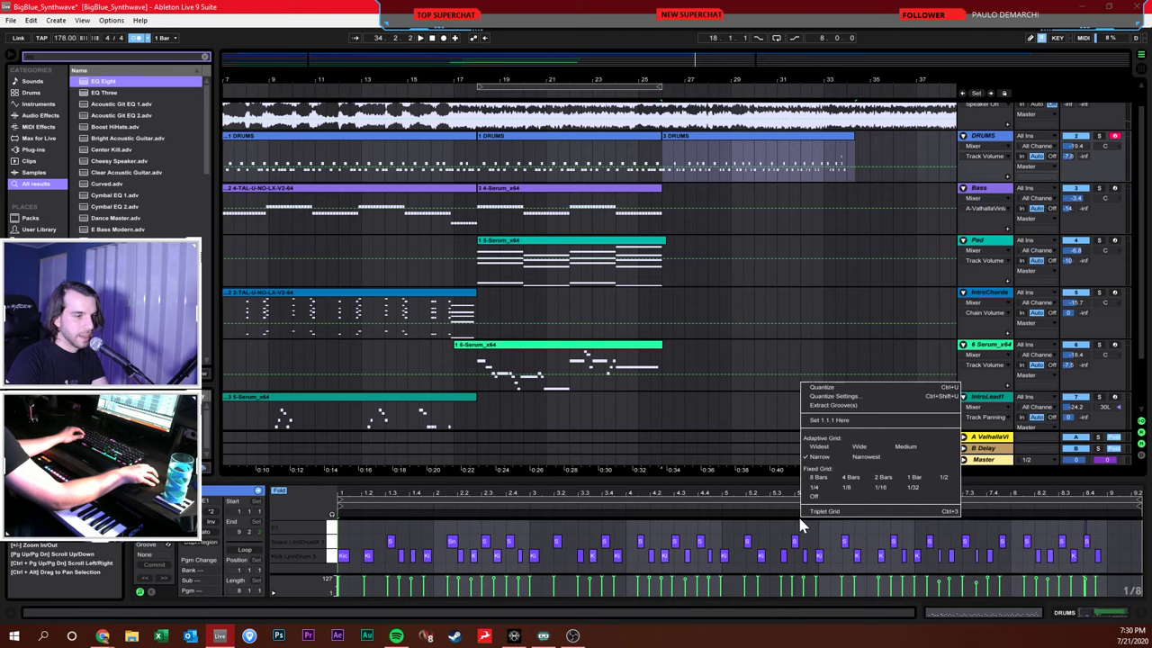
pyautogui.click(852, 488)
# Record a bass part on the Bass track from bar 26 to about bar 34, redoing the first take
pyautogui.click(666, 193)
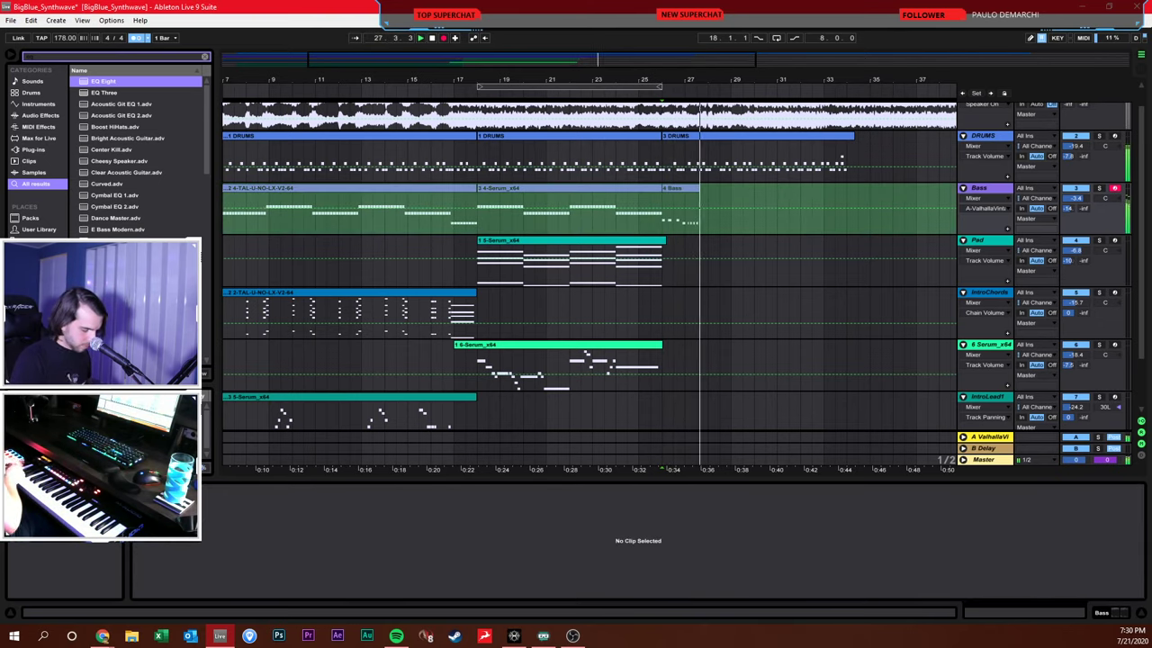
pyautogui.press('space')
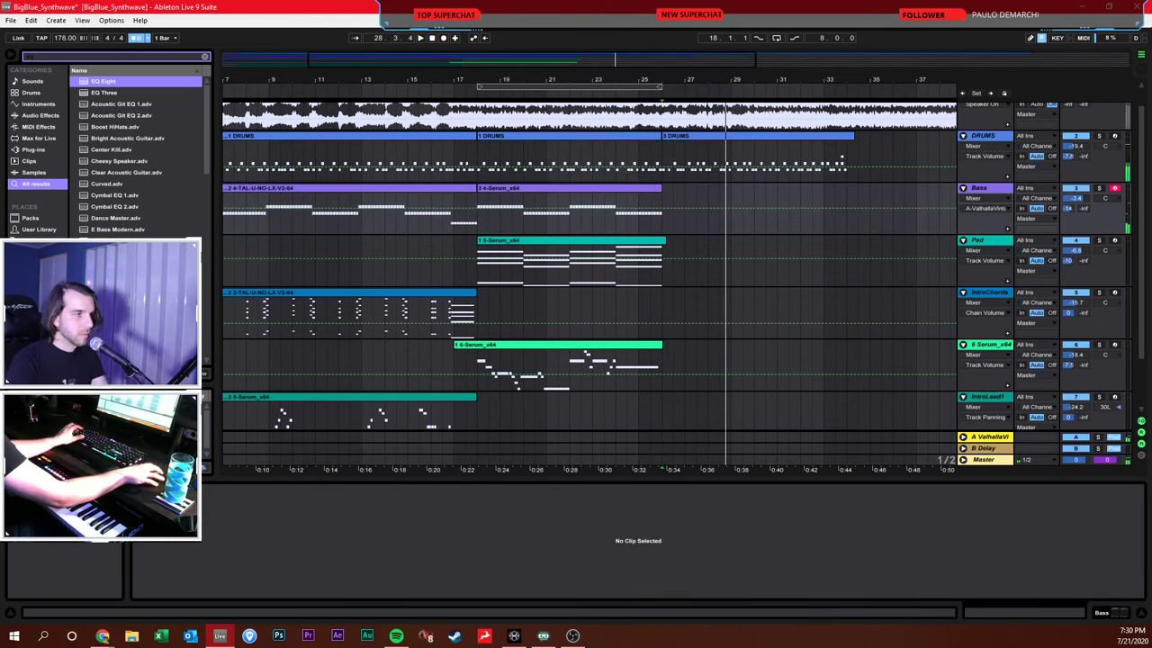
pyautogui.click(444, 41)
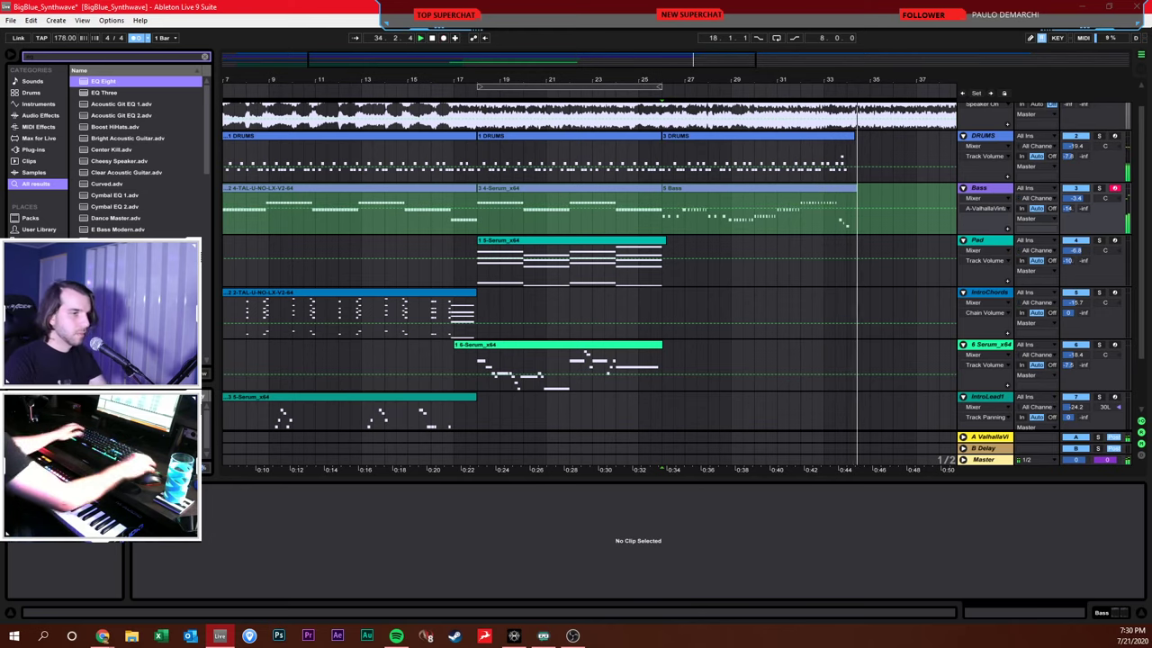
pyautogui.press('space')
# Delete the last three notes of the recorded bass clip and quantize all remaining notes on a 1/8 grid
pyautogui.click(694, 190)
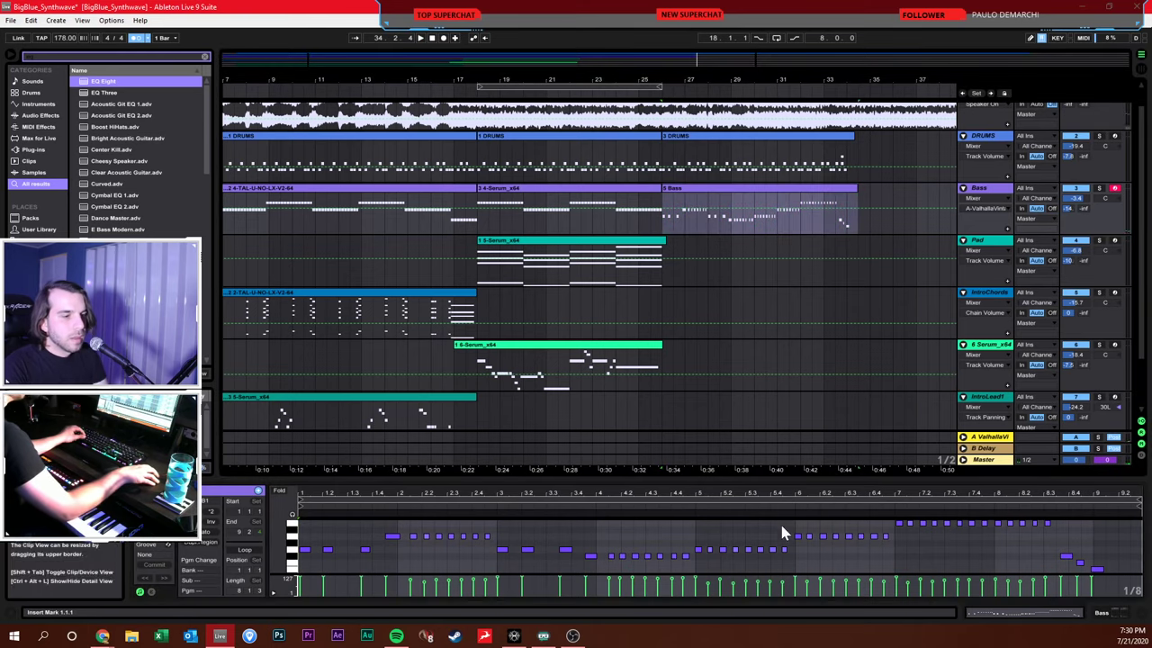
pyautogui.moveTo(1054, 547); pyautogui.dragTo(1106, 577)
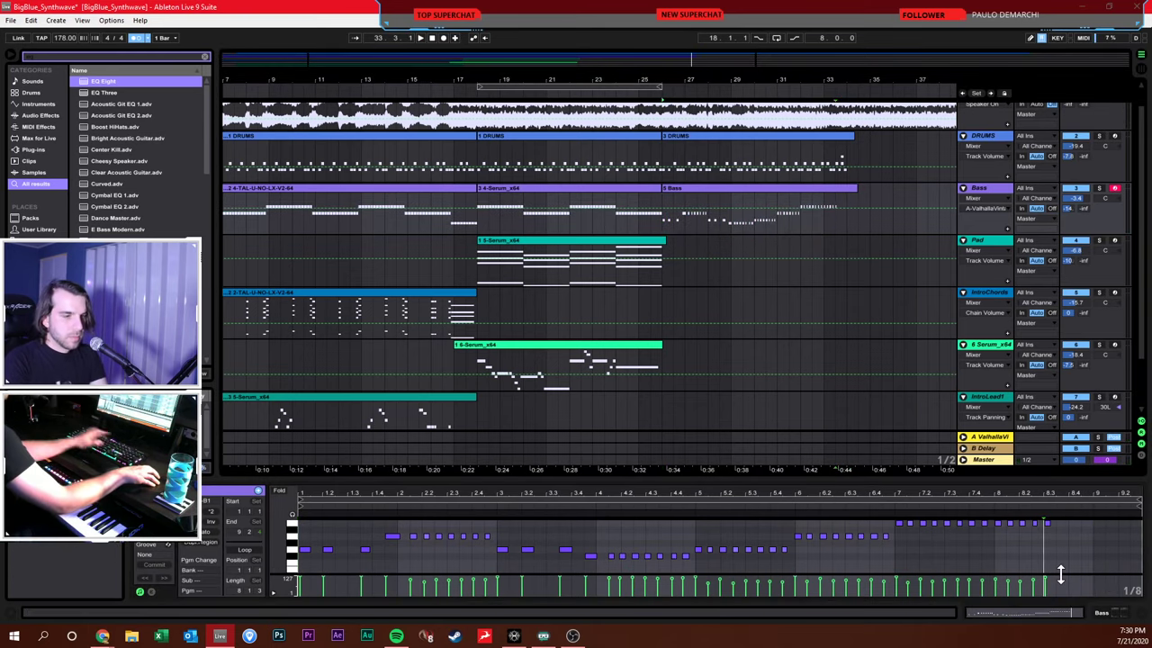
pyautogui.hotkey('ctrl', 'a')
pyautogui.rightClick(1068, 539)
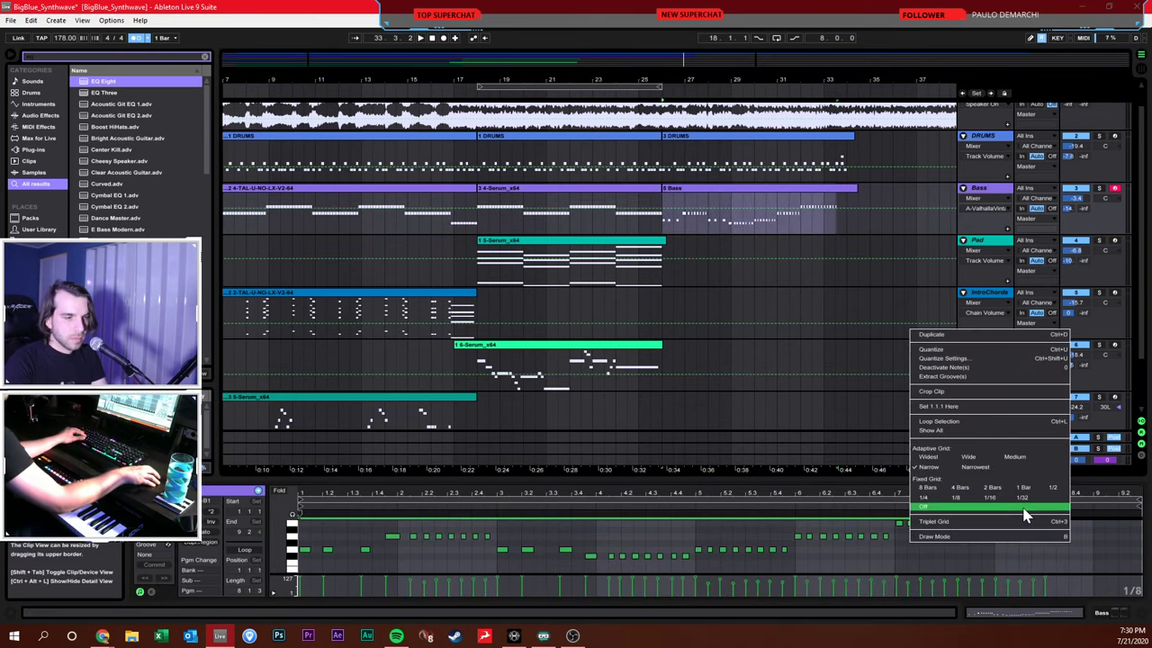
pyautogui.click(961, 497)
pyautogui.click(779, 273)
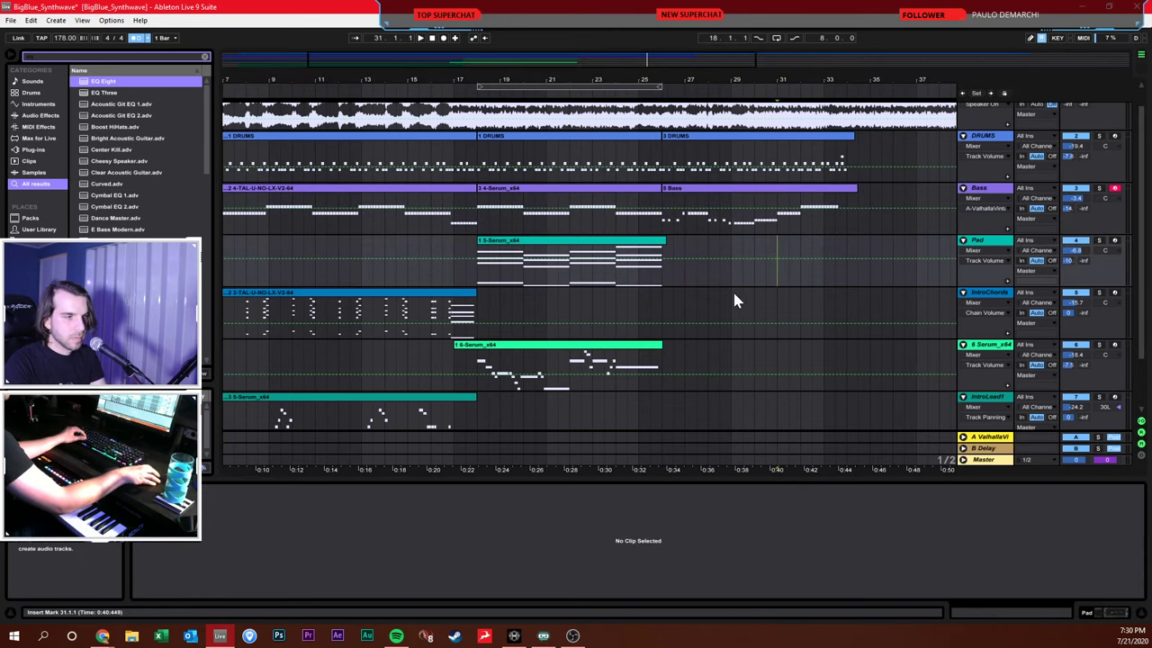
# Lower the tempo to 150 BPM and record a lead on the 6 Serum_x64 track from bar 26 to bar 34, redoing the first take
pyautogui.click(660, 359)
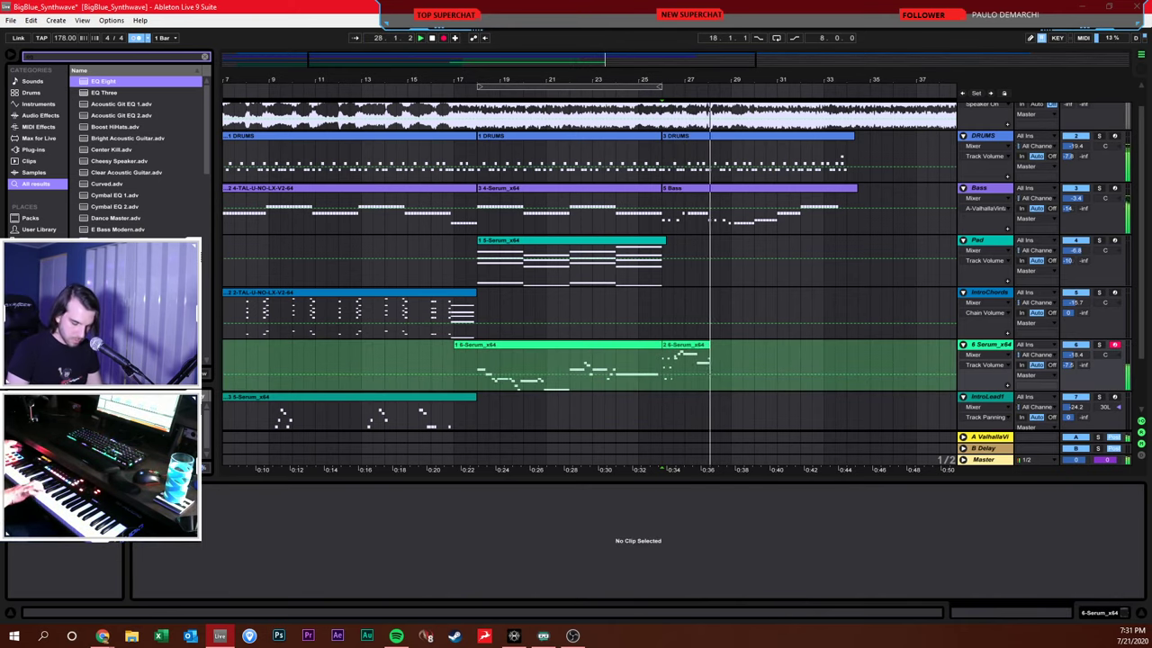
pyautogui.hotkey('ctrl', 'z')
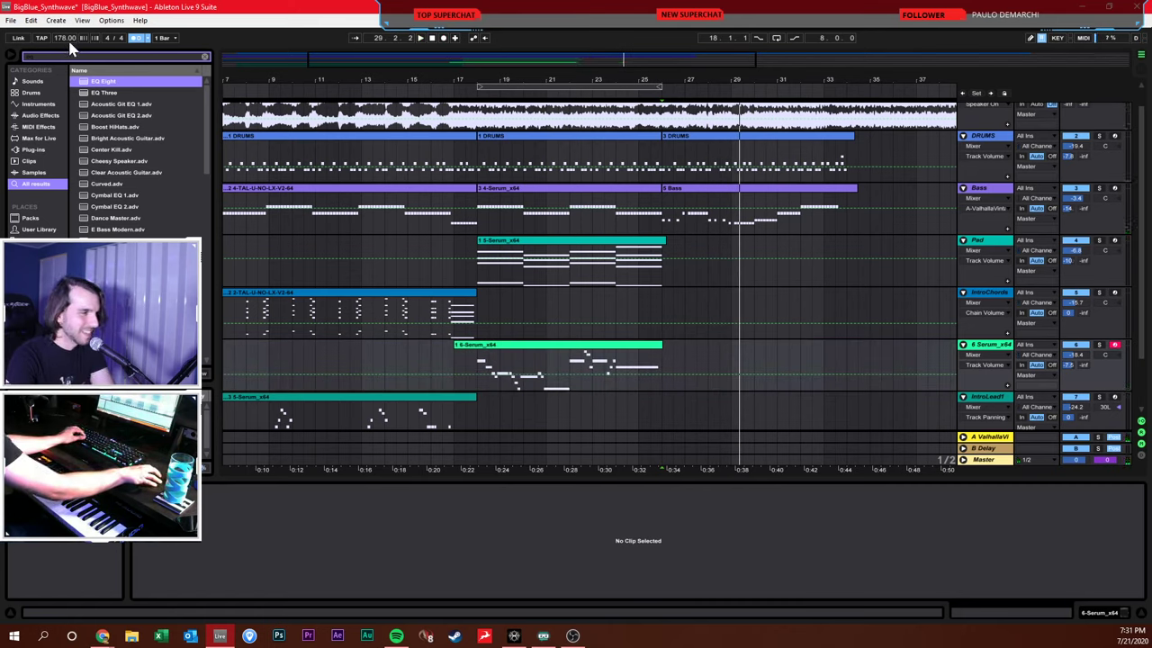
pyautogui.moveTo(70, 43); pyautogui.dragTo(70, 61)
pyautogui.click(652, 369)
pyautogui.press('space')
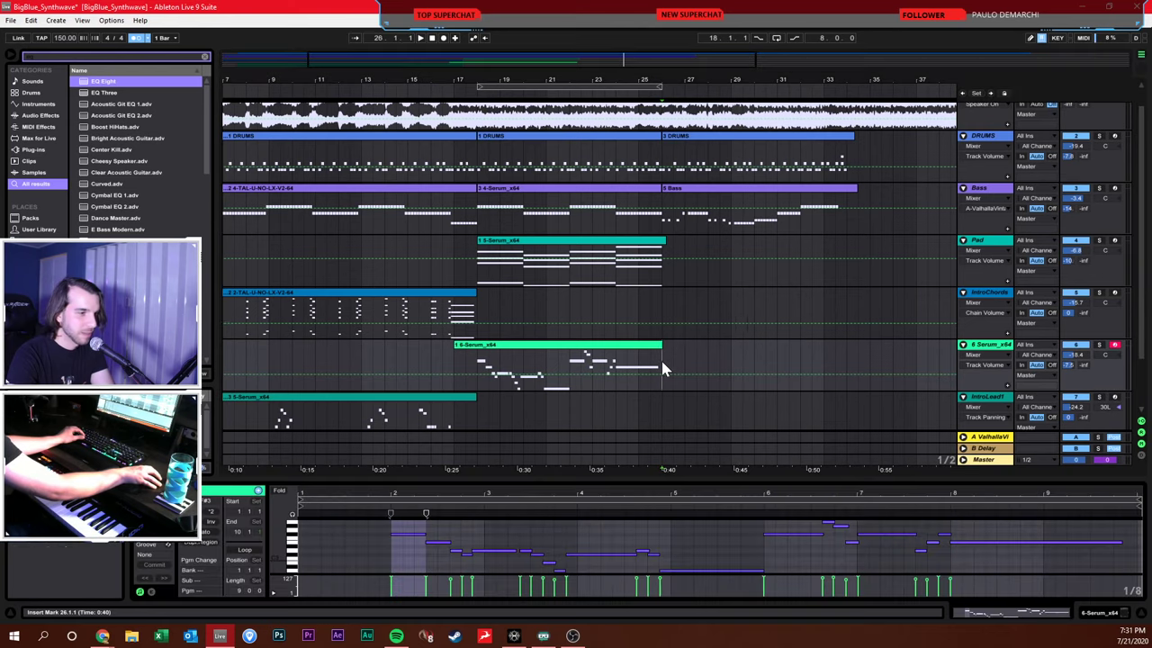
pyautogui.hotkey('ctrl', 's')
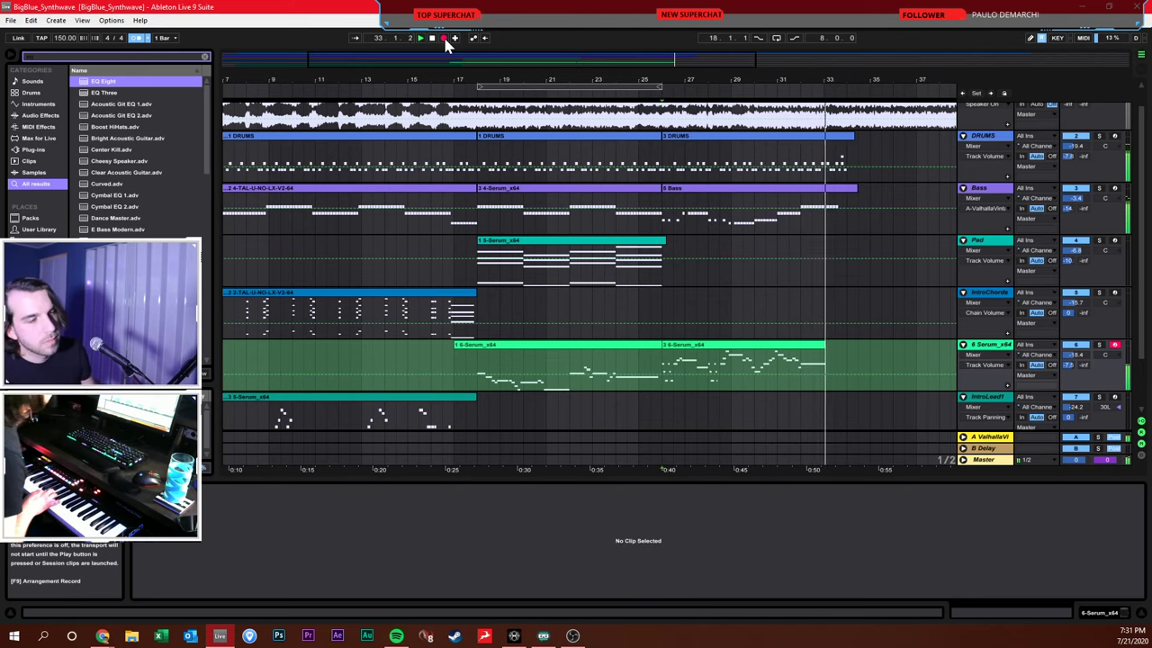
pyautogui.click(445, 41)
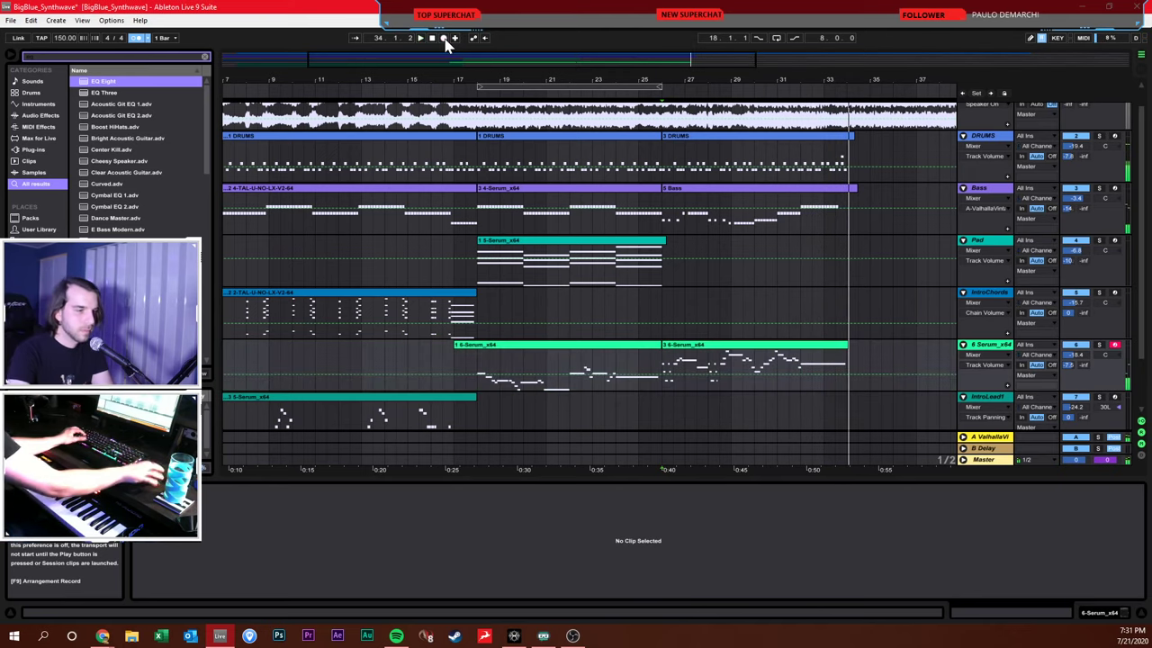
# Select the newly recorded lead clip at bar 26 and quantize its notes
pyautogui.click(724, 373)
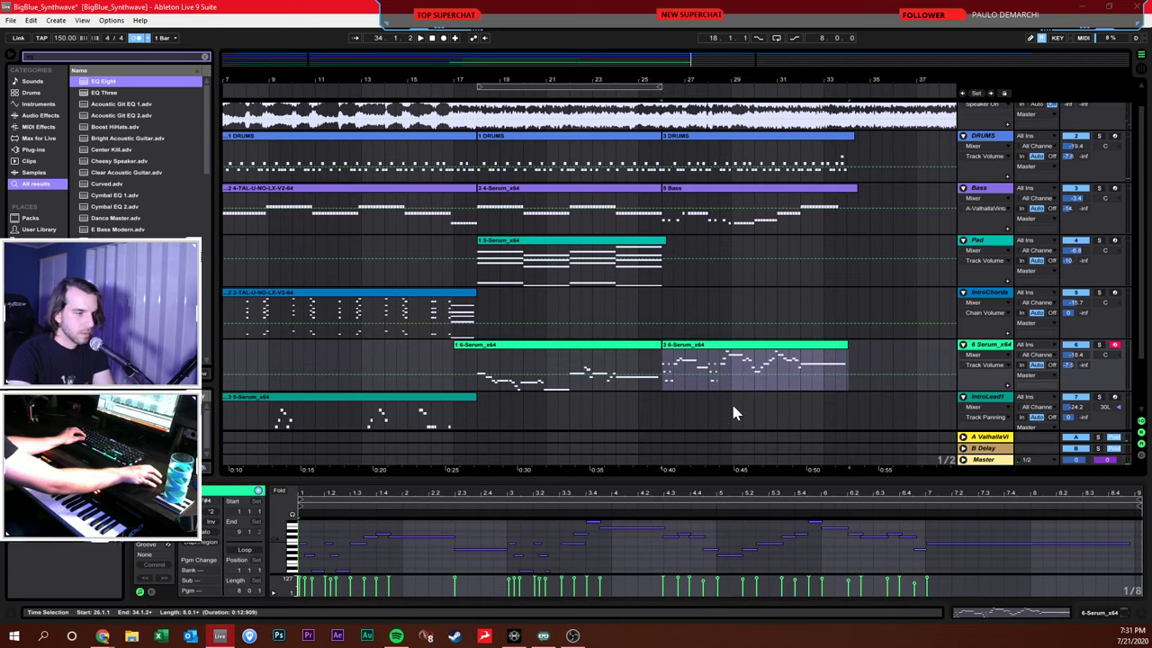
pyautogui.rightClick(753, 348)
pyautogui.click(797, 507)
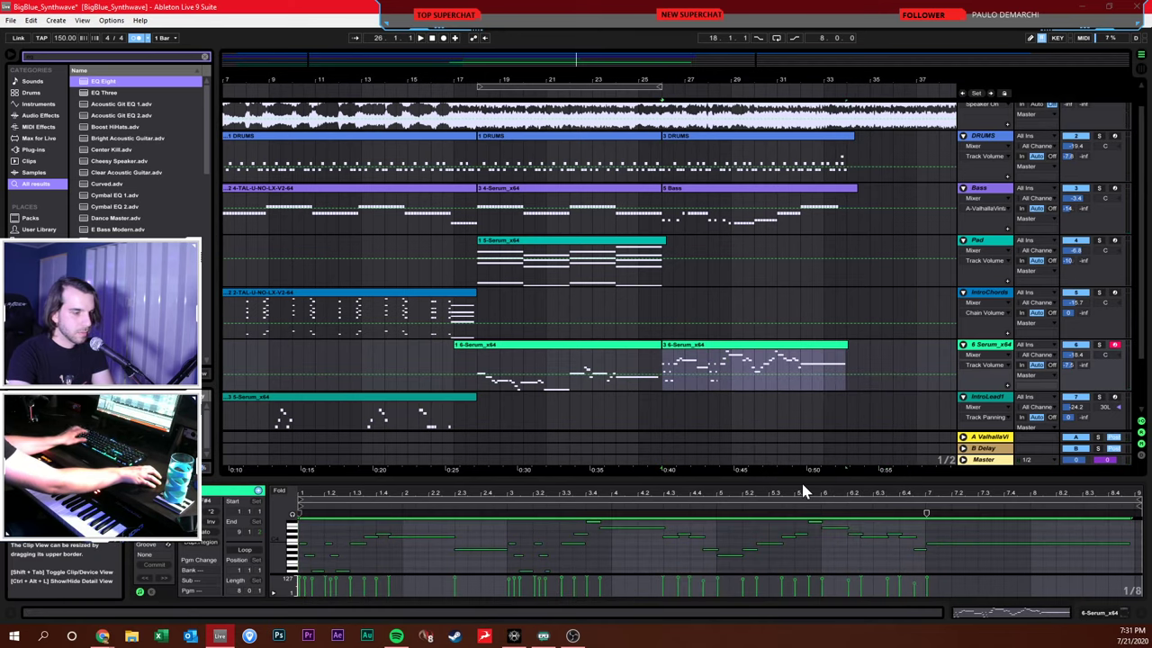
# Set the song tempo to 178 BPM
pyautogui.click(64, 39)
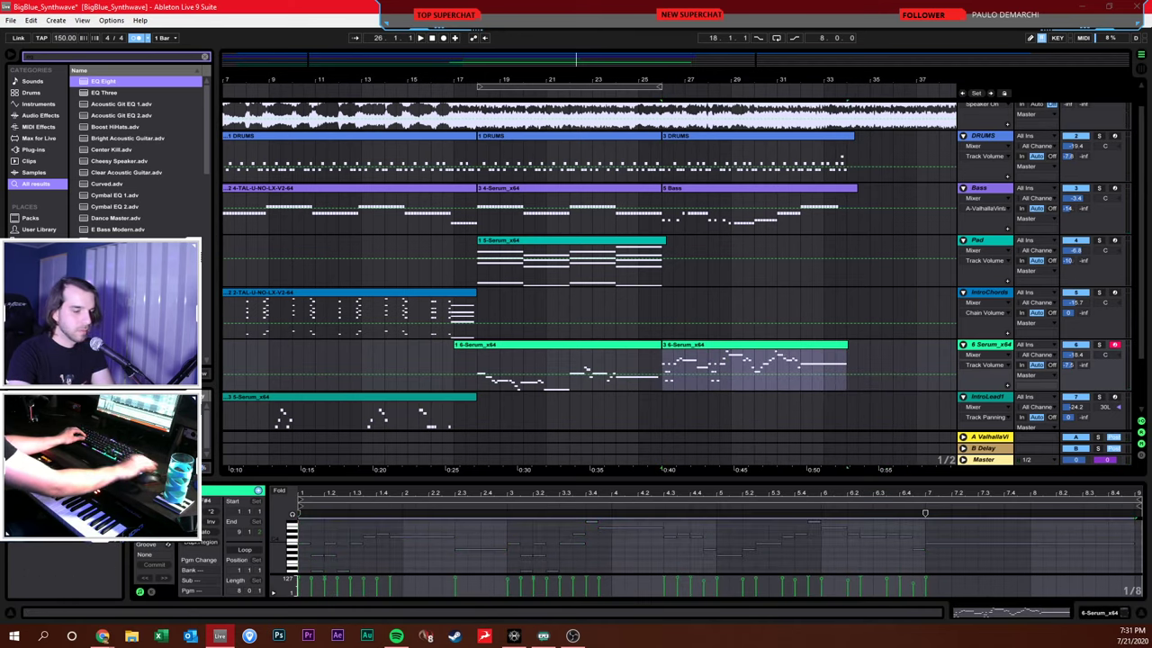
pyautogui.write('178')
pyautogui.press('Return')
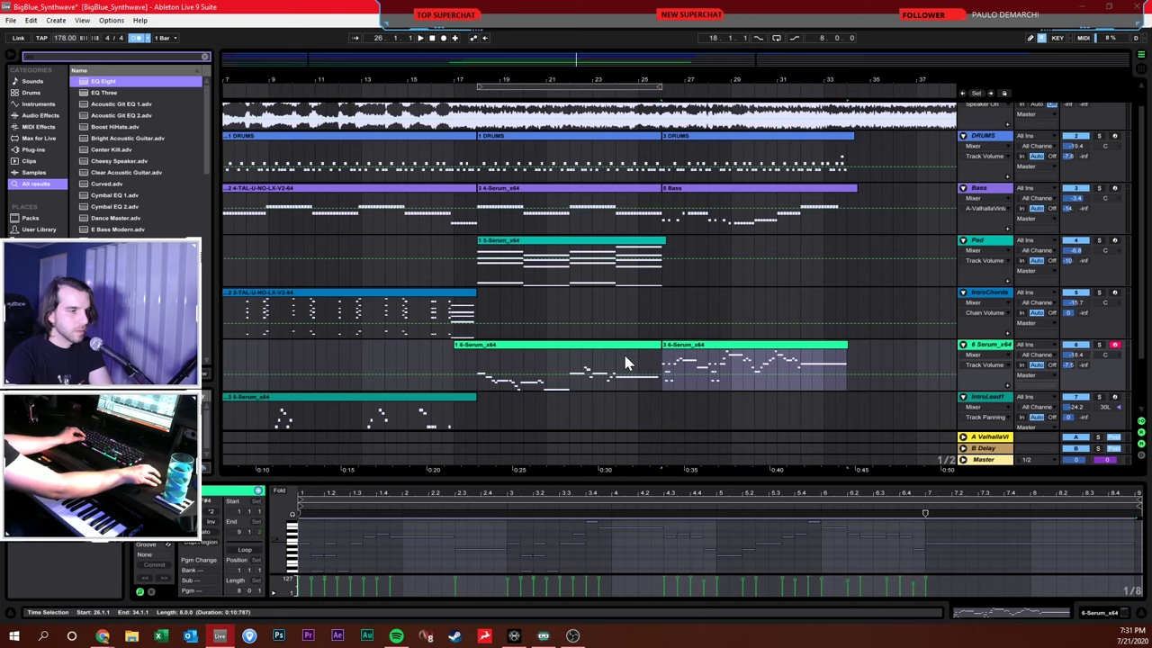
# Duplicate the IntroChords track and rename the copy ChorusChords
pyautogui.click(627, 362)
pyautogui.click(673, 279)
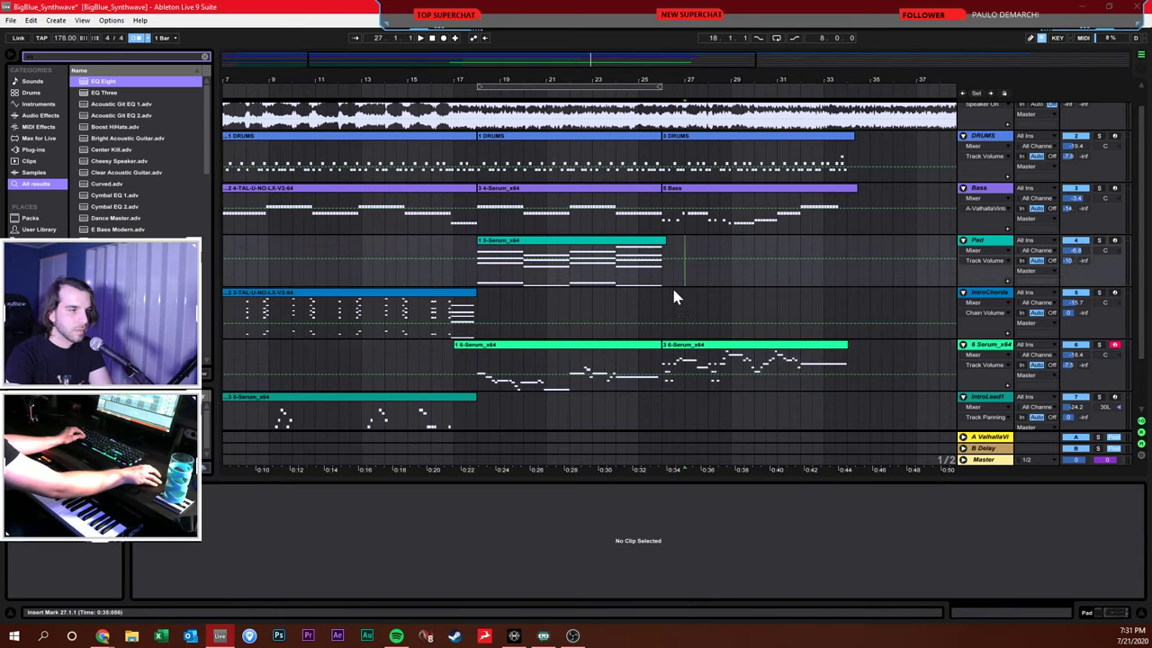
pyautogui.click(671, 294)
pyautogui.scroll(1, 1002, 178)
pyautogui.scroll(-1, 1001, 264)
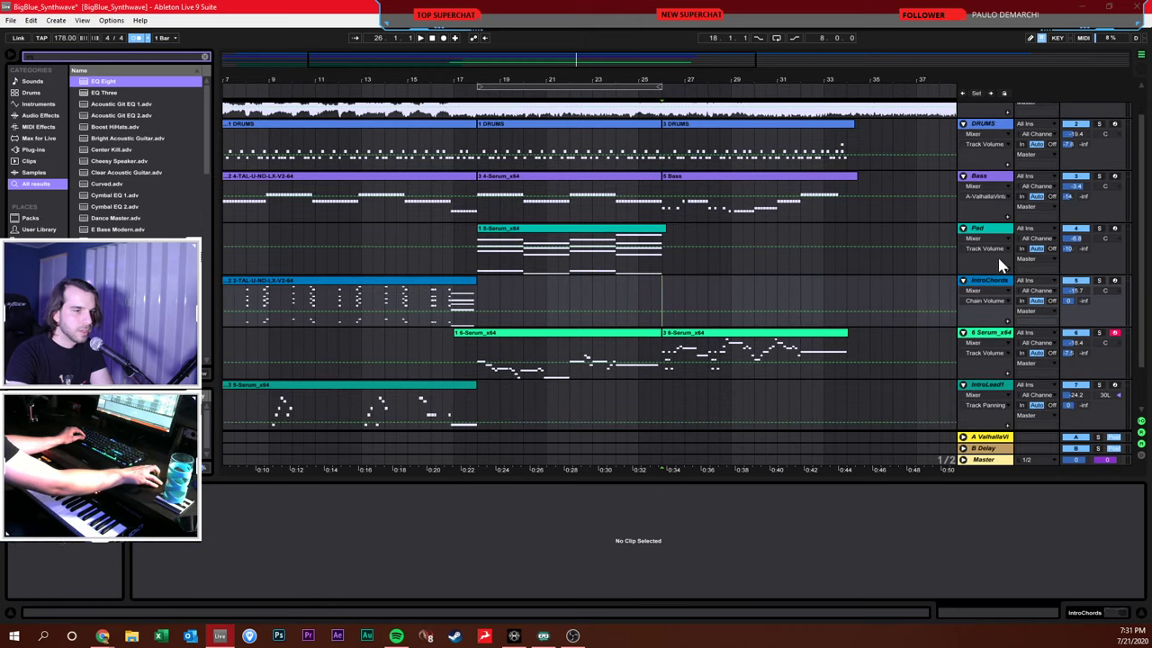
pyautogui.hotkey('ctrl', 'd')
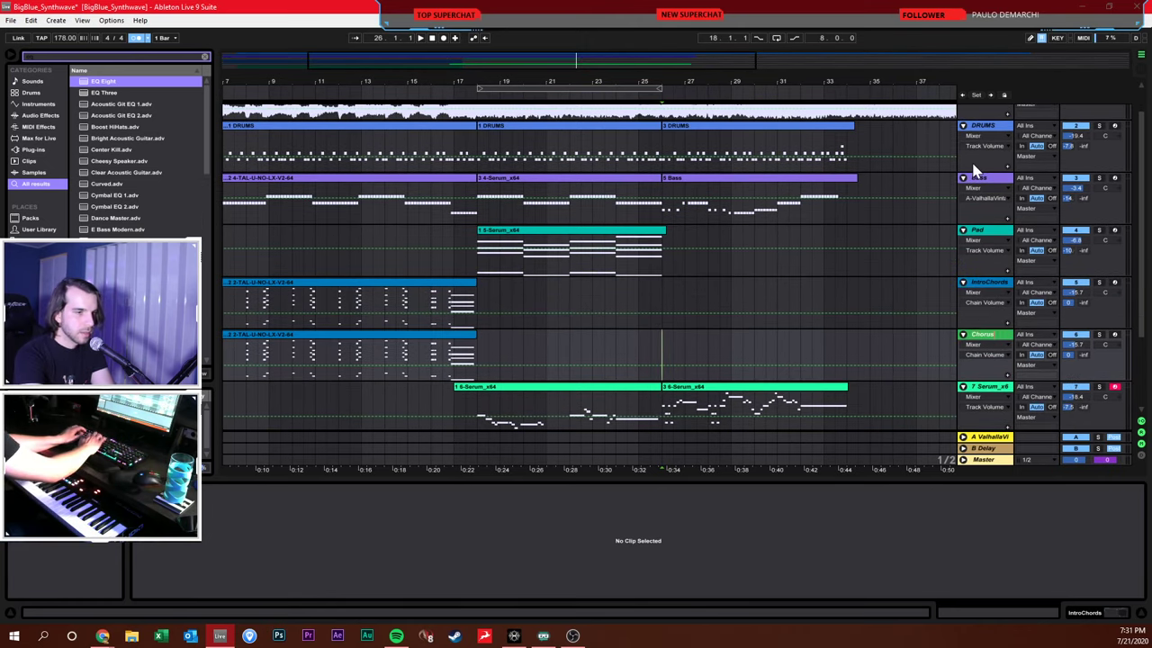
# Delete the copied chord clip from the ChorusChords track and open the track's automation device choices
pyautogui.click(401, 337)
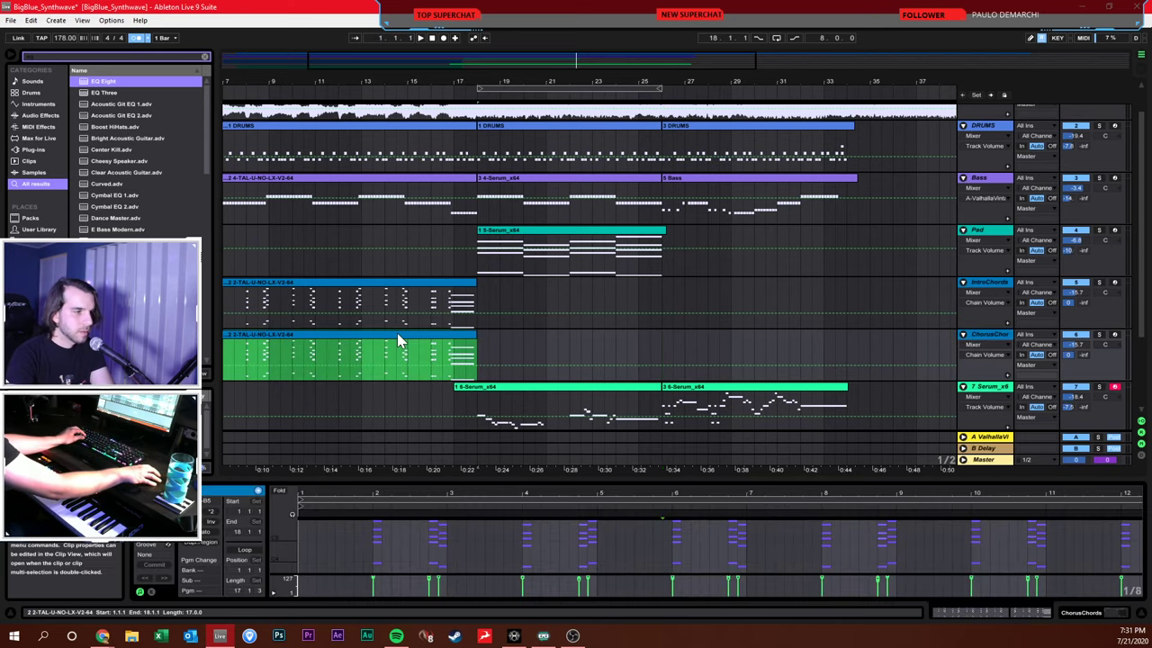
pyautogui.press('Delete')
pyautogui.click(640, 346)
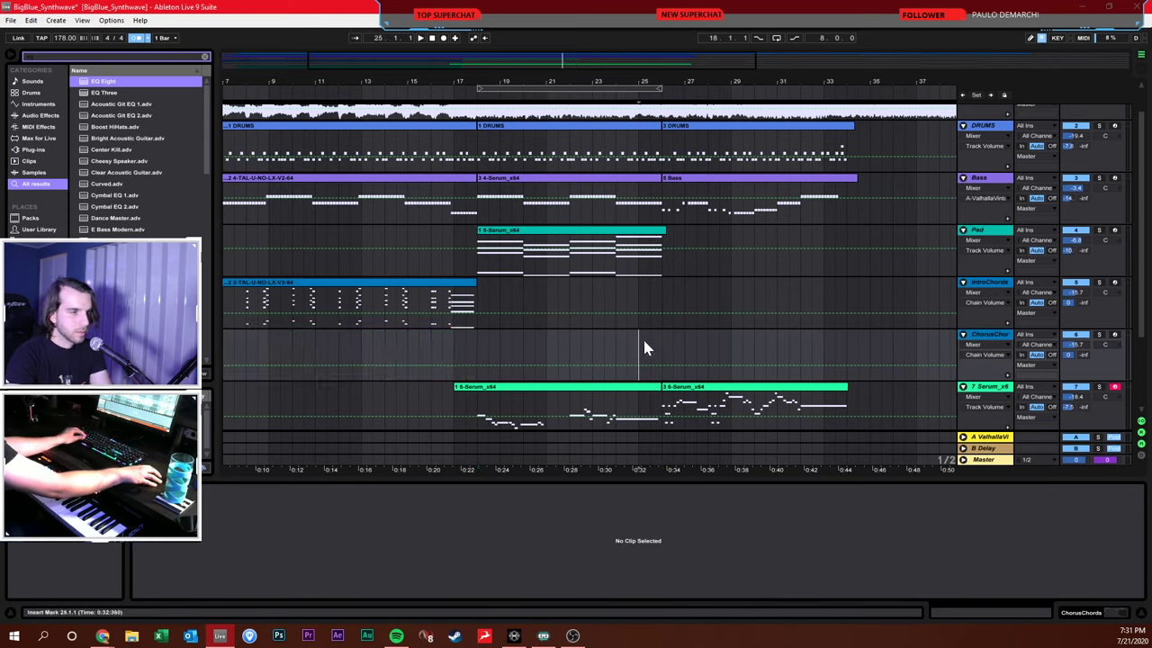
pyautogui.click(997, 345)
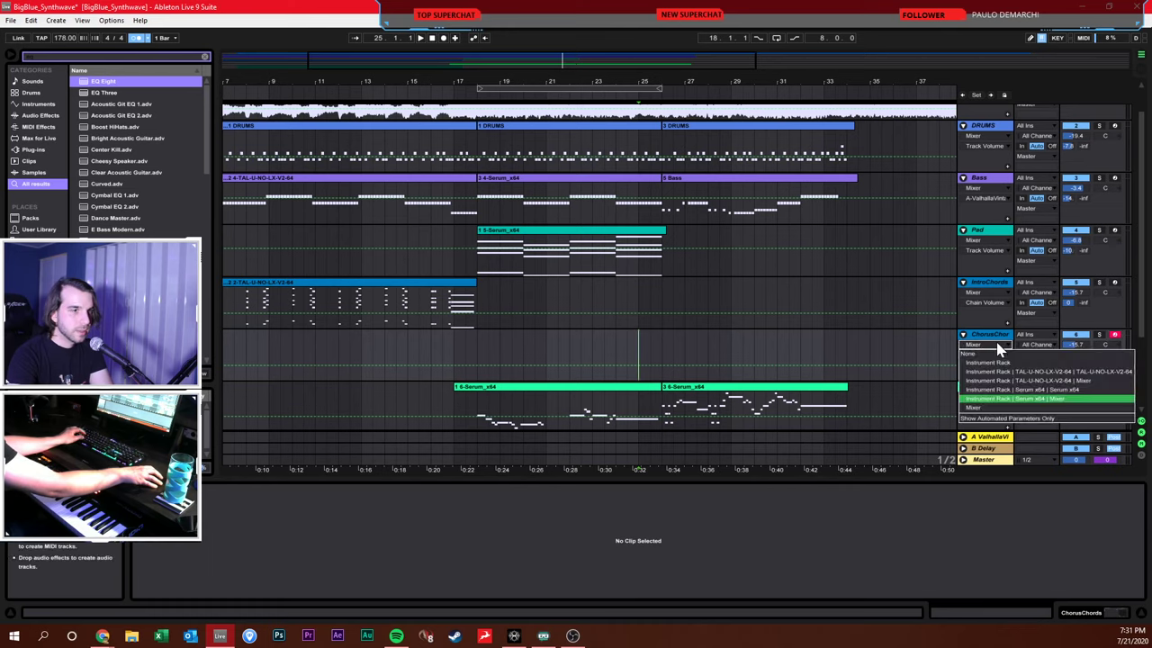
# Record a chord performance on the ChorusChords track from bar 25 to bar 34
pyautogui.click(994, 338)
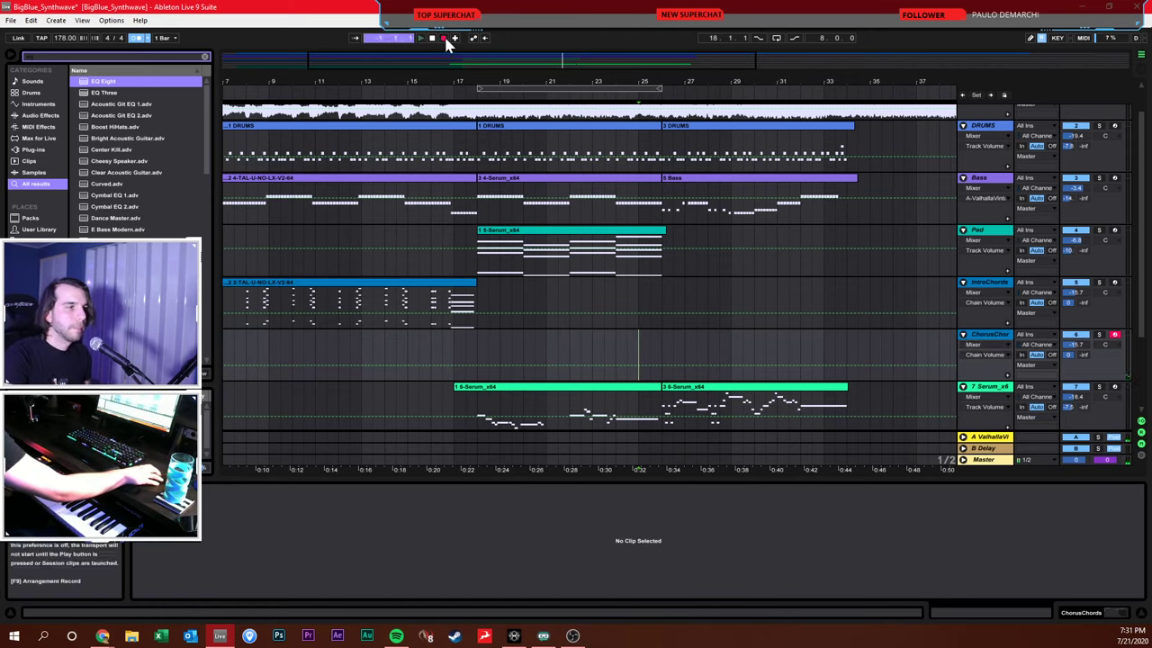
pyautogui.press('F9')
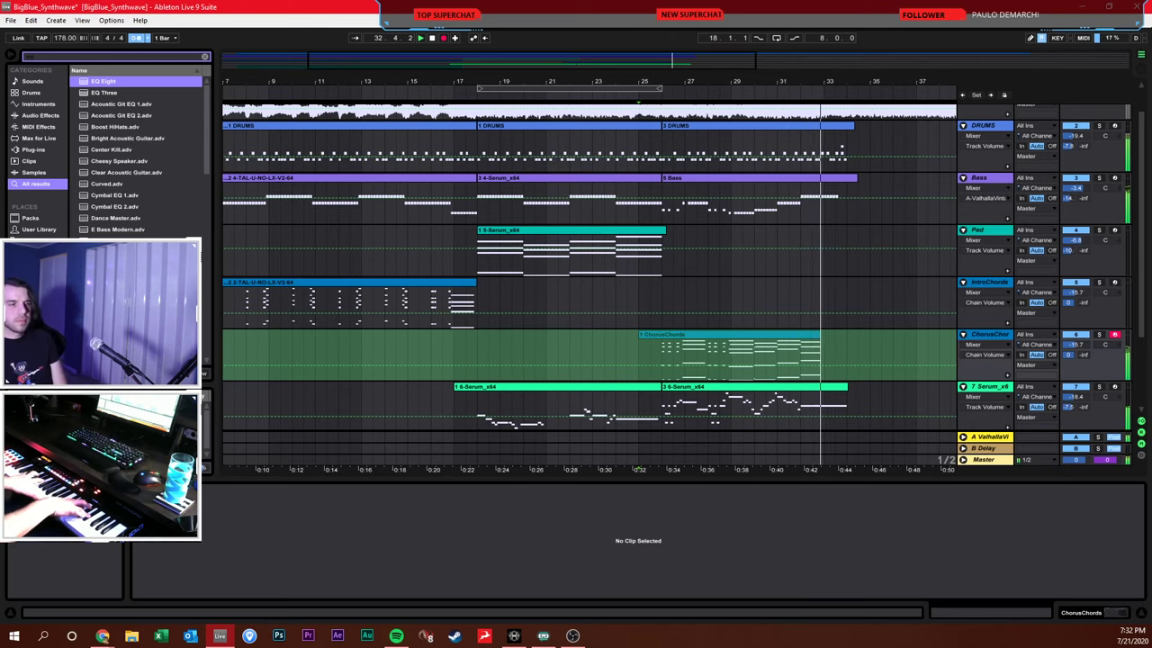
pyautogui.press('space')
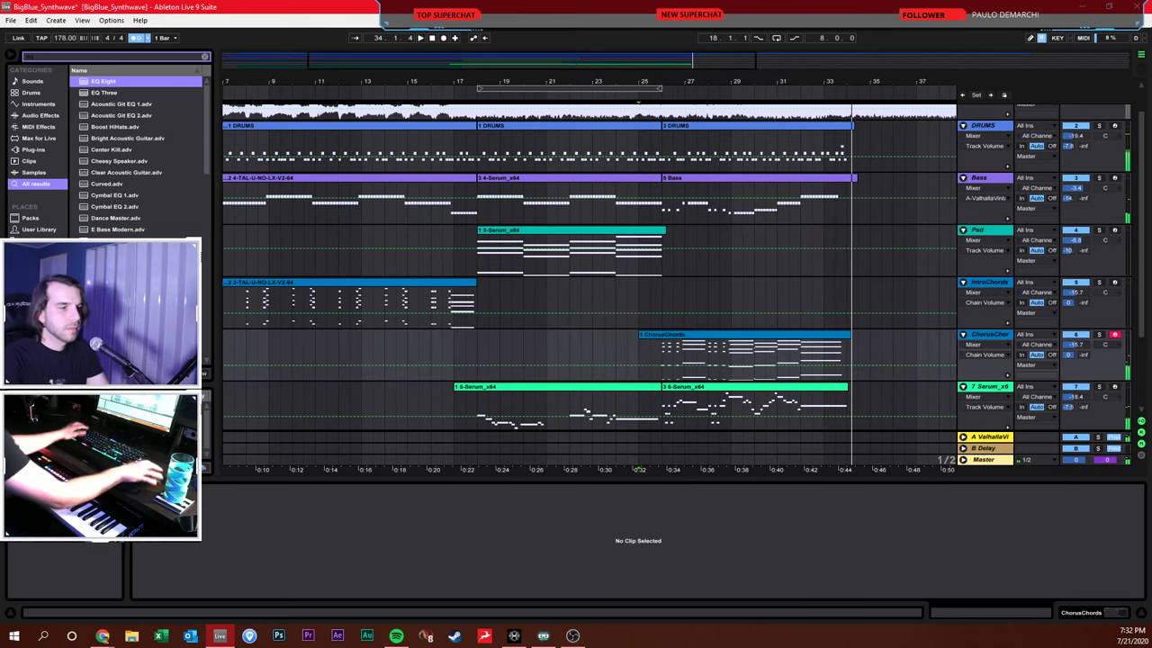
# Open the recorded ChorusChords clip and quantize all its notes
pyautogui.click(785, 345)
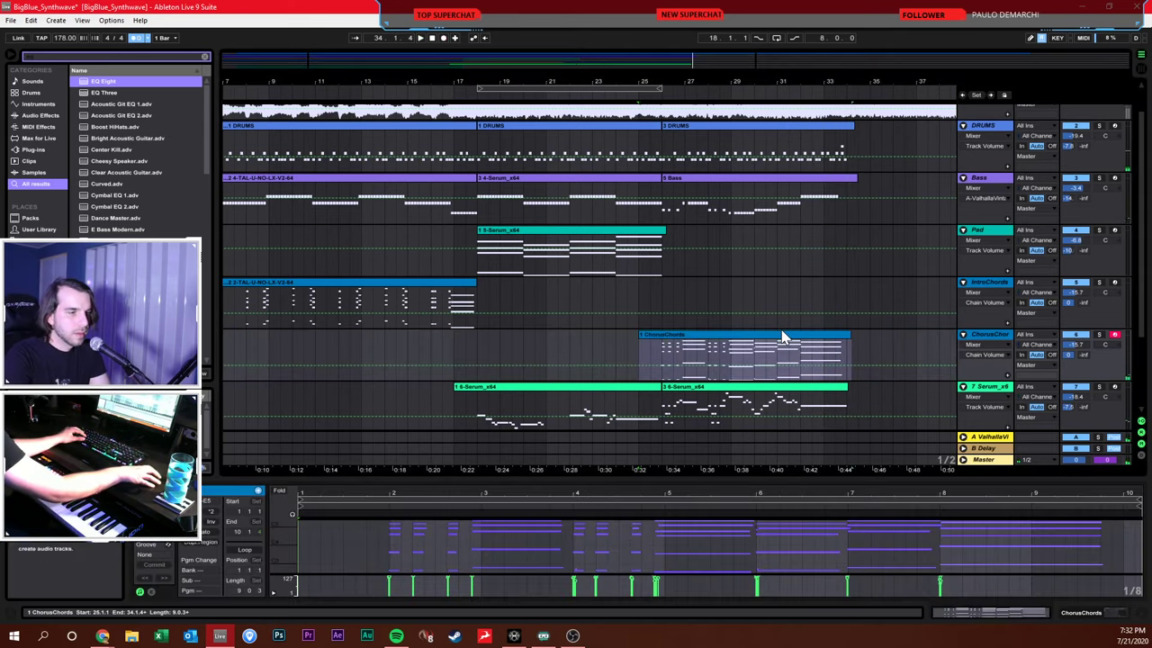
pyautogui.rightClick(630, 552)
pyautogui.click(681, 507)
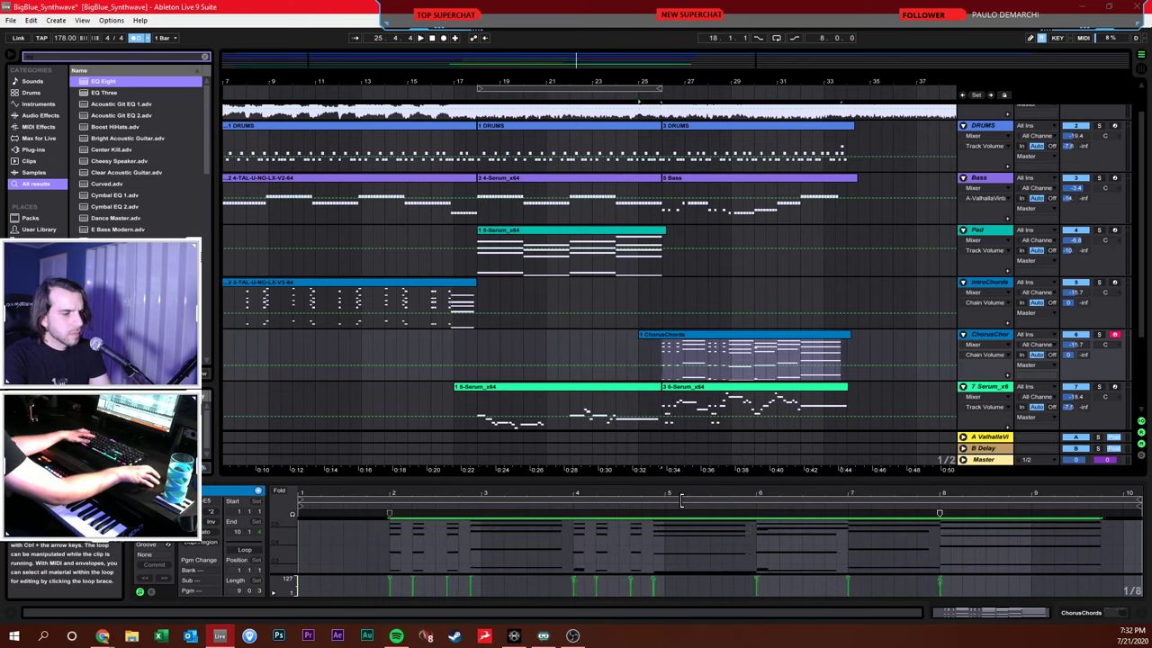
# Play back the quantized ChorusChords clip from bar 25 to check its timing
pyautogui.click(639, 347)
pyautogui.press('space')
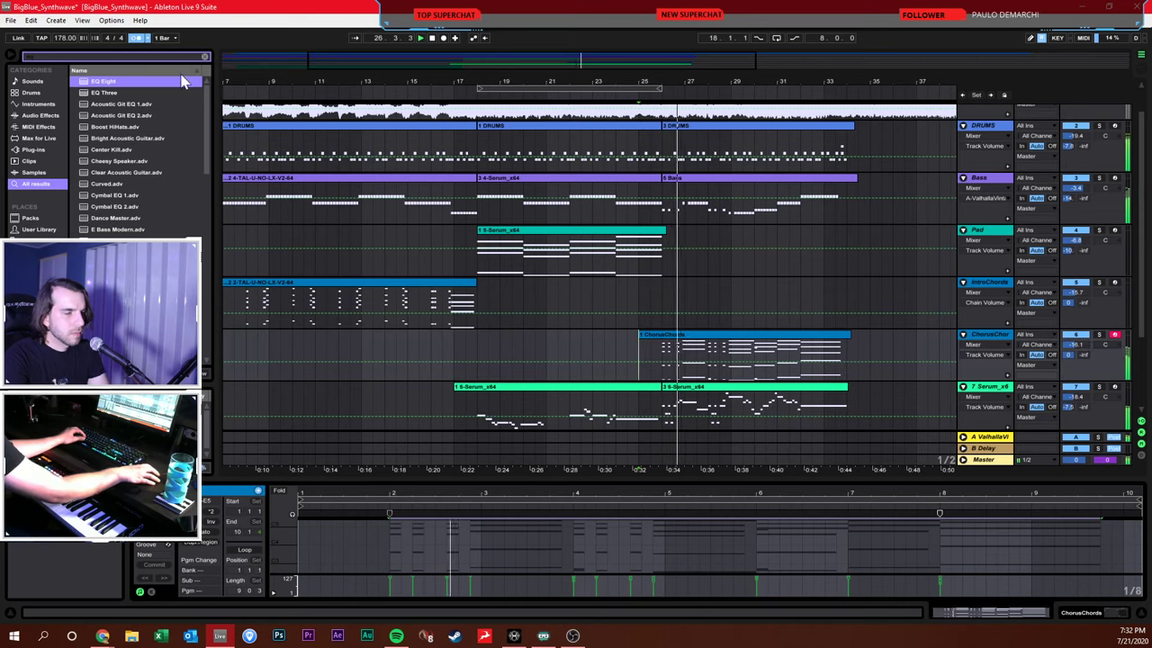
pyautogui.click(695, 160)
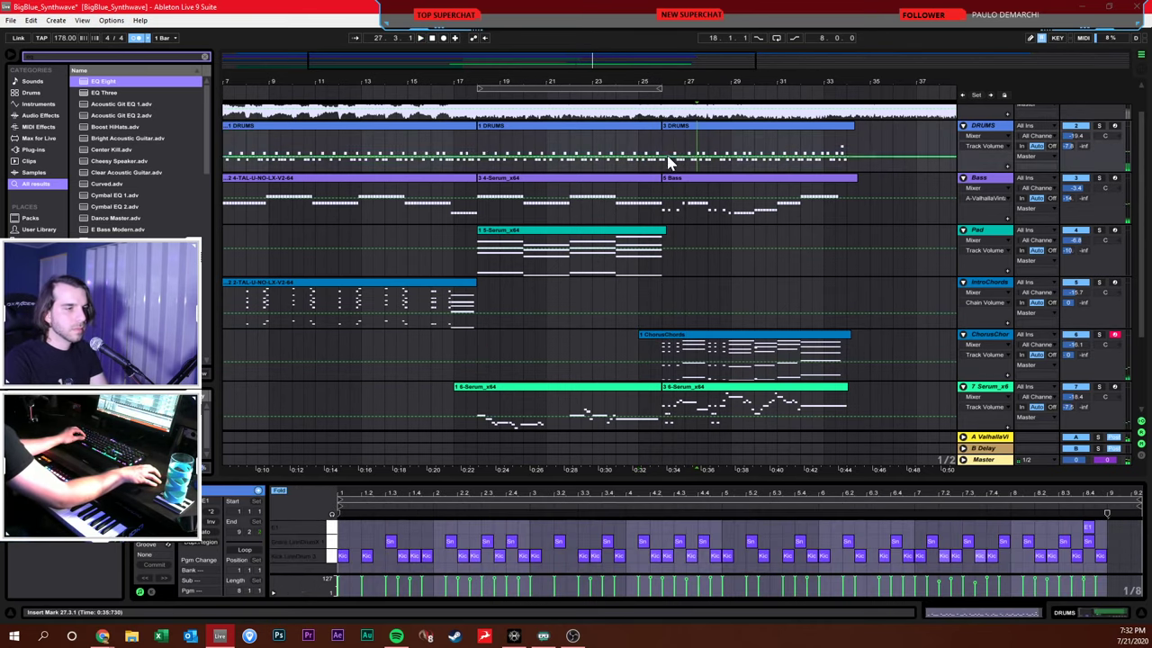
# Open the notes of the DRUMS clip that starts at bar 26 and enlarge the note editor
pyautogui.click(668, 162)
pyautogui.click(972, 130)
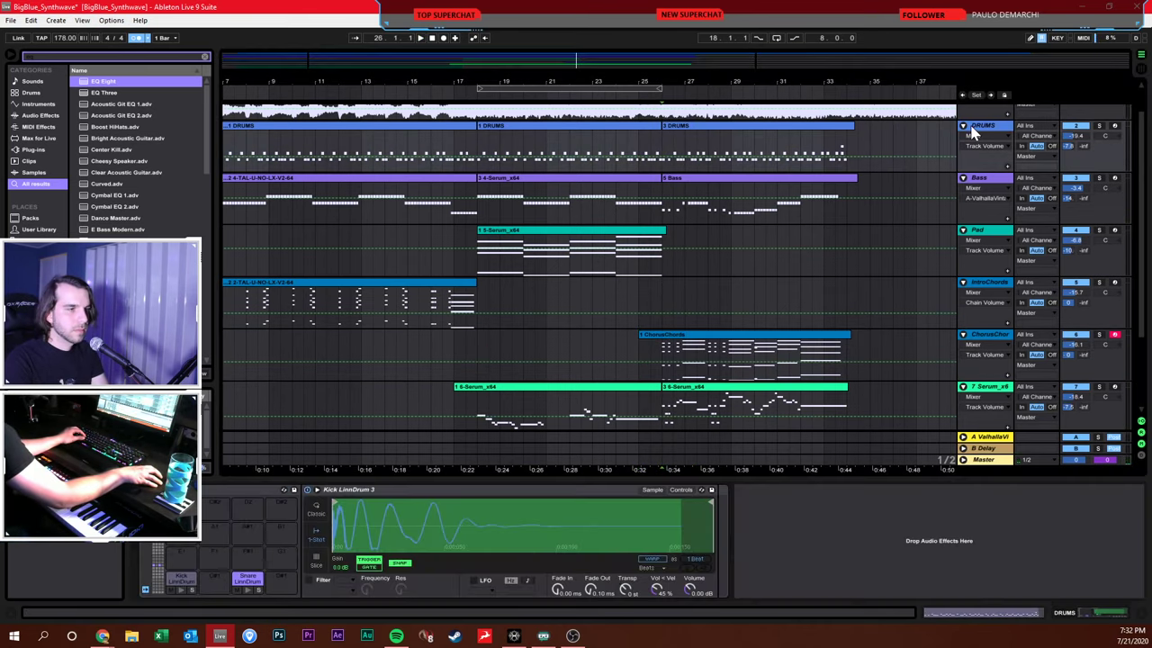
pyautogui.click(781, 134)
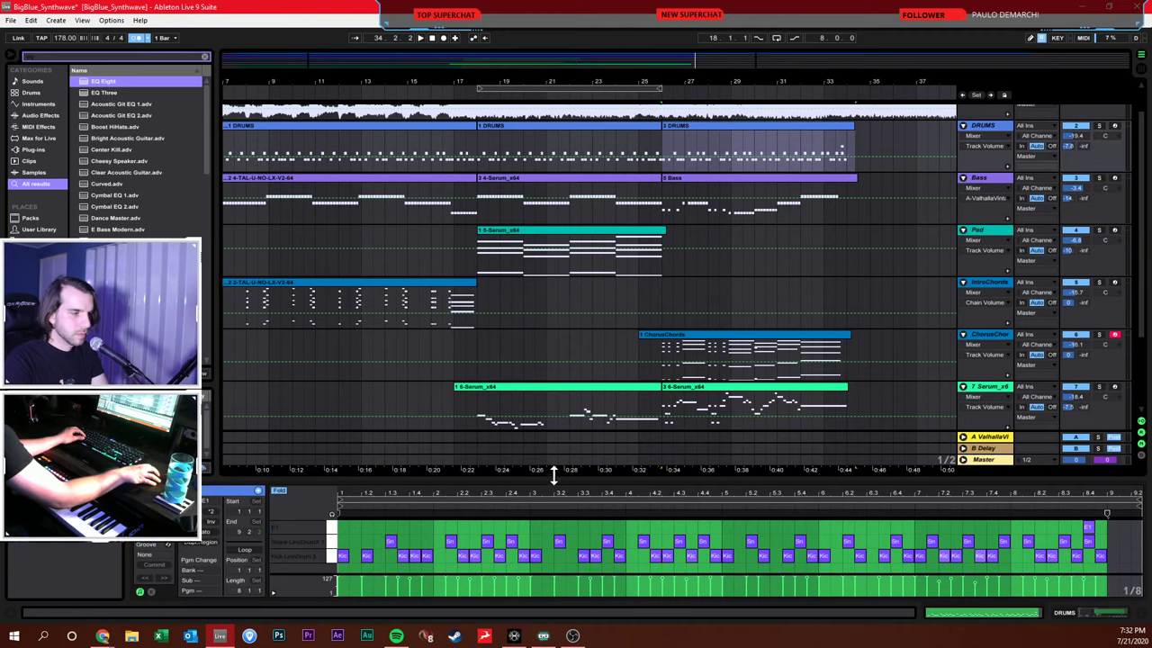
pyautogui.moveTo(554, 475); pyautogui.dragTo(605, 435)
pyautogui.click(501, 416)
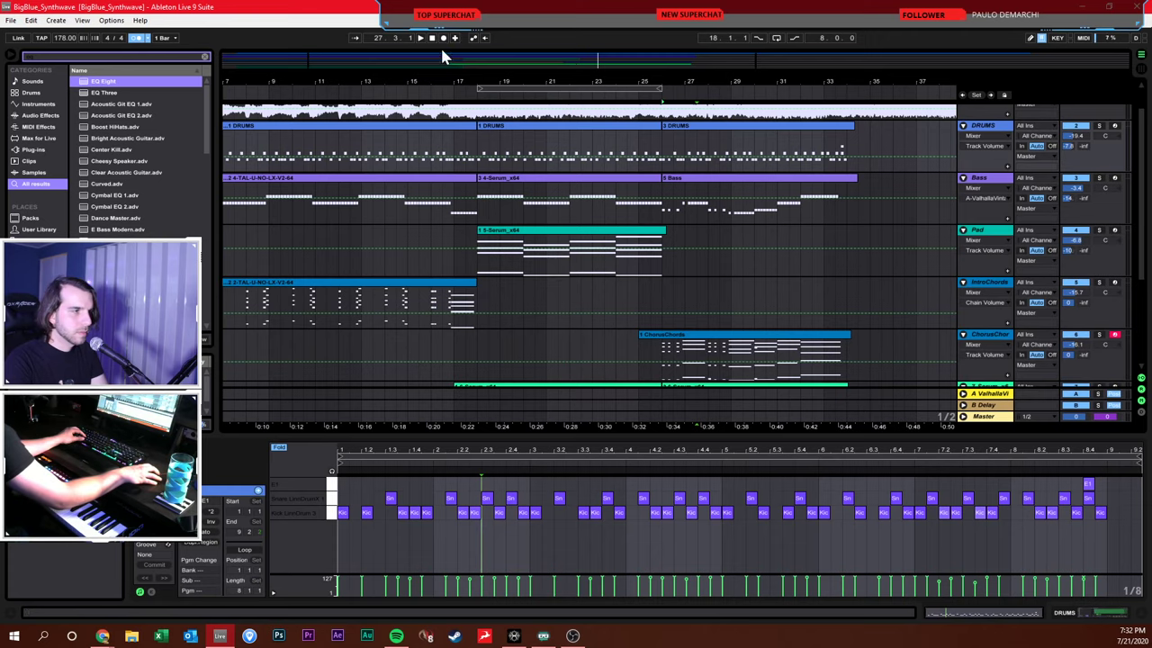
# Return the playhead to bar 1 and open the first DRUMS clip's notes
pyautogui.click(431, 39)
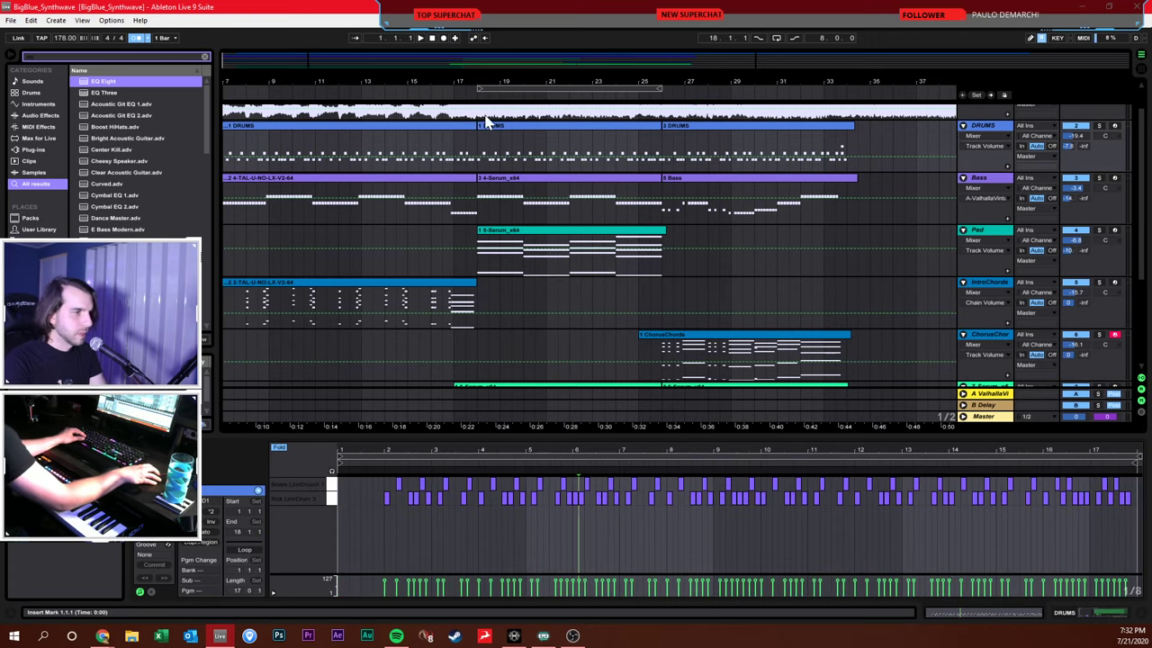
pyautogui.moveTo(532, 84); pyautogui.dragTo(532, 70)
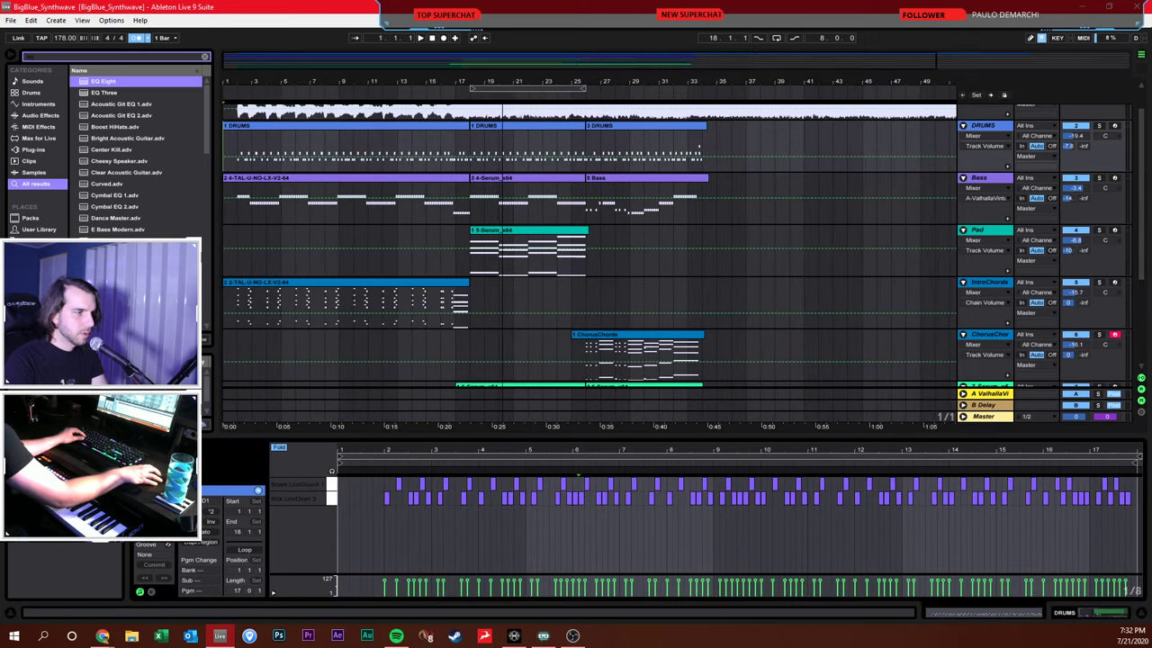
pyautogui.click(431, 38)
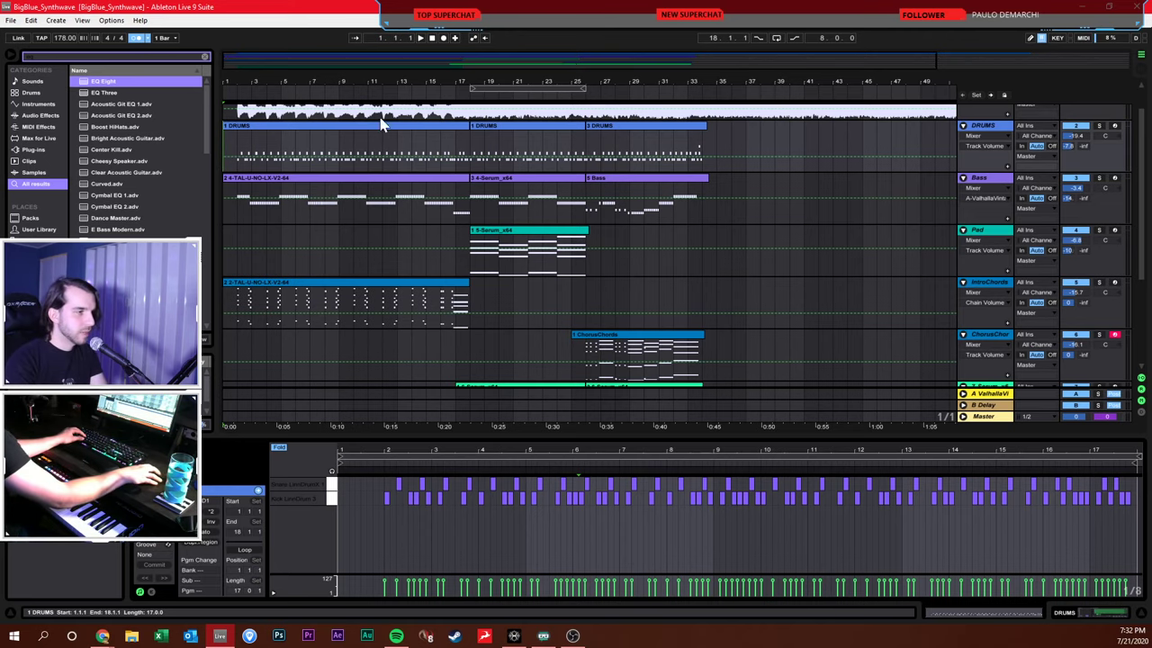
pyautogui.click(290, 159)
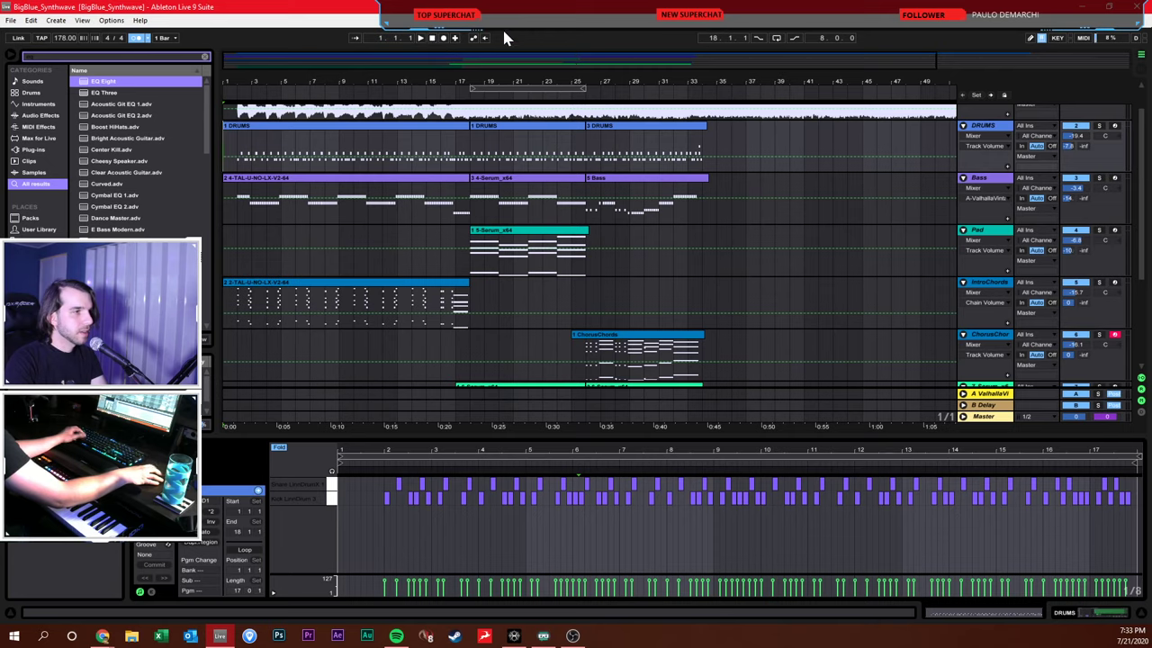
# Turn off the metronome and play the arrangement from the start
pyautogui.press('space')
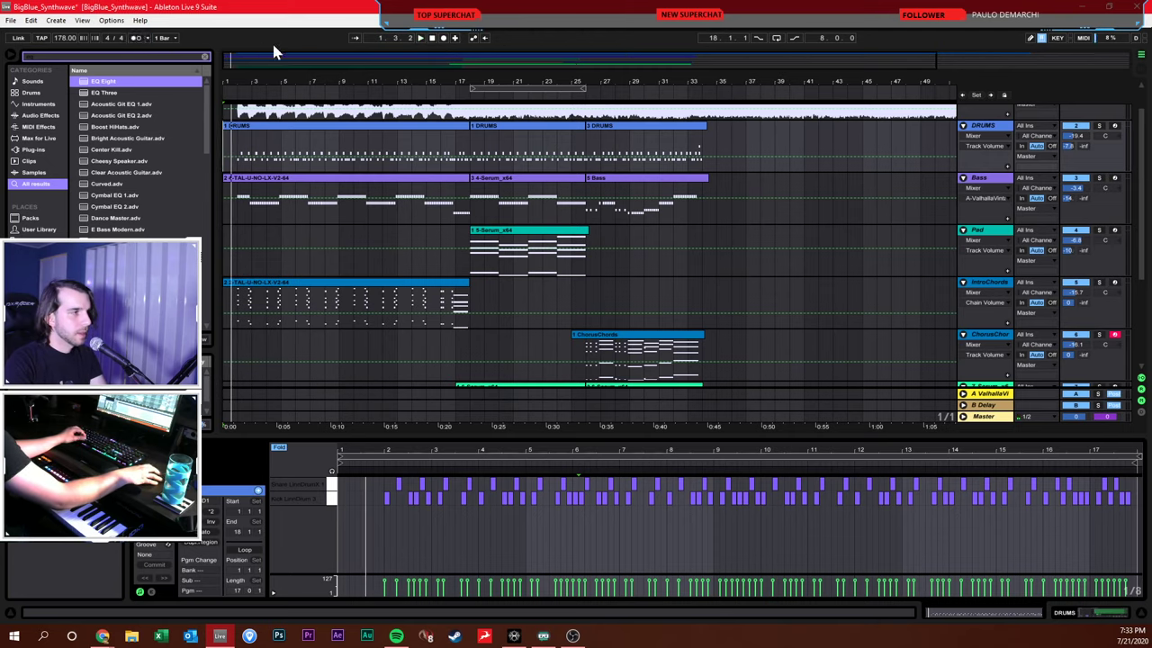
pyautogui.press('space')
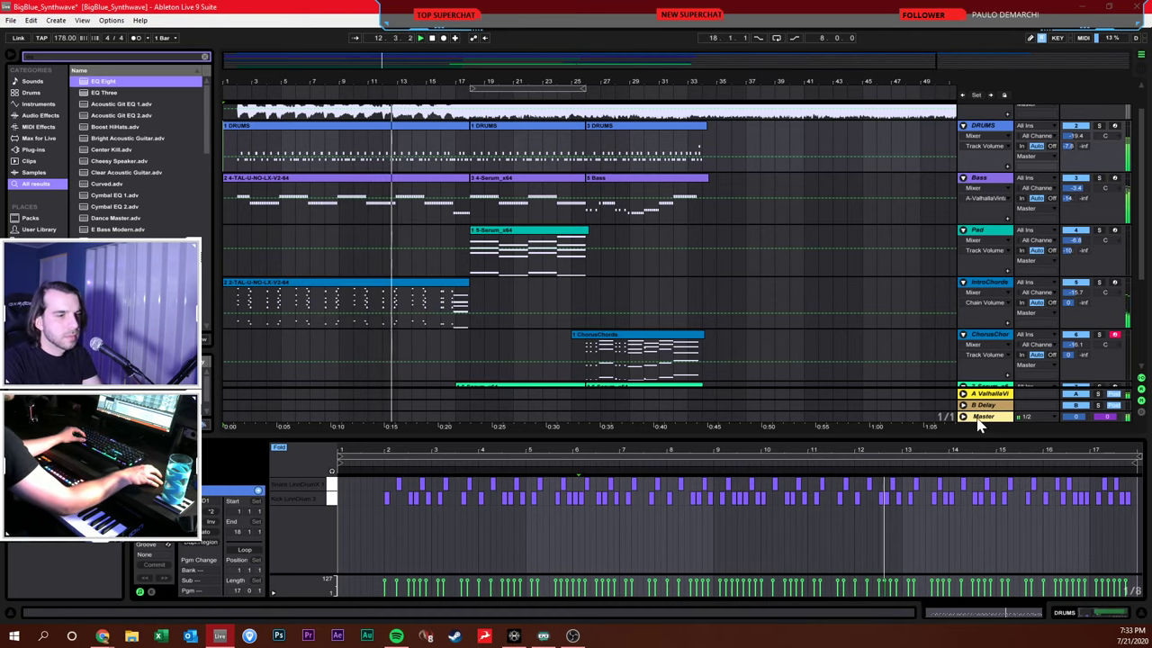
# Lower the IntroChords track volume to -18.2 dB during playback
pyautogui.scroll(-2, 812, 277)
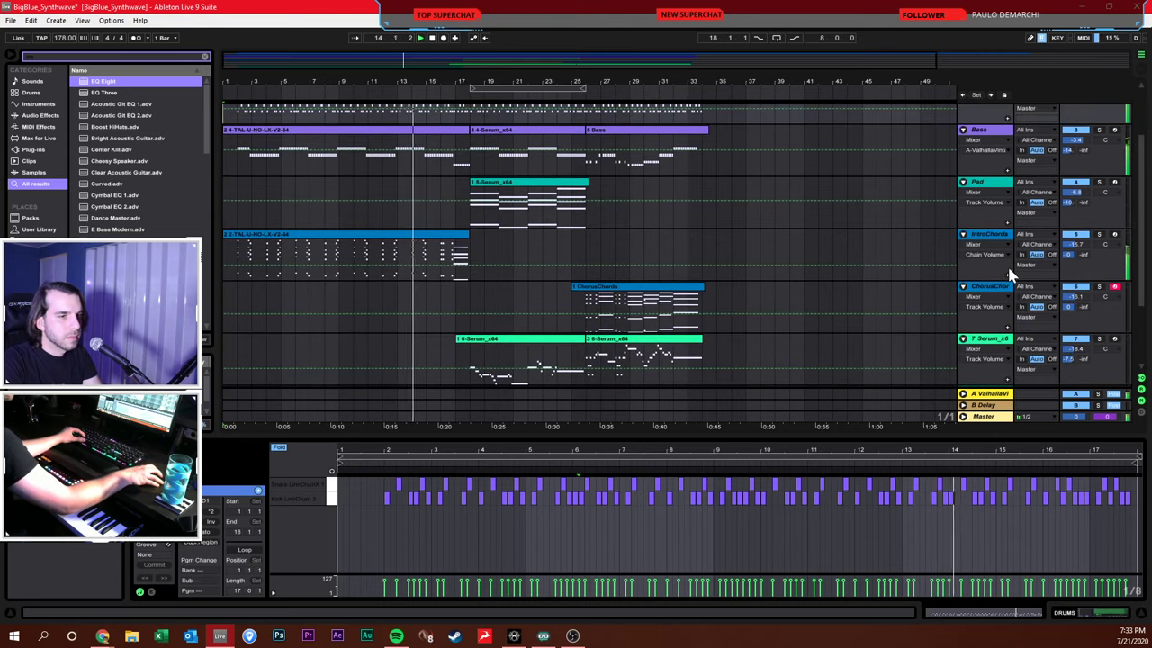
pyautogui.moveTo(1075, 244); pyautogui.dragTo(1075, 250)
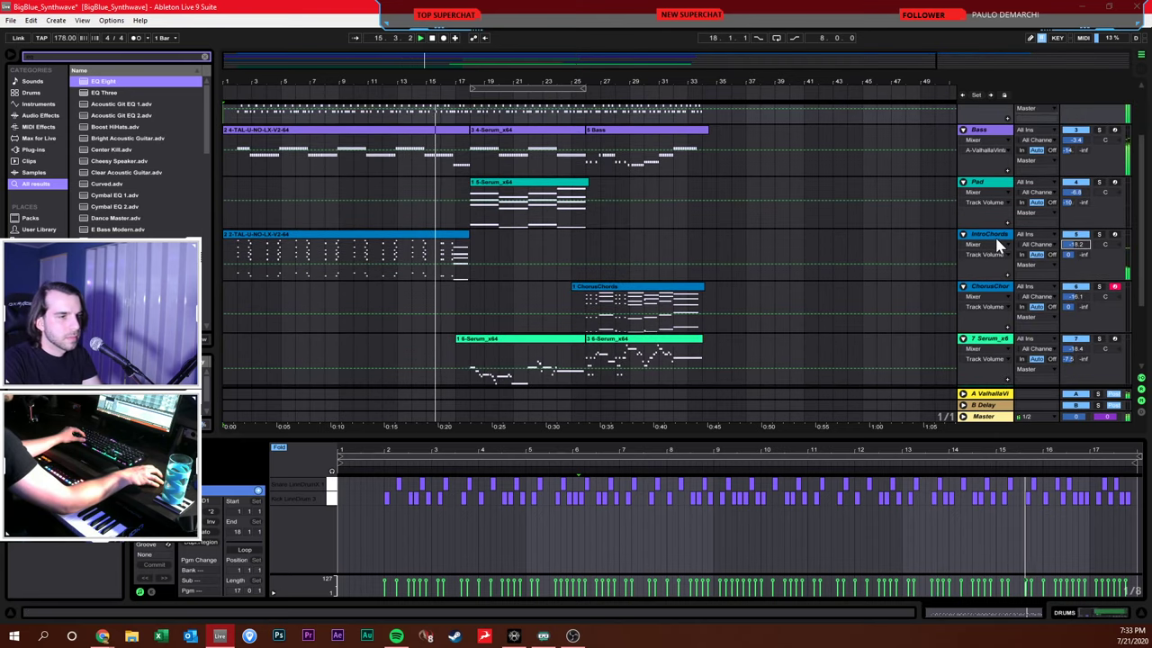
pyautogui.click(772, 229)
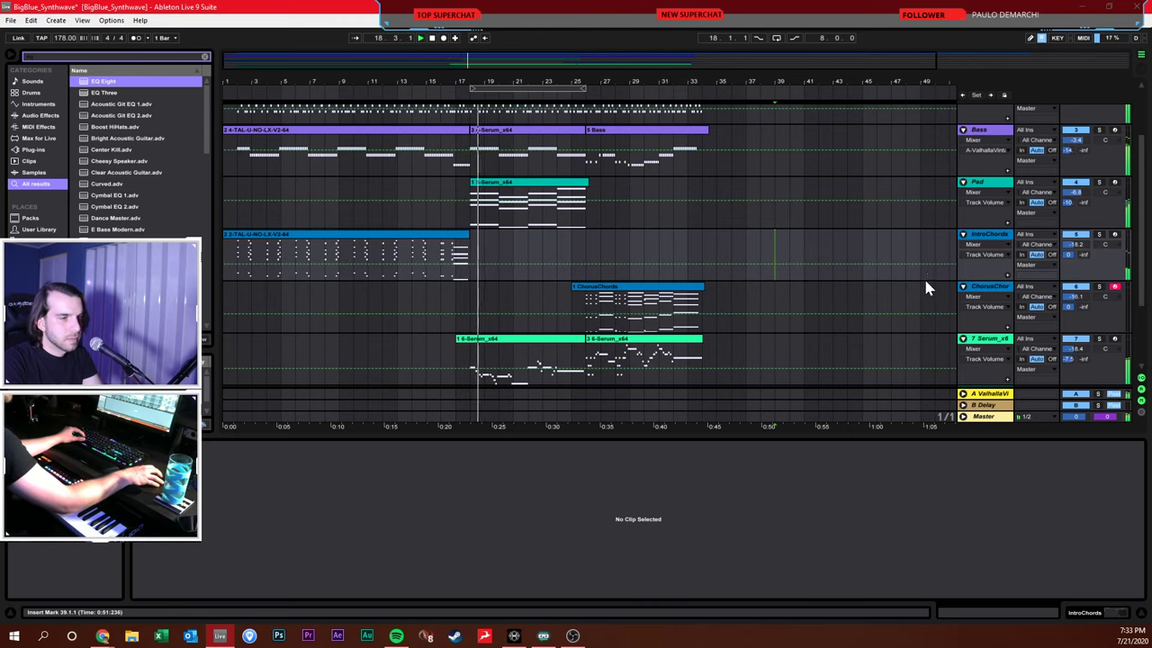
# Lower the volume of the Serum track 7 to -20.0 dB during playback
pyautogui.scroll(-2, 932, 280)
pyautogui.moveTo(1075, 253); pyautogui.dragTo(1075, 252)
pyautogui.click(972, 282)
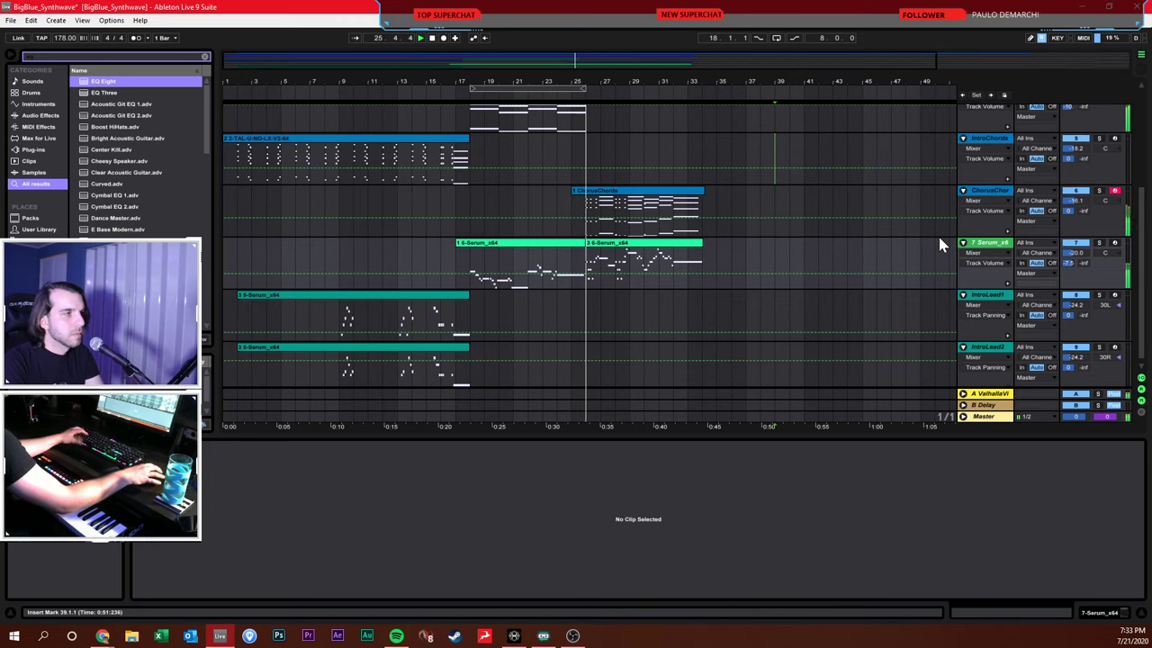
# Lower the ChorusChords track volume to -20.1 dB while the chorus plays
pyautogui.scroll(3, 849, 221)
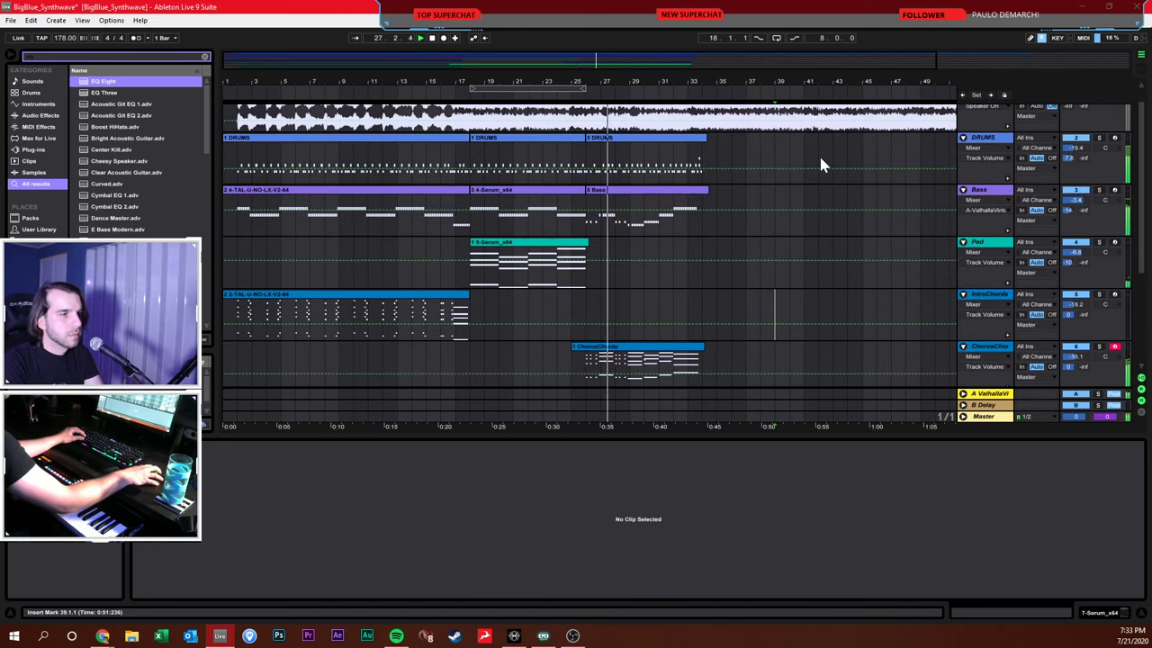
pyautogui.scroll(-3, 826, 225)
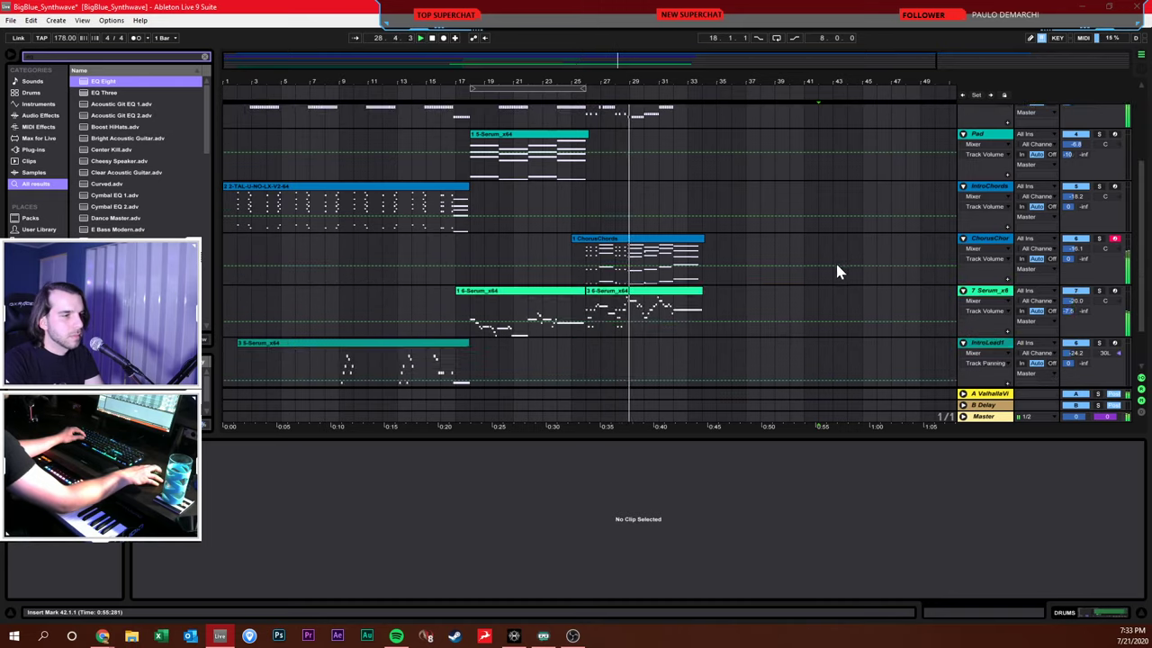
pyautogui.scroll(-2, 837, 270)
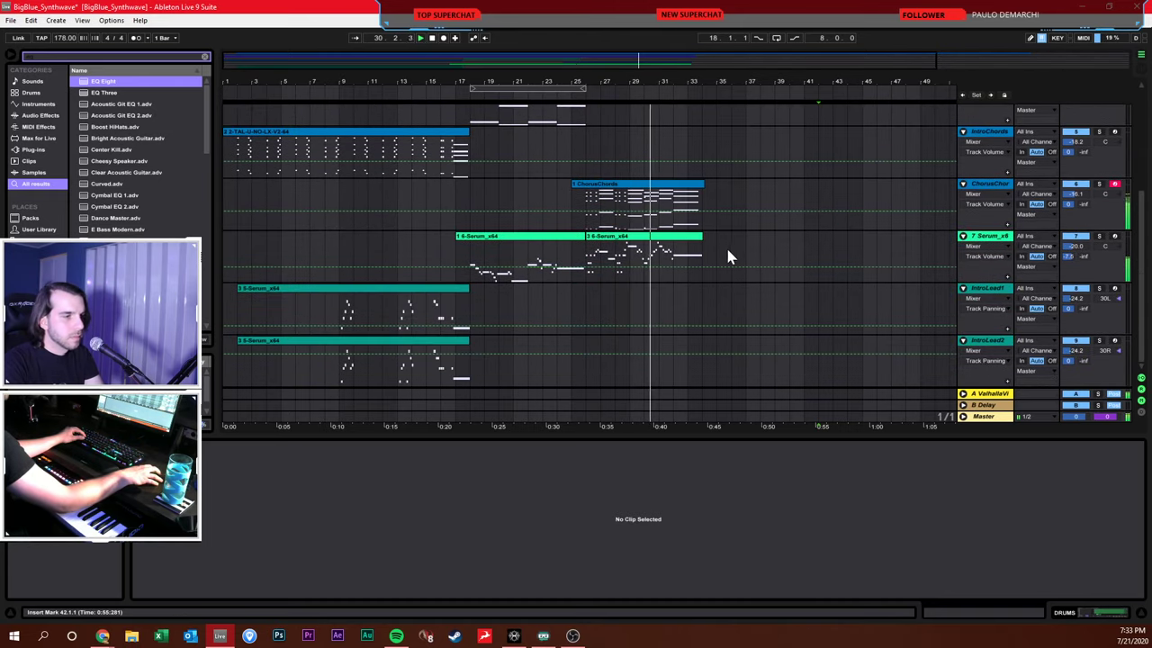
pyautogui.click(730, 257)
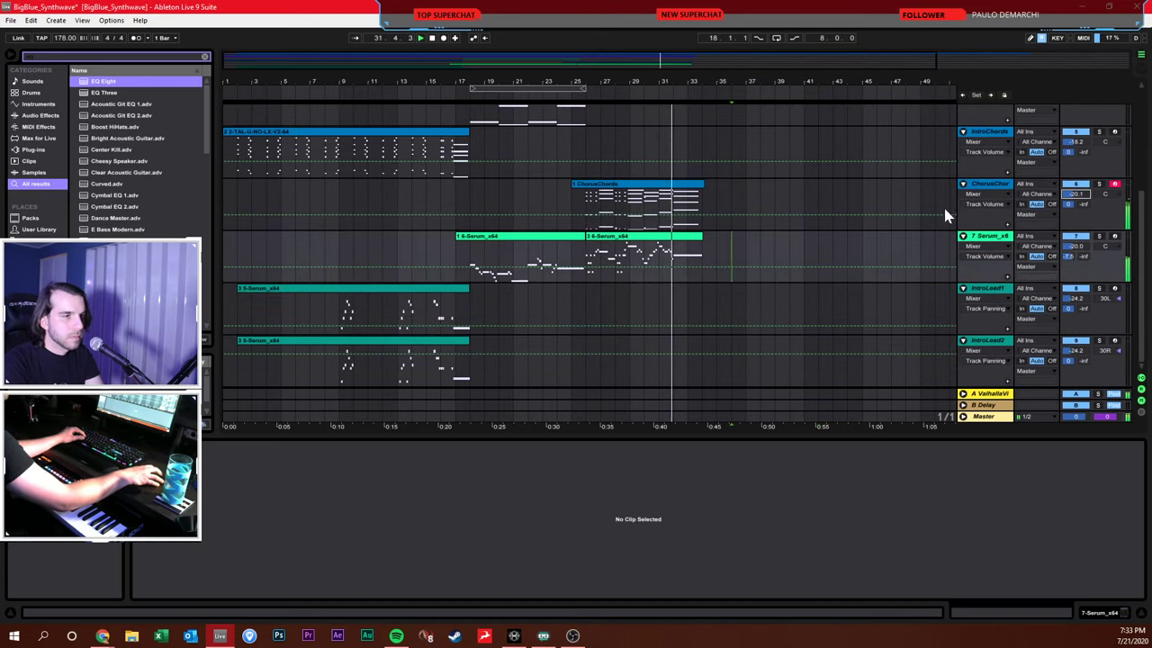
pyautogui.scroll(6, 883, 193)
# Stop playback and select the first DRUMS clip to show its notes
pyautogui.click(775, 180)
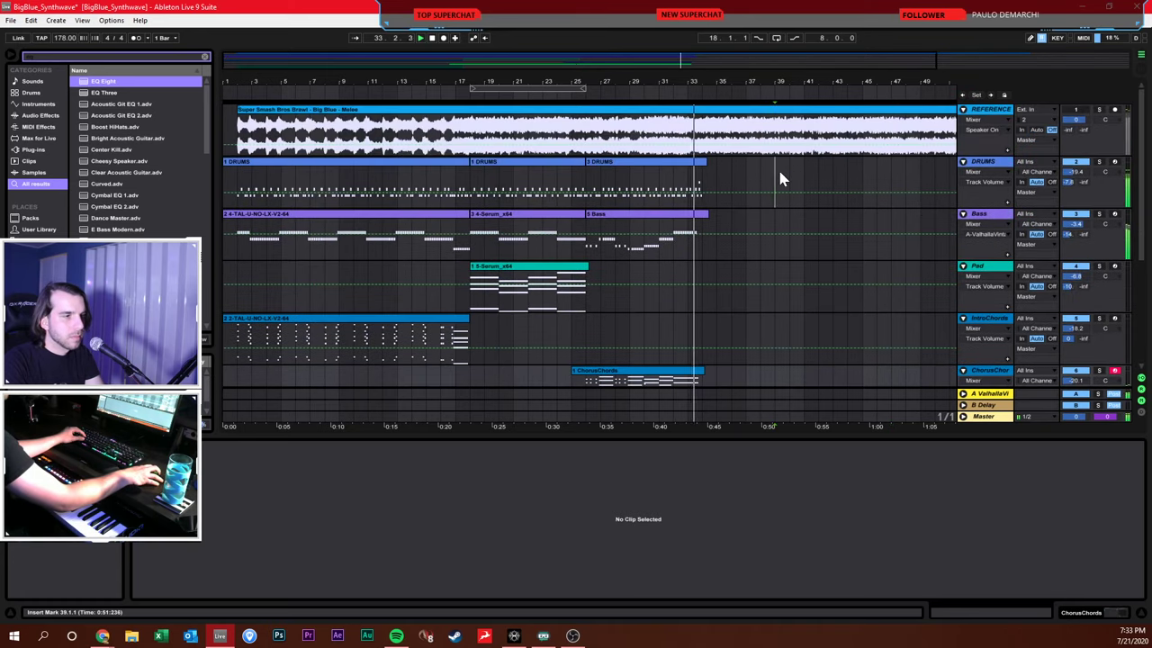
pyautogui.moveTo(402, 84); pyautogui.dragTo(543, 93)
pyautogui.press('space')
pyautogui.click(535, 163)
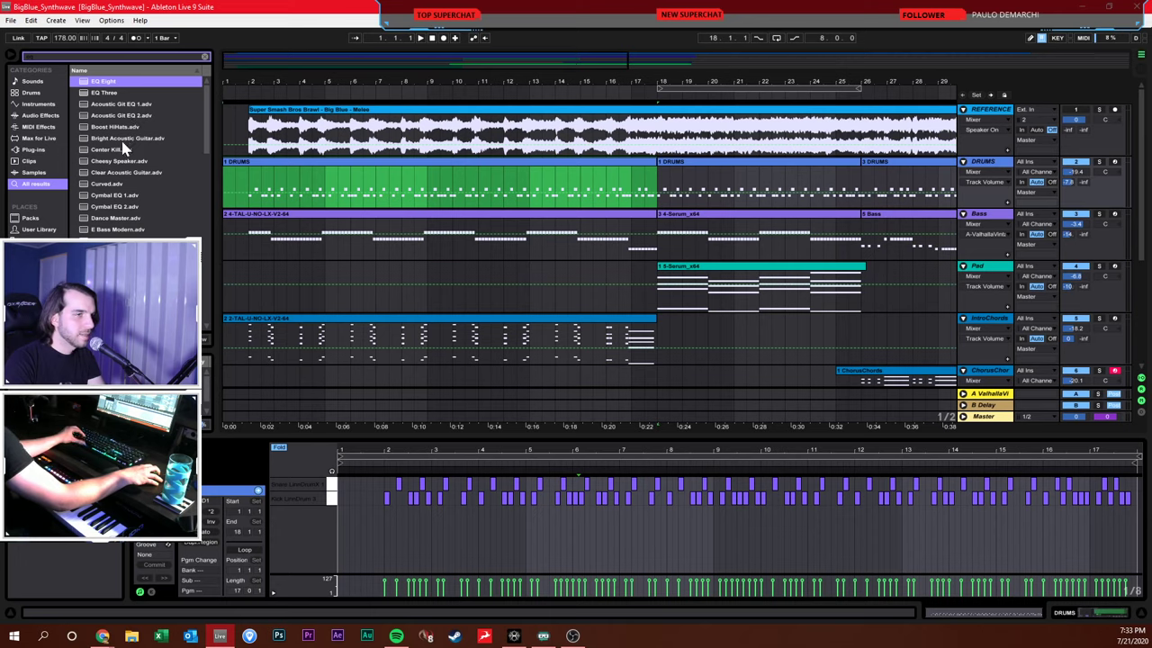
# Clear the browser search and expand Drum Hits in the Drums category
pyautogui.click(27, 93)
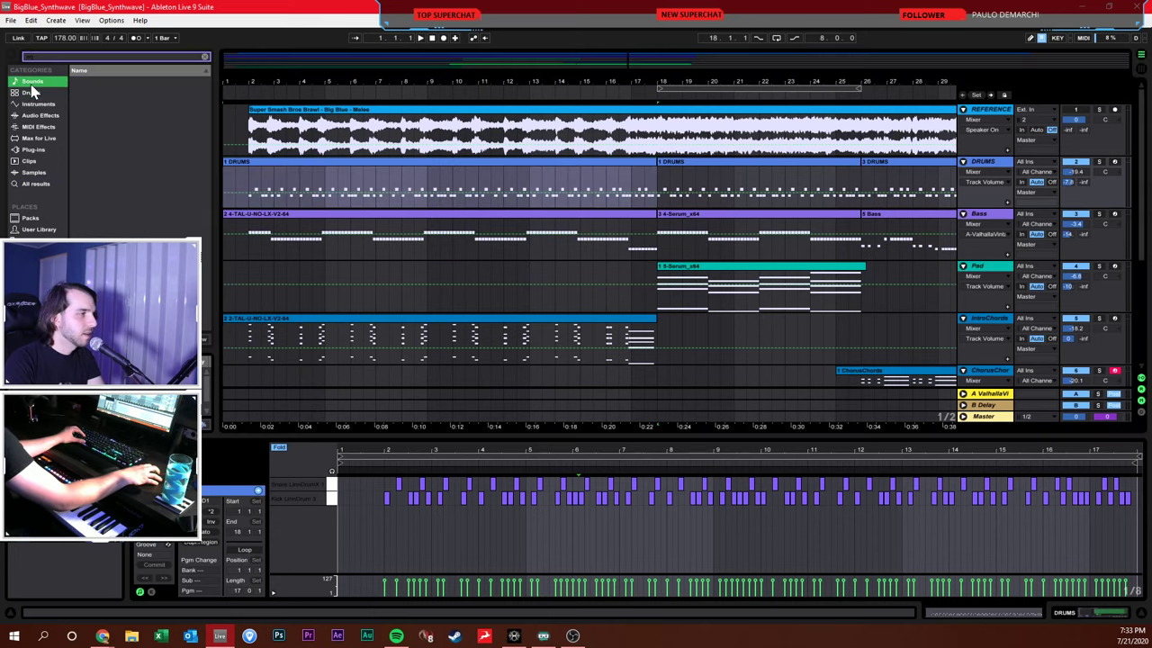
pyautogui.click(205, 58)
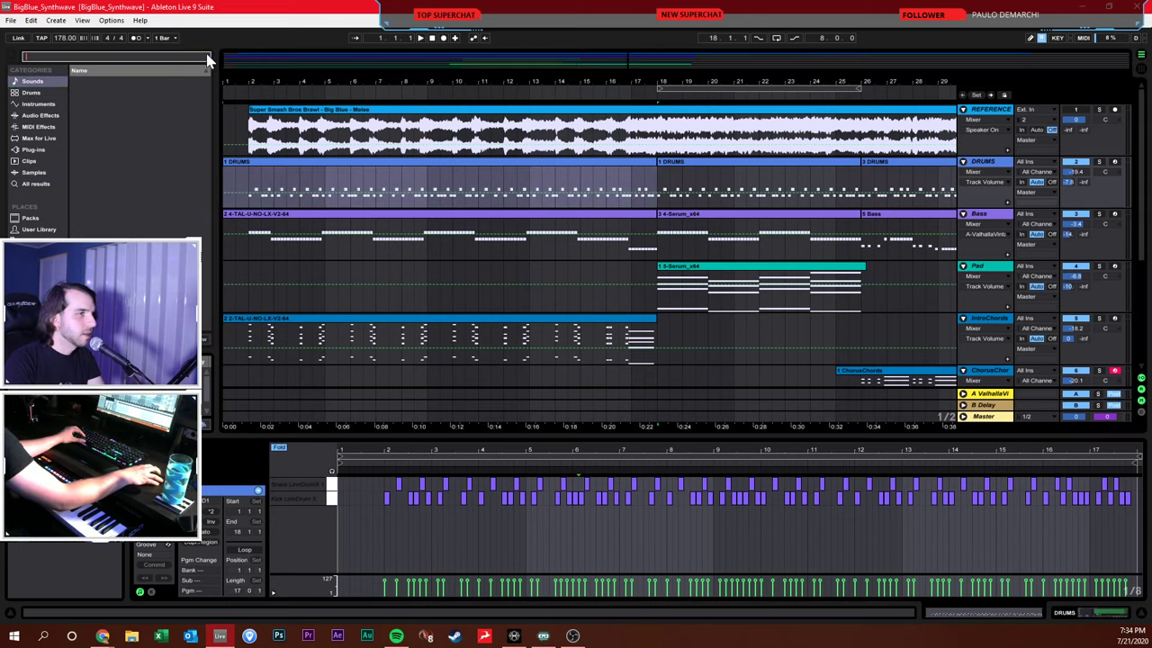
pyautogui.click(18, 93)
pyautogui.scroll(-3, 101, 125)
pyautogui.scroll(3, 108, 108)
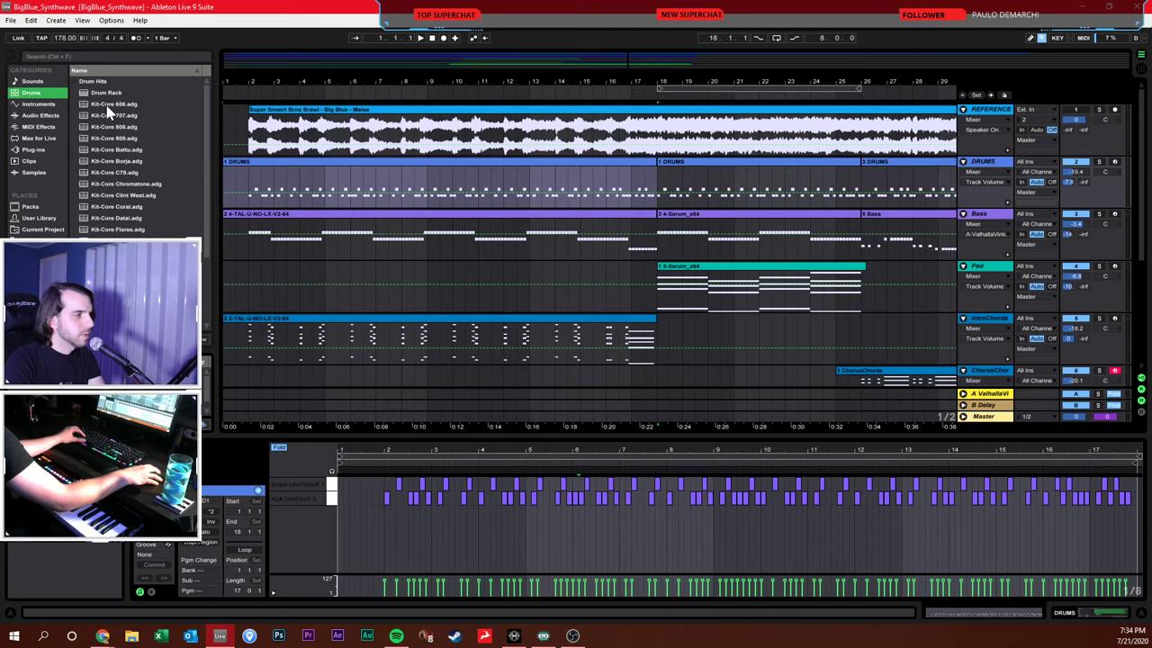
pyautogui.click(76, 83)
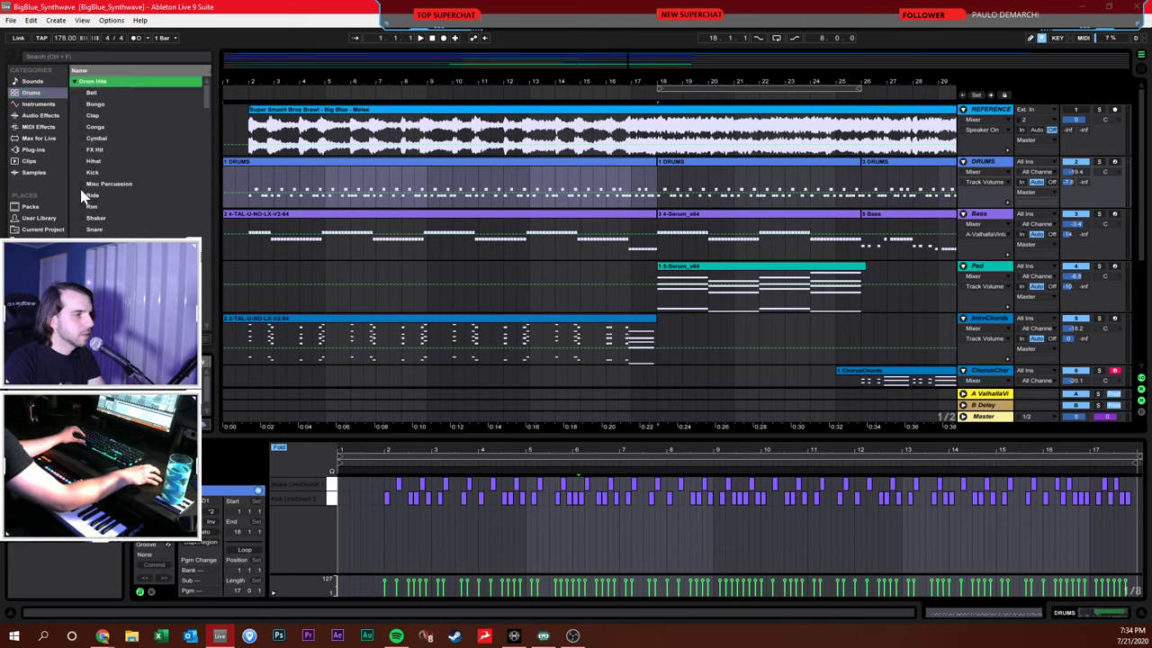
# Expand the tom folder within Drum Hits and audition samples such as Tom Cheap SP 1 and Tom Electronic SP 3
pyautogui.scroll(-2, 135, 153)
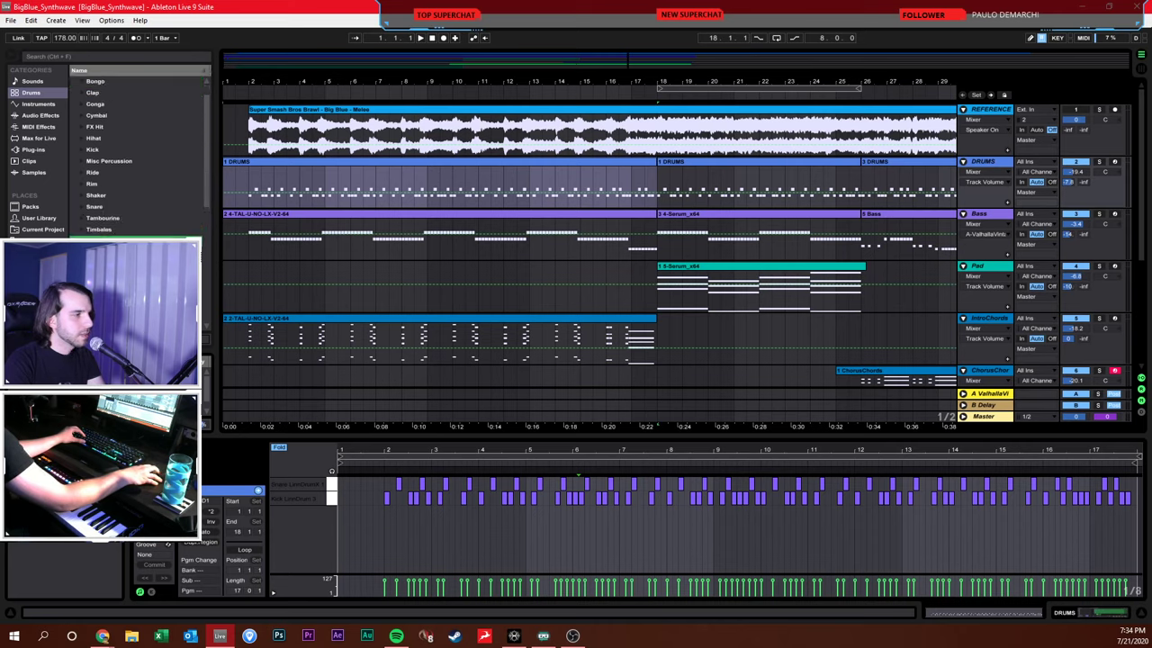
pyautogui.click(131, 230)
pyautogui.scroll(-5, 135, 232)
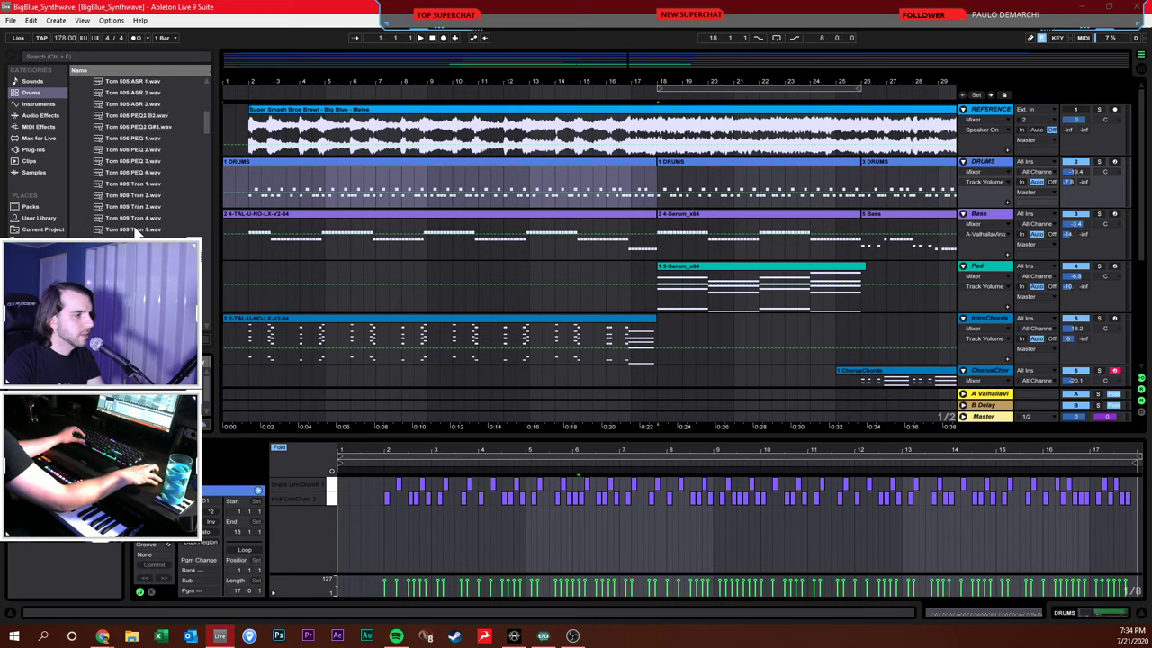
pyautogui.click(130, 227)
pyautogui.scroll(-5, 133, 220)
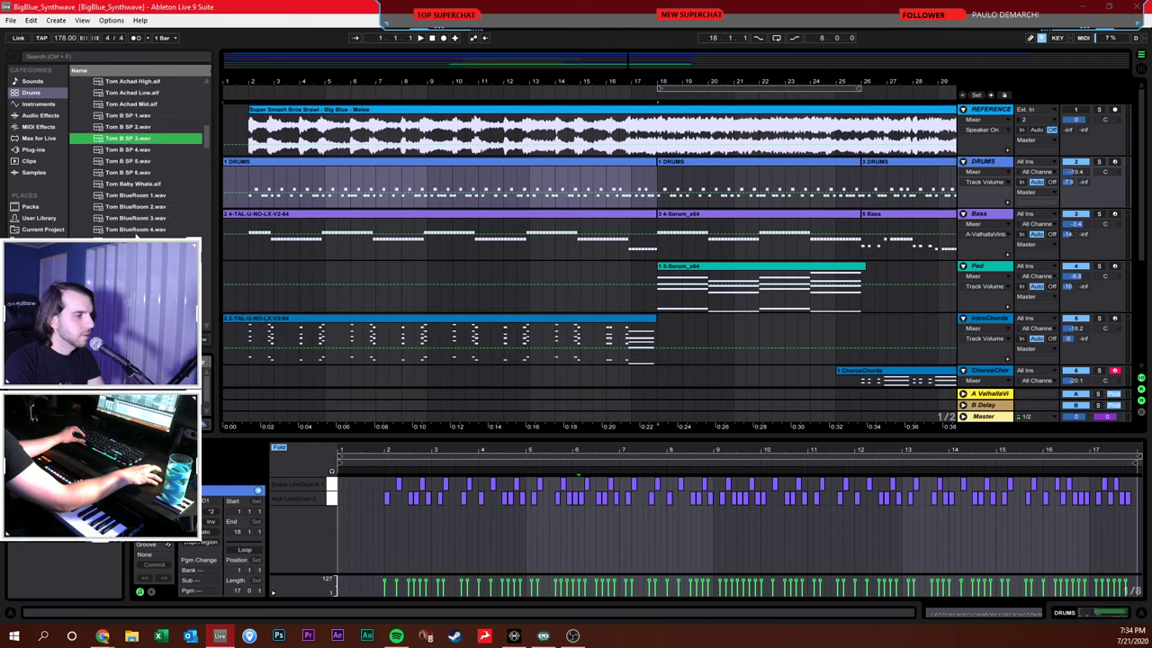
pyautogui.click(136, 209)
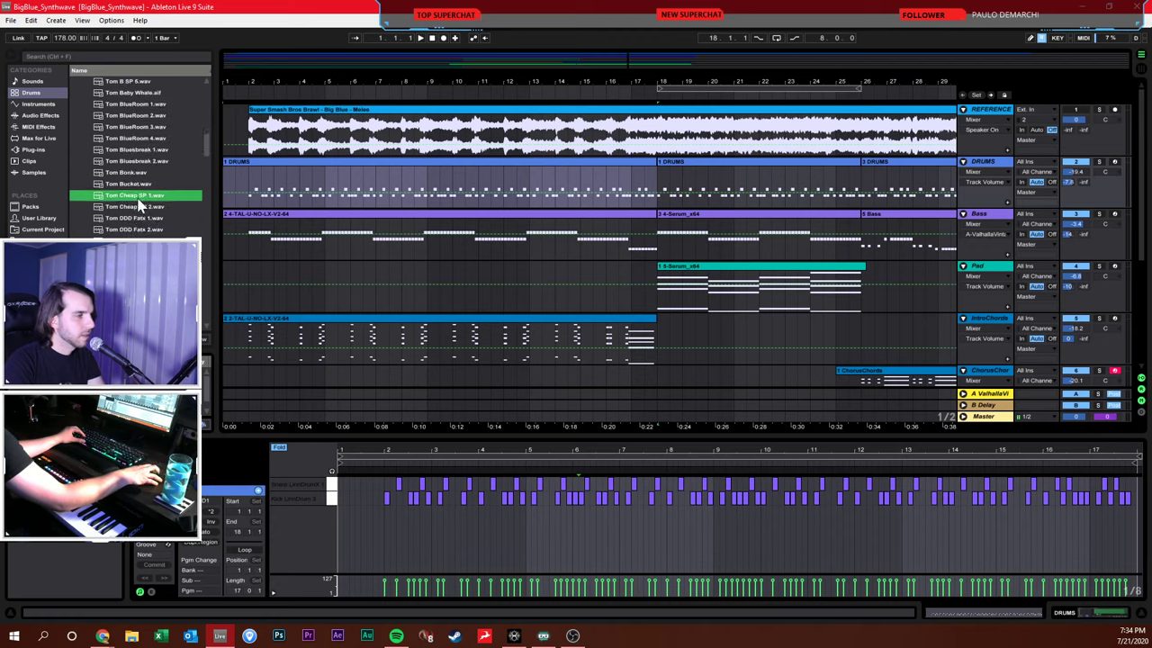
pyautogui.scroll(-5, 144, 221)
pyautogui.scroll(-3, 151, 231)
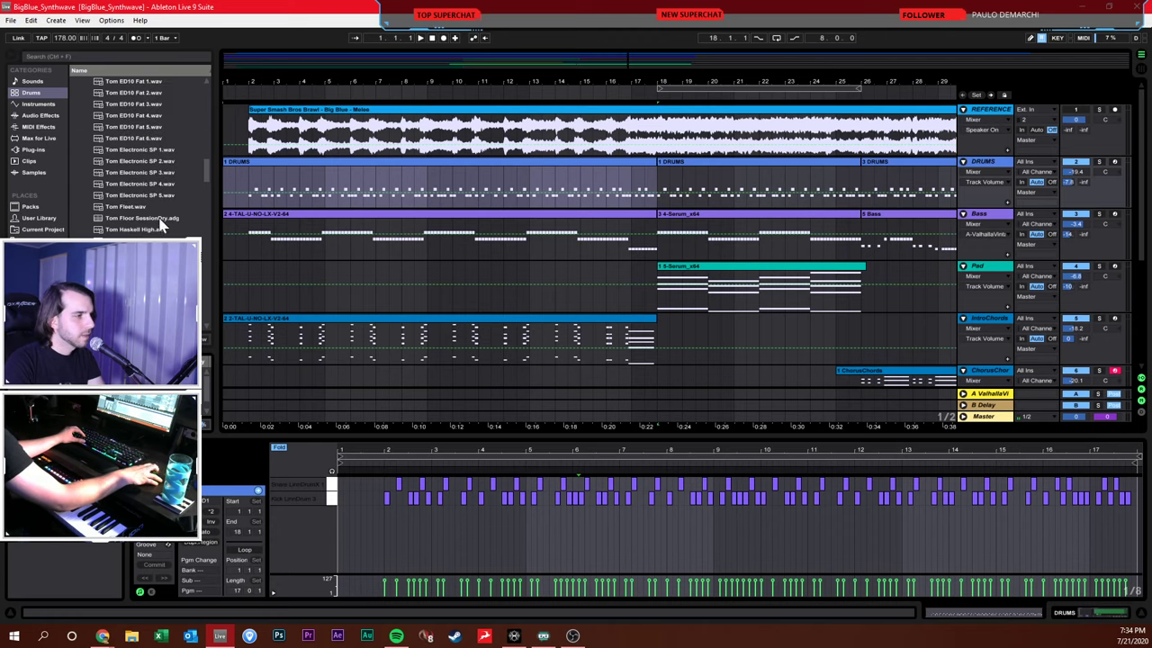
pyautogui.click(154, 173)
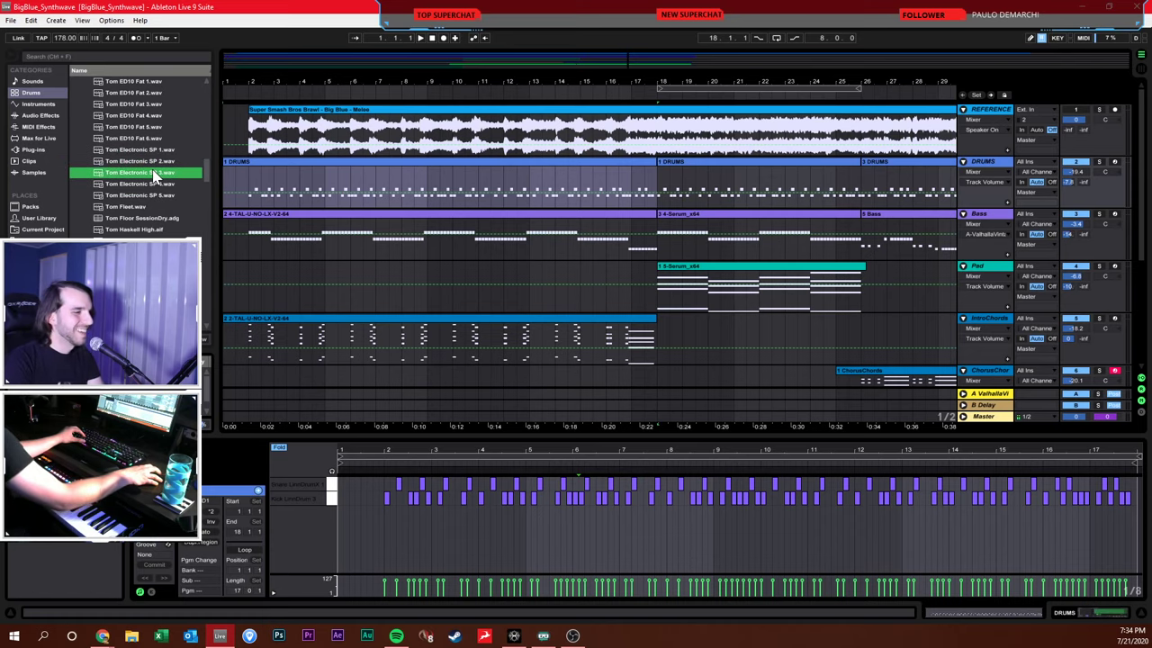
# Insert a new MIDI track below DRUMS and load Tom Electronic SP 3.wav onto it as an instrument
pyautogui.click(994, 166)
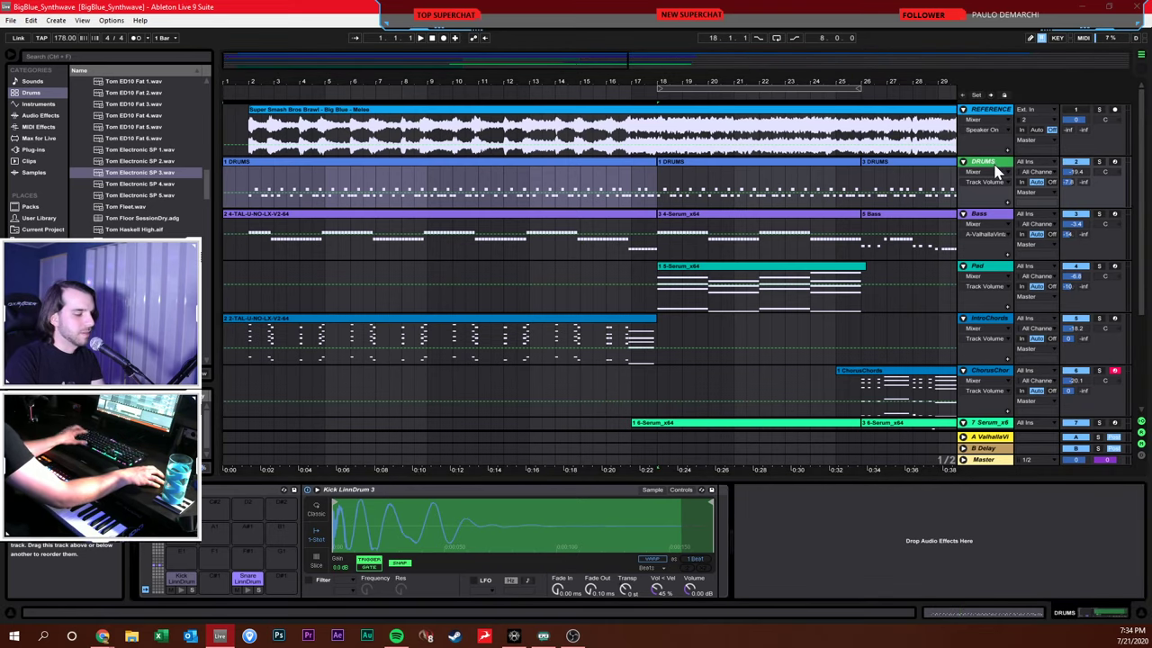
pyautogui.hotkey('ctrl', 'shift', 't')
pyautogui.click(154, 175)
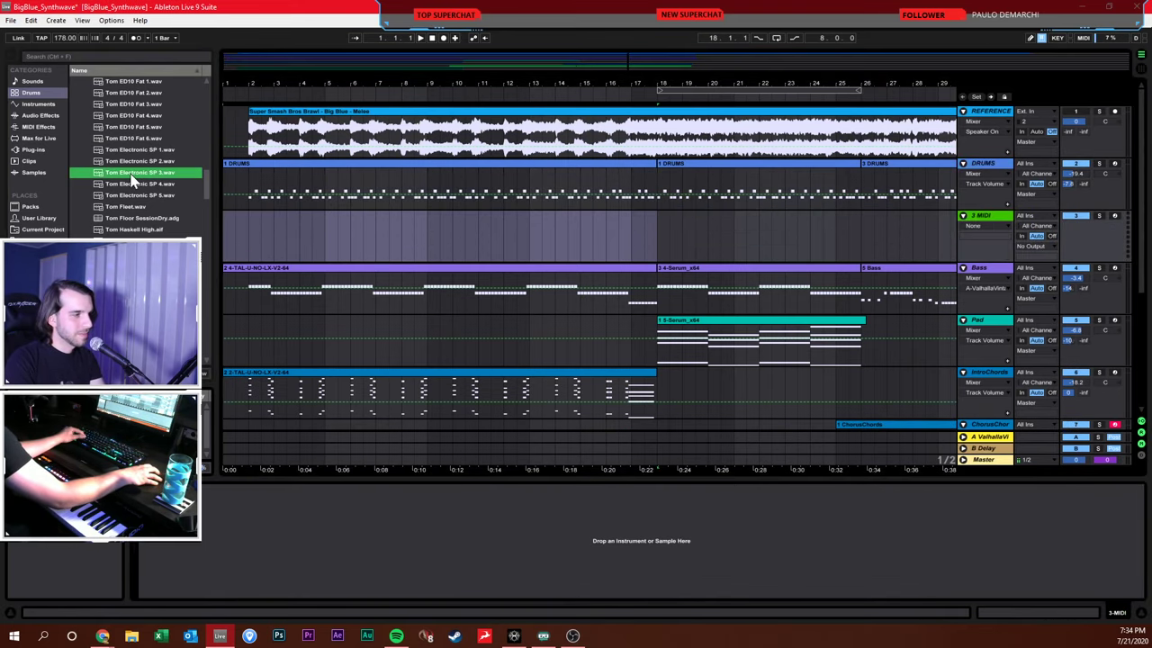
pyautogui.click(914, 232)
pyautogui.moveTo(981, 244); pyautogui.dragTo(450, 542)
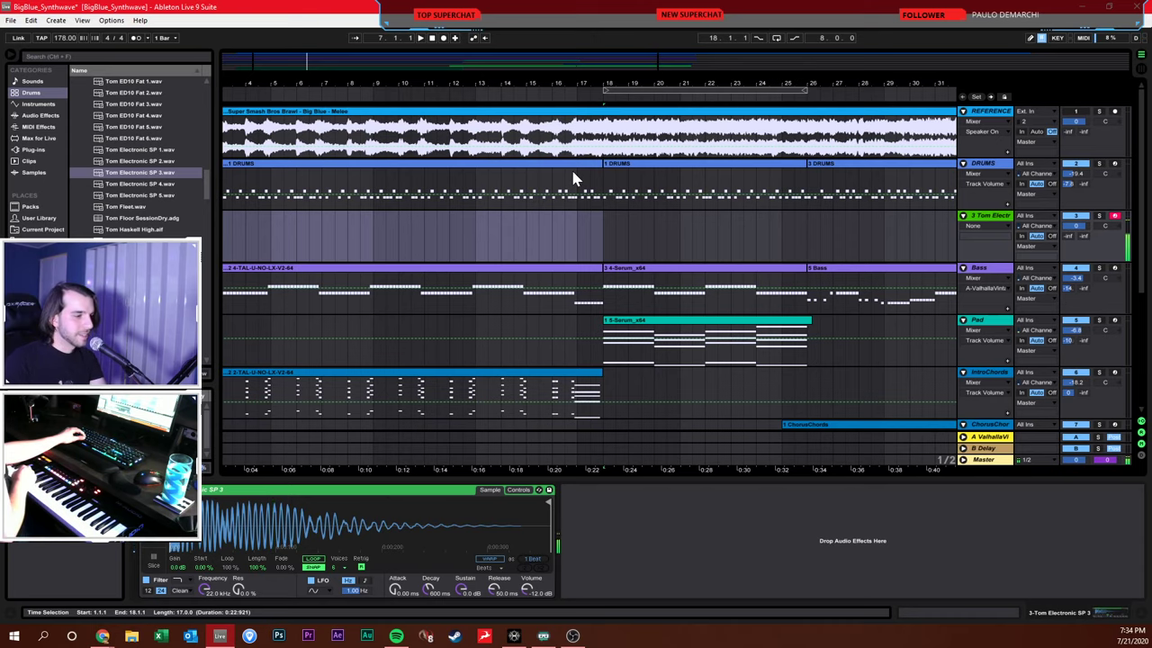
pyautogui.moveTo(450, 72); pyautogui.dragTo(506, 84)
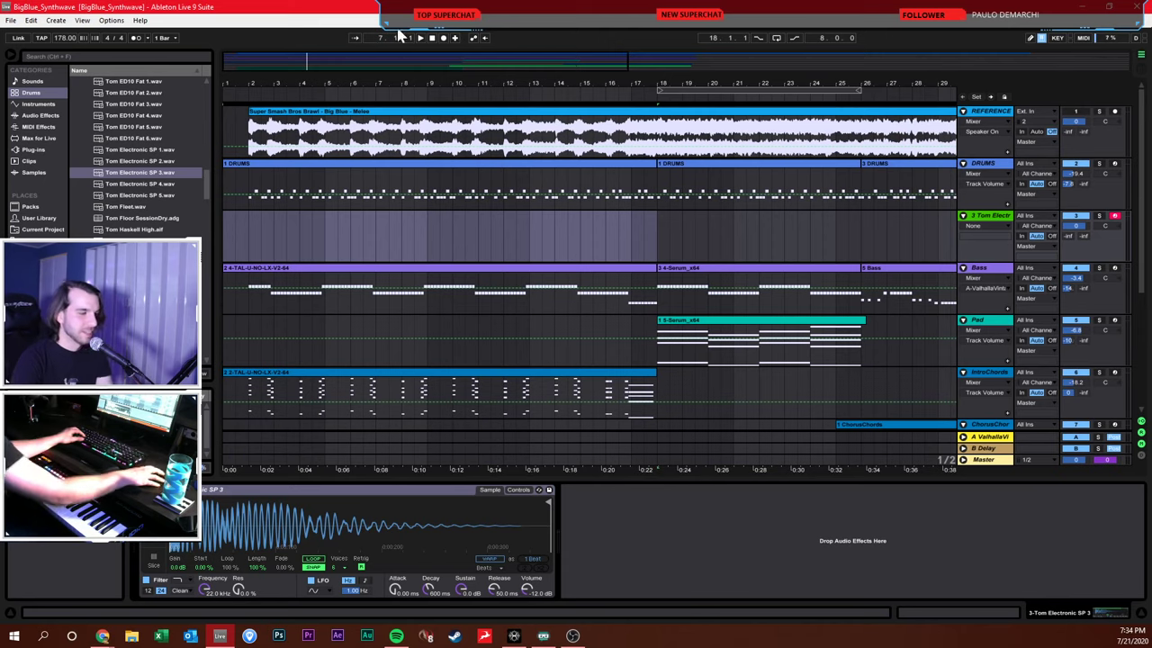
# Audition the samples Tom Electronic SP 1 through SP 5 one after another
pyautogui.click(137, 150)
pyautogui.click(138, 161)
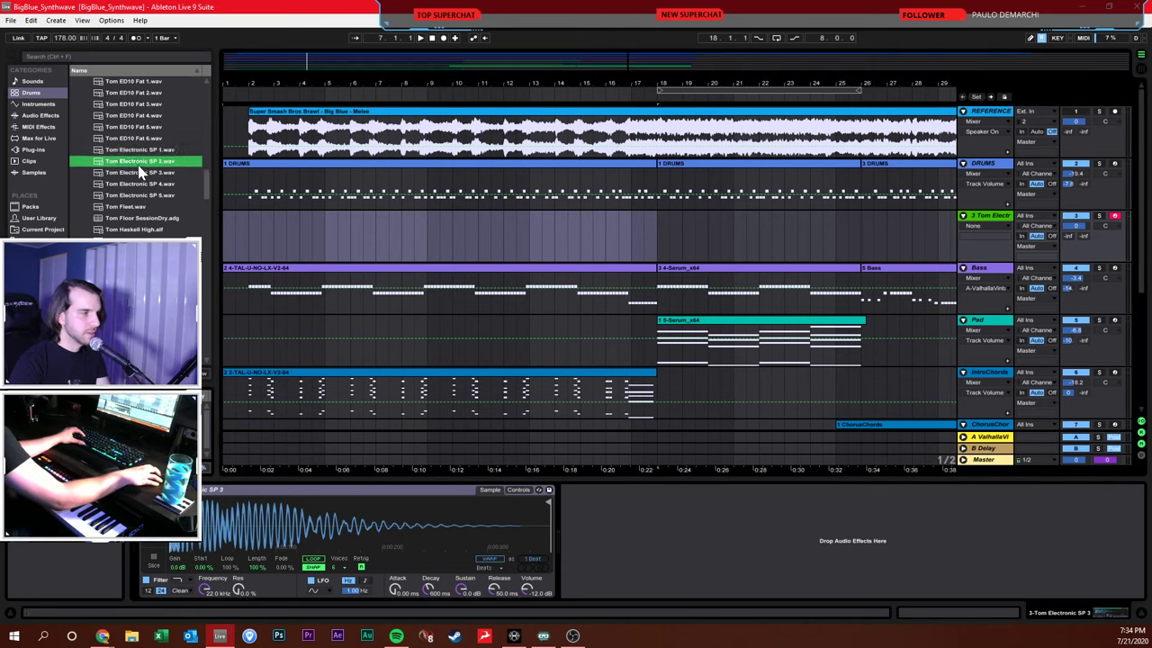
pyautogui.click(138, 172)
pyautogui.click(137, 185)
pyautogui.click(137, 195)
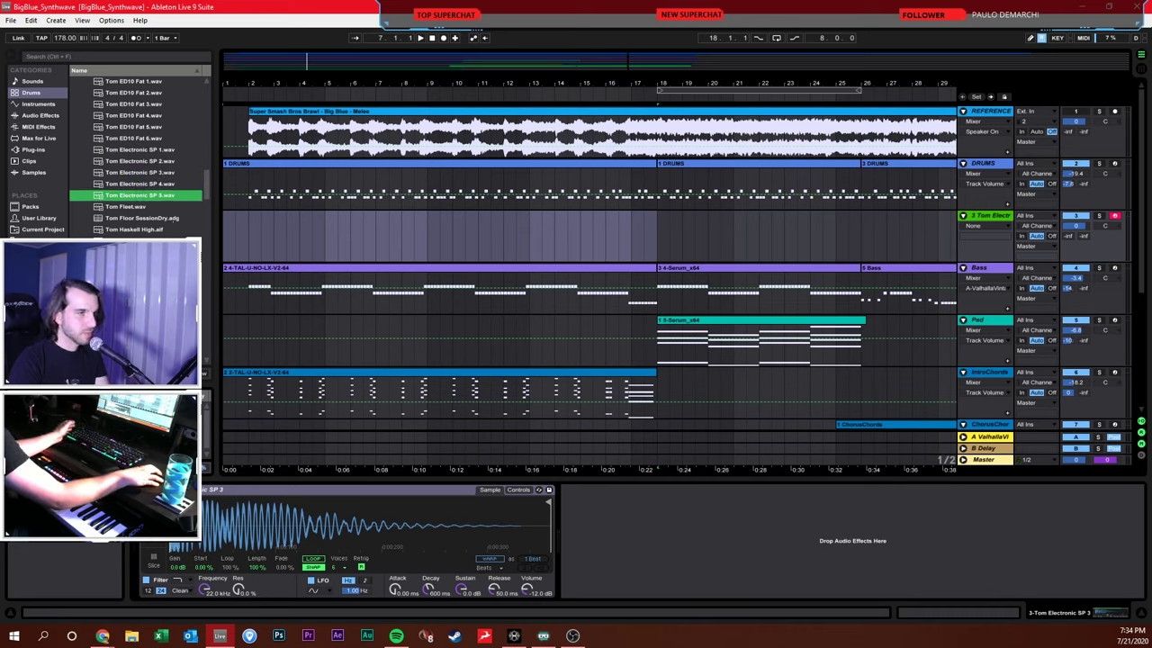
# Check the DRUMS rack, arm the Tom Electronic track for live playing and raise its Valhalla send level
pyautogui.click(300, 186)
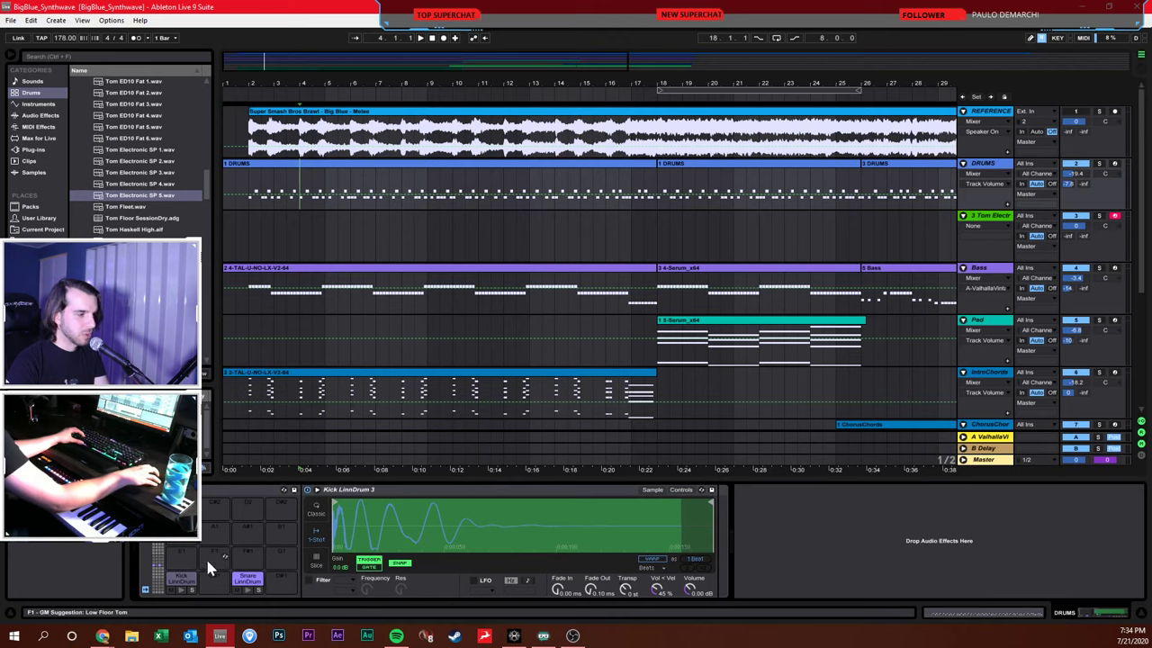
pyautogui.click(1114, 164)
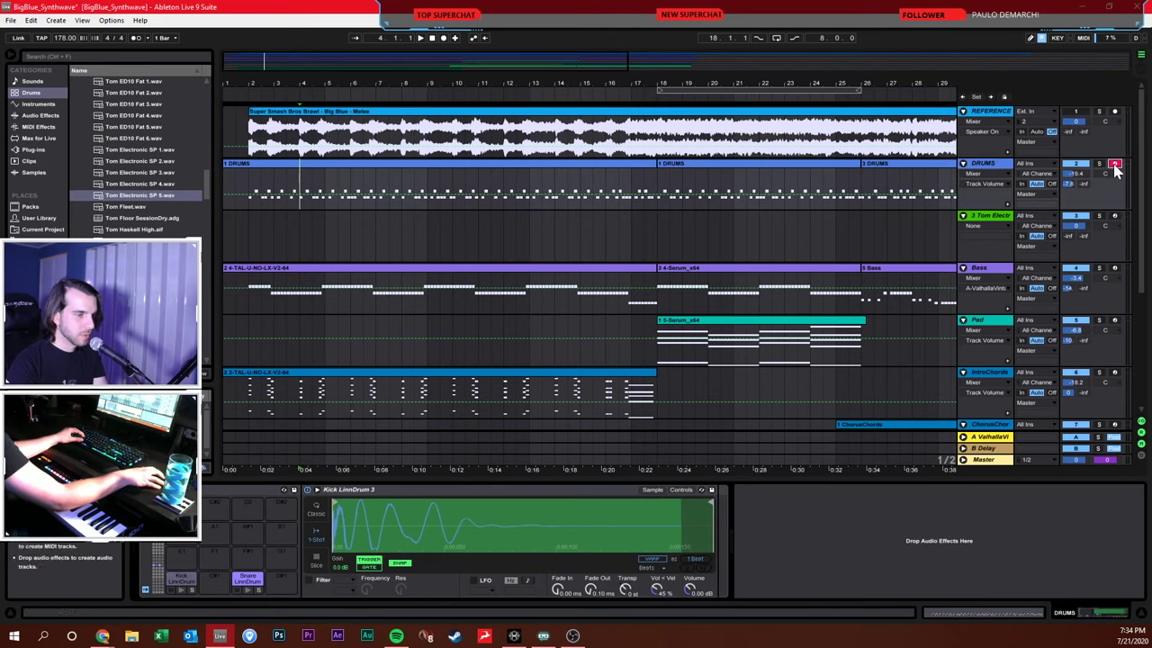
pyautogui.click(993, 219)
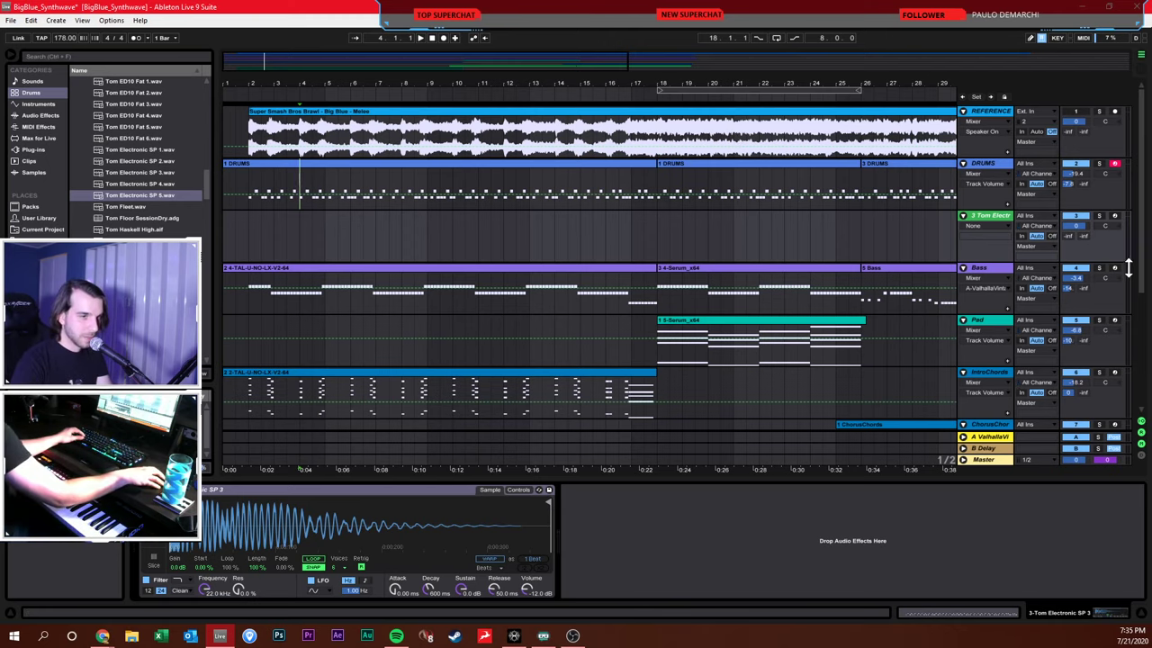
pyautogui.click(1114, 218)
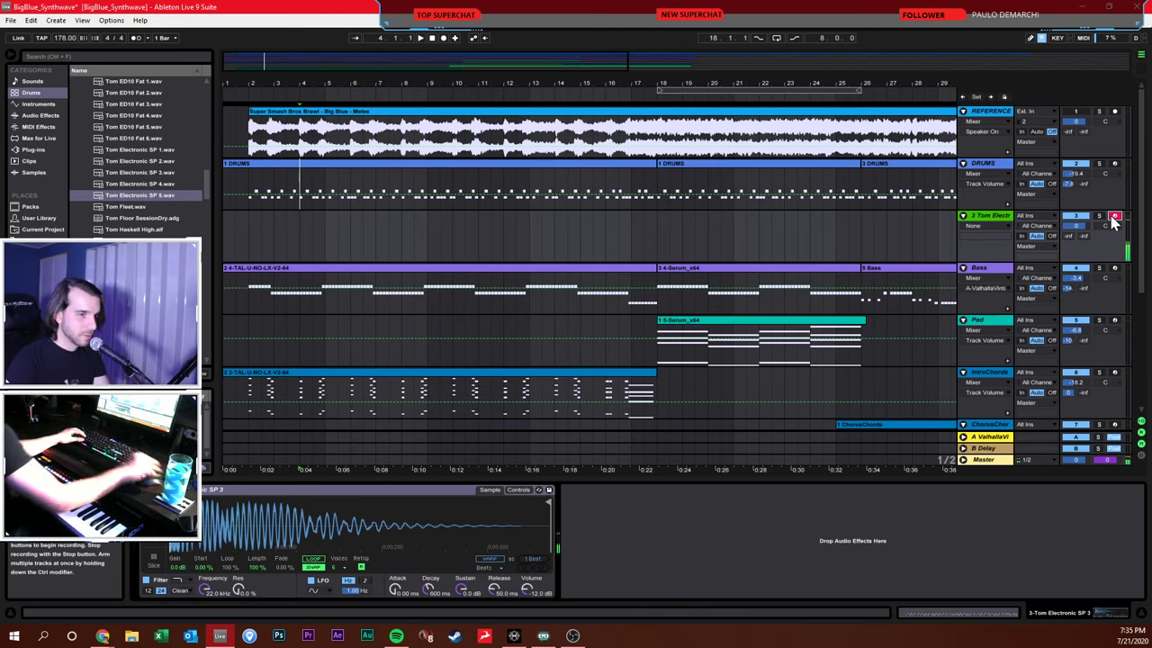
pyautogui.moveTo(1068, 235); pyautogui.dragTo(1068, 216)
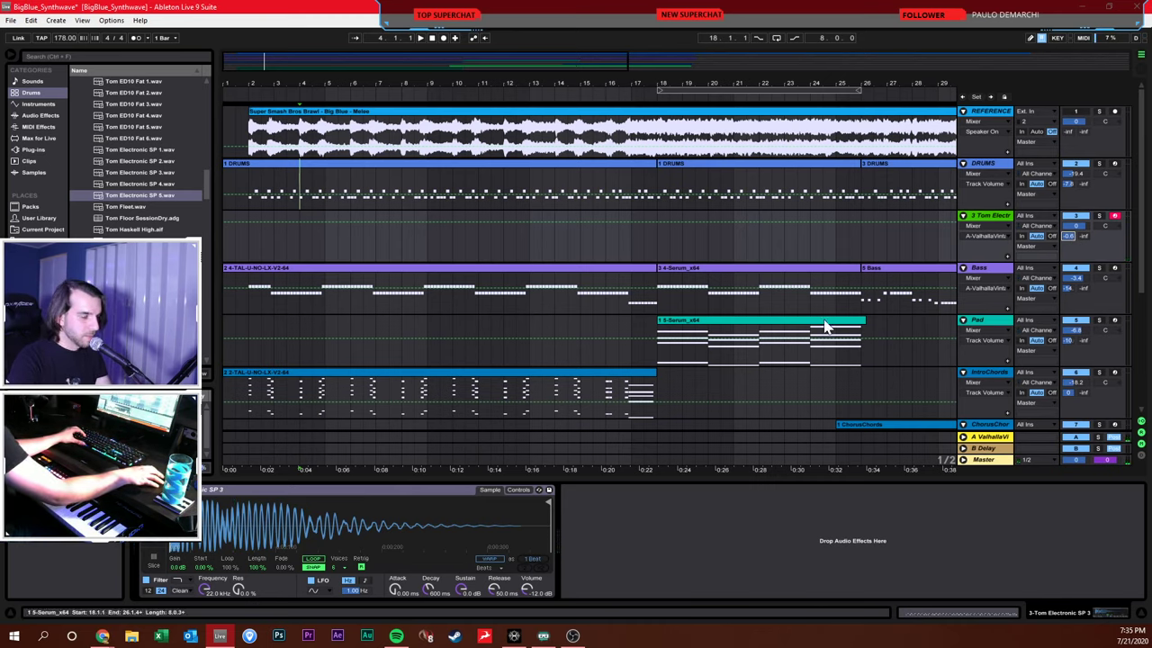
# Try the one-shot and slice playback modes on Tom Electronic SP 3 and open the sampler's detailed controls
pyautogui.click(608, 555)
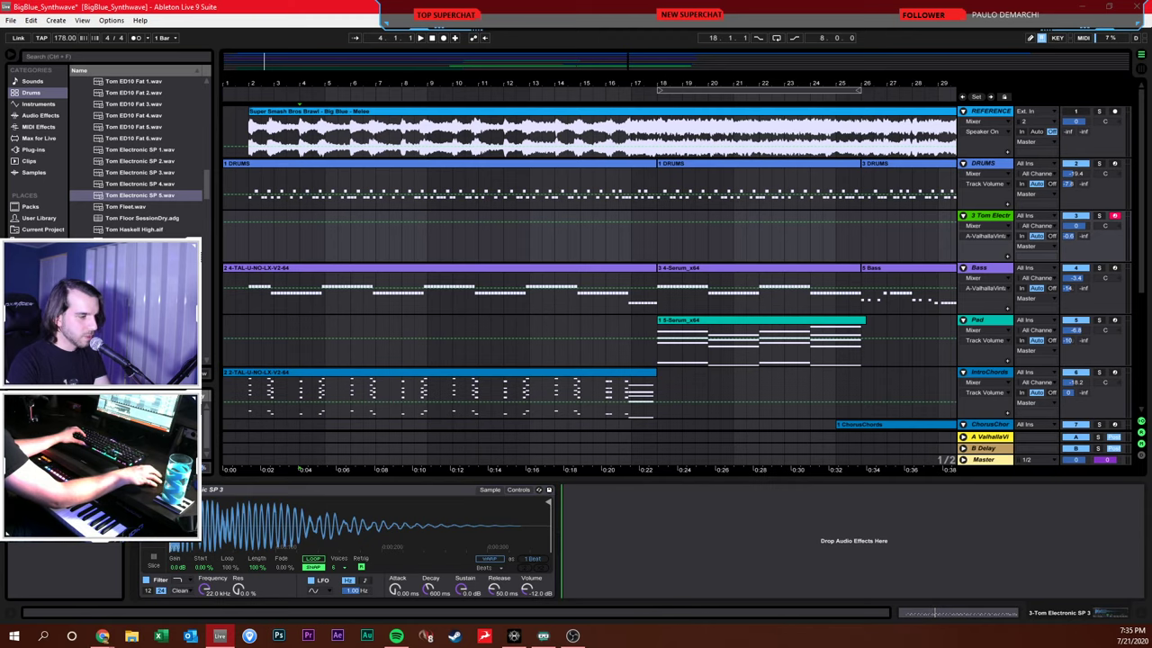
pyautogui.click(153, 547)
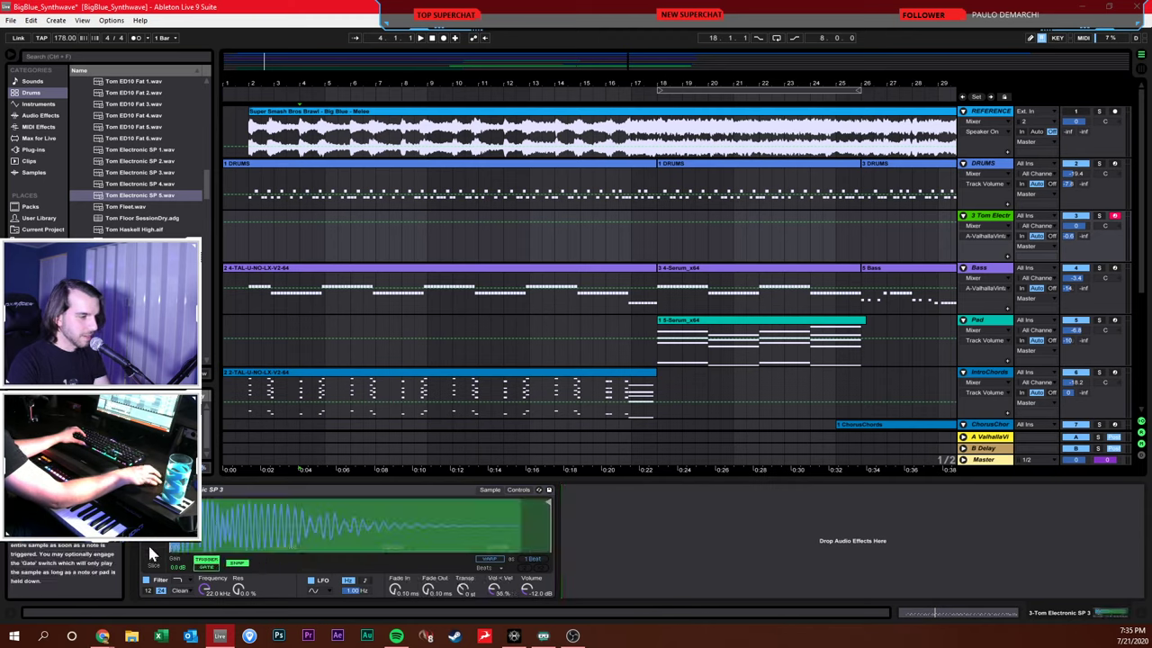
pyautogui.click(153, 556)
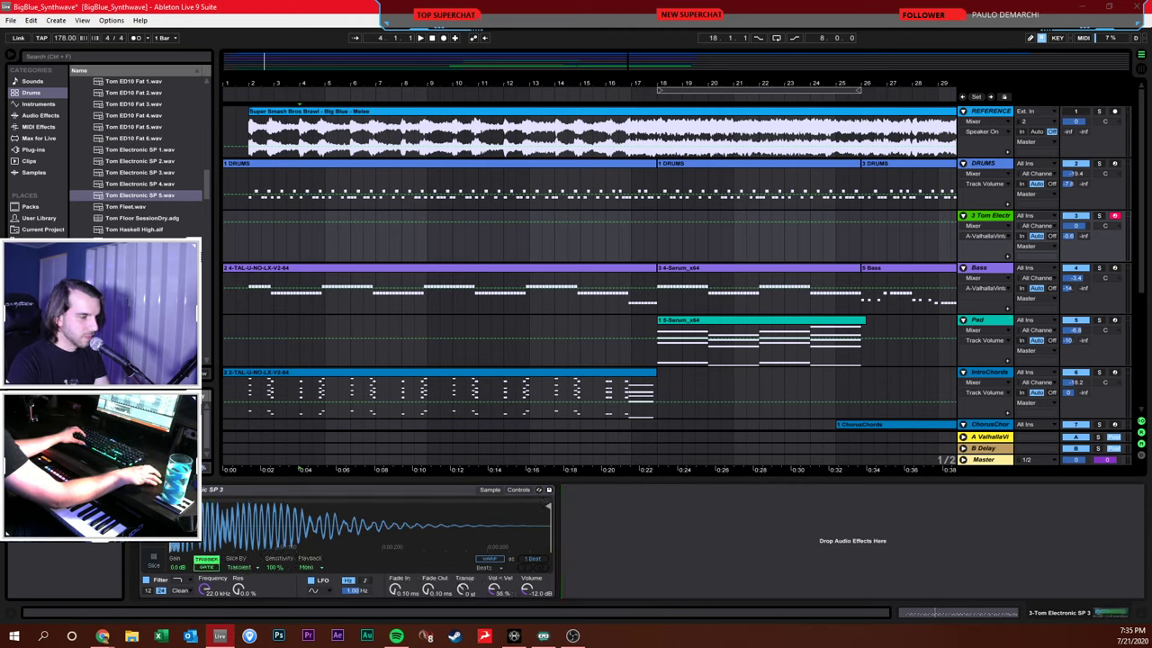
pyautogui.click(513, 489)
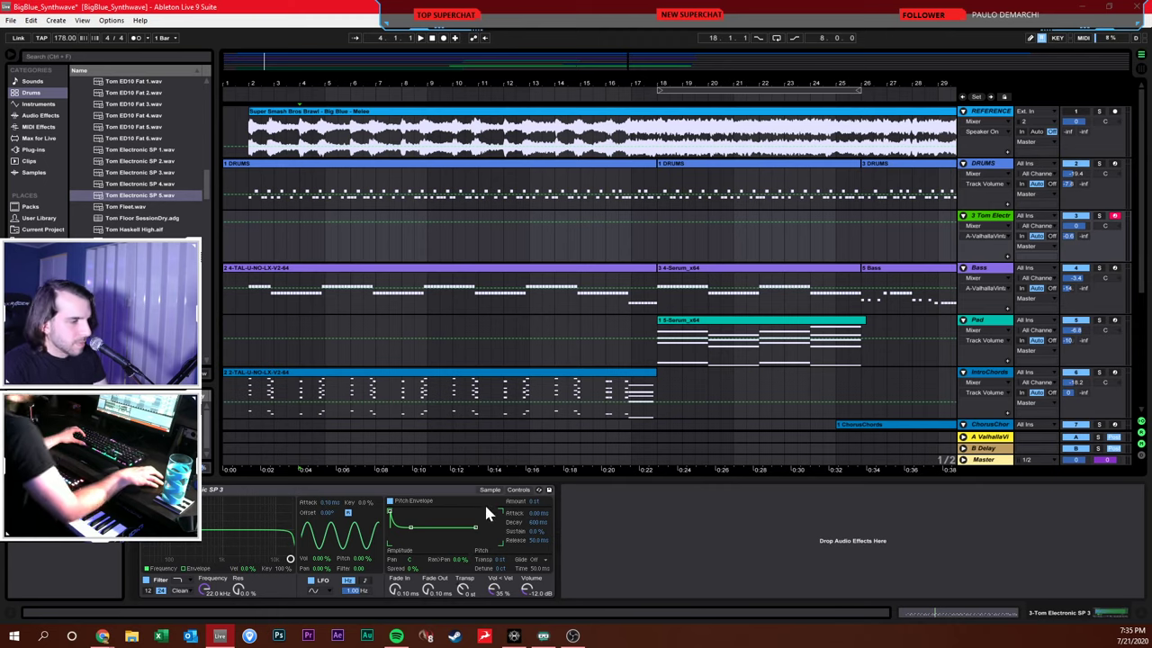
pyautogui.click(279, 489)
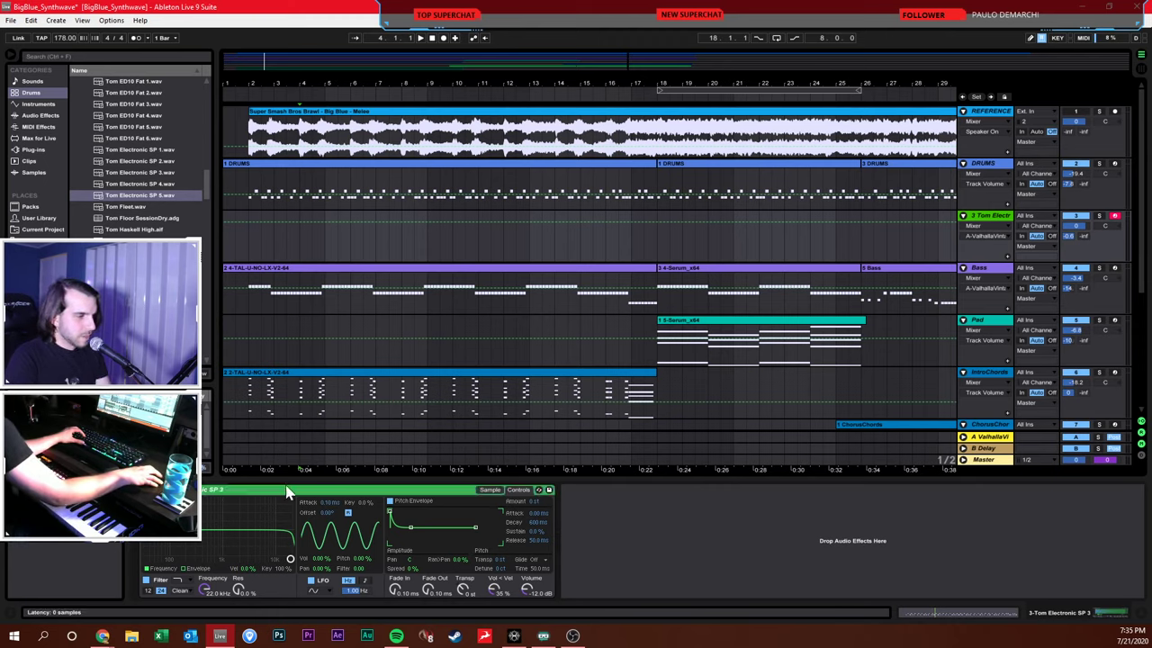
# Delete the Tom Electronic track and return to the drum rack of the DRUMS track
pyautogui.click(993, 219)
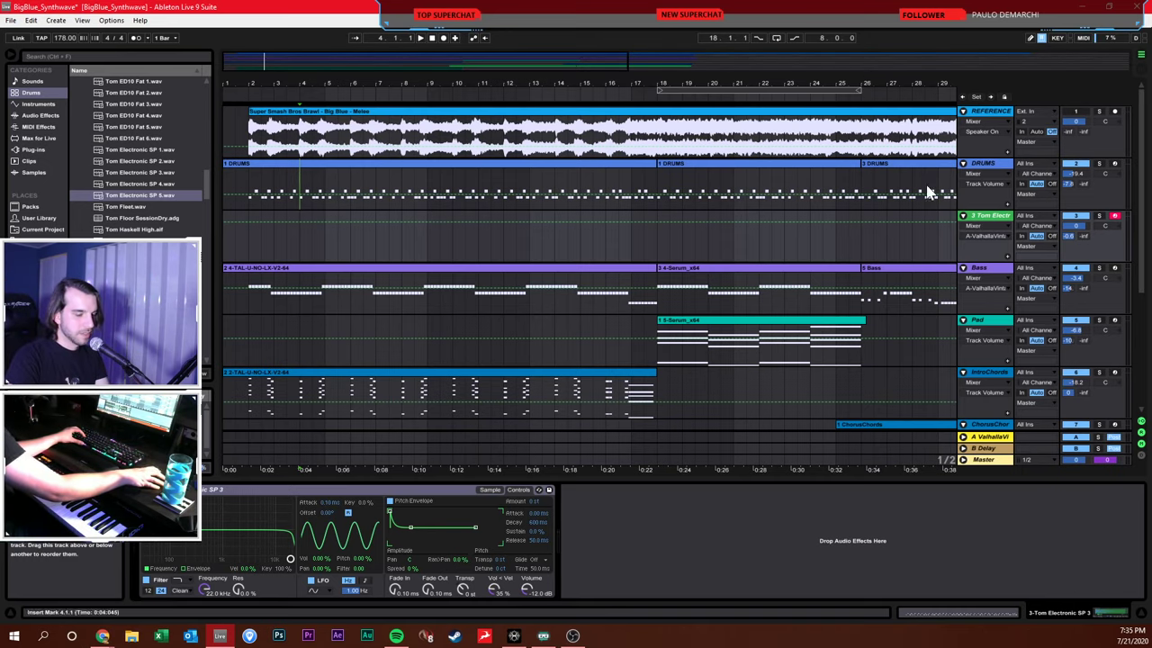
pyautogui.press('Delete')
pyautogui.click(981, 171)
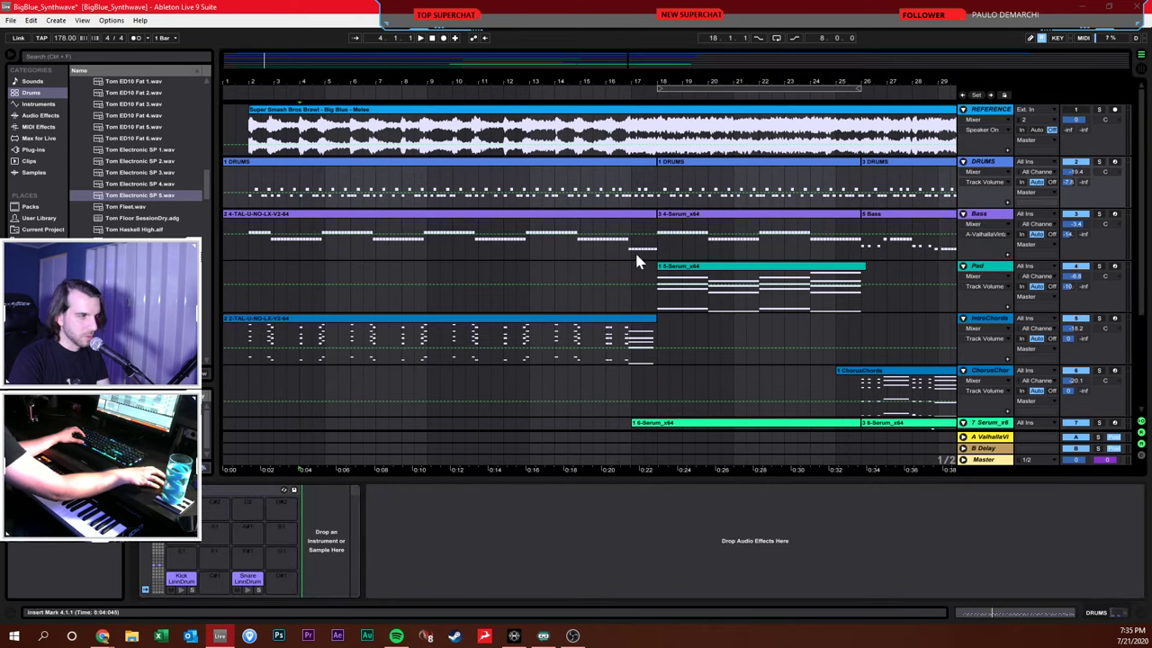
# Try adding all five Tom Electronic SP samples to consecutive drum rack pads starting at E1, and undo it
pyautogui.click(133, 151)
pyautogui.keyDown('shift'); pyautogui.click(144, 197); pyautogui.keyUp('shift')
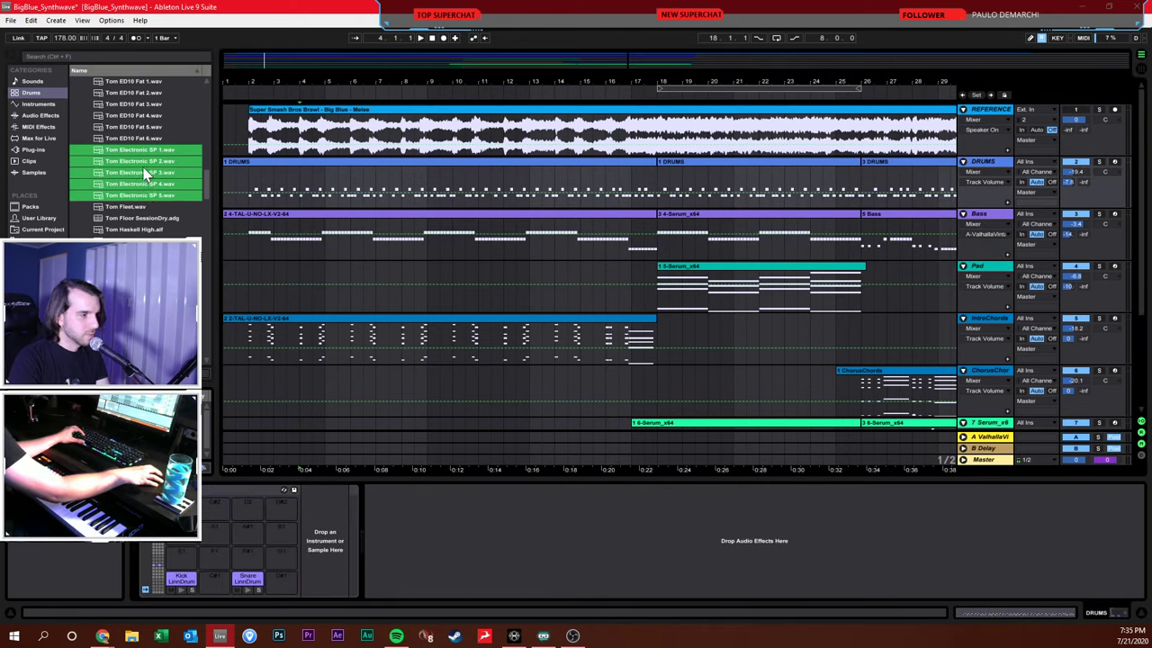
pyautogui.moveTo(138, 159); pyautogui.dragTo(184, 551)
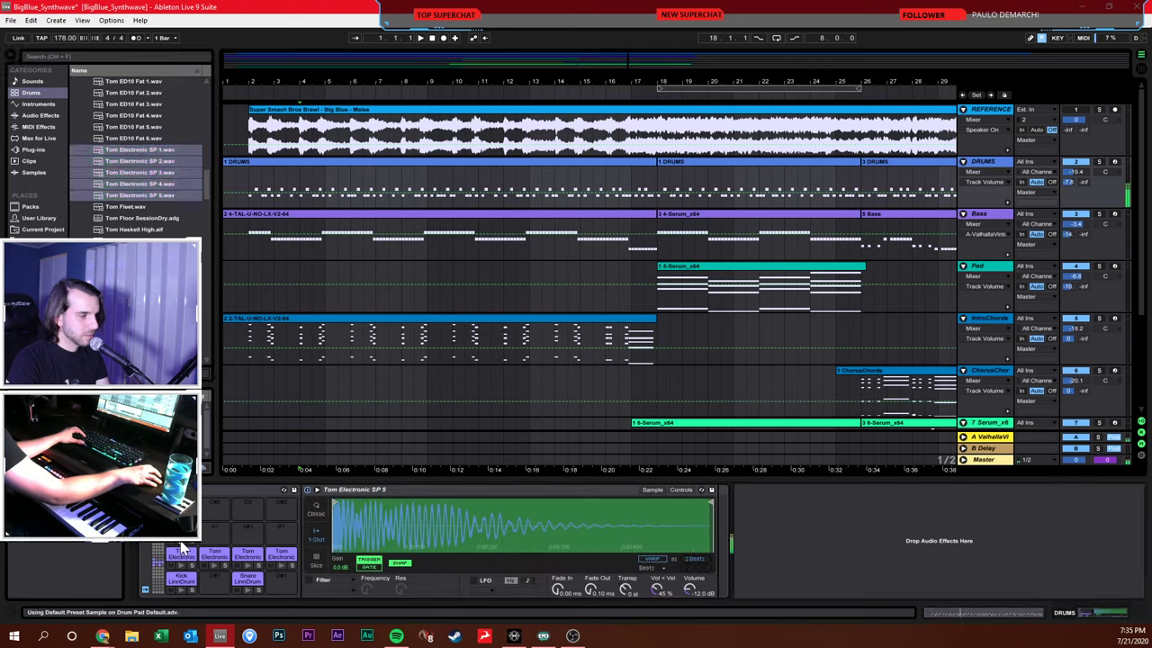
pyautogui.hotkey('ctrl', 'z')
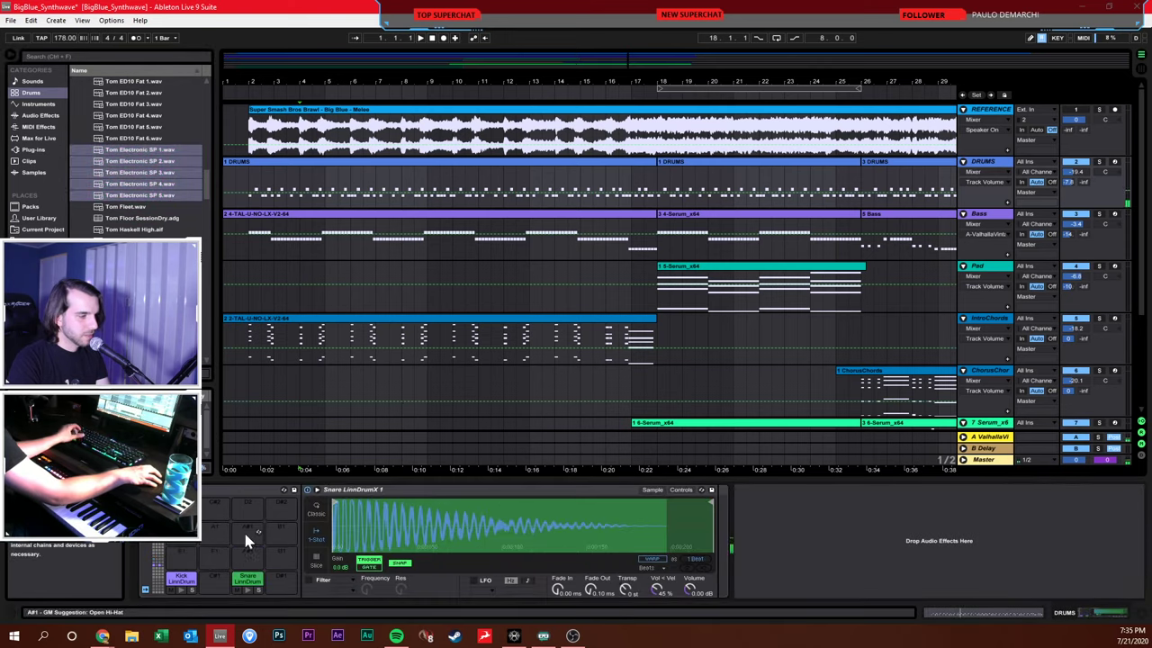
# Load Tom Electronic SP 1 on pad B1, SP 2 on A#1, SP 3 on A1, SP 4 on G1 and SP 5 on F1
pyautogui.click(149, 195)
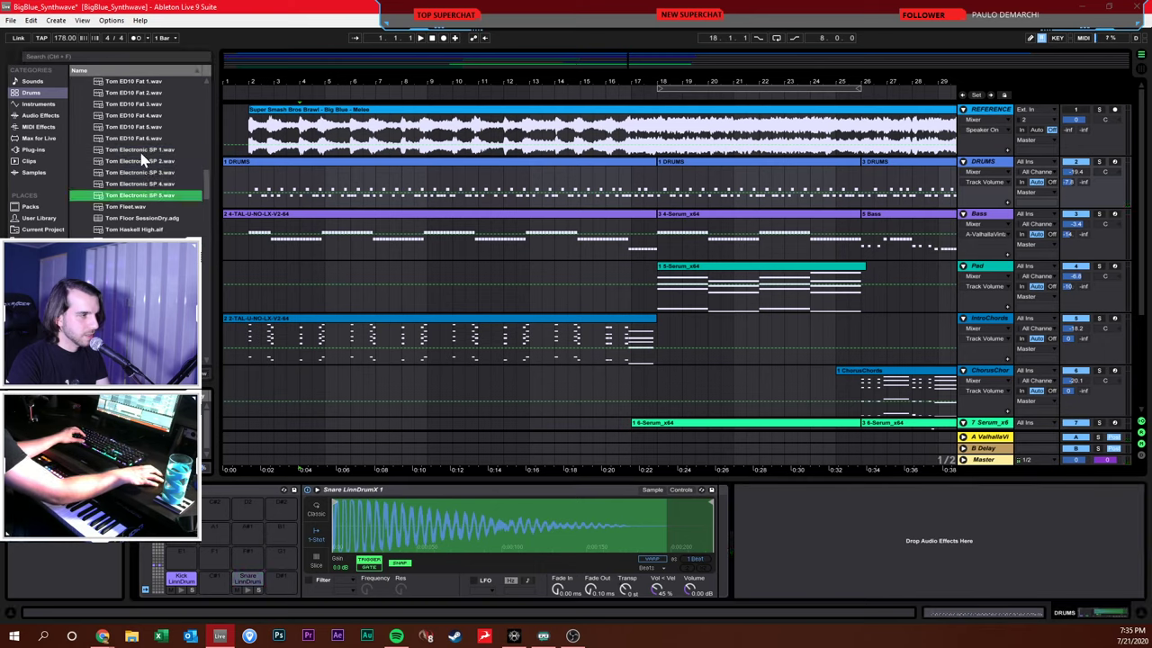
pyautogui.click(141, 151)
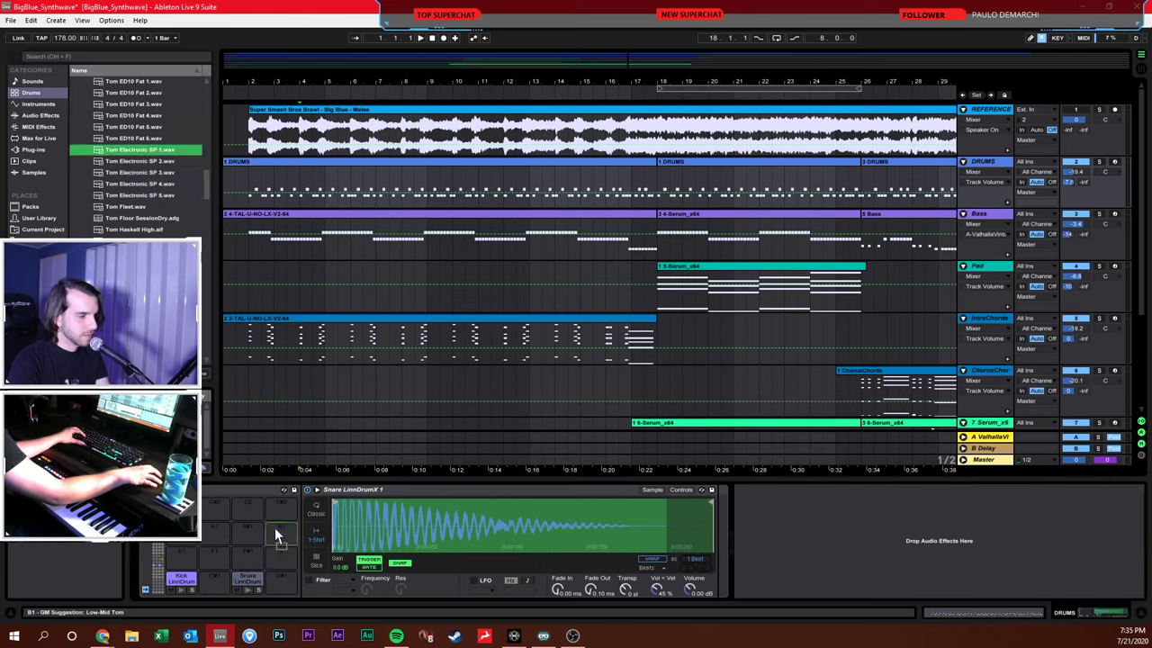
pyautogui.moveTo(274, 527); pyautogui.dragTo(274, 527)
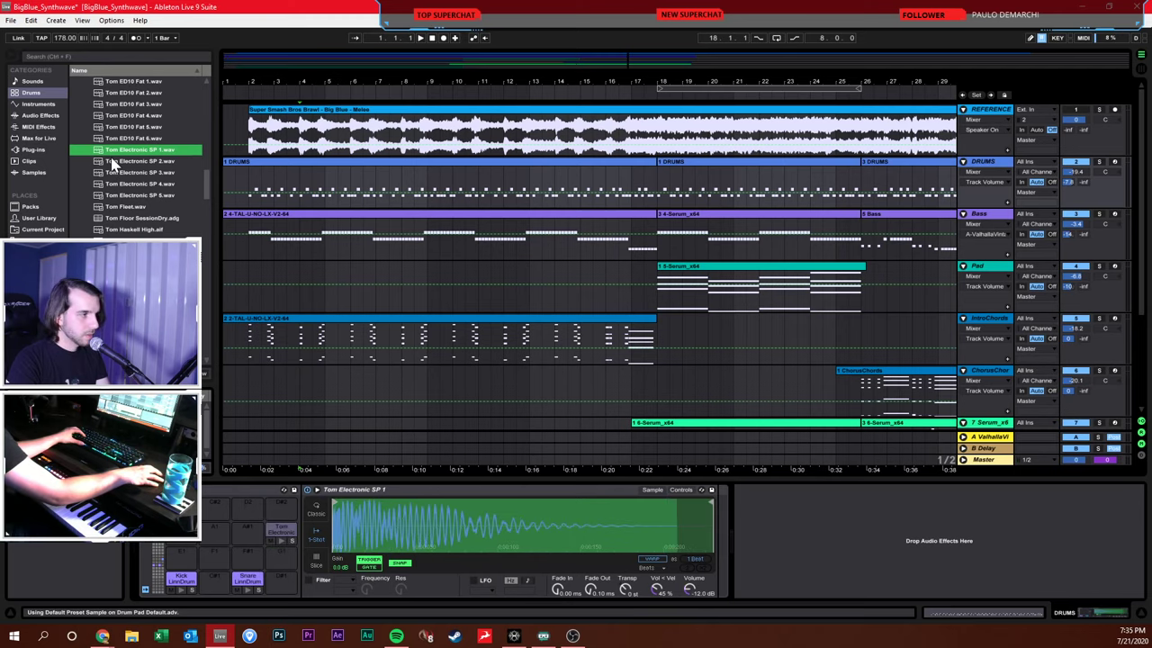
pyautogui.moveTo(139, 161); pyautogui.dragTo(233, 438)
pyautogui.moveTo(244, 524); pyautogui.dragTo(215, 530)
pyautogui.press('Down')
pyautogui.moveTo(139, 183); pyautogui.dragTo(277, 542)
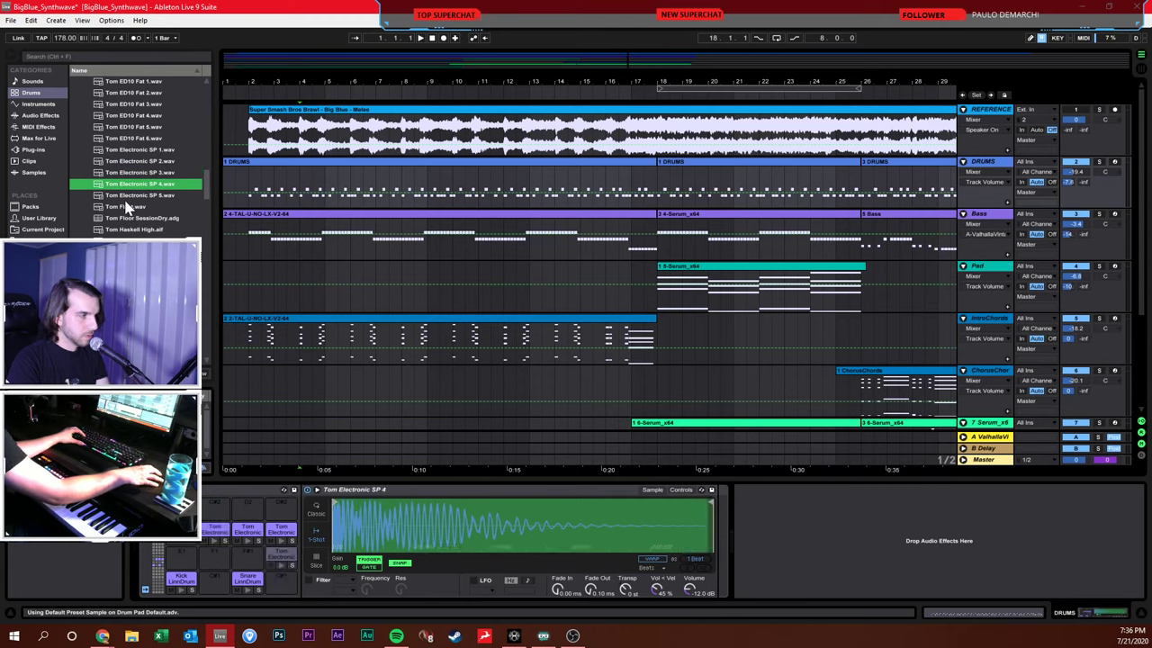
pyautogui.moveTo(135, 194); pyautogui.dragTo(224, 556)
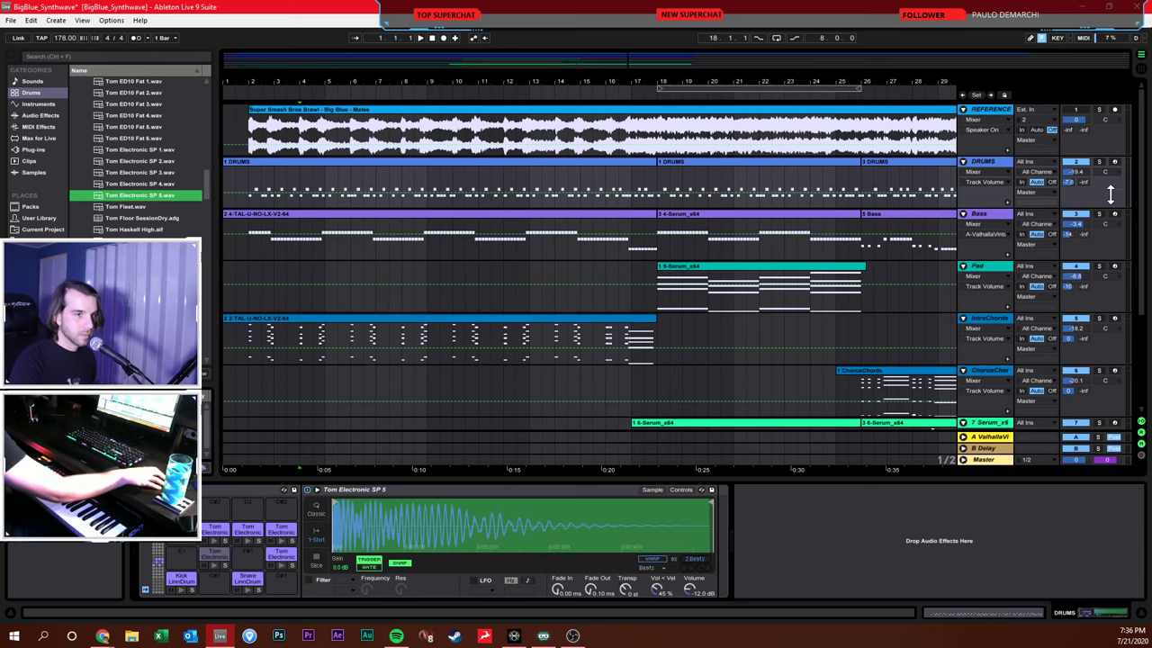
# Arm the DRUMS track and rearrange the tom pads so SP 5, 4, 3 and 2 sit on E1, F1, G1 and A1
pyautogui.click(1114, 163)
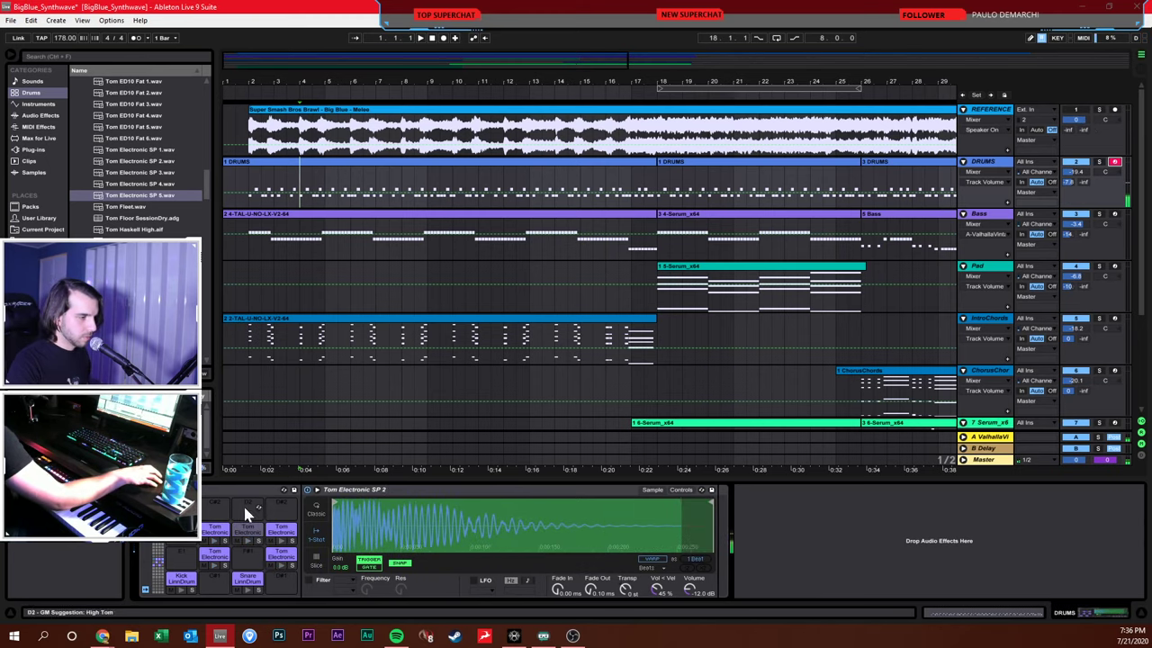
pyautogui.moveTo(193, 553); pyautogui.dragTo(222, 536)
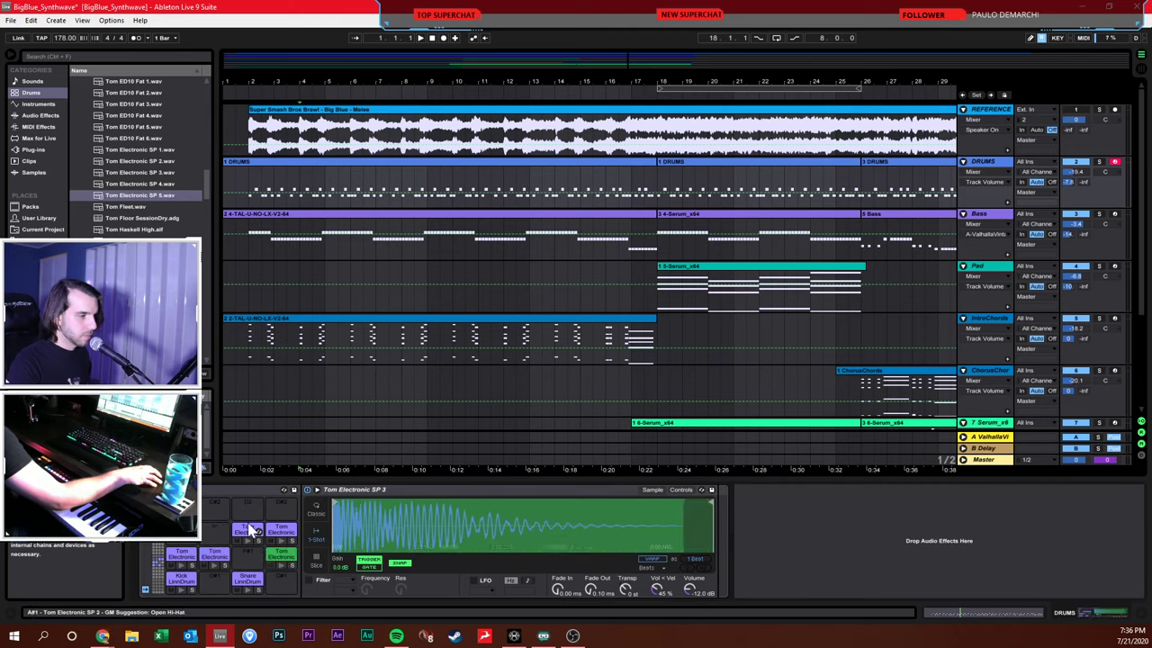
pyautogui.moveTo(250, 531); pyautogui.dragTo(225, 533)
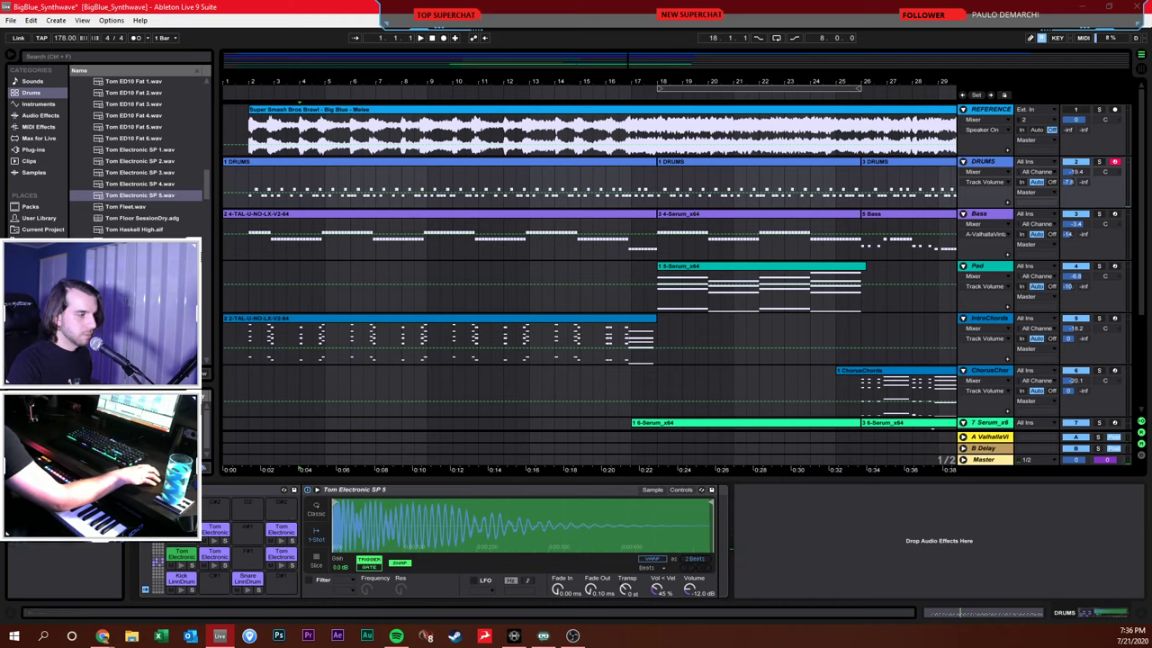
# Show the drum rack's chain list and raise the sample volume of Tom Electronic SP 5, 4, 3, 2 and 1 to 0 dB
pyautogui.click(146, 537)
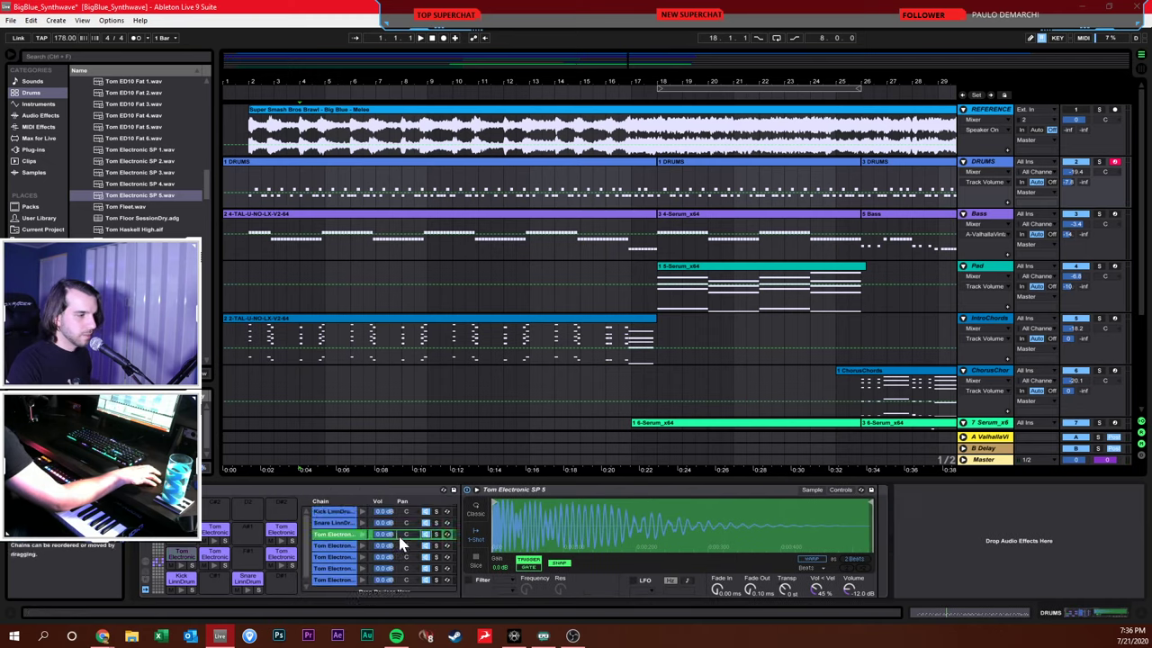
pyautogui.moveTo(846, 590); pyautogui.dragTo(847, 583)
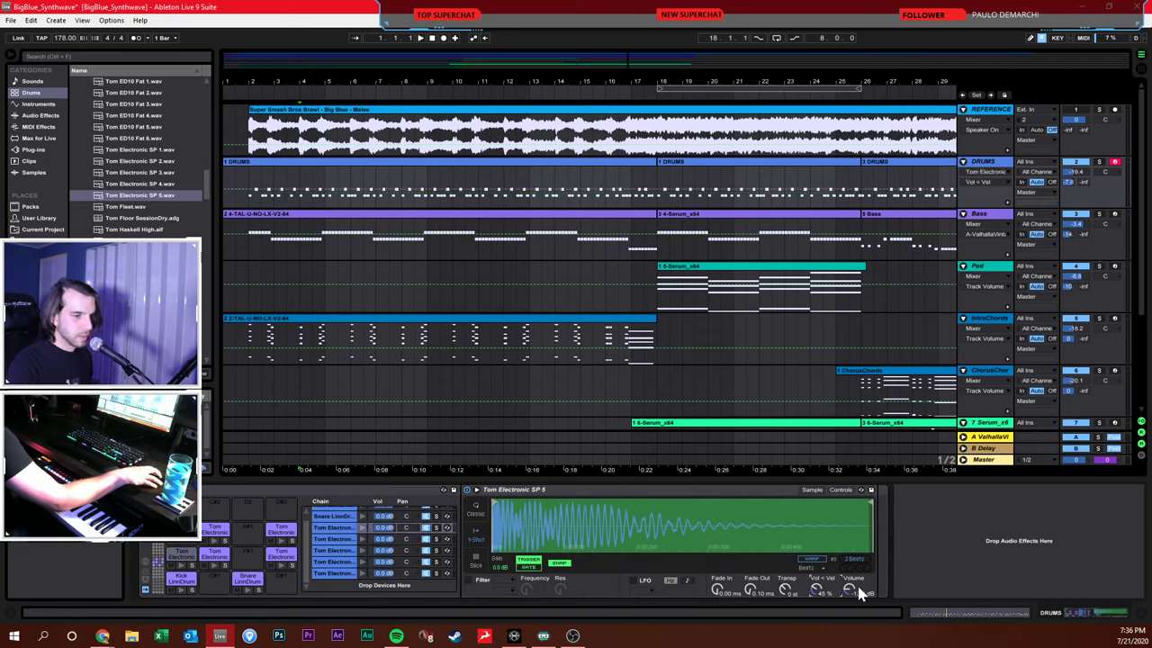
pyautogui.click(342, 541)
pyautogui.moveTo(848, 590); pyautogui.dragTo(859, 547)
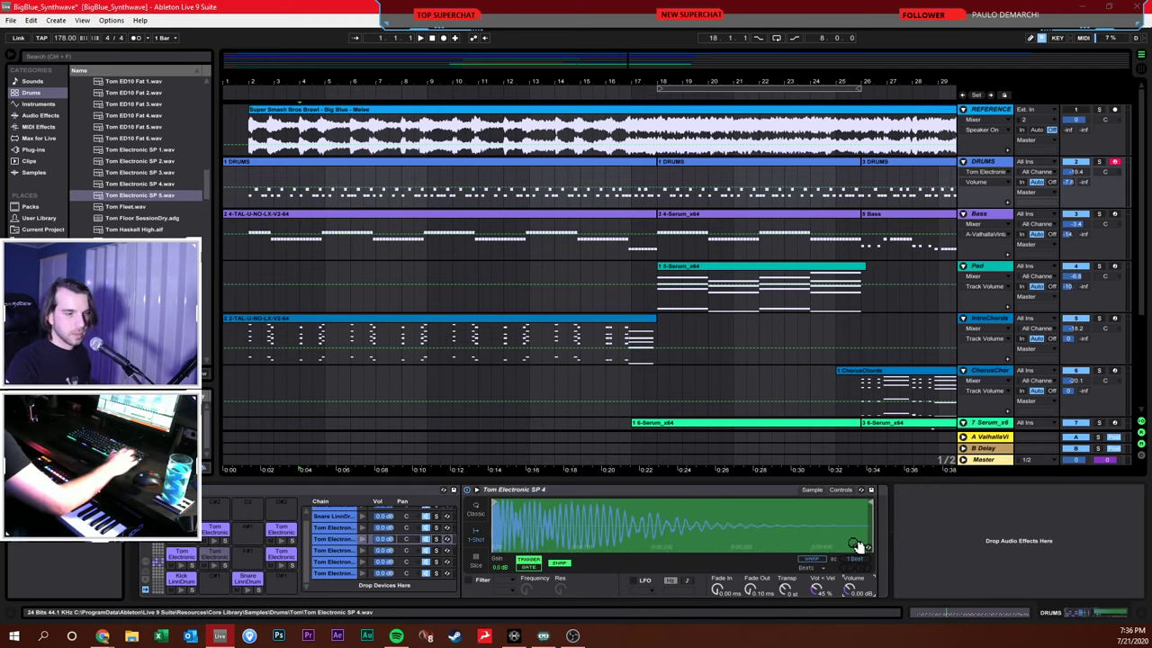
pyautogui.click(331, 550)
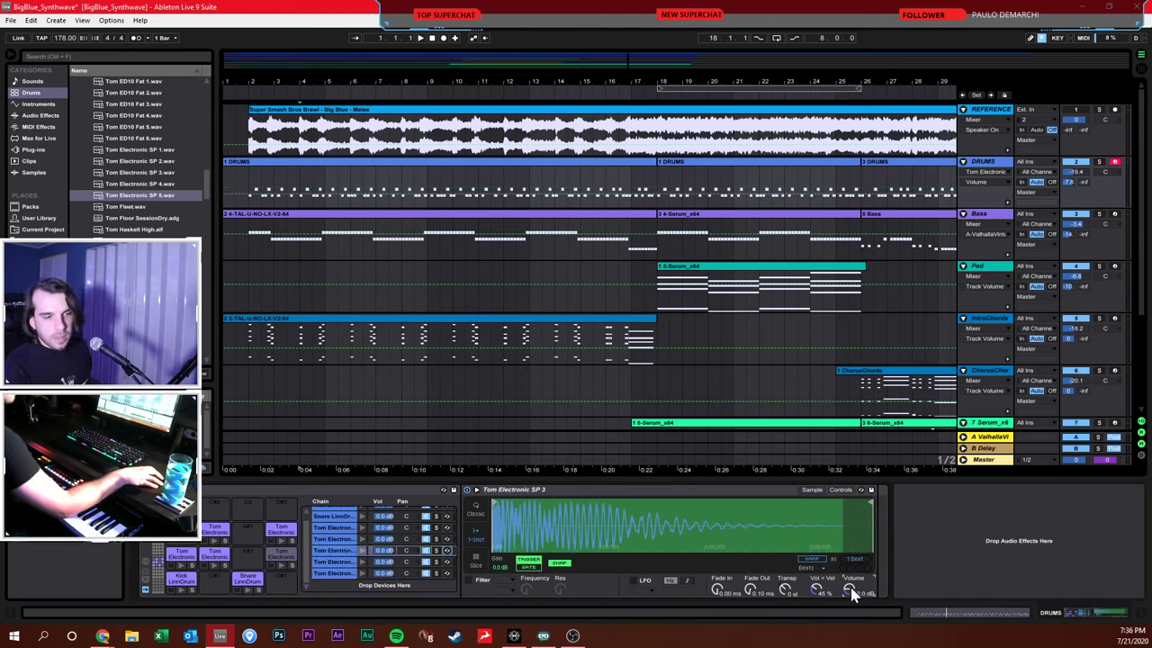
pyautogui.moveTo(849, 591); pyautogui.dragTo(851, 576)
pyautogui.click(342, 562)
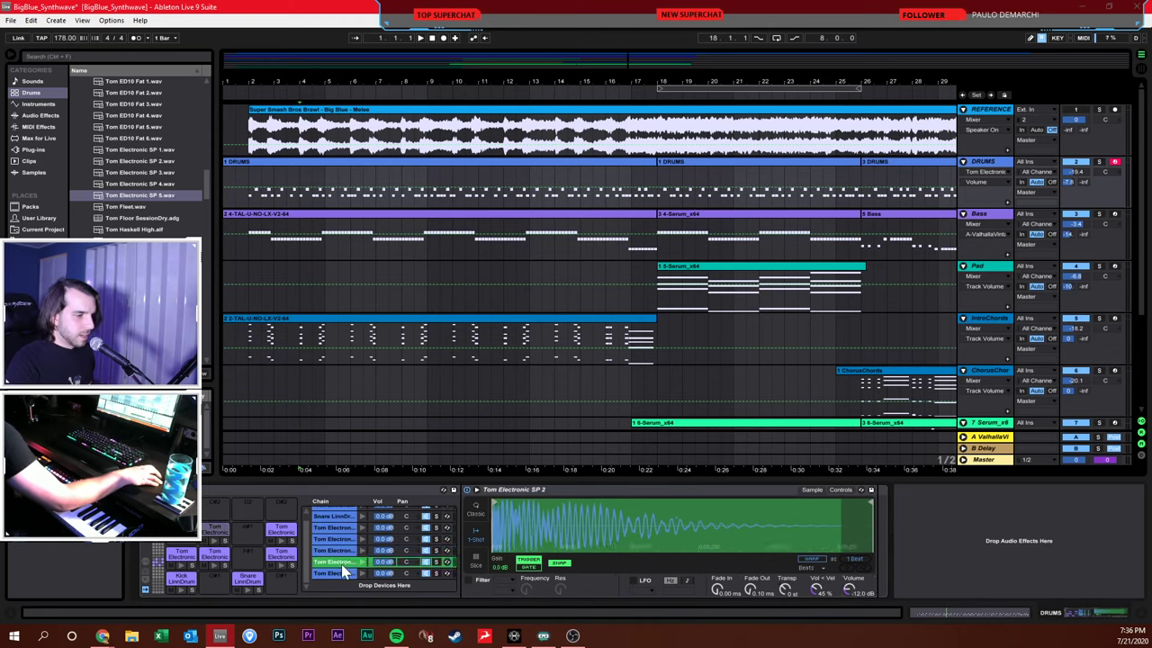
pyautogui.moveTo(848, 591)
pyautogui.mouseDown()
pyautogui.moveTo(850, 566)
pyautogui.moveTo(848, 586)
pyautogui.mouseUp()
pyautogui.click(335, 577)
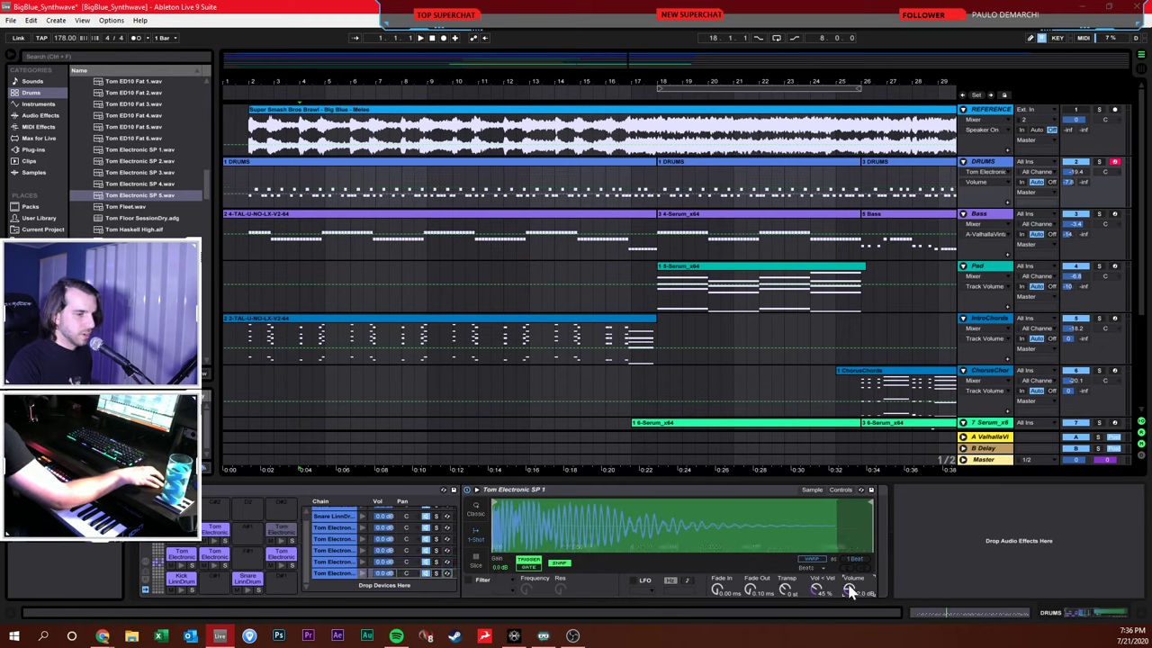
# Return the insert marker to the start of the arrangement and lower the tempo to 158 BPM
pyautogui.click(568, 393)
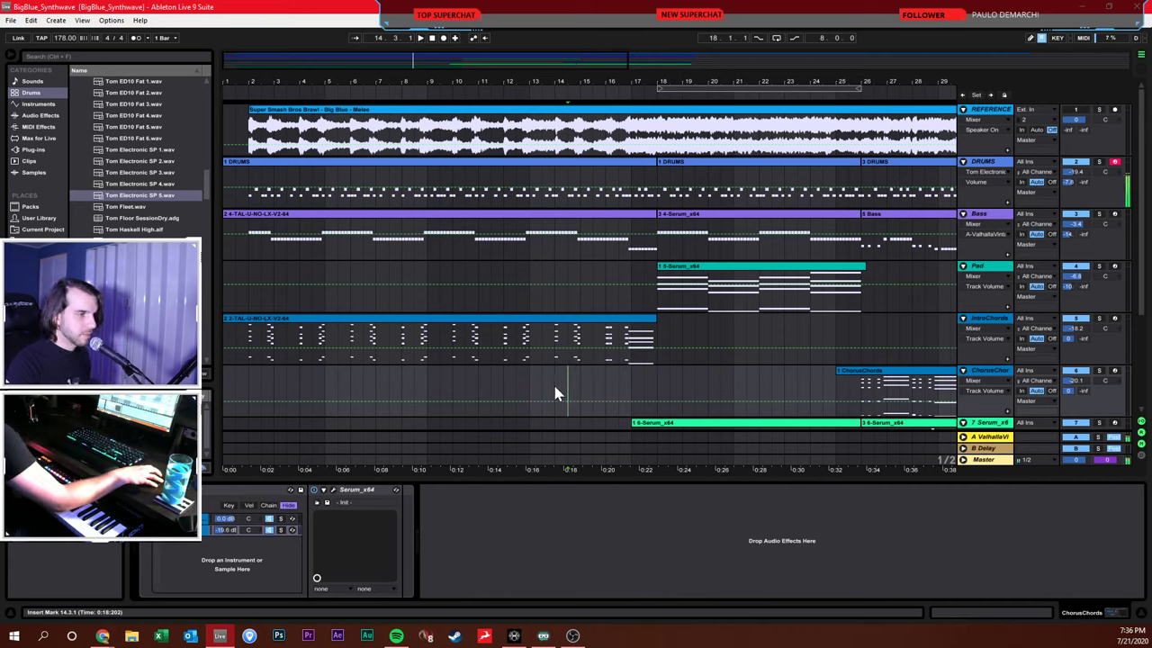
pyautogui.click(432, 38)
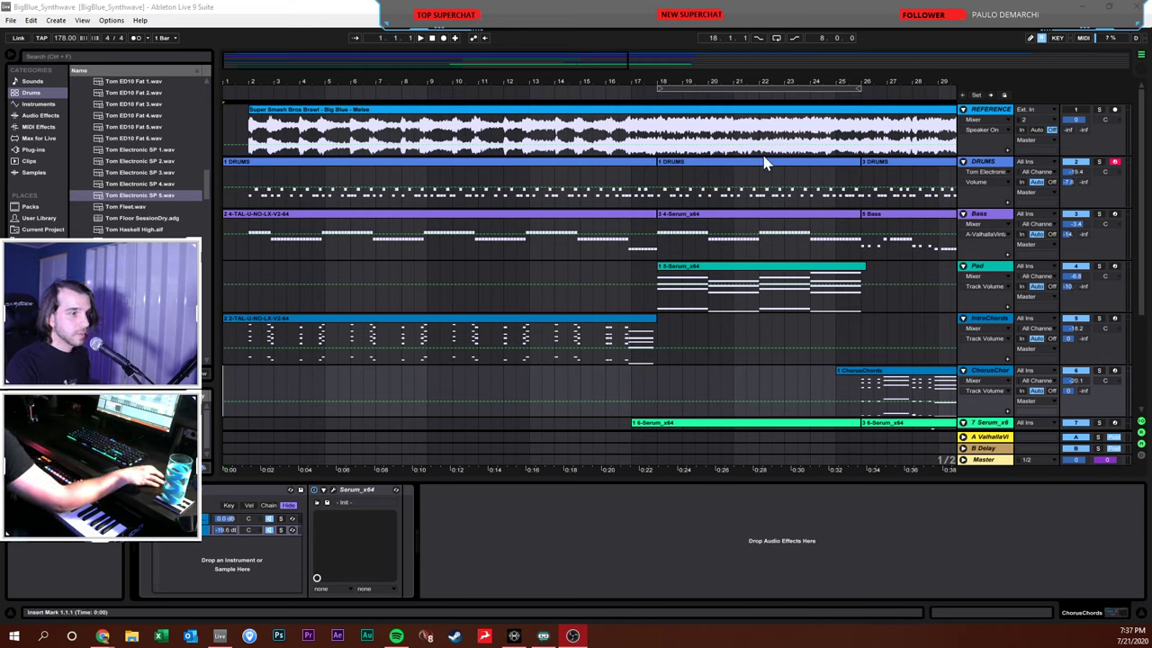
pyautogui.click(592, 270)
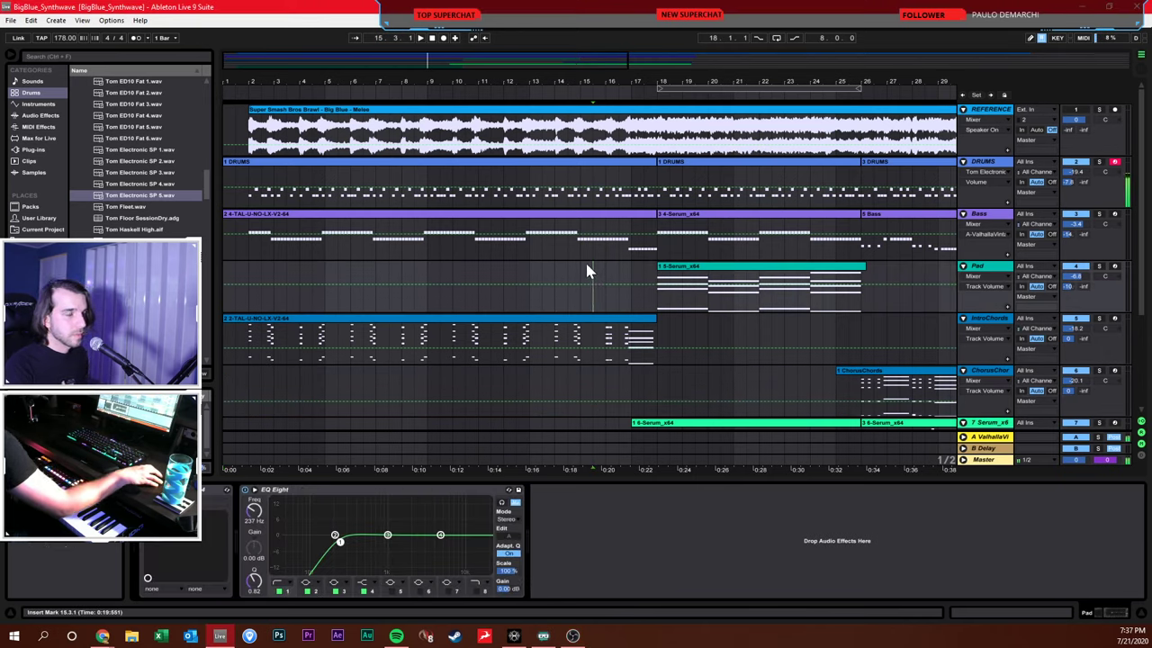
pyautogui.click(431, 39)
pyautogui.moveTo(428, 72); pyautogui.dragTo(428, 65)
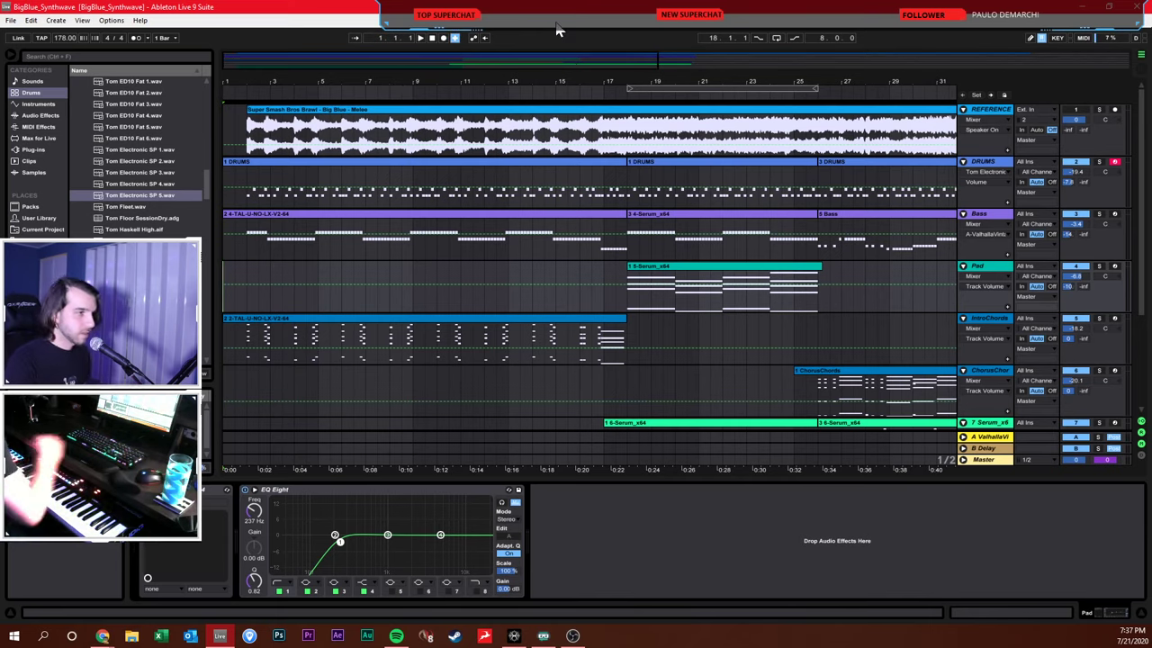
pyautogui.moveTo(60, 41); pyautogui.dragTo(60, 60)
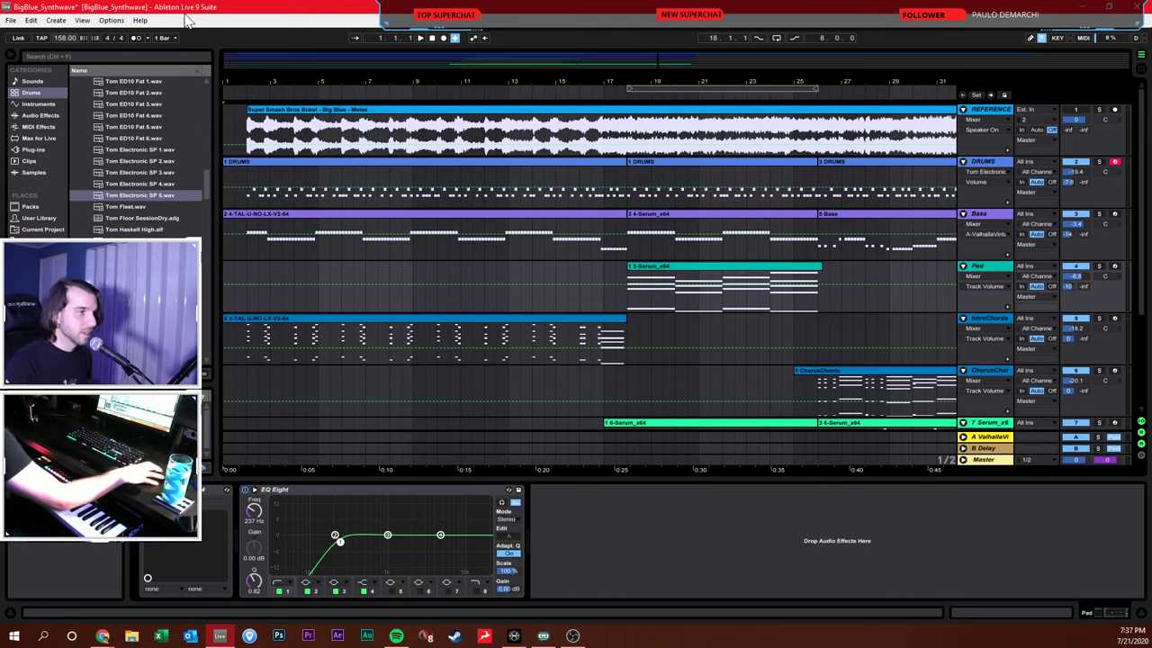
# Record tom fills together with the beat on the DRUMS track from bar 1 to about bar 18, and open the recorded clip
pyautogui.click(443, 37)
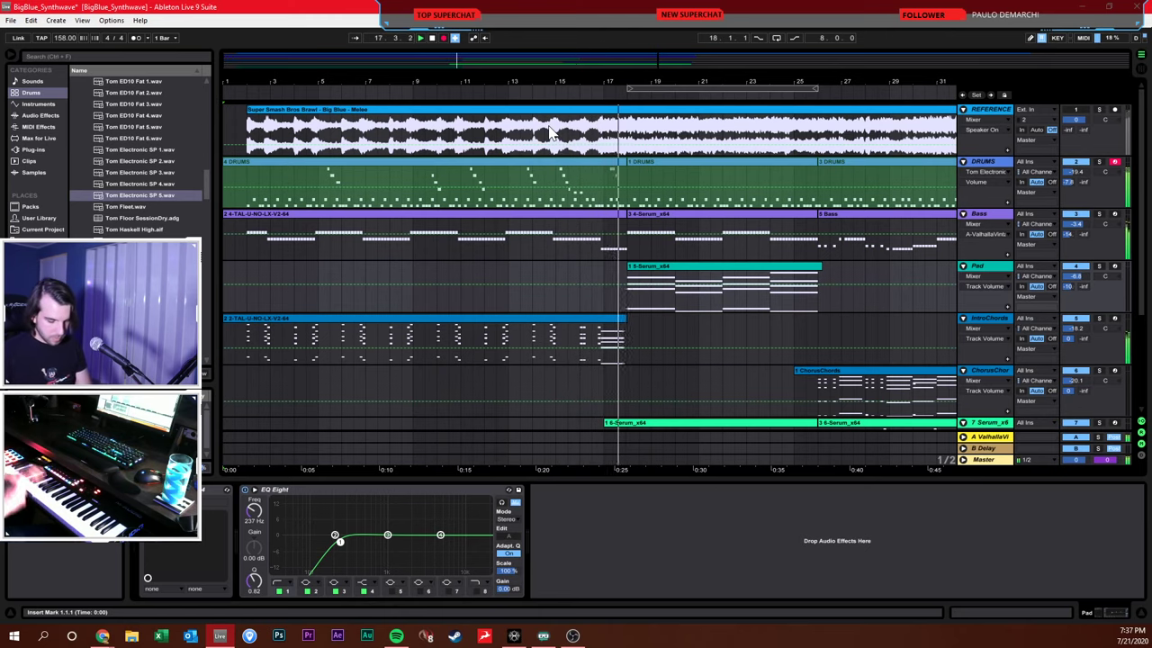
pyautogui.doubleClick(471, 188)
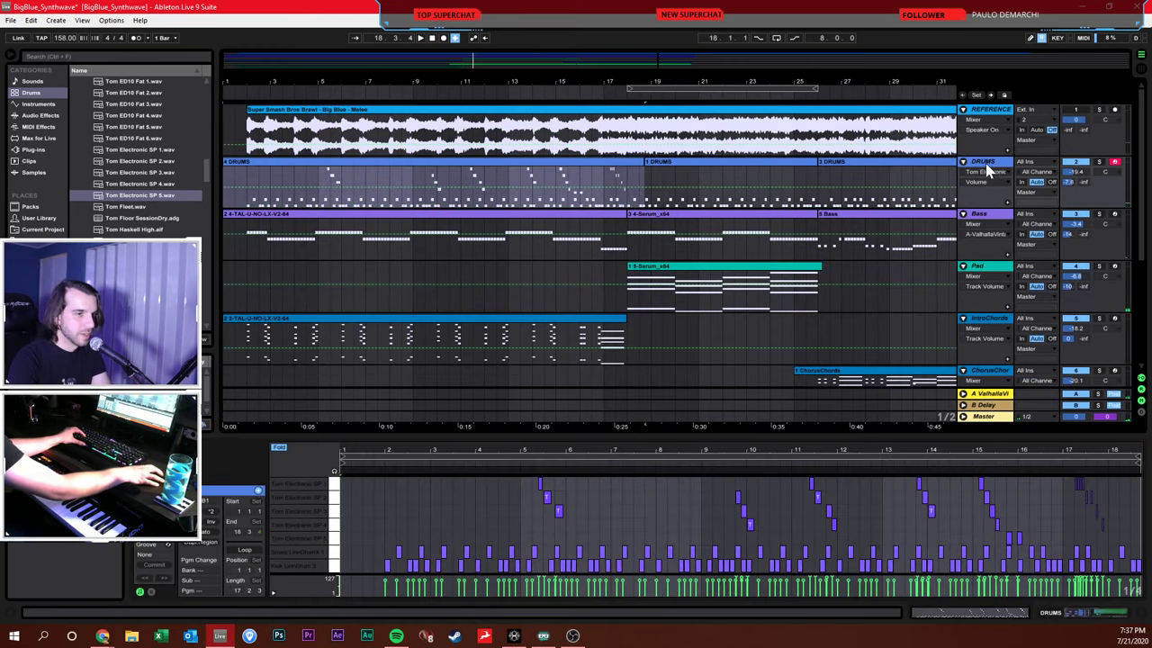
# Show the return chains of the DRUMS drum rack and add ValhallaVintageVerb_x64 as a return effect
pyautogui.hotkey('shift', 'Tab')
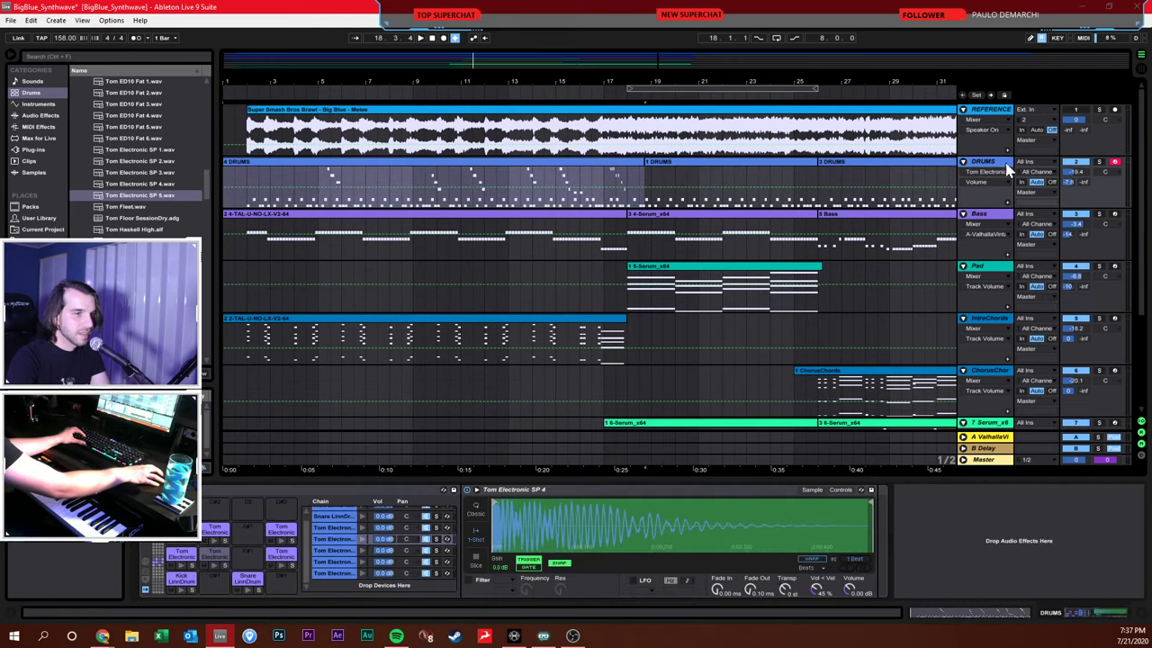
pyautogui.click(335, 527)
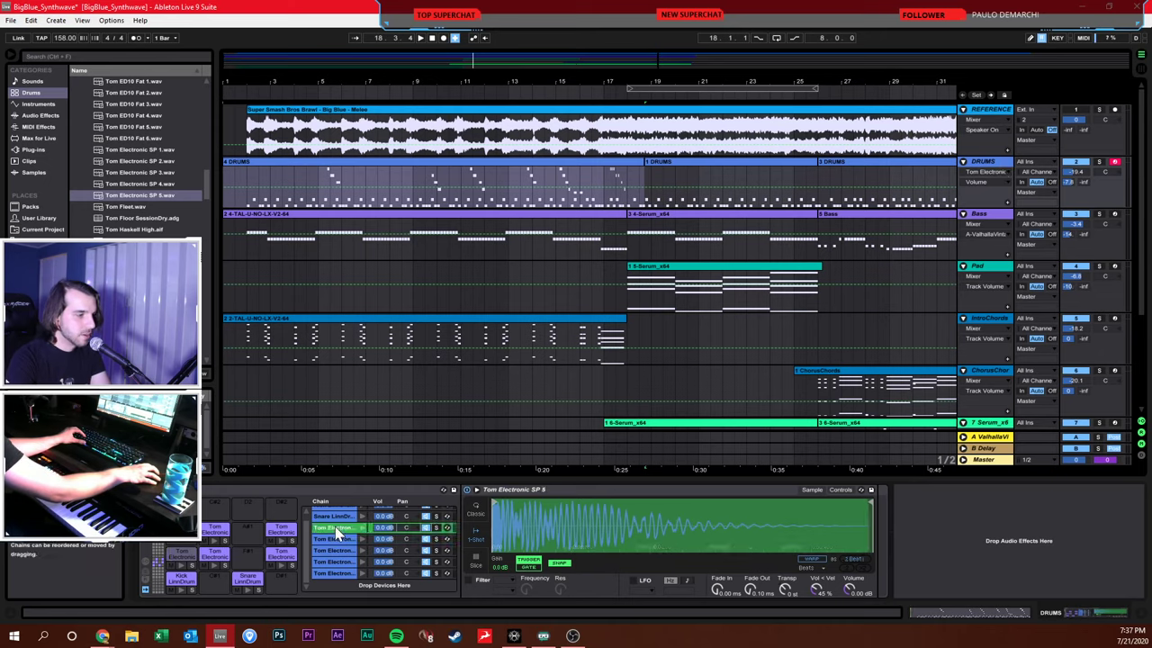
pyautogui.keyDown('shift'); pyautogui.click(335, 574); pyautogui.keyUp('shift')
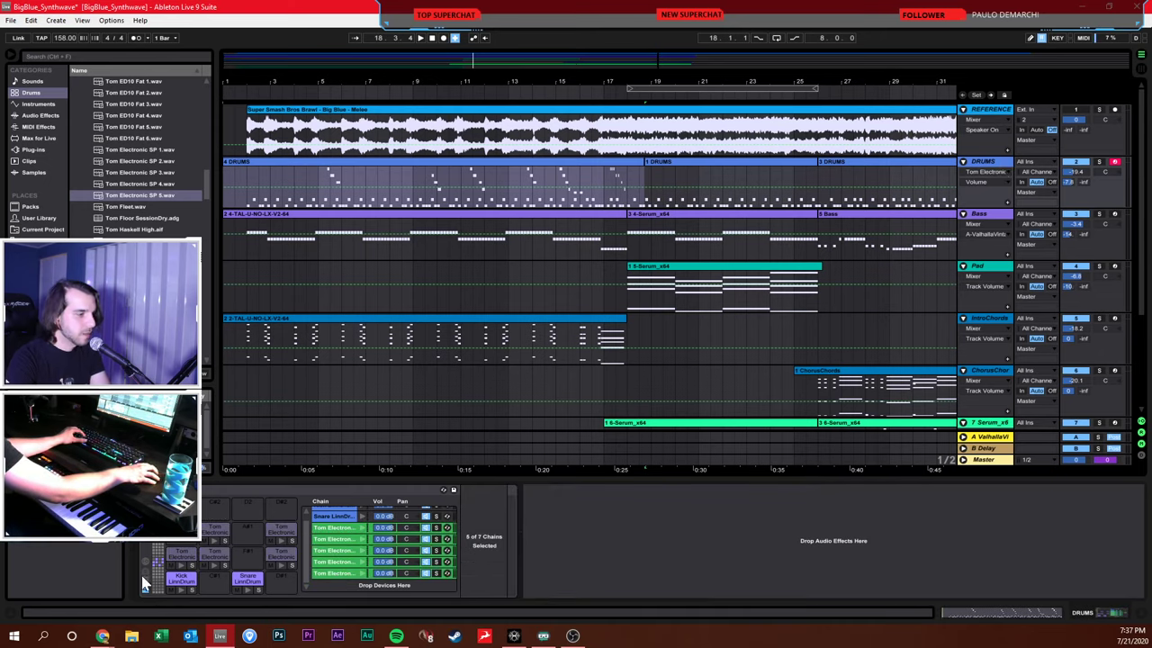
pyautogui.press('Delete')
pyautogui.hotkey('ctrl', 'f')
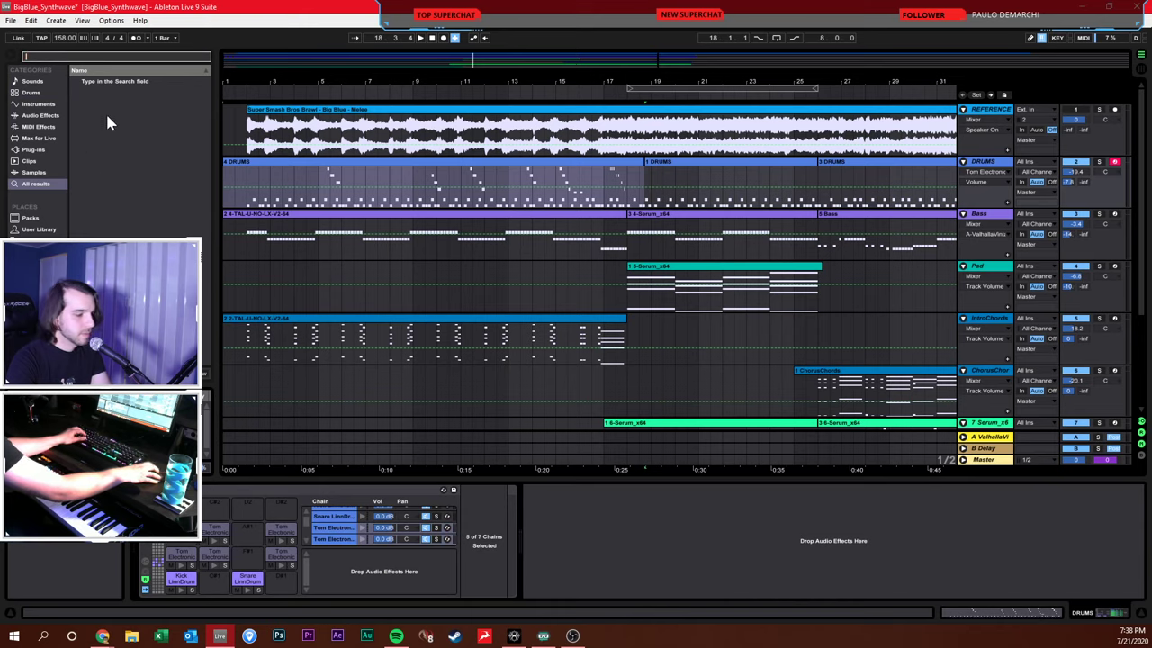
pyautogui.write('valh')
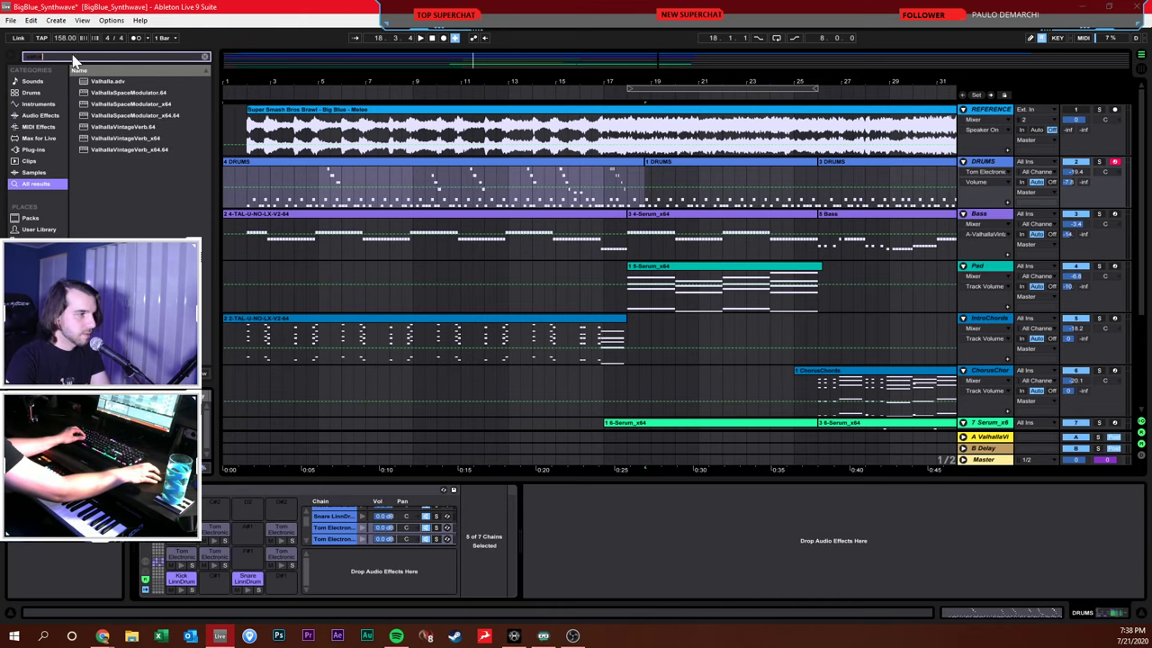
pyautogui.moveTo(121, 140); pyautogui.dragTo(353, 572)
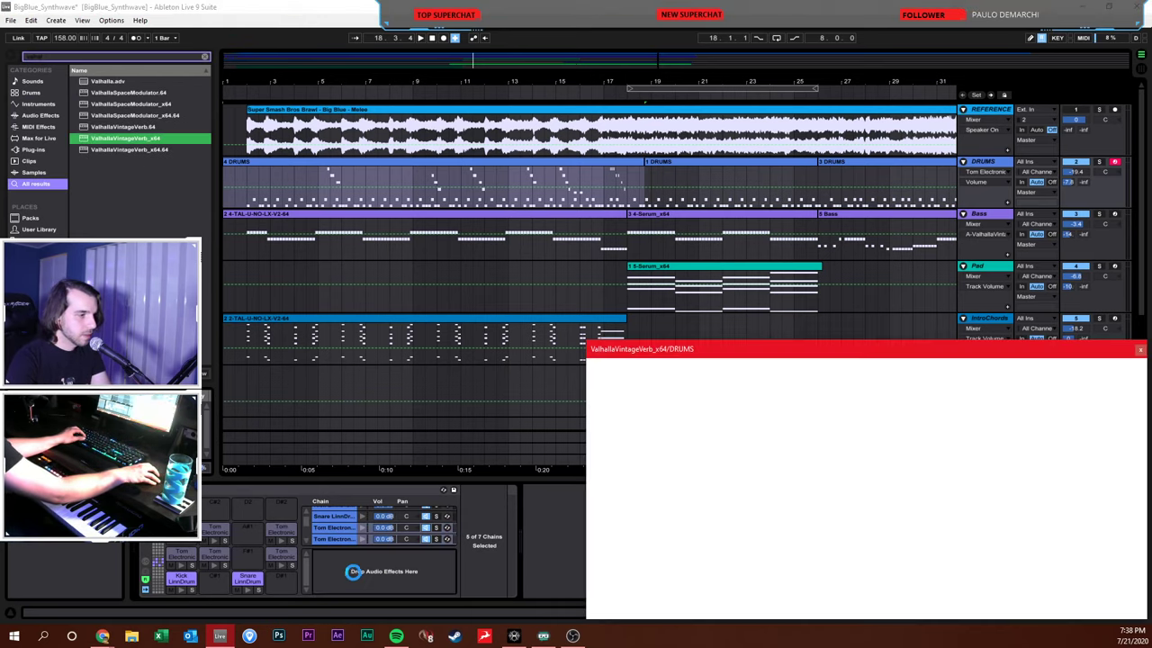
# Set the reverb's color to 1980s, shorten its decay and close the plug-in window
pyautogui.click(846, 566)
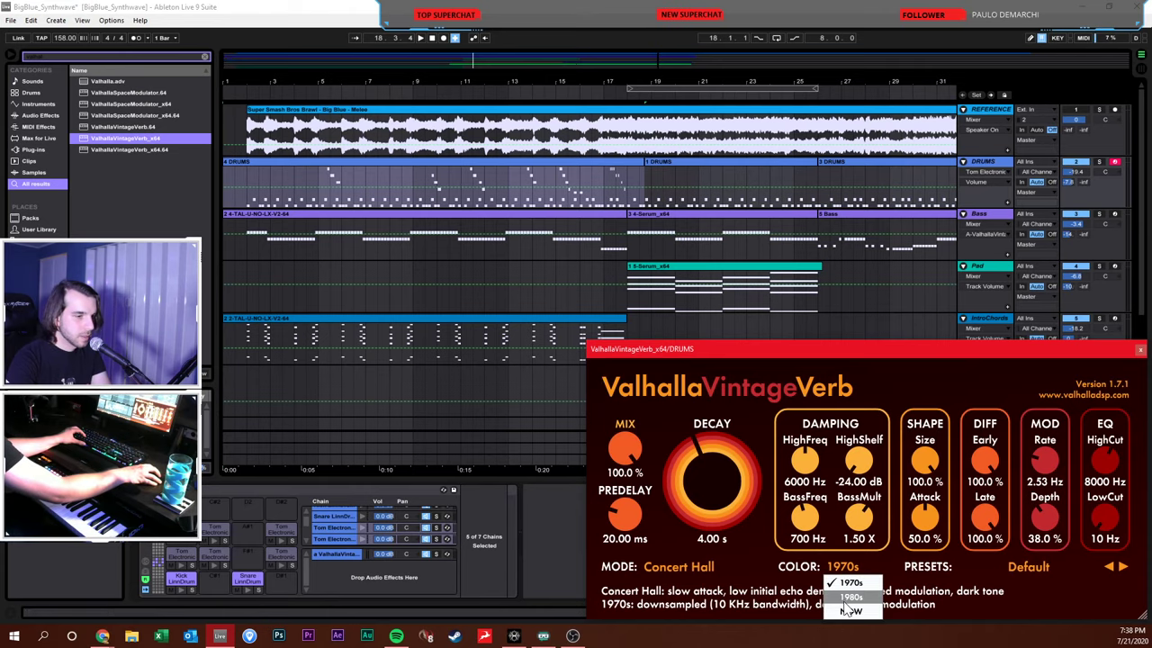
pyautogui.click(848, 597)
pyautogui.moveTo(711, 476); pyautogui.dragTo(711, 513)
pyautogui.moveTo(678, 351); pyautogui.dragTo(516, 282)
pyautogui.click(977, 279)
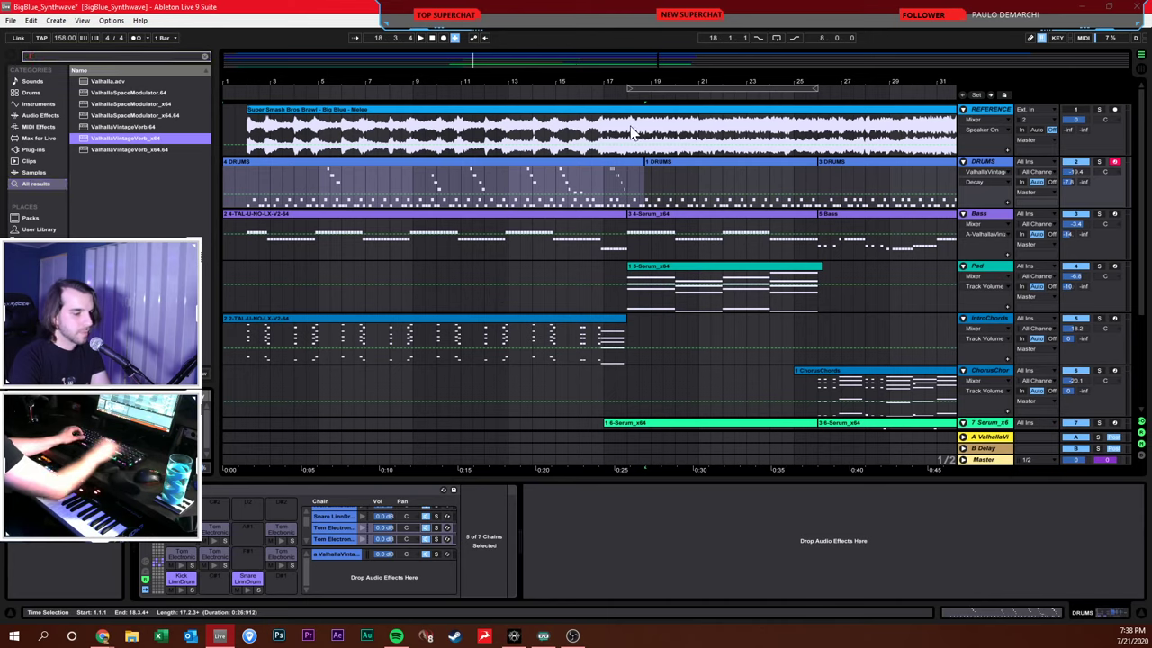
# Find the Compressor effect and add it after ValhallaVintageVerb on the drum rack's return chain
pyautogui.hotkey('ctrl', 'f')
pyautogui.write('compress')
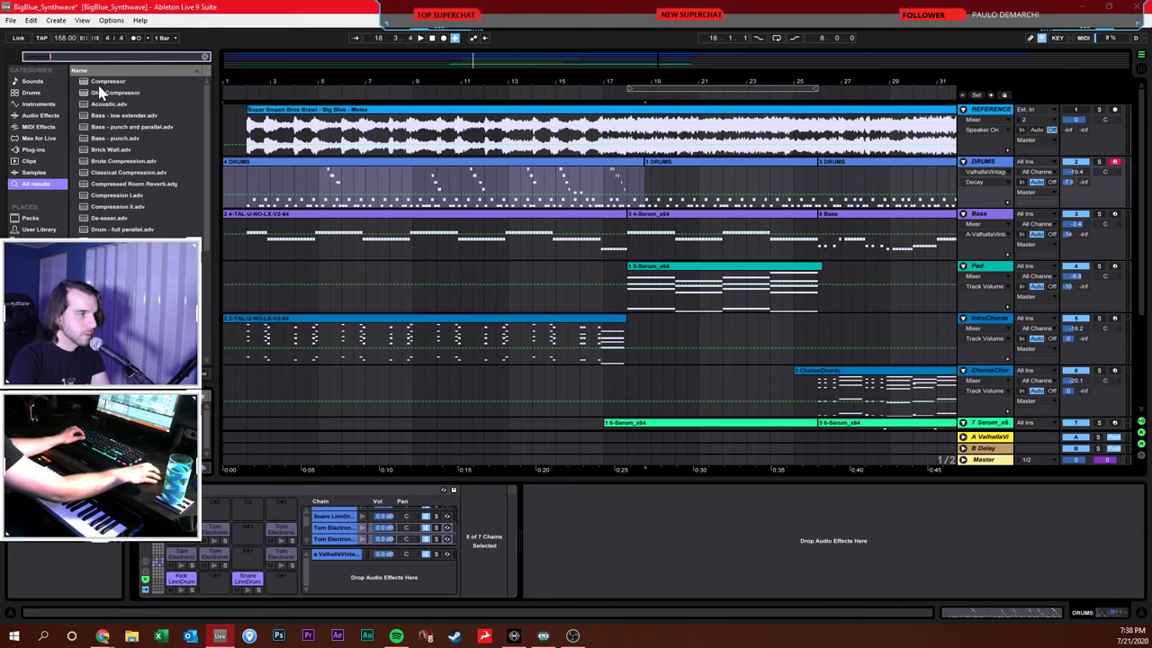
pyautogui.press('Down')
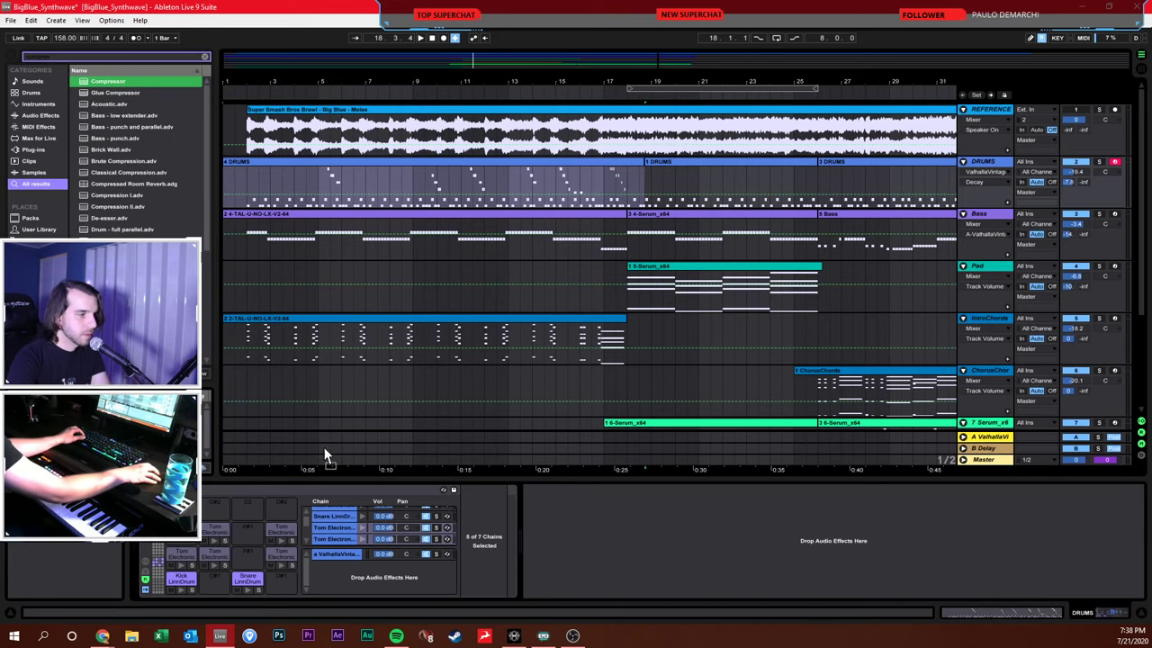
pyautogui.click(327, 556)
pyautogui.moveTo(97, 84); pyautogui.dragTo(359, 558)
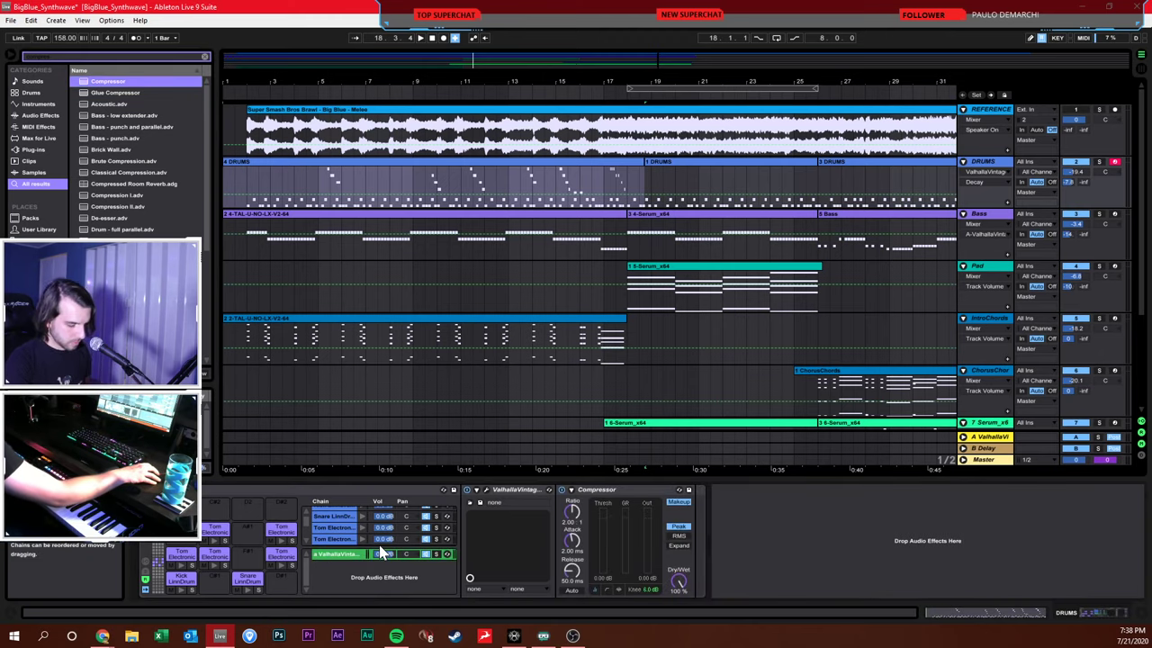
# Show the drum rack's sends and raise Send-a of the five tom chains to 0 dB
pyautogui.click(366, 529)
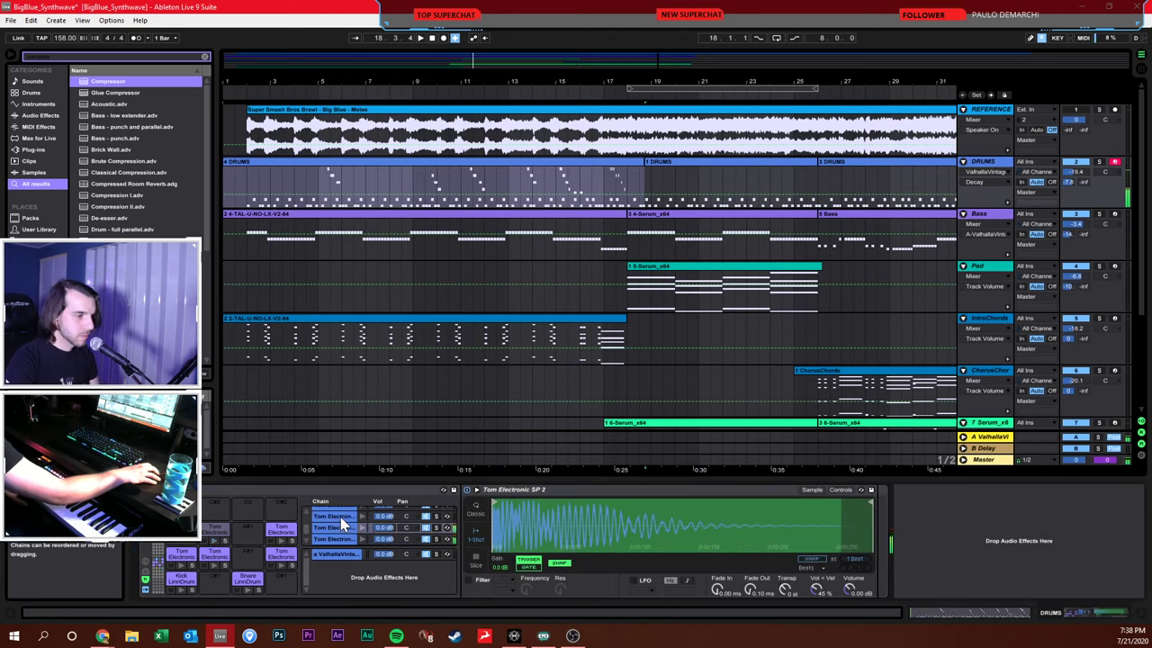
pyautogui.click(145, 572)
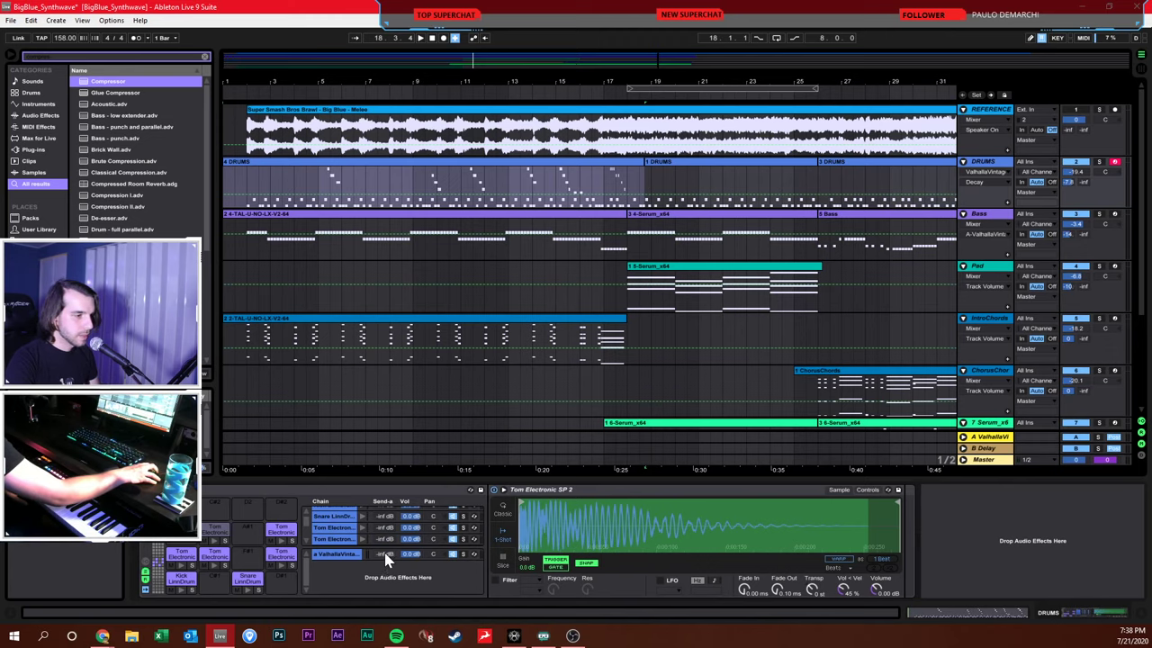
pyautogui.click(147, 590)
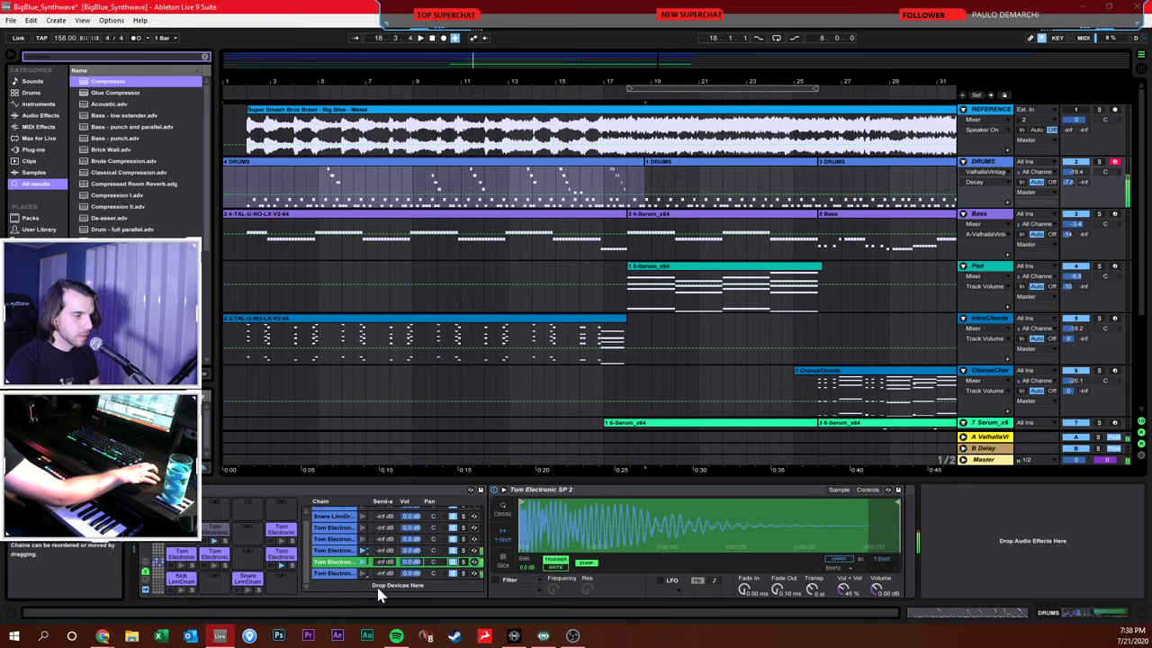
pyautogui.moveTo(384, 572); pyautogui.dragTo(384, 563)
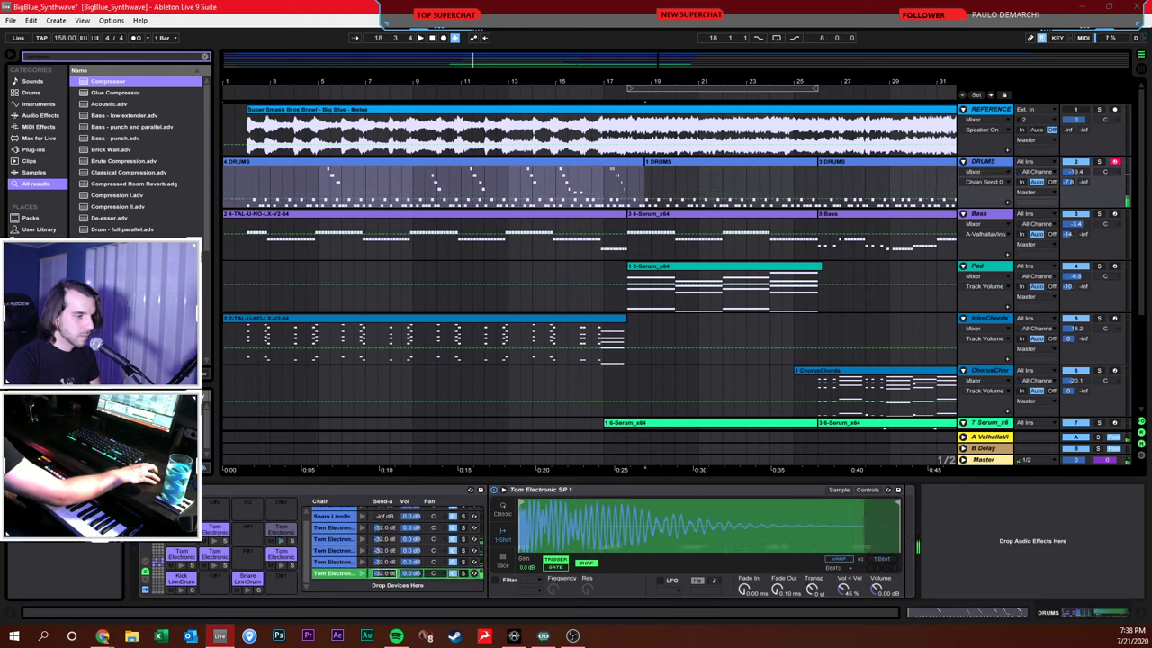
pyautogui.press('Up')
pyautogui.press('Up')
pyautogui.press('Up')
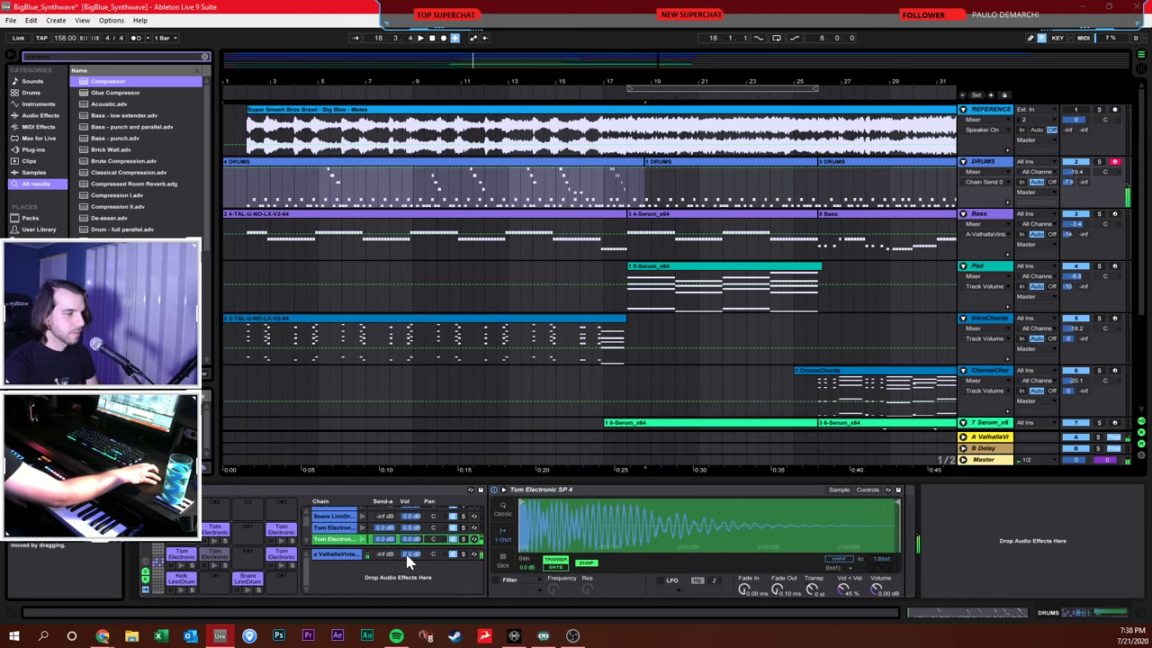
# Lower the reverb return chain to about -11 dB and set its compressor to a 4.50:1 ratio with a lower threshold
pyautogui.click(316, 556)
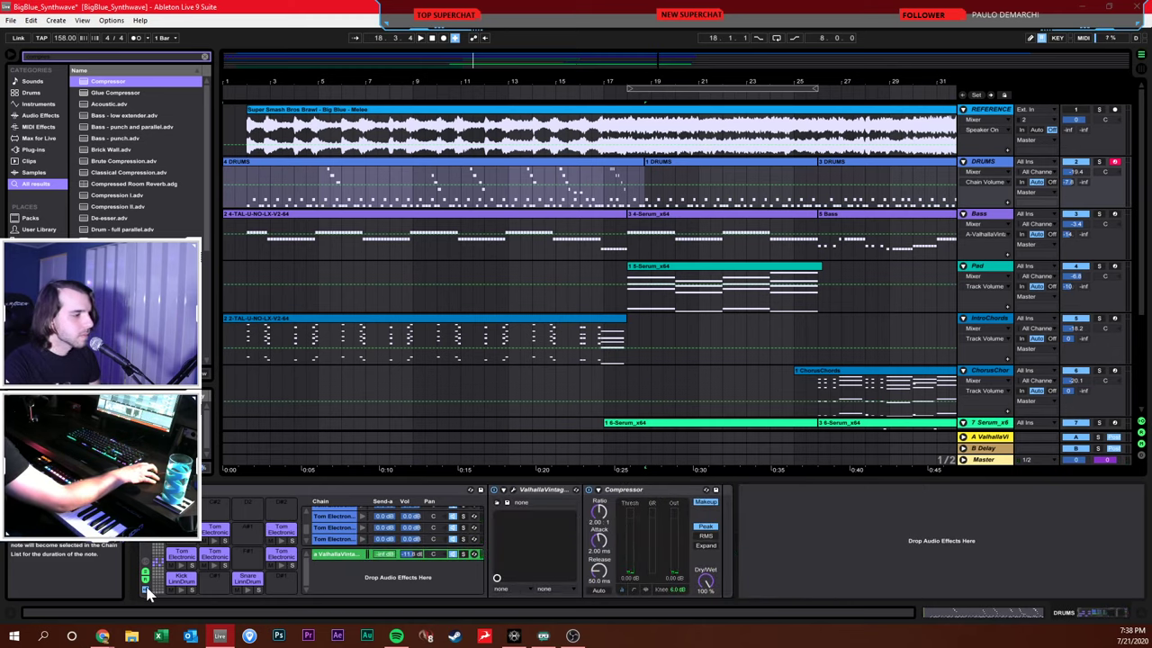
pyautogui.click(598, 512)
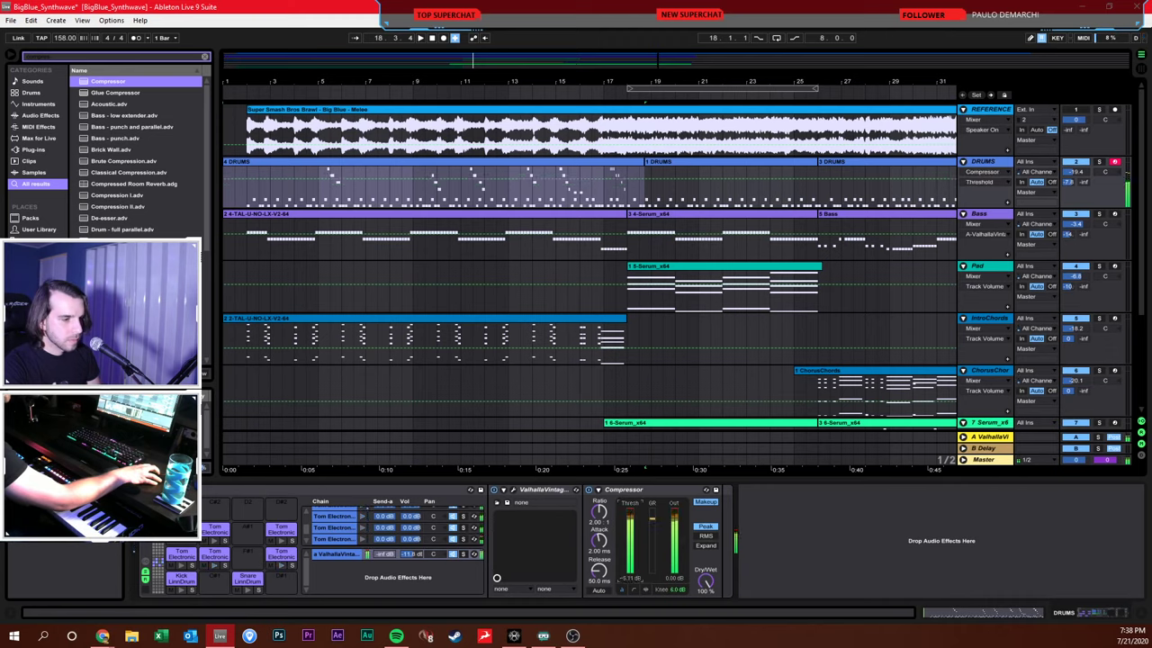
pyautogui.moveTo(598, 512); pyautogui.dragTo(598, 495)
pyautogui.moveTo(630, 540); pyautogui.dragTo(630, 529)
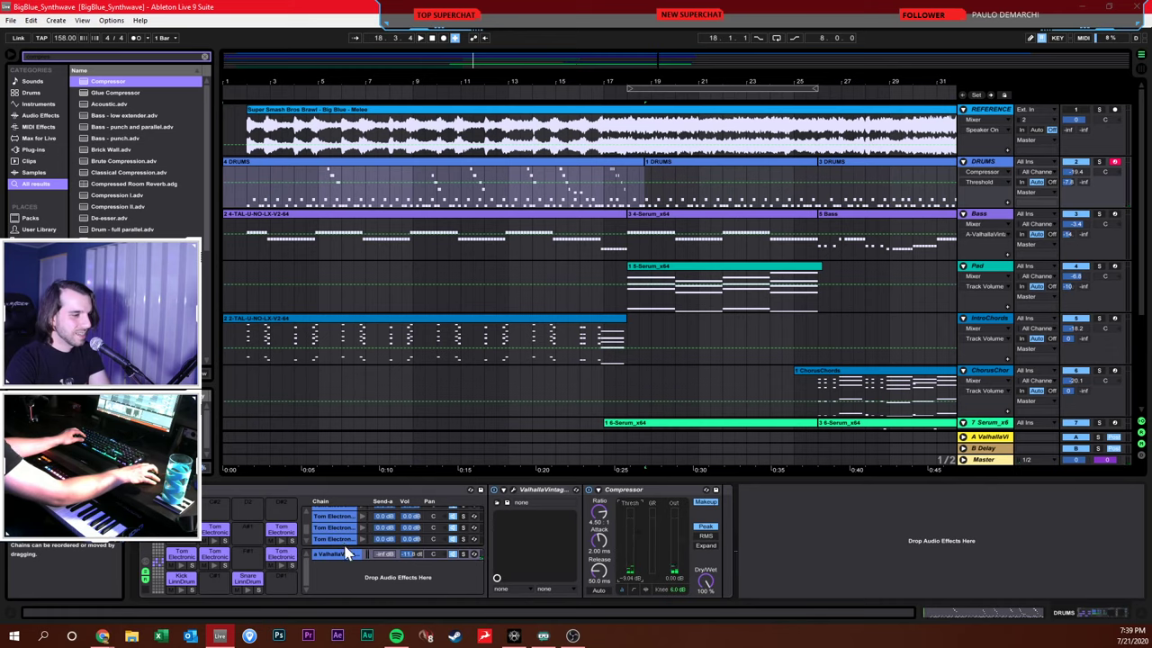
# Hide the drum rack's sends and return chains and try panning the tom chains to 50R, 40R and 20R
pyautogui.click(144, 576)
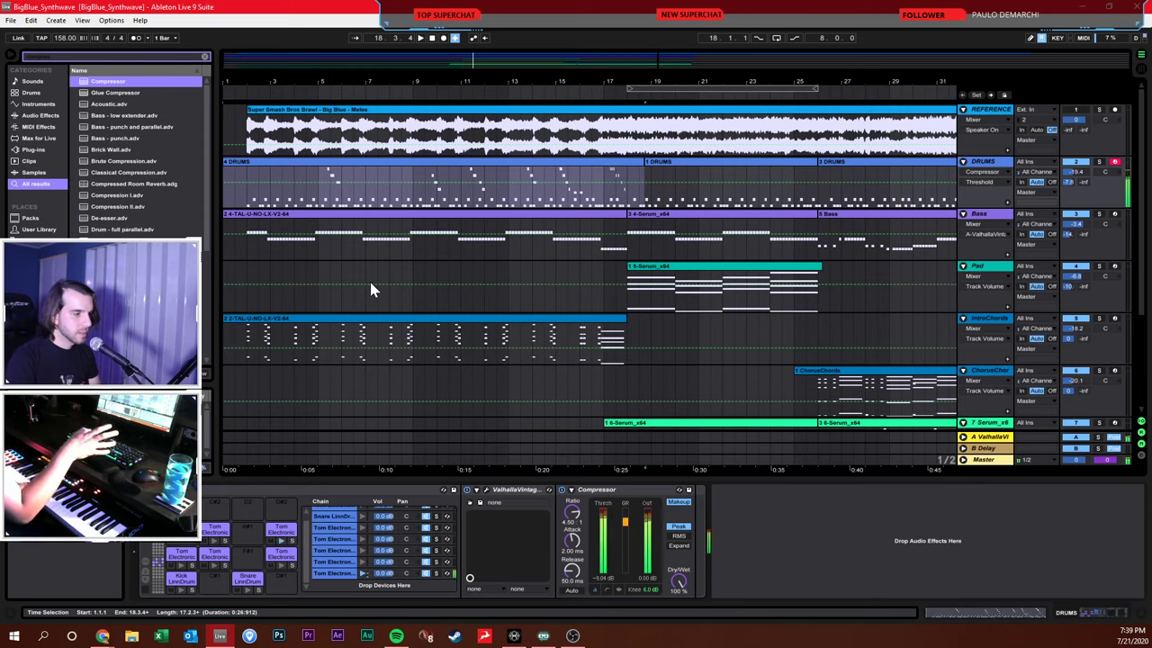
pyautogui.click(396, 573)
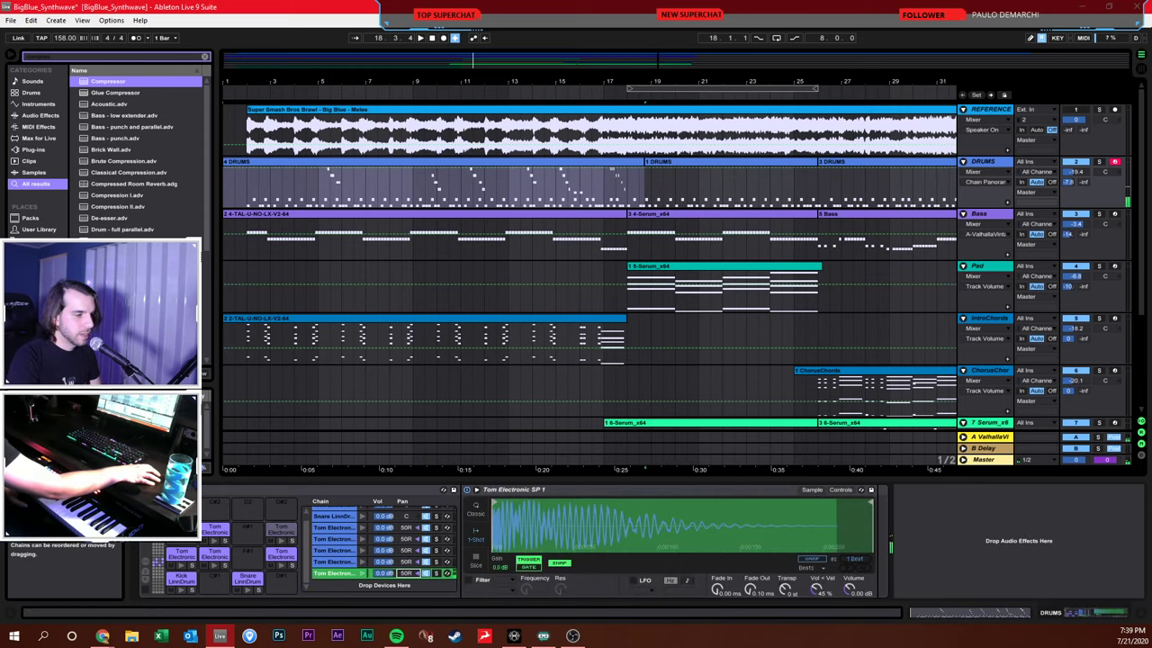
pyautogui.click(338, 561)
pyautogui.moveTo(407, 562); pyautogui.dragTo(407, 573)
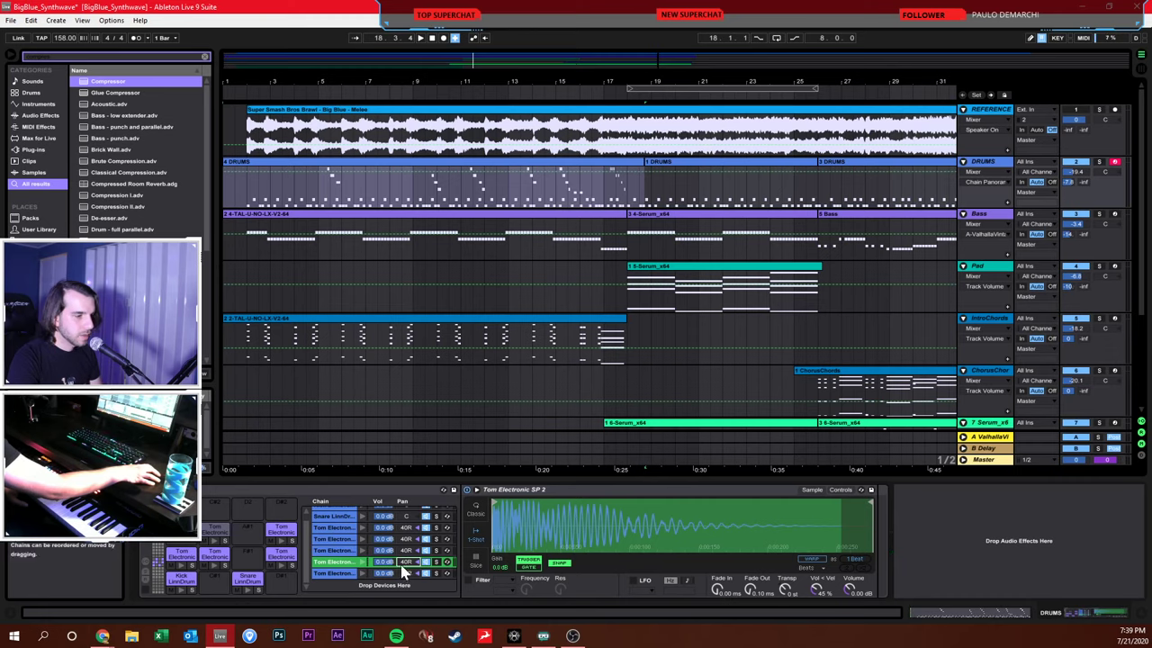
pyautogui.moveTo(403, 572); pyautogui.dragTo(403, 590)
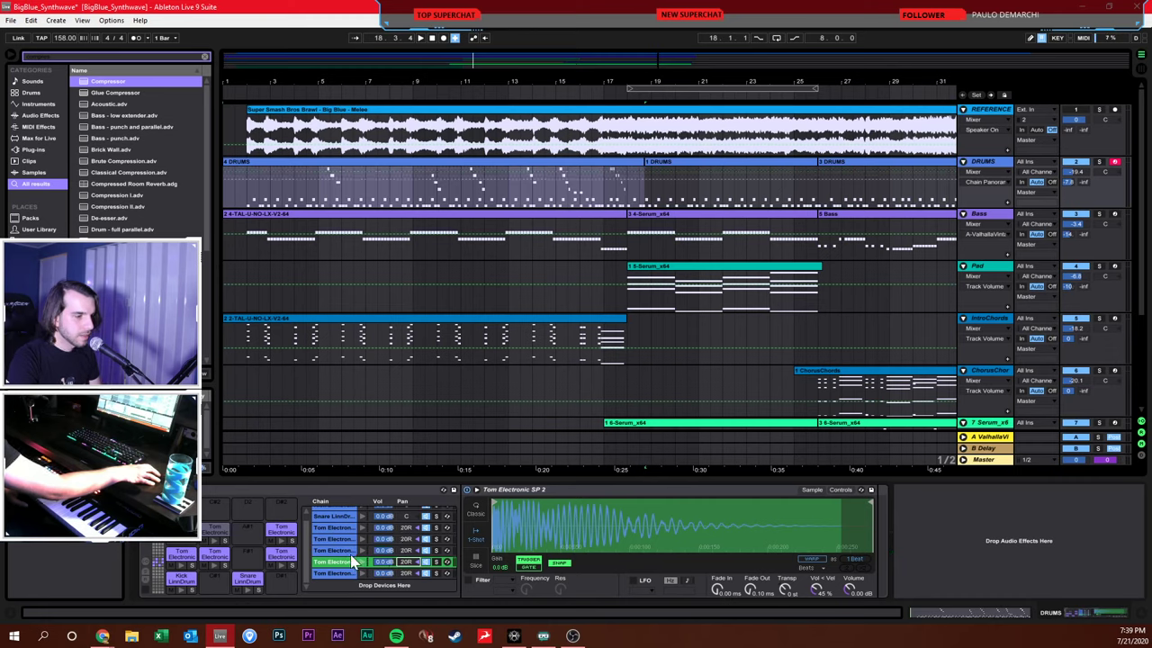
# Try different volumes for the tom chains, starting with -1.0 dB, and compare the chains individually
pyautogui.moveTo(342, 559); pyautogui.dragTo(340, 555)
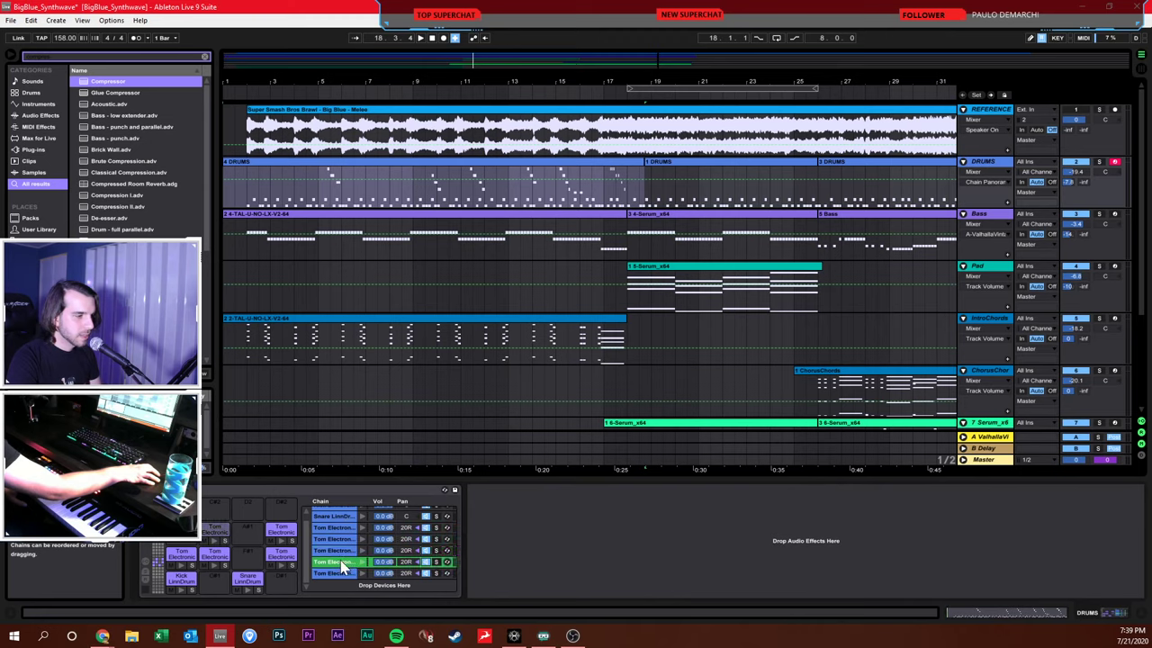
pyautogui.click(338, 561)
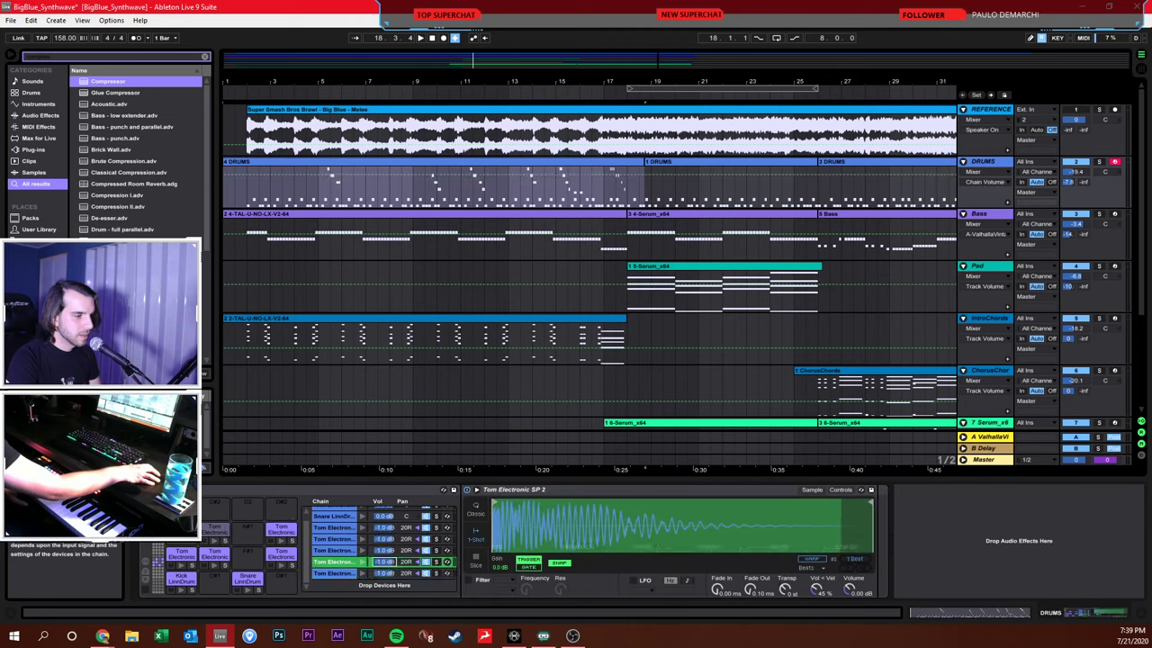
pyautogui.moveTo(387, 567); pyautogui.dragTo(387, 562)
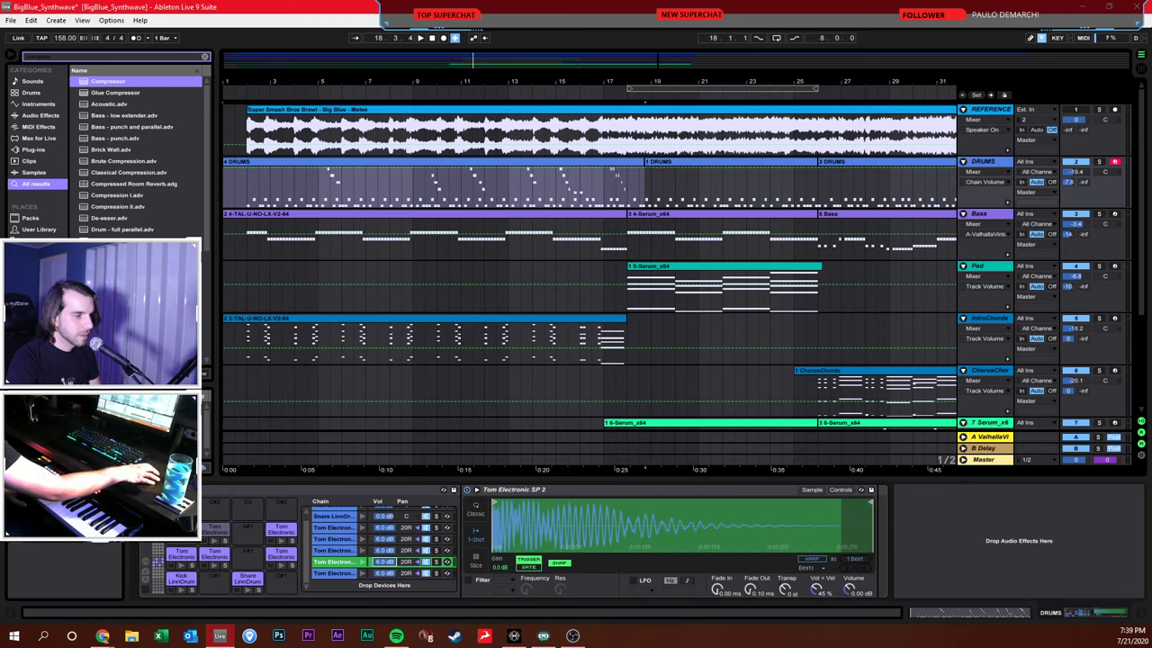
pyautogui.click(334, 550)
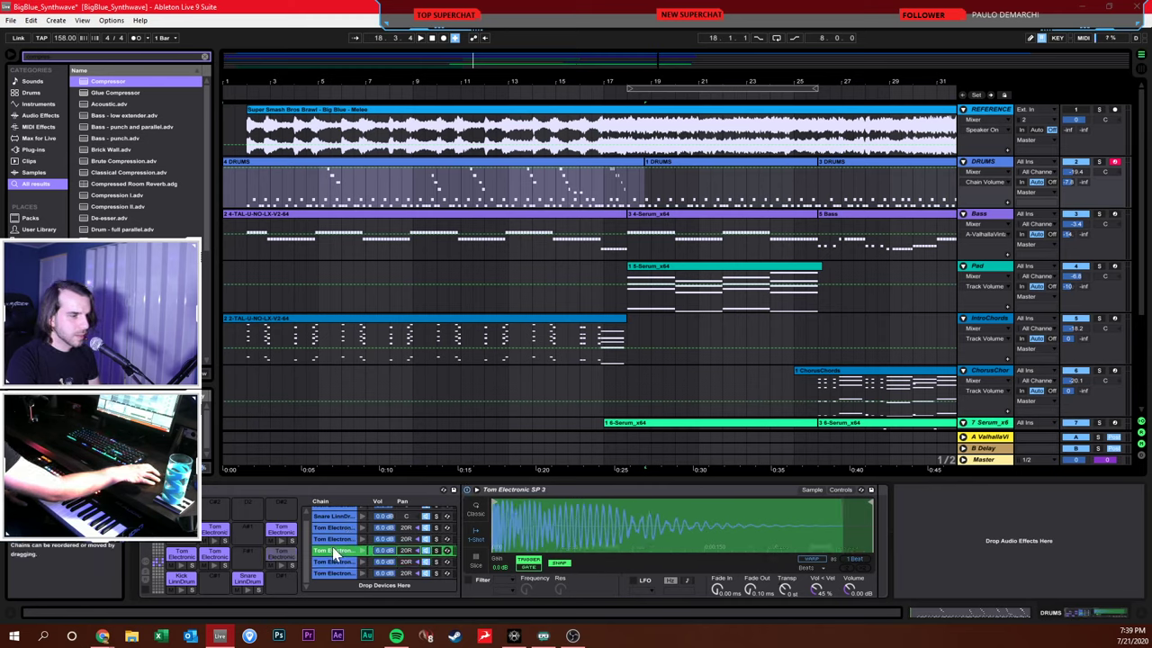
pyautogui.click(334, 561)
pyautogui.click(336, 573)
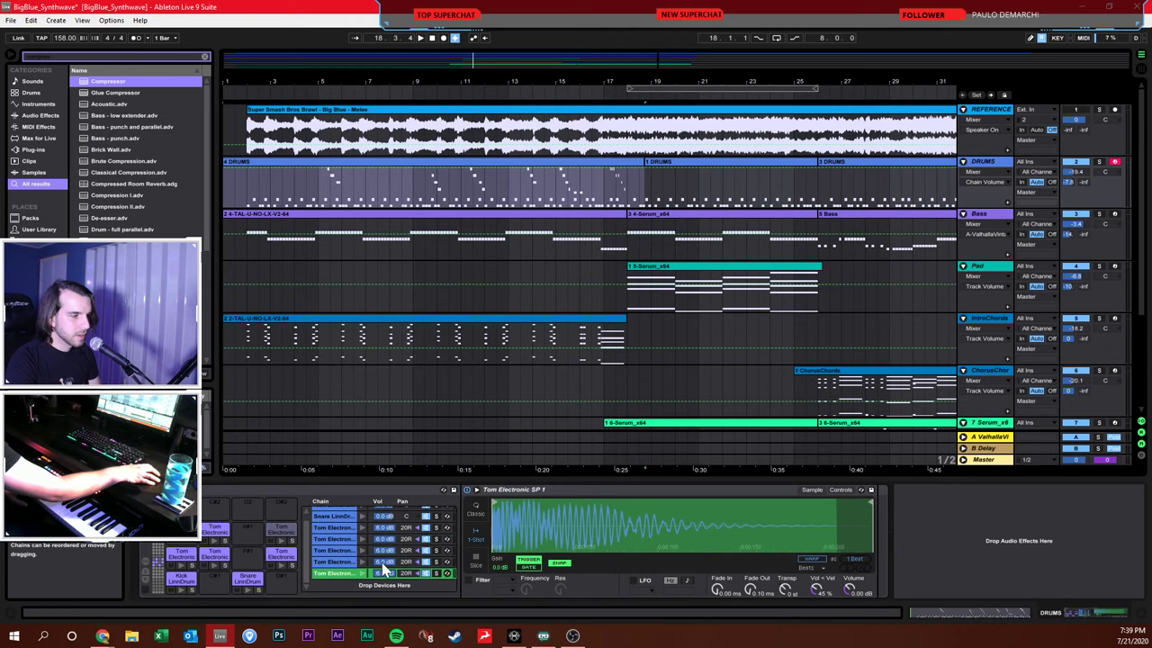
# Try panning two selected tom chains to 10R and the Tom Electronic SP 5 chain to 10L
pyautogui.click(334, 549)
pyautogui.keyDown('shift'); pyautogui.click(334, 562); pyautogui.keyUp('shift')
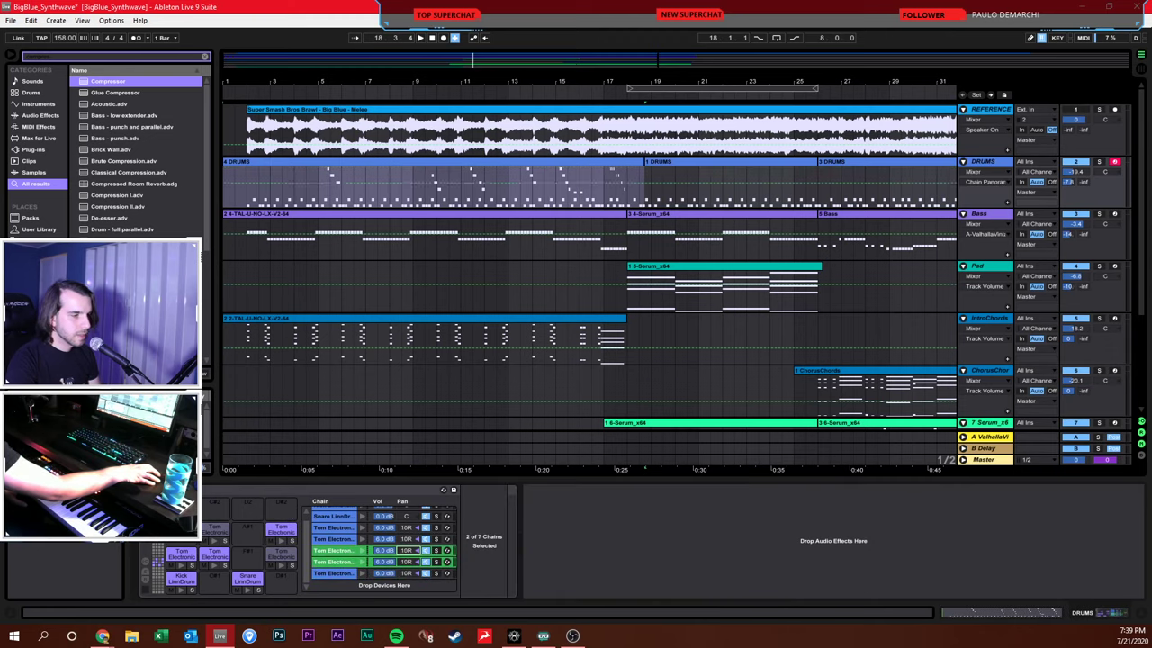
pyautogui.rightClick(407, 558)
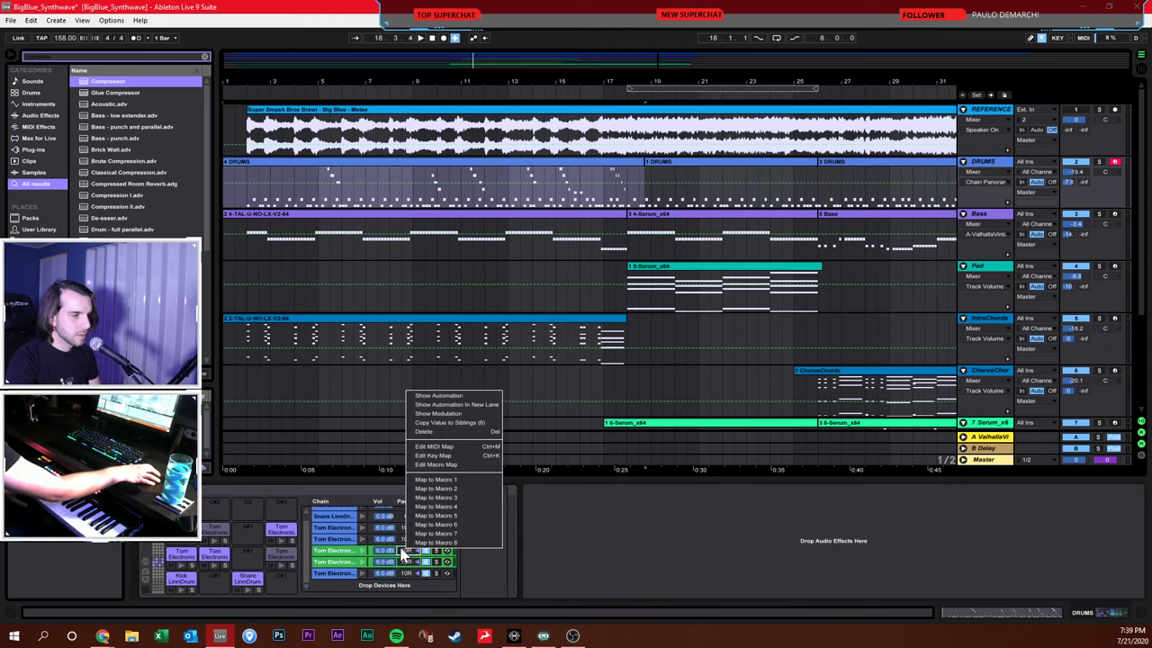
pyautogui.click(344, 552)
pyautogui.click(406, 540)
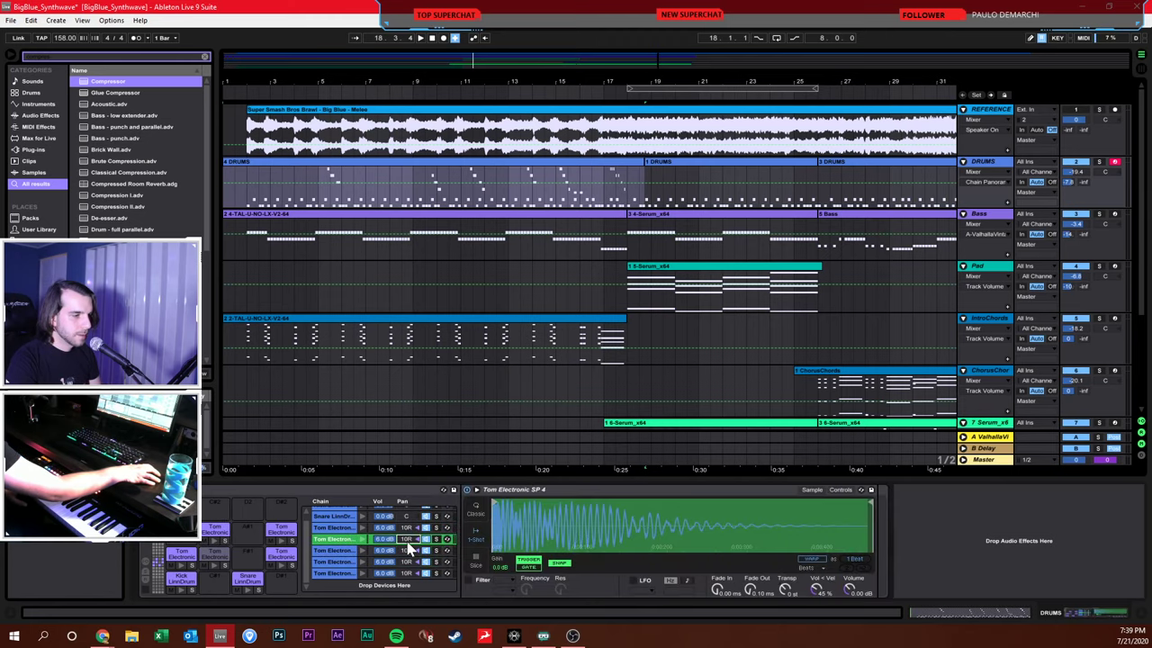
pyautogui.scroll(1, 432, 537)
pyautogui.moveTo(416, 535); pyautogui.dragTo(416, 560)
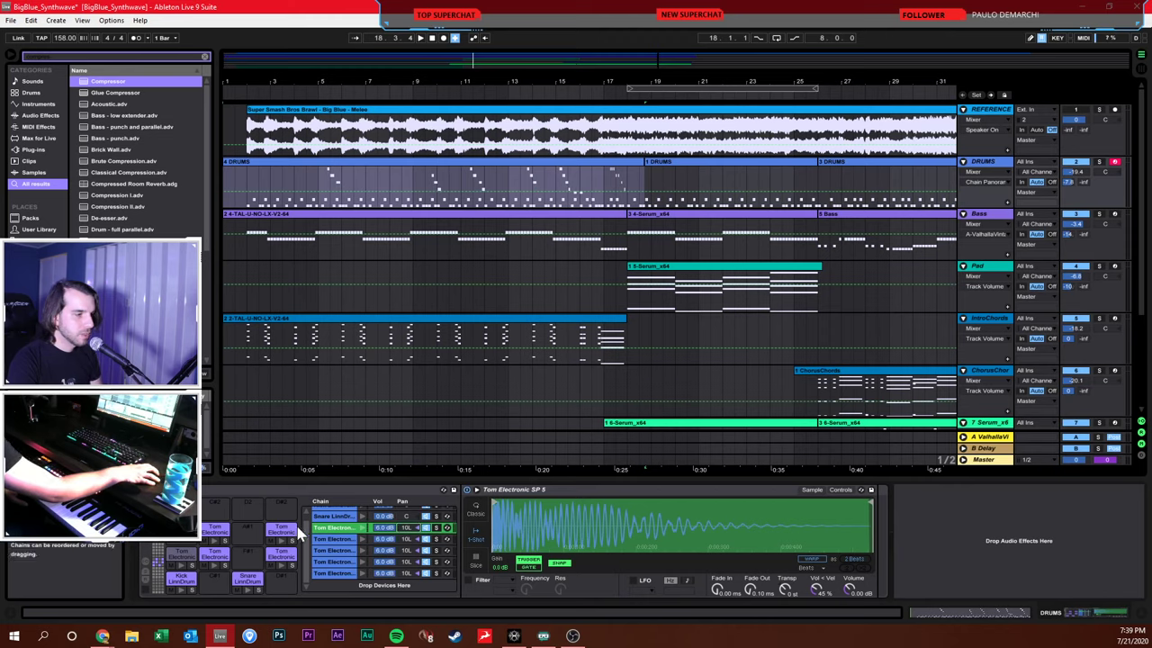
# Try panning the tom chains to 23L with Chain Panorama as the drum track's automation parameter
pyautogui.keyDown('shift'); pyautogui.click(367, 572); pyautogui.keyUp('shift')
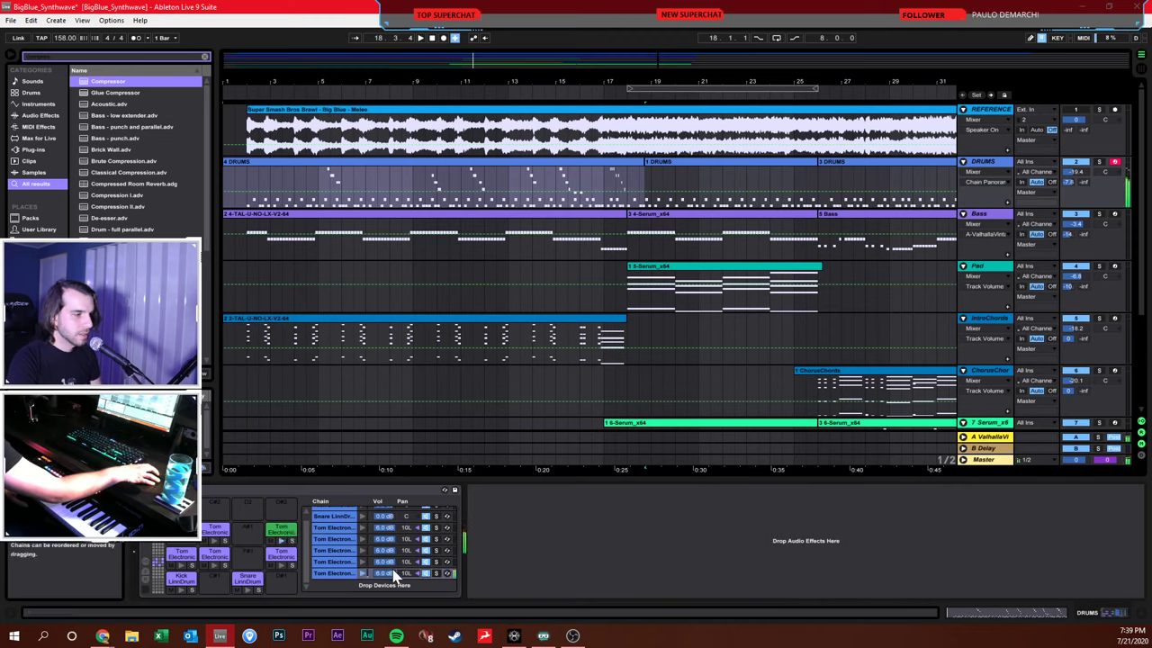
pyautogui.moveTo(393, 576); pyautogui.dragTo(393, 592)
pyautogui.click(972, 186)
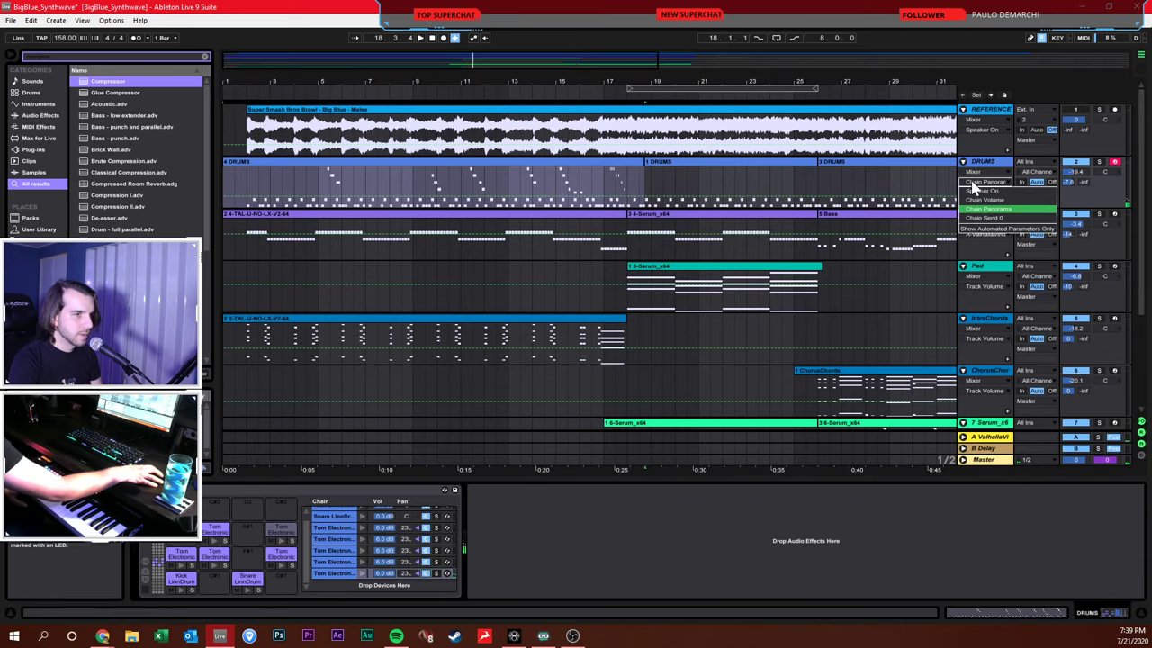
pyautogui.click(975, 212)
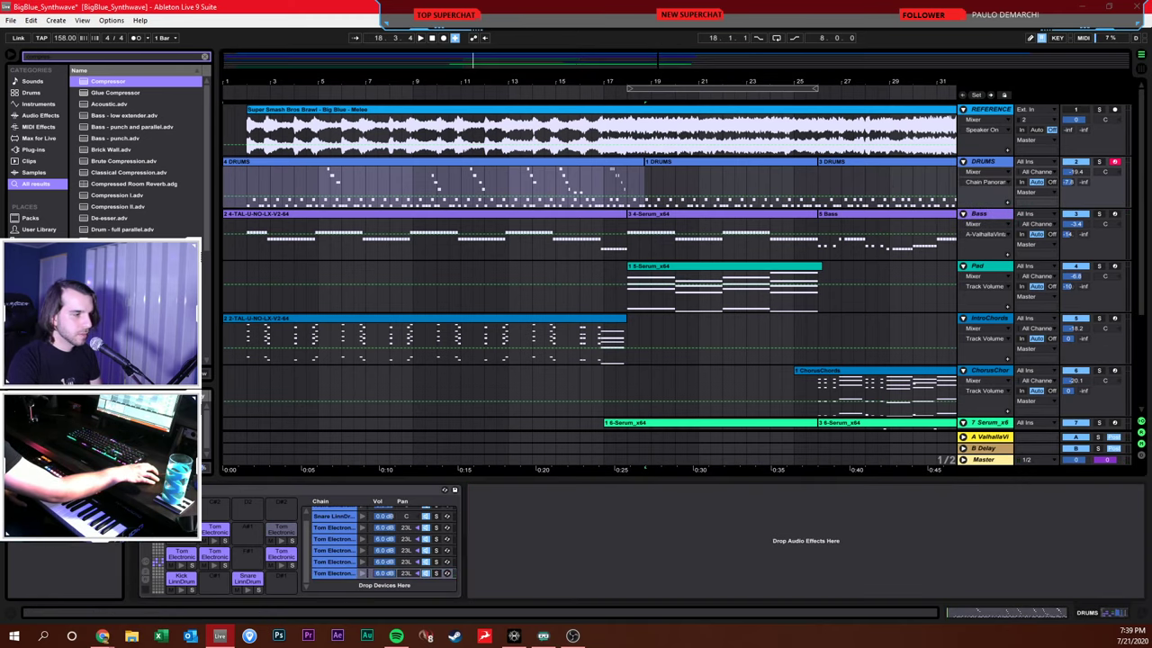
# Reset the pan of the five tom chains to center
pyautogui.click(331, 528)
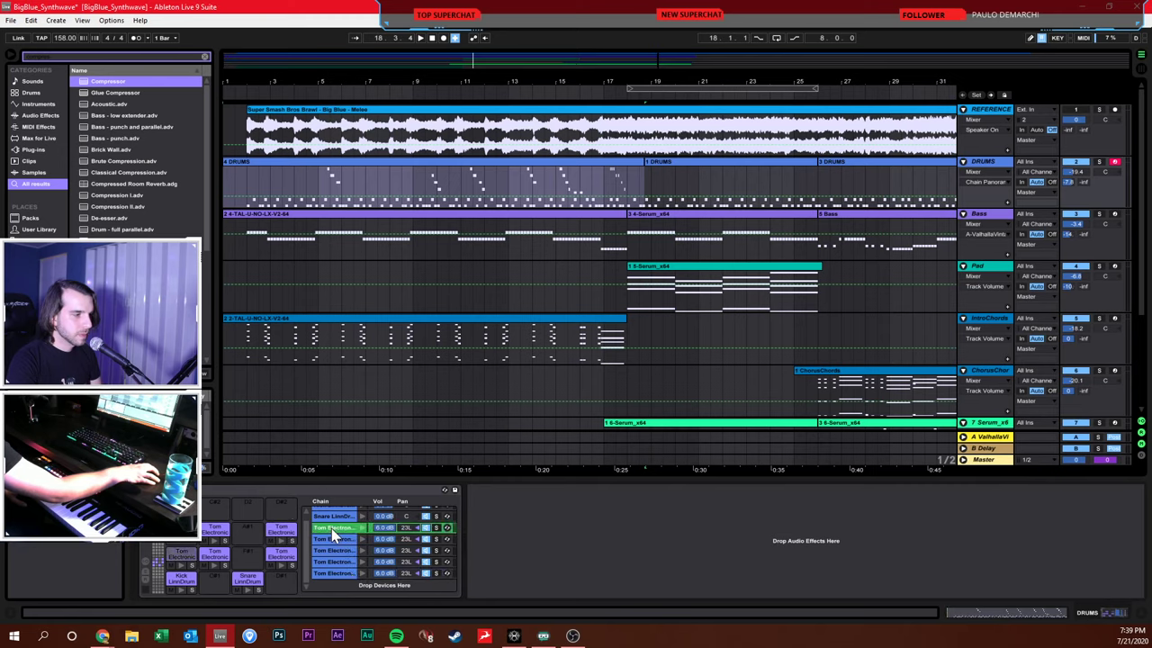
pyautogui.click(282, 574)
pyautogui.click(212, 551)
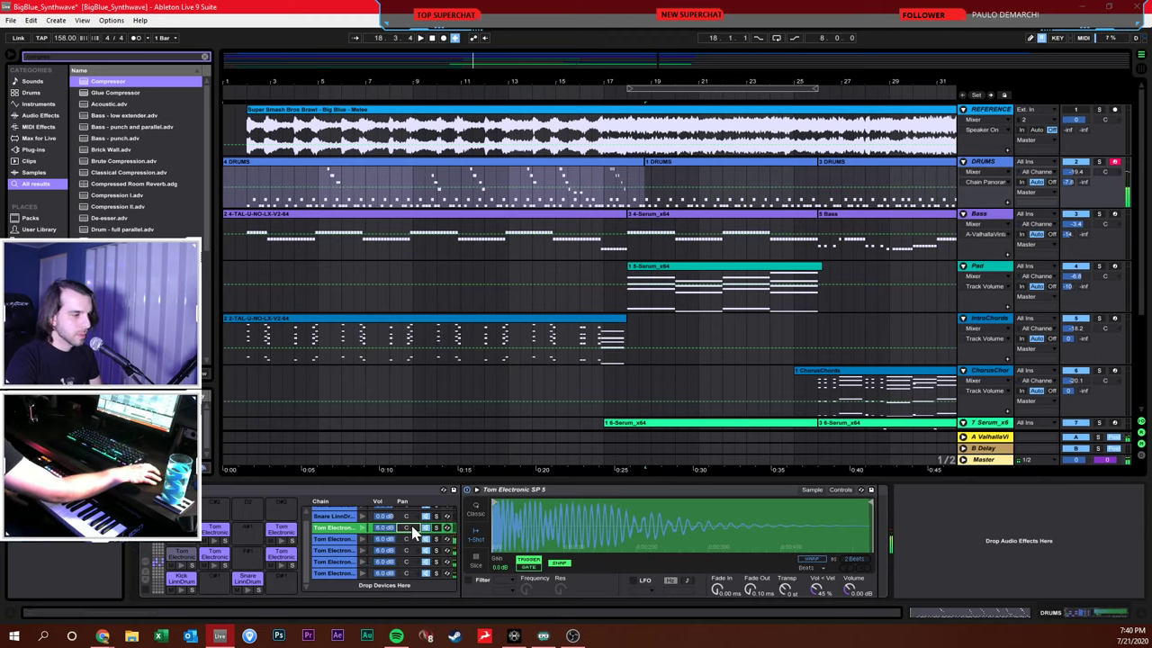
# Lower the tom chains to -1.5 dB and pan the Tom Electronic SP 1 sampler to the right and SP 2 to 25R
pyautogui.moveTo(396, 528); pyautogui.dragTo(396, 533)
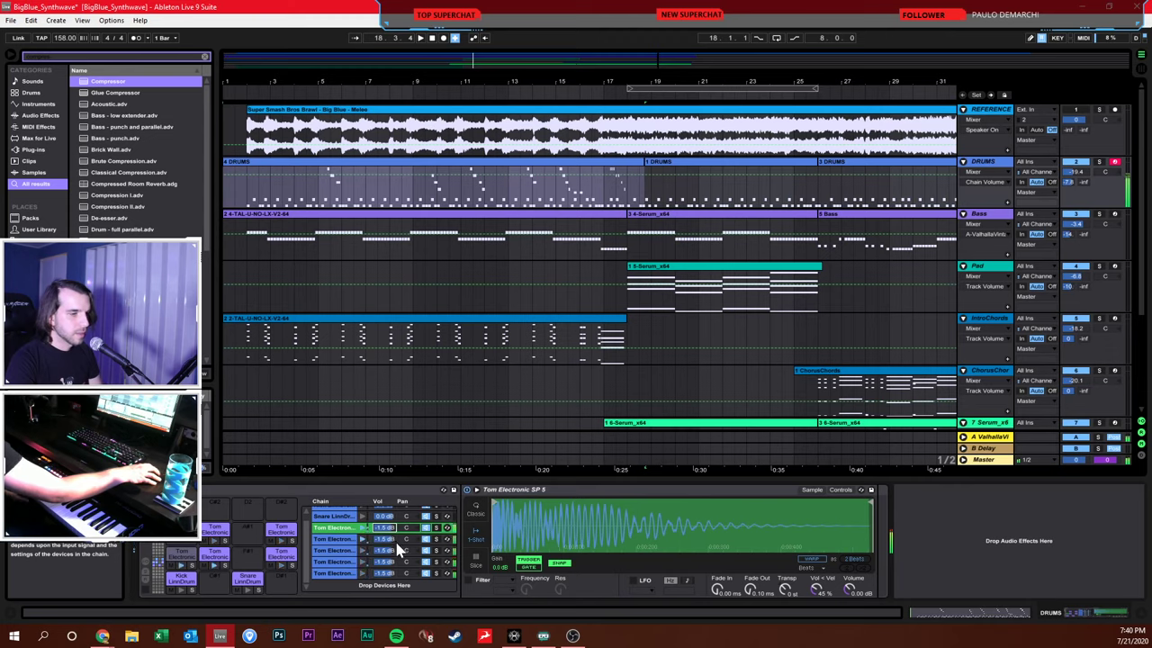
pyautogui.click(341, 574)
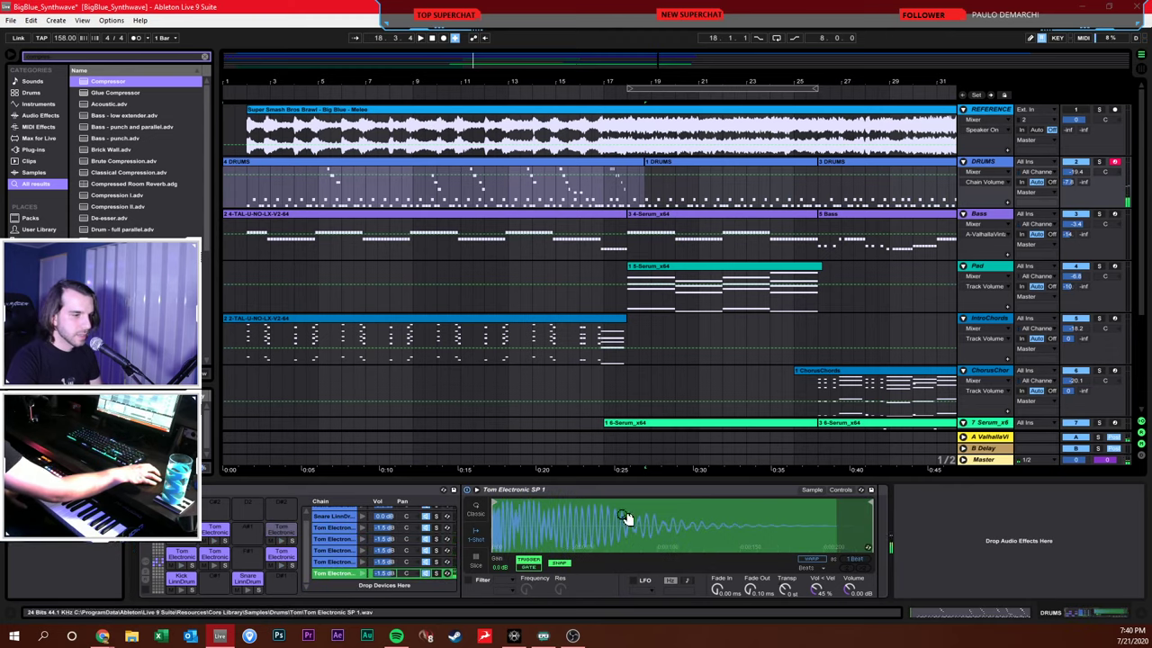
pyautogui.click(837, 490)
pyautogui.moveTo(732, 559)
pyautogui.mouseDown()
pyautogui.moveTo(733, 531)
pyautogui.moveTo(734, 576)
pyautogui.mouseUp()
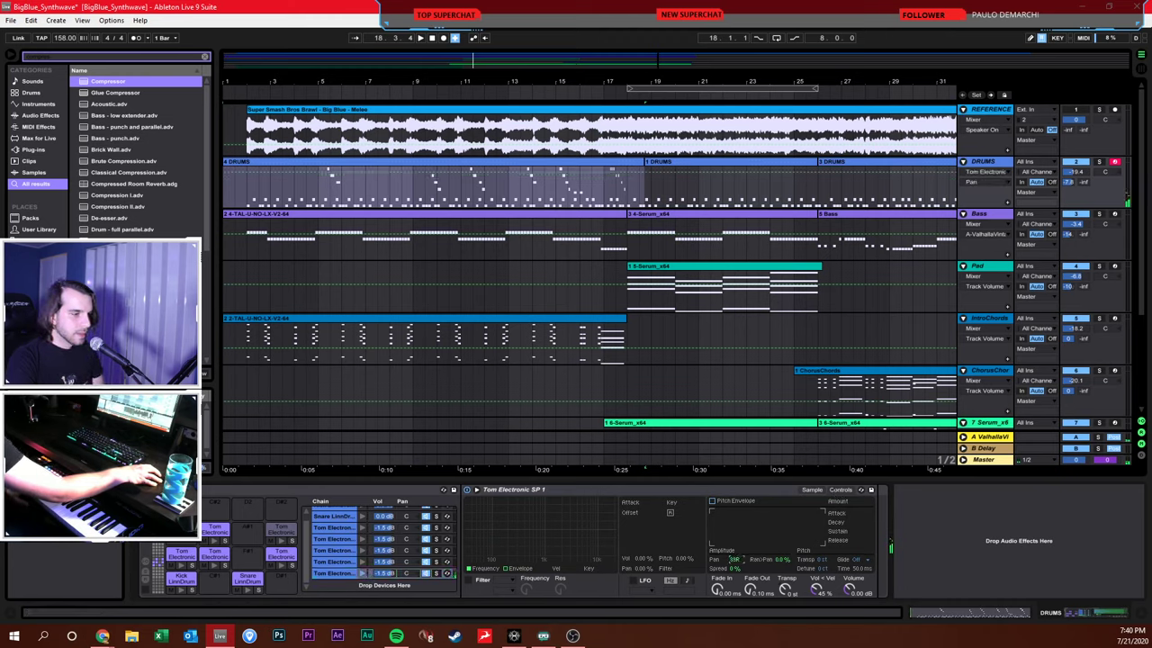
pyautogui.click(340, 563)
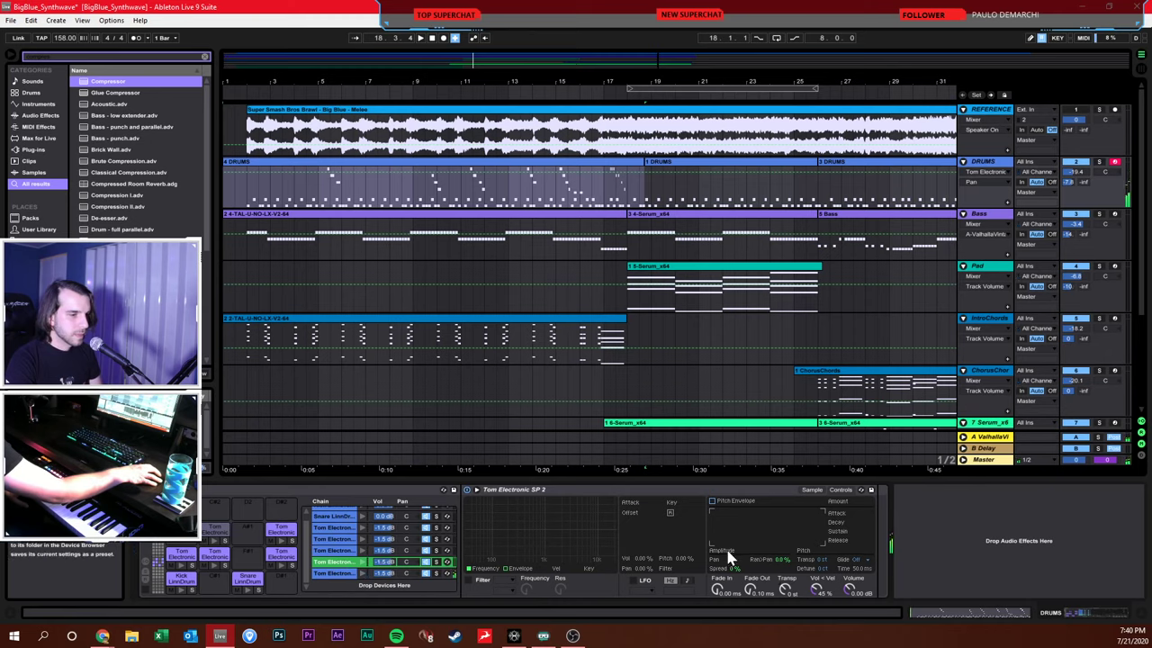
pyautogui.moveTo(735, 569); pyautogui.dragTo(734, 549)
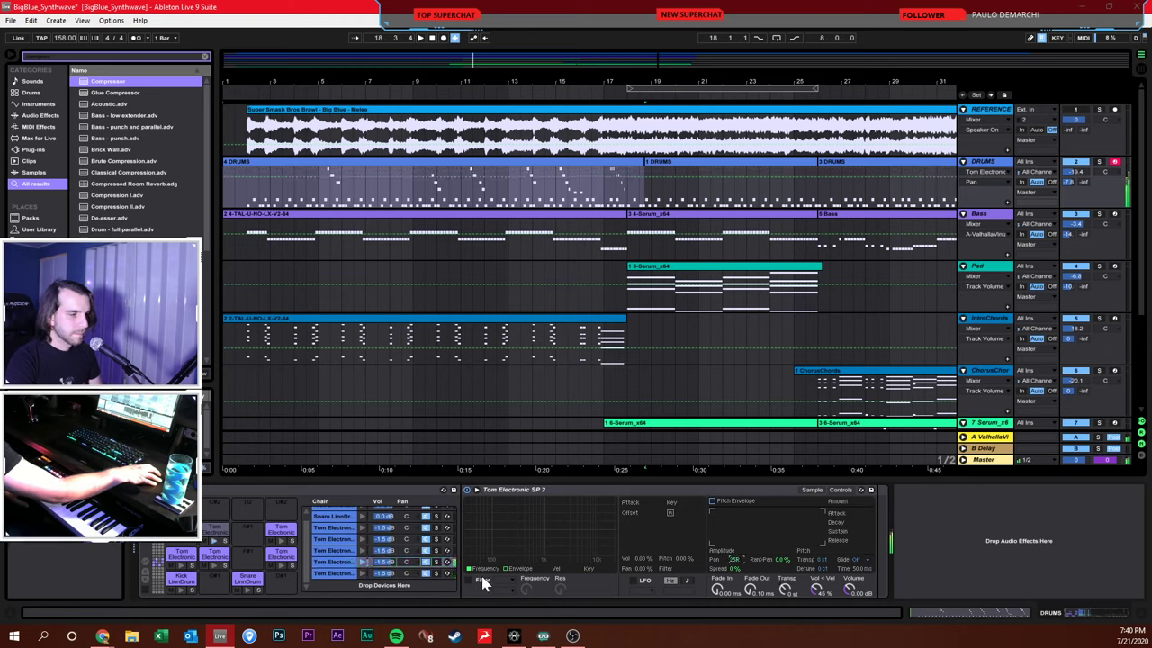
# Keep the Tom Electronic SP 3 sampler centered and pan SP 4 to the left and SP 5 to 50L
pyautogui.click(341, 550)
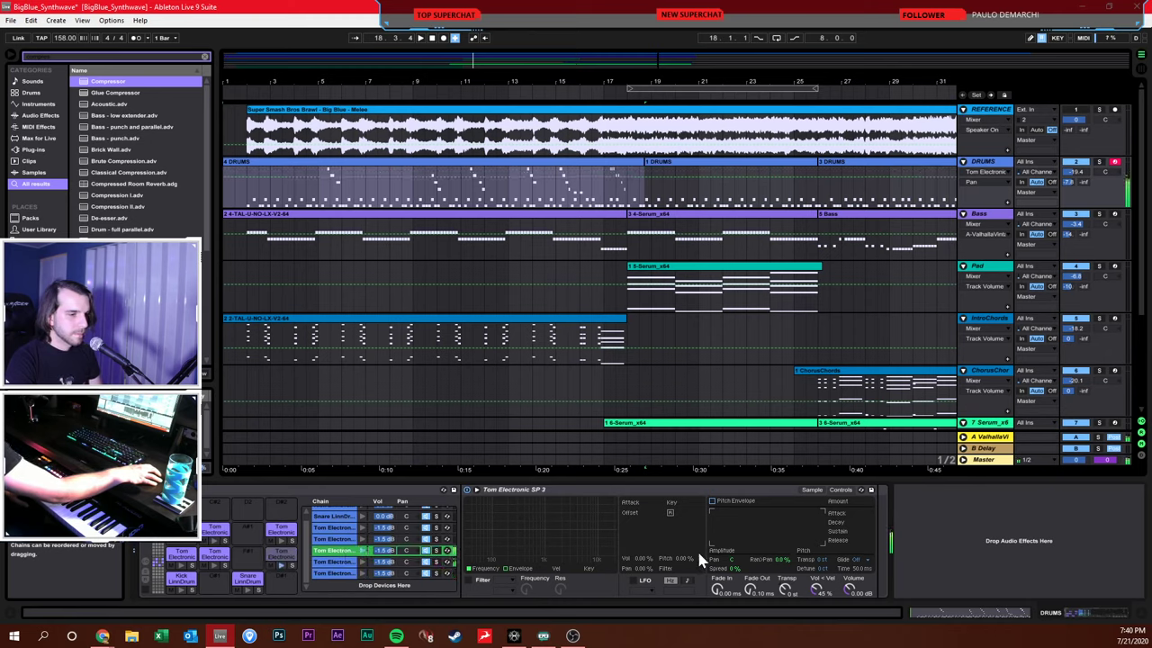
pyautogui.click(334, 538)
pyautogui.moveTo(728, 555); pyautogui.dragTo(732, 572)
pyautogui.click(335, 530)
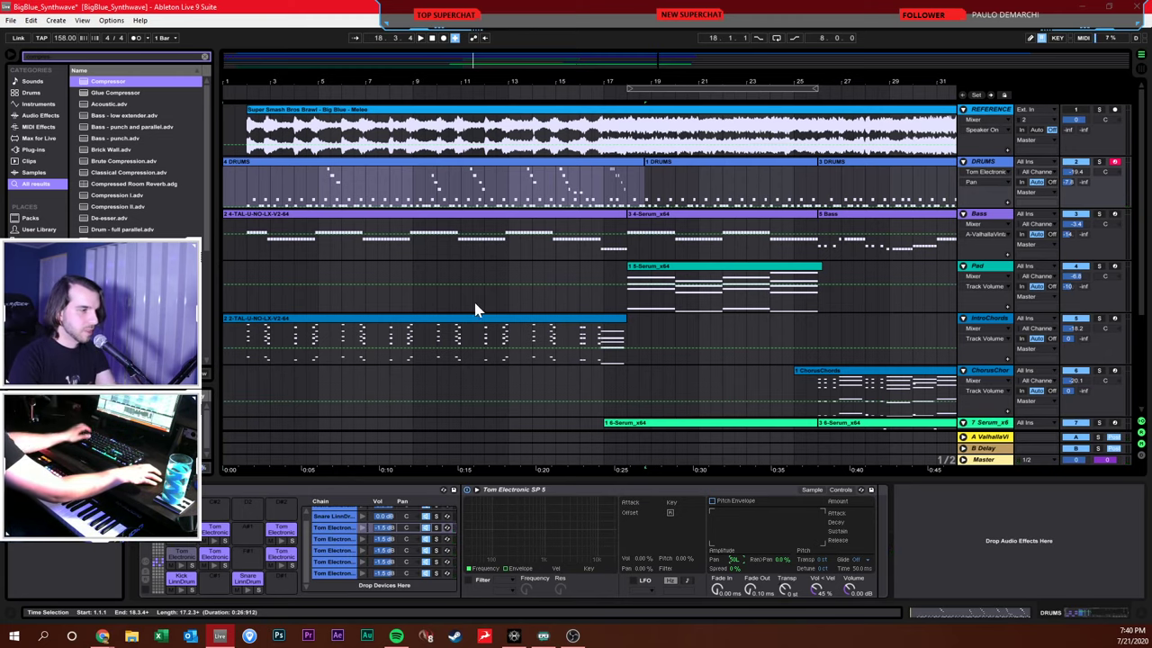
# Lower the volume of the five tom chains to -6.8 dB and play the arrangement to hear the first tom fill
pyautogui.click(270, 180)
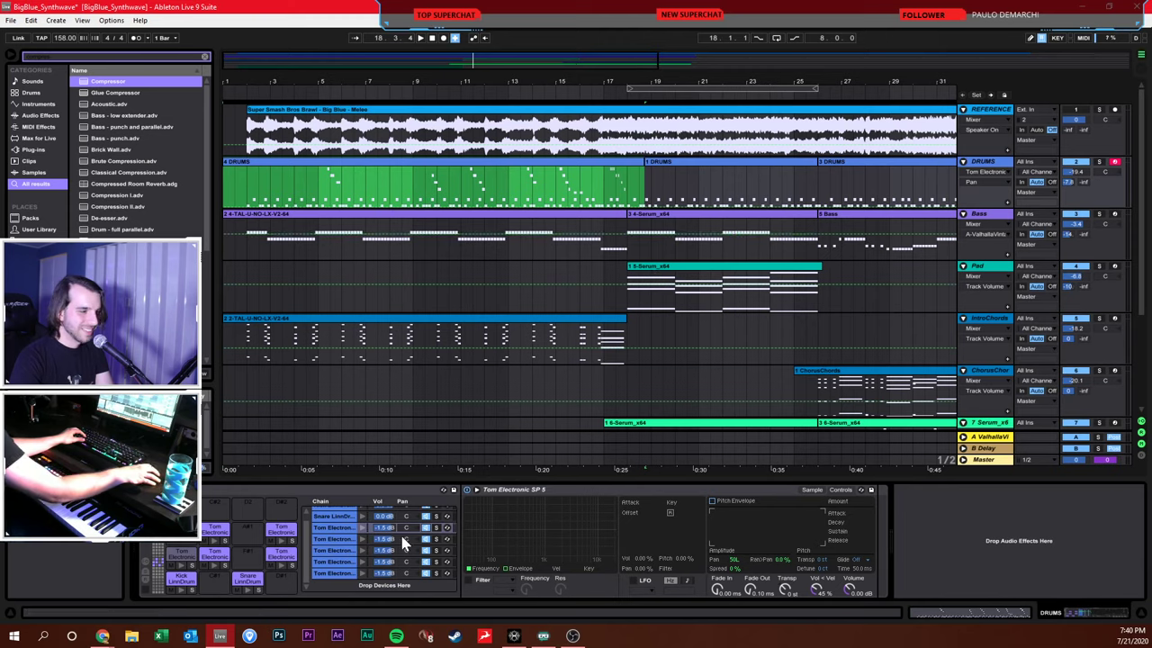
pyautogui.moveTo(404, 542); pyautogui.dragTo(403, 567)
pyautogui.click(310, 194)
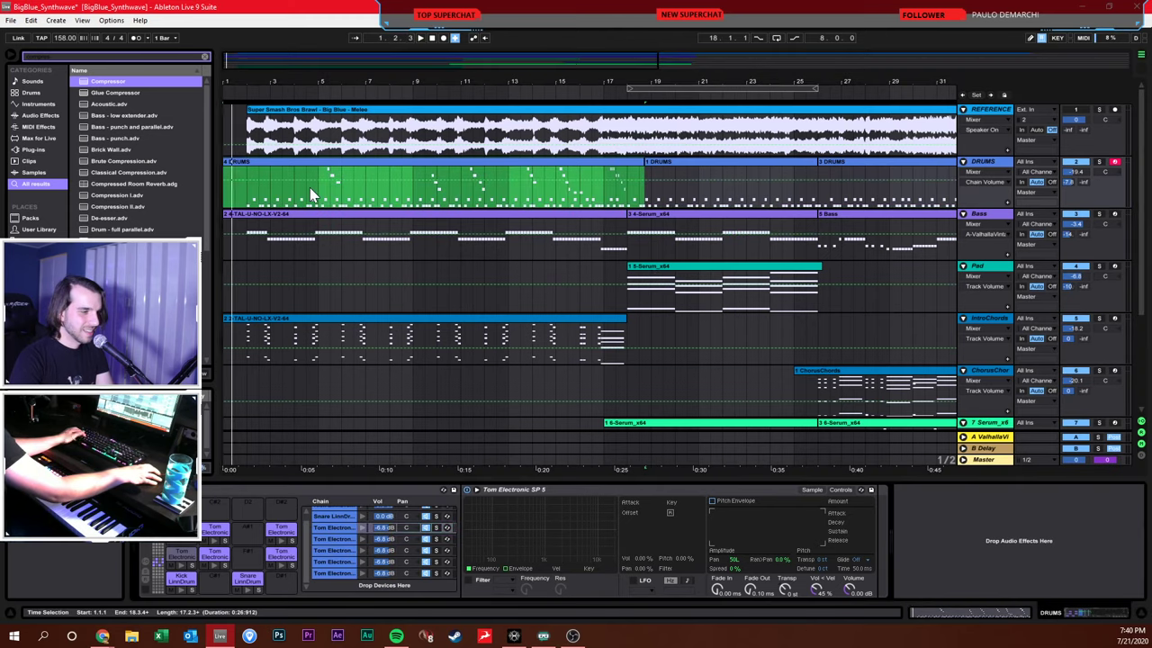
pyautogui.press('space')
pyautogui.click(307, 190)
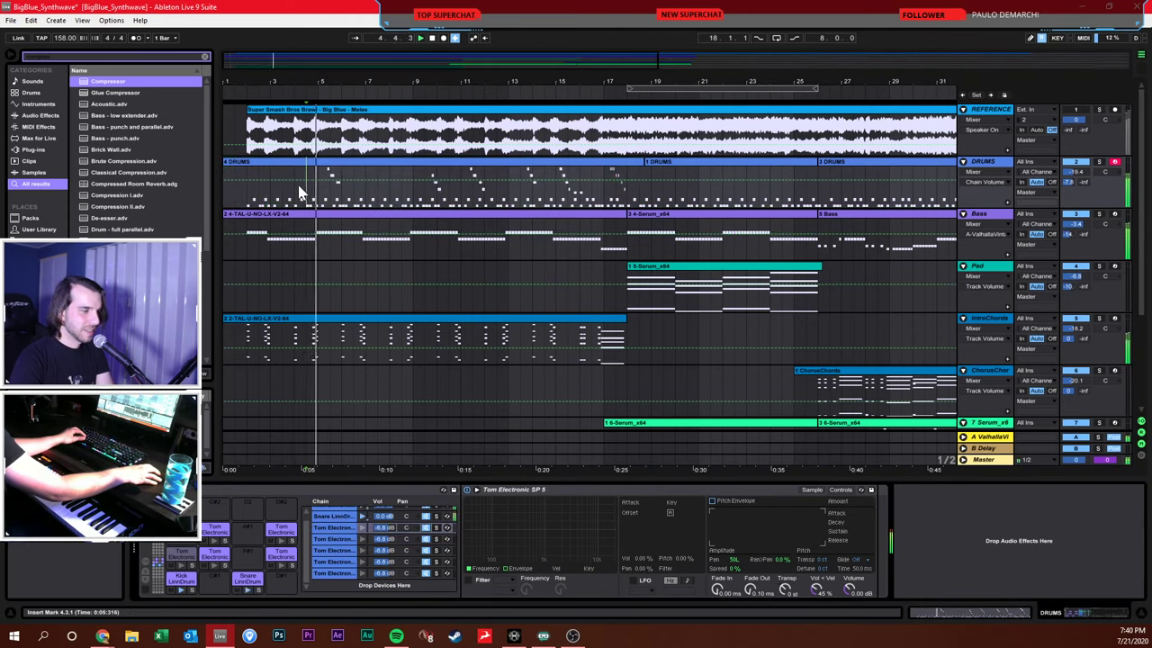
# Lower all five tom chains to about -11 dB and replay the first tom fill from bar 4
pyautogui.click(385, 526)
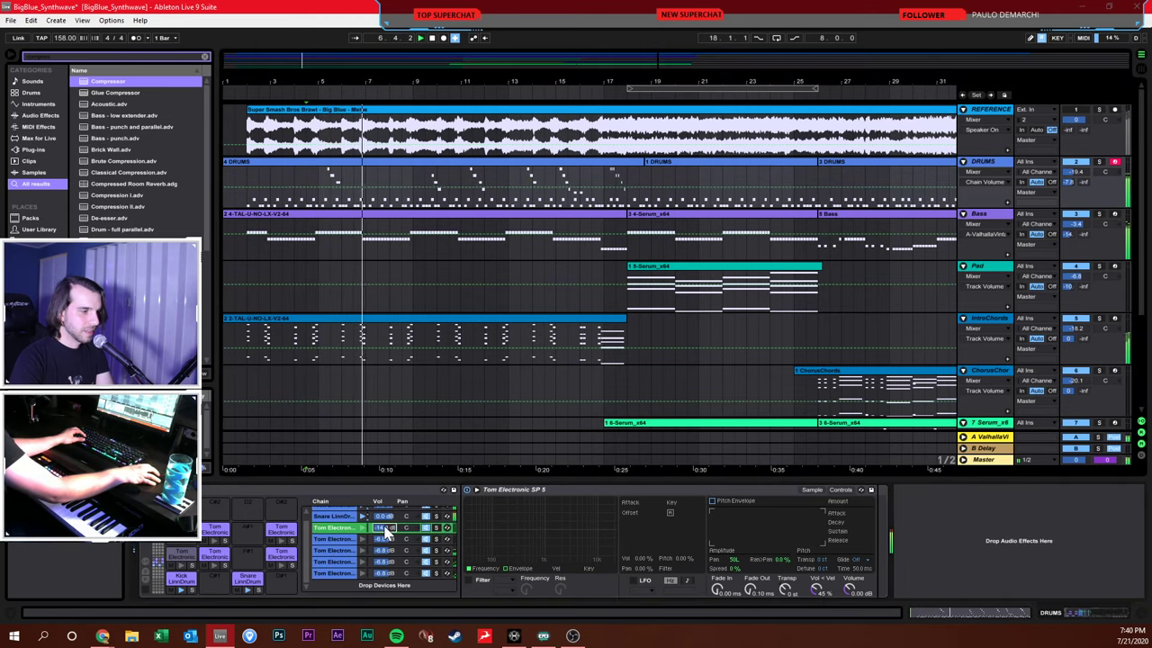
pyautogui.keyDown('shift'); pyautogui.click(329, 572); pyautogui.keyUp('shift')
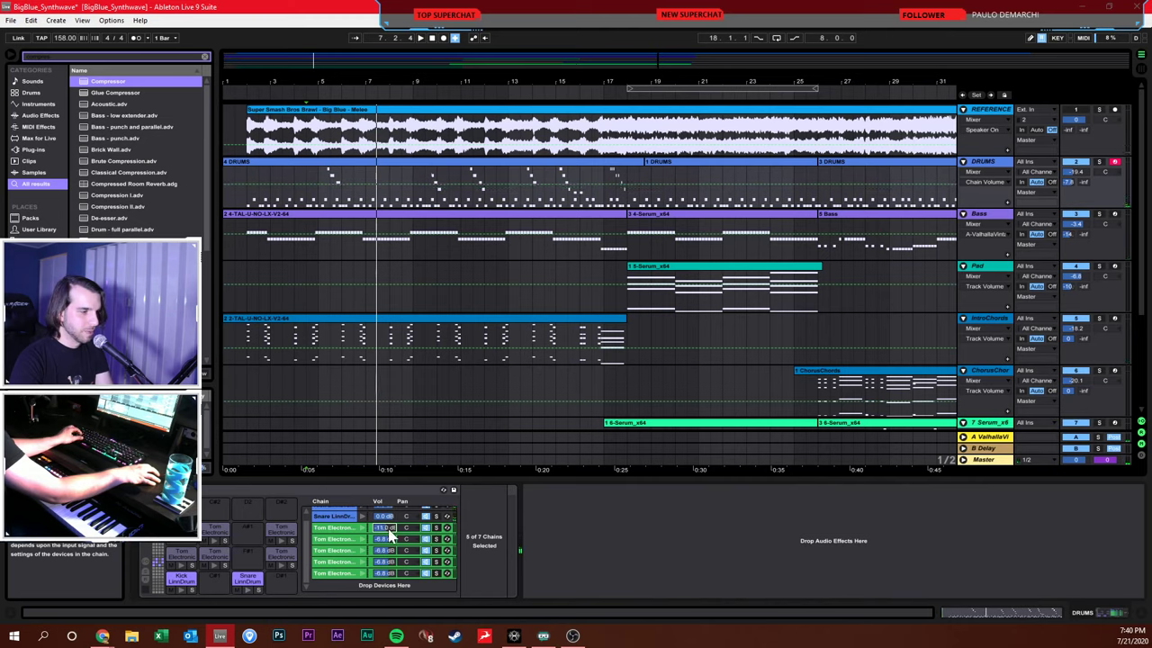
pyautogui.moveTo(390, 534); pyautogui.dragTo(386, 578)
pyautogui.click(307, 342)
pyautogui.press('space')
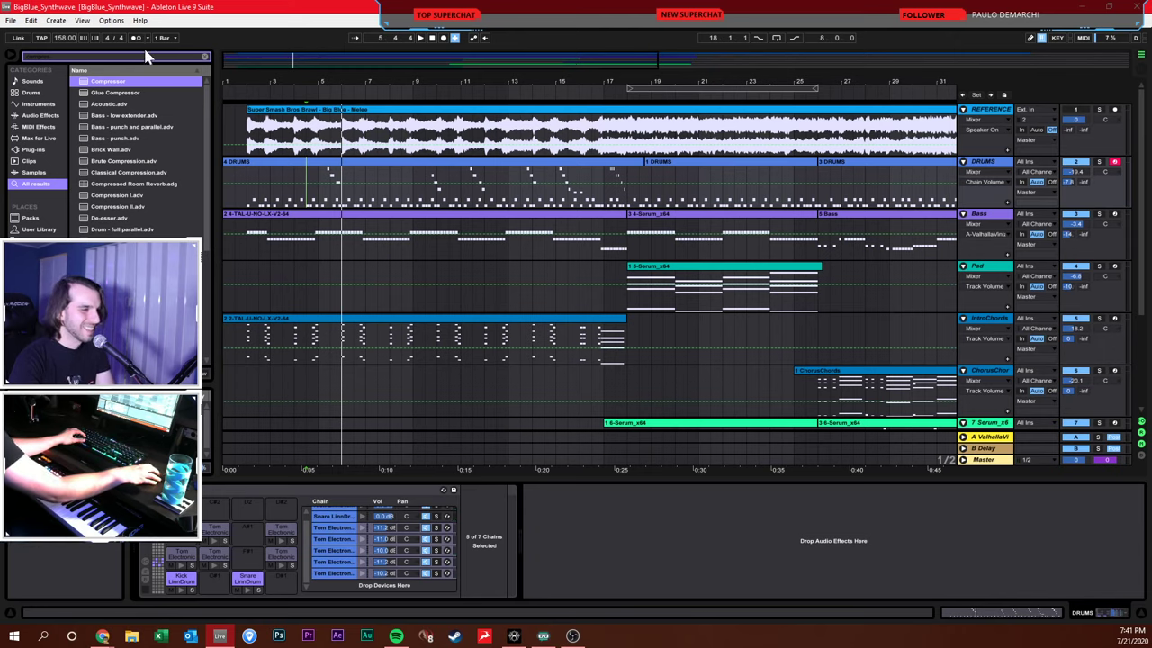
# Set the song tempo to 178 BPM and play the arrangement from the start while reviewing the track volumes
pyautogui.write('78')
pyautogui.press('Return')
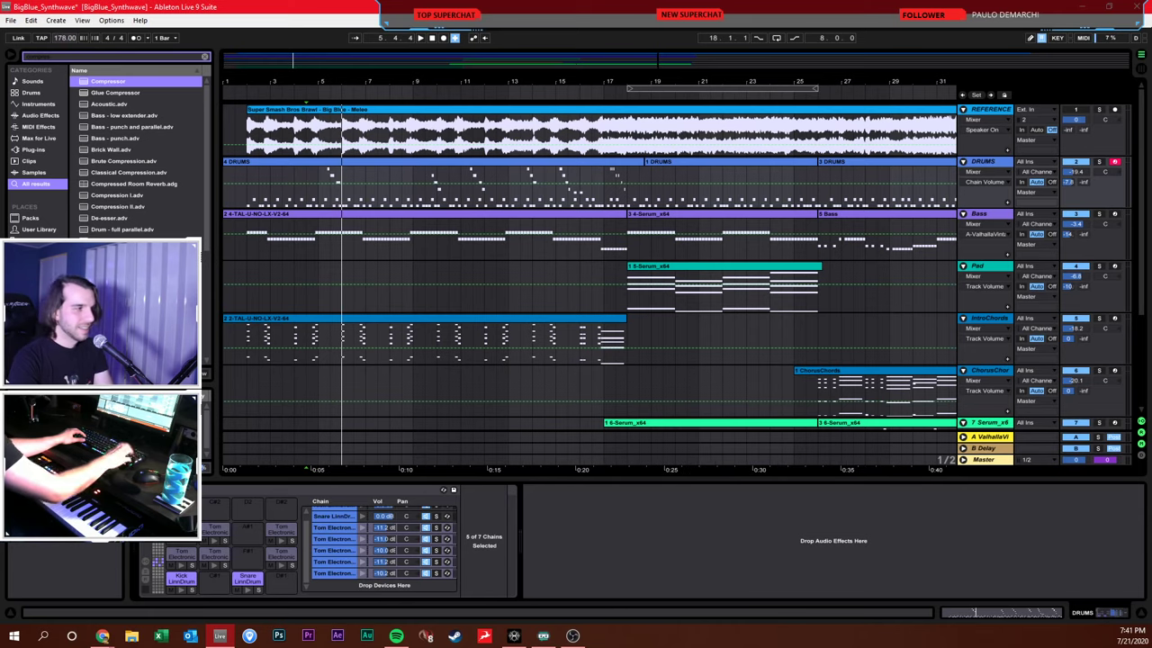
pyautogui.click(432, 38)
pyautogui.press('space')
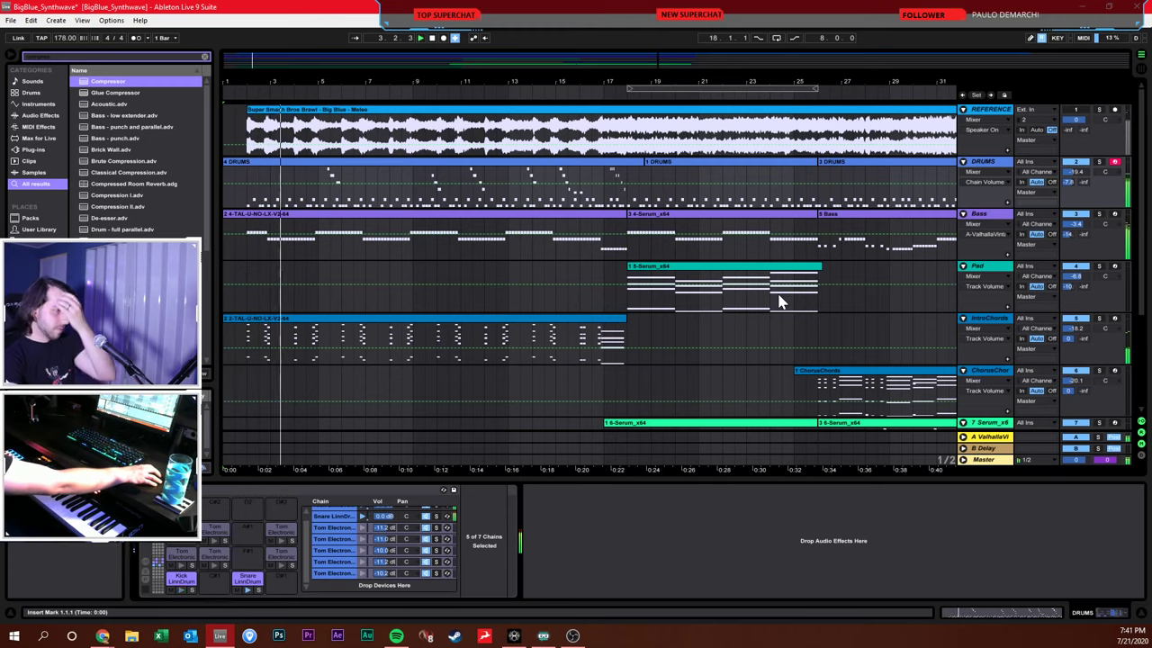
pyautogui.scroll(-2, 1077, 350)
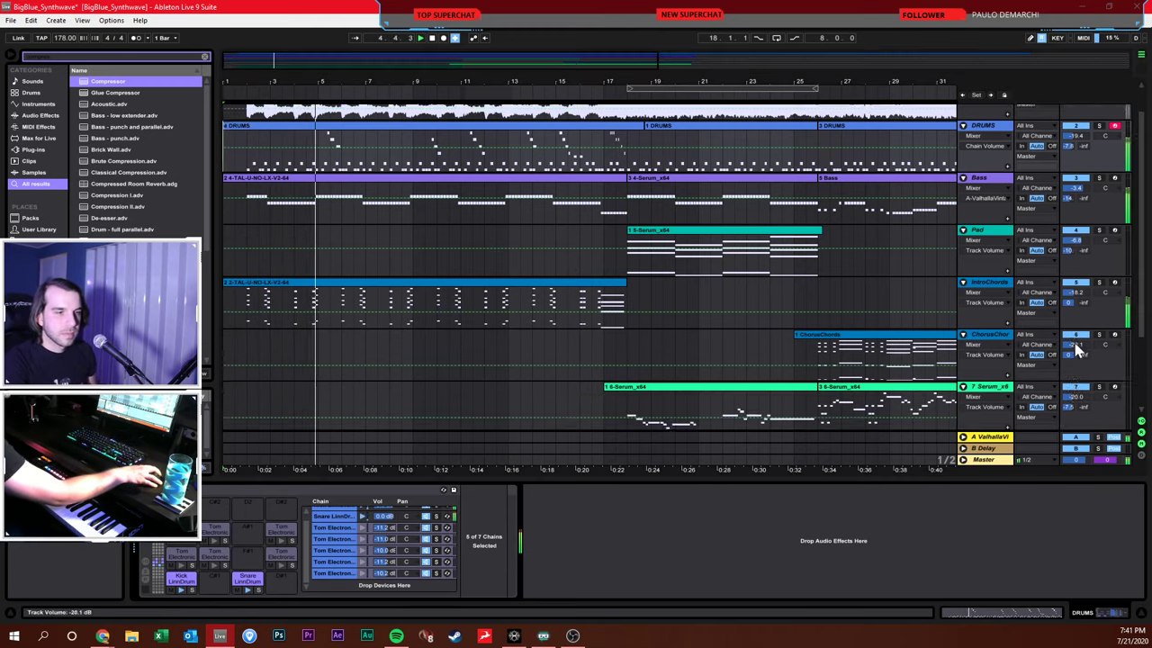
pyautogui.scroll(-2, 1077, 349)
pyautogui.scroll(5, 1079, 332)
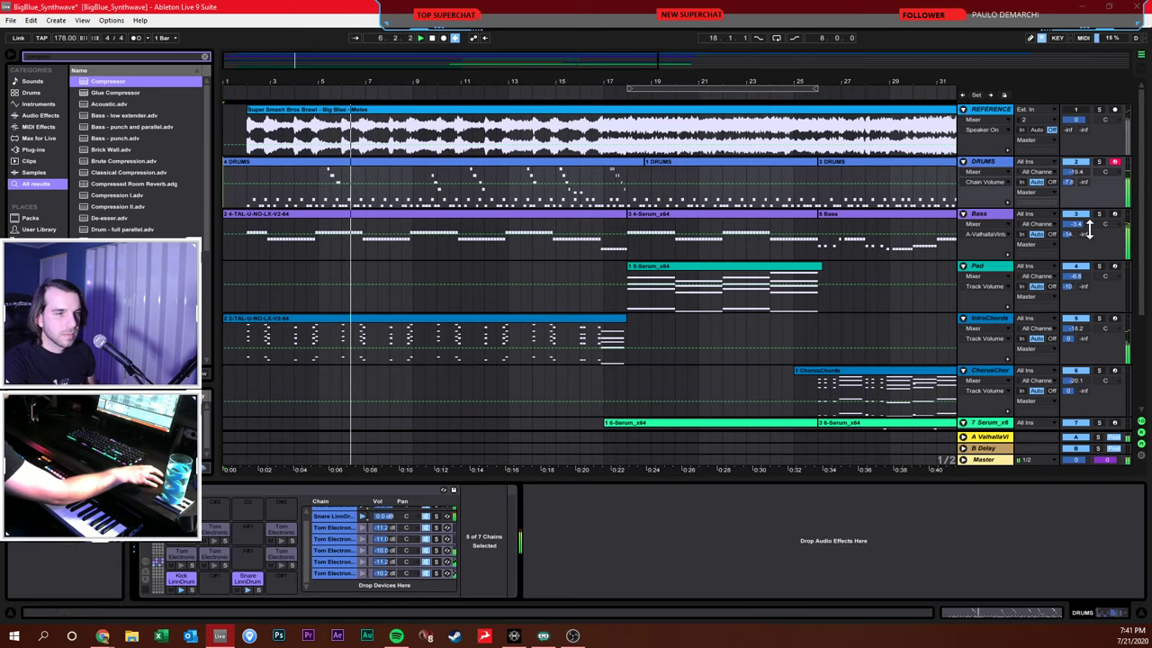
# Lower the Bass track's volume to -4.8 dB during playback
pyautogui.moveTo(1088, 229); pyautogui.dragTo(1084, 232)
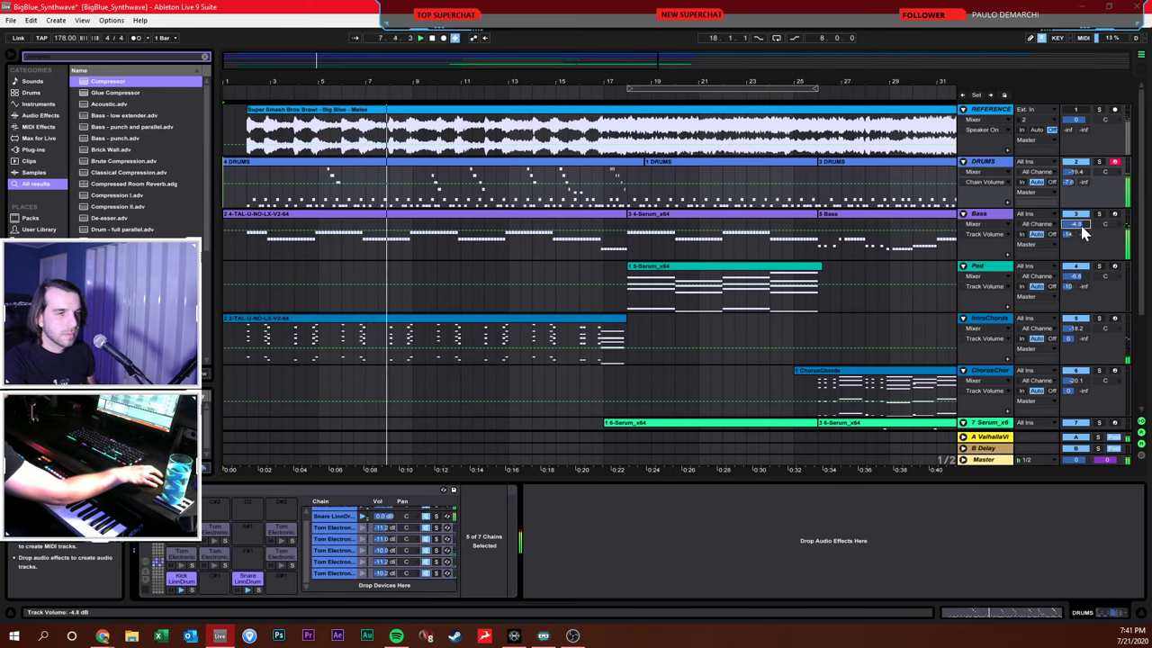
pyautogui.click(1084, 232)
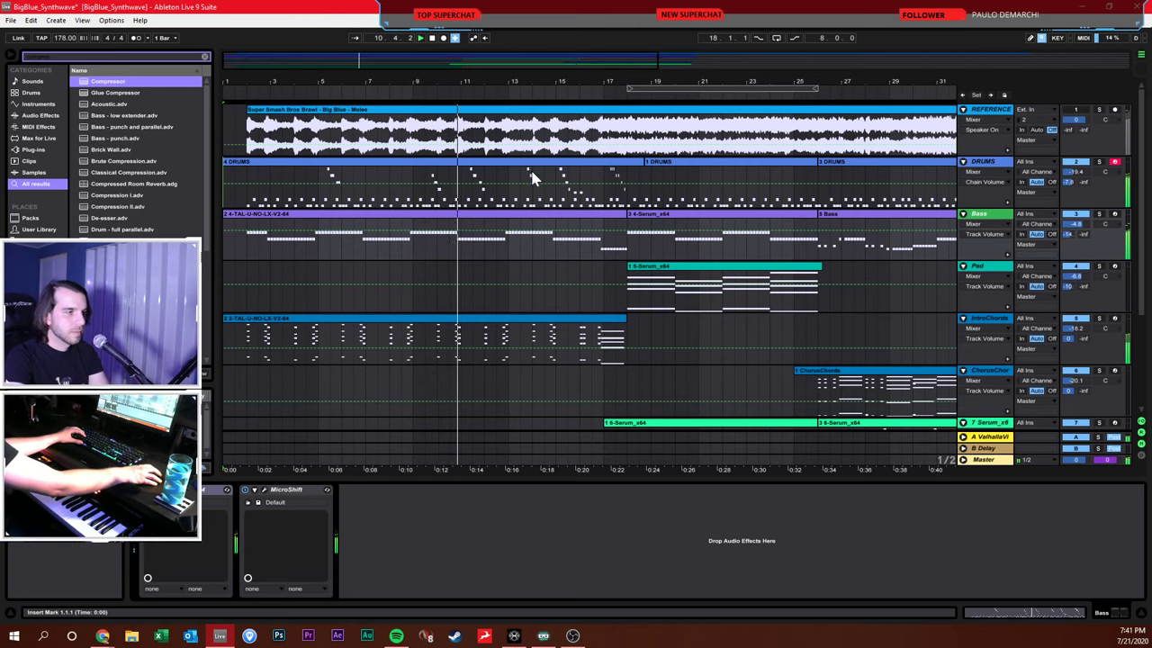
# Delete the tom fills in bars 9 and 13 of the first DRUMS clip
pyautogui.doubleClick(438, 176)
pyautogui.moveTo(717, 488); pyautogui.dragTo(750, 520)
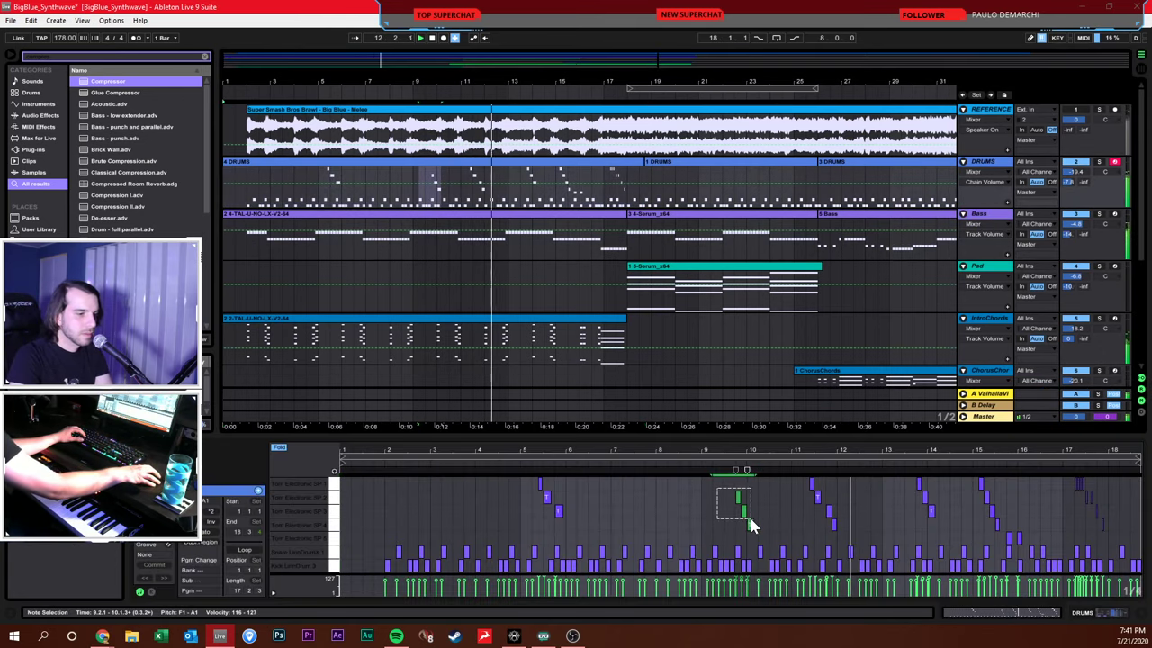
pyautogui.press('Delete')
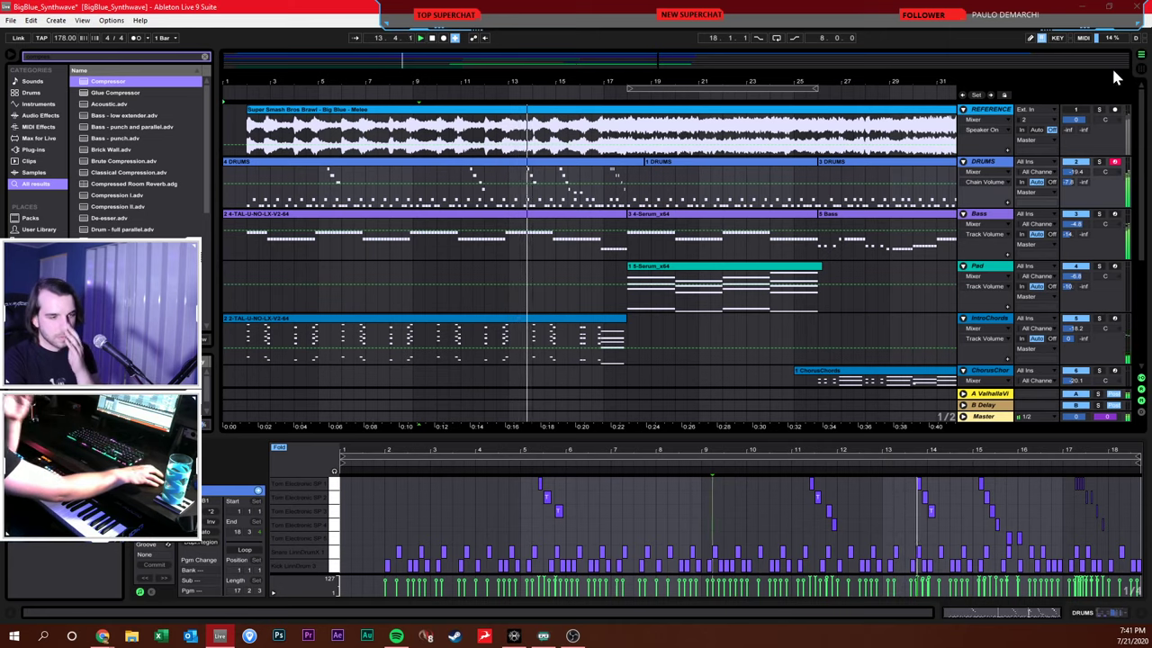
pyautogui.moveTo(903, 473); pyautogui.dragTo(947, 518)
pyautogui.press('Delete')
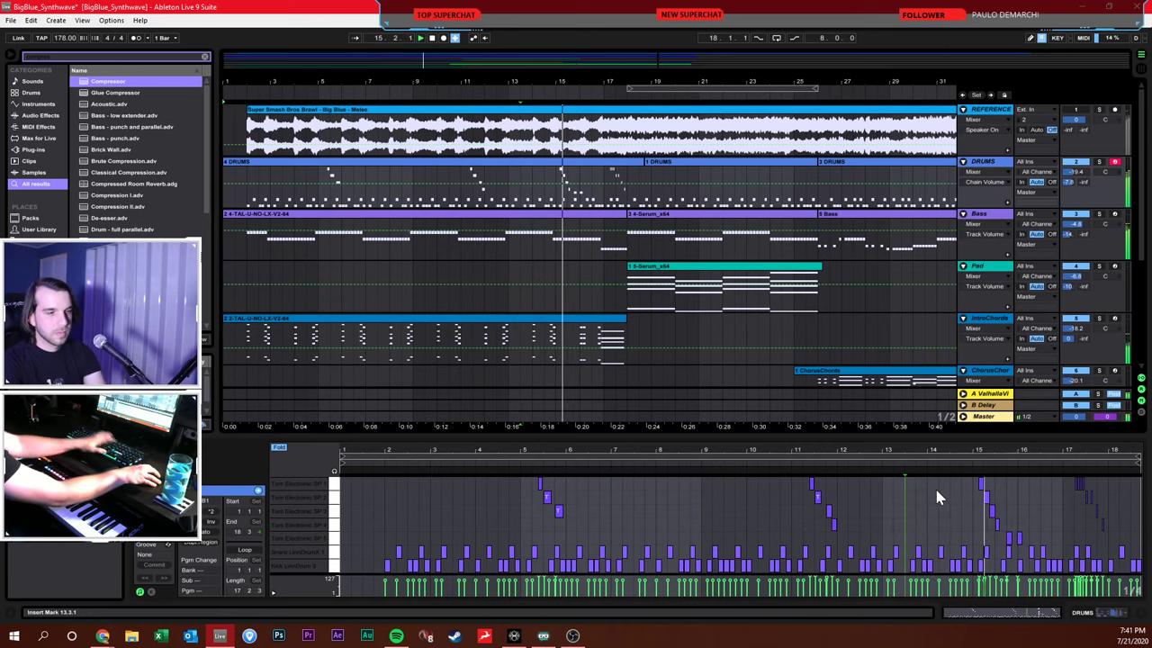
pyautogui.click(934, 504)
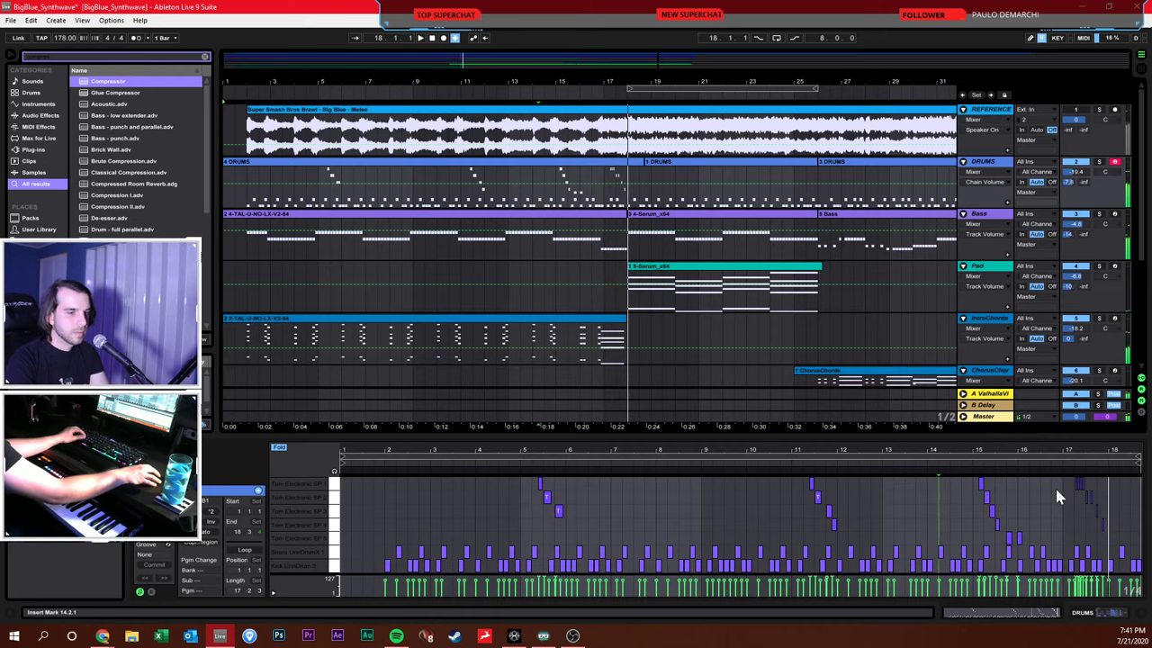
# Thin the tom fill in bar 17 by deleting the second and fourth Tom Electronic SP 1 notes, and save the set
pyautogui.moveTo(1066, 485); pyautogui.dragTo(1095, 510)
pyautogui.moveTo(1089, 460); pyautogui.dragTo(932, 499)
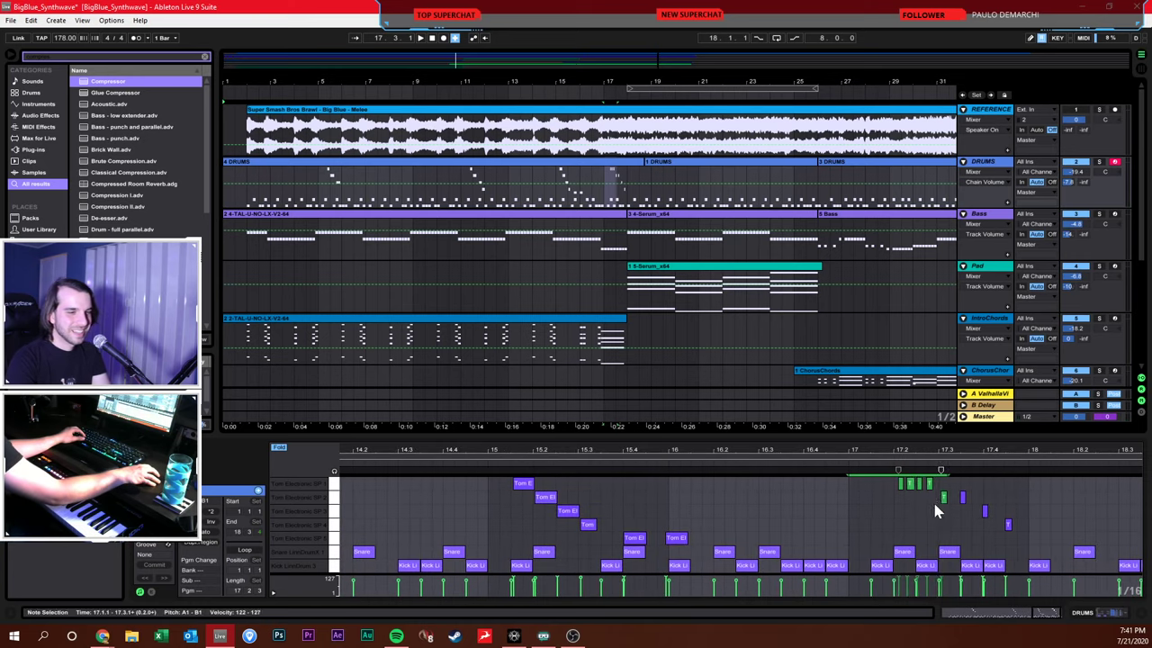
pyautogui.click(932, 499)
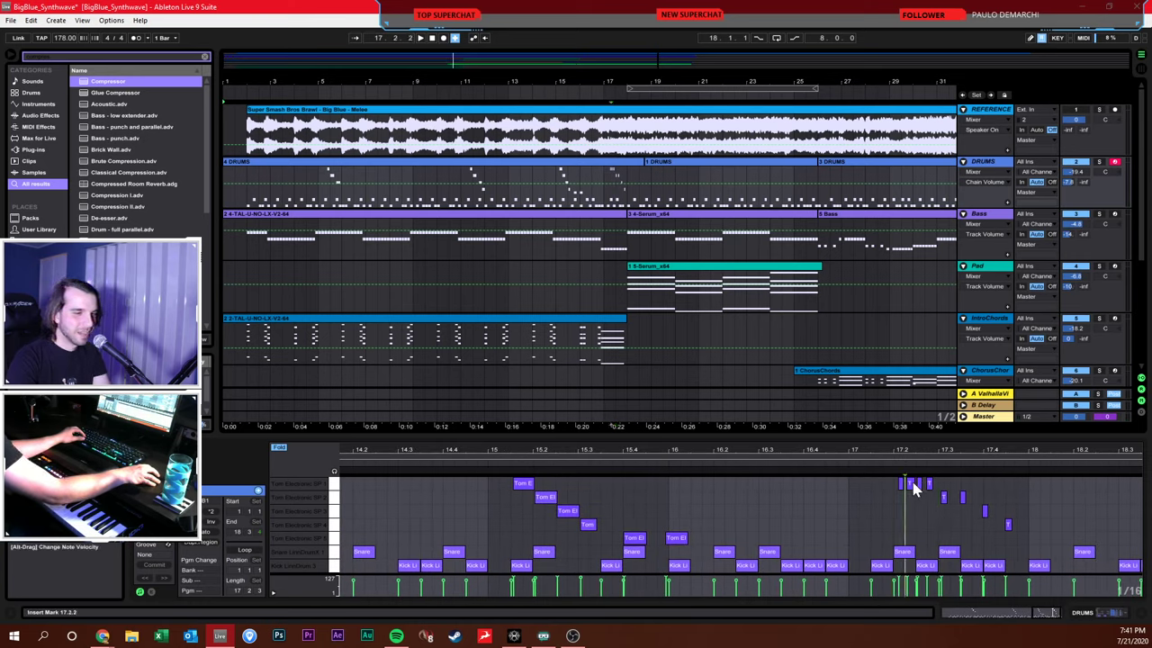
pyautogui.click(911, 489)
pyautogui.click(927, 484)
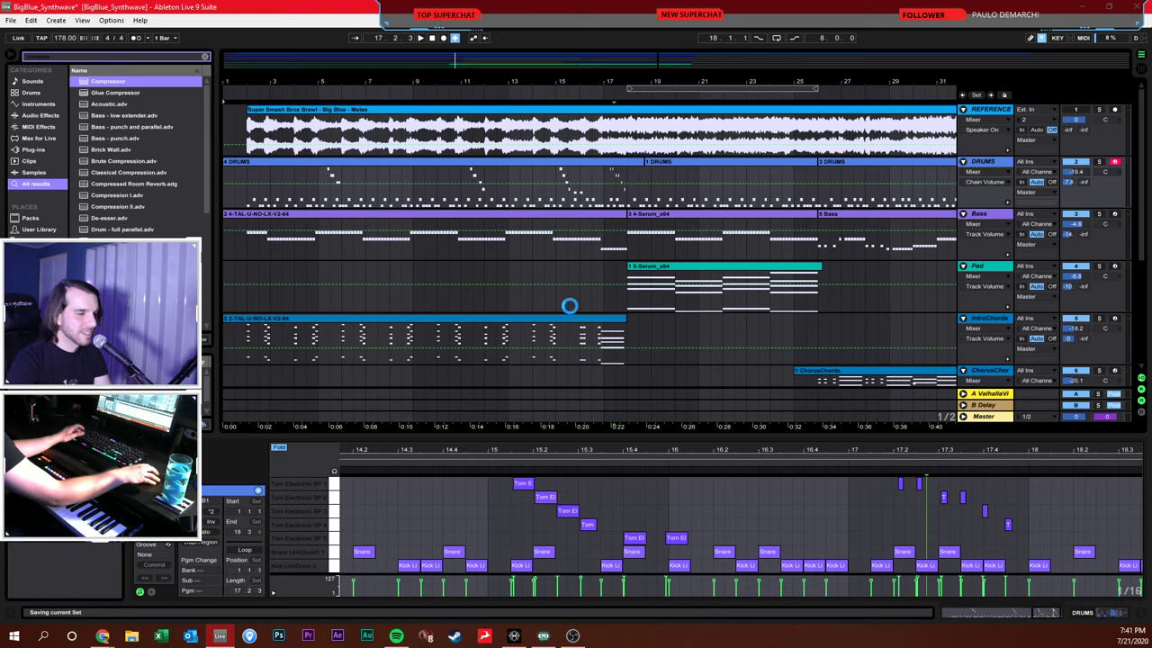
# Play the song from the start and add a Glue Compressor to the DRUMS track with threshold -15.9 dB and makeup 14.3 dB
pyautogui.click(519, 270)
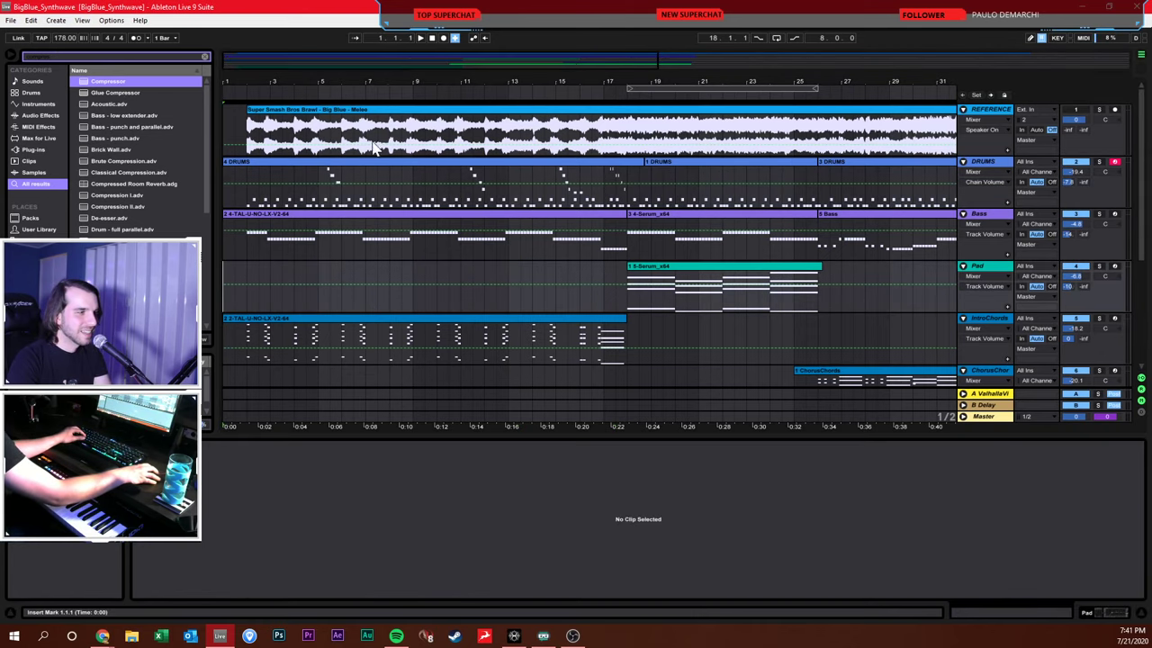
pyautogui.press('space')
pyautogui.click(324, 173)
pyautogui.click(987, 167)
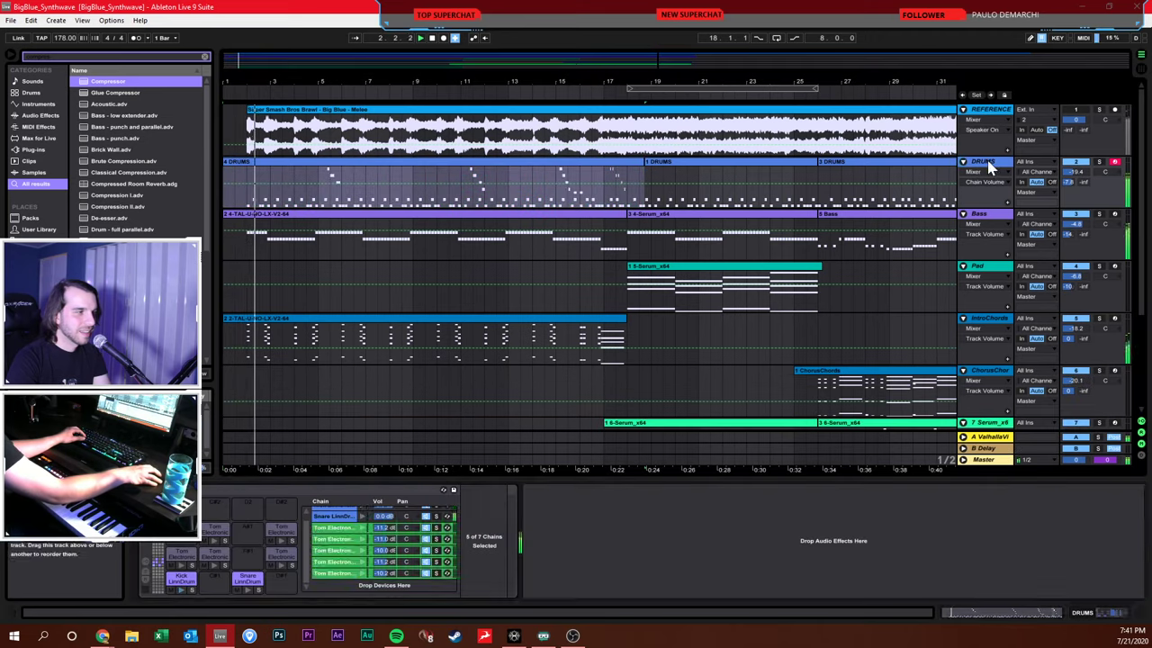
pyautogui.click(36, 58)
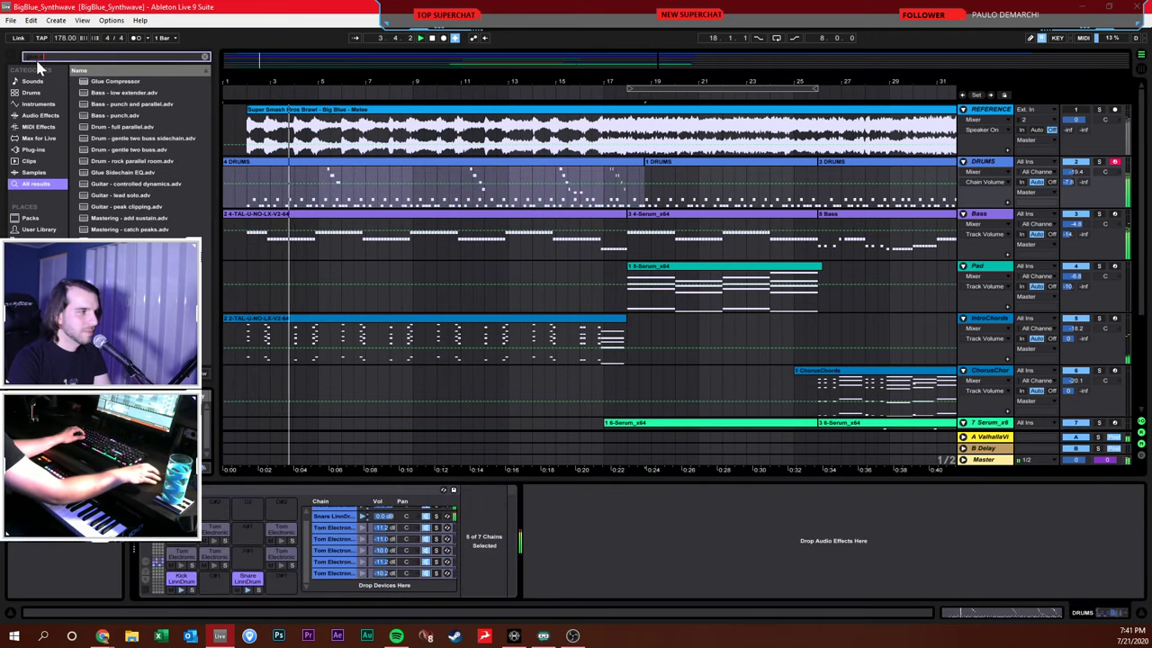
pyautogui.moveTo(116, 81); pyautogui.dragTo(576, 540)
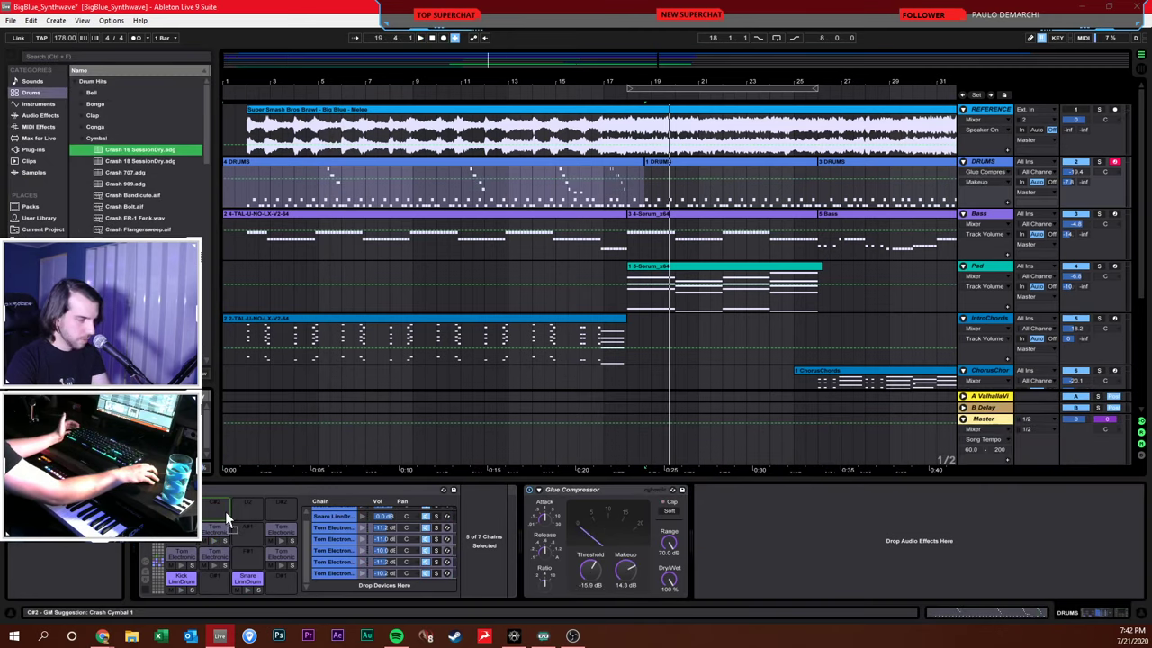
# Load the Crash 16 SessionDry cymbal onto the C#2 pad of the DRUMS drum rack
pyautogui.moveTo(225, 511); pyautogui.dragTo(221, 510)
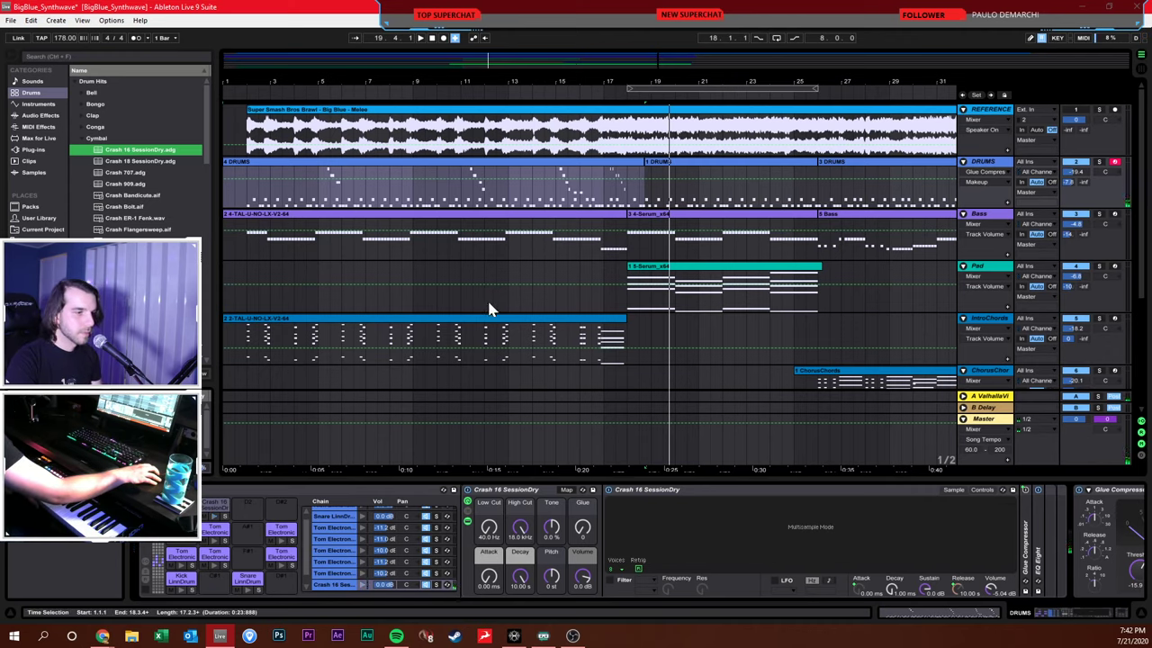
pyautogui.click(641, 182)
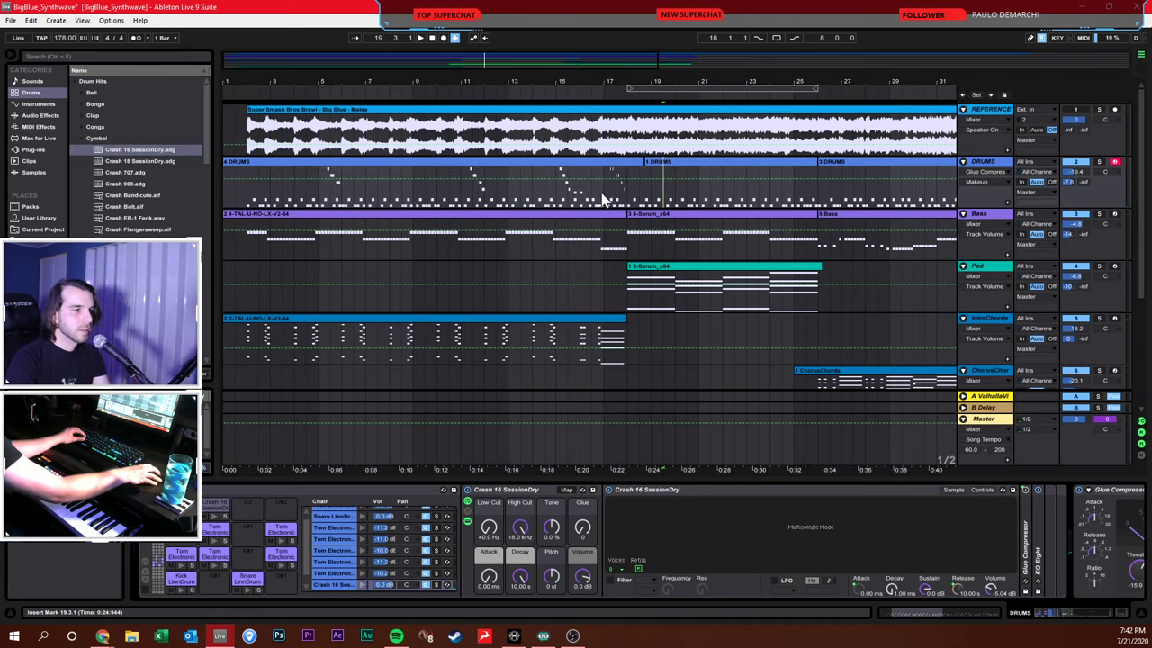
pyautogui.click(602, 199)
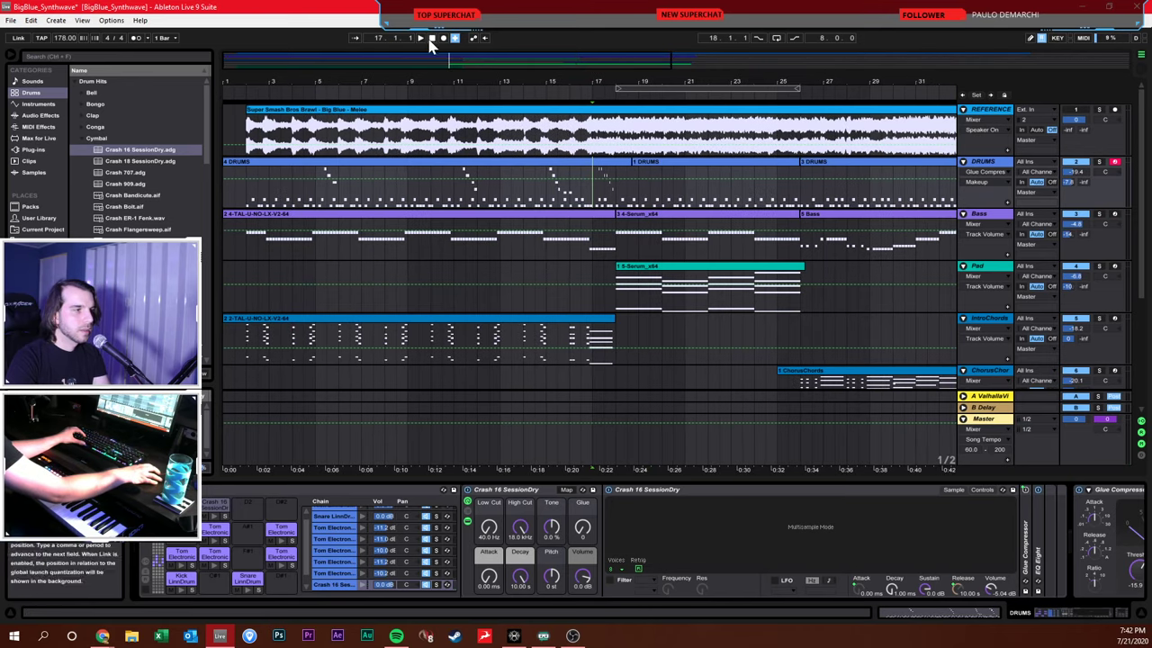
# Add a Crash 16 SessionDry note at the start of bar 2 in the first DRUMS clip
pyautogui.doubleClick(414, 184)
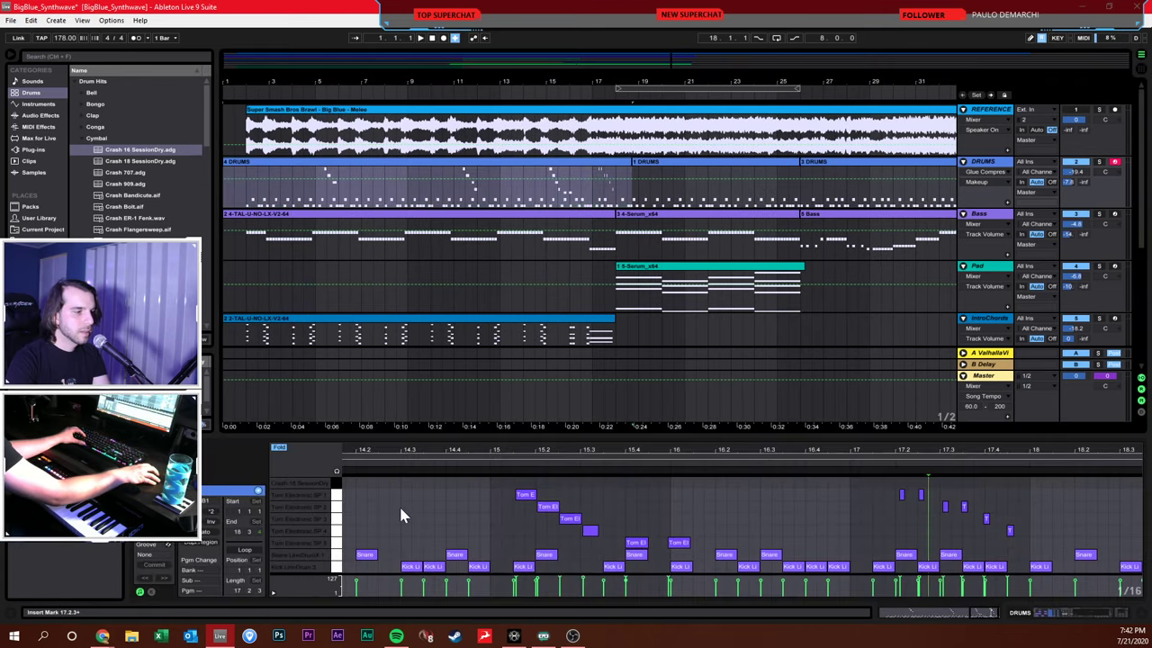
pyautogui.press('space')
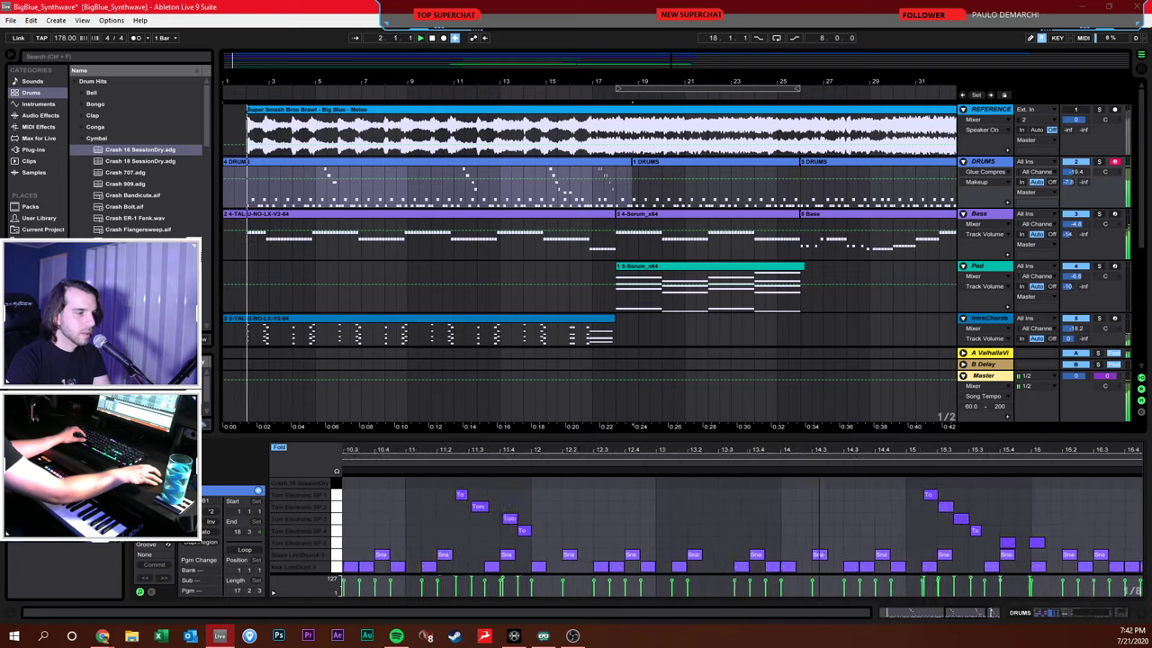
pyautogui.scroll(-3, 844, 469)
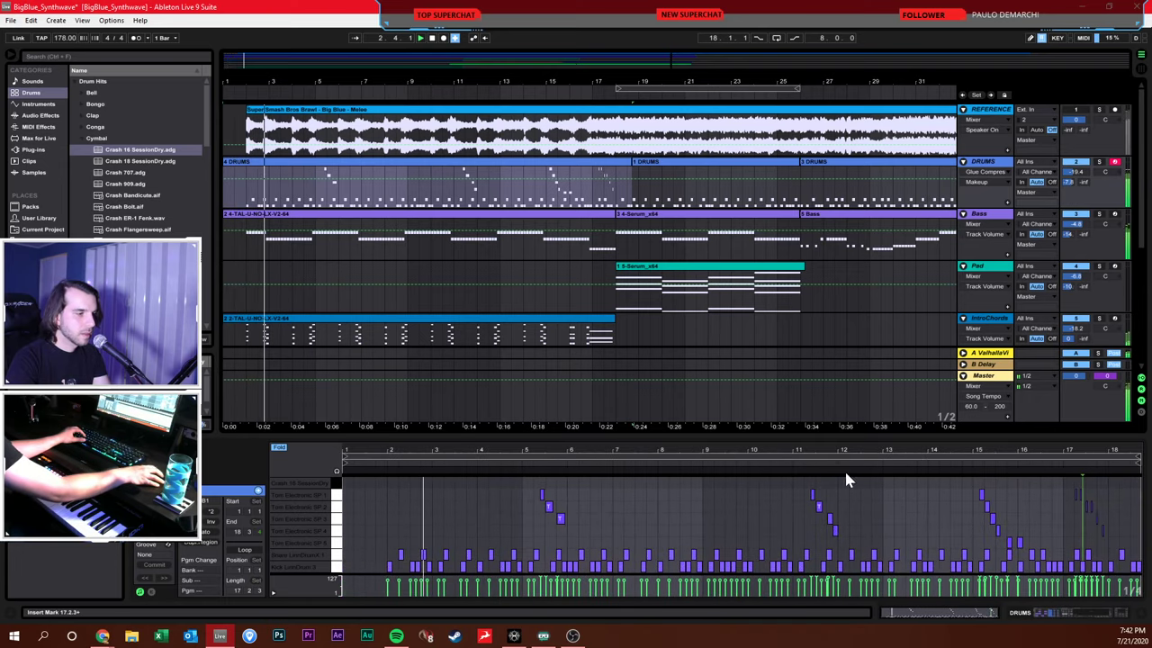
pyautogui.press('space')
pyautogui.doubleClick(391, 482)
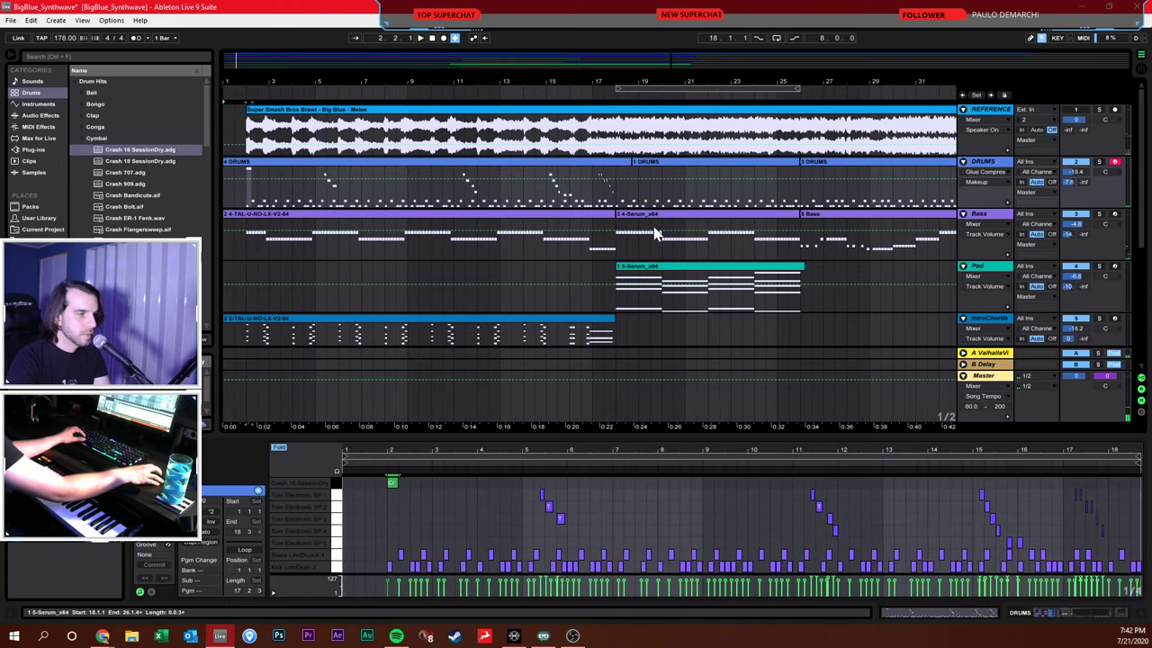
# Consolidate the DRUMS section from bar 18 to bar 26 into one clip and add a Crash 16 SessionDry note at its start
pyautogui.click(644, 171)
pyautogui.press('space')
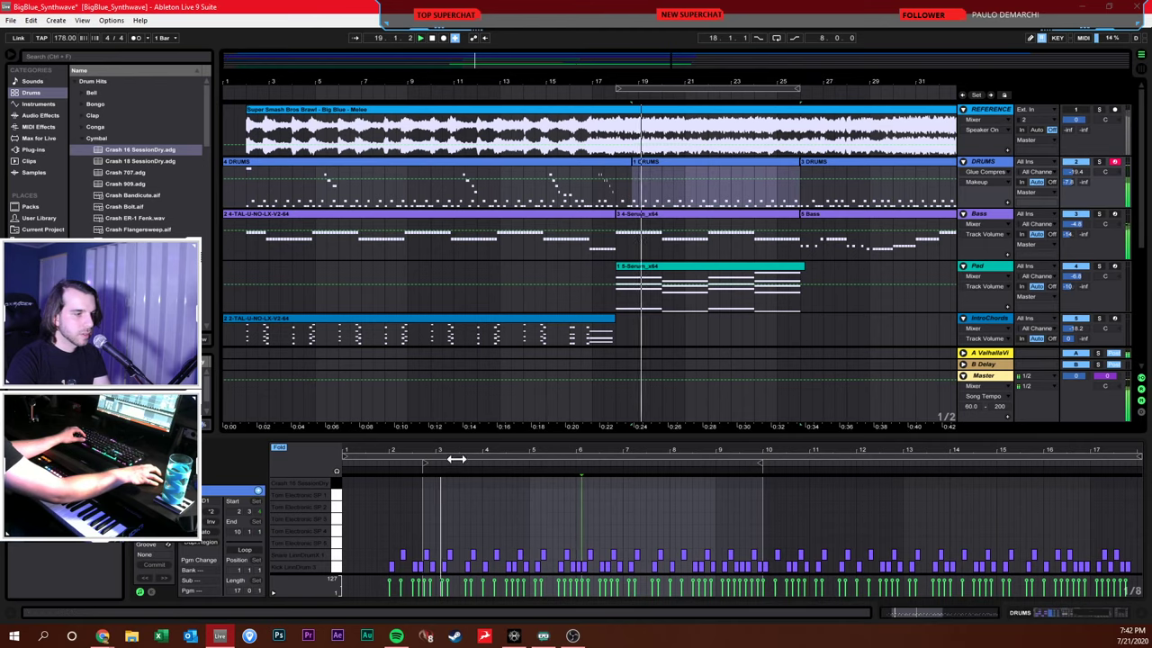
pyautogui.moveTo(432, 454); pyautogui.dragTo(434, 504)
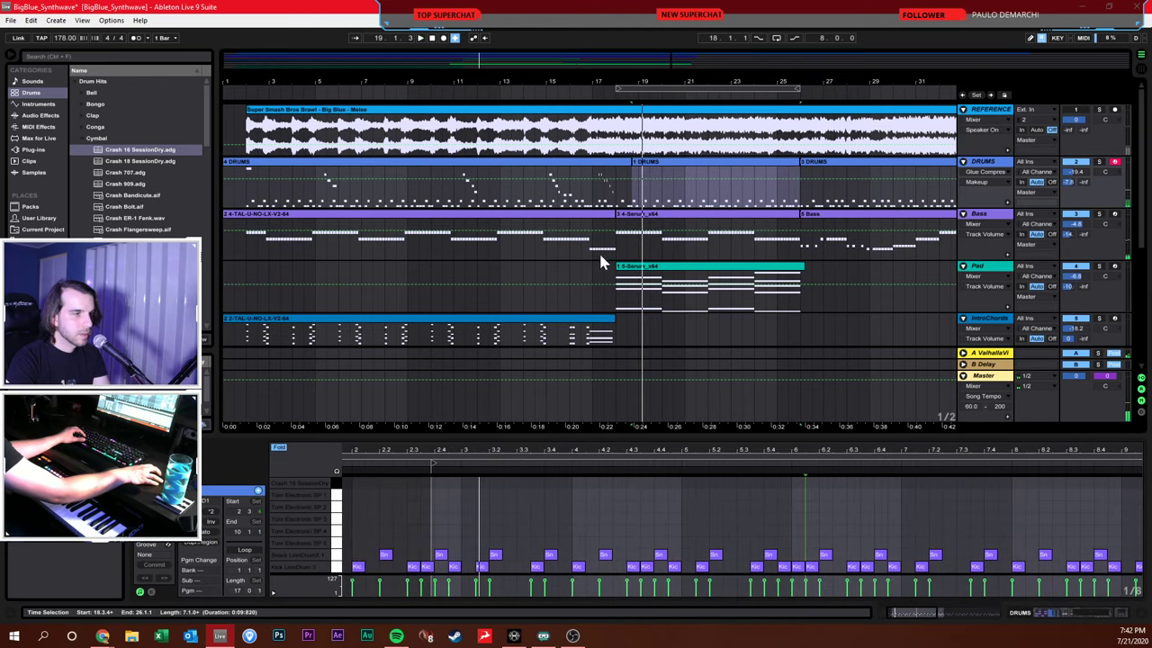
pyautogui.click(616, 207)
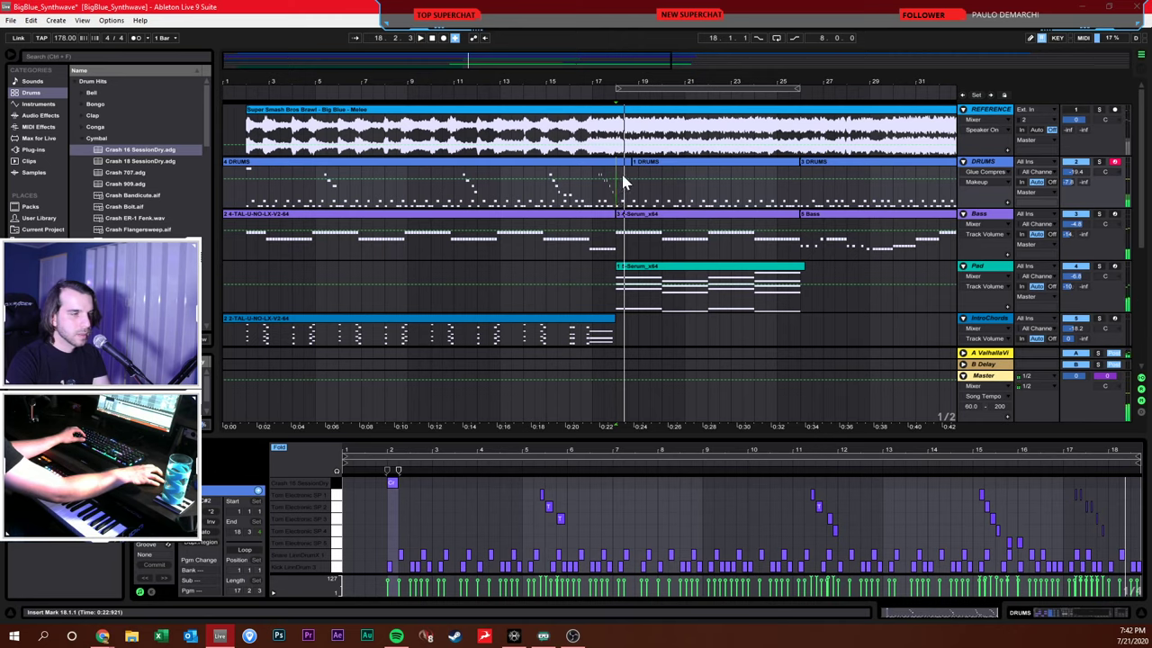
pyautogui.click(594, 169)
pyautogui.moveTo(619, 203); pyautogui.dragTo(800, 194)
pyautogui.click(351, 531)
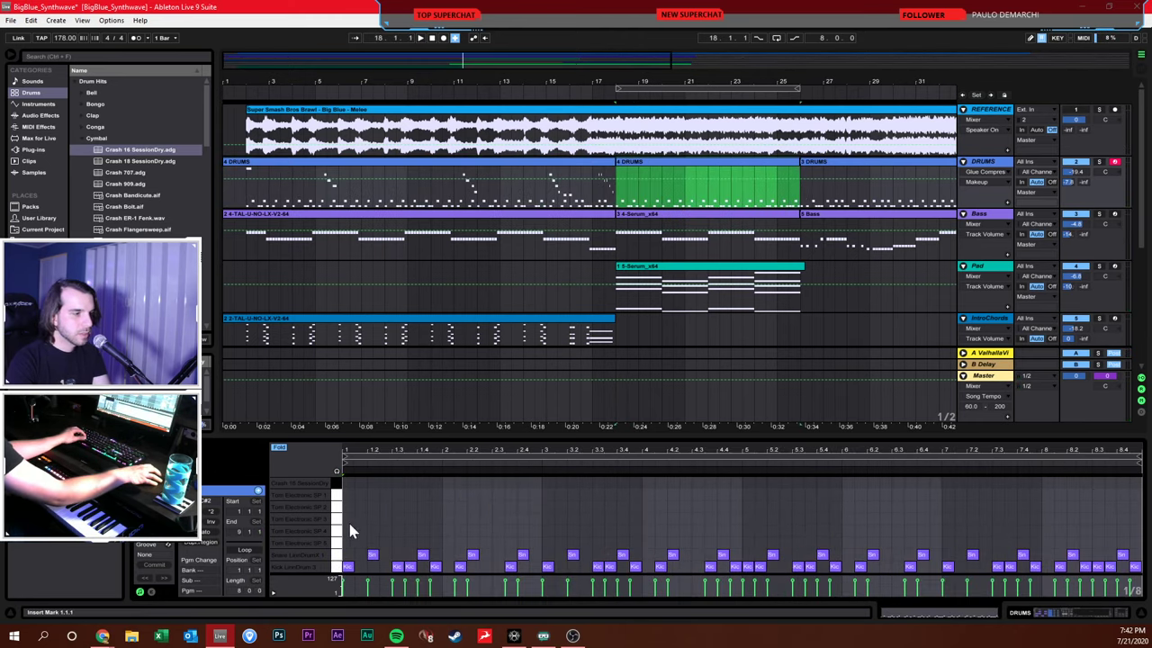
pyautogui.doubleClick(351, 480)
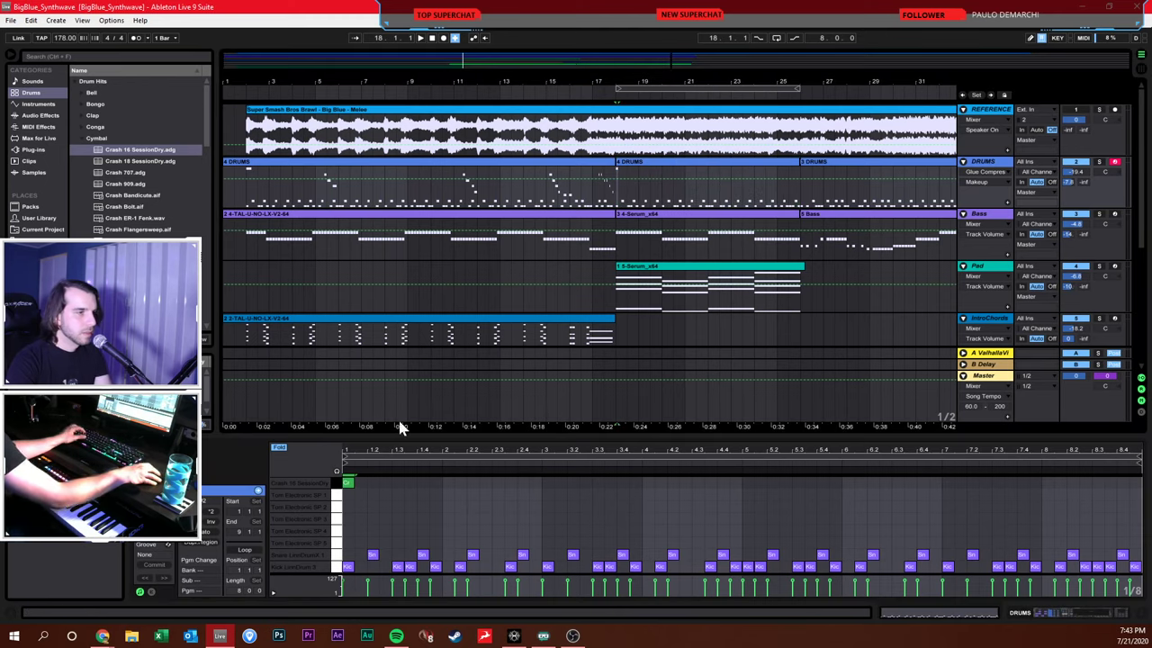
# Save the set and play the arrangement from the start to hear the crash at bar 2
pyautogui.click(431, 39)
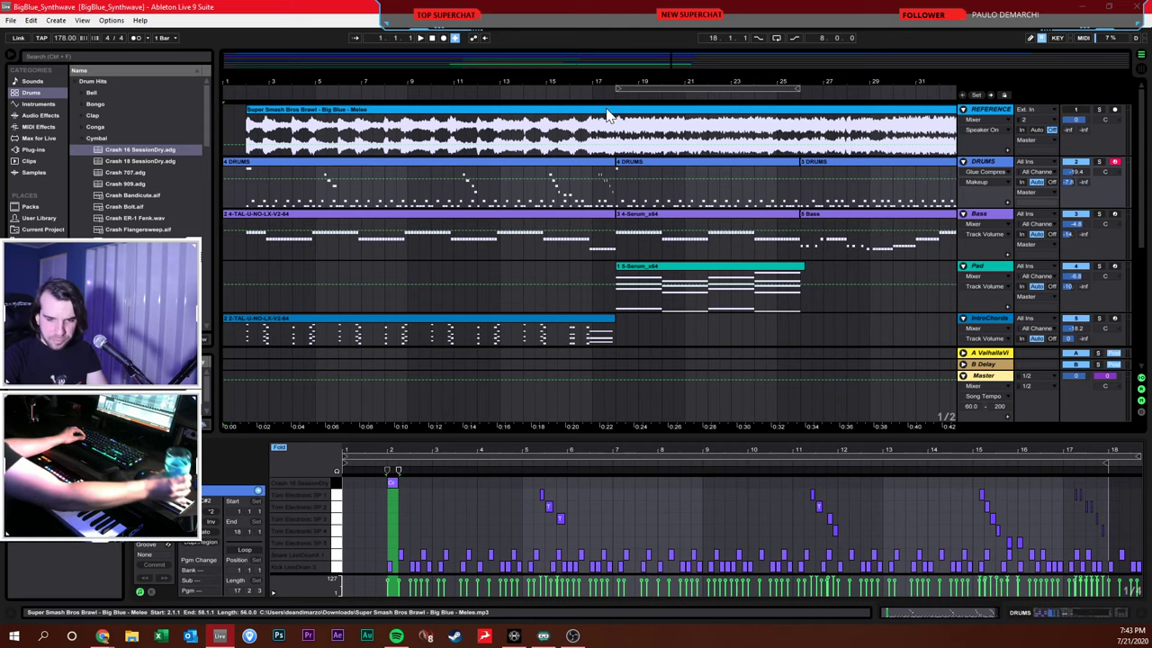
pyautogui.click(452, 511)
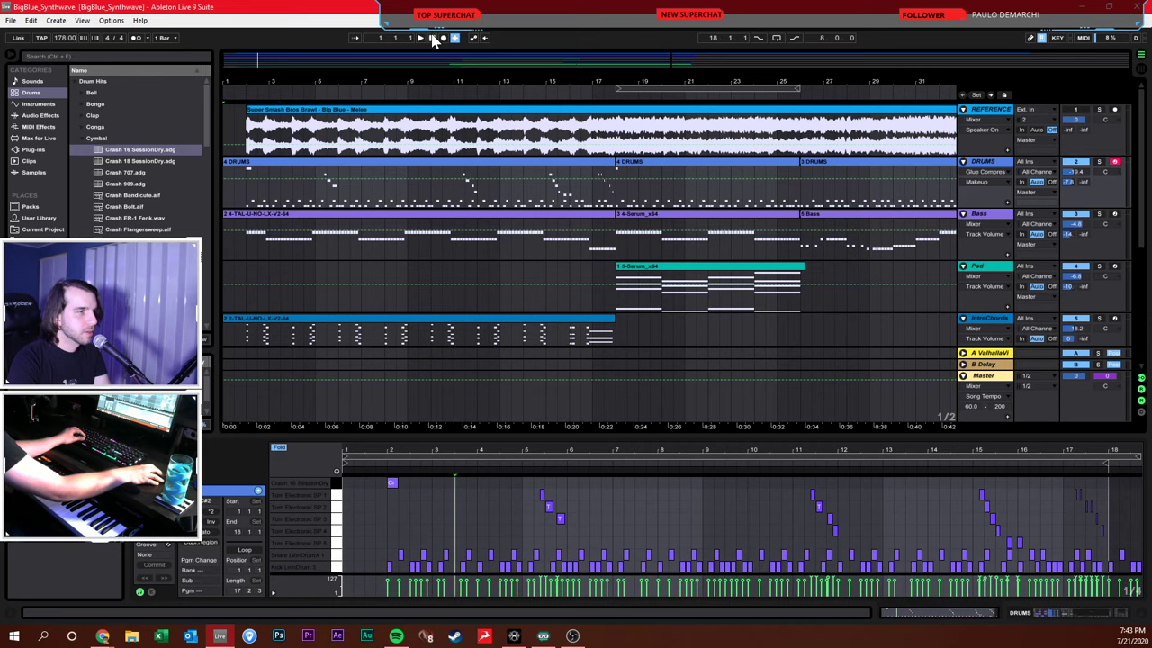
pyautogui.press('space')
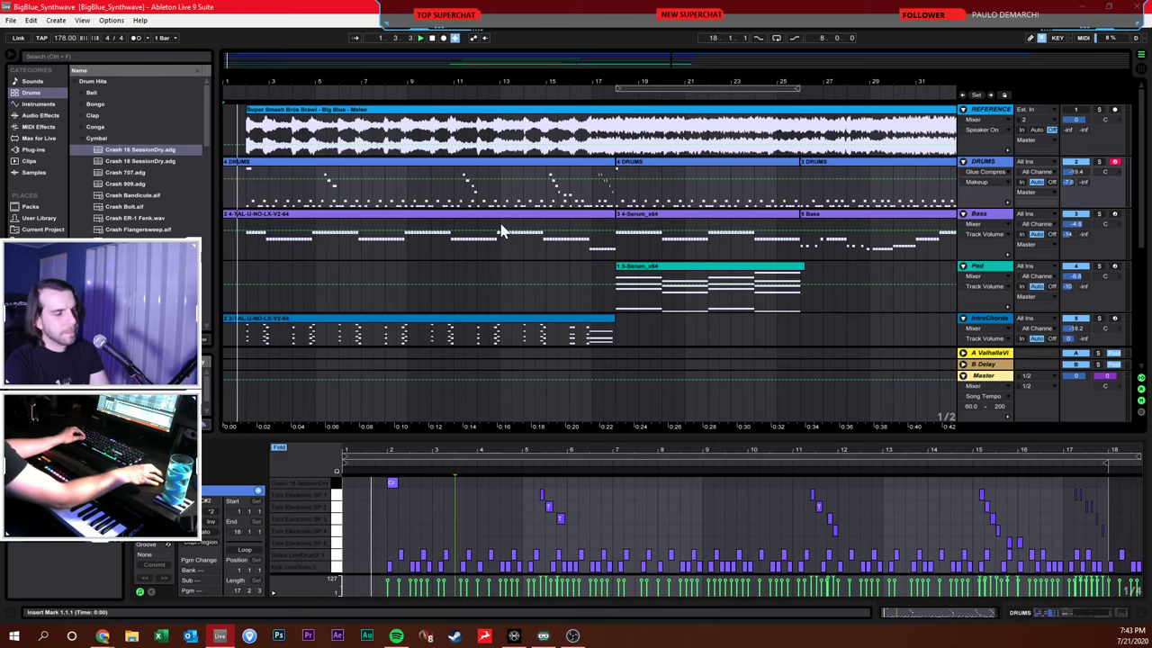
# Set the volume of the Crash 16 SessionDry sampler to 0.0 dB and replay the song from the start
pyautogui.doubleClick(994, 174)
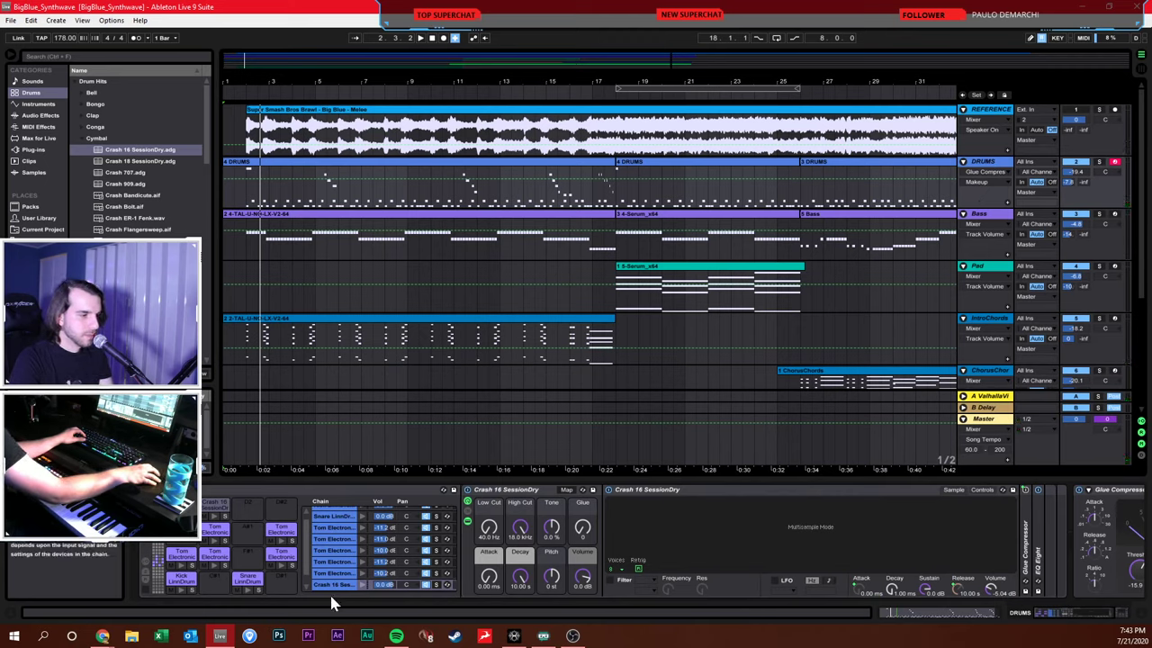
pyautogui.click(993, 590)
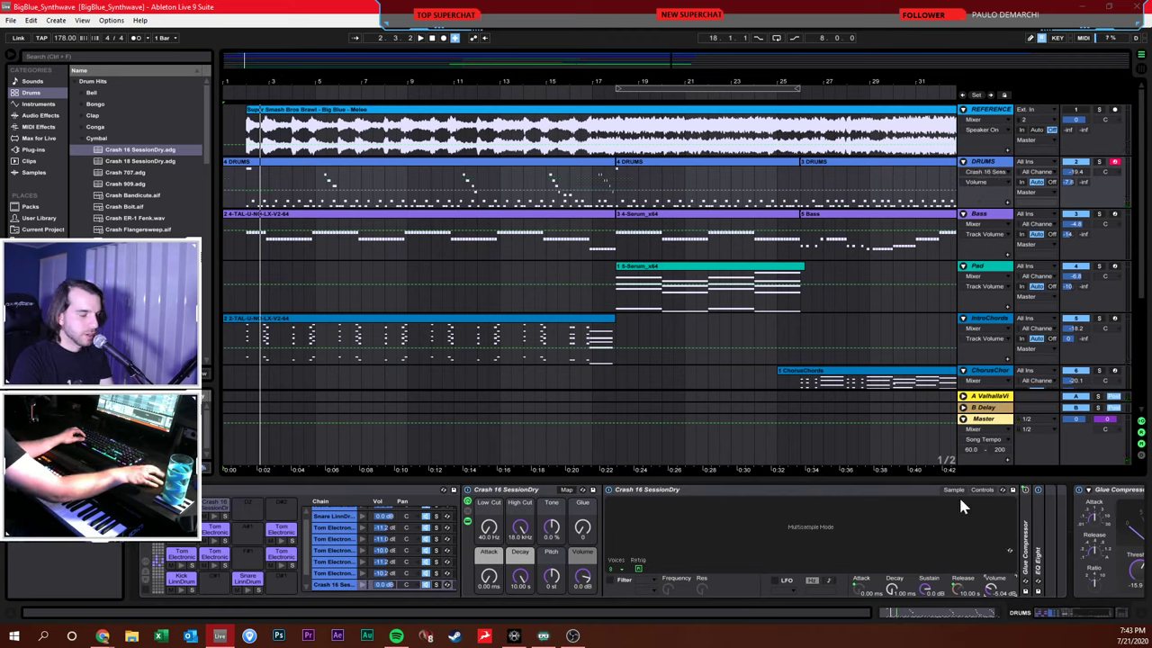
pyautogui.press('space')
pyautogui.press('space')
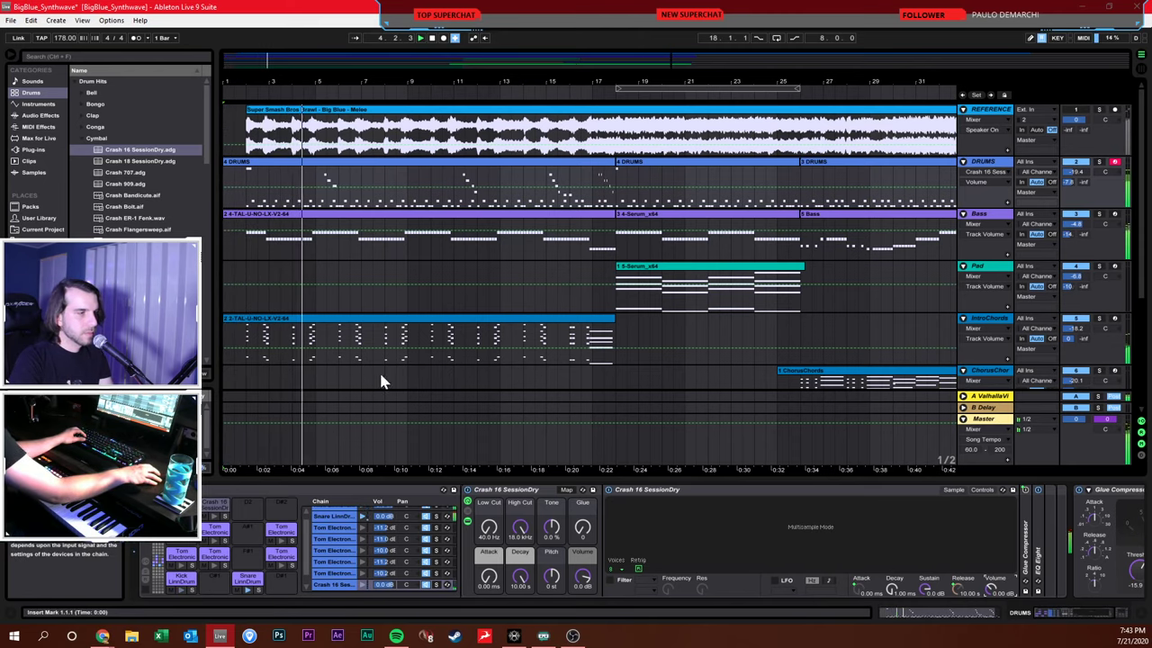
# Lower the DRUMS track's ValhallaVintageVerb send to about -18 dB and its track volume to -20.8 dB
pyautogui.click(1067, 182)
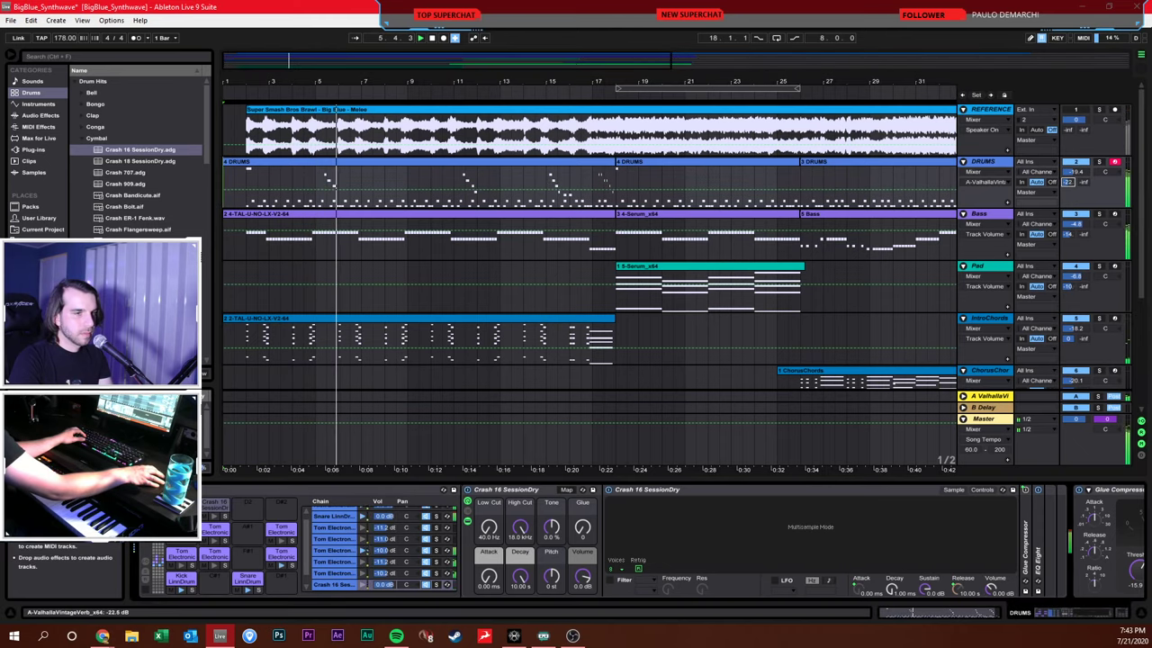
pyautogui.click(1076, 170)
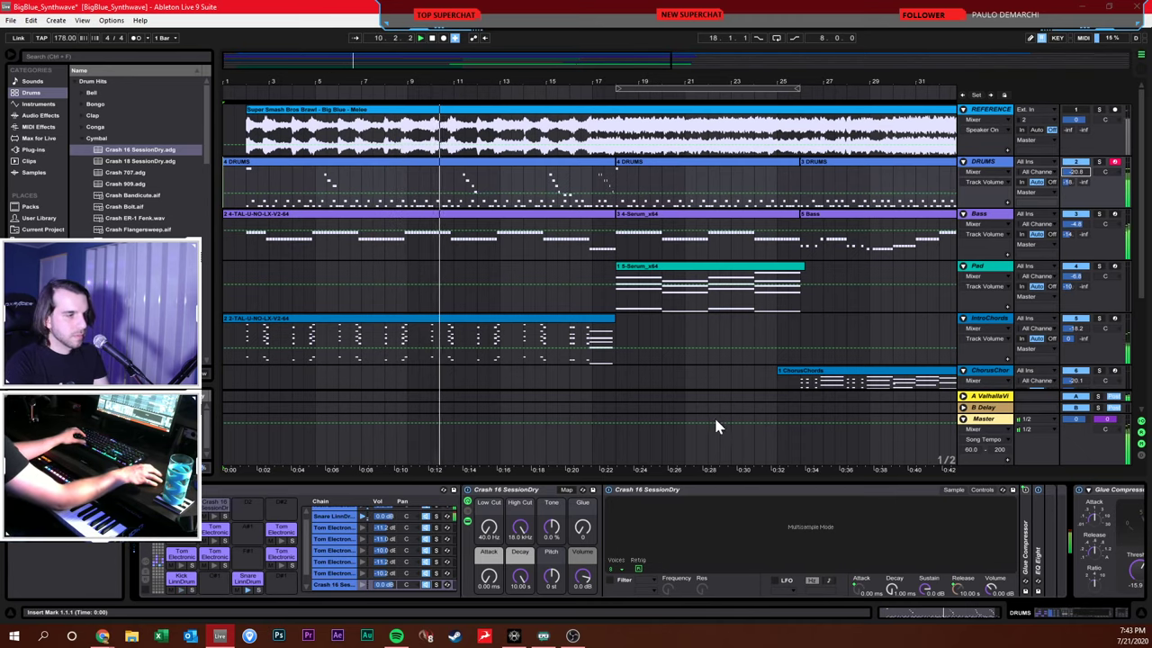
pyautogui.press('space')
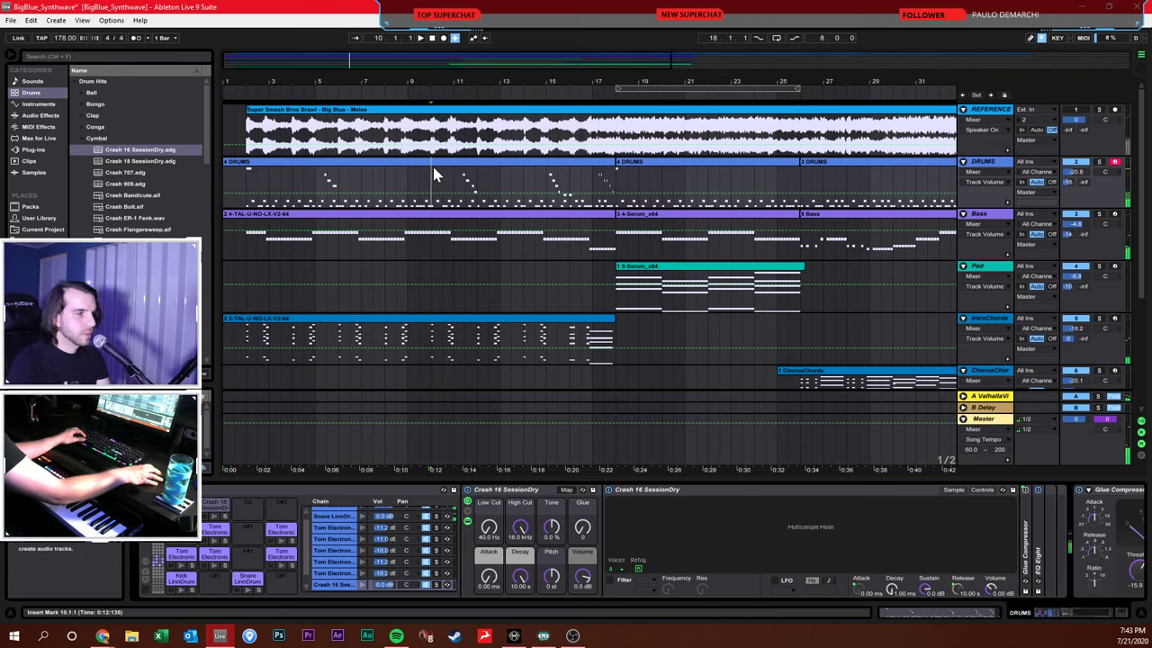
# Play the arrangement from bar 10 to check the drum balance
pyautogui.click(435, 168)
pyautogui.click(431, 178)
pyautogui.press('space')
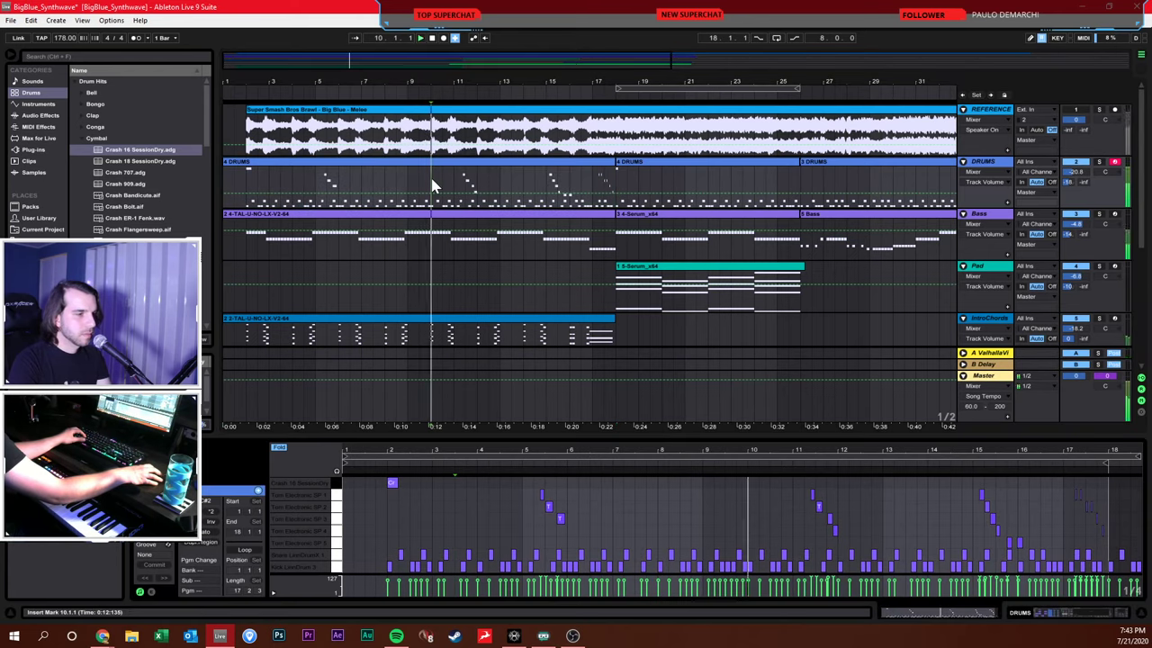
# Add a Crash 16 SessionDry note at bar 10 of the DRUMS clip and play the arrangement on through bar 18
pyautogui.doubleClick(752, 484)
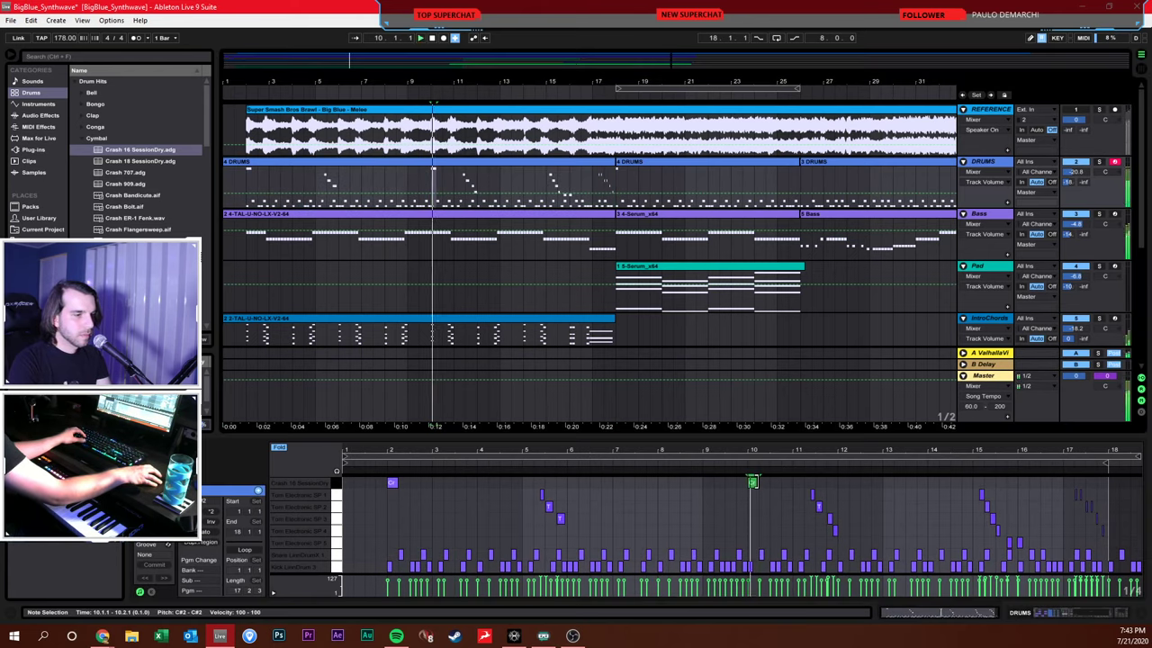
pyautogui.click(554, 184)
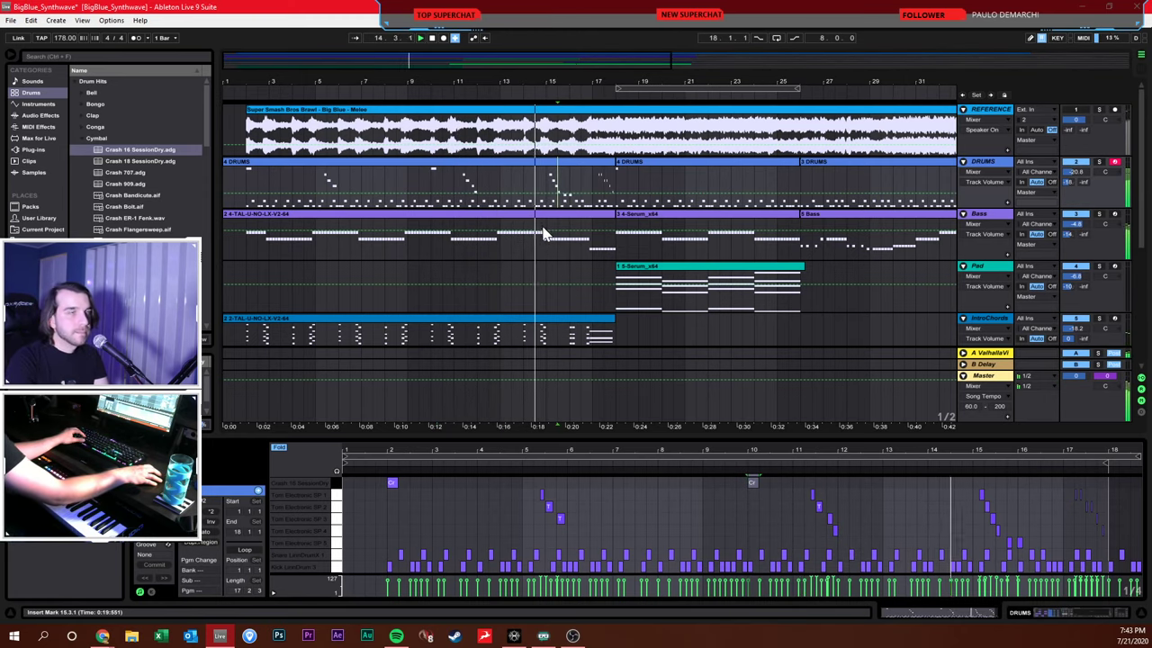
pyautogui.click(576, 177)
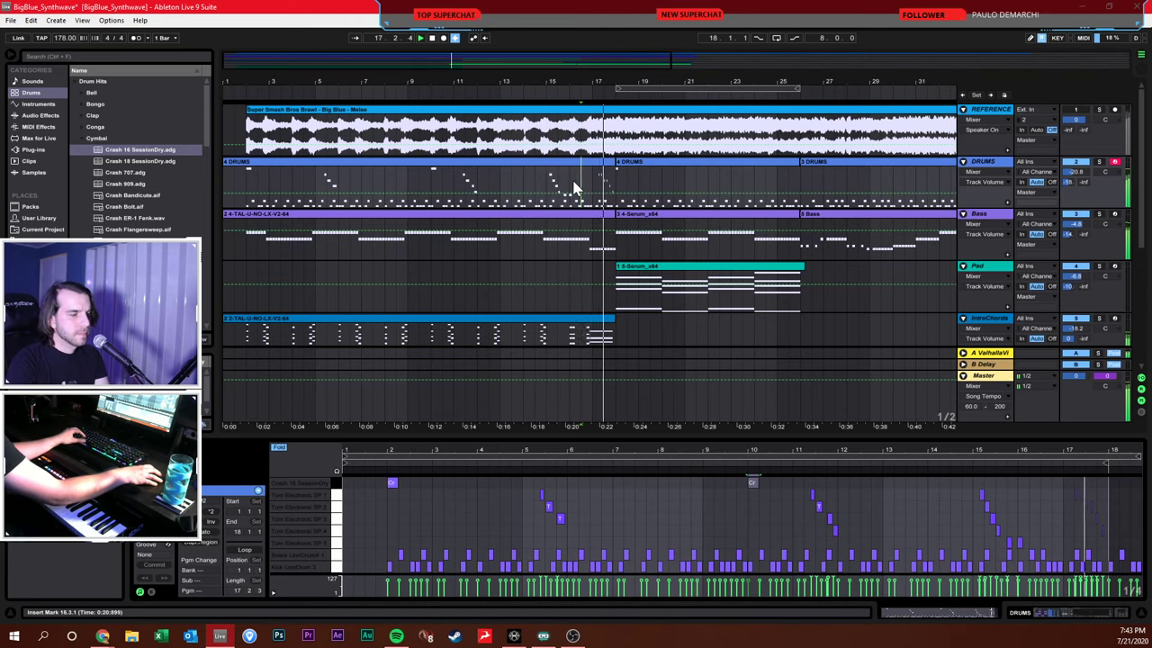
pyautogui.click(617, 182)
pyautogui.moveTo(714, 82); pyautogui.dragTo(627, 81)
# Set the 7-Serum track's volume to -22.1 dB while the arrangement plays
pyautogui.scroll(-5, 1069, 259)
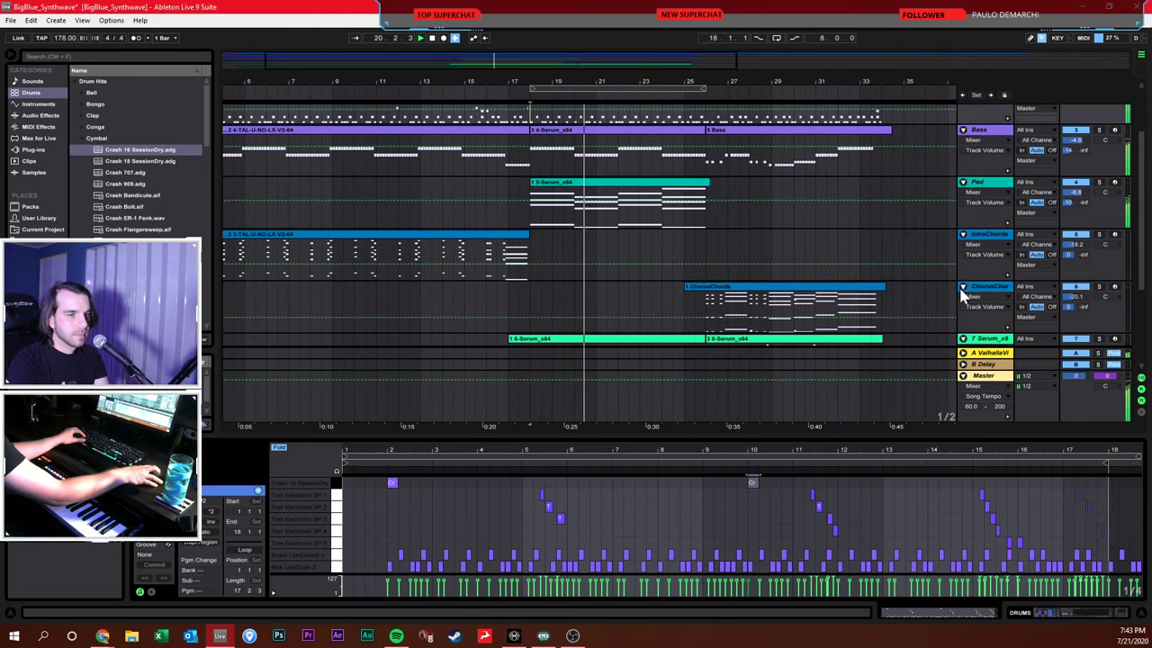
pyautogui.scroll(-3, 1071, 258)
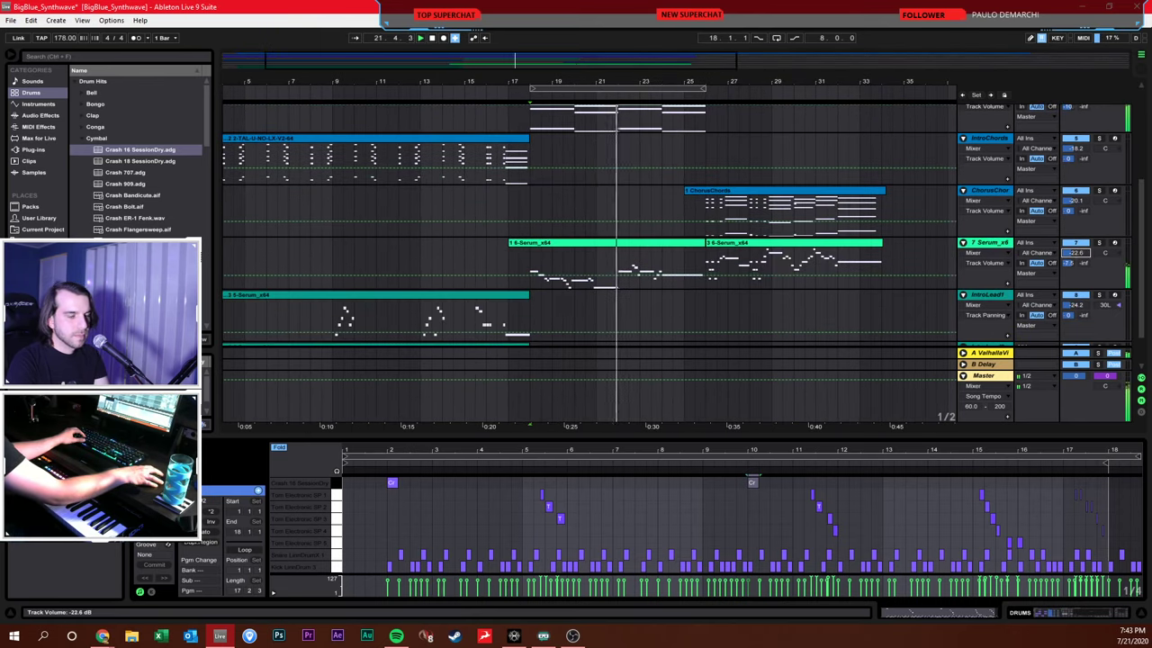
pyautogui.click(918, 251)
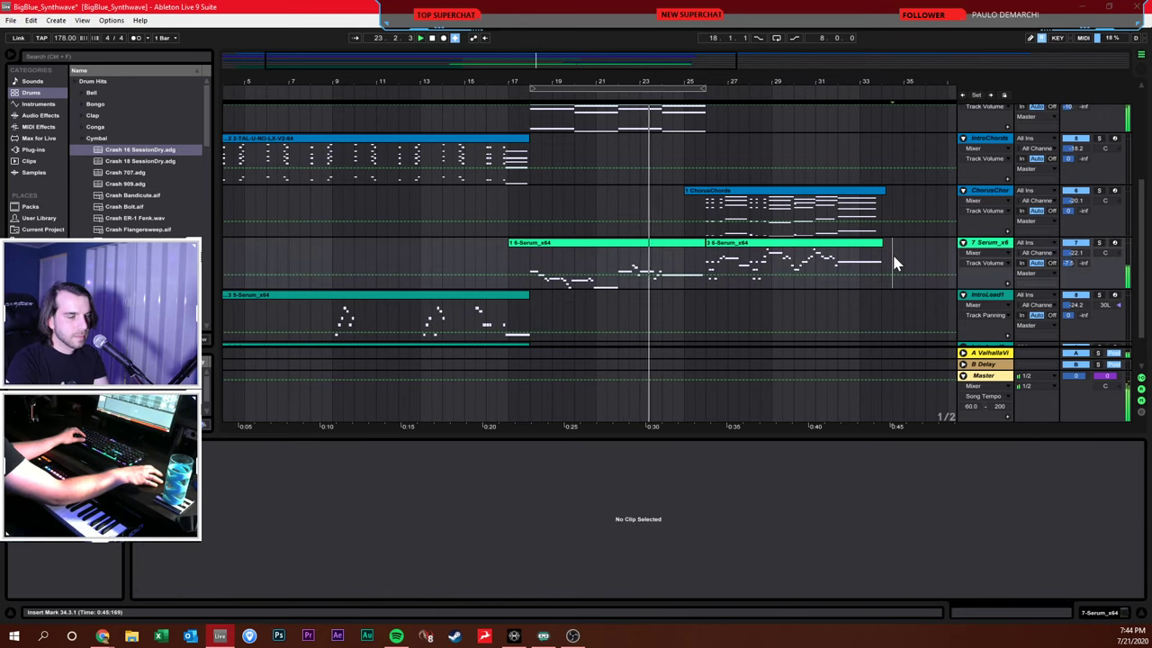
pyautogui.click(891, 262)
pyautogui.scroll(4, 925, 225)
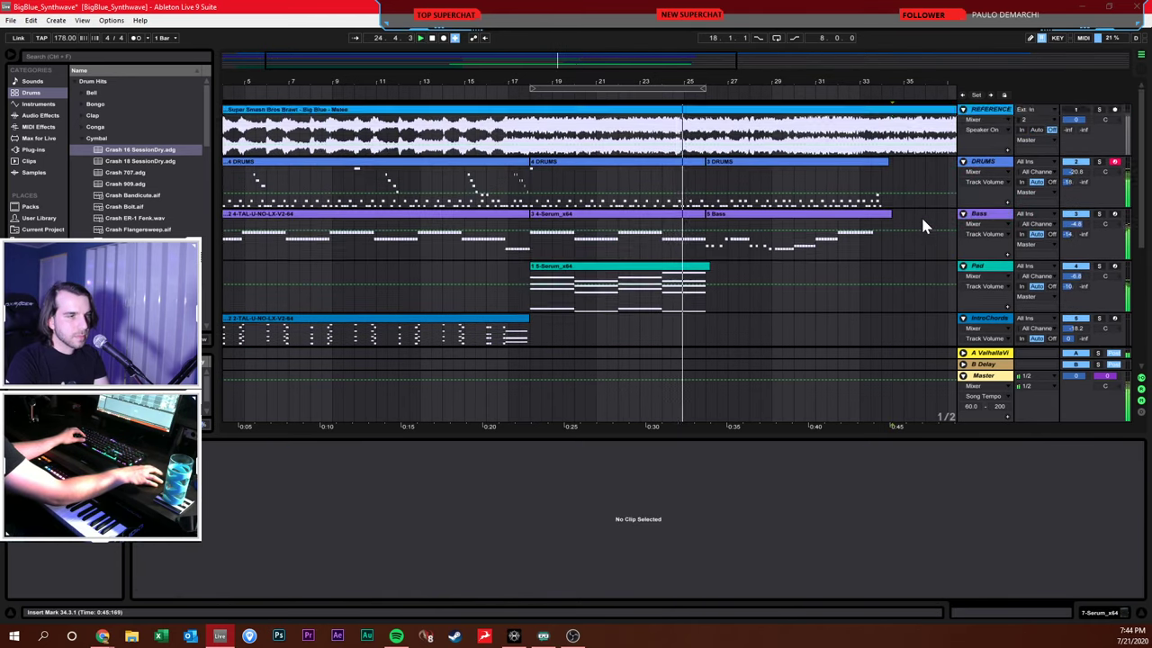
# Solo the 7-Serum track, set playback to start at bar 18 and open the track's Serum instrument
pyautogui.scroll(-5, 913, 252)
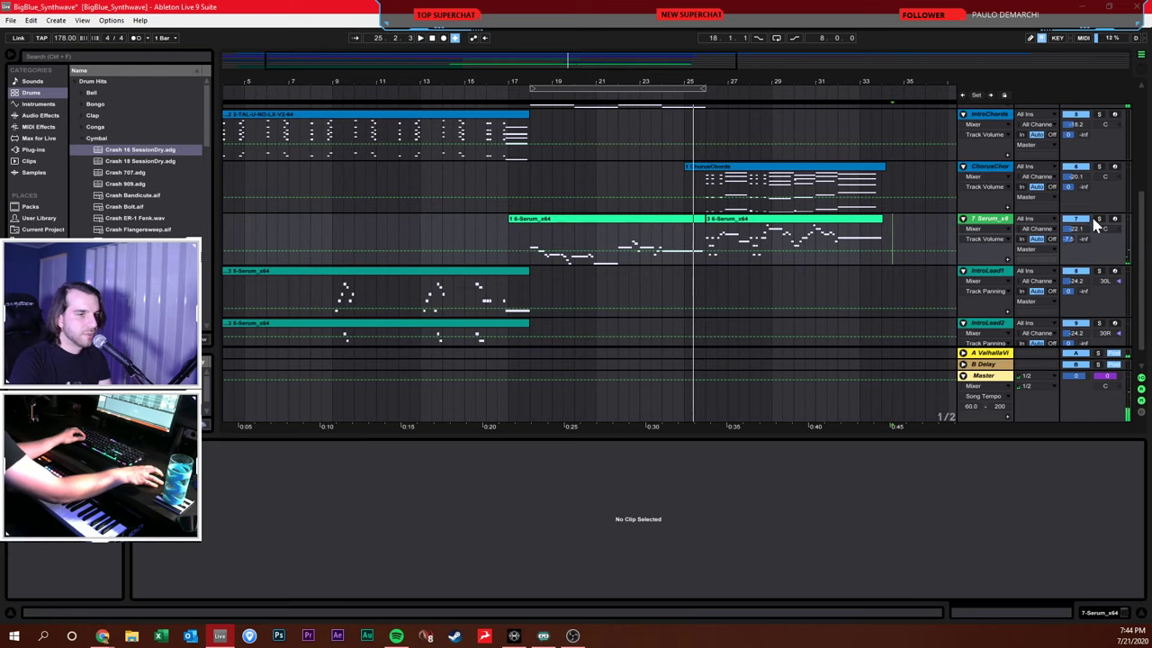
pyautogui.click(1098, 219)
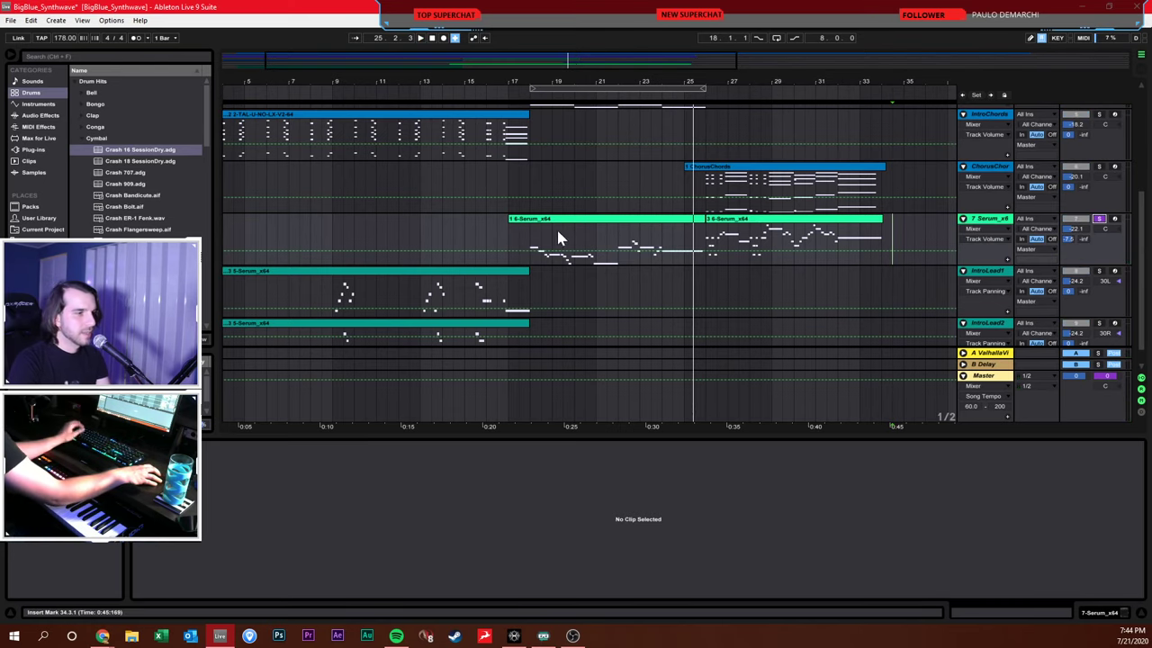
pyautogui.click(529, 239)
pyautogui.press('space')
pyautogui.click(717, 387)
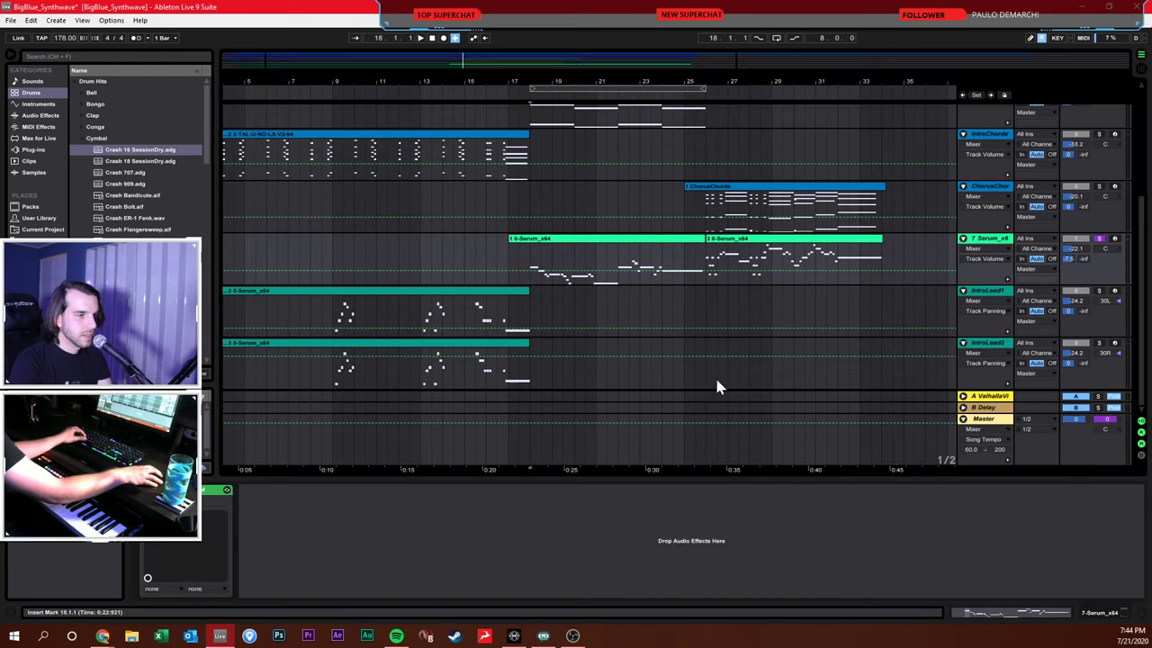
pyautogui.hotkey('ctrl', 'alt', 'p')
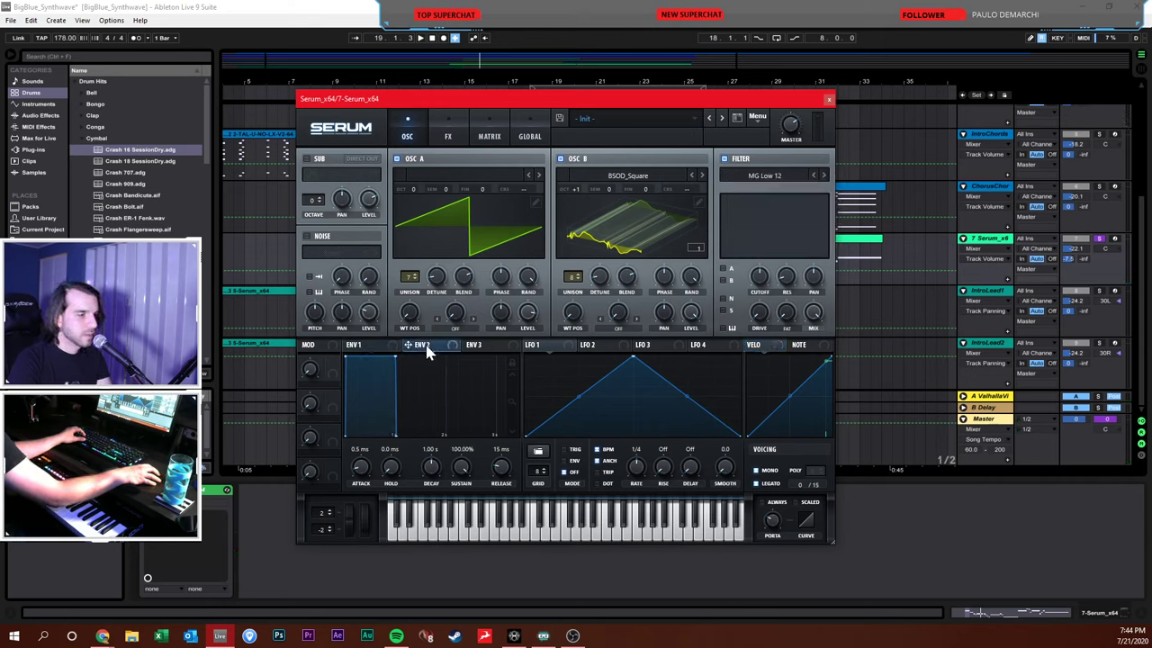
# Assign Env 2 to oscillator A's detune and set the envelope's sustain to 0% and decay to 446 ms
pyautogui.moveTo(438, 279); pyautogui.dragTo(428, 311)
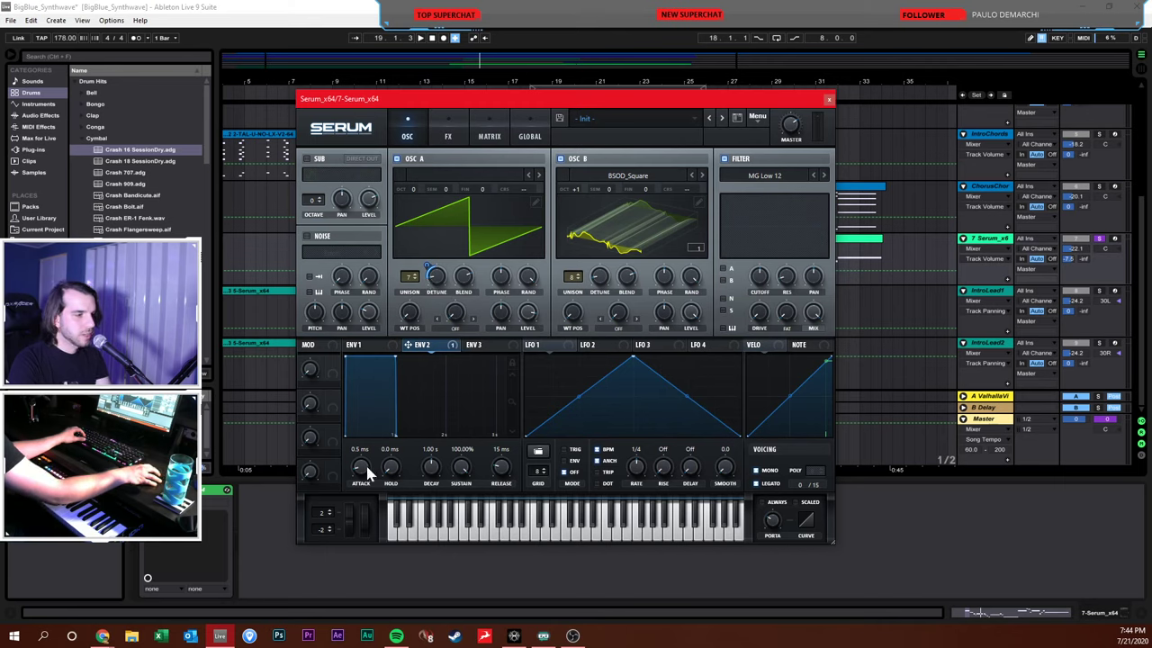
pyautogui.moveTo(462, 474); pyautogui.dragTo(448, 526)
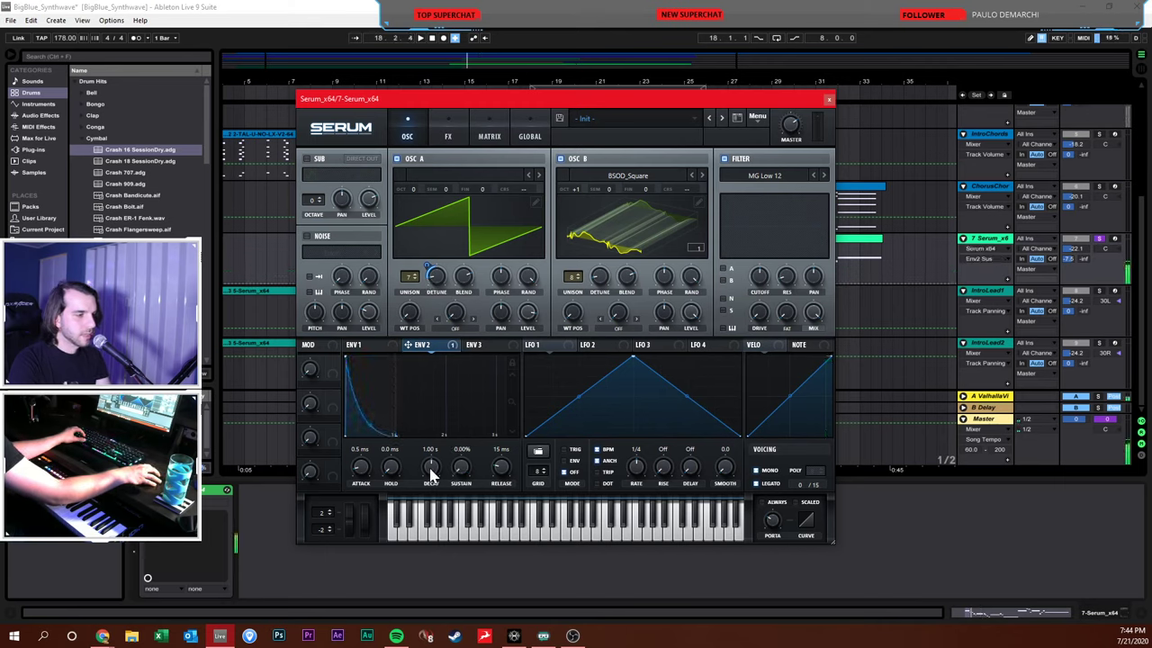
pyautogui.moveTo(430, 473)
pyautogui.mouseDown()
pyautogui.moveTo(430, 486)
pyautogui.moveTo(440, 463)
pyautogui.mouseUp()
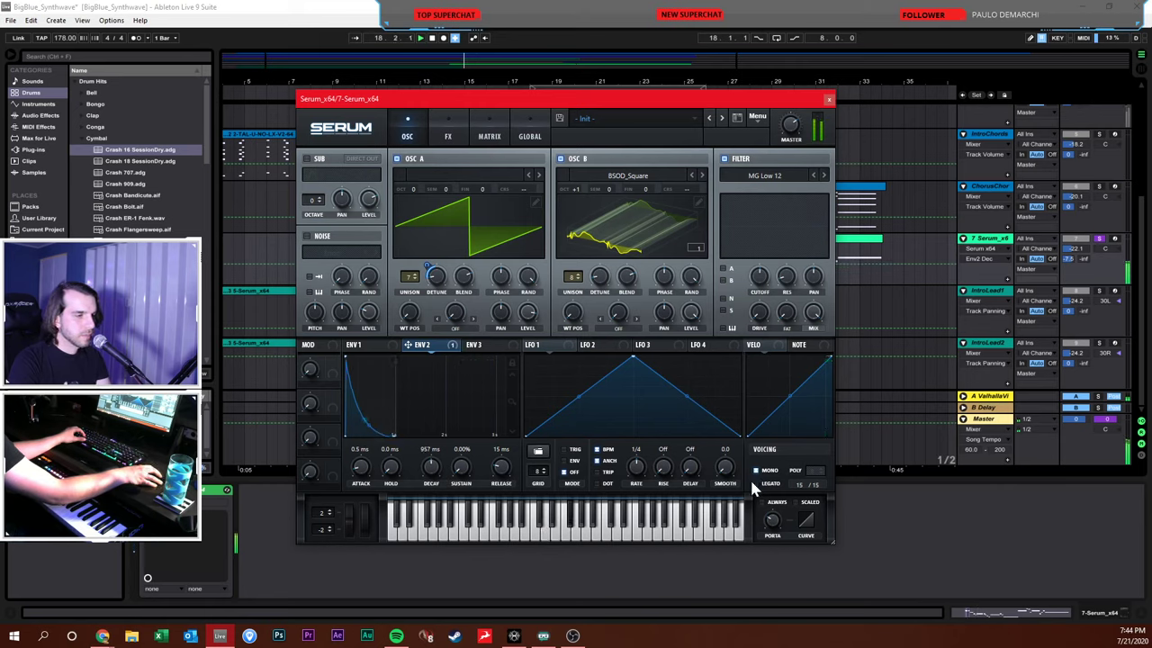
pyautogui.moveTo(437, 482); pyautogui.dragTo(429, 484)
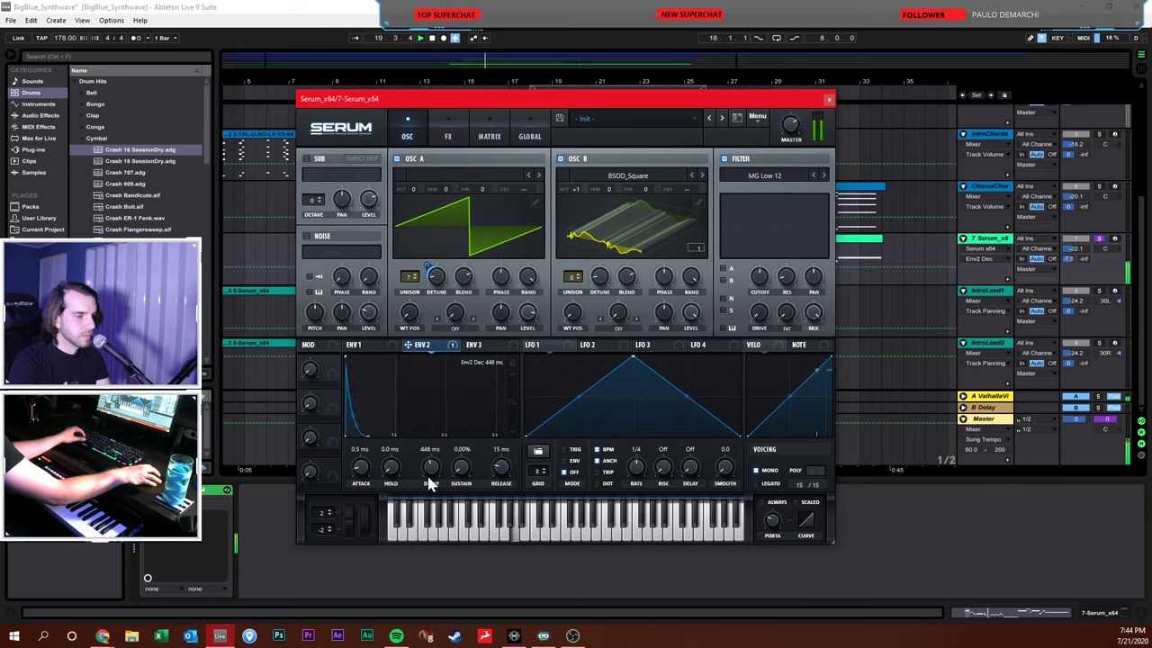
# Remove the Env 2 modulator from oscillator A's detune
pyautogui.moveTo(428, 263)
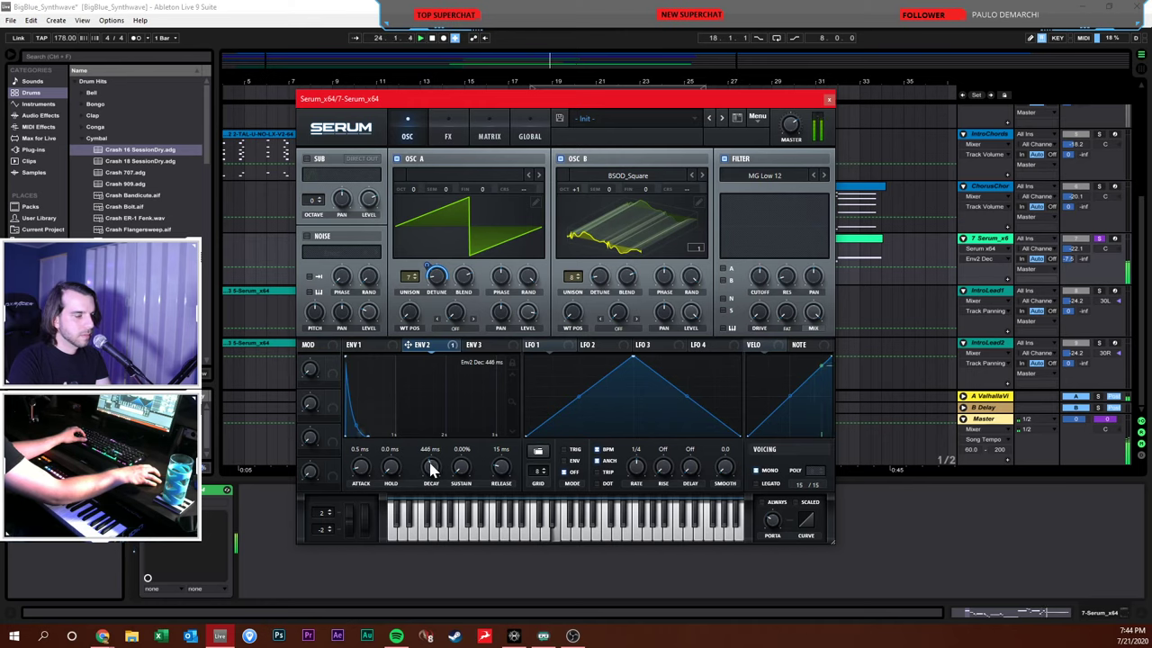
pyautogui.rightClick(430, 280)
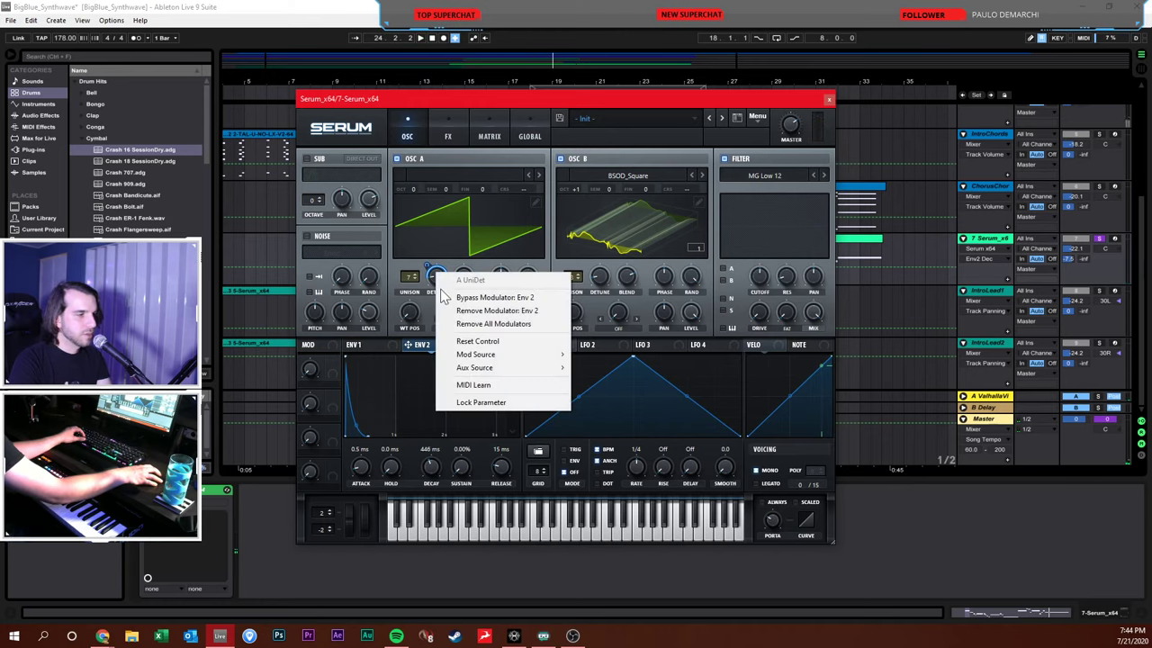
pyautogui.click(460, 311)
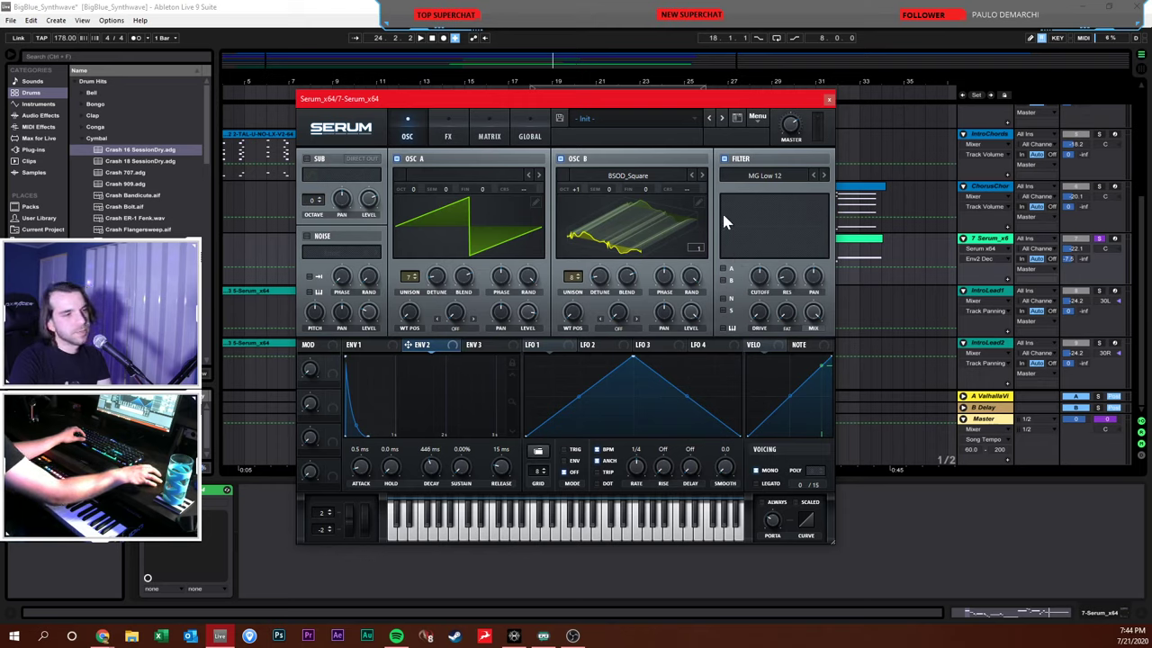
# Route oscillators A and B through the MG Low 12 filter with a cutoff of about 561 Hz and 67% resonance
pyautogui.click(724, 269)
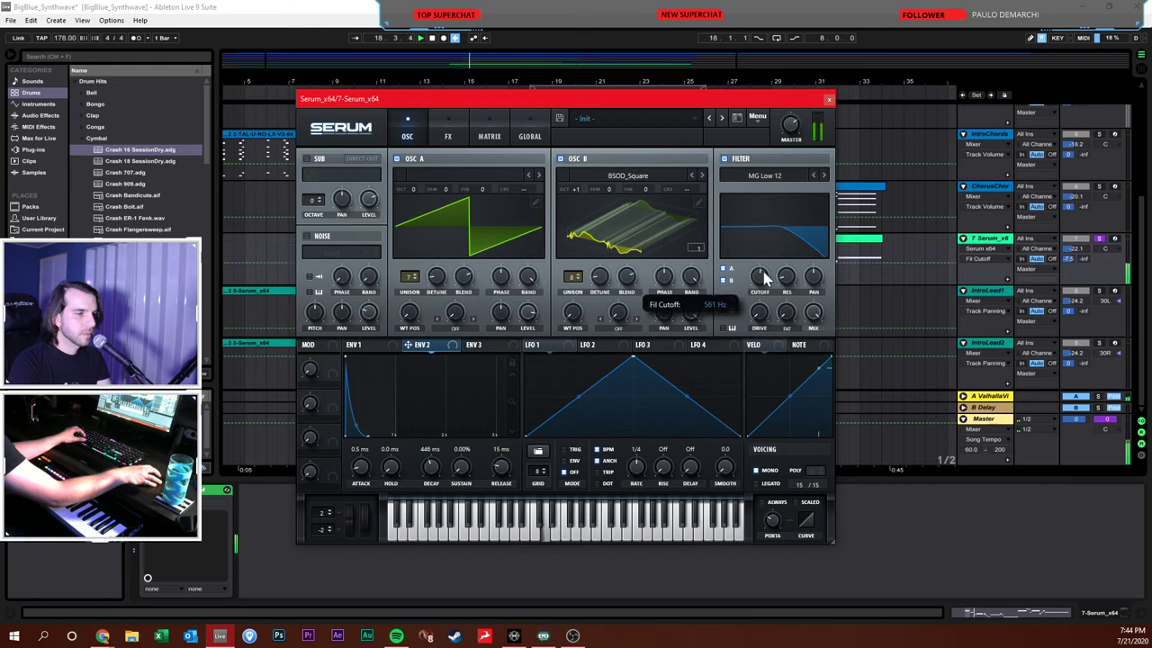
pyautogui.moveTo(785, 278); pyautogui.dragTo(789, 195)
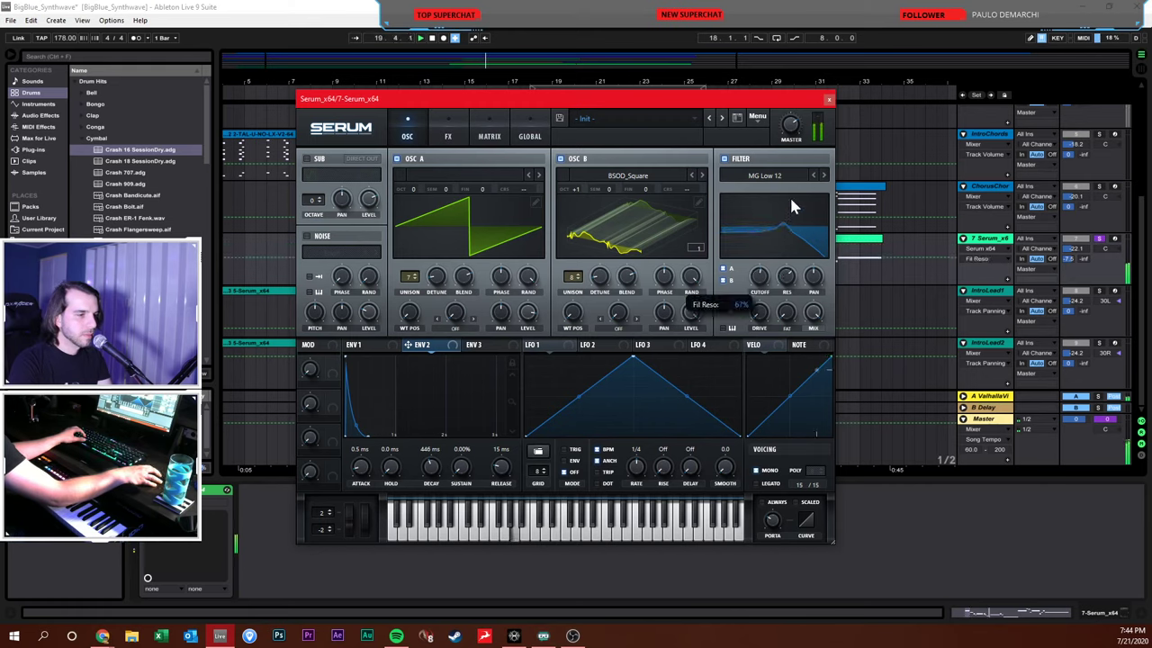
pyautogui.click(814, 311)
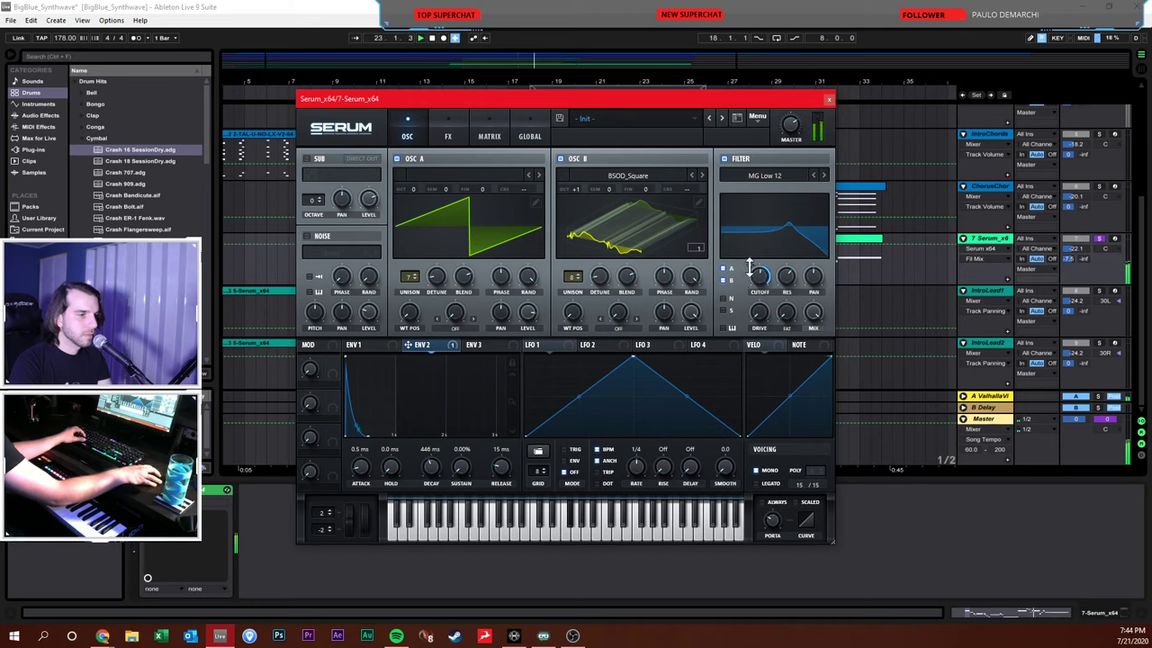
# Modulate the filter cutoff with Env 2, adjust the modulation amount, and lower the filter's resonance and mix
pyautogui.moveTo(749, 270)
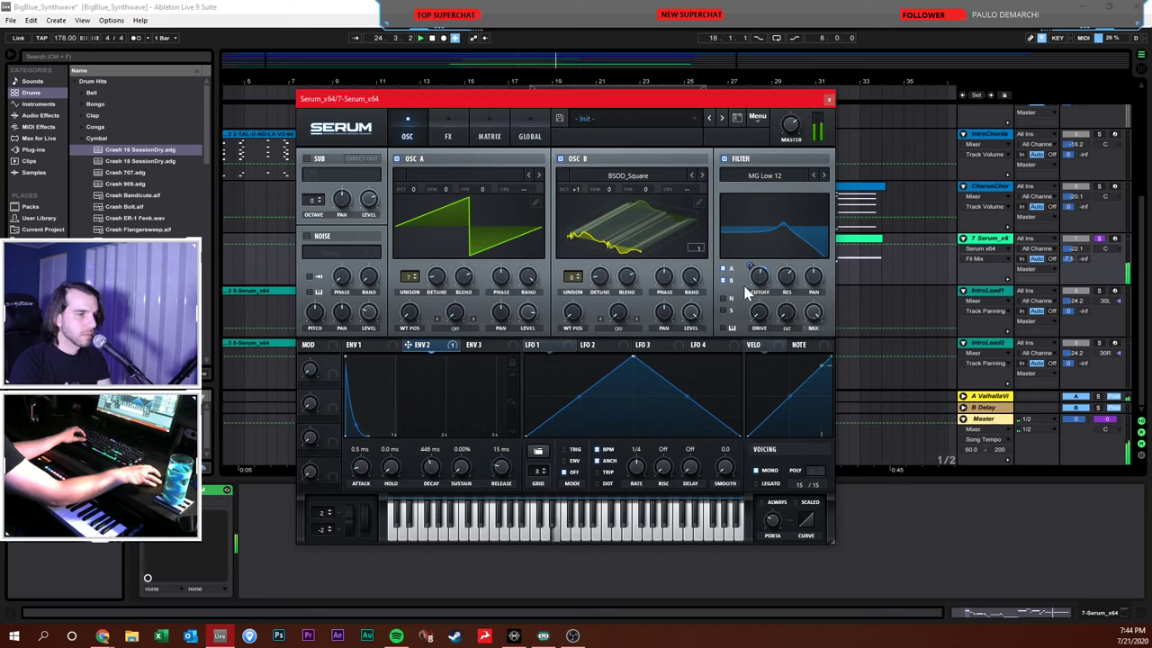
pyautogui.moveTo(745, 270); pyautogui.dragTo(749, 258)
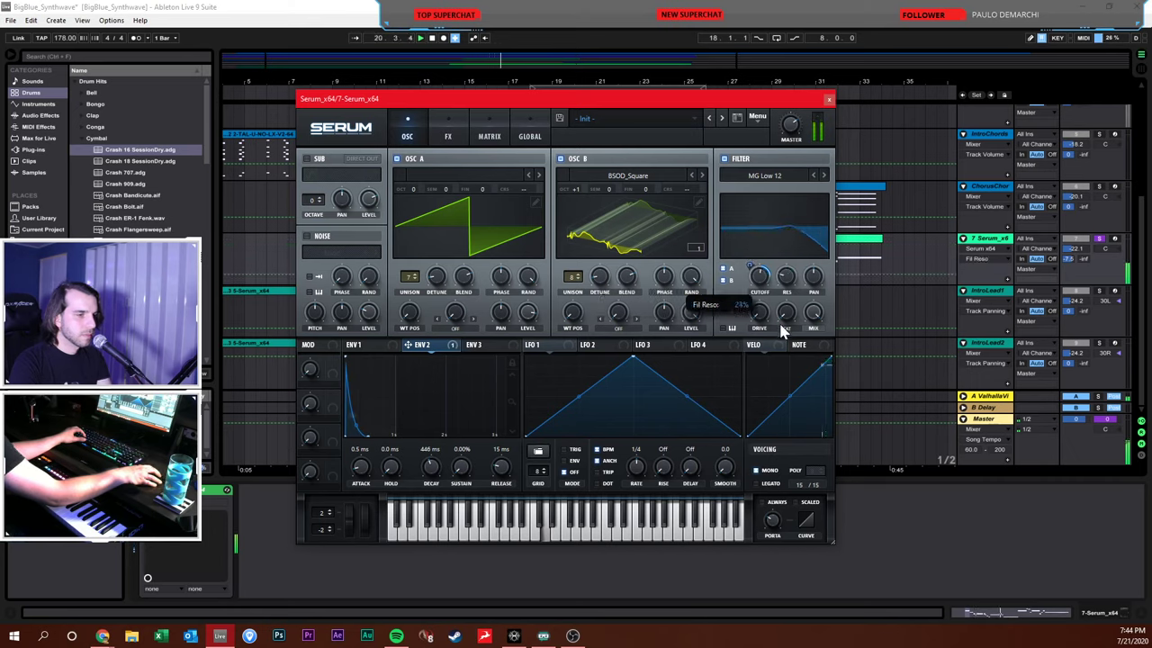
pyautogui.moveTo(809, 326); pyautogui.dragTo(730, 348)
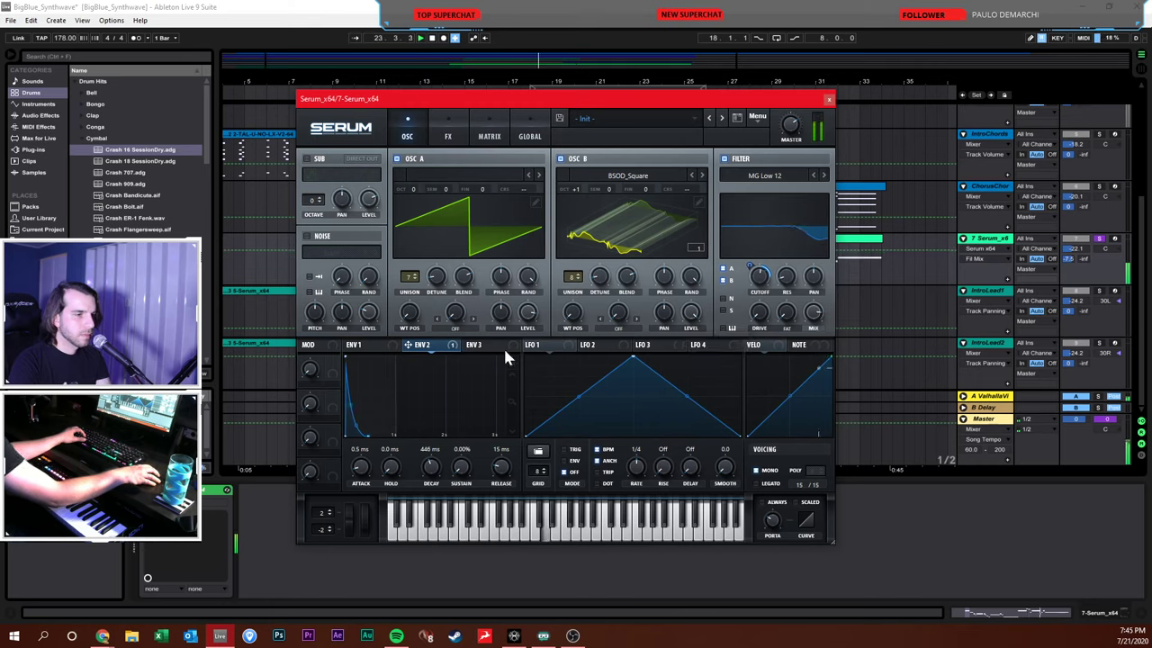
# Route the noise oscillator through the filter, enable it and load the XF_KikAtk_01 sample from Attacks_Kick
pyautogui.click(724, 299)
pyautogui.click(330, 253)
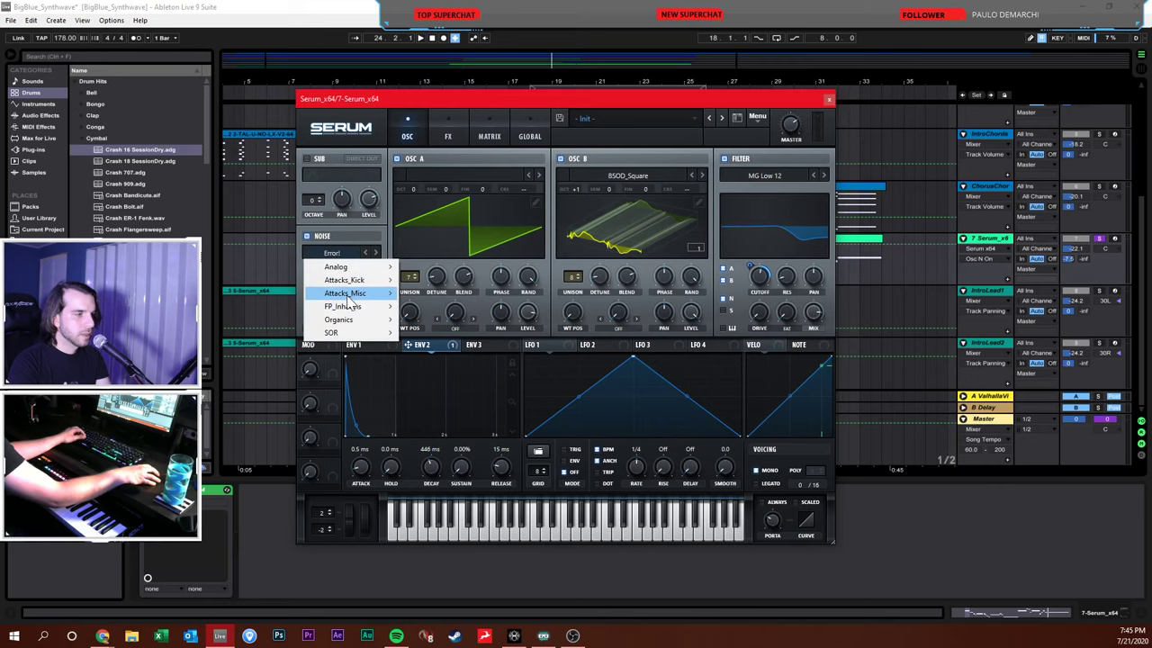
pyautogui.moveTo(374, 280)
pyautogui.click(412, 281)
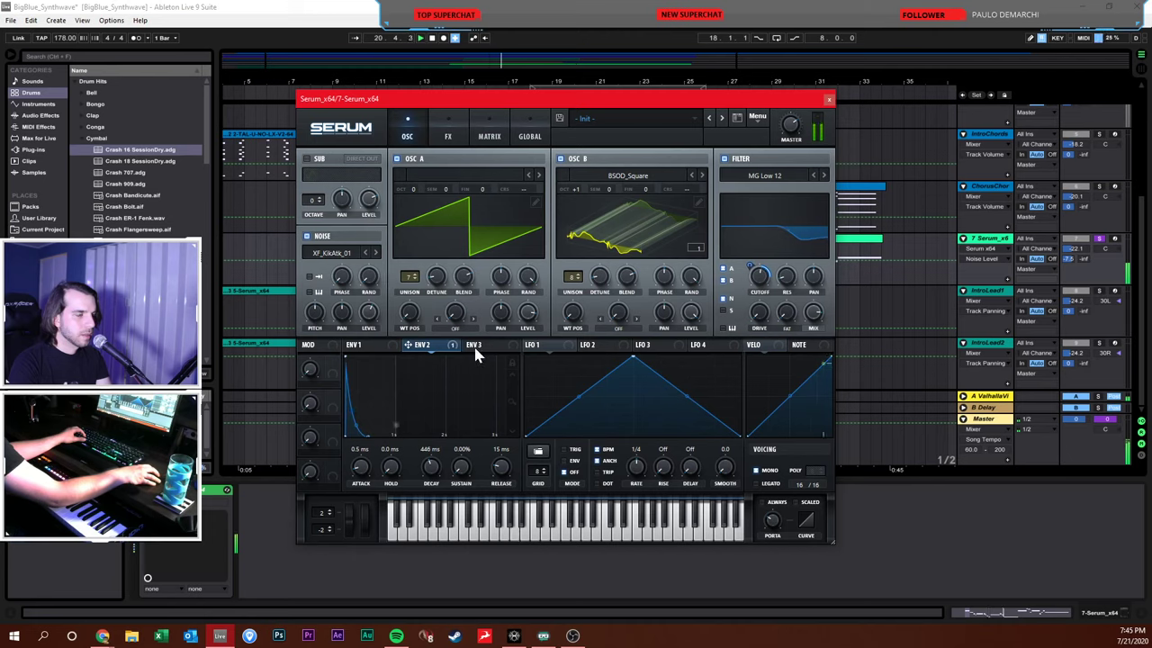
# Try Env 3 as the modulator of the noise level and remove all its destinations
pyautogui.moveTo(474, 351); pyautogui.dragTo(445, 348)
pyautogui.moveTo(373, 314); pyautogui.dragTo(373, 315)
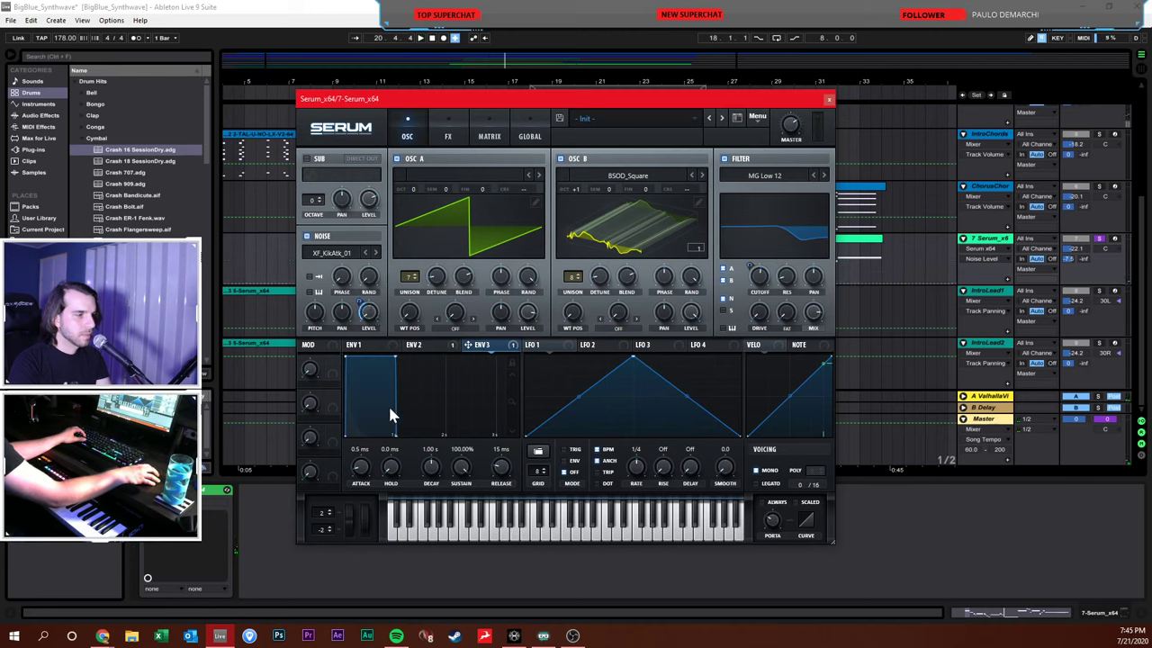
pyautogui.rightClick(495, 355)
pyautogui.click(515, 364)
pyautogui.rightClick(495, 355)
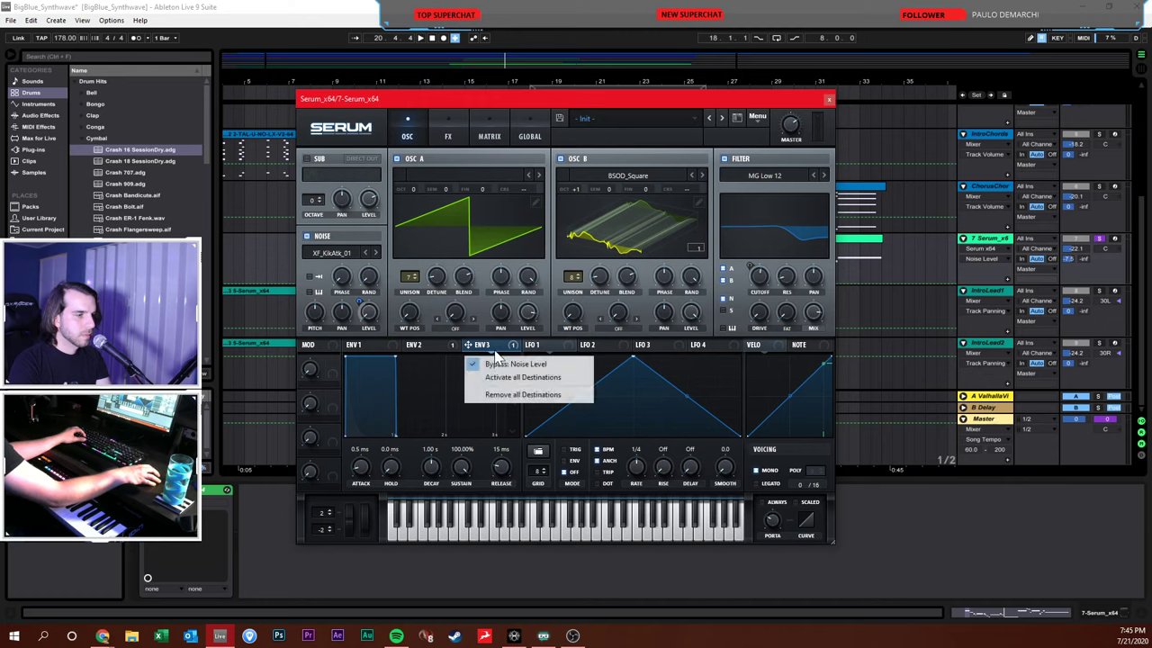
pyautogui.click(500, 395)
# Modulate the noise level with Env 2, audition the sound and close the Serum window
pyautogui.moveTo(408, 346); pyautogui.dragTo(368, 312)
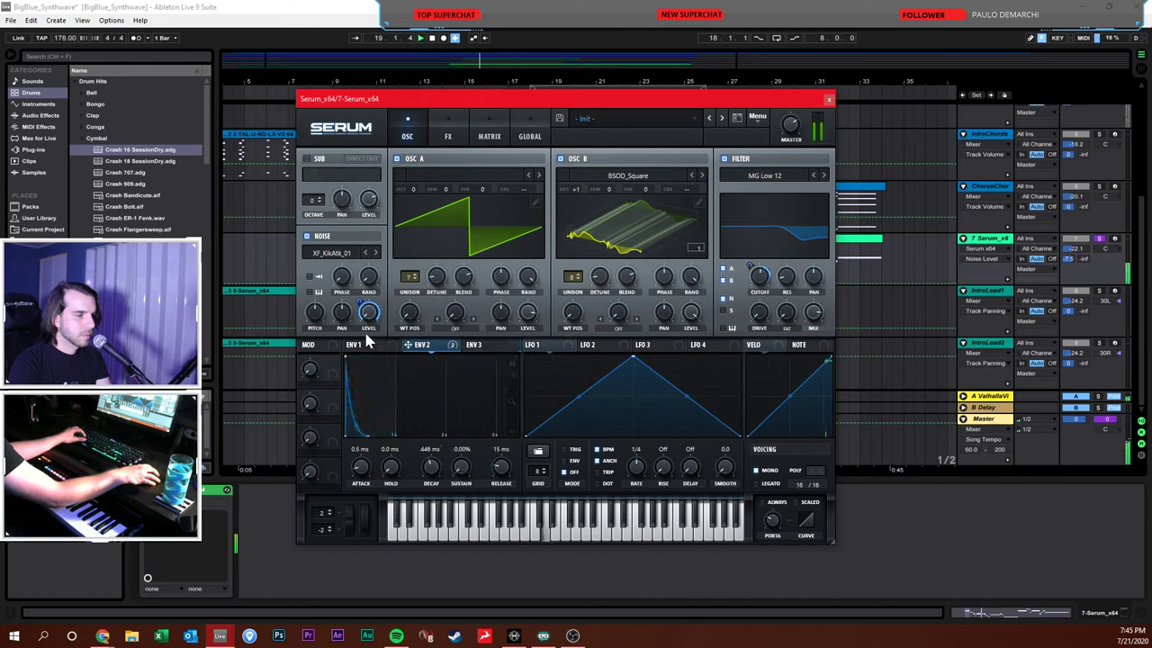
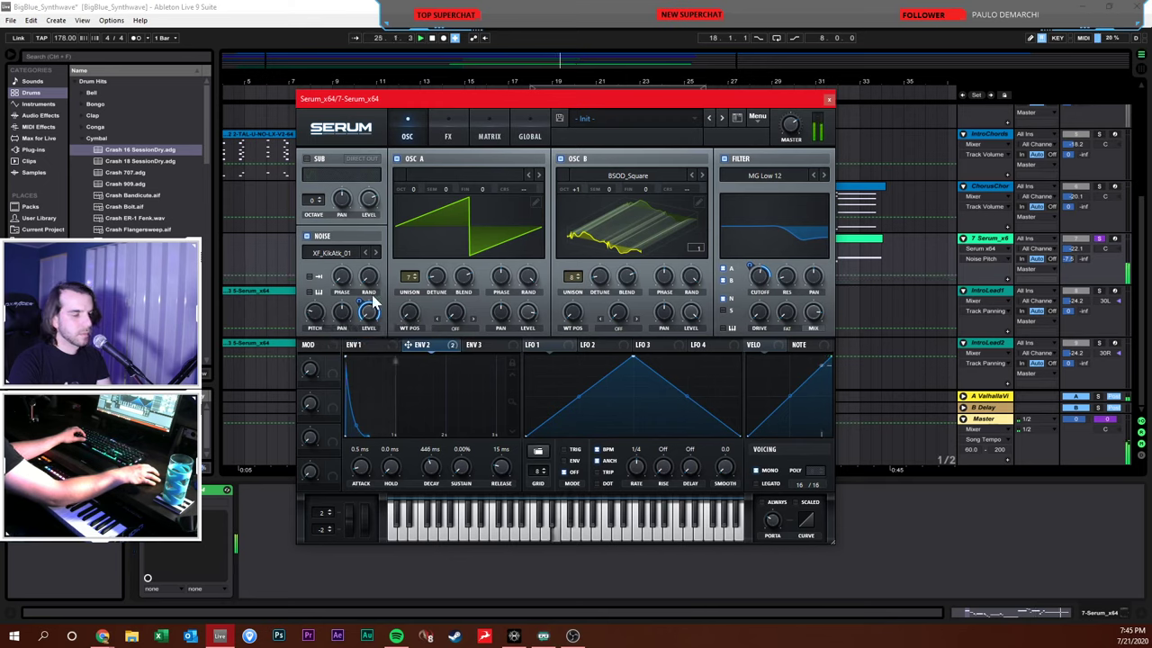
pyautogui.click(827, 99)
# Open the 7-Serum clip at bar 26 in an enlarged note editor, play its beginning and set the grid to 1/16
pyautogui.click(755, 261)
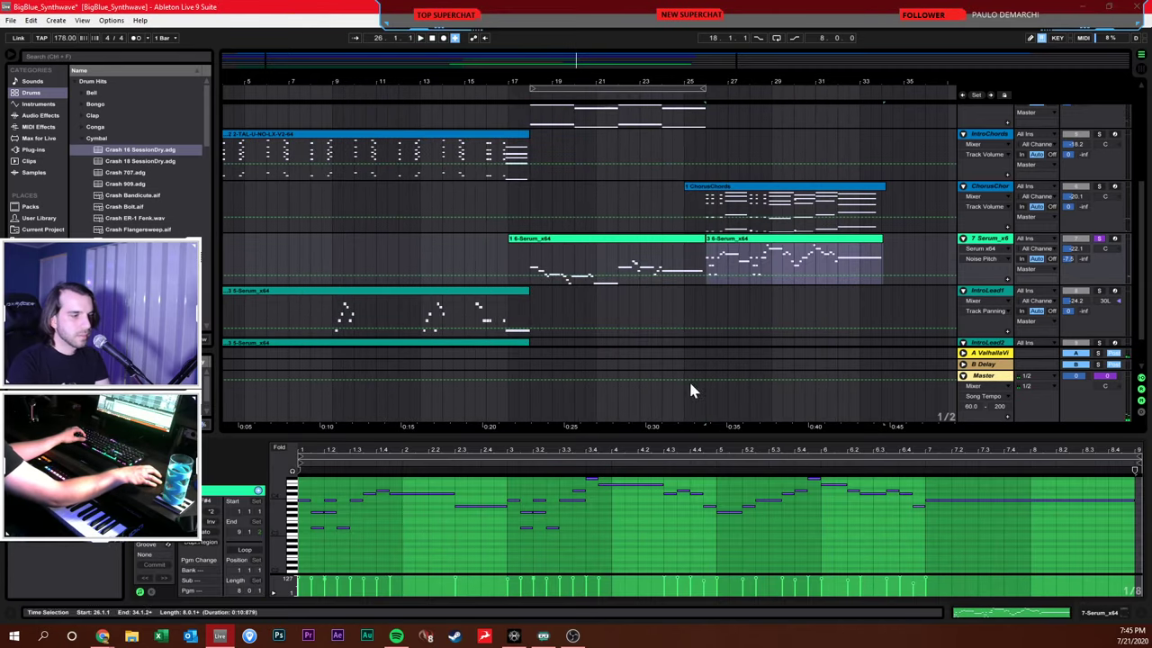
pyautogui.press('space')
pyautogui.press('+')
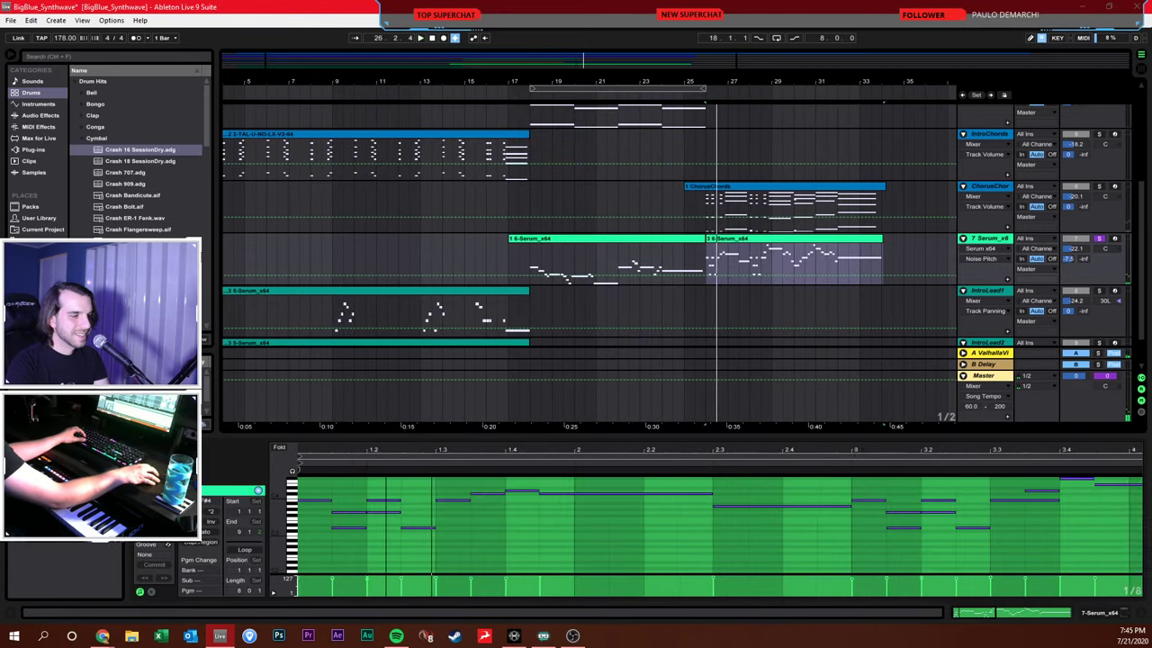
pyautogui.rightClick(405, 495)
pyautogui.click(485, 456)
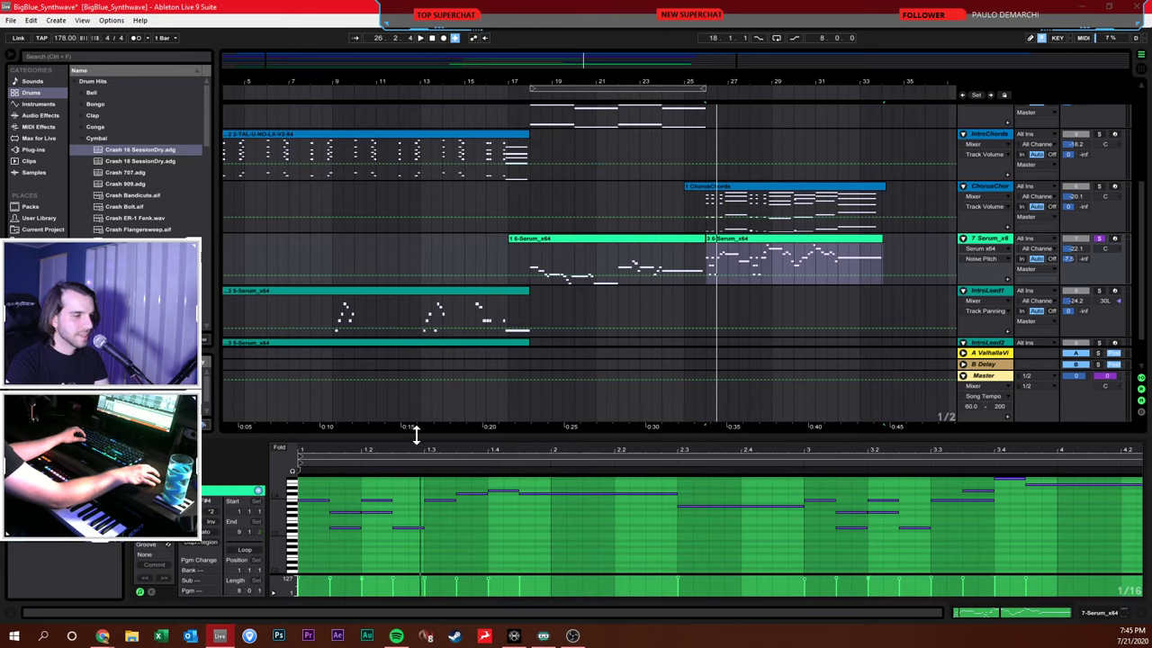
pyautogui.moveTo(416, 434); pyautogui.dragTo(393, 261)
pyautogui.scroll(3, 283, 381)
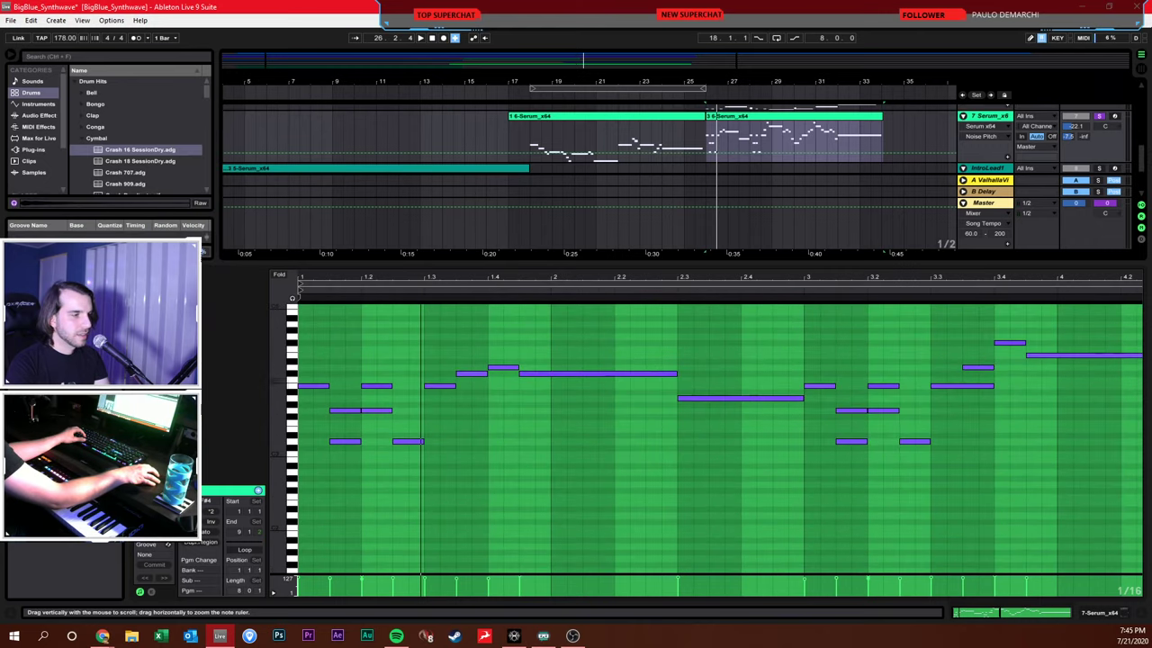
# Shorten the B3 and G3 notes in bar 1's first two beats to sixteenths, with each G3 directly before its D3
pyautogui.click(365, 372)
pyautogui.moveTo(358, 411); pyautogui.dragTo(326, 419)
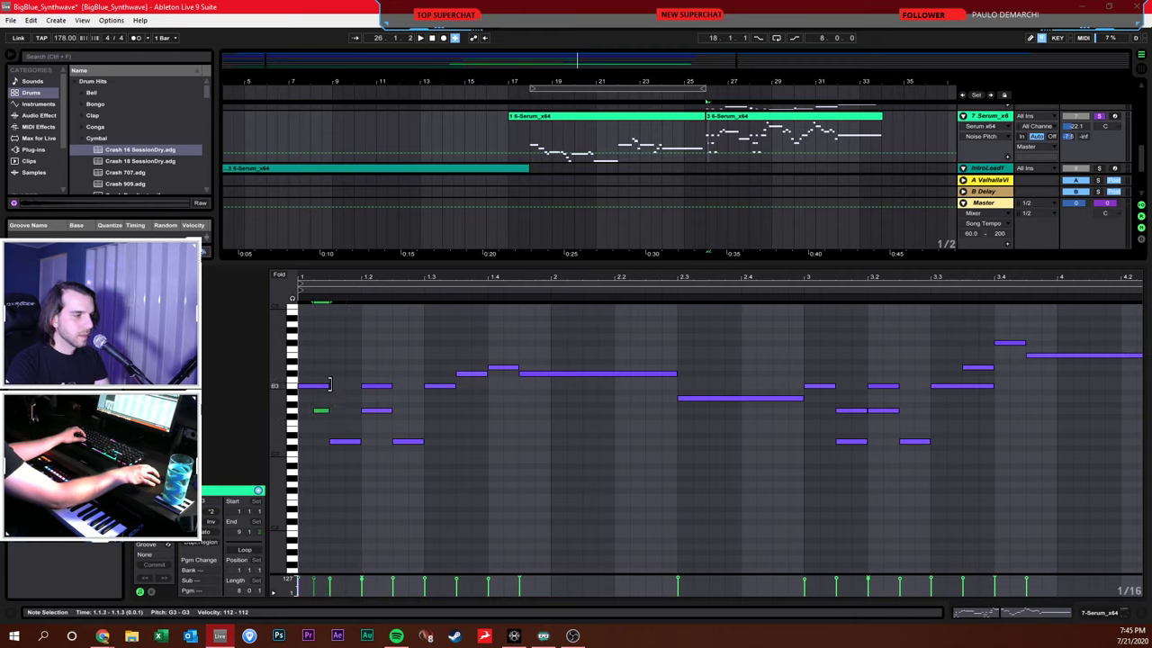
pyautogui.moveTo(391, 387); pyautogui.dragTo(375, 413)
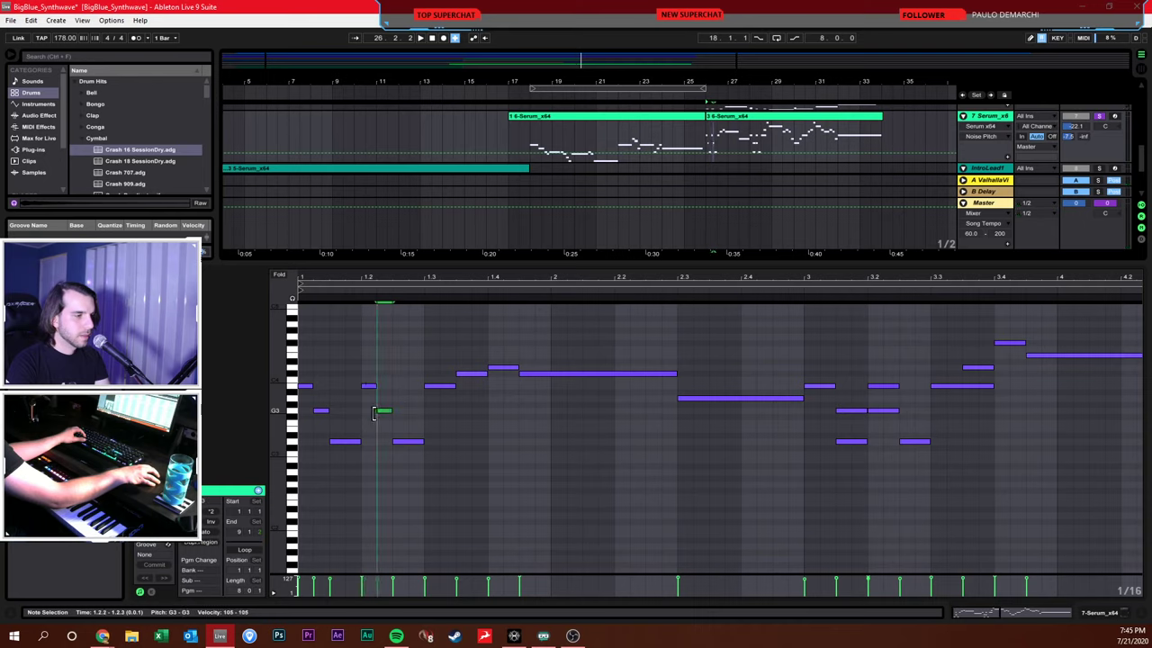
# Repeat the sixteenth-note B3 and G3 run before each D3 in bar 3's first two beats, removing the leftover G3 notes
pyautogui.moveTo(364, 370); pyautogui.dragTo(421, 452)
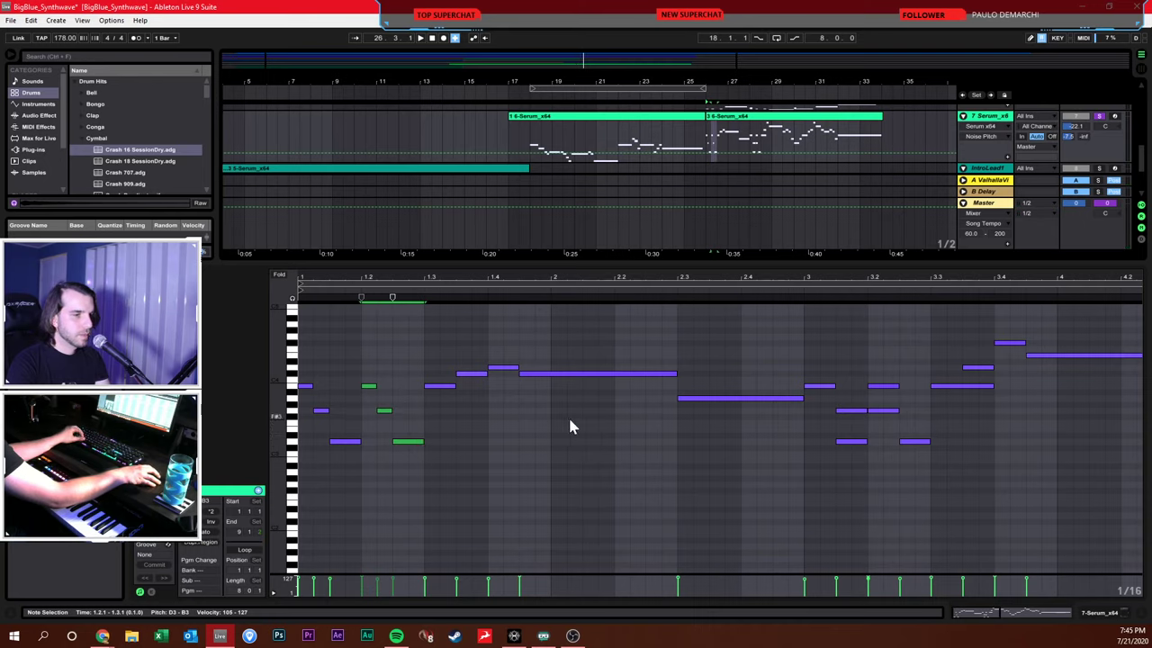
pyautogui.moveTo(818, 388); pyautogui.dragTo(869, 456)
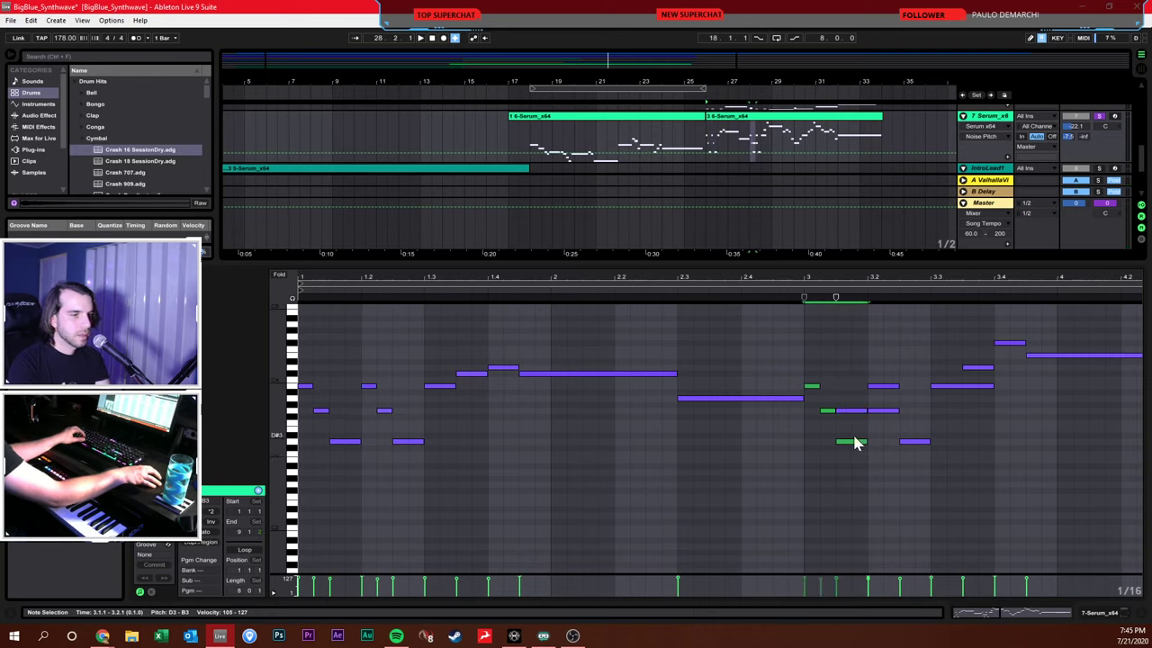
pyautogui.moveTo(823, 399); pyautogui.dragTo(856, 465)
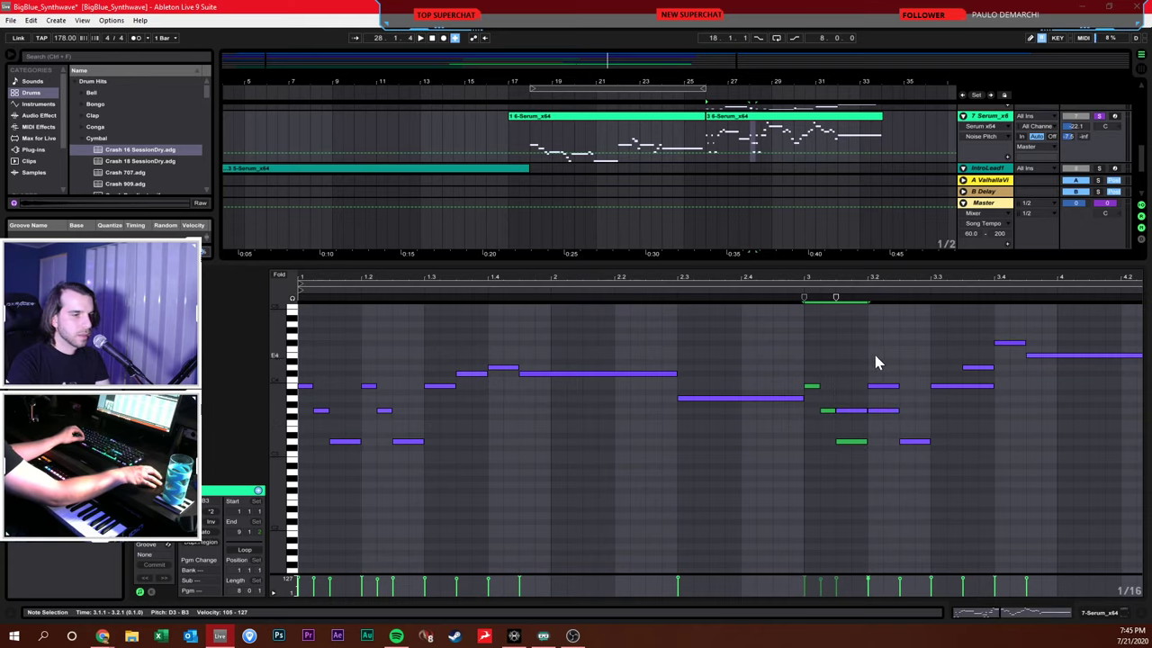
pyautogui.moveTo(872, 353); pyautogui.dragTo(912, 477)
pyautogui.hotkey('ctrl', 'z')
pyautogui.doubleClick(848, 412)
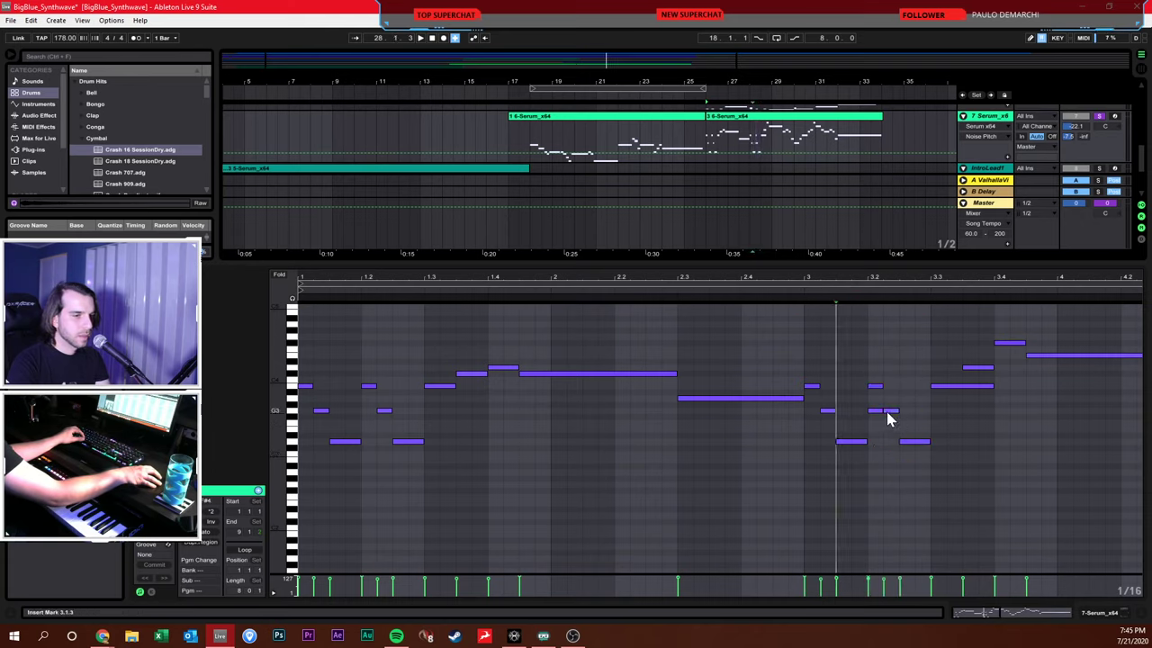
pyautogui.doubleClick(891, 411)
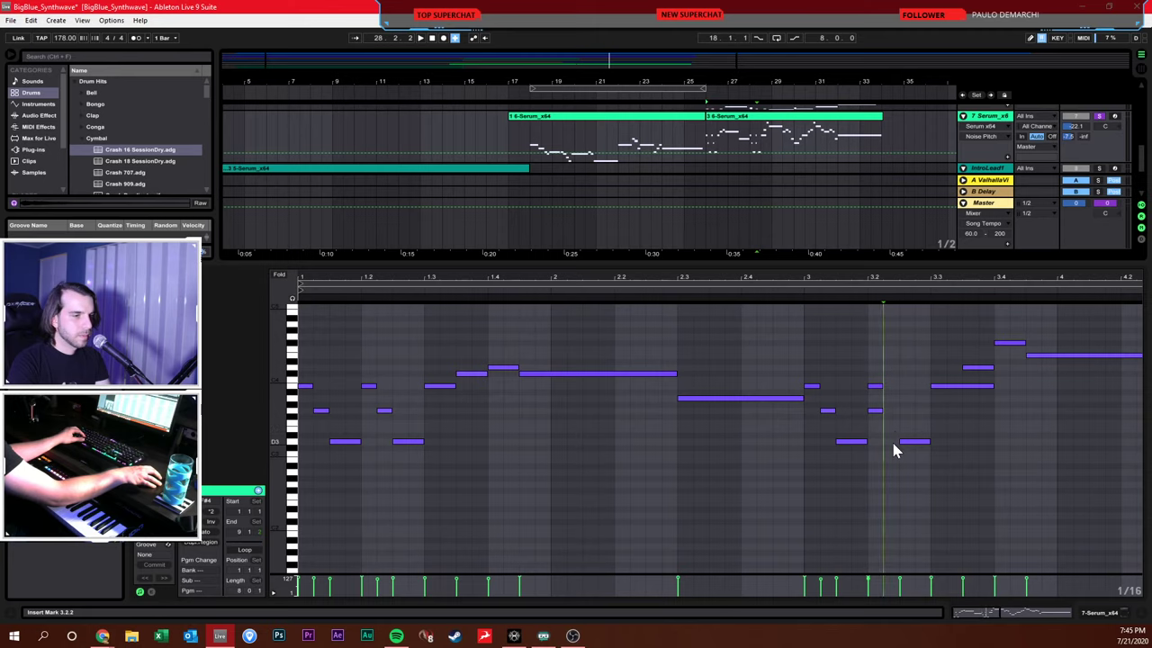
pyautogui.moveTo(876, 413); pyautogui.dragTo(892, 413)
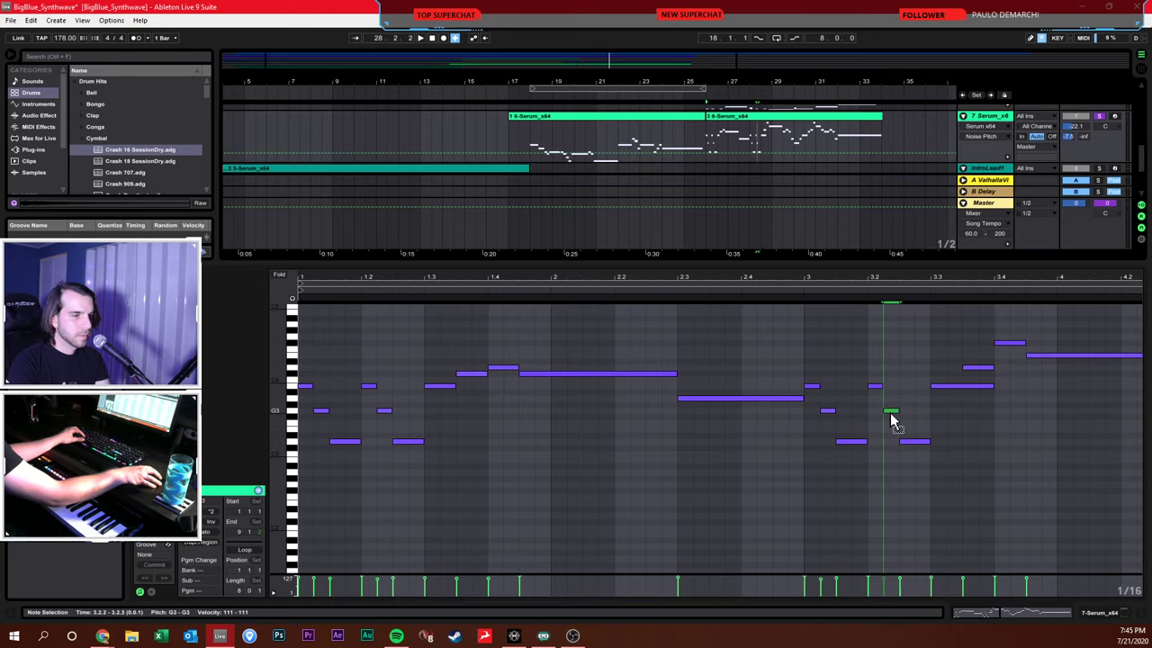
# Play the edited melody through to its last note and shrink the note editor to show more tracks
pyautogui.press('space')
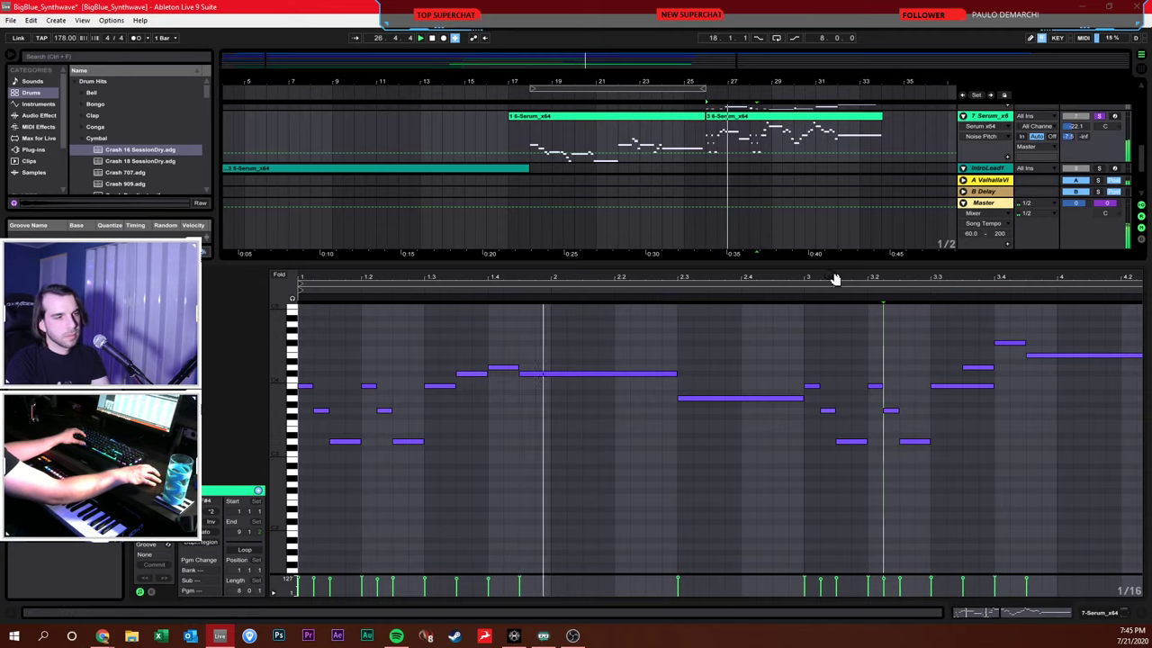
pyautogui.scroll(-3, 629, 386)
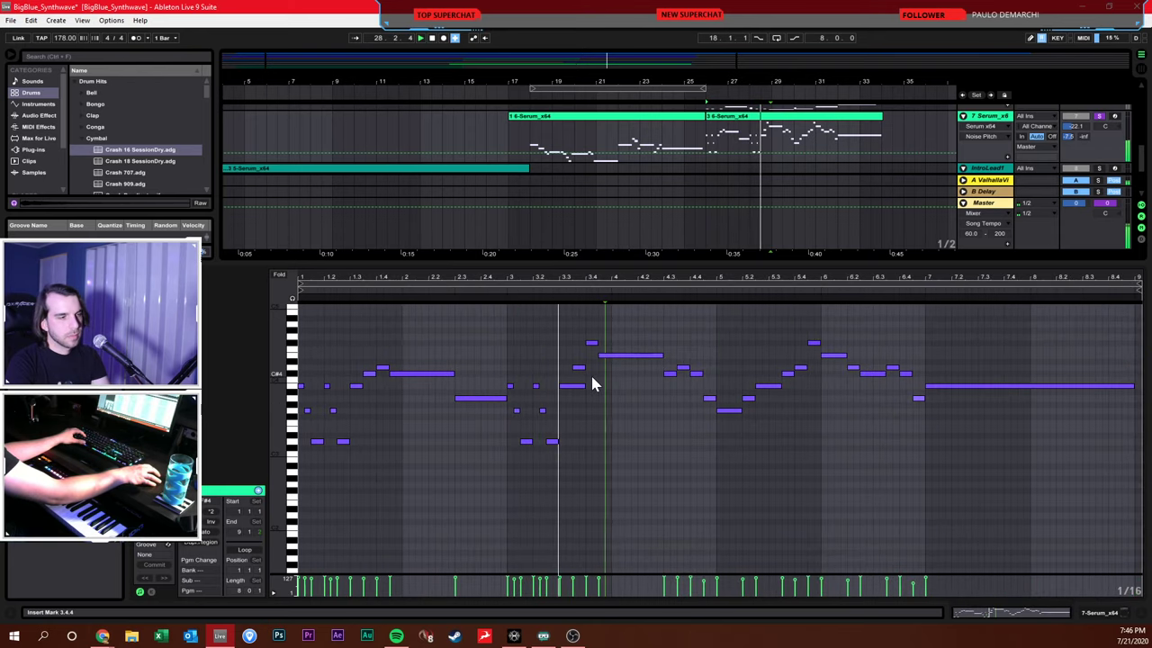
pyautogui.moveTo(689, 270); pyautogui.dragTo(663, 416)
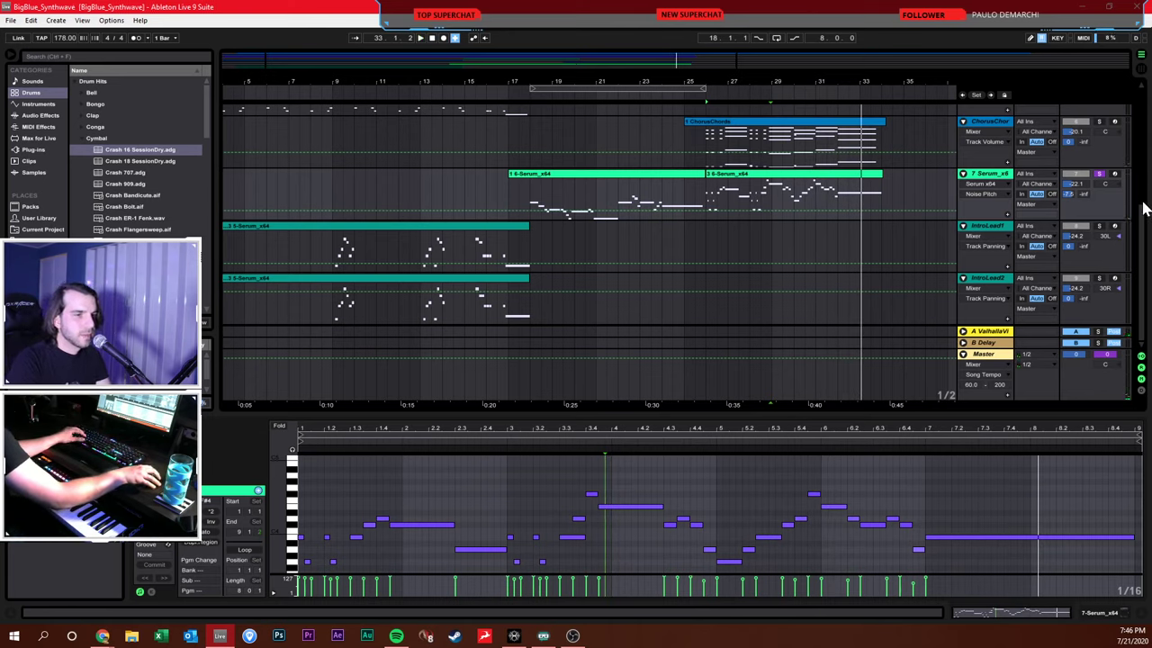
pyautogui.press('space')
pyautogui.click(923, 191)
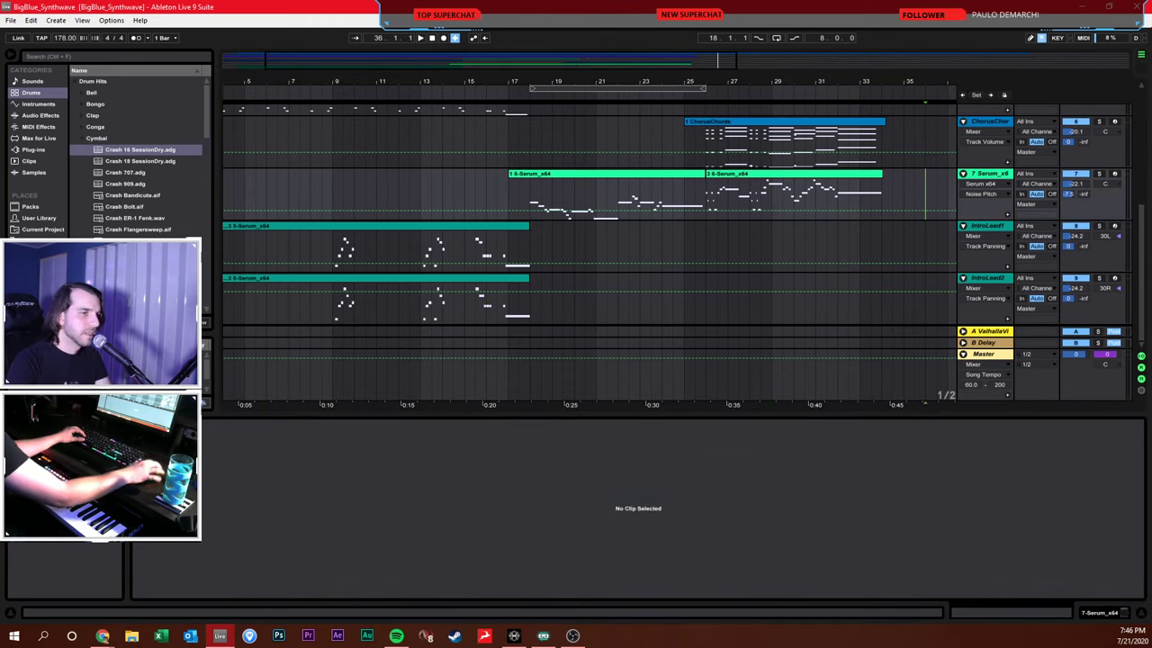
# Play the full arrangement from bar 25 and again from bar 18, and show the Pad track's devices
pyautogui.scroll(5, 821, 167)
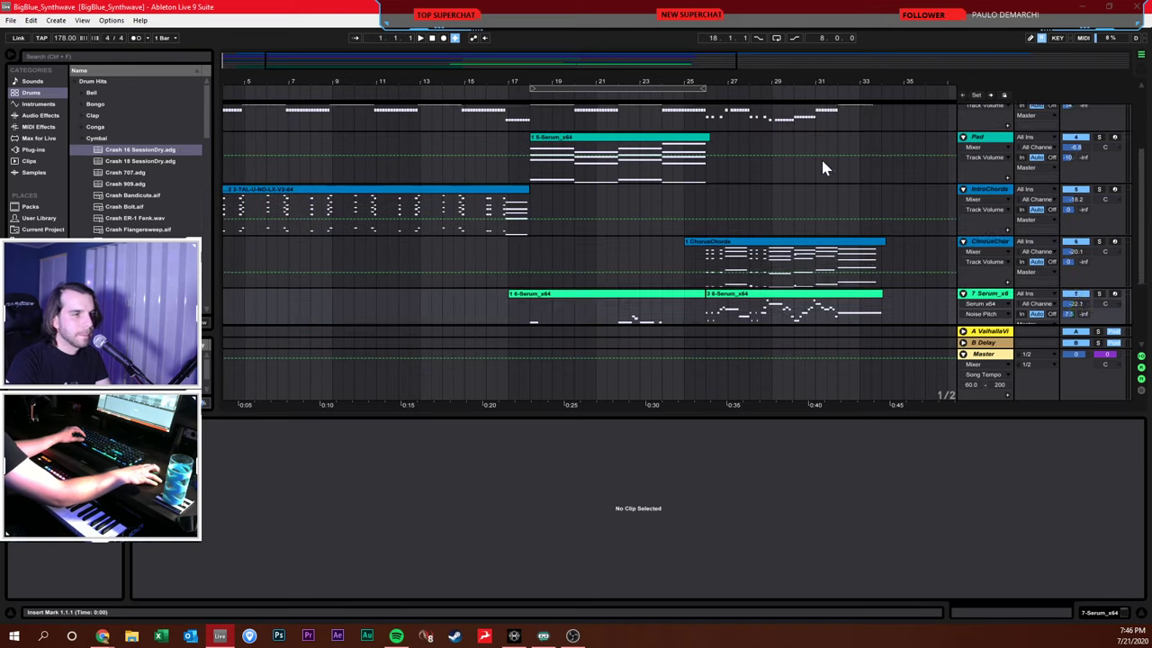
pyautogui.click(688, 189)
pyautogui.press('space')
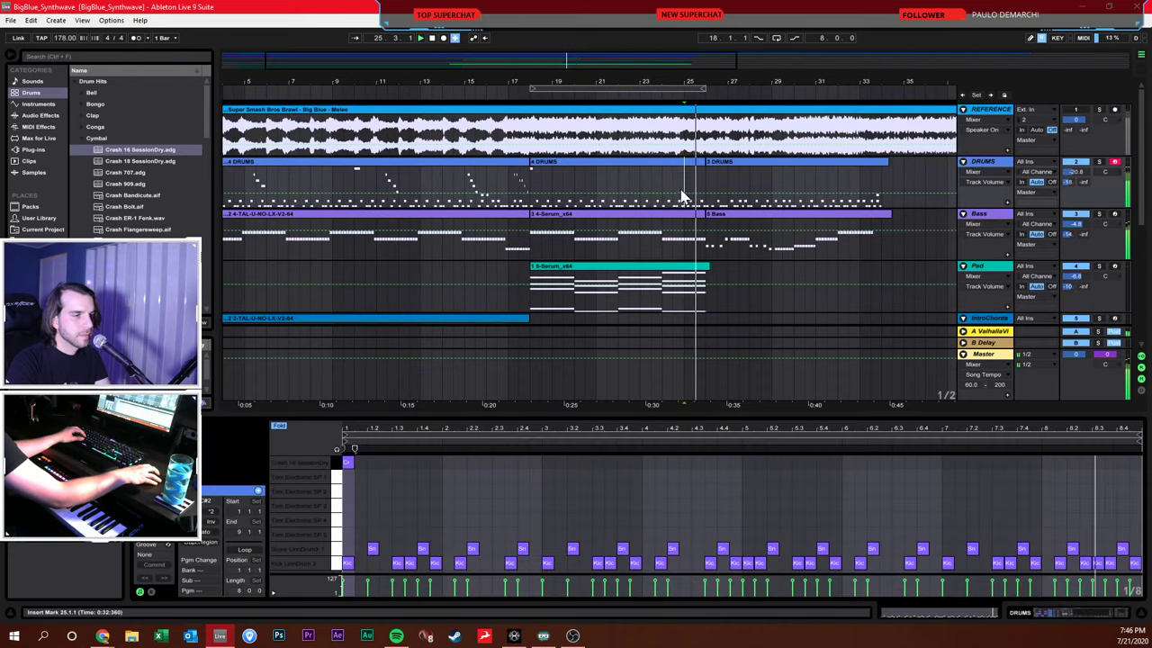
pyautogui.press('space')
pyautogui.click(527, 193)
pyautogui.press('space')
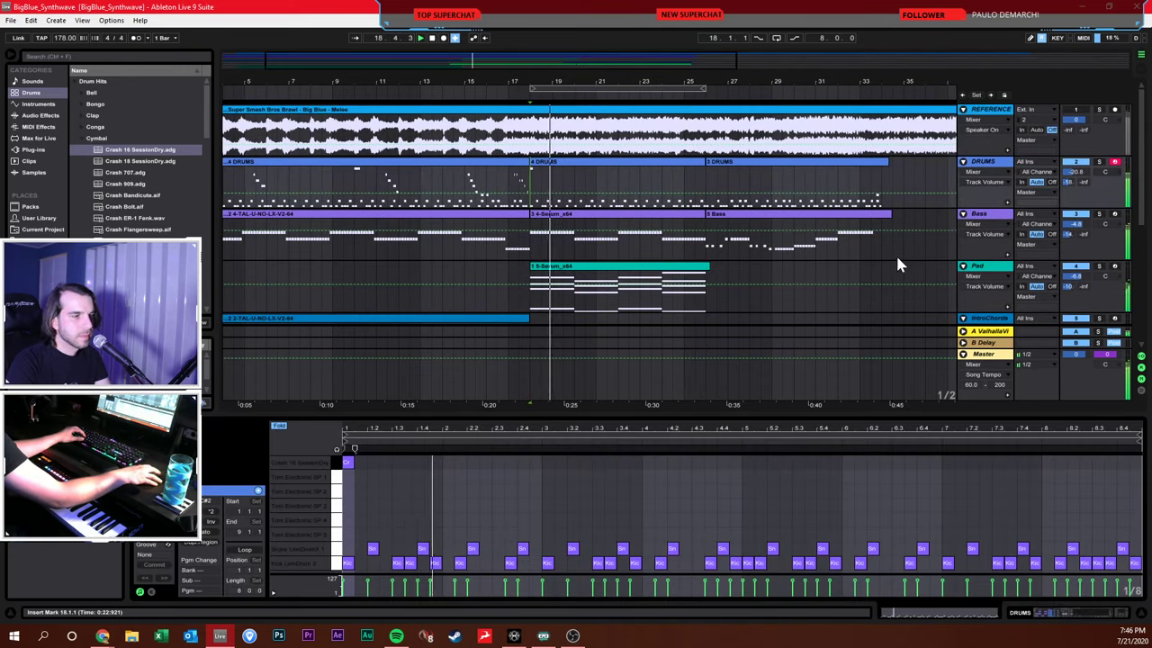
pyautogui.scroll(-2, 897, 258)
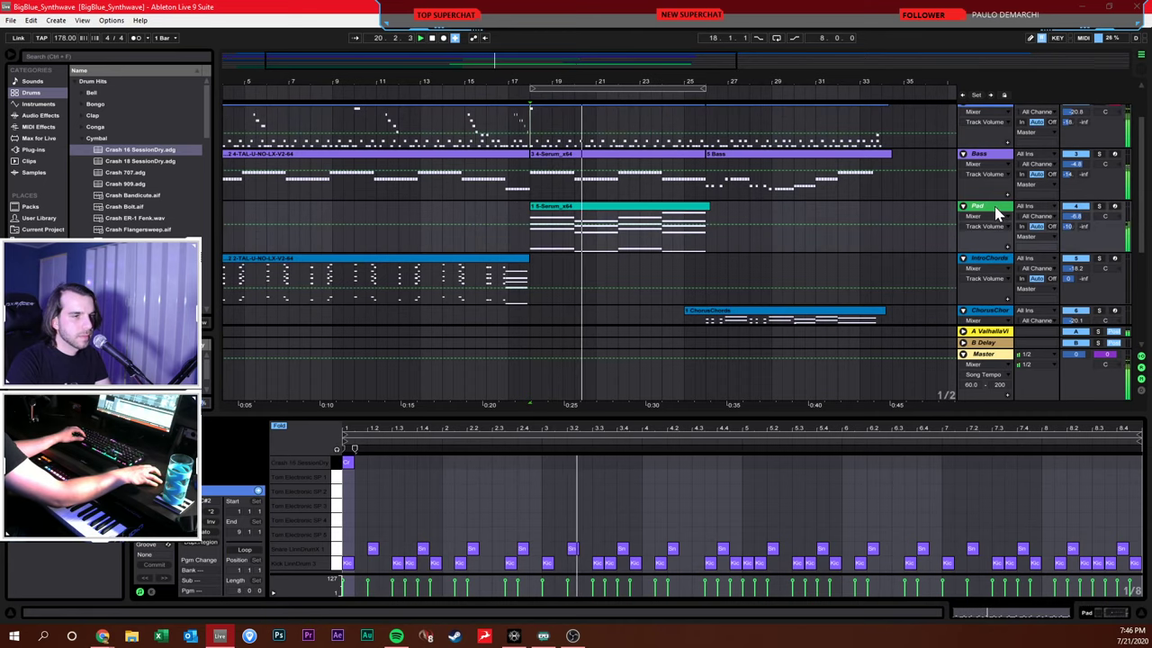
pyautogui.click(470, 404)
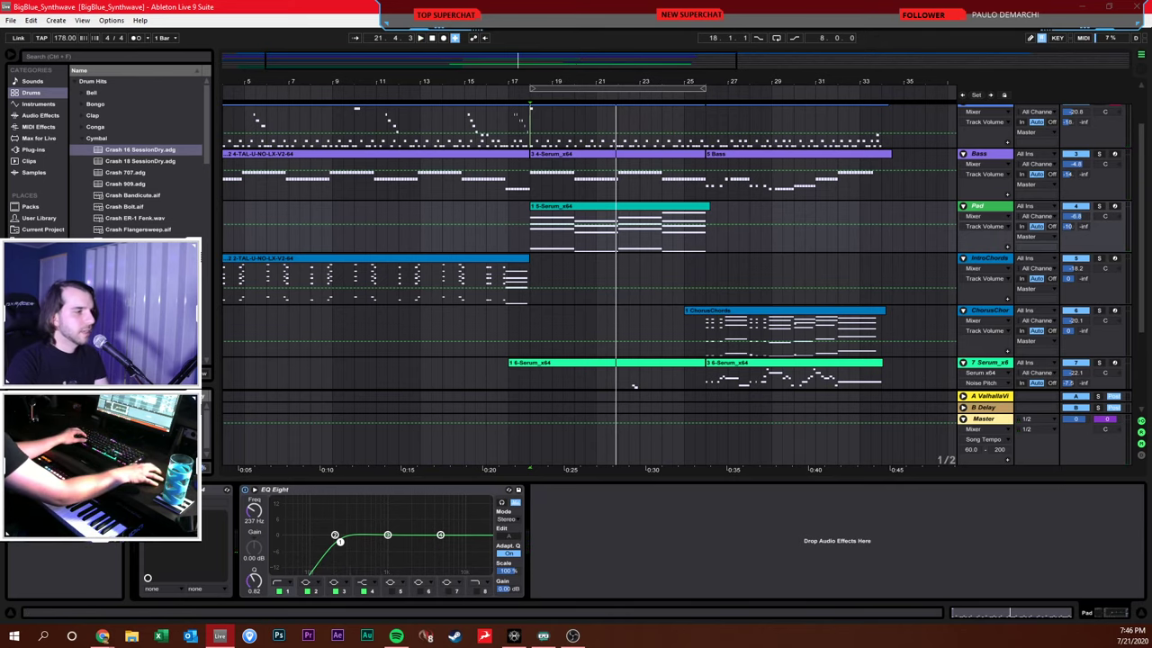
# Search the browser for prophet and group the Pad track's Serum into an instrument rack
pyautogui.hotkey('ctrl', 'f')
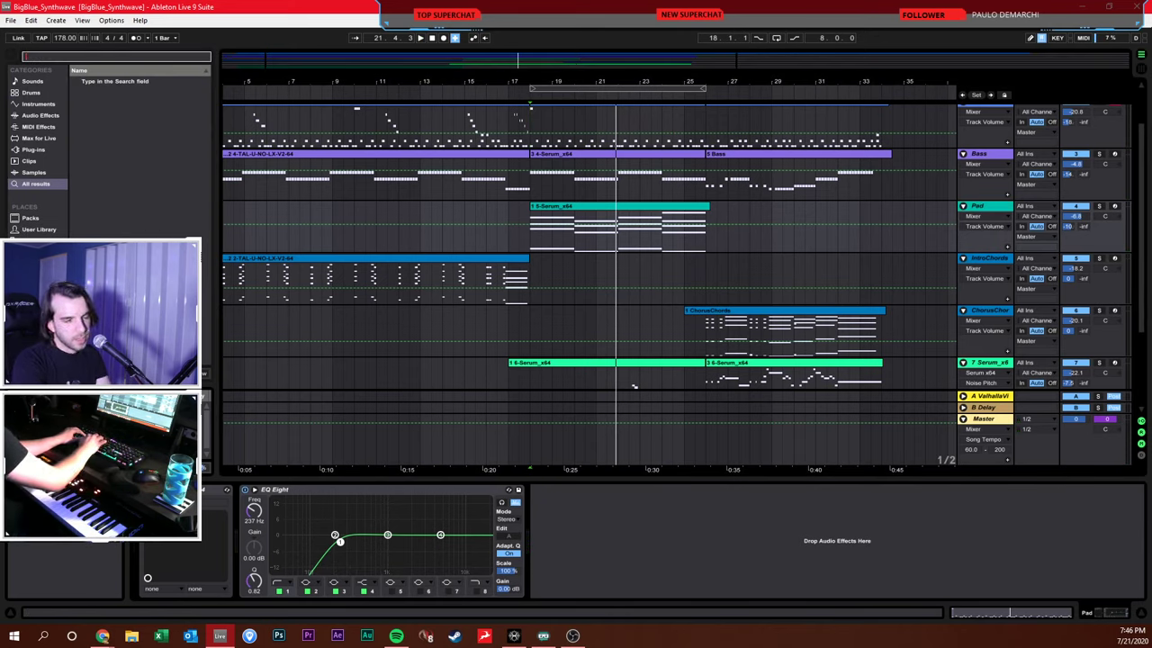
pyautogui.write('prophet')
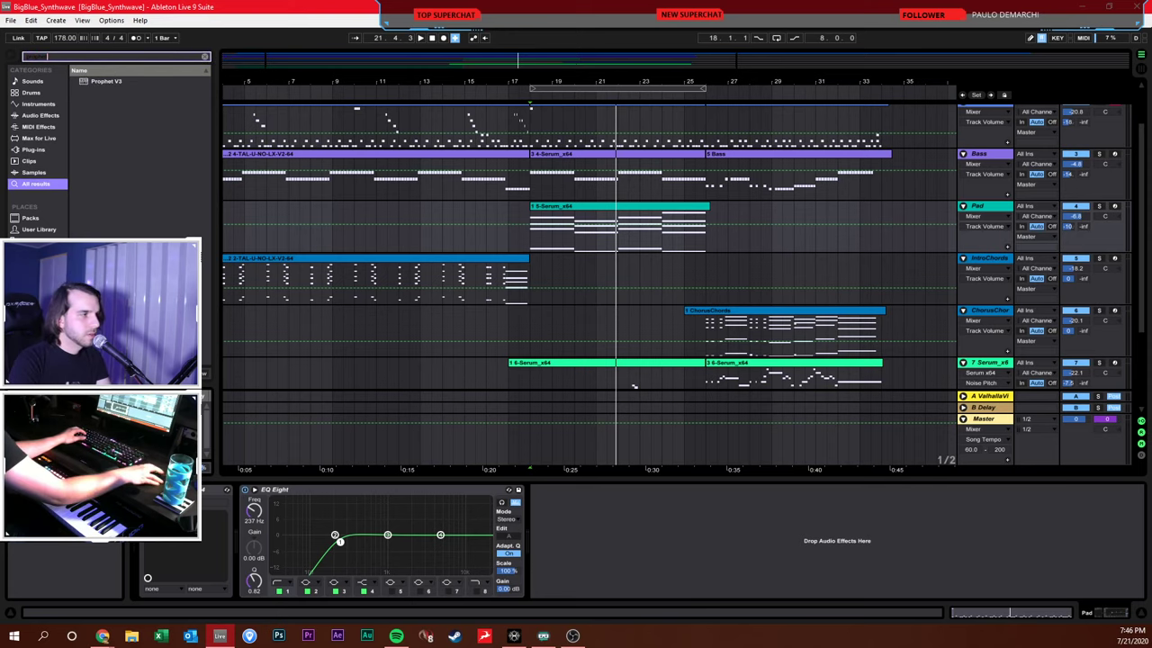
pyautogui.doubleClick(581, 220)
pyautogui.click(965, 214)
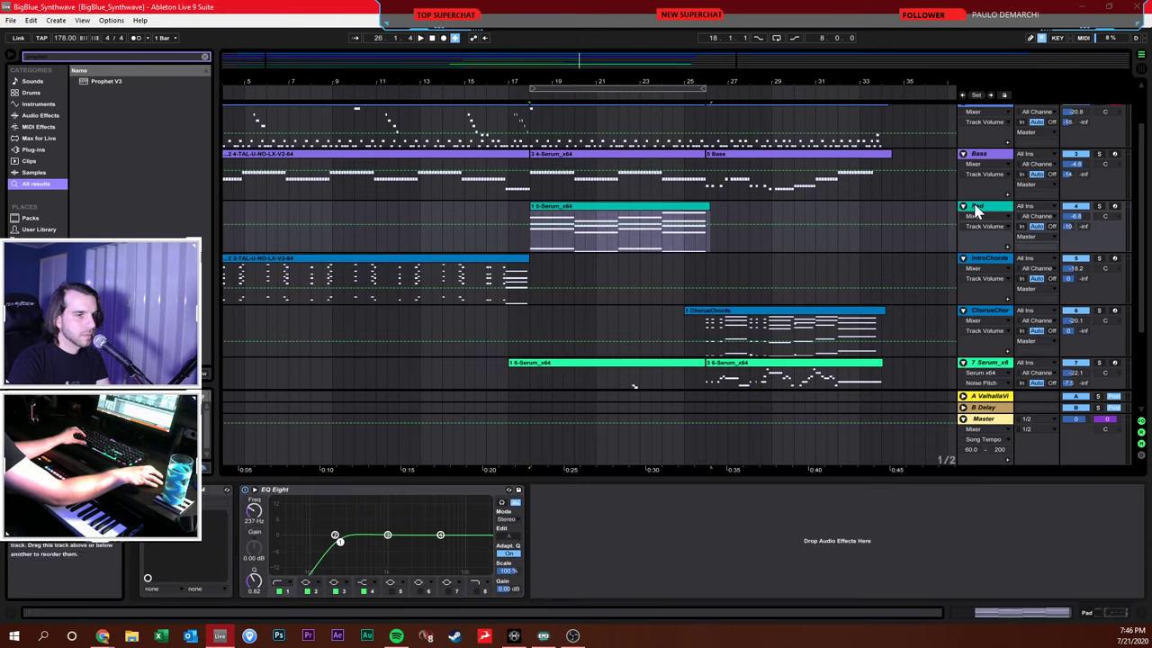
pyautogui.rightClick(189, 491)
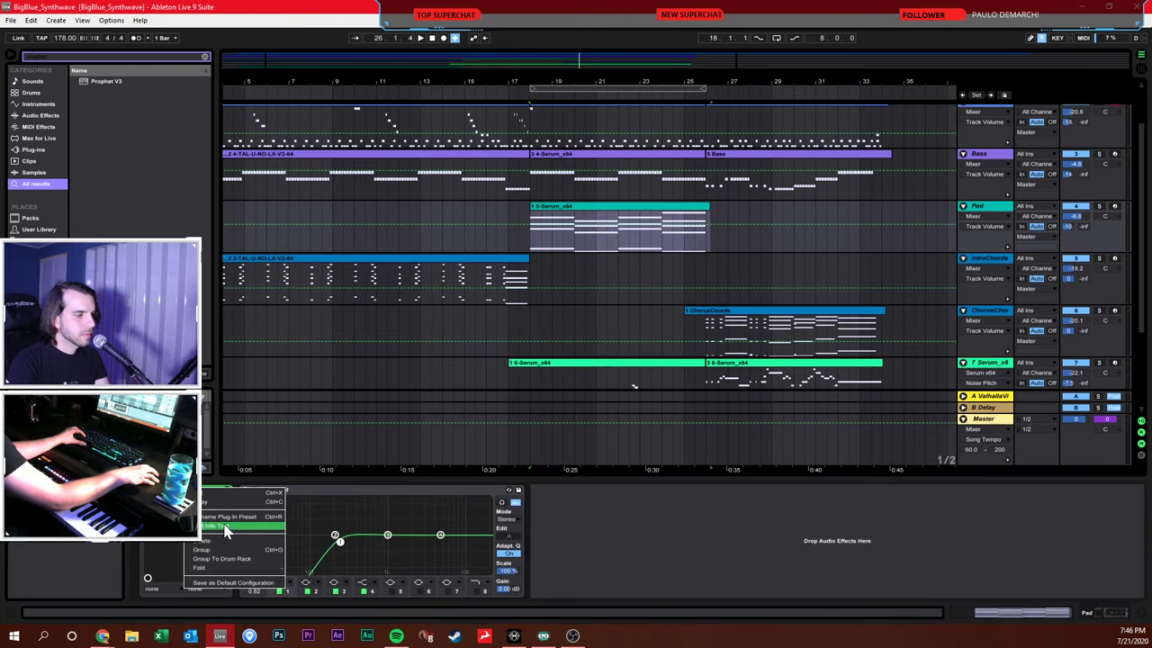
pyautogui.click(225, 540)
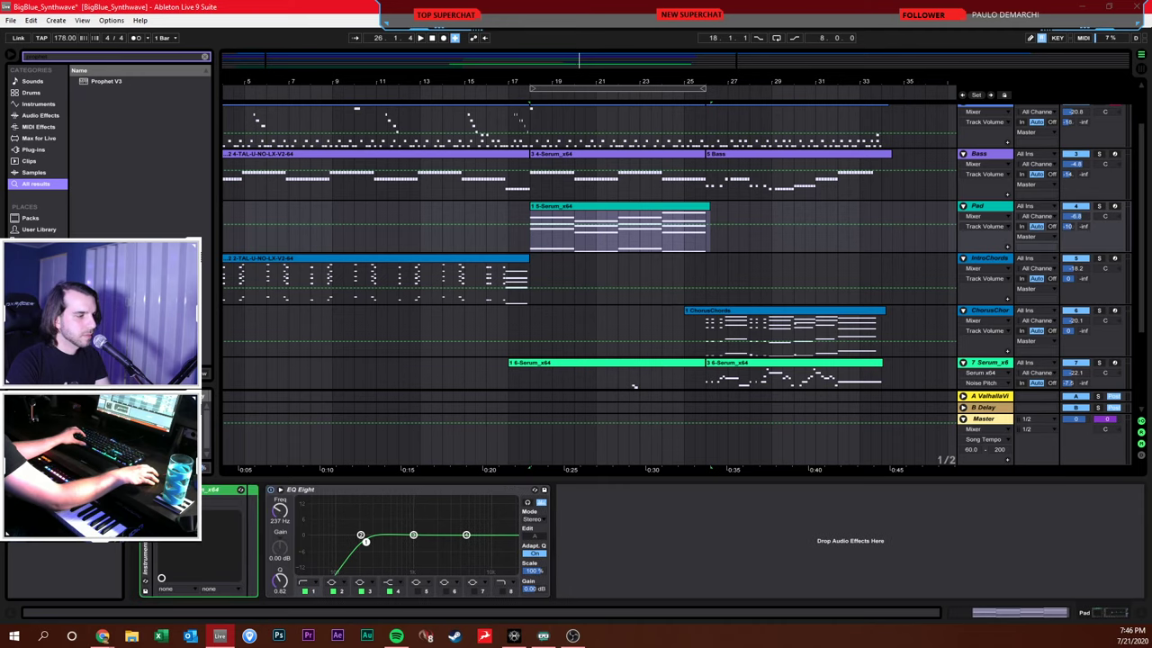
# Search for fm8, add FM8 as a second chain in the Pad's instrument rack and save the set
pyautogui.click(111, 82)
pyautogui.moveTo(260, 576); pyautogui.dragTo(261, 574)
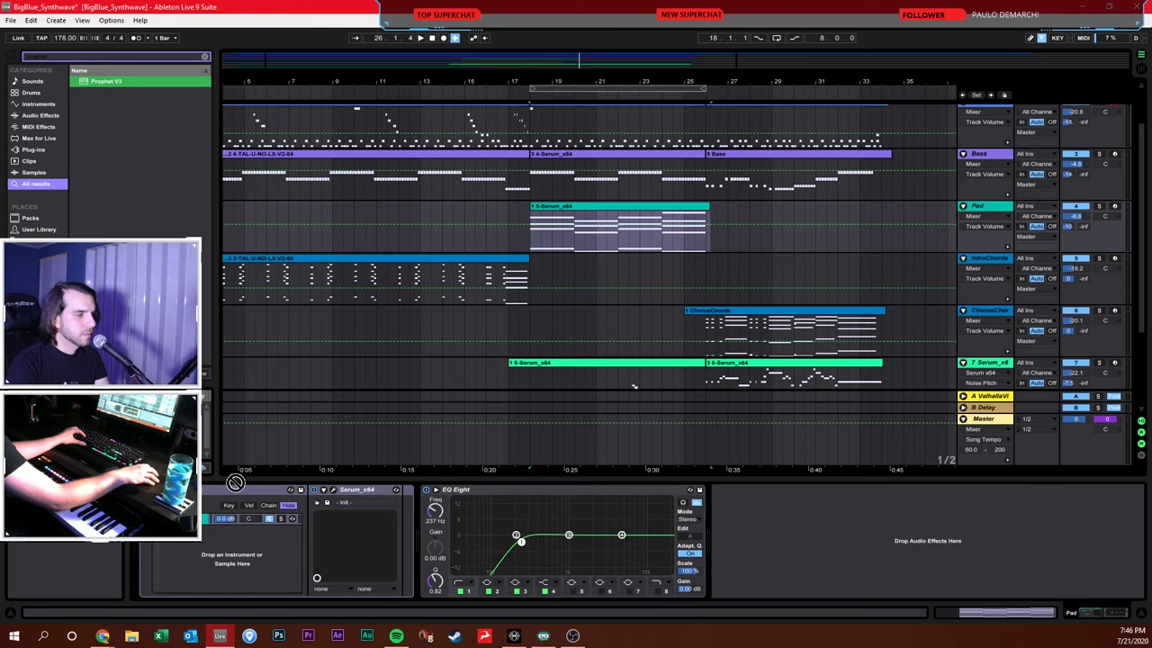
pyautogui.click(205, 58)
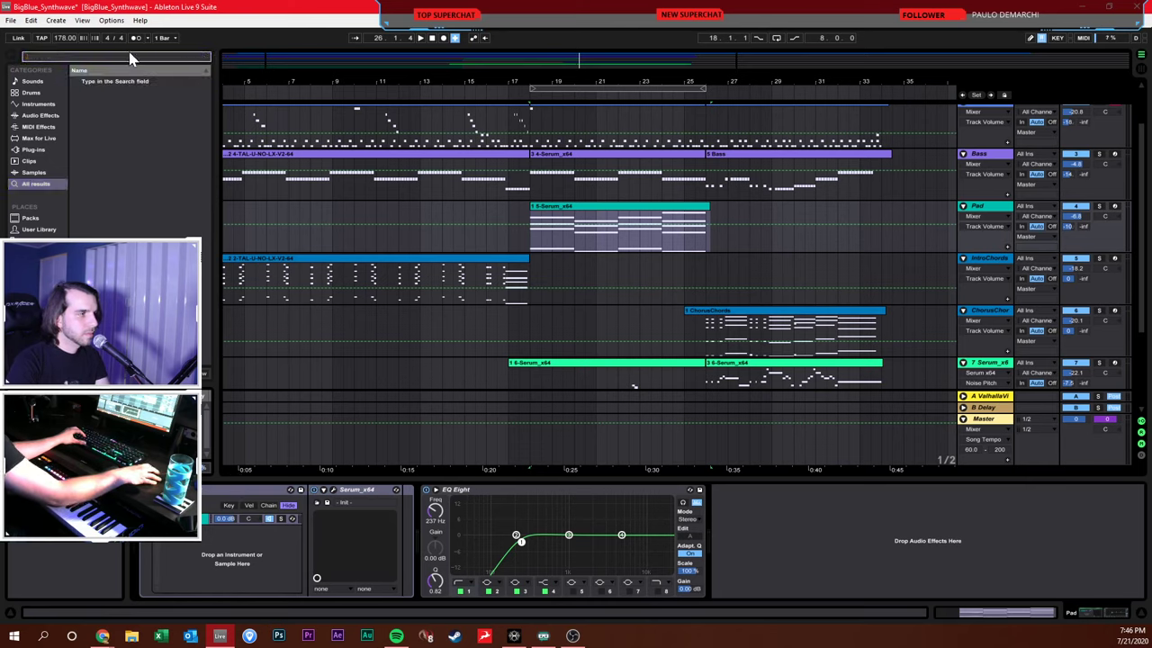
pyautogui.write('fm')
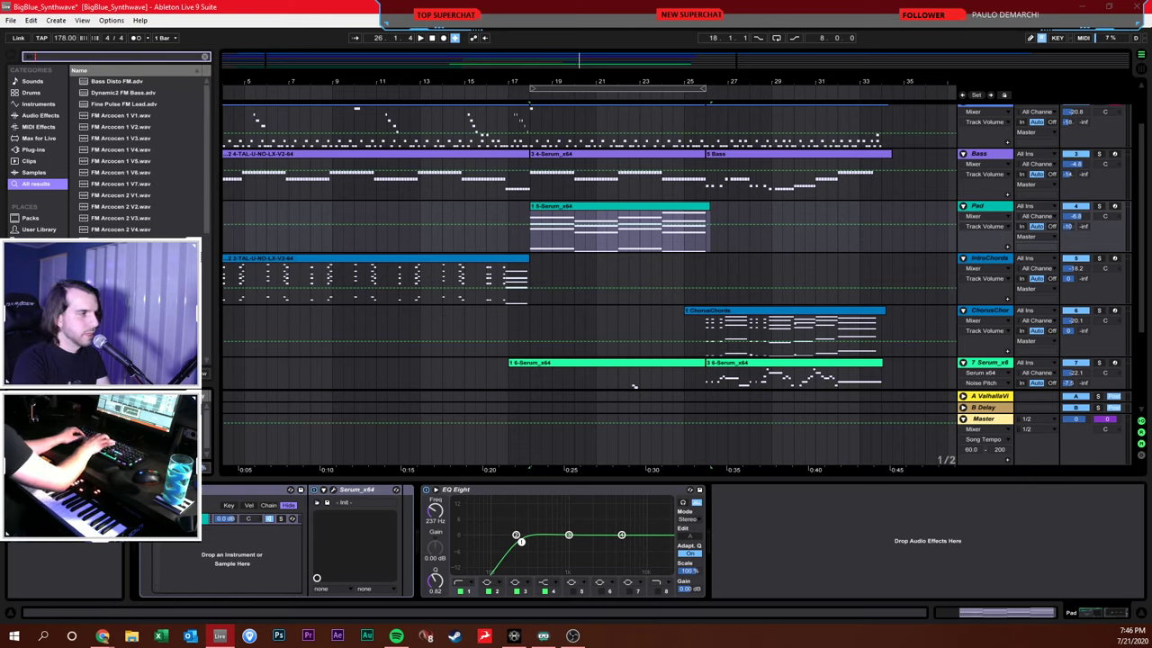
pyautogui.write('8')
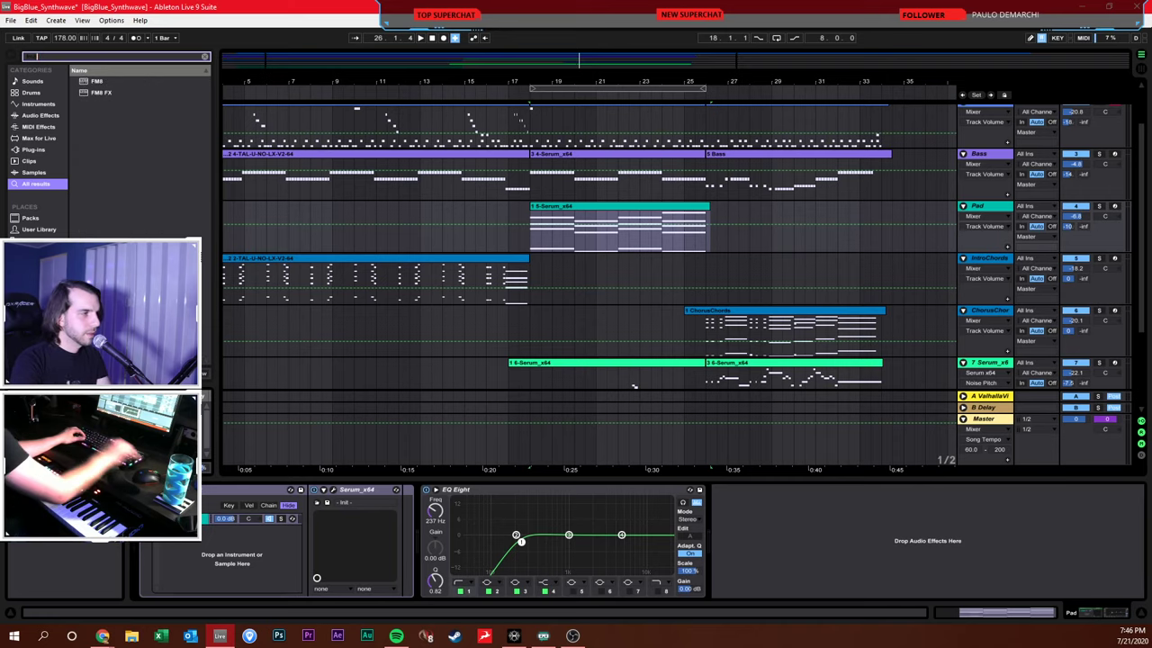
pyautogui.moveTo(93, 83); pyautogui.dragTo(230, 538)
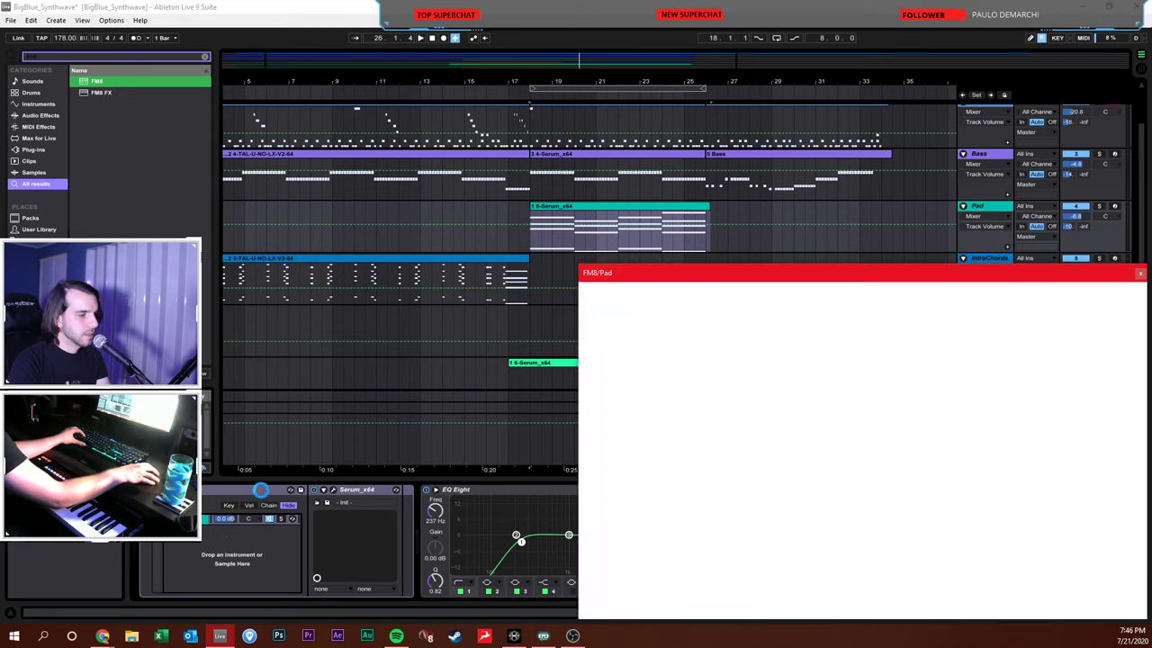
pyautogui.moveTo(742, 284); pyautogui.dragTo(700, 295)
pyautogui.click(643, 215)
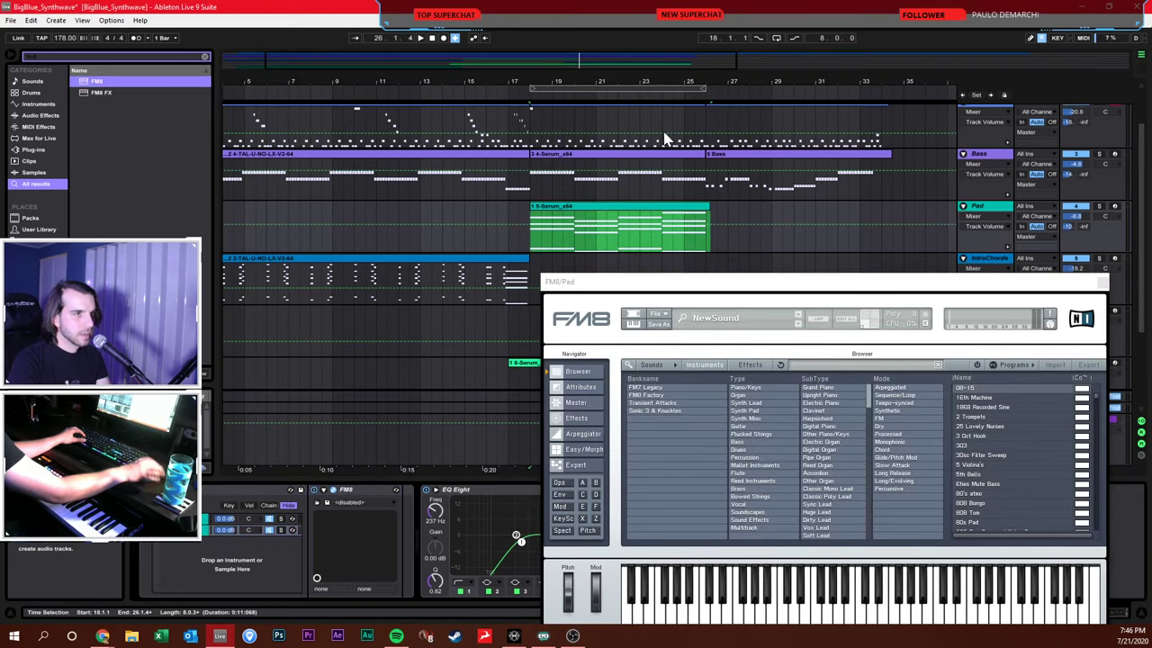
pyautogui.hotkey('ctrl', 's')
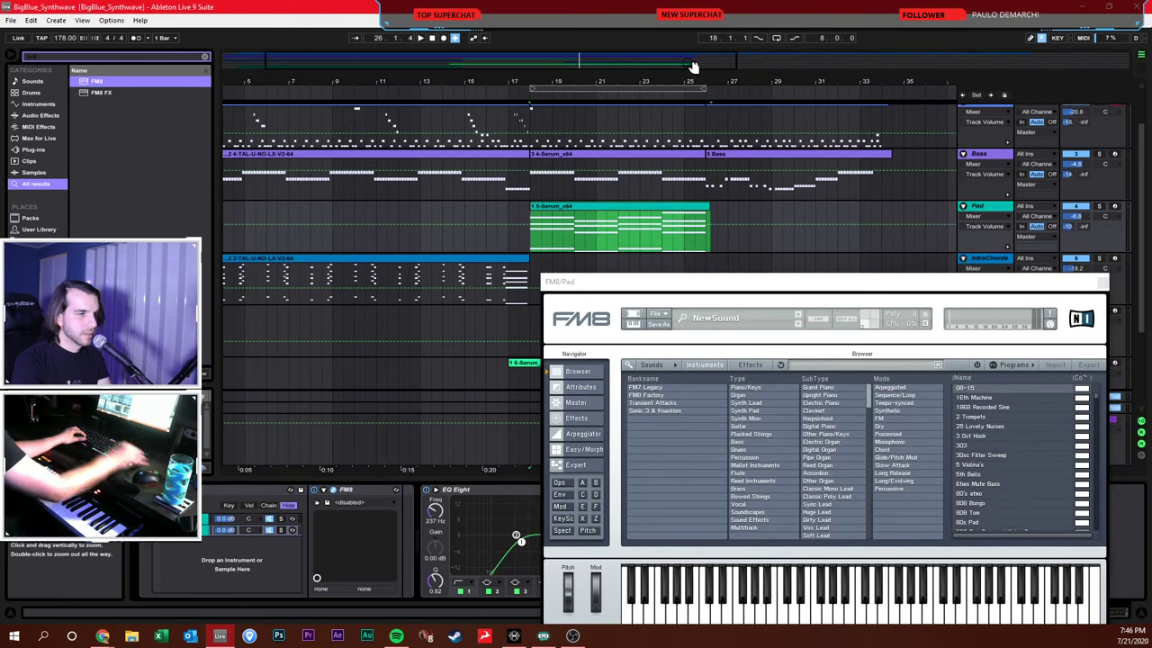
# Trim the Pad clip to end at bar 26 and loop playback over its eight bars
pyautogui.moveTo(710, 251); pyautogui.dragTo(745, 253)
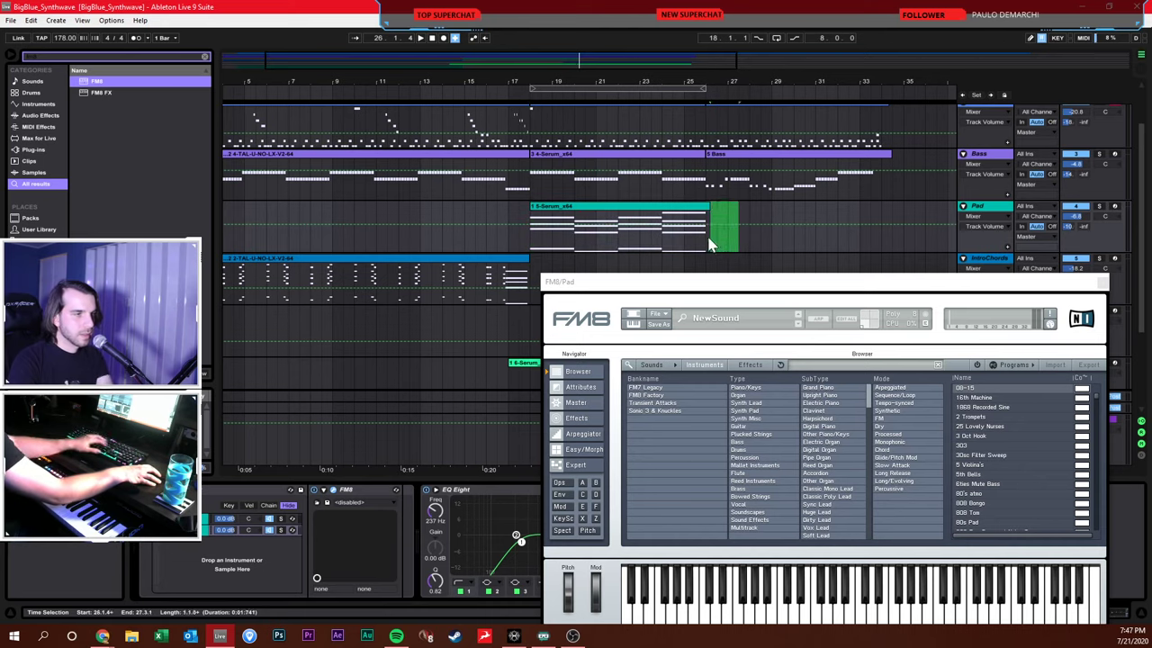
pyautogui.click(686, 206)
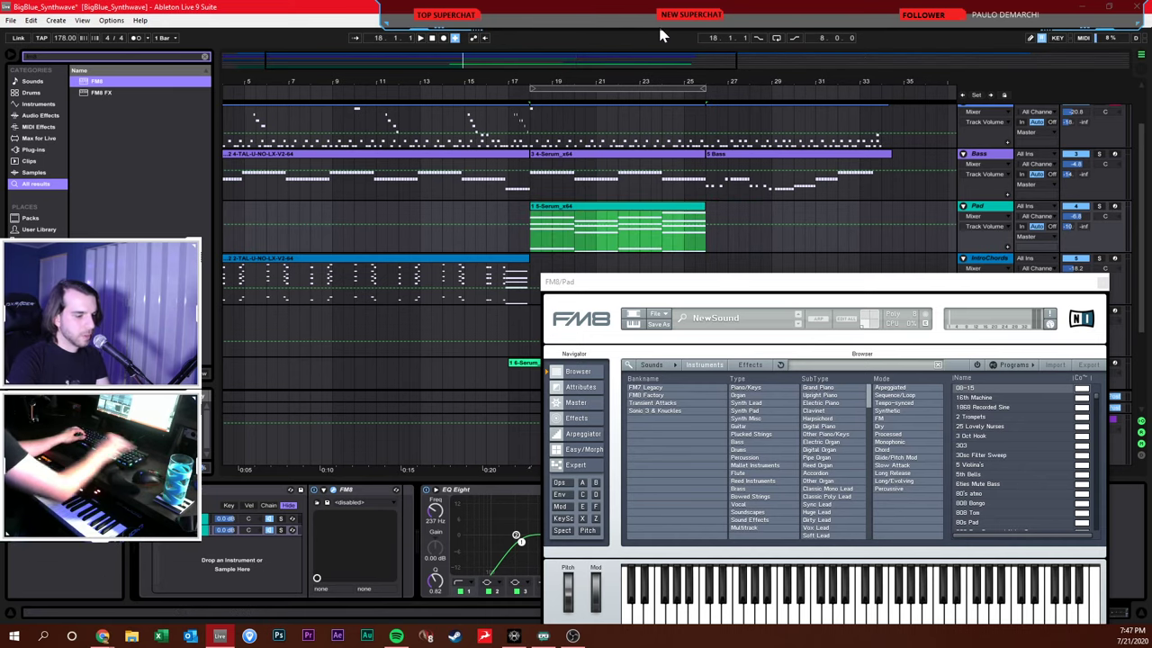
pyautogui.hotkey('ctrl', 'l')
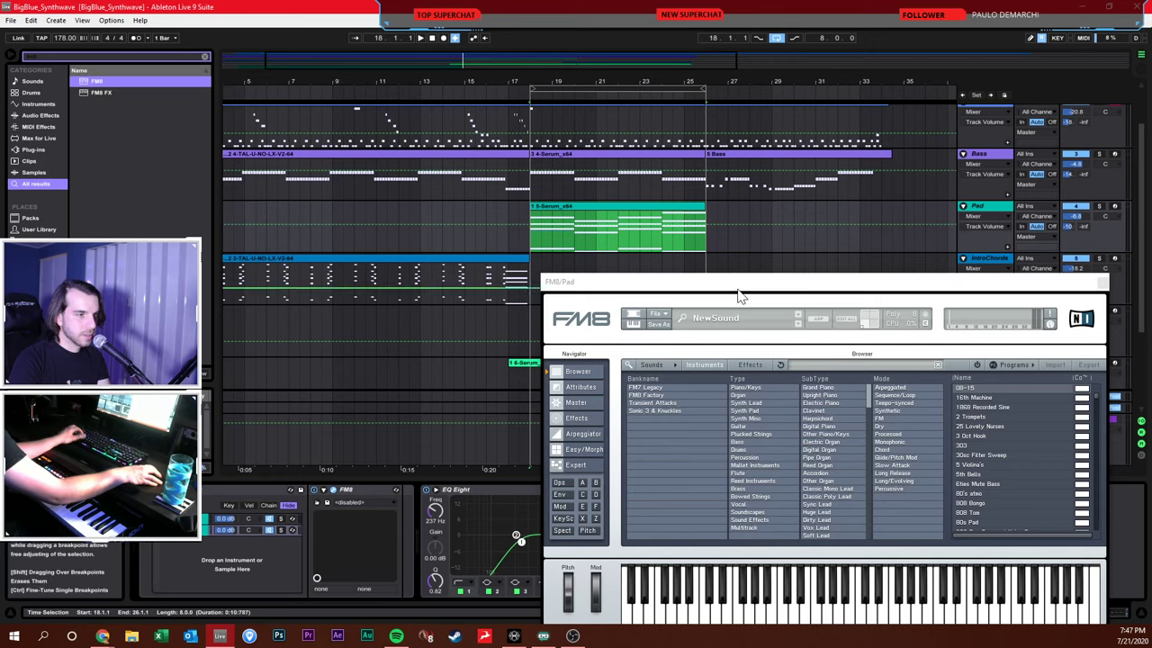
# Audition the soloed Pad track with the rack's first chain switched off and filter FM8's sounds to the Sonic 3 & Knuckles bank
pyautogui.moveTo(738, 284); pyautogui.dragTo(495, 209)
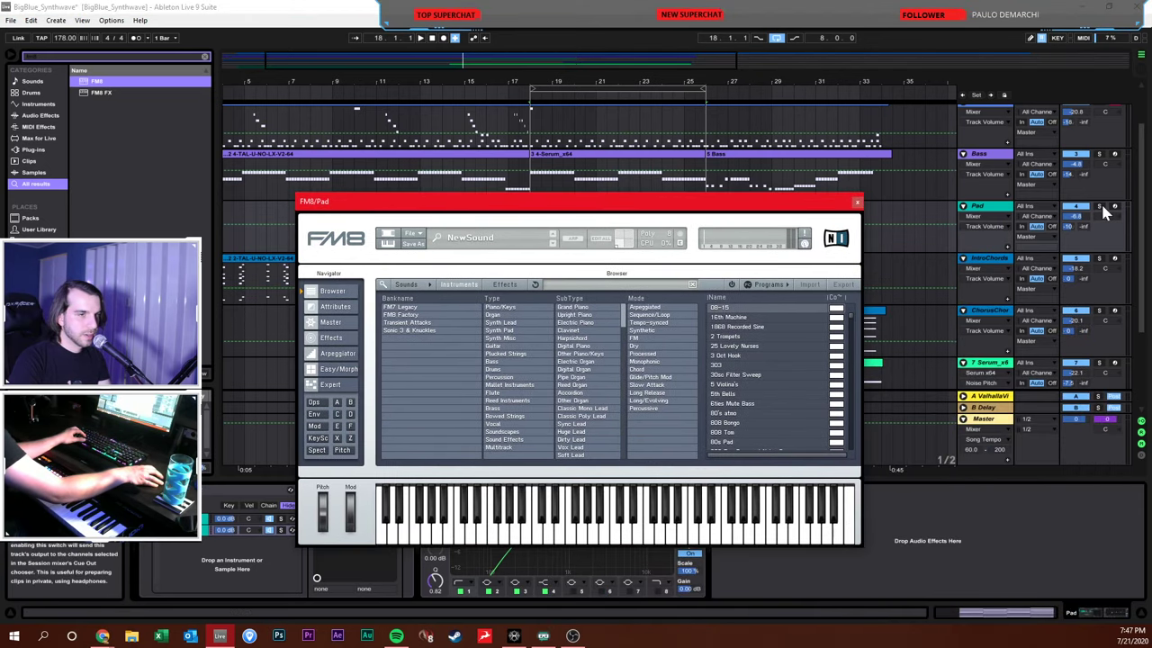
pyautogui.press('space')
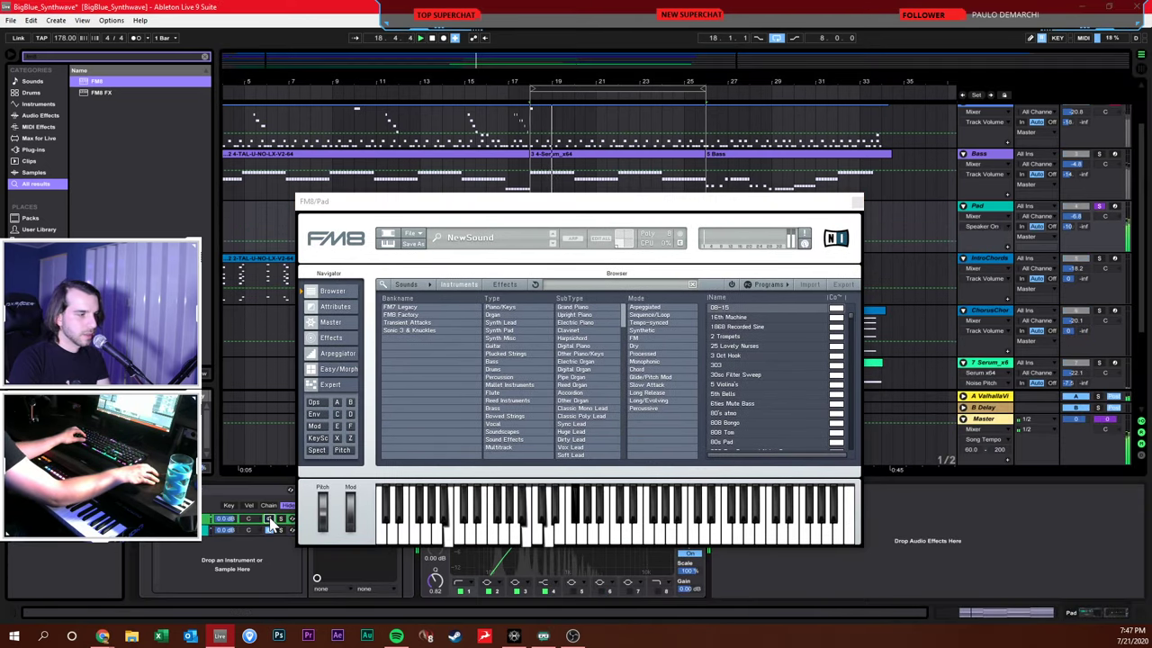
pyautogui.click(393, 329)
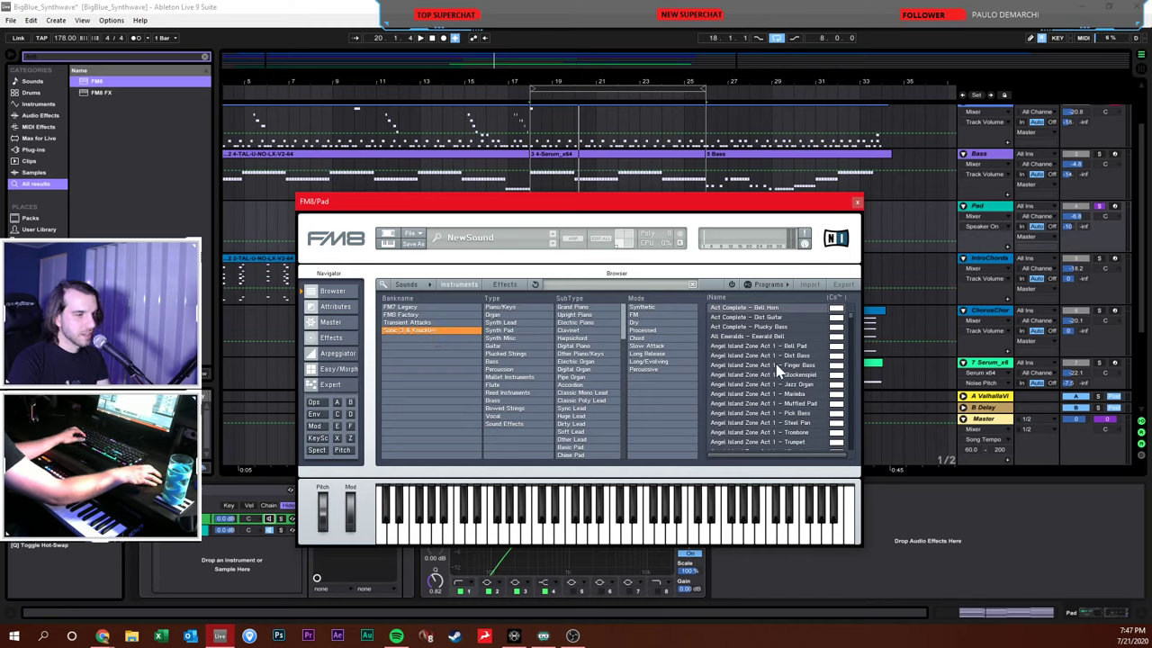
# Load Angel Island Zone Act 1 – Dist Bass in FM8 and arm the Pad track for playing it live
pyautogui.scroll(-3, 790, 371)
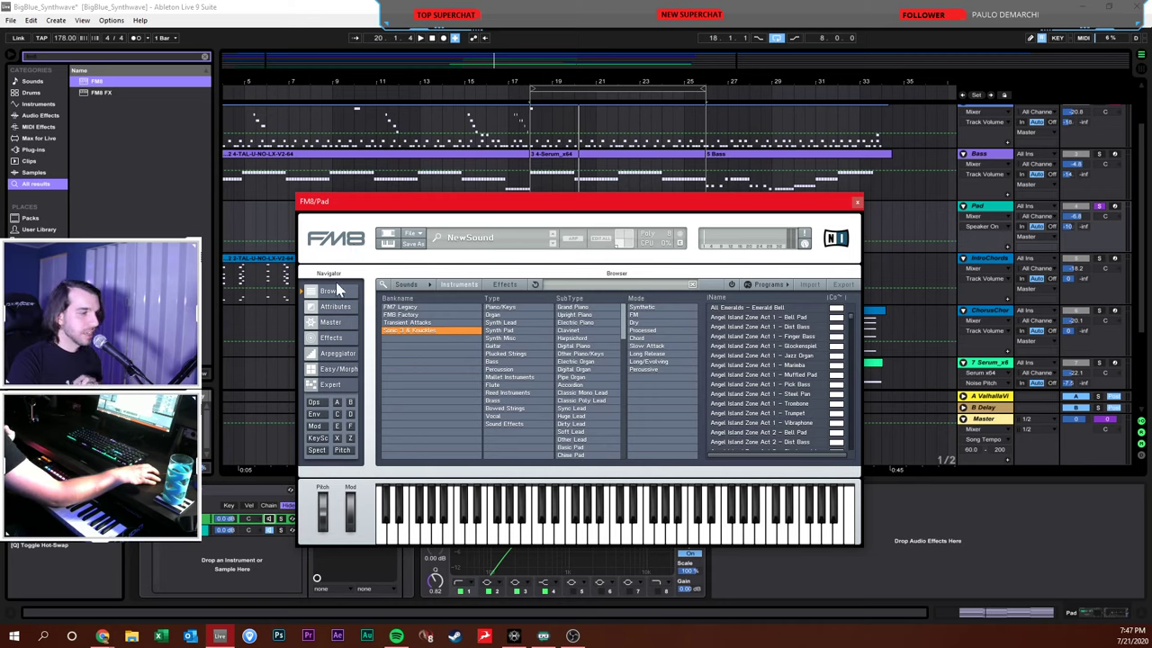
pyautogui.click(769, 347)
pyautogui.click(791, 327)
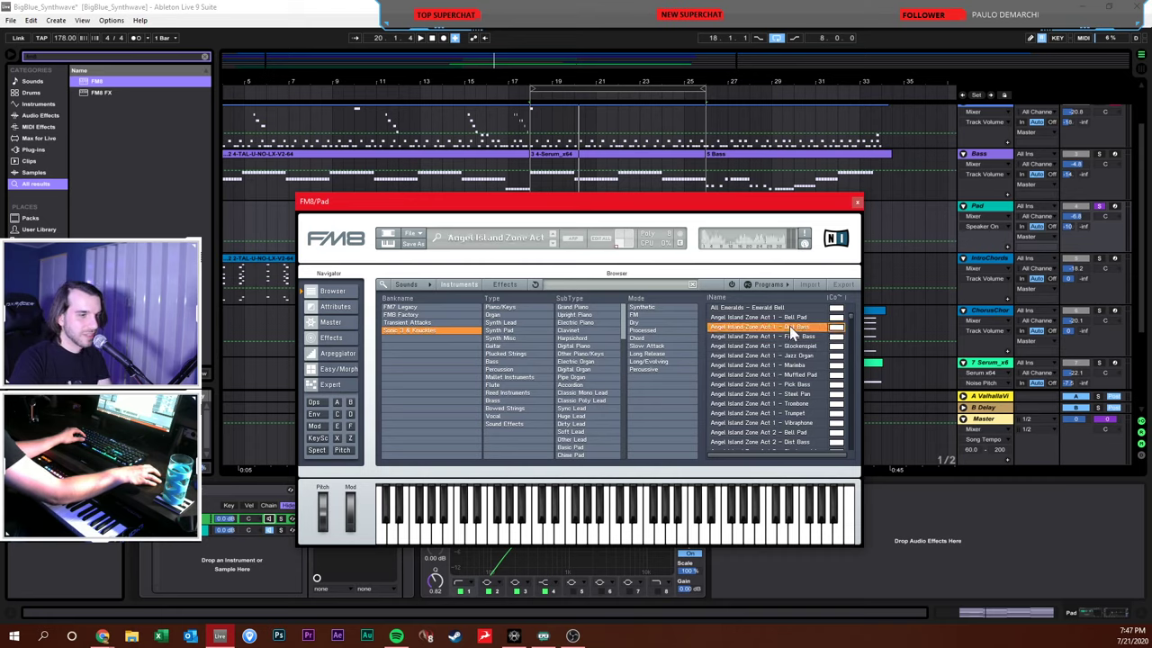
pyautogui.click(1113, 207)
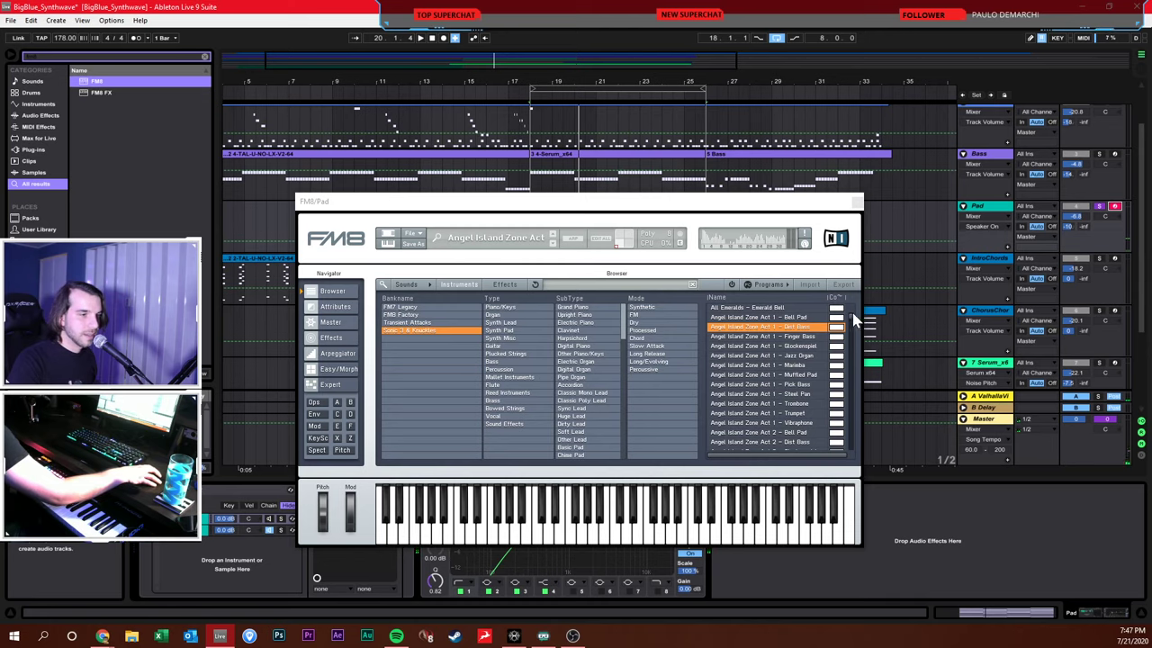
# Audition the bass presets Flying Battery Zone Act 1 – Dist Bass, Lava Reef Zone Act 1 – Mean Bass and Launch Base Zone Act 1 – Launch Bass
pyautogui.moveTo(855, 320); pyautogui.dragTo(850, 382)
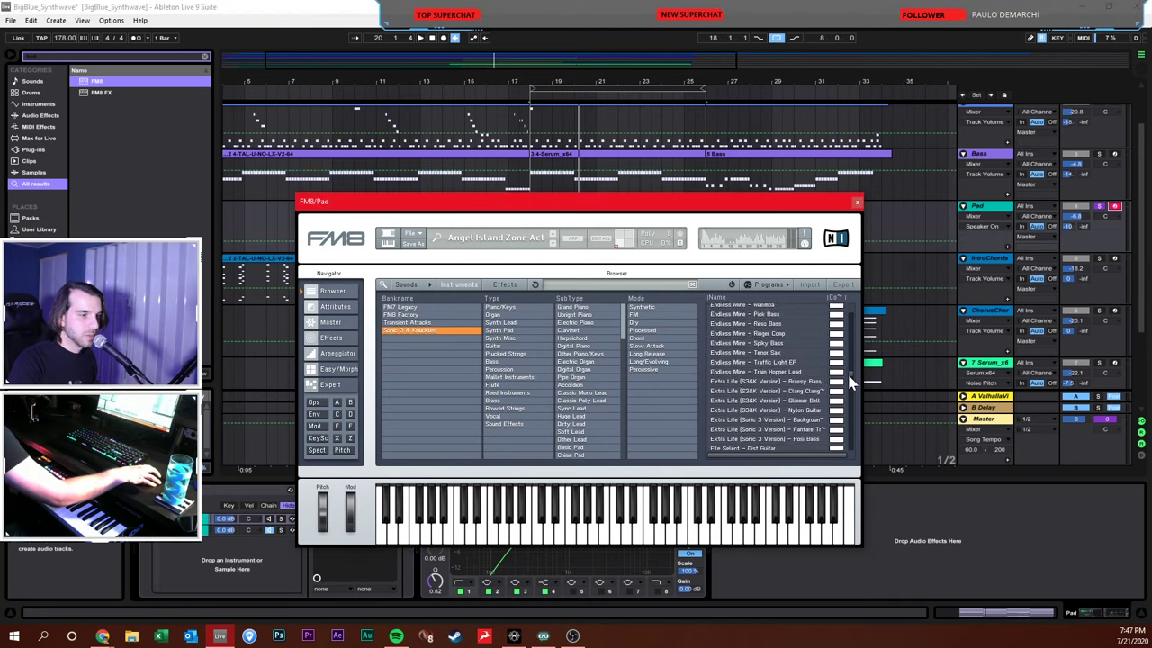
pyautogui.scroll(-10, 849, 382)
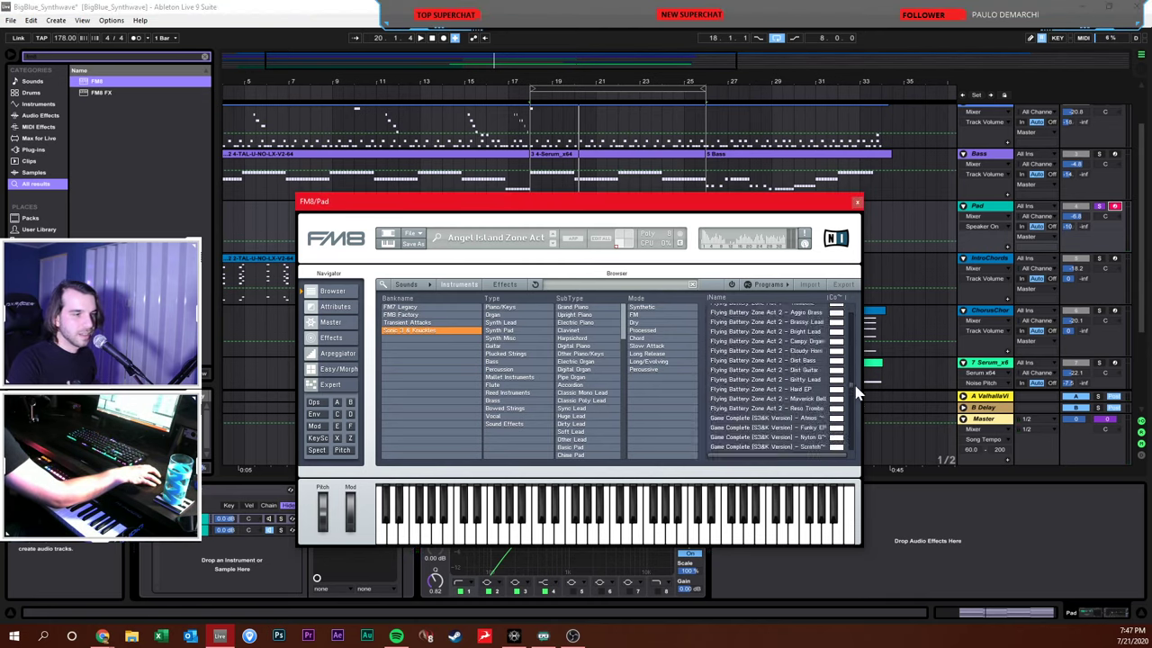
pyautogui.scroll(3, 854, 392)
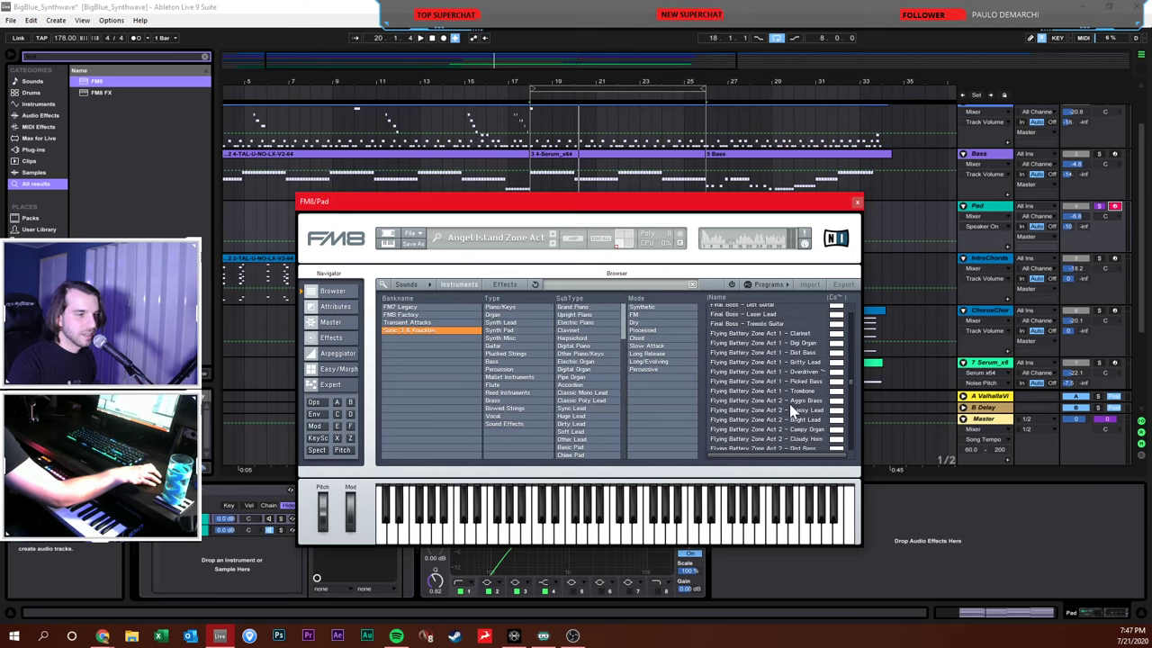
pyautogui.click(797, 352)
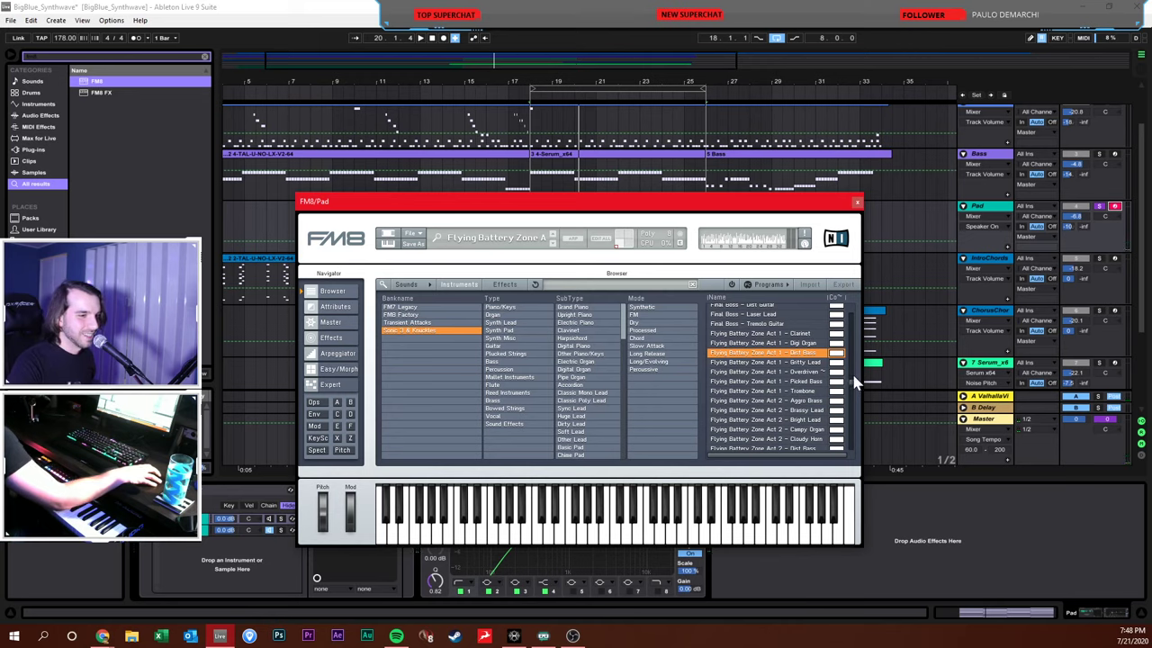
pyautogui.moveTo(856, 394); pyautogui.dragTo(858, 407)
pyautogui.click(791, 385)
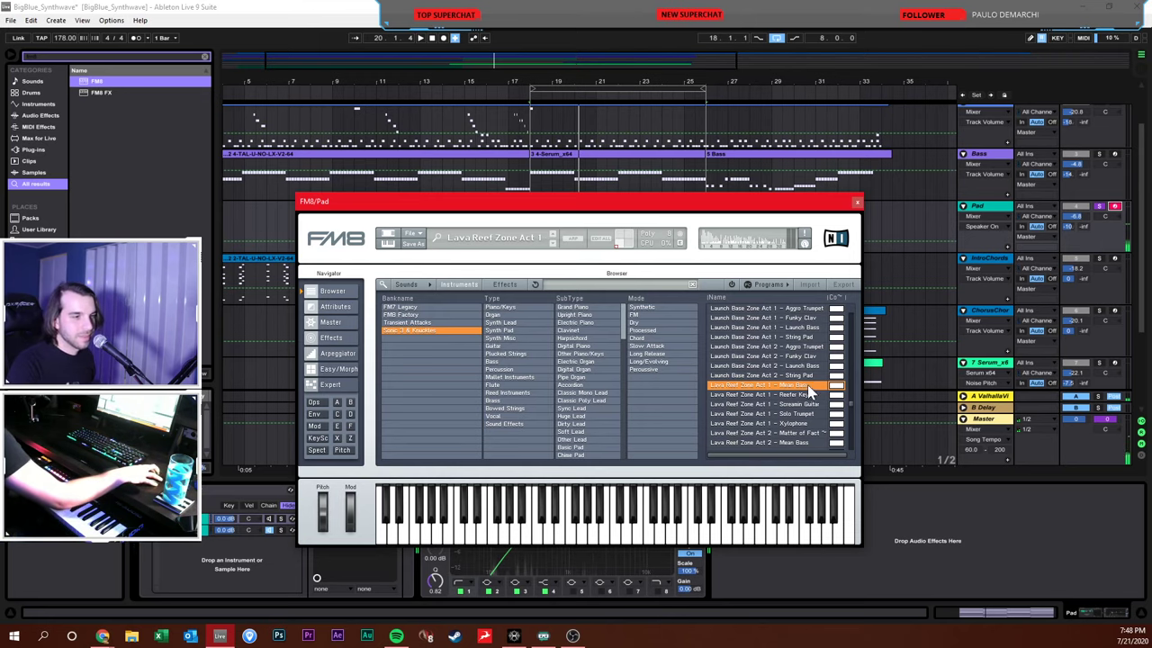
pyautogui.scroll(1, 803, 378)
pyautogui.click(797, 355)
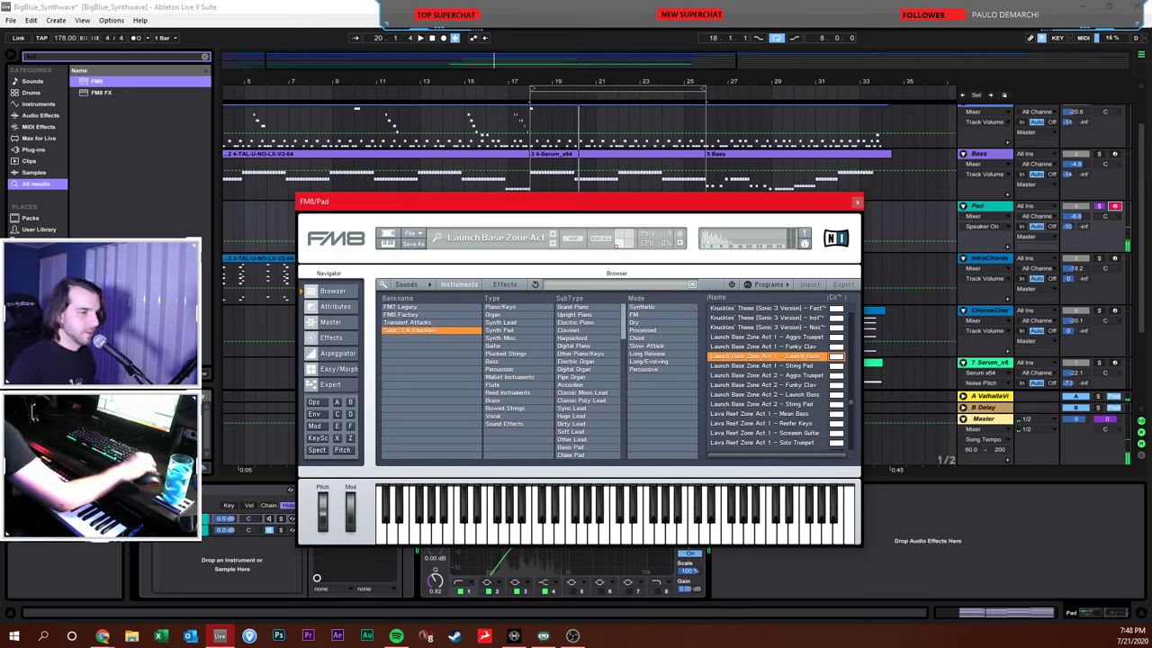
# Audition the Icecap Zone Act 1 presets Ice Crystal and Icecap Pad
pyautogui.scroll(3, 807, 400)
pyautogui.scroll(2, 821, 362)
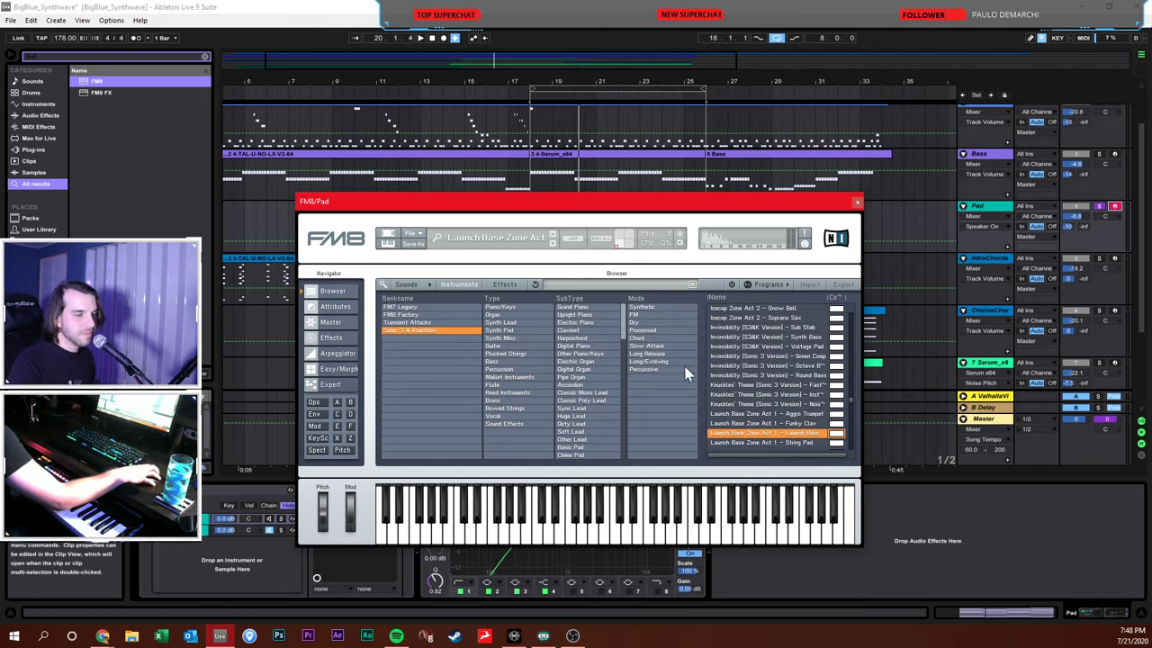
pyautogui.scroll(6, 771, 350)
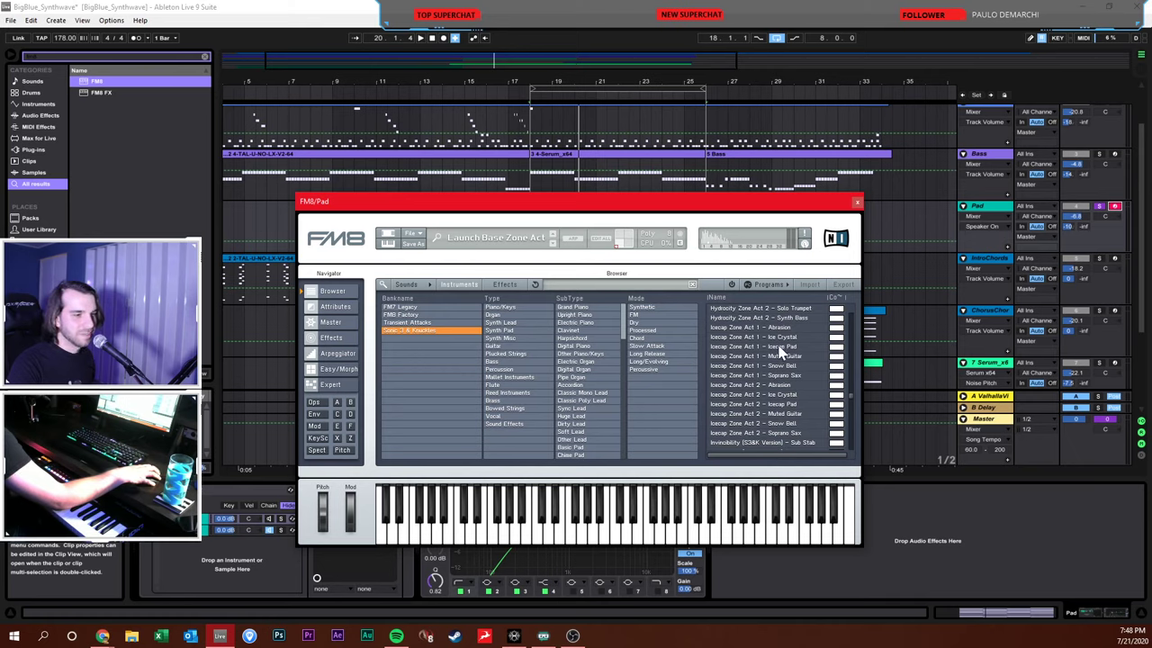
pyautogui.click(780, 338)
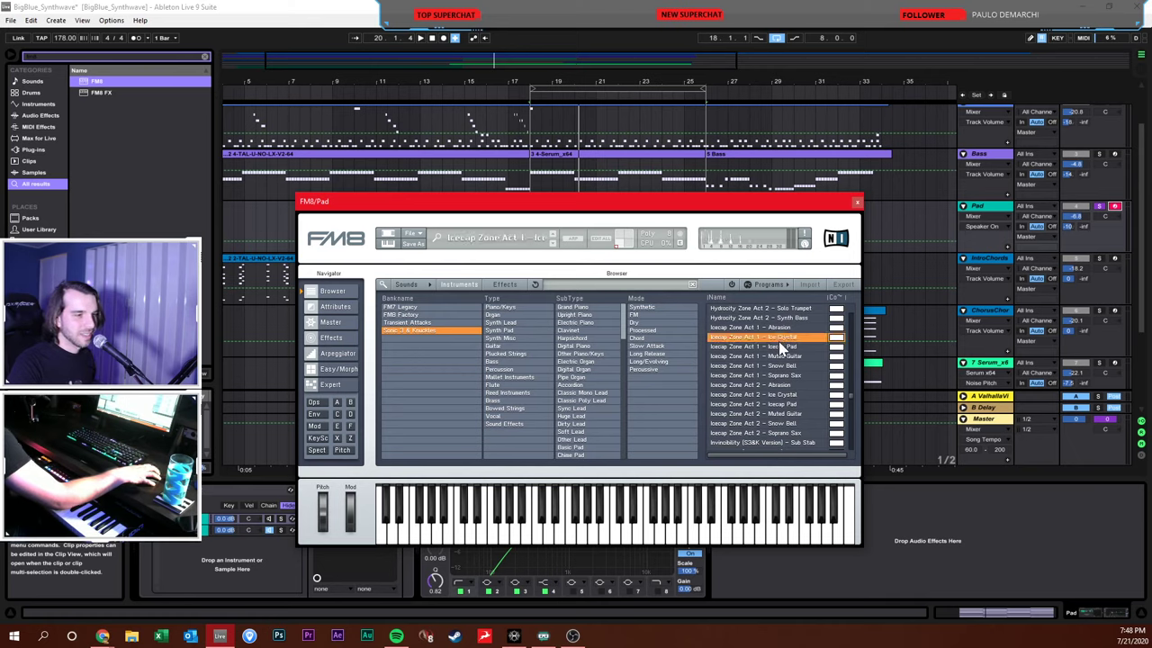
pyautogui.click(779, 347)
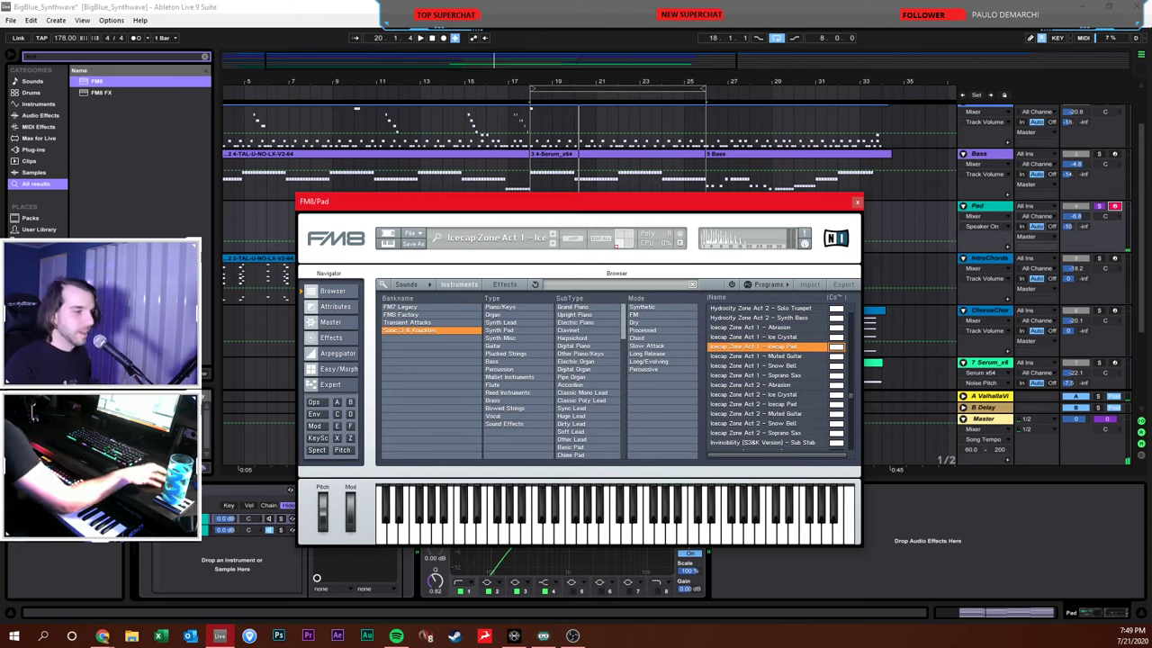
# Filter the Sonic 3 & Knuckles sounds to Piano/Keys with the Electric Piano subtype and browse the matching presets
pyautogui.scroll(10, 852, 387)
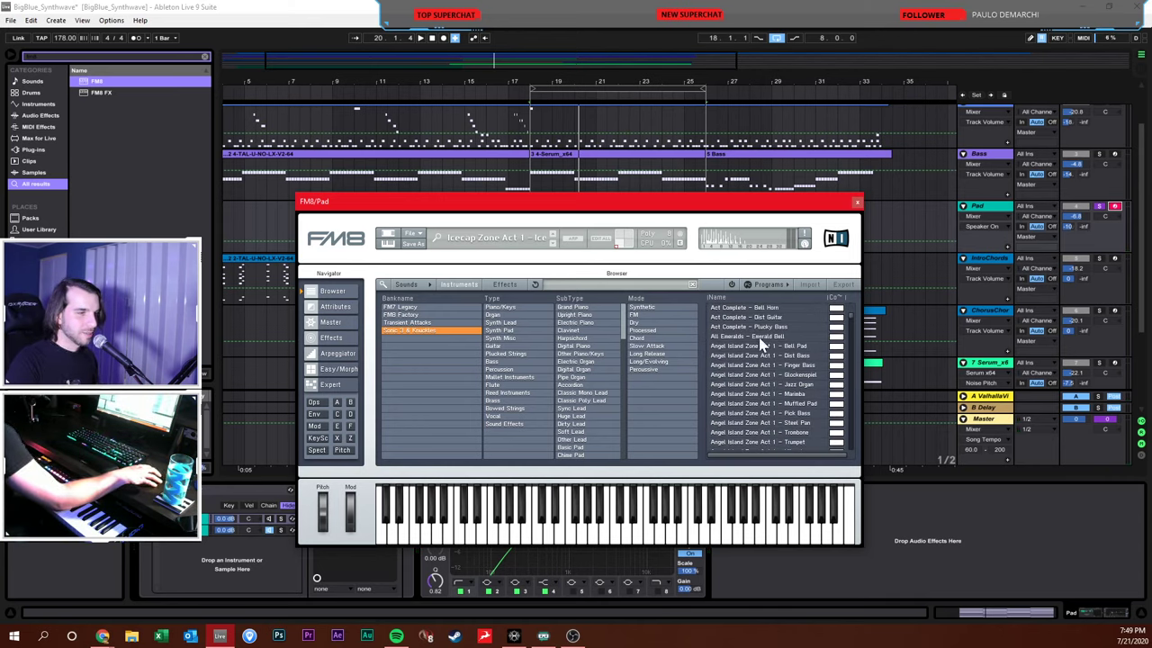
pyautogui.click(500, 306)
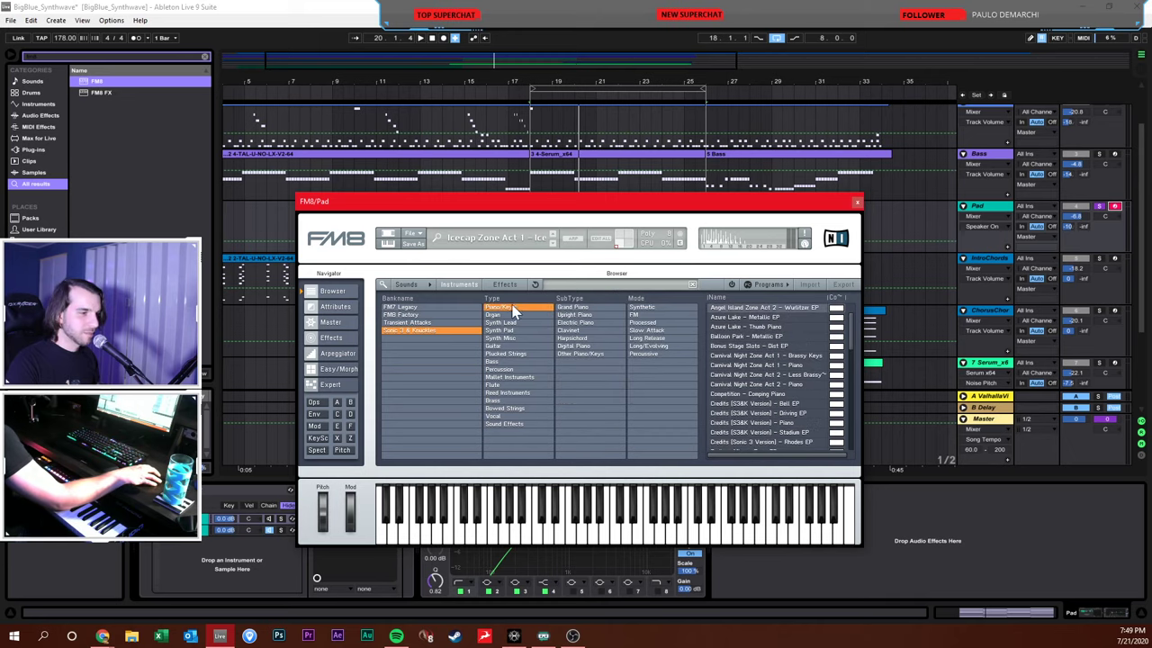
pyautogui.click(610, 323)
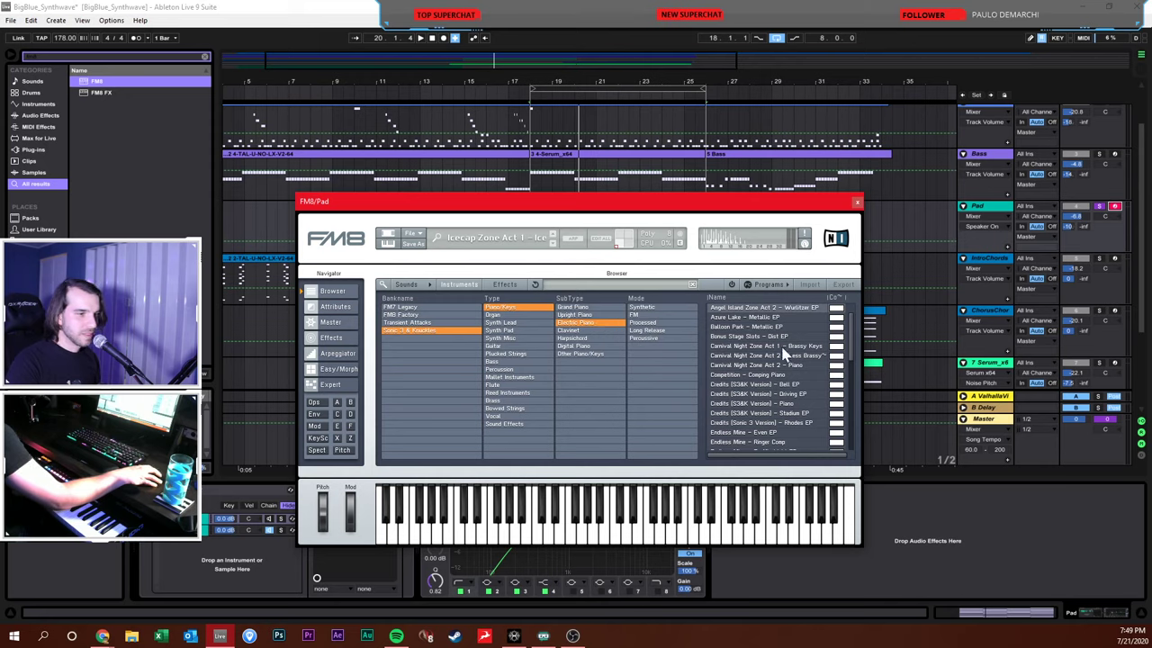
pyautogui.scroll(-3, 787, 365)
# Switch the bank filter to FM8 Factory and audition the Piano/Keys presets Crystal, Dandy and Go Far East
pyautogui.click(419, 314)
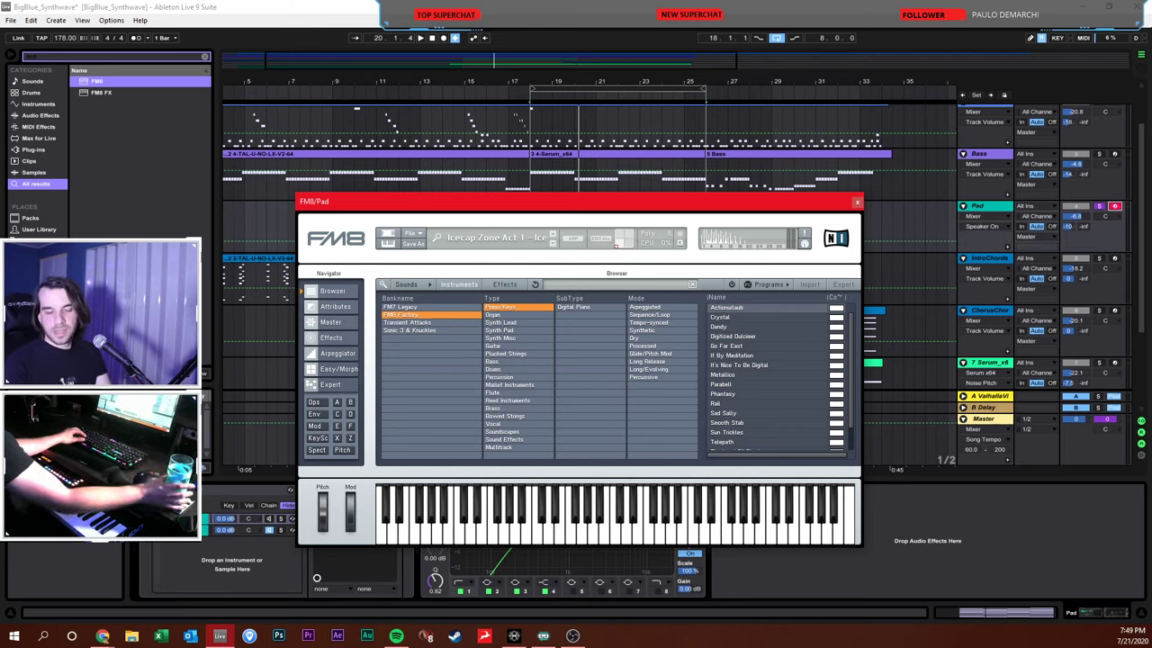
pyautogui.scroll(-2, 774, 360)
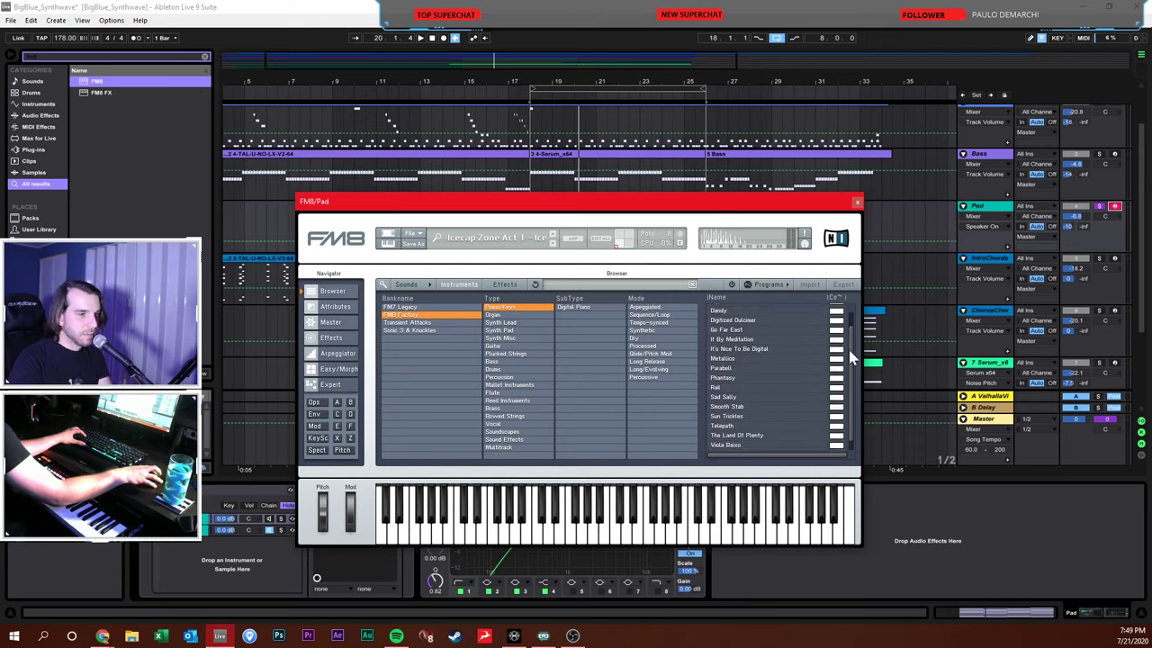
pyautogui.scroll(2, 814, 369)
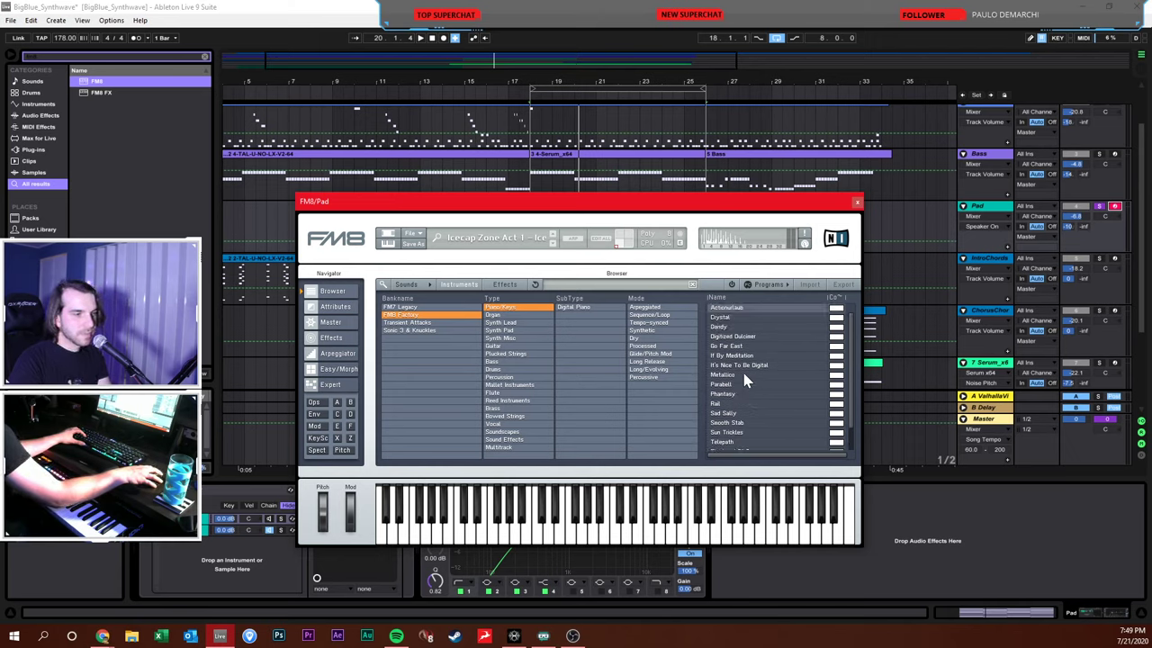
pyautogui.scroll(-2, 745, 387)
pyautogui.scroll(2, 749, 389)
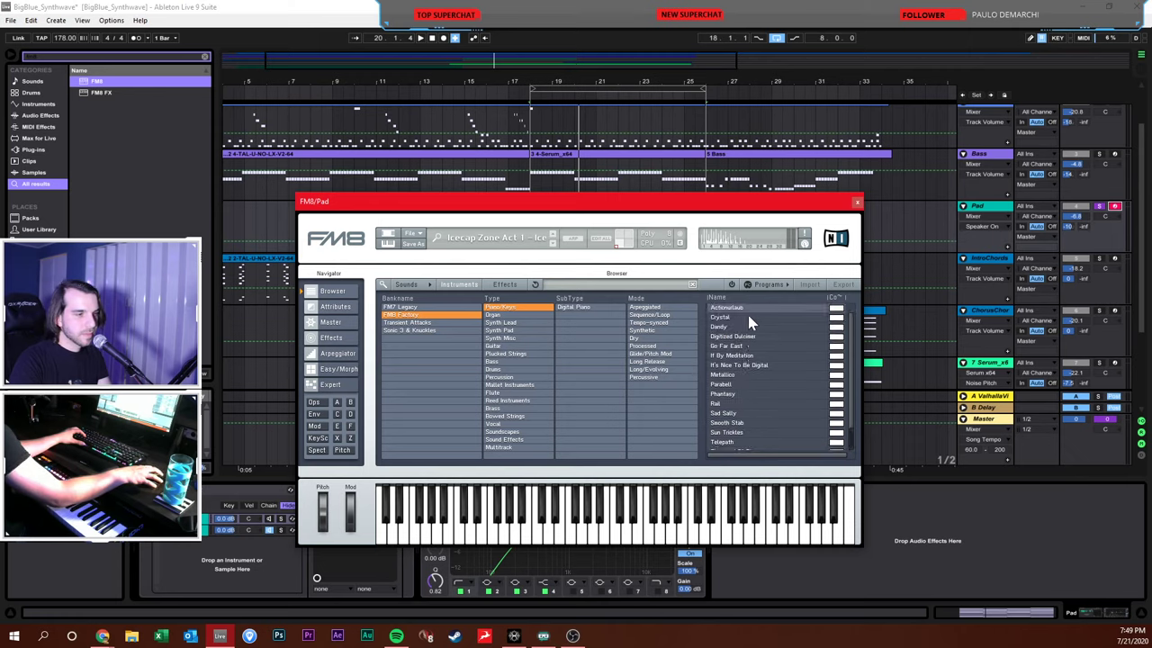
pyautogui.click(748, 317)
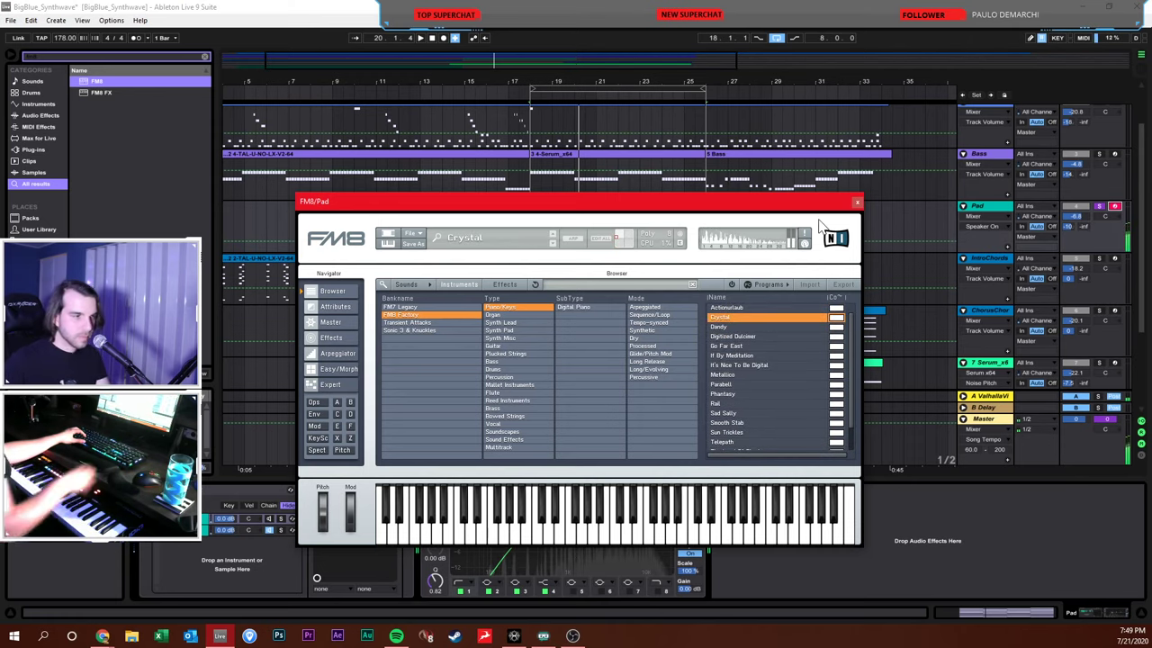
pyautogui.click(716, 328)
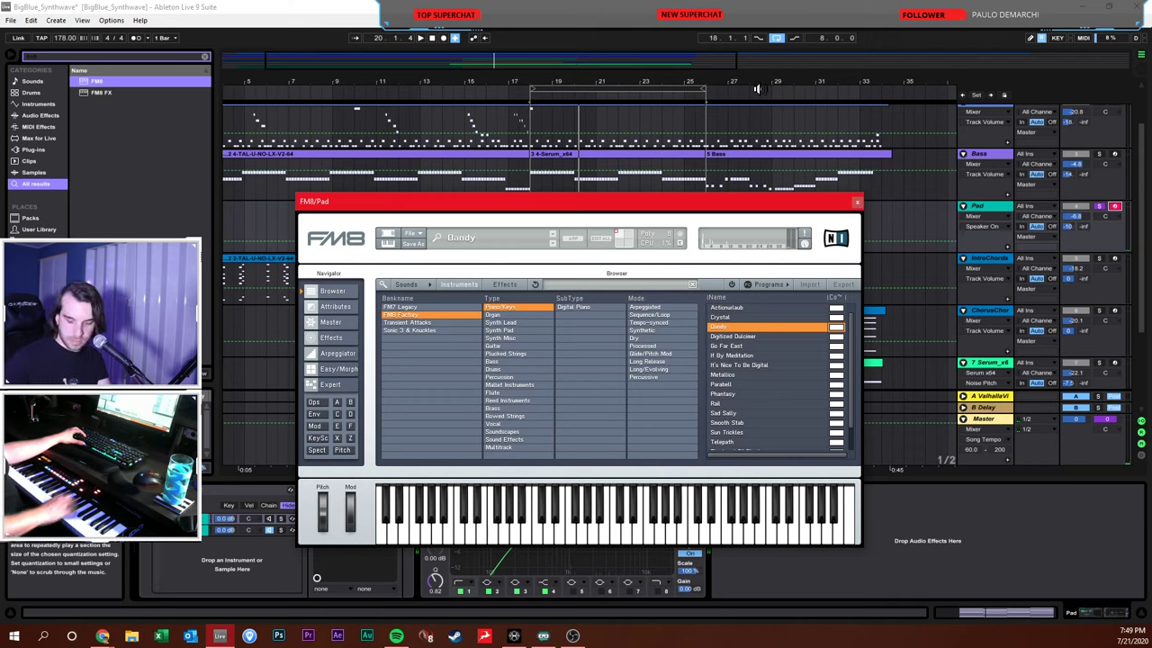
pyautogui.scroll(-2, 768, 383)
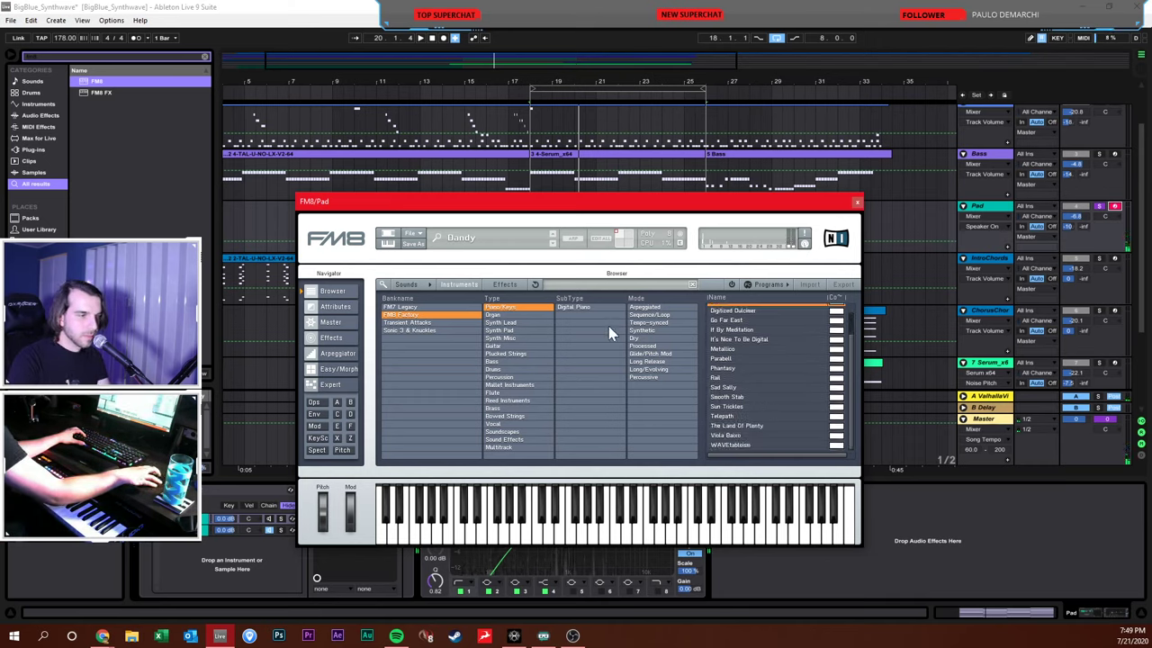
pyautogui.scroll(2, 801, 360)
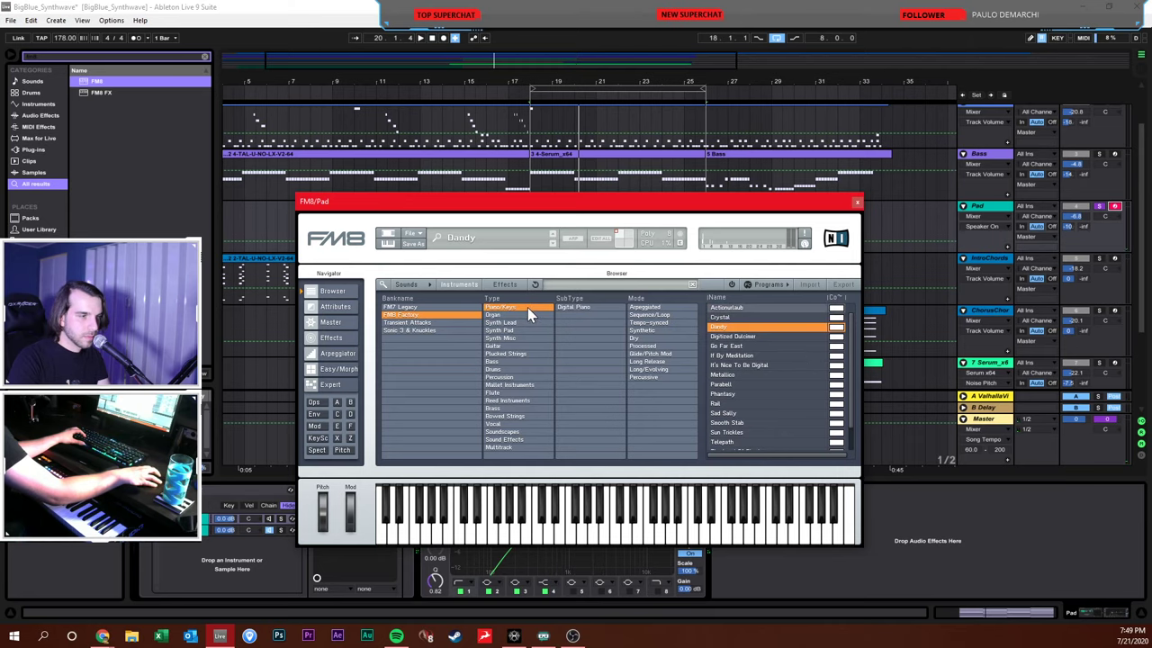
pyautogui.click(724, 347)
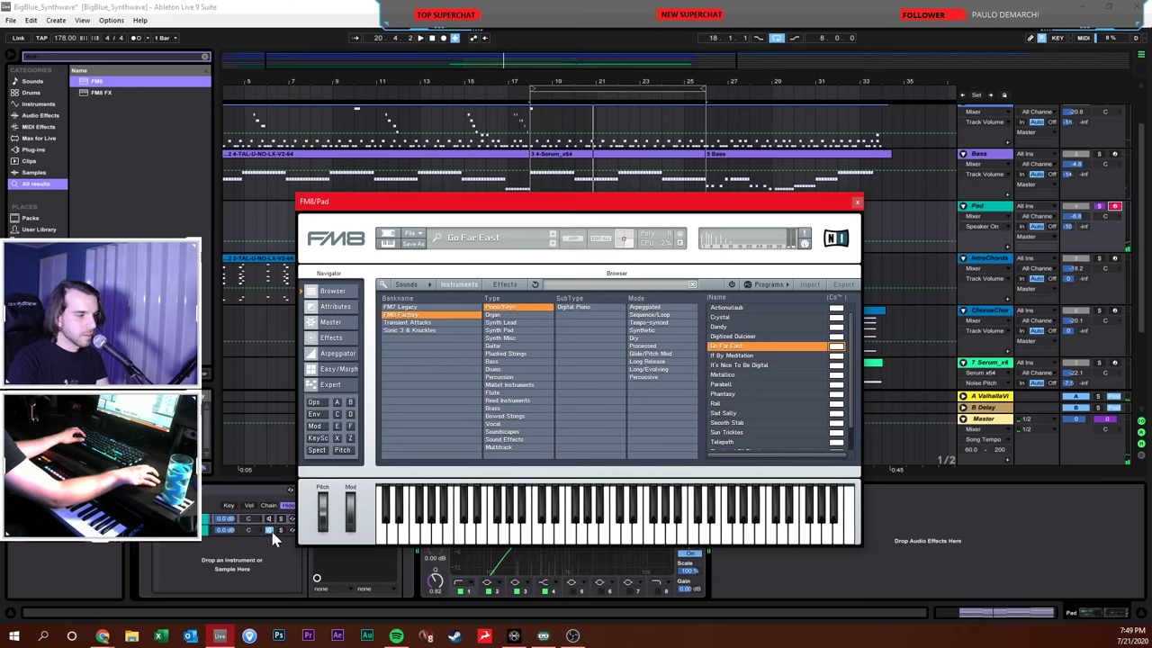
# Play the loop with both rack chains switched on and look through FM8's Easy/Morph, Attributes, Master and Effects pages
pyautogui.click(274, 537)
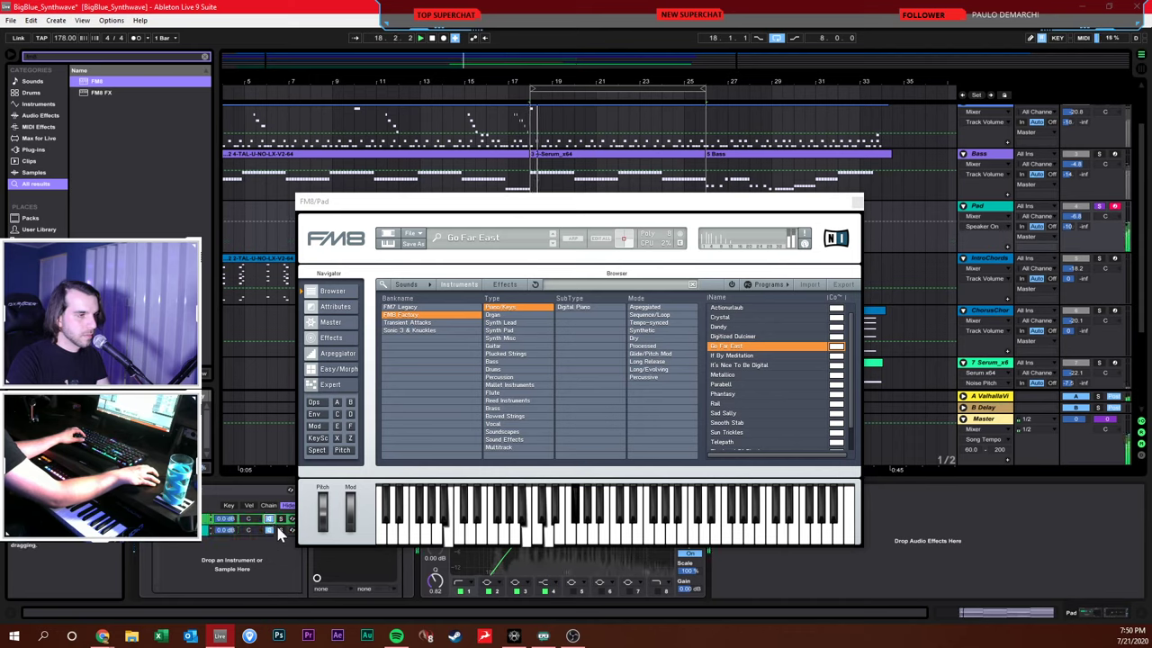
pyautogui.click(357, 372)
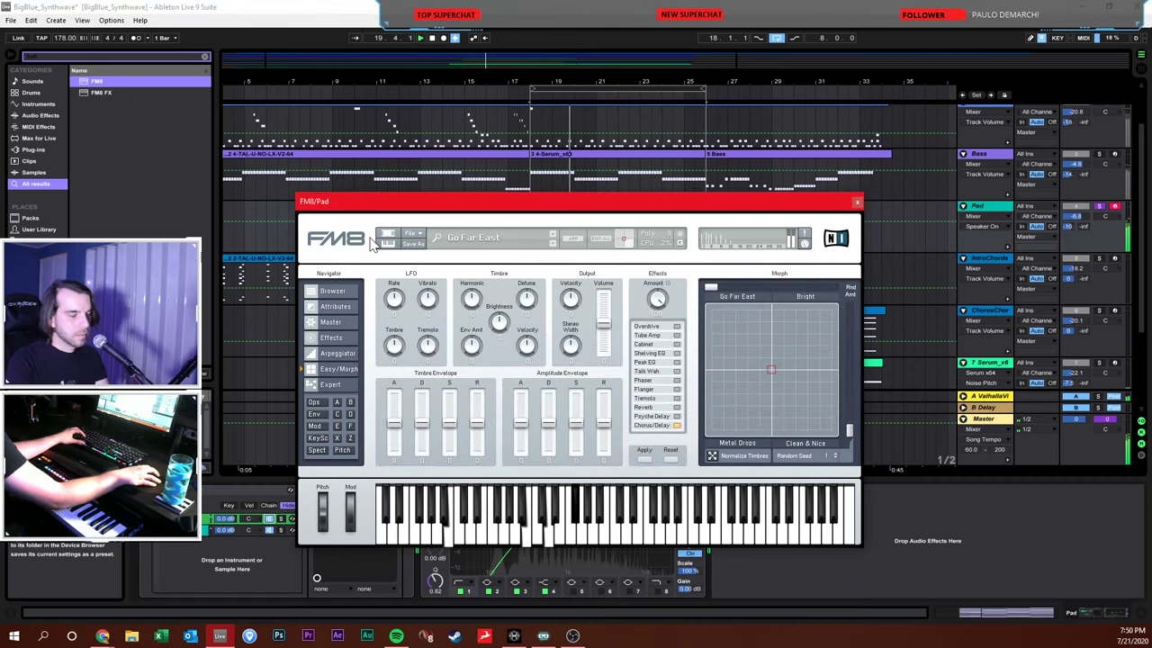
pyautogui.click(340, 292)
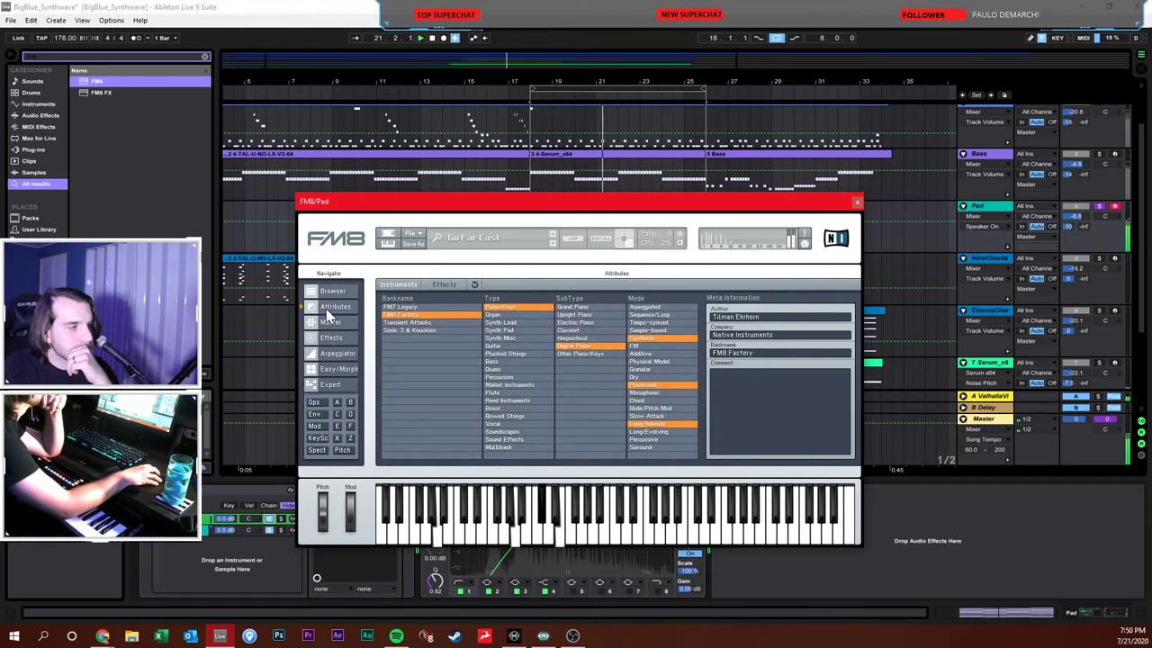
pyautogui.click(333, 323)
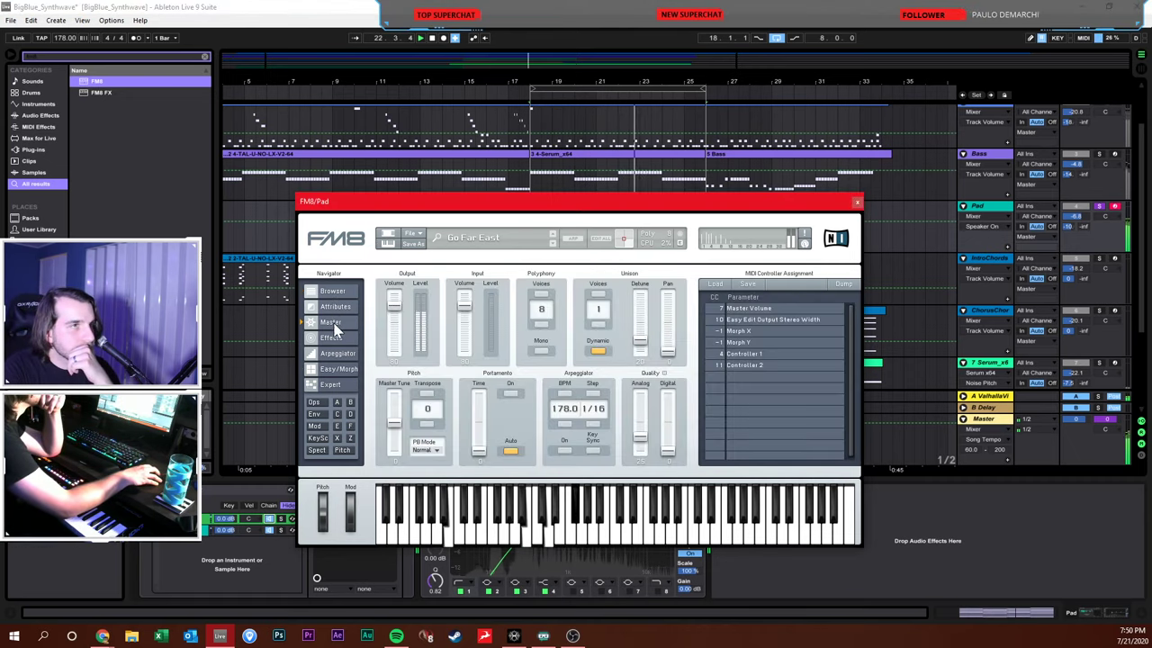
pyautogui.click(332, 339)
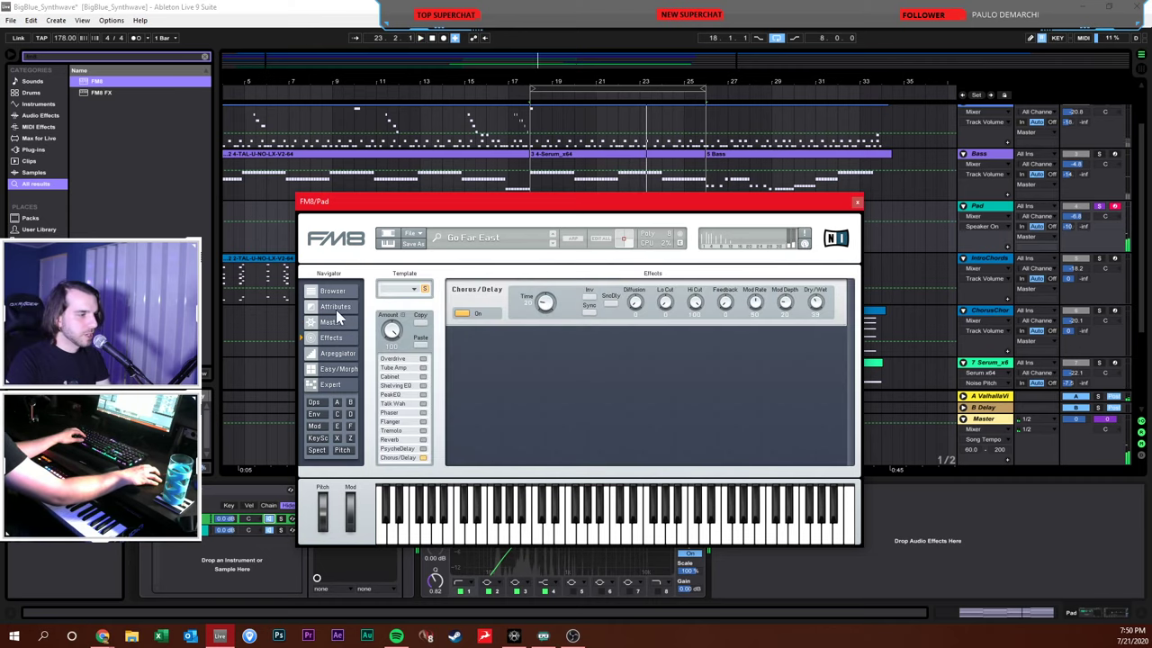
pyautogui.click(331, 291)
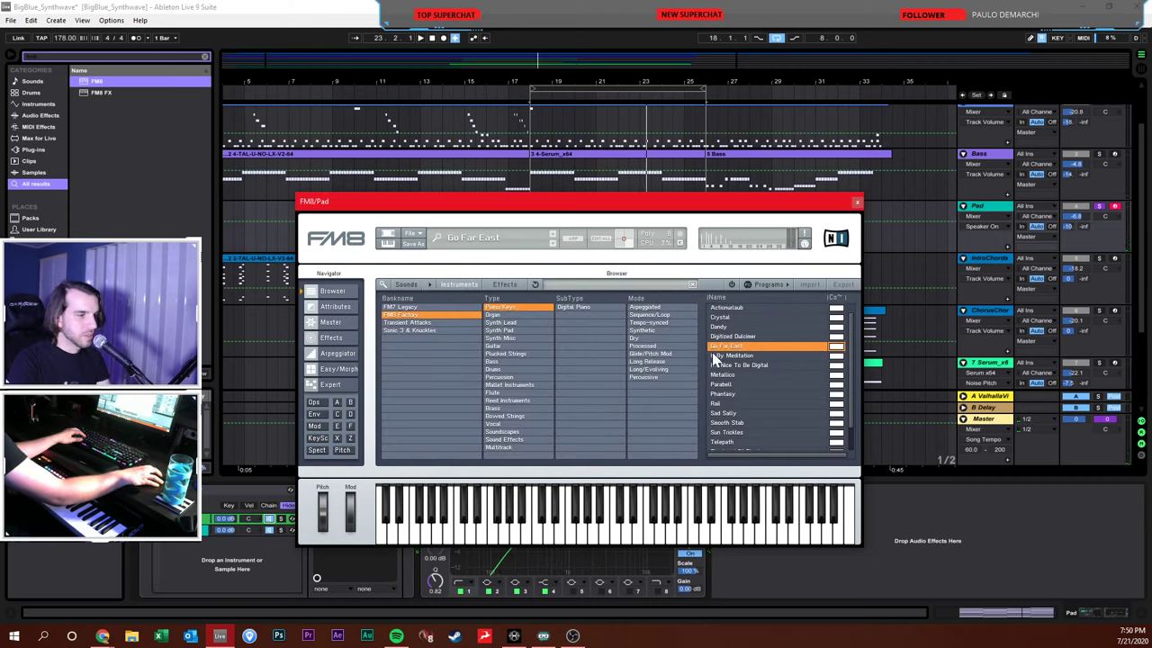
# Audition the factory presets If By Meditation and Parabell, and switch the bank filter to FM7 Legacy
pyautogui.click(720, 355)
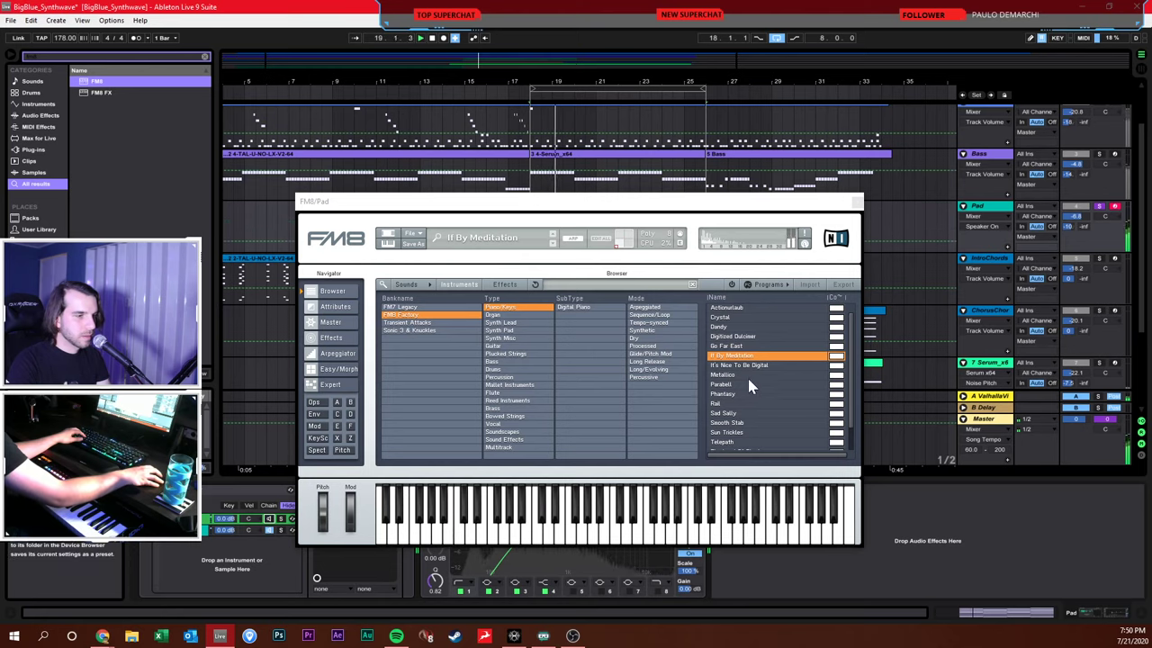
pyautogui.click(654, 339)
pyautogui.click(664, 340)
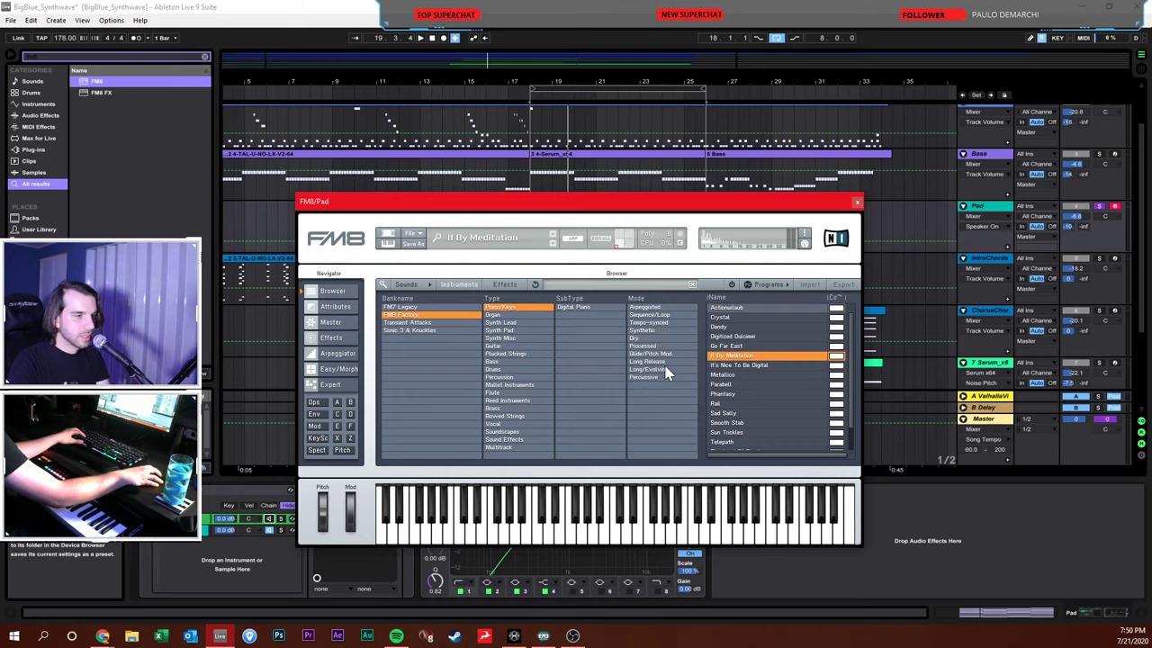
pyautogui.click(731, 384)
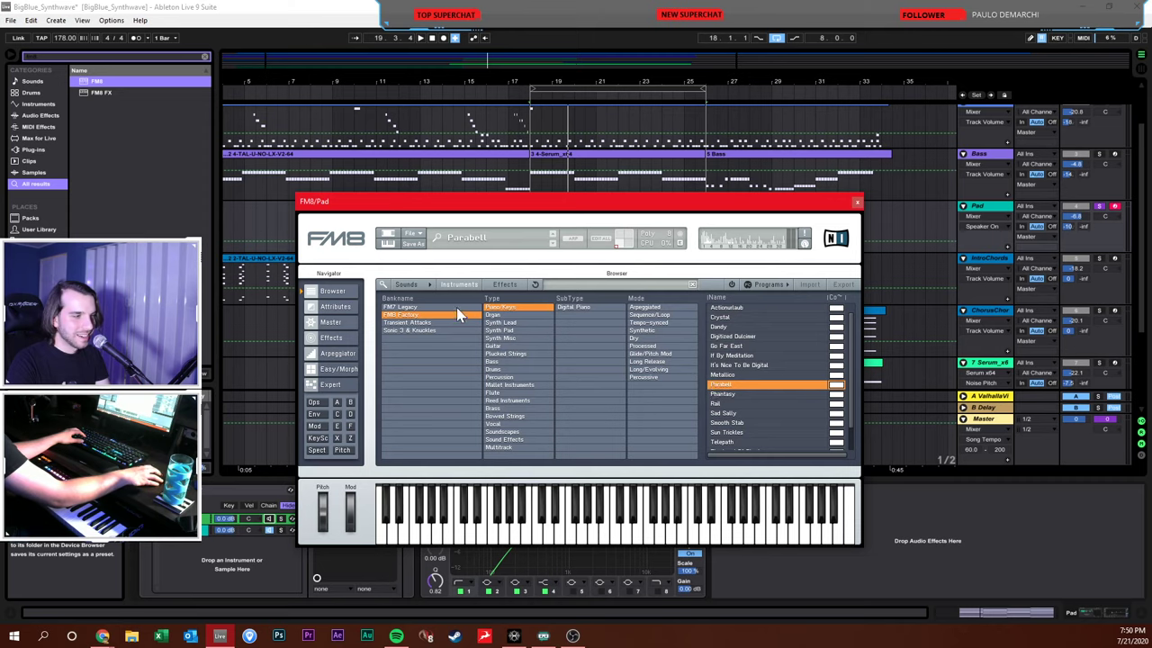
pyautogui.click(433, 307)
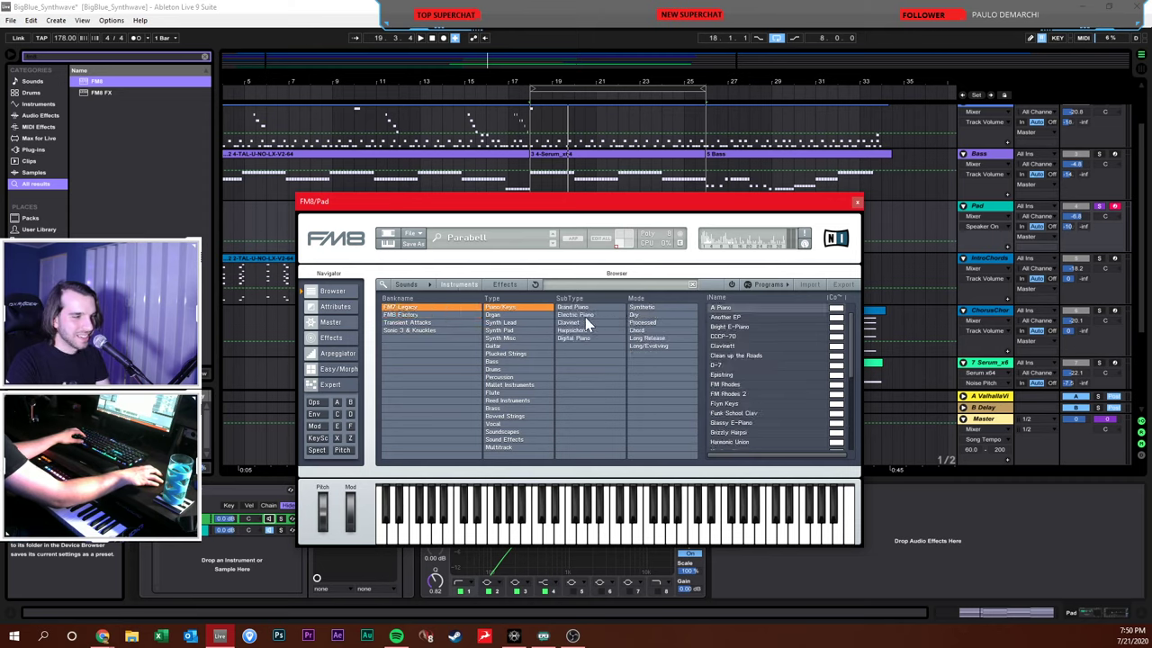
# Narrow the FM7 Legacy Piano/Keys sounds to Electric Piano and audition A Piano, then load Another EP
pyautogui.click(585, 317)
pyautogui.click(722, 309)
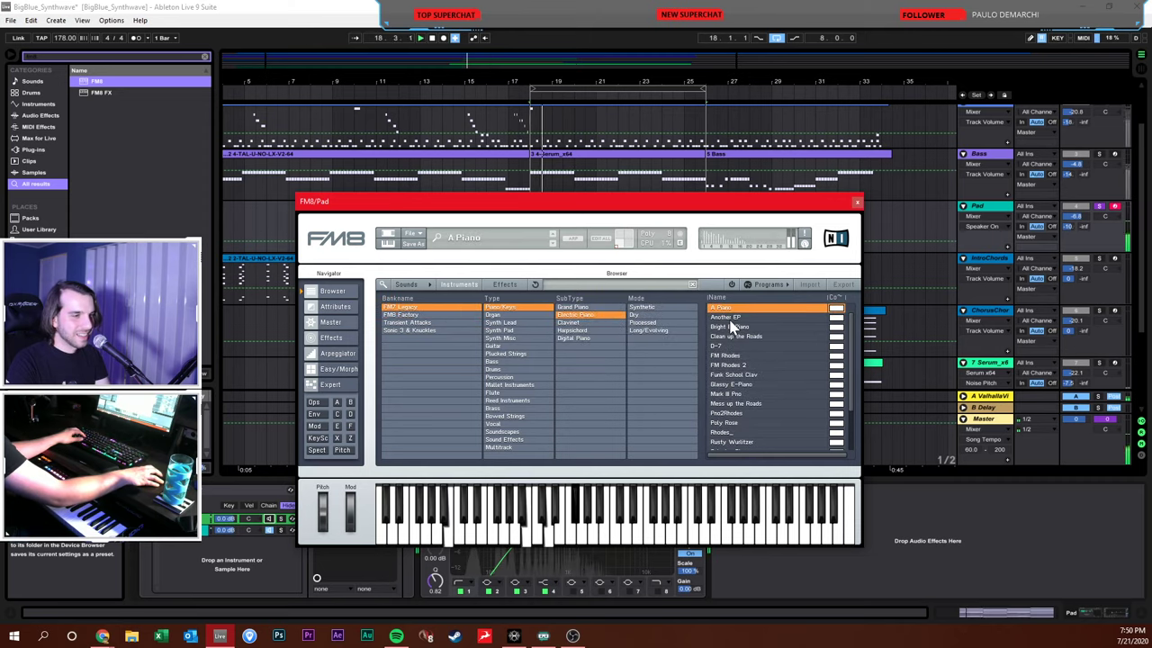
pyautogui.click(729, 318)
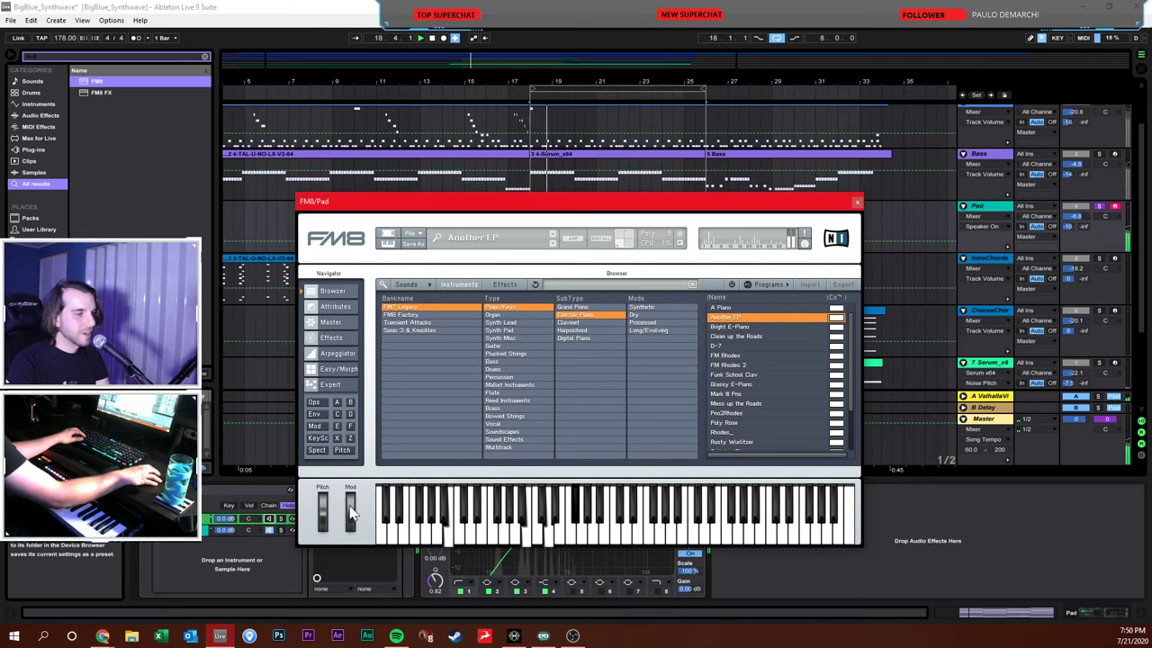
# Adjust Another EP's Brightness in FM8's Easy/Morph page and set the Pad's ValhallaVintage send to 0
pyautogui.click(345, 370)
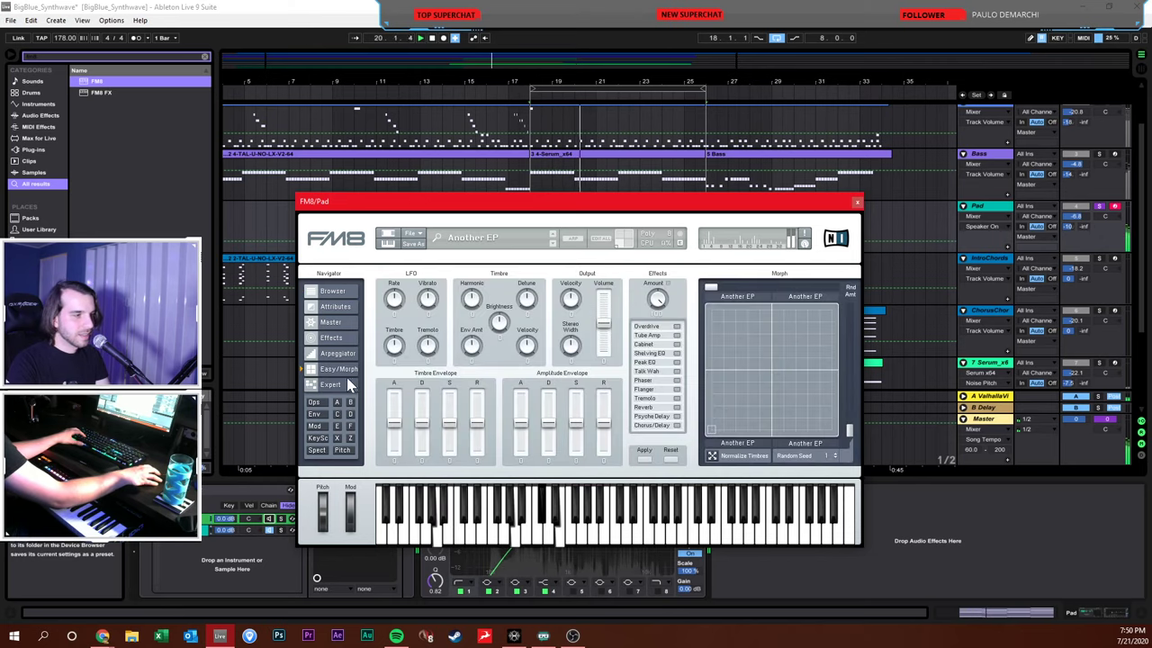
pyautogui.moveTo(504, 322); pyautogui.dragTo(511, 312)
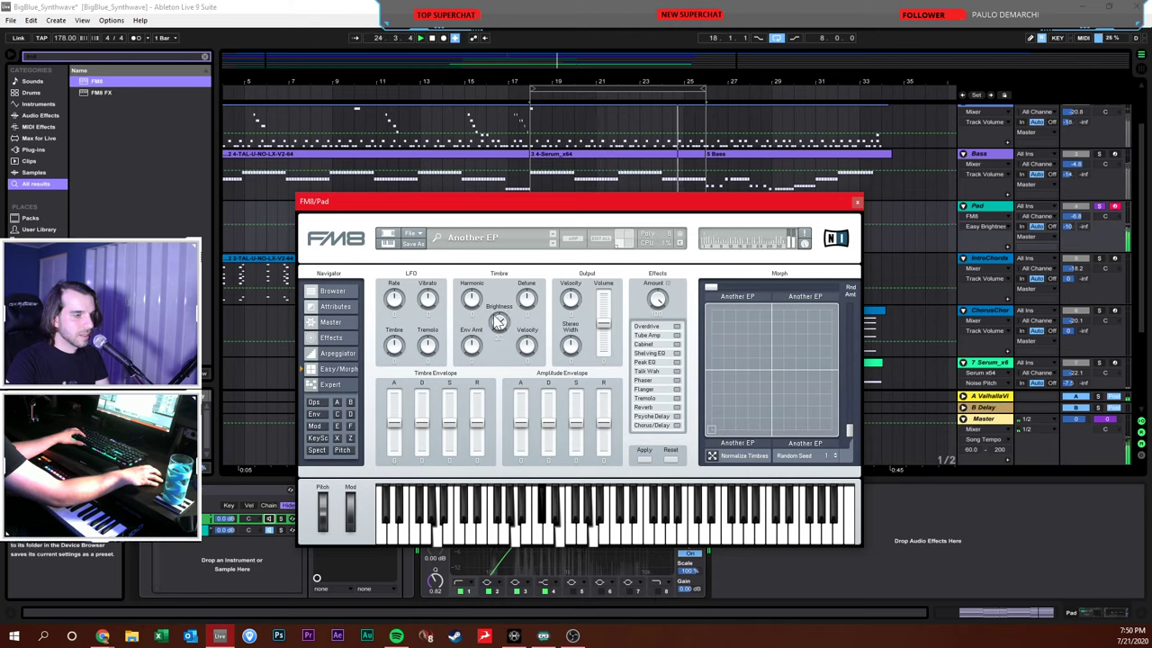
pyautogui.click(272, 520)
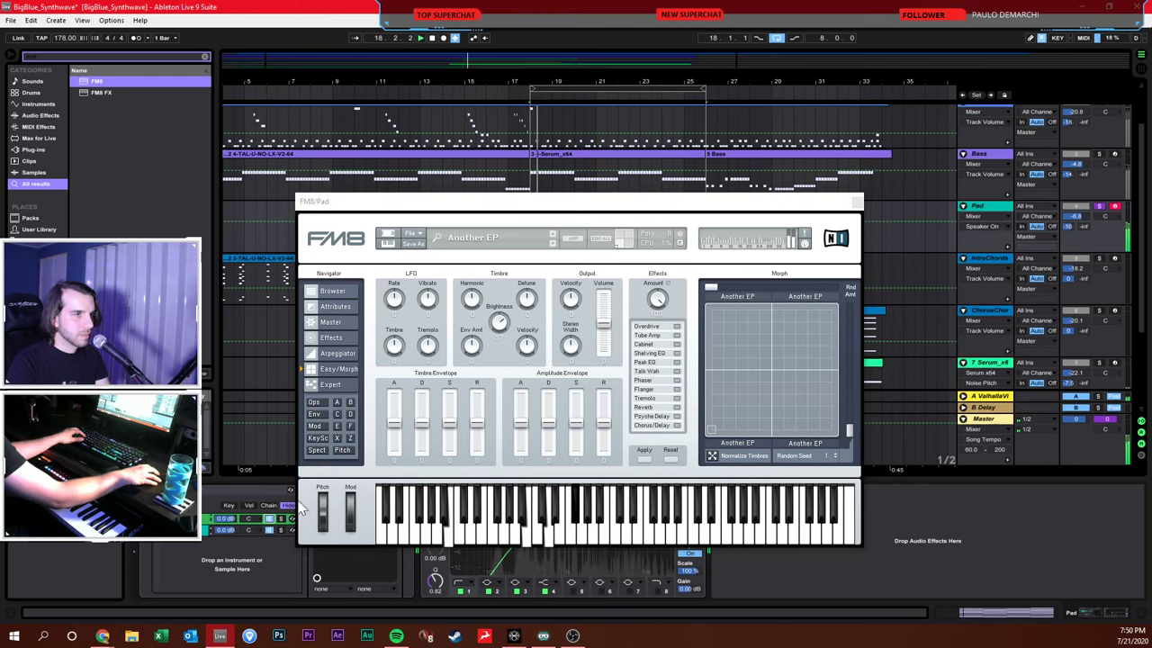
pyautogui.click(496, 326)
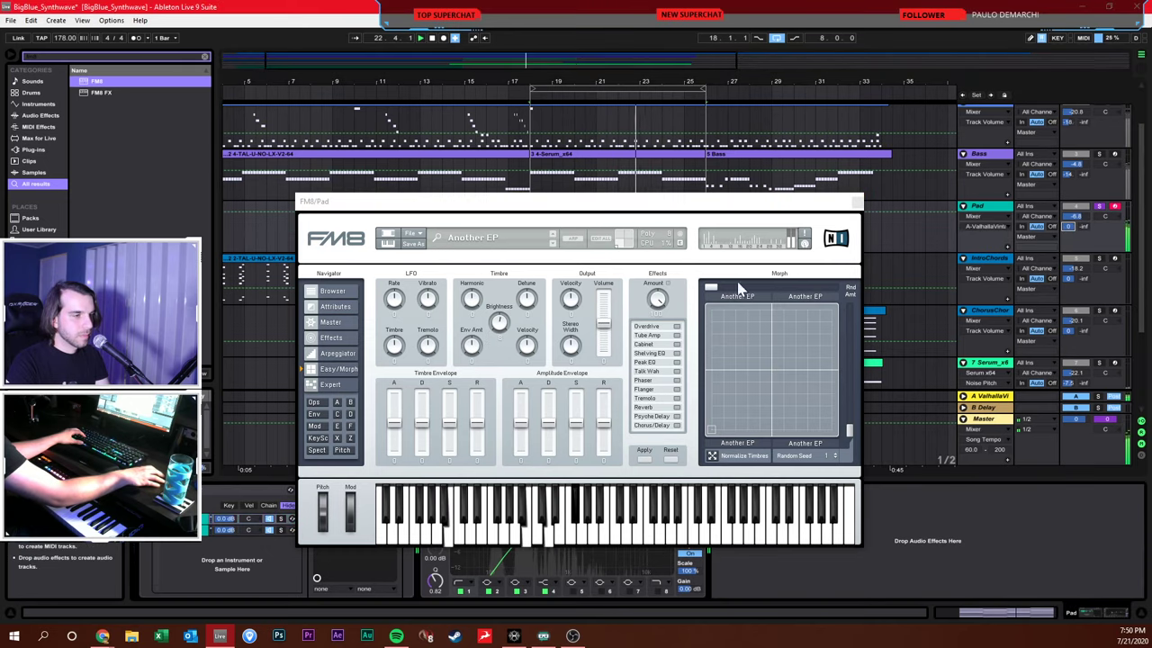
pyautogui.click(856, 201)
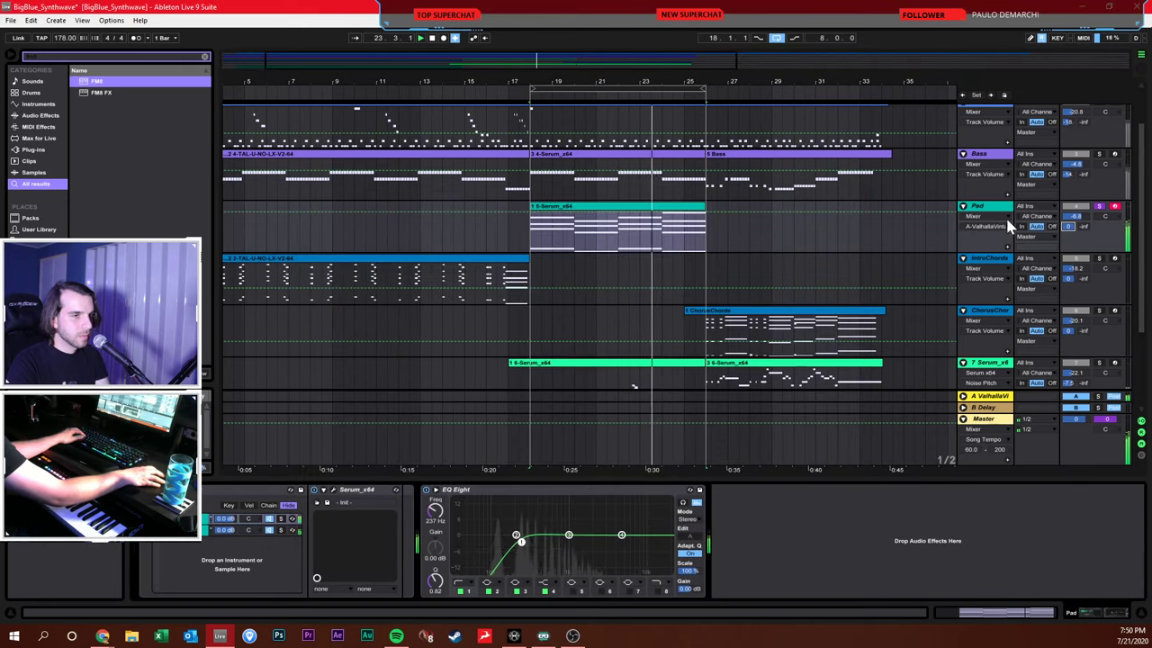
# Find the +12 preset of the Pitch MIDI effect and insert it ahead of FM8 in its rack chain
pyautogui.click(245, 529)
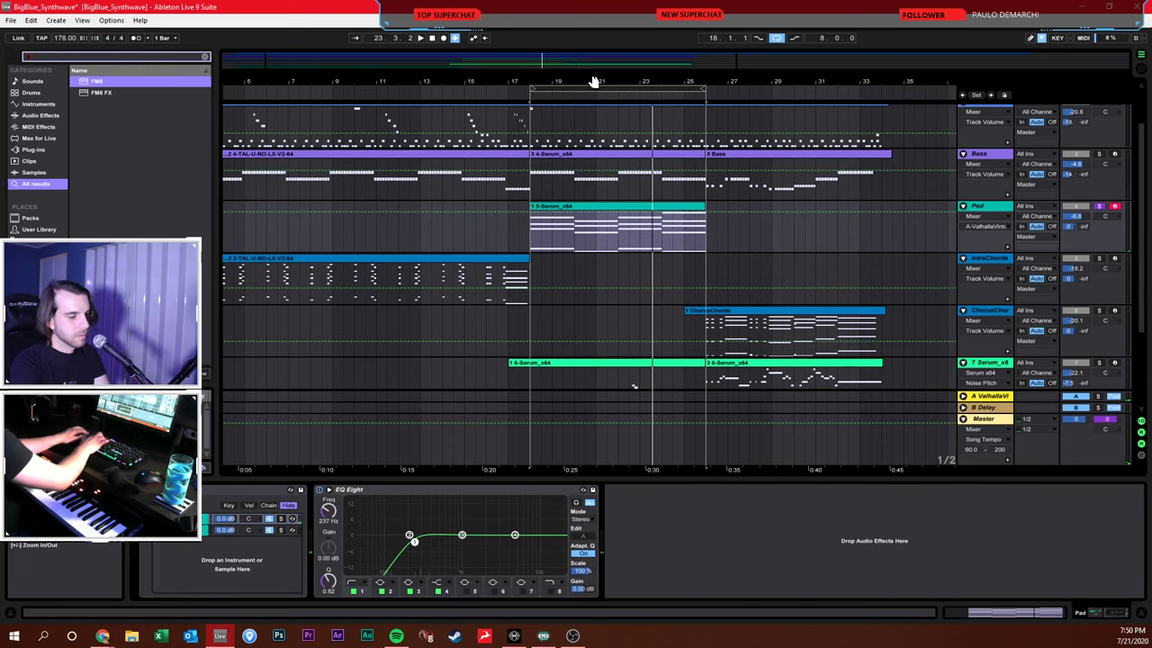
pyautogui.hotkey('ctrl', 'f')
pyautogui.write('pitch')
pyautogui.press('Down')
pyautogui.press('Down')
pyautogui.press('Down')
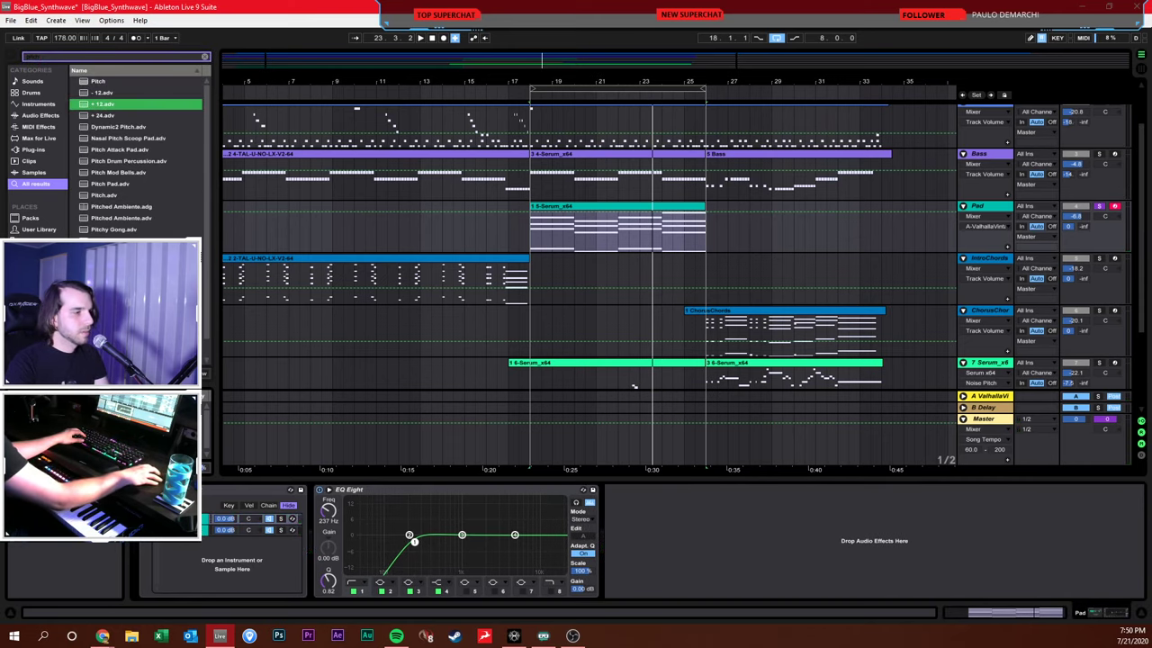
pyautogui.moveTo(171, 522); pyautogui.dragTo(186, 546)
pyautogui.press('space')
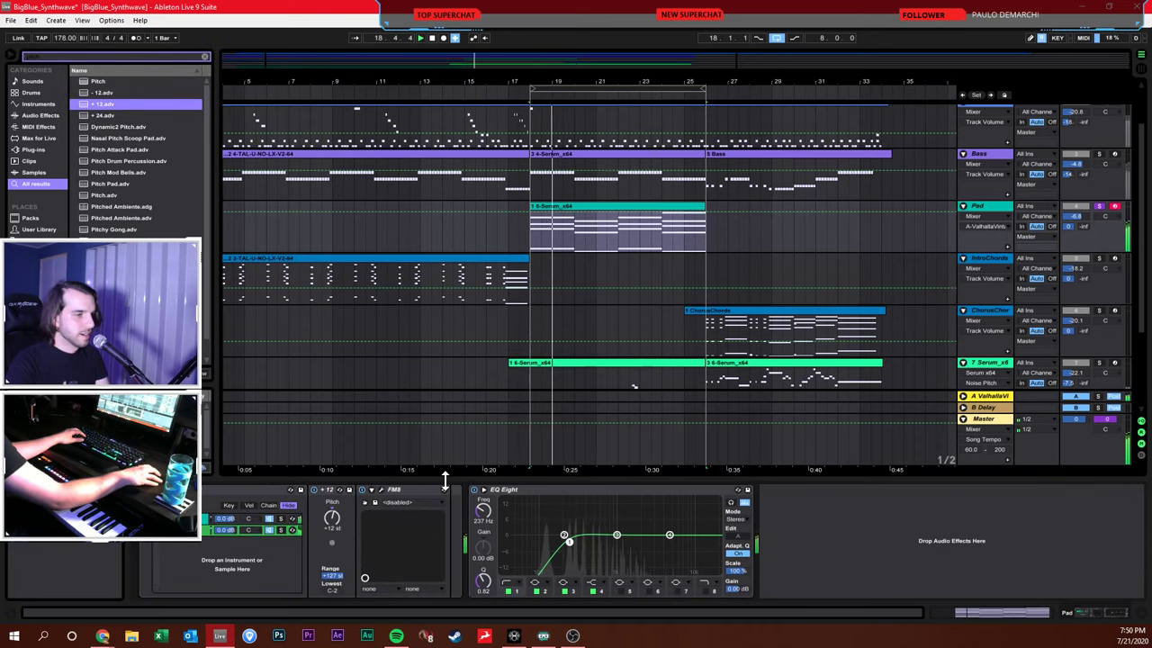
# Take the Pad out of solo and change the FM8 chain's volume by 3 dB while the arrangement plays
pyautogui.click(1098, 206)
pyautogui.click(497, 243)
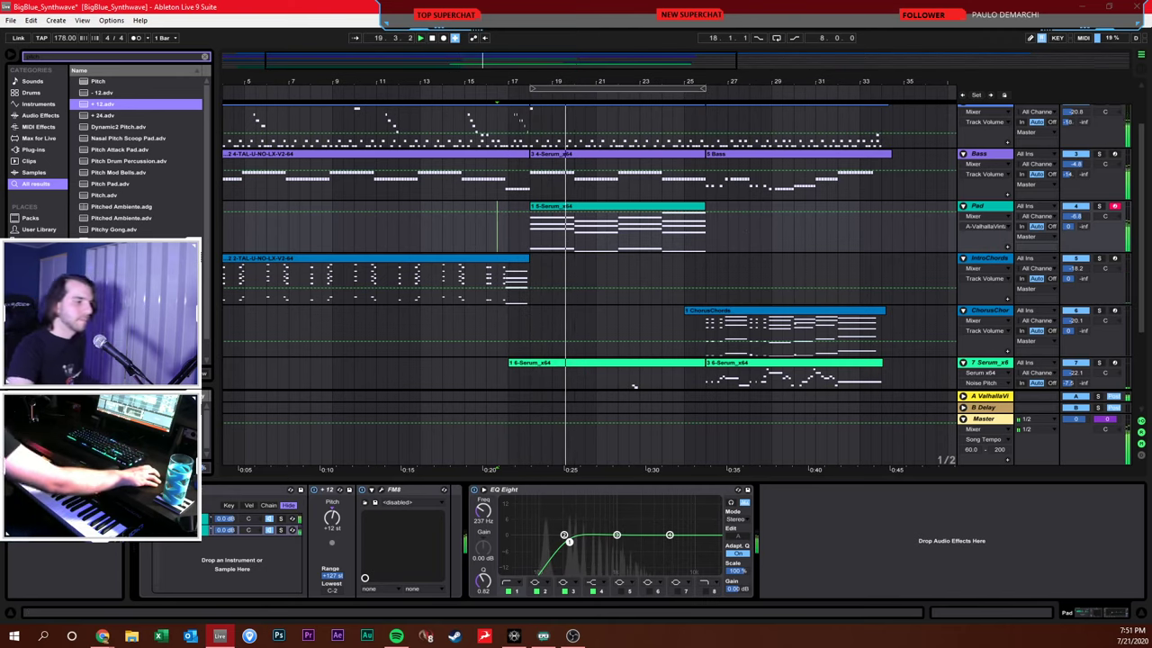
pyautogui.click(189, 543)
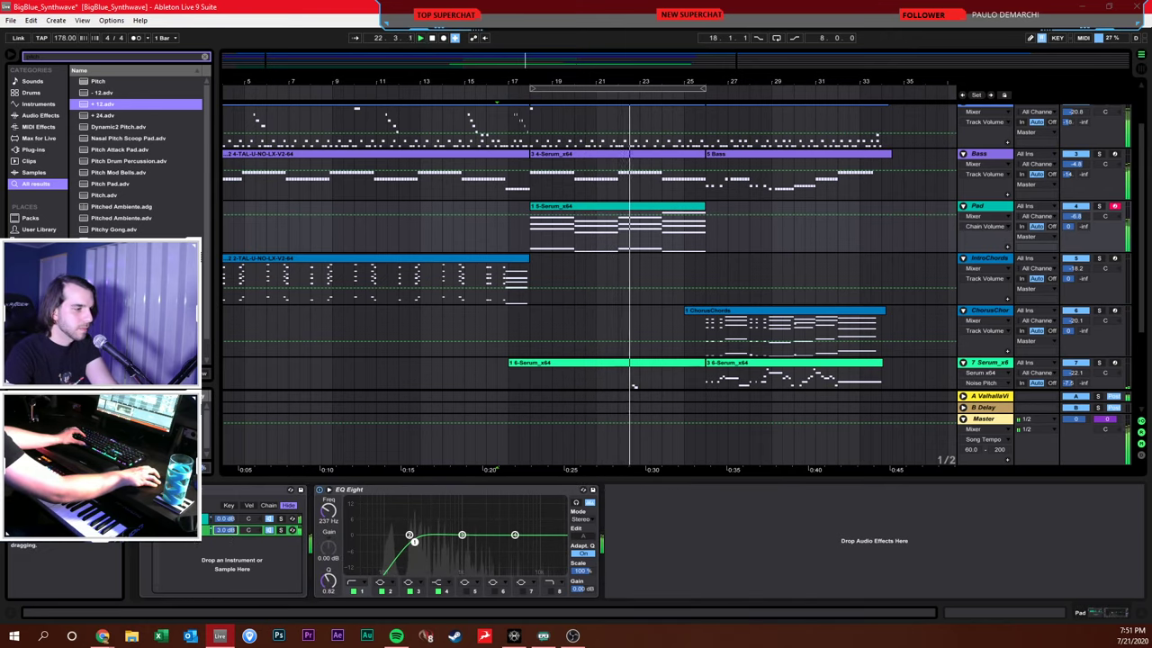
pyautogui.hotkey('ctrl', 'z')
# Adjust FM8's Brightness, set the timbre envelope to attack -99, decay 23, sustain -30, and set the amplitude envelope's attack to -99
pyautogui.click(363, 502)
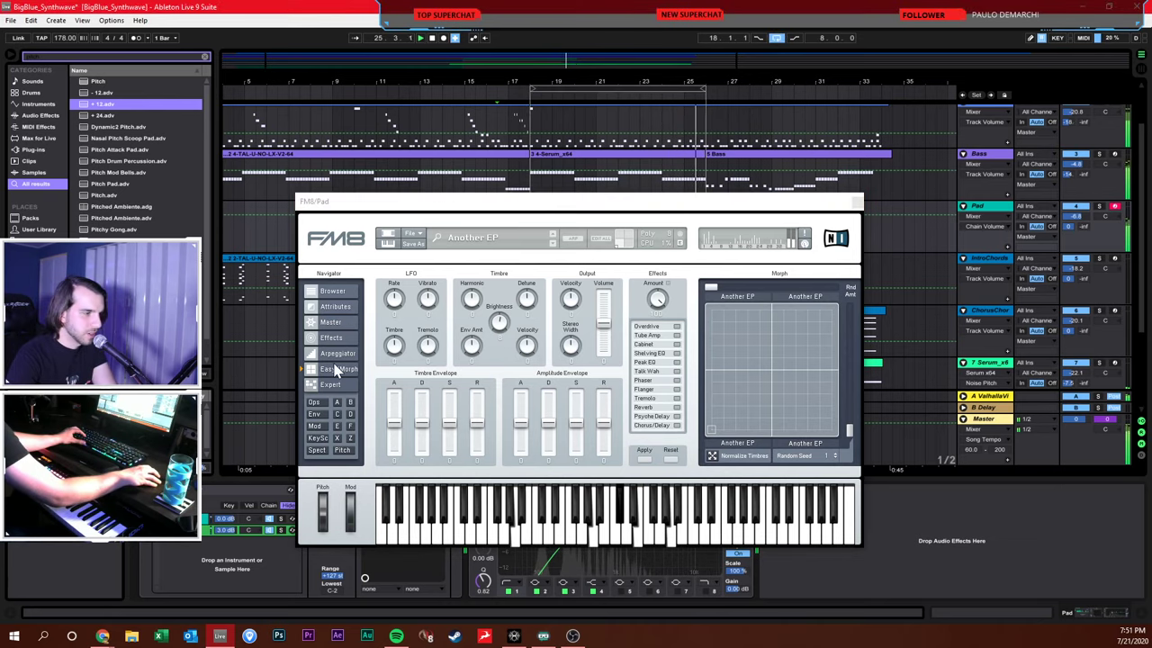
pyautogui.click(500, 323)
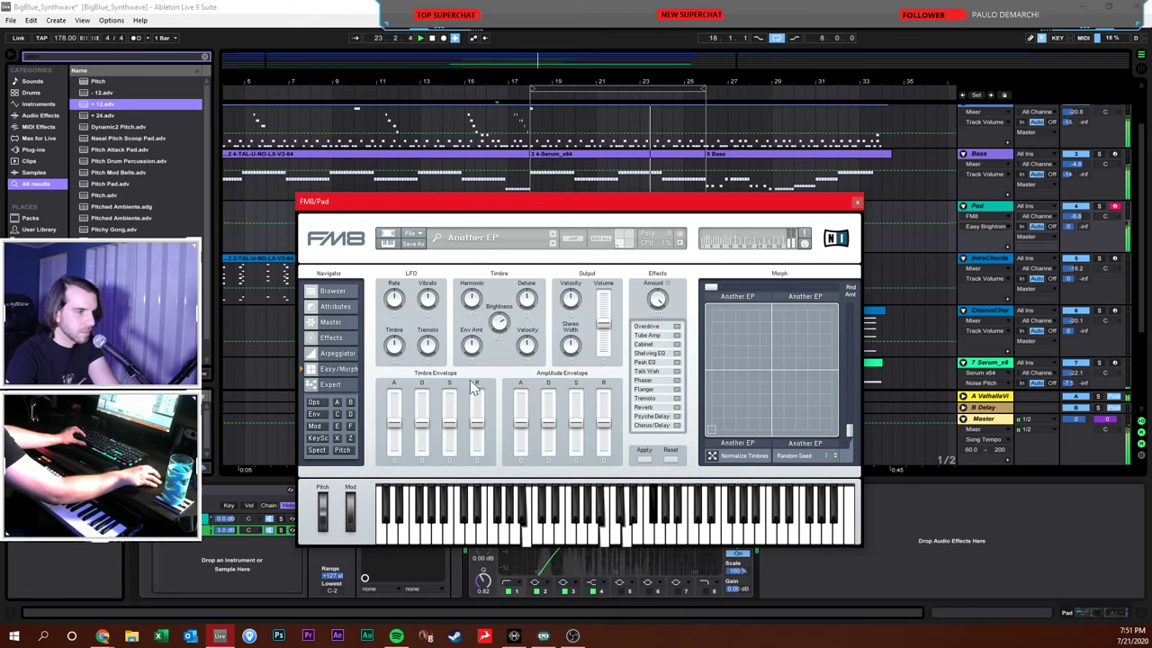
pyautogui.moveTo(449, 421); pyautogui.dragTo(422, 432)
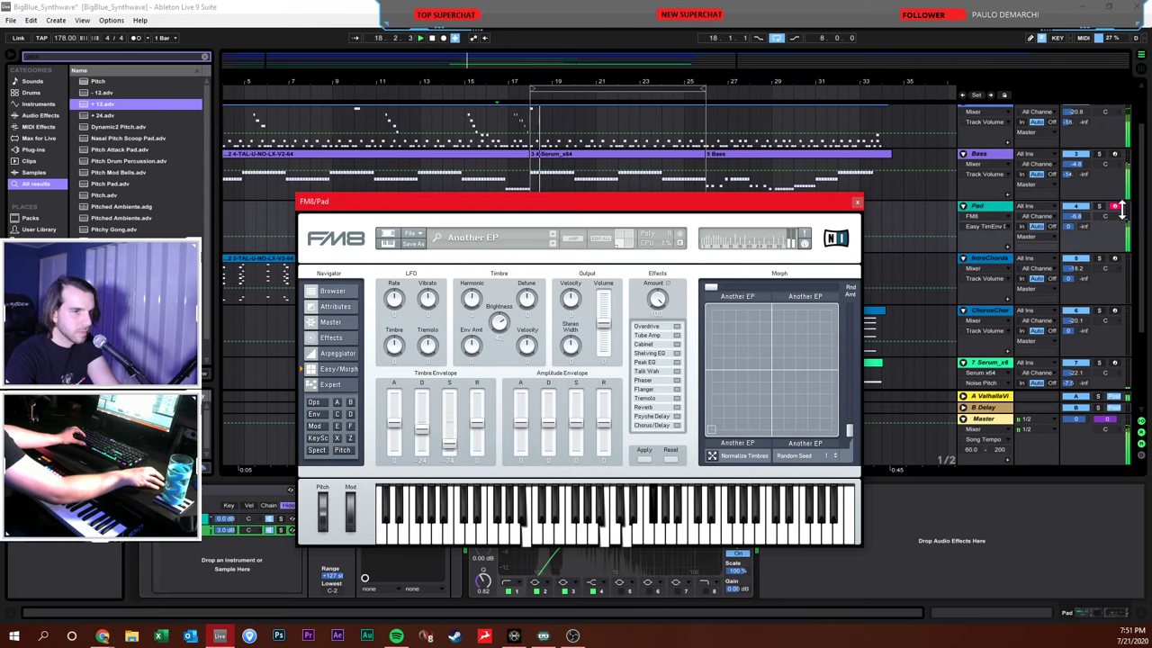
pyautogui.moveTo(430, 436); pyautogui.dragTo(393, 450)
pyautogui.moveTo(520, 421); pyautogui.dragTo(520, 449)
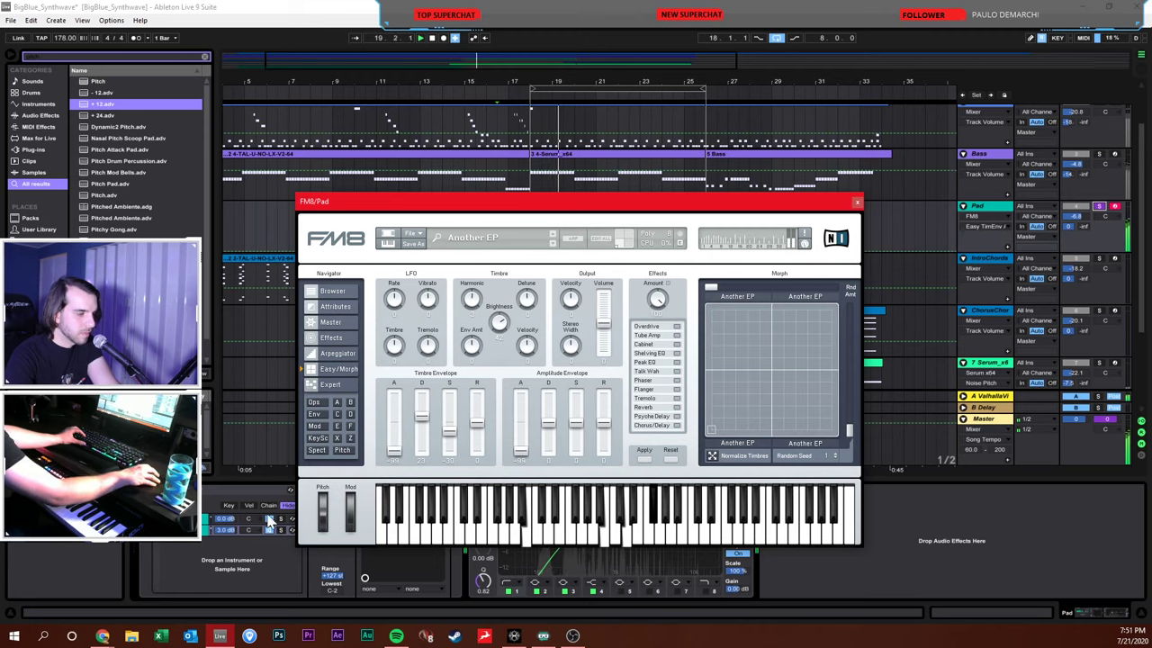
# Return the Pad to the full mix, switch off arrangement looping and close the FM8 editor
pyautogui.click(1098, 207)
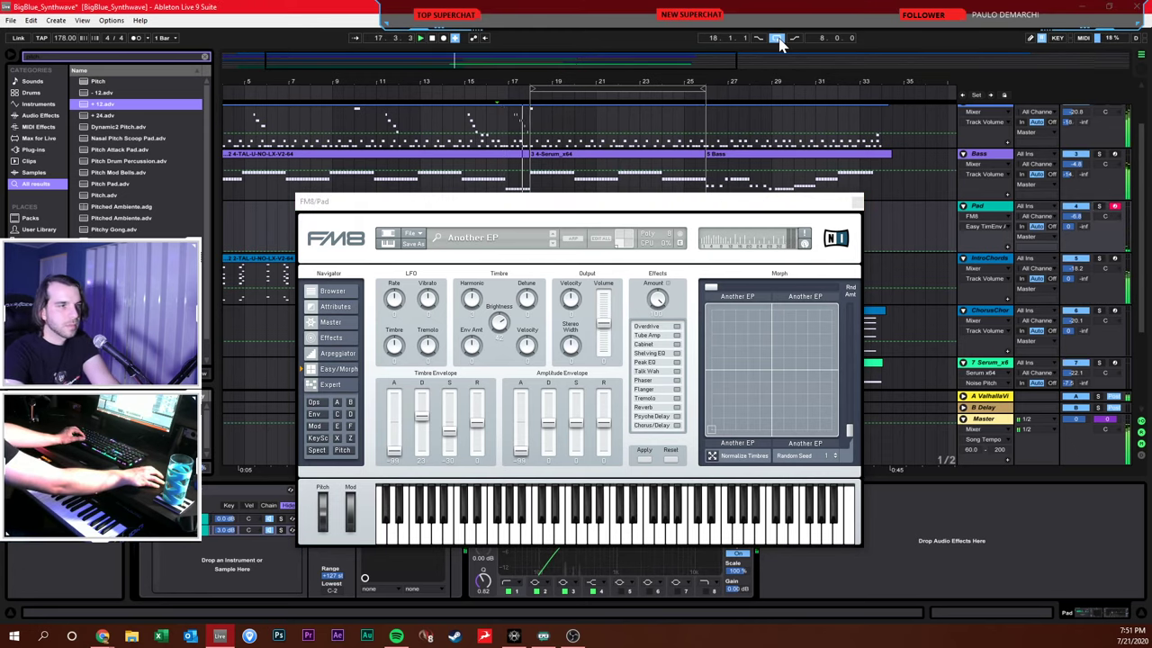
pyautogui.click(778, 39)
pyautogui.click(862, 202)
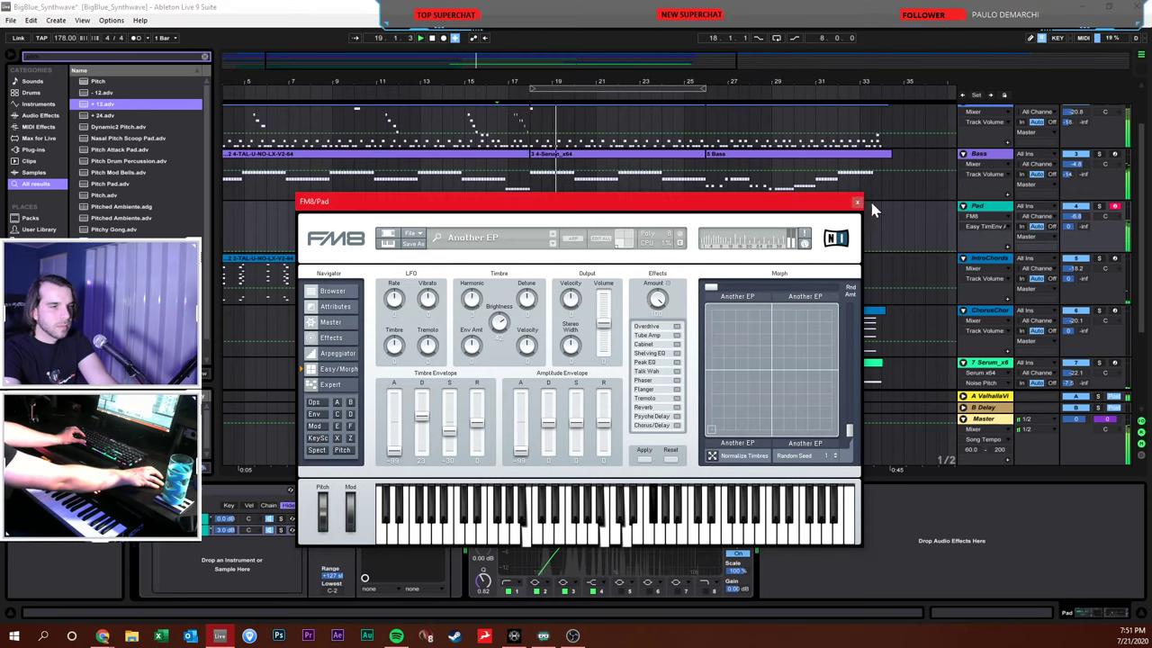
pyautogui.hotkey('ctrl', 'alt', 'p')
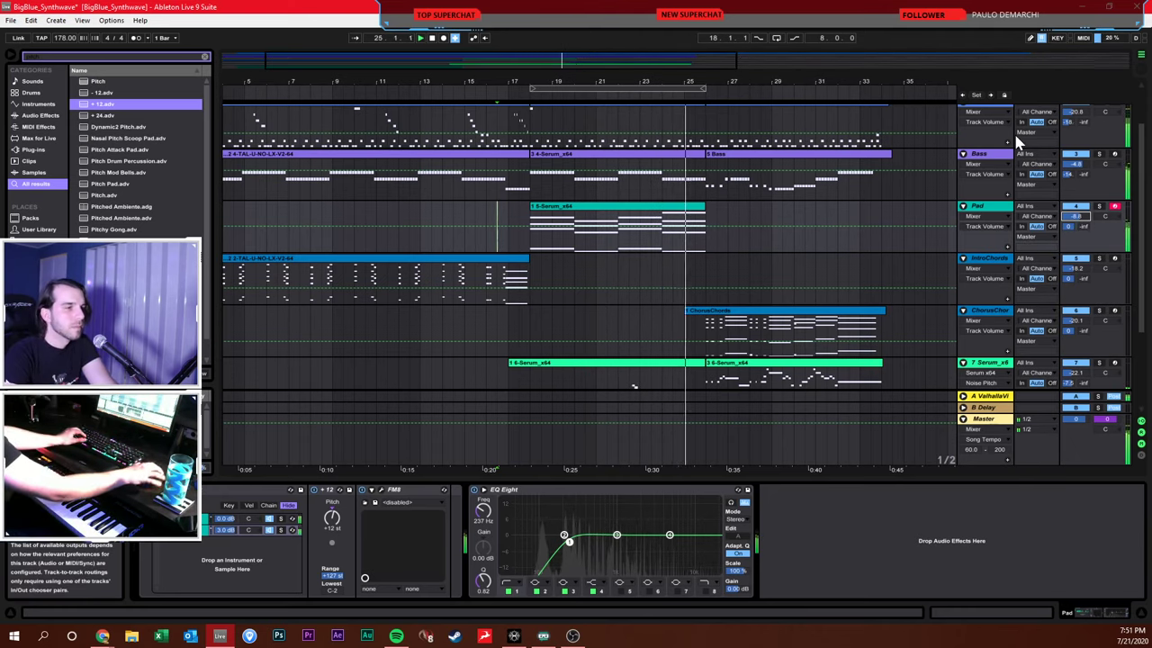
# Arm the DRUMS track and record crash and tom hits over the existing drums from about bar 23 to bar 34
pyautogui.scroll(2, 750, 176)
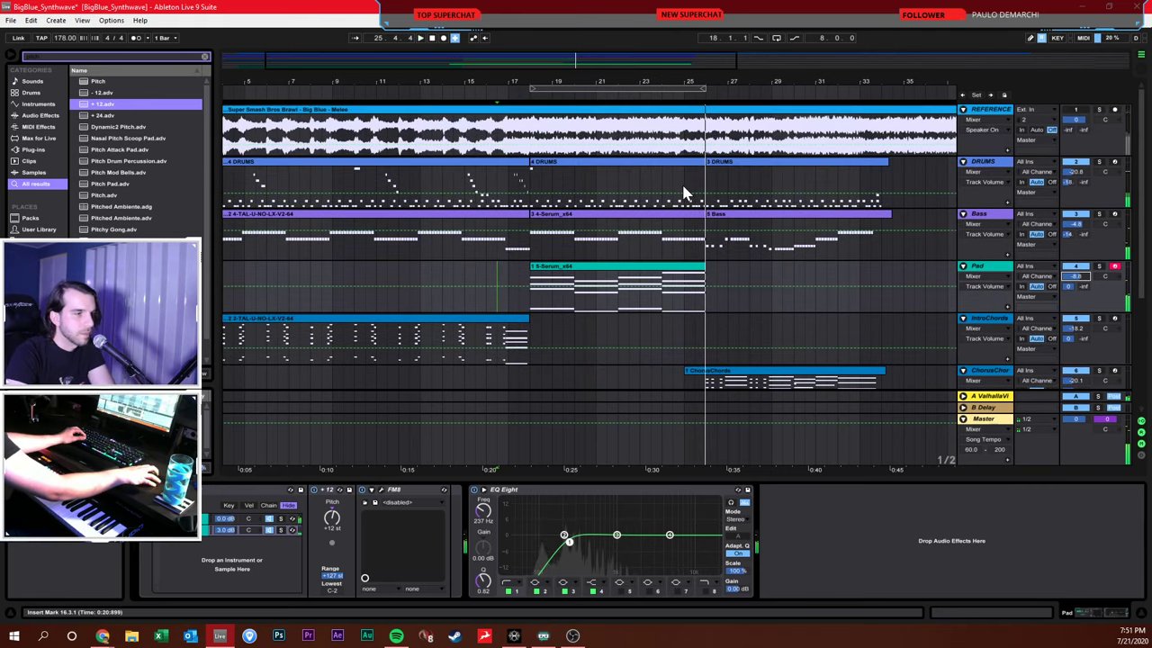
pyautogui.click(643, 187)
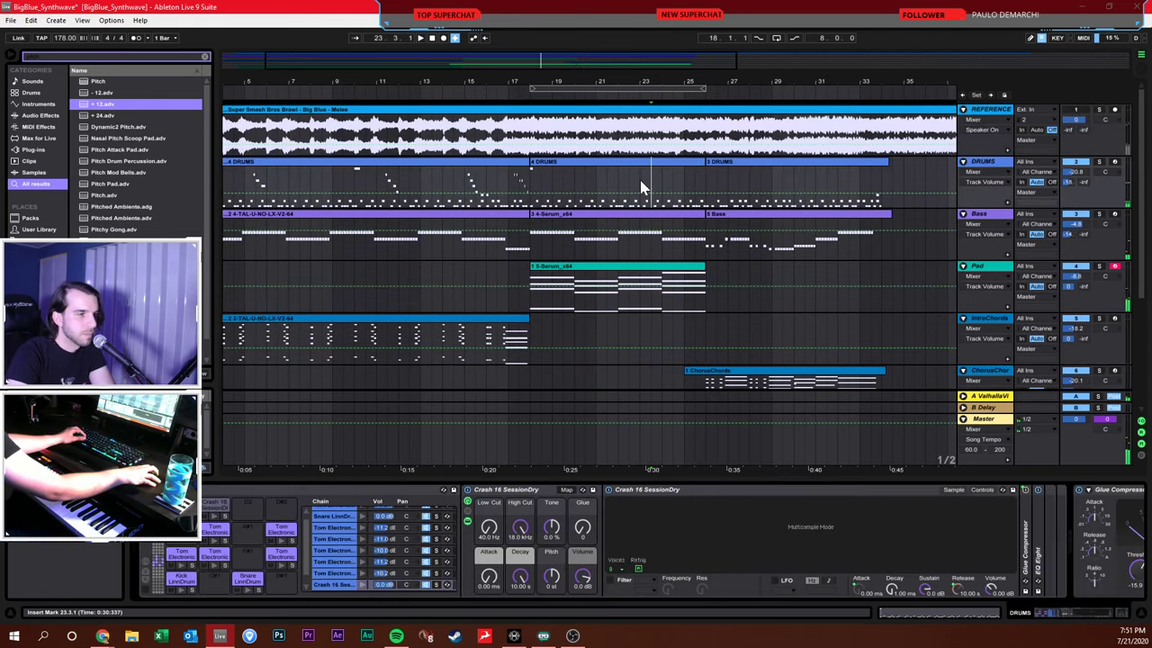
pyautogui.click(1114, 162)
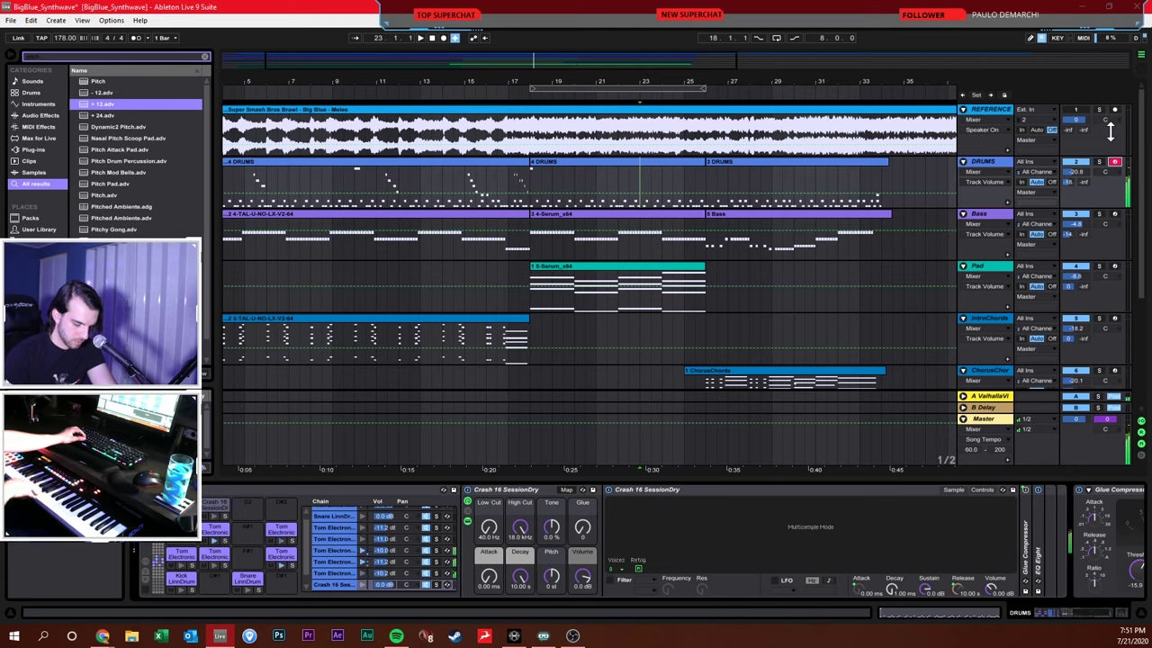
pyautogui.press('F9')
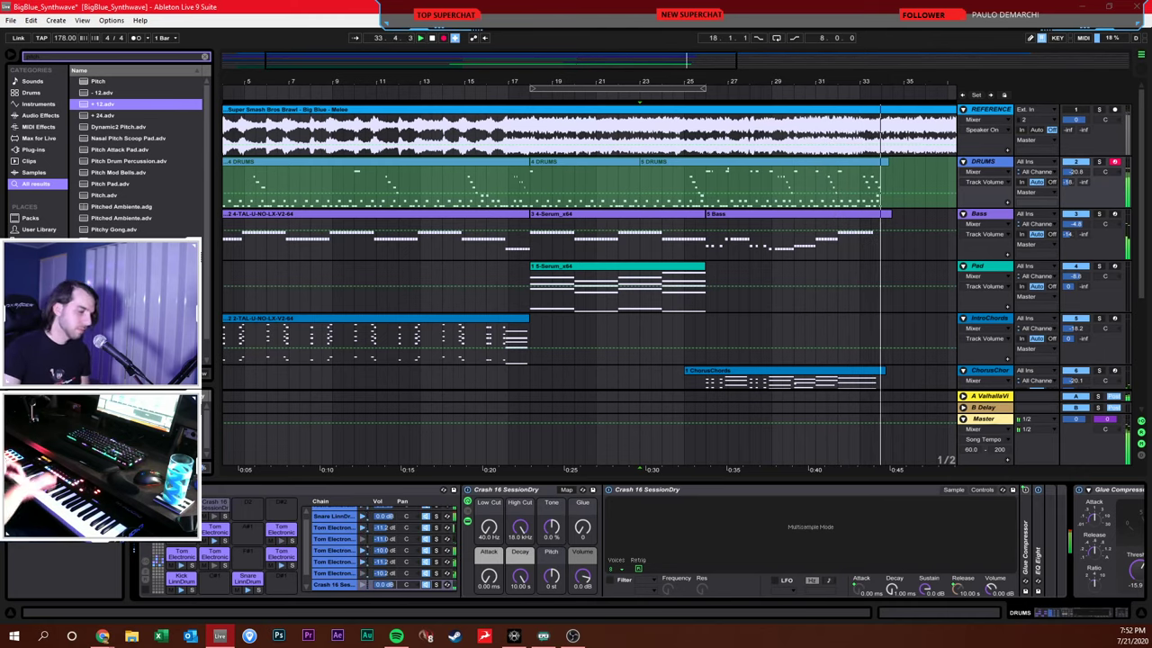
pyautogui.press('space')
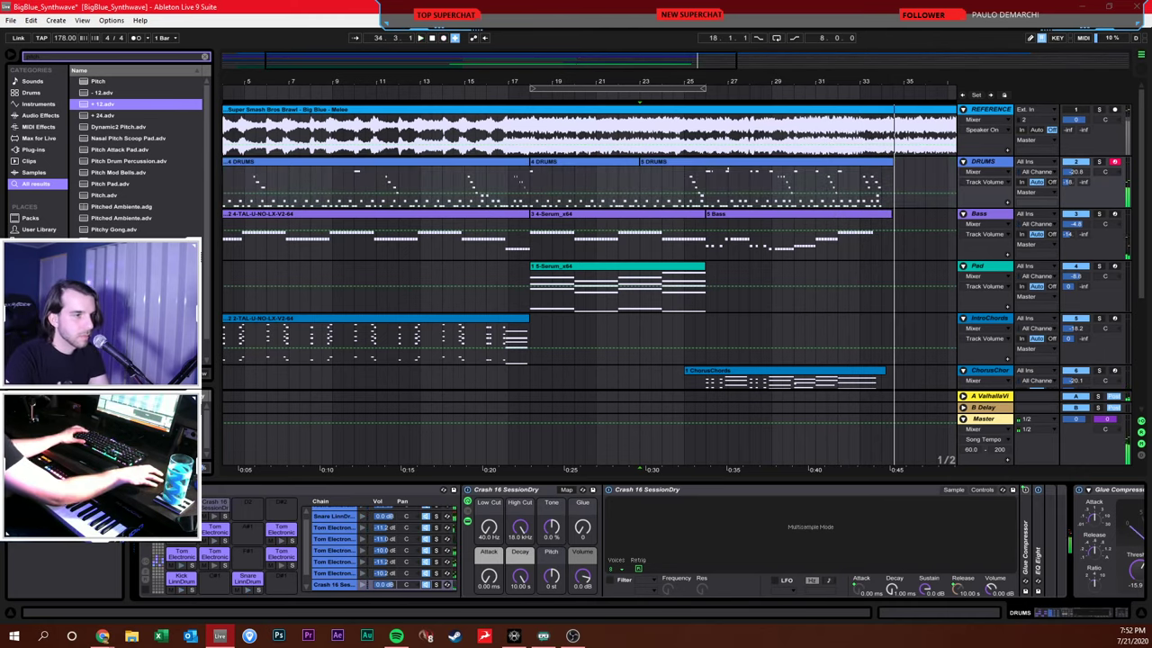
# Open the newly recorded DRUMS clip and delete the stray D2 note just before its bar 5
pyautogui.doubleClick(790, 171)
pyautogui.click(734, 454)
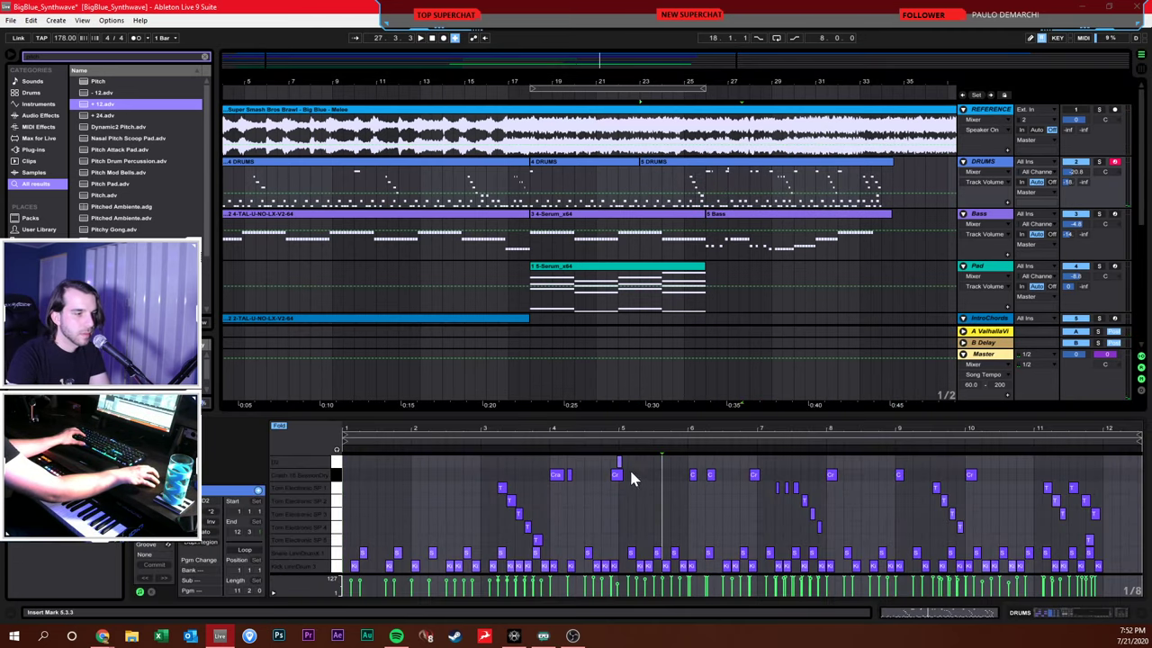
pyautogui.click(616, 458)
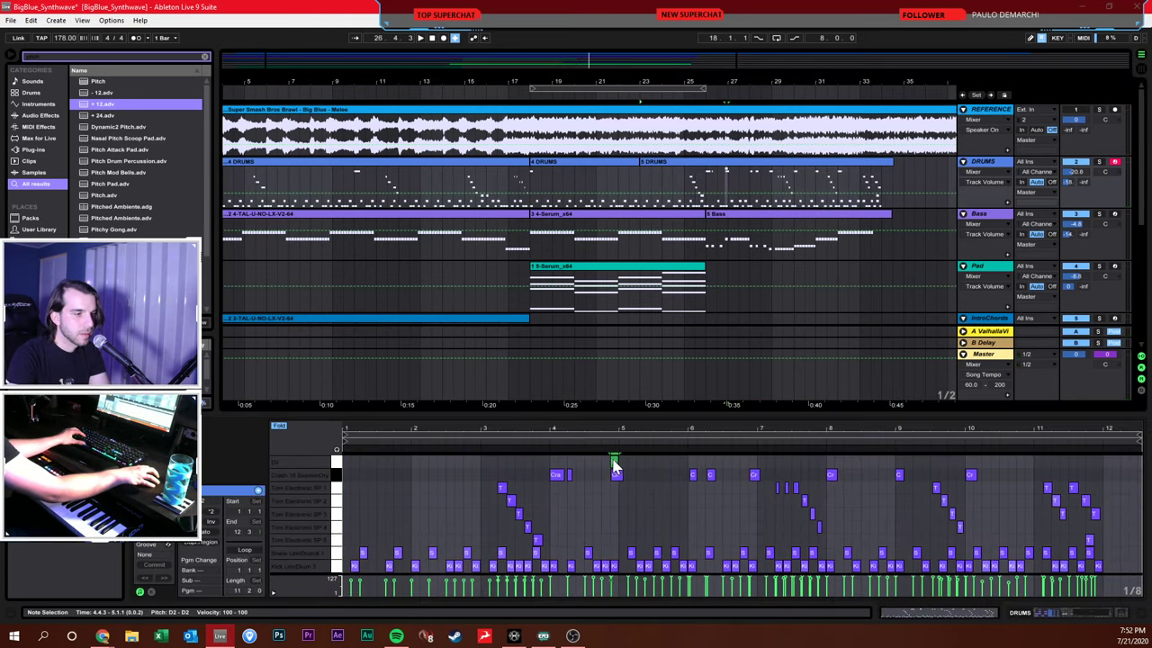
pyautogui.click(609, 464)
# Quantize the crash and tom notes between about bars 3 and 10 of the drum clip
pyautogui.moveTo(463, 456); pyautogui.dragTo(978, 539)
pyautogui.rightClick(933, 552)
pyautogui.click(976, 499)
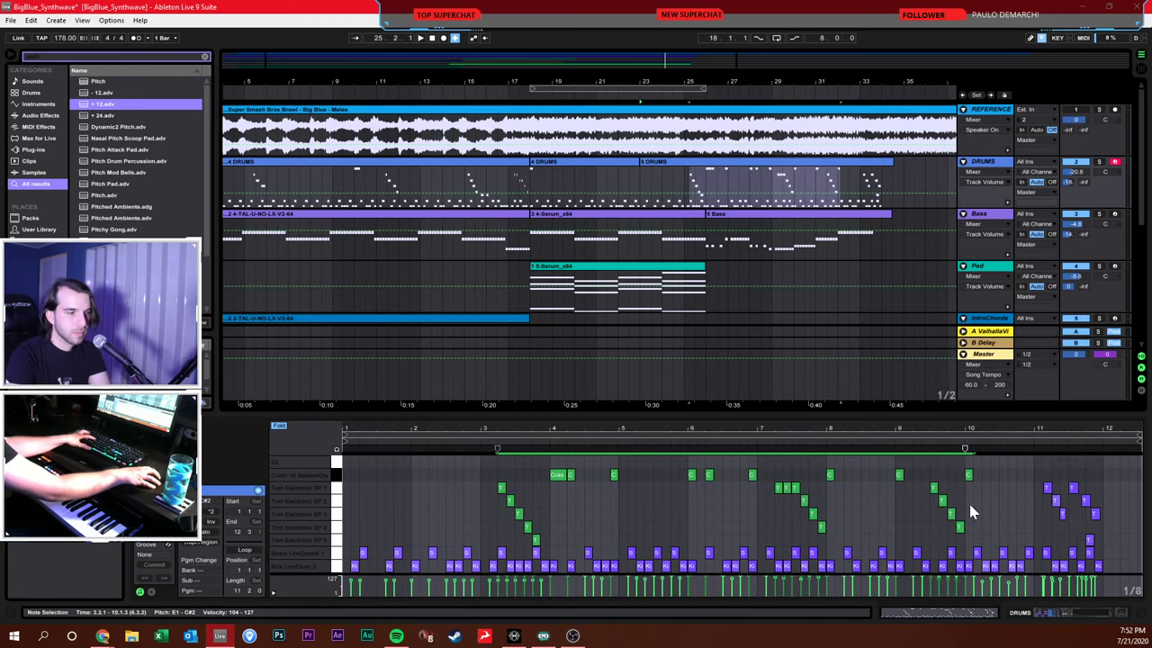
pyautogui.click(750, 532)
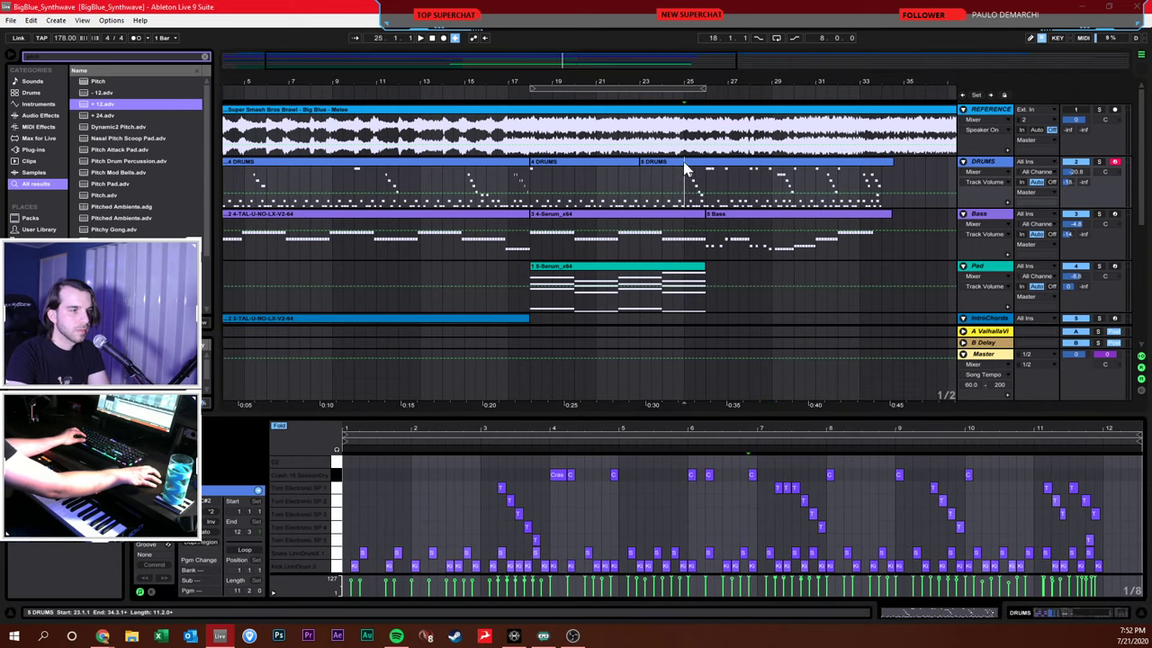
pyautogui.click(574, 504)
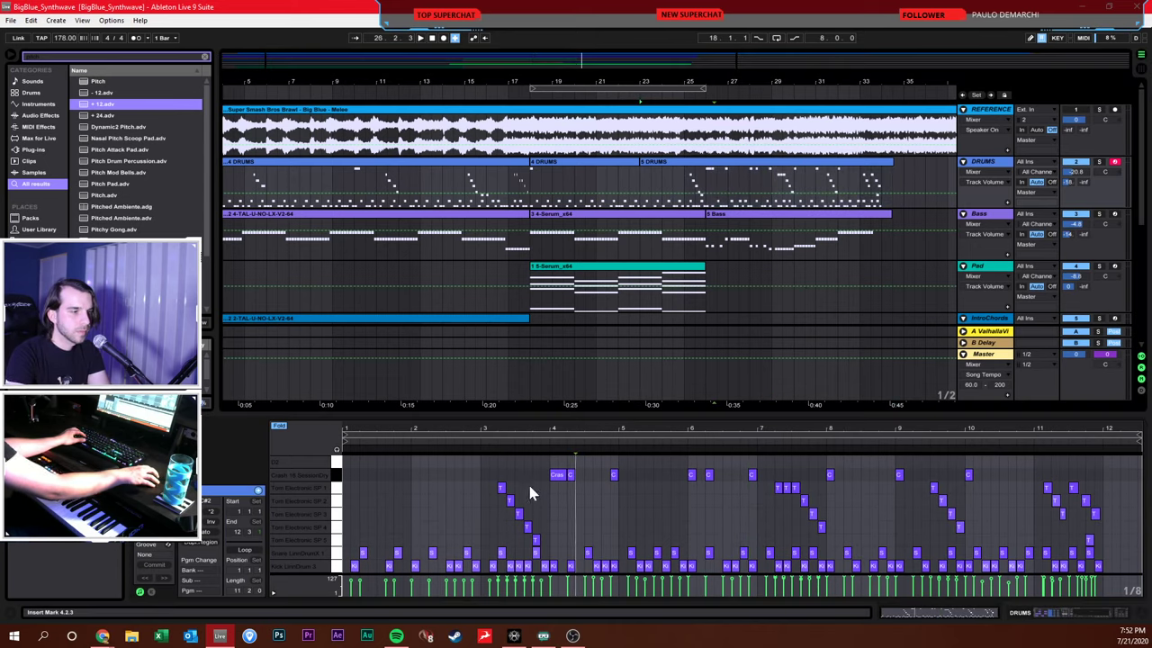
# Check the earlier DRUMS clip from bar 2 to 18, and play the arrangement from the start of the chorus at bar 26
pyautogui.moveTo(882, 193); pyautogui.dragTo(414, 184)
pyautogui.press('space')
pyautogui.press('space')
pyautogui.press('-')
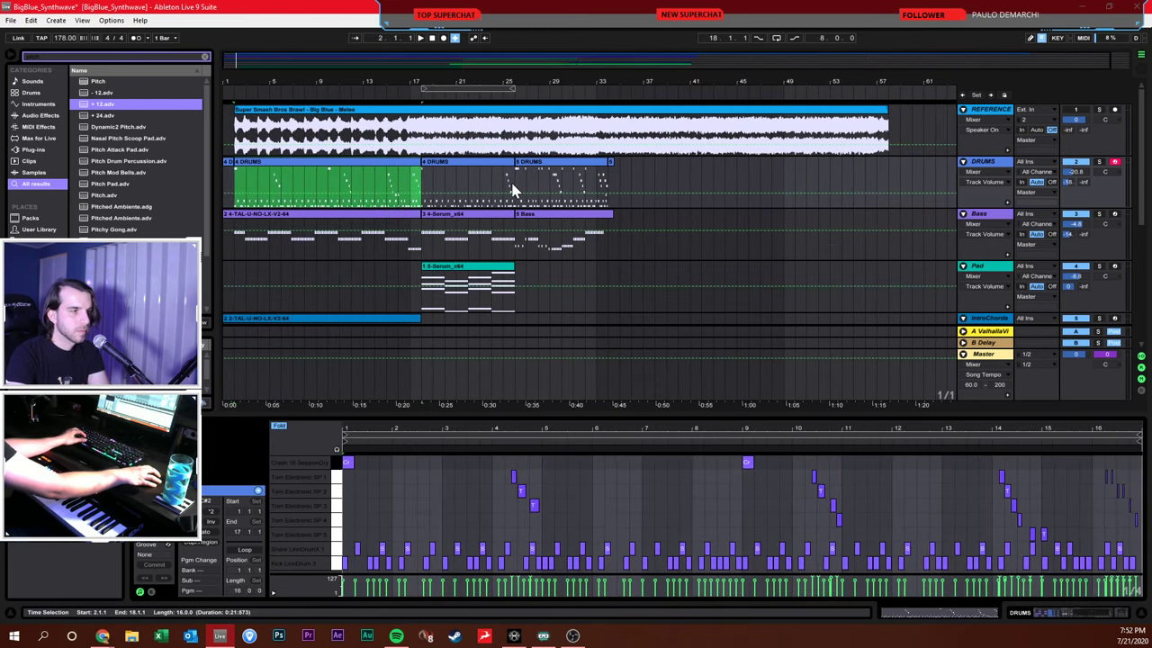
pyautogui.click(513, 189)
pyautogui.press('space')
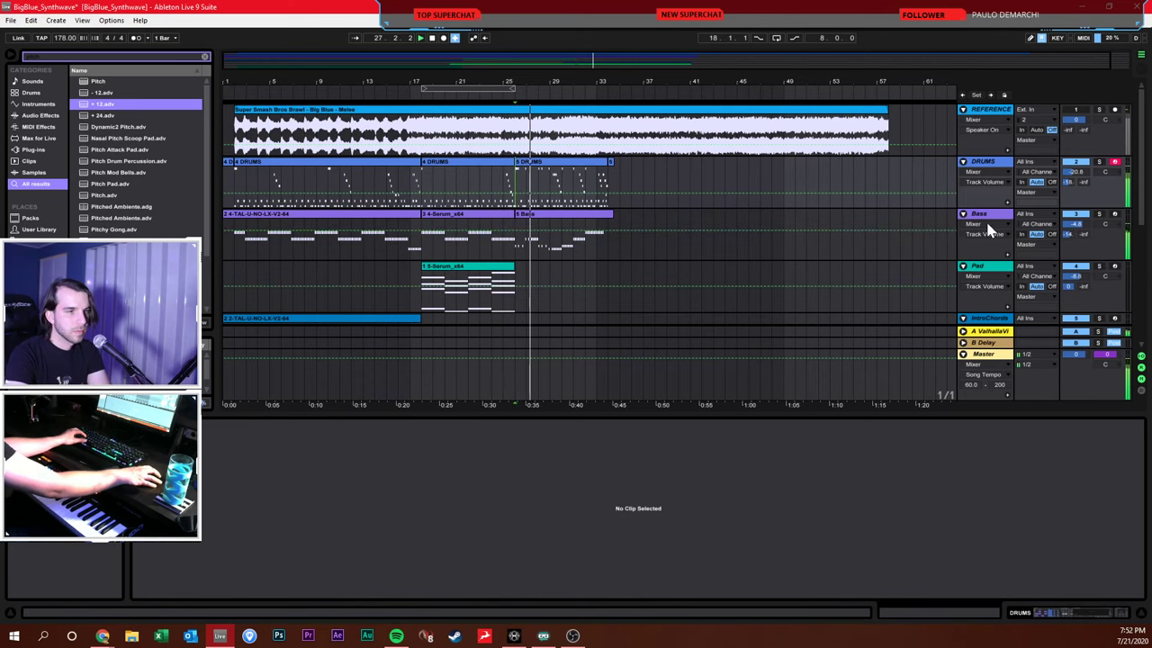
# Collapse the Bass, Pad, IntroChords, ChorusChords, Serum, IntroLead1 and IntroLead2 tracks, and select the ChorusChords track
pyautogui.click(962, 214)
pyautogui.click(962, 225)
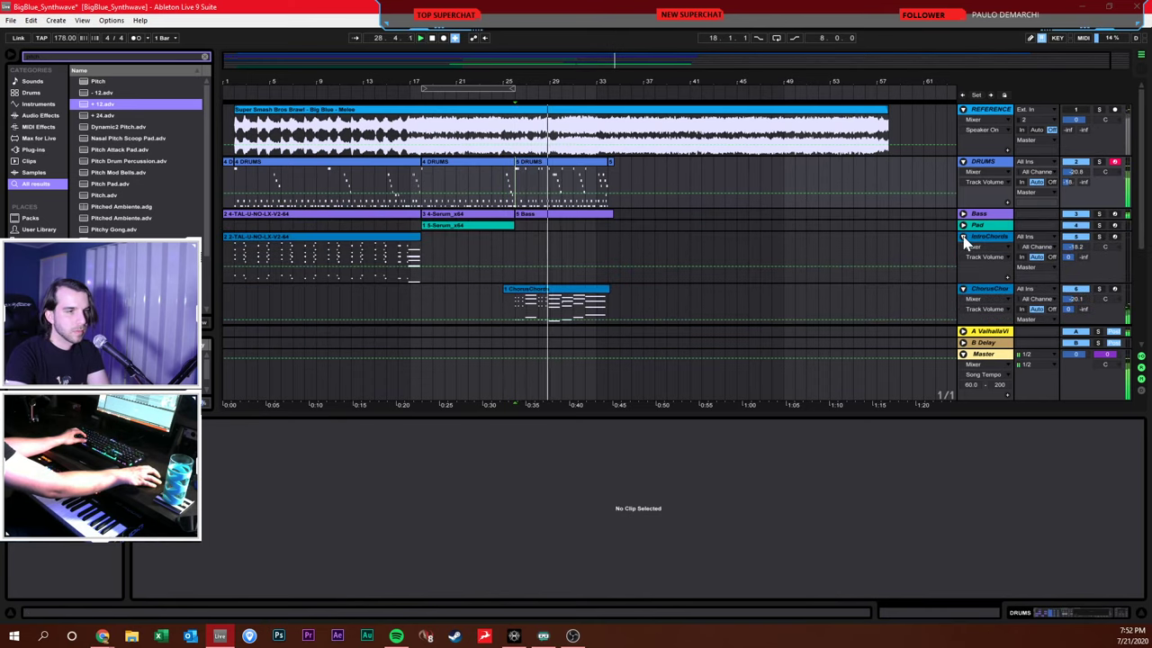
pyautogui.click(963, 235)
pyautogui.click(963, 247)
pyautogui.click(963, 259)
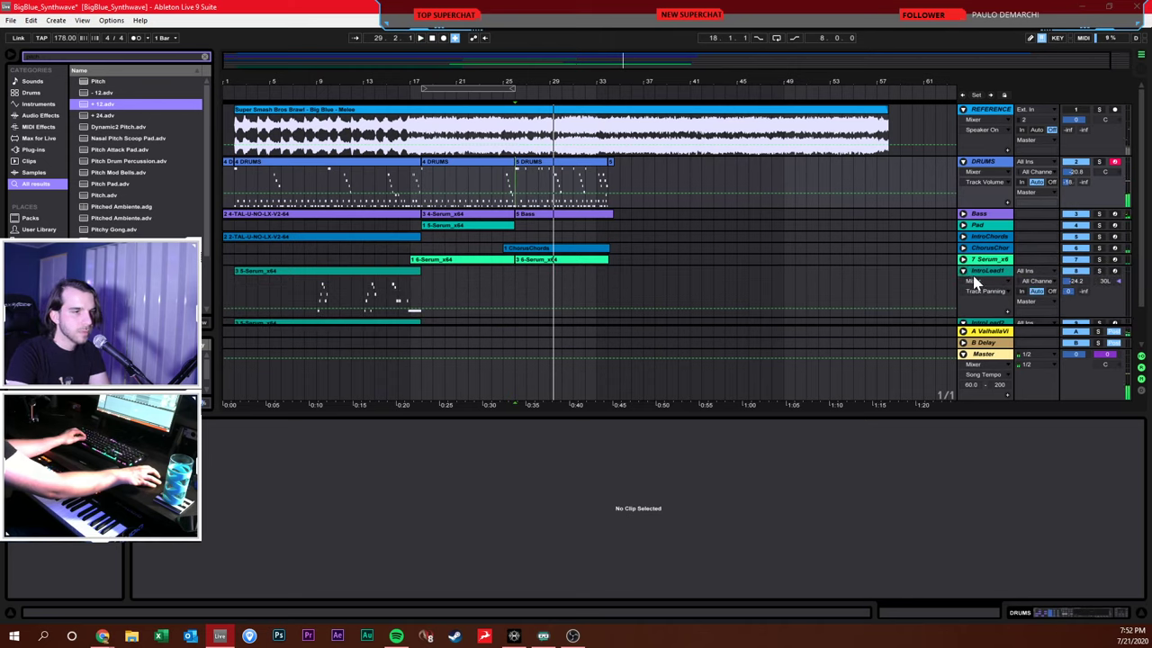
pyautogui.click(963, 271)
pyautogui.click(963, 283)
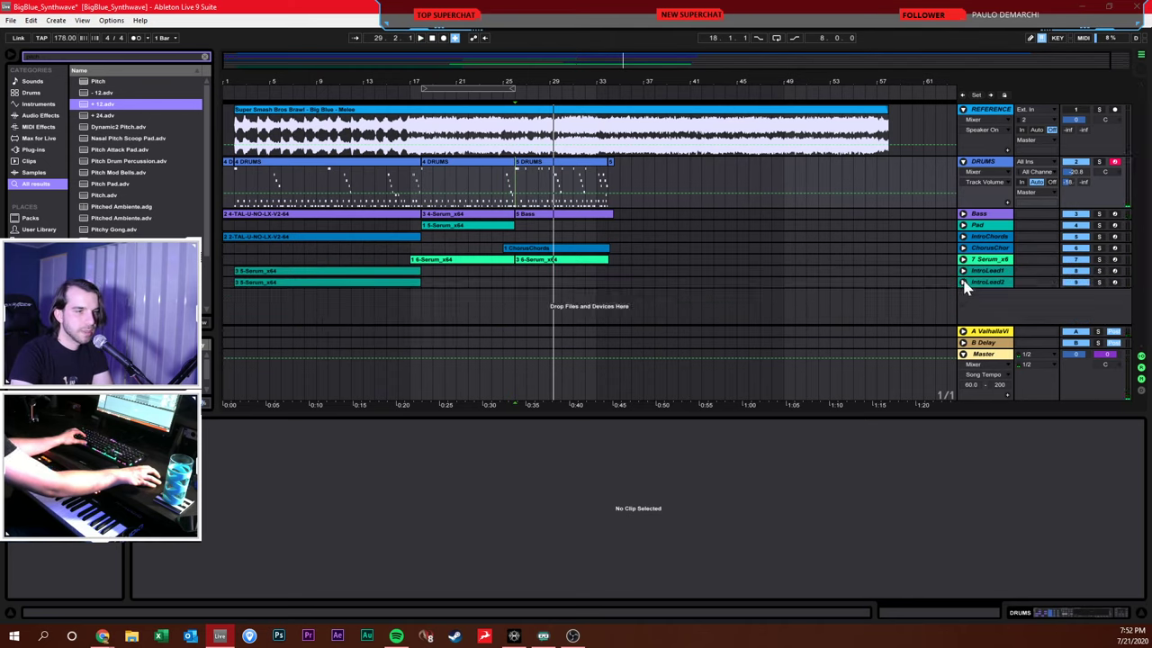
pyautogui.click(984, 225)
pyautogui.click(986, 247)
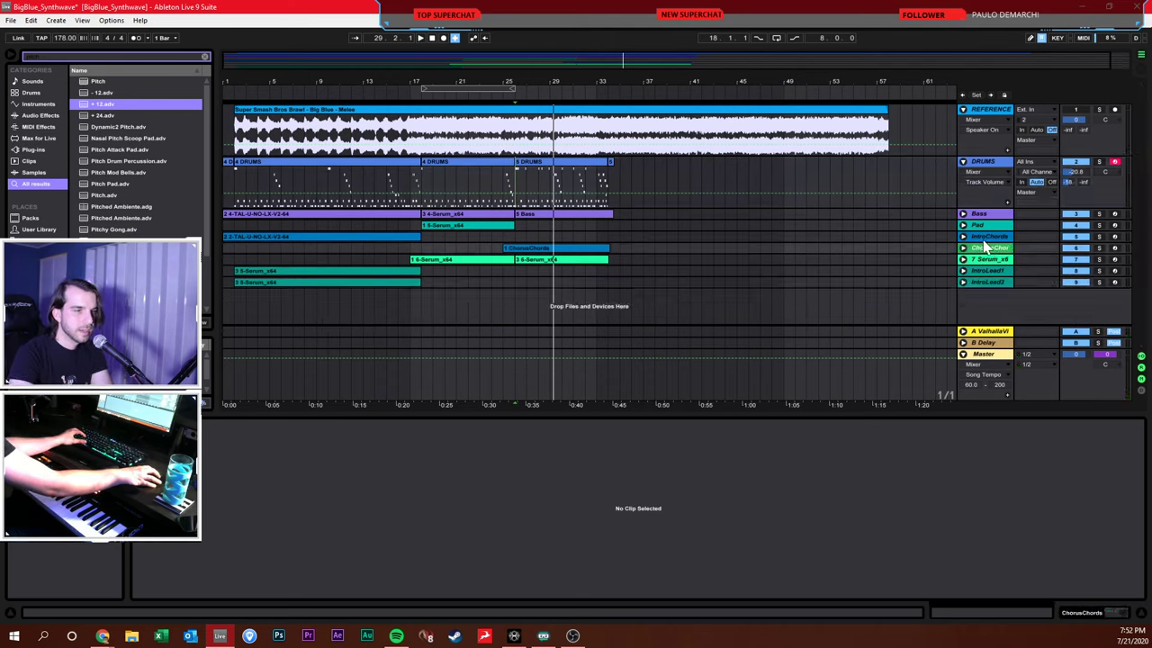
# Add a new MIDI track below the 7 Serum track and load the FM8 plug-in on it
pyautogui.click(985, 260)
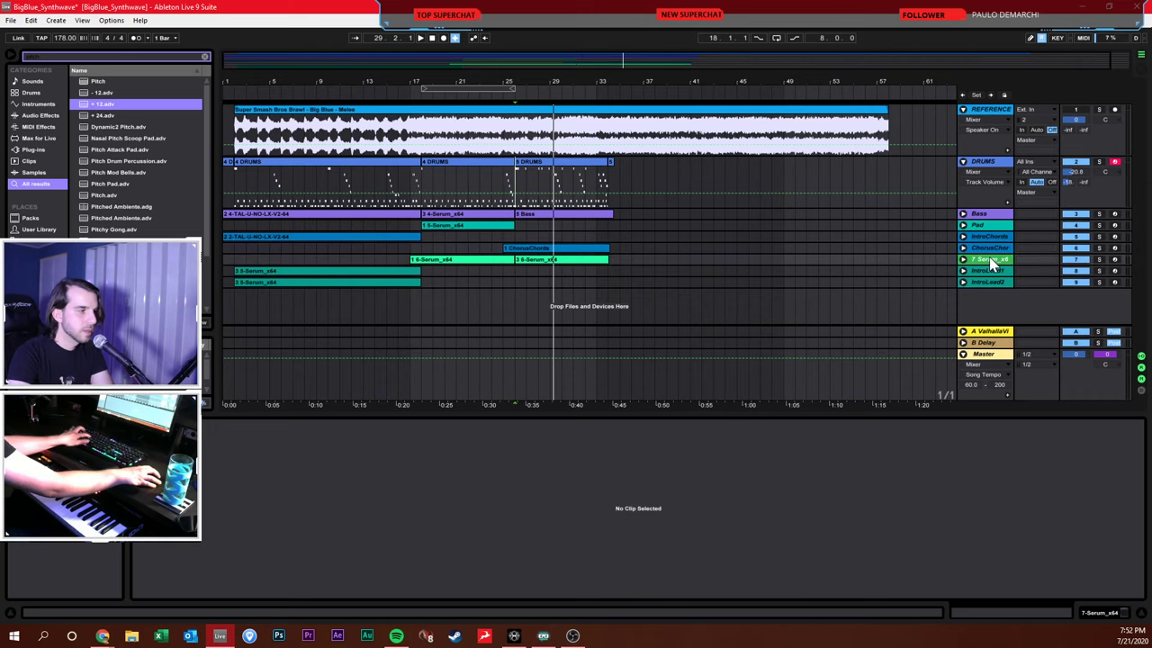
pyautogui.hotkey('ctrl', 'shift', 't')
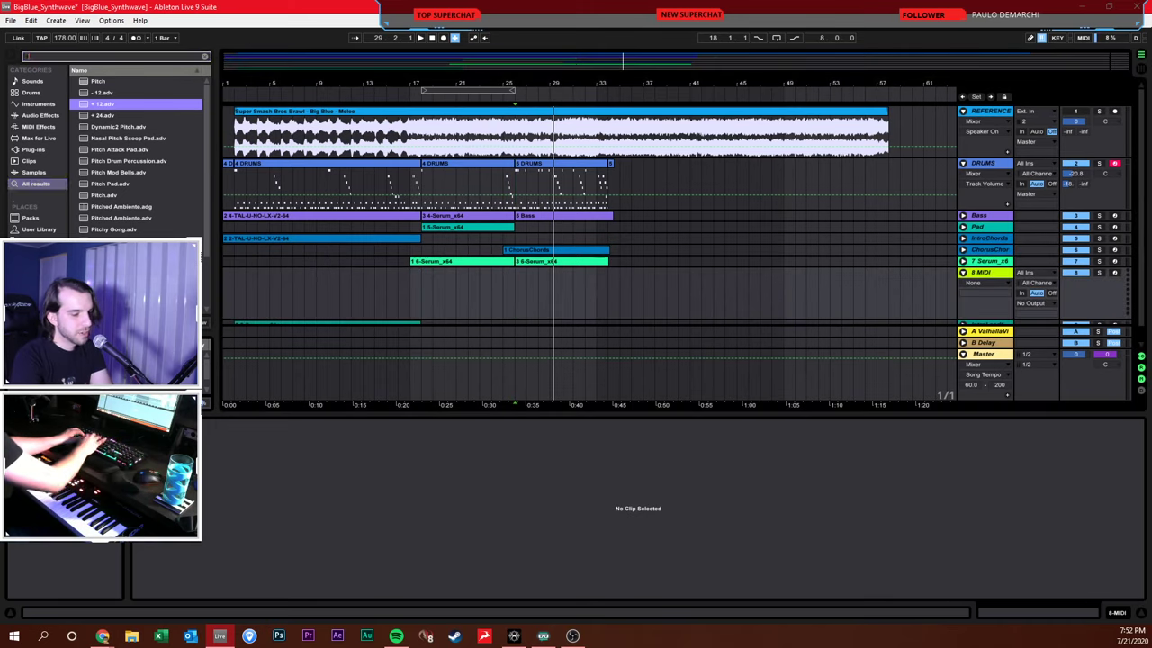
pyautogui.write('fm8')
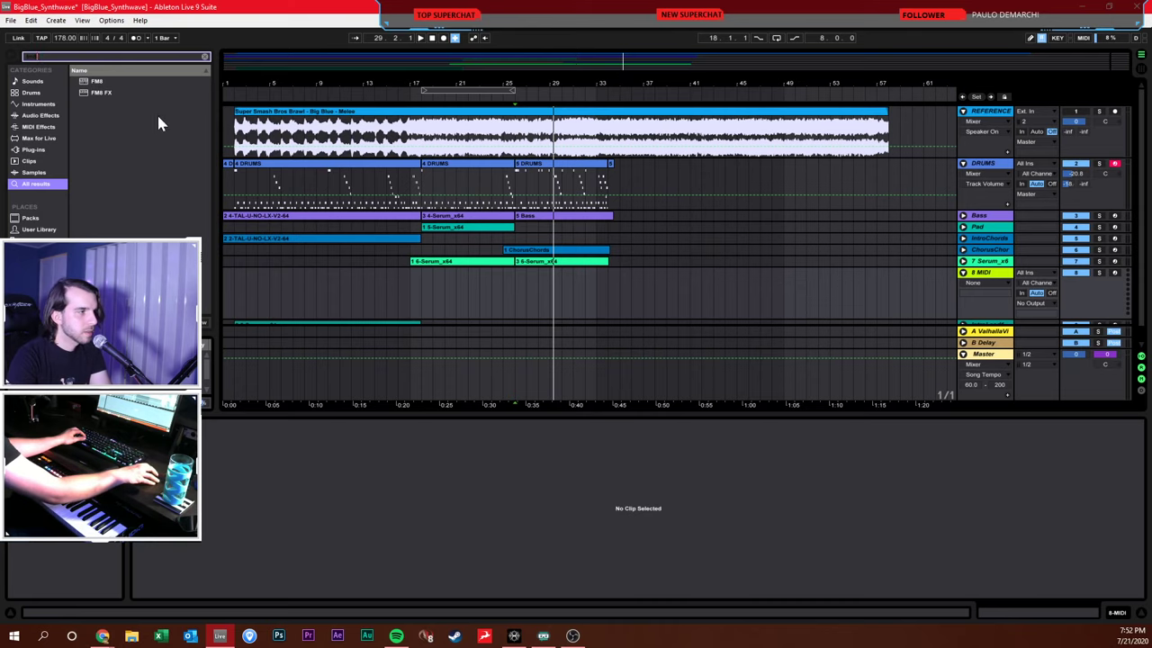
pyautogui.doubleClick(90, 84)
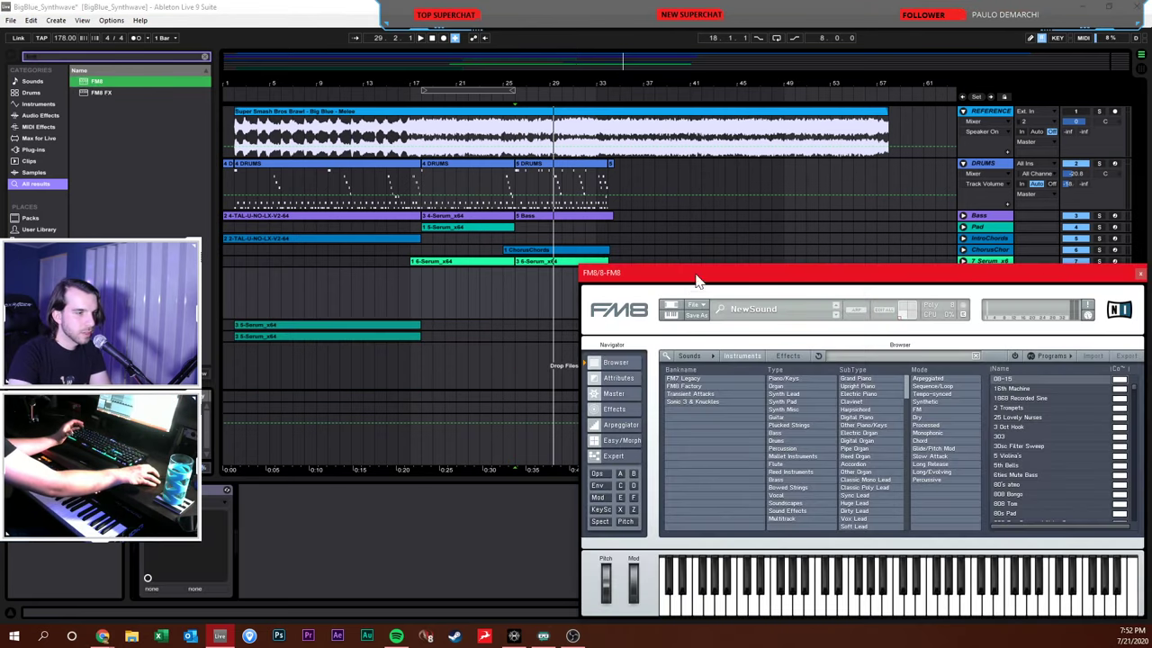
pyautogui.moveTo(697, 280); pyautogui.dragTo(402, 136)
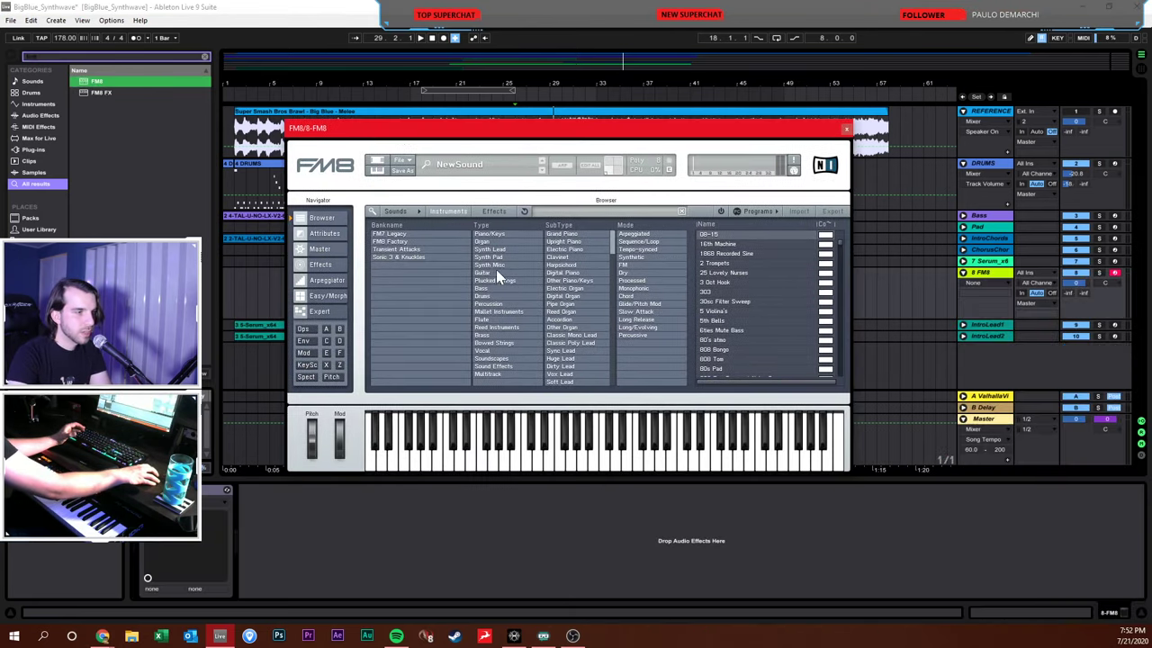
# Filter FM8's instrument presets to the Brass type and try the Angel Island Zone Act 1 - Trumpet preset
pyautogui.click(404, 234)
pyautogui.click(408, 257)
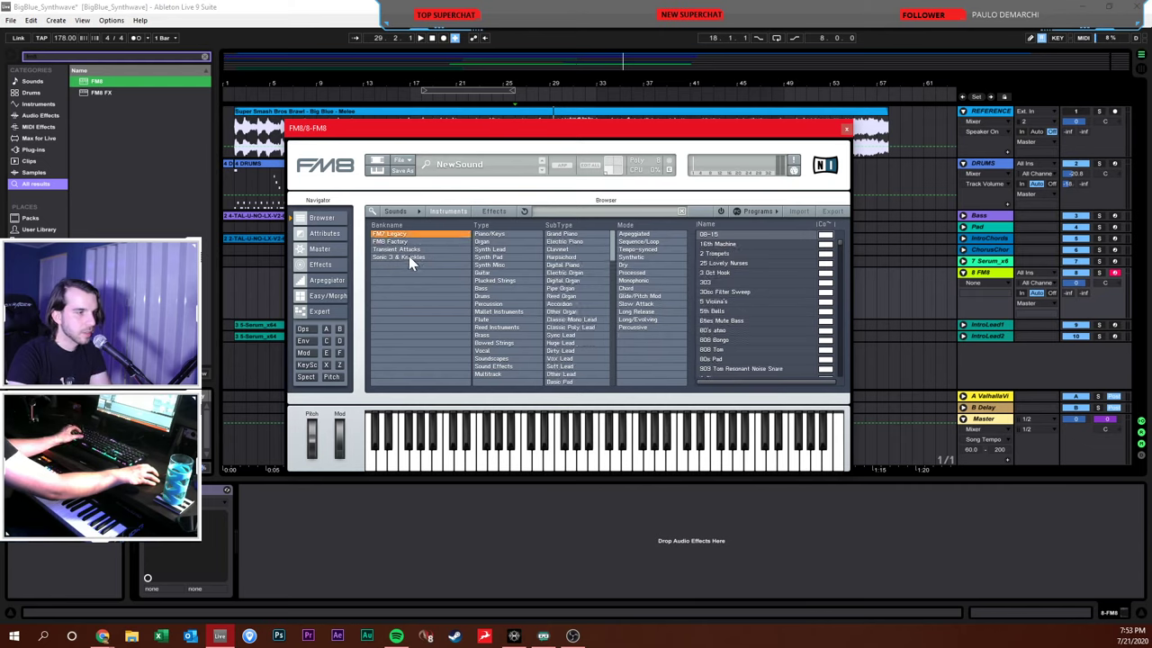
pyautogui.click(409, 256)
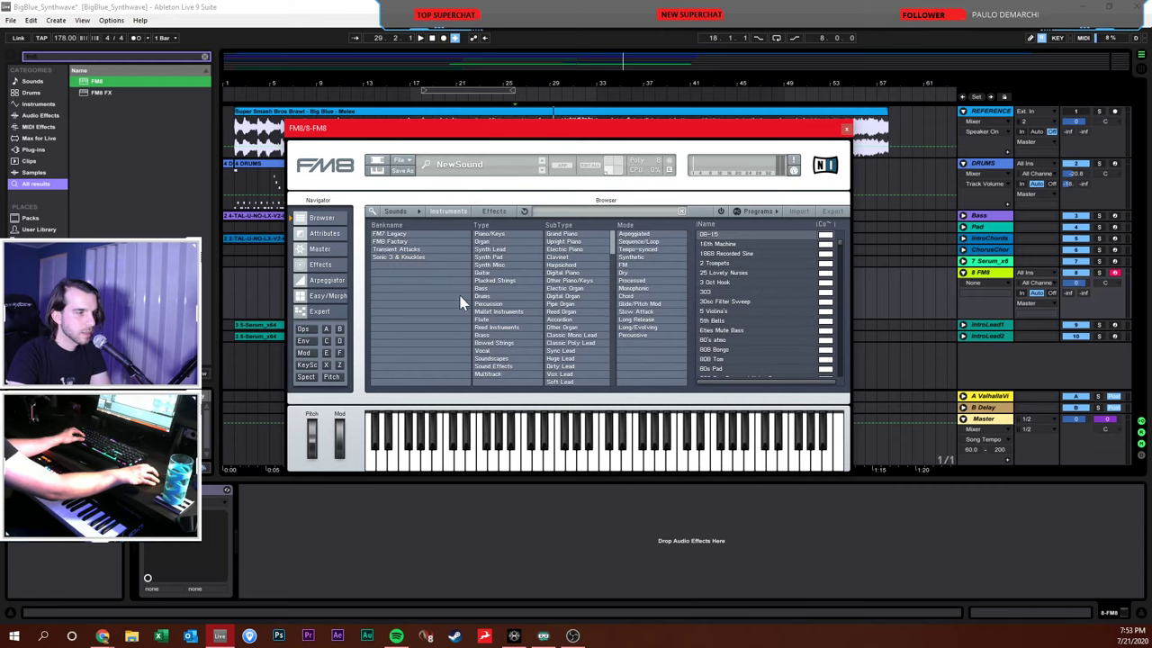
pyautogui.click(486, 336)
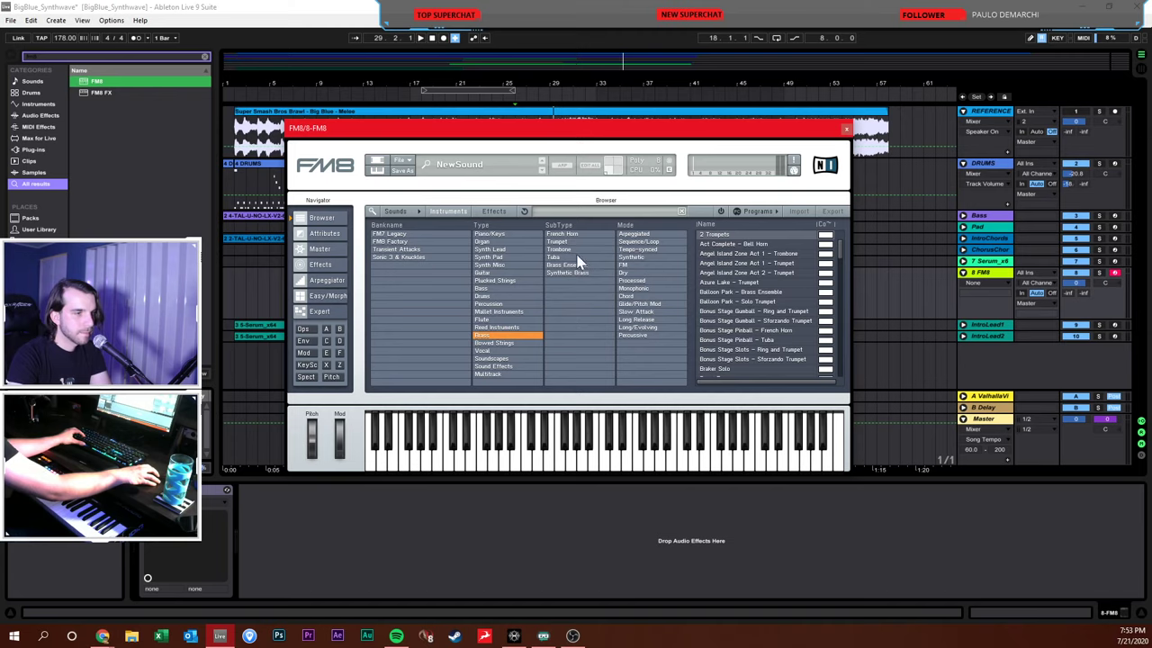
pyautogui.click(743, 264)
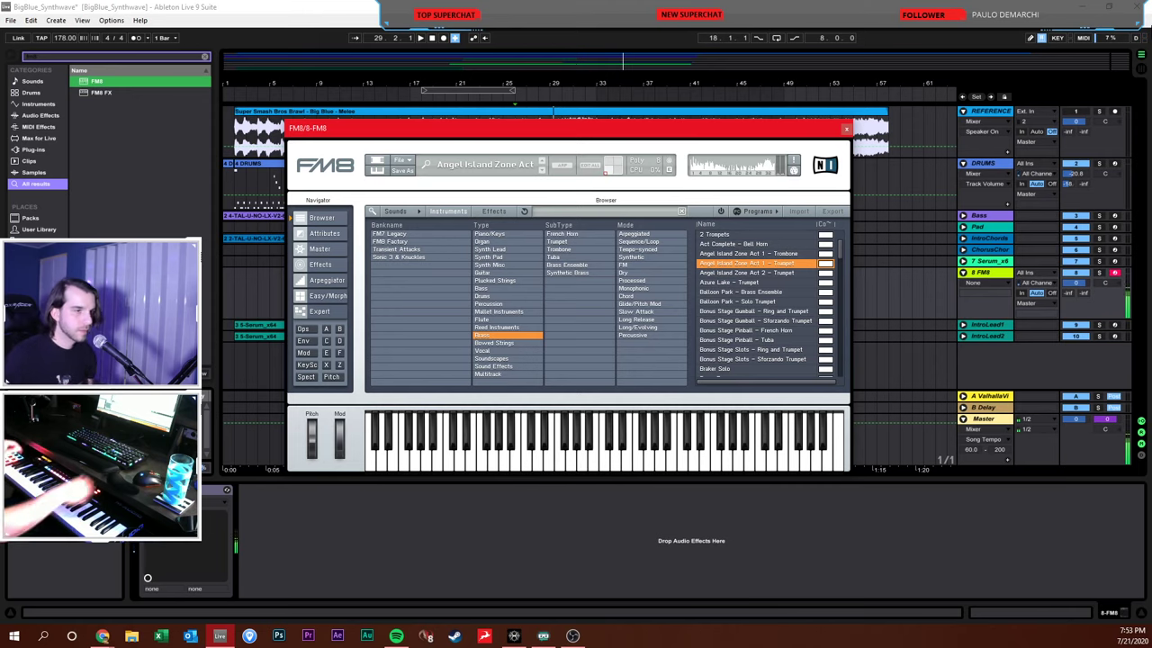
# Limit the brass presets to the FM7 Legacy bank, load Brass Ens, and close the FM8 window
pyautogui.click(400, 243)
pyautogui.click(401, 235)
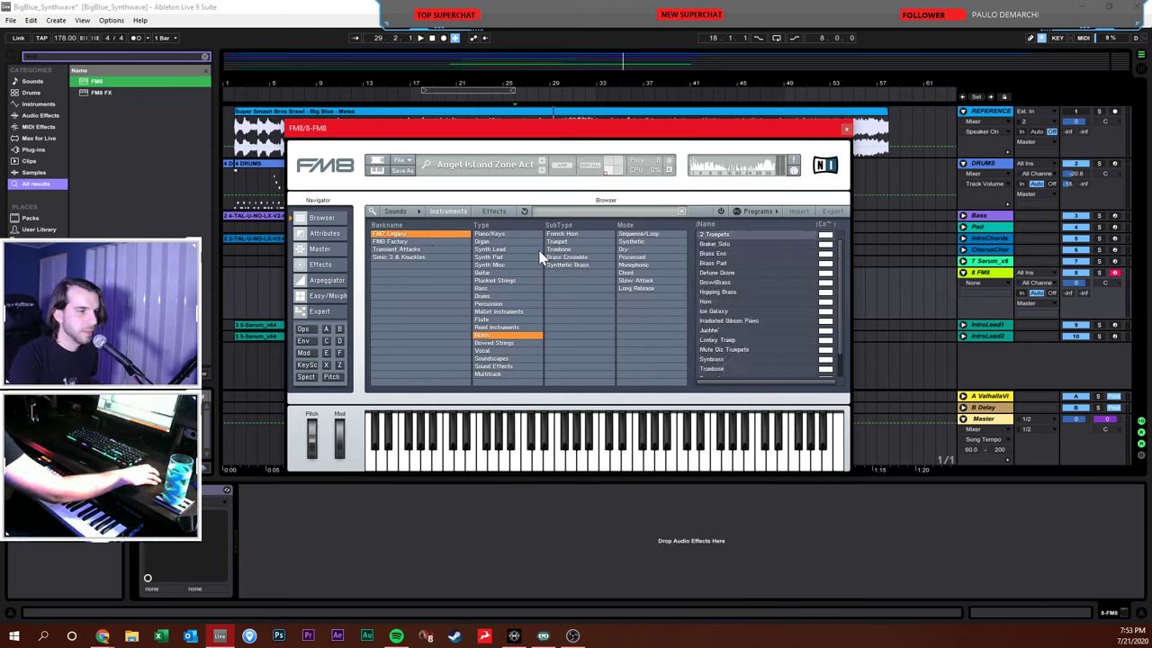
pyautogui.click(711, 253)
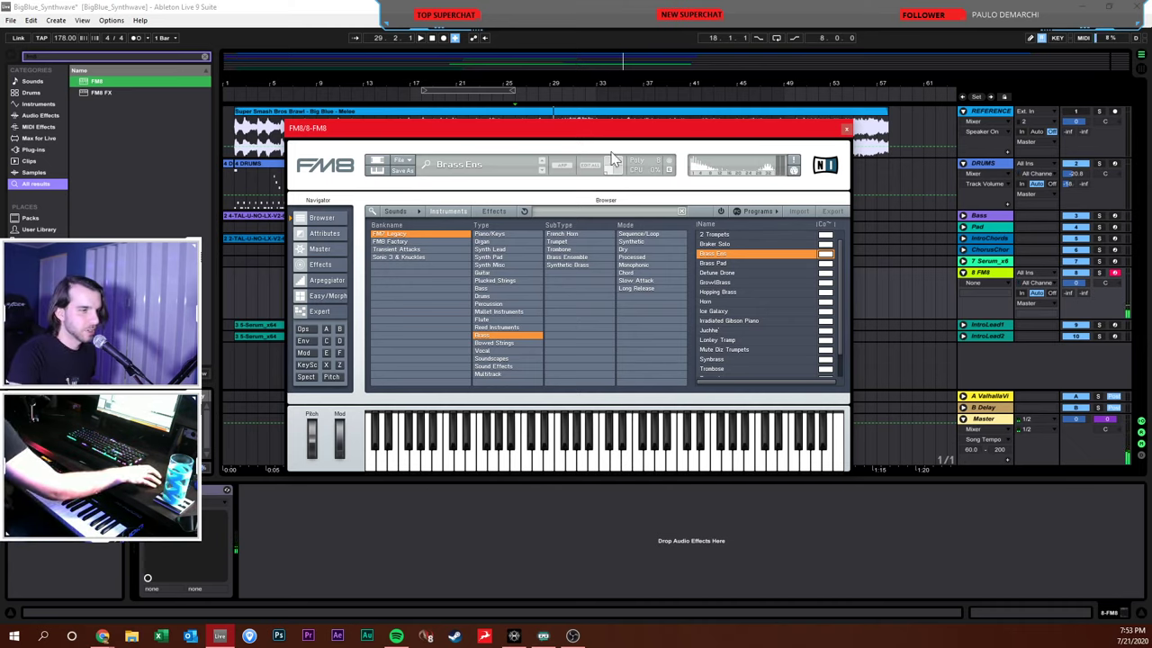
pyautogui.moveTo(676, 135); pyautogui.dragTo(679, 144)
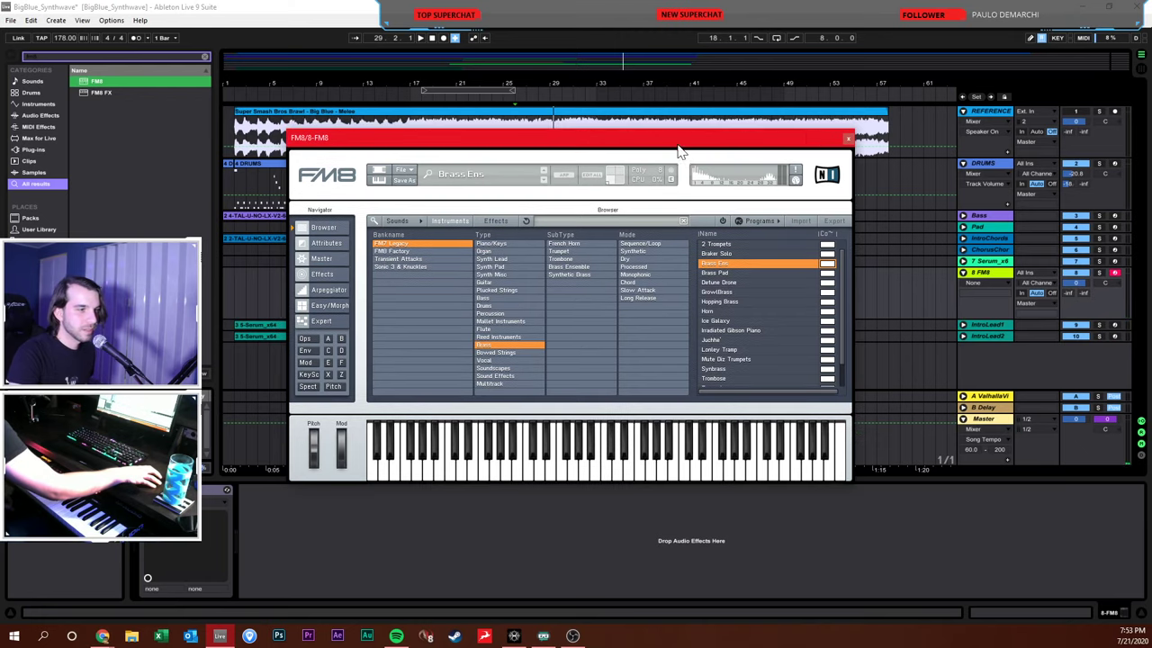
pyautogui.click(846, 139)
# Lower the FM8 track's ValhallaVintageVerb send and record a brass chord part from bar 25 to bar 34
pyautogui.moveTo(1077, 282); pyautogui.dragTo(1069, 294)
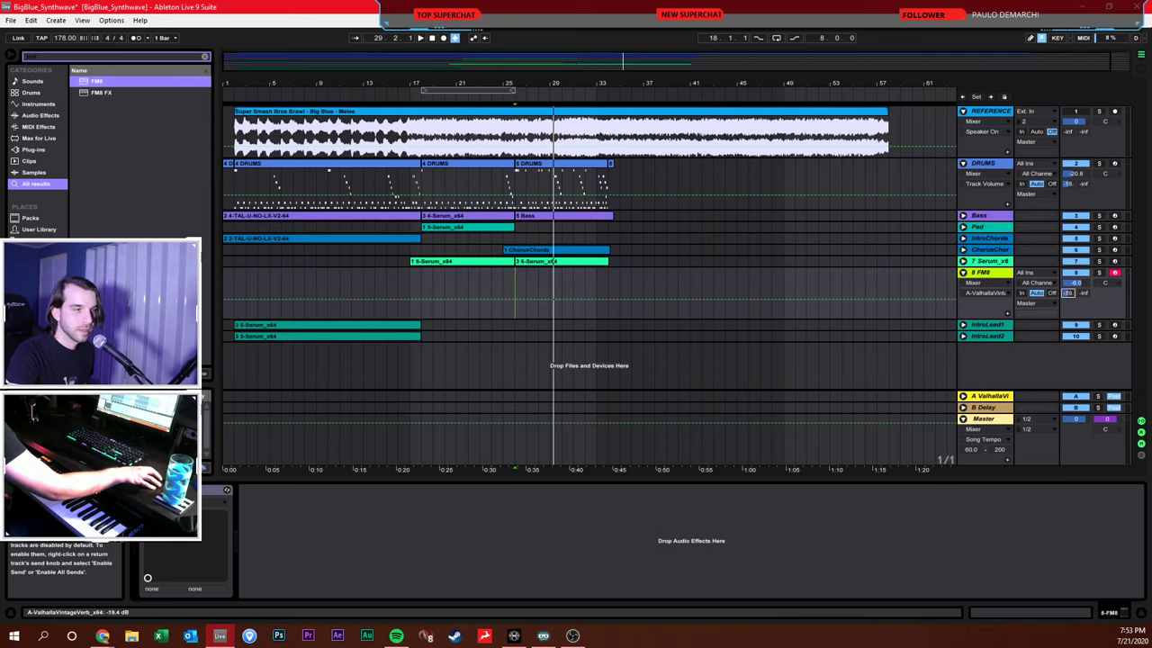
pyautogui.click(517, 282)
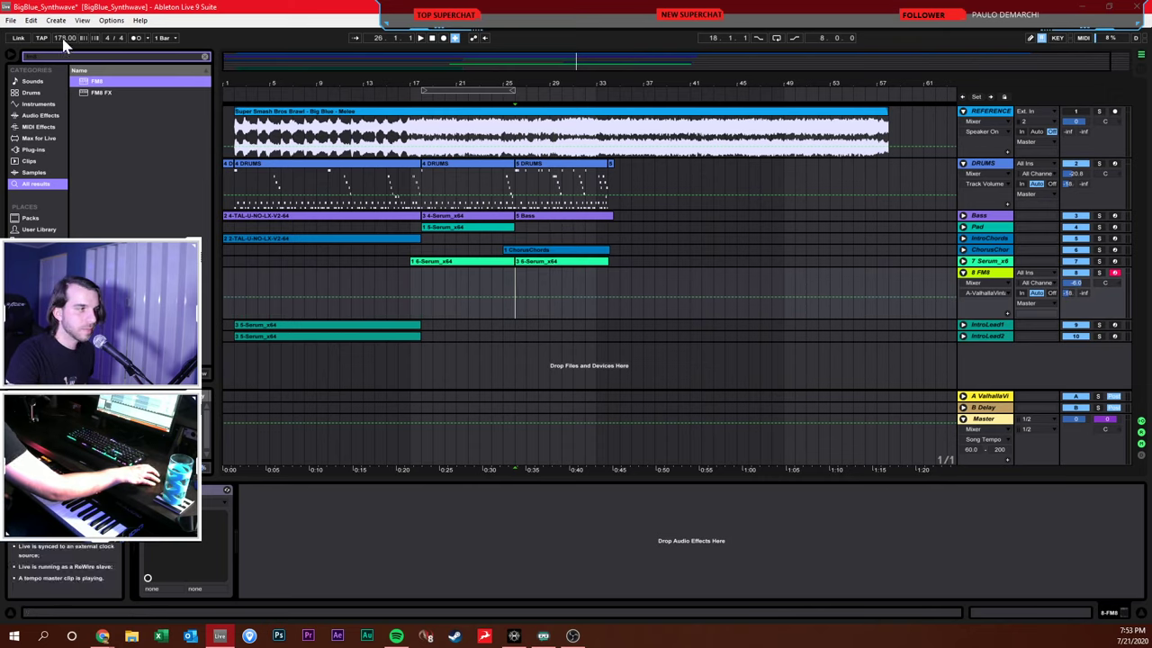
pyautogui.click(496, 277)
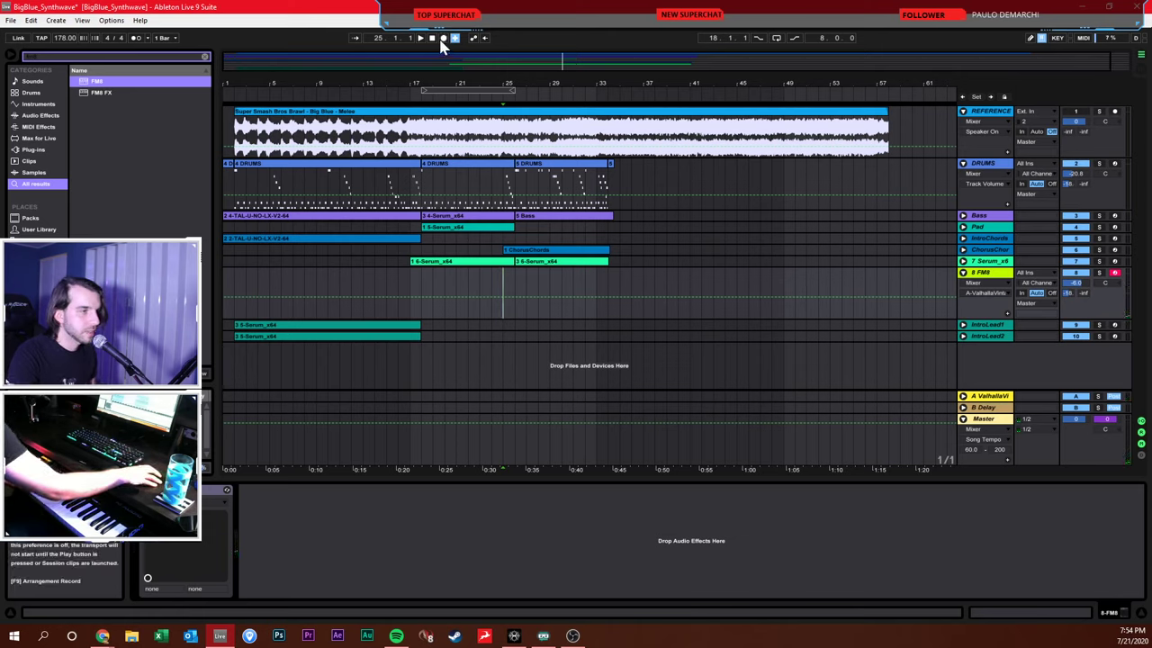
pyautogui.press('space')
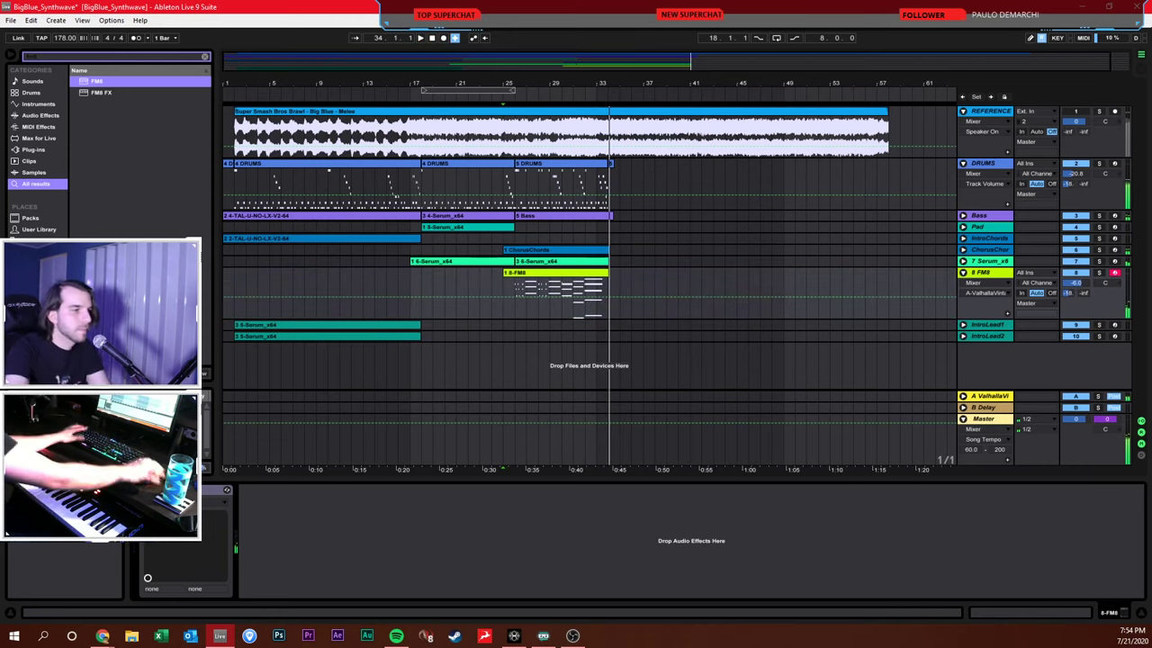
pyautogui.press('space')
# Open the new FM8 clip, set its grid to 1/16, and quantize the starts and ends of the short notes at bar 2
pyautogui.doubleClick(558, 274)
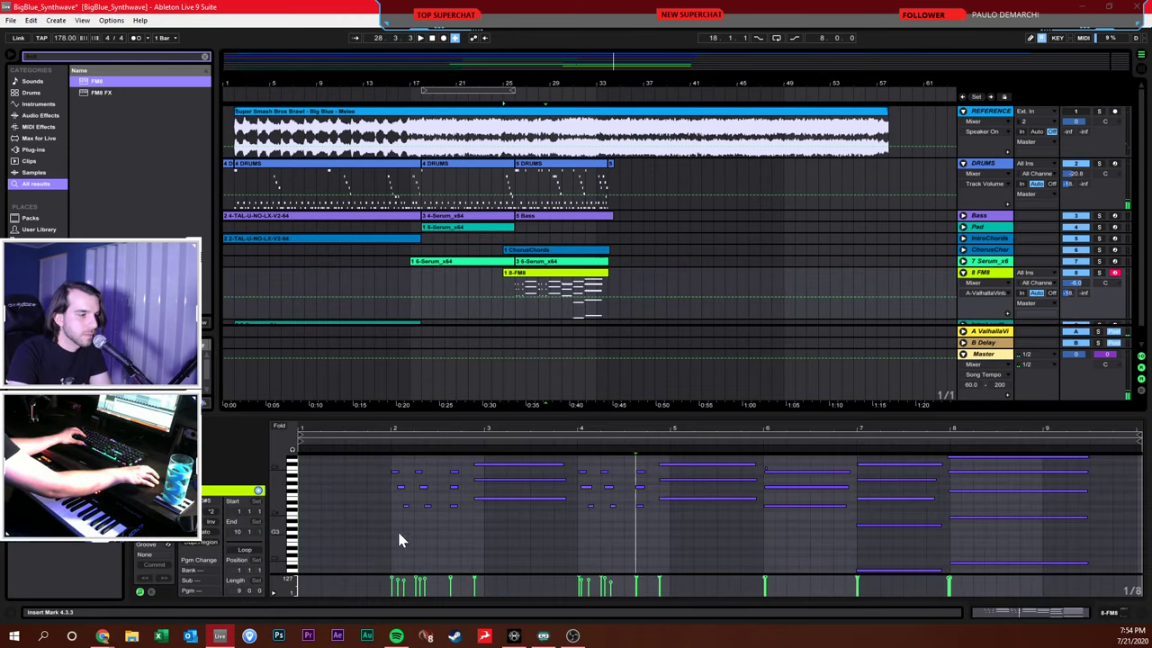
pyautogui.moveTo(373, 540); pyautogui.dragTo(453, 475)
pyautogui.rightClick(428, 514)
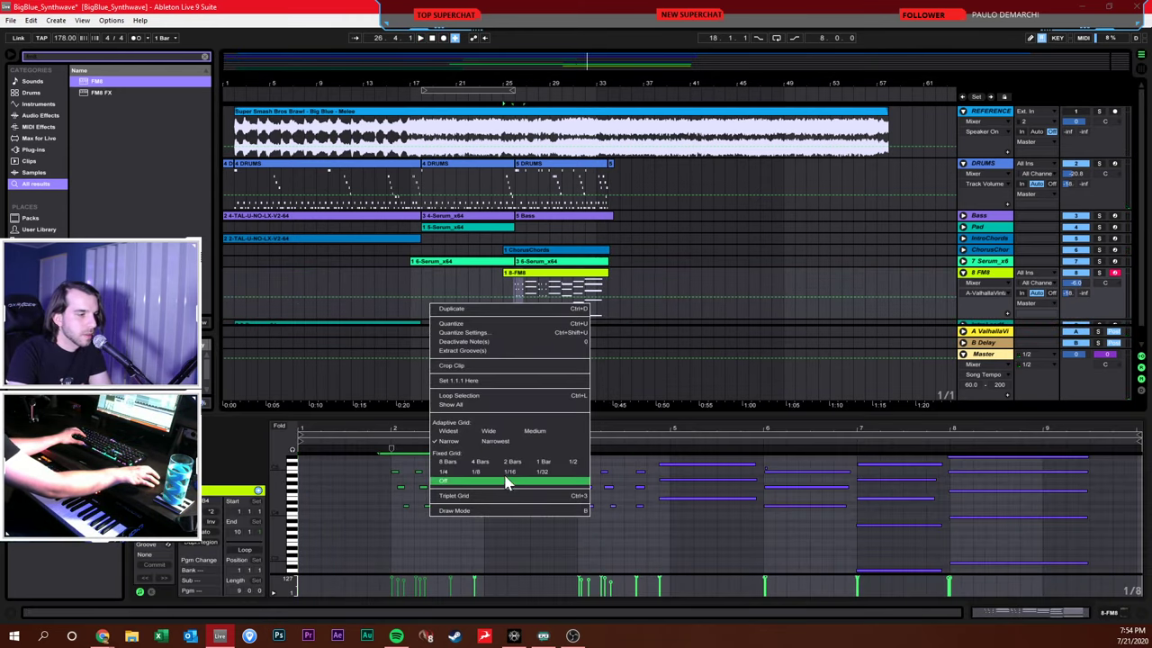
pyautogui.click(507, 478)
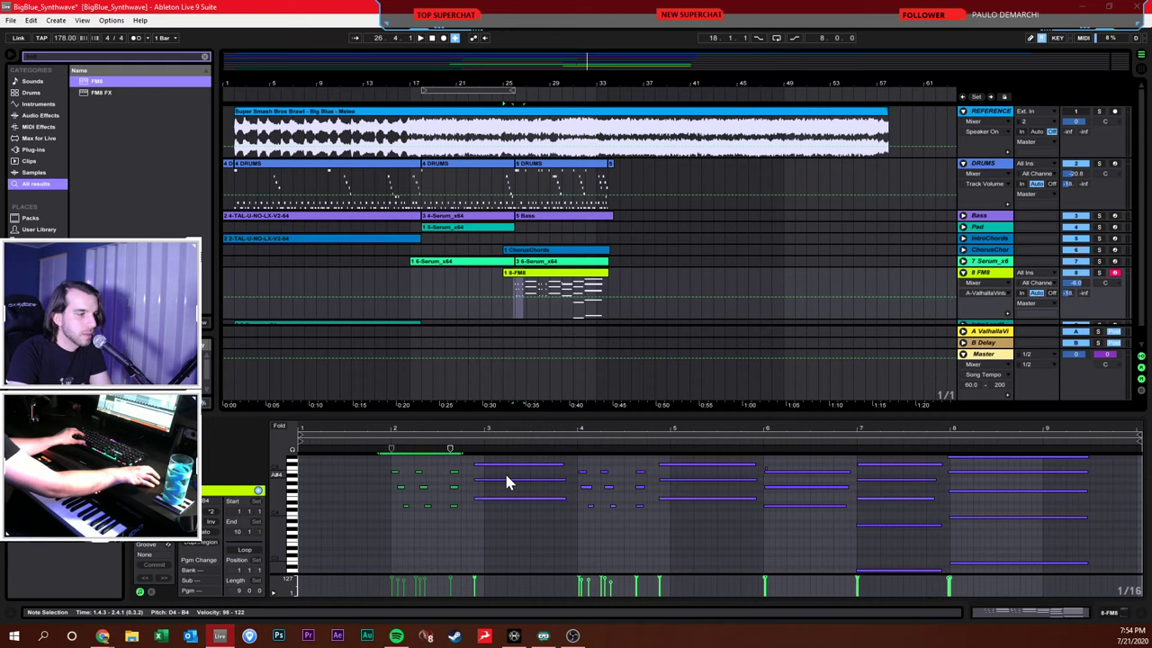
pyautogui.moveTo(424, 434); pyautogui.dragTo(467, 529)
pyautogui.rightClick(468, 529)
pyautogui.click(534, 342)
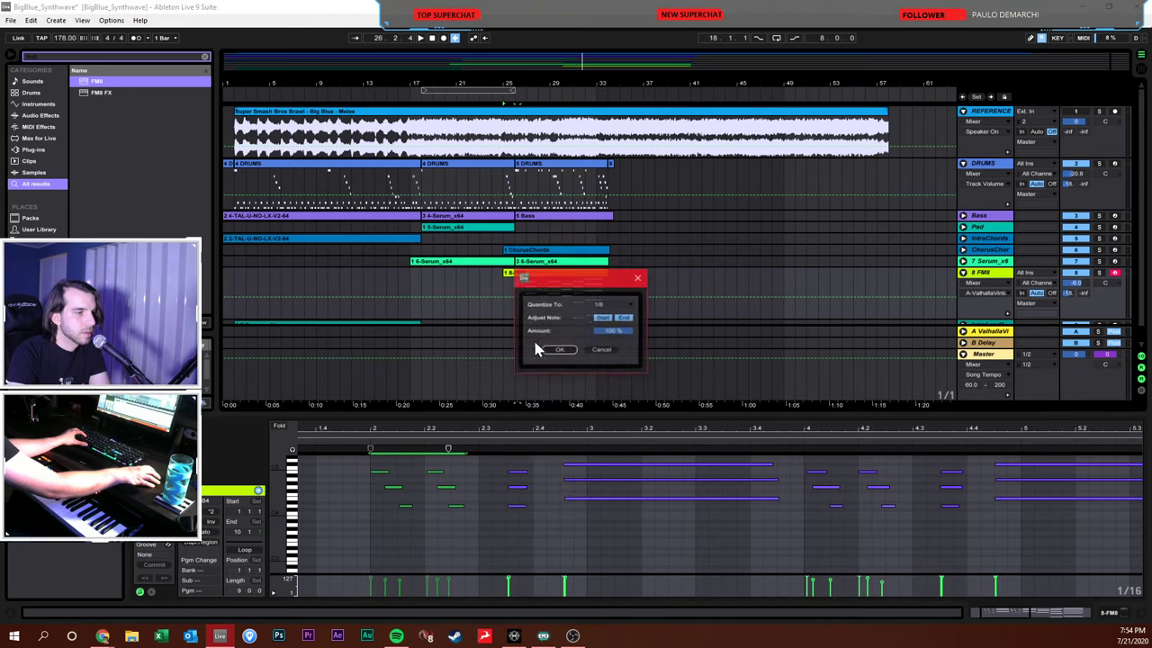
pyautogui.click(604, 306)
pyautogui.click(603, 314)
pyautogui.click(559, 349)
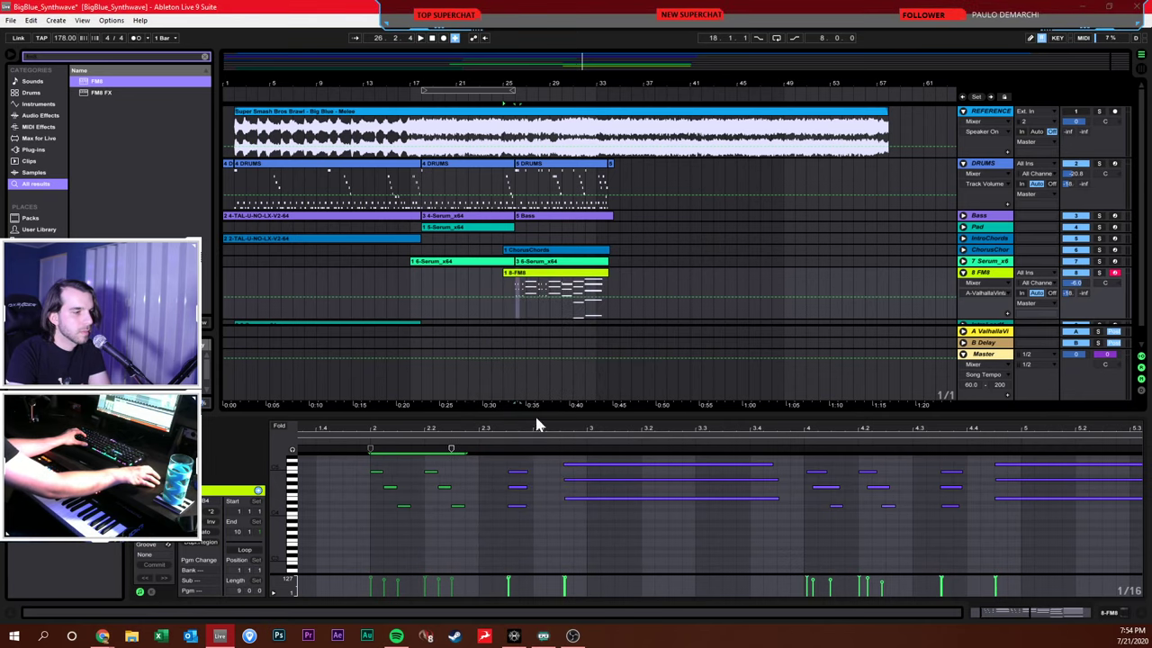
# Quantize the short bar 4 notes to 1/16, shorten the two overlong F#4 notes, and lengthen the final D4 to match its chord
pyautogui.moveTo(497, 468)
pyautogui.mouseDown()
pyautogui.moveTo(522, 519)
pyautogui.moveTo(609, 457)
pyautogui.mouseUp()
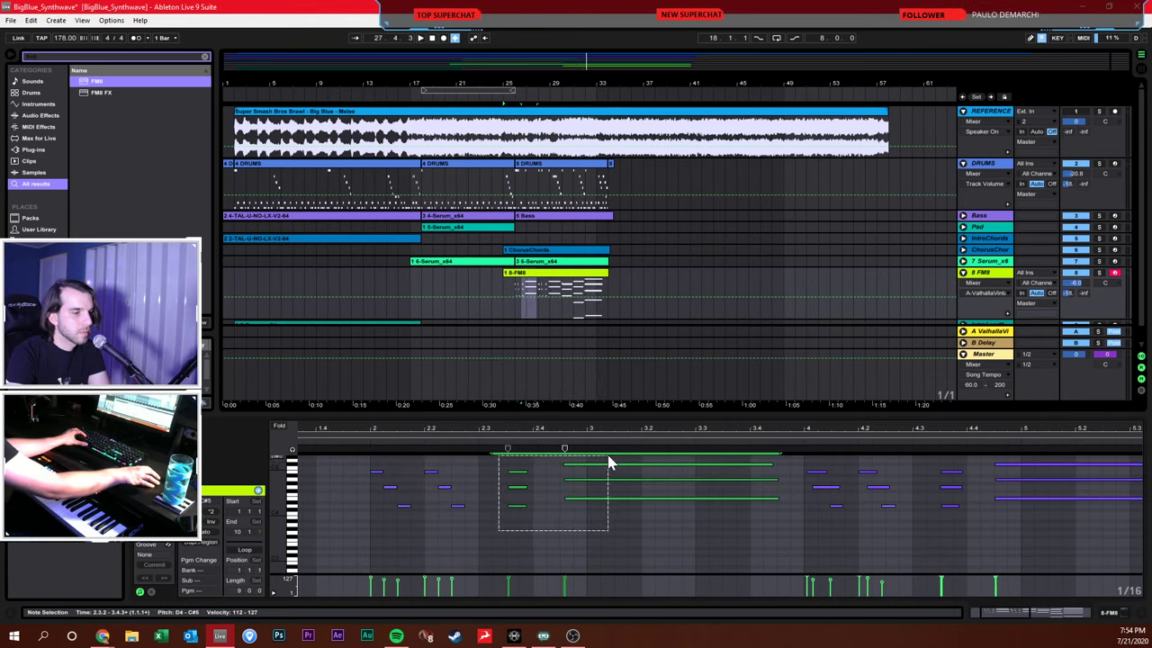
pyautogui.click(813, 467)
pyautogui.moveTo(810, 459); pyautogui.dragTo(949, 513)
pyautogui.hotkey('ctrl', 'u')
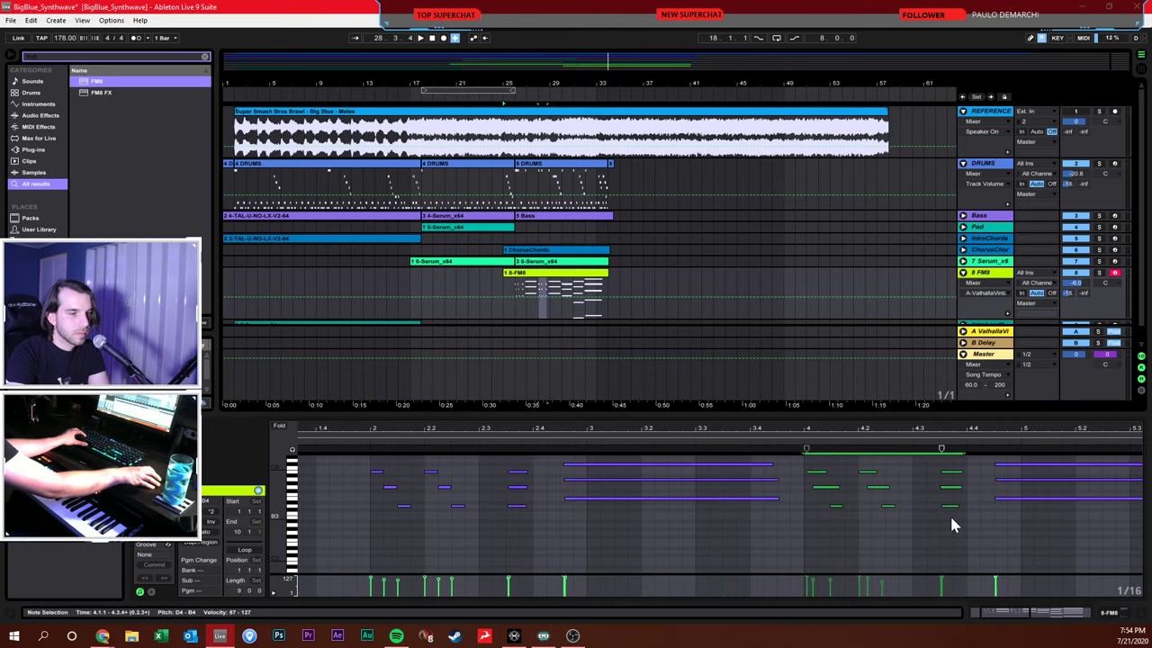
pyautogui.click(846, 539)
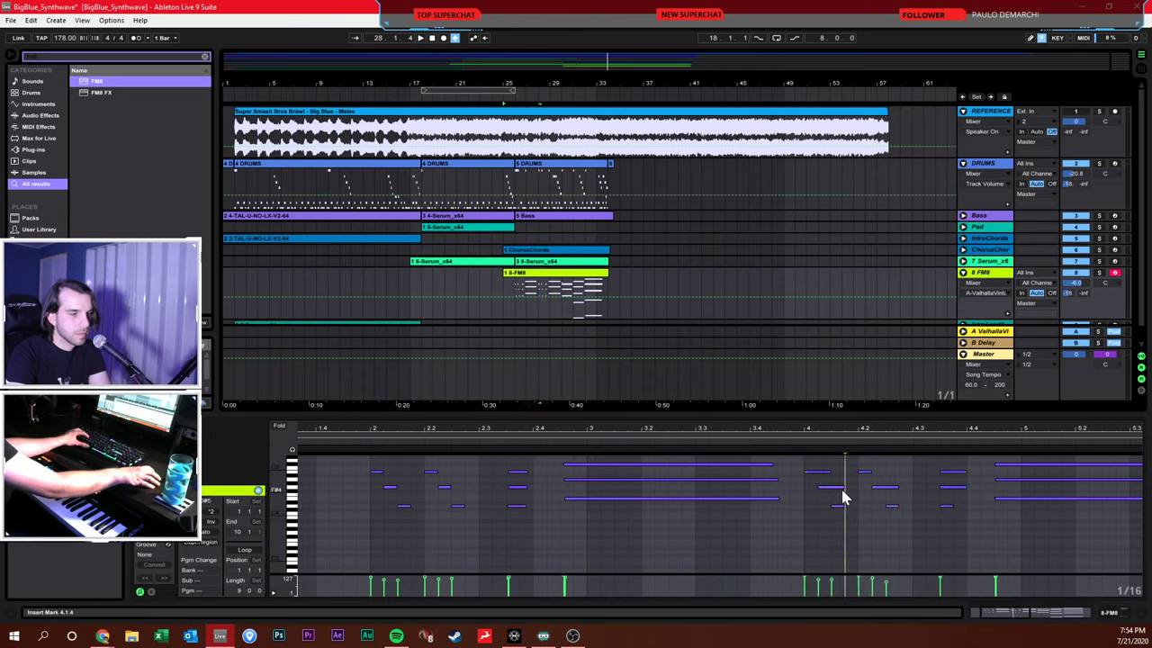
pyautogui.moveTo(842, 487); pyautogui.dragTo(885, 487)
pyautogui.click(866, 514)
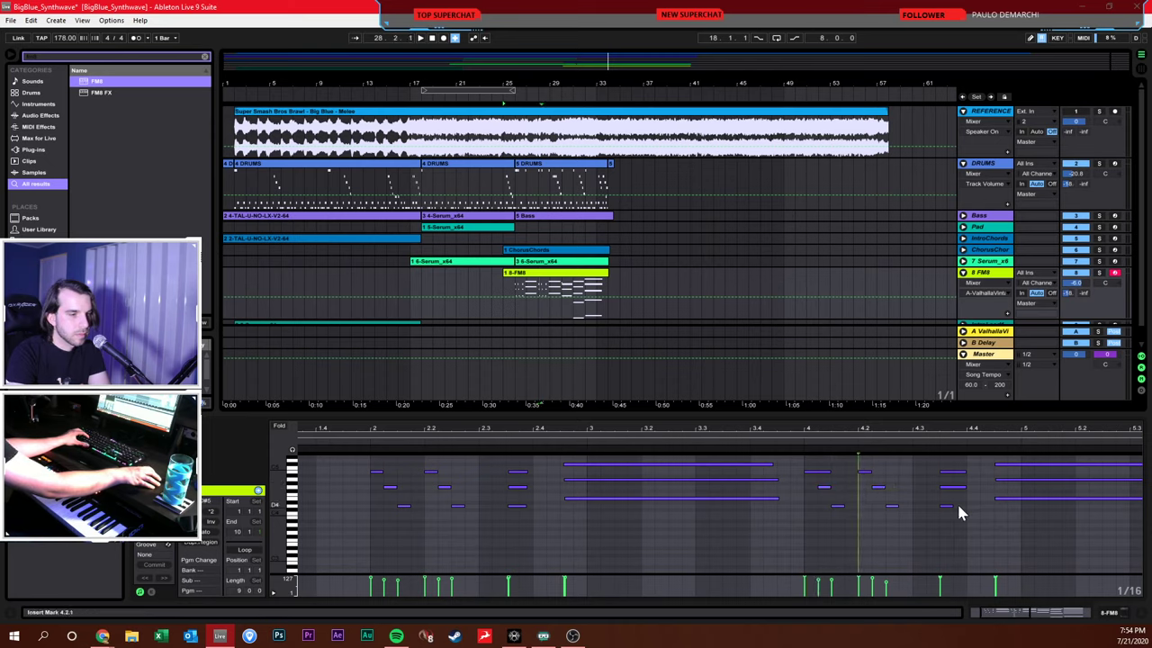
pyautogui.moveTo(949, 506); pyautogui.dragTo(960, 509)
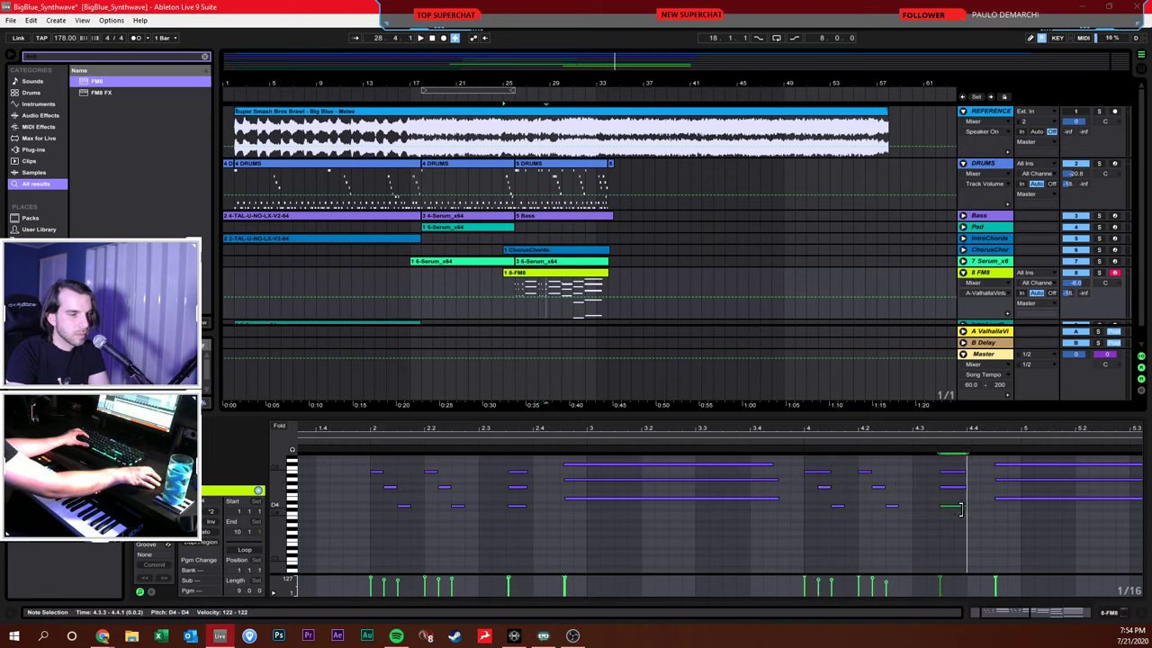
# Set the clip grid to 1/8 and quantize the sustained chords starting just before bars 3 and 5
pyautogui.moveTo(628, 541); pyautogui.dragTo(579, 468)
pyautogui.rightClick(648, 527)
pyautogui.click(703, 469)
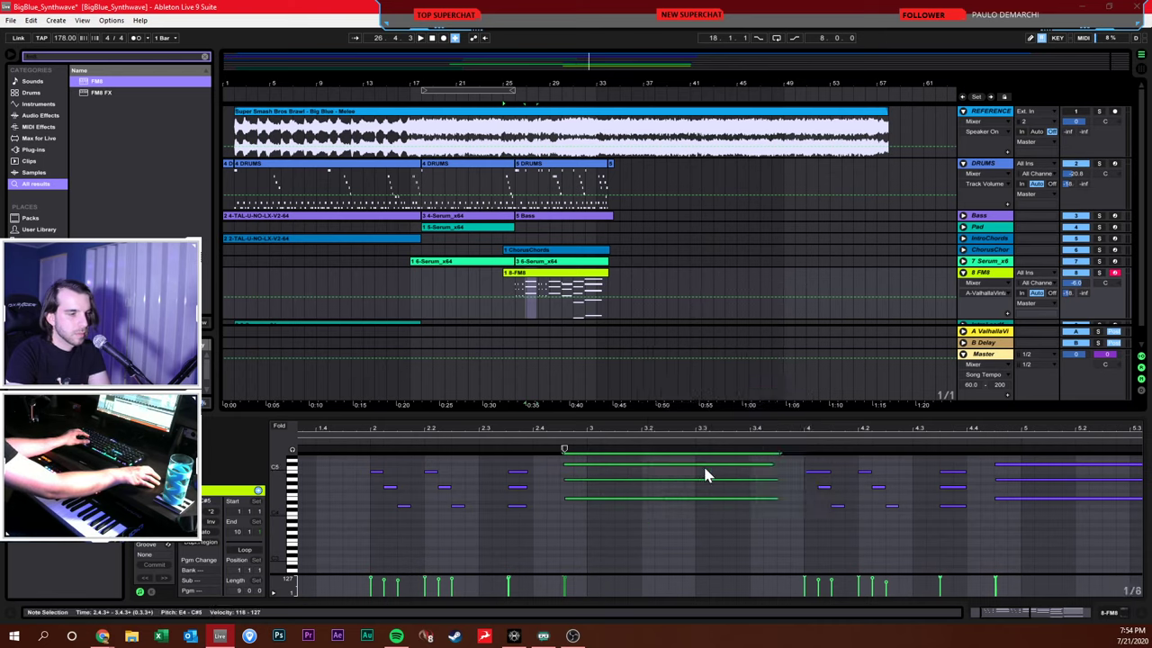
pyautogui.moveTo(1131, 540); pyautogui.dragTo(1074, 465)
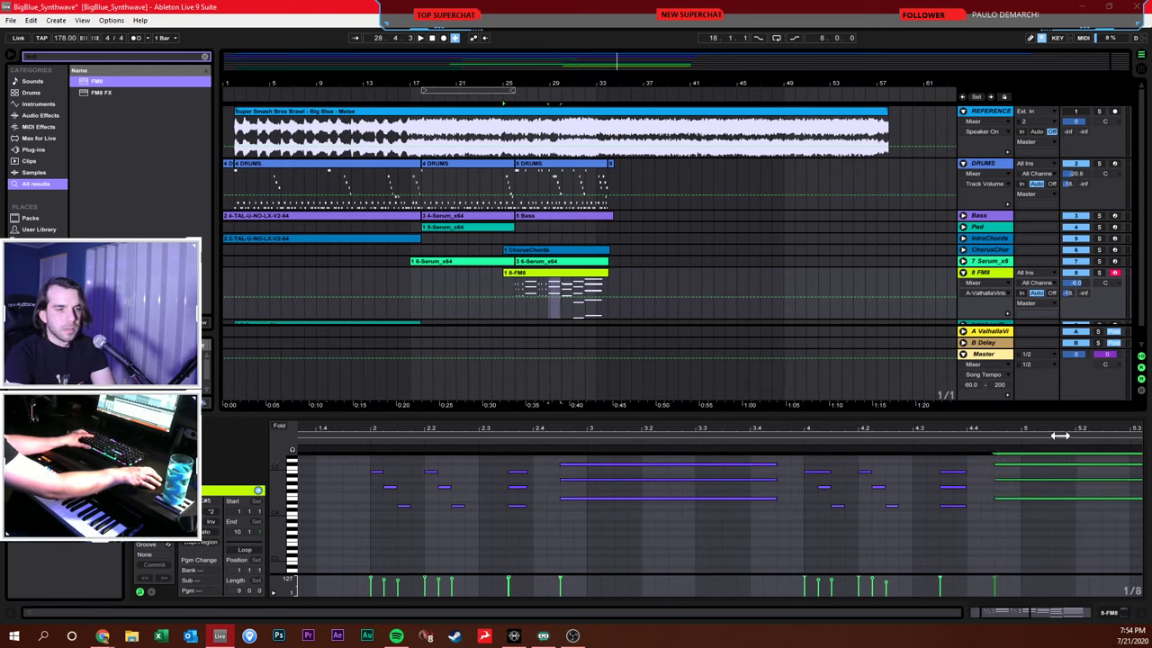
pyautogui.press('-')
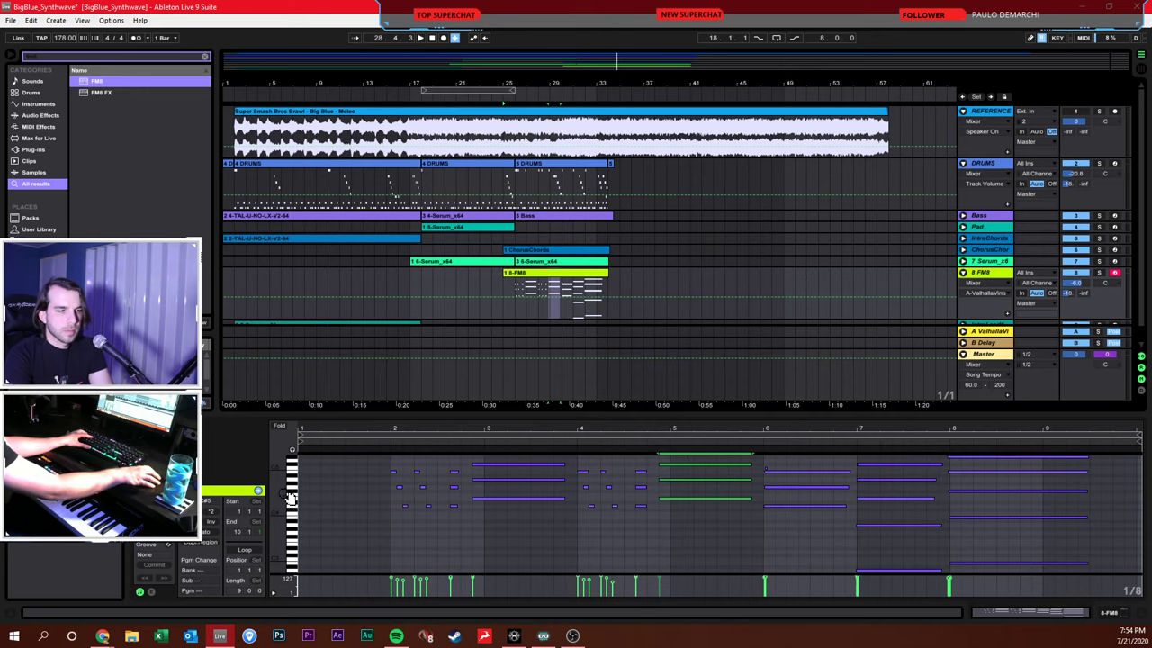
# Set the clip grid to 1/4 and quantize the sustained chords from bar 6 to the clip's end
pyautogui.moveTo(821, 466); pyautogui.dragTo(984, 547)
pyautogui.rightClick(994, 544)
pyautogui.click(954, 510)
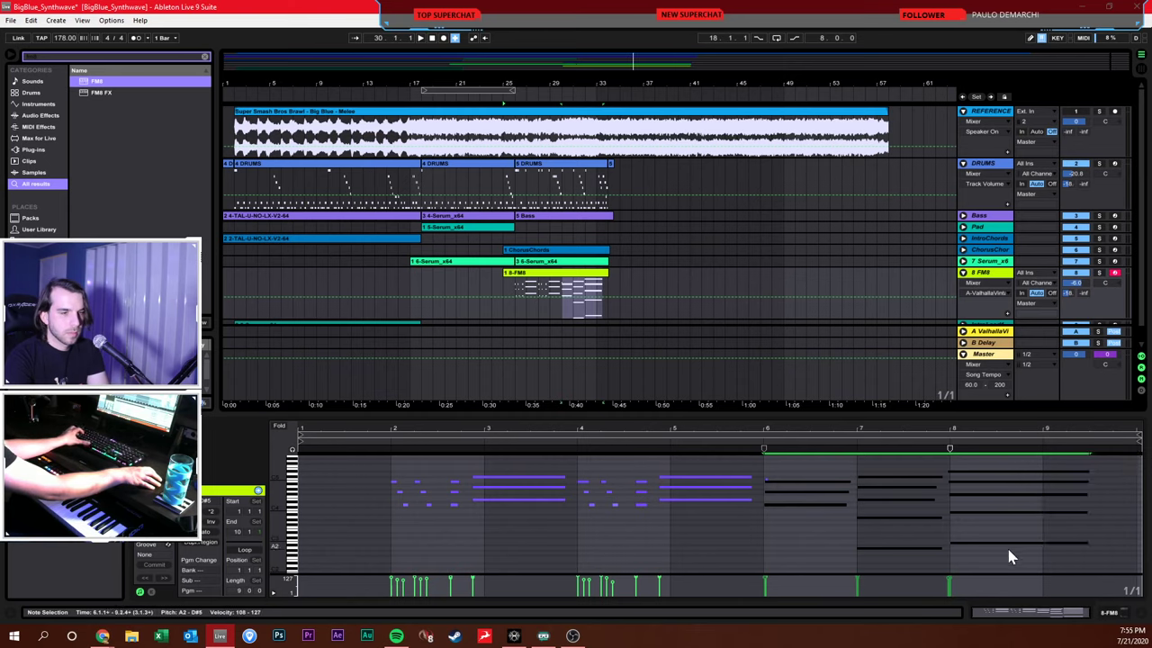
pyautogui.rightClick(1009, 557)
pyautogui.click(1005, 510)
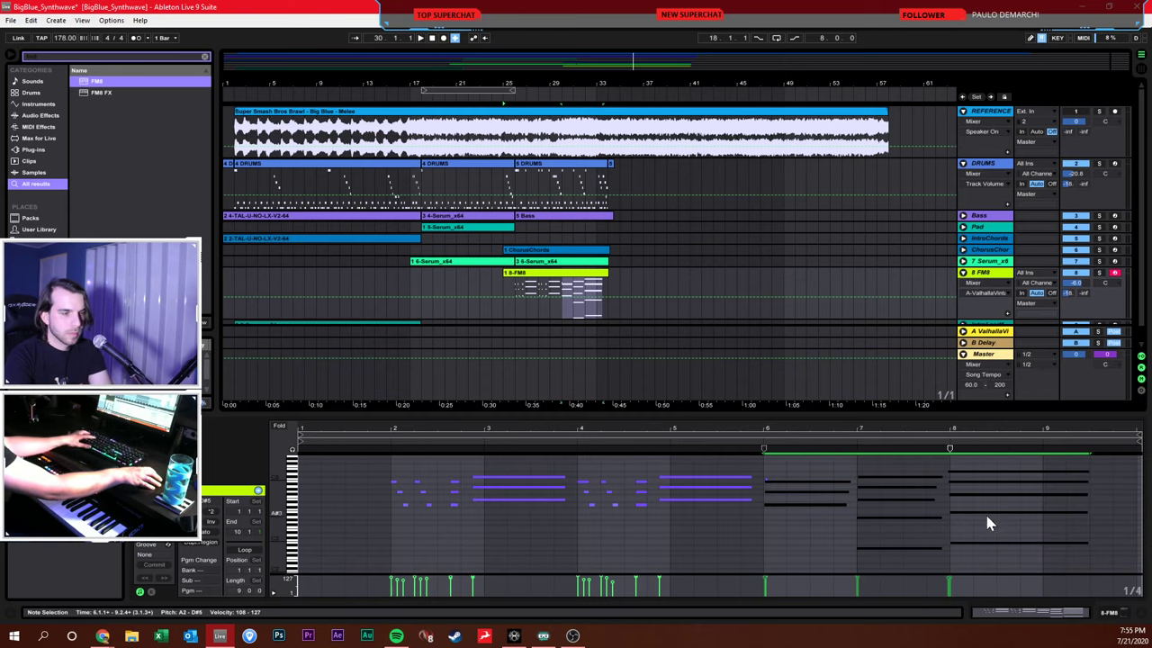
# Delete the stray C5 note at bar 6 and extend the E4 and A4 notes of bar 7 to bar 8
pyautogui.click(835, 569)
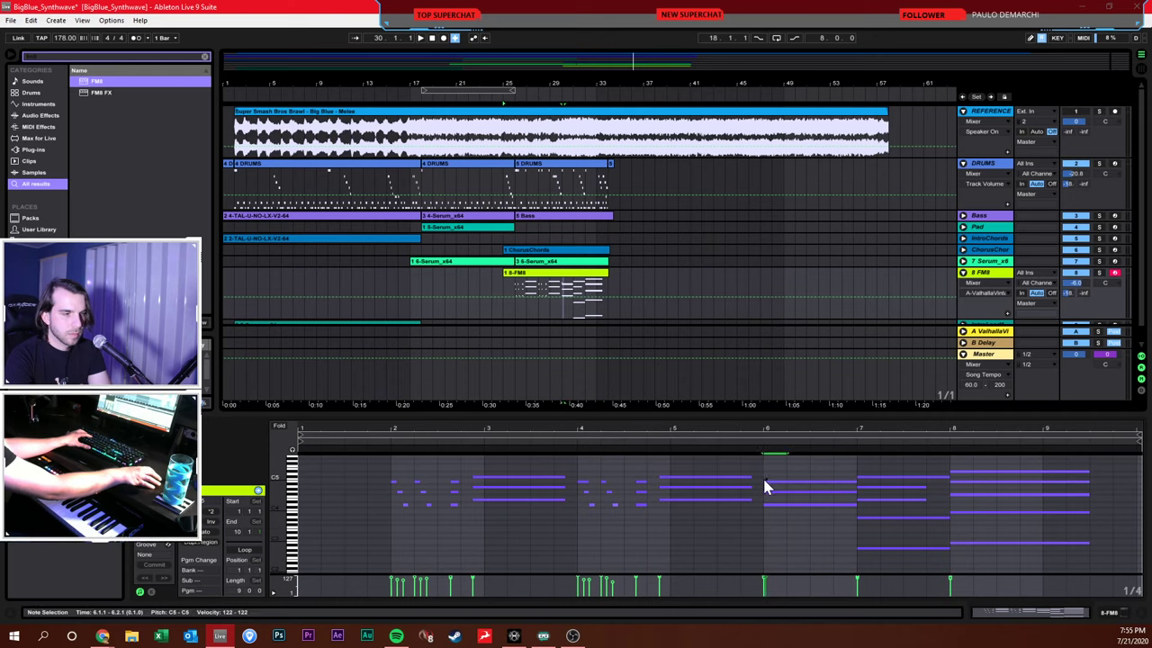
pyautogui.moveTo(939, 487)
pyautogui.mouseDown()
pyautogui.moveTo(913, 506)
pyautogui.moveTo(944, 501)
pyautogui.mouseUp()
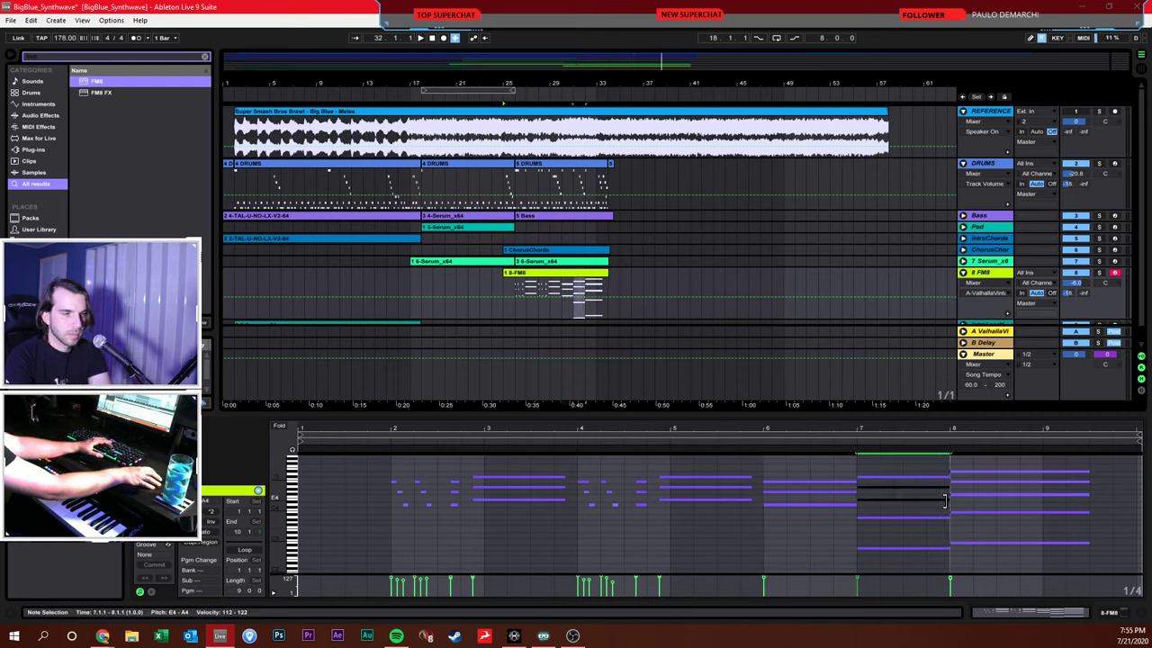
pyautogui.click(902, 488)
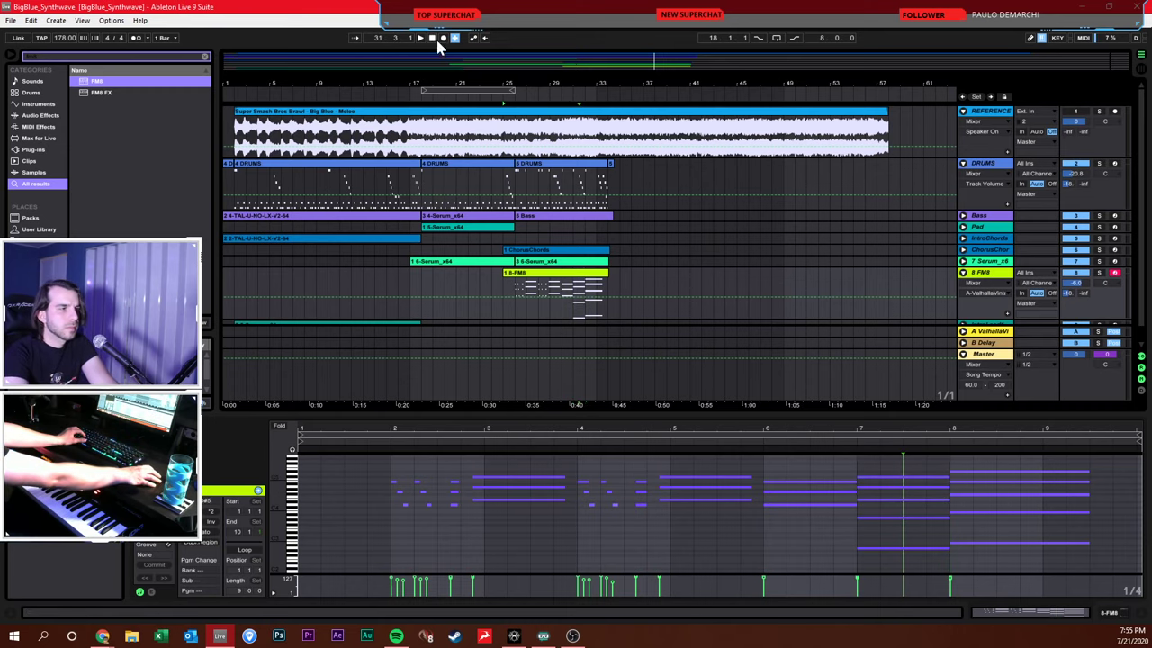
# Return to the beginning of the arrangement and play it
pyautogui.doubleClick(433, 38)
pyautogui.press('space')
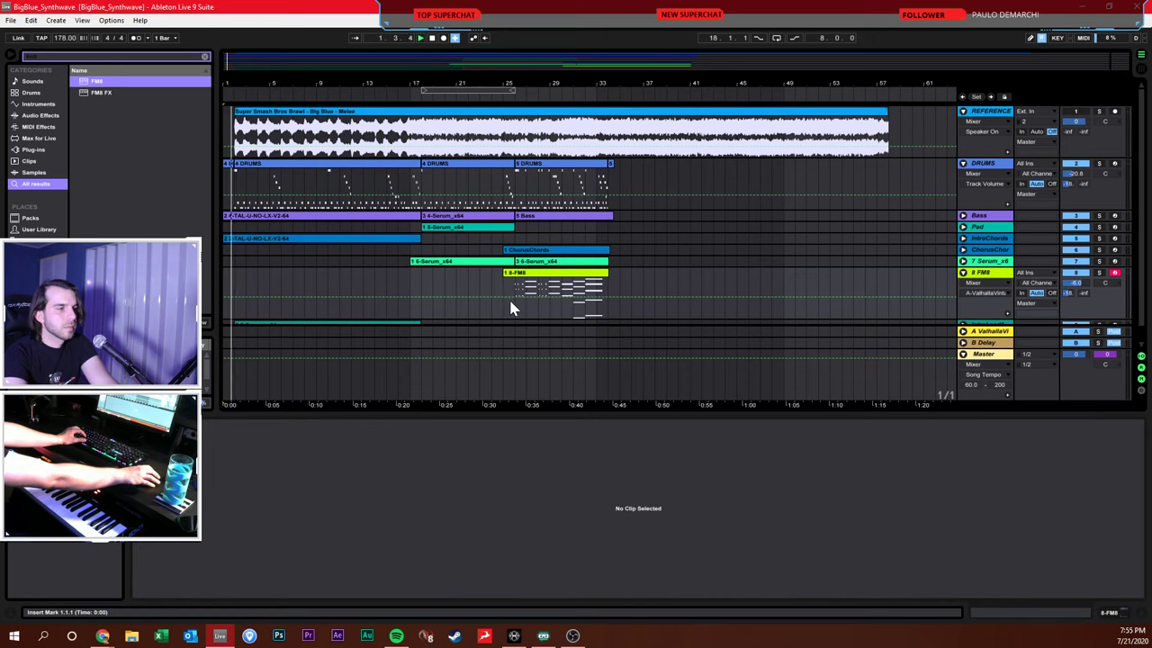
# Play the arrangement from bar 24 with the FM8 track disarmed and soloed
pyautogui.click(489, 279)
pyautogui.click(1114, 272)
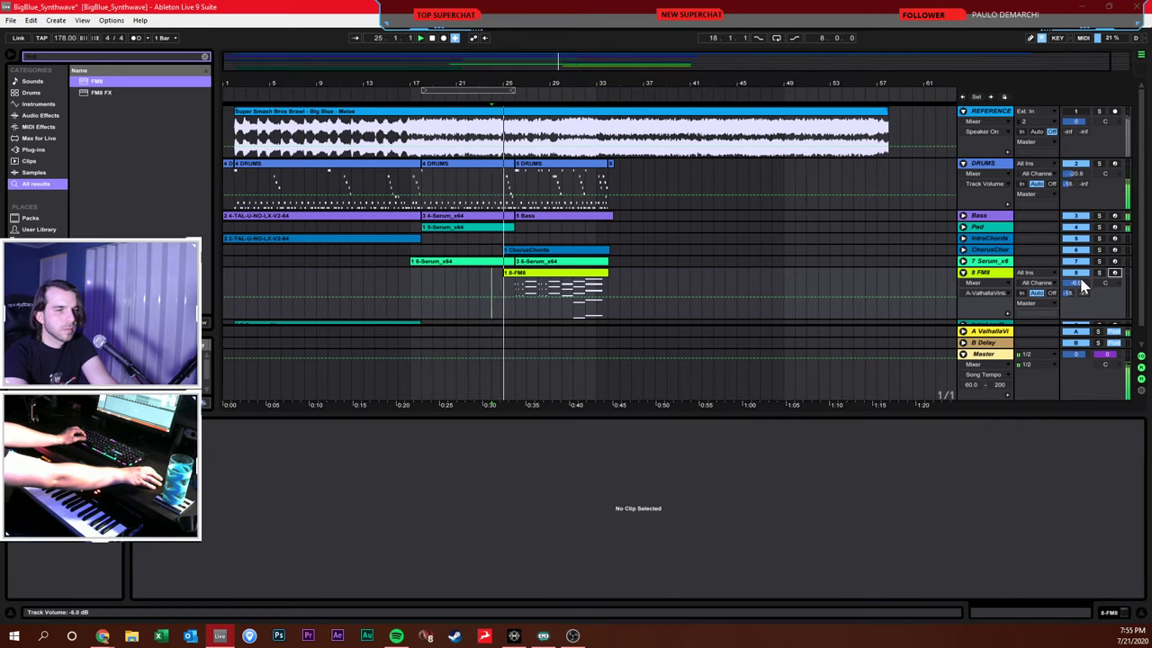
pyautogui.click(1099, 273)
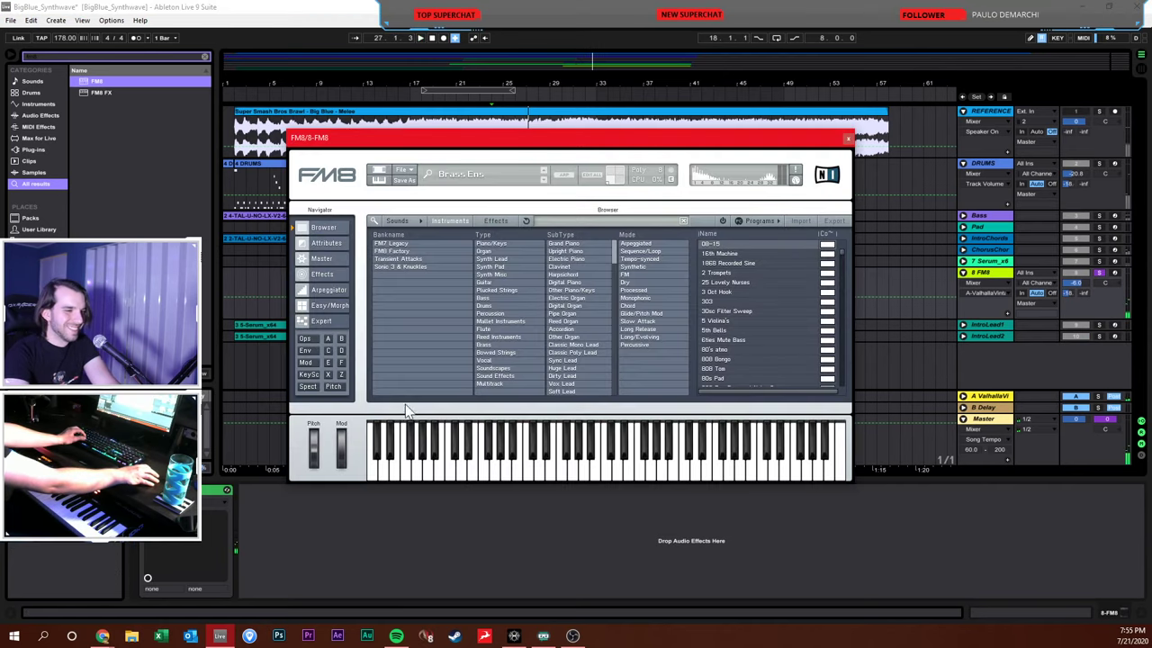
# Filter the FM8 browser to Brass instruments in the FM7 Legacy bank and load the Hopping Brass preset
pyautogui.click(486, 346)
pyautogui.click(387, 252)
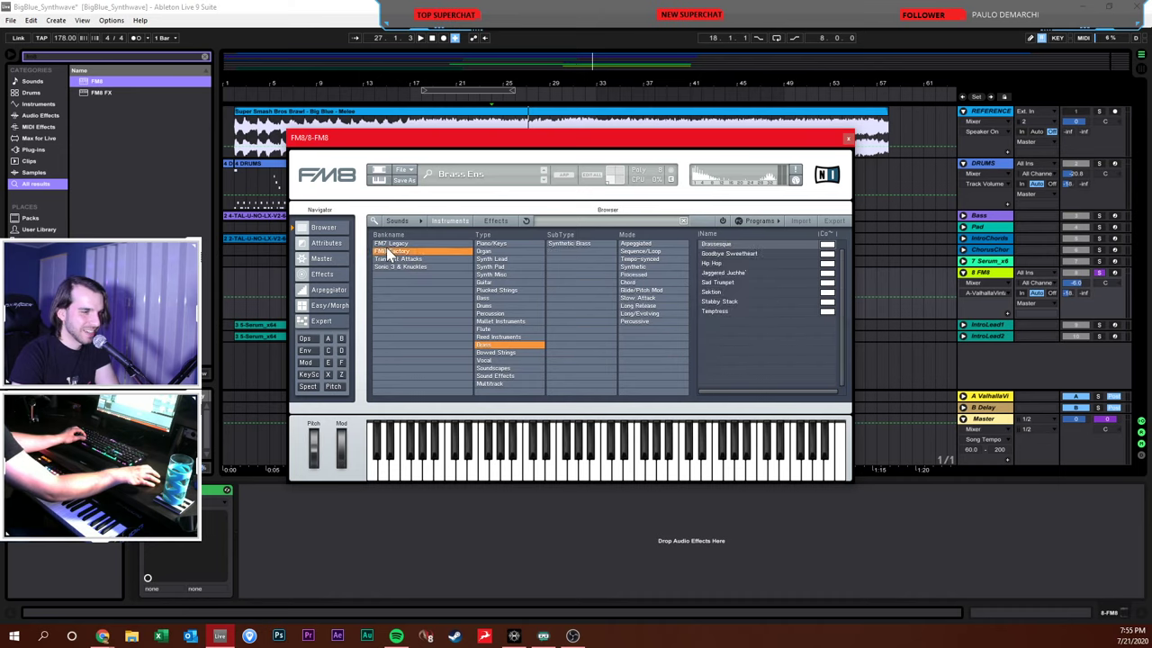
pyautogui.click(392, 243)
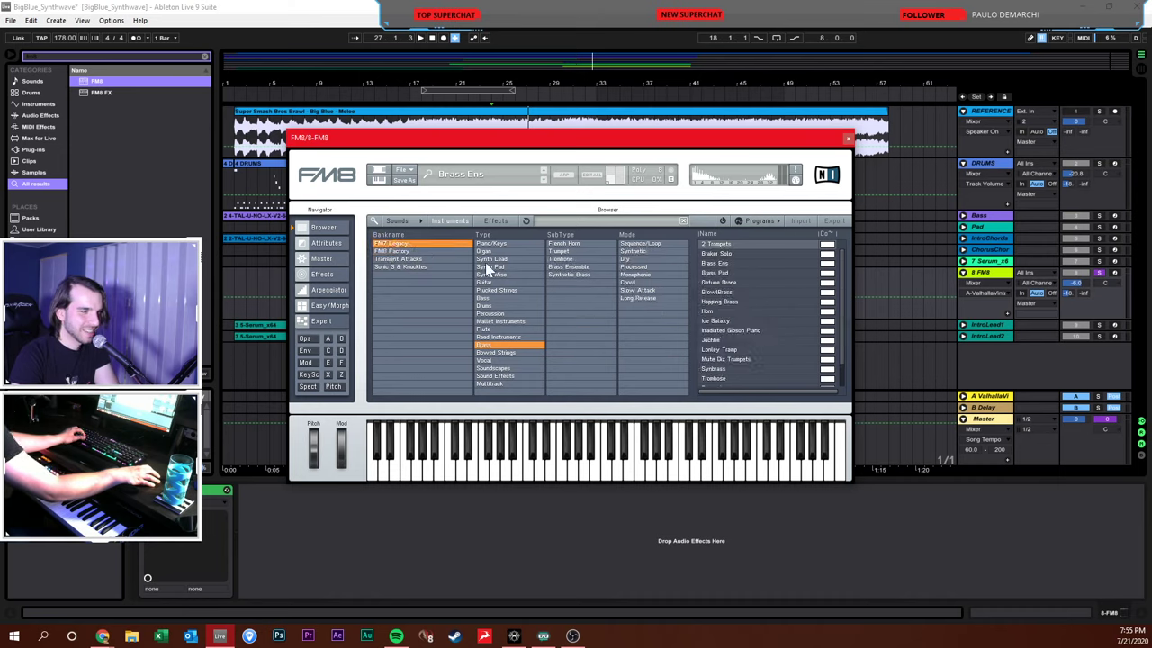
pyautogui.click(722, 302)
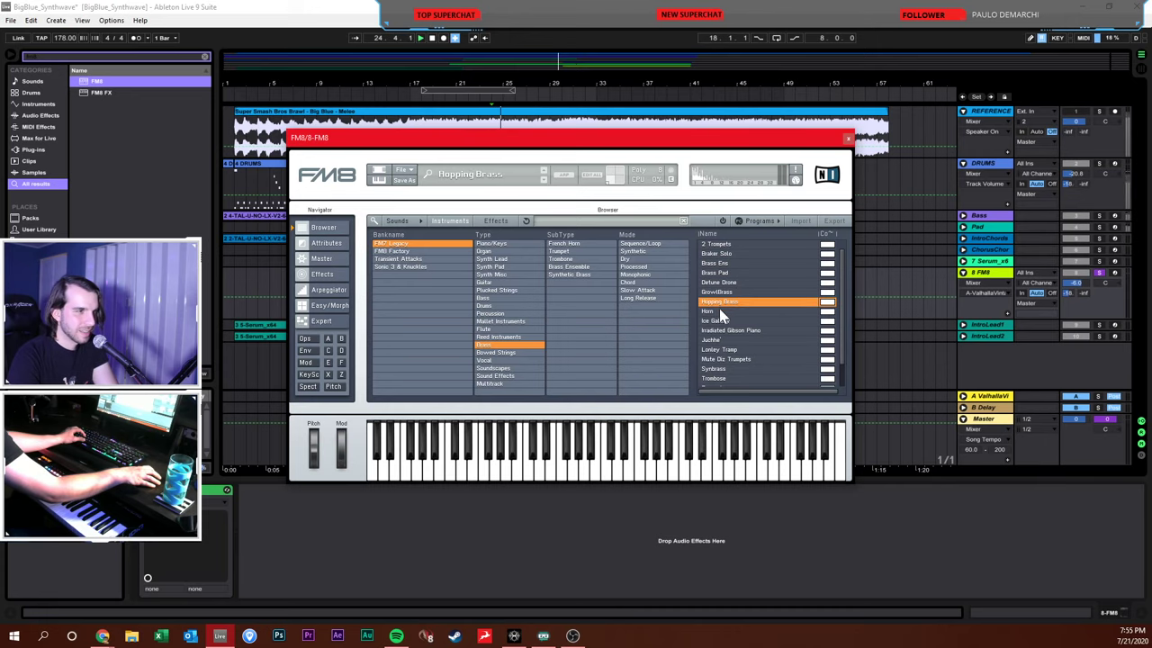
# Loop the FM8 part from bar 26 to bar 34
pyautogui.moveTo(630, 137); pyautogui.dragTo(778, 405)
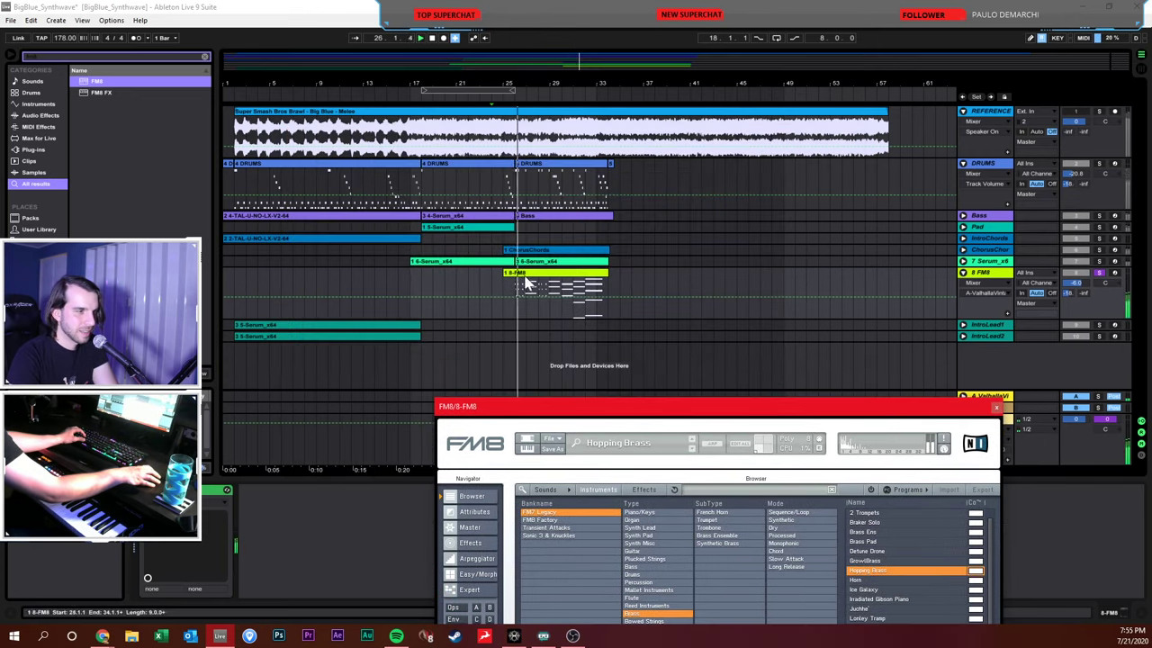
pyautogui.click(531, 290)
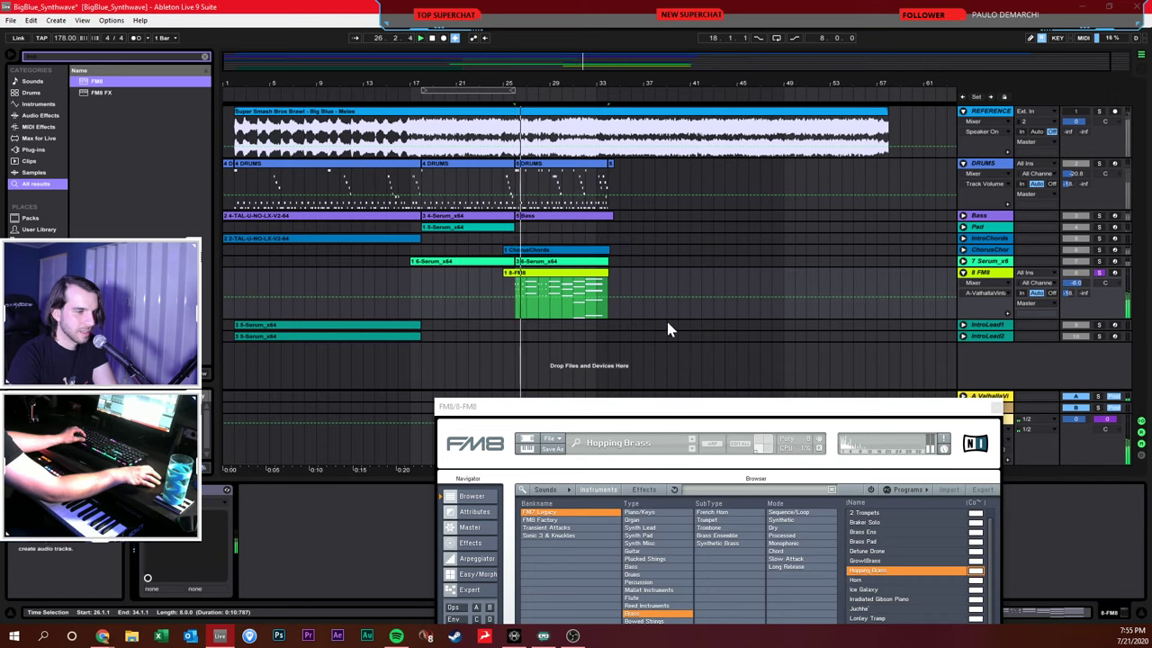
pyautogui.hotkey('ctrl', 'l')
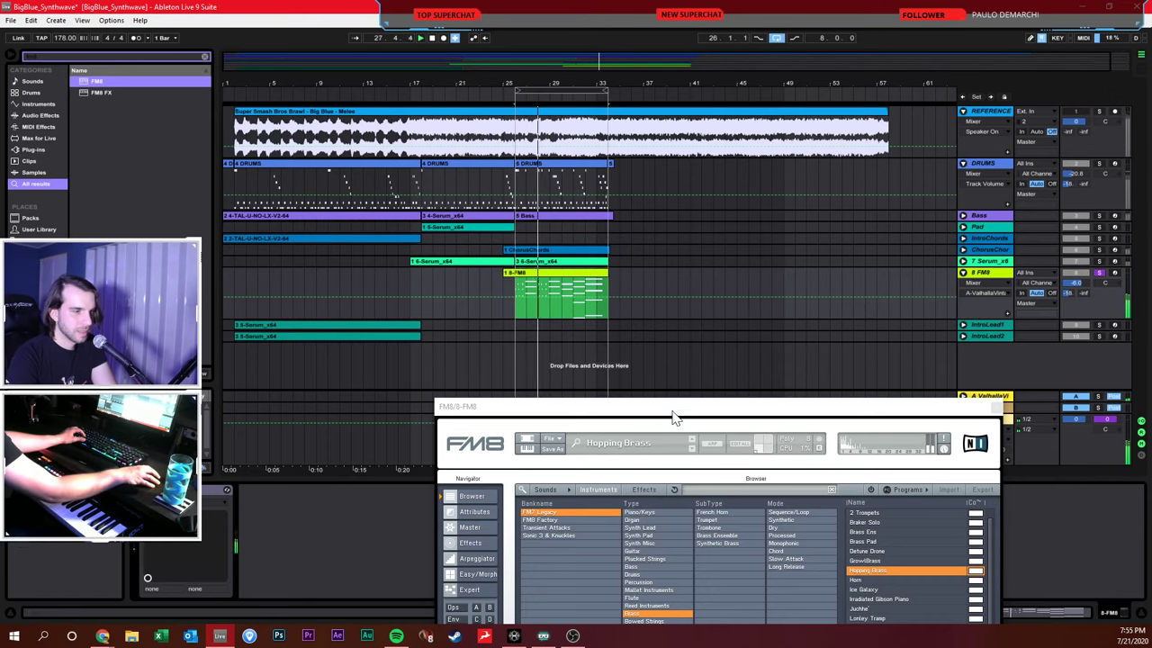
# Audition the Synbrass, Trombone and Trumpet presets in FM8 and load Warm FM Brass
pyautogui.moveTo(673, 416); pyautogui.dragTo(622, 183)
pyautogui.scroll(-1, 832, 378)
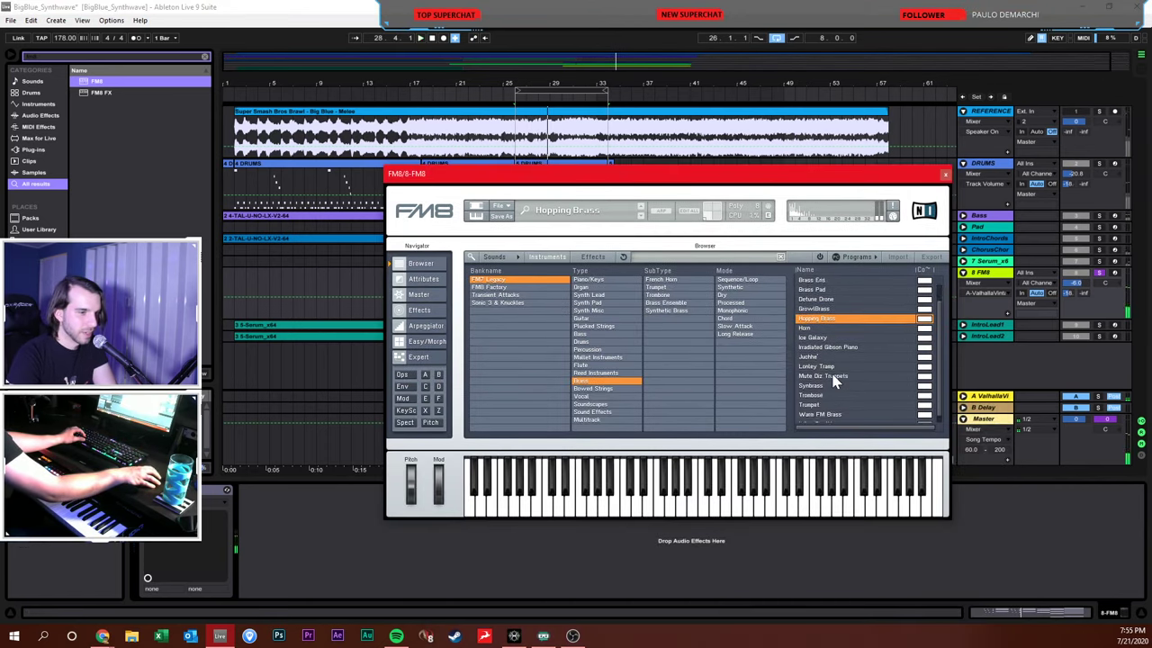
pyautogui.scroll(-1, 832, 376)
pyautogui.click(831, 381)
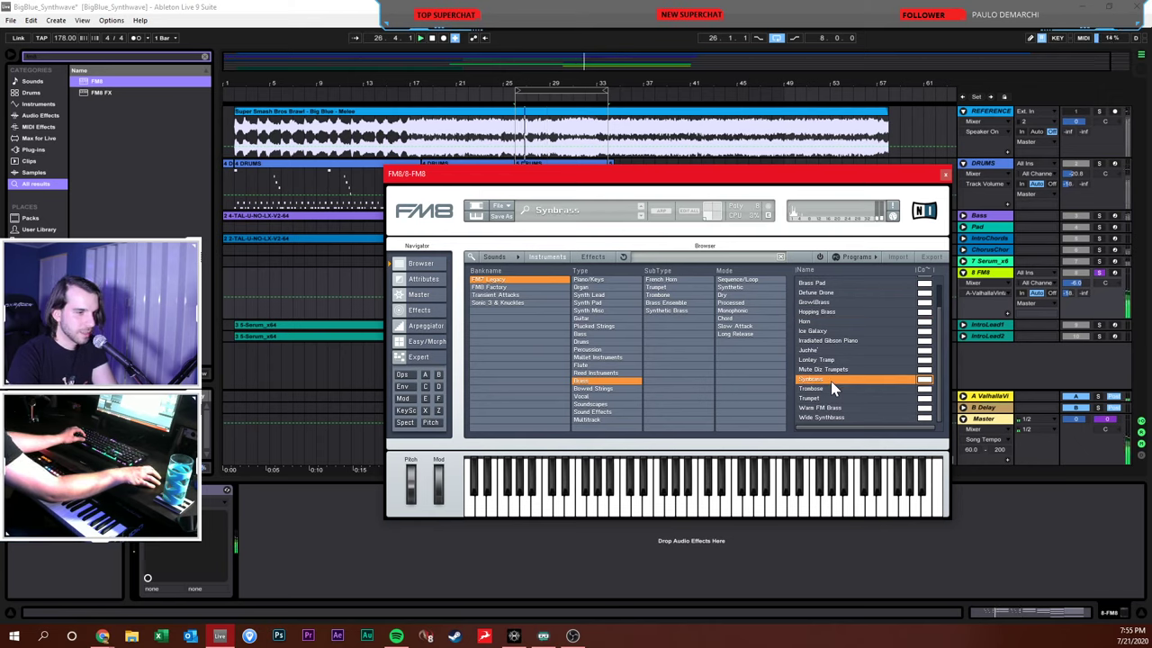
pyautogui.click(826, 389)
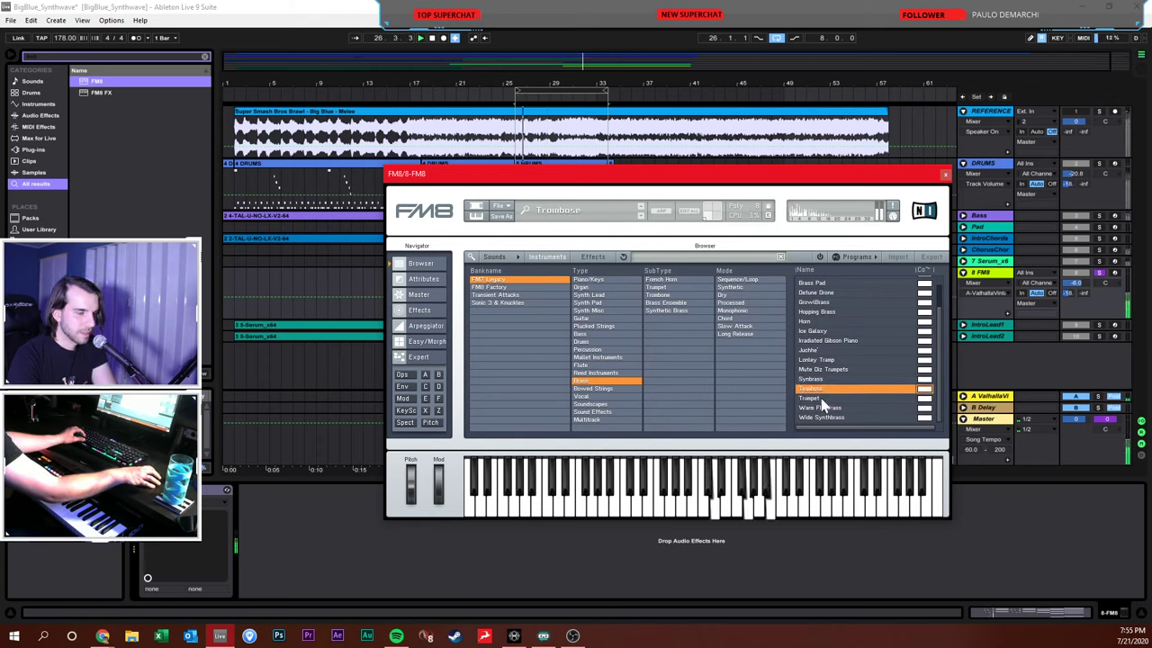
pyautogui.click(821, 399)
pyautogui.click(835, 407)
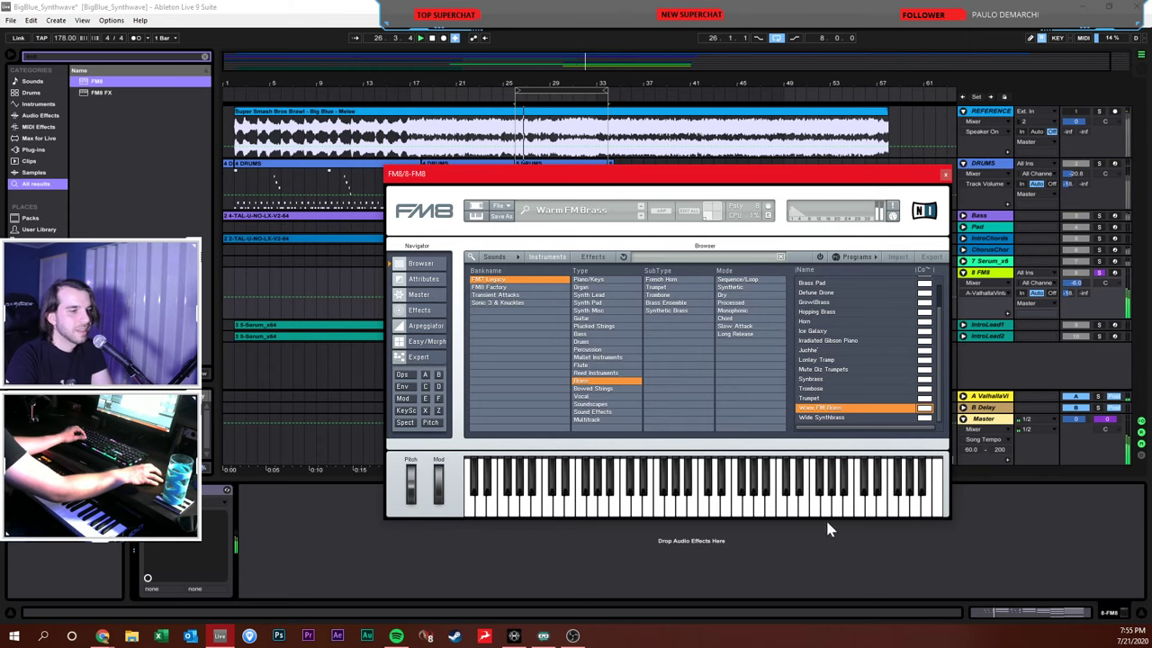
# Shorten the attack of FM8's amplitude and timbre envelopes in the Easy/Morph page and close the plug-in window
pyautogui.click(429, 343)
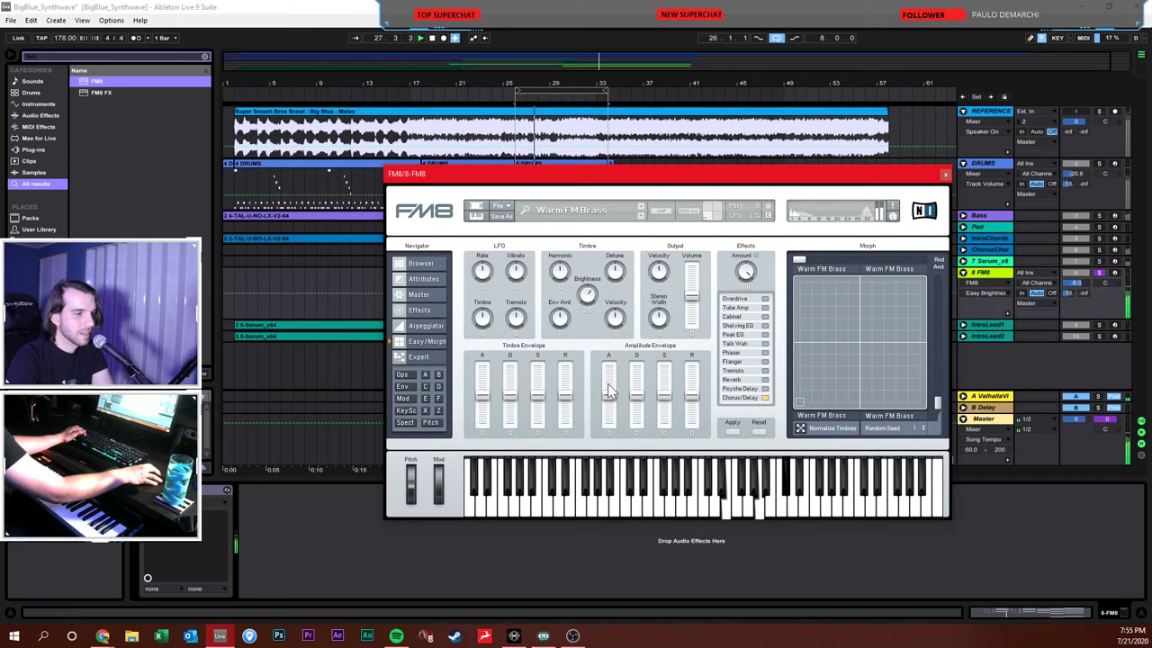
pyautogui.moveTo(608, 389); pyautogui.dragTo(608, 403)
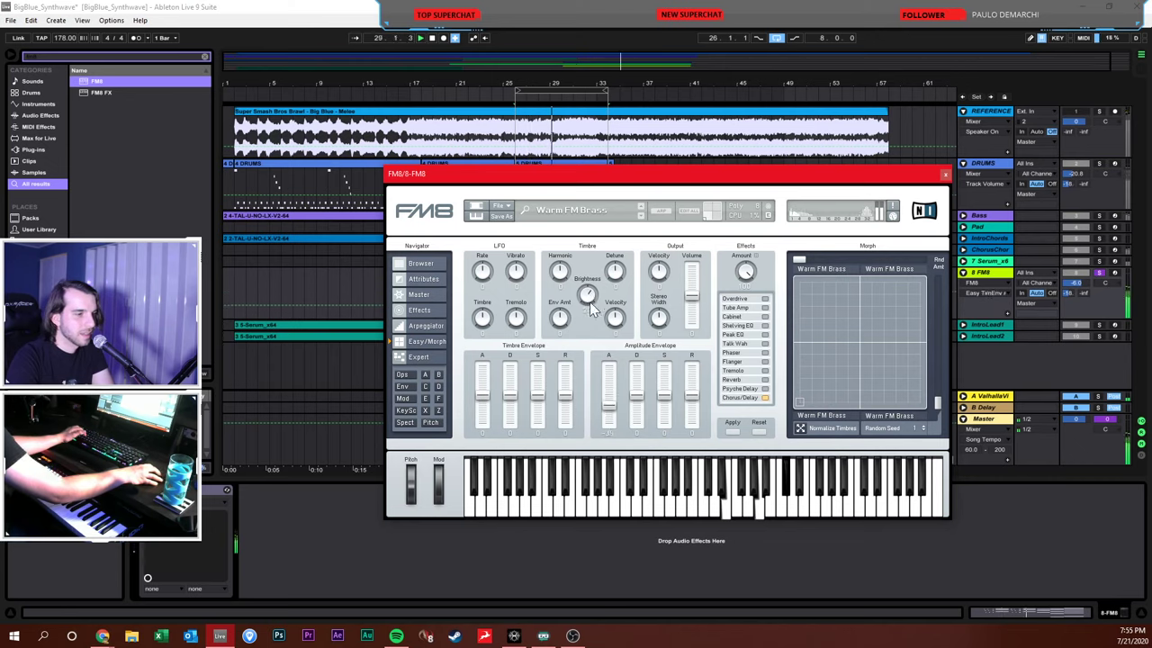
pyautogui.moveTo(483, 394); pyautogui.dragTo(483, 415)
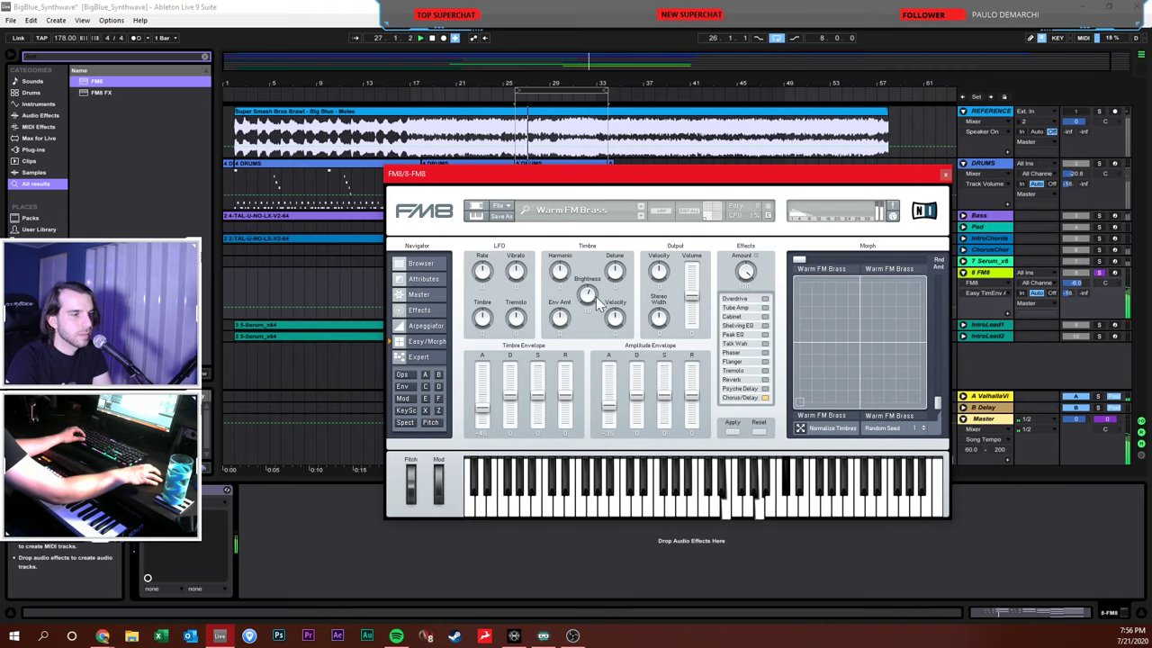
pyautogui.click(943, 172)
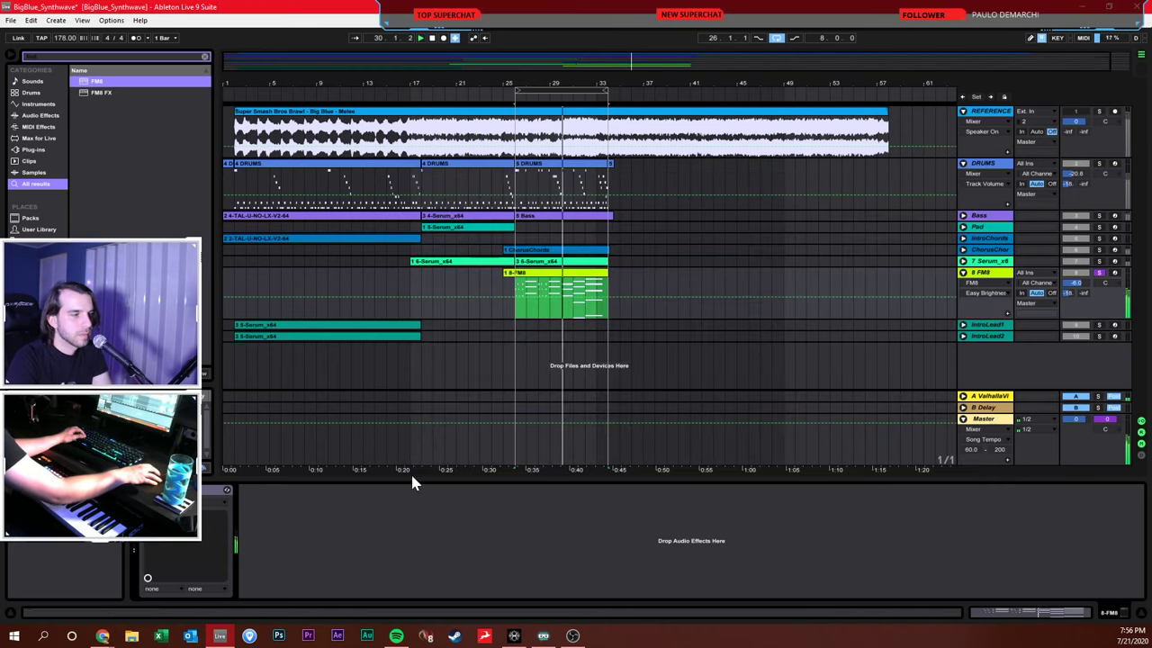
# Unsolo the FM8 track, play from bar 24 with looping off, and lower its volume to -10.1 dB
pyautogui.click(1099, 274)
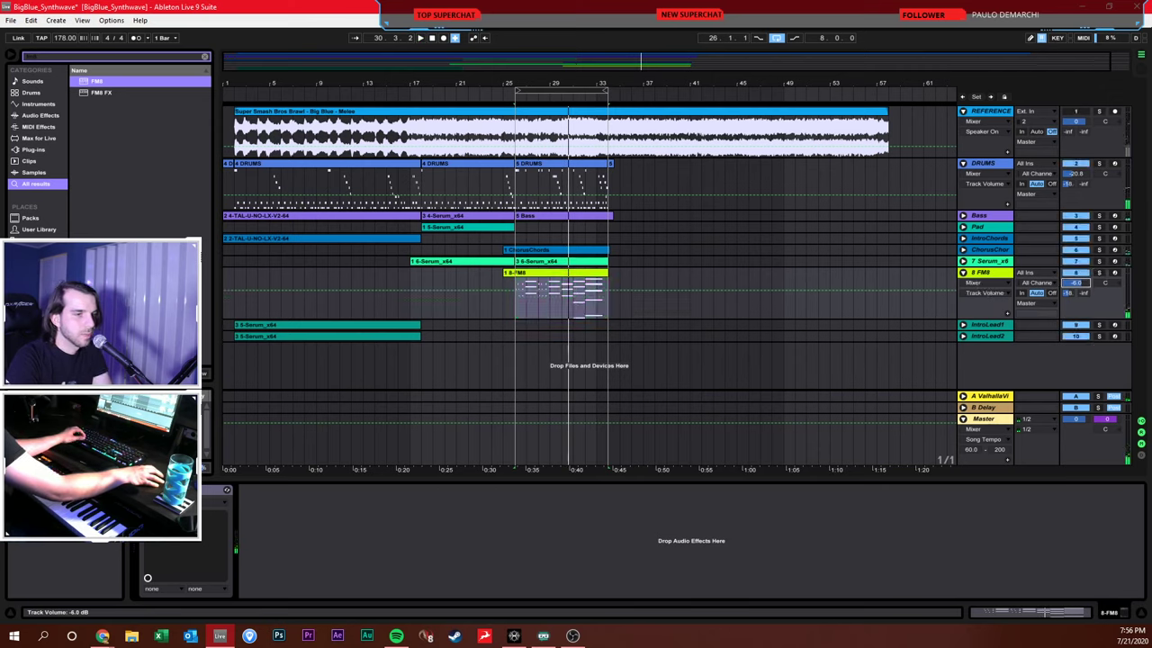
pyautogui.click(491, 283)
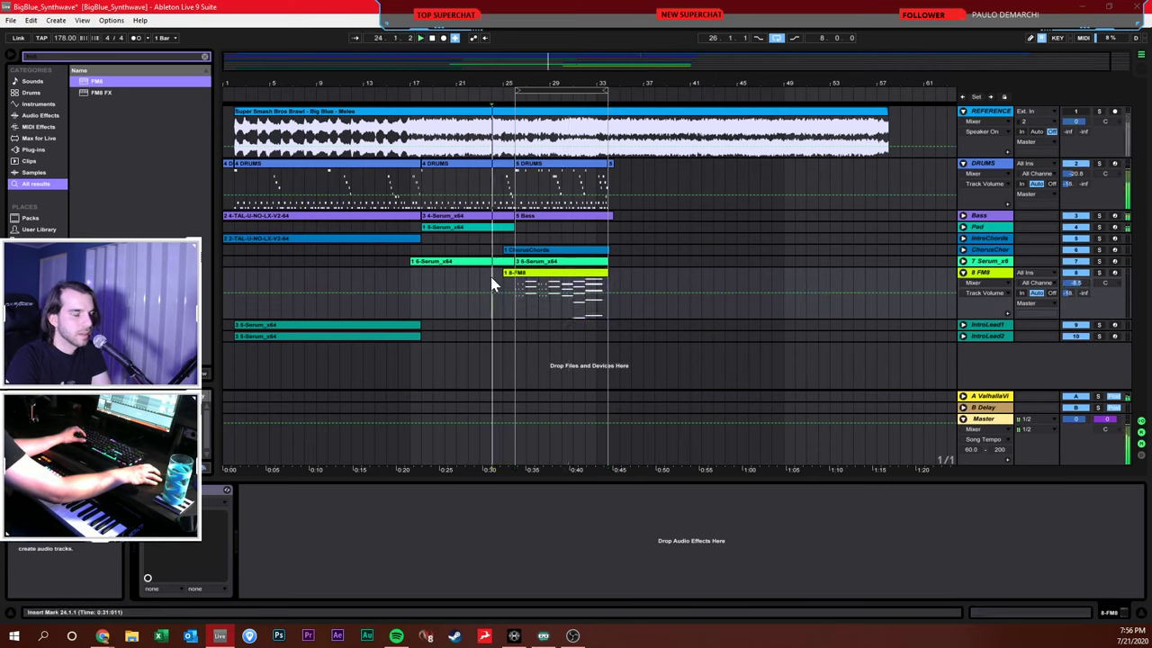
pyautogui.click(776, 38)
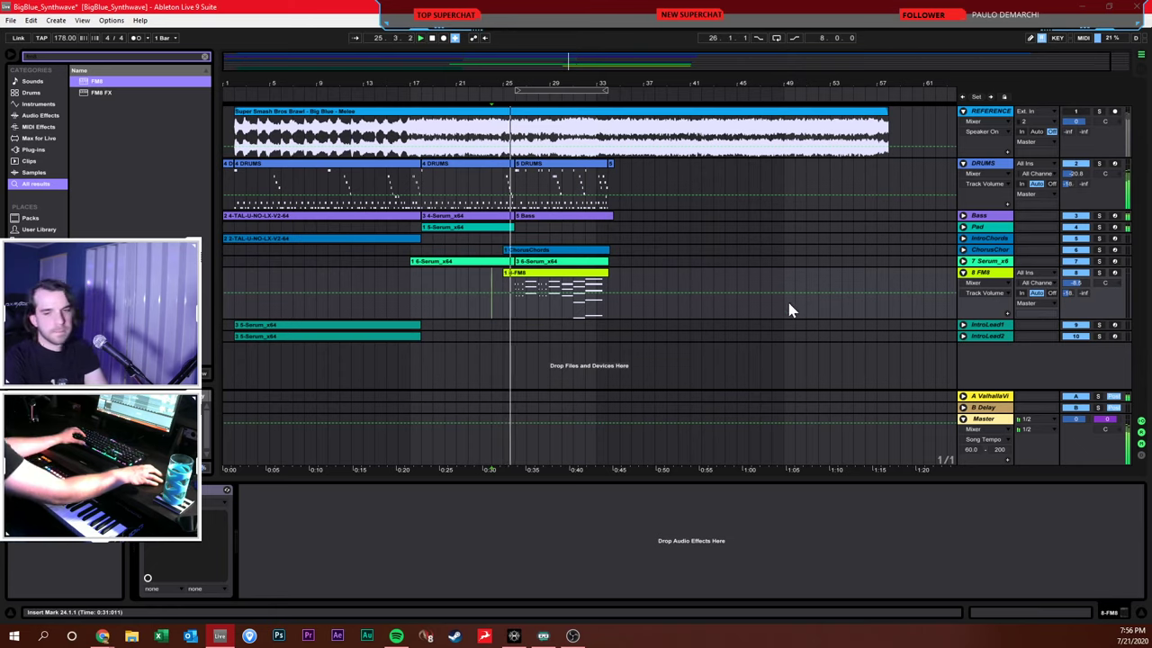
pyautogui.moveTo(1096, 297); pyautogui.dragTo(1096, 315)
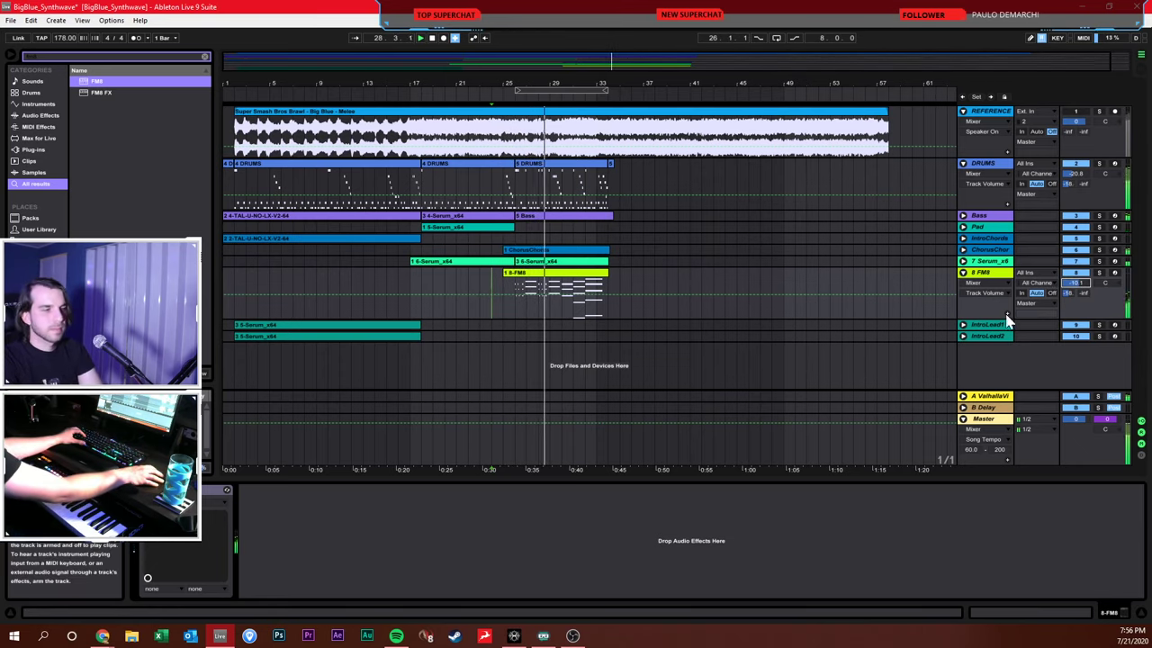
# Place the insert marker on the Bass track at bar 40 and save the project
pyautogui.click(626, 253)
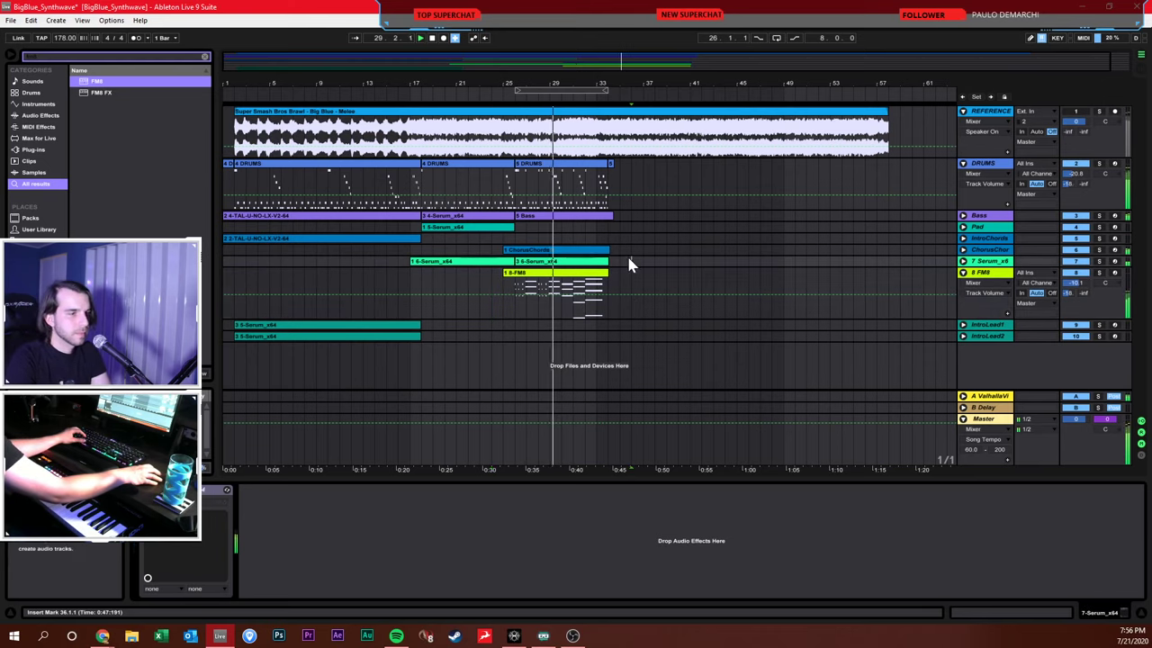
pyautogui.click(963, 216)
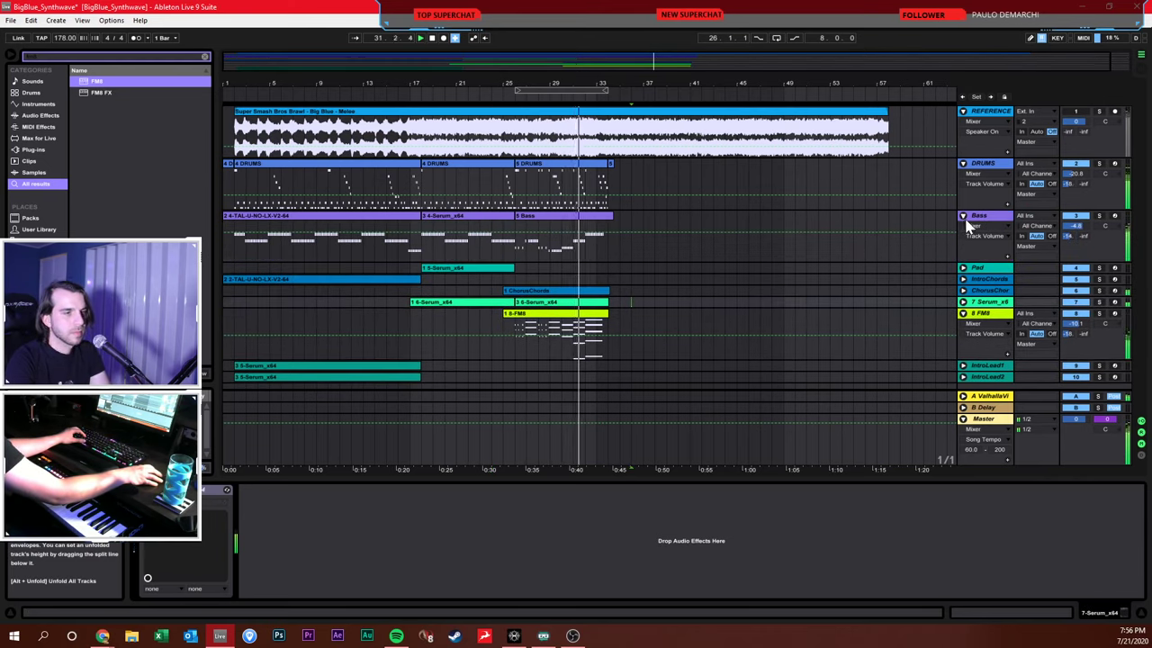
pyautogui.click(963, 217)
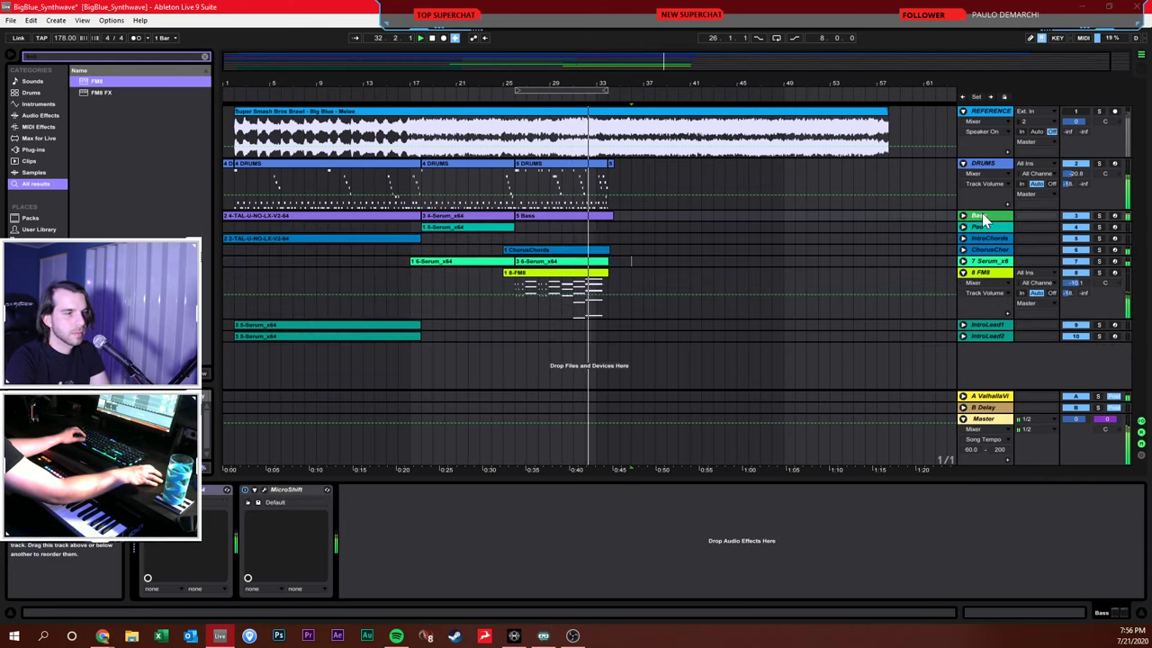
pyautogui.click(675, 216)
pyautogui.hotkey('ctrl', 's')
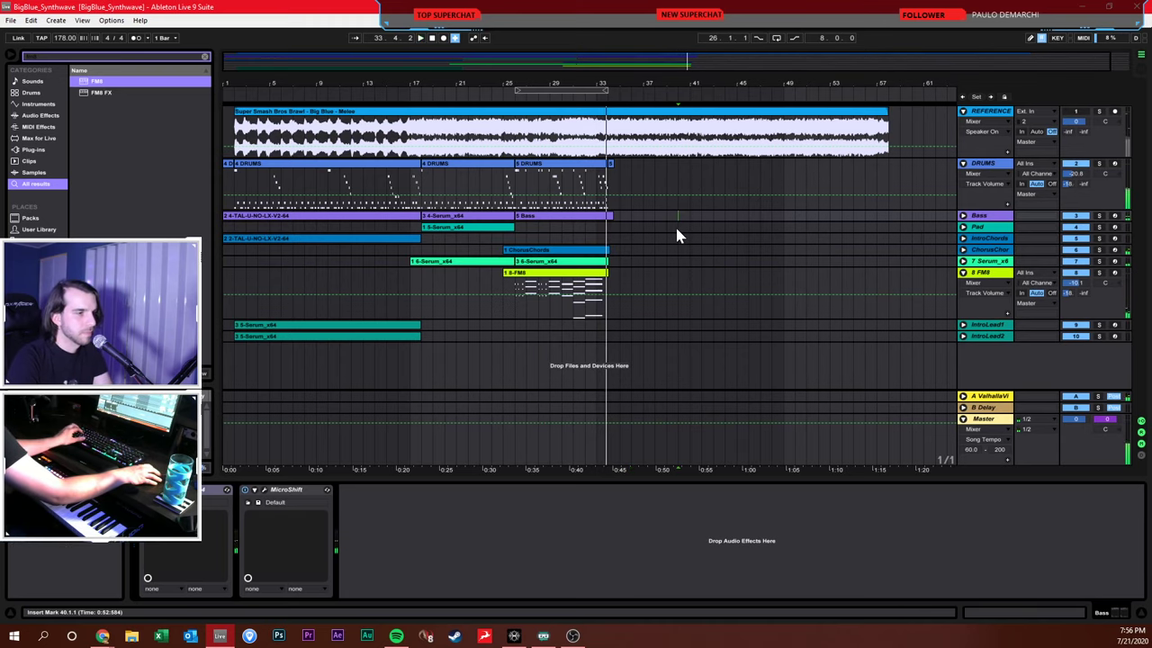
# Insert a MIDI track below Bass, search the browser for "prophet" and load Prophet V3 onto it
pyautogui.hotkey('ctrl', 'shift', 't')
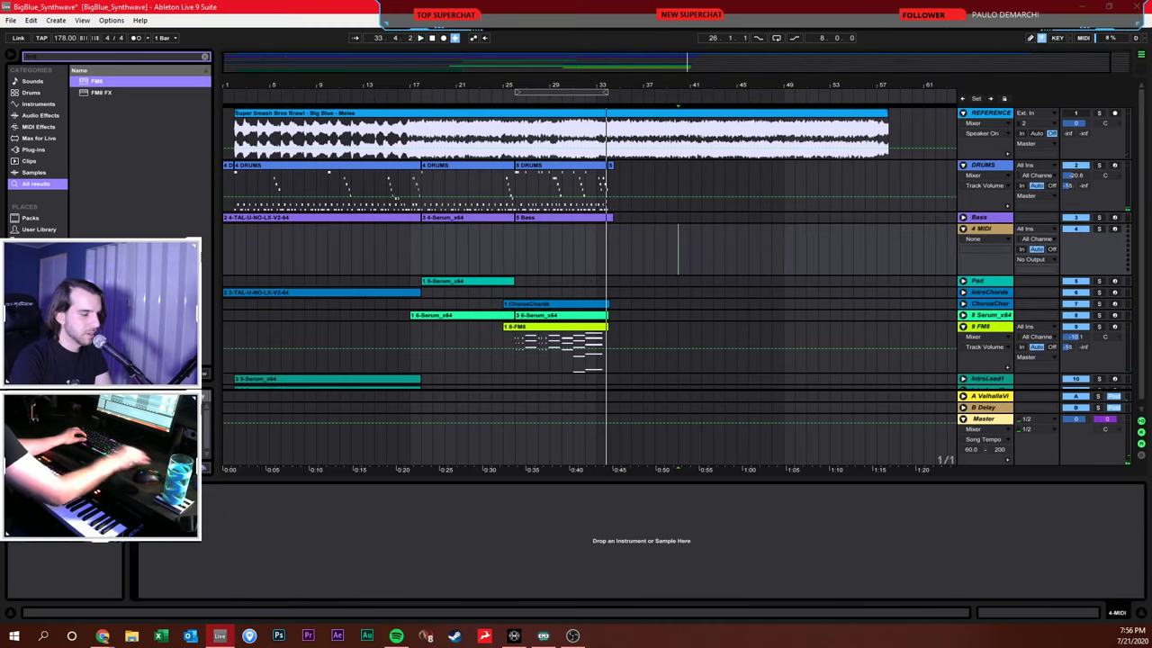
pyautogui.hotkey('ctrl', 'f')
pyautogui.write('prophet')
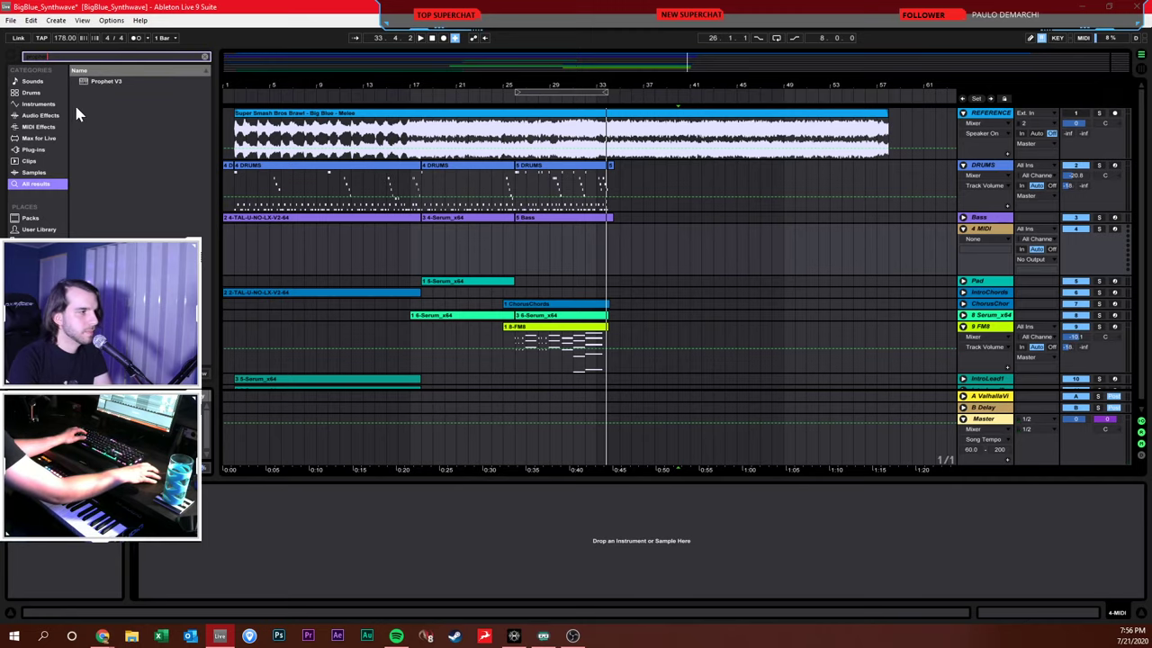
pyautogui.press('Down')
pyautogui.press('Return')
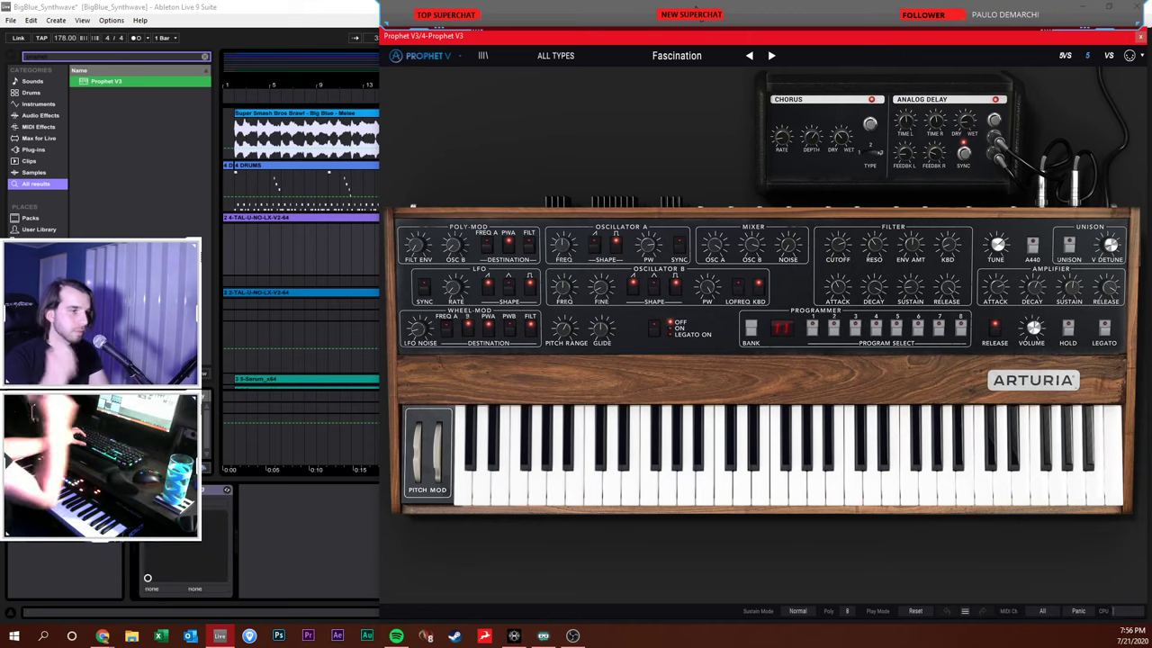
pyautogui.moveTo(752, 38); pyautogui.dragTo(565, 30)
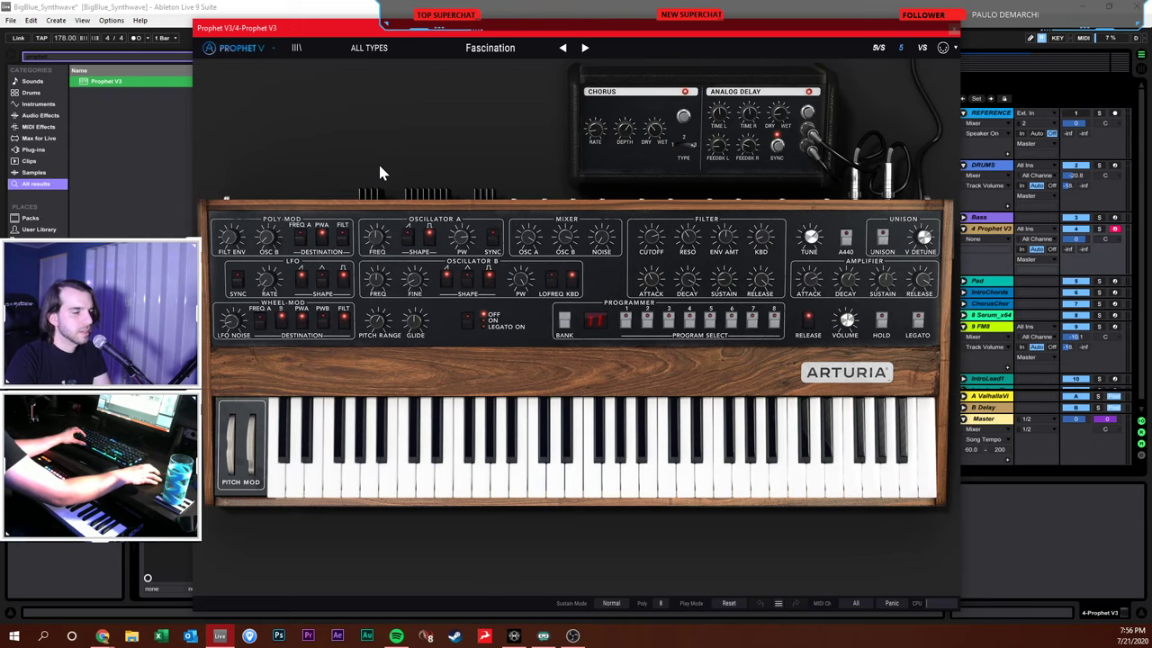
pyautogui.moveTo(543, 34); pyautogui.dragTo(544, 46)
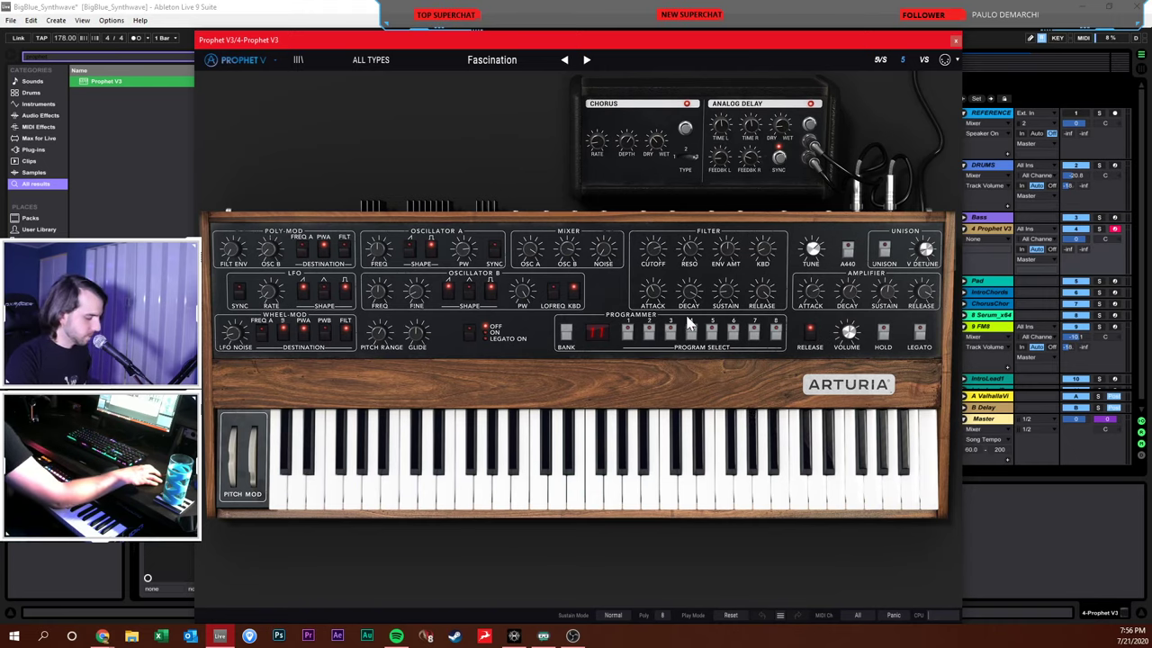
pyautogui.moveTo(753, 54); pyautogui.dragTo(657, 369)
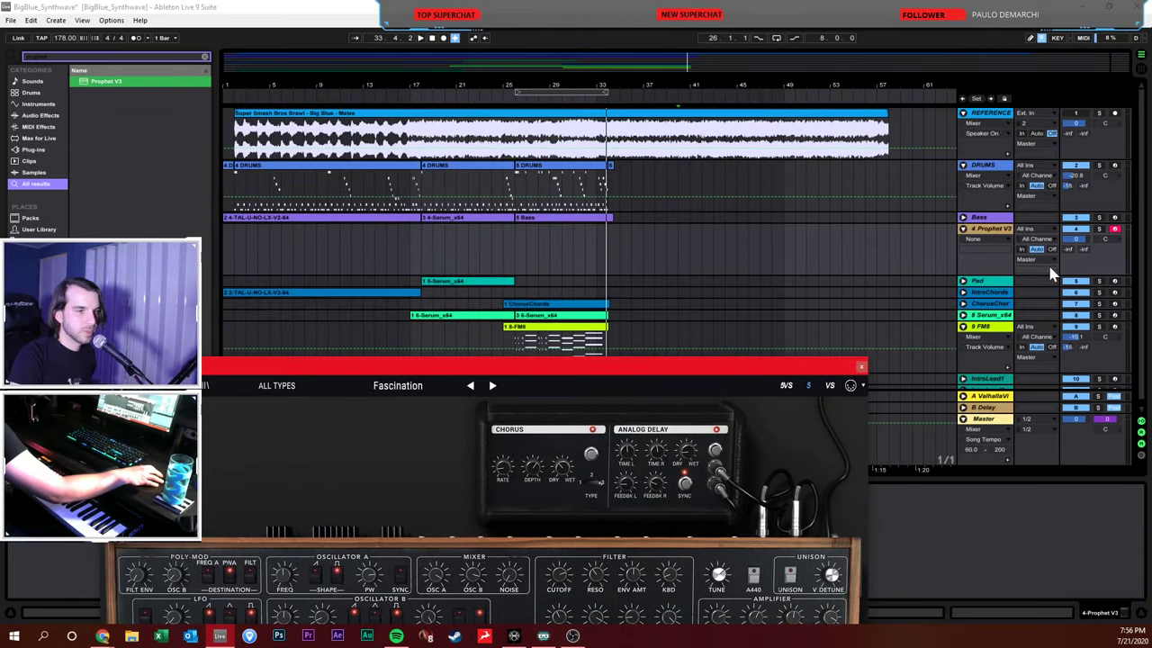
pyautogui.moveTo(728, 374); pyautogui.dragTo(830, 43)
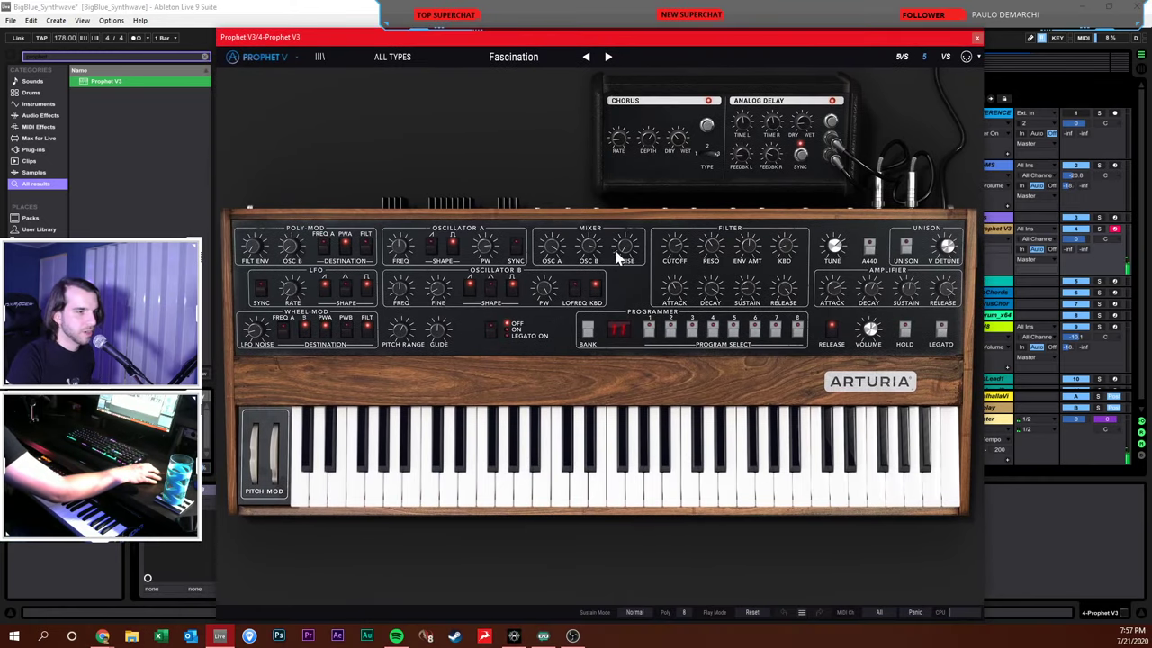
# Adjust the Prophet V3's amplifier attack and its filter attack, cutoff and release on the Fascination preset
pyautogui.moveTo(828, 288); pyautogui.dragTo(828, 293)
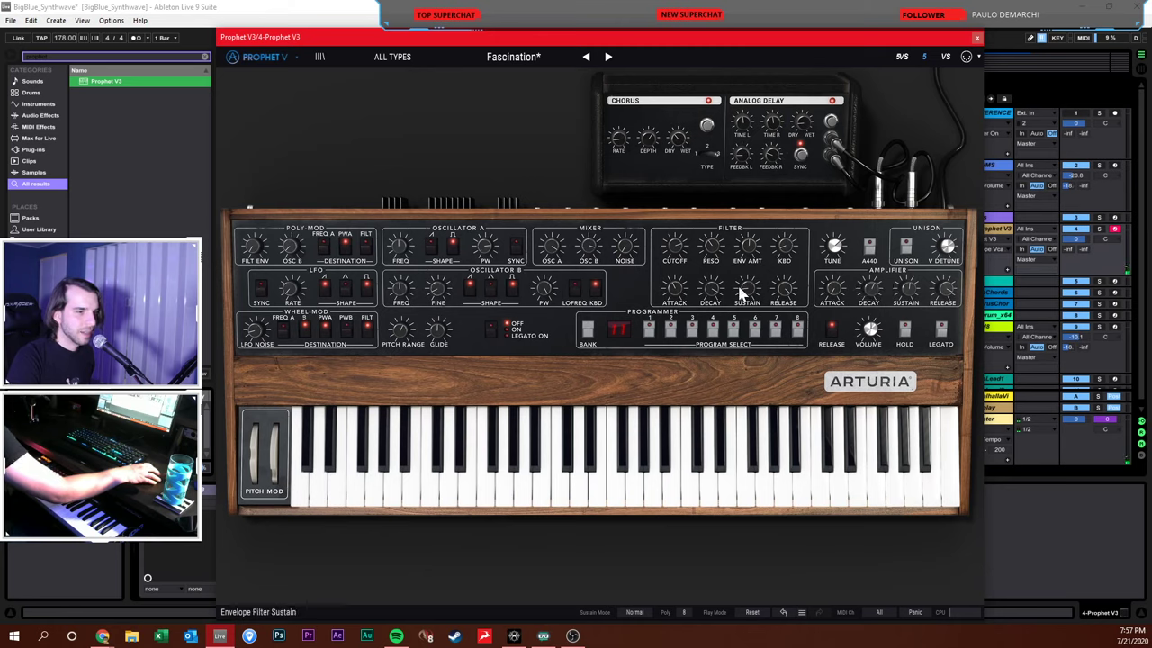
pyautogui.moveTo(666, 290); pyautogui.dragTo(666, 295)
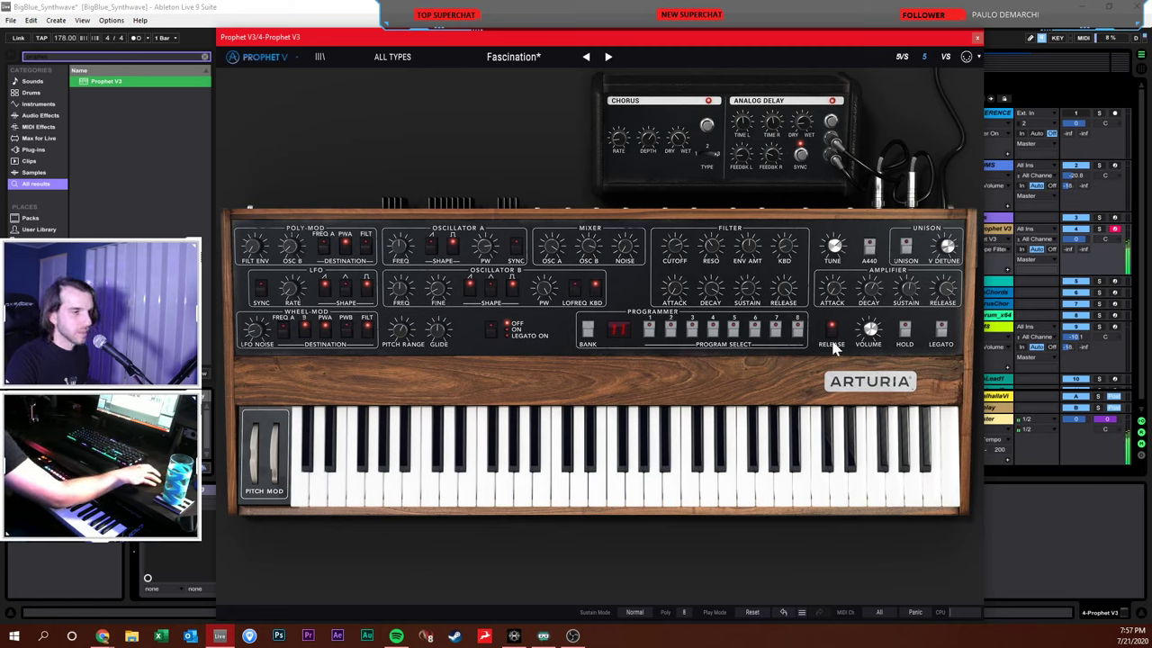
pyautogui.moveTo(674, 245); pyautogui.dragTo(722, 284)
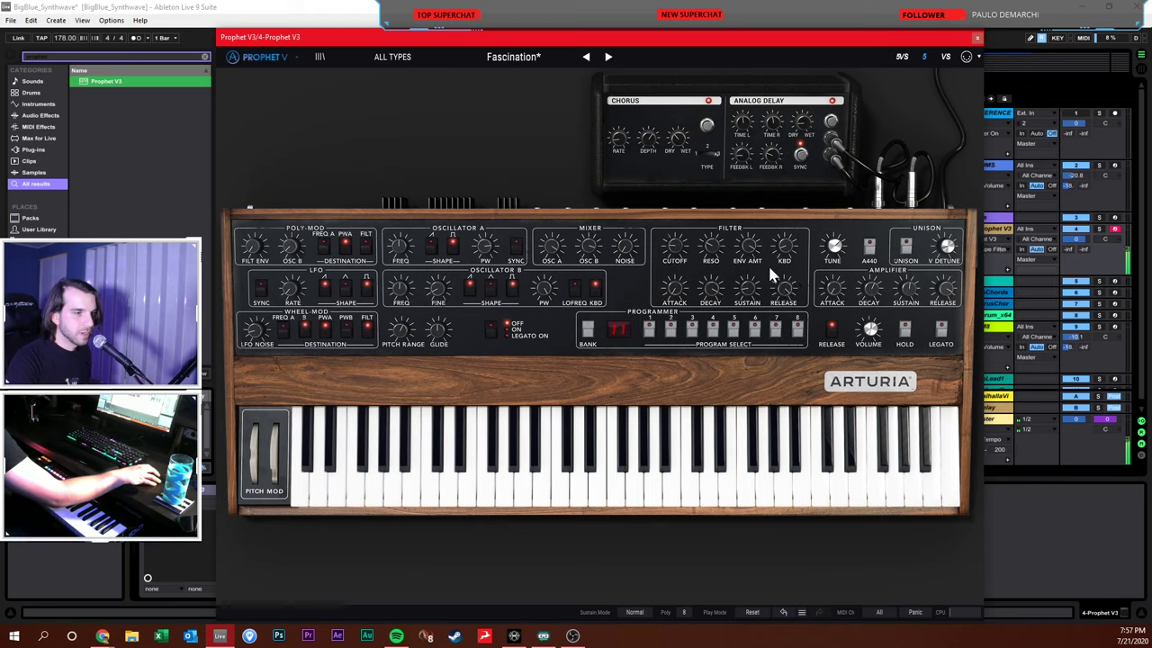
pyautogui.moveTo(782, 288); pyautogui.dragTo(789, 301)
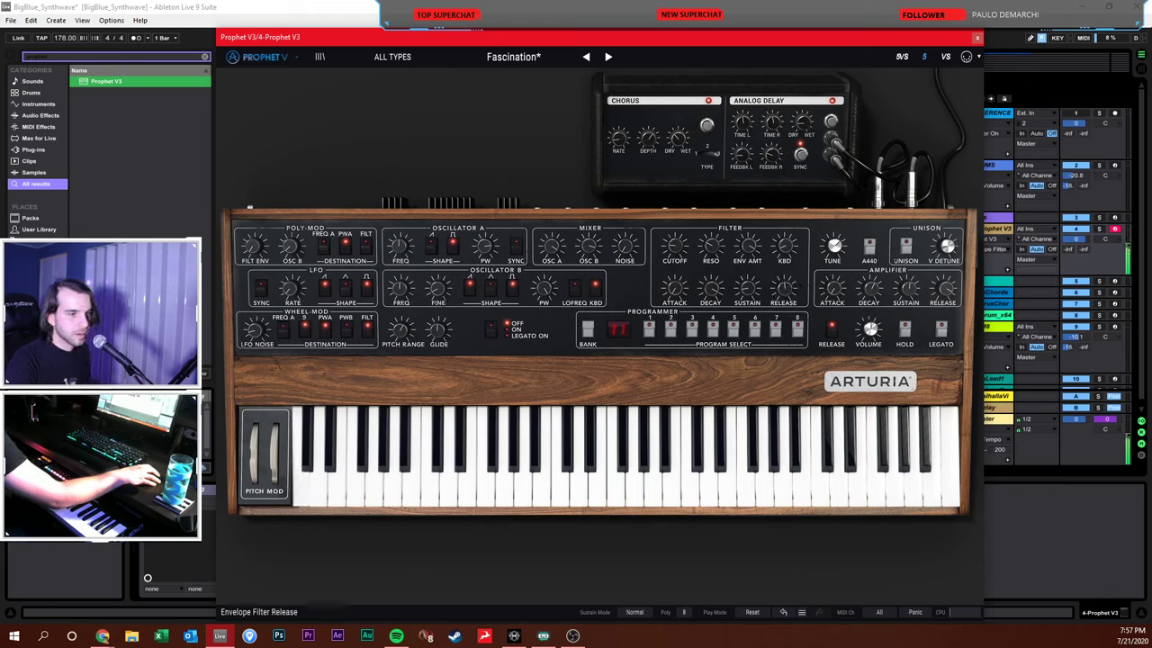
# Refine the Prophet V3's amplifier release, mixer noise, and filter cutoff, resonance and decay, then close its editor
pyautogui.moveTo(943, 289); pyautogui.dragTo(943, 294)
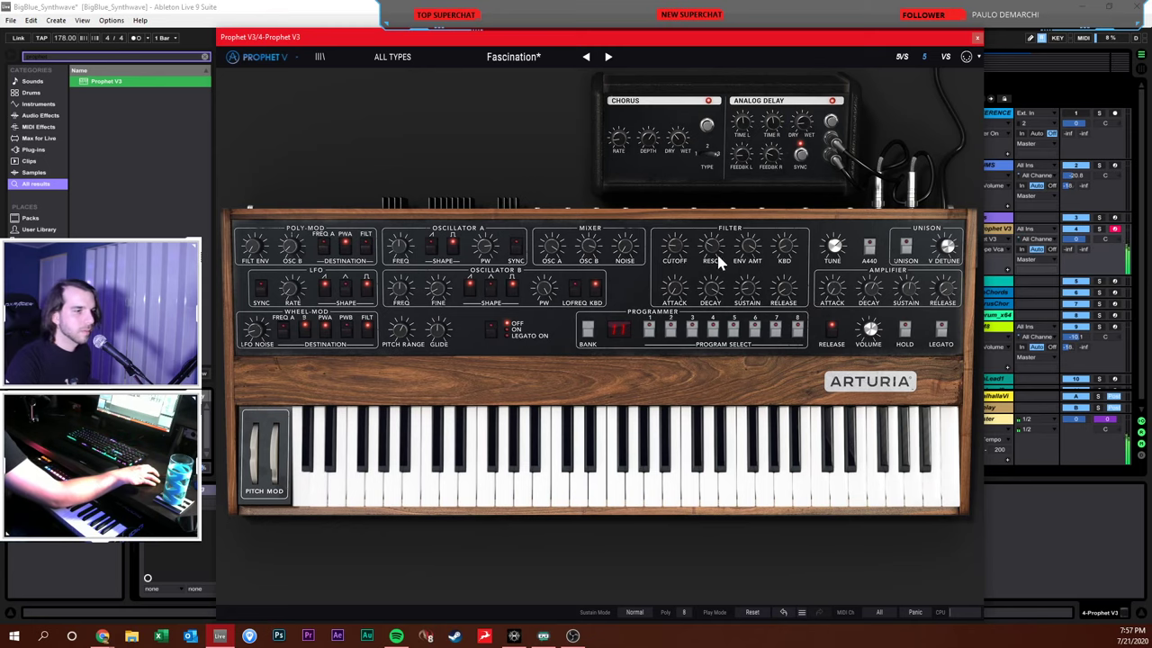
pyautogui.moveTo(690, 252); pyautogui.dragTo(644, 256)
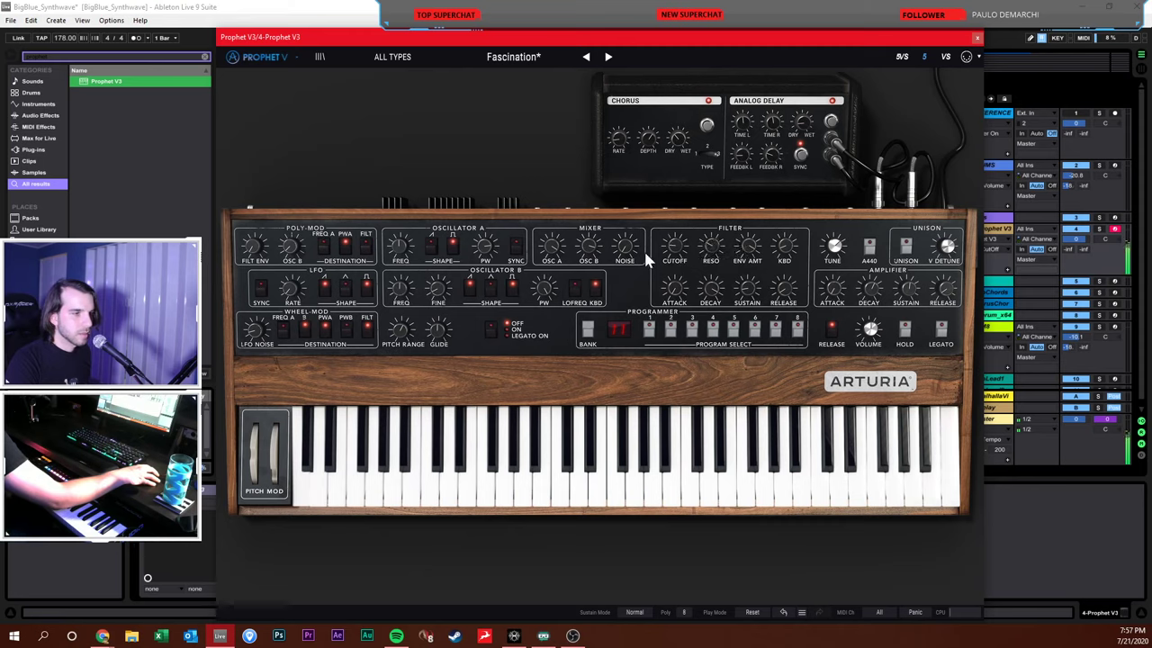
pyautogui.moveTo(627, 251)
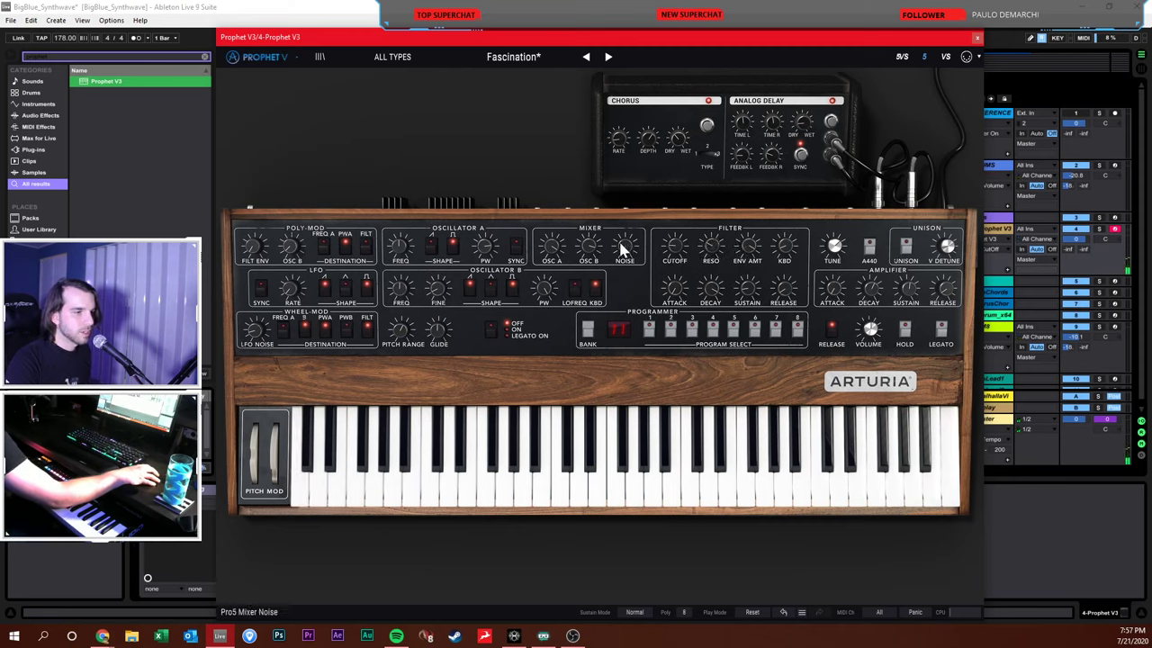
pyautogui.moveTo(621, 250); pyautogui.dragTo(621, 237)
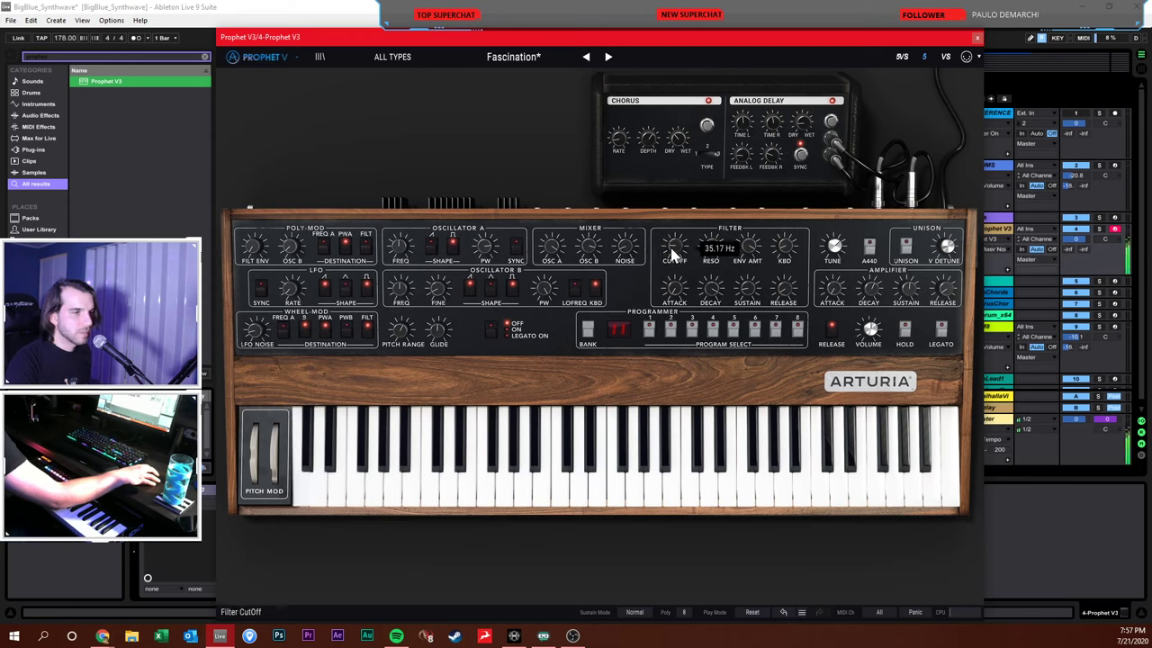
pyautogui.moveTo(711, 288); pyautogui.dragTo(710, 286)
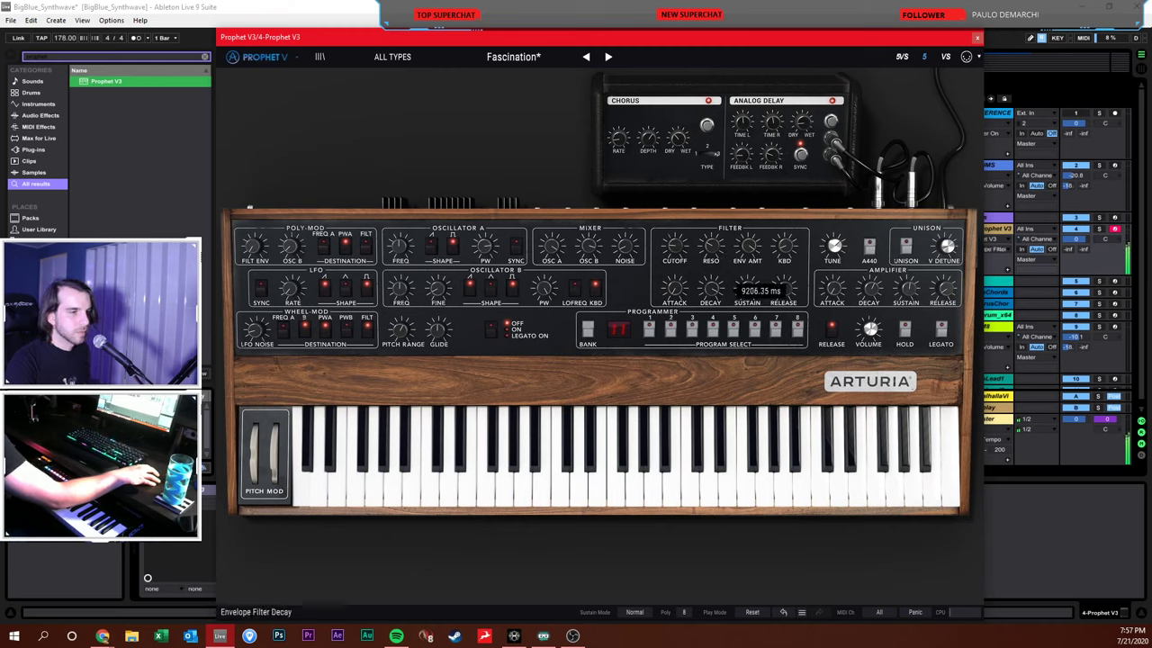
pyautogui.moveTo(711, 244); pyautogui.dragTo(675, 246)
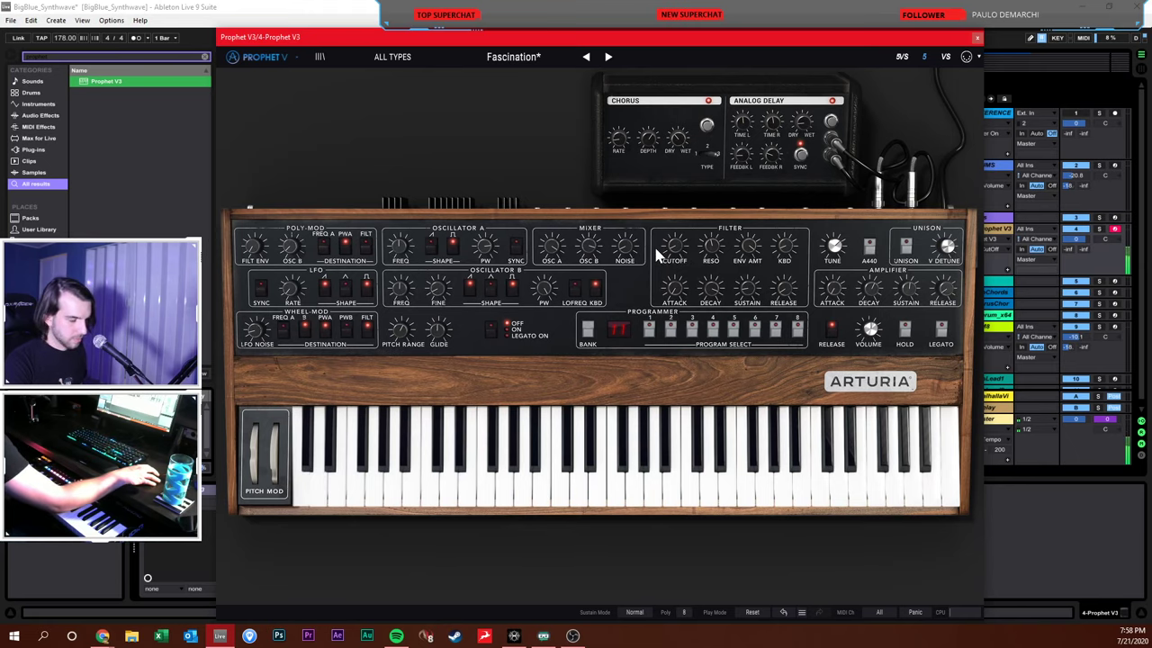
pyautogui.click(977, 37)
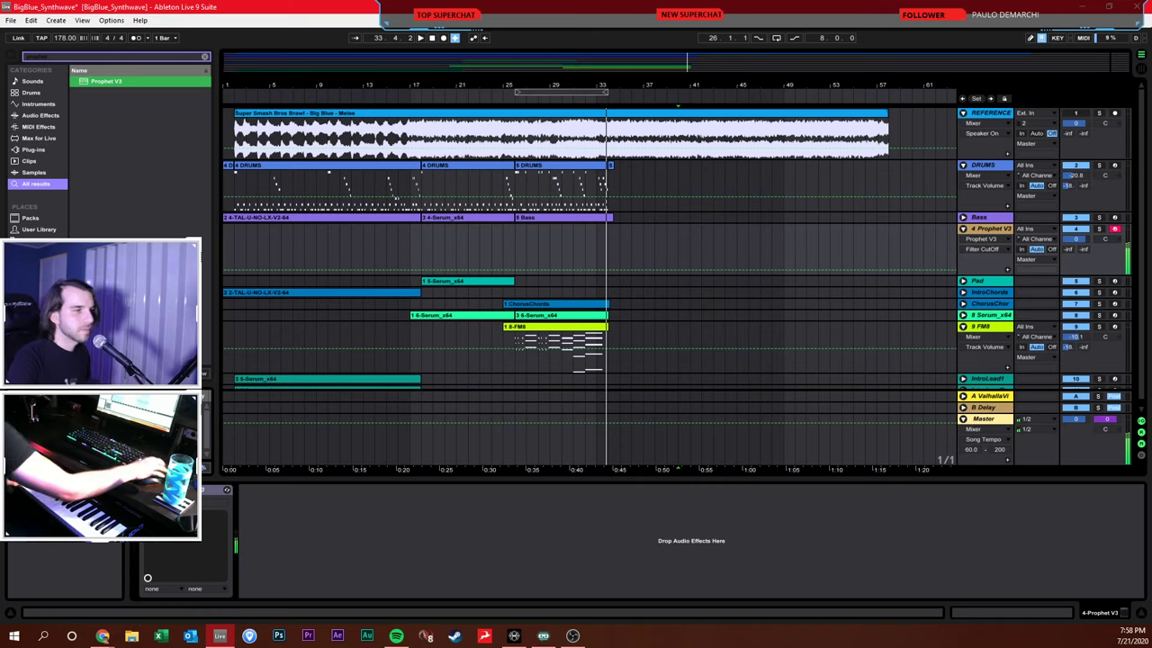
# Search the browser for "chord" and load the Chord MIDI effect onto the Prophet V3 track
pyautogui.hotkey('ctrl', 'f')
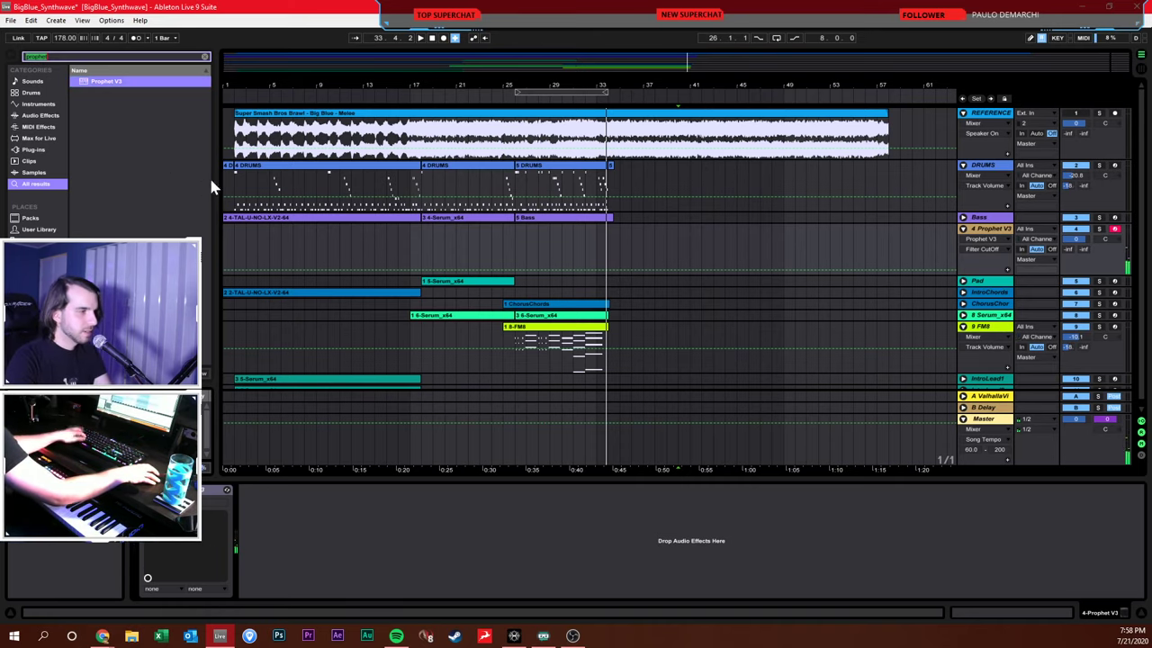
pyautogui.write('chord')
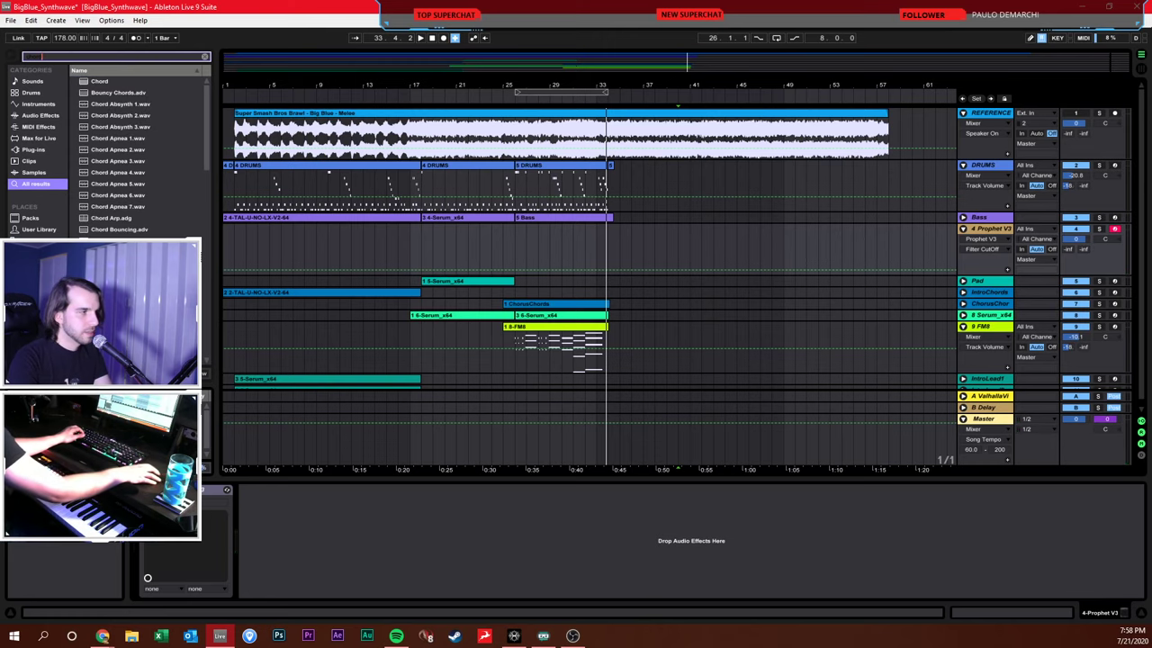
pyautogui.doubleClick(110, 83)
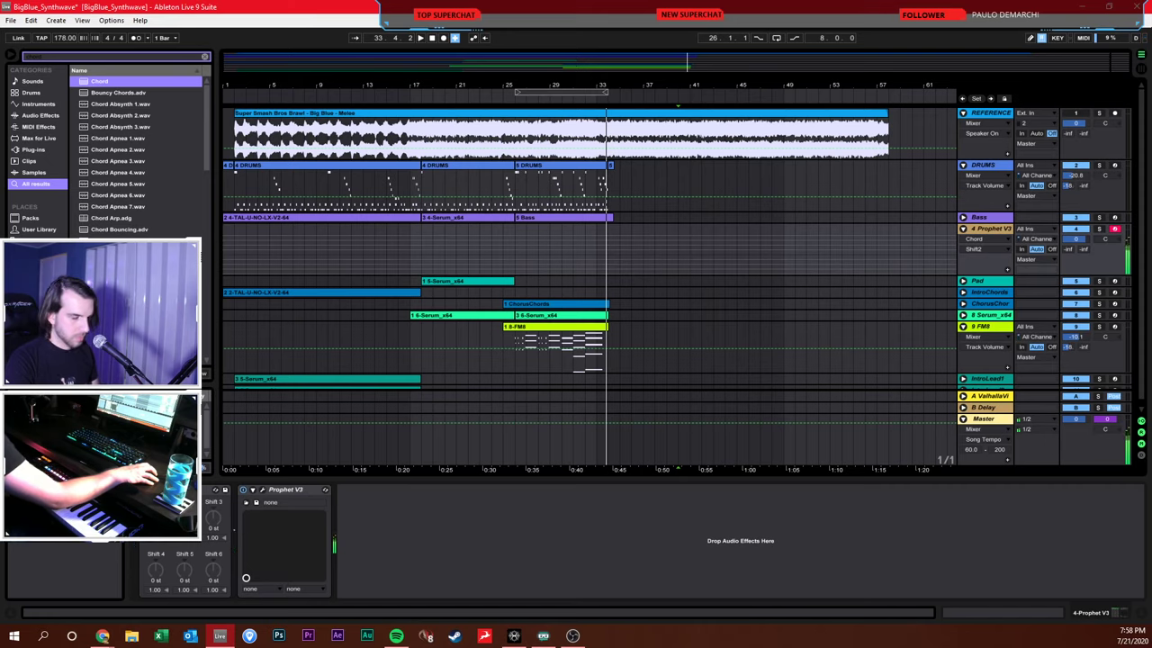
# Reopen the Prophet V3's editor from its track to adjust Oscillator B's frequency
pyautogui.click(263, 500)
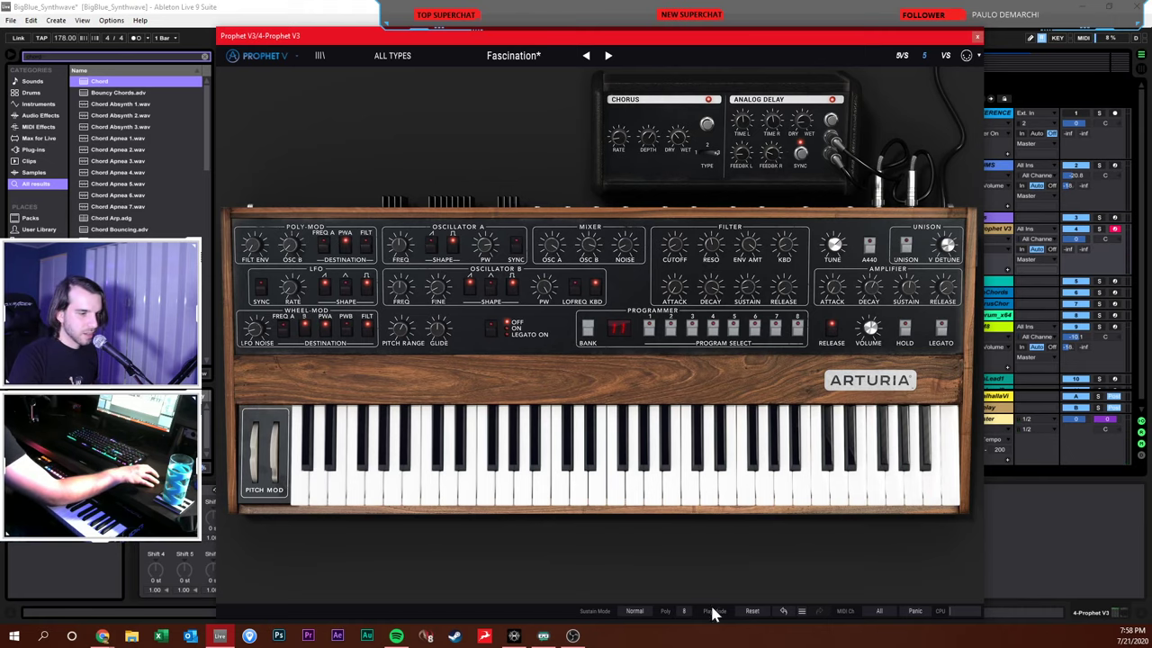
pyautogui.click(978, 39)
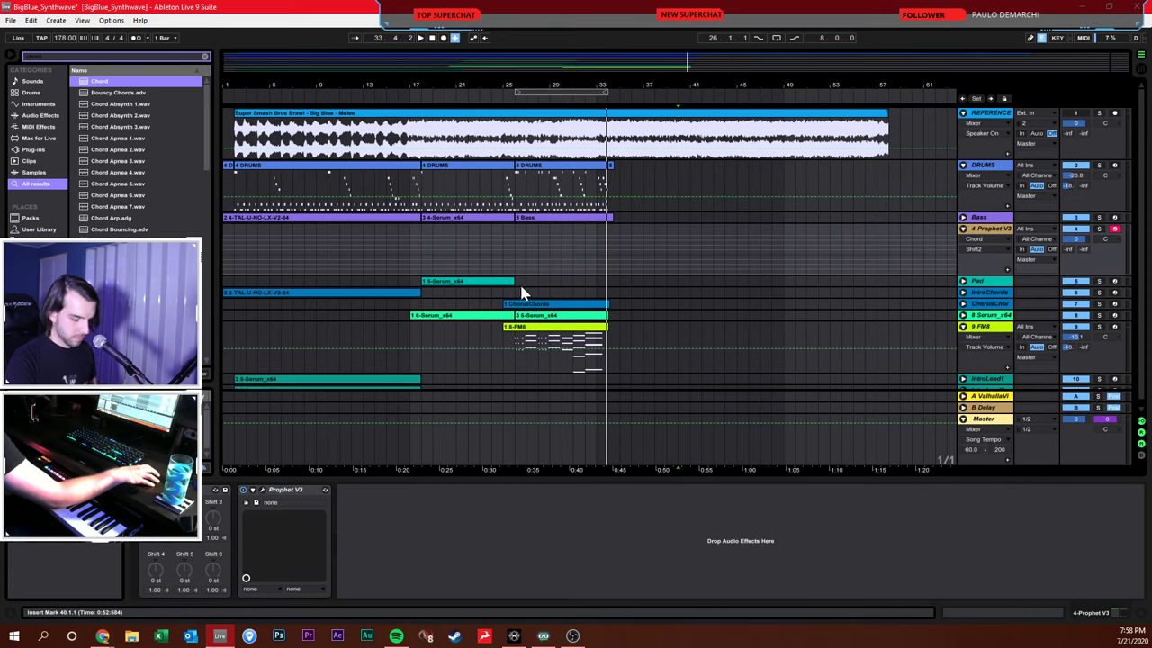
pyautogui.click(262, 489)
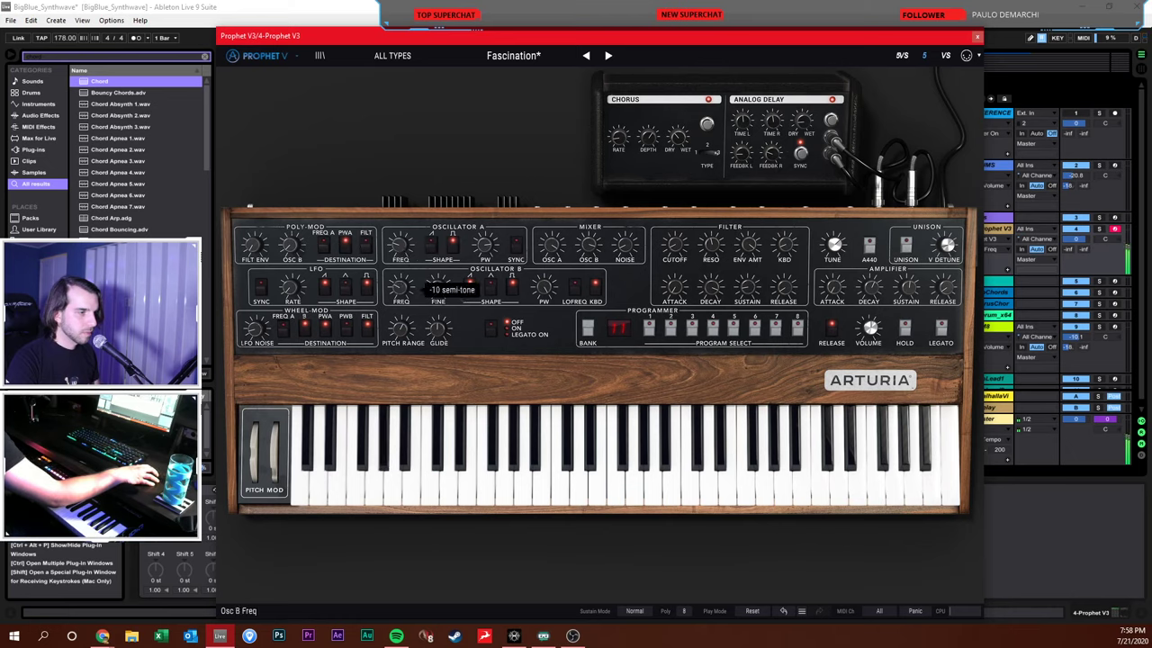
# Close the Prophet V synth window and return to the arrangement timeline
pyautogui.moveTo(409, 290)
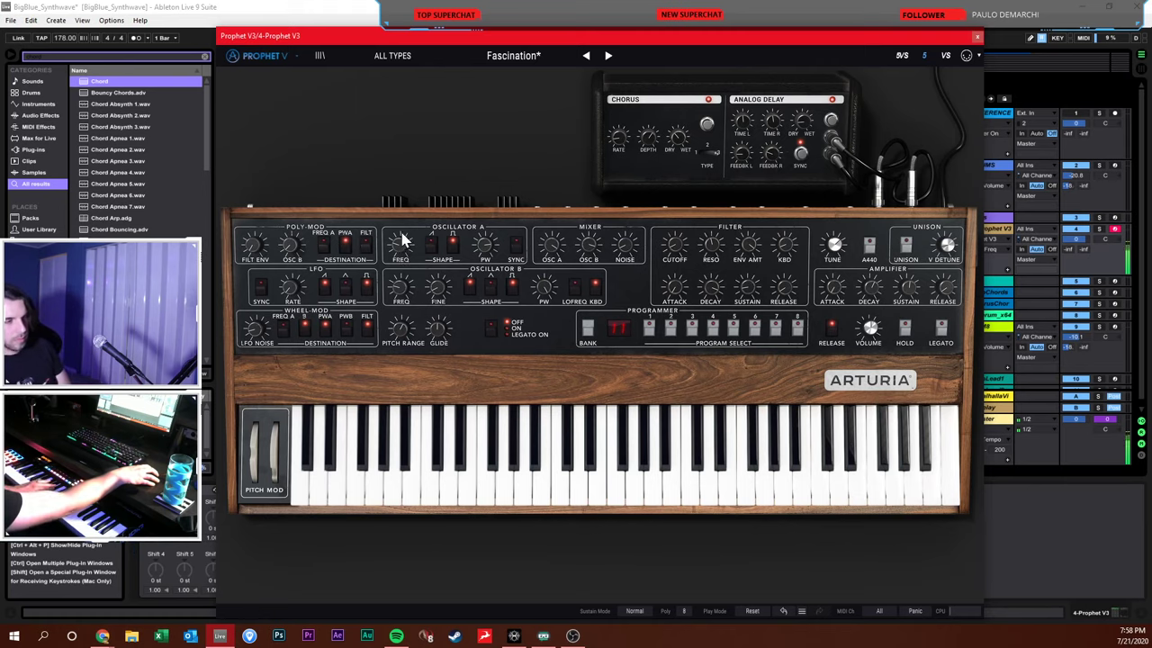
pyautogui.click(977, 37)
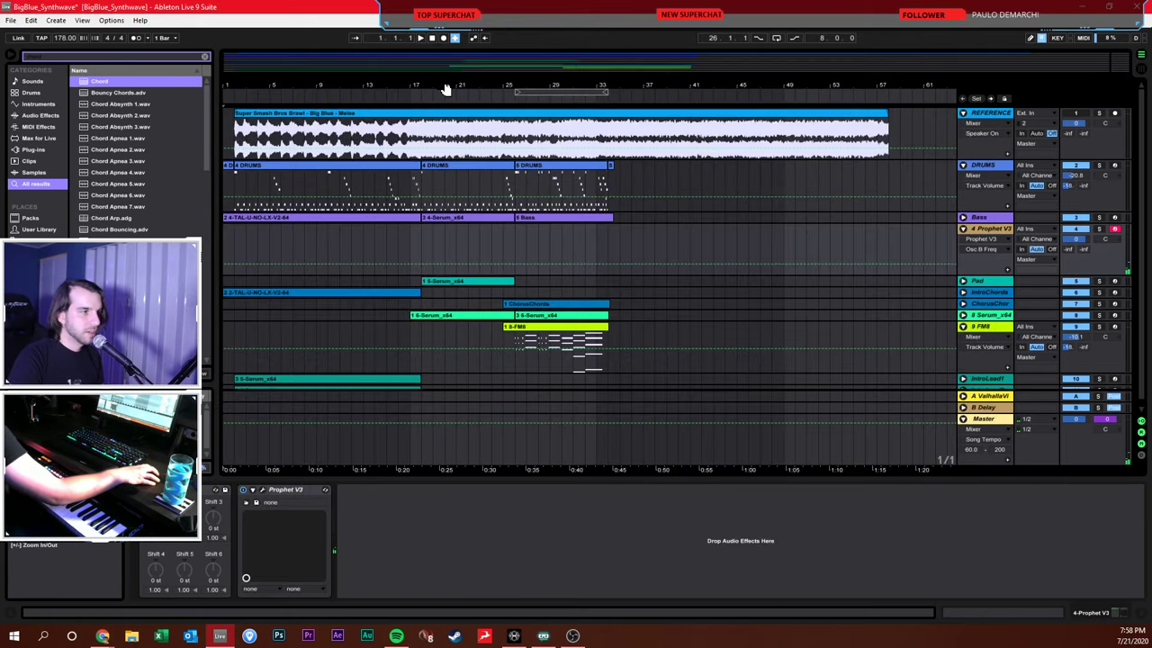
pyautogui.moveTo(444, 90); pyautogui.dragTo(444, 83)
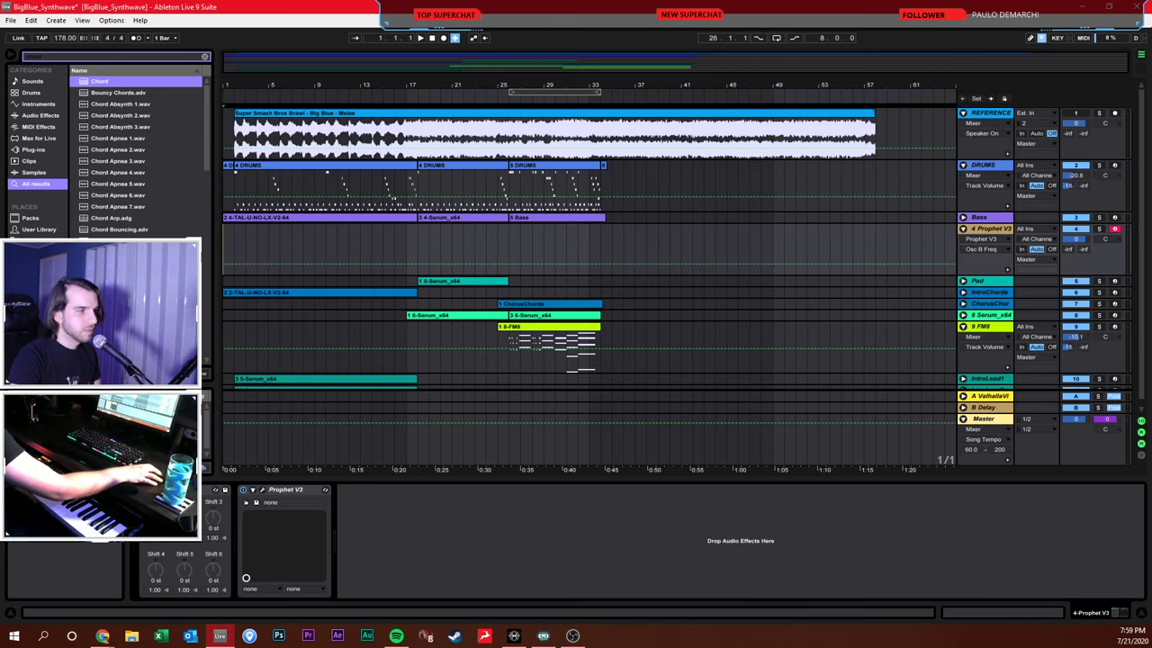
# Try recording MIDI takes on the Prophet V3 track from bar 1 and undo them
pyautogui.click(401, 236)
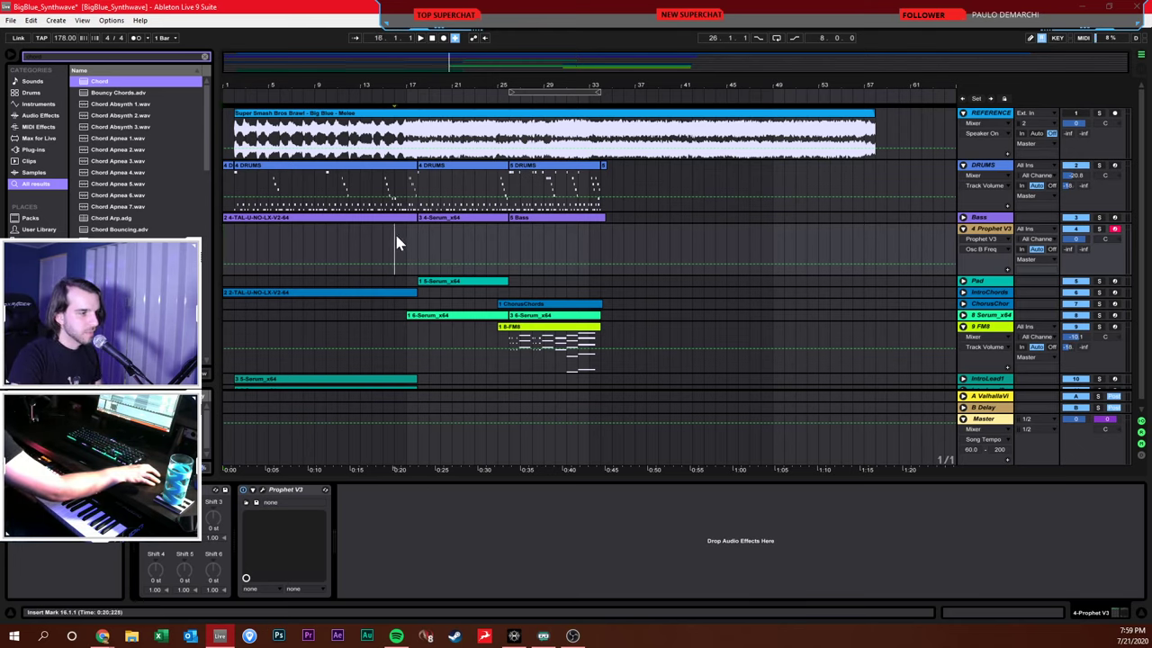
pyautogui.click(407, 236)
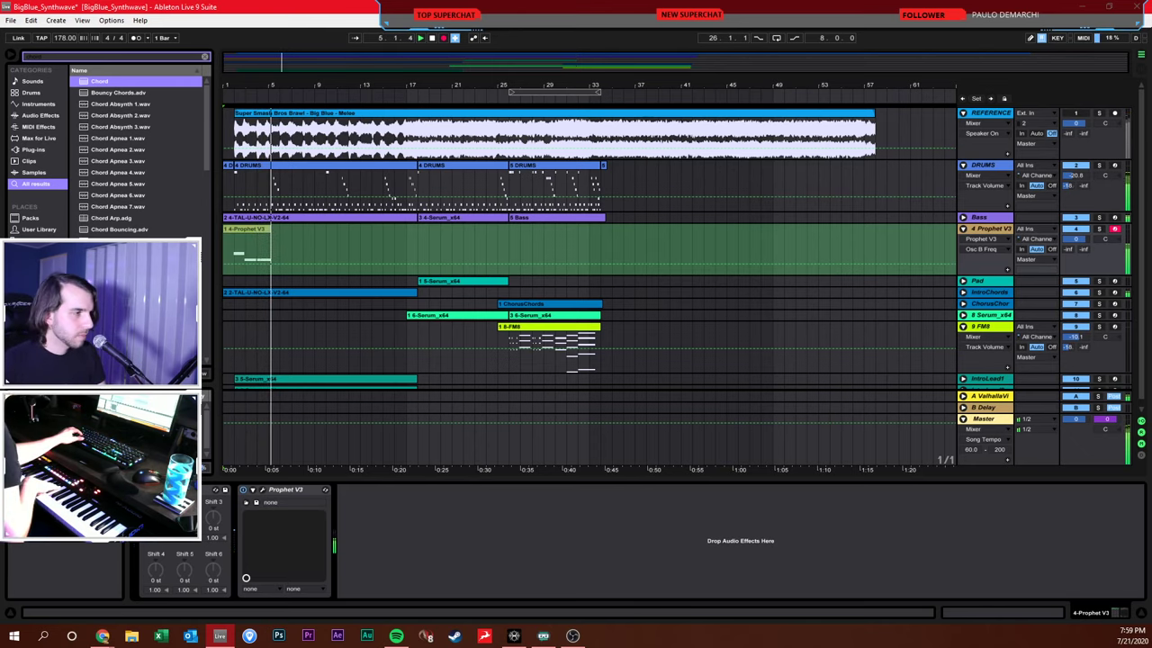
pyautogui.hotkey('ctrl', 'z')
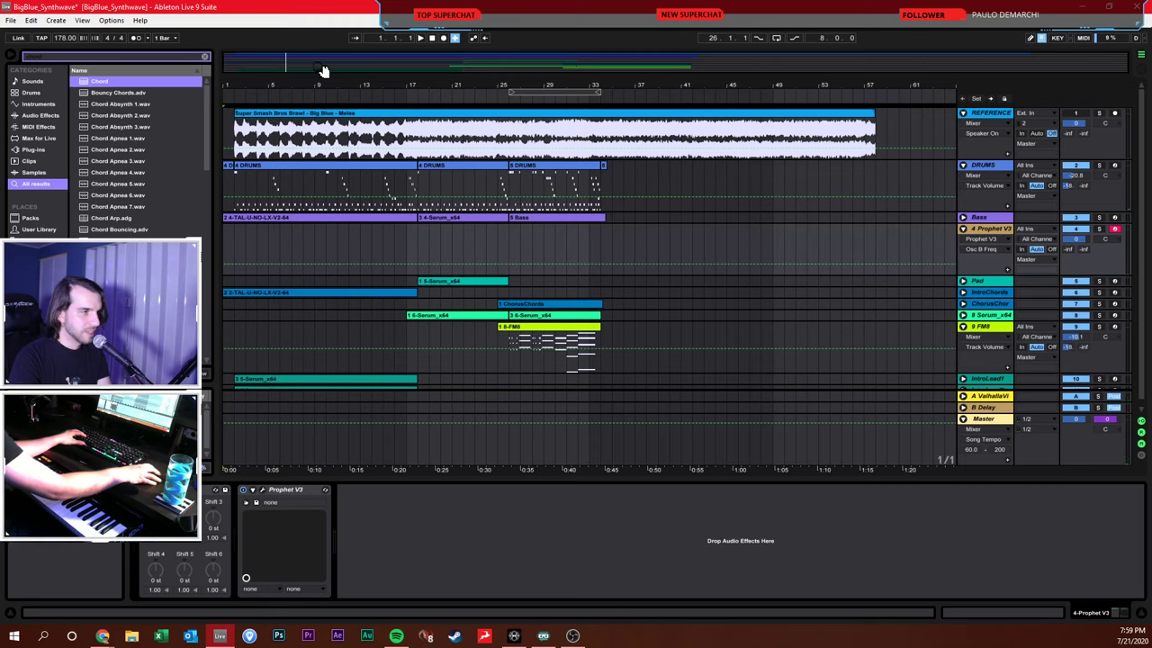
pyautogui.press('+')
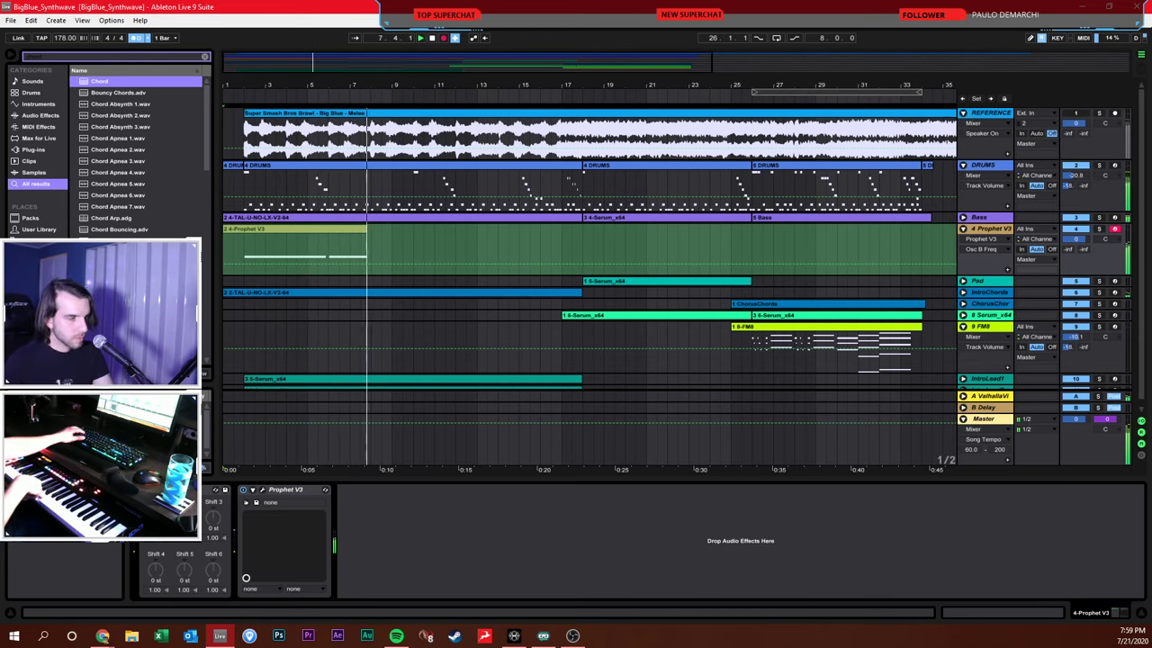
pyautogui.press('space')
pyautogui.hotkey('ctrl', 'z')
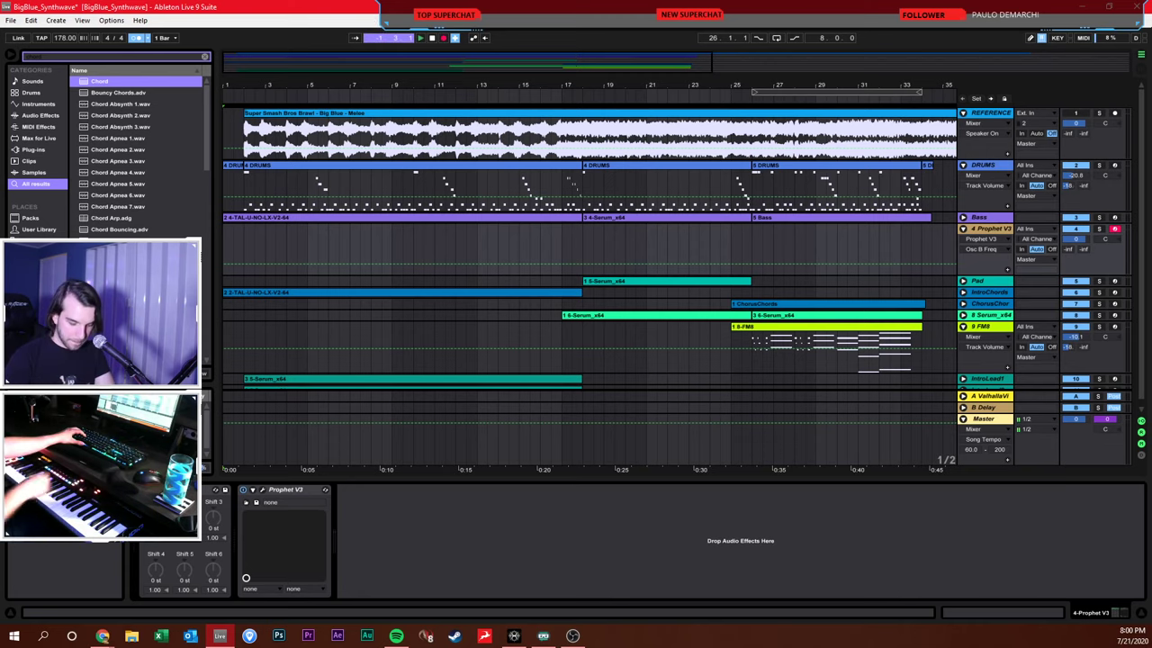
# Record a MIDI take on the Prophet V3 track from bar 1 through bar 33
pyautogui.press('F9')
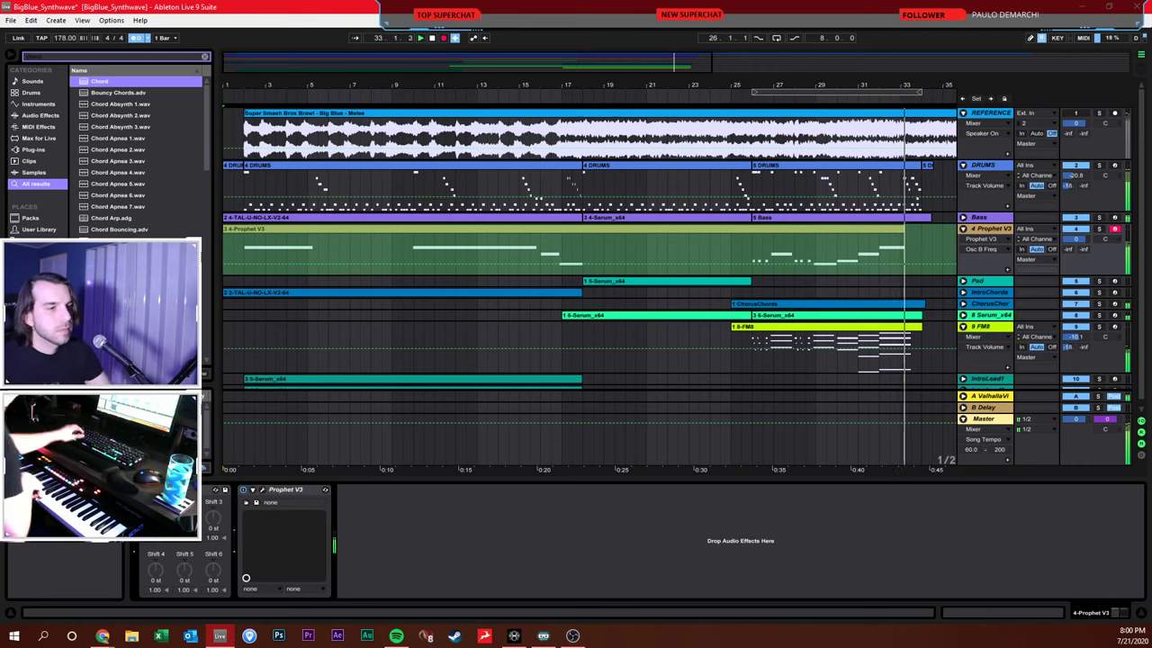
pyautogui.press('F9')
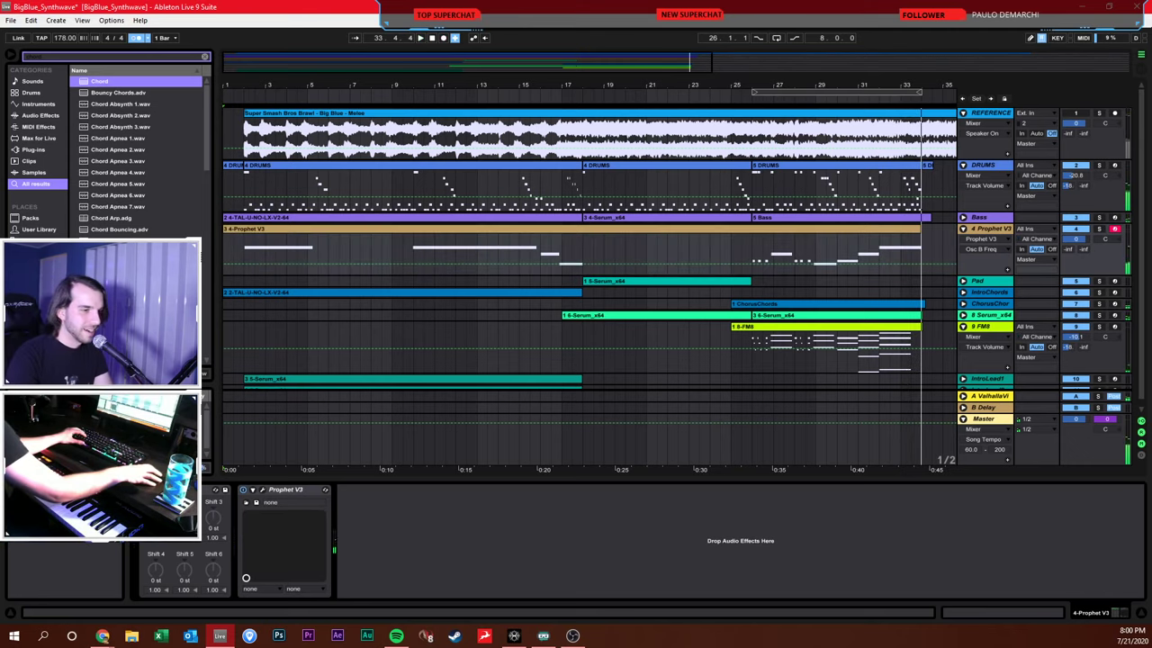
# Quantize the recorded Prophet V3 clip to a 1/8 fixed grid, adjusting note starts and ends at 100%
pyautogui.doubleClick(770, 243)
pyautogui.rightClick(779, 470)
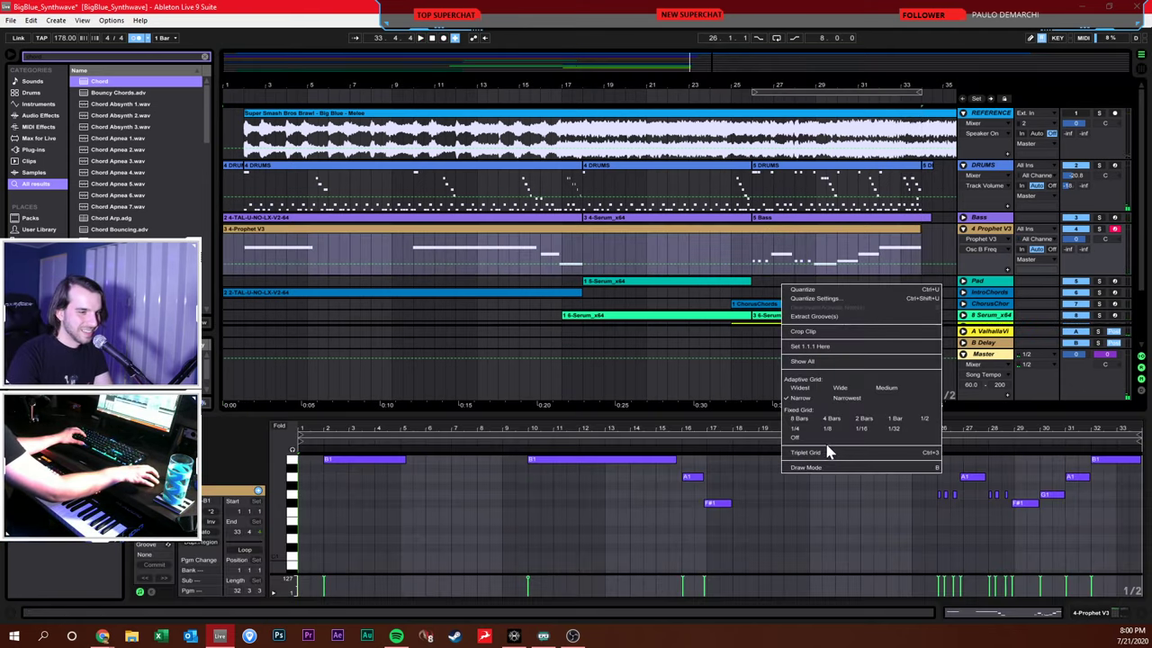
pyautogui.click(835, 434)
pyautogui.rightClick(813, 473)
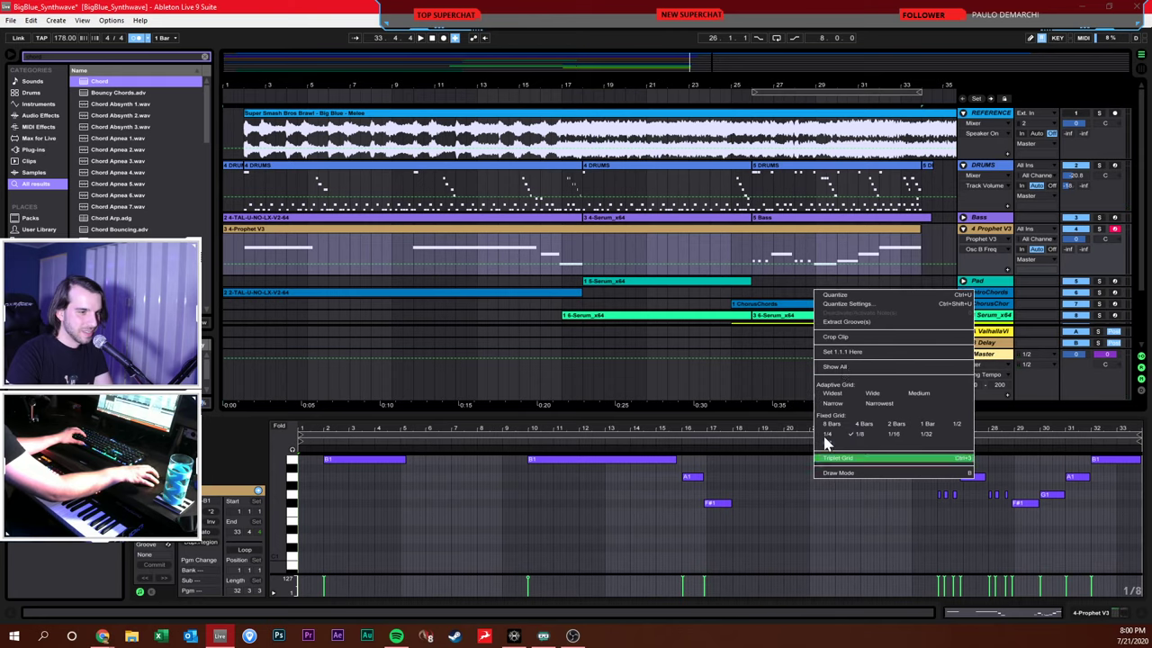
pyautogui.click(856, 304)
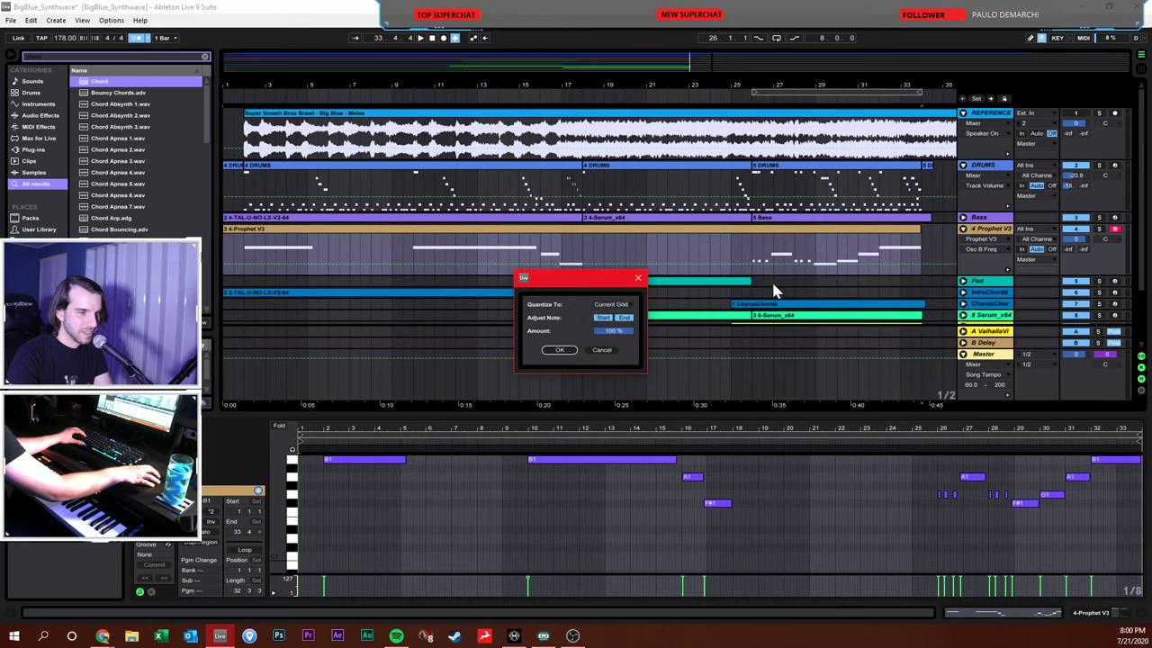
pyautogui.click(558, 352)
# Set the Prophet V3 track's ValhallaVintageVerb send to -21 dB and its volume to -1.4 dB, playing from bar 26
pyautogui.click(765, 475)
pyautogui.press('space')
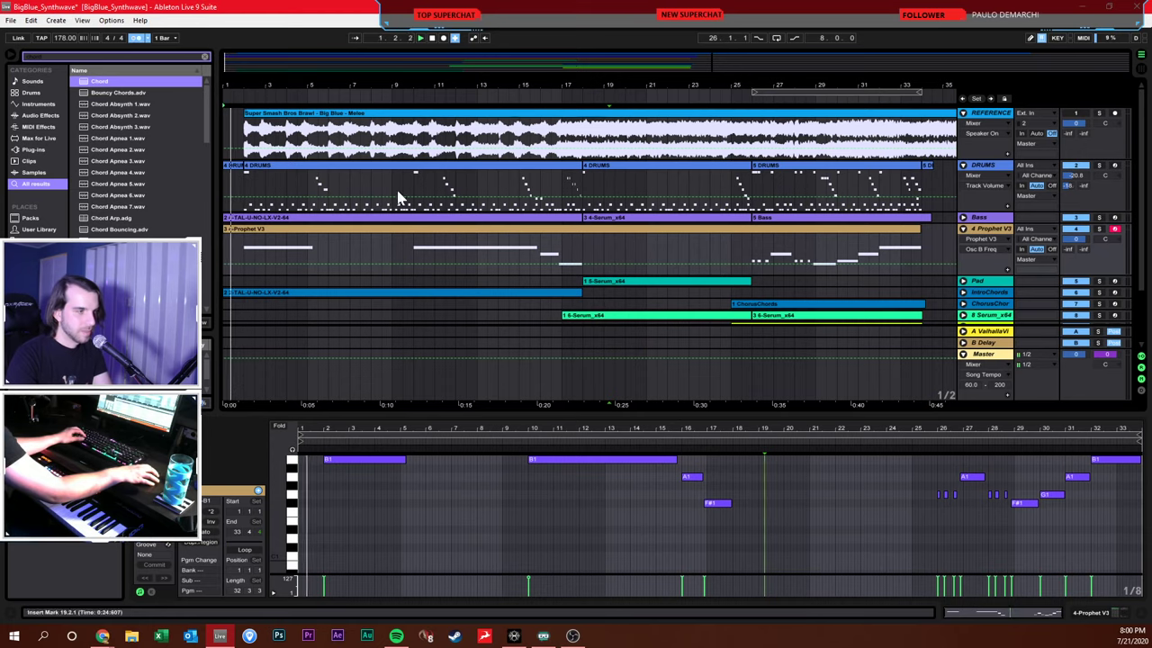
pyautogui.click(967, 236)
pyautogui.click(963, 228)
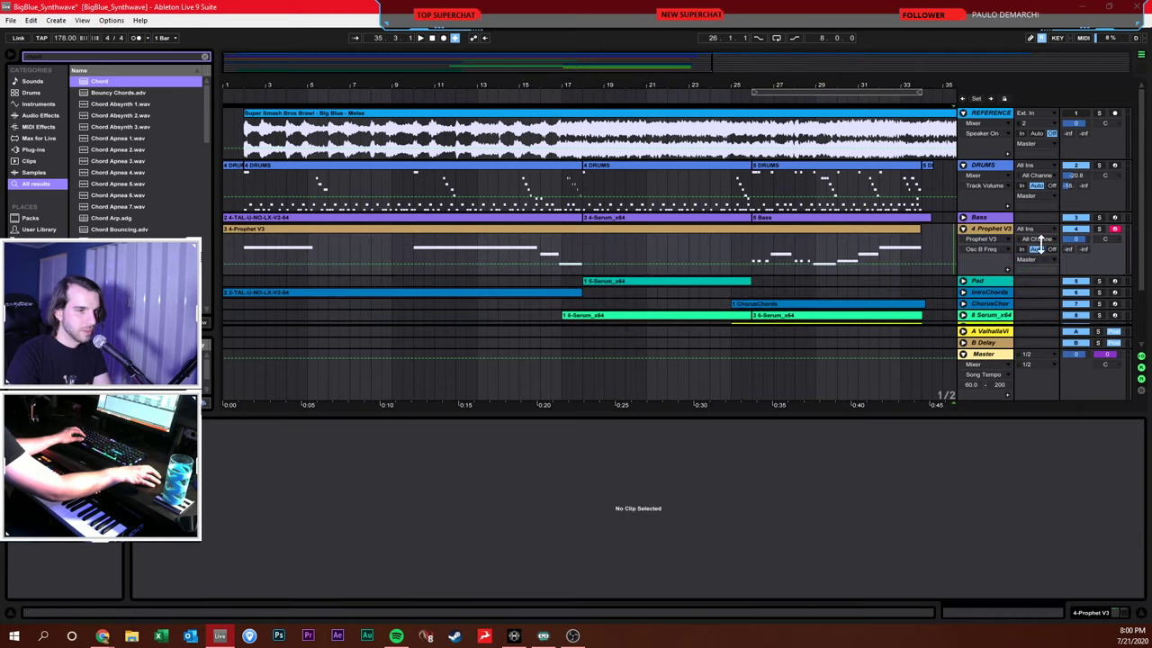
pyautogui.click(963, 228)
pyautogui.moveTo(1067, 249); pyautogui.dragTo(1071, 256)
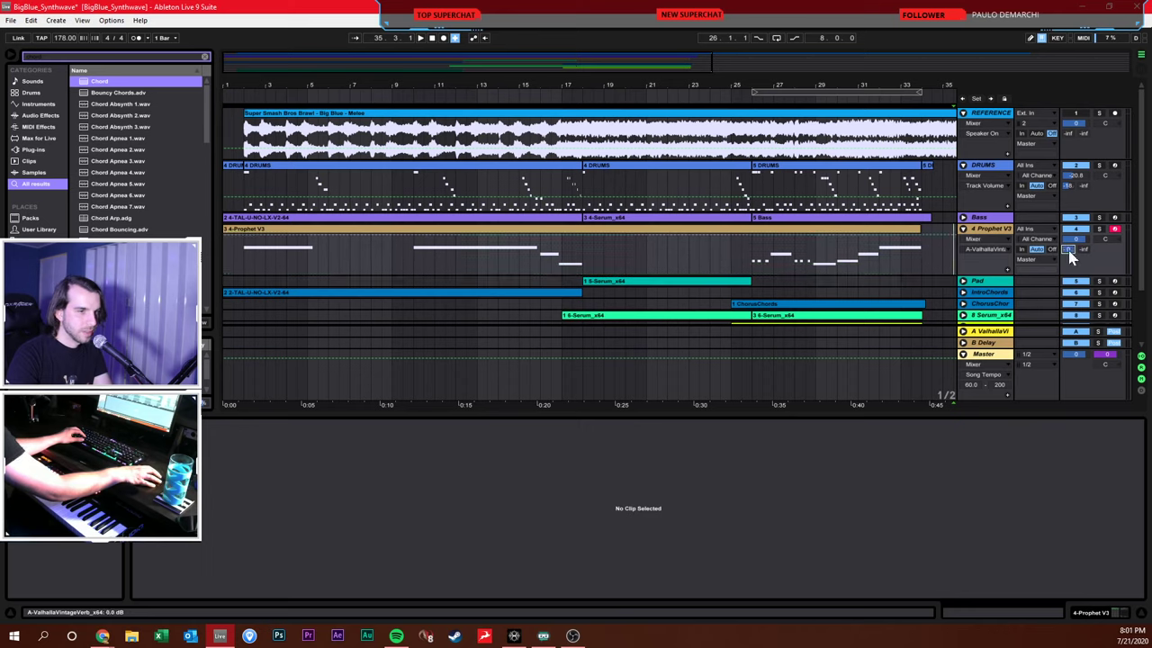
pyautogui.click(754, 257)
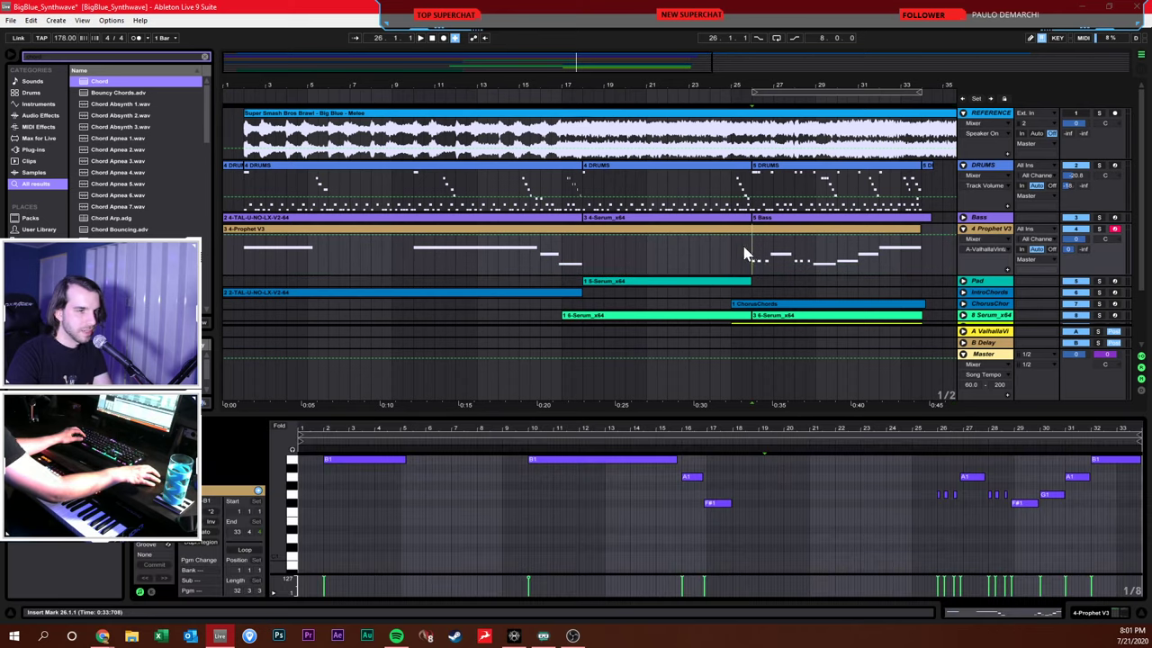
pyautogui.press('space')
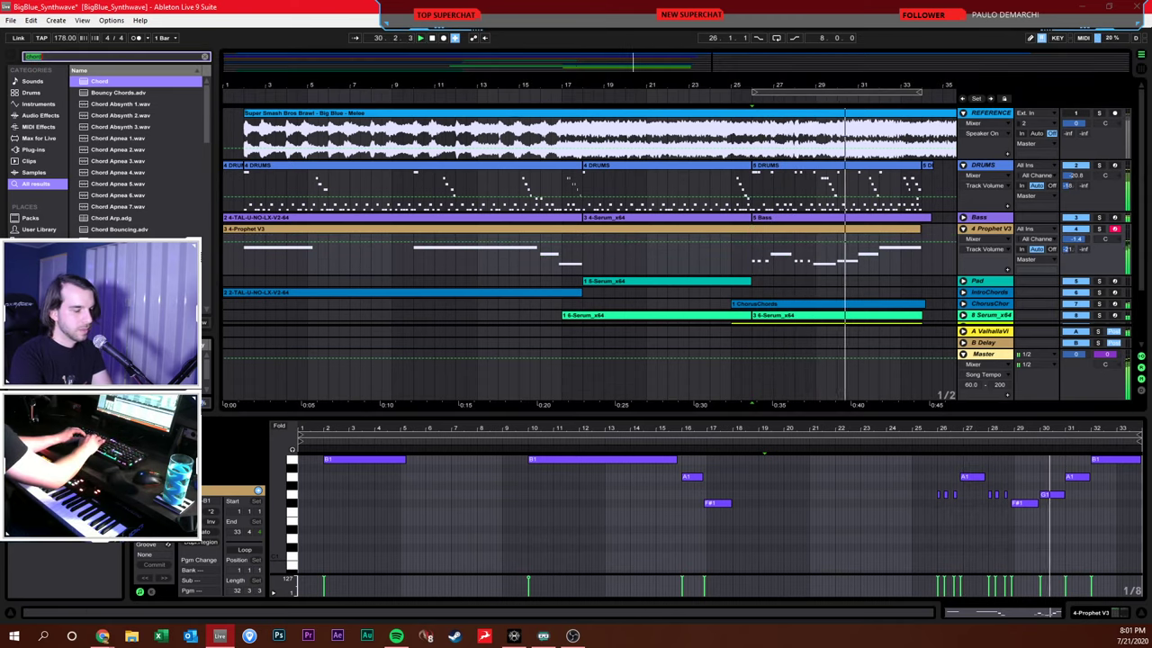
# Search the browser for "micro" and add the MicroShift effect to the Prophet V3 track
pyautogui.write('micro')
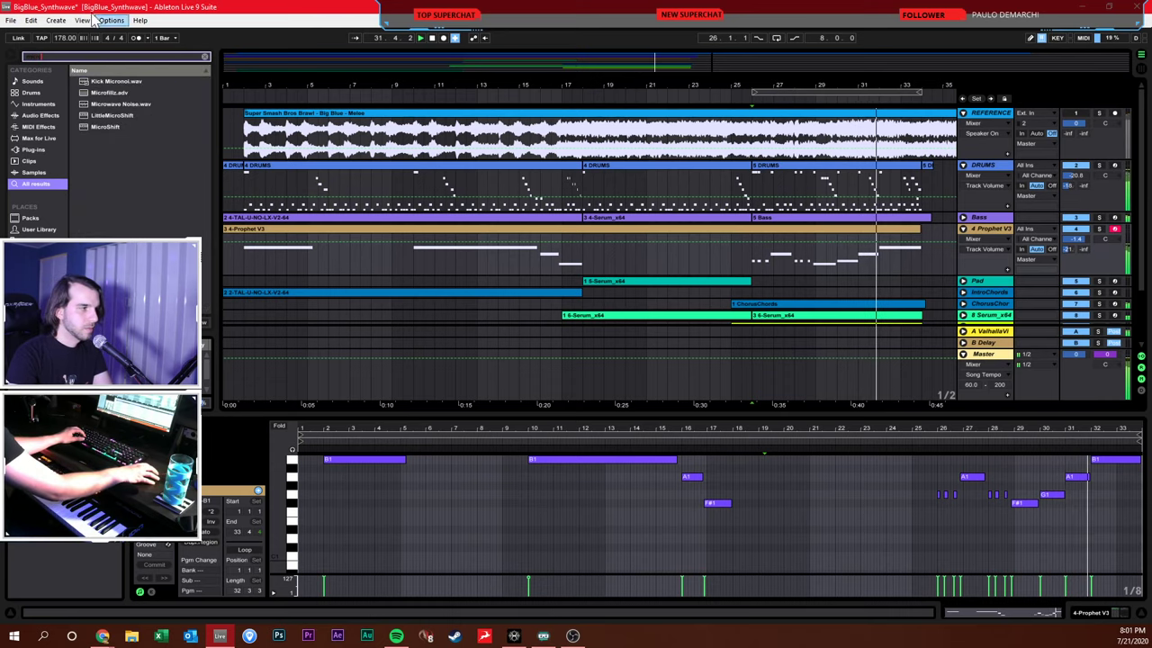
pyautogui.moveTo(101, 128); pyautogui.dragTo(630, 257)
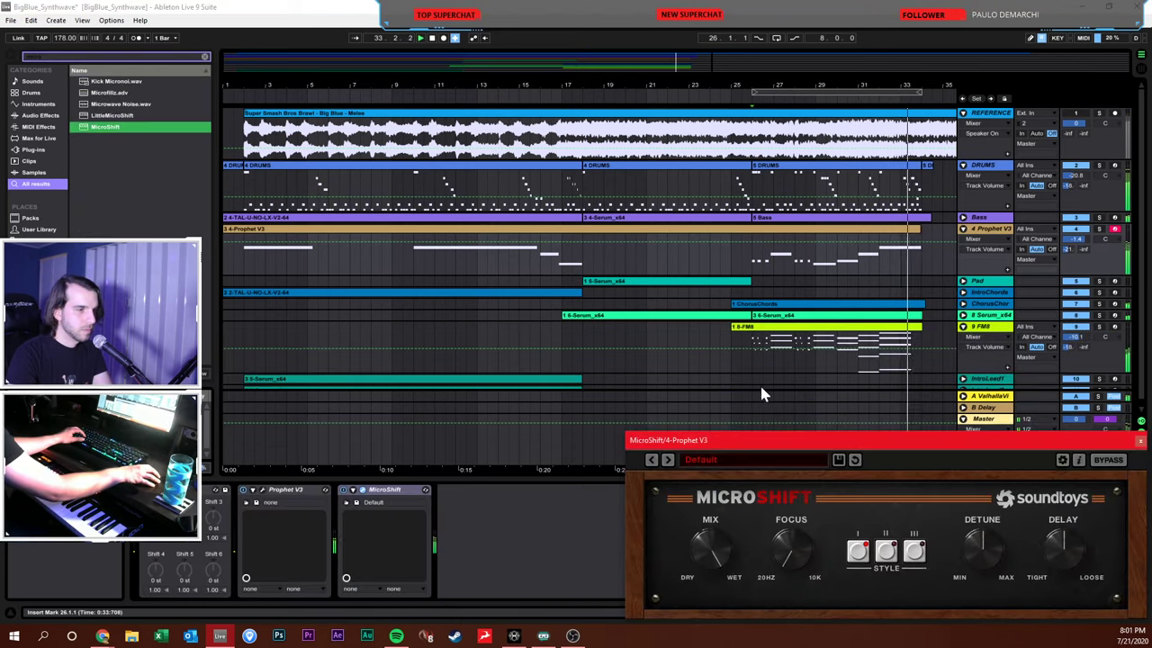
pyautogui.moveTo(773, 440); pyautogui.dragTo(464, 230)
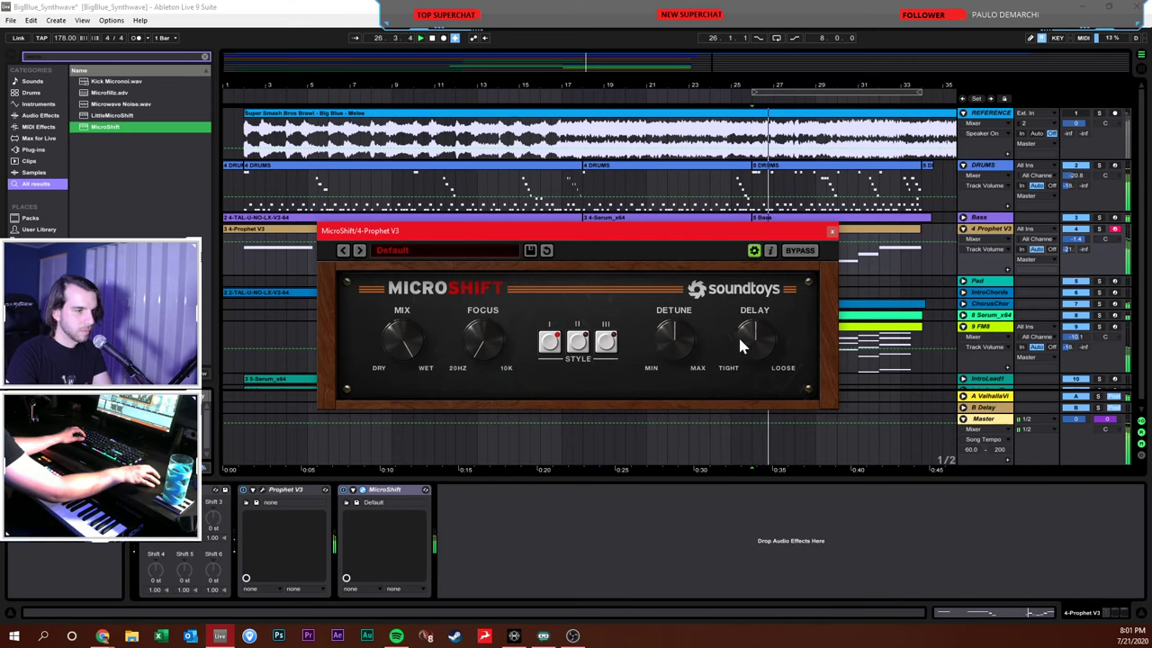
# Reduce MicroShift's detune slightly and solo the Prophet V3 track during playback from bar 26
pyautogui.moveTo(686, 345); pyautogui.dragTo(607, 430)
pyautogui.click(355, 493)
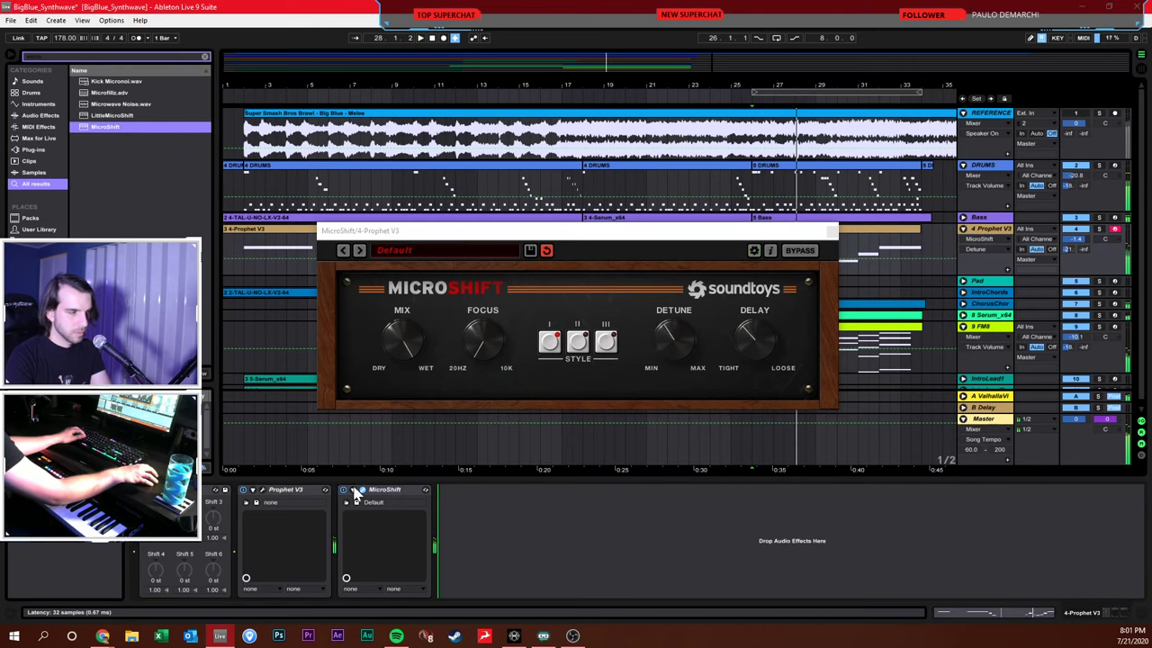
pyautogui.click(788, 242)
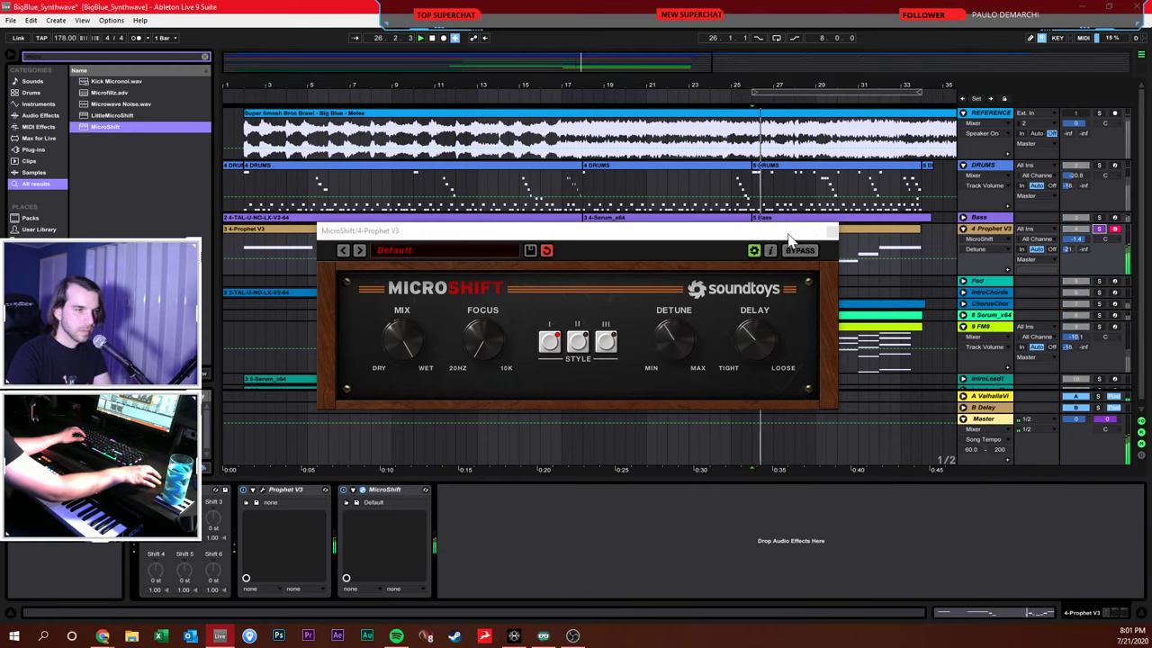
# Adjust the filter resonance and oscillator B fine tuning in Prophet V, and save the project with the plug-in windows closed
pyautogui.click(256, 501)
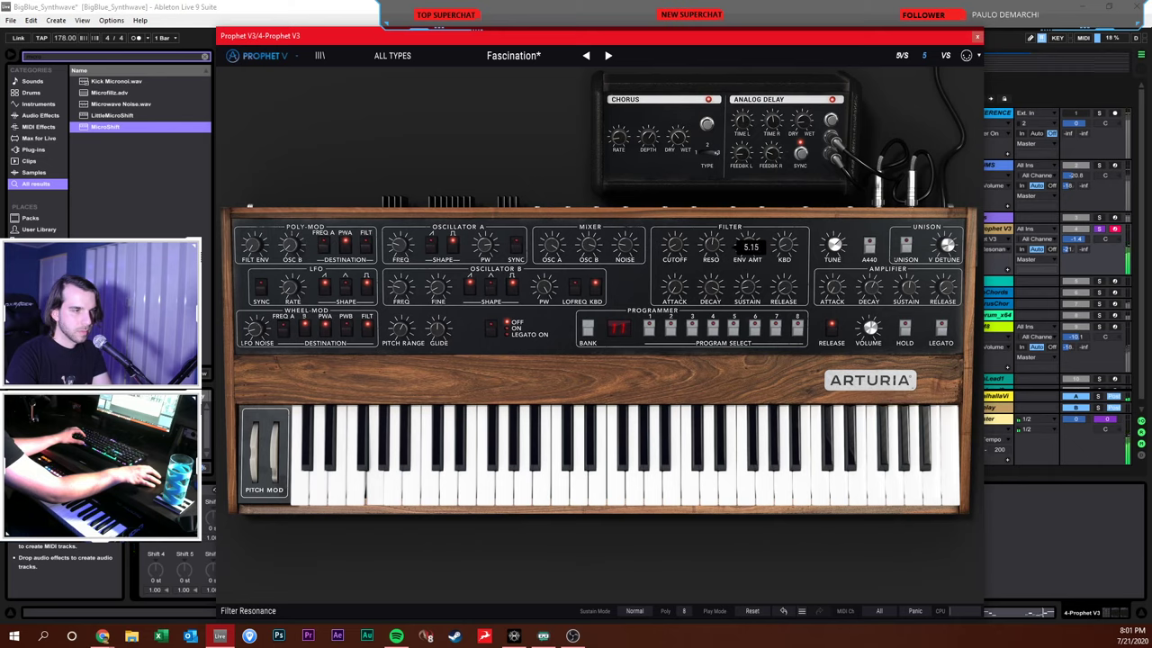
pyautogui.moveTo(687, 252); pyautogui.dragTo(687, 263)
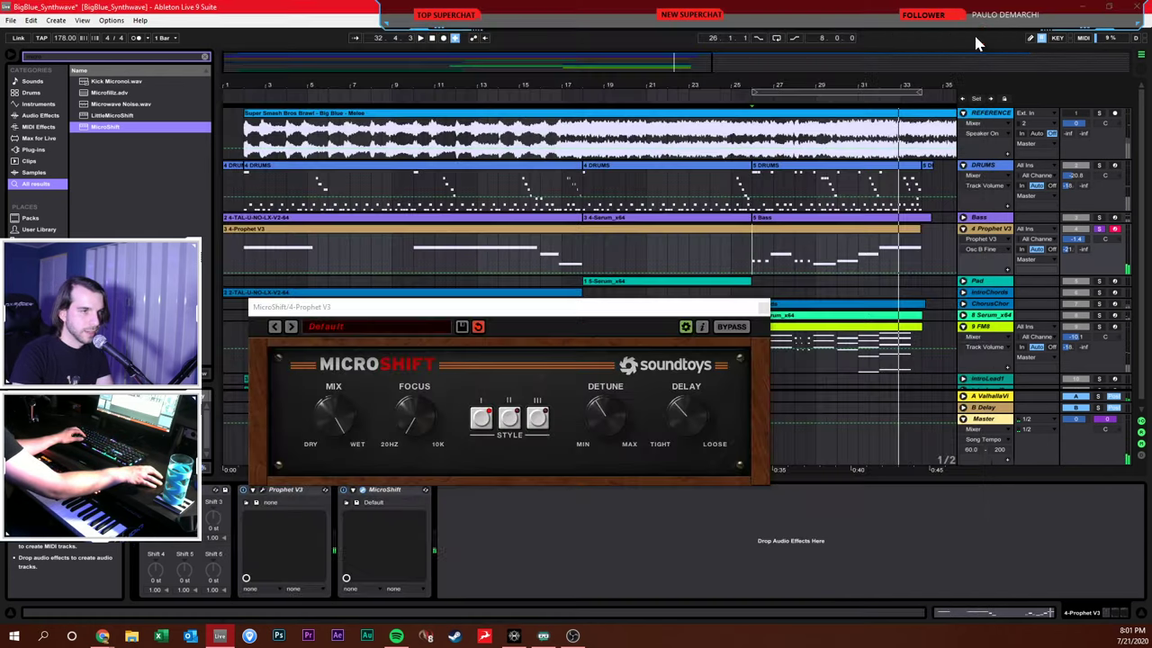
pyautogui.click(977, 37)
pyautogui.hotkey('ctrl', 's')
pyautogui.click(763, 308)
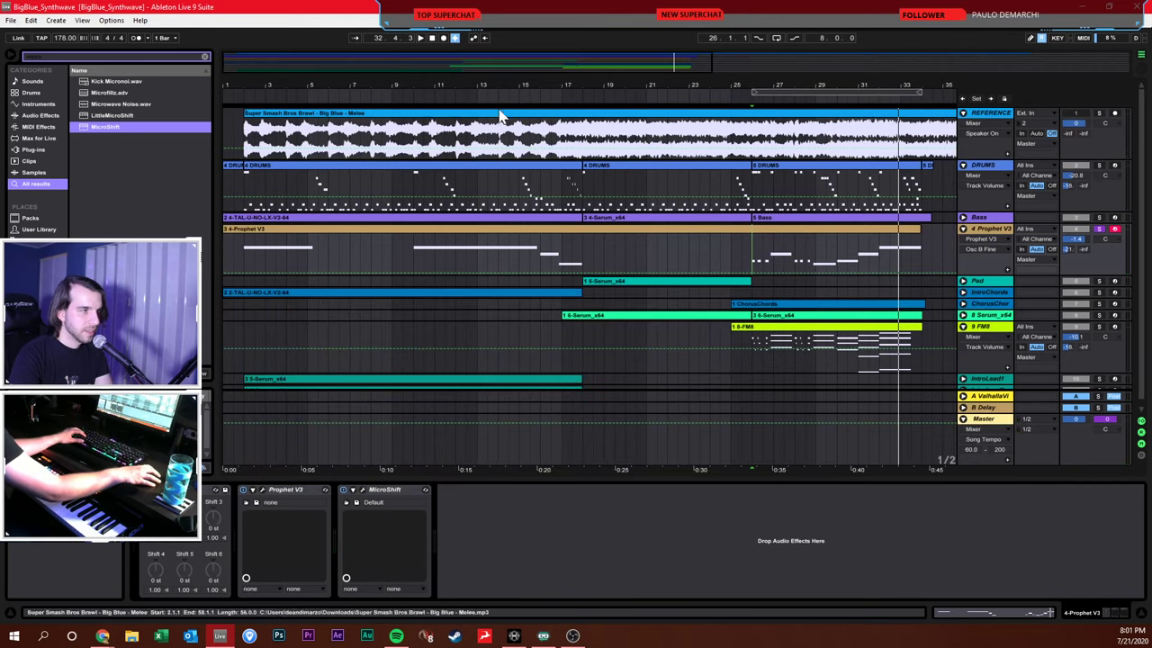
# Unsolo the Prophet V3 track and rebalance the levels during playback, with Drums at -25.5 dB and Prophet V3 at 0 dB
pyautogui.click(433, 39)
pyautogui.press('space')
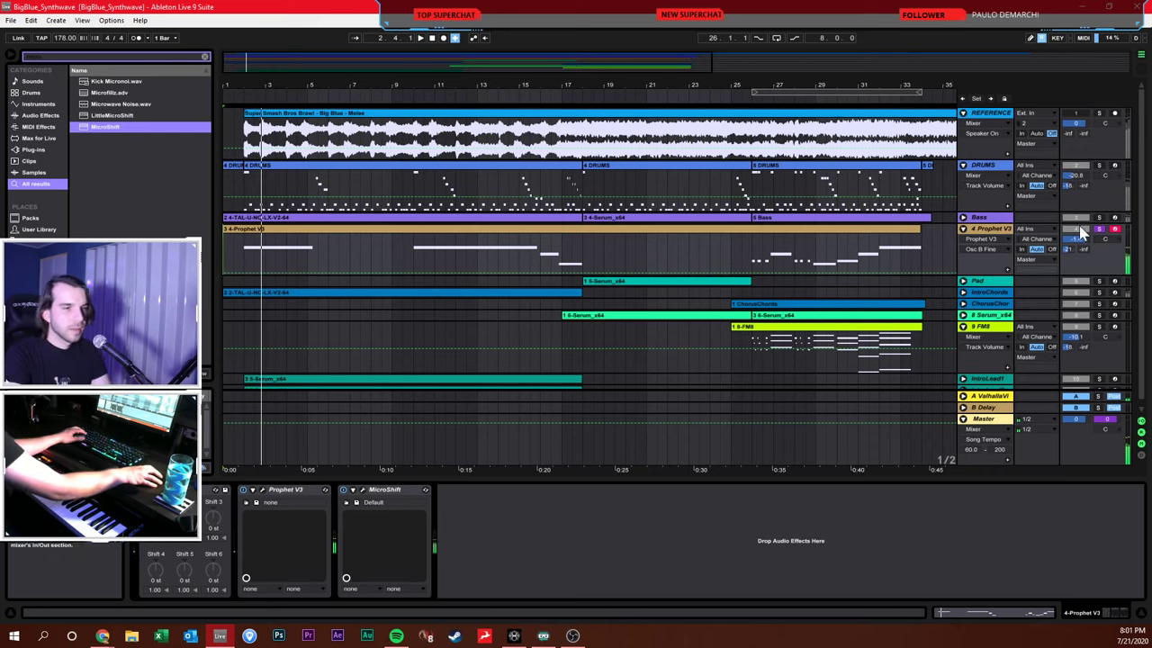
pyautogui.click(248, 191)
pyautogui.press('space')
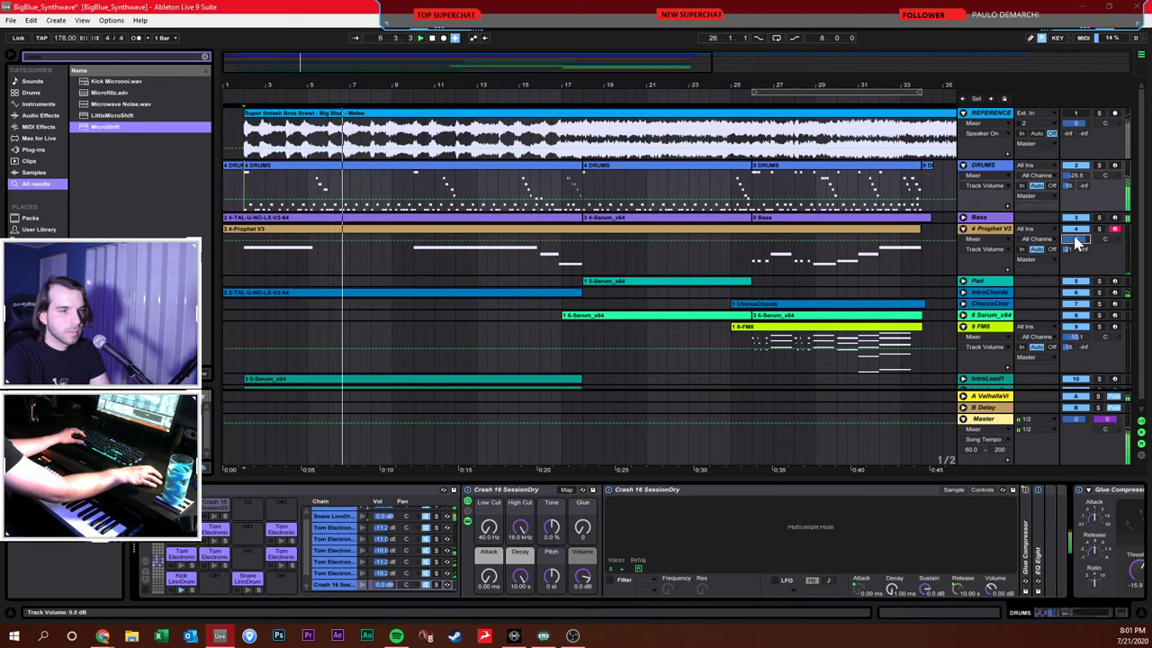
pyautogui.click(1004, 232)
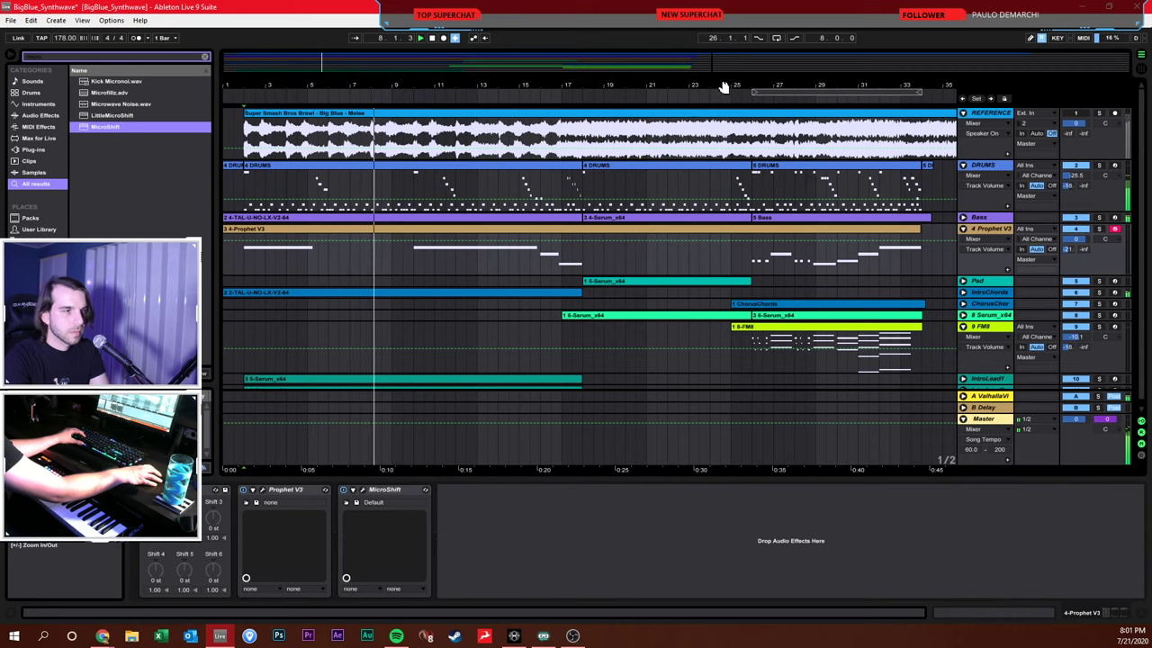
# Unfold the Pad track and lower its volume to about -16.4 dB during playback
pyautogui.press('-')
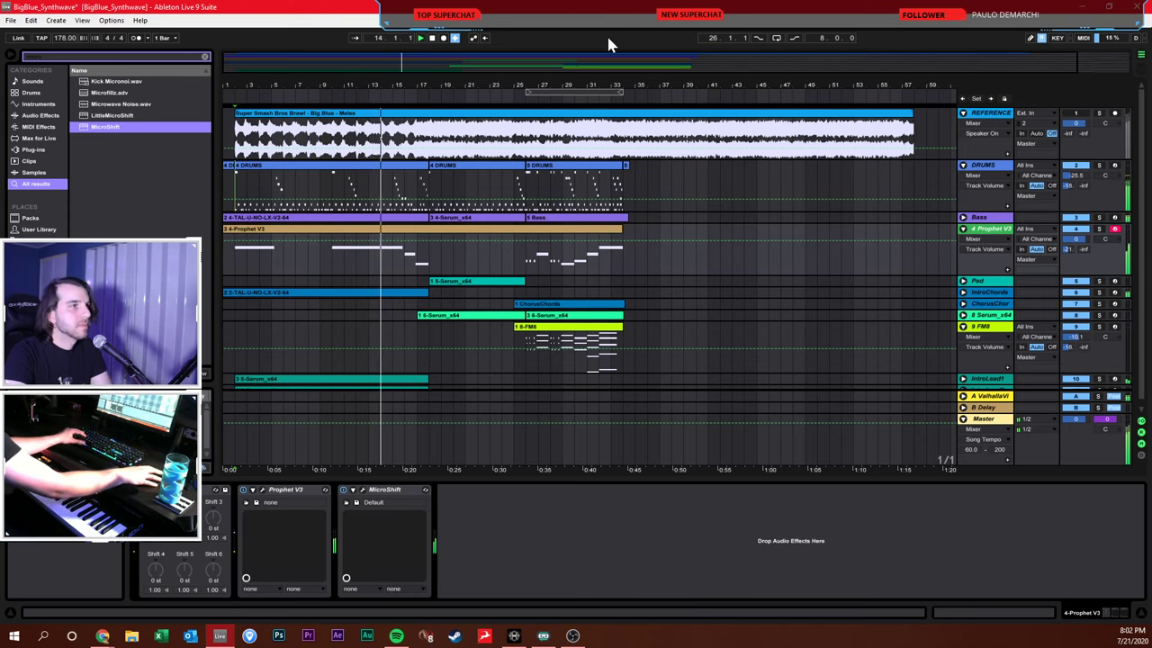
pyautogui.click(682, 180)
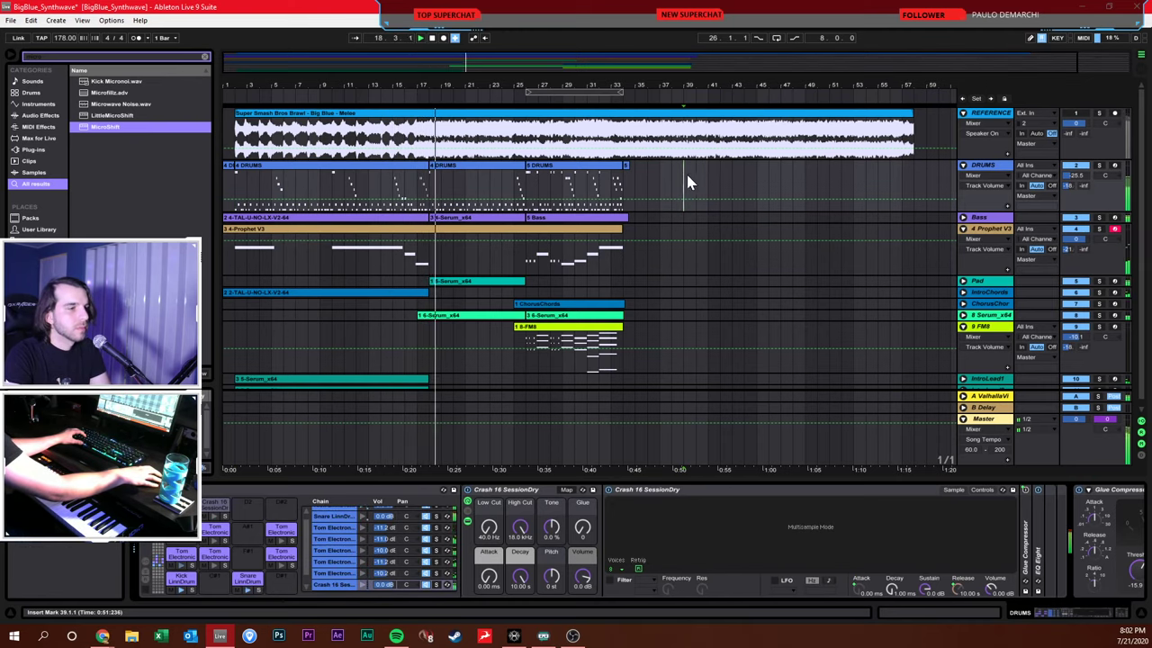
pyautogui.click(962, 281)
pyautogui.moveTo(1076, 291); pyautogui.dragTo(1076, 311)
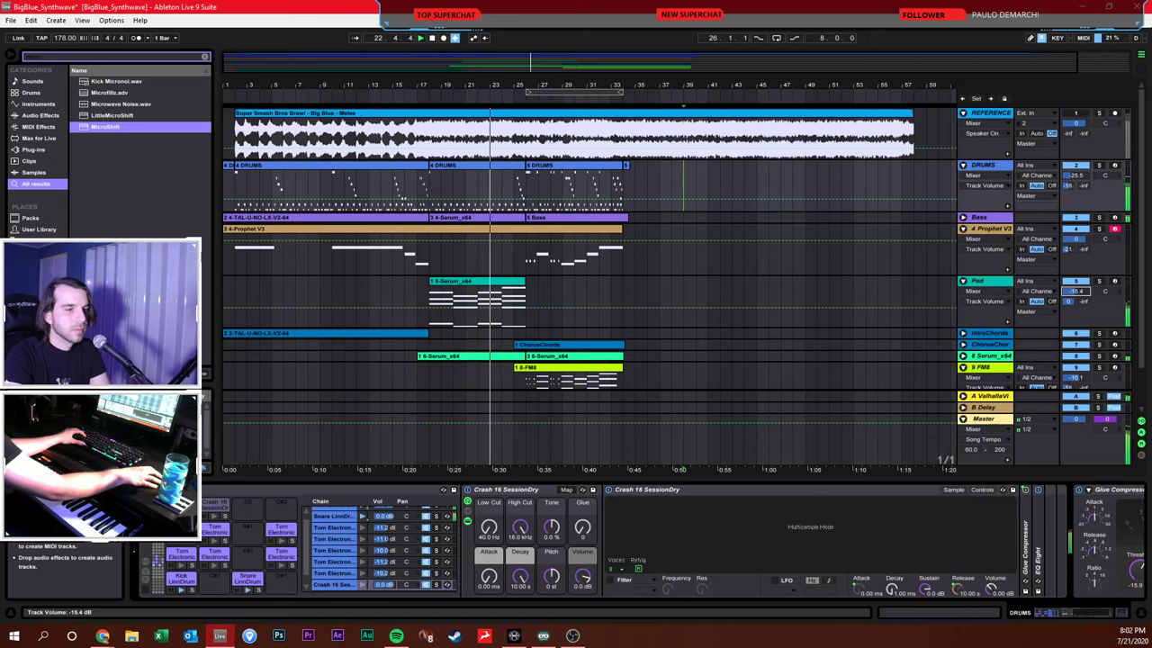
# Stop playback, split the Prophet V3 clip at bar 26 and delete the part after the split
pyautogui.click(638, 277)
pyautogui.press('-')
pyautogui.moveTo(507, 75); pyautogui.dragTo(507, 81)
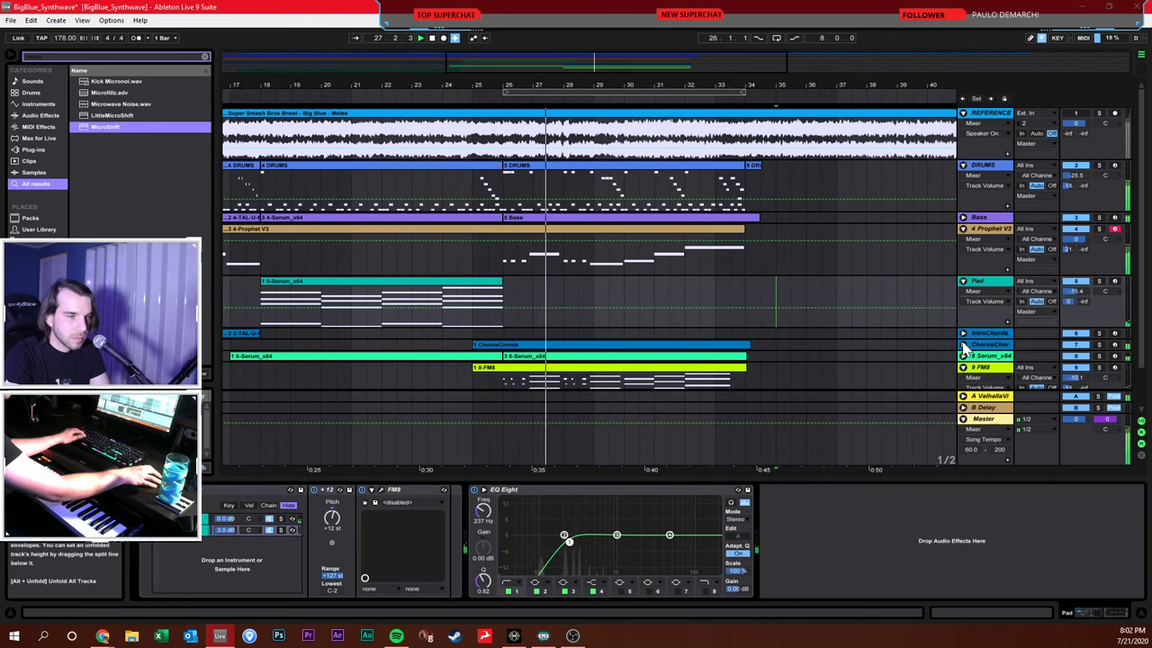
pyautogui.scroll(-2, 914, 286)
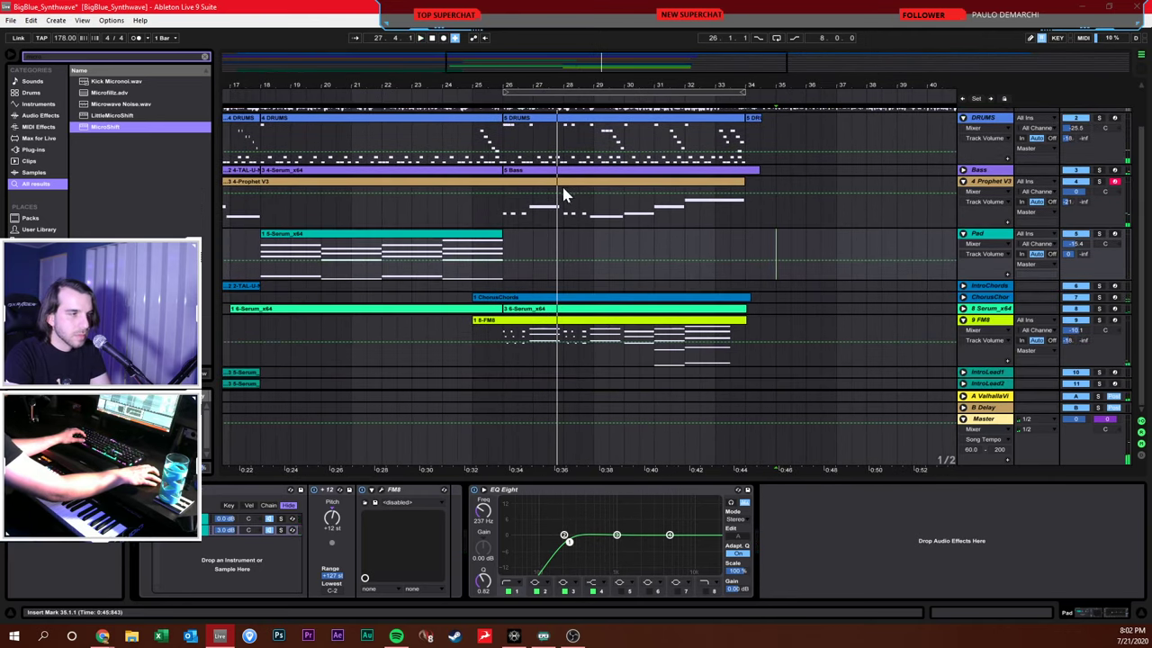
pyautogui.click(533, 193)
pyautogui.doubleClick(532, 189)
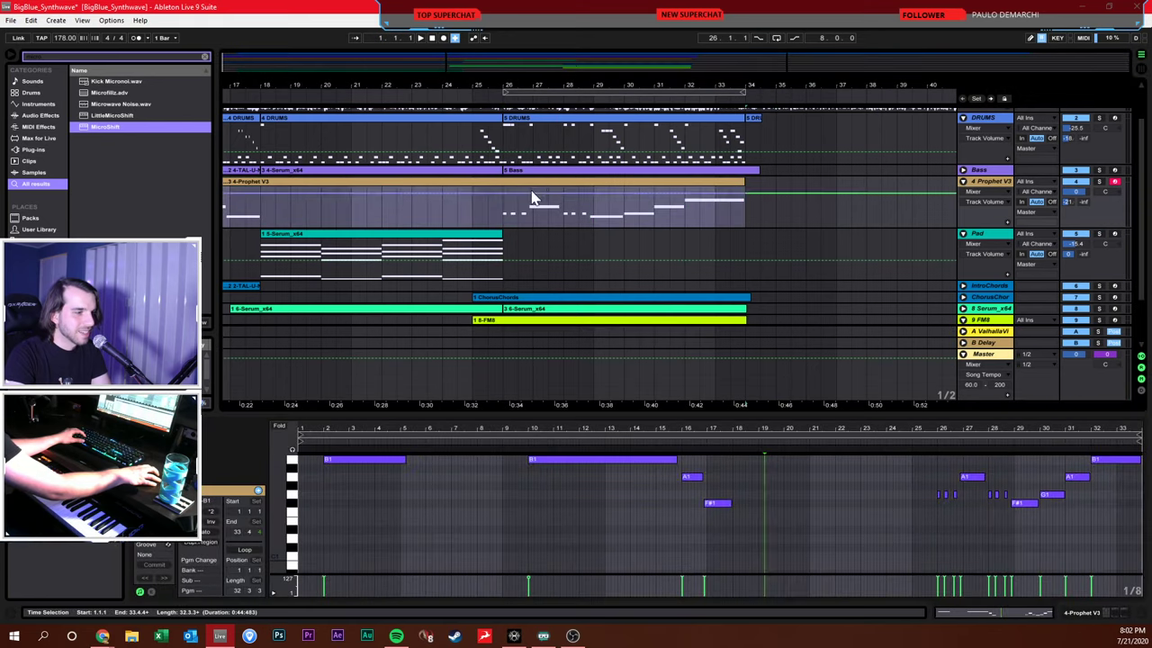
pyautogui.keyDown('shift'); pyautogui.click(509, 214); pyautogui.keyUp('shift')
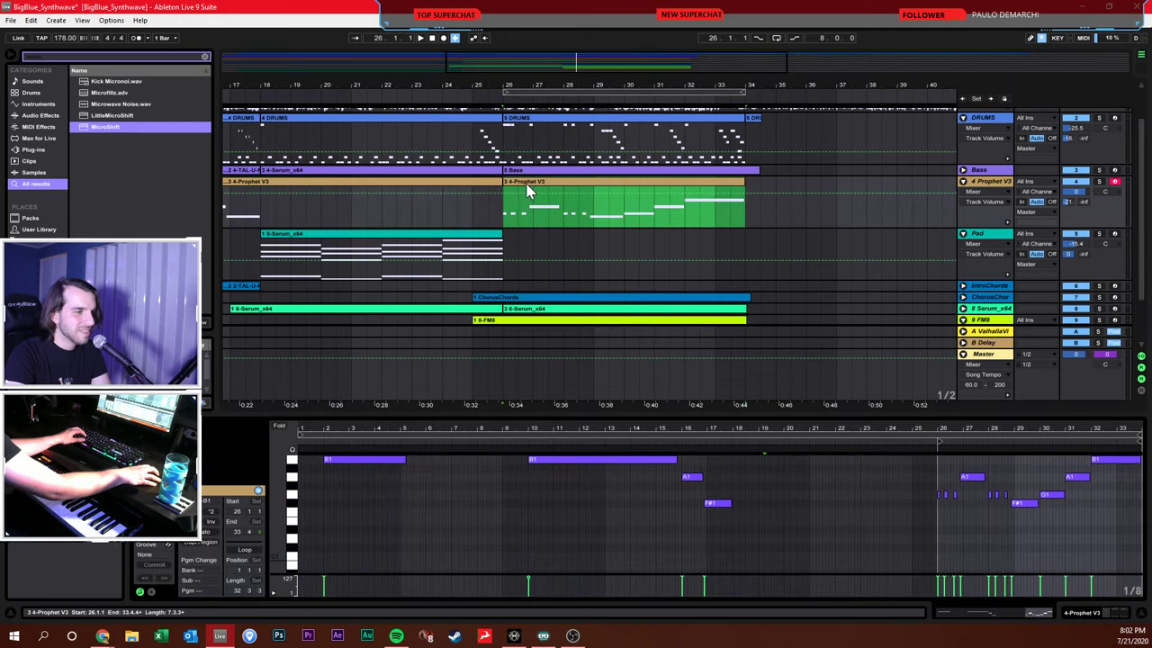
pyautogui.click(510, 219)
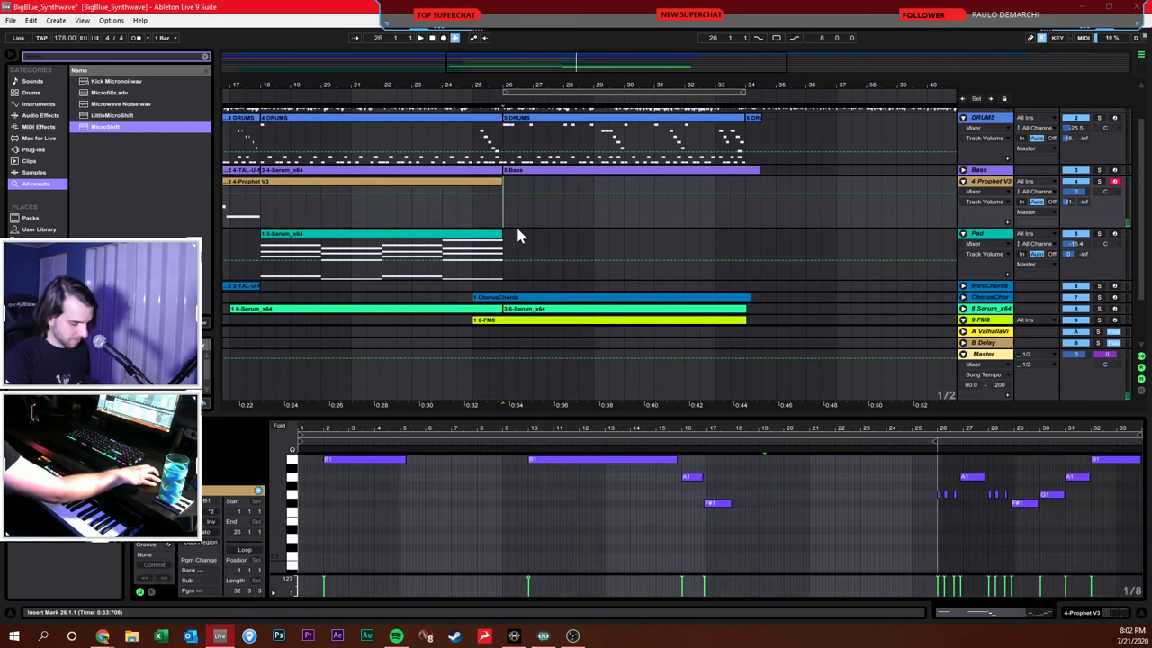
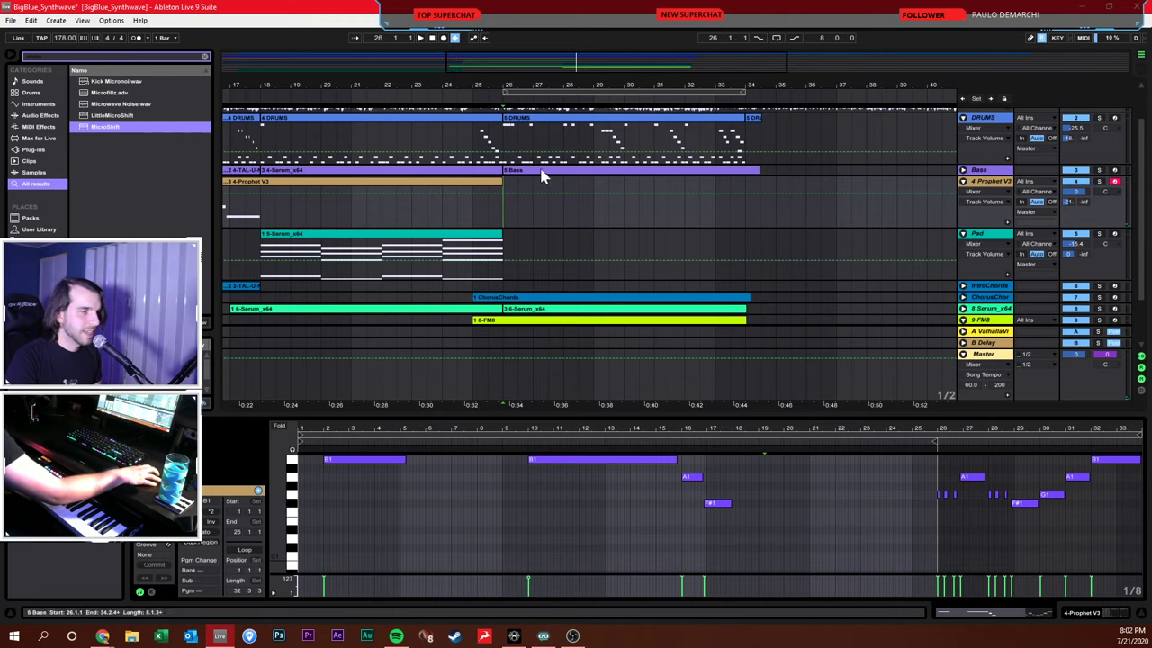
# Record a new Prophet V3 part from bar 30 to bar 34 and quantize its notes to a fixed 1/4 grid
pyautogui.click(609, 217)
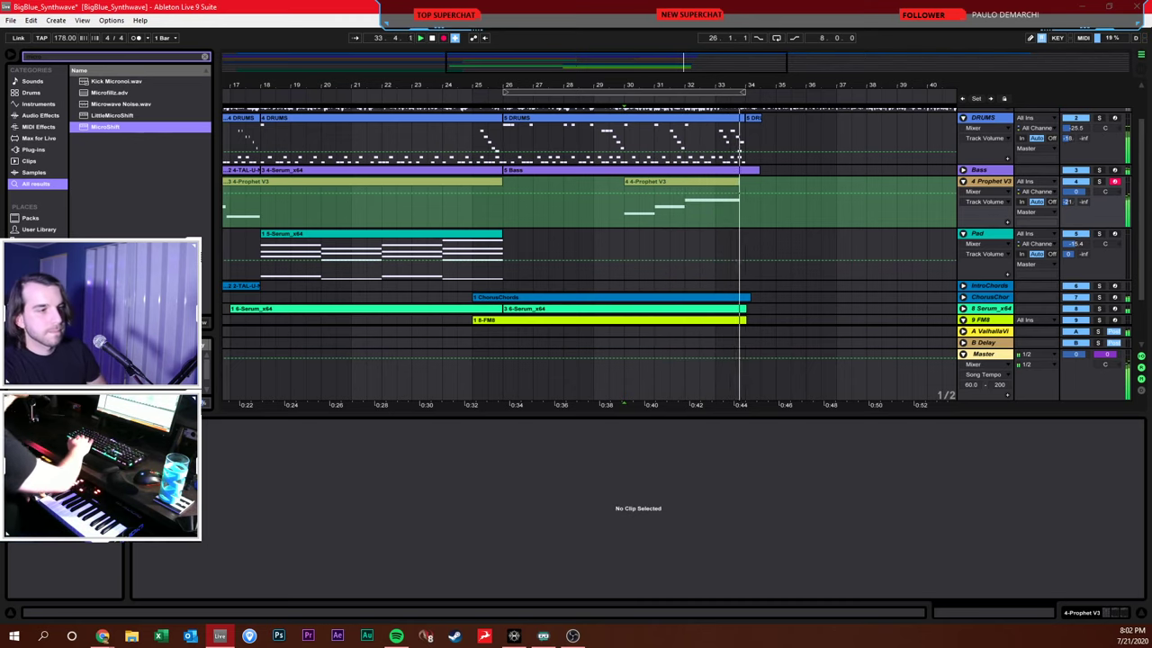
pyautogui.press('space')
pyautogui.click(699, 203)
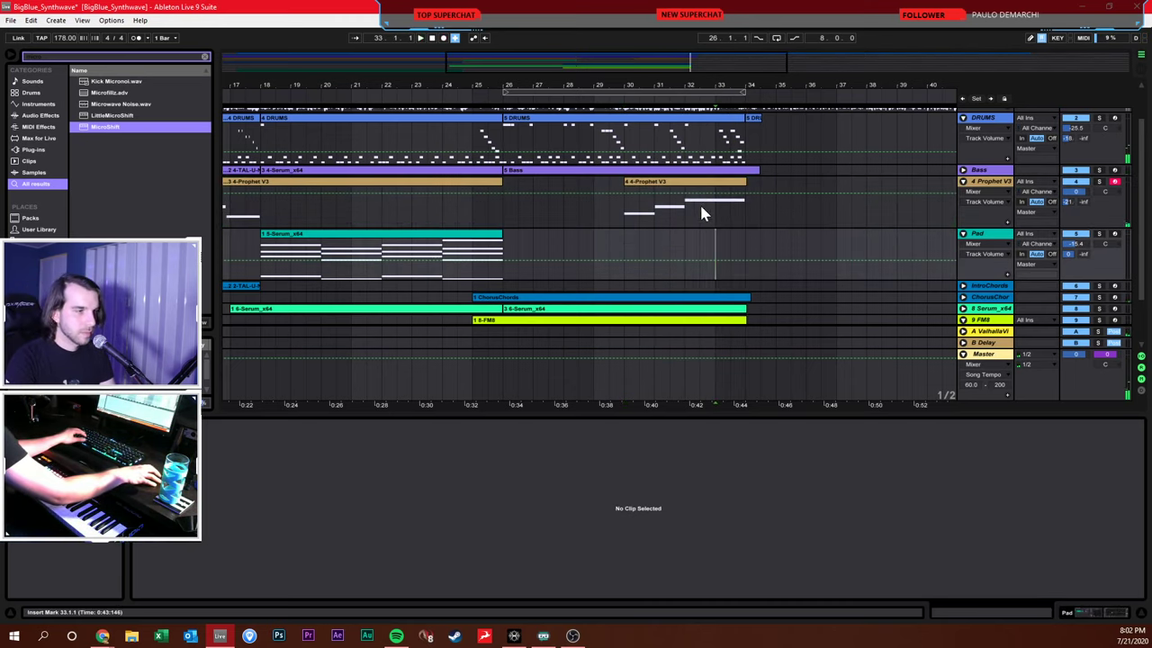
pyautogui.rightClick(782, 474)
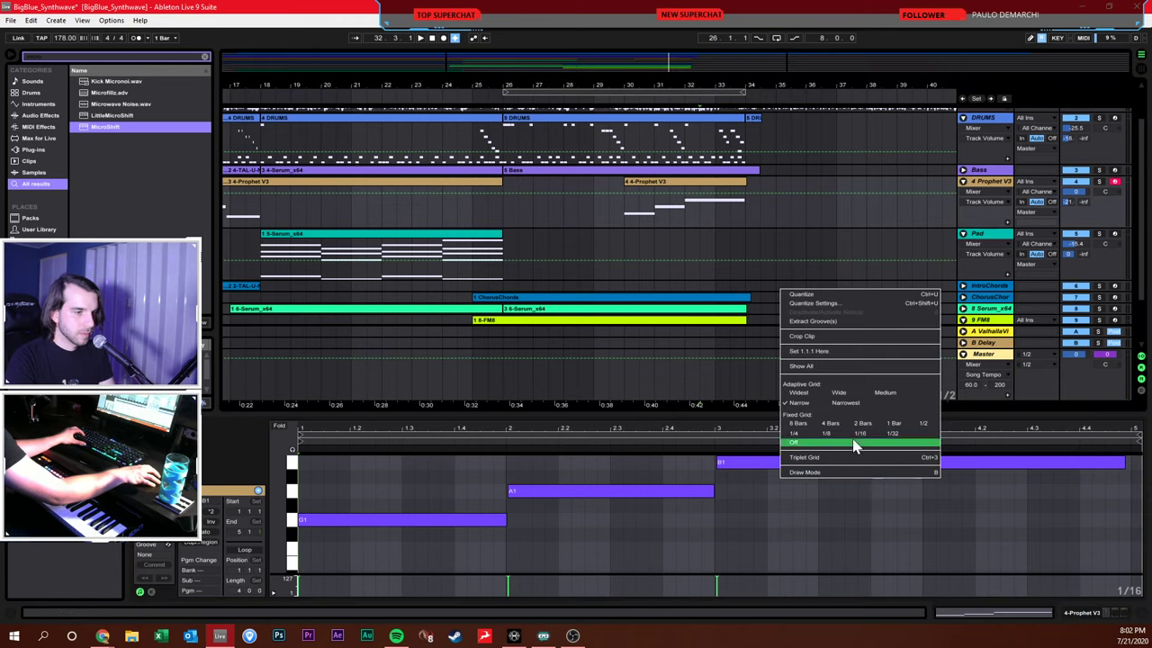
pyautogui.click(795, 433)
pyautogui.click(675, 329)
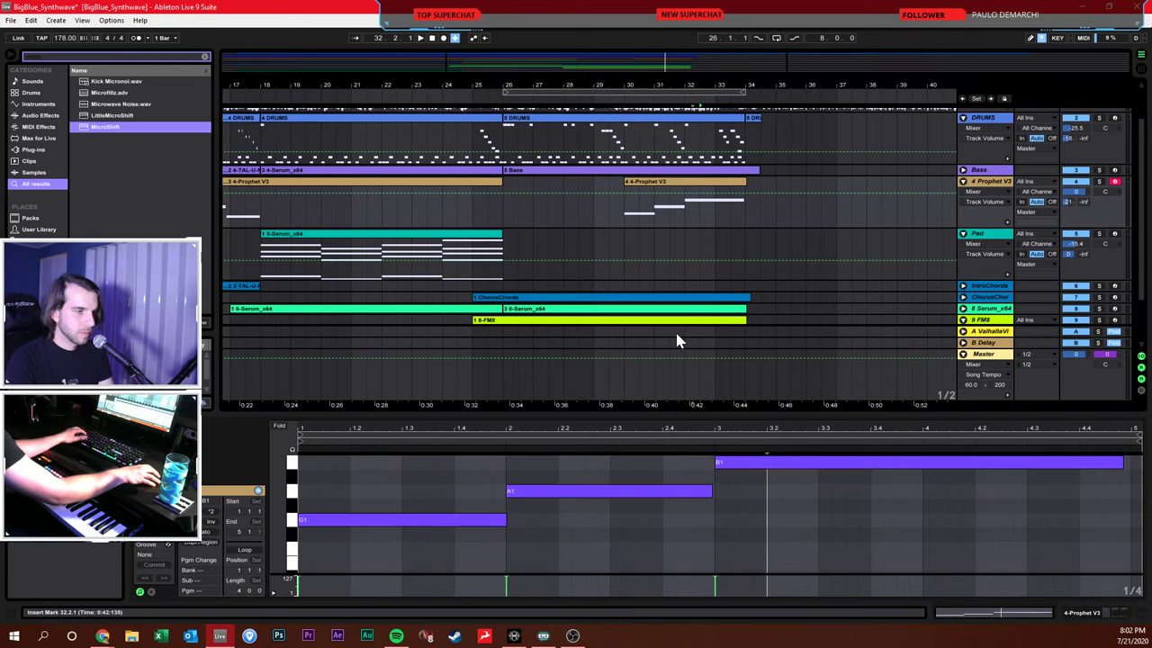
# Play from bar 29, lower the Prophet V3 track to -1.3 dB, briefly solo it to check the sound, and save the set
pyautogui.click(592, 215)
pyautogui.press('space')
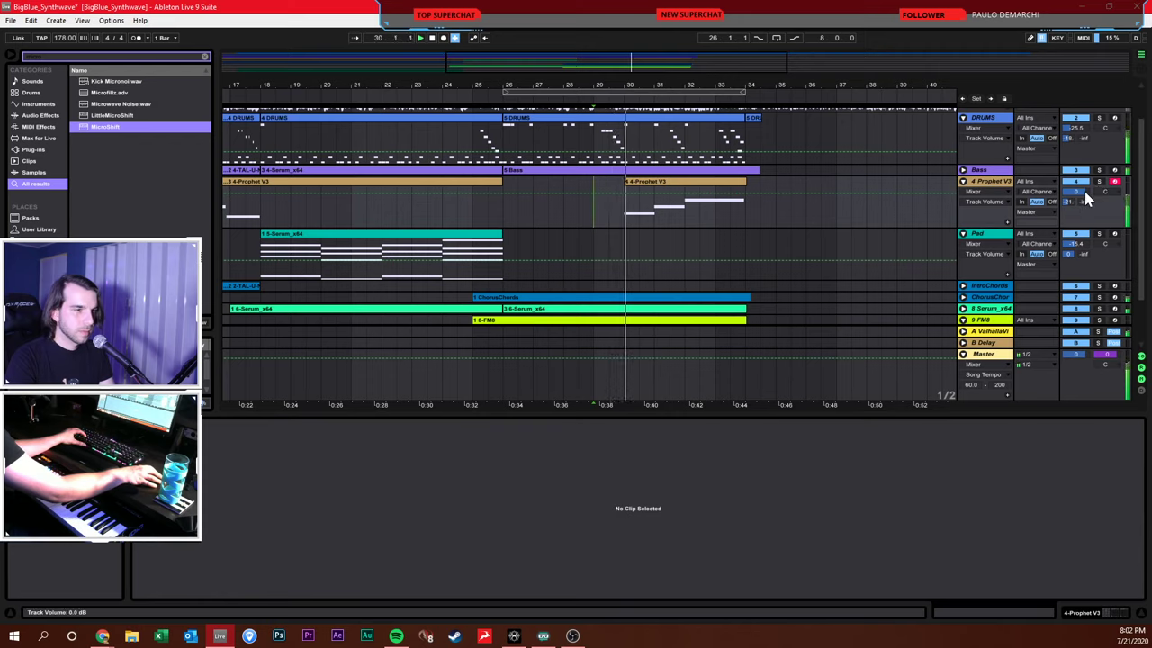
pyautogui.scroll(-2, 1084, 198)
pyautogui.click(1098, 183)
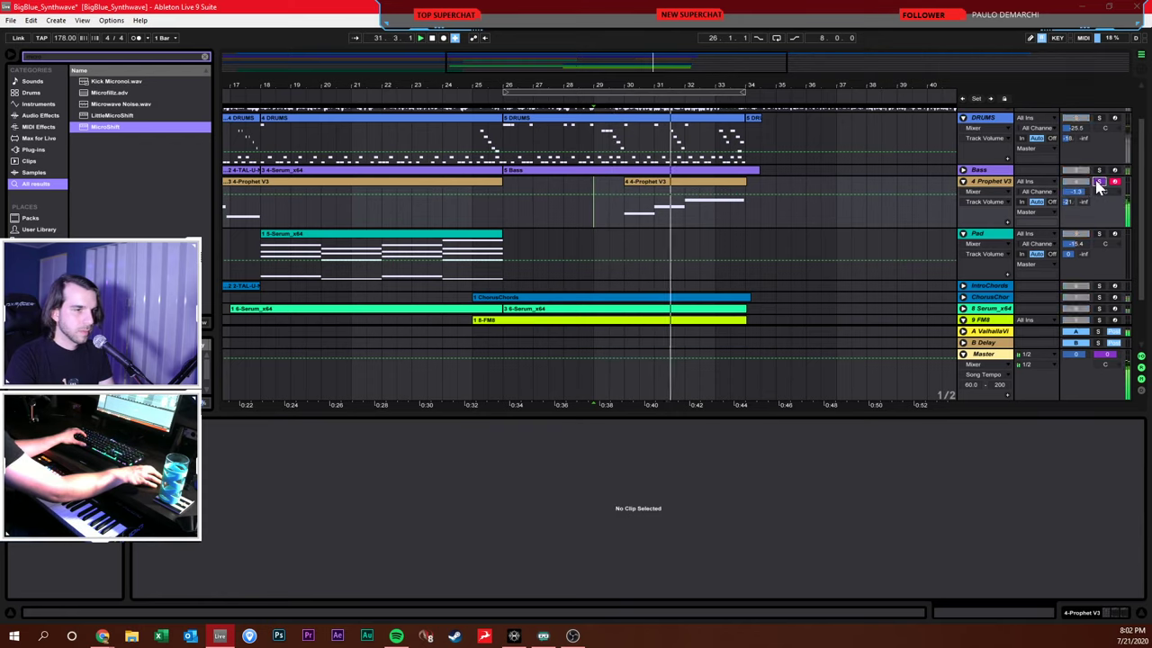
pyautogui.click(1098, 183)
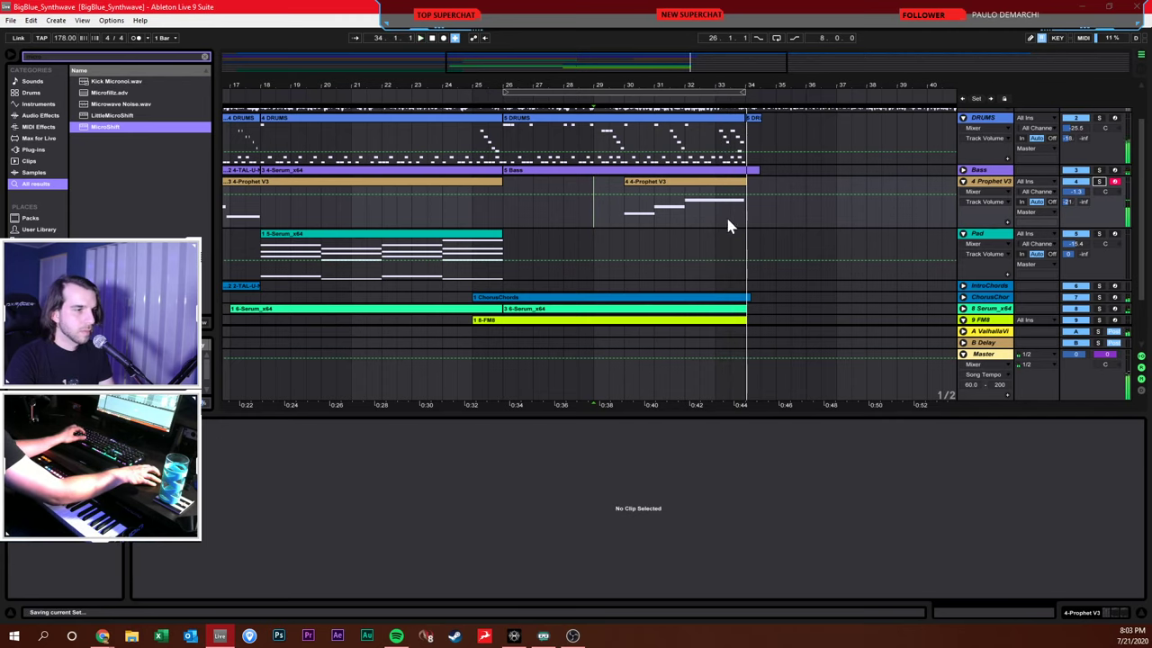
# Delete the last descending run of three tom hits at the end of the DRUMS clip that starts at bar 26
pyautogui.scroll(2, 738, 219)
pyautogui.click(707, 186)
pyautogui.press('space')
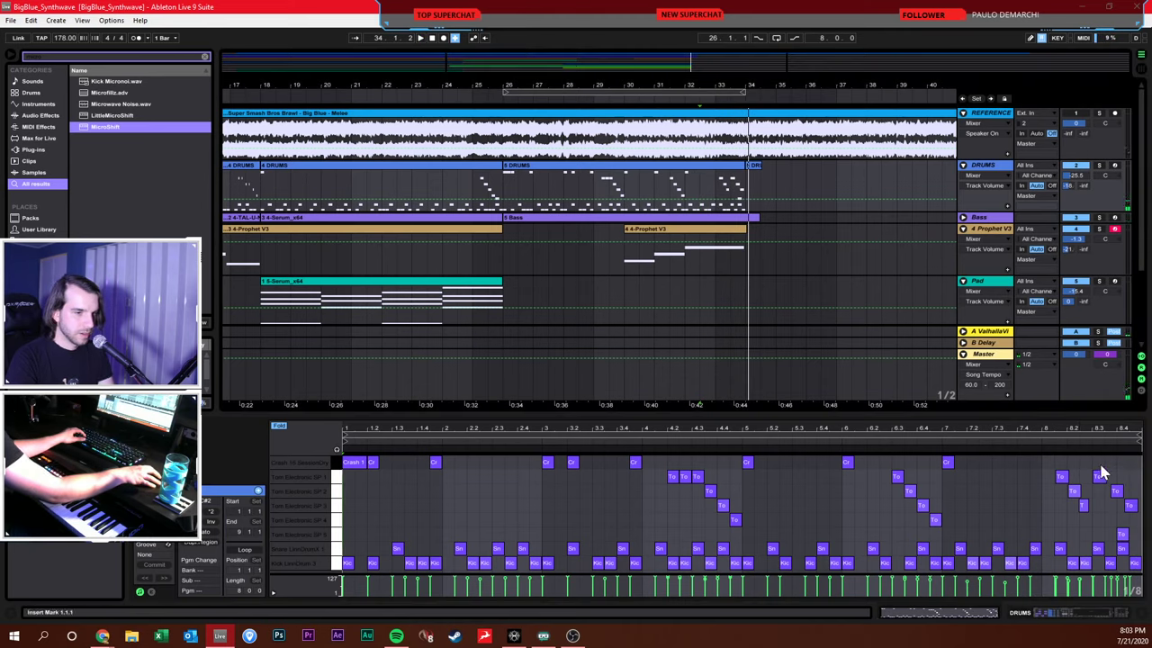
pyautogui.moveTo(1097, 463); pyautogui.dragTo(1132, 506)
pyautogui.press('Delete')
pyautogui.click(1131, 501)
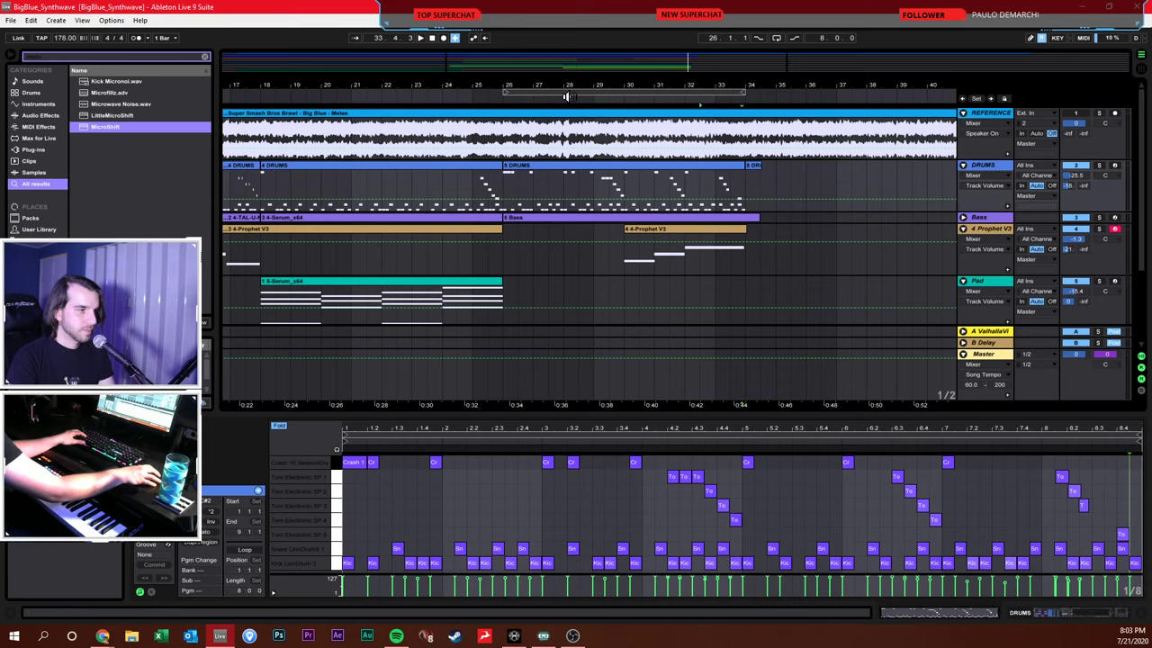
# Play the song from the beginning and lower the Prophet V3 track volume to -2.9 dB
pyautogui.click(505, 187)
pyautogui.moveTo(575, 88); pyautogui.dragTo(576, 63)
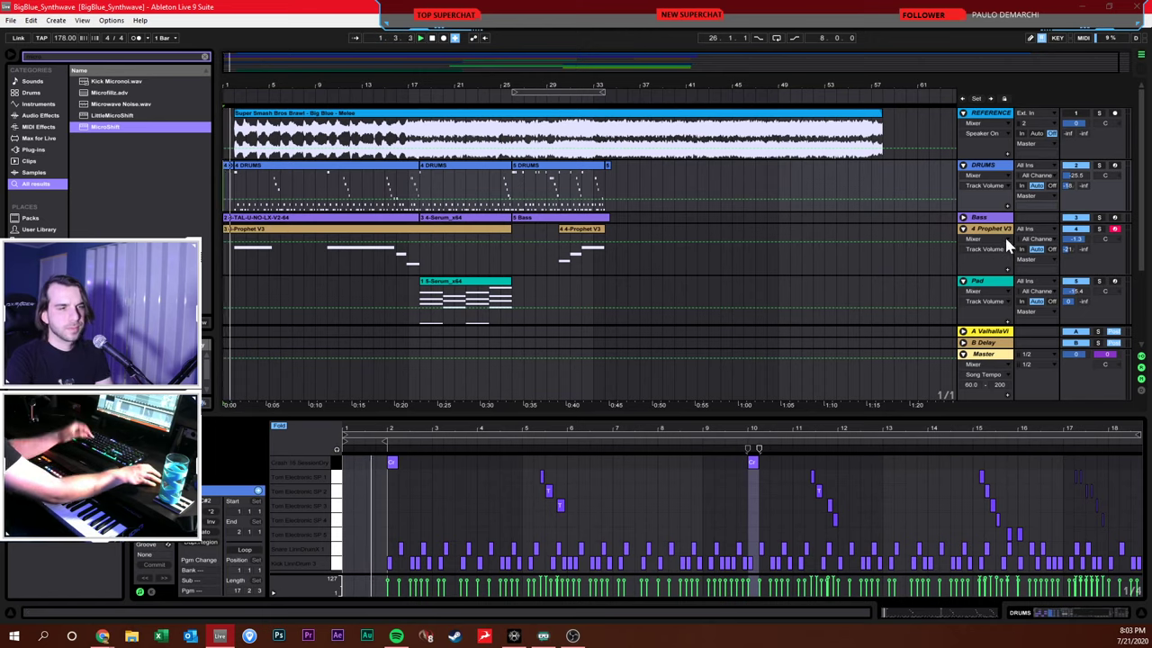
pyautogui.moveTo(1064, 239); pyautogui.dragTo(1063, 246)
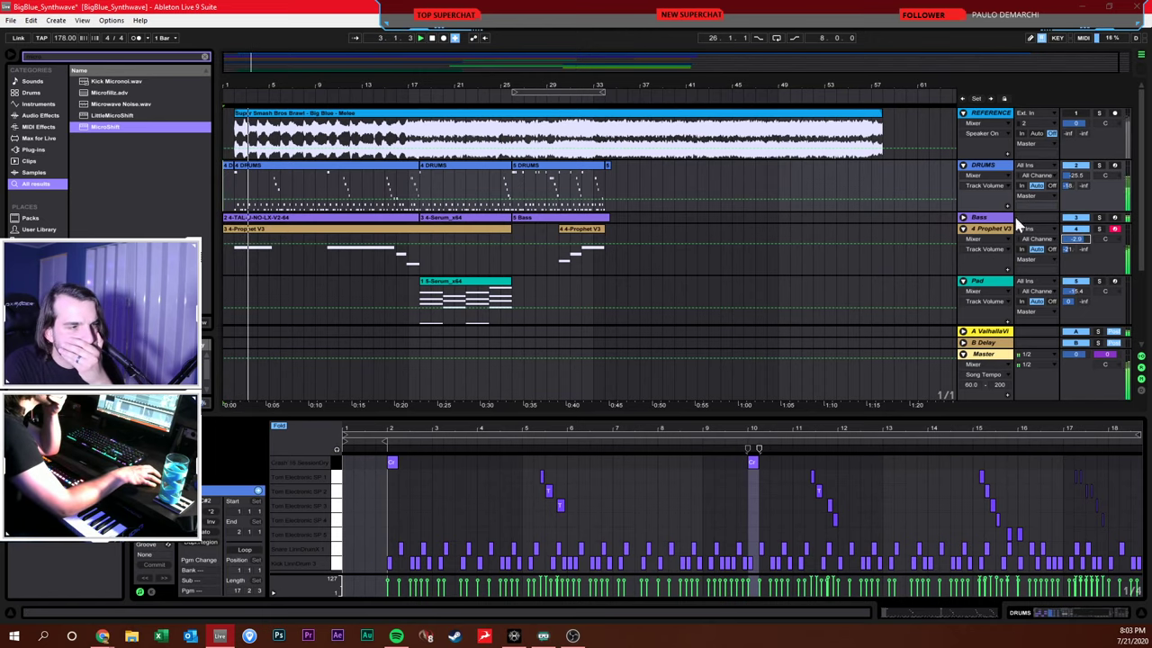
pyautogui.scroll(-3, 981, 304)
pyautogui.scroll(3, 989, 295)
pyautogui.scroll(-4, 997, 286)
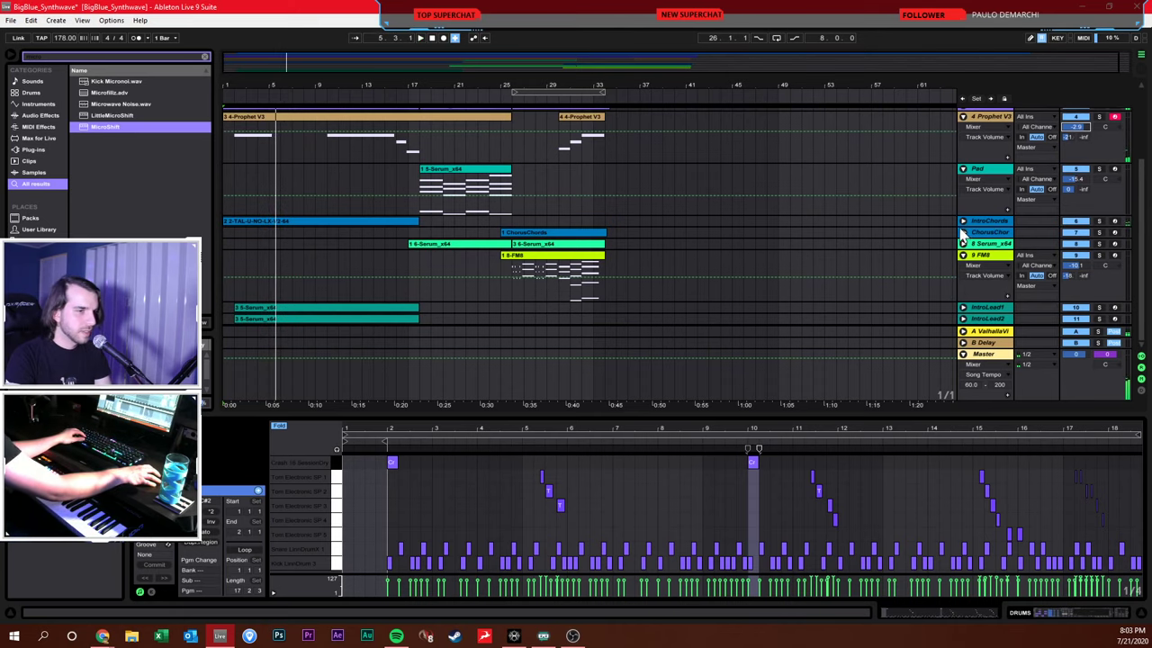
# Unfold the IntroChords track, loop four bars from bar 2, and play the track soloed
pyautogui.click(963, 221)
pyautogui.moveTo(234, 236); pyautogui.dragTo(258, 238)
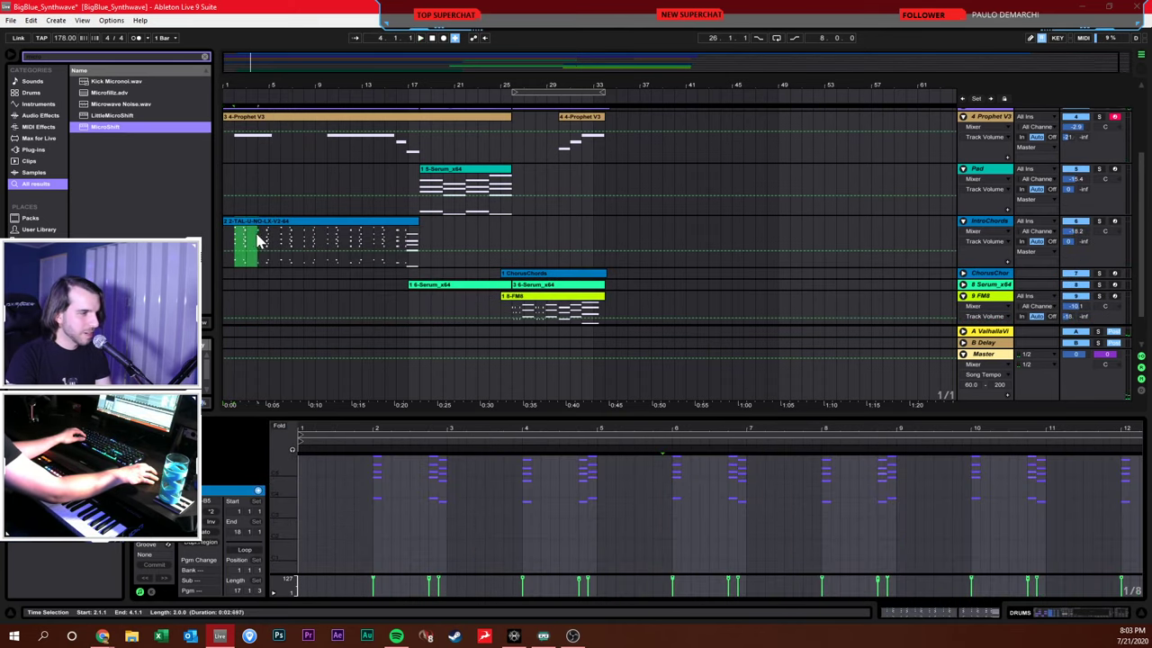
pyautogui.click(279, 237)
pyautogui.hotkey('ctrl', 'l')
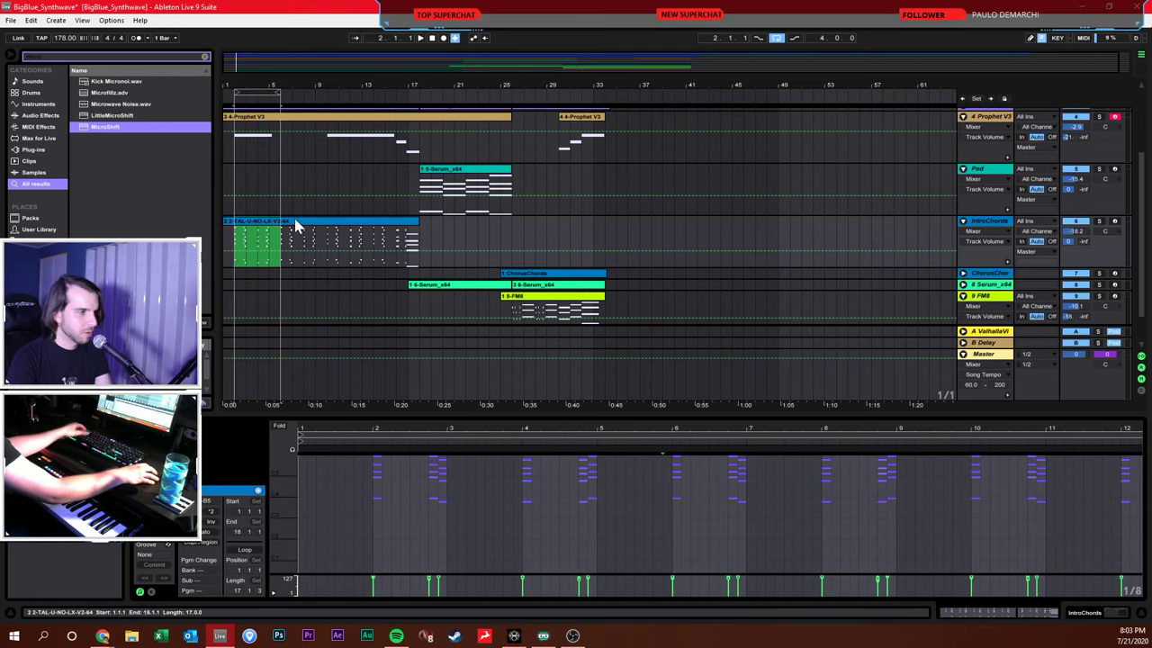
pyautogui.click(1099, 221)
pyautogui.press('space')
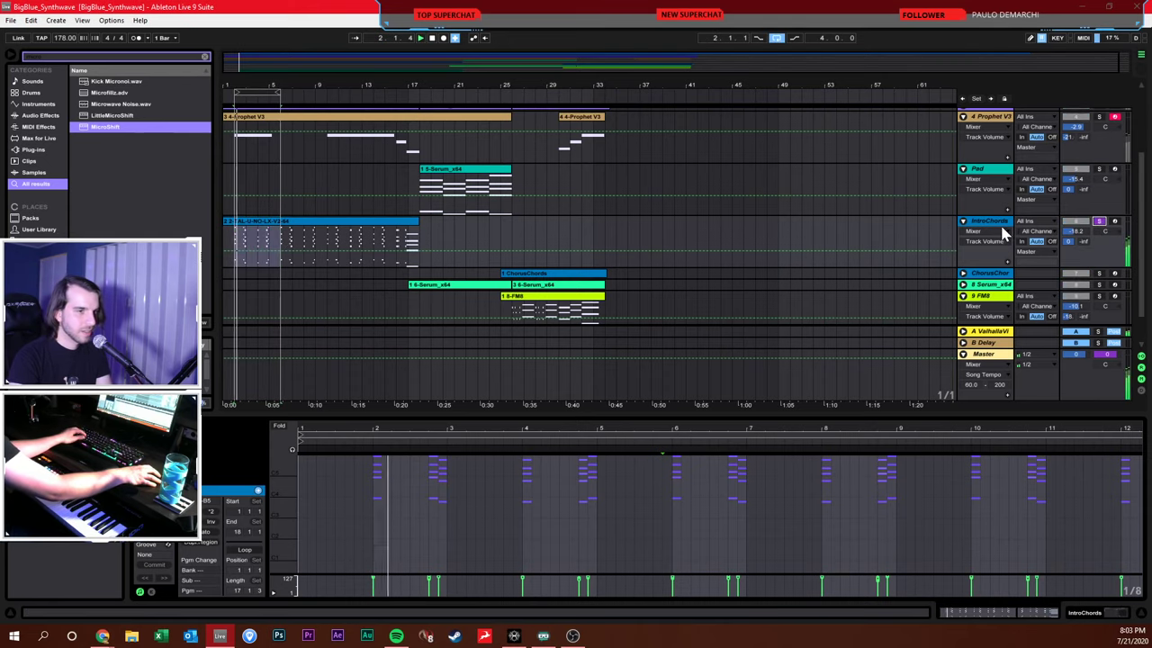
# Solo the second chain in the IntroChords rack, open its Serum instrument and raise the chain's volume
pyautogui.click(989, 221)
pyautogui.click(264, 530)
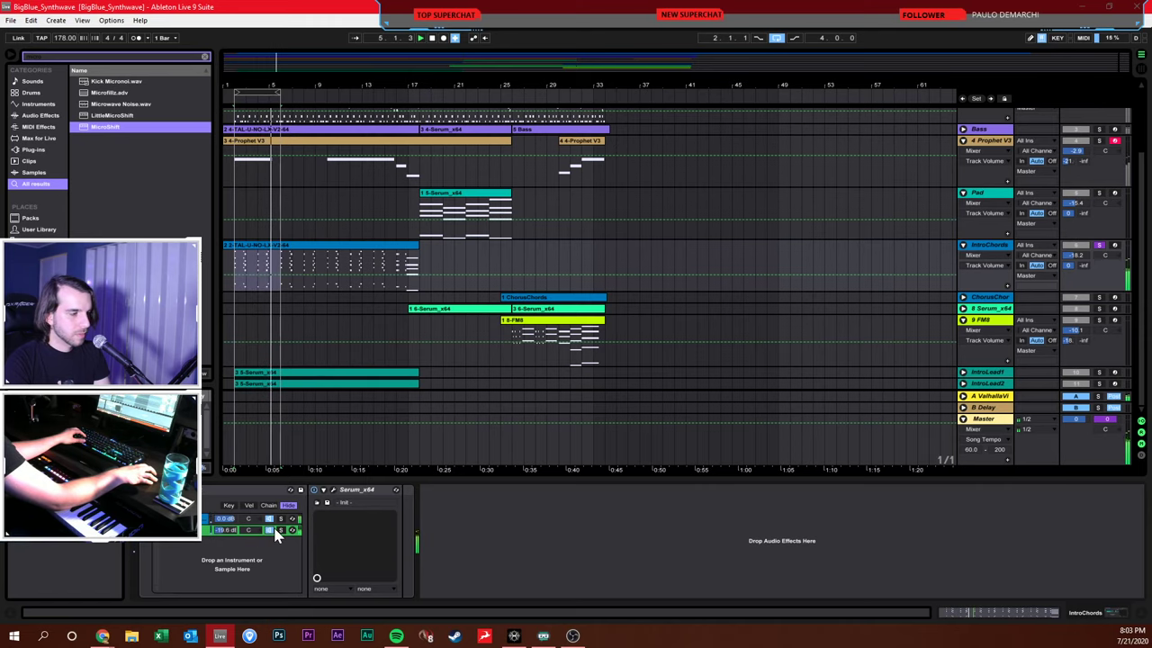
pyautogui.click(333, 490)
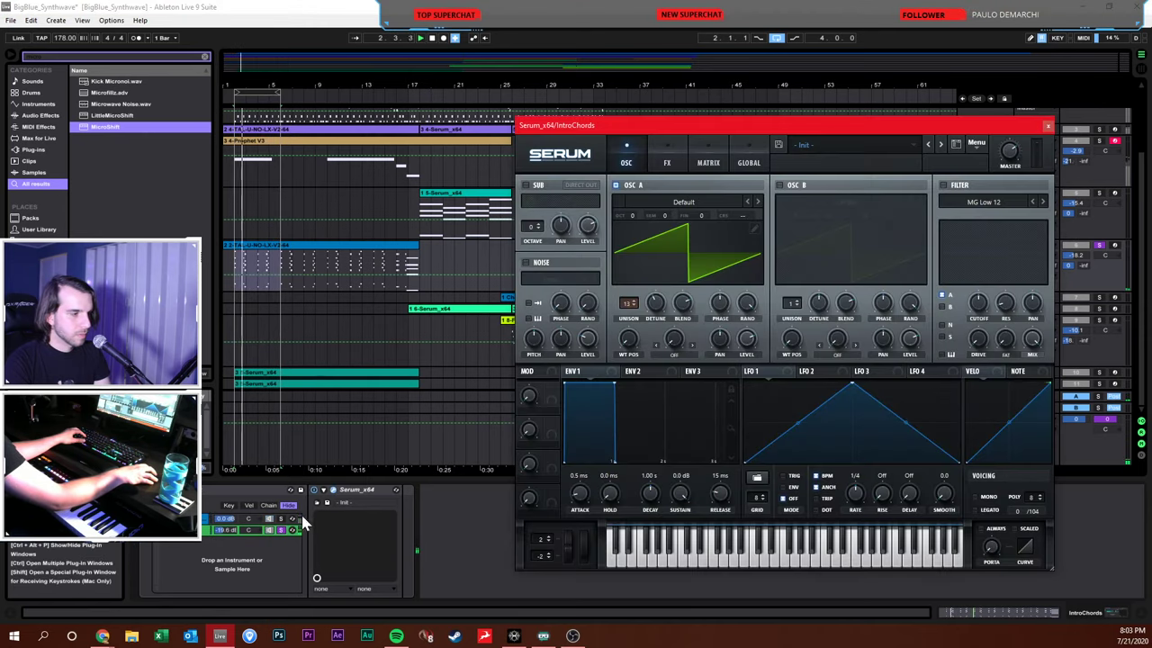
pyautogui.click(311, 466)
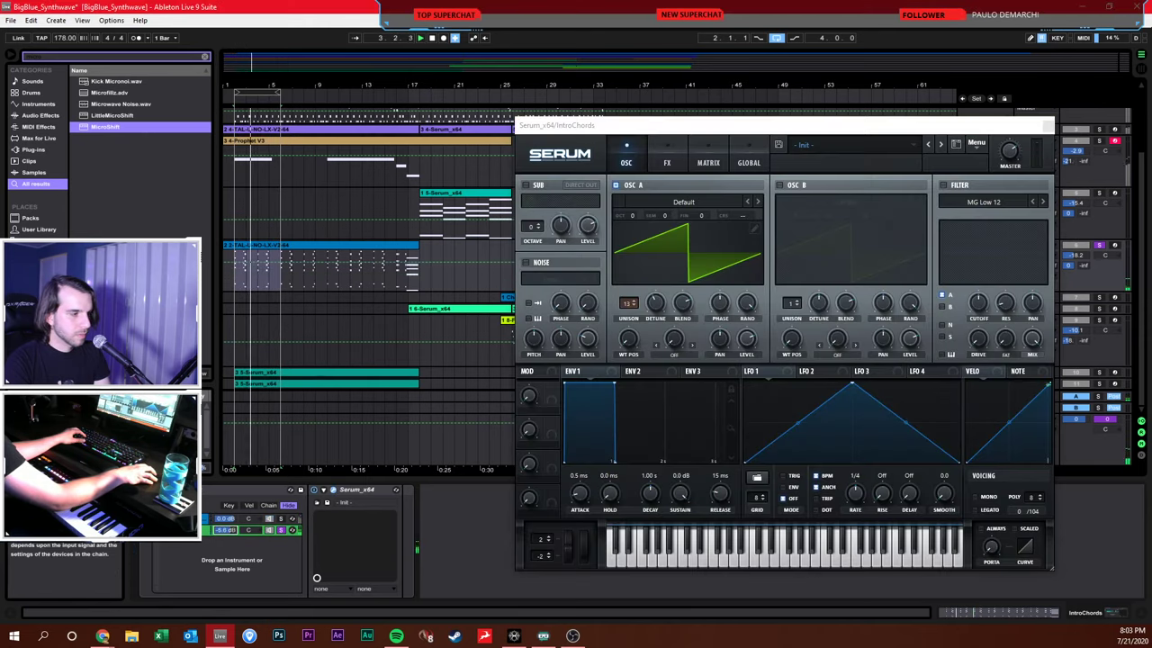
# Modulate Serum's OSC A detune with Env 2, setting 44 ms attack, 181 ms decay and 0% sustain, and adjust the modulation depth
pyautogui.click(655, 310)
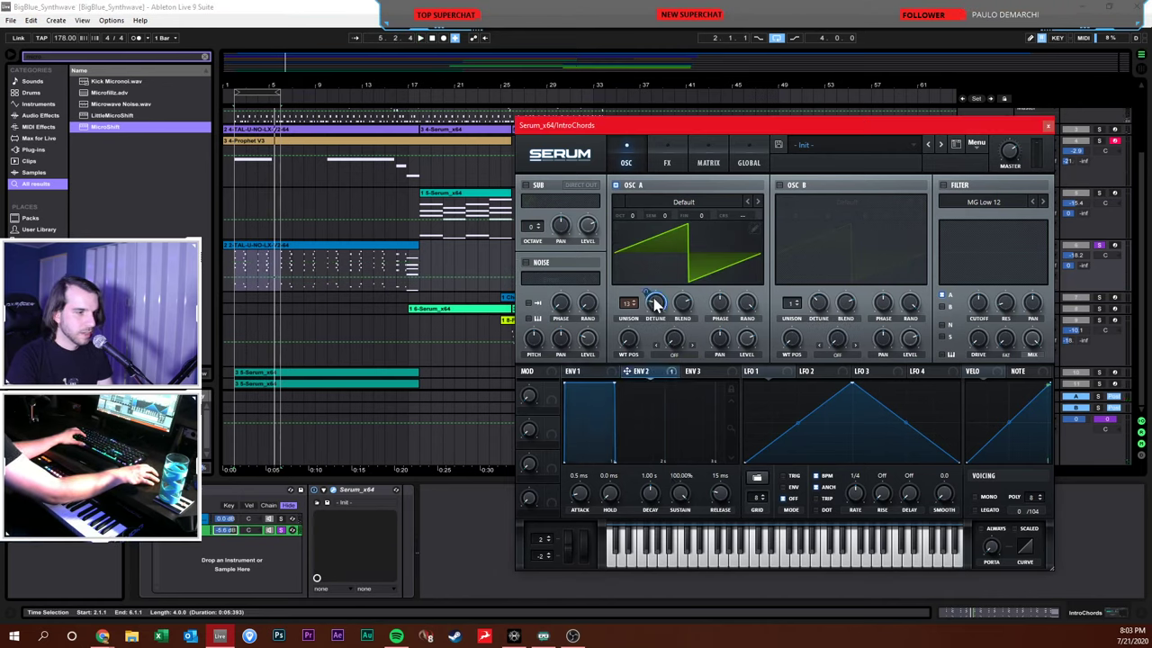
pyautogui.click(775, 37)
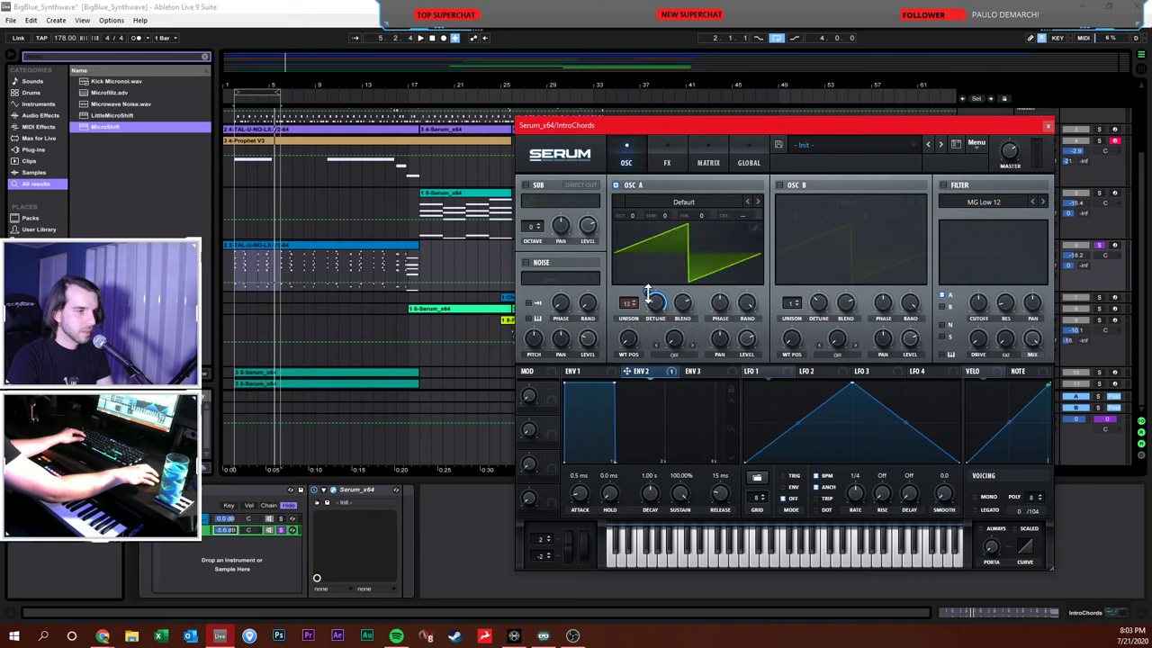
pyautogui.moveTo(589, 487); pyautogui.dragTo(588, 455)
pyautogui.moveTo(681, 499); pyautogui.dragTo(681, 530)
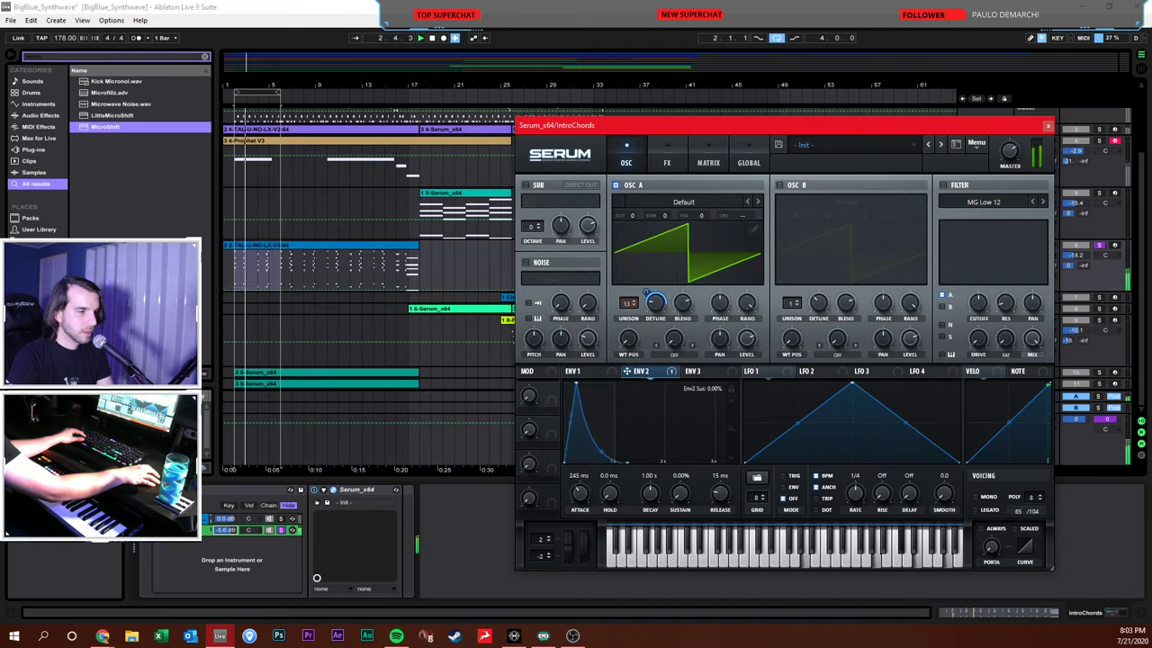
pyautogui.moveTo(649, 493); pyautogui.dragTo(642, 527)
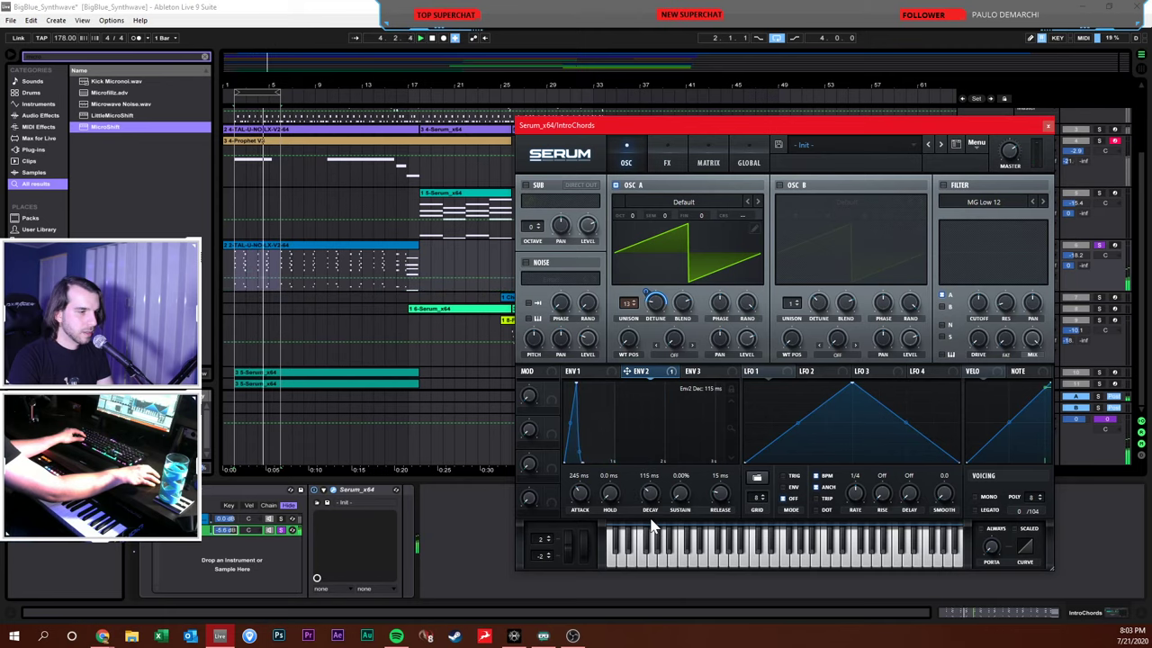
pyautogui.moveTo(581, 497)
pyautogui.mouseDown()
pyautogui.moveTo(581, 515)
pyautogui.moveTo(581, 504)
pyautogui.mouseUp()
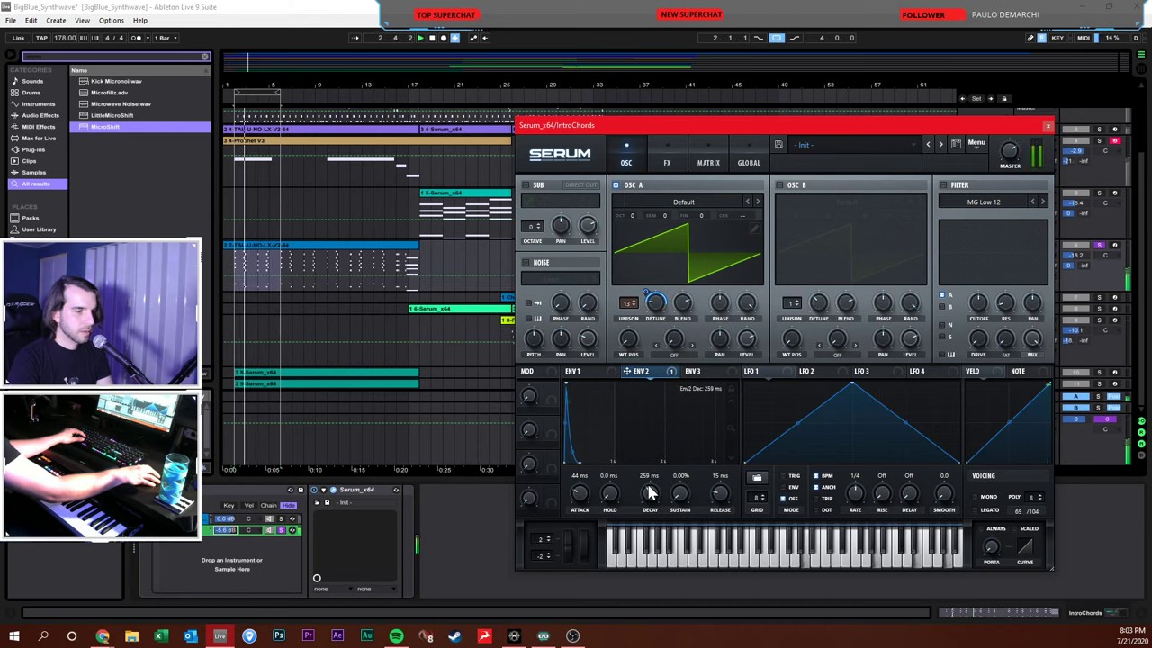
pyautogui.rightClick(644, 290)
pyautogui.click(643, 291)
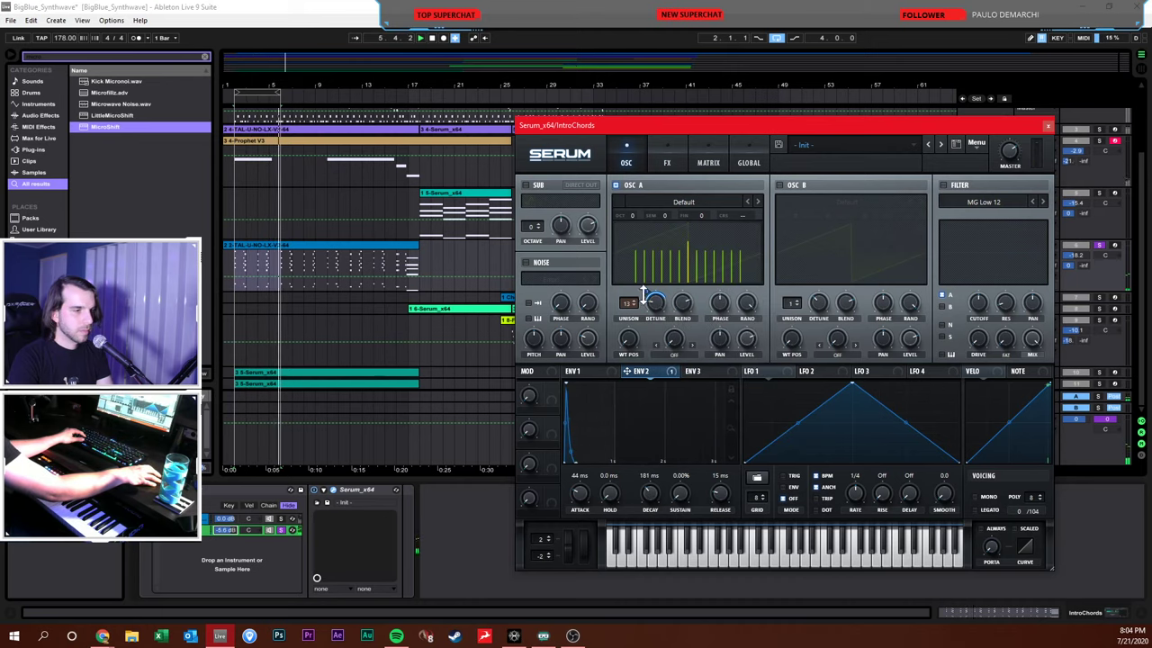
pyautogui.moveTo(644, 290)
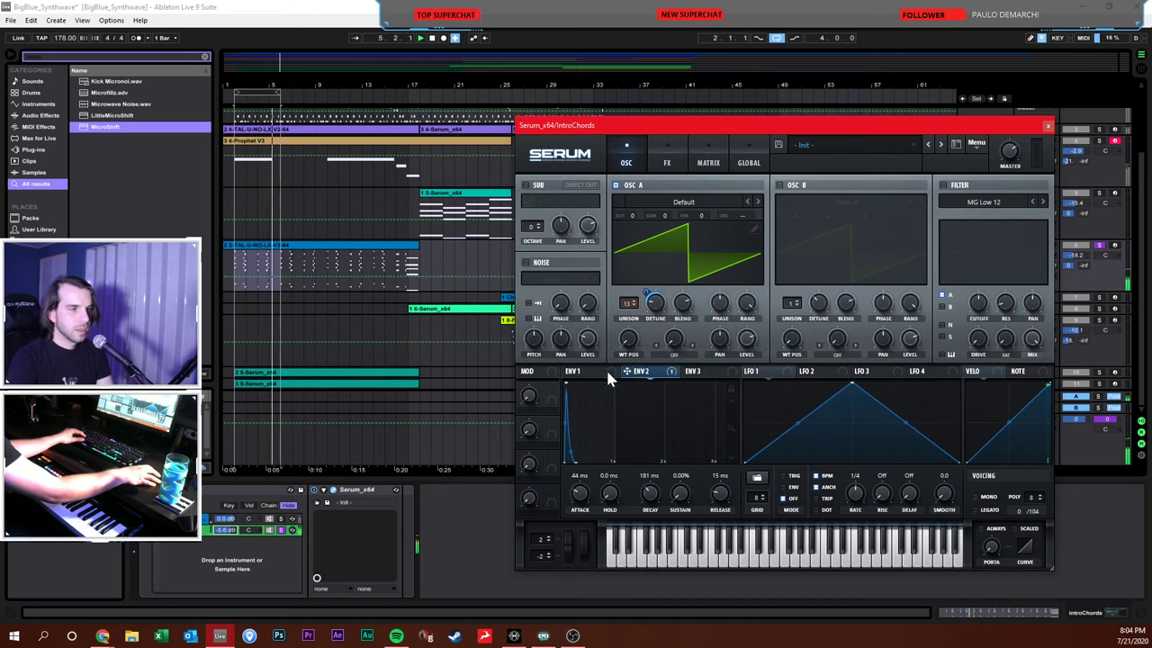
# Remove the Env 2 modulator from OSC A detune, readjust the detune, then reassign Env 2 to it with a new depth
pyautogui.click(701, 373)
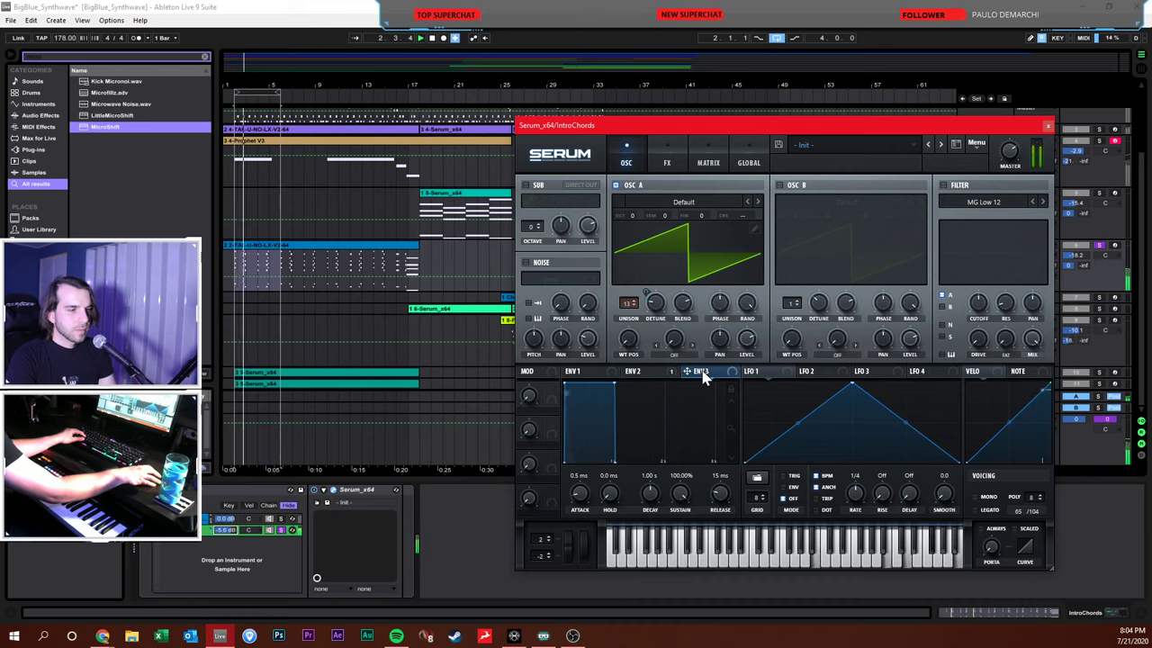
pyautogui.click(634, 372)
pyautogui.rightClick(655, 302)
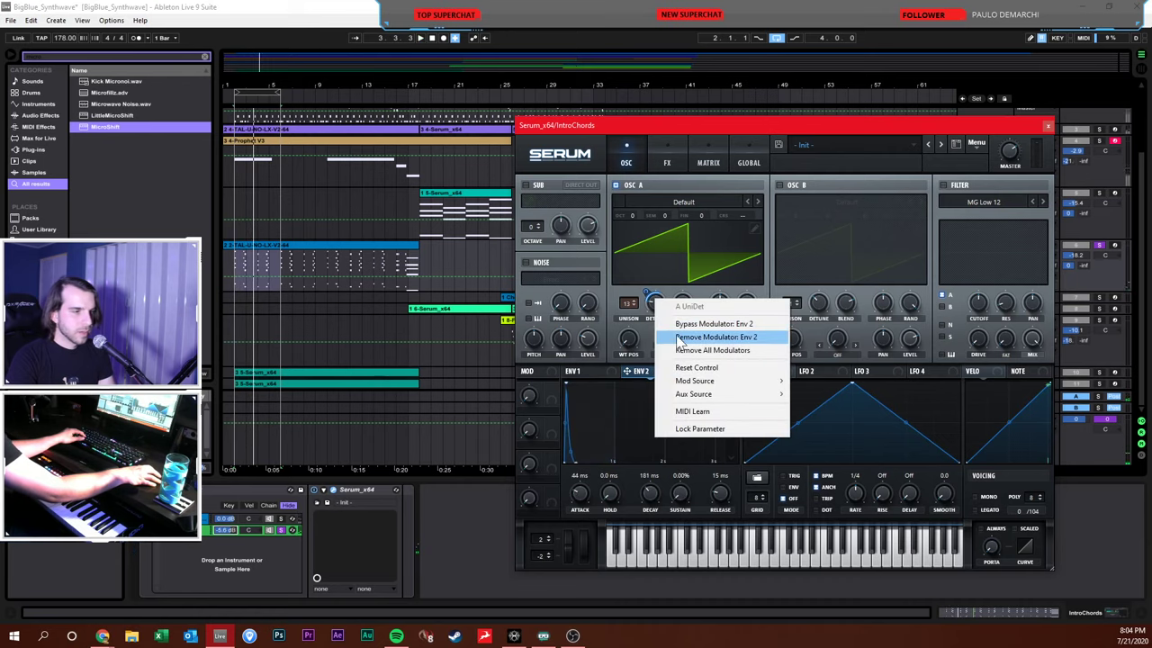
pyautogui.click(678, 338)
pyautogui.moveTo(656, 305); pyautogui.dragTo(655, 309)
pyautogui.moveTo(654, 365); pyautogui.dragTo(654, 369)
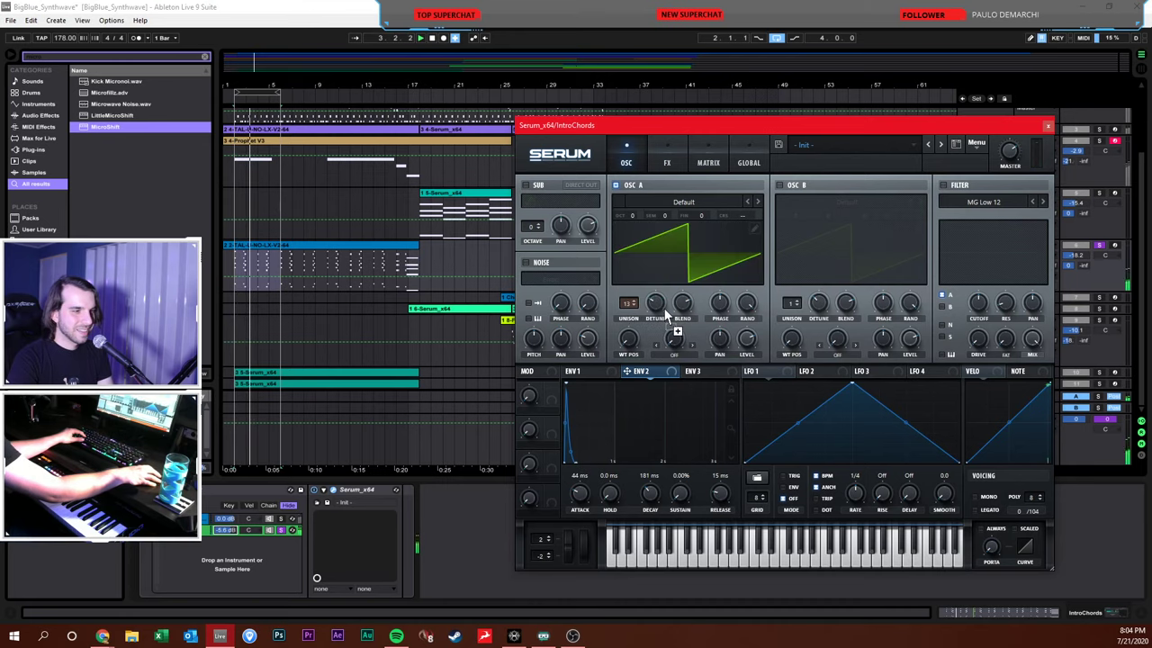
pyautogui.moveTo(646, 295); pyautogui.dragTo(650, 306)
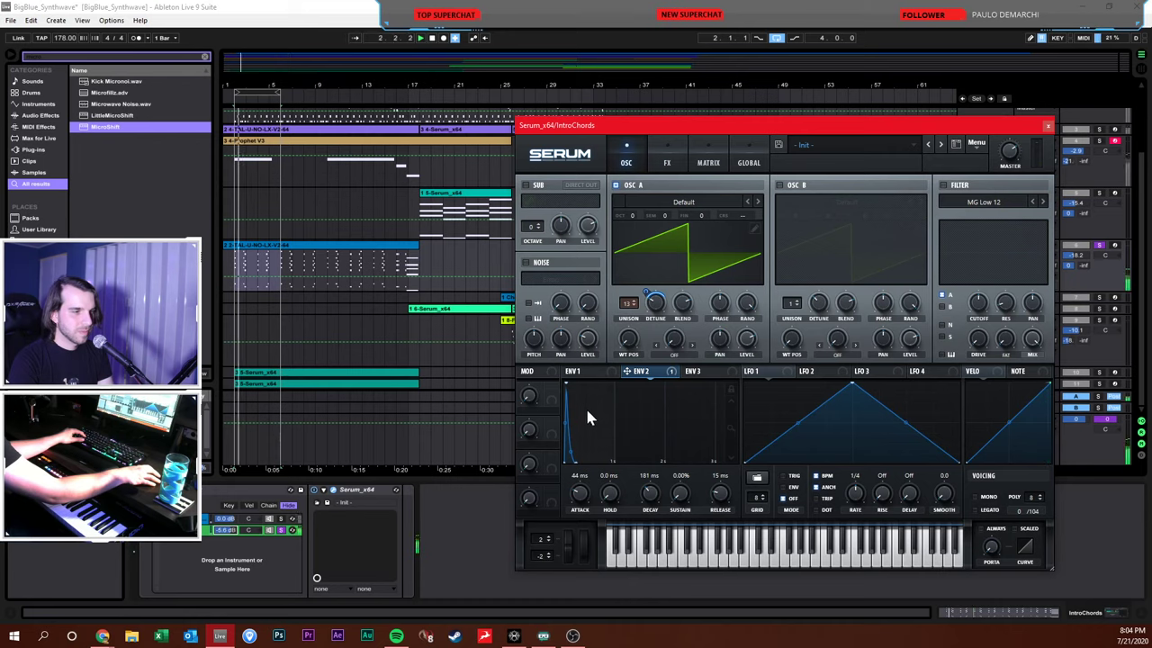
# Enable OSC B in Serum with octave -1 and 8 unison voices, and modulate its detune with Env 2
pyautogui.click(779, 186)
pyautogui.moveTo(793, 297)
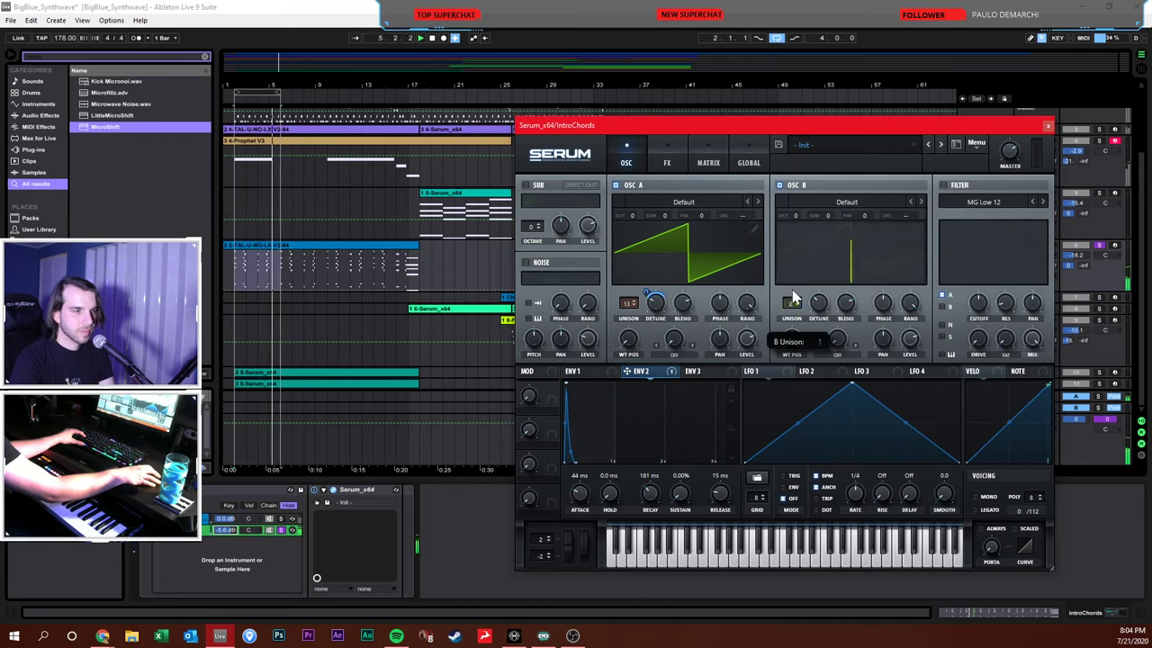
pyautogui.moveTo(796, 216); pyautogui.dragTo(861, 289)
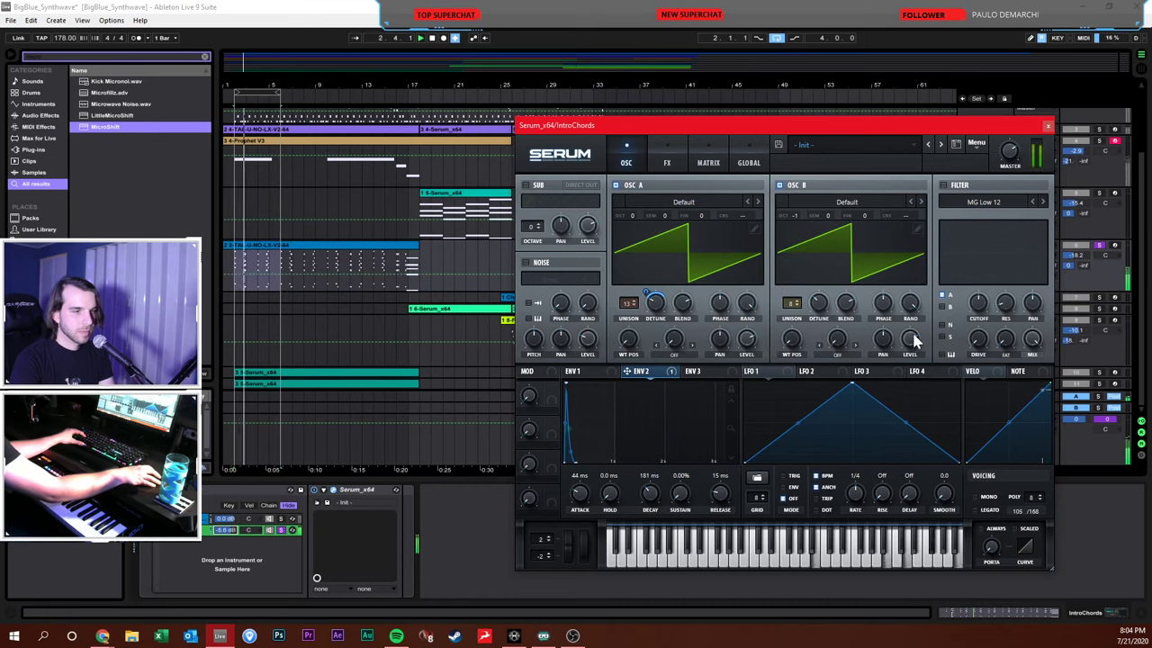
pyautogui.moveTo(821, 301)
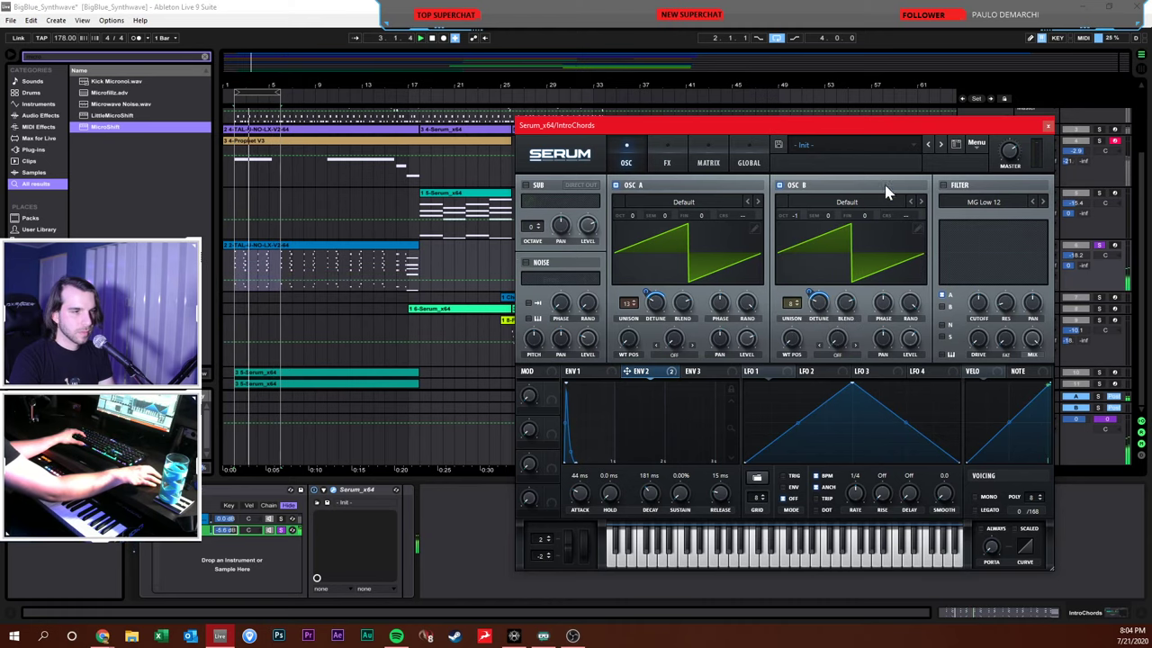
pyautogui.click(667, 158)
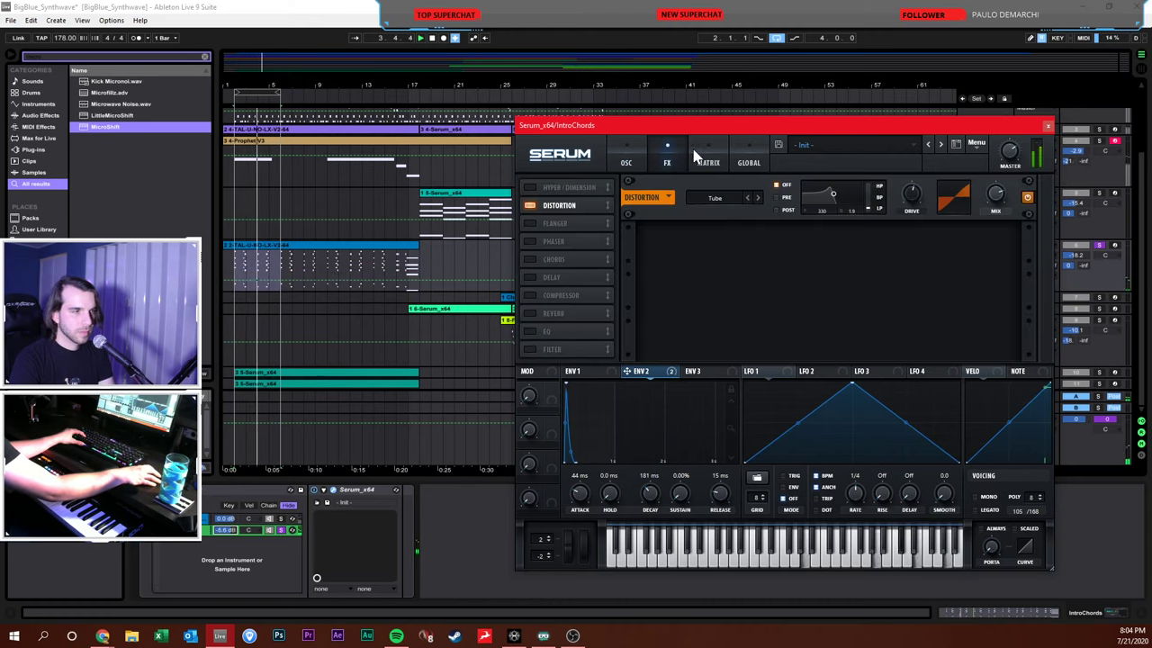
pyautogui.click(627, 160)
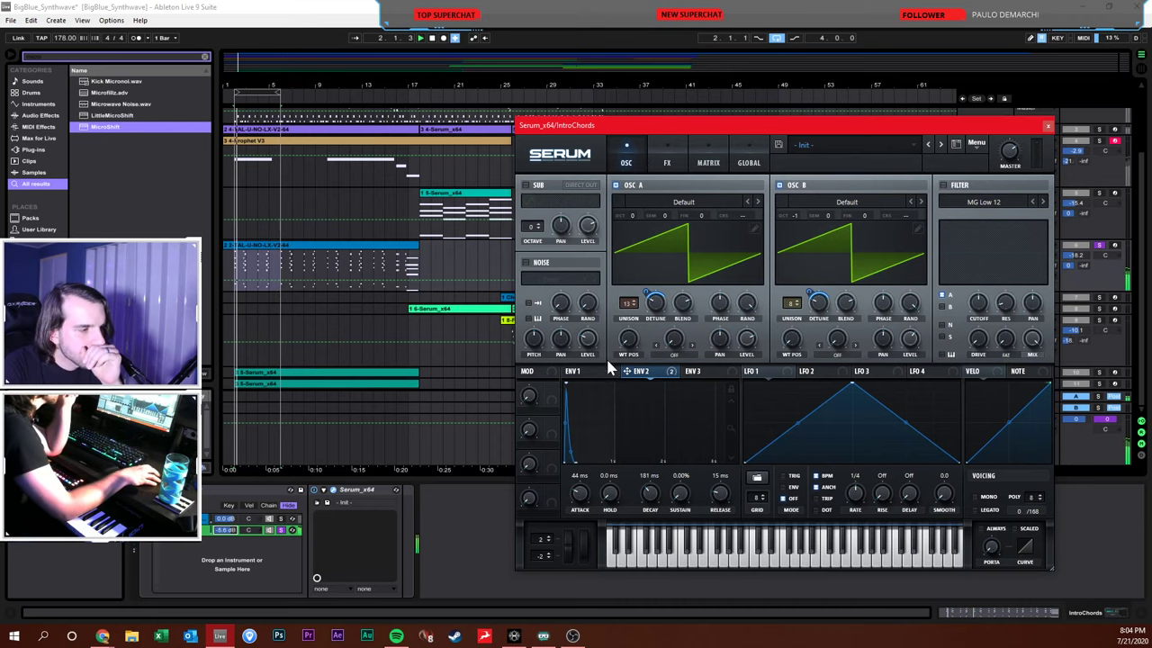
# Shape Serum's Env 1 with a decay of about 546 ms and a sustain of -21.8 dB
pyautogui.click(581, 371)
pyautogui.moveTo(680, 492); pyautogui.dragTo(670, 538)
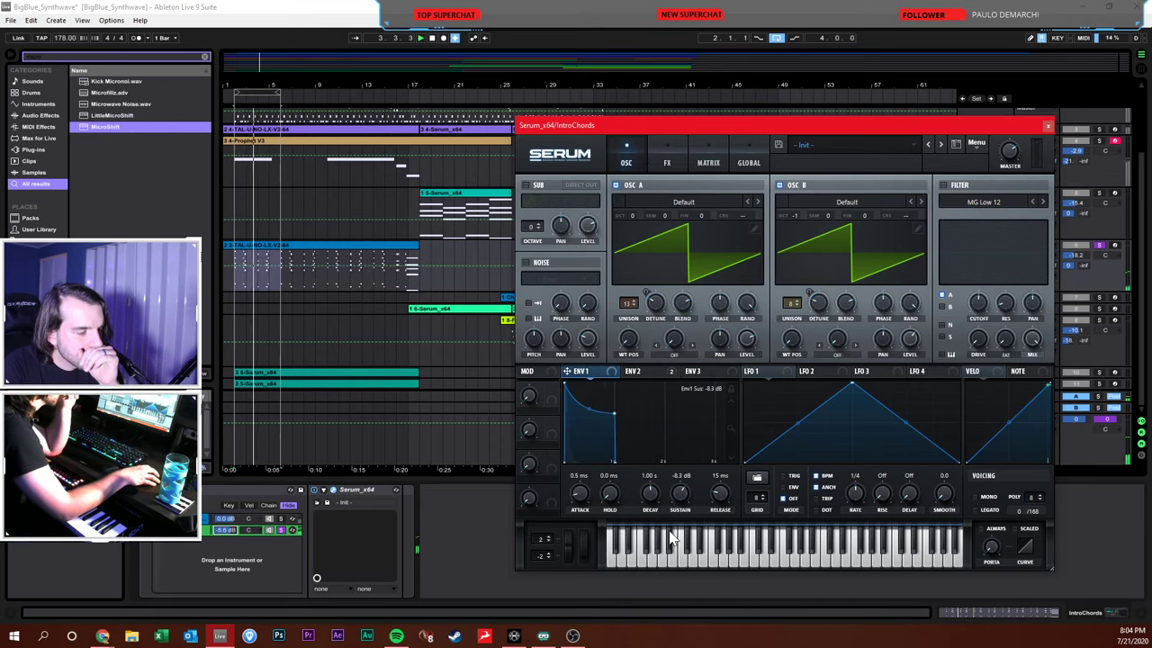
pyautogui.moveTo(642, 494); pyautogui.dragTo(681, 527)
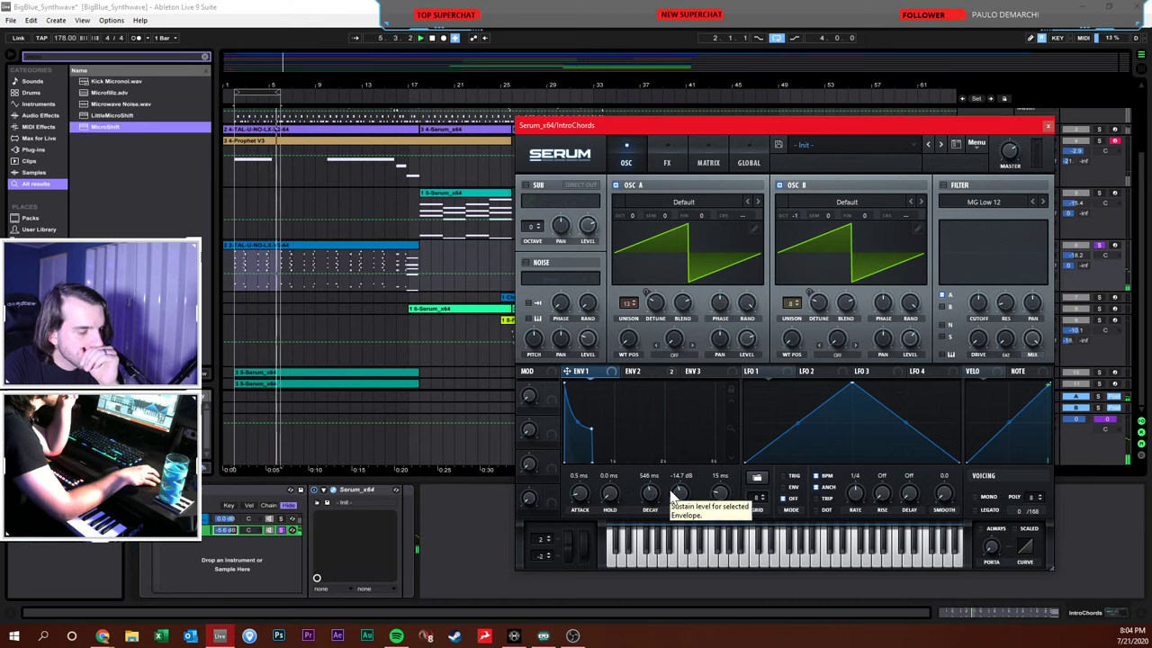
pyautogui.scroll(-3, 682, 509)
pyautogui.moveTo(681, 510); pyautogui.dragTo(678, 523)
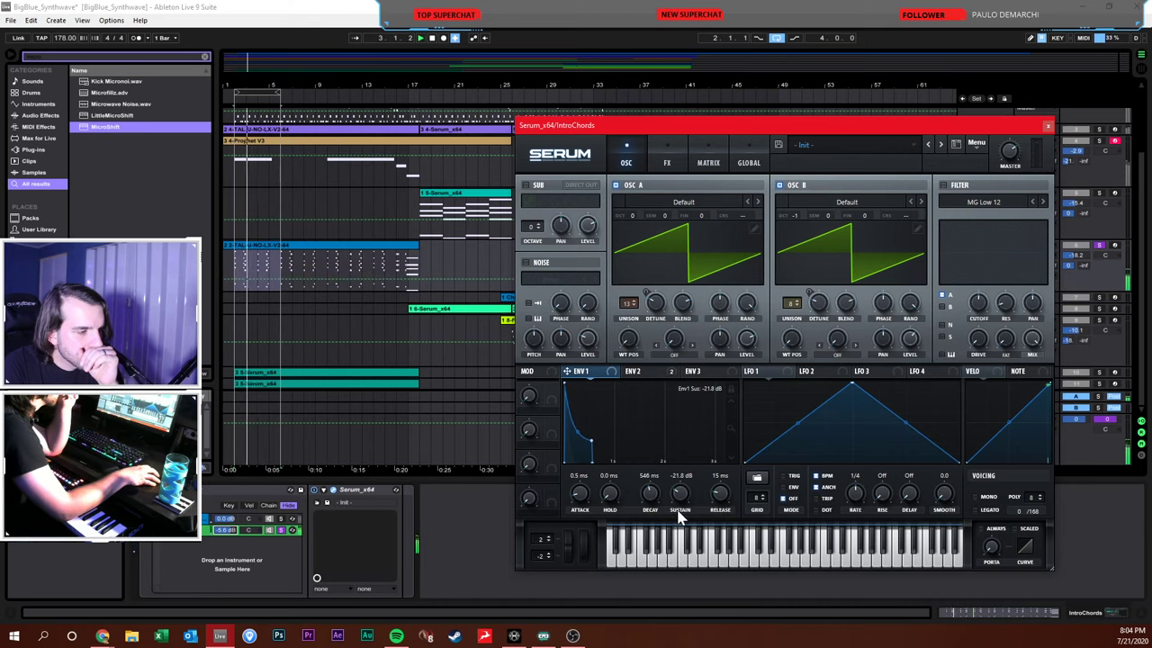
# Route Env 3 to the global master tuning in Serum's modulation matrix with a positive amount
pyautogui.click(667, 162)
pyautogui.click(692, 163)
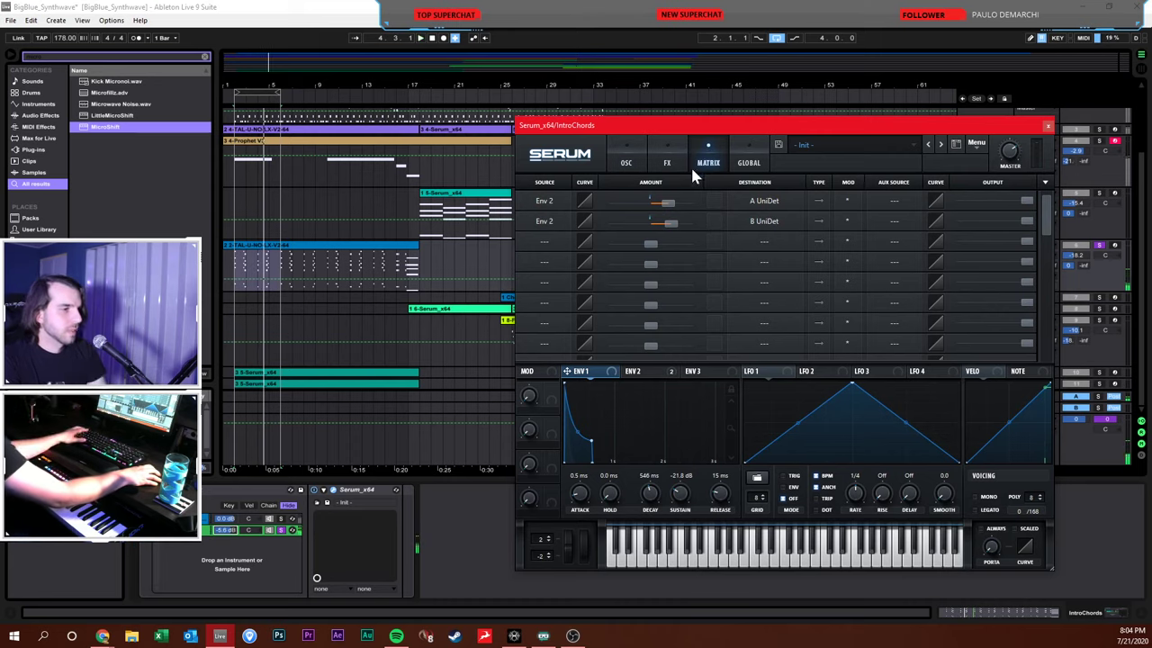
pyautogui.click(700, 371)
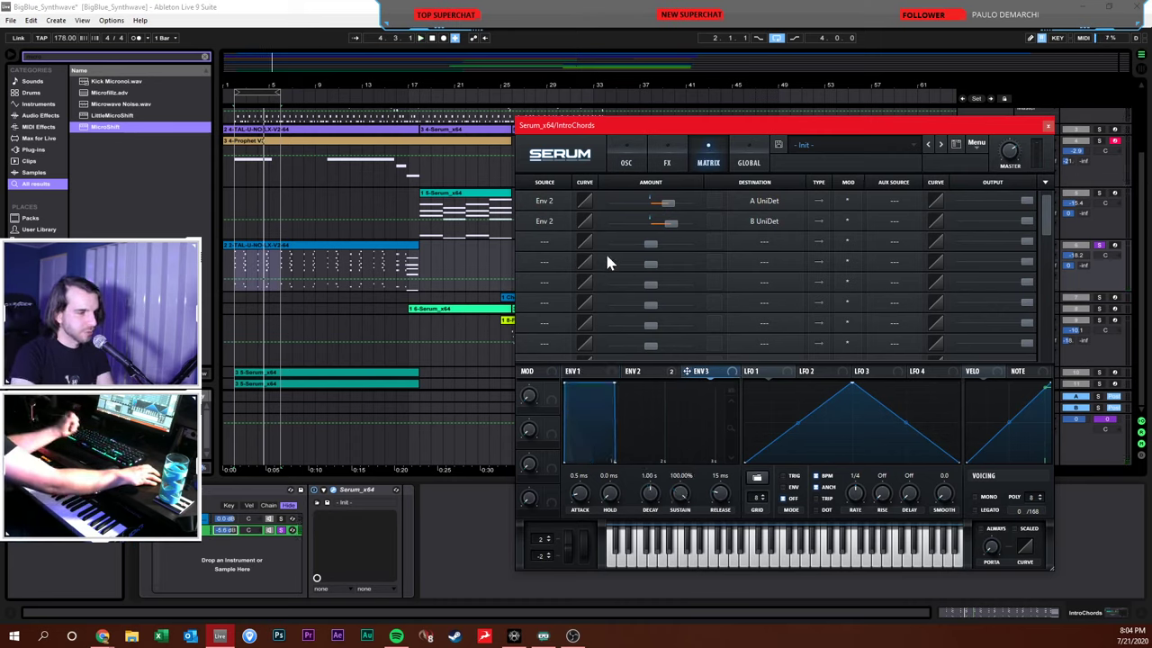
pyautogui.click(538, 240)
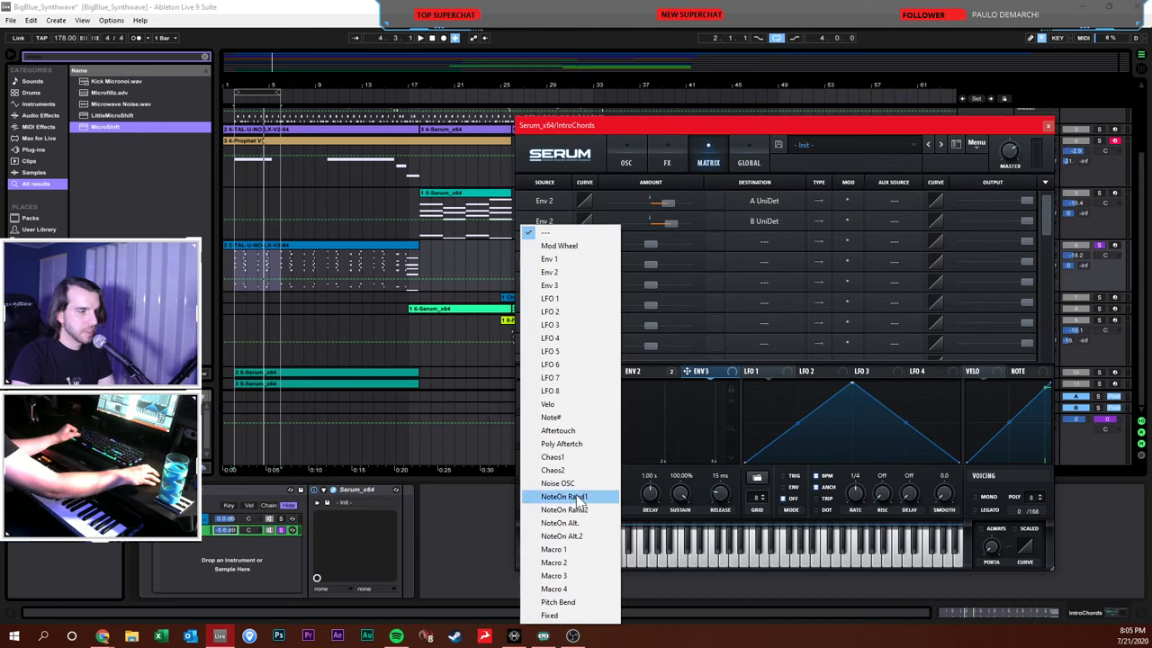
pyautogui.click(551, 286)
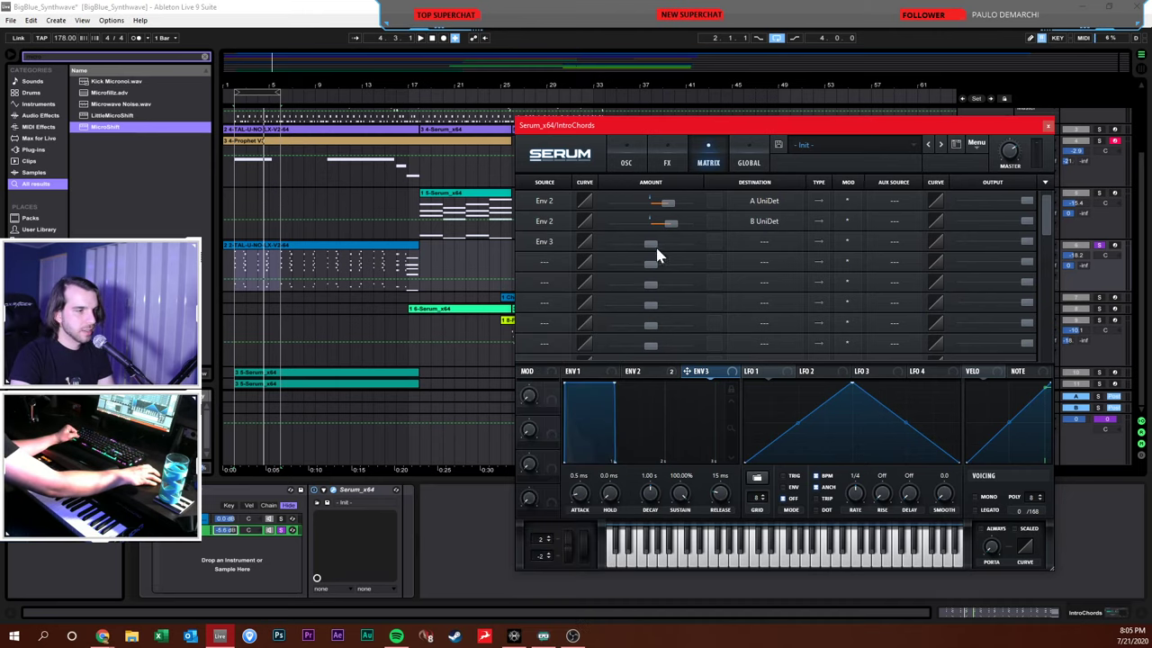
pyautogui.click(774, 242)
pyautogui.moveTo(762, 375)
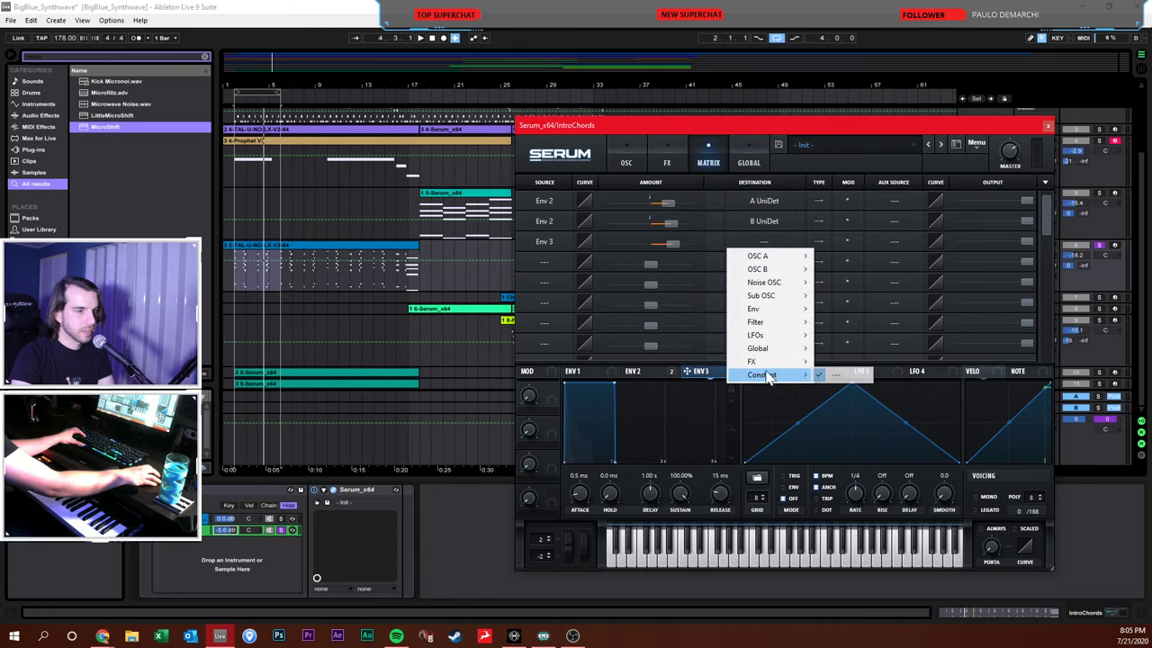
pyautogui.click(779, 361)
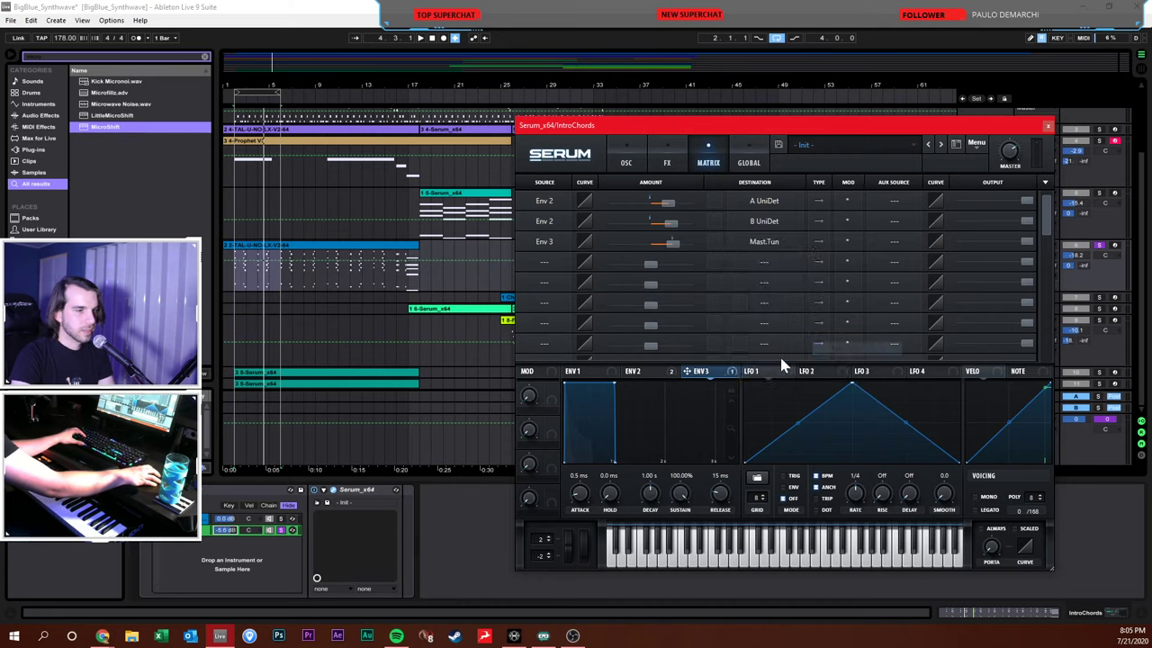
pyautogui.moveTo(680, 248); pyautogui.dragTo(676, 249)
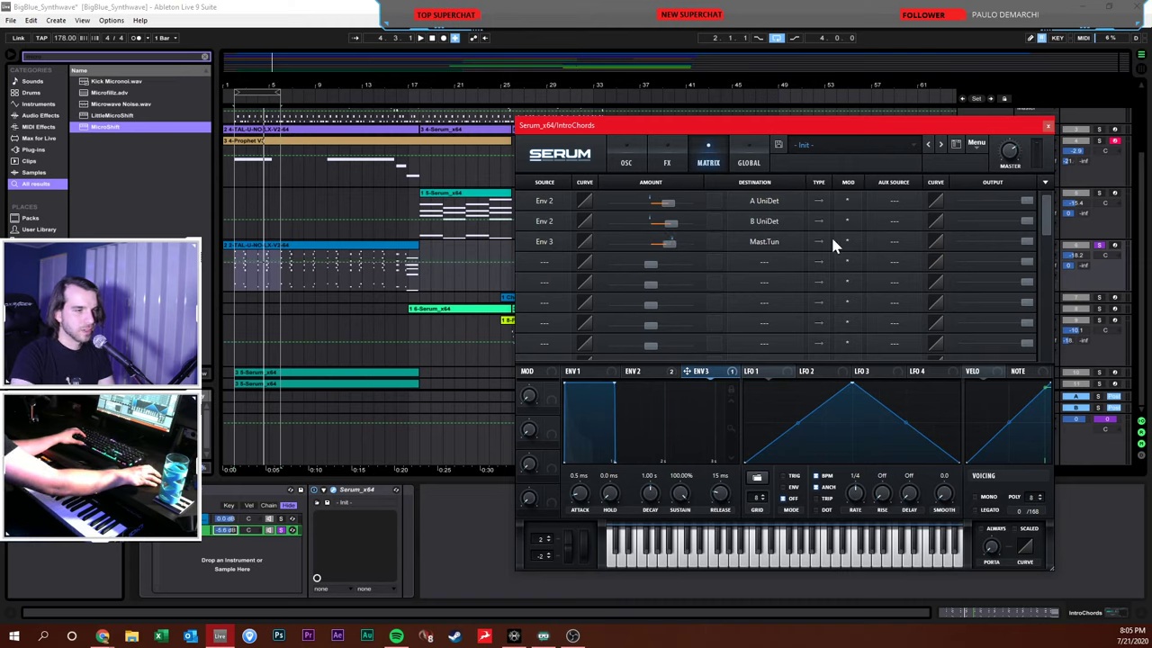
# Set Env 3 to 0% sustain and 24 ms decay during playback, and reduce its modulation amount on master tuning
pyautogui.moveTo(681, 491); pyautogui.dragTo(681, 531)
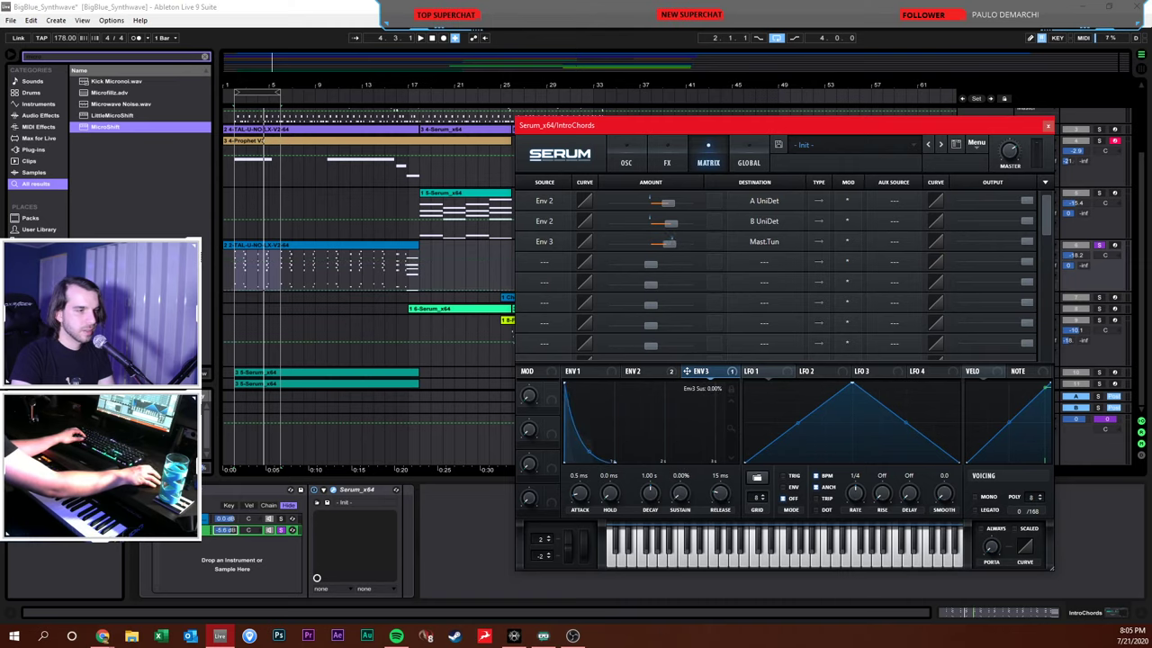
pyautogui.scroll(-5, 649, 497)
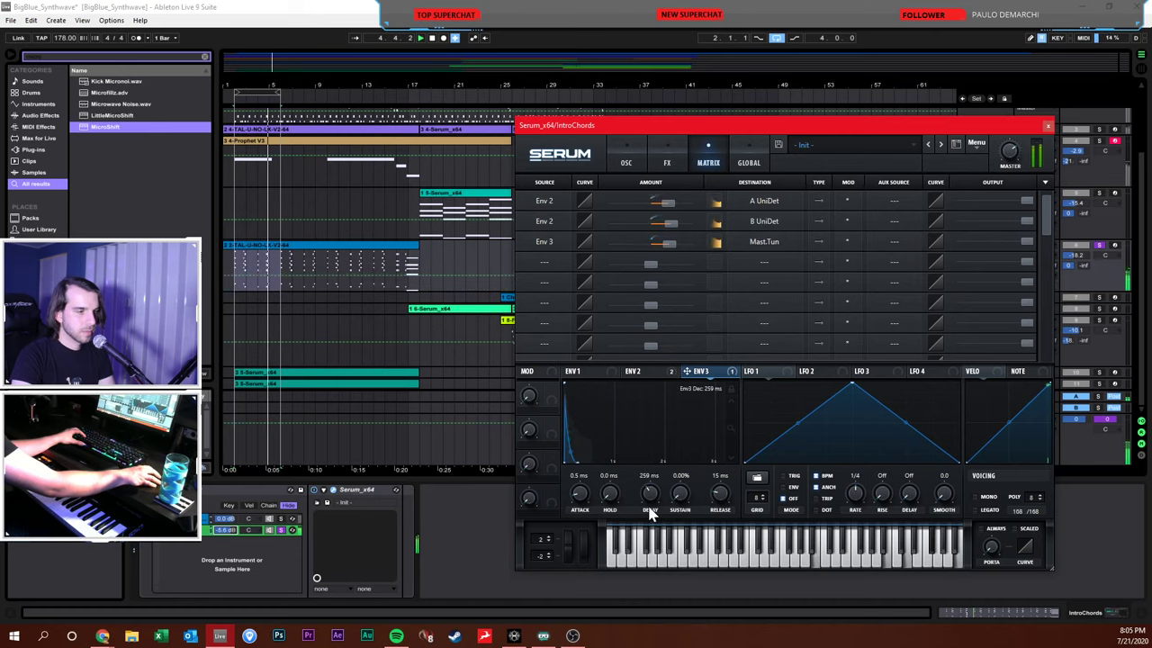
pyautogui.moveTo(652, 523); pyautogui.dragTo(654, 529)
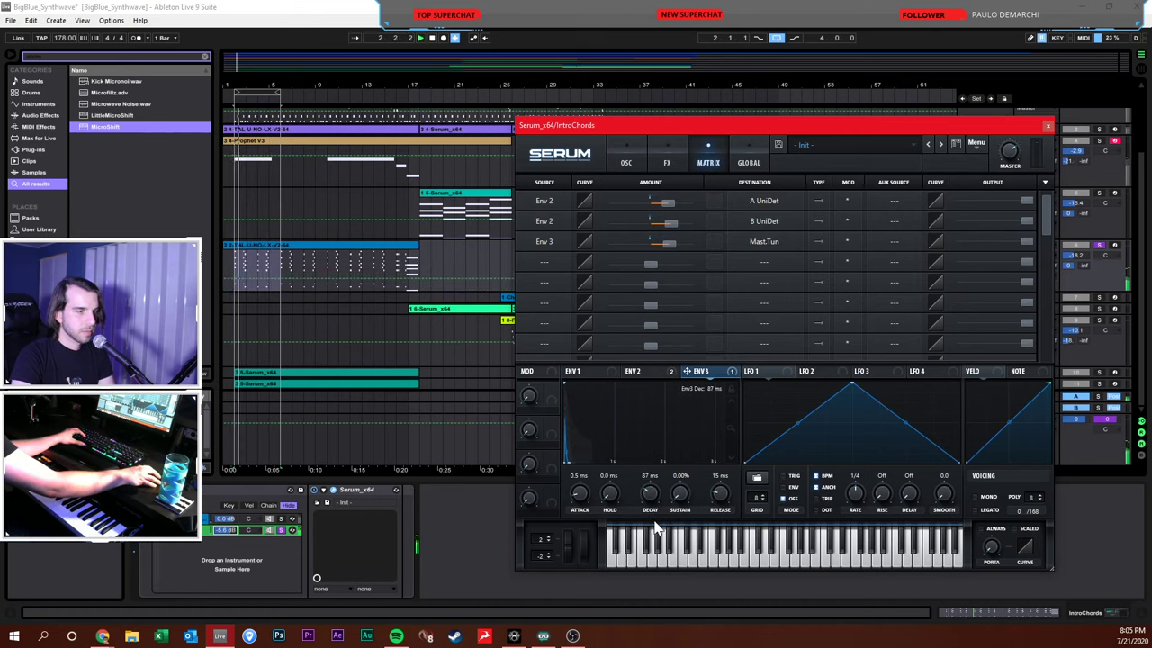
pyautogui.moveTo(677, 239); pyautogui.dragTo(667, 253)
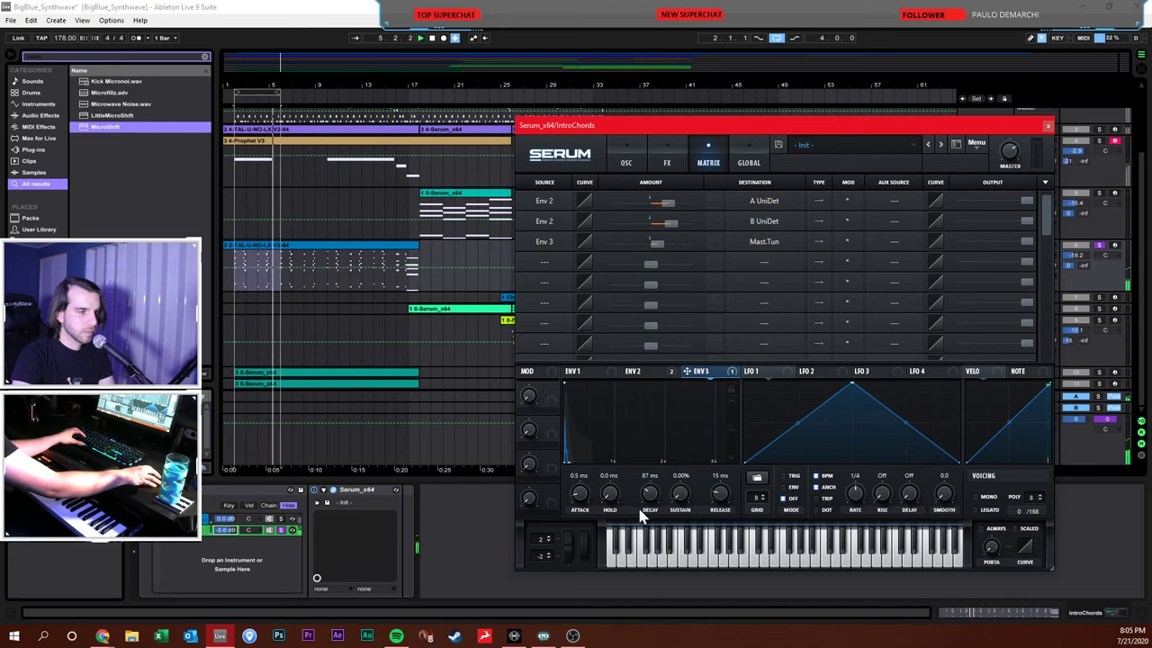
pyautogui.moveTo(644, 508); pyautogui.dragTo(648, 500)
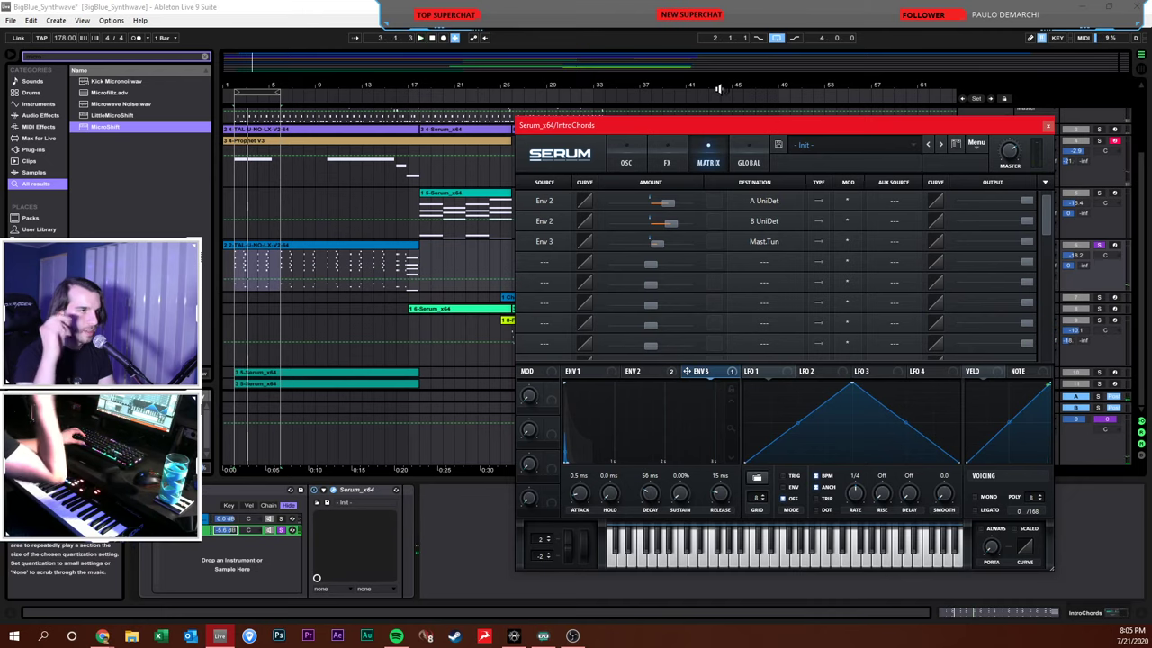
pyautogui.press('space')
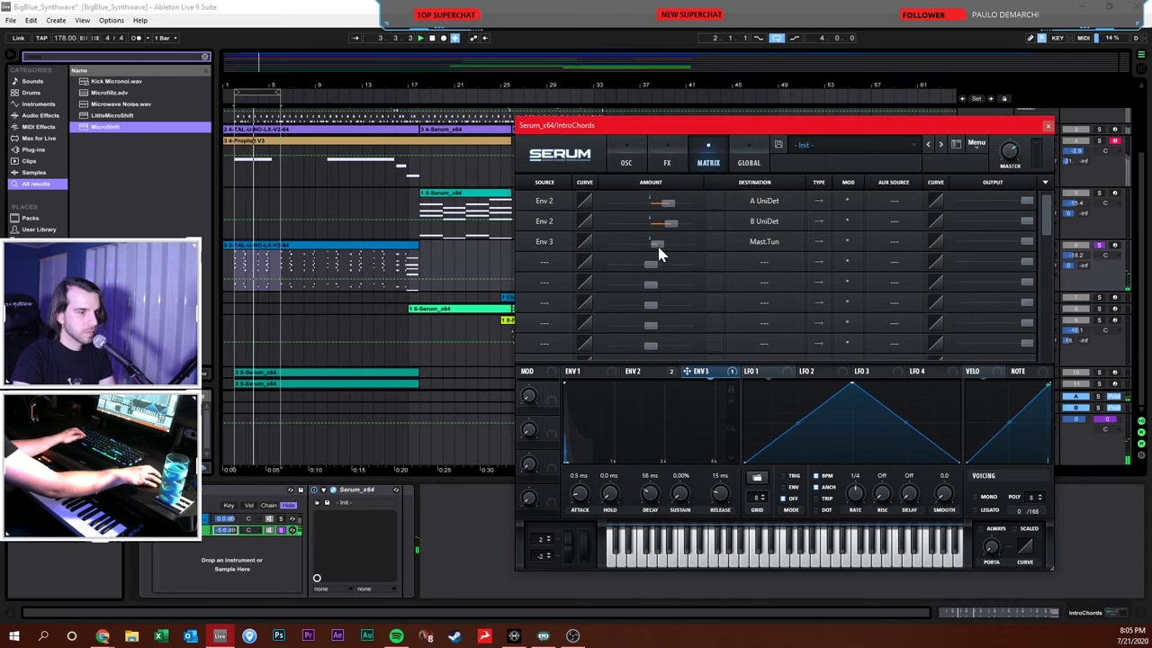
pyautogui.moveTo(650, 494); pyautogui.dragTo(653, 501)
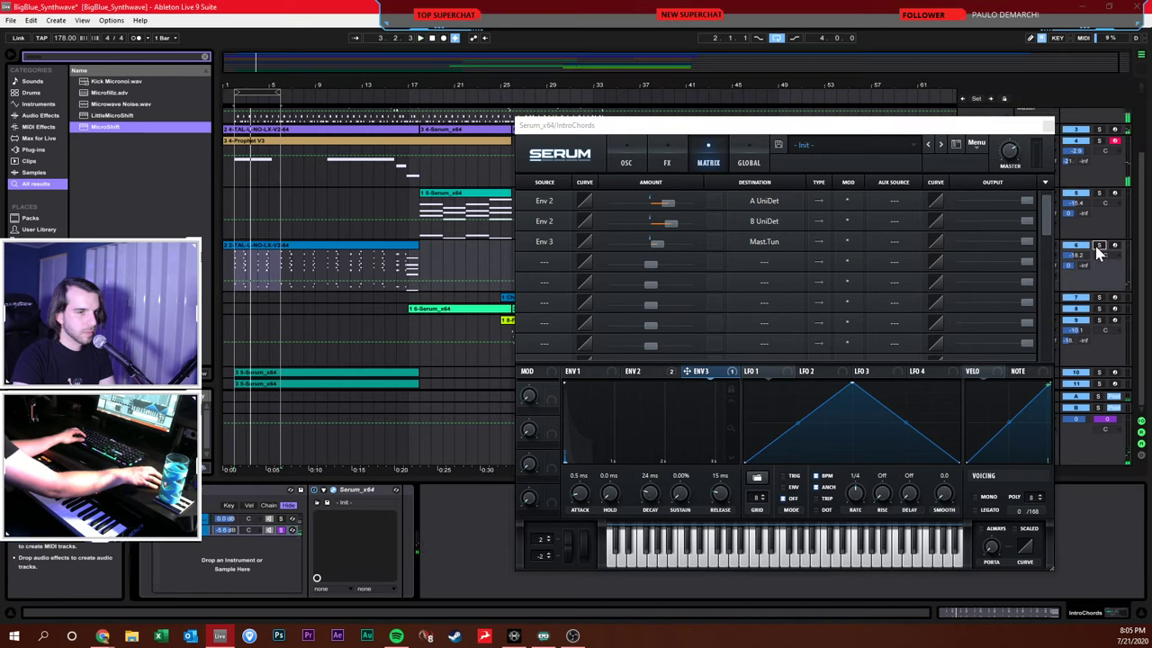
# Unsolo IntroChords and its second chain, raise that chain's volume to -1.2 dB, and lower the track volume to -19.6 dB
pyautogui.click(236, 529)
pyautogui.moveTo(236, 529)
pyautogui.mouseDown()
pyautogui.moveTo(237, 552)
pyautogui.moveTo(258, 527)
pyautogui.moveTo(231, 524)
pyautogui.moveTo(231, 513)
pyautogui.mouseUp()
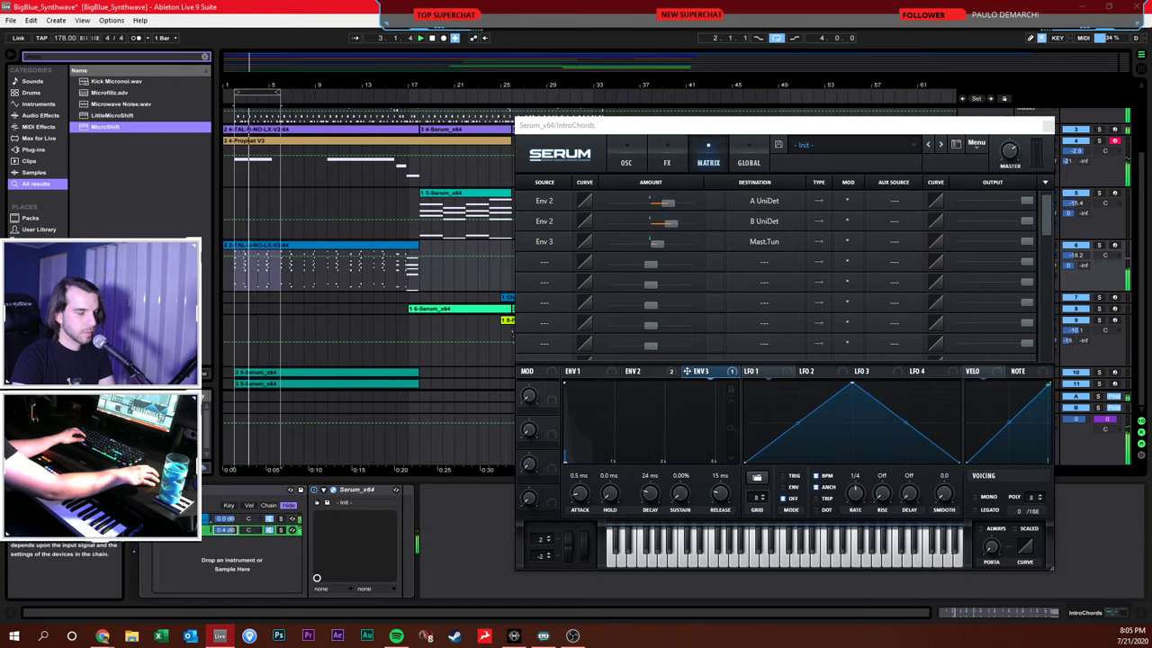
pyautogui.click(1047, 125)
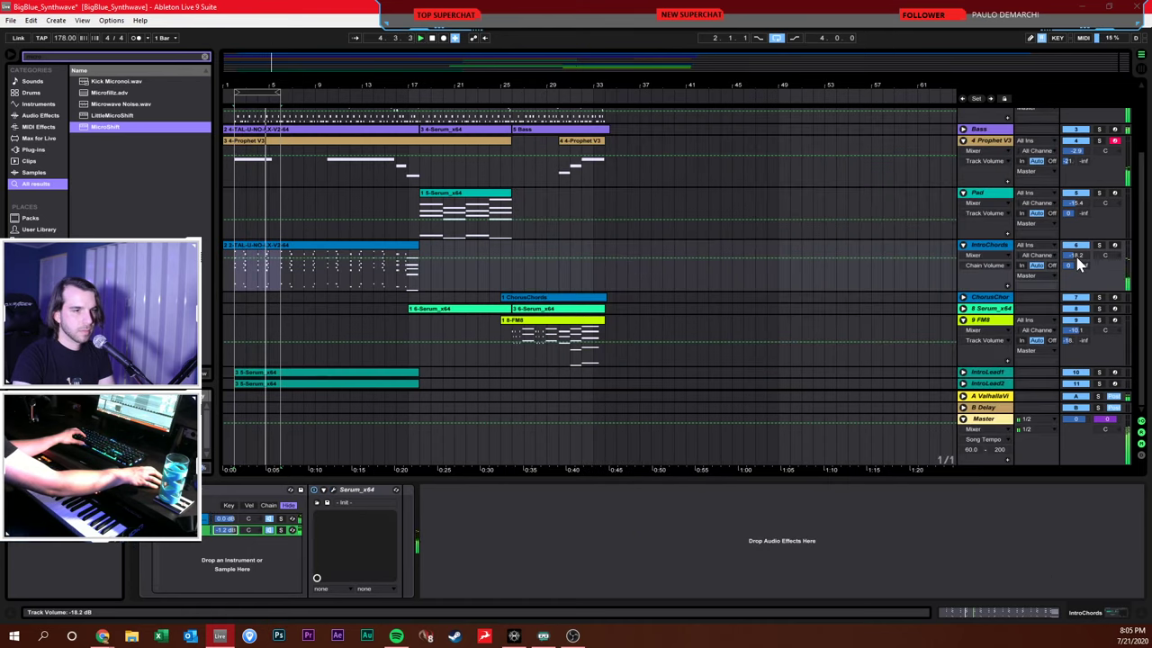
pyautogui.moveTo(1077, 256)
pyautogui.mouseDown()
pyautogui.moveTo(1077, 277)
pyautogui.moveTo(1070, 247)
pyautogui.mouseUp()
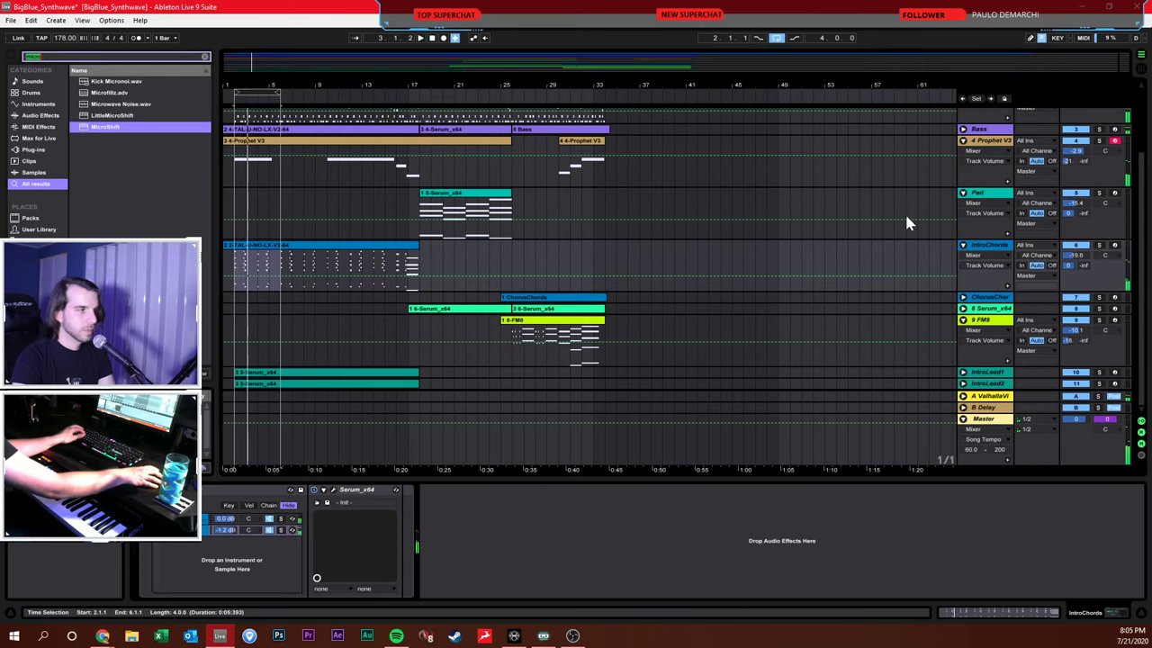
# Add a Ping Pong Delay to the IntroChords track with a beat delay of 2 and 32% dry/wet
pyautogui.hotkey('ctrl', 'f')
pyautogui.write('ping')
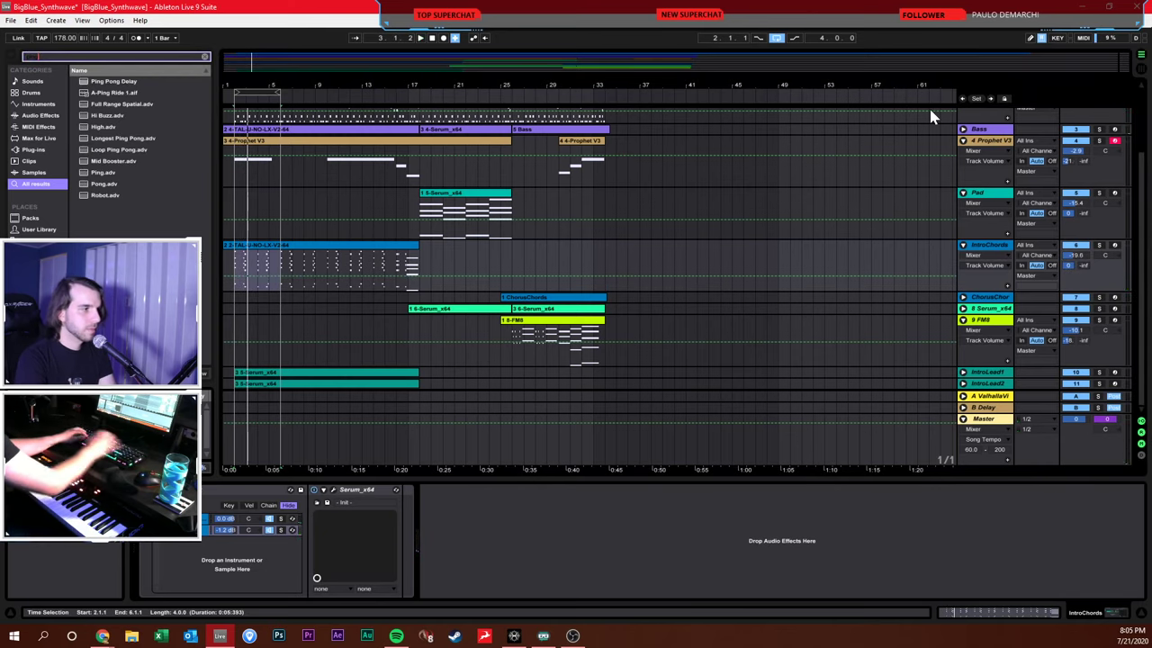
pyautogui.moveTo(127, 82); pyautogui.dragTo(414, 255)
pyautogui.press('space')
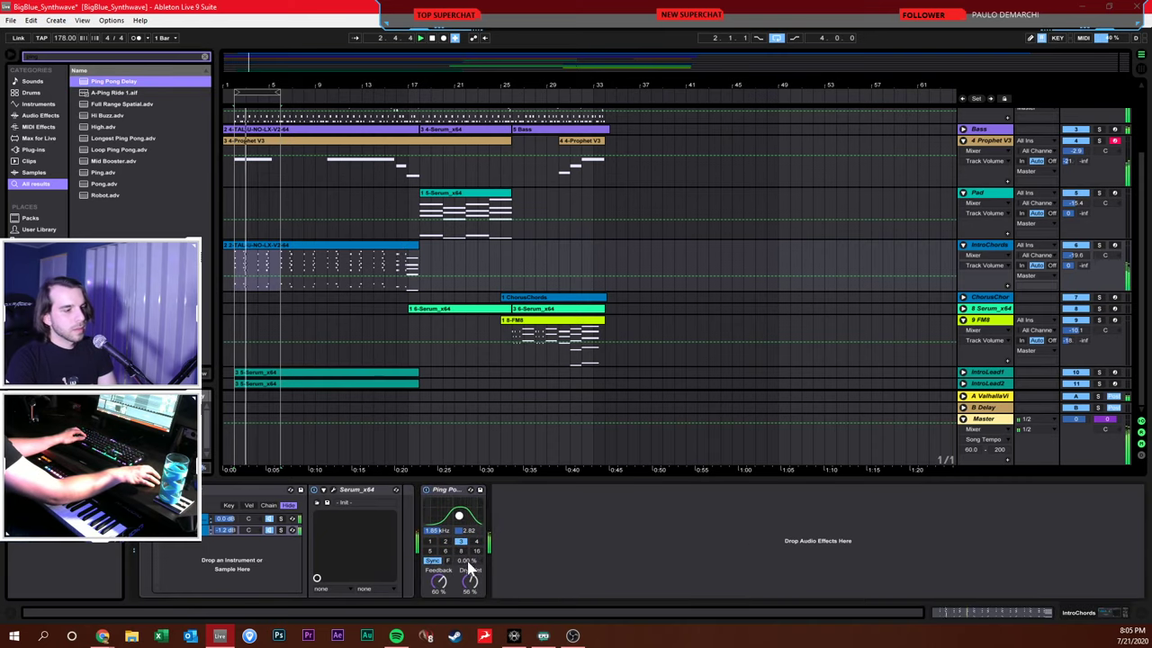
pyautogui.click(475, 543)
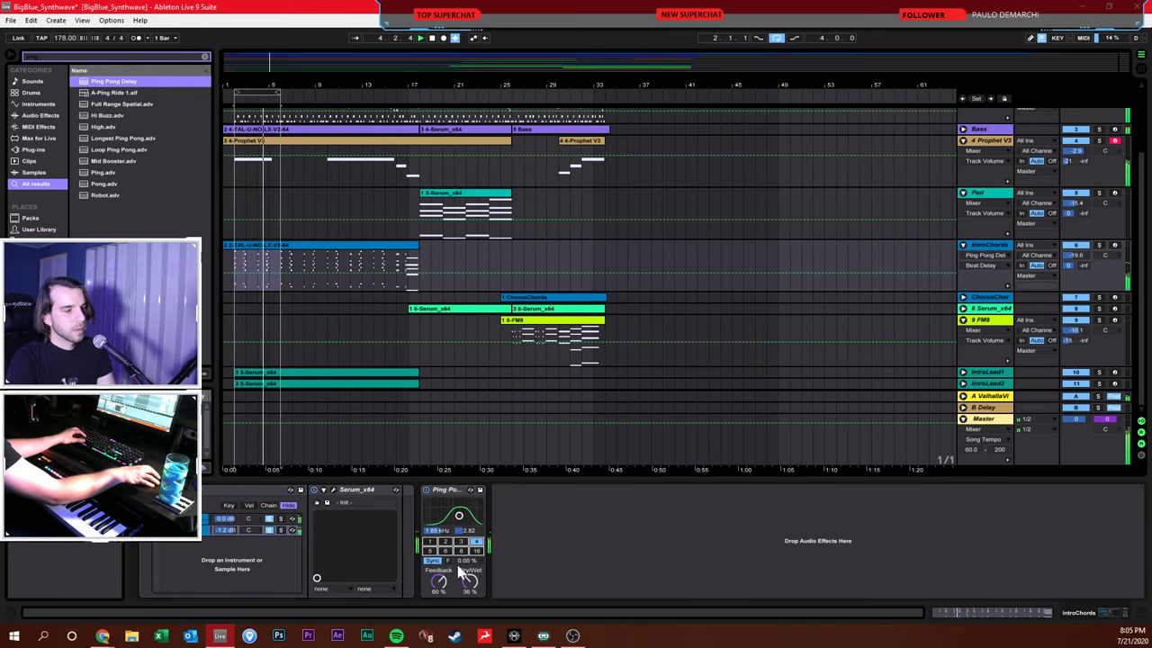
pyautogui.click(446, 543)
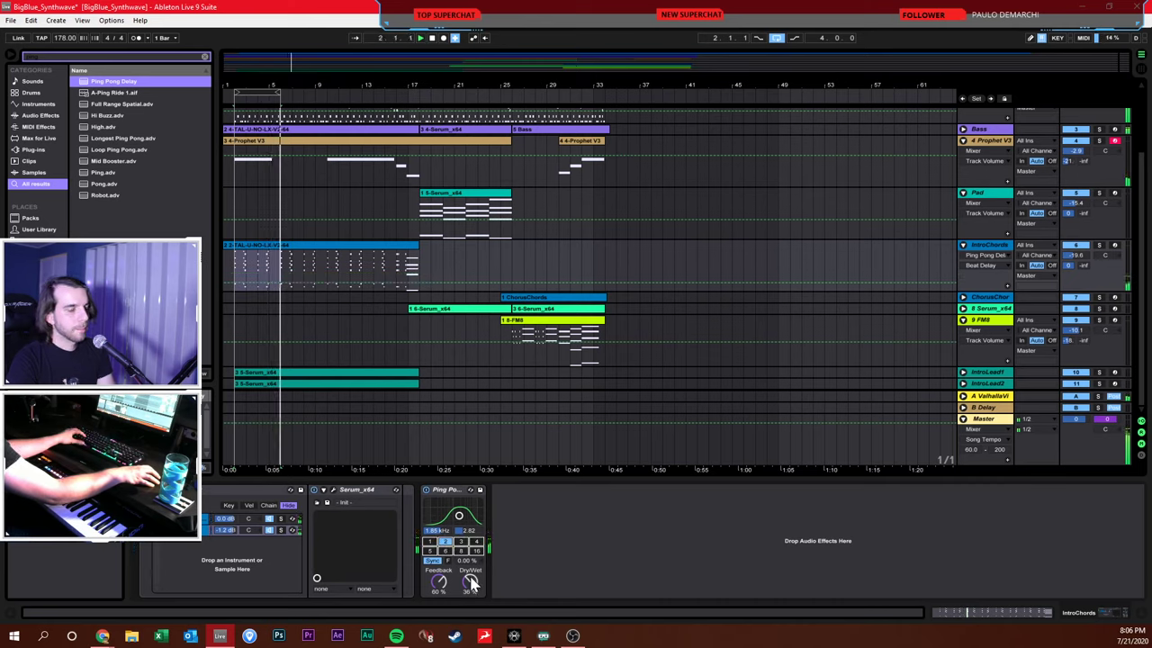
pyautogui.moveTo(471, 570); pyautogui.dragTo(471, 576)
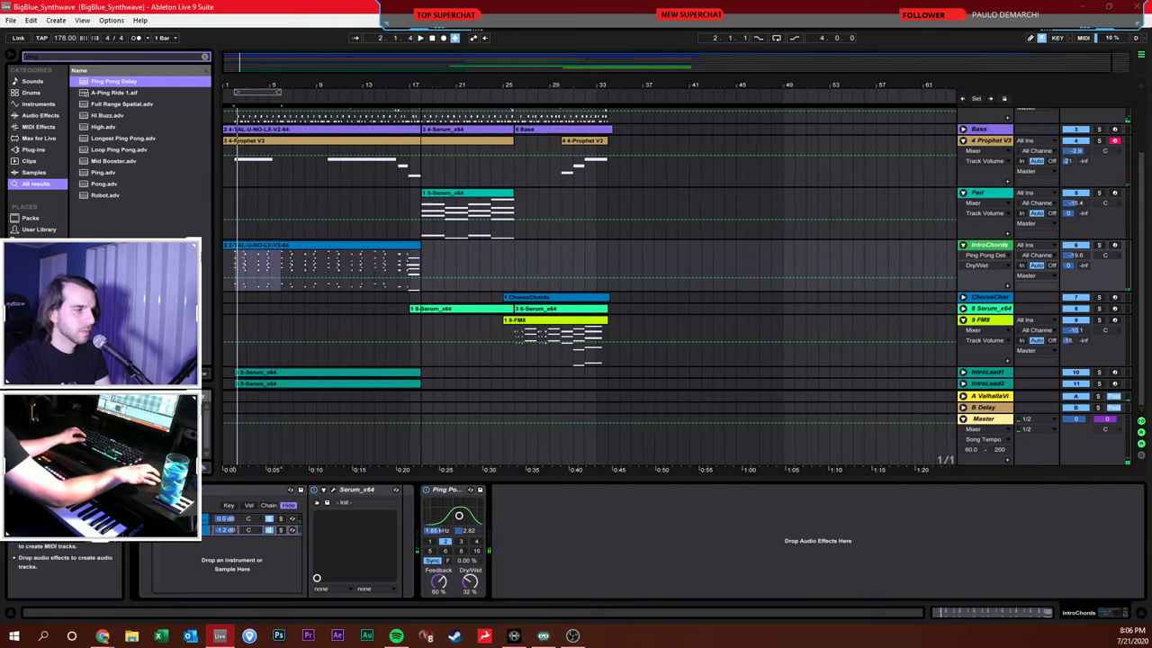
# Play the arrangement from bar 2 unlooped, and open the 16-bar DRUMS clip starting there
pyautogui.moveTo(425, 89); pyautogui.dragTo(629, 89)
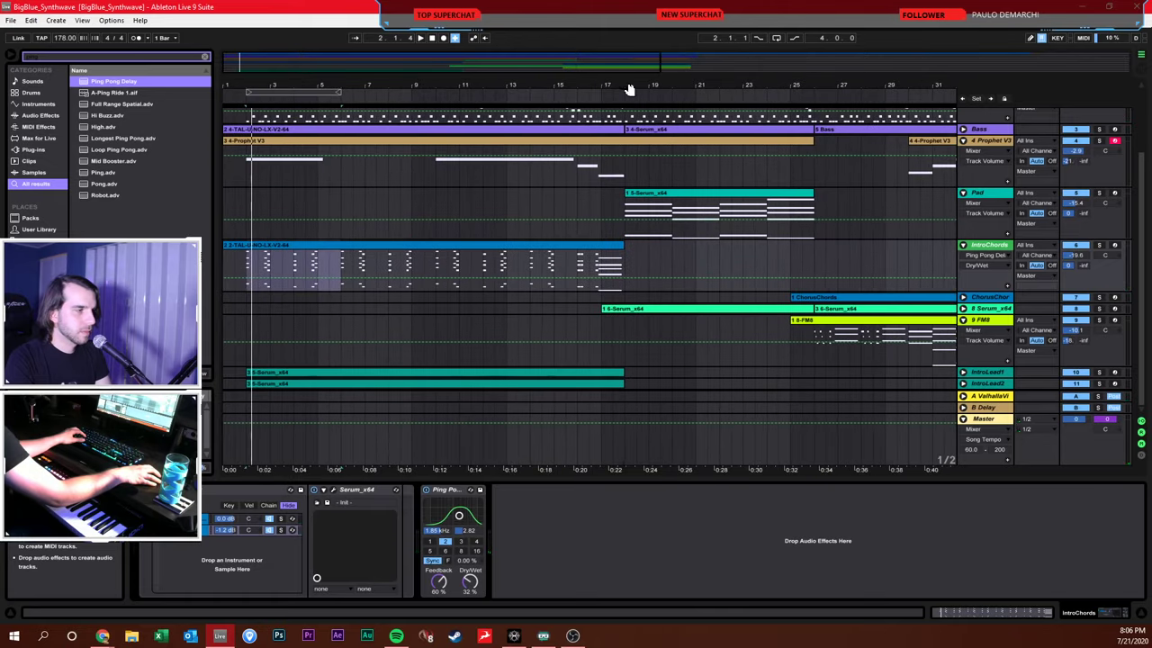
pyautogui.click(259, 116)
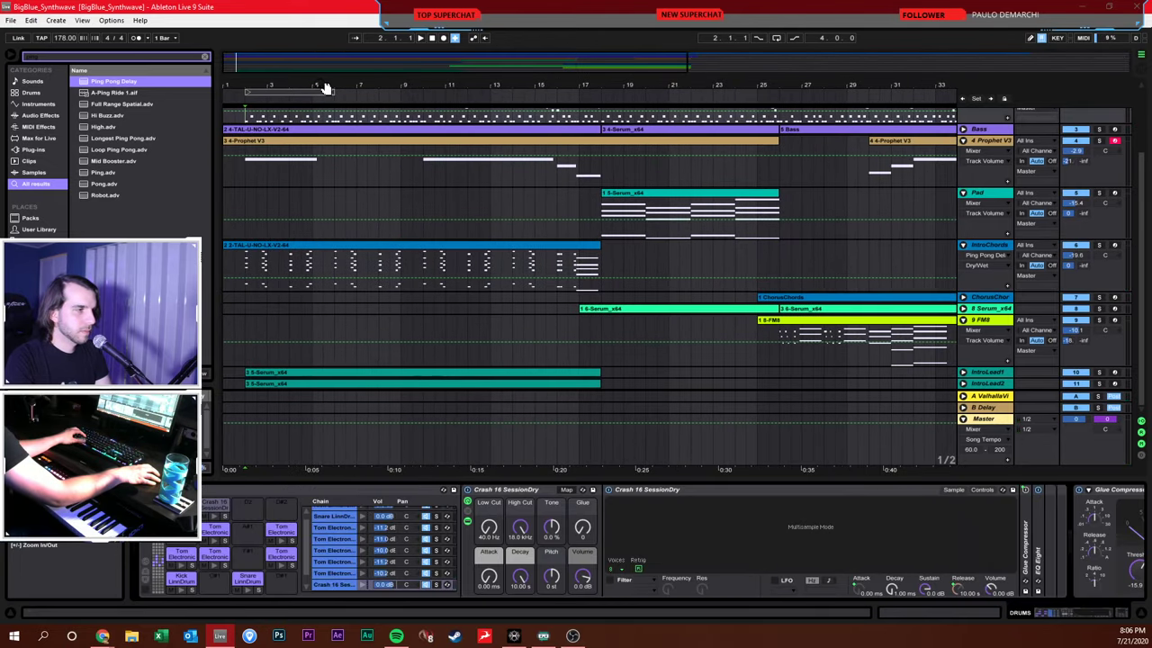
pyautogui.press('space')
pyautogui.scroll(3, 1026, 171)
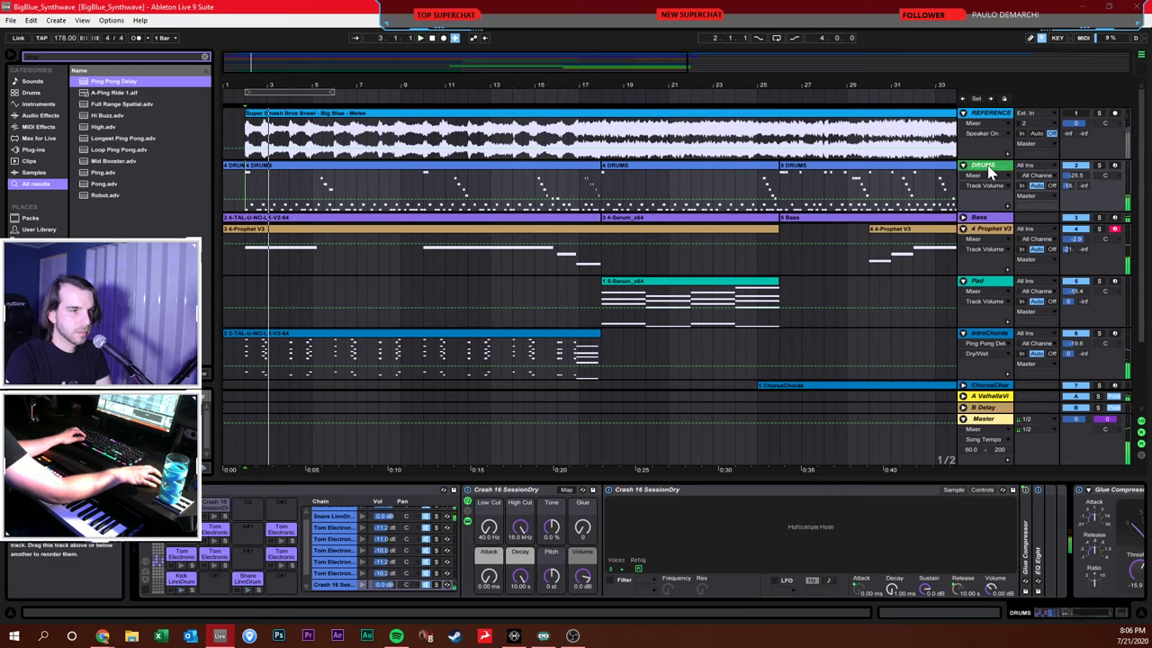
pyautogui.moveTo(311, 89); pyautogui.dragTo(311, 108)
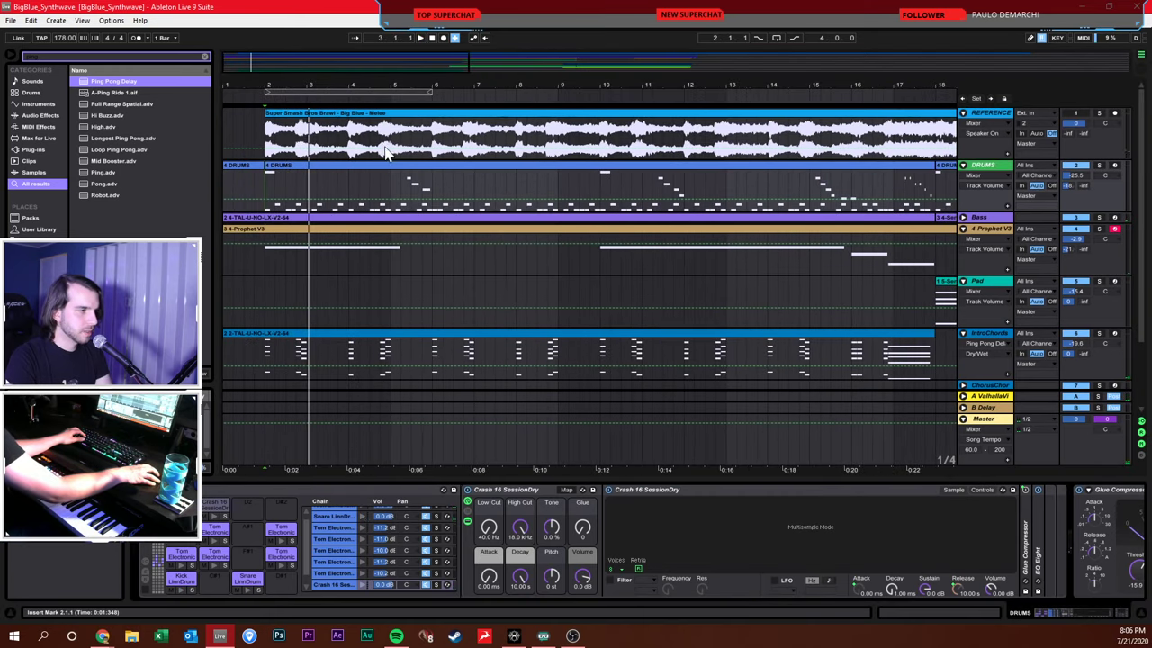
pyautogui.doubleClick(279, 187)
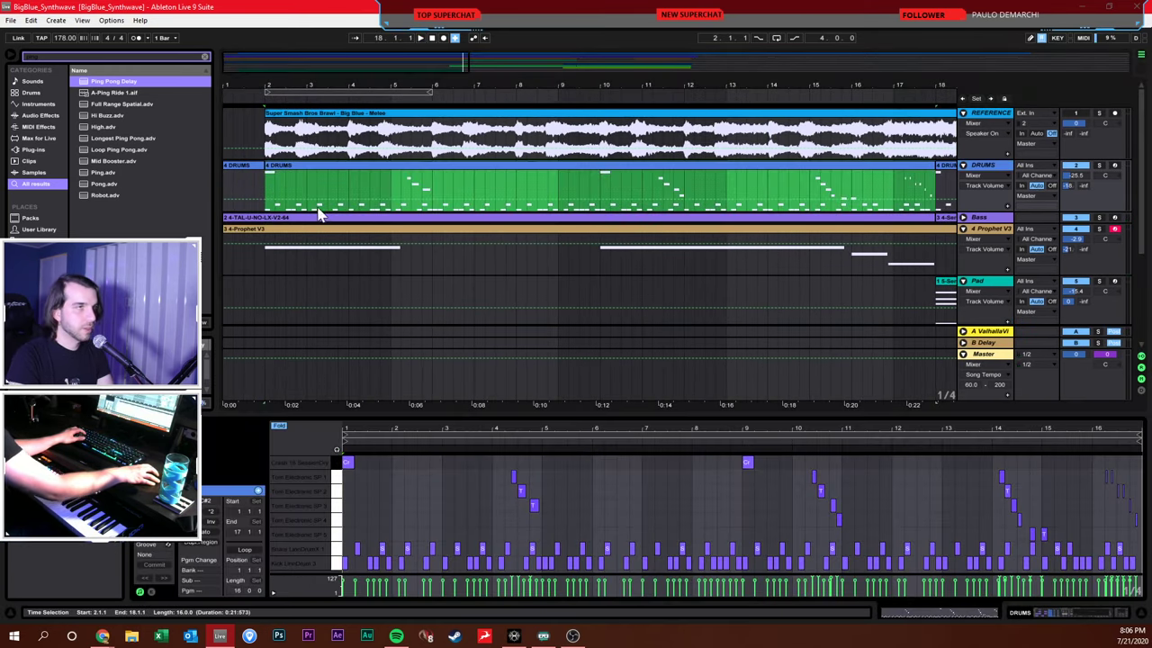
# Play the arrangement from bar 2, zoom in on the DRUMS clip's notes, and set its note grid to a fixed 1/8
pyautogui.click(263, 189)
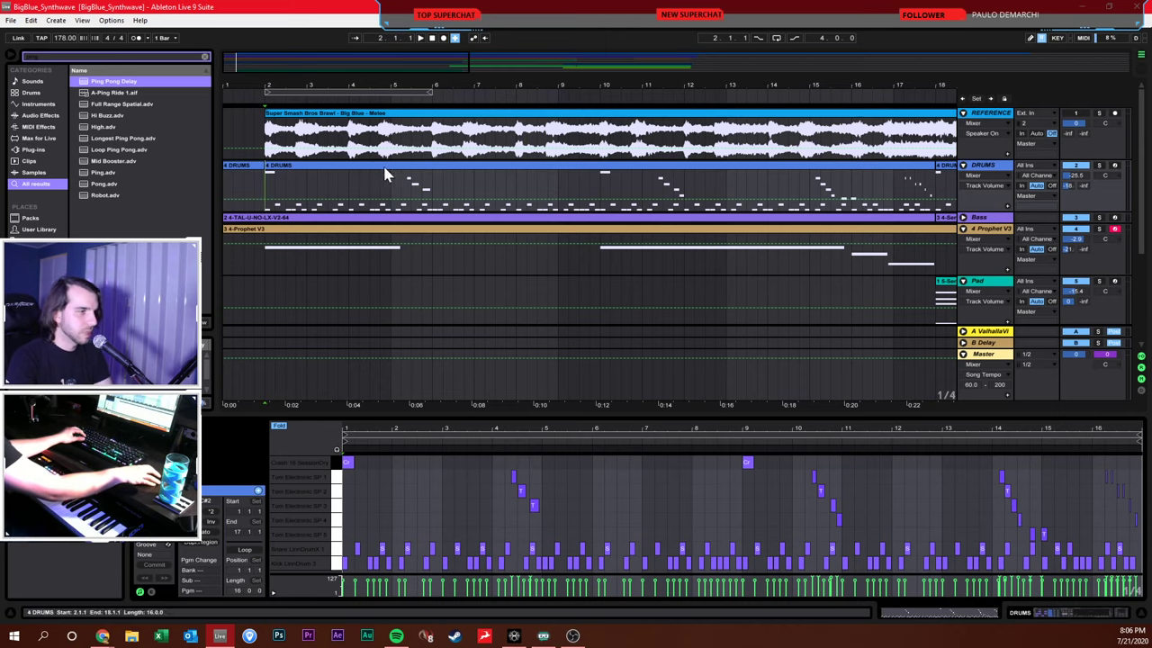
pyautogui.moveTo(501, 433); pyautogui.dragTo(501, 486)
pyautogui.rightClick(637, 486)
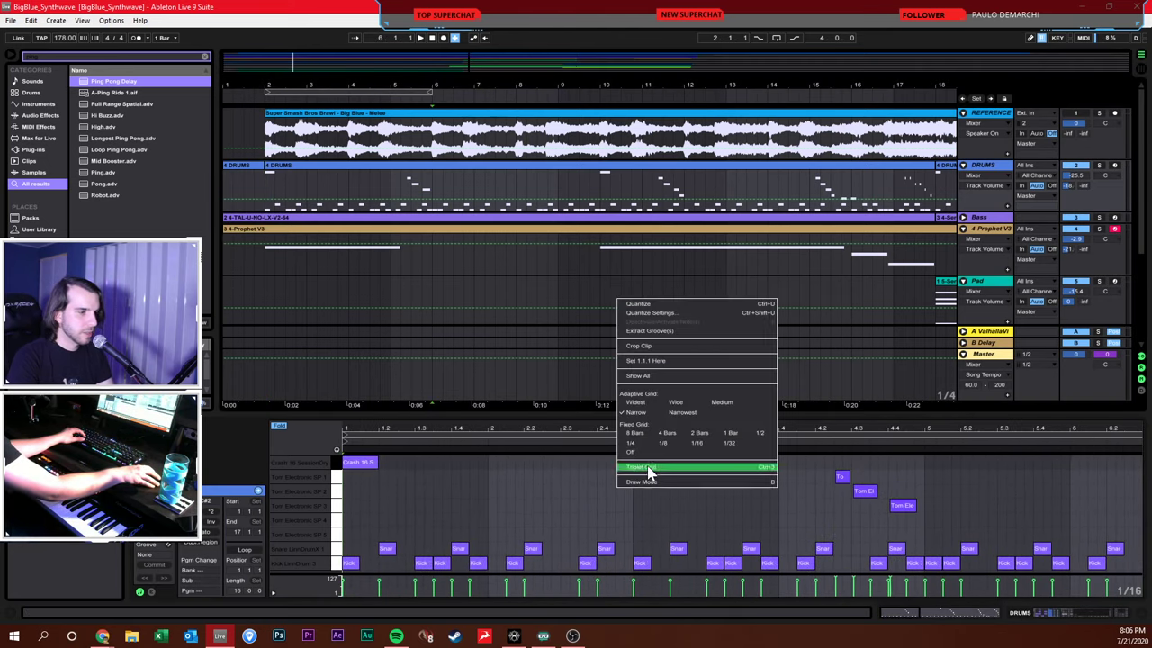
pyautogui.click(672, 447)
pyautogui.press('space')
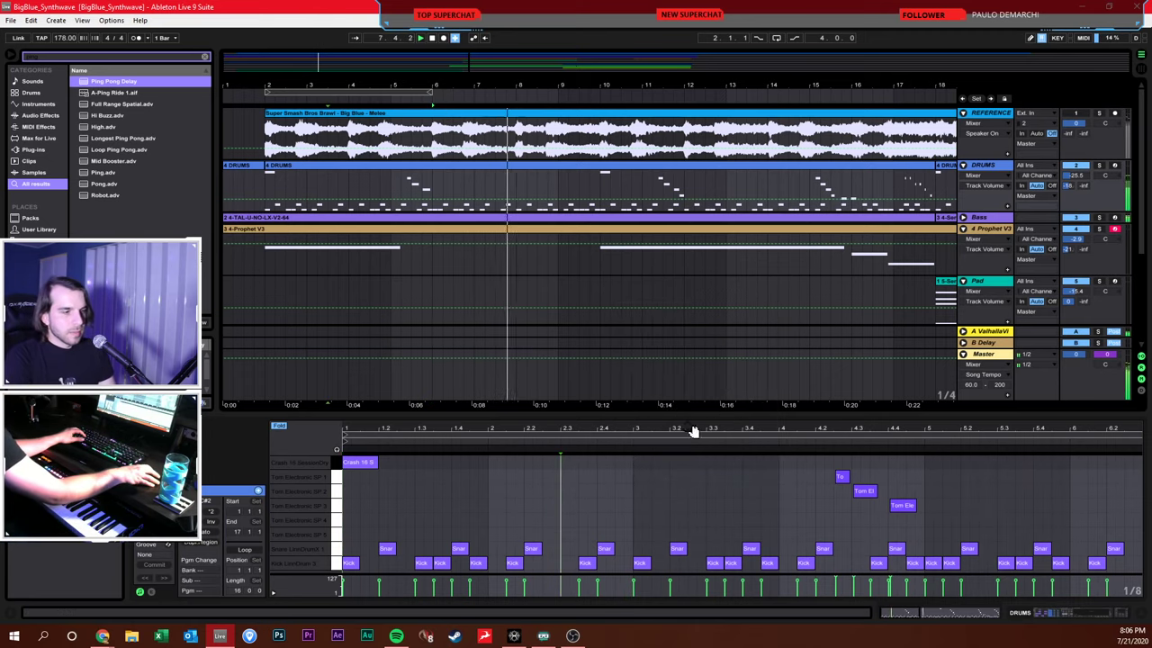
# Delete the two snare notes in bar 8 of the DRUMS clip, on beats 2 and 4
pyautogui.moveTo(689, 429); pyautogui.dragTo(534, 429)
pyautogui.moveTo(875, 428); pyautogui.dragTo(804, 483)
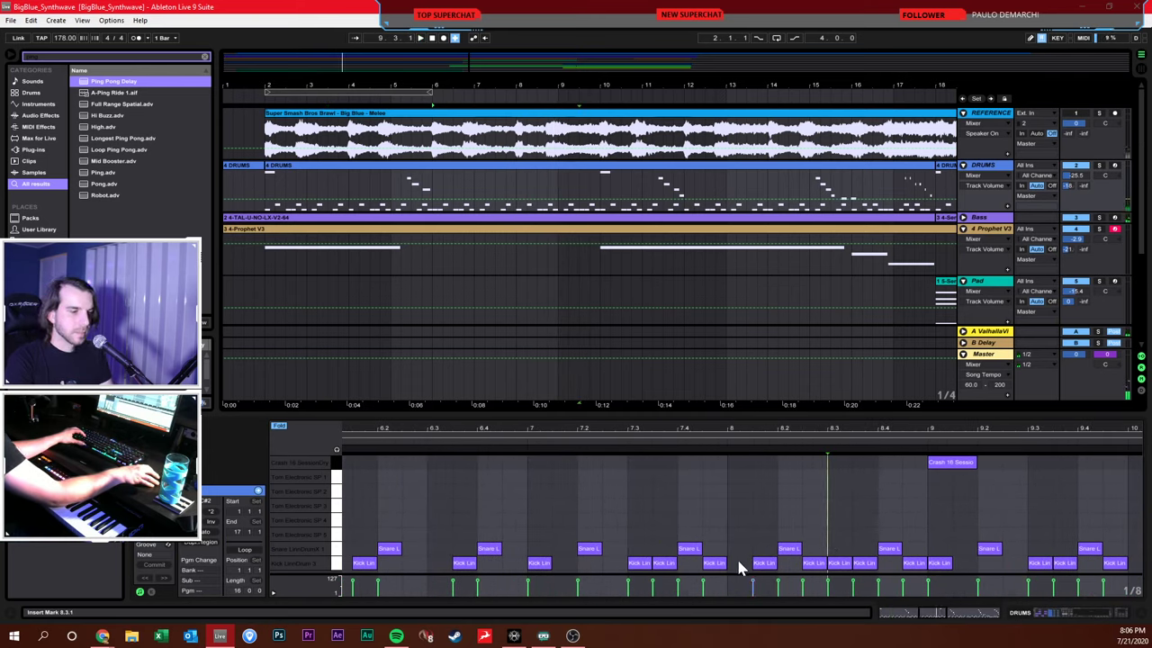
pyautogui.moveTo(774, 544); pyautogui.dragTo(891, 551)
pyautogui.click(781, 510)
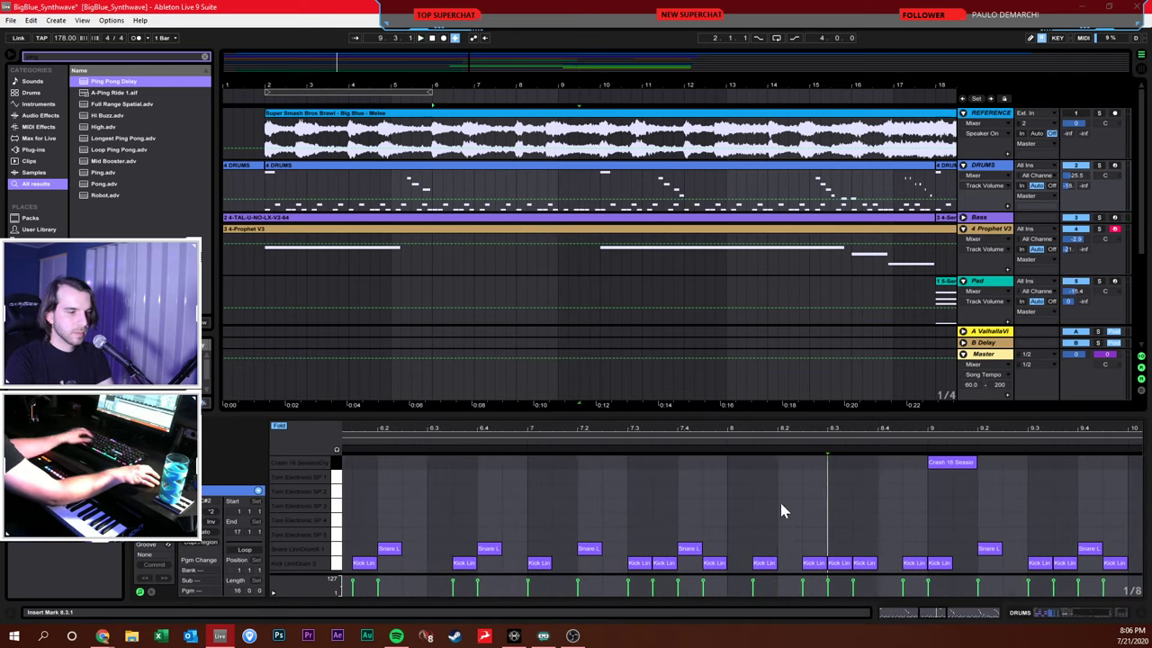
pyautogui.click(690, 443)
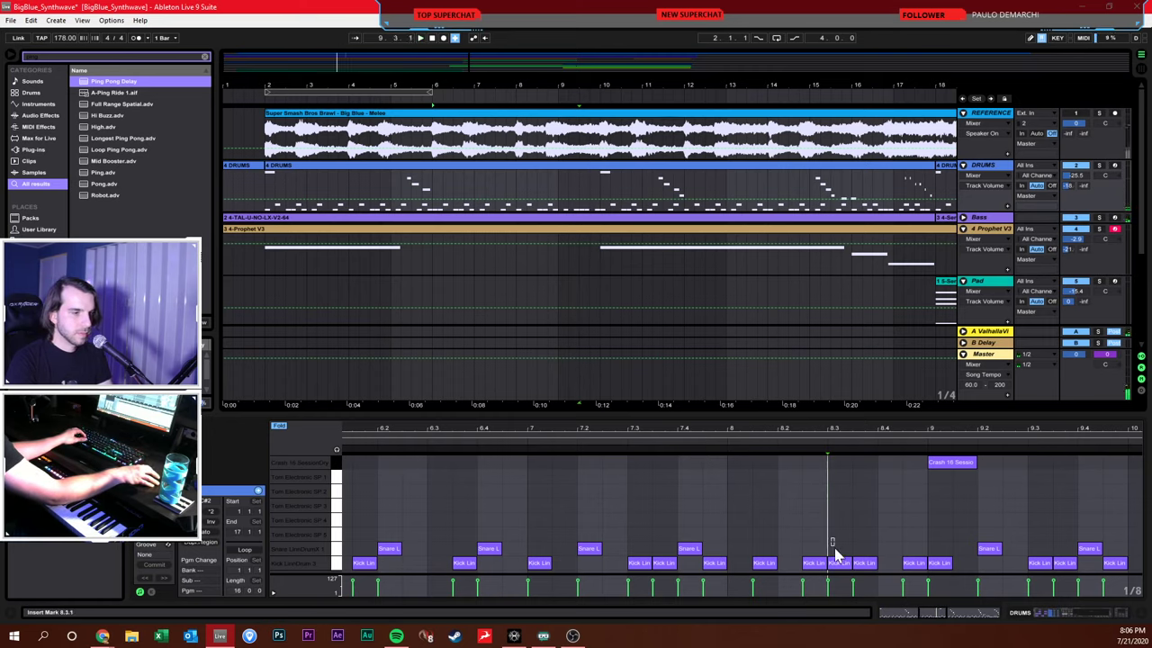
# Rework the bar 8 kicks: keep 8.3.1, remove 8.3.3, and place kicks at 8.4.1 and 8.4.3, the last with velocity 78
pyautogui.click(839, 563)
pyautogui.press('Delete')
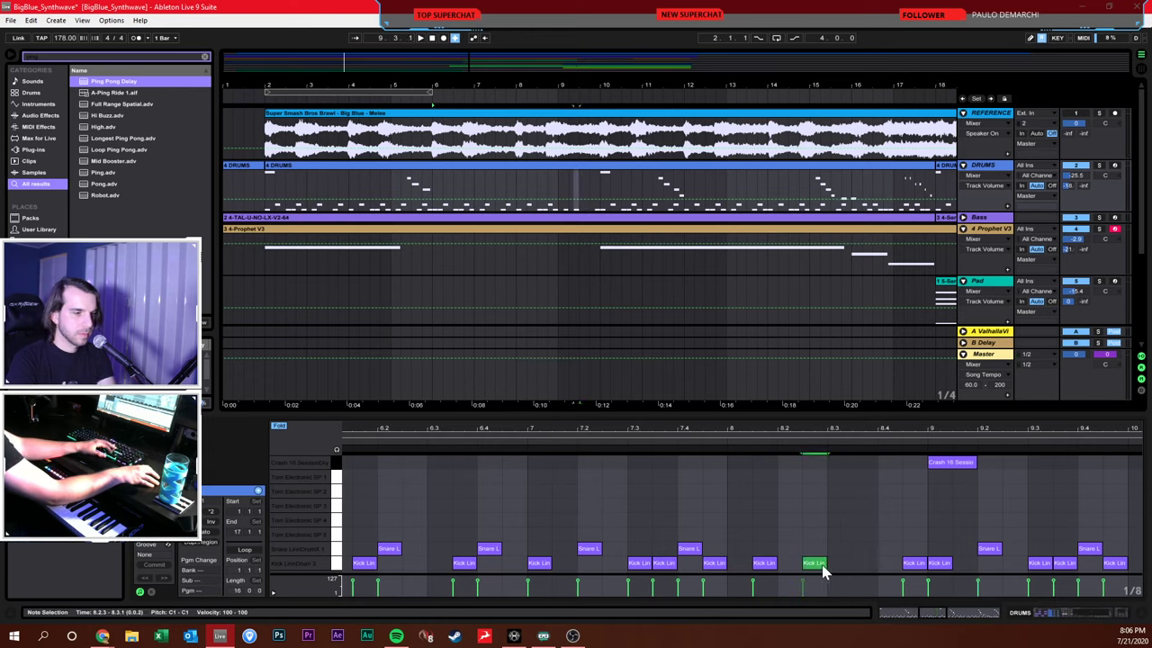
pyautogui.moveTo(918, 568); pyautogui.dragTo(895, 567)
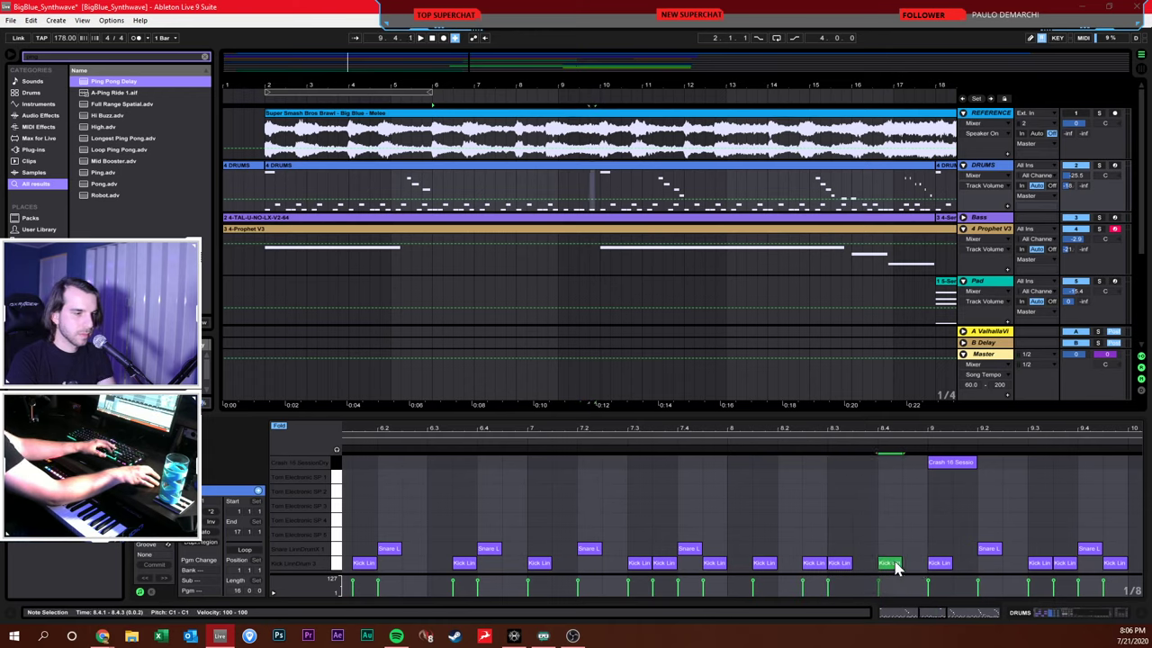
pyautogui.doubleClick(910, 563)
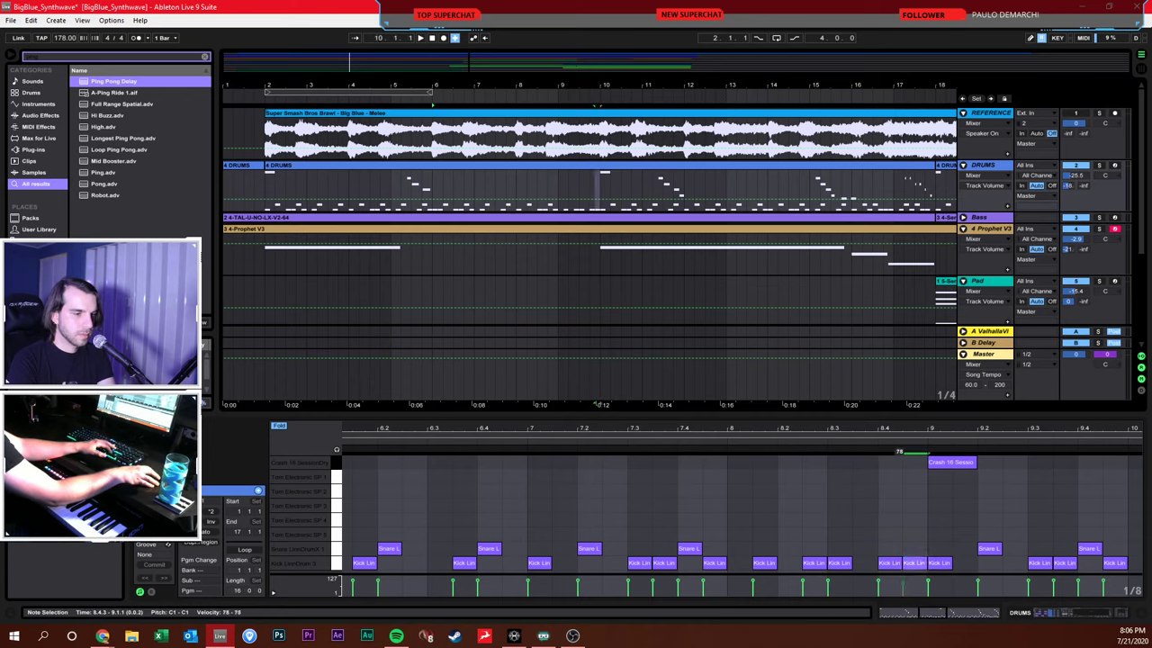
# Add bar 8 toms: Tom Electronic SP 2 at 8.2.1, SP 3 at 8.3.1 and 8.3.3, and SP 4 at 8.4.1 and 8.4.3
pyautogui.click(847, 513)
pyautogui.click(821, 528)
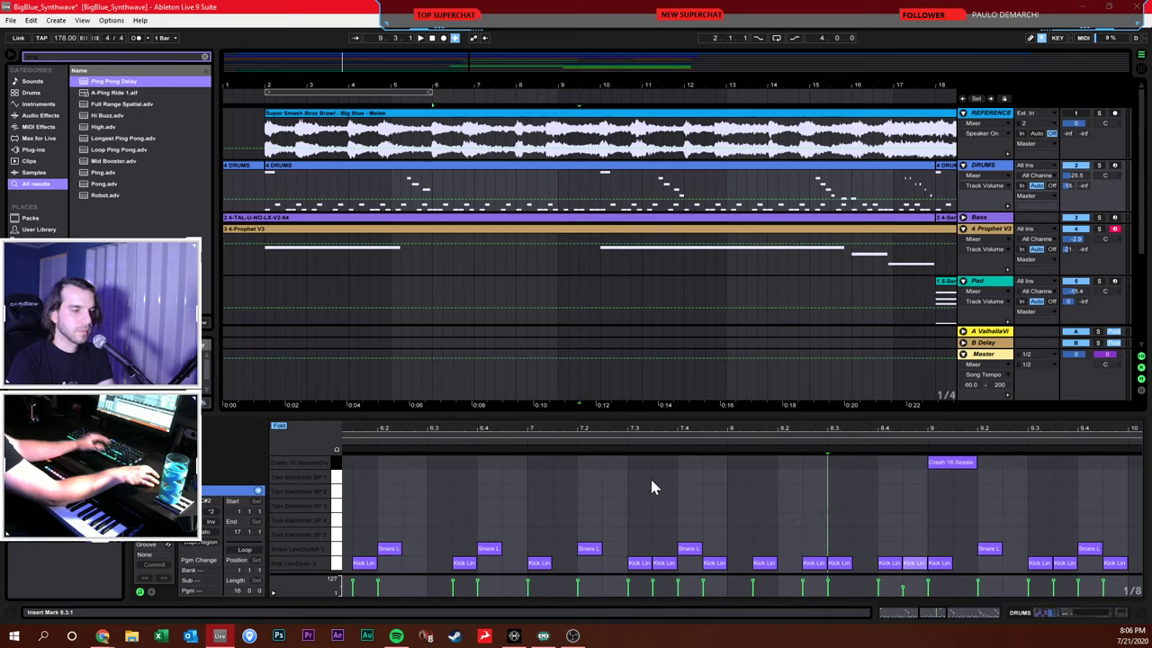
pyautogui.press('space')
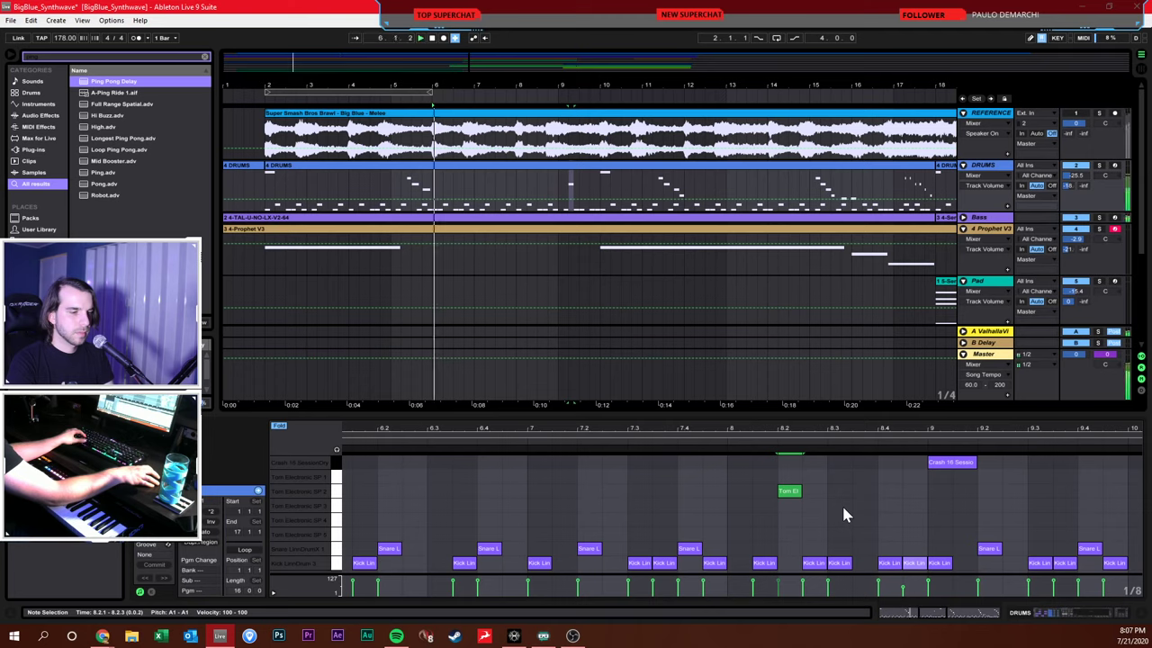
pyautogui.click(494, 225)
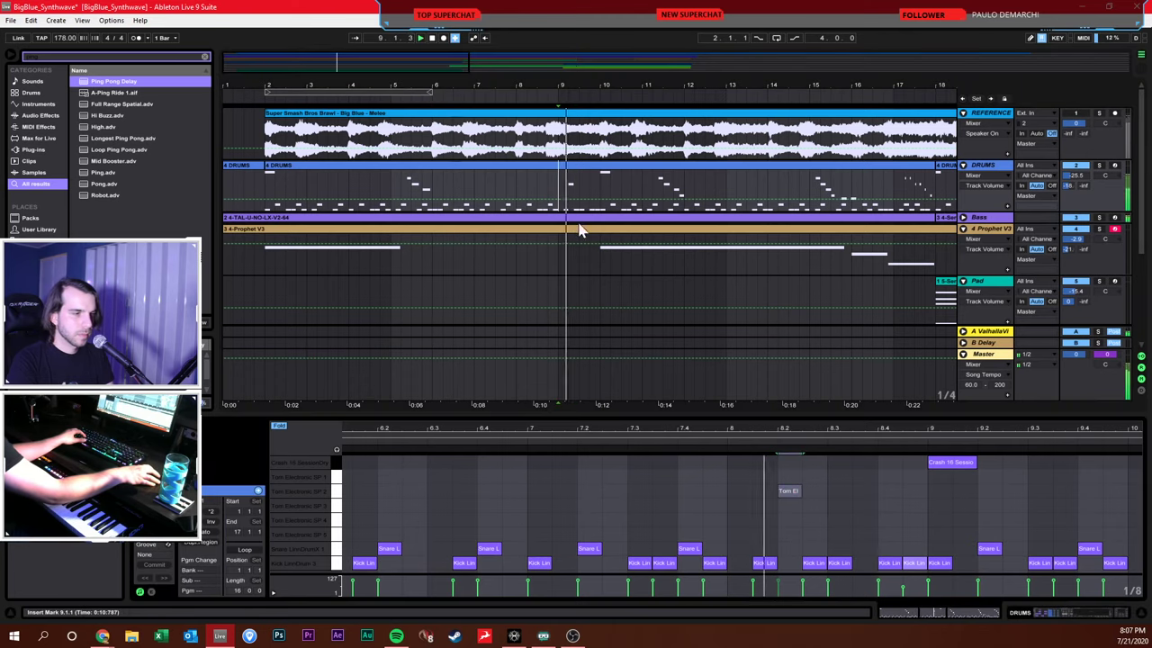
pyautogui.doubleClick(839, 505)
pyautogui.doubleClick(859, 504)
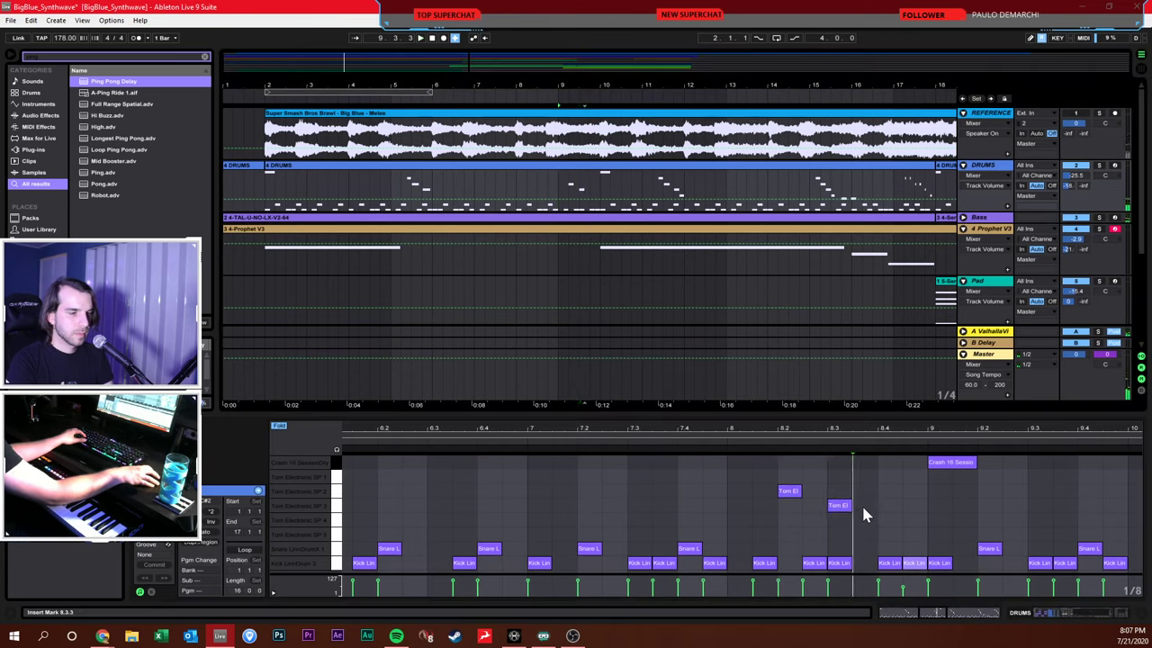
pyautogui.doubleClick(889, 520)
pyautogui.doubleClick(913, 522)
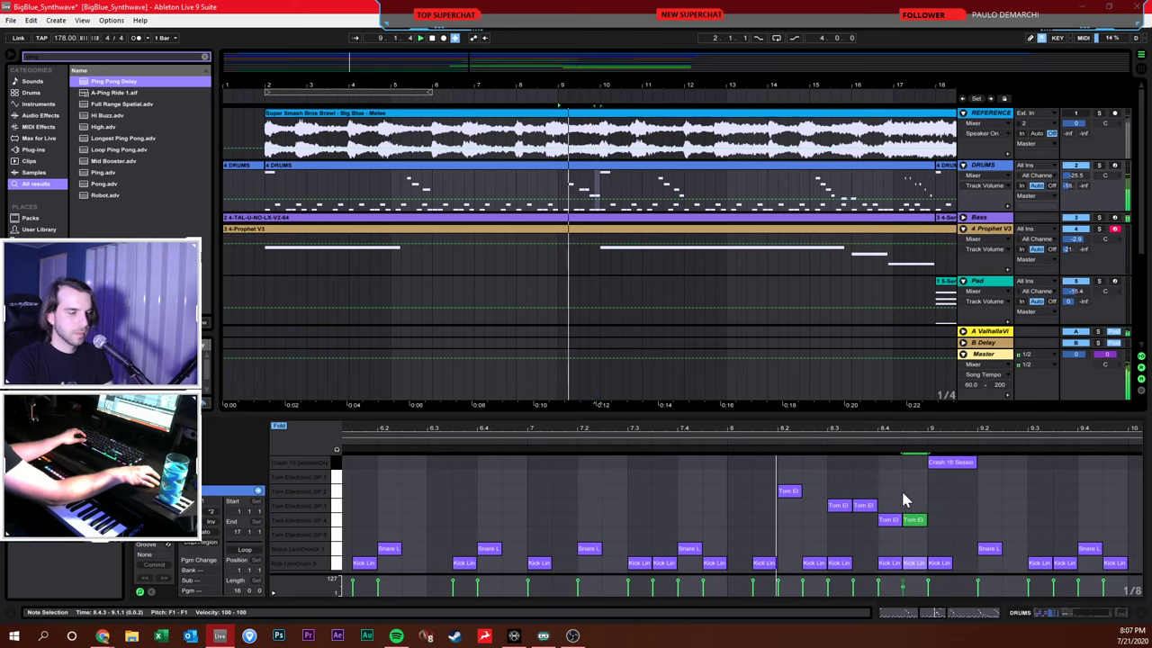
pyautogui.click(903, 488)
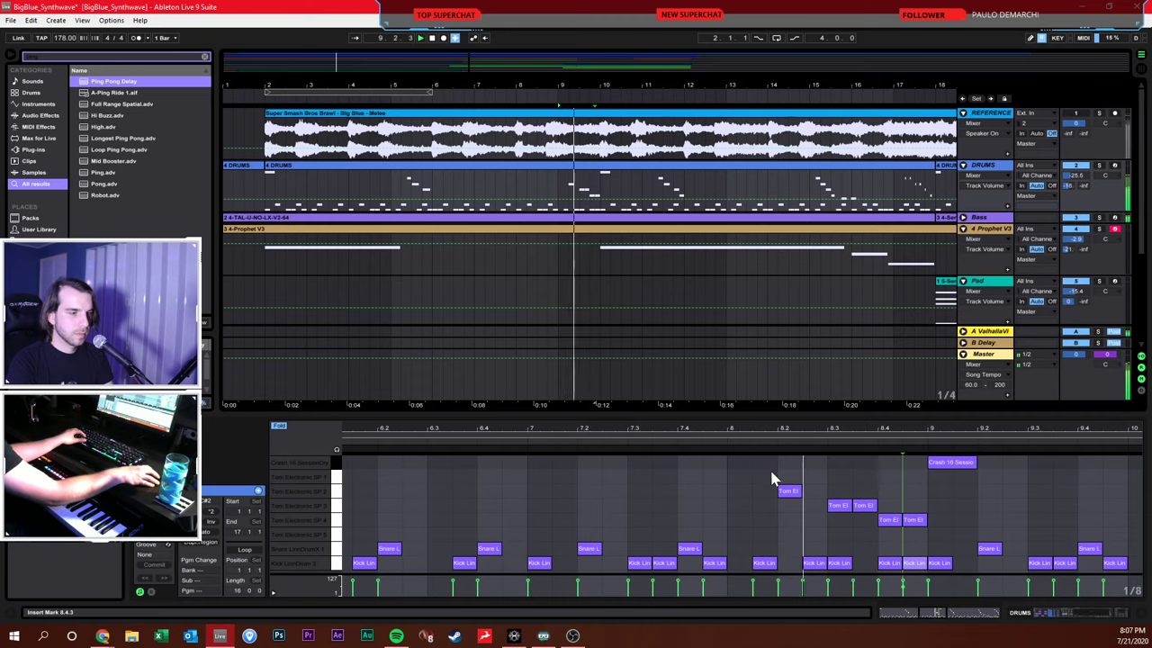
# Move the first three bar 8 toms an eighth note earlier, keep the last pair at 8.4.1 and 8.4.3, and play the fill
pyautogui.moveTo(783, 493); pyautogui.dragTo(915, 524)
pyautogui.moveTo(838, 509); pyautogui.dragTo(899, 528)
pyautogui.click(861, 507)
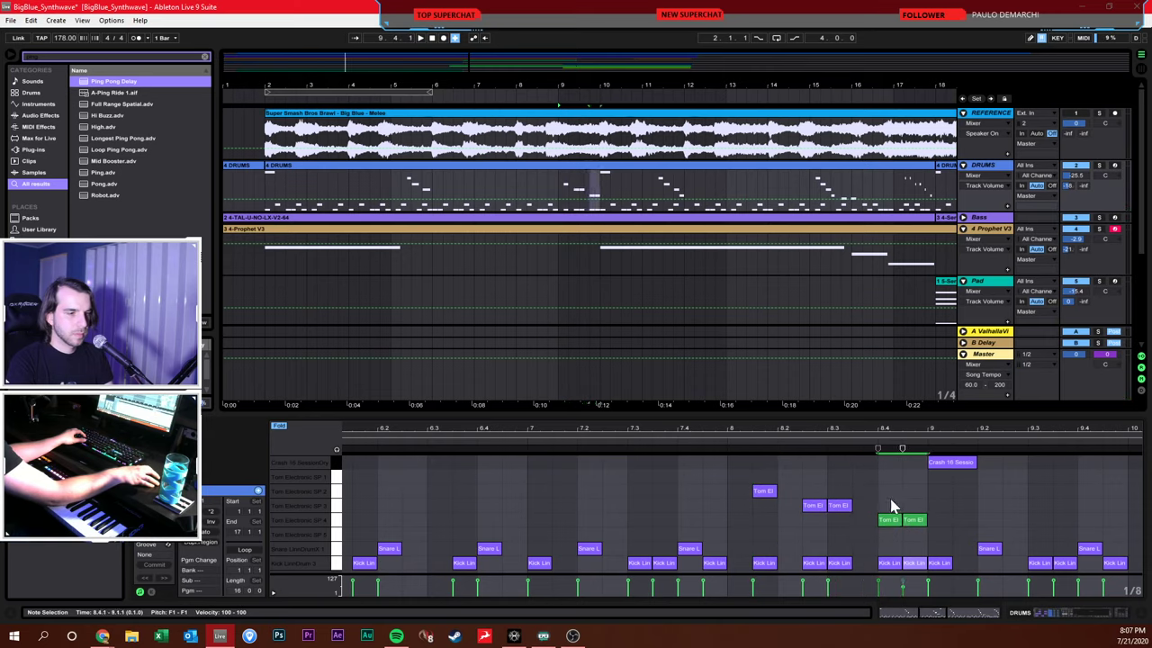
pyautogui.click(888, 512)
pyautogui.press('space')
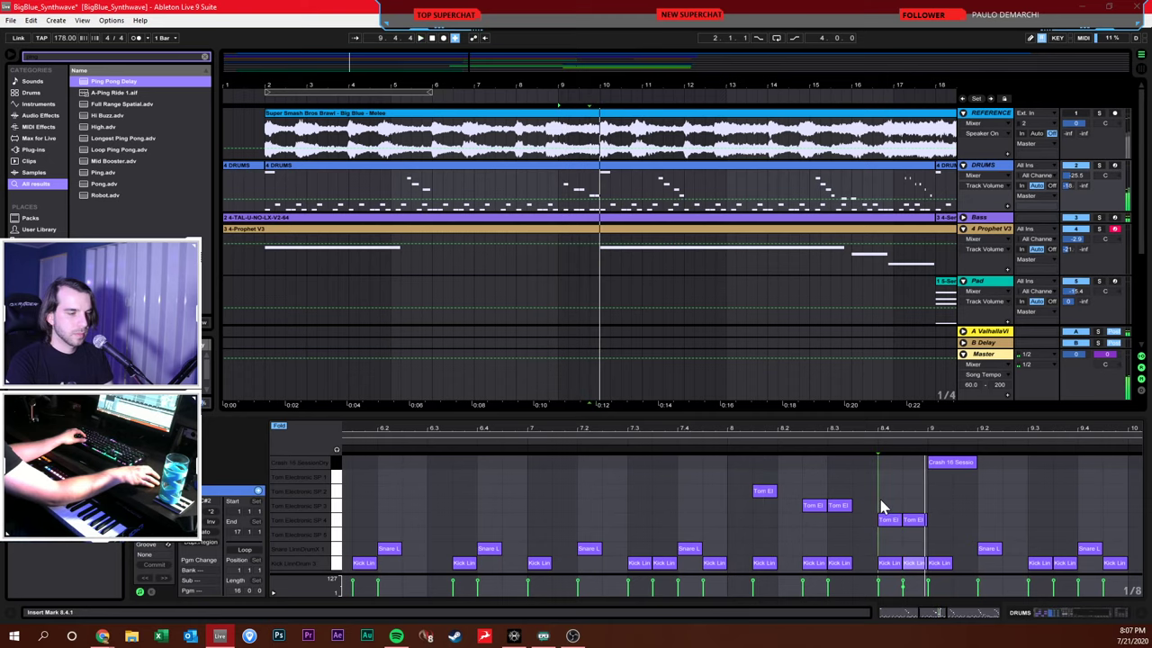
# Fill out the bar 8 tom run with a Tom Electronic SP 2 note at 8.2.1 and an SP 3 note at 8.3.3
pyautogui.moveTo(807, 493); pyautogui.dragTo(840, 506)
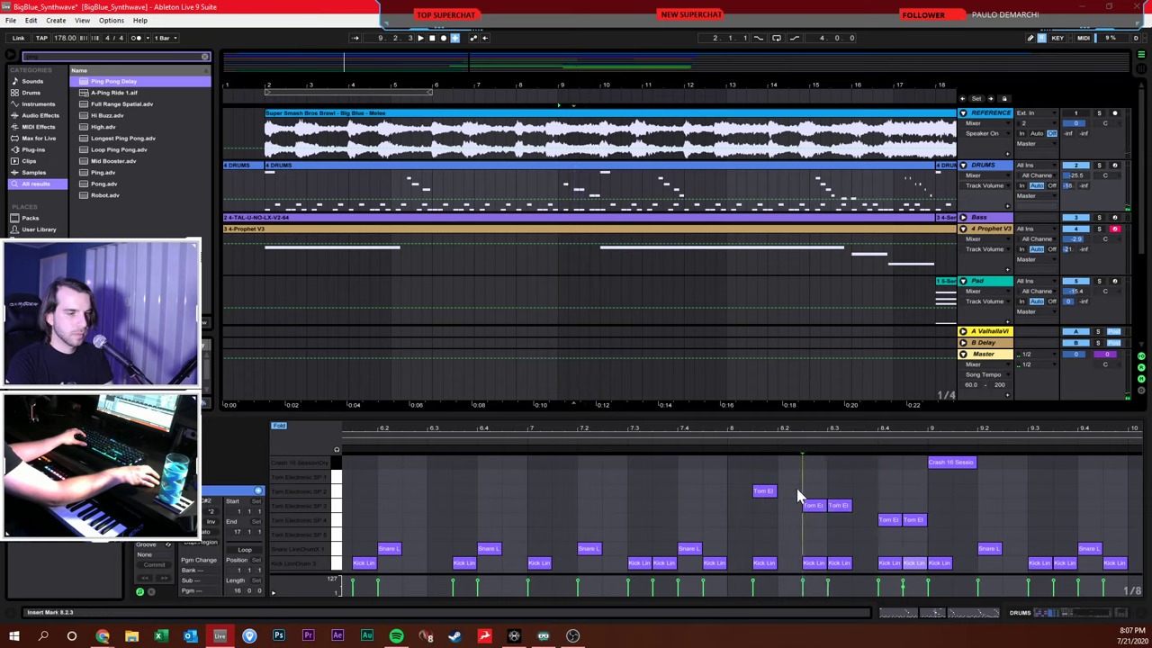
pyautogui.doubleClick(798, 493)
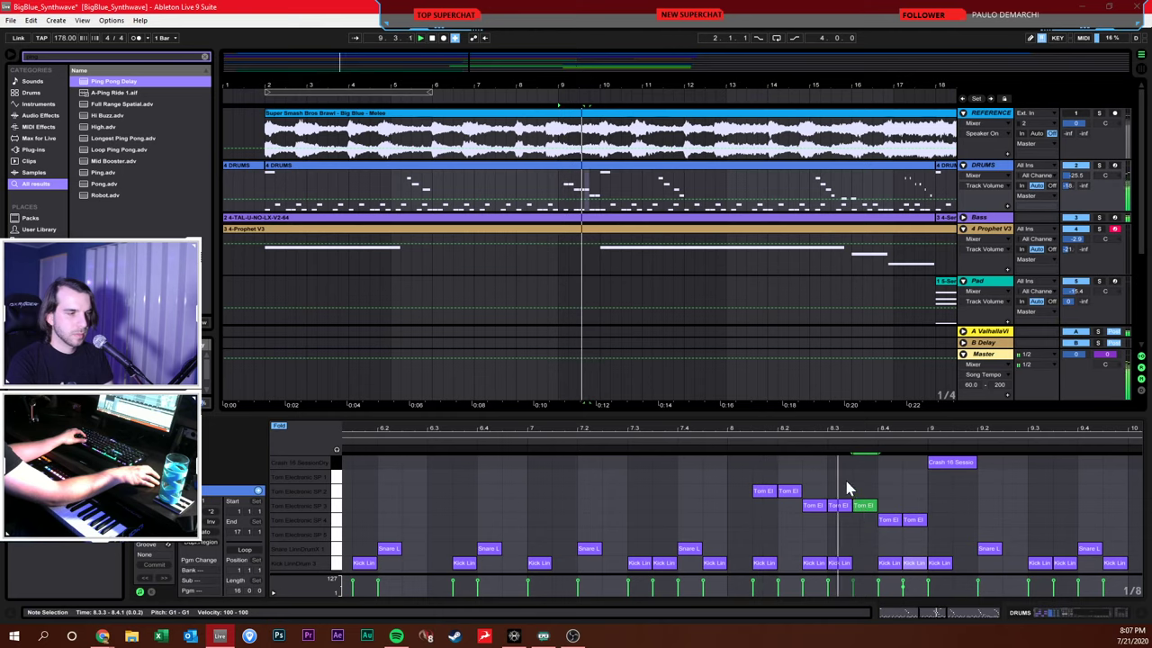
pyautogui.click(850, 486)
pyautogui.press('space')
# Play the arrangement from its opening bars and lower the DRUMS track volume to -27.3 dB
pyautogui.click(254, 184)
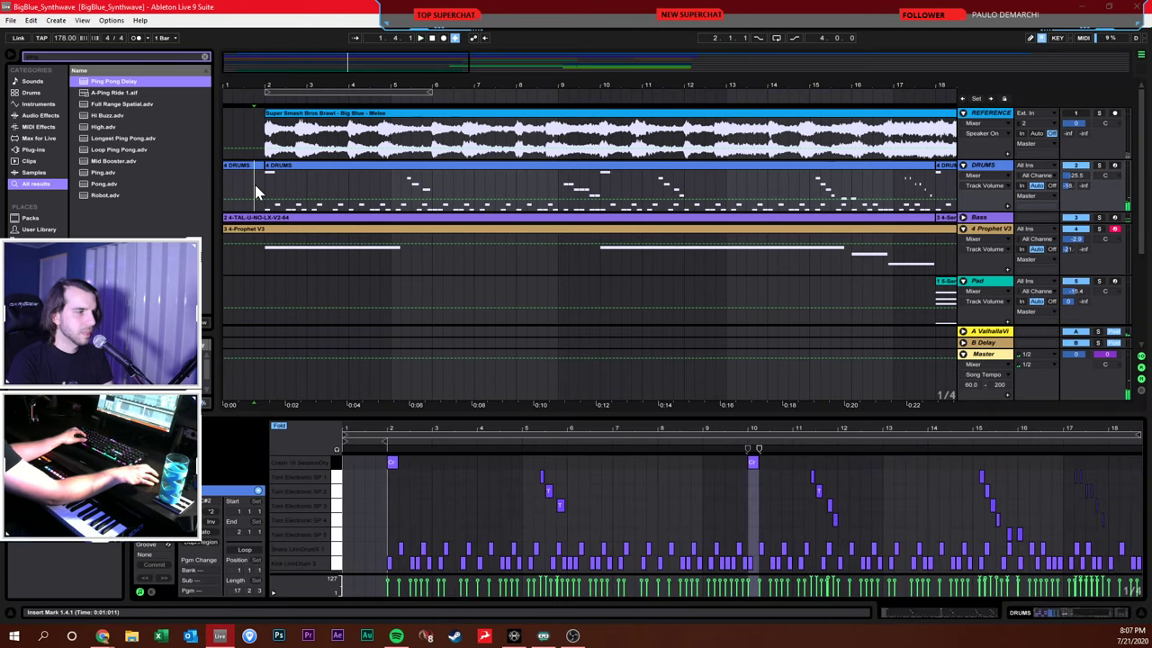
pyautogui.press('space')
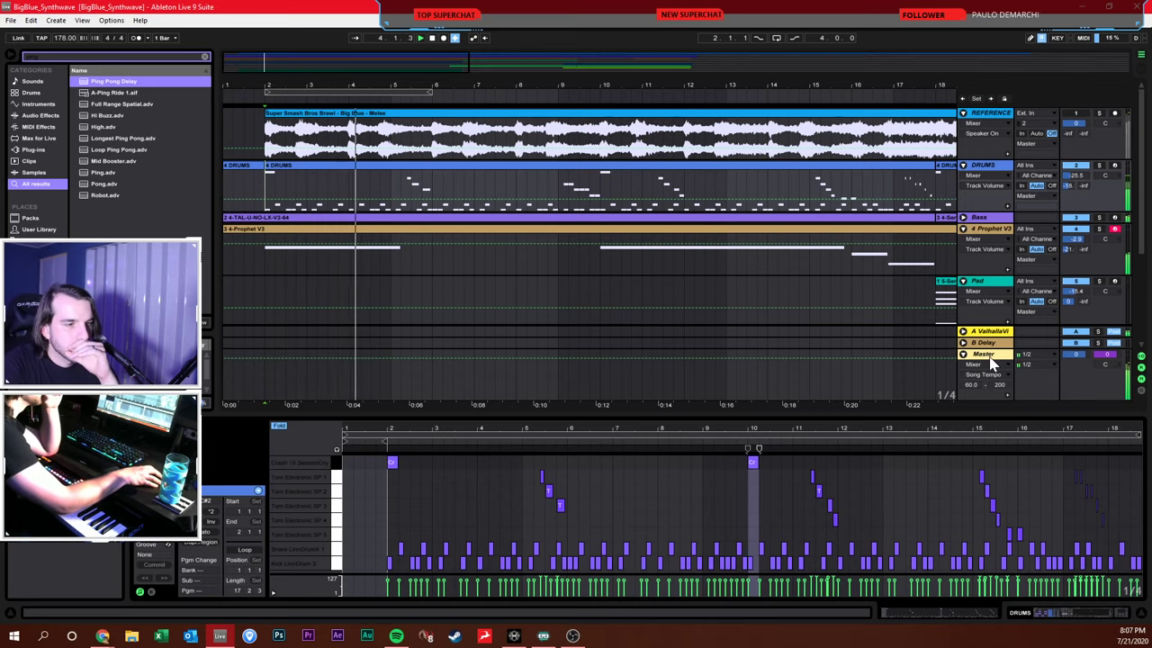
pyautogui.click(987, 362)
pyautogui.hotkey('ctrl', 'z')
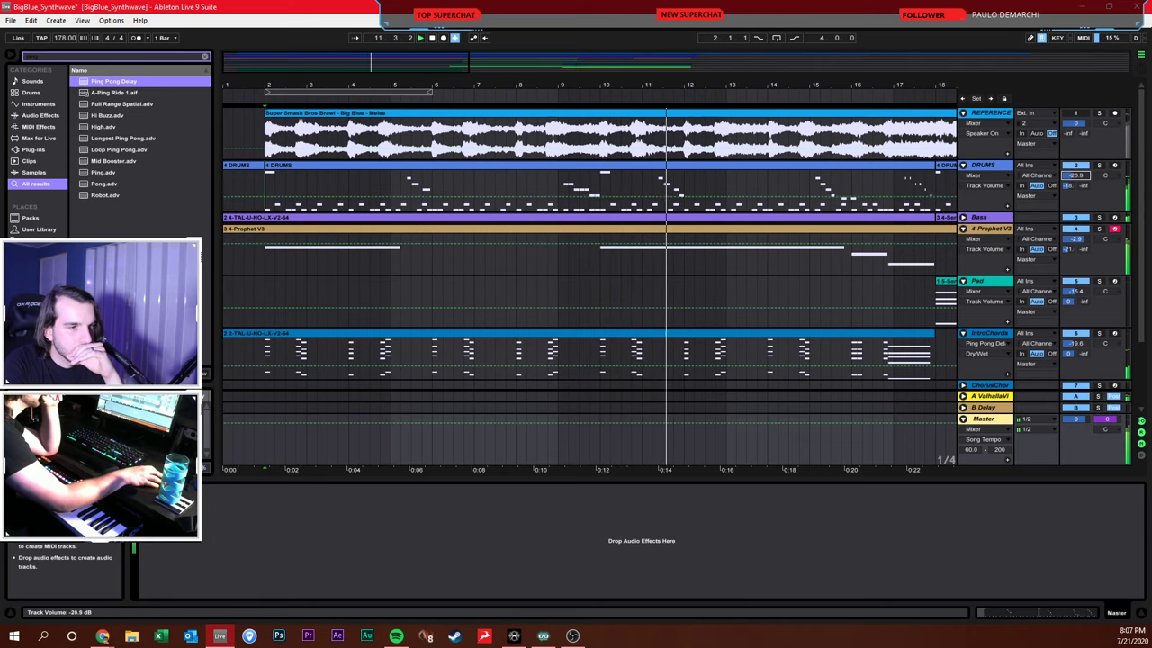
pyautogui.moveTo(1076, 175); pyautogui.dragTo(1076, 182)
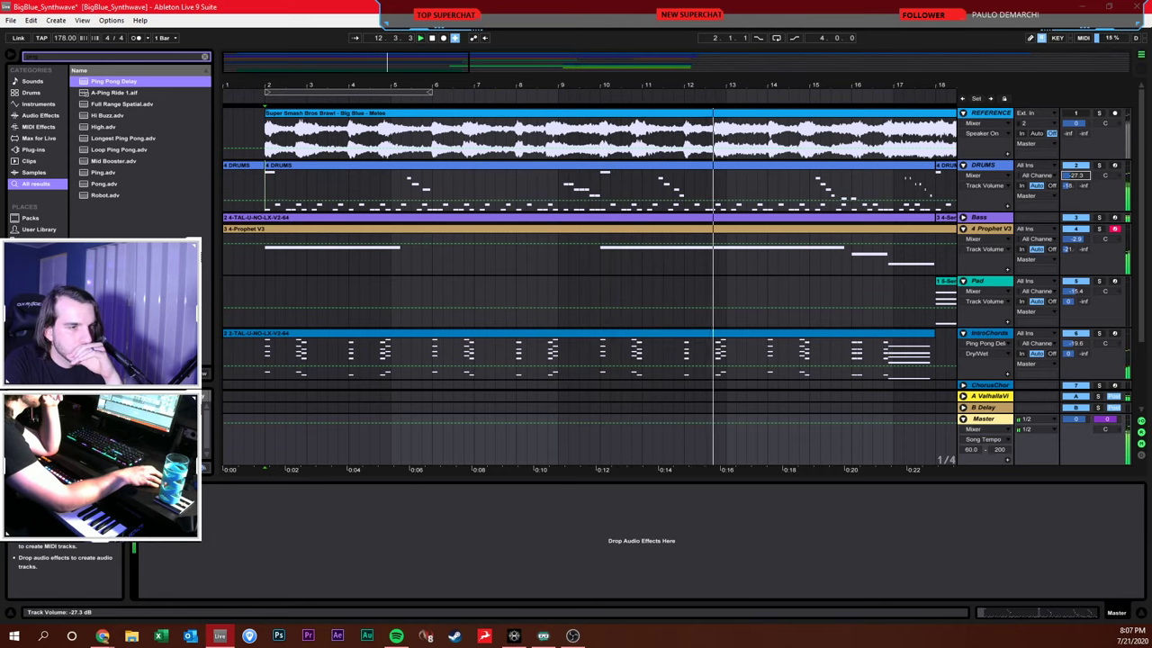
# Open the Crash 16 SessionDry pad in the DRUMS rack and raise its sampler volume to 15.2 dB, checking it in playback
pyautogui.click(1079, 178)
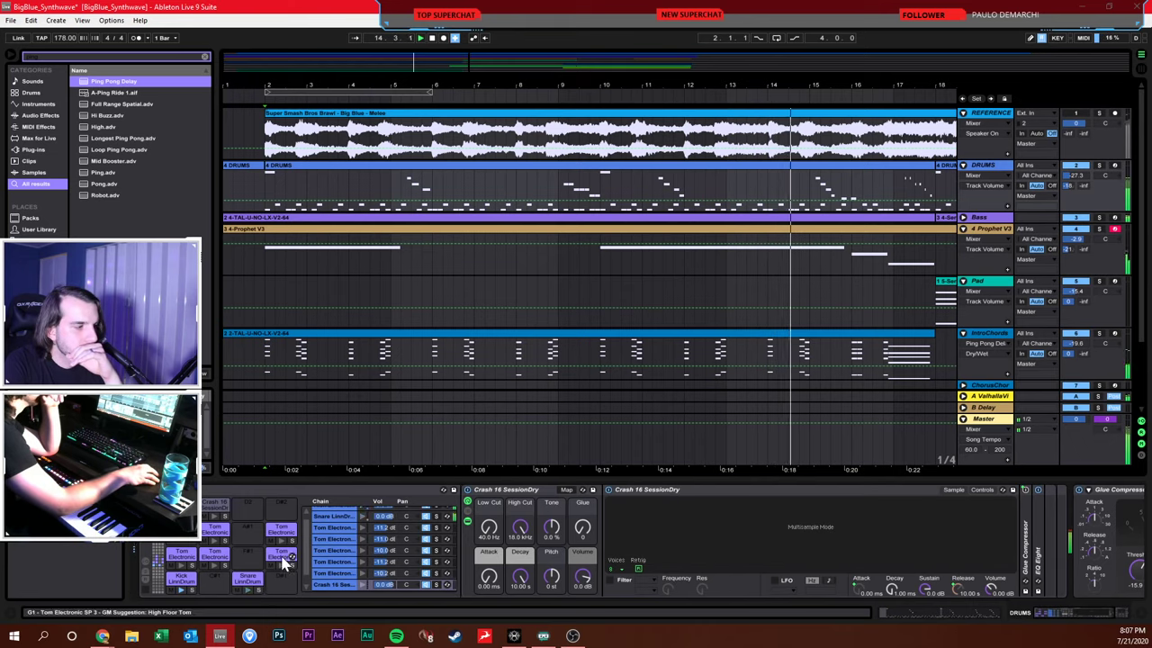
pyautogui.click(206, 509)
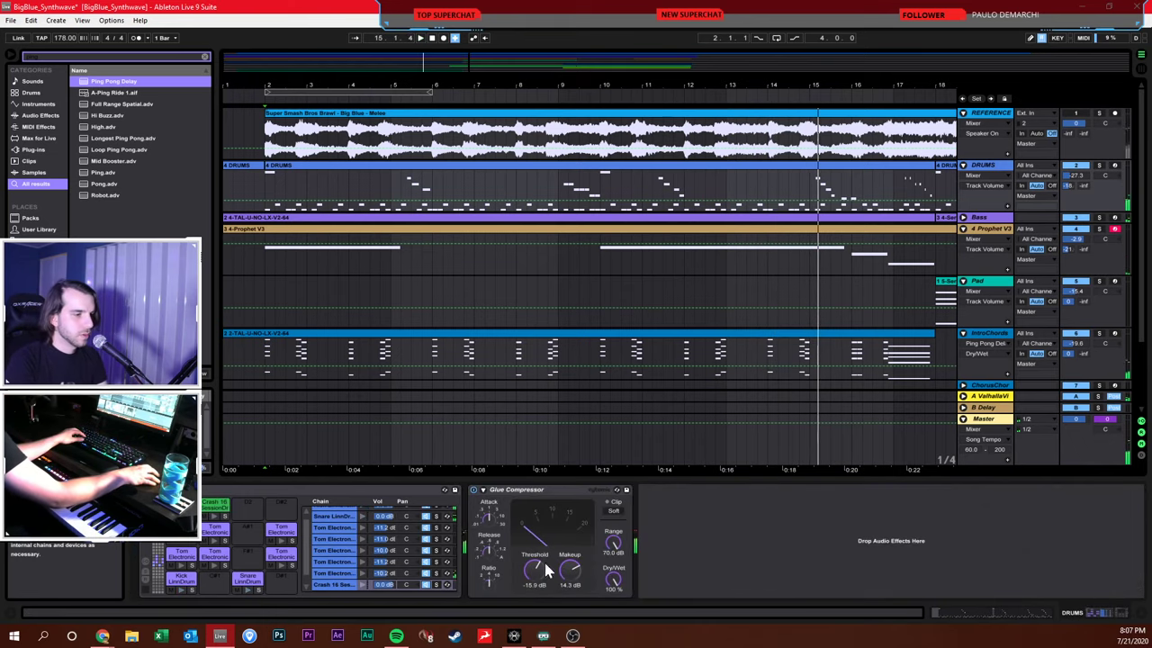
pyautogui.click(213, 513)
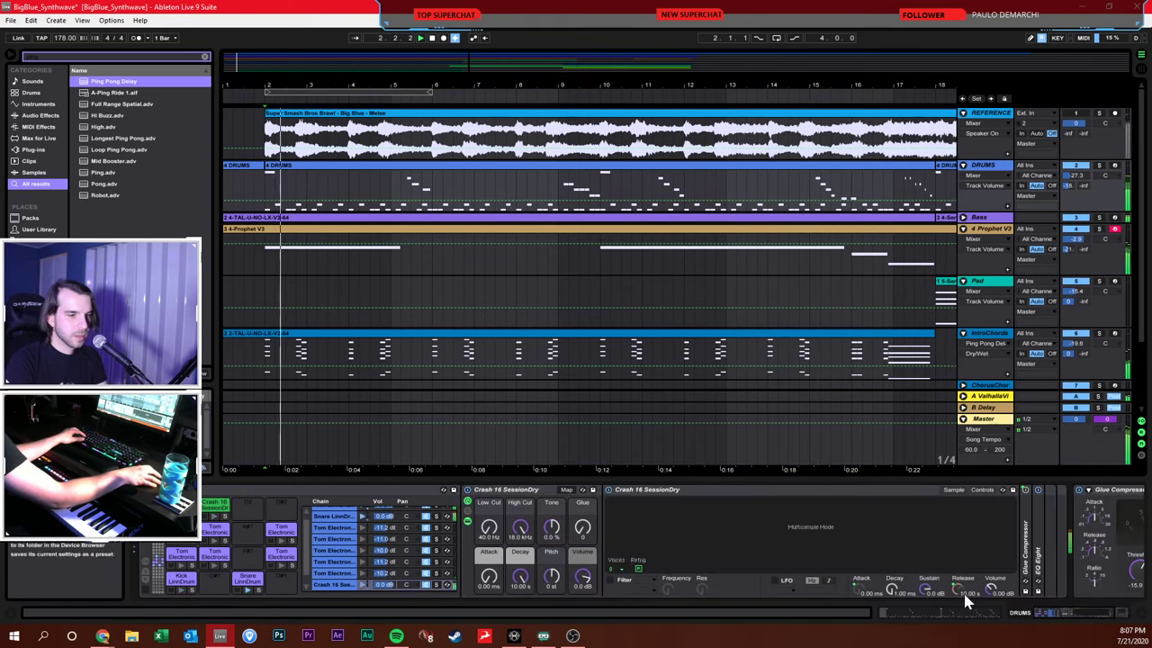
pyautogui.press('space')
pyautogui.press('space')
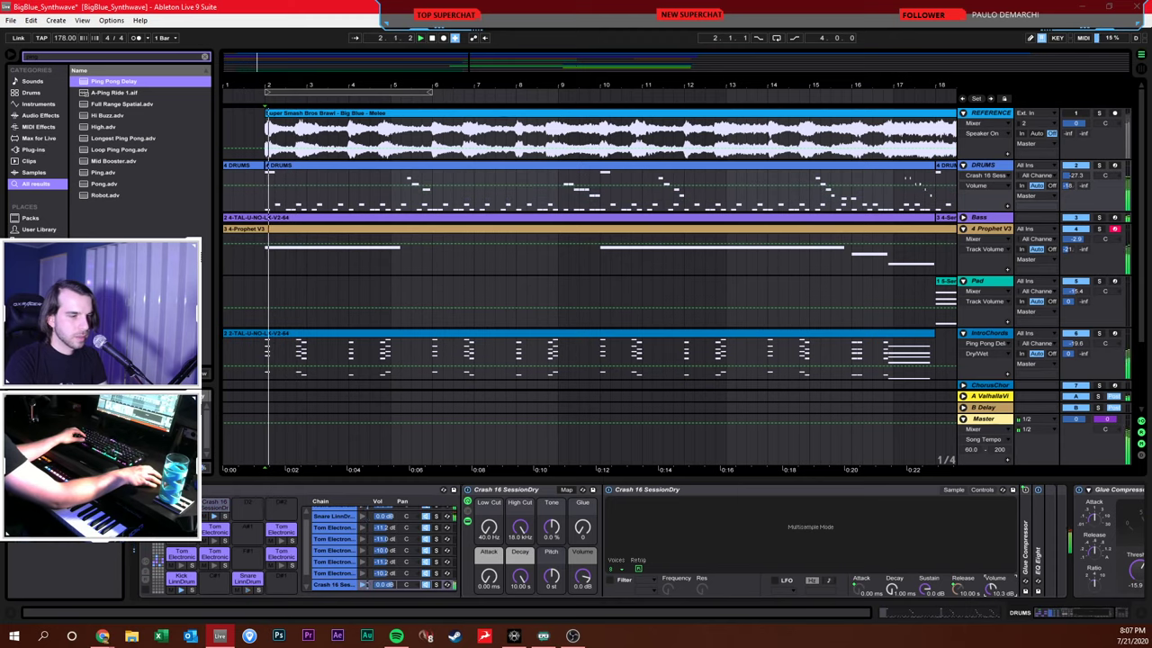
pyautogui.press('space')
pyautogui.press('space')
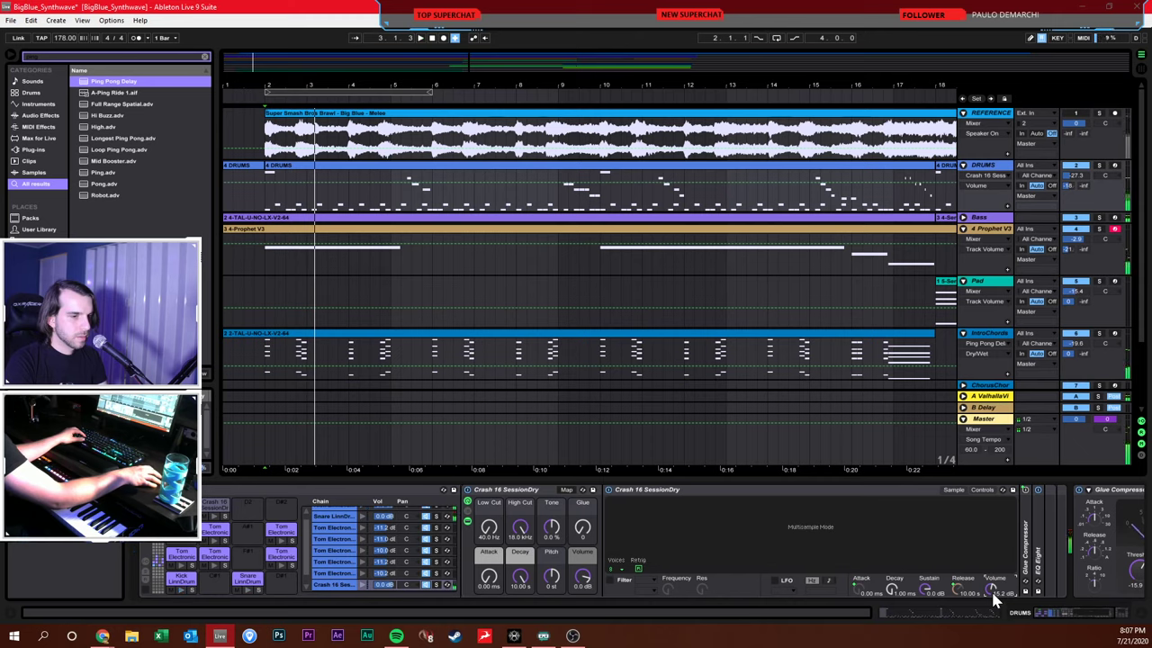
pyautogui.press('space')
pyautogui.press('space')
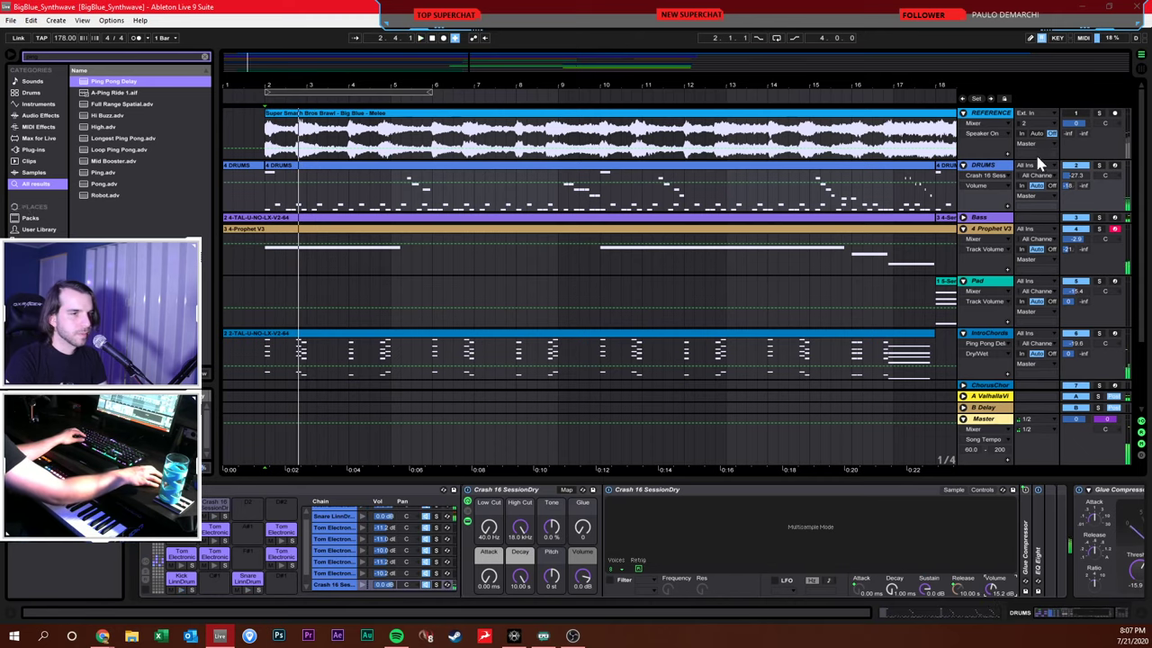
pyautogui.press('space')
# Play the arrangement from 1.3.1 to review the louder crash and the new tom fill in the mix
pyautogui.click(236, 181)
pyautogui.click(243, 199)
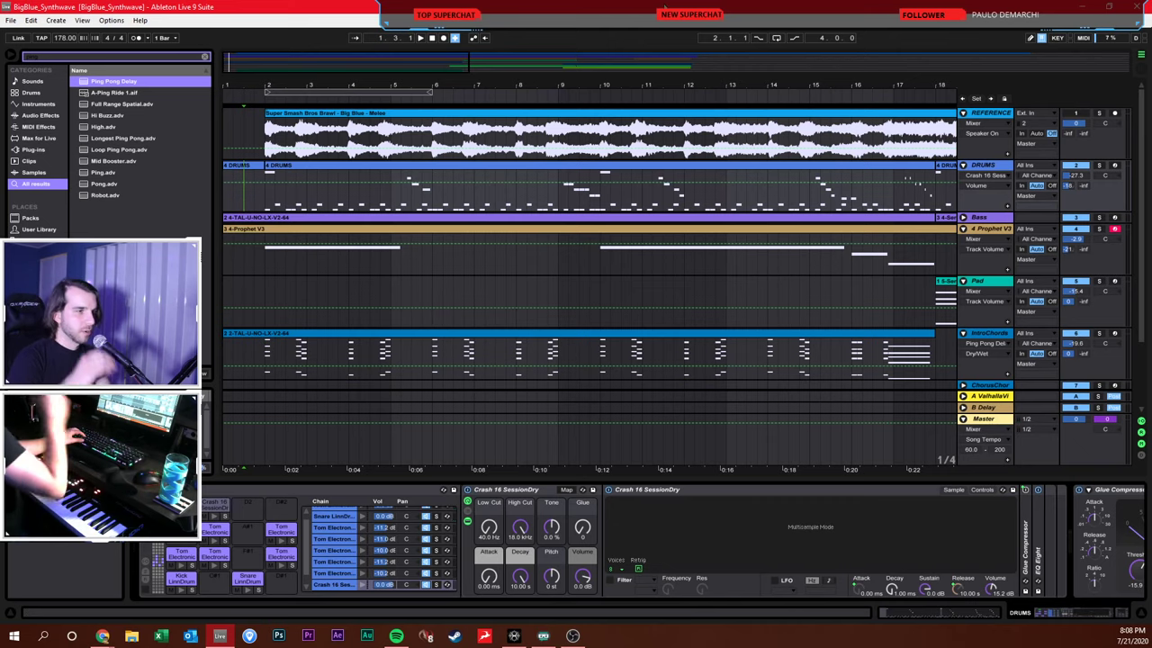
pyautogui.press('space')
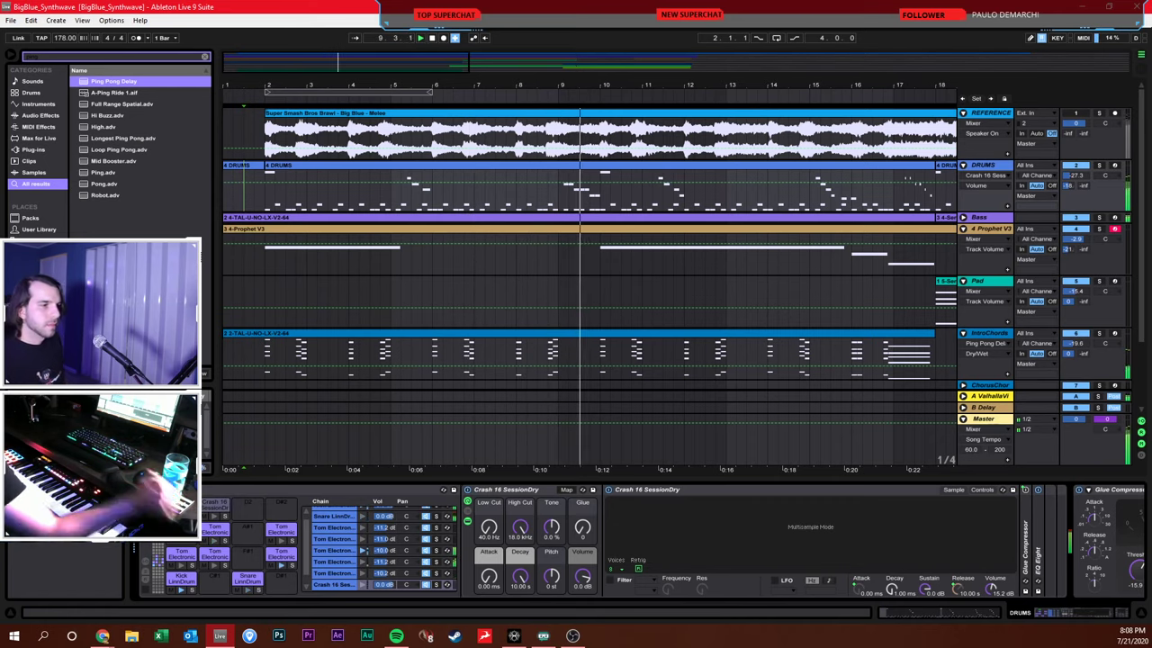
pyautogui.scroll(-1, 796, 269)
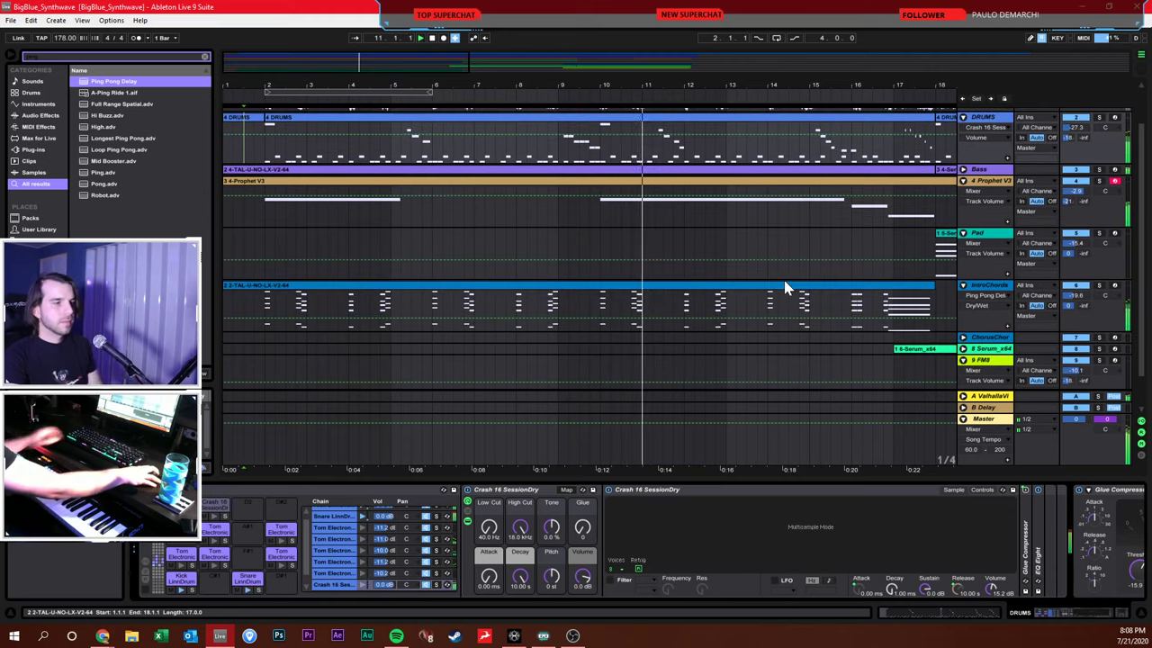
pyautogui.scroll(1, 800, 276)
pyautogui.click(707, 268)
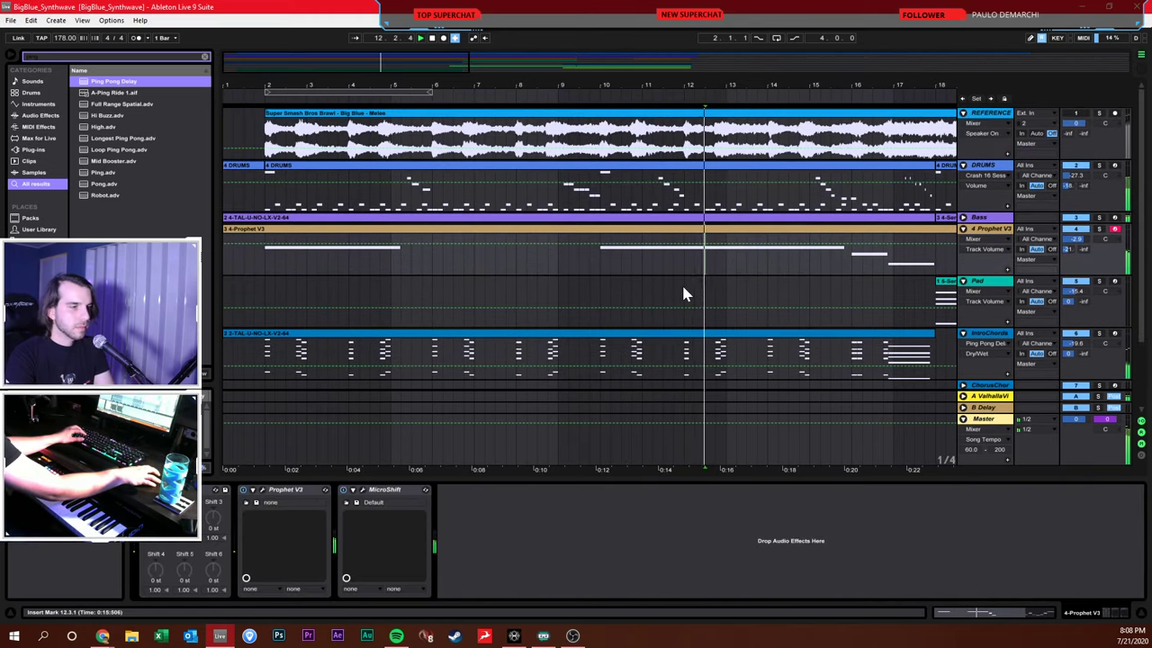
pyautogui.click(682, 284)
pyautogui.click(671, 272)
pyautogui.click(663, 281)
pyautogui.click(663, 269)
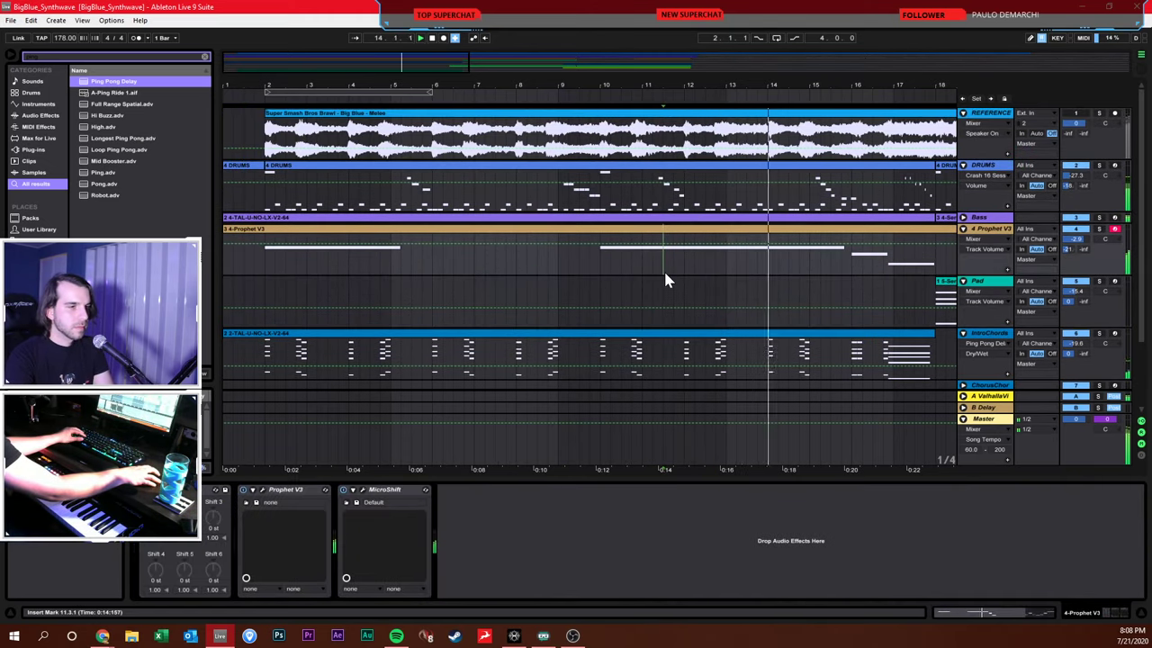
pyautogui.click(612, 232)
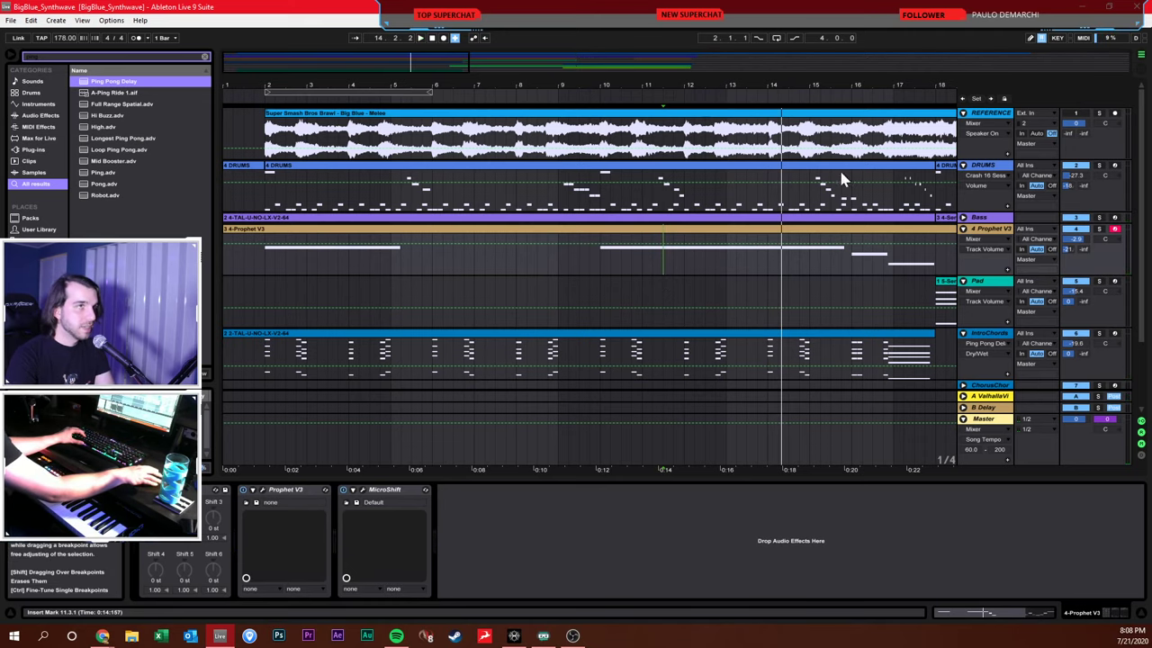
# Fold the Prophet V3, Pad, IntroChords, ChorusChords and FM8 tracks, and insert a new MIDI track below Bass
pyautogui.click(601, 286)
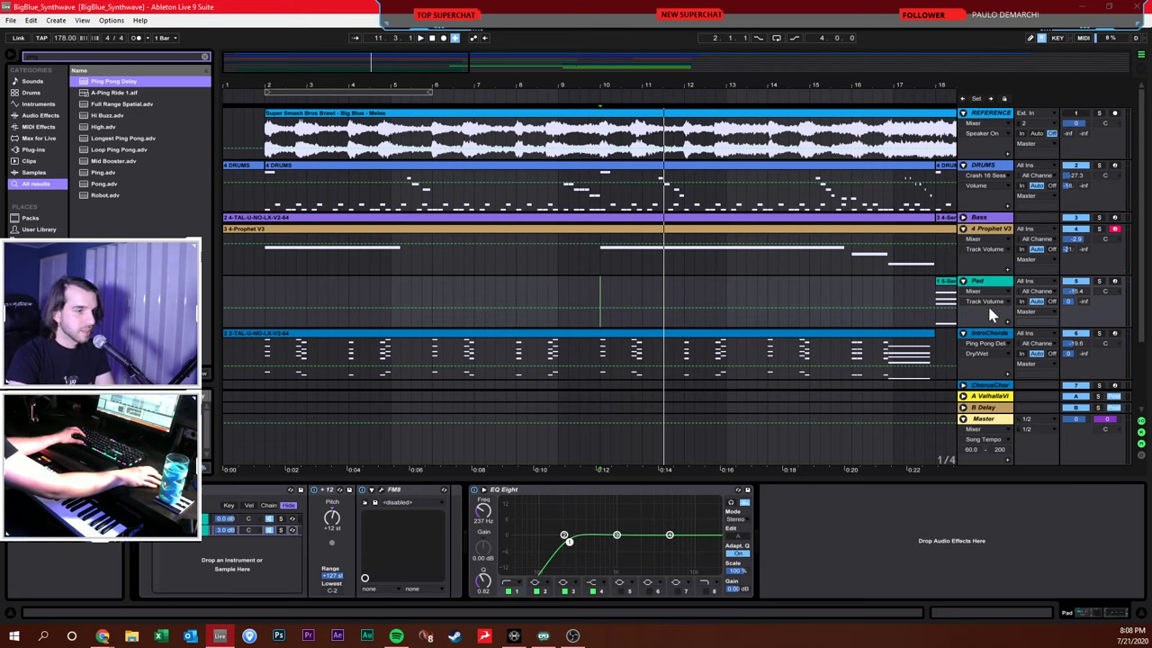
pyautogui.click(963, 228)
pyautogui.click(962, 240)
pyautogui.click(962, 251)
pyautogui.click(963, 262)
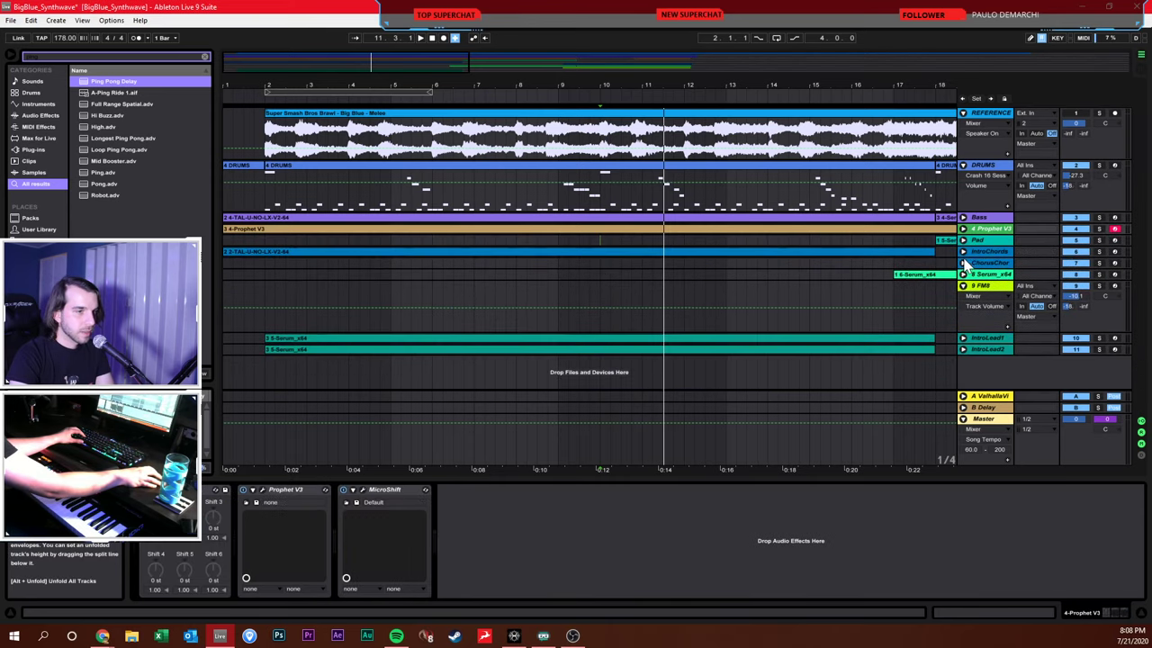
pyautogui.click(962, 285)
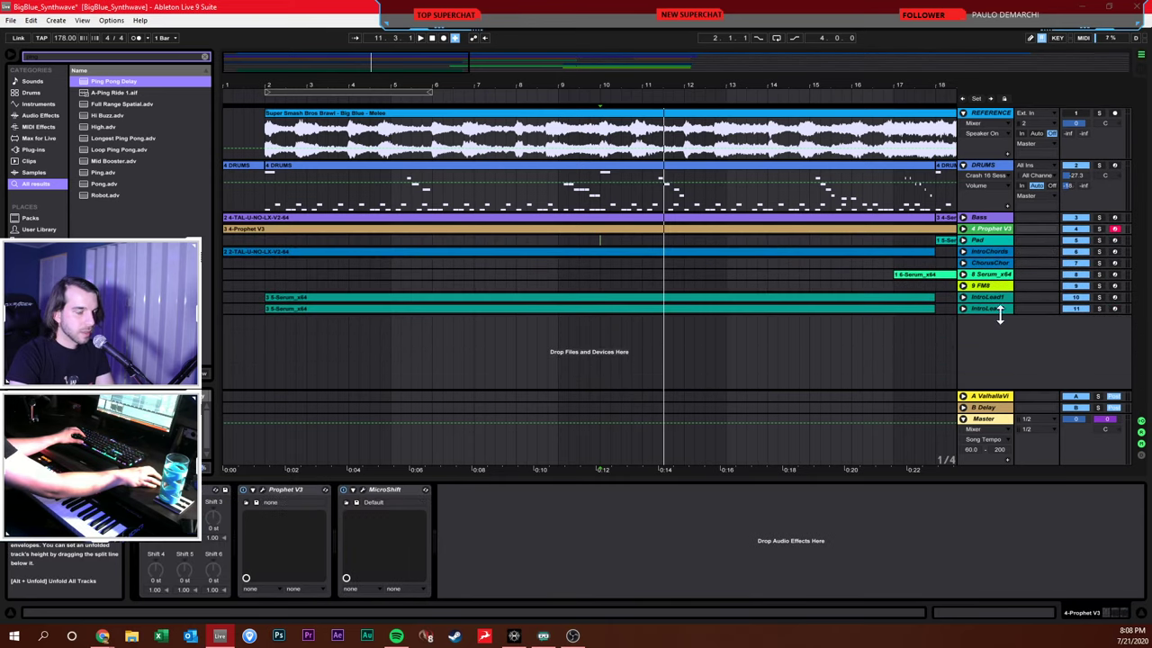
pyautogui.click(985, 219)
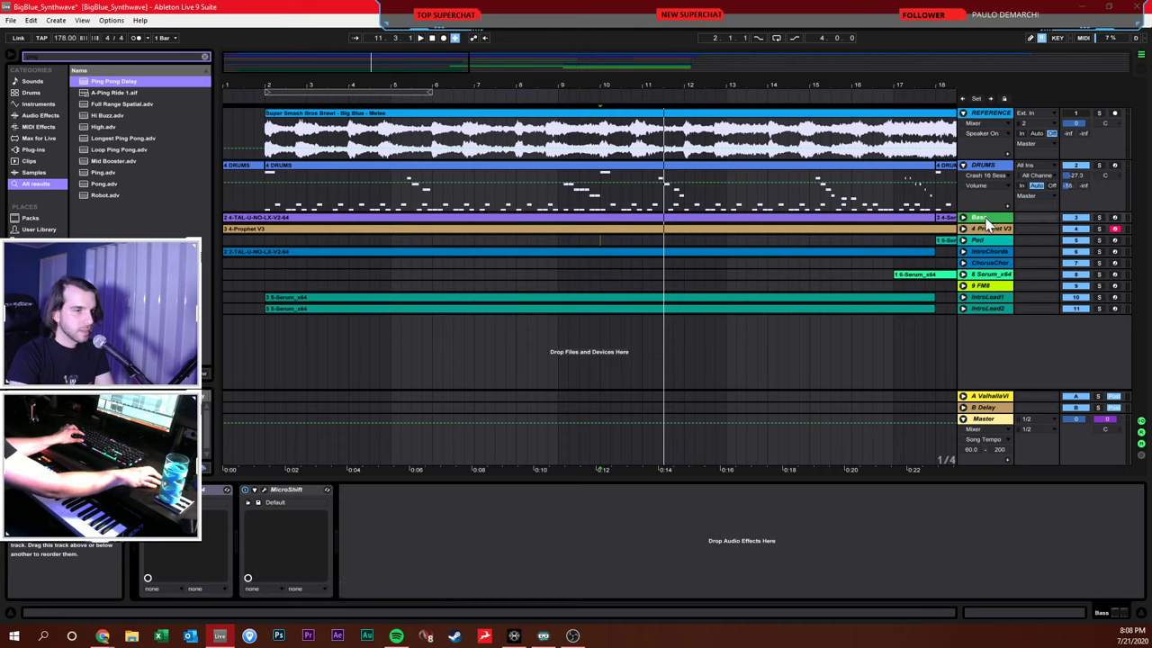
pyautogui.hotkey('ctrl', 'shift', 't')
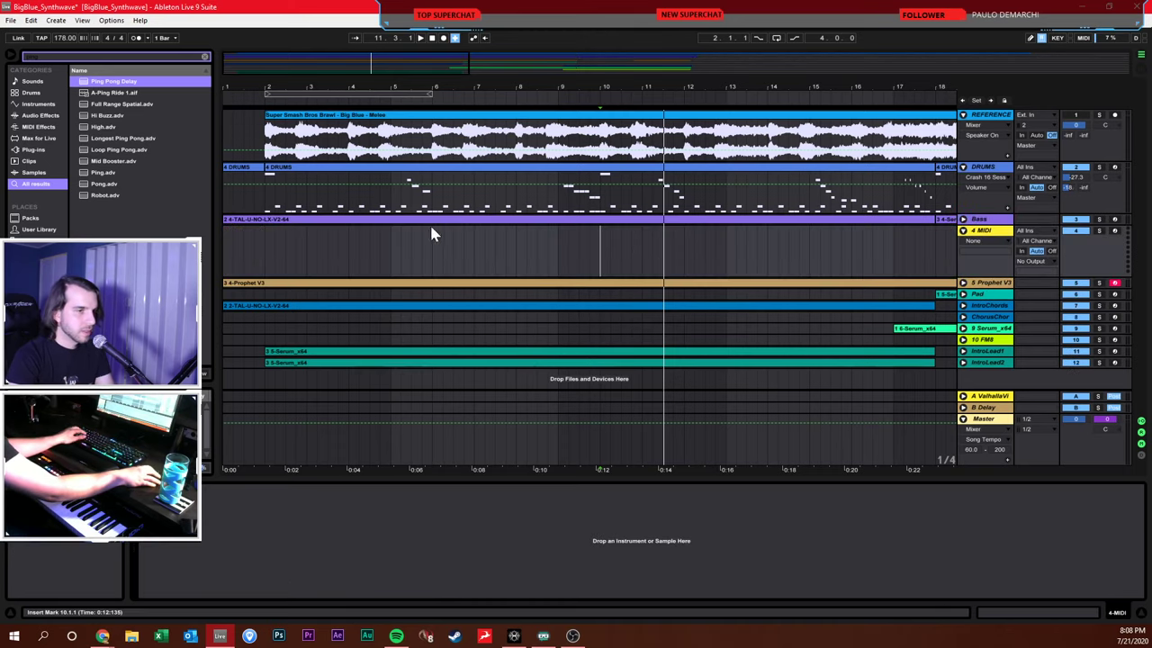
# Search the browser for TAL and load TAL-U-NO-LX-V2-64 onto the new MIDI track
pyautogui.click(205, 56)
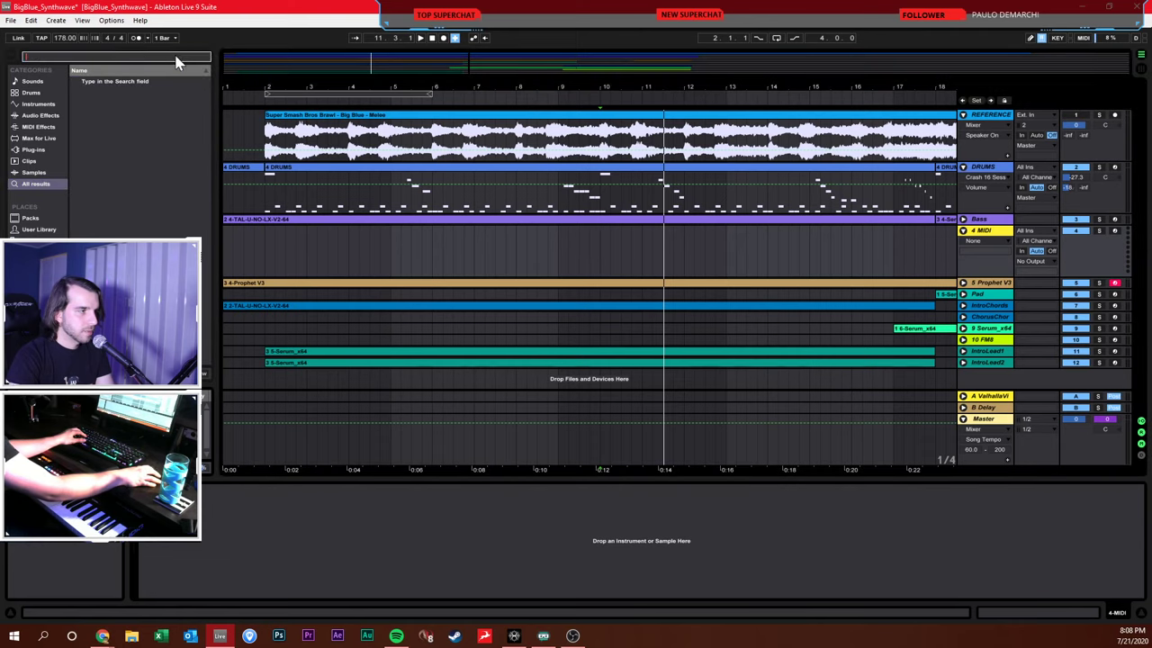
pyautogui.write('serum')
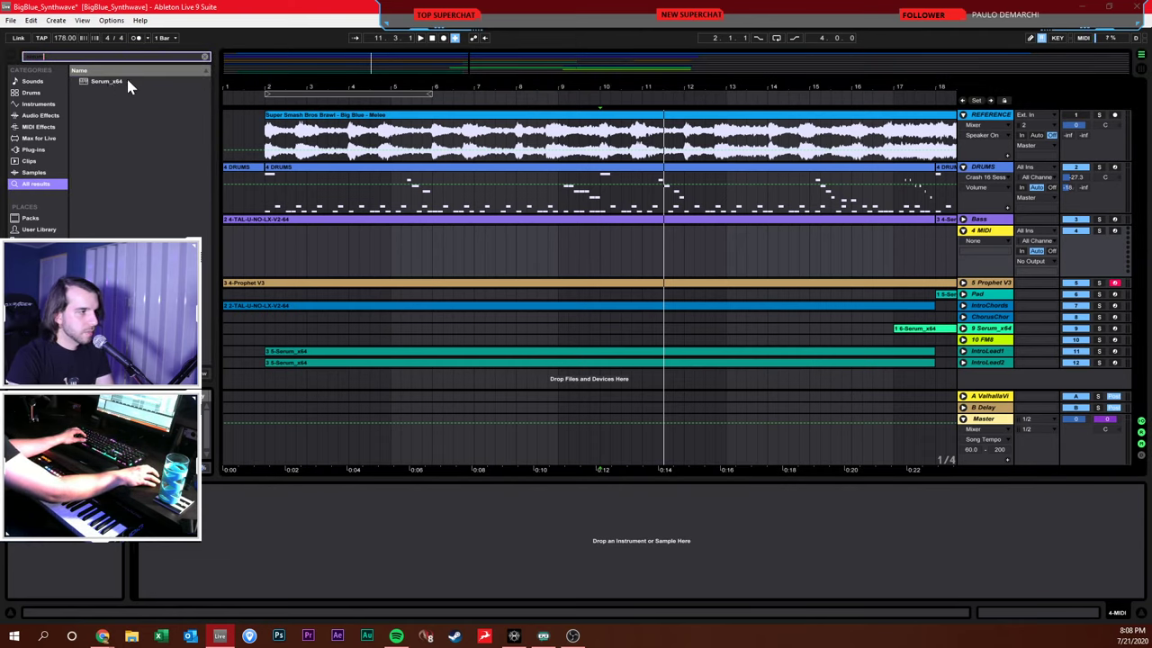
pyautogui.write('tal')
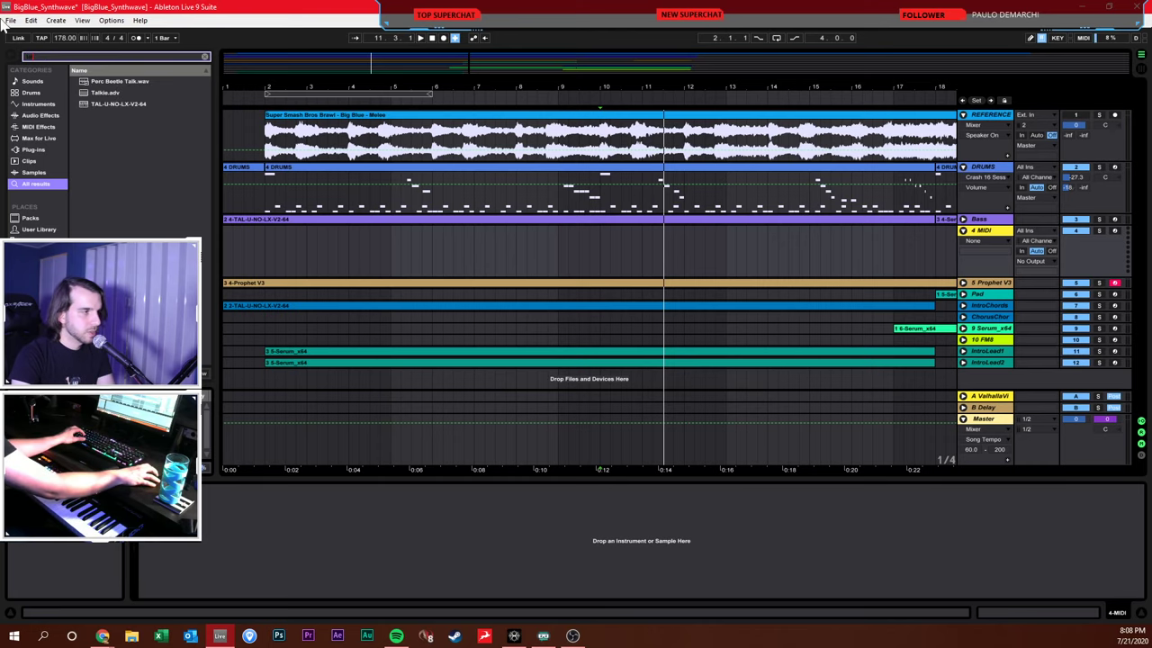
pyautogui.moveTo(126, 105); pyautogui.dragTo(493, 239)
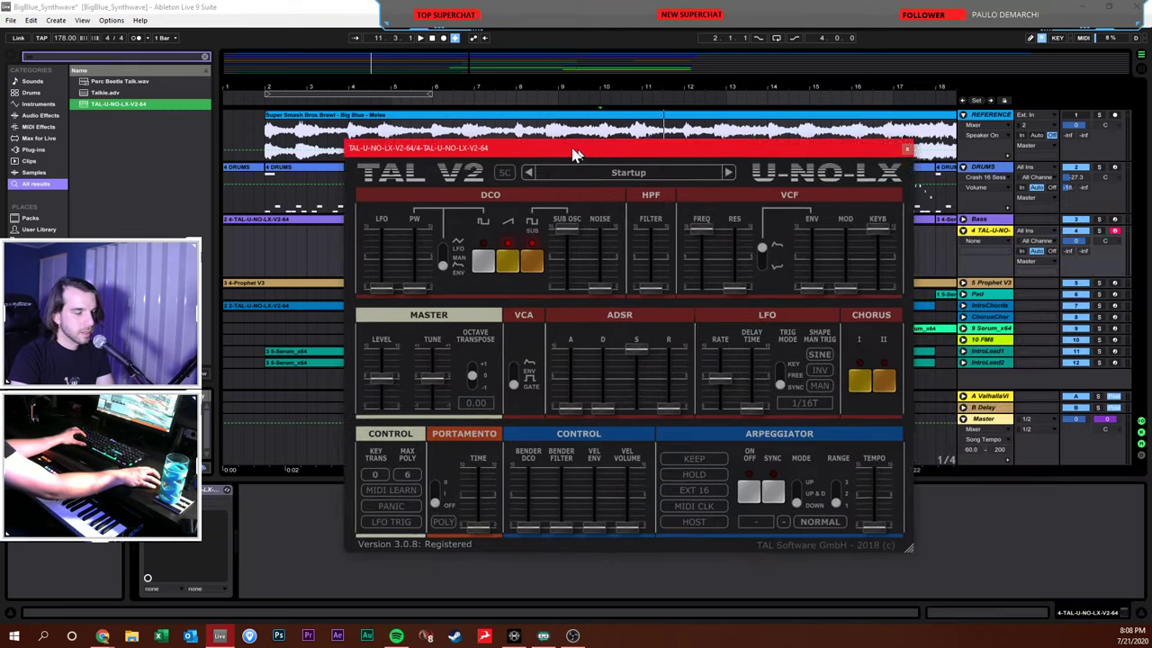
# Shape the TAL-U-NO-LX amplitude envelope with zero sustain and some decay, with the VCA following the envelope
pyautogui.moveTo(576, 153); pyautogui.dragTo(463, 104)
pyautogui.moveTo(529, 307); pyautogui.dragTo(519, 369)
pyautogui.click(400, 329)
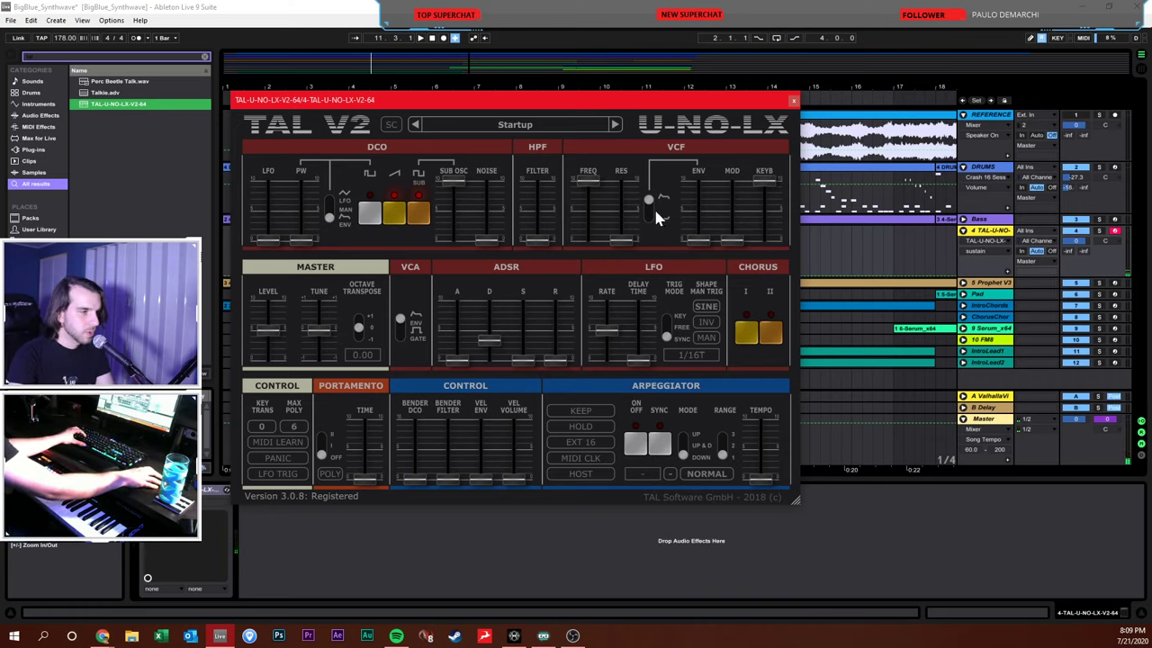
# Set the TAL-U-NO-LX filter to minimum cutoff, slight resonance and a moderate envelope amount, closing the synth window
pyautogui.moveTo(576, 186); pyautogui.dragTo(597, 230)
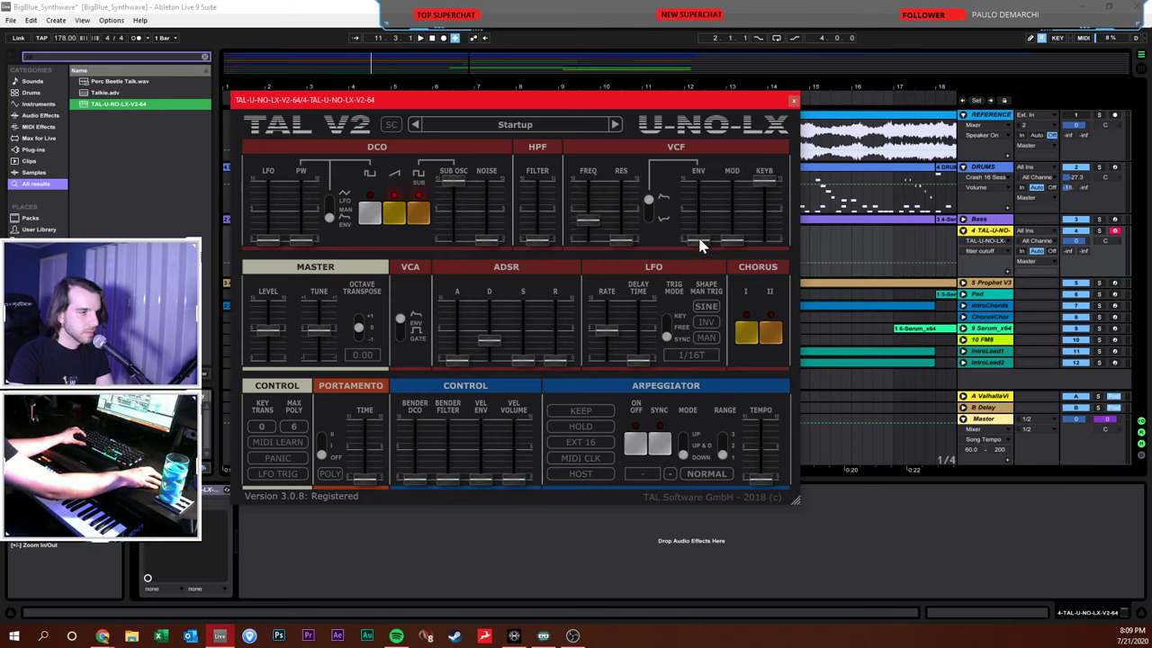
pyautogui.moveTo(701, 241); pyautogui.dragTo(699, 192)
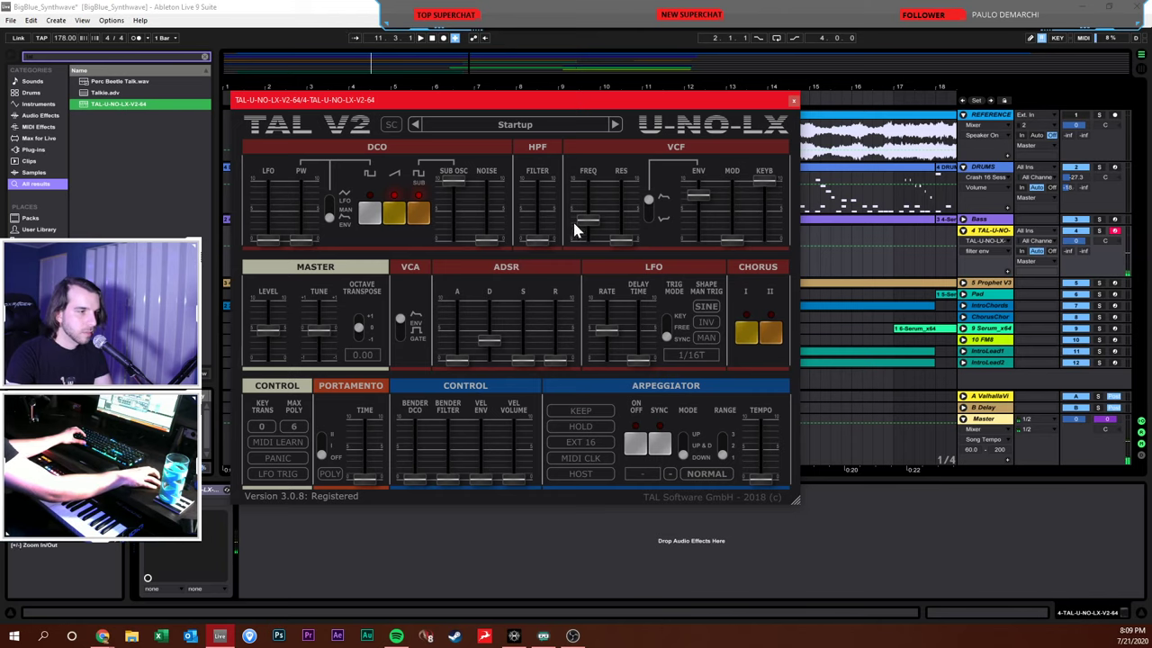
pyautogui.moveTo(575, 224); pyautogui.dragTo(623, 213)
pyautogui.moveTo(699, 199); pyautogui.dragTo(703, 212)
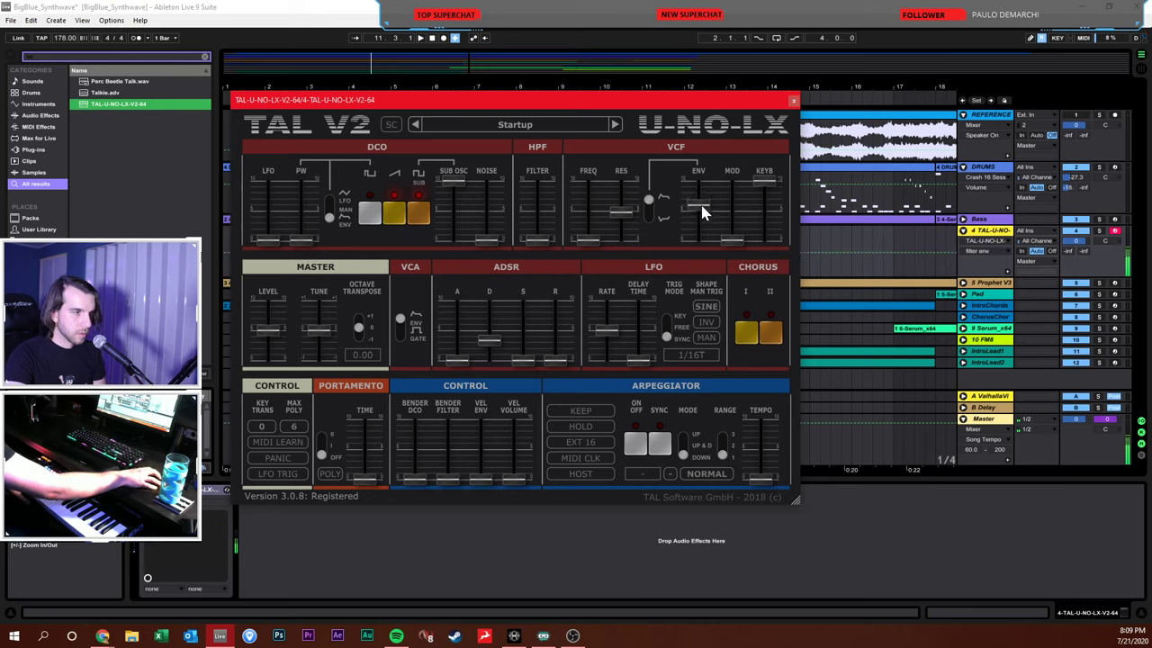
pyautogui.moveTo(623, 214); pyautogui.dragTo(623, 237)
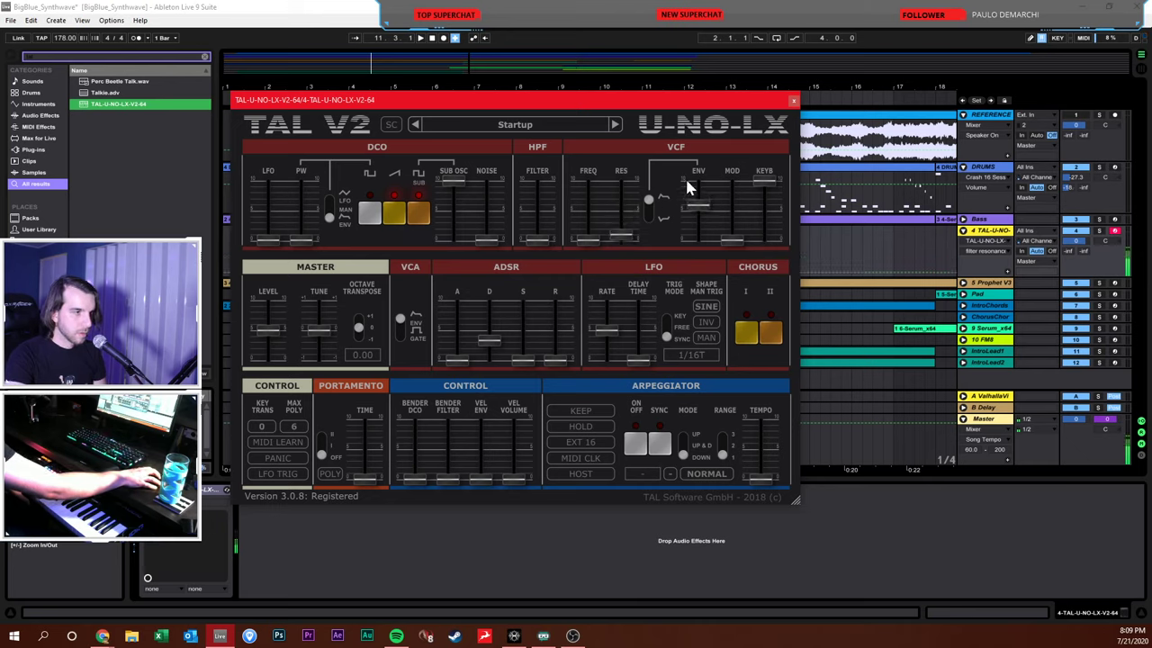
pyautogui.click(700, 190)
pyautogui.click(792, 99)
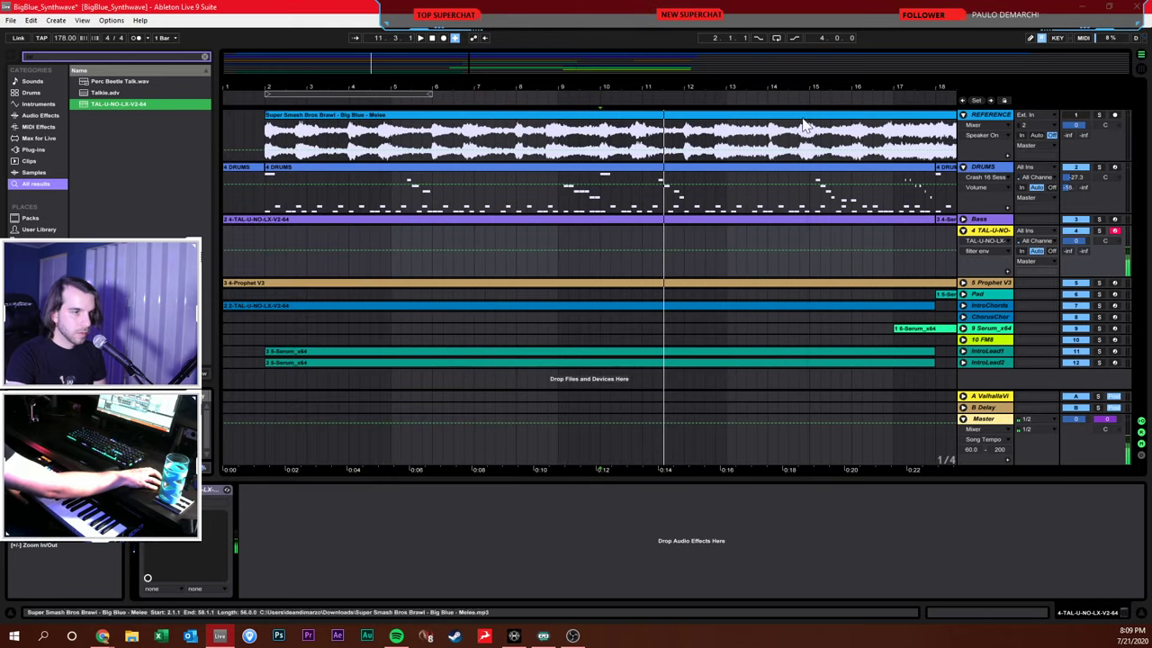
# Set the TAL-U-NO-LX track volume to -1.3 dB and try recording repeated chords from 9.1.1, discarding the take
pyautogui.click(1075, 241)
pyautogui.click(558, 252)
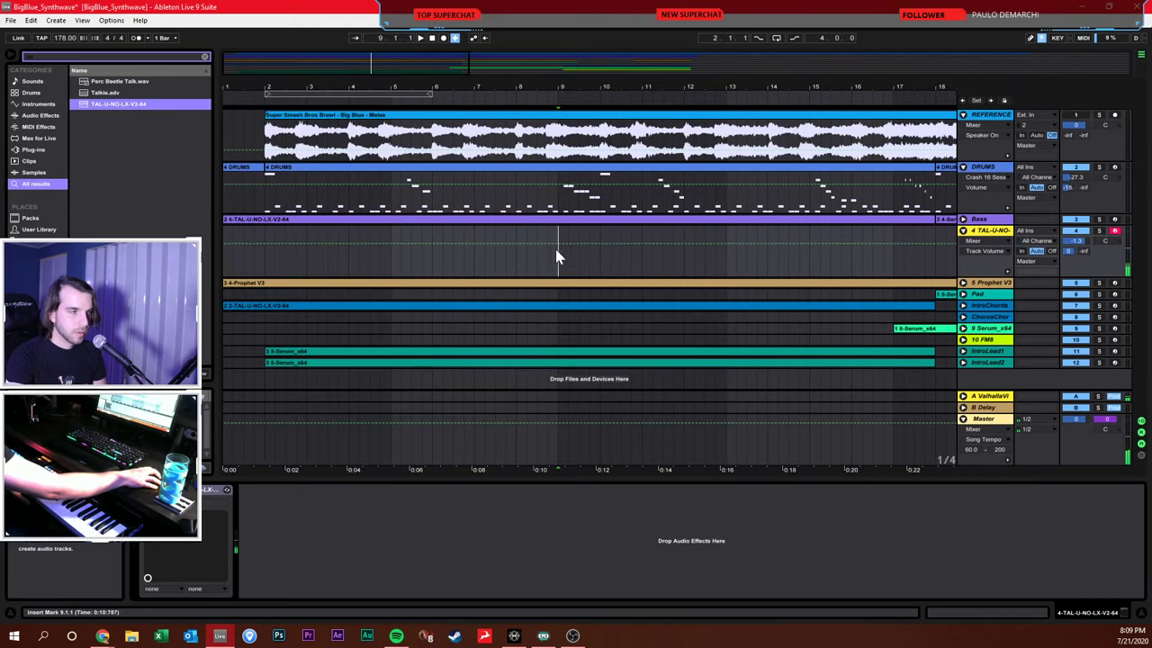
pyautogui.click(443, 38)
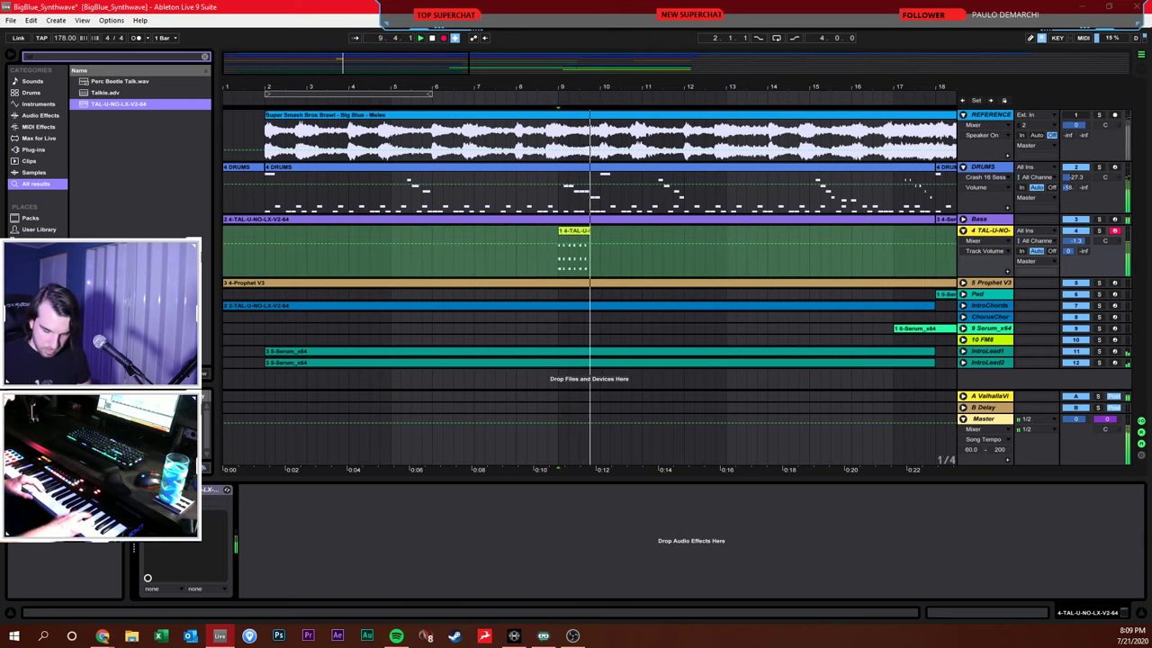
pyautogui.press('space')
pyautogui.hotkey('ctrl', 'z')
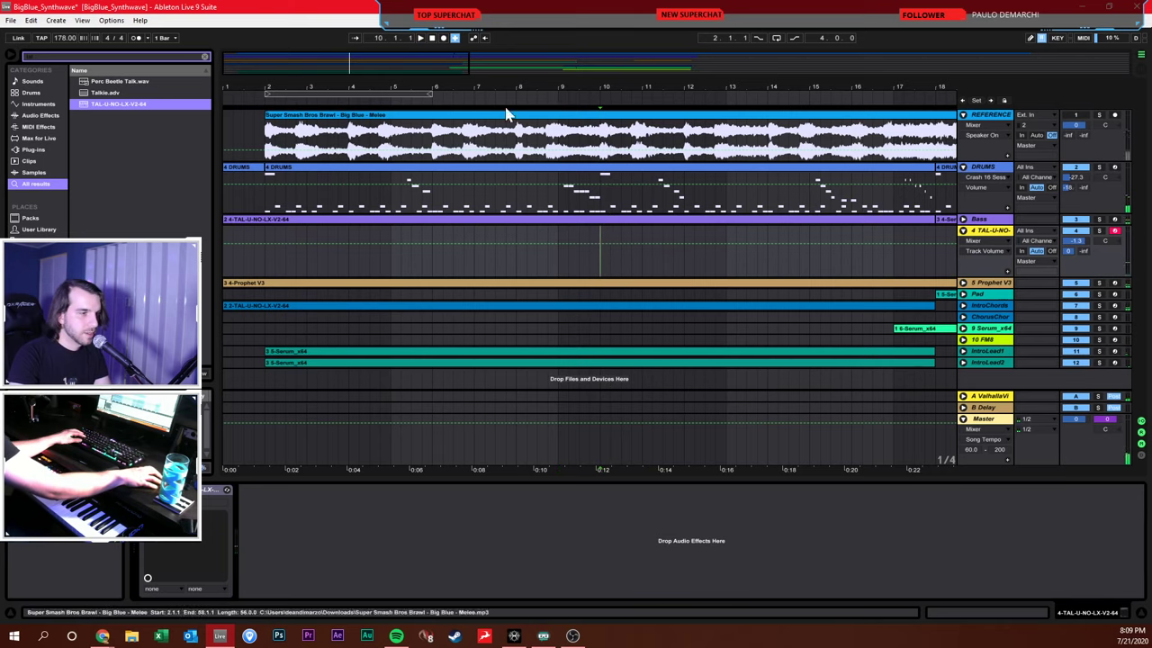
# Record repeated chords on the TAL-U-NO-LX track from 10.1.1 to about bar 14 and lower its volume to -18.3 dB
pyautogui.click(442, 39)
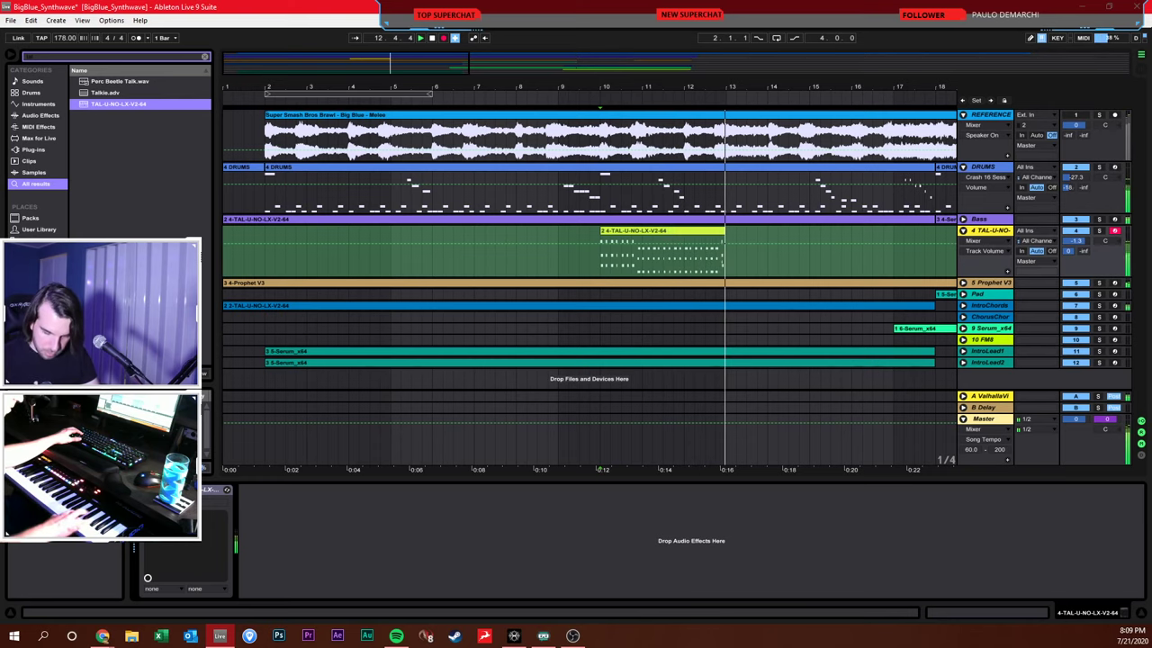
pyautogui.press('F9')
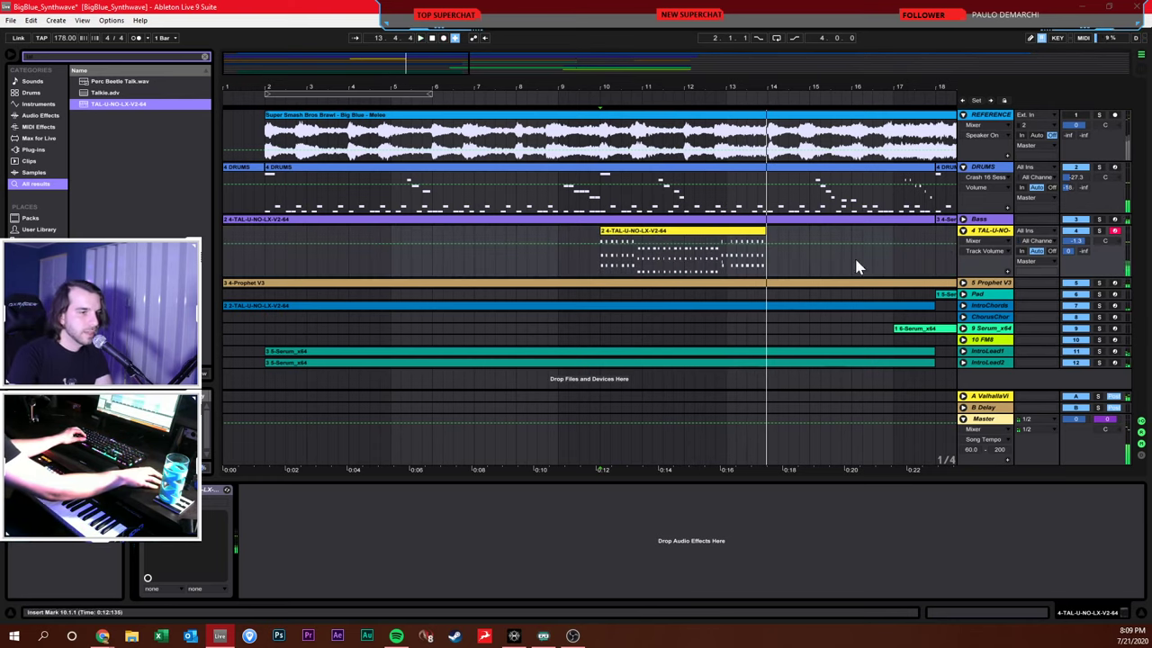
pyautogui.moveTo(1074, 240); pyautogui.dragTo(1073, 261)
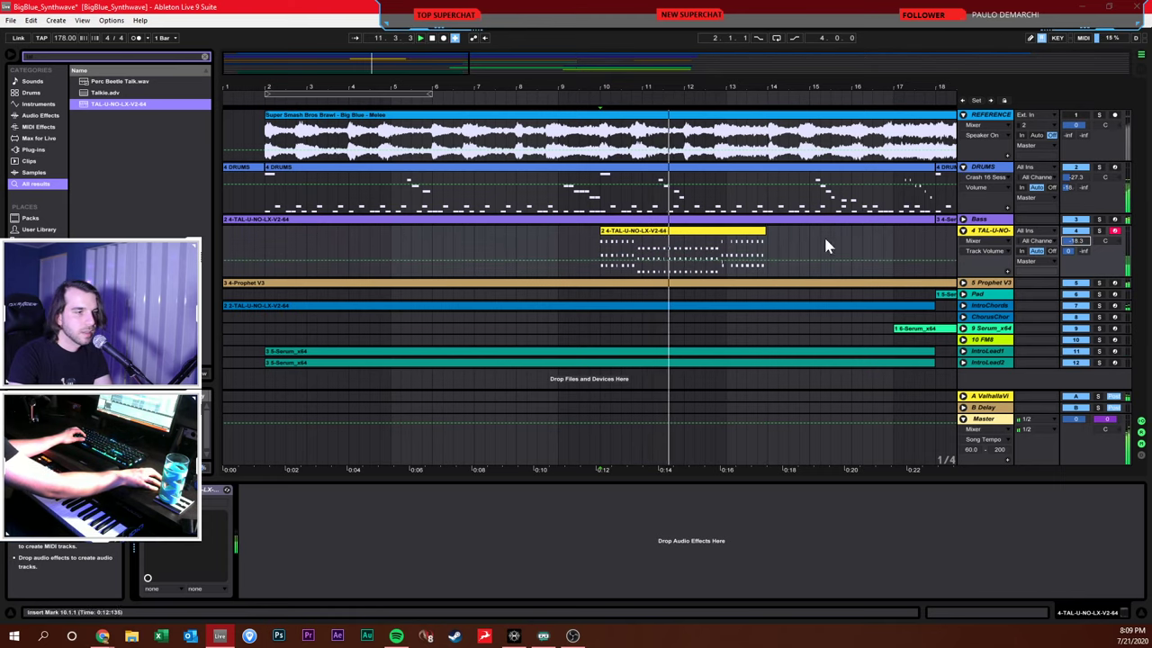
# Delete the recorded chord clip and remove the TAL-U-NO-LX instrument, keeping the empty MIDI track
pyautogui.click(682, 235)
pyautogui.press('Delete')
pyautogui.press('space')
pyautogui.click(603, 243)
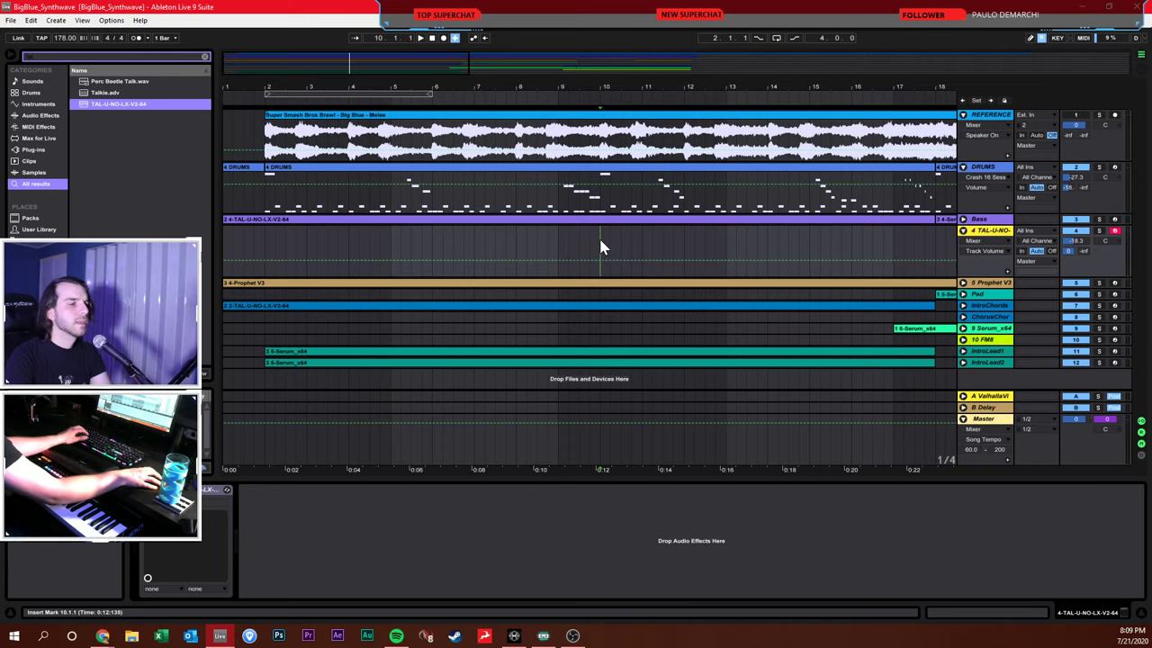
pyautogui.click(980, 236)
pyautogui.press('Delete')
pyautogui.press('Delete')
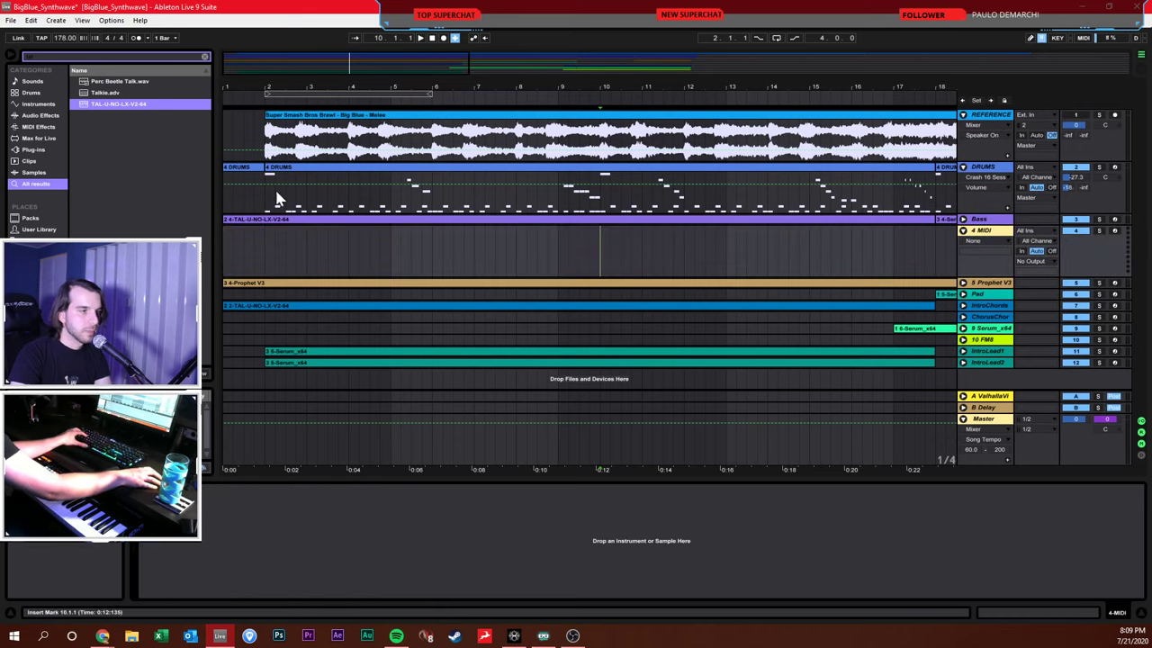
# Search the browser for fm8 and load the FM8 instrument onto the empty MIDI track
pyautogui.hotkey('ctrl', 'f')
pyautogui.press('BackSpace')
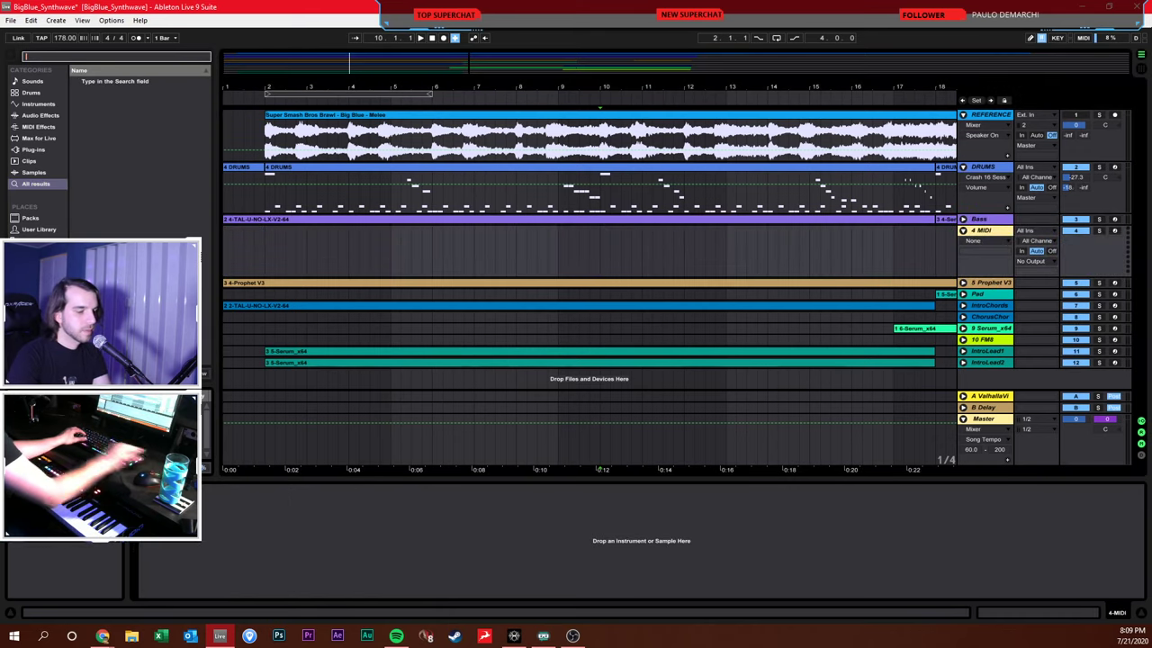
pyautogui.write('fm8')
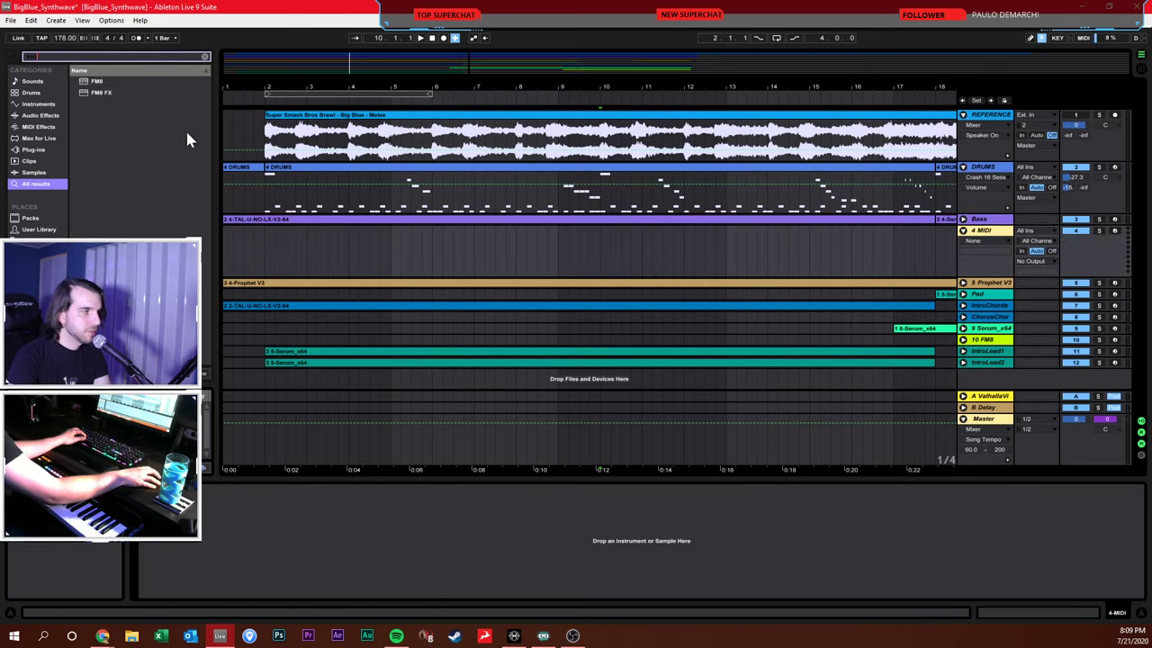
pyautogui.press('Down')
pyautogui.press('Return')
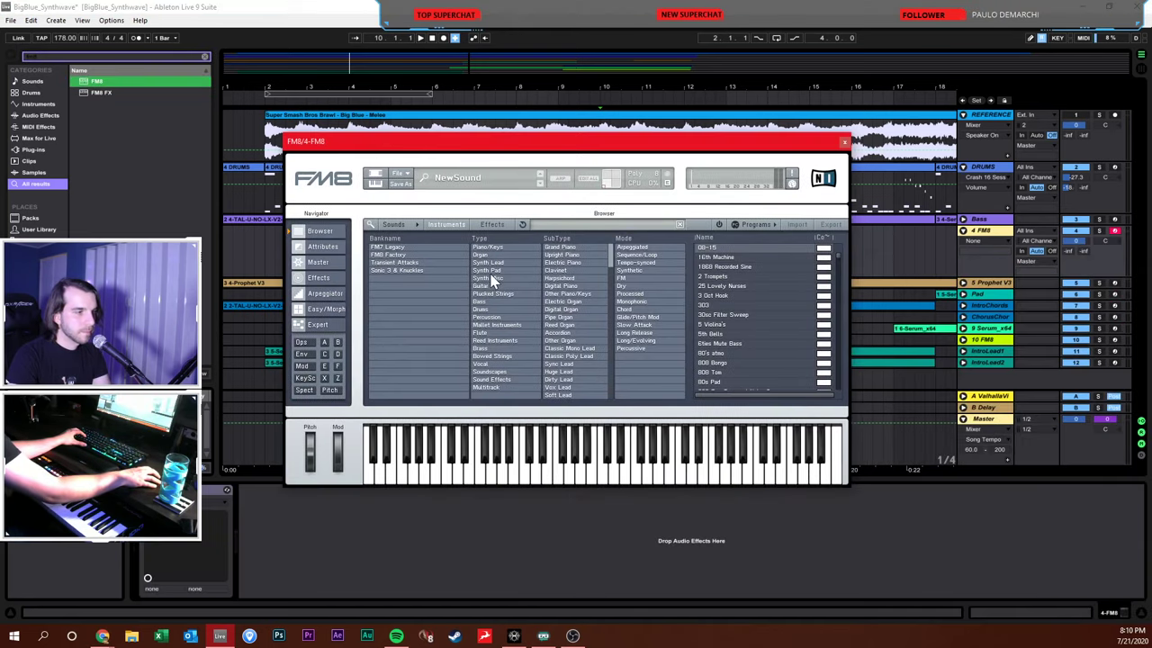
# Filter the FM8 sounds to Bowed Strings, load the Ensemble Strings no1 preset and close the synth window
pyautogui.click(486, 355)
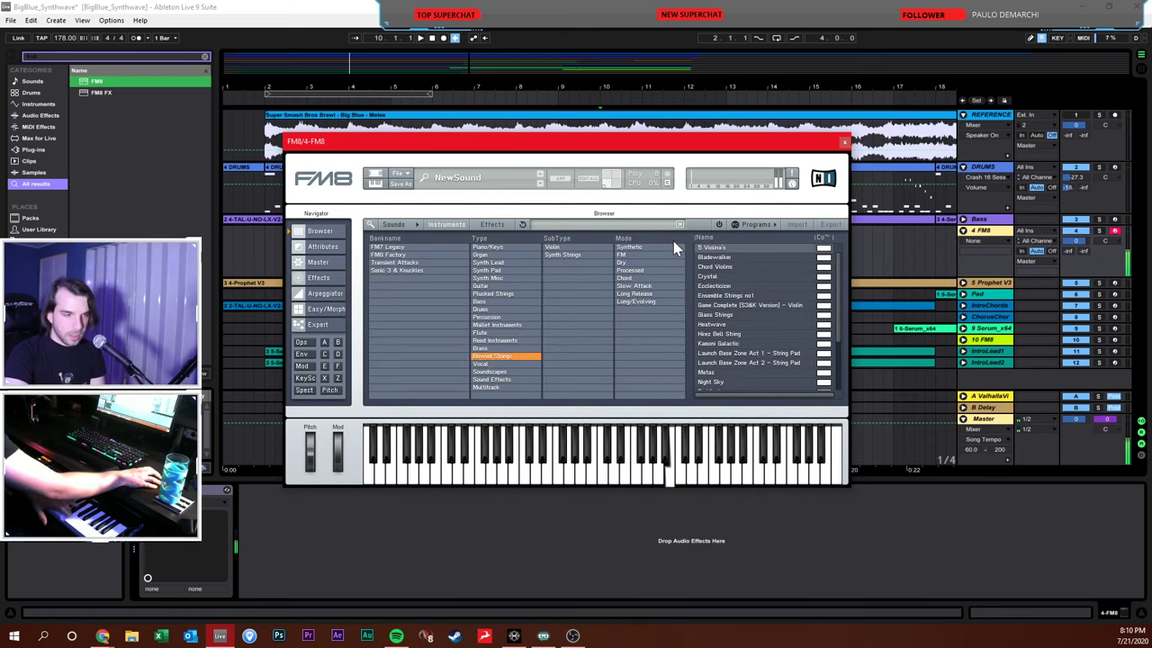
pyautogui.click(737, 295)
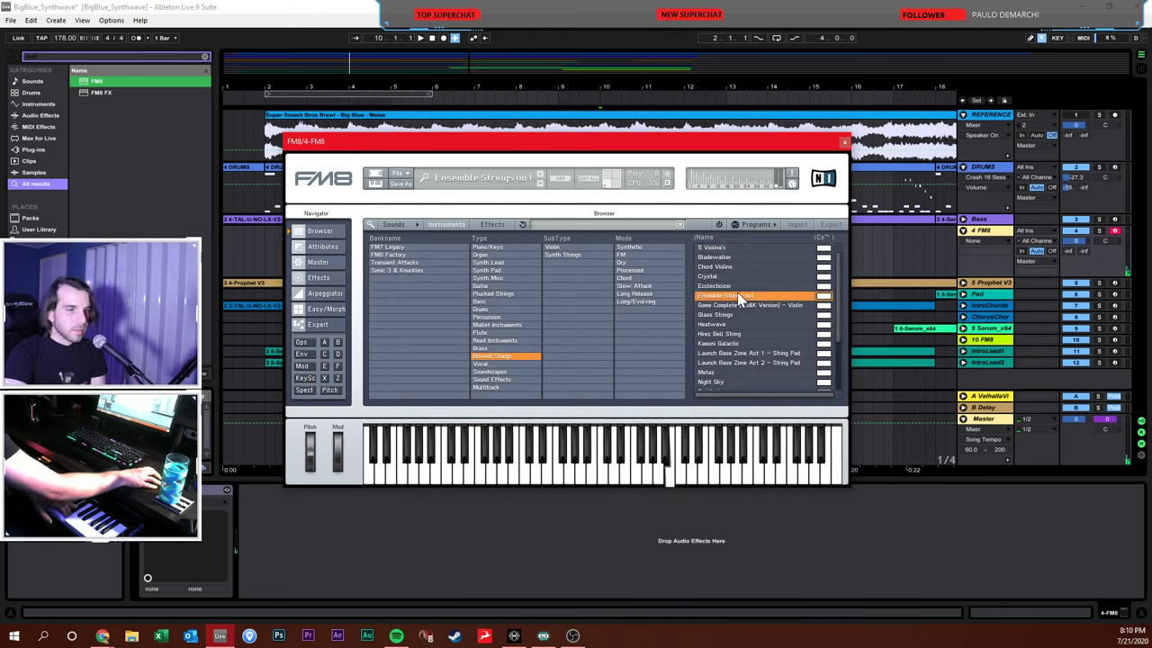
pyautogui.click(843, 141)
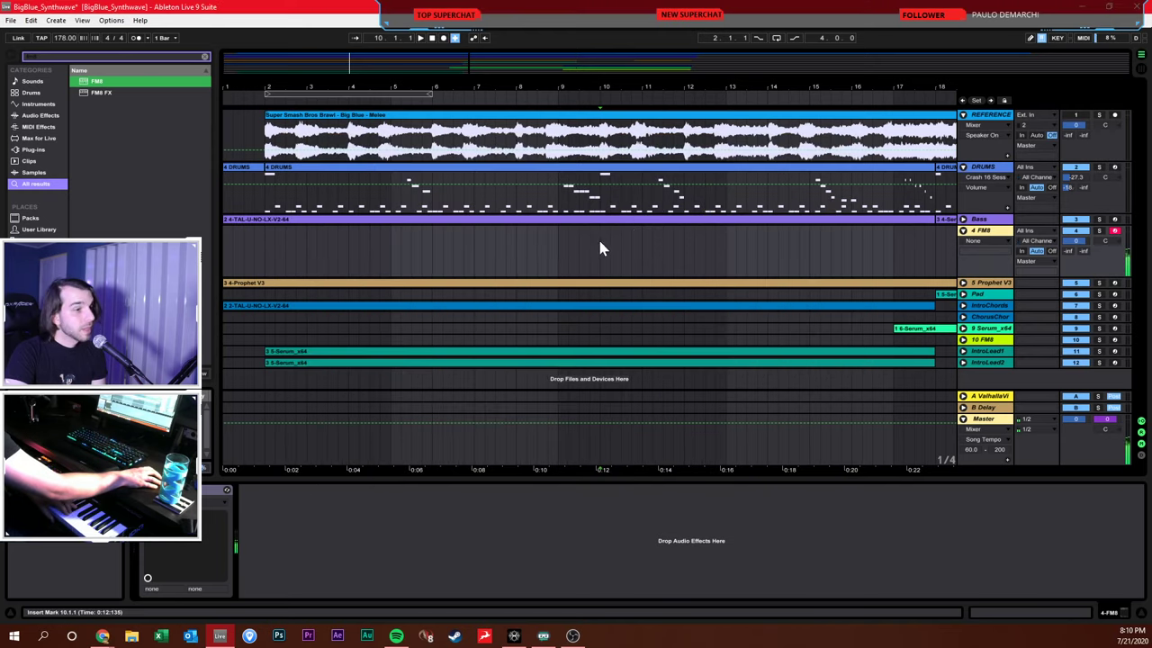
# Record on the new FM8 track from 7.1.1 to bar 18, holding one string note from about bar 10
pyautogui.click(510, 252)
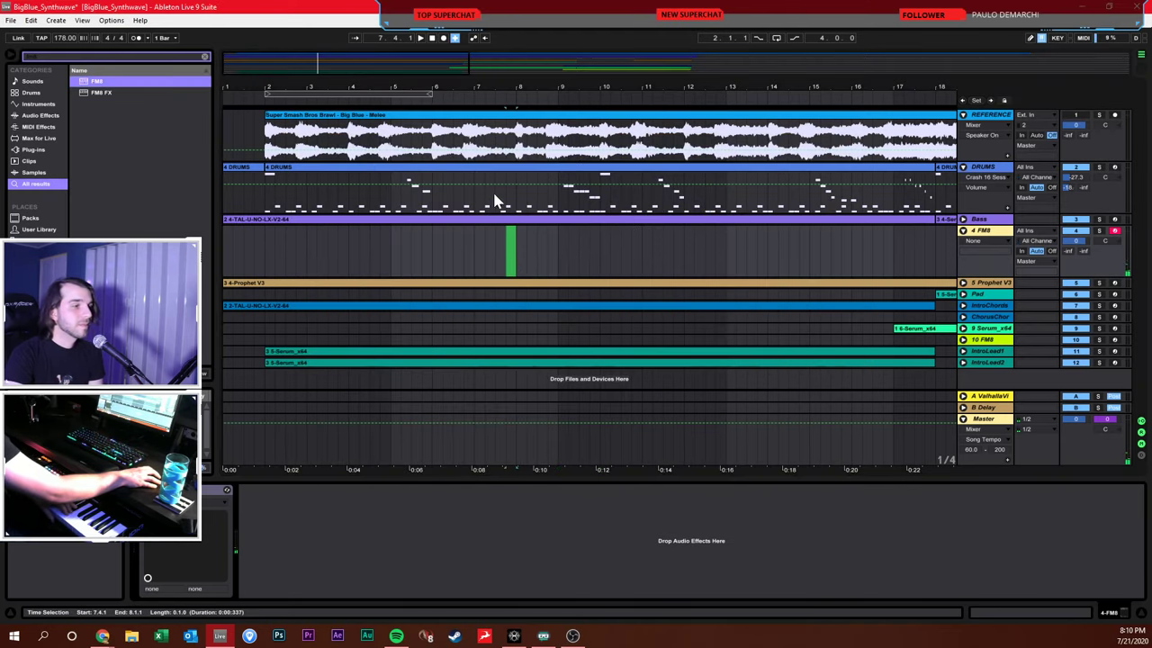
pyautogui.click(479, 245)
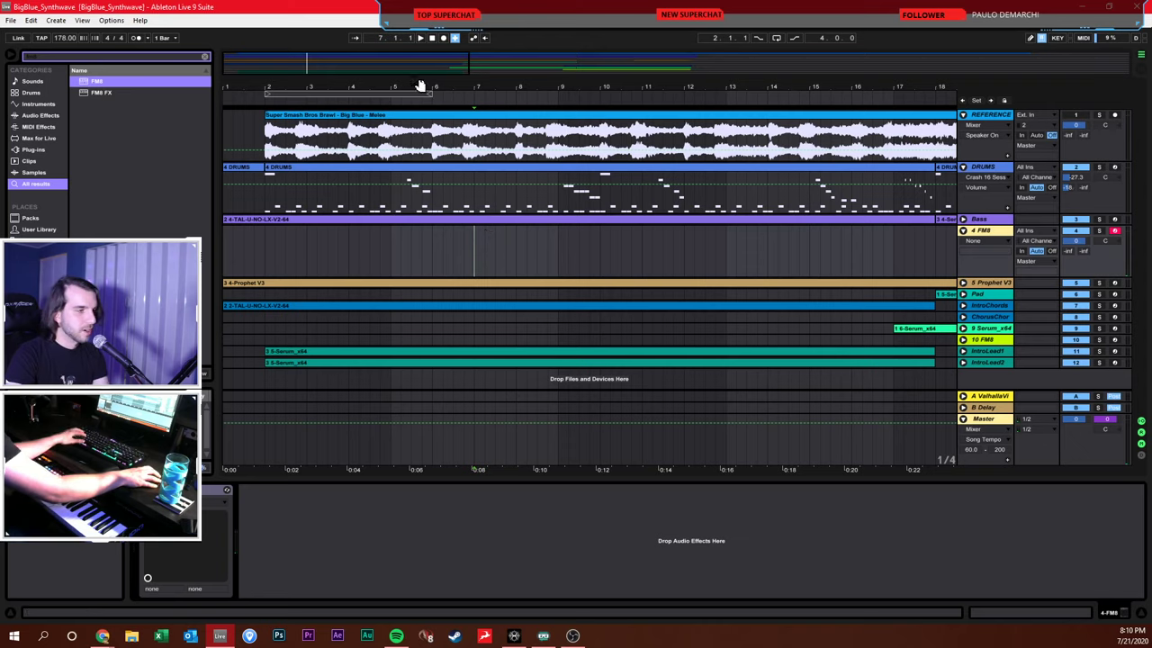
pyautogui.click(444, 38)
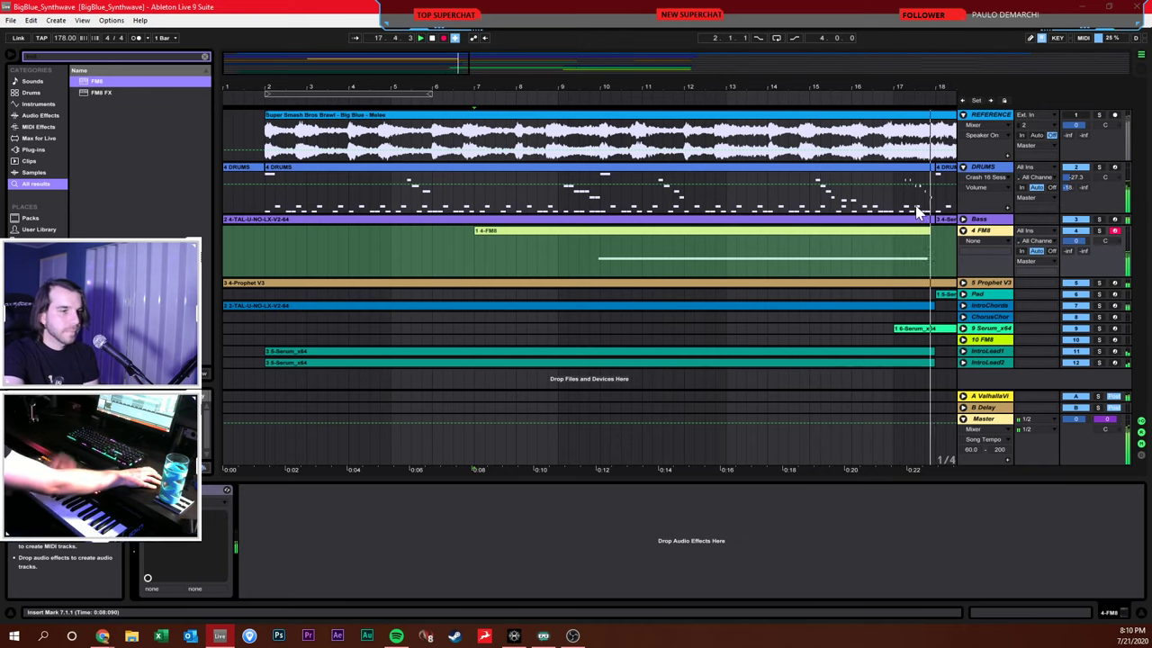
pyautogui.press('space')
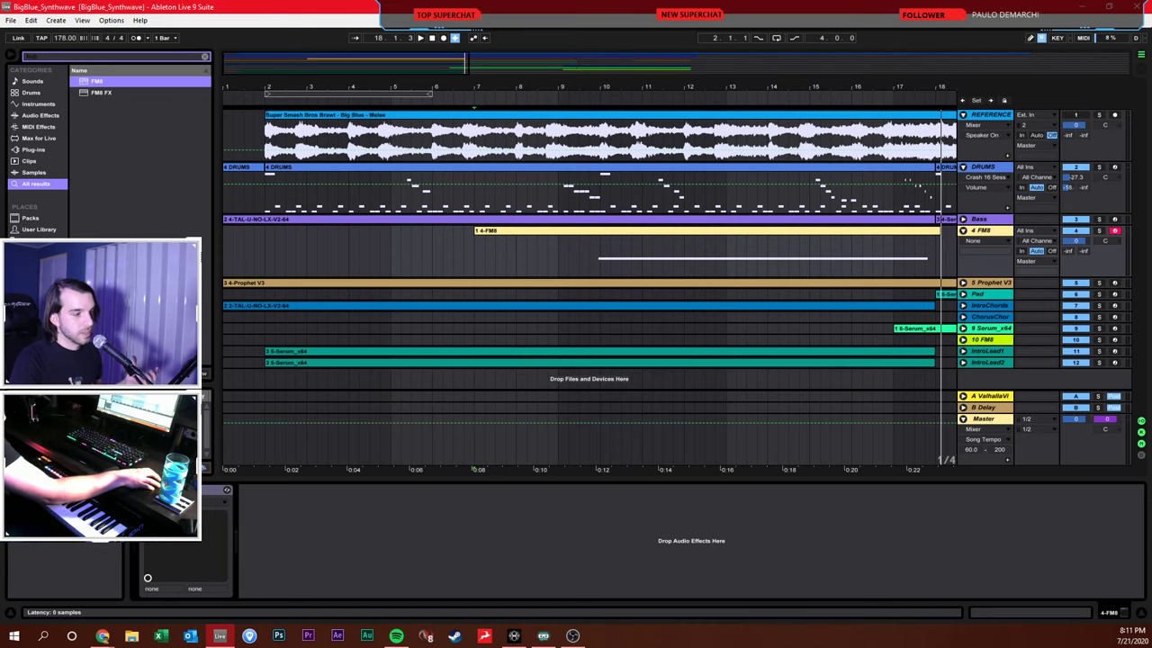
pyautogui.hotkey('ctrl', 'alt', 'p')
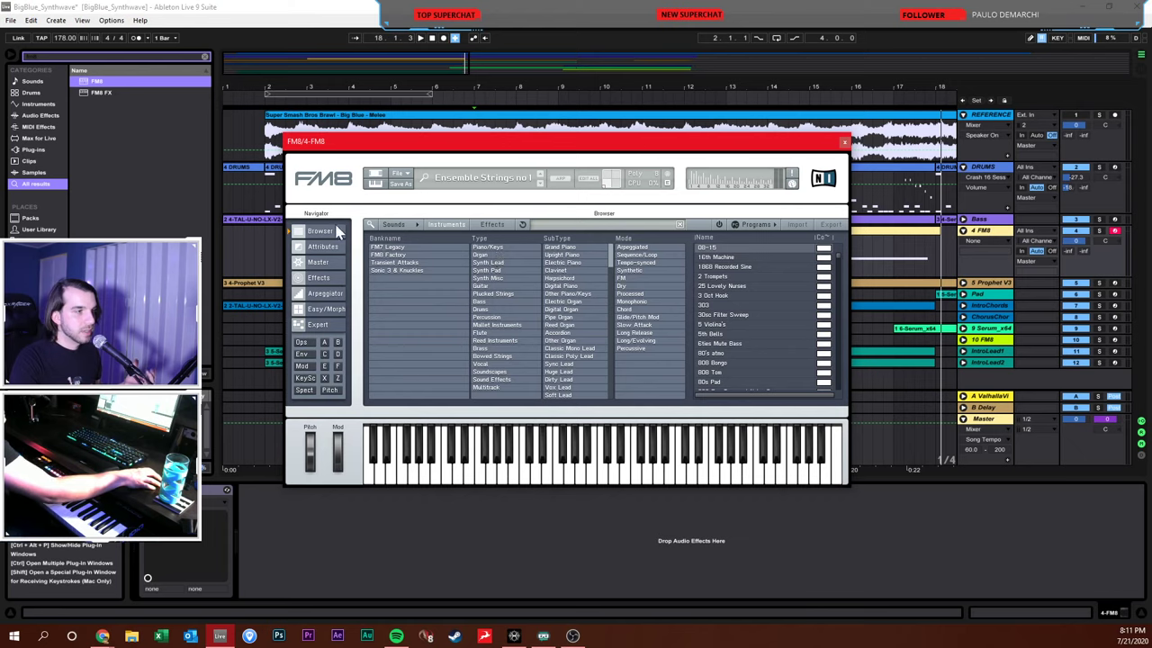
pyautogui.click(843, 143)
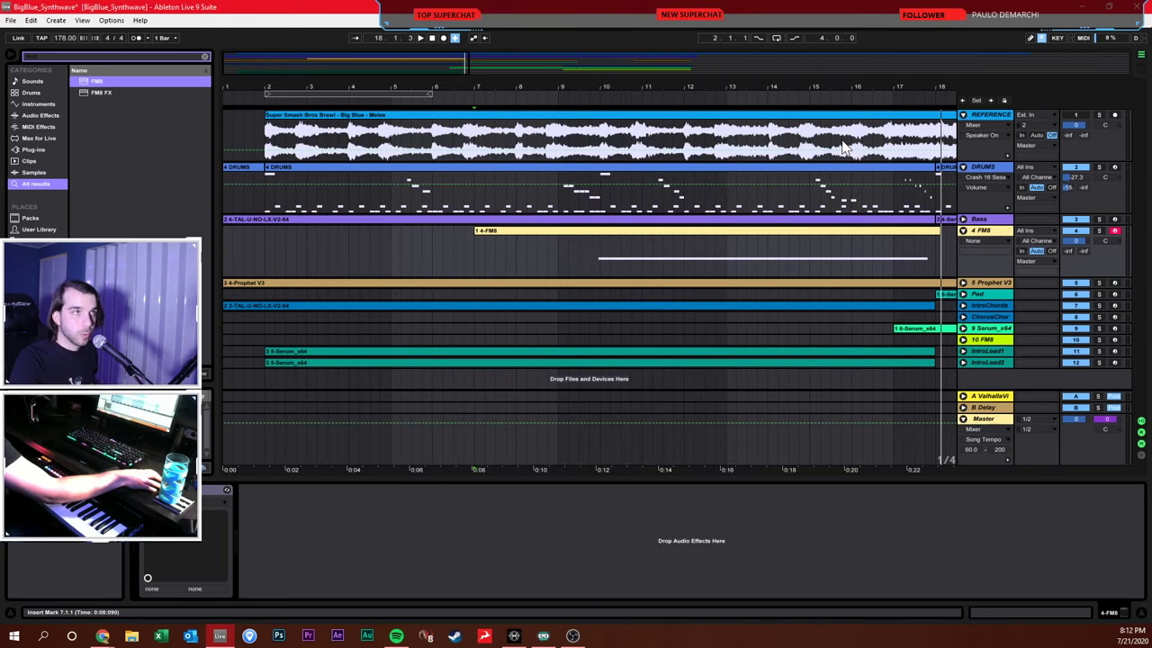
pyautogui.click(151, 126)
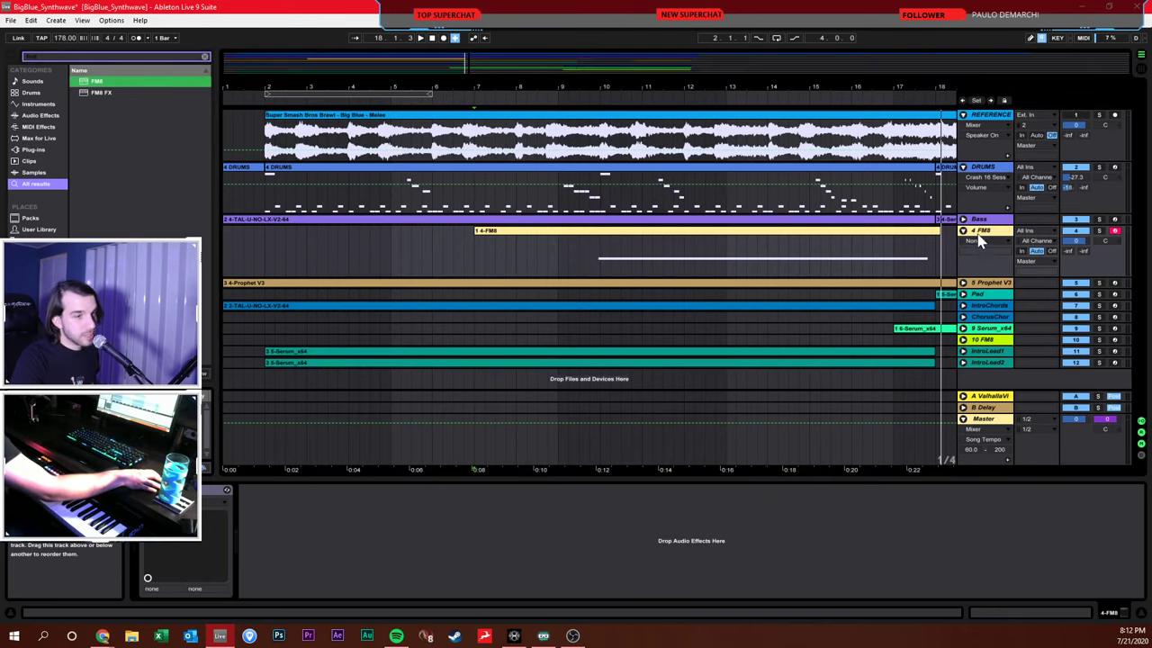
pyautogui.click(975, 285)
pyautogui.click(976, 297)
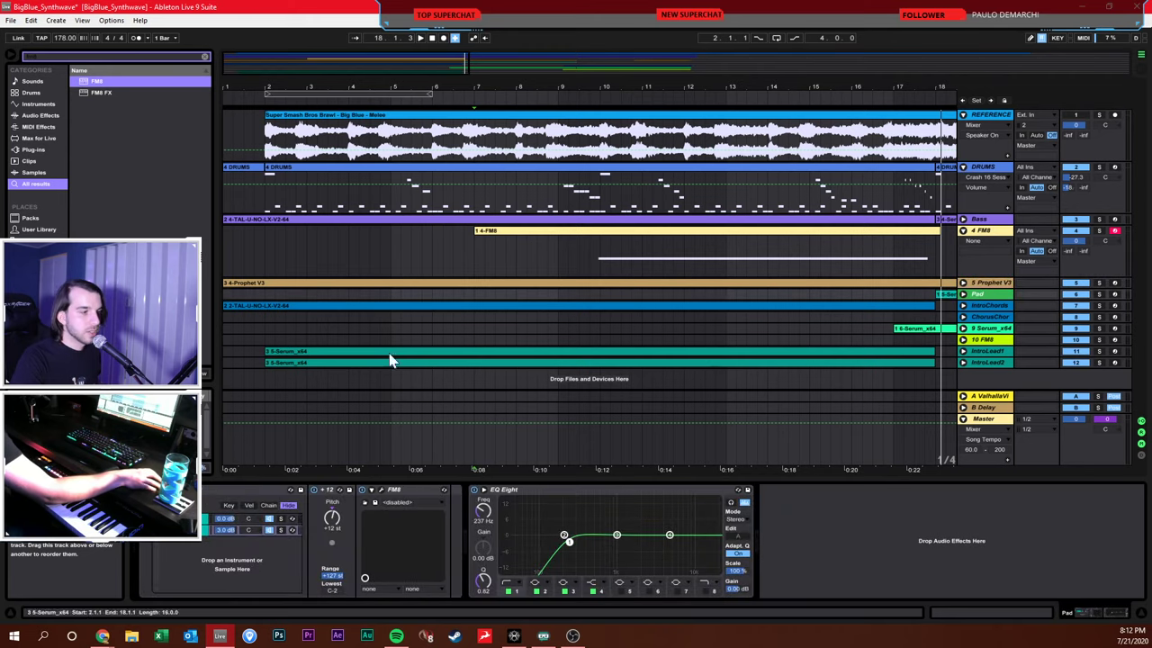
pyautogui.click(507, 263)
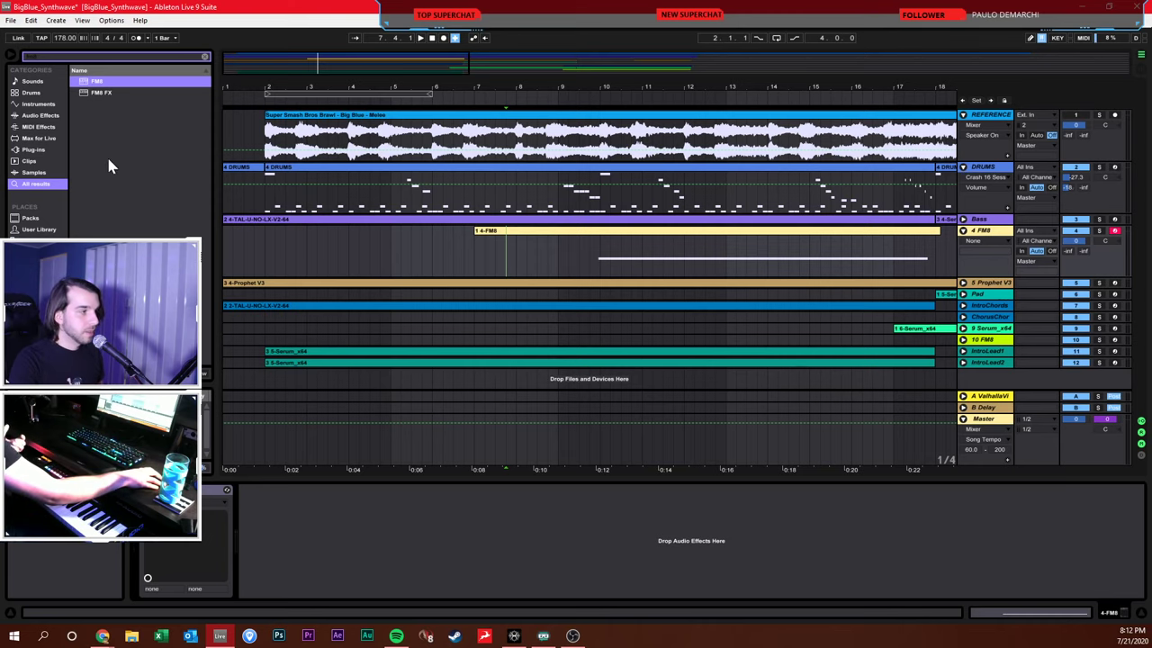
# Insert a new MIDI track below Pad, find Massive X among the plug-ins and load it onto that track
pyautogui.click(61, 150)
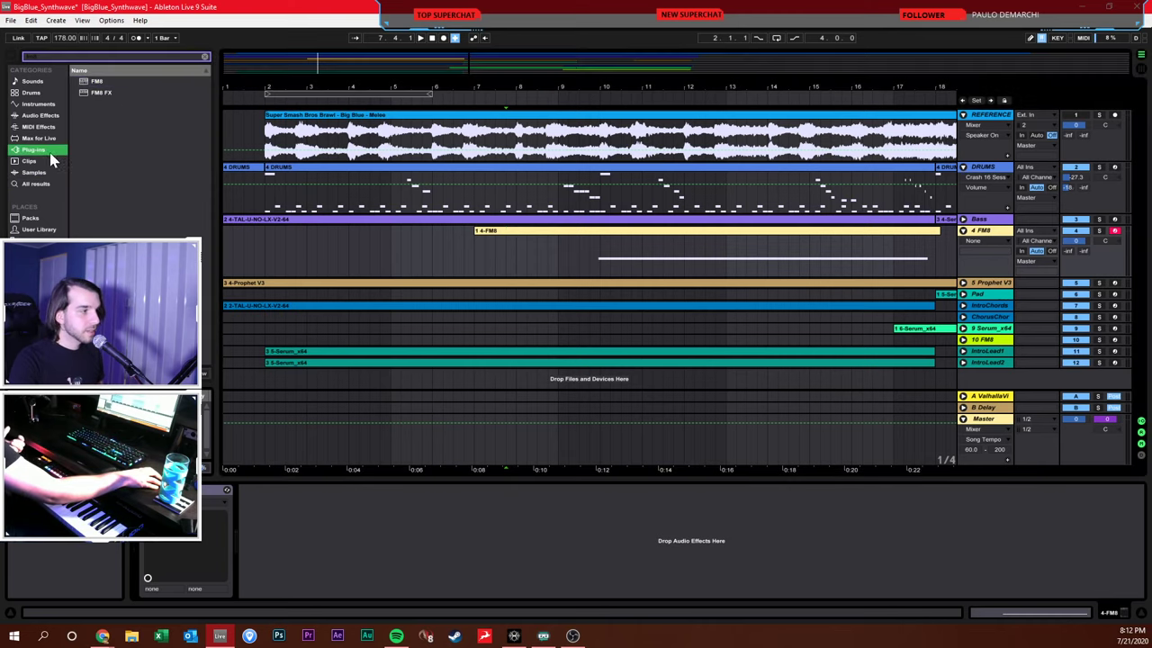
pyautogui.click(205, 59)
pyautogui.scroll(-15, 128, 209)
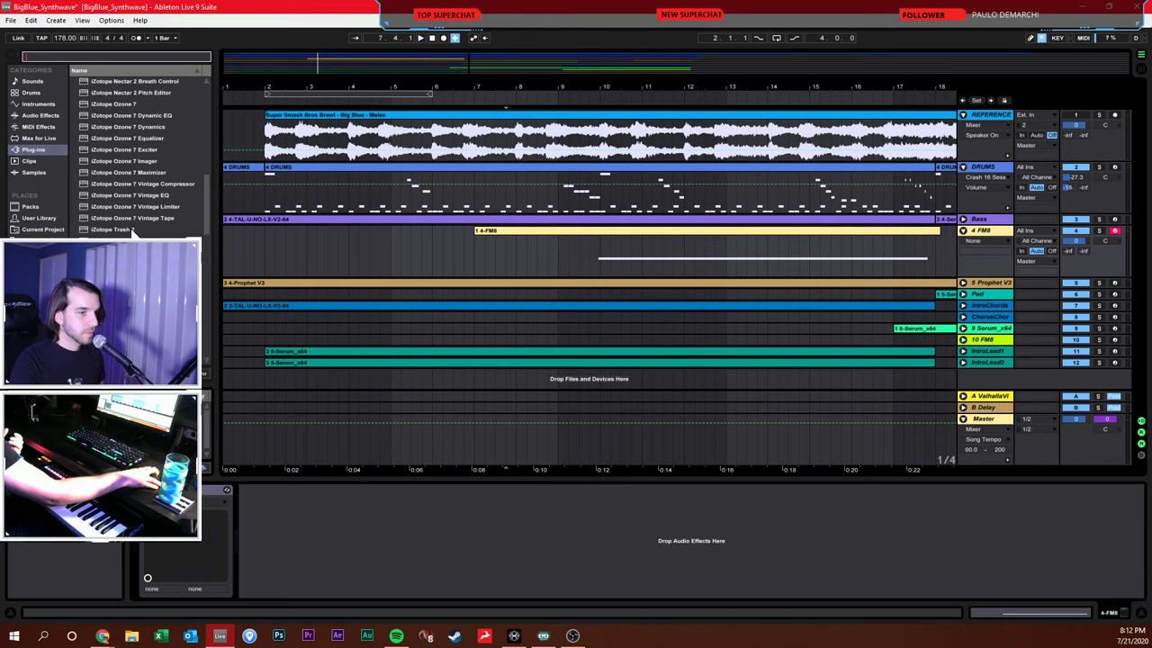
pyautogui.scroll(-3, 132, 232)
pyautogui.click(112, 231)
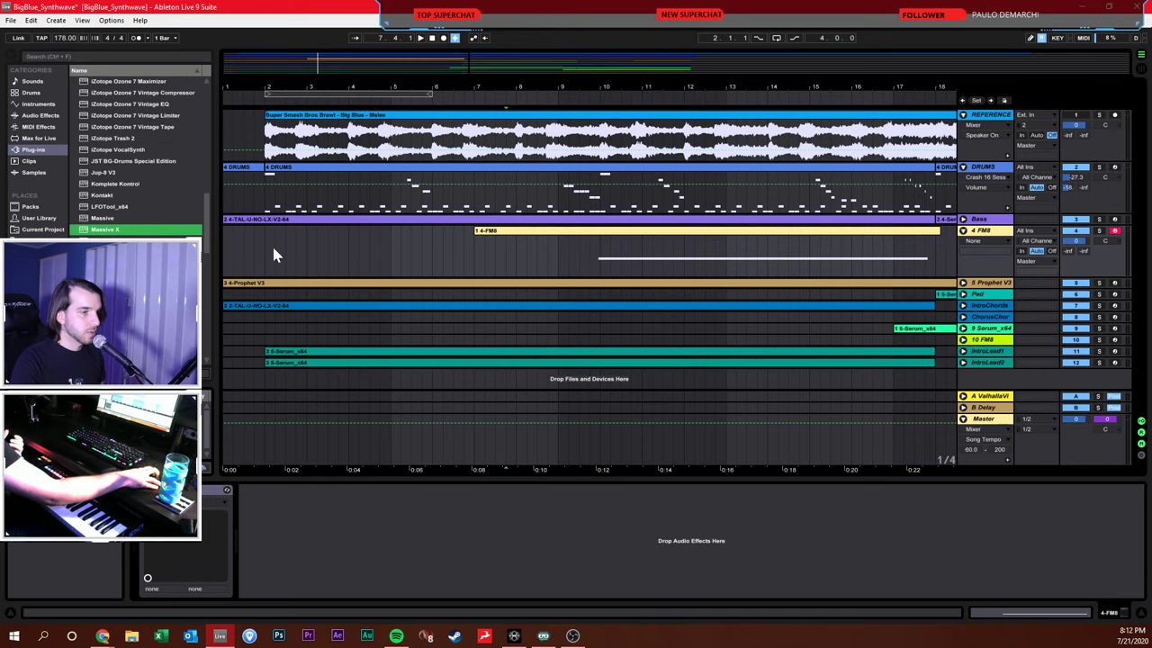
pyautogui.click(970, 296)
pyautogui.hotkey('ctrl', 'shift', 't')
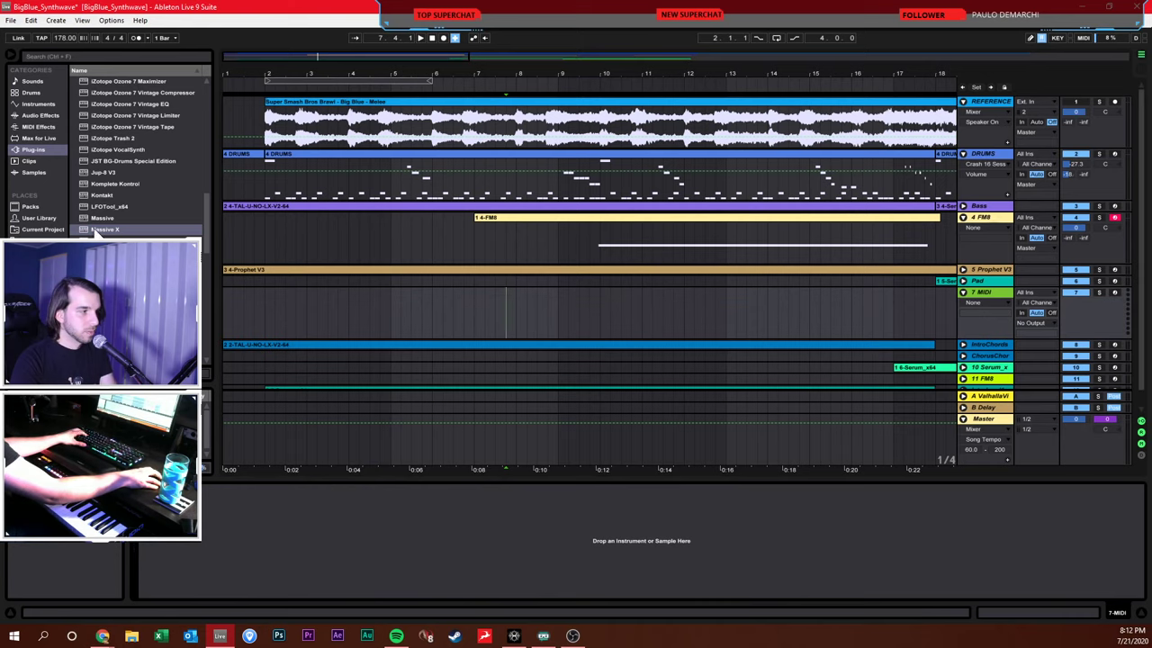
pyautogui.moveTo(98, 230); pyautogui.dragTo(327, 300)
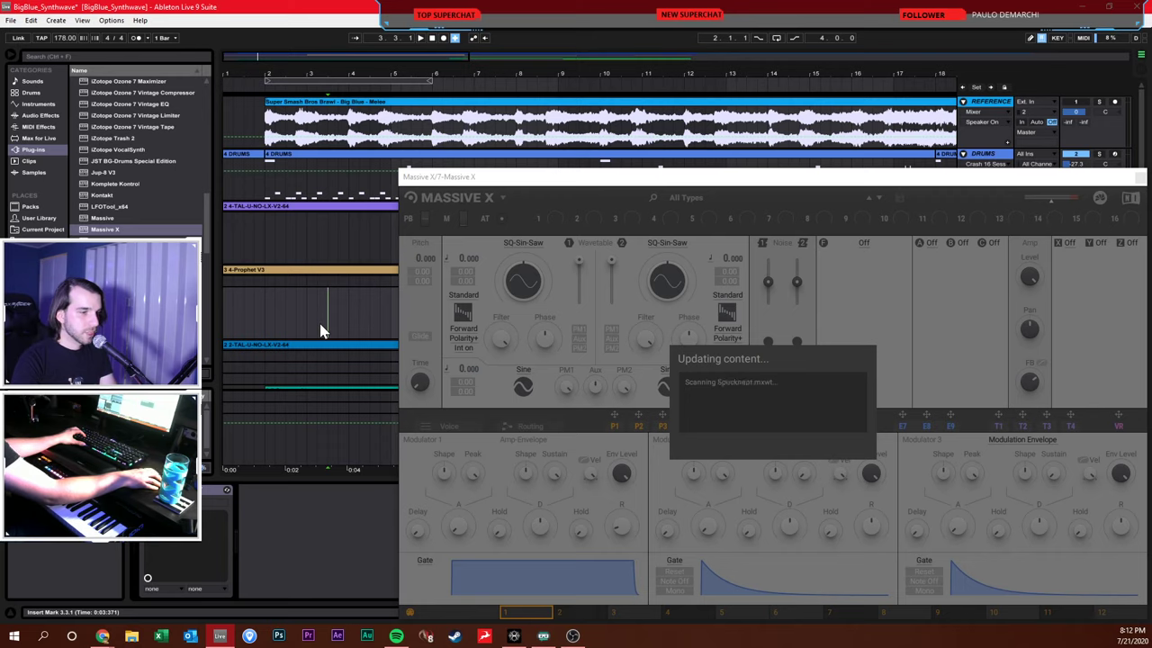
# Look over the Massive X synth, close its window and delete the Massive X track
pyautogui.click(320, 331)
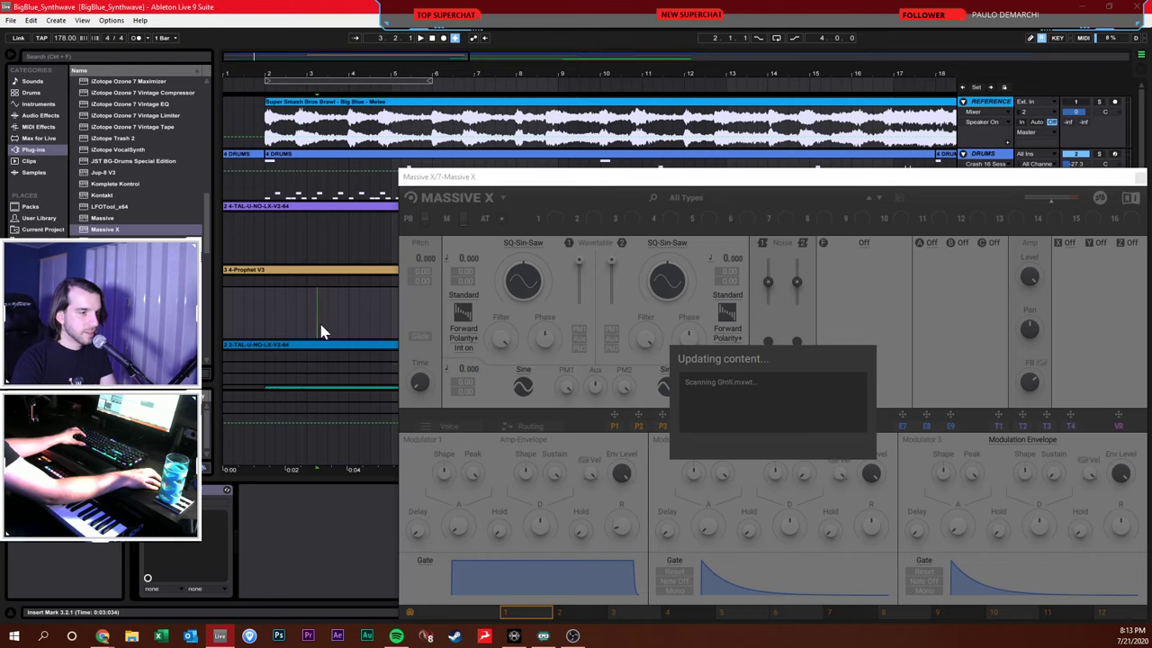
pyautogui.moveTo(505, 180); pyautogui.dragTo(402, 132)
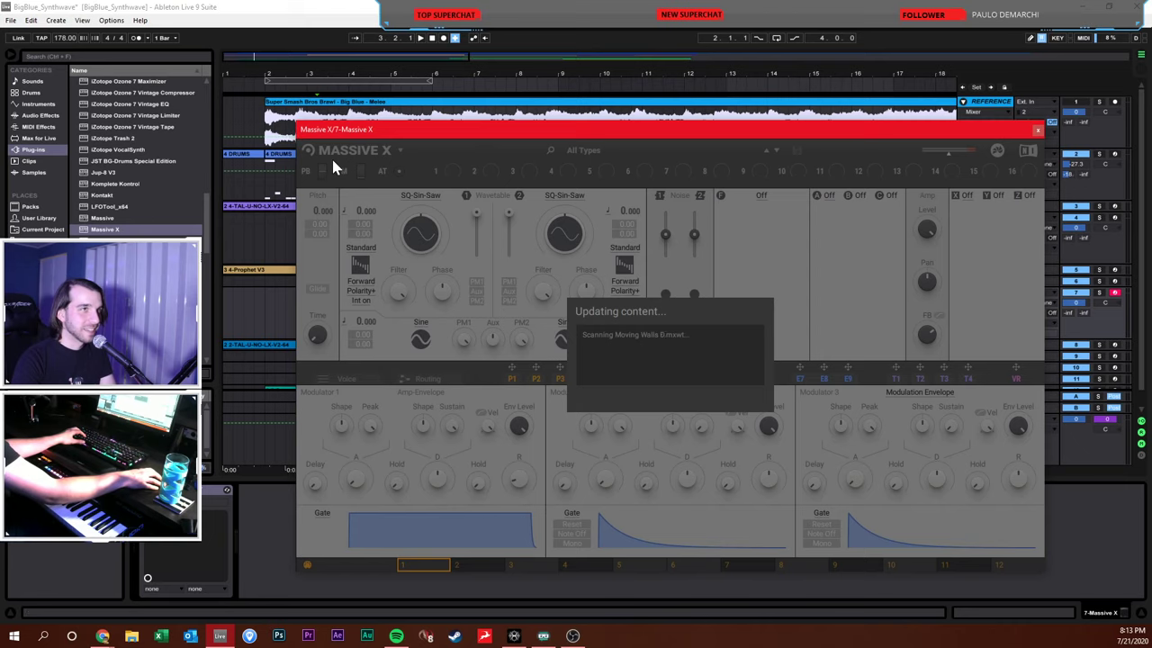
pyautogui.click(1039, 135)
pyautogui.click(1037, 131)
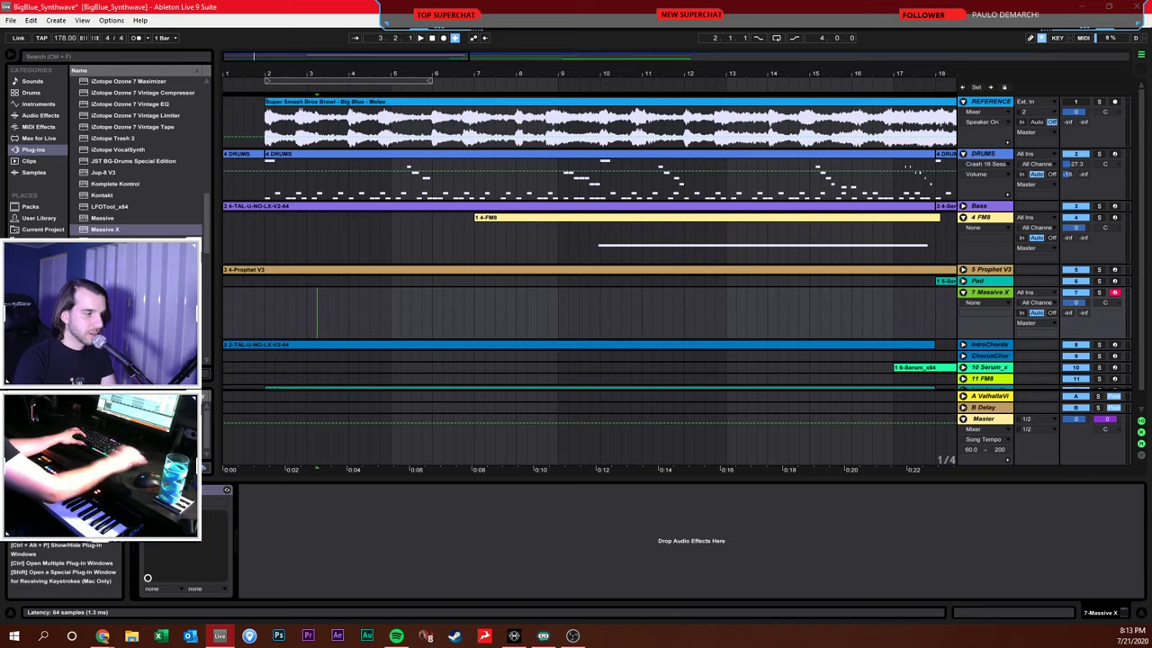
pyautogui.click(227, 489)
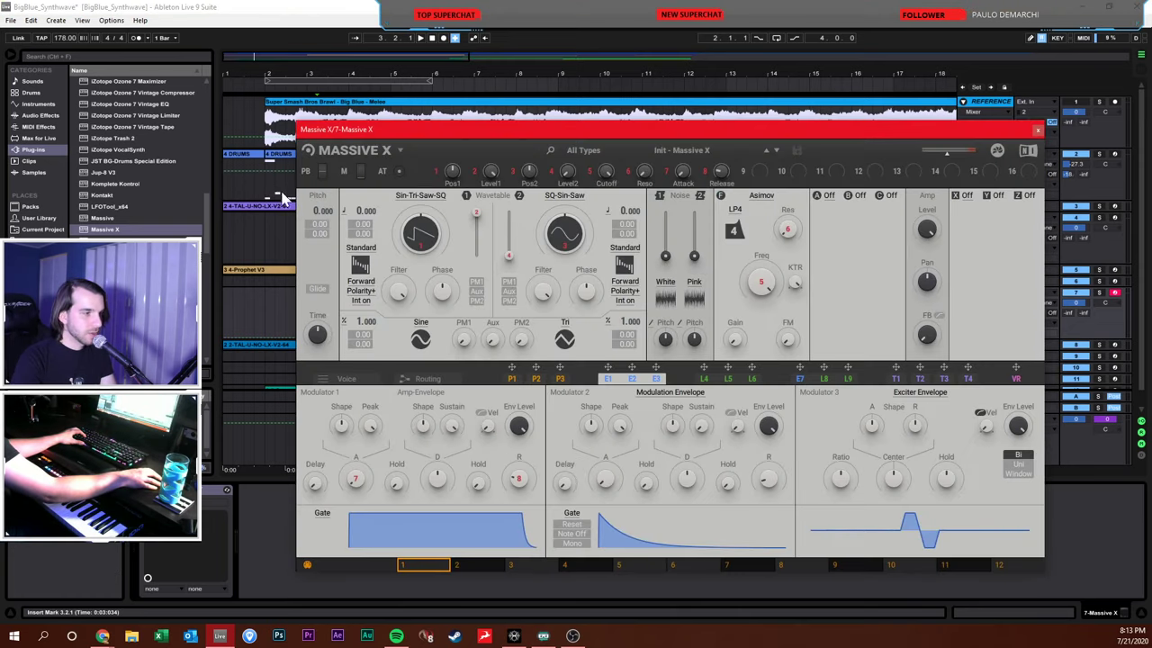
pyautogui.click(1037, 129)
pyautogui.click(1038, 129)
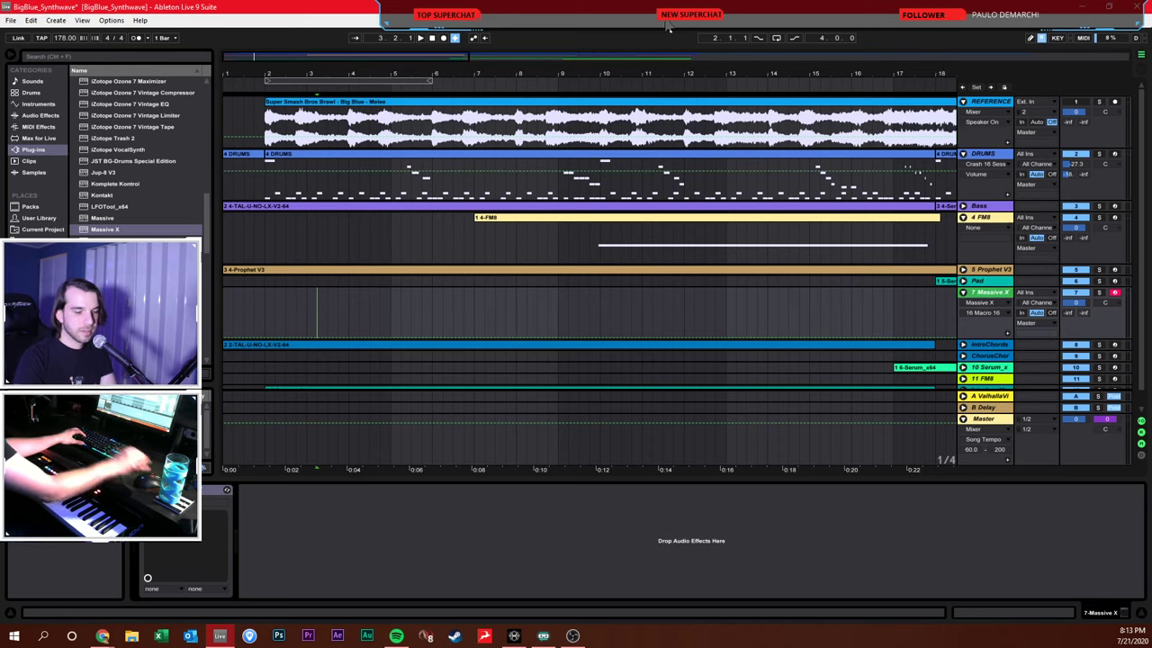
pyautogui.press('Delete')
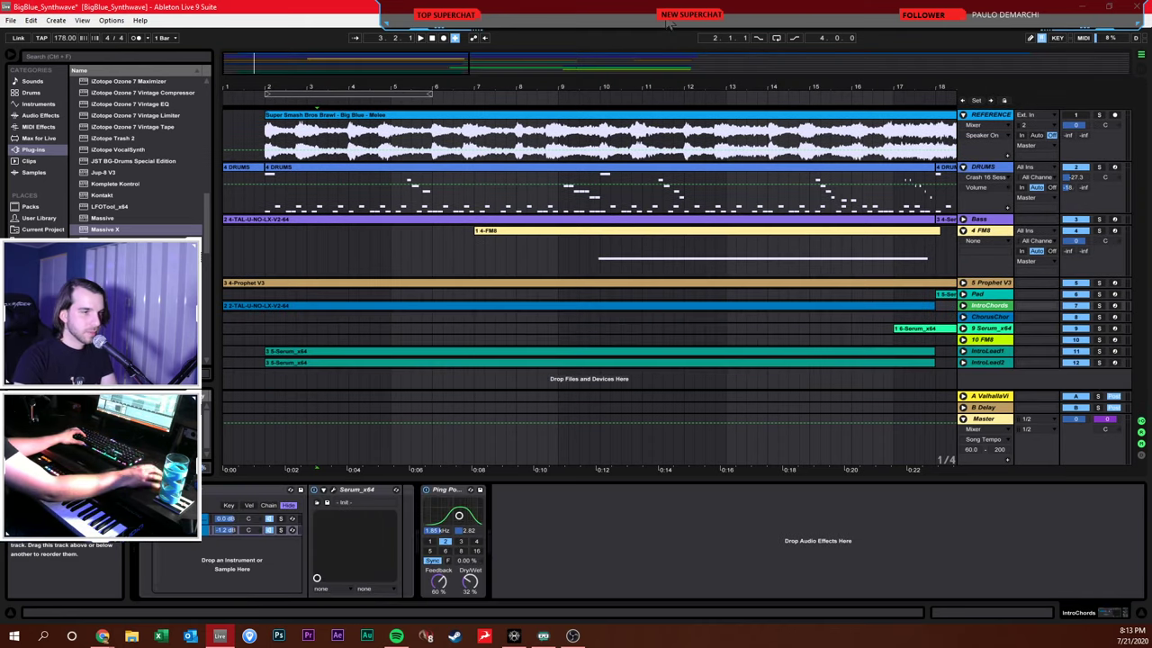
pyautogui.click(371, 252)
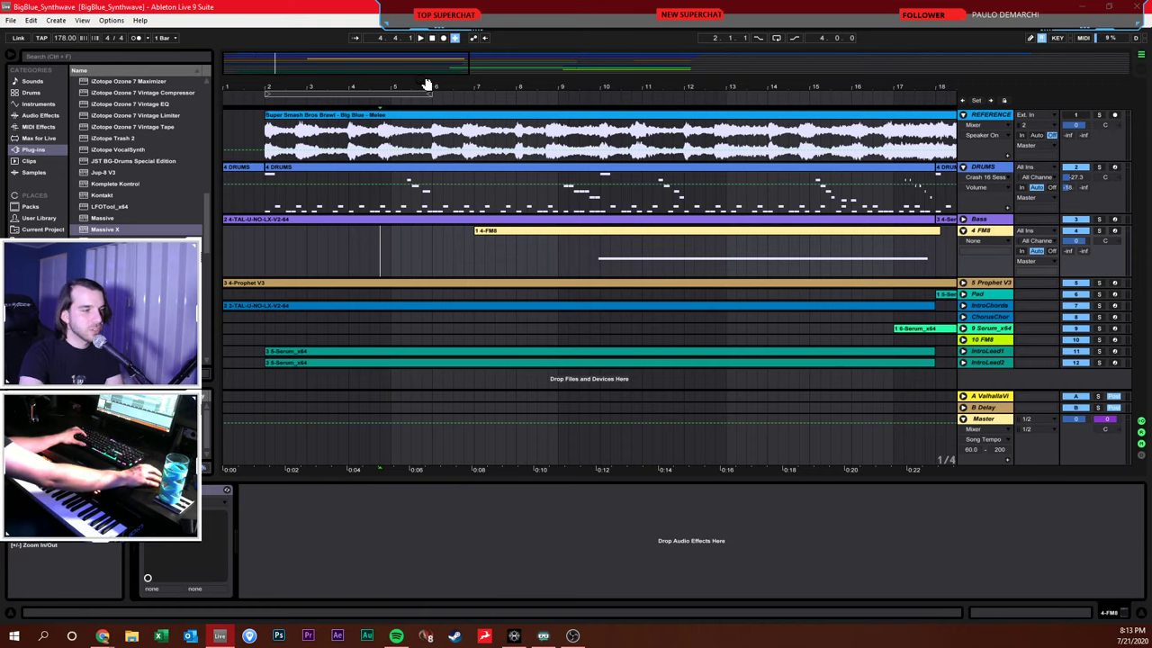
pyautogui.click(477, 241)
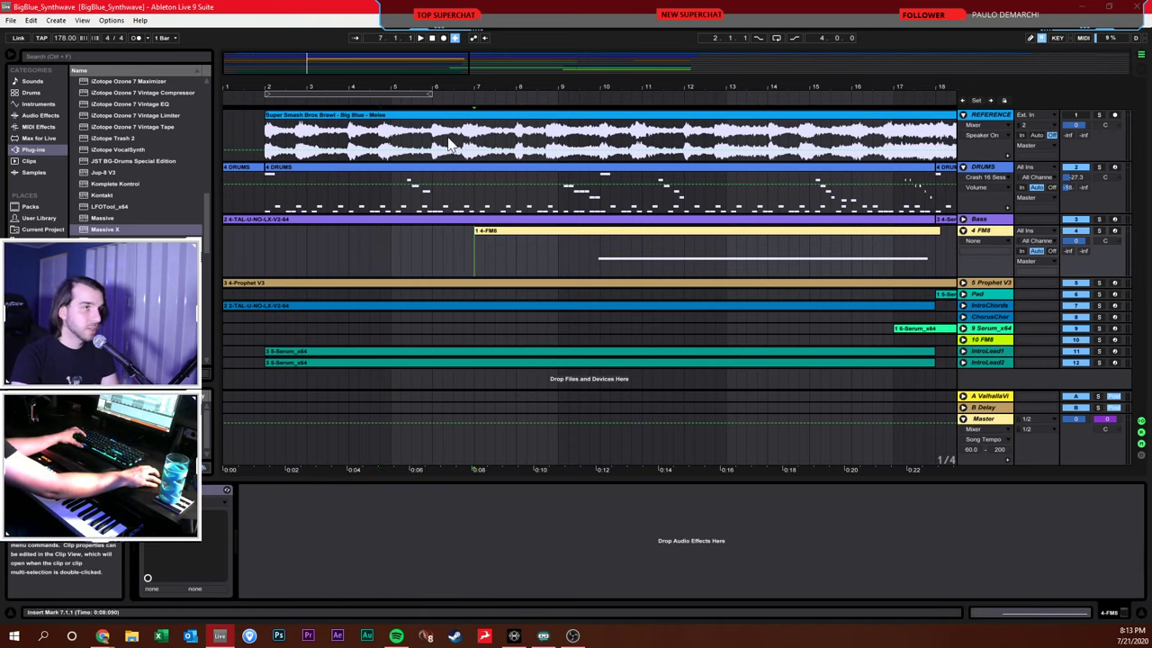
pyautogui.click(453, 259)
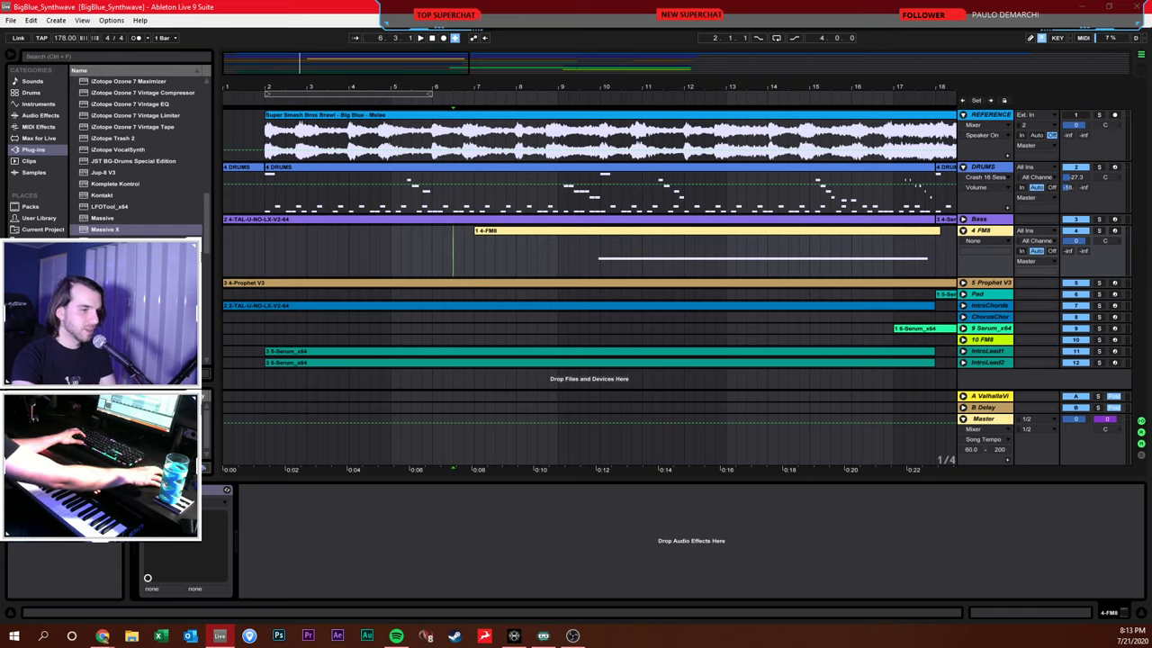
pyautogui.click(579, 252)
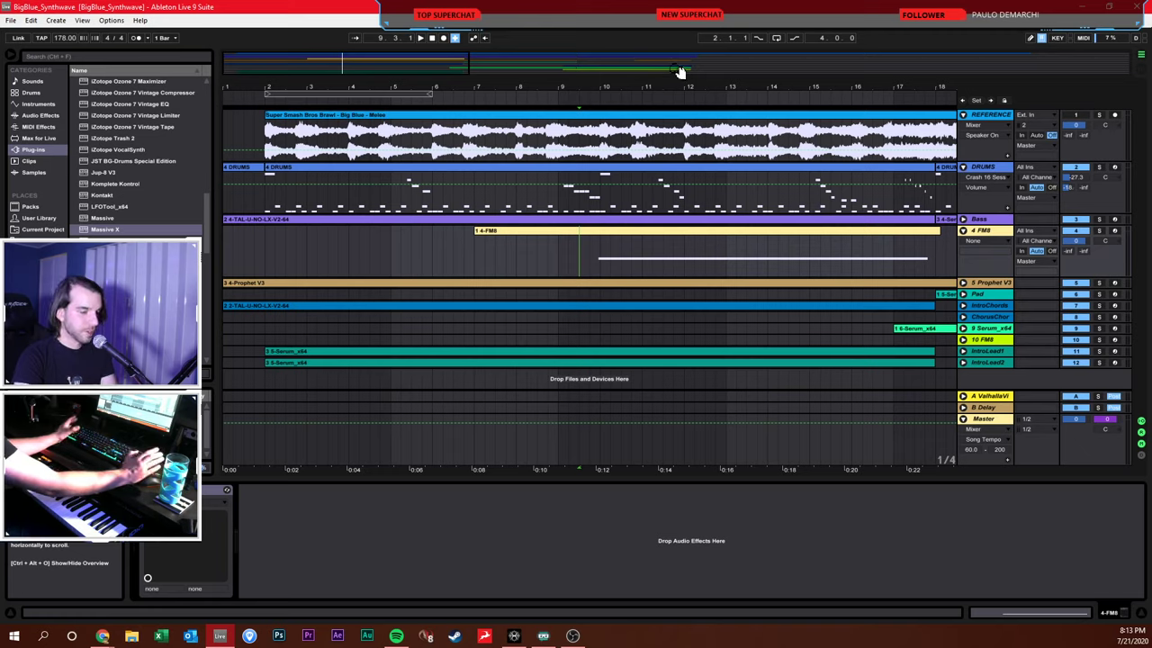
# Set the FM8 track's volume to -6.7 dB and its ValhallaVintageVerb send to 0 dB, and audition from 9.2.1
pyautogui.click(596, 250)
pyautogui.click(1078, 241)
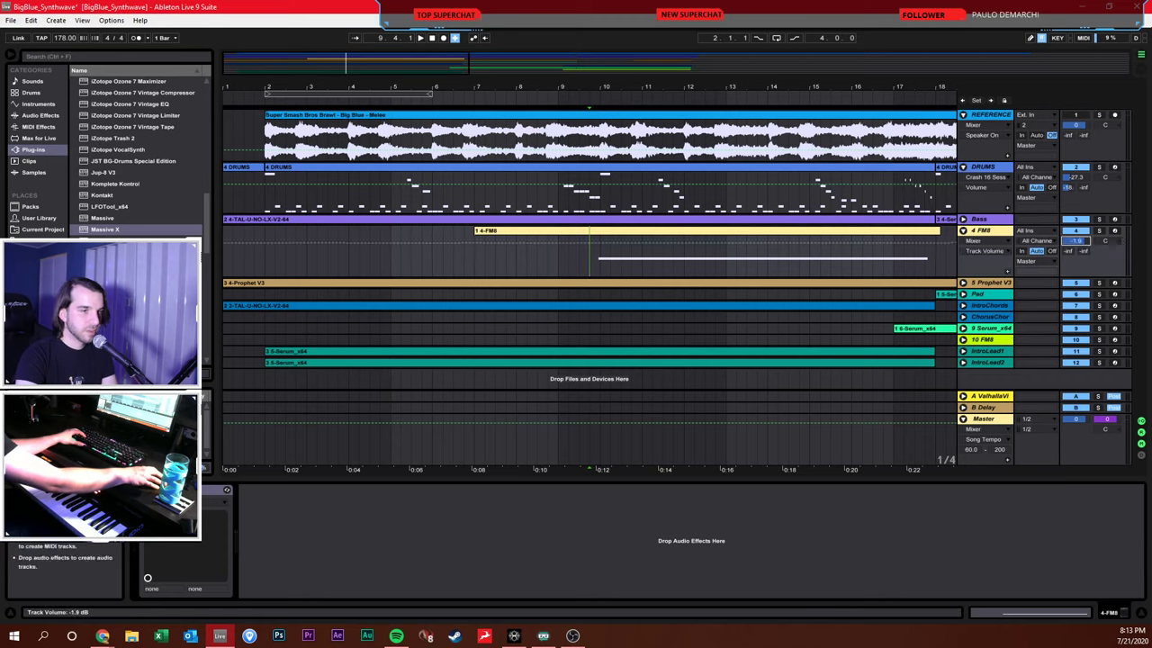
pyautogui.moveTo(1068, 252); pyautogui.dragTo(1068, 207)
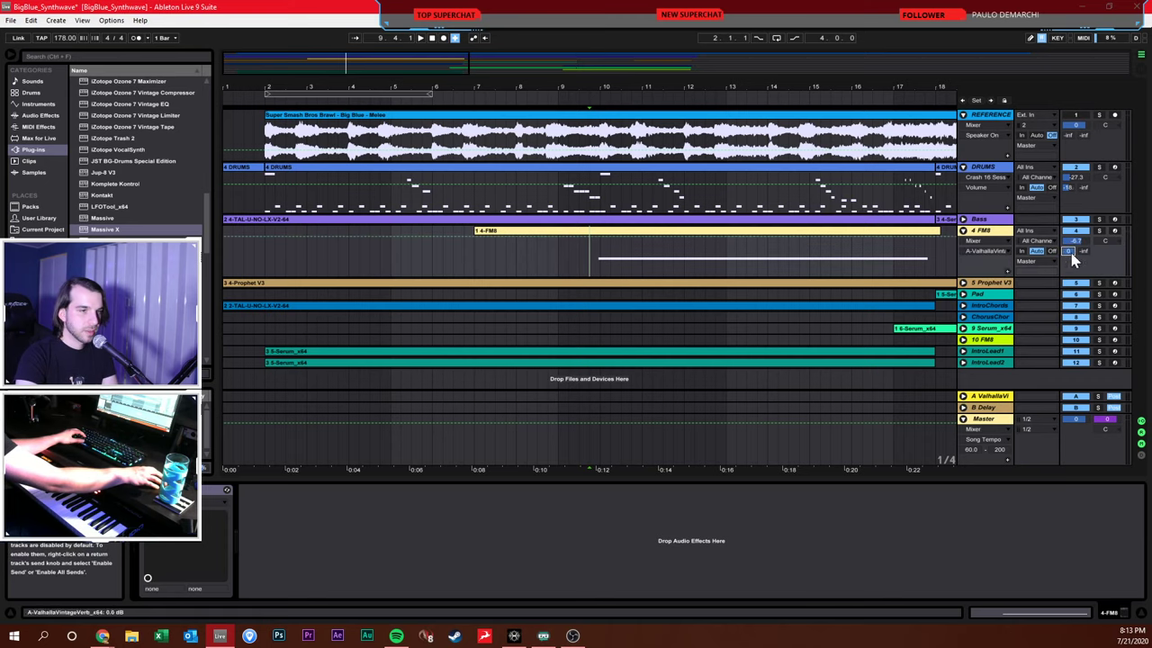
pyautogui.click(566, 263)
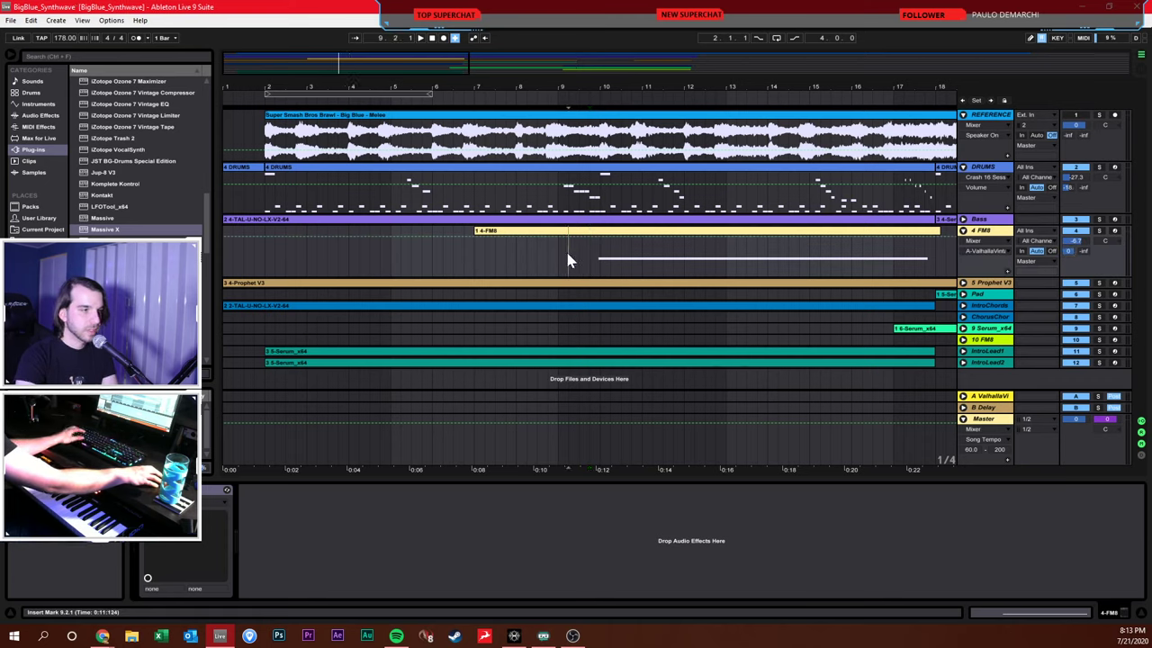
pyautogui.press('space')
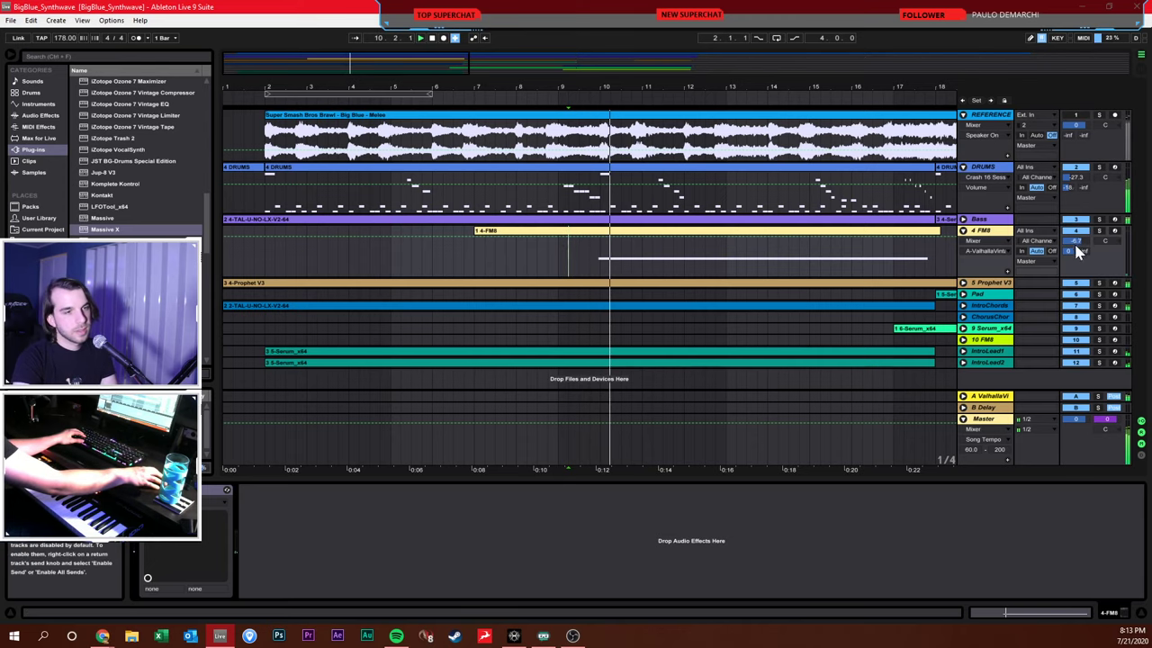
pyautogui.press('space')
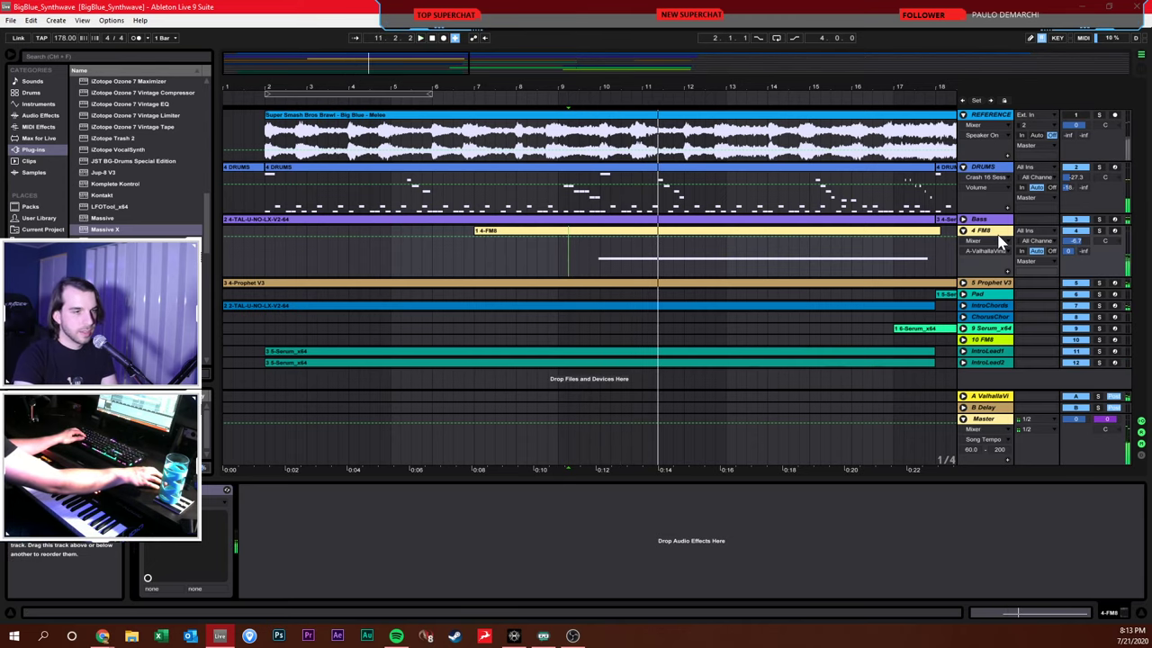
# Lower the timbre and amplitude envelope attacks on FM8's Easy/Morph page, and reduce the FM8 track's volume to -10.1 dB
pyautogui.click(208, 504)
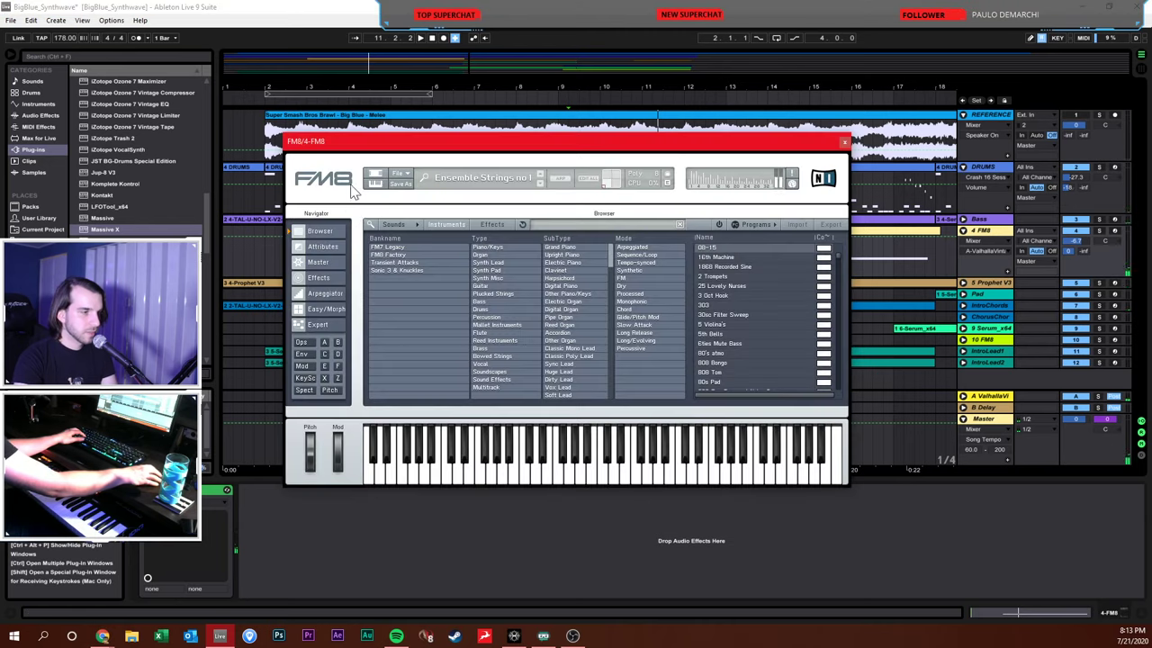
pyautogui.click(316, 325)
pyautogui.click(315, 308)
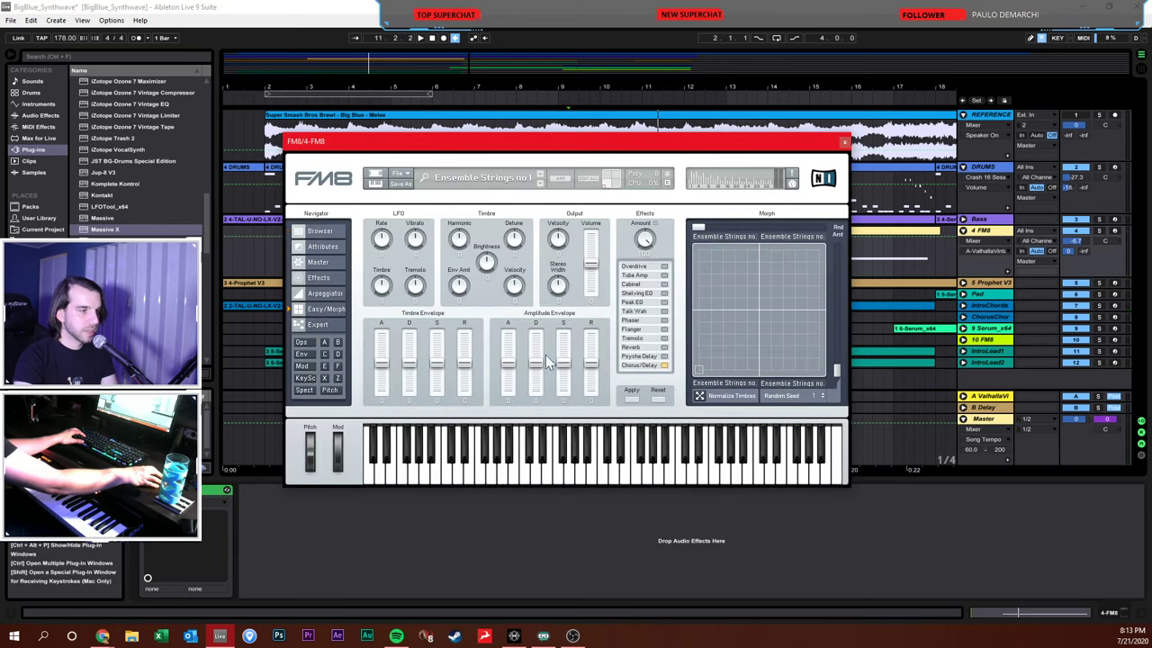
pyautogui.moveTo(508, 360); pyautogui.dragTo(507, 381)
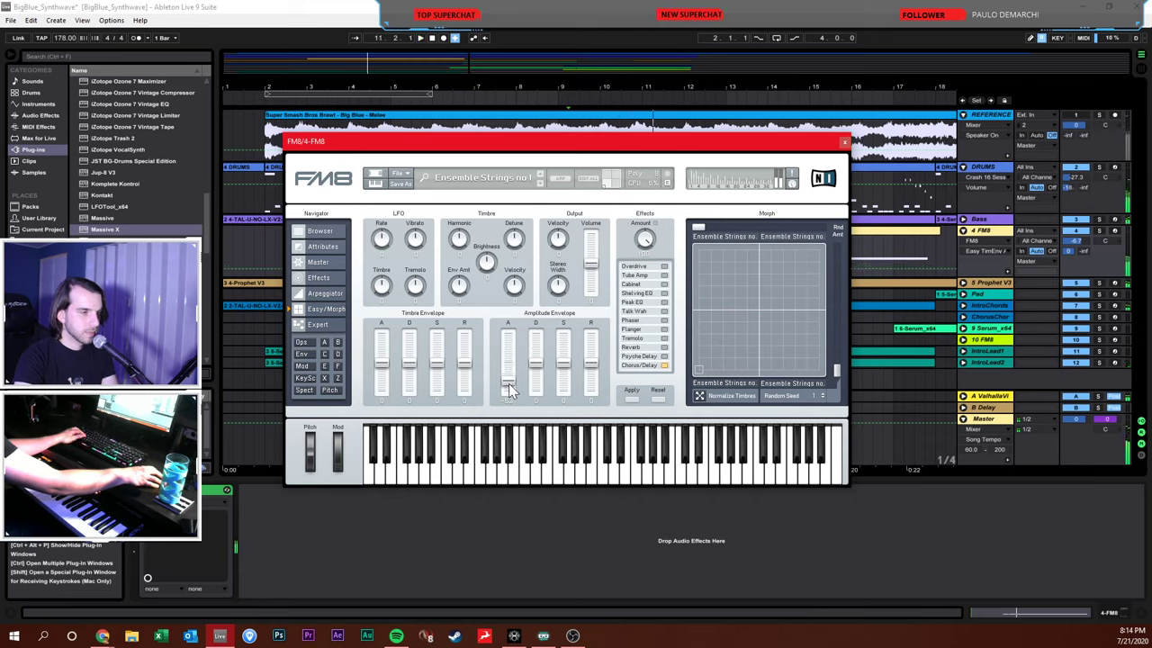
pyautogui.moveTo(383, 364); pyautogui.dragTo(382, 393)
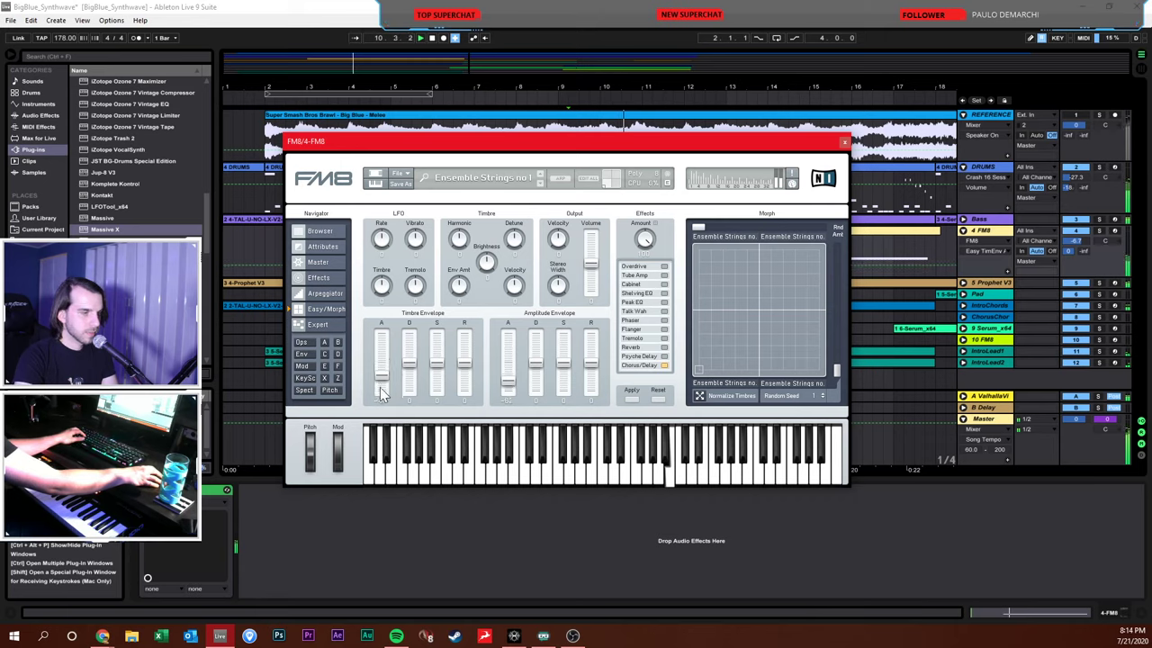
pyautogui.moveTo(509, 394); pyautogui.dragTo(511, 397)
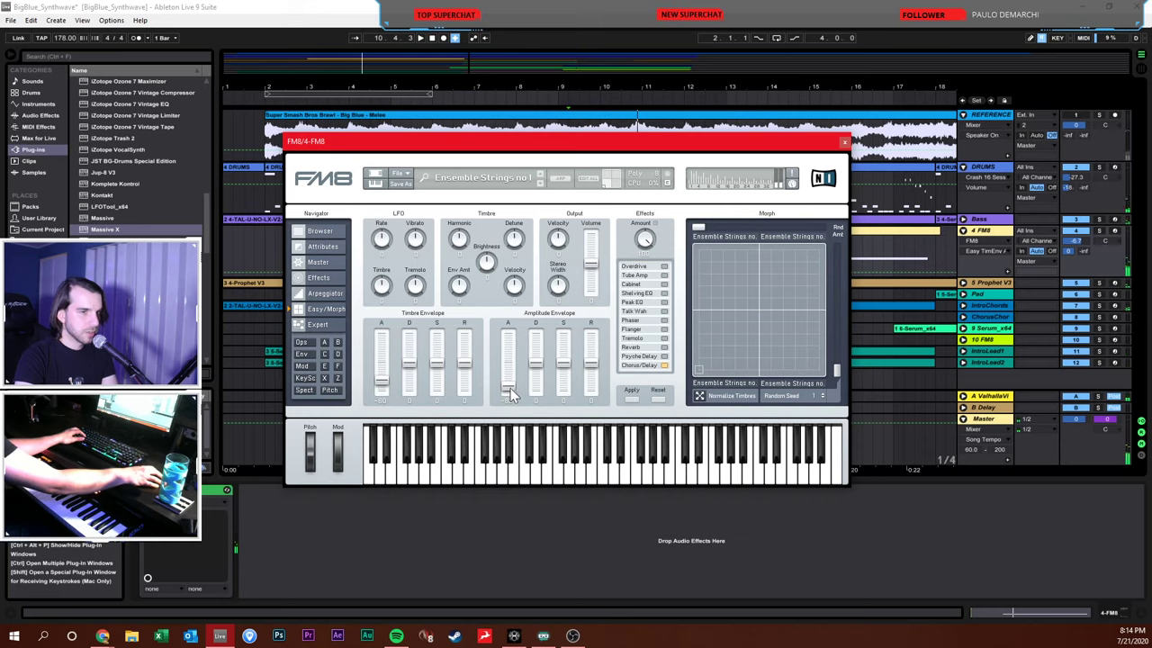
pyautogui.click(844, 142)
pyautogui.moveTo(1077, 236); pyautogui.dragTo(1077, 241)
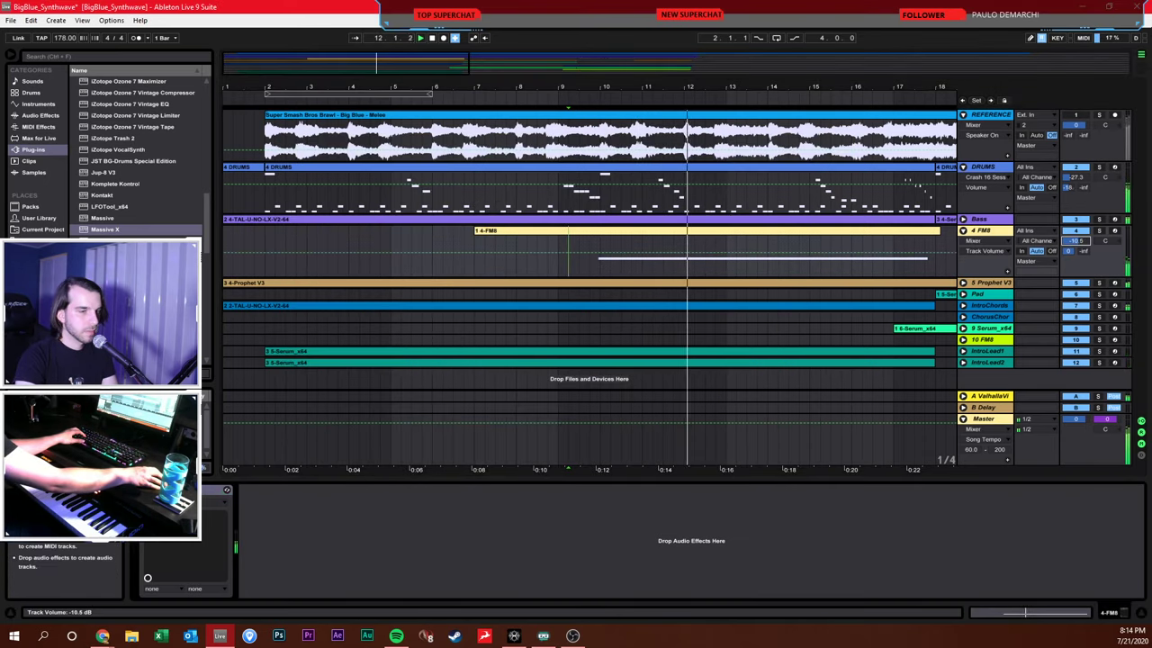
# Search the browser for microshift, add MicroShift after FM8 with its Default preset, audition it and close its window
pyautogui.hotkey('ctrl', 'f')
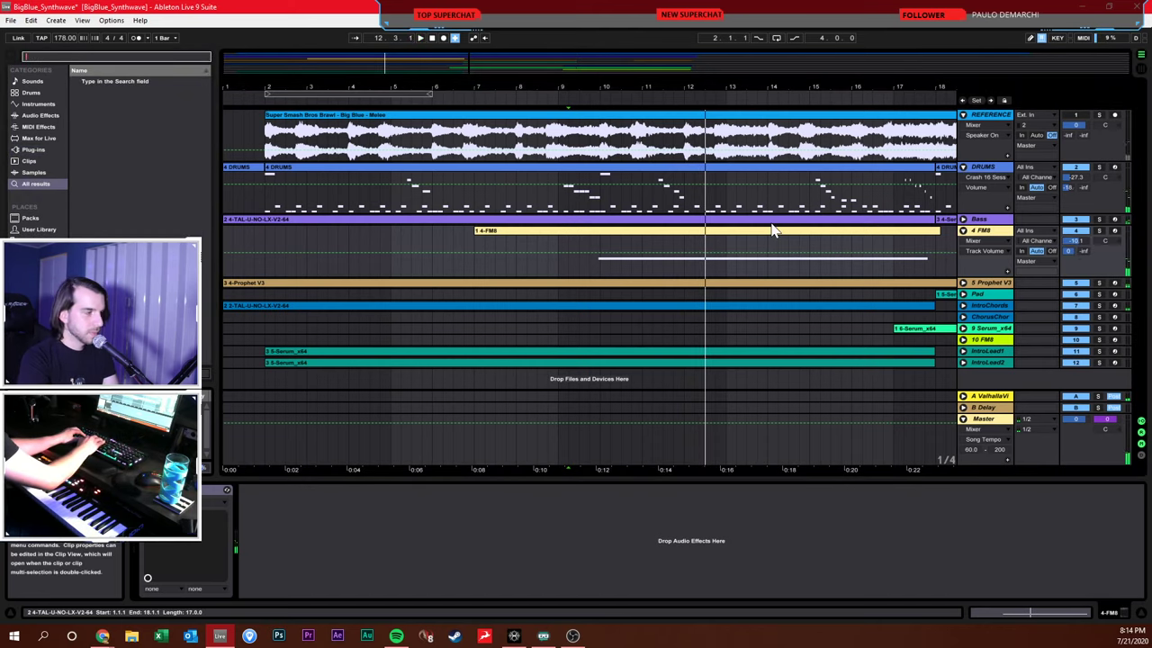
pyautogui.write('microshift')
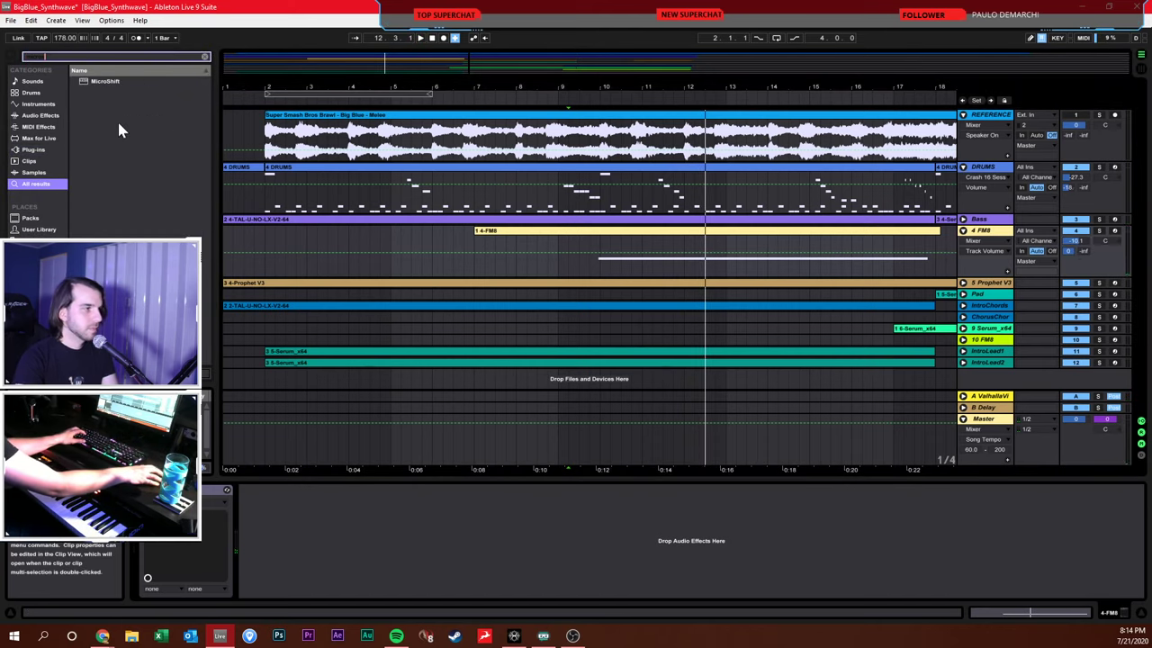
pyautogui.doubleClick(106, 83)
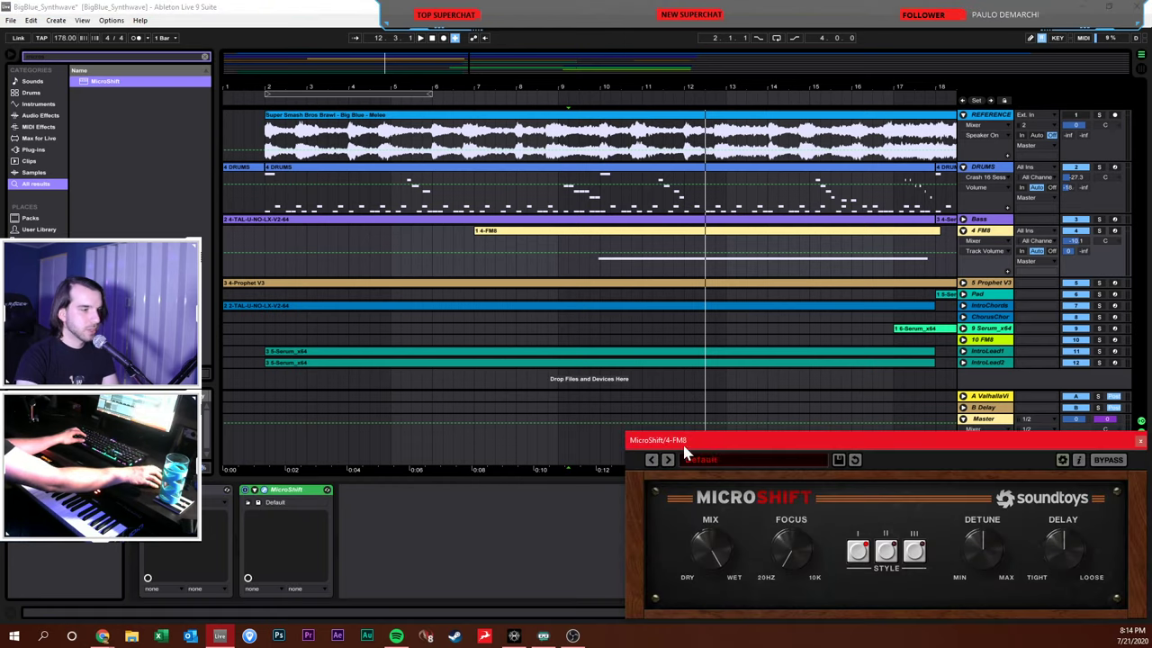
pyautogui.moveTo(553, 356); pyautogui.dragTo(481, 329)
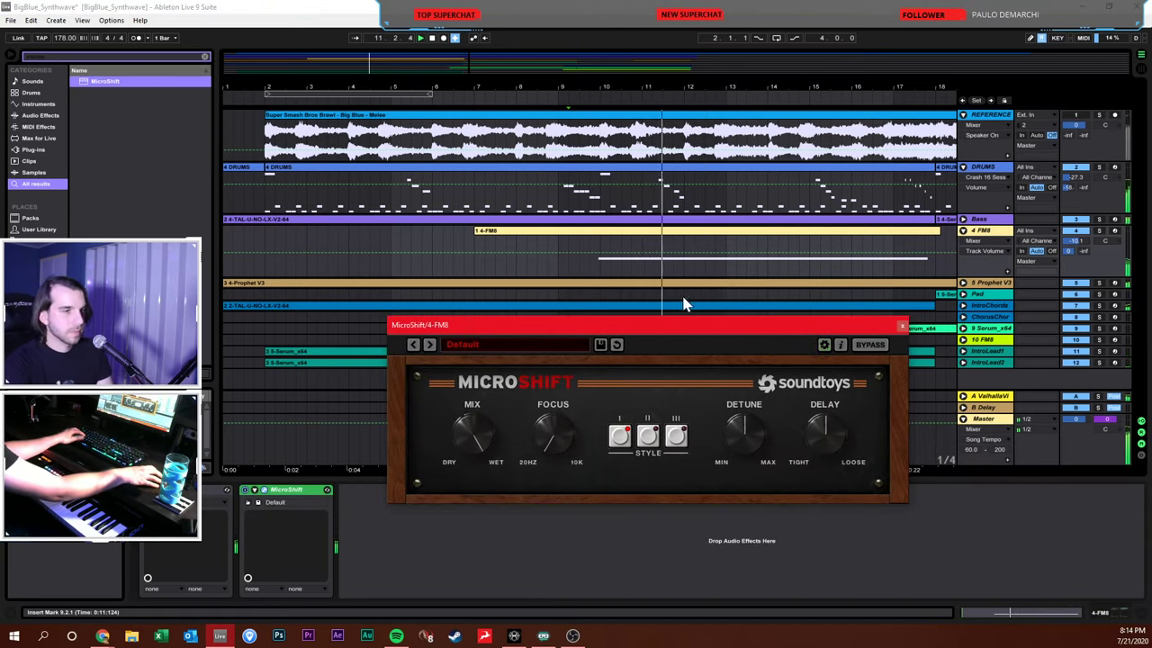
pyautogui.click(902, 327)
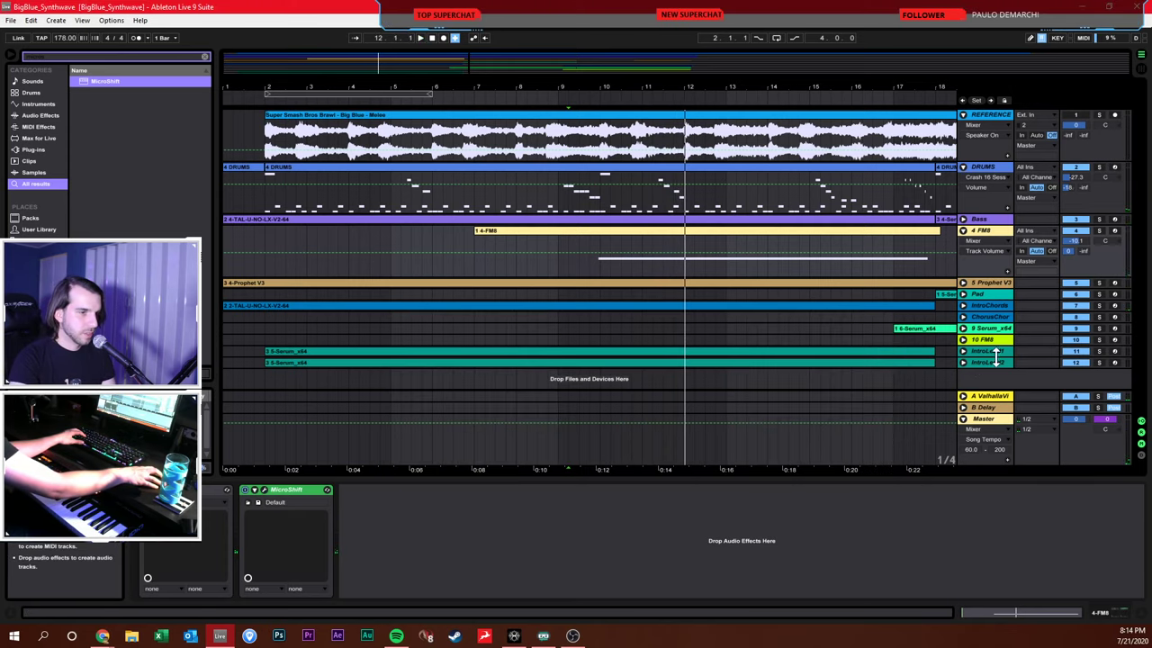
# Search the browser for grand piano, load Grand Piano.adg on a new track and add MicroShift after it with the Default preset
pyautogui.hotkey('ctrl', 'f')
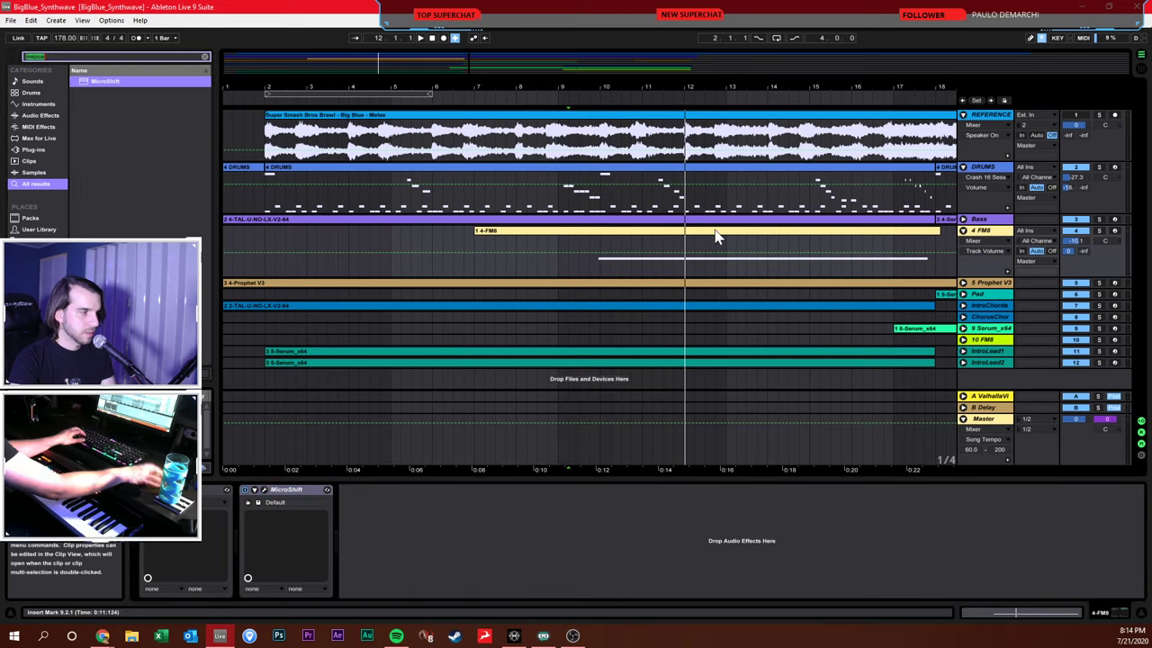
pyautogui.write('grand pi')
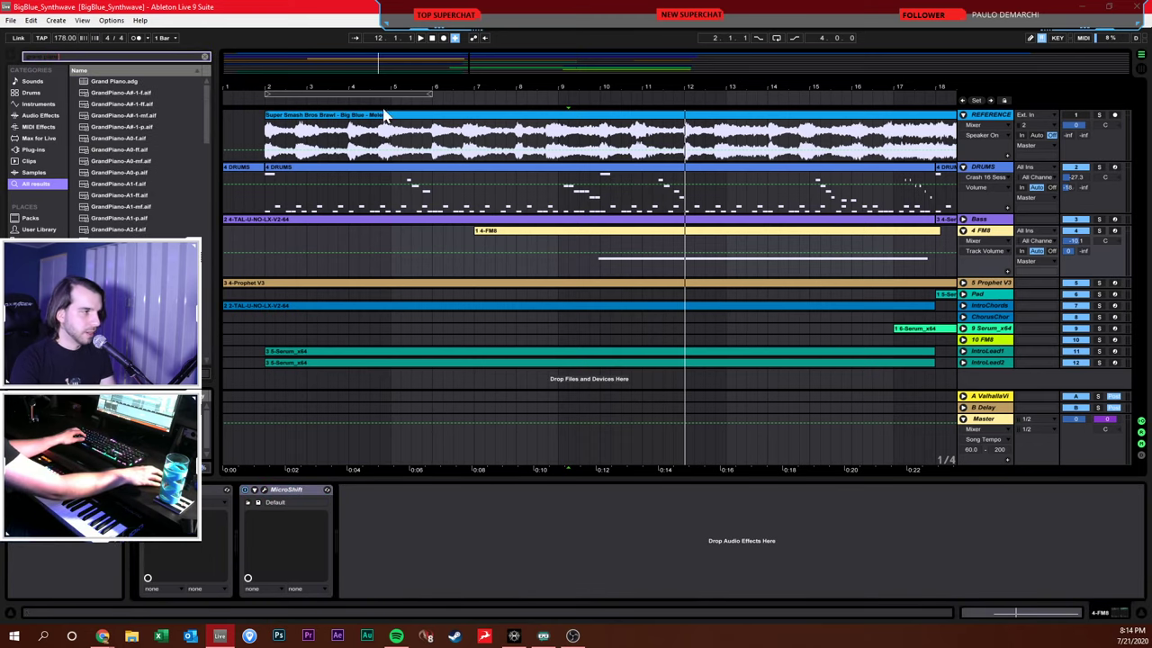
pyautogui.moveTo(124, 87); pyautogui.dragTo(977, 385)
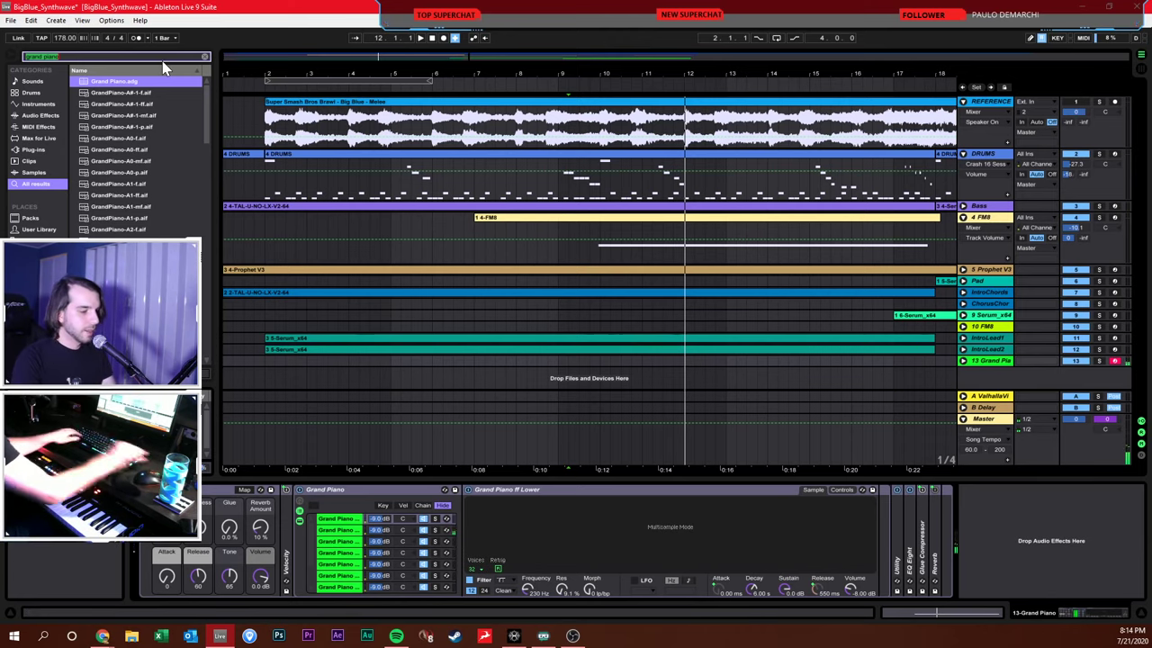
pyautogui.write('micro')
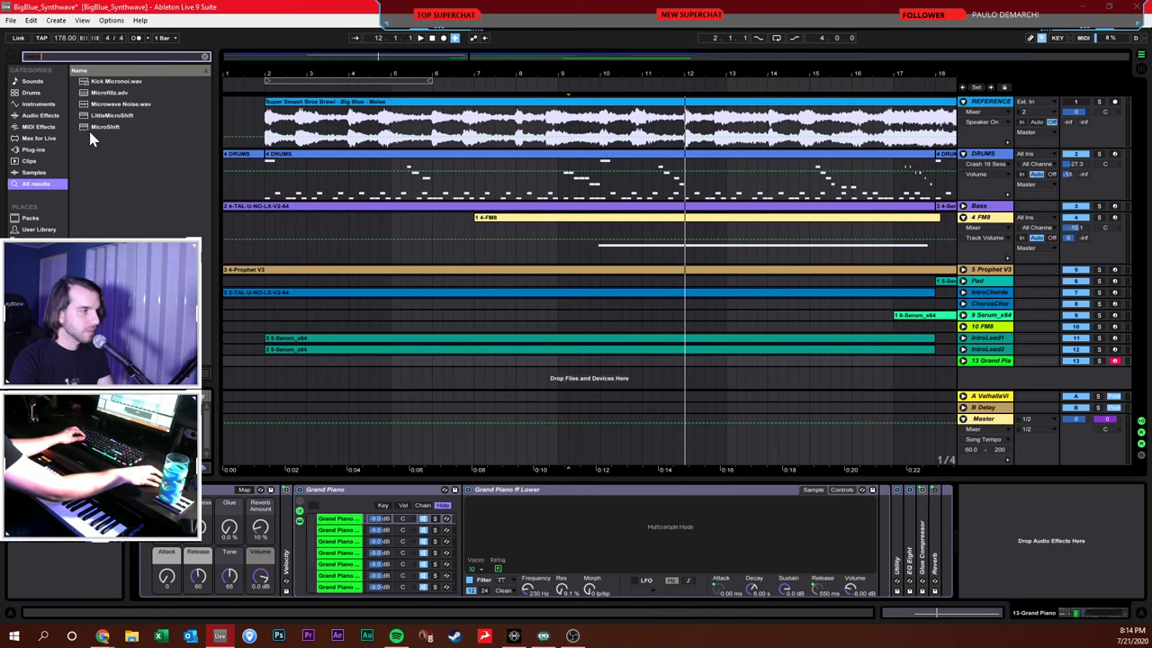
pyautogui.moveTo(88, 128); pyautogui.dragTo(998, 544)
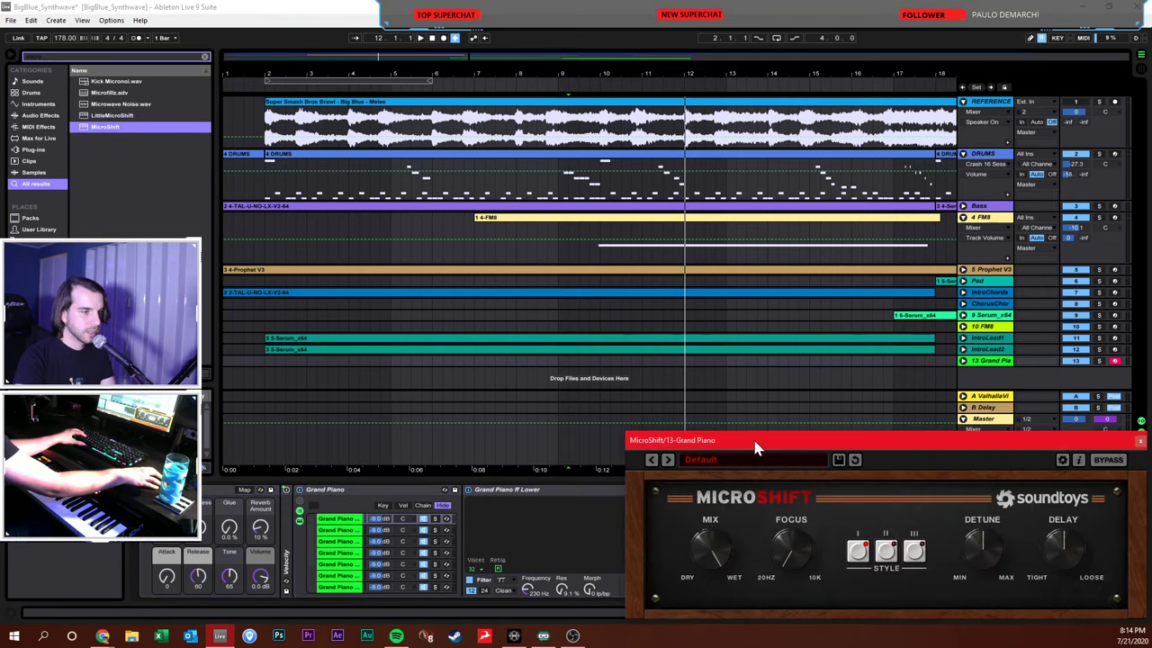
pyautogui.moveTo(759, 444); pyautogui.dragTo(385, 164)
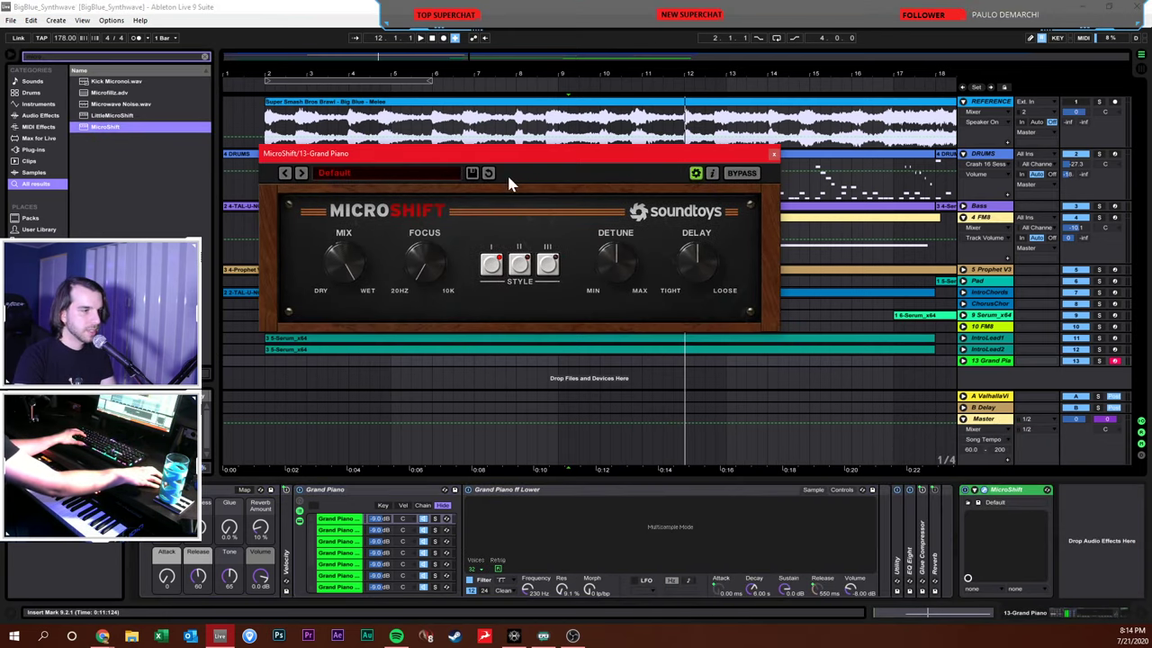
pyautogui.moveTo(536, 159); pyautogui.dragTo(575, 180)
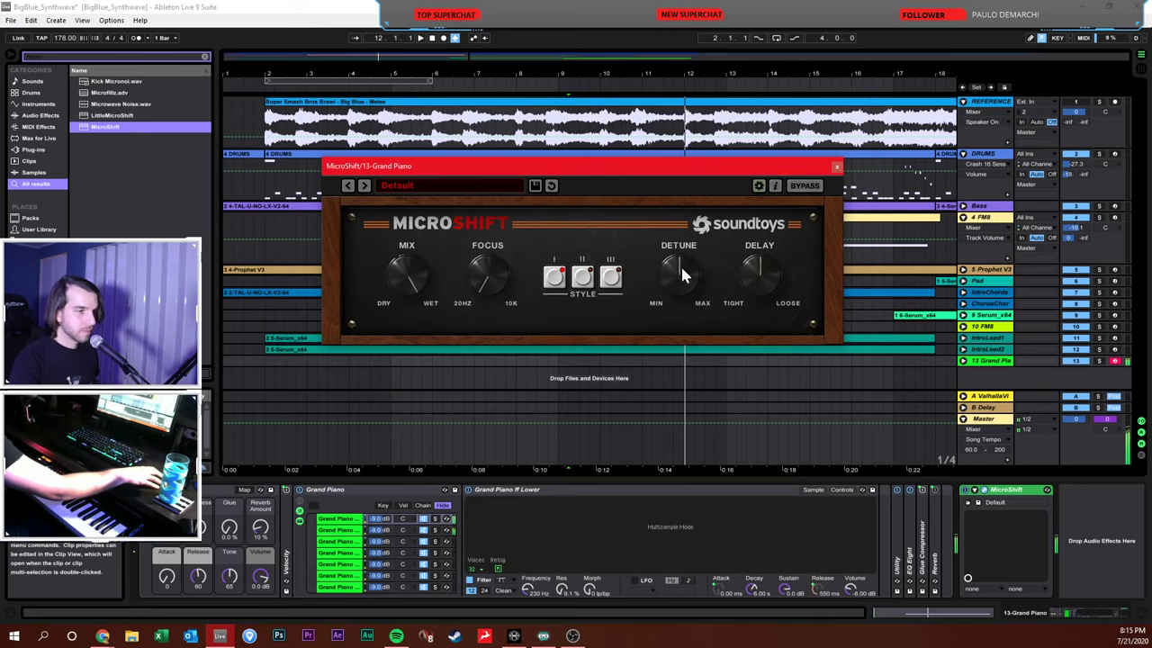
# Vary MicroShift's Detune and Delay while auditioning the piano, and delete the Grand Piano track
pyautogui.moveTo(680, 263); pyautogui.dragTo(689, 348)
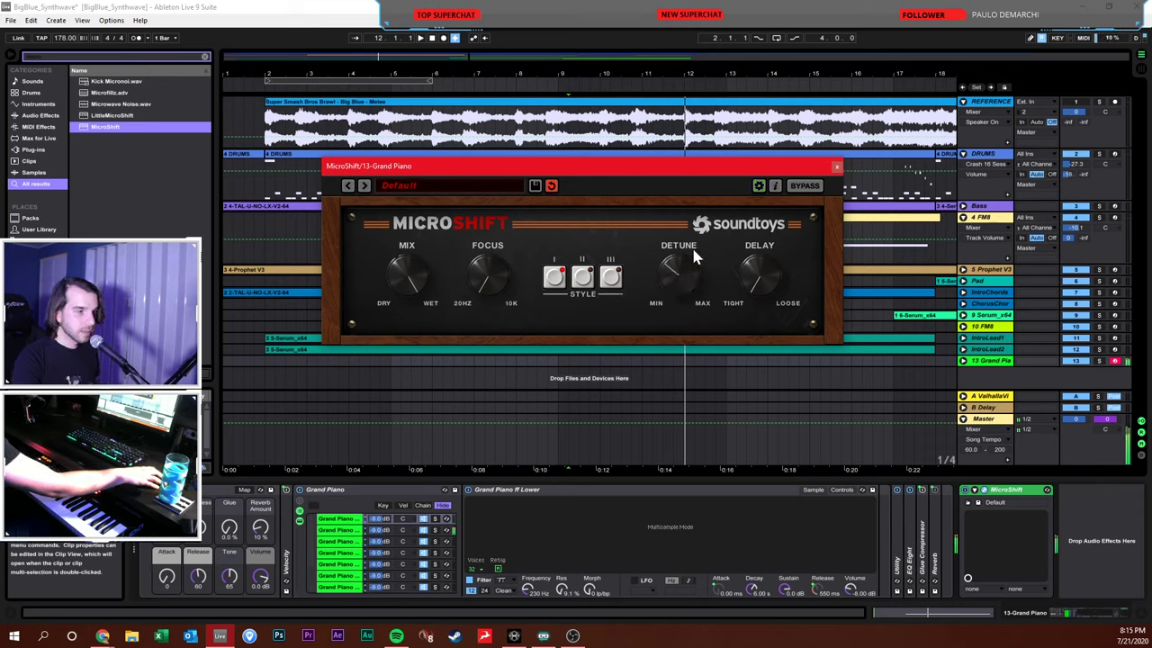
pyautogui.moveTo(684, 279); pyautogui.dragTo(724, 263)
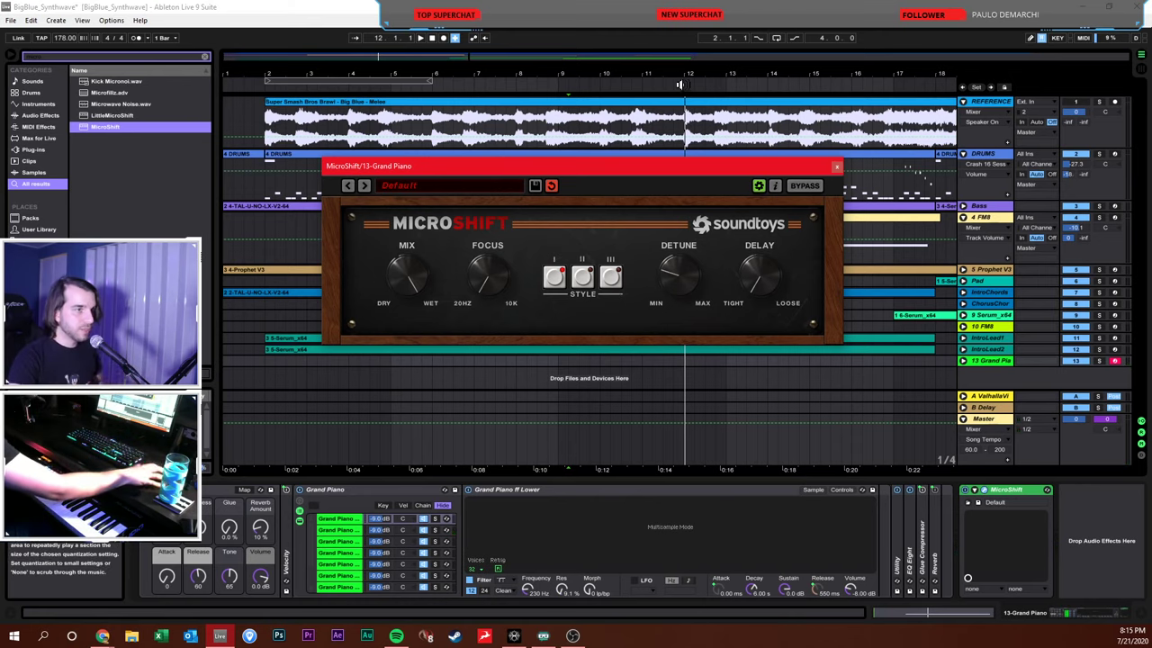
pyautogui.moveTo(773, 255); pyautogui.dragTo(793, 192)
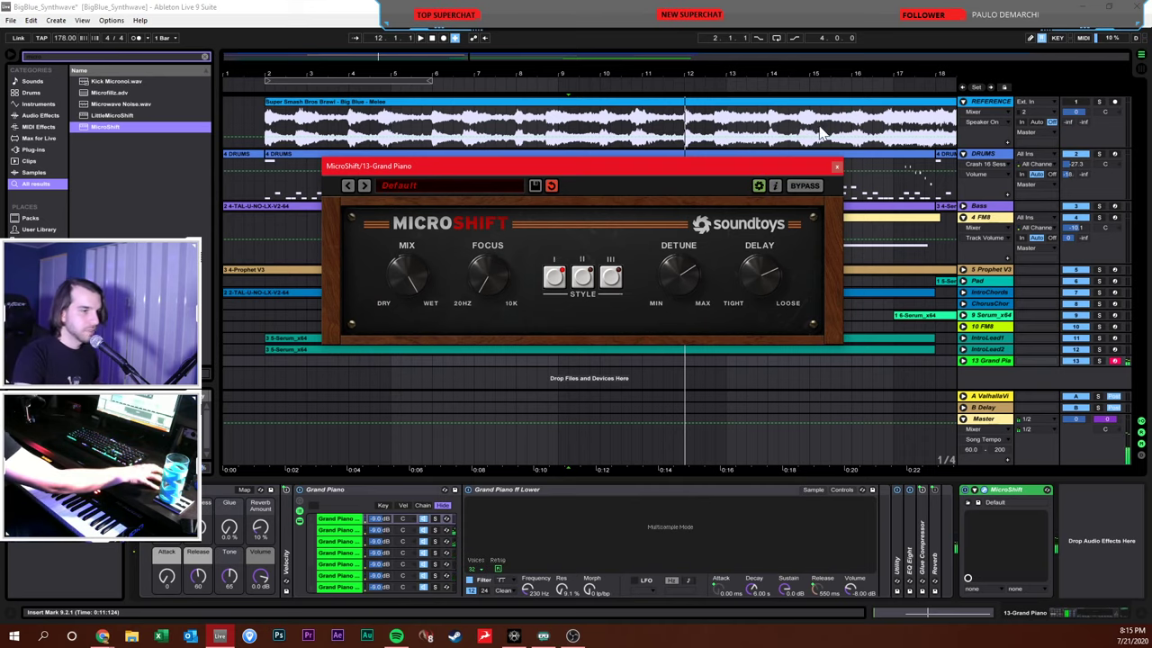
pyautogui.click(989, 359)
pyautogui.hotkey('ctrl', 'alt', 'p')
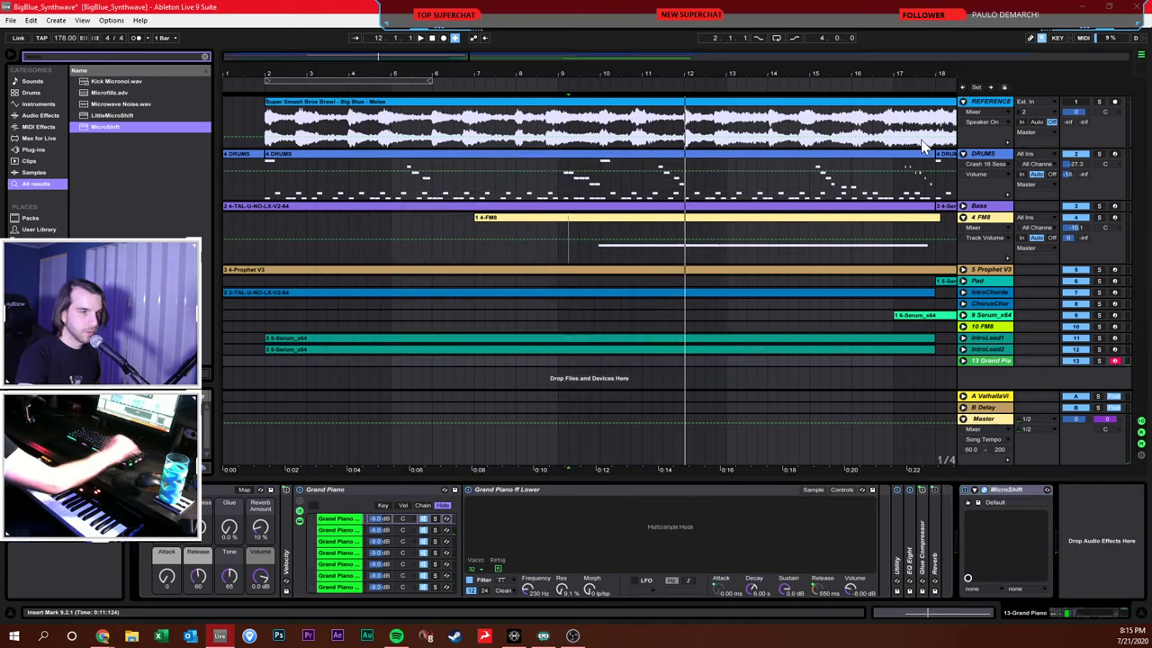
# Solo the Prophet V3 track, compare its sound with MicroShift switched off and on, stop playback and unsolo the track
pyautogui.click(974, 297)
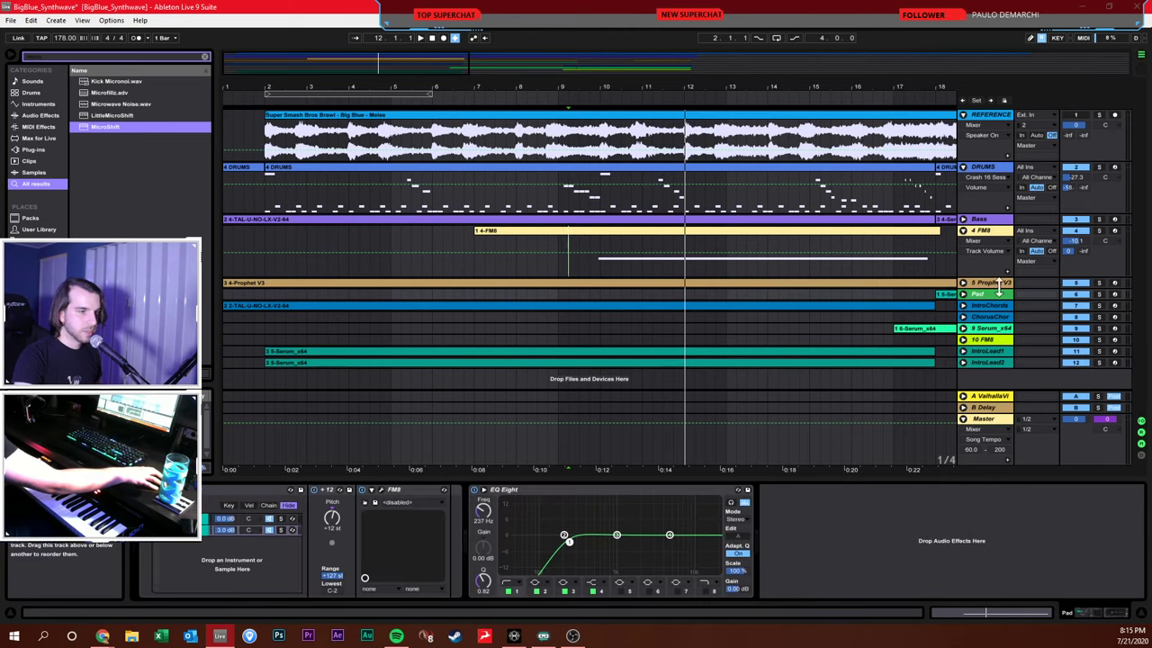
pyautogui.click(992, 284)
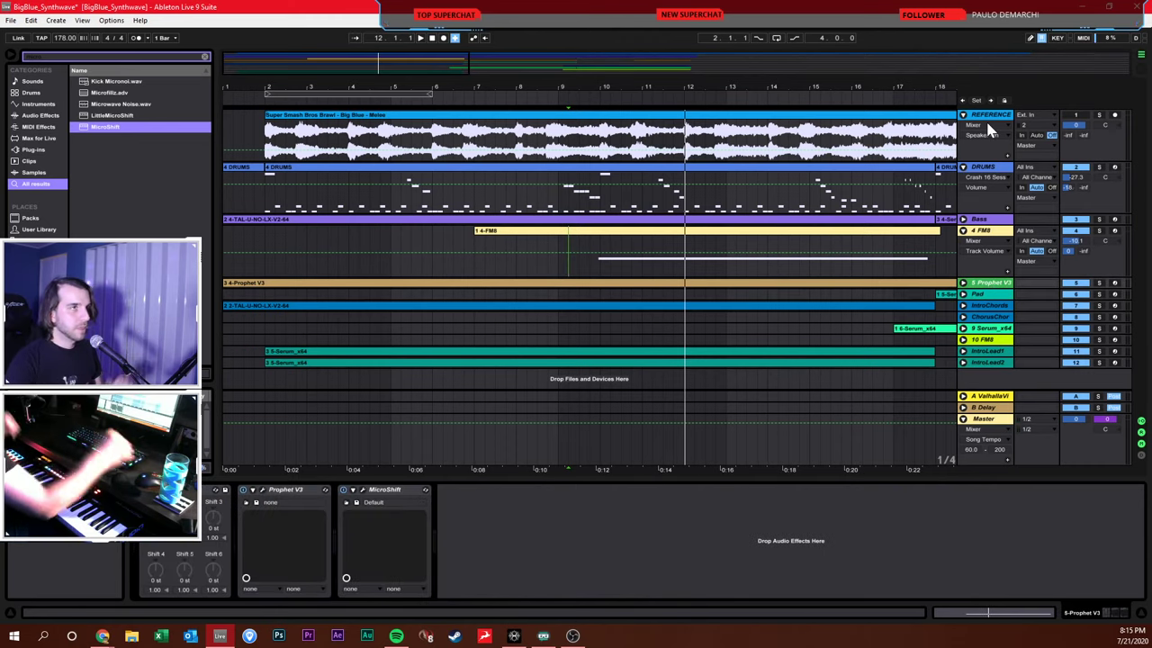
pyautogui.click(1099, 285)
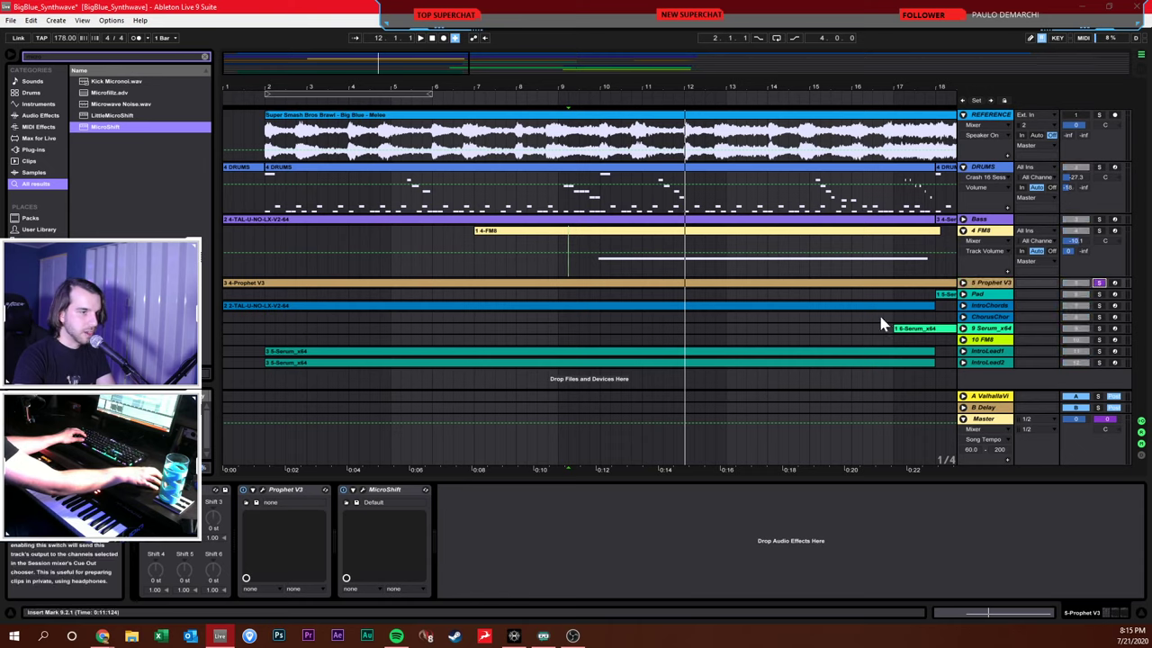
pyautogui.press('space')
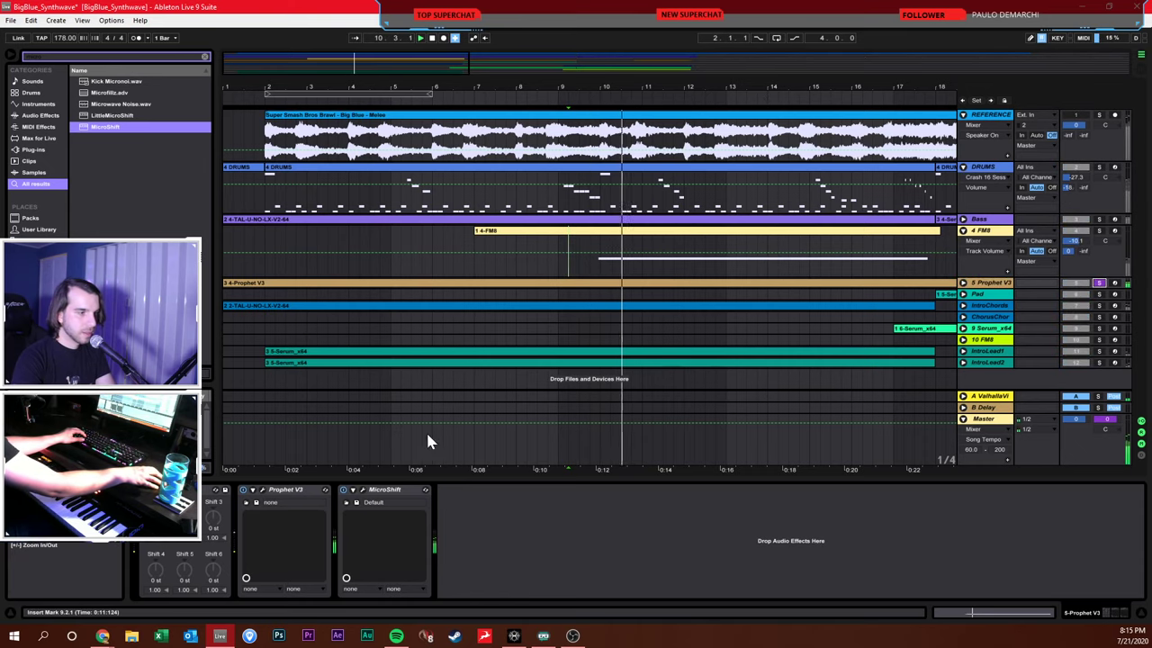
pyautogui.click(345, 493)
pyautogui.press('space')
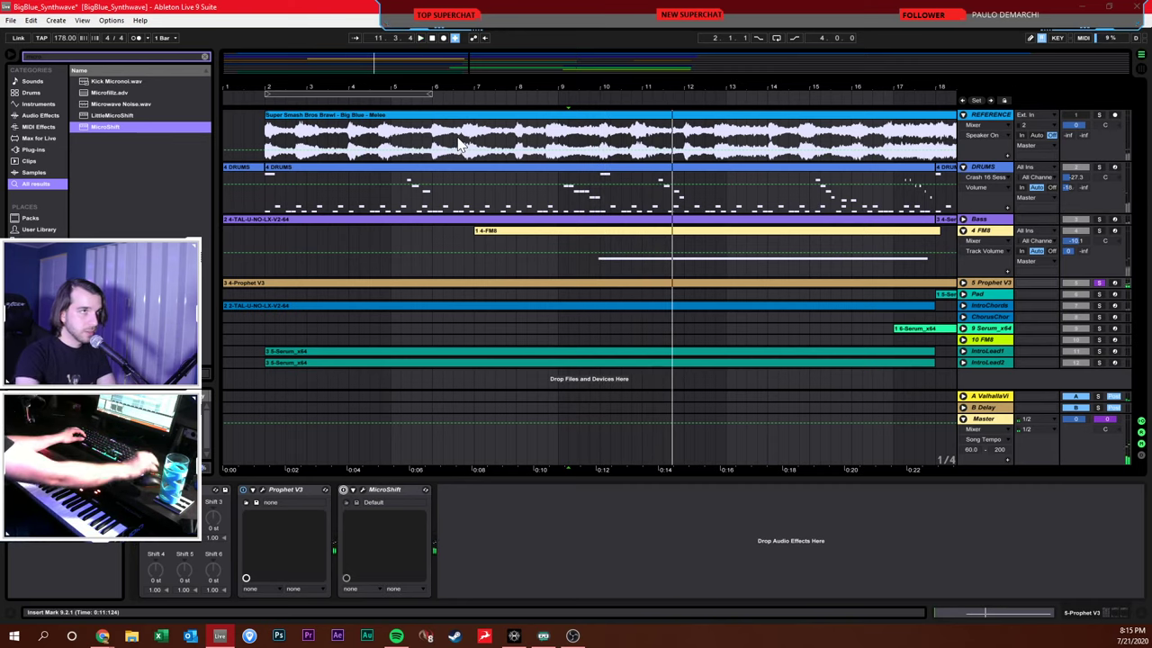
pyautogui.press('space')
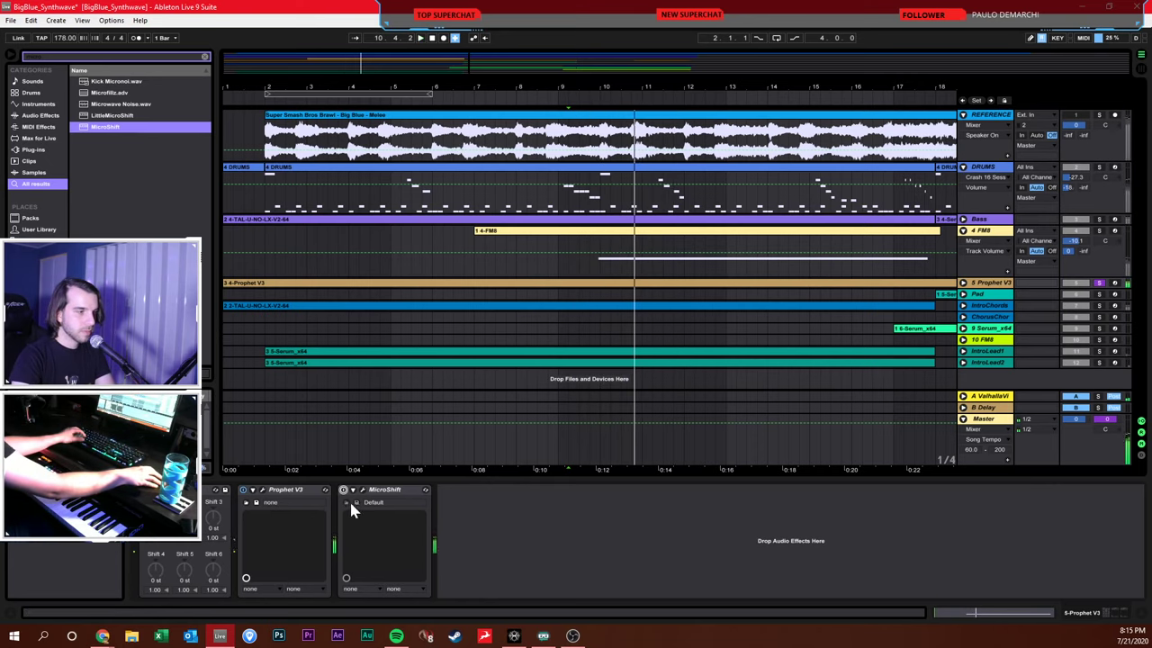
pyautogui.press('space')
pyautogui.press('space')
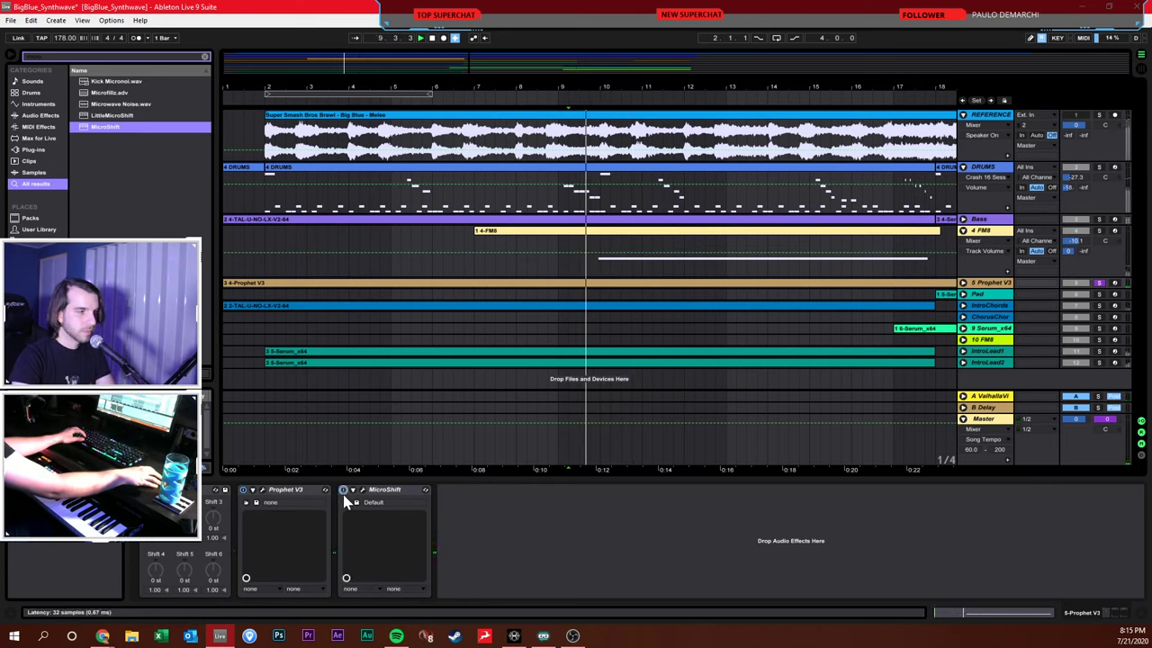
pyautogui.hotkey('shift', 'space')
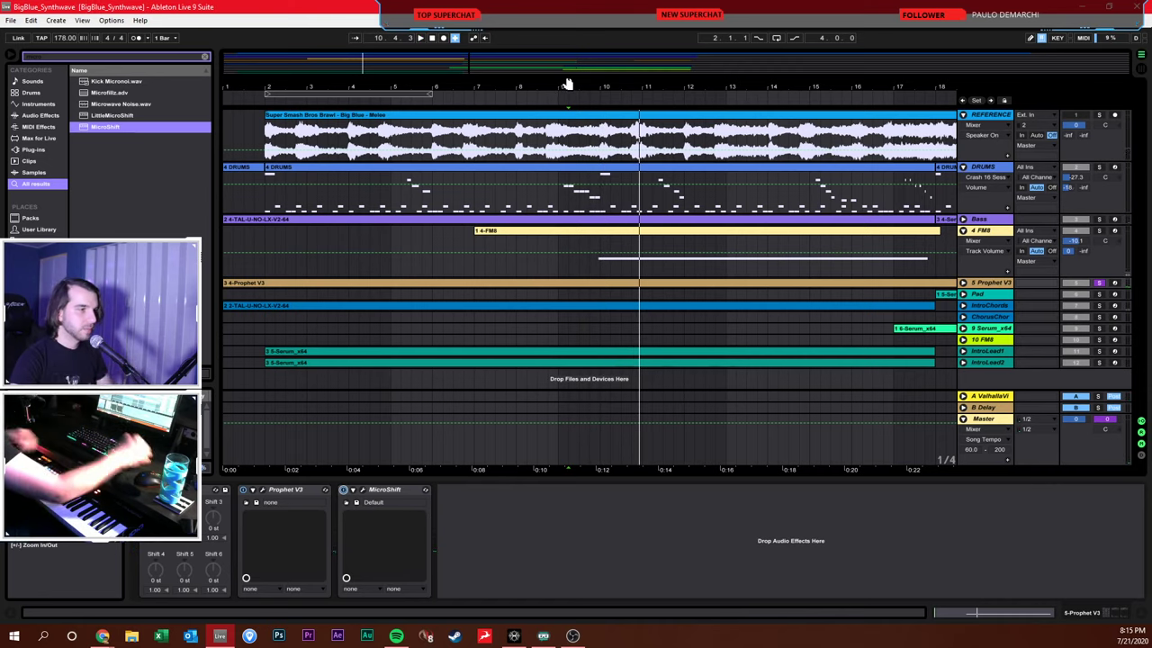
pyautogui.click(431, 39)
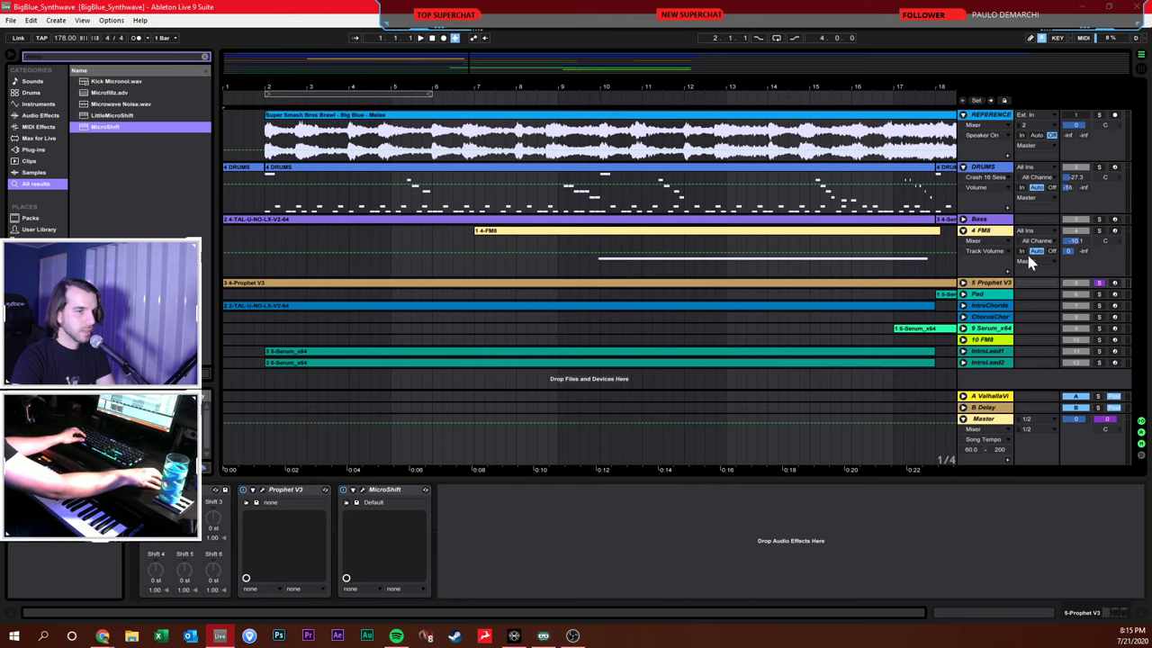
pyautogui.click(1097, 282)
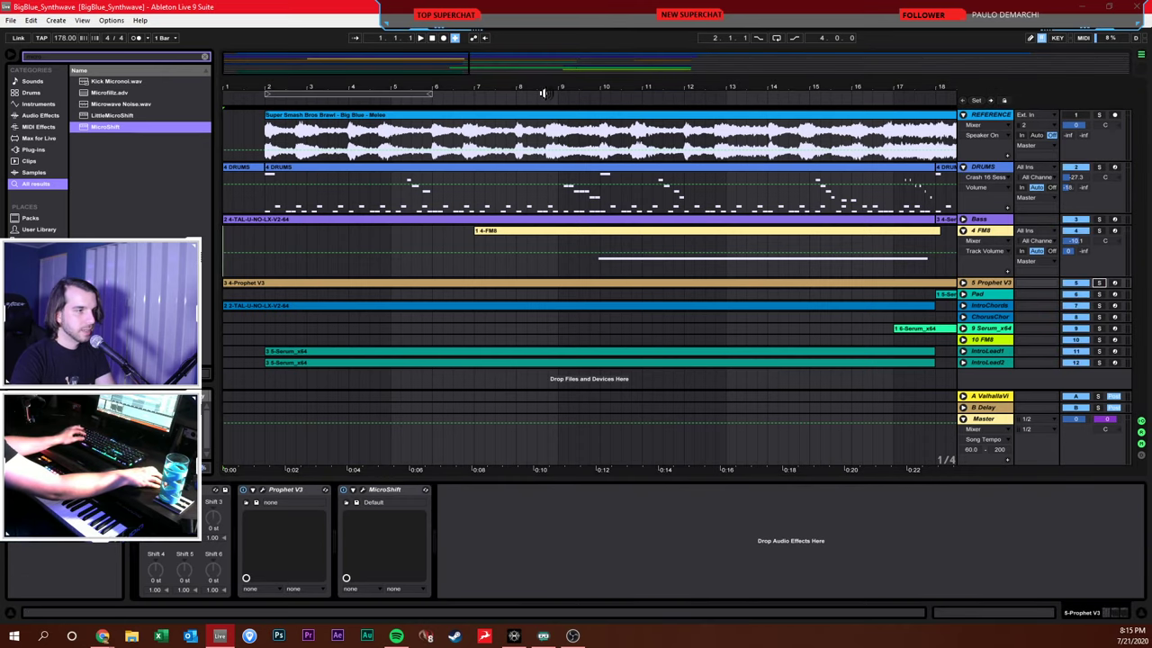
# Play the arrangement from 9.1.1 and set the FM8 string track's volume to -13.8 dB
pyautogui.press('-')
pyautogui.press('-')
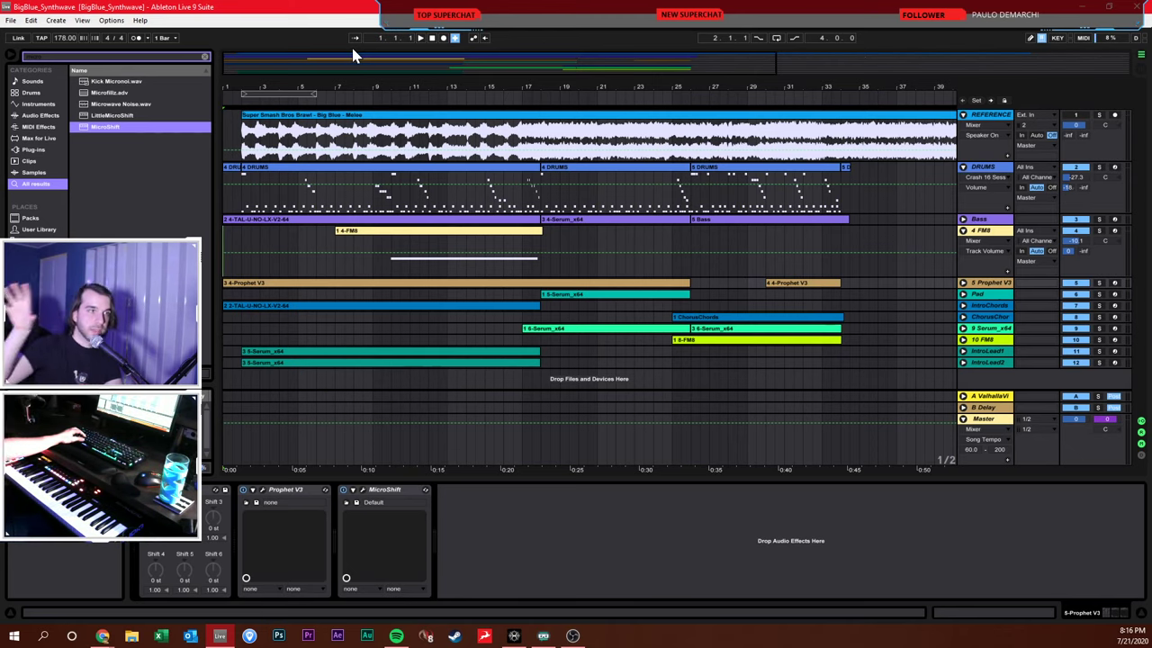
pyautogui.click(243, 237)
pyautogui.click(372, 249)
pyautogui.press('space')
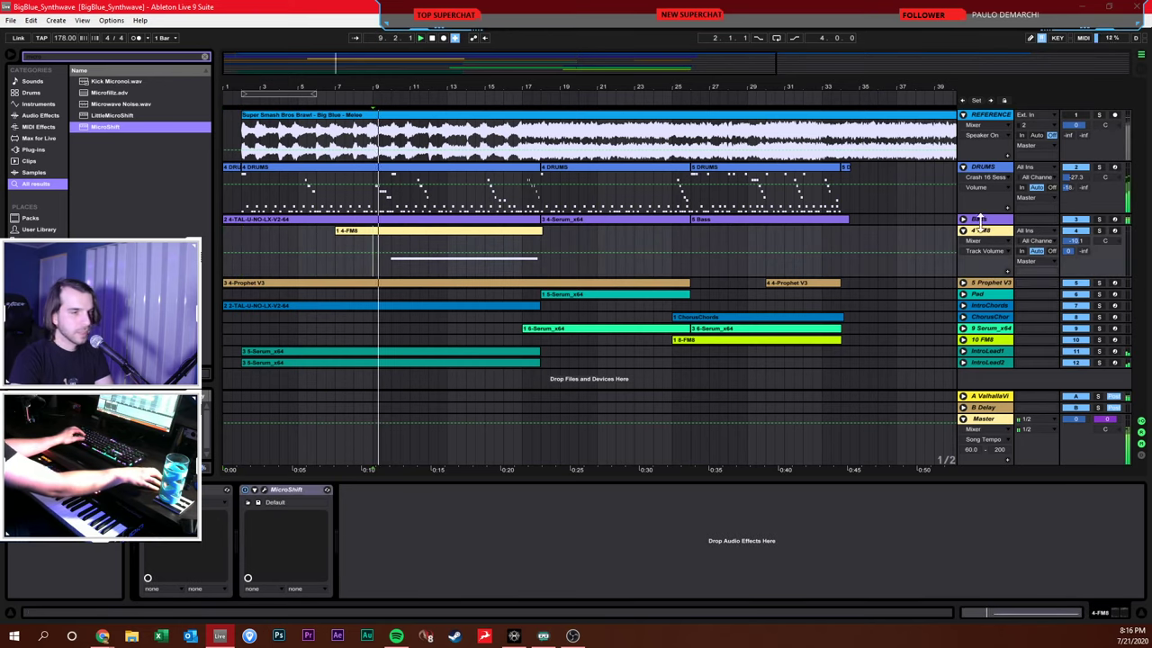
pyautogui.moveTo(1075, 240); pyautogui.dragTo(1082, 246)
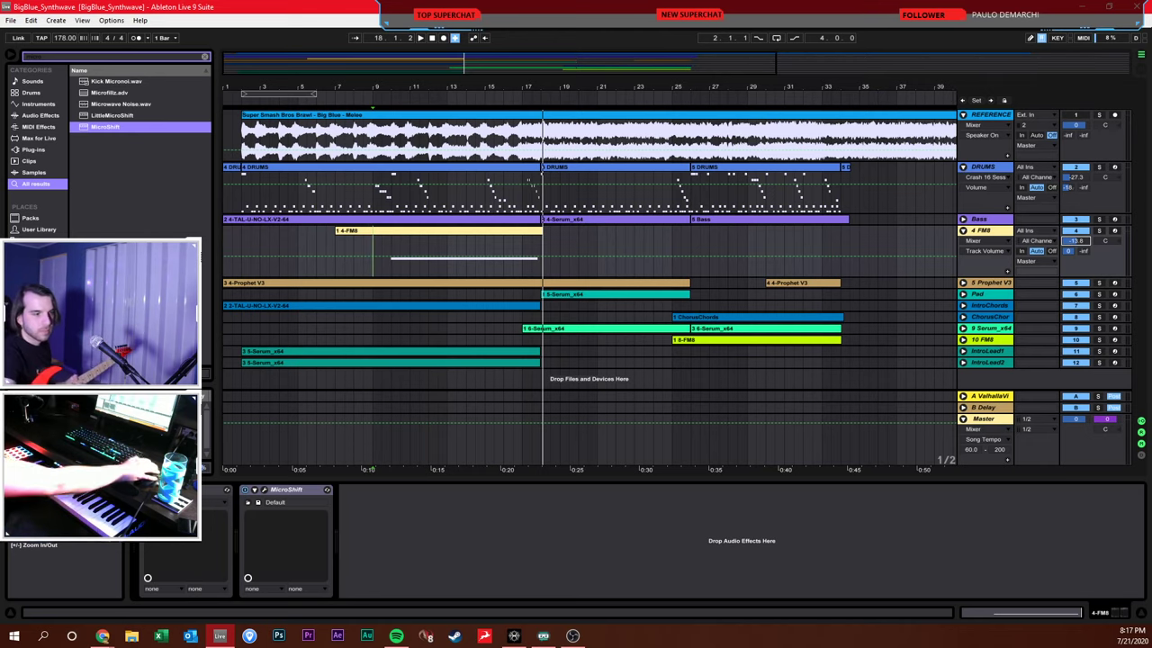
# Insert an audio track below IntroLead1, arm it for recording with external input 1 and set its monitoring to In
pyautogui.click(988, 354)
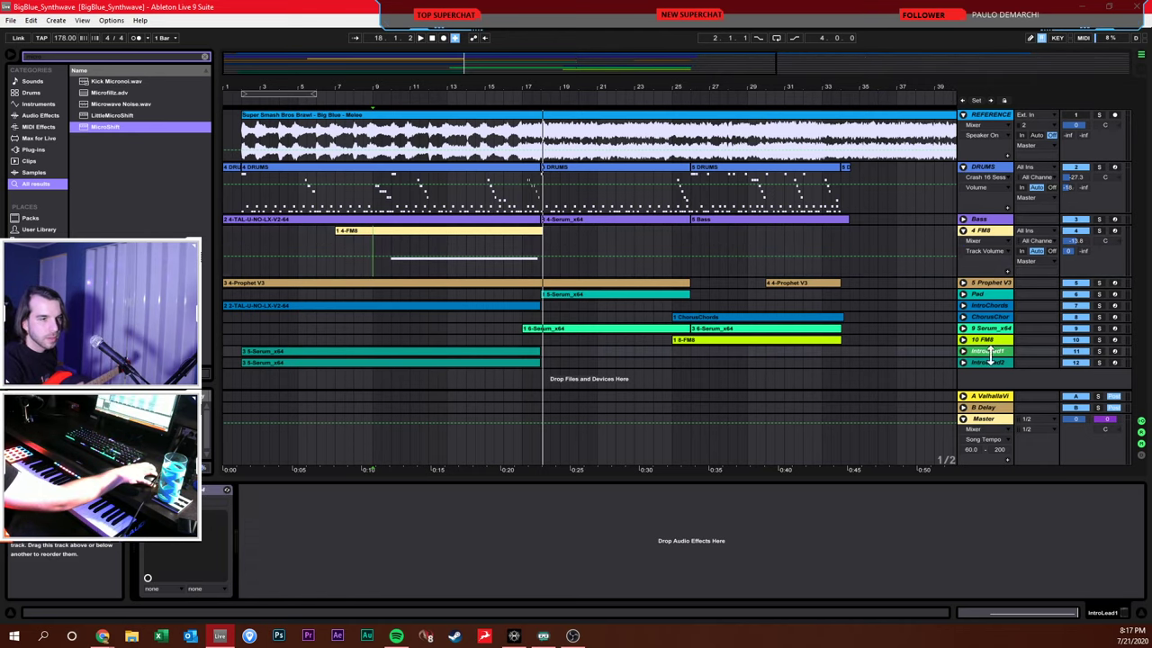
pyautogui.hotkey('ctrl', 't')
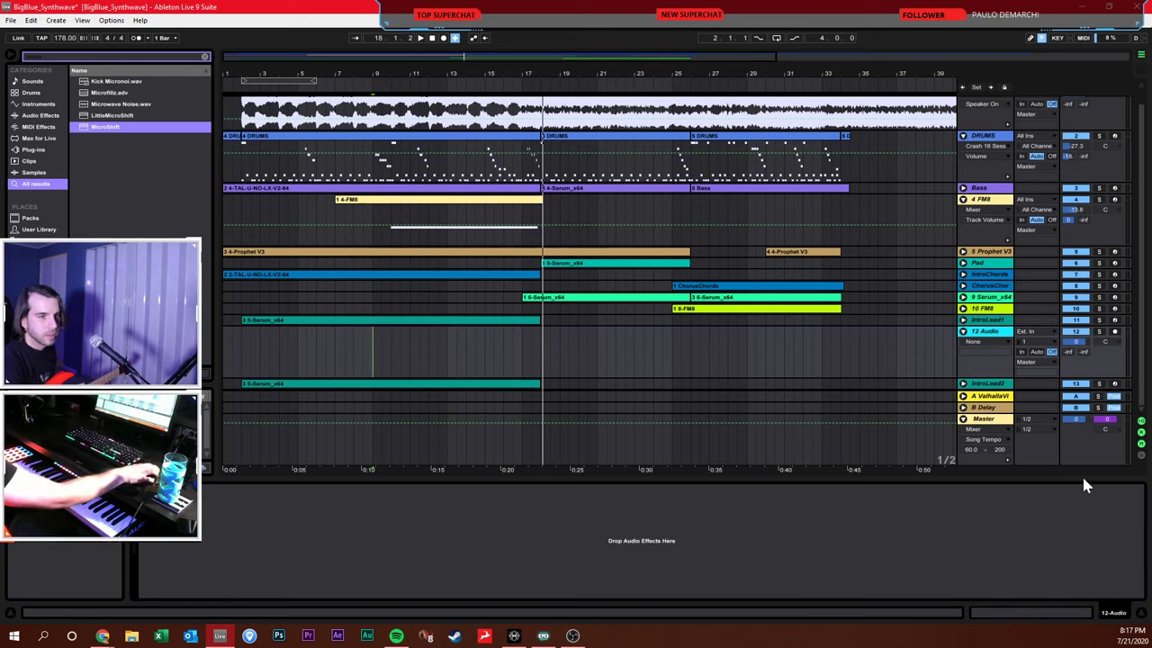
pyautogui.click(1114, 332)
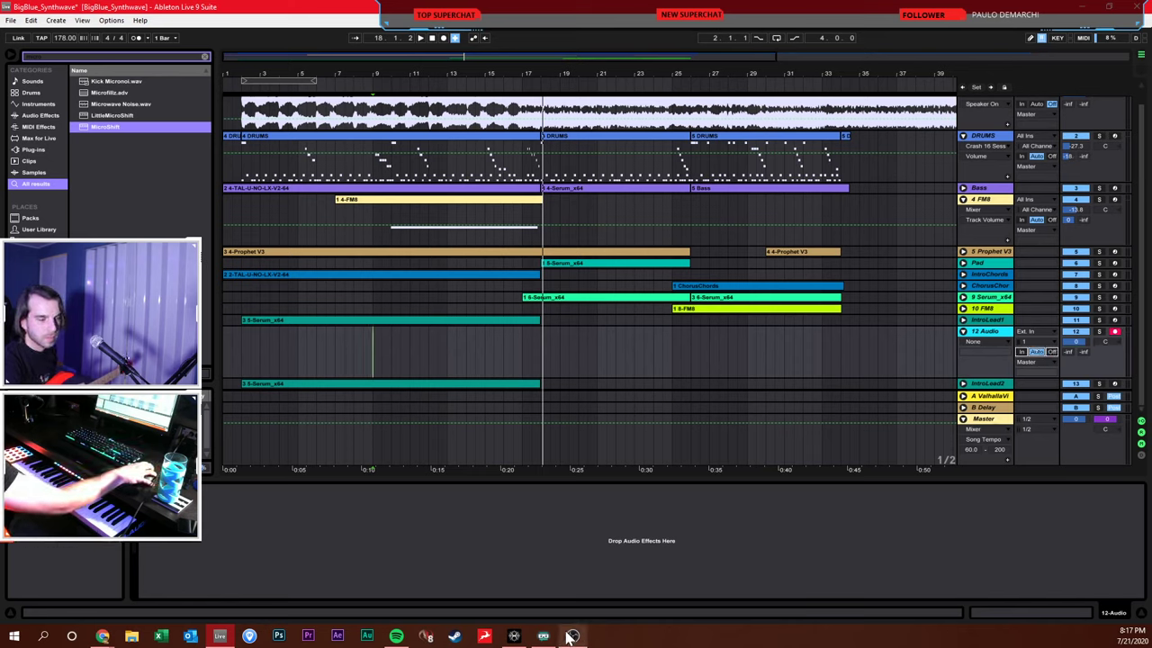
pyautogui.click(514, 636)
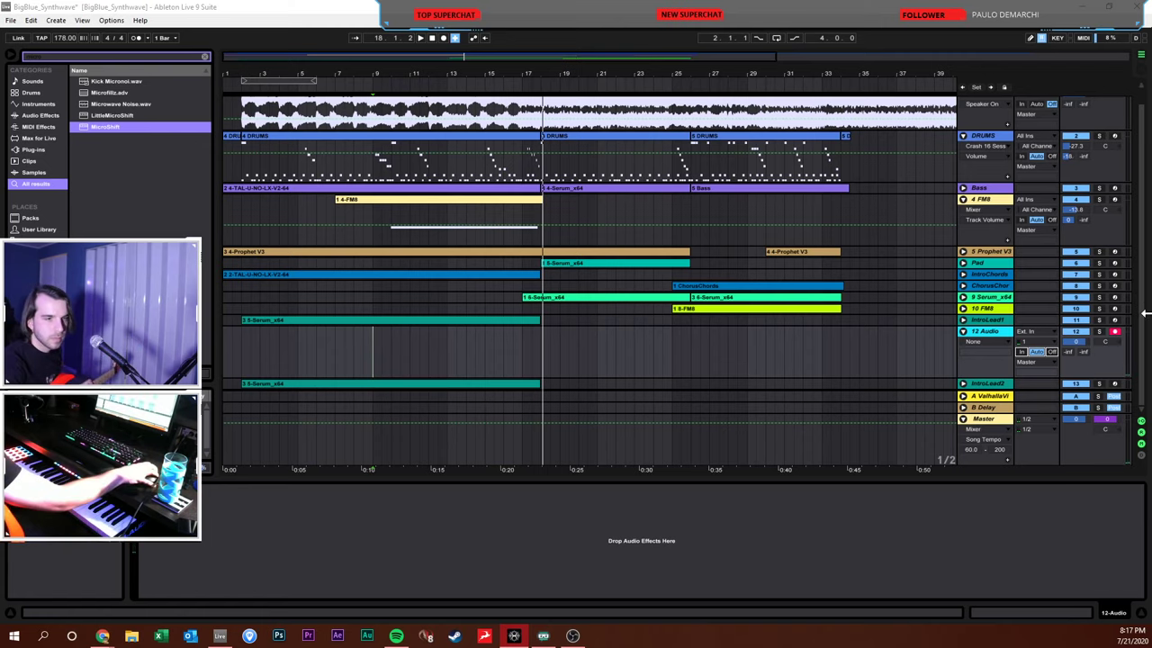
pyautogui.click(1073, 351)
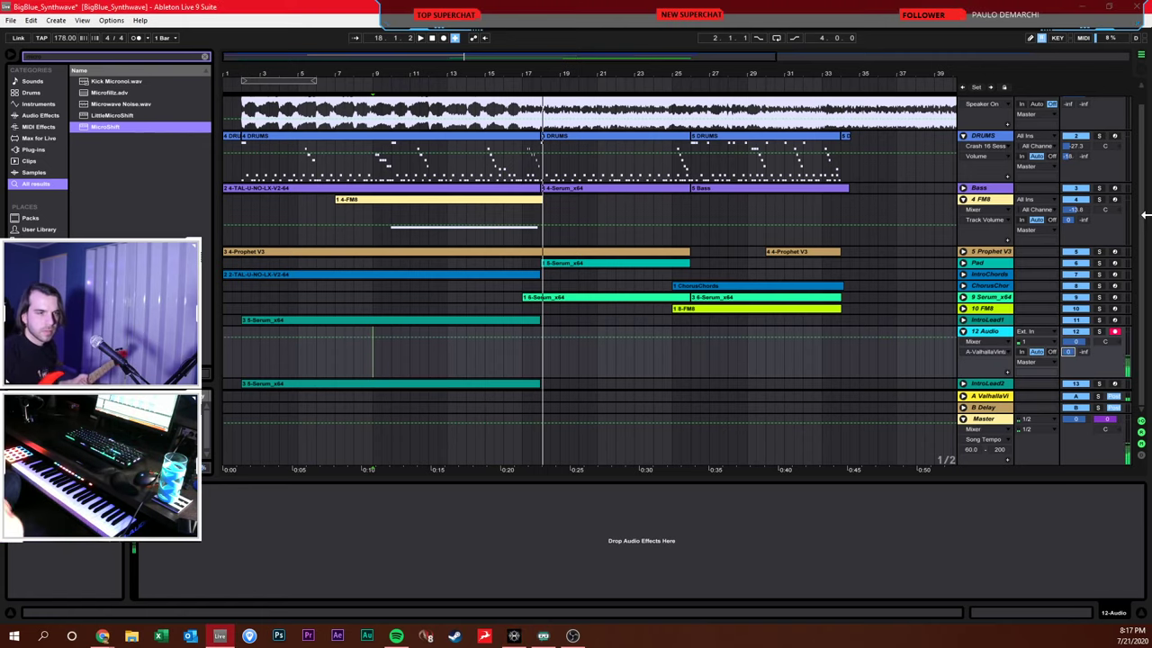
pyautogui.click(1023, 351)
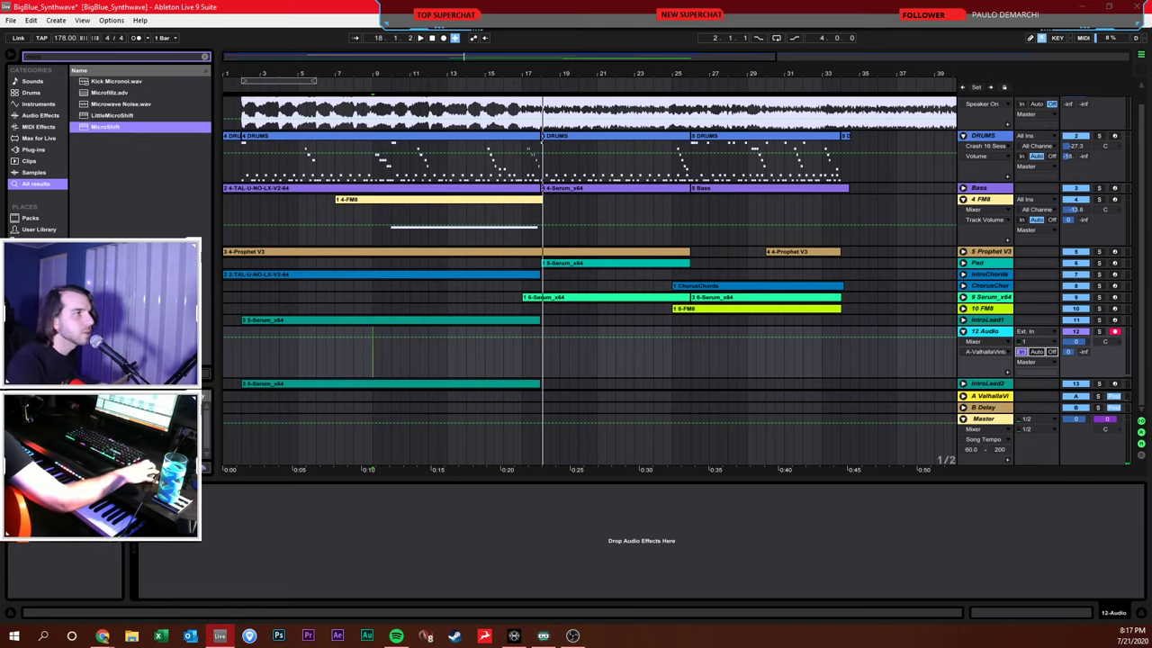
pyautogui.hotkey('alt', 'Tab')
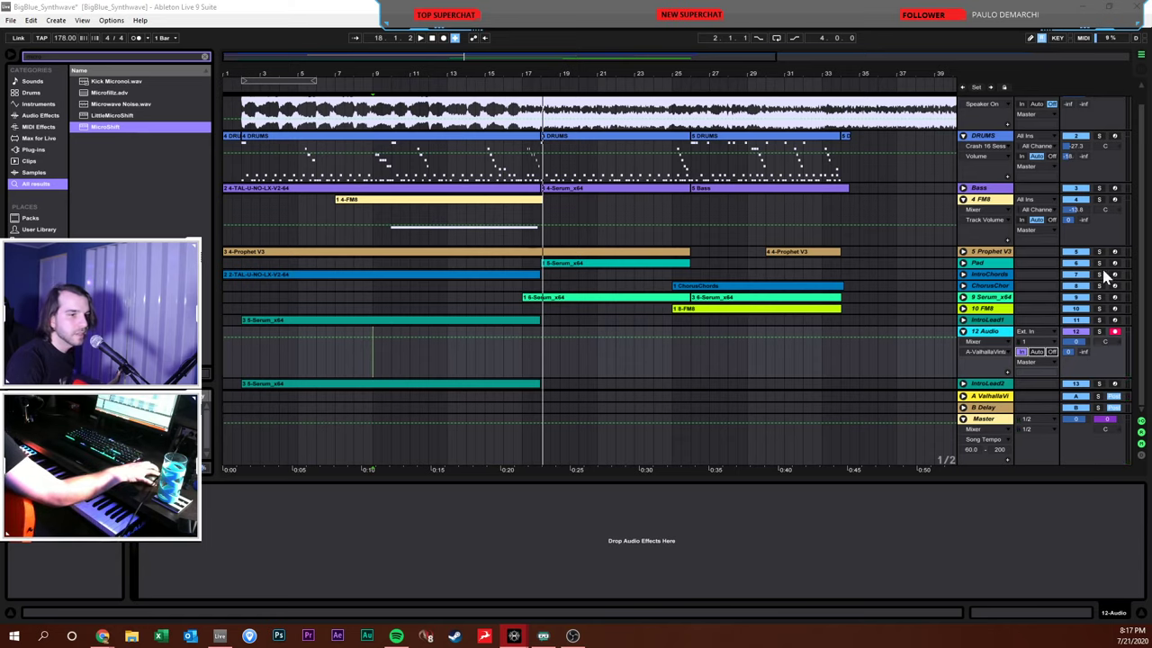
pyautogui.click(995, 342)
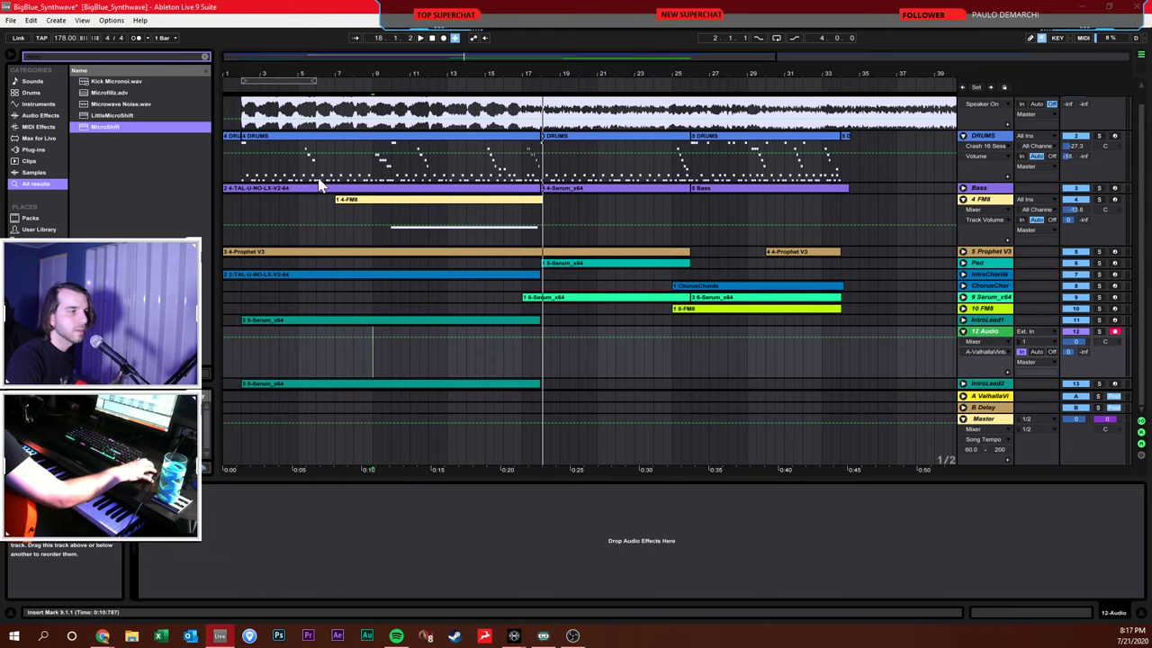
# Find the Toneforge - Jason Richardson plug-in by searching for "toneforge" and add it to the 12 Audio track
pyautogui.click(205, 58)
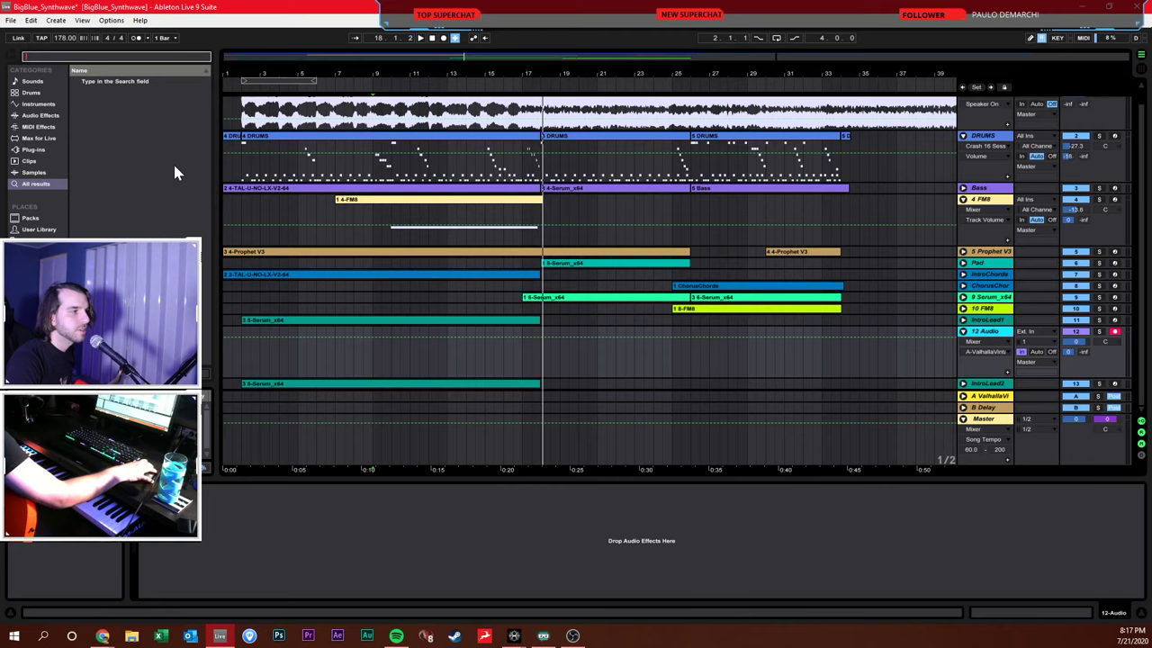
pyautogui.click(41, 116)
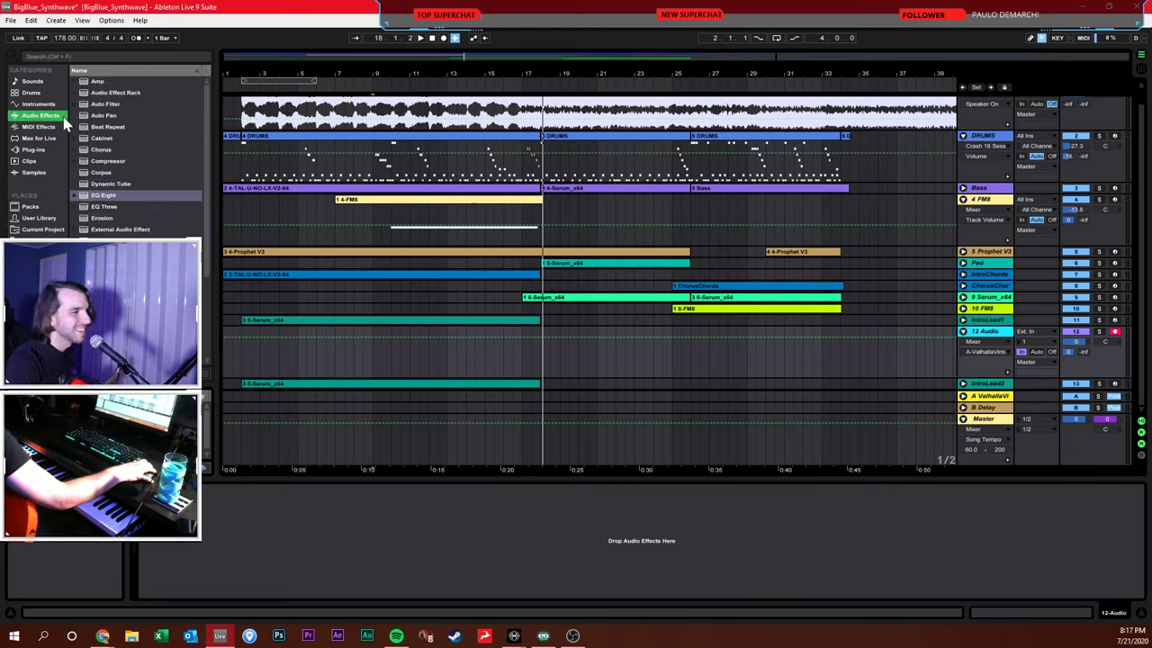
pyautogui.click(45, 127)
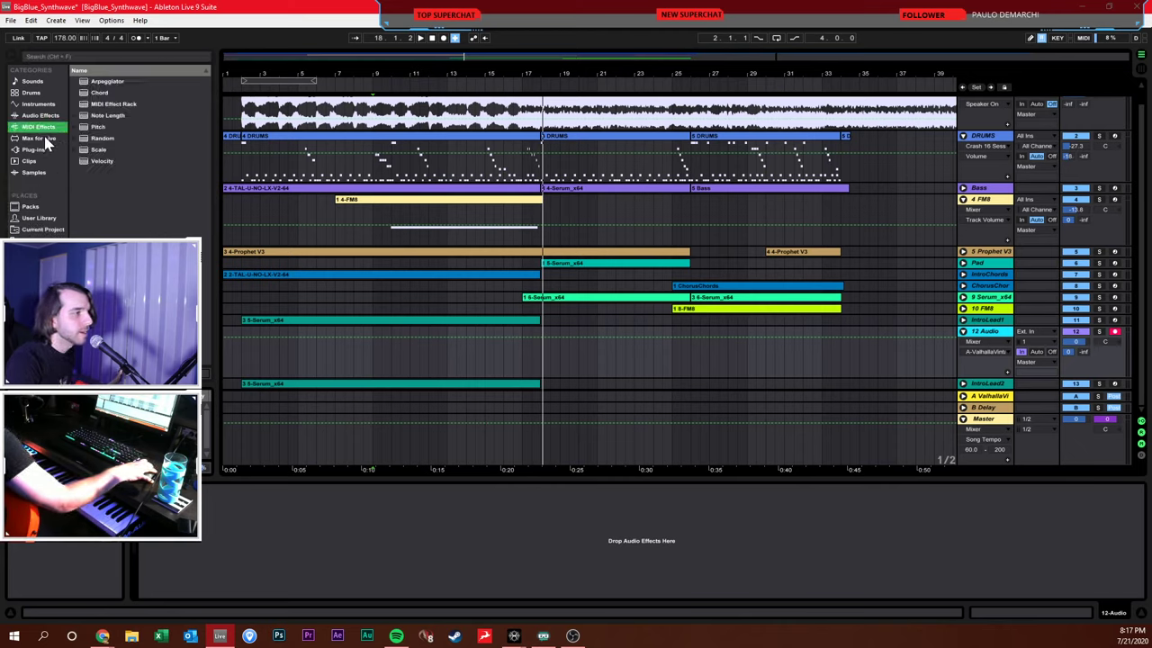
pyautogui.click(40, 138)
pyautogui.click(40, 150)
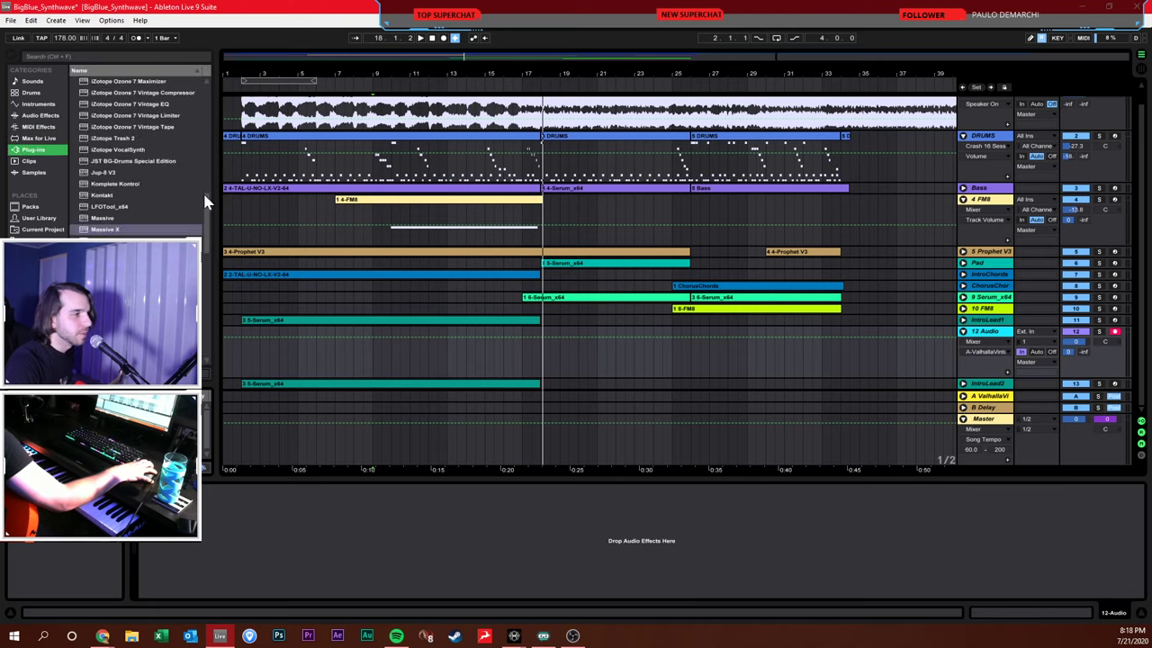
pyautogui.scroll(10, 188, 108)
pyautogui.click(75, 106)
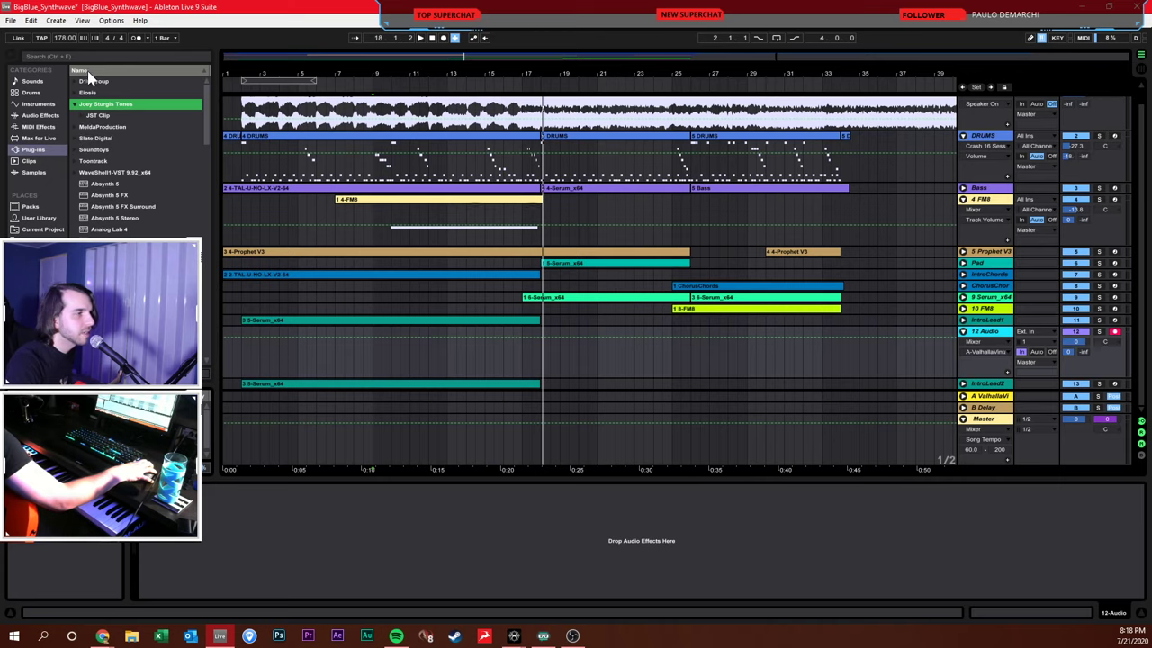
pyautogui.hotkey('ctrl', 'f')
pyautogui.write('toneforge')
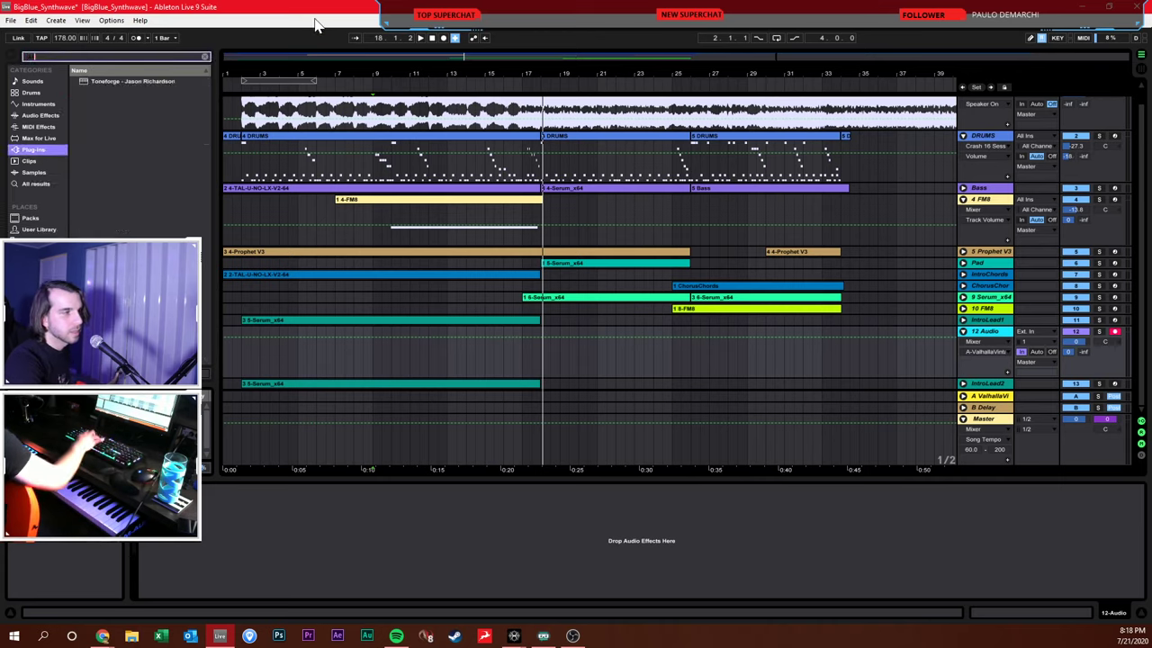
pyautogui.click(134, 81)
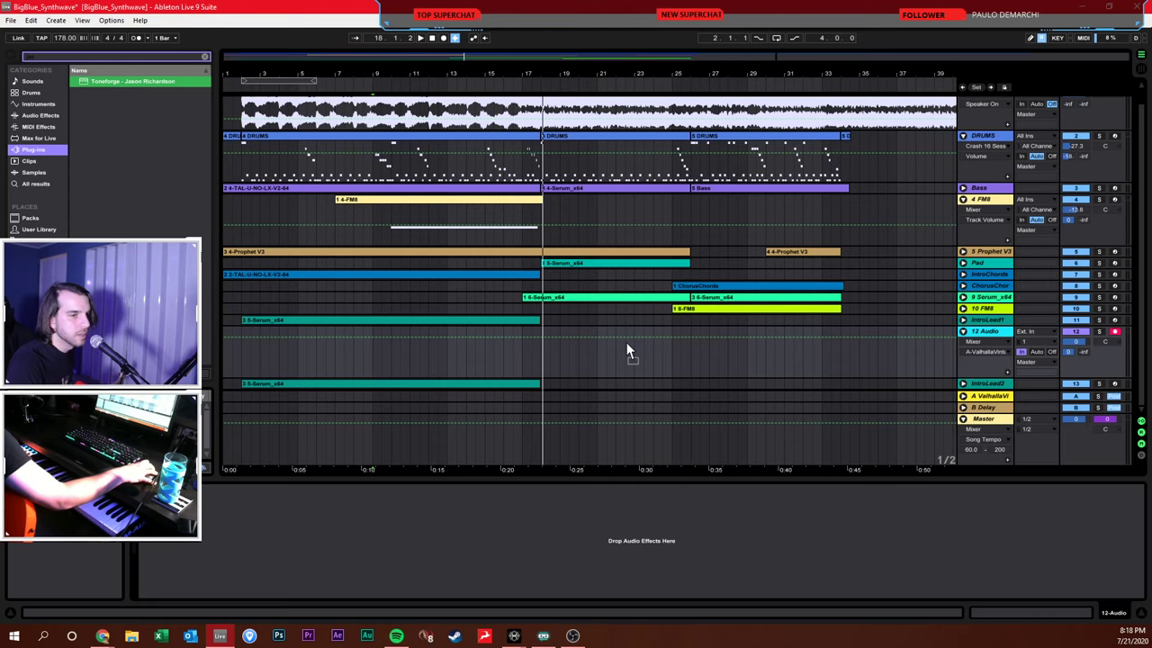
pyautogui.moveTo(627, 350); pyautogui.dragTo(635, 324)
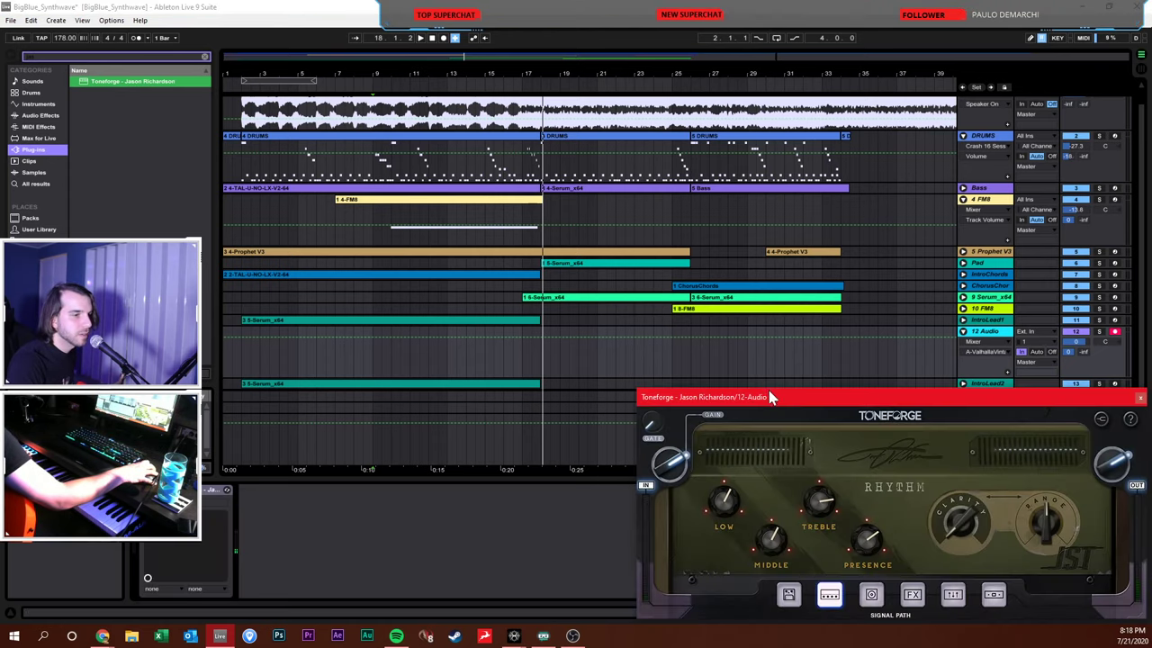
pyautogui.moveTo(769, 397); pyautogui.dragTo(416, 156)
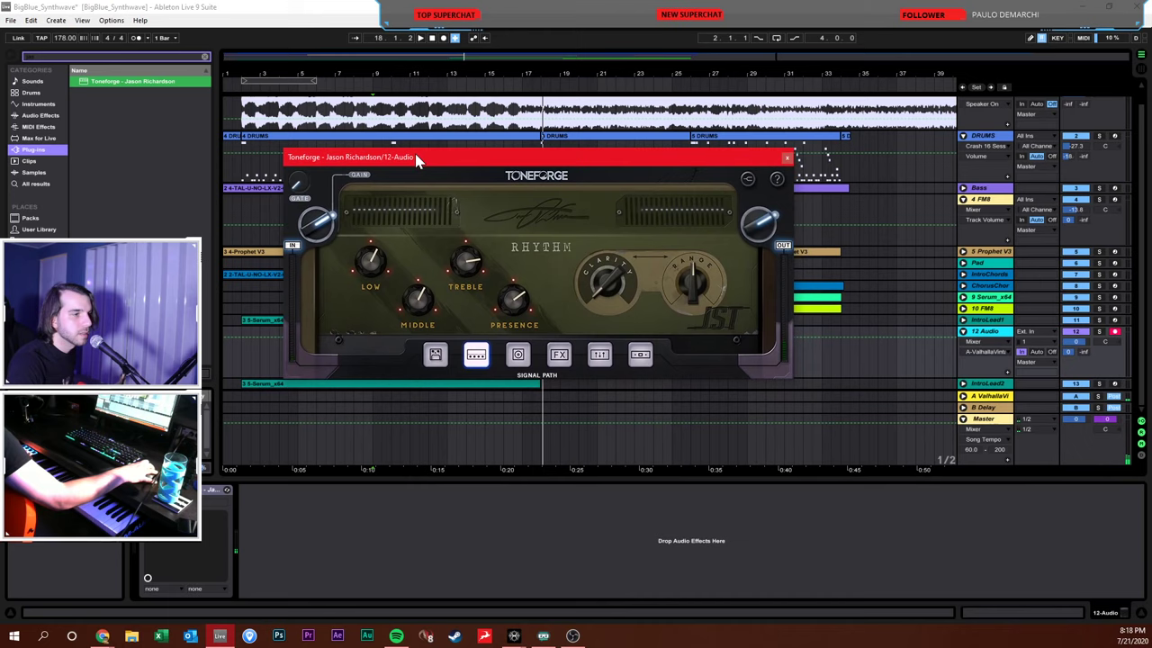
# Look through Toneforge's signal-path sections, including cabinet and FX, and return to the Rhythm amp
pyautogui.click(438, 360)
pyautogui.click(477, 355)
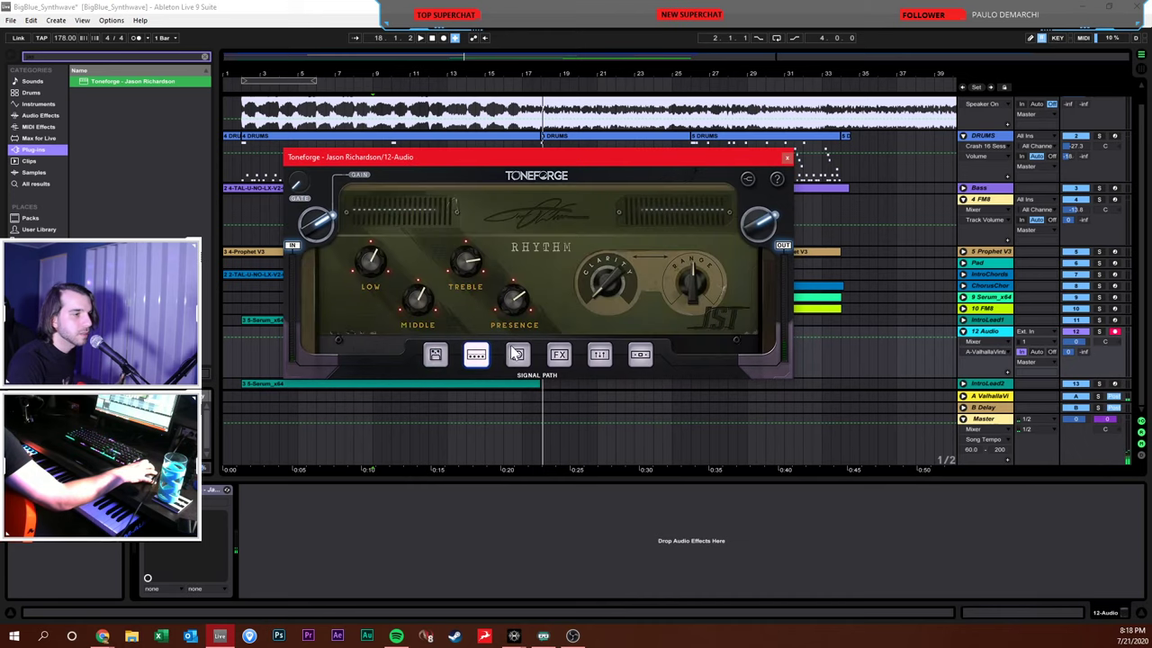
pyautogui.click(517, 354)
pyautogui.click(558, 355)
pyautogui.click(520, 360)
pyautogui.click(477, 356)
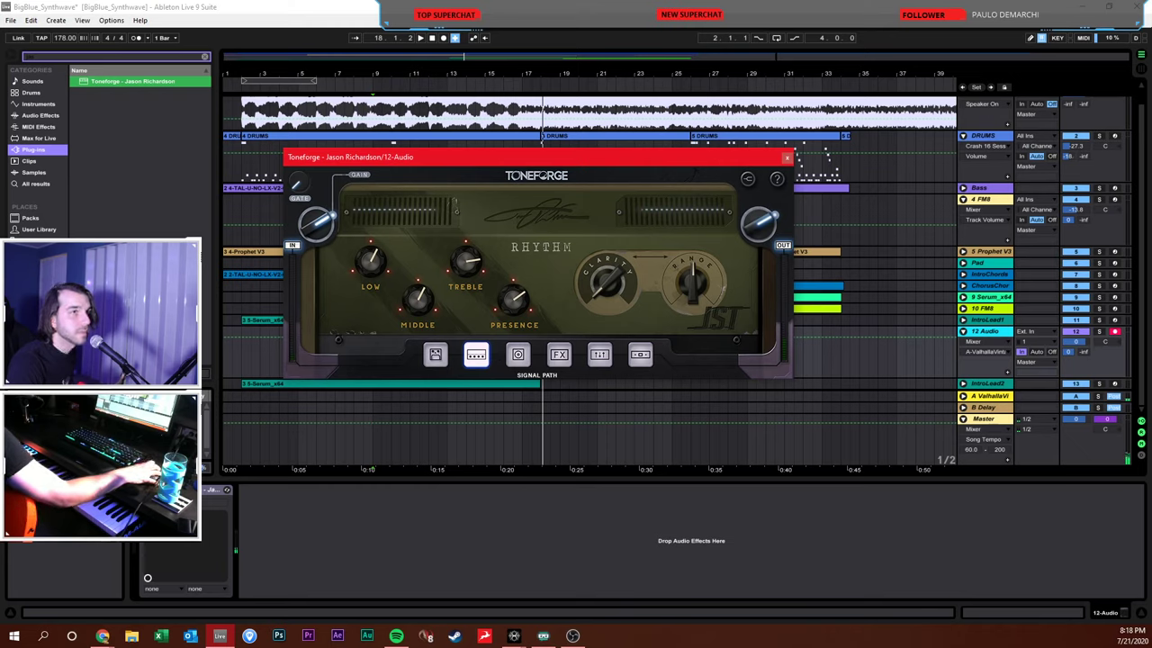
pyautogui.hotkey('alt', 'Tab')
pyautogui.hotkey('alt', 'Tab')
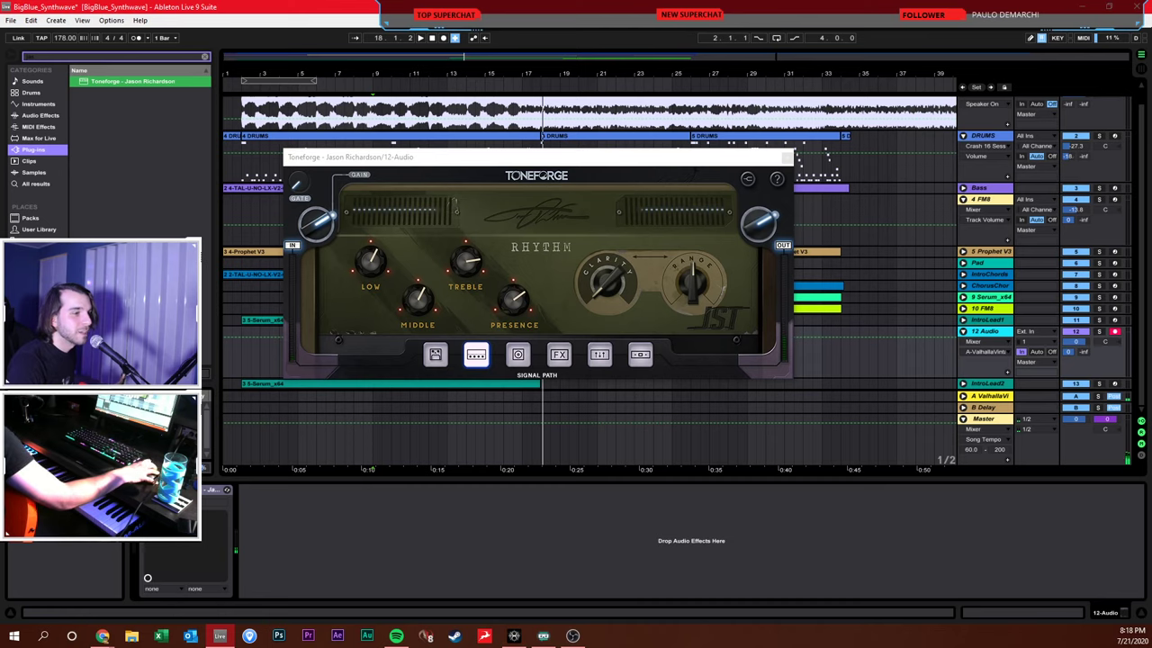
pyautogui.moveTo(594, 157); pyautogui.dragTo(626, 168)
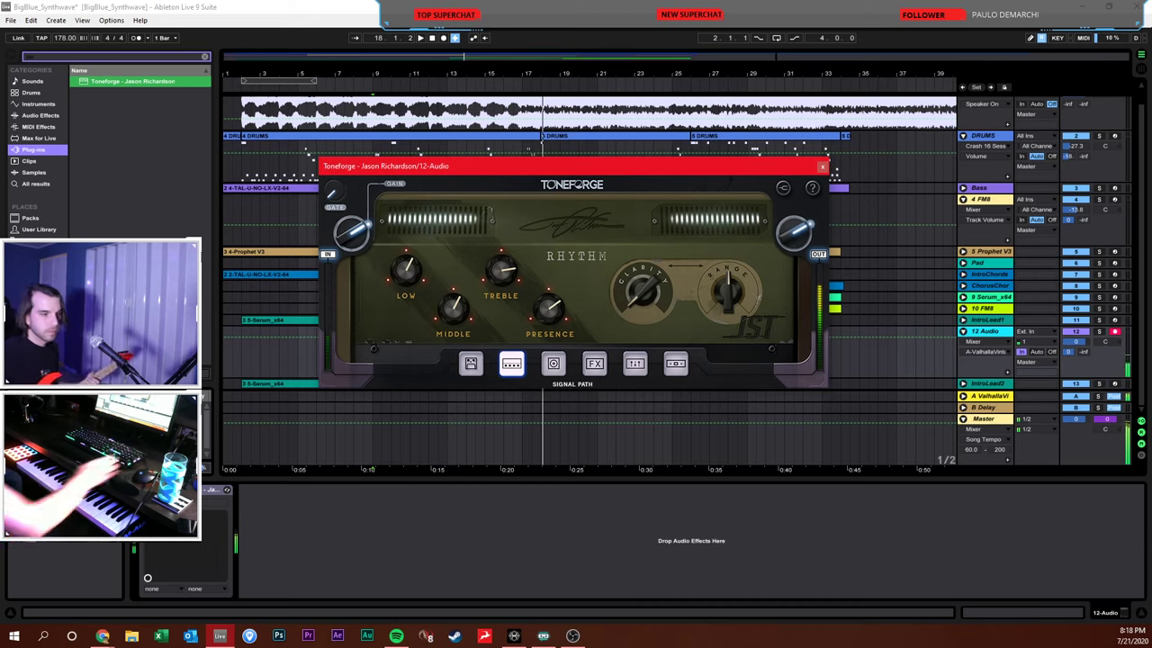
# Adjust Toneforge's input level and gate while testing the guitar, and close the plug-in window
pyautogui.click(513, 636)
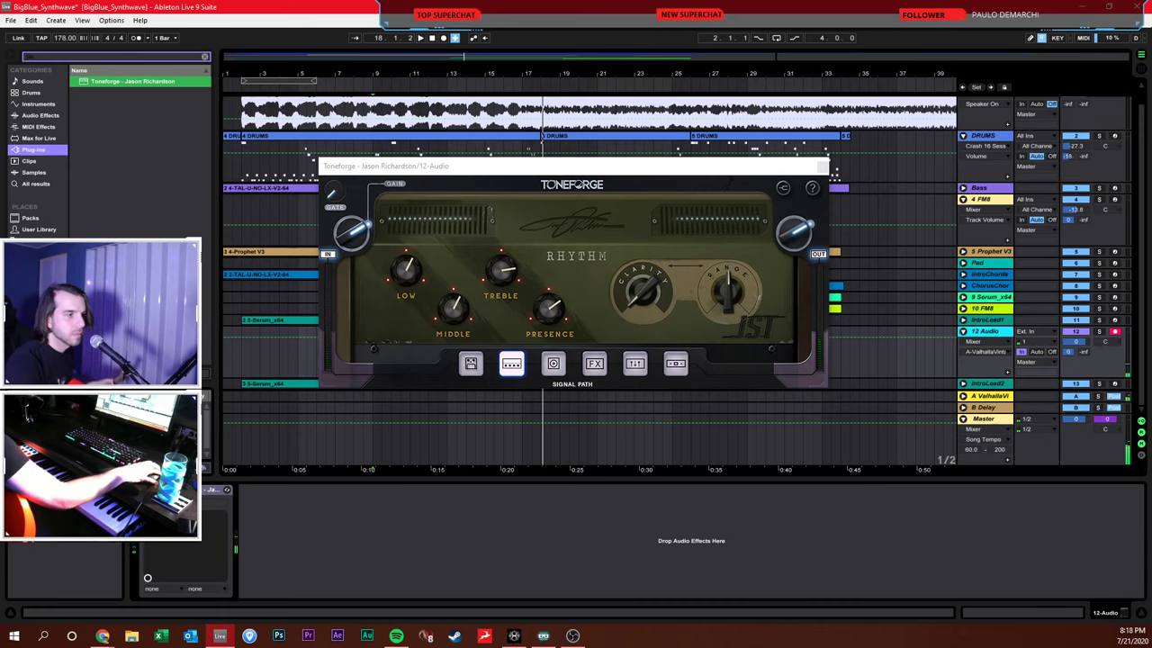
pyautogui.click(358, 228)
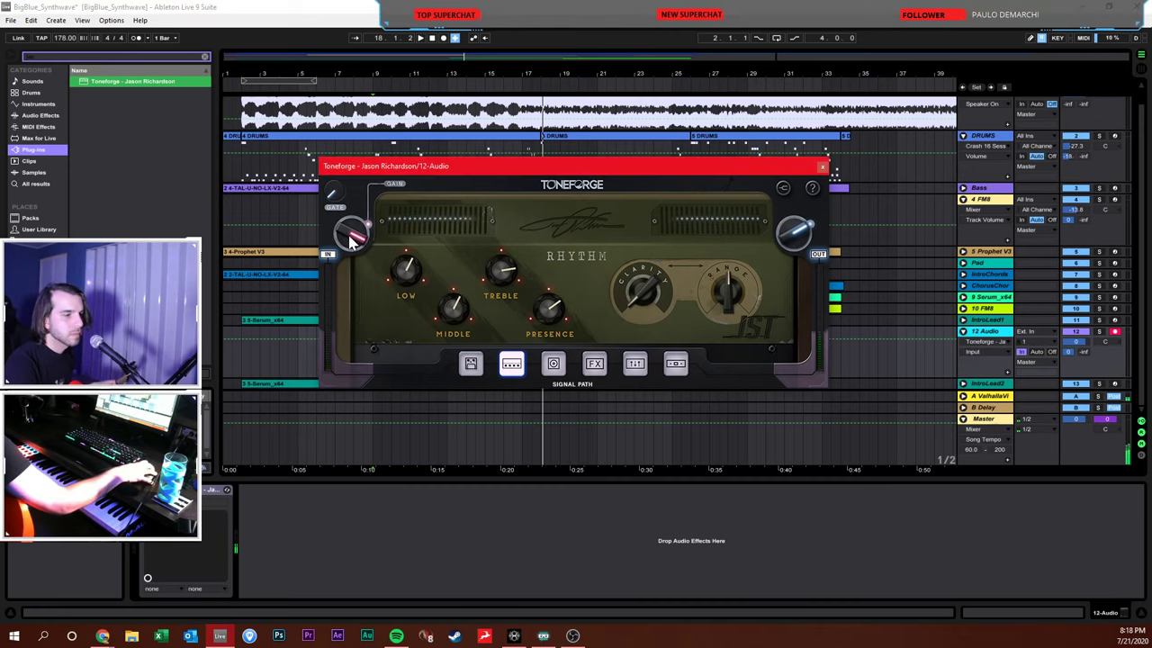
pyautogui.moveTo(351, 238); pyautogui.dragTo(349, 254)
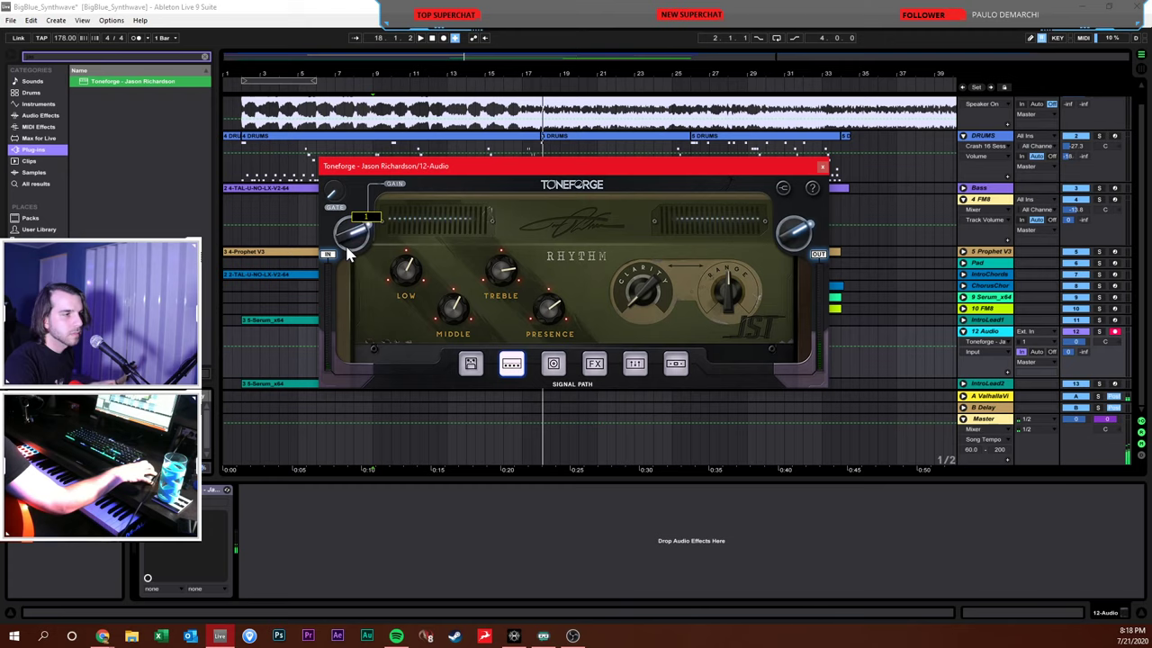
pyautogui.click(572, 635)
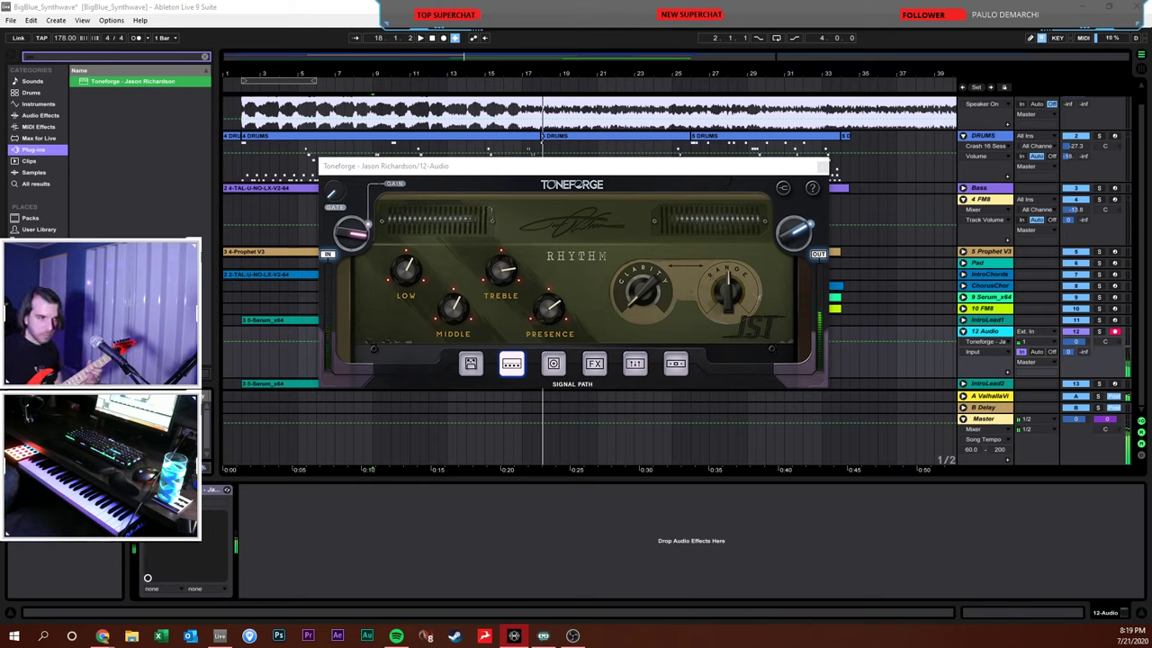
pyautogui.click(823, 166)
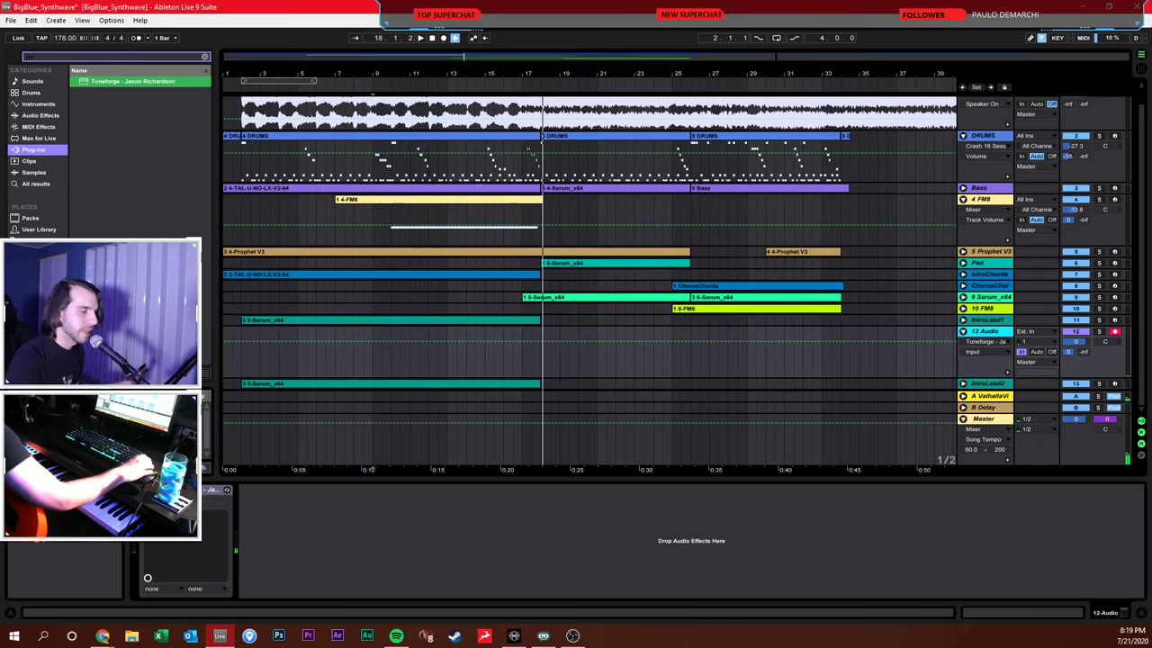
pyautogui.click(205, 57)
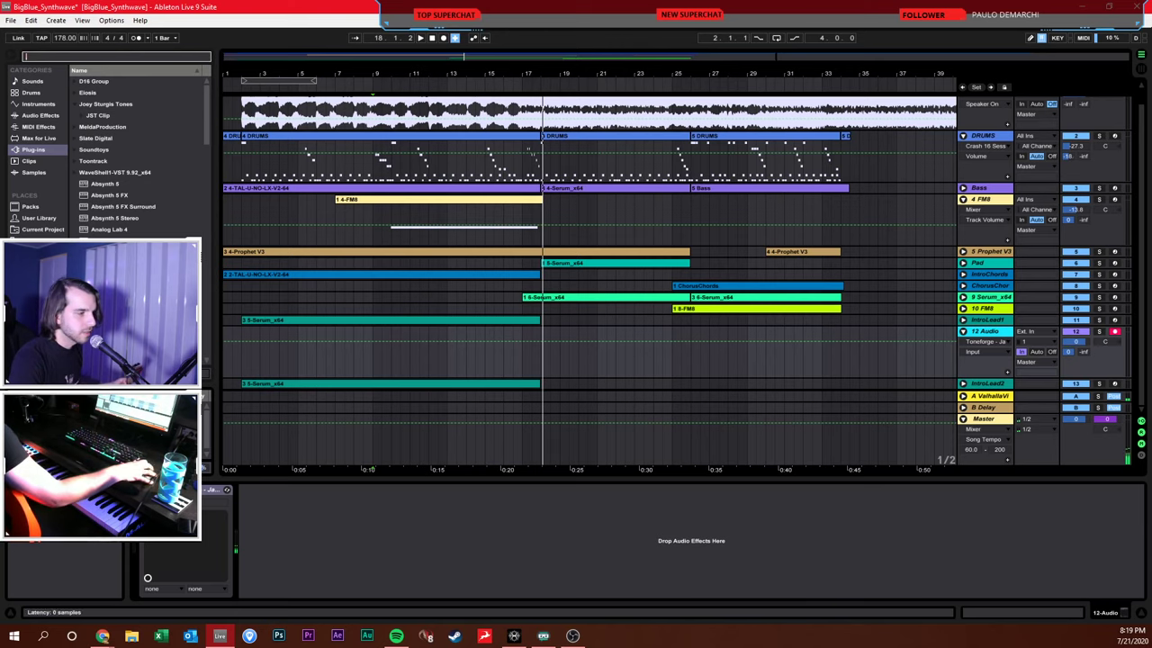
pyautogui.hotkey('ctrl', 'alt', 'p')
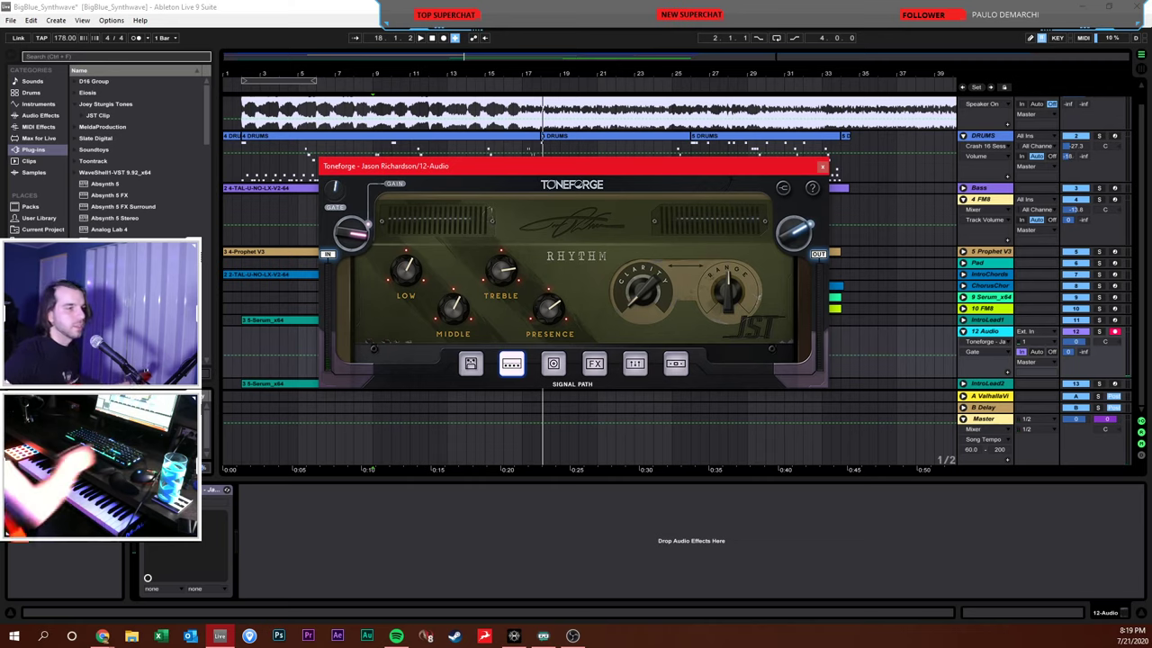
pyautogui.click(822, 167)
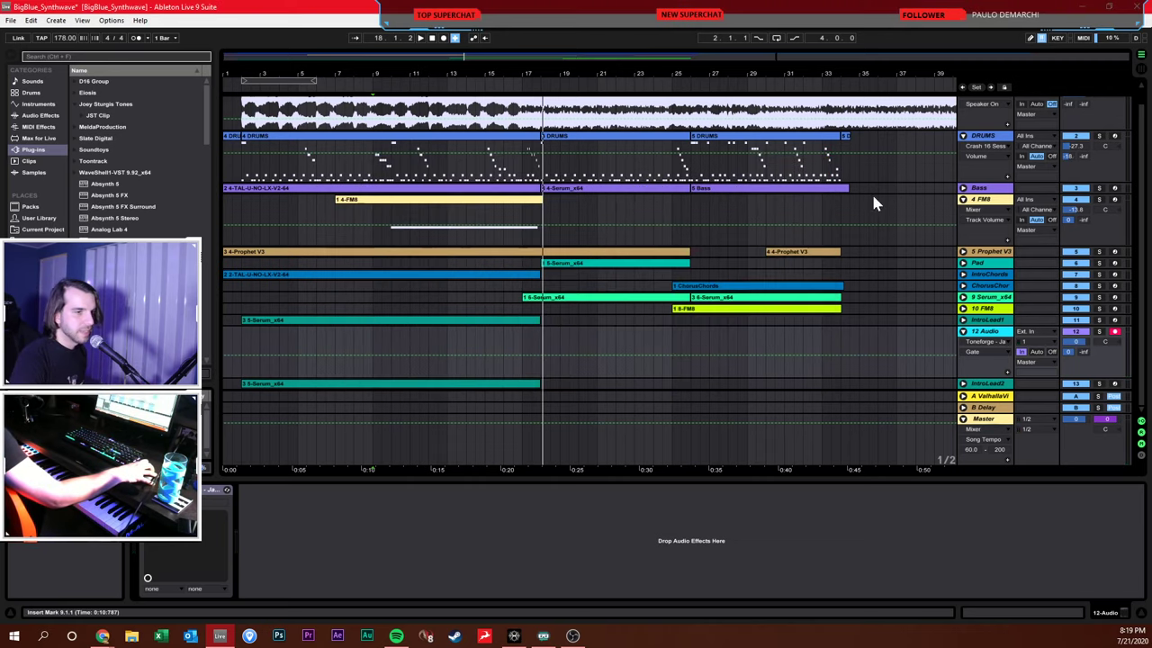
# Set the 12 Audio track's Valhalla reverb send to -9.0 dB and add a Ping Pong Delay after Toneforge
pyautogui.click(1060, 351)
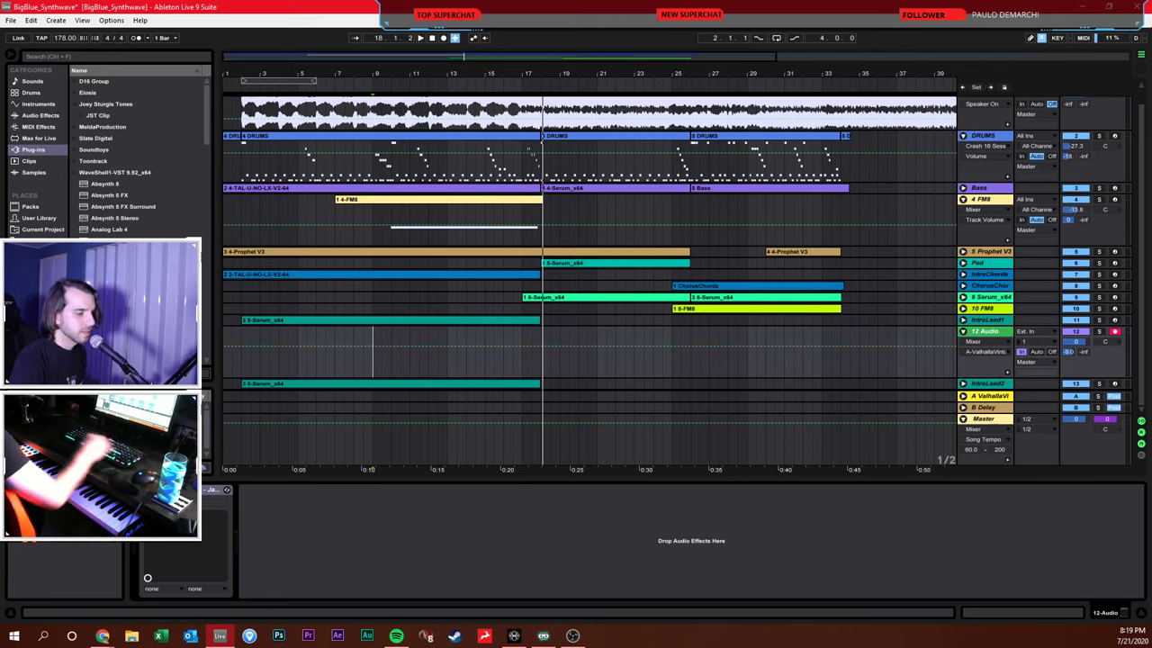
pyautogui.hotkey('ctrl', 'f')
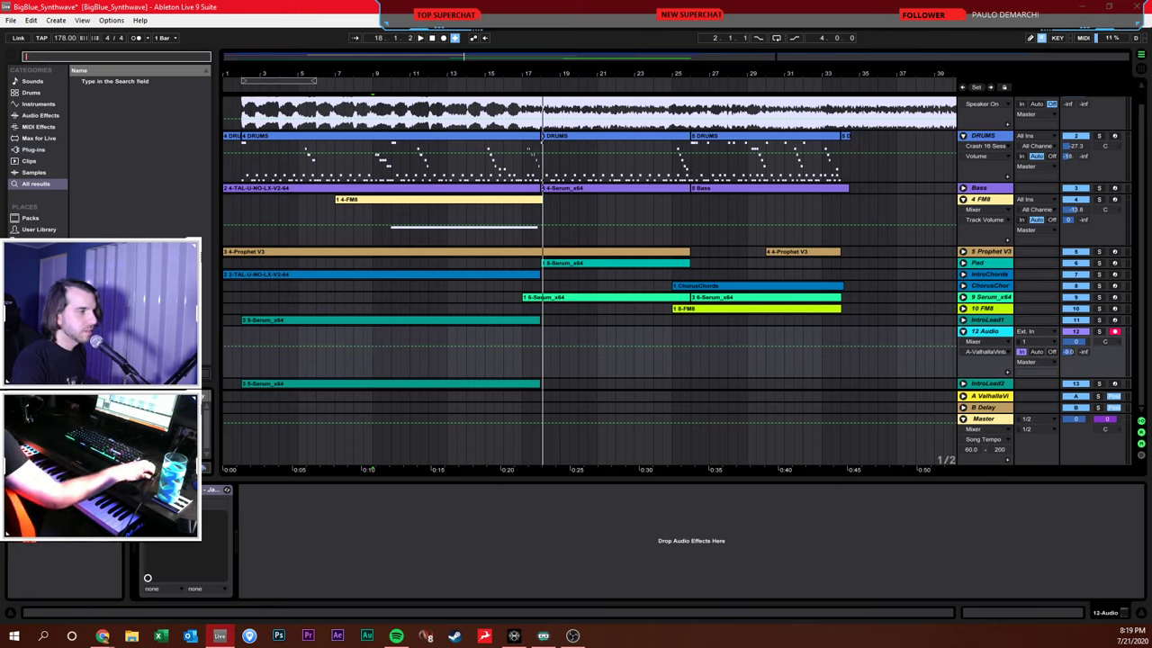
pyautogui.click(40, 116)
pyautogui.scroll(-5, 108, 166)
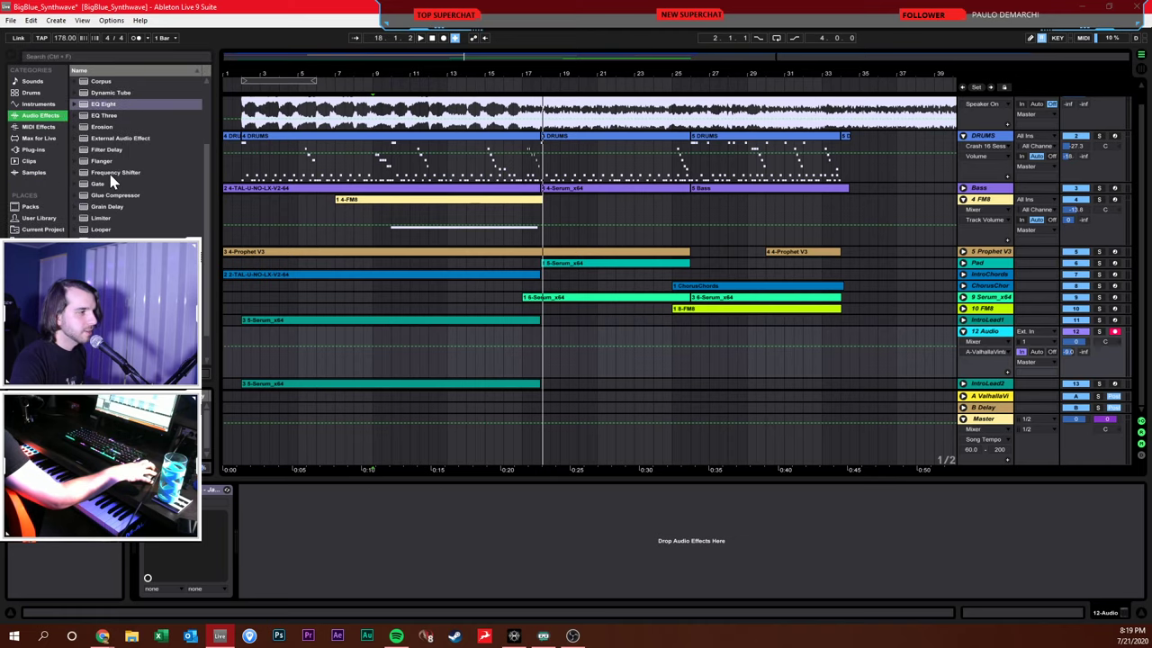
pyautogui.scroll(5, 140, 187)
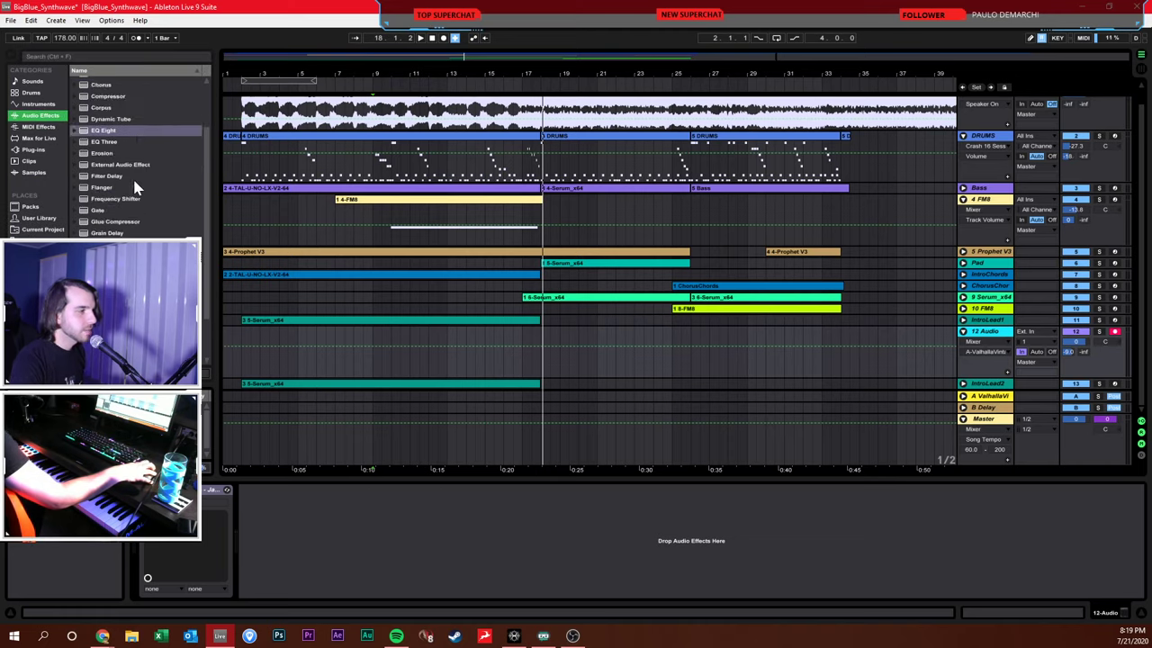
pyautogui.scroll(-5, 140, 183)
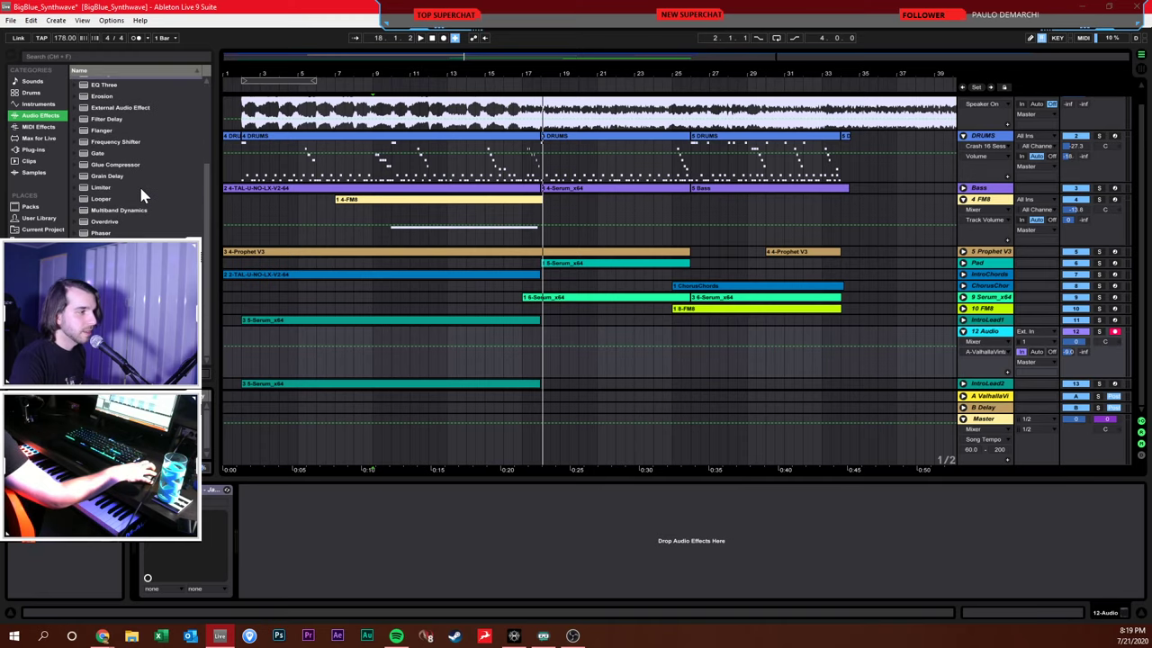
pyautogui.scroll(5, 139, 189)
pyautogui.scroll(-5, 137, 144)
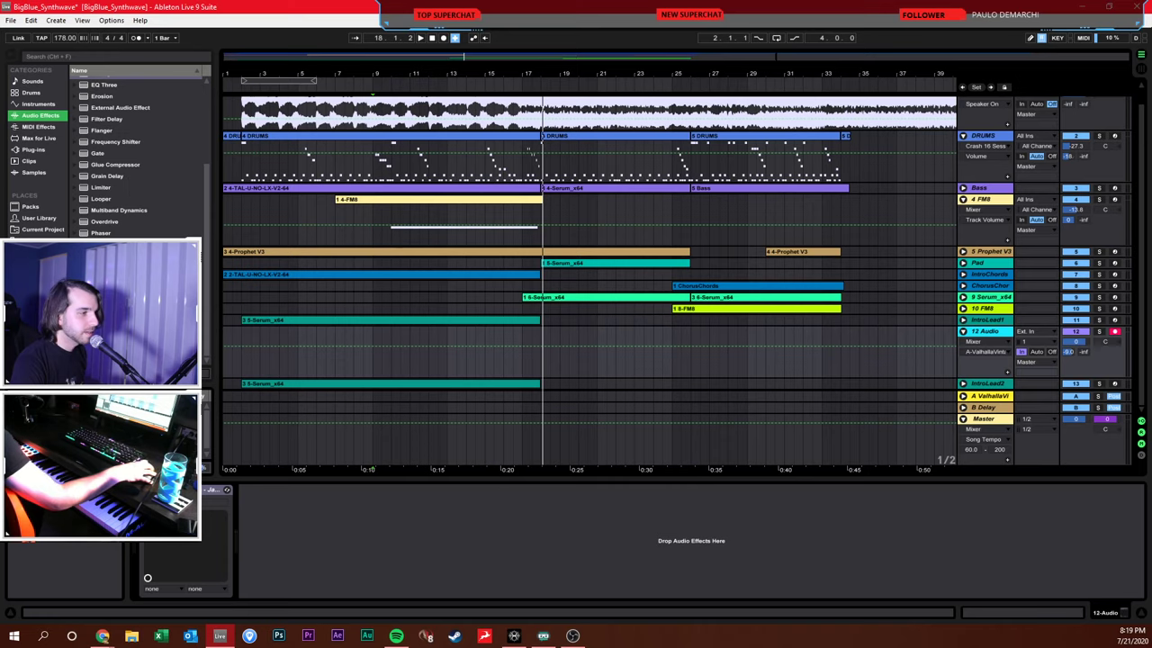
pyautogui.click(252, 447)
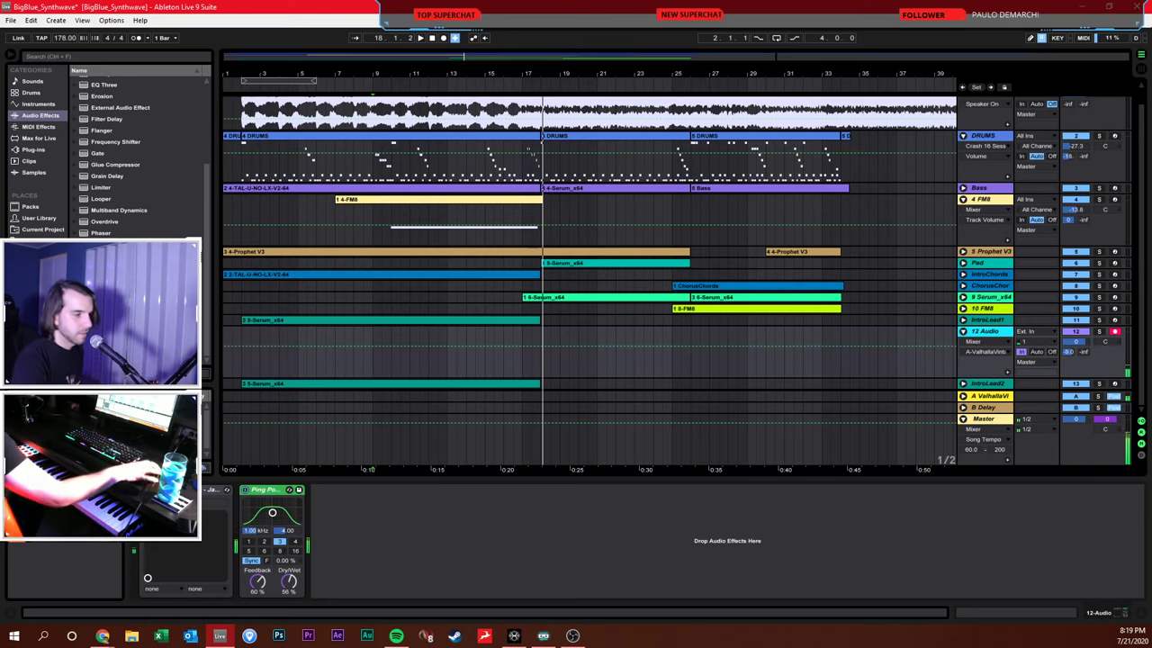
# Set the Ping Pong Delay's Dry/Wet on the 12 Audio track to 29 % and adjust its Feedback
pyautogui.moveTo(289, 423); pyautogui.dragTo(325, 416)
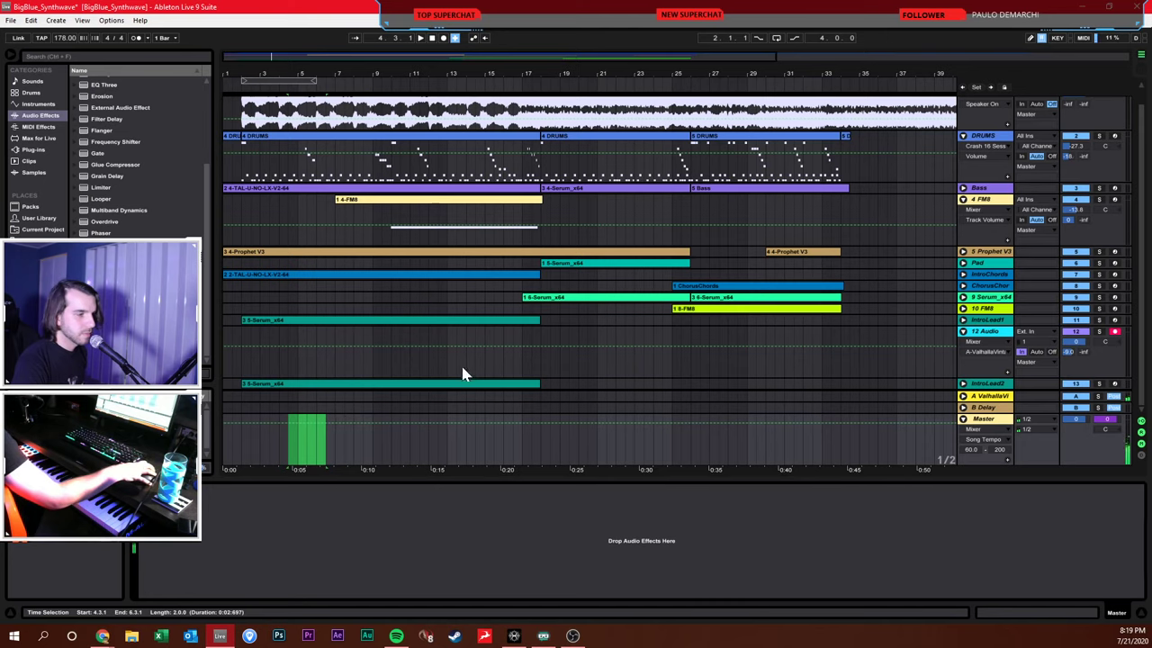
pyautogui.click(994, 339)
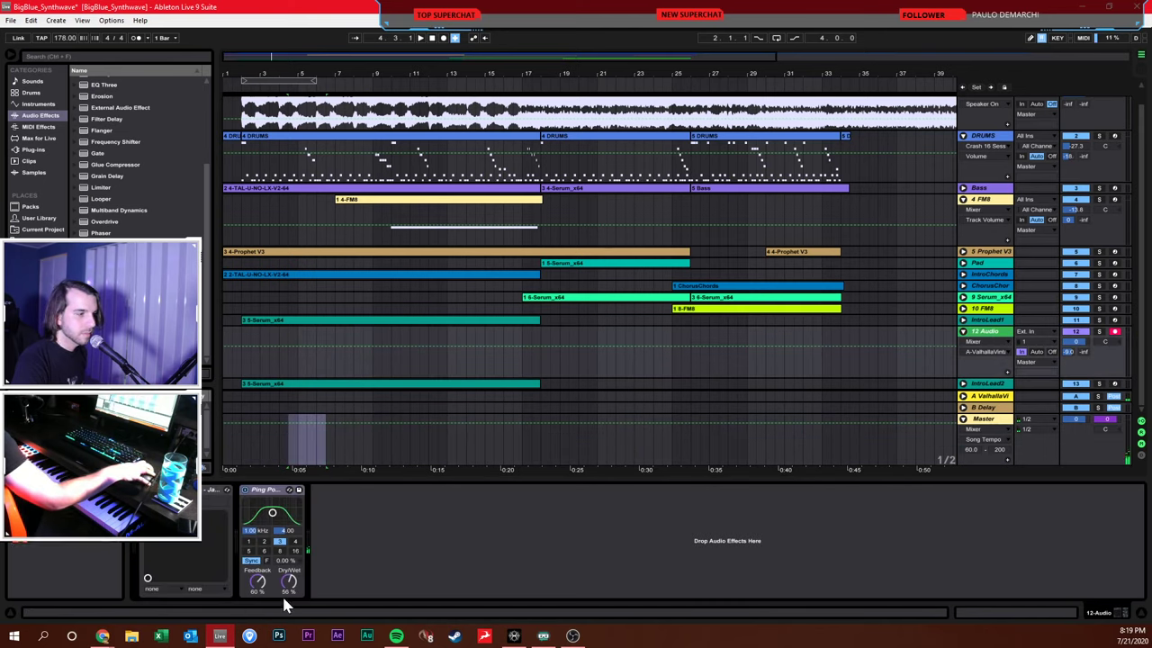
pyautogui.moveTo(288, 582); pyautogui.dragTo(257, 583)
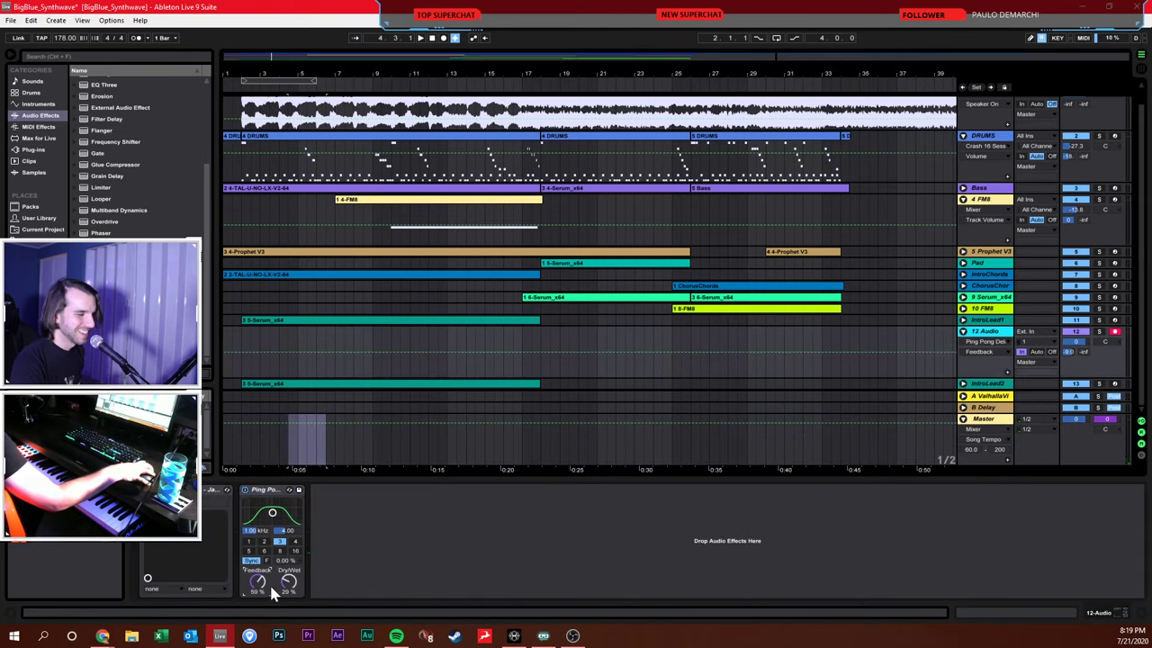
# Record a take on the 12 Audio track from 1.1.1, stop at about bar 15 and place the insert marker at 9.1.1
pyautogui.click(363, 330)
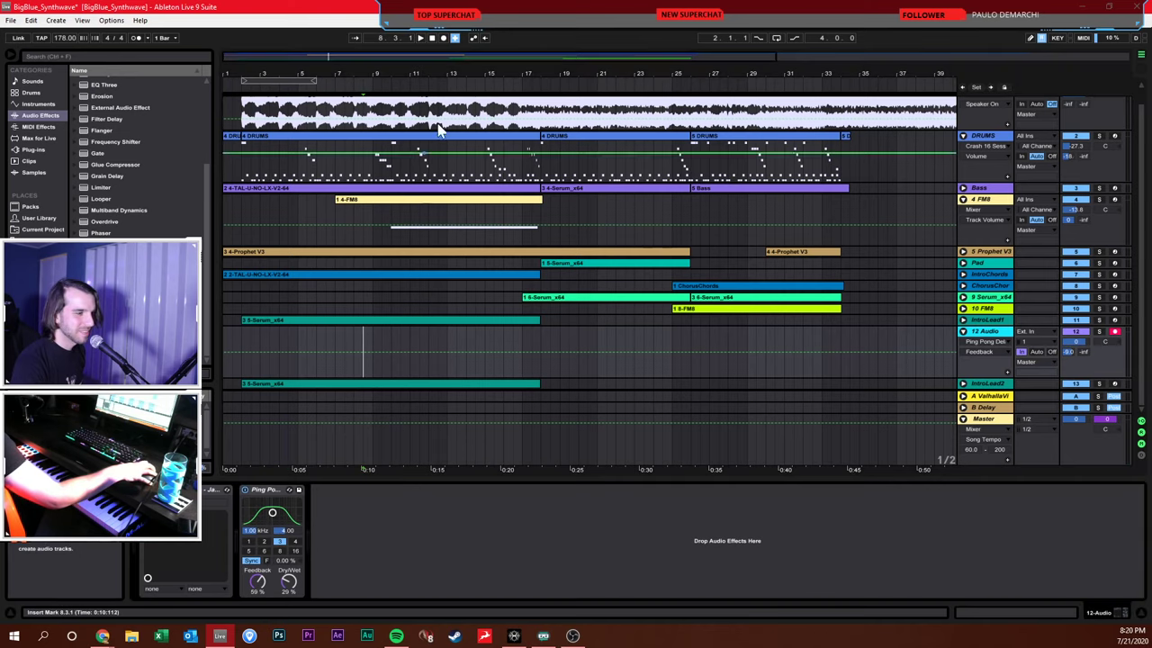
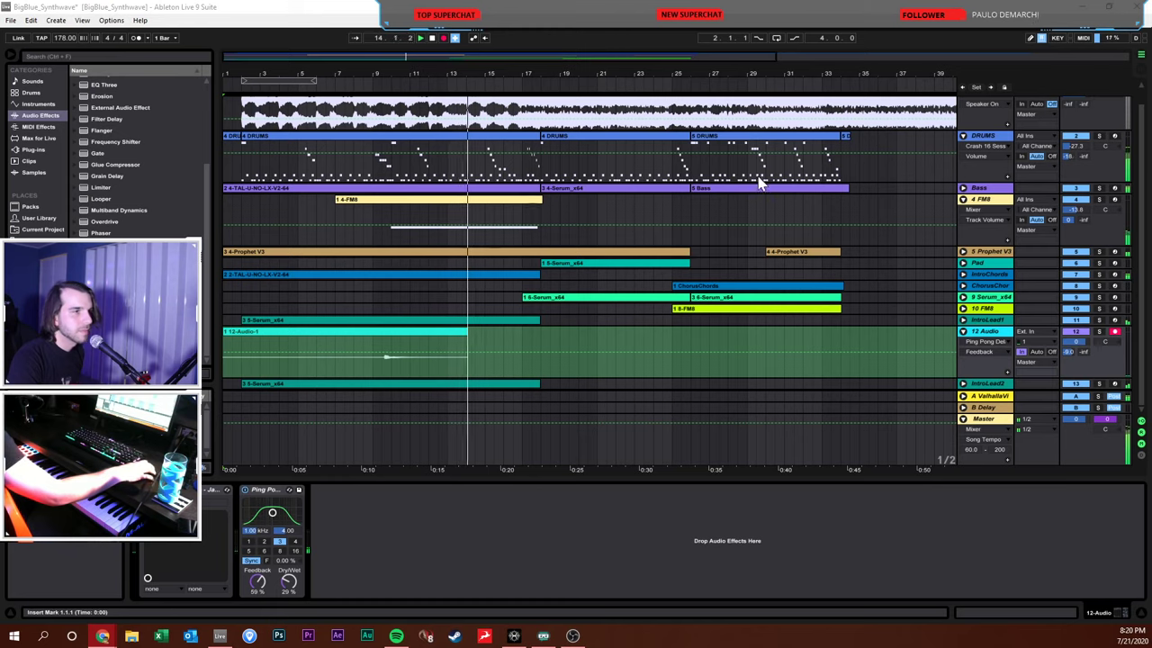
pyautogui.click(568, 236)
pyautogui.press('space')
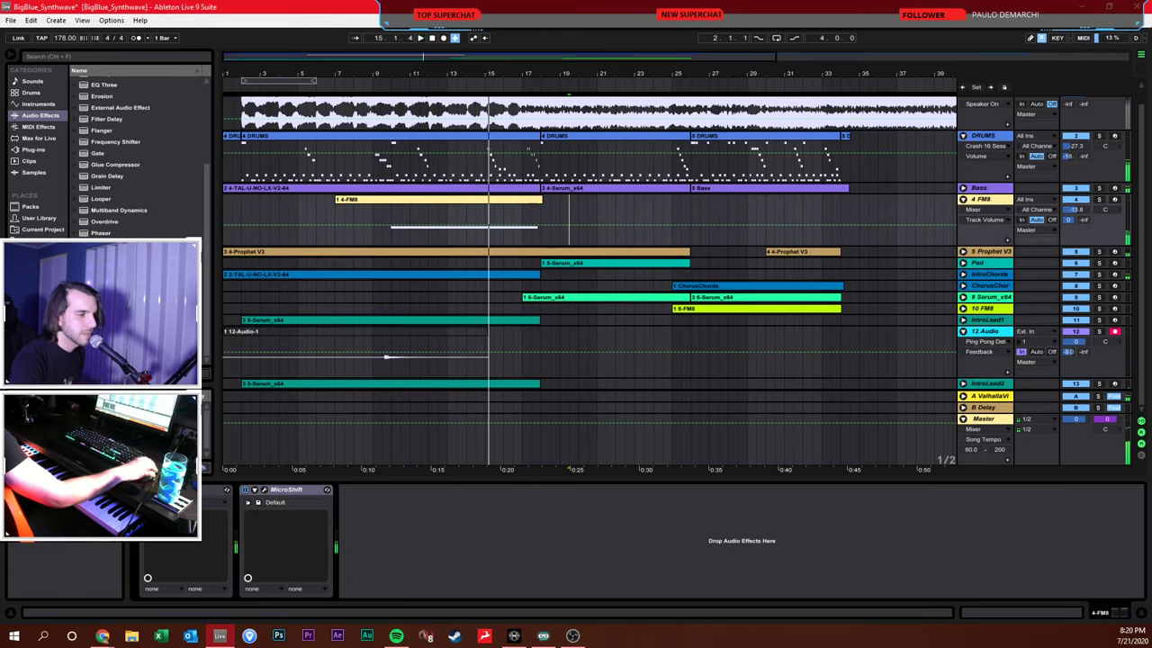
pyautogui.click(376, 348)
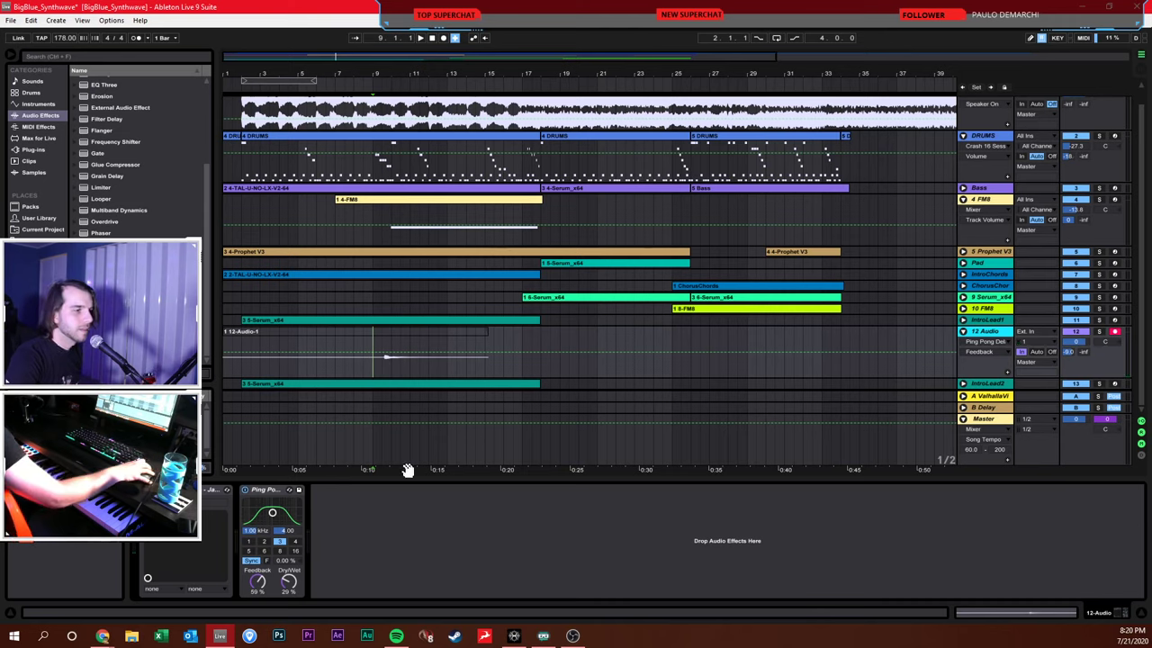
# Record the guitar part on the 12 Audio track from 9.1.1, retaking it once and stopping at about bar 18
pyautogui.click(442, 39)
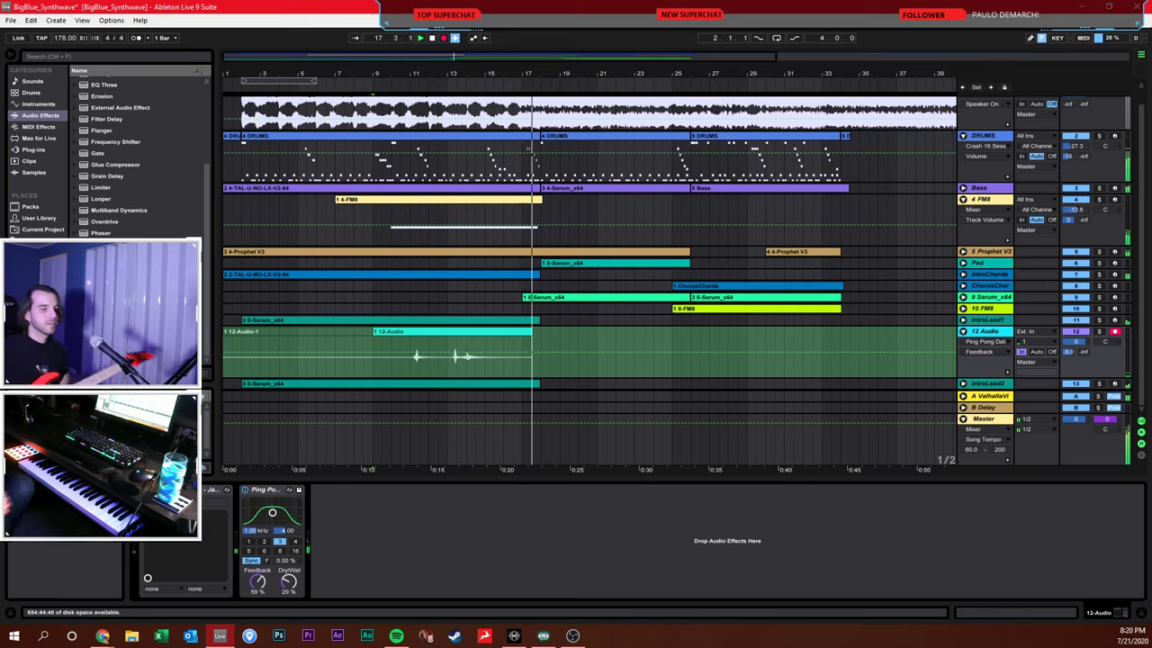
pyautogui.press('space')
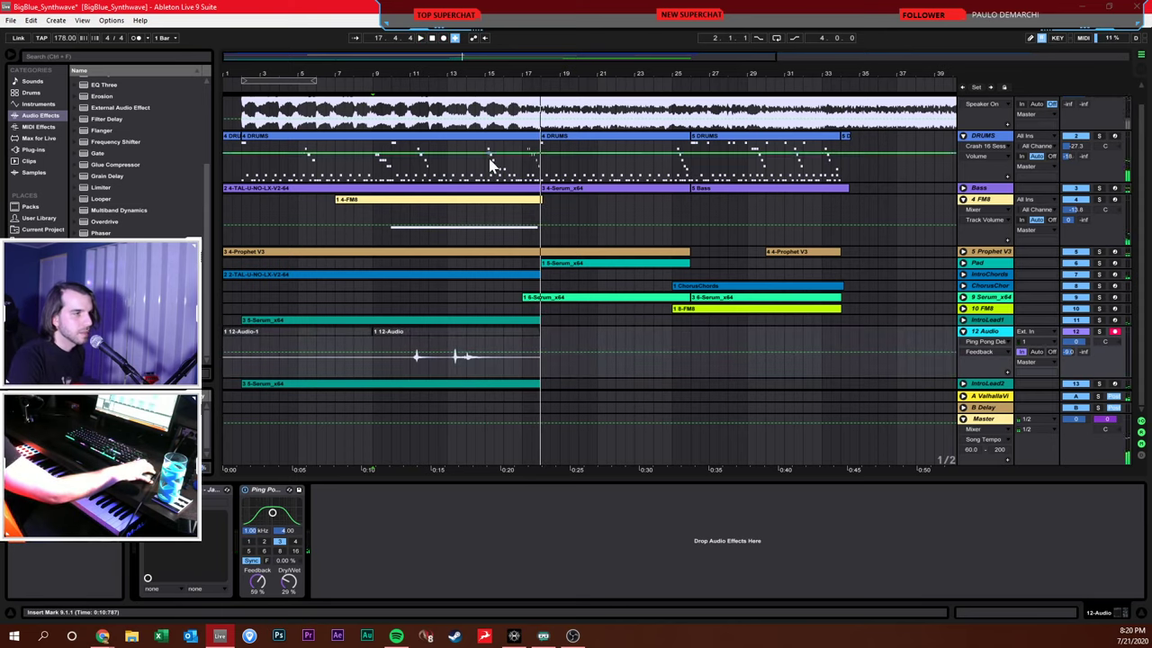
pyautogui.click(434, 38)
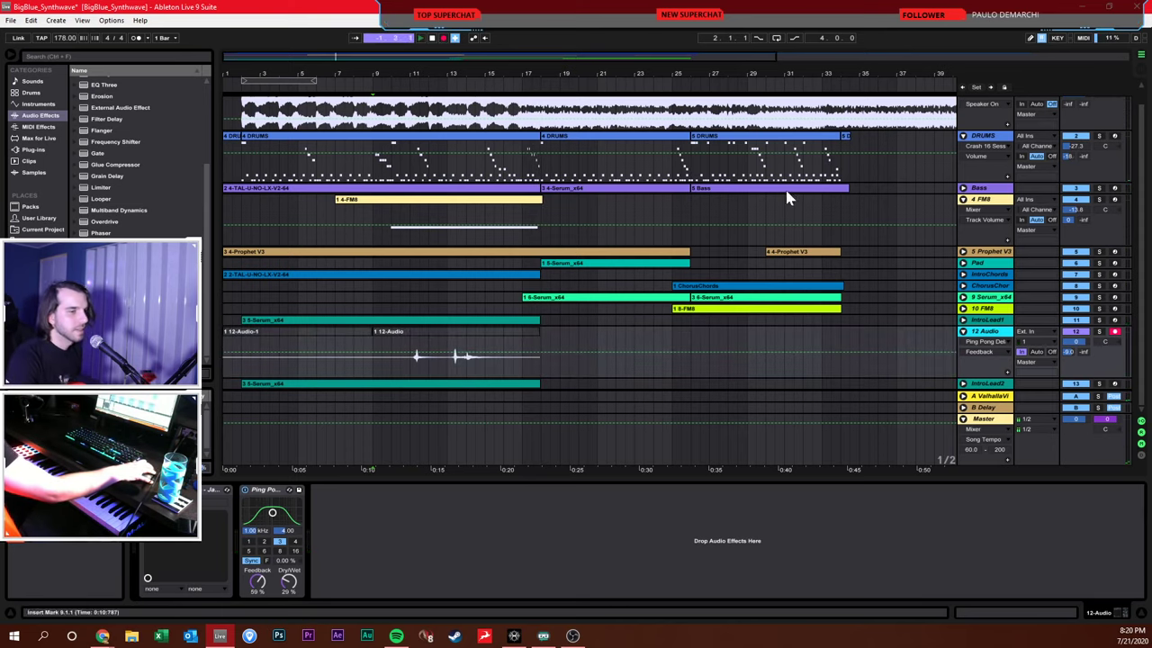
pyautogui.press('F9')
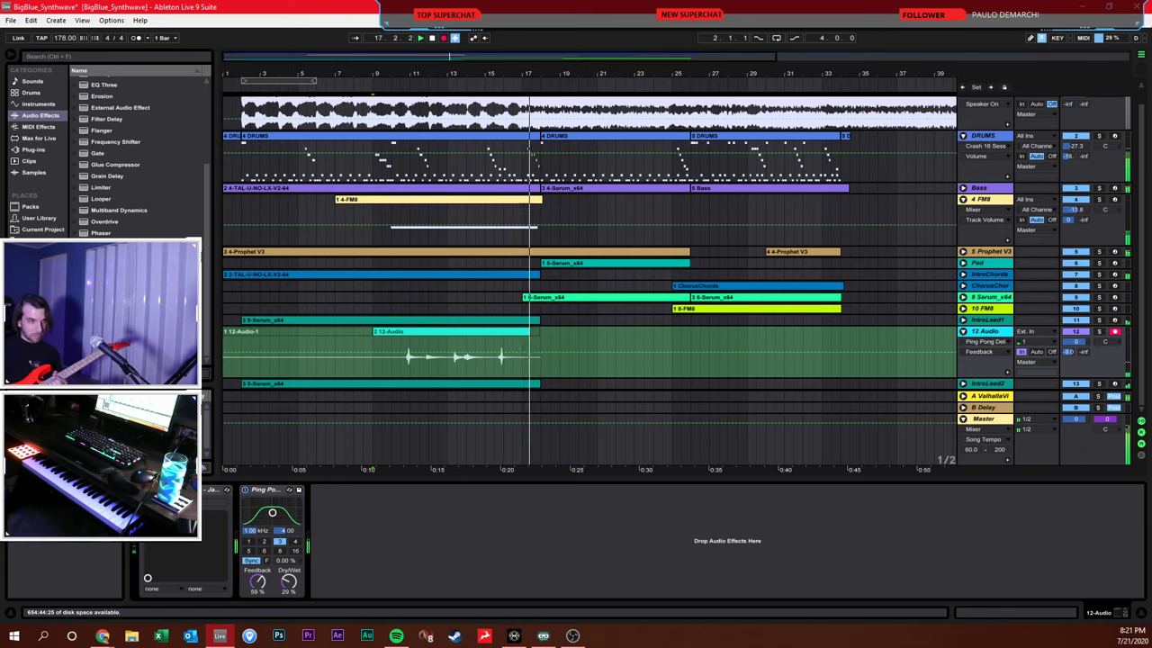
pyautogui.press('F9')
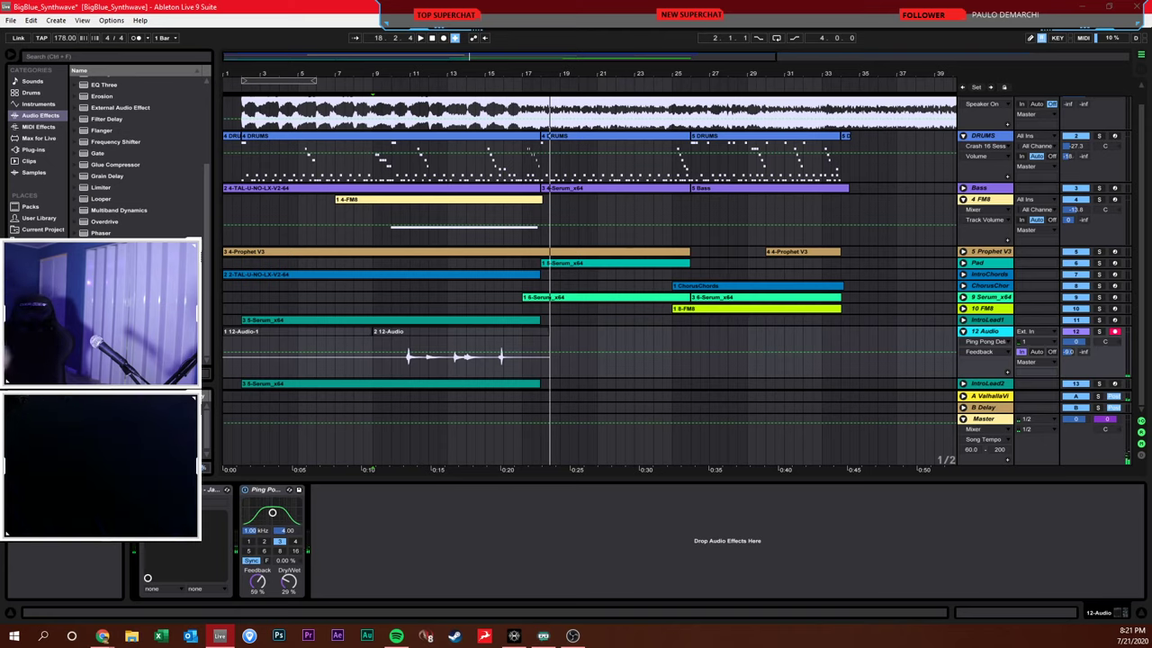
# Switch the 12 Audio track's monitoring to Auto, disarm it, and lower its volume to -5.9 dB after a short playback
pyautogui.click(1036, 354)
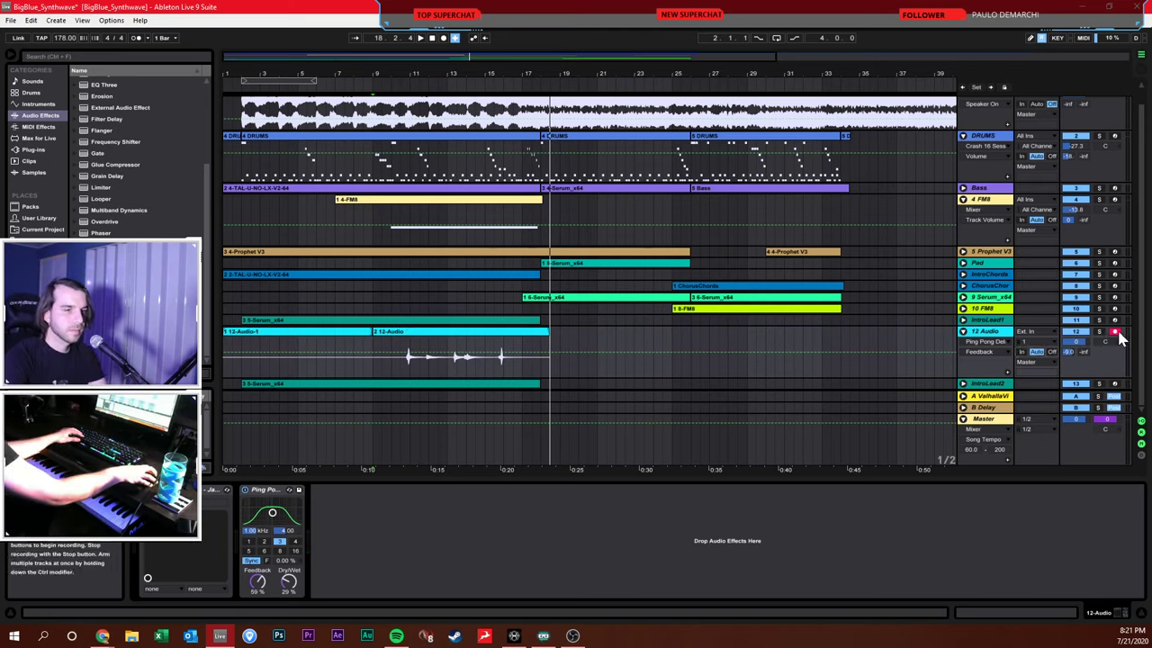
pyautogui.click(1075, 341)
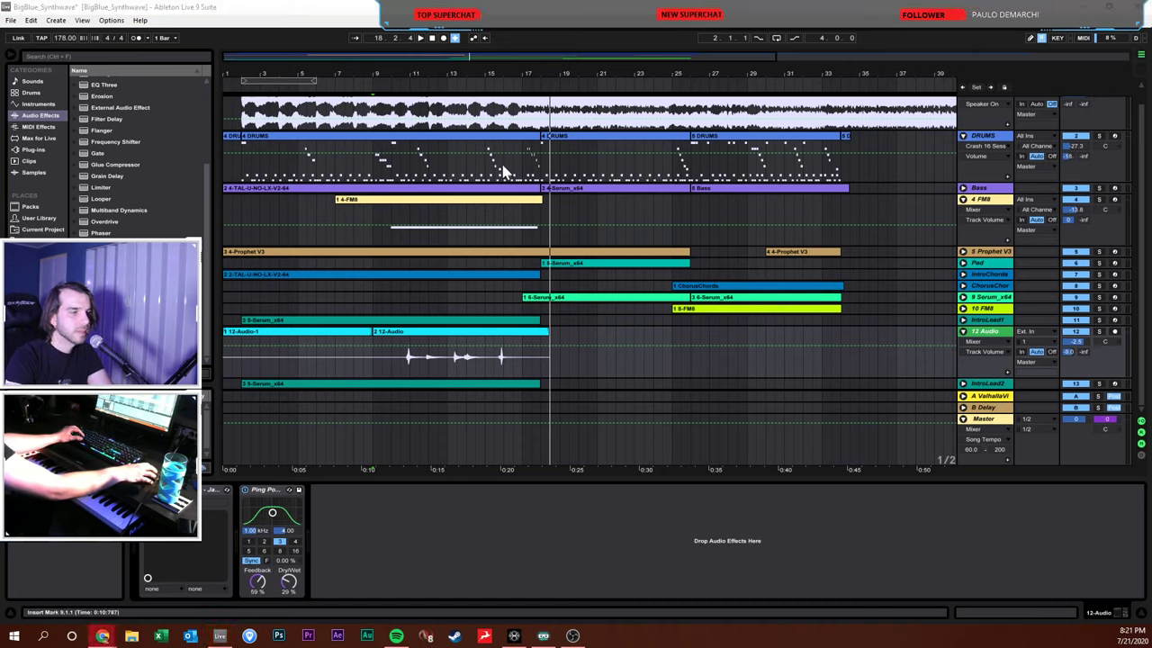
pyautogui.press('space')
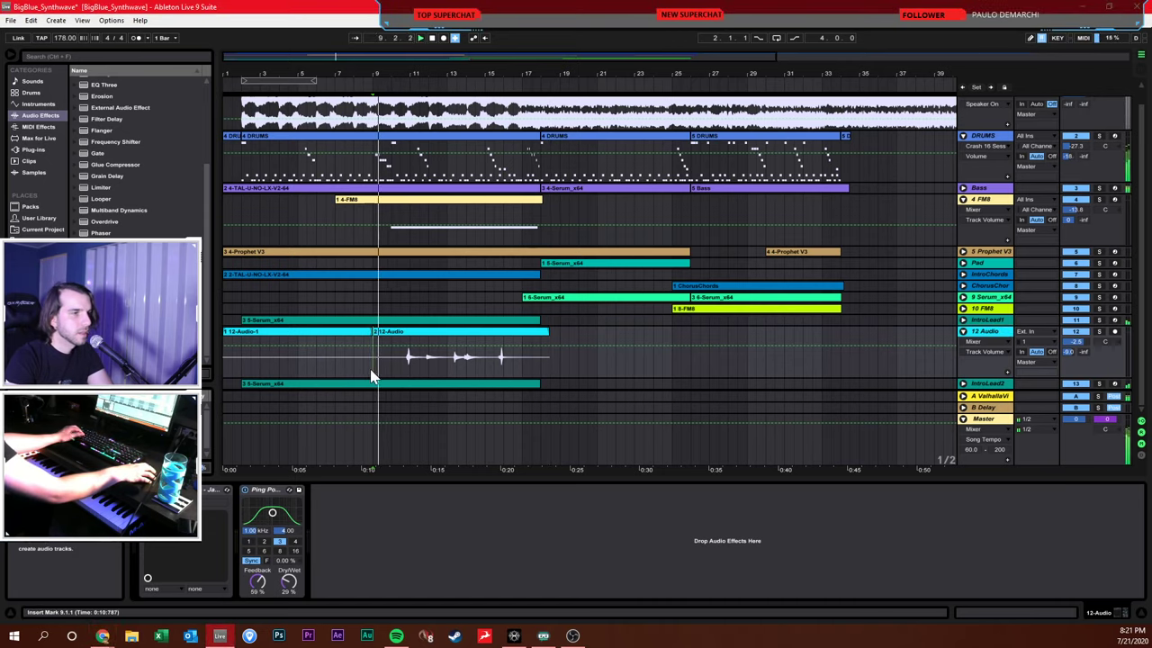
pyautogui.click(439, 39)
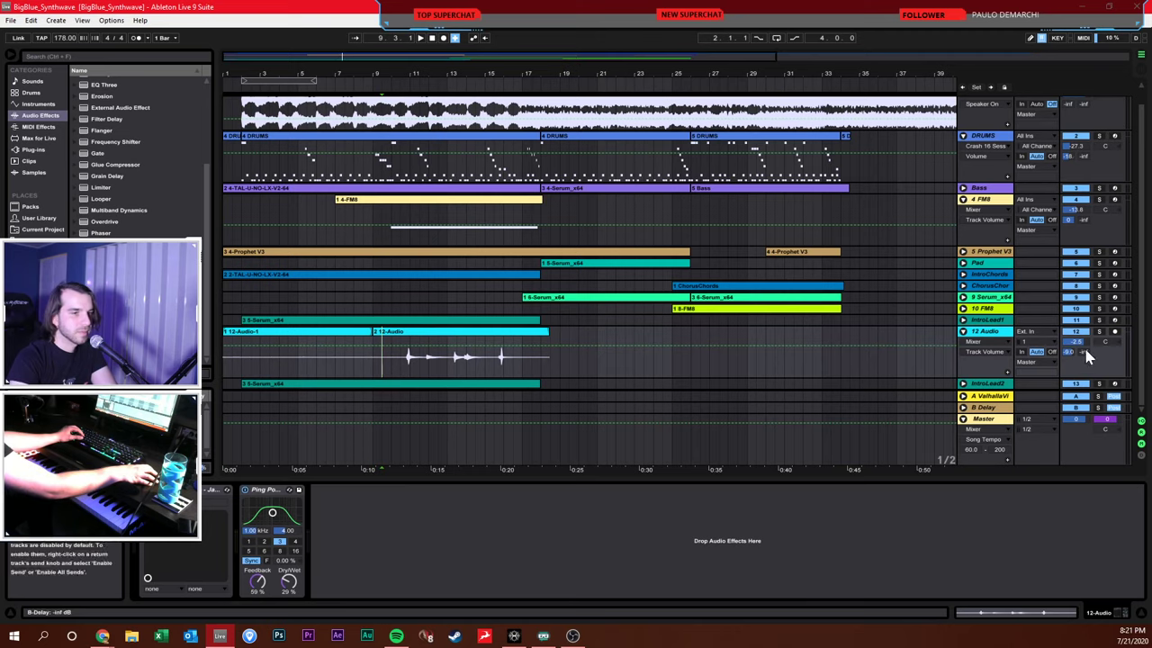
pyautogui.moveTo(1077, 342); pyautogui.dragTo(1083, 348)
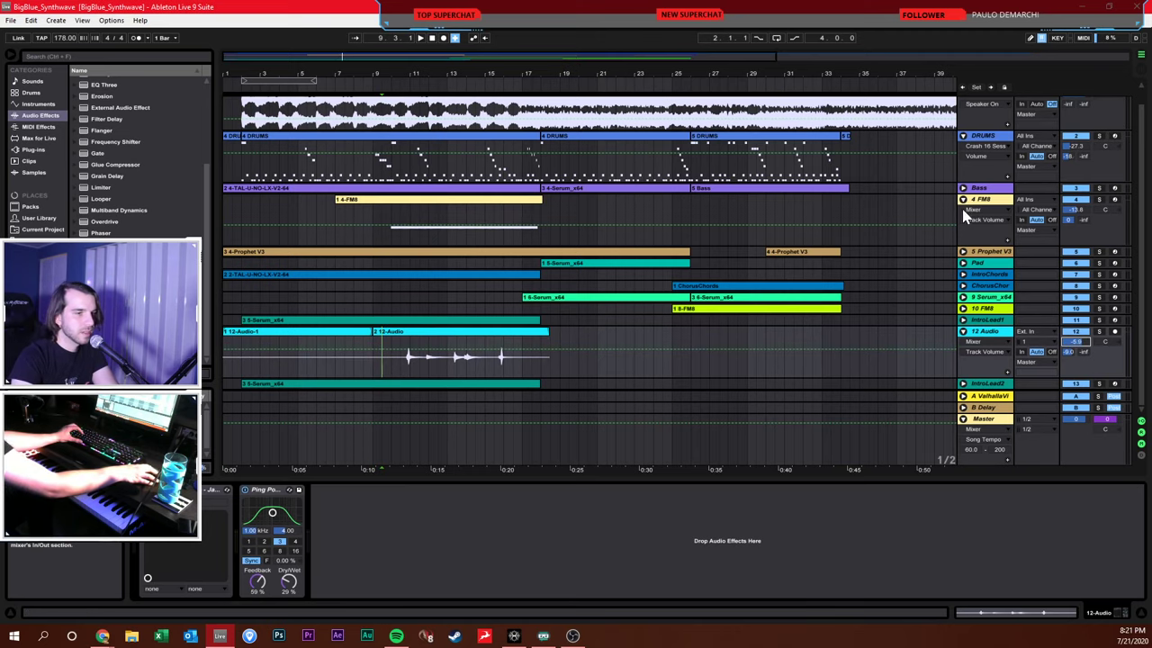
# Fold all tracks, move 12 Audio below IntroLead2 and rename it IntroGuitar, leaving only that track unfolded
pyautogui.scroll(1, 981, 296)
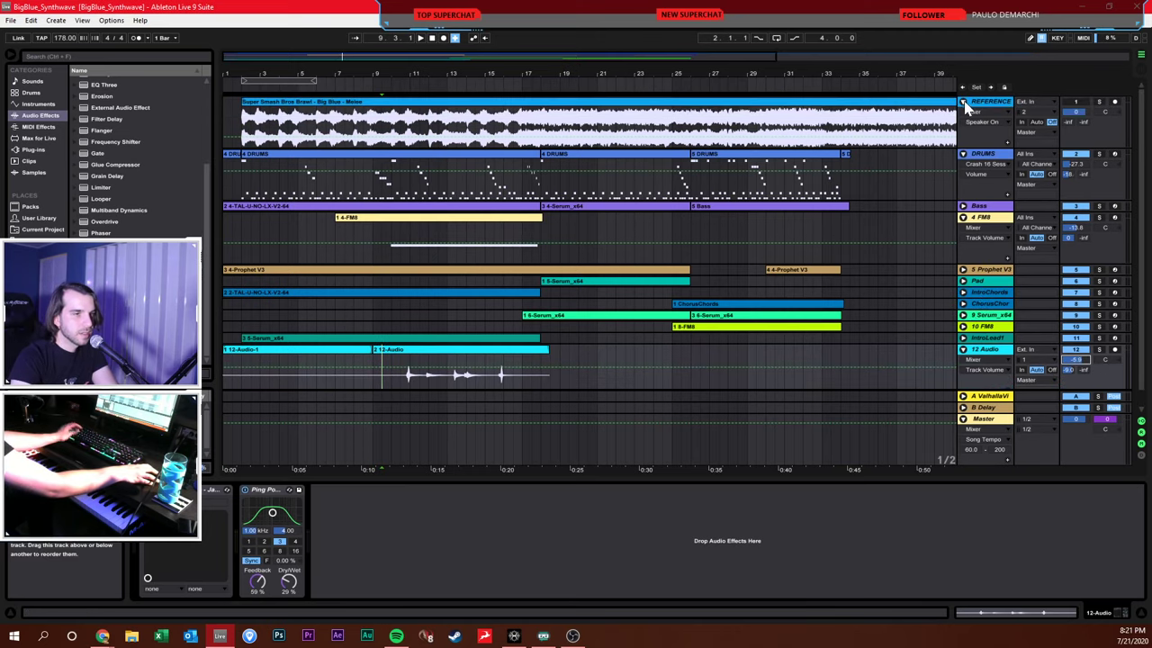
pyautogui.keyDown('alt'); pyautogui.click(963, 102); pyautogui.keyUp('alt')
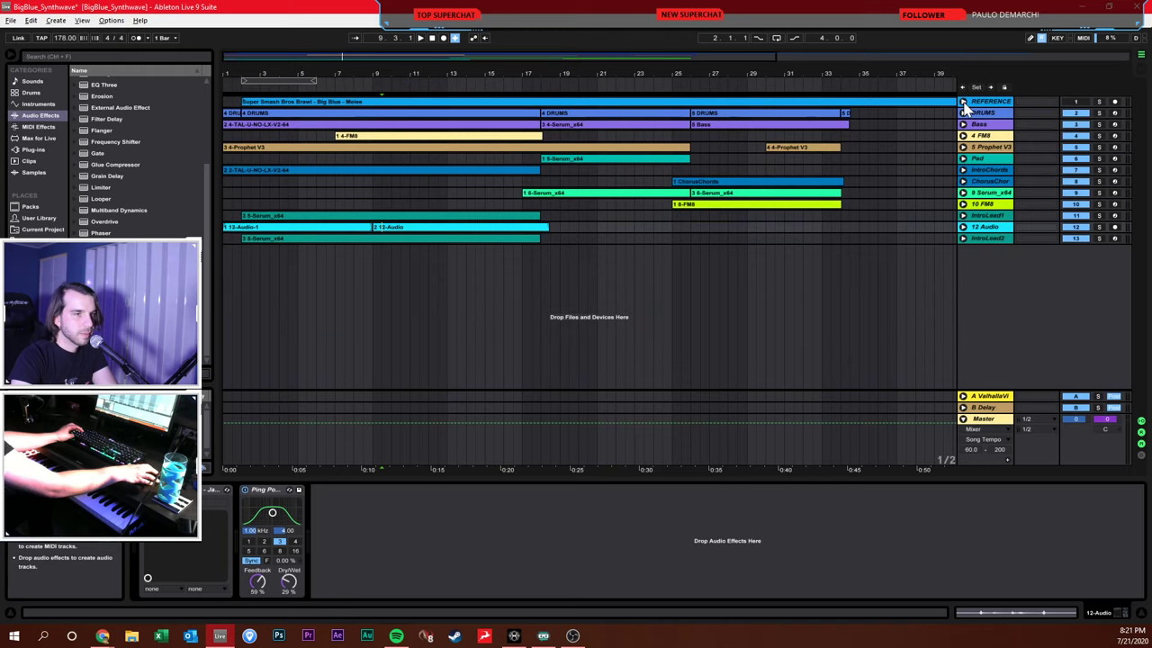
pyautogui.click(962, 238)
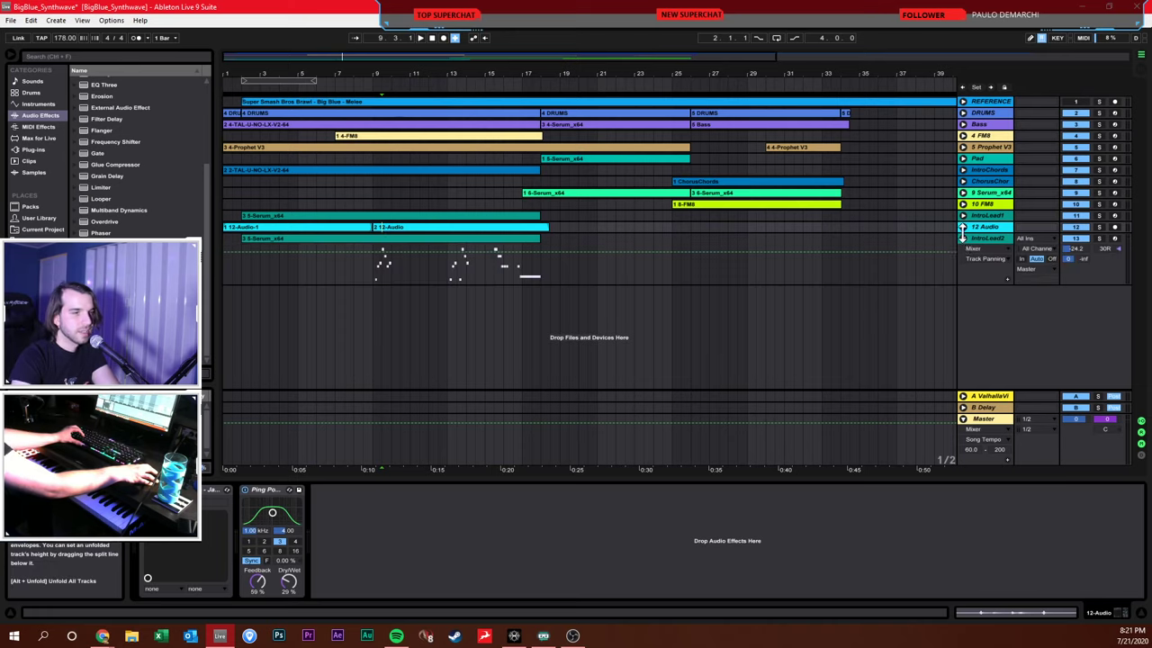
pyautogui.click(964, 240)
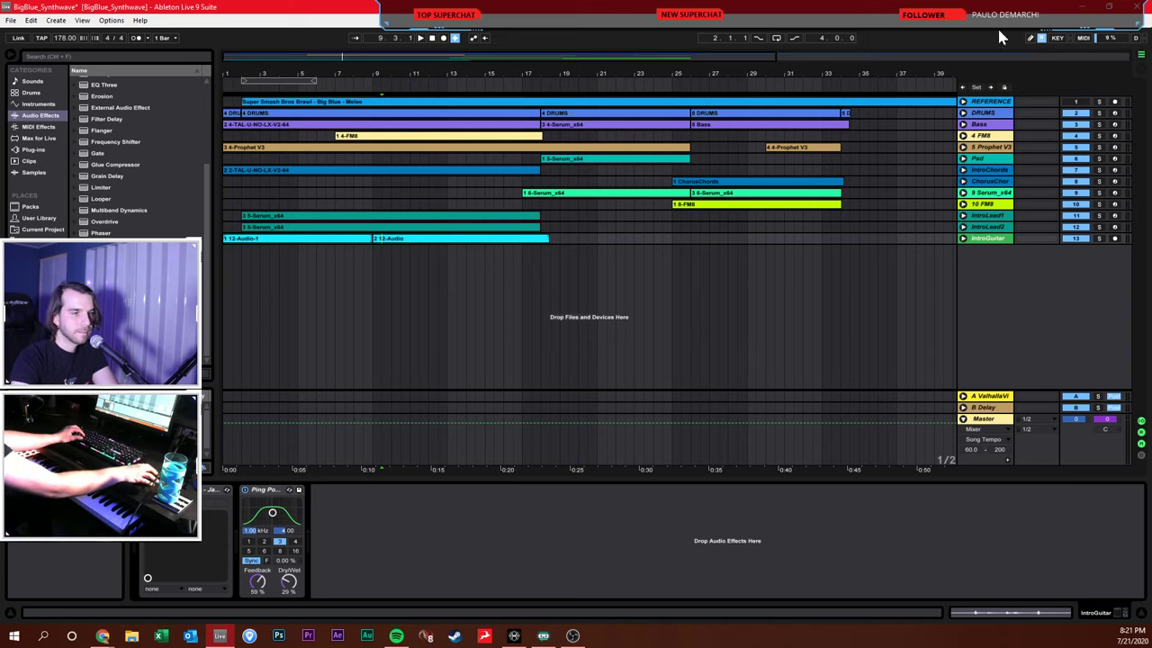
pyautogui.click(964, 239)
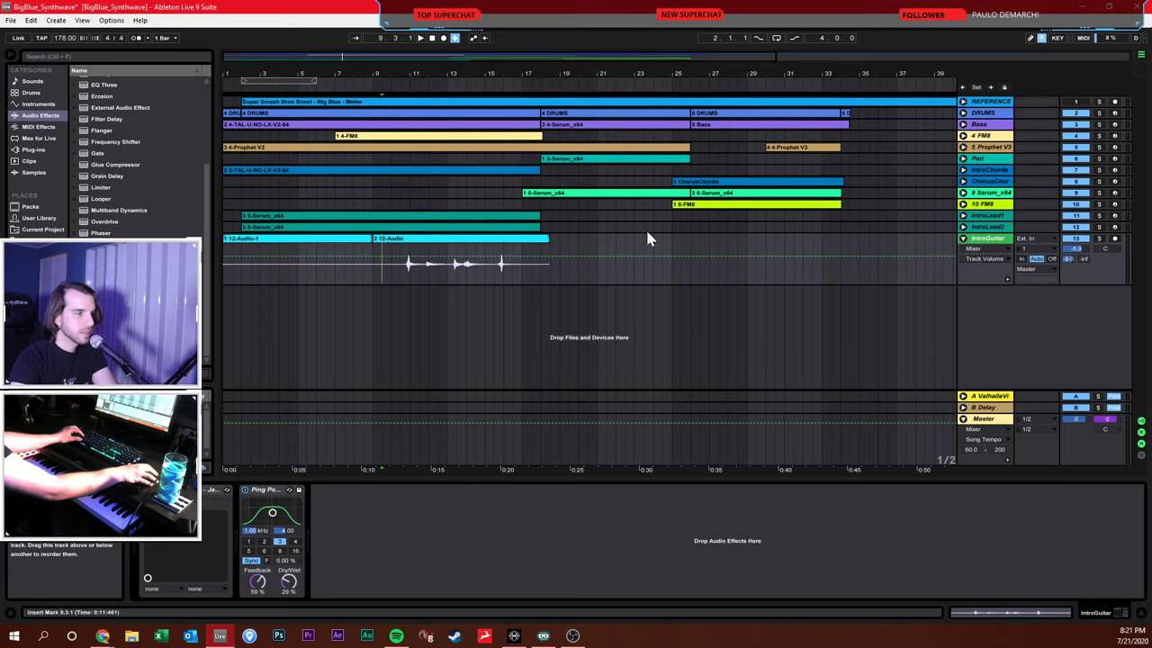
# Add EQ Eight after Ping Pong Delay on IntroGuitar with band 1 as a 204 Hz low cut, and set track volume to -10.1 dB
pyautogui.hotkey('ctrl', 'f')
pyautogui.write('eq')
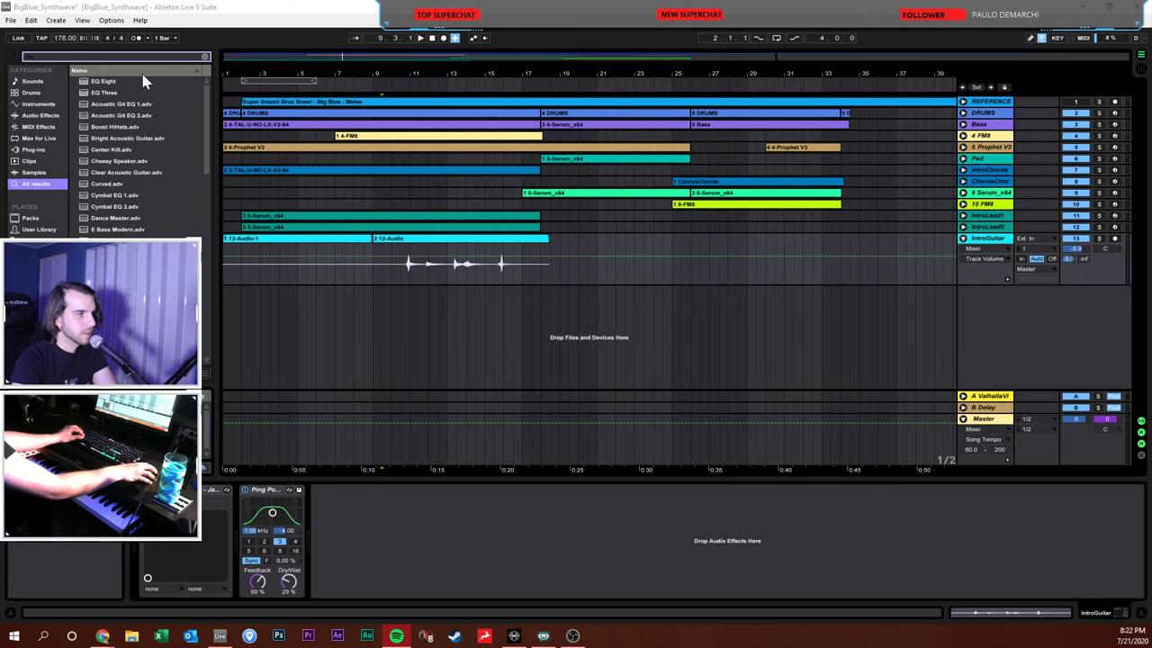
pyautogui.moveTo(103, 81); pyautogui.dragTo(384, 522)
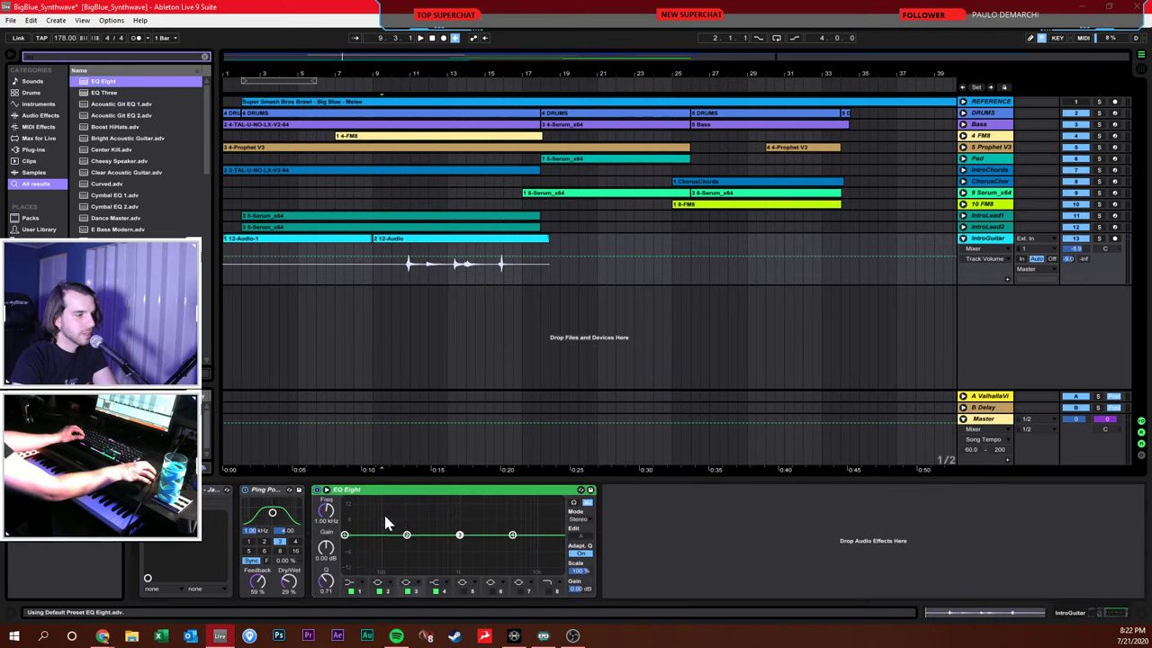
pyautogui.click(353, 585)
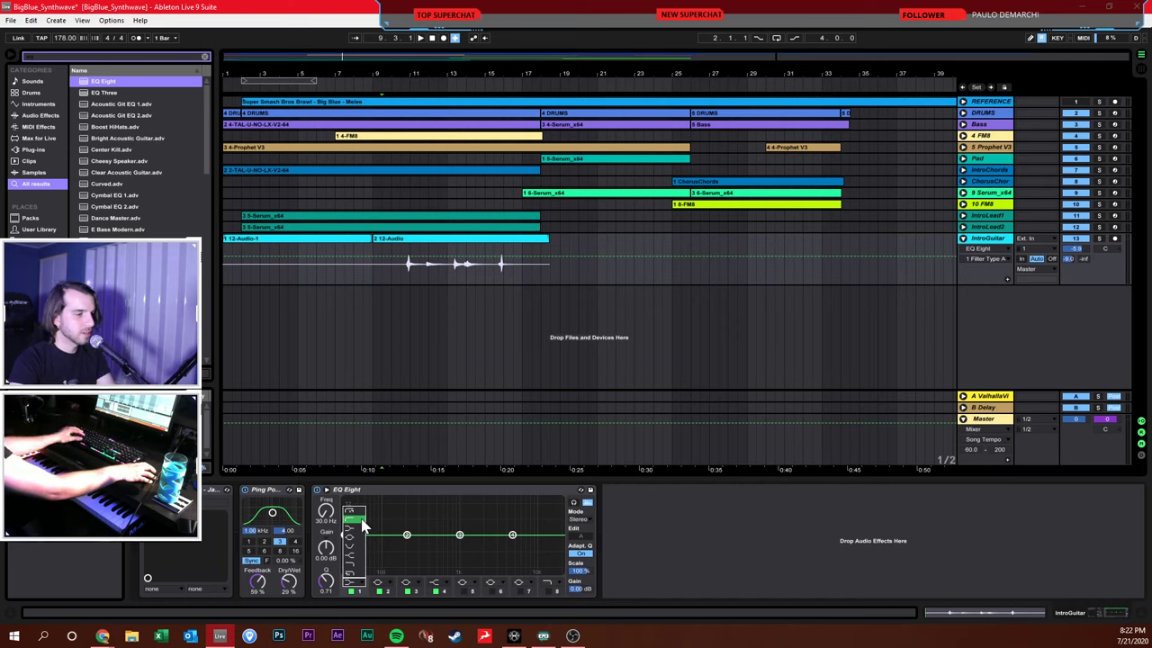
pyautogui.click(354, 520)
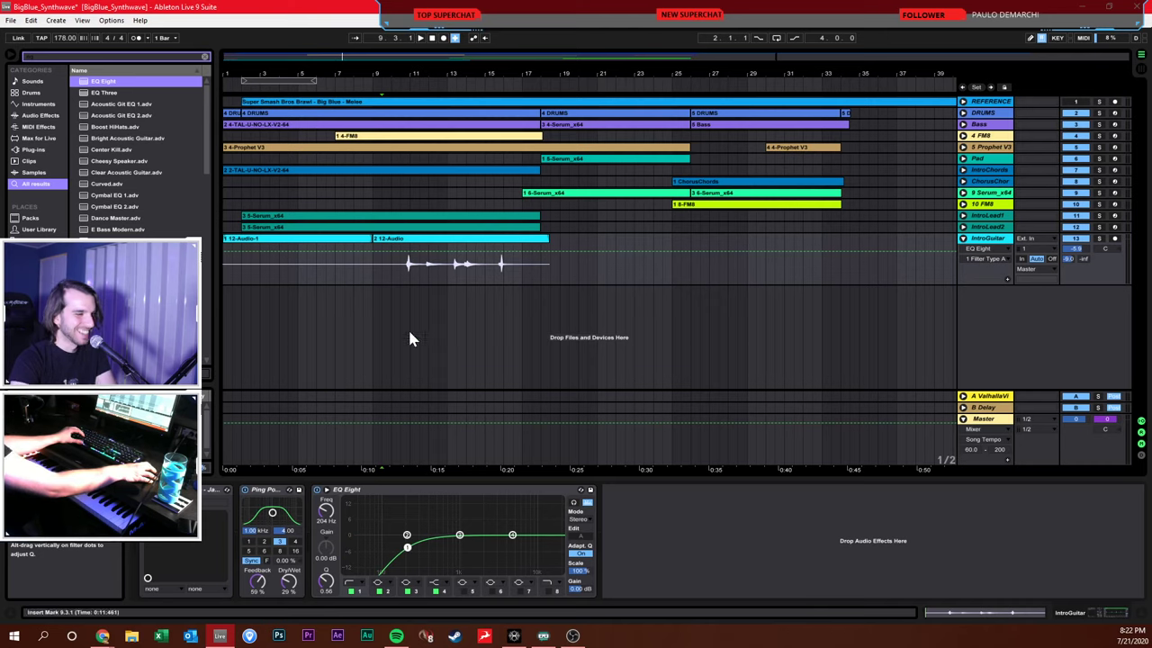
pyautogui.press('space')
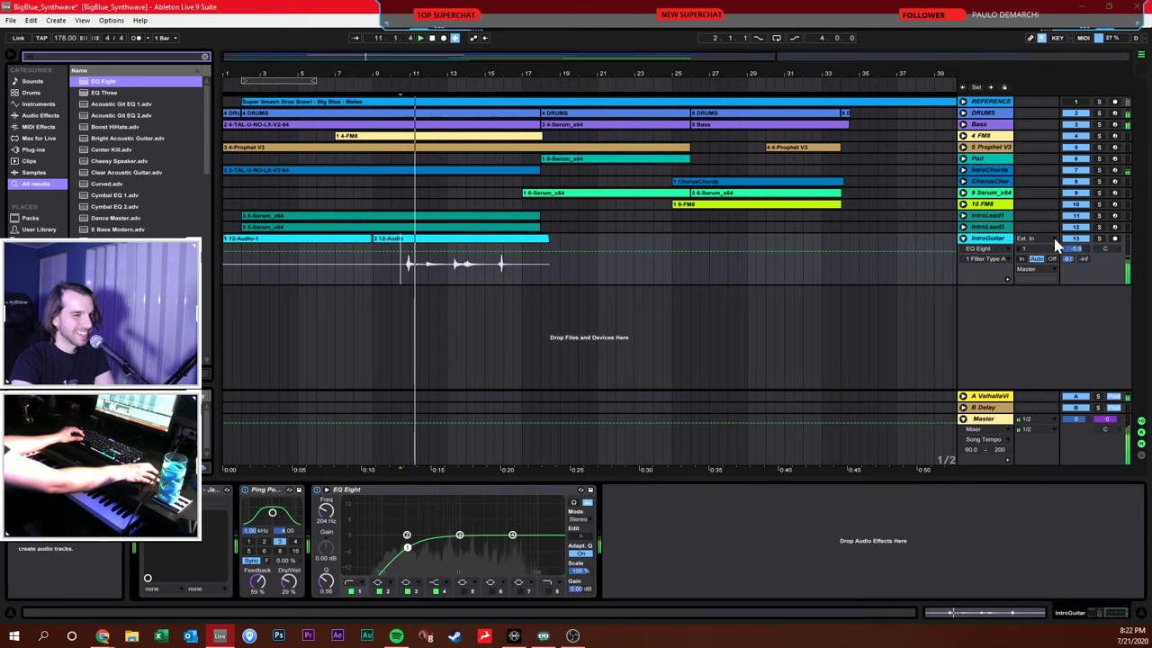
pyautogui.moveTo(1075, 245); pyautogui.dragTo(1077, 257)
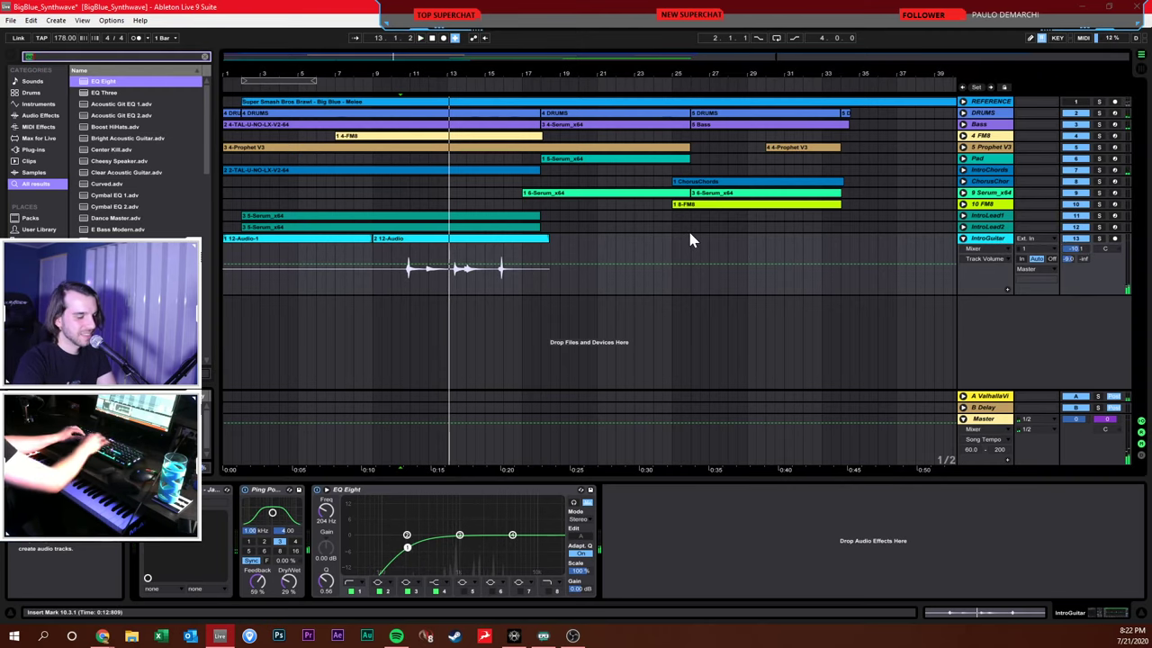
# Find ValhallaVintageVerb_x64 and add it after EQ Eight on the IntroGuitar track
pyautogui.hotkey('ctrl', 'f')
pyautogui.write('valhalla')
pyautogui.click(144, 139)
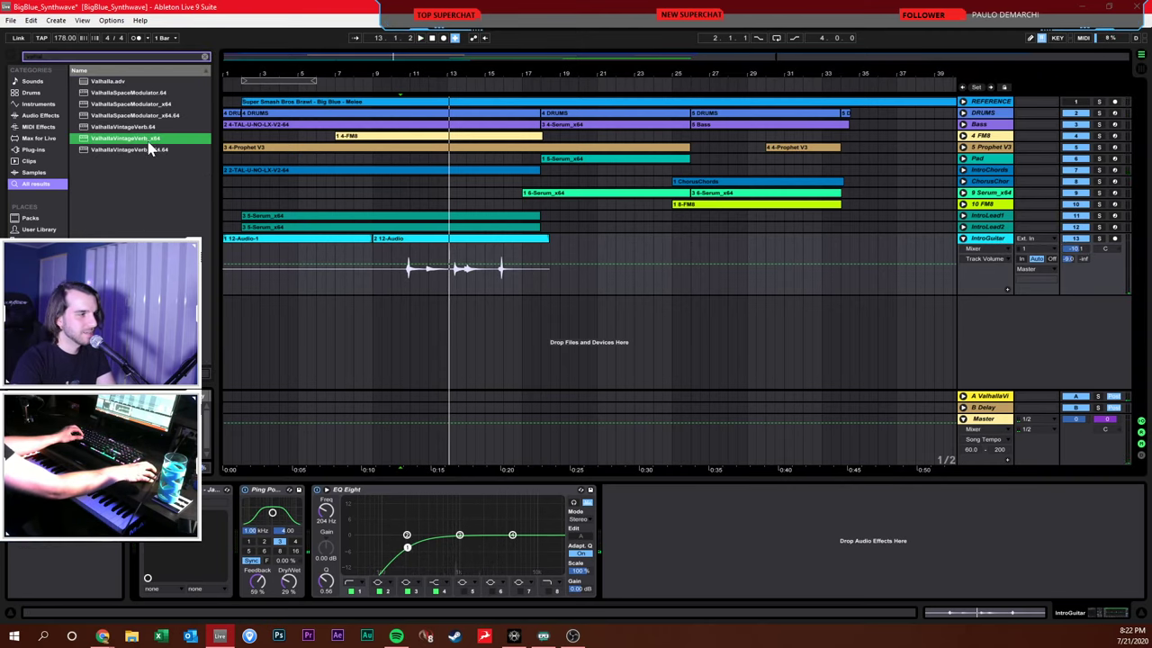
pyautogui.press('Return')
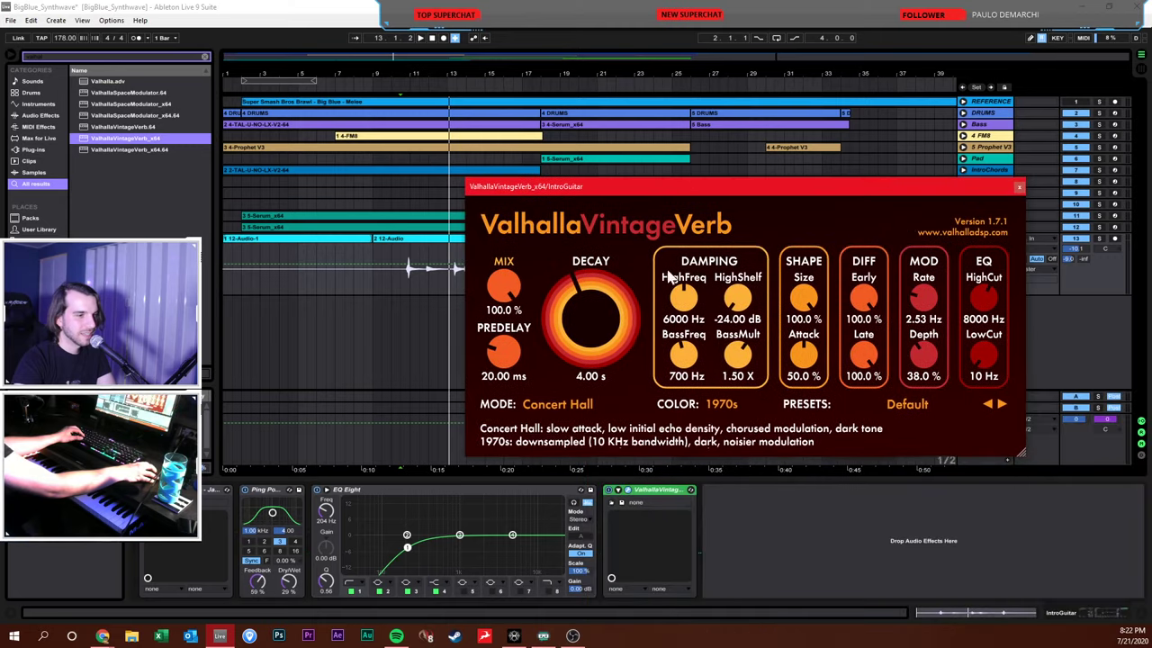
# Set the reverb's color to 1980s, mix to 98.4 % and decay to 3.63 s during playback, and close its window
pyautogui.click(721, 404)
pyautogui.click(728, 426)
pyautogui.moveTo(624, 317); pyautogui.dragTo(624, 335)
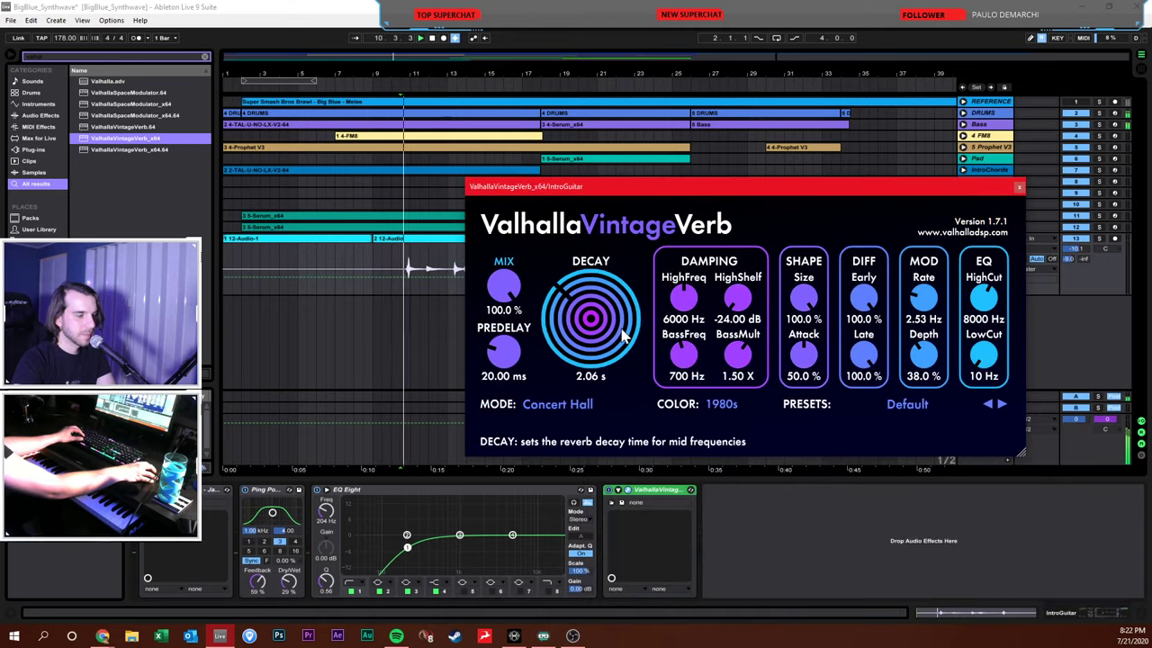
pyautogui.moveTo(507, 290); pyautogui.dragTo(507, 296)
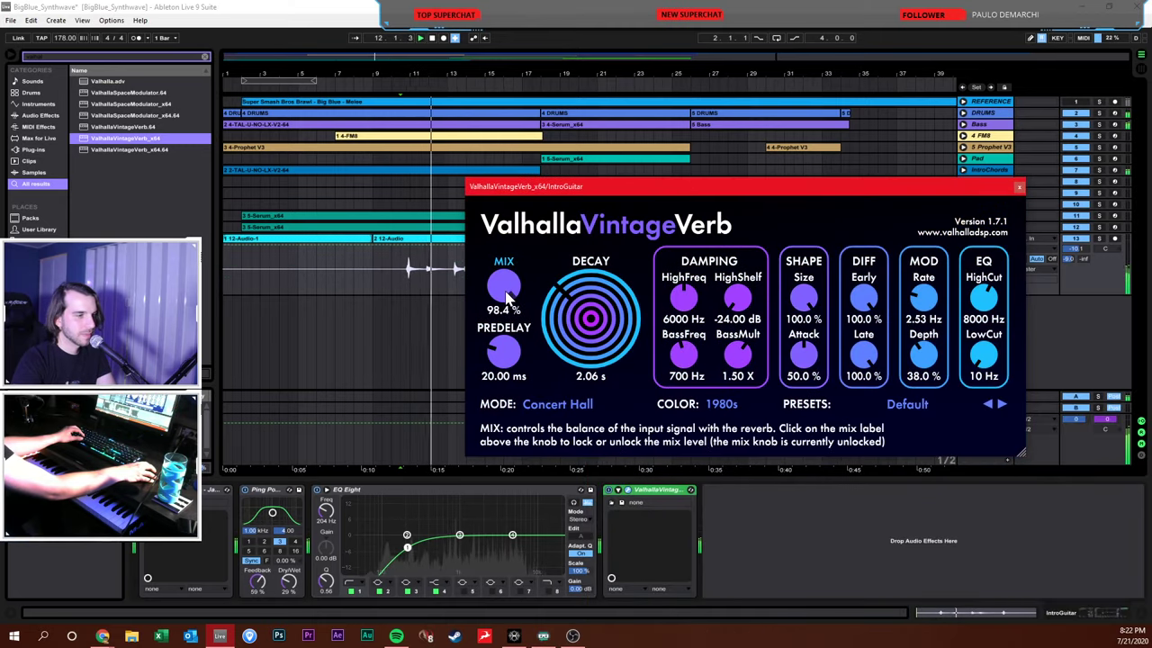
pyautogui.moveTo(586, 316); pyautogui.dragTo(583, 310)
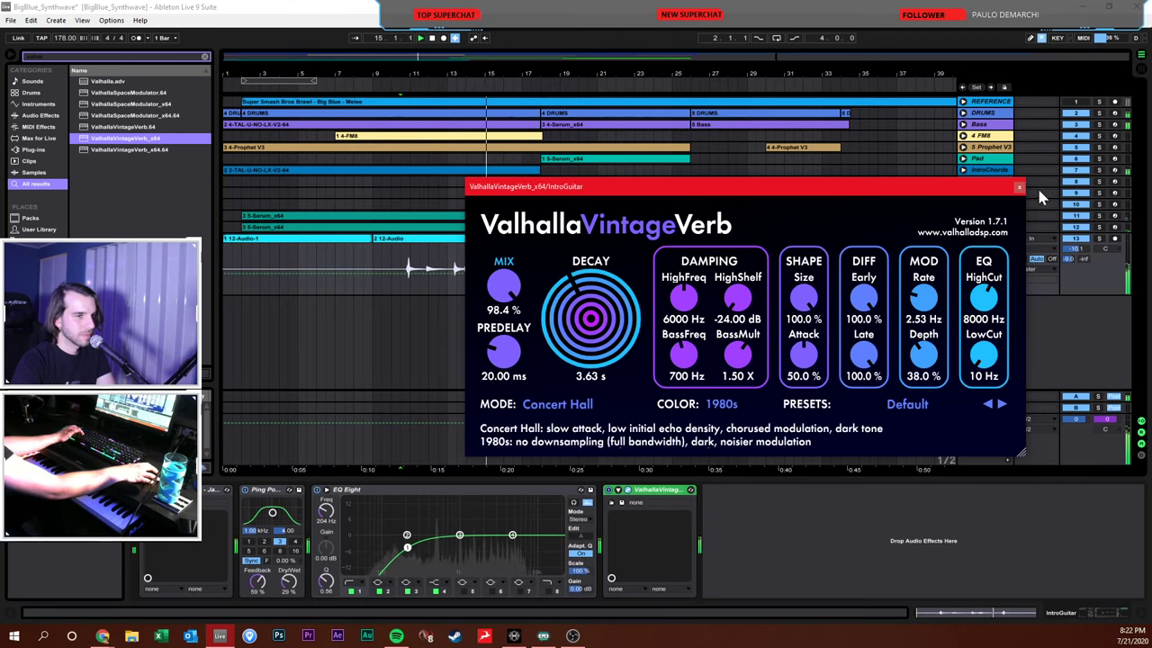
pyautogui.click(1019, 187)
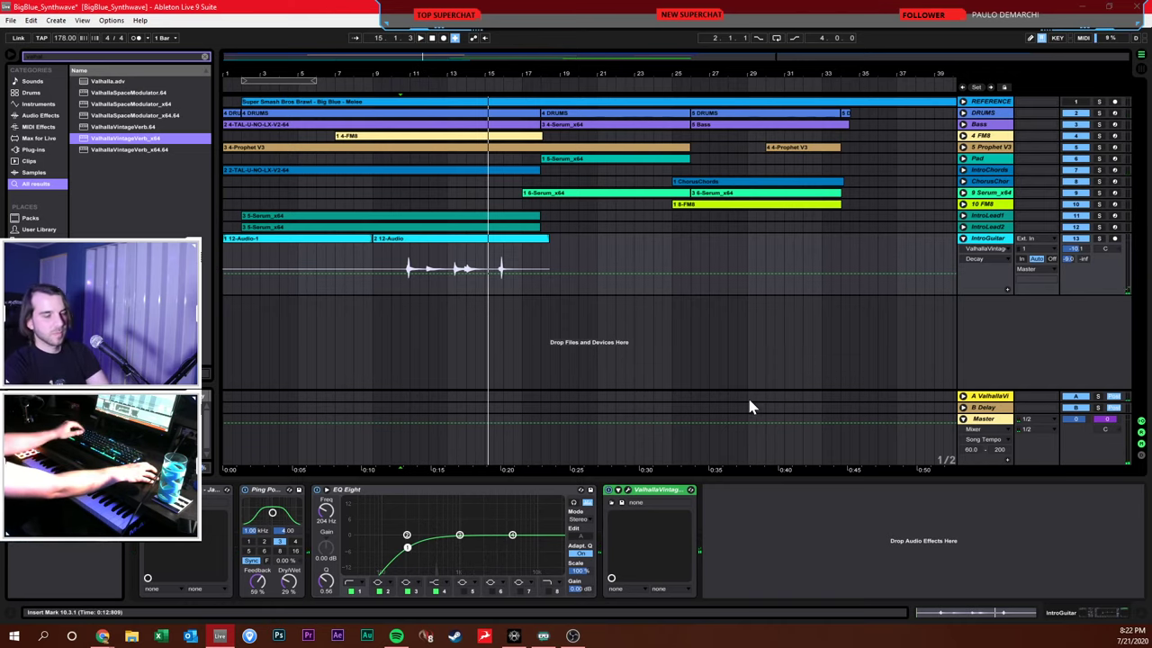
# Set the IntroGuitar track's volume to -7.1 dB and its panning to 12L
pyautogui.moveTo(1076, 250); pyautogui.dragTo(1106, 264)
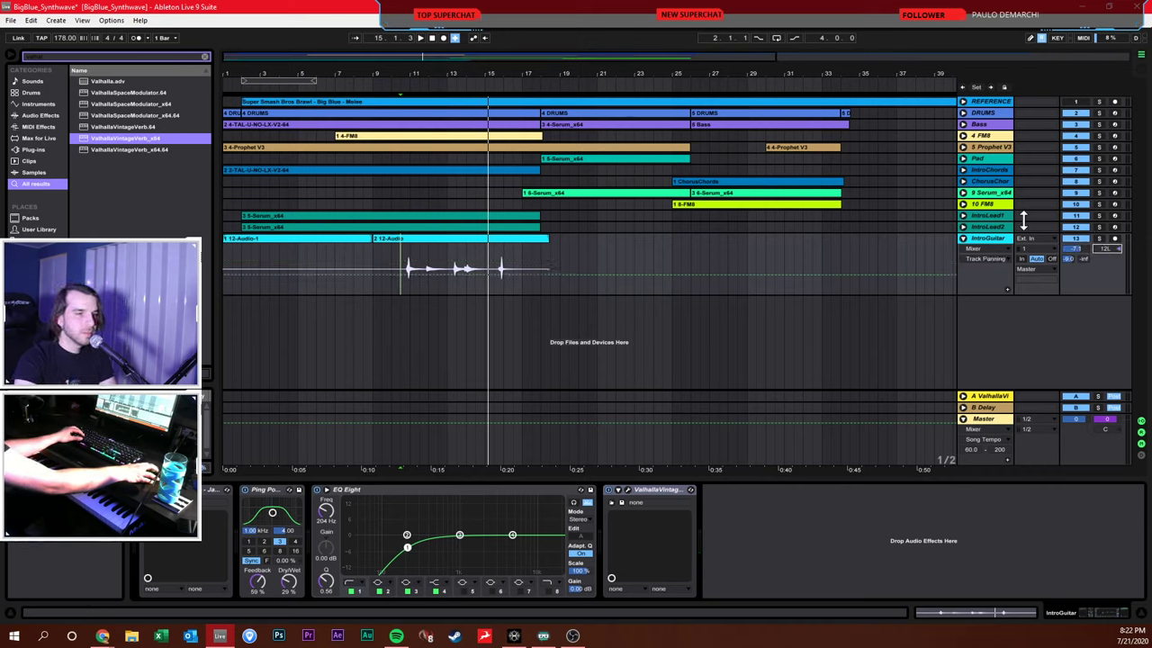
pyautogui.click(963, 206)
pyautogui.click(964, 205)
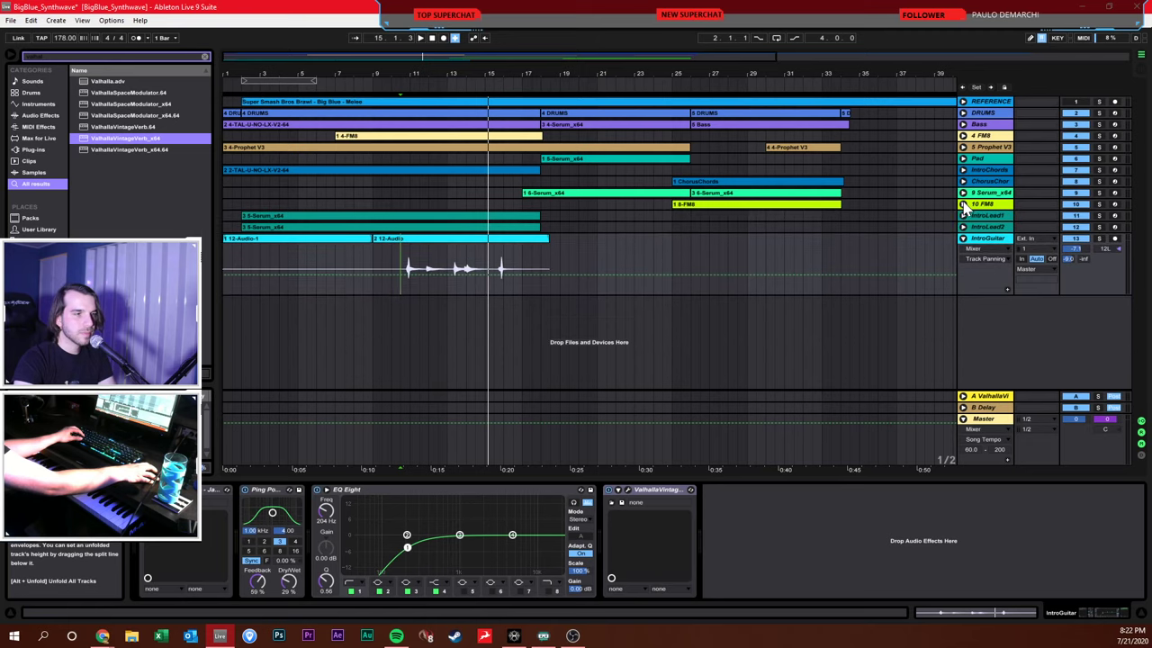
pyautogui.click(692, 225)
pyautogui.click(712, 242)
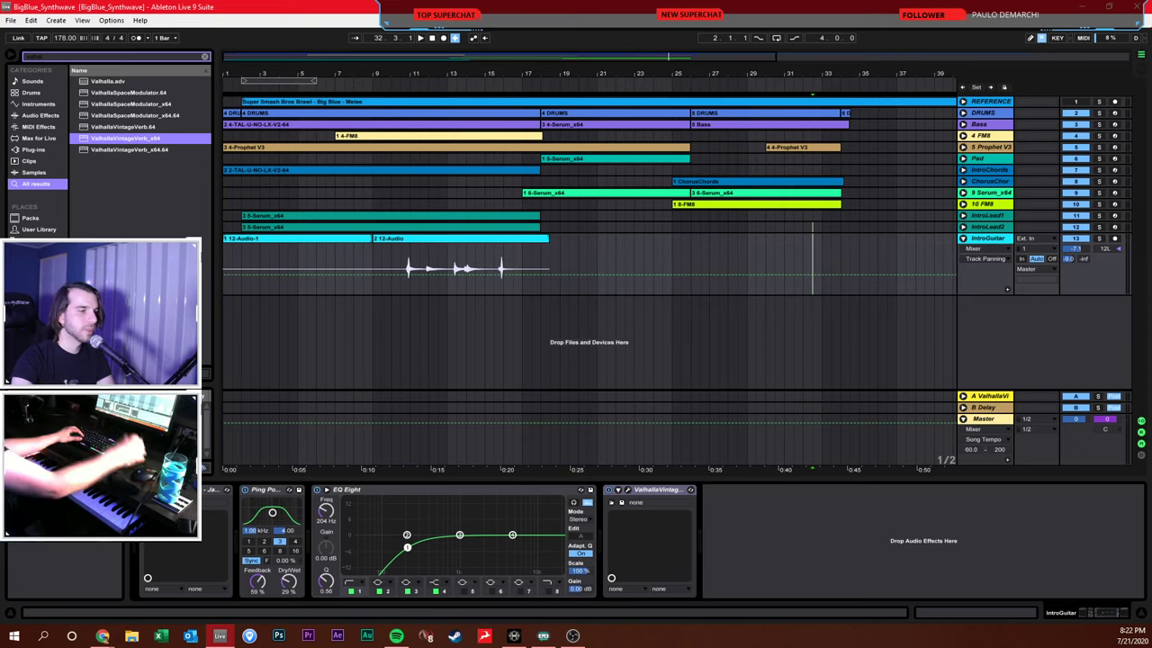
# Unfold the REFERENCE track, play from 33.1.1 with it soloed, and set its volume to -12.7 dB
pyautogui.click(963, 100)
pyautogui.click(828, 131)
pyautogui.press('space')
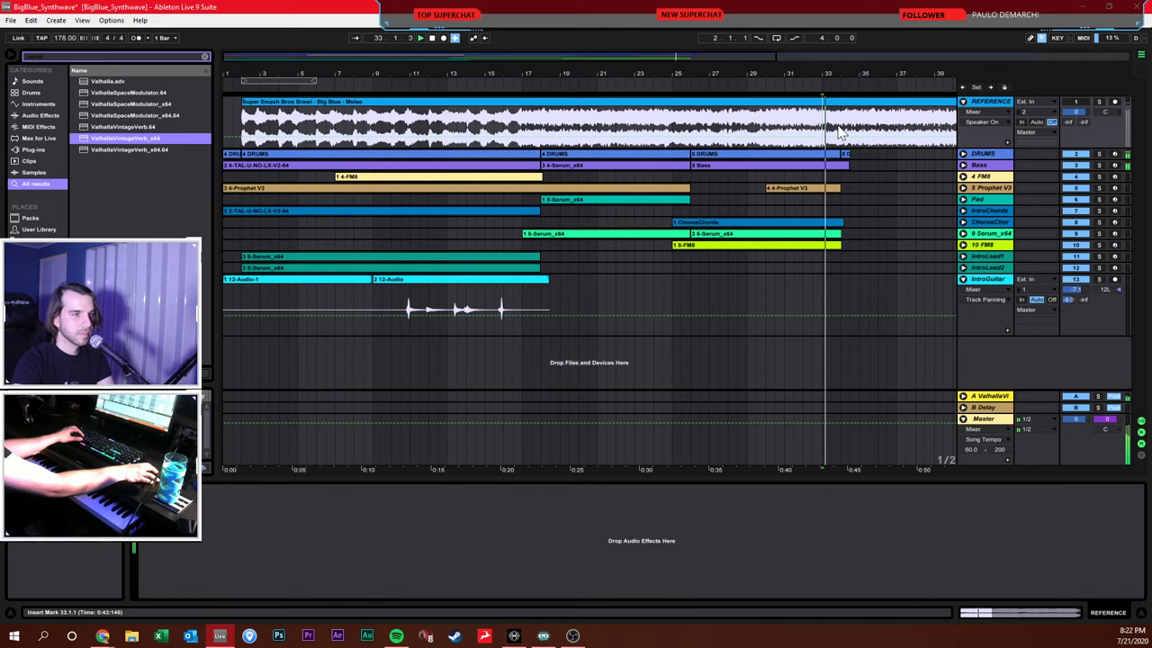
pyautogui.click(1098, 102)
pyautogui.moveTo(1076, 111); pyautogui.dragTo(1076, 145)
# Listen to the soloed reference past bar 47, place the insert marker at 47.1.1, unsolo the track and stop playback
pyautogui.moveTo(922, 77); pyautogui.dragTo(733, 78)
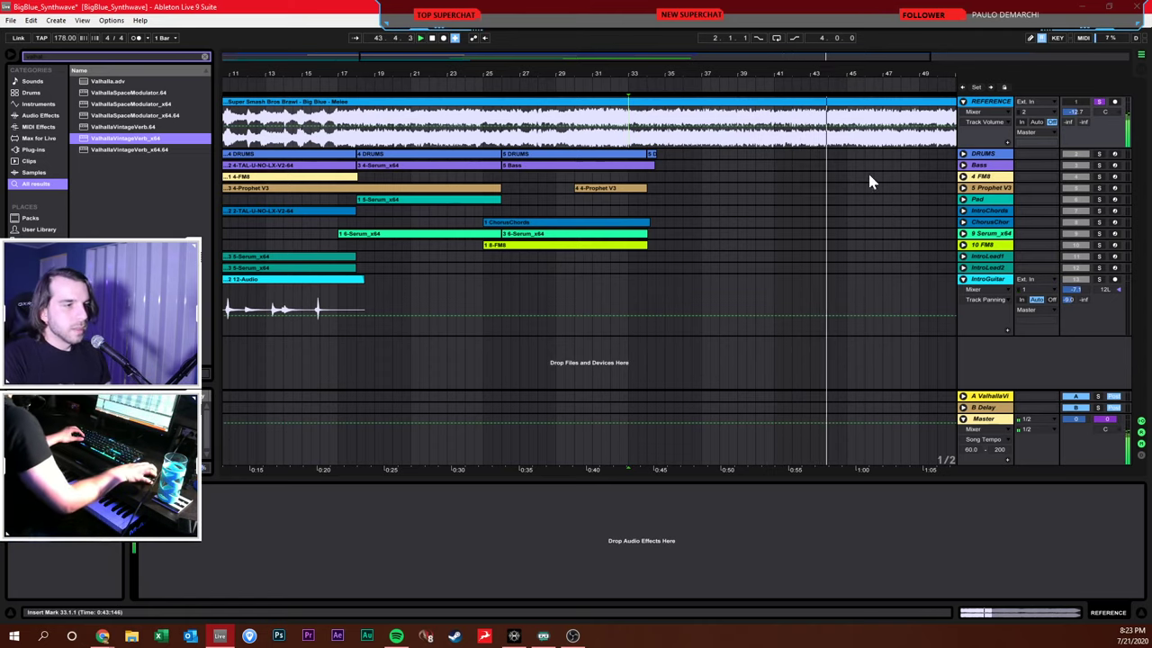
pyautogui.click(874, 220)
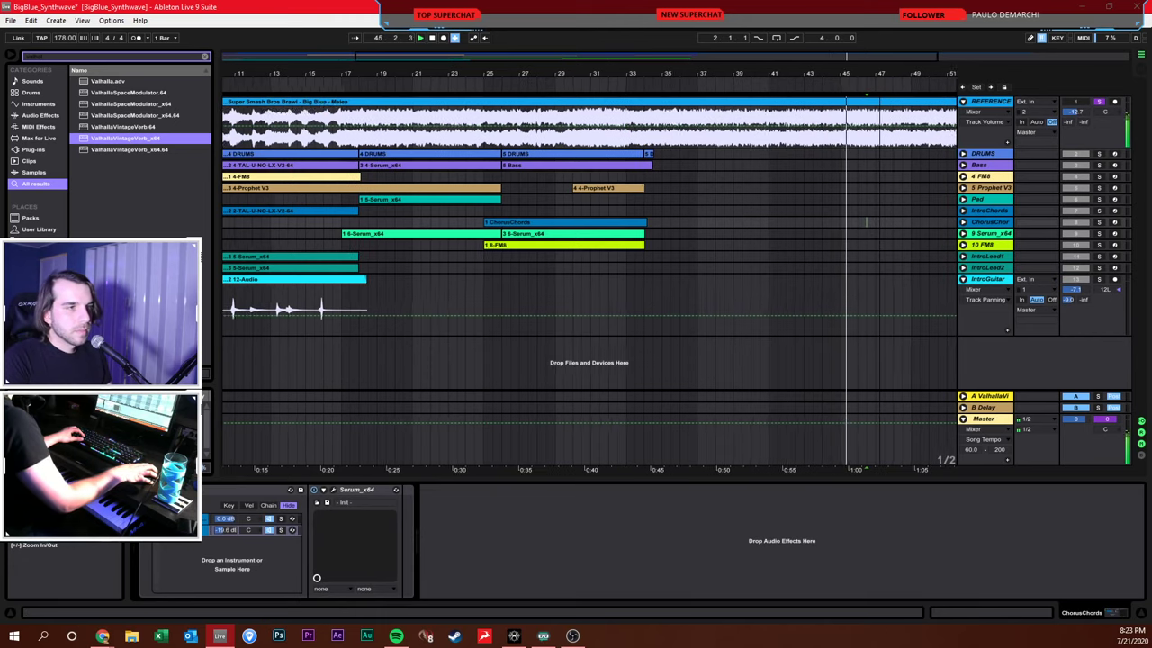
pyautogui.moveTo(887, 79); pyautogui.dragTo(797, 160)
pyautogui.click(798, 164)
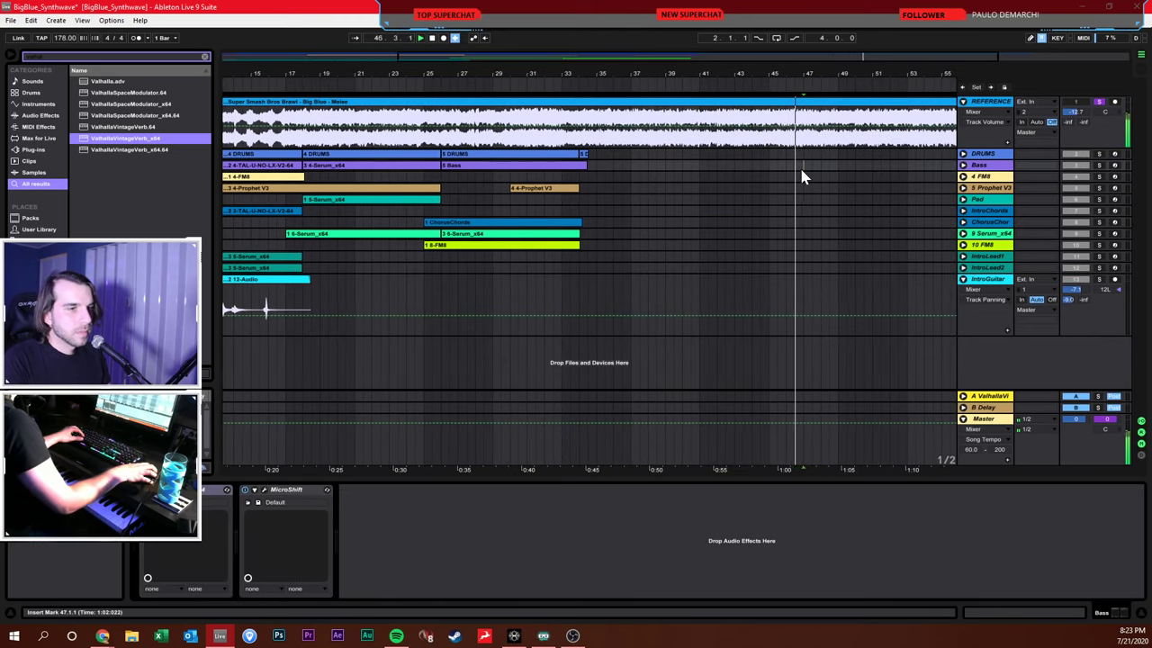
pyautogui.click(1099, 102)
pyautogui.press('space')
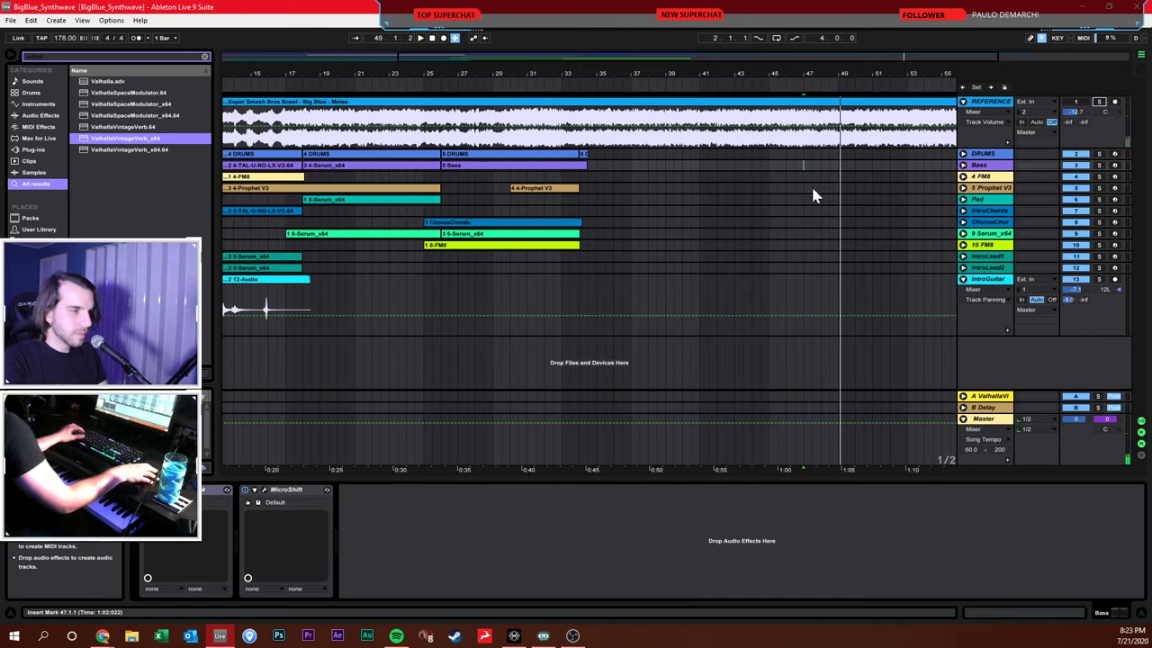
pyautogui.click(792, 188)
pyautogui.click(657, 195)
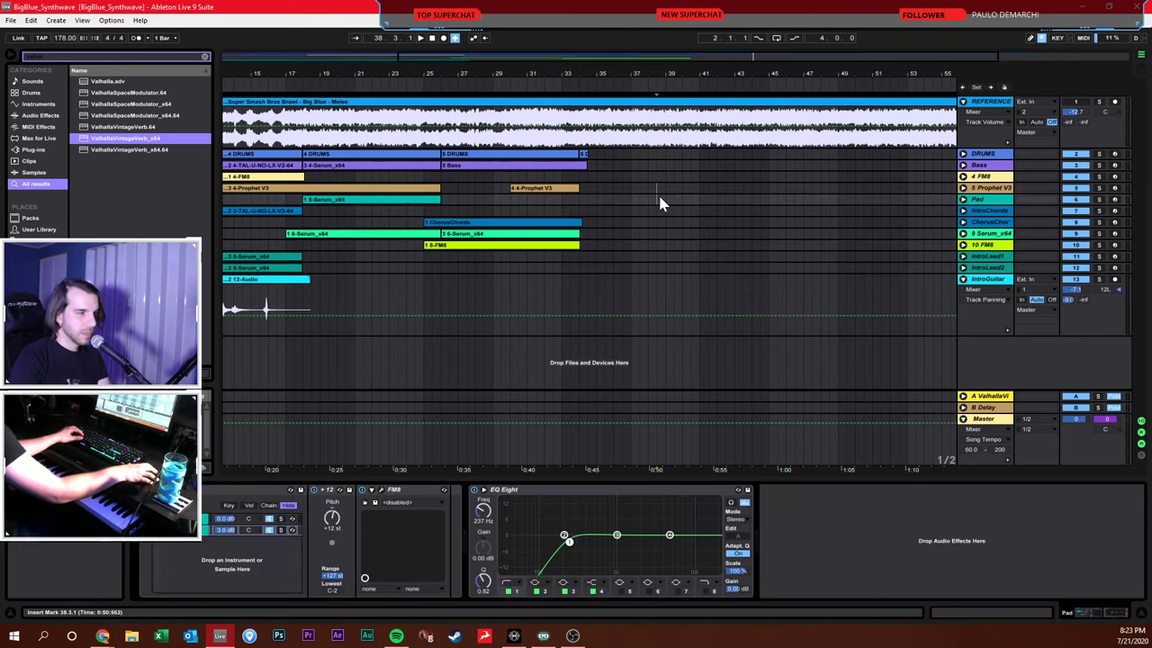
pyautogui.click(638, 187)
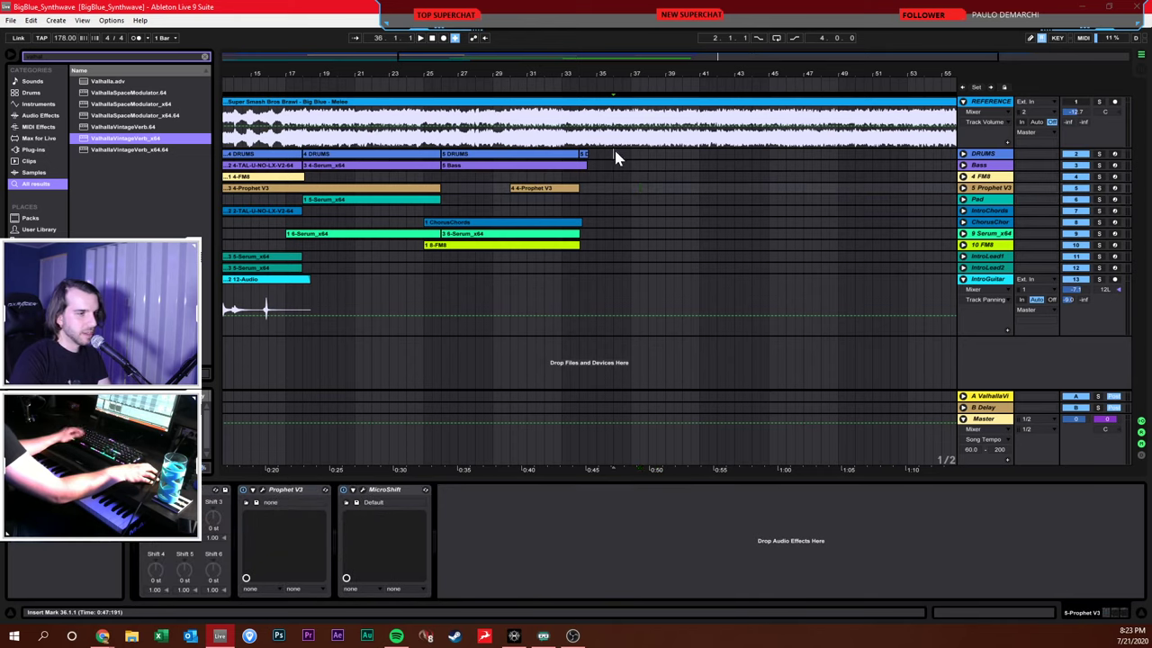
pyautogui.click(615, 155)
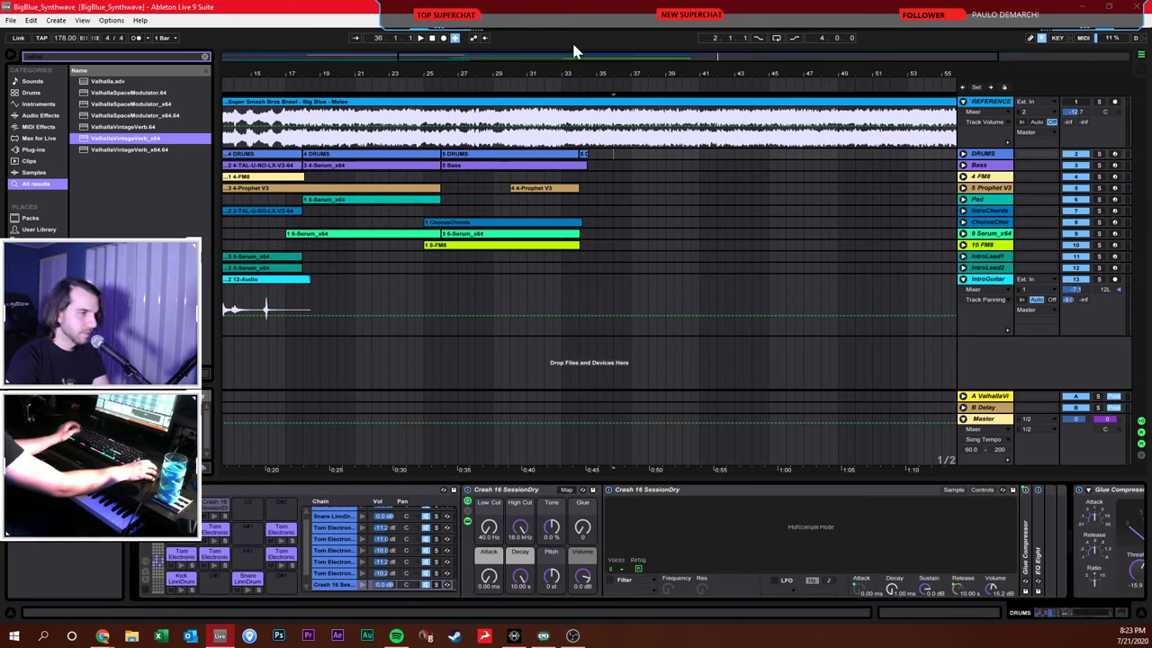
pyautogui.click(595, 210)
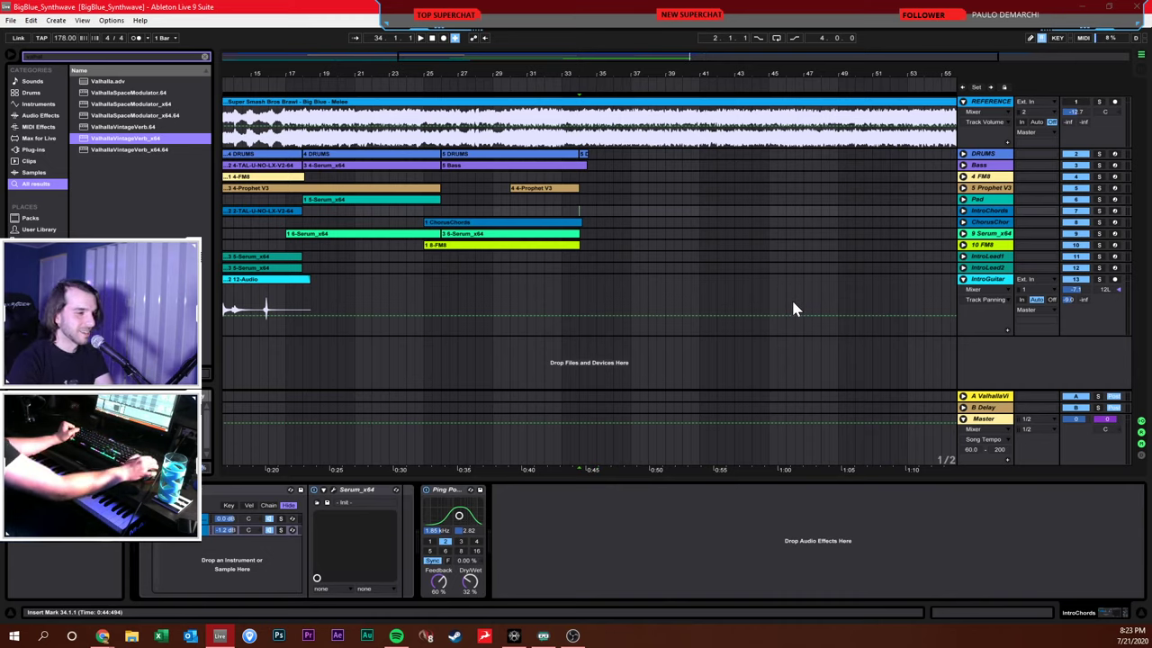
pyautogui.click(566, 198)
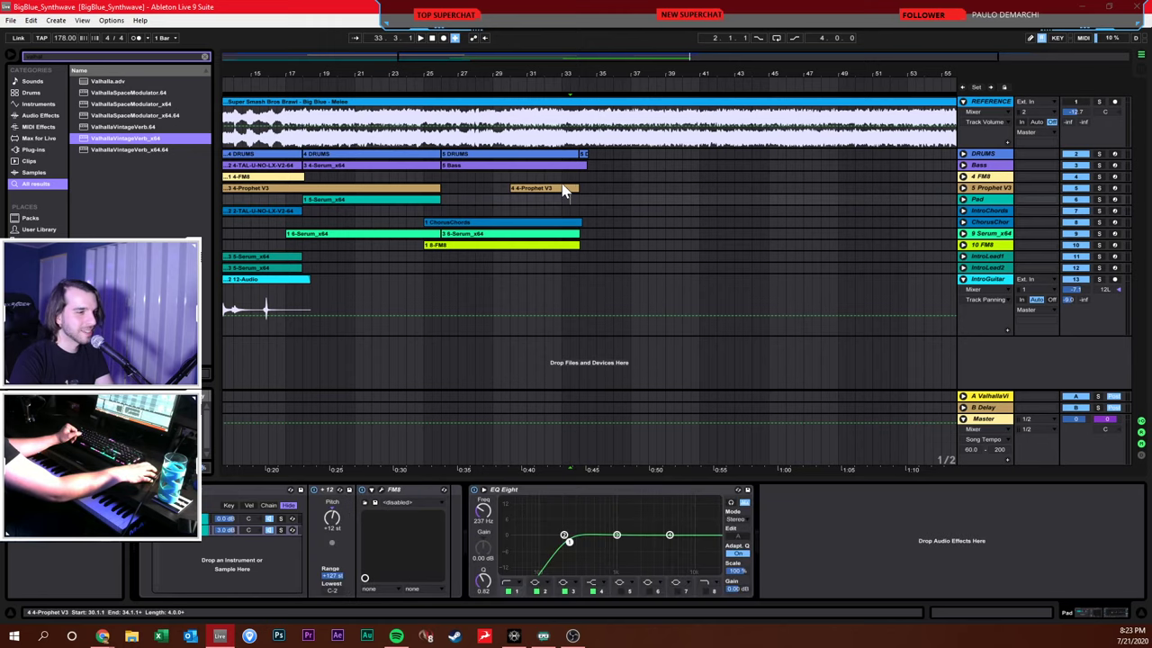
pyautogui.click(565, 178)
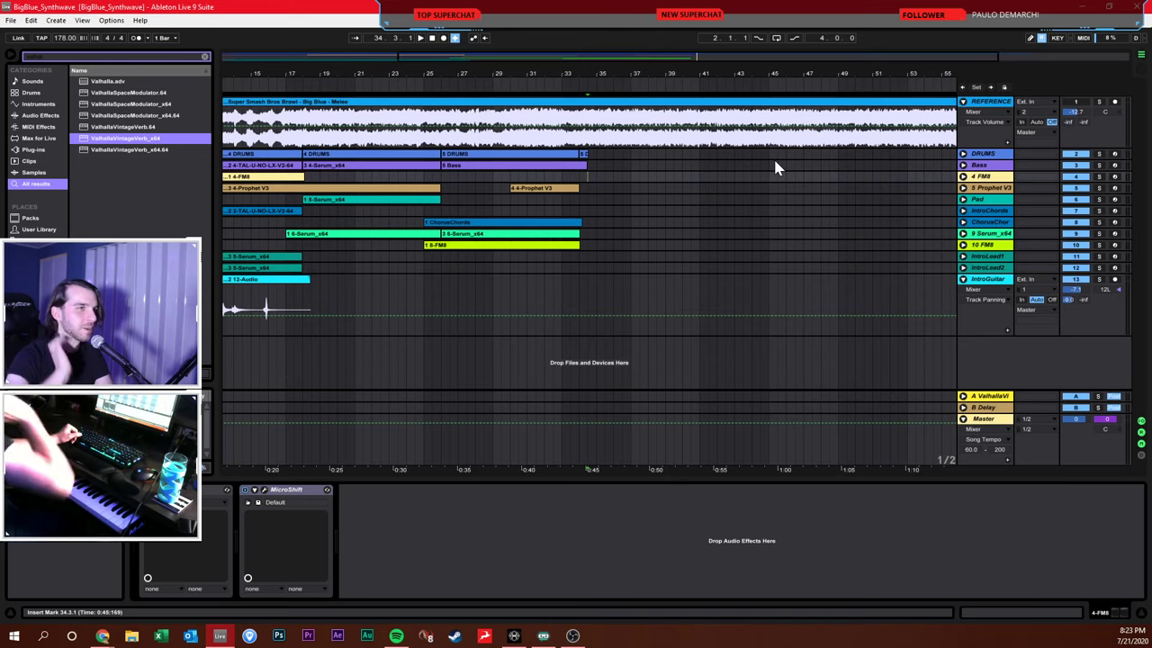
pyautogui.click(711, 202)
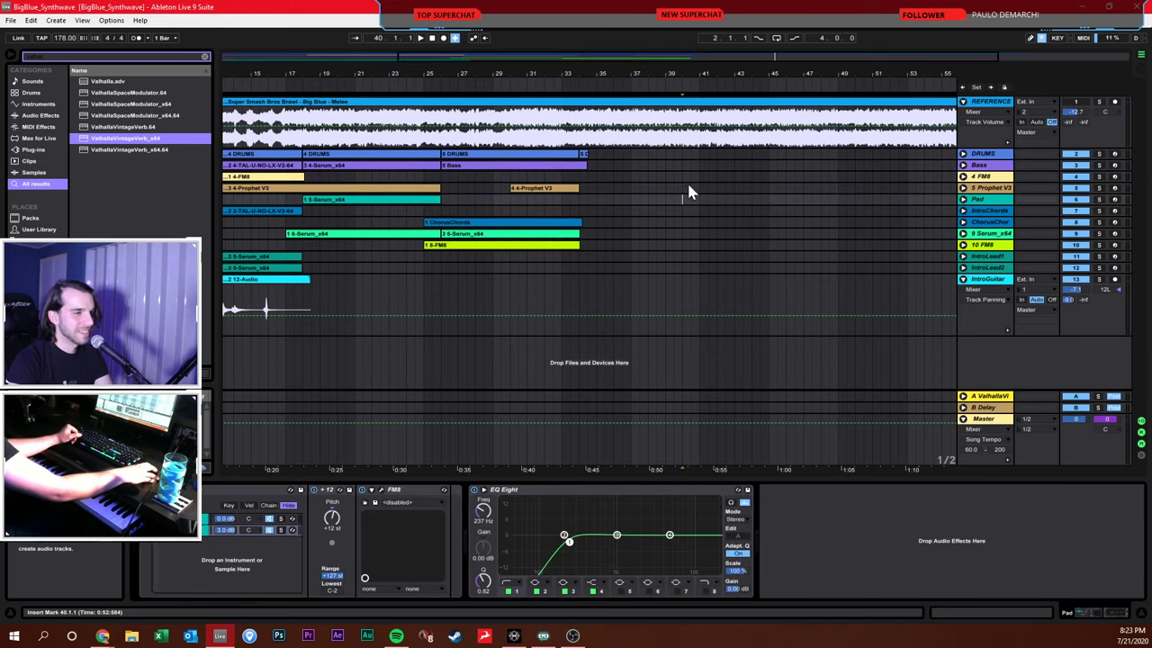
pyautogui.click(695, 186)
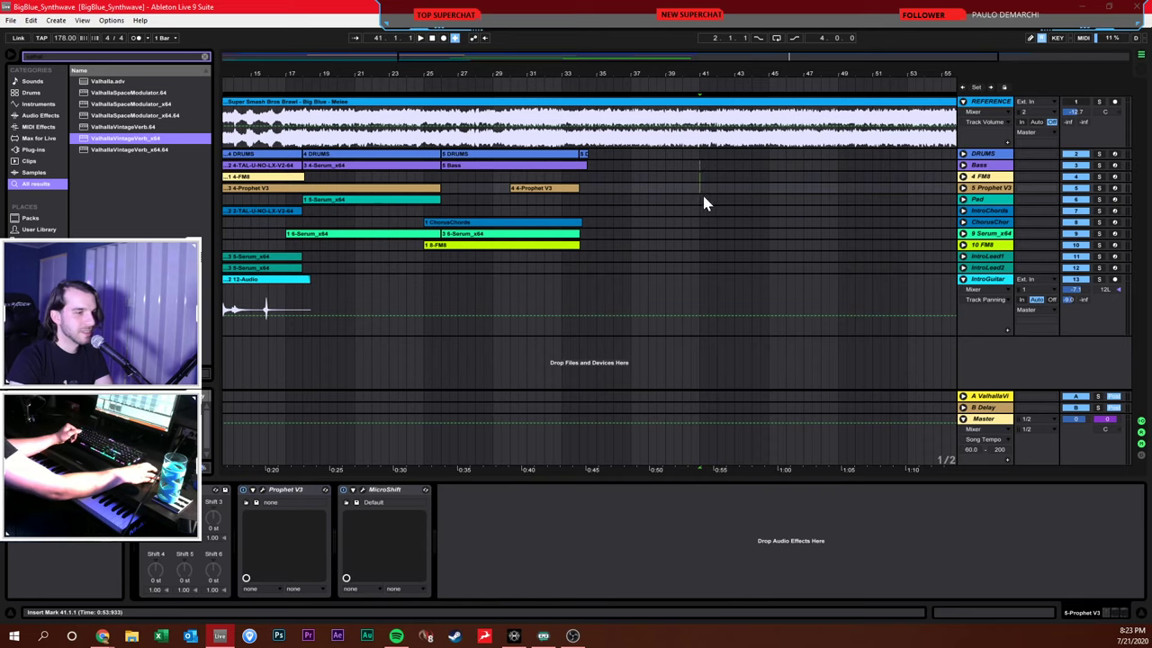
pyautogui.click(709, 238)
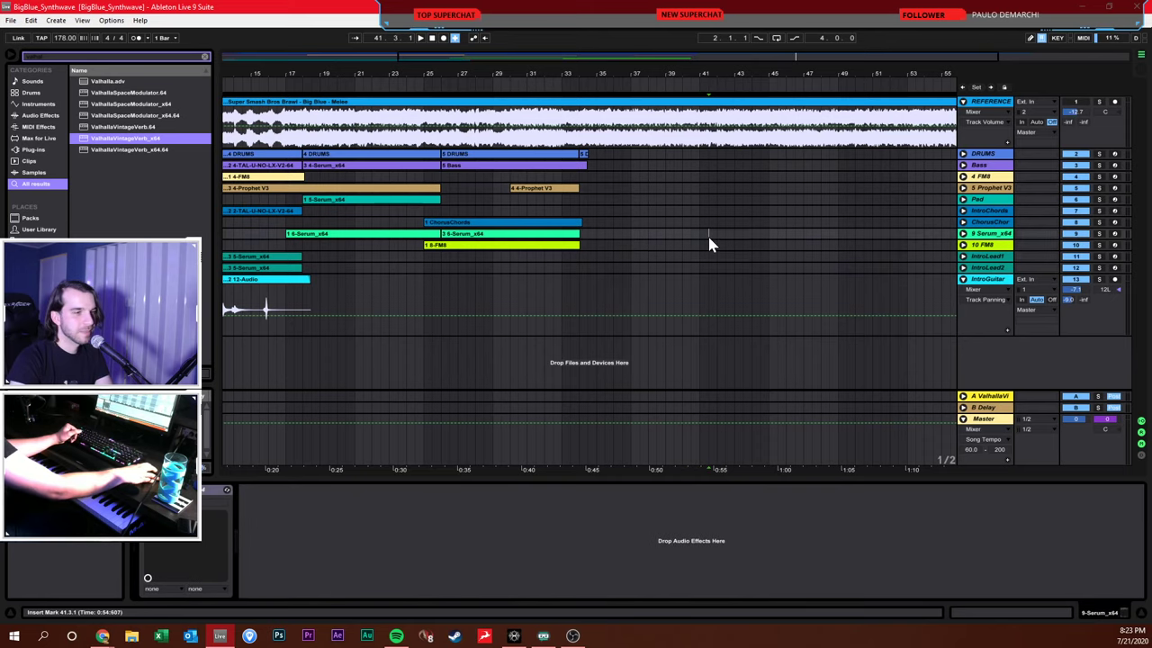
pyautogui.click(714, 165)
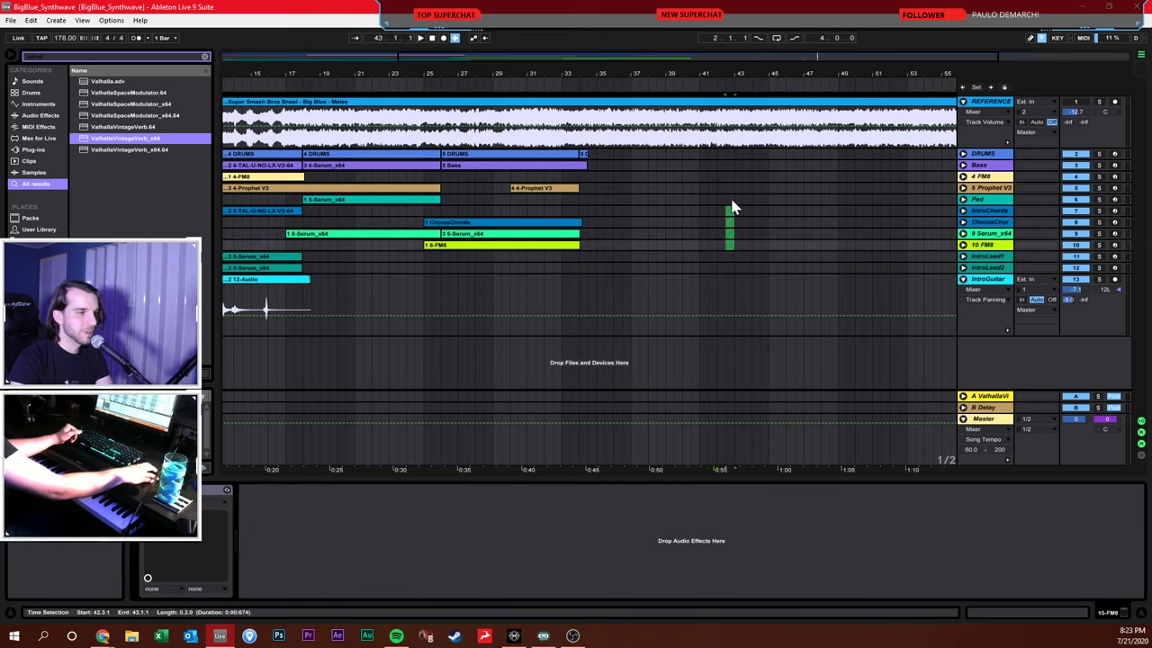
pyautogui.click(729, 187)
# Play the arrangement from 33.1.1 to hear how the existing parts end, and stop around bar 35
pyautogui.click(601, 177)
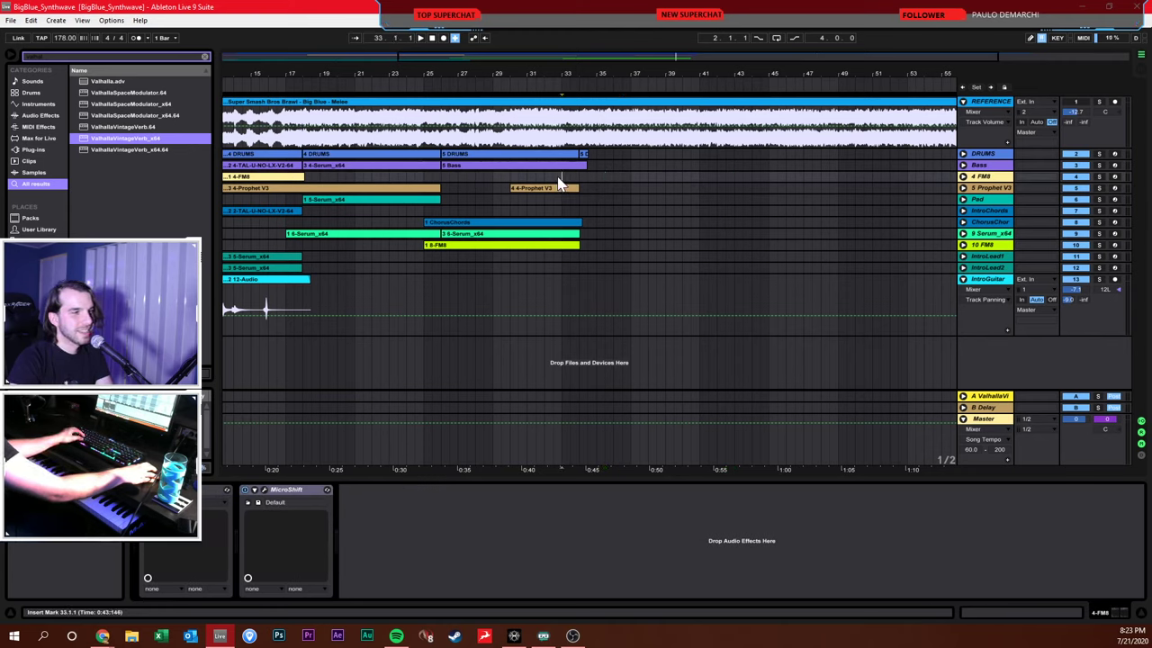
pyautogui.press('space')
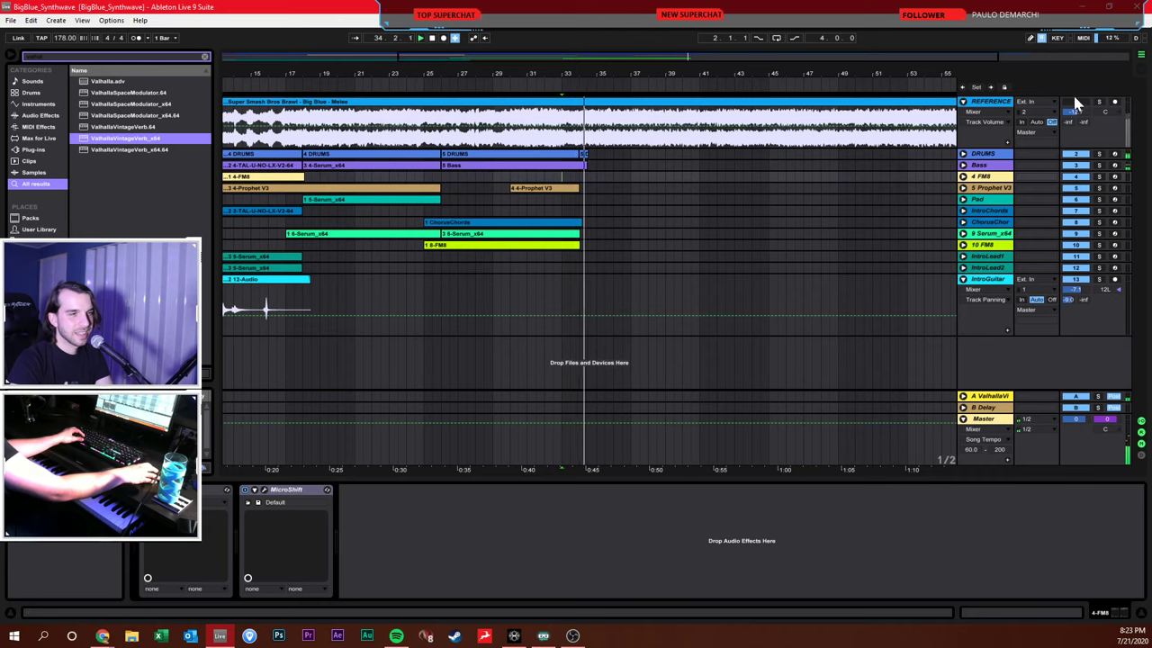
pyautogui.click(602, 211)
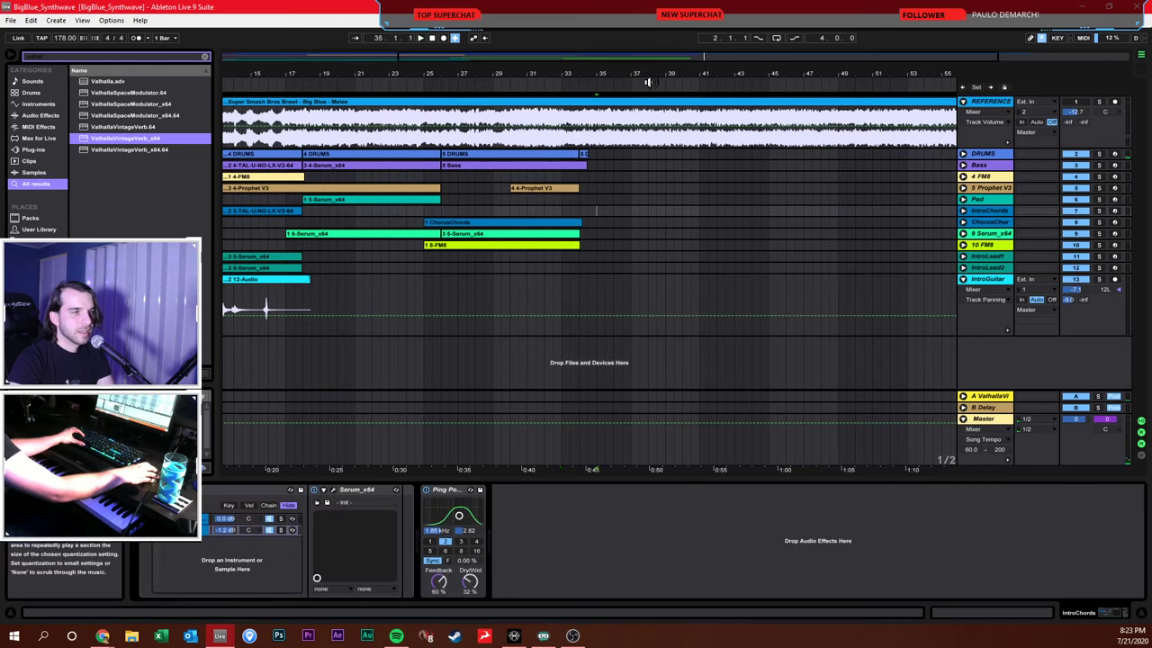
# Unfold the Bass track and arm it for recording
pyautogui.scroll(3, 673, 79)
pyautogui.click(964, 165)
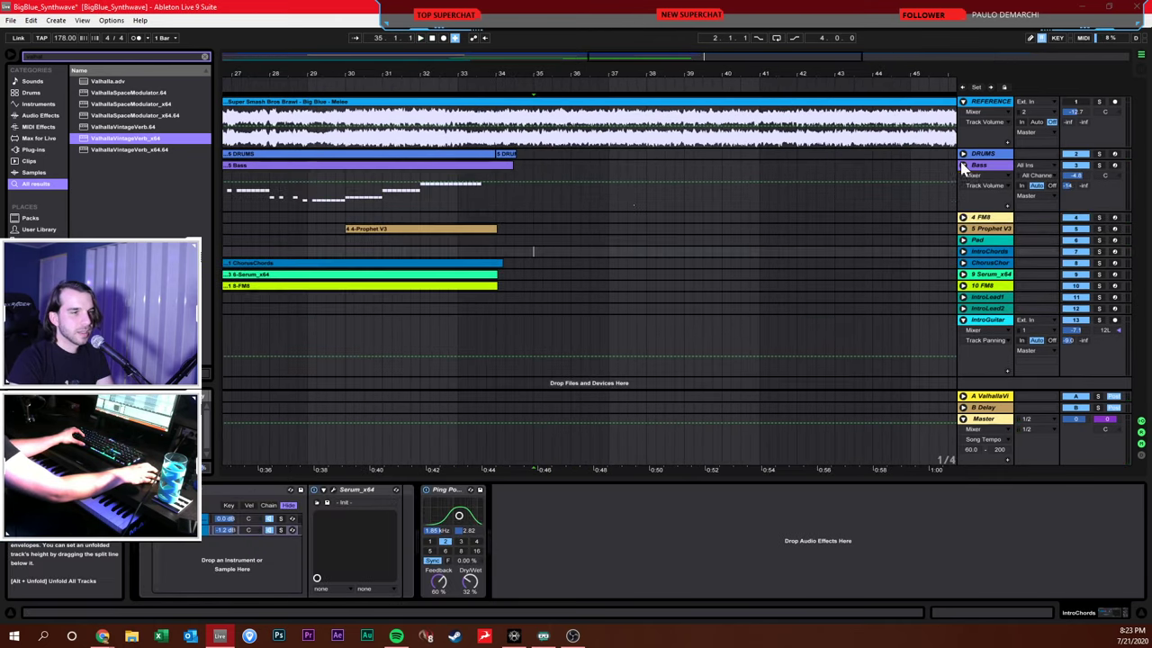
pyautogui.click(514, 193)
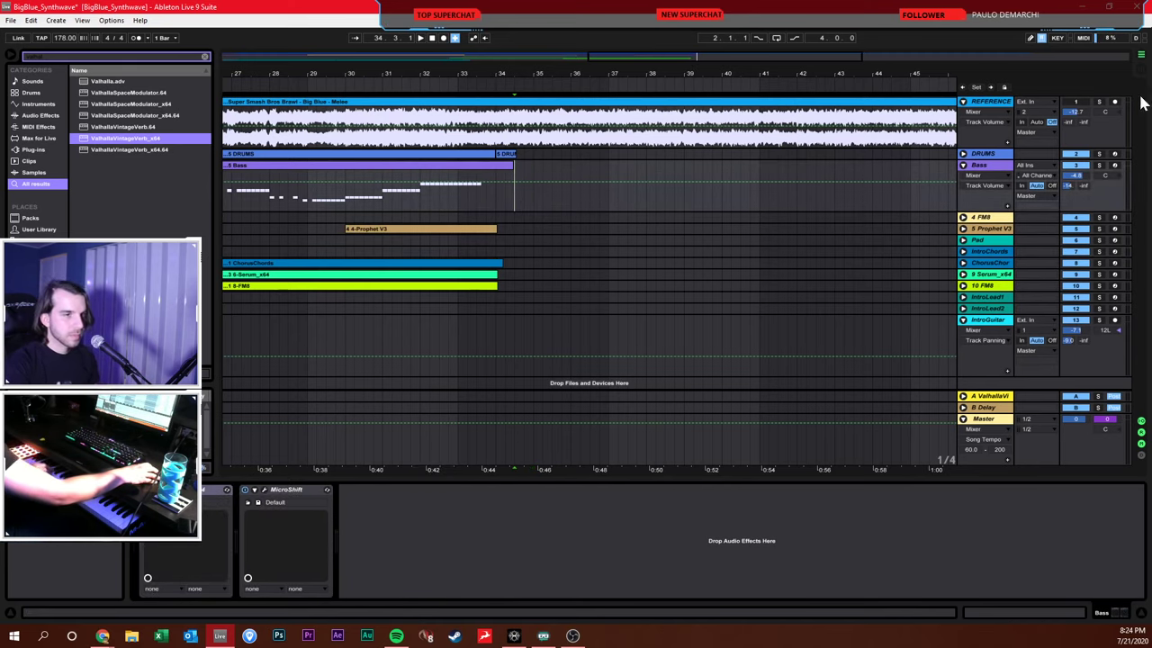
pyautogui.click(1114, 166)
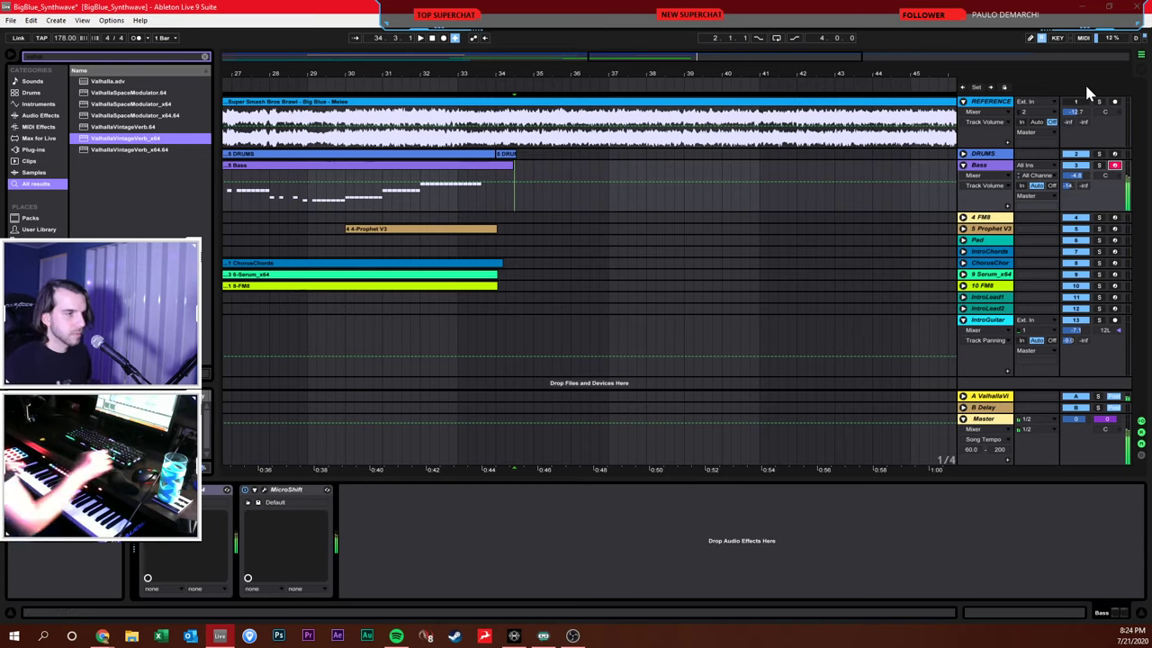
# Turn on the metronome and record a new bass part on the Bass track from 33.1.1 to past bar 42
pyautogui.click(495, 193)
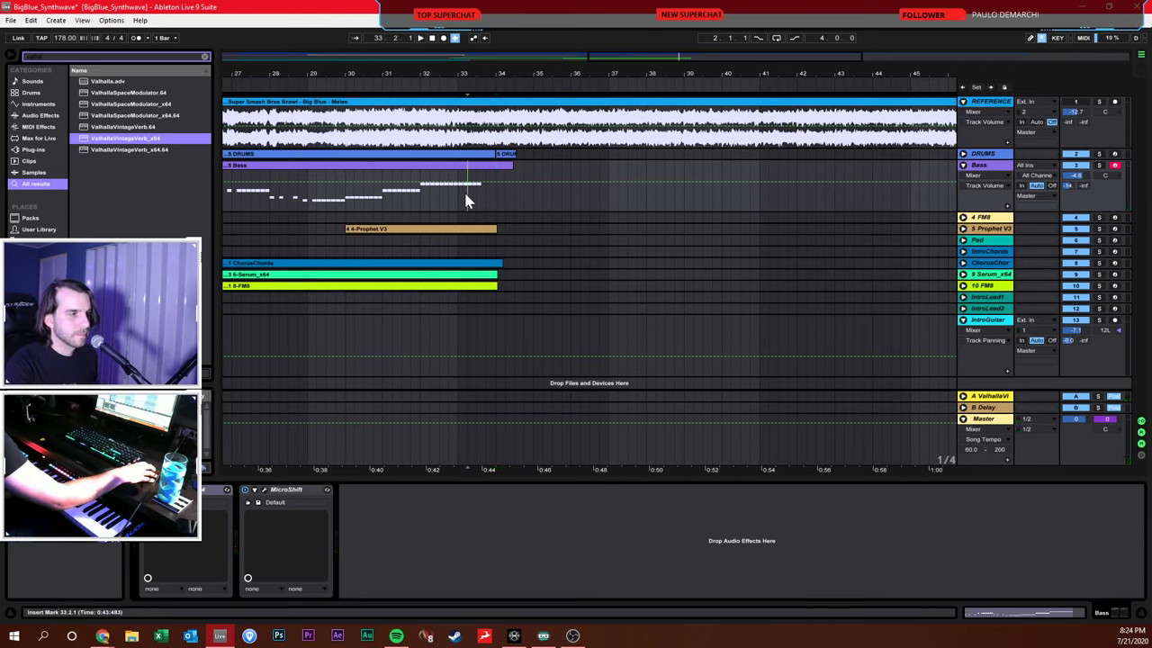
pyautogui.click(458, 191)
pyautogui.click(136, 38)
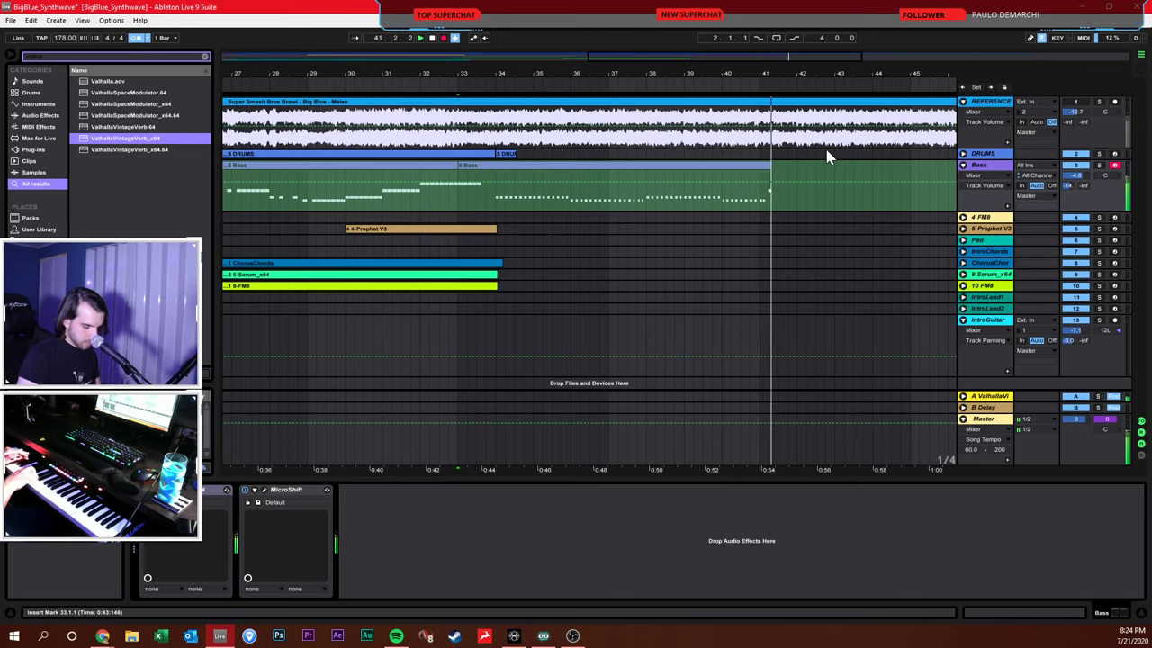
pyautogui.press('F9')
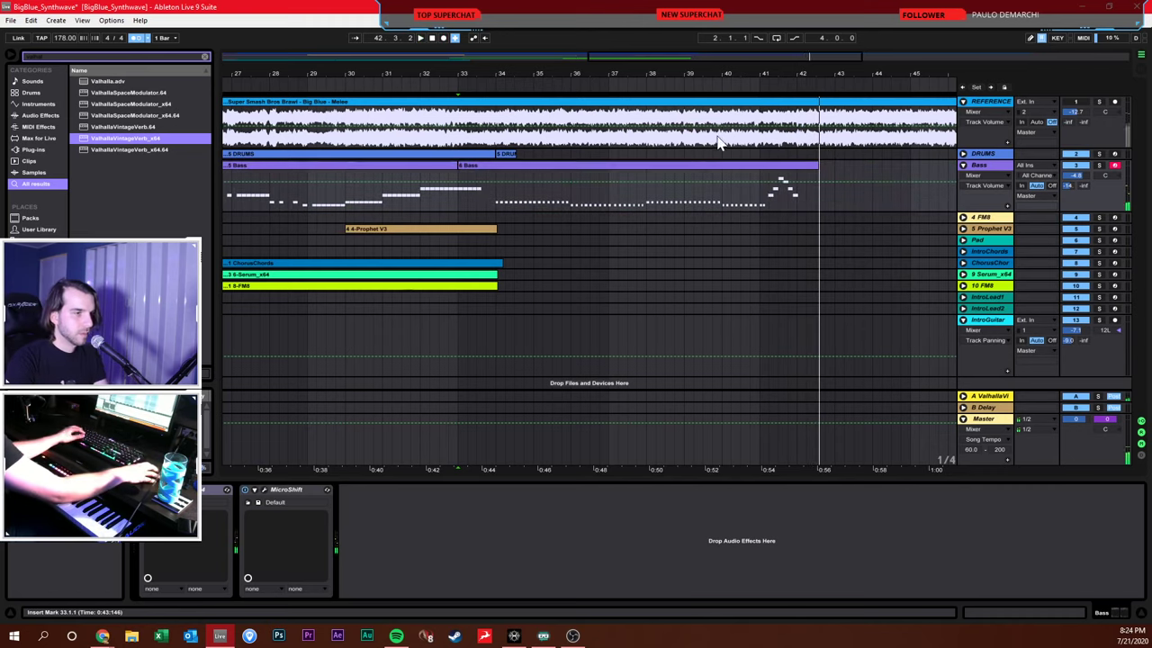
# Split the recorded bass clip at 34.1.1, quantize its notes on a 1/8 grid and lengthen them to meet one another
pyautogui.click(527, 174)
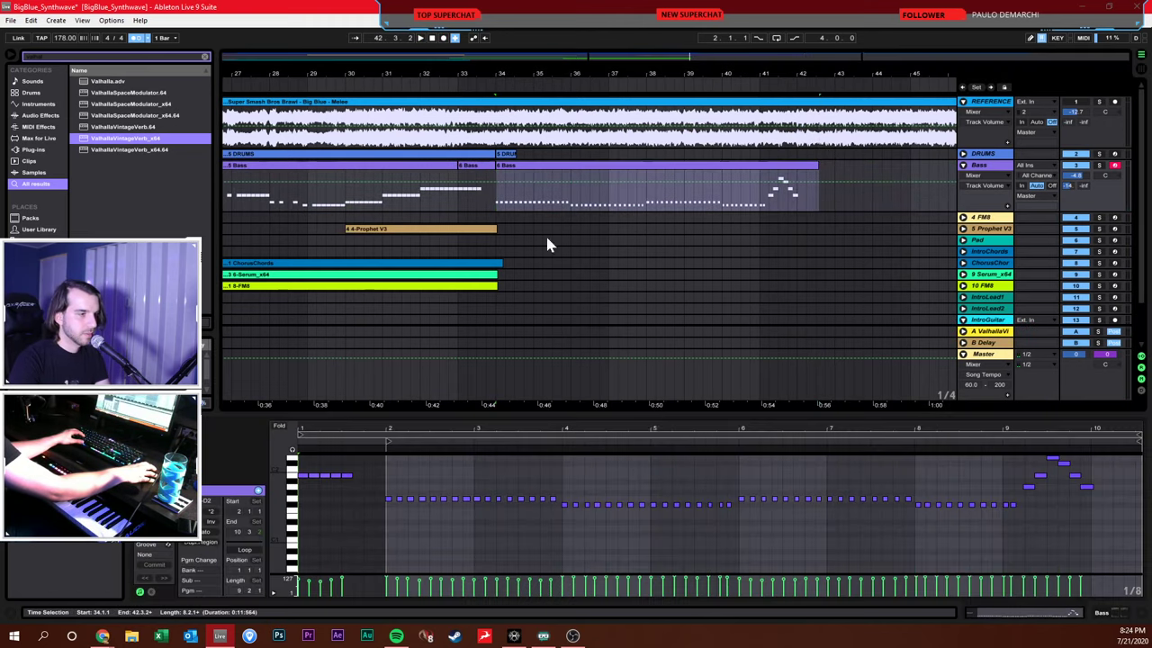
pyautogui.rightClick(699, 297)
pyautogui.click(747, 440)
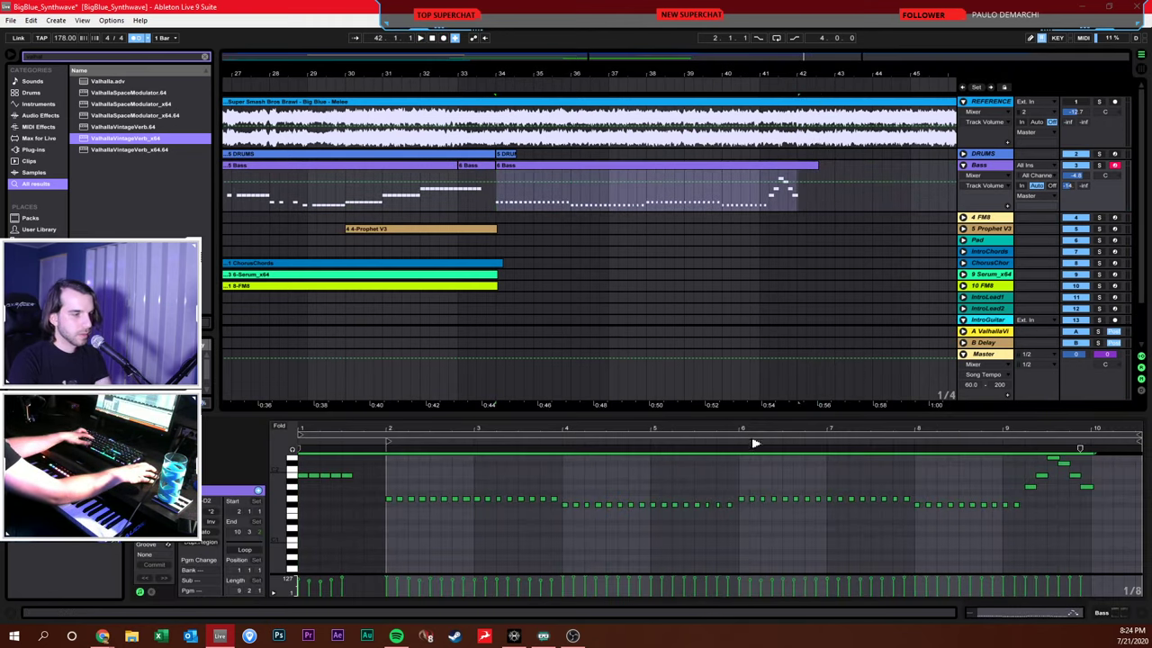
pyautogui.rightClick(714, 487)
pyautogui.click(781, 297)
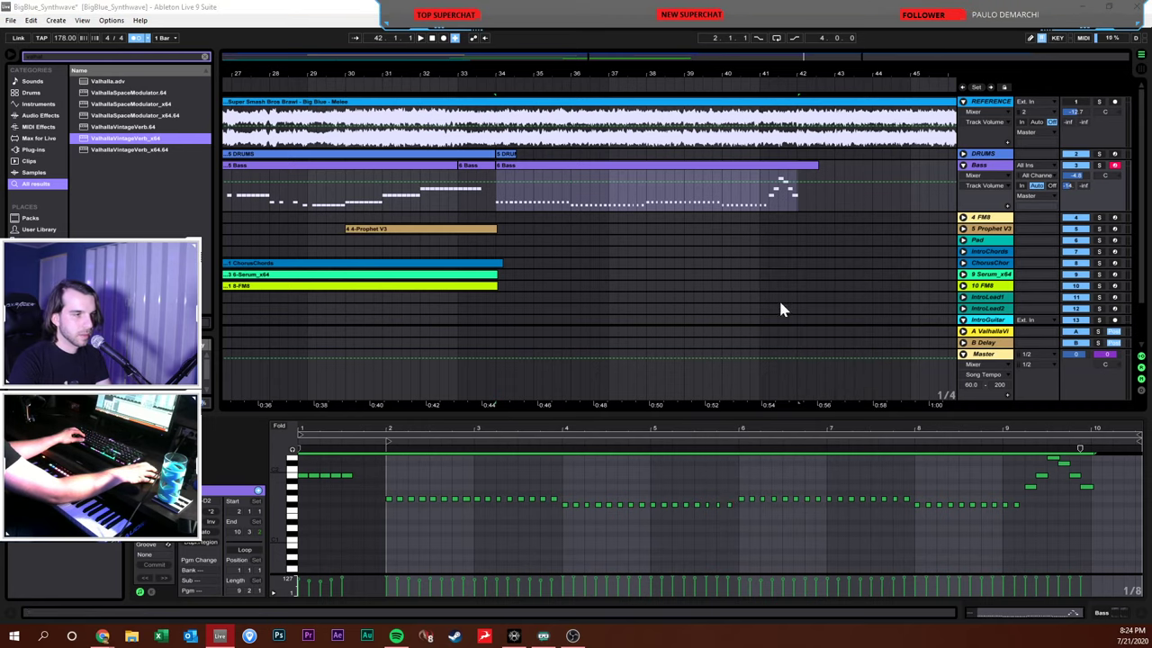
pyautogui.click(560, 349)
pyautogui.click(625, 471)
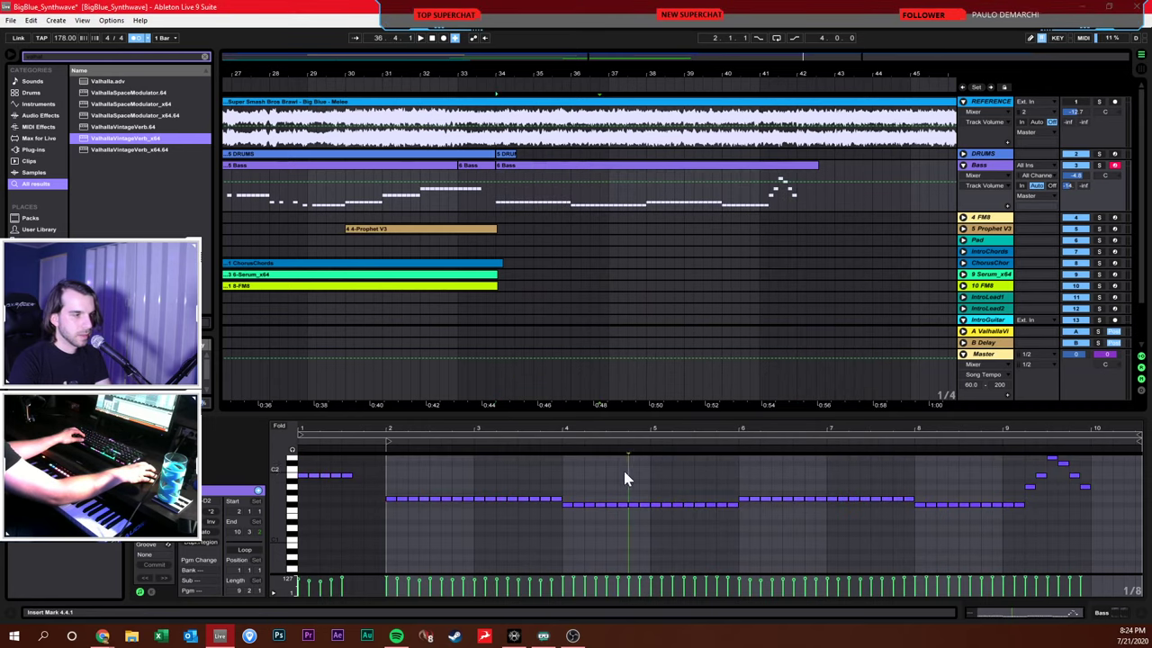
# Duplicate the eight-bar bass section from 34.1.1 to 42.1.1 directly after itself
pyautogui.click(517, 203)
pyautogui.moveTo(496, 207); pyautogui.dragTo(809, 183)
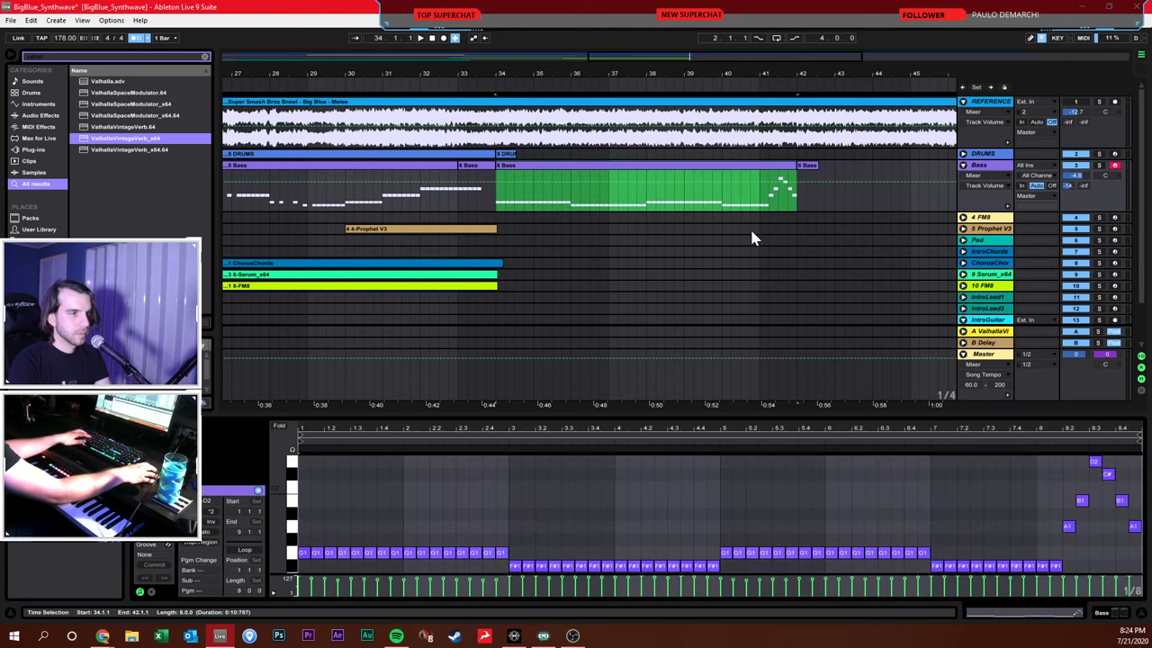
pyautogui.hotkey('ctrl', 'd')
pyautogui.moveTo(558, 79); pyautogui.dragTo(717, 85)
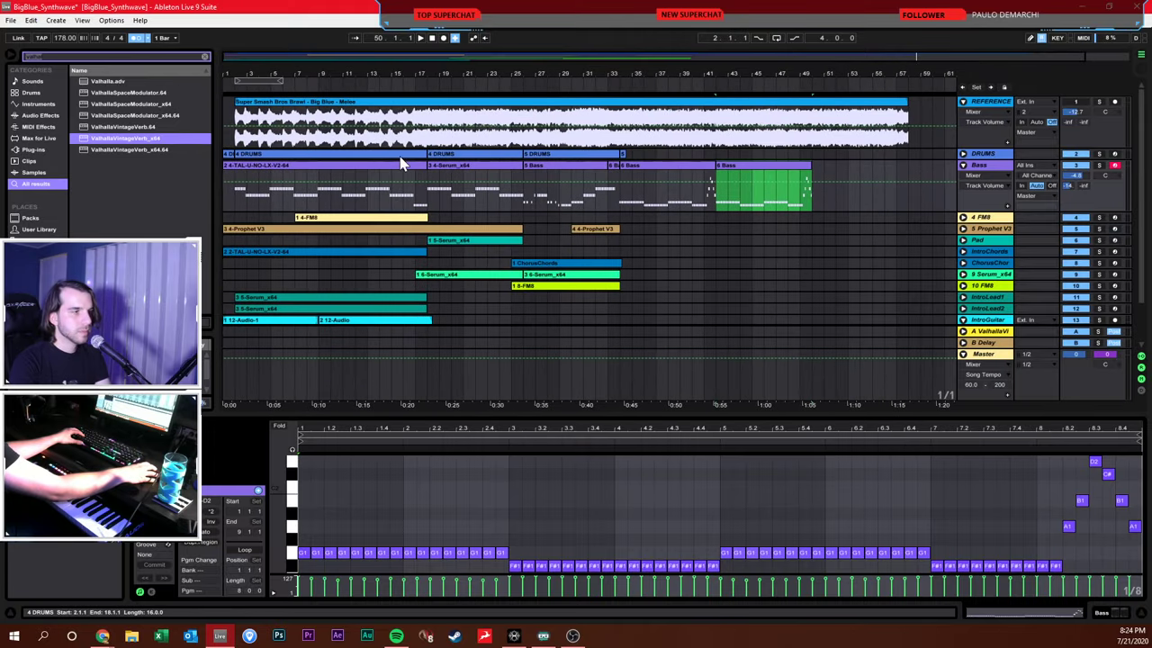
# Unfold the DRUMS track, place the insert marker at 34.1.1 and arm the track for recording
pyautogui.click(576, 191)
pyautogui.click(630, 162)
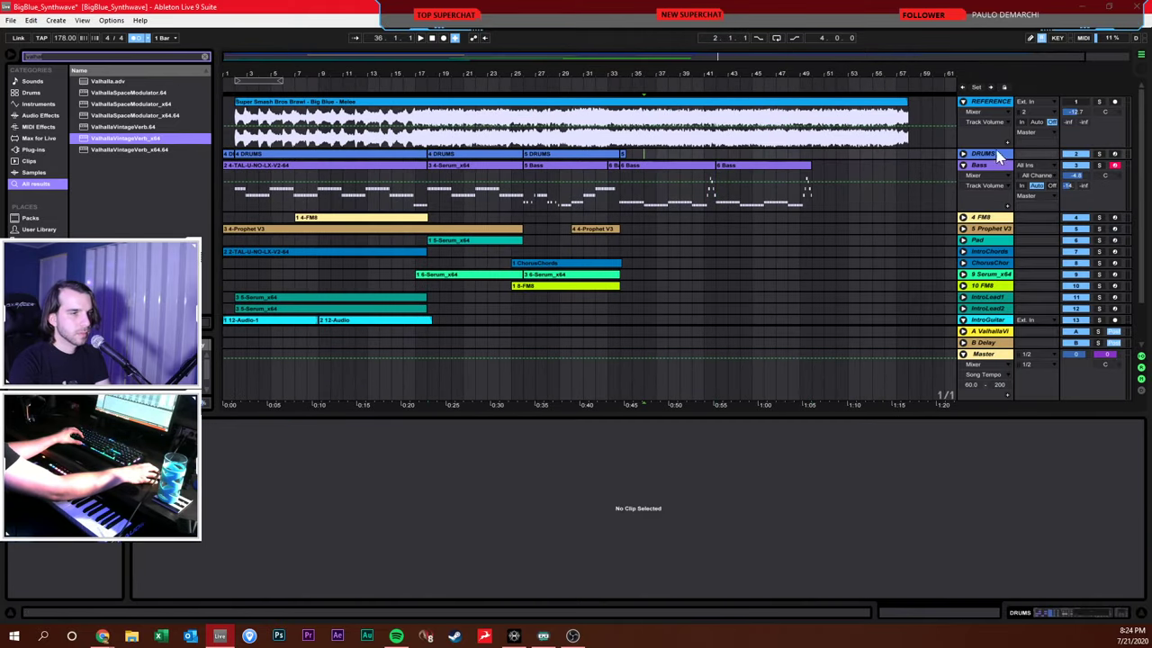
pyautogui.click(964, 155)
pyautogui.click(624, 188)
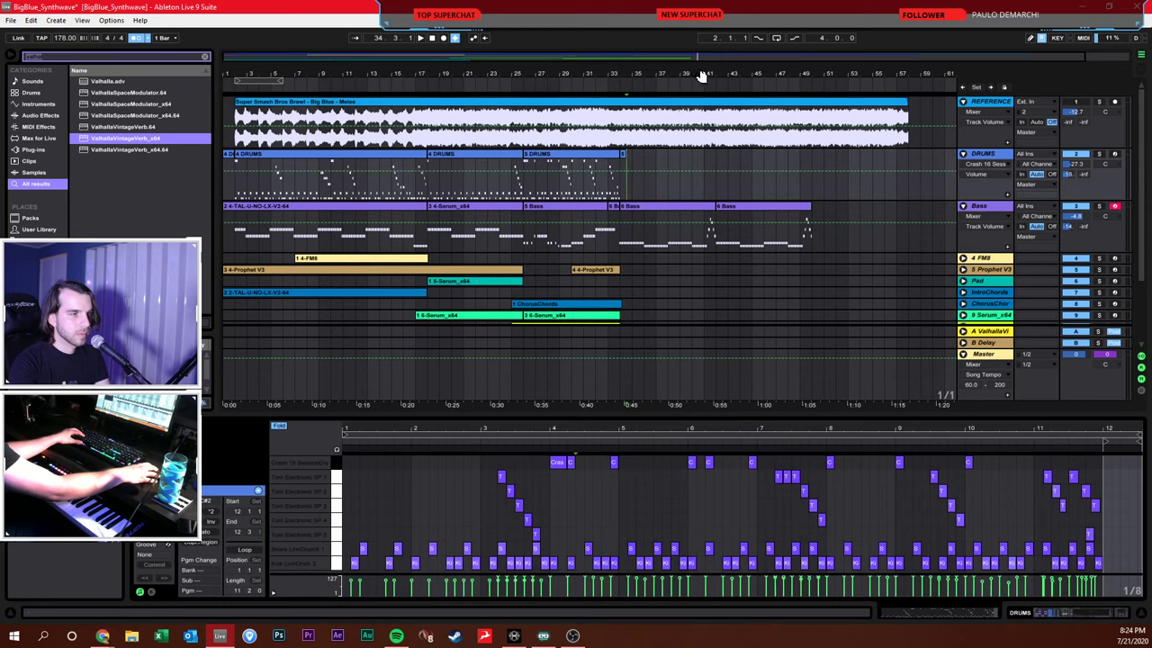
pyautogui.moveTo(699, 77); pyautogui.dragTo(697, 81)
pyautogui.hscroll(3, 742, 141)
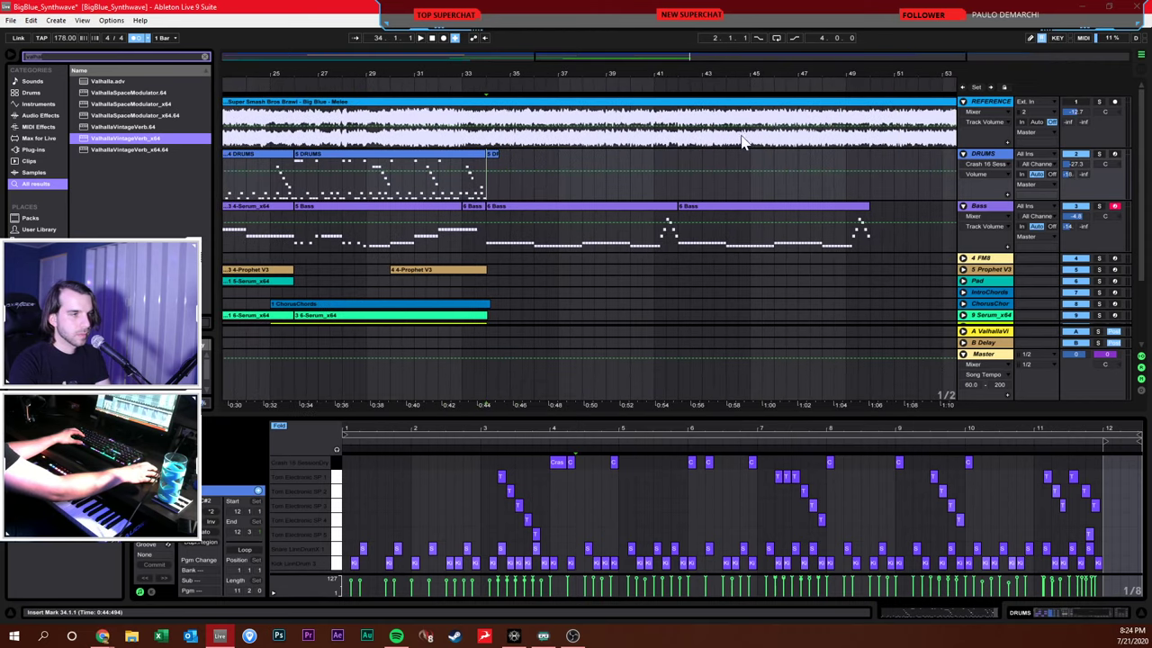
pyautogui.click(1113, 154)
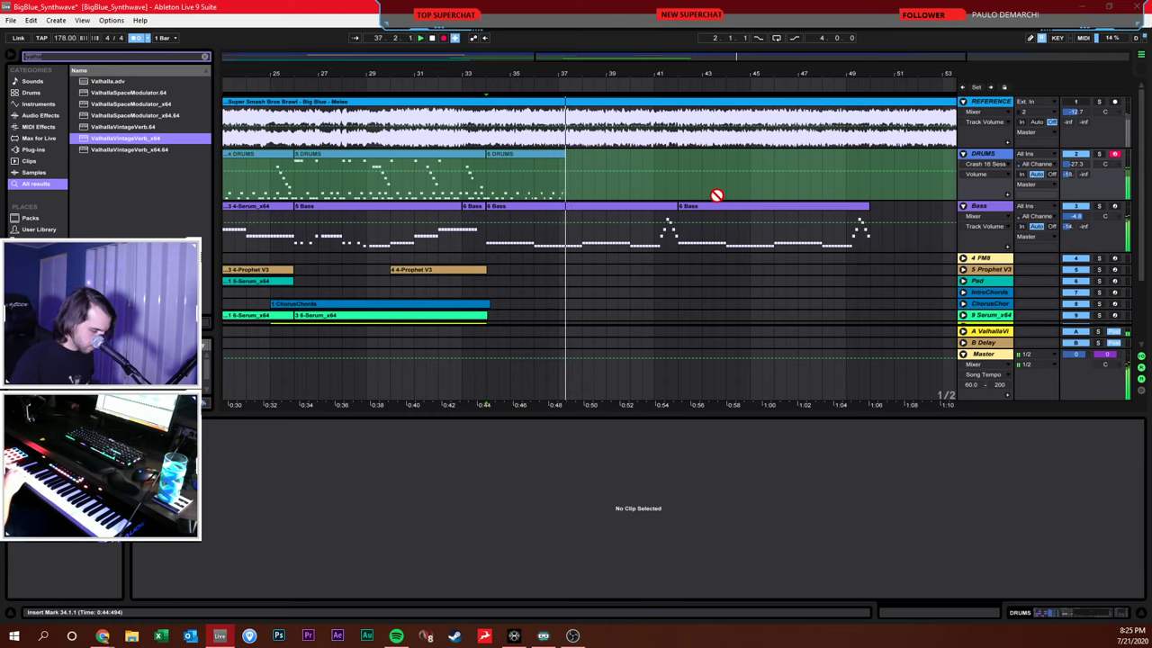
# Discard the short first drum take and record a drum part on the DRUMS track from 34.1.1 to past bar 50
pyautogui.press('space')
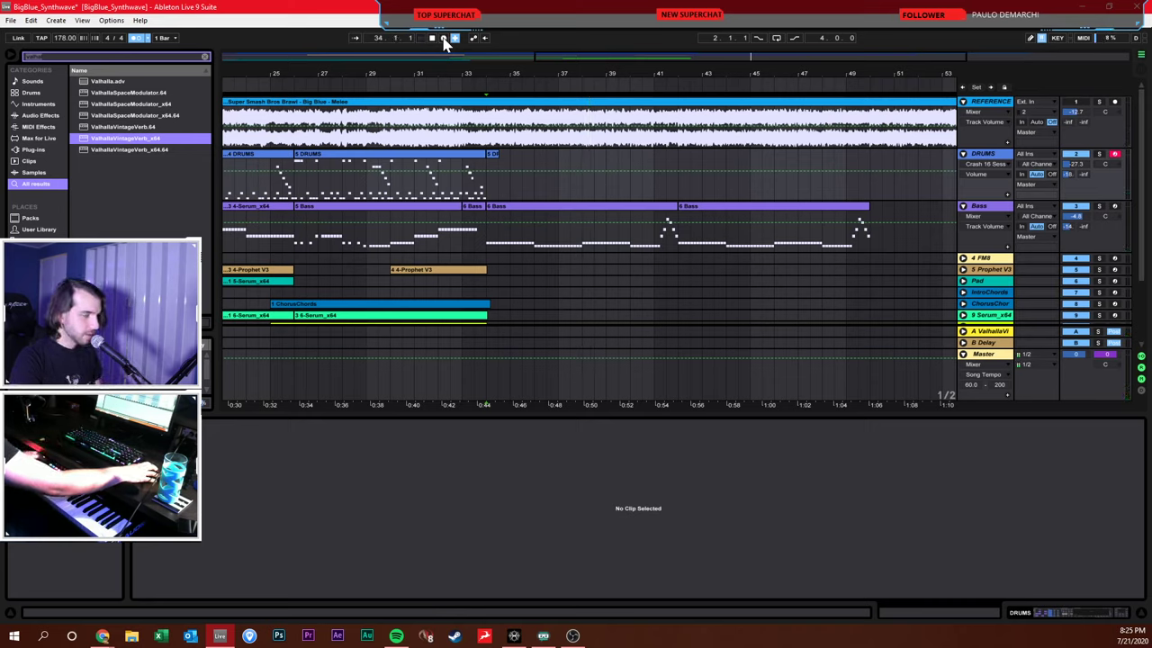
pyautogui.click(443, 38)
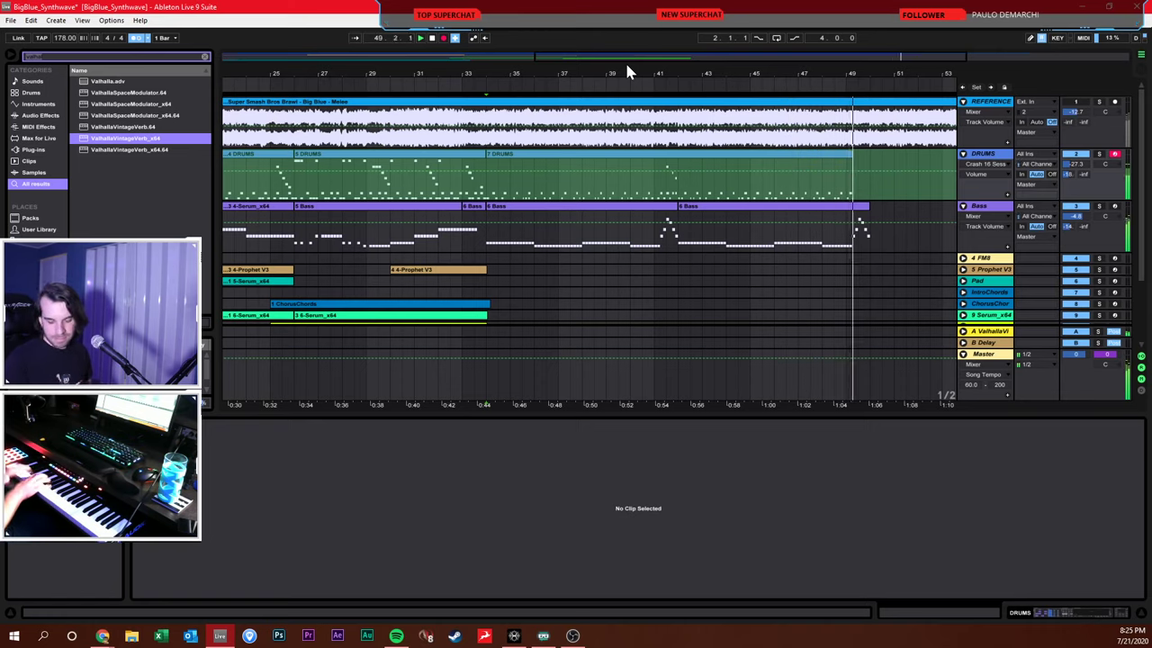
pyautogui.press('space')
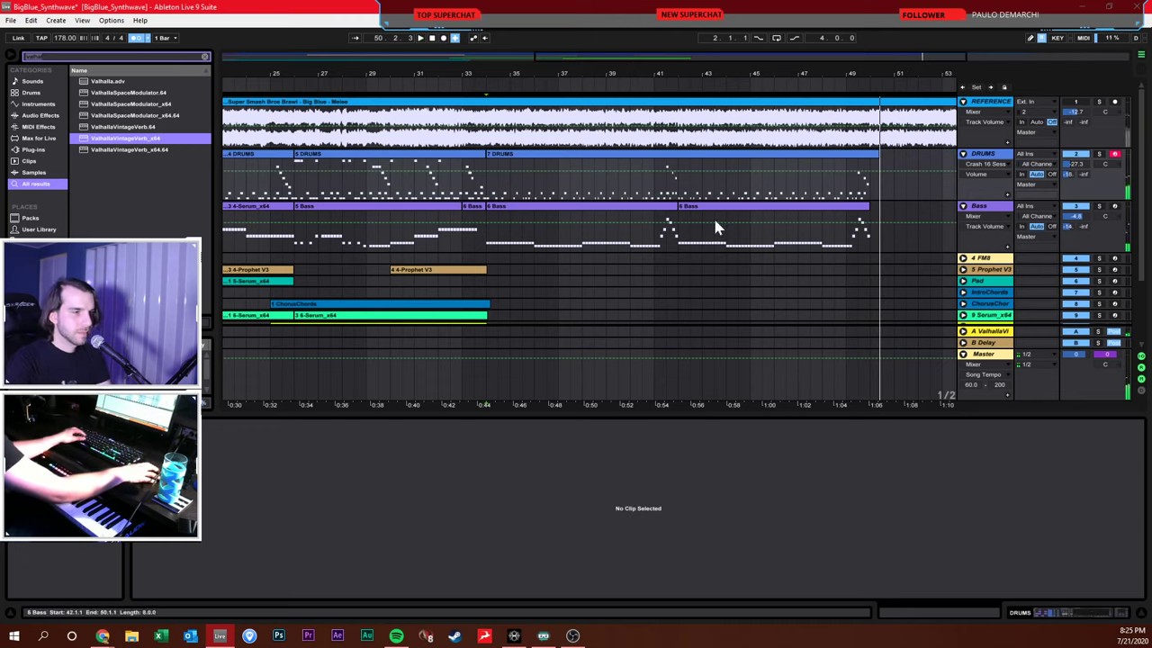
# Quantize all notes of the new drum clip on a 1/8 grid, save the project and place the insert marker at 34.1.1
pyautogui.click(684, 155)
pyautogui.click(749, 474)
pyautogui.rightClick(837, 478)
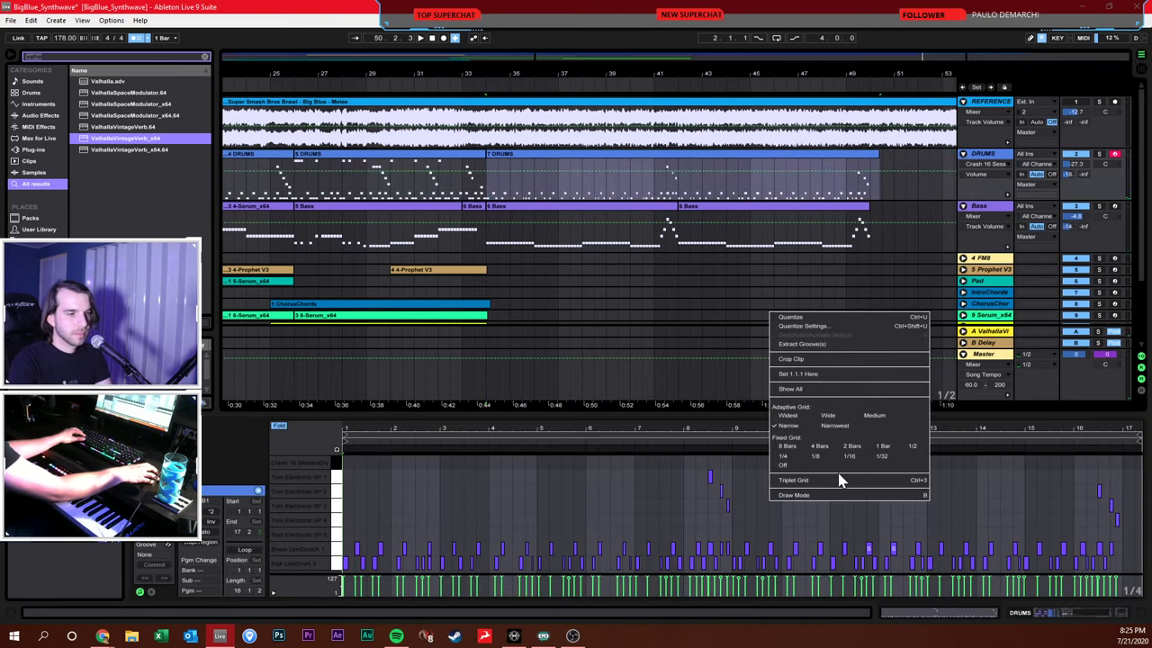
pyautogui.click(818, 466)
pyautogui.click(804, 481)
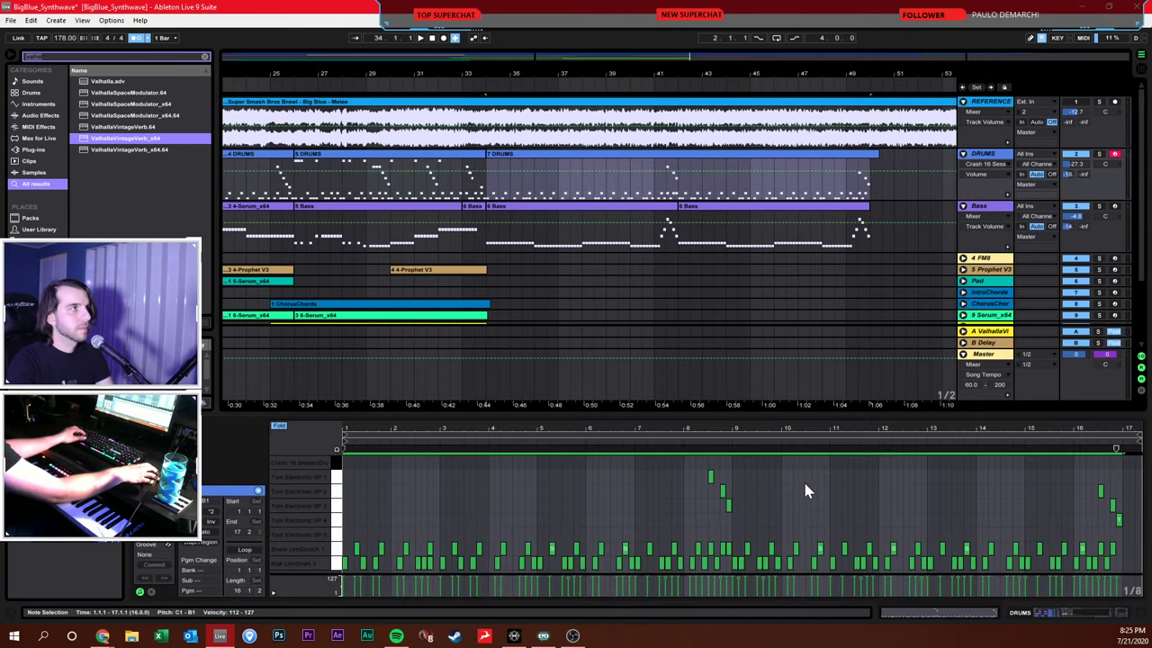
pyautogui.hotkey('ctrl', 's')
pyautogui.click(491, 191)
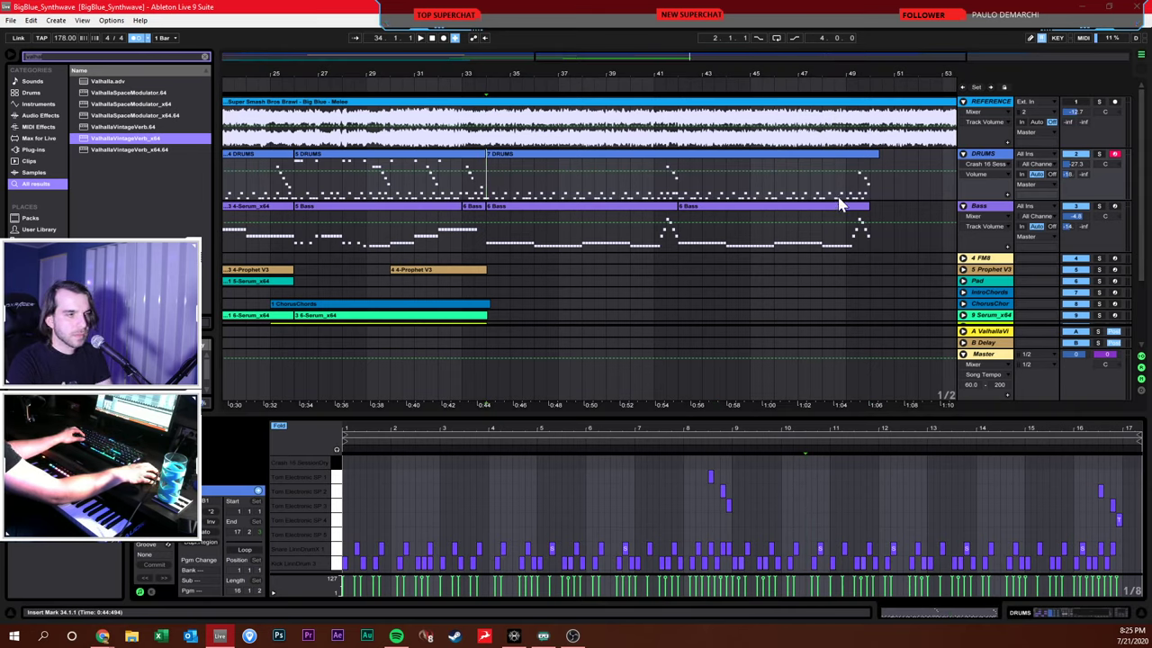
# Split the new drum clip at 50.1.1 and add crash notes at its bars 1 and 9, checking them in playback
pyautogui.moveTo(871, 196); pyautogui.dragTo(498, 165)
pyautogui.click(487, 186)
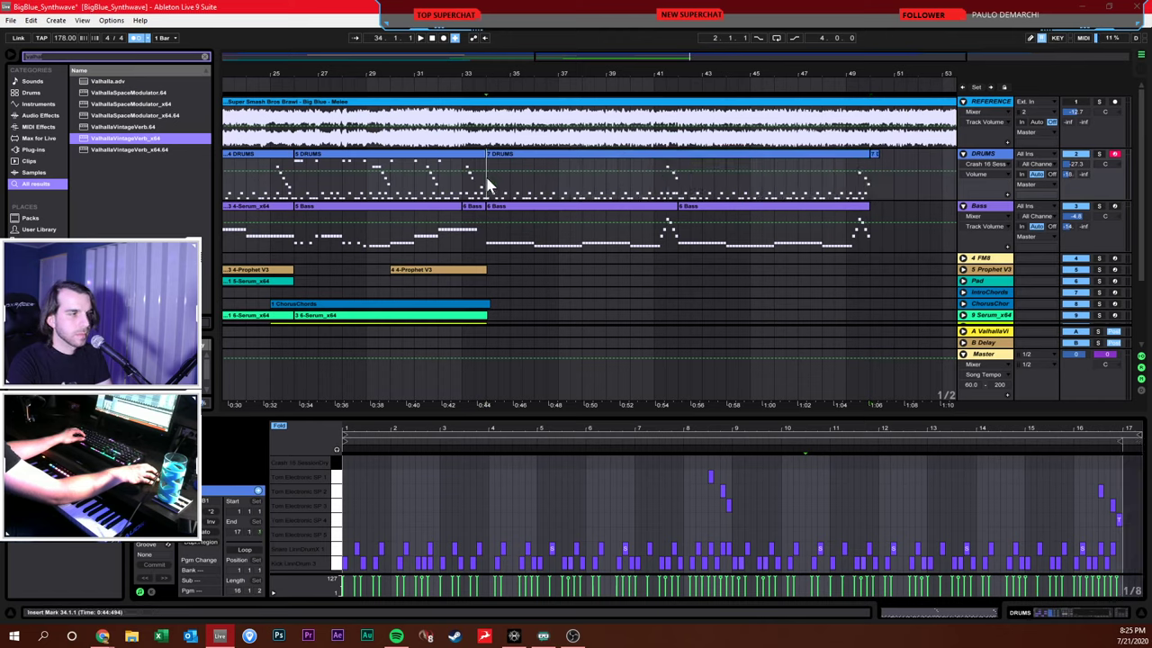
pyautogui.doubleClick(344, 459)
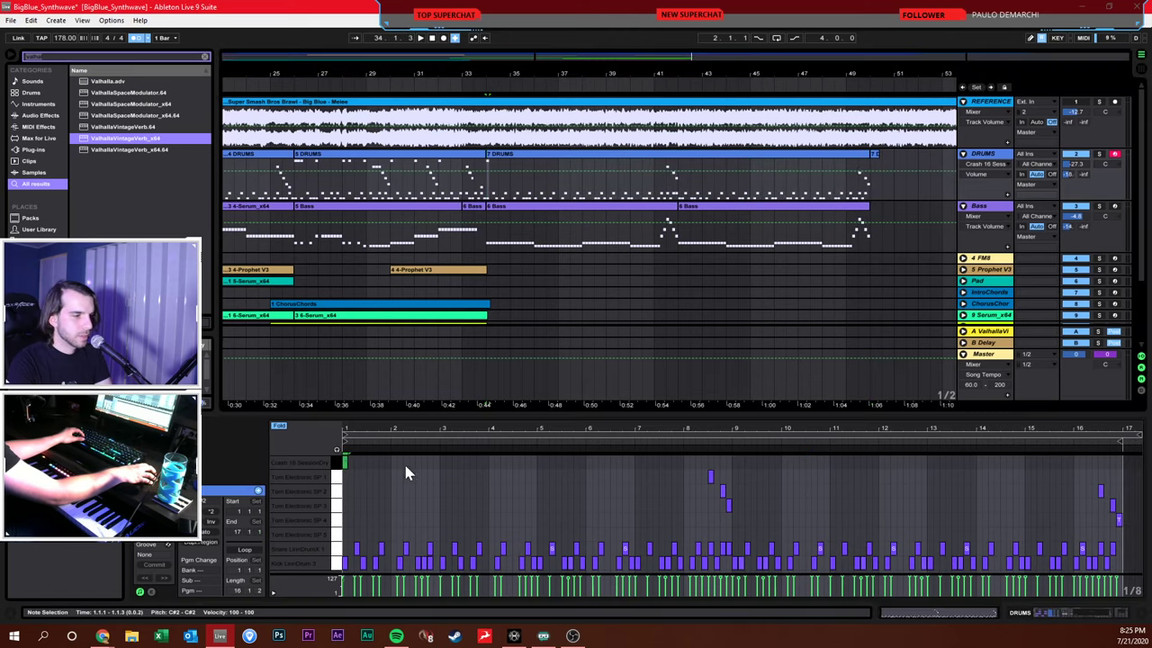
pyautogui.doubleClick(734, 460)
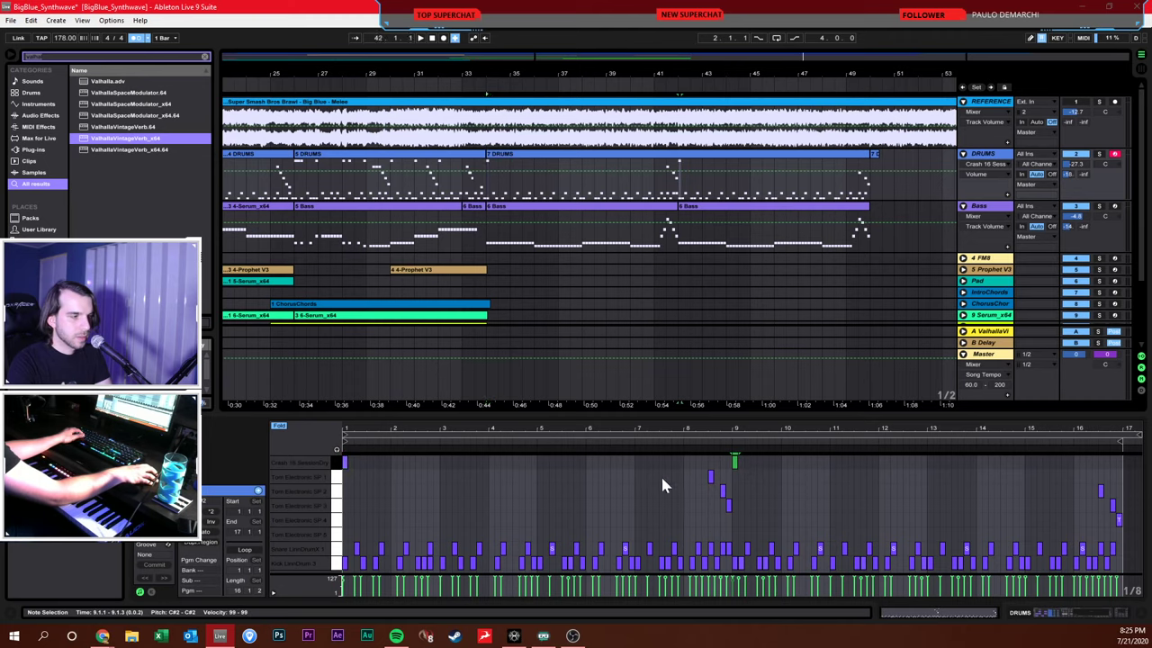
pyautogui.press('space')
pyautogui.click(593, 474)
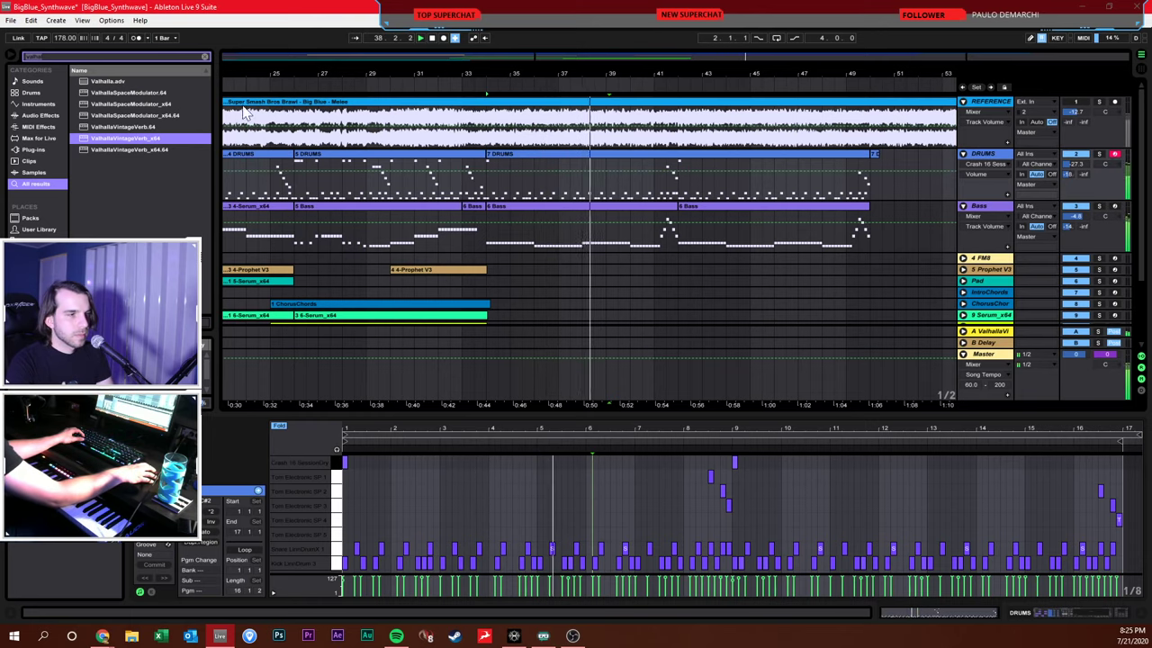
# Unfold and arm the Pad track, and record a chord part on it from 34.1.1 to just past bar 42
pyautogui.scroll(-1, 578, 219)
pyautogui.scroll(-1, 579, 219)
pyautogui.click(493, 212)
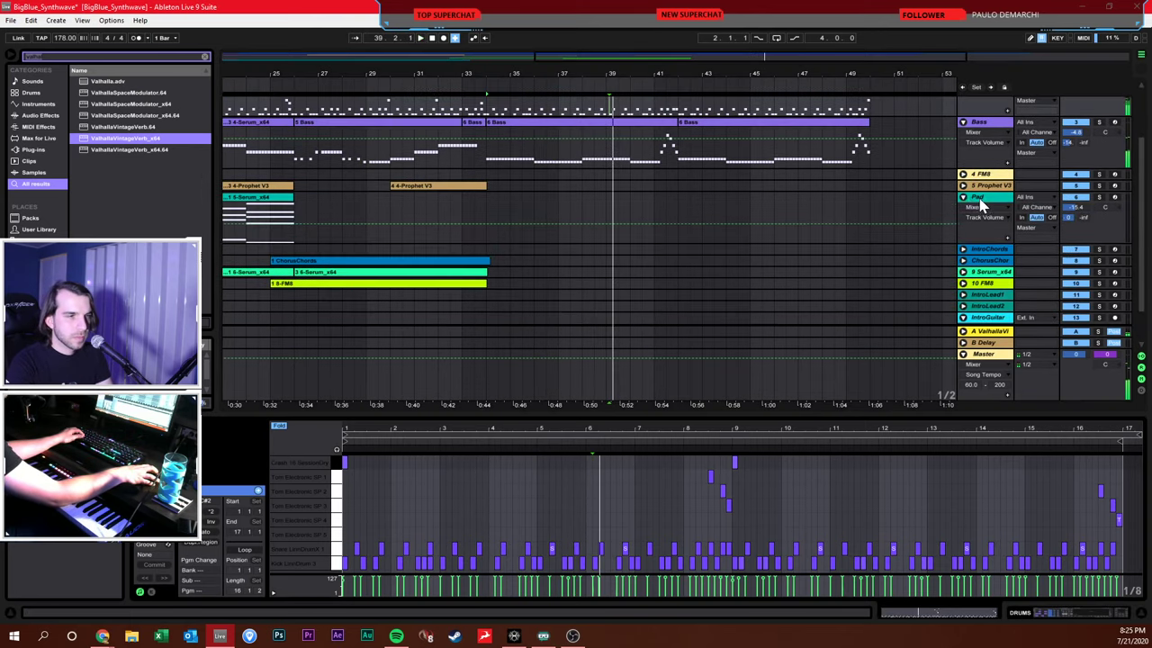
pyautogui.click(489, 207)
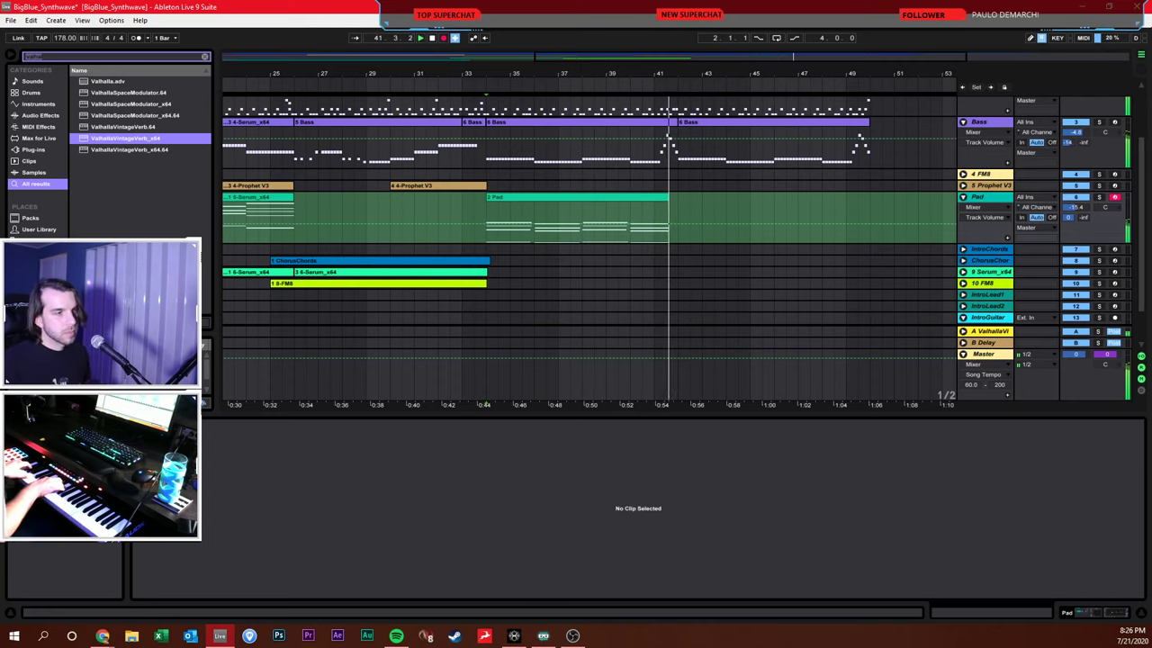
pyautogui.press('F9')
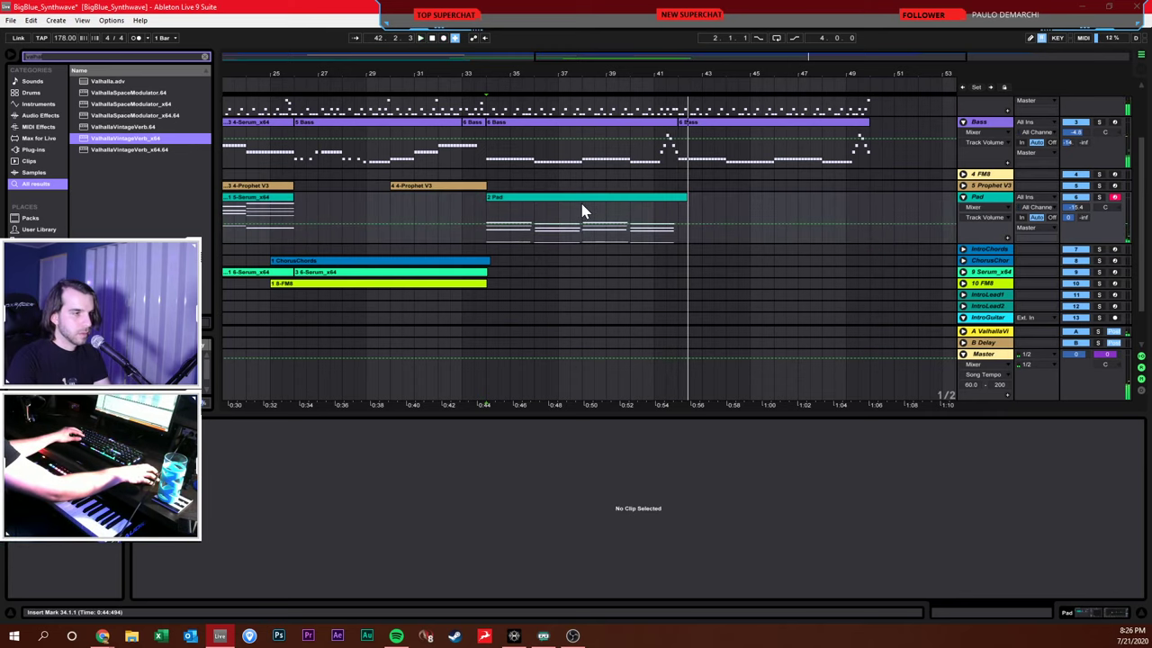
# Quantize all notes of the new Pad clip on a 1/4 grid
pyautogui.click(583, 209)
pyautogui.rightClick(770, 543)
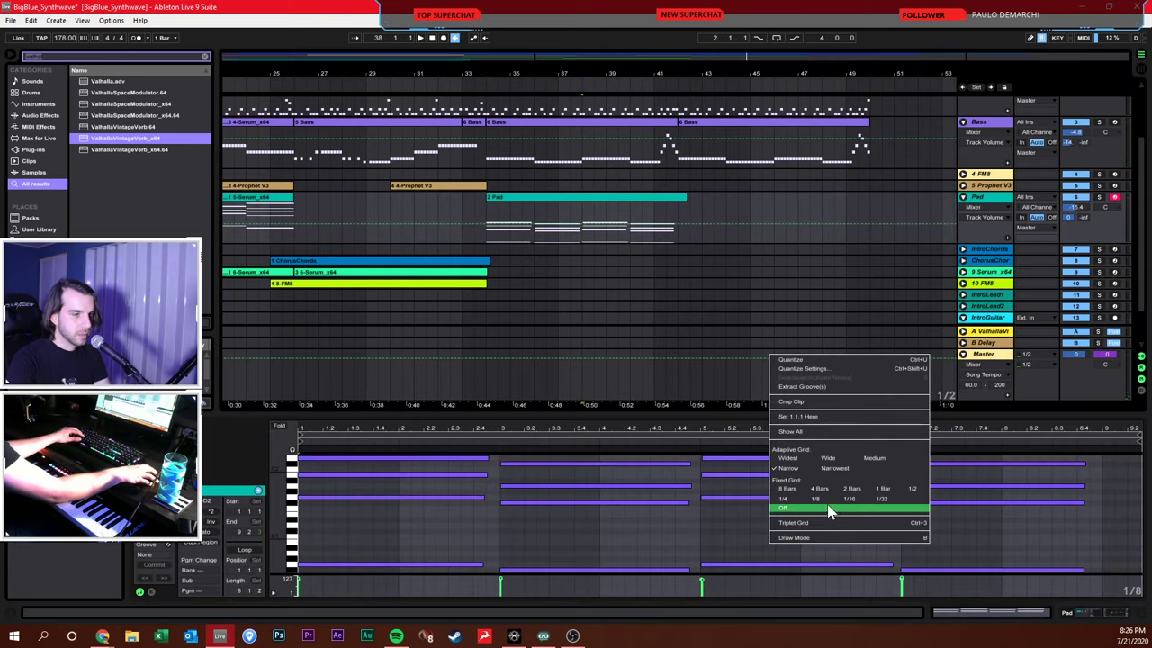
pyautogui.click(816, 499)
pyautogui.hotkey('ctrl', 'a')
pyautogui.rightClick(807, 530)
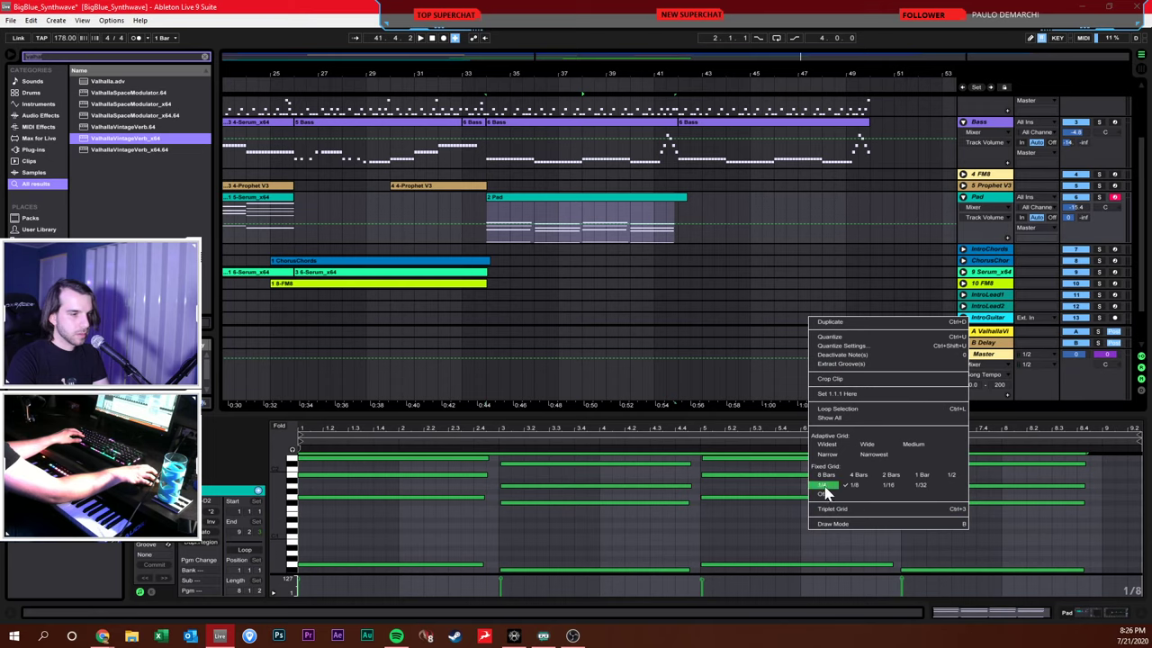
pyautogui.click(824, 487)
pyautogui.rightClick(809, 524)
pyautogui.click(784, 535)
pyautogui.click(783, 536)
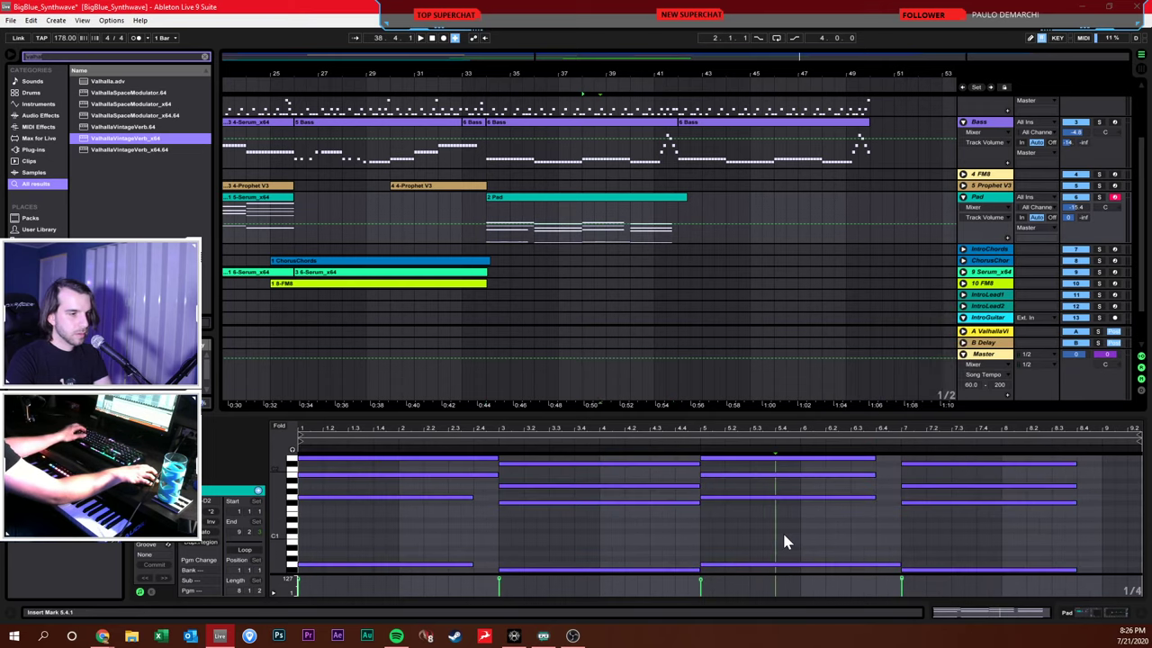
# Set the Pad clip's grid to 1 Bar and quantize all its notes so the chords fill whole bars
pyautogui.rightClick(783, 540)
pyautogui.click(886, 482)
pyautogui.hotkey('ctrl', 'a')
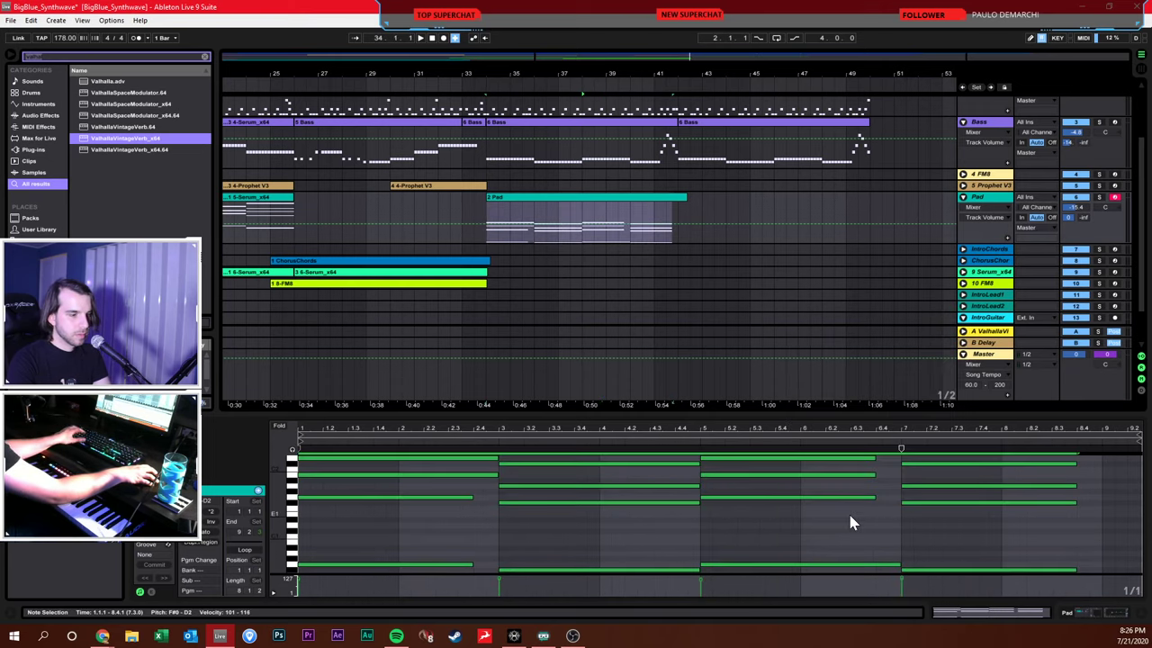
pyautogui.click(851, 522)
# Duplicate the eight-bar Pad section from 34.1.1 directly after itself and set the Pad track's volume to -17.8 dB during playback
pyautogui.press('space')
pyautogui.moveTo(493, 225); pyautogui.dragTo(676, 226)
pyautogui.hotkey('ctrl', 'd')
pyautogui.moveTo(1076, 207); pyautogui.dragTo(1076, 216)
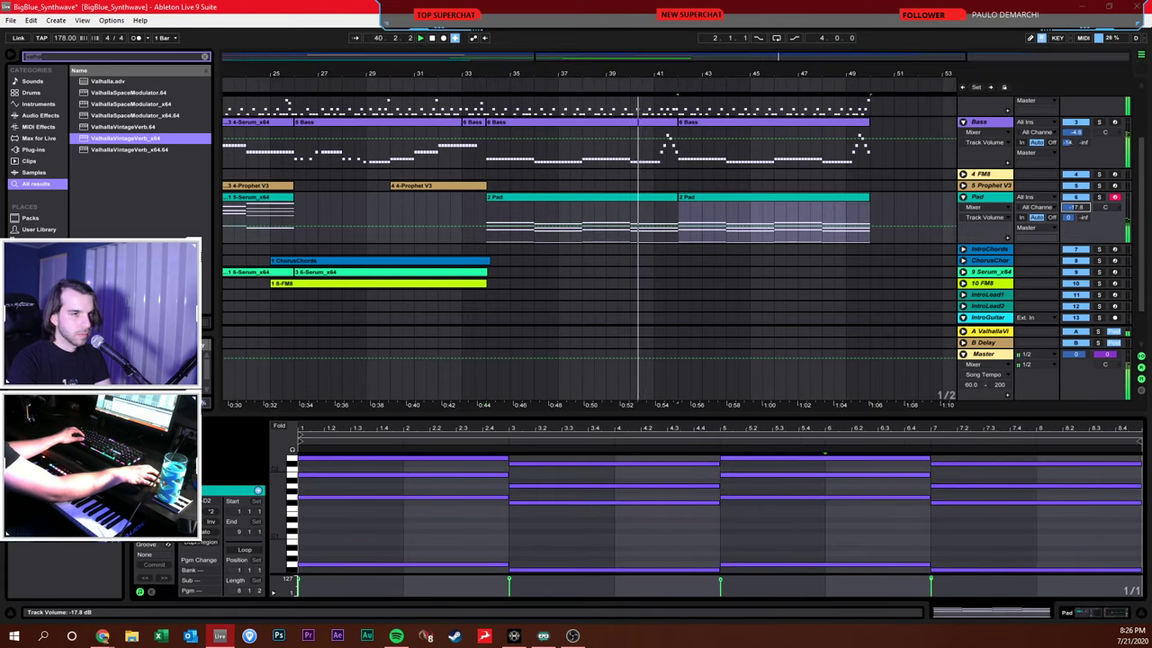
pyautogui.click(905, 212)
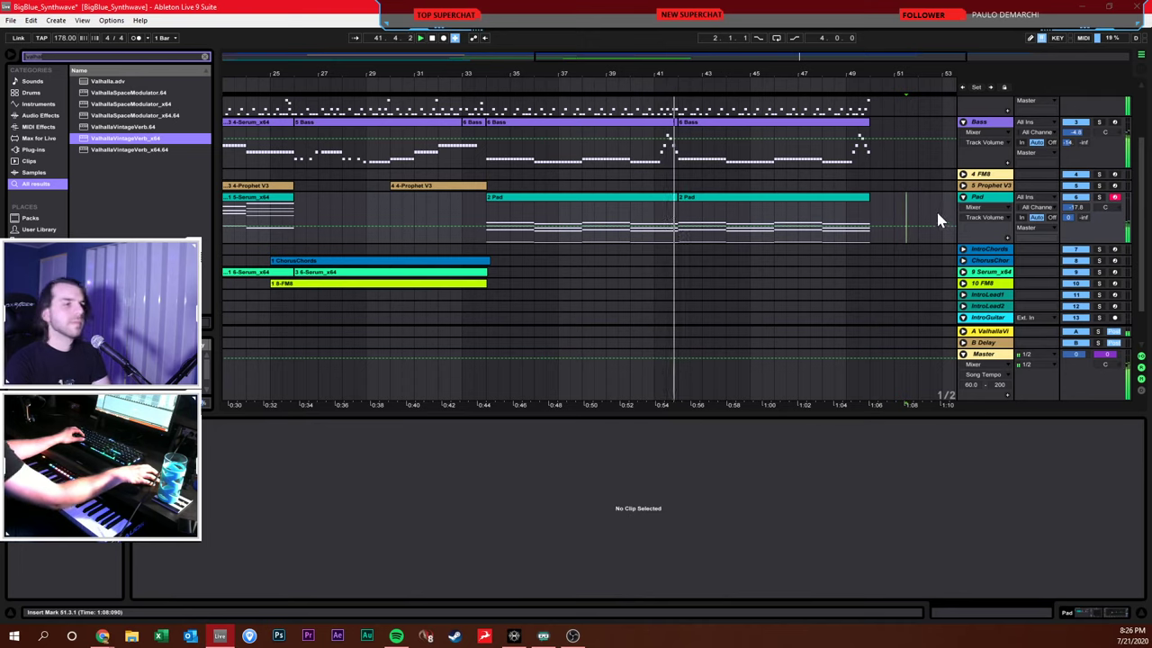
# Switch on the REFERENCE track and lower its volume to -18.0 dB
pyautogui.scroll(3, 940, 191)
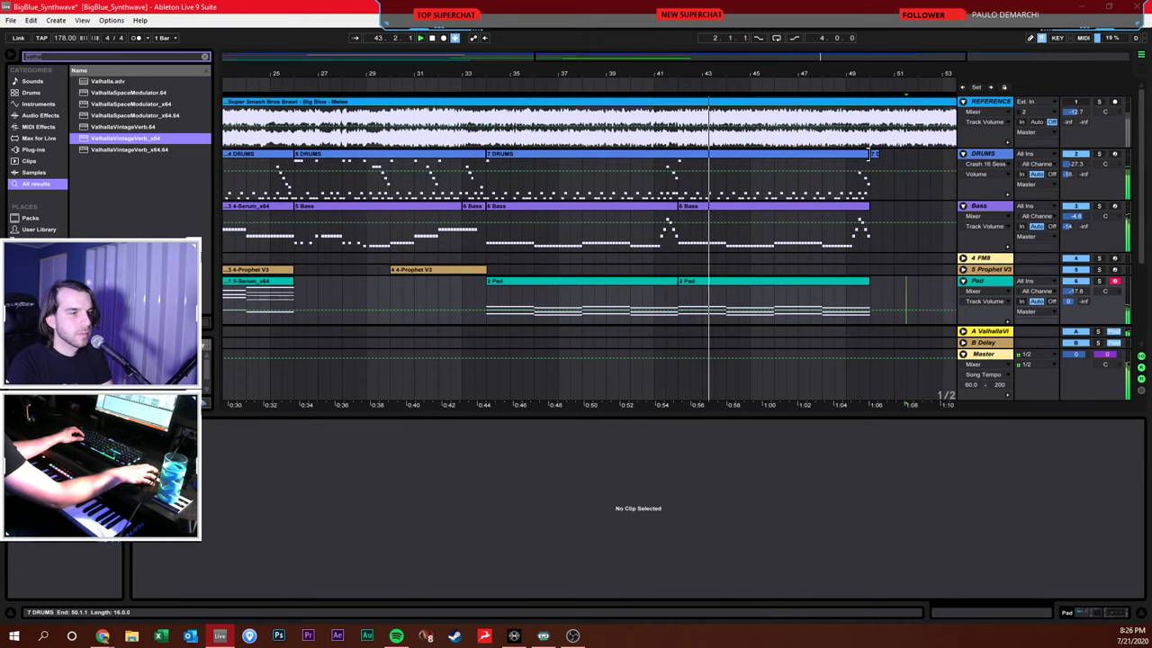
pyautogui.scroll(-1, 871, 157)
pyautogui.scroll(1, 871, 157)
pyautogui.click(1075, 102)
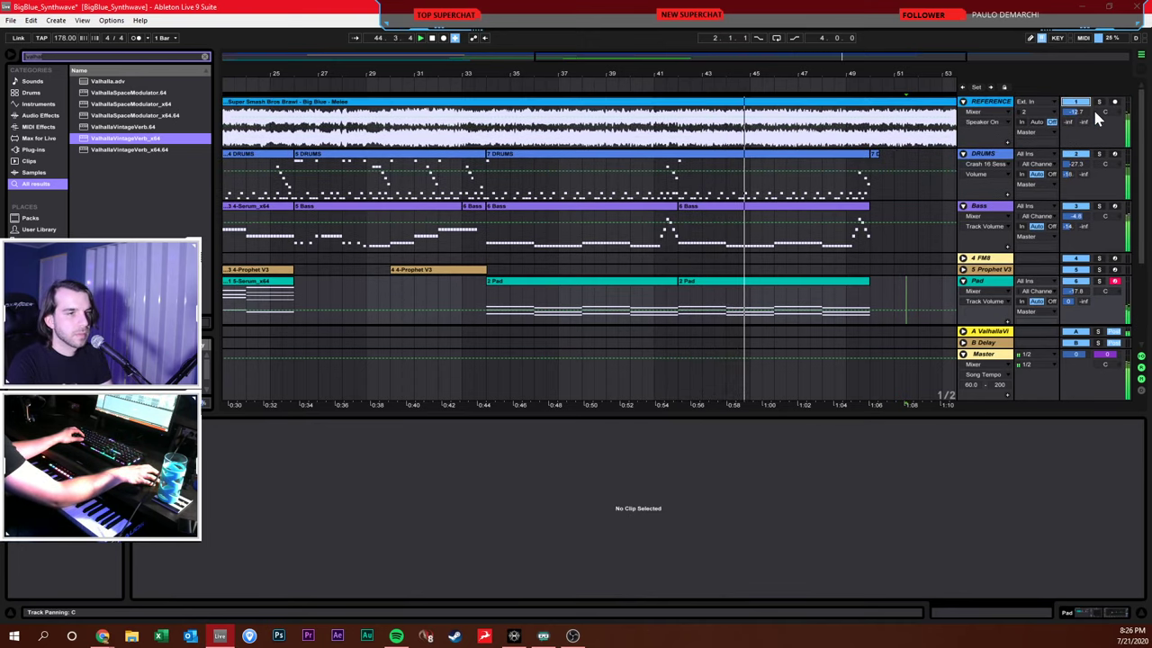
pyautogui.moveTo(1077, 111); pyautogui.dragTo(1077, 126)
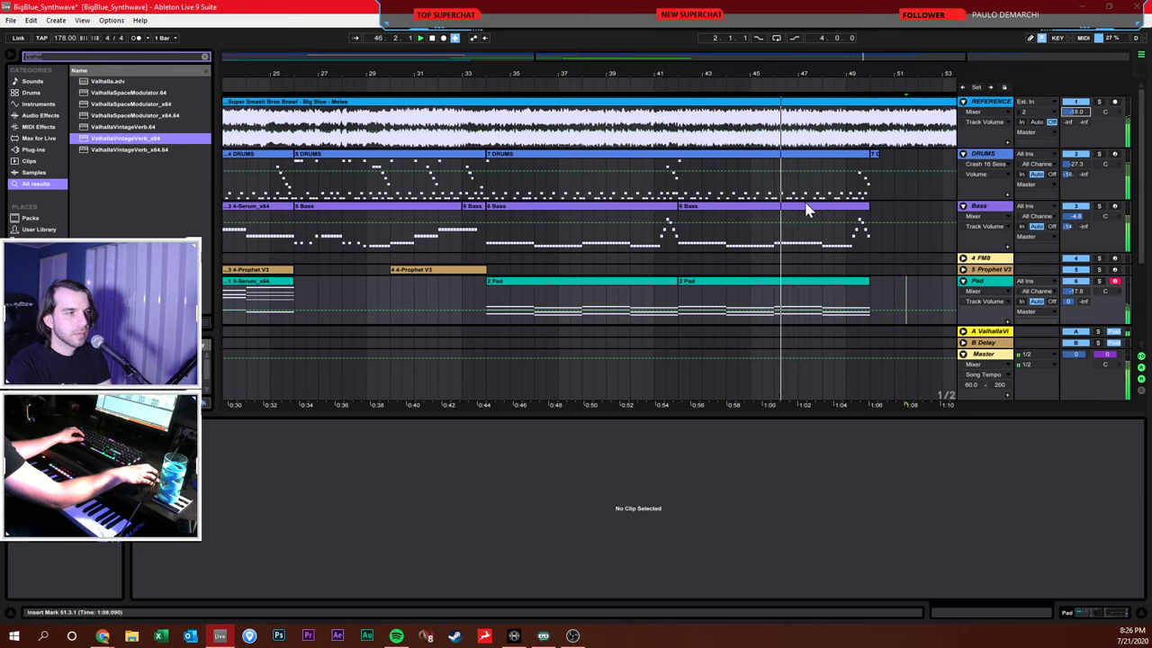
# Fold all tracks and duplicate the section from 34.1.1 to 50.1.1 on DRUMS through 10 FM8 directly after itself
pyautogui.scroll(-2, 792, 106)
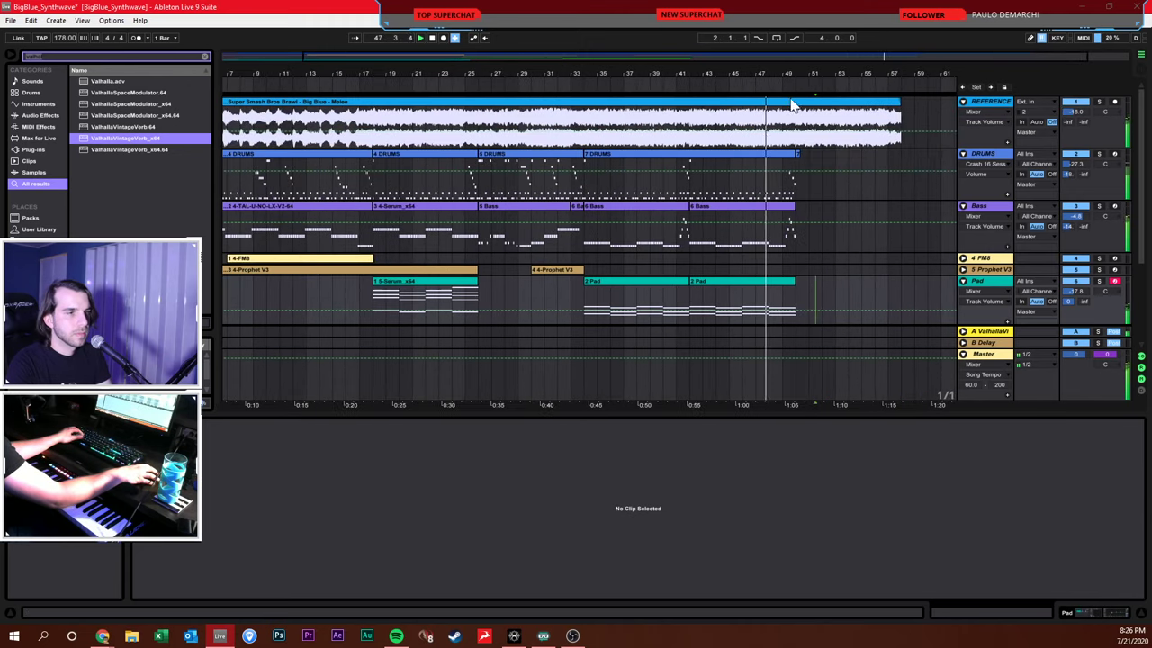
pyautogui.hotkey('alt', 'u')
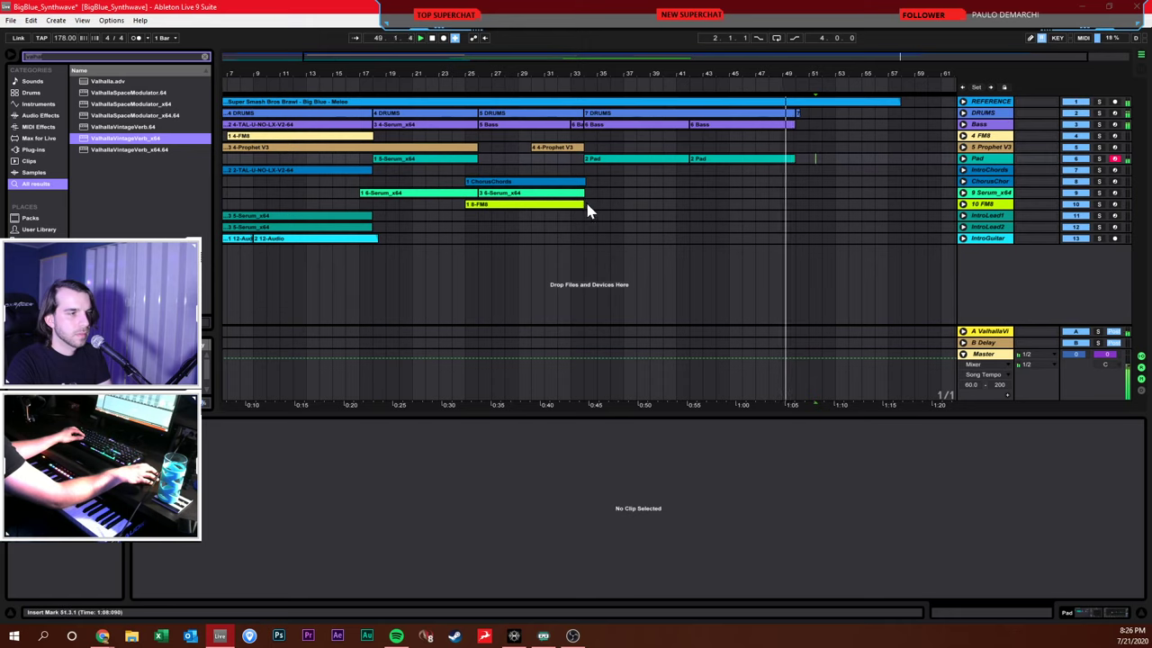
pyautogui.moveTo(587, 209); pyautogui.dragTo(797, 135)
pyautogui.hotkey('ctrl', 'd')
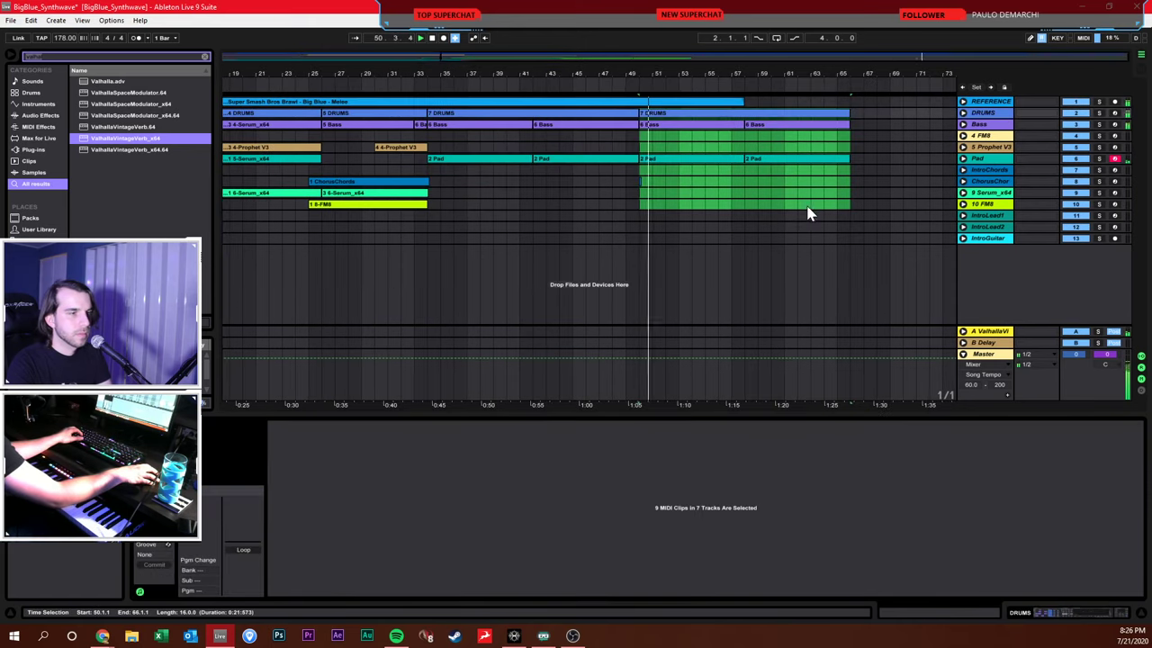
pyautogui.hotkey('ctrl', 'z')
pyautogui.scroll(3, 808, 198)
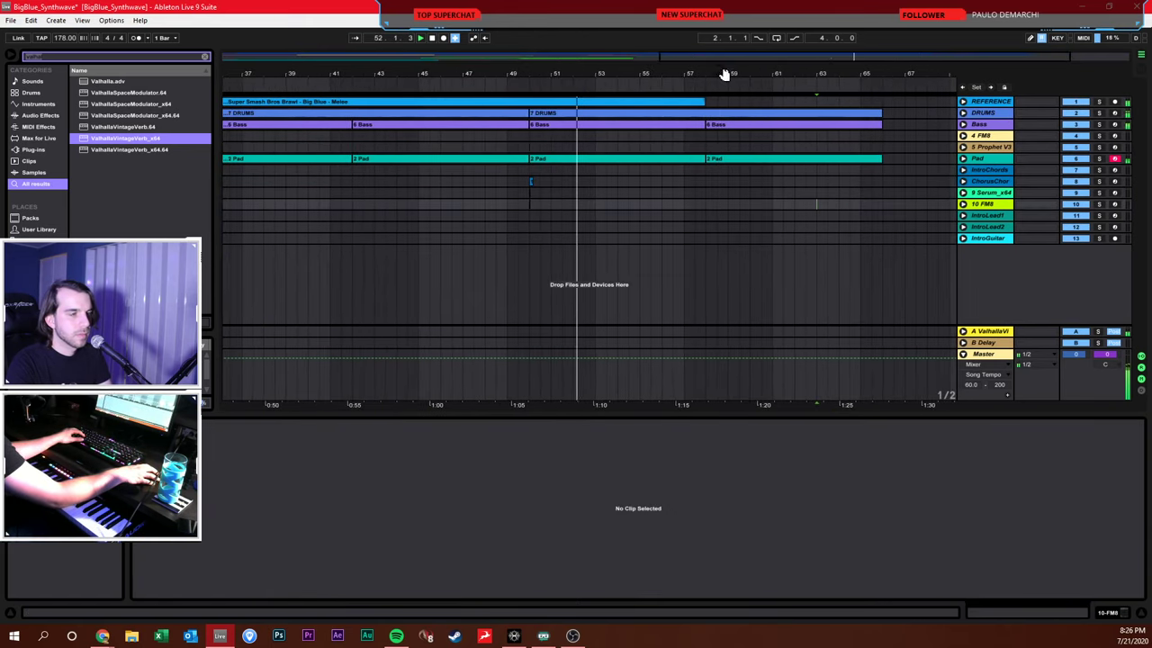
# Unfold the DRUMS and Bass tracks and delete the duplicated drum, bass and pad material from 58.1.1 onward
pyautogui.click(725, 181)
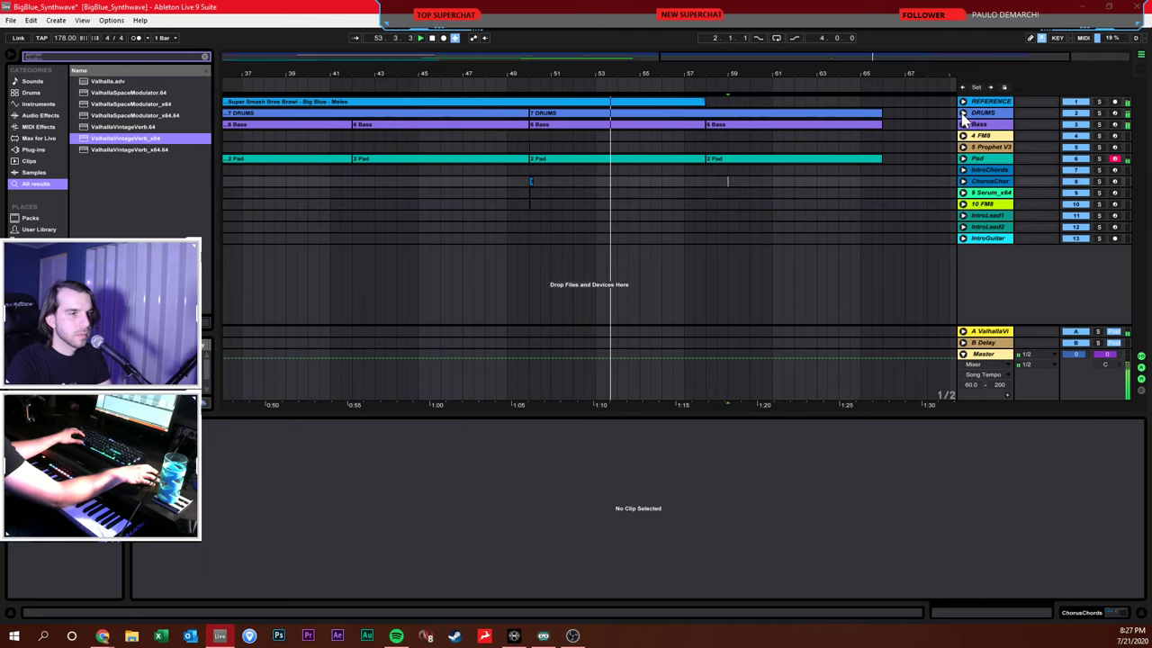
pyautogui.click(963, 113)
pyautogui.click(963, 166)
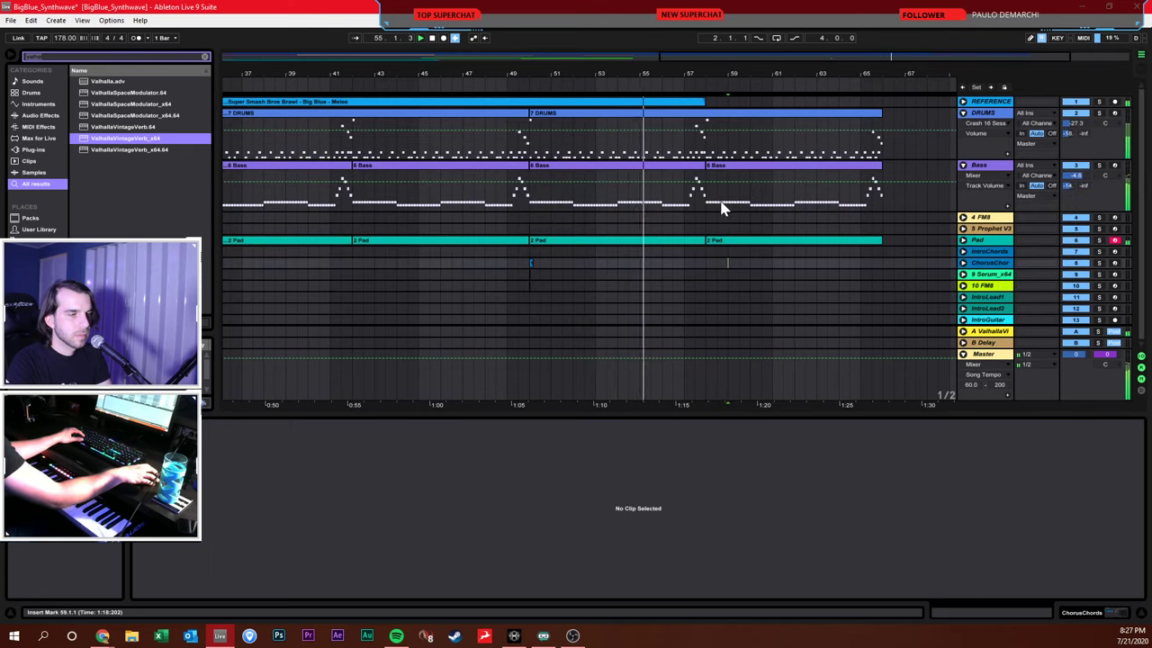
pyautogui.click(679, 198)
pyautogui.moveTo(708, 153); pyautogui.dragTo(915, 289)
# Listen from 56.1.1, arm the Bass track and record a new bass ending from 56.1.1 to just past 58.1.1
pyautogui.click(675, 202)
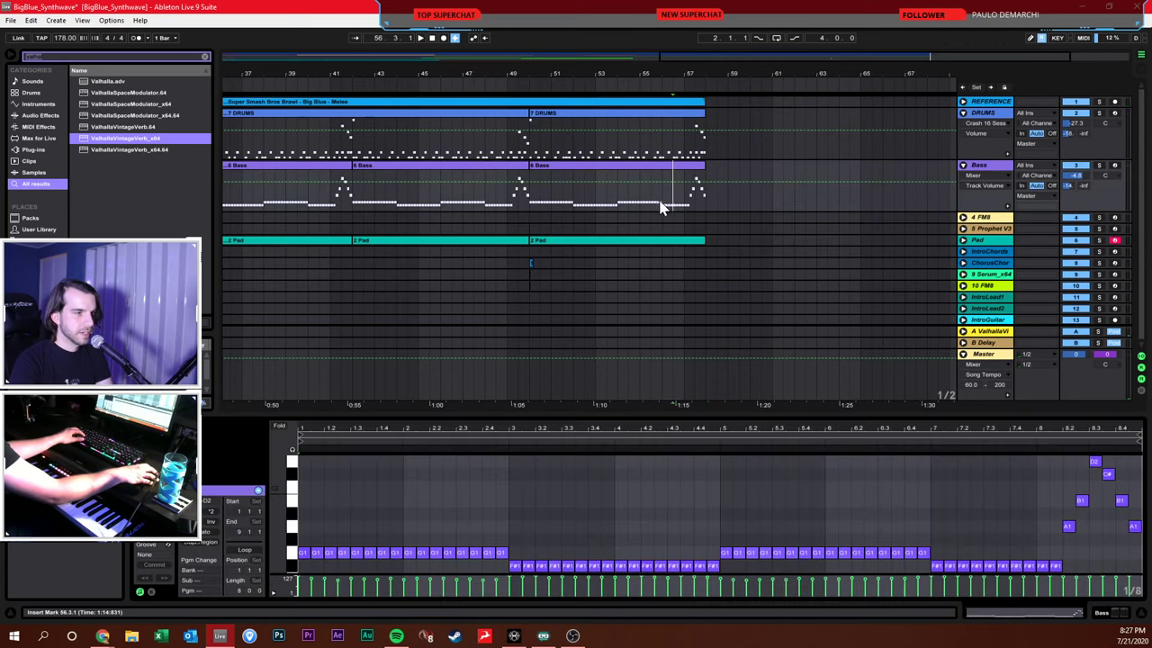
pyautogui.click(673, 149)
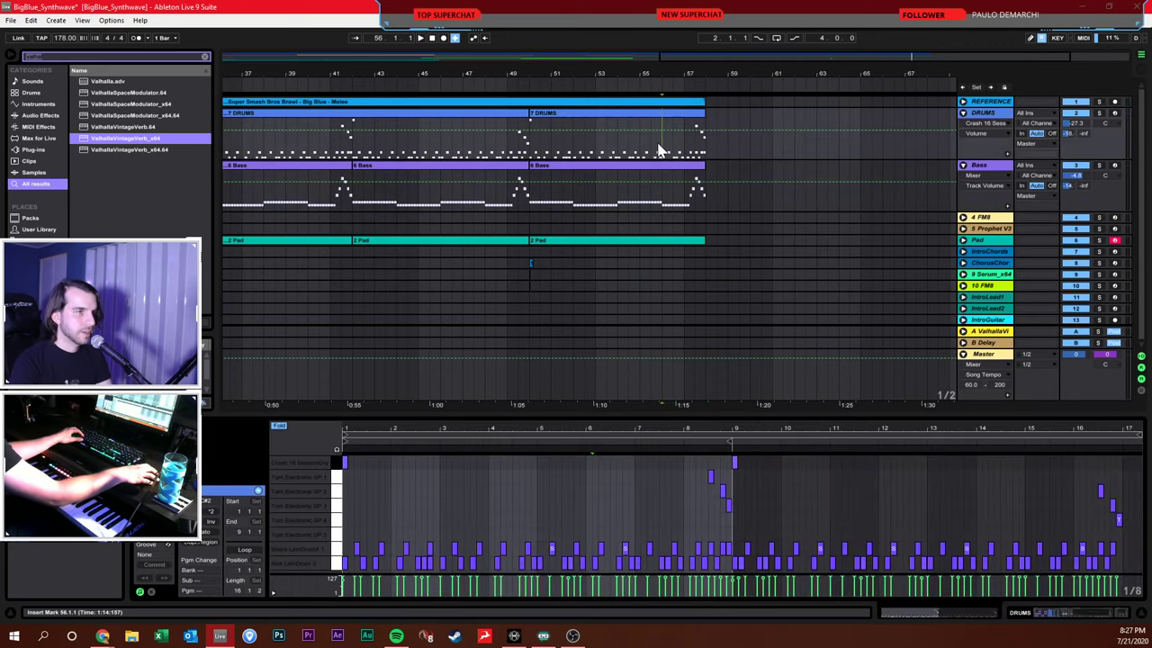
pyautogui.press('space')
pyautogui.press('+')
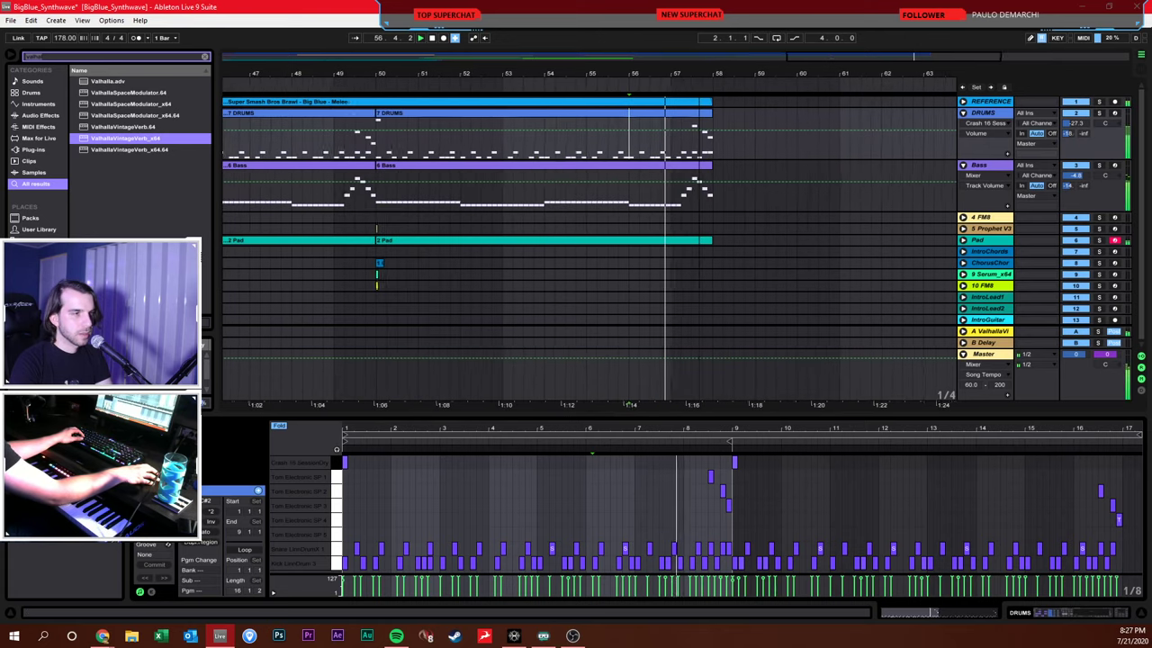
pyautogui.moveTo(633, 206); pyautogui.dragTo(733, 205)
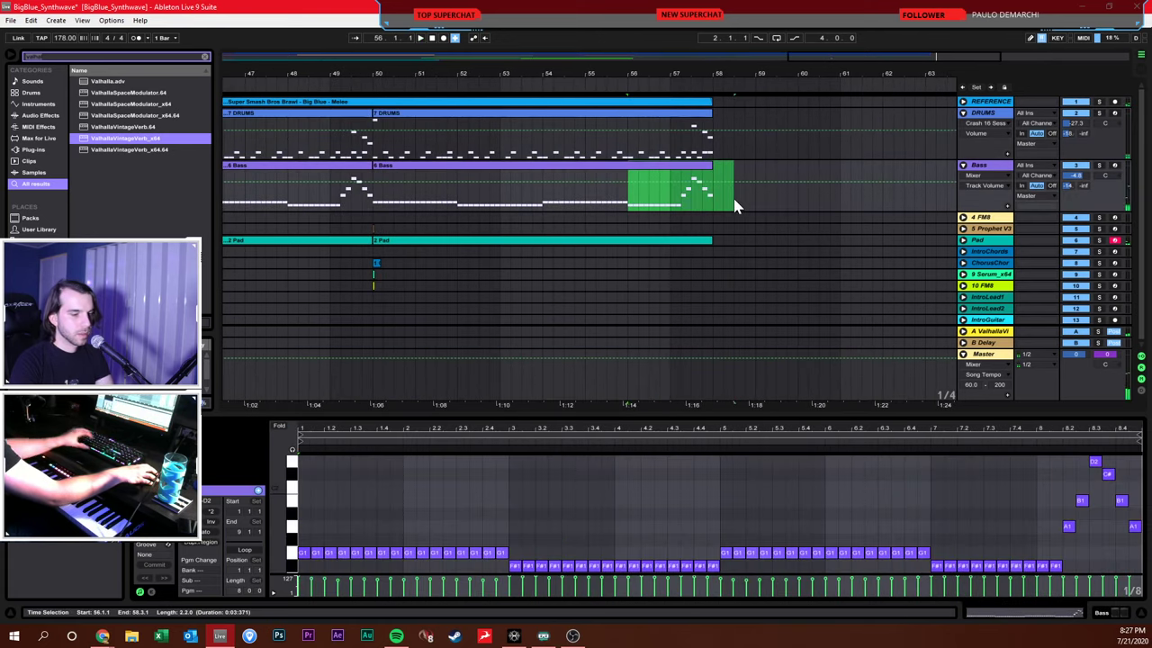
pyautogui.click(634, 206)
pyautogui.click(627, 200)
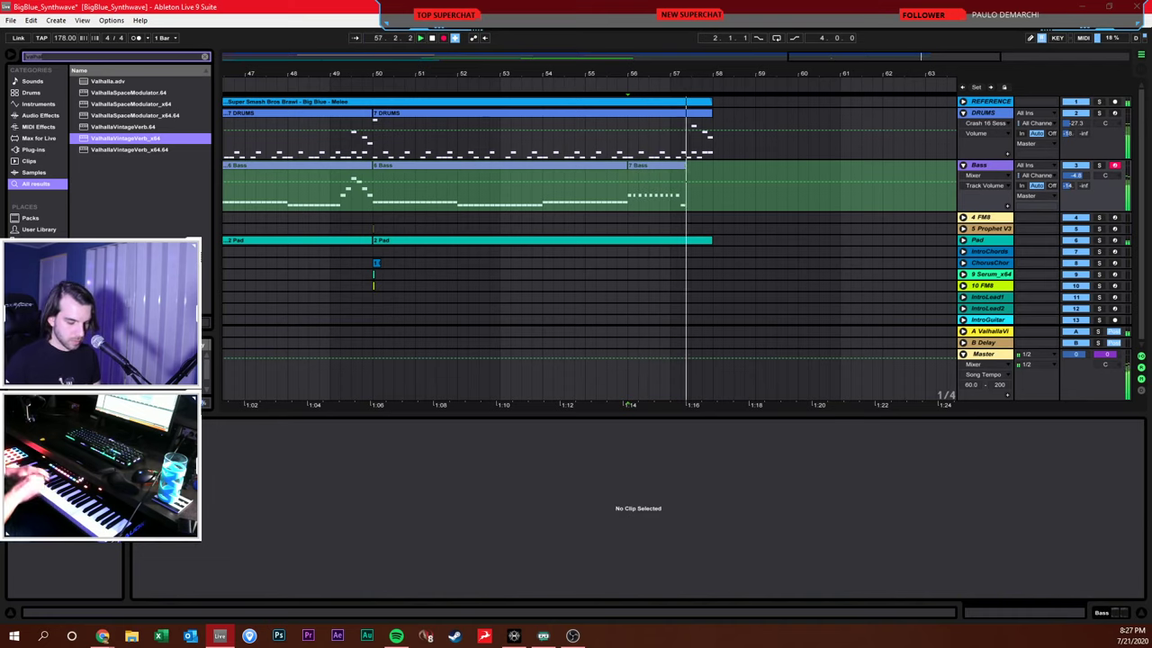
pyautogui.press('space')
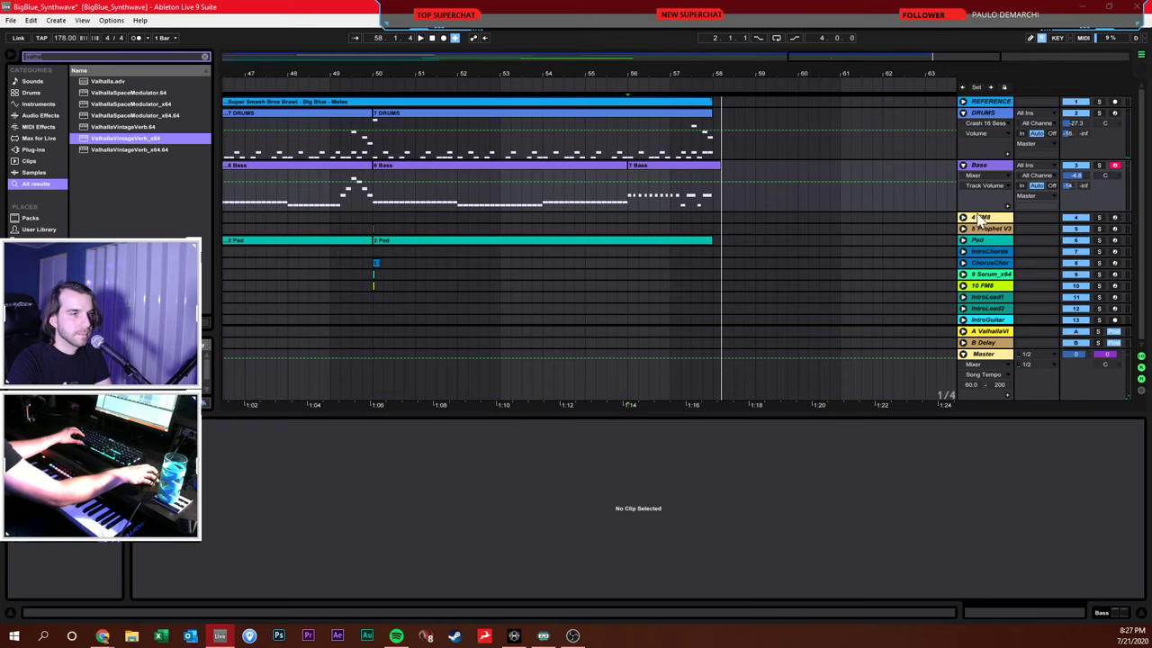
# Unfold the Pad track, delete its part from 56.1.1 onward and record a replacement chord from 56.1.1 to about bar 58
pyautogui.click(962, 240)
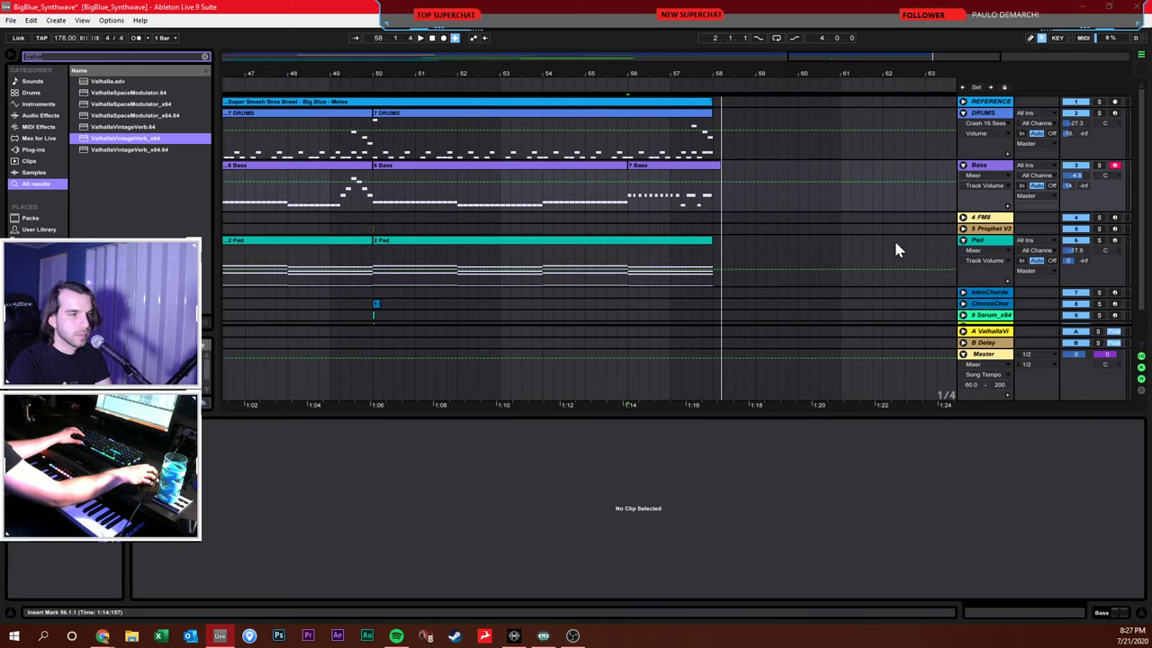
pyautogui.moveTo(632, 269); pyautogui.dragTo(757, 256)
pyautogui.press('Delete')
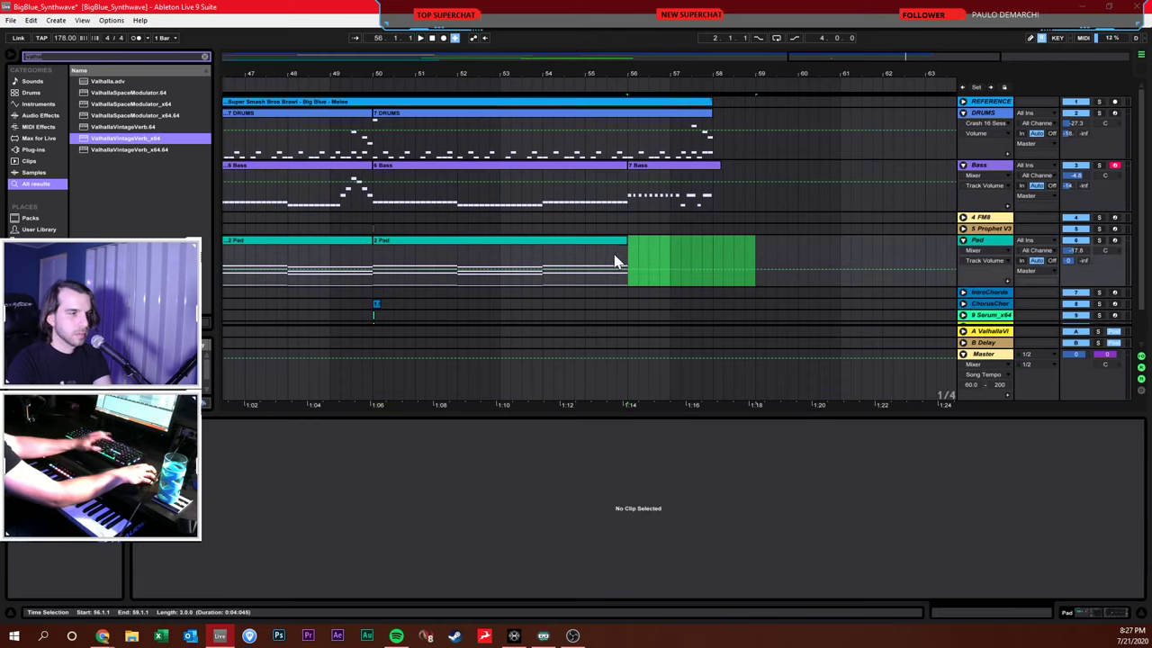
pyautogui.click(627, 260)
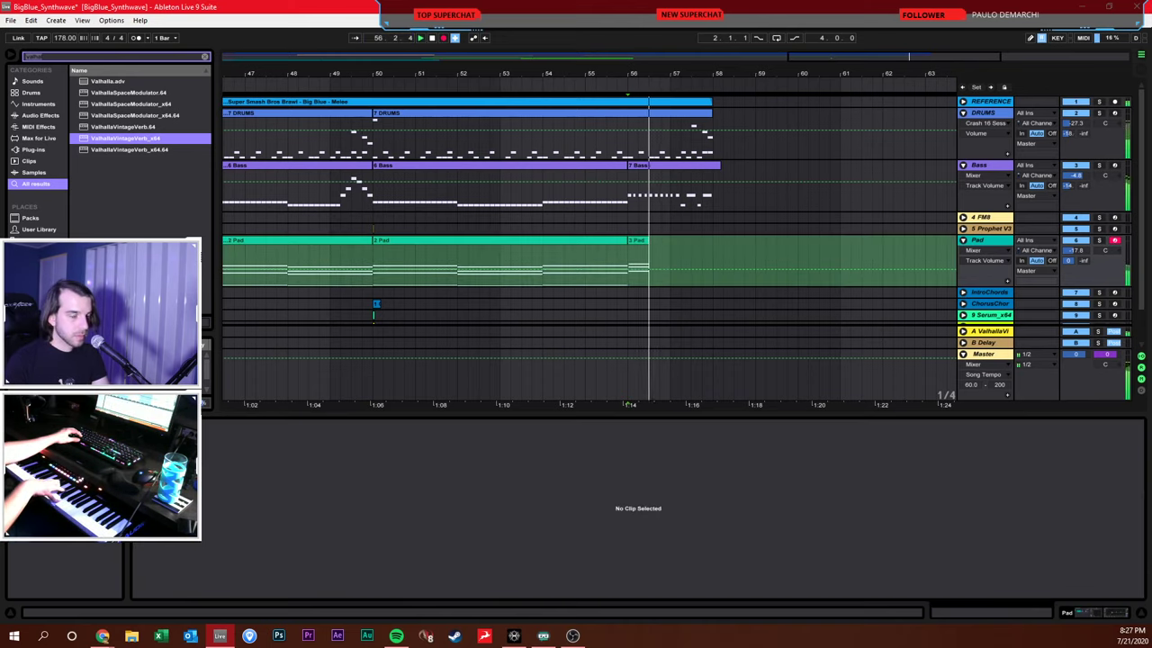
pyautogui.press('space')
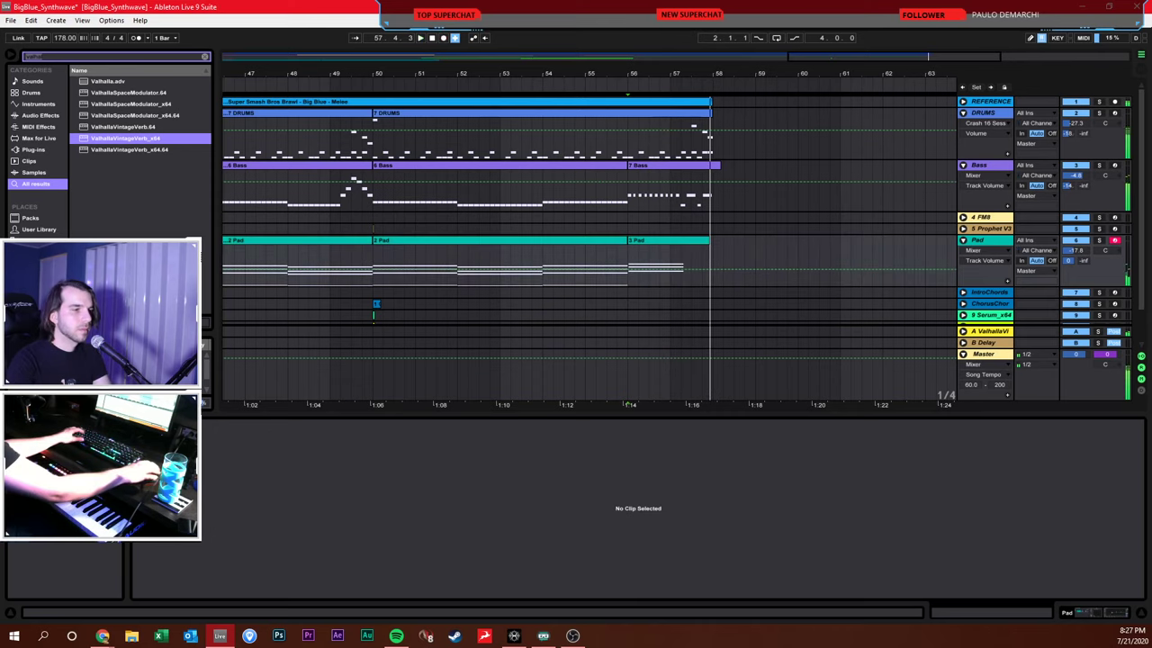
# Quantize the new Pad chord on a 1/8 grid with its notes ending at 2.2.1, and place the insert marker at 57.2.1
pyautogui.click(691, 242)
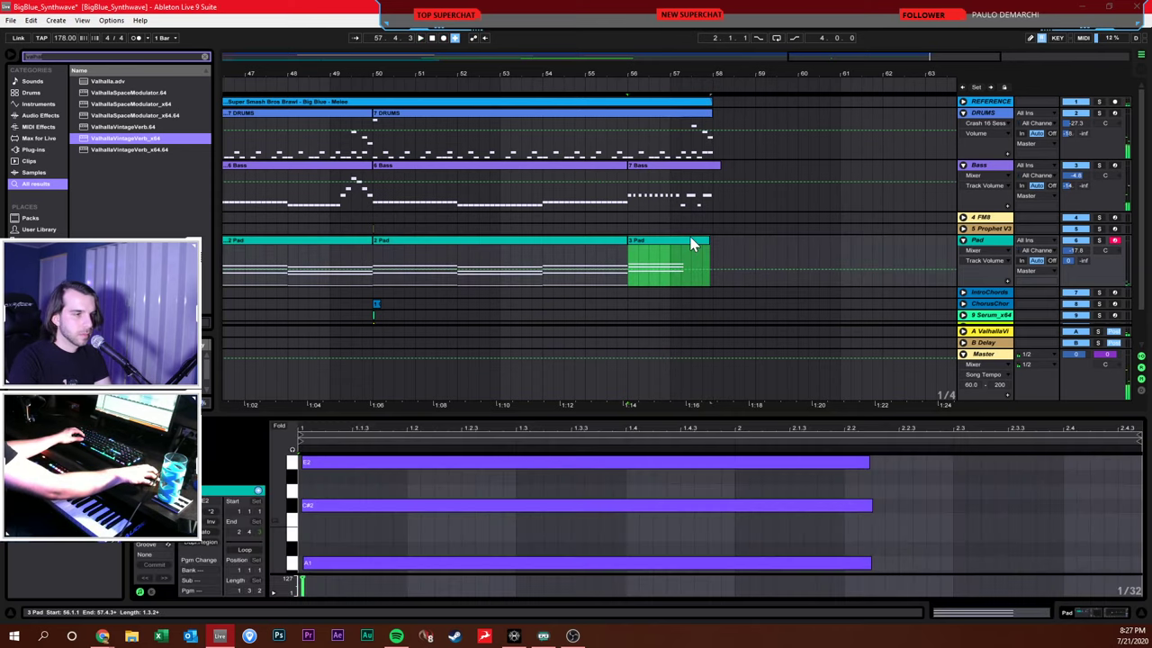
pyautogui.rightClick(806, 486)
pyautogui.click(850, 437)
pyautogui.hotkey('ctrl', 'a')
pyautogui.moveTo(868, 504); pyautogui.dragTo(850, 500)
pyautogui.click(852, 497)
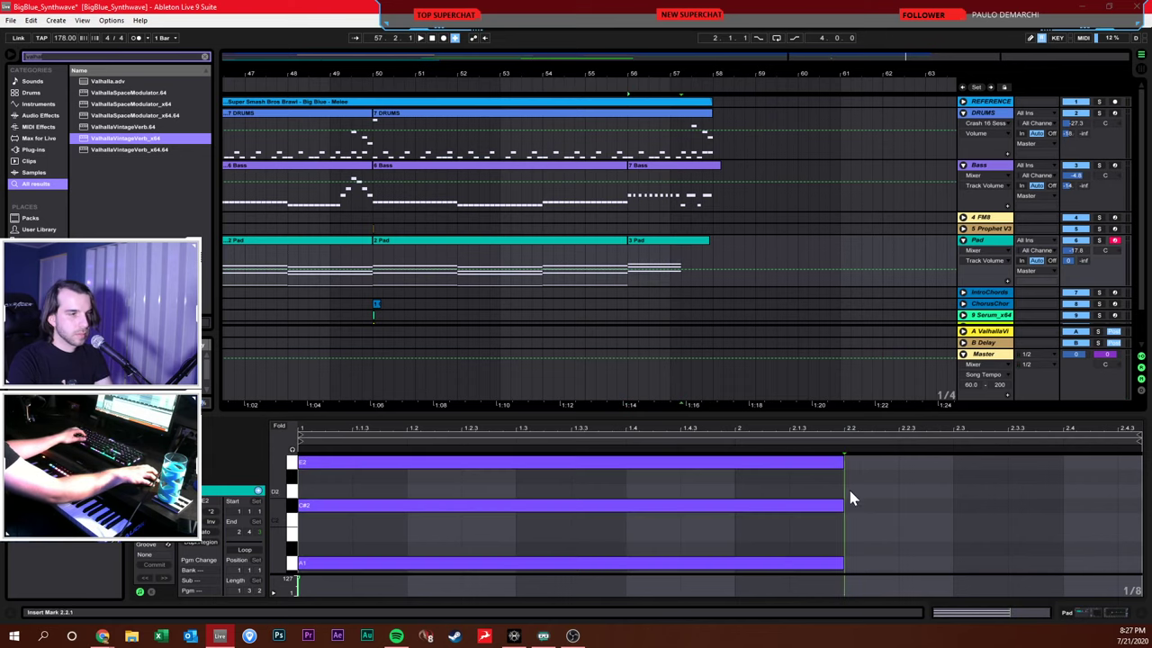
pyautogui.click(681, 264)
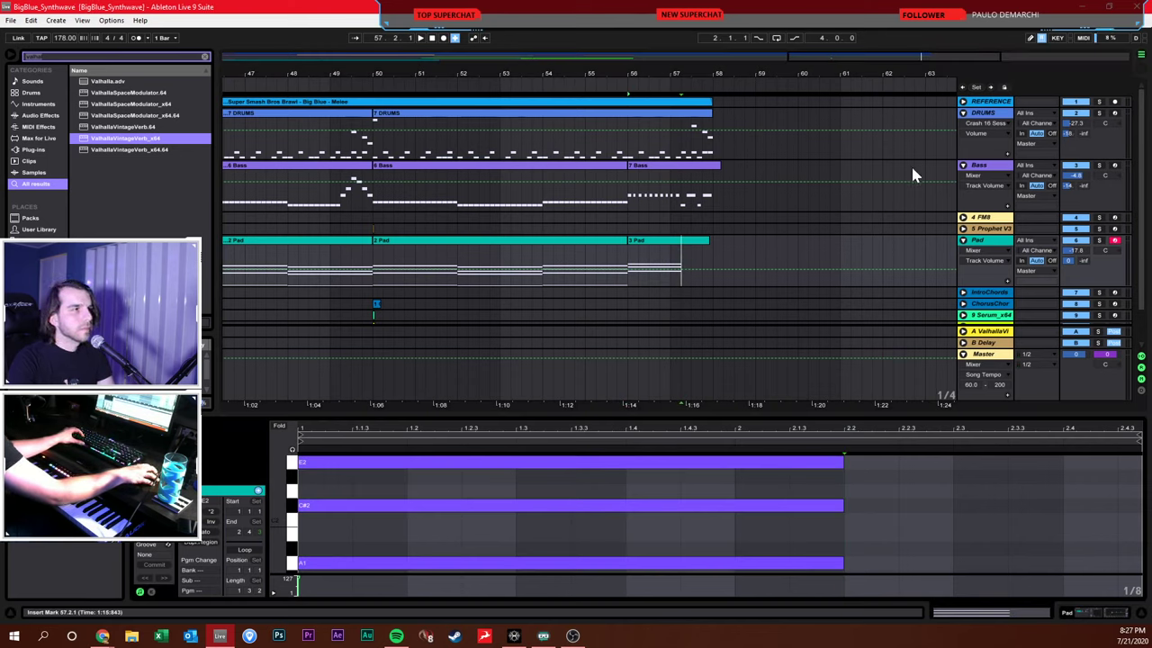
# Listen to the section through its new ending at bar 58, unfolding the REFERENCE track and muting it during playback
pyautogui.click(767, 176)
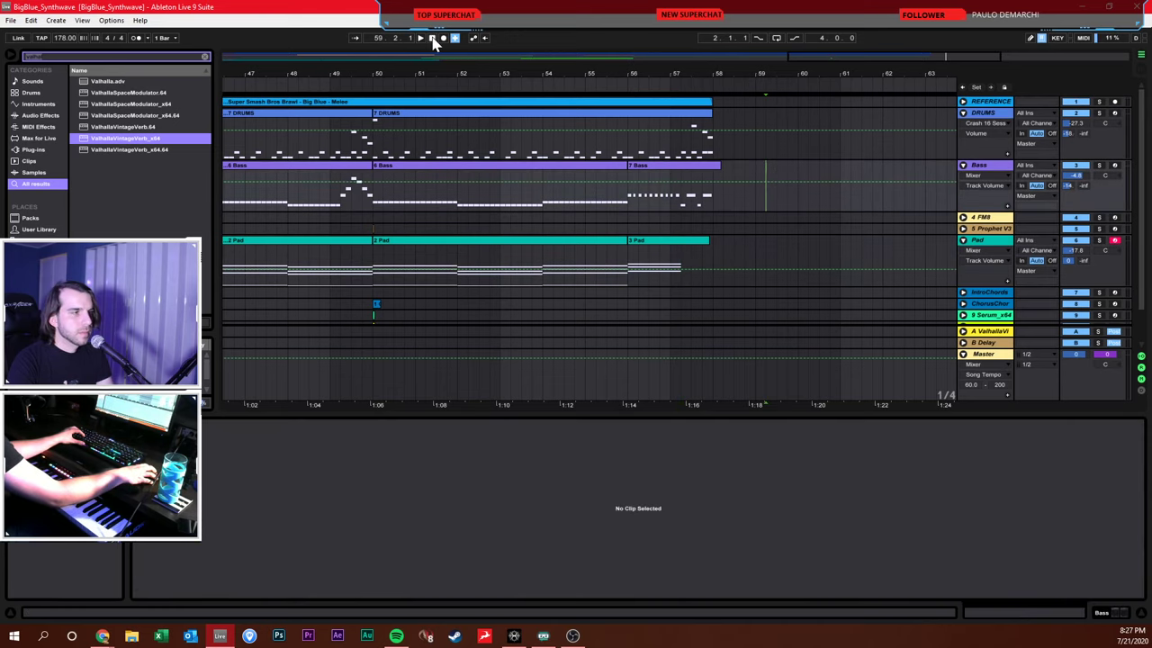
pyautogui.click(432, 39)
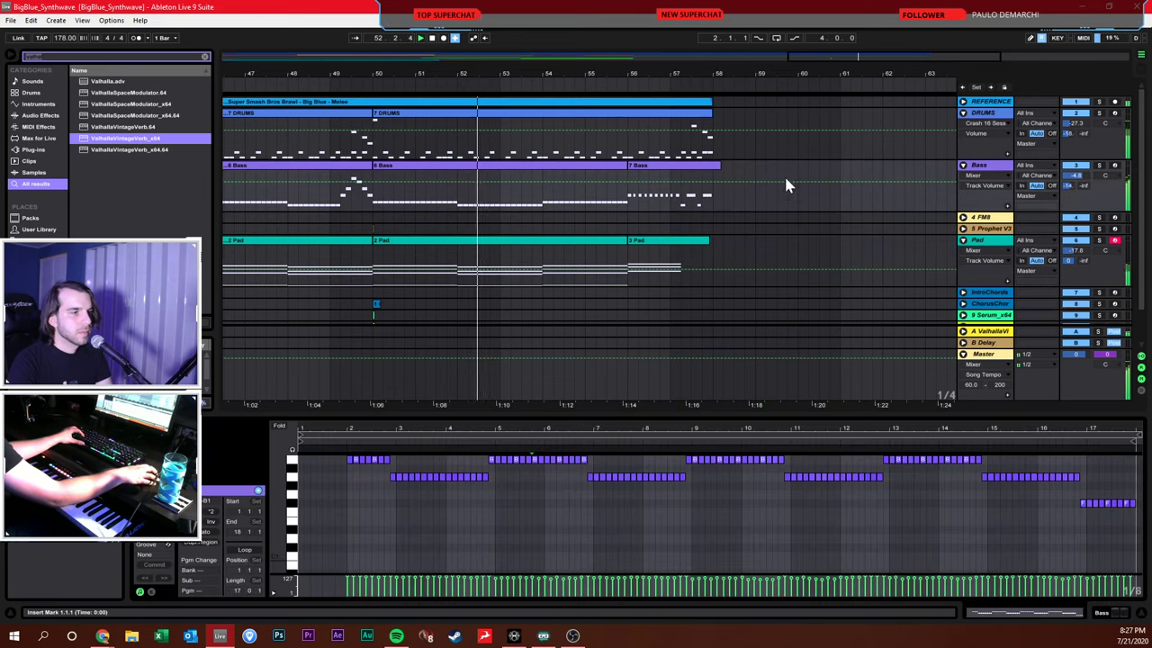
pyautogui.click(809, 206)
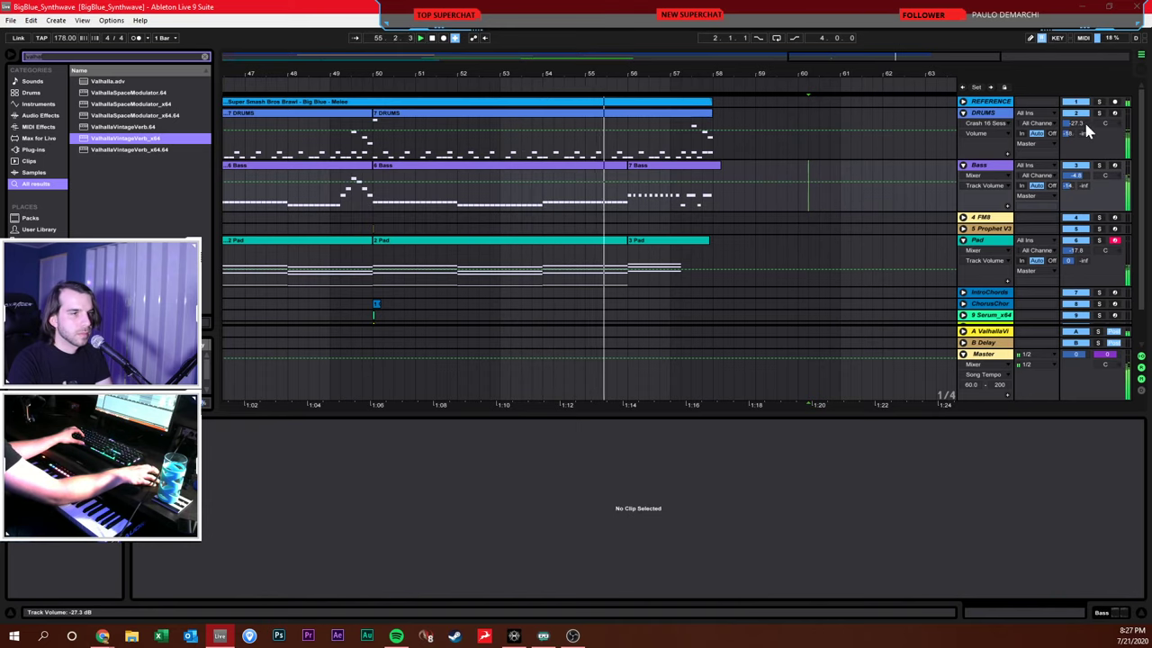
pyautogui.click(961, 100)
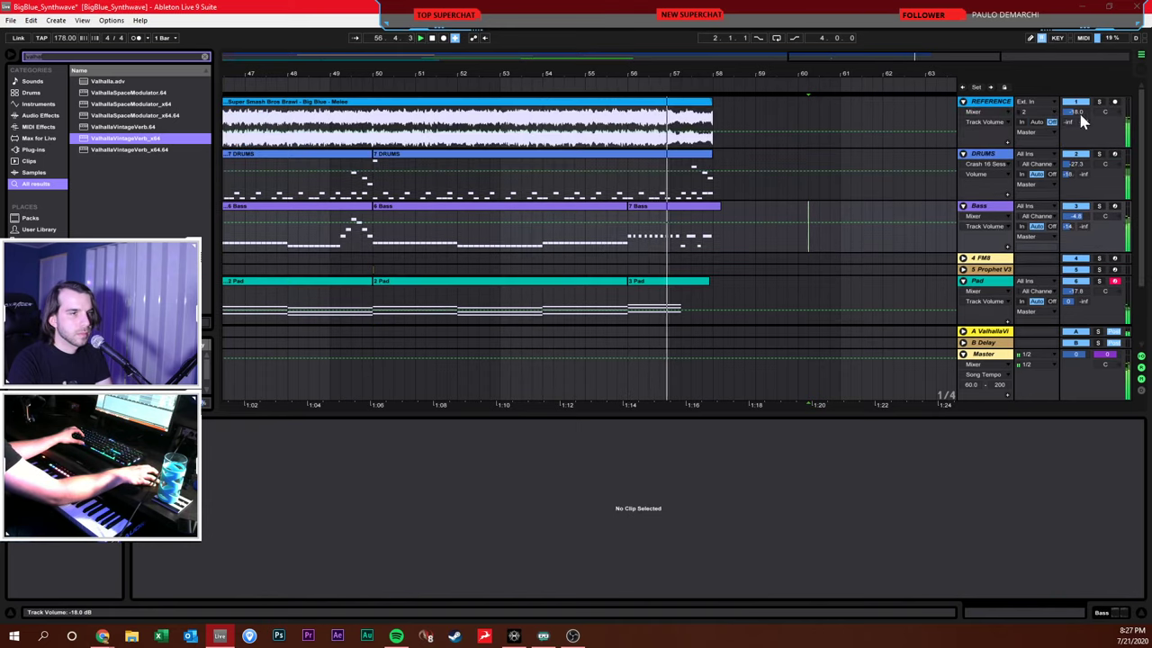
pyautogui.click(434, 38)
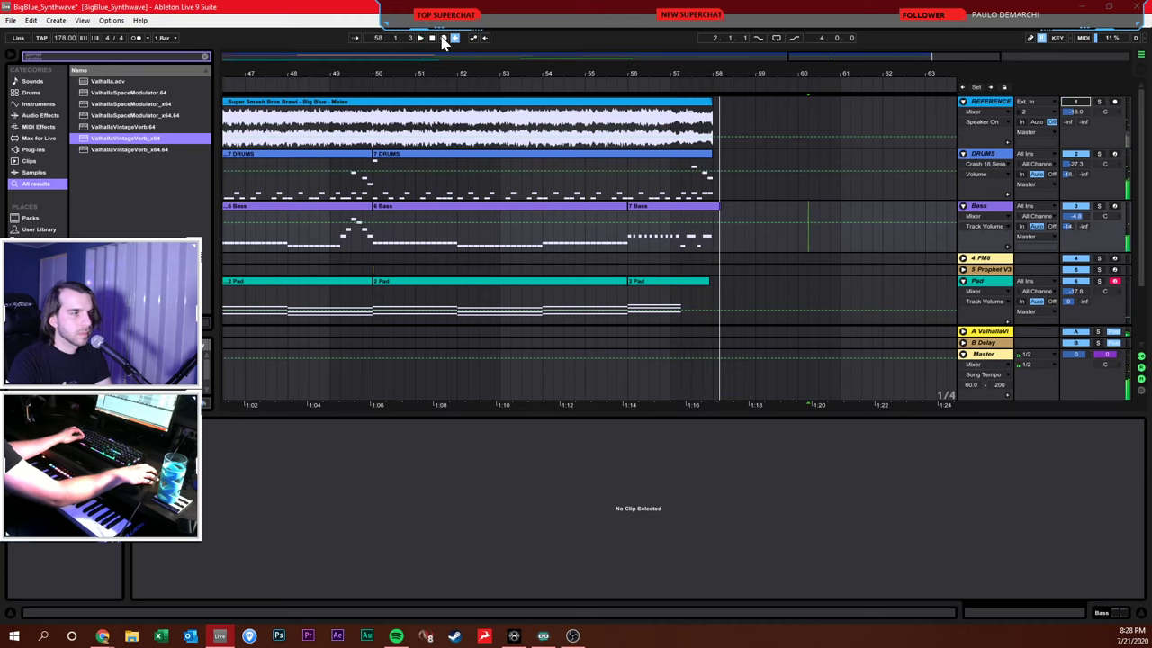
# Unfold the 9 Serum_x64 lead track and place the insert marker at 34.1.1, where its existing clip ends
pyautogui.moveTo(455, 70); pyautogui.dragTo(455, 54)
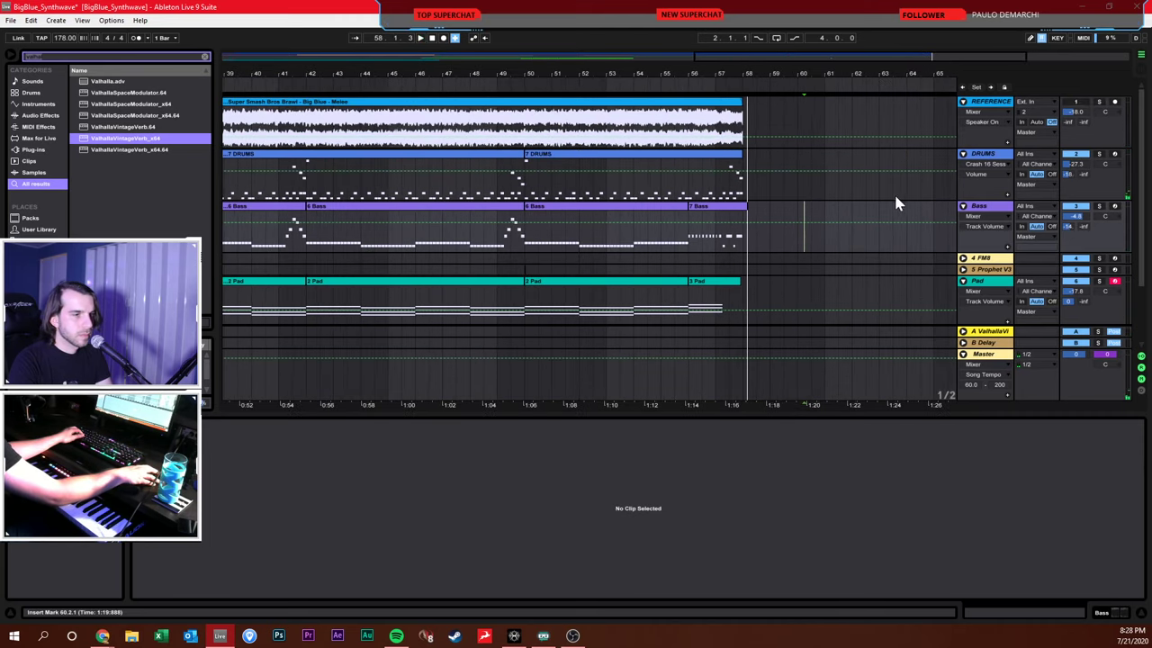
pyautogui.scroll(-3, 891, 200)
pyautogui.click(760, 211)
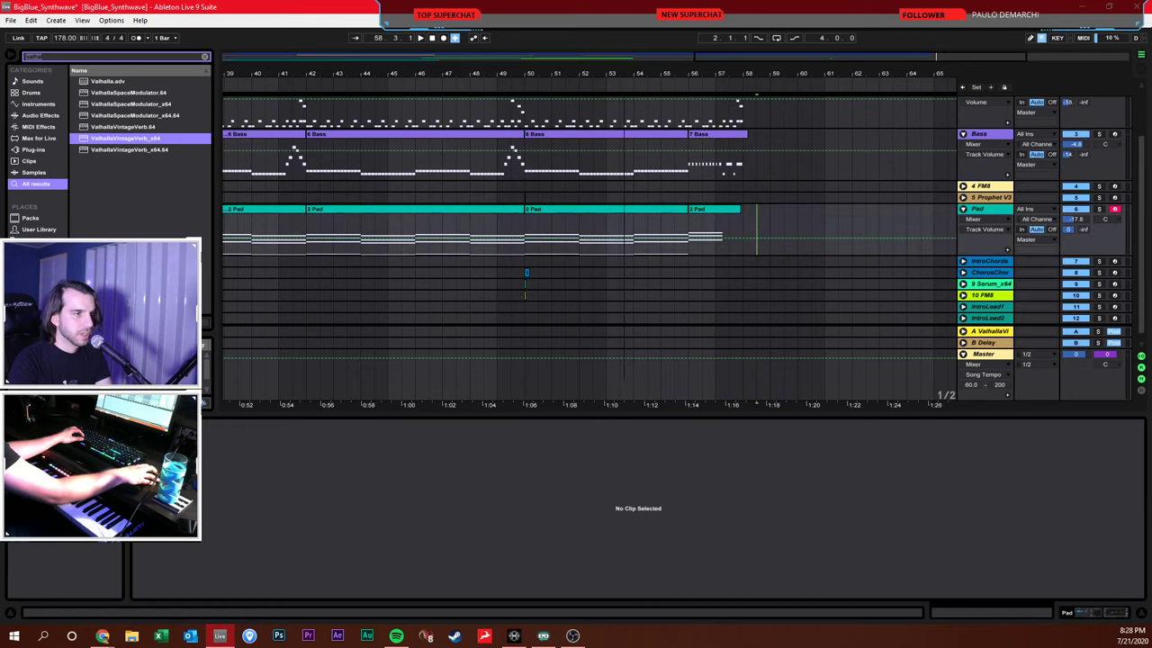
pyautogui.moveTo(628, 75); pyautogui.dragTo(628, 50)
pyautogui.moveTo(732, 77); pyautogui.dragTo(781, 107)
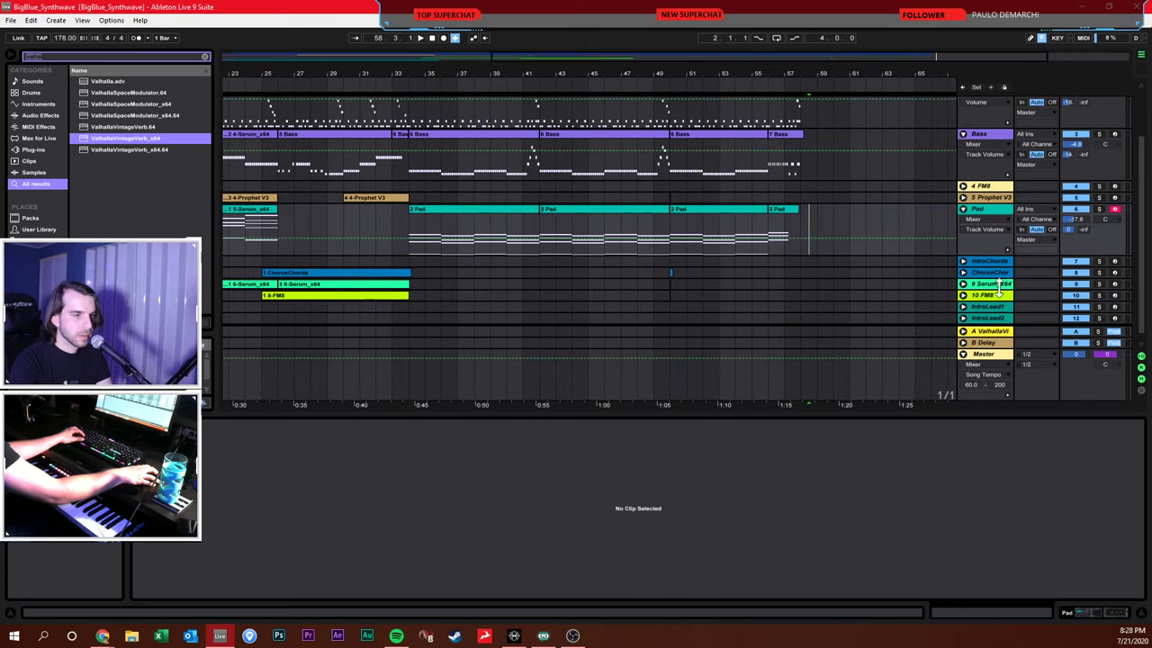
pyautogui.scroll(-1, 997, 290)
pyautogui.moveTo(972, 325); pyautogui.dragTo(977, 278)
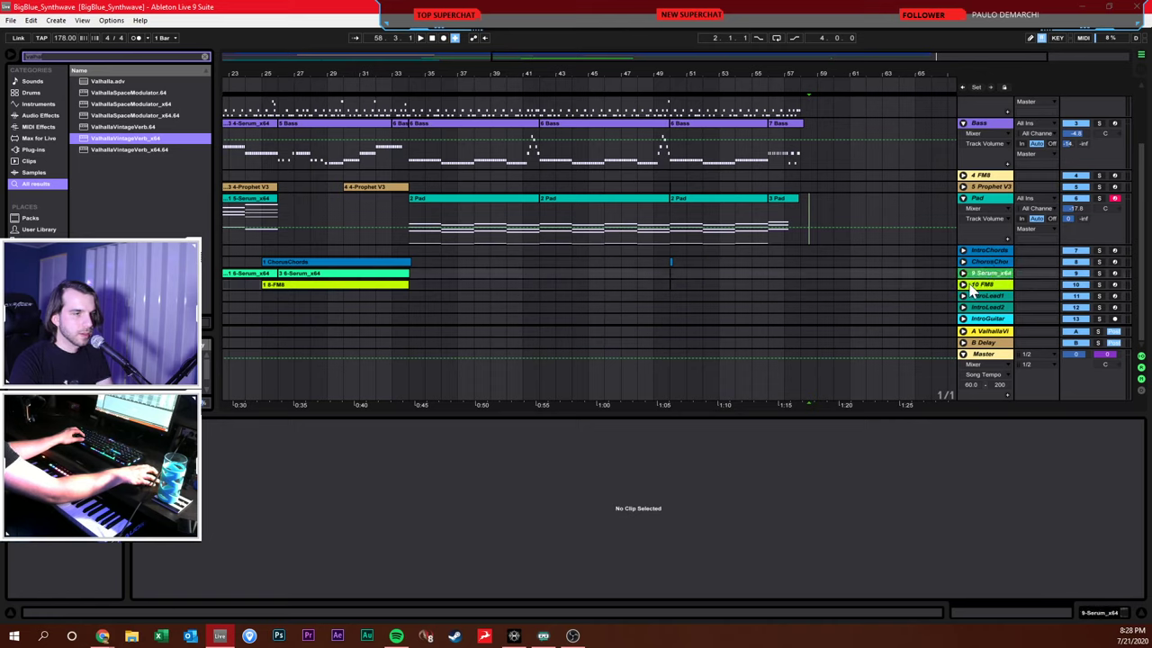
pyautogui.click(964, 273)
pyautogui.click(406, 295)
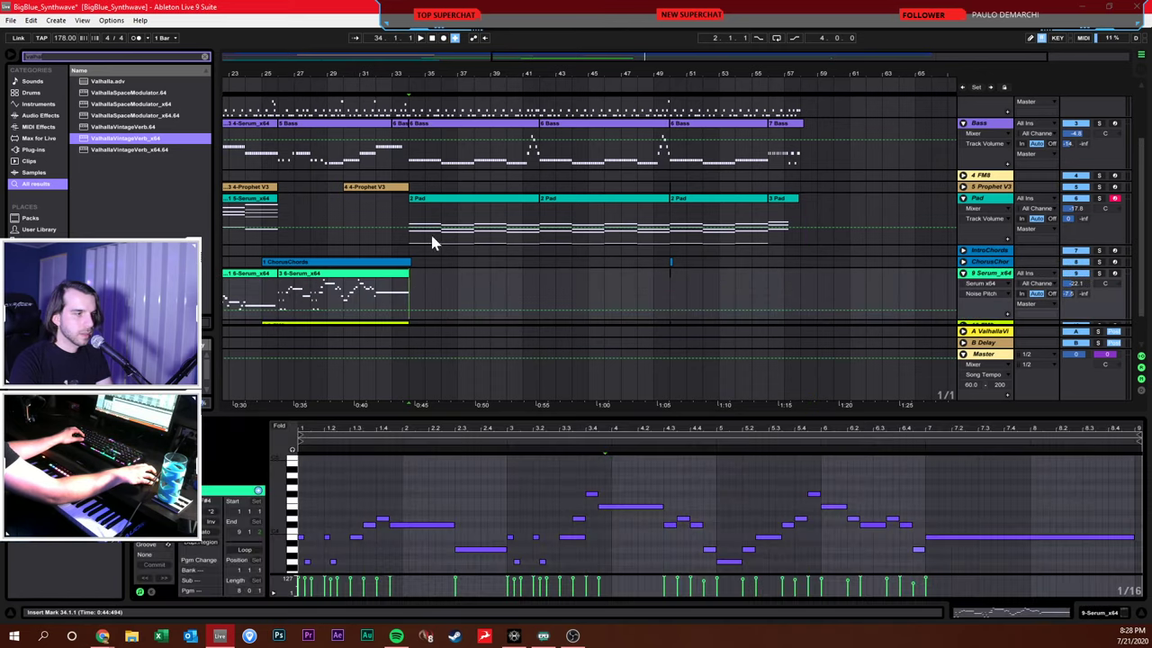
# Lower the song tempo to 141 BPM with the arrangement focused around bar 34
pyautogui.moveTo(441, 76); pyautogui.dragTo(440, 106)
pyautogui.moveTo(65, 37); pyautogui.dragTo(64, 70)
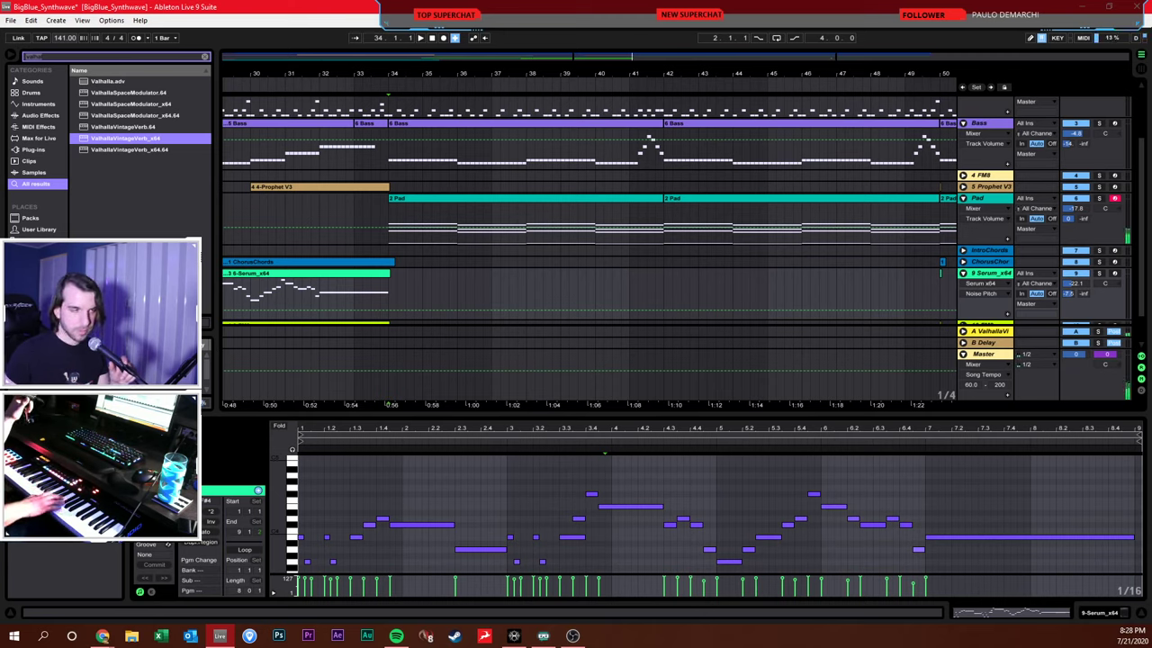
# Arm the 9-Serum track and record a melody part from bar 34 to about bar 38
pyautogui.click(1114, 274)
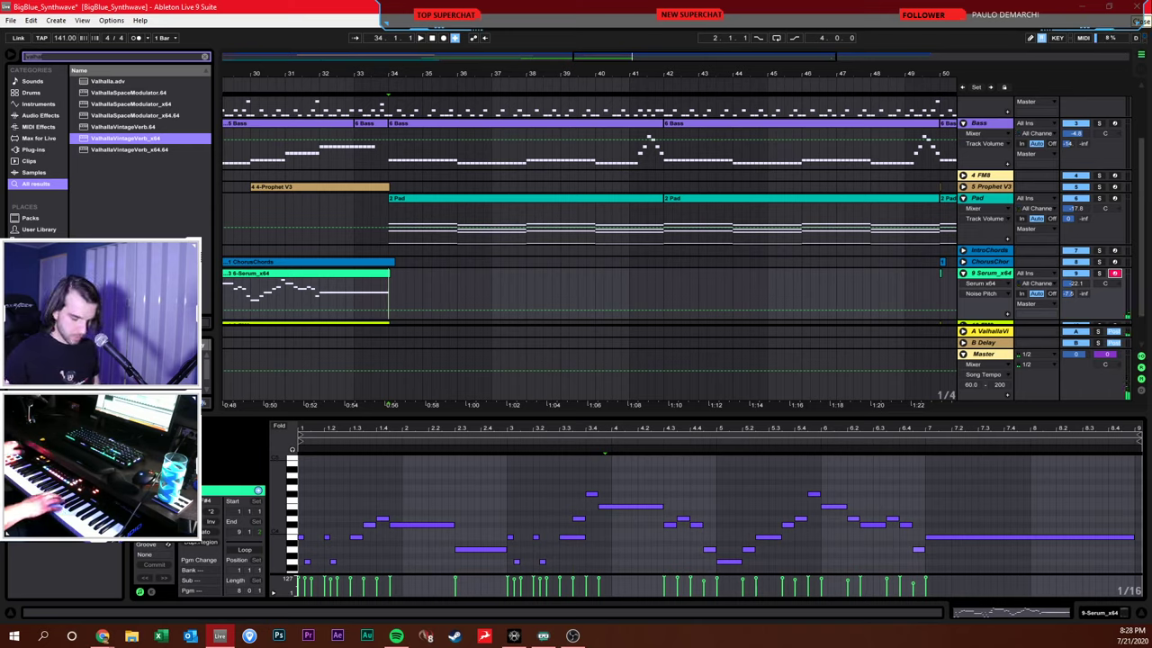
pyautogui.click(442, 38)
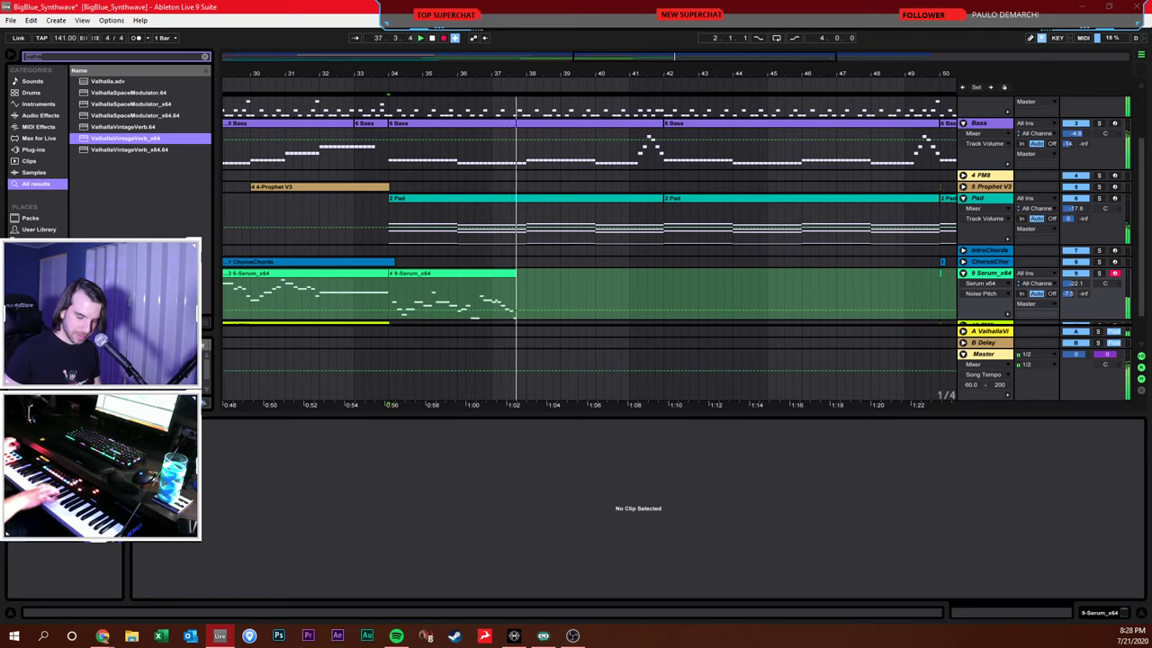
pyautogui.press('space')
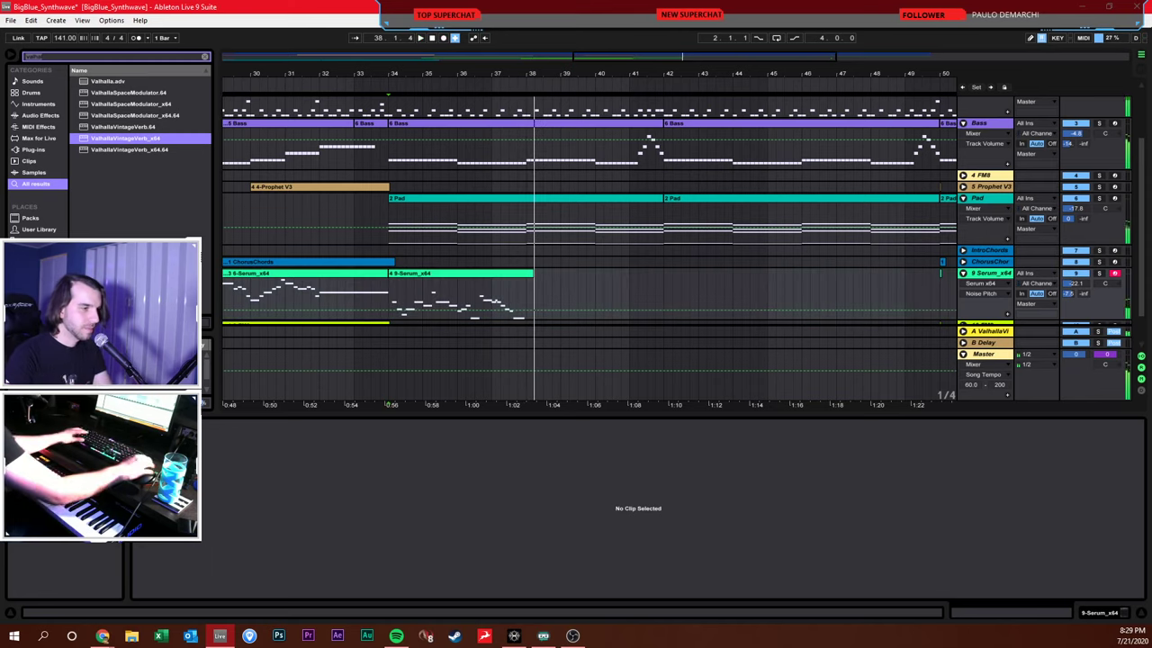
# Play back the arrangement from bar 38 and again from bar 34, where the new Serum clip starts
pyautogui.click(511, 285)
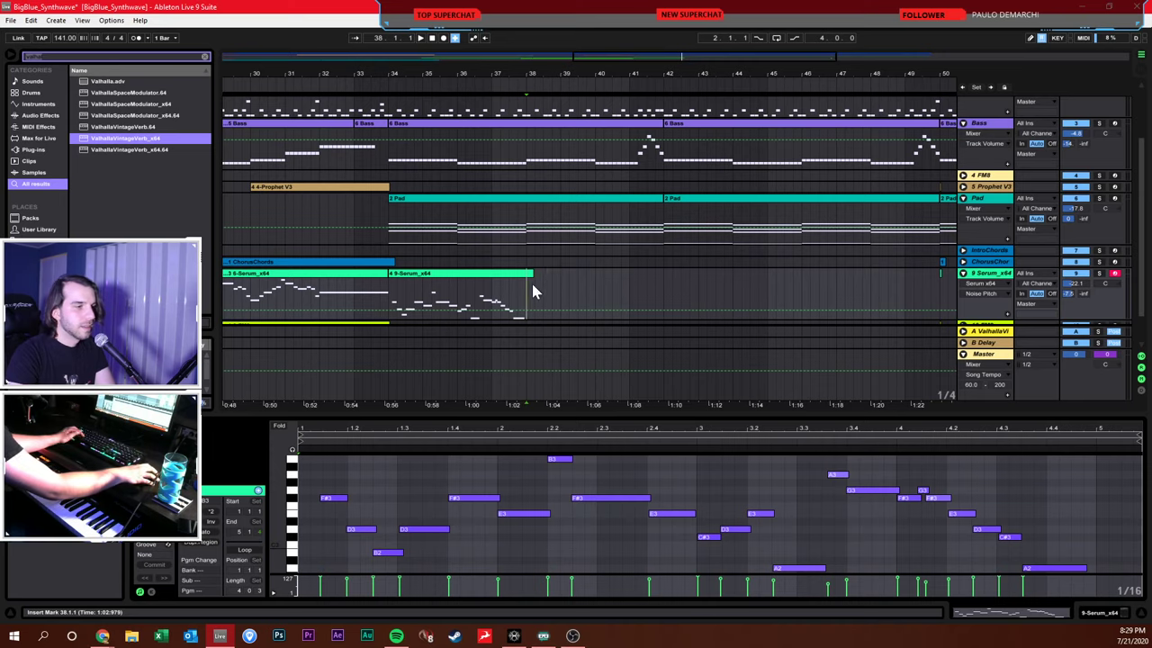
pyautogui.press('space')
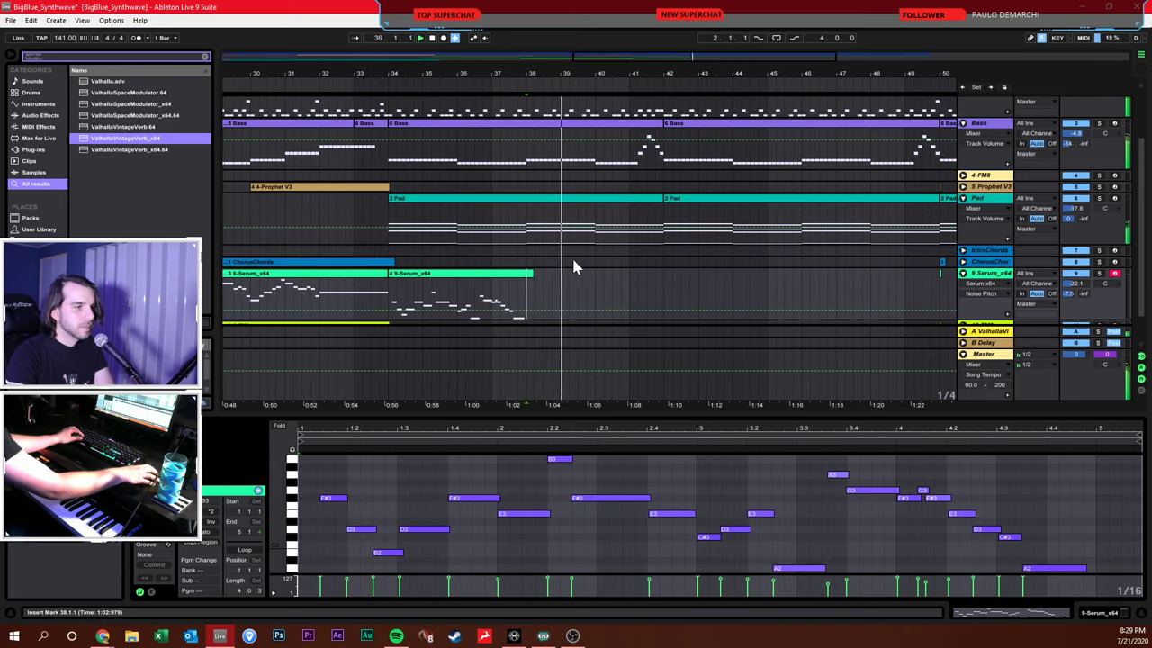
pyautogui.click(628, 291)
pyautogui.press('space')
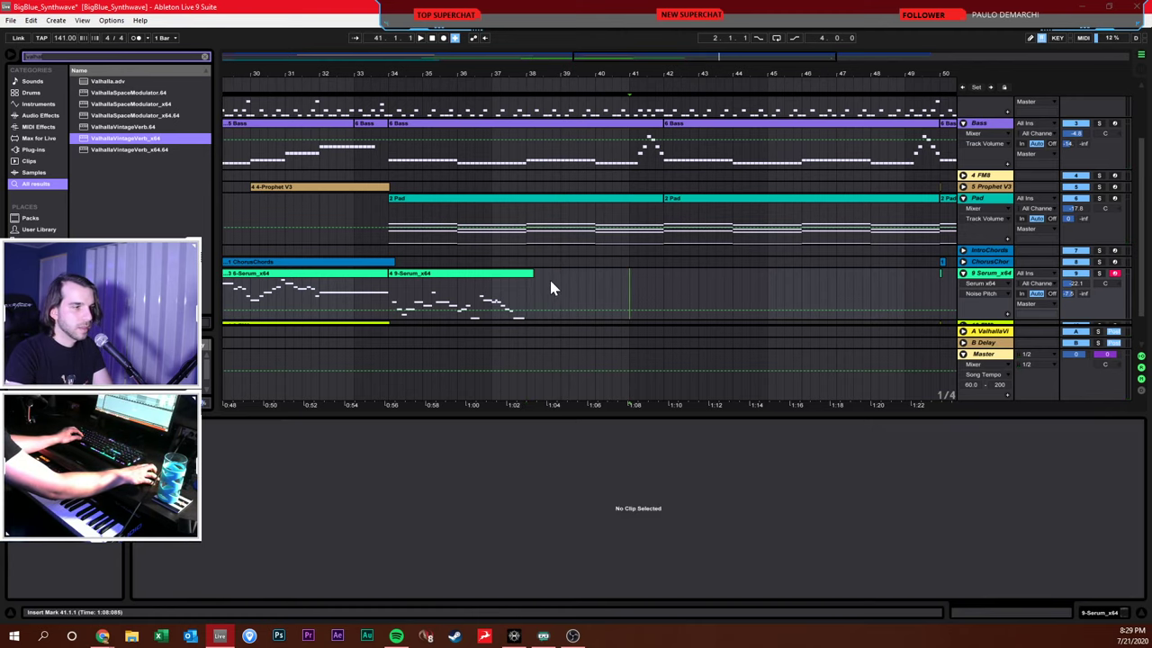
pyautogui.click(528, 299)
pyautogui.press('space')
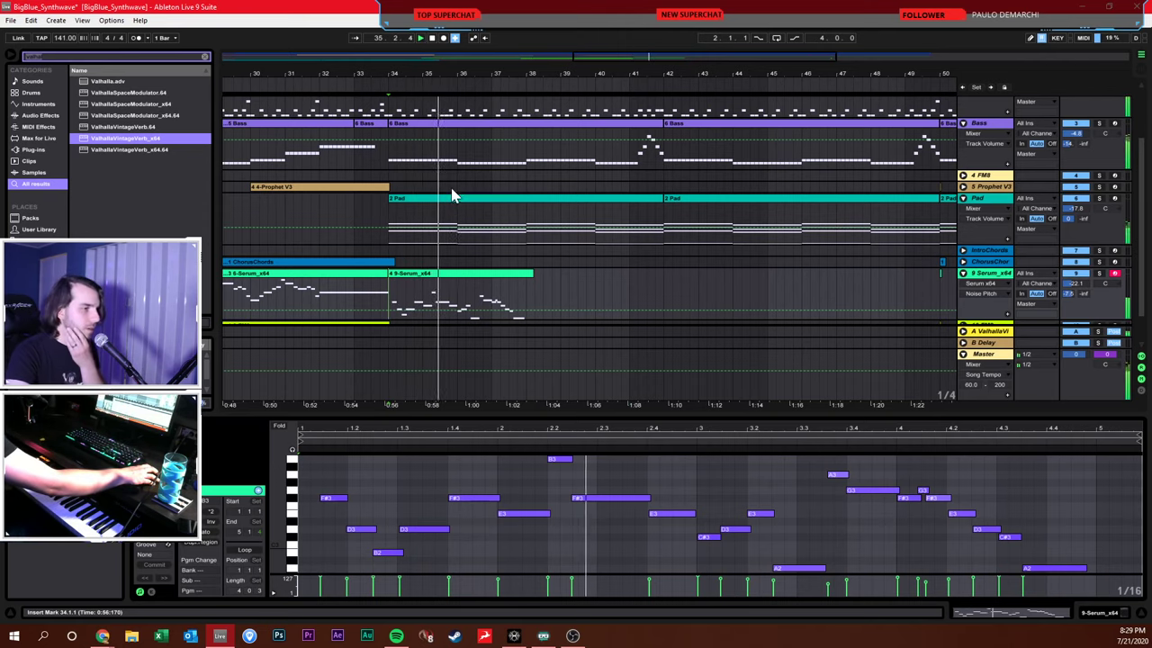
# Record another Serum take from bar 36.3 to bar 46 and delete the portion after about bar 41.4
pyautogui.click(443, 39)
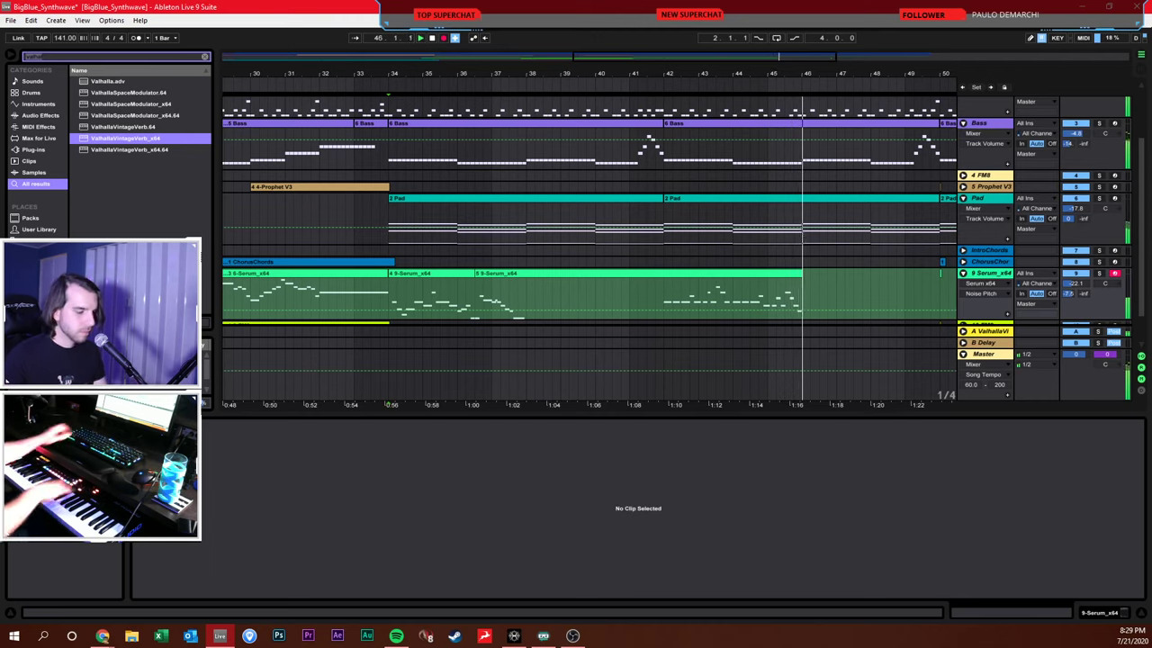
pyautogui.press('space')
pyautogui.click(675, 276)
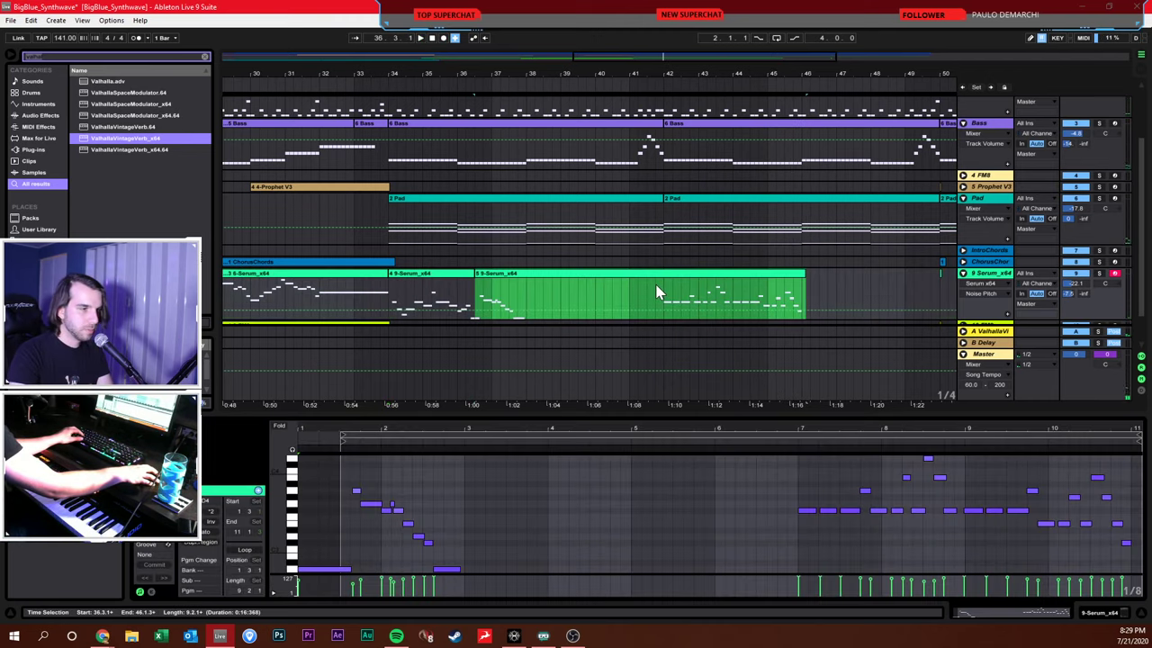
pyautogui.moveTo(805, 282); pyautogui.dragTo(655, 282)
pyautogui.press('Delete')
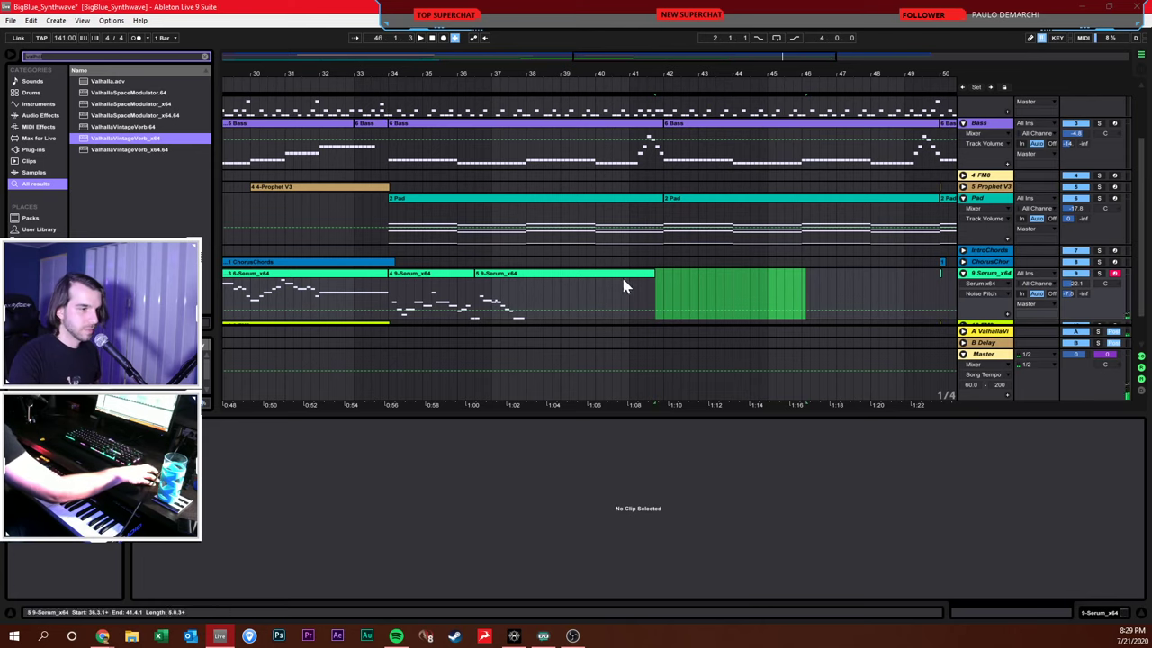
# Record a new Serum melody take from bar 42 to about bar 54
pyautogui.click(664, 312)
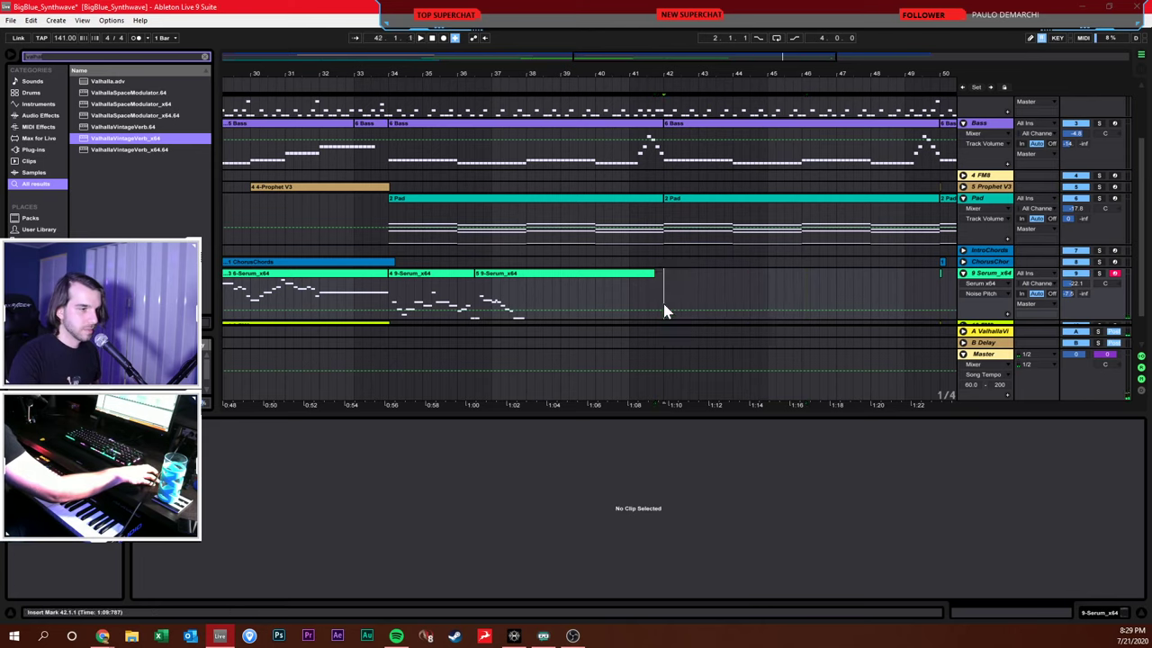
pyautogui.click(443, 38)
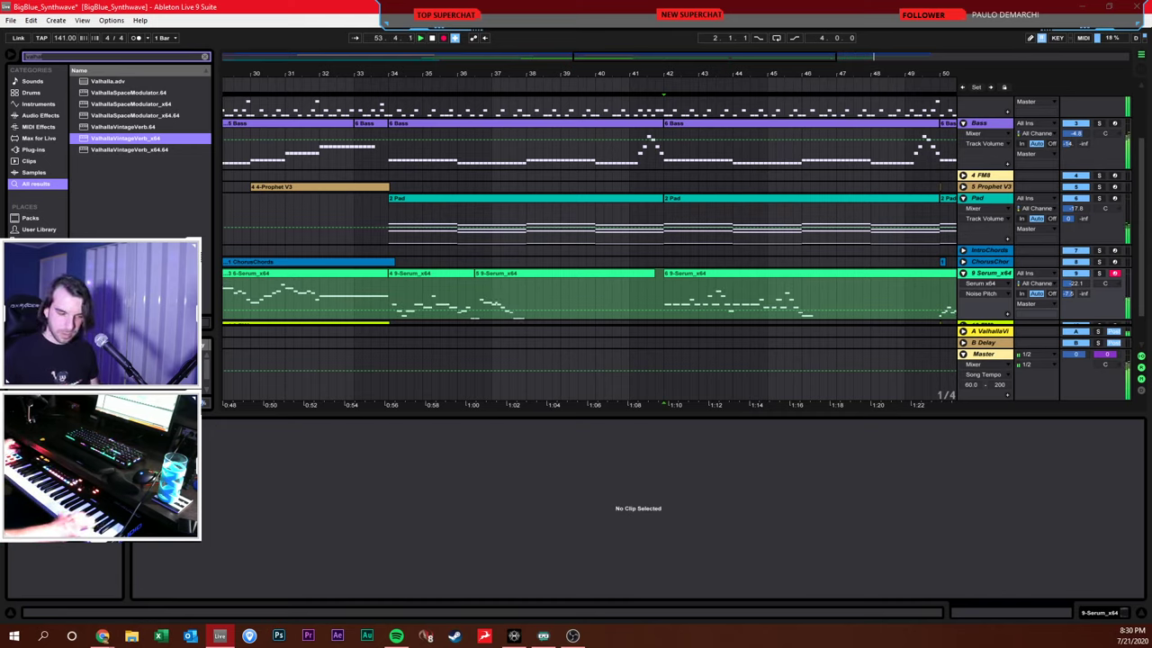
pyautogui.press('space')
pyautogui.click(804, 59)
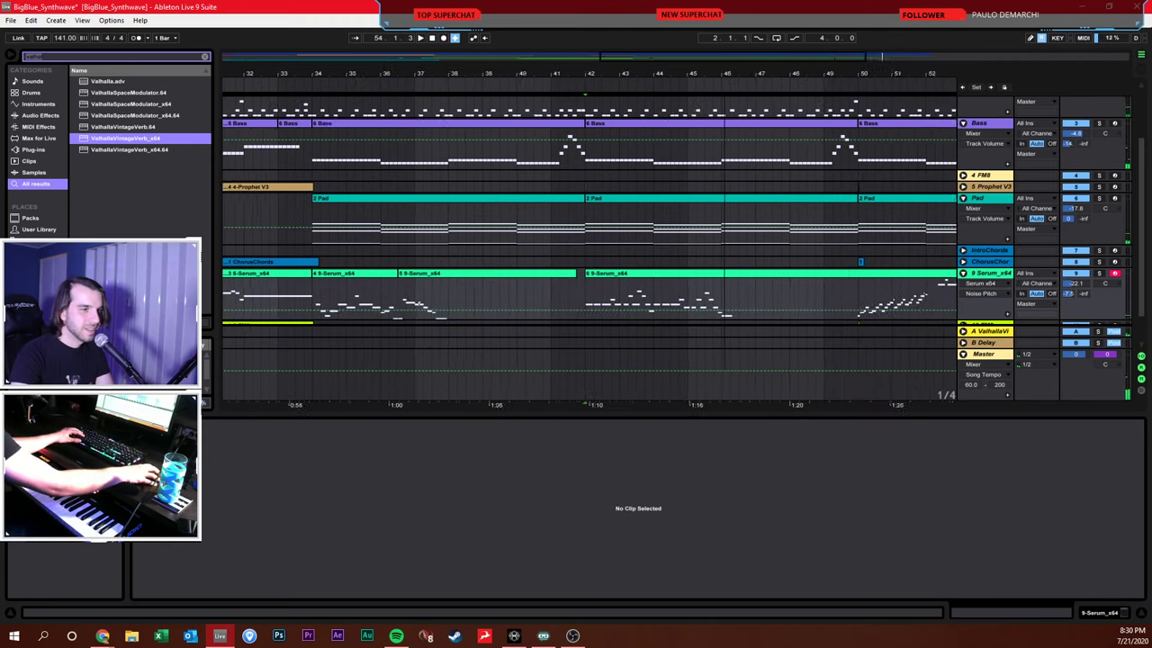
# Split the newest Serum clip at bar 49.3 and delete the section after the split
pyautogui.click(606, 306)
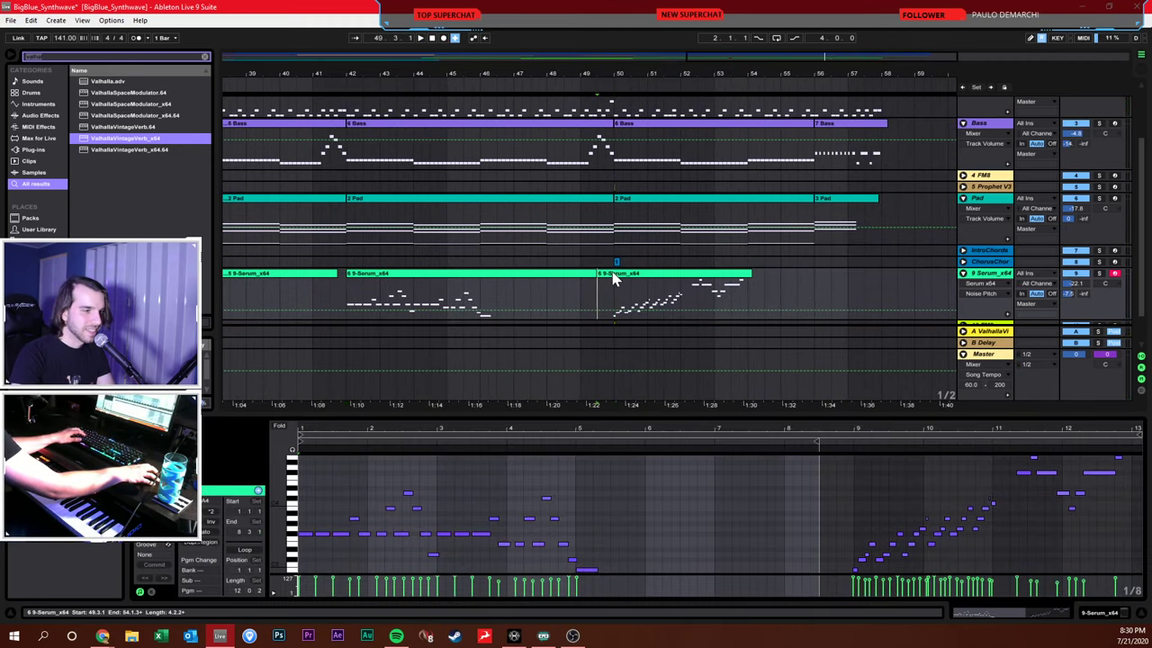
pyautogui.click(610, 272)
pyautogui.press('Delete')
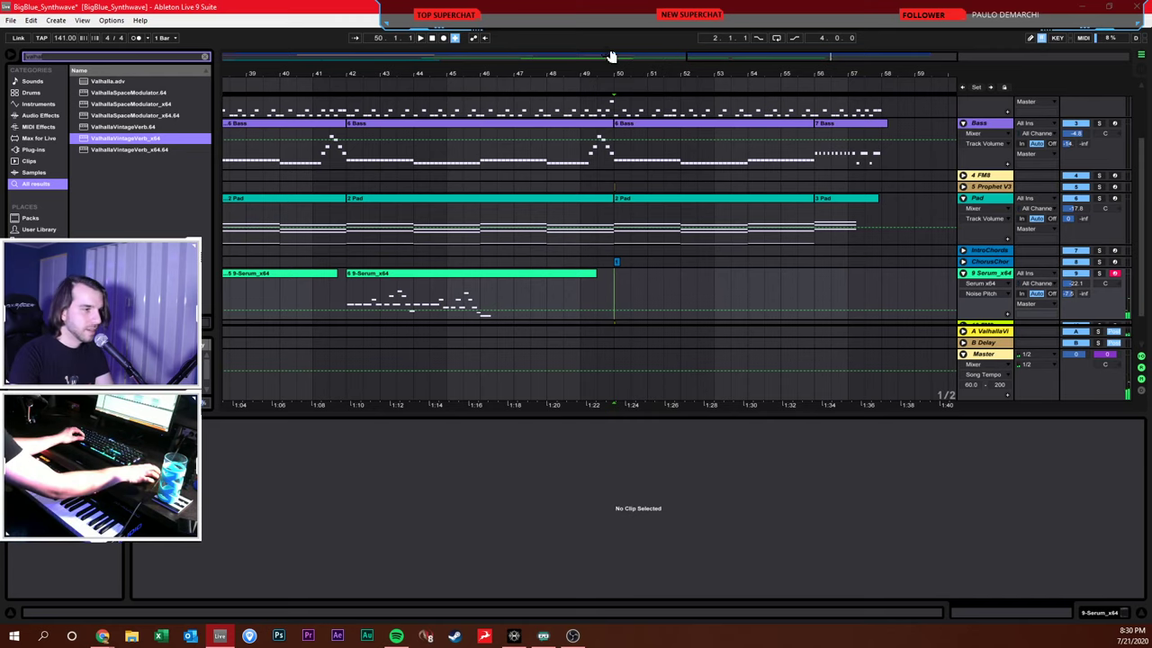
# Activate the REFERENCE track and save the set
pyautogui.scroll(3, 646, 165)
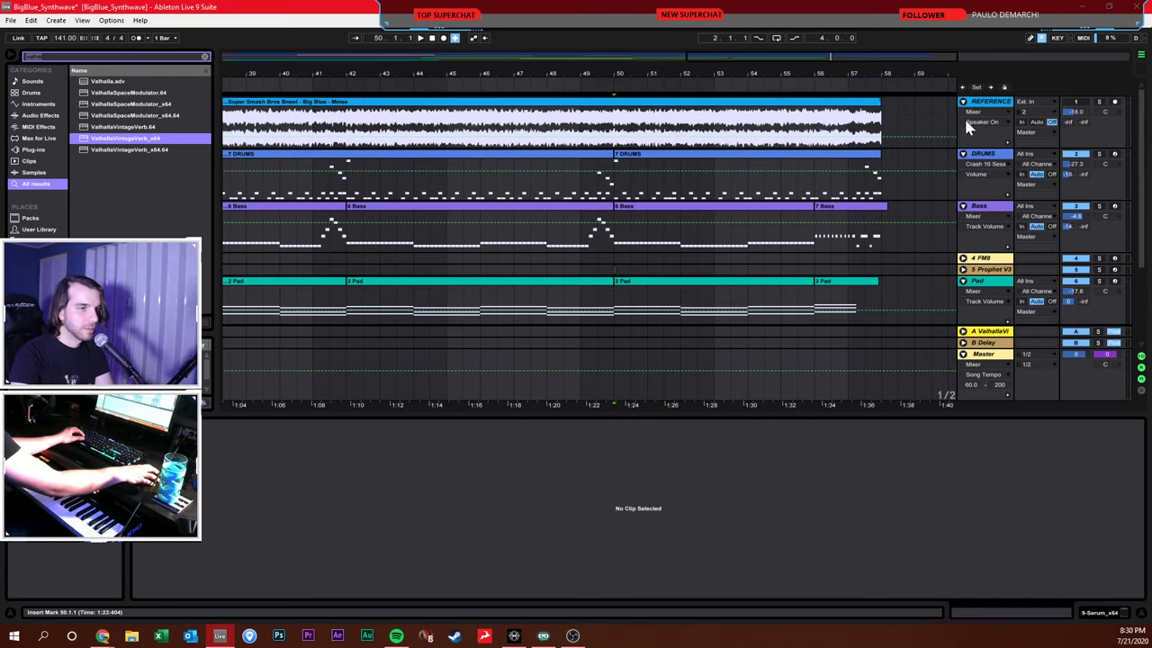
pyautogui.click(1077, 102)
pyautogui.hotkey('ctrl', 's')
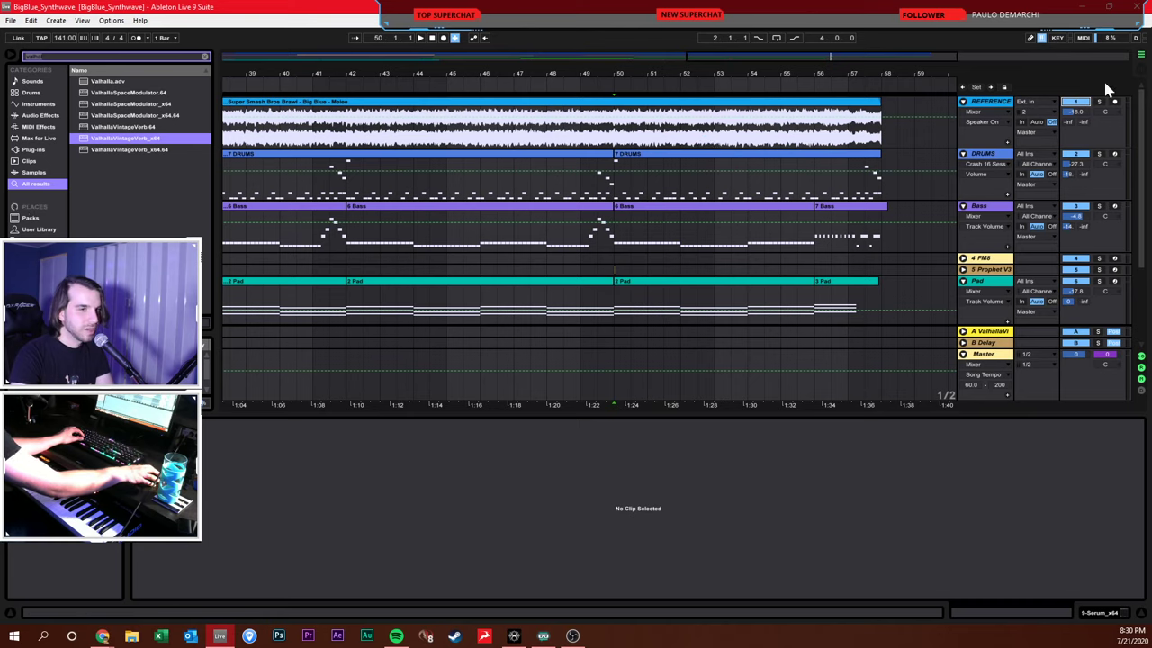
# Solo the REFERENCE track and listen to its melody from bar 50 and from bar 52
pyautogui.click(620, 126)
pyautogui.press('space')
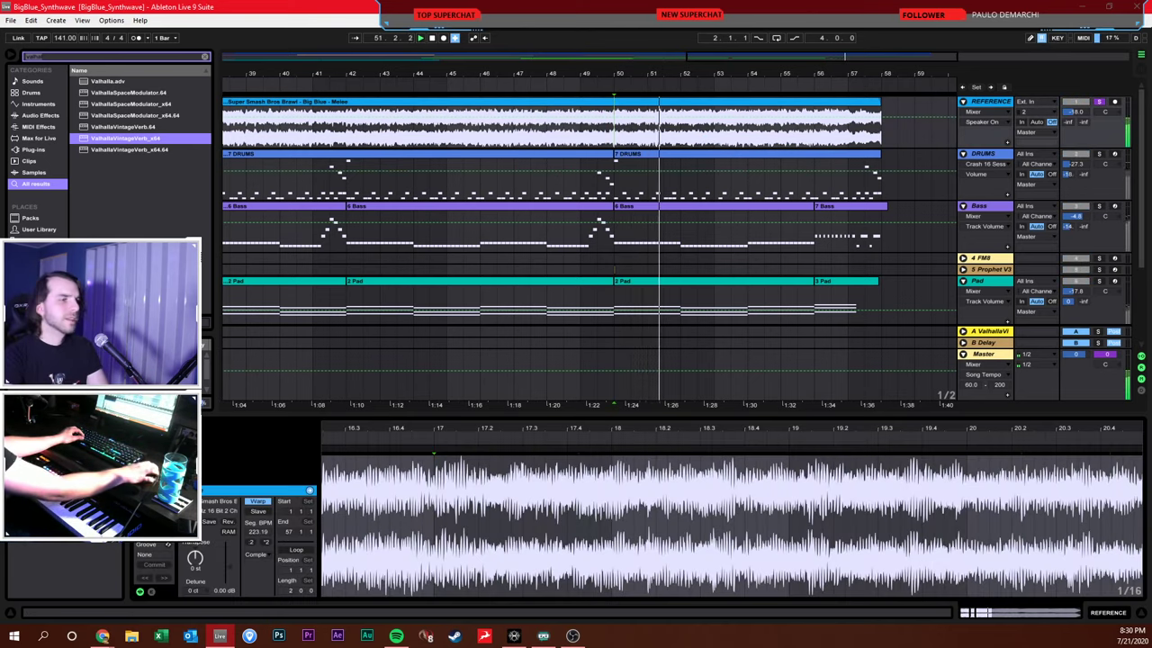
pyautogui.press('space')
pyautogui.press('space')
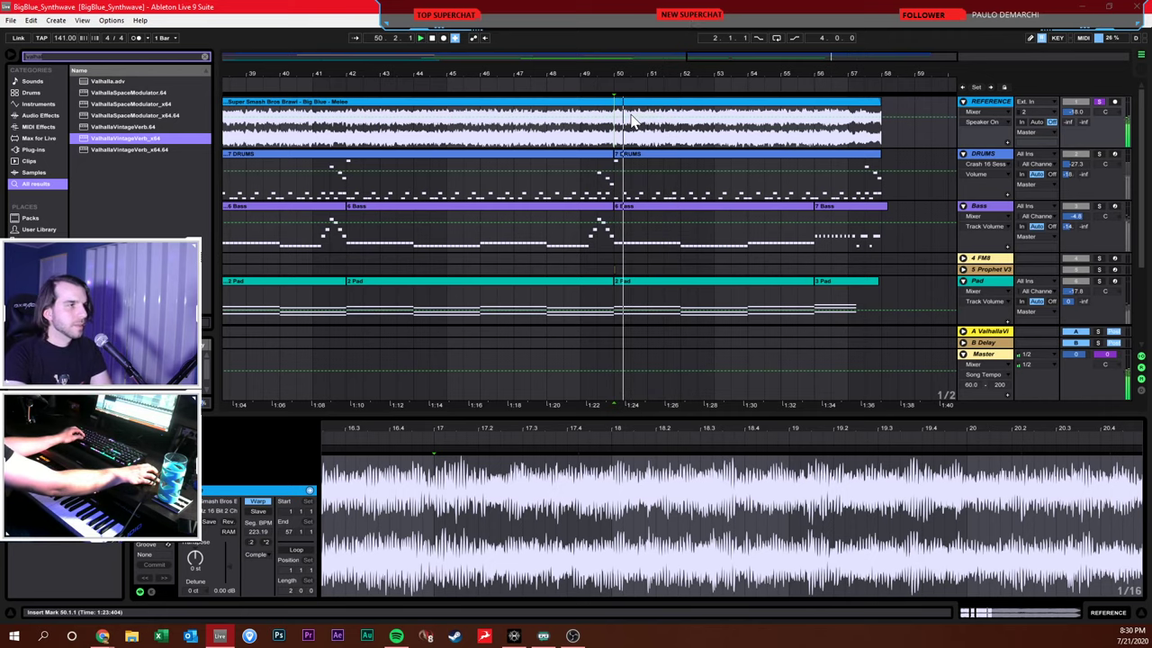
pyautogui.click(681, 133)
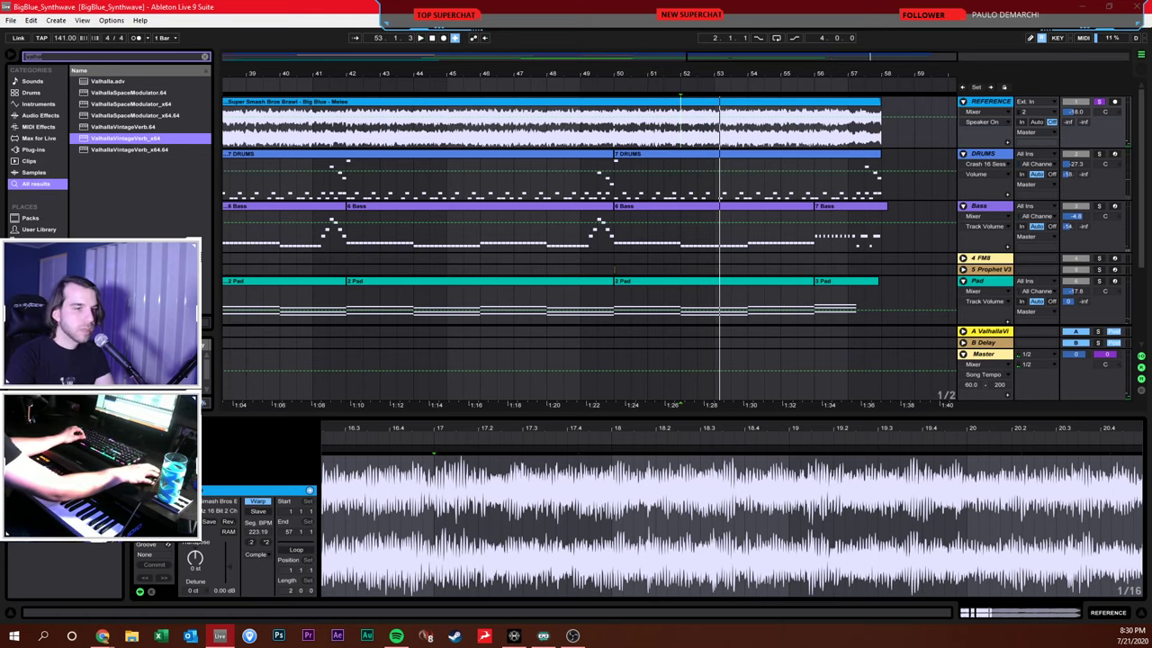
# Listen on through bars 53 to 55 of the reference in short passages, pausing to match the notes by ear
pyautogui.scroll(-4, 887, 203)
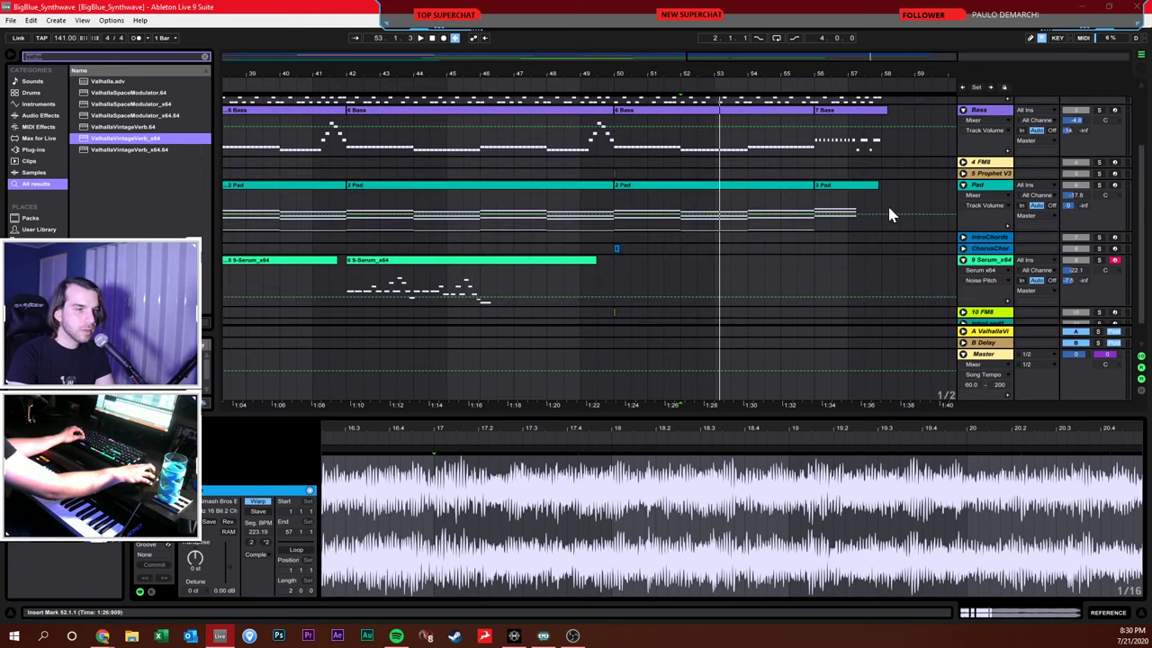
pyautogui.scroll(5, 1036, 219)
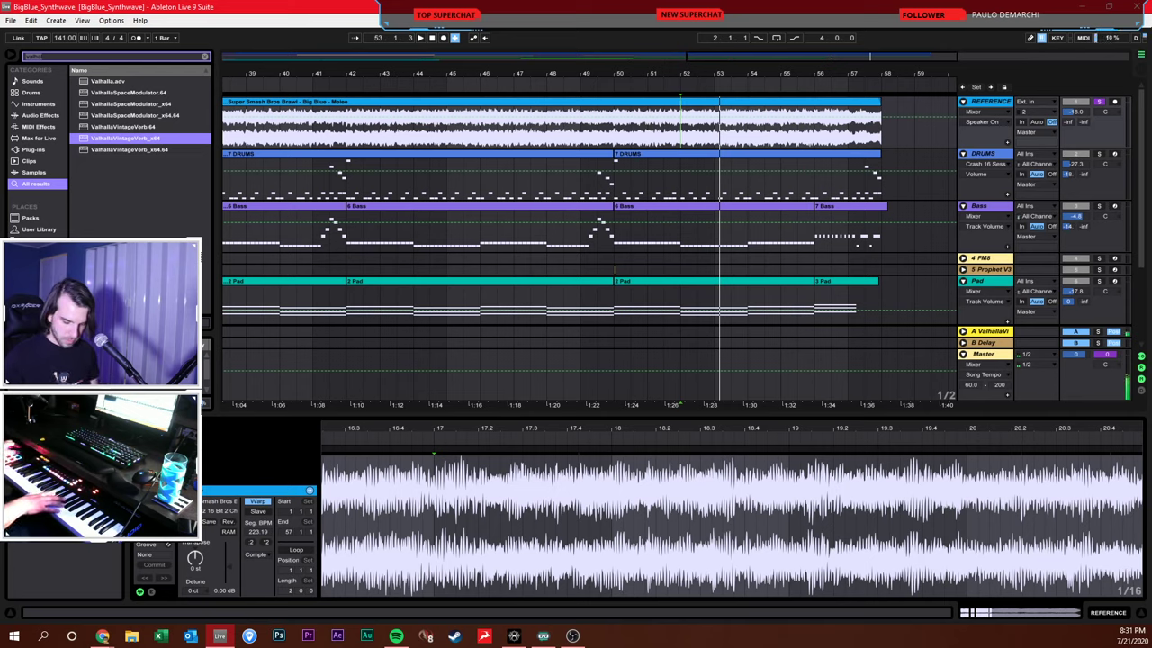
pyautogui.press('space')
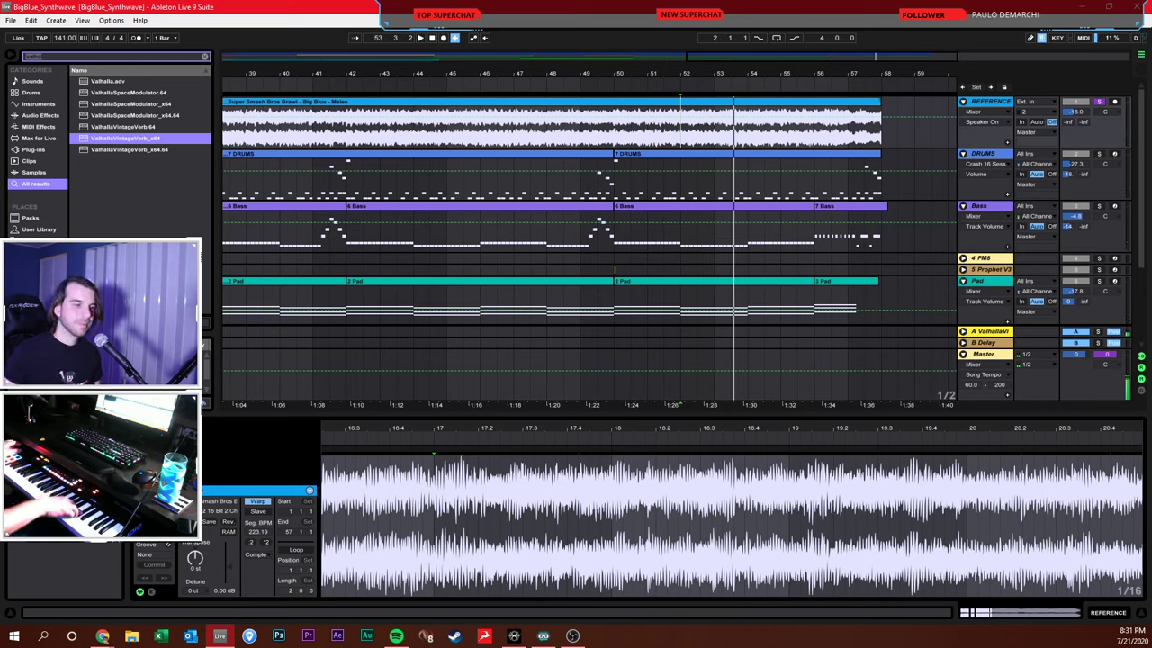
pyautogui.press('space')
pyautogui.press('space')
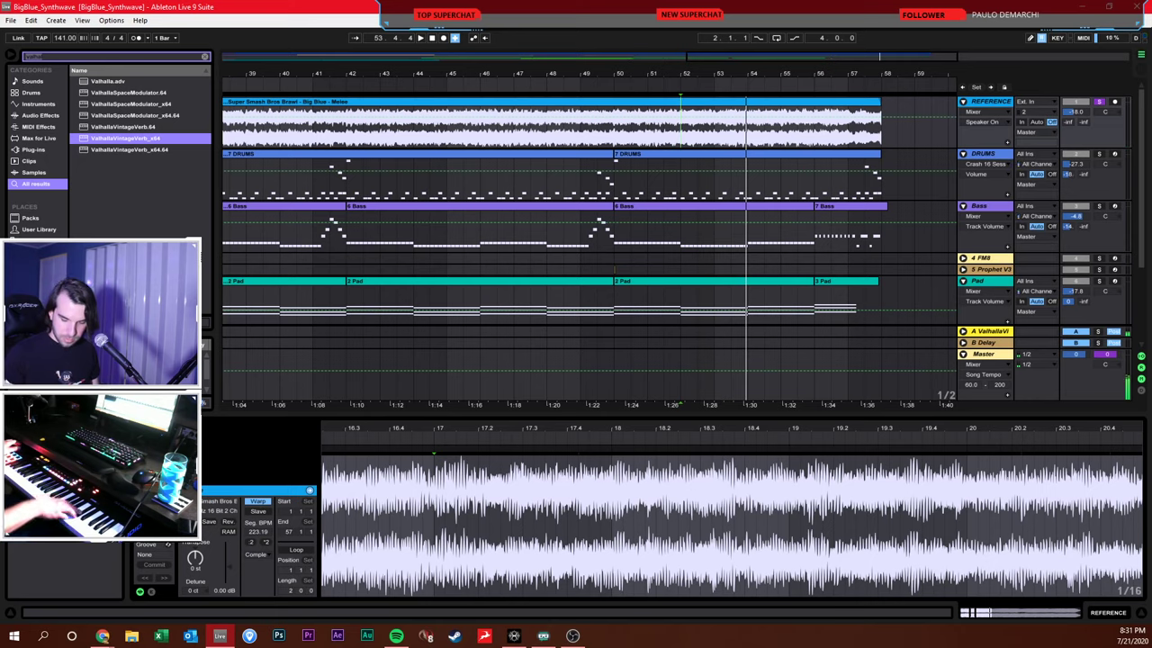
pyautogui.press('space')
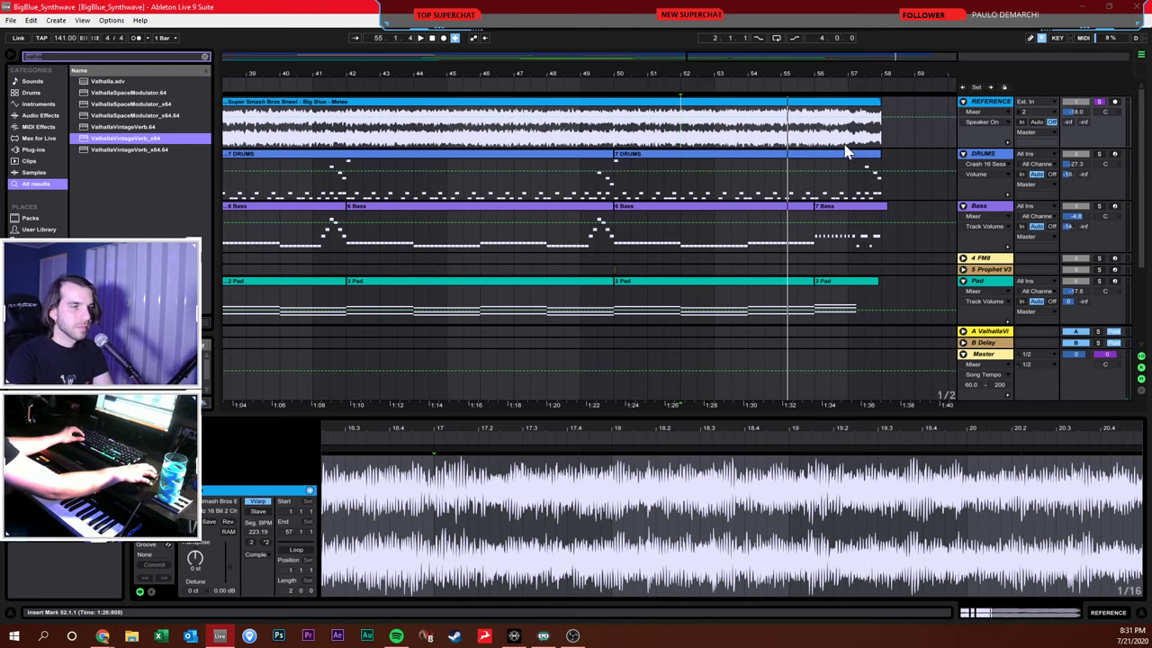
# Audition the reference audio from bars 56, 55, 54 and 53 in turn
pyautogui.click(814, 135)
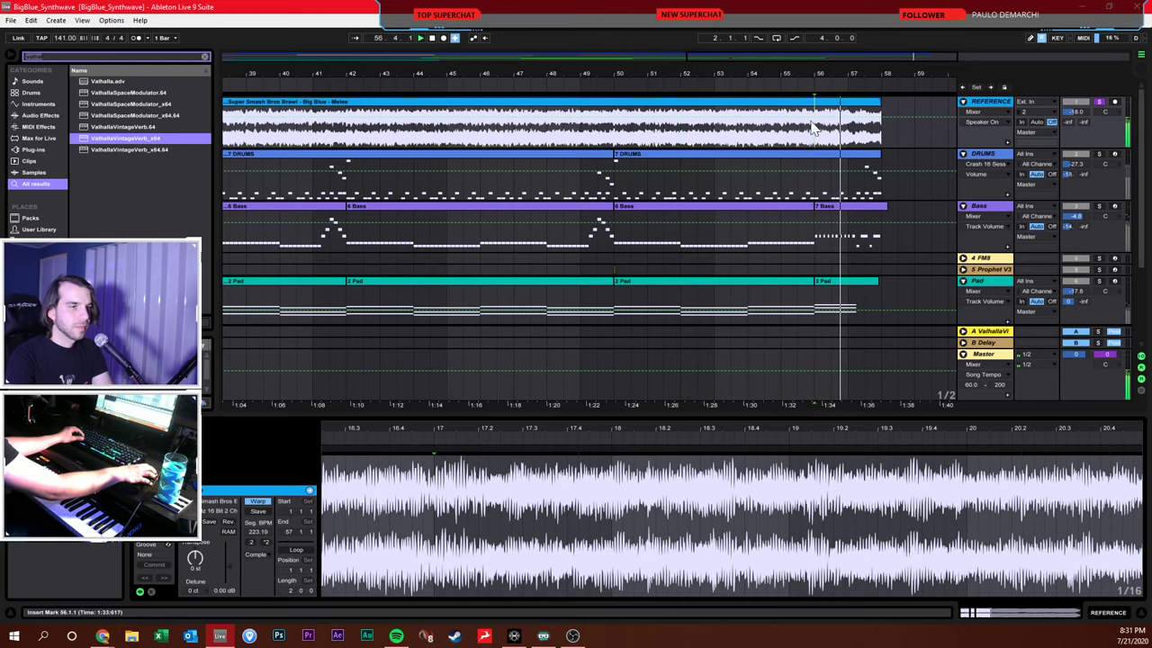
pyautogui.click(782, 135)
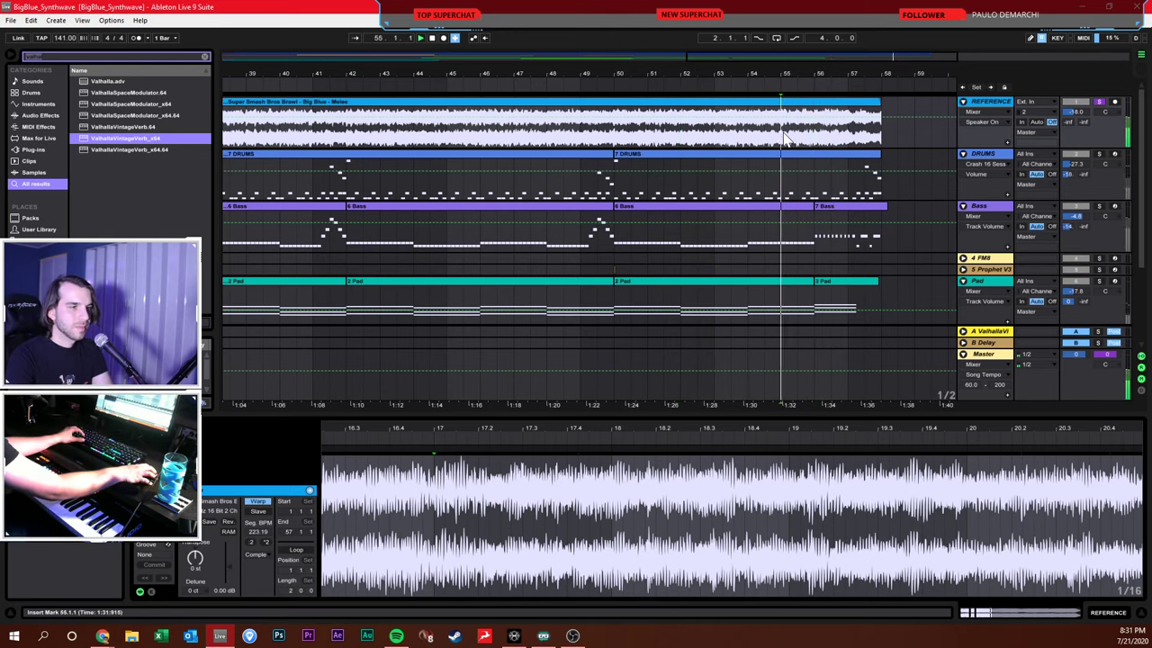
pyautogui.click(673, 133)
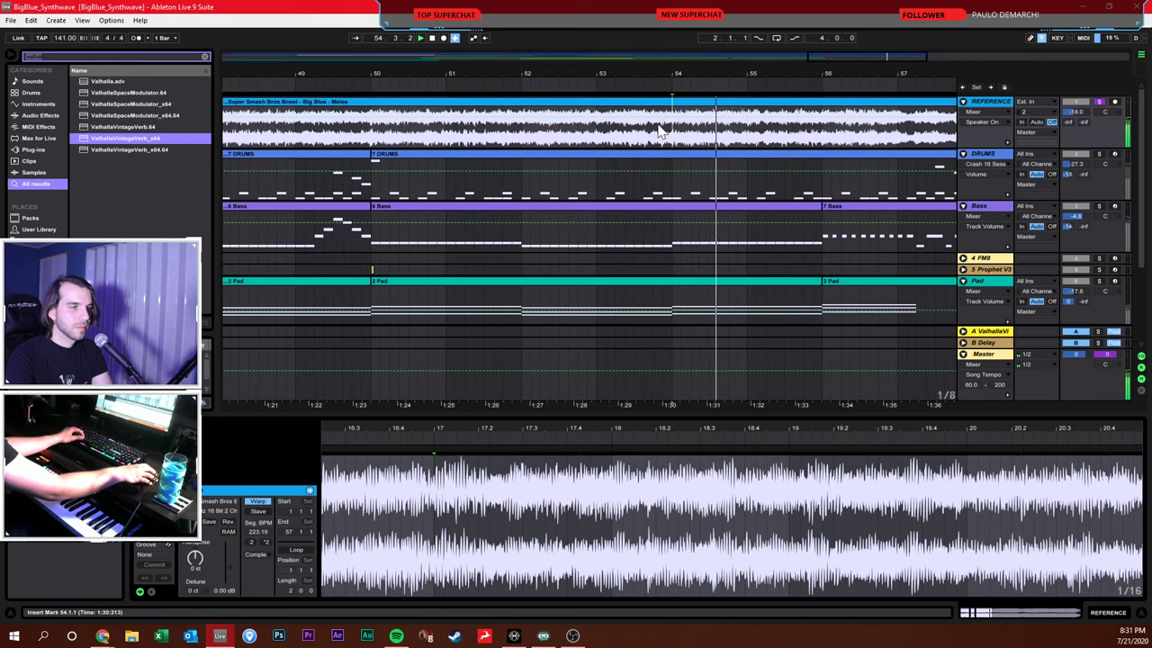
pyautogui.click(596, 139)
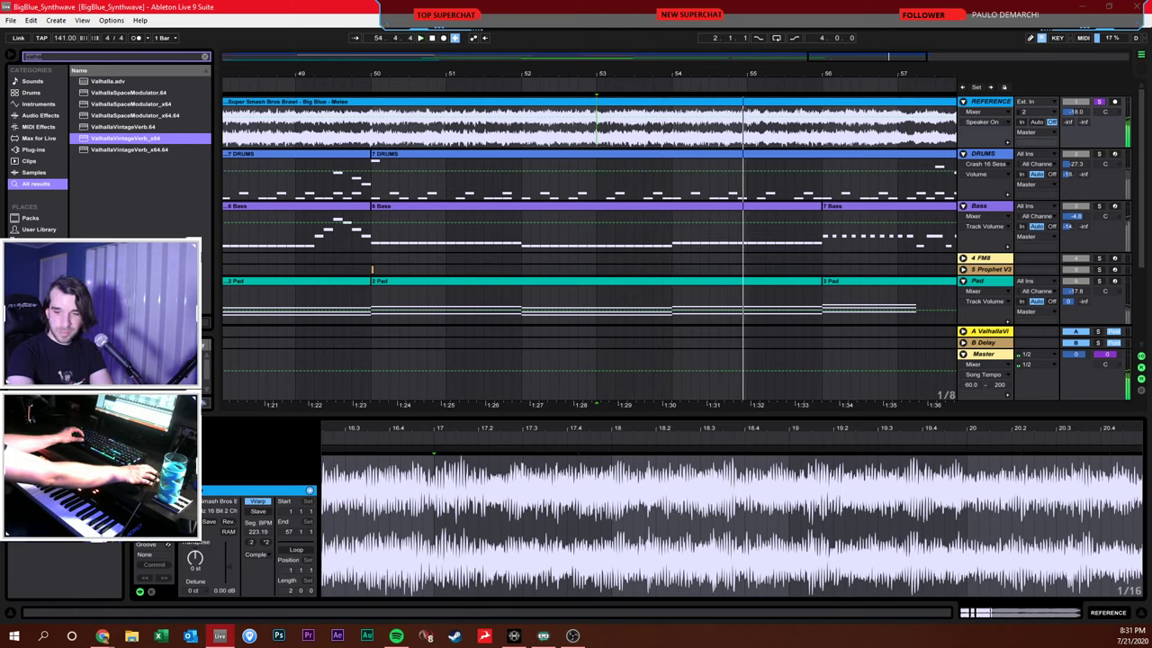
# Replay the reference from bar 53 in repeated short passages to work out the melody
pyautogui.press('space')
pyautogui.press('space')
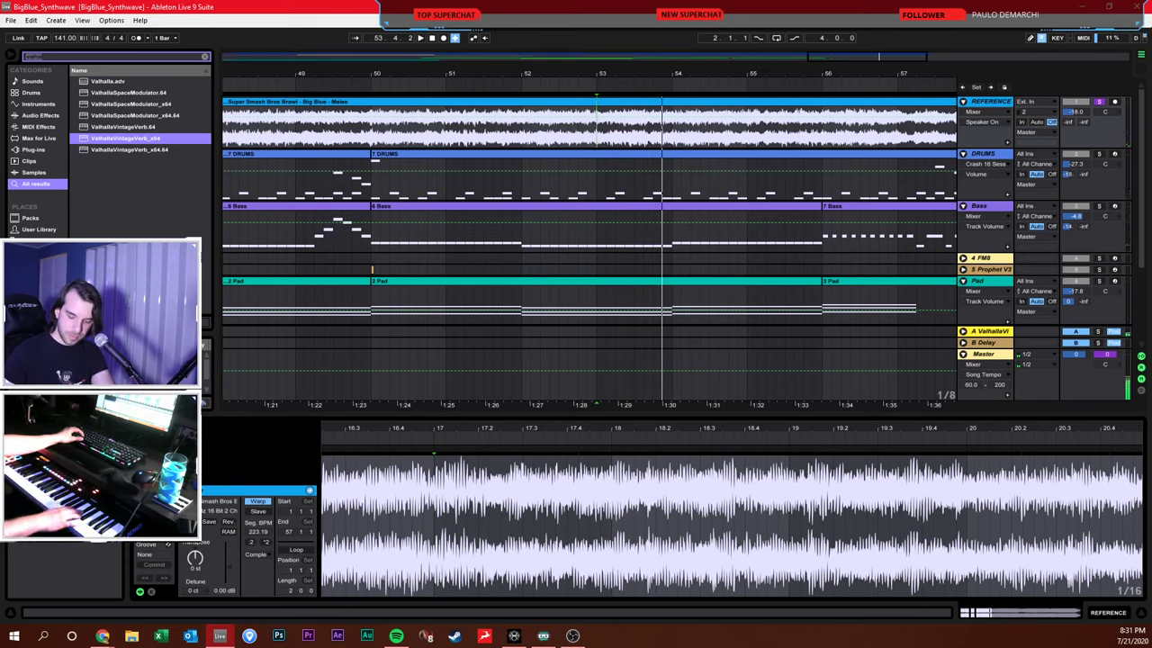
pyautogui.press('space')
pyautogui.press('space')
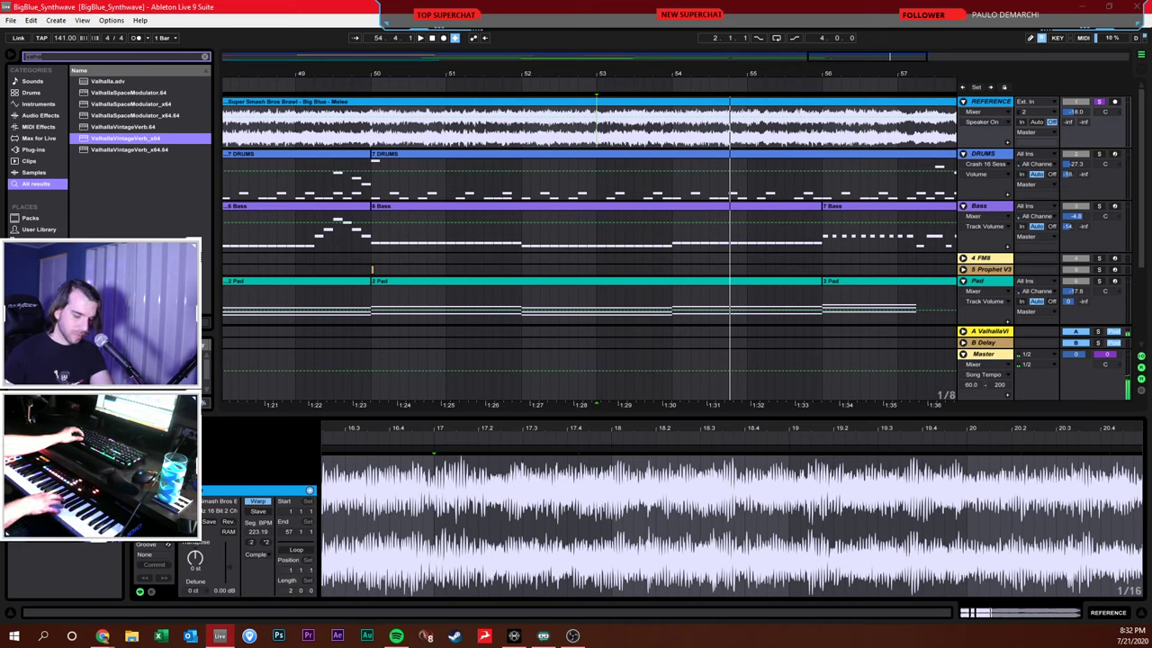
pyautogui.press('space')
pyautogui.press('space')
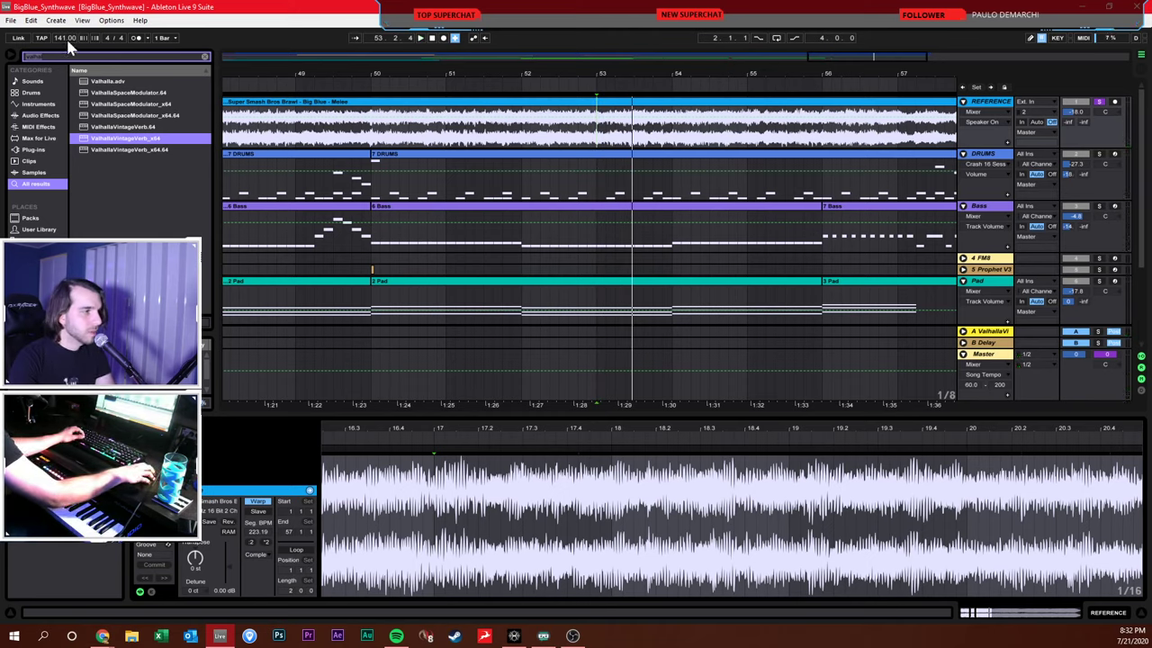
# Lower the tempo to 127 BPM and play the reference from bar 49
pyautogui.moveTo(67, 42); pyautogui.dragTo(67, 58)
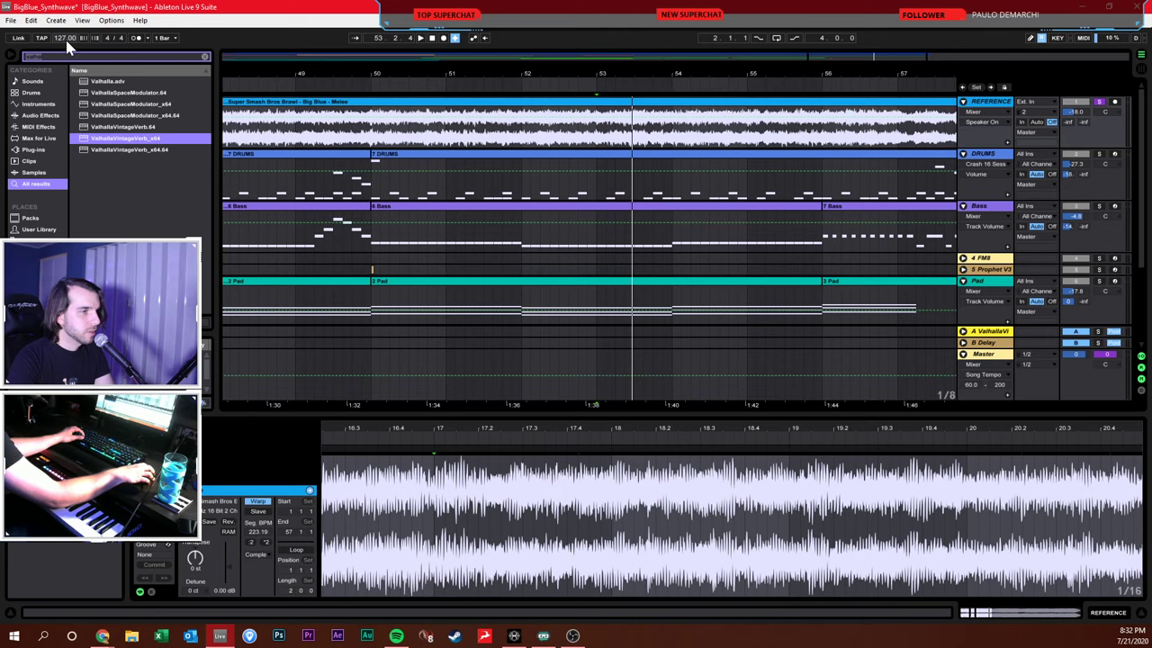
pyautogui.click(378, 153)
pyautogui.press('space')
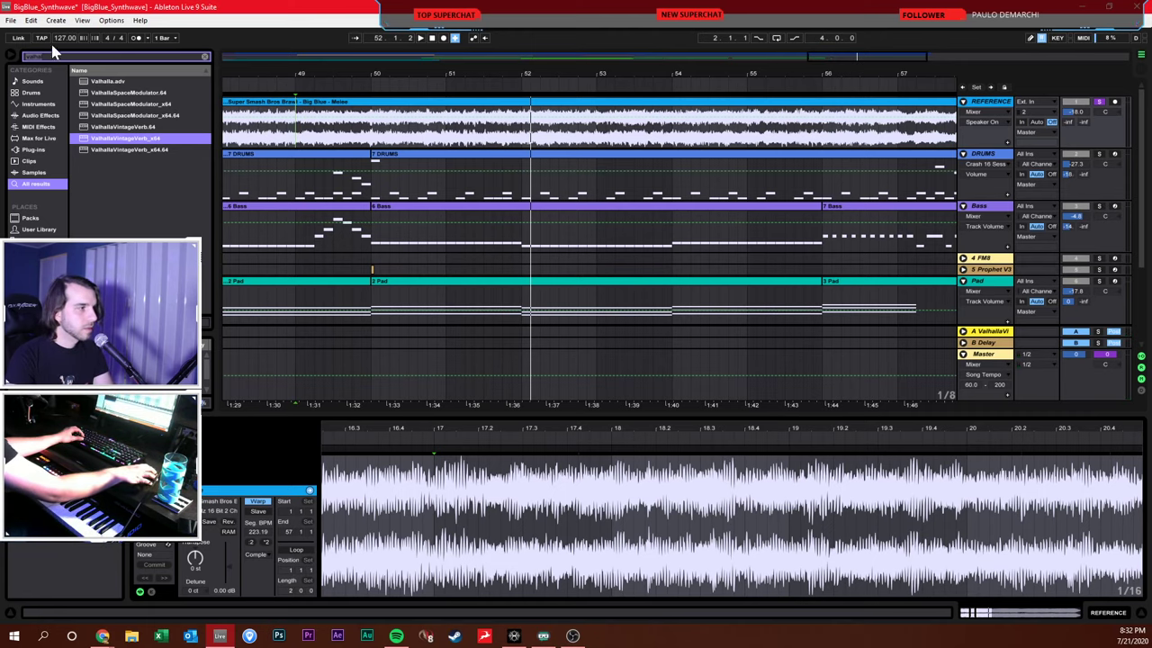
# Lower the tempo to 121 BPM and save the set
pyautogui.moveTo(68, 38); pyautogui.dragTo(69, 76)
pyautogui.hotkey('ctrl', 's')
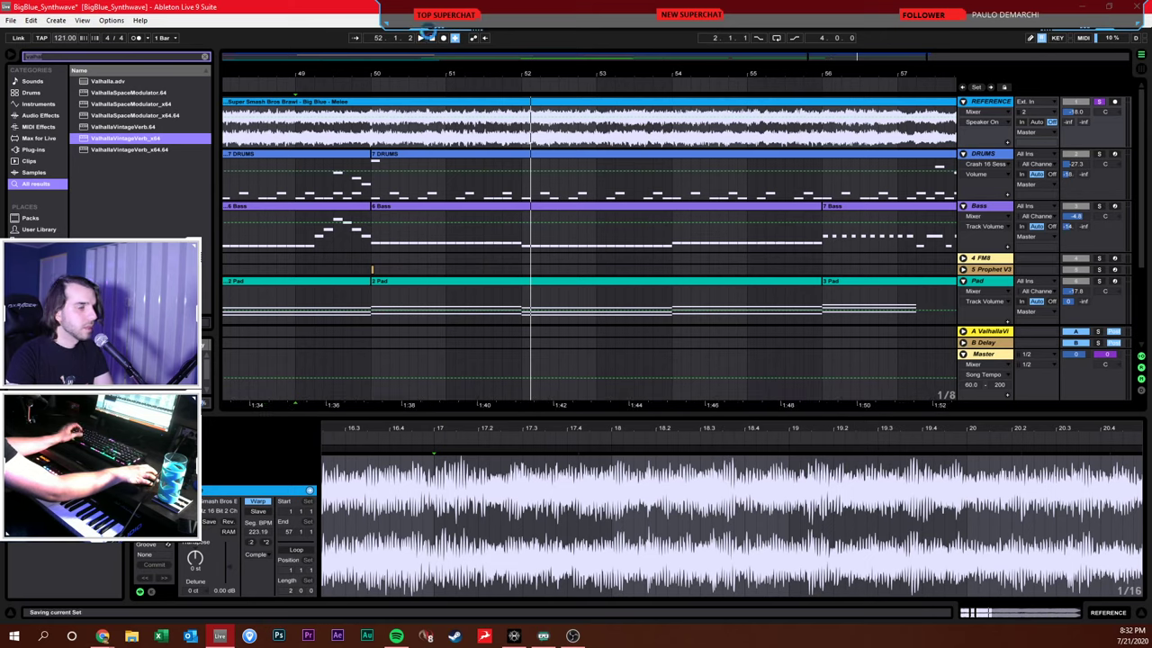
# Try to record the Serum lead from bar 49 at 121 BPM, and delete the recorded clip
pyautogui.click(445, 38)
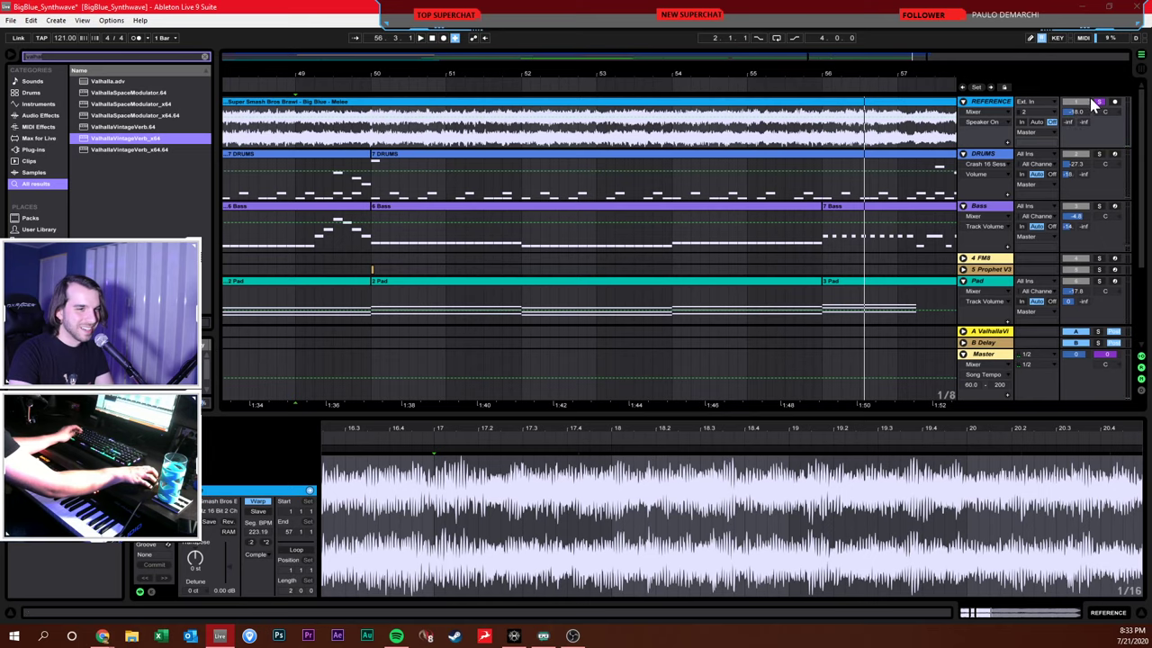
pyautogui.scroll(-3, 886, 239)
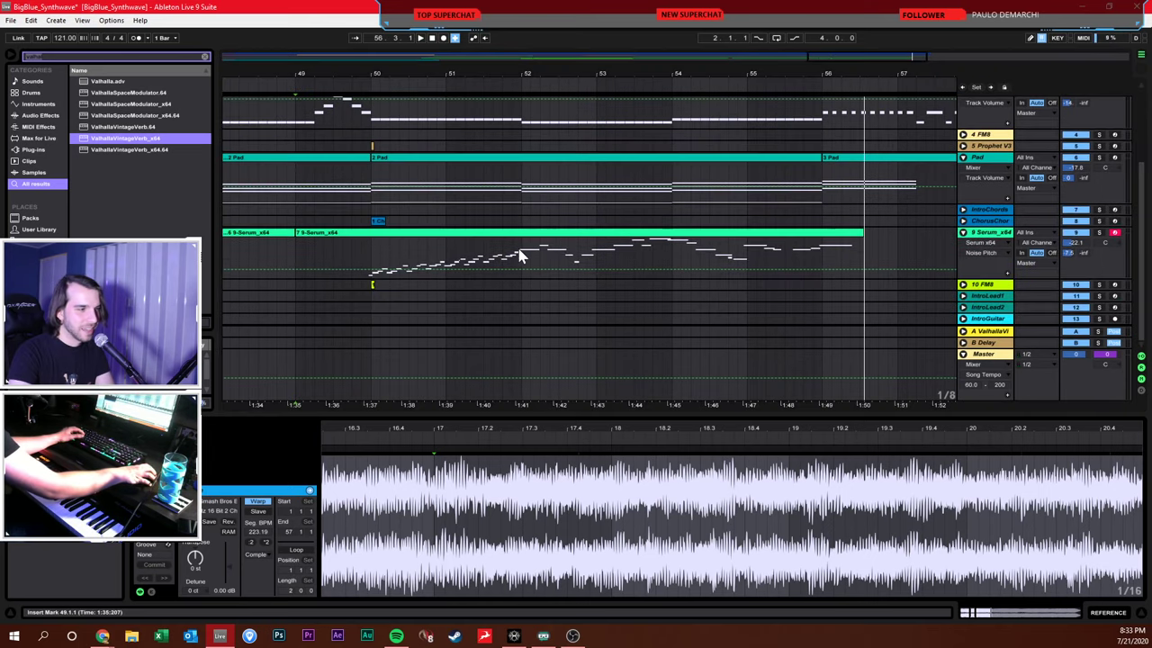
pyautogui.click(475, 236)
pyautogui.press('Delete')
# Try a second Serum lead take from bar 49, stop it in bar 53 and delete the clip
pyautogui.press('space')
pyautogui.click(299, 260)
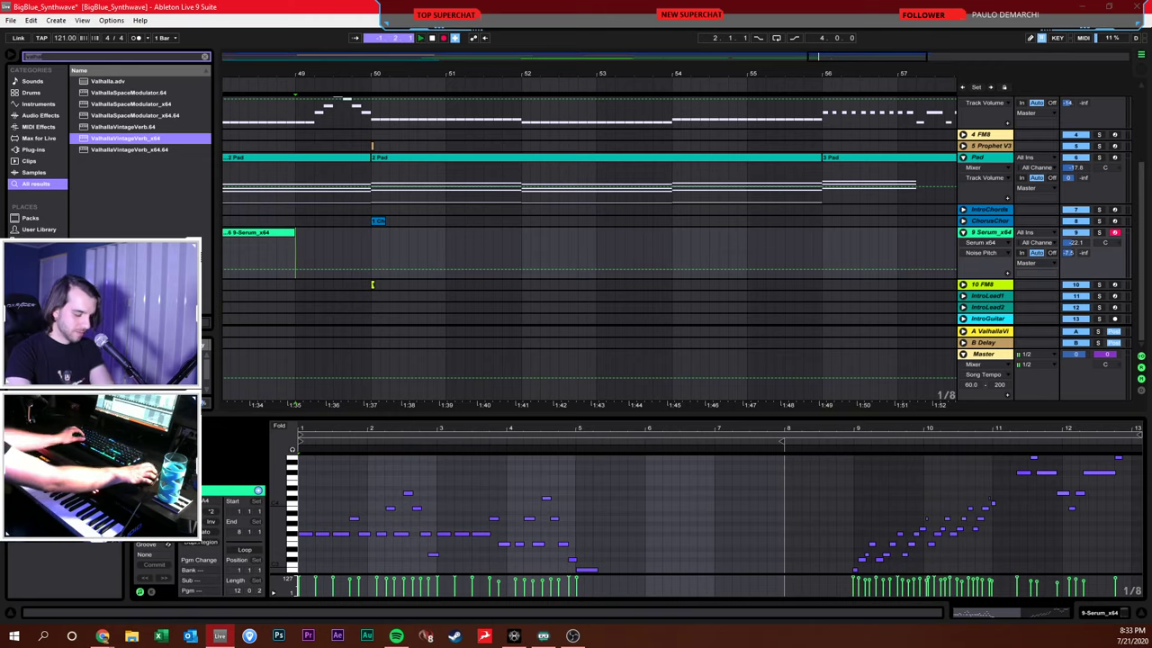
pyautogui.press('F9')
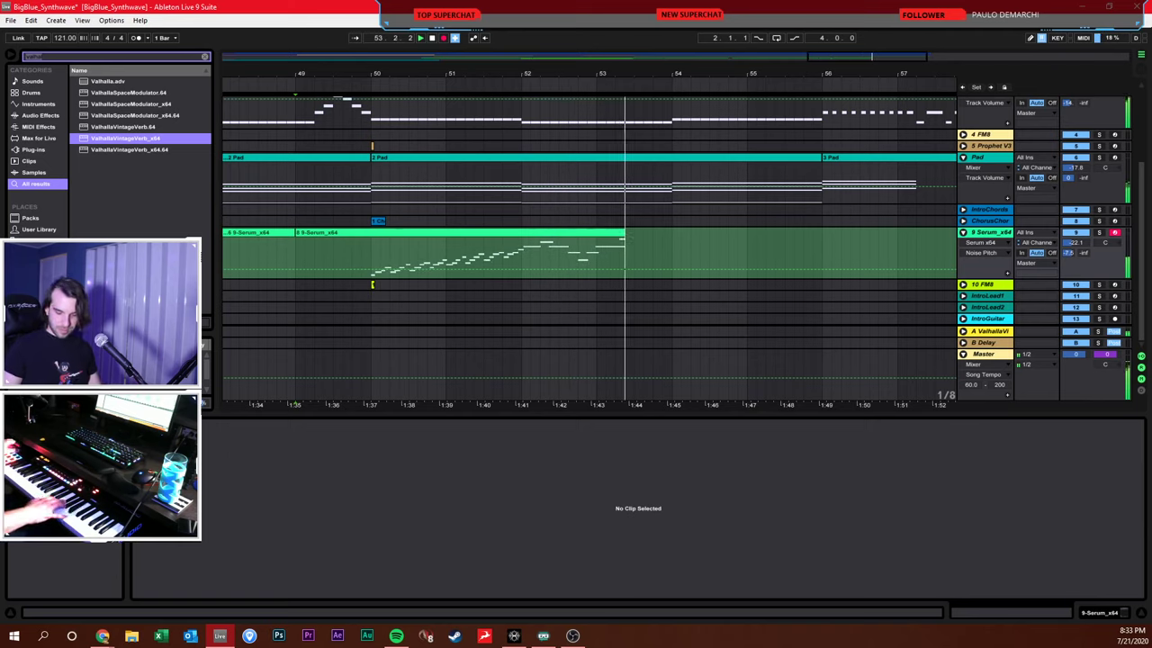
pyautogui.press('space')
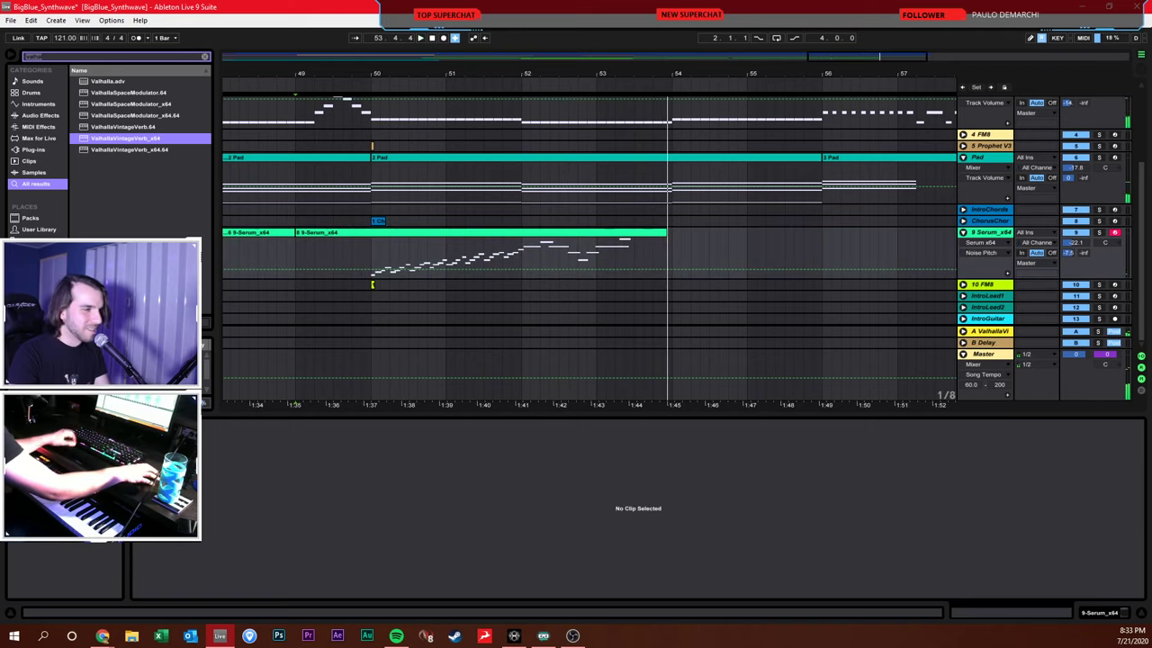
pyautogui.click(496, 232)
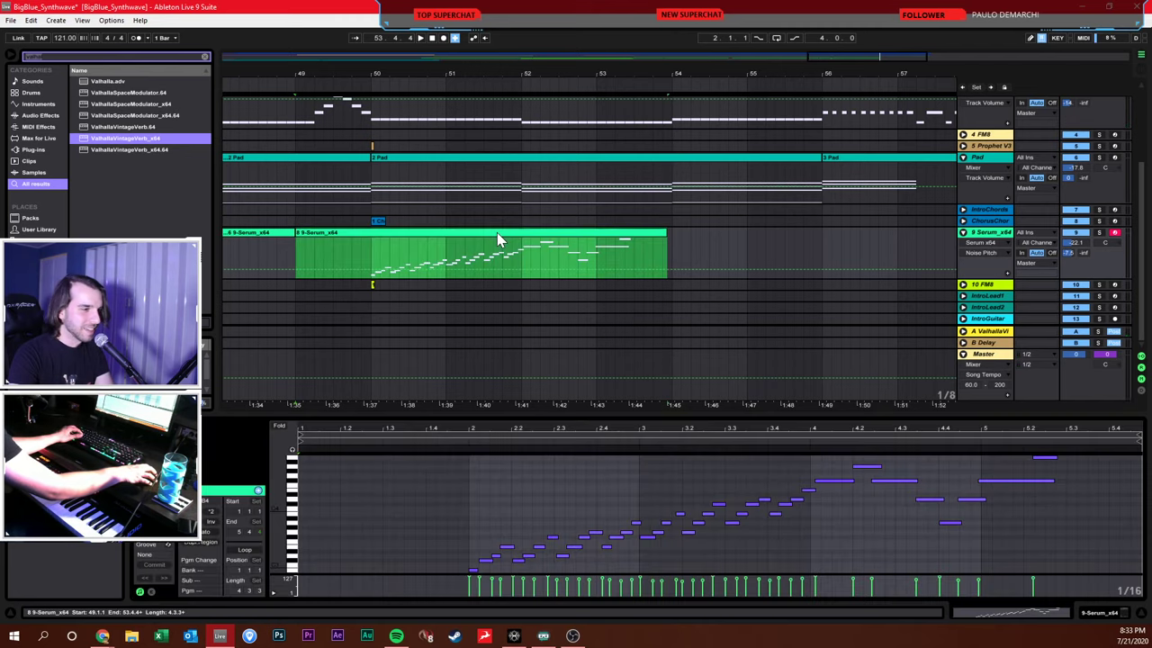
pyautogui.press('Delete')
# Lower the tempo to 113 BPM and save the set
pyautogui.moveTo(65, 33); pyautogui.dragTo(63, 39)
pyautogui.click(300, 252)
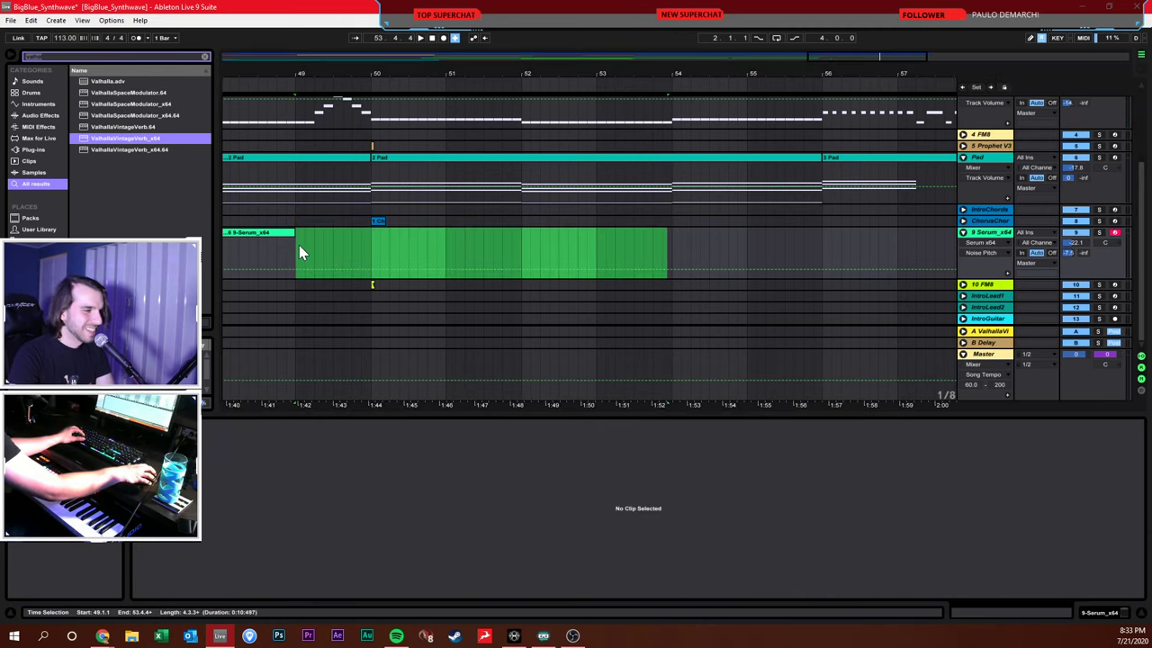
pyautogui.click(291, 262)
pyautogui.click(310, 223)
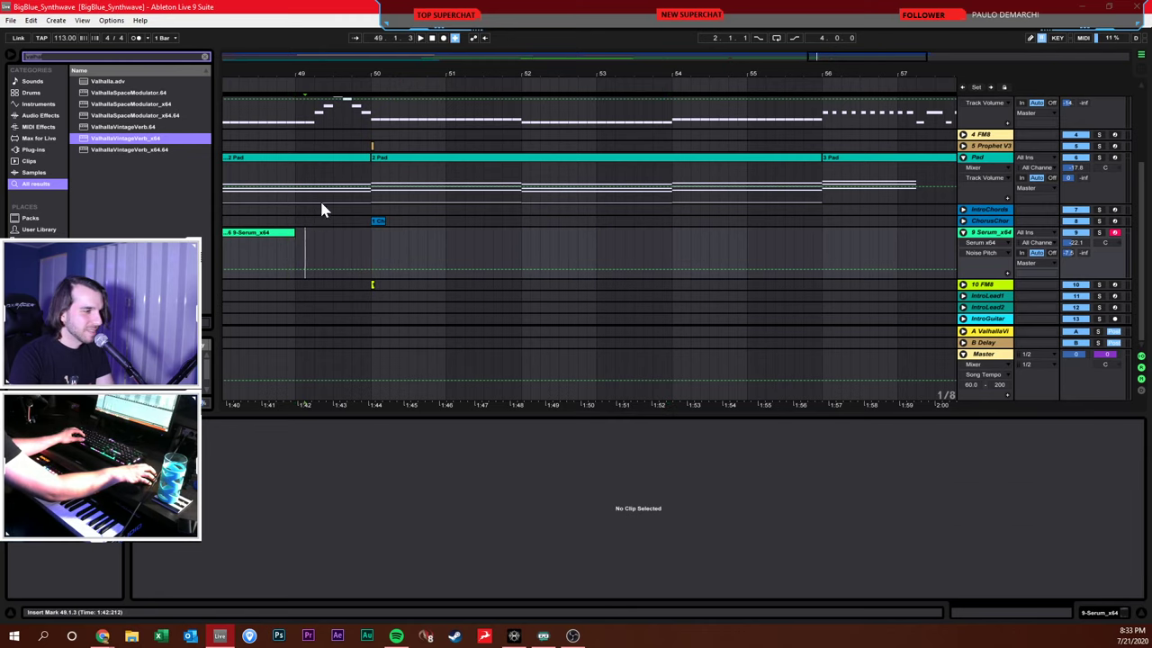
# Try to record the Serum lead from bar 49 at 113 BPM, and undo the take
pyautogui.click(293, 257)
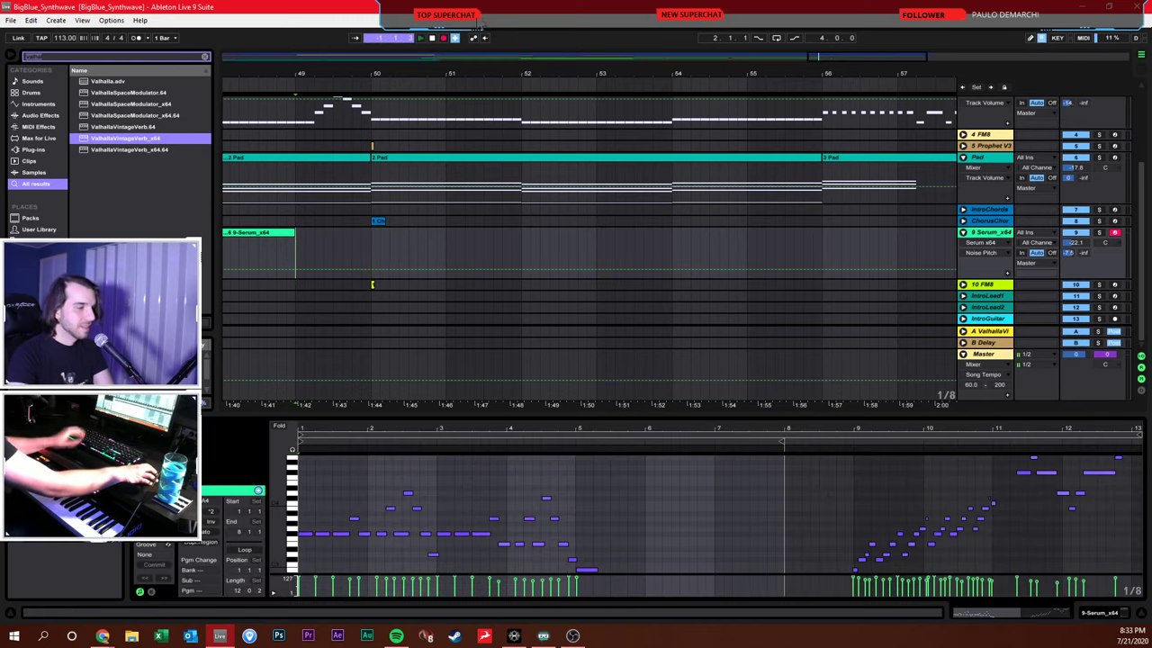
pyautogui.press('space')
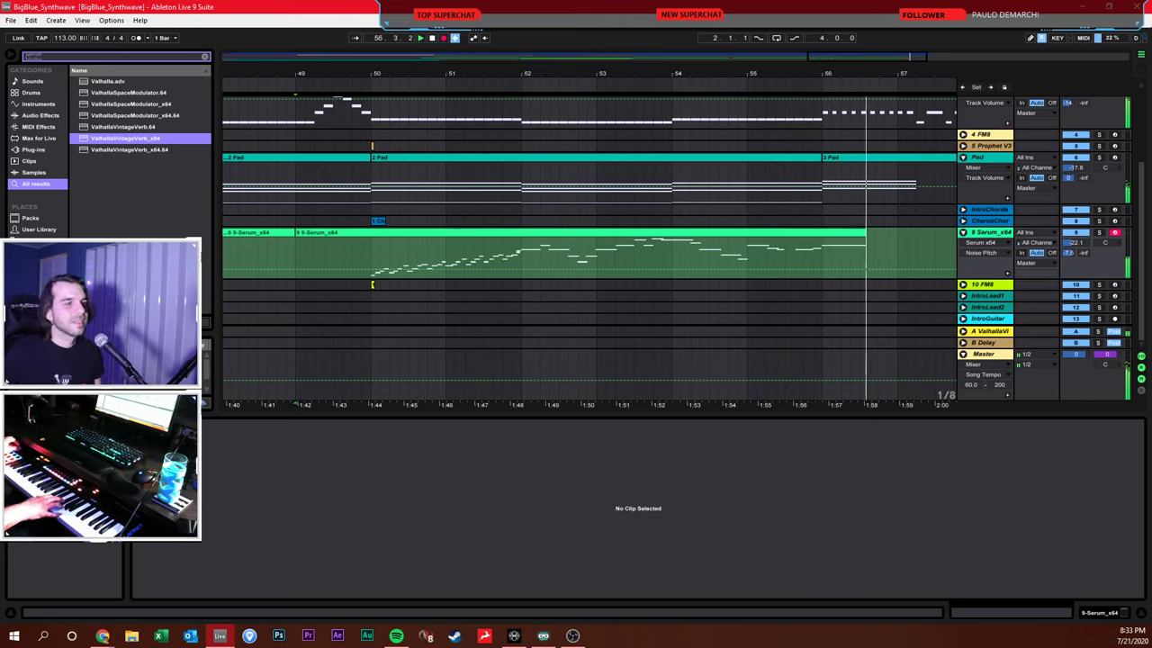
pyautogui.press('space')
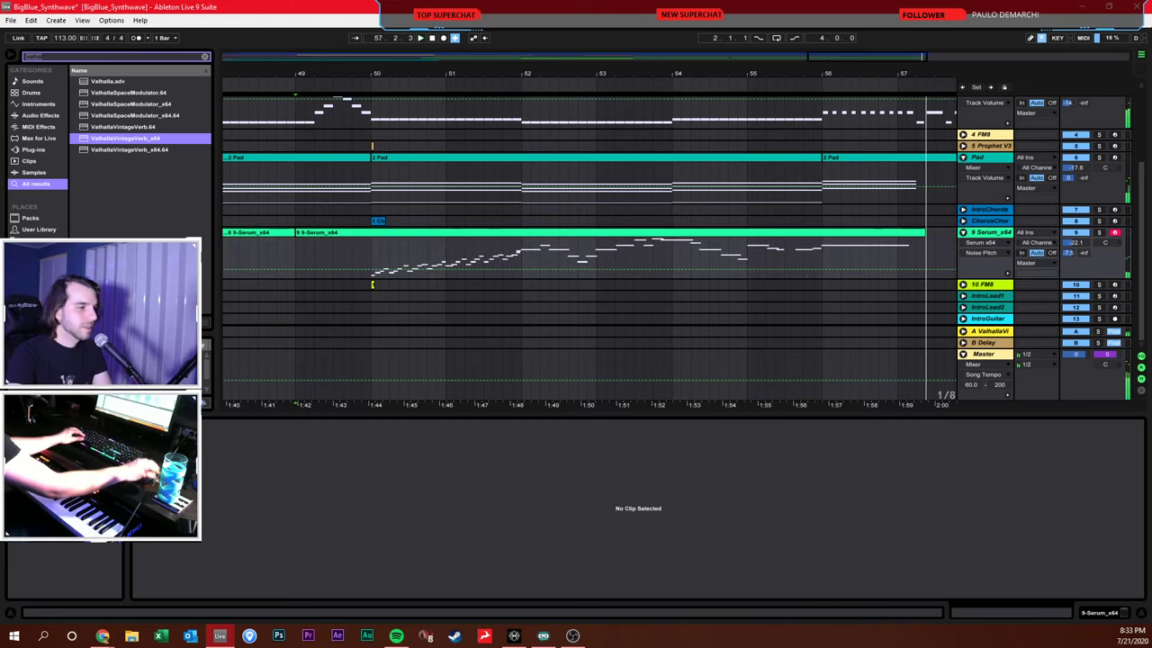
pyautogui.hotkey('ctrl', 'z')
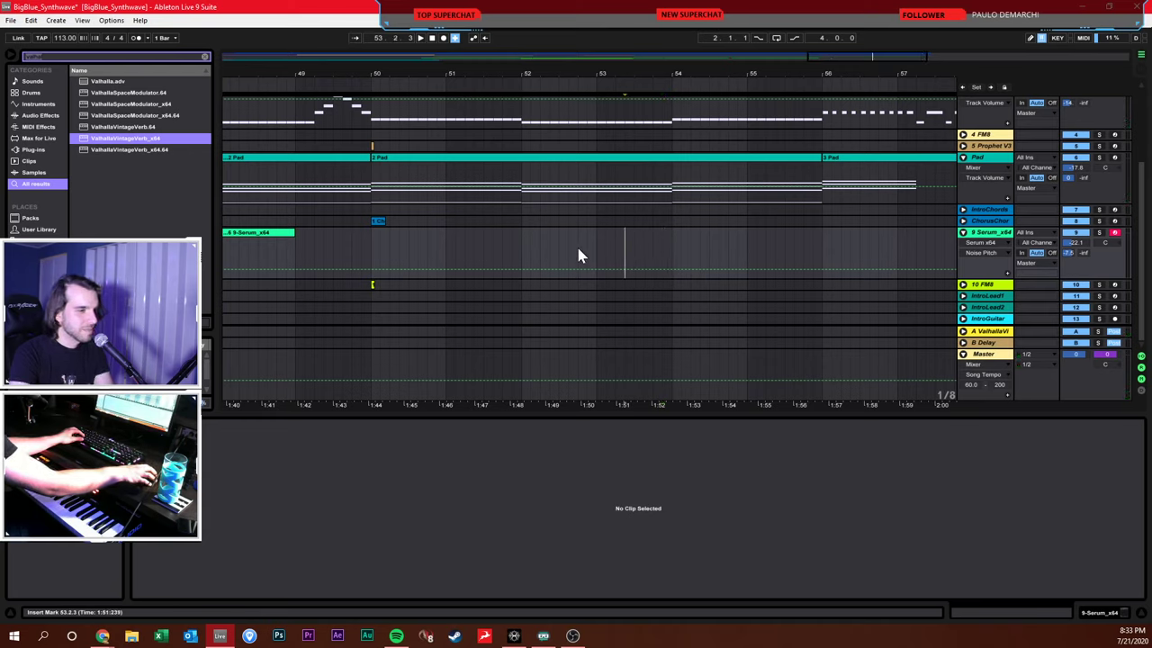
# Play the arrangement from bar 53 to rehearse the lead melody without recording
pyautogui.click(596, 241)
pyautogui.press('space')
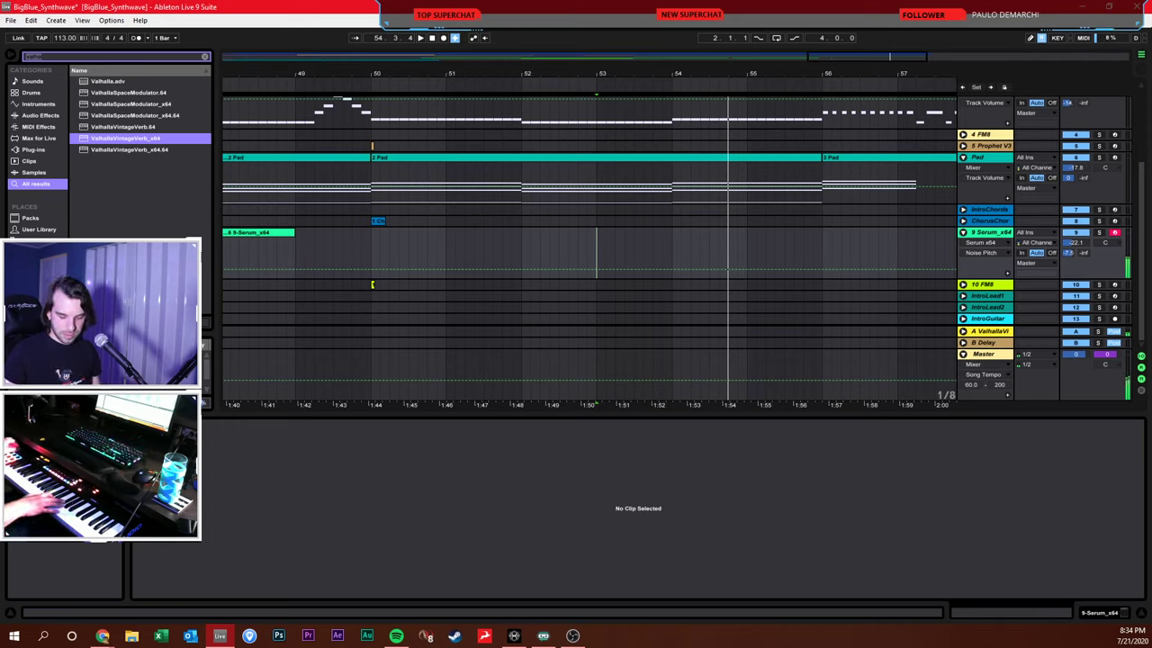
pyautogui.press('space')
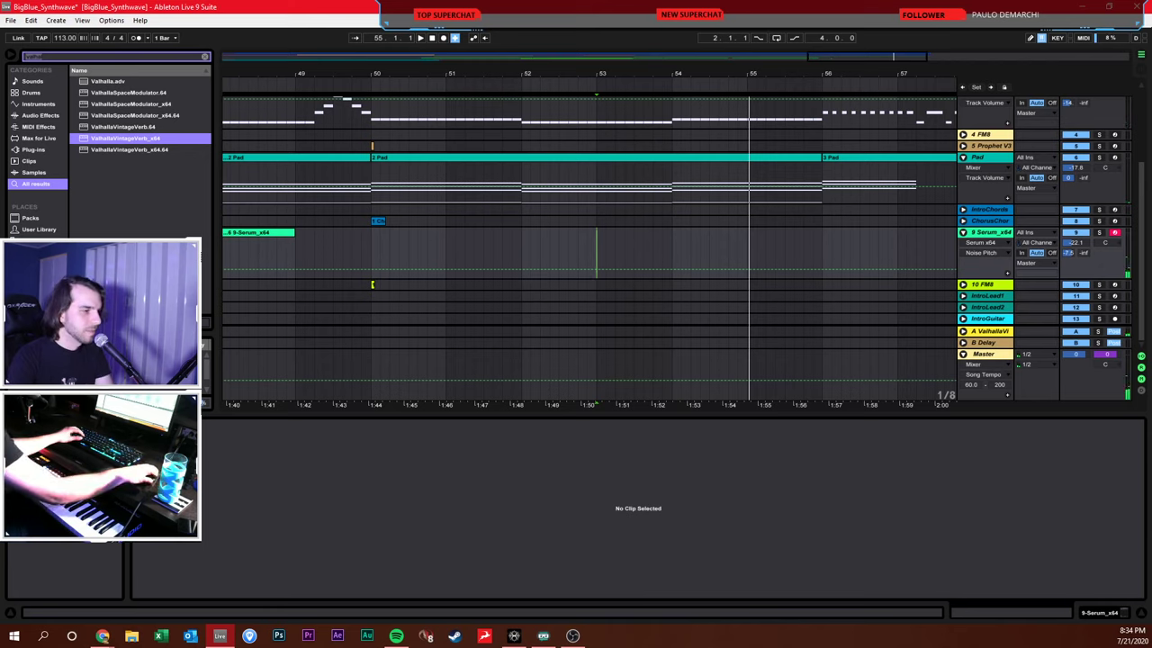
# Save the set, try another Serum lead take from bar 49 and undo it
pyautogui.click(297, 247)
pyautogui.hotkey('ctrl', 's')
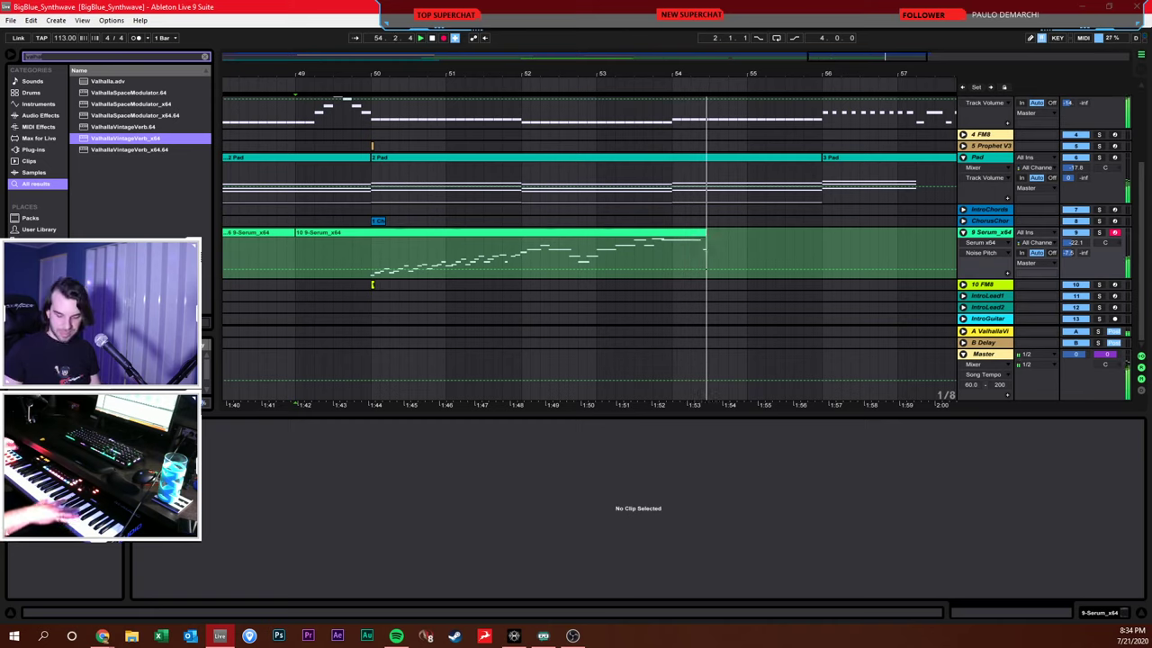
pyautogui.hotkey('ctrl', 'z')
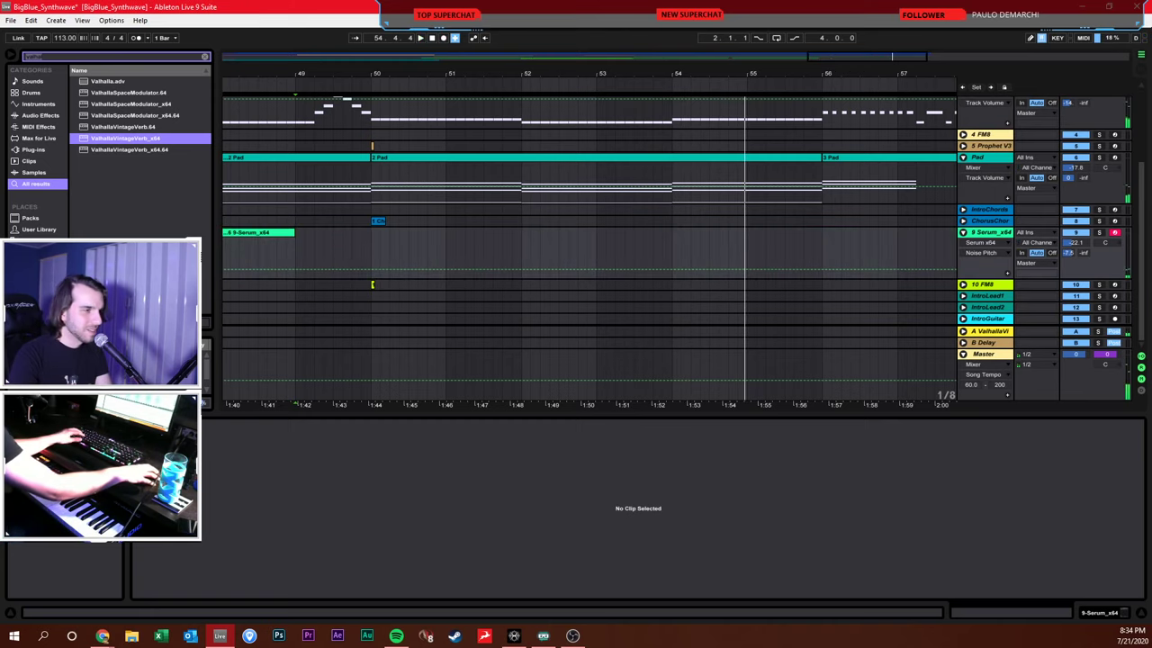
# Record the Serum lead from bar 49 into bar 56
pyautogui.click(447, 40)
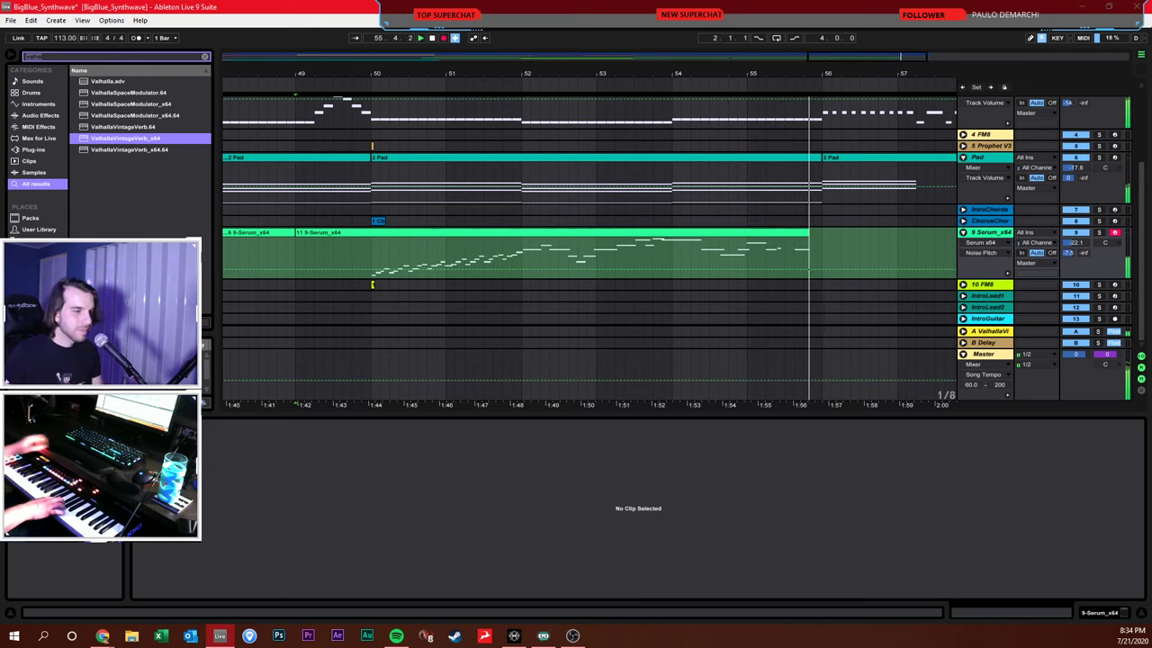
pyautogui.press('space')
pyautogui.click(747, 254)
pyautogui.click(661, 257)
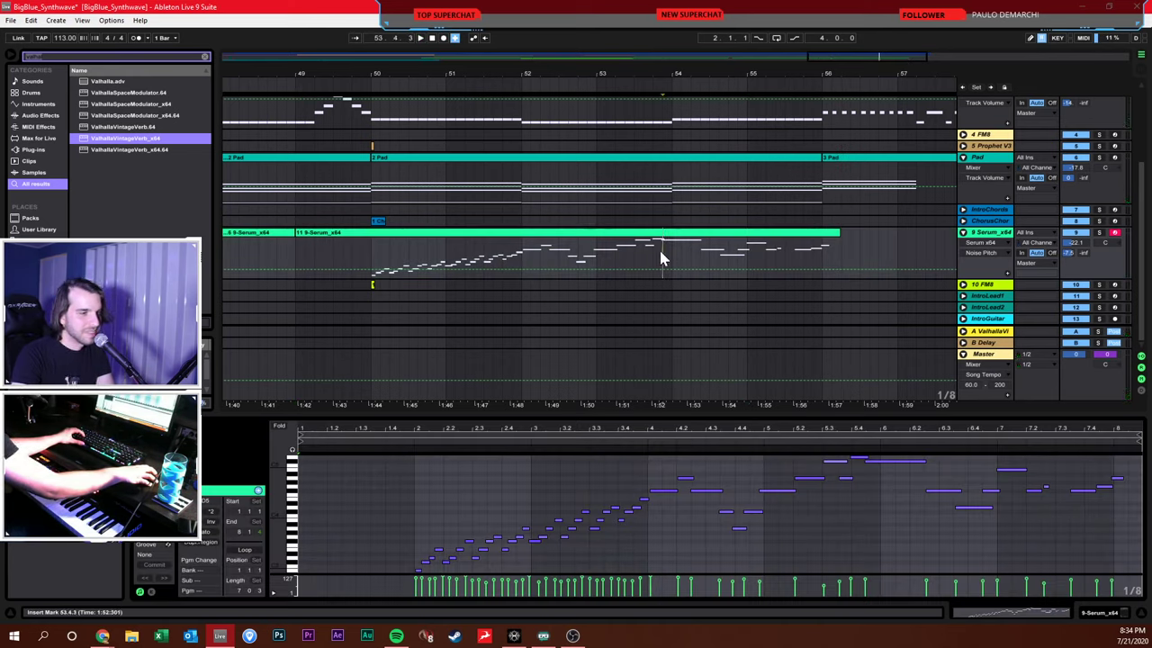
# Cut the end of the new Serum take, extend its clip end to 54.2.3 and check the ending by playback
pyautogui.moveTo(688, 258); pyautogui.dragTo(878, 257)
pyautogui.click(606, 254)
pyautogui.press('space')
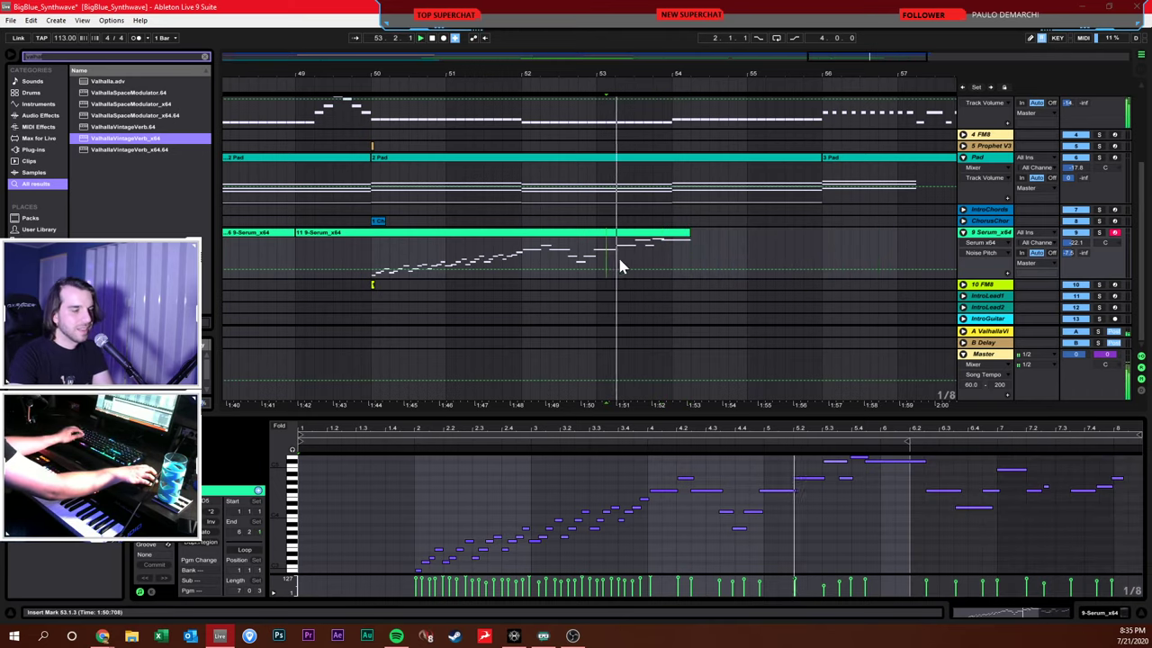
pyautogui.click(697, 233)
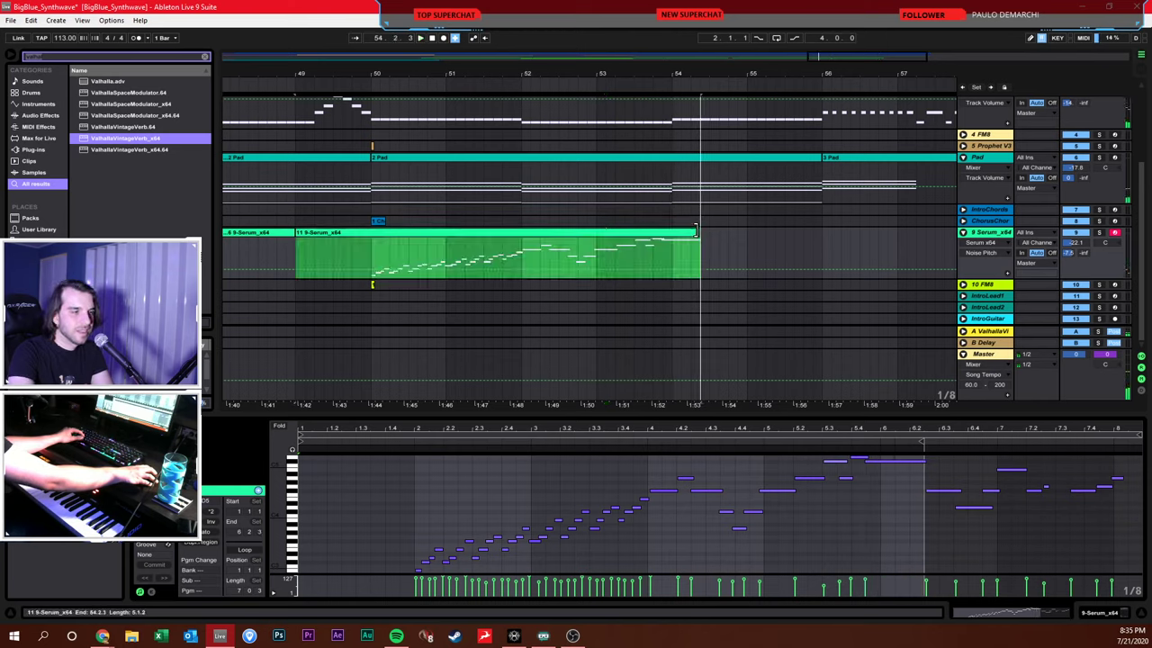
pyautogui.click(655, 251)
pyautogui.press('space')
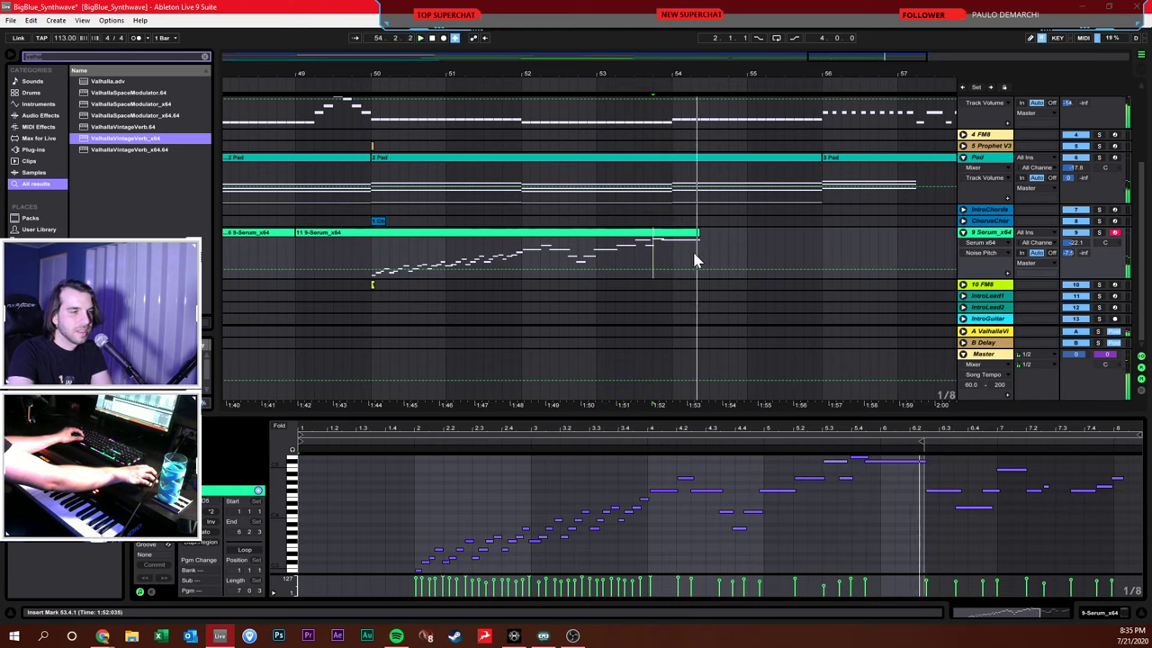
pyautogui.click(699, 260)
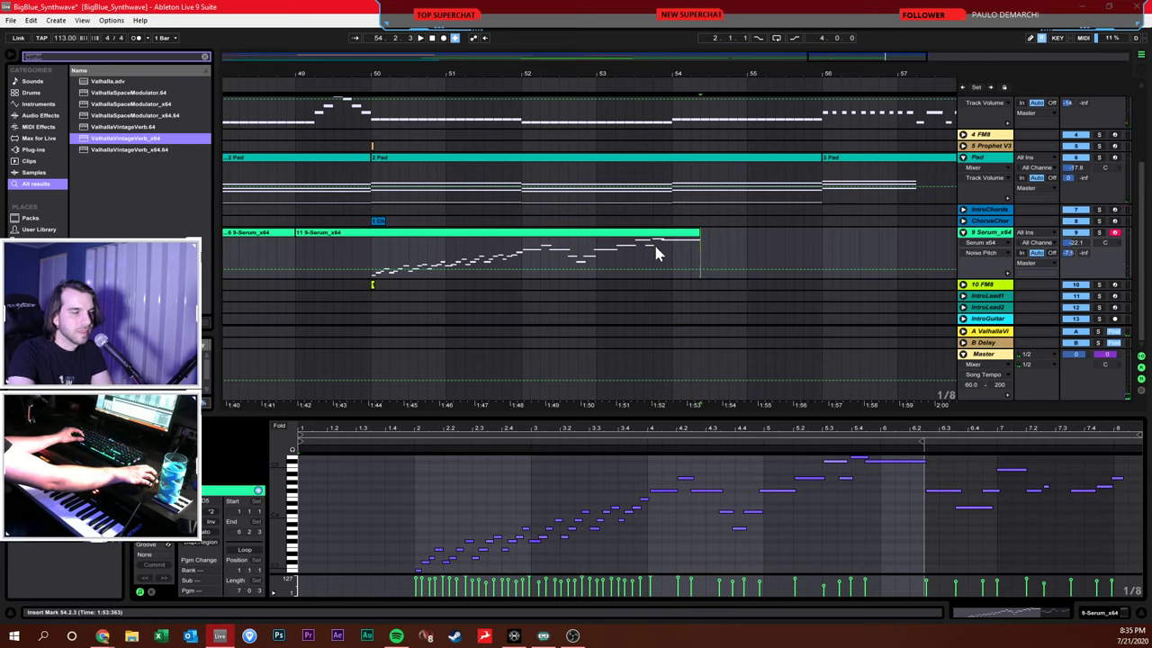
# Try to record the remaining Serum lead from bar 54, and undo the take
pyautogui.click(671, 256)
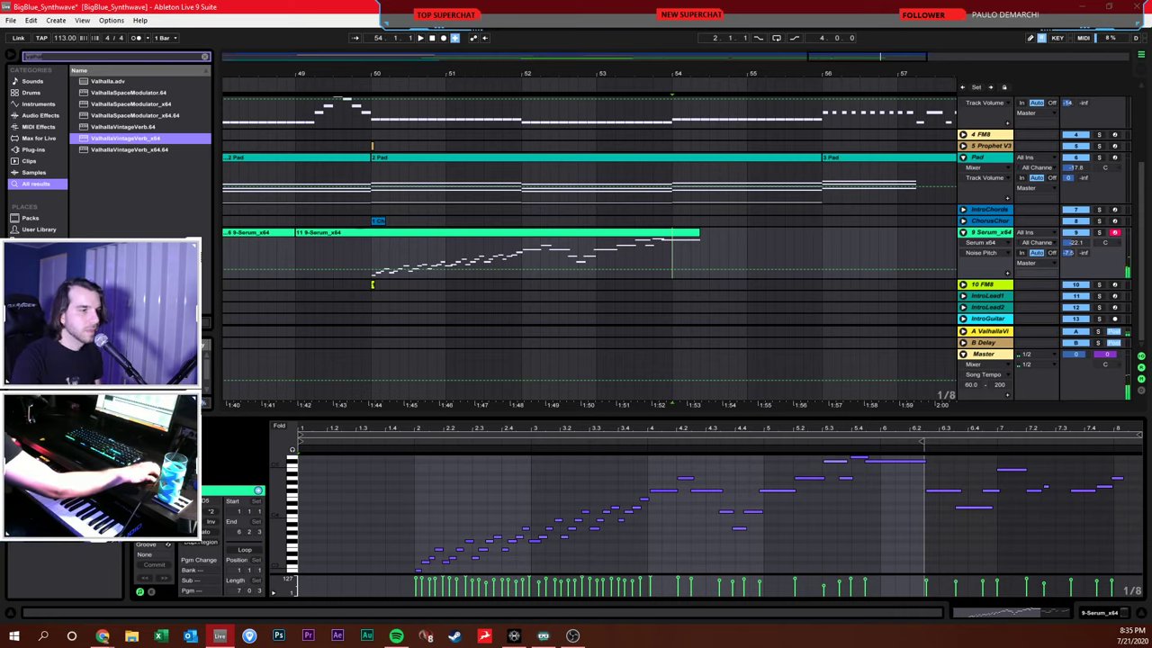
pyautogui.click(441, 40)
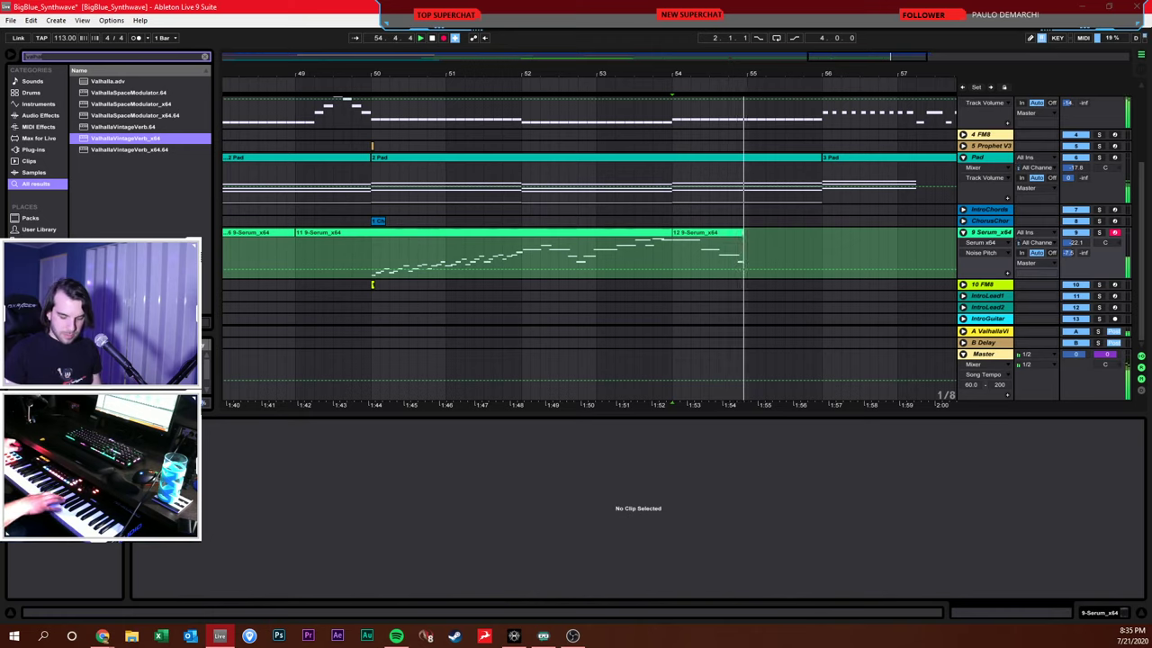
pyautogui.hotkey('ctrl', 'z')
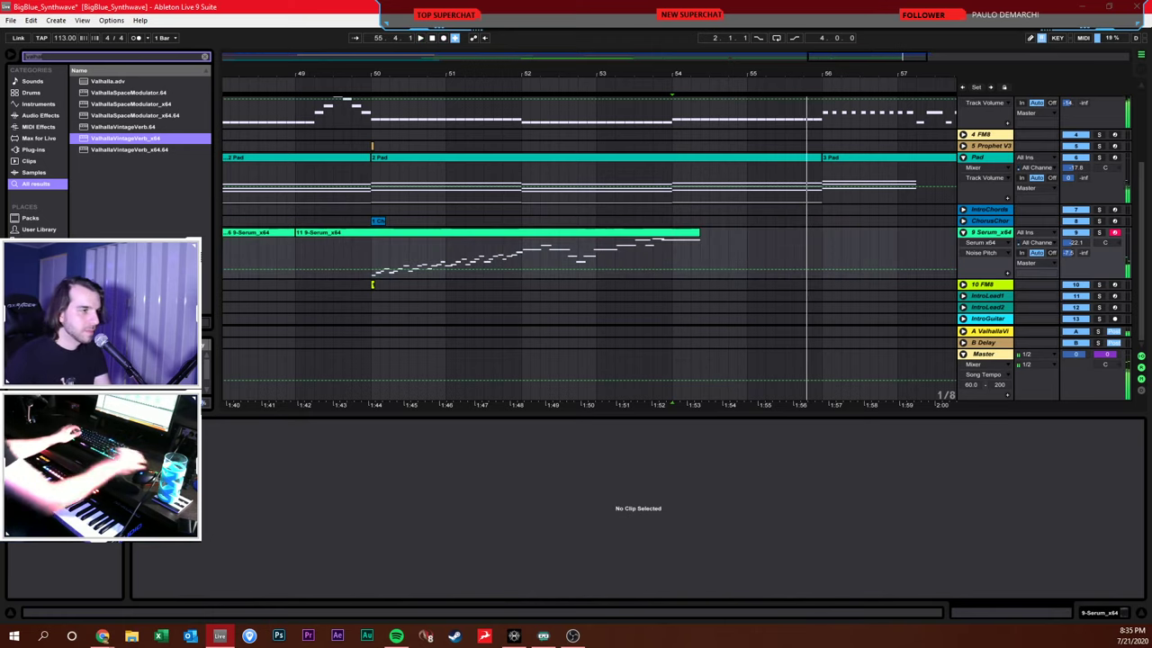
# Record the remaining Serum lead phrase from bar 54 into bar 57
pyautogui.click(441, 38)
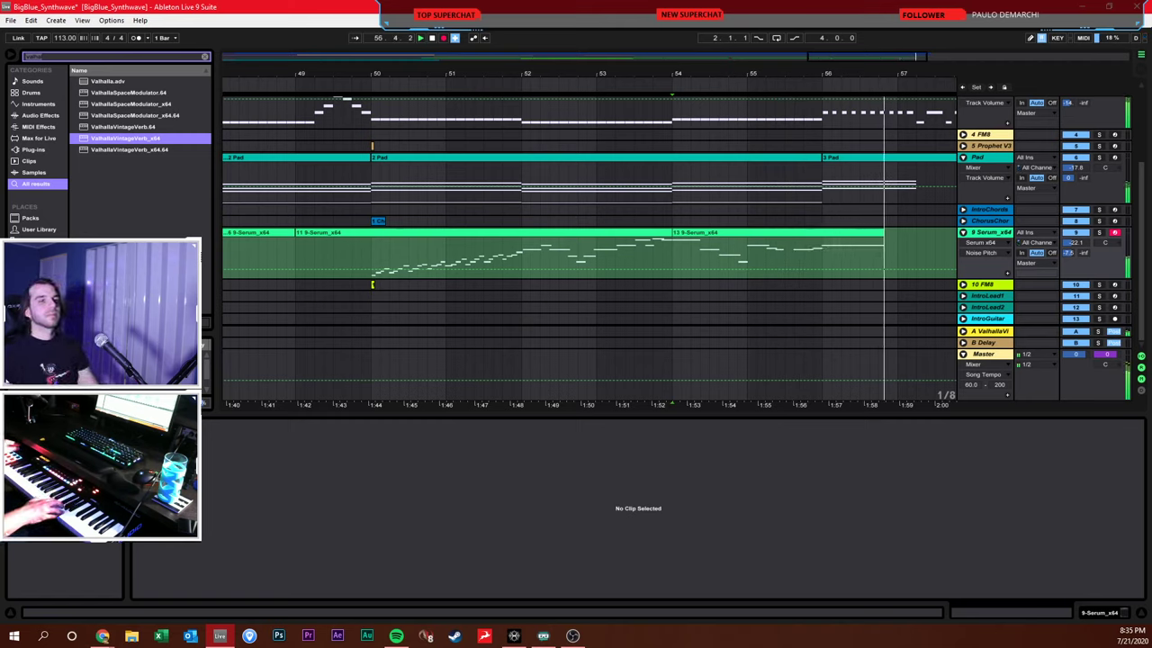
pyautogui.press('space')
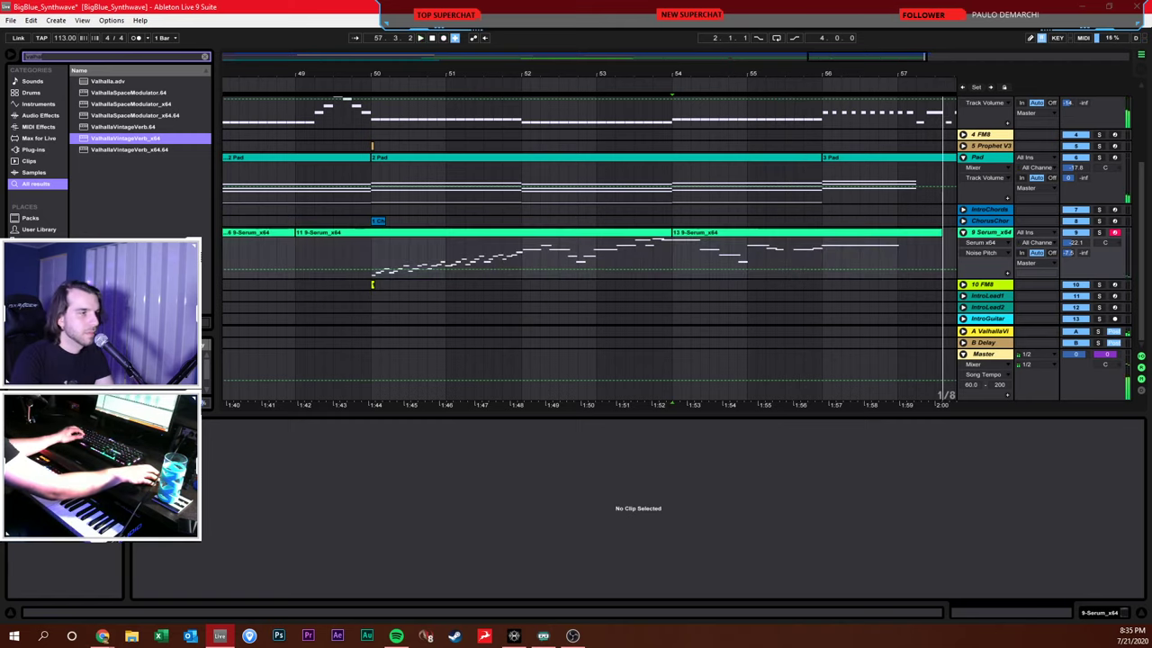
pyautogui.click(736, 243)
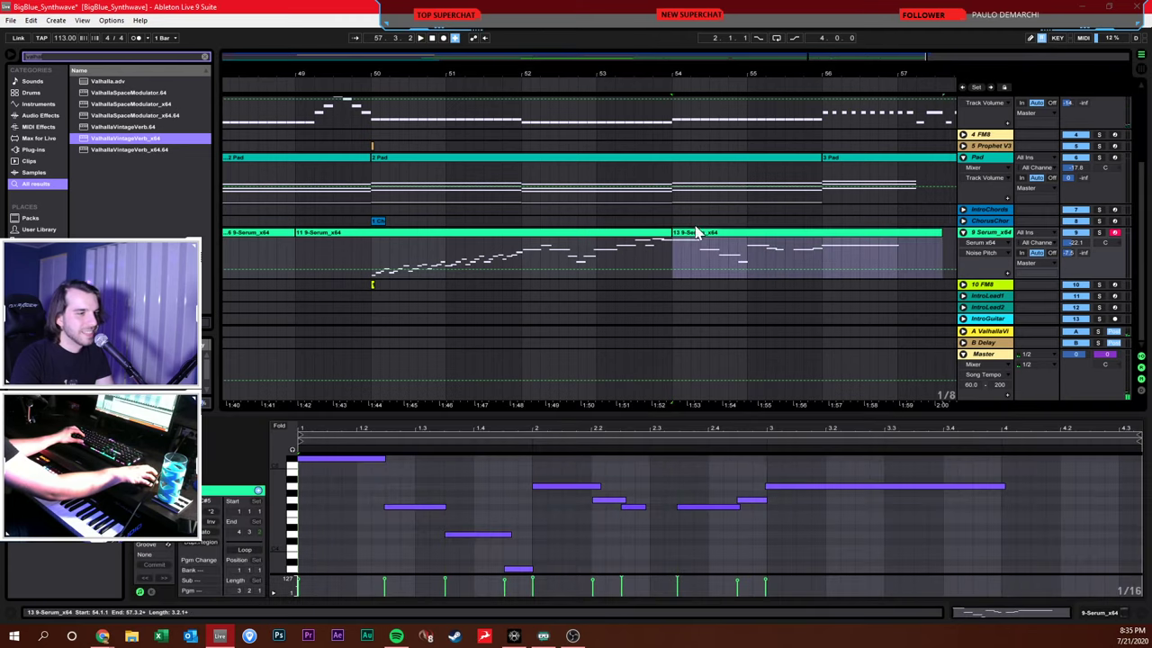
# Enlarge the MIDI editor for the Serum clip starting at bar 49, set its grid to 1/16 and quantize all notes
pyautogui.click(624, 241)
pyautogui.click(486, 454)
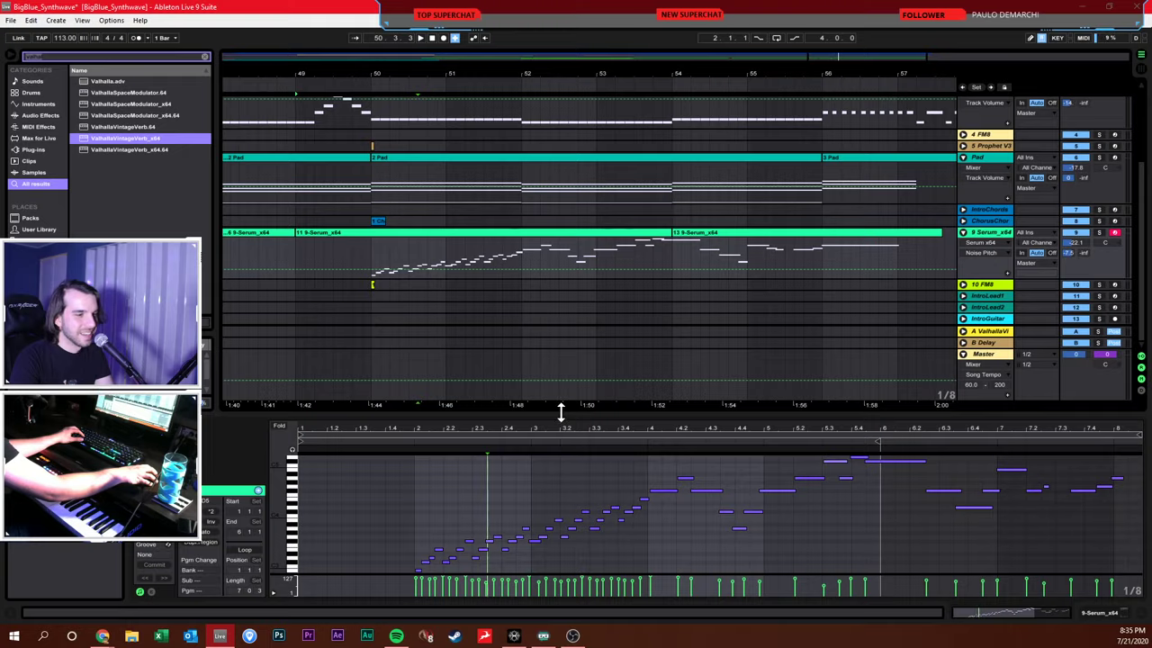
pyautogui.moveTo(560, 411); pyautogui.dragTo(604, 183)
pyautogui.rightClick(505, 365)
pyautogui.click(581, 521)
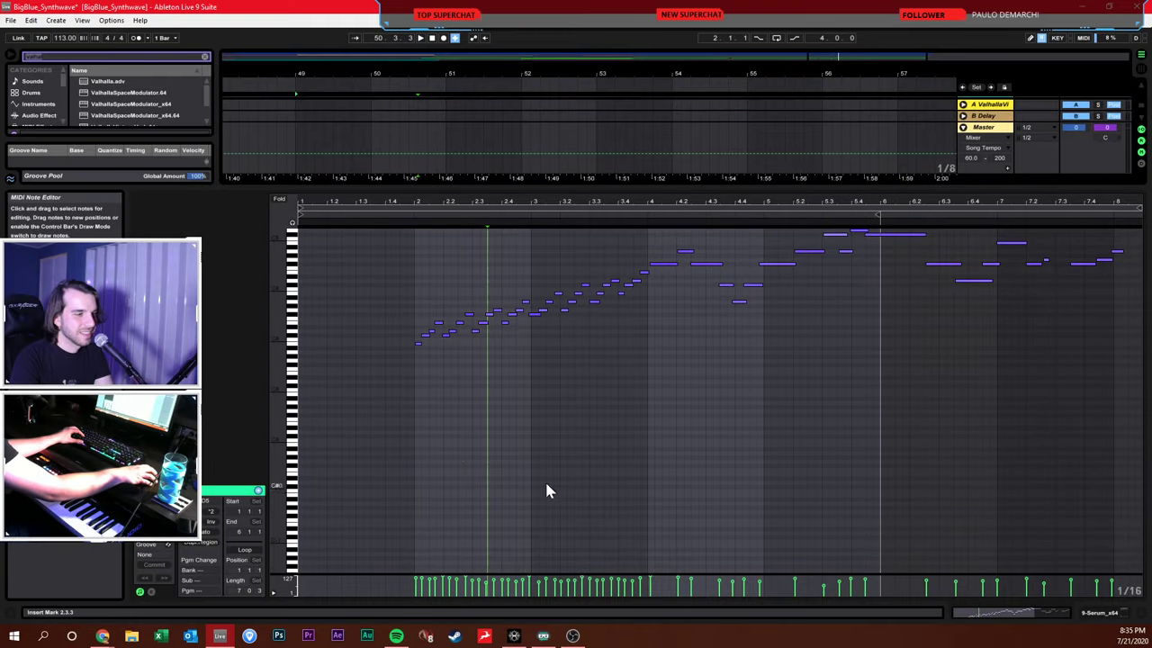
pyautogui.moveTo(418, 429); pyautogui.dragTo(1122, 200)
pyautogui.click(891, 345)
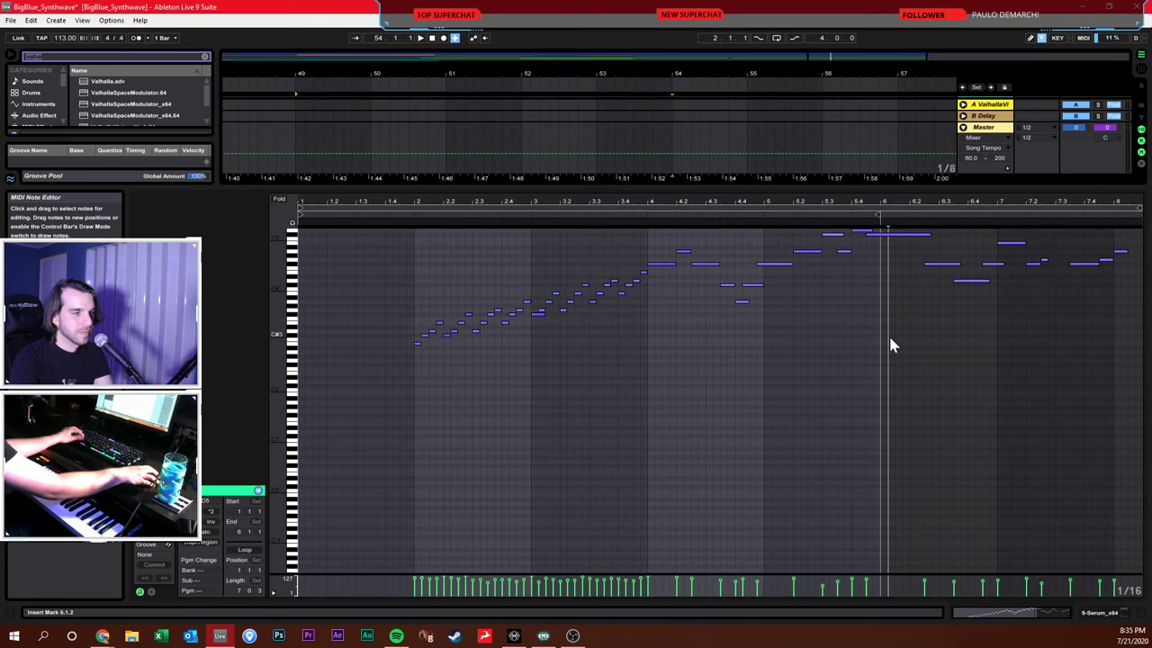
# Shrink the MIDI editor to show the arrangement, set the tempo to 178 BPM and play back the recorded lead
pyautogui.press('space')
pyautogui.moveTo(910, 181); pyautogui.dragTo(869, 396)
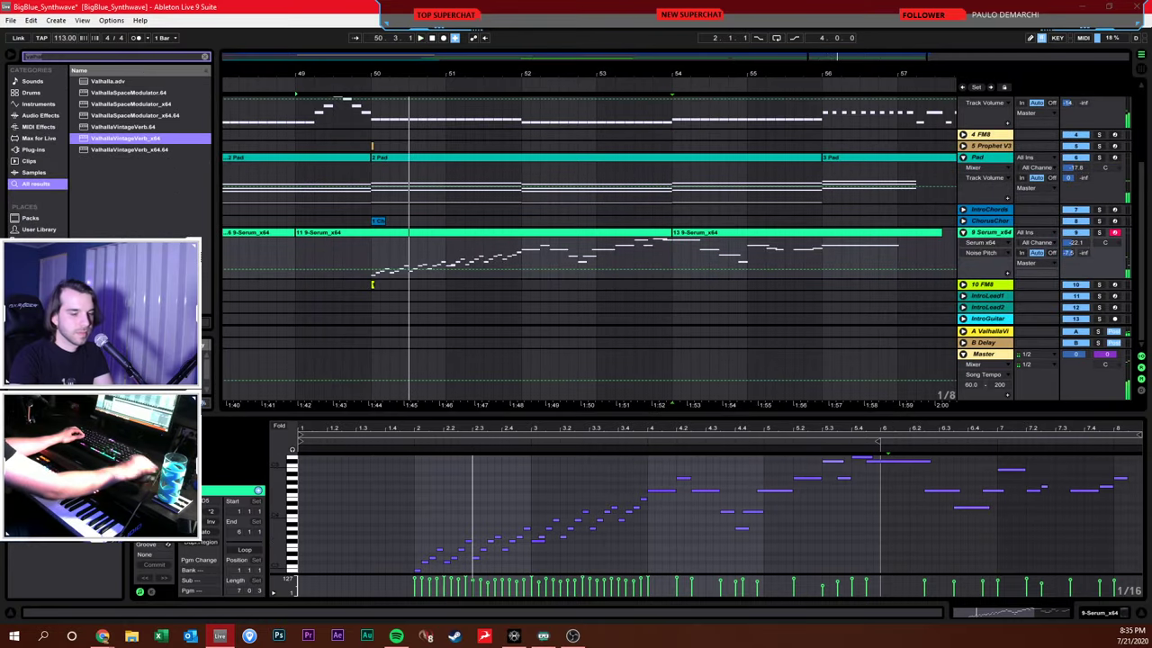
pyautogui.press('space')
pyautogui.press('space')
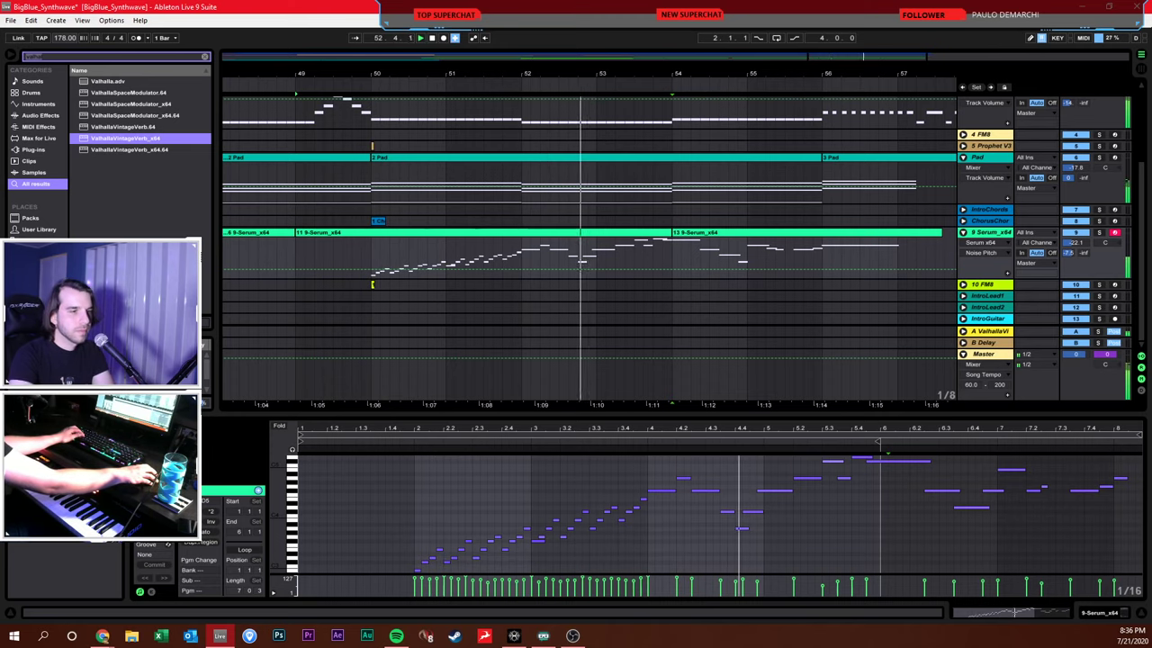
# Shorten the C#4 note just before bar 5 of the clip to start at 4.4.3, and replay from there
pyautogui.click(745, 511)
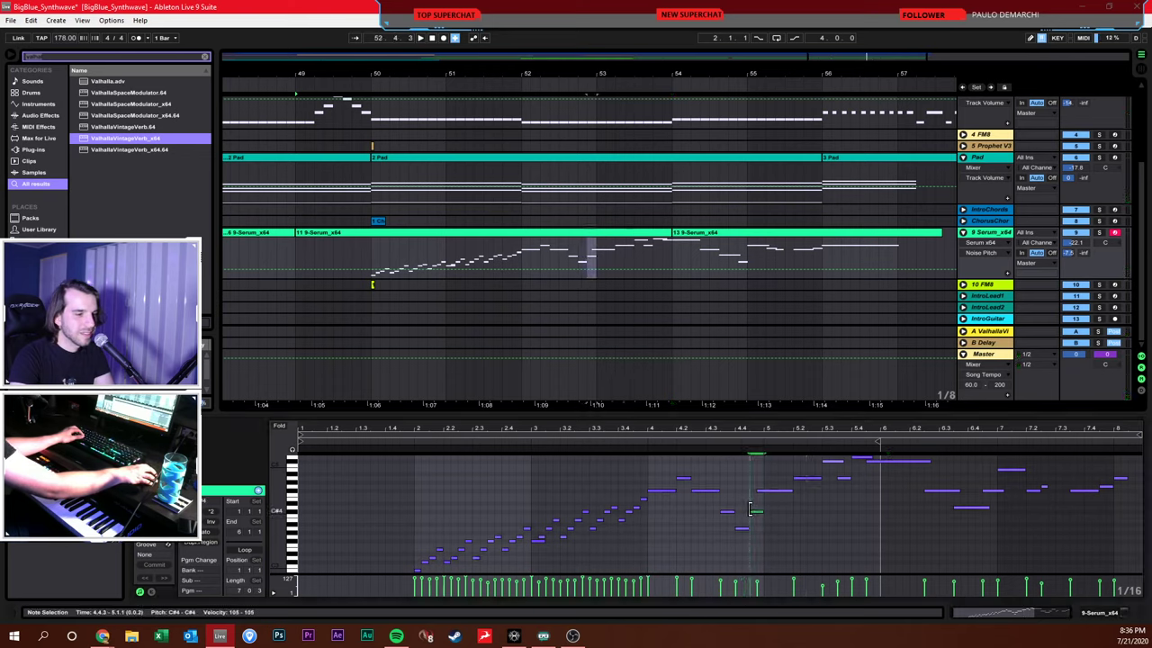
pyautogui.click(748, 482)
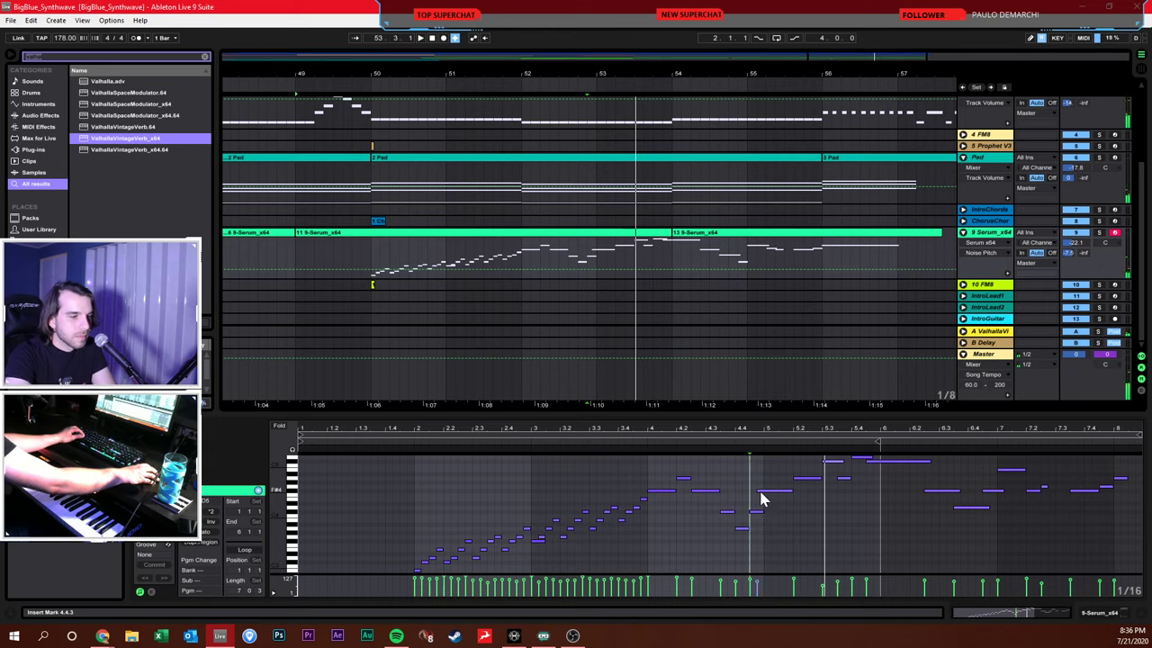
# Save the set and delete the stray overlapping note at the start of bar 3 of the Serum clip
pyautogui.hotkey('ctrl', 's')
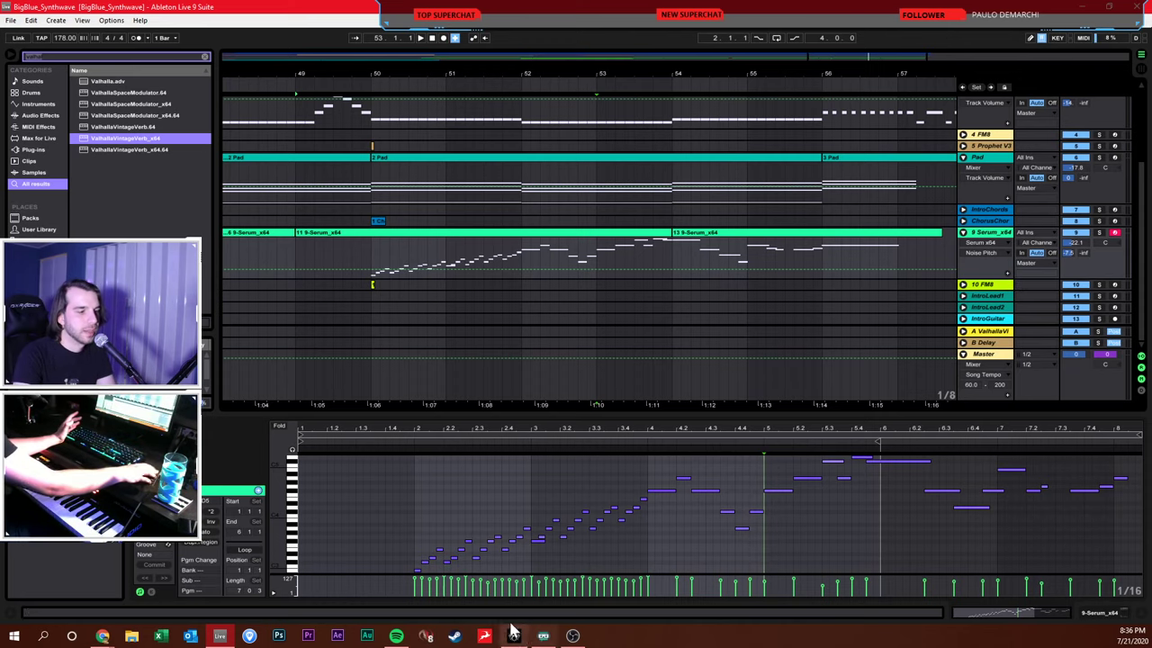
pyautogui.click(538, 541)
pyautogui.click(537, 527)
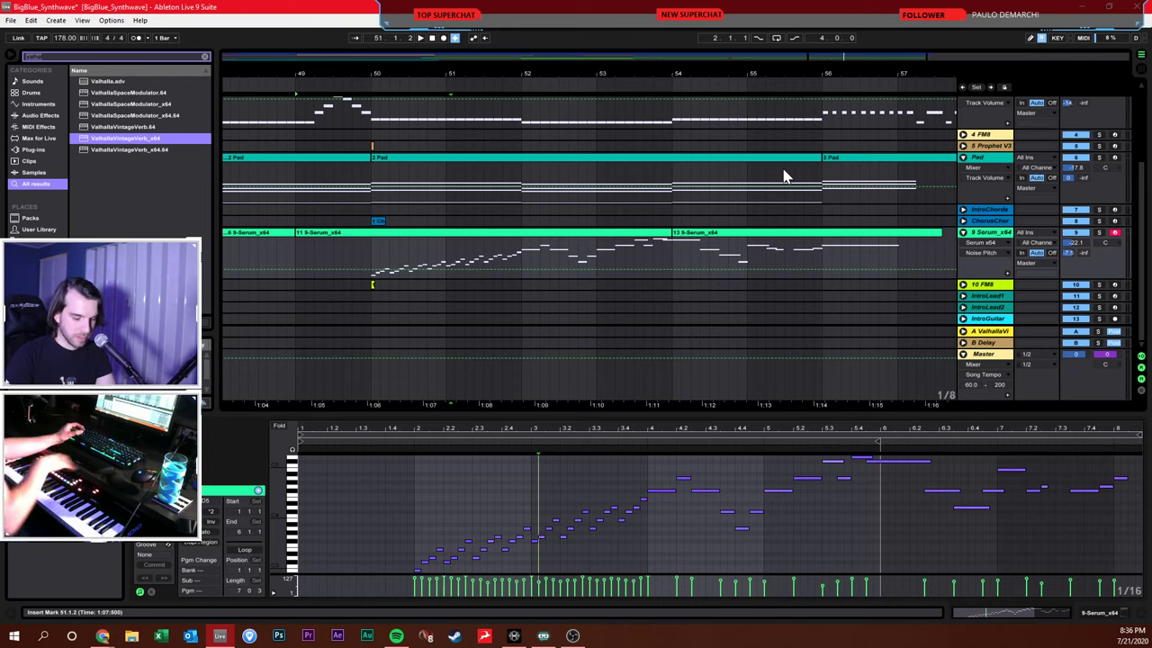
# Play back the arrangement with the corrected Serum lead from bar 49 through bar 57
pyautogui.click(493, 474)
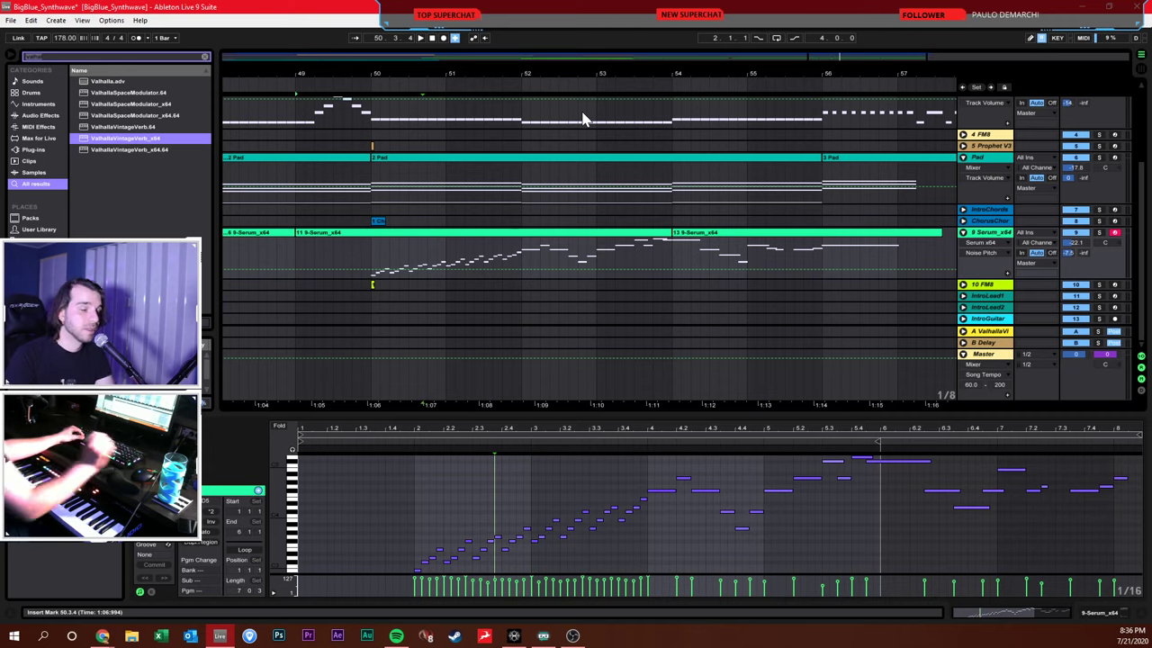
pyautogui.click(417, 265)
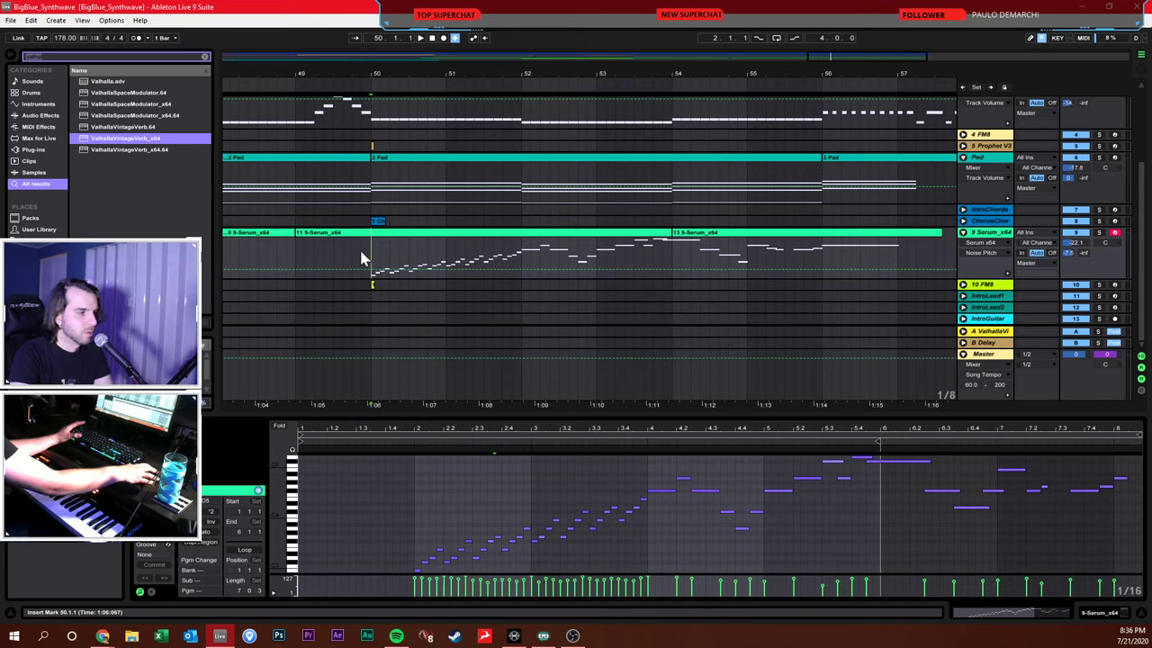
pyautogui.click(431, 39)
pyautogui.click(312, 254)
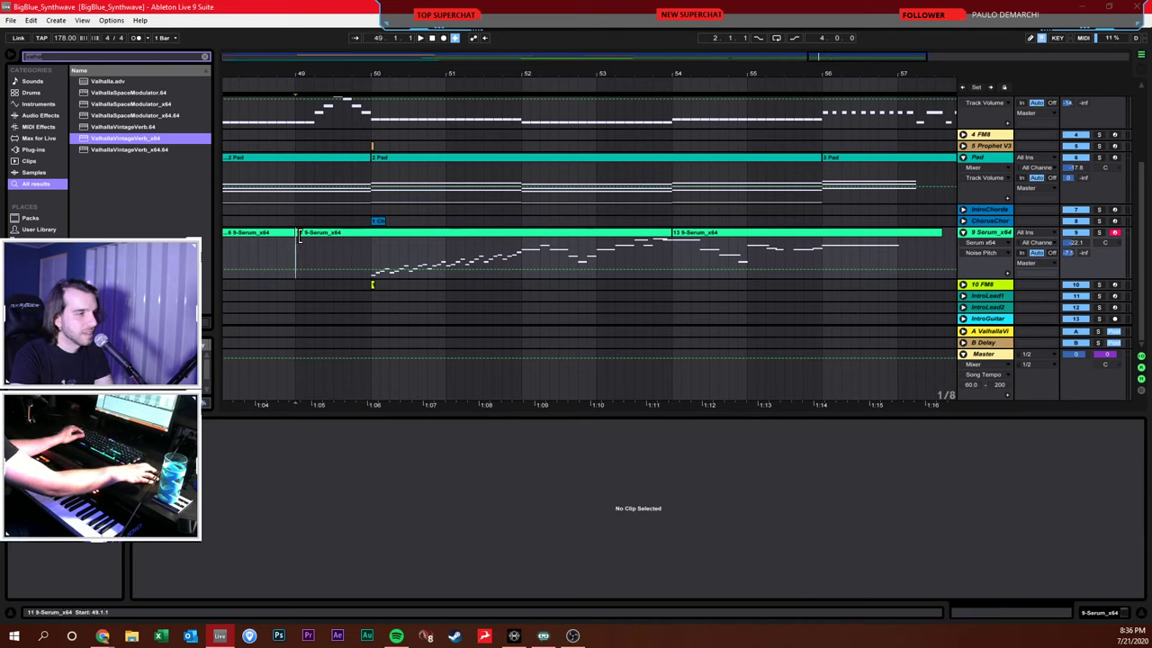
pyautogui.press('space')
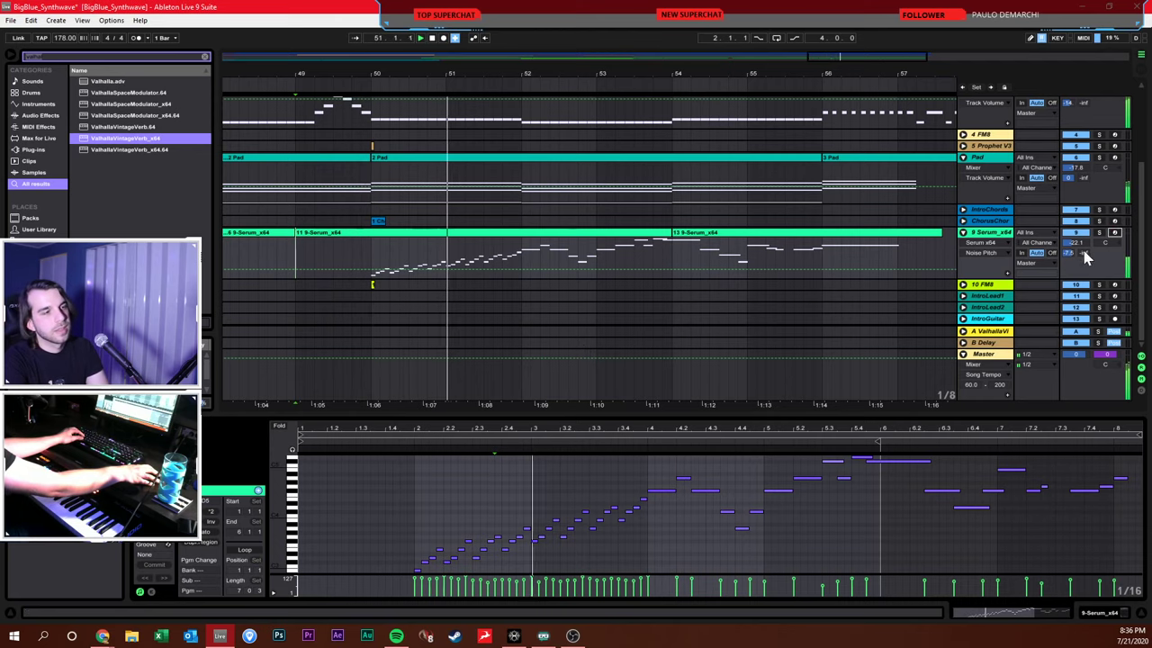
pyautogui.moveTo(748, 84); pyautogui.dragTo(756, 49)
pyautogui.click(869, 234)
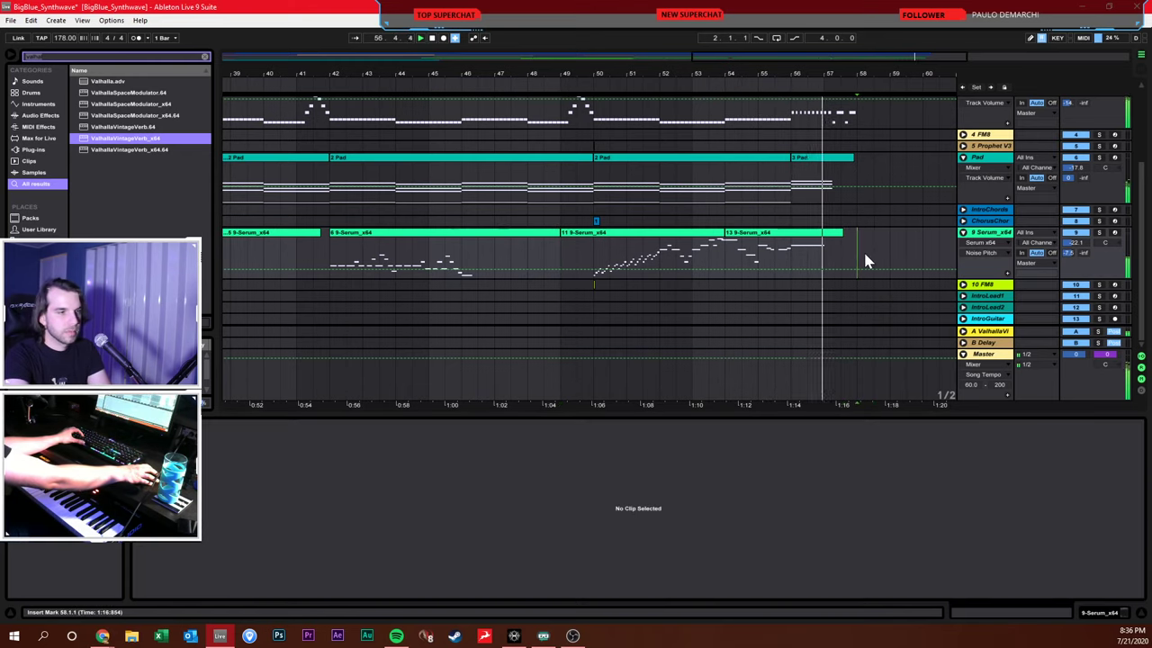
pyautogui.press('space')
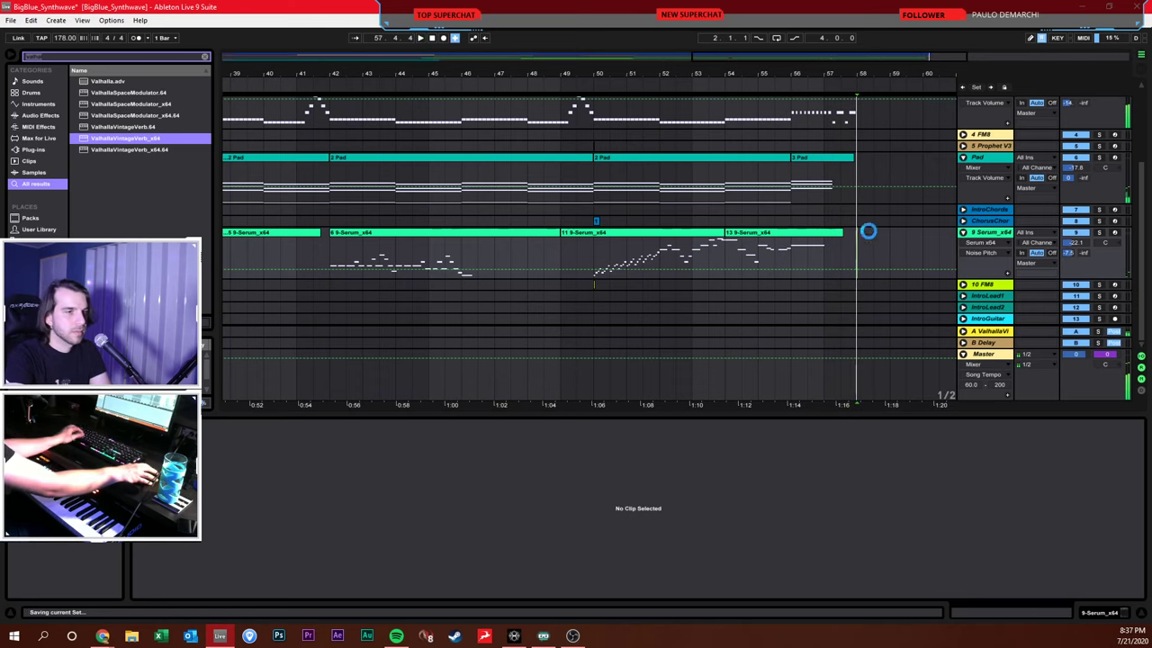
# Duplicate the Serum lead track and clear all clips from the copy, from bar 1 to the end of the song
pyautogui.click(961, 232)
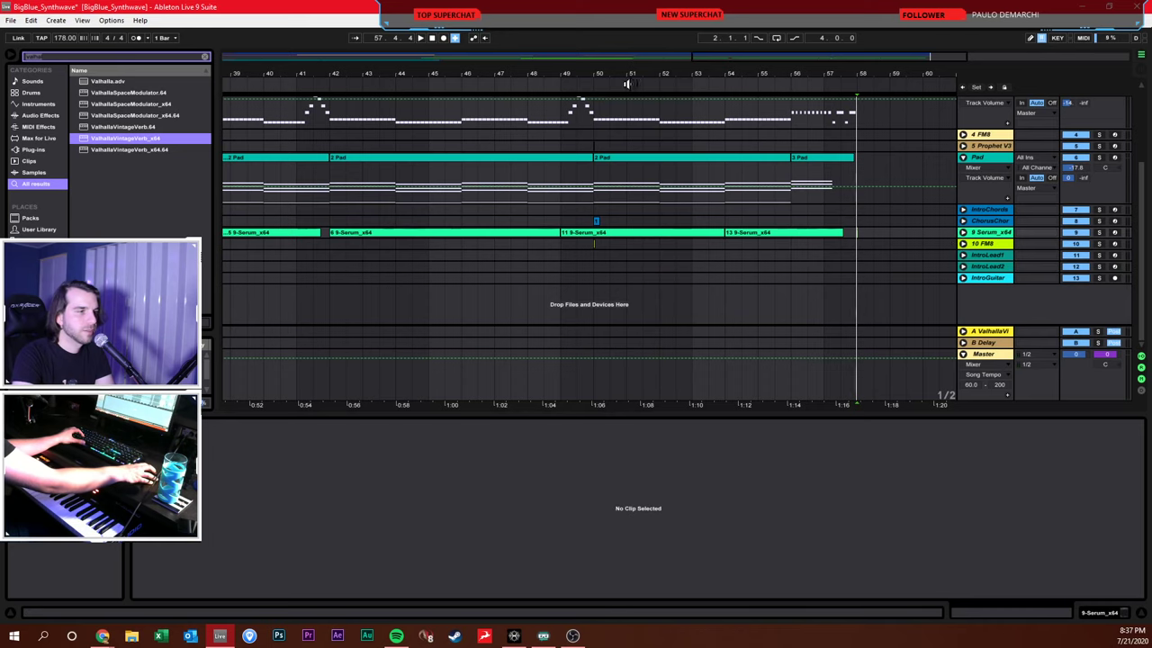
pyautogui.moveTo(627, 83); pyautogui.dragTo(670, 74)
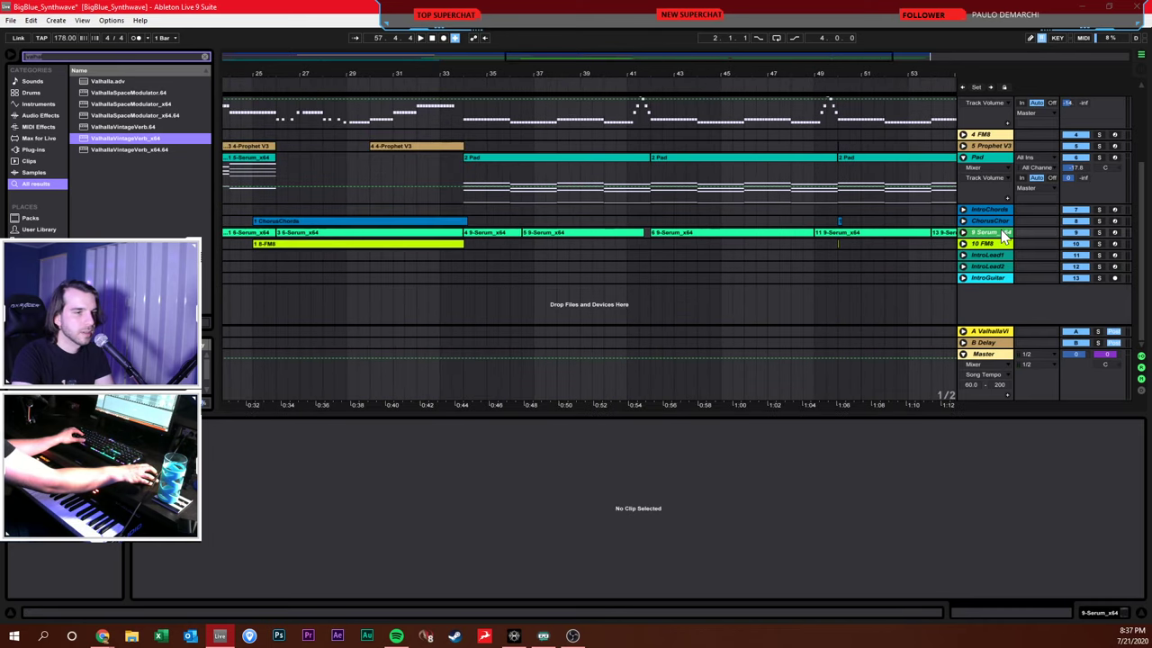
pyautogui.hotkey('ctrl', 'd')
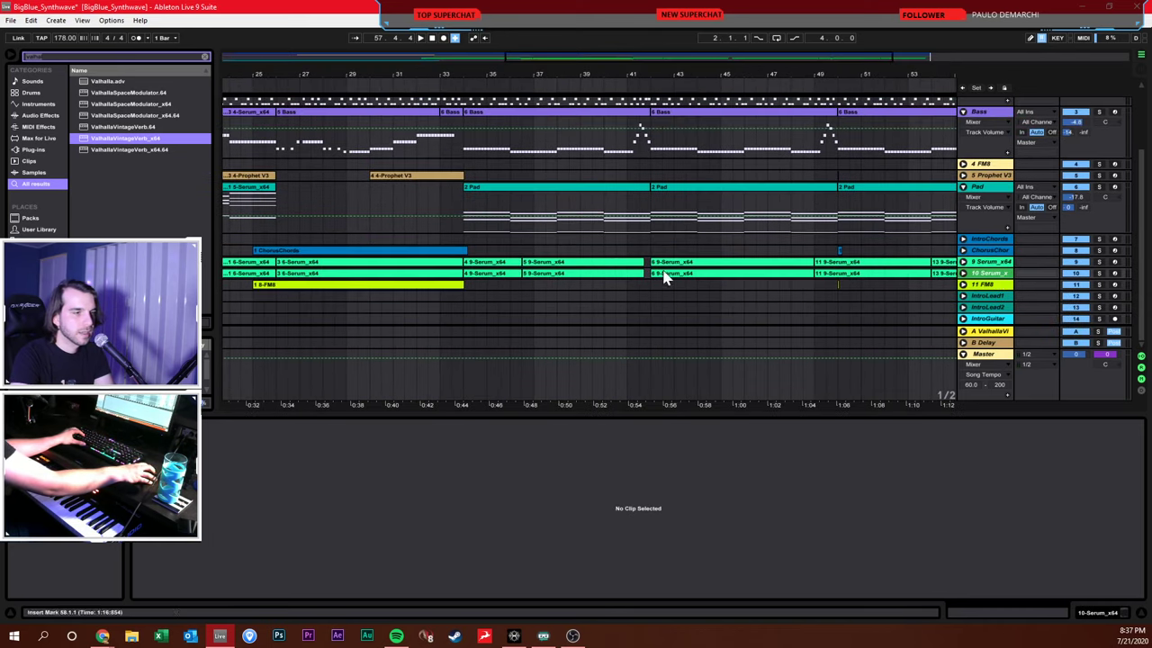
pyautogui.click(841, 273)
pyautogui.hotkey('ctrl', 'a')
pyautogui.press('z')
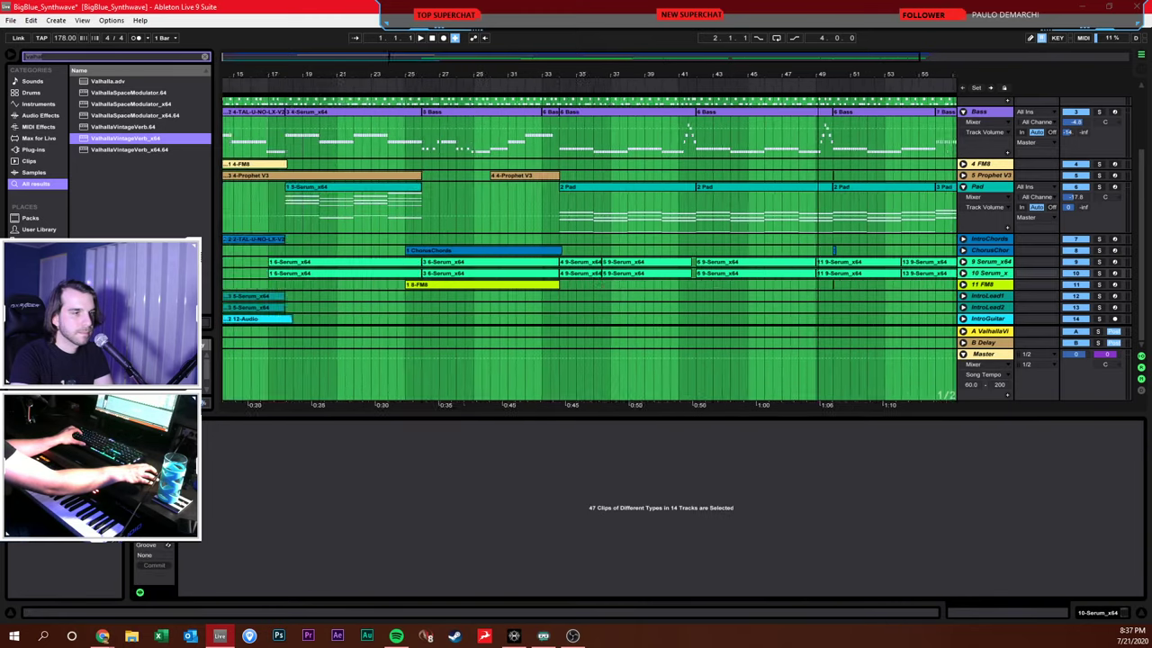
pyautogui.moveTo(690, 283); pyautogui.dragTo(804, 282)
pyautogui.moveTo(653, 282); pyautogui.dragTo(201, 274)
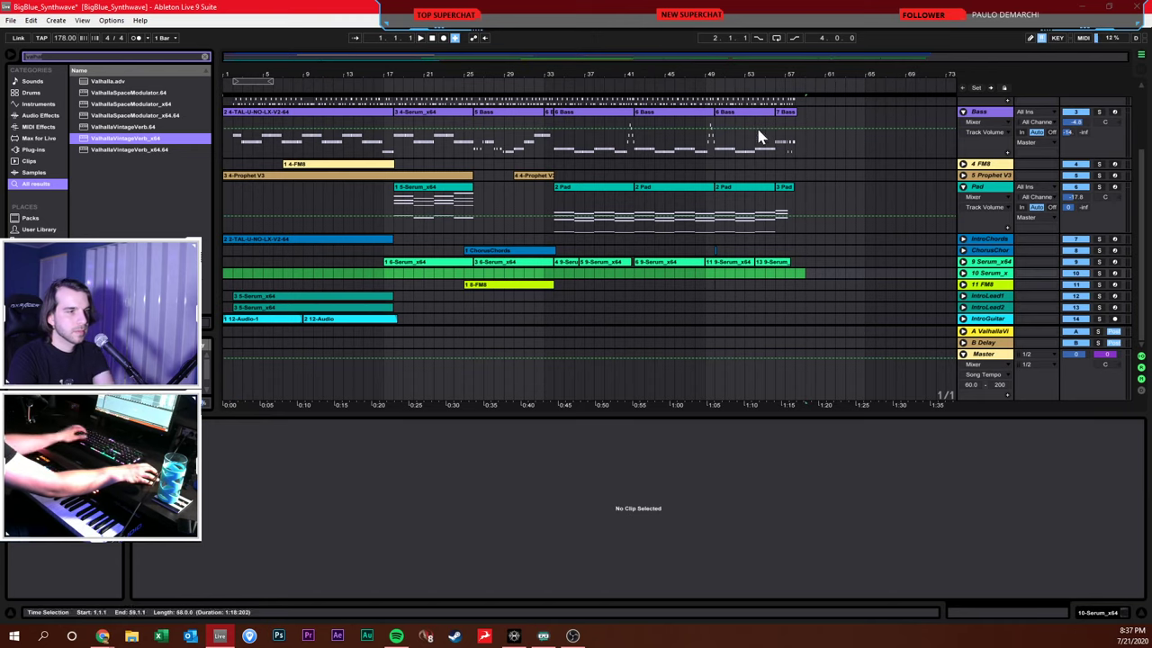
pyautogui.press('z')
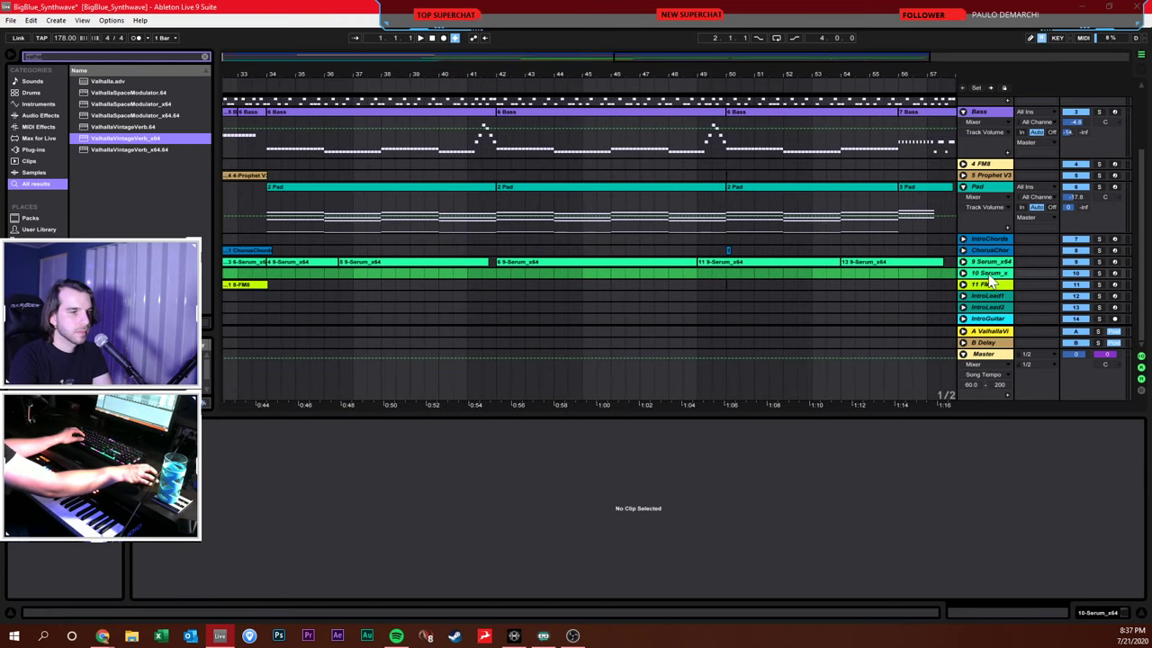
# Unfold and arm the original Serum track, and play the arrangement from bar 34
pyautogui.click(963, 262)
pyautogui.click(264, 321)
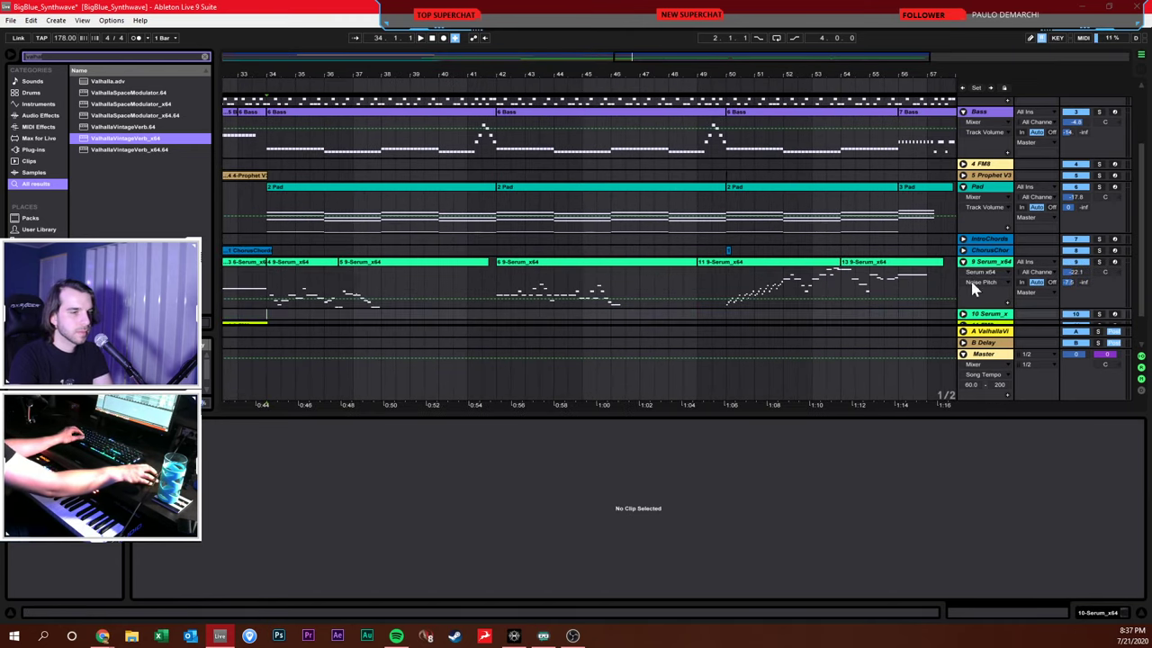
pyautogui.click(1114, 262)
pyautogui.press('space')
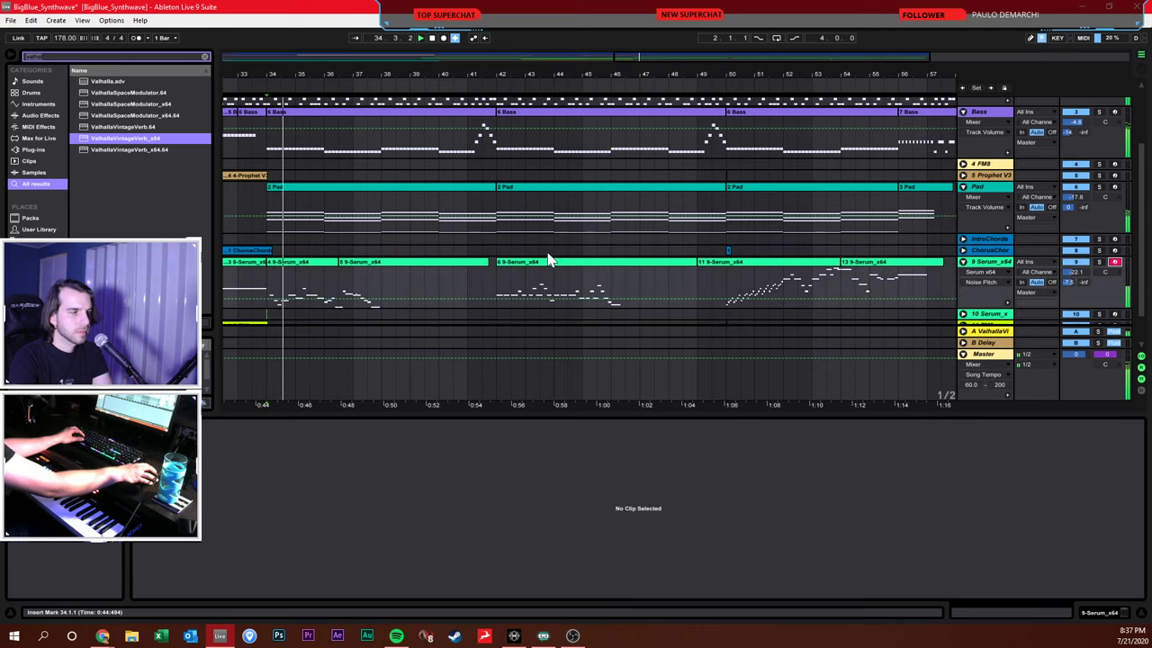
pyautogui.scroll(2, 1078, 119)
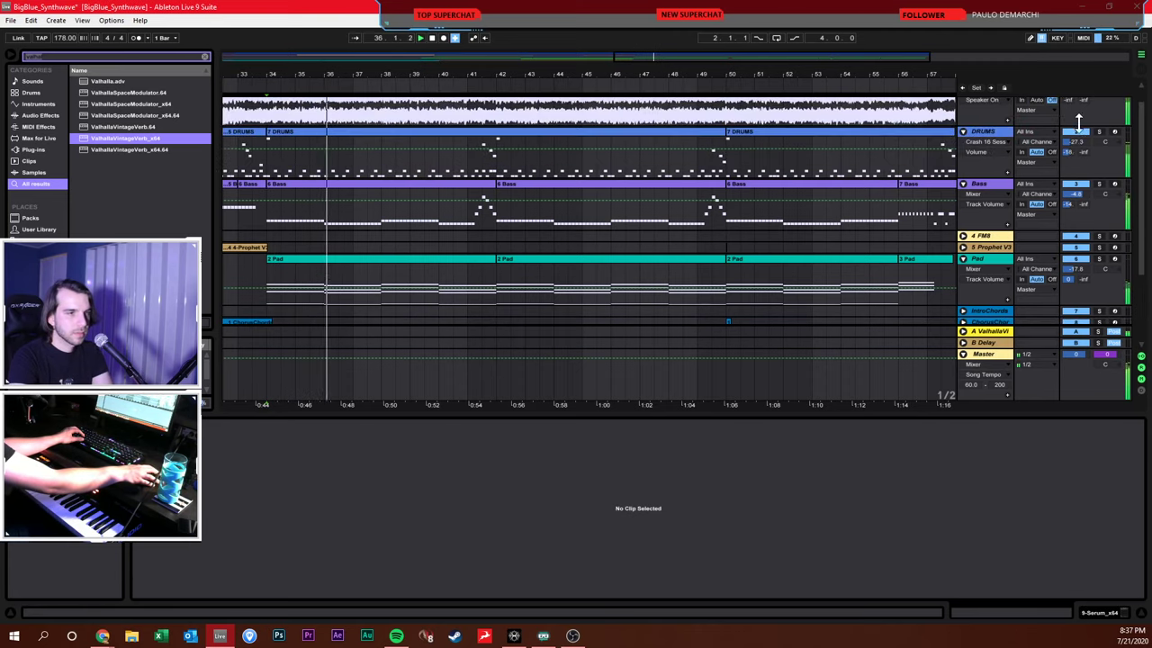
pyautogui.scroll(-4, 543, 259)
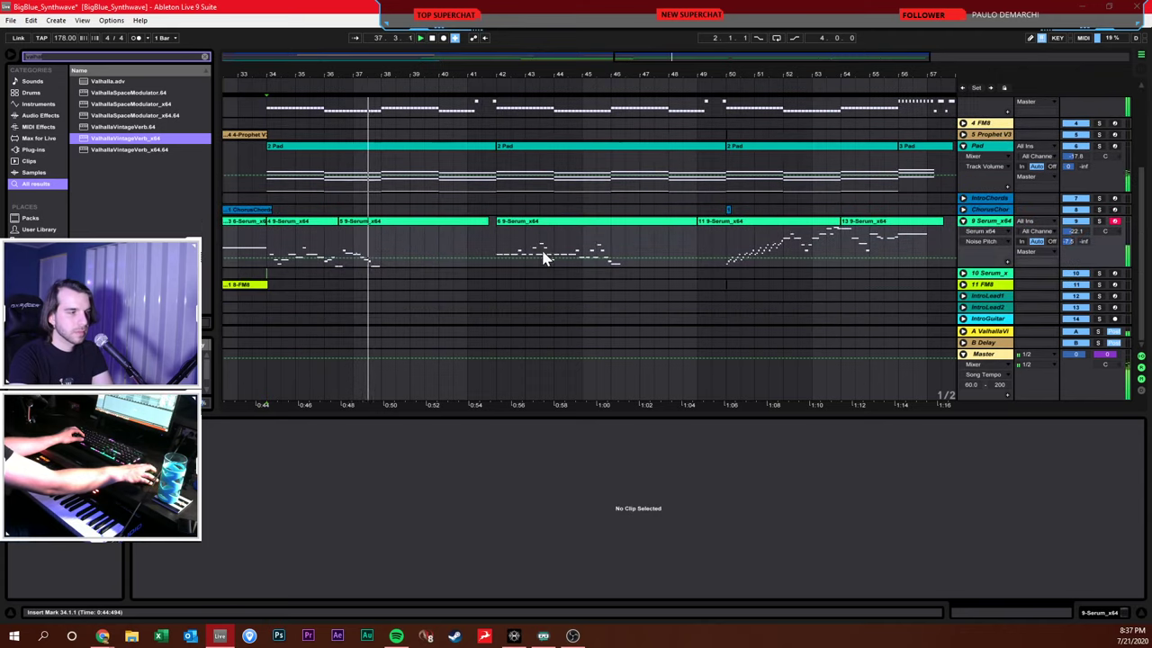
# Solo the reference track and listen to its melody from bar 38
pyautogui.scroll(4, 740, 189)
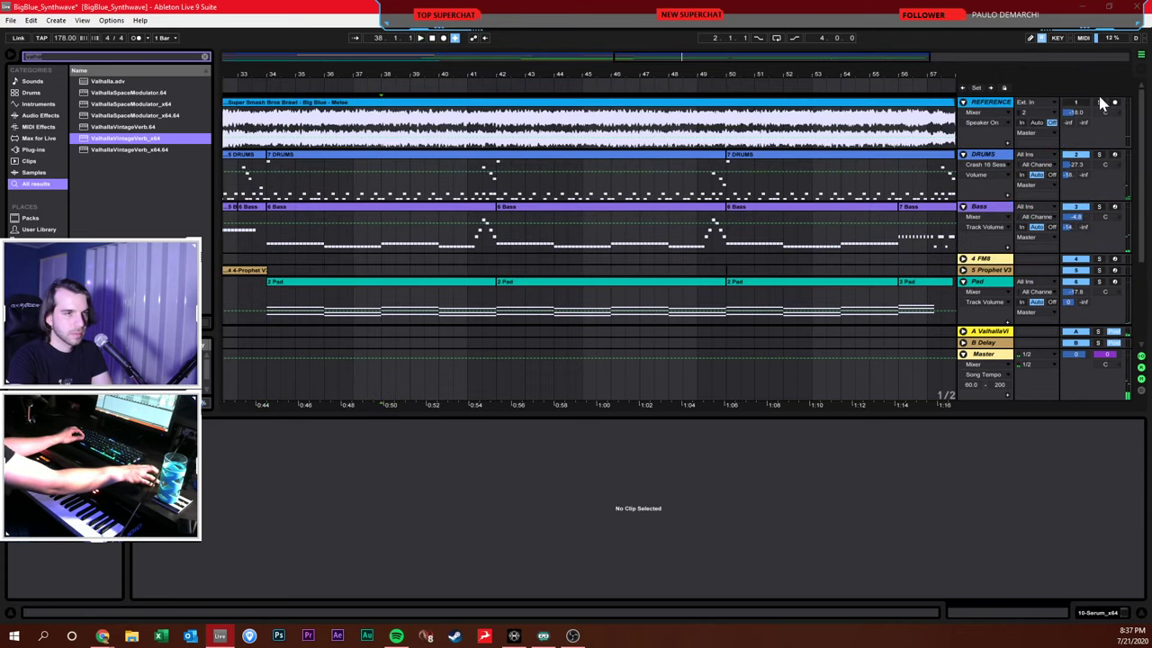
pyautogui.click(1098, 103)
pyautogui.press('space')
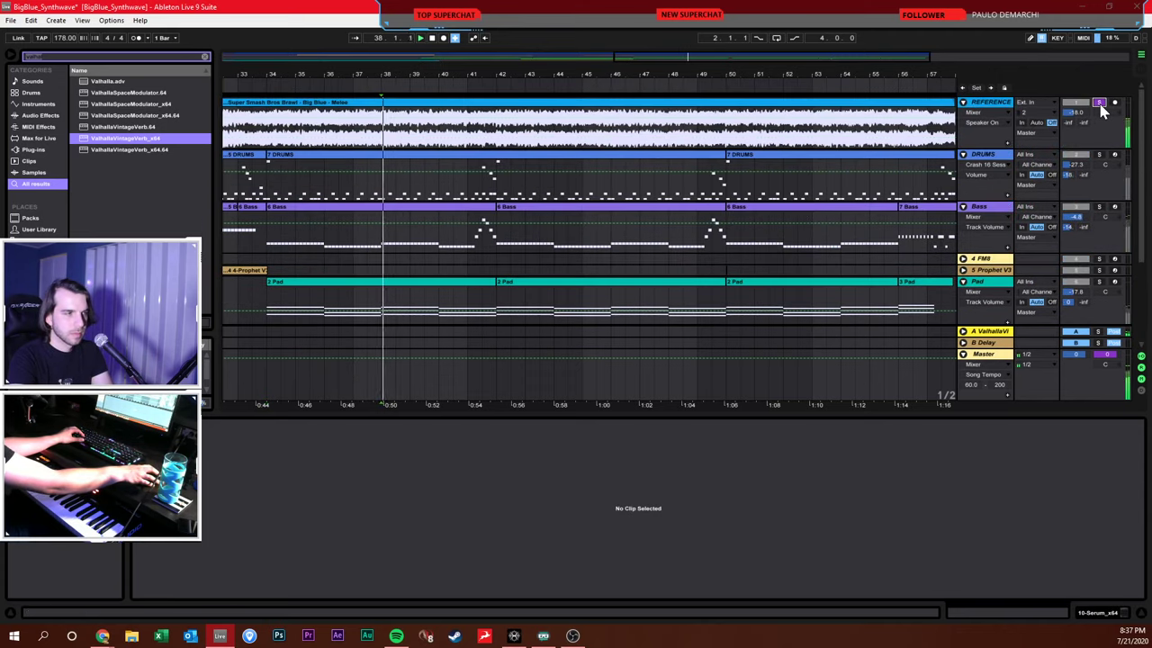
# Set the tempo to 149 BPM and record a phrase on the duplicated Serum track from 36.3.1
pyautogui.scroll(-4, 913, 272)
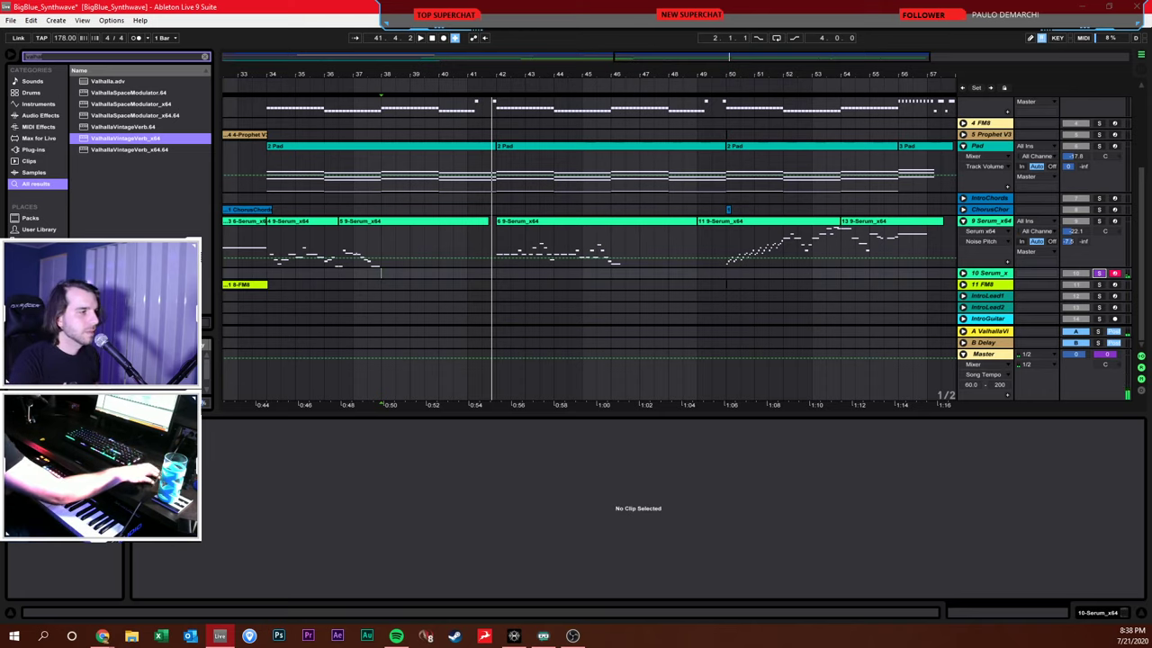
pyautogui.moveTo(65, 38); pyautogui.dragTo(65, 63)
pyautogui.click(385, 241)
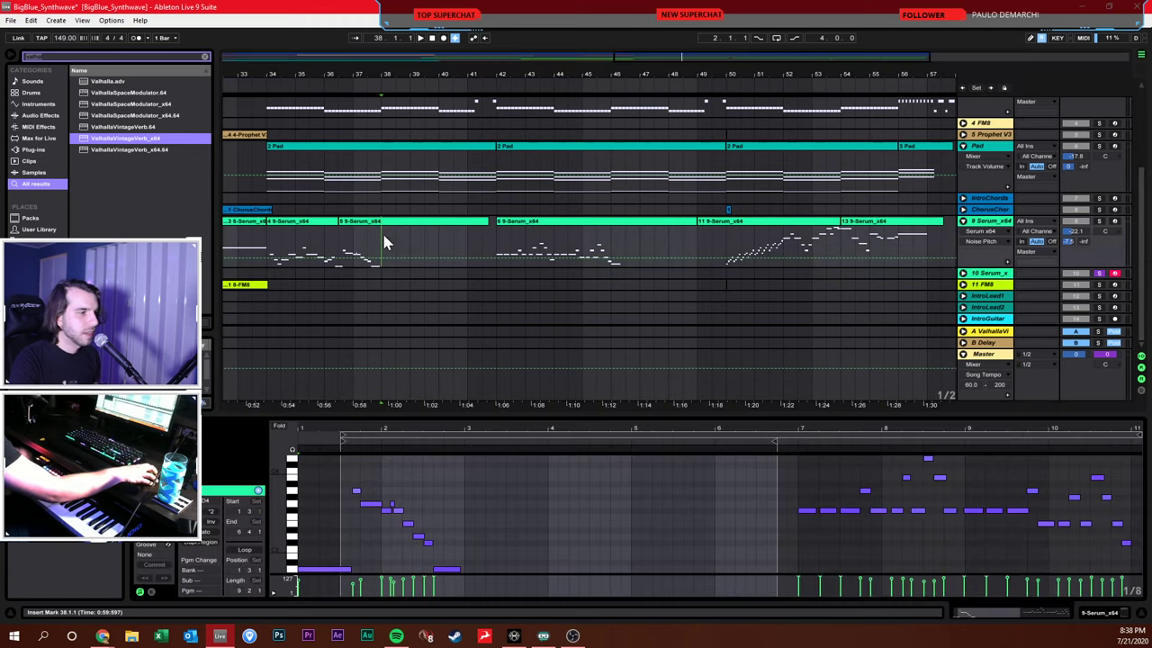
pyautogui.click(432, 39)
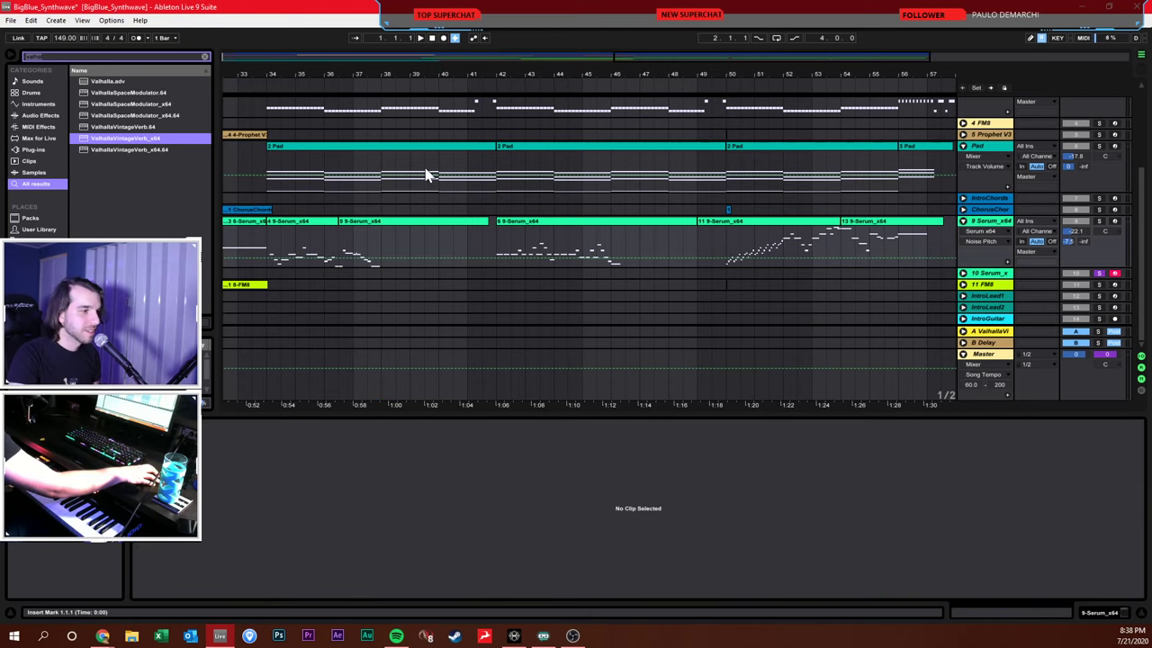
pyautogui.click(349, 245)
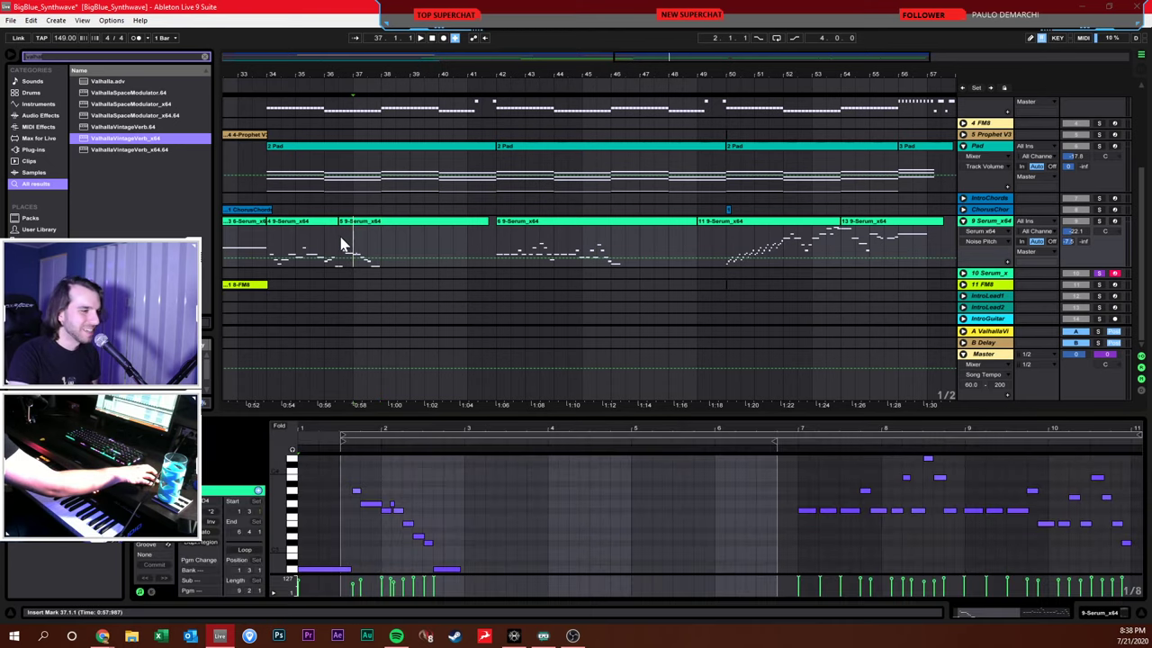
pyautogui.click(443, 36)
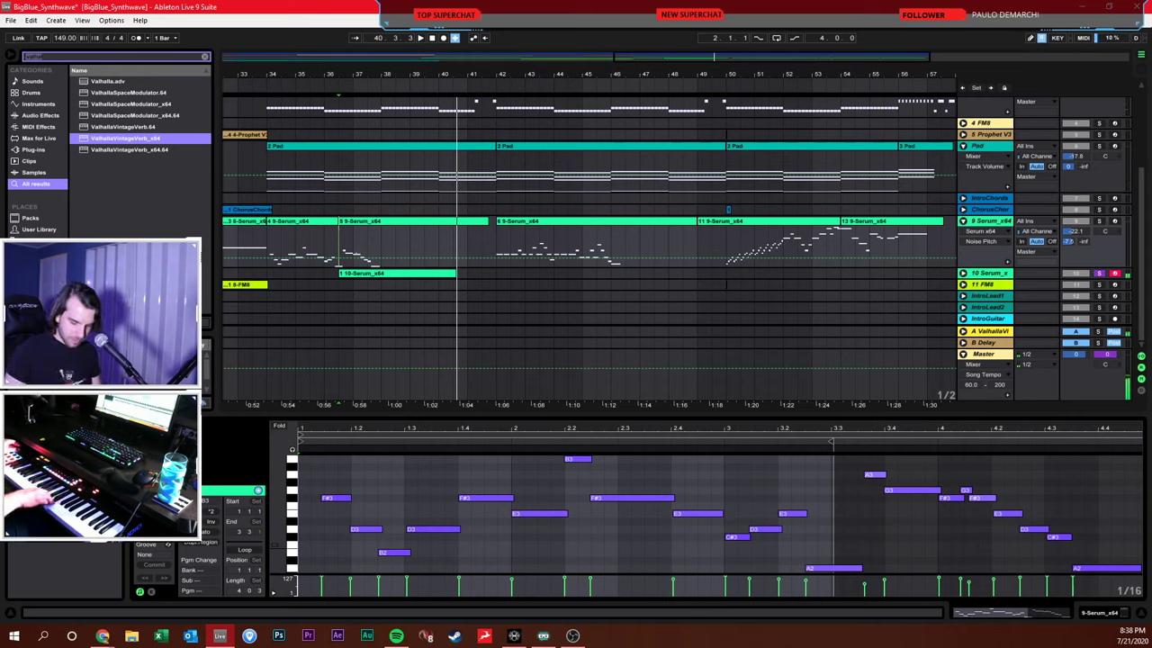
# Unfold the duplicated Serum track and try another recording pass over the phrase
pyautogui.click(962, 273)
pyautogui.click(455, 38)
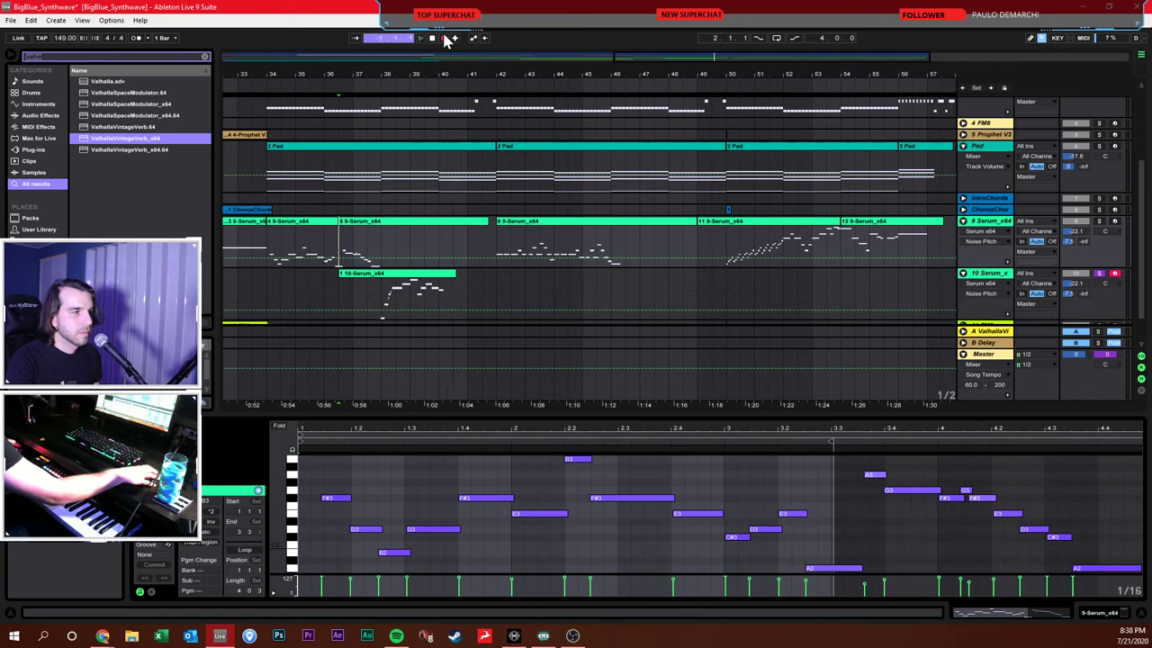
pyautogui.press('space')
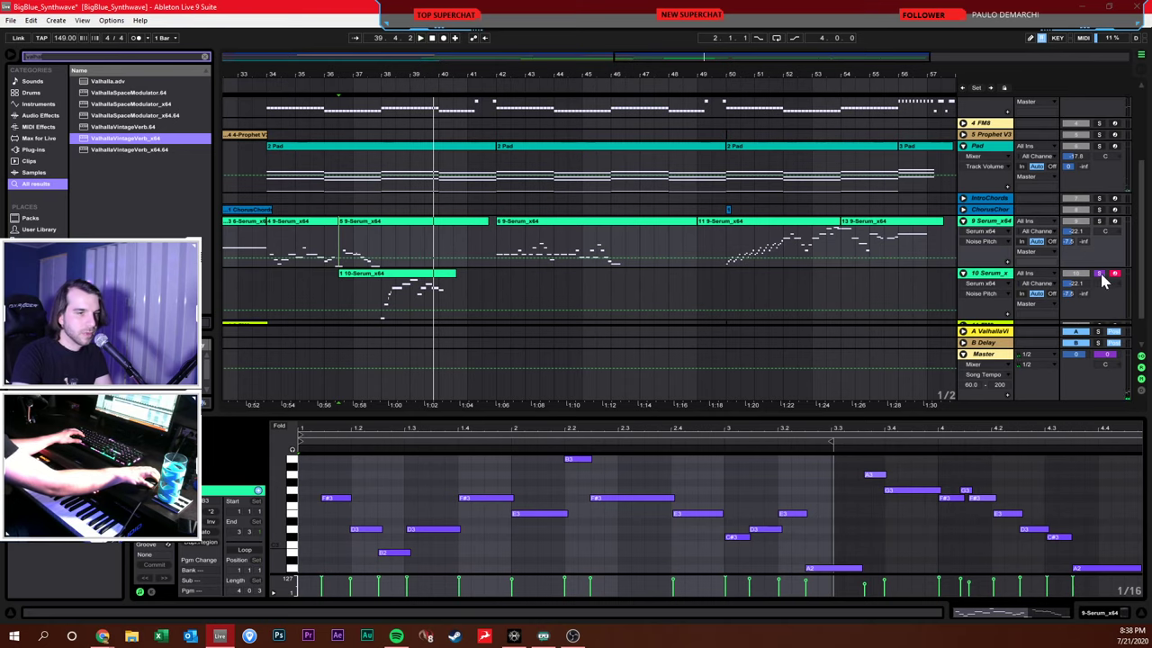
# Unsolo the duplicated Serum track and delete the clip recorded on it
pyautogui.scroll(5, 1104, 281)
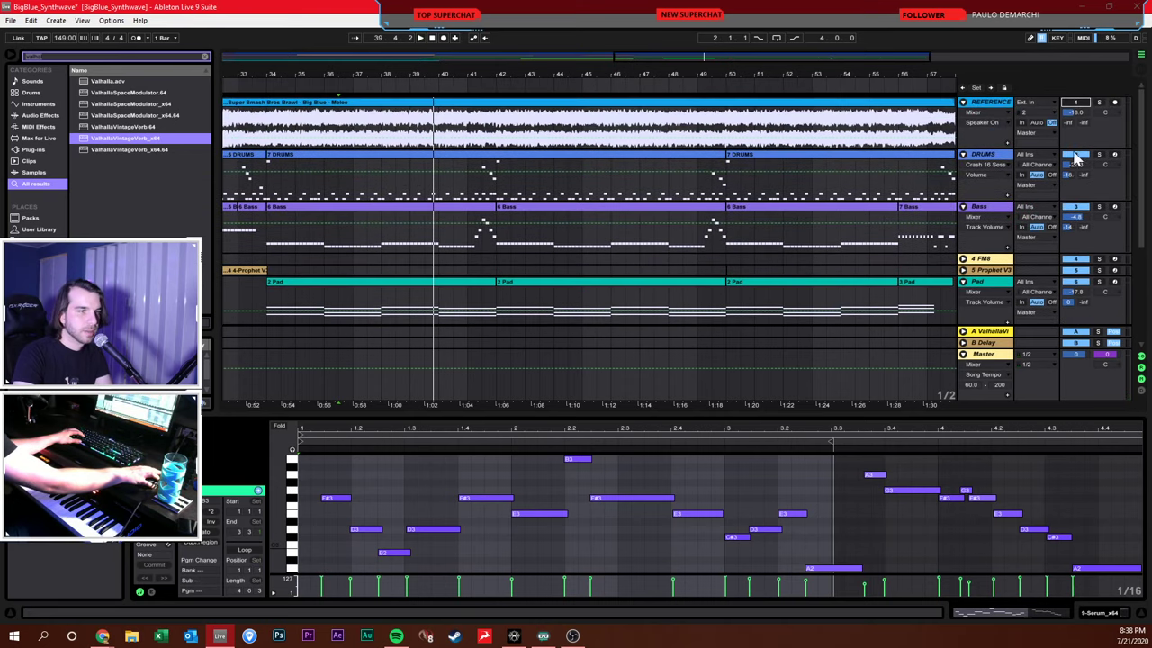
pyautogui.scroll(-5, 1075, 171)
pyautogui.click(358, 235)
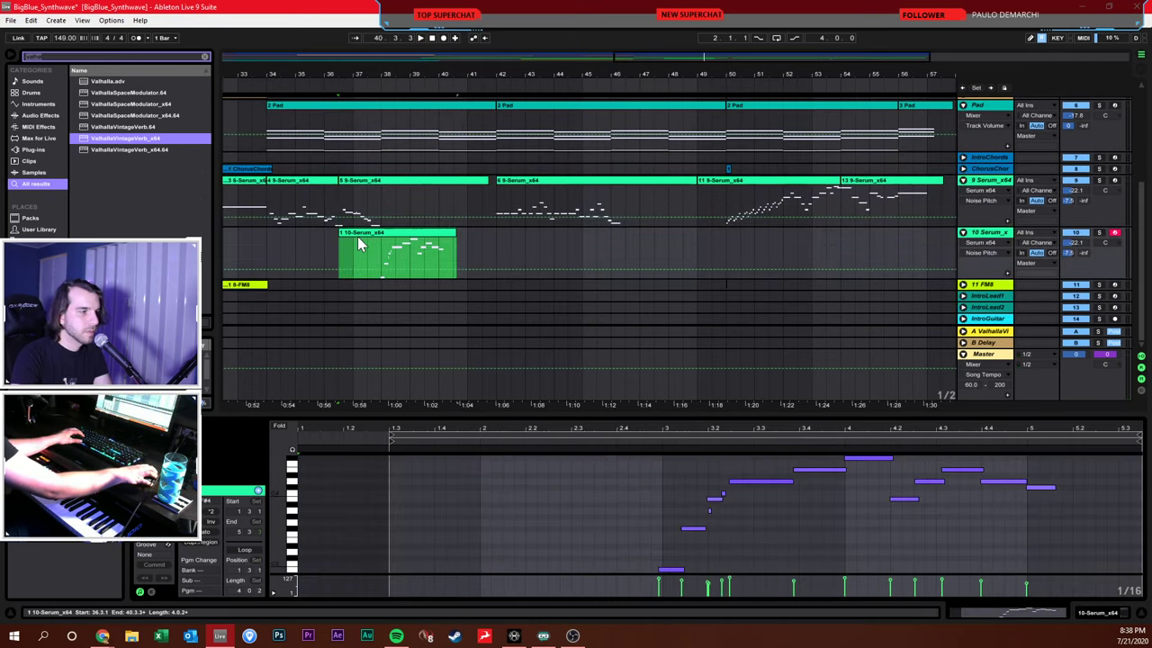
pyautogui.press('Delete')
# Try a new take on the duplicated Serum track from 36.3.1 past bar 42, and undo the recording
pyautogui.click(336, 258)
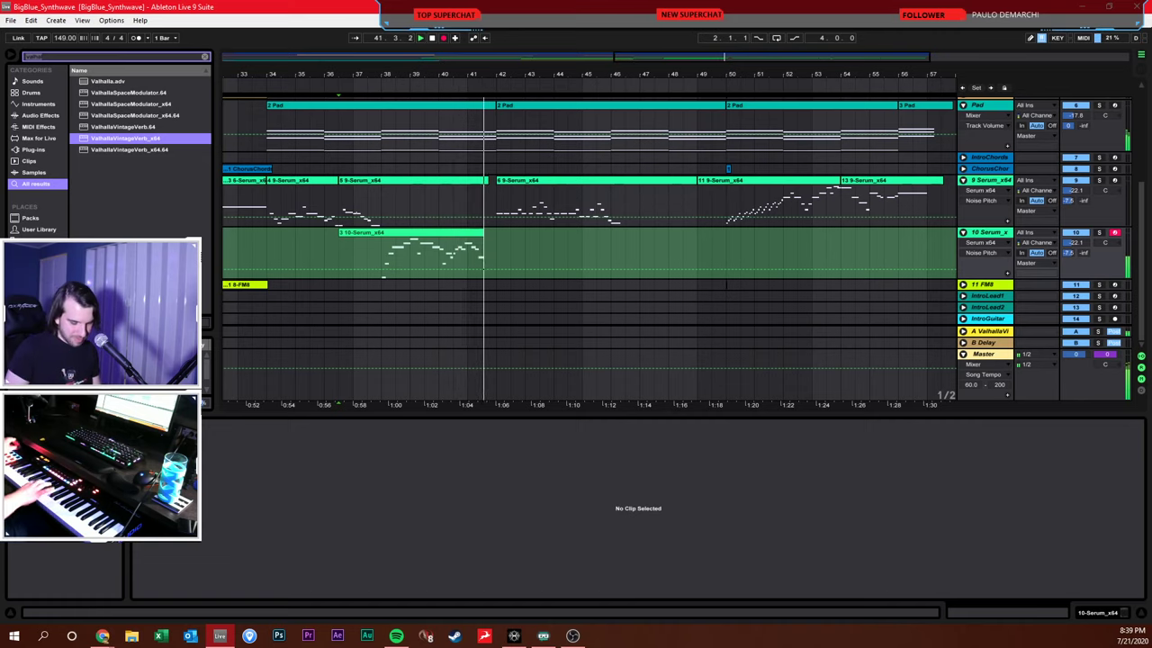
pyautogui.press('space')
pyautogui.hotkey('ctrl', 'z')
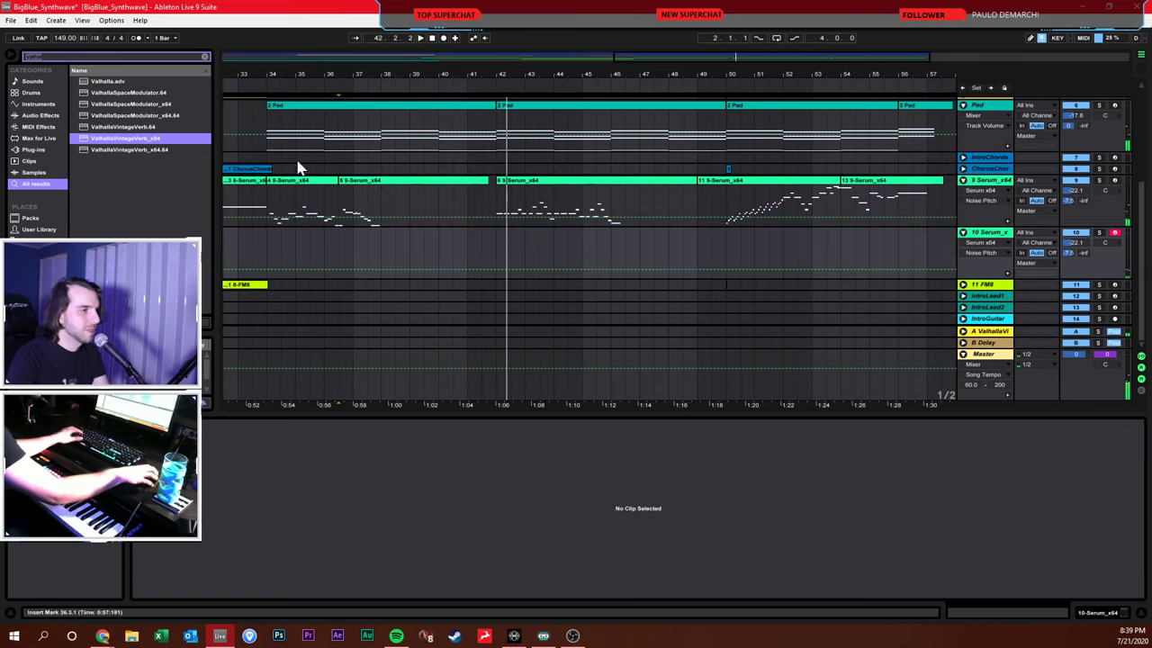
# Pan the original Serum track to 20L and the duplicated Serum track to 25R
pyautogui.moveTo(1106, 196); pyautogui.dragTo(1102, 239)
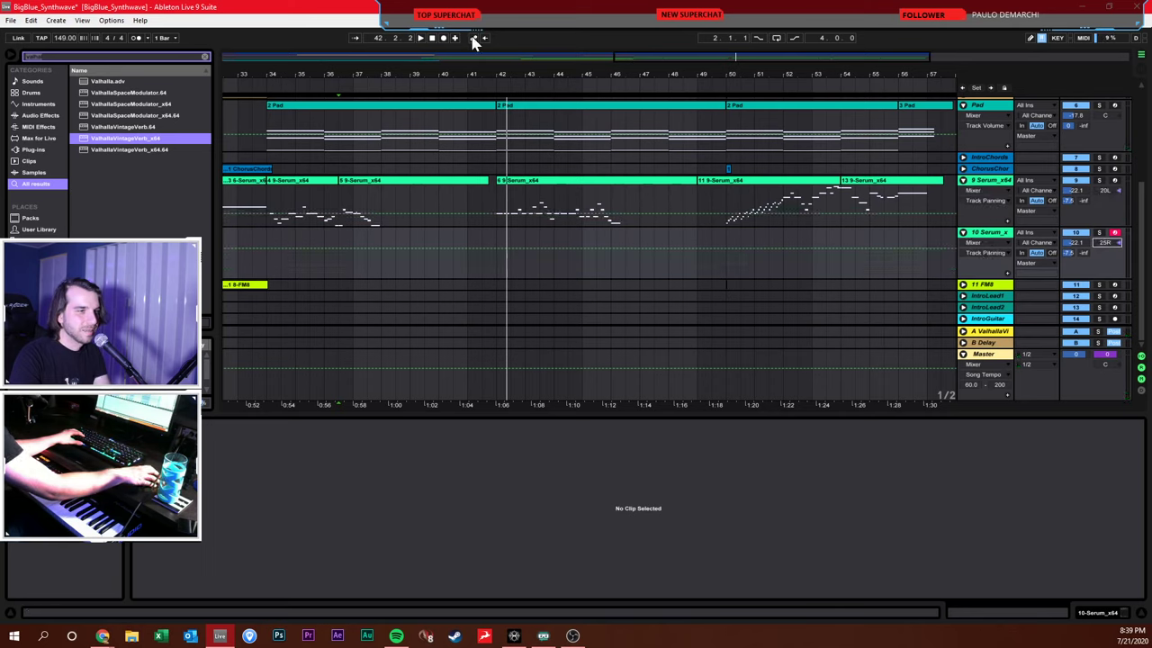
pyautogui.click(364, 233)
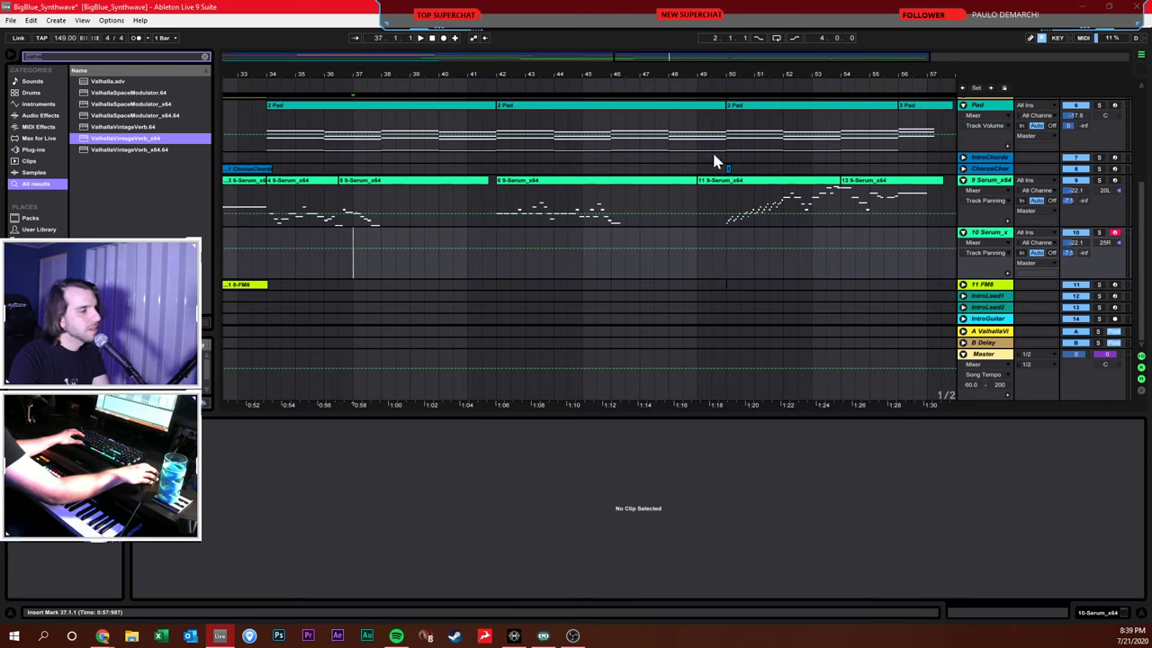
# Delete the duplicated Serum track, save the set and select the original Serum track
pyautogui.press('Delete')
pyautogui.hotkey('ctrl', 's')
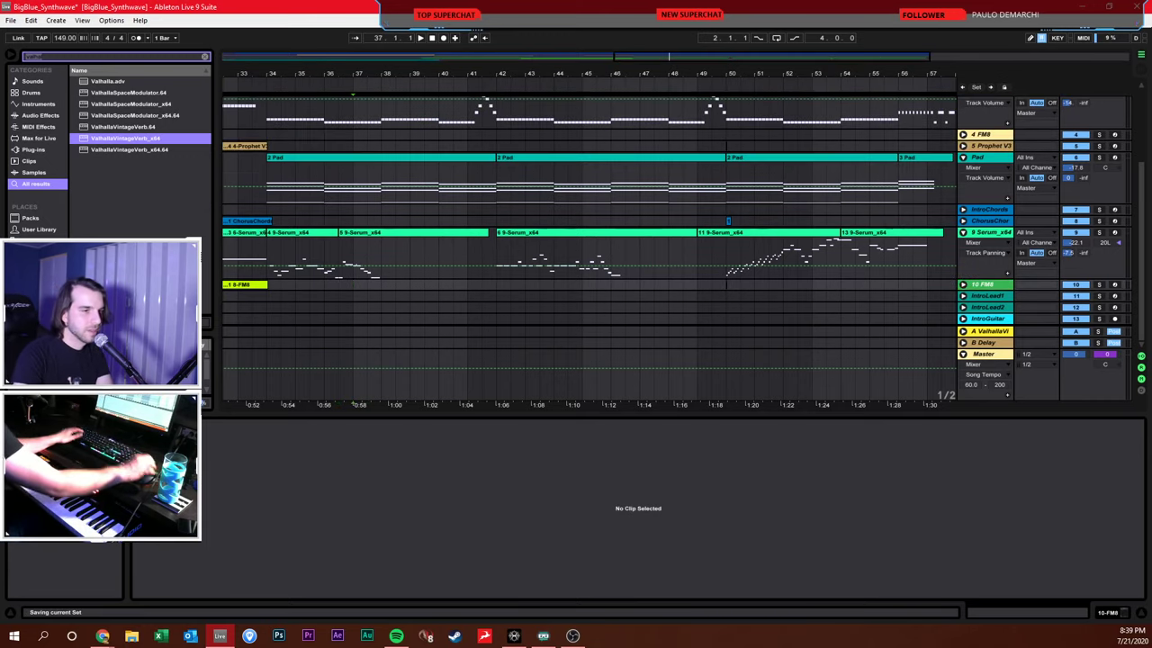
pyautogui.click(999, 233)
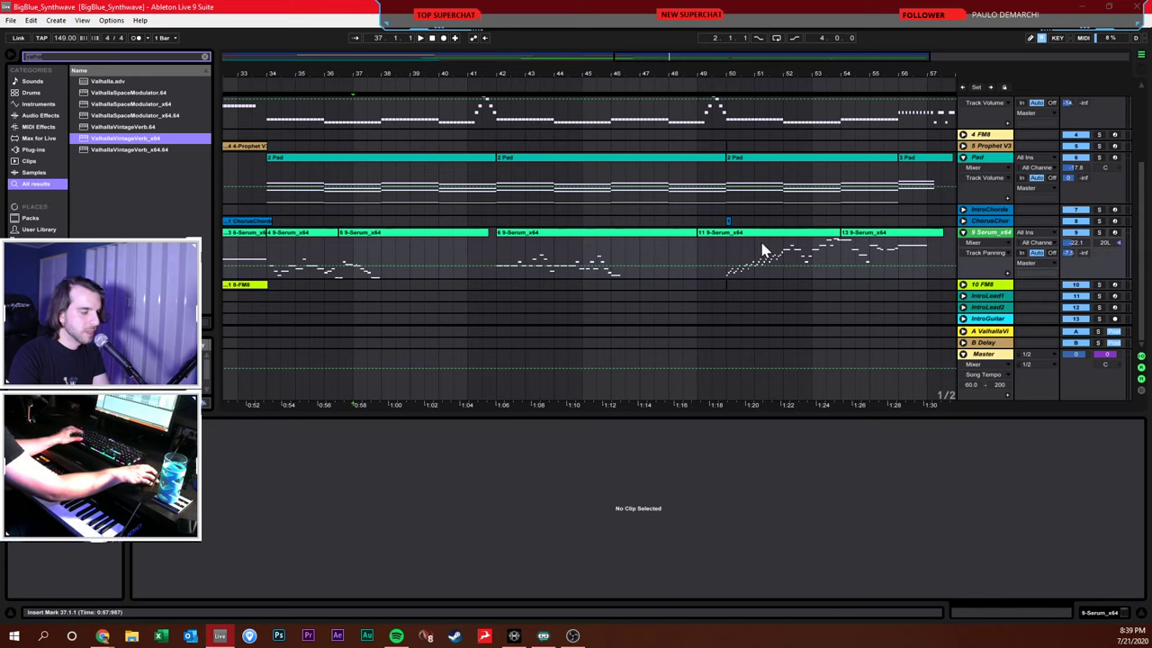
# Insert a new audio track directly below the Serum track
pyautogui.click(740, 261)
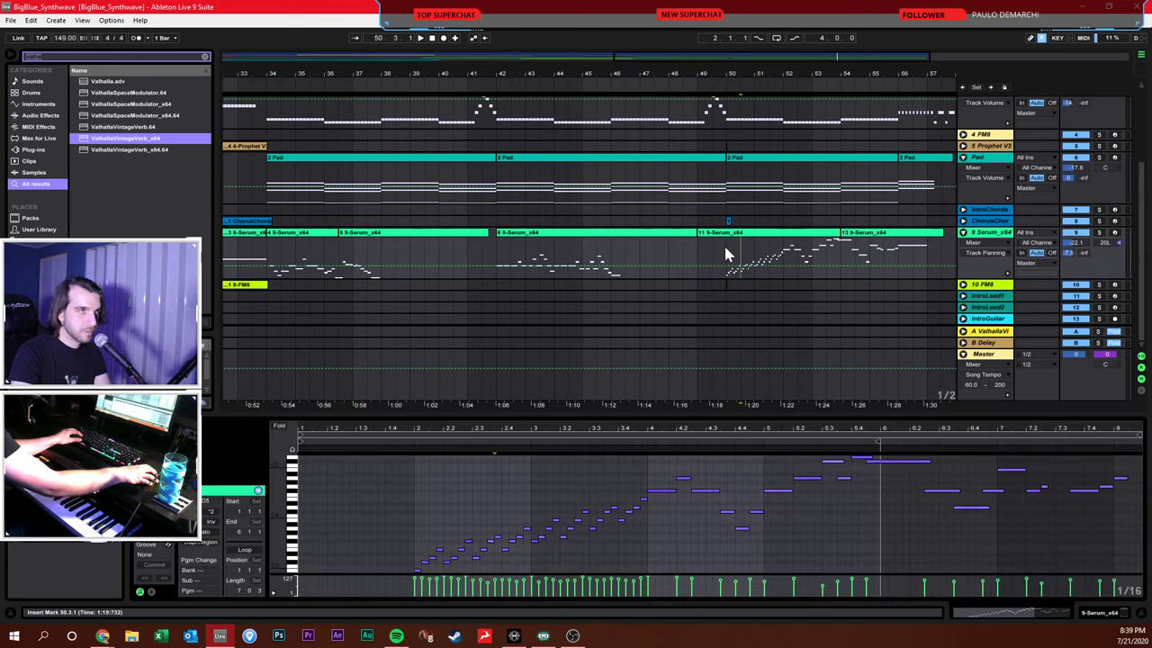
pyautogui.click(727, 244)
pyautogui.click(685, 258)
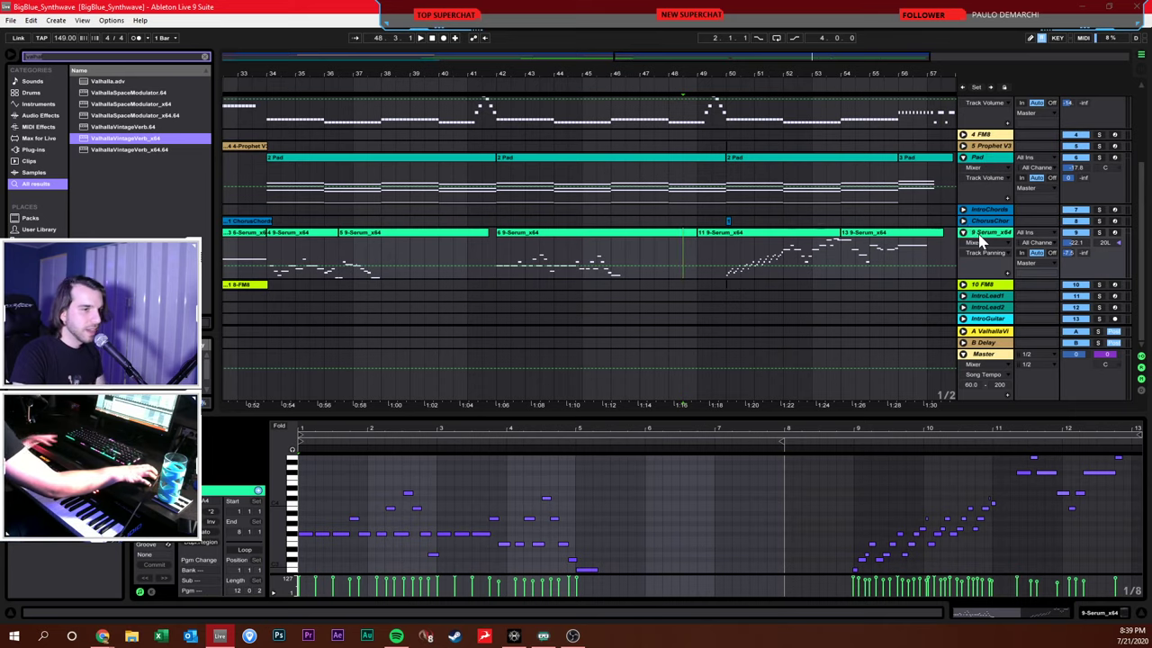
pyautogui.hotkey('ctrl', 'z')
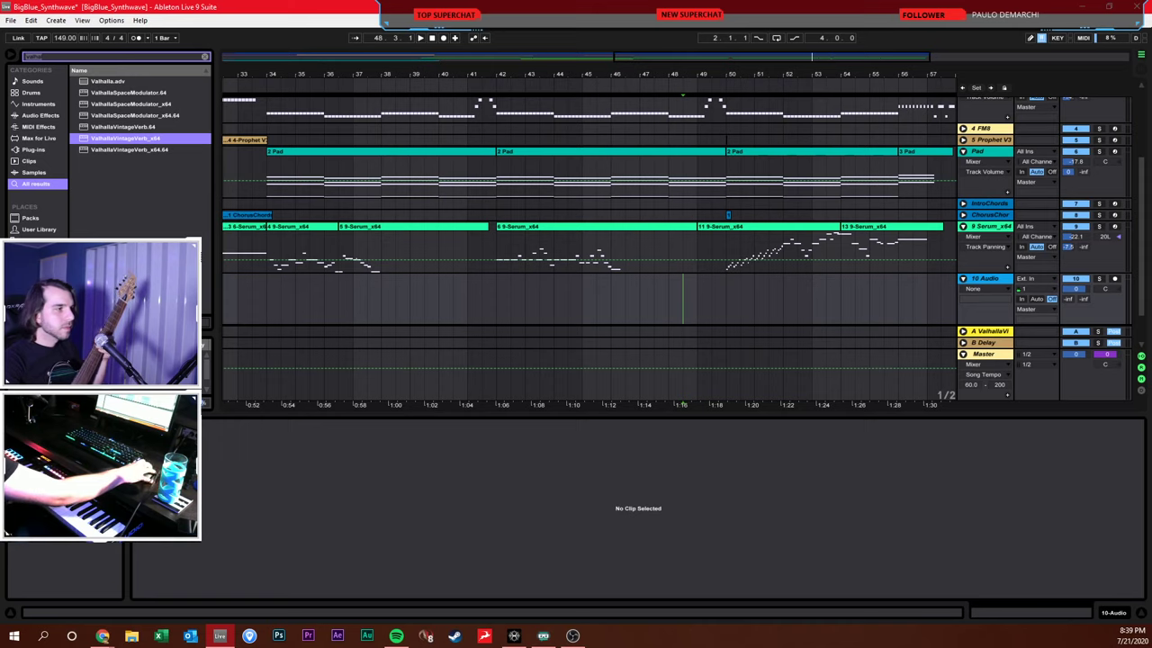
# Find the Toneforge - Jason Richardson plug-in in the browser and load it on the new audio track
pyautogui.click(205, 56)
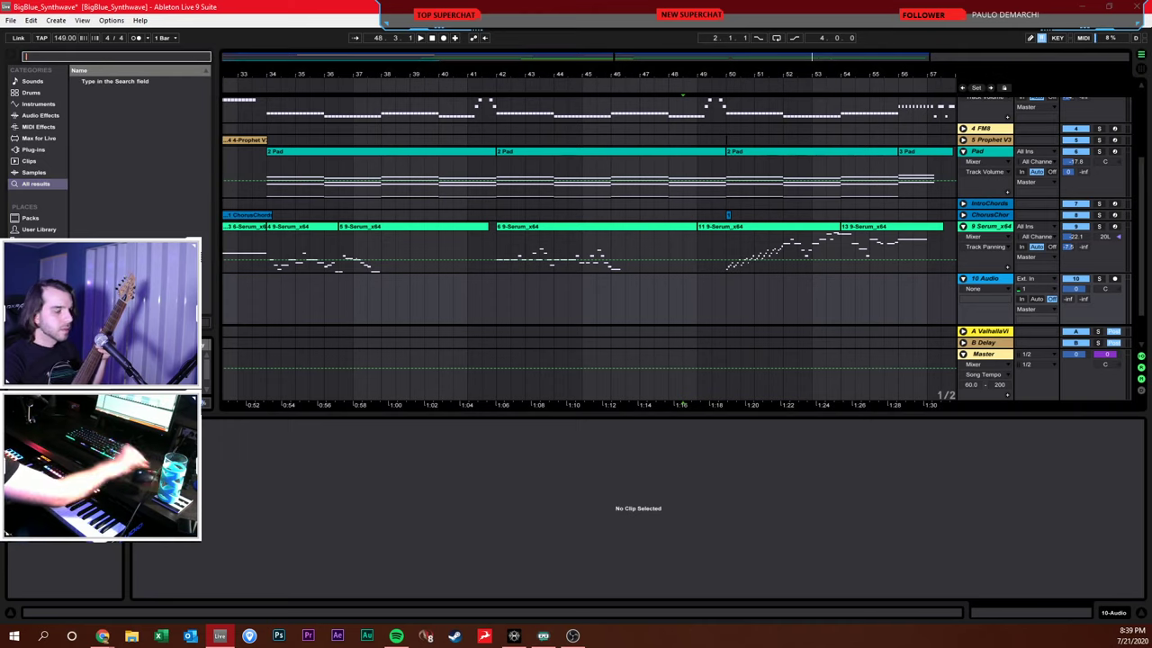
pyautogui.write('tone')
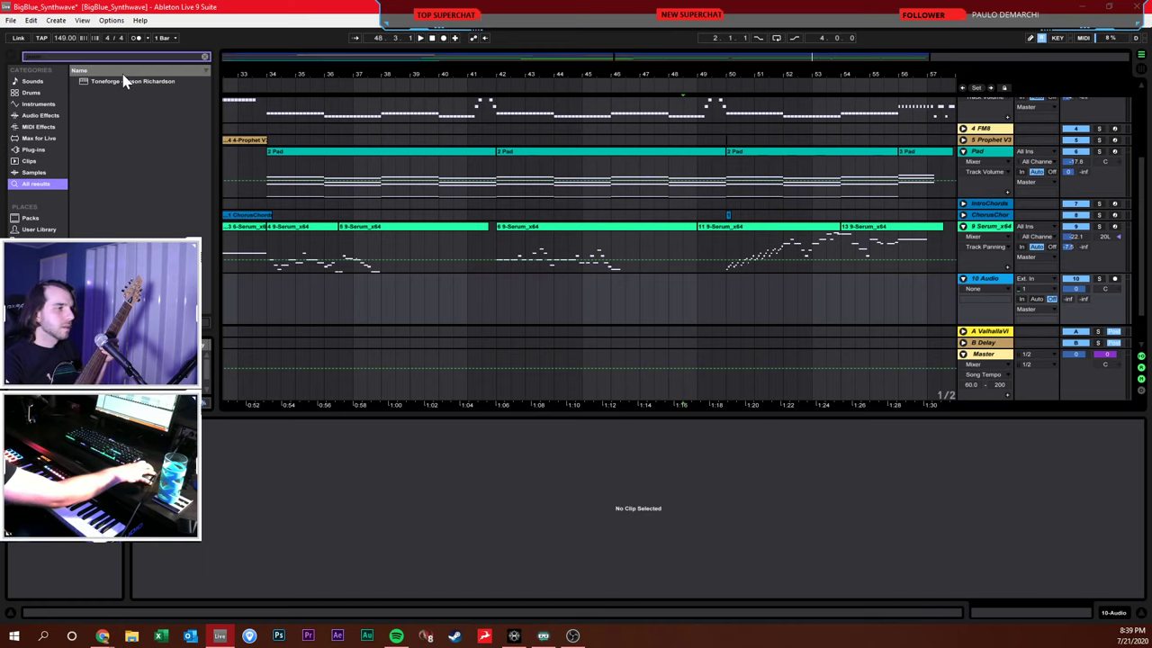
pyautogui.moveTo(123, 81); pyautogui.dragTo(224, 142)
pyautogui.moveTo(464, 308); pyautogui.dragTo(464, 308)
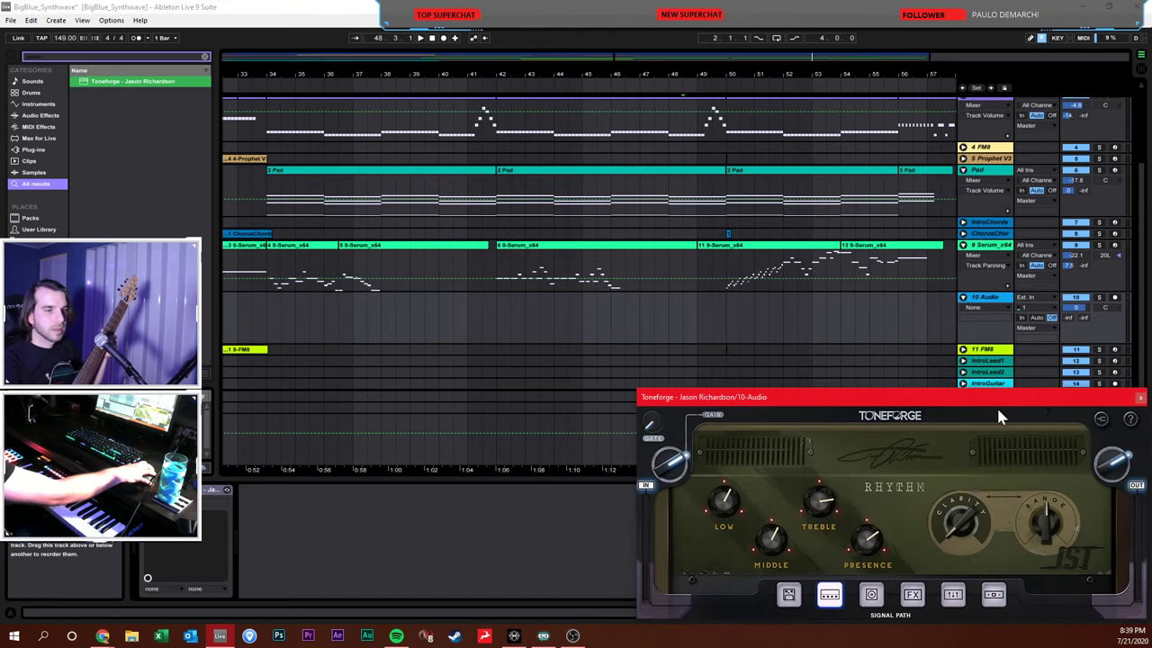
pyautogui.moveTo(996, 404); pyautogui.dragTo(685, 261)
# Arm the new audio track for recording and set its input monitoring to Auto
pyautogui.click(1052, 318)
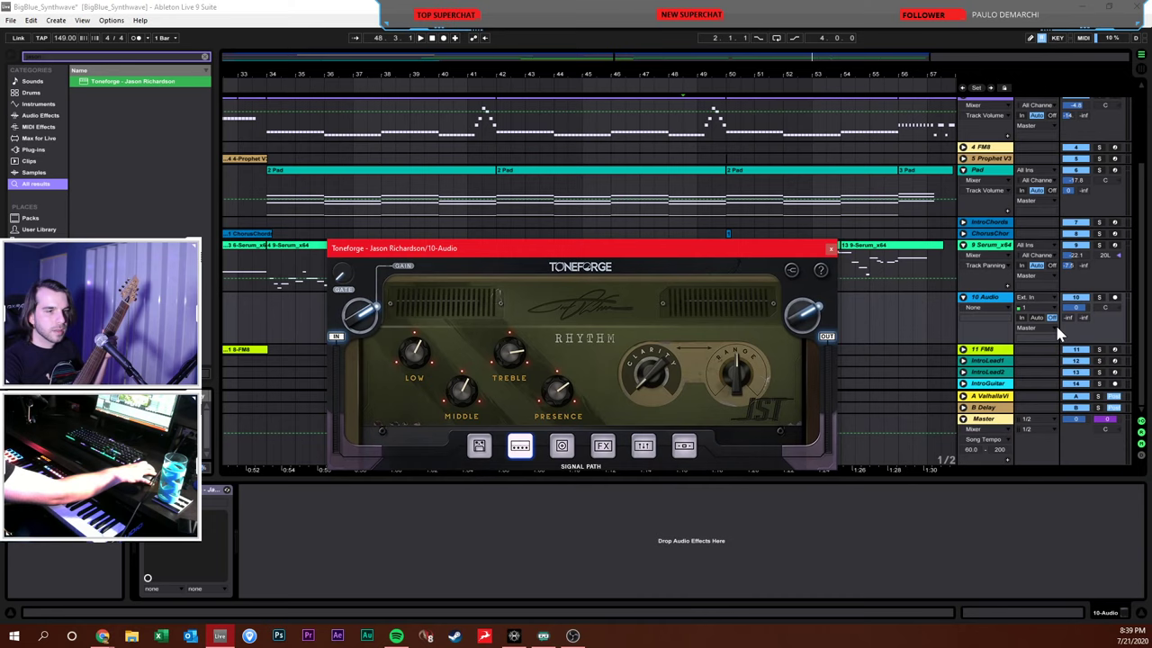
pyautogui.click(1115, 298)
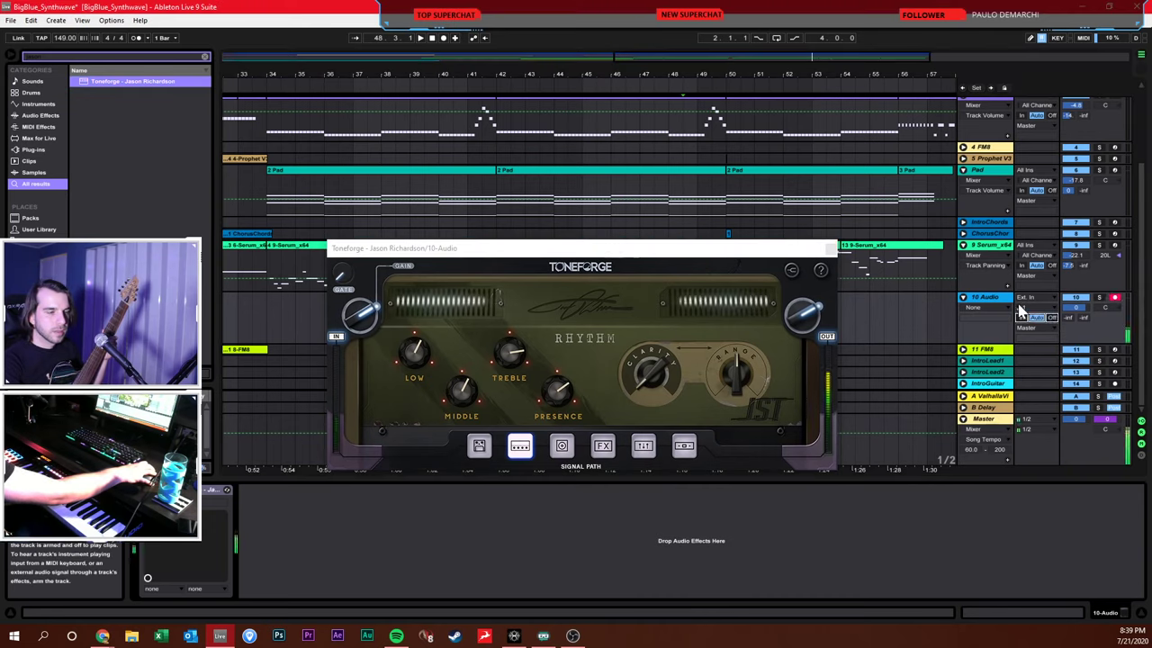
pyautogui.click(1021, 317)
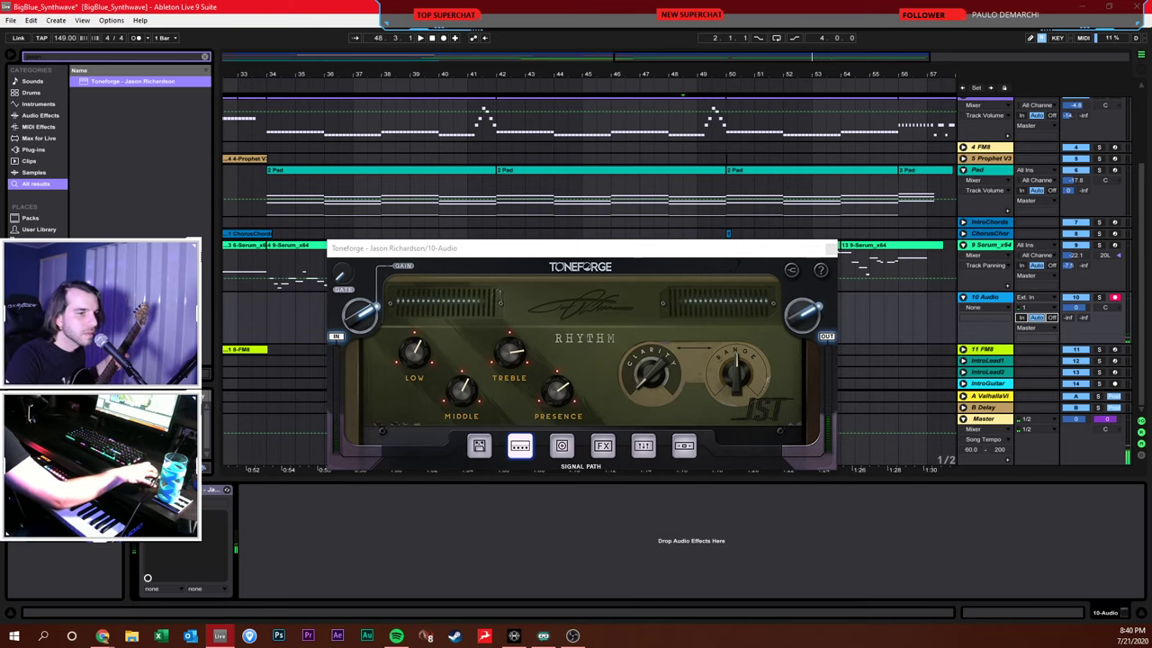
# Adjust the Toneforge gate, switch the amp to Lead and close the plug-in window
pyautogui.moveTo(1066, 331); pyautogui.dragTo(1066, 308)
pyautogui.click(477, 271)
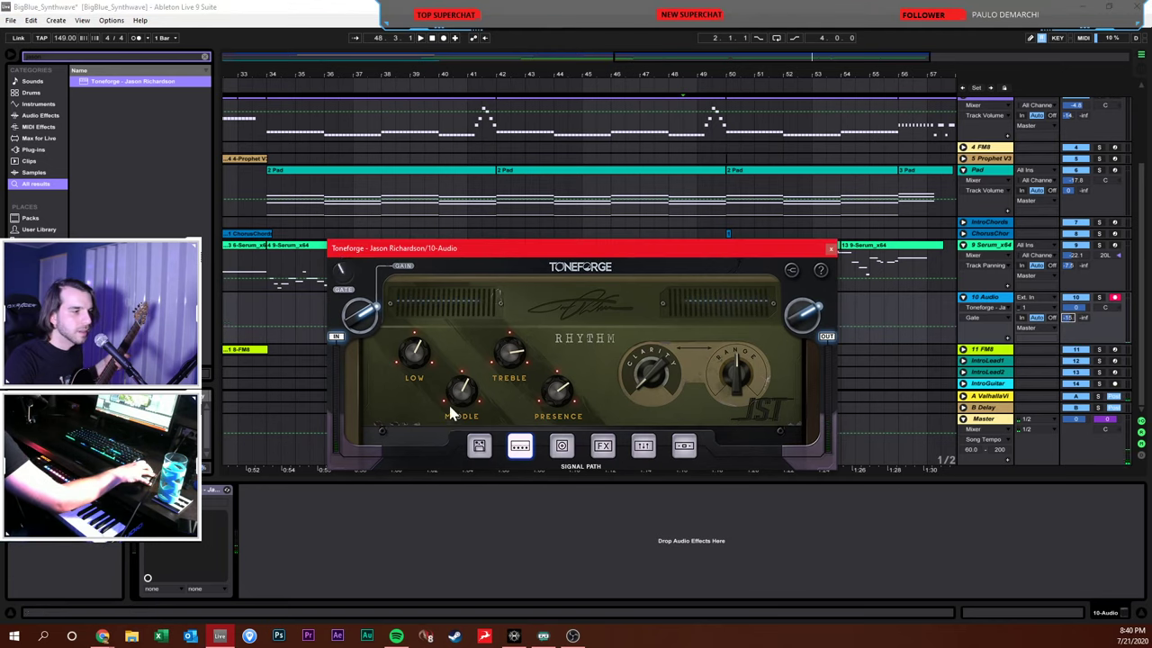
pyautogui.click(479, 445)
pyautogui.click(677, 396)
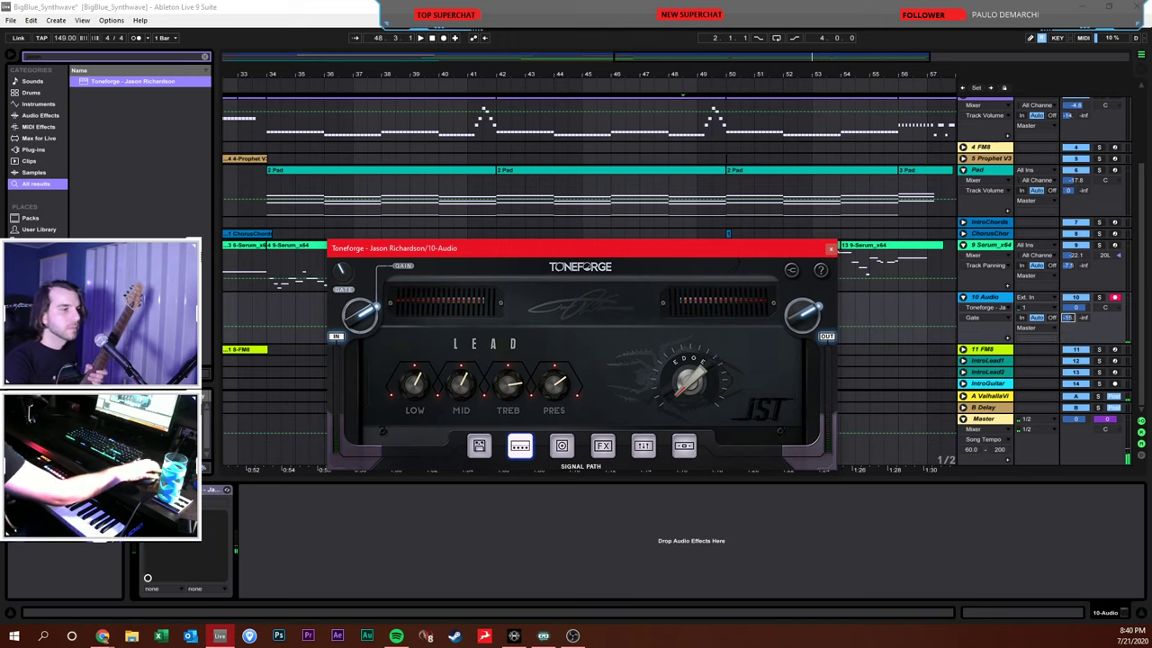
pyautogui.click(830, 248)
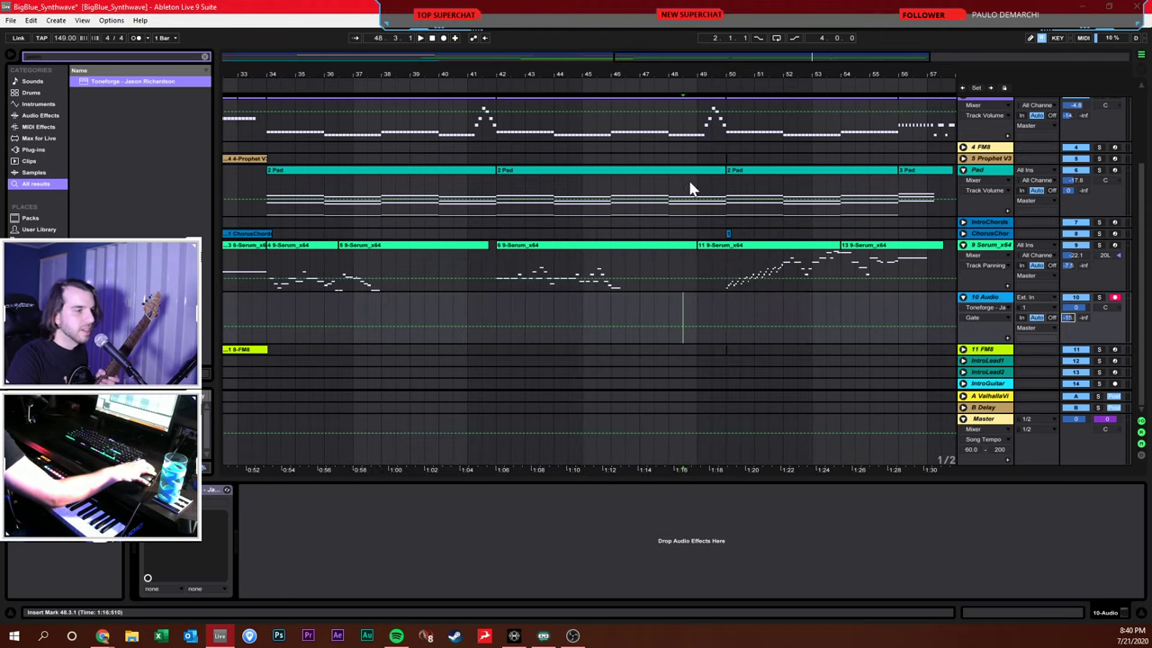
# Lower the tempo to 135 BPM and record a guitar take on the audio track from bar 35 to bar 42
pyautogui.moveTo(63, 37); pyautogui.dragTo(63, 24)
pyautogui.click(318, 313)
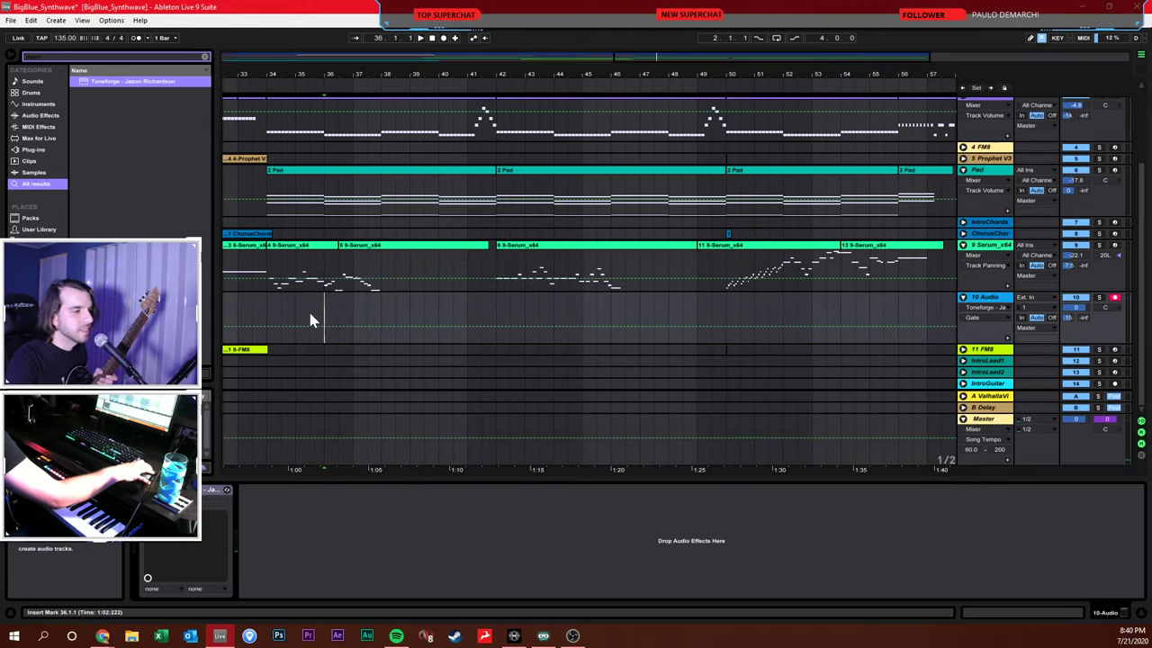
pyautogui.click(442, 38)
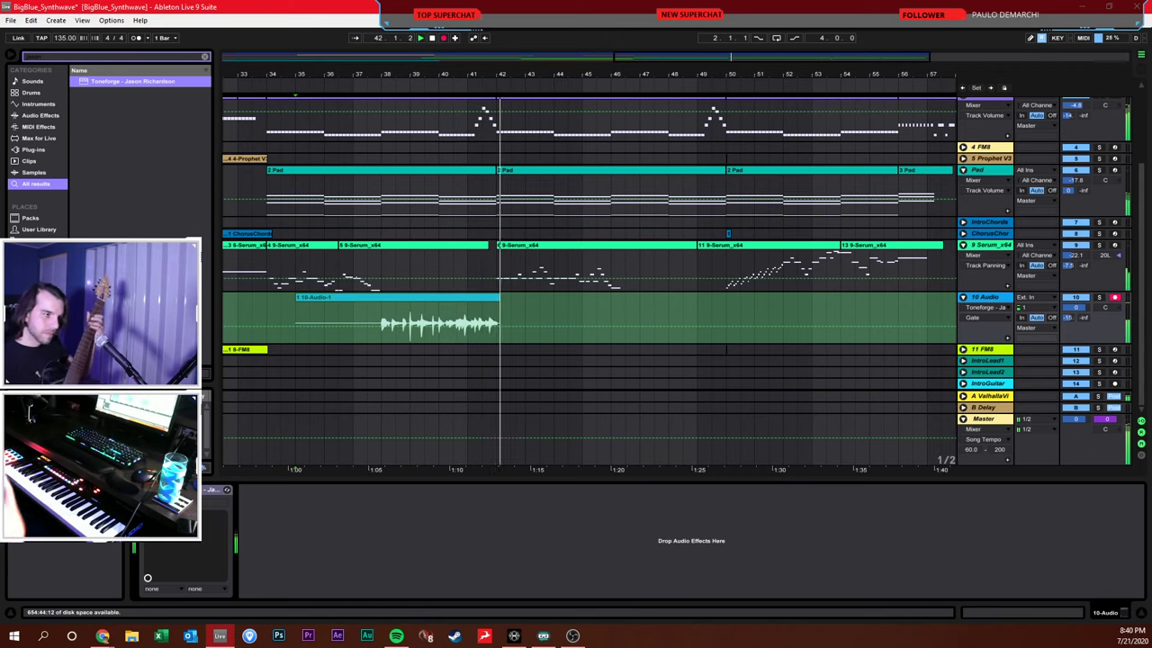
pyautogui.press('F9')
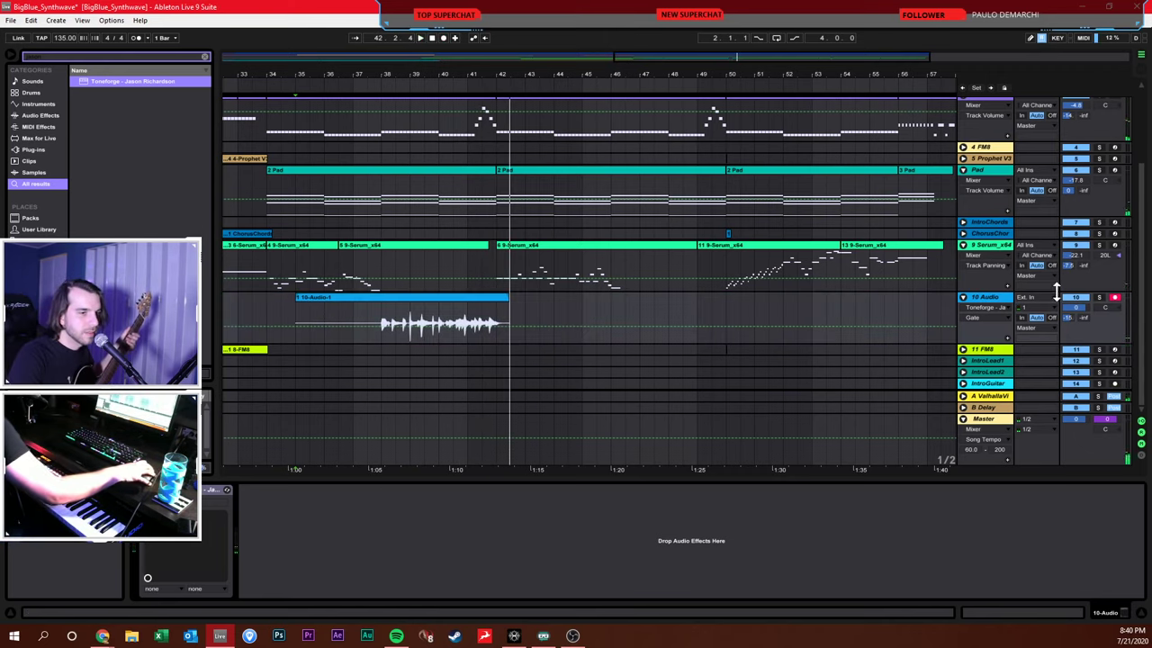
# Set the audio track's volume to -8.7 dB and add a Ping Pong Delay after Toneforge
pyautogui.moveTo(1075, 307); pyautogui.dragTo(1075, 317)
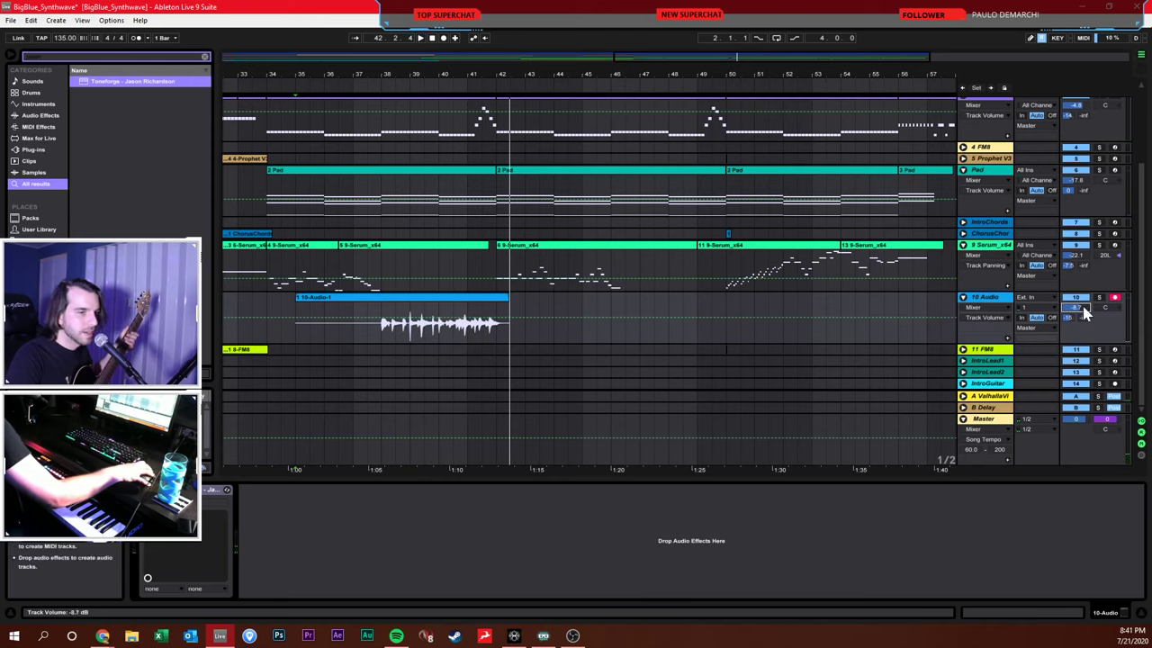
pyautogui.click(205, 56)
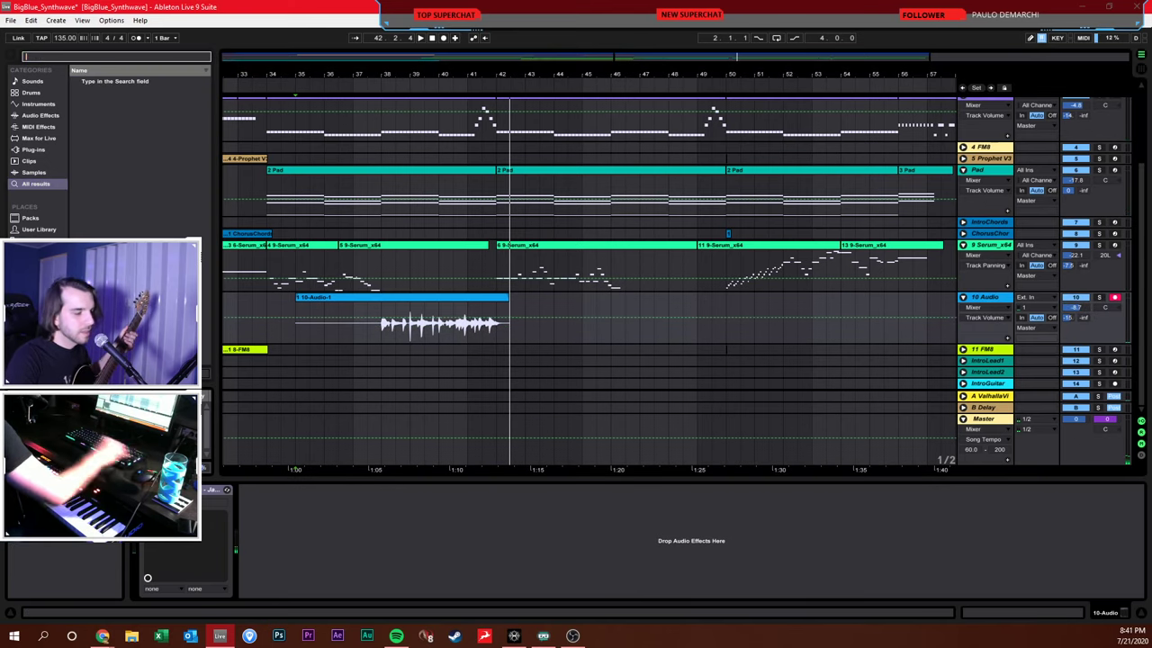
pyautogui.write('ping')
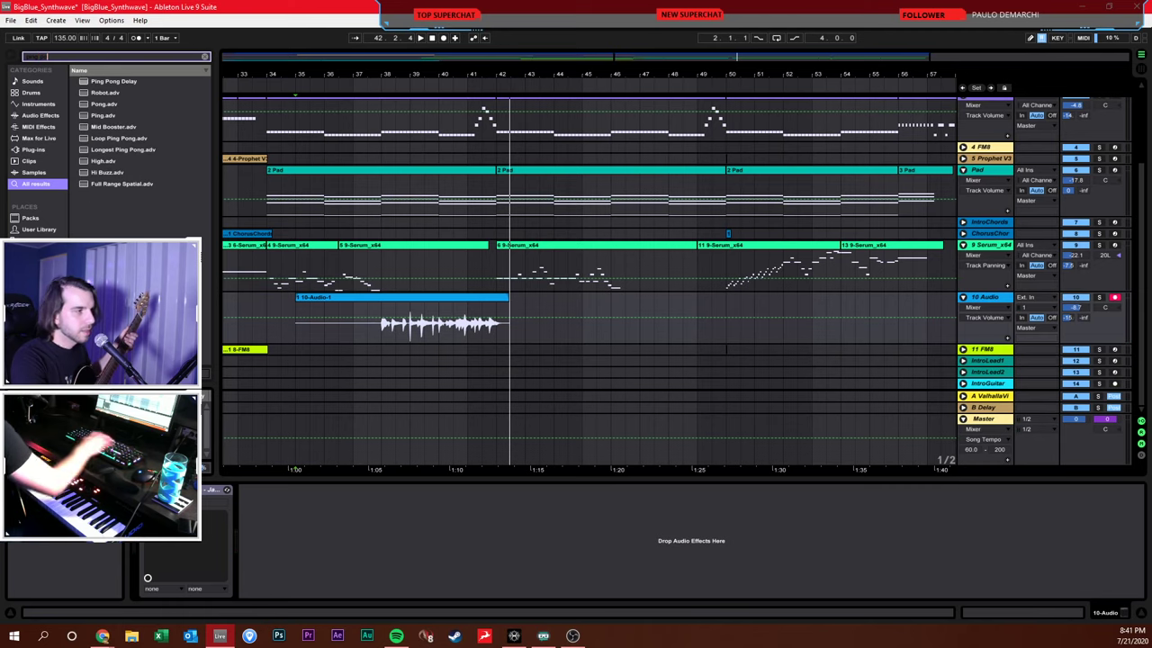
pyautogui.moveTo(89, 84); pyautogui.dragTo(111, 98)
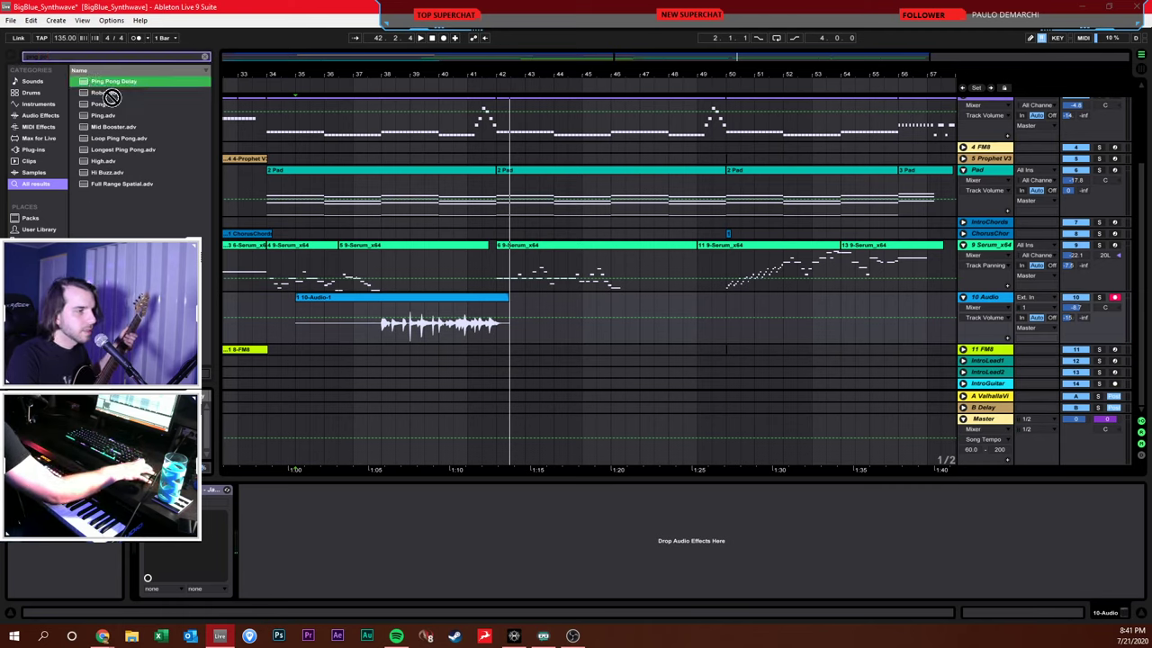
pyautogui.moveTo(522, 296); pyautogui.dragTo(520, 301)
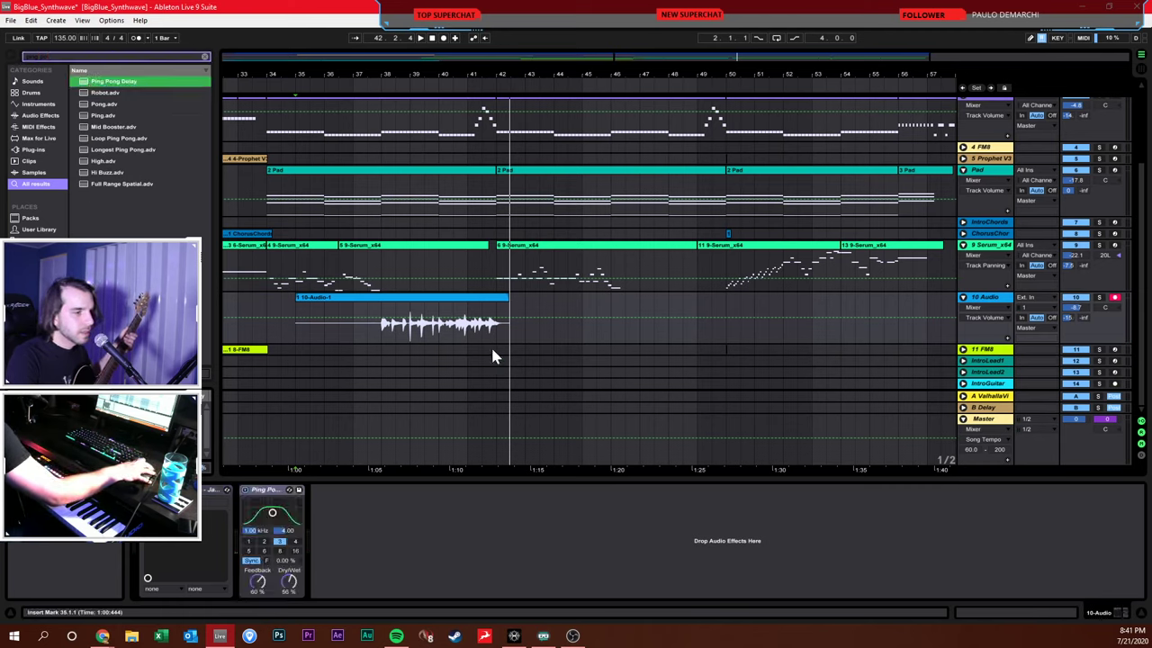
# Set the Ping Pong Delay's Dry/Wet to 32%
pyautogui.rightClick(287, 583)
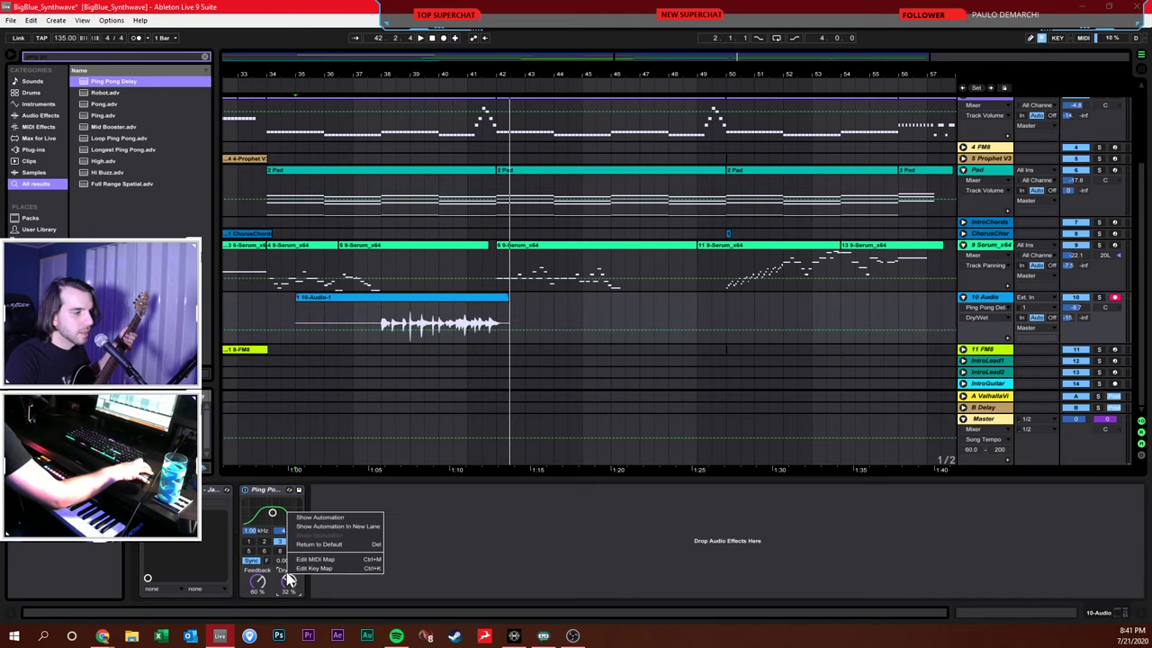
pyautogui.click(393, 556)
pyautogui.rightClick(428, 279)
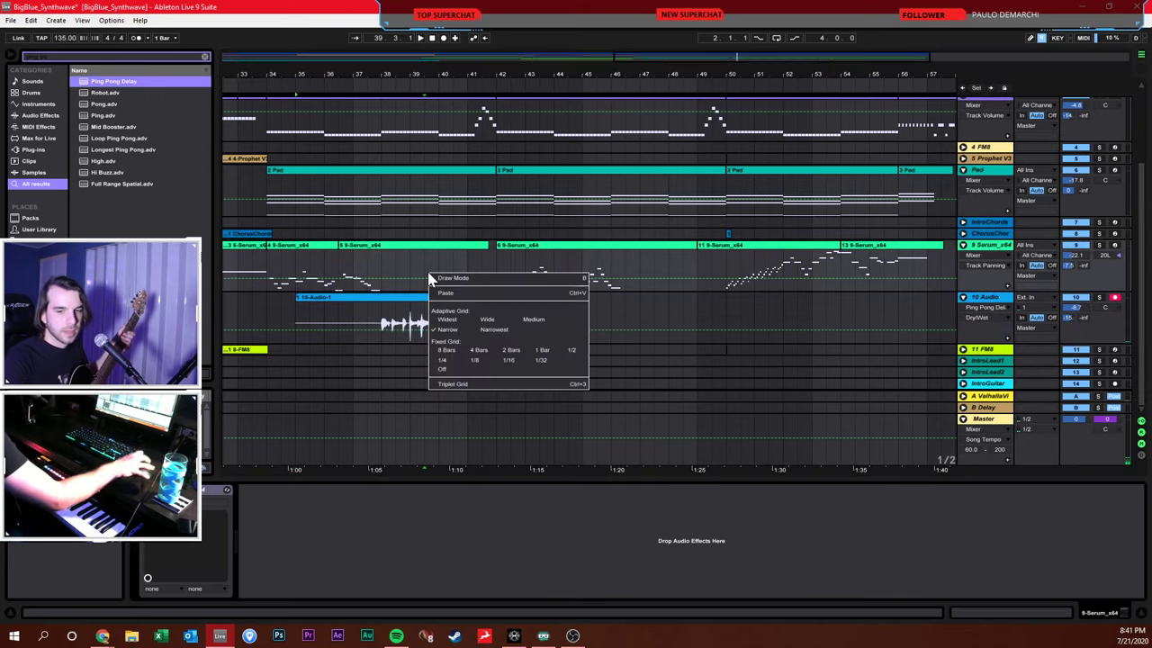
pyautogui.click(538, 577)
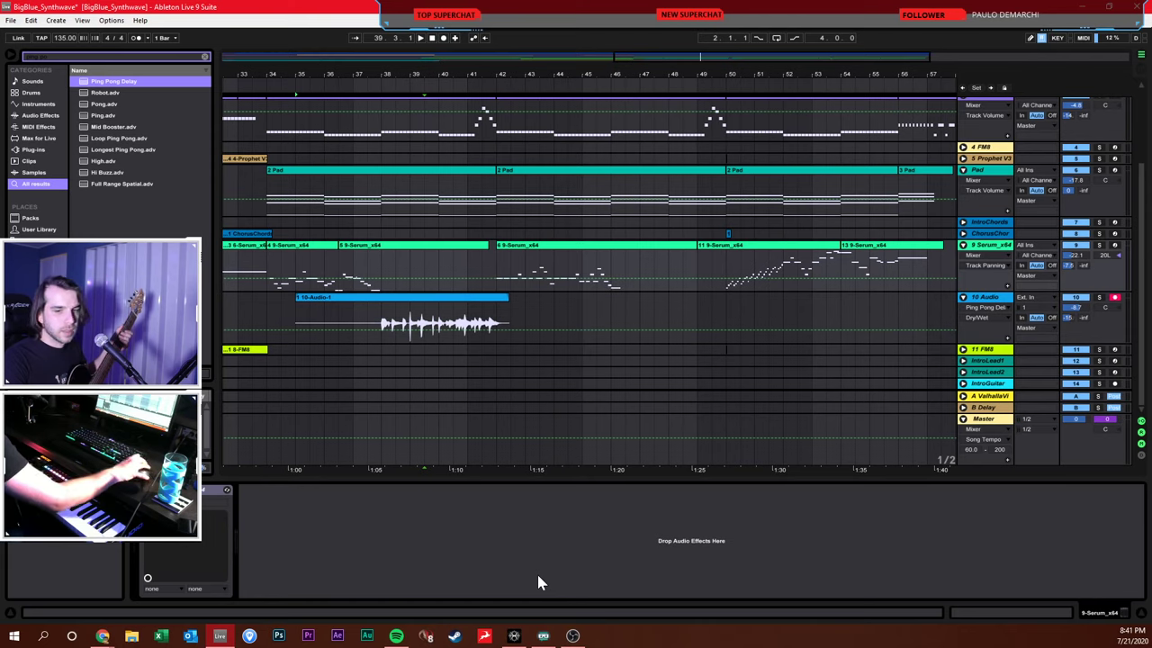
# Record guitar takes over the existing clip from bar 35, carrying the second one on past bar 50
pyautogui.click(366, 317)
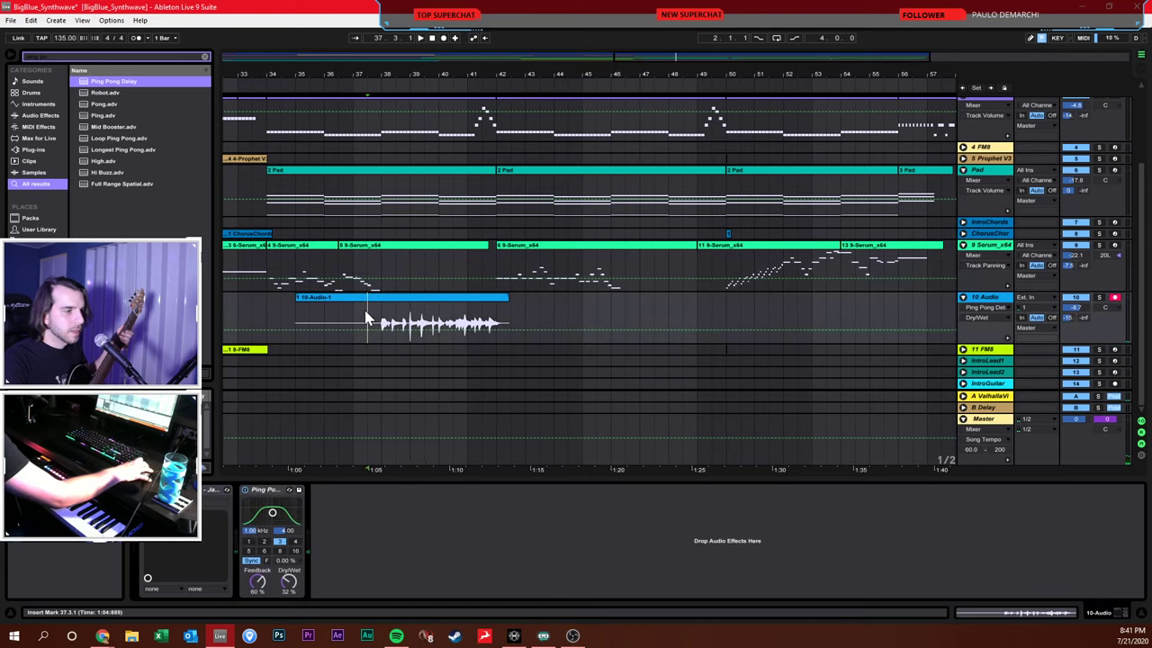
pyautogui.click(444, 38)
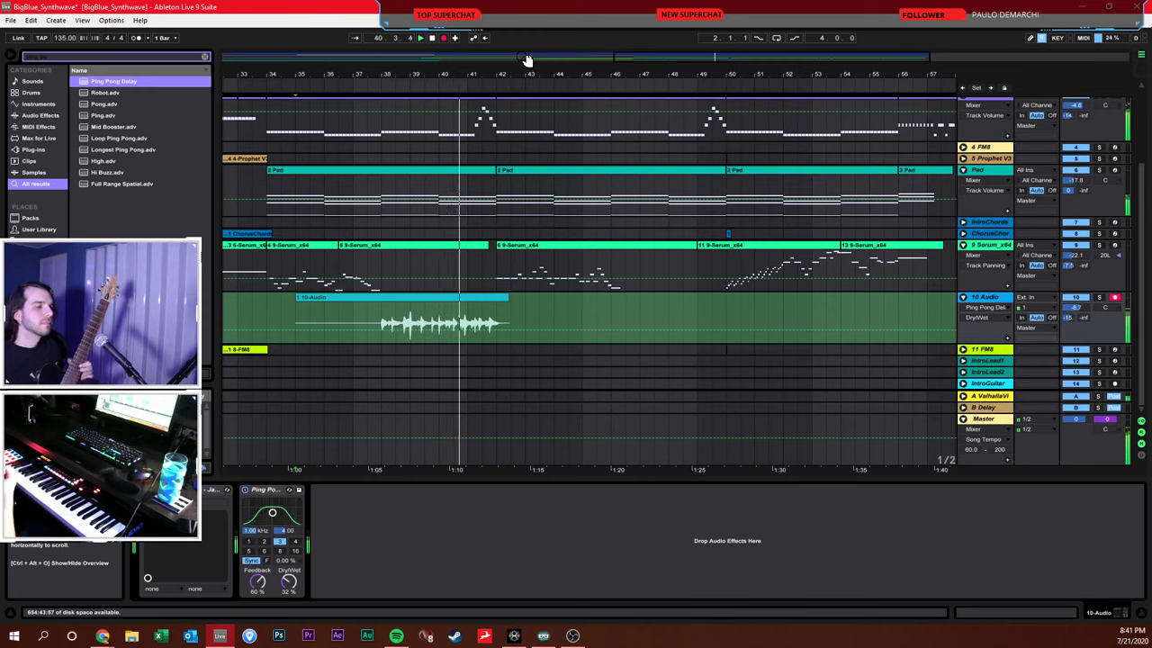
pyautogui.press('F9')
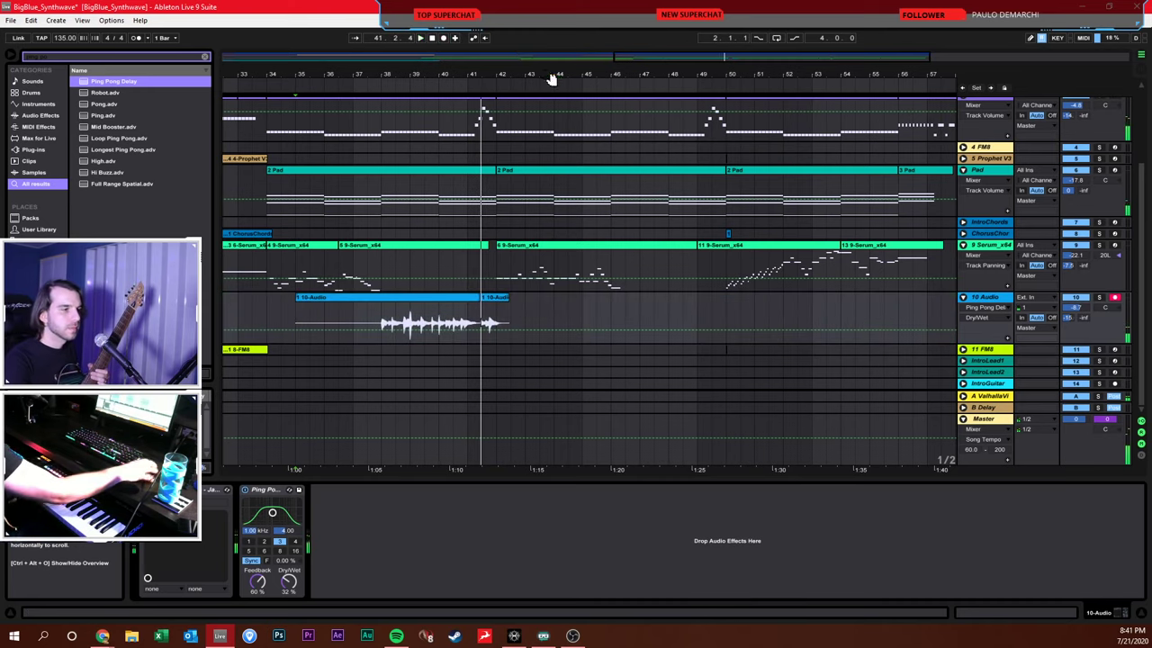
pyautogui.click(444, 38)
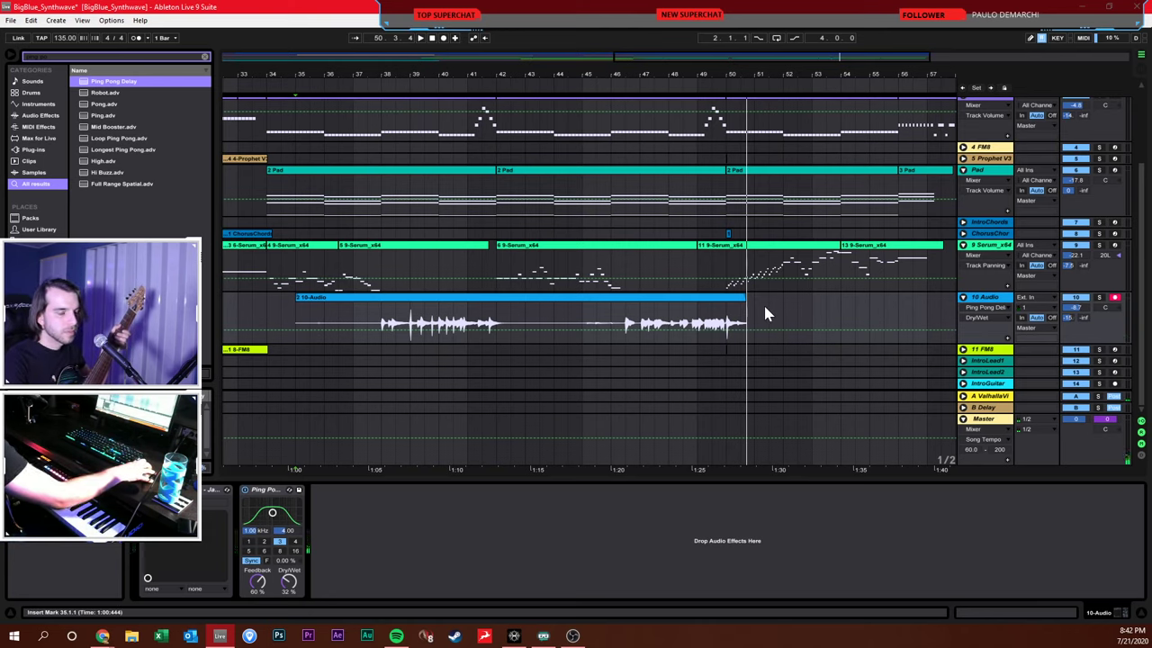
# Set the tempo to 178 BPM and record a guitar take on the audio track from 35.1.1 to bar 42
pyautogui.click(298, 314)
pyautogui.moveTo(65, 37); pyautogui.dragTo(65, 20)
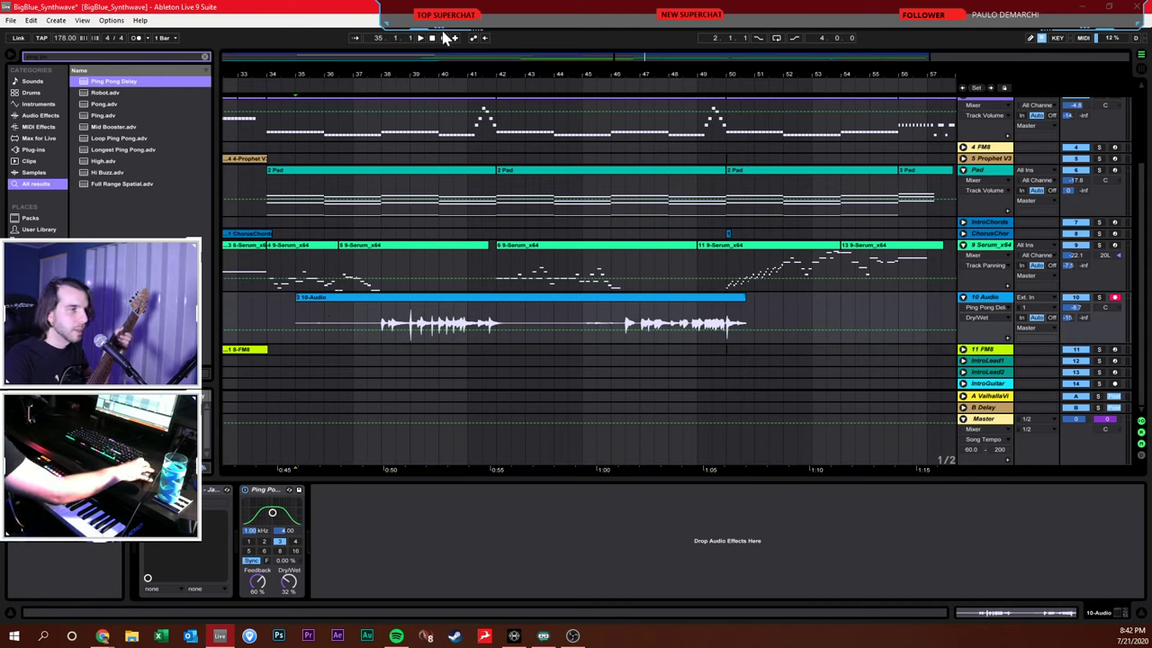
pyautogui.click(443, 39)
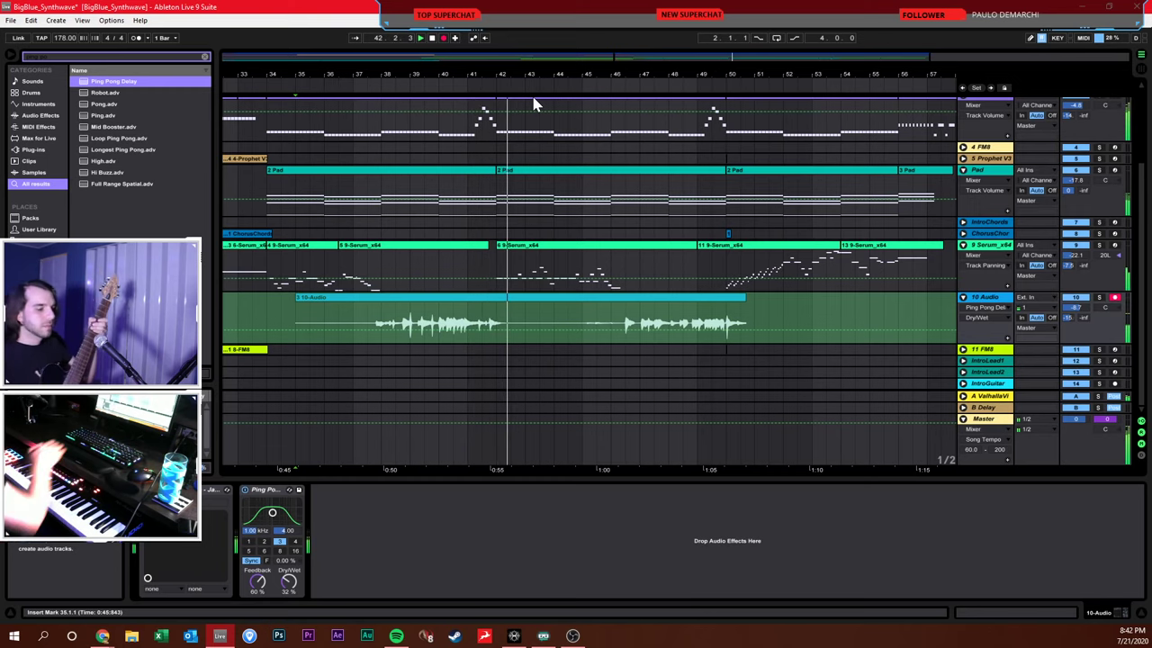
pyautogui.press('F9')
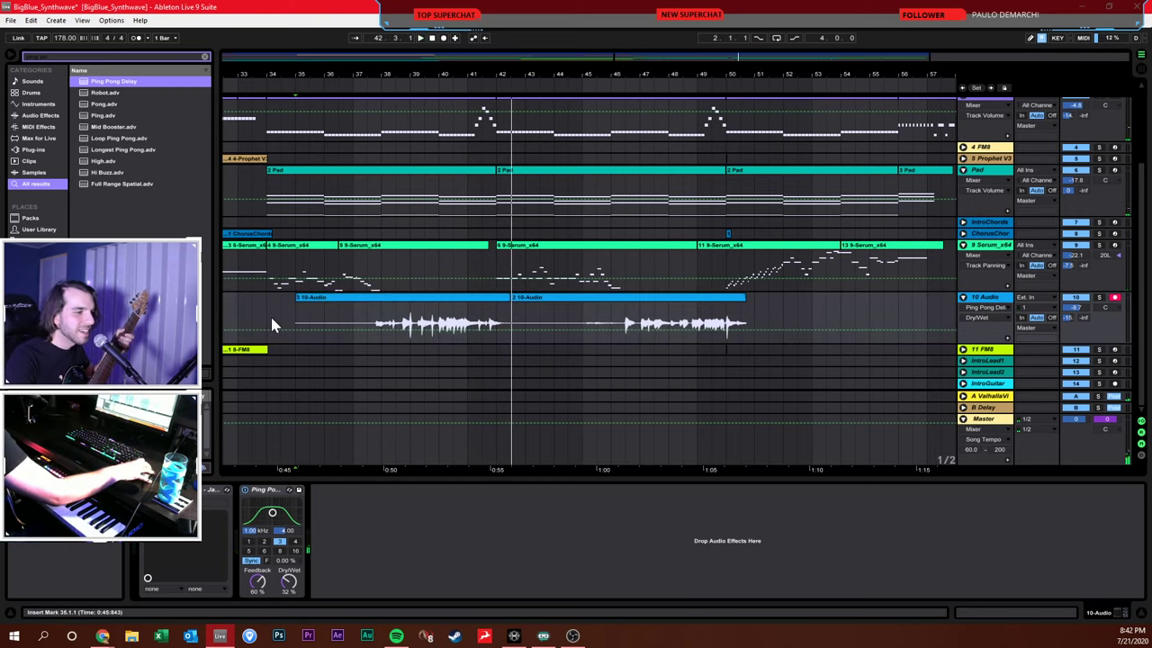
# Record a new guitar take over the audio track from 37.1.1 to bar 55, and place the insert marker at 52.1.1
pyautogui.click(351, 317)
pyautogui.press('space')
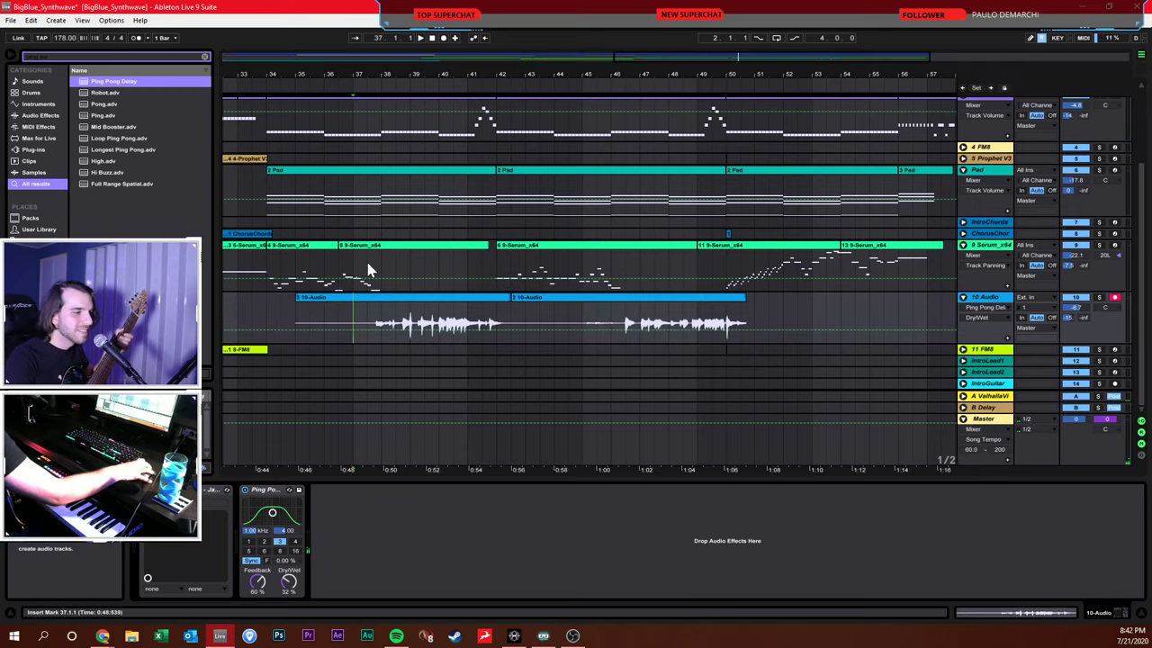
pyautogui.click(444, 37)
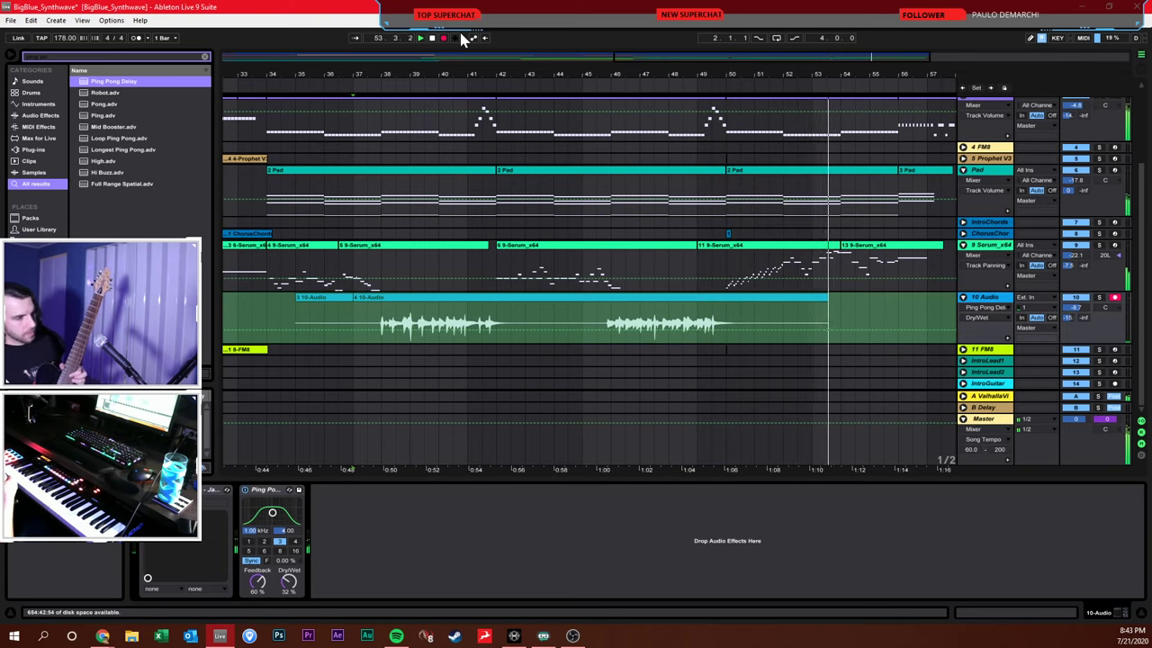
pyautogui.press('F9')
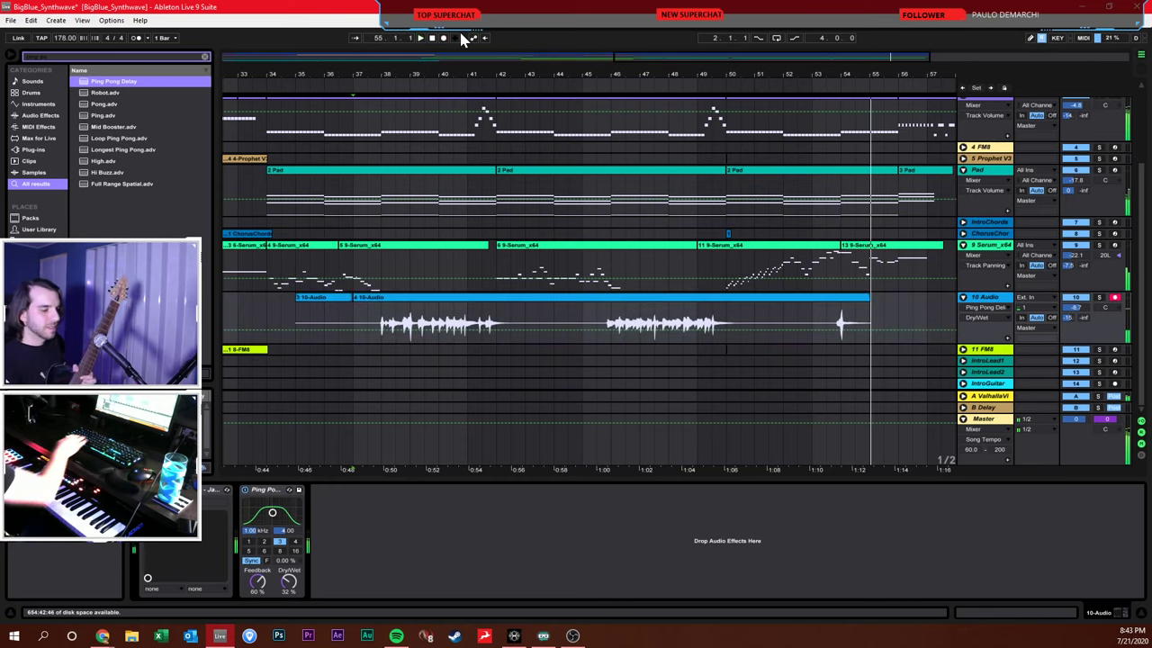
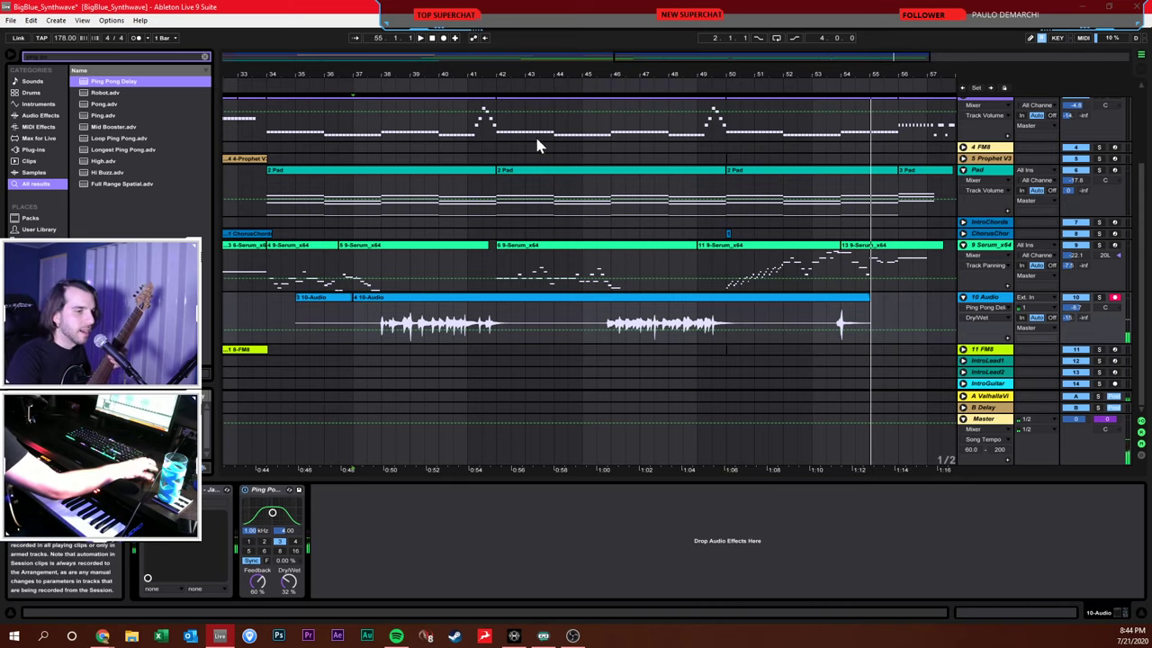
pyautogui.click(795, 321)
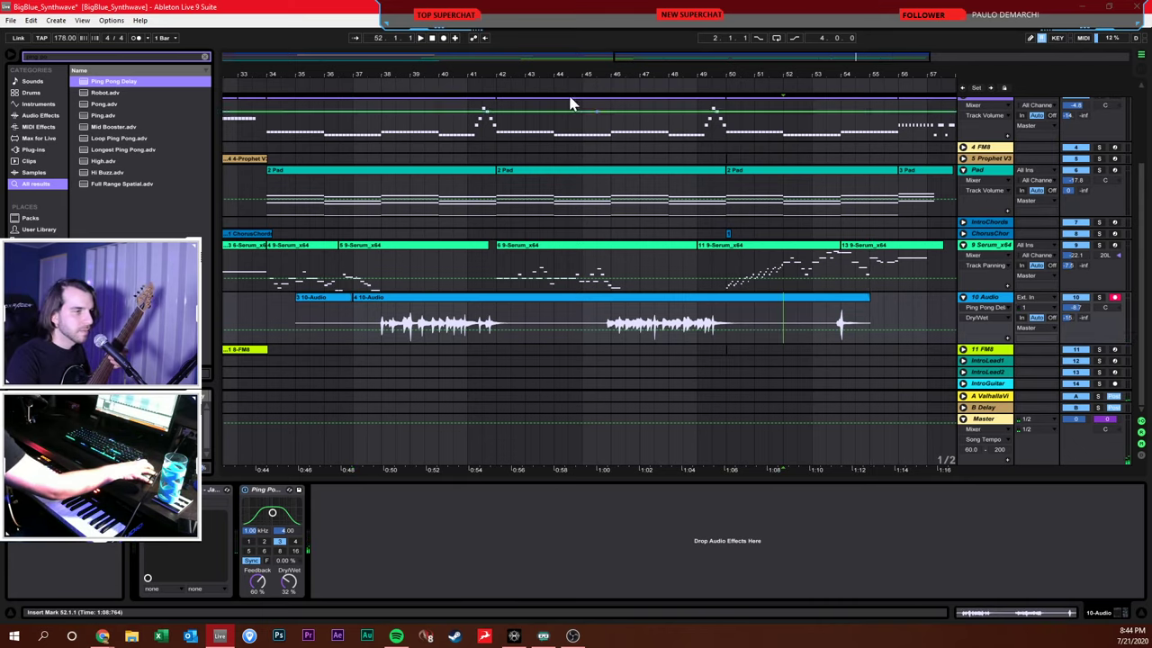
# Record guitar takes over the audio track from 52.1.1, carrying the last one on to about bar 58
pyautogui.press('Left')
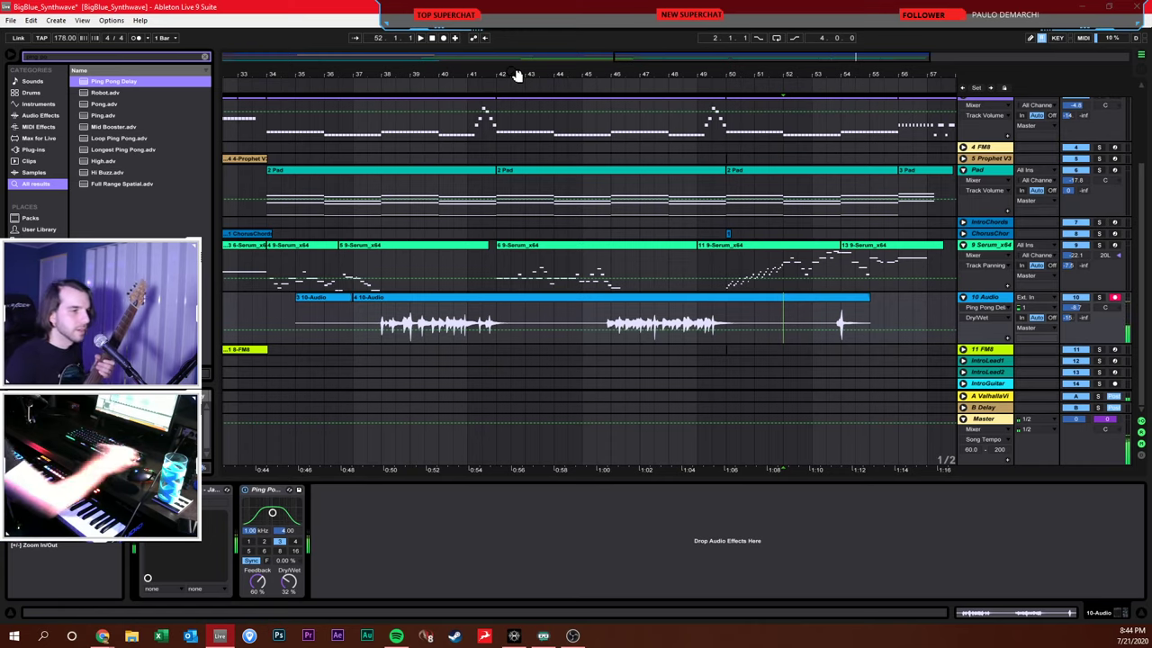
pyautogui.click(443, 38)
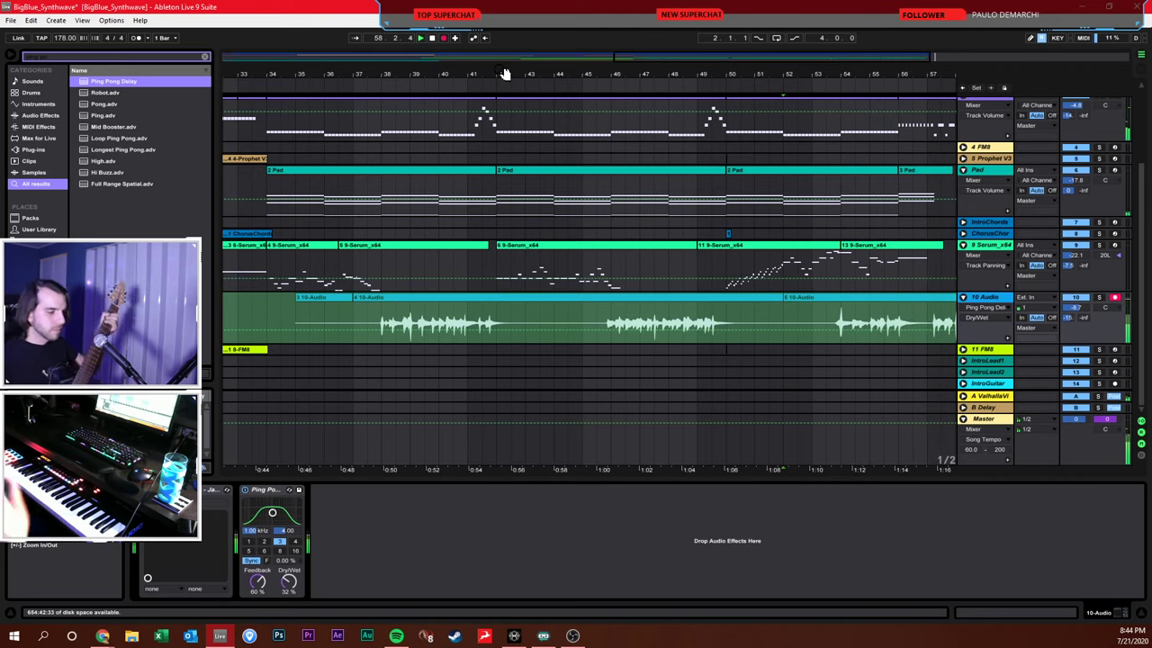
pyautogui.press('space')
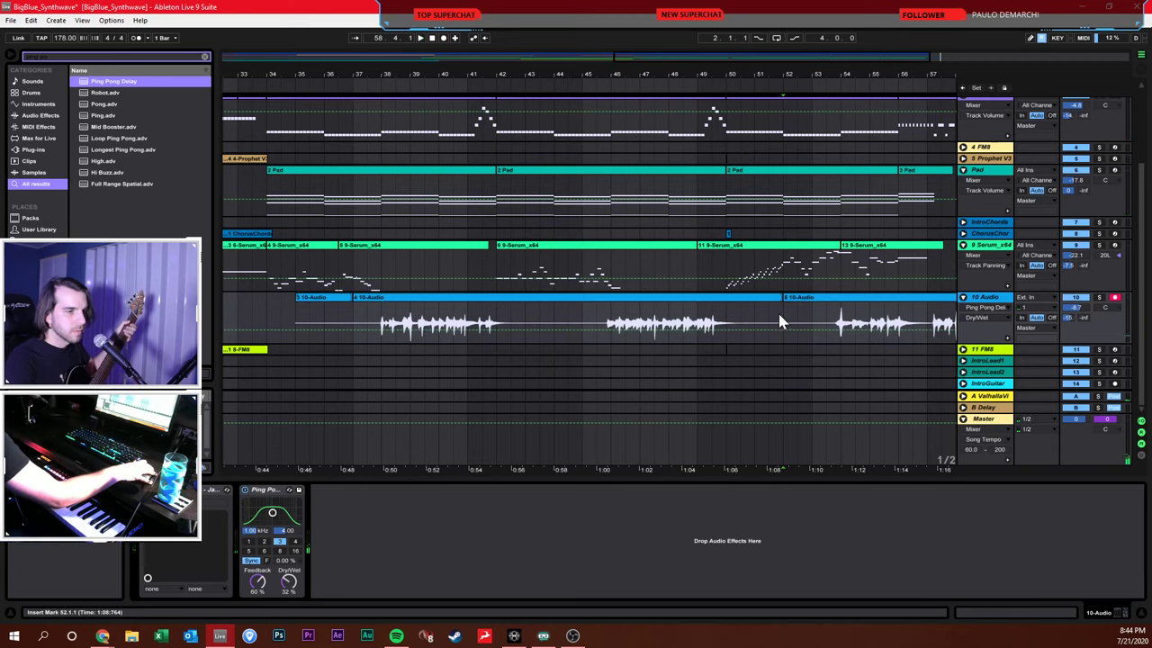
pyautogui.click(442, 38)
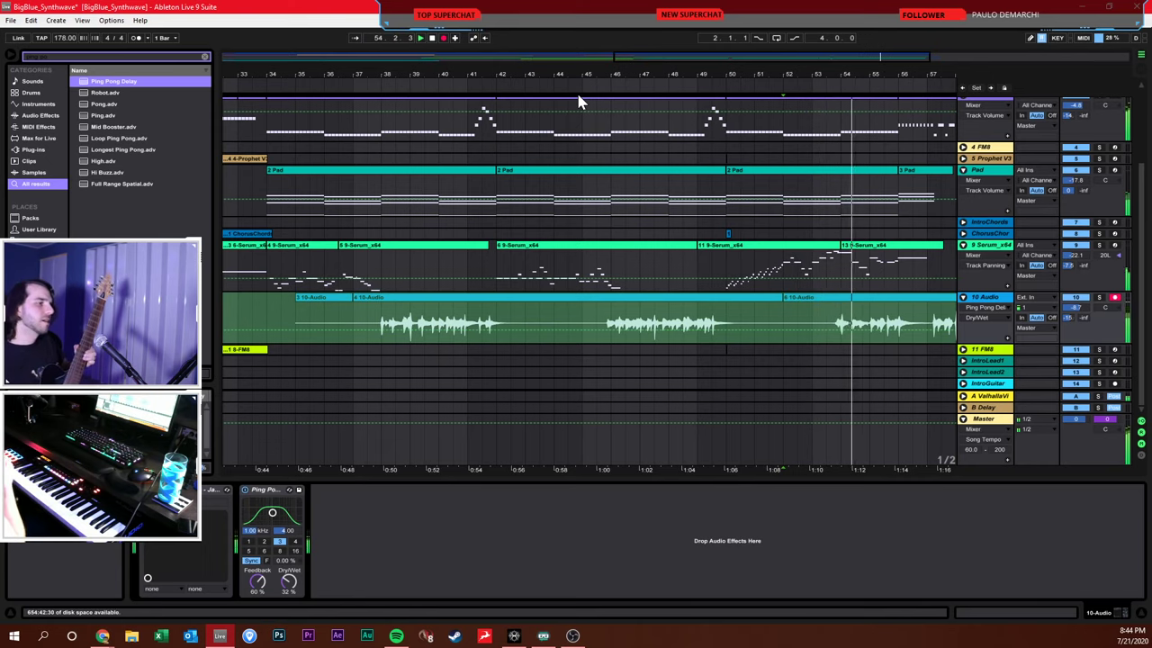
pyautogui.press('F9')
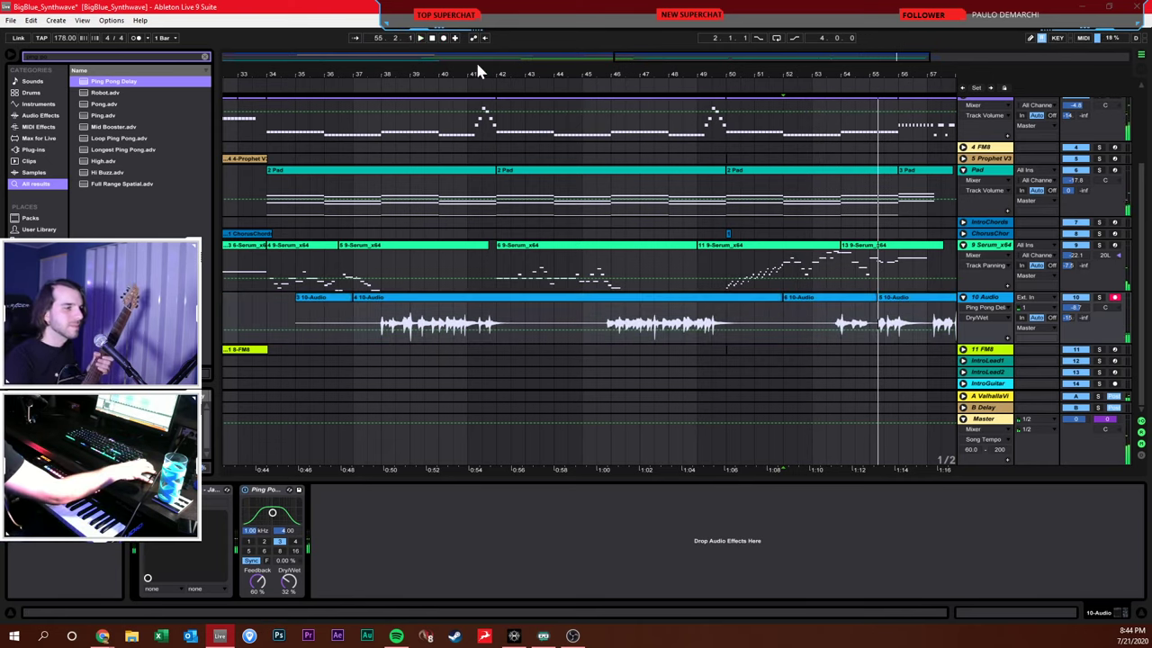
pyautogui.click(445, 38)
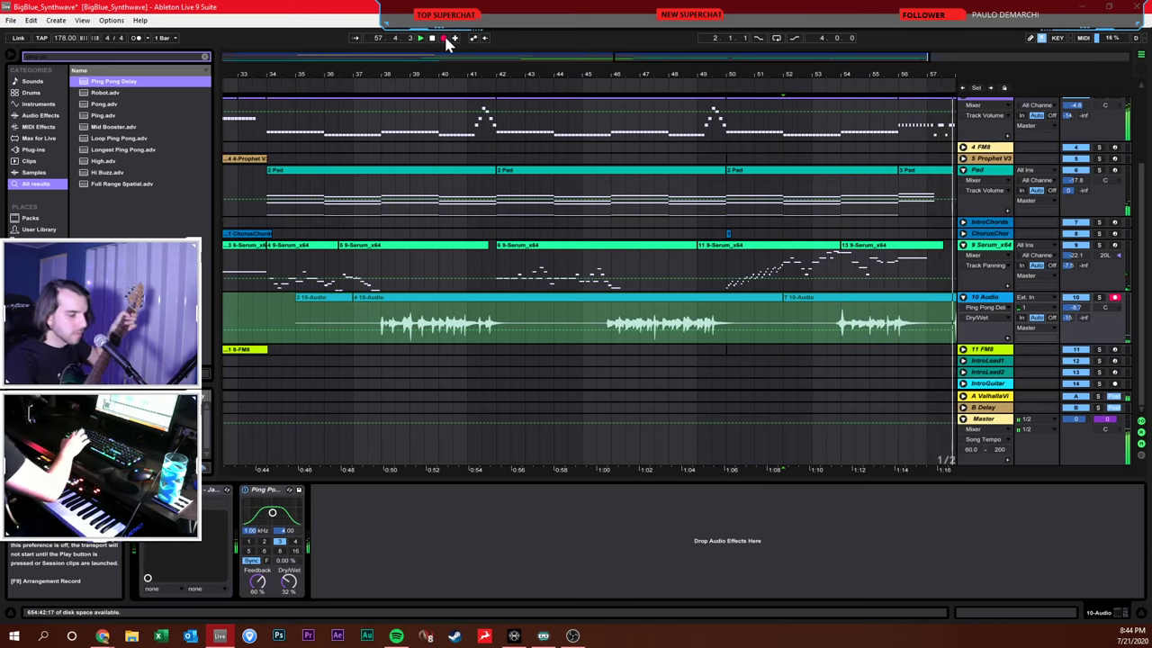
pyautogui.click(444, 40)
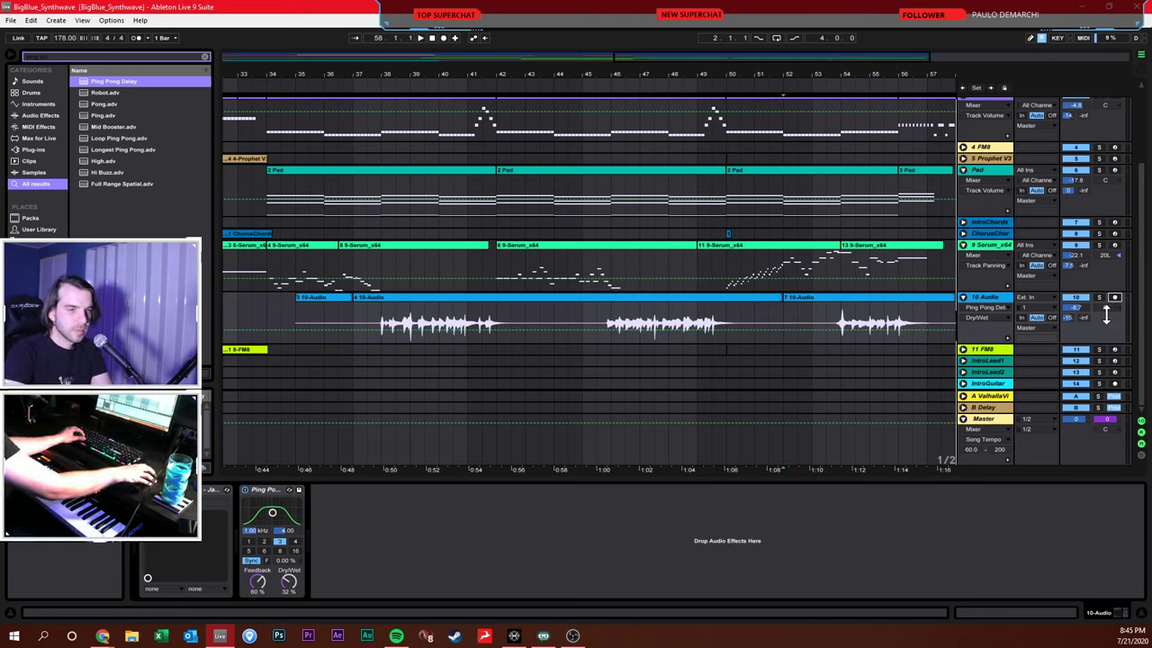
# Pan the 10-Audio guitar track to 20R and play the arrangement from around bar 52
pyautogui.moveTo(1109, 311); pyautogui.dragTo(1110, 301)
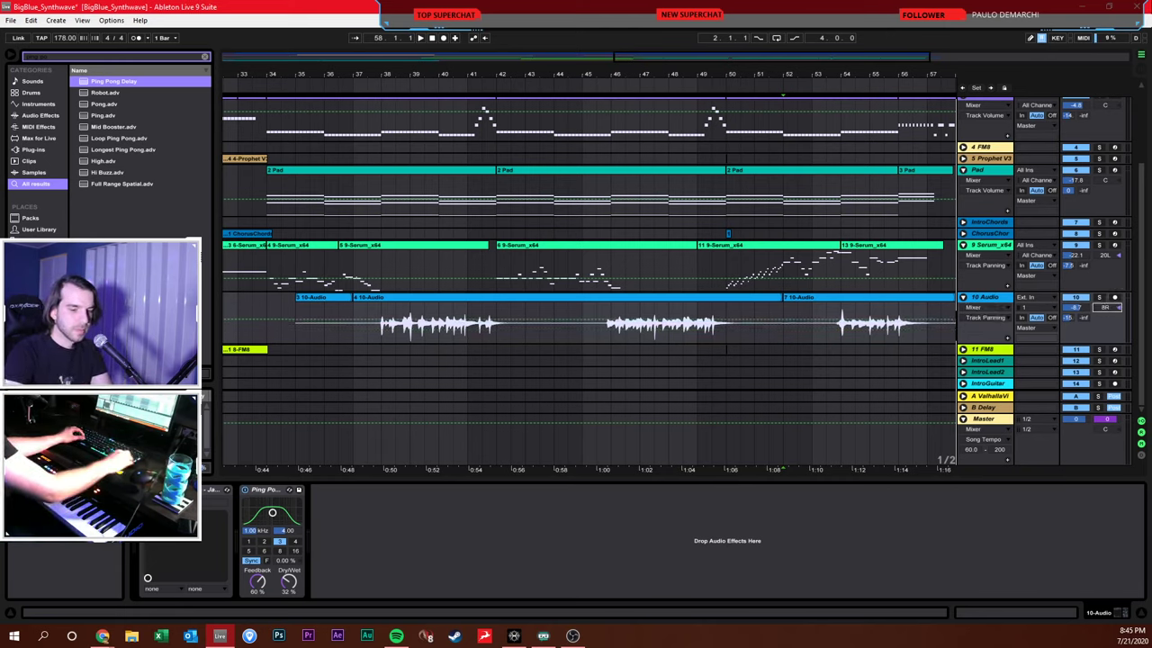
pyautogui.click(789, 327)
pyautogui.press('space')
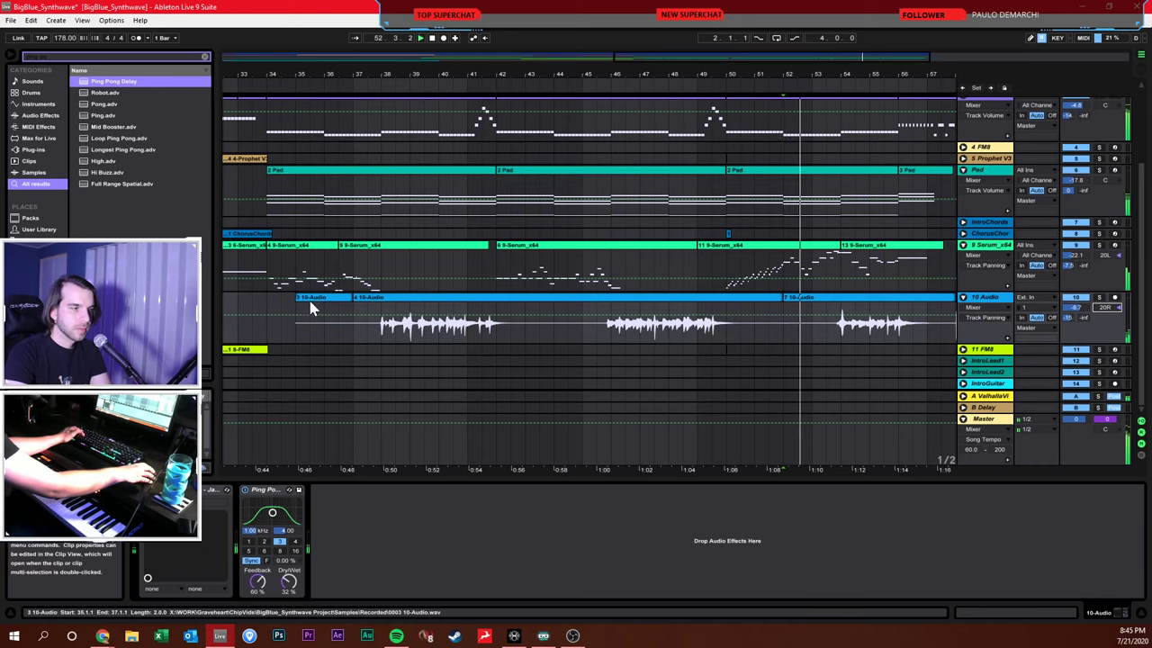
# During playback, set the 9-Serum_x64 track's volume to -23.2 dB and the guitar audio track's volume to -10.3 dB
pyautogui.click(1080, 258)
pyautogui.moveTo(1080, 259); pyautogui.dragTo(1079, 260)
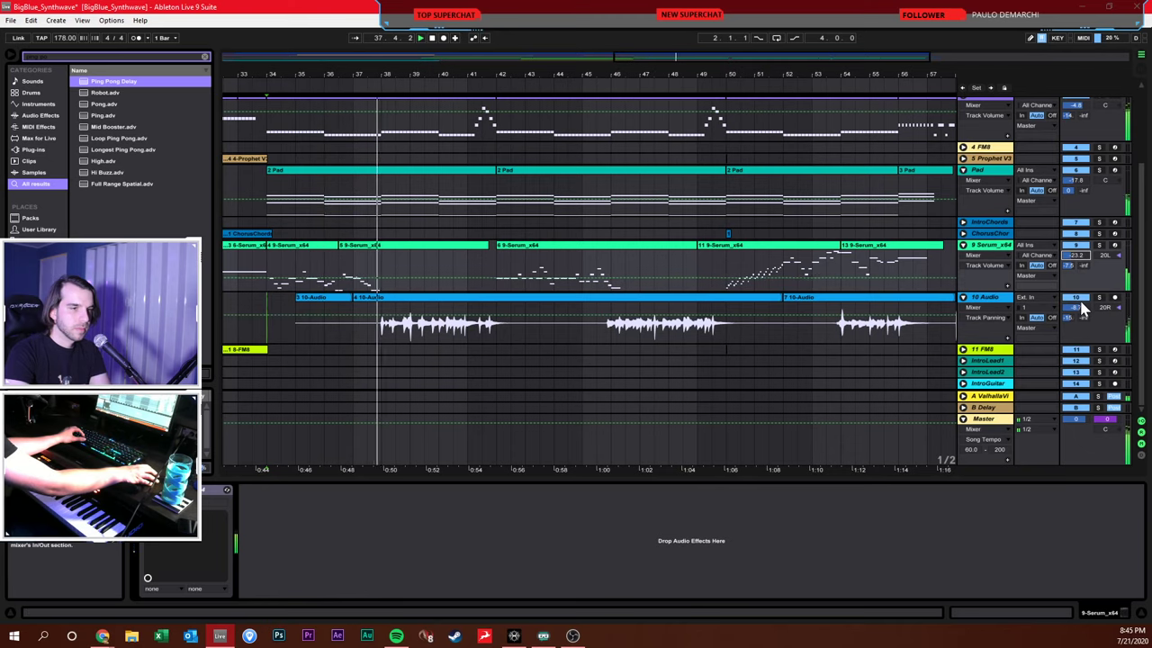
pyautogui.click(1077, 307)
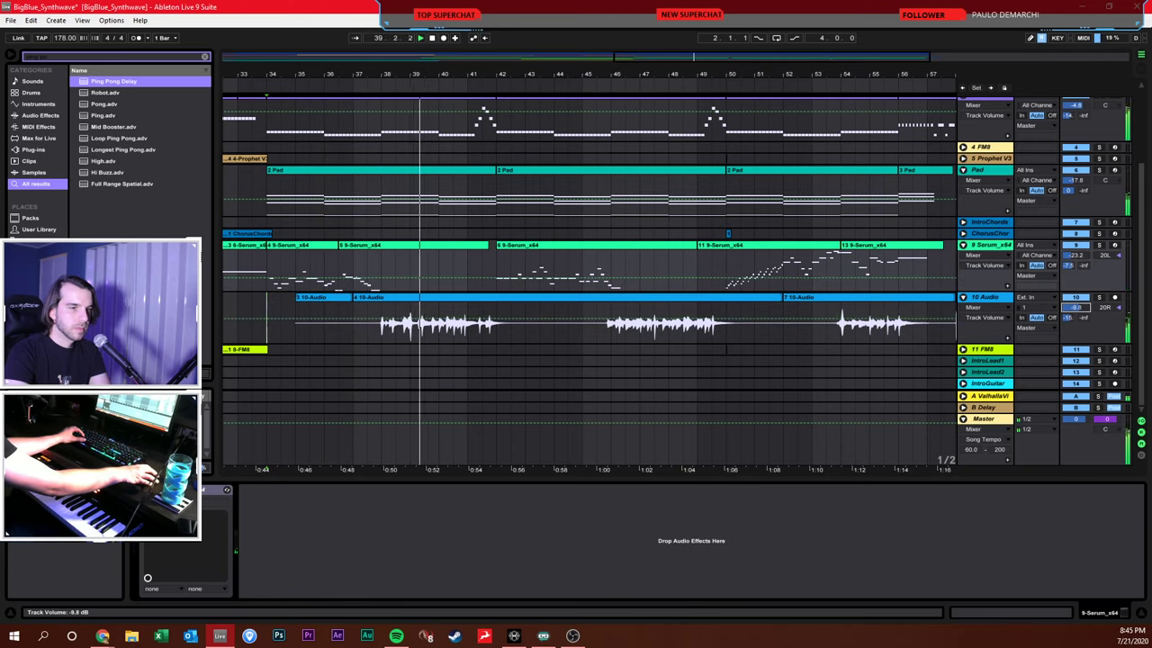
pyautogui.click(1105, 307)
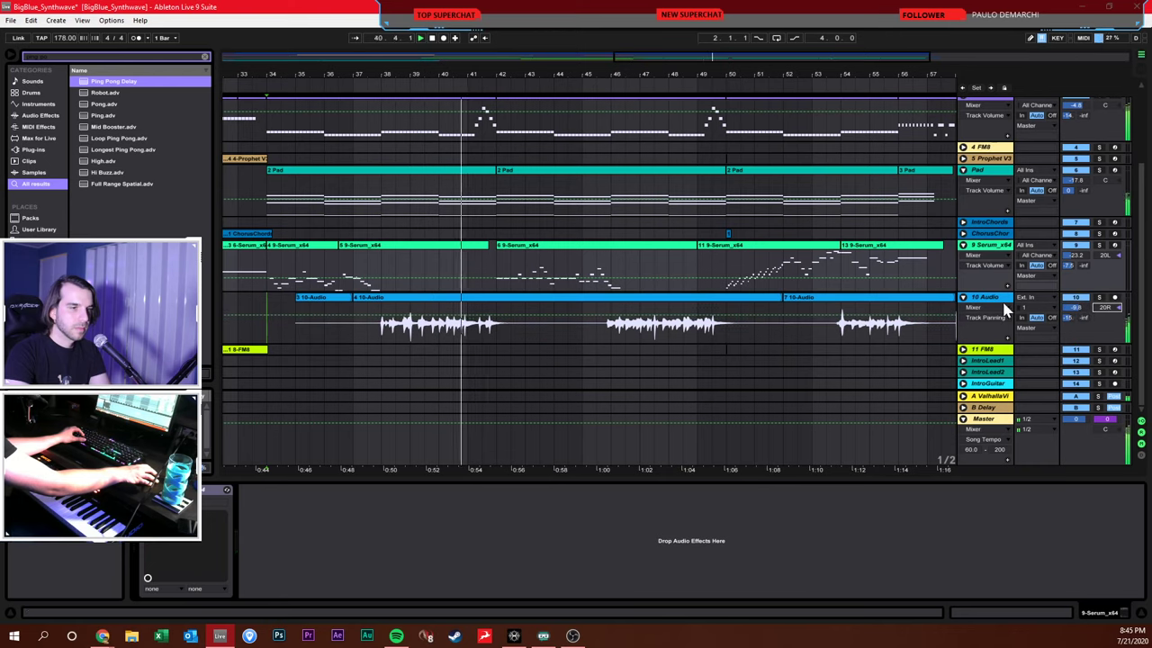
pyautogui.click(1001, 308)
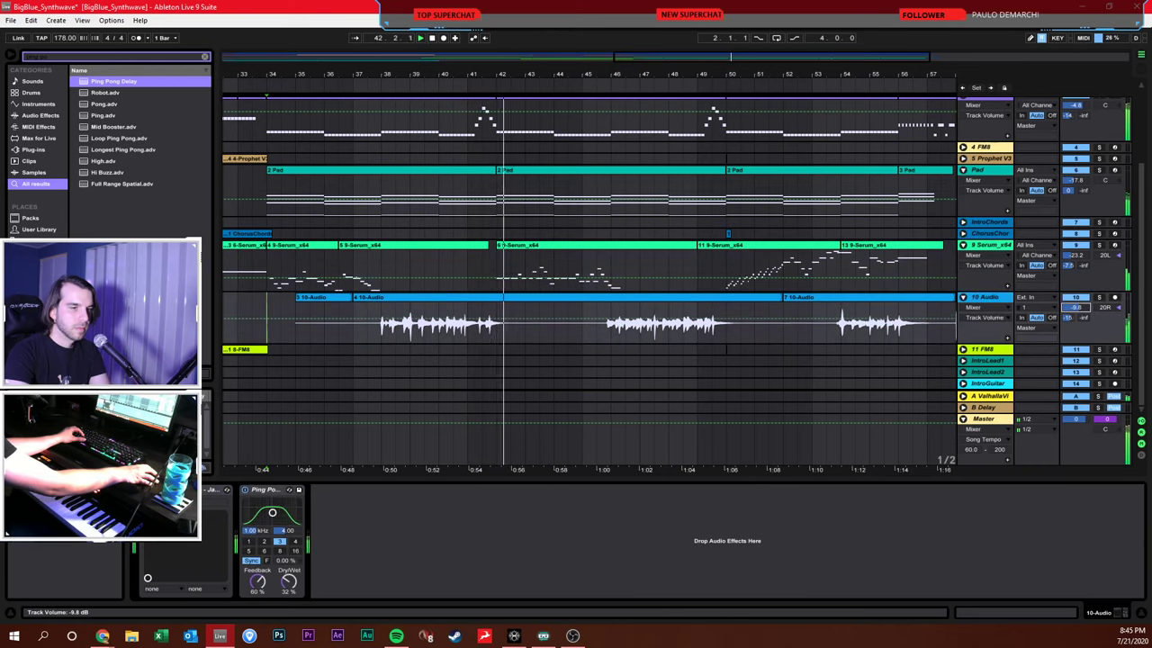
pyautogui.moveTo(1074, 307); pyautogui.dragTo(1071, 311)
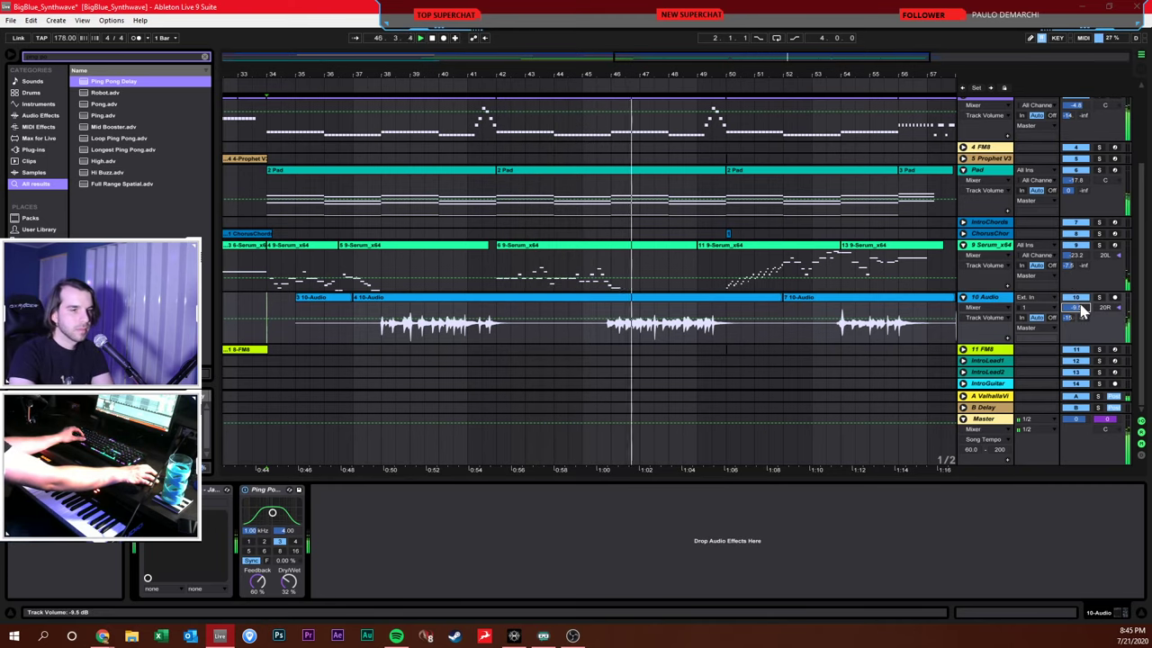
pyautogui.moveTo(1077, 303); pyautogui.dragTo(1077, 306)
# Lower the 9-Serum_x64 track's volume to -26.1 dB and save the set
pyautogui.moveTo(1076, 255); pyautogui.dragTo(1076, 257)
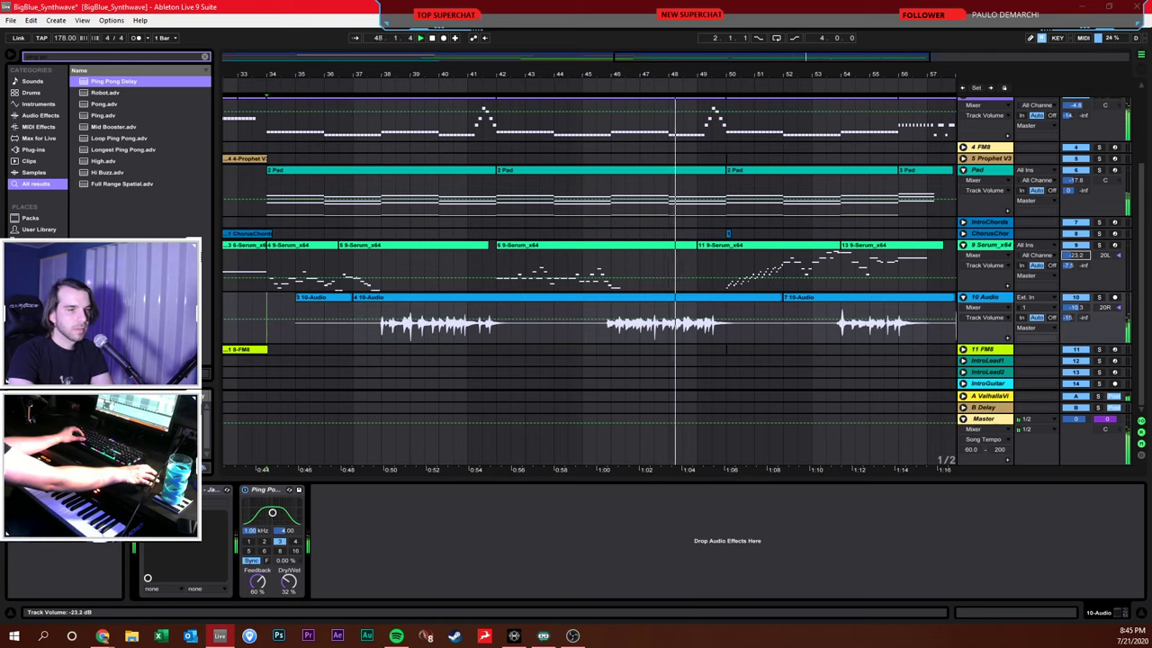
pyautogui.click(1074, 255)
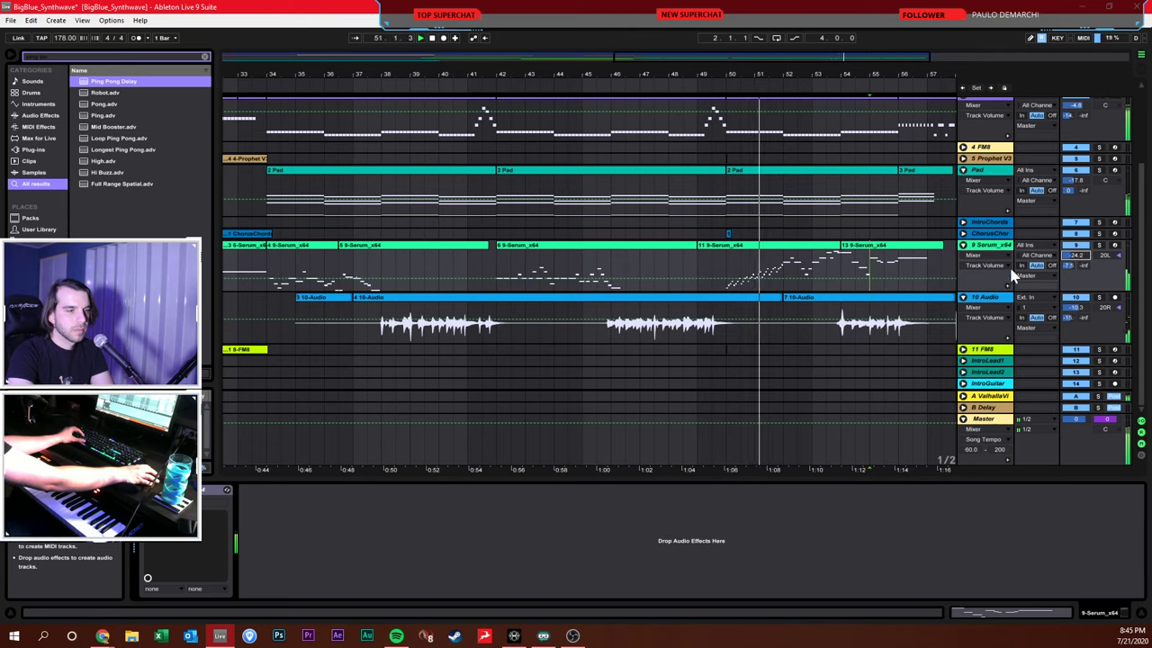
pyautogui.click(795, 340)
pyautogui.click(984, 296)
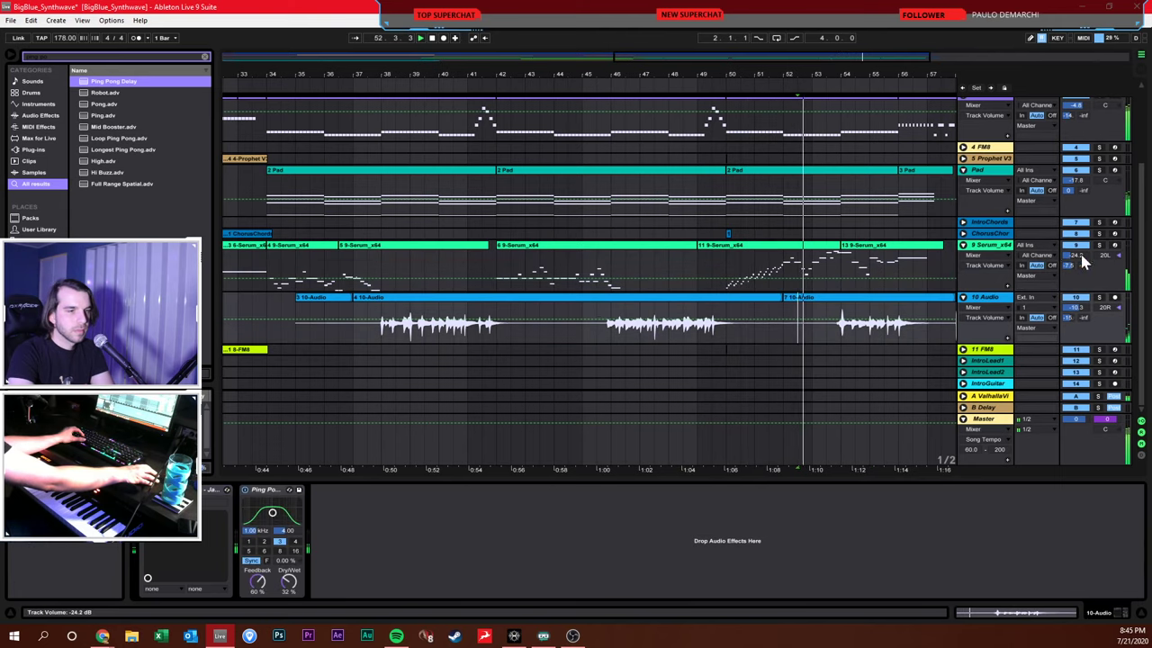
pyautogui.hotkey('ctrl', 's')
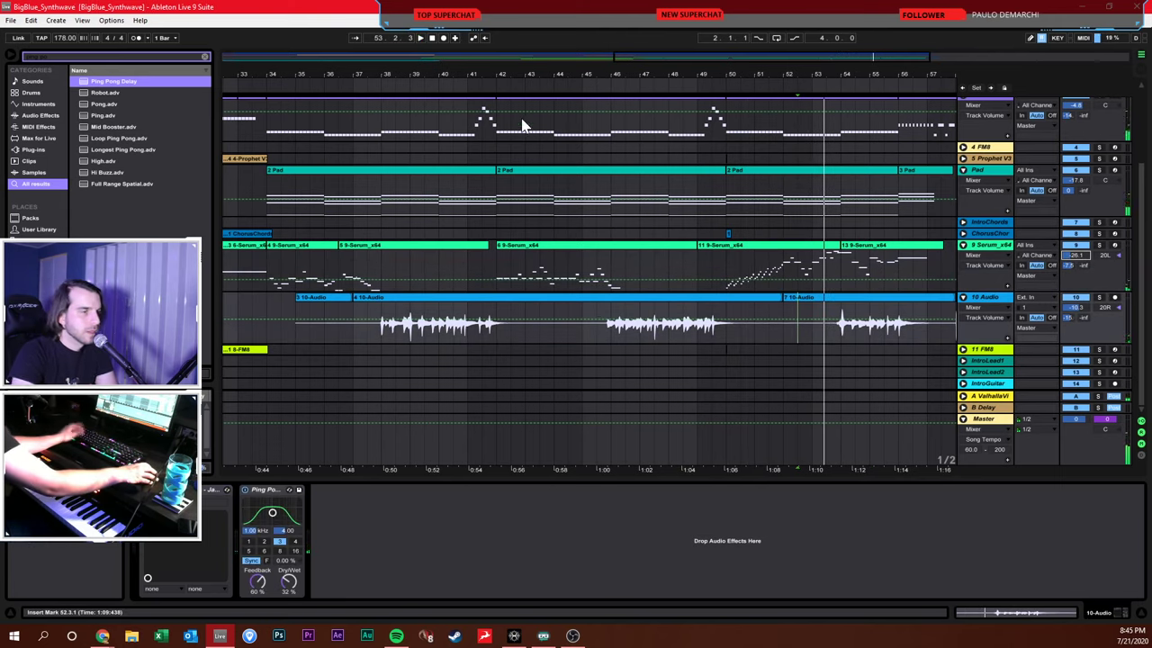
# Return to 1.1.1 and play the whole arrangement from the beginning to check the mix
pyautogui.doubleClick(431, 38)
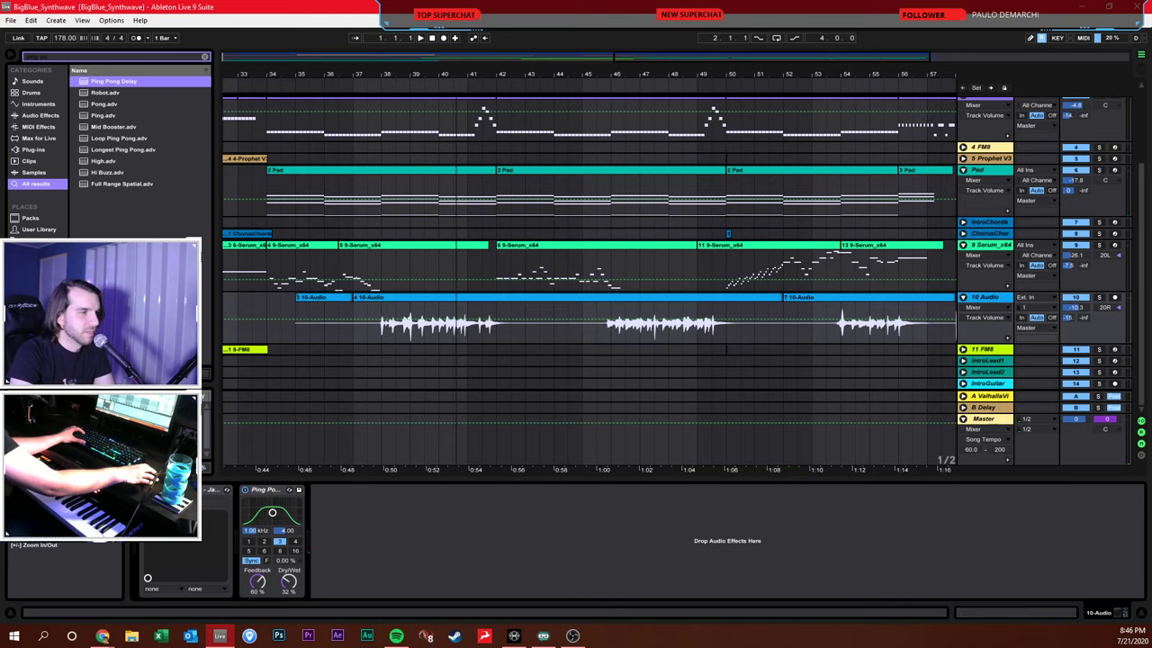
pyautogui.press('-')
pyautogui.press('-')
pyautogui.press('-')
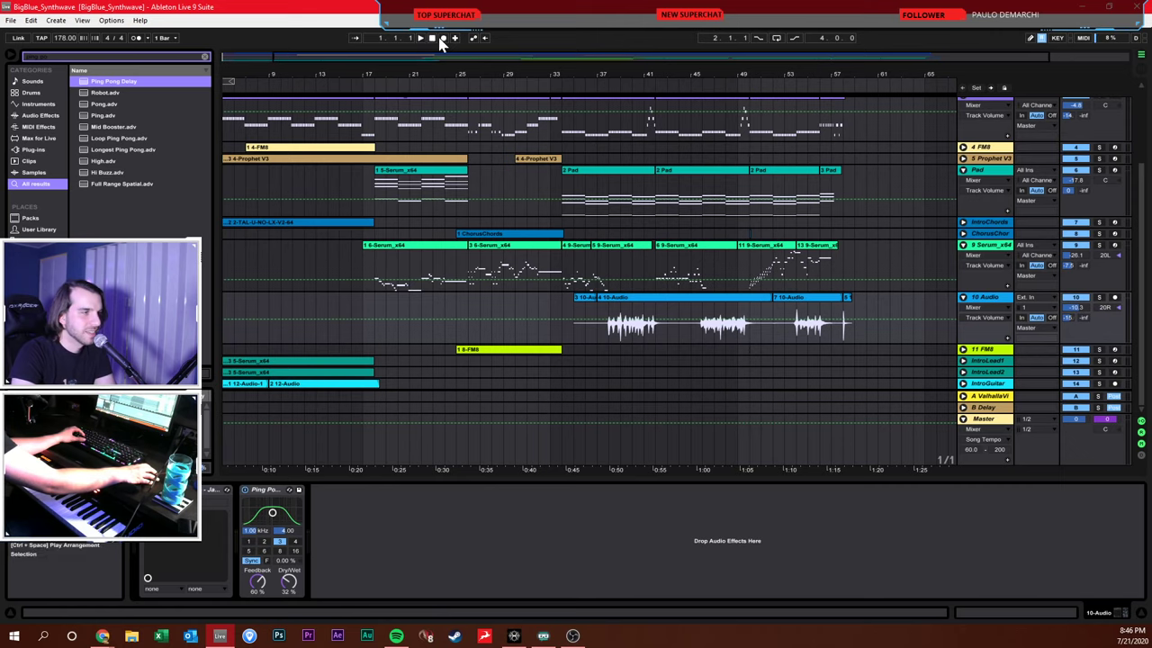
pyautogui.moveTo(443, 71); pyautogui.dragTo(505, 74)
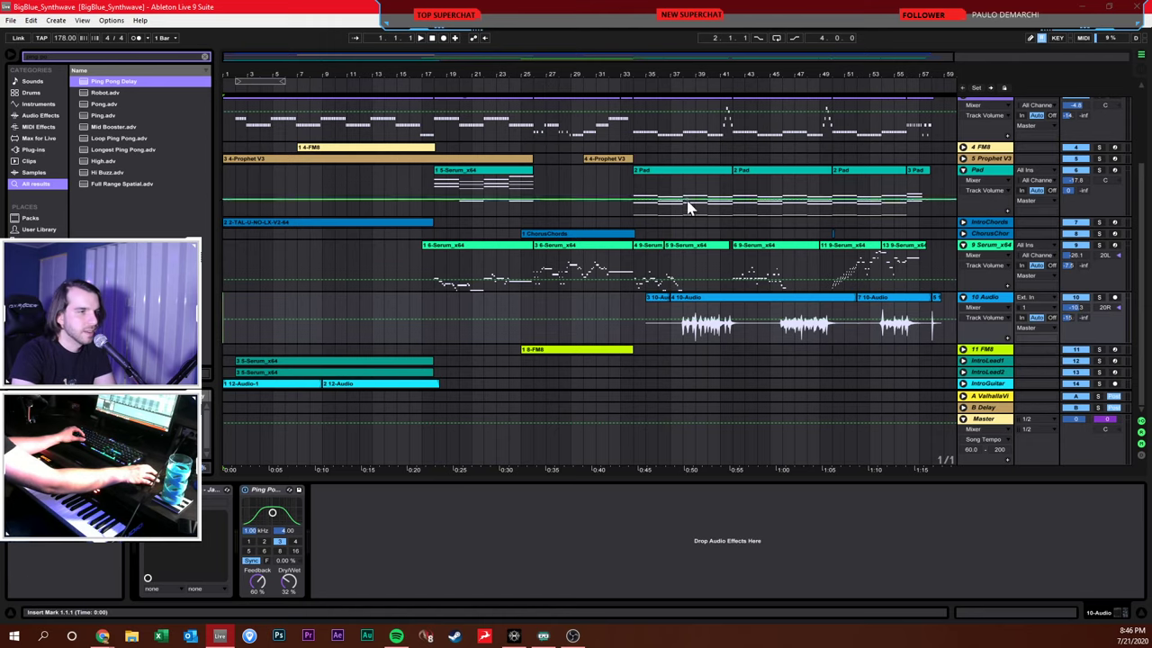
pyautogui.moveTo(645, 76)
pyautogui.mouseDown()
pyautogui.moveTo(645, 88)
pyautogui.moveTo(645, 74)
pyautogui.mouseUp()
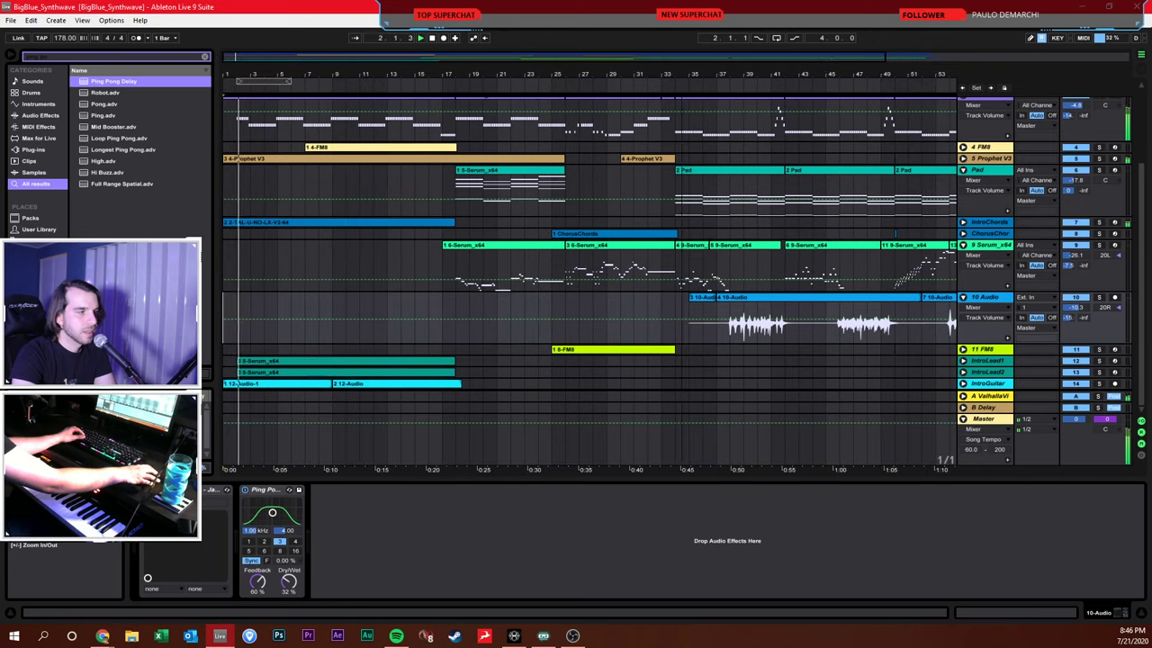
# Search the browser for "limiter" and add the Limiter effect to the Master track
pyautogui.click(993, 426)
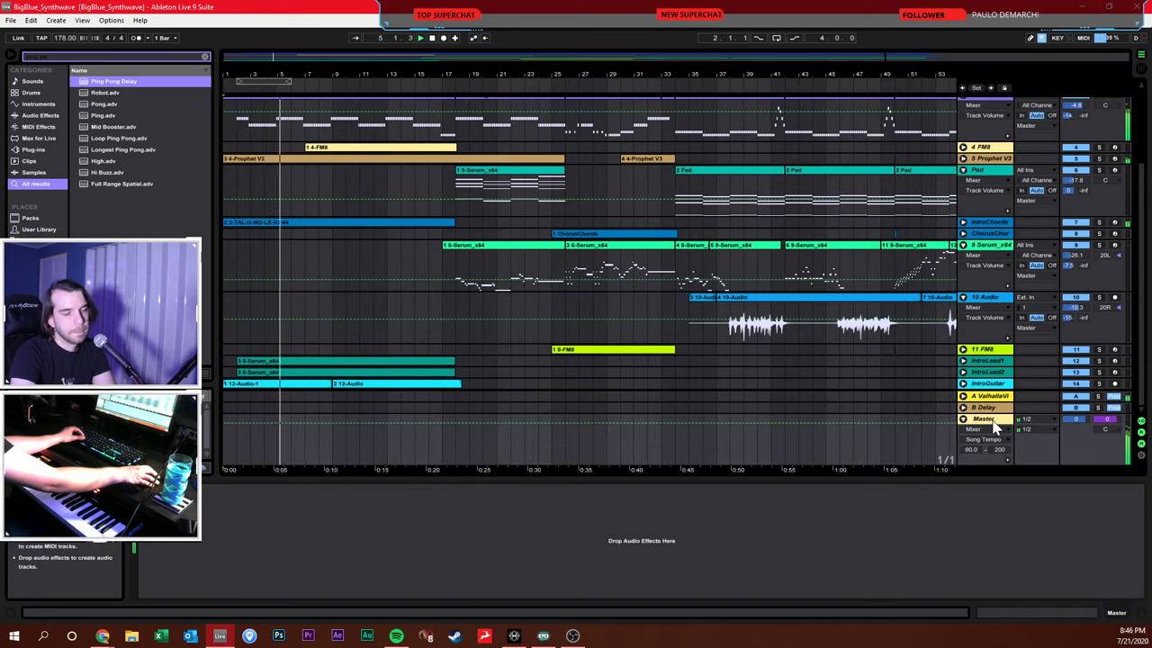
pyautogui.hotkey('ctrl', 'f')
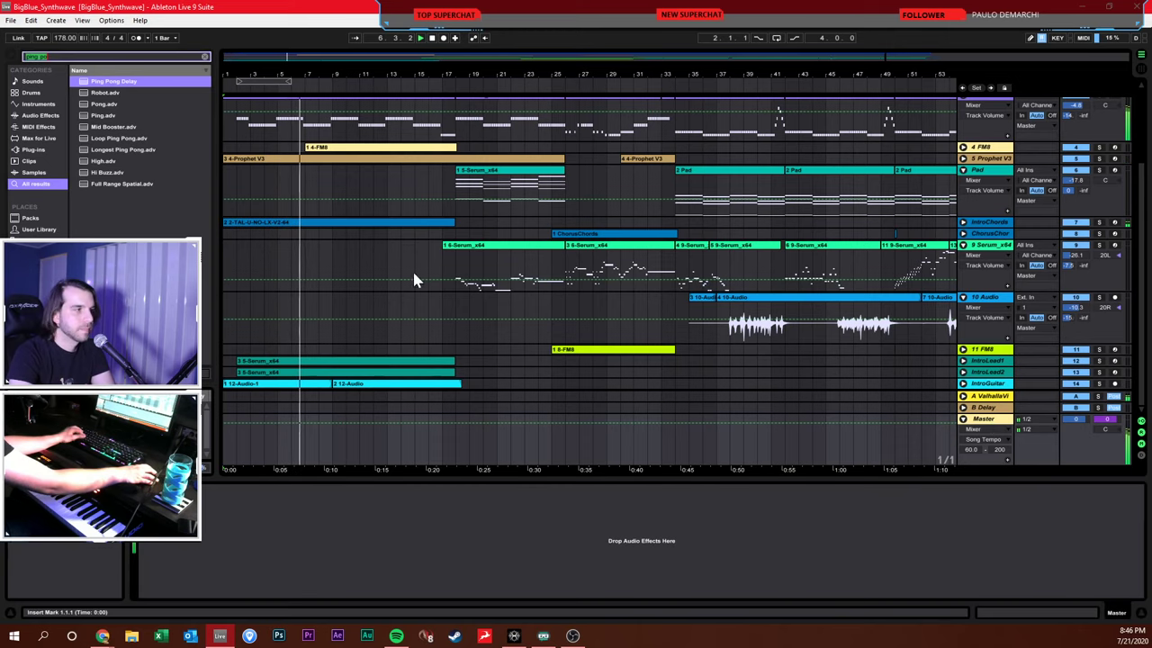
pyautogui.write('limiter')
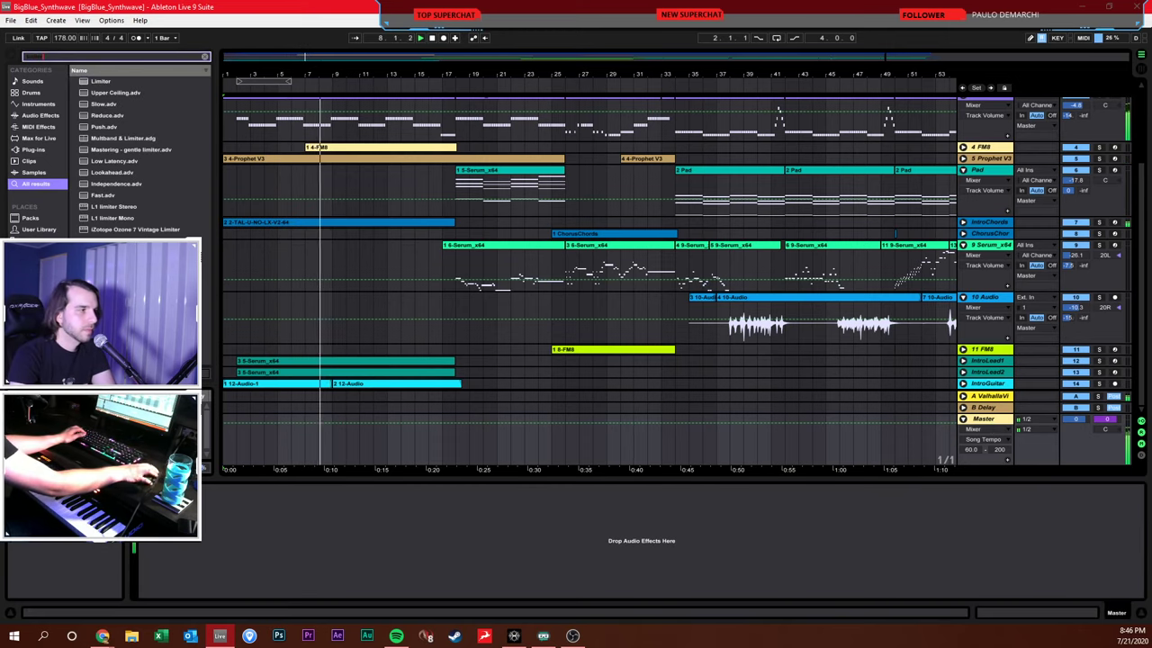
pyautogui.moveTo(103, 82); pyautogui.dragTo(373, 490)
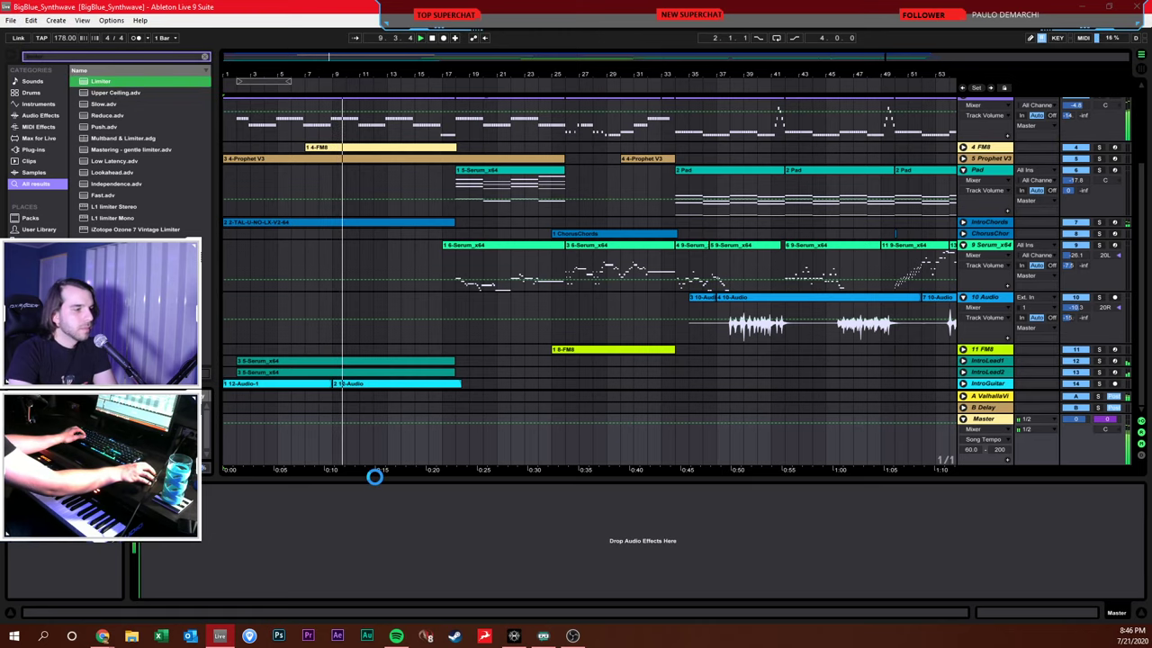
# Unfold the intro lead tracks and set the volume of IntroLead1 to -26.1 dB and IntroLead2 to -27.5 dB
pyautogui.click(963, 360)
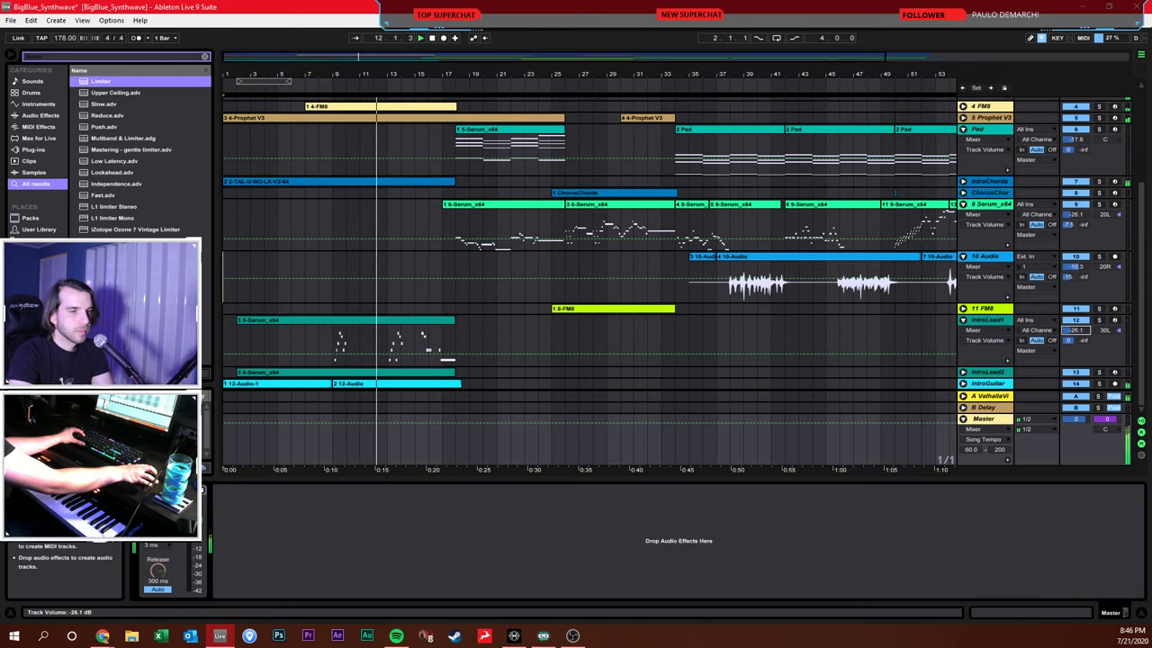
pyautogui.click(962, 372)
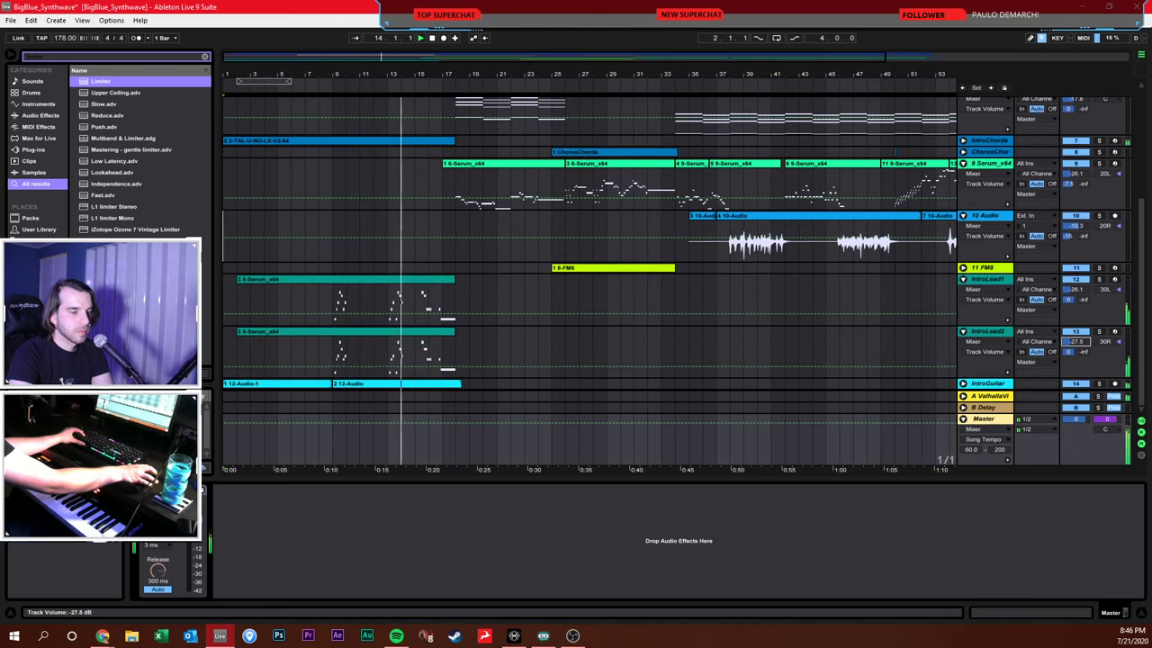
pyautogui.click(432, 496)
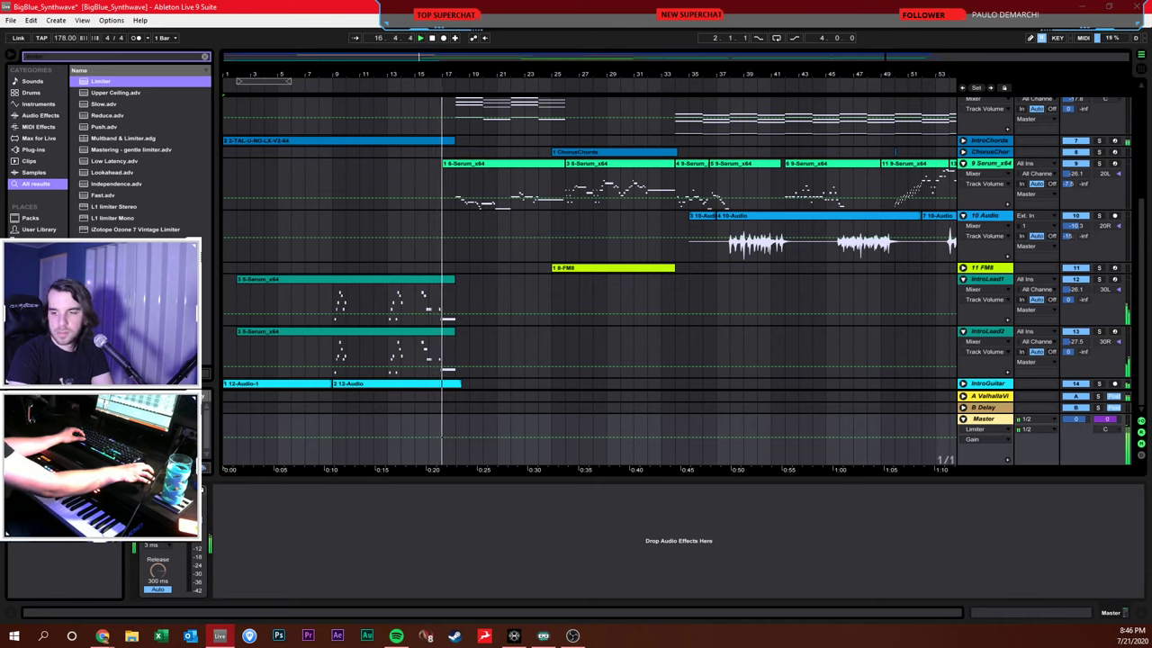
# Raise the 9-Serum_x64 track's volume to -19.3 dB while the arrangement plays
pyautogui.click(525, 286)
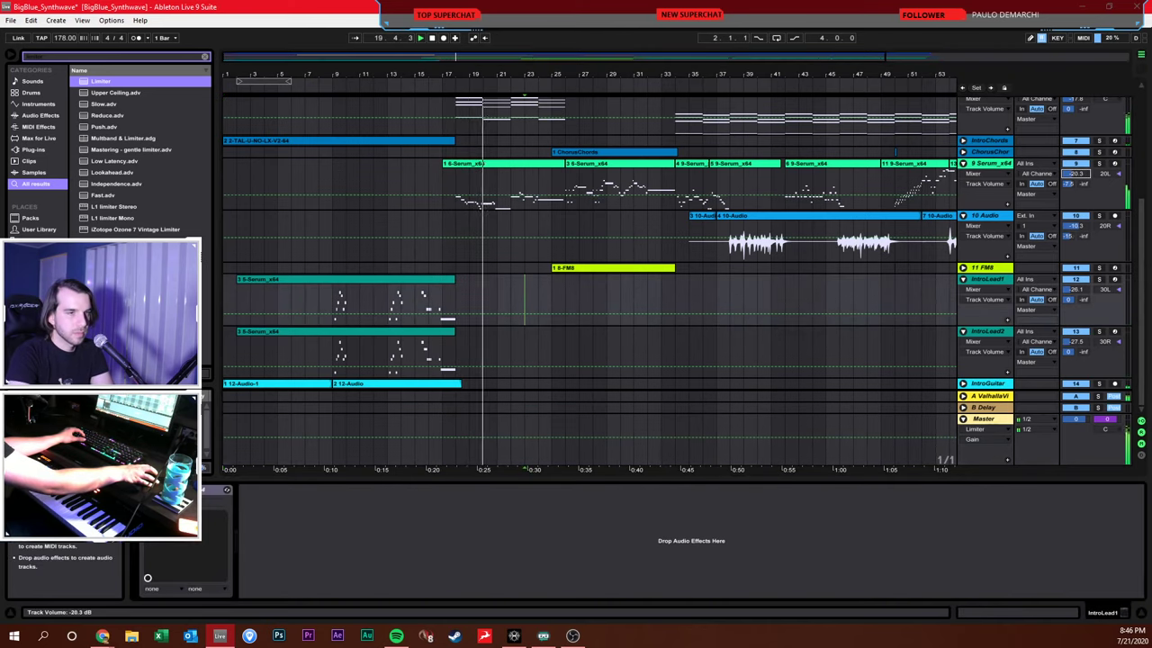
pyautogui.moveTo(1070, 178); pyautogui.dragTo(1070, 171)
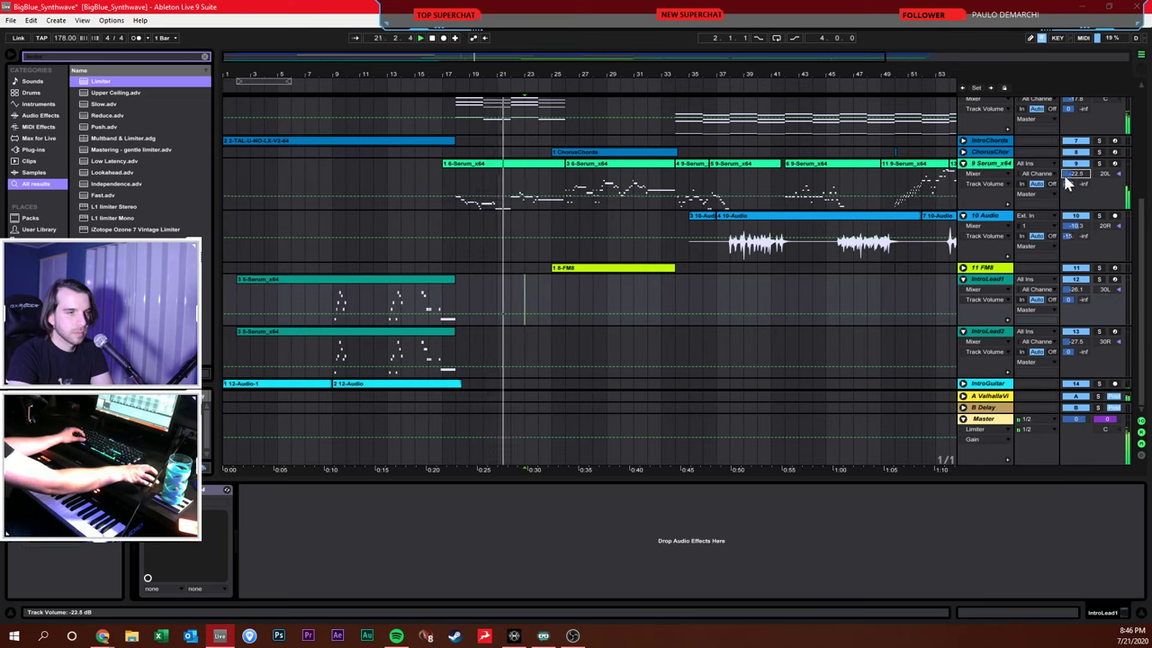
pyautogui.click(993, 166)
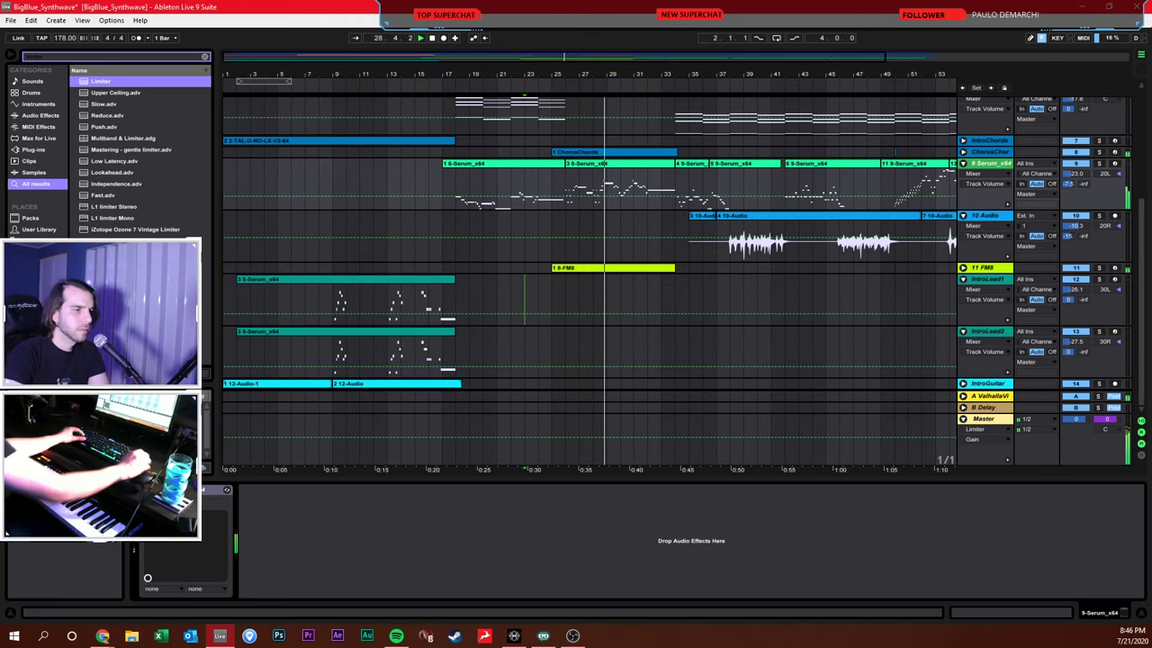
pyautogui.scroll(1, 813, 213)
pyautogui.scroll(1, 813, 213)
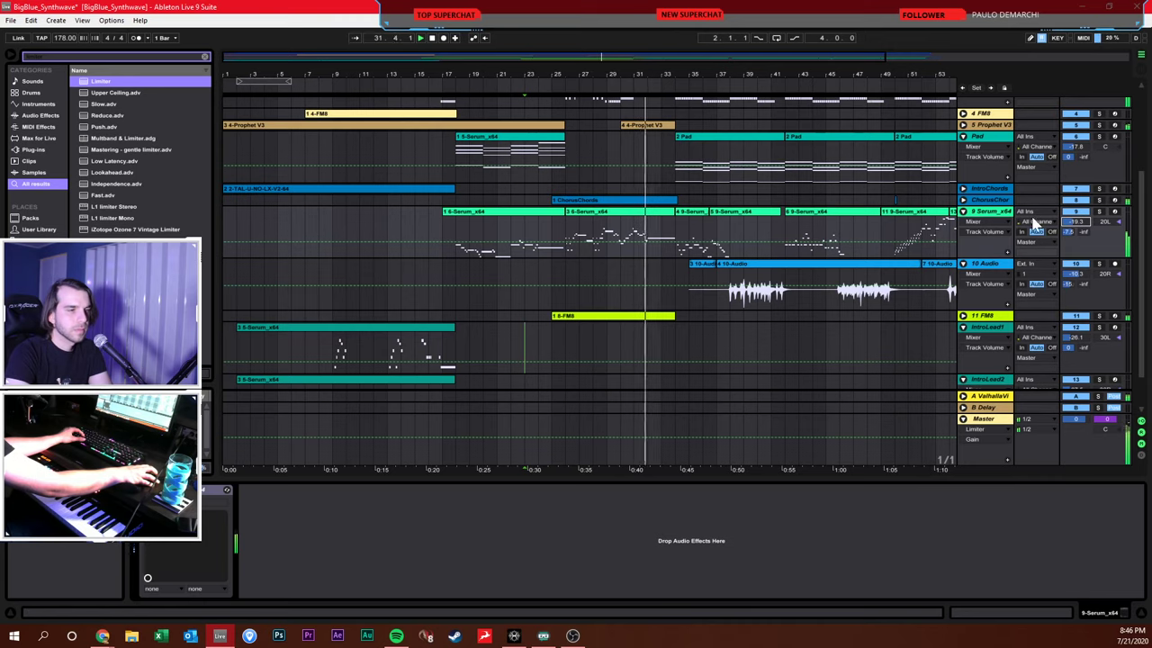
pyautogui.scroll(2, 711, 241)
pyautogui.scroll(4, 748, 239)
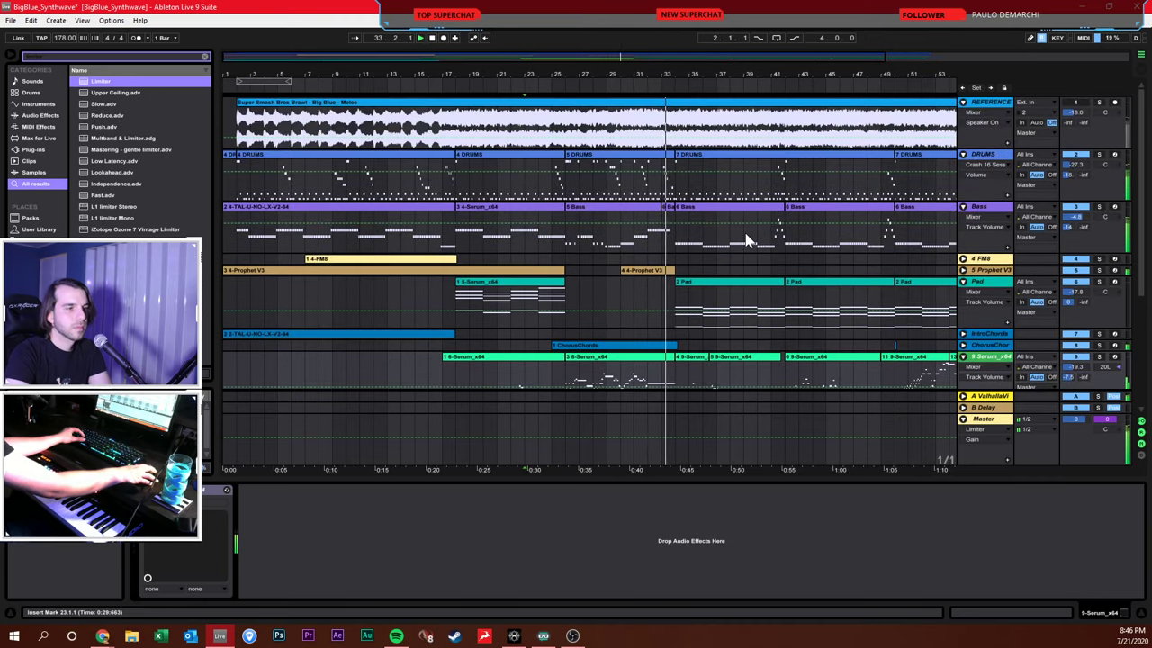
pyautogui.scroll(-8, 760, 252)
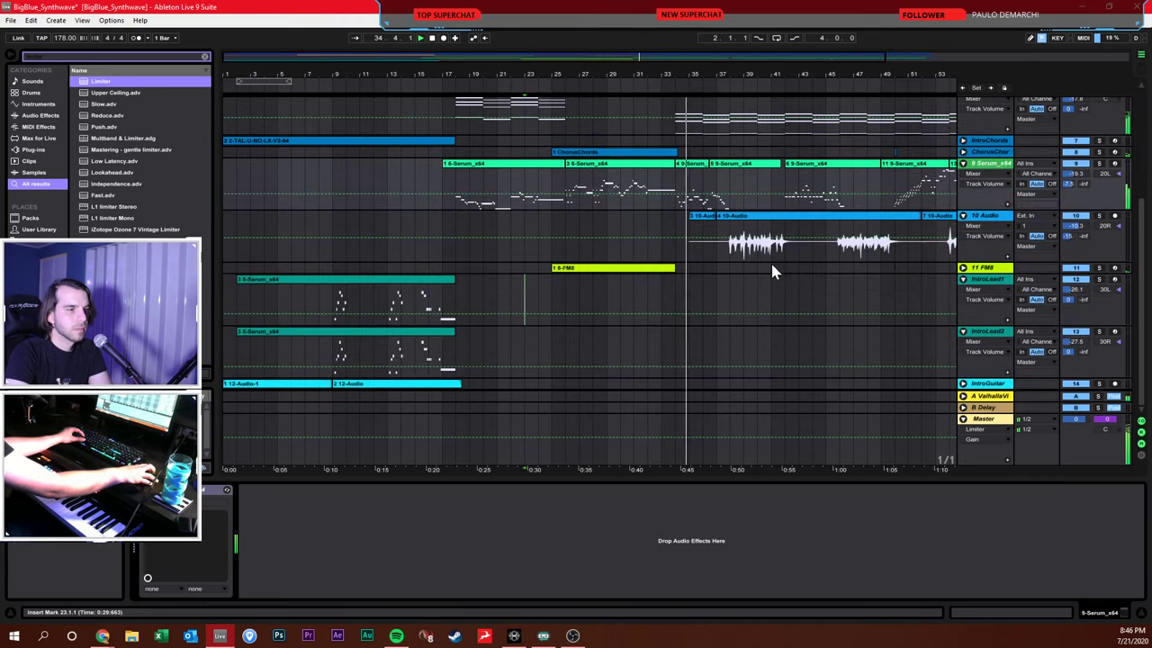
# Place the insert marker at 42.1.1 on the Bass track and lower the 9-Serum_x64 track's volume to -20.8 dB during playback
pyautogui.scroll(8, 770, 260)
pyautogui.click(782, 251)
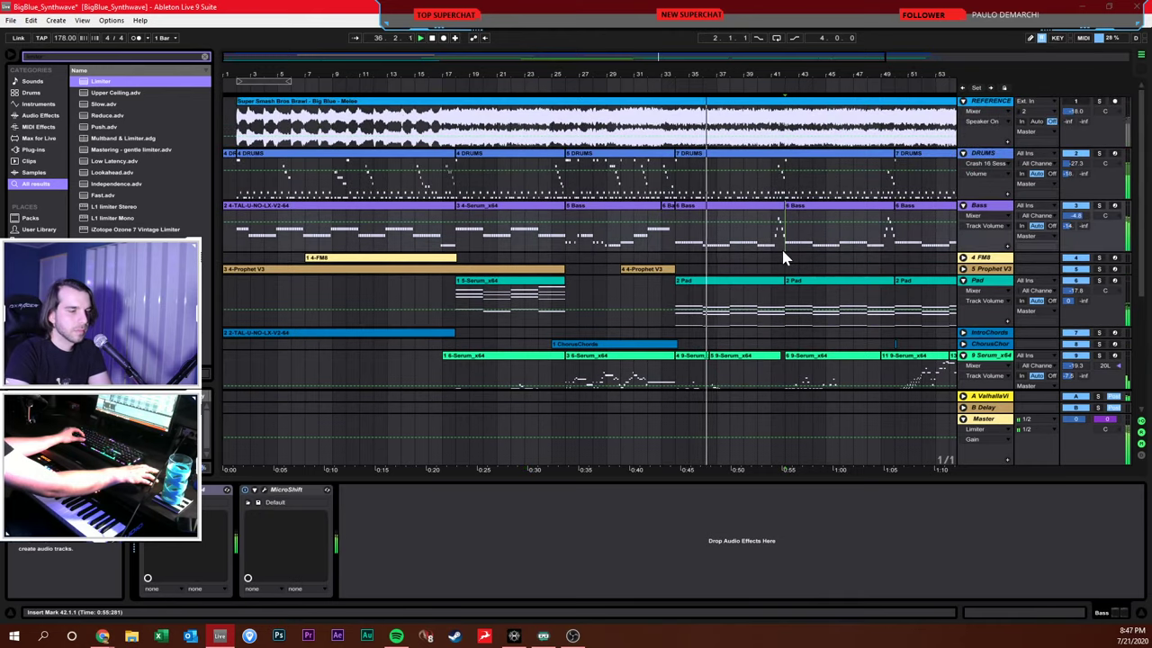
pyautogui.scroll(-8, 787, 259)
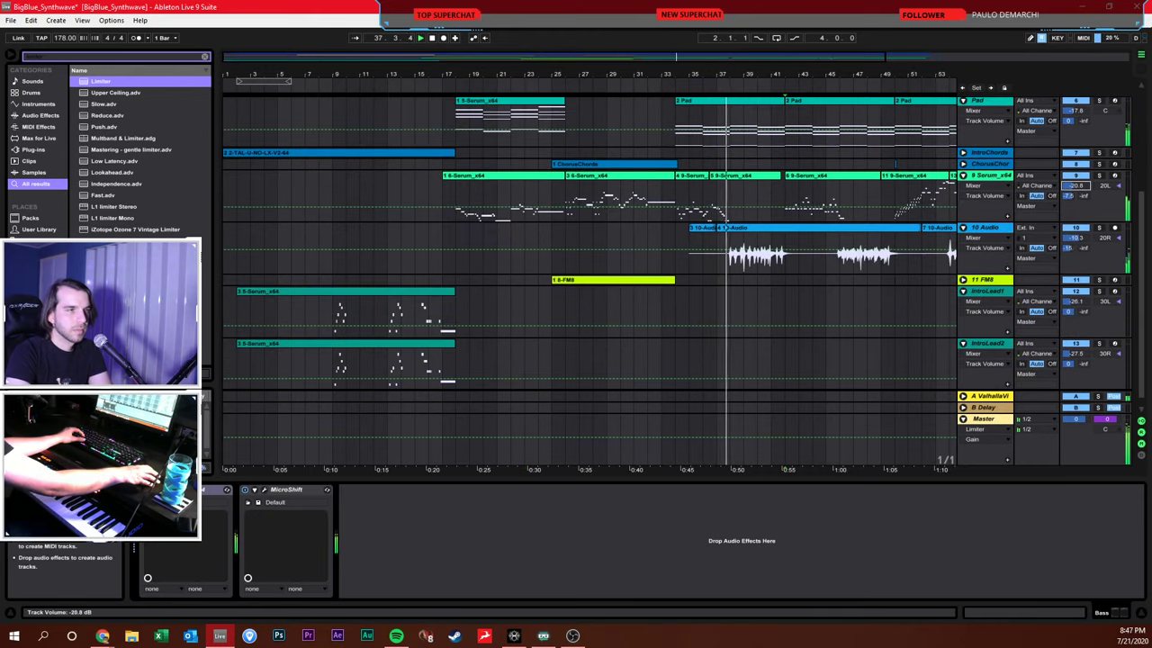
pyautogui.moveTo(1080, 186); pyautogui.dragTo(1080, 200)
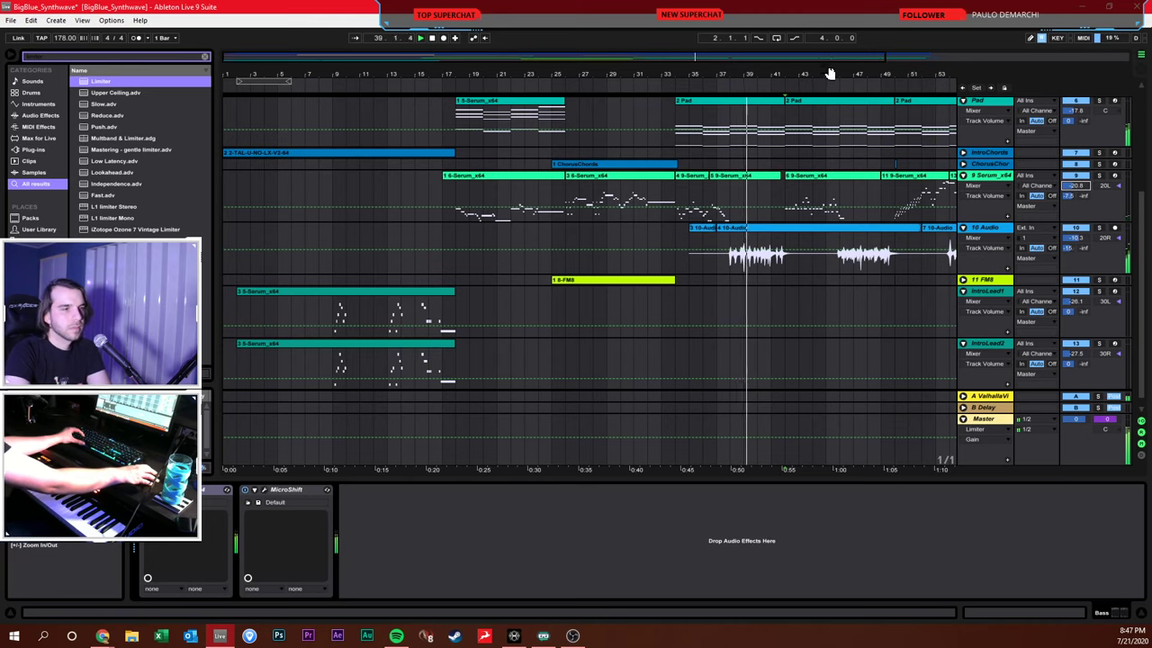
# Check the remainder of the playing arrangement up to its end and save the Big Blue set
pyautogui.scroll(-5, 748, 196)
pyautogui.scroll(5, 760, 200)
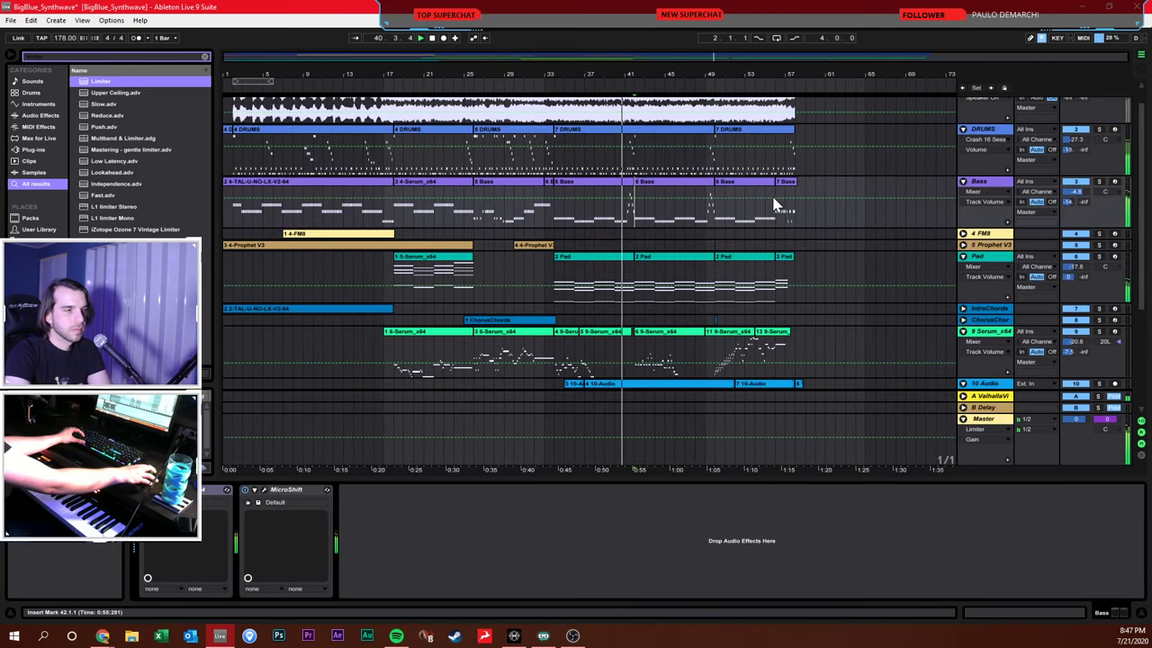
pyautogui.scroll(-1, 783, 214)
pyautogui.scroll(-3, 783, 213)
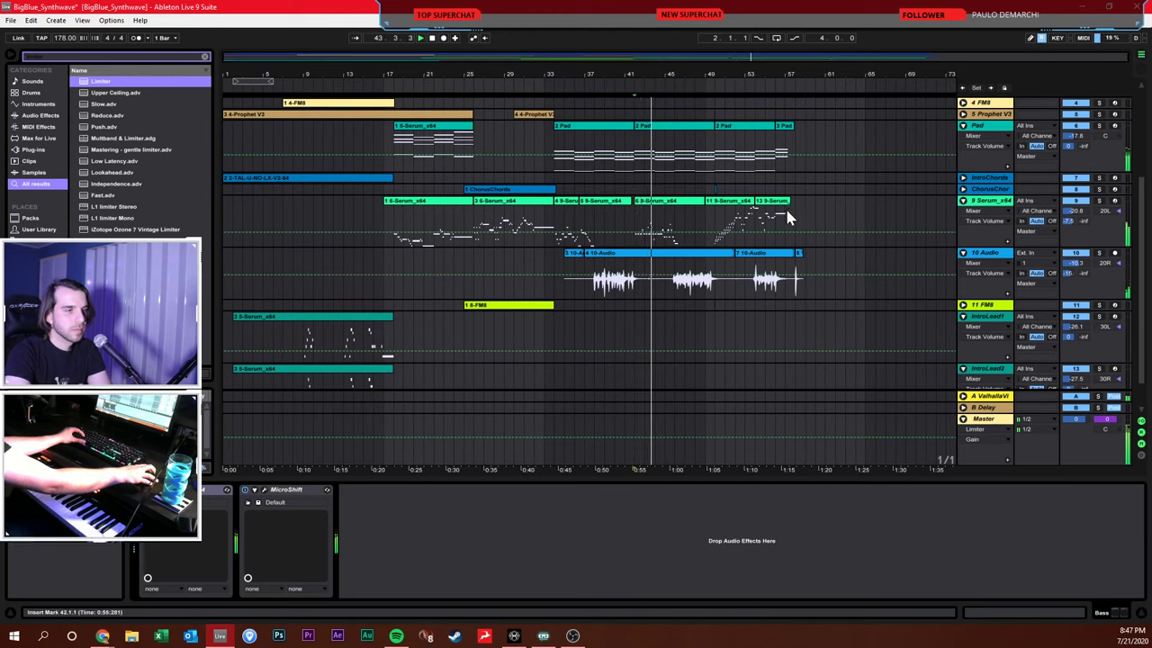
pyautogui.hotkey('ctrl', 's')
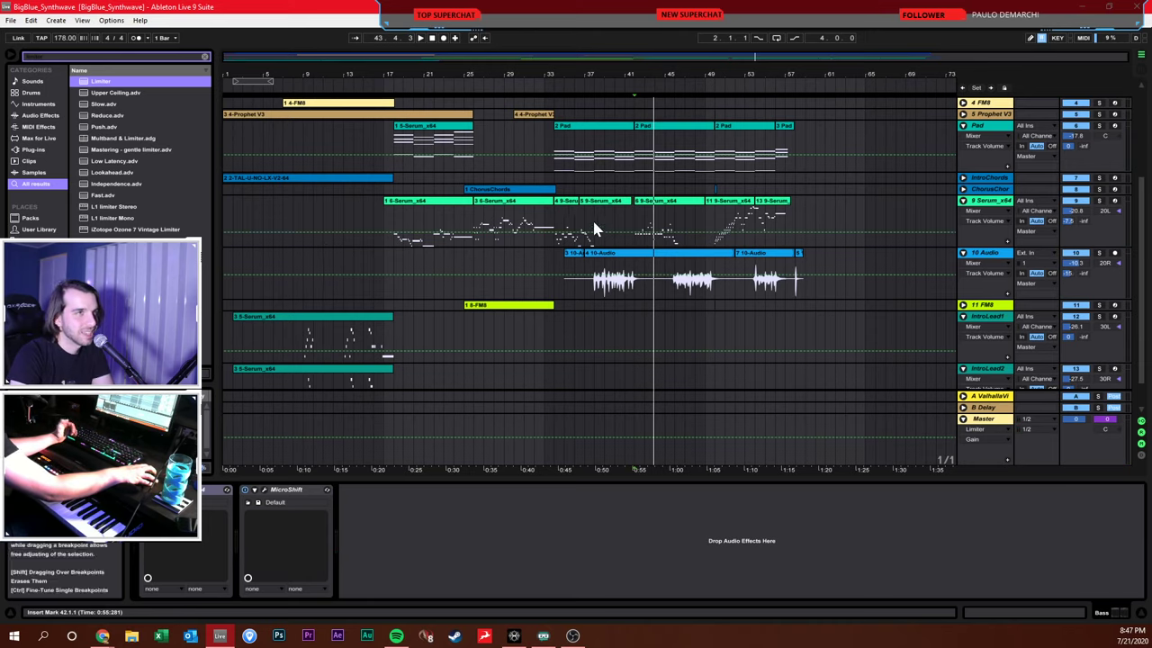
pyautogui.click(667, 221)
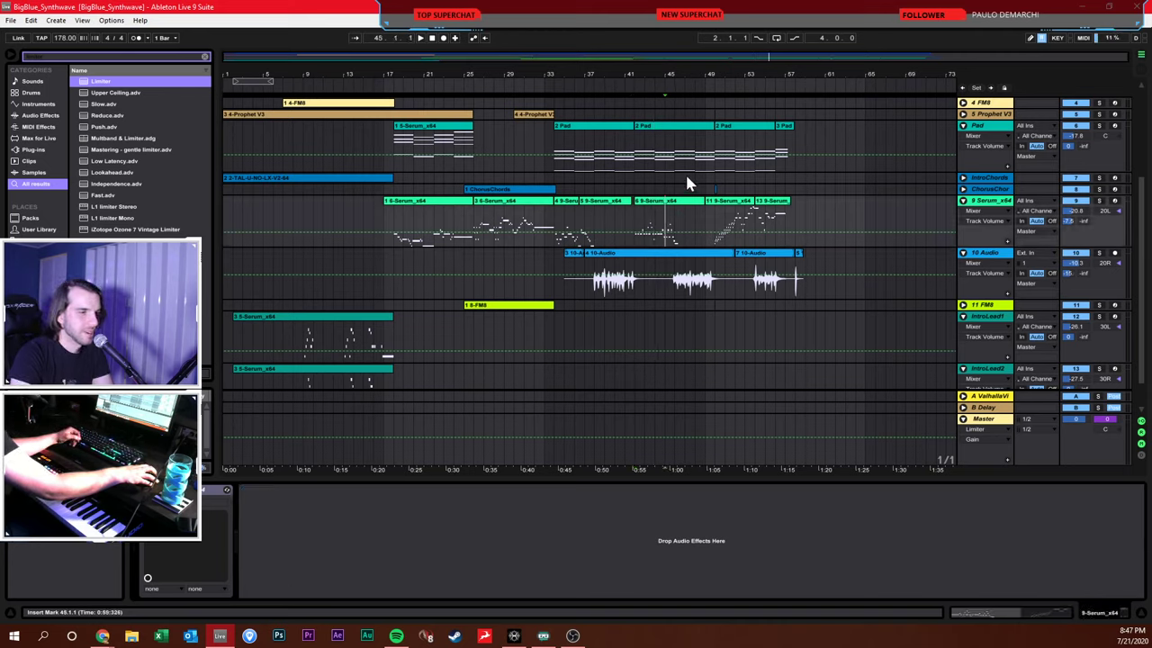
pyautogui.click(666, 173)
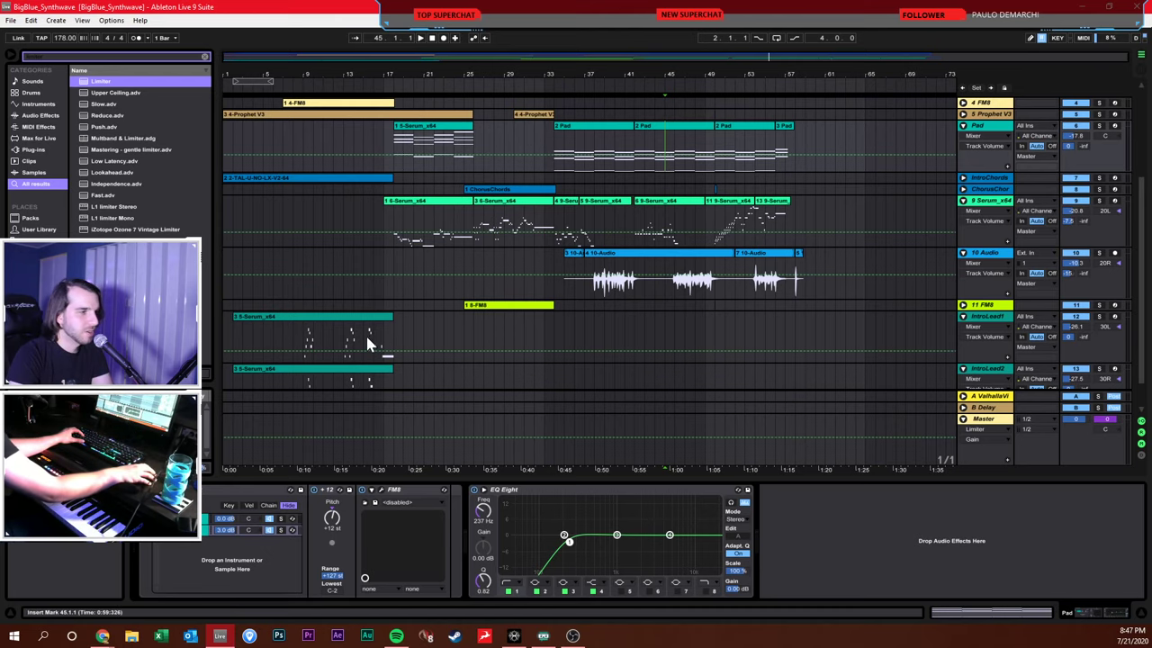
pyautogui.click(363, 229)
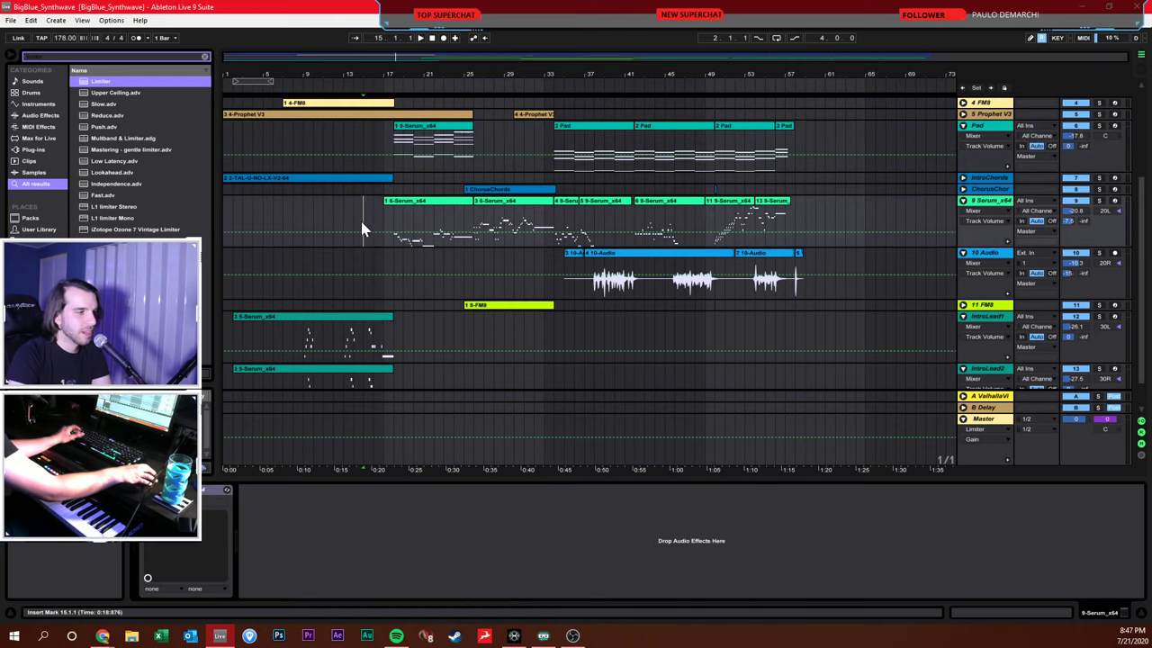
# Open the recently used Live set Chemical_Synth
pyautogui.click(11, 20)
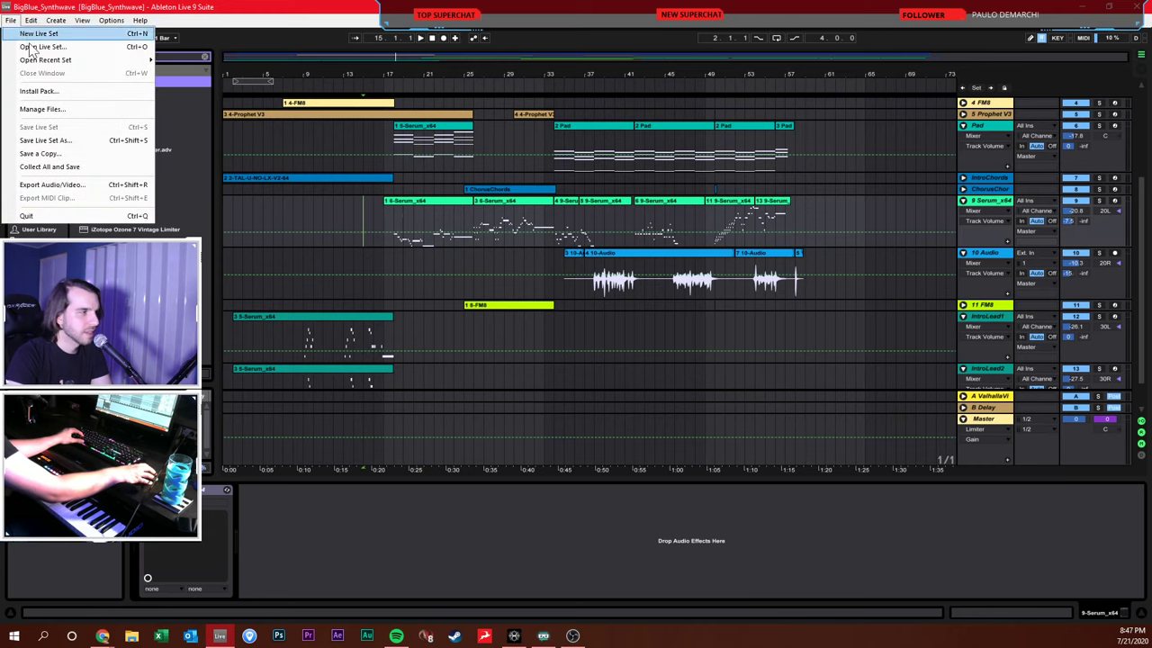
pyautogui.moveTo(54, 59)
pyautogui.click(183, 73)
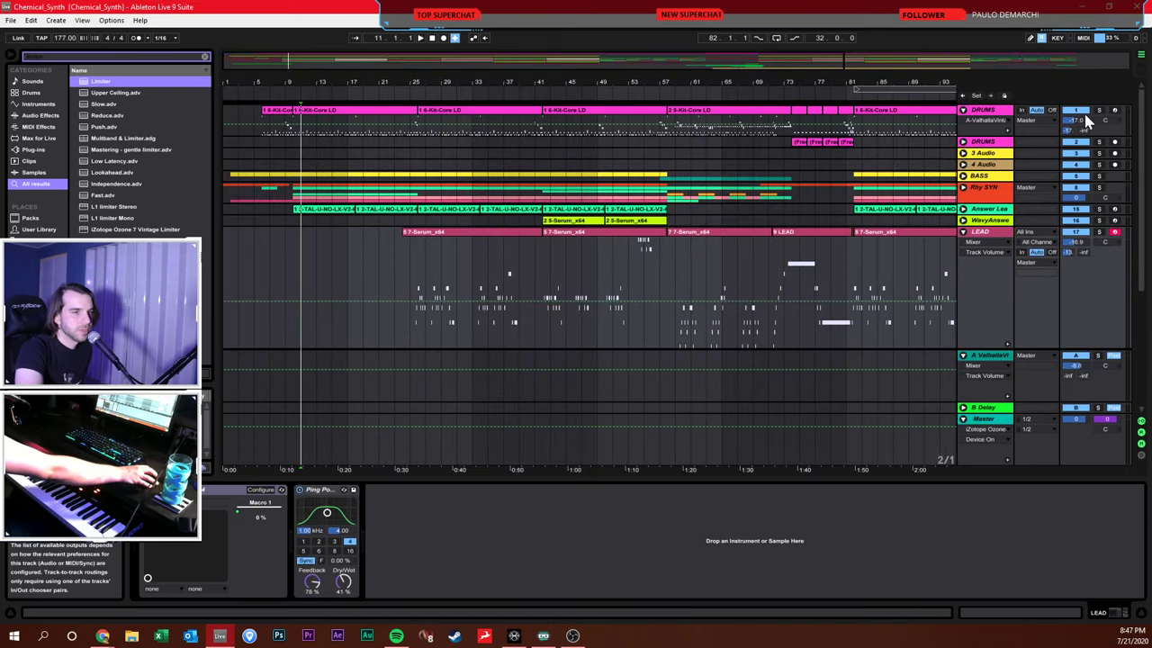
# Solo the first DRUMS track, enlarge its lane and play its pattern from 6.1.1
pyautogui.click(269, 133)
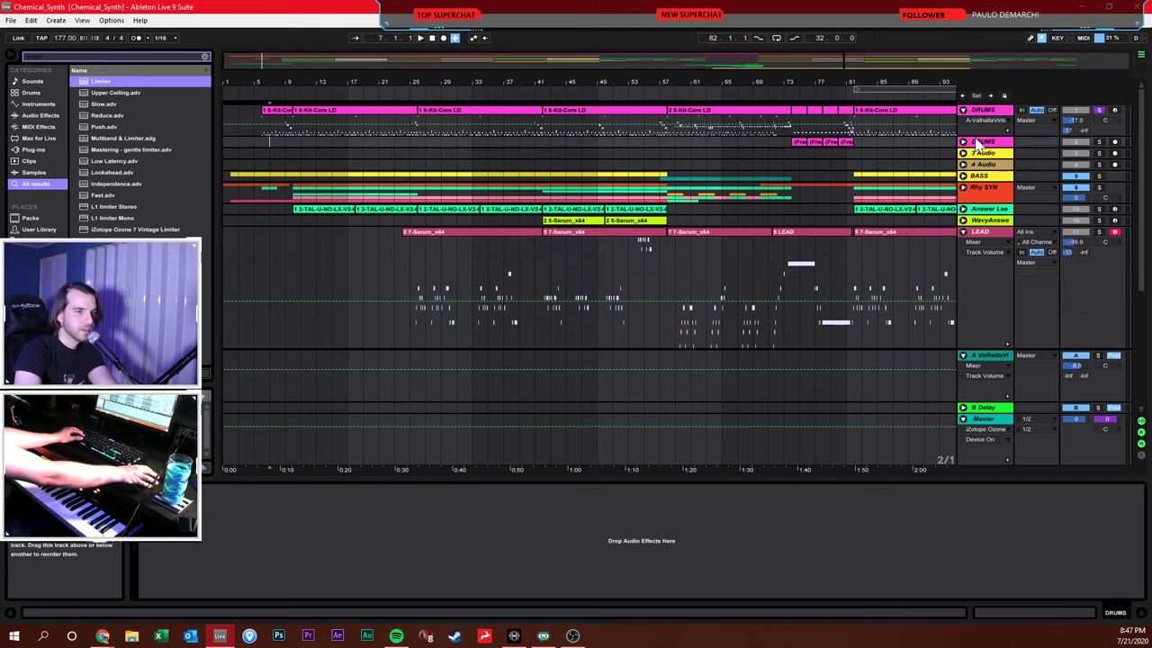
pyautogui.moveTo(971, 133); pyautogui.dragTo(909, 317)
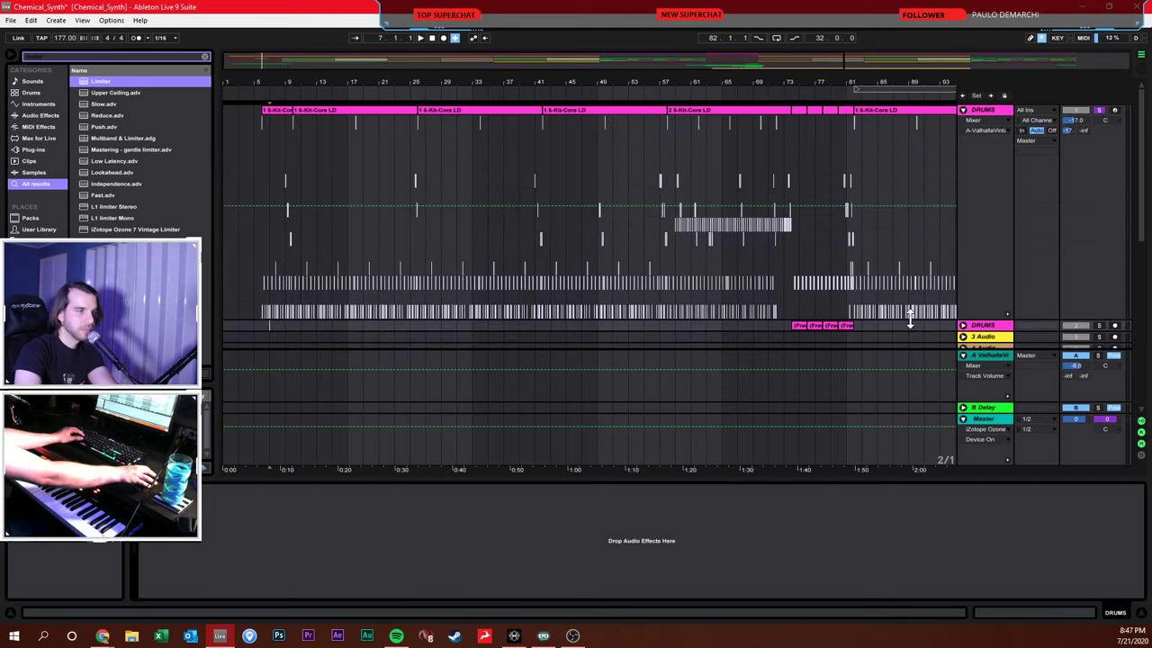
pyautogui.click(262, 270)
pyautogui.press('space')
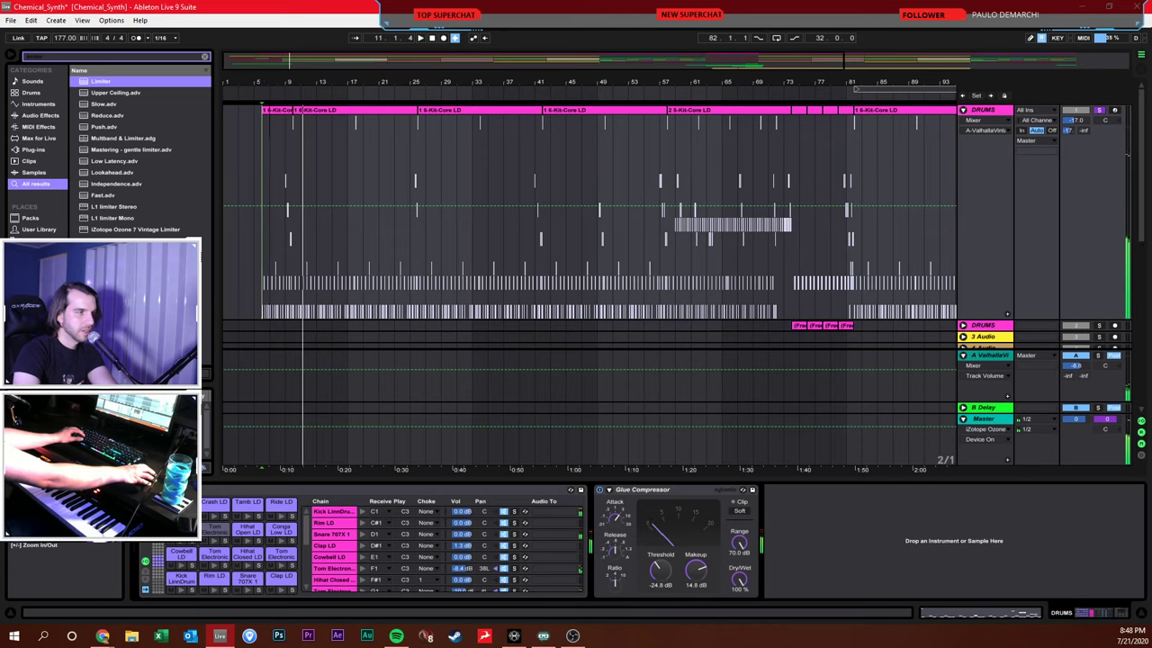
pyautogui.press('+')
pyautogui.click(334, 213)
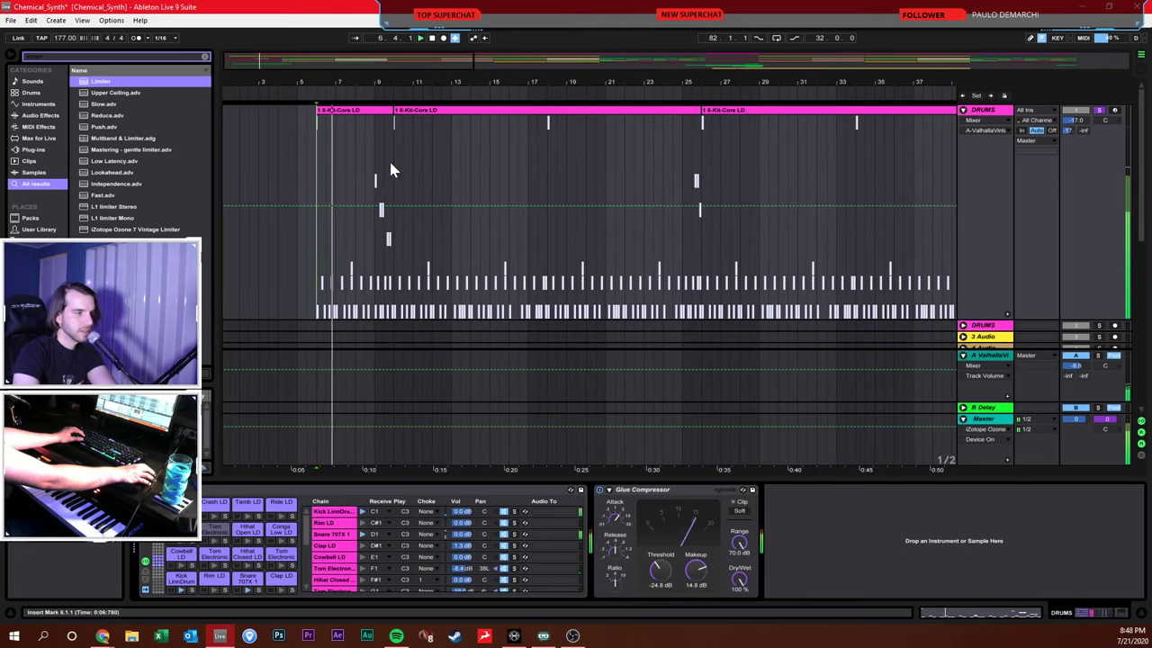
# Set the volume of the Crash LD chain in the drum rack to -1.0 dB
pyautogui.scroll(-1, 337, 560)
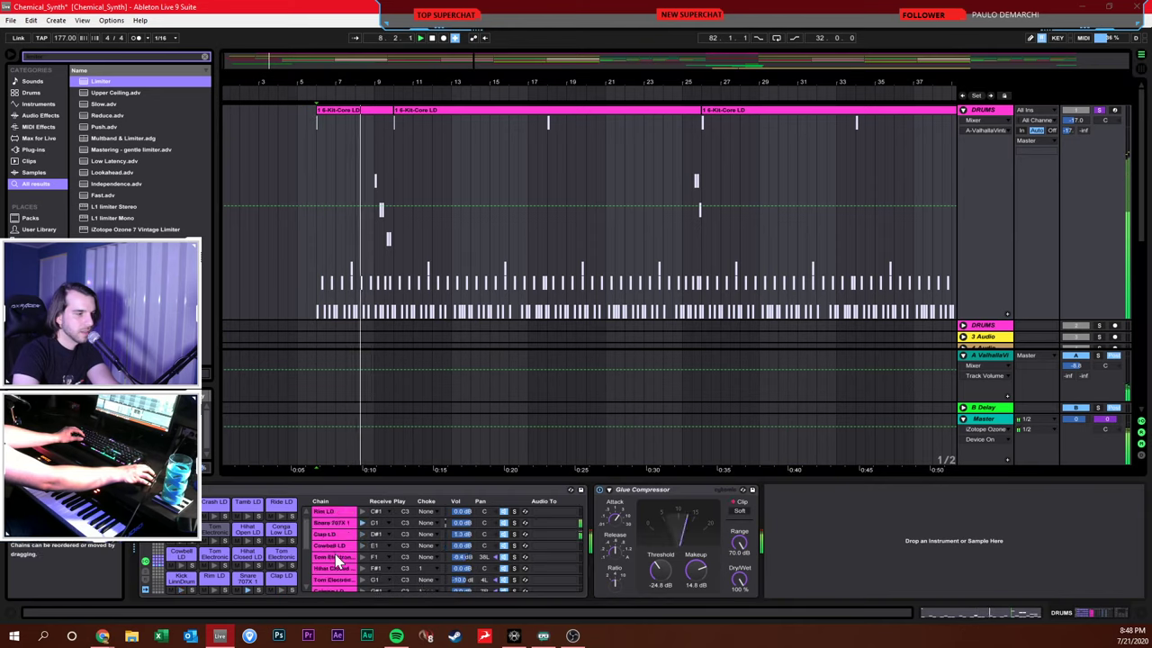
pyautogui.scroll(-4, 335, 559)
pyautogui.click(336, 558)
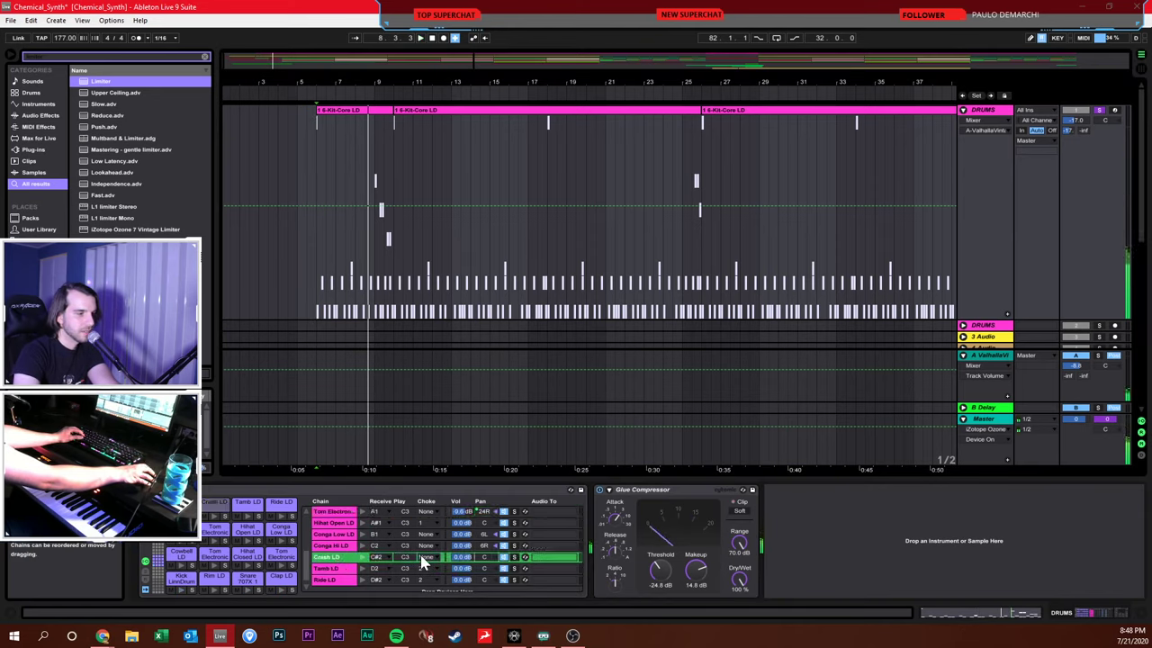
pyautogui.moveTo(462, 558)
pyautogui.mouseDown()
pyautogui.moveTo(462, 575)
pyautogui.moveTo(462, 542)
pyautogui.mouseUp()
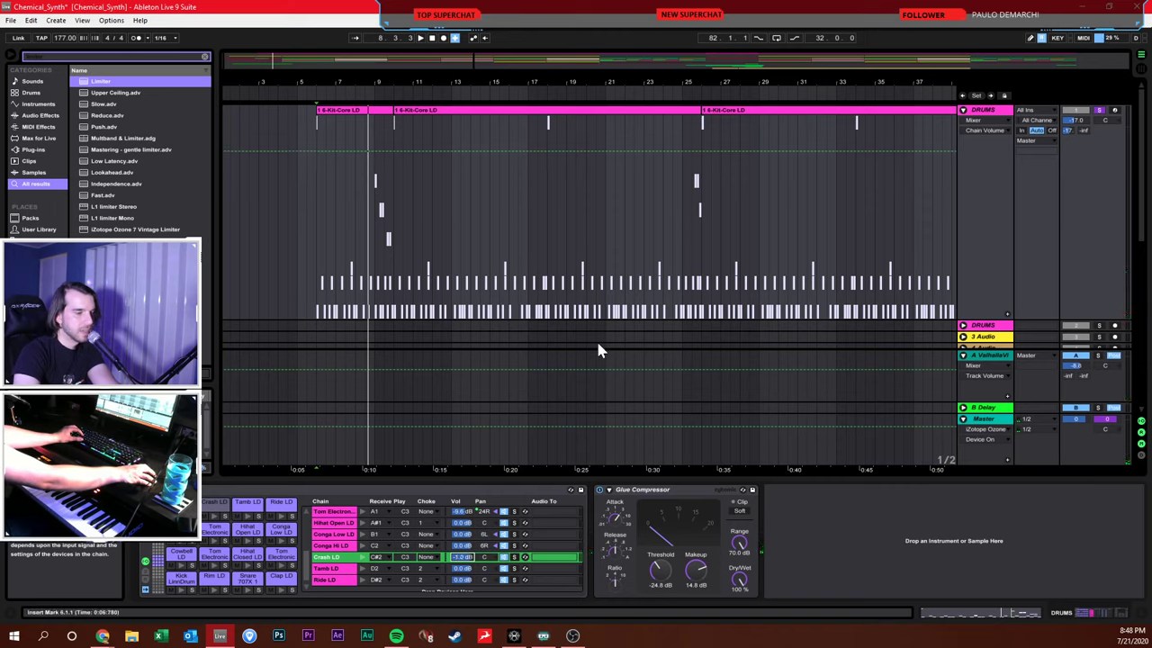
# Fold the first DRUMS track and turn off its solo
pyautogui.click(962, 110)
pyautogui.click(1099, 109)
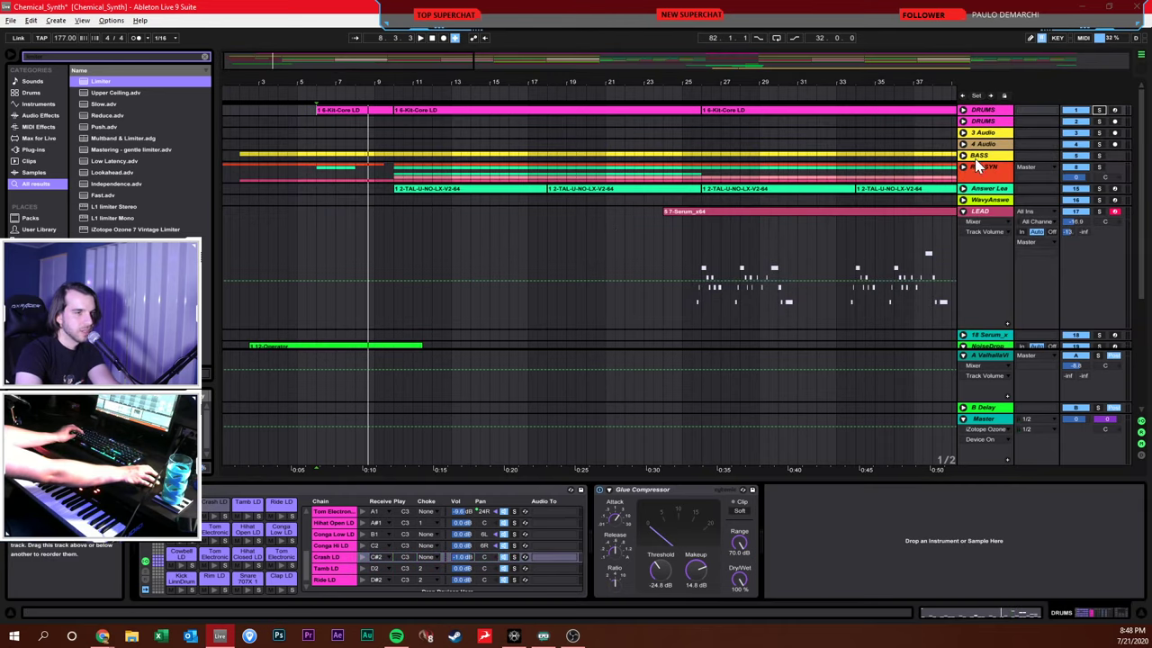
# Fold all the tracks and expand only the Rhy SYN group to inspect its synth layers
pyautogui.keyDown('alt'); pyautogui.click(963, 188); pyautogui.keyUp('alt')
pyautogui.click(964, 189)
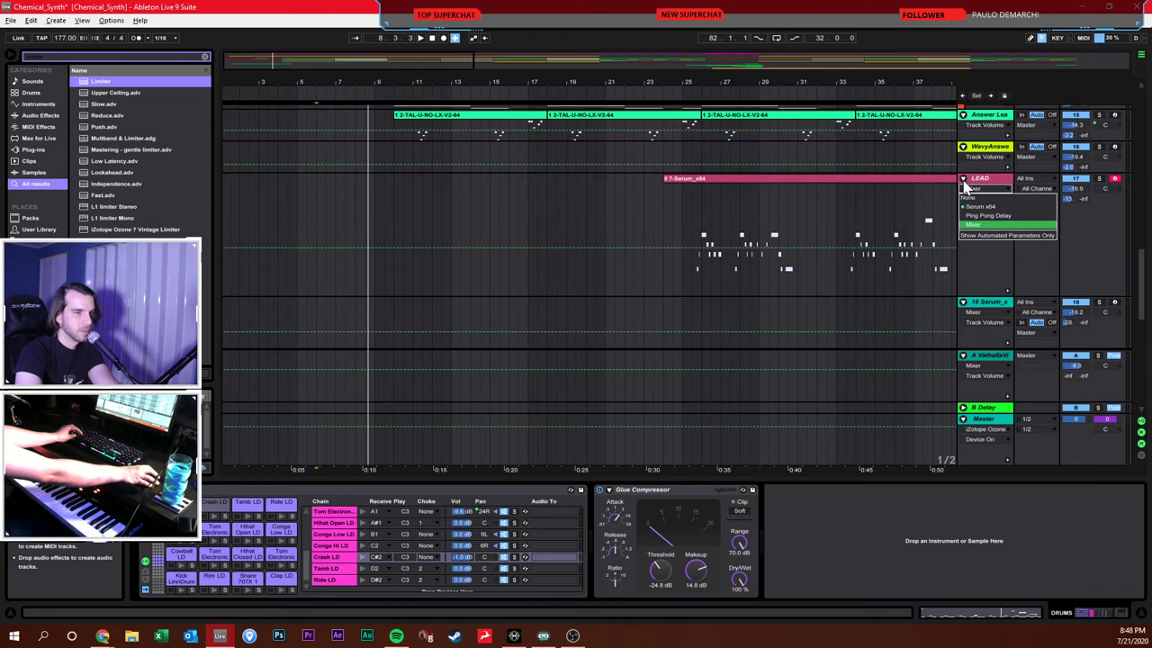
pyautogui.click(964, 180)
pyautogui.keyDown('alt'); pyautogui.click(963, 178); pyautogui.keyUp('alt')
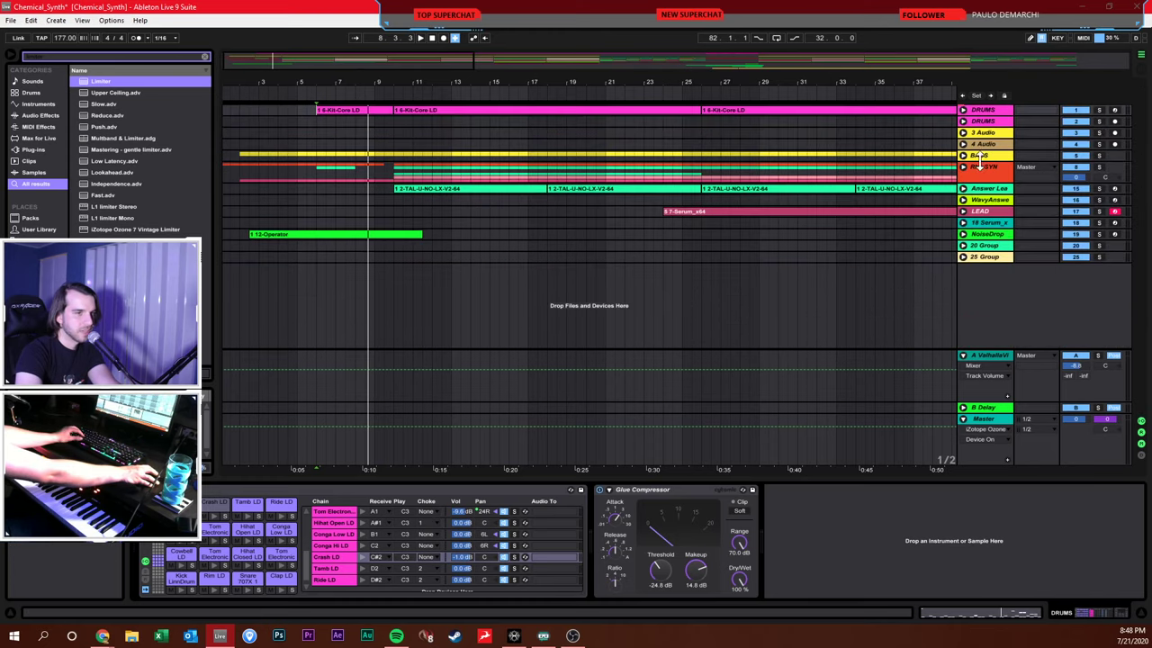
pyautogui.click(964, 168)
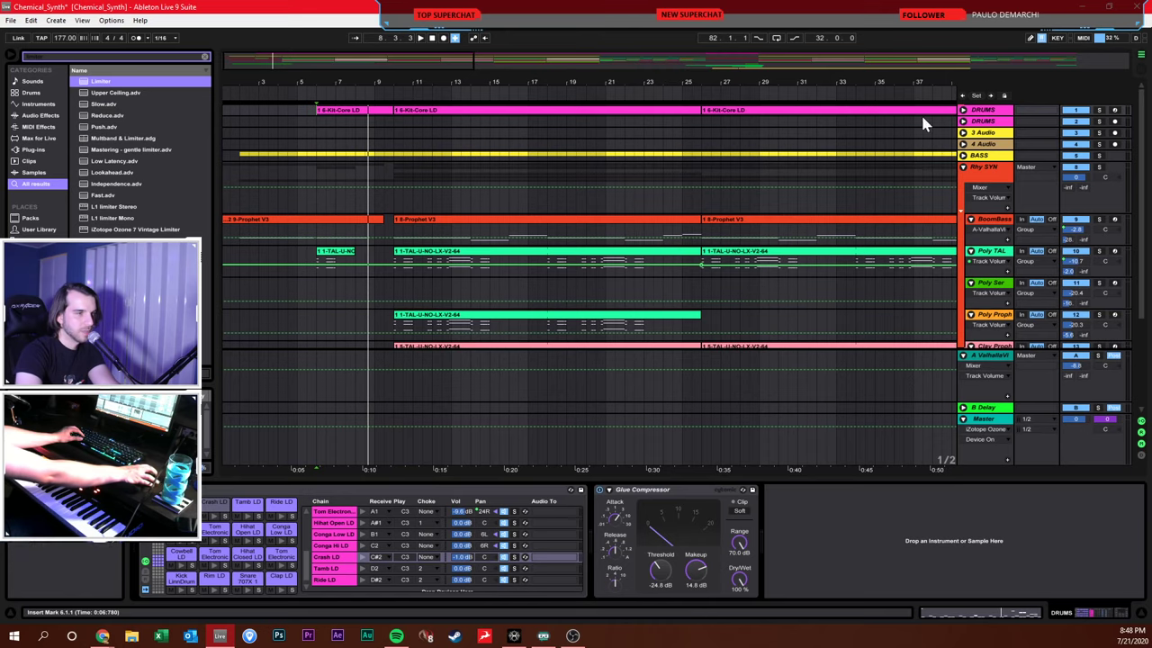
# Unfold the DRUMS tracks, hide the device view and shrink the first DRUMS lane
pyautogui.click(962, 121)
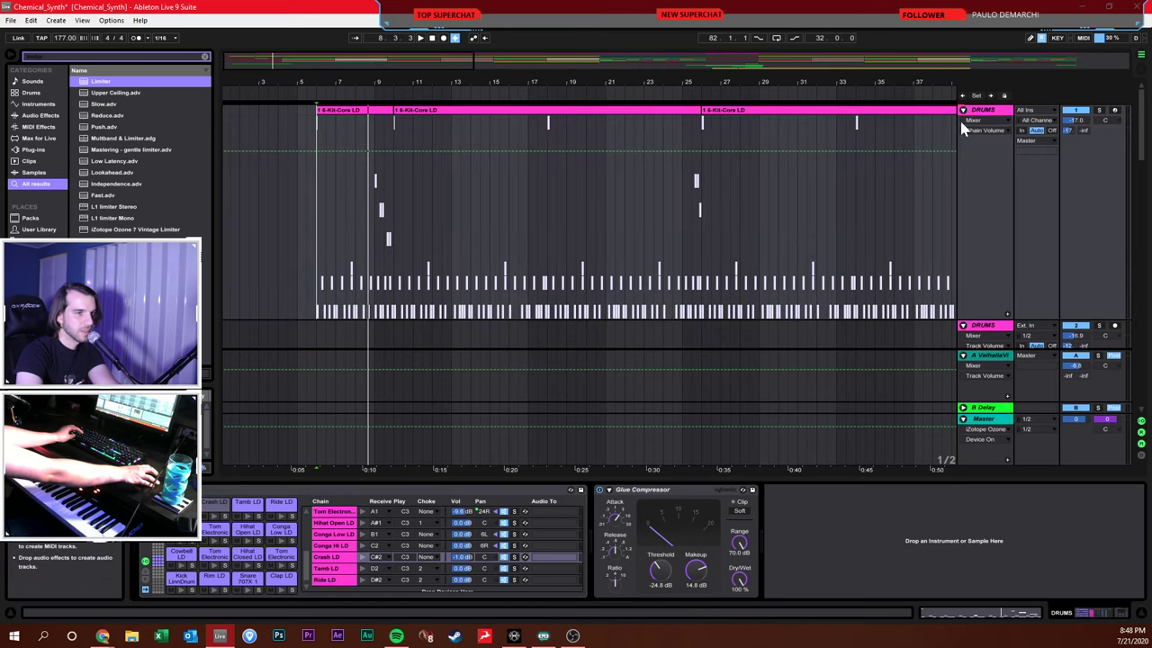
pyautogui.click(1144, 614)
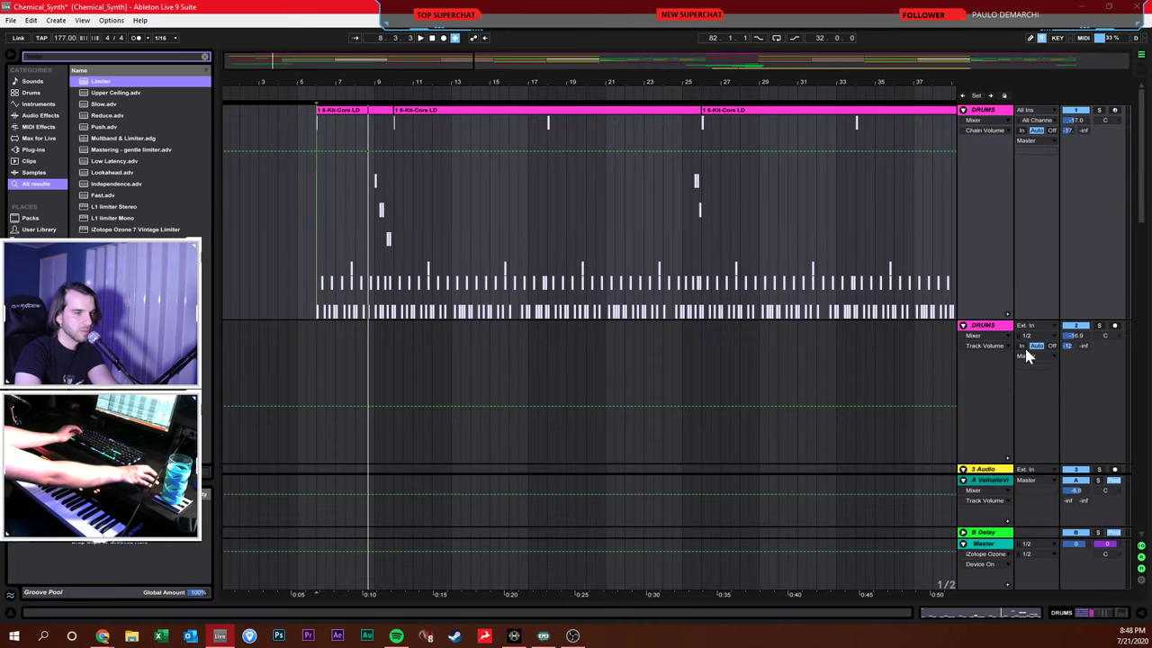
pyautogui.moveTo(993, 320); pyautogui.dragTo(1010, 132)
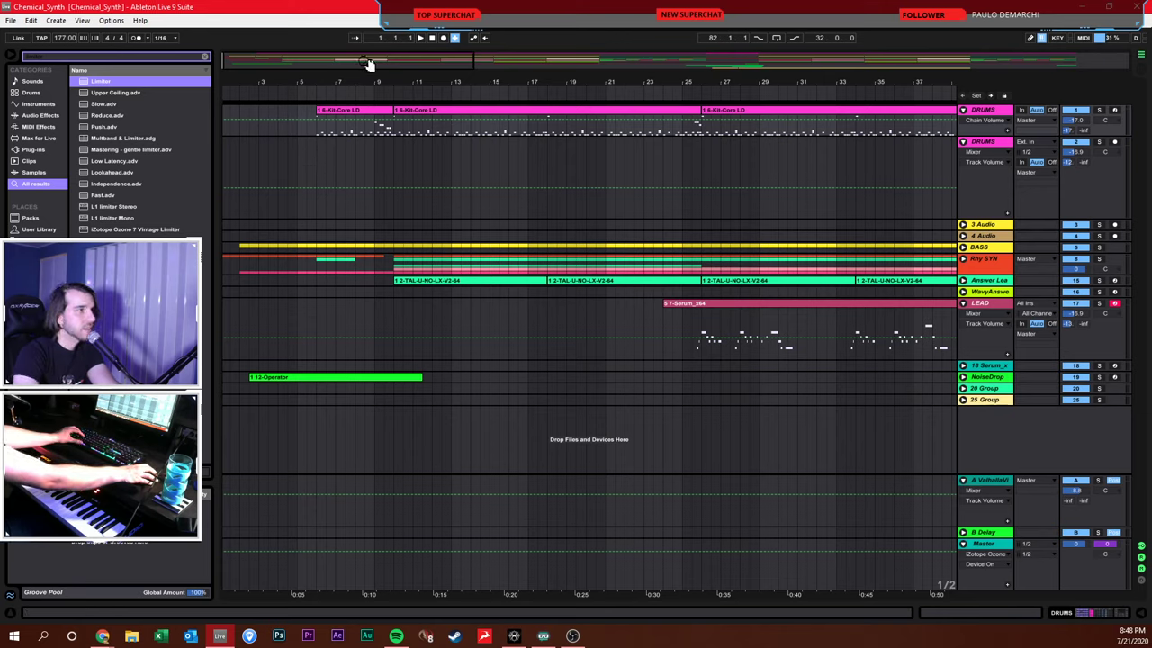
# Play the Chemical_Synth arrangement from 1.1.1 and lower the Master volume to -3.0 dB
pyautogui.press('space')
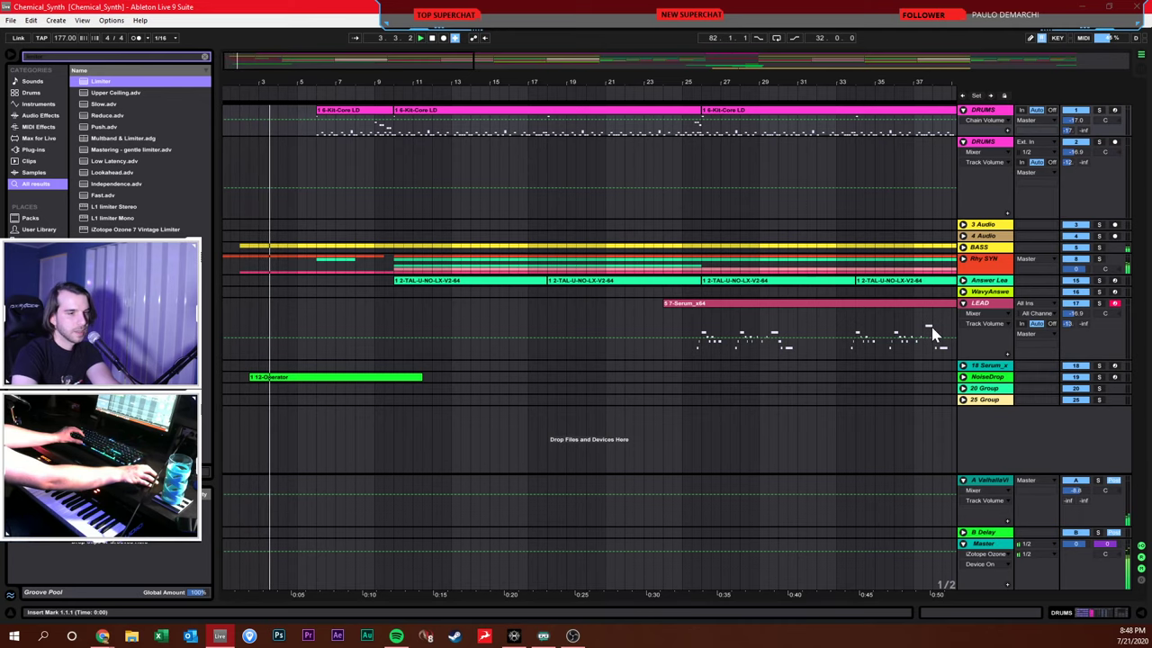
pyautogui.click(711, 160)
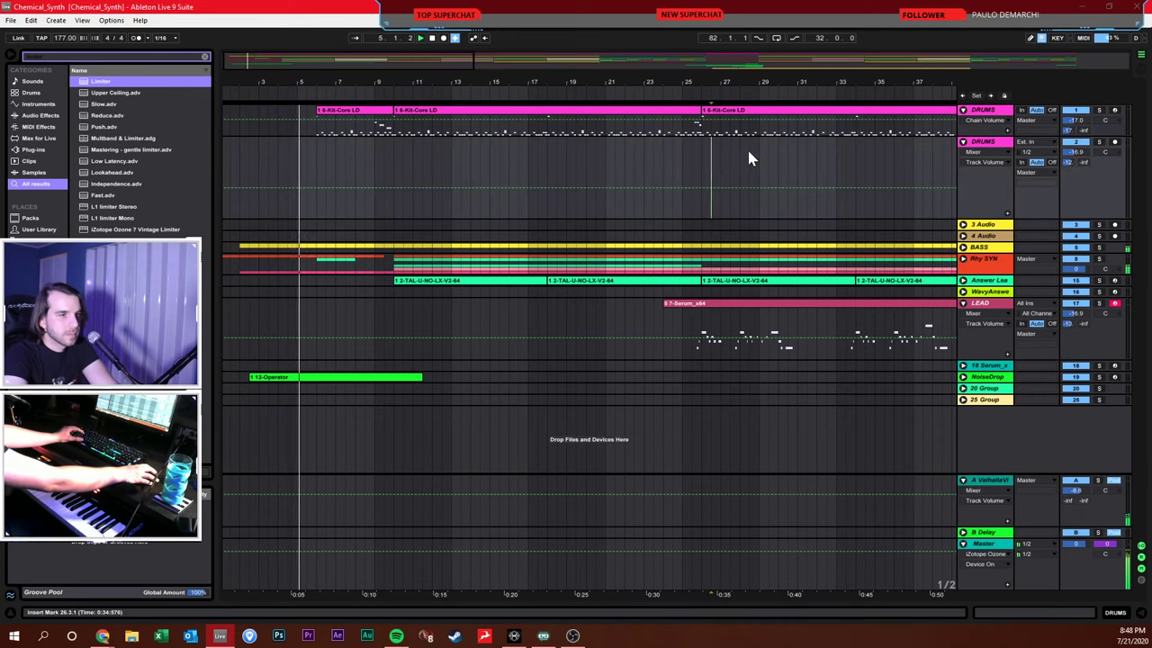
pyautogui.click(750, 155)
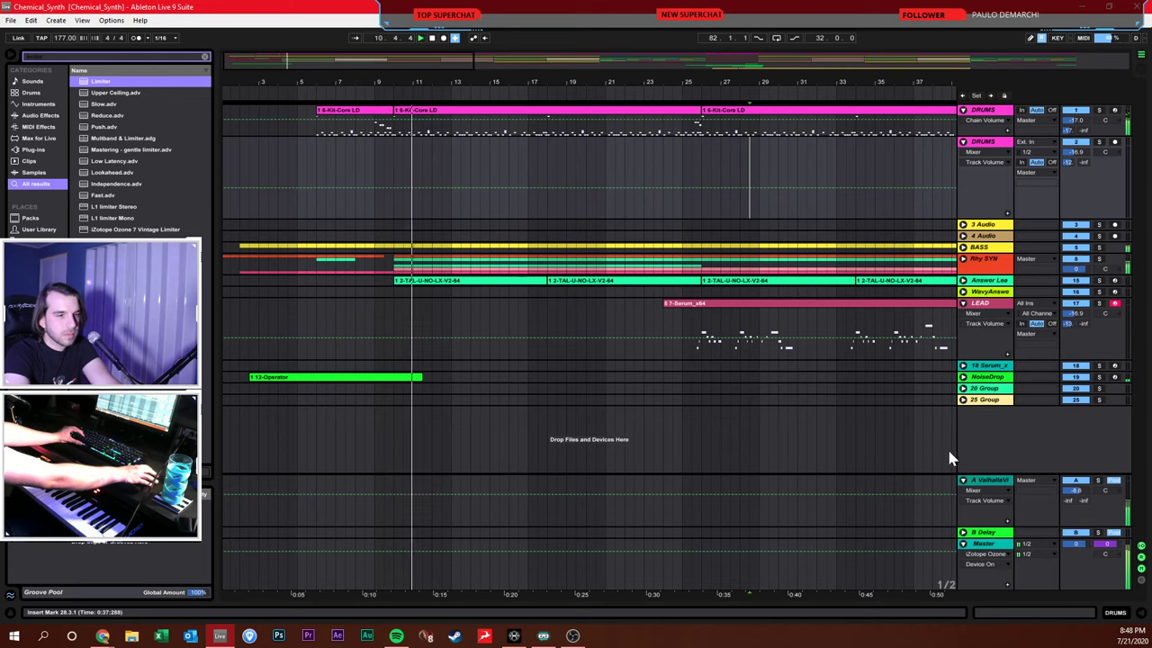
pyautogui.click(1074, 544)
pyautogui.moveTo(1074, 543); pyautogui.dragTo(1074, 559)
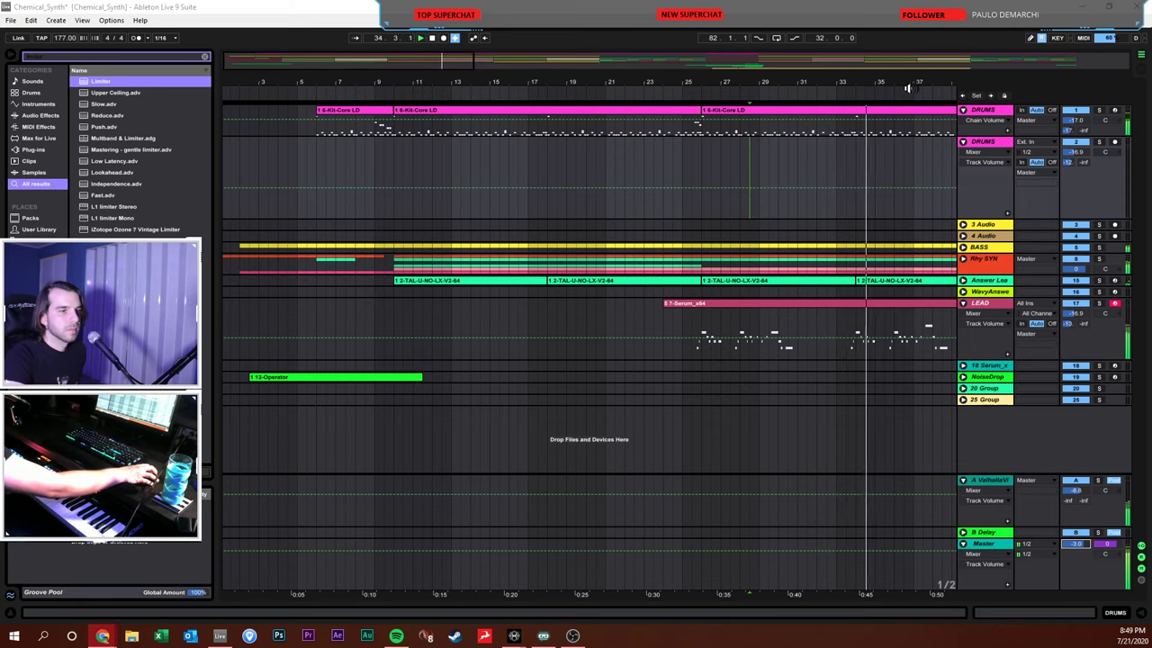
# Follow the playing arrangement through the LEAD sections and widen the view to cover the frozen drum clips near bar 74
pyautogui.moveTo(907, 87); pyautogui.dragTo(645, 108)
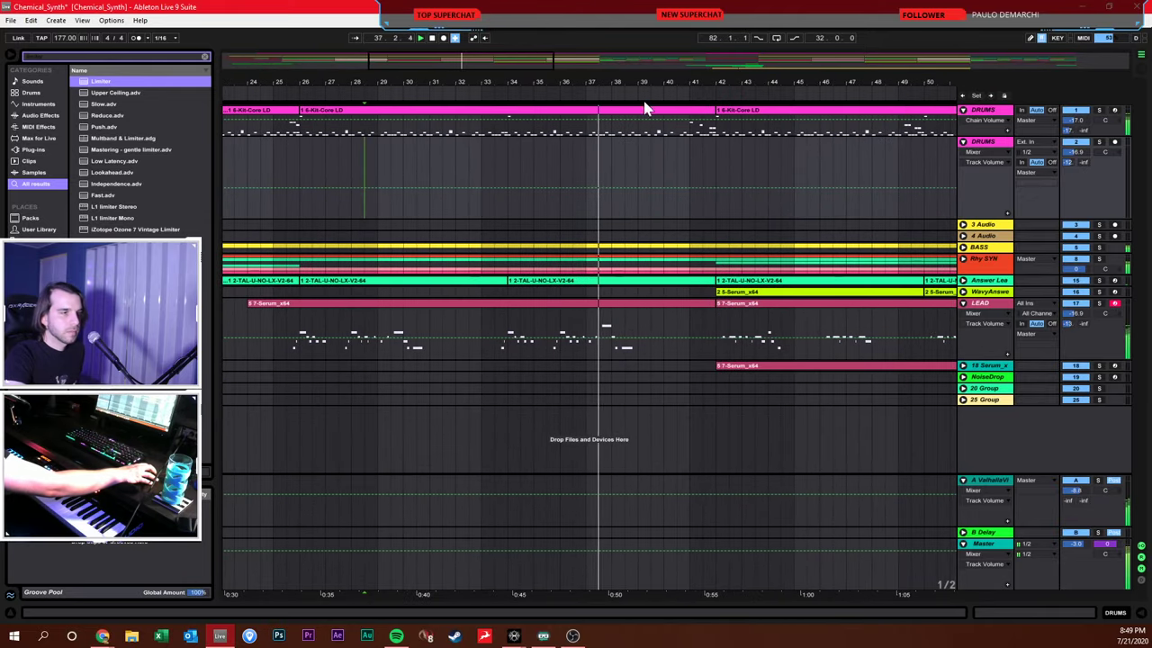
pyautogui.click(730, 154)
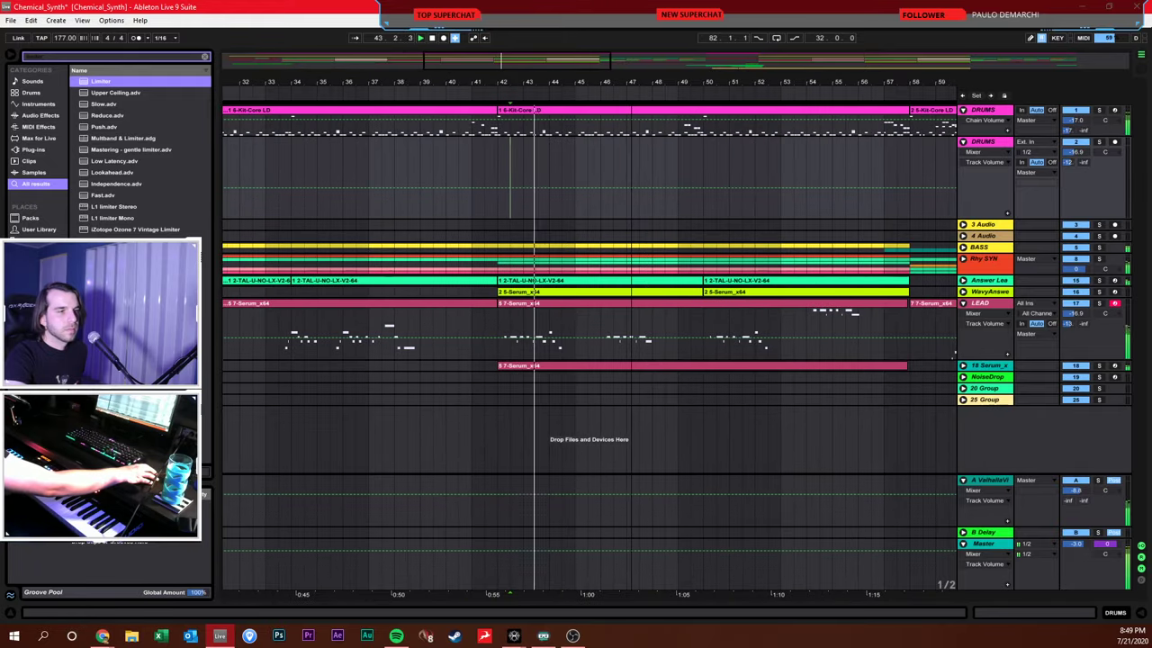
pyautogui.click(846, 164)
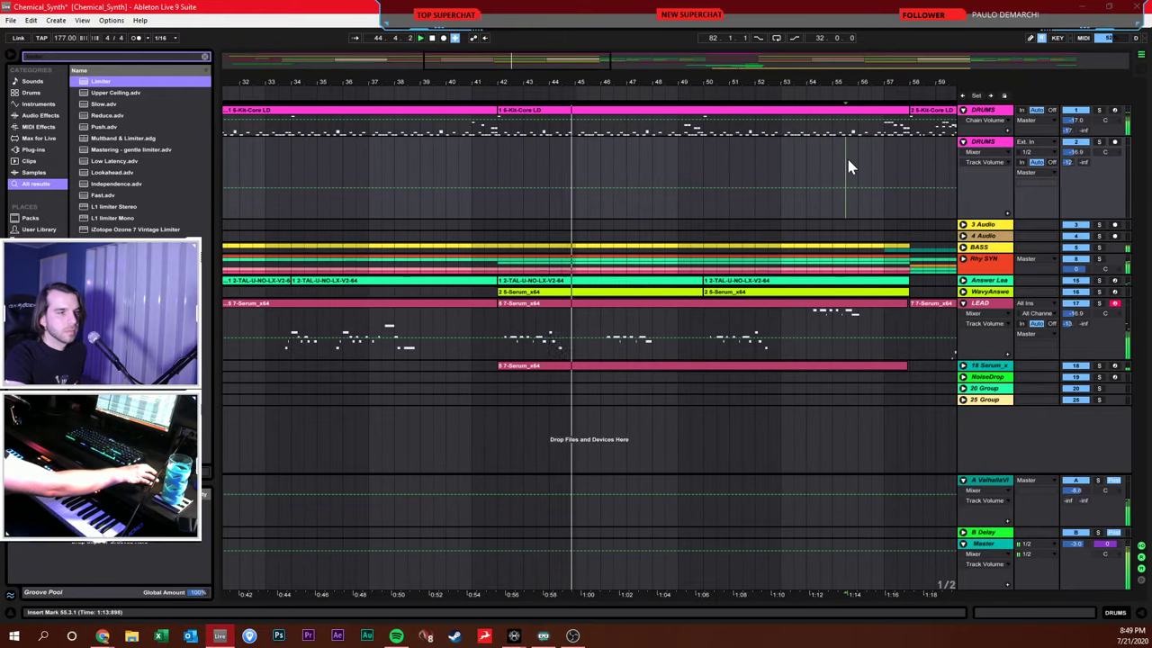
pyautogui.click(829, 171)
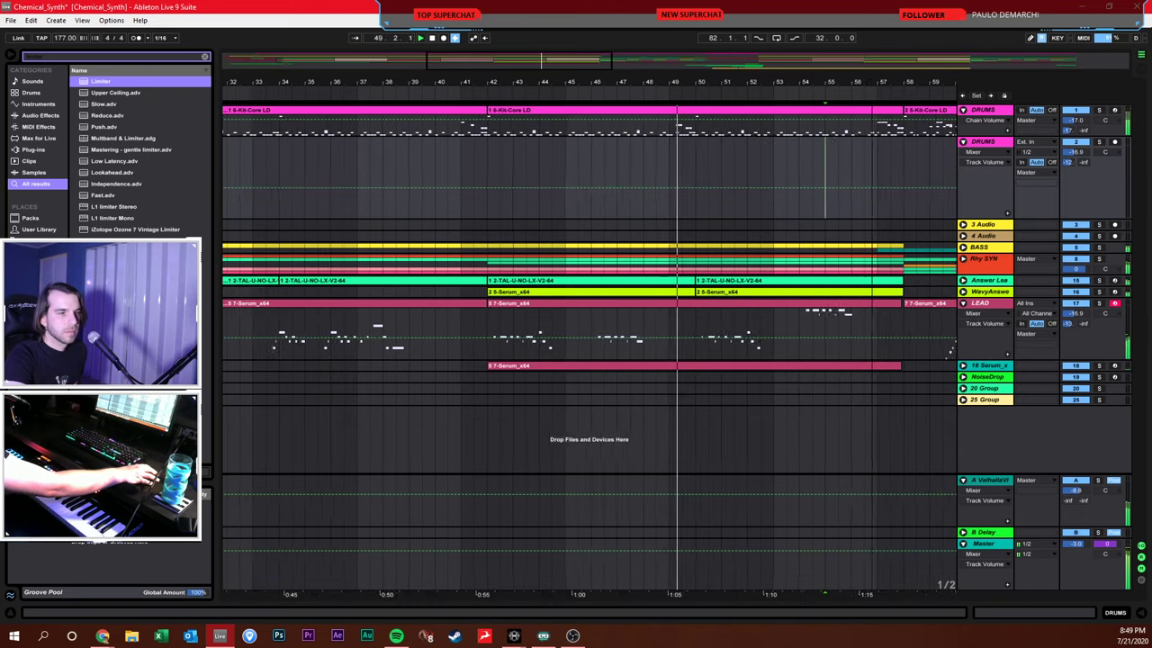
pyautogui.press('-')
pyautogui.press('-')
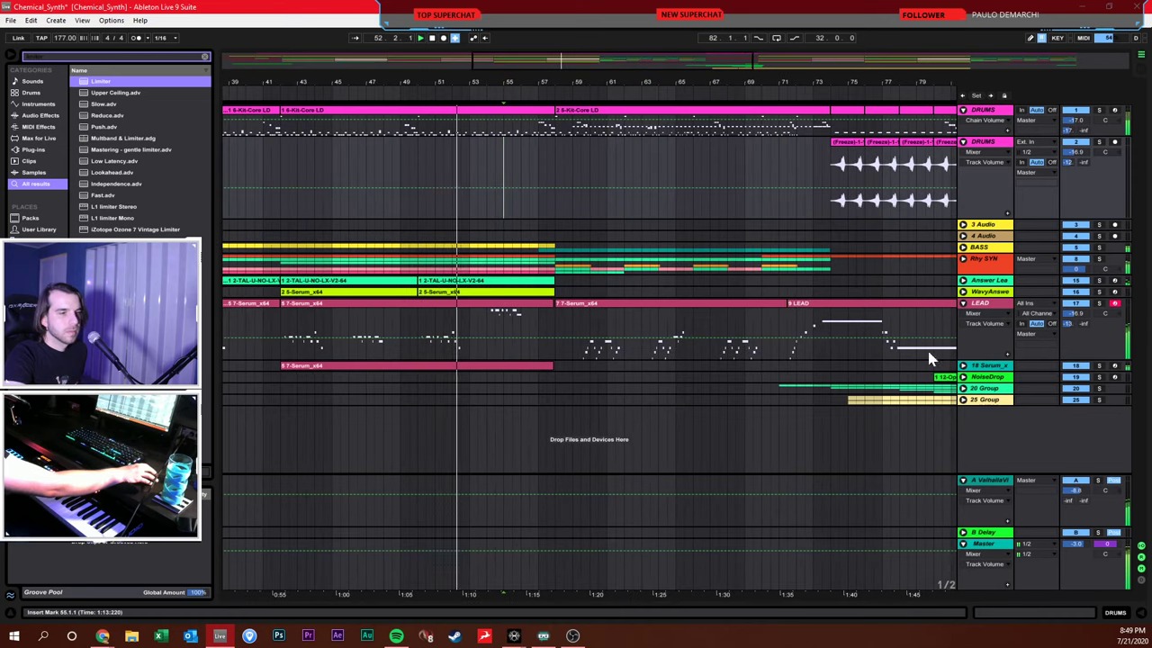
# Unfold the 20 Group to show its TAL-U-NO-LX tracks
pyautogui.click(926, 388)
pyautogui.press('Right')
pyautogui.scroll(-1, 927, 389)
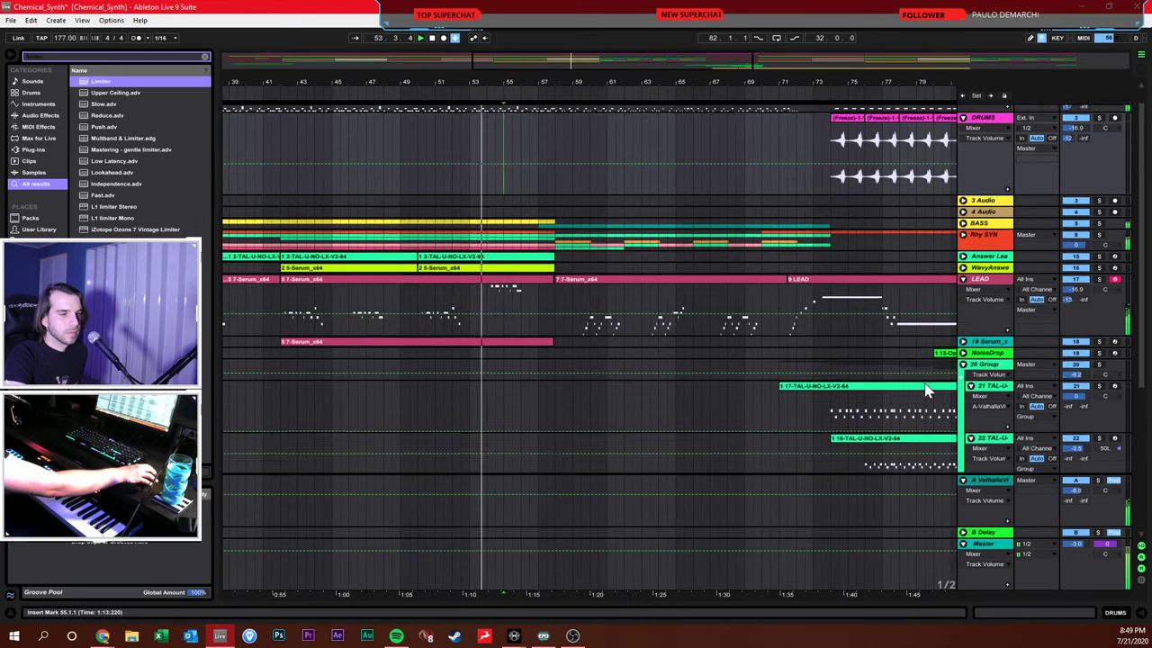
# Follow playback through the LEAD section to bar 82 and check the 20 Group's tracks and its list of automatable parameters
pyautogui.scroll(-3, 927, 389)
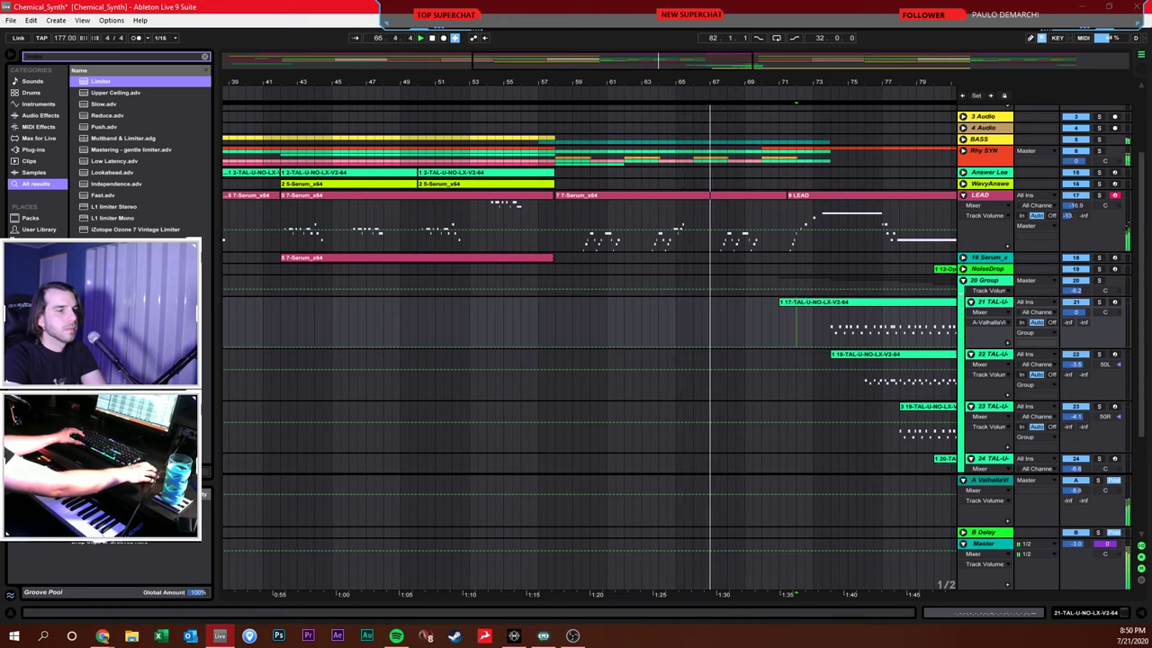
pyautogui.click(770, 222)
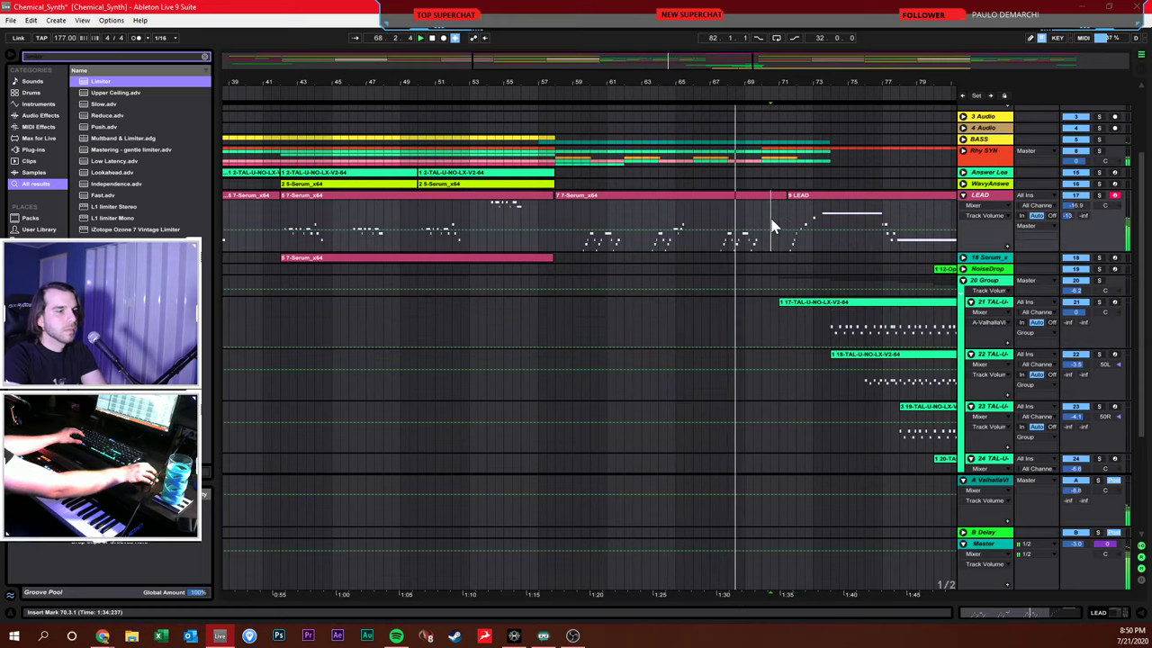
pyautogui.moveTo(693, 90); pyautogui.dragTo(688, 85)
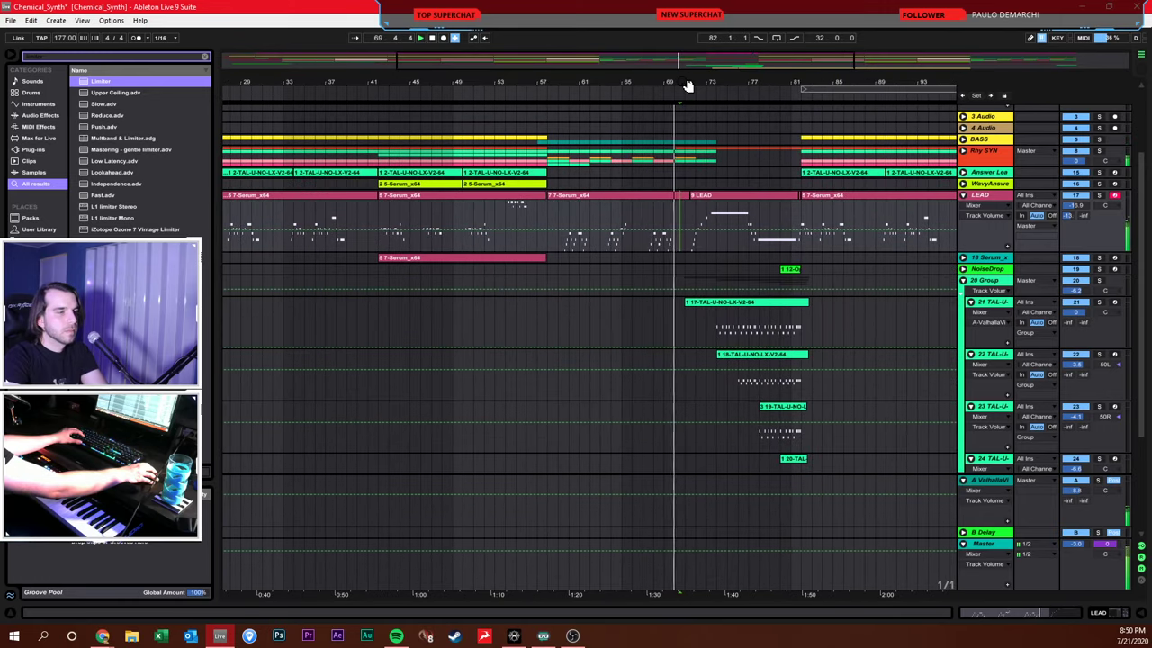
pyautogui.click(728, 222)
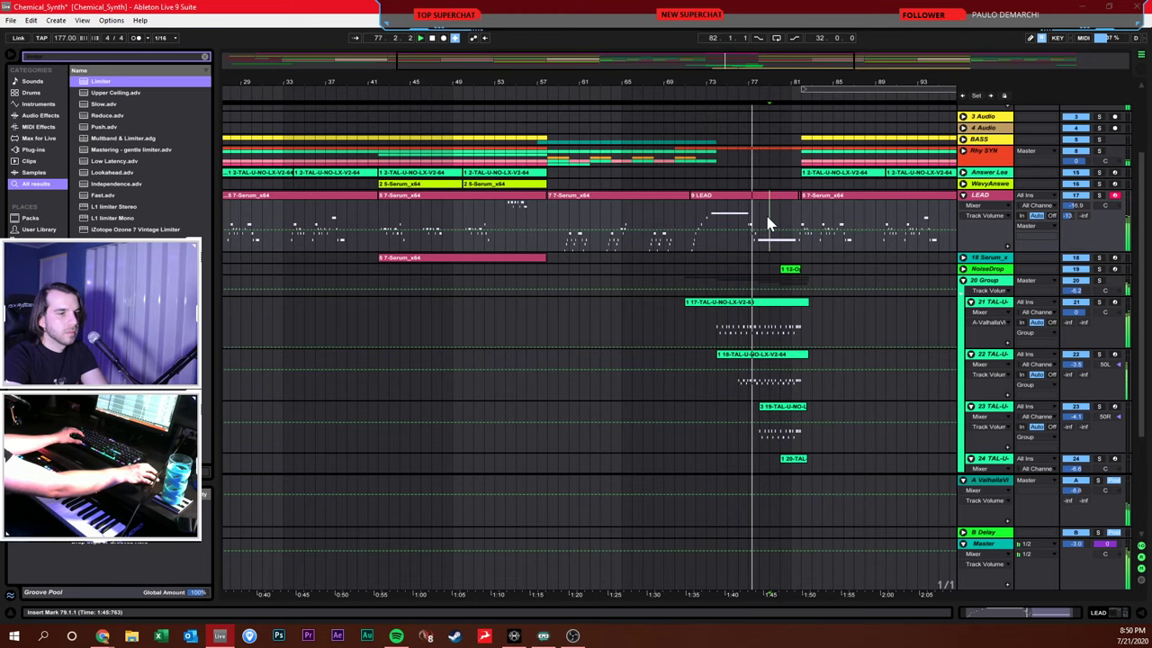
pyautogui.click(989, 291)
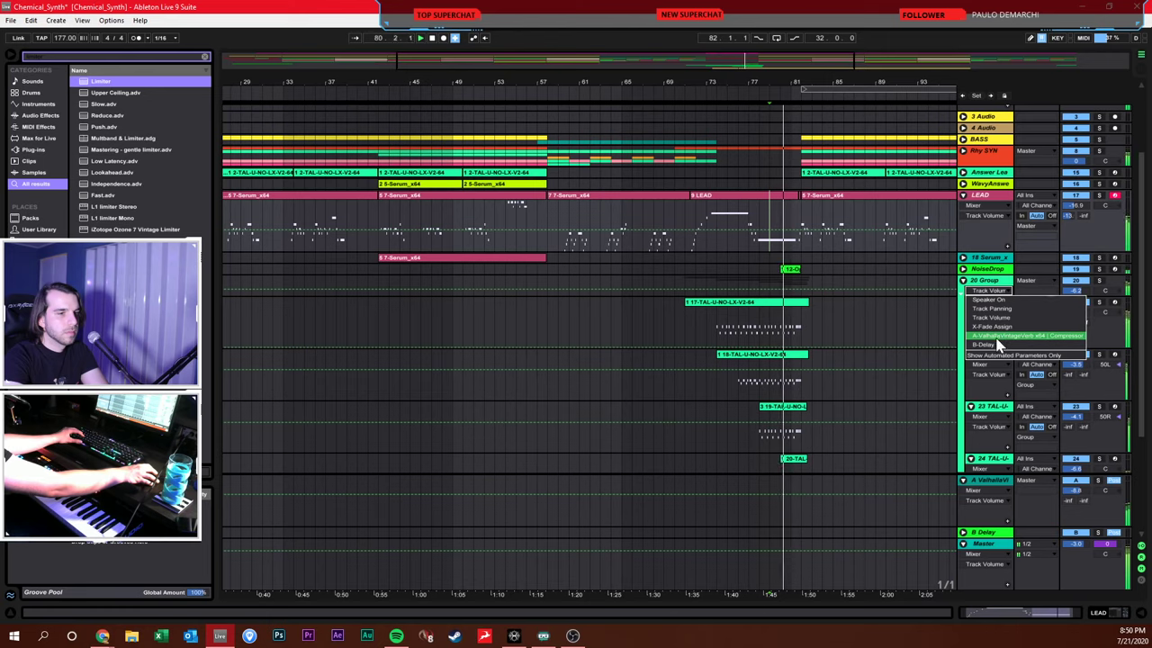
pyautogui.click(904, 273)
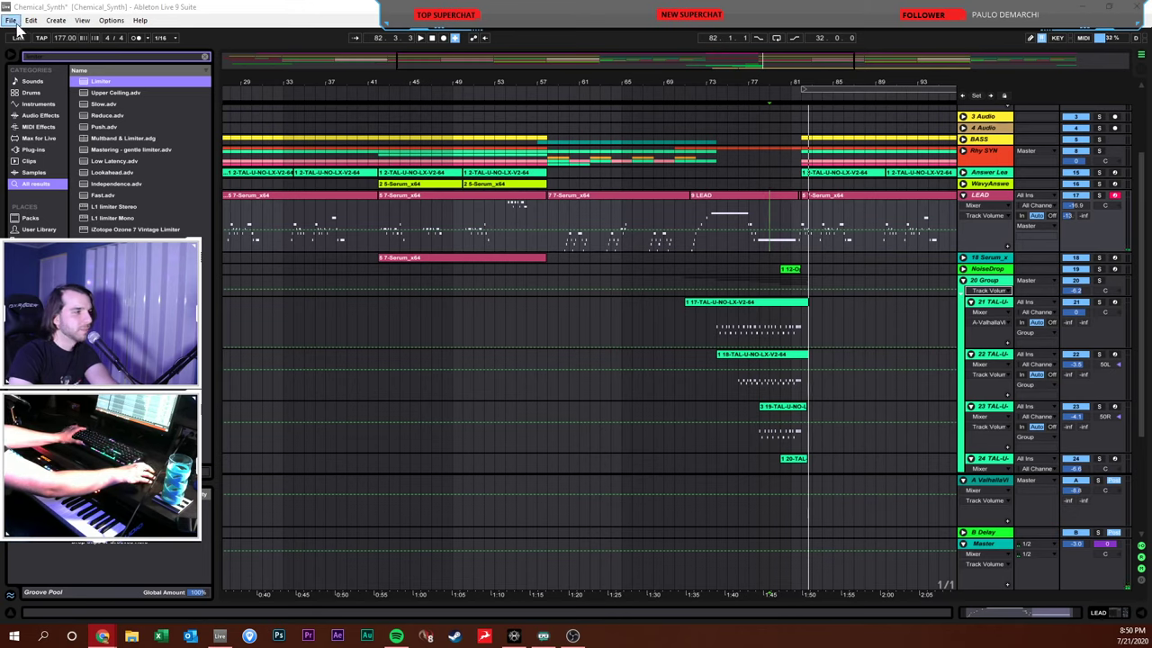
# Save the Chemical_Synth set and open the recent set BigBlue_Synthwave.als
pyautogui.click(302, 124)
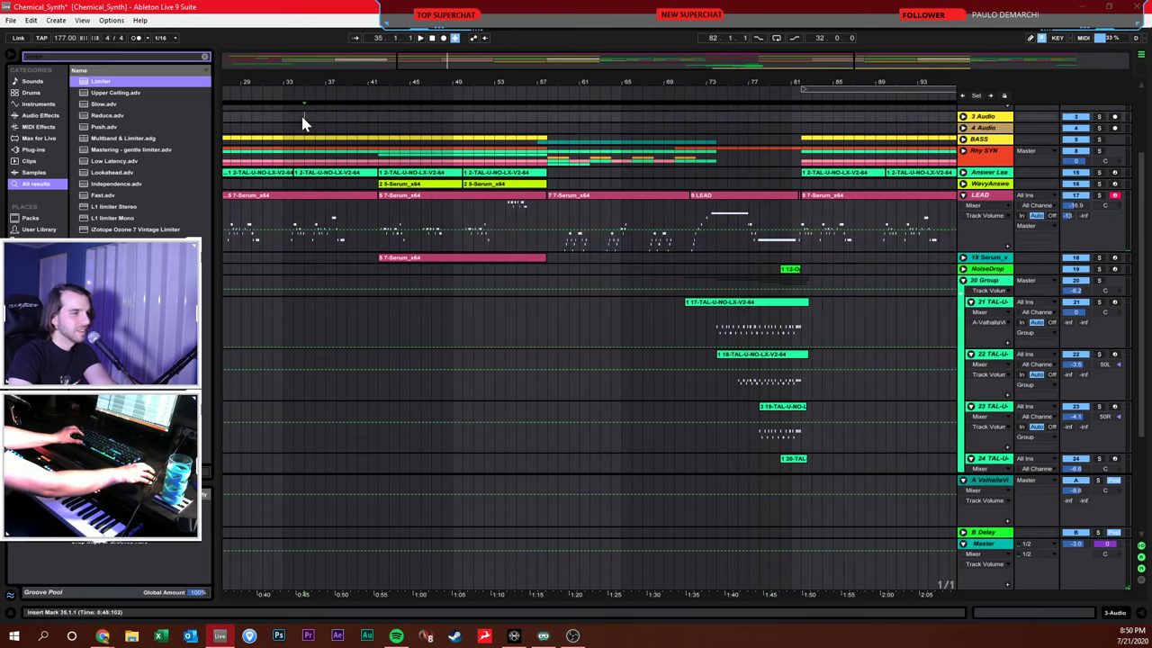
pyautogui.click(15, 22)
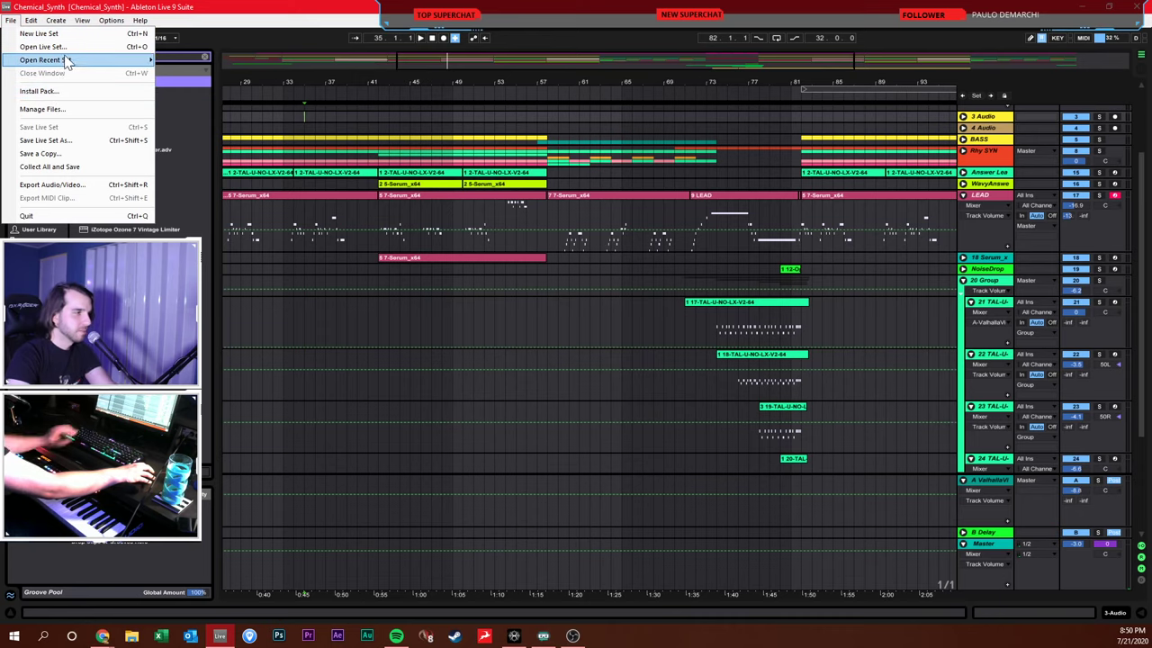
pyautogui.moveTo(65, 60)
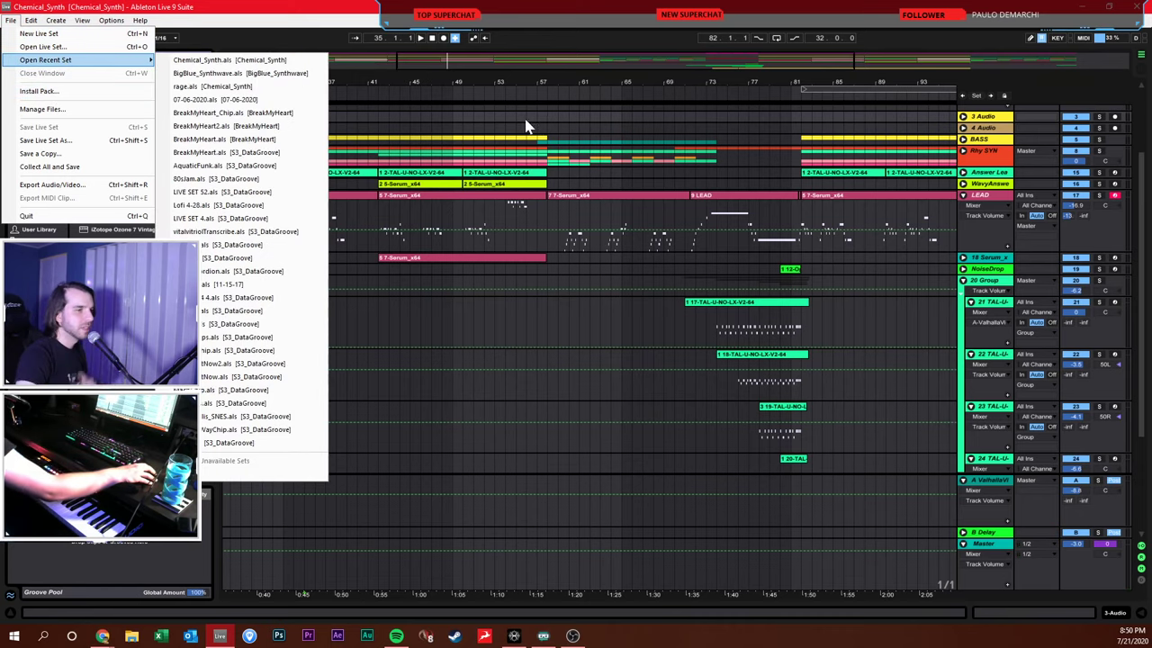
pyautogui.click(531, 159)
pyautogui.click(18, 21)
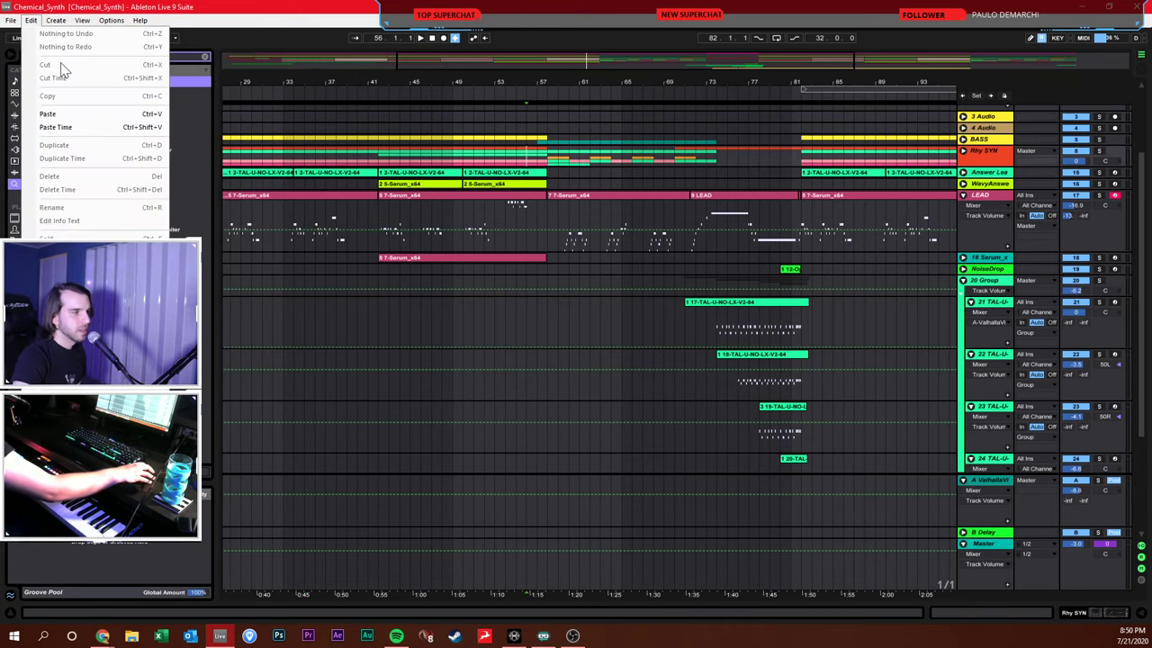
pyautogui.moveTo(95, 60)
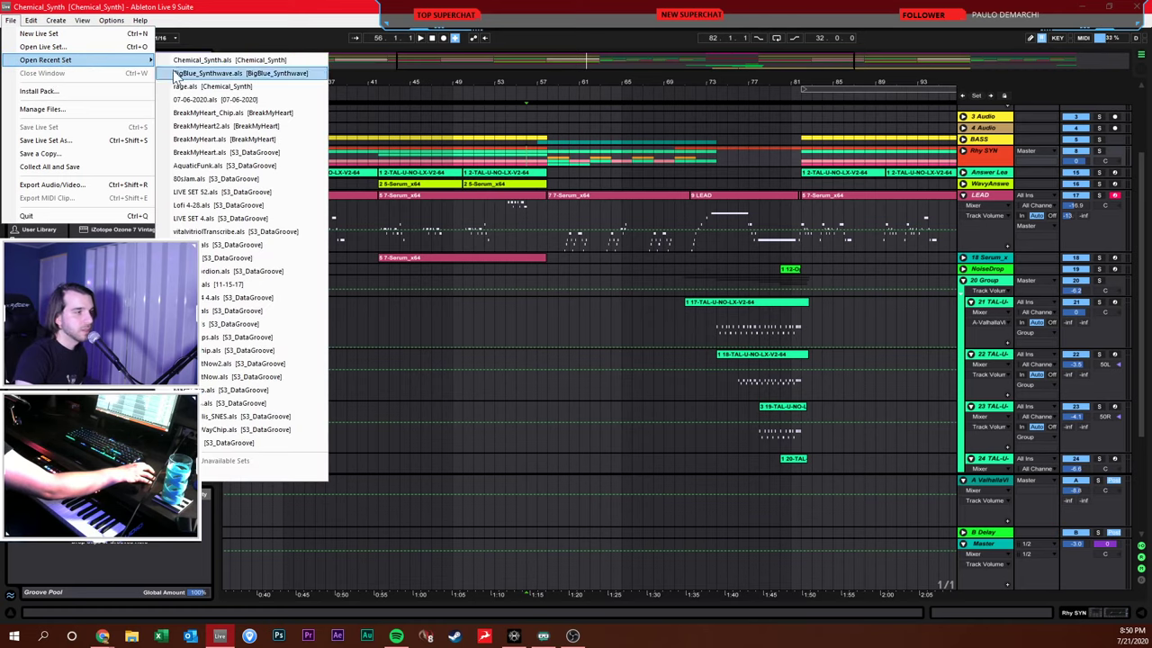
pyautogui.click(176, 73)
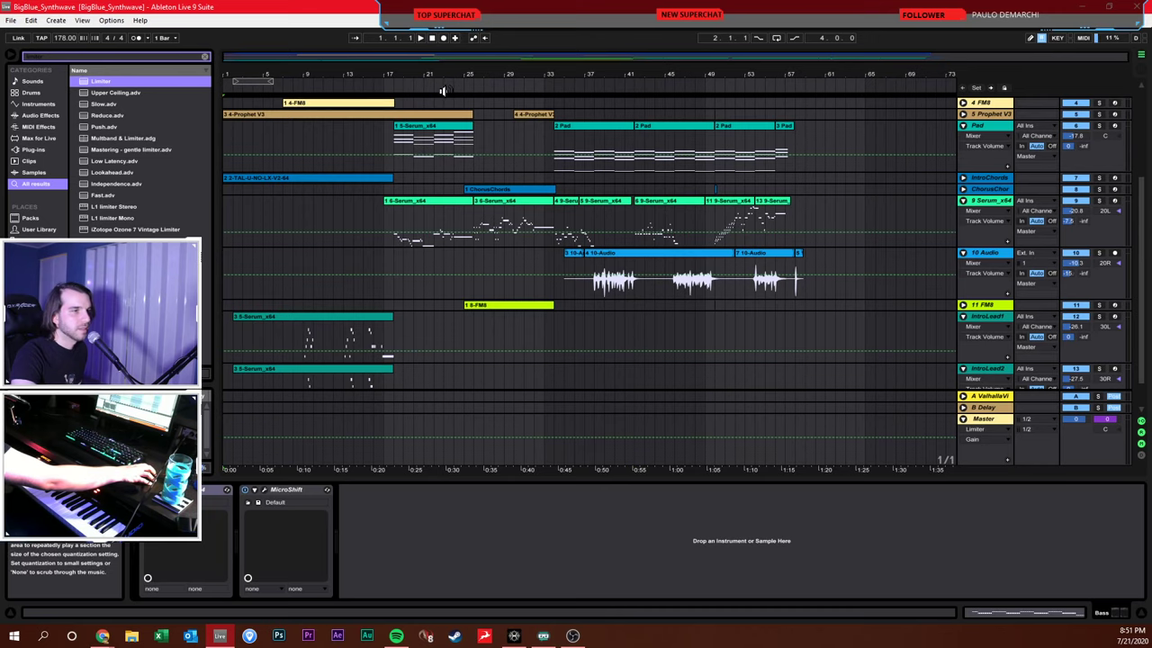
# Fit the whole BigBlue_Synthwave arrangement in view, from bar 1 to past its end, and inspect the section after the Pad clips
pyautogui.press('+')
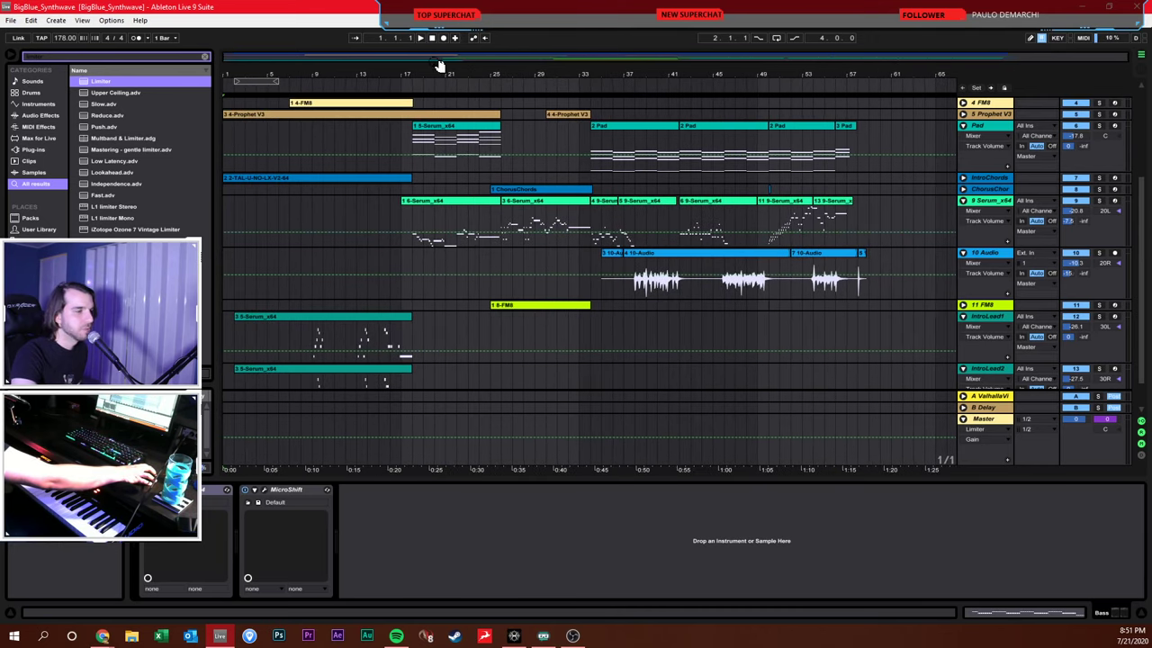
pyautogui.click(629, 147)
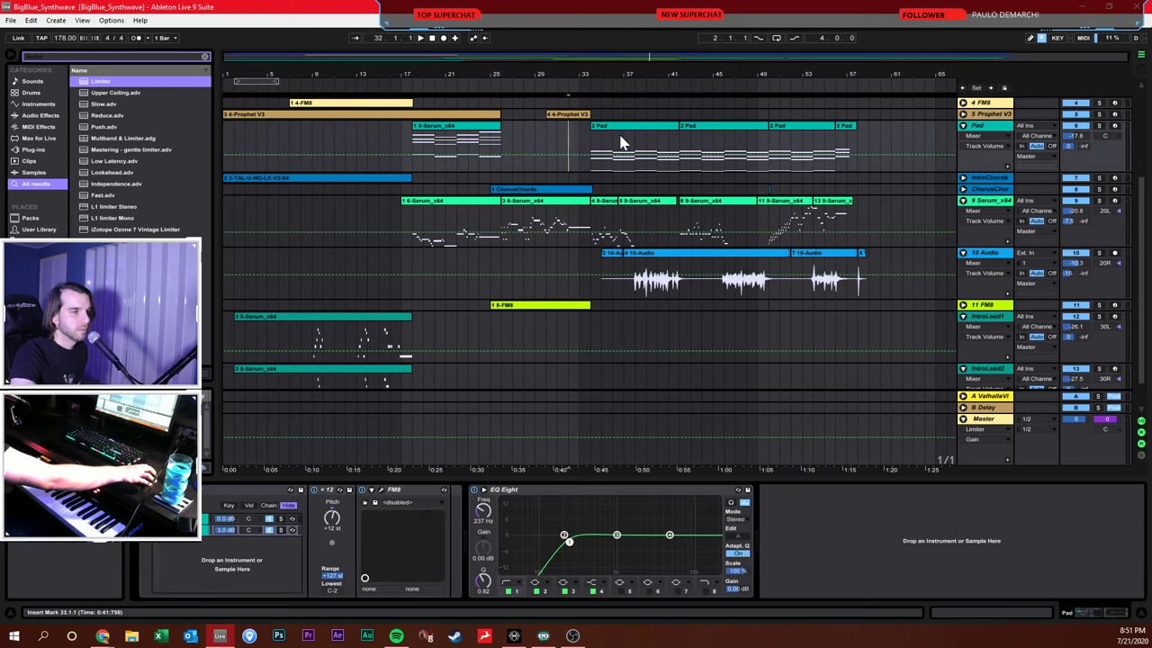
pyautogui.doubleClick(630, 141)
pyautogui.click(637, 144)
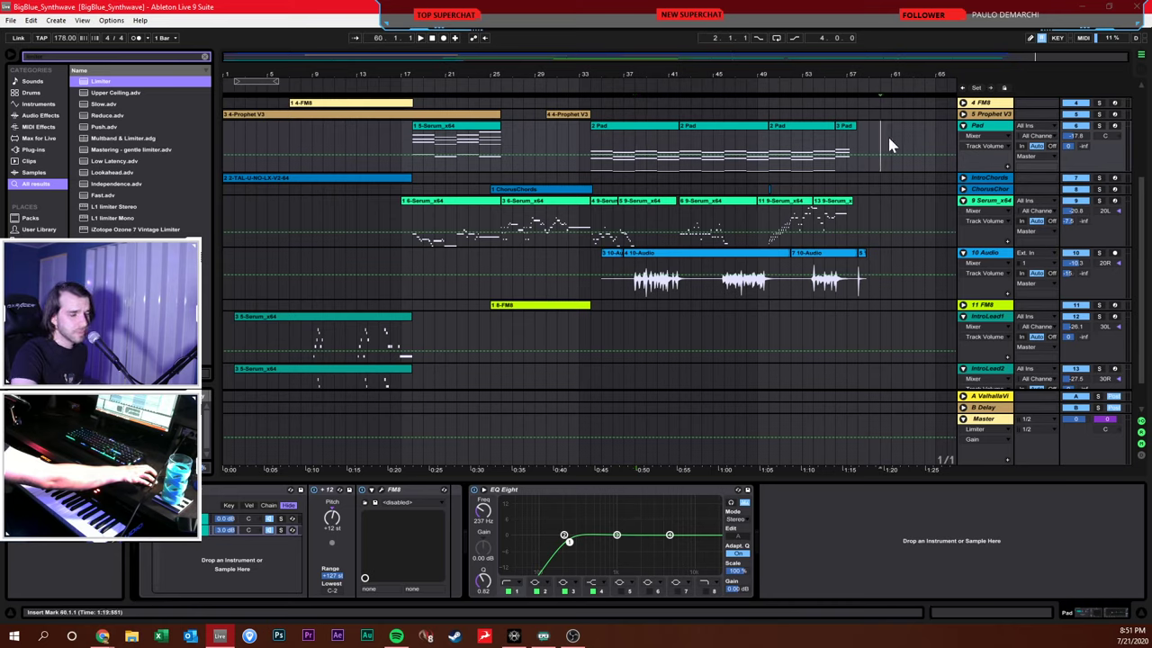
pyautogui.click(912, 126)
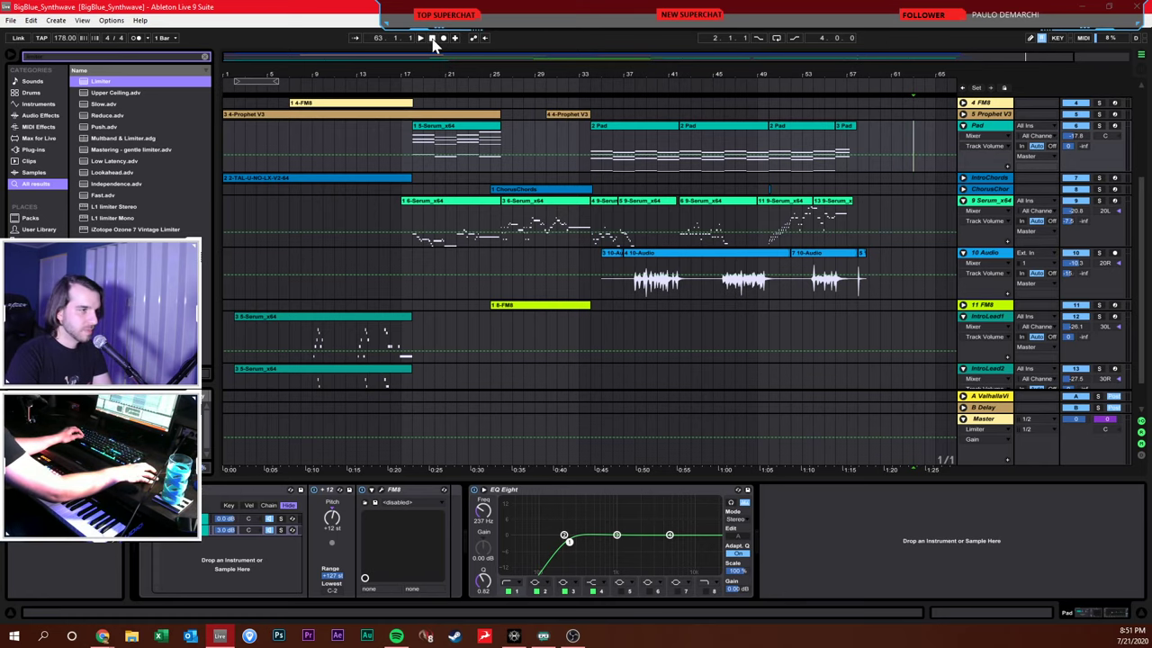
pyautogui.moveTo(435, 74); pyautogui.dragTo(437, 75)
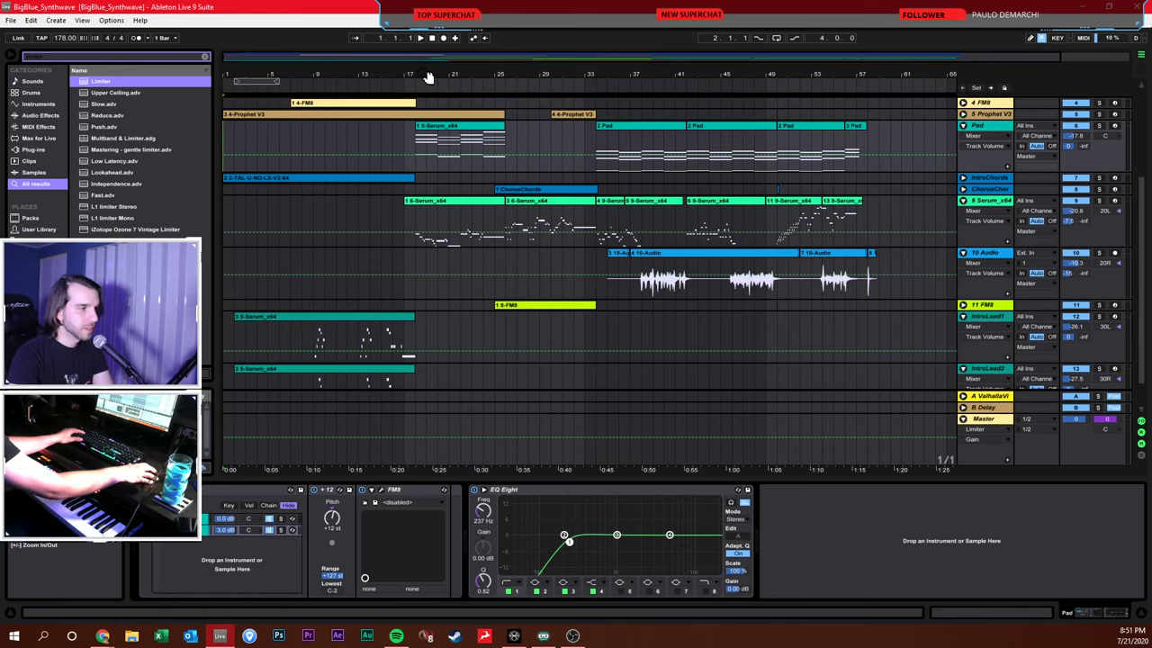
pyautogui.moveTo(428, 77); pyautogui.dragTo(428, 70)
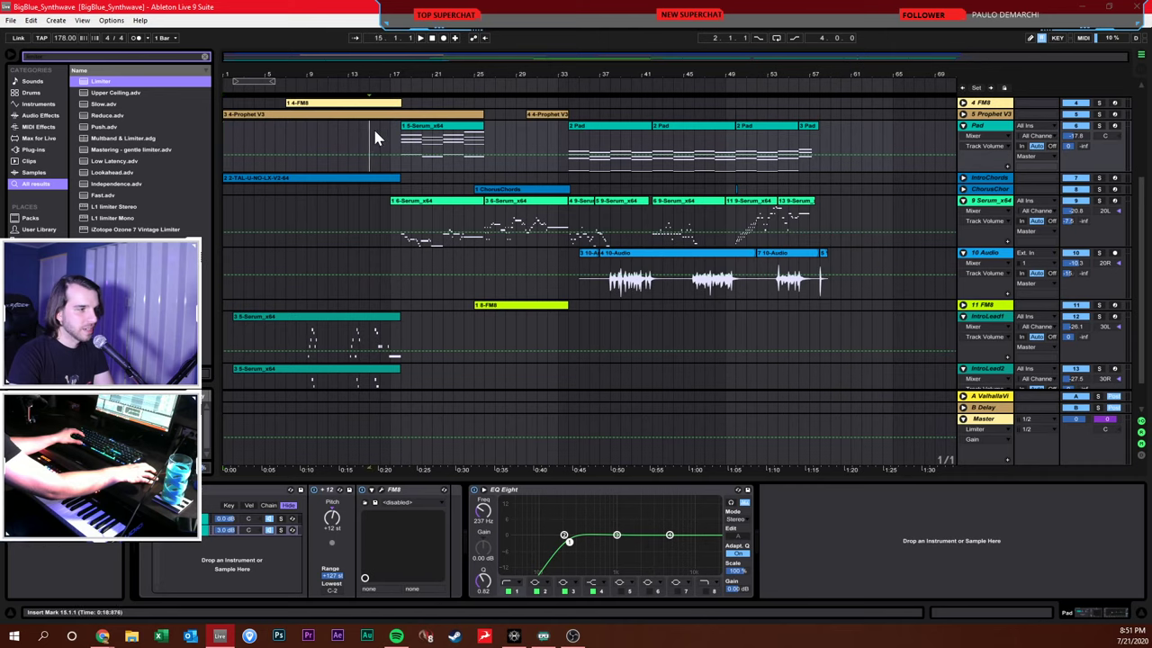
pyautogui.click(318, 214)
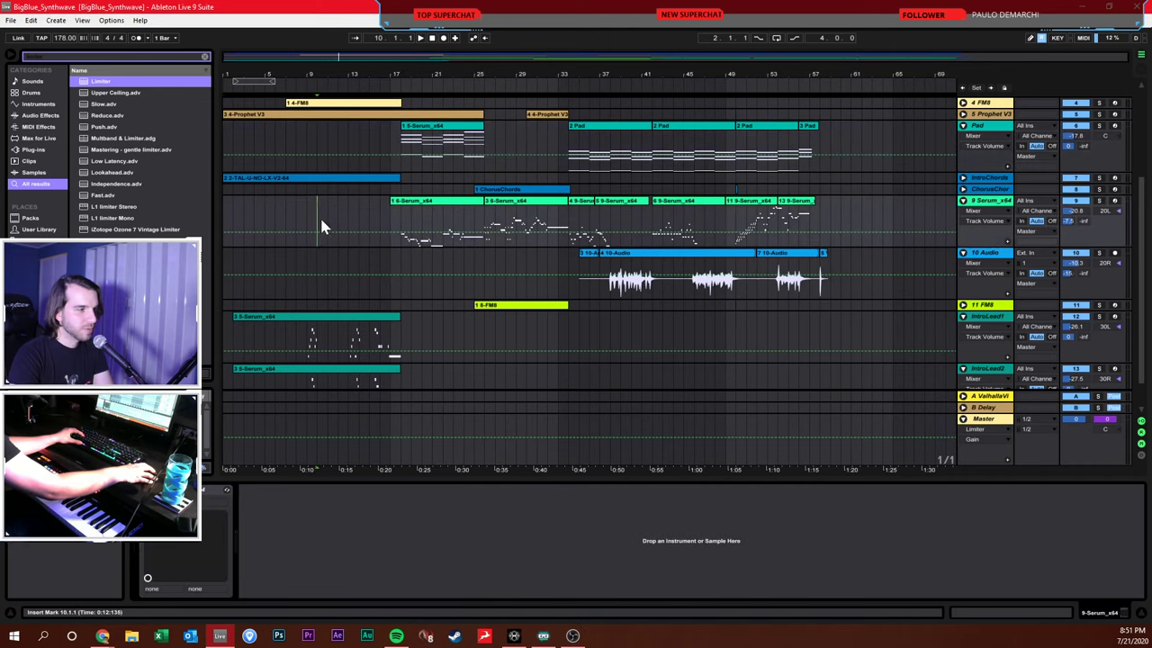
pyautogui.click(329, 272)
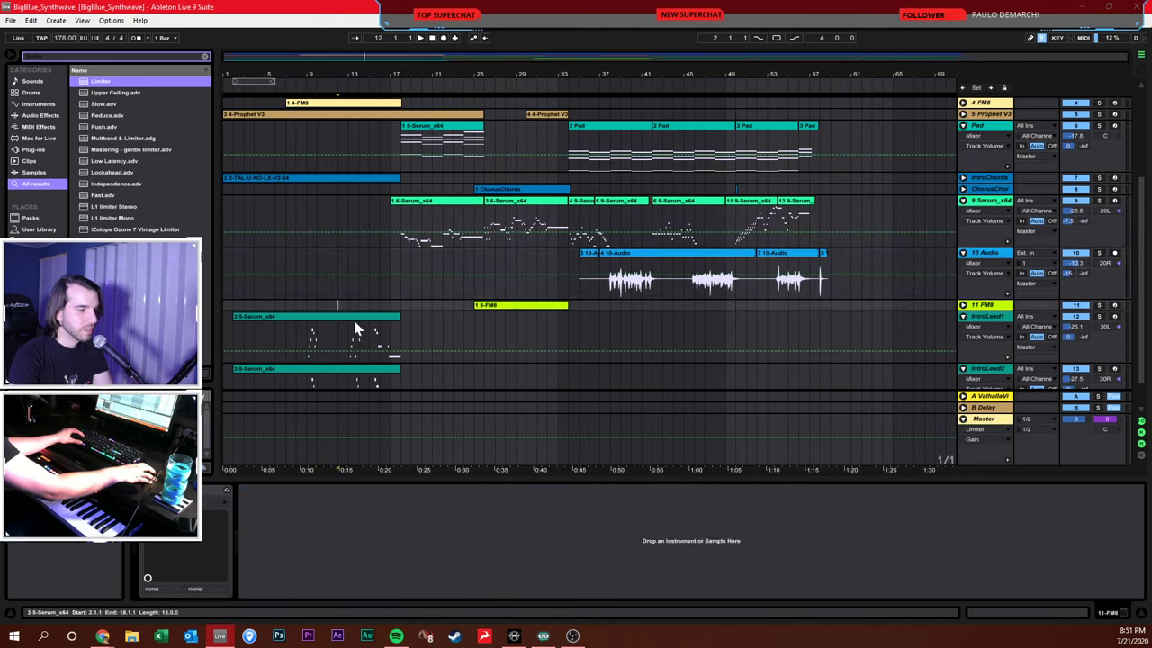
pyautogui.click(404, 337)
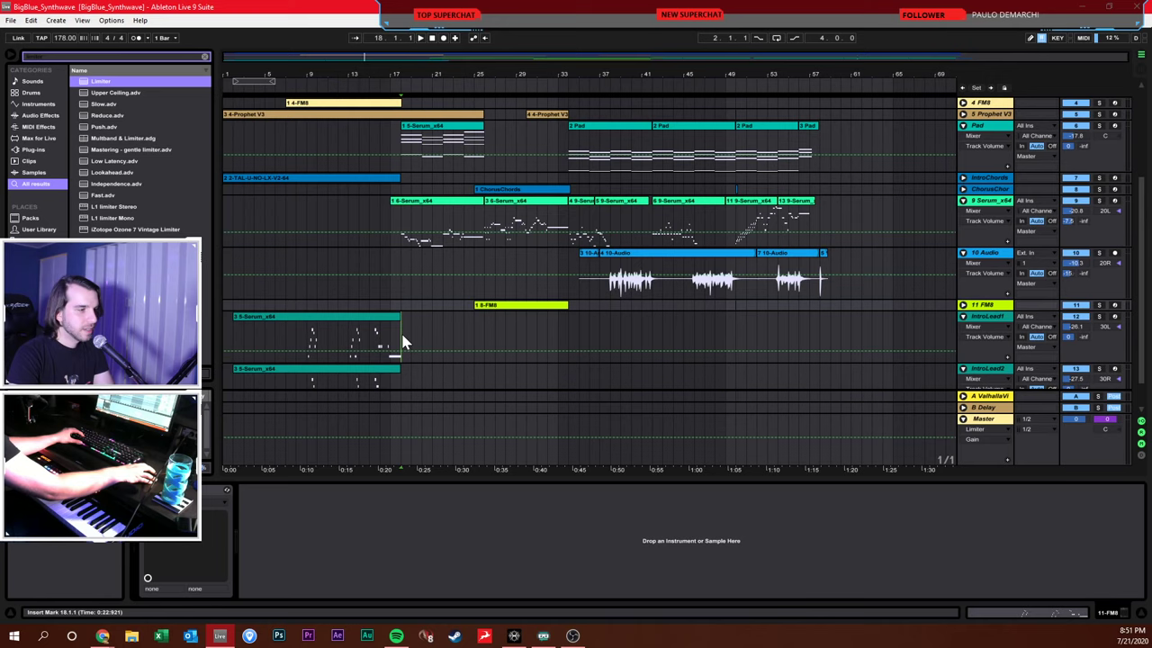
pyautogui.click(486, 270)
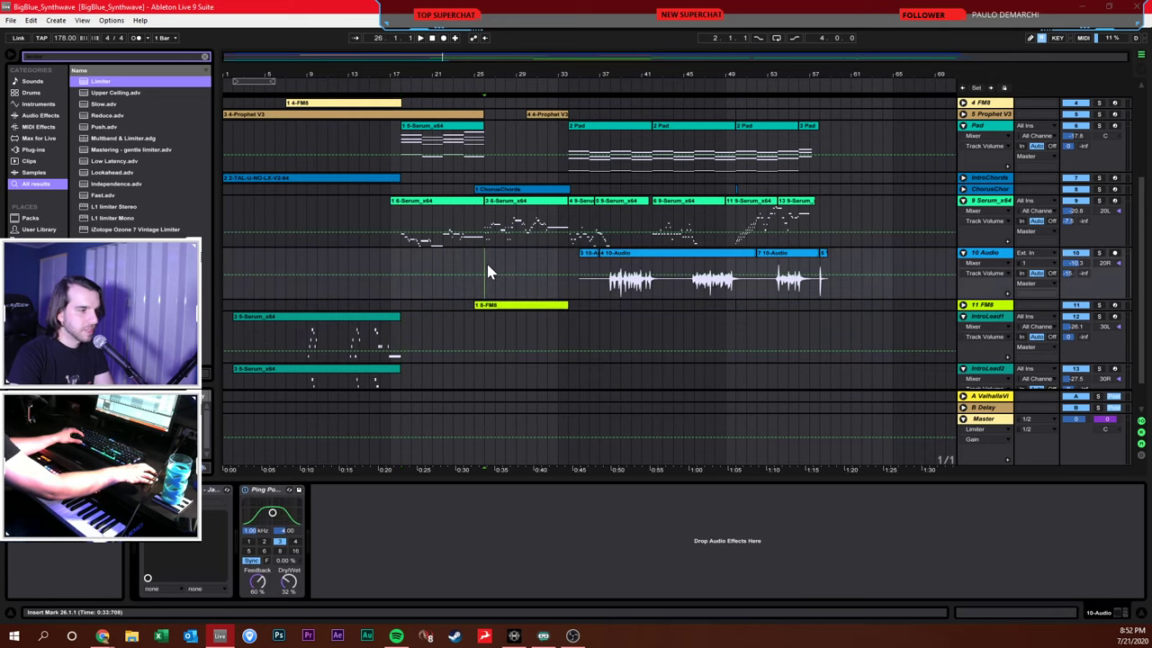
pyautogui.click(526, 135)
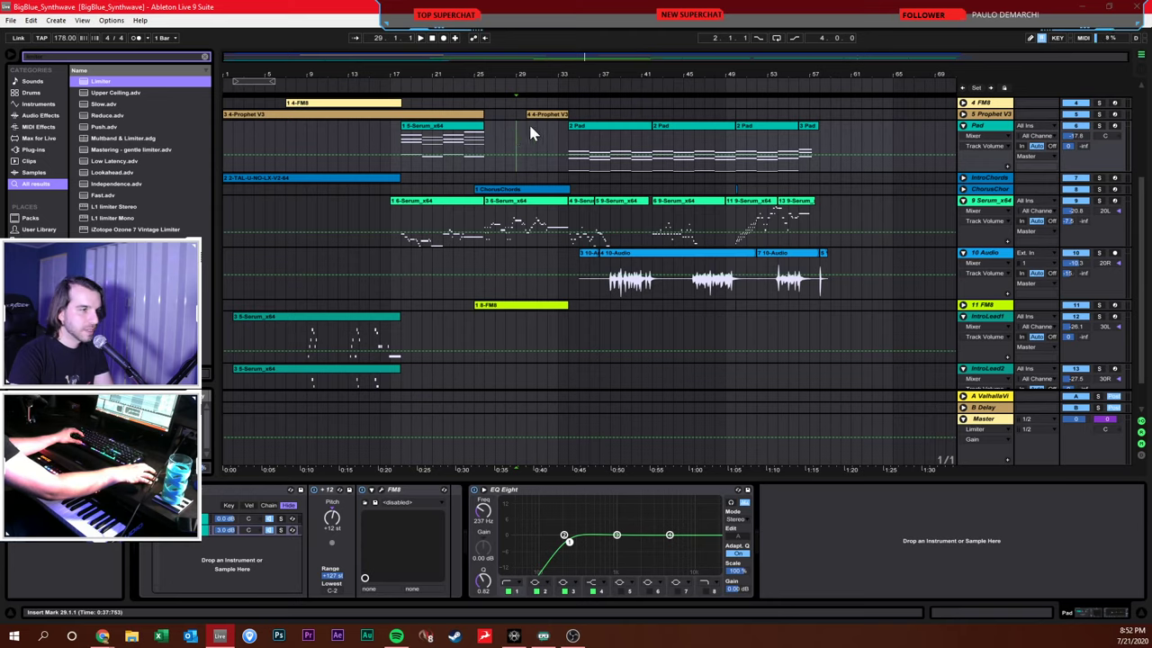
pyautogui.doubleClick(528, 140)
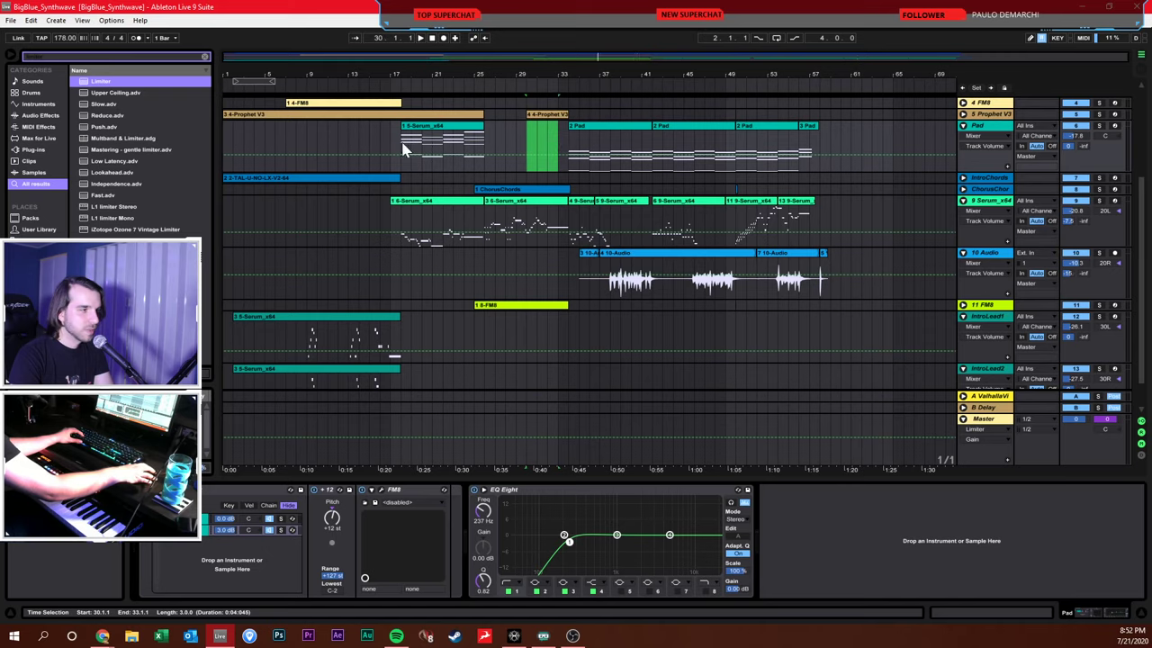
pyautogui.moveTo(405, 146); pyautogui.dragTo(320, 141)
pyautogui.click(289, 138)
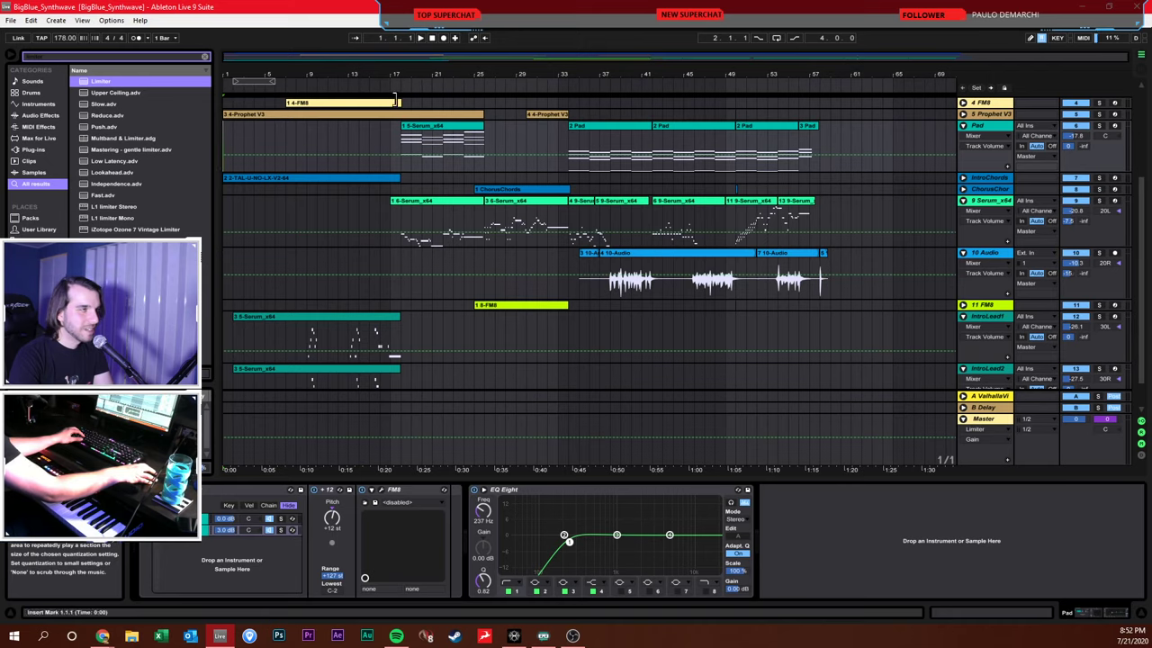
pyautogui.click(298, 135)
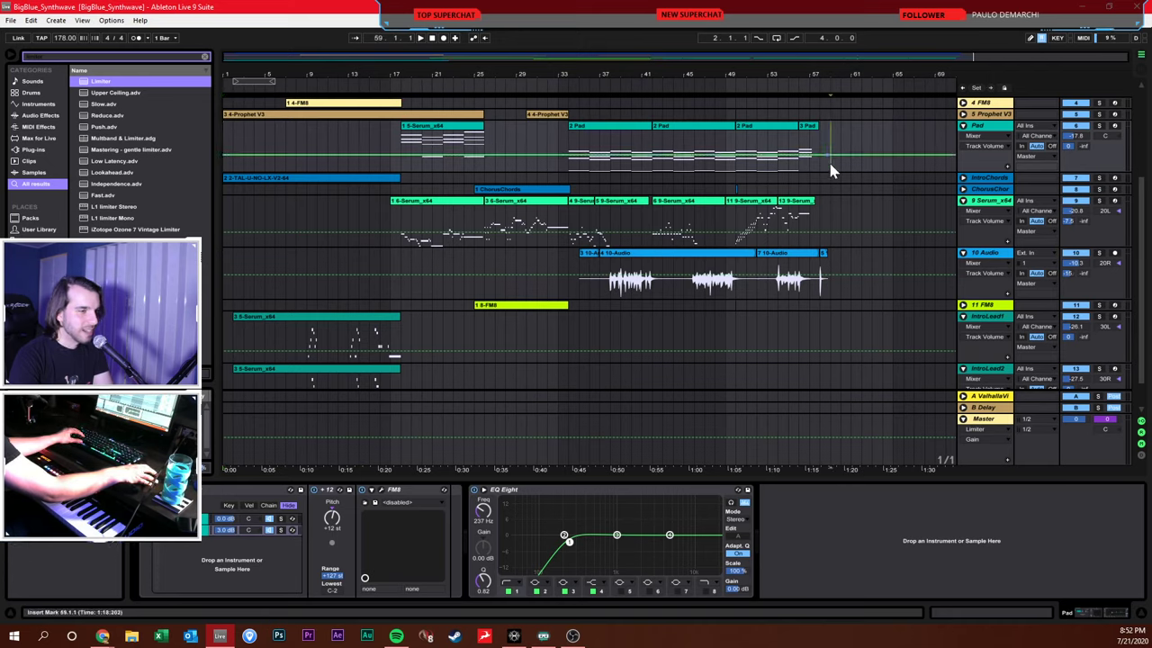
pyautogui.click(841, 201)
pyautogui.click(850, 200)
pyautogui.click(850, 204)
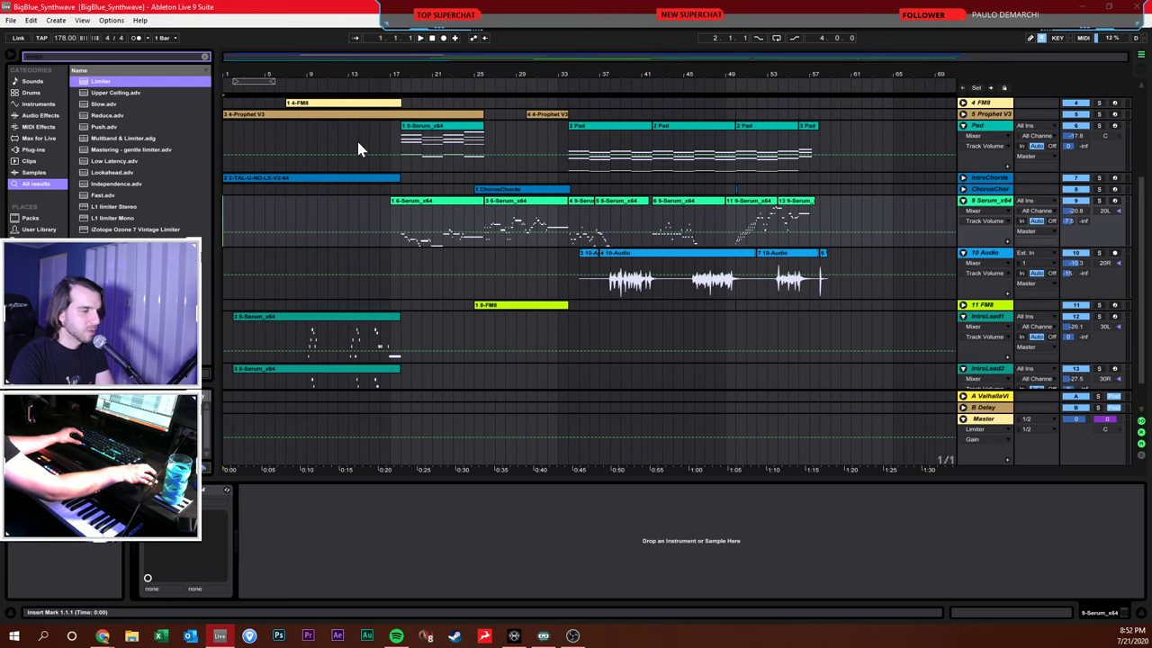
# Return the playback position to 1.1.1 and look over the arrangement's tracks from REFERENCE down to IntroGuitar
pyautogui.scroll(2, 333, 185)
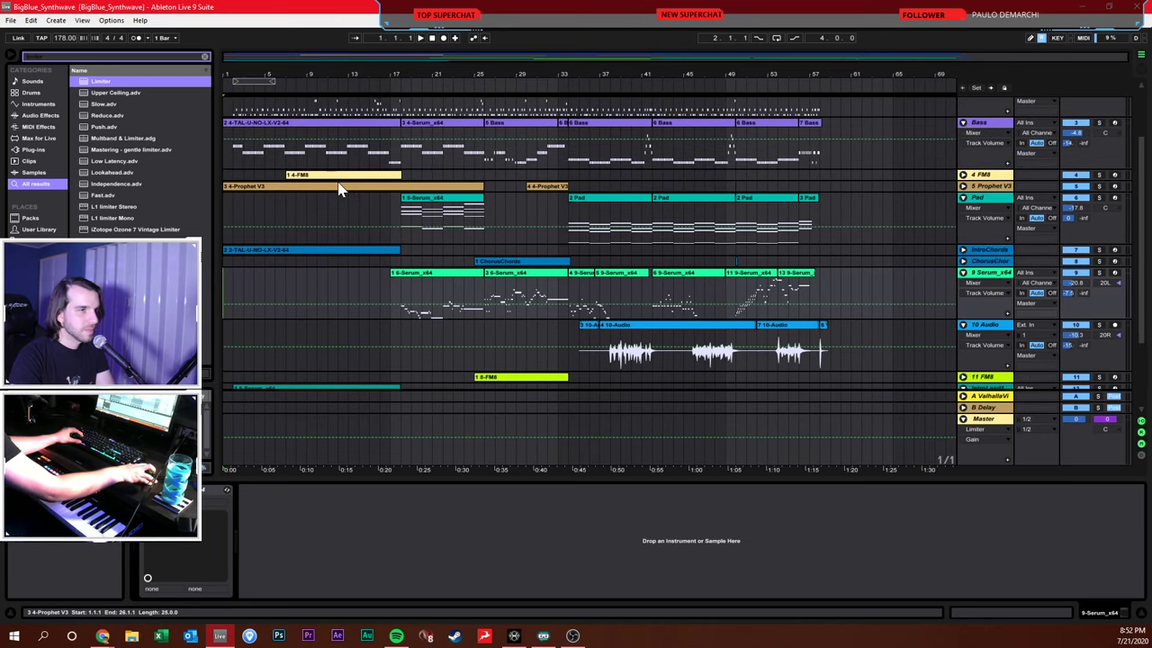
pyautogui.scroll(2, 340, 189)
pyautogui.click(853, 119)
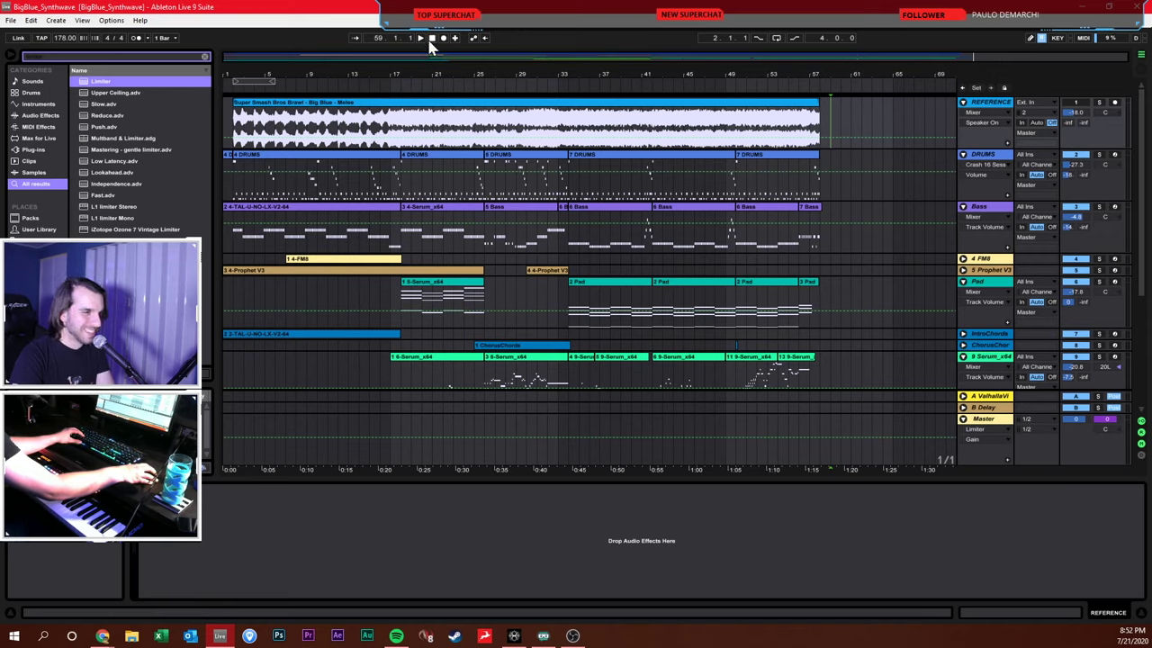
pyautogui.click(893, 126)
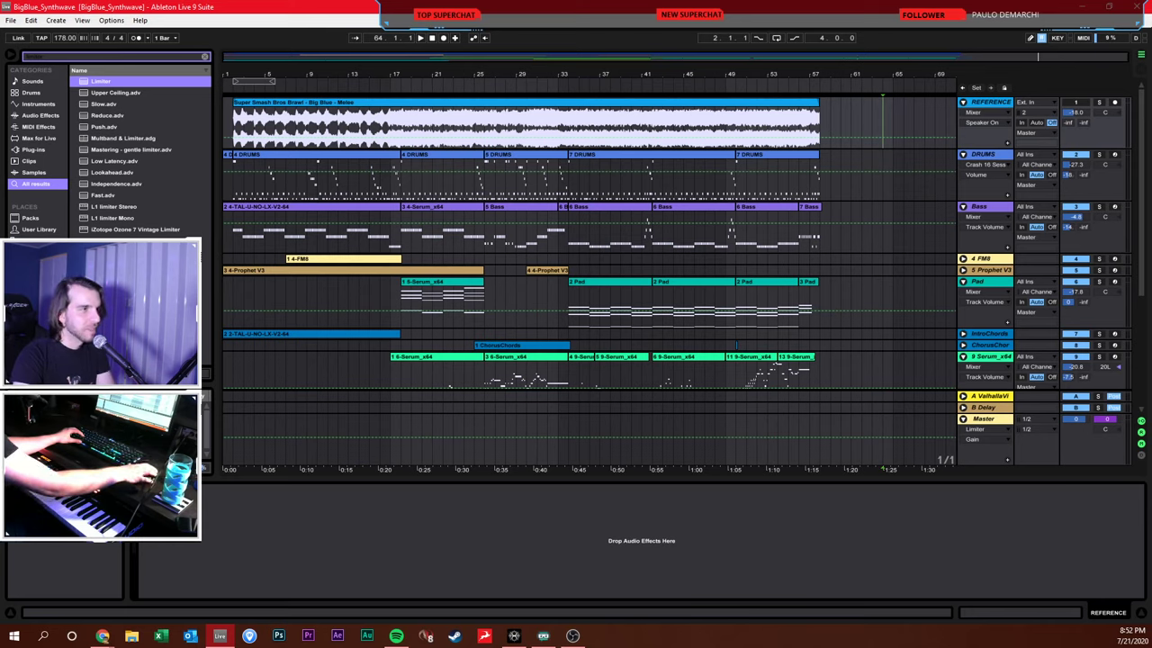
pyautogui.hotkey('alt', 'Tab')
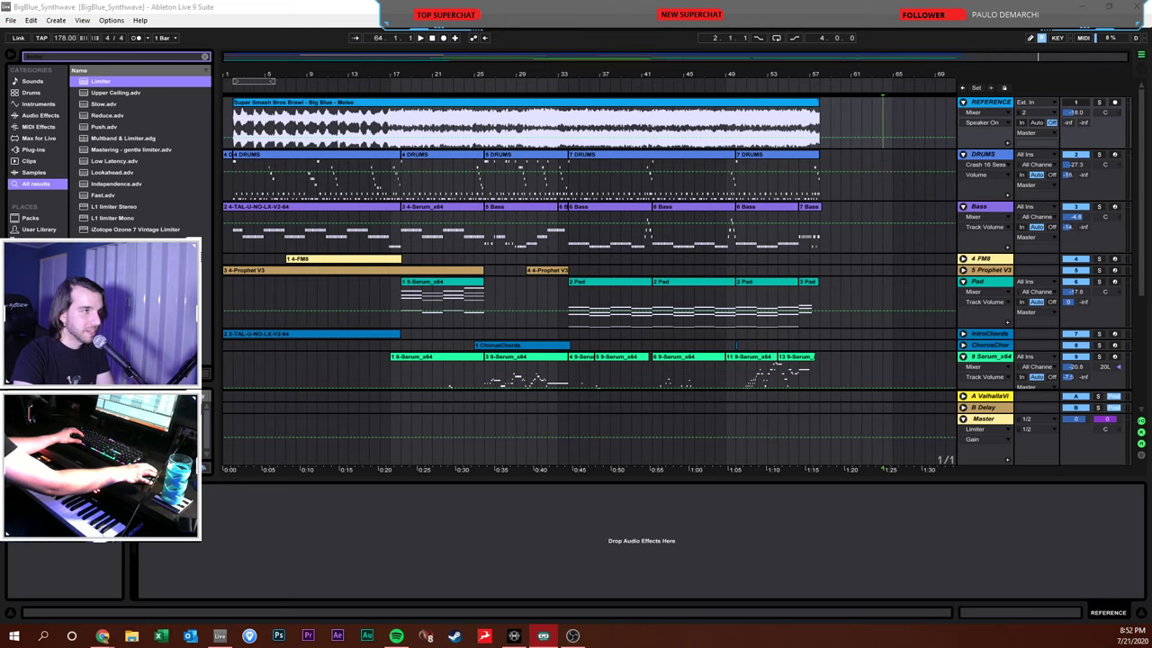
pyautogui.click(571, 117)
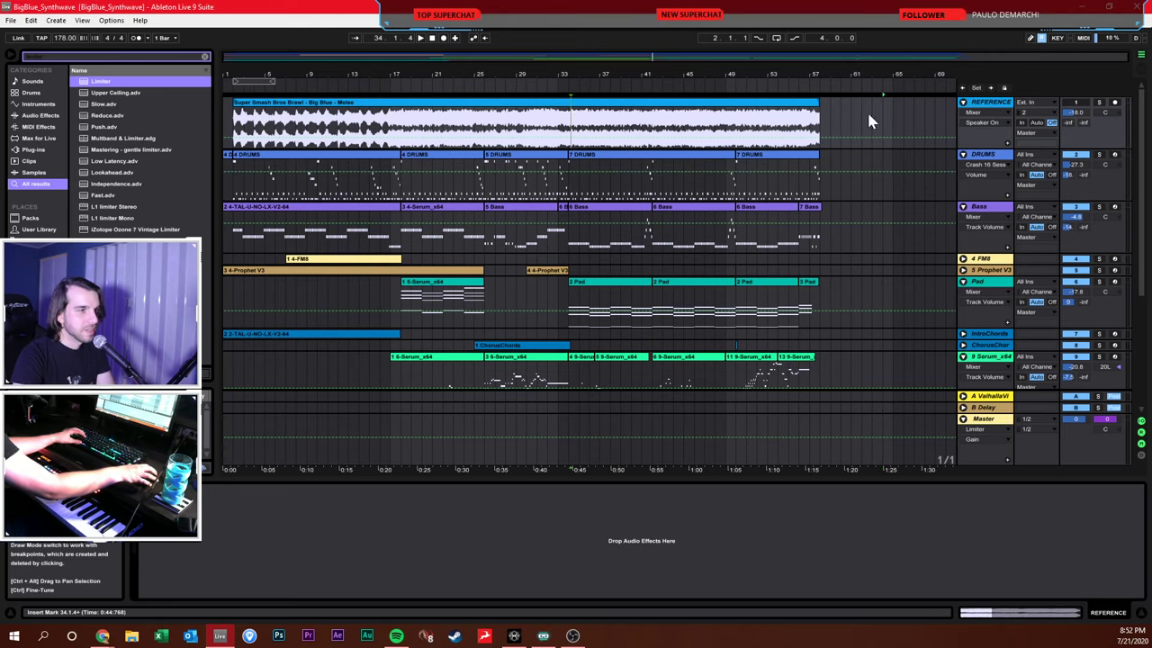
pyautogui.click(432, 38)
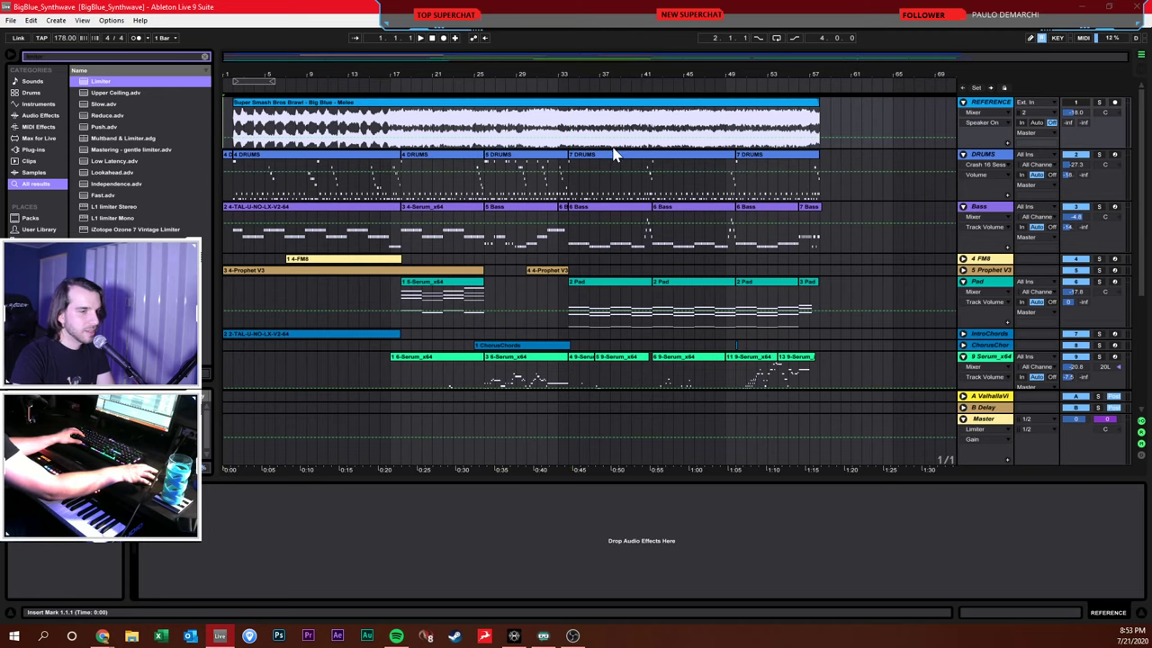
pyautogui.scroll(-2, 617, 154)
pyautogui.scroll(2, 621, 157)
pyautogui.scroll(-5, 628, 164)
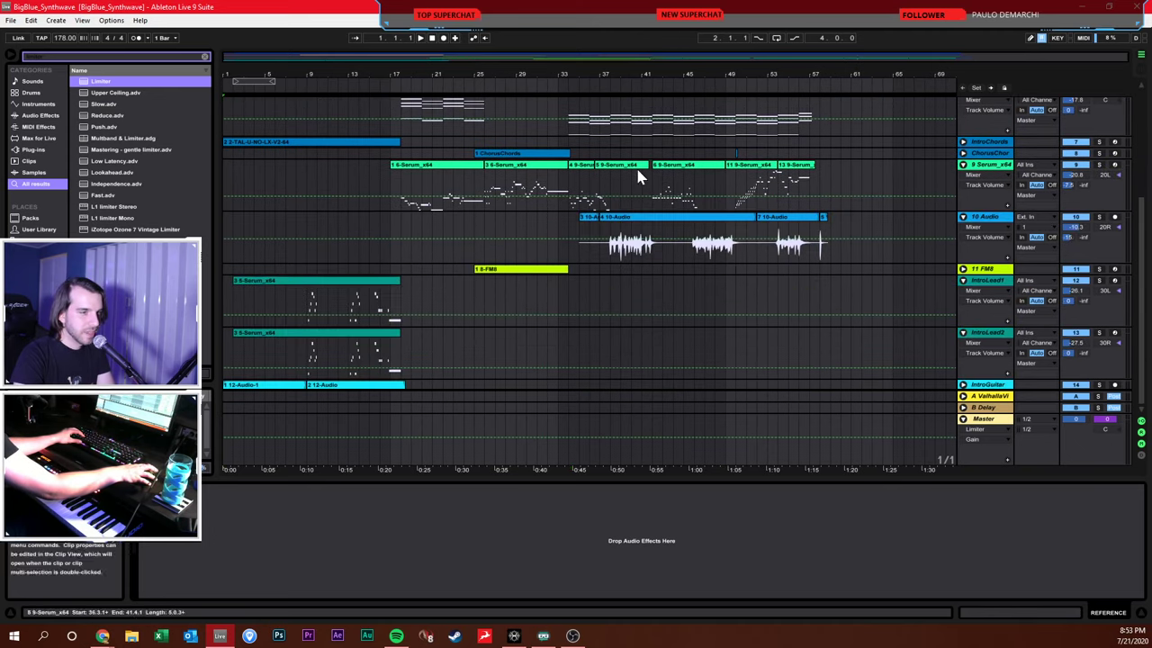
pyautogui.scroll(2, 646, 180)
pyautogui.scroll(3, 651, 193)
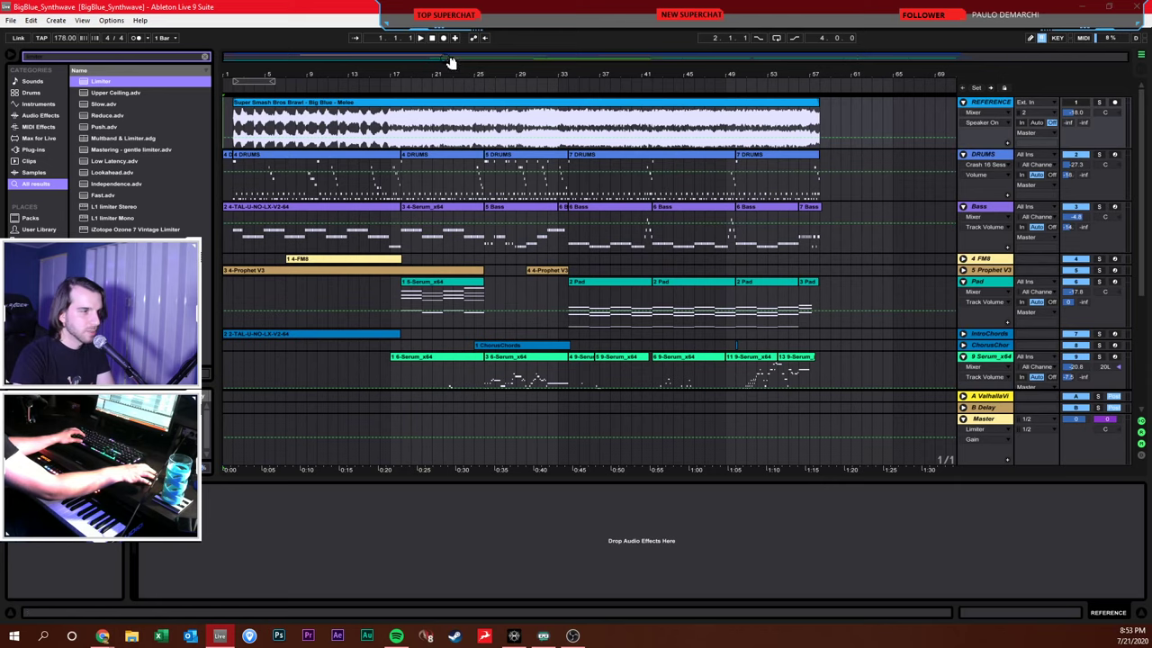
# Play the opening bars of the arrangement, stop playback, and solo the IntroLead1 track
pyautogui.press('space')
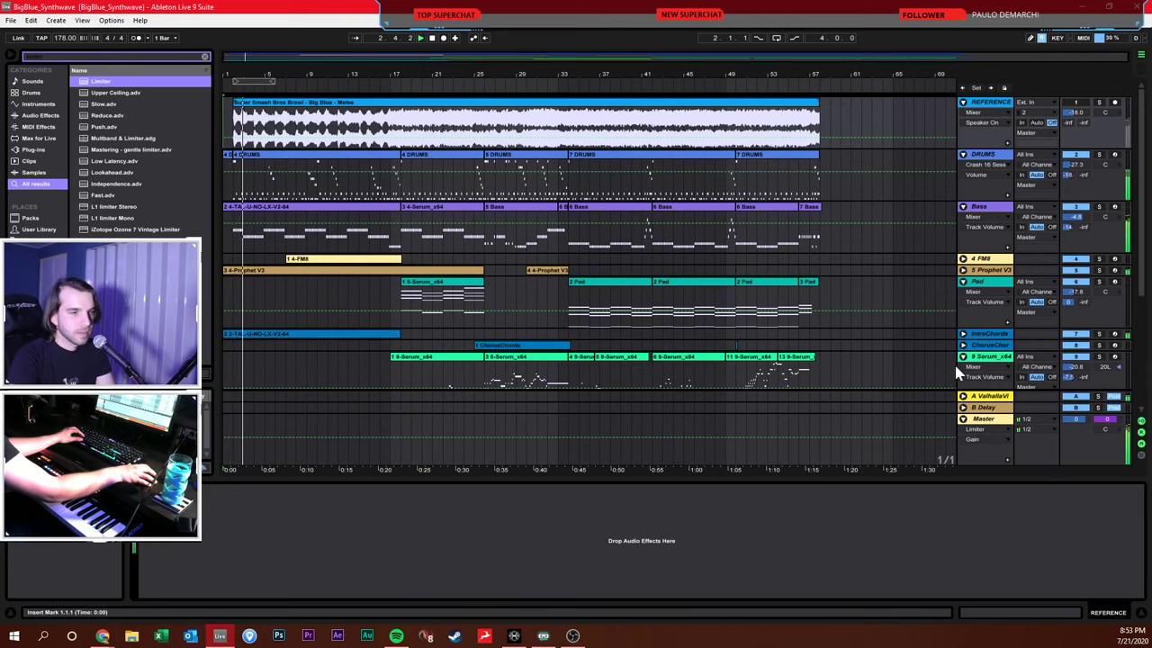
pyautogui.click(1012, 428)
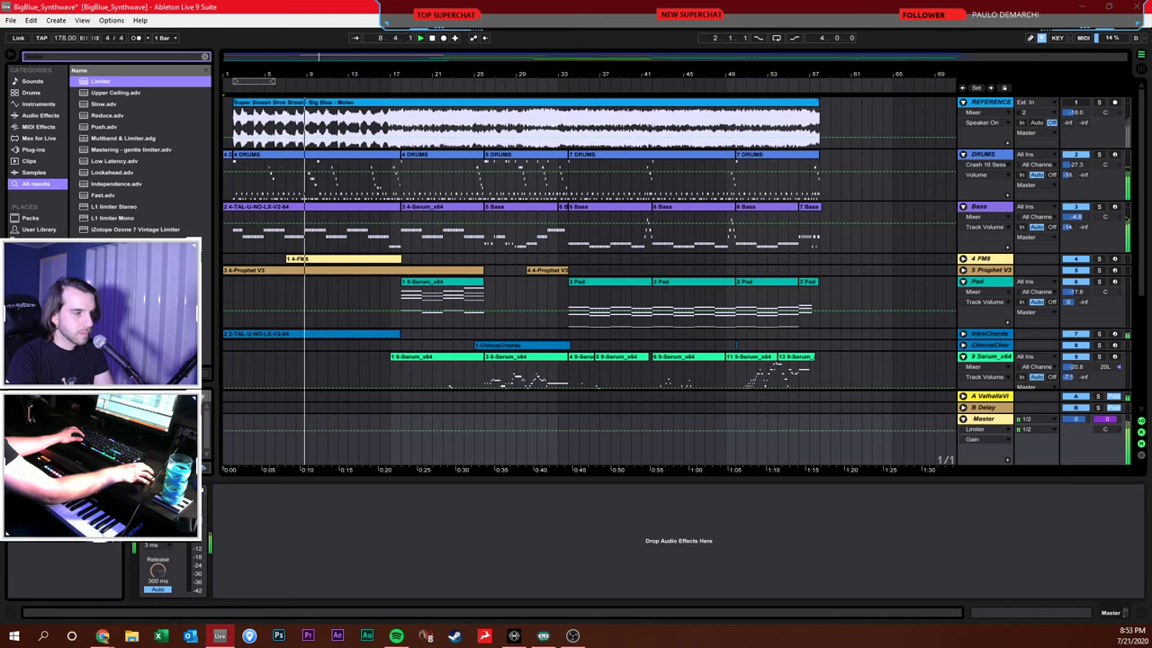
pyautogui.scroll(-5, 924, 239)
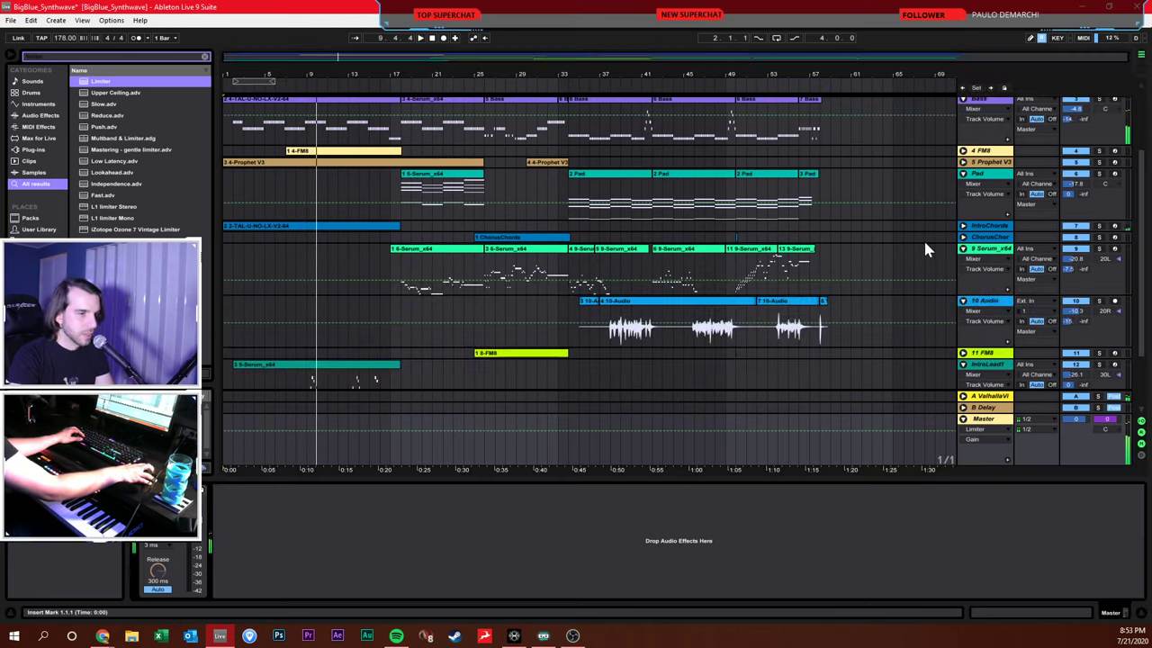
pyautogui.click(917, 311)
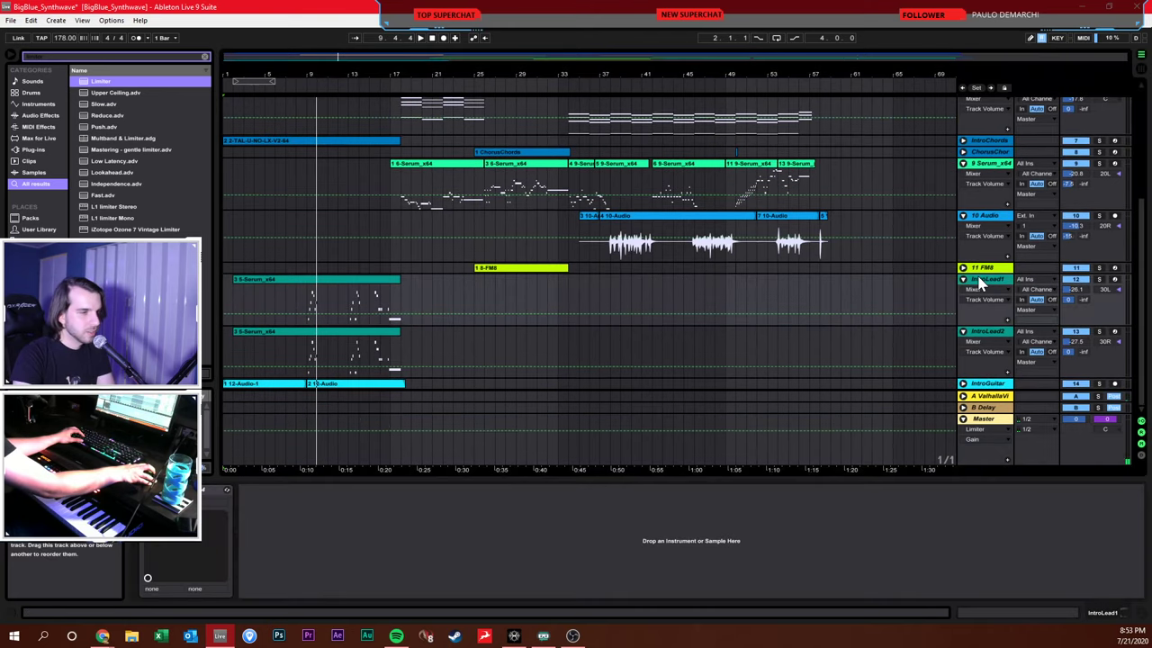
pyautogui.click(1098, 280)
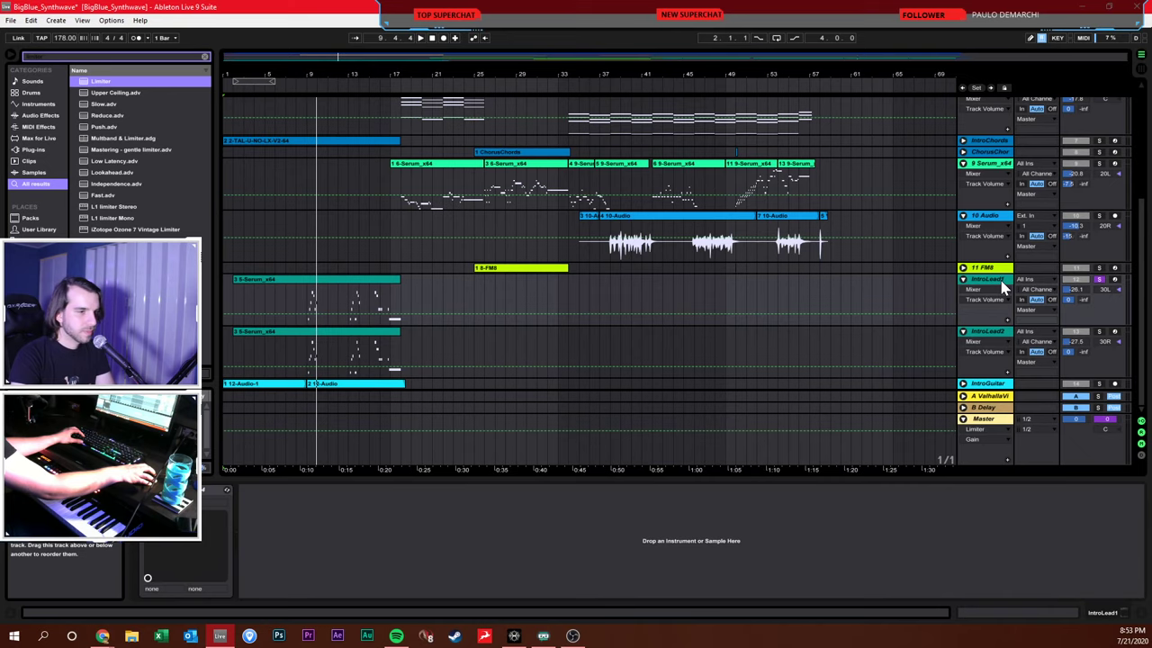
# Examine the IntroLead1 clip's pitch-bend envelope and its MIDI notes across the whole intro
pyautogui.click(396, 286)
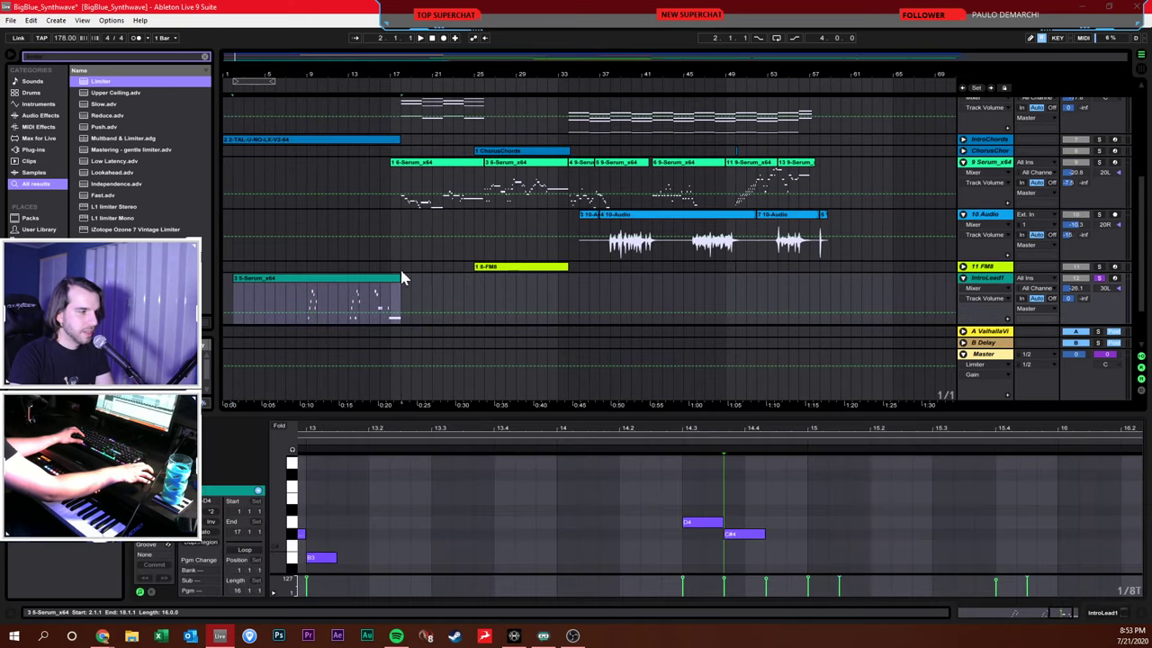
pyautogui.click(150, 593)
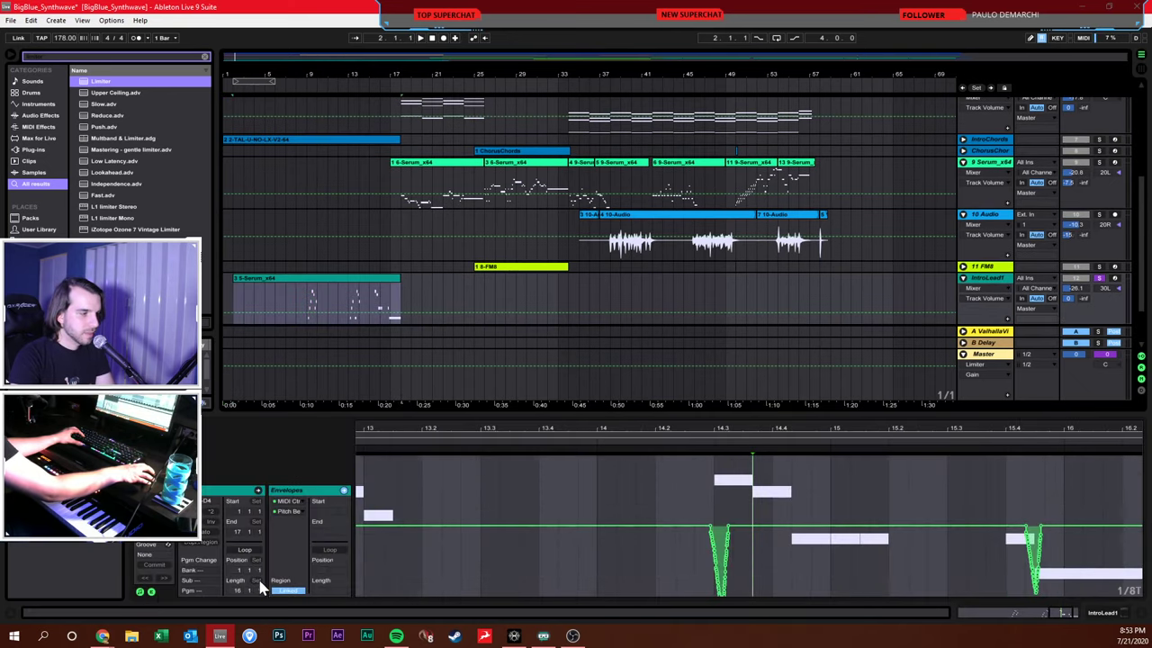
pyautogui.click(285, 529)
pyautogui.click(284, 529)
pyautogui.click(497, 495)
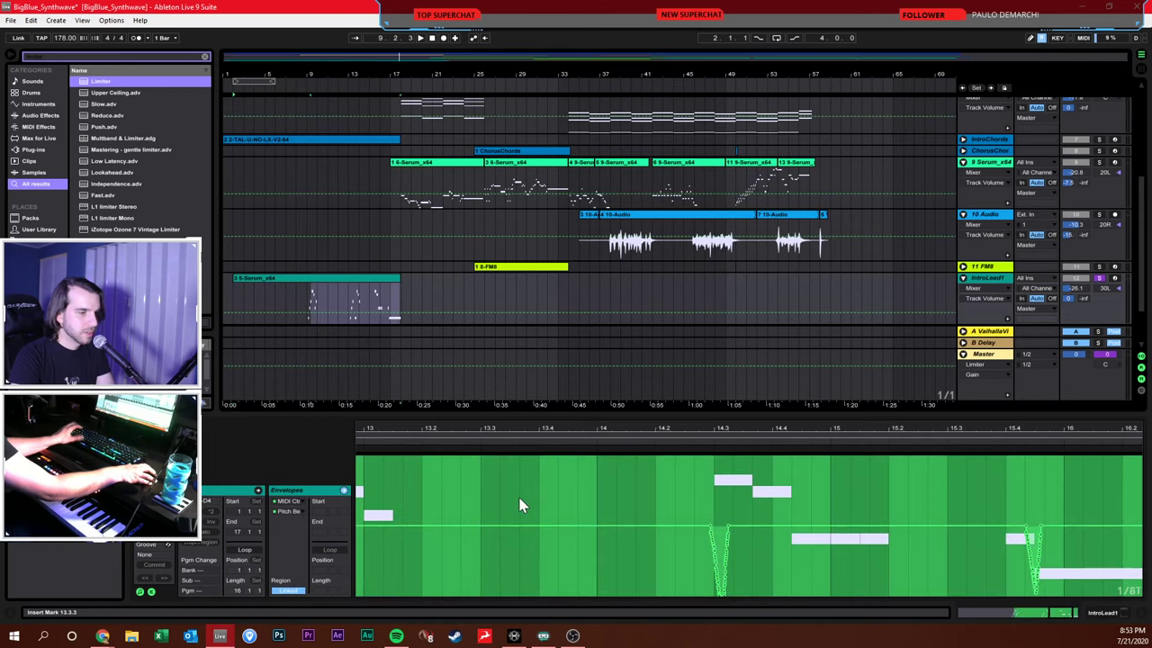
pyautogui.hotkey('ctrl', 'a')
pyautogui.click(520, 499)
pyautogui.click(151, 592)
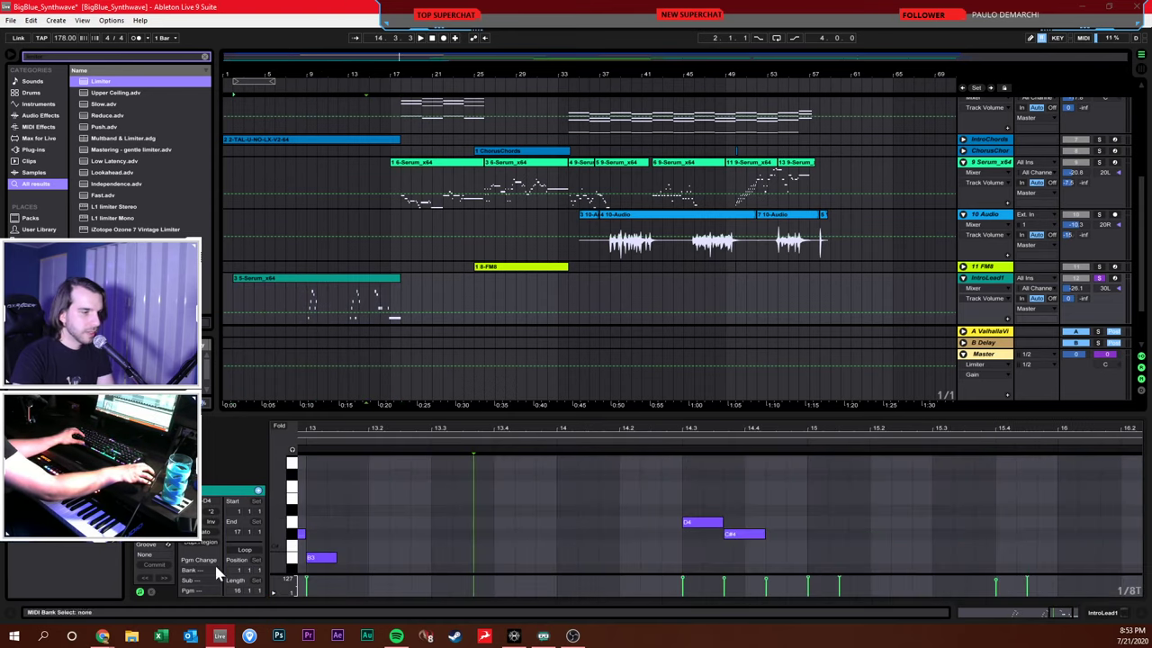
pyautogui.scroll(-2, 558, 491)
pyautogui.press('-')
pyautogui.press('-')
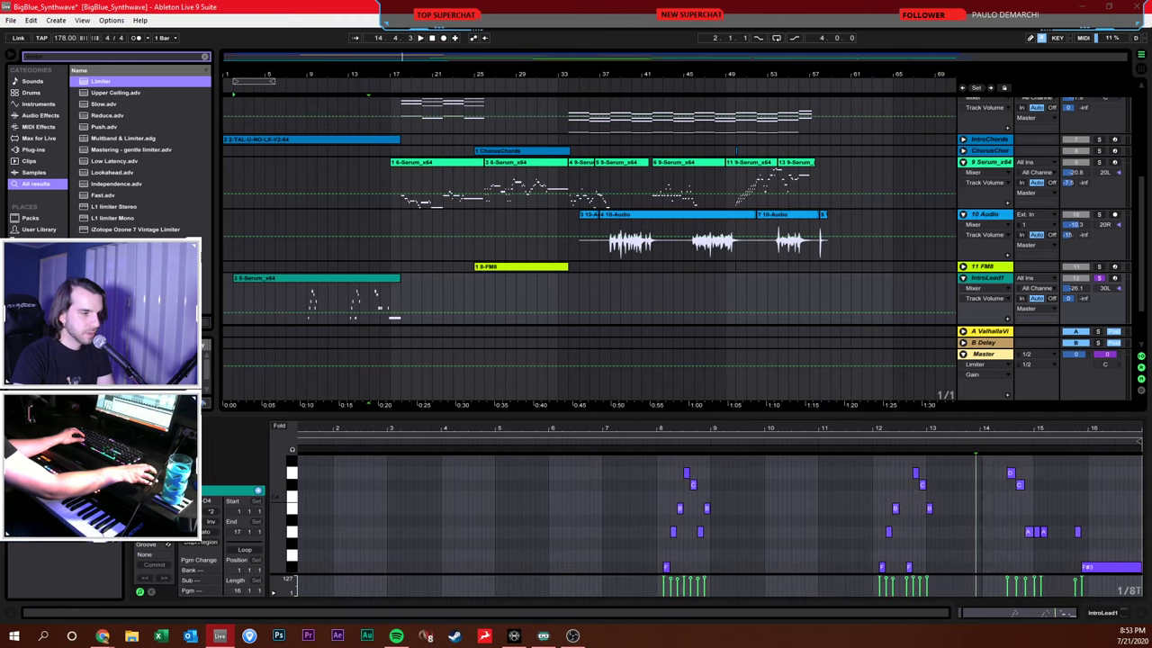
pyautogui.click(872, 514)
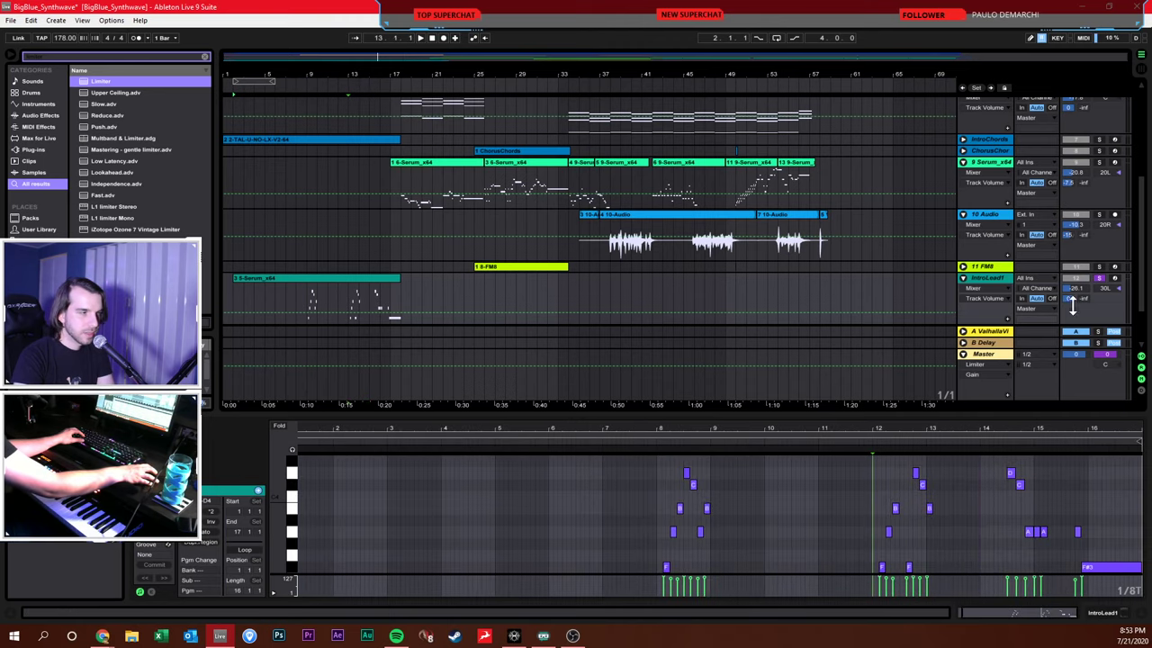
# Play IntroLead1 from bar 9 and loop the two bars from 9.1.1 to 11.1.1
pyautogui.hotkey('ctrl', 'd')
pyautogui.click(306, 288)
pyautogui.press('space')
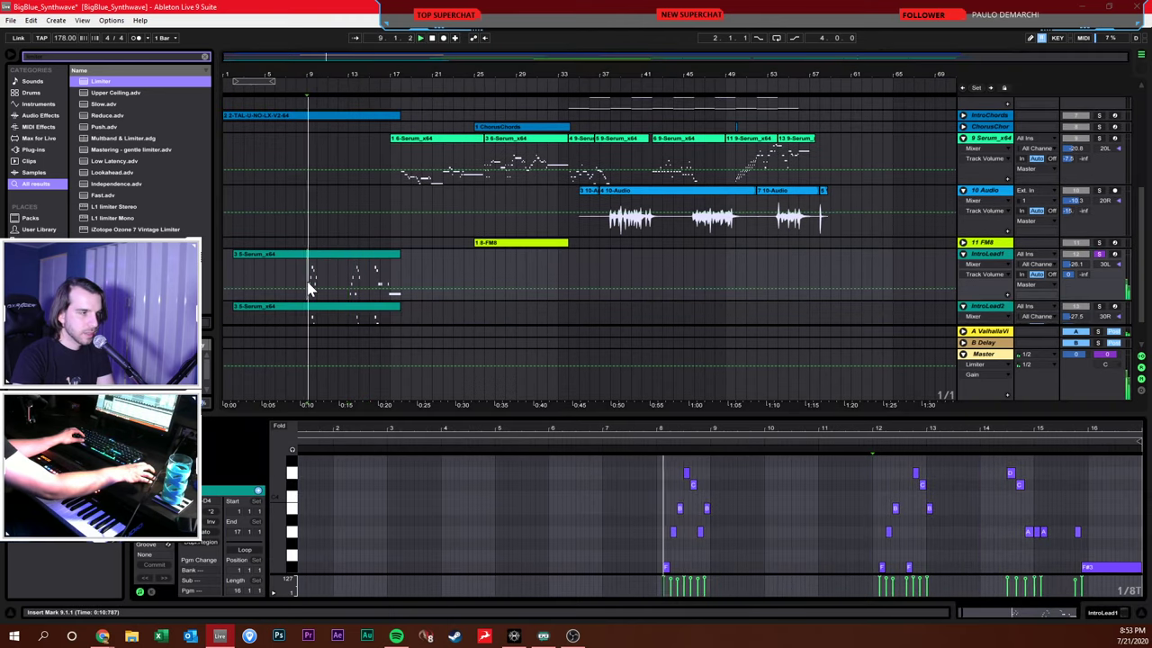
pyautogui.moveTo(308, 286); pyautogui.dragTo(326, 275)
pyautogui.hotkey('ctrl', 'l')
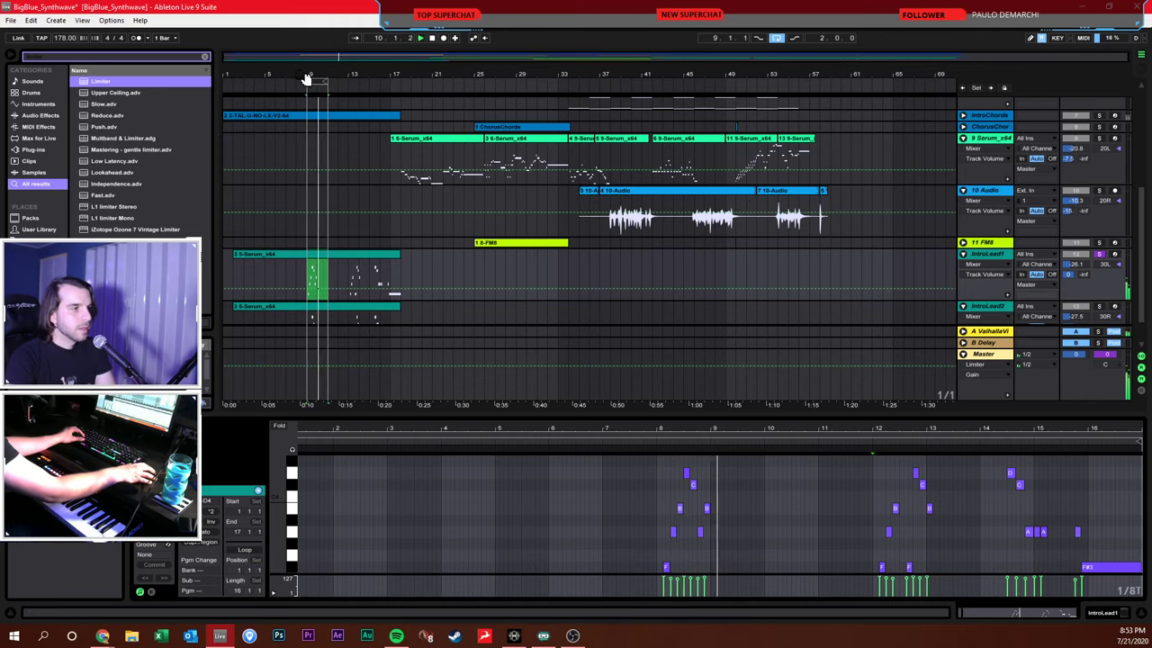
pyautogui.press('+')
pyautogui.press('+')
pyautogui.press('+')
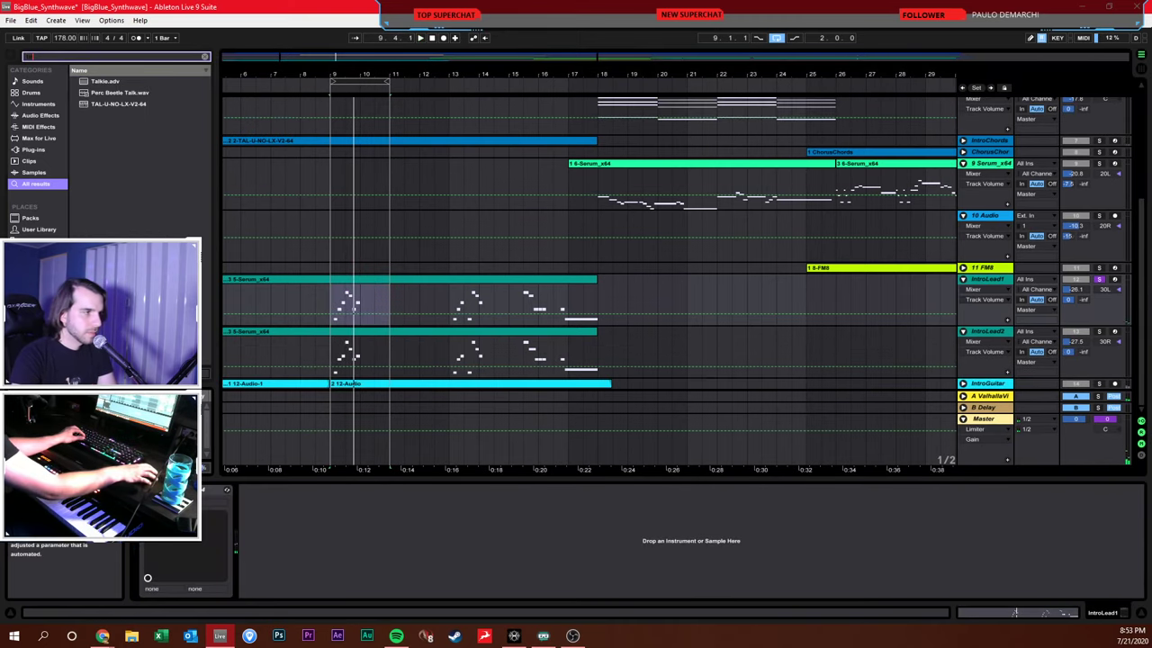
# Load TAL-U-NO-LX-V2-64 onto IntroLead1, switch on both of its choruses, and start the loop playing
pyautogui.moveTo(97, 105); pyautogui.dragTo(352, 276)
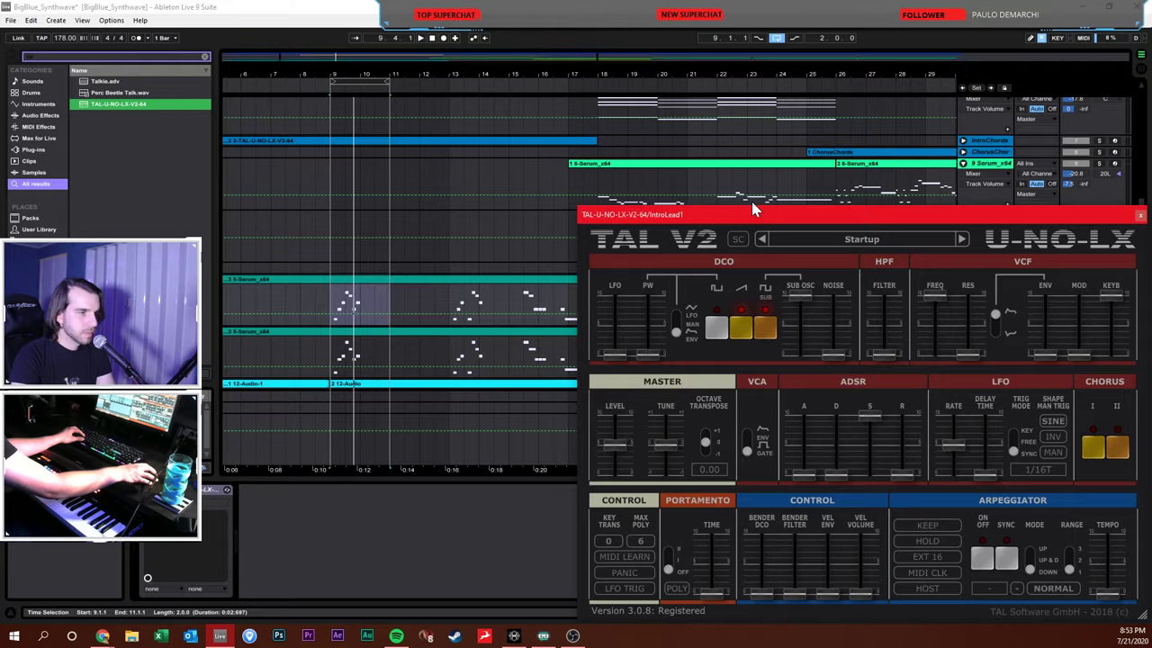
pyautogui.moveTo(760, 212); pyautogui.dragTo(585, 87)
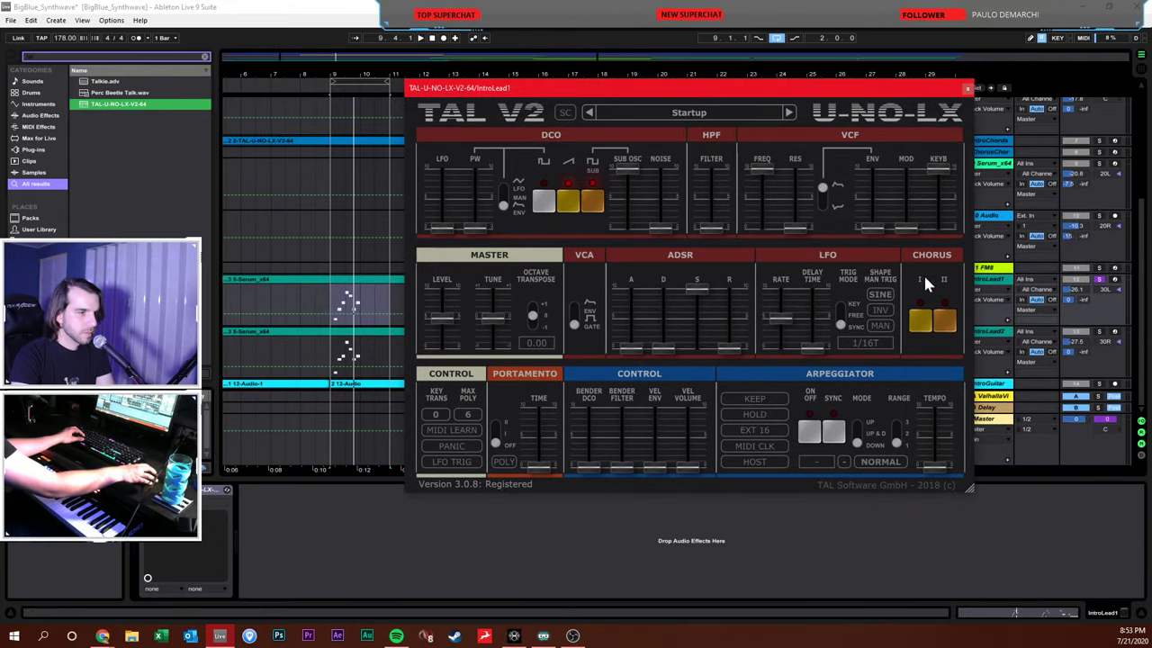
pyautogui.click(938, 321)
pyautogui.press('space')
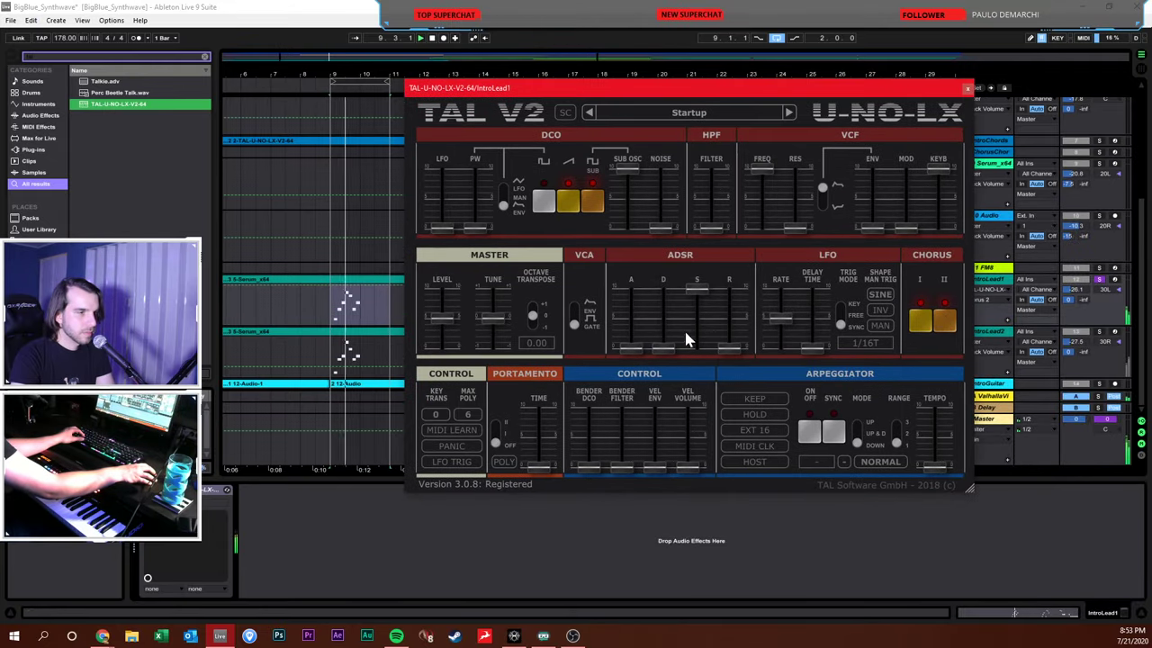
# Use only the synth's sawtooth wave and shape its volume by the envelope, with no attack, medium-short decay and zero sustain
pyautogui.click(568, 202)
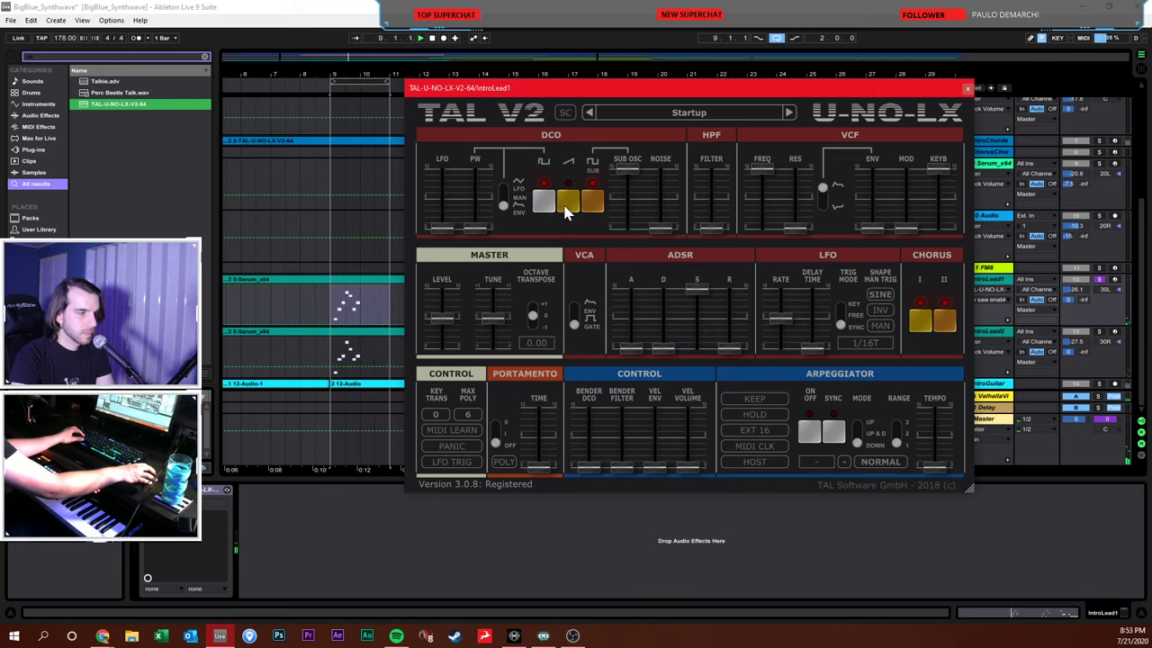
pyautogui.click(568, 202)
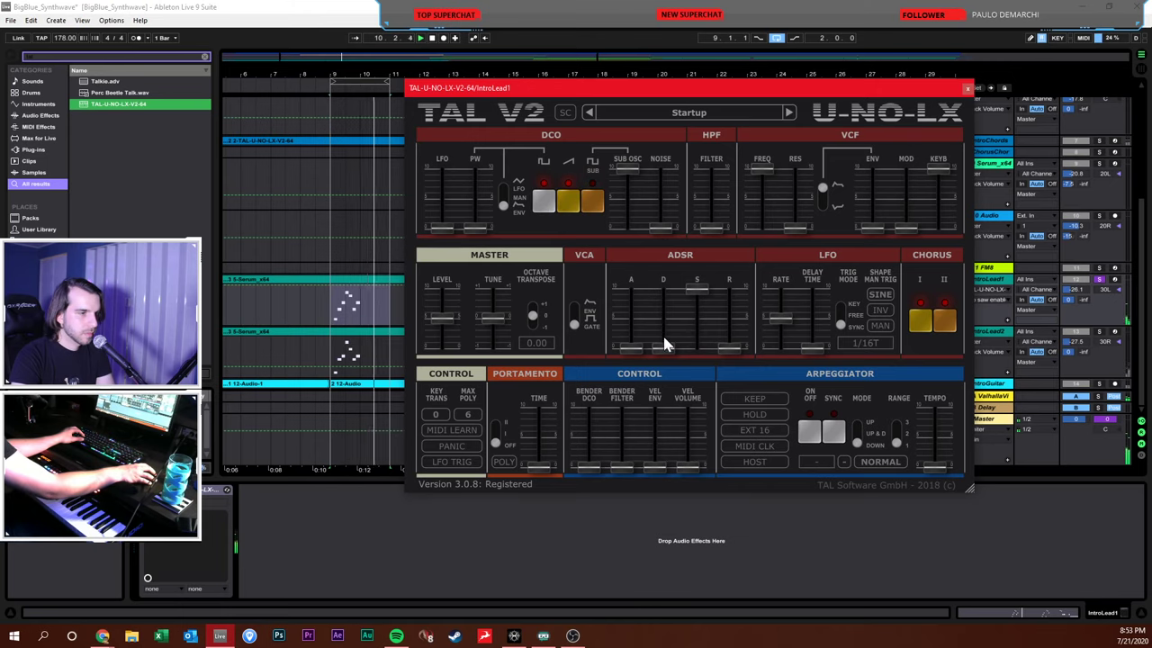
pyautogui.moveTo(630, 346); pyautogui.dragTo(634, 335)
pyautogui.moveTo(683, 289); pyautogui.dragTo(671, 402)
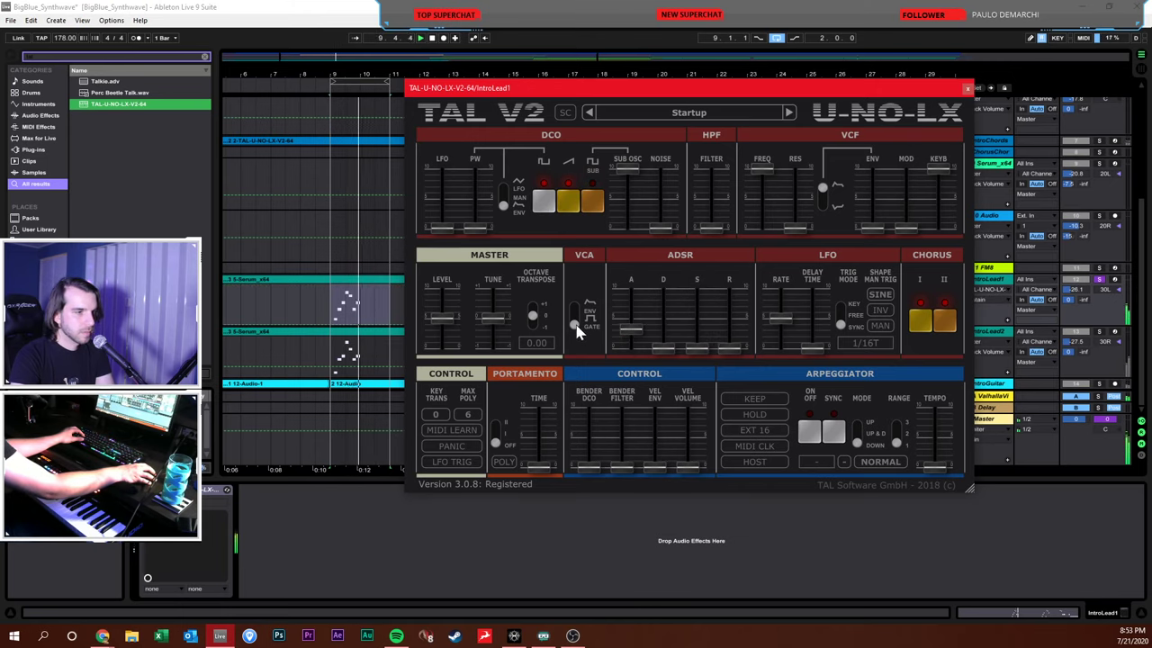
pyautogui.moveTo(581, 324); pyautogui.dragTo(579, 297)
pyautogui.moveTo(630, 326); pyautogui.dragTo(667, 324)
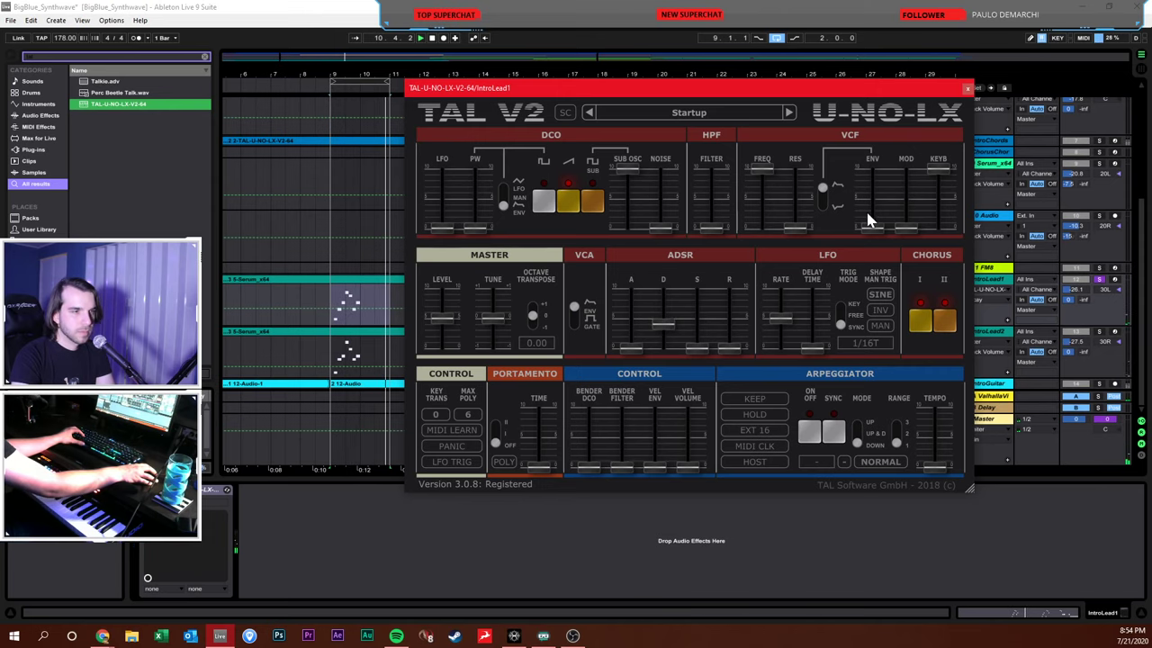
# Raise the VCF envelope amount to nearly full, add some resonance, and lower the filter frequency well down
pyautogui.moveTo(868, 225); pyautogui.dragTo(870, 174)
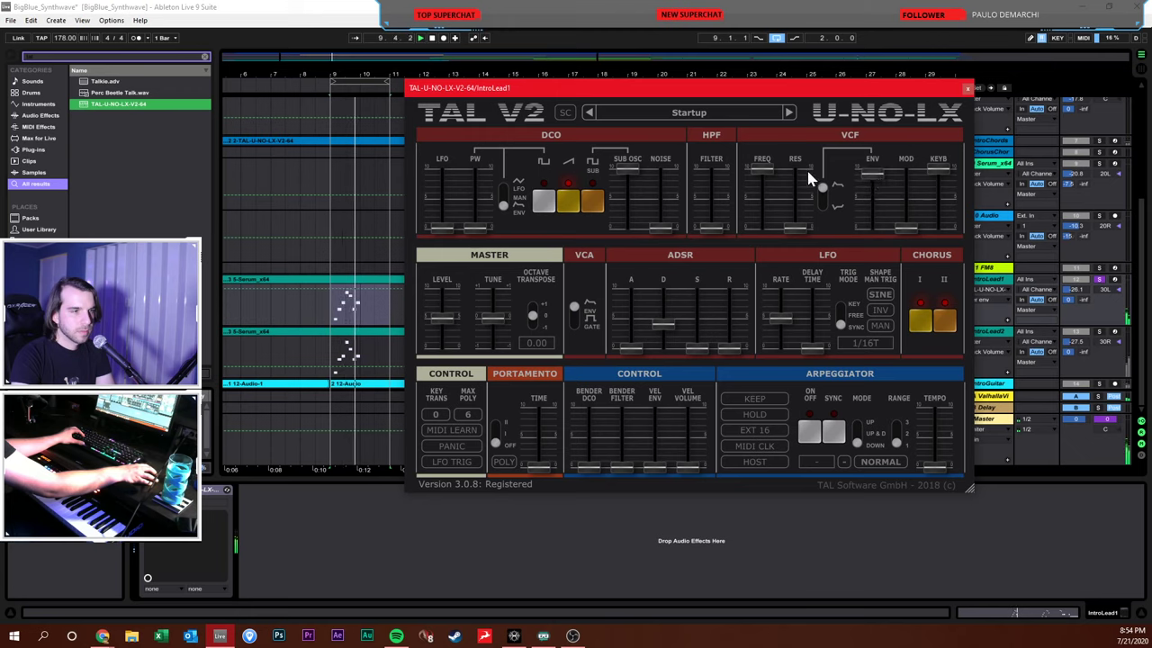
pyautogui.moveTo(794, 226); pyautogui.dragTo(765, 213)
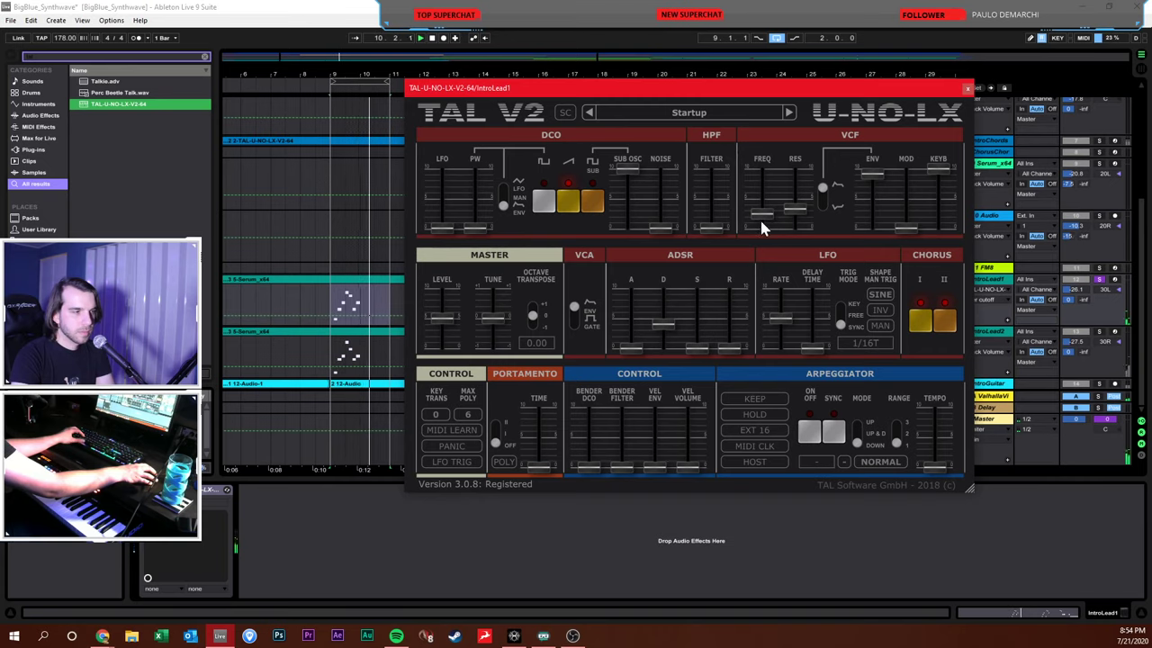
# Copy the TAL-U-NO-LX synth with its settings from IntroLead1 to IntroLead2 and solo IntroLead2 as well
pyautogui.click(989, 340)
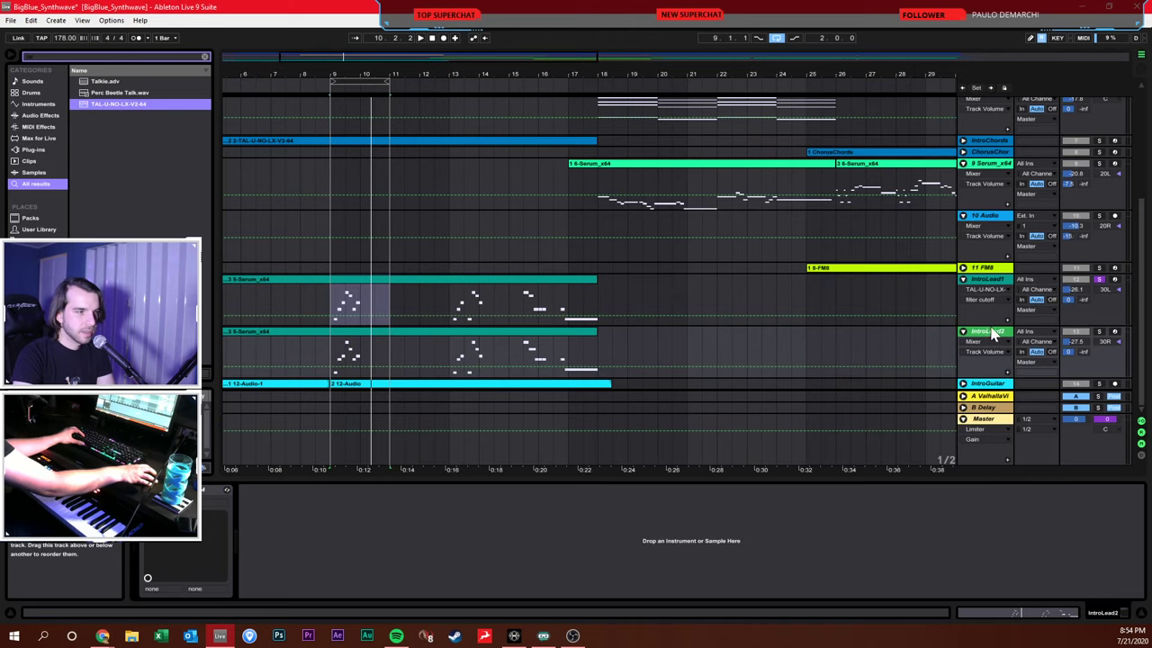
pyautogui.click(990, 286)
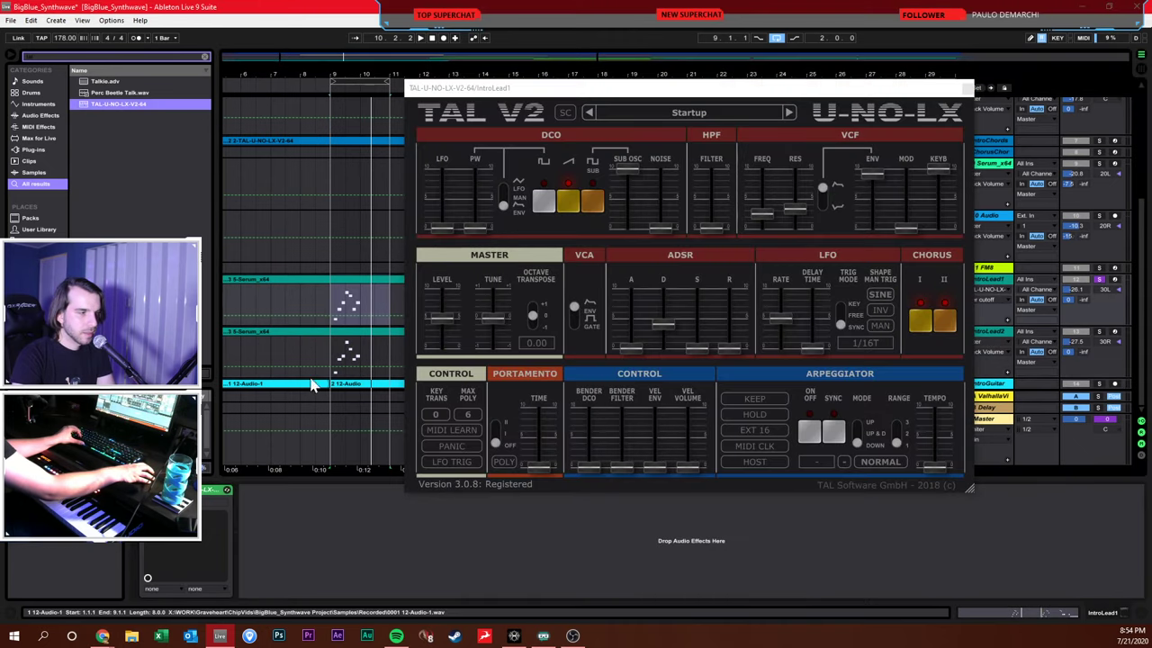
pyautogui.click(331, 420)
pyautogui.press('space')
pyautogui.click(219, 492)
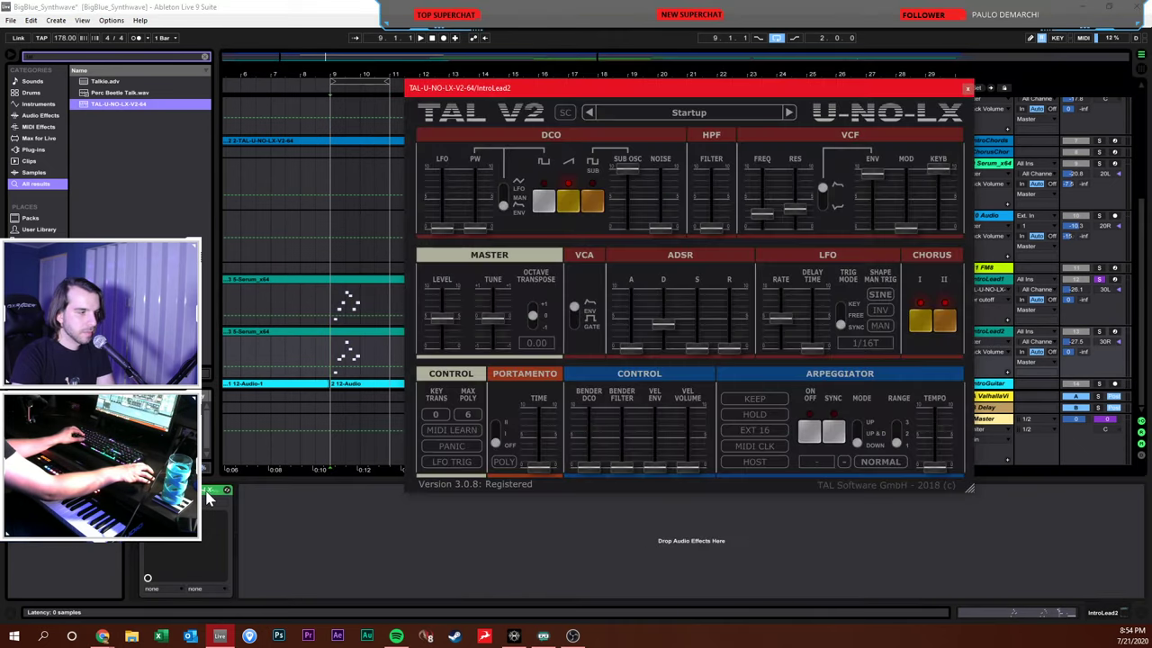
pyautogui.click(1099, 332)
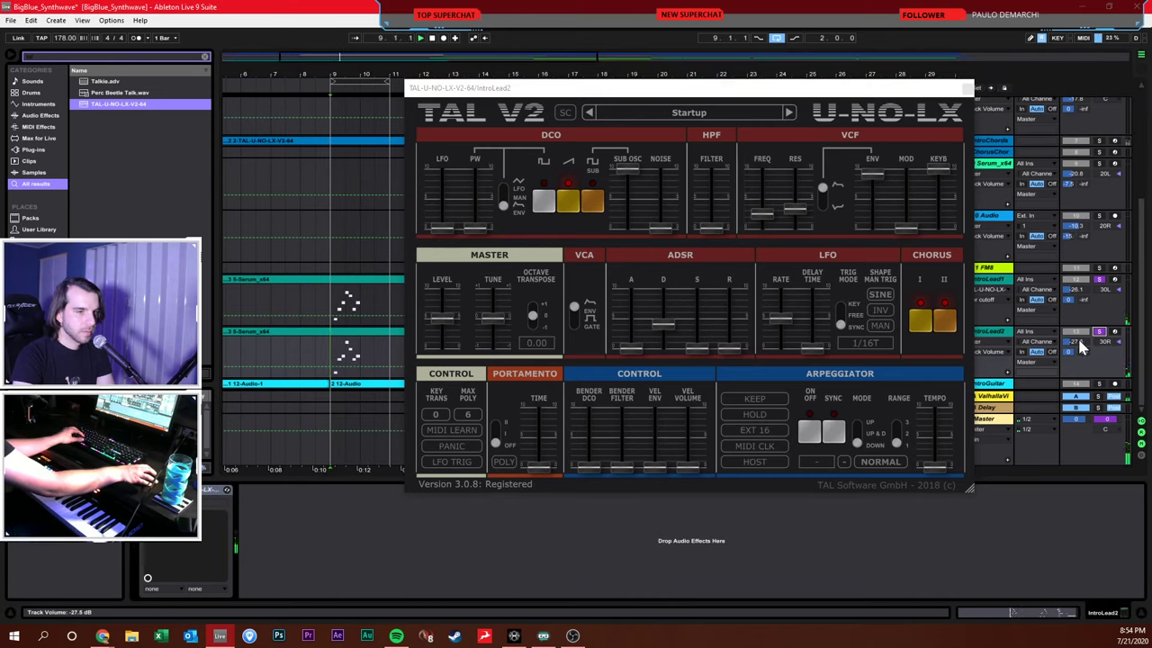
# Raise IntroLead1's volume to -18.1 dB and IntroLead2 to a similar level, and close the synth window
pyautogui.moveTo(1082, 348); pyautogui.dragTo(1082, 337)
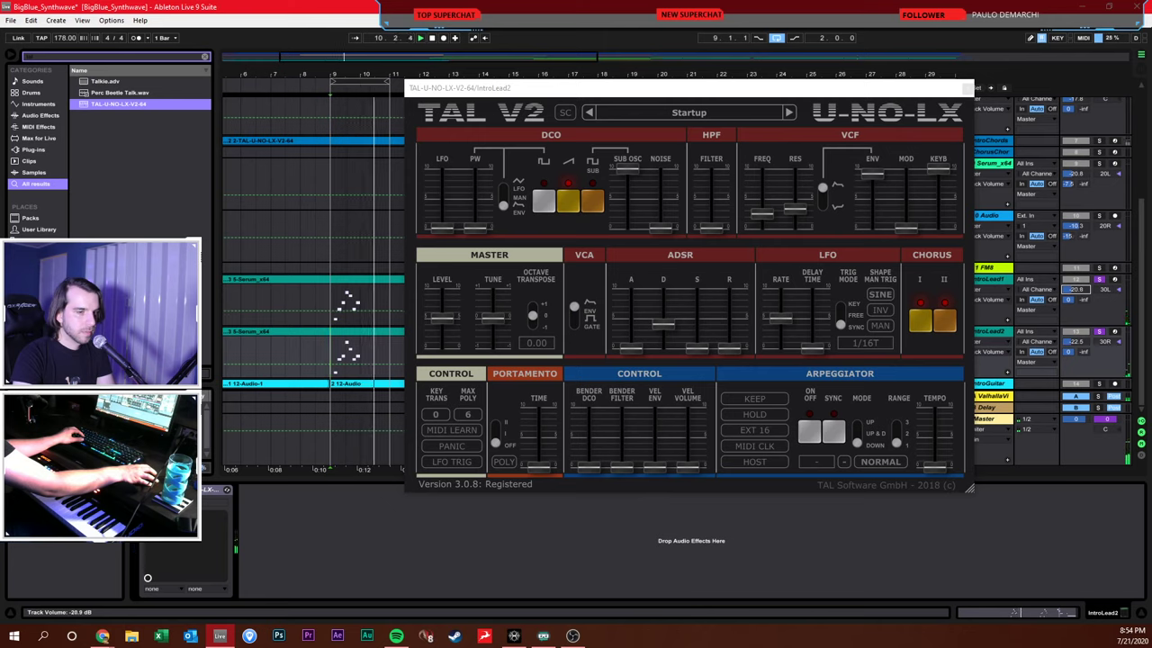
pyautogui.click(1099, 278)
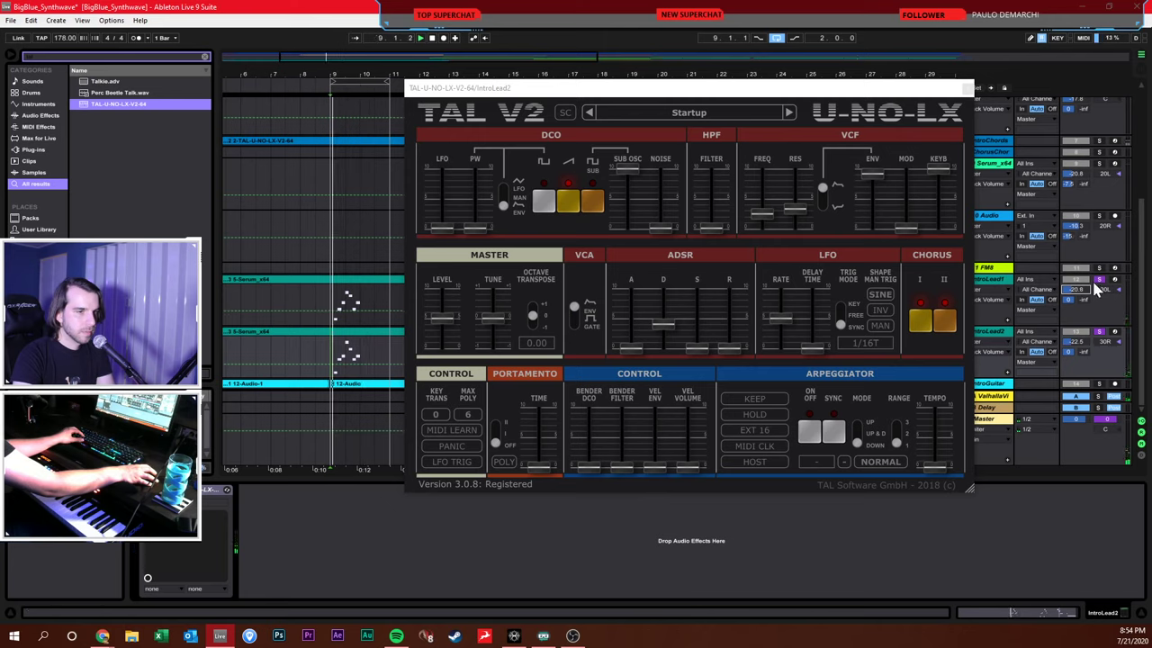
pyautogui.click(1077, 341)
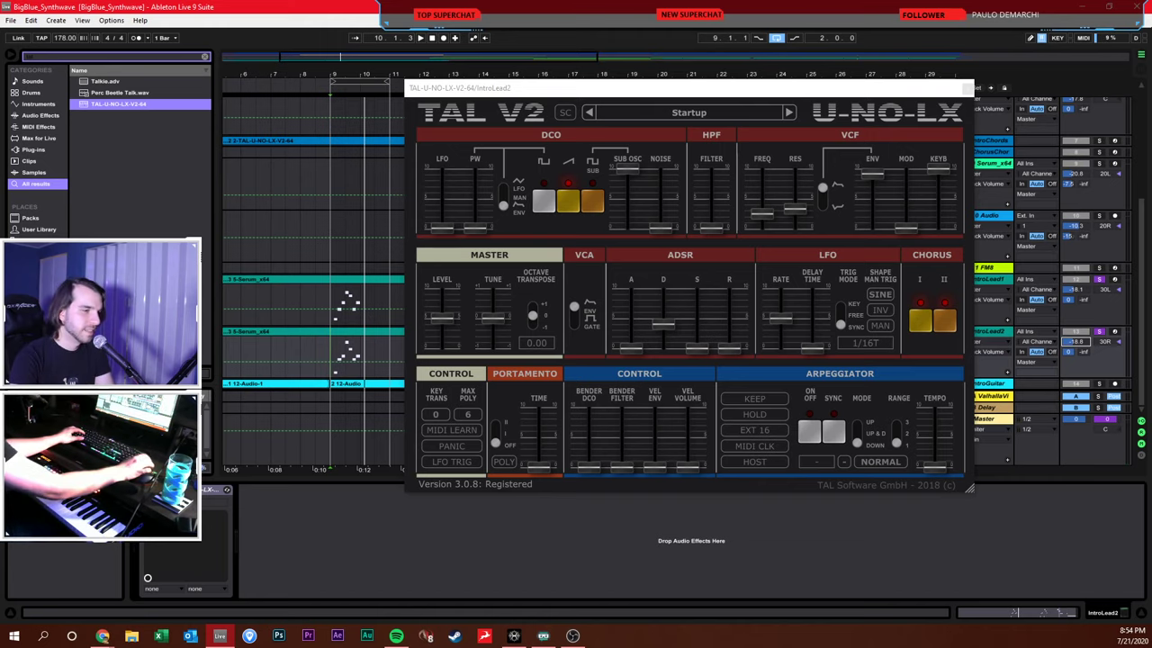
pyautogui.click(967, 89)
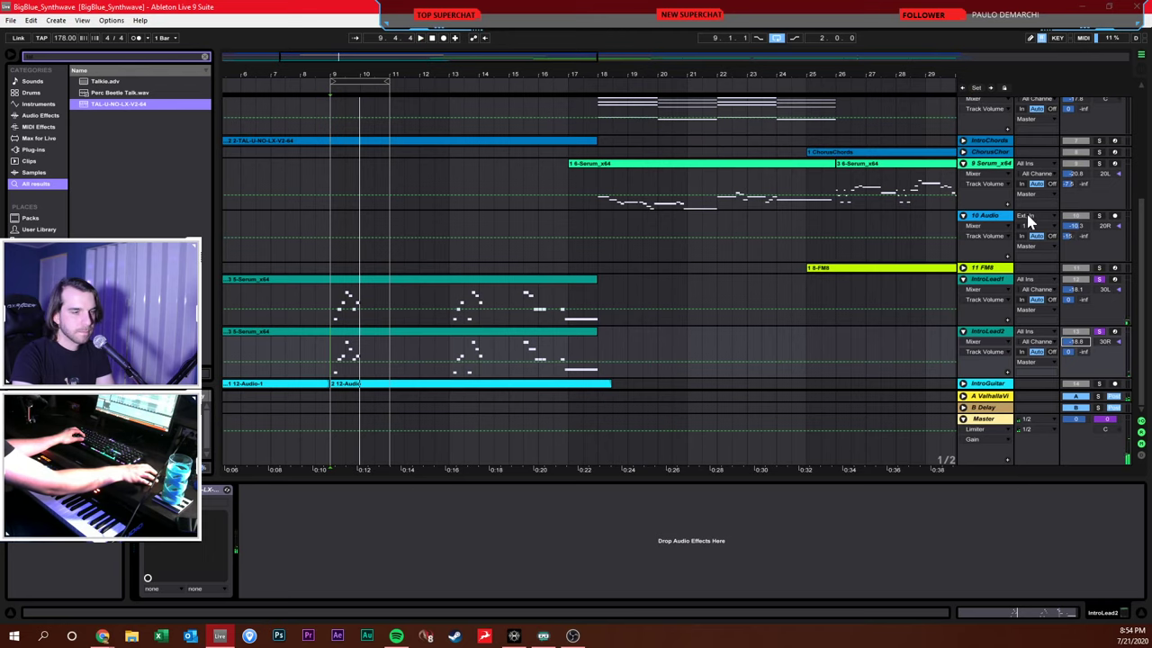
# Bring the opening 29 bars into view and solo the Bass track in place of the intro leads
pyautogui.scroll(5, 1025, 270)
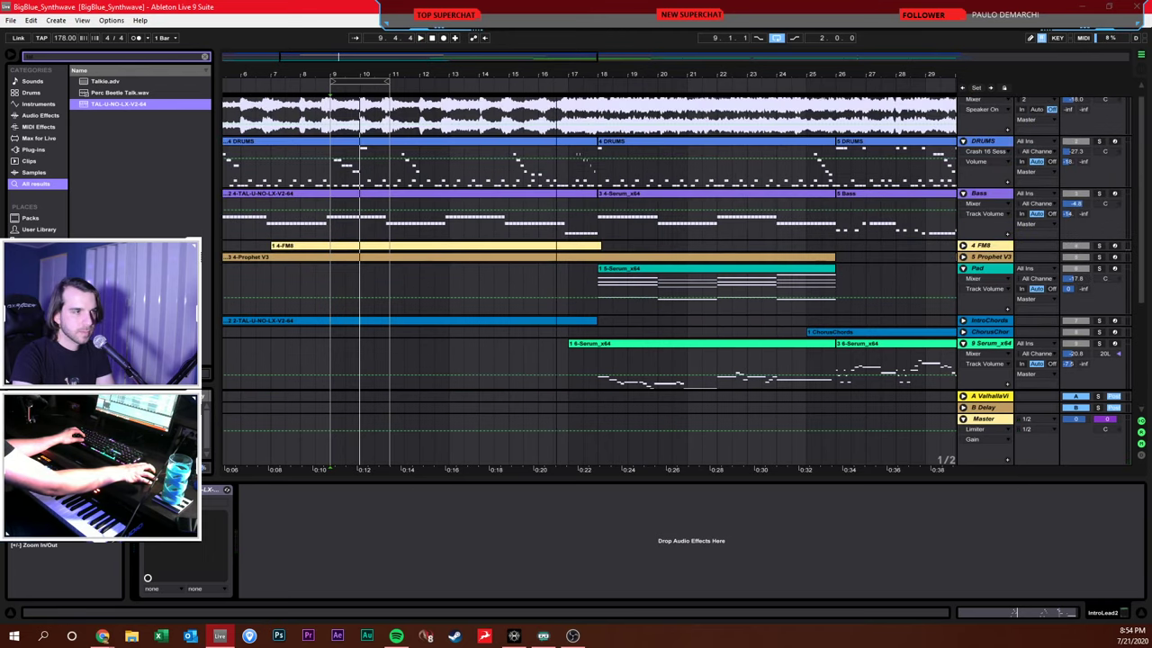
pyautogui.moveTo(620, 83); pyautogui.dragTo(620, 75)
pyautogui.click(1001, 196)
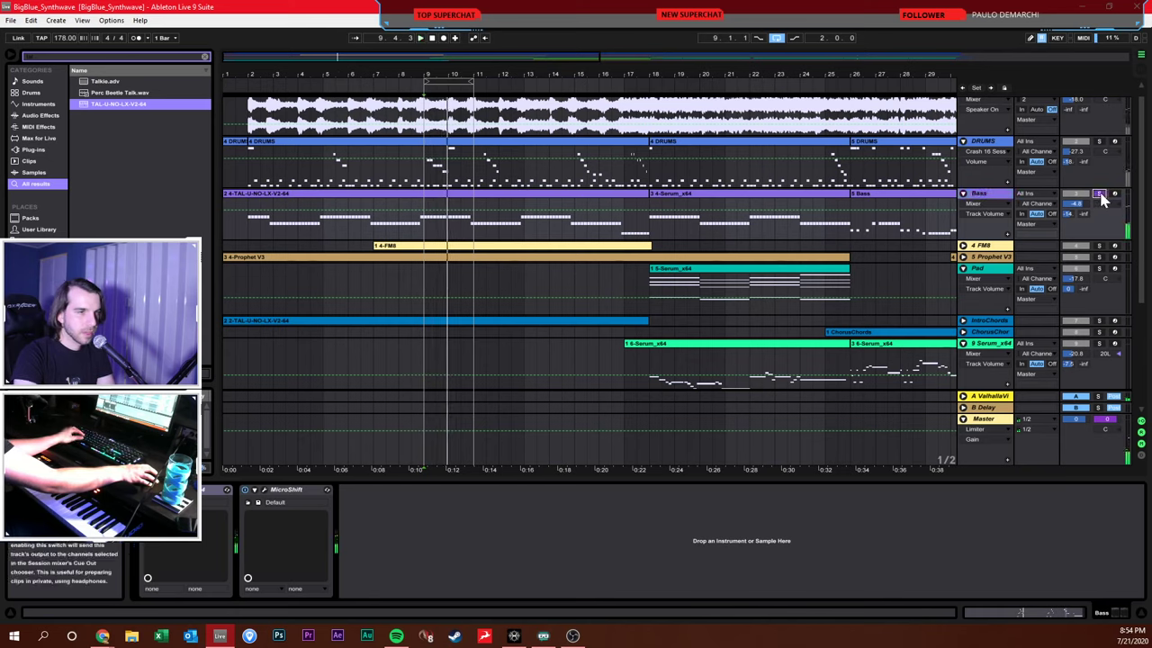
pyautogui.press('space')
# Set the playback position to 2.1.1 and turn off the arrangement loop
pyautogui.click(251, 220)
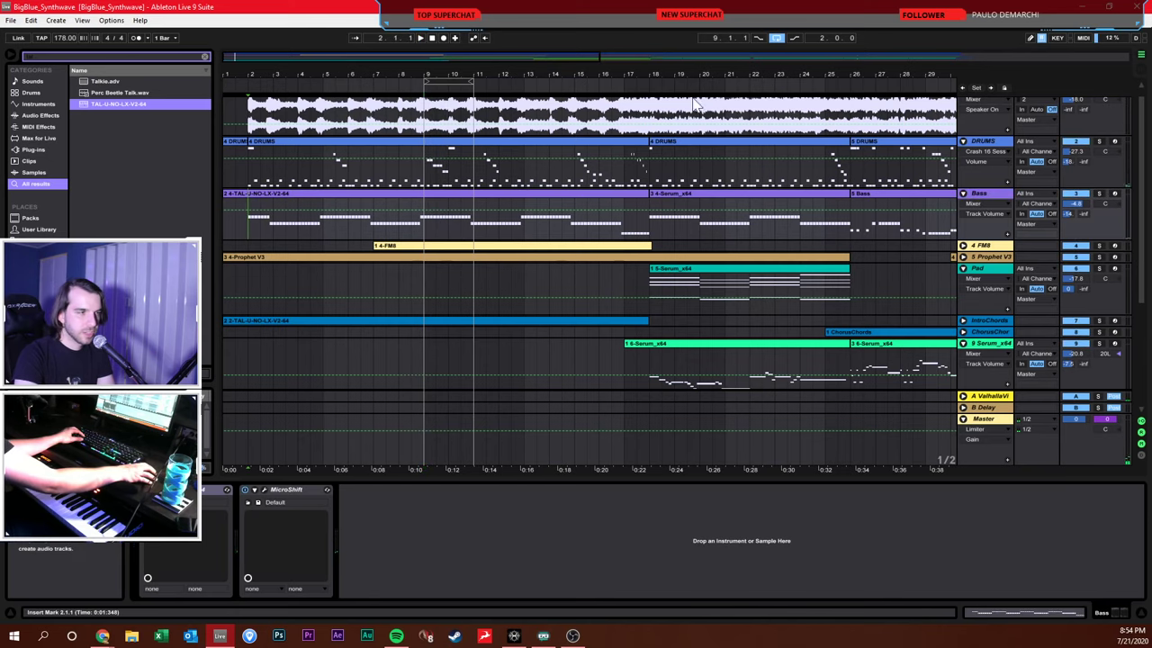
pyautogui.click(777, 41)
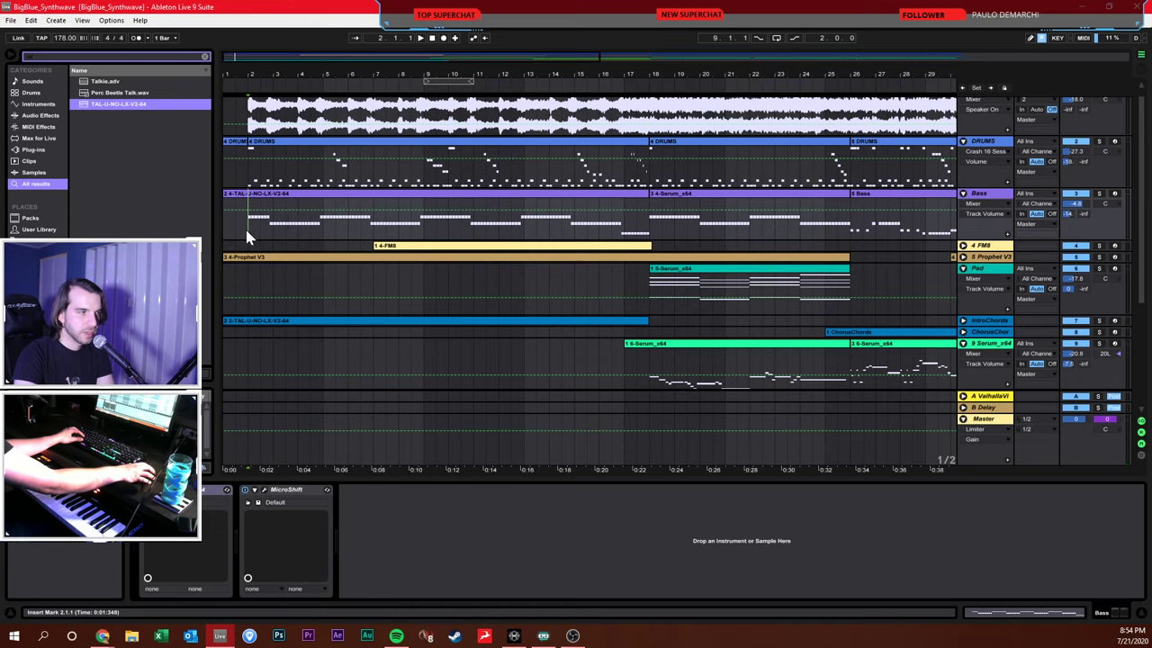
# Play the intro from 2.1.1 with only the Bass and DRUMS tracks soloed
pyautogui.moveTo(248, 237); pyautogui.dragTo(333, 234)
pyautogui.press('space')
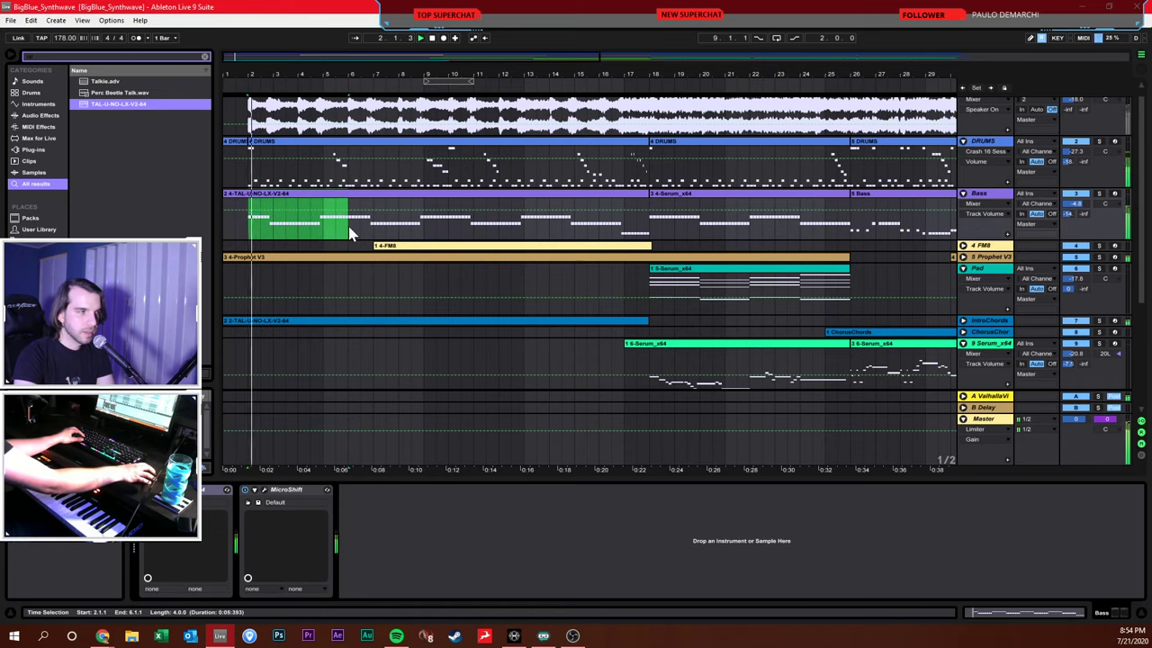
pyautogui.click(1099, 195)
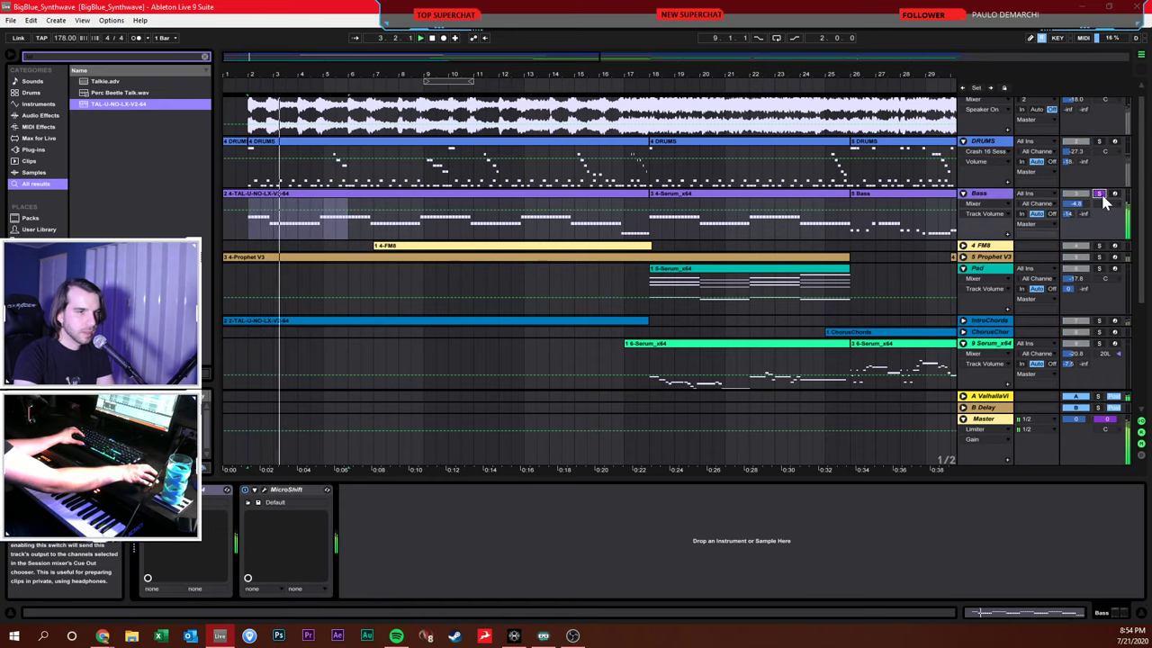
pyautogui.keyDown('ctrl'); pyautogui.click(1099, 141); pyautogui.keyUp('ctrl')
# Add a Compressor to the end of the Bass track's devices and choose DRUMS, Kick LinnDrum 3 Pre FX, as its sidechain source
pyautogui.click(52, 189)
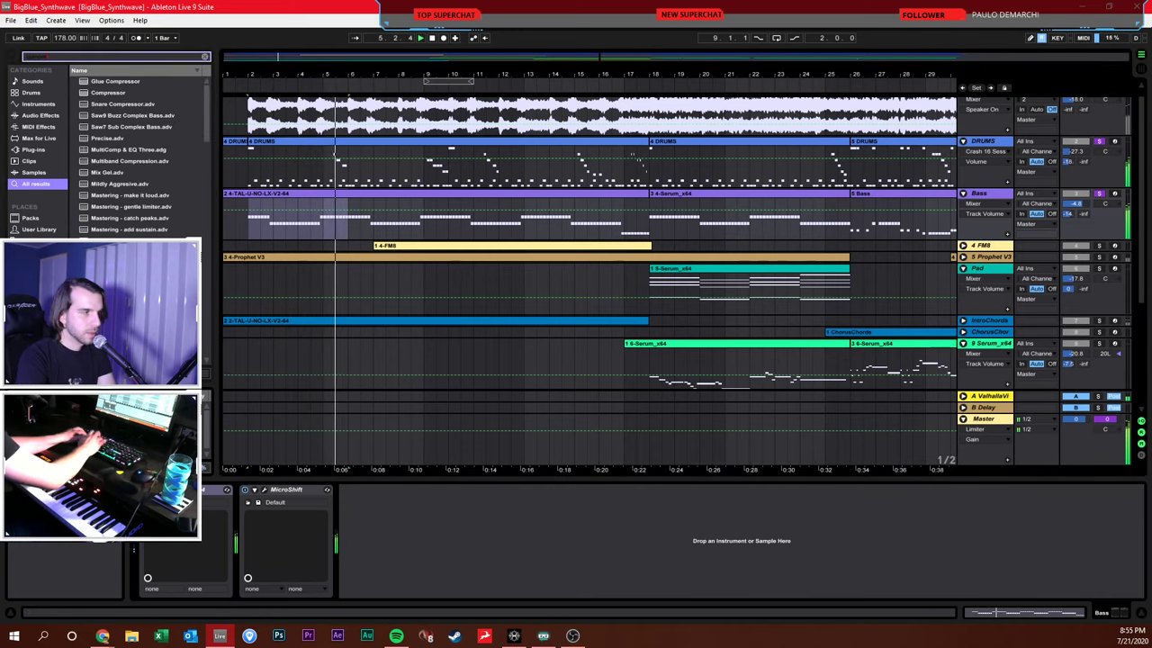
pyautogui.moveTo(108, 92); pyautogui.dragTo(385, 517)
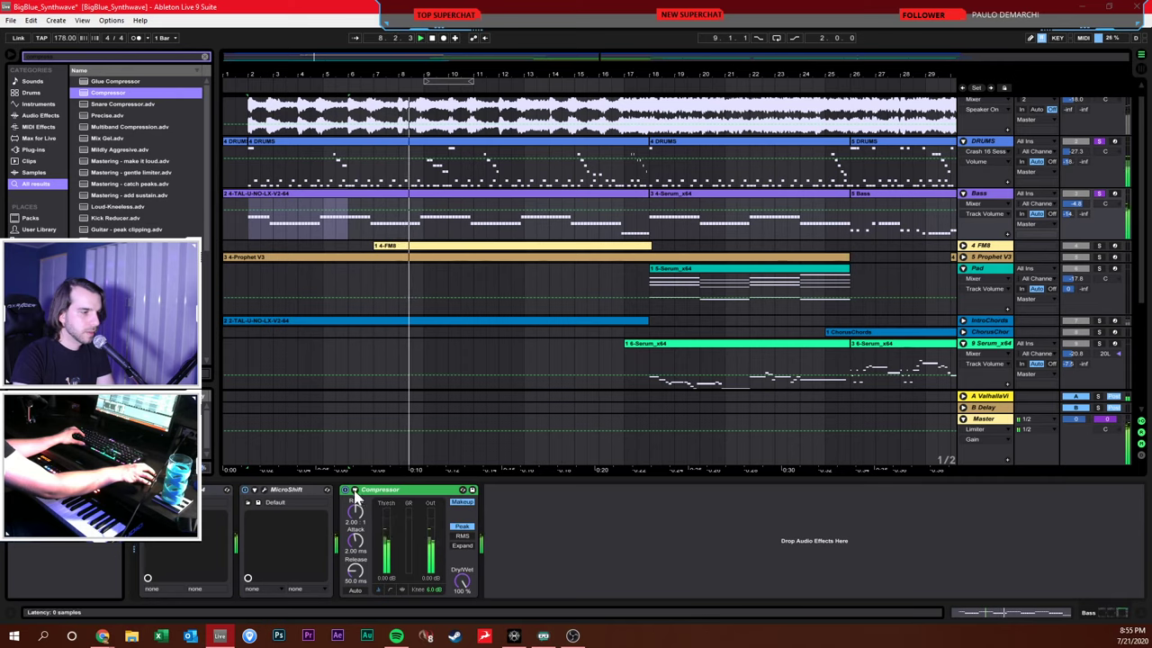
pyautogui.click(354, 489)
pyautogui.click(370, 518)
pyautogui.click(388, 376)
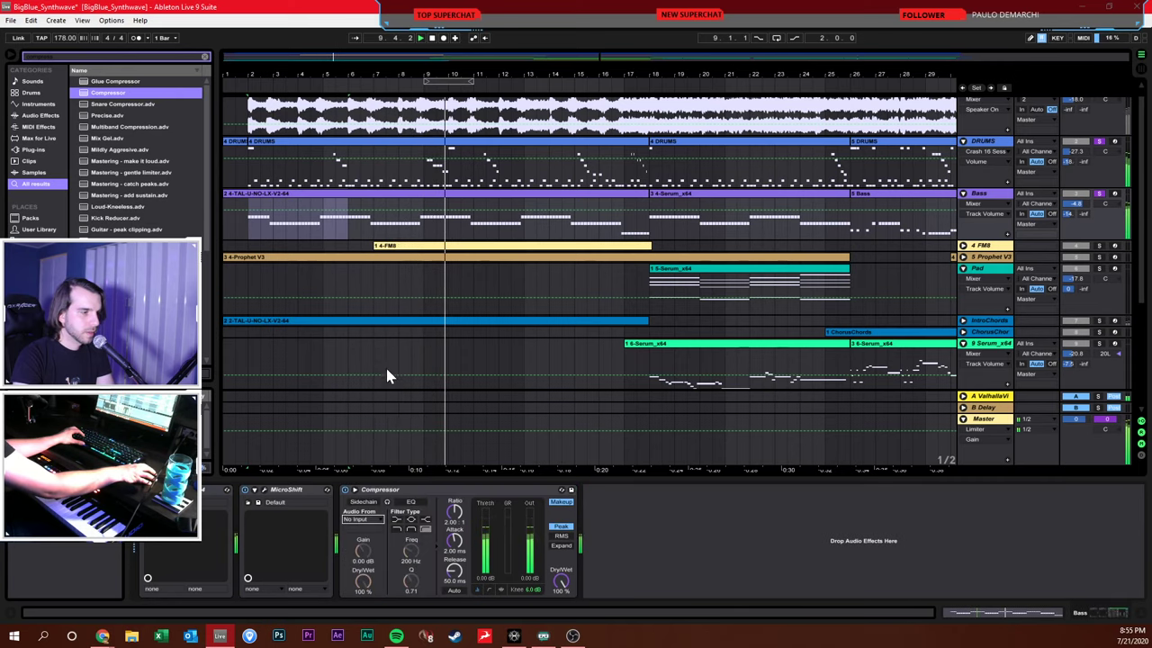
pyautogui.click(377, 525)
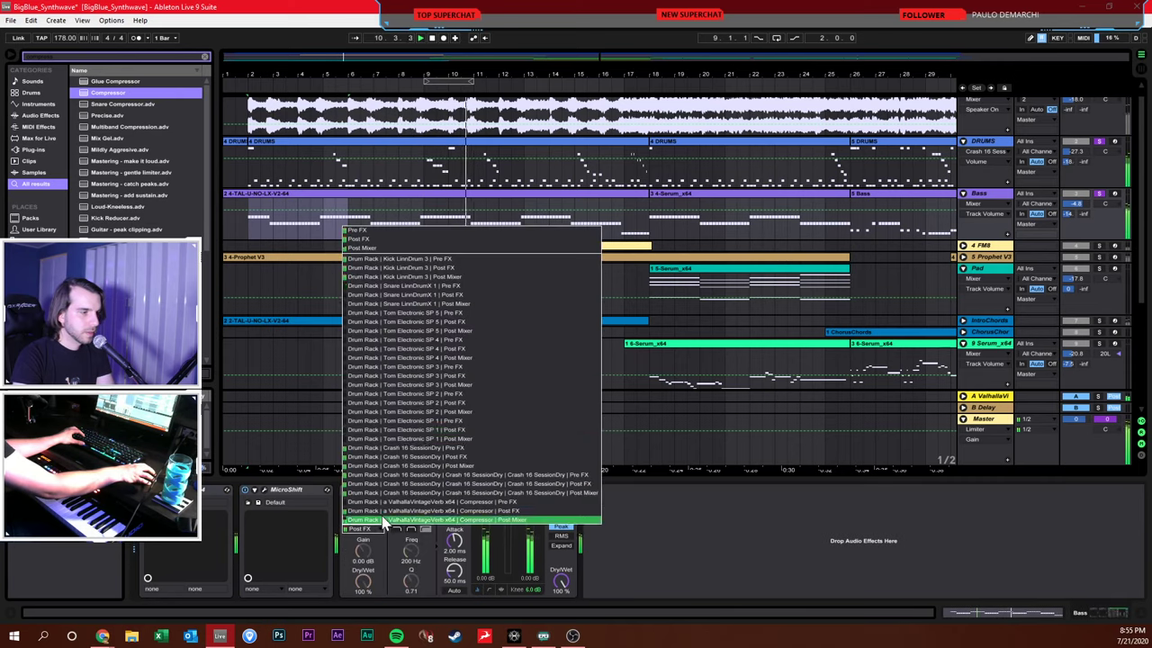
pyautogui.click(470, 260)
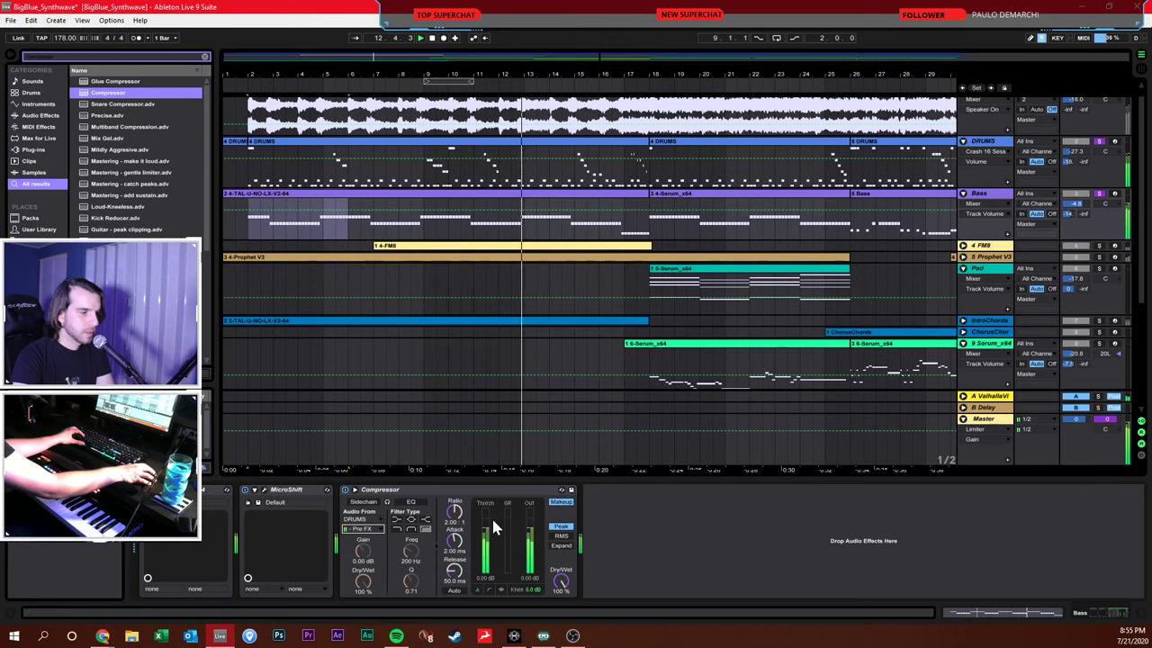
# Enable the Bass compressor's sidechain during playback, with a threshold of -12.0 dB and a ratio of 2.52 : 1
pyautogui.click(455, 522)
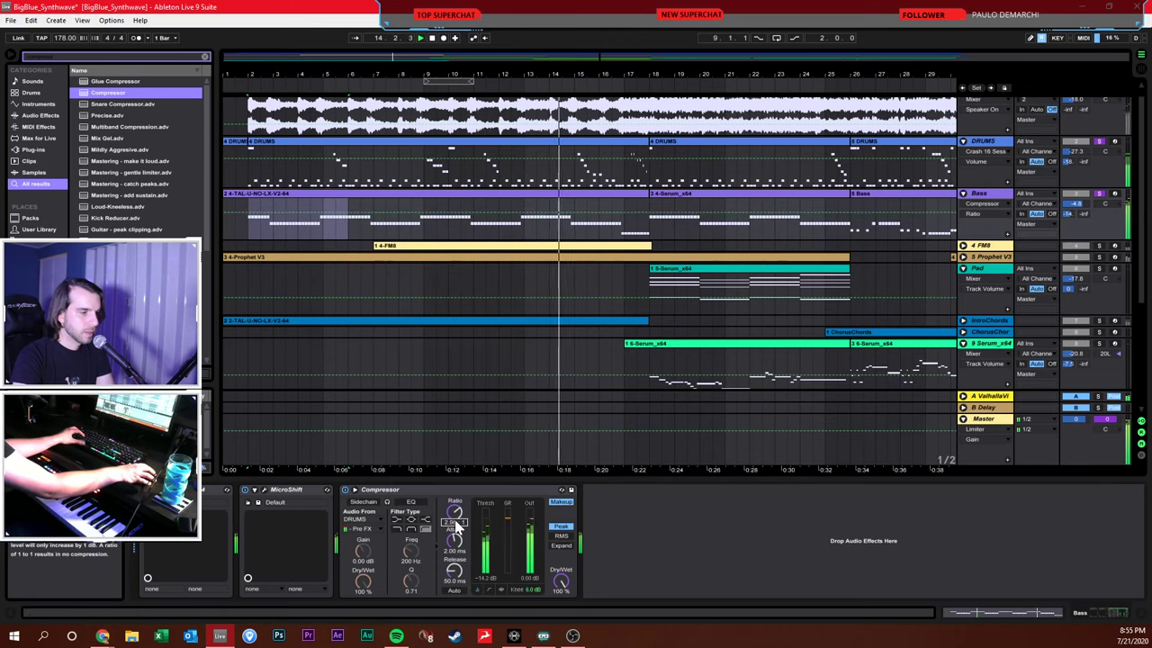
pyautogui.click(364, 502)
pyautogui.press('space')
pyautogui.press('space')
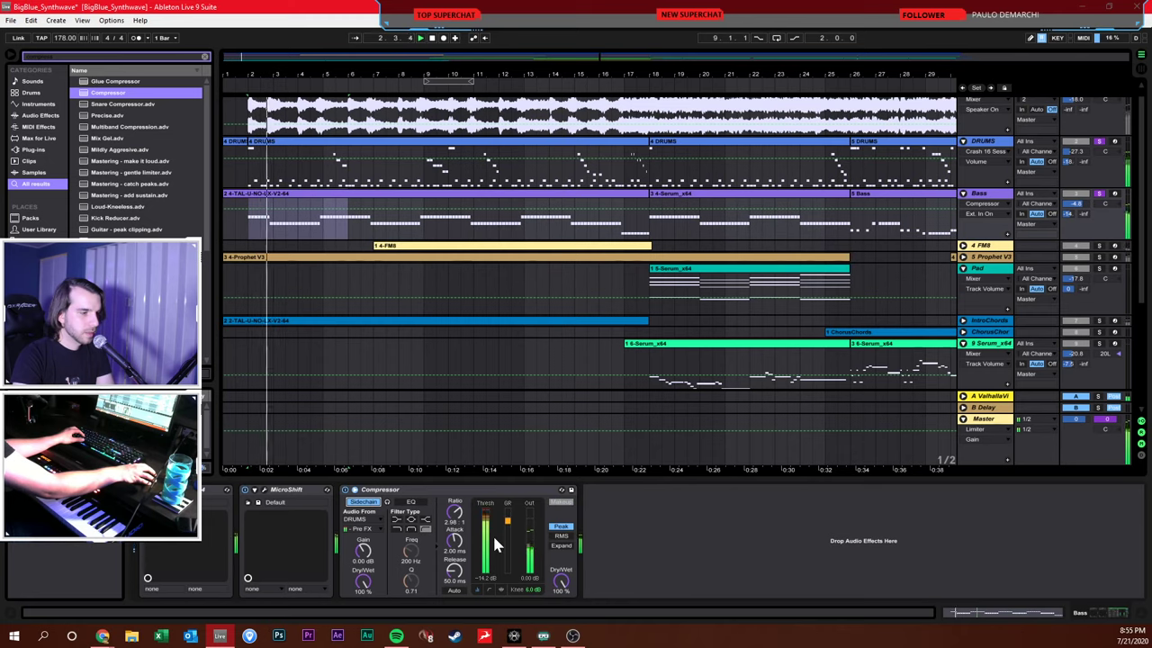
pyautogui.click(454, 520)
pyautogui.moveTo(455, 520); pyautogui.dragTo(455, 531)
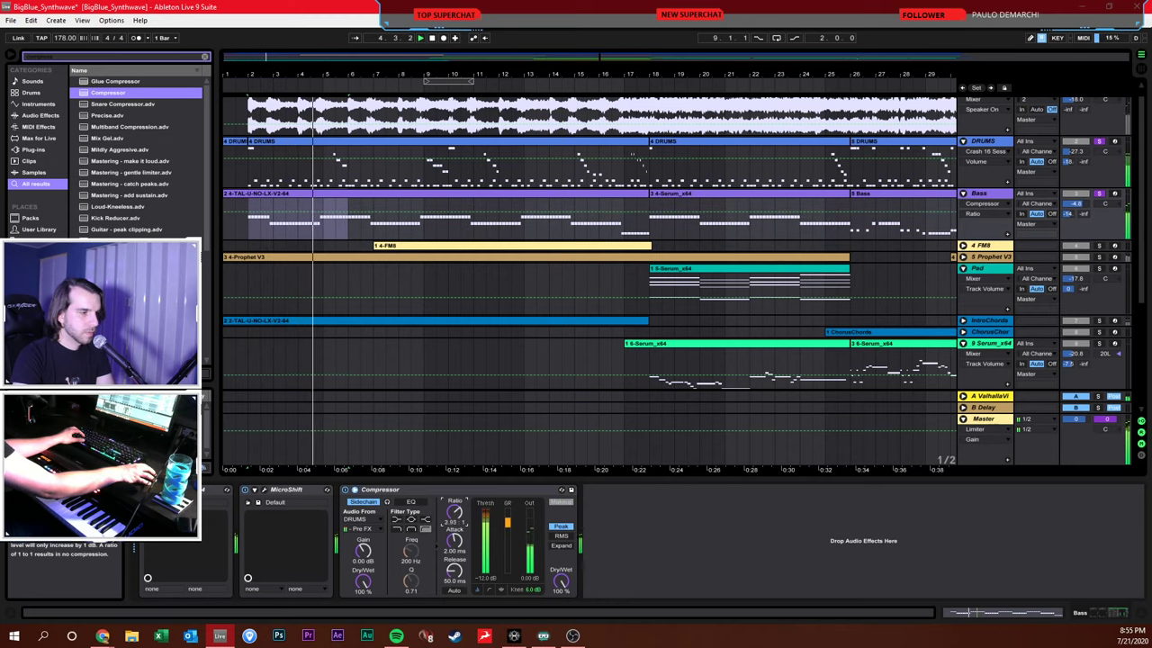
# Unsolo Bass and DRUMS, raise the Bass compressor's threshold to -7.50 dB, and save the set
pyautogui.click(1098, 194)
pyautogui.press('space')
pyautogui.press('space')
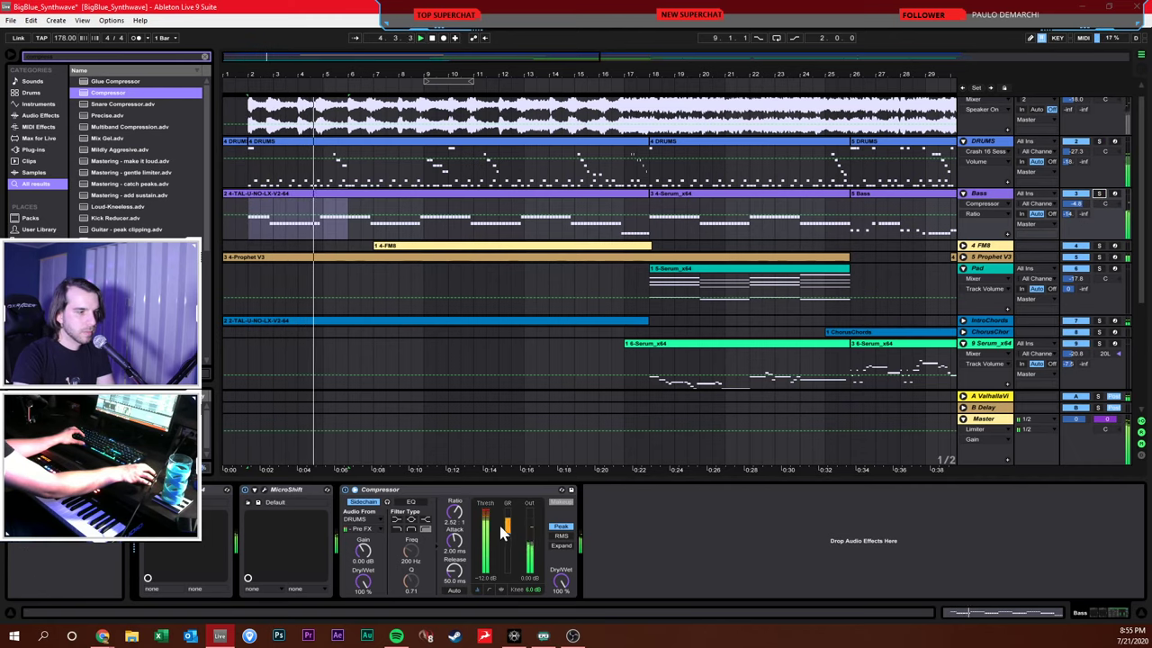
pyautogui.moveTo(485, 540); pyautogui.dragTo(484, 529)
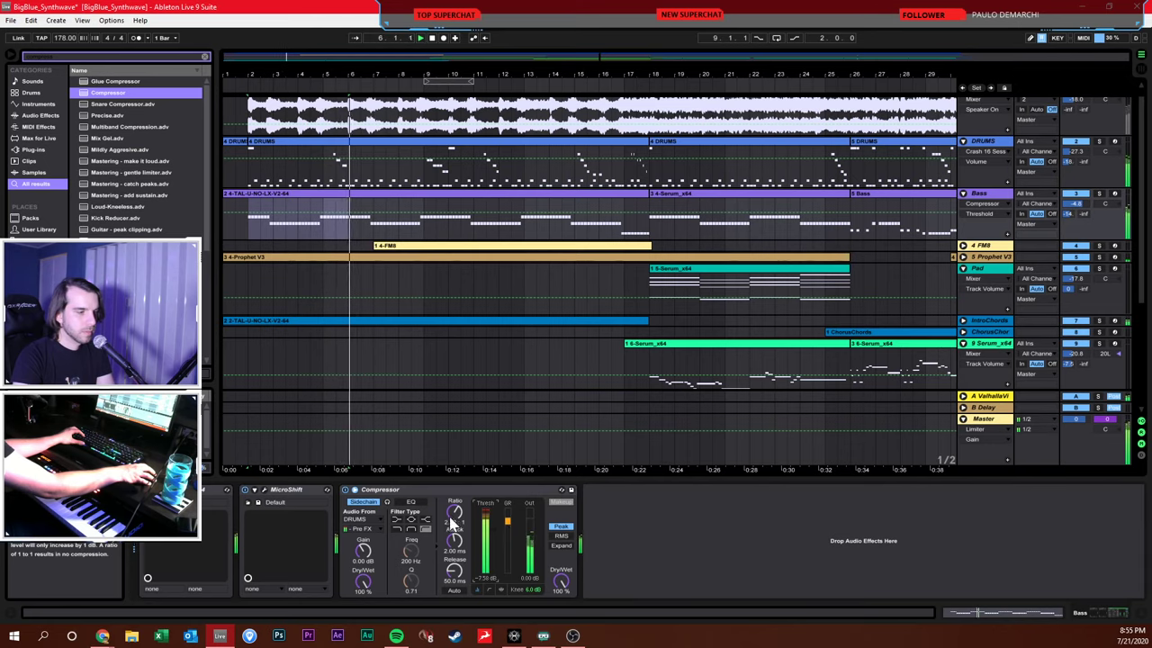
pyautogui.hotkey('ctrl', 's')
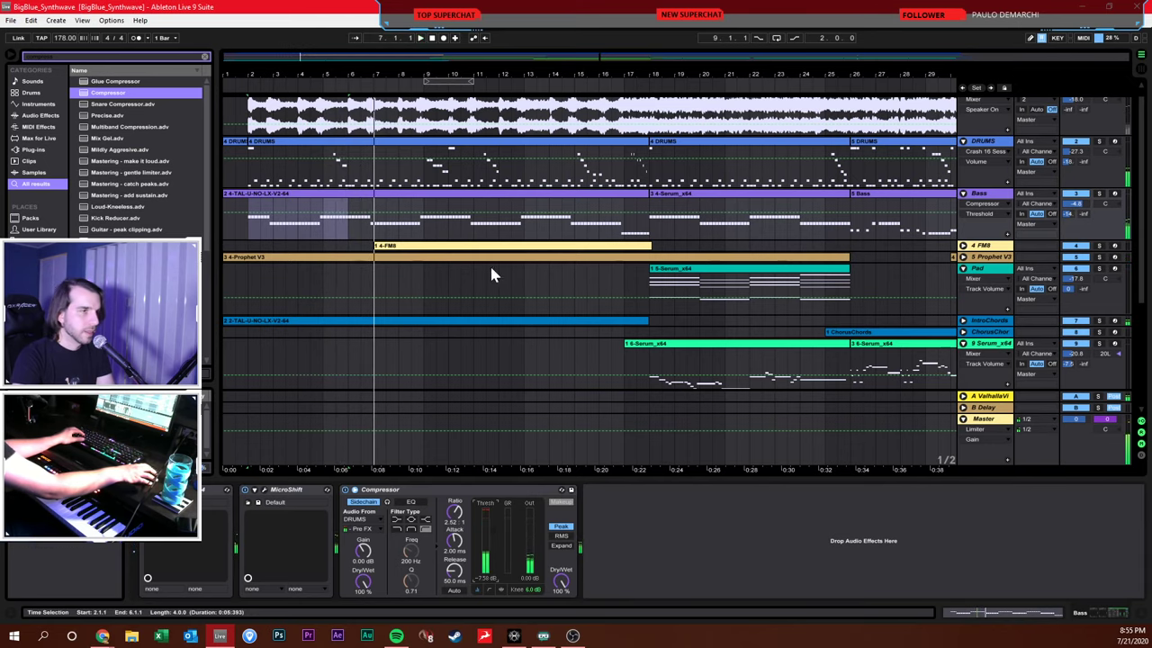
pyautogui.click(472, 286)
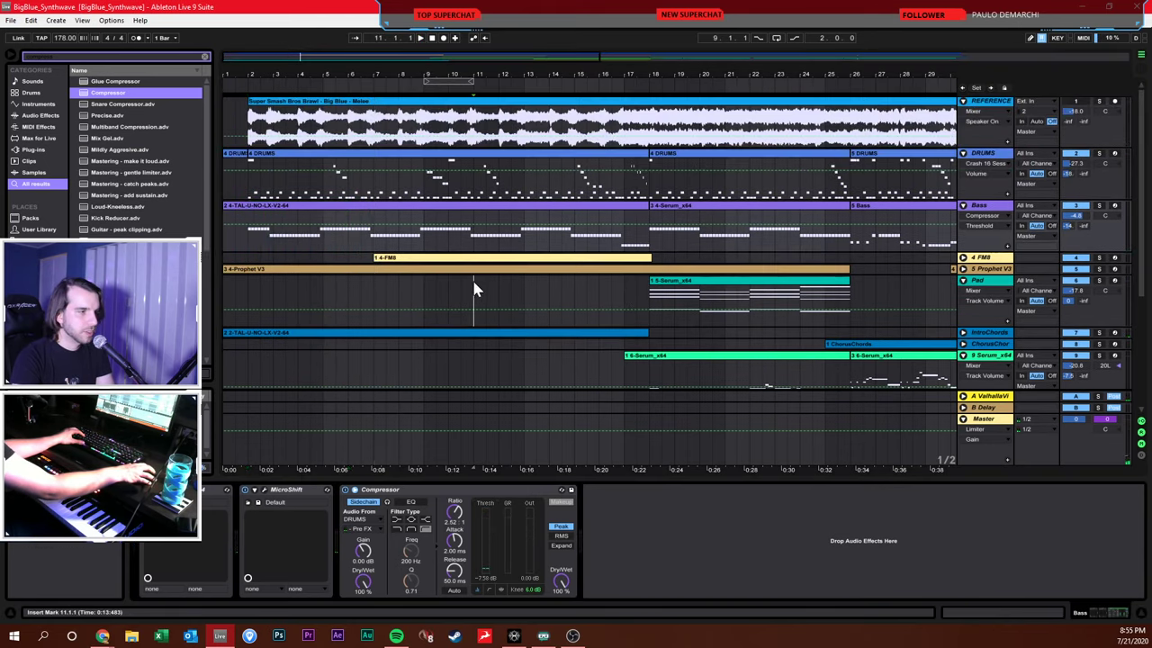
pyautogui.click(412, 236)
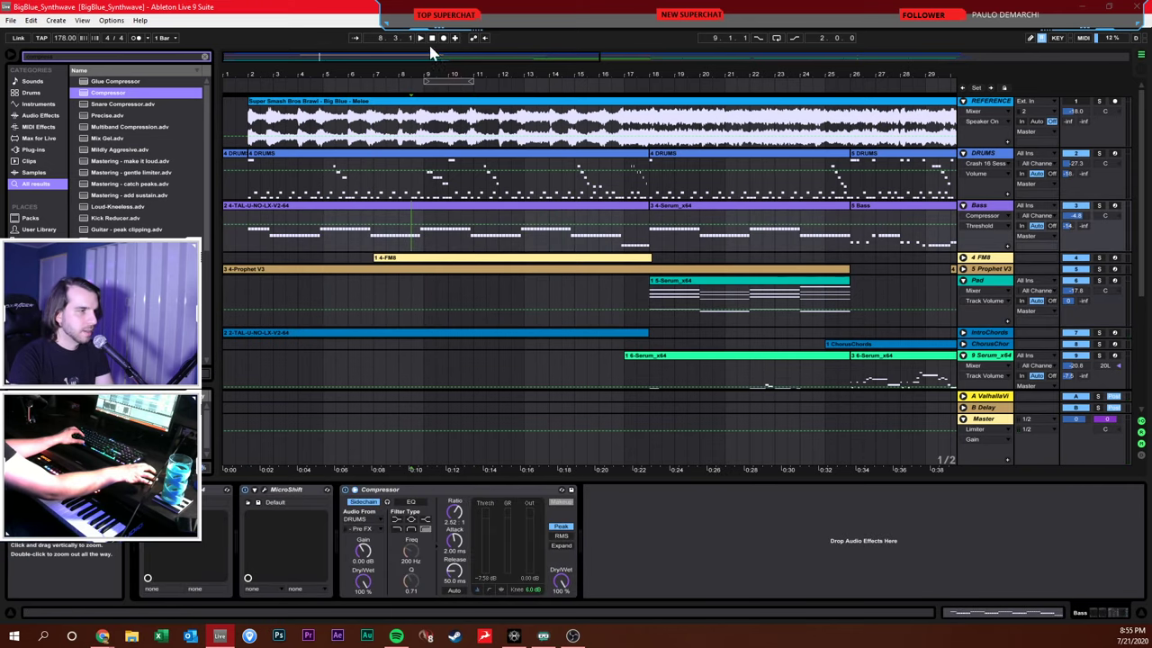
pyautogui.click(252, 192)
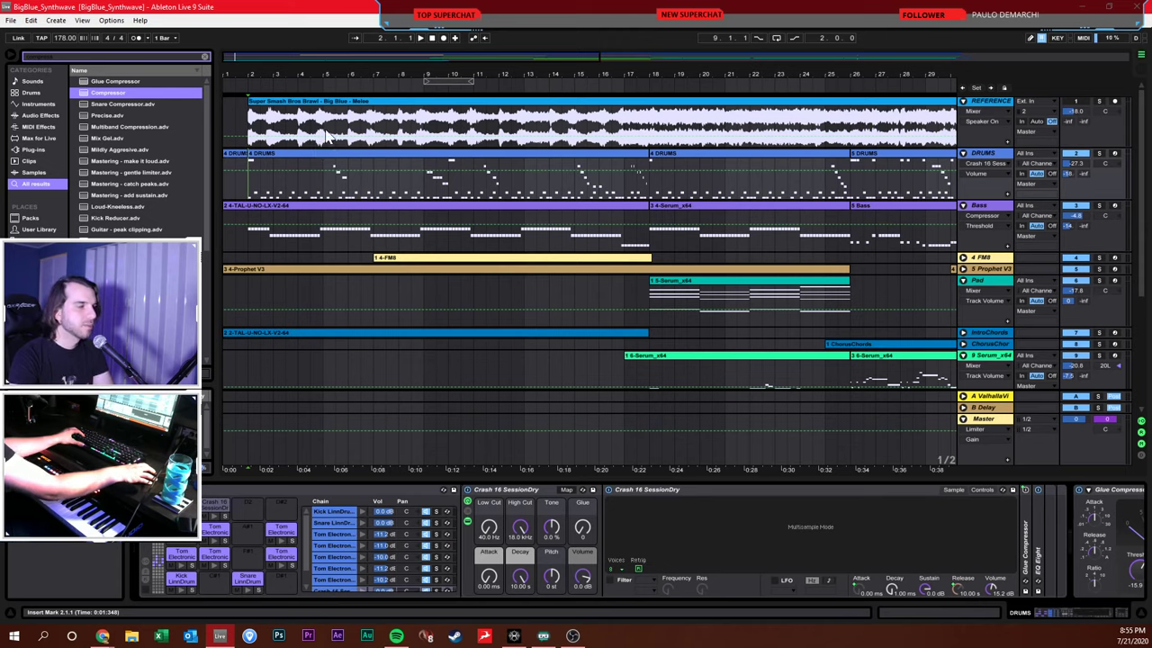
pyautogui.click(281, 124)
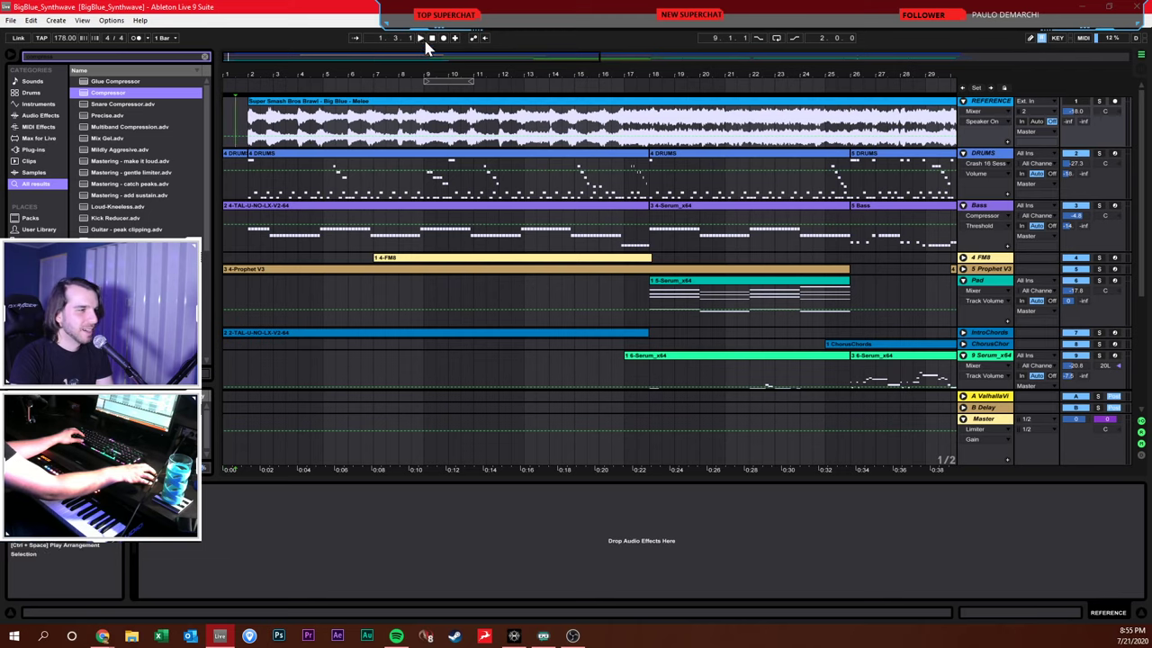
# Play the full mix from 2.1.1 with the Bass track selected to check its sidechain compression
pyautogui.click(250, 187)
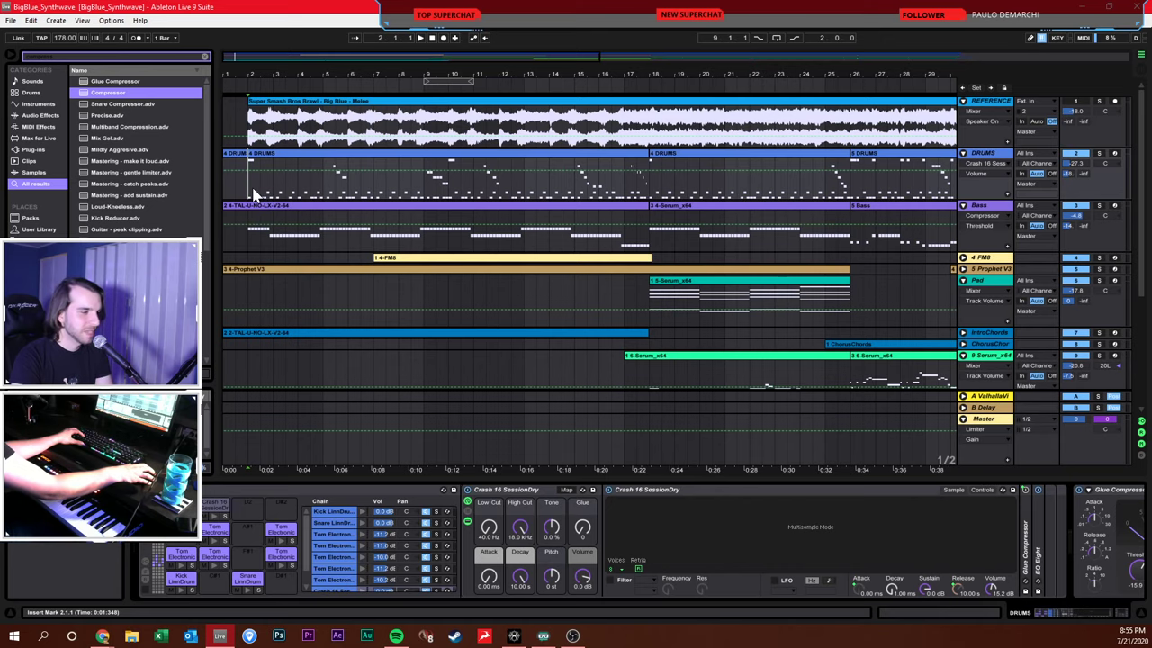
pyautogui.click(982, 207)
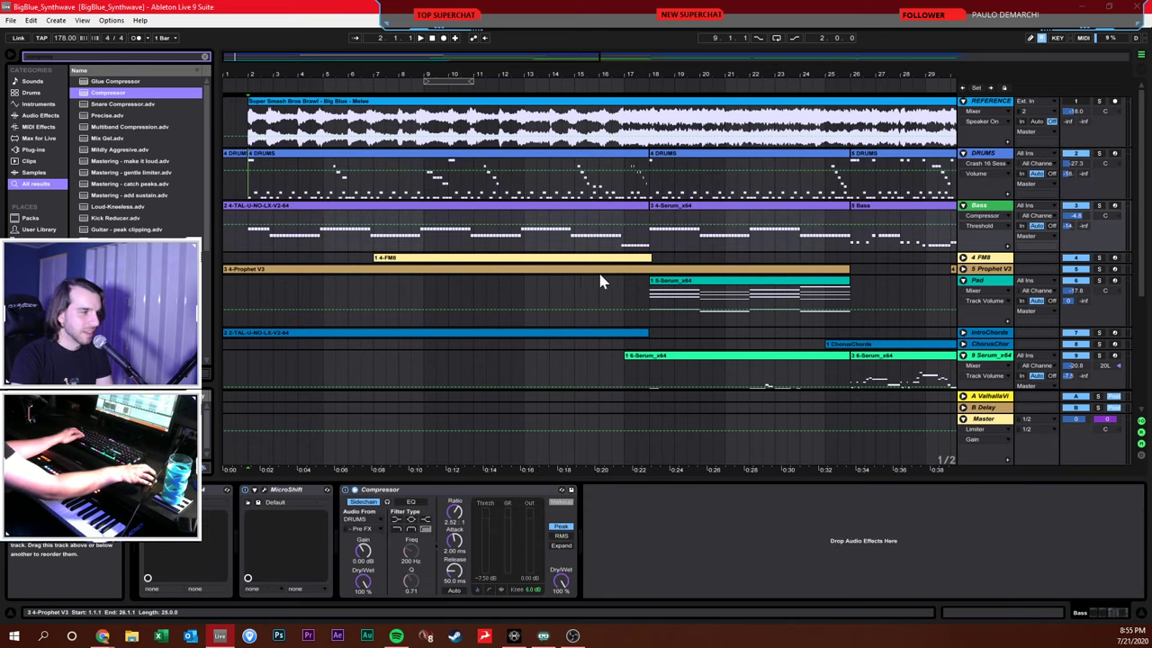
pyautogui.press('space')
# Play from bar 8 and raise IntroLead1 to about -11.9 dB and IntroLead2 to about -11.0 dB
pyautogui.scroll(-5, 630, 286)
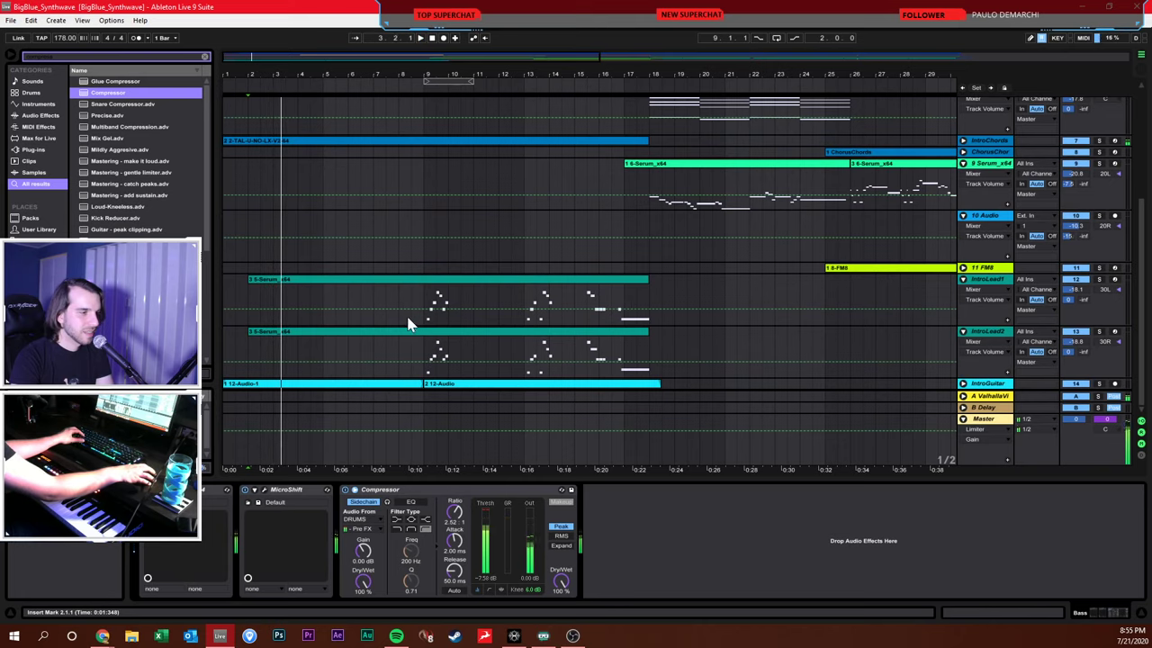
pyautogui.click(403, 299)
pyautogui.click(966, 92)
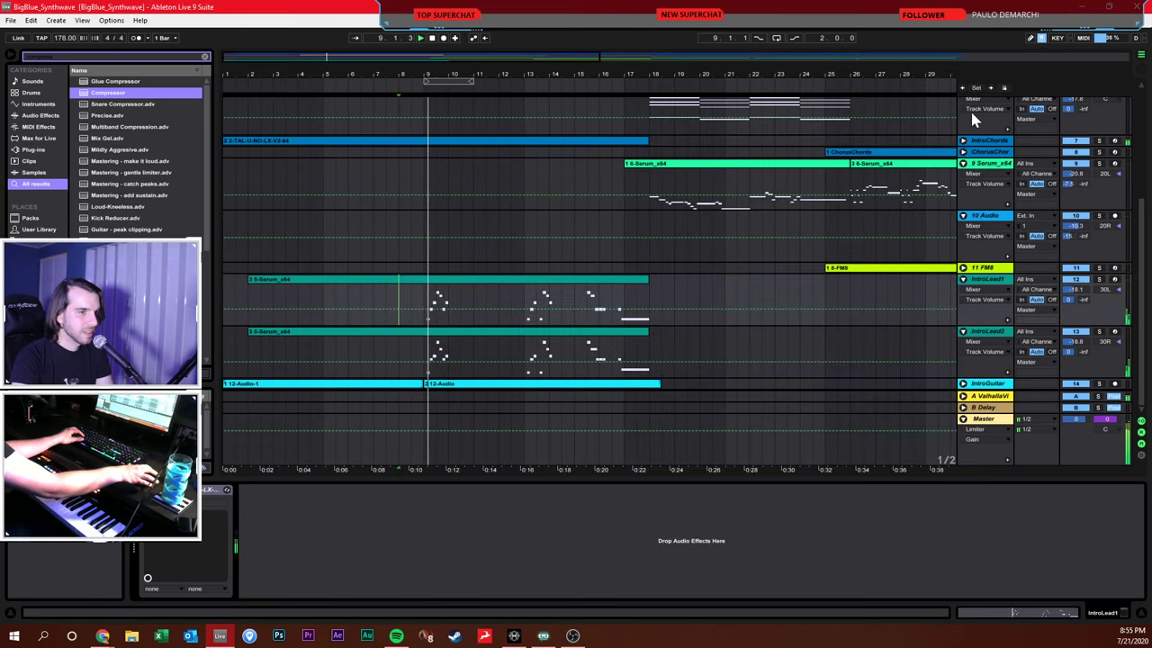
pyautogui.press('space')
pyautogui.press('space')
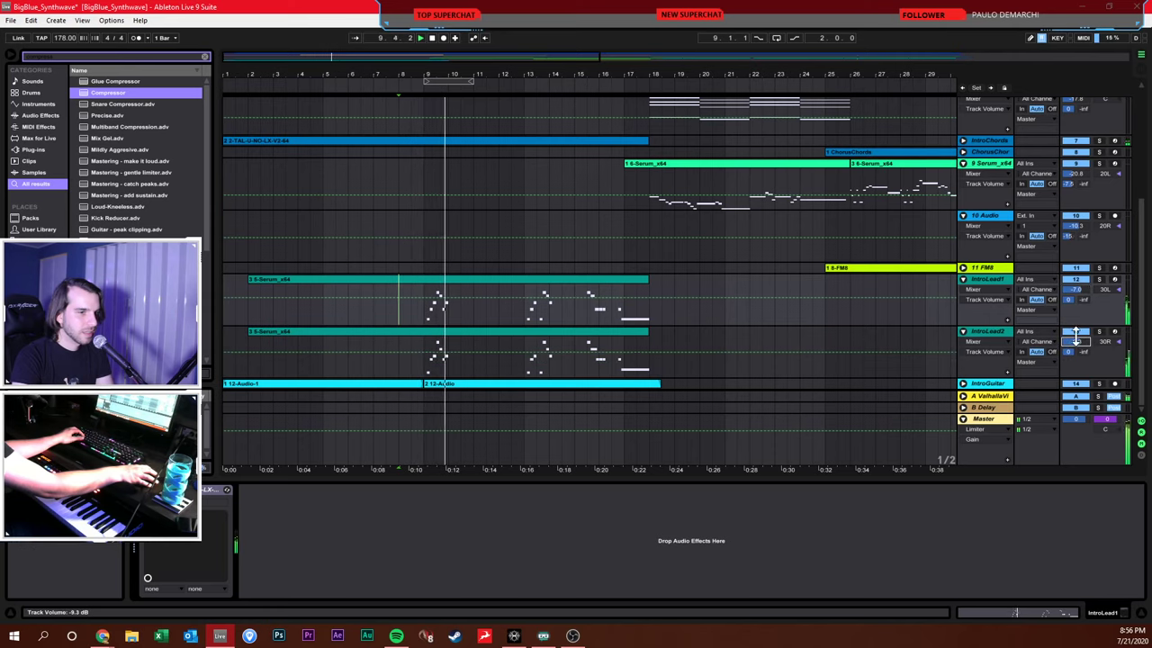
pyautogui.moveTo(1077, 297); pyautogui.dragTo(1076, 348)
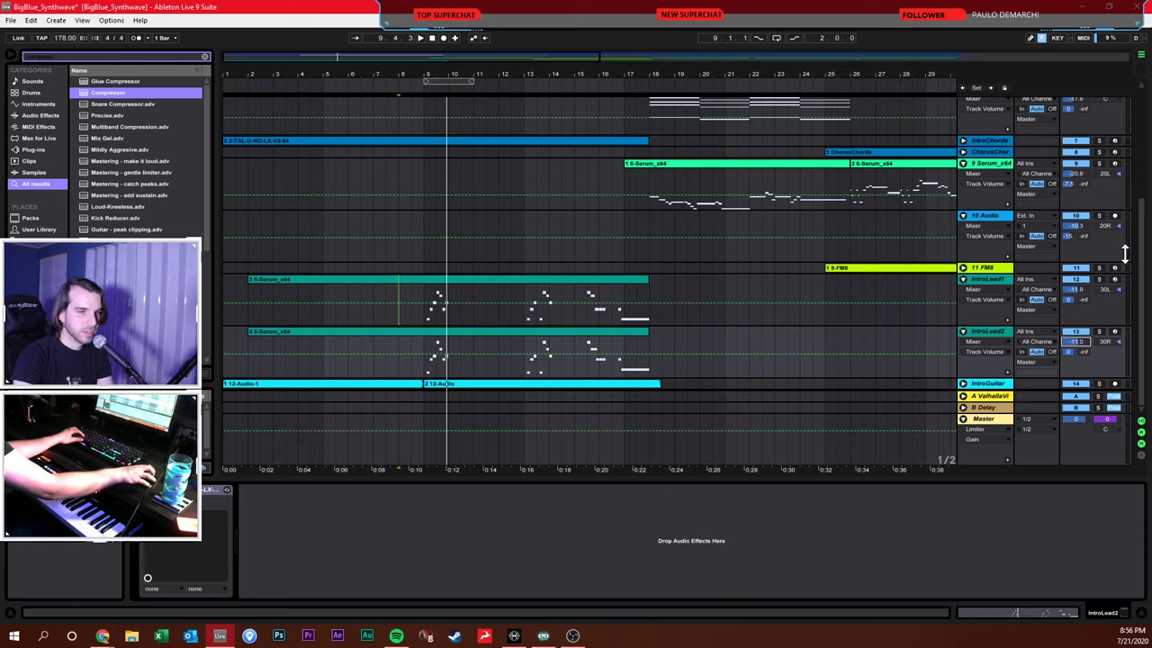
# Lower IntroLead1 to -12.2 dB and IntroLead2 to -12.7 dB, and set the unfolded IntroGuitar track's volume to -8.7 dB
pyautogui.press('space')
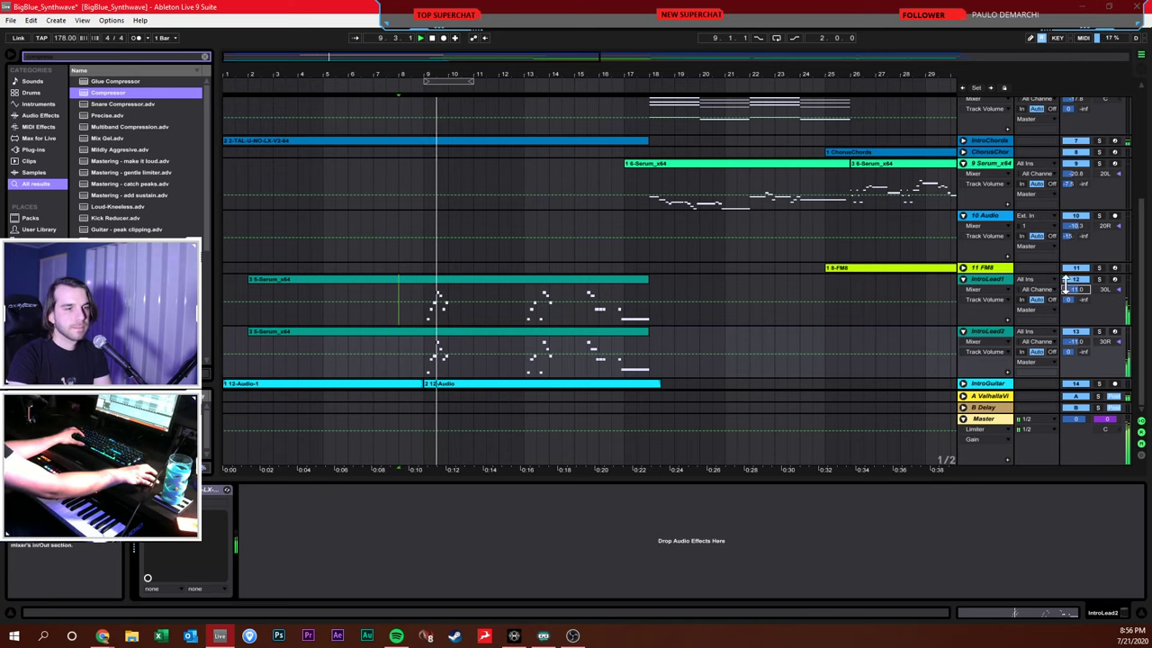
pyautogui.moveTo(1077, 297); pyautogui.dragTo(1077, 311)
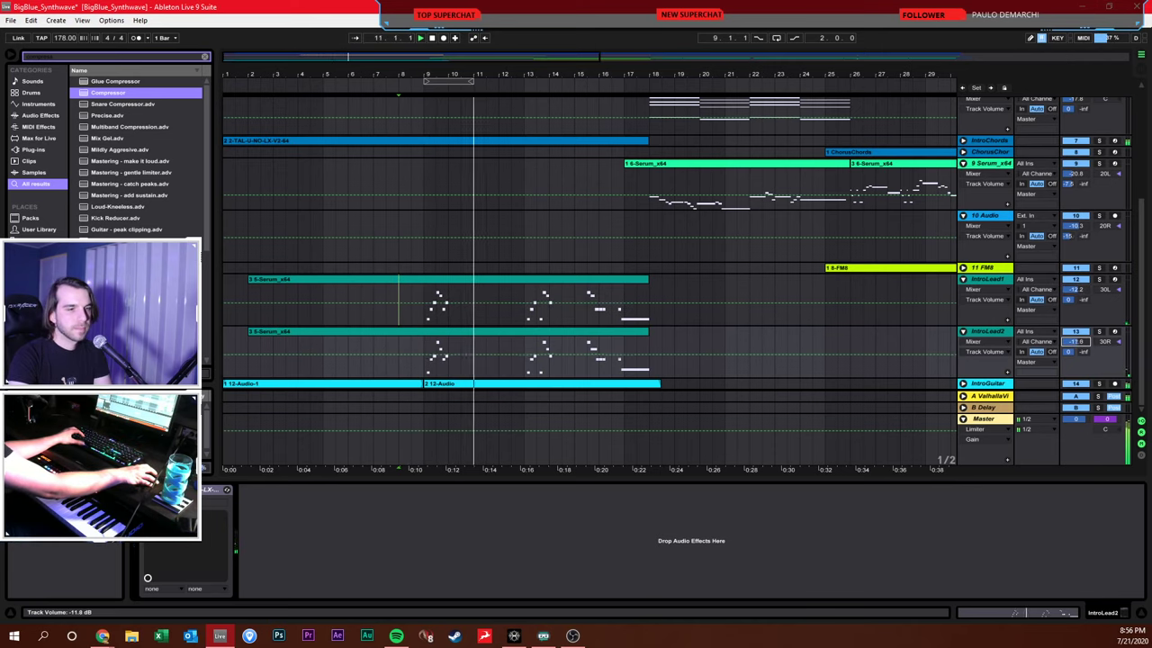
pyautogui.click(963, 383)
pyautogui.moveTo(1076, 343); pyautogui.dragTo(1076, 347)
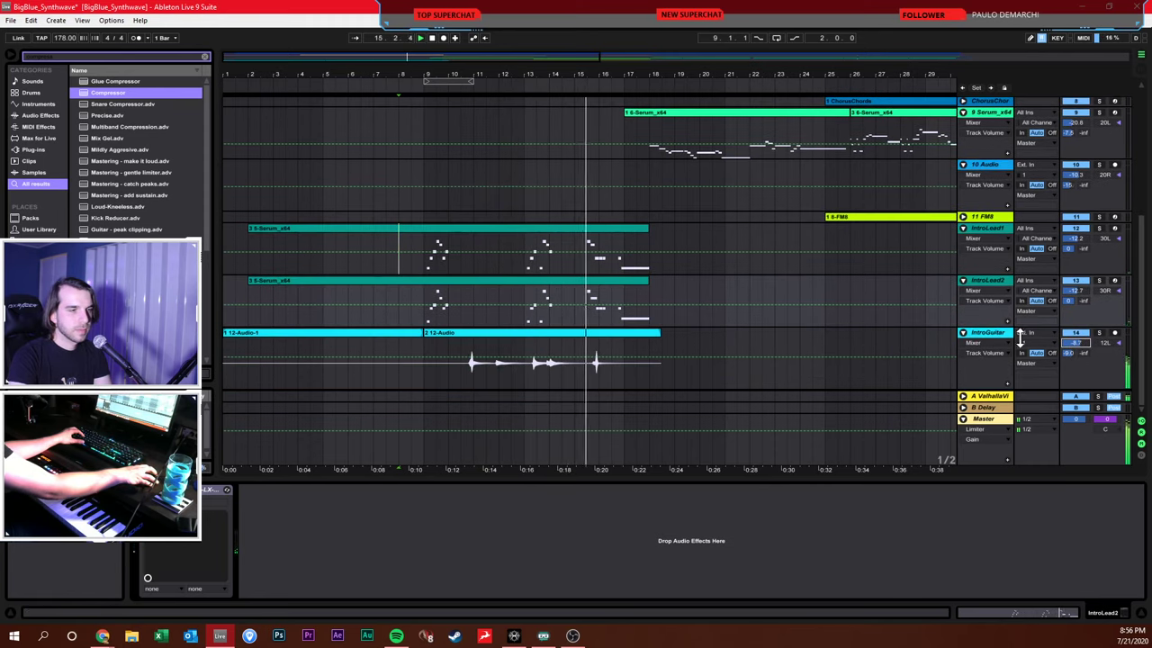
# Reset track 9 Serum_x64's panning to centre and lower its volume to -22.8 dB
pyautogui.scroll(2, 809, 240)
pyautogui.scroll(3, 830, 243)
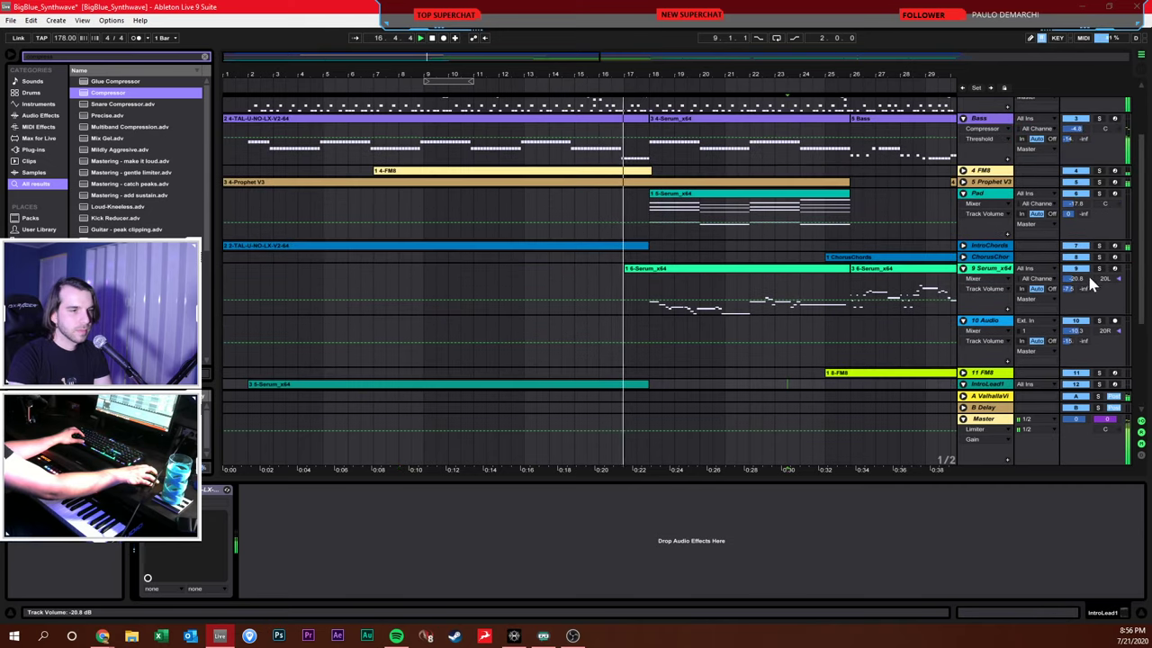
pyautogui.click(982, 270)
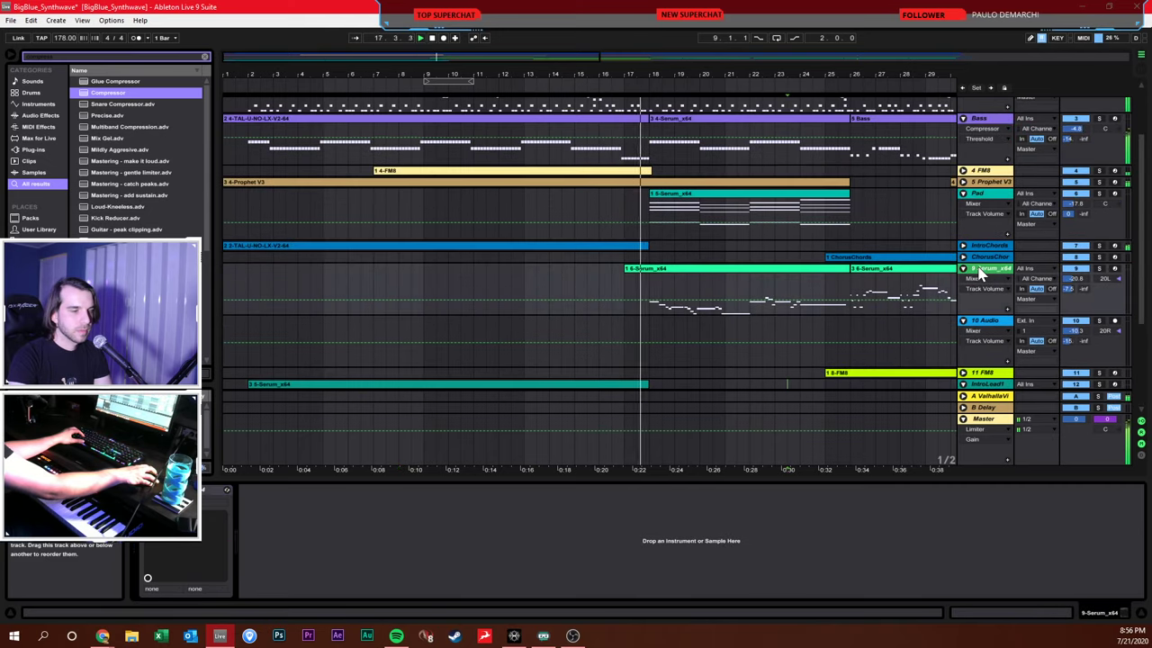
pyautogui.click(1103, 278)
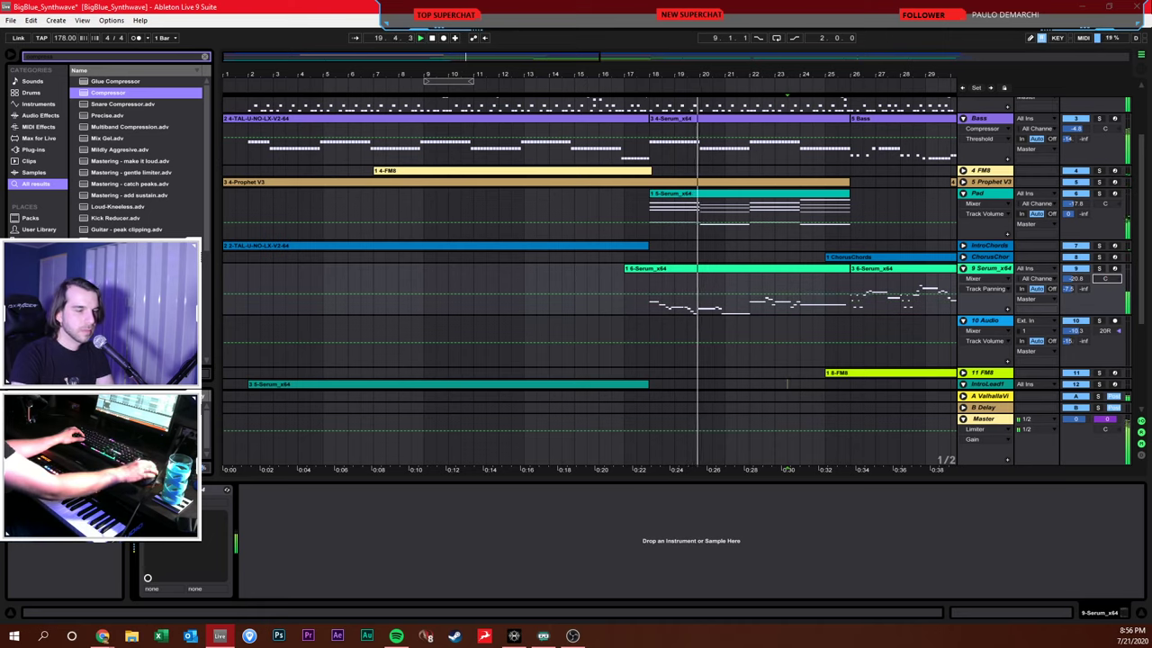
pyautogui.press('Delete')
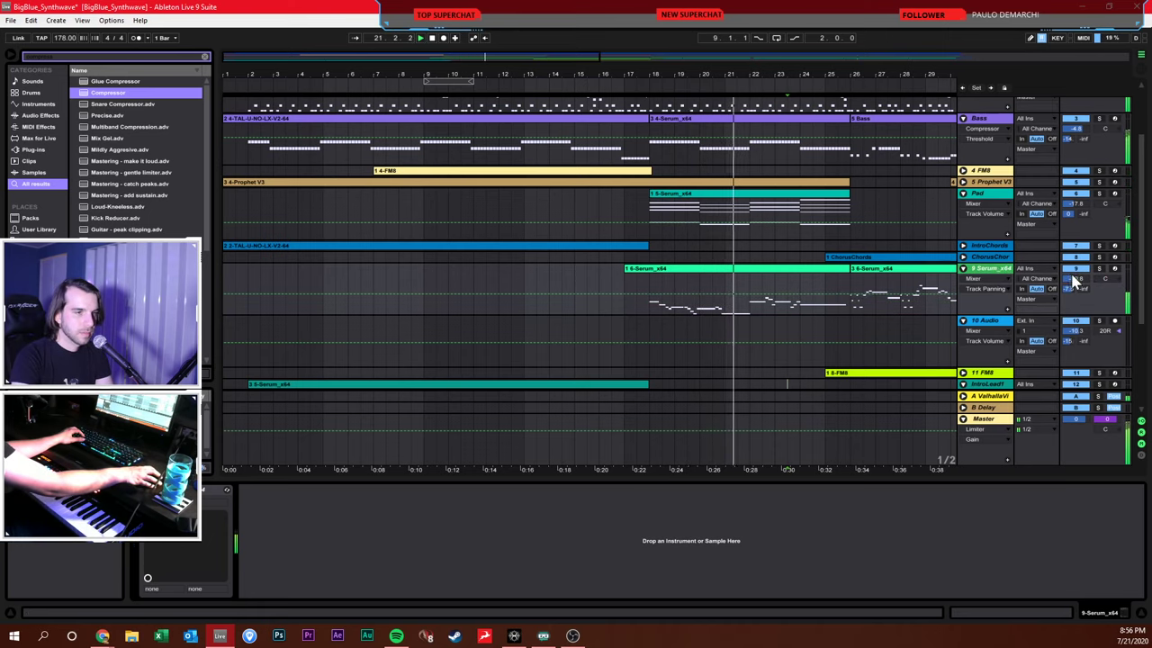
pyautogui.moveTo(1075, 278); pyautogui.dragTo(1076, 290)
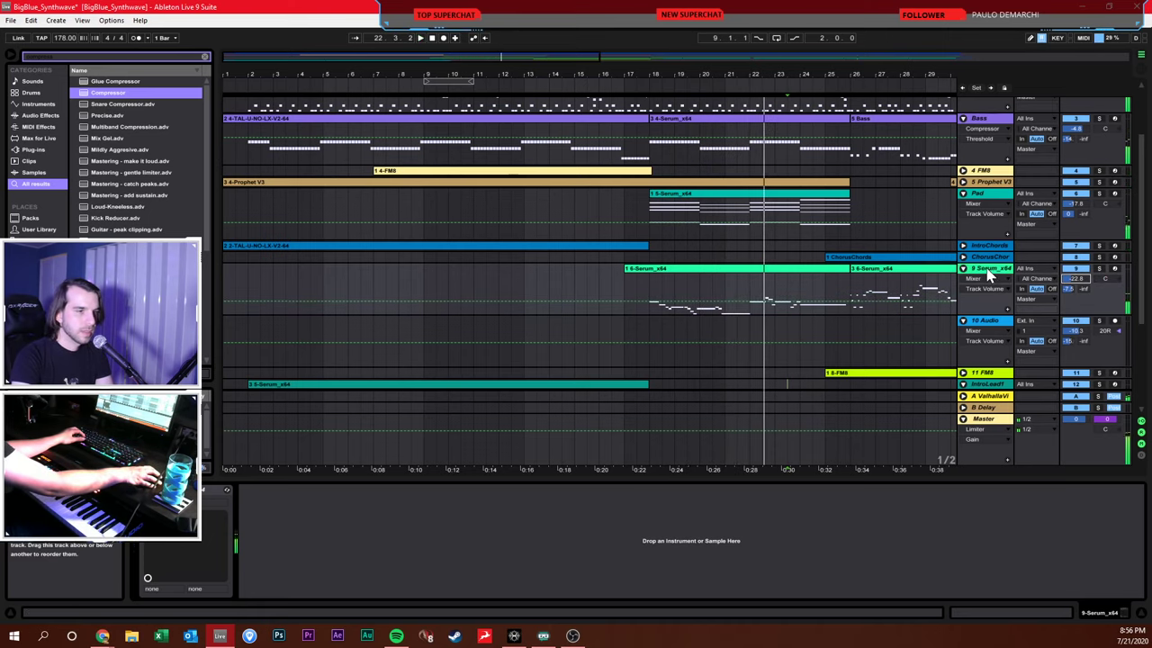
# Search the browser for serum and load Serum_x64 onto the 9 Serum_x64 track
pyautogui.hotkey('ctrl', 'f')
pyautogui.write('serum')
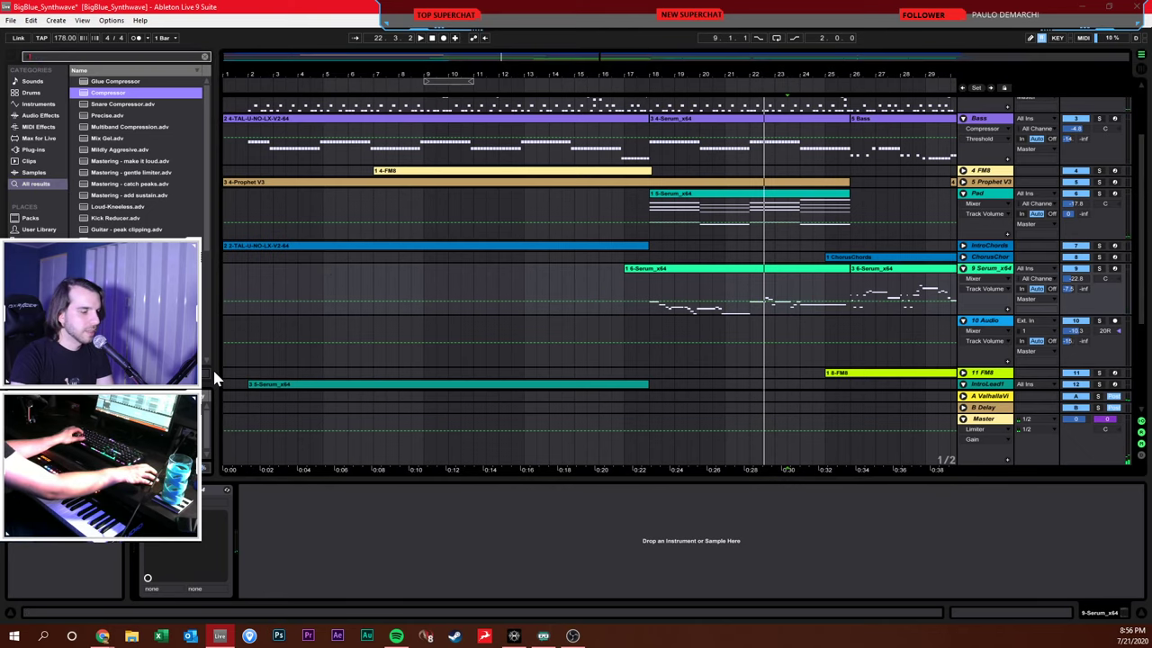
pyautogui.click(99, 82)
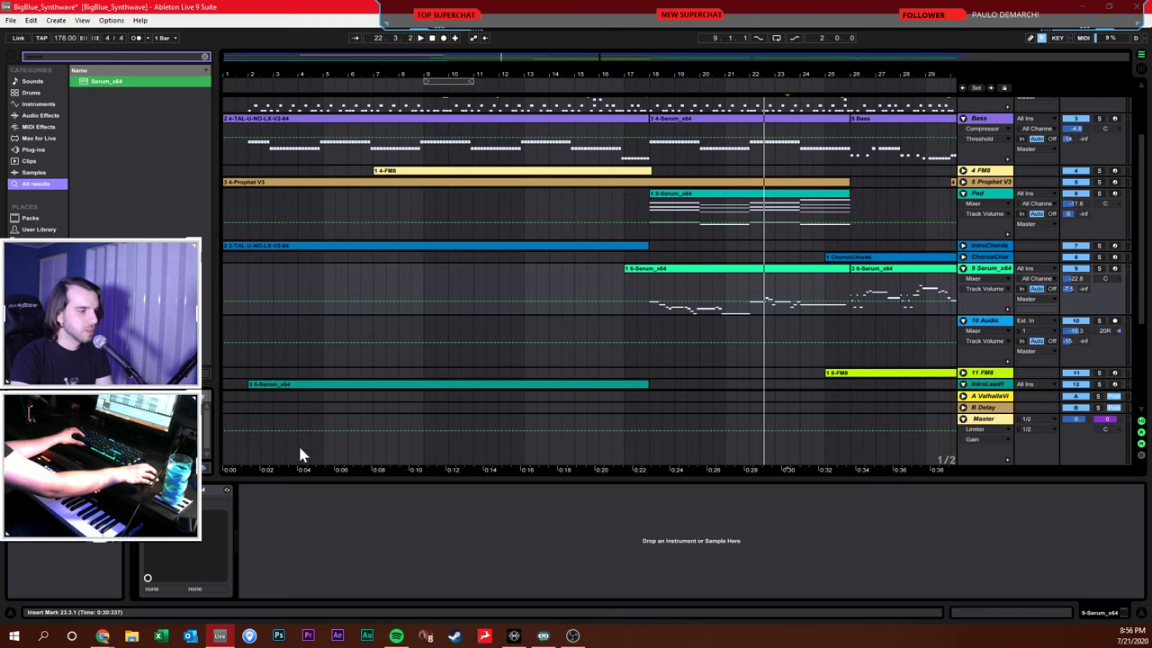
pyautogui.press('Return')
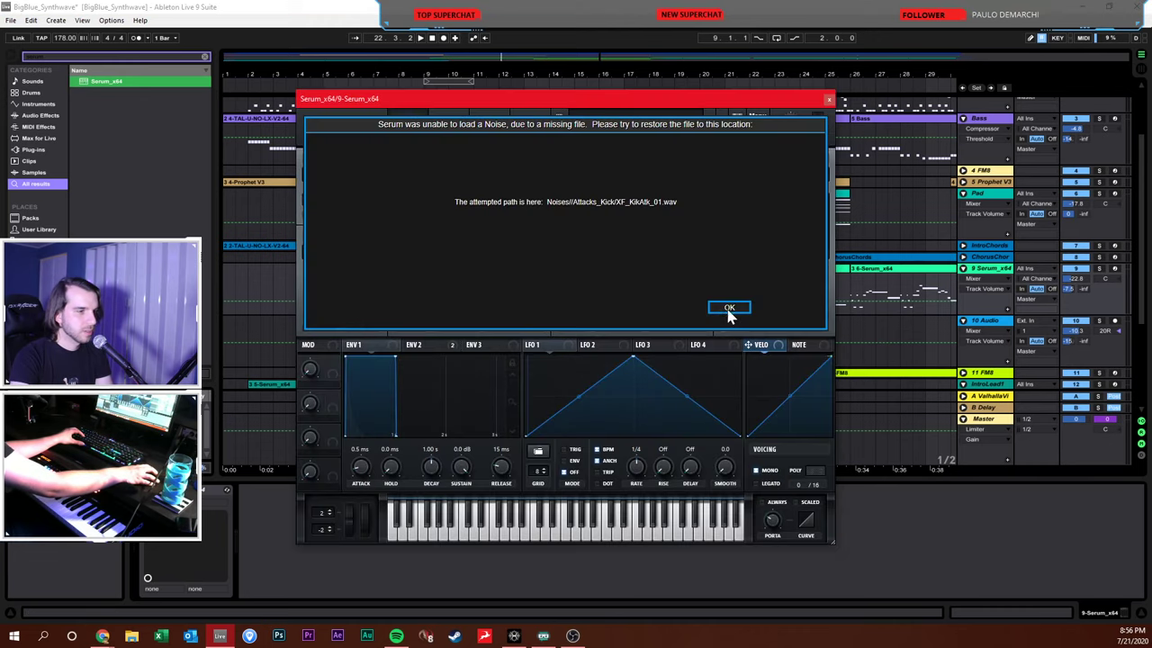
# Dismiss the missing noise file message and initialise the Serum patch on track 9
pyautogui.click(728, 309)
pyautogui.press('Return')
pyautogui.click(621, 176)
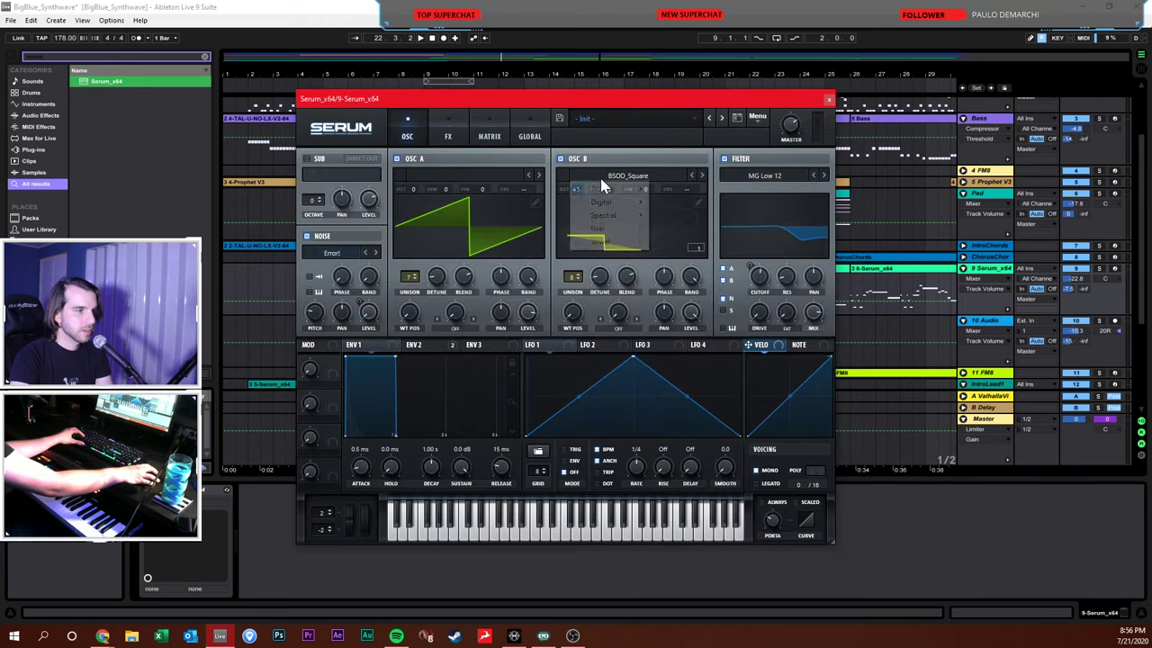
pyautogui.moveTo(612, 188)
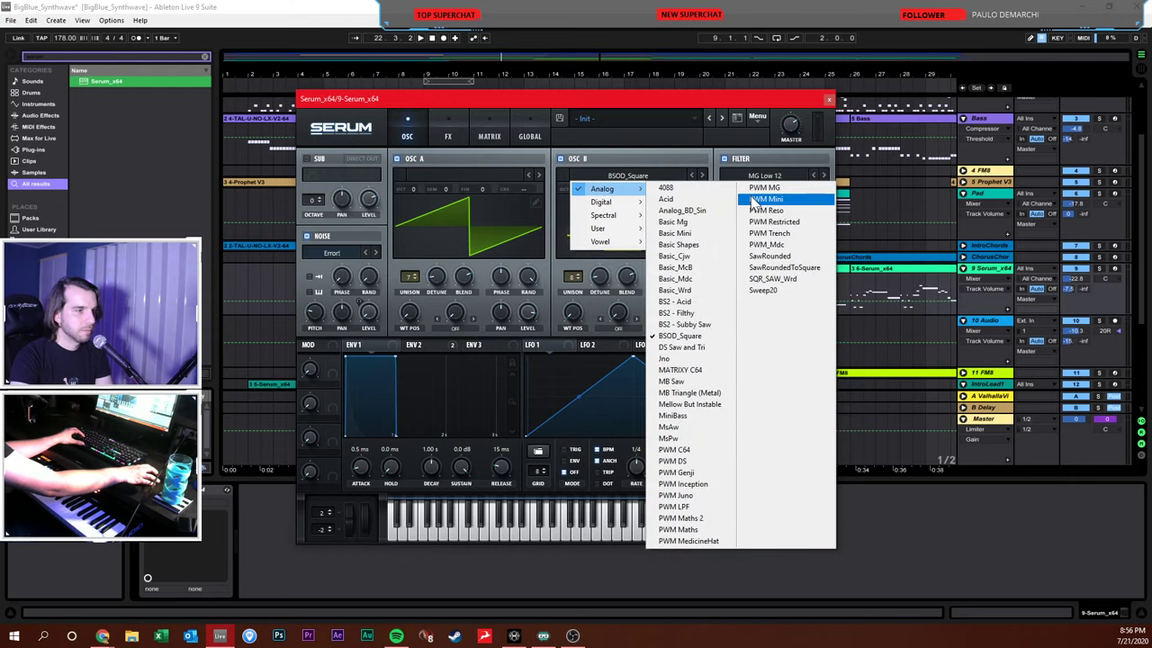
pyautogui.click(568, 138)
pyautogui.click(636, 117)
pyautogui.moveTo(655, 139)
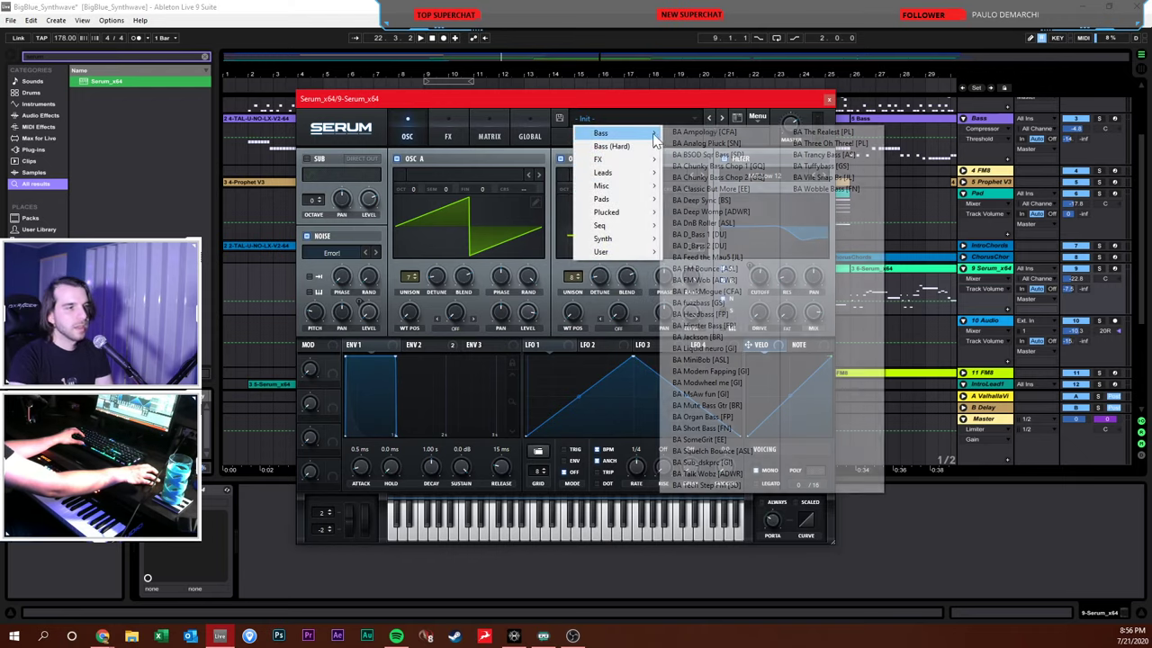
pyautogui.click(758, 117)
pyautogui.click(781, 179)
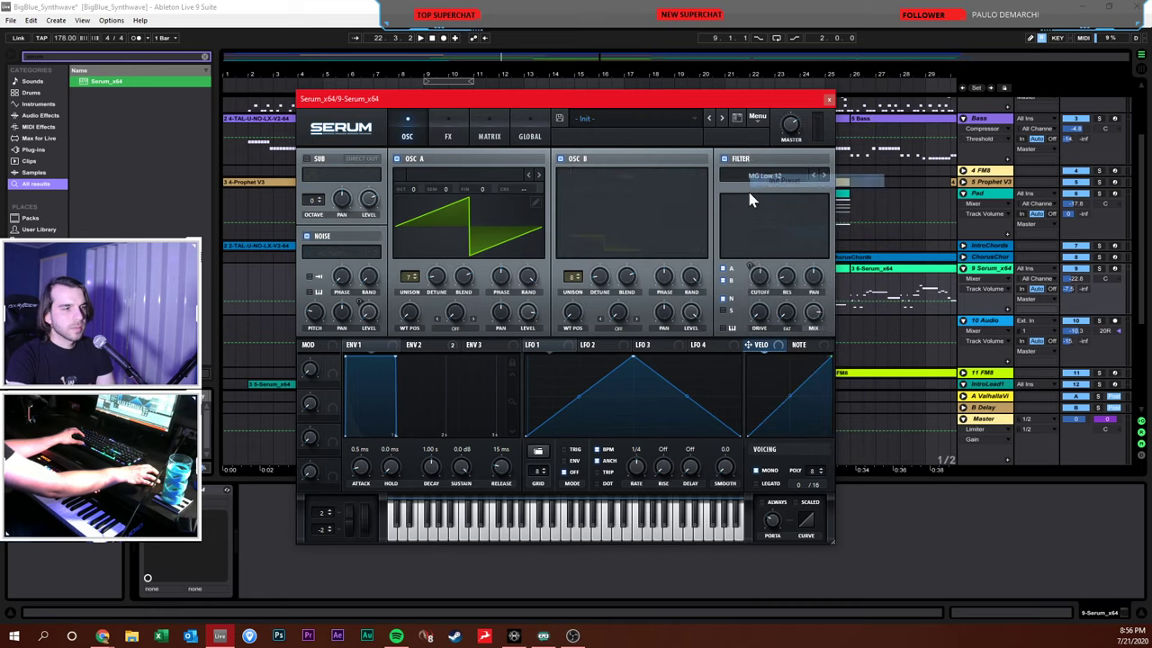
# Enable Osc B with the Analog Basic Shapes wavetable in 2D view and move its wavetable position to the square wave
pyautogui.click(560, 159)
pyautogui.click(576, 177)
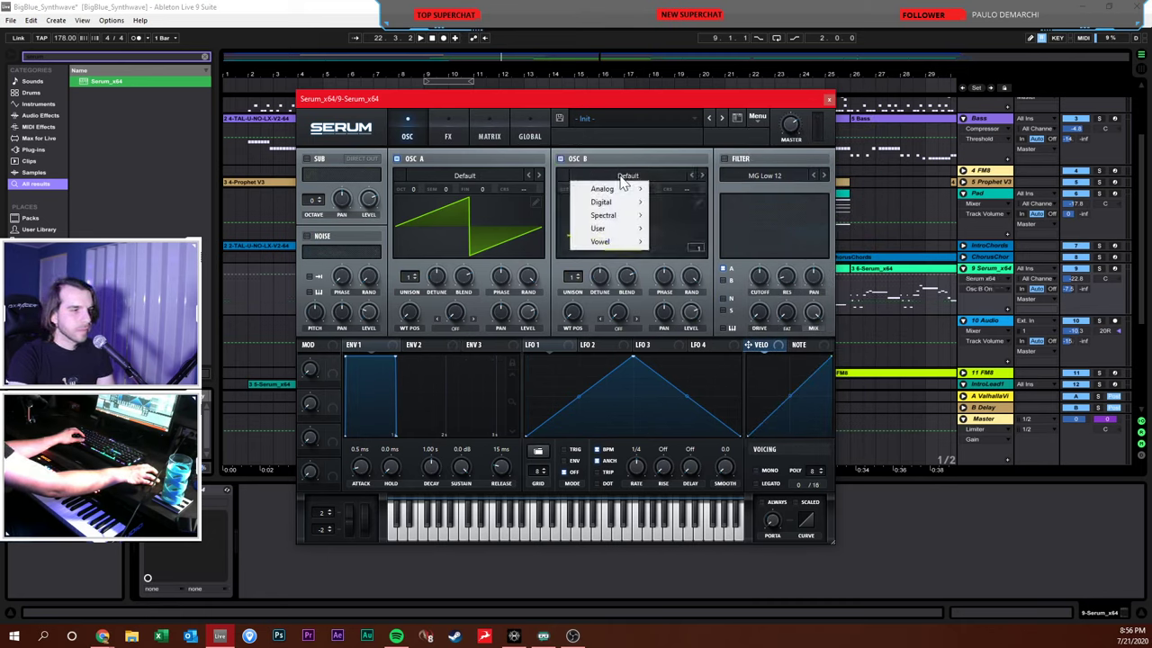
pyautogui.moveTo(603, 189)
pyautogui.click(679, 244)
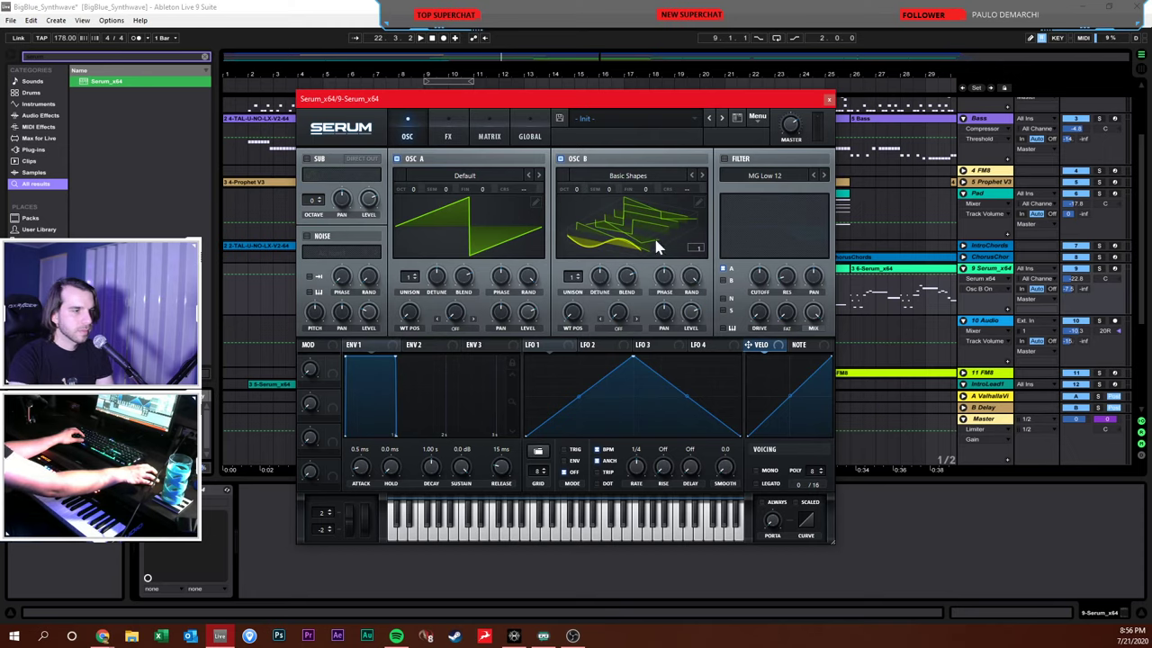
pyautogui.click(694, 248)
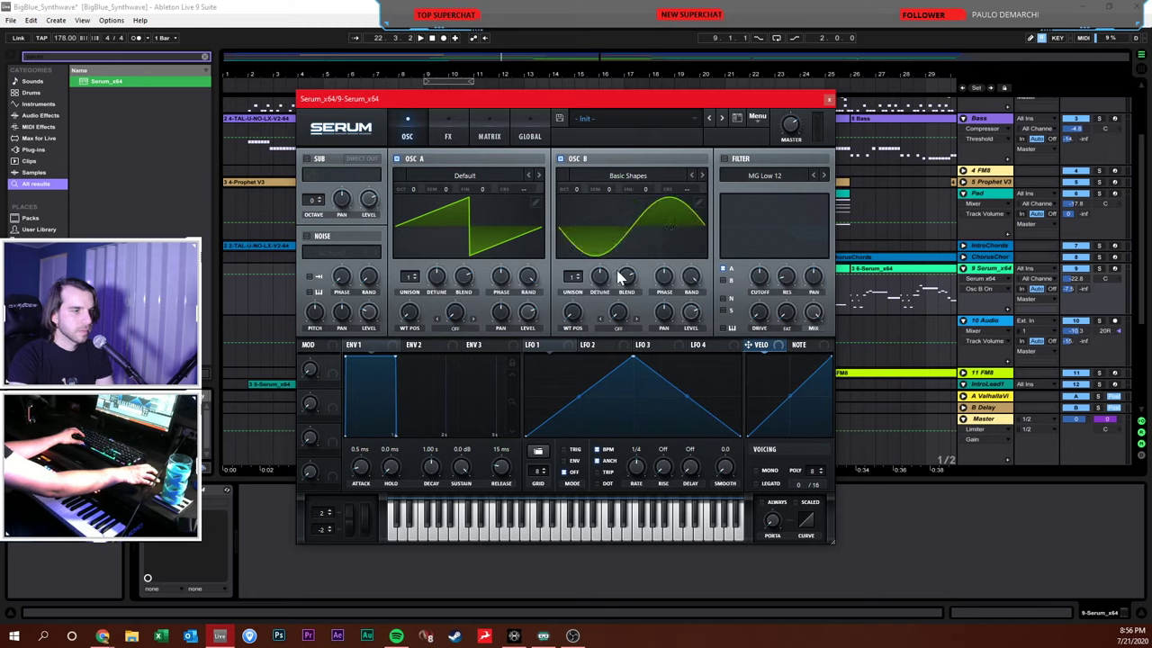
pyautogui.moveTo(572, 324); pyautogui.dragTo(577, 275)
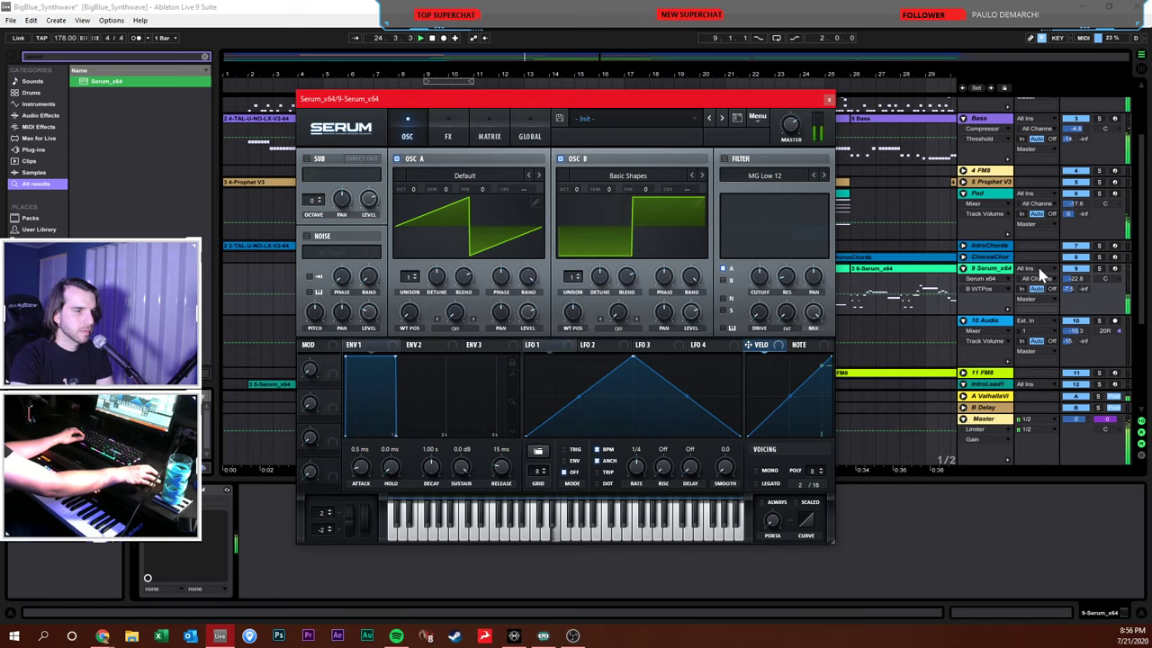
# Raise track 9's volume to -17.3 dB and give Serum's Osc A and Osc B four unison voices each
pyautogui.click(1075, 278)
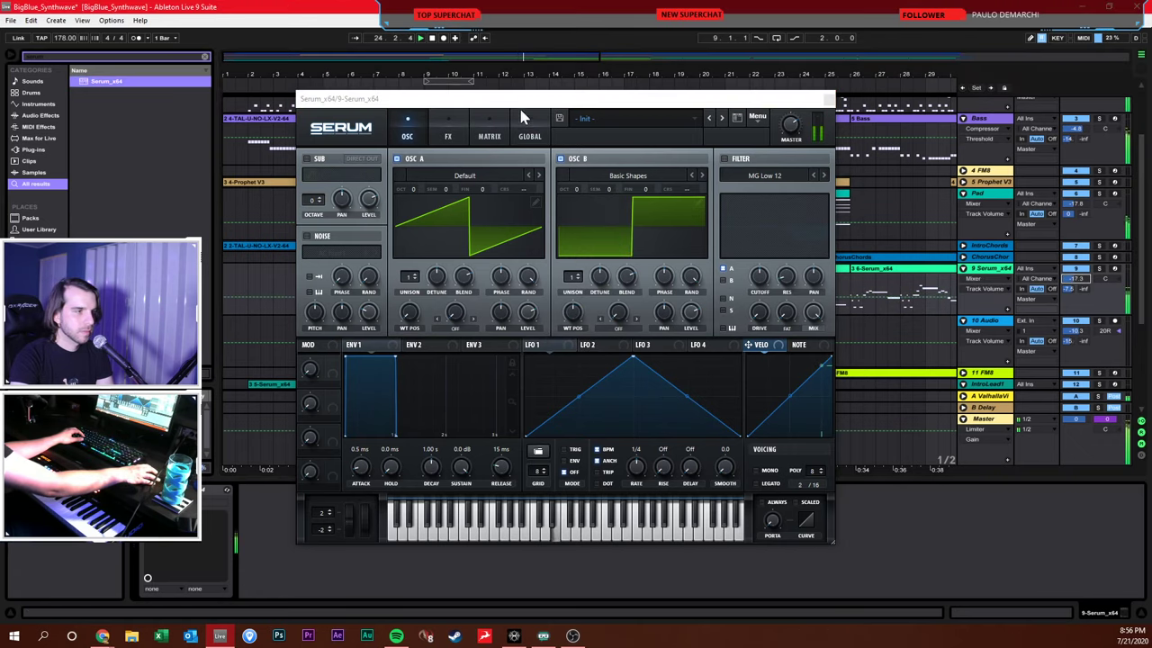
pyautogui.moveTo(524, 100)
pyautogui.mouseDown()
pyautogui.moveTo(711, 315)
pyautogui.moveTo(737, 409)
pyautogui.moveTo(523, 104)
pyautogui.mouseUp()
pyautogui.click(643, 306)
pyautogui.moveTo(461, 287); pyautogui.dragTo(458, 317)
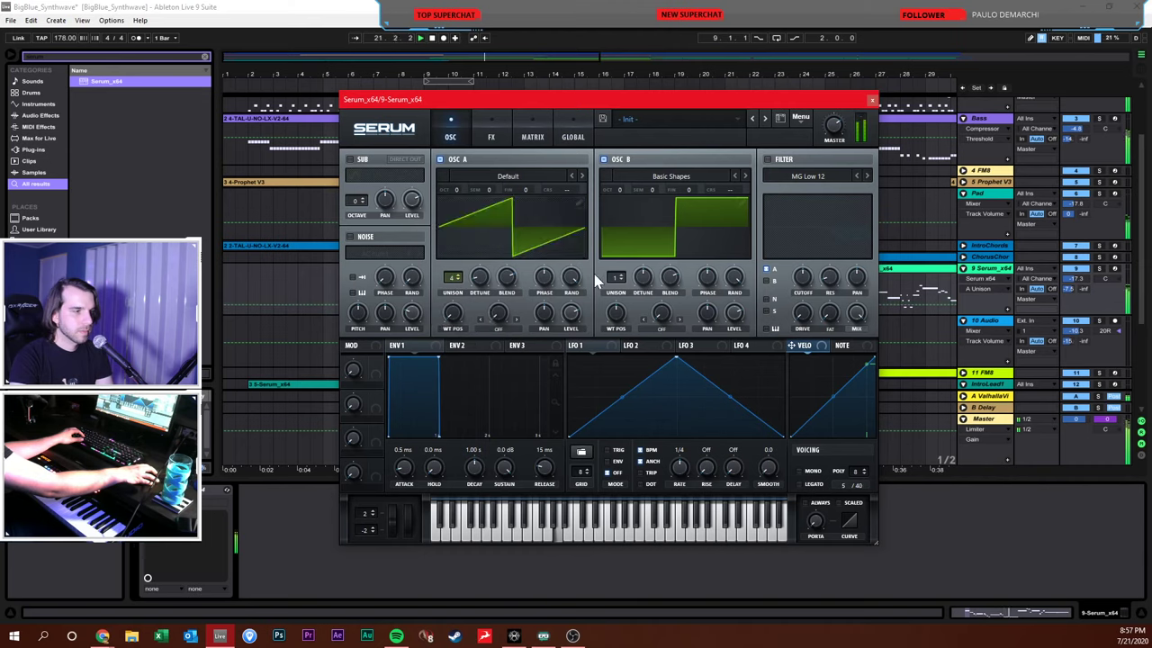
pyautogui.moveTo(618, 281); pyautogui.dragTo(623, 270)
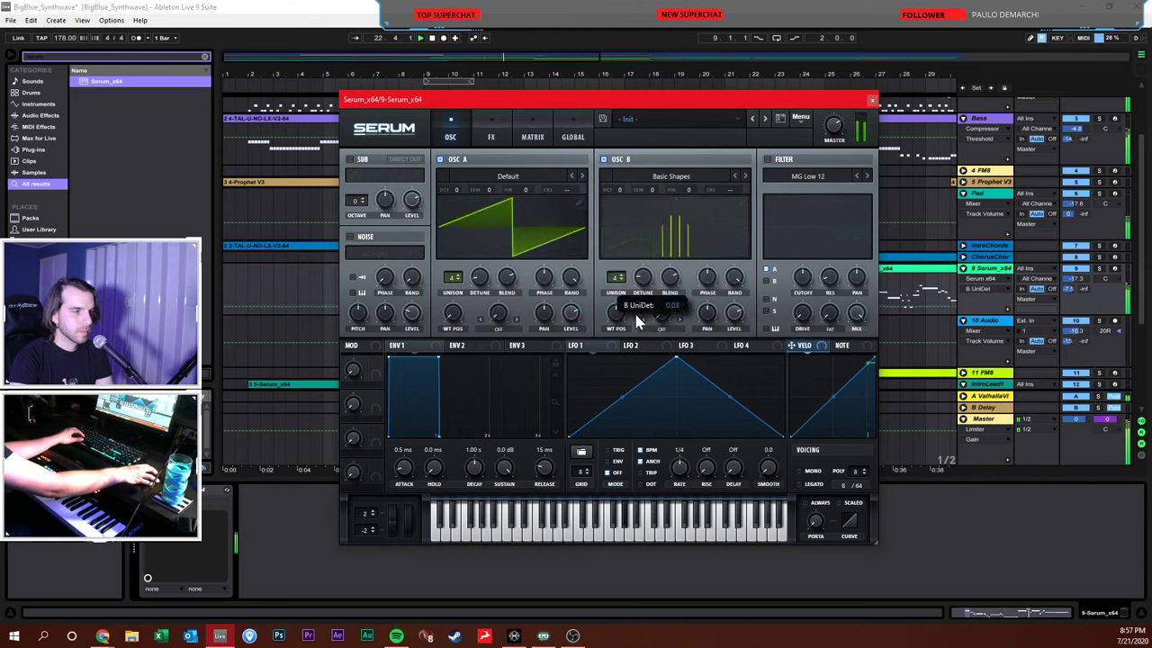
# Set Osc B to +1 octave, nine unison voices and about 43% level, and adjust the unison detune of both oscillators
pyautogui.moveTo(619, 191); pyautogui.dragTo(617, 186)
pyautogui.moveTo(735, 315); pyautogui.dragTo(738, 336)
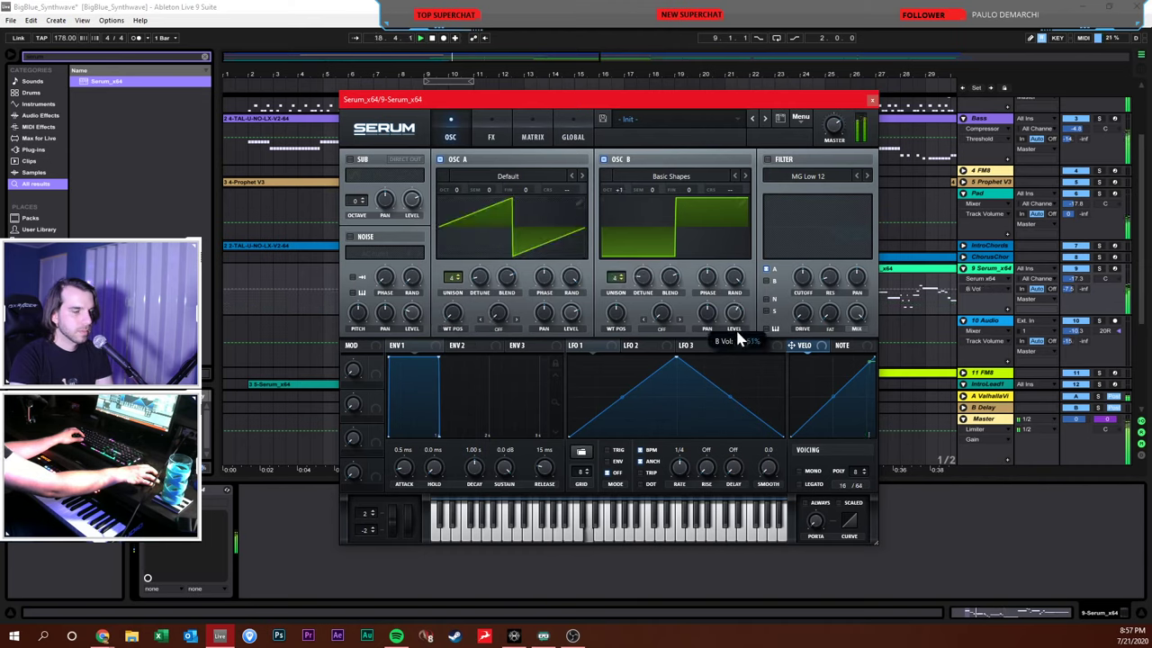
pyautogui.moveTo(642, 282); pyautogui.dragTo(622, 255)
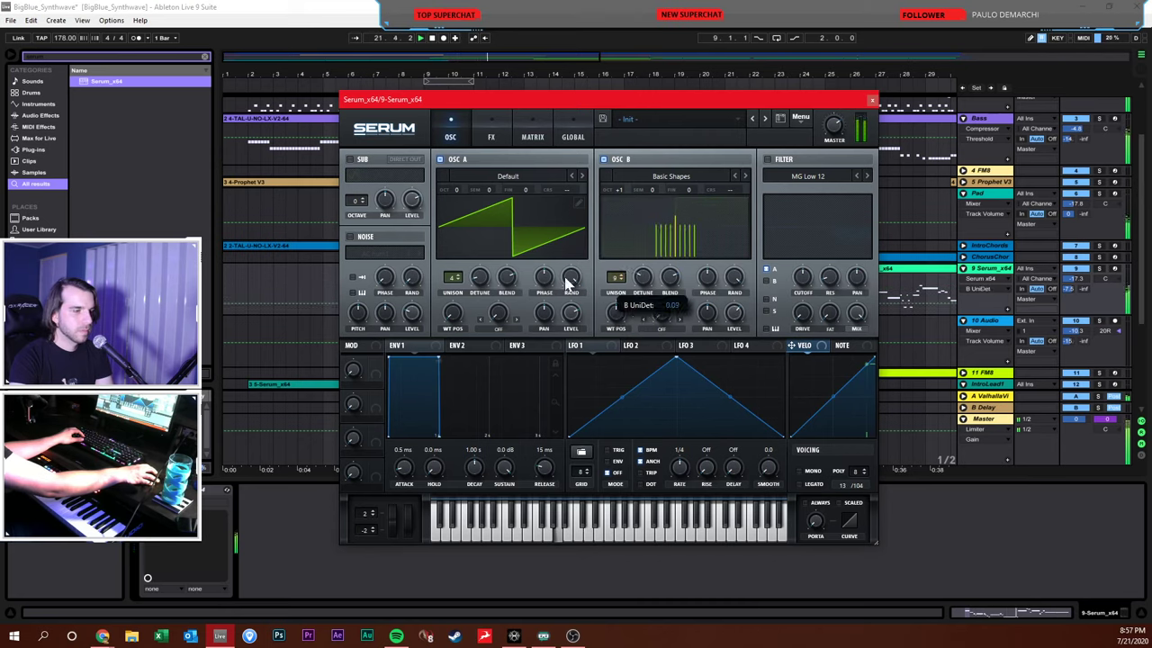
pyautogui.moveTo(480, 279); pyautogui.dragTo(484, 253)
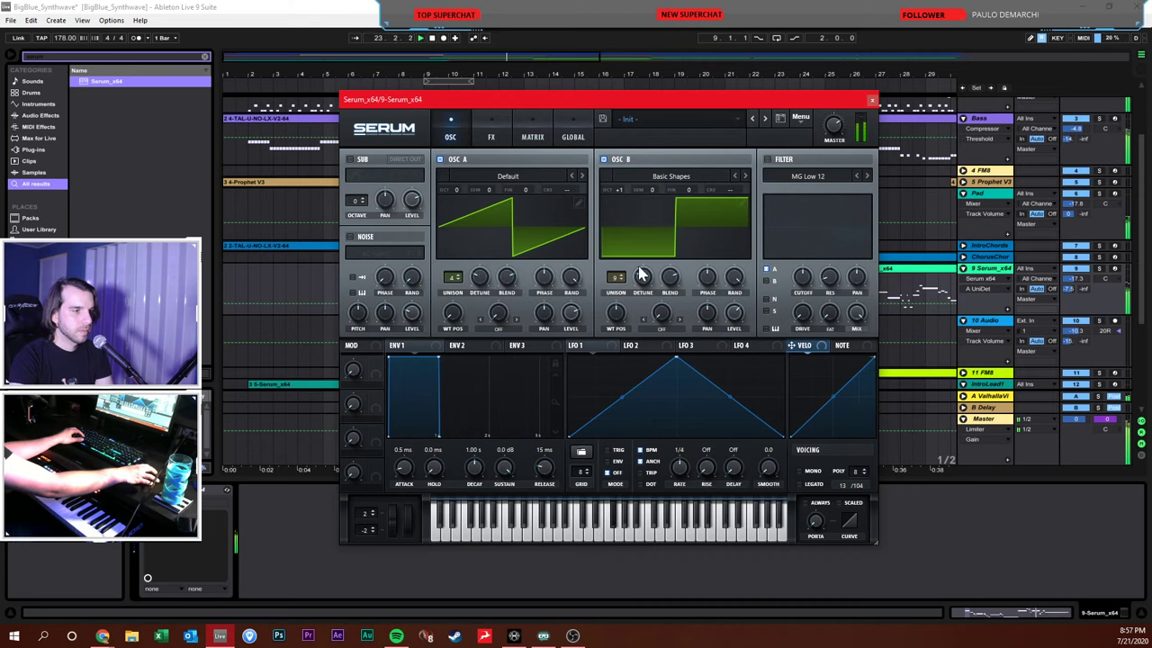
pyautogui.moveTo(642, 274); pyautogui.dragTo(641, 270)
pyautogui.moveTo(734, 313); pyautogui.dragTo(732, 351)
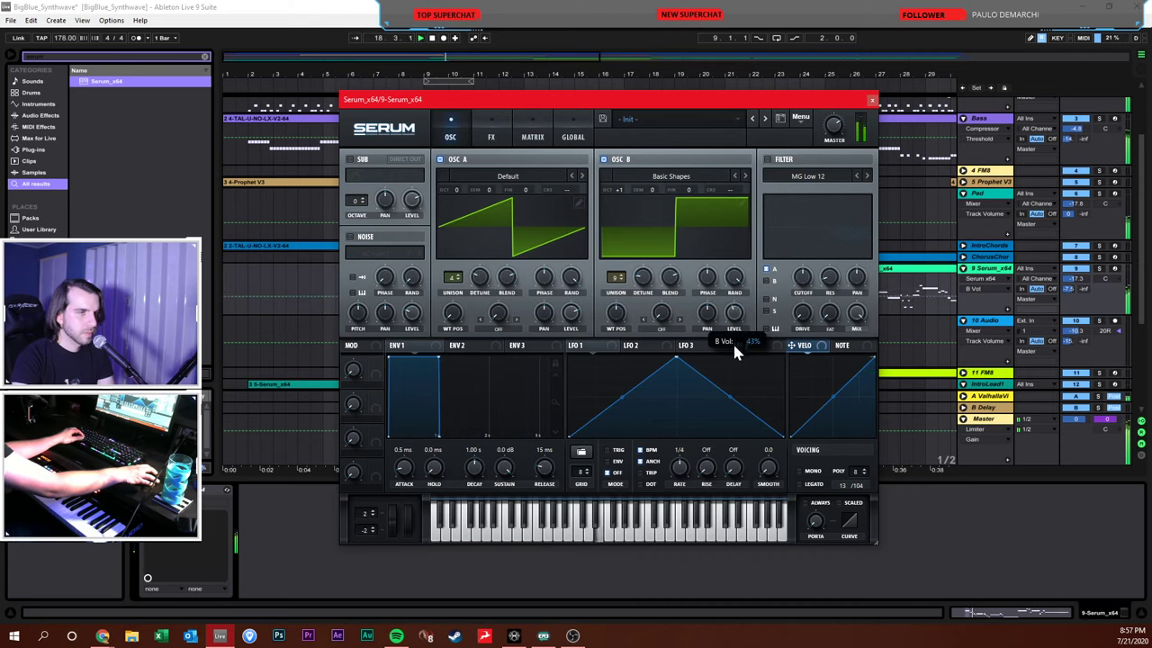
# Enable the Tube distortion in Serum's effects and raise its drive
pyautogui.click(532, 135)
pyautogui.click(492, 135)
pyautogui.click(354, 179)
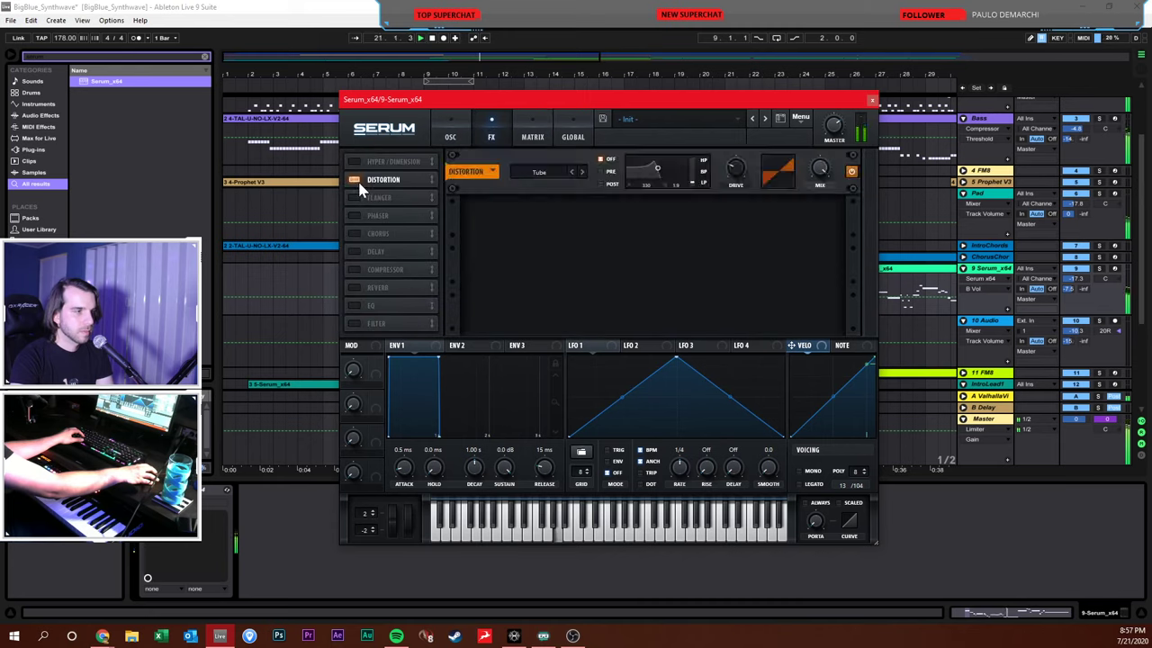
pyautogui.click(735, 153)
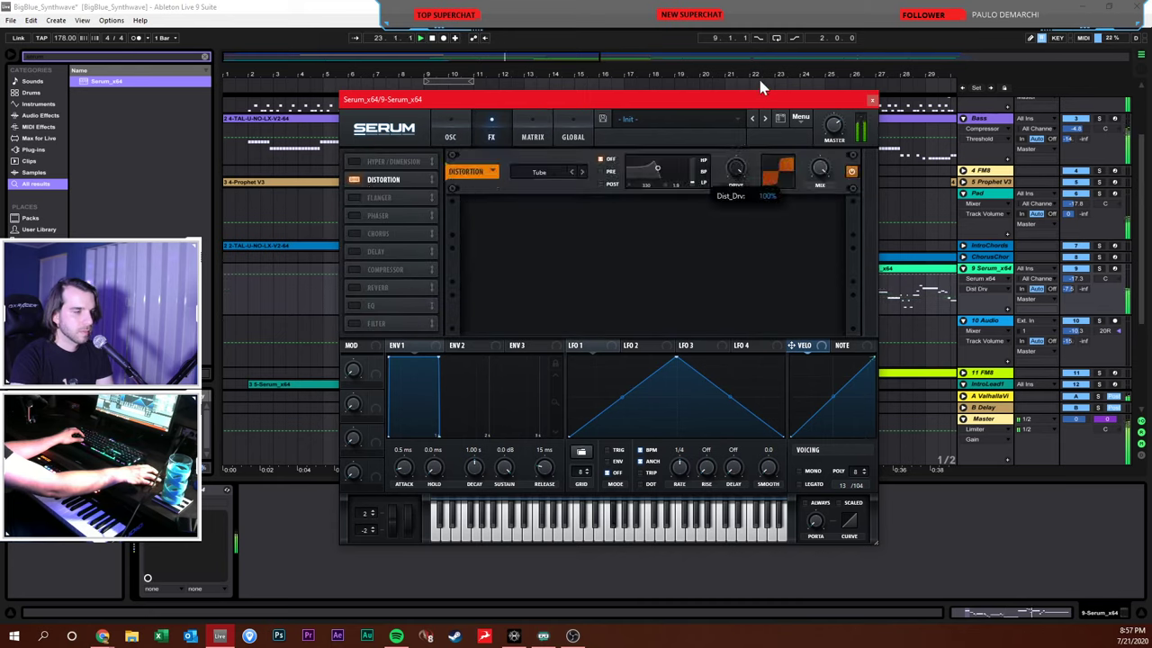
# Enable the Hyper/Dimension effect with the Hyper mix at about 34% and the Dimension mix at about 18%
pyautogui.click(354, 162)
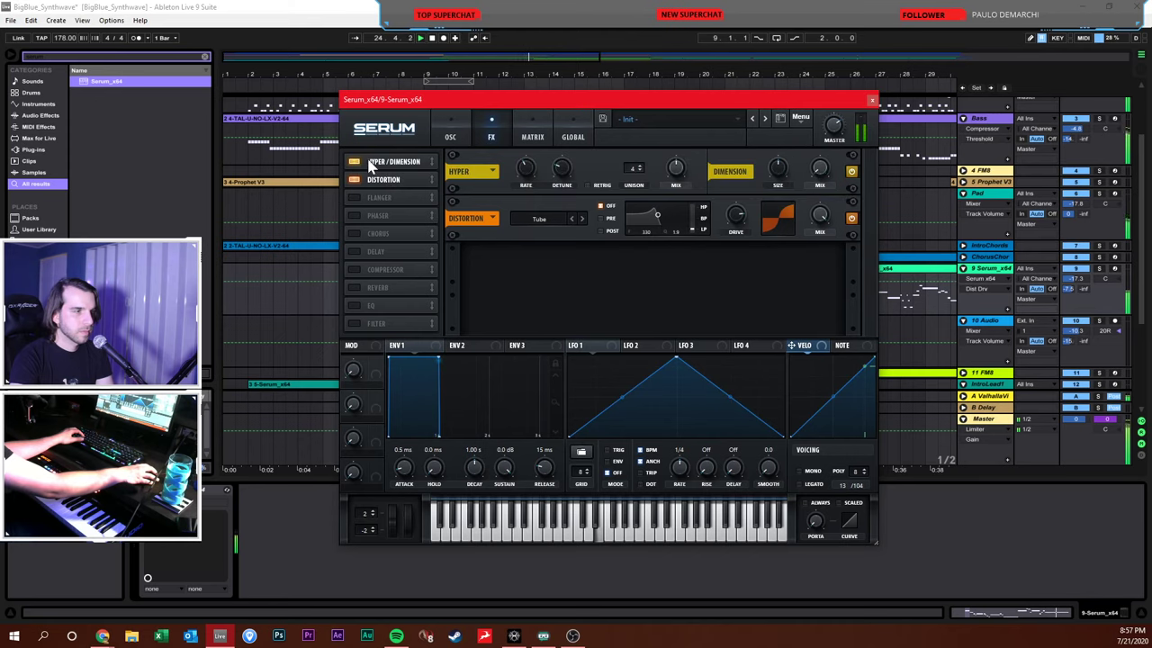
pyautogui.click(676, 184)
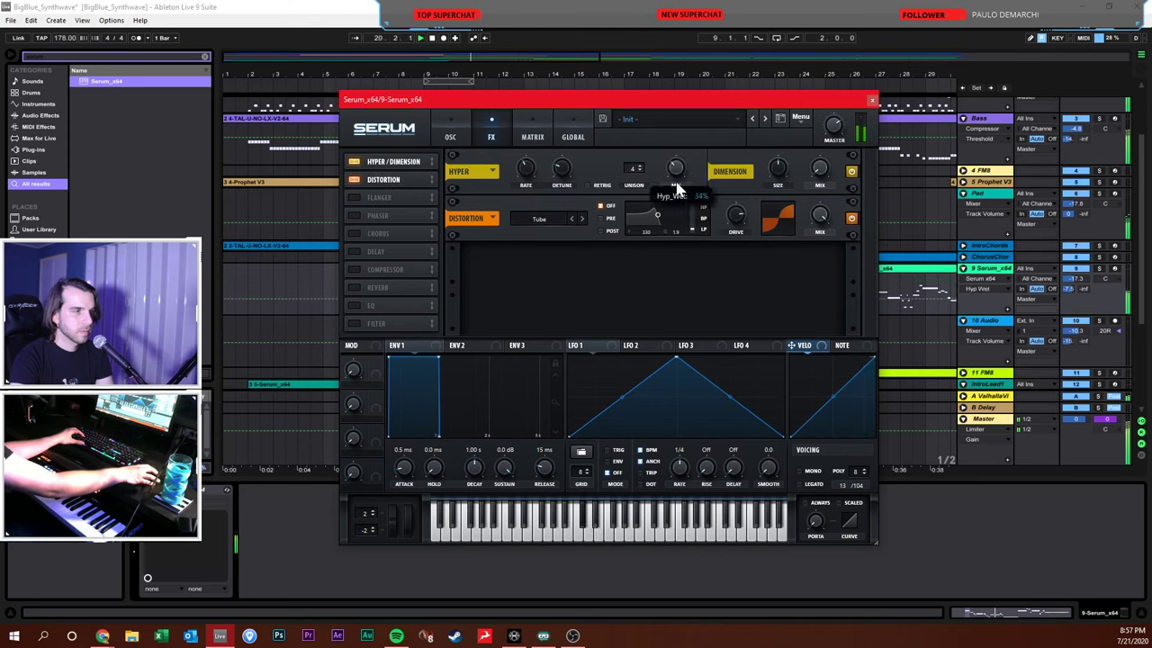
pyautogui.moveTo(822, 168); pyautogui.dragTo(826, 152)
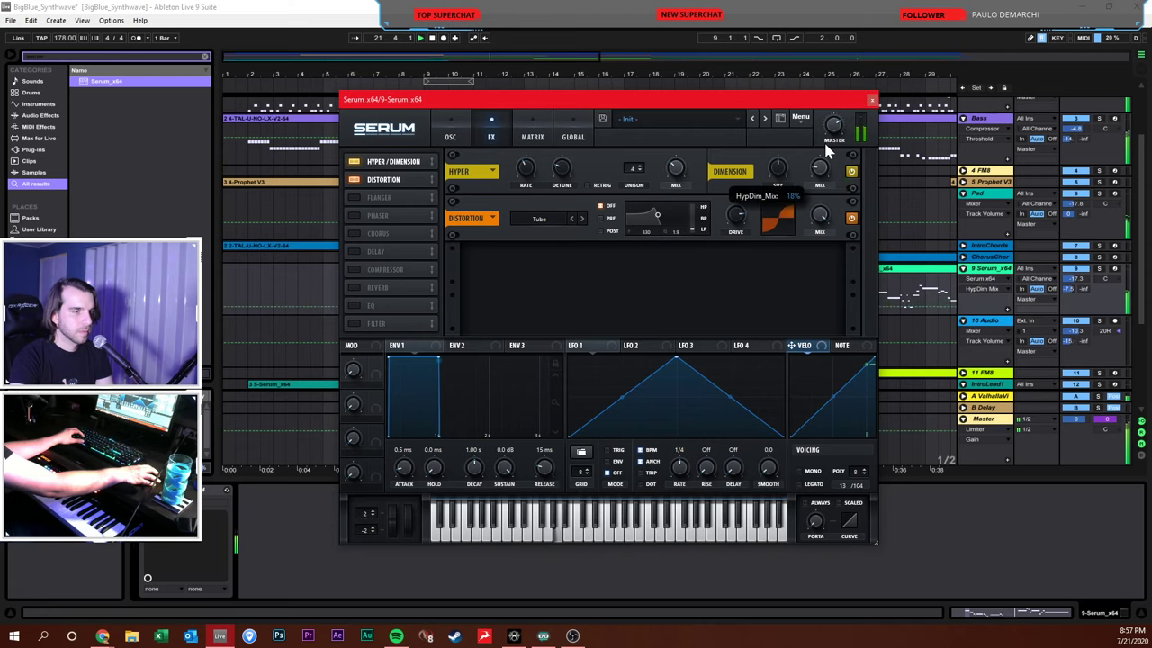
# Close Serum, lower track 9's volume to -18.1 dB and play the arrangement
pyautogui.click(871, 99)
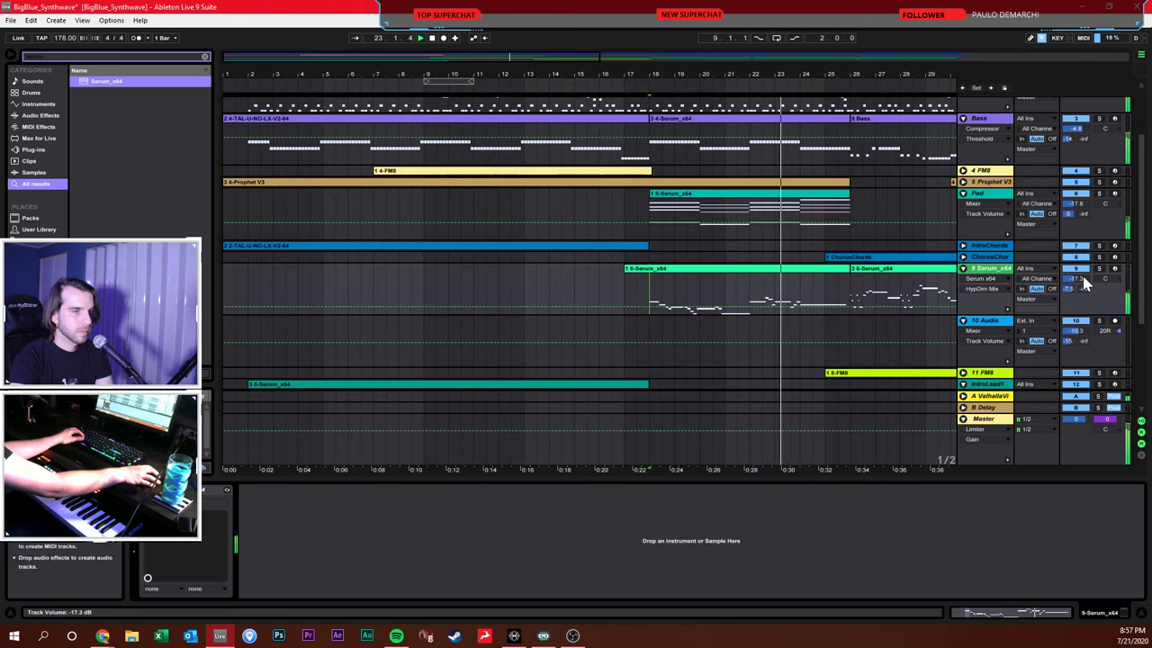
pyautogui.moveTo(1077, 278); pyautogui.dragTo(1077, 275)
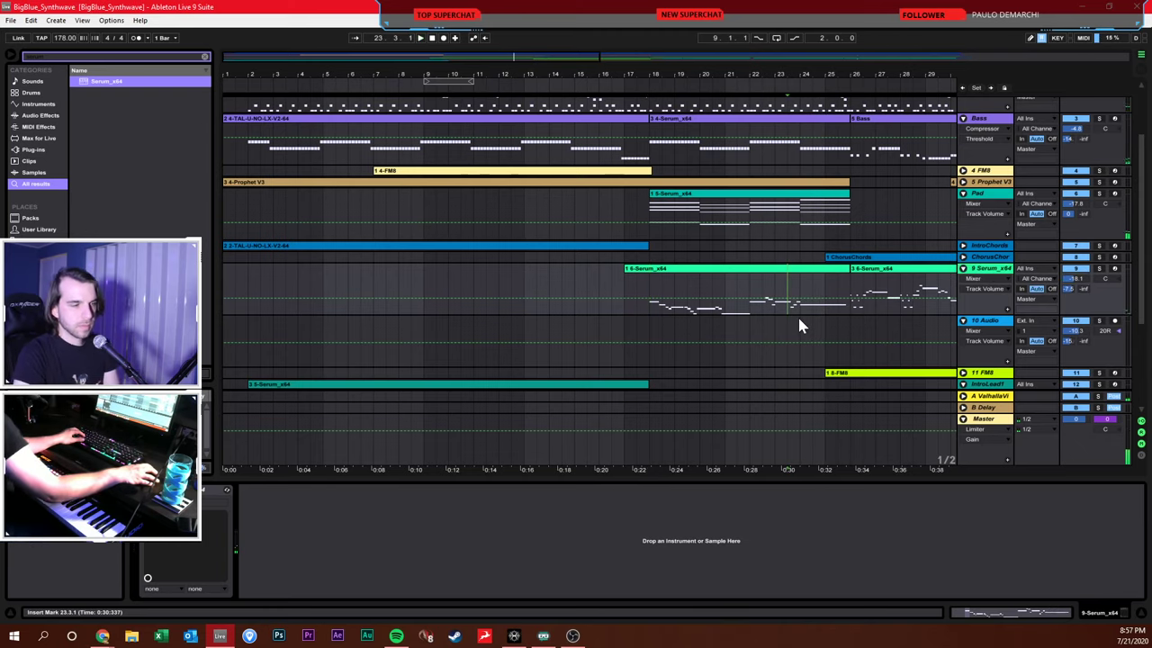
pyautogui.press('space')
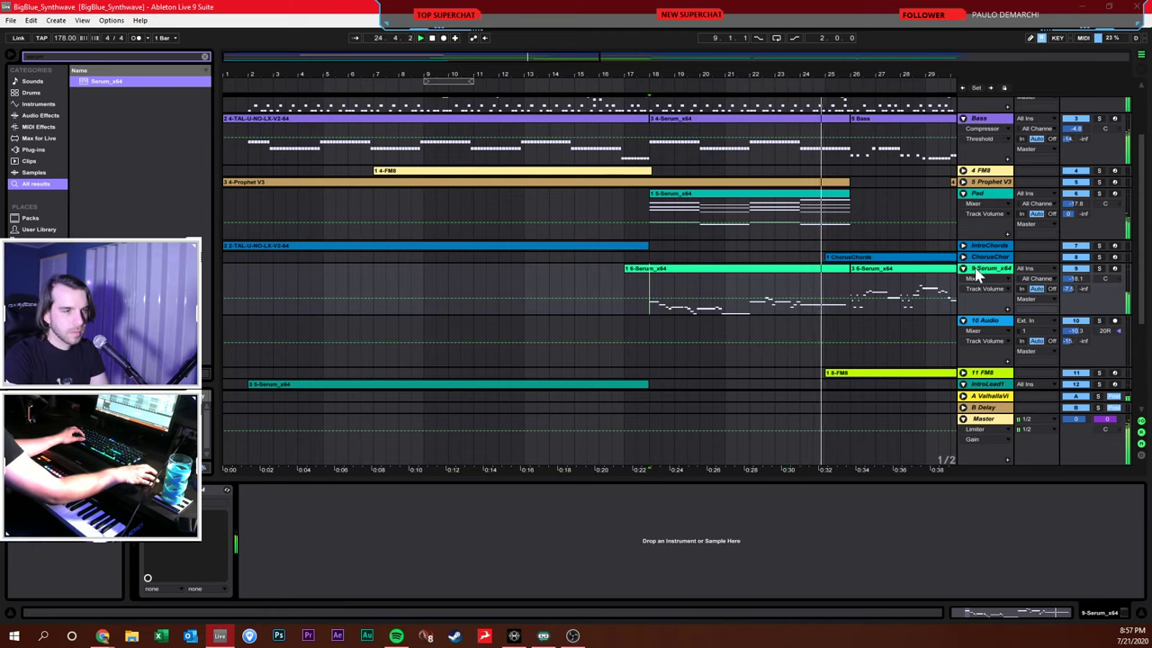
# Enable Serum's filter for both oscillators and modulate its cutoff with Env 2 at 728 ms decay and 78.07% sustain
pyautogui.click(226, 491)
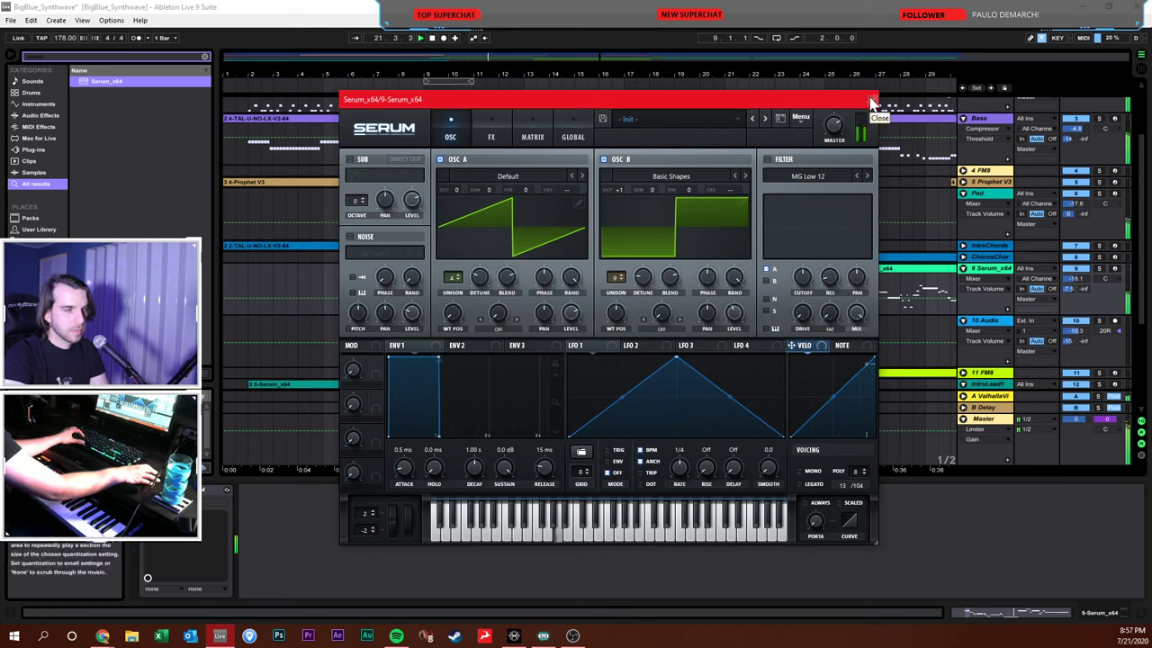
pyautogui.click(538, 132)
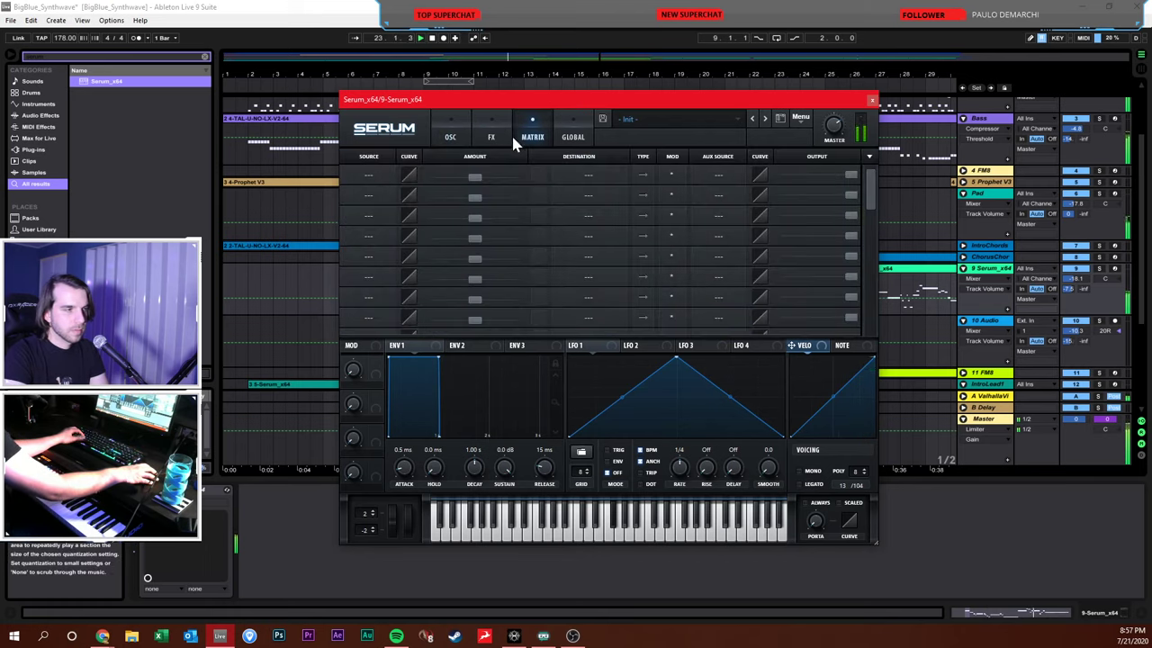
pyautogui.click(458, 135)
pyautogui.click(768, 160)
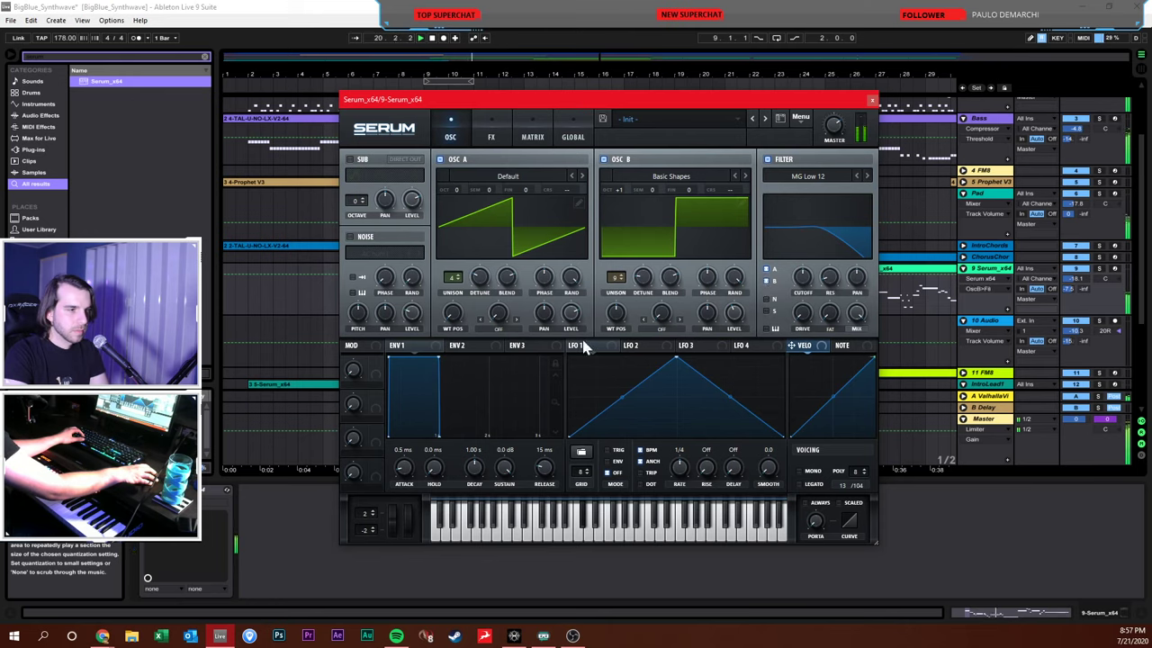
pyautogui.click(458, 351)
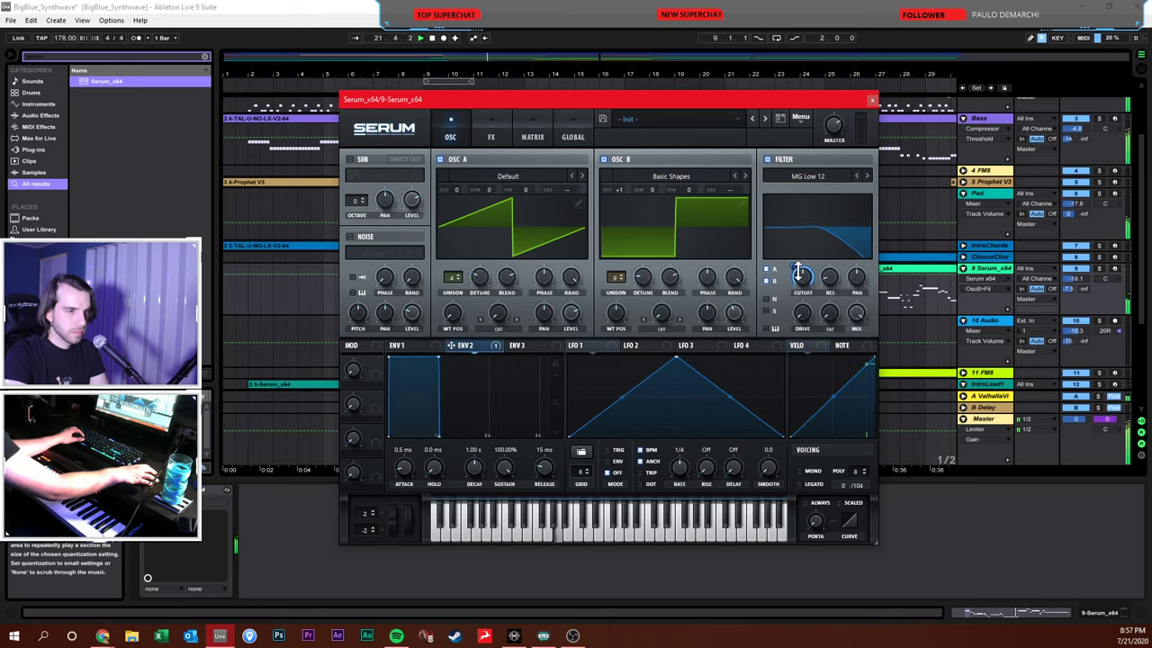
pyautogui.moveTo(796, 266); pyautogui.dragTo(802, 276)
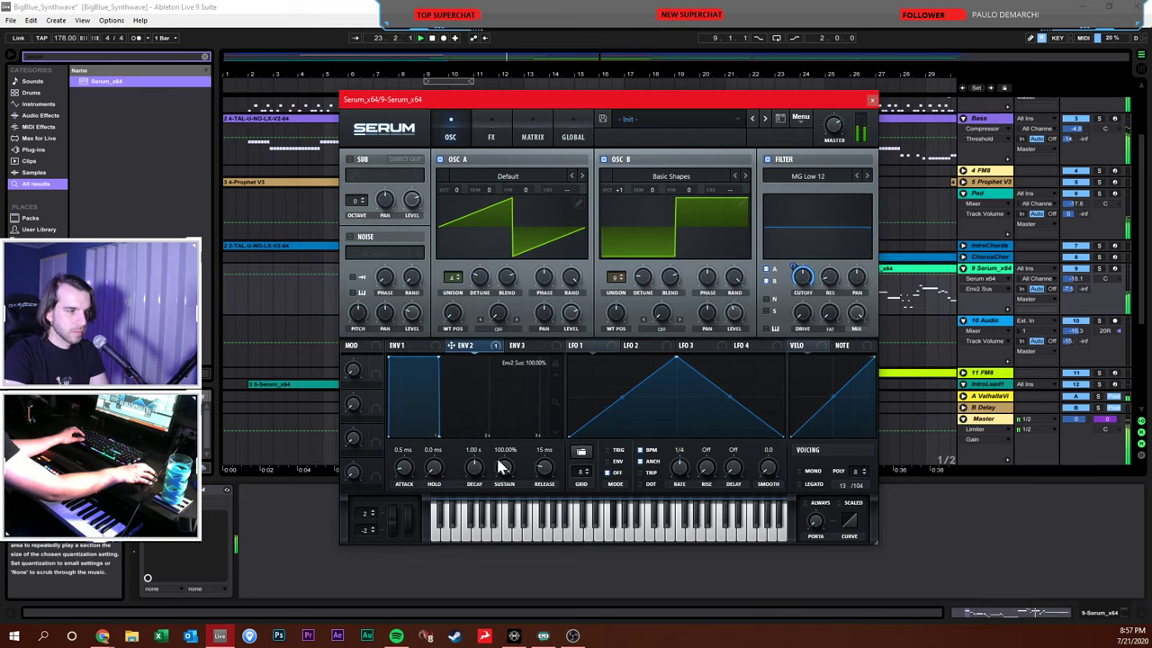
pyautogui.moveTo(500, 466); pyautogui.dragTo(508, 415)
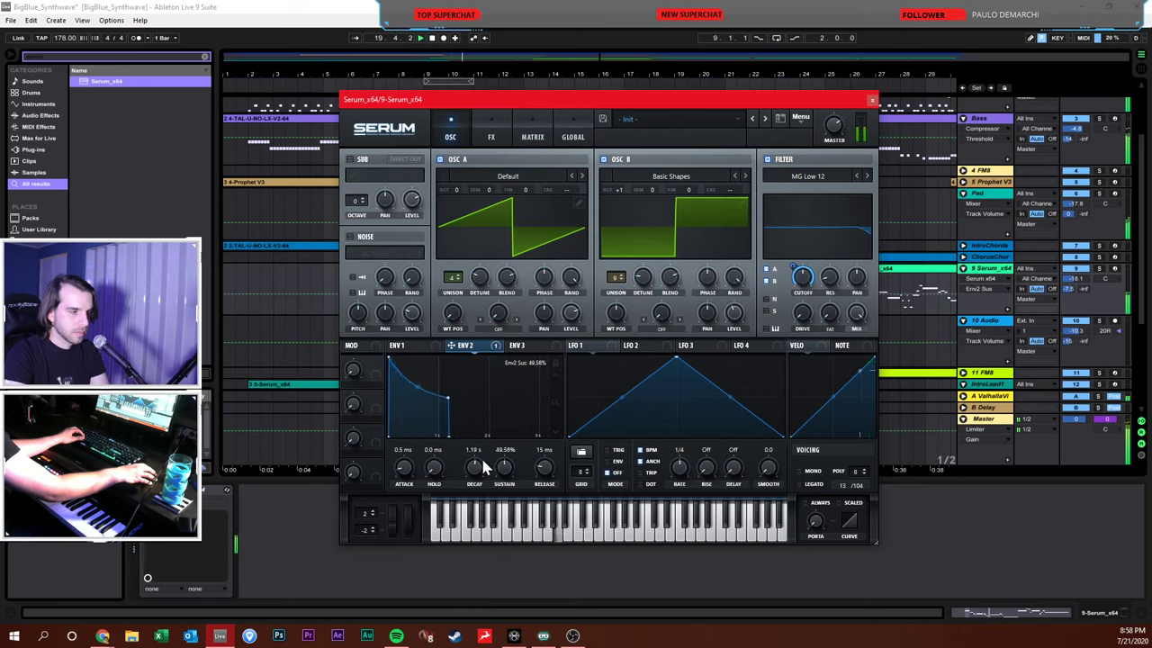
pyautogui.moveTo(476, 462); pyautogui.dragTo(513, 443)
# Readjust the distortion drive, and set track 9's volume to -20.3 dB and its ValhallaVintage send to -3.4 dB
pyautogui.click(497, 136)
pyautogui.moveTo(734, 199); pyautogui.dragTo(734, 204)
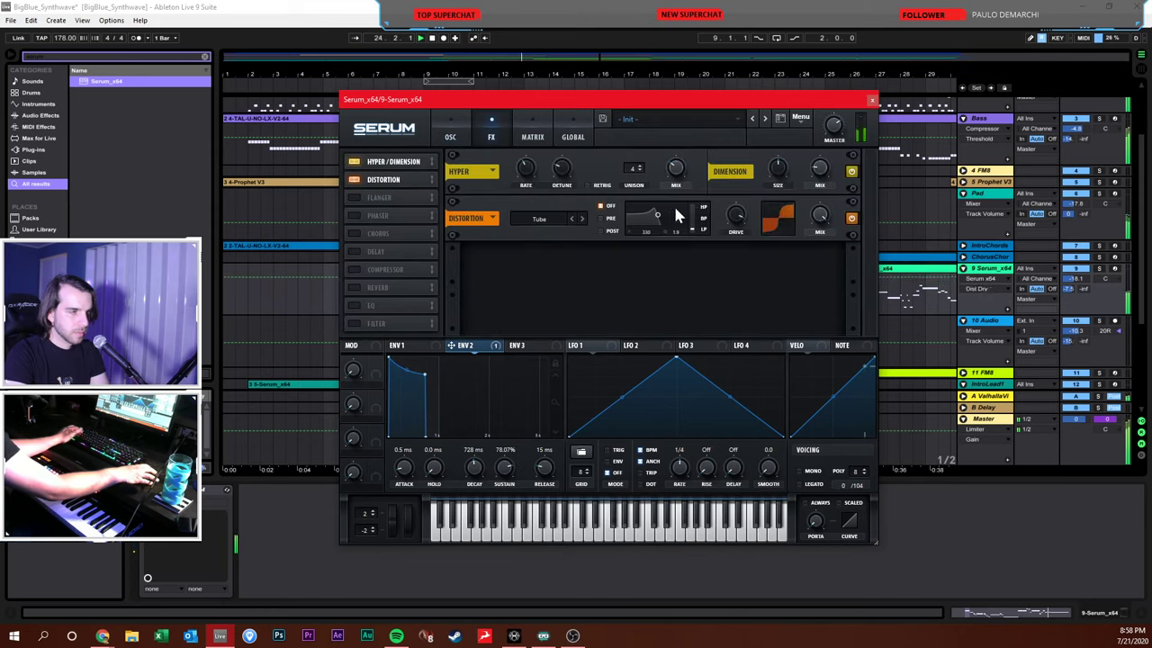
pyautogui.click(871, 101)
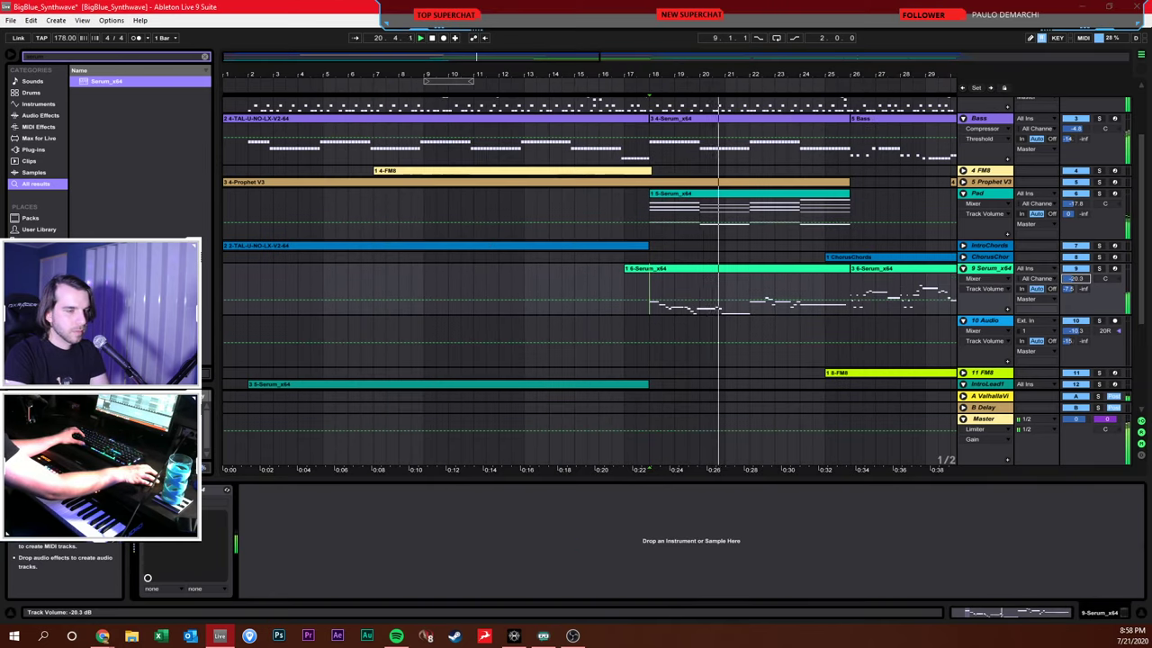
pyautogui.moveTo(1067, 289); pyautogui.dragTo(1064, 295)
# Add Ping Pong Delay to track 9 with 34% dry/wet and raise the track's volume to -16.1 dB
pyautogui.hotkey('ctrl', 'f')
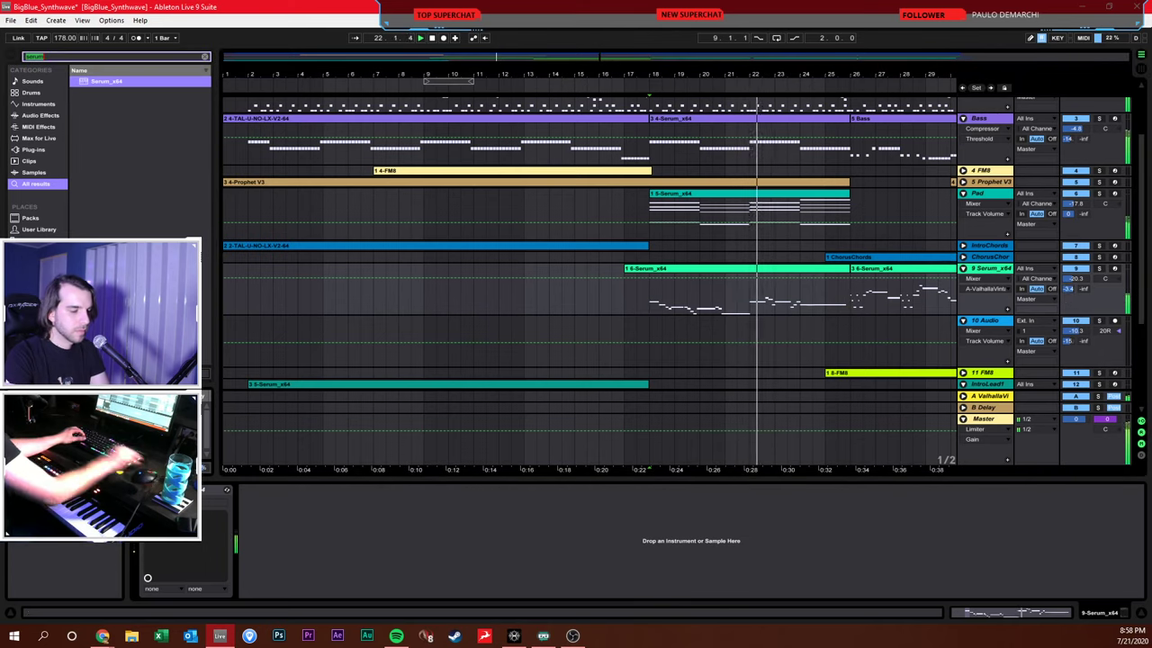
pyautogui.write('ping pong')
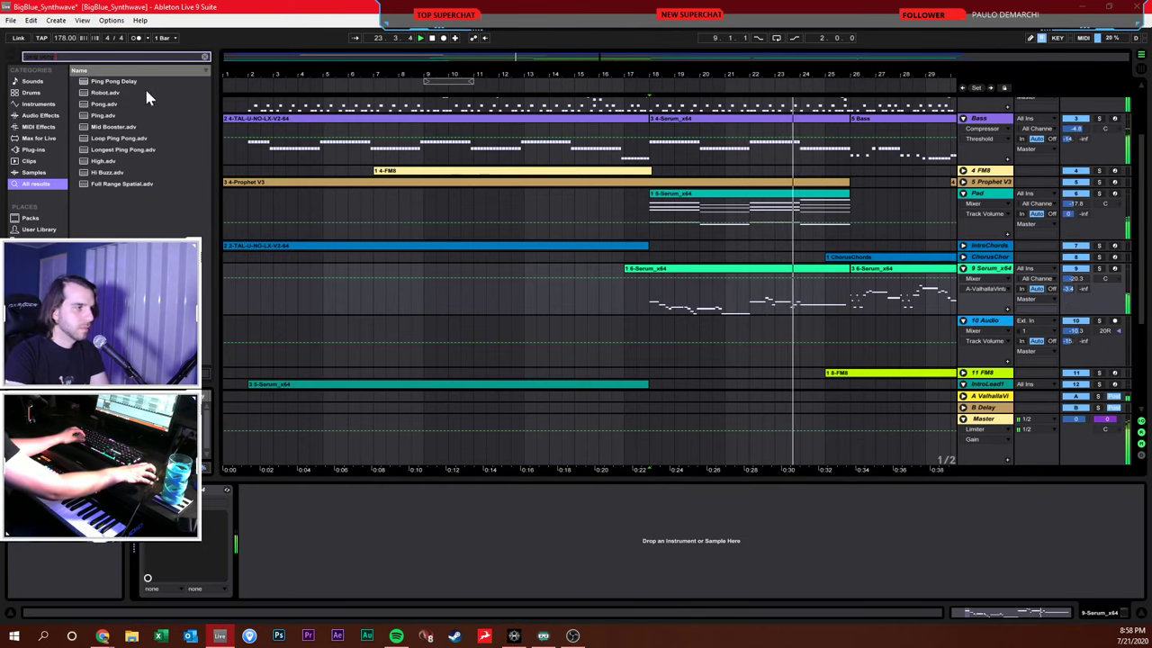
pyautogui.moveTo(115, 82); pyautogui.dragTo(295, 587)
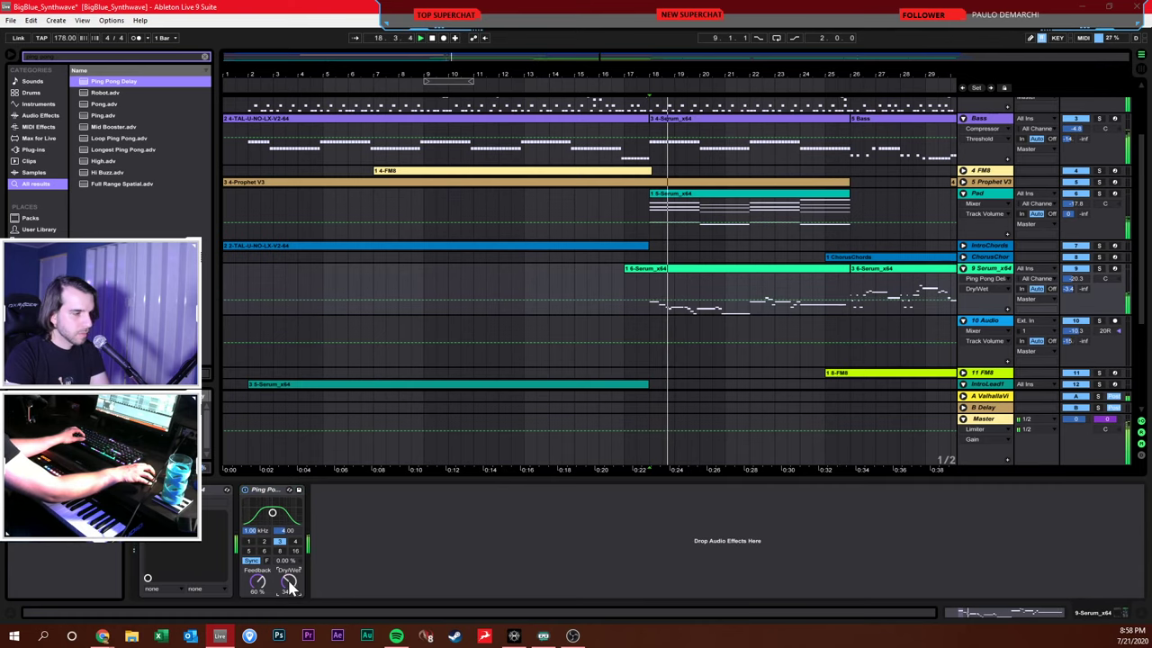
pyautogui.moveTo(1076, 278); pyautogui.dragTo(1076, 263)
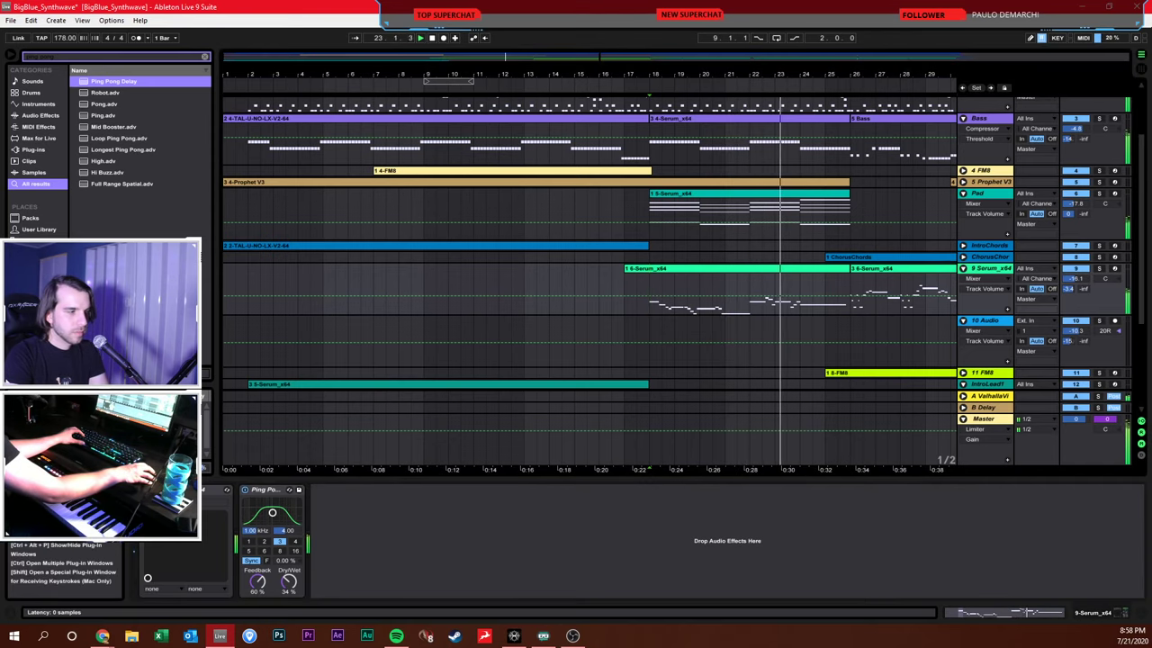
# Raise Serum's Env 2 decay to 1.09 s, lower track 9's volume to -17.4 dB and save the set
pyautogui.hotkey('ctrl', 'alt', 'p')
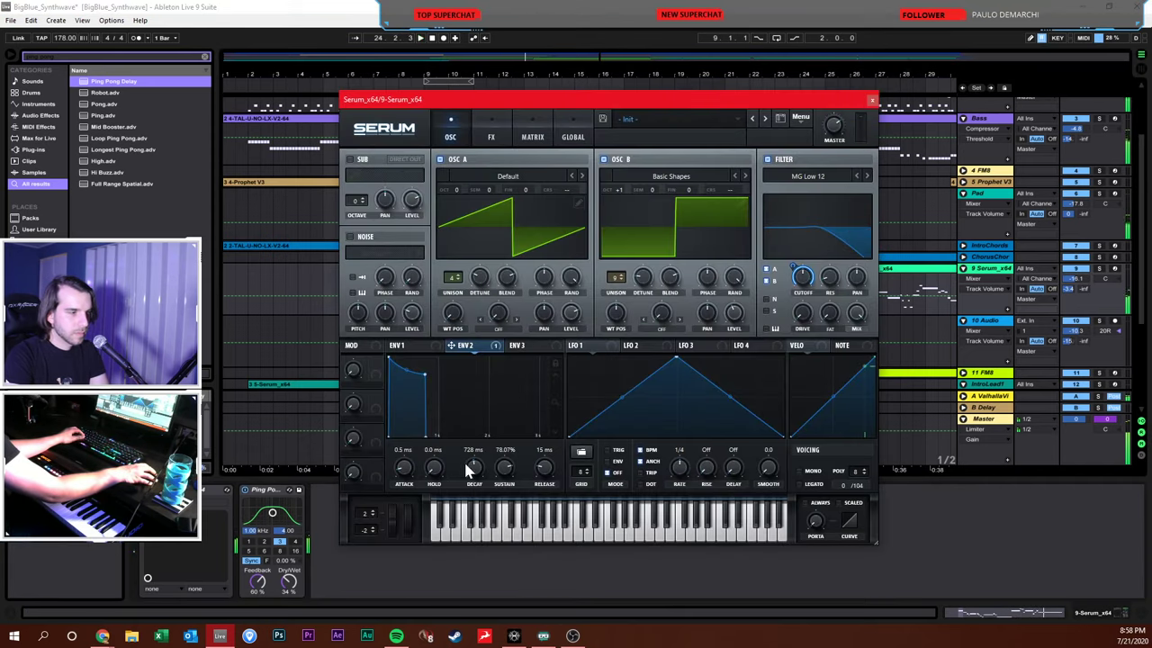
pyautogui.moveTo(473, 468); pyautogui.dragTo(474, 464)
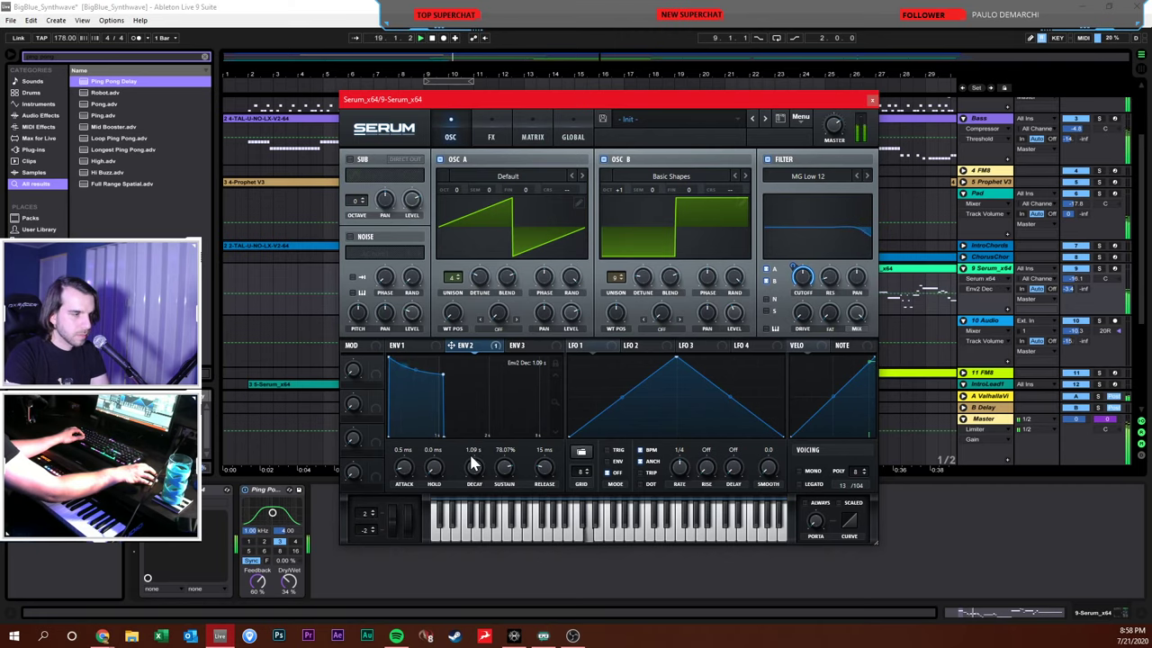
pyautogui.click(872, 102)
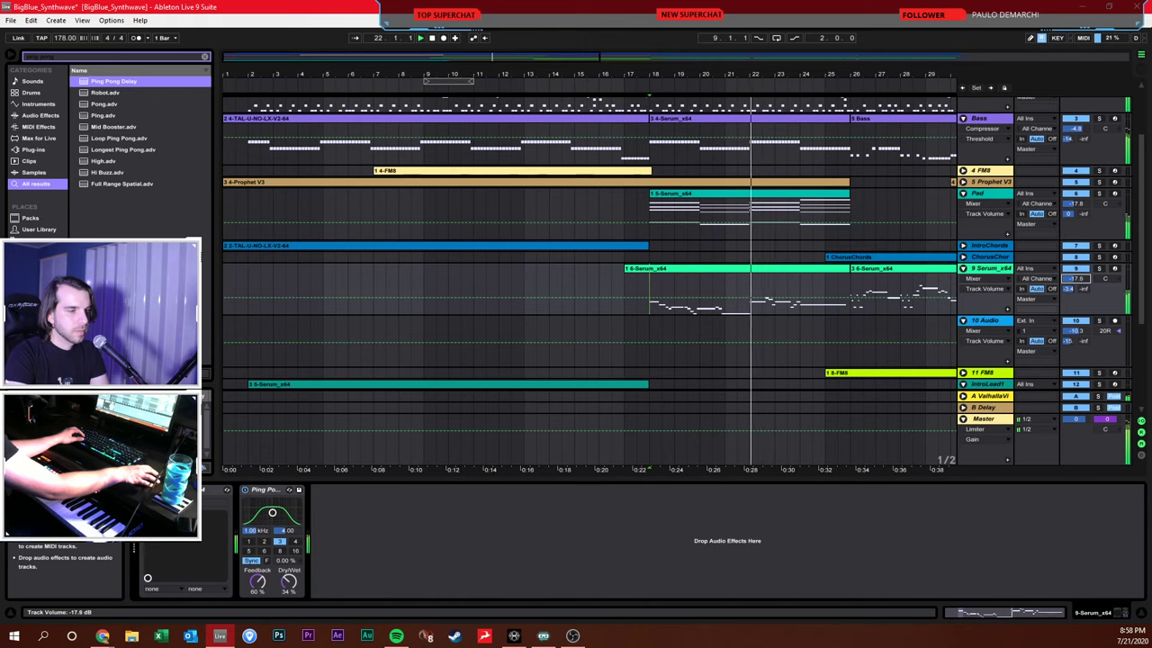
pyautogui.hotkey('ctrl', 's')
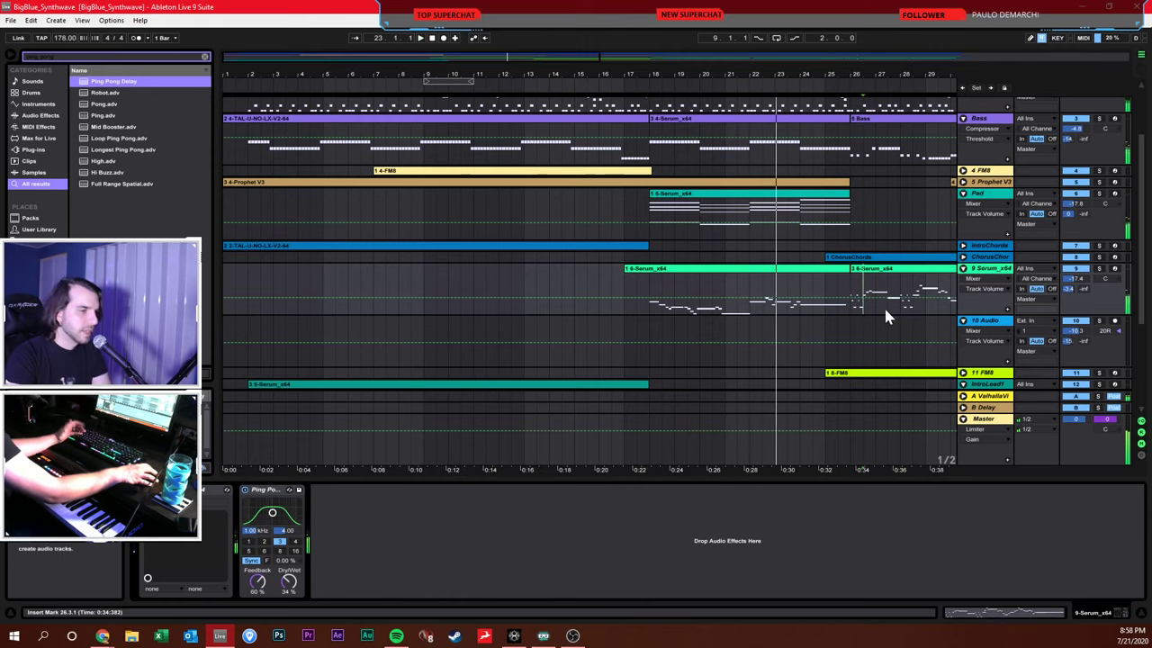
# Examine the track 9 lead clips from bar 26 onward
pyautogui.moveTo(885, 81); pyautogui.dragTo(535, 81)
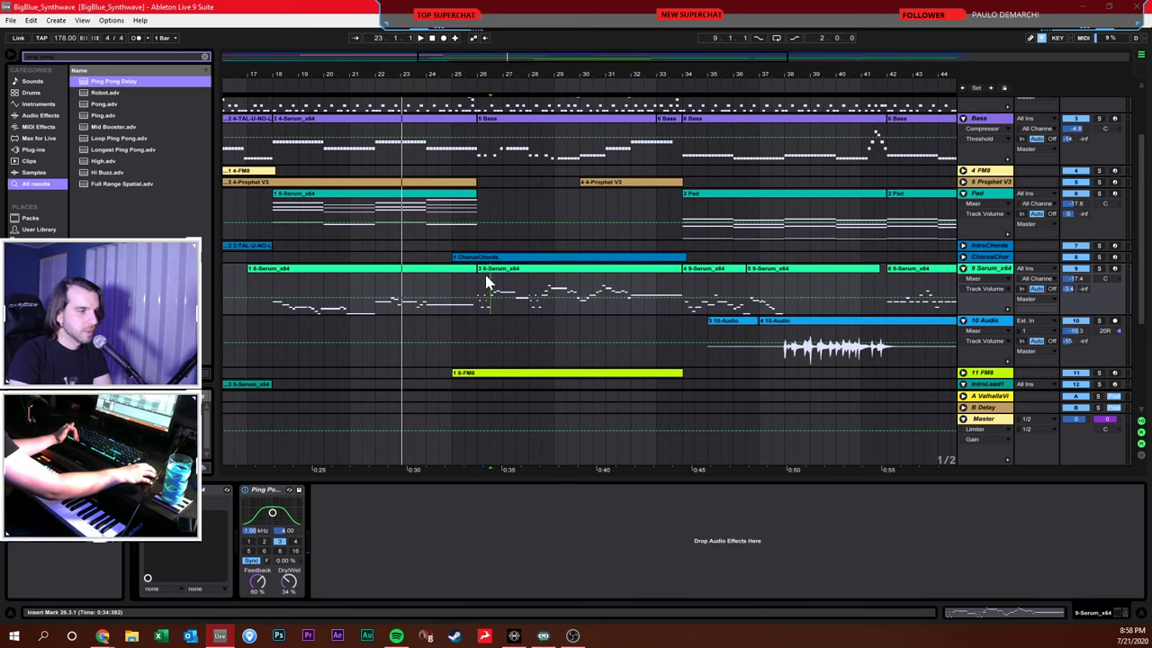
pyautogui.click(470, 301)
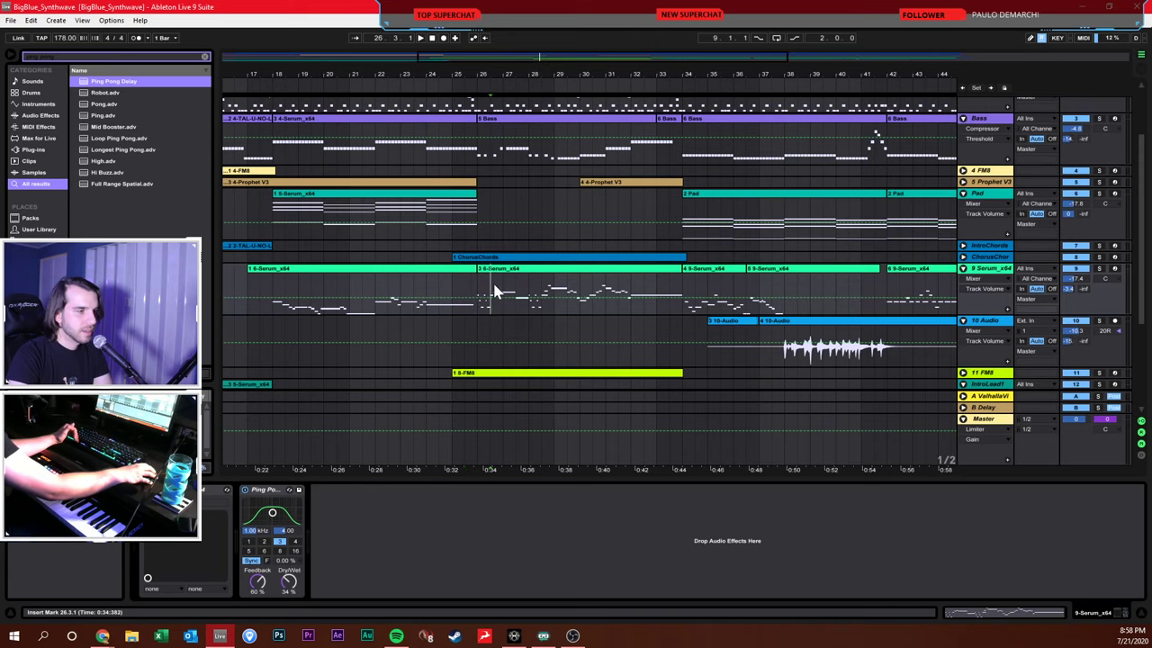
pyautogui.click(673, 280)
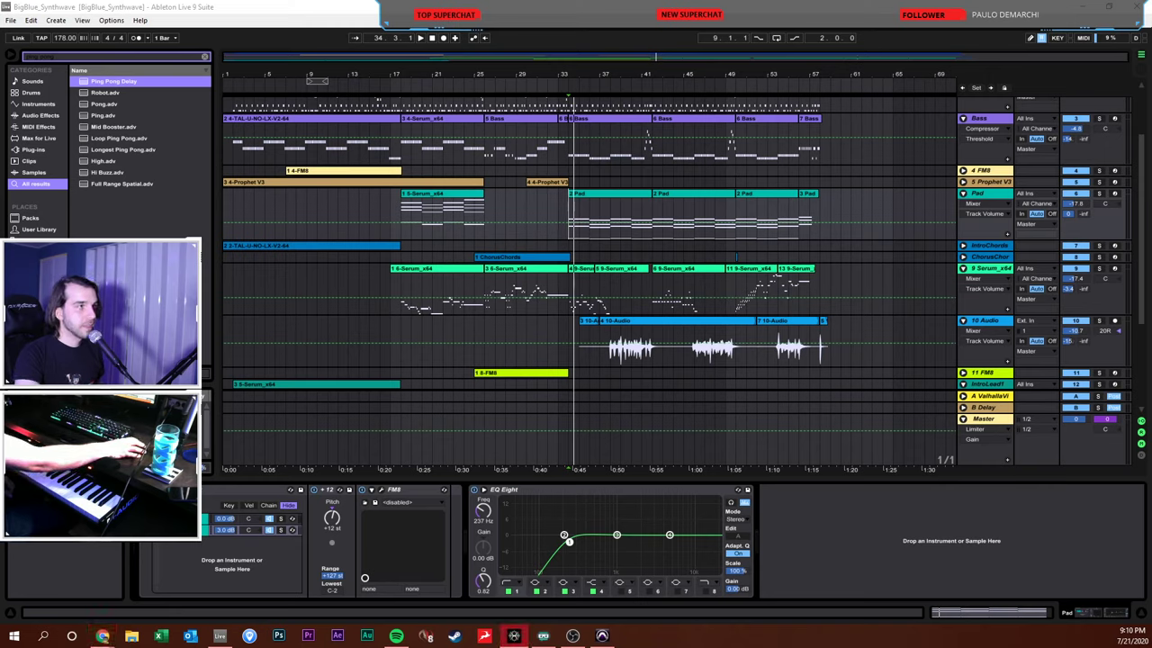
# Switch to the Discrete audio interface control panel and inspect its preamp and 32-channel mixer views
pyautogui.hotkey('ctrl', 'alt', 'p')
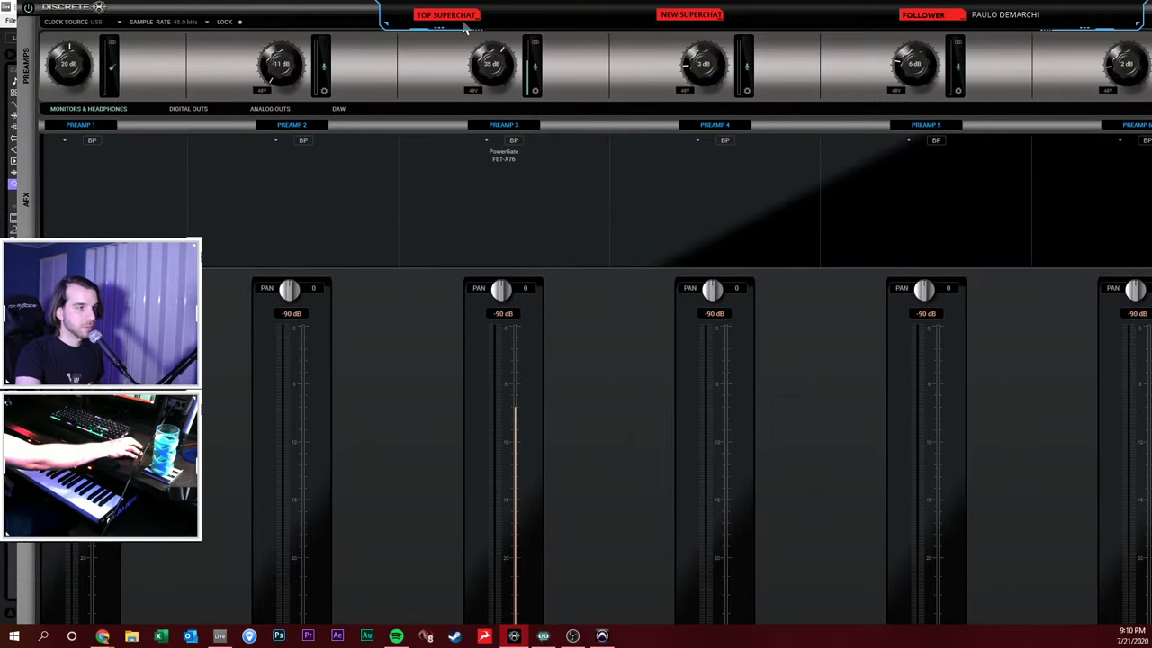
pyautogui.hotkey('alt', 'Tab')
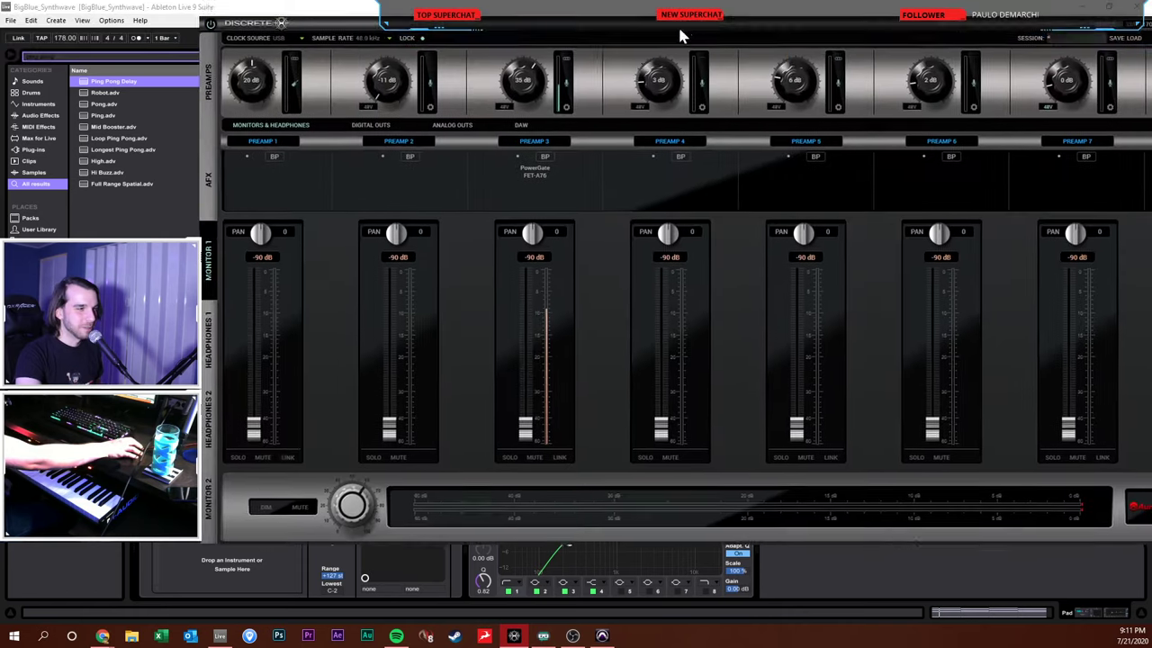
pyautogui.moveTo(677, 27); pyautogui.dragTo(537, 69)
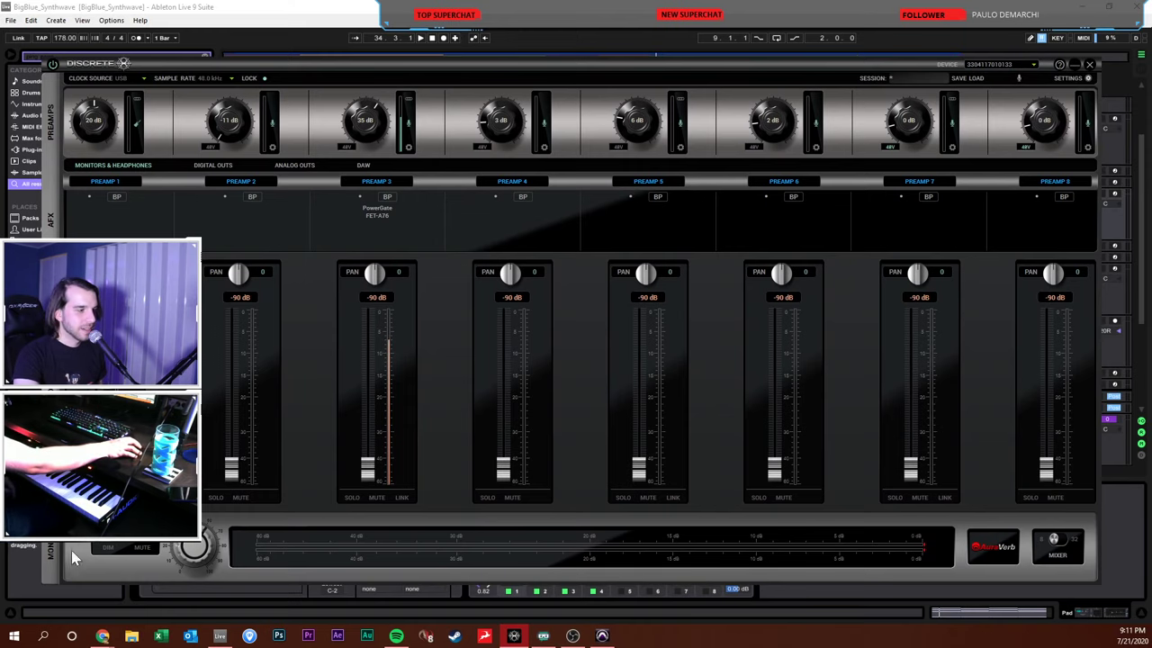
pyautogui.click(1055, 547)
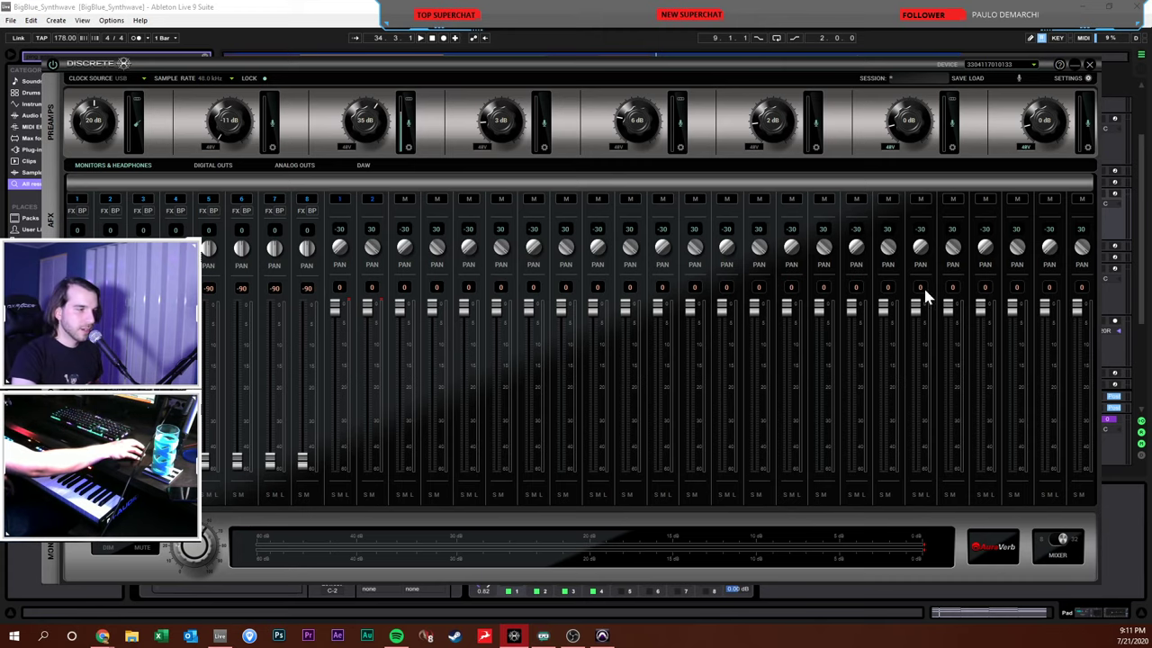
pyautogui.click(1055, 538)
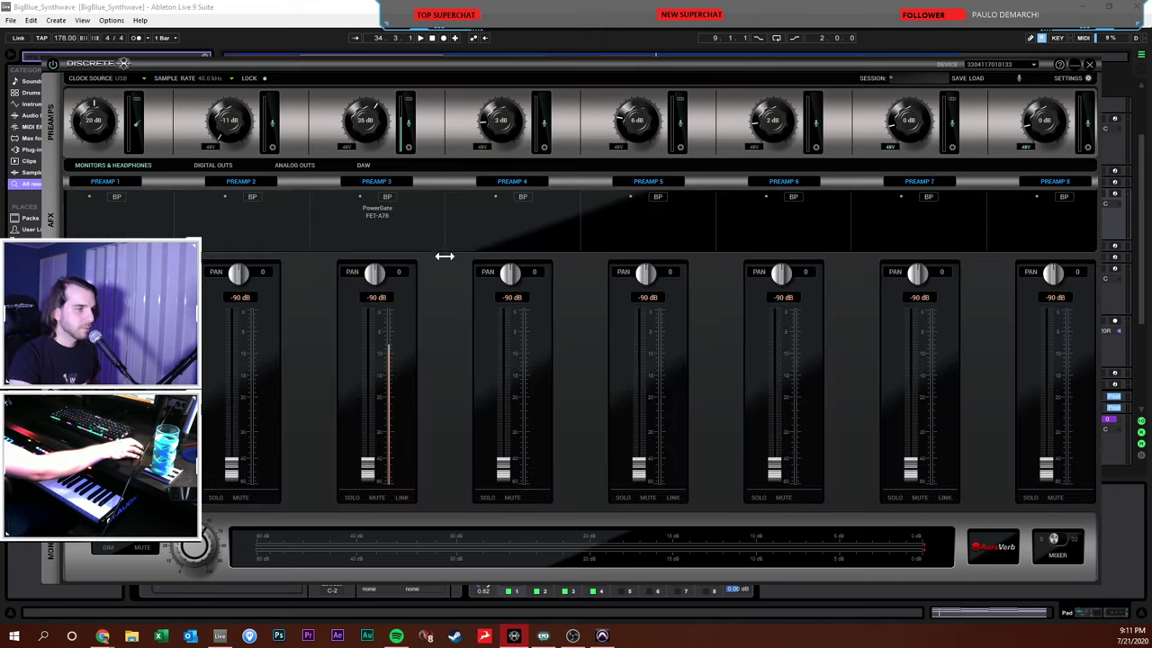
# Inspect the PowerGate and FET-A76 effects on Preamp 3 and close the effects rack
pyautogui.click(396, 243)
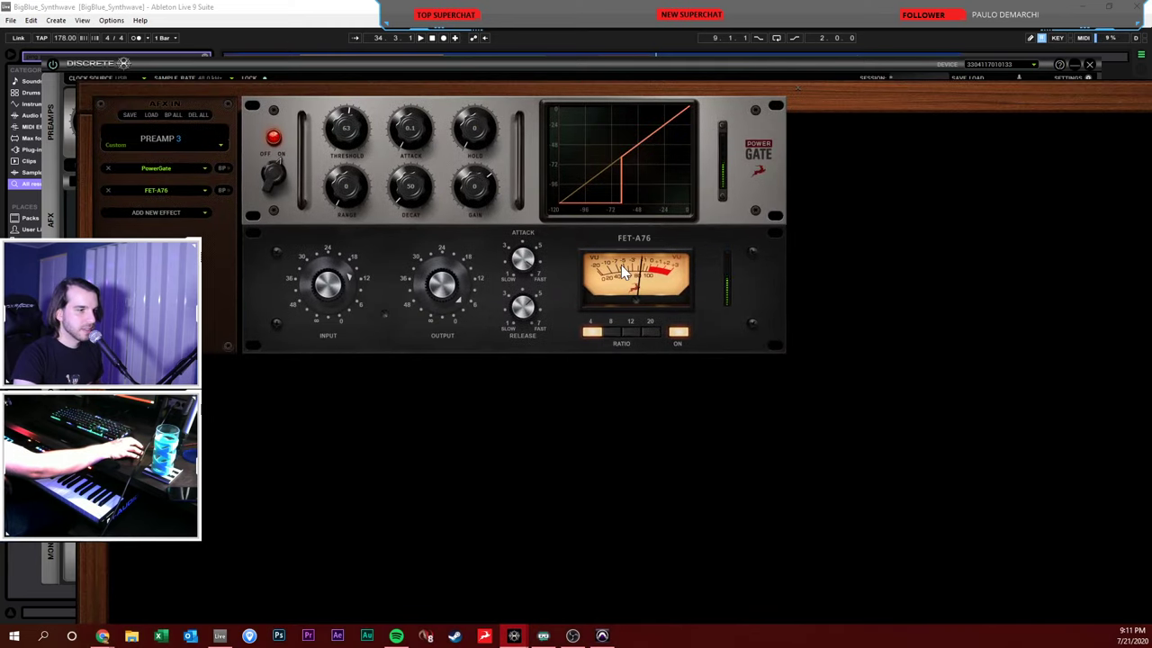
pyautogui.moveTo(576, 93); pyautogui.dragTo(354, 121)
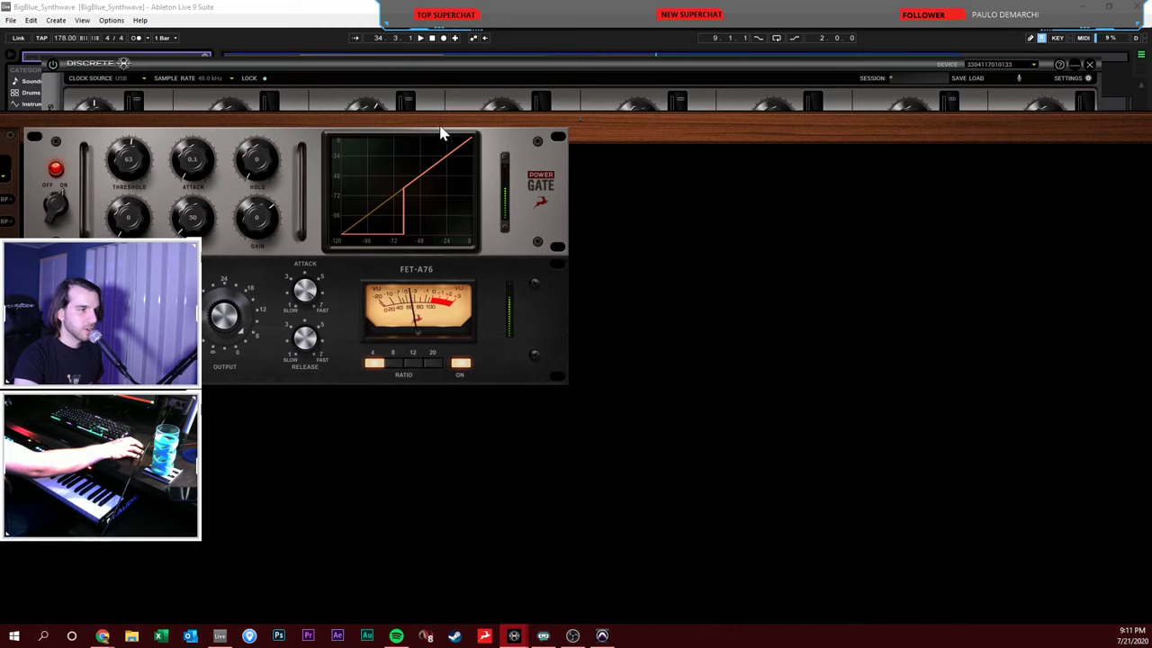
pyautogui.moveTo(650, 135); pyautogui.dragTo(628, 160)
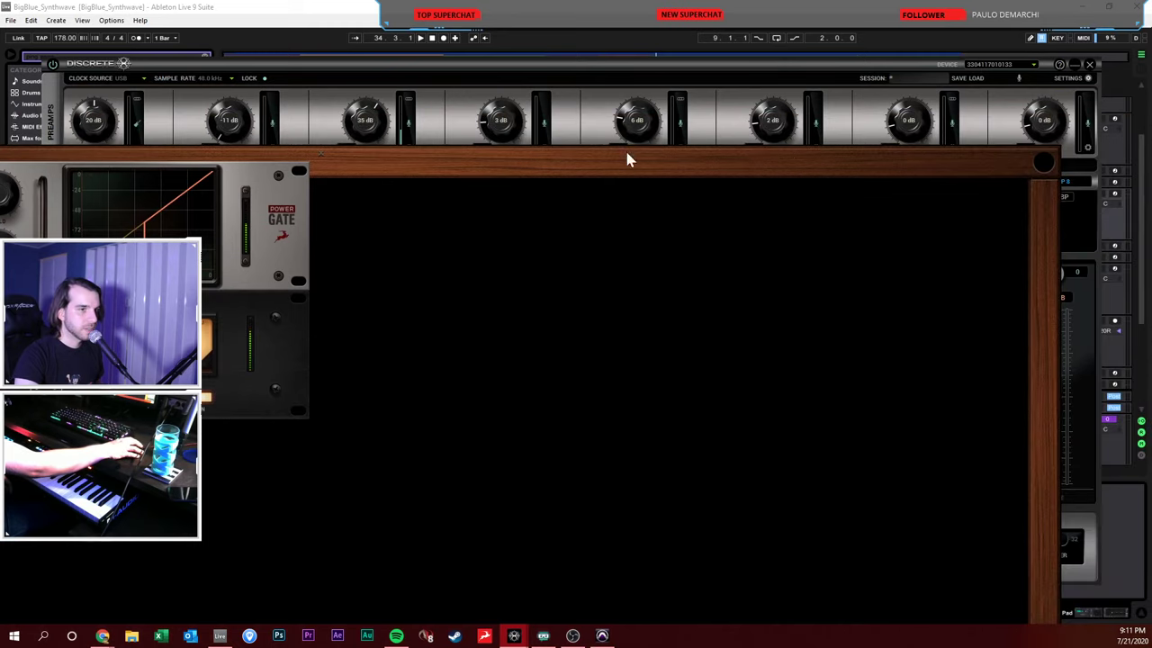
pyautogui.moveTo(990, 168); pyautogui.dragTo(998, 180)
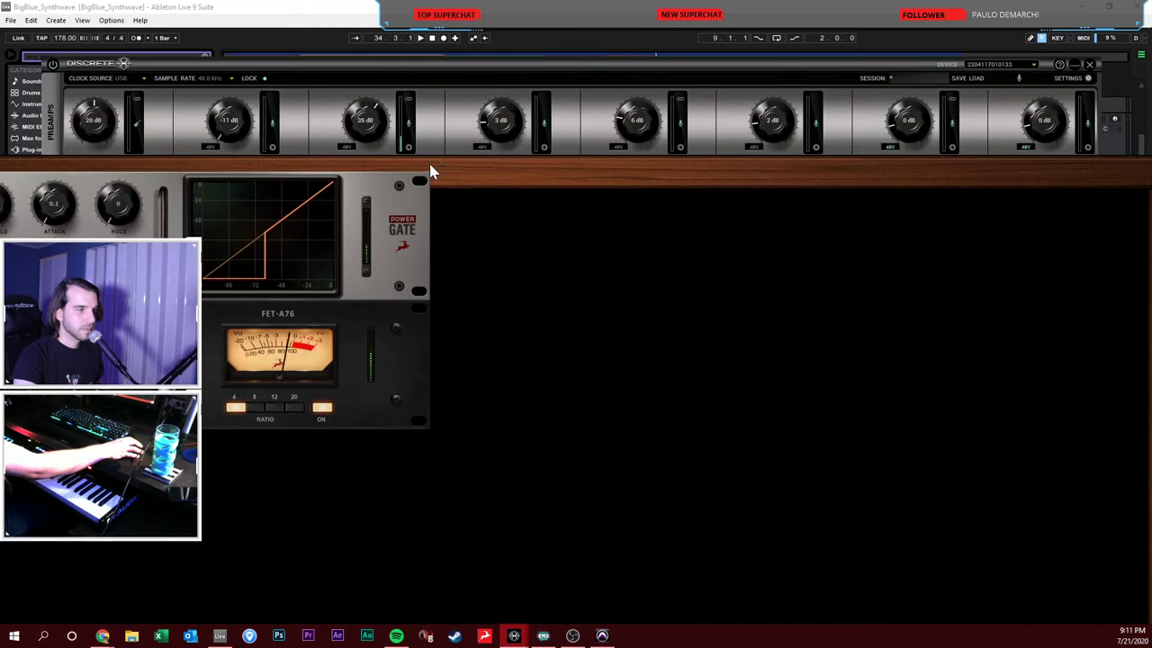
pyautogui.click(452, 162)
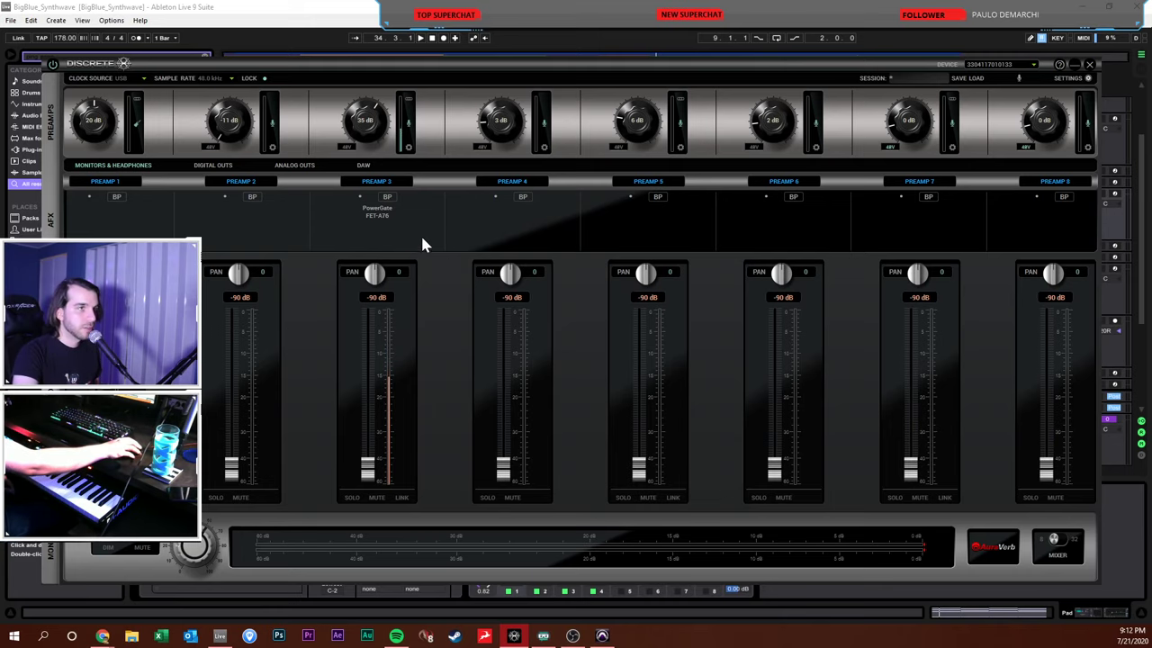
# Check the input source options of the first assignable channel in the 32-channel mixer and return to Ableton Live
pyautogui.click(1046, 549)
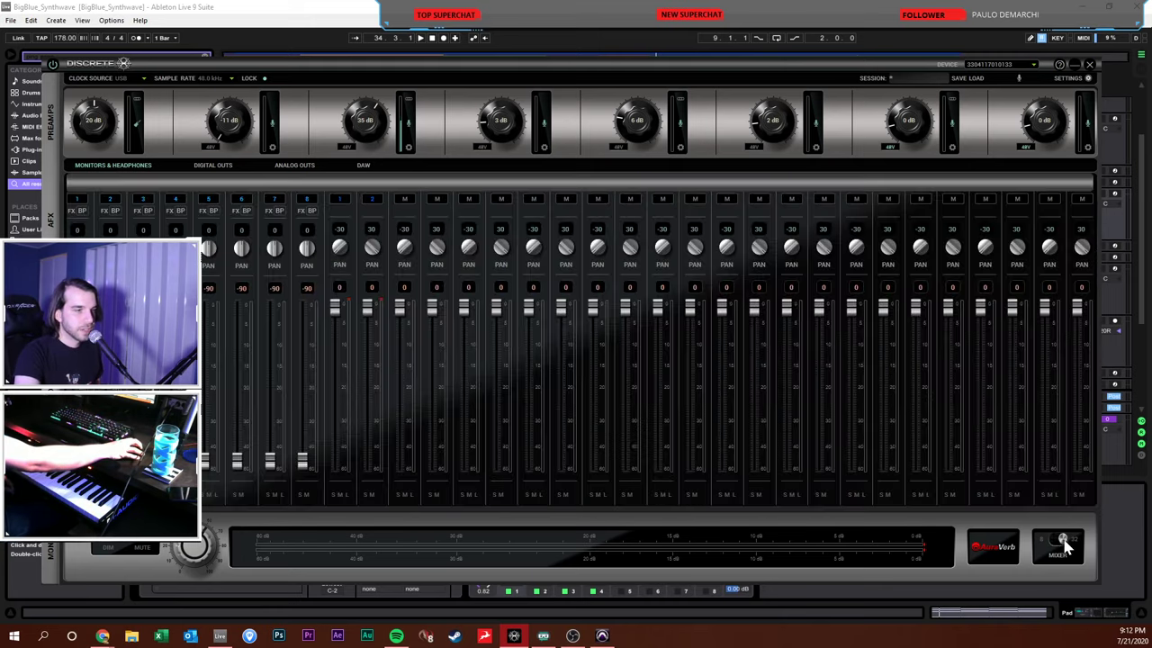
pyautogui.click(339, 200)
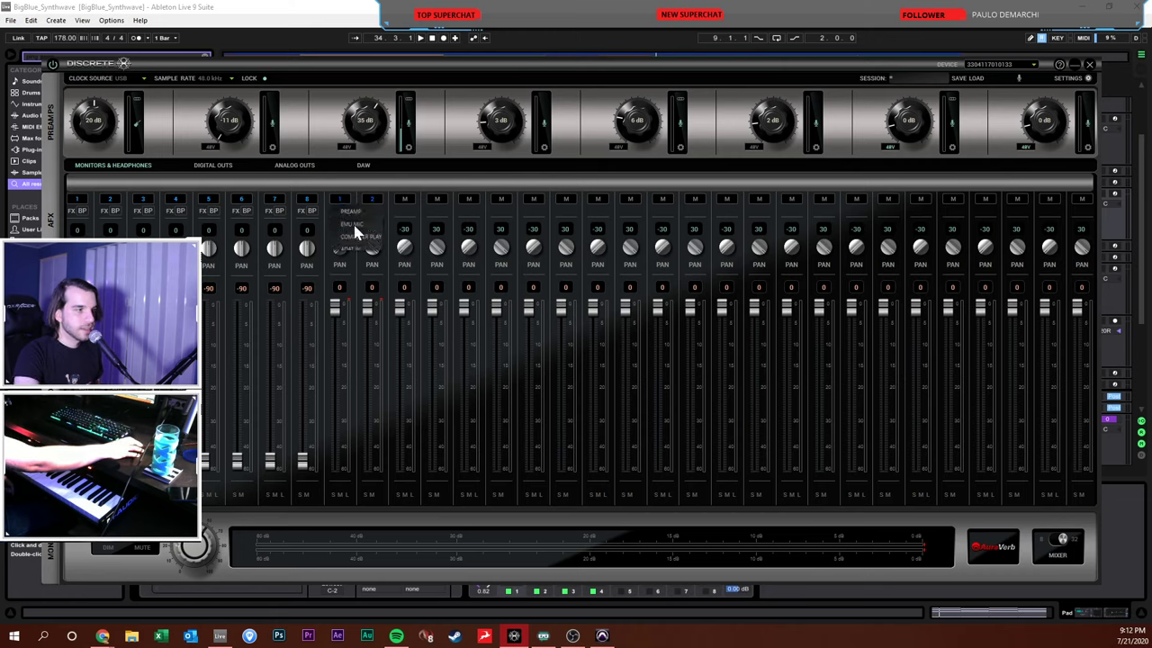
pyautogui.click(367, 236)
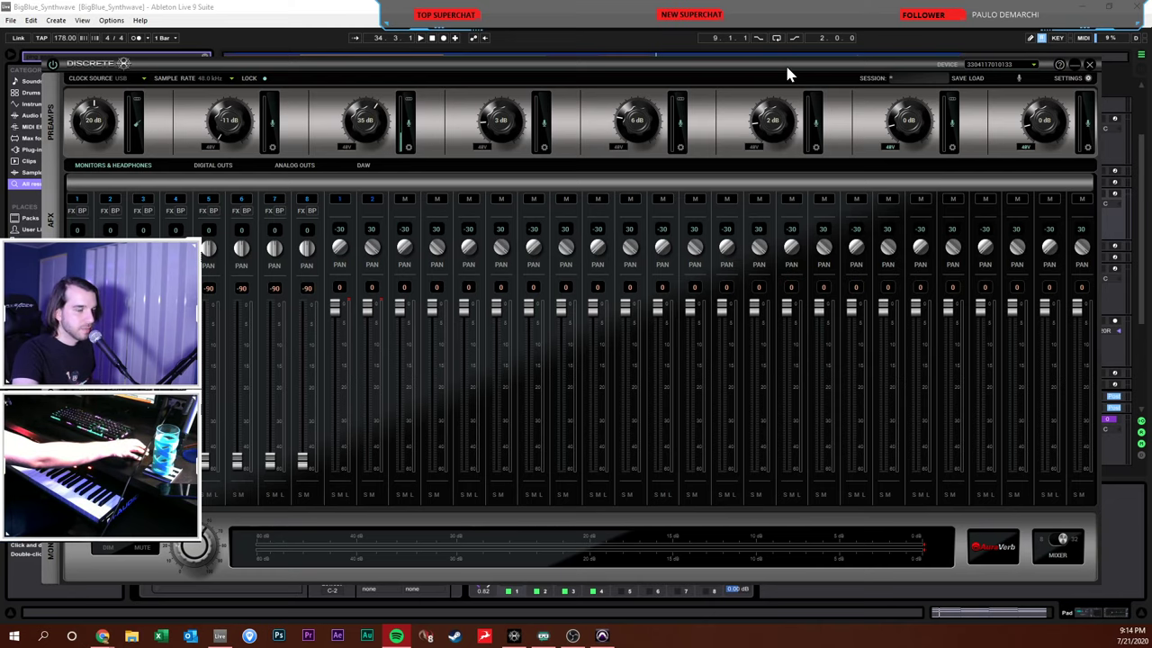
pyautogui.hotkey('ctrl', 'alt', 'p')
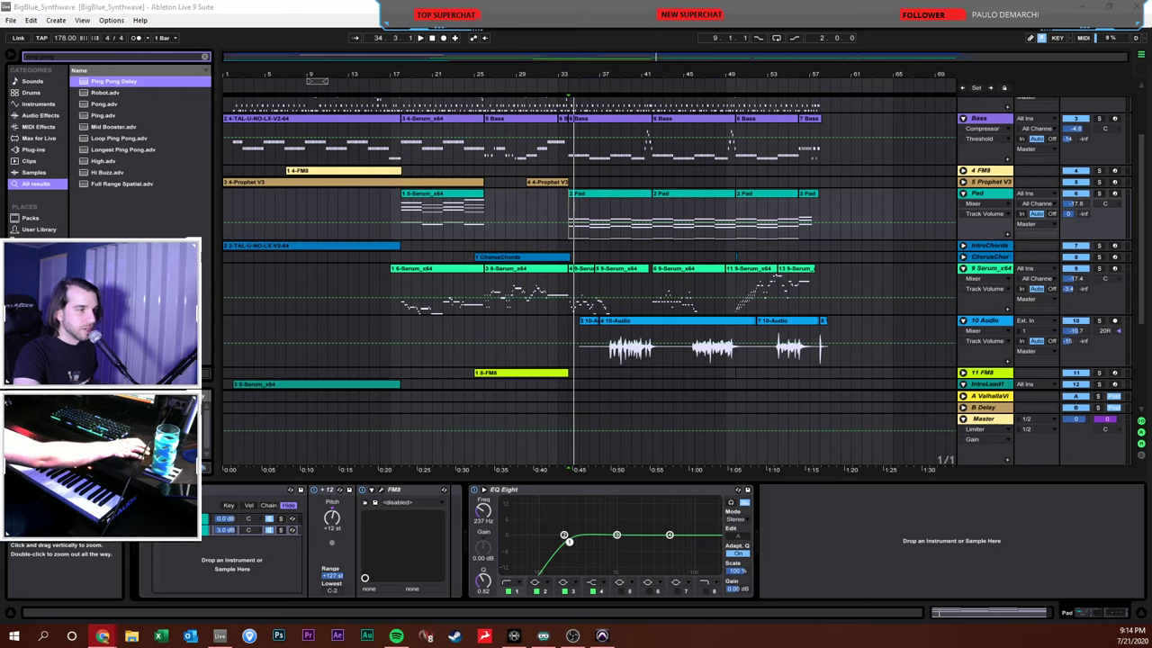
# Reset playback to the start of the arrangement and play it with the whole song in view
pyautogui.click(432, 39)
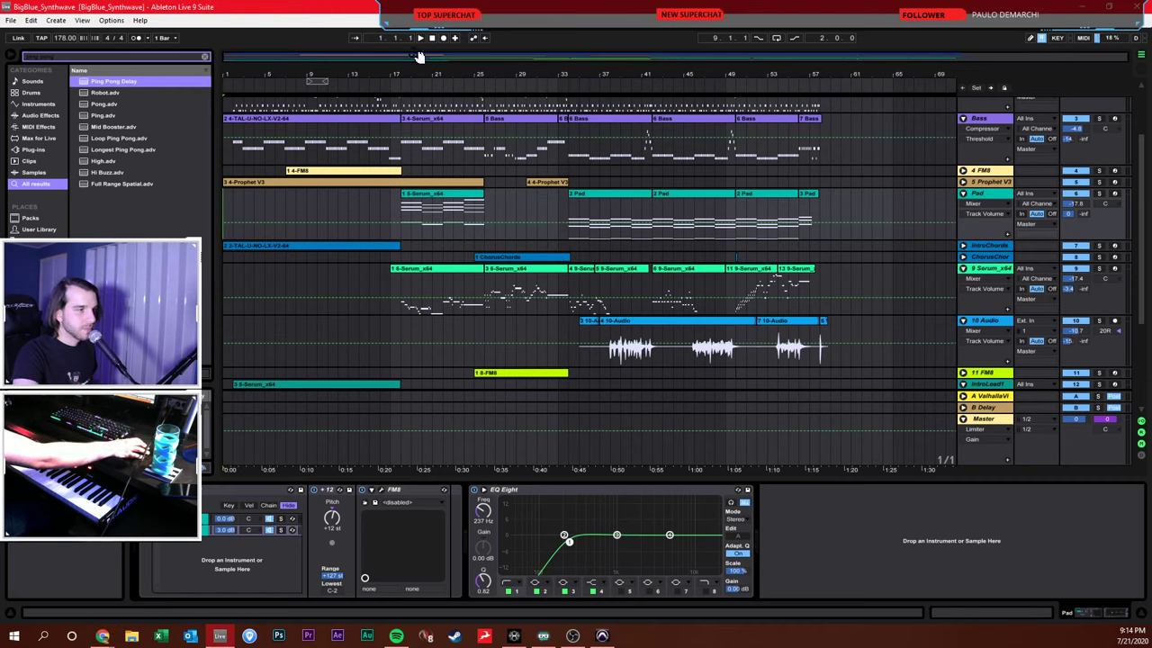
pyautogui.moveTo(434, 57); pyautogui.dragTo(435, 71)
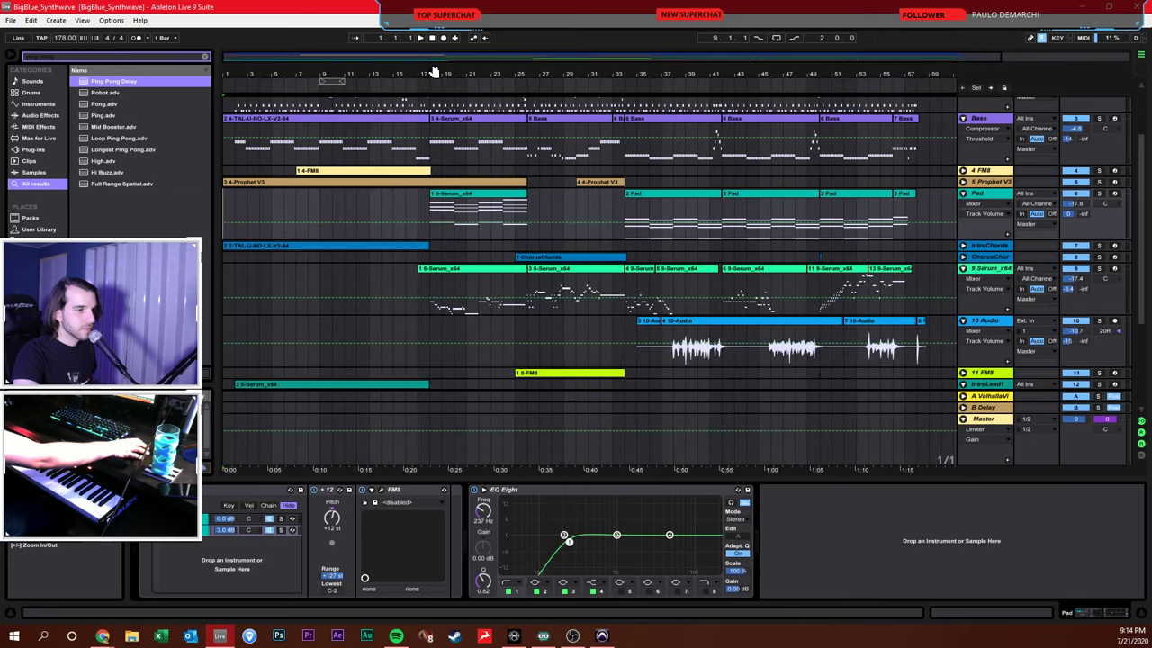
pyautogui.click(432, 145)
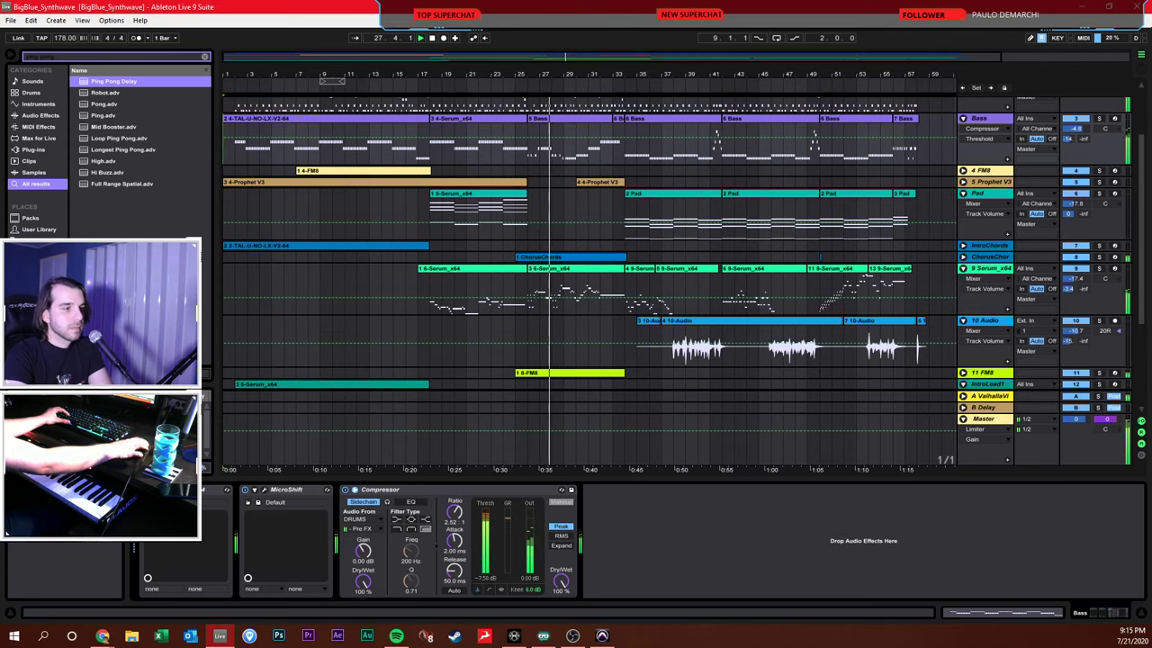
# Unfold the ChorusChords track, set its volume to -25.7 dB and delete the stray tiny clip near bar 49
pyautogui.scroll(-2, 945, 235)
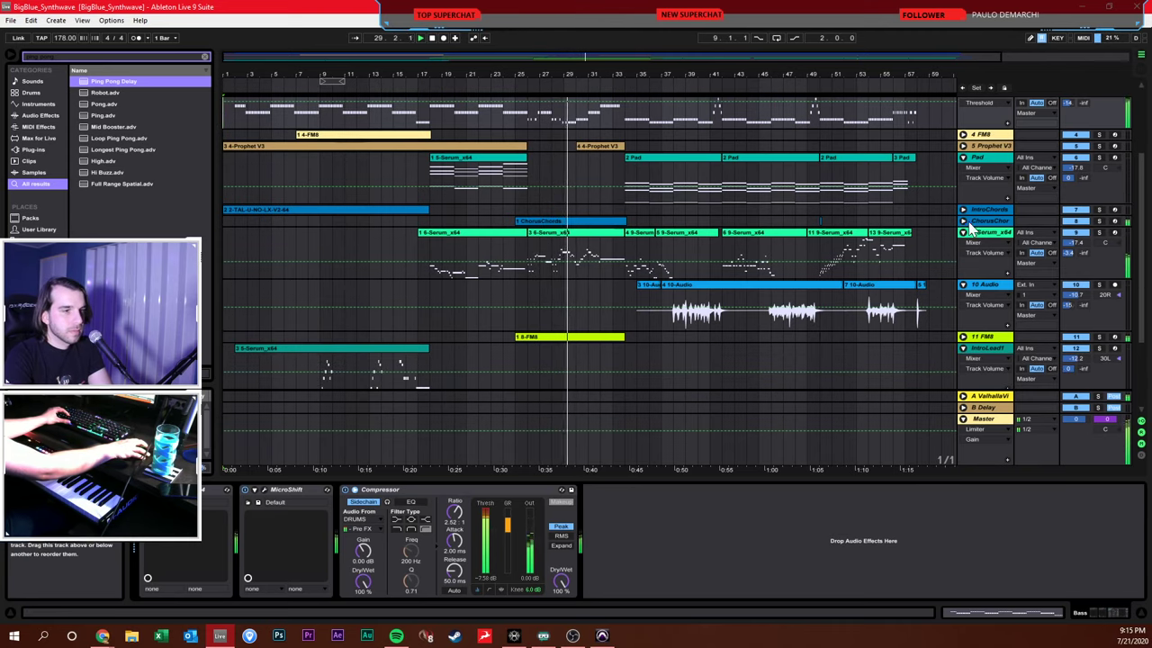
pyautogui.click(964, 222)
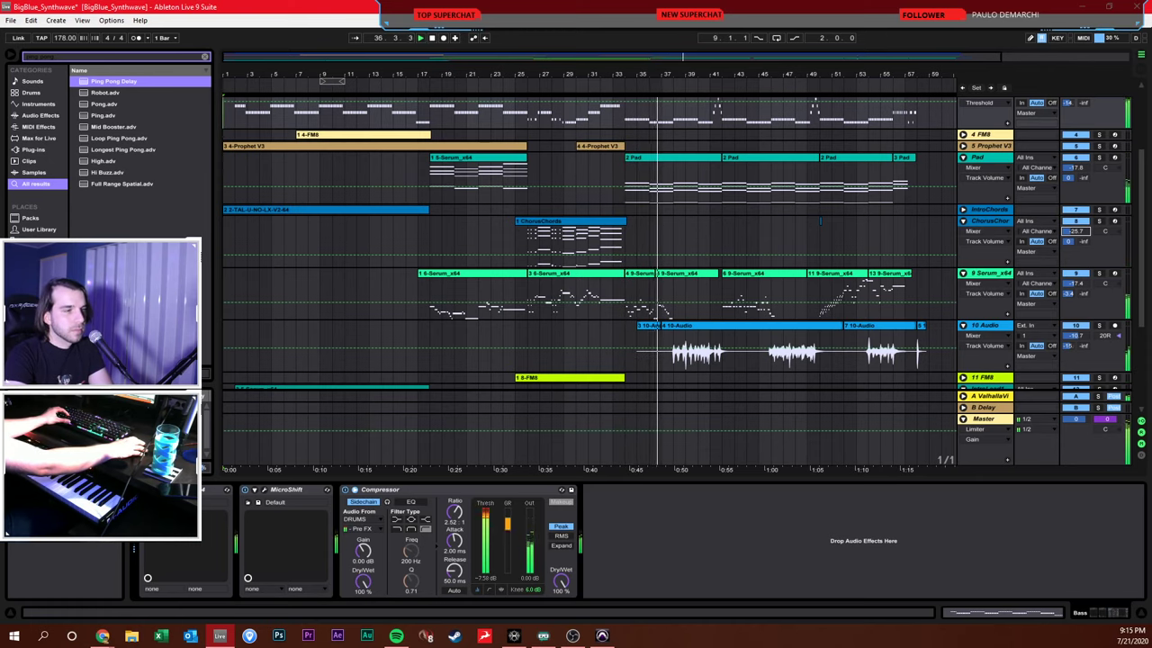
pyautogui.moveTo(800, 230); pyautogui.dragTo(833, 236)
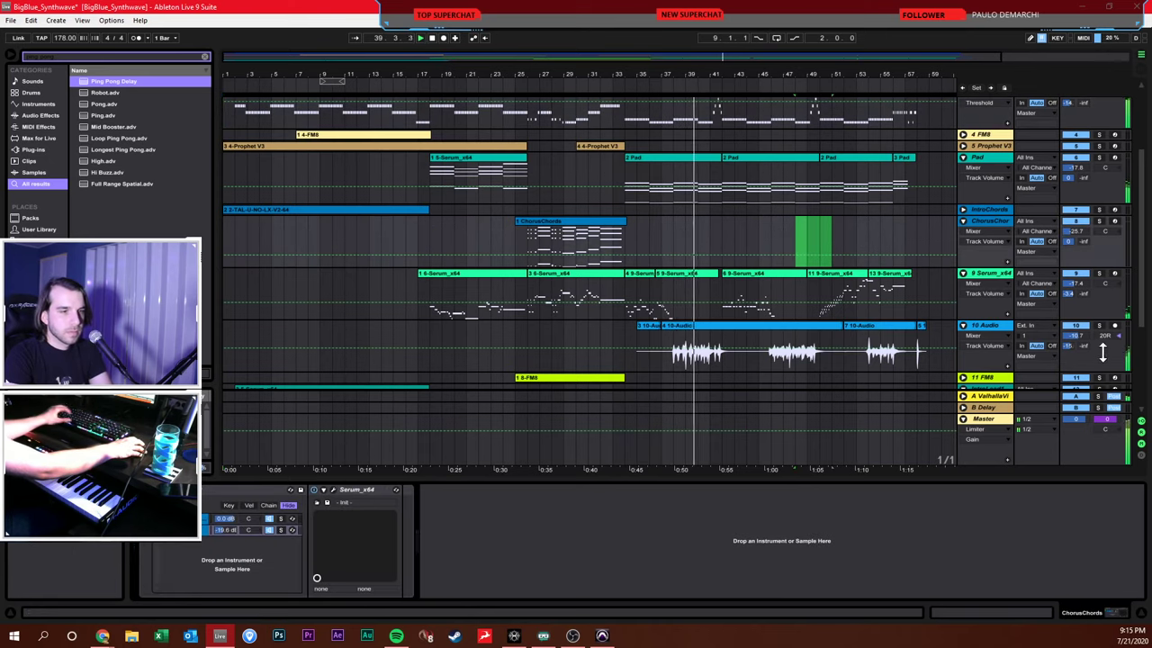
# Set track 10's ValhallaVintage send to -7.0 dB while the arrangement plays
pyautogui.moveTo(1071, 346)
pyautogui.mouseDown()
pyautogui.moveTo(1070, 323)
pyautogui.moveTo(1070, 358)
pyautogui.mouseUp()
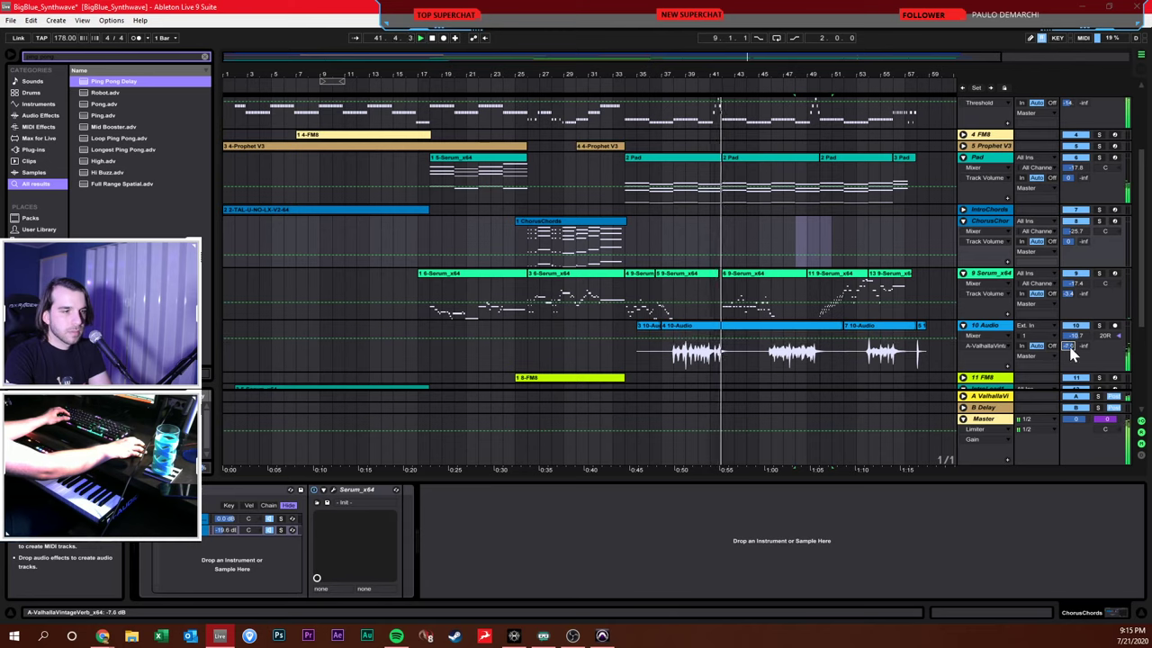
pyautogui.click(1098, 303)
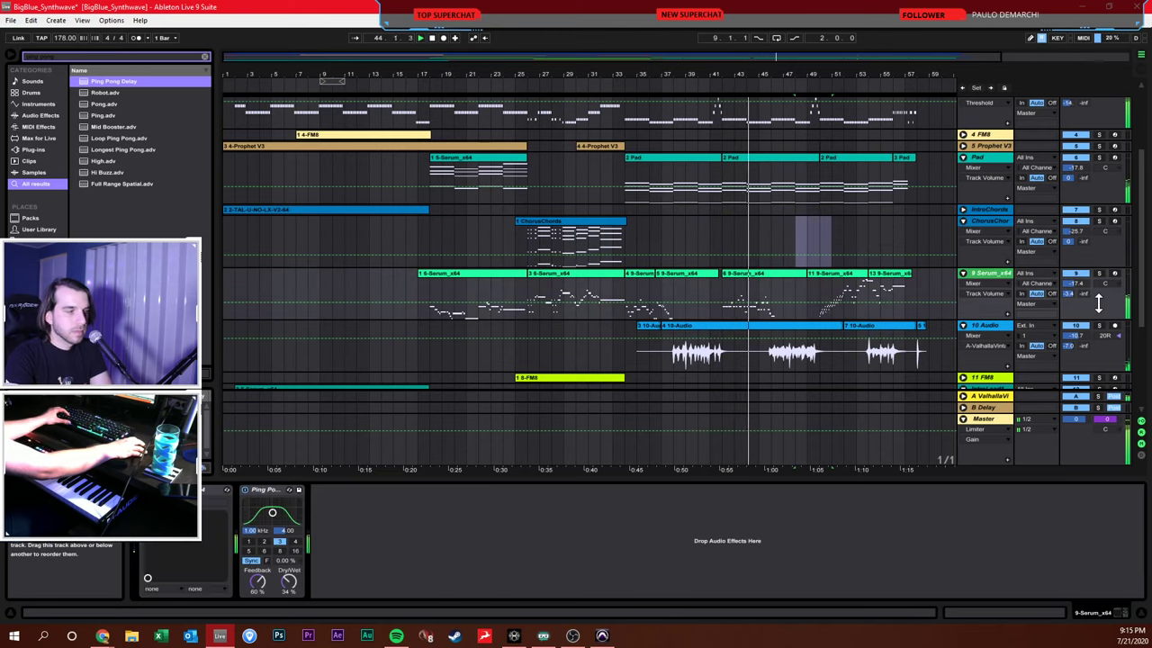
pyautogui.click(795, 281)
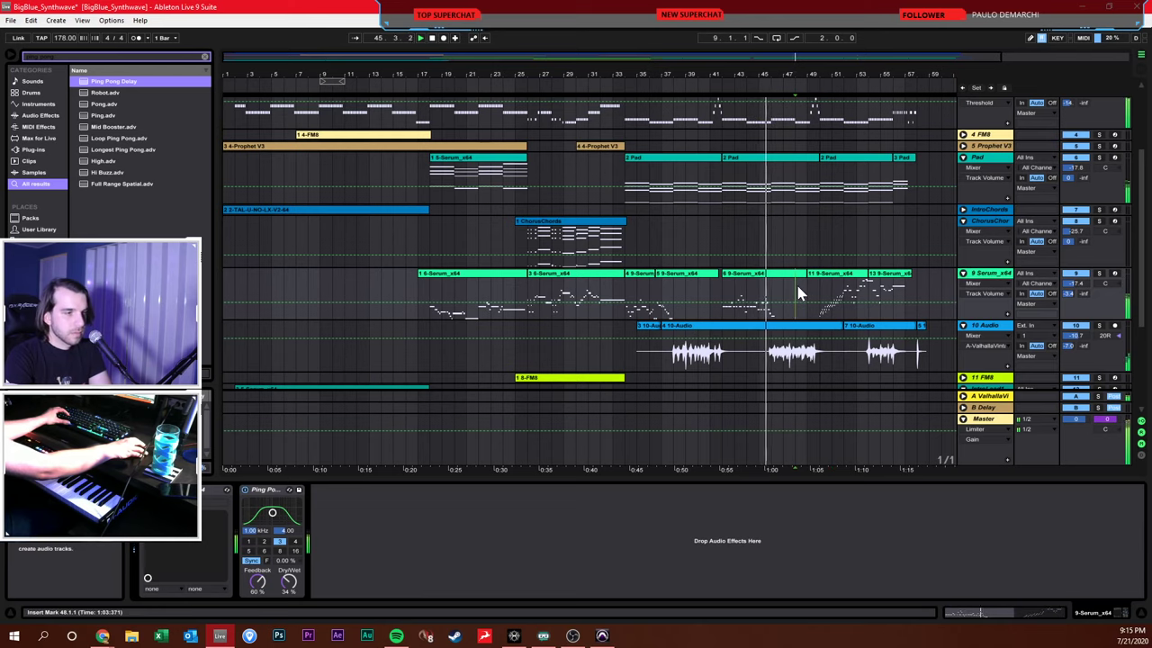
pyautogui.click(931, 225)
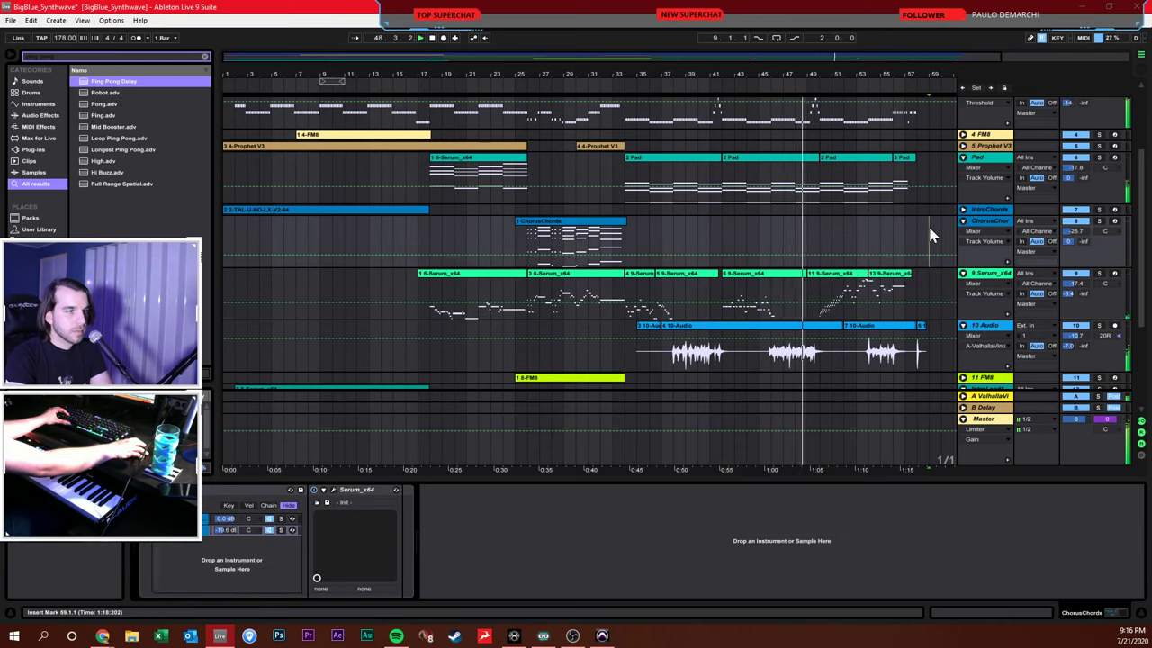
pyautogui.click(909, 240)
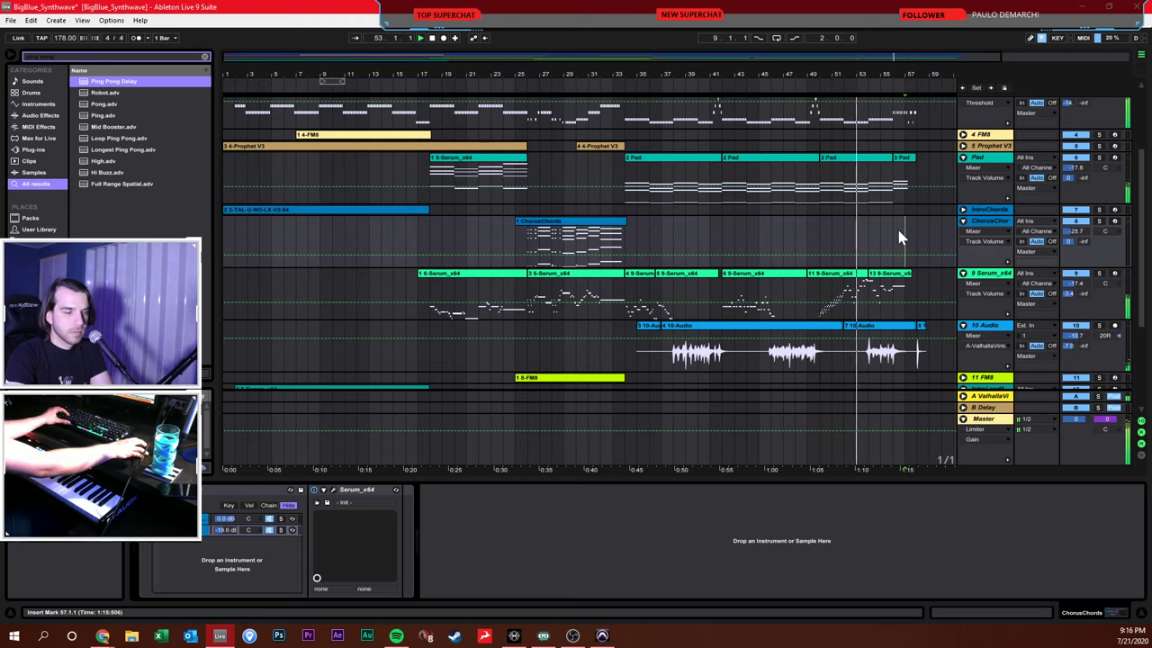
# Play the arrangement past its ending near bar 58, stop playback and save the set
pyautogui.moveTo(928, 72); pyautogui.dragTo(927, 63)
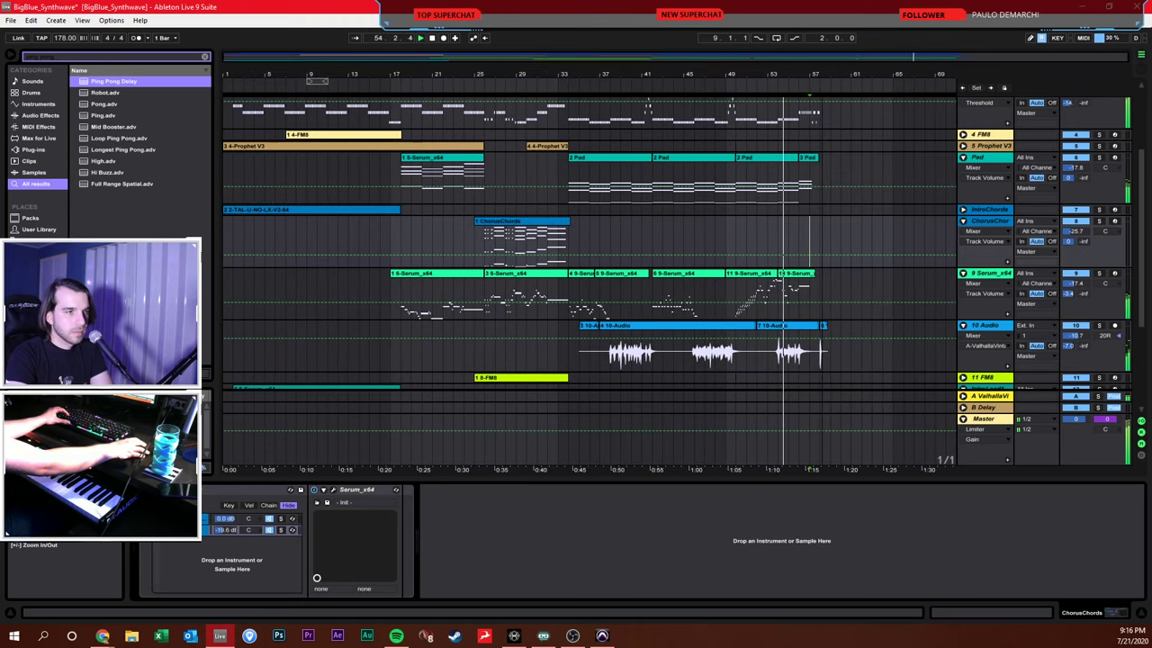
pyautogui.click(835, 115)
pyautogui.scroll(5, 865, 122)
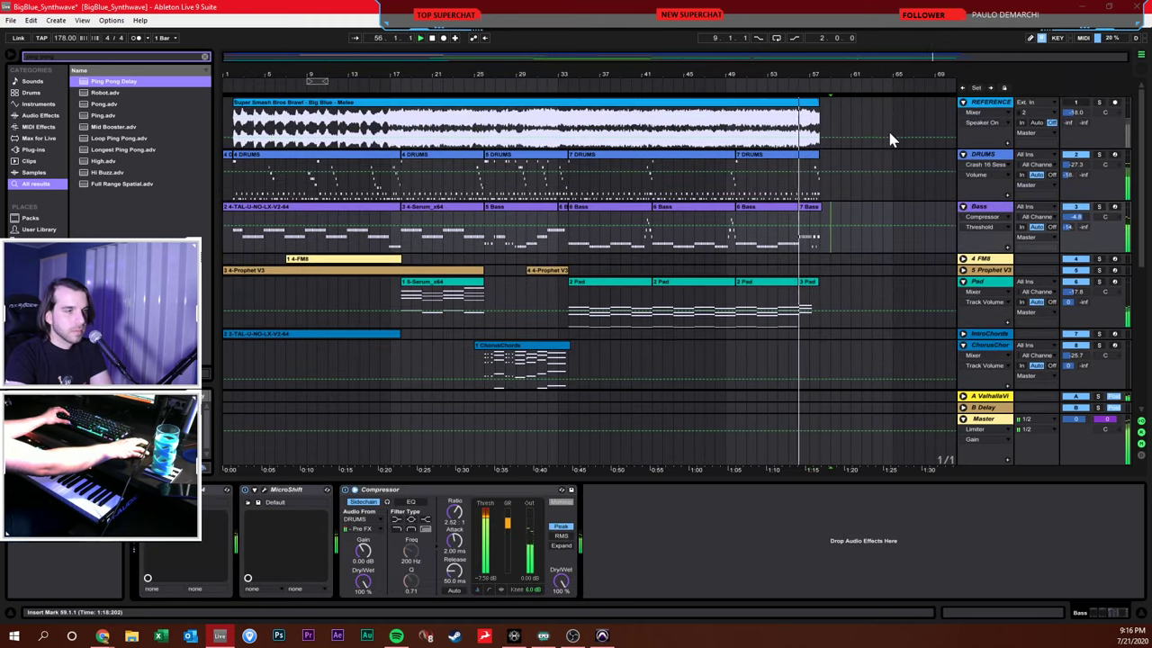
pyautogui.scroll(-6, 887, 135)
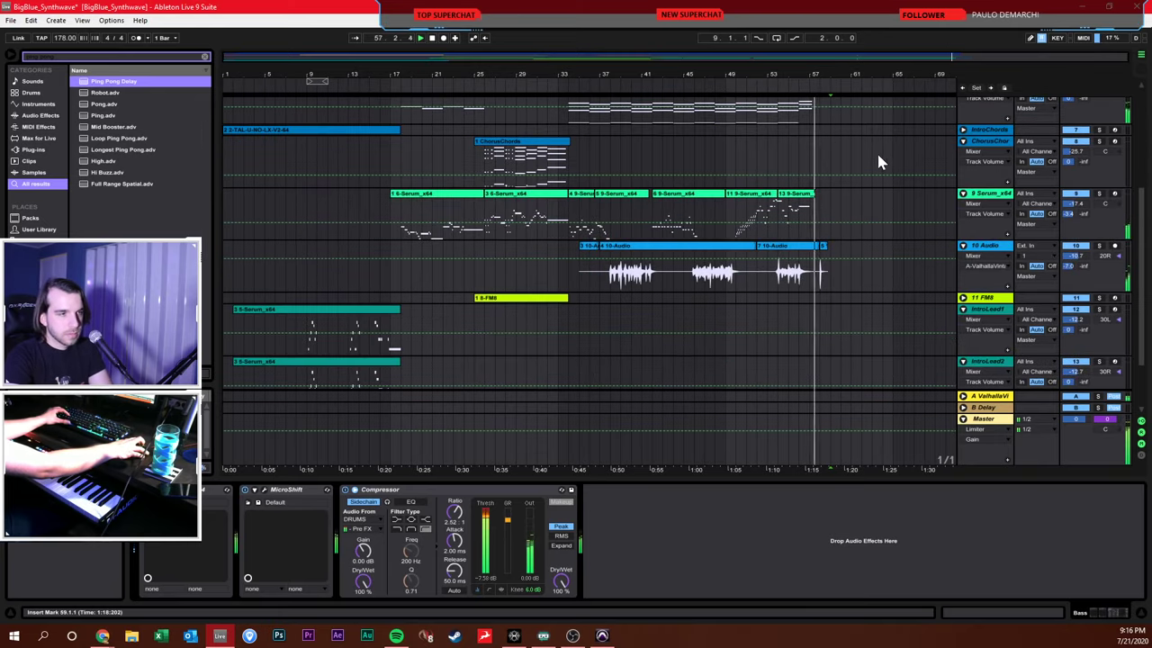
pyautogui.click(869, 155)
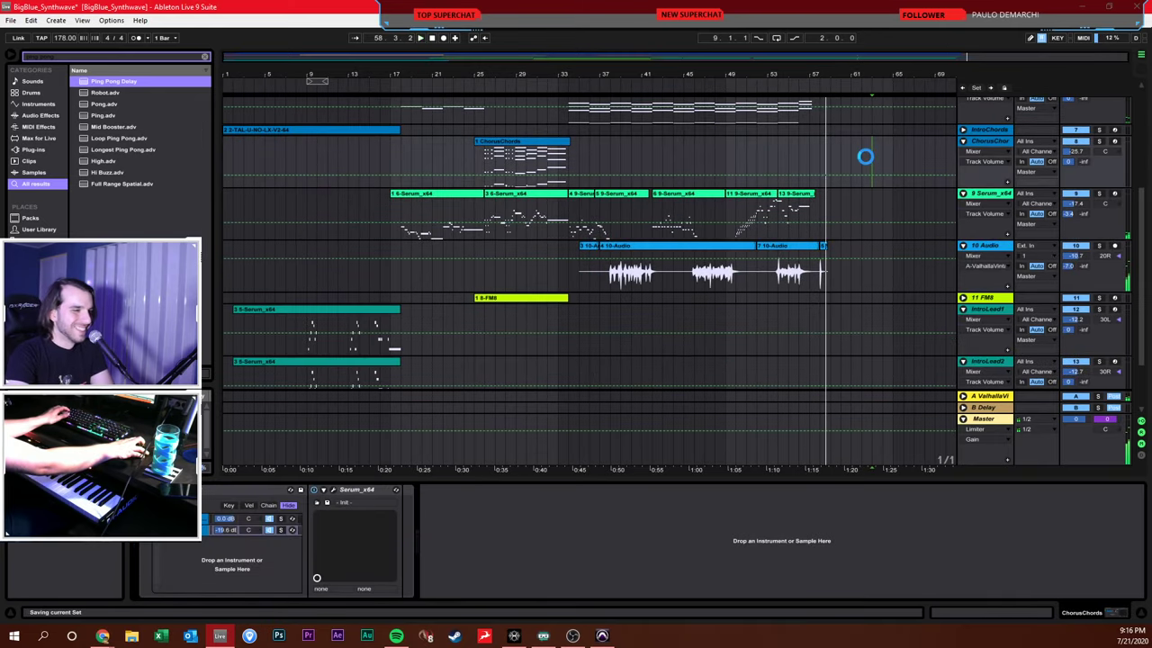
# Fold all tracks in the arrangement and save the set
pyautogui.scroll(5, 845, 122)
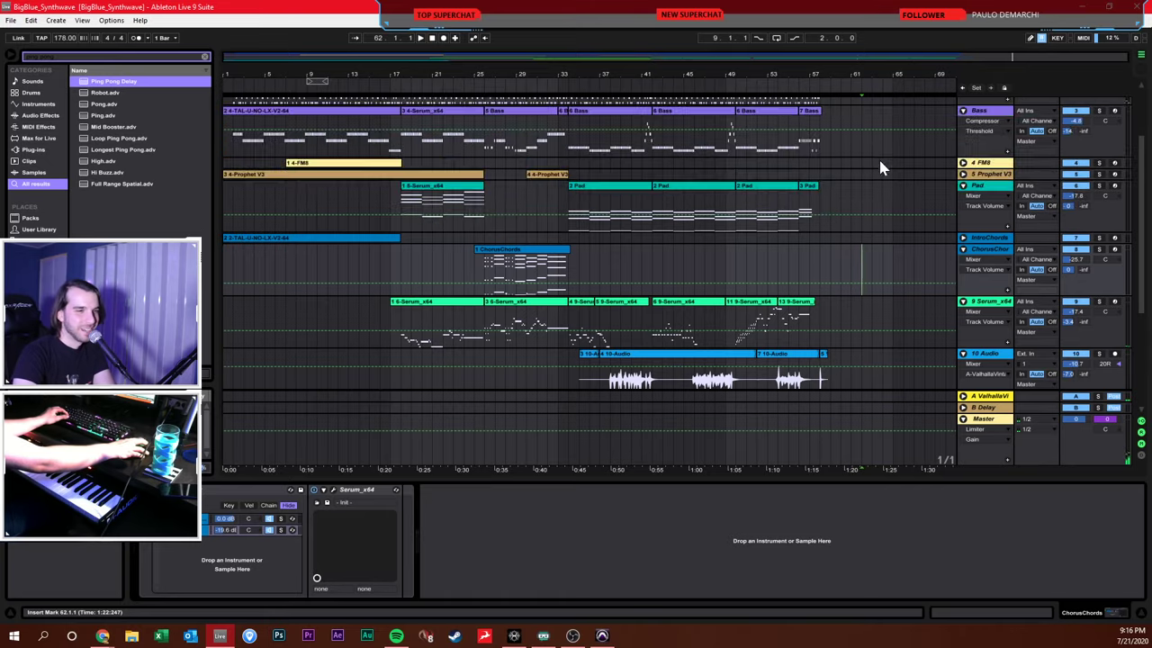
pyautogui.keyDown('alt'); pyautogui.click(962, 103); pyautogui.keyUp('alt')
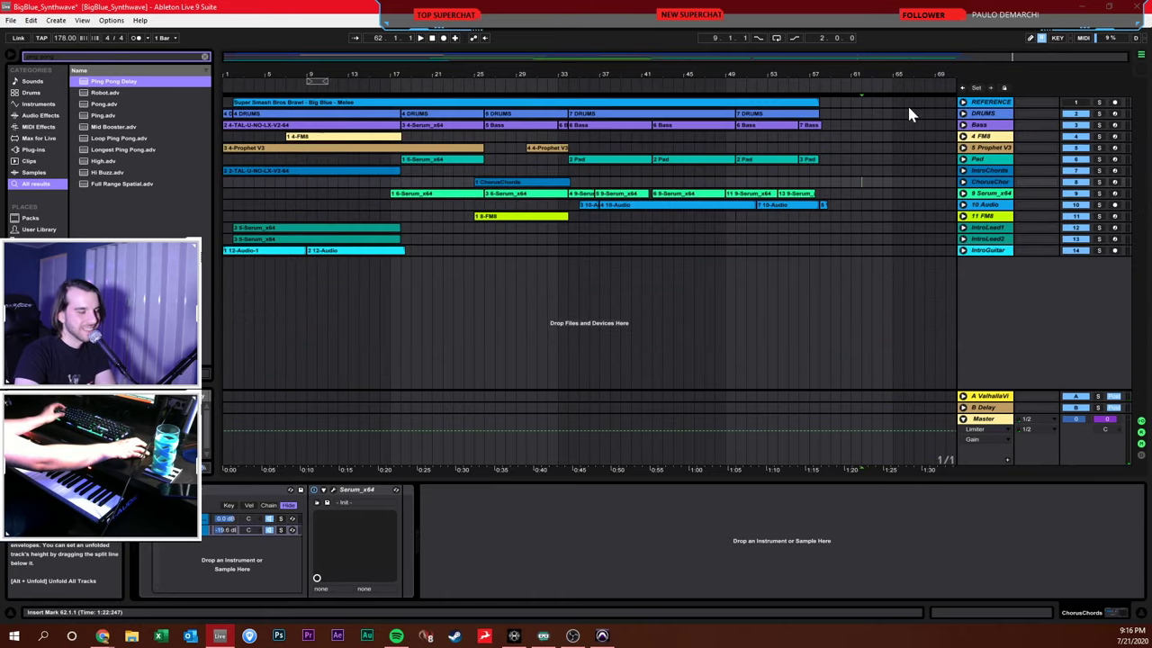
pyautogui.click(798, 231)
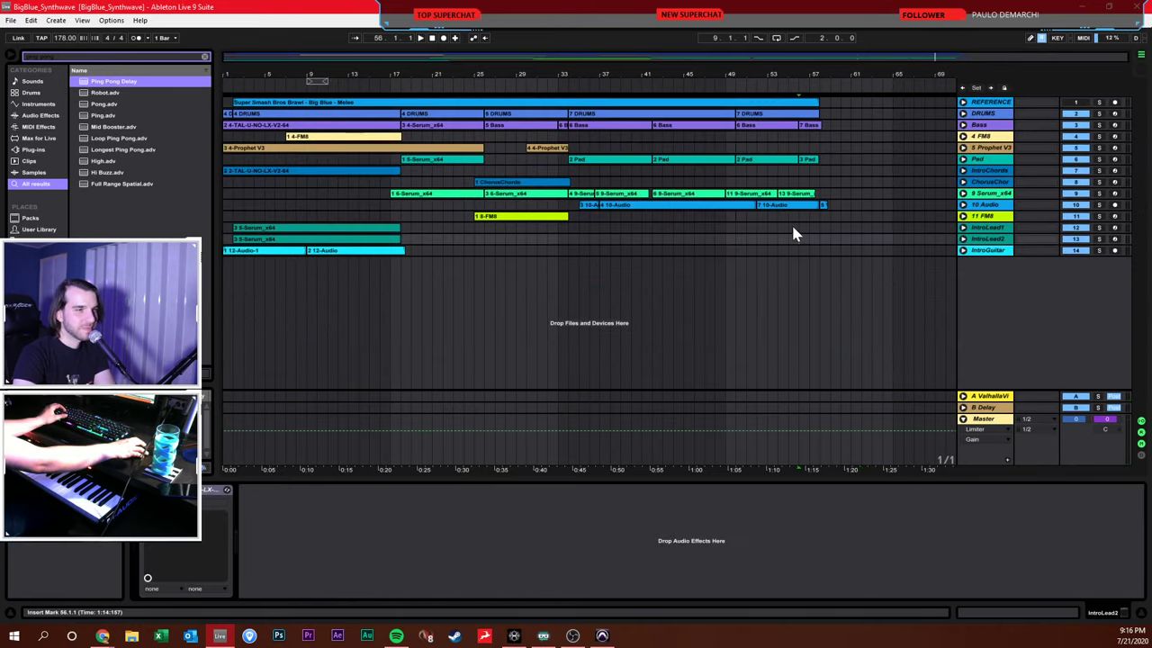
pyautogui.click(790, 224)
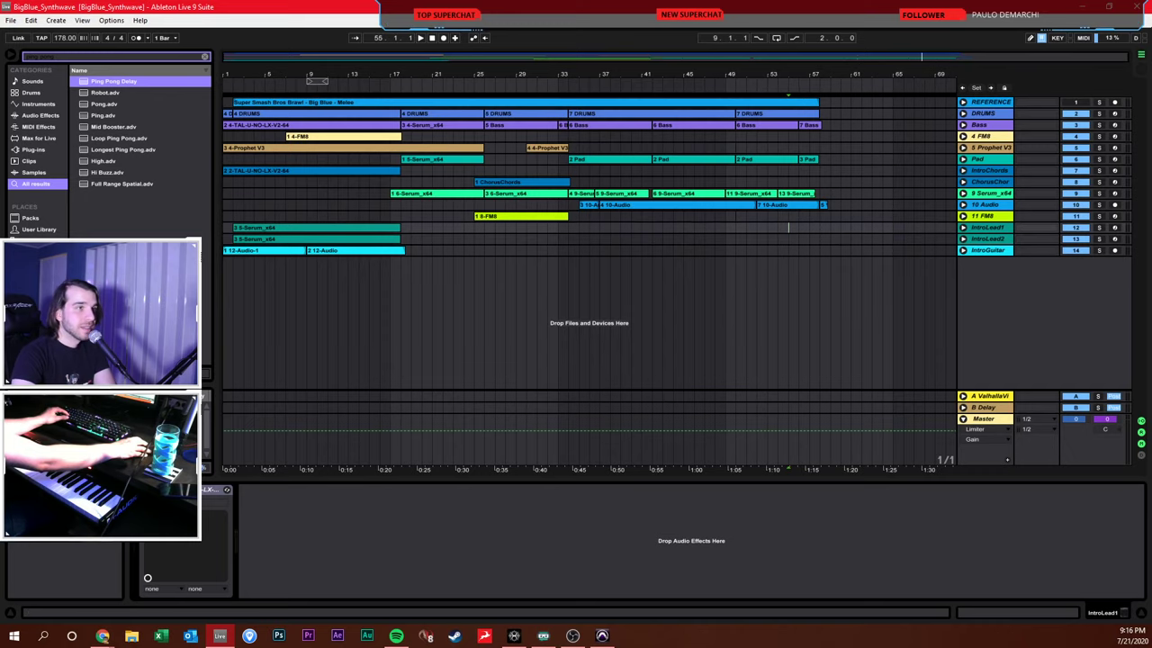